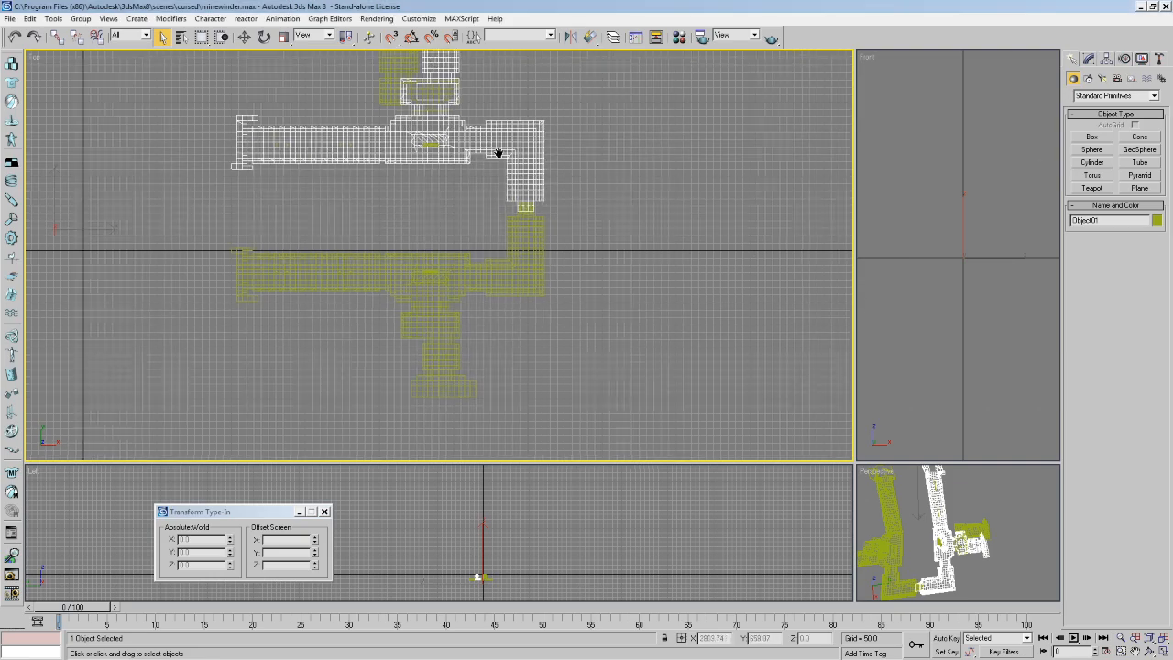
Enlarge the Perspective viewport and switch it to shaded display to show both tunnel halves.
{"action": "middle_click_drag", "start_coordinate": [522, 220], "coordinate": [548, 268]}
{"action": "scroll", "coordinate": [570, 262], "scroll_direction": "down", "scroll_amount": 2}
{"action": "scroll", "coordinate": [570, 262], "scroll_direction": "up", "scroll_amount": 2}
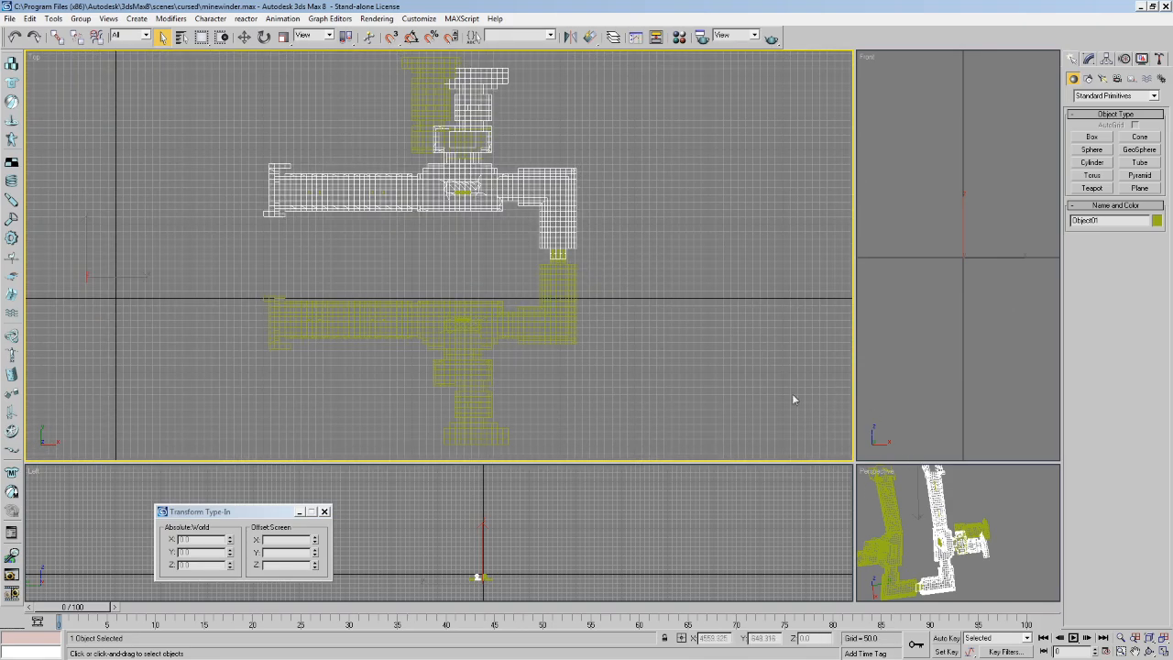
{"action": "middle_click_drag", "start_coordinate": [628, 300], "coordinate": [639, 294]}
{"action": "scroll", "coordinate": [640, 294], "scroll_direction": "down", "scroll_amount": 2}
{"action": "left_click_drag", "start_coordinate": [853, 462], "coordinate": [556, 274]}
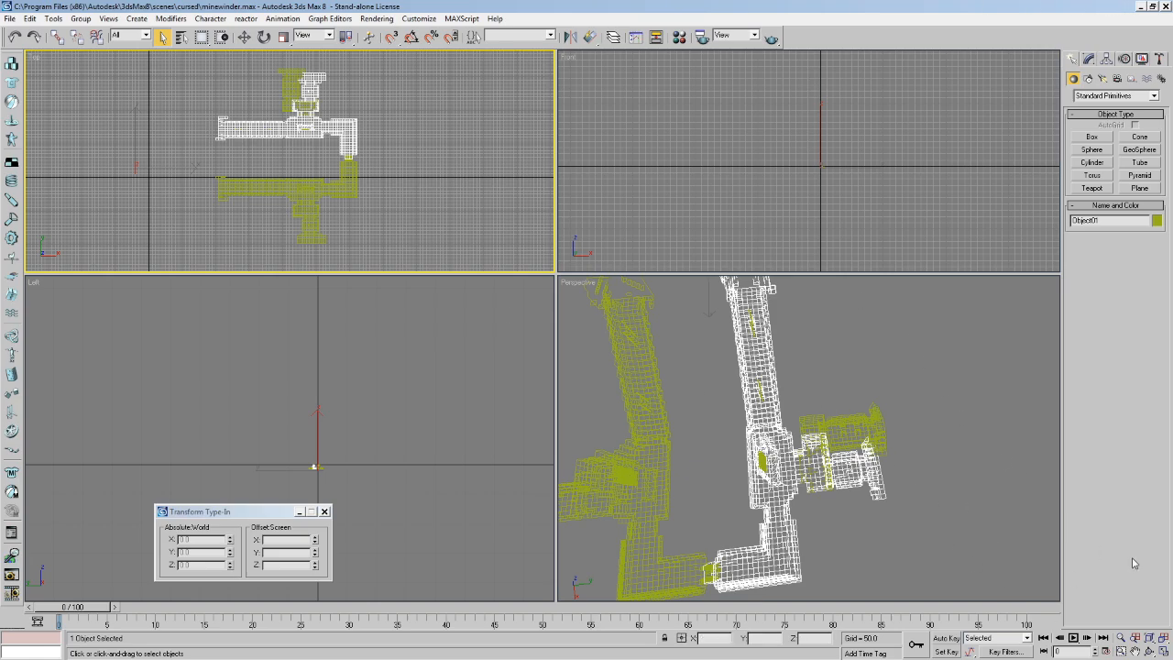
{"action": "key", "text": "F3"}
{"action": "mouse_move", "coordinate": [655, 442]}
{"action": "middle_mouse_down"}
{"action": "mouse_move", "coordinate": [752, 436]}
{"action": "mouse_move", "coordinate": [728, 427]}
{"action": "middle_mouse_up"}
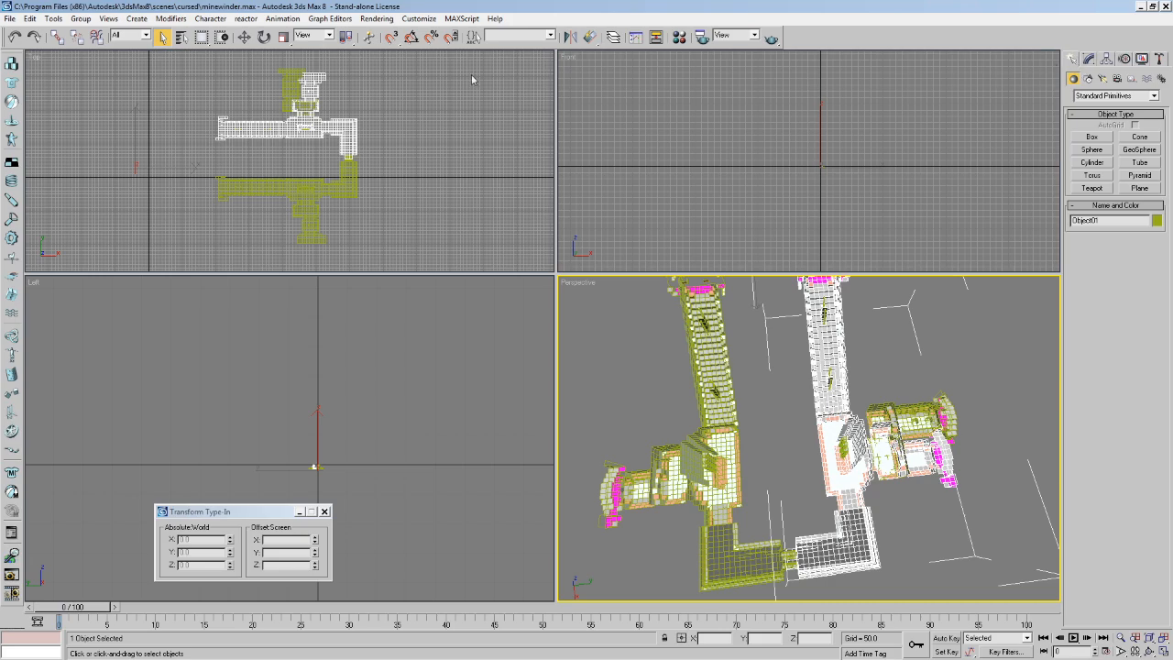
Examine both tunnel halves from several angles in the Perspective viewport, leaving no object selected.
{"action": "left_click", "coordinate": [997, 420]}
{"action": "middle_click_drag", "start_coordinate": [998, 420], "coordinate": [723, 530]}
{"action": "left_click_drag", "start_coordinate": [723, 531], "coordinate": [709, 484]}
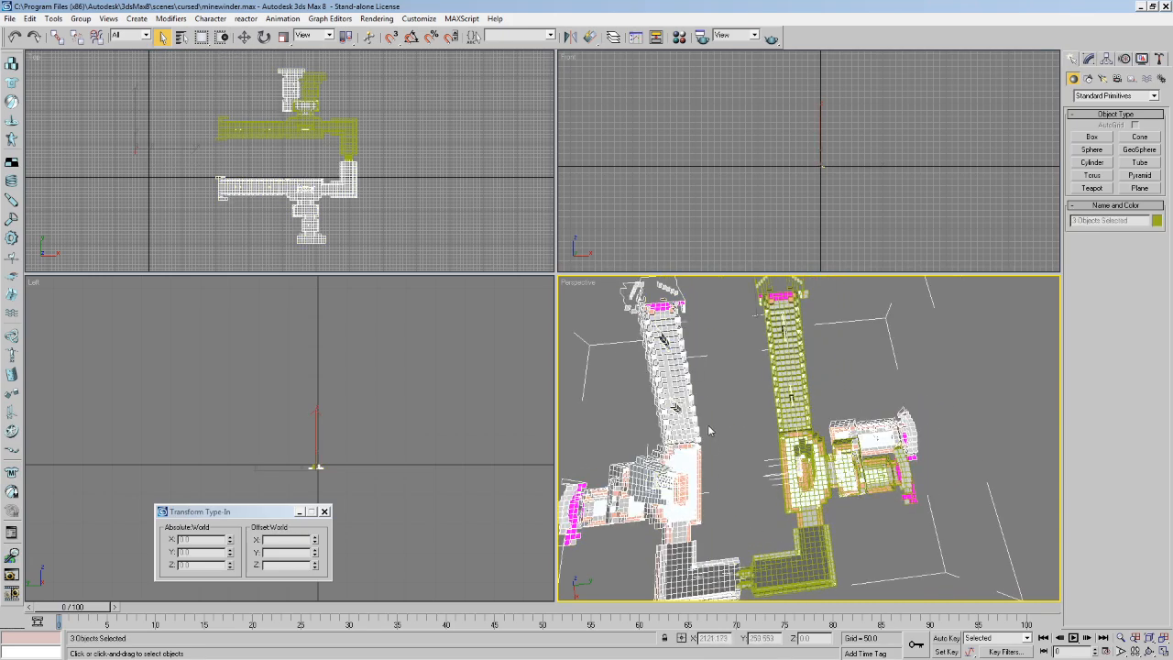
{"action": "key", "text": "Up"}
{"action": "left_click_drag", "start_coordinate": [702, 401], "coordinate": [781, 391]}
{"action": "middle_click_drag", "start_coordinate": [780, 391], "coordinate": [771, 400]}
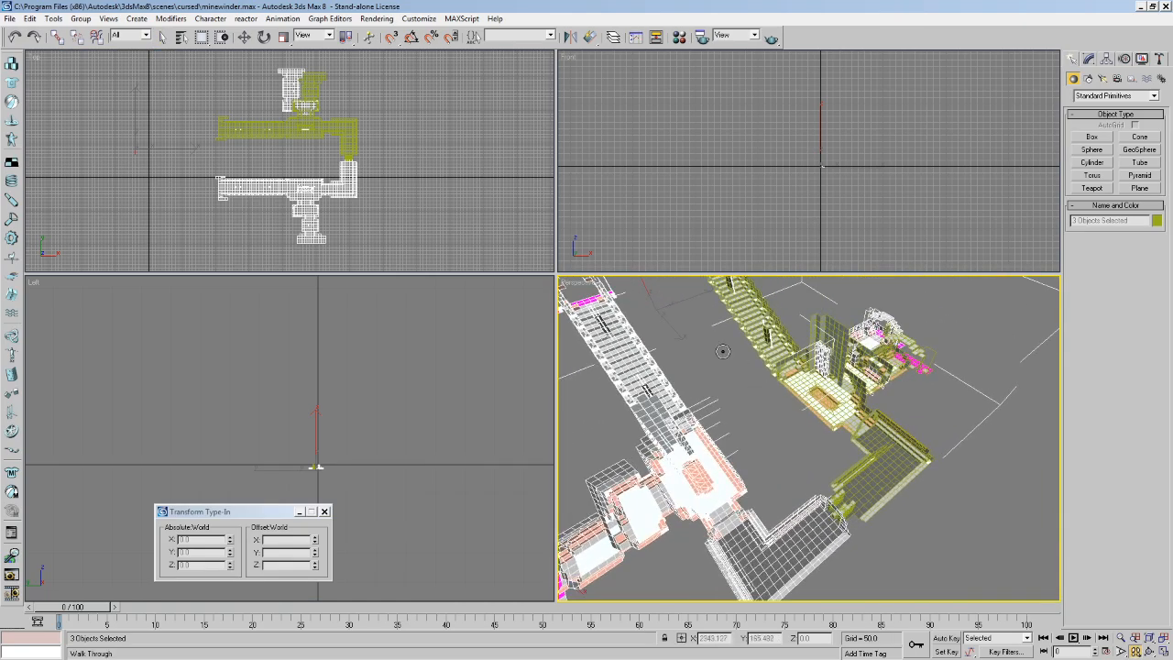
{"action": "scroll", "coordinate": [770, 401], "scroll_direction": "down", "scroll_amount": 5}
{"action": "left_click", "coordinate": [163, 37]}
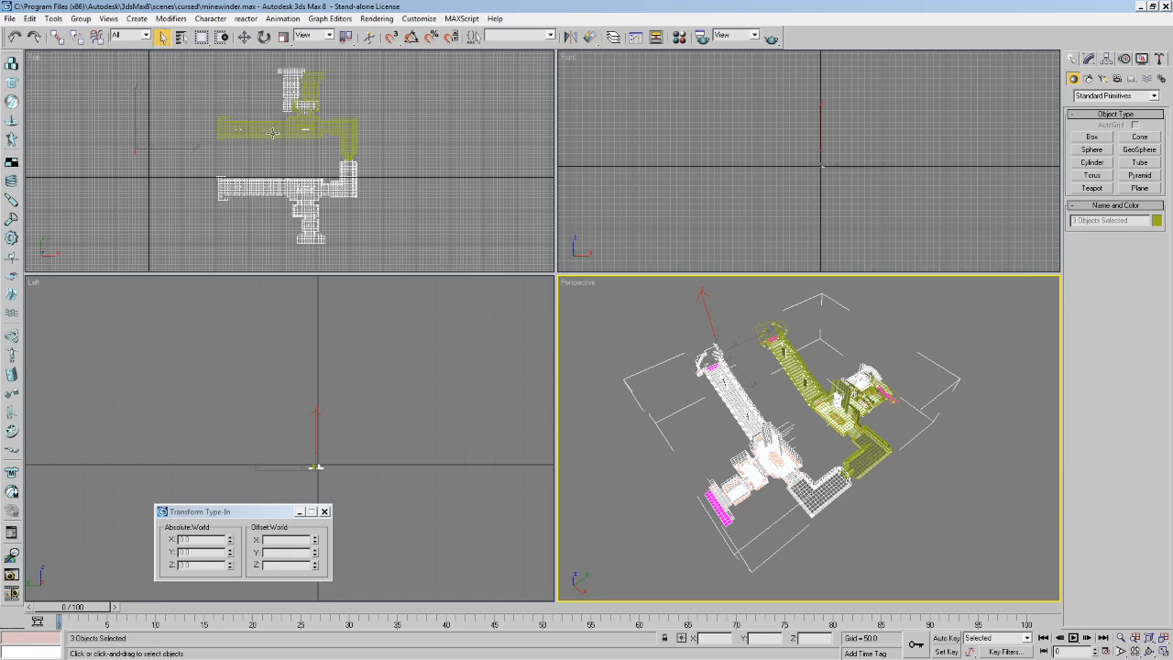
{"action": "middle_click_drag", "start_coordinate": [774, 428], "coordinate": [868, 416]}
{"action": "scroll", "coordinate": [764, 445], "scroll_direction": "up", "scroll_amount": 5}
{"action": "left_click", "coordinate": [800, 397]}
{"action": "middle_click_drag", "start_coordinate": [800, 397], "coordinate": [806, 402]}
{"action": "scroll", "coordinate": [806, 401], "scroll_direction": "down", "scroll_amount": 7}
{"action": "scroll", "coordinate": [1028, 470], "scroll_direction": "up", "scroll_amount": 10}
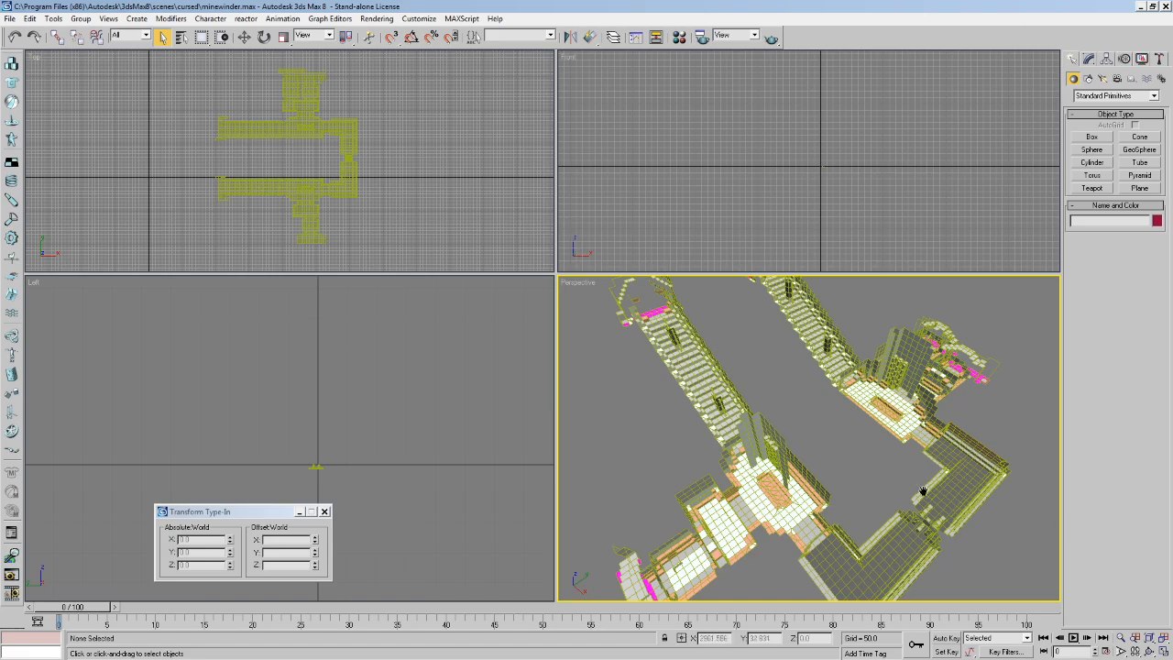
Select the mid tunnels mesh, switching the selection to the doodad object in the tunnel rooms.
{"action": "scroll", "coordinate": [883, 518], "scroll_direction": "down", "scroll_amount": 5}
{"action": "scroll", "coordinate": [874, 513], "scroll_direction": "up", "scroll_amount": 6}
{"action": "left_click", "coordinate": [803, 442]}
{"action": "left_click", "coordinate": [877, 474]}
{"action": "left_click", "coordinate": [784, 450]}
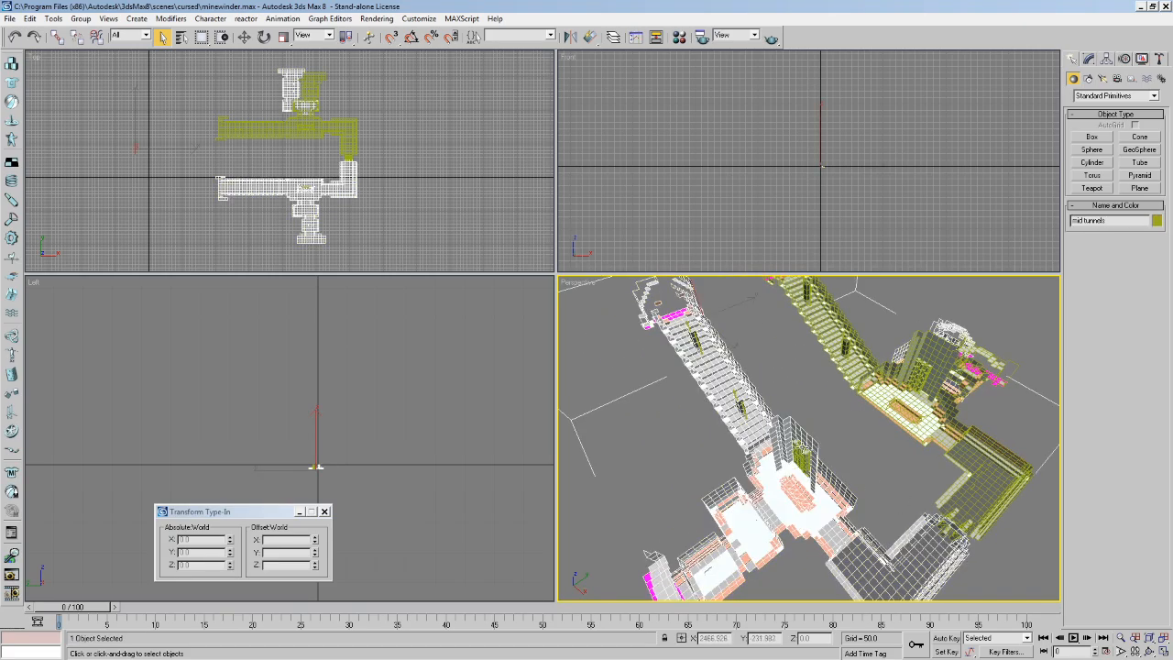
{"action": "left_click", "coordinate": [798, 445]}
Examine the doodad object from around the rooms and from inside the tunnel in wireframe.
{"action": "middle_click_drag", "start_coordinate": [990, 369], "coordinate": [813, 383]}
{"action": "key", "text": "Up"}
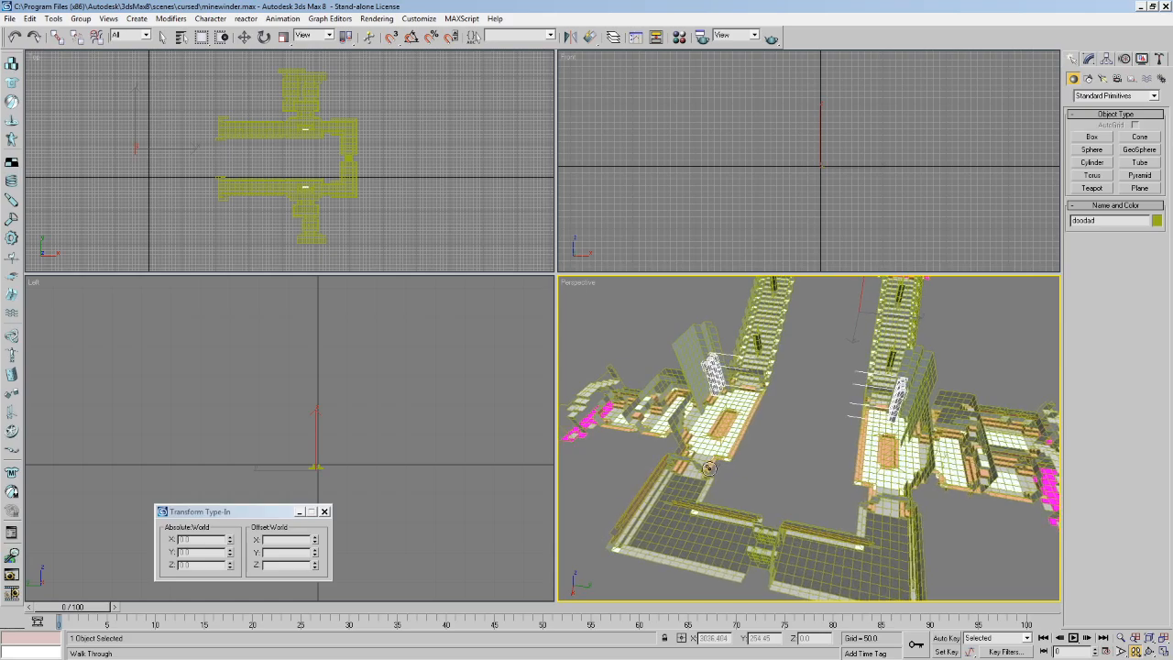
{"action": "left_click_drag", "start_coordinate": [724, 447], "coordinate": [911, 452]}
{"action": "middle_click_drag", "start_coordinate": [887, 450], "coordinate": [935, 380]}
{"action": "middle_click_drag", "start_coordinate": [839, 411], "coordinate": [895, 425]}
{"action": "scroll", "coordinate": [882, 410], "scroll_direction": "up", "scroll_amount": 5}
{"action": "left_click_drag", "start_coordinate": [880, 409], "coordinate": [816, 260]}
{"action": "scroll", "coordinate": [741, 407], "scroll_direction": "down", "scroll_amount": 3}
{"action": "scroll", "coordinate": [741, 408], "scroll_direction": "up", "scroll_amount": 3}
{"action": "key", "text": "Up"}
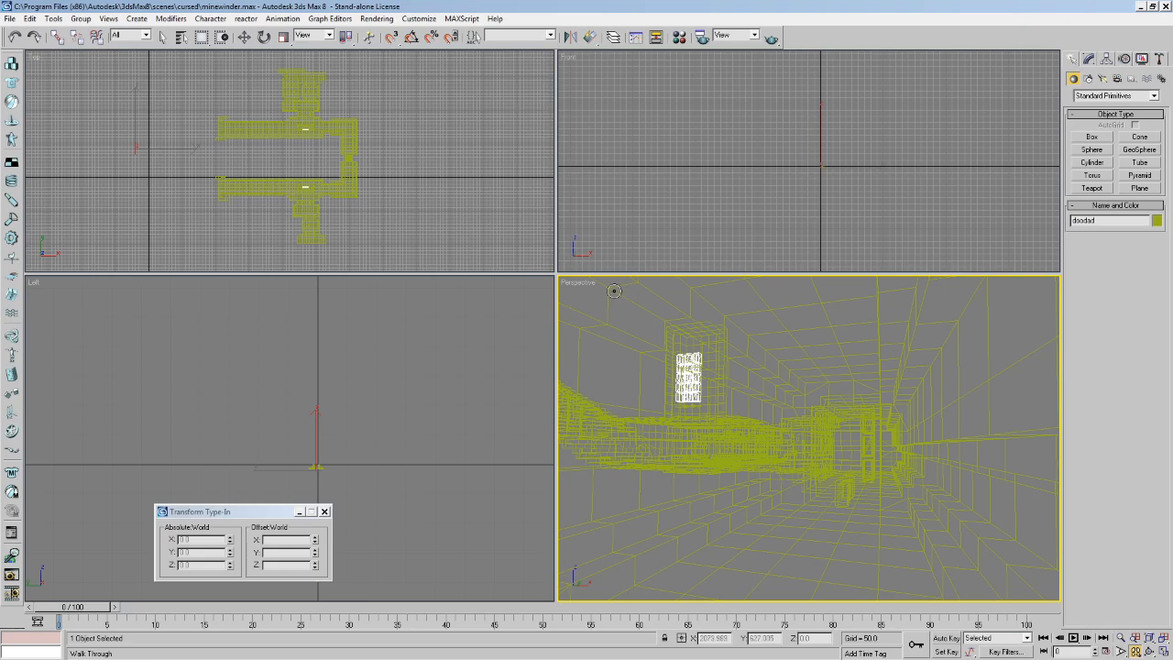
Select the mid tunnels mesh in an enlarged Perspective viewport and view its shaded interior at Polygon level.
{"action": "left_click_drag", "start_coordinate": [556, 273], "coordinate": [261, 130]}
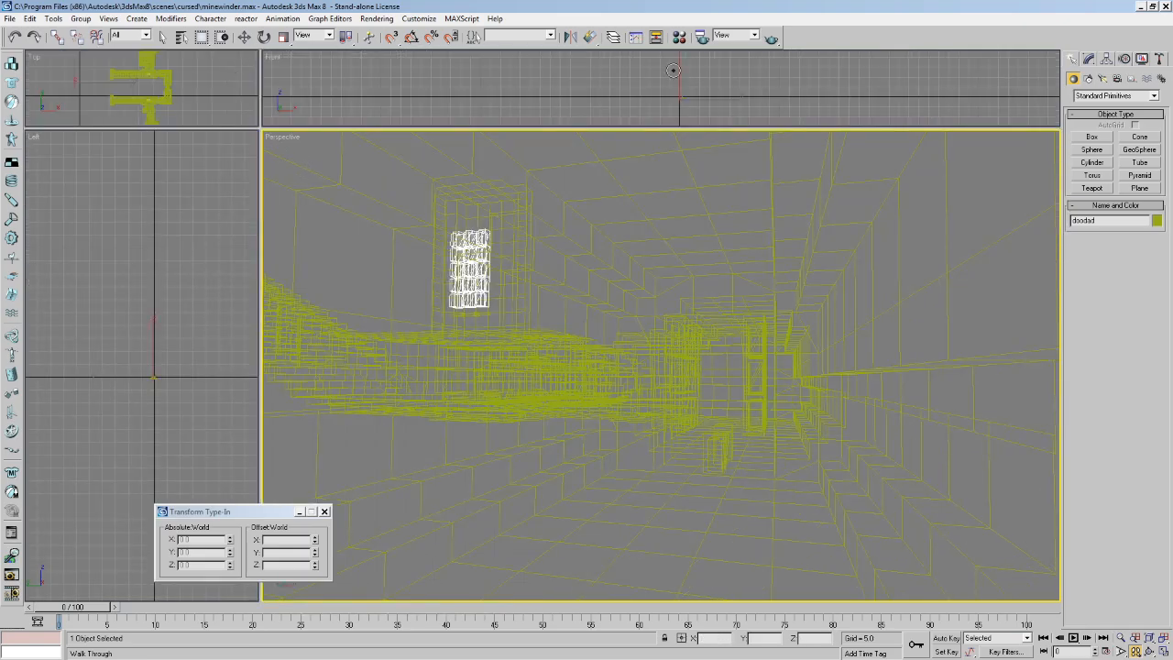
{"action": "left_click", "coordinate": [162, 37]}
{"action": "left_click", "coordinate": [549, 497]}
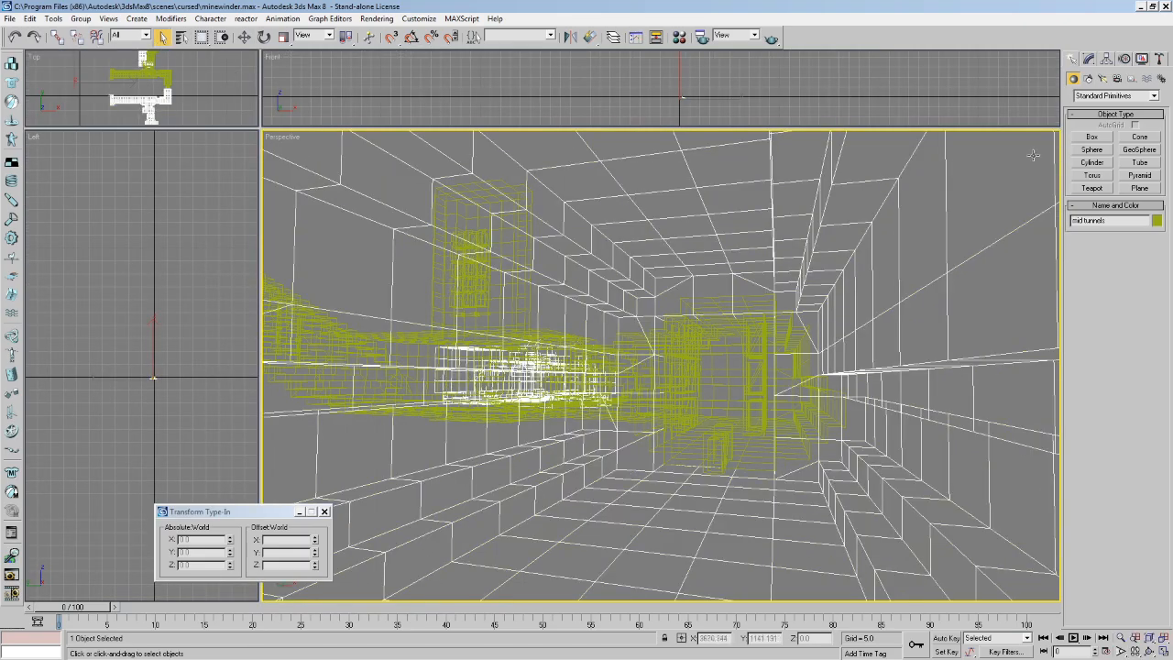
{"action": "left_click", "coordinate": [1090, 58]}
{"action": "left_click", "coordinate": [1099, 147]}
{"action": "scroll", "coordinate": [720, 303], "scroll_direction": "down", "scroll_amount": 3}
{"action": "key", "text": "F3"}
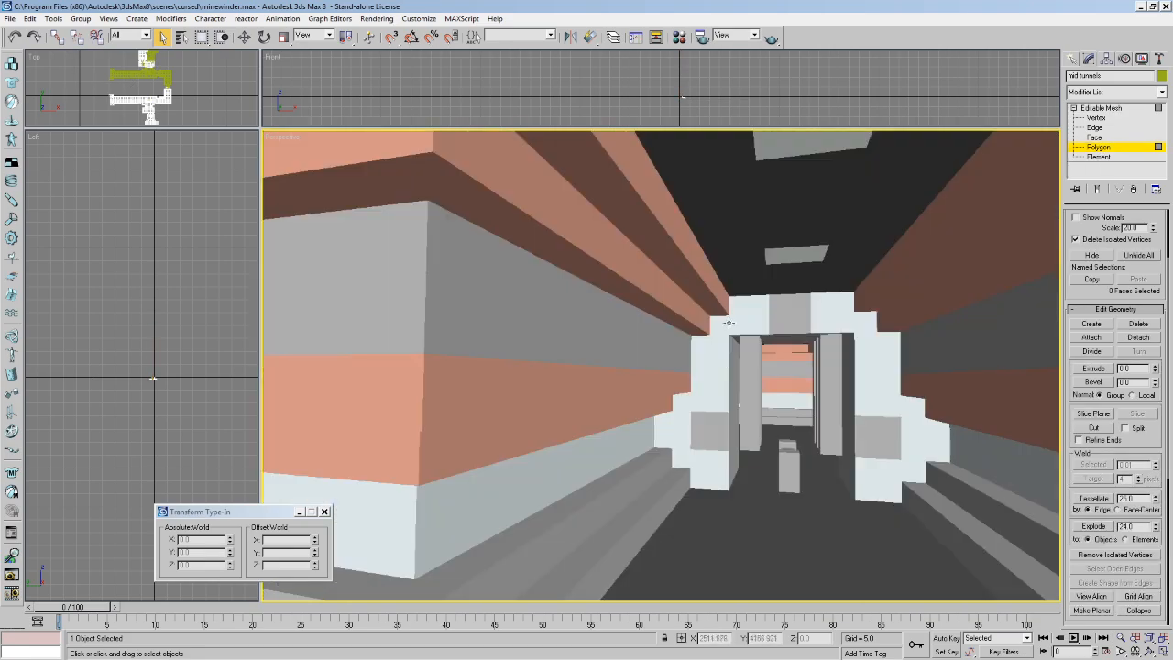
Check the edge selection of the mid tunnels mesh from outside at Edge level and deselect the mesh.
{"action": "scroll", "coordinate": [730, 353], "scroll_direction": "down", "scroll_amount": 5}
{"action": "mouse_move", "coordinate": [734, 354]}
{"action": "middle_mouse_down"}
{"action": "mouse_move", "coordinate": [760, 354]}
{"action": "mouse_move", "coordinate": [786, 396]}
{"action": "middle_mouse_up"}
{"action": "left_click", "coordinate": [1095, 127]}
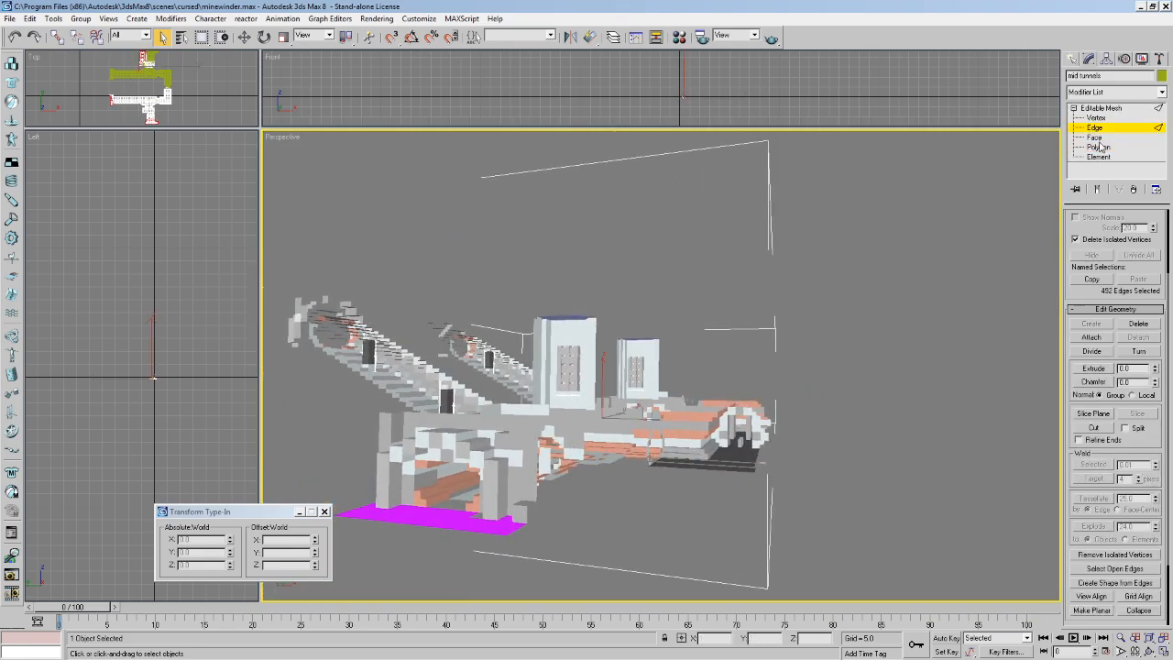
{"action": "middle_click_drag", "start_coordinate": [826, 336], "coordinate": [828, 369], "text": "alt"}
{"action": "left_click", "coordinate": [1072, 61]}
{"action": "left_click", "coordinate": [1024, 243]}
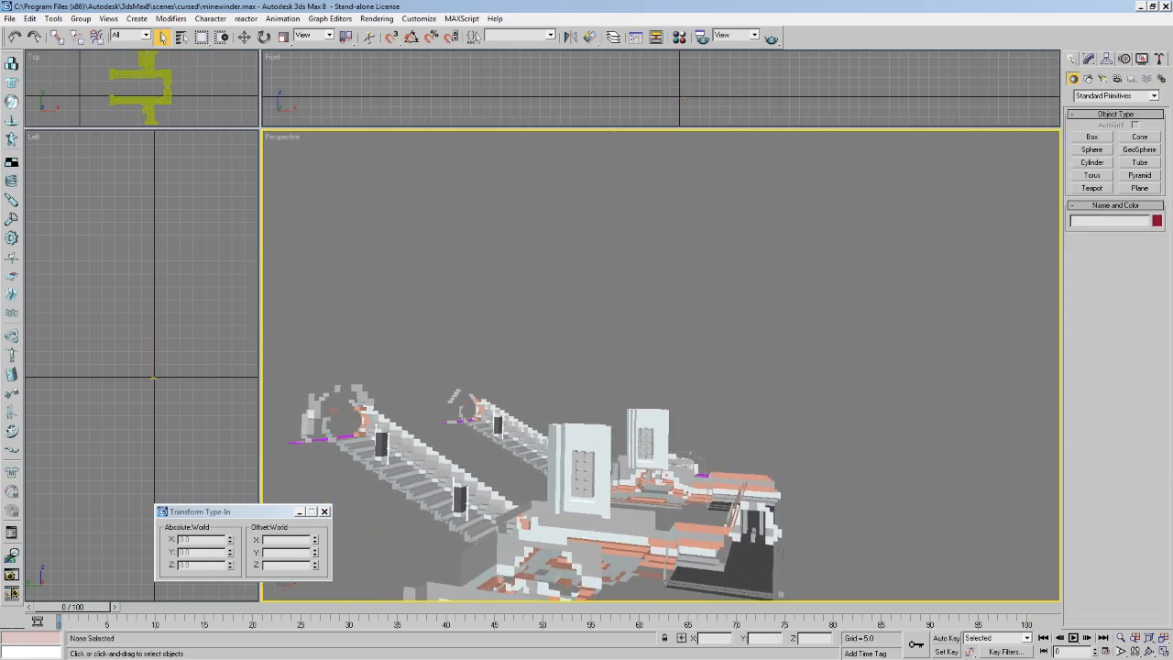
Select the Object01 tunnel half from an overhead view and open its Editable Mesh for modification.
{"action": "left_click", "coordinate": [1149, 638]}
{"action": "left_click_drag", "start_coordinate": [779, 330], "coordinate": [683, 458]}
{"action": "middle_click_drag", "start_coordinate": [682, 459], "coordinate": [602, 402]}
{"action": "left_click", "coordinate": [163, 38]}
{"action": "left_click", "coordinate": [597, 242]}
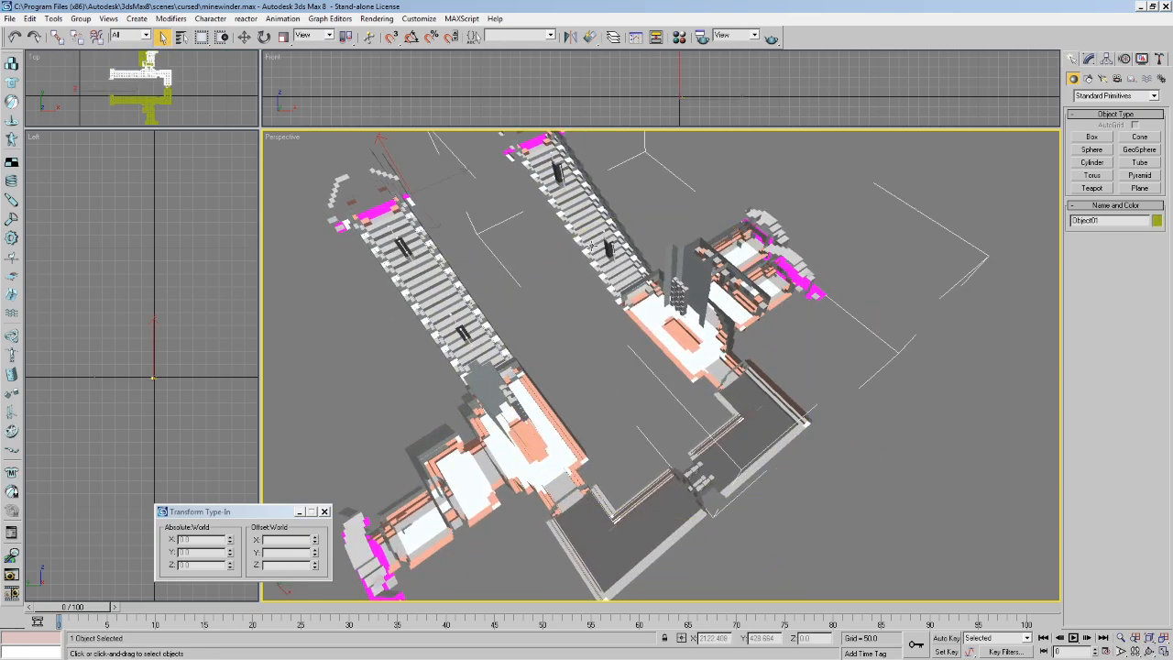
{"action": "left_click", "coordinate": [1104, 60]}
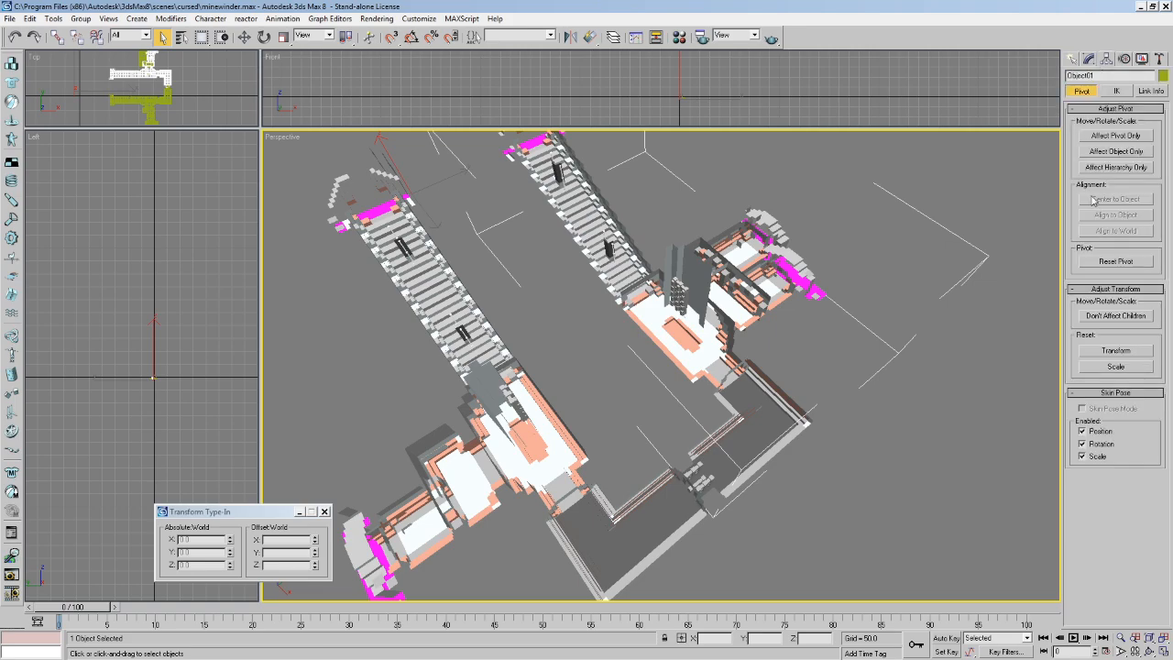
{"action": "left_click", "coordinate": [1089, 57]}
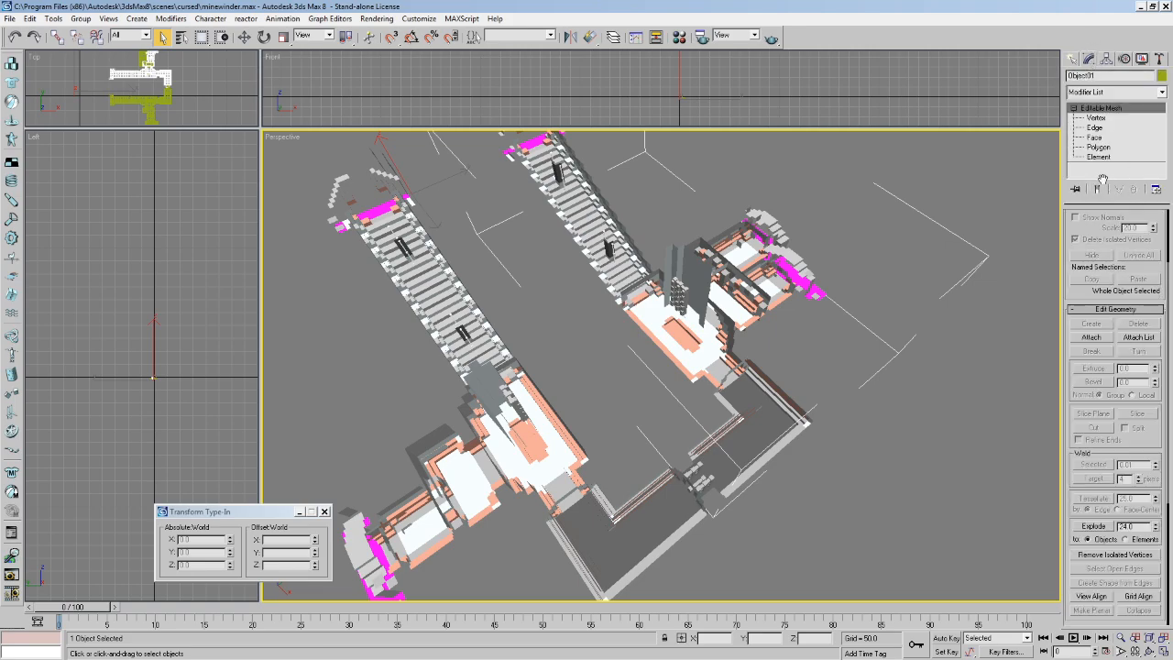
Select all open edges of Object01 at Edge level in wireframe display.
{"action": "left_click", "coordinate": [1096, 127]}
{"action": "key", "text": "F3"}
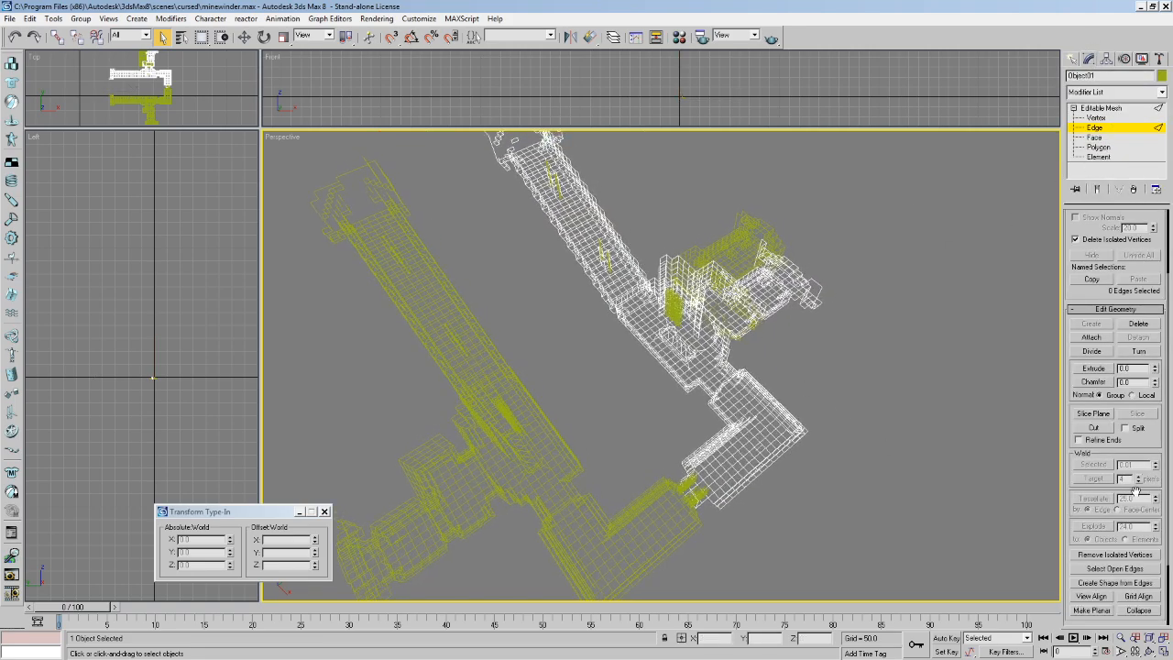
{"action": "scroll", "coordinate": [1152, 494], "scroll_direction": "down", "scroll_amount": 3}
{"action": "left_click", "coordinate": [1128, 487]}
{"action": "middle_click_drag", "start_coordinate": [840, 365], "coordinate": [841, 330]}
{"action": "scroll", "coordinate": [810, 394], "scroll_direction": "up", "scroll_amount": 5}
{"action": "middle_click_drag", "start_coordinate": [775, 495], "coordinate": [519, 467]}
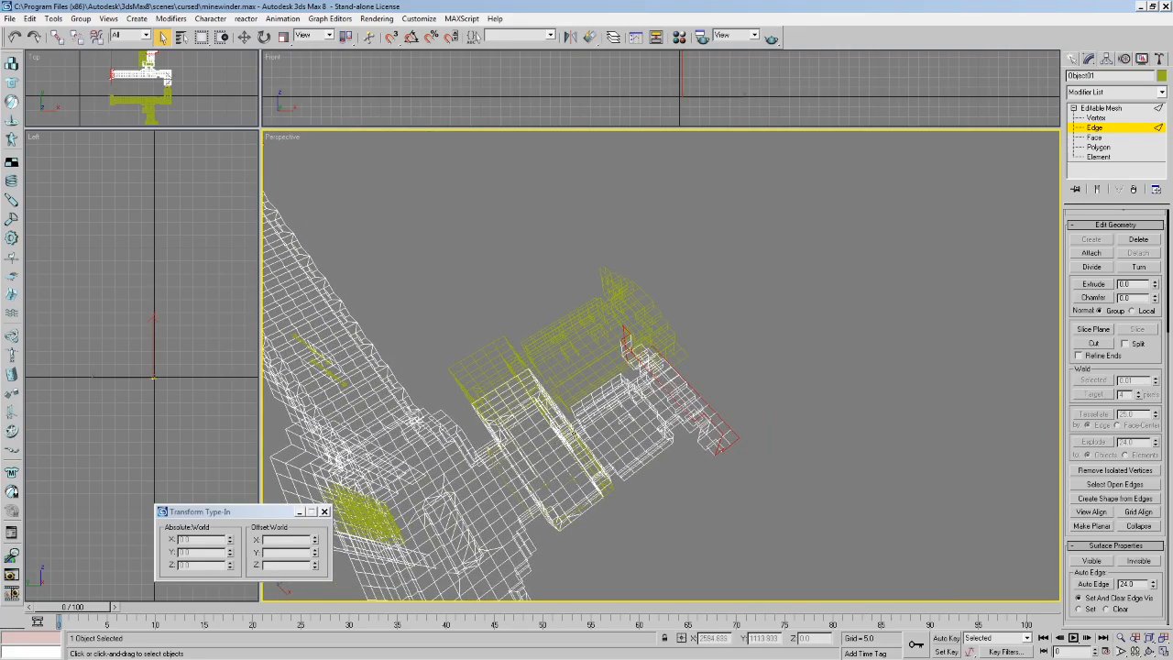
{"action": "middle_click_drag", "start_coordinate": [609, 437], "coordinate": [535, 379], "text": "alt"}
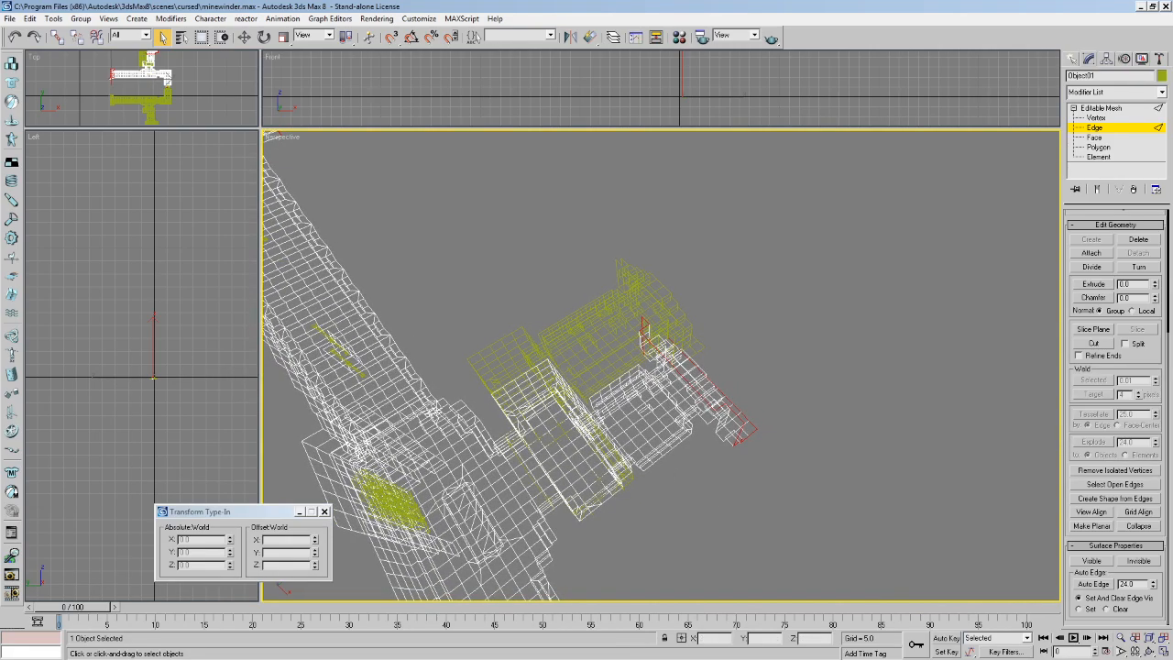
Examine the selected open edges at the tunnel ends of Object01 in wireframe and shaded display.
{"action": "left_click", "coordinate": [1149, 637]}
{"action": "left_click", "coordinate": [1149, 651]}
{"action": "left_click_drag", "start_coordinate": [729, 415], "coordinate": [624, 422]}
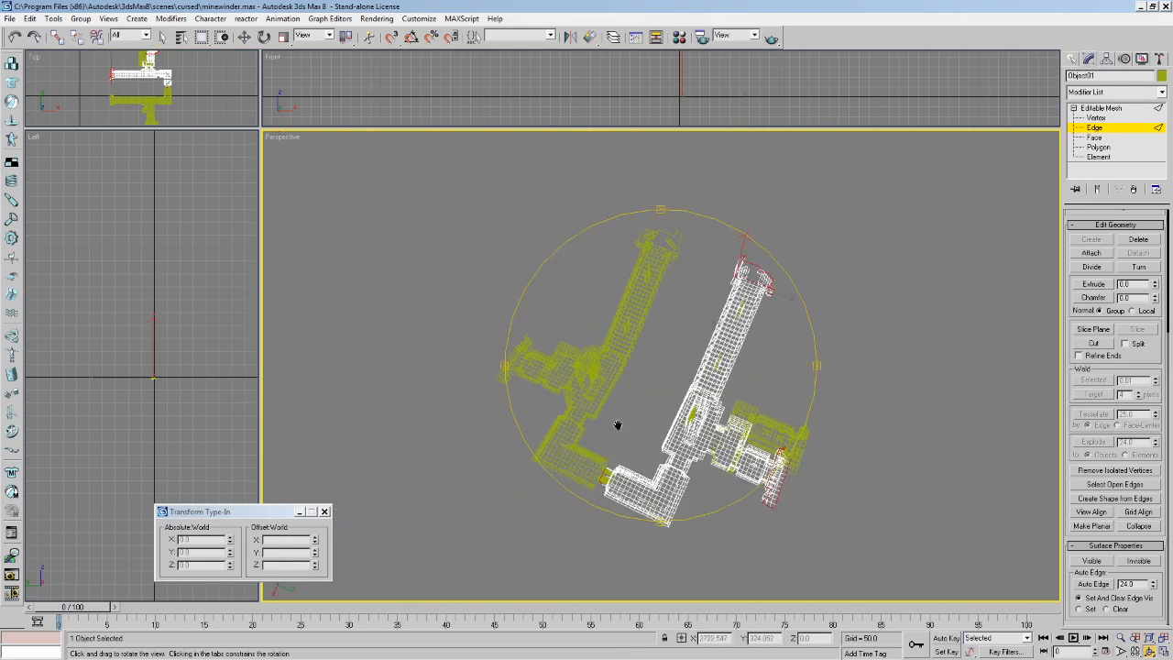
{"action": "middle_click_drag", "start_coordinate": [624, 422], "coordinate": [526, 361]}
{"action": "scroll", "coordinate": [586, 385], "scroll_direction": "up", "scroll_amount": 5}
{"action": "left_click_drag", "start_coordinate": [665, 409], "coordinate": [698, 345]}
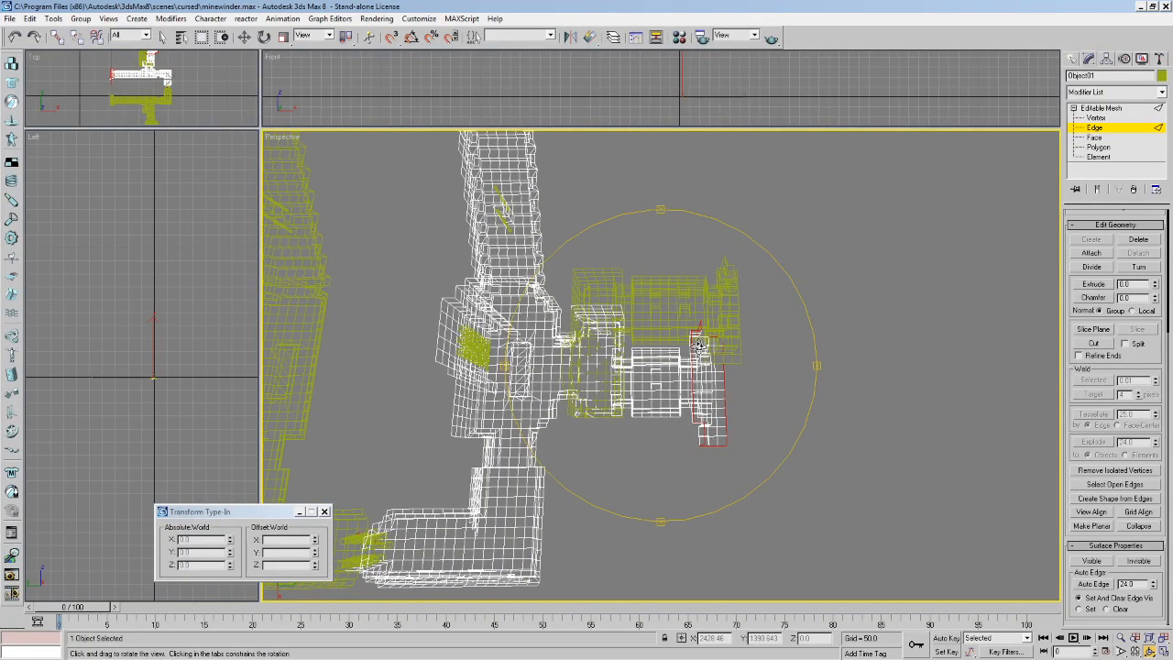
{"action": "left_click_drag", "start_coordinate": [672, 339], "coordinate": [601, 349]}
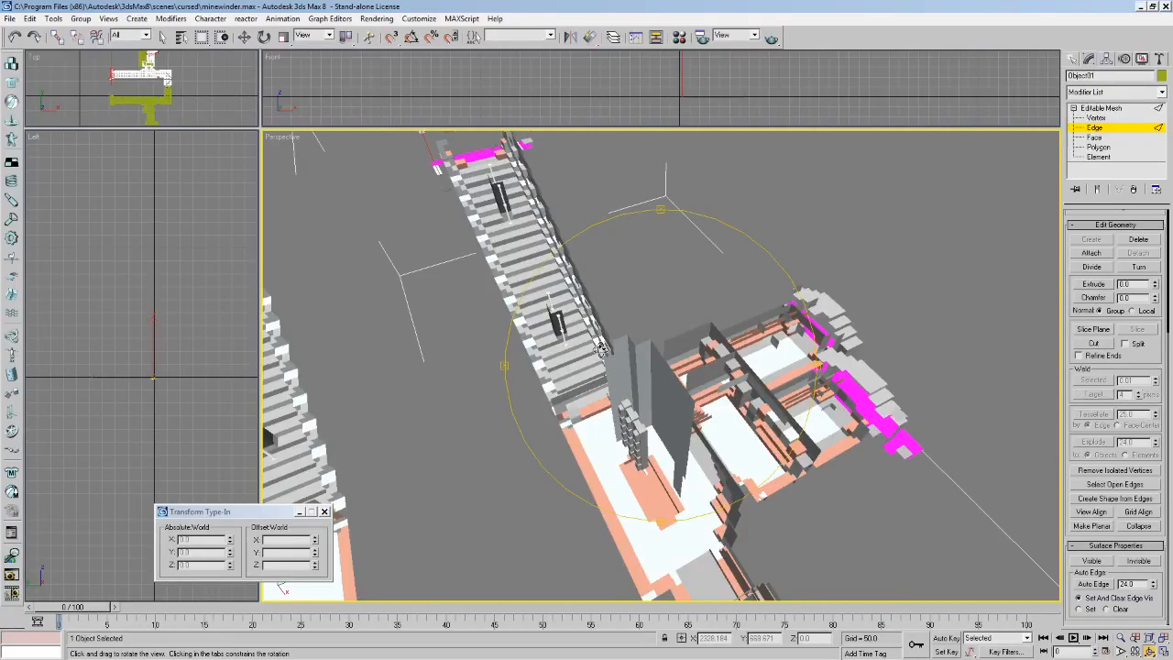
{"action": "scroll", "coordinate": [765, 442], "scroll_direction": "down", "scroll_amount": 5}
Unhide all hidden objects in the scene.
{"action": "left_click", "coordinate": [162, 38]}
{"action": "right_click", "coordinate": [420, 199]}
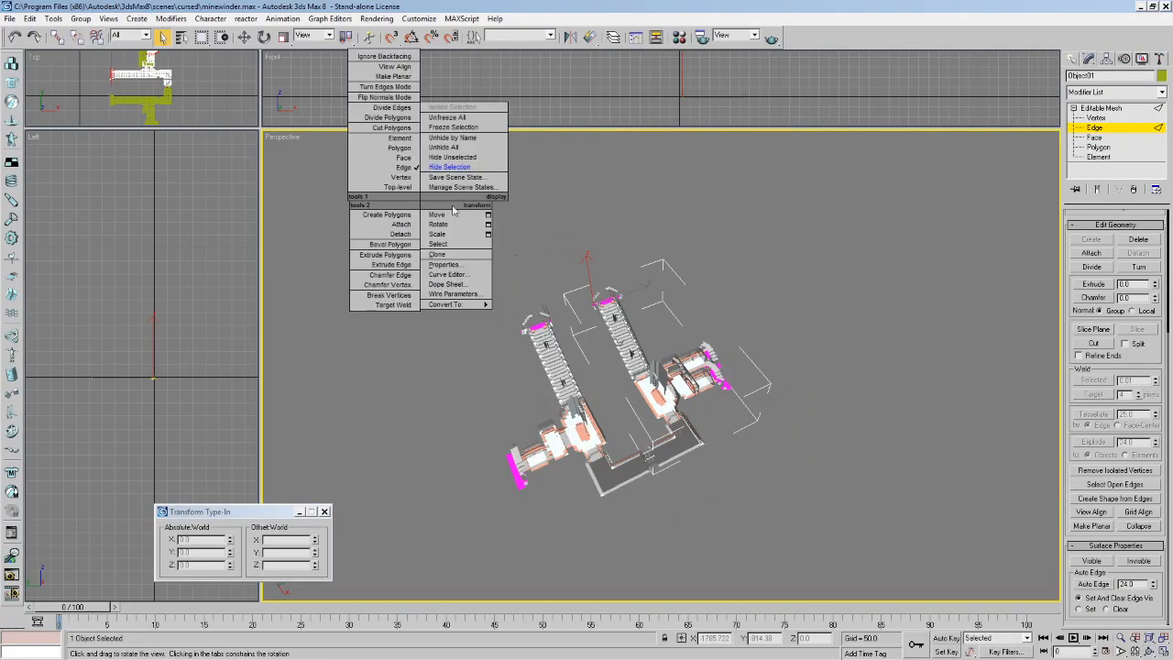
{"action": "left_click", "coordinate": [449, 147]}
Examine the outdoor terrain and the large planes crossing it by walking the Perspective view around.
{"action": "middle_click_drag", "start_coordinate": [522, 316], "coordinate": [626, 399], "text": "alt"}
{"action": "key", "text": "Up"}
{"action": "left_click_drag", "start_coordinate": [626, 398], "coordinate": [668, 406]}
{"action": "key", "text": "Down"}
{"action": "key", "text": "Up"}
{"action": "key", "text": "Down"}
{"action": "key", "text": "Down"}
{"action": "key", "text": "Up"}
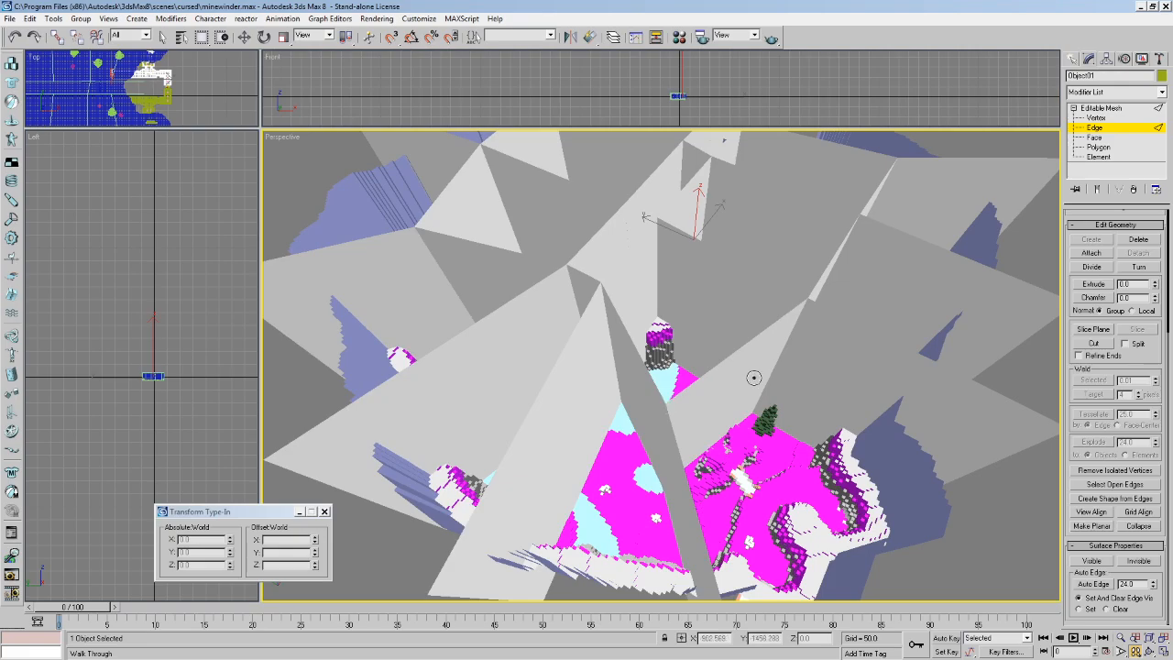
Leave edge editing on Object01, turn on edged faces and select the portals object.
{"action": "left_click", "coordinate": [1072, 59]}
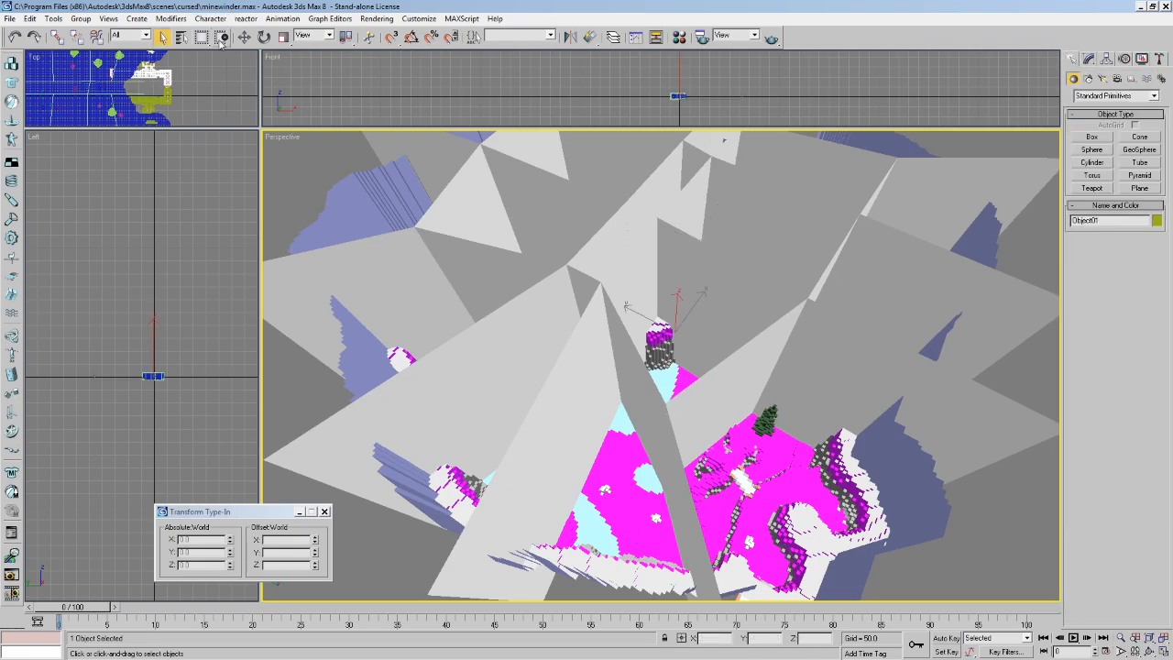
{"action": "middle_click_drag", "start_coordinate": [545, 278], "coordinate": [532, 306]}
{"action": "scroll", "coordinate": [677, 281], "scroll_direction": "down", "scroll_amount": 3}
{"action": "middle_click_drag", "start_coordinate": [677, 281], "coordinate": [640, 273]}
{"action": "key", "text": "F4"}
{"action": "left_click", "coordinate": [637, 240]}
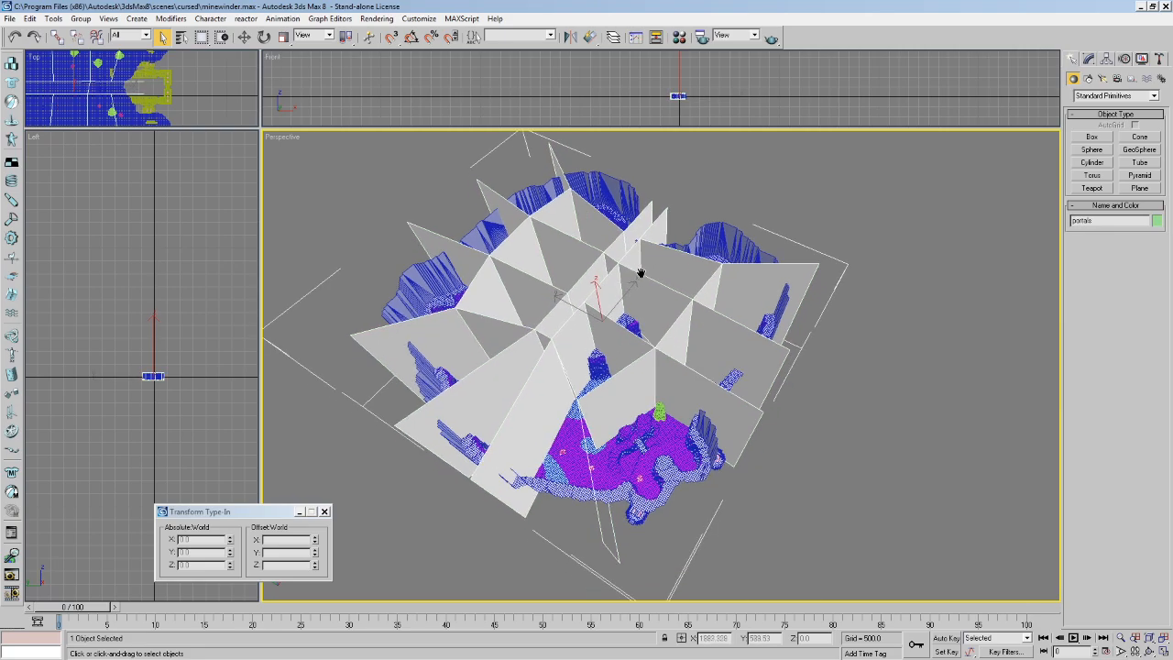
Examine the portal planes over the terrain from above and from an angle.
{"action": "left_click", "coordinate": [1150, 651]}
{"action": "key", "text": "z"}
{"action": "left_click_drag", "start_coordinate": [673, 427], "coordinate": [645, 329]}
{"action": "scroll", "coordinate": [694, 362], "scroll_direction": "up", "scroll_amount": 3}
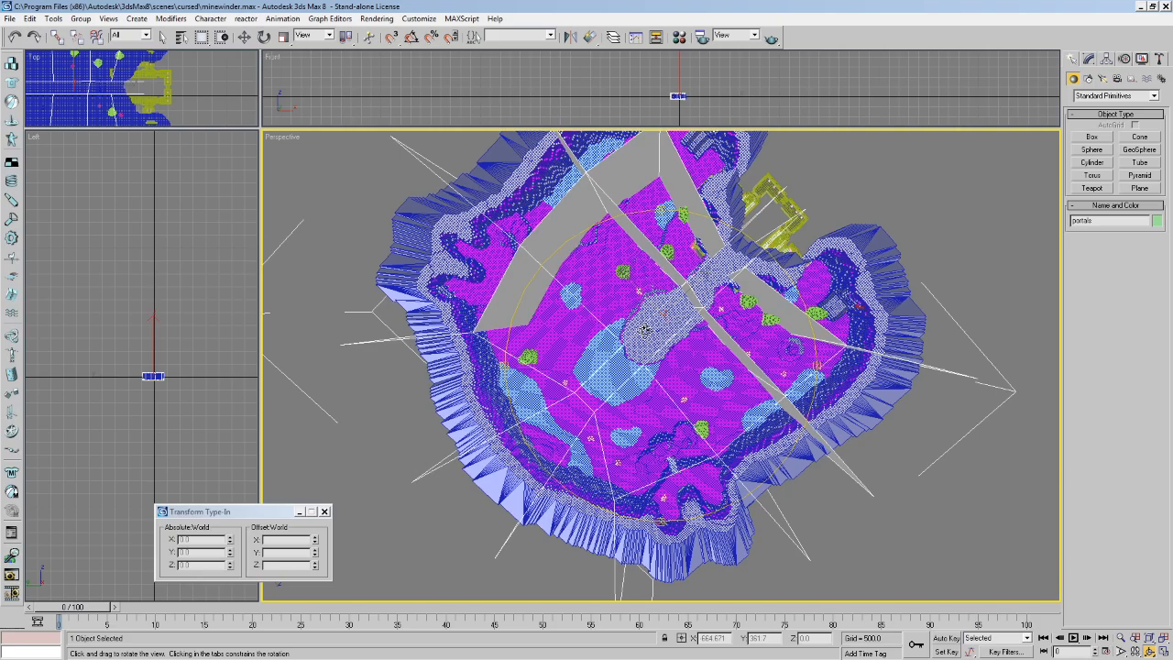
{"action": "left_click_drag", "start_coordinate": [602, 330], "coordinate": [642, 286]}
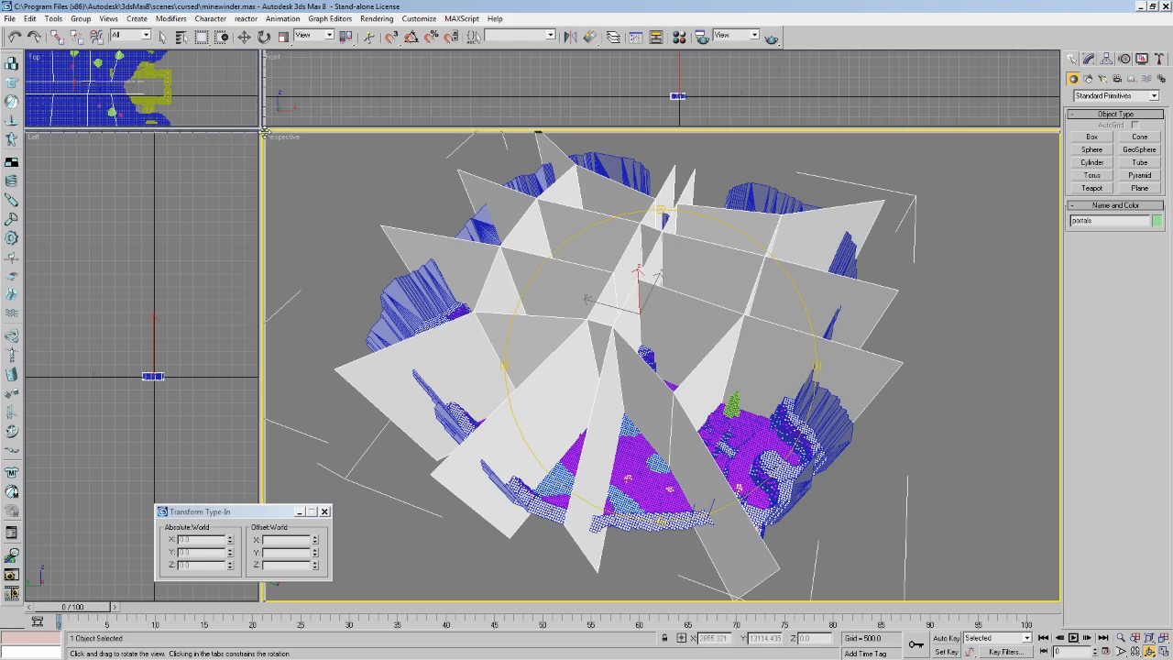
Examine how the portals divide the terrain in an enlarged Top viewport and return to a large Perspective viewport.
{"action": "left_click_drag", "start_coordinate": [264, 131], "coordinate": [226, 119]}
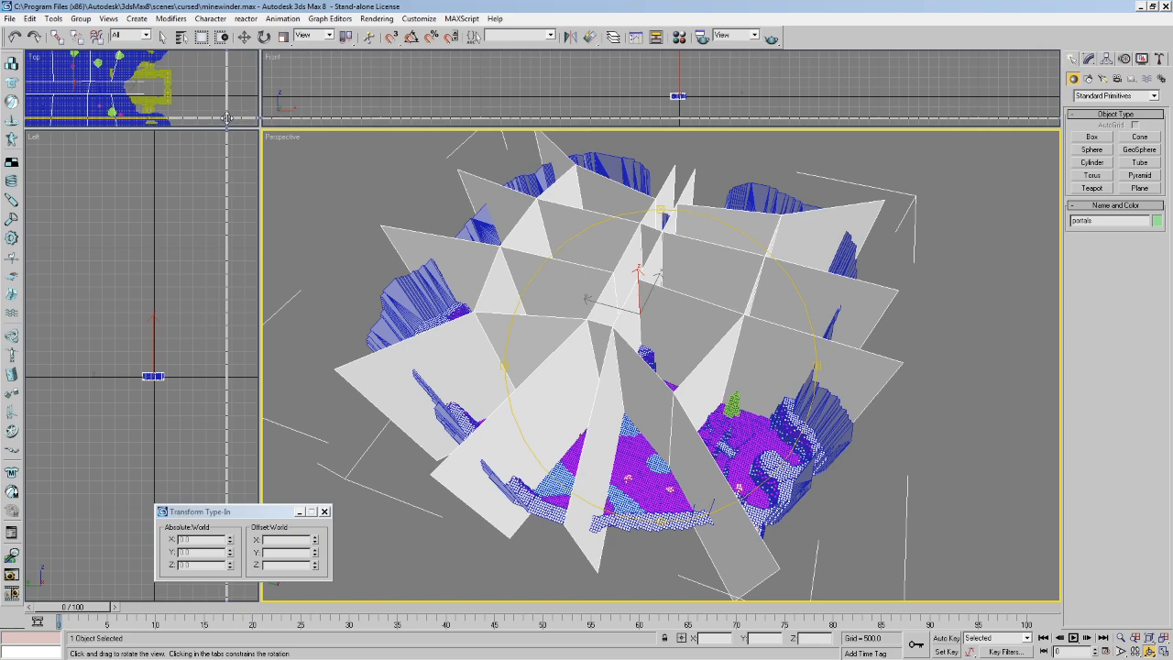
{"action": "left_click_drag", "start_coordinate": [226, 118], "coordinate": [1024, 559]}
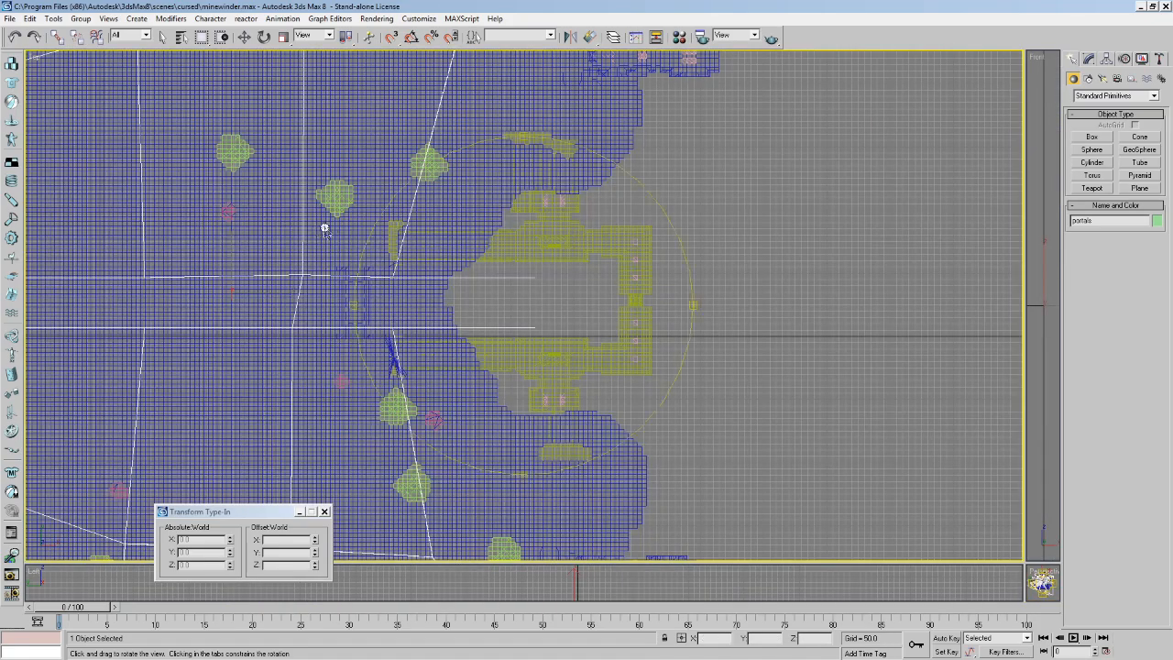
{"action": "key", "text": "z"}
{"action": "scroll", "coordinate": [526, 306], "scroll_direction": "down", "scroll_amount": 2}
{"action": "scroll", "coordinate": [527, 308], "scroll_direction": "up", "scroll_amount": 2}
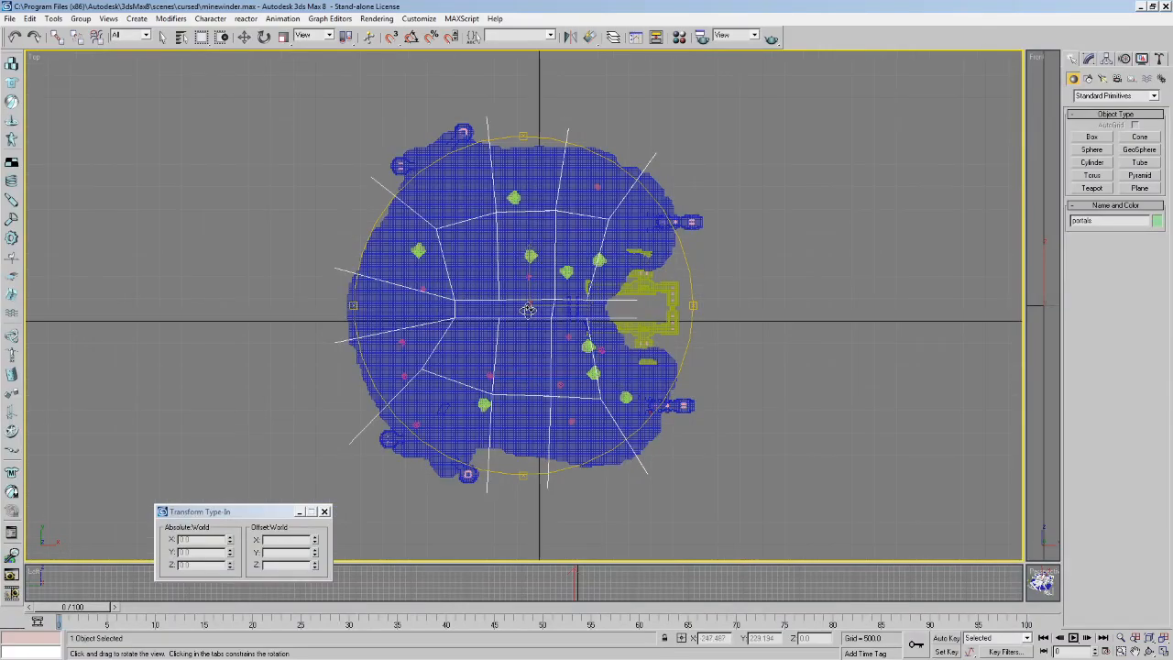
{"action": "middle_click_drag", "start_coordinate": [529, 309], "coordinate": [538, 327]}
{"action": "left_click_drag", "start_coordinate": [538, 327], "coordinate": [529, 248]}
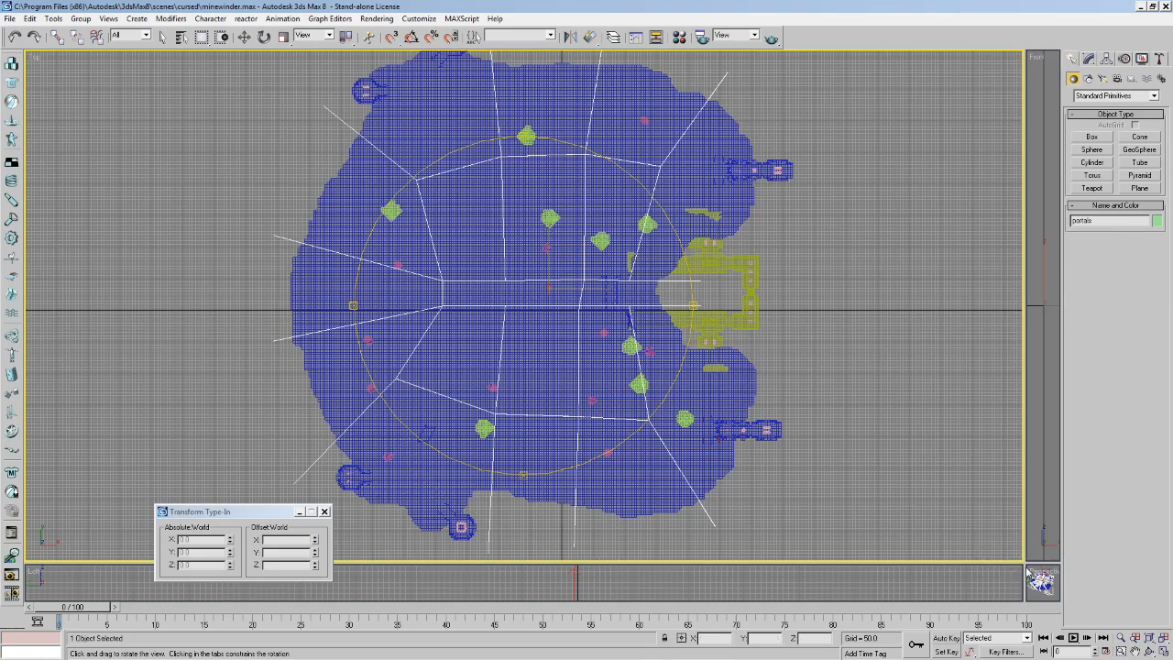
{"action": "left_click_drag", "start_coordinate": [1024, 561], "coordinate": [182, 136]}
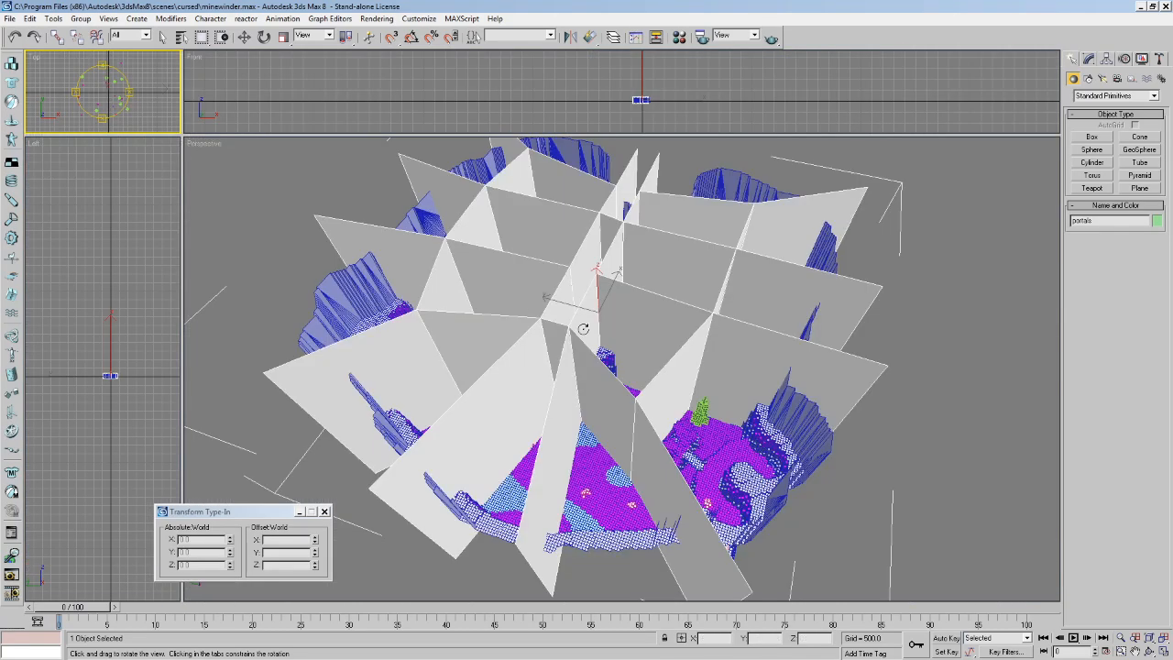
Examine the portal planes over the terrain and the two tunnel structures at its edge.
{"action": "left_click", "coordinate": [620, 379]}
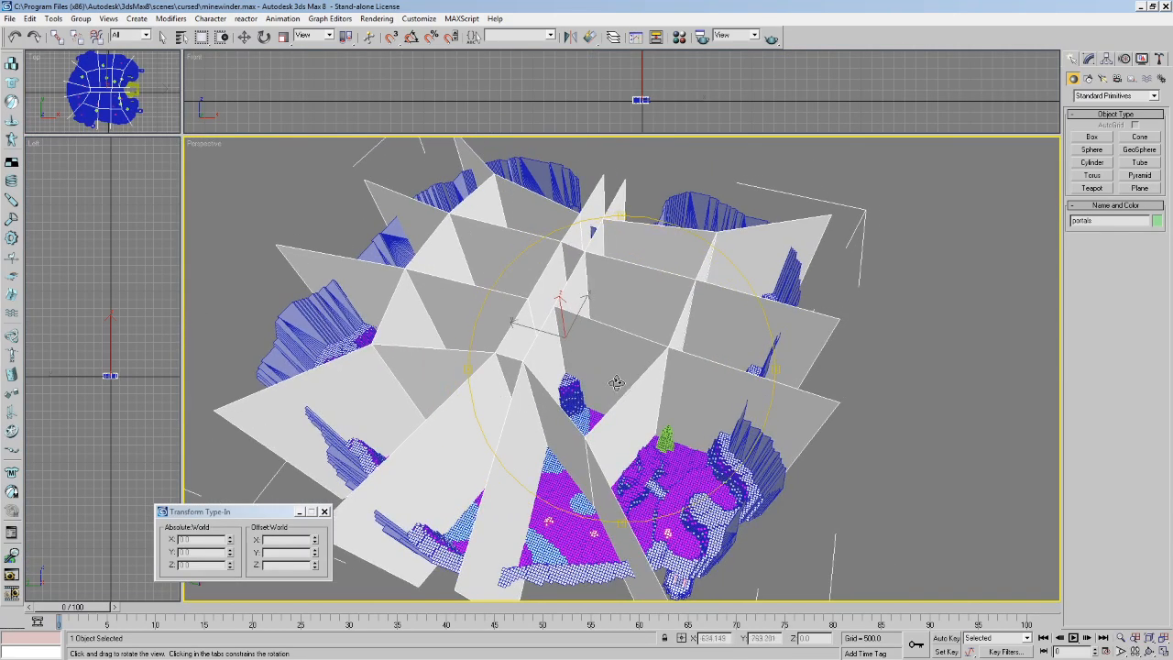
{"action": "left_click", "coordinate": [161, 37]}
{"action": "middle_click_drag", "start_coordinate": [507, 292], "coordinate": [437, 272]}
{"action": "middle_click_drag", "start_coordinate": [768, 272], "coordinate": [797, 450]}
{"action": "scroll", "coordinate": [797, 451], "scroll_direction": "up", "scroll_amount": 3}
{"action": "key", "text": "Up"}
{"action": "left_click_drag", "start_coordinate": [583, 503], "coordinate": [682, 426]}
{"action": "key", "text": "Up"}
{"action": "key", "text": "Up"}
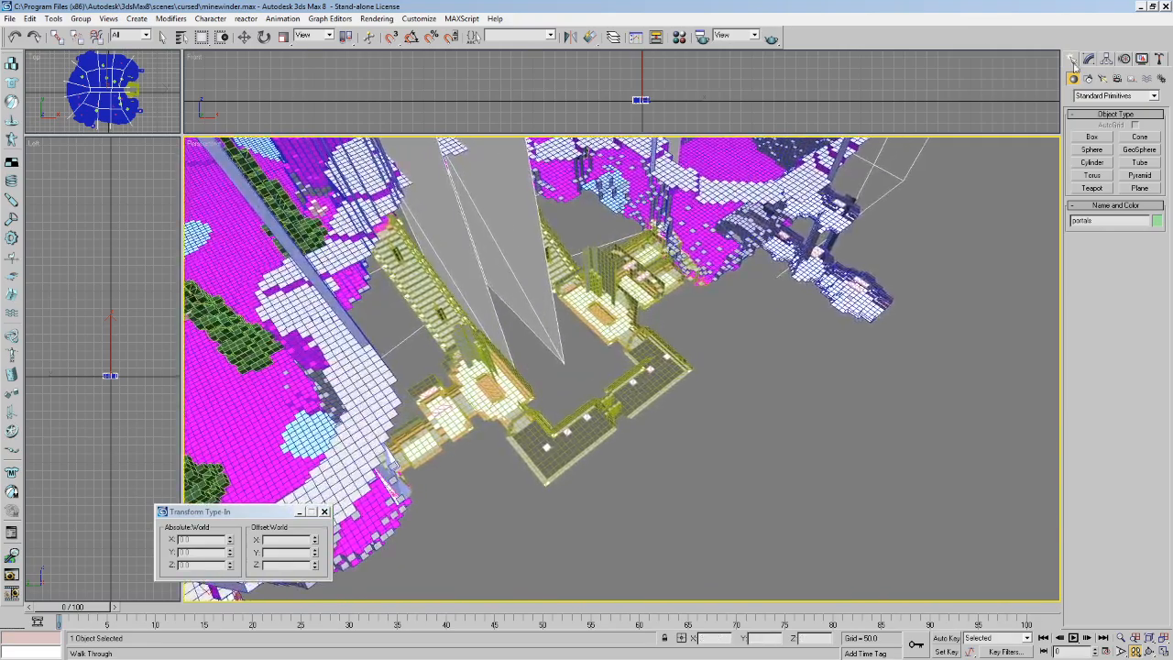
Select the two tunnel meshes, Object01 and mid tunnels, and hide all unselected objects.
{"action": "left_click", "coordinate": [164, 39]}
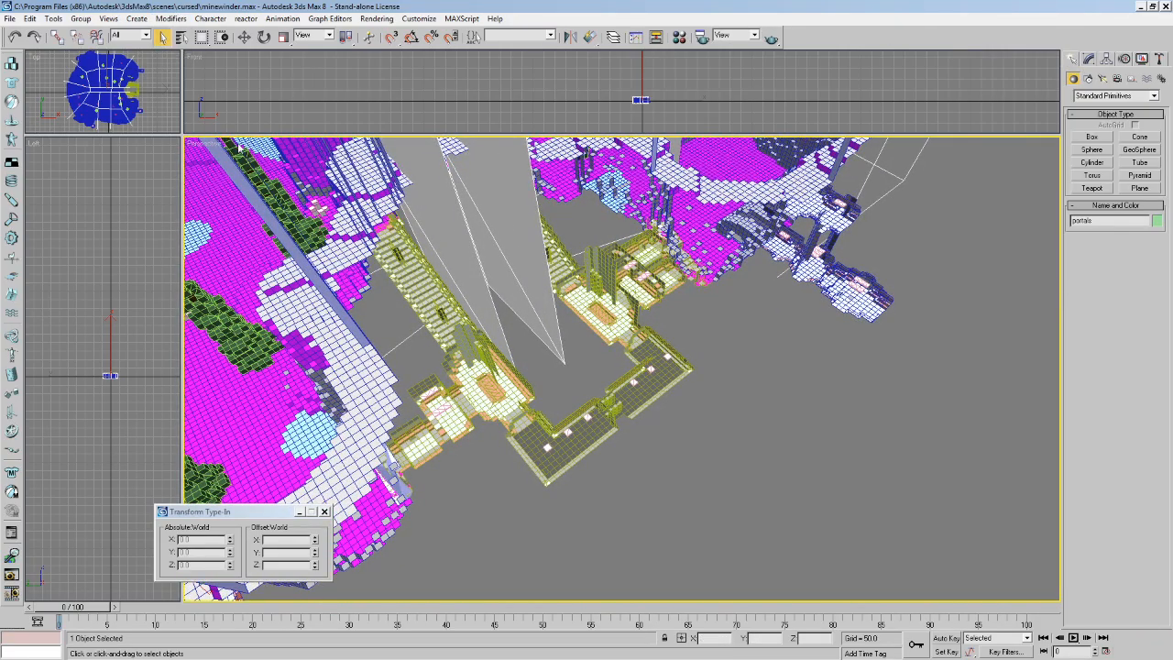
{"action": "left_click", "coordinate": [643, 328]}
{"action": "right_click", "coordinate": [643, 328]}
{"action": "left_click", "coordinate": [718, 541]}
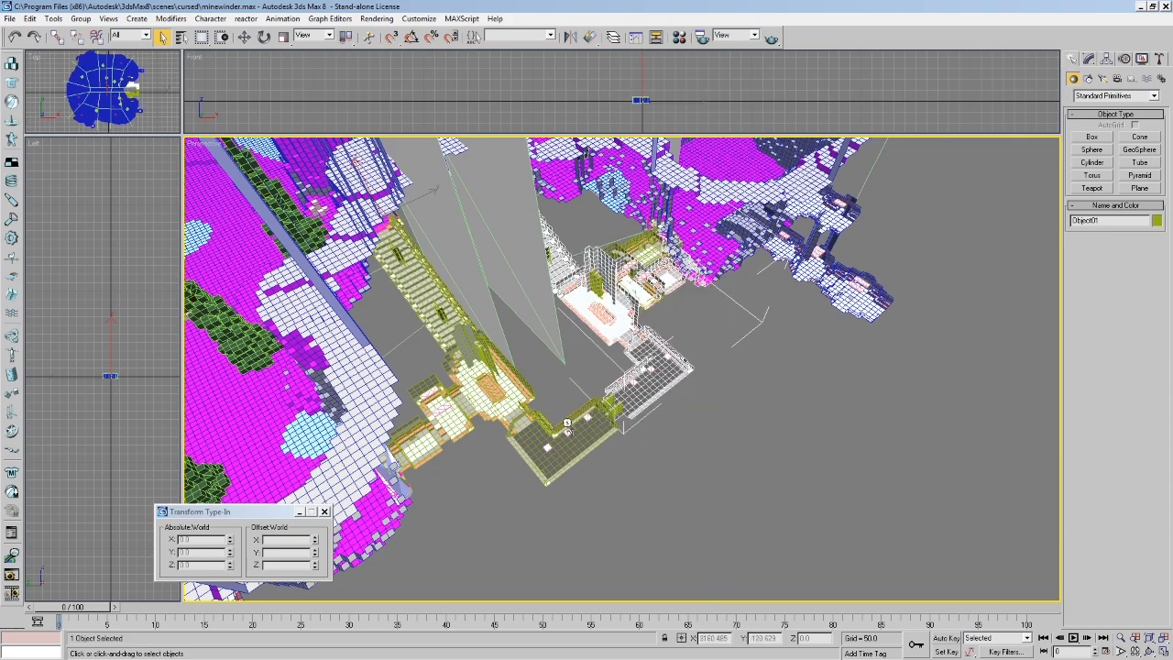
{"action": "left_click", "coordinate": [664, 380]}
{"action": "right_click", "coordinate": [669, 383]}
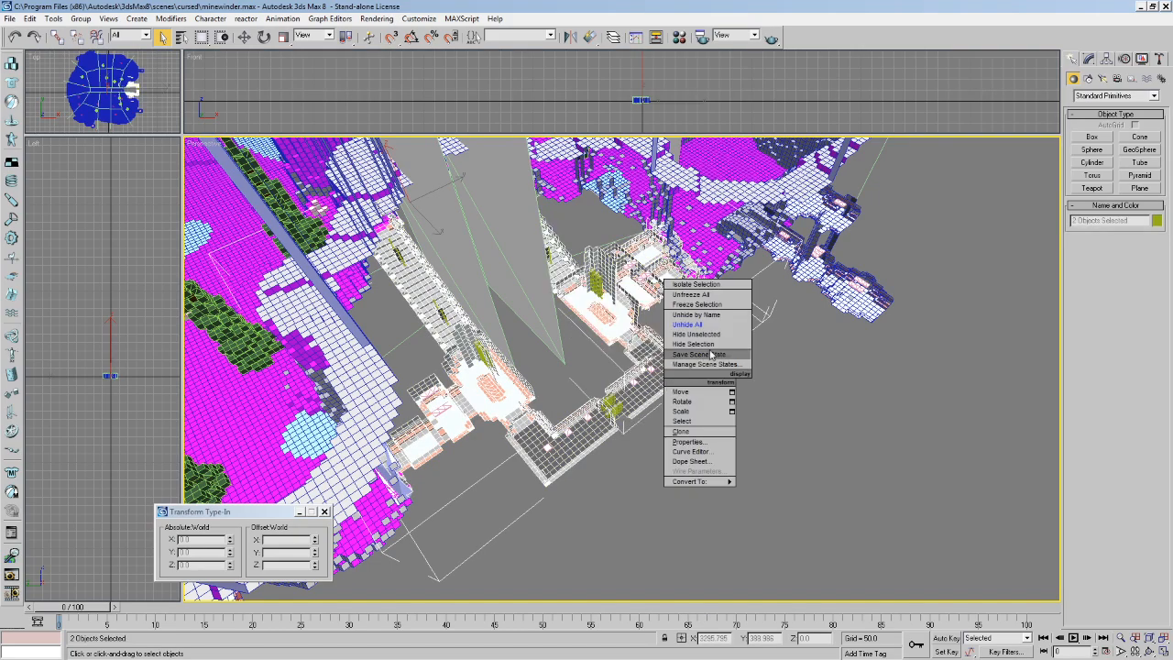
{"action": "left_click", "coordinate": [703, 360]}
{"action": "key", "text": "ctrl+z"}
{"action": "right_click", "coordinate": [694, 293]}
{"action": "left_click", "coordinate": [744, 250]}
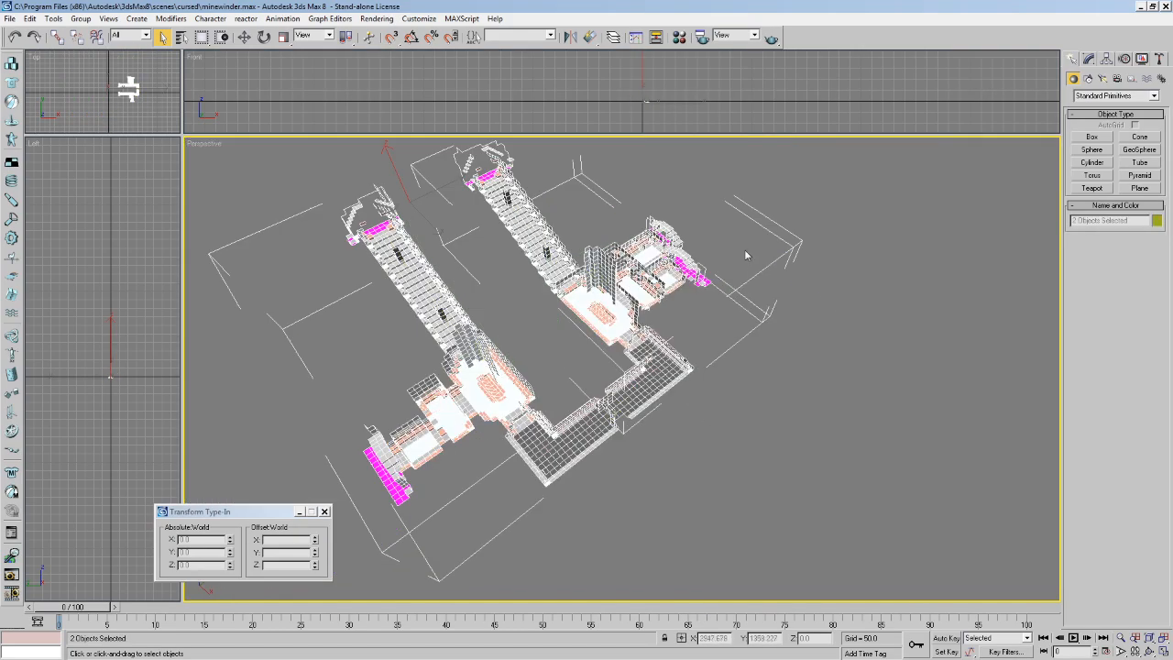
Deselect both tunnel meshes and examine their stairs, halls and side rooms from several angles and up close.
{"action": "left_click", "coordinate": [746, 401]}
{"action": "middle_click_drag", "start_coordinate": [746, 414], "coordinate": [744, 428]}
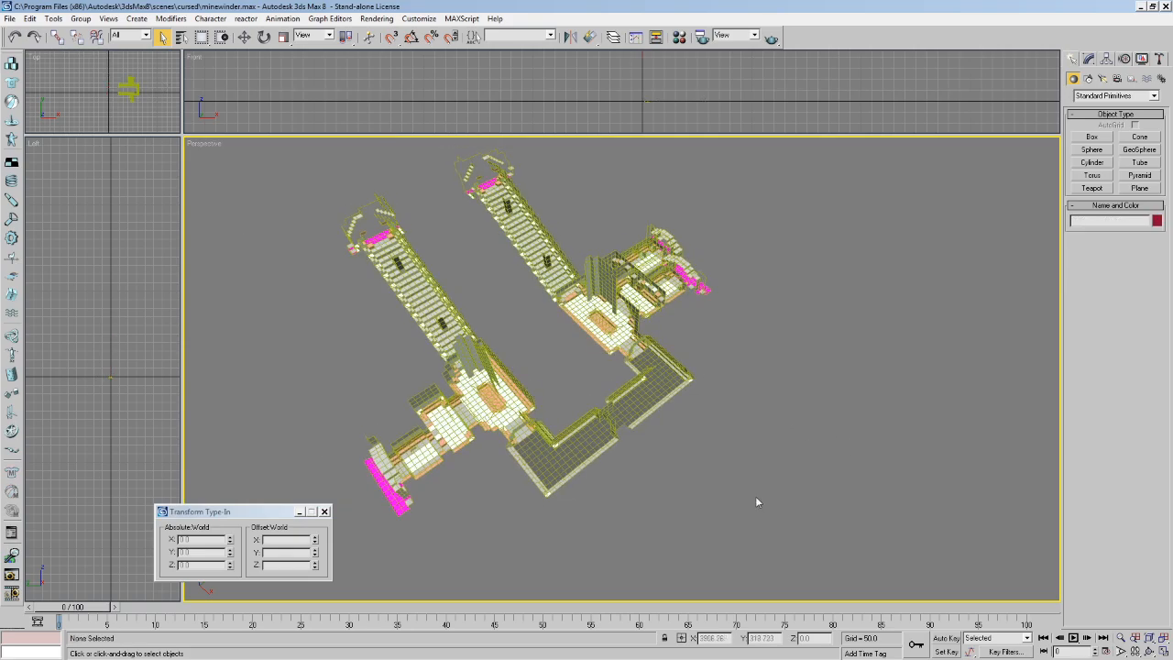
{"action": "left_click", "coordinate": [1149, 650]}
{"action": "left_click_drag", "start_coordinate": [673, 434], "coordinate": [572, 422]}
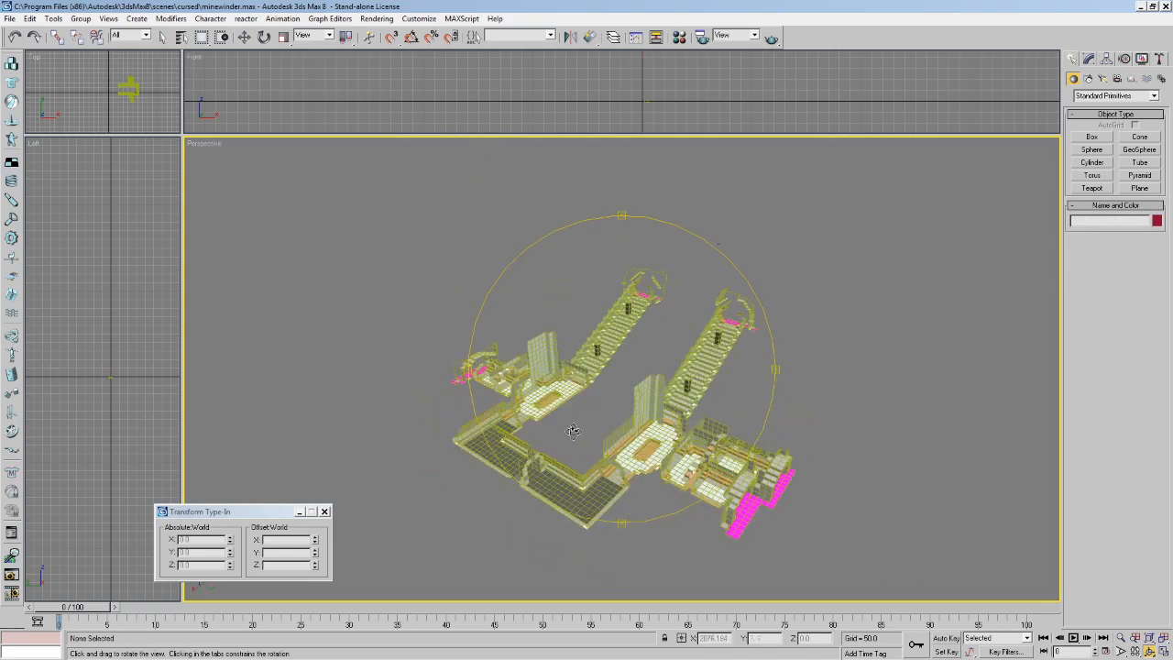
{"action": "middle_click_drag", "start_coordinate": [571, 422], "coordinate": [644, 311]}
{"action": "scroll", "coordinate": [644, 312], "scroll_direction": "up", "scroll_amount": 3}
{"action": "left_click_drag", "start_coordinate": [645, 312], "coordinate": [770, 374]}
{"action": "left_click_drag", "start_coordinate": [721, 370], "coordinate": [518, 359]}
{"action": "key", "text": "Up"}
{"action": "left_click_drag", "start_coordinate": [664, 384], "coordinate": [600, 424]}
{"action": "middle_click_drag", "start_coordinate": [600, 425], "coordinate": [739, 461]}
{"action": "left_click_drag", "start_coordinate": [673, 430], "coordinate": [668, 394]}
{"action": "middle_click_drag", "start_coordinate": [513, 403], "coordinate": [578, 462]}
{"action": "left_click_drag", "start_coordinate": [579, 461], "coordinate": [683, 398]}
{"action": "middle_click_drag", "start_coordinate": [683, 397], "coordinate": [672, 486]}
{"action": "left_click_drag", "start_coordinate": [673, 486], "coordinate": [510, 383]}
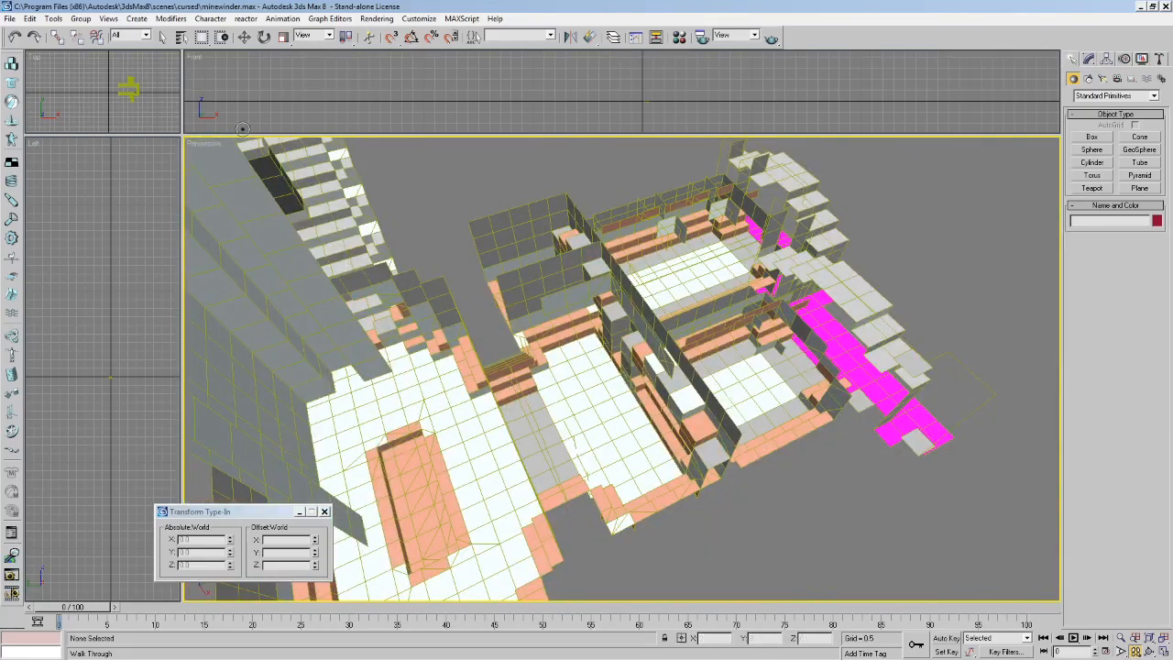
Select Object01, hide everything else and examine that tunnel section on its own.
{"action": "left_click", "coordinate": [163, 37]}
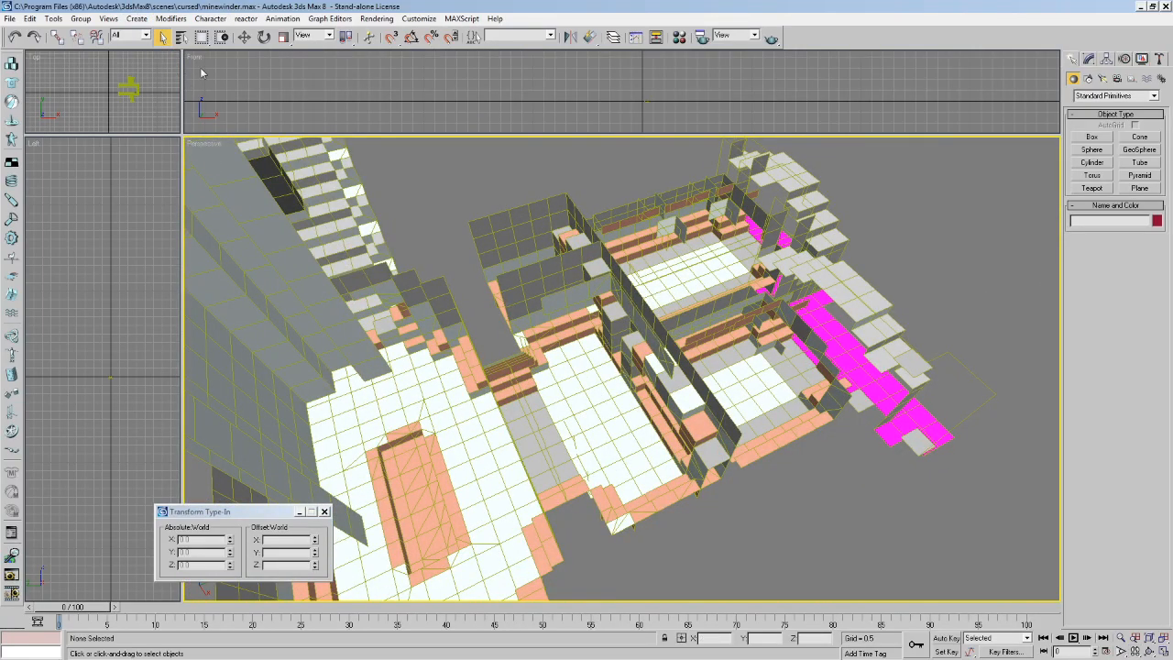
{"action": "left_click", "coordinate": [675, 337]}
{"action": "right_click", "coordinate": [677, 339]}
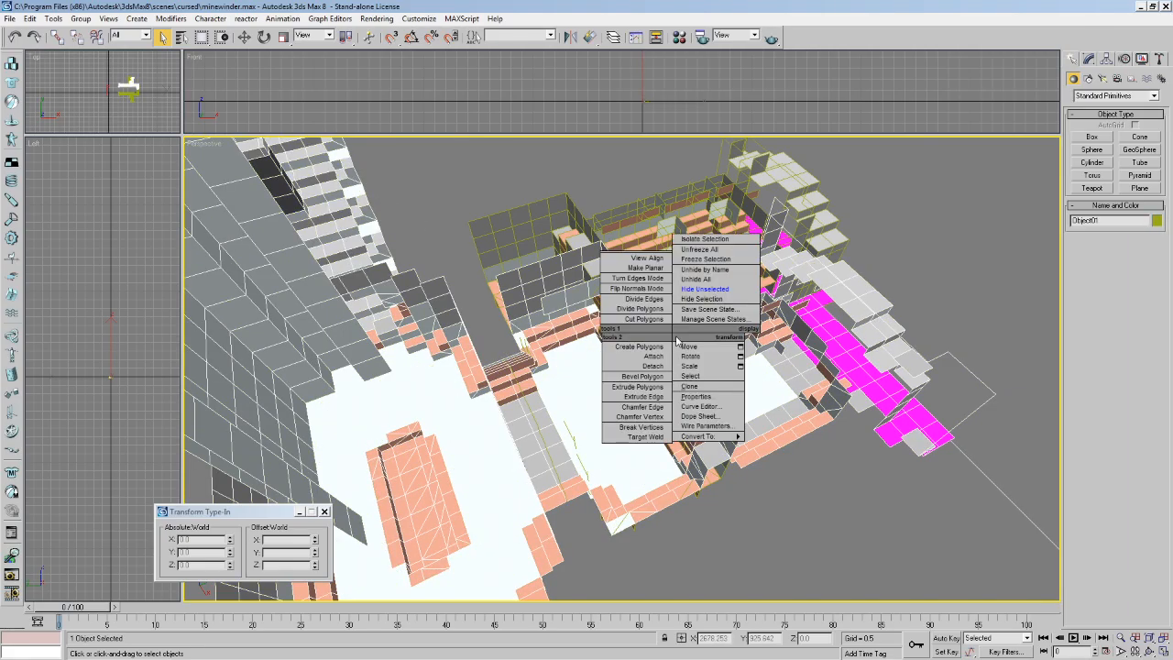
{"action": "left_click", "coordinate": [705, 289]}
{"action": "middle_click_drag", "start_coordinate": [704, 289], "coordinate": [632, 478]}
{"action": "left_click", "coordinate": [1149, 637]}
{"action": "left_click", "coordinate": [1149, 651]}
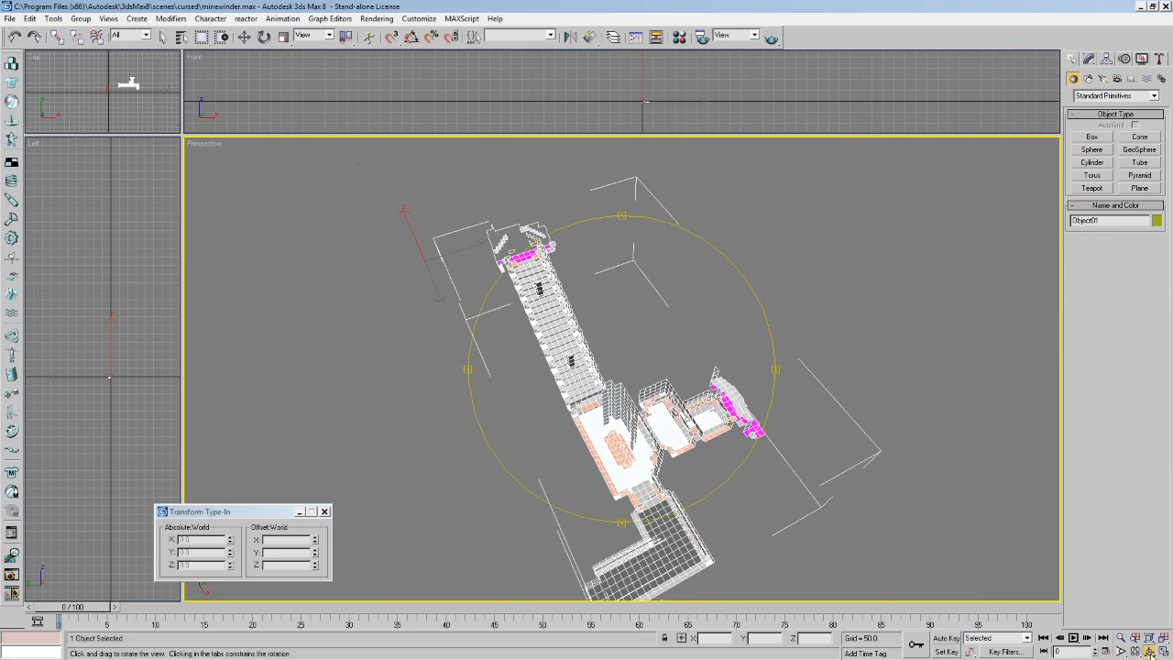
{"action": "left_click_drag", "start_coordinate": [673, 411], "coordinate": [612, 437]}
{"action": "middle_click_drag", "start_coordinate": [612, 437], "coordinate": [596, 418]}
{"action": "scroll", "coordinate": [596, 419], "scroll_direction": "up", "scroll_amount": 3}
{"action": "left_click_drag", "start_coordinate": [516, 242], "coordinate": [568, 223]}
Bring the mid tunnels mesh back into view beside Object01 and clear the selection.
{"action": "right_click", "coordinate": [638, 277]}
{"action": "middle_click_drag", "start_coordinate": [672, 314], "coordinate": [665, 273]}
{"action": "right_click", "coordinate": [638, 276]}
{"action": "left_click", "coordinate": [682, 230]}
{"action": "right_click", "coordinate": [664, 272]}
{"action": "left_click", "coordinate": [693, 217]}
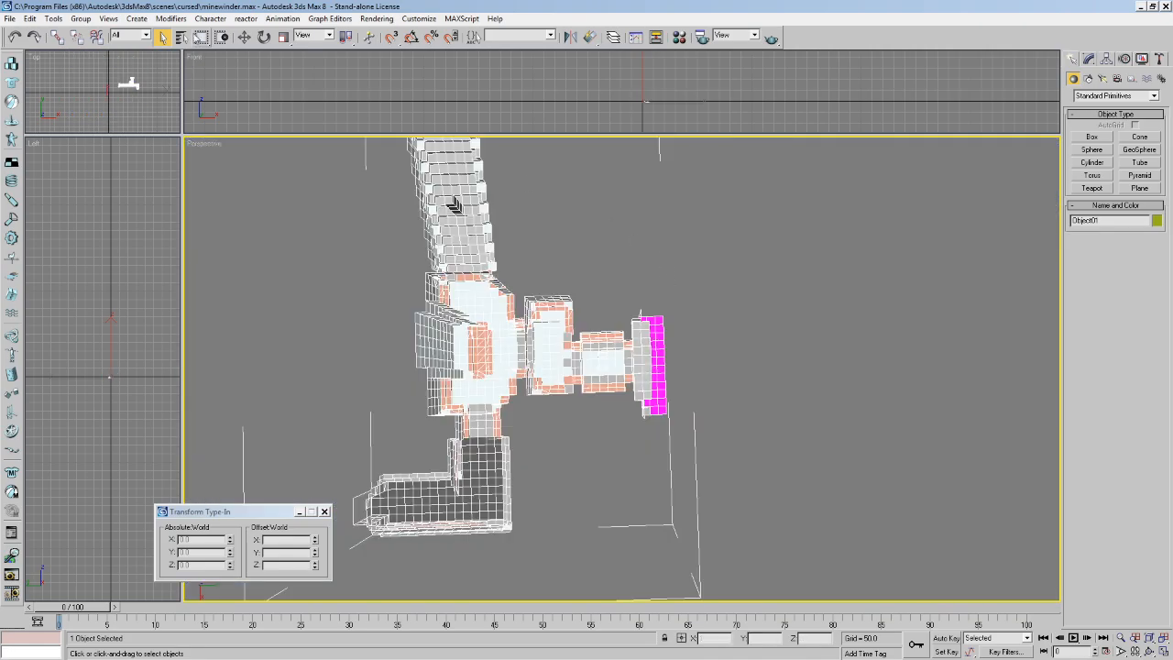
{"action": "left_click", "coordinate": [596, 204]}
{"action": "scroll", "coordinate": [675, 372], "scroll_direction": "down", "scroll_amount": 3}
{"action": "middle_click_drag", "start_coordinate": [624, 236], "coordinate": [611, 299]}
{"action": "scroll", "coordinate": [612, 300], "scroll_direction": "up", "scroll_amount": 3}
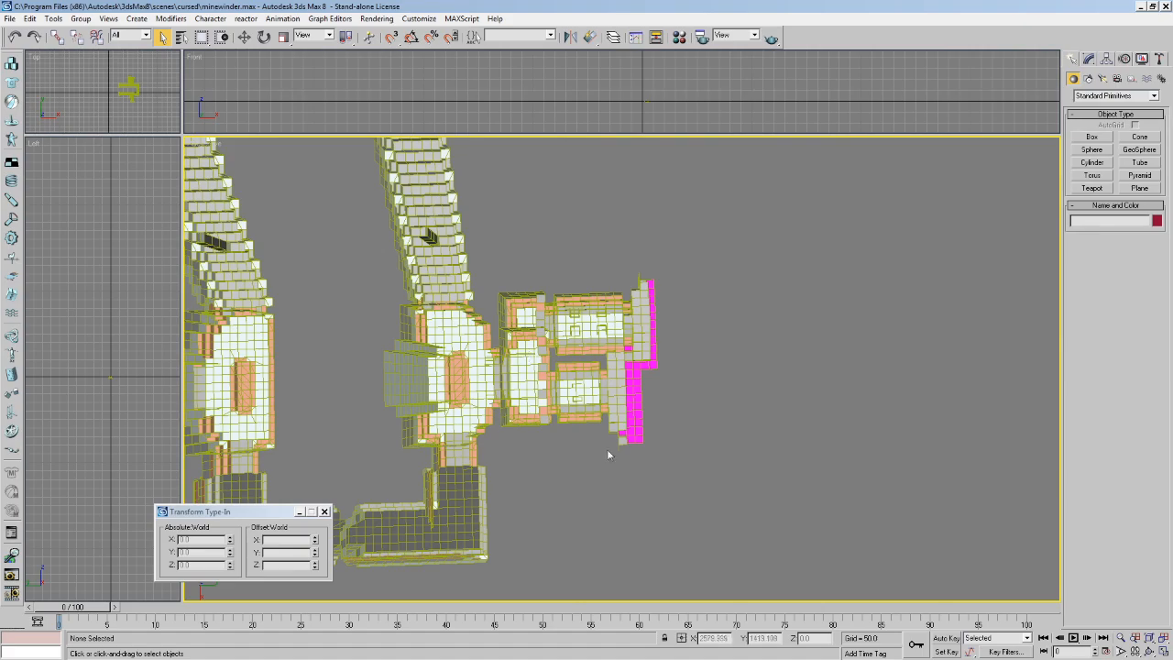
Select Object01 and examine how its side rooms sit against the mid tunnels rooms.
{"action": "left_click", "coordinate": [620, 379]}
{"action": "middle_click_drag", "start_coordinate": [463, 346], "coordinate": [673, 334]}
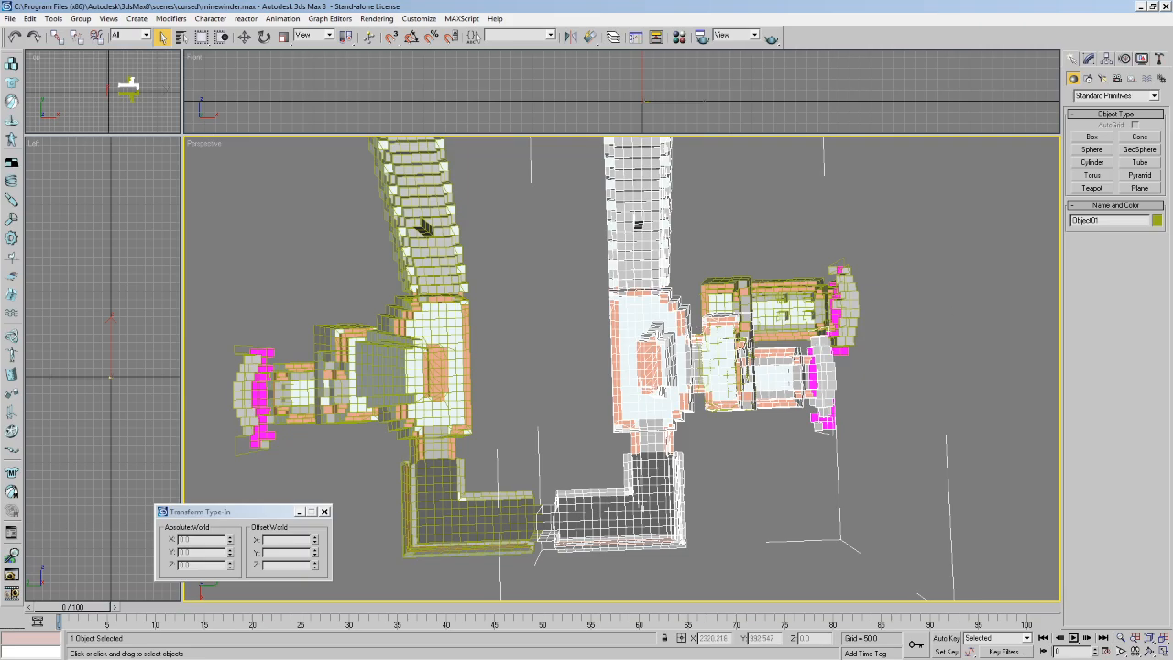
{"action": "middle_click_drag", "start_coordinate": [774, 351], "coordinate": [800, 190]}
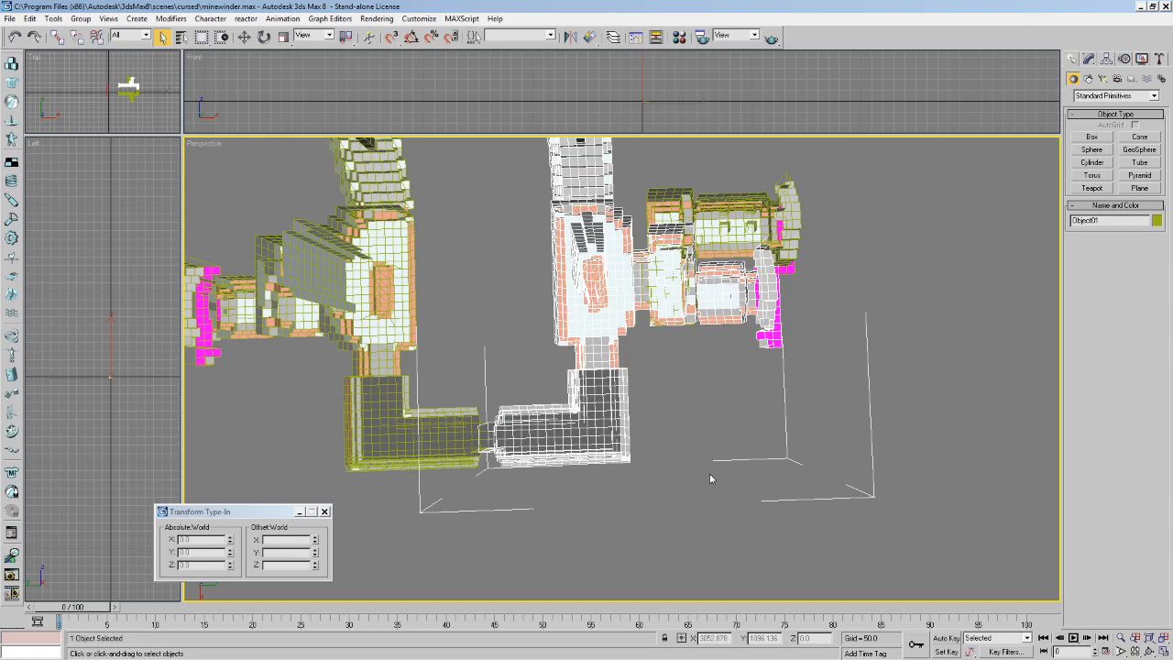
{"action": "middle_click_drag", "start_coordinate": [832, 230], "coordinate": [828, 388], "text": "alt"}
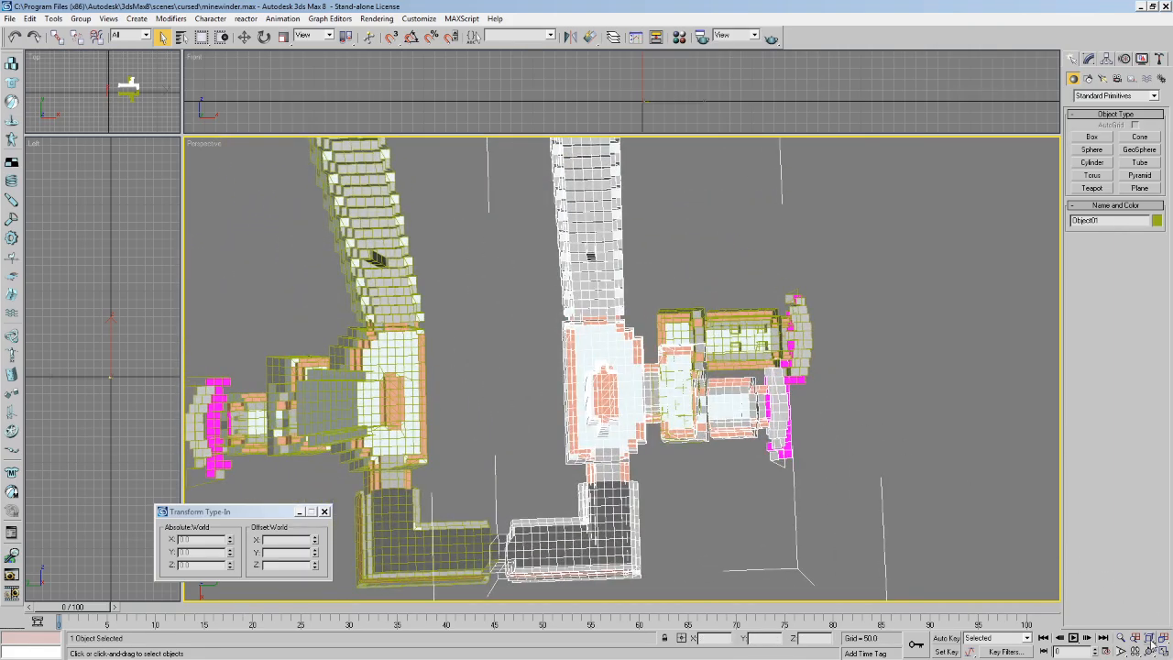
{"action": "left_click", "coordinate": [1149, 638]}
{"action": "left_click", "coordinate": [1149, 651]}
{"action": "left_click_drag", "start_coordinate": [676, 396], "coordinate": [702, 401]}
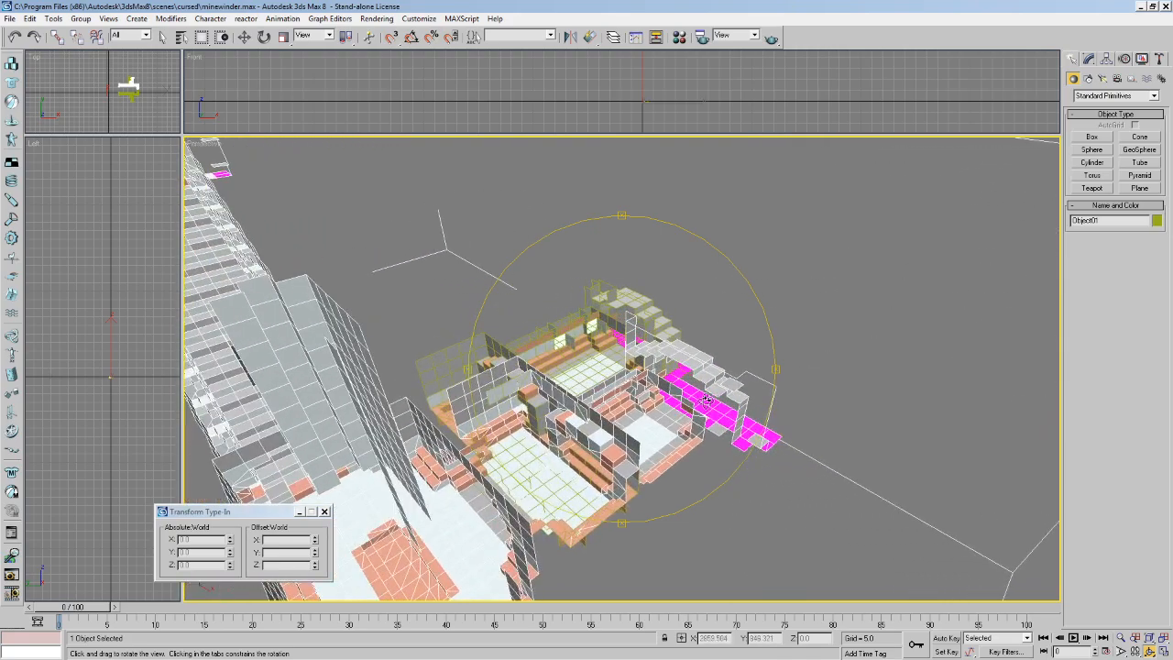
{"action": "left_click", "coordinate": [180, 37]}
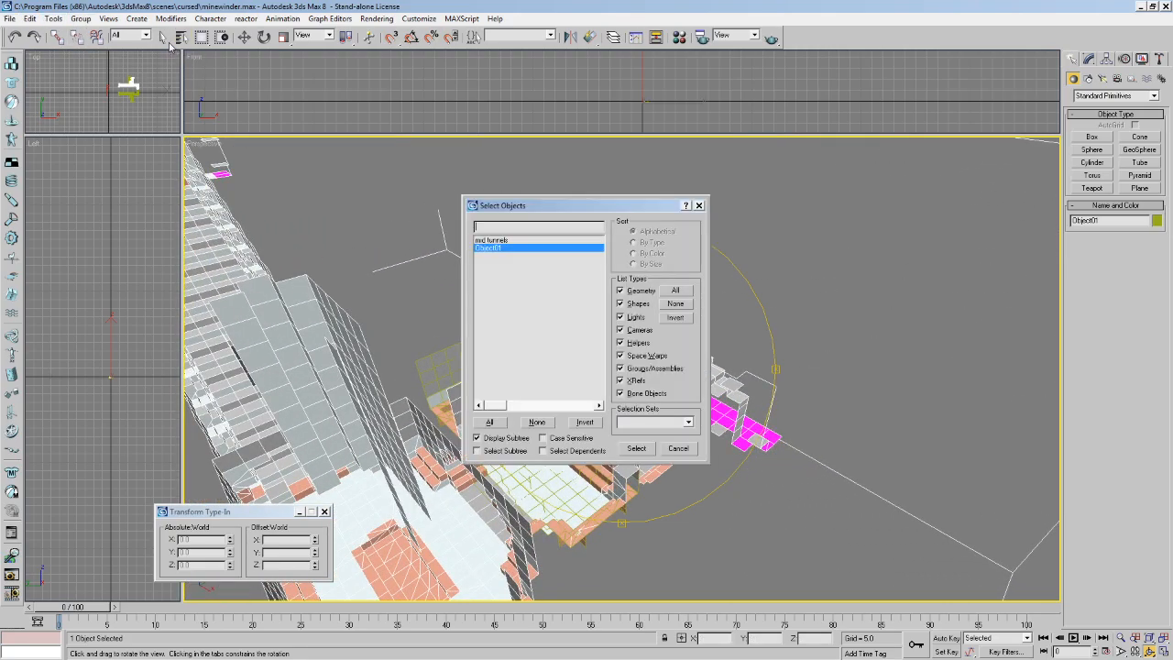
{"action": "left_click", "coordinate": [698, 202]}
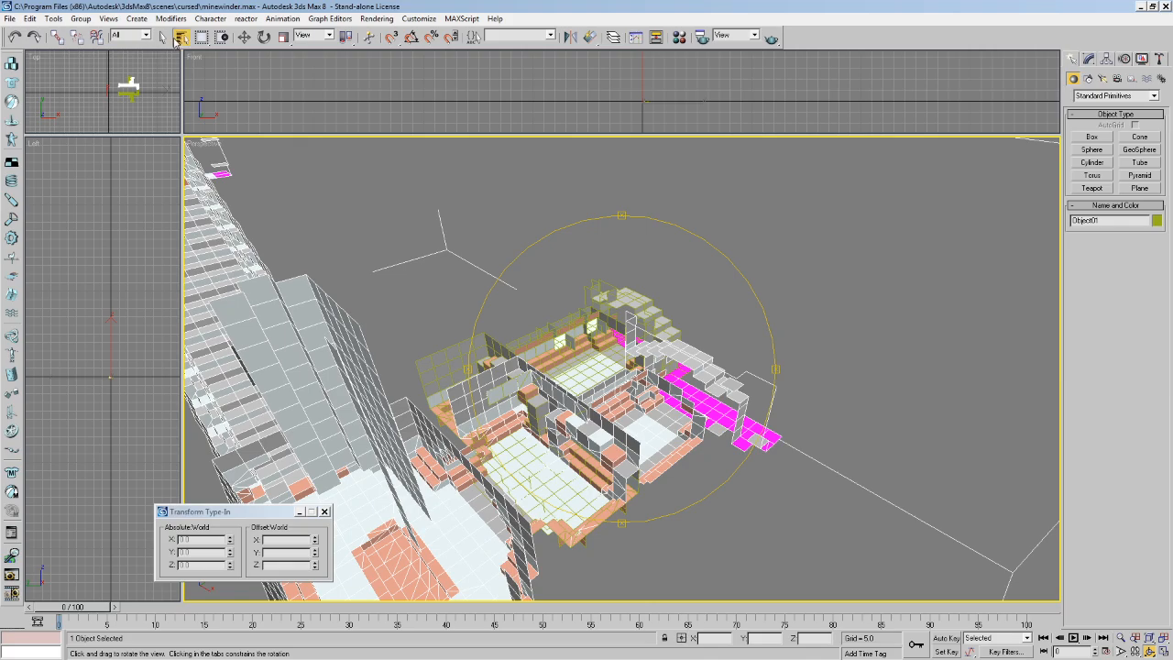
{"action": "left_click", "coordinate": [180, 37]}
{"action": "left_click", "coordinate": [699, 201]}
{"action": "left_click", "coordinate": [165, 20]}
{"action": "left_click", "coordinate": [166, 20]}
{"action": "left_click", "coordinate": [162, 38]}
Examine Object01's stairs, hall and corridor together with the neighbouring mid tunnels mesh.
{"action": "middle_click_drag", "start_coordinate": [513, 292], "coordinate": [663, 311]}
{"action": "middle_click_drag", "start_coordinate": [801, 388], "coordinate": [720, 408]}
{"action": "scroll", "coordinate": [720, 408], "scroll_direction": "down", "scroll_amount": 1}
{"action": "left_click", "coordinate": [1135, 651]}
{"action": "left_click_drag", "start_coordinate": [697, 467], "coordinate": [581, 359]}
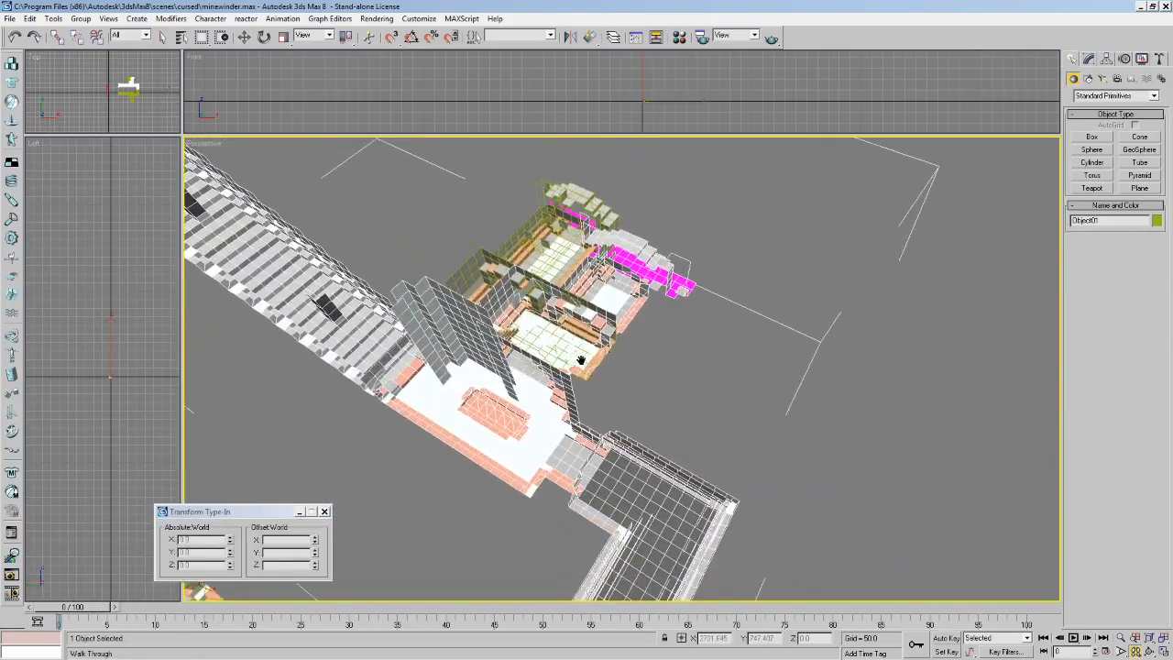
{"action": "scroll", "coordinate": [566, 409], "scroll_direction": "down", "scroll_amount": 2}
{"action": "left_click_drag", "start_coordinate": [566, 408], "coordinate": [551, 361]}
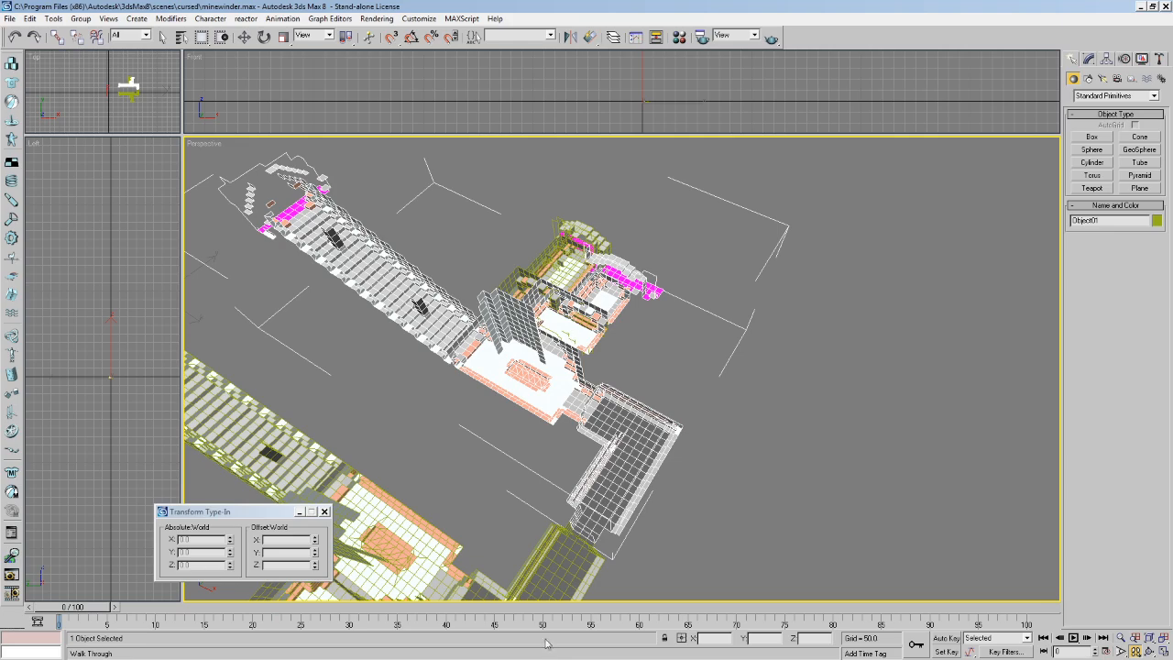
Select the mid tunnels mesh and examine its extent against Object01 from several angles.
{"action": "left_click", "coordinate": [164, 36]}
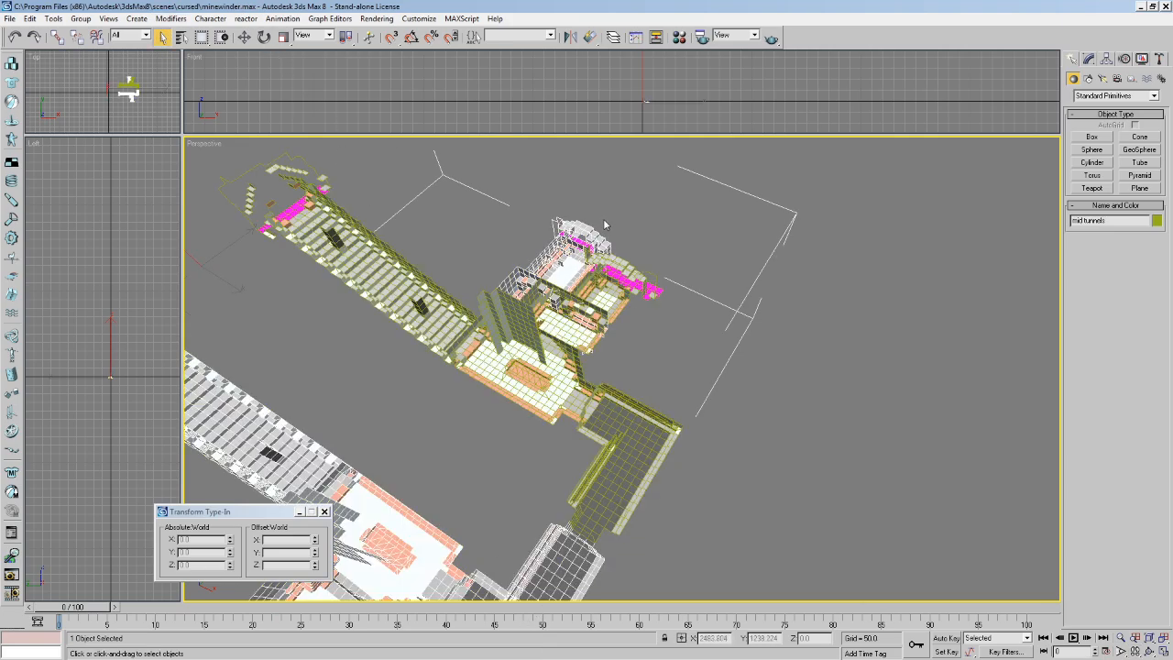
{"action": "middle_click_drag", "start_coordinate": [547, 239], "coordinate": [735, 270], "text": "alt"}
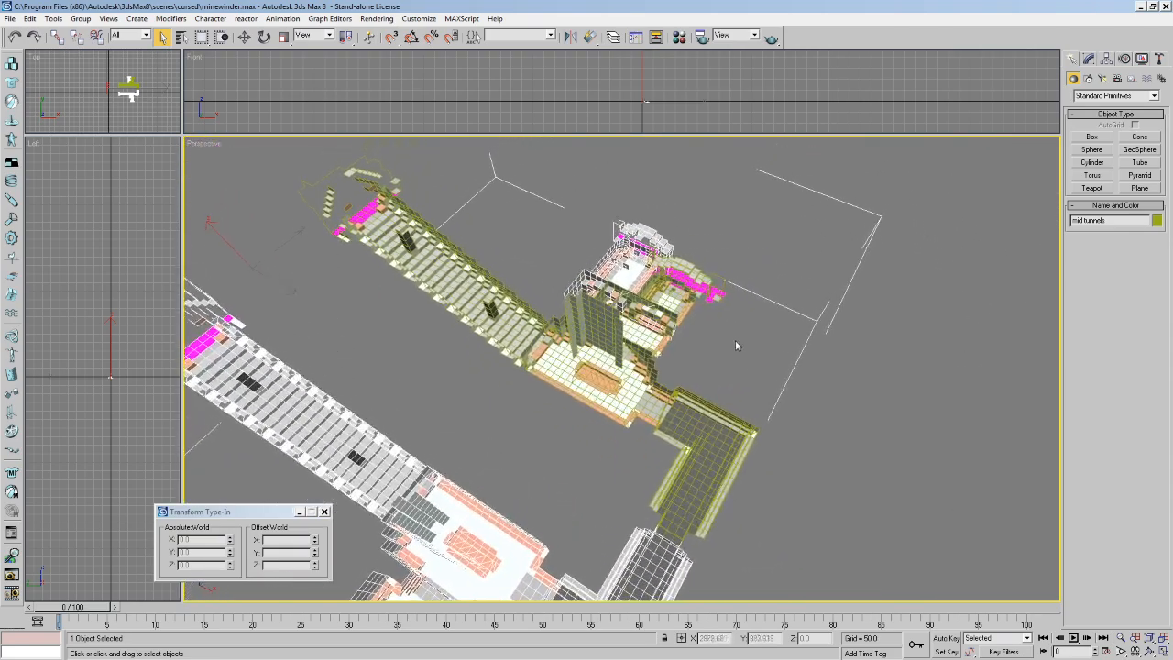
{"action": "left_click", "coordinate": [1149, 637]}
{"action": "left_click", "coordinate": [1149, 651]}
{"action": "left_click_drag", "start_coordinate": [671, 407], "coordinate": [649, 420]}
{"action": "scroll", "coordinate": [648, 472], "scroll_direction": "up", "scroll_amount": 3}
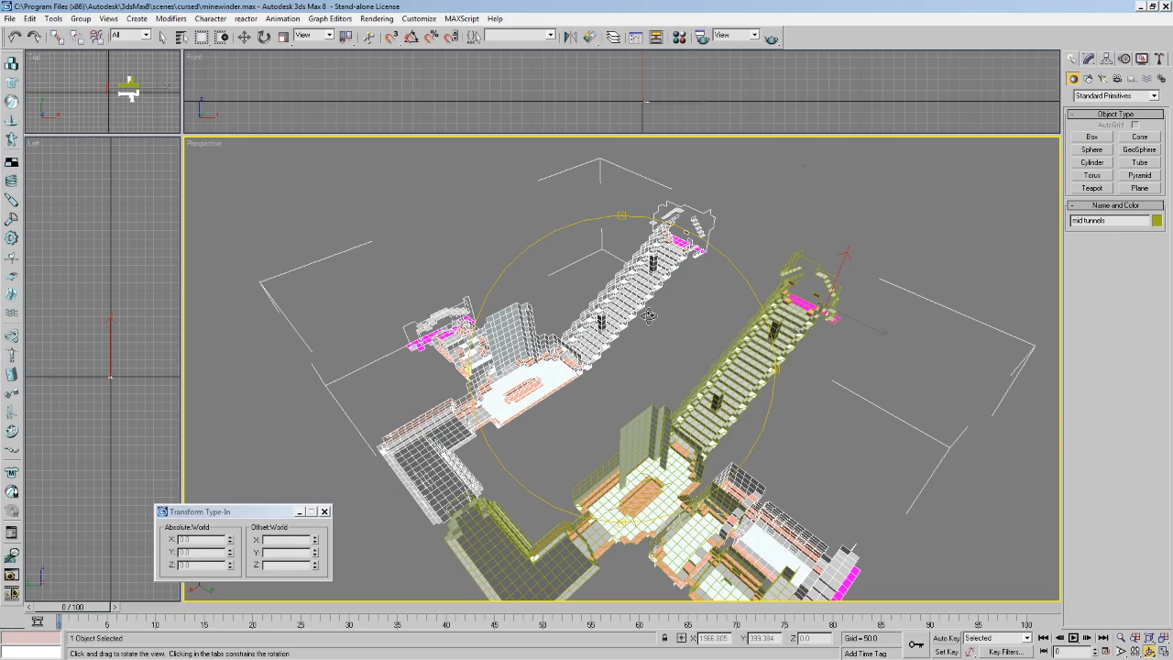
{"action": "left_click_drag", "start_coordinate": [666, 439], "coordinate": [671, 385]}
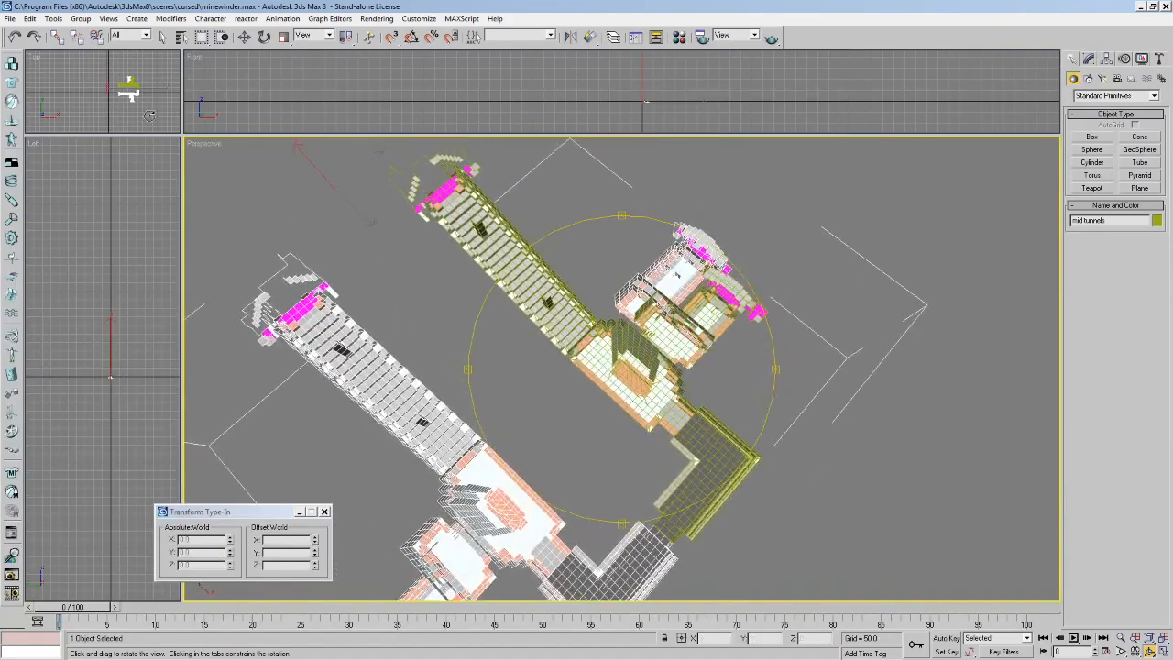
Select Object01 again and inspect its side rooms next to the mid tunnels rooms.
{"action": "left_click", "coordinate": [164, 38]}
{"action": "left_click", "coordinate": [737, 439]}
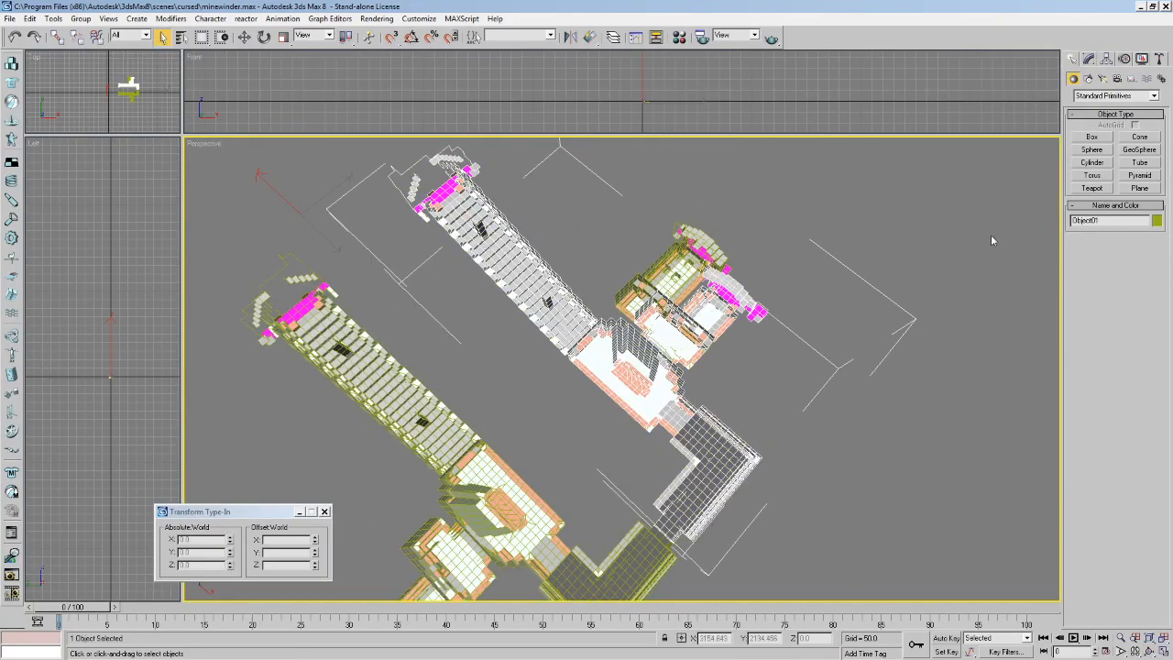
{"action": "scroll", "coordinate": [855, 237], "scroll_direction": "up", "scroll_amount": 4}
{"action": "middle_click_drag", "start_coordinate": [849, 252], "coordinate": [880, 373]}
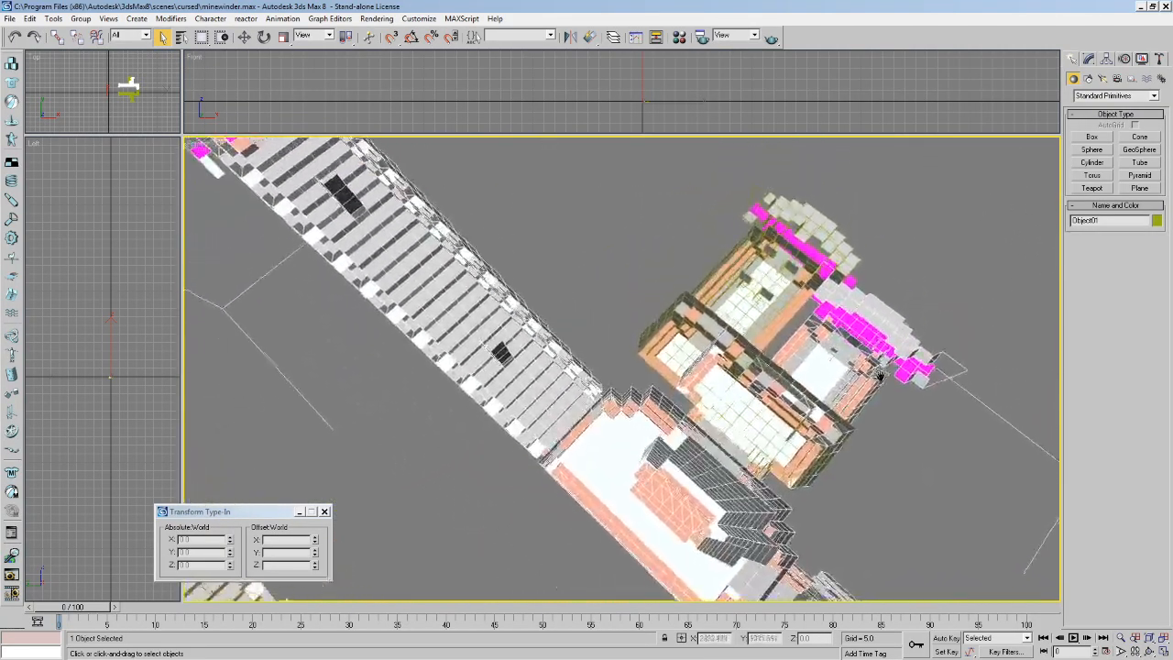
{"action": "scroll", "coordinate": [871, 329], "scroll_direction": "down", "scroll_amount": 5}
{"action": "scroll", "coordinate": [852, 344], "scroll_direction": "up", "scroll_amount": 3}
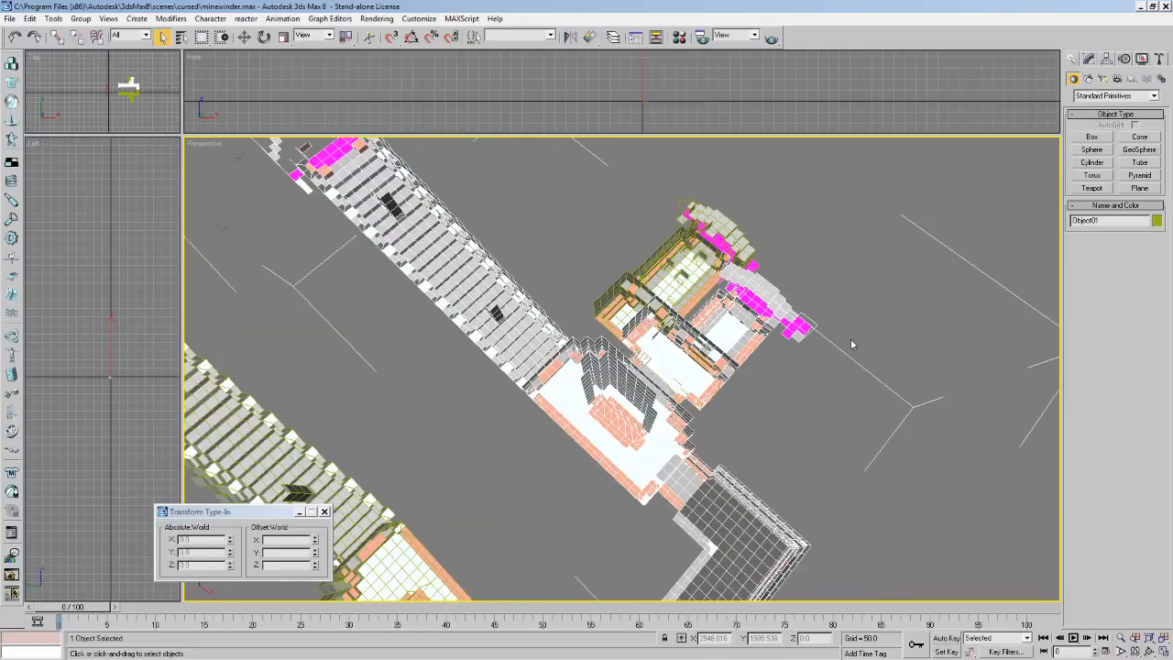
Start polygon editing on Object01 and enlarge the Top viewport around its side rooms.
{"action": "left_click", "coordinate": [1089, 60]}
{"action": "left_click", "coordinate": [1093, 137]}
{"action": "left_click", "coordinate": [1098, 147]}
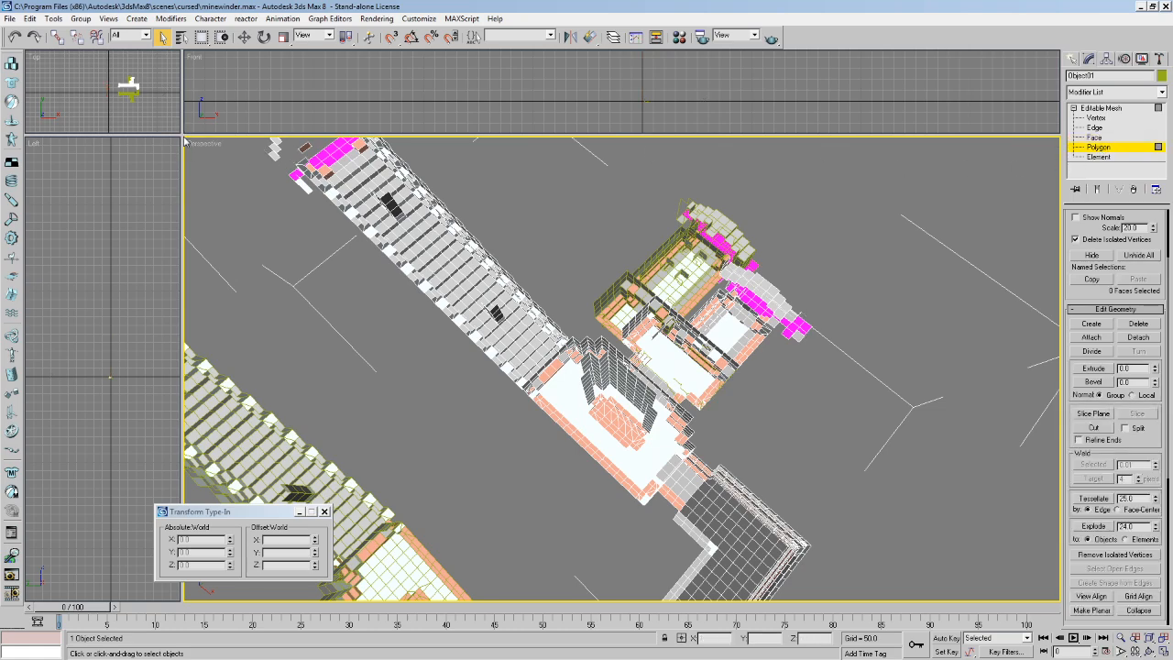
{"action": "left_click_drag", "start_coordinate": [181, 135], "coordinate": [642, 446]}
{"action": "scroll", "coordinate": [288, 204], "scroll_direction": "up", "scroll_amount": 6}
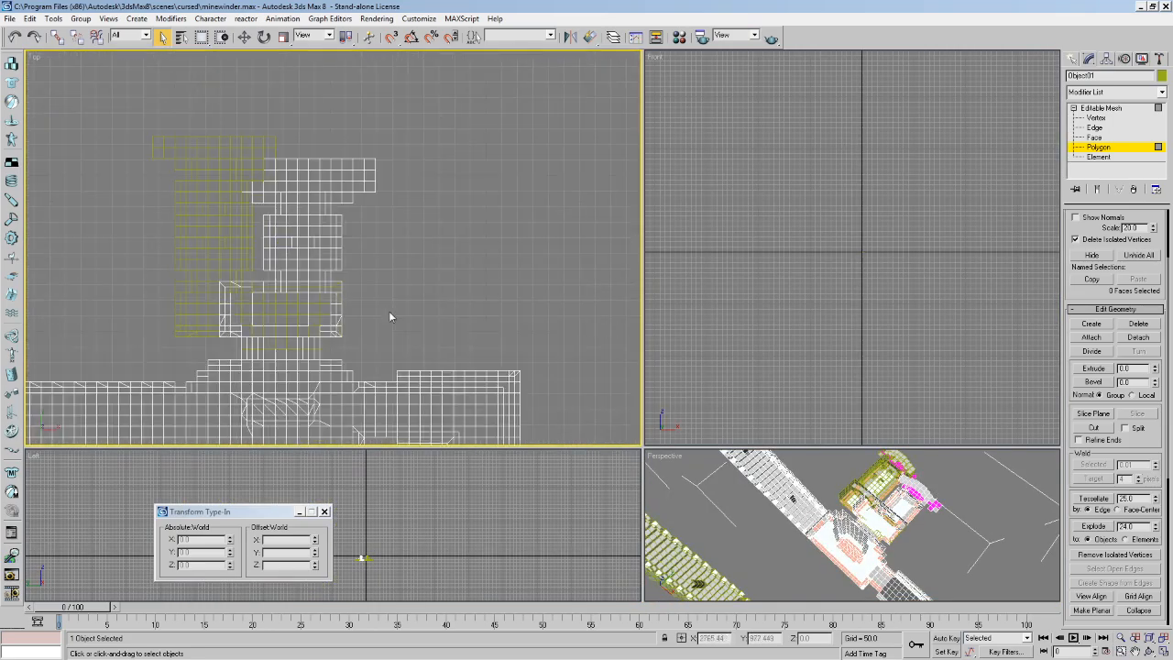
Select the polygons of Object01's side rooms beyond the short passage to the main hall.
{"action": "middle_click_drag", "start_coordinate": [389, 312], "coordinate": [516, 287]}
{"action": "left_click_drag", "start_coordinate": [191, 61], "coordinate": [634, 320]}
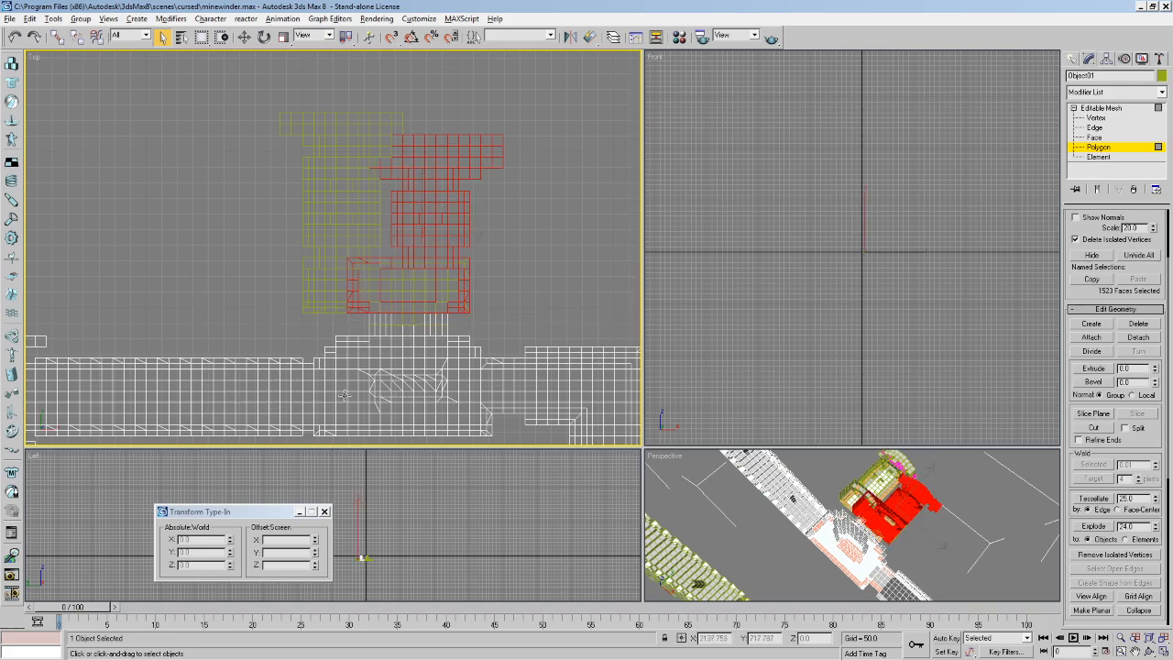
{"action": "middle_click_drag", "start_coordinate": [465, 318], "coordinate": [471, 324]}
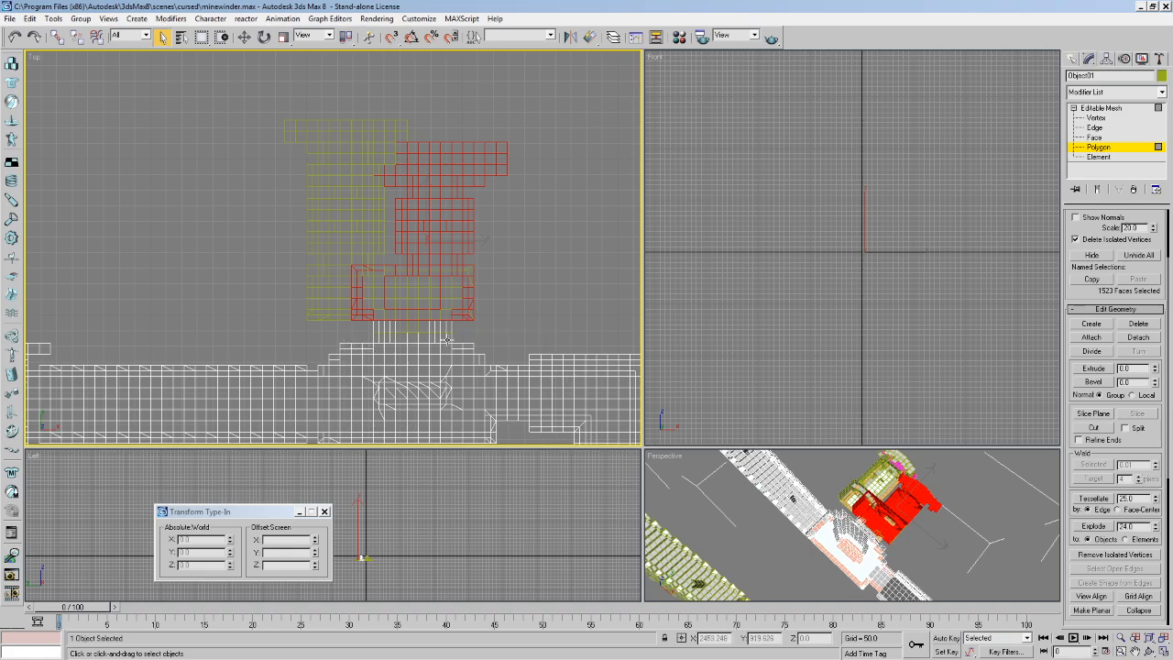
{"action": "left_click_drag", "start_coordinate": [228, 85], "coordinate": [598, 317]}
{"action": "left_click_drag", "start_coordinate": [477, 312], "coordinate": [219, 66]}
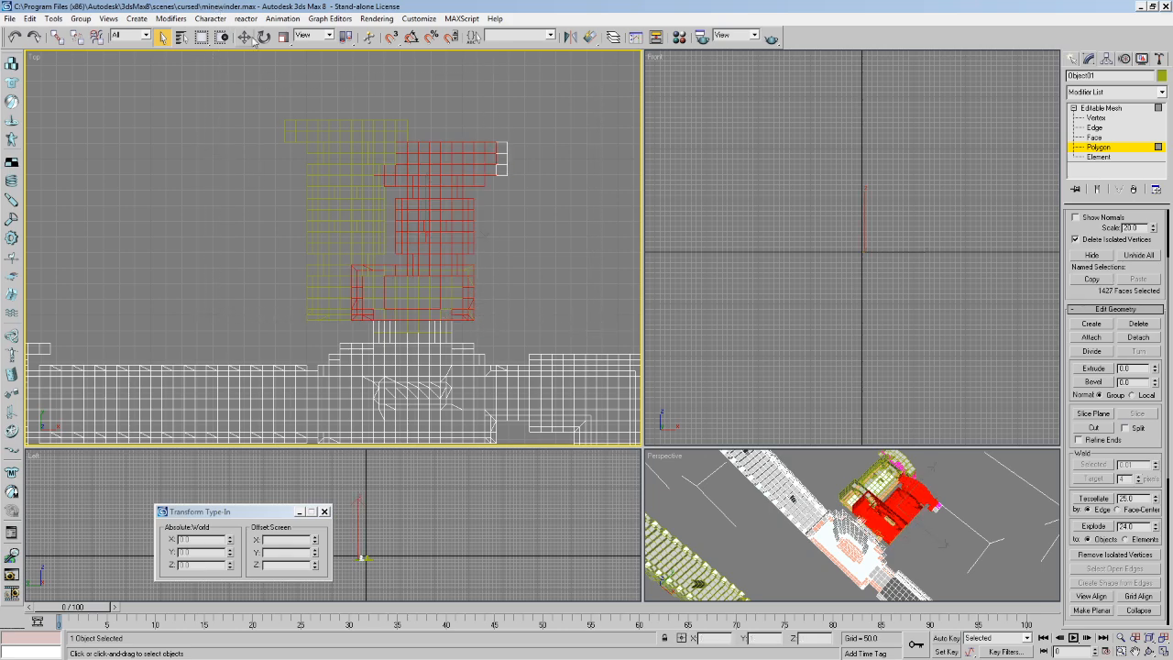
{"action": "left_click_drag", "start_coordinate": [628, 101], "coordinate": [253, 318]}
{"action": "left_click_drag", "start_coordinate": [611, 70], "coordinate": [226, 318]}
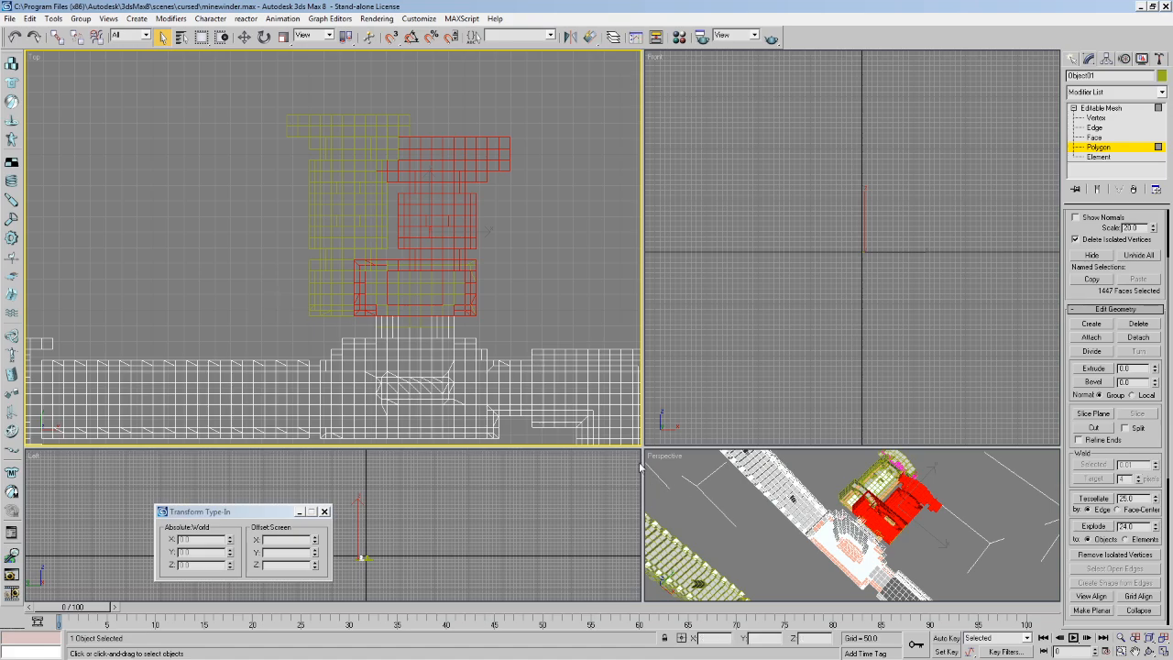
Examine Object01's selected side-room polygons from several angles in an enlarged Perspective viewport, including where they meet the main hall.
{"action": "left_click_drag", "start_coordinate": [644, 449], "coordinate": [219, 184]}
{"action": "middle_click_drag", "start_coordinate": [805, 440], "coordinate": [390, 379]}
{"action": "scroll", "coordinate": [660, 396], "scroll_direction": "up", "scroll_amount": 4}
{"action": "key", "text": "Up"}
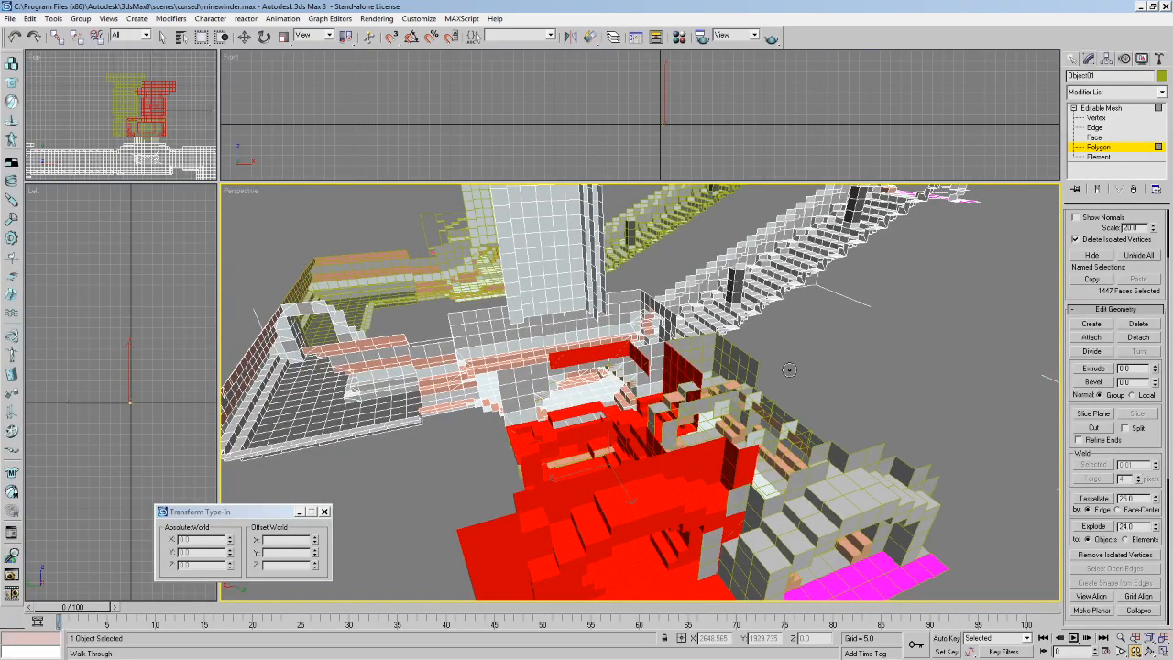
{"action": "middle_click_drag", "start_coordinate": [669, 336], "coordinate": [827, 399]}
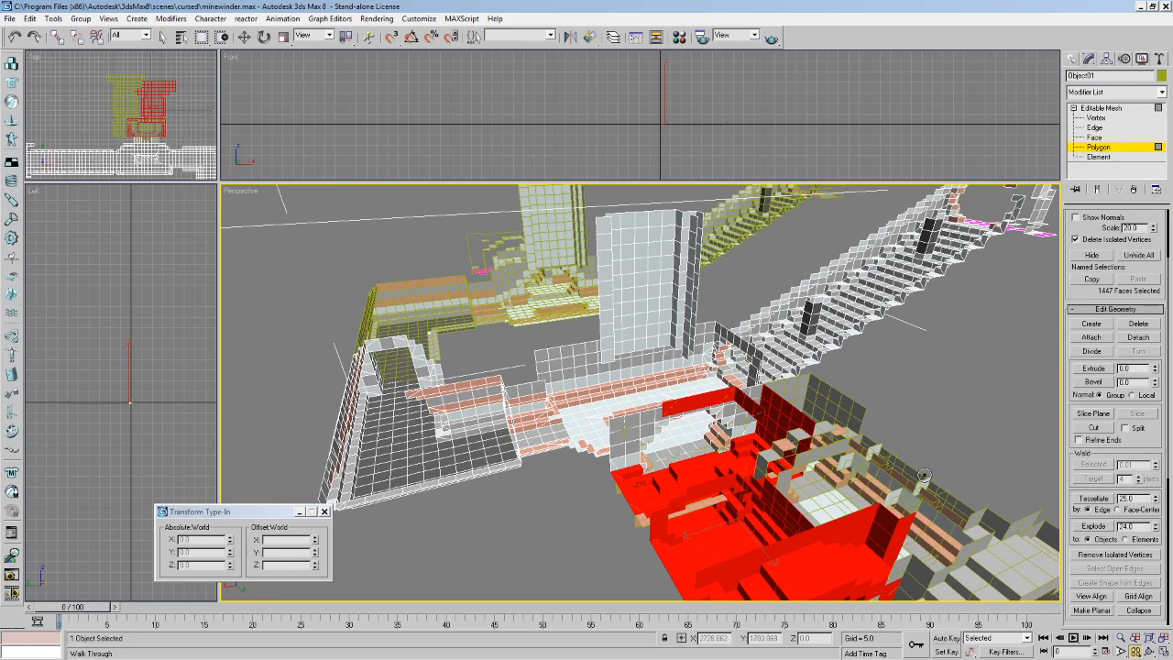
{"action": "middle_click_drag", "start_coordinate": [778, 400], "coordinate": [841, 476]}
{"action": "middle_click_drag", "start_coordinate": [599, 358], "coordinate": [694, 358], "text": "alt"}
{"action": "left_click_drag", "start_coordinate": [853, 403], "coordinate": [655, 389]}
{"action": "middle_click_drag", "start_coordinate": [779, 417], "coordinate": [647, 393]}
{"action": "left_click_drag", "start_coordinate": [646, 393], "coordinate": [505, 354]}
{"action": "middle_click_drag", "start_coordinate": [505, 354], "coordinate": [468, 298]}
{"action": "left_click_drag", "start_coordinate": [467, 298], "coordinate": [747, 349]}
{"action": "middle_click_drag", "start_coordinate": [644, 347], "coordinate": [561, 352]}
{"action": "middle_click_drag", "start_coordinate": [560, 351], "coordinate": [610, 393], "text": "alt"}
{"action": "left_click_drag", "start_coordinate": [610, 393], "coordinate": [563, 328]}
{"action": "middle_click_drag", "start_coordinate": [564, 328], "coordinate": [896, 564]}
{"action": "left_click_drag", "start_coordinate": [614, 358], "coordinate": [739, 379]}
{"action": "middle_click_drag", "start_coordinate": [861, 421], "coordinate": [569, 405]}
{"action": "left_click", "coordinate": [165, 38]}
{"action": "middle_click_drag", "start_coordinate": [418, 295], "coordinate": [352, 291]}
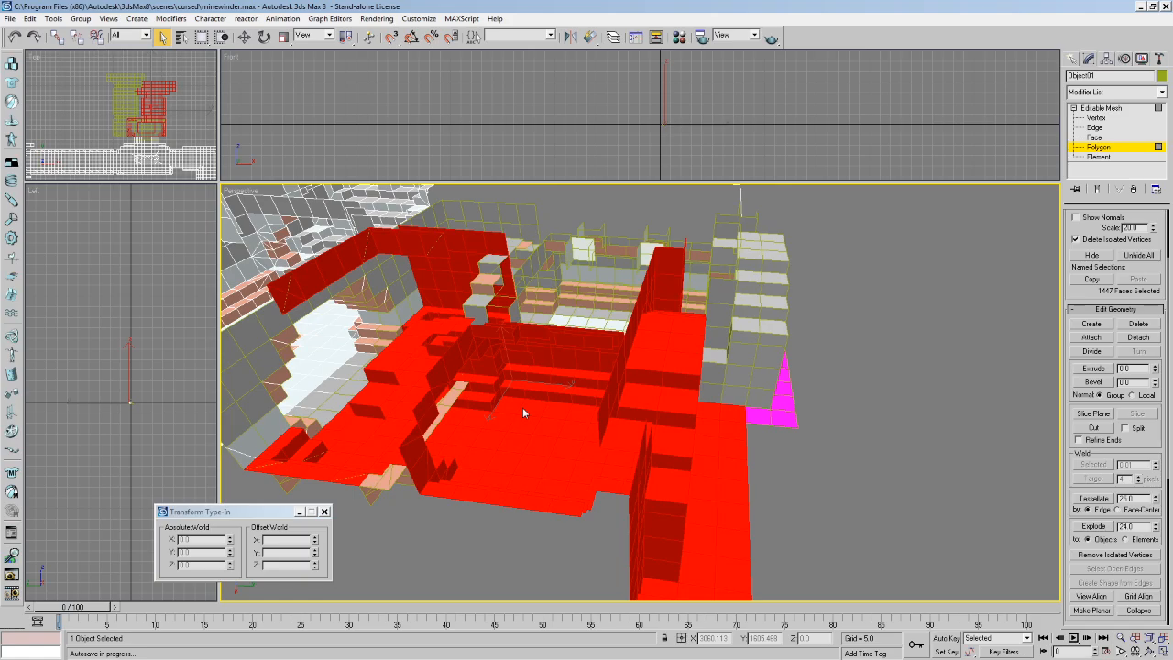
{"action": "middle_click_drag", "start_coordinate": [442, 360], "coordinate": [647, 432]}
{"action": "left_click_drag", "start_coordinate": [647, 432], "coordinate": [408, 213]}
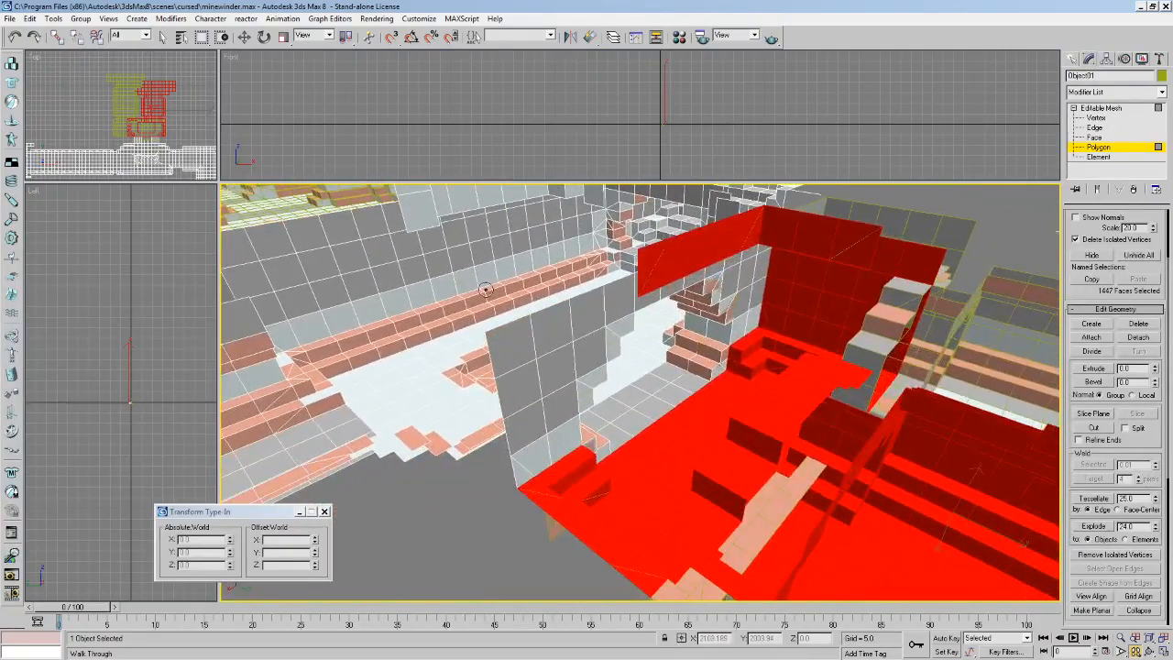
Select the side rooms of Object01 together with the short passage polygons towards the main hall in an enlarged Top viewport.
{"action": "left_click_drag", "start_coordinate": [699, 319], "coordinate": [695, 488]}
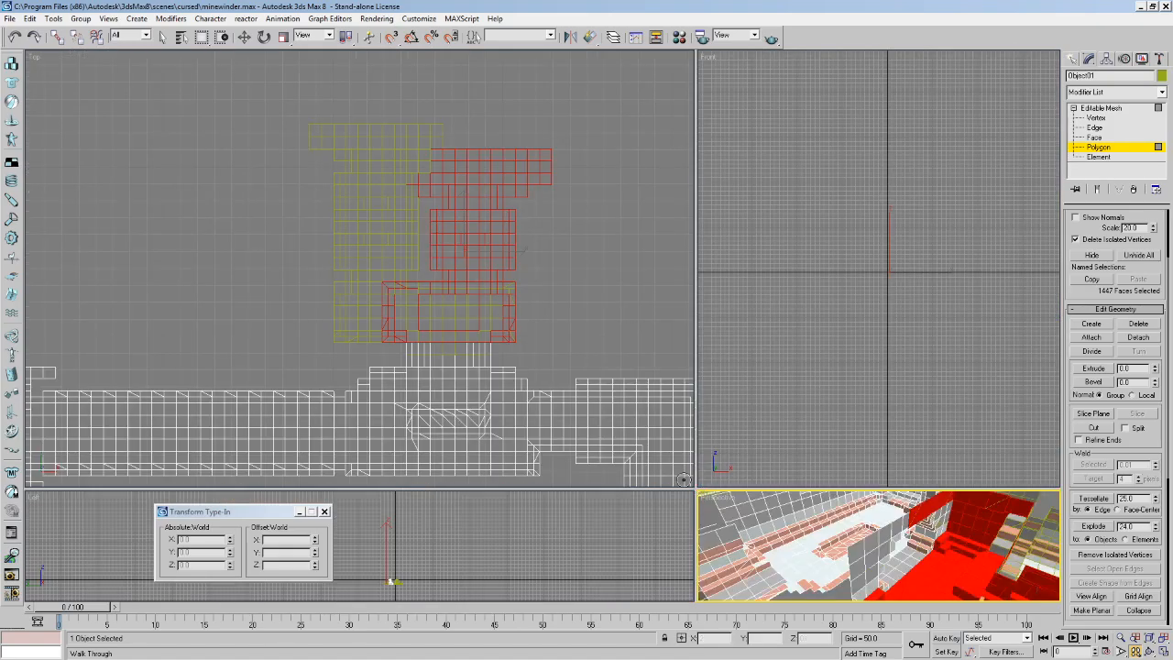
{"action": "left_click", "coordinate": [144, 35]}
{"action": "left_click", "coordinate": [163, 38]}
{"action": "middle_click_drag", "start_coordinate": [443, 277], "coordinate": [319, 299]}
{"action": "left_click_drag", "start_coordinate": [569, 71], "coordinate": [149, 375]}
{"action": "scroll", "coordinate": [393, 324], "scroll_direction": "up", "scroll_amount": 4}
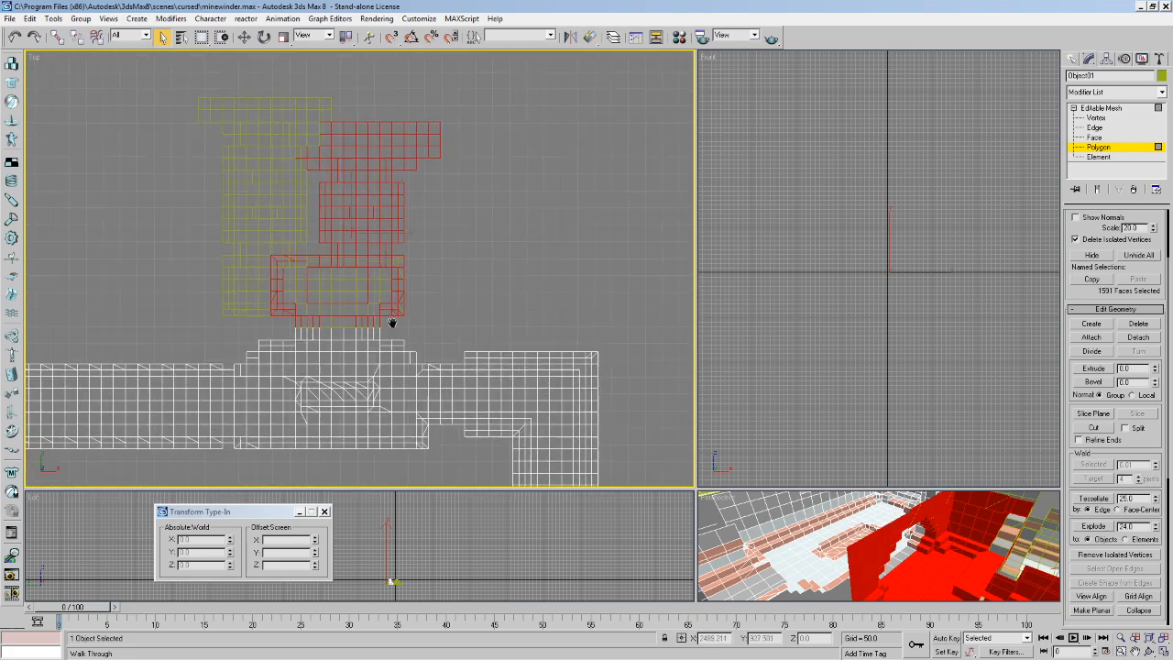
Remove the side rooms from the selection, keeping only Object01's connecting wall and short passage polygons.
{"action": "scroll", "coordinate": [478, 377], "scroll_direction": "down", "scroll_amount": 2}
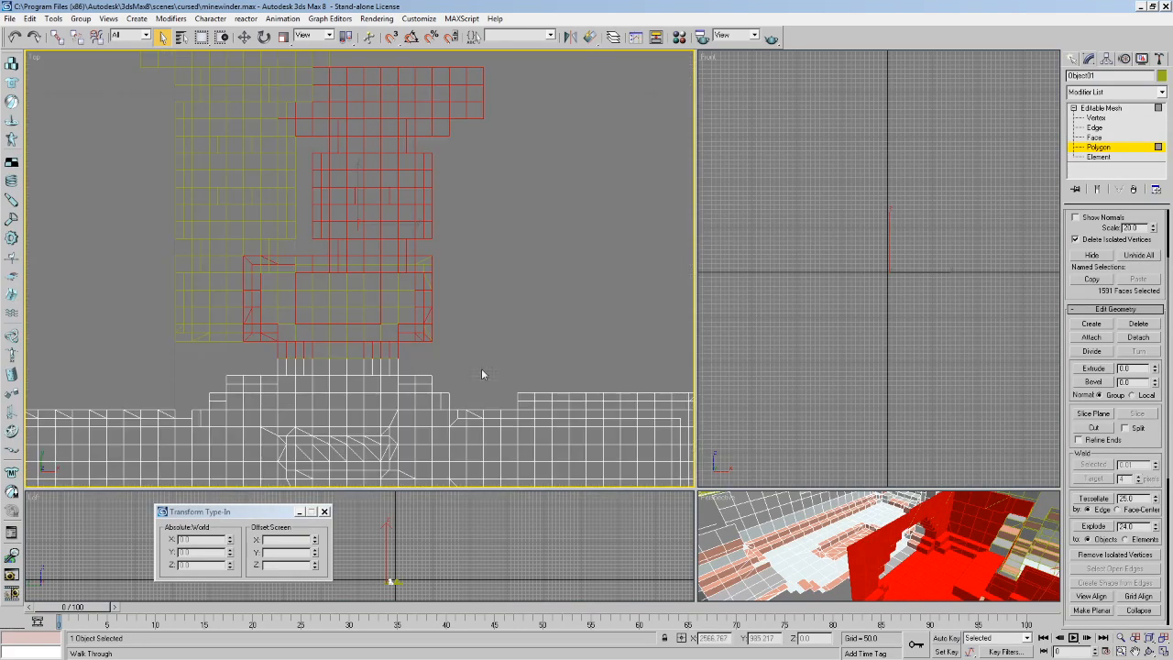
{"action": "left_click_drag", "start_coordinate": [437, 323], "coordinate": [33, 5], "text": "alt"}
{"action": "middle_click_drag", "start_coordinate": [599, 105], "coordinate": [595, 160]}
{"action": "left_click_drag", "start_coordinate": [598, 72], "coordinate": [189, 296], "text": "alt"}
{"action": "middle_click_drag", "start_coordinate": [389, 416], "coordinate": [416, 371]}
{"action": "middle_click_drag", "start_coordinate": [491, 222], "coordinate": [488, 278]}
{"action": "left_click_drag", "start_coordinate": [629, 65], "coordinate": [80, 409], "text": "alt"}
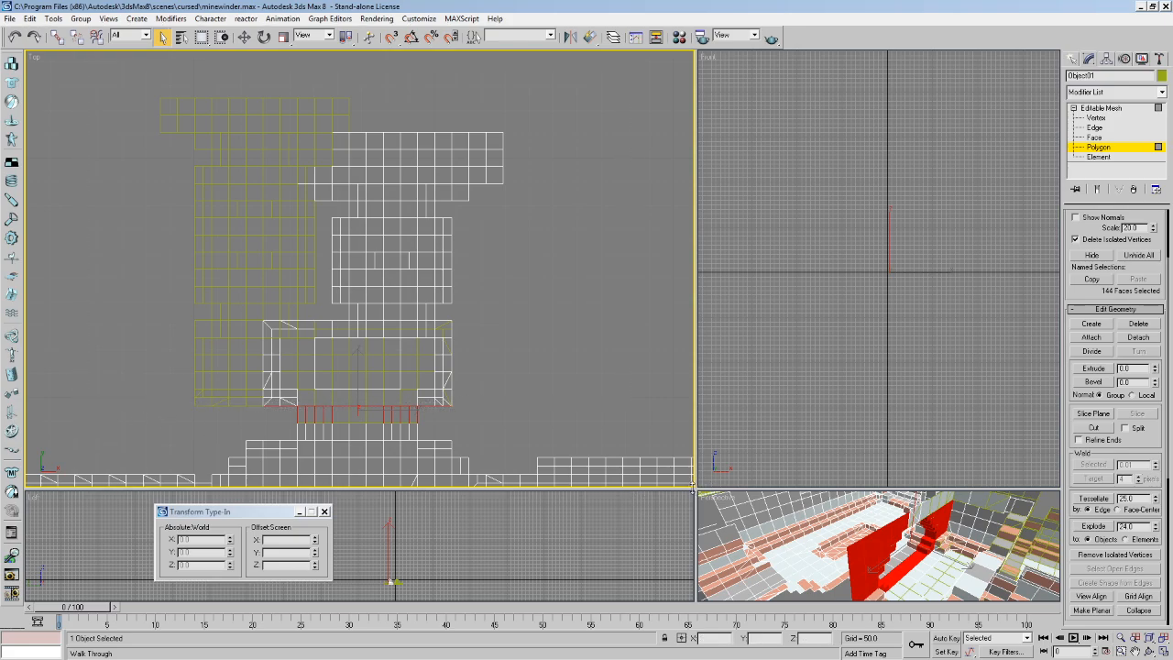
Examine the selected connecting wall and passage polygons of Object01 up close in an enlarged Perspective viewport.
{"action": "left_click_drag", "start_coordinate": [694, 487], "coordinate": [292, 119]}
{"action": "key", "text": "Up"}
{"action": "left_click_drag", "start_coordinate": [409, 421], "coordinate": [641, 366]}
{"action": "middle_click_drag", "start_coordinate": [641, 366], "coordinate": [699, 248]}
{"action": "scroll", "coordinate": [632, 294], "scroll_direction": "down", "scroll_amount": 3}
{"action": "left_click_drag", "start_coordinate": [699, 249], "coordinate": [701, 321]}
{"action": "scroll", "coordinate": [701, 322], "scroll_direction": "up", "scroll_amount": 2}
{"action": "middle_click_drag", "start_coordinate": [702, 322], "coordinate": [663, 332]}
{"action": "scroll", "coordinate": [663, 333], "scroll_direction": "down", "scroll_amount": 2}
{"action": "left_click_drag", "start_coordinate": [664, 332], "coordinate": [597, 358]}
{"action": "middle_click_drag", "start_coordinate": [597, 359], "coordinate": [441, 378]}
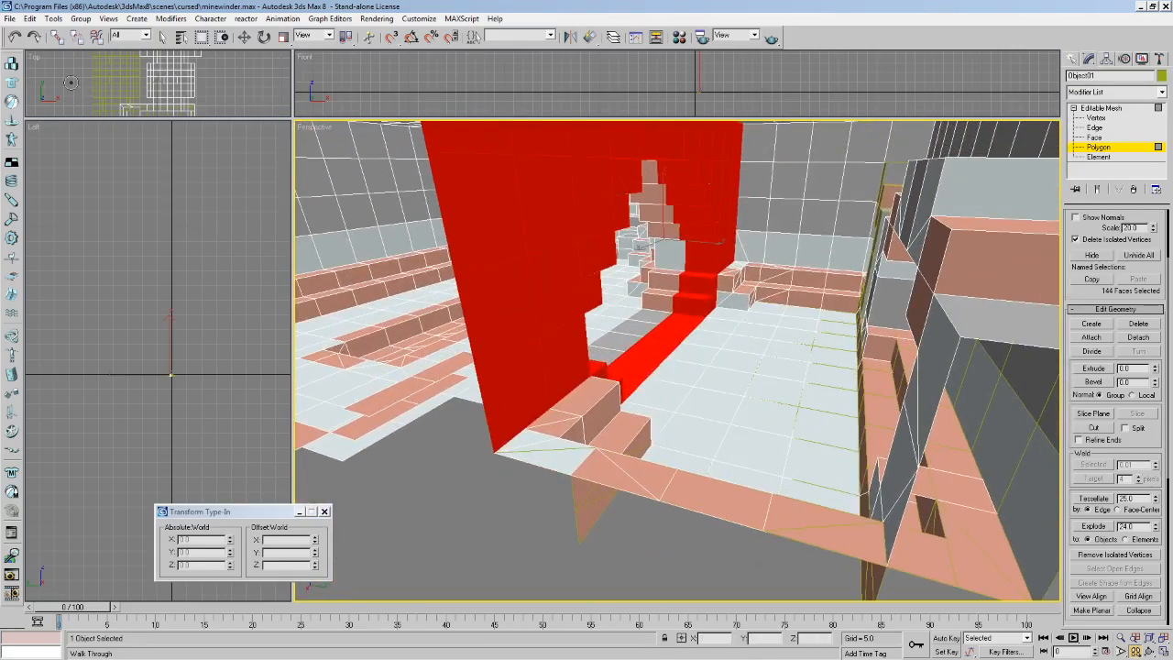
{"action": "left_click", "coordinate": [162, 38]}
{"action": "middle_click_drag", "start_coordinate": [581, 302], "coordinate": [563, 312]}
{"action": "scroll", "coordinate": [559, 319], "scroll_direction": "down", "scroll_amount": 3}
{"action": "middle_click_drag", "start_coordinate": [724, 264], "coordinate": [681, 272]}
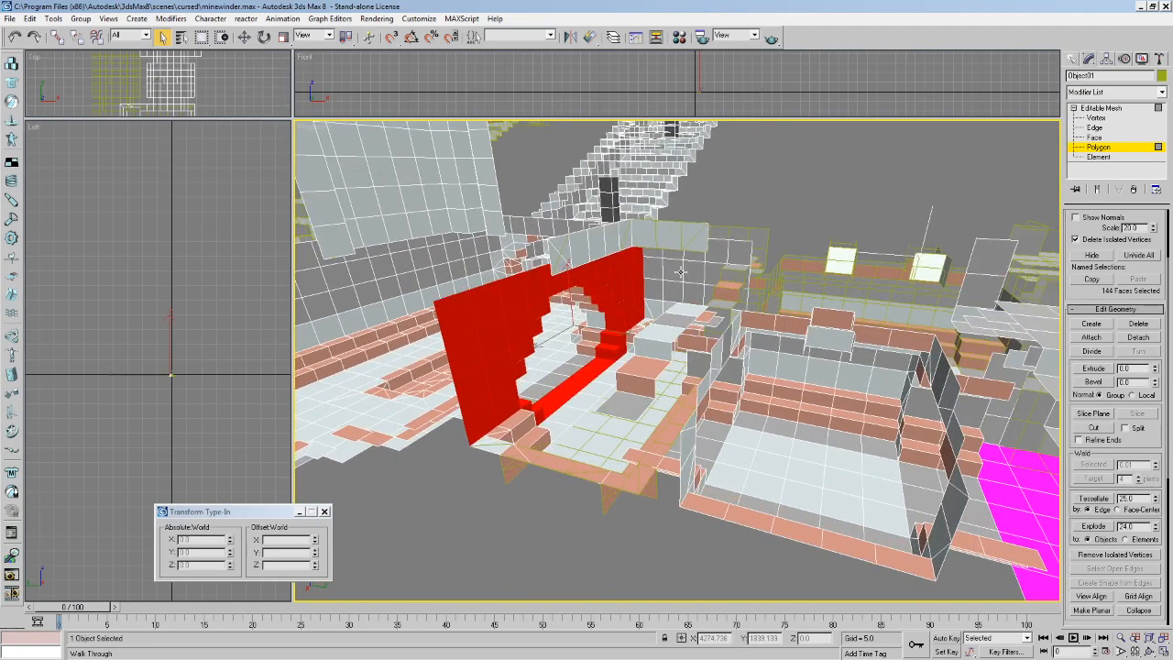
Reselect Object01's side-room polygons in the Top viewport, leaving out the short passage to the main hall.
{"action": "left_click_drag", "start_coordinate": [293, 118], "coordinate": [723, 457]}
{"action": "middle_click_drag", "start_coordinate": [602, 388], "coordinate": [576, 388]}
{"action": "left_click_drag", "start_coordinate": [455, 392], "coordinate": [56, 43]}
{"action": "left_click_drag", "start_coordinate": [641, 88], "coordinate": [387, 233], "text": "ctrl"}
{"action": "left_click_drag", "start_coordinate": [602, 72], "coordinate": [77, 393]}
{"action": "left_click", "coordinate": [78, 393]}
{"action": "left_click_drag", "start_coordinate": [611, 75], "coordinate": [49, 401]}
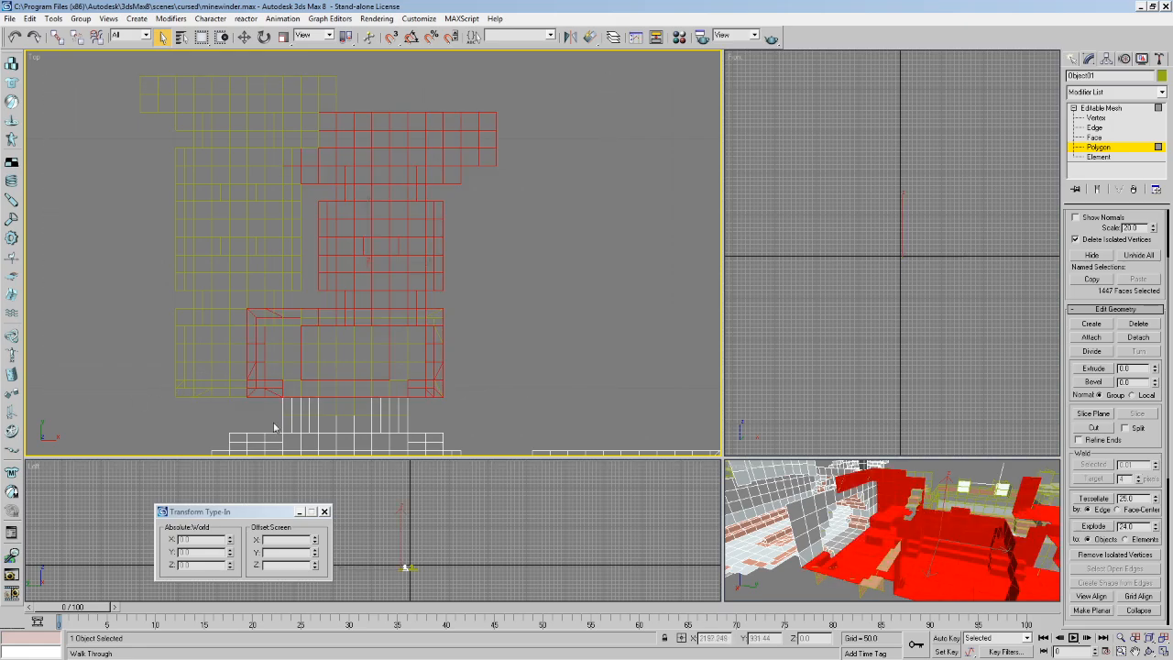
Check the selected side rooms in the Perspective viewport and delete their polygons from Object01.
{"action": "middle_click_drag", "start_coordinate": [941, 568], "coordinate": [935, 537]}
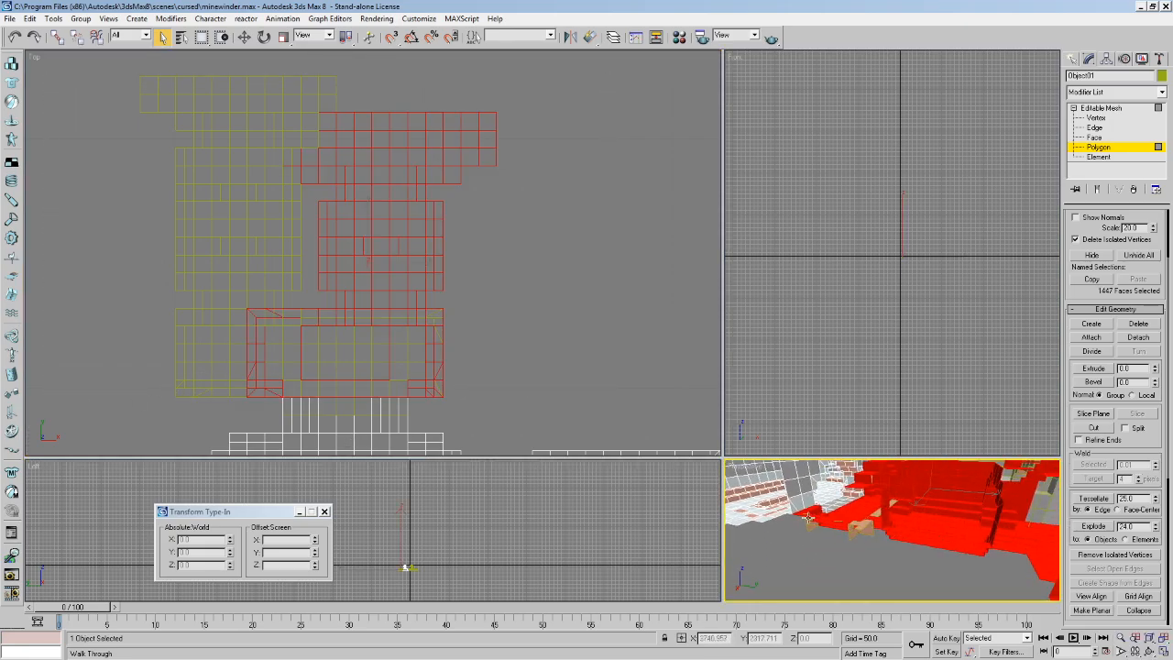
{"action": "key", "text": "Up"}
{"action": "left_click_drag", "start_coordinate": [828, 518], "coordinate": [855, 497]}
{"action": "middle_click_drag", "start_coordinate": [855, 498], "coordinate": [858, 512]}
{"action": "left_click", "coordinate": [162, 37]}
{"action": "middle_click_drag", "start_coordinate": [929, 564], "coordinate": [834, 545]}
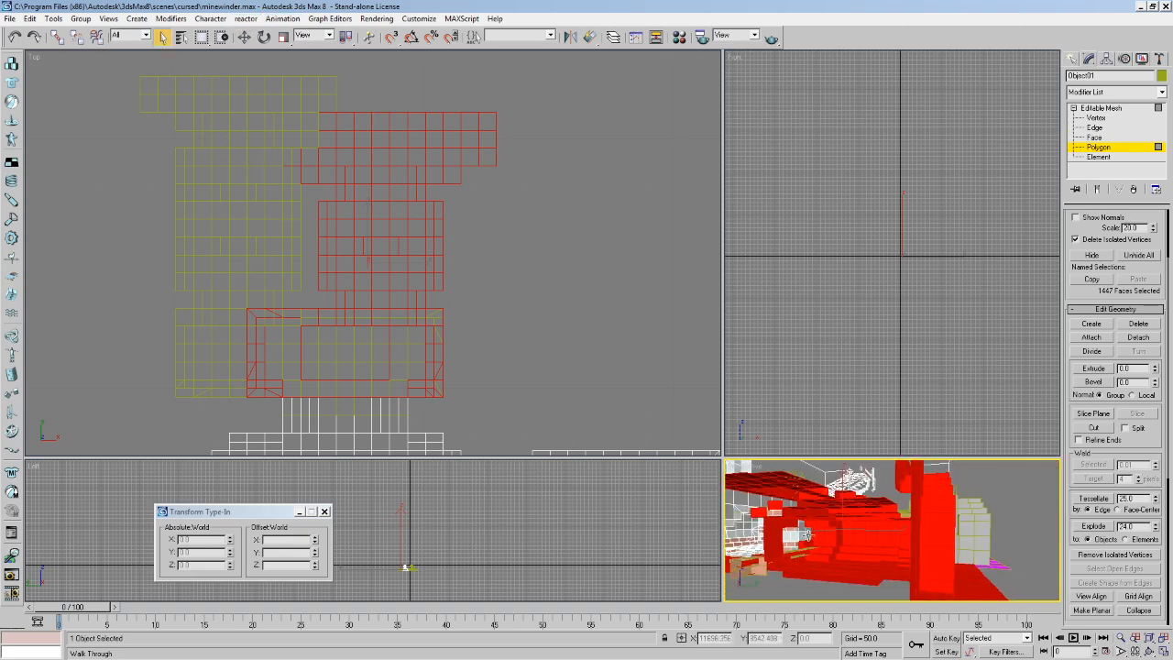
{"action": "middle_click_drag", "start_coordinate": [410, 259], "coordinate": [422, 302]}
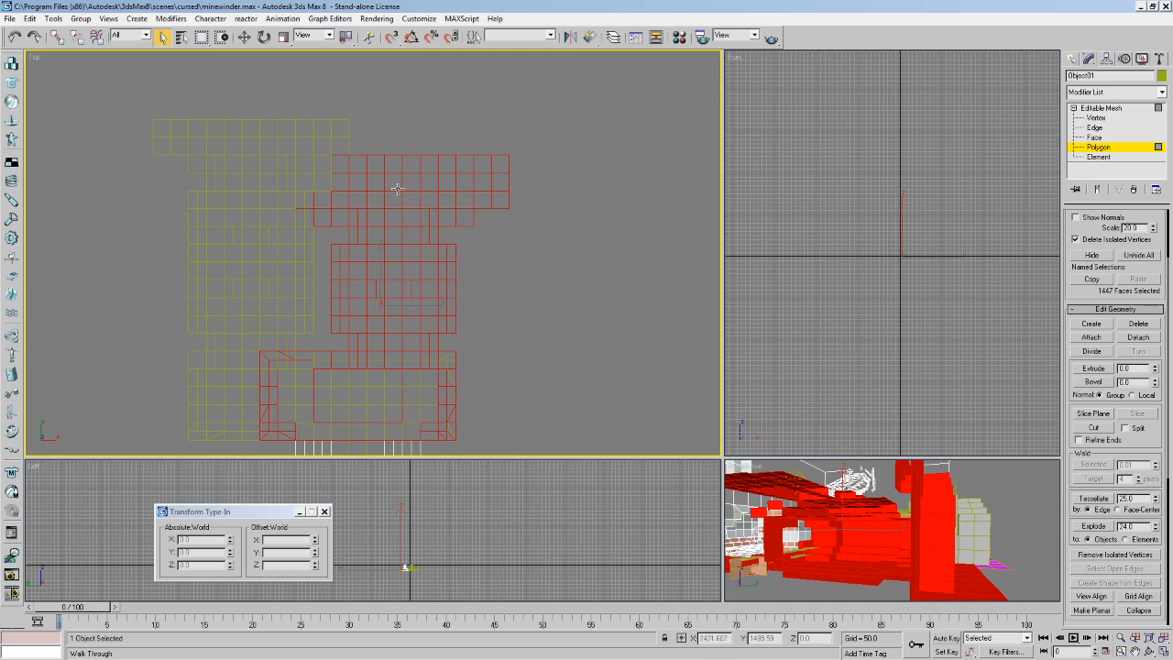
{"action": "key", "text": "Delete"}
{"action": "middle_click_drag", "start_coordinate": [324, 264], "coordinate": [336, 247]}
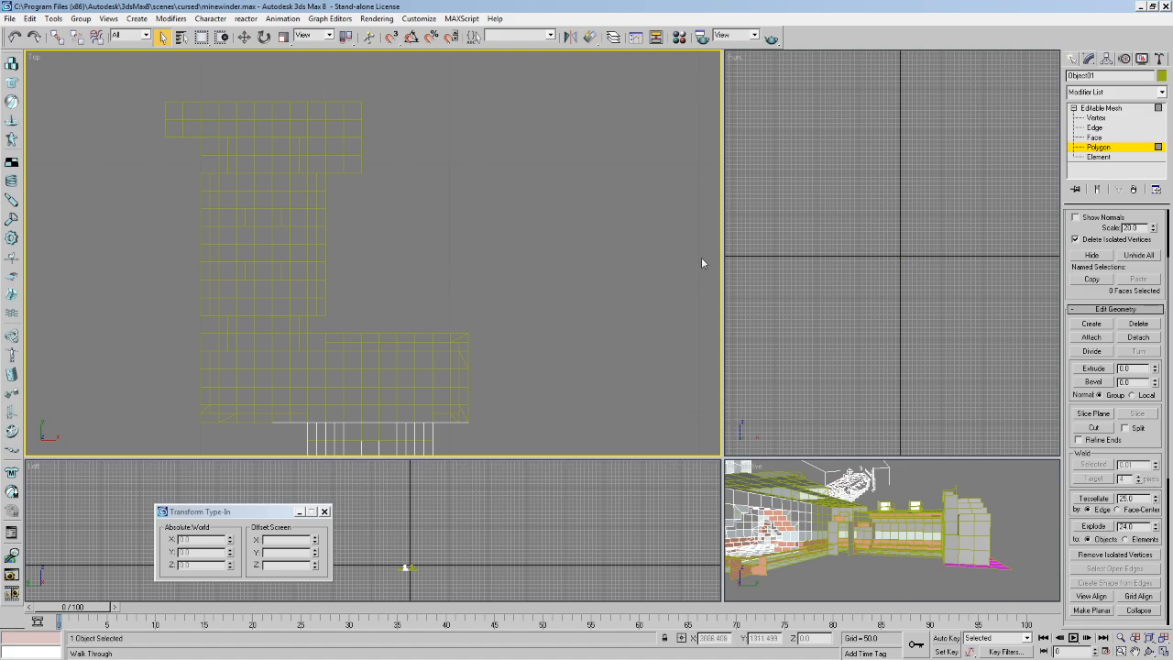
Select the mid tunnels mesh and start editing its polygons.
{"action": "left_click_drag", "start_coordinate": [723, 456], "coordinate": [275, 117]}
{"action": "middle_click_drag", "start_coordinate": [419, 288], "coordinate": [693, 415]}
{"action": "middle_click_drag", "start_coordinate": [640, 365], "coordinate": [682, 449], "text": "alt"}
{"action": "middle_click_drag", "start_coordinate": [683, 449], "coordinate": [758, 497]}
{"action": "scroll", "coordinate": [747, 427], "scroll_direction": "down", "scroll_amount": 5}
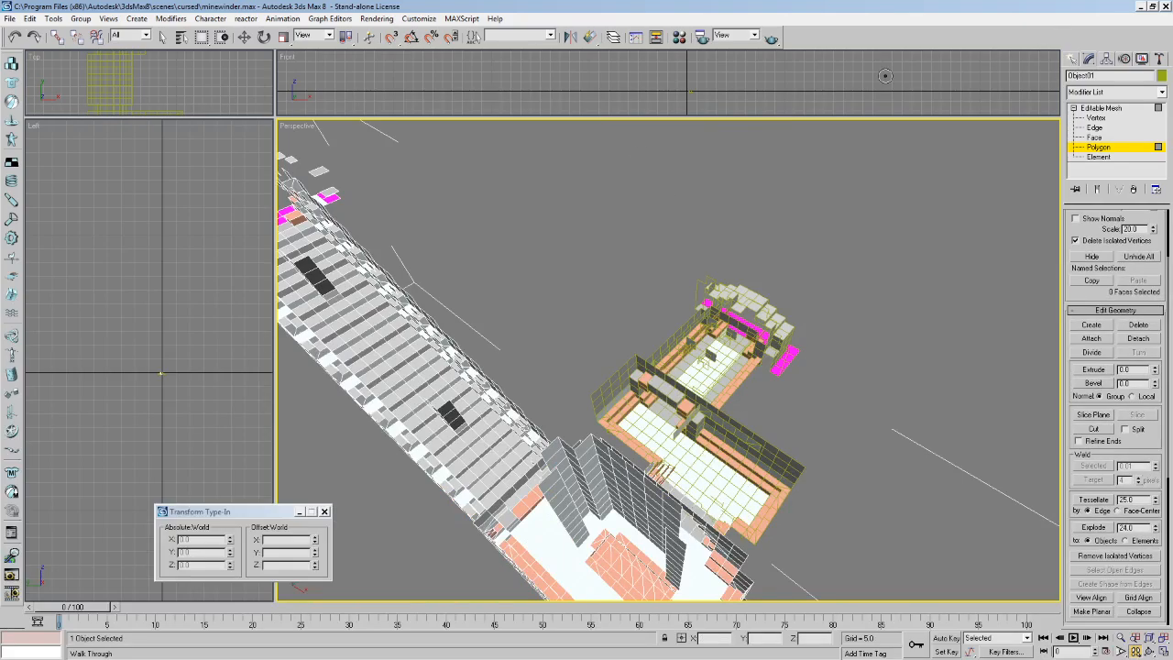
{"action": "left_click", "coordinate": [1068, 63]}
{"action": "left_click", "coordinate": [795, 337]}
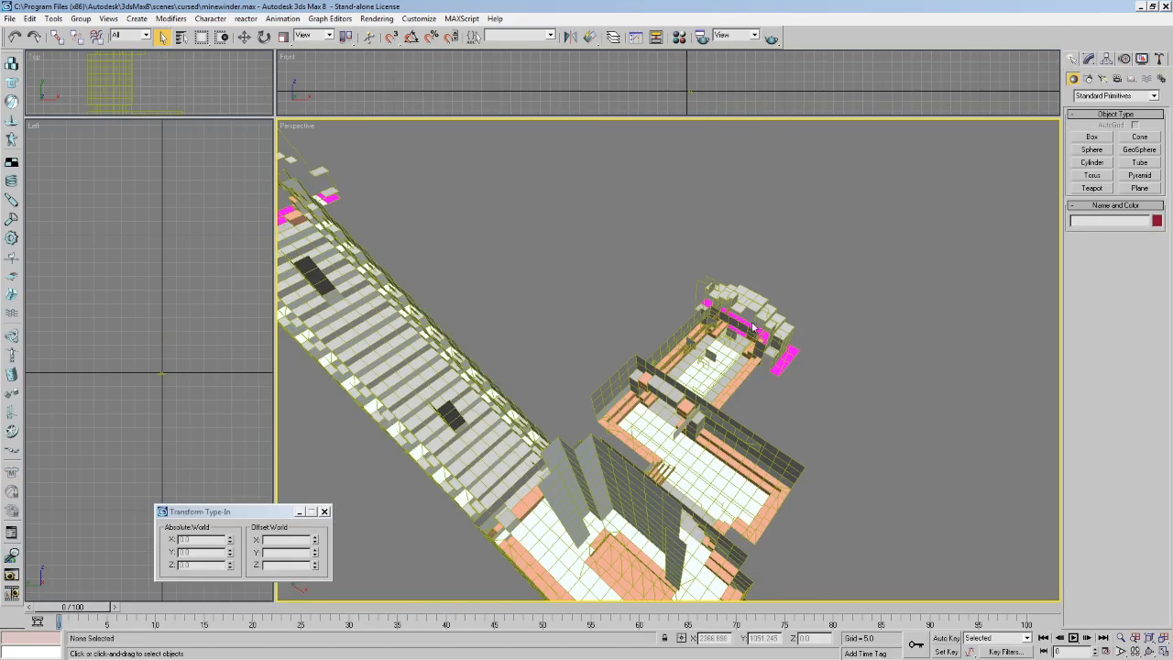
{"action": "left_click", "coordinate": [764, 309]}
{"action": "left_click", "coordinate": [1087, 58]}
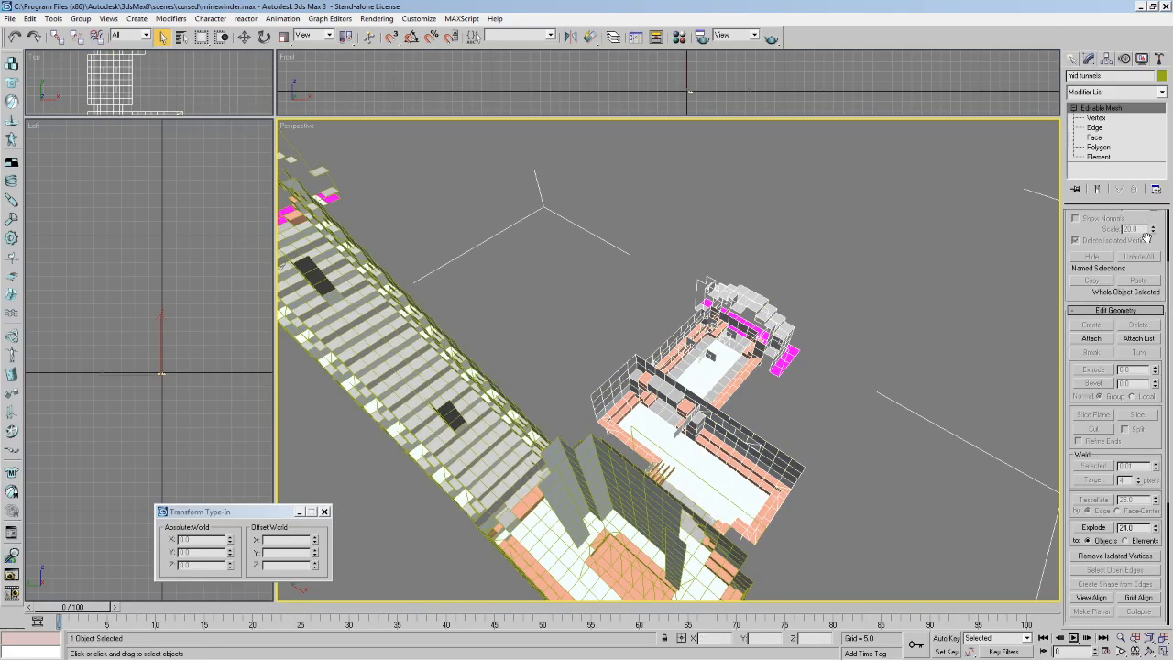
{"action": "left_click", "coordinate": [1102, 147]}
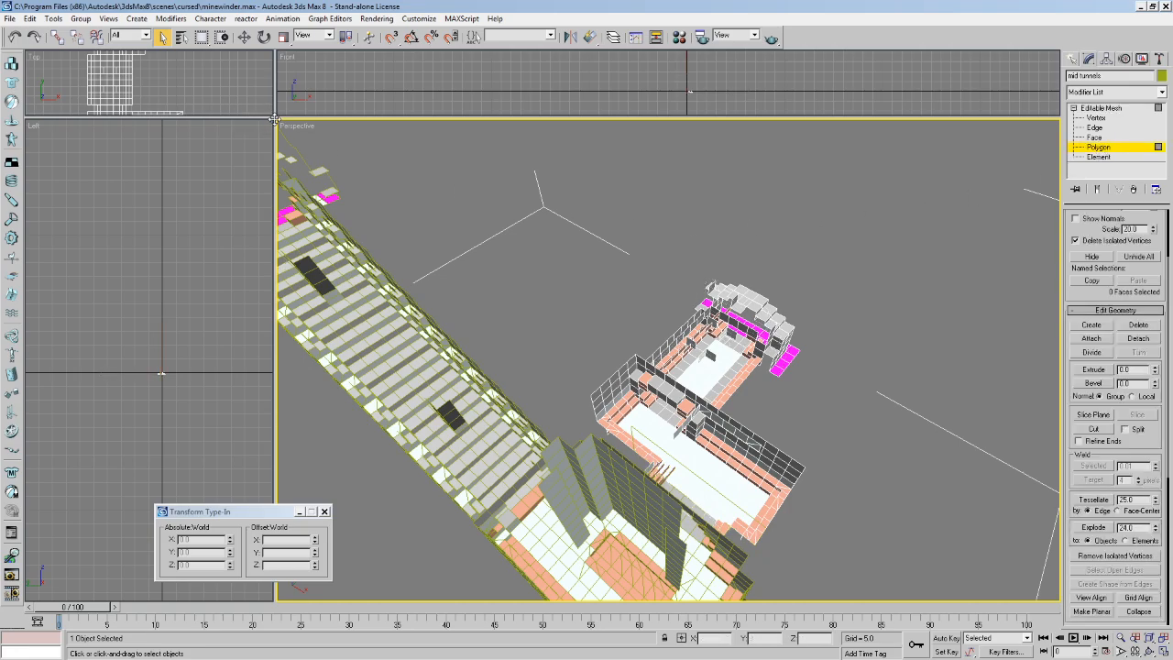
Try selecting the mid tunnels polygons along the room edge and short passage facing the main hall, and clear that selection.
{"action": "left_click_drag", "start_coordinate": [659, 388], "coordinate": [868, 527]}
{"action": "middle_click_drag", "start_coordinate": [663, 436], "coordinate": [634, 380]}
{"action": "scroll", "coordinate": [607, 346], "scroll_direction": "down", "scroll_amount": 5}
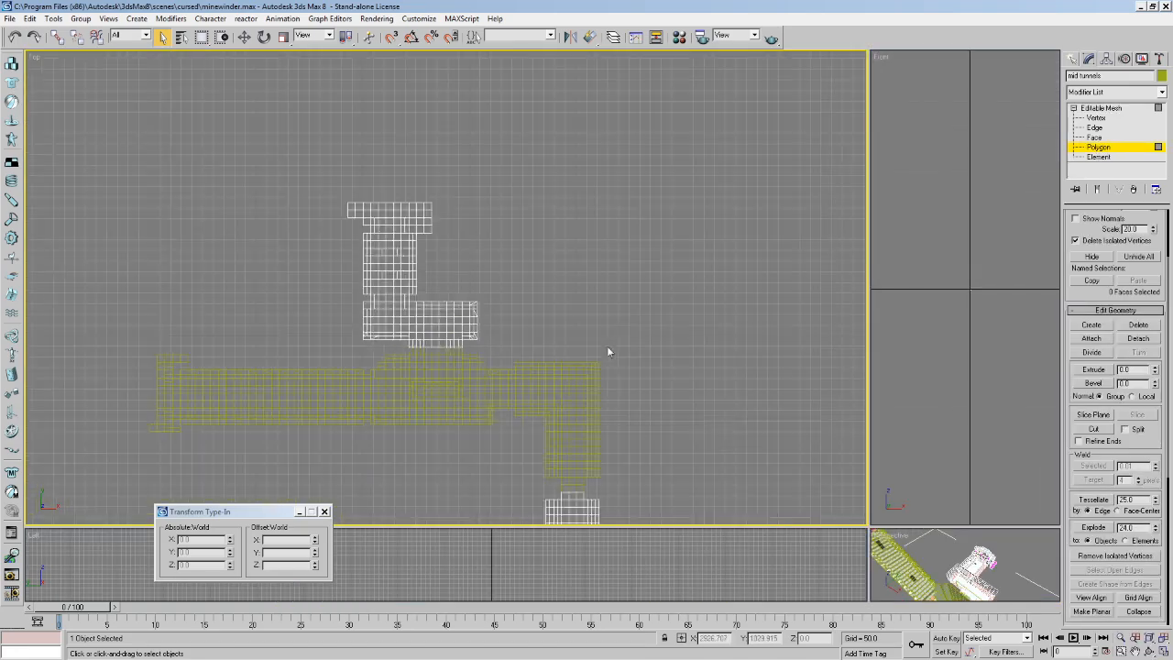
{"action": "scroll", "coordinate": [422, 367], "scroll_direction": "up", "scroll_amount": 5}
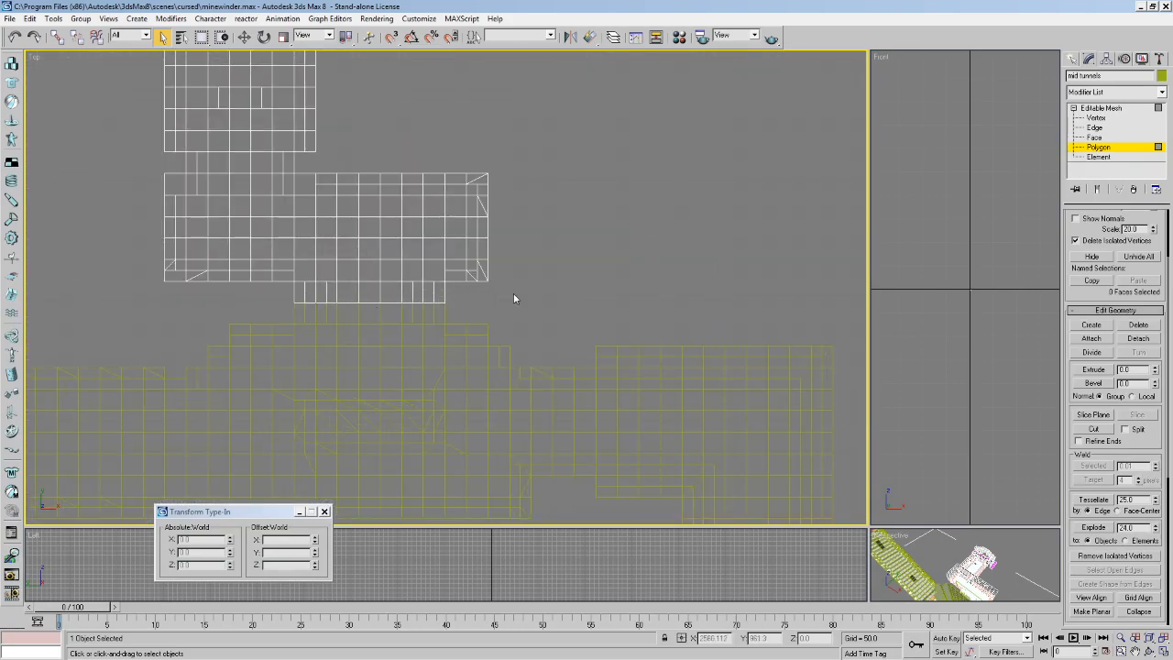
{"action": "left_click_drag", "start_coordinate": [515, 273], "coordinate": [289, 349]}
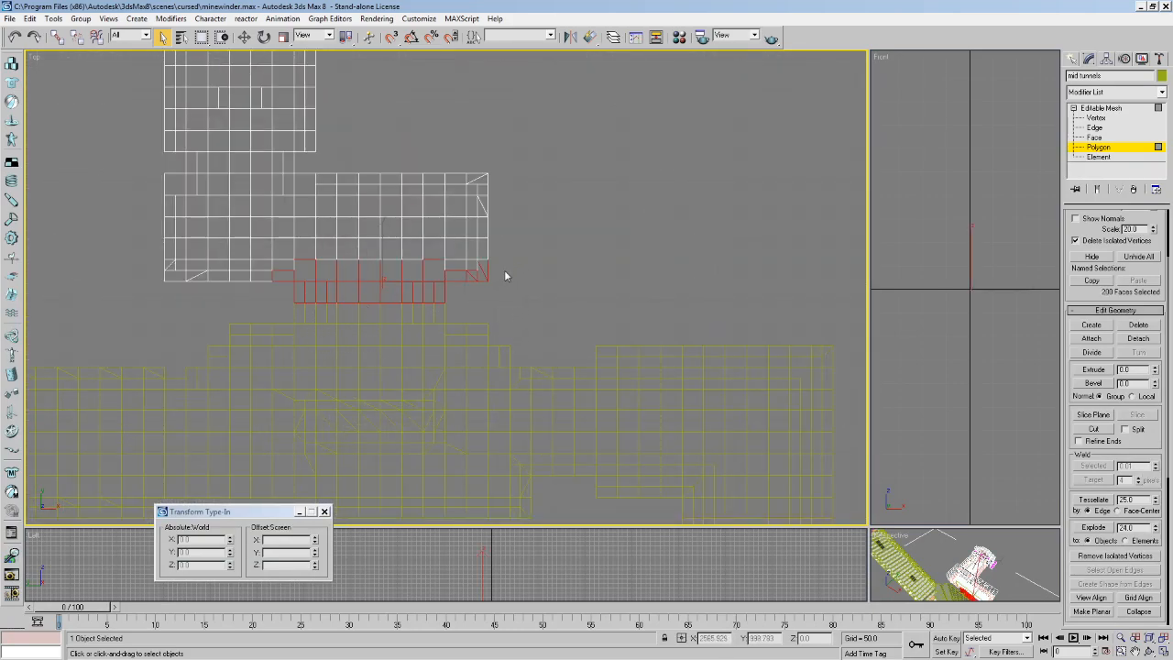
{"action": "left_click_drag", "start_coordinate": [501, 273], "coordinate": [74, 366], "text": "ctrl"}
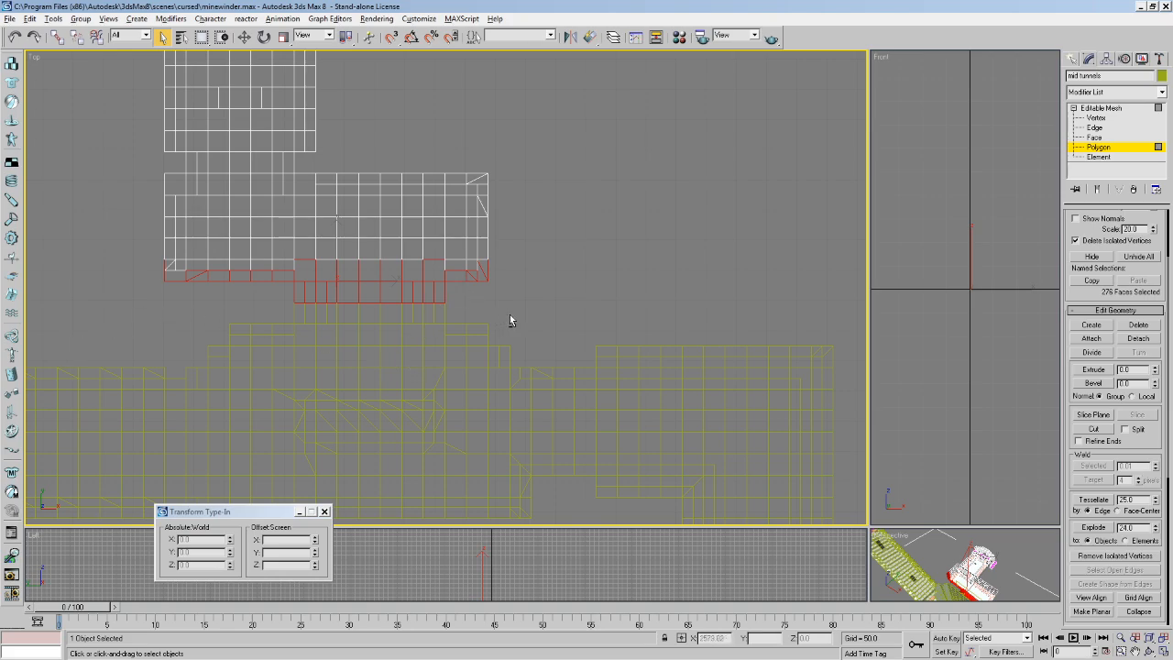
{"action": "key", "text": "alt"}
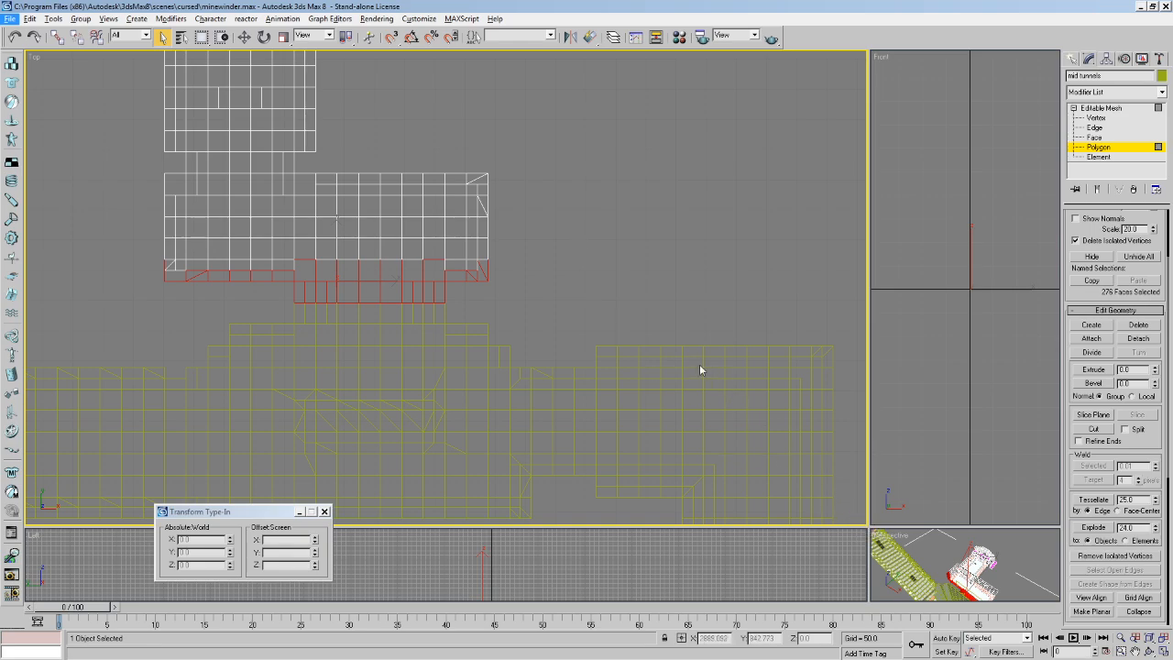
{"action": "key", "text": "ctrl+d"}
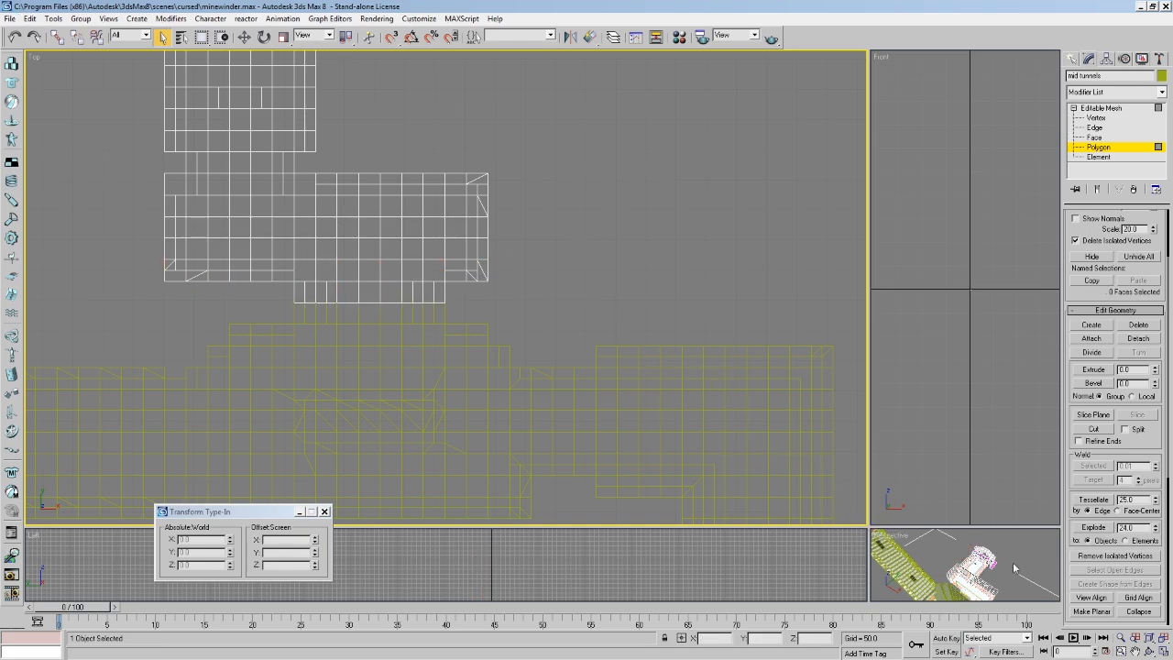
Select only the mid tunnels' short passage and the wall polygons facing the main hall, excluding the rest of the room.
{"action": "left_click_drag", "start_coordinate": [869, 526], "coordinate": [608, 332]}
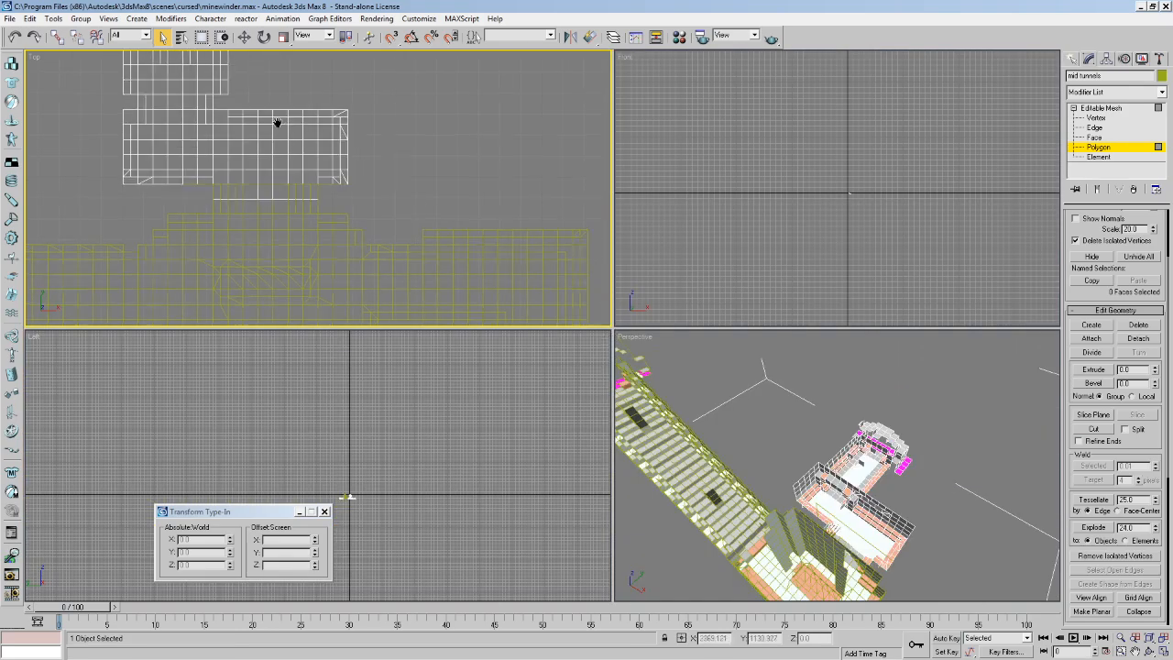
{"action": "middle_click_drag", "start_coordinate": [760, 489], "coordinate": [814, 432]}
{"action": "scroll", "coordinate": [815, 431], "scroll_direction": "up", "scroll_amount": 5}
{"action": "left_click_drag", "start_coordinate": [364, 229], "coordinate": [220, 251]}
{"action": "scroll", "coordinate": [364, 266], "scroll_direction": "up", "scroll_amount": 3}
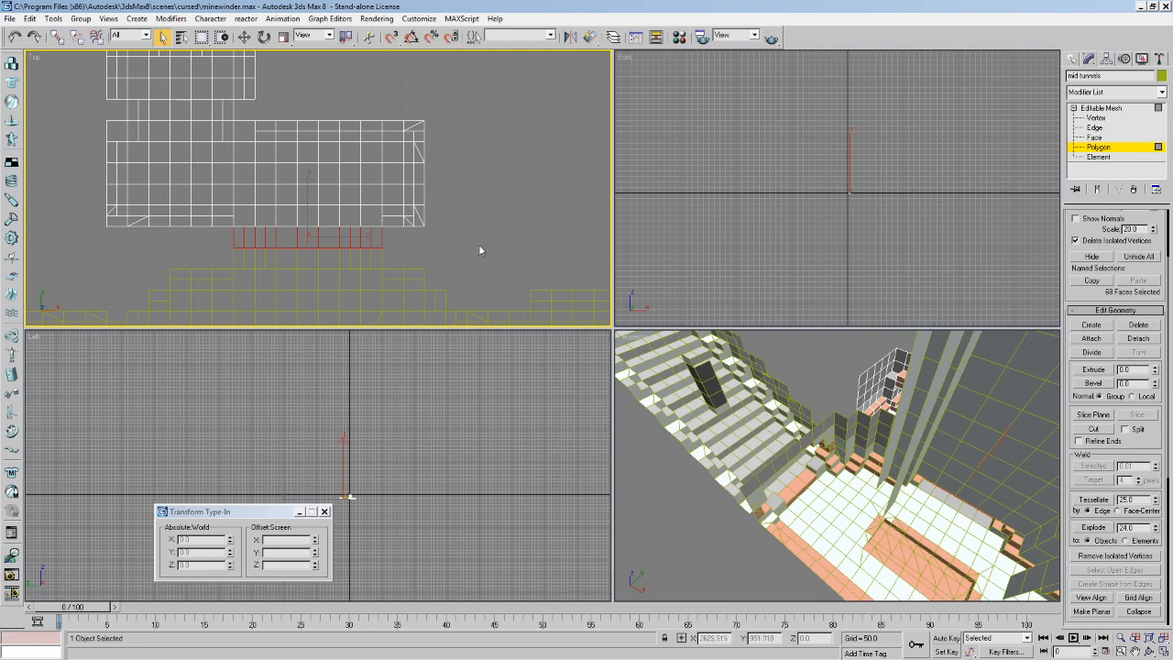
{"action": "scroll", "coordinate": [498, 244], "scroll_direction": "up", "scroll_amount": 1}
{"action": "scroll", "coordinate": [463, 228], "scroll_direction": "down", "scroll_amount": 1}
{"action": "left_click_drag", "start_coordinate": [432, 221], "coordinate": [130, 265]}
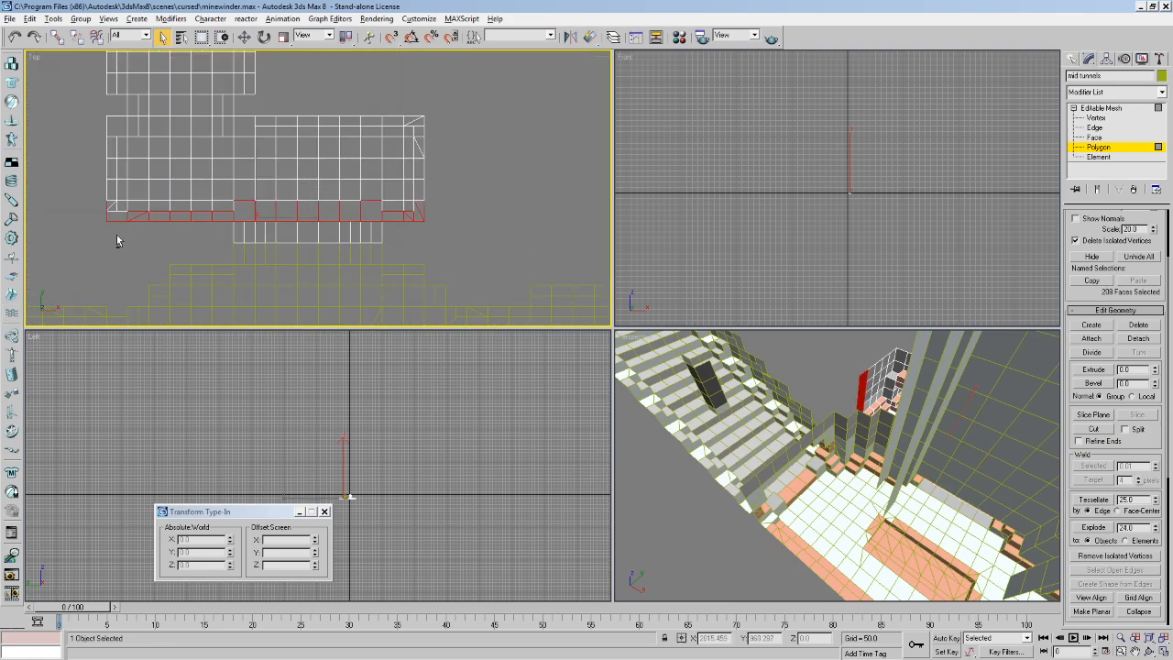
{"action": "left_click_drag", "start_coordinate": [529, 258], "coordinate": [34, 267]}
{"action": "key", "text": "ctrl+z"}
{"action": "left_click_drag", "start_coordinate": [452, 216], "coordinate": [32, 108], "text": "alt"}
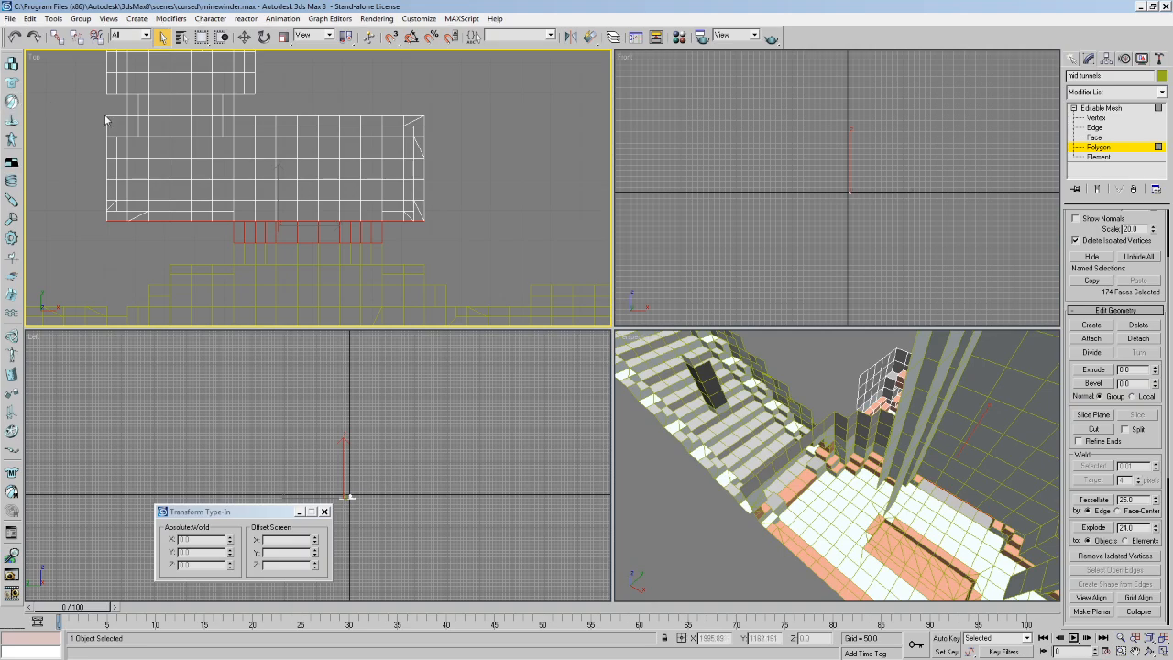
{"action": "middle_click_drag", "start_coordinate": [466, 209], "coordinate": [473, 200]}
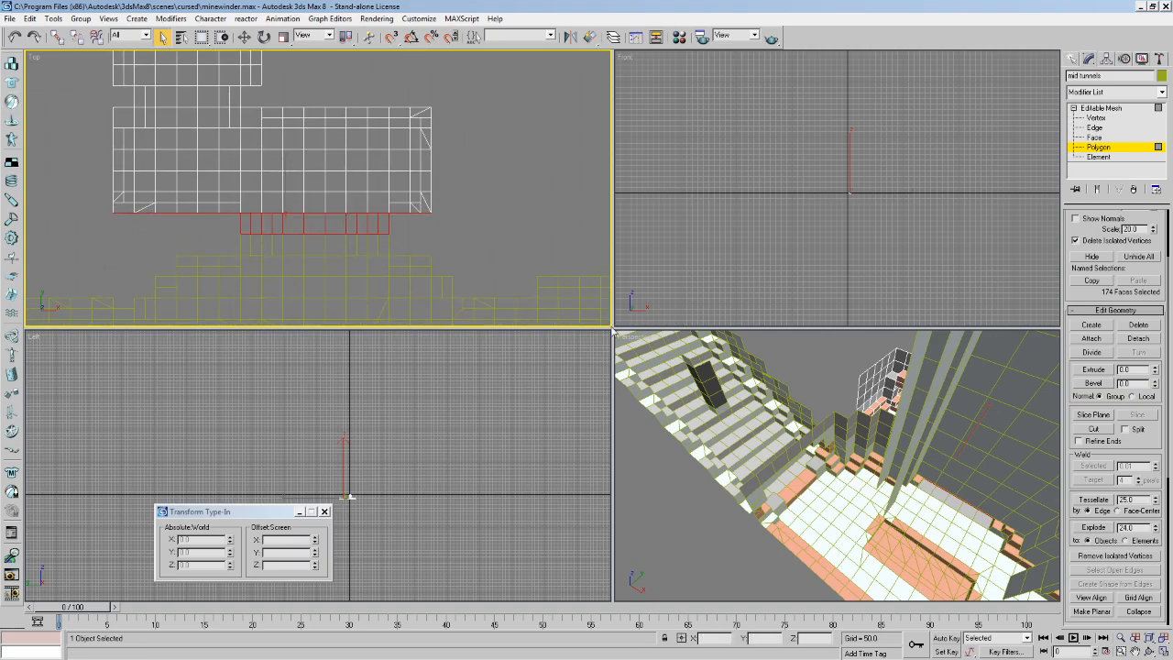
Examine the selected wall and passage polygons of the mid tunnels mesh from several angles in an enlarged Perspective viewport.
{"action": "left_click_drag", "start_coordinate": [614, 327], "coordinate": [117, 123]}
{"action": "right_click", "coordinate": [623, 274]}
{"action": "key", "text": "Up"}
{"action": "left_click_drag", "start_coordinate": [650, 321], "coordinate": [861, 348]}
{"action": "middle_click_drag", "start_coordinate": [862, 348], "coordinate": [633, 262]}
{"action": "scroll", "coordinate": [647, 279], "scroll_direction": "down", "scroll_amount": 4}
{"action": "left_click_drag", "start_coordinate": [647, 279], "coordinate": [600, 371]}
{"action": "middle_click_drag", "start_coordinate": [600, 372], "coordinate": [516, 299]}
{"action": "scroll", "coordinate": [516, 299], "scroll_direction": "up", "scroll_amount": 4}
{"action": "middle_click_drag", "start_coordinate": [516, 302], "coordinate": [540, 444]}
{"action": "scroll", "coordinate": [596, 483], "scroll_direction": "up", "scroll_amount": 2}
{"action": "left_click", "coordinate": [164, 39]}
{"action": "middle_click_drag", "start_coordinate": [621, 307], "coordinate": [631, 276], "text": "alt"}
Delete the mid tunnels' wall and passage polygons facing the main hall, rechecking the selection in the Top viewport after undoing a first deletion.
{"action": "key", "text": "Delete"}
{"action": "key", "text": "ctrl+z"}
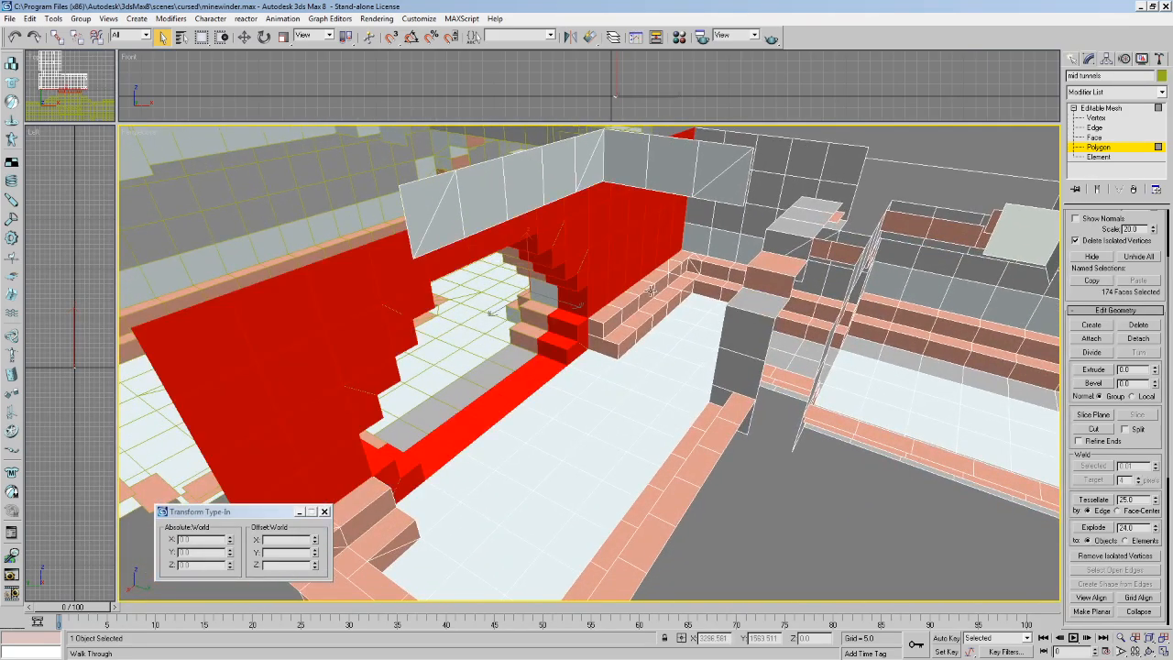
{"action": "left_click_drag", "start_coordinate": [116, 123], "coordinate": [875, 554]}
{"action": "middle_click_drag", "start_coordinate": [651, 336], "coordinate": [629, 322]}
{"action": "middle_click_drag", "start_coordinate": [183, 262], "coordinate": [413, 242]}
{"action": "scroll", "coordinate": [565, 293], "scroll_direction": "up", "scroll_amount": 3}
{"action": "middle_click_drag", "start_coordinate": [565, 292], "coordinate": [565, 317]}
{"action": "left_click_drag", "start_coordinate": [155, 170], "coordinate": [404, 433]}
{"action": "middle_click_drag", "start_coordinate": [559, 380], "coordinate": [370, 345]}
{"action": "left_click_drag", "start_coordinate": [876, 555], "coordinate": [57, 103]}
{"action": "middle_click_drag", "start_coordinate": [449, 287], "coordinate": [426, 358], "text": "alt"}
{"action": "key", "text": "Delete"}
Leave polygon editing and examine where the two meshes meet at the passage, selecting Object01 and mid tunnels in turn.
{"action": "key", "text": "Up"}
{"action": "left_click_drag", "start_coordinate": [482, 395], "coordinate": [596, 253]}
{"action": "key", "text": "Left"}
{"action": "key", "text": "Down"}
{"action": "left_click_drag", "start_coordinate": [620, 414], "coordinate": [797, 281]}
{"action": "key", "text": "Down"}
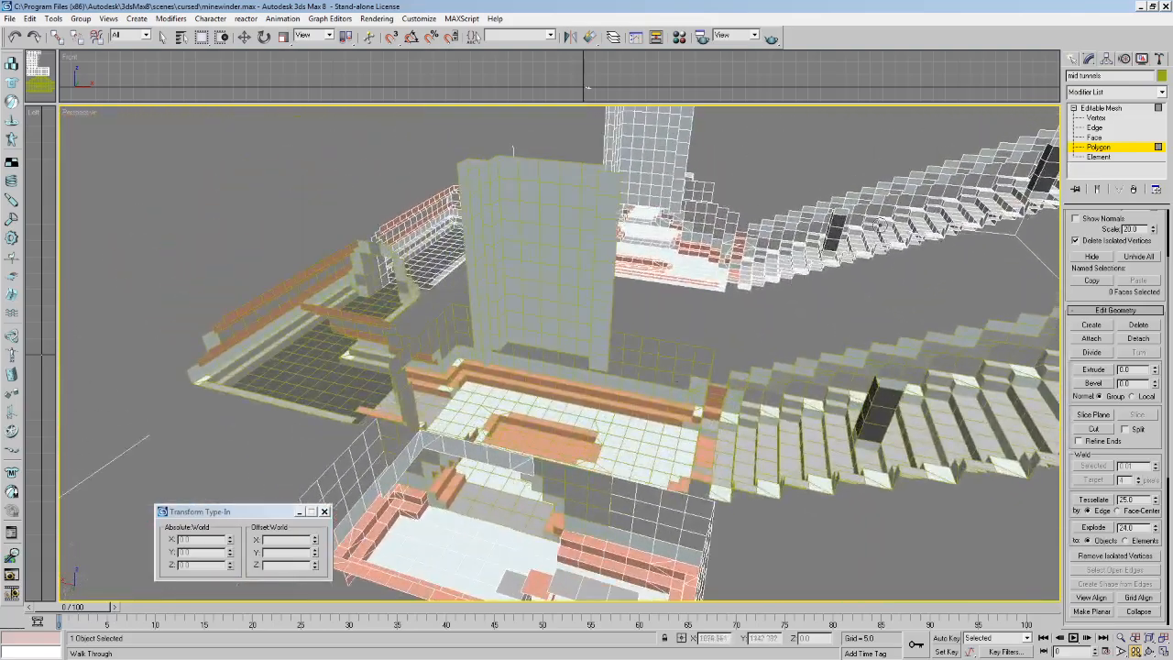
{"action": "left_click", "coordinate": [1073, 60]}
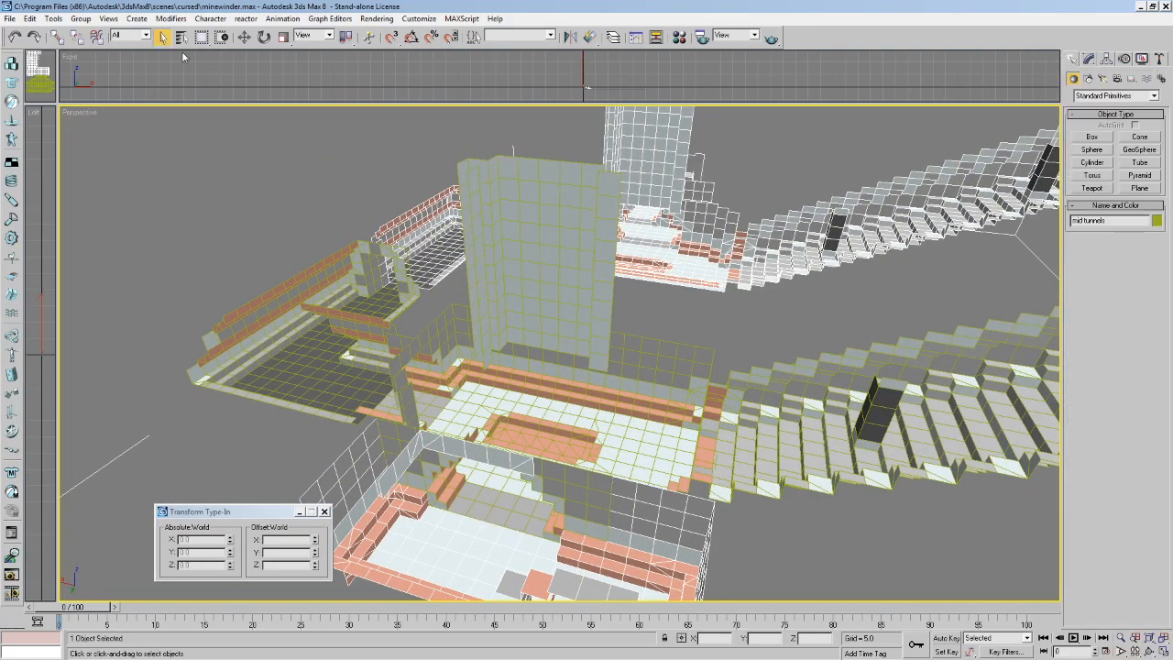
{"action": "left_click", "coordinate": [306, 338]}
{"action": "middle_click_drag", "start_coordinate": [400, 404], "coordinate": [323, 270]}
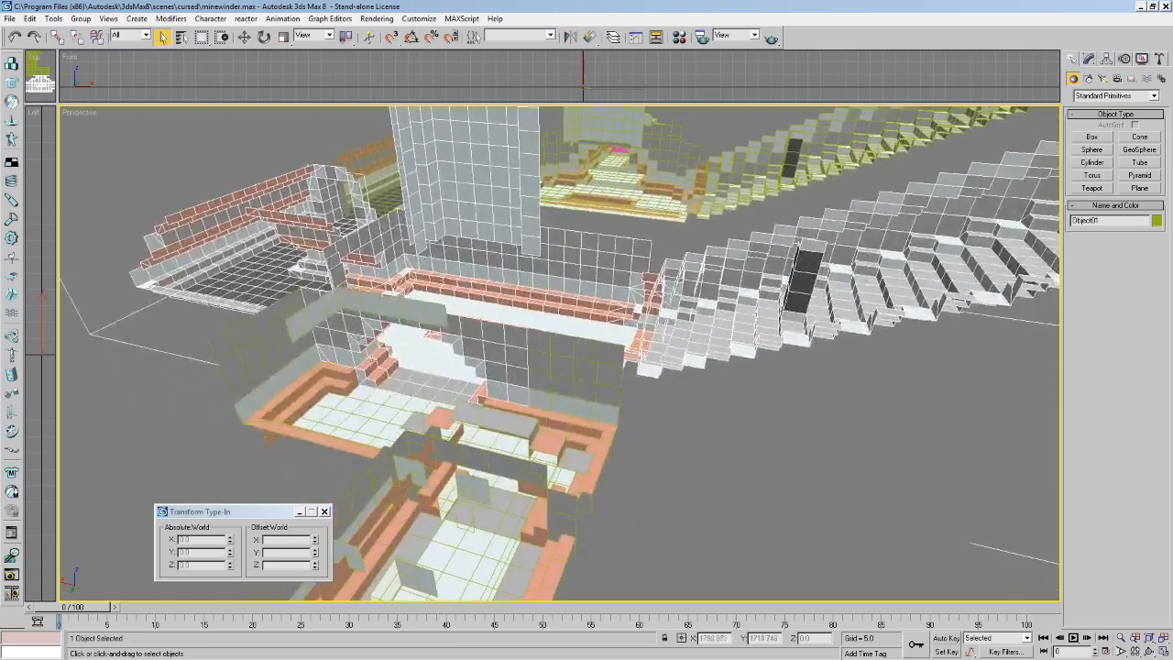
{"action": "left_click", "coordinate": [567, 413]}
{"action": "middle_click_drag", "start_coordinate": [567, 412], "coordinate": [562, 392], "text": "alt"}
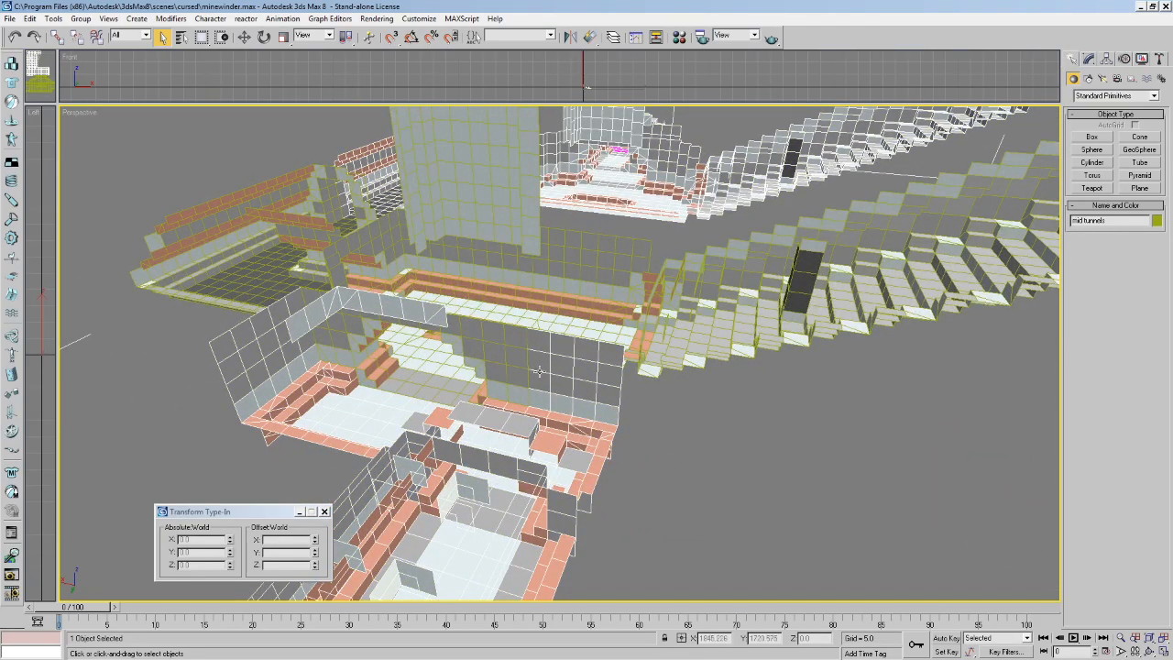
Select Object01 beside the mid tunnels mesh and open it for editing at polygon level.
{"action": "left_click", "coordinate": [438, 318]}
{"action": "middle_click_drag", "start_coordinate": [724, 348], "coordinate": [682, 334], "text": "alt"}
{"action": "left_click", "coordinate": [520, 373]}
{"action": "left_click", "coordinate": [405, 328]}
{"action": "left_click", "coordinate": [1089, 58]}
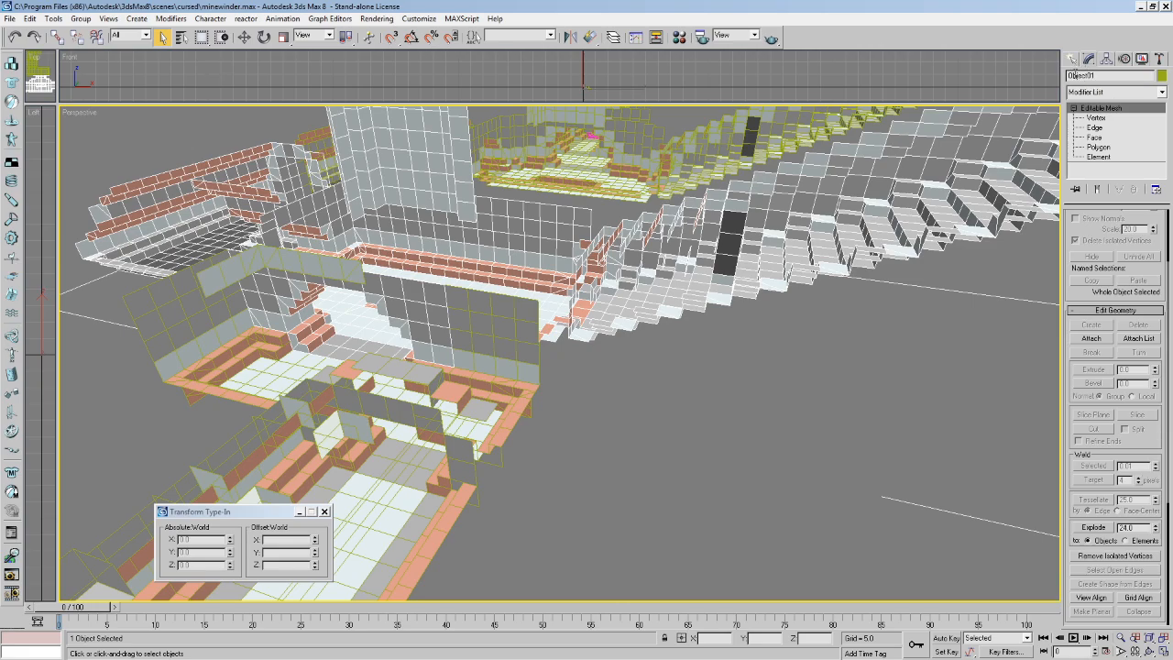
{"action": "middle_click_drag", "start_coordinate": [616, 325], "coordinate": [643, 344]}
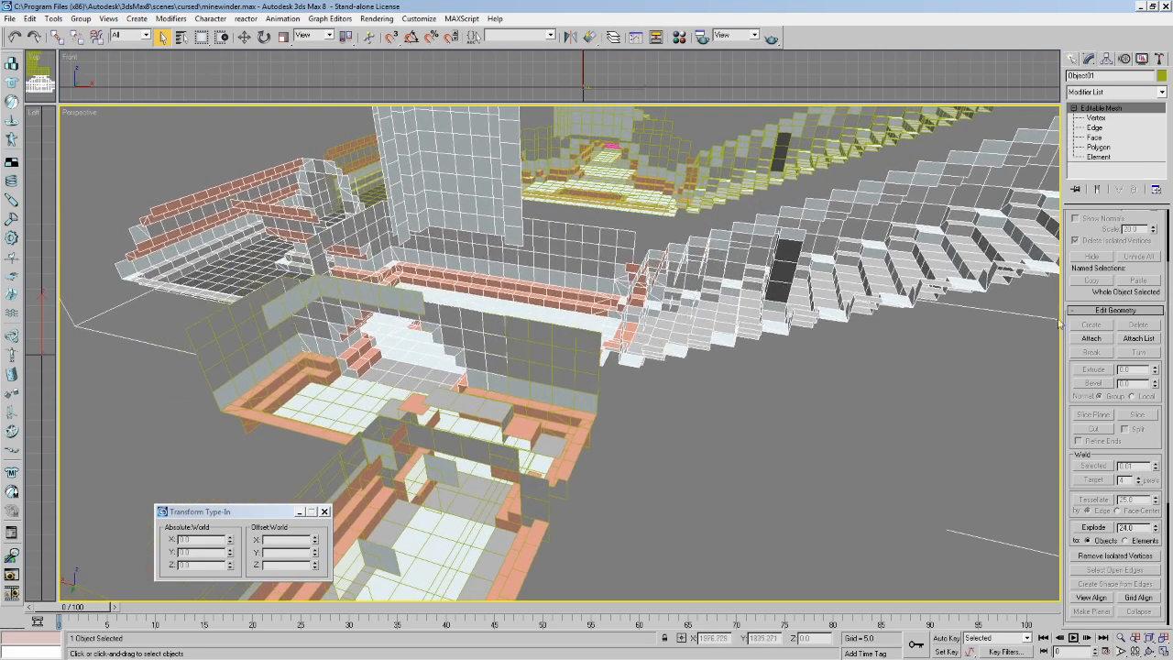
{"action": "left_click", "coordinate": [1098, 140]}
{"action": "left_click", "coordinate": [1098, 146]}
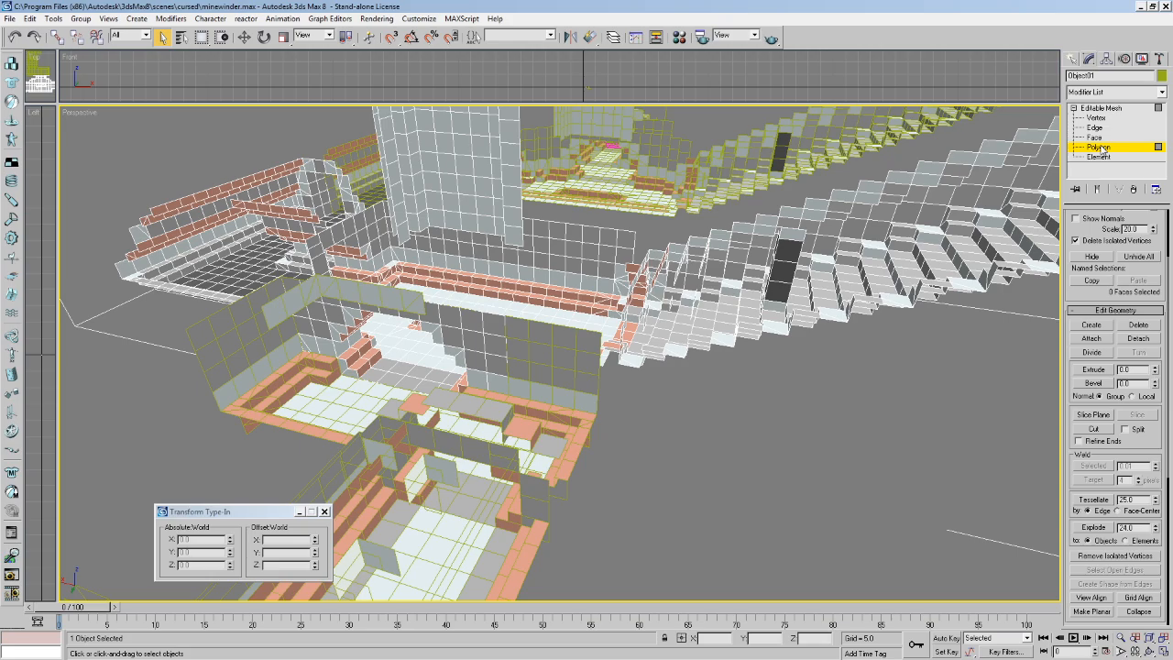
Attach the mid tunnels mesh to Object01.
{"action": "key", "text": "Up"}
{"action": "left_click_drag", "start_coordinate": [568, 353], "coordinate": [581, 288]}
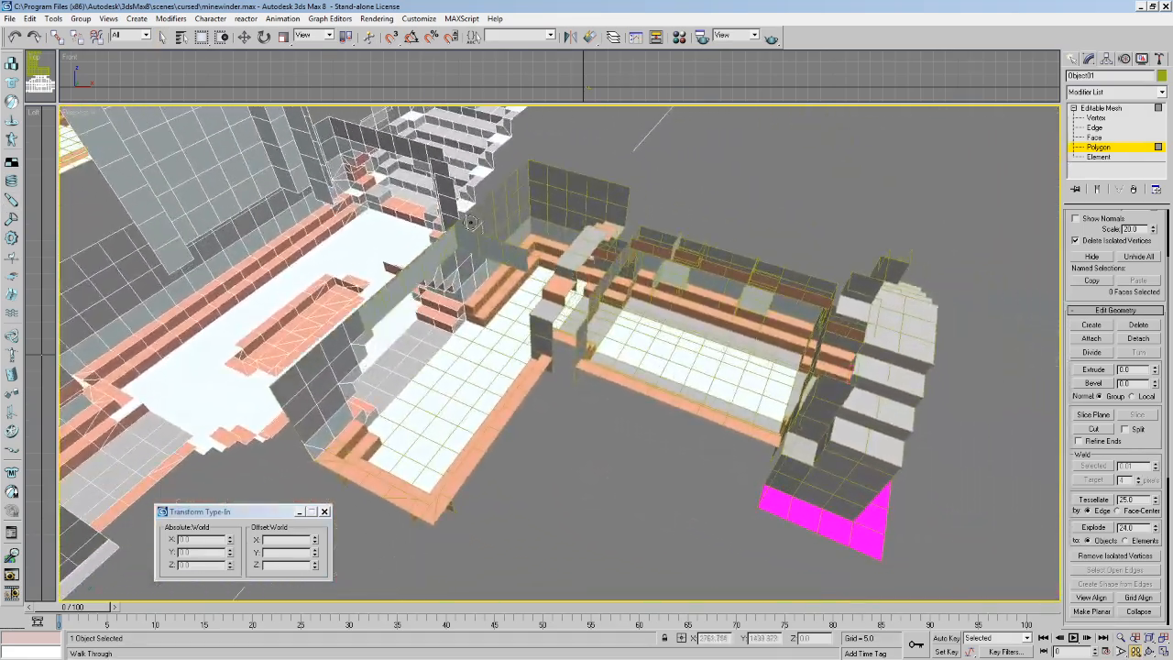
{"action": "left_click", "coordinate": [161, 38]}
{"action": "left_click", "coordinate": [1091, 339]}
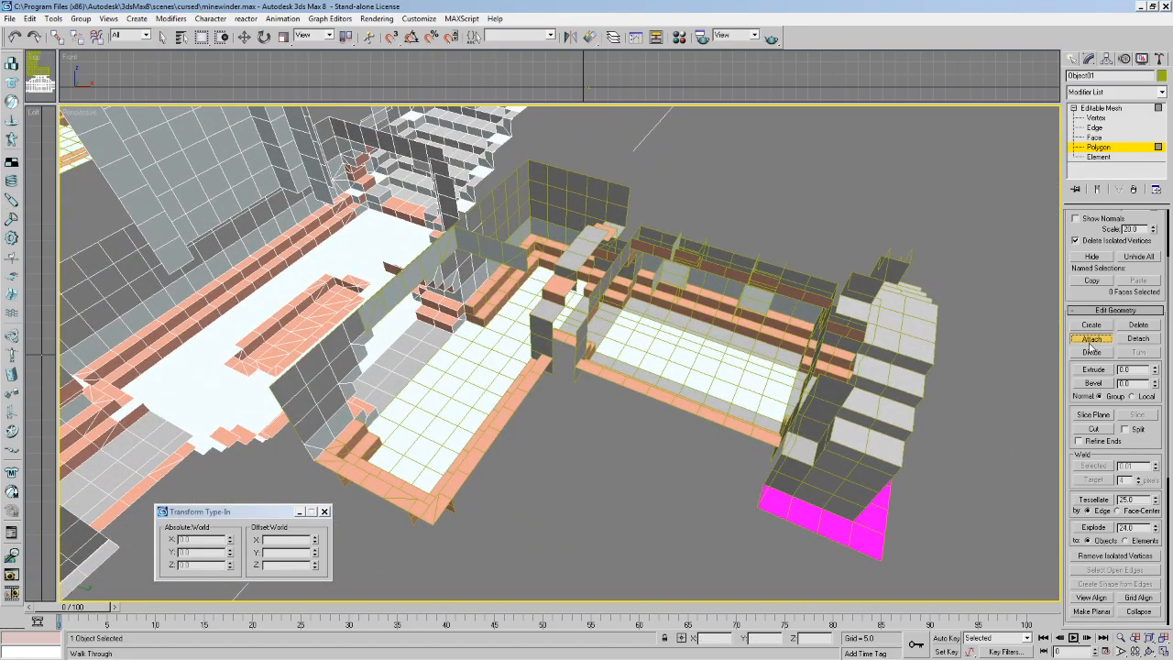
{"action": "middle_click_drag", "start_coordinate": [735, 281], "coordinate": [671, 286], "text": "alt"}
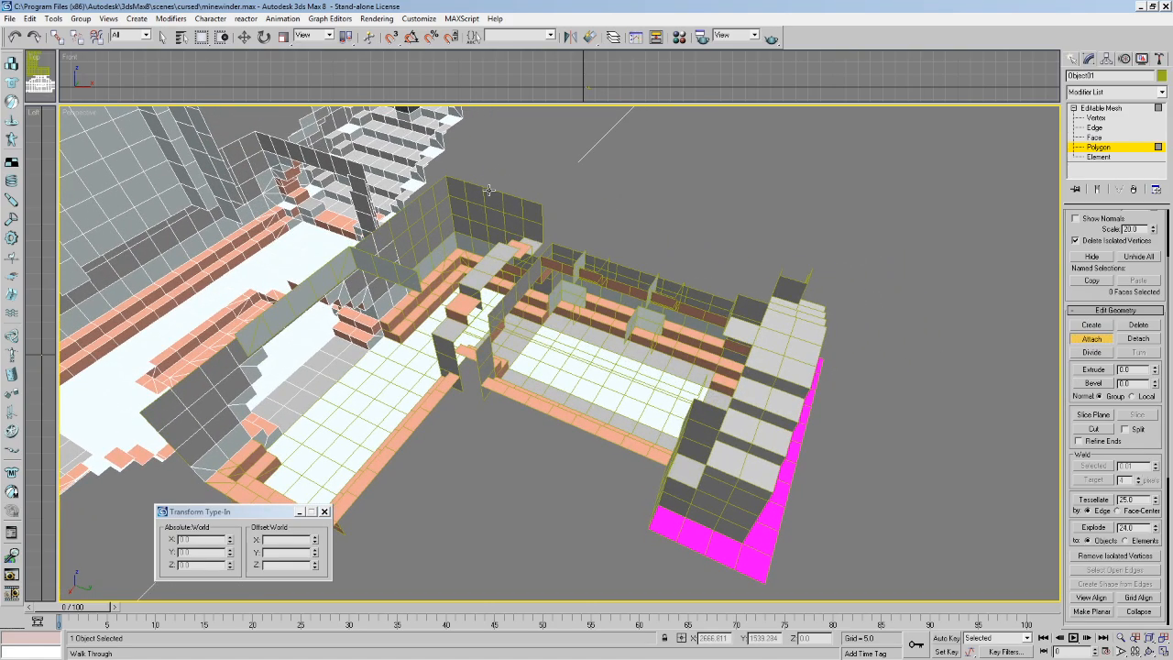
{"action": "left_click", "coordinate": [503, 233]}
{"action": "middle_click_drag", "start_coordinate": [459, 288], "coordinate": [394, 314], "text": "alt"}
At vertex level, select the vertices of the attached tunnels and the adjoining main hall section in an enlarged Top viewport.
{"action": "left_click", "coordinate": [1103, 109]}
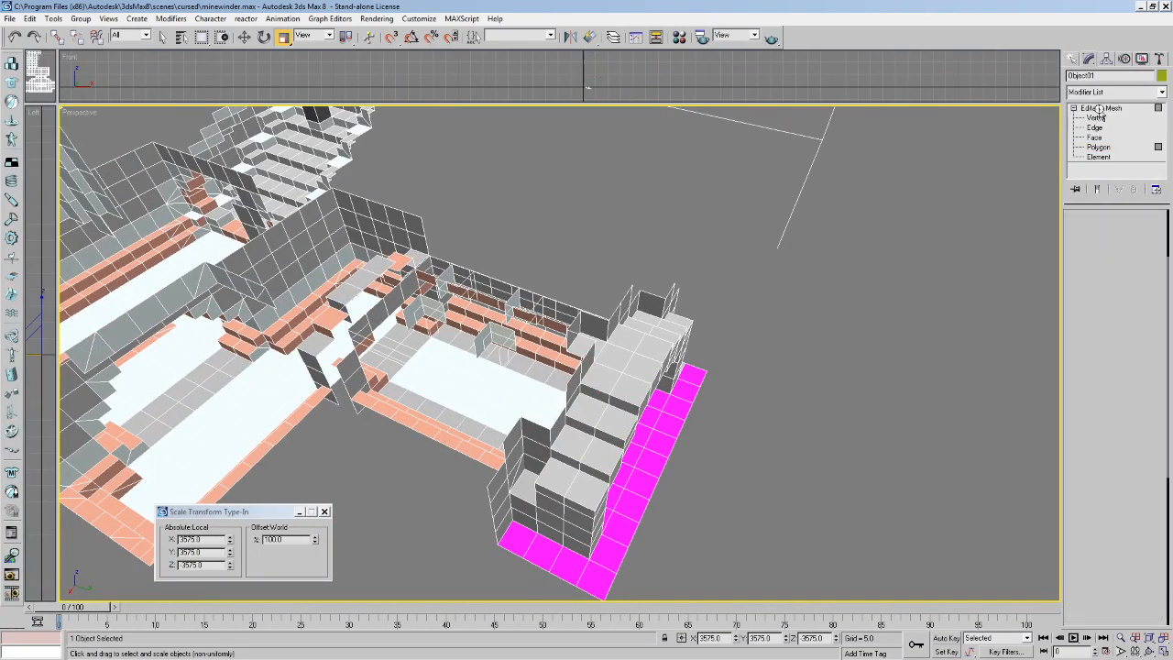
{"action": "left_click", "coordinate": [1098, 117]}
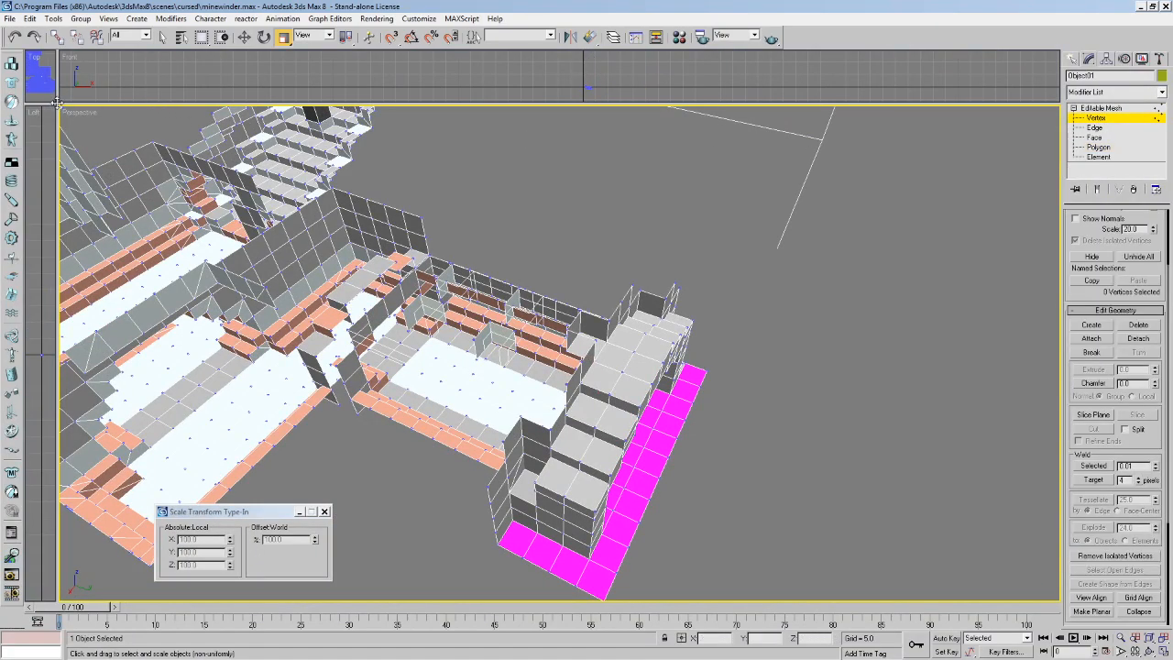
{"action": "key", "text": "alt+w"}
{"action": "key", "text": "ctrl+a"}
{"action": "middle_click_drag", "start_coordinate": [278, 165], "coordinate": [110, 73]}
{"action": "scroll", "coordinate": [110, 74], "scroll_direction": "down", "scroll_amount": 8}
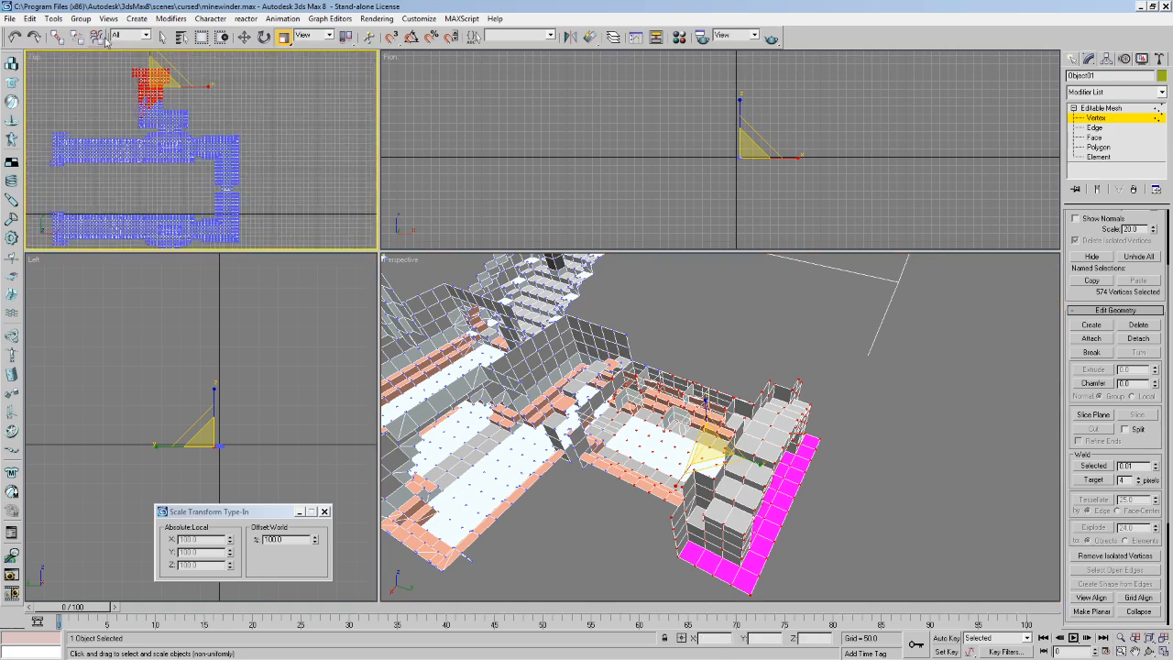
{"action": "left_click", "coordinate": [161, 37]}
{"action": "left_click_drag", "start_coordinate": [115, 57], "coordinate": [204, 179]}
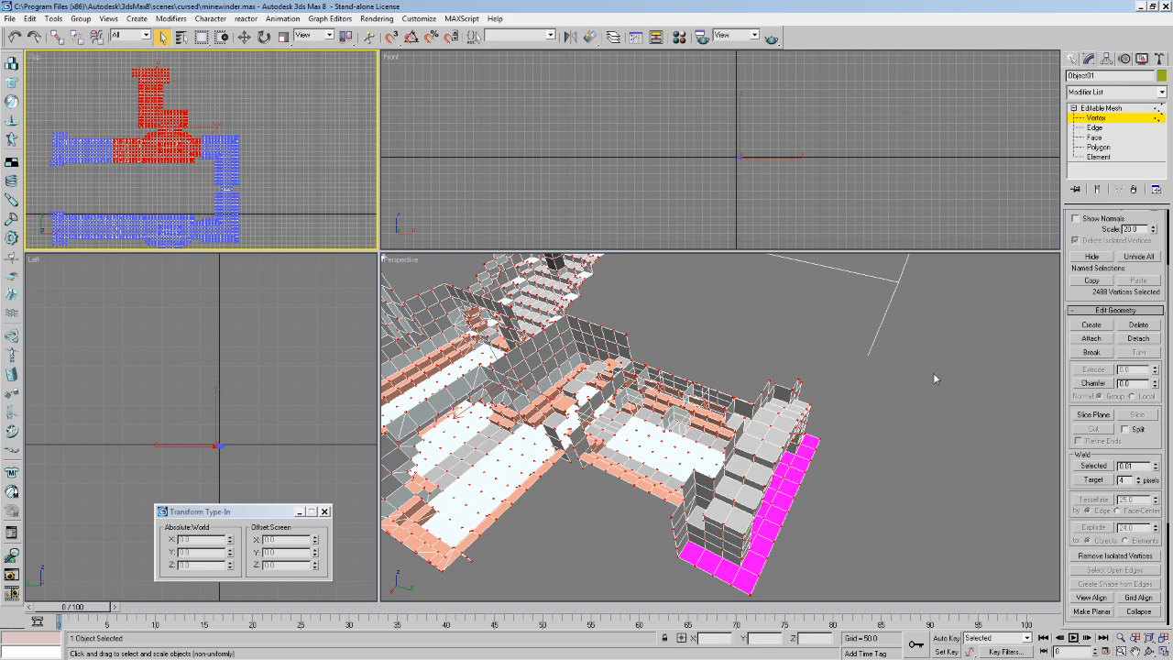
Weld the selected vertices around the junction with a threshold of 0.01.
{"action": "scroll", "coordinate": [1156, 458], "scroll_direction": "down", "scroll_amount": 5}
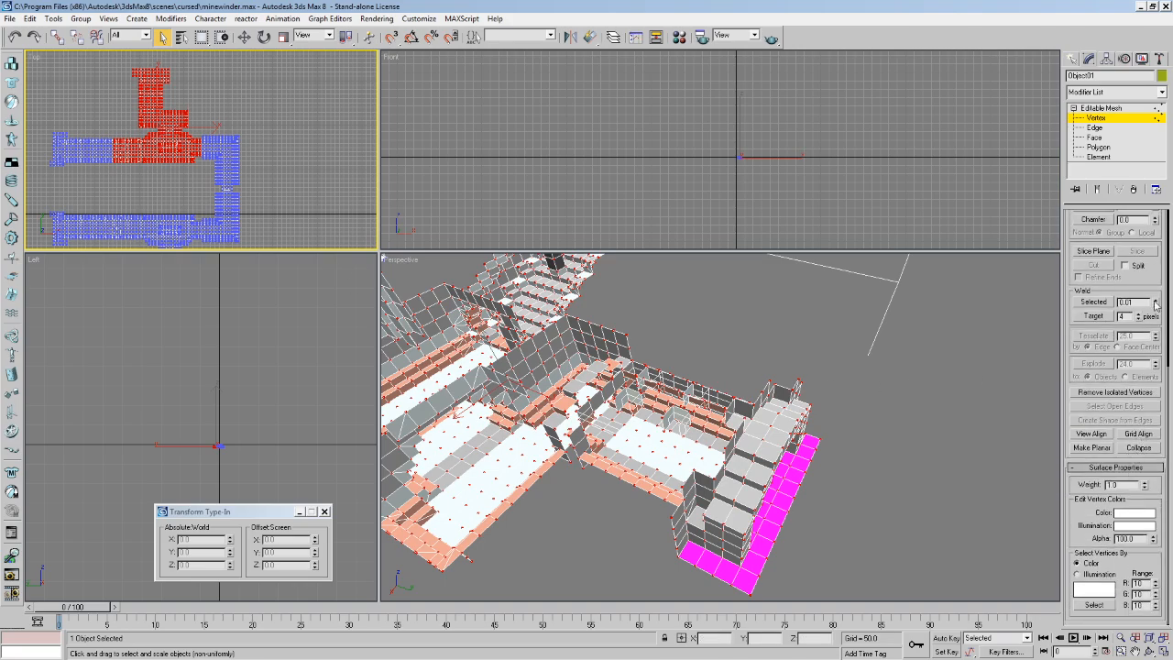
{"action": "scroll", "coordinate": [1155, 306], "scroll_direction": "up", "scroll_amount": 8}
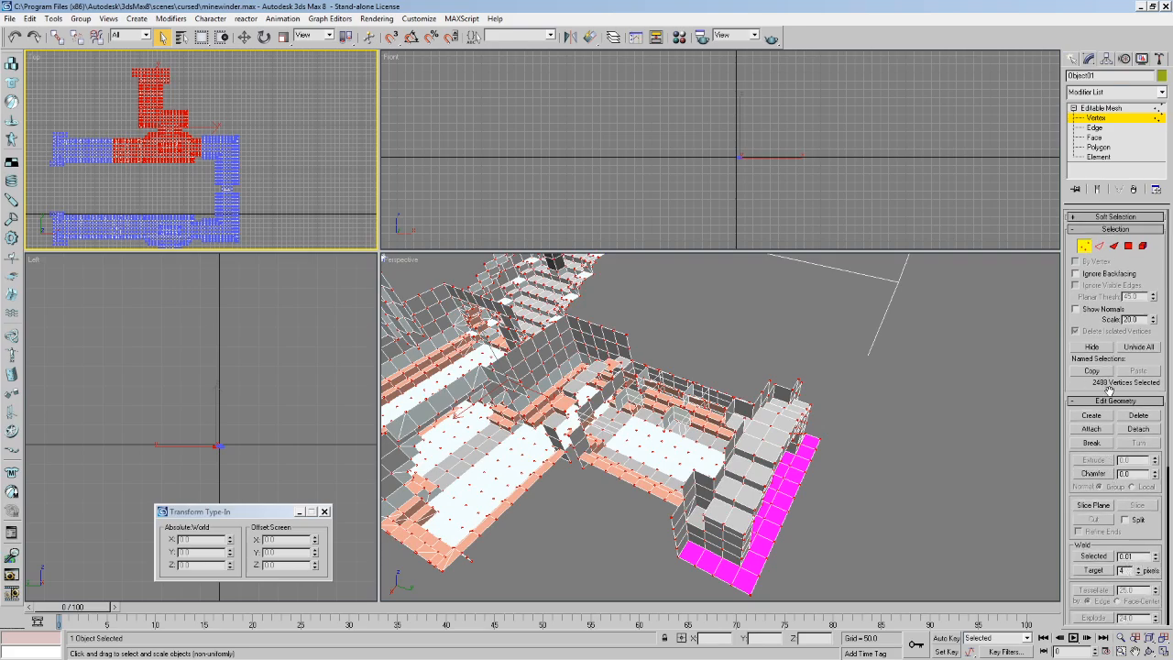
{"action": "scroll", "coordinate": [1091, 375], "scroll_direction": "down", "scroll_amount": 8}
{"action": "scroll", "coordinate": [1152, 226], "scroll_direction": "up", "scroll_amount": 8}
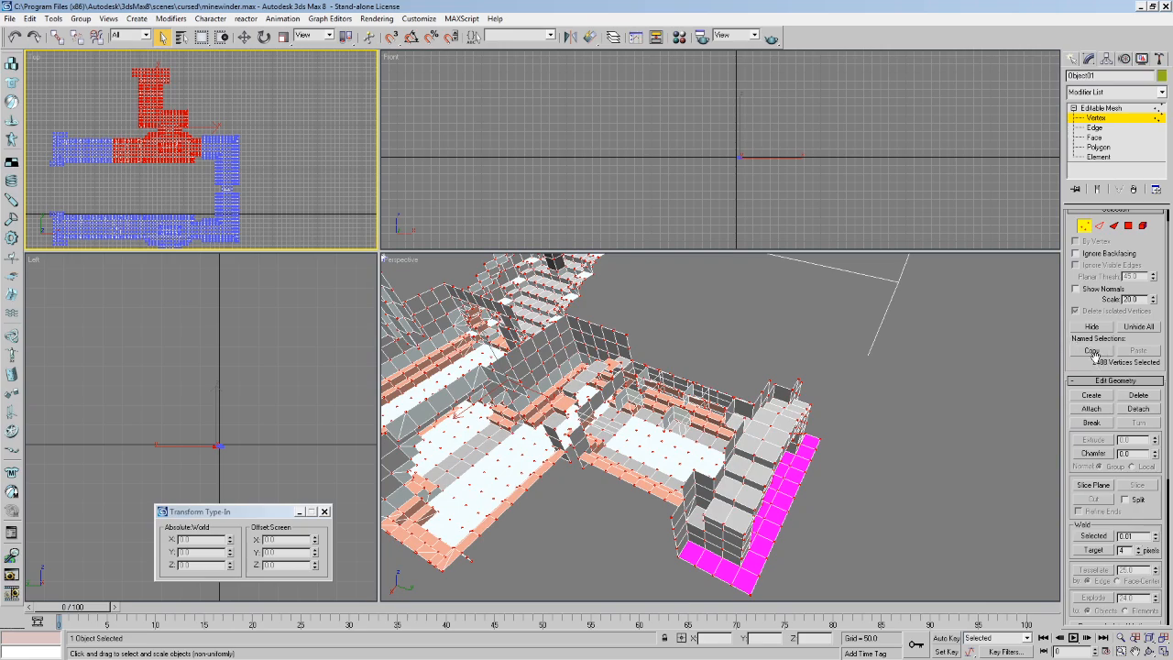
{"action": "middle_click_drag", "start_coordinate": [459, 401], "coordinate": [551, 423]}
{"action": "scroll", "coordinate": [574, 403], "scroll_direction": "down", "scroll_amount": 4}
{"action": "scroll", "coordinate": [552, 424], "scroll_direction": "up", "scroll_amount": 6}
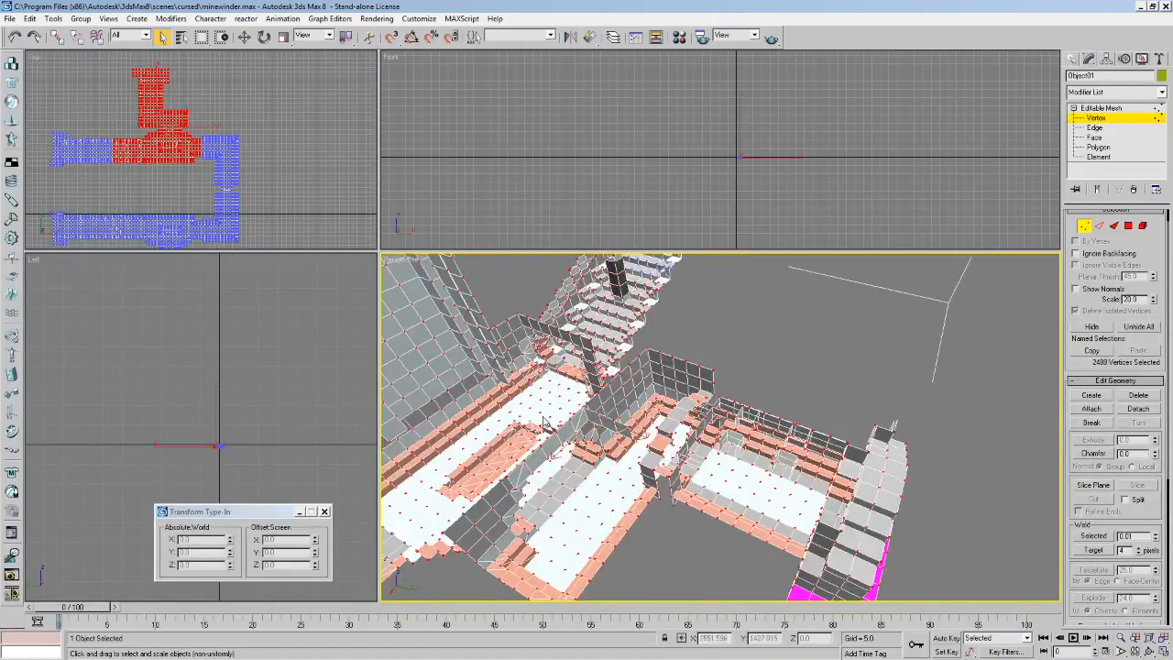
{"action": "middle_click_drag", "start_coordinate": [639, 382], "coordinate": [559, 387], "text": "alt"}
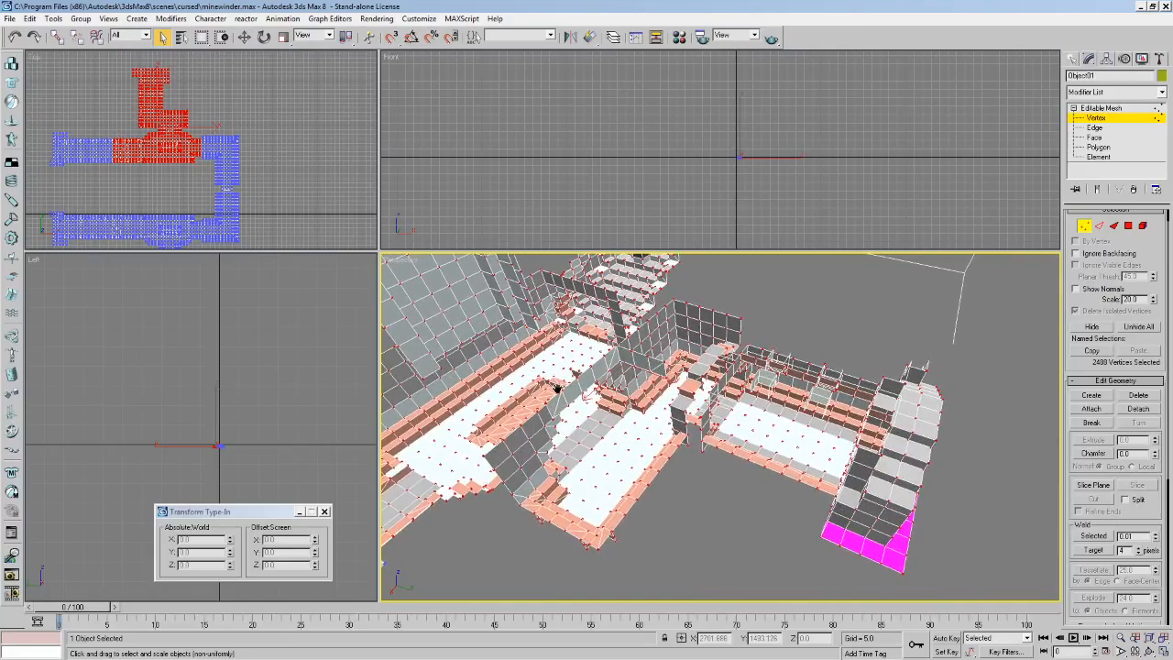
{"action": "left_click_drag", "start_coordinate": [1151, 529], "coordinate": [1120, 448]}
{"action": "left_click", "coordinate": [1093, 450]}
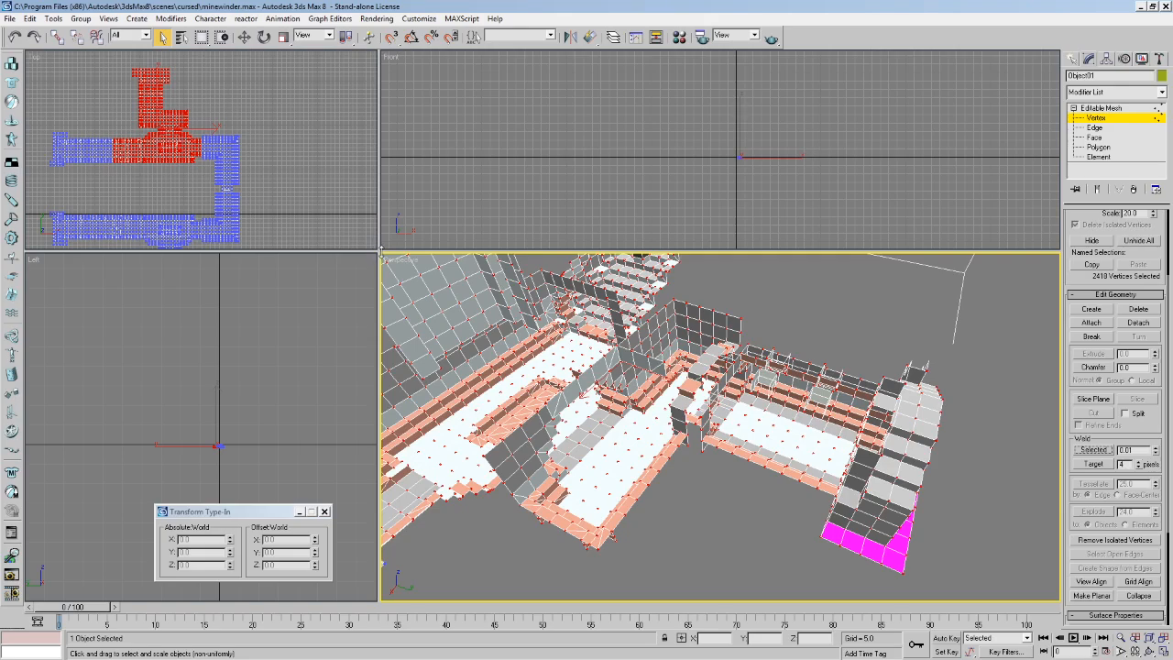
Clear the vertex selection and walk through the joined tunnels in an enlarged Perspective viewport, comparing wireframe and shaded display.
{"action": "left_click_drag", "start_coordinate": [380, 251], "coordinate": [104, 108]}
{"action": "scroll", "coordinate": [745, 330], "scroll_direction": "down", "scroll_amount": 3}
{"action": "middle_click_drag", "start_coordinate": [746, 330], "coordinate": [784, 326]}
{"action": "left_click", "coordinate": [749, 266]}
{"action": "key", "text": "Up"}
{"action": "left_click_drag", "start_coordinate": [747, 363], "coordinate": [789, 309]}
{"action": "key", "text": "Up"}
{"action": "key", "text": "Down"}
{"action": "key", "text": "Up"}
{"action": "key", "text": "Up"}
{"action": "key", "text": "Up"}
{"action": "key", "text": "Down"}
{"action": "key", "text": "Up"}
{"action": "key", "text": "Down"}
{"action": "key", "text": "Left"}
{"action": "key", "text": "F3"}
{"action": "key", "text": "F3"}
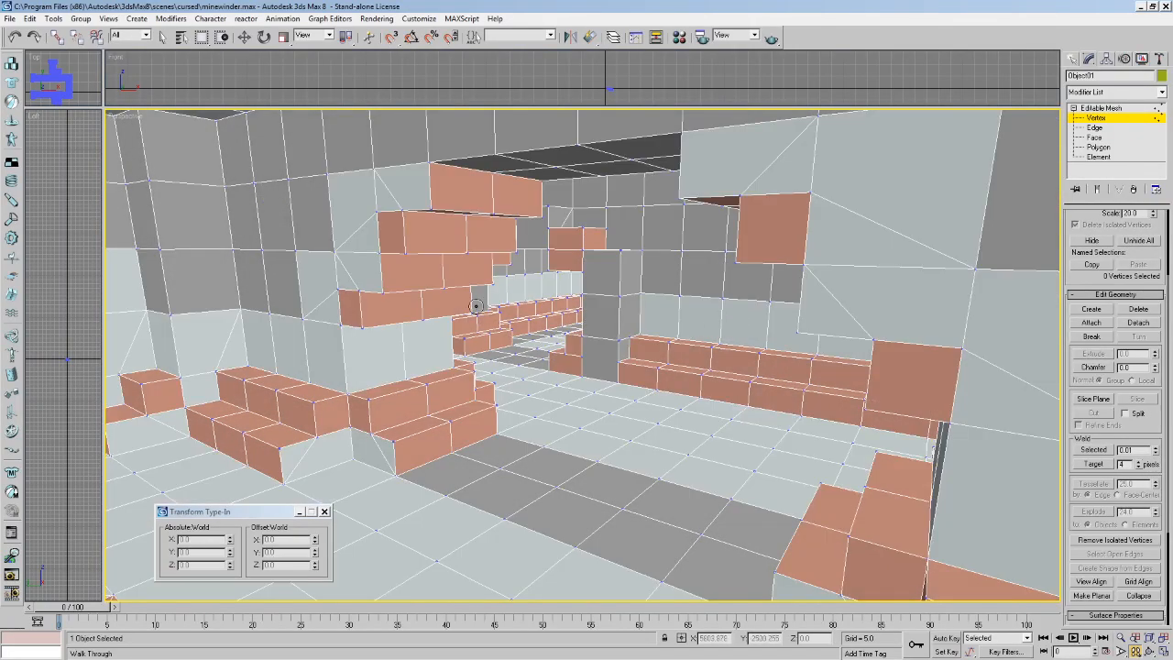
Examine the passage between the main hall and the side room from inside and outside the mesh.
{"action": "left_click_drag", "start_coordinate": [478, 305], "coordinate": [562, 291]}
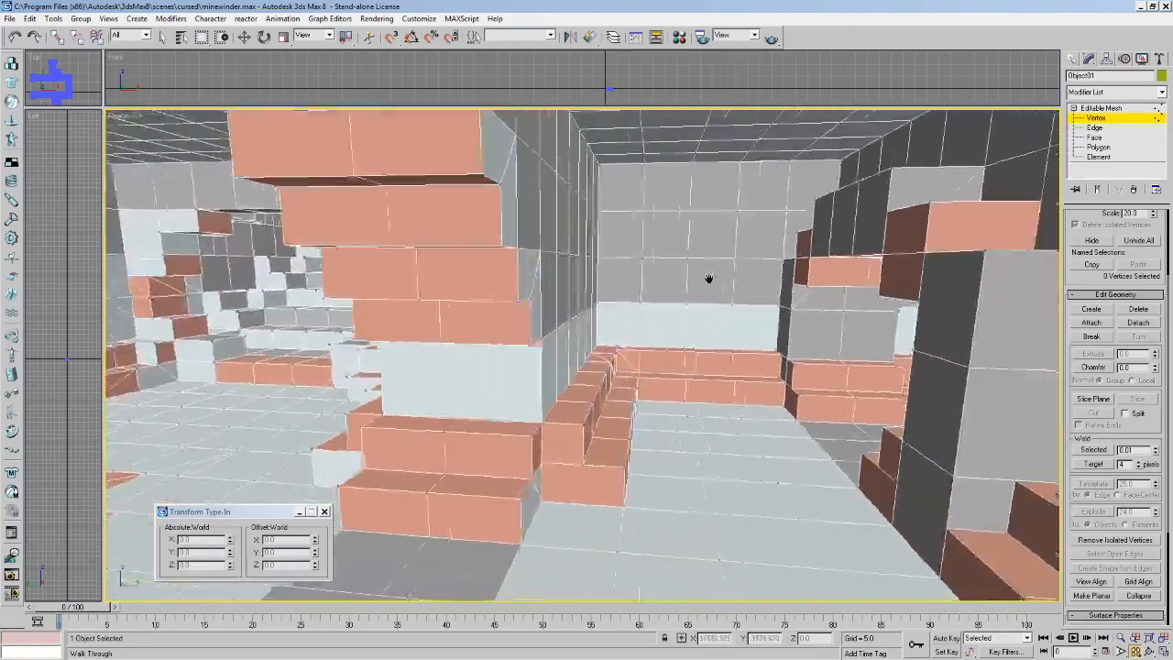
{"action": "middle_click_drag", "start_coordinate": [708, 278], "coordinate": [681, 266]}
{"action": "left_click_drag", "start_coordinate": [681, 266], "coordinate": [531, 262]}
{"action": "middle_click_drag", "start_coordinate": [531, 262], "coordinate": [499, 244]}
{"action": "left_click_drag", "start_coordinate": [499, 245], "coordinate": [629, 318]}
{"action": "scroll", "coordinate": [628, 318], "scroll_direction": "down", "scroll_amount": 5}
{"action": "middle_click_drag", "start_coordinate": [629, 318], "coordinate": [591, 368]}
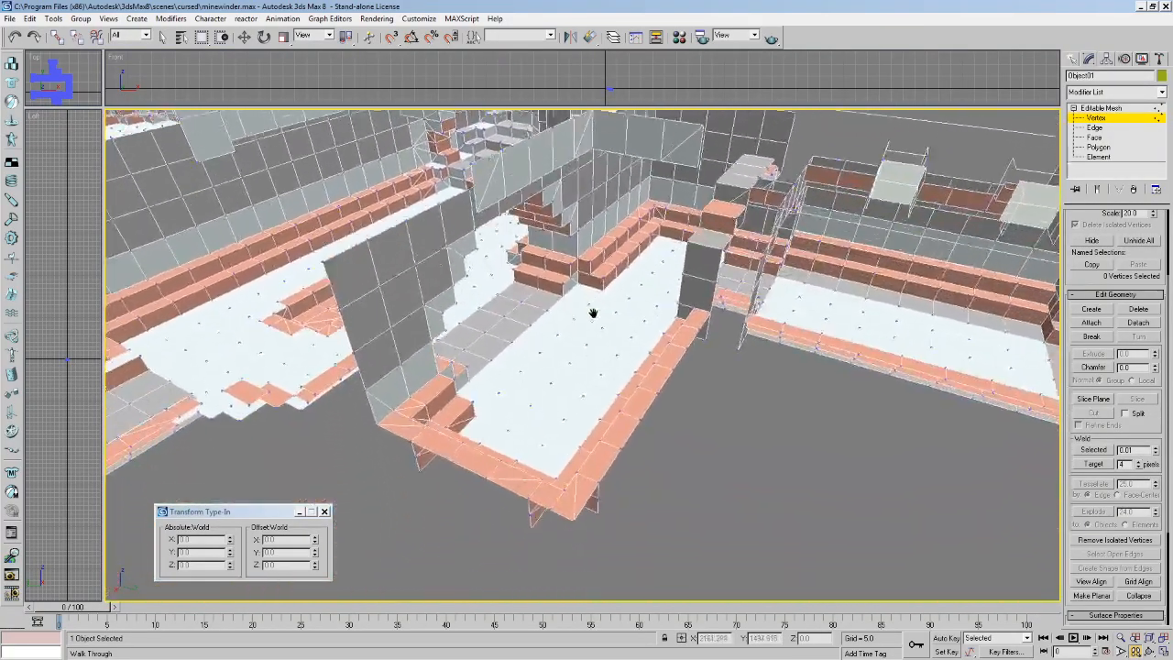
{"action": "left_click_drag", "start_coordinate": [593, 314], "coordinate": [581, 291]}
{"action": "middle_click_drag", "start_coordinate": [581, 292], "coordinate": [560, 261]}
{"action": "left_click_drag", "start_coordinate": [560, 262], "coordinate": [555, 209]}
{"action": "middle_click_drag", "start_coordinate": [555, 209], "coordinate": [535, 223]}
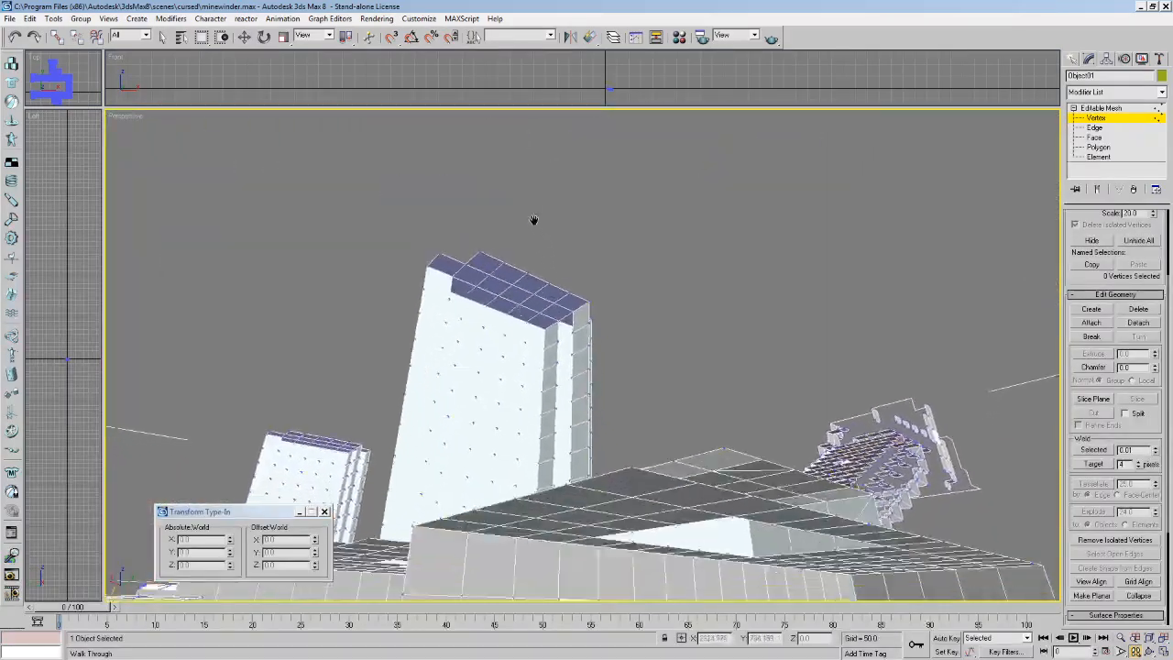
{"action": "left_click_drag", "start_coordinate": [535, 222], "coordinate": [552, 288]}
{"action": "scroll", "coordinate": [553, 288], "scroll_direction": "up", "scroll_amount": 2}
{"action": "middle_click_drag", "start_coordinate": [553, 288], "coordinate": [597, 265]}
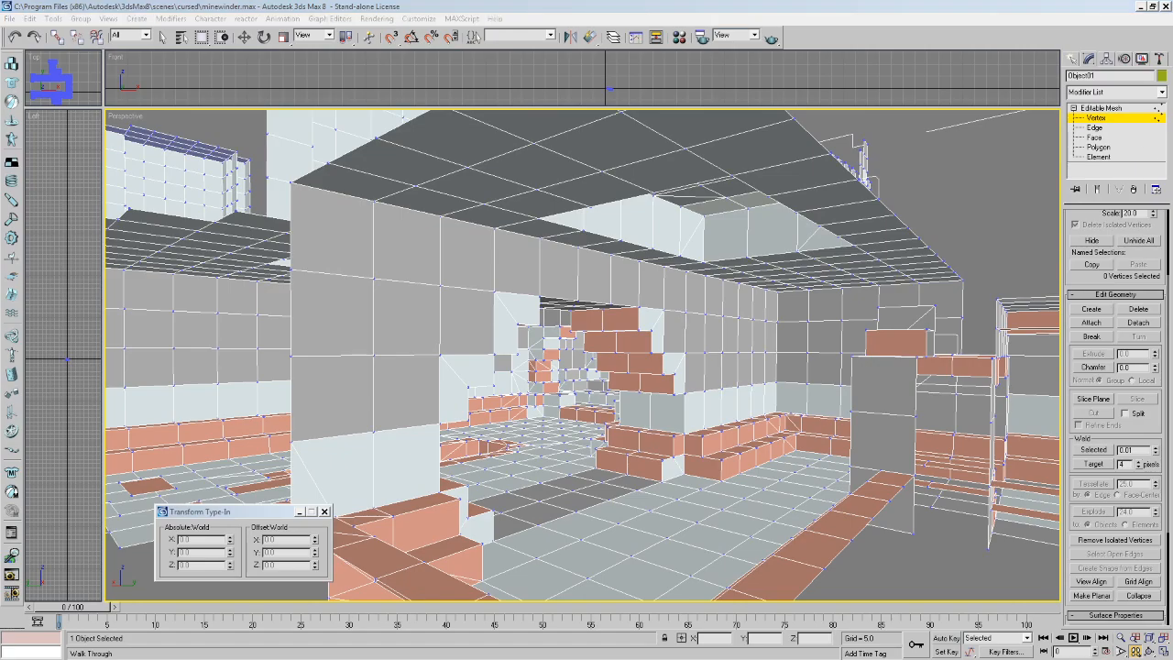
{"action": "left_click_drag", "start_coordinate": [827, 307], "coordinate": [814, 327]}
{"action": "mouse_move", "coordinate": [656, 269]}
{"action": "middle_mouse_down"}
{"action": "mouse_move", "coordinate": [720, 272]}
{"action": "mouse_move", "coordinate": [653, 267]}
{"action": "middle_mouse_up"}
Test individual wall polygons around the passage opening at polygon level and inspect the mesh in wireframe and shaded display.
{"action": "key", "text": "4"}
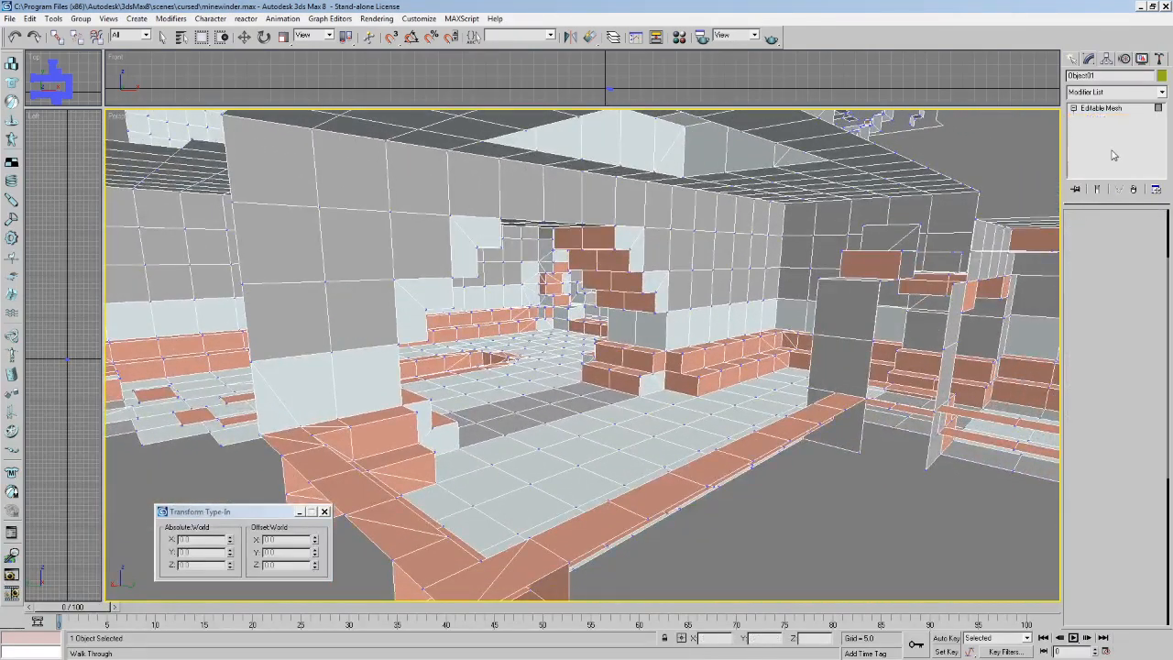
{"action": "left_click", "coordinate": [571, 214]}
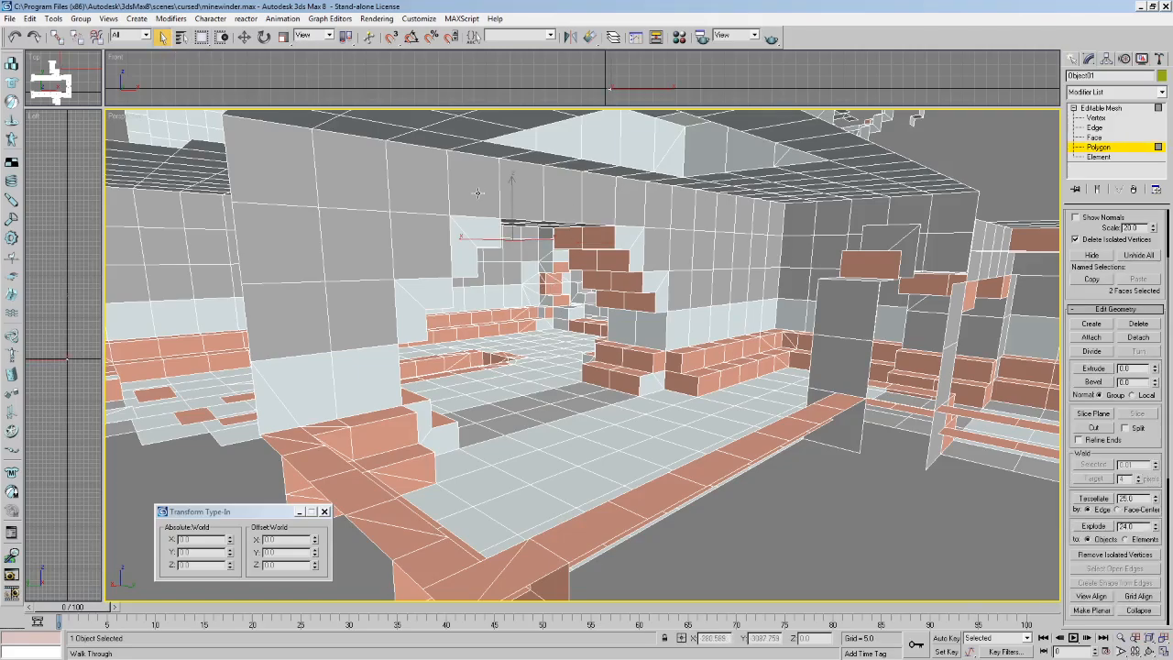
{"action": "middle_click_drag", "start_coordinate": [483, 194], "coordinate": [566, 174]}
{"action": "key", "text": "Delete"}
{"action": "left_click", "coordinate": [508, 209]}
{"action": "middle_click_drag", "start_coordinate": [652, 186], "coordinate": [608, 183]}
{"action": "key", "text": "Delete"}
{"action": "left_click", "coordinate": [689, 229]}
{"action": "middle_click_drag", "start_coordinate": [689, 229], "coordinate": [636, 214]}
{"action": "key", "text": "F3"}
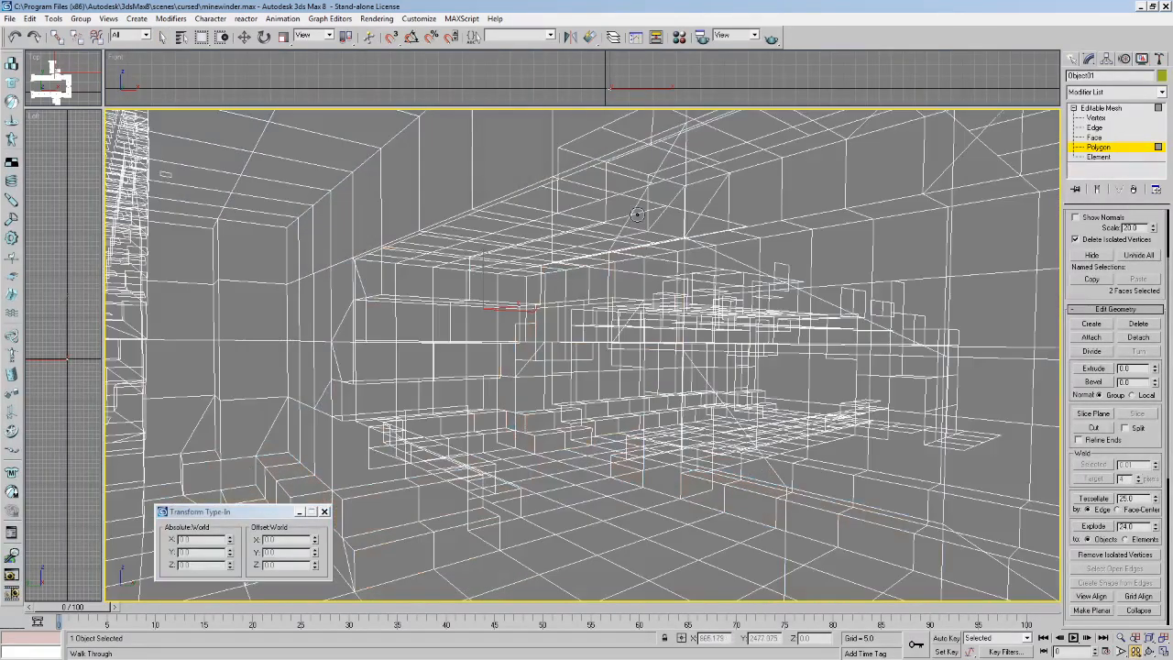
{"action": "key", "text": "F3"}
Select all open edges of Object01 and examine where they lie around the passage.
{"action": "key", "text": "1"}
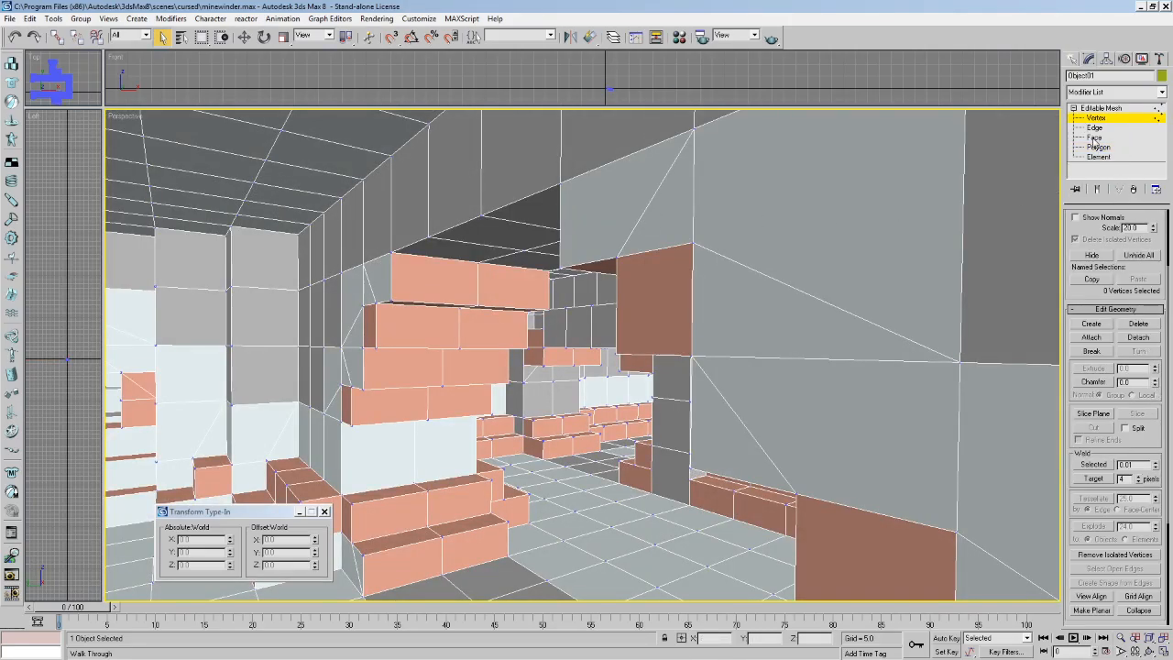
{"action": "key", "text": "2"}
{"action": "left_click", "coordinate": [1130, 571]}
{"action": "scroll", "coordinate": [763, 420], "scroll_direction": "down", "scroll_amount": 5}
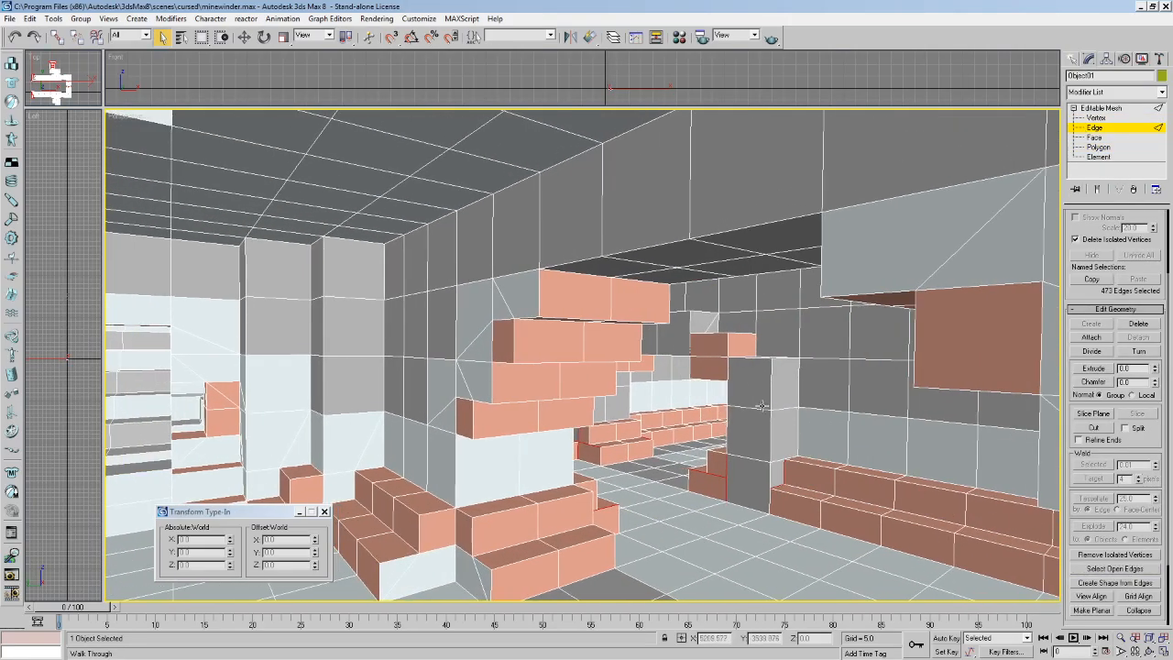
{"action": "middle_click_drag", "start_coordinate": [786, 425], "coordinate": [537, 428]}
{"action": "scroll", "coordinate": [537, 428], "scroll_direction": "up", "scroll_amount": 4}
{"action": "scroll", "coordinate": [537, 428], "scroll_direction": "down", "scroll_amount": 4}
{"action": "scroll", "coordinate": [529, 429], "scroll_direction": "up", "scroll_amount": 4}
{"action": "left_click_drag", "start_coordinate": [529, 429], "coordinate": [921, 359]}
Select the vertices of the tunnel section linking the two long halls in the Top viewport and weld them with a threshold of 0.01.
{"action": "left_click", "coordinate": [1108, 118]}
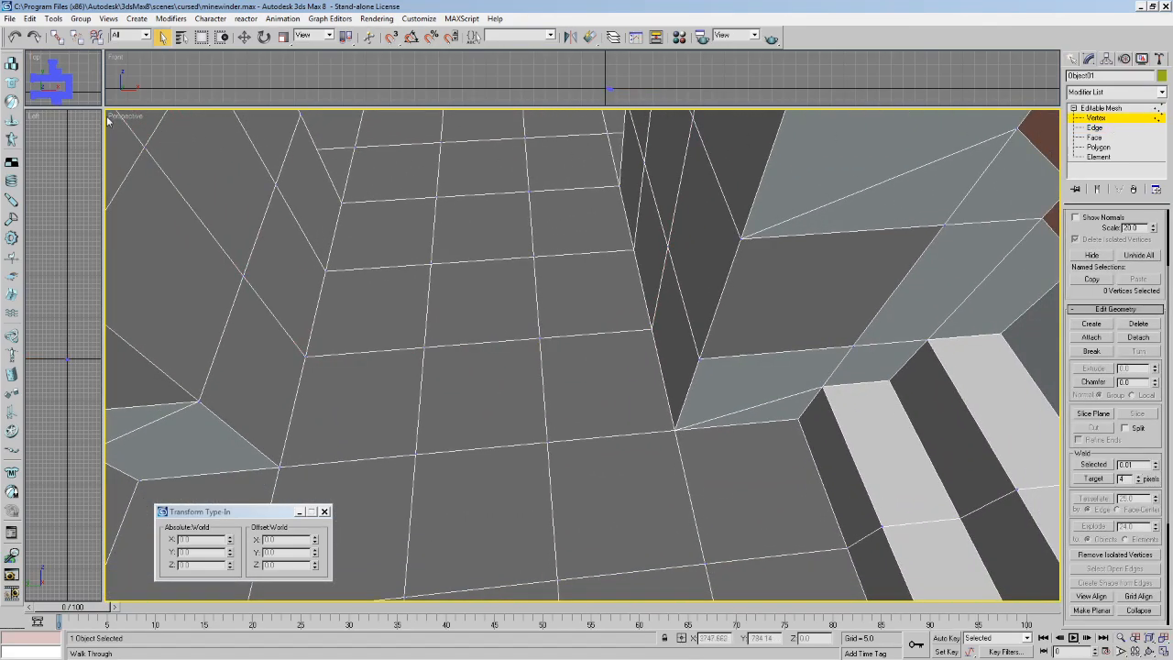
{"action": "left_click_drag", "start_coordinate": [103, 107], "coordinate": [567, 336]}
{"action": "middle_click_drag", "start_coordinate": [275, 222], "coordinate": [317, 204]}
{"action": "scroll", "coordinate": [317, 203], "scroll_direction": "down", "scroll_amount": 2}
{"action": "left_click_drag", "start_coordinate": [316, 203], "coordinate": [469, 269]}
{"action": "scroll", "coordinate": [1125, 499], "scroll_direction": "down", "scroll_amount": 3}
{"action": "left_click", "coordinate": [1093, 398]}
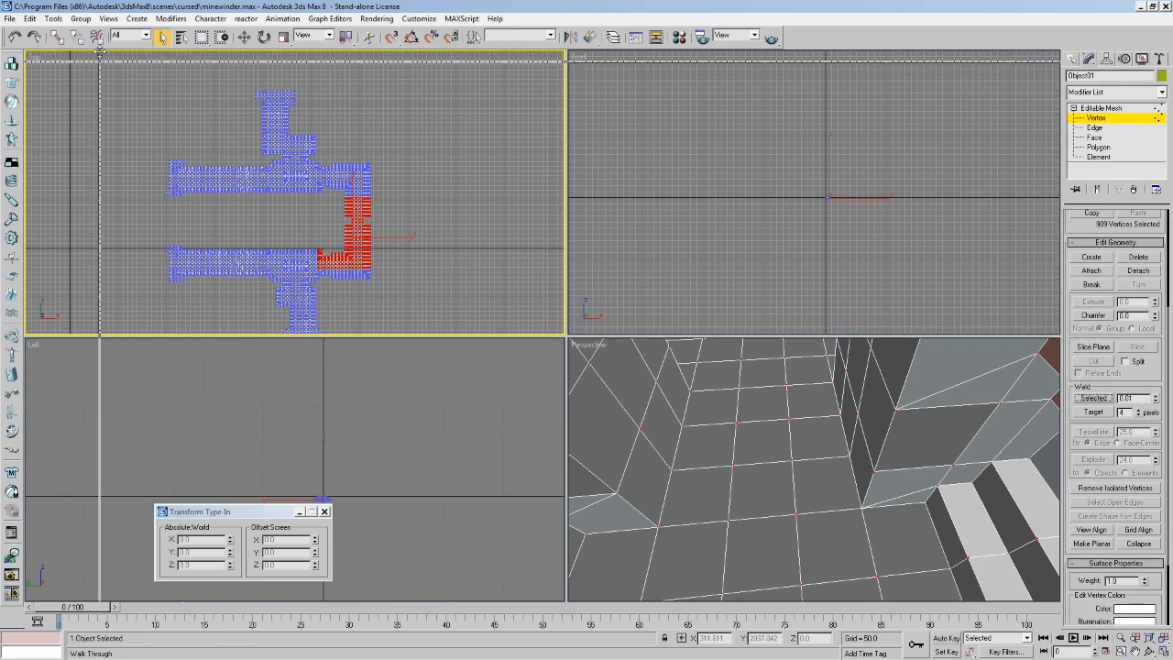
Enlarge the Perspective viewport, walk to the linking tunnel and select a brick polygon on its far wall at polygon level.
{"action": "left_click_drag", "start_coordinate": [155, 185], "coordinate": [22, 65]}
{"action": "right_click", "coordinate": [634, 394]}
{"action": "key", "text": "Up"}
{"action": "left_click_drag", "start_coordinate": [636, 362], "coordinate": [678, 247]}
{"action": "key", "text": "Down"}
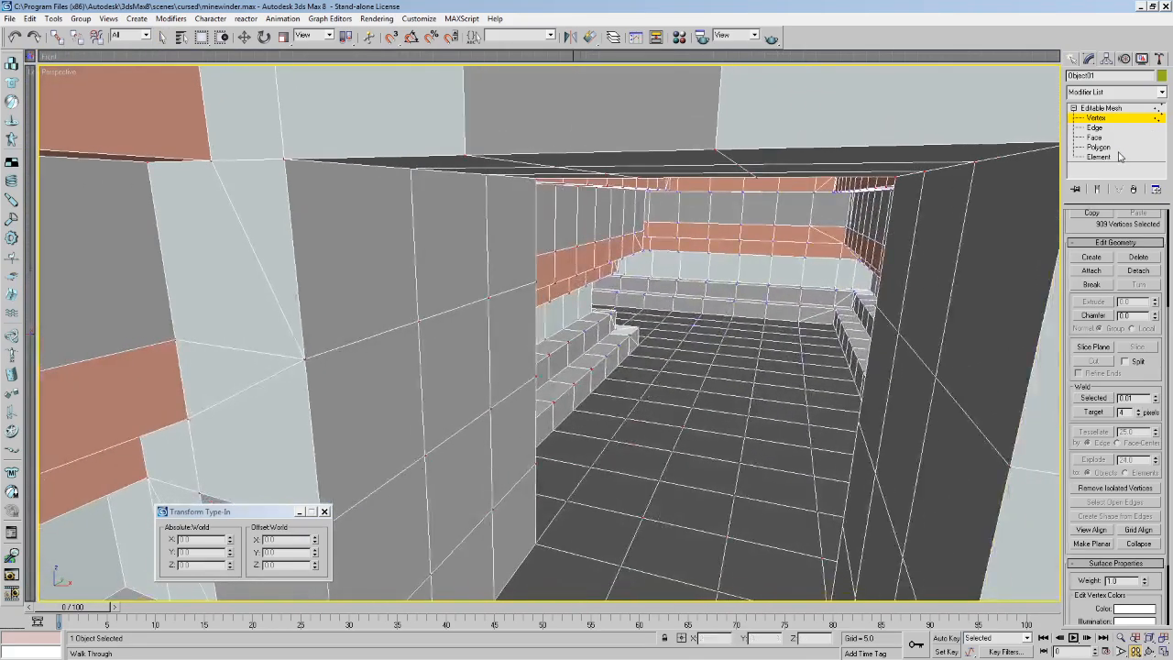
{"action": "left_click", "coordinate": [1099, 148]}
{"action": "left_click", "coordinate": [162, 37]}
{"action": "left_click", "coordinate": [705, 247]}
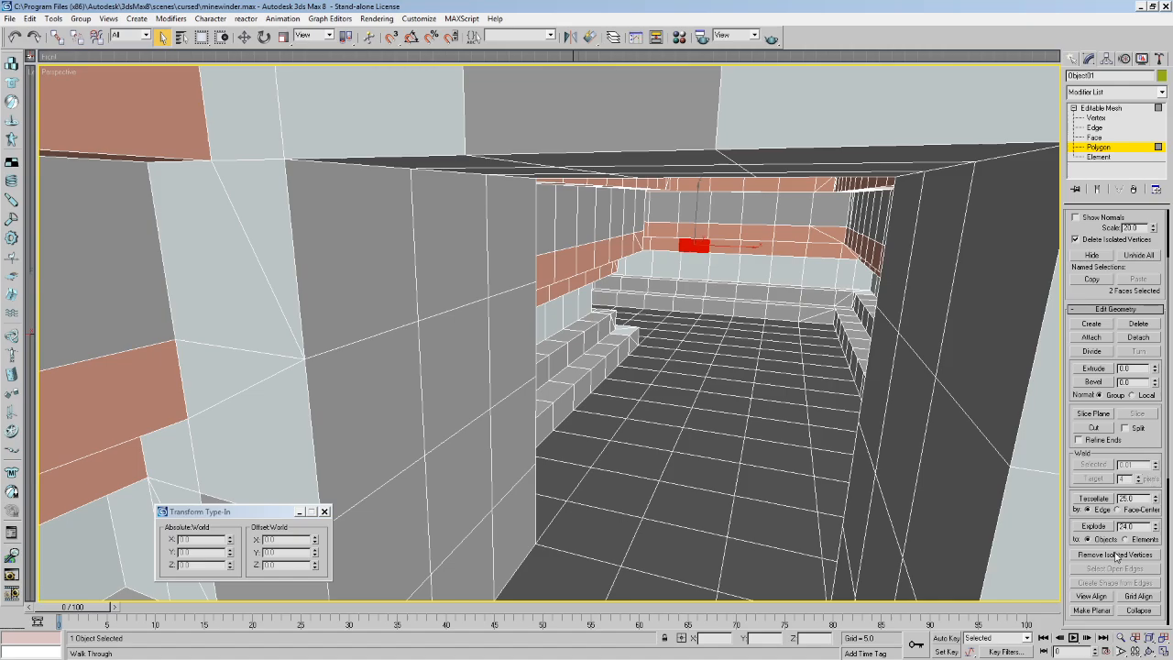
Select the open edges again at edge level and inspect them along the tunnel and the room's brick ledges.
{"action": "left_click", "coordinate": [1094, 127]}
{"action": "scroll", "coordinate": [1136, 502], "scroll_direction": "down", "scroll_amount": 3}
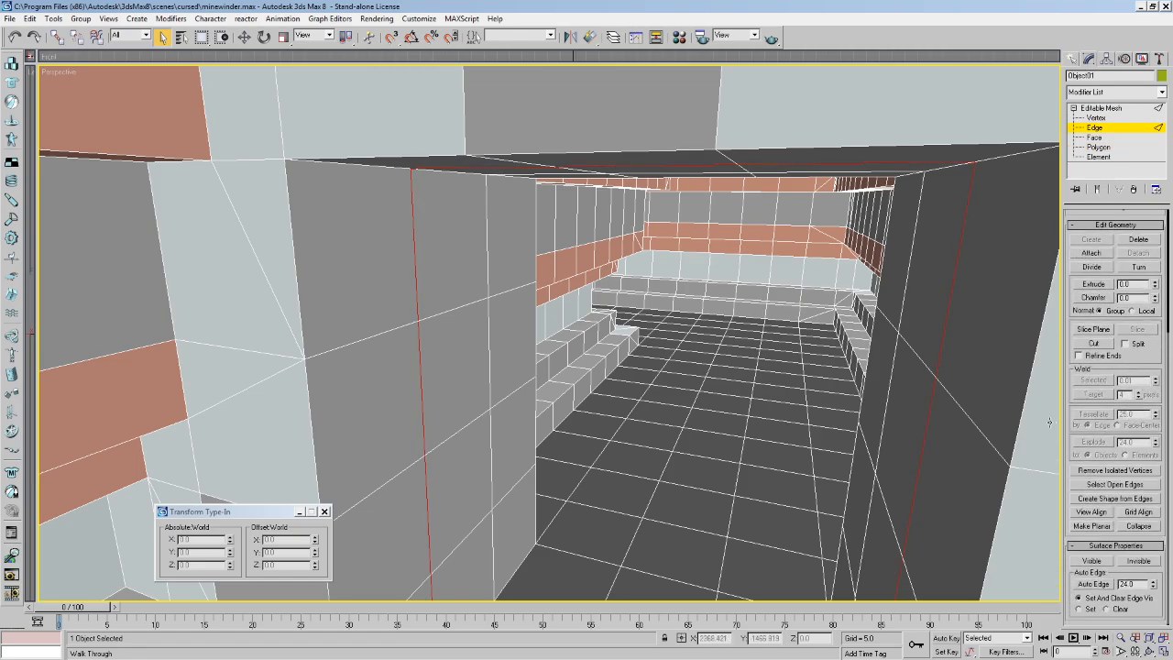
{"action": "left_click", "coordinate": [1107, 488]}
{"action": "key", "text": "Down"}
{"action": "left_click_drag", "start_coordinate": [961, 358], "coordinate": [473, 304]}
{"action": "key", "text": "Down"}
{"action": "key", "text": "Up"}
{"action": "key", "text": "Up"}
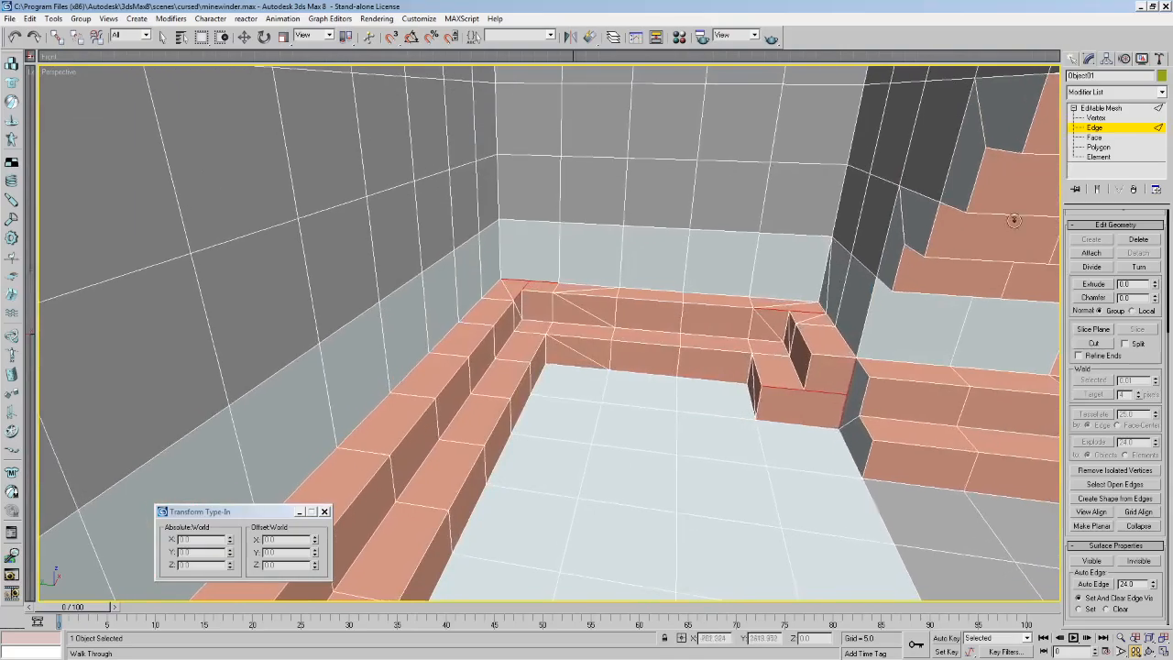
Switch Object01 to vertex level and select the vertex at the inner back corner of the upper brick ledge for moving.
{"action": "left_click", "coordinate": [1096, 117]}
{"action": "left_click", "coordinate": [518, 286]}
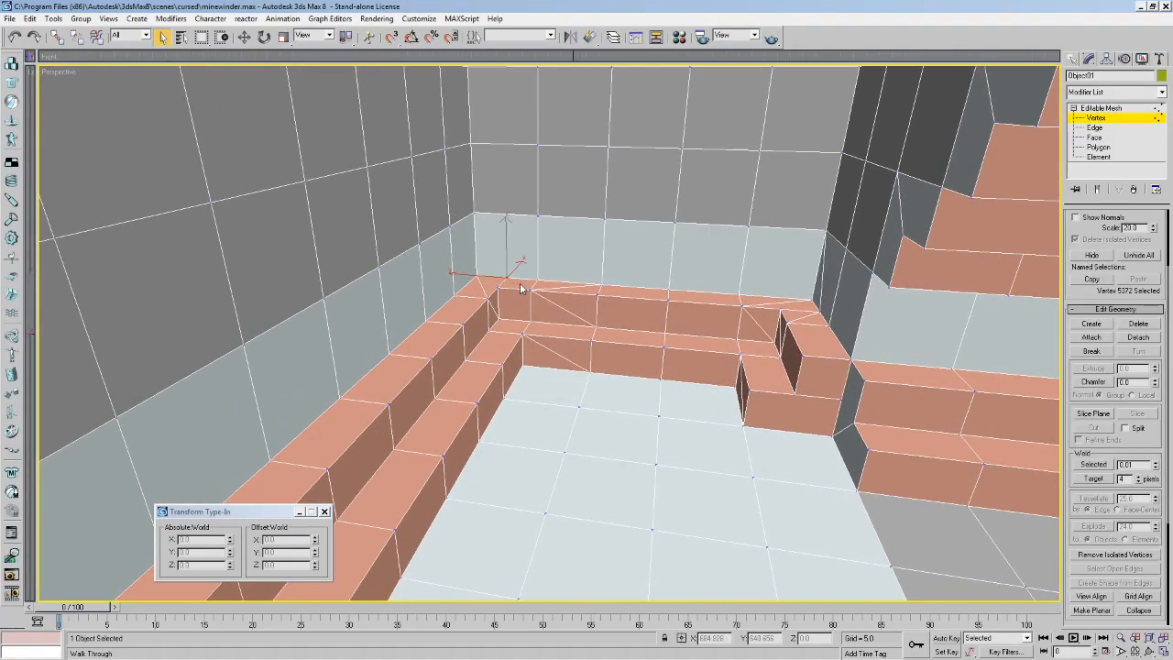
{"action": "left_click", "coordinate": [244, 36]}
{"action": "left_click", "coordinate": [511, 278]}
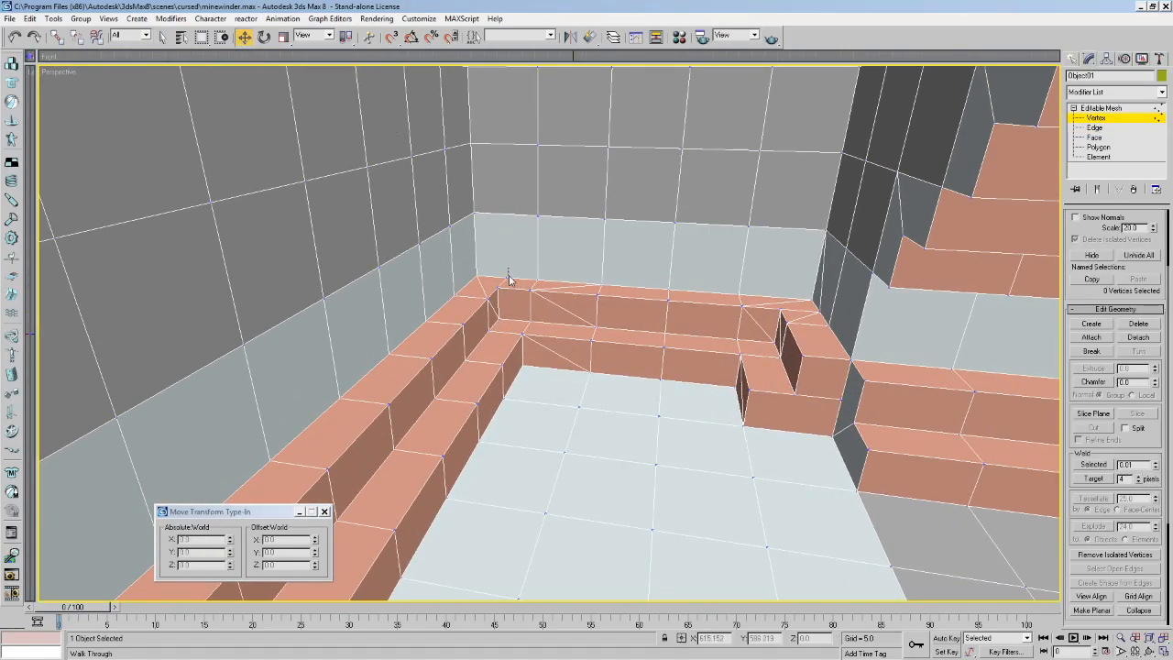
{"action": "left_click", "coordinate": [516, 286]}
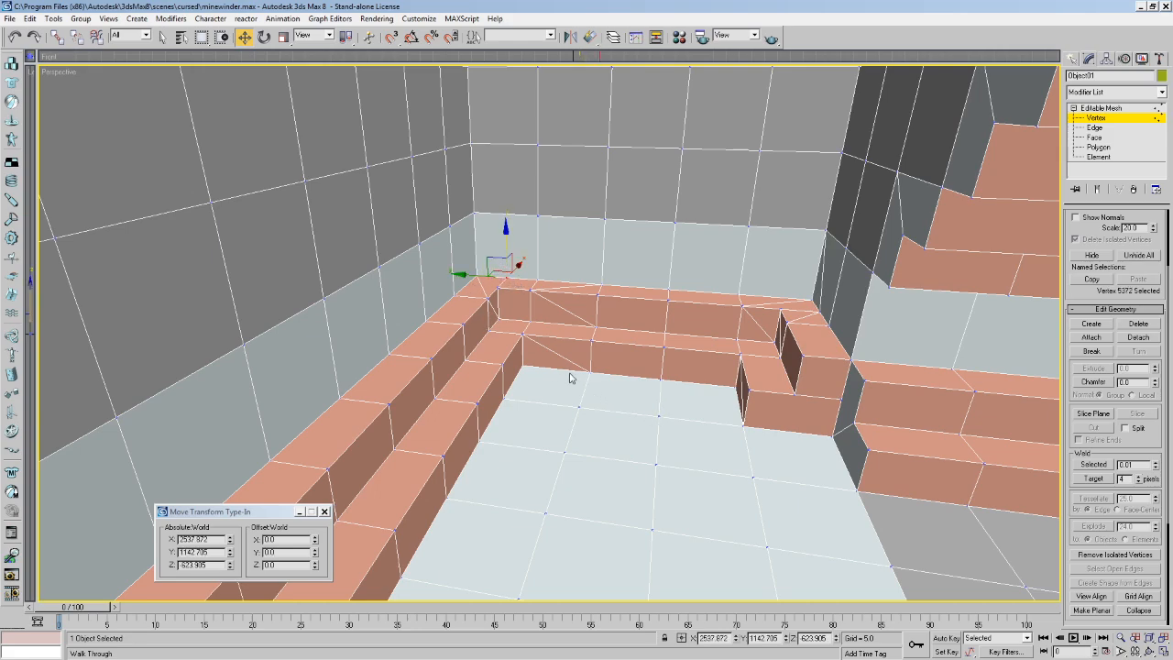
Inspect the ledge corner vertex in wireframe and shaded view, try to move it sideways, and undo the move.
{"action": "key", "text": "Up"}
{"action": "mouse_move", "coordinate": [506, 302]}
{"action": "left_mouse_down"}
{"action": "mouse_move", "coordinate": [610, 257]}
{"action": "mouse_move", "coordinate": [692, 263]}
{"action": "mouse_move", "coordinate": [818, 301]}
{"action": "mouse_move", "coordinate": [559, 307]}
{"action": "mouse_move", "coordinate": [552, 269]}
{"action": "mouse_move", "coordinate": [568, 279]}
{"action": "mouse_move", "coordinate": [543, 286]}
{"action": "left_mouse_up"}
{"action": "key", "text": "Down"}
{"action": "key", "text": "F3"}
{"action": "key", "text": "F3"}
{"action": "left_click", "coordinate": [222, 39]}
{"action": "left_click", "coordinate": [243, 41]}
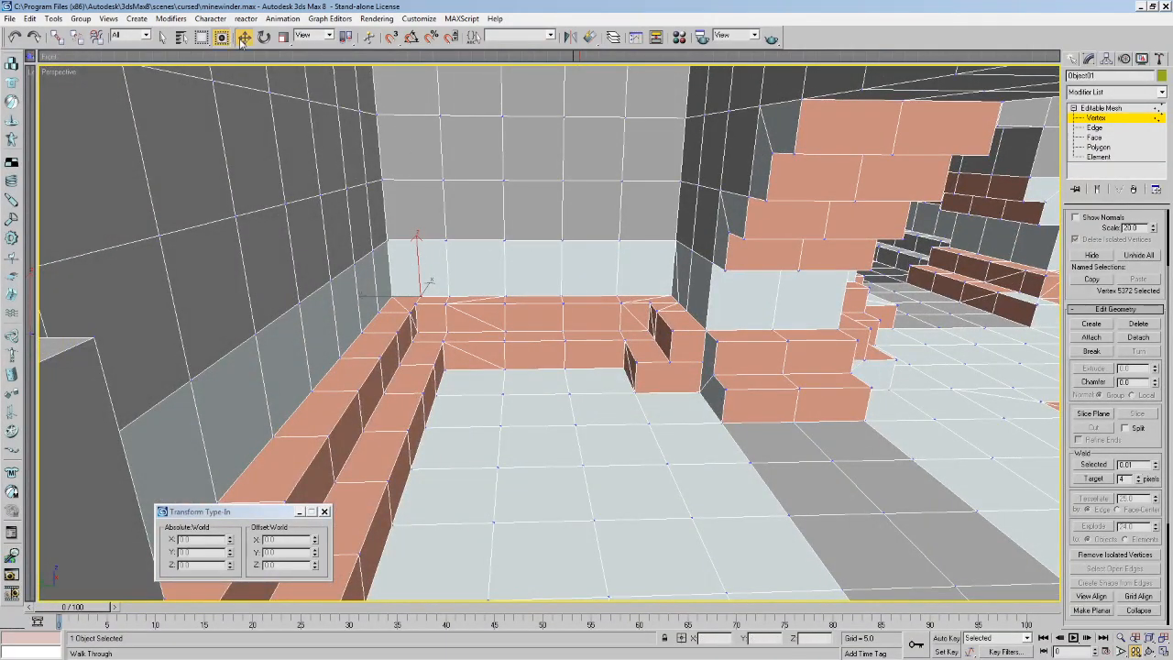
{"action": "left_click_drag", "start_coordinate": [372, 297], "coordinate": [349, 298]}
{"action": "key", "text": "ctrl+z"}
At polygon level, delete the brick polygons on top of the upper ledge at the room's back corner.
{"action": "left_click", "coordinate": [1104, 148]}
{"action": "key", "text": "Up"}
{"action": "left_click_drag", "start_coordinate": [722, 306], "coordinate": [495, 245]}
{"action": "left_click", "coordinate": [161, 37]}
{"action": "left_click", "coordinate": [427, 313]}
{"action": "left_click", "coordinate": [469, 322]}
{"action": "key", "text": "Delete"}
Delete the upper ledge's top polygons at the other end of the back wall, beside the tunnel opening.
{"action": "key", "text": "Up"}
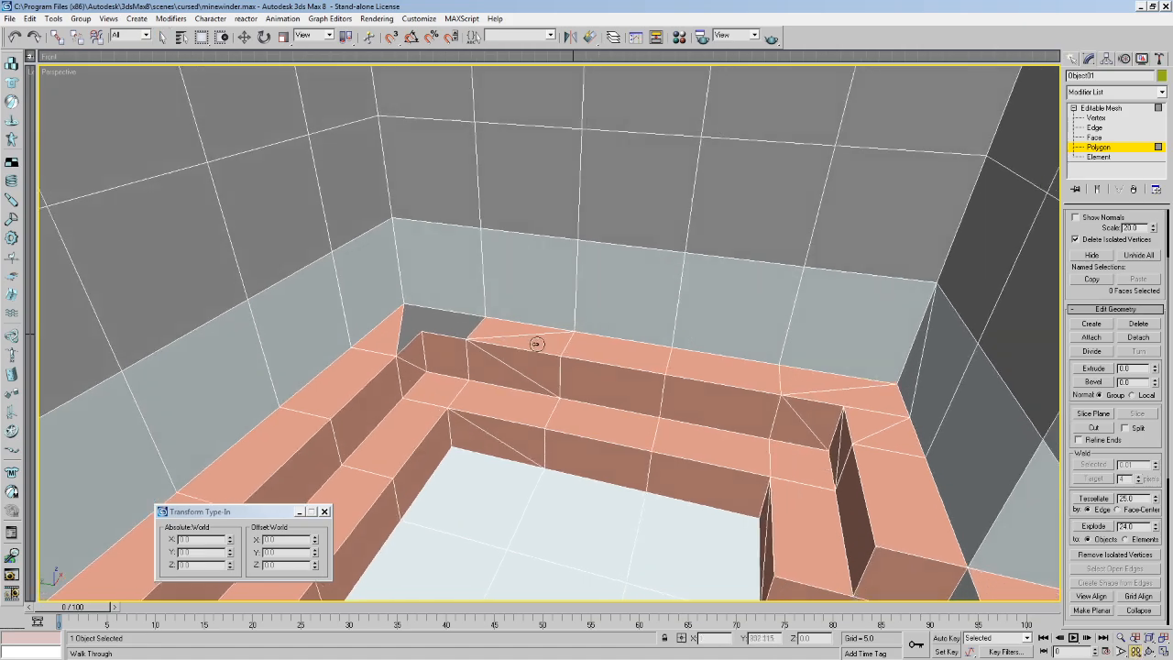
{"action": "left_click_drag", "start_coordinate": [532, 343], "coordinate": [558, 351]}
{"action": "left_click", "coordinate": [161, 37]}
{"action": "left_click", "coordinate": [804, 316]}
{"action": "key", "text": "Delete"}
{"action": "left_click", "coordinate": [742, 286]}
{"action": "key", "text": "Delete"}
Try to create a polygon over the ledge-top gap beside the tunnel opening from its surrounding vertices.
{"action": "left_click", "coordinate": [1076, 326]}
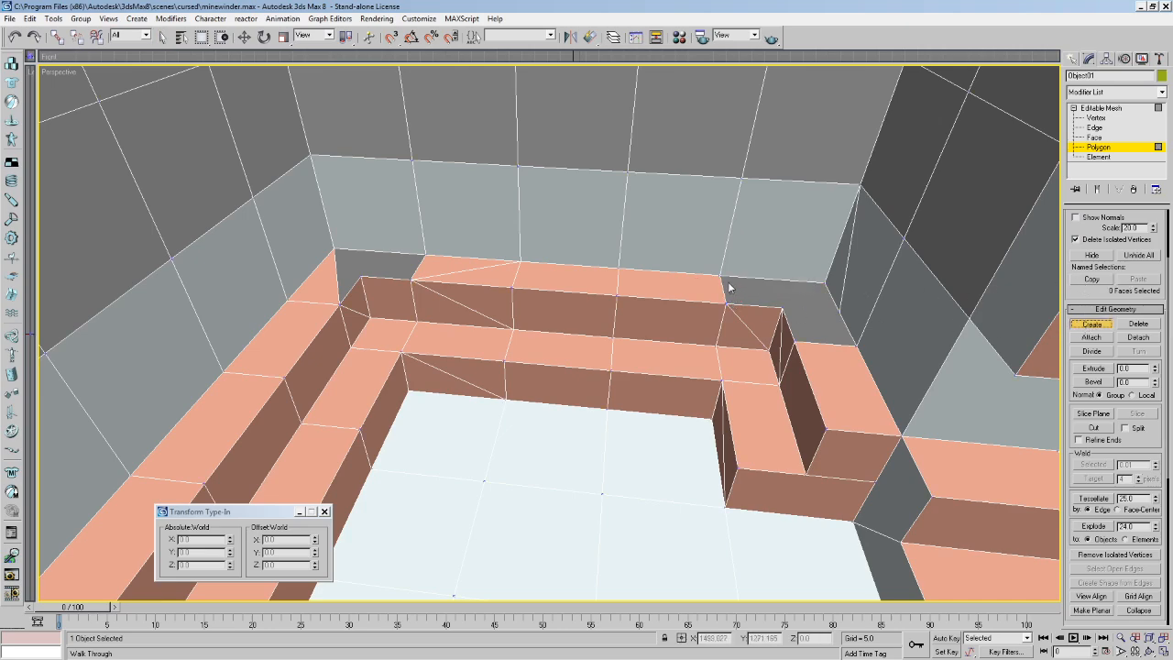
{"action": "left_click", "coordinate": [727, 303]}
{"action": "left_click", "coordinate": [782, 308]}
{"action": "left_click", "coordinate": [824, 283]}
{"action": "left_click", "coordinate": [785, 316]}
{"action": "left_click", "coordinate": [726, 303]}
{"action": "left_click", "coordinate": [782, 307]}
{"action": "double_click", "coordinate": [720, 276]}
{"action": "left_click", "coordinate": [782, 316]}
{"action": "left_click", "coordinate": [162, 36]}
Restart polygon creation over the gap beside the tunnel opening and undo the attempt.
{"action": "left_click", "coordinate": [1091, 324]}
{"action": "left_click", "coordinate": [722, 274]}
{"action": "left_click", "coordinate": [726, 303]}
{"action": "left_click", "coordinate": [781, 308]}
{"action": "left_click", "coordinate": [827, 286]}
{"action": "left_click", "coordinate": [827, 284]}
{"action": "left_click", "coordinate": [721, 275]}
{"action": "left_click", "coordinate": [781, 306]}
{"action": "key", "text": "ctrl+z"}
Try building the gap polygon starting from the vertex where the two walls meet, and undo it.
{"action": "left_click", "coordinate": [823, 285]}
{"action": "left_click", "coordinate": [721, 276]}
{"action": "left_click", "coordinate": [726, 303]}
{"action": "left_click", "coordinate": [781, 307]}
{"action": "key", "text": "ctrl+z"}
Try once more to close the gap along the back wall with a four-vertex polygon, and undo the last polygon attempt.
{"action": "left_click", "coordinate": [824, 282]}
{"action": "left_click", "coordinate": [721, 275]}
{"action": "left_click", "coordinate": [727, 299]}
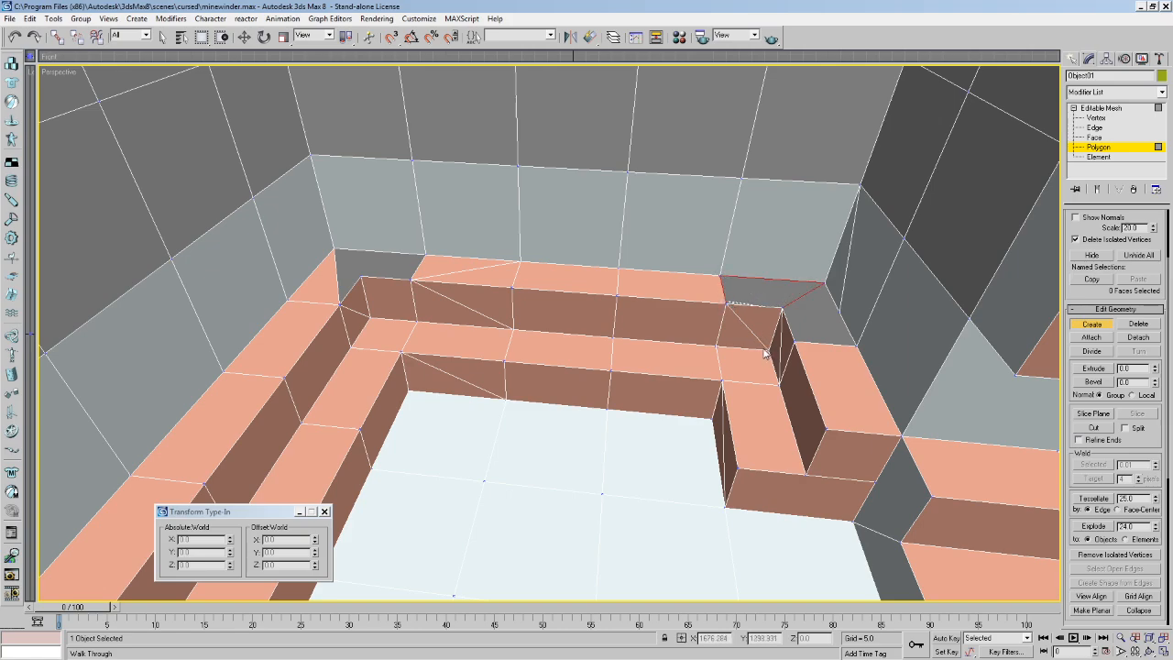
{"action": "left_click", "coordinate": [725, 304]}
{"action": "scroll", "coordinate": [1139, 241], "scroll_direction": "down", "scroll_amount": 5}
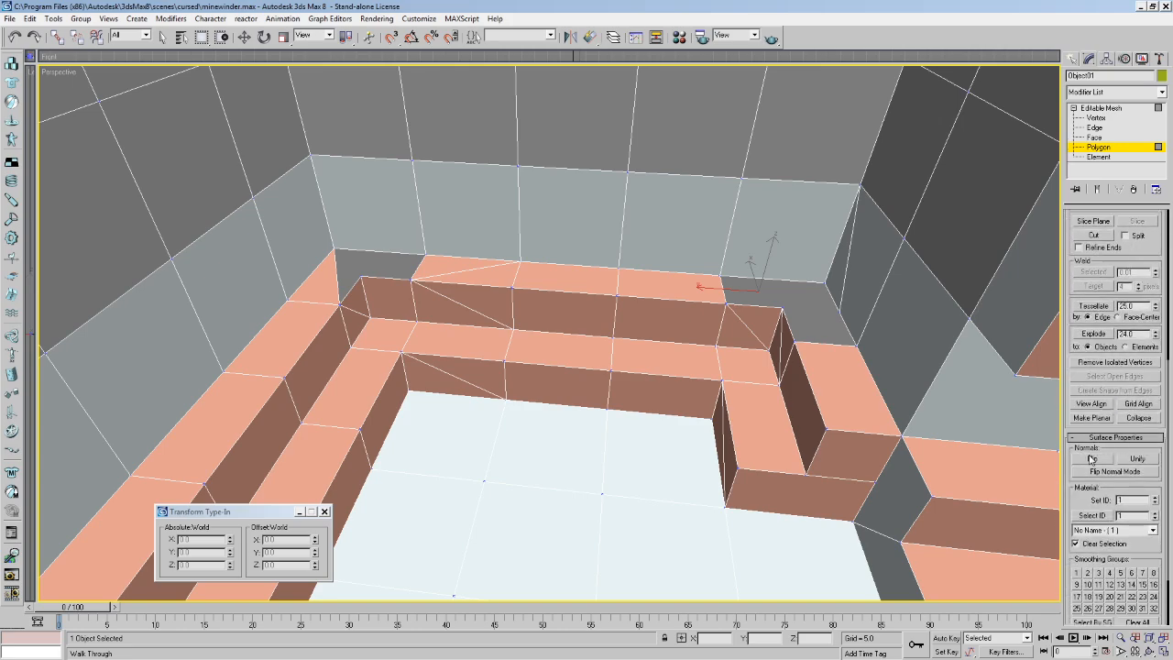
{"action": "left_click", "coordinate": [723, 277]}
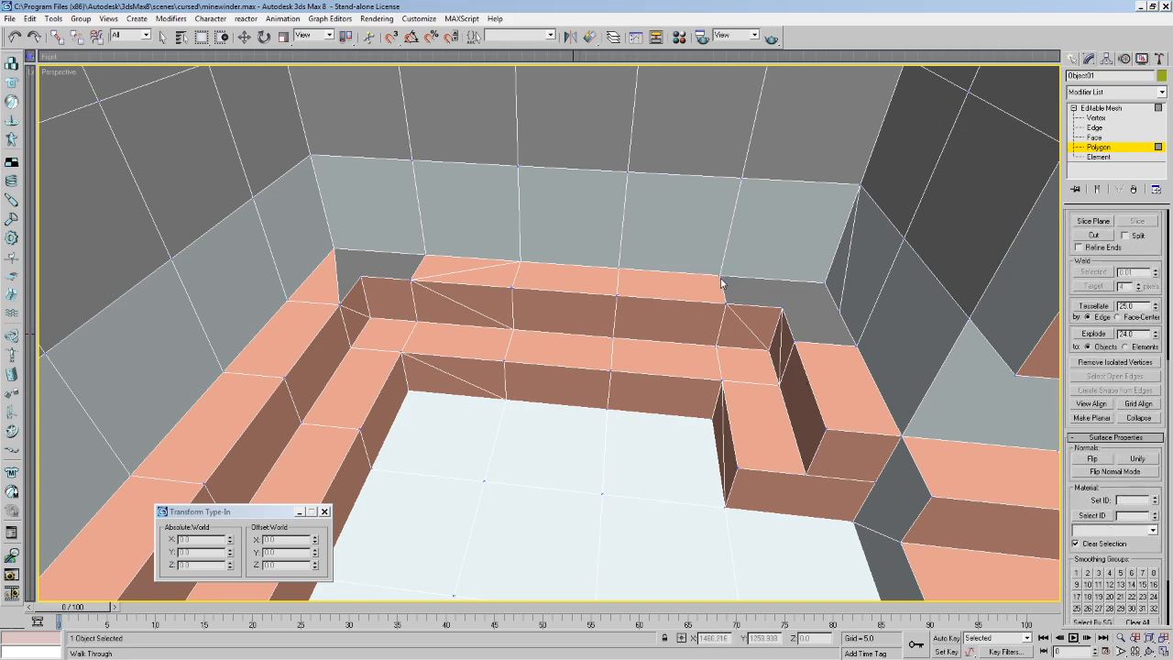
{"action": "left_click", "coordinate": [722, 276]}
{"action": "left_click", "coordinate": [824, 283]}
{"action": "key", "text": "ctrl+z"}
Try to create a polygon over the ledge-top gap at the opposite back corner, undoing and deleting the attempts.
{"action": "left_click", "coordinate": [334, 249]}
{"action": "left_click", "coordinate": [361, 275]}
{"action": "key", "text": "ctrl+z"}
{"action": "left_click", "coordinate": [351, 273]}
{"action": "key", "text": "ctrl+z"}
{"action": "left_click", "coordinate": [424, 254]}
{"action": "left_click", "coordinate": [336, 249]}
{"action": "left_click", "coordinate": [362, 276]}
{"action": "double_click", "coordinate": [413, 283]}
{"action": "middle_click_drag", "start_coordinate": [679, 335], "coordinate": [632, 373]}
{"action": "key", "text": "Delete"}
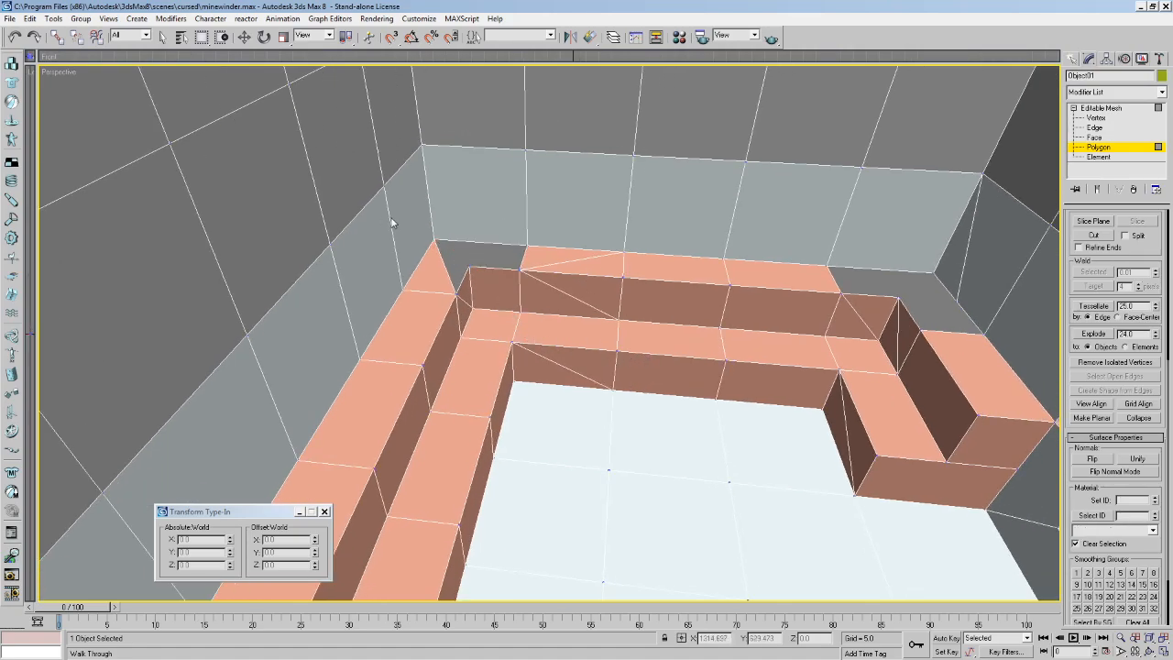
Try a small triangle at the opposite corner of the ledge top and delete it.
{"action": "left_click", "coordinate": [467, 265]}
{"action": "middle_click_drag", "start_coordinate": [489, 291], "coordinate": [465, 286]}
{"action": "middle_click_drag", "start_coordinate": [596, 320], "coordinate": [591, 325]}
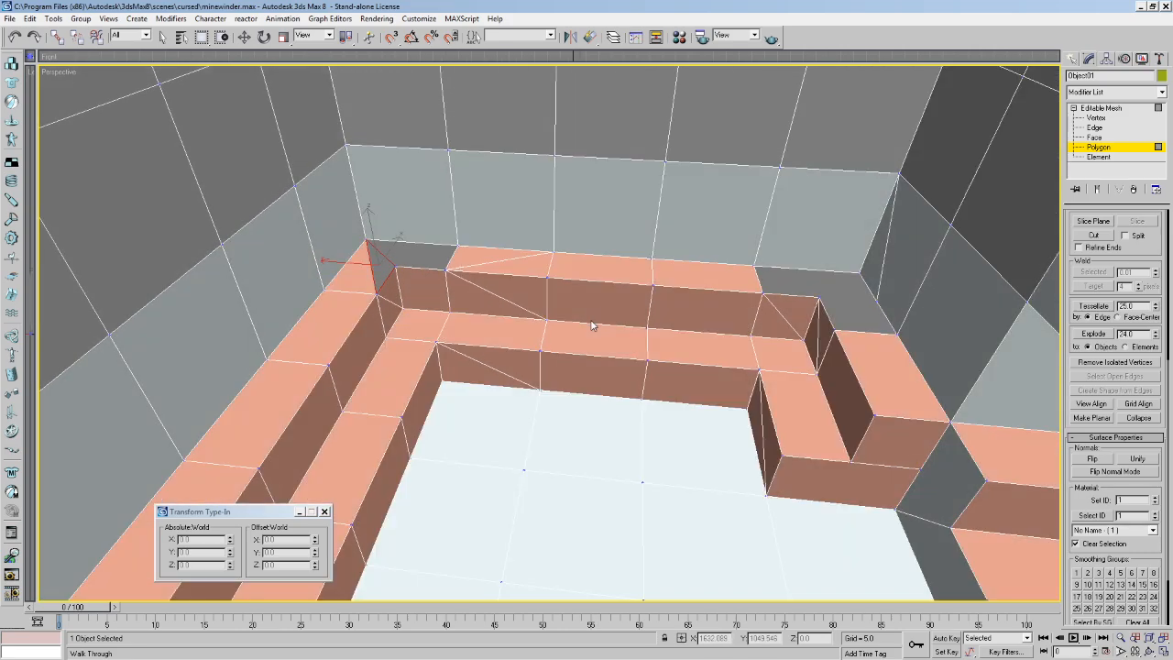
{"action": "key", "text": "Delete"}
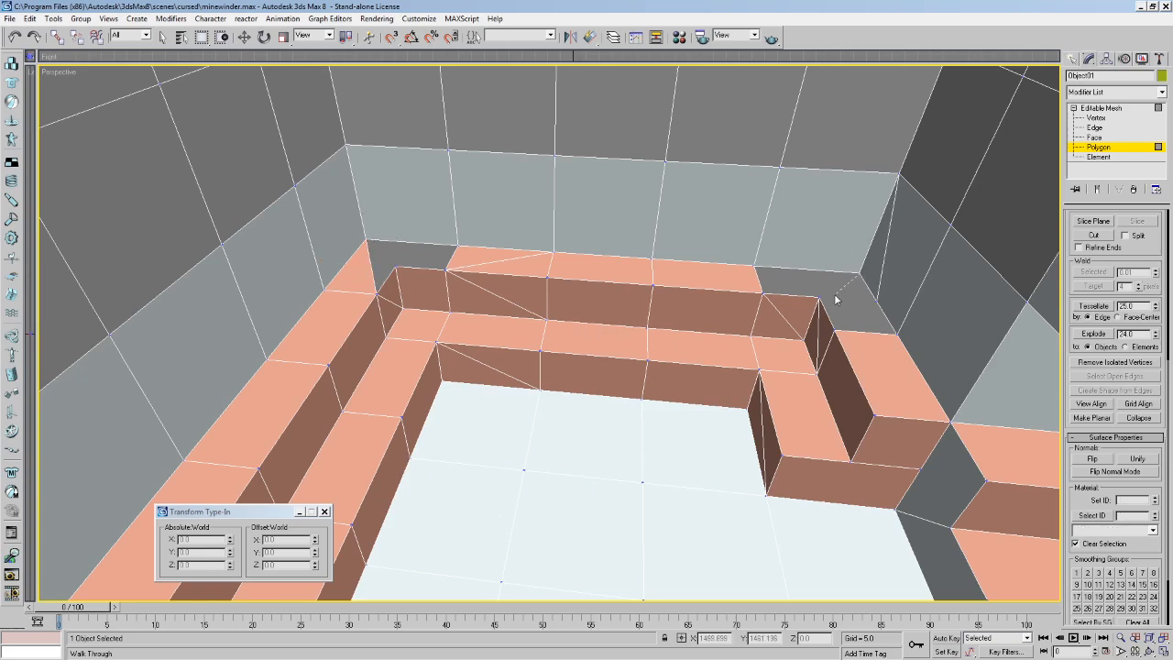
Try polygons over the gap running along the side wall beside the tunnel opening, and undo the last one.
{"action": "left_click", "coordinate": [819, 297]}
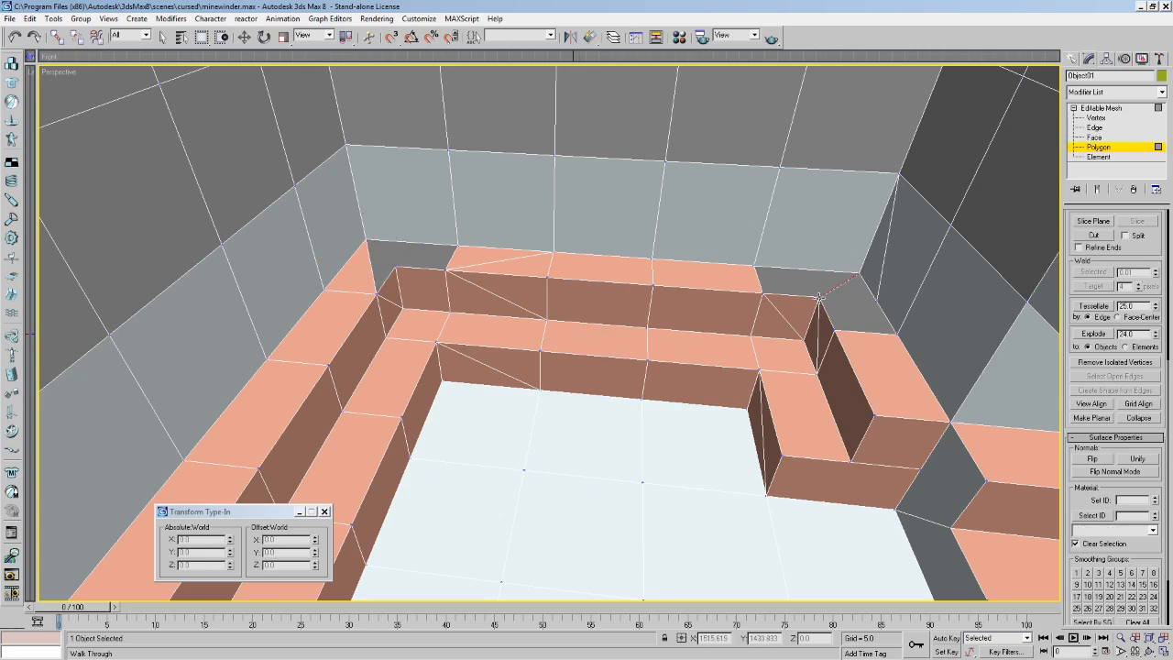
{"action": "left_click", "coordinate": [875, 303]}
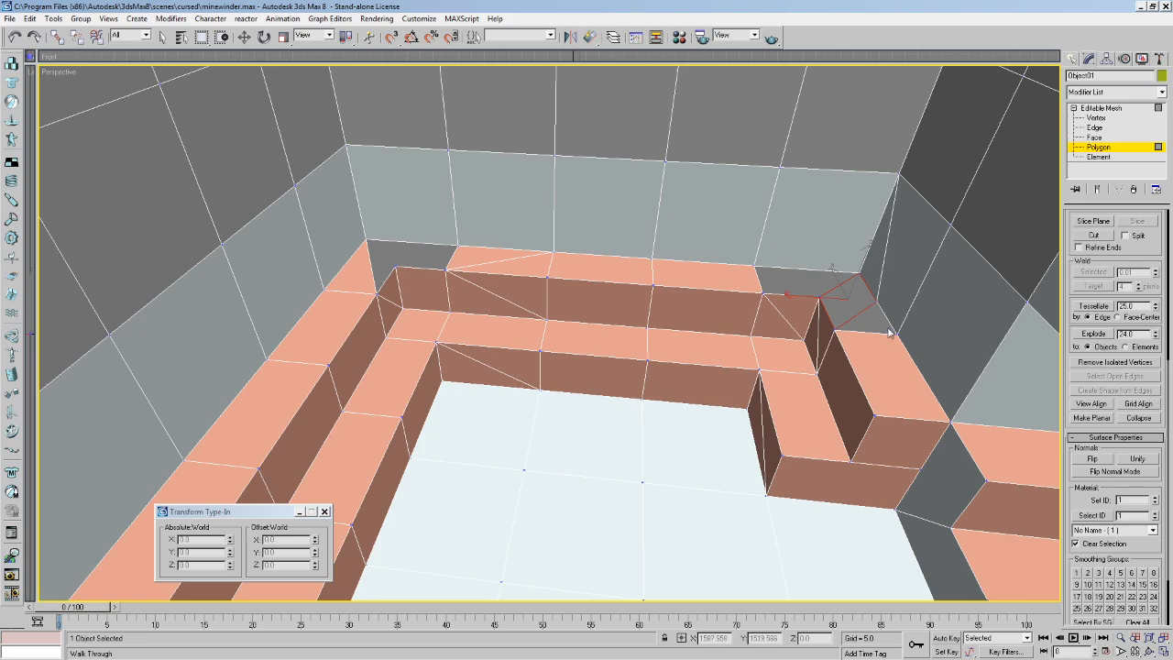
{"action": "left_click", "coordinate": [897, 333]}
{"action": "left_click", "coordinate": [877, 303]}
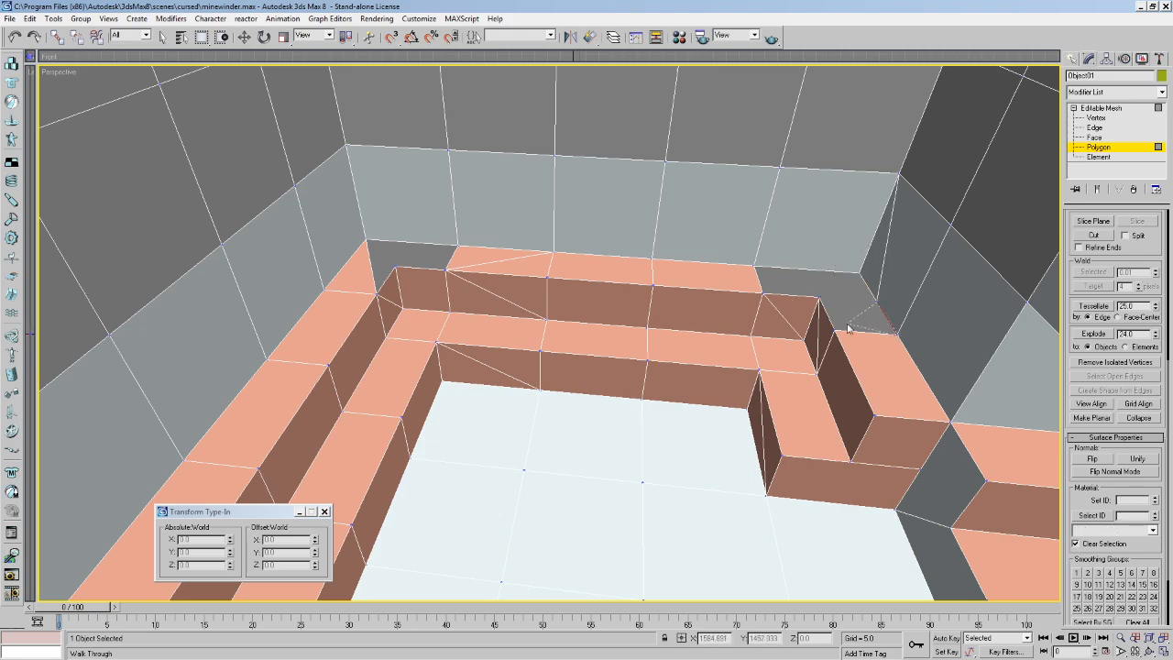
{"action": "double_click", "coordinate": [835, 330]}
{"action": "key", "text": "ctrl+z"}
Leave polygon creation, select a polygon on the lower ledge and turn on shading of selected faces.
{"action": "left_click", "coordinate": [162, 36]}
{"action": "left_click", "coordinate": [619, 413]}
{"action": "left_click", "coordinate": [591, 339]}
{"action": "key", "text": "F2"}
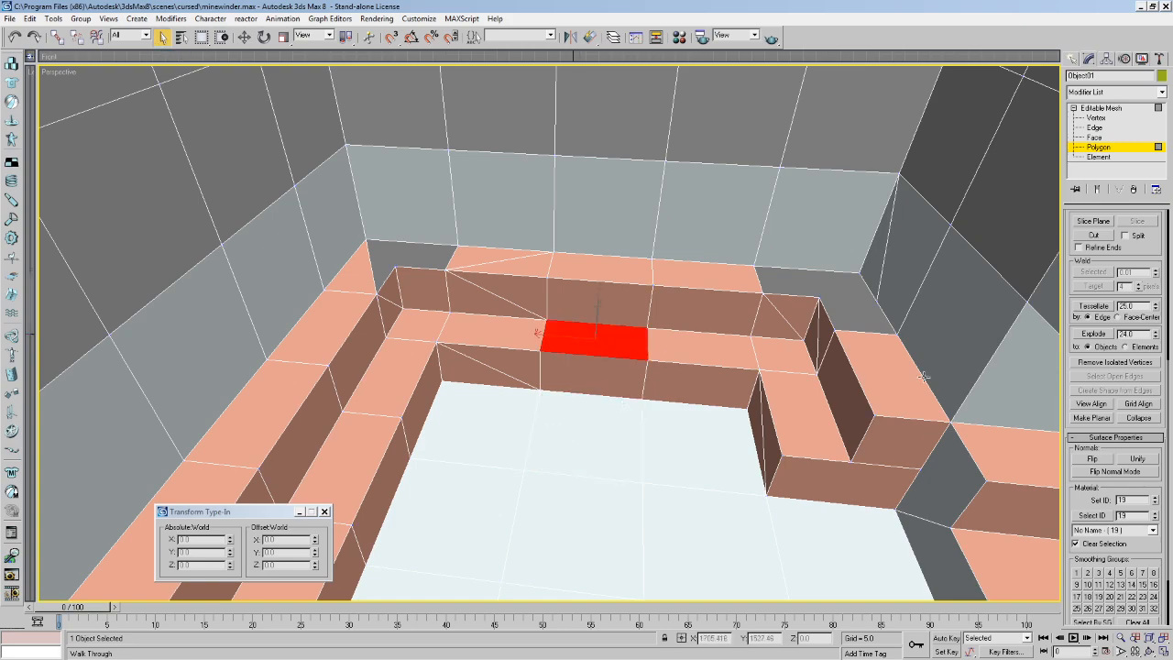
{"action": "left_click", "coordinate": [844, 309]}
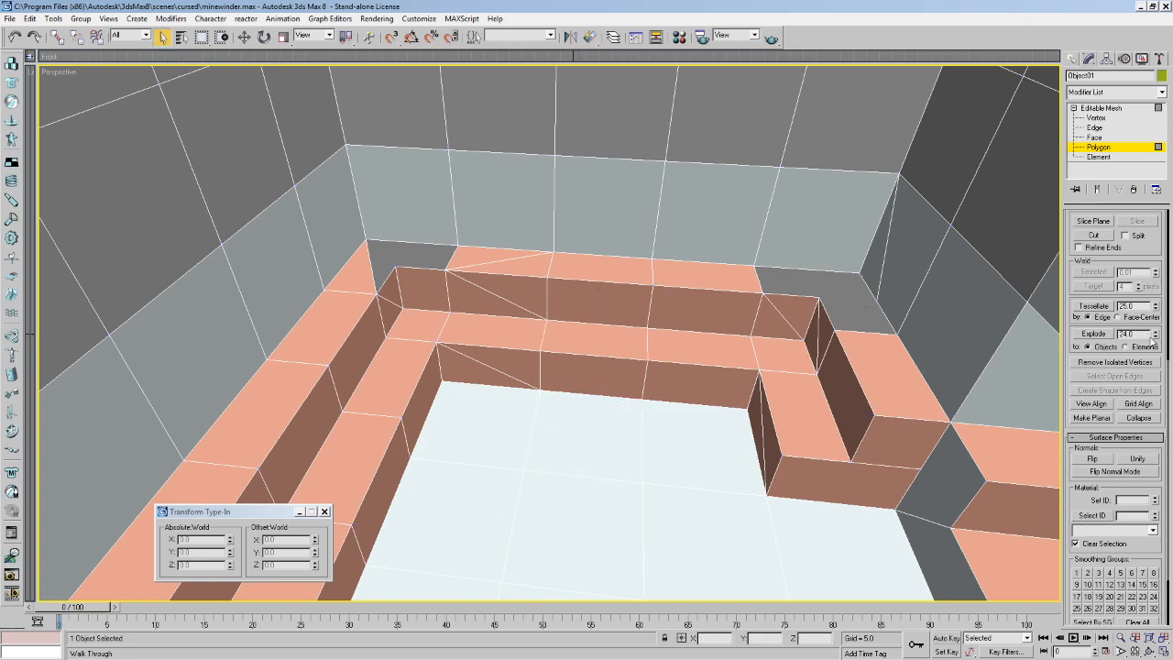
Create polygons closing the ledge-top gap along the side wall beside the tunnel opening, and flip the first one's normal.
{"action": "scroll", "coordinate": [1147, 250], "scroll_direction": "up", "scroll_amount": 5}
{"action": "left_click", "coordinate": [1091, 346]}
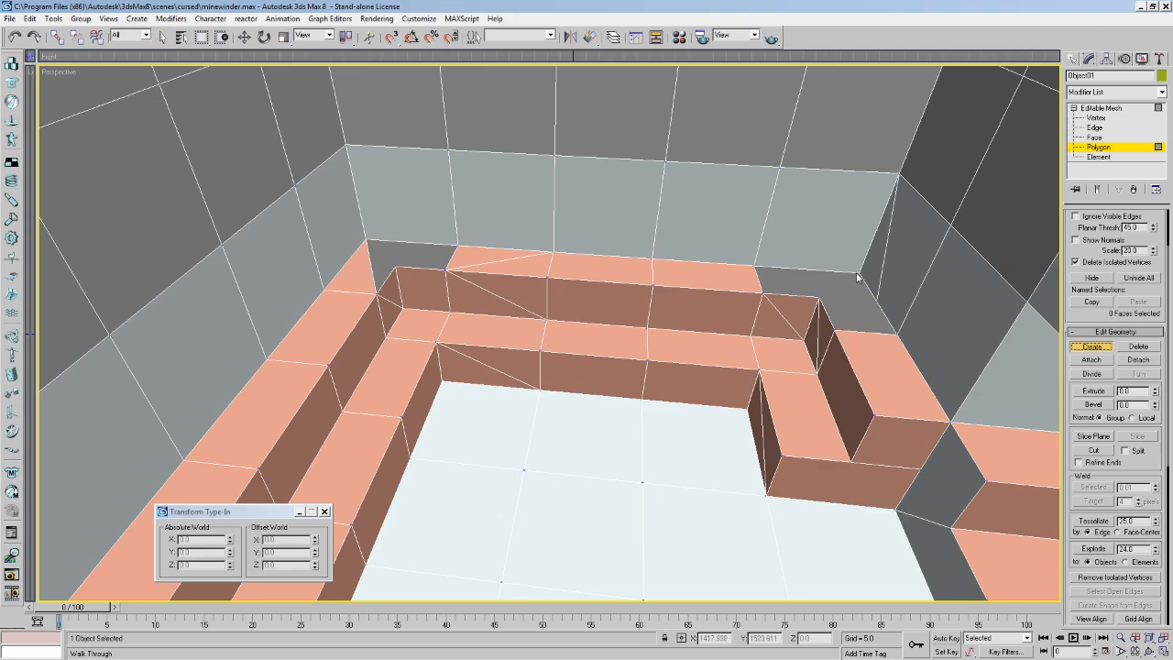
{"action": "left_click", "coordinate": [820, 296]}
{"action": "left_click", "coordinate": [834, 330]}
{"action": "double_click", "coordinate": [876, 301]}
{"action": "left_click", "coordinate": [1092, 510]}
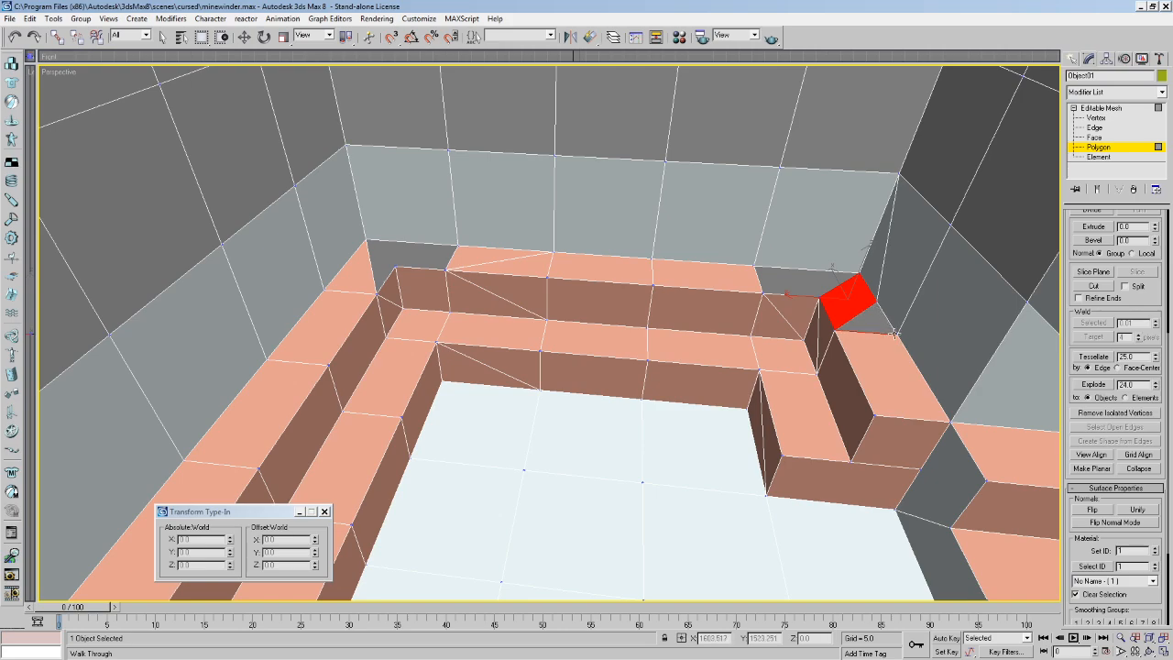
{"action": "double_click", "coordinate": [895, 333]}
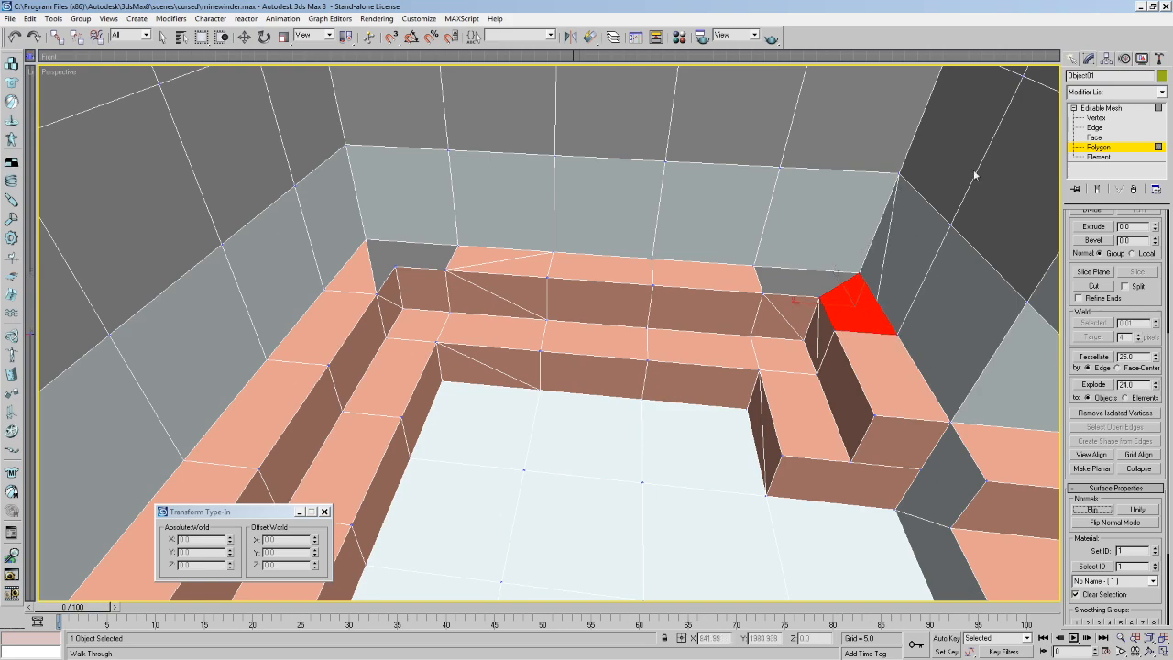
Create a four-vertex polygon over the adjoining ledge-top gap along the back wall.
{"action": "left_click", "coordinate": [859, 273]}
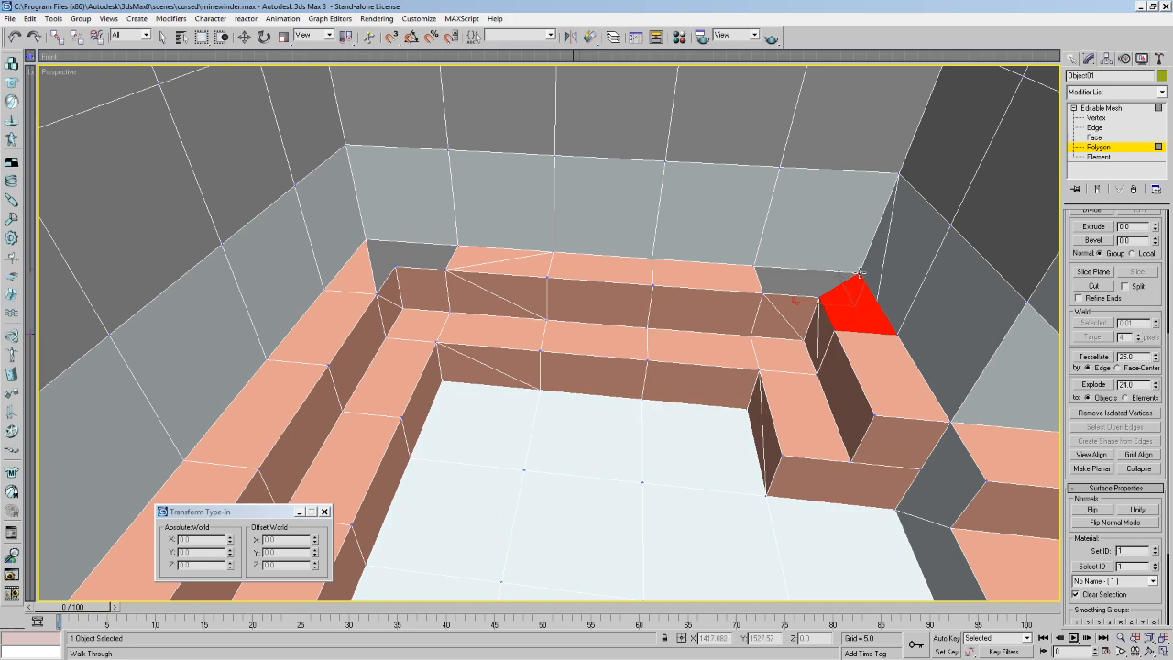
{"action": "left_click", "coordinate": [757, 265]}
{"action": "left_click", "coordinate": [764, 293]}
{"action": "double_click", "coordinate": [819, 297]}
{"action": "left_click", "coordinate": [394, 268]}
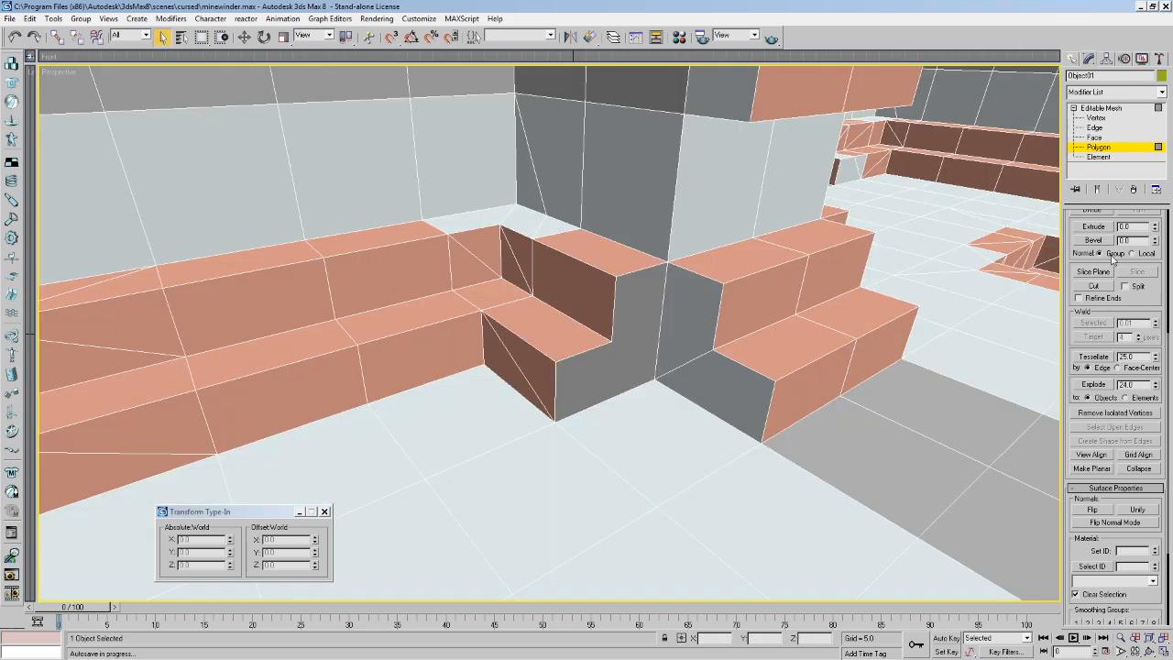
Create polygons covering the open stepped end of both ledges beside the pillar, and flip the selected new face's normal.
{"action": "scroll", "coordinate": [1088, 344], "scroll_direction": "up", "scroll_amount": 5}
{"action": "left_click", "coordinate": [1091, 386]}
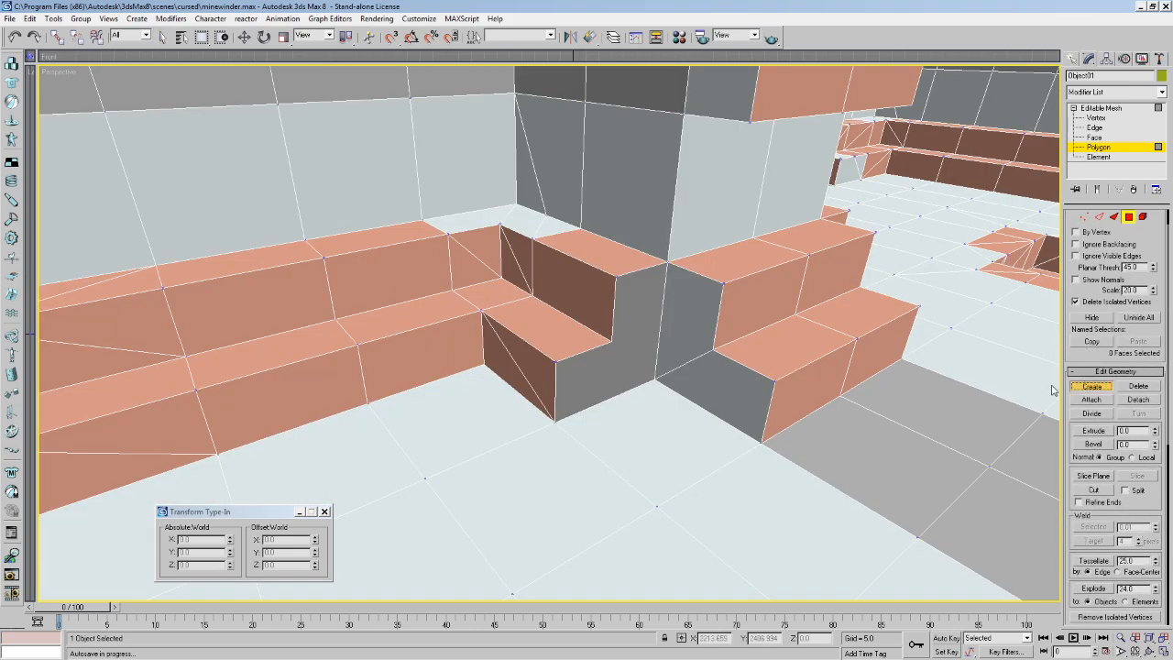
{"action": "left_click", "coordinate": [666, 263]}
{"action": "left_click", "coordinate": [614, 273]}
{"action": "left_click", "coordinate": [612, 344]}
{"action": "double_click", "coordinate": [654, 378]}
{"action": "left_click", "coordinate": [556, 363]}
{"action": "double_click", "coordinate": [556, 423]}
{"action": "scroll", "coordinate": [1118, 366], "scroll_direction": "down", "scroll_amount": 4}
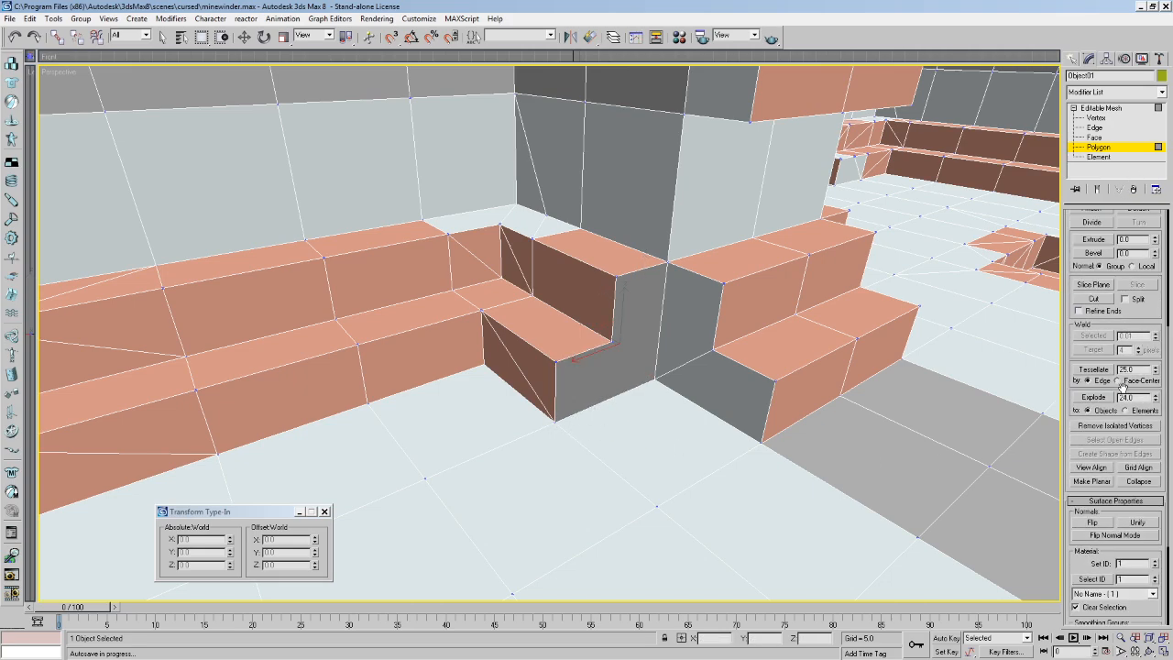
{"action": "left_click", "coordinate": [1093, 521]}
Leave polygon creation, select a polygon on the wall above the ledge and look around the tunnel opening.
{"action": "left_click", "coordinate": [162, 38]}
{"action": "left_click", "coordinate": [331, 168]}
{"action": "key", "text": "Up"}
{"action": "left_click_drag", "start_coordinate": [331, 178], "coordinate": [212, 210]}
{"action": "key", "text": "Right"}
{"action": "left_click_drag", "start_coordinate": [602, 361], "coordinate": [694, 372]}
{"action": "left_click_drag", "start_coordinate": [560, 398], "coordinate": [631, 340]}
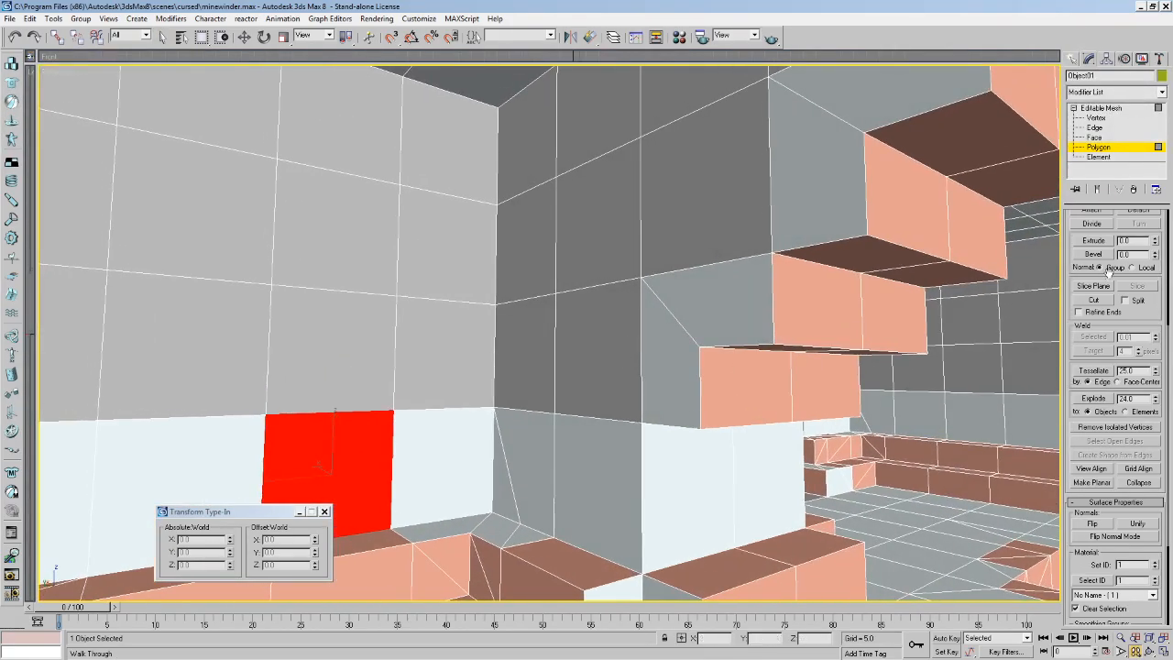
Select all open edges at edge level and examine them in wireframe around the ledges.
{"action": "left_click", "coordinate": [1094, 127]}
{"action": "key", "text": "F3"}
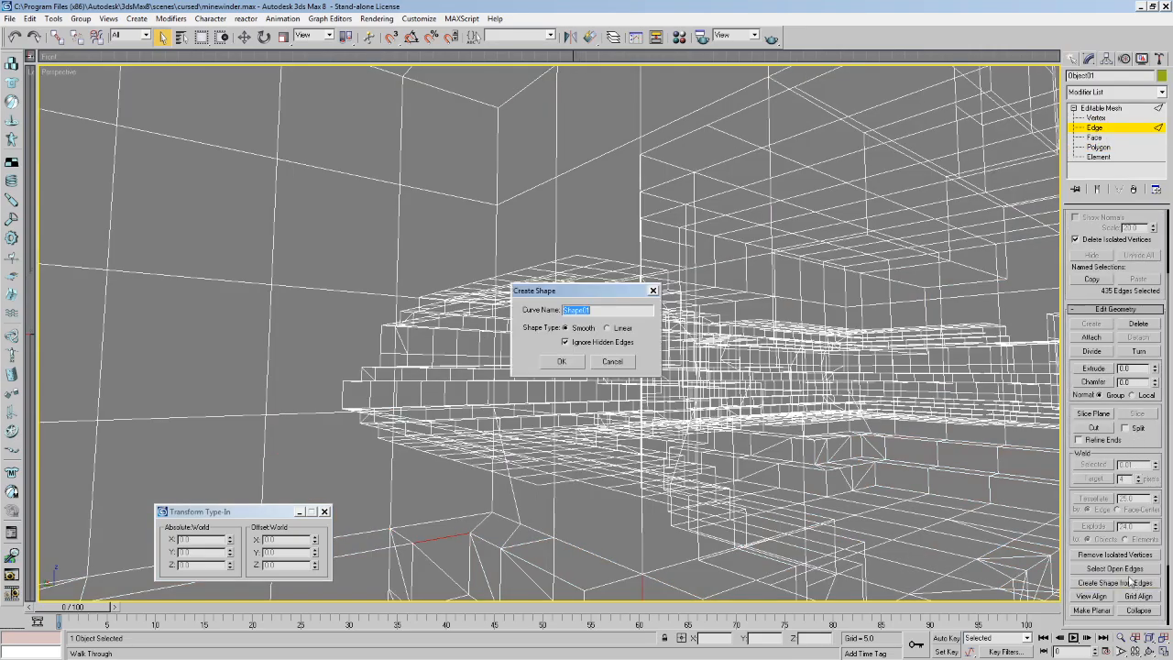
{"action": "left_click", "coordinate": [1098, 571]}
{"action": "key", "text": "Up"}
{"action": "left_click_drag", "start_coordinate": [769, 426], "coordinate": [697, 390]}
{"action": "key", "text": "Up"}
Return to polygon level in shaded view and delete the end polygon of the lower ledge beside the pillar.
{"action": "left_click", "coordinate": [1100, 147]}
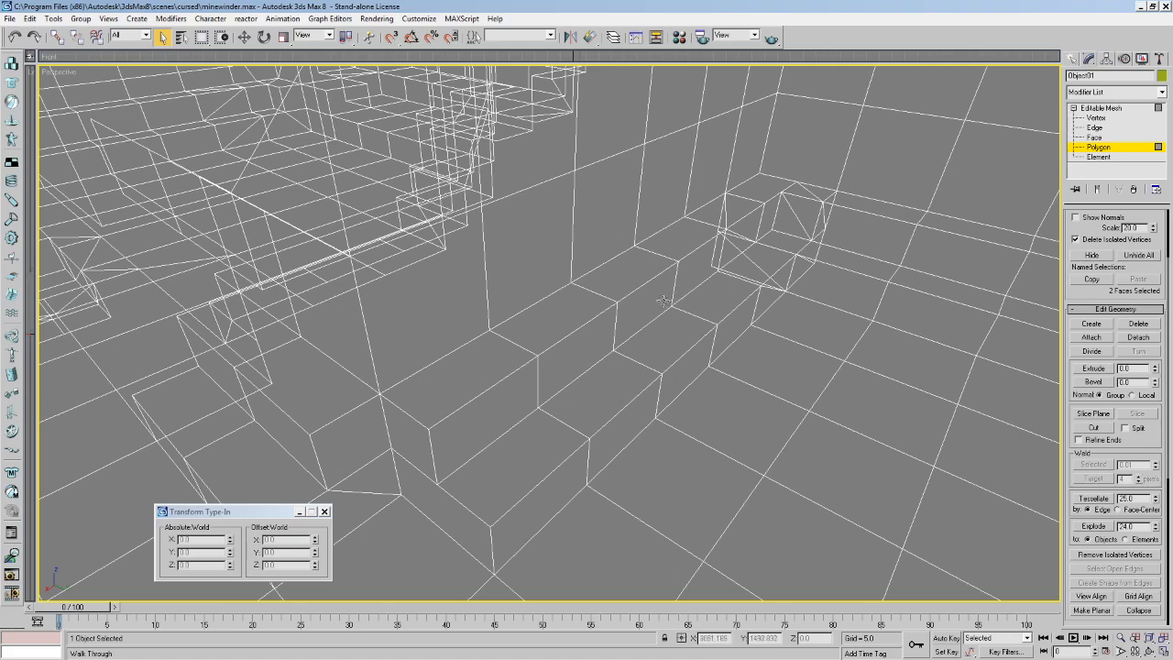
{"action": "key", "text": "F3"}
{"action": "left_click", "coordinate": [436, 502]}
{"action": "middle_click_drag", "start_coordinate": [436, 502], "coordinate": [539, 476]}
{"action": "key", "text": "Delete"}
Create a four-sided polygon closing the lower ledge's end beside the pillar and flip its normal.
{"action": "left_click", "coordinate": [1091, 323]}
{"action": "left_click", "coordinate": [543, 503]}
{"action": "left_click", "coordinate": [490, 463]}
{"action": "left_click", "coordinate": [445, 477]}
{"action": "left_click", "coordinate": [546, 552]}
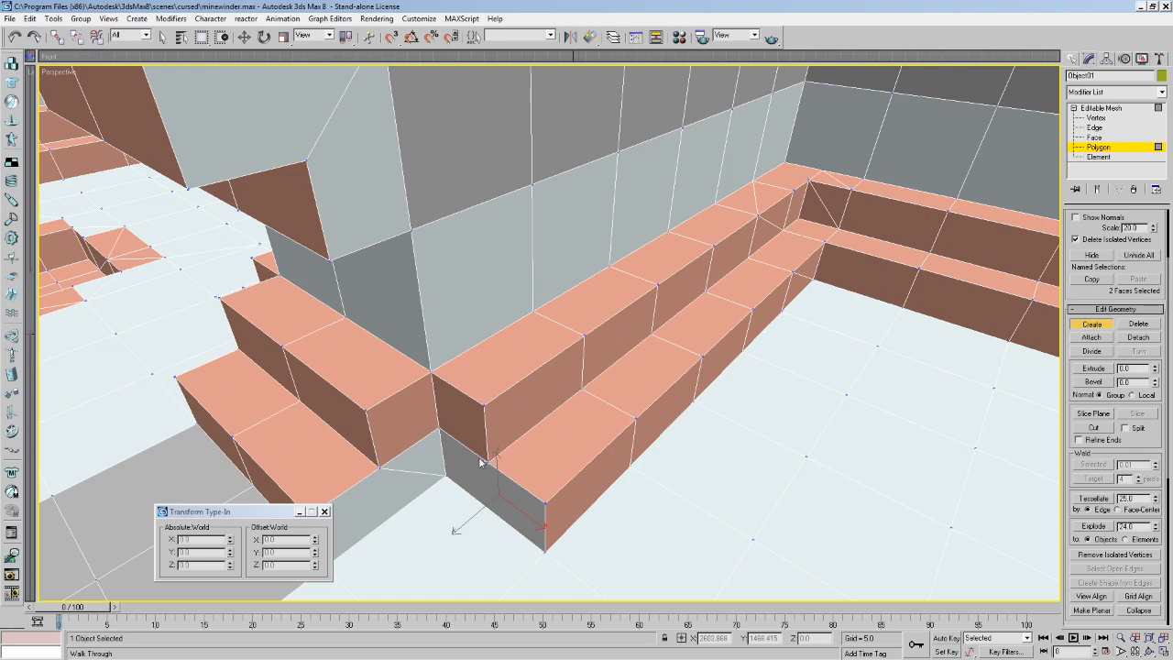
{"action": "left_click", "coordinate": [439, 429]}
{"action": "scroll", "coordinate": [1137, 436], "scroll_direction": "down", "scroll_amount": 5}
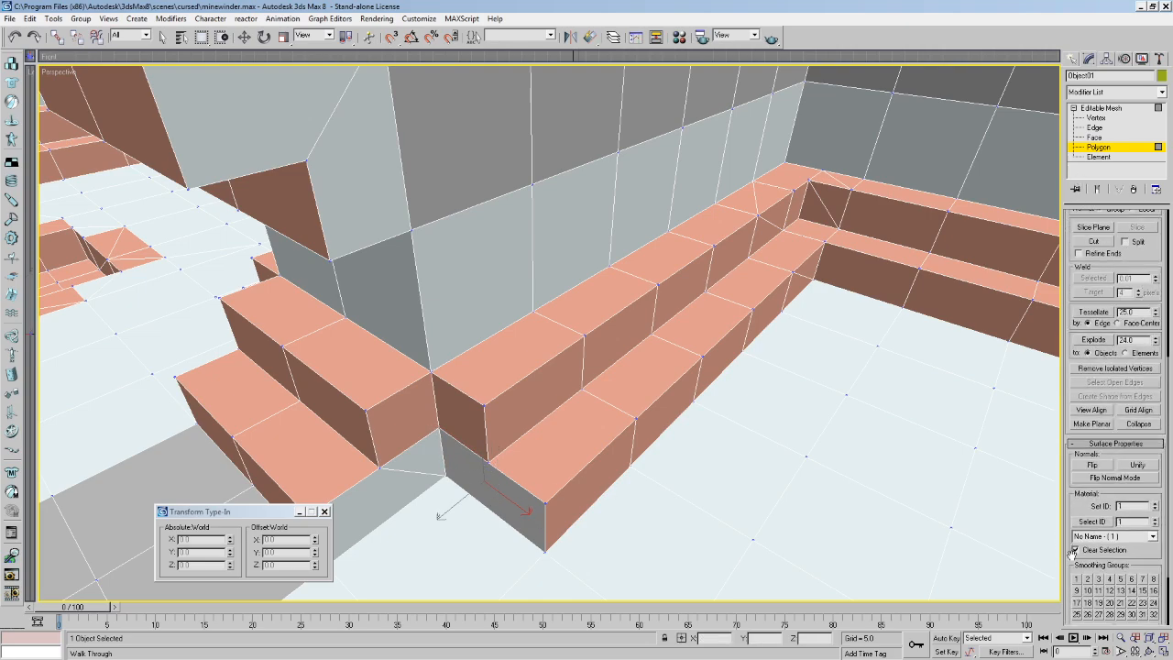
{"action": "left_click", "coordinate": [1091, 464]}
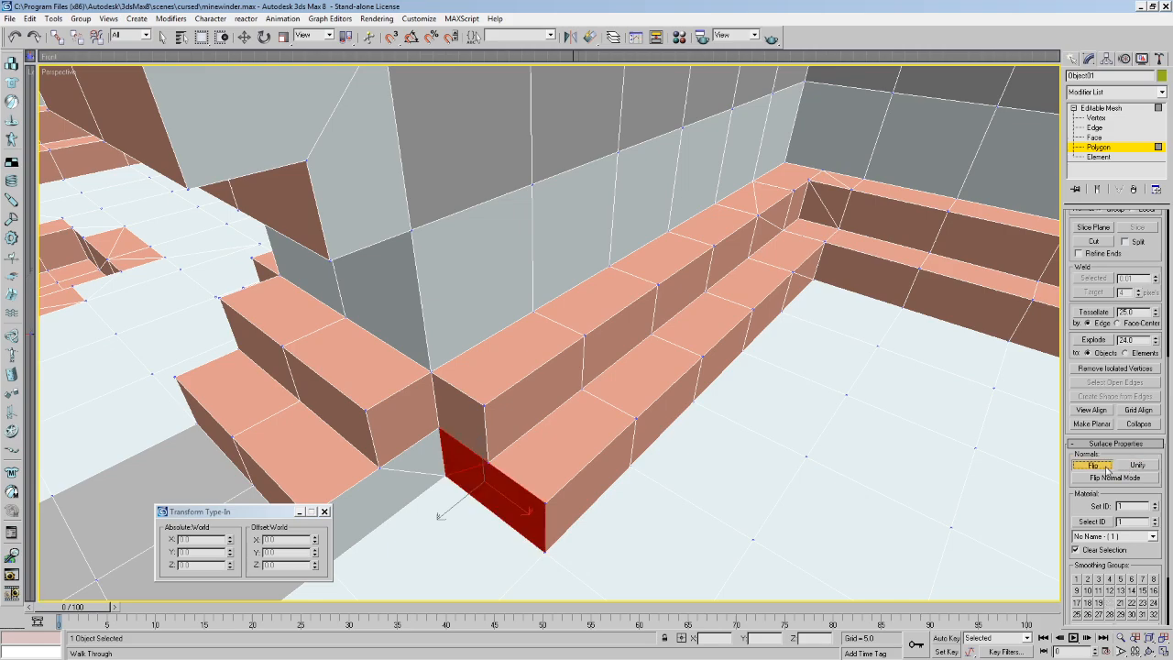
Walk to the far corner of this ledge and delete the upper ledge's top polygons there.
{"action": "middle_click_drag", "start_coordinate": [887, 435], "coordinate": [799, 392]}
{"action": "key", "text": "Up"}
{"action": "left_click_drag", "start_coordinate": [796, 395], "coordinate": [738, 403]}
{"action": "key", "text": "Right"}
{"action": "key", "text": "Right"}
{"action": "key", "text": "Left"}
{"action": "left_click", "coordinate": [162, 37]}
{"action": "left_click", "coordinate": [765, 311]}
{"action": "left_click", "coordinate": [755, 283]}
{"action": "key", "text": "Delete"}
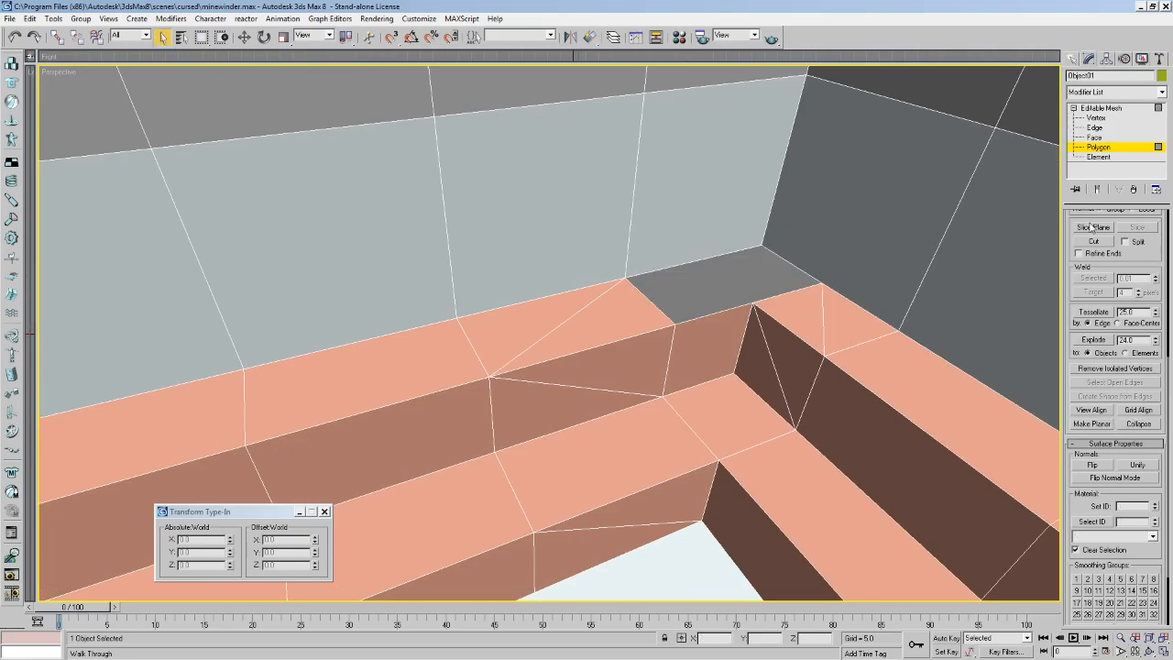
Fill the upper ledge's top gap in the corner with a four-sided and a triangular polygon, and flip their normals.
{"action": "scroll", "coordinate": [1090, 229], "scroll_direction": "up", "scroll_amount": 5}
{"action": "left_click", "coordinate": [1092, 329]}
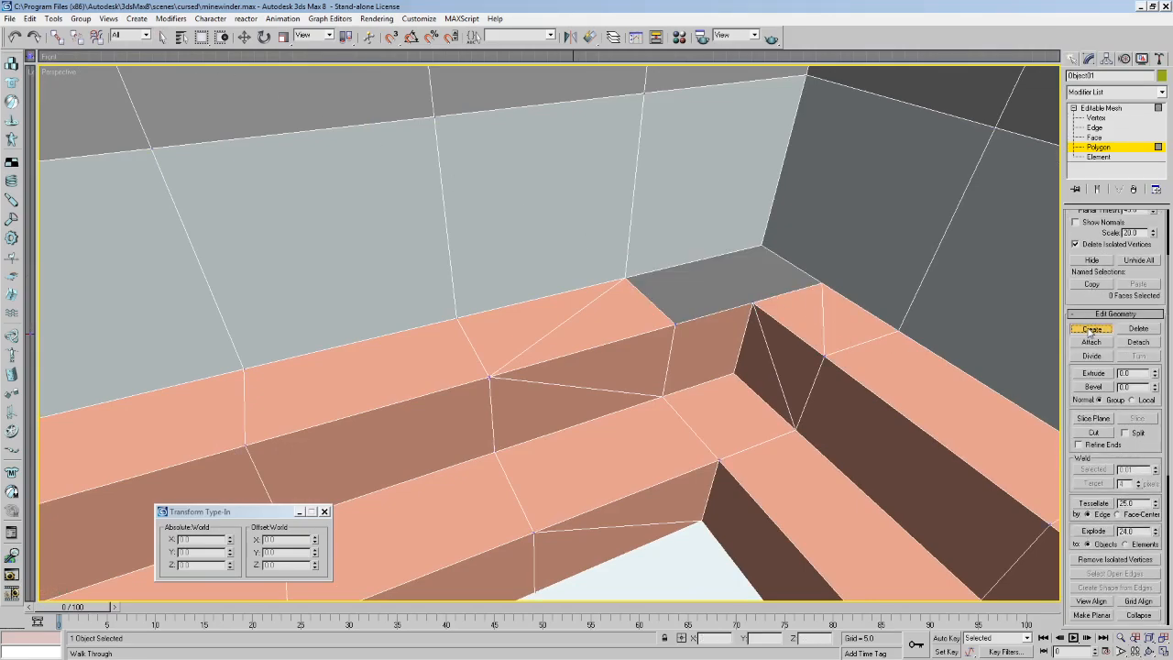
{"action": "left_click", "coordinate": [761, 247]}
{"action": "left_click", "coordinate": [626, 277]}
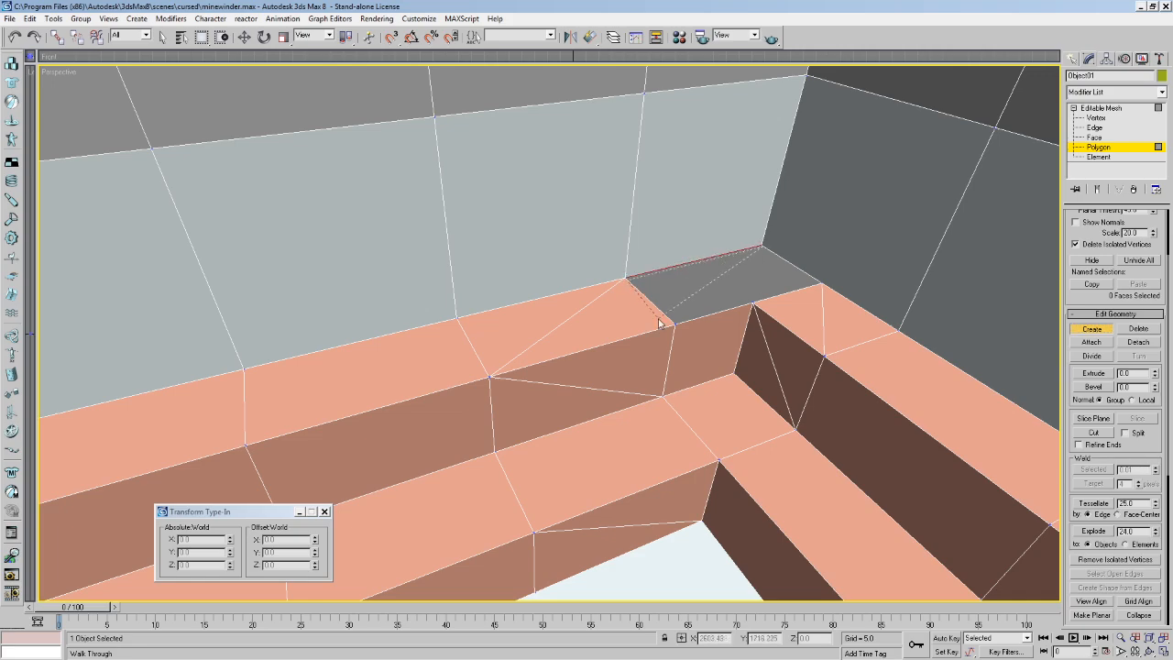
{"action": "left_click", "coordinate": [676, 326]}
{"action": "double_click", "coordinate": [752, 304]}
{"action": "left_click", "coordinate": [752, 303]}
{"action": "left_click", "coordinate": [821, 286]}
{"action": "double_click", "coordinate": [763, 248]}
{"action": "left_click_drag", "start_coordinate": [1152, 457], "coordinate": [1126, 187]}
{"action": "left_click", "coordinate": [1092, 377]}
Walk to the tunnel opening and delete the end polygons of the lower ledges beside the far and near pillars.
{"action": "key", "text": "Up"}
{"action": "left_click_drag", "start_coordinate": [689, 291], "coordinate": [759, 306]}
{"action": "left_click_drag", "start_coordinate": [567, 378], "coordinate": [737, 398]}
{"action": "key", "text": "Right"}
{"action": "key", "text": "Up"}
{"action": "middle_click_drag", "start_coordinate": [738, 399], "coordinate": [650, 387]}
{"action": "left_click_drag", "start_coordinate": [649, 387], "coordinate": [555, 369]}
{"action": "left_click", "coordinate": [162, 37]}
{"action": "left_click", "coordinate": [436, 235]}
{"action": "key", "text": "Delete"}
{"action": "left_click", "coordinate": [761, 407]}
{"action": "key", "text": "Delete"}
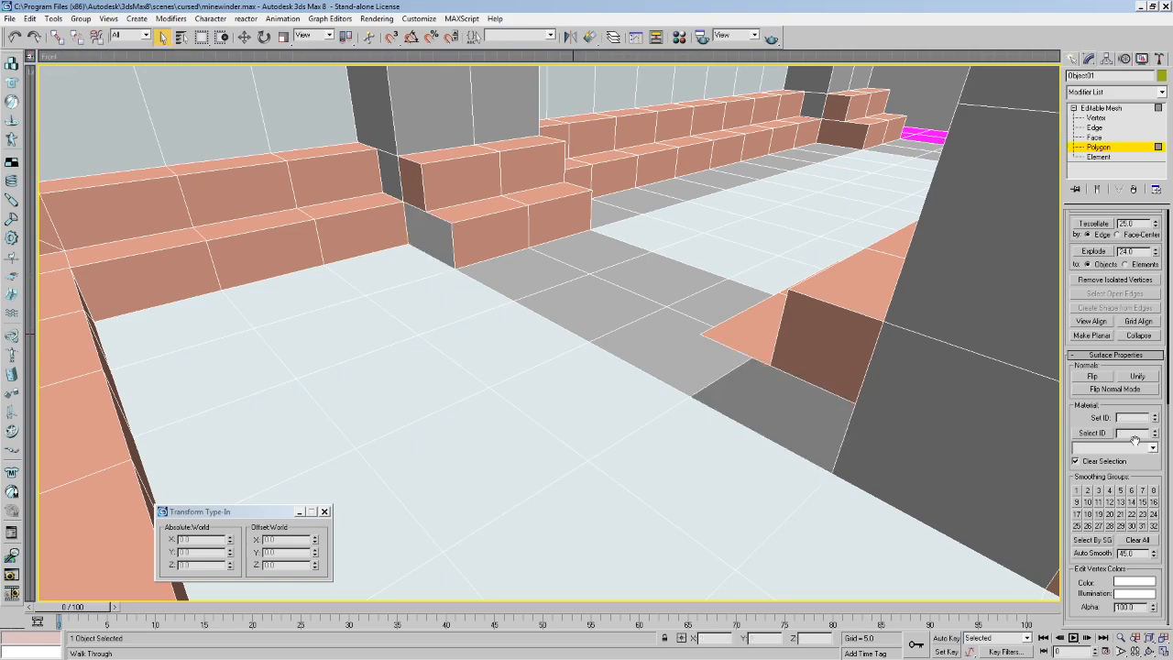
Close the lower ledge's end beside the far pillar with two triangular polygons.
{"action": "left_click_drag", "start_coordinate": [1166, 264], "coordinate": [1165, 188]}
{"action": "left_click", "coordinate": [1092, 304]}
{"action": "left_click", "coordinate": [450, 222]}
{"action": "left_click", "coordinate": [410, 245]}
{"action": "double_click", "coordinate": [453, 268]}
{"action": "left_click", "coordinate": [403, 202]}
{"action": "left_click", "coordinate": [408, 245]}
{"action": "double_click", "coordinate": [449, 222]}
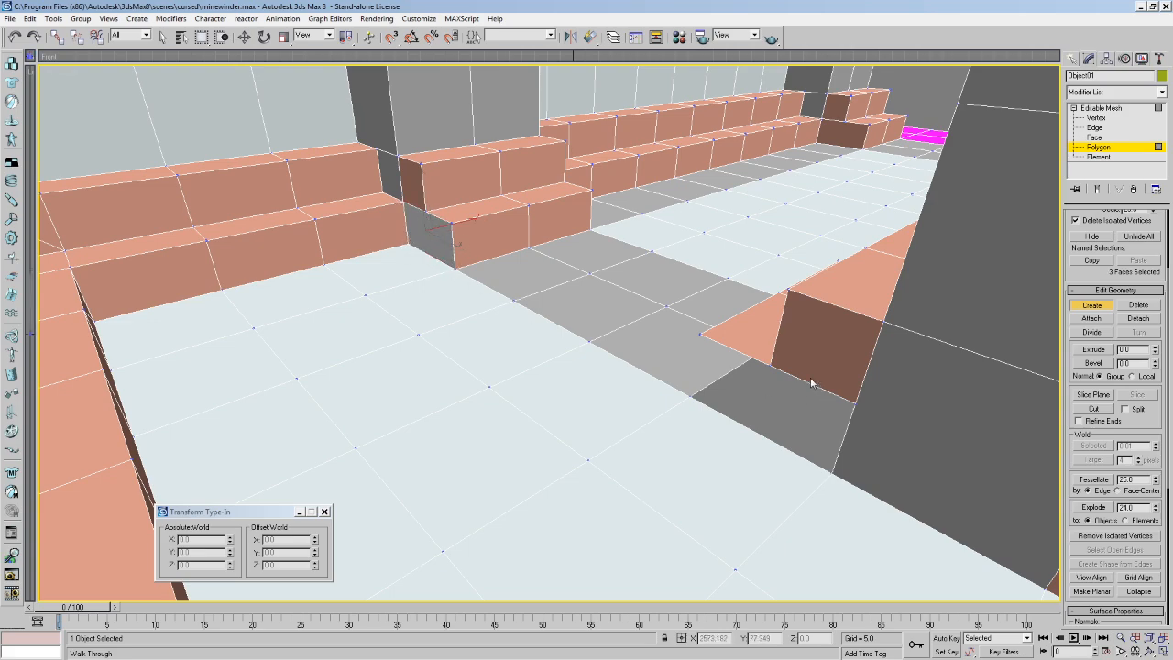
Close the lower ledge's end beside the near pillar with a triangular and a four-sided polygon.
{"action": "left_click", "coordinate": [771, 364]}
{"action": "left_click", "coordinate": [701, 335]}
{"action": "double_click", "coordinate": [691, 397]}
{"action": "left_click", "coordinate": [691, 397]}
{"action": "left_click", "coordinate": [832, 472]}
{"action": "left_click", "coordinate": [854, 401]}
{"action": "left_click", "coordinate": [765, 366]}
Unify and flip the normals of the newly created ledge end polygons at the opening.
{"action": "left_click", "coordinate": [160, 37]}
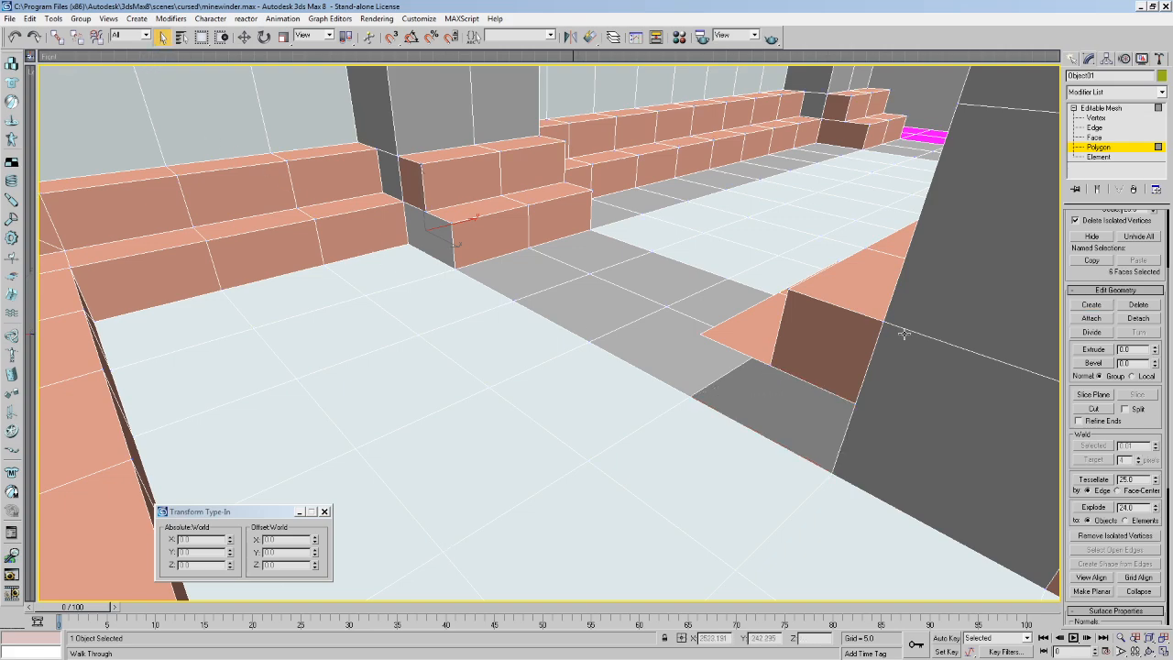
{"action": "left_click_drag", "start_coordinate": [1149, 612], "coordinate": [1149, 392]}
{"action": "left_click", "coordinate": [1137, 410]}
{"action": "left_click", "coordinate": [1088, 408]}
{"action": "key", "text": "Left"}
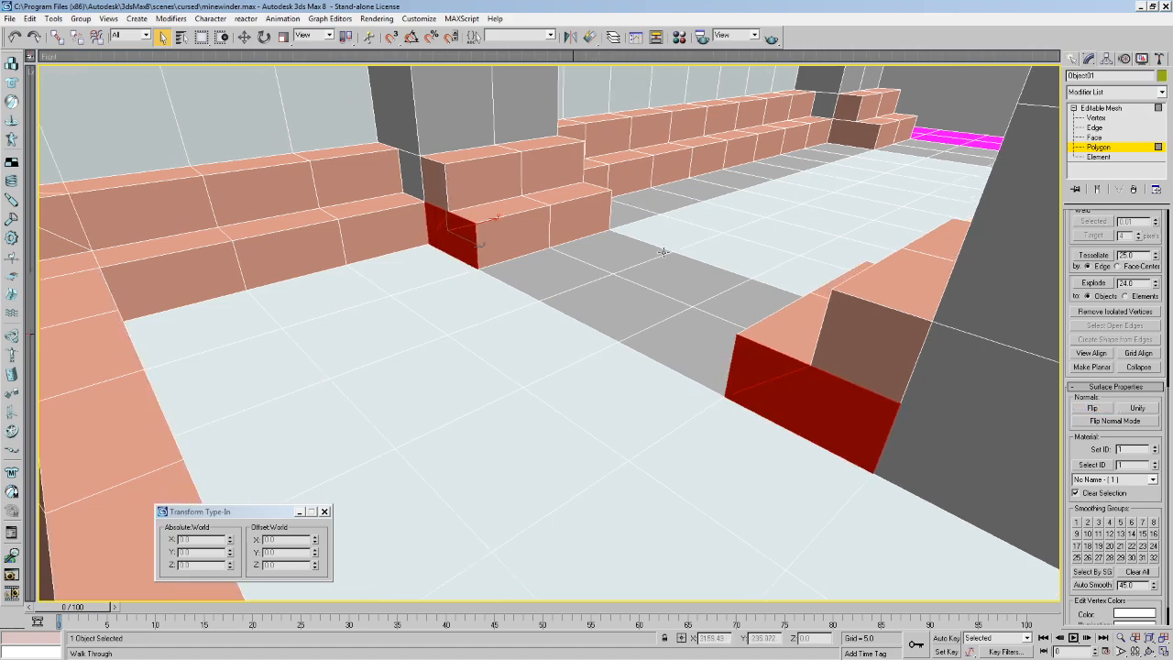
{"action": "key", "text": "Up"}
{"action": "mouse_move", "coordinate": [597, 360]}
{"action": "left_mouse_down"}
{"action": "mouse_move", "coordinate": [581, 361]}
{"action": "mouse_move", "coordinate": [595, 349]}
{"action": "left_mouse_up"}
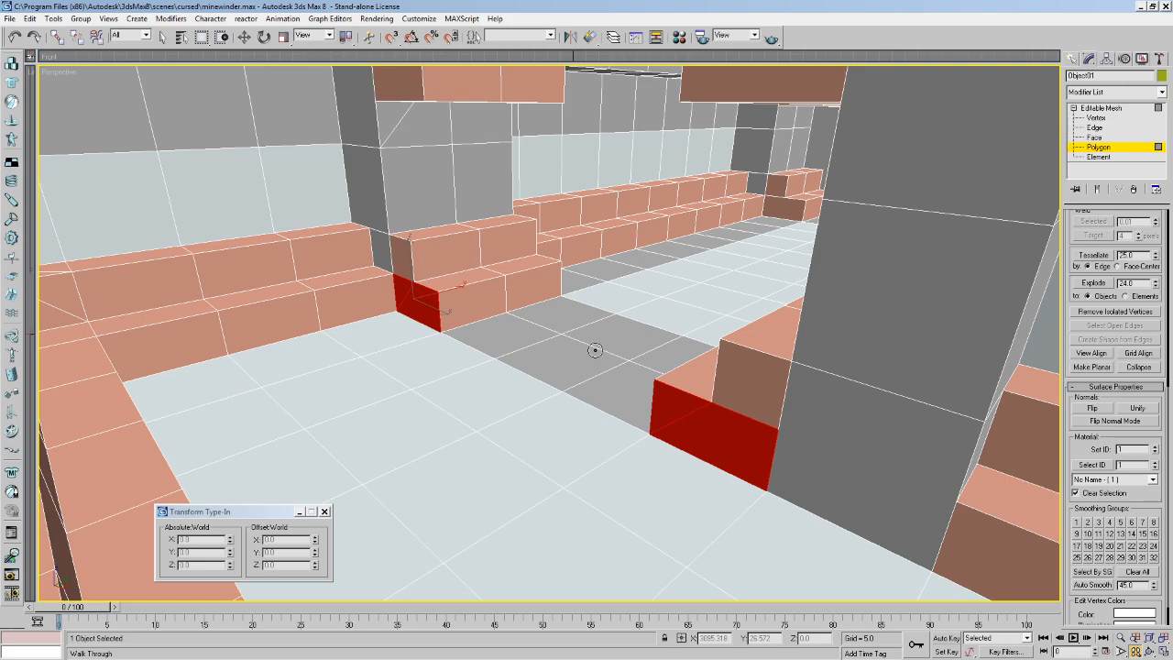
Switch to Guerilla and open the pistol.weapon tag from the weapons\pistol folder.
{"action": "key", "text": "alt+Tab"}
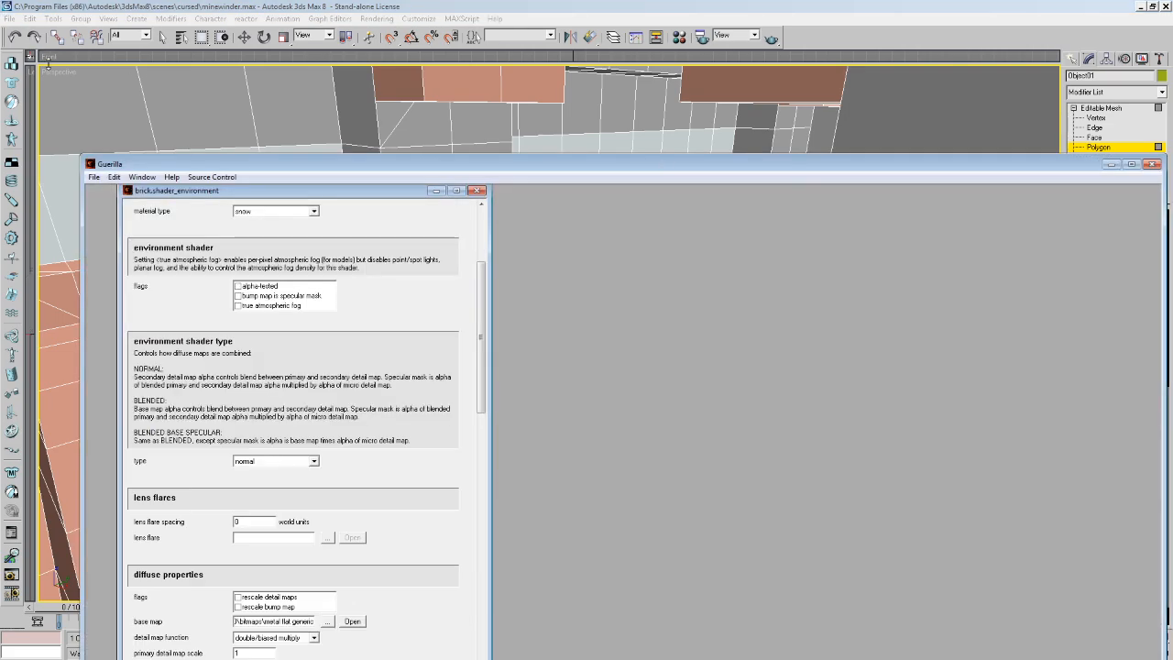
{"action": "left_click", "coordinate": [93, 176]}
{"action": "left_click", "coordinate": [119, 208]}
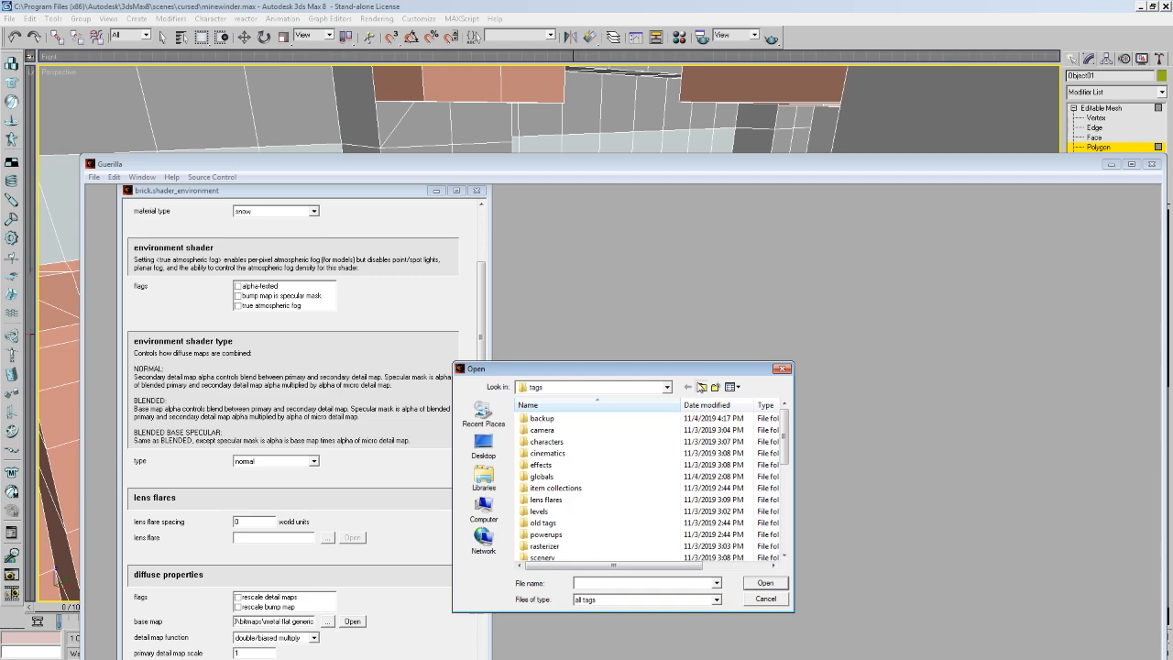
{"action": "scroll", "coordinate": [549, 431], "scroll_direction": "down", "scroll_amount": 5}
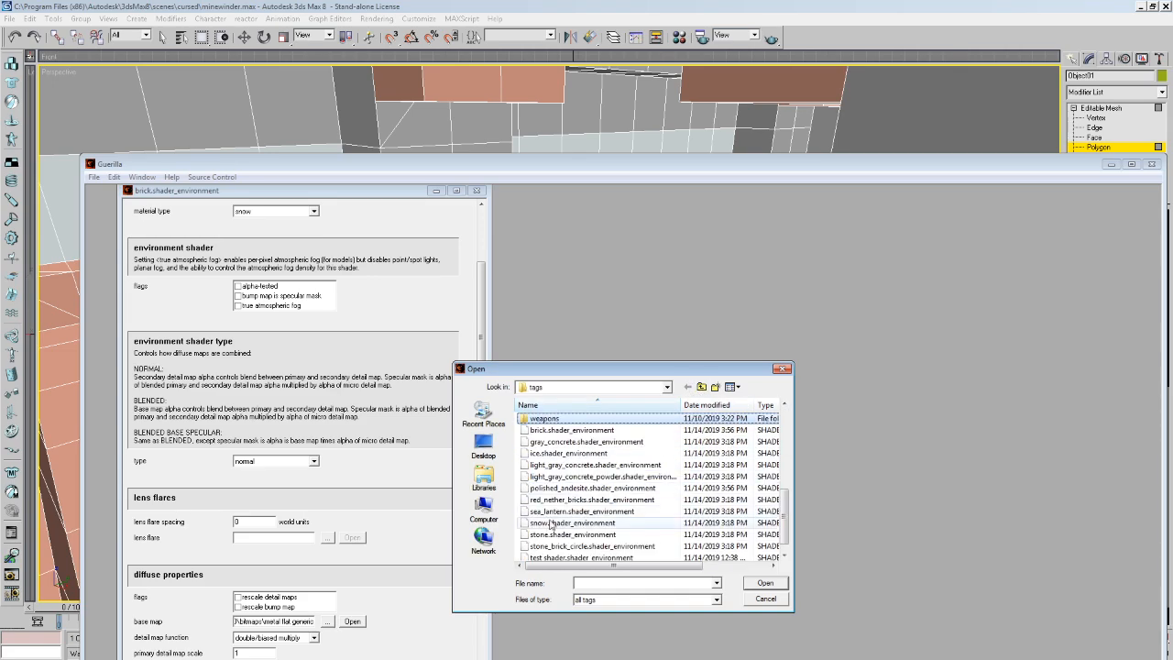
{"action": "double_click", "coordinate": [545, 418]}
{"action": "scroll", "coordinate": [605, 495], "scroll_direction": "down", "scroll_amount": 3}
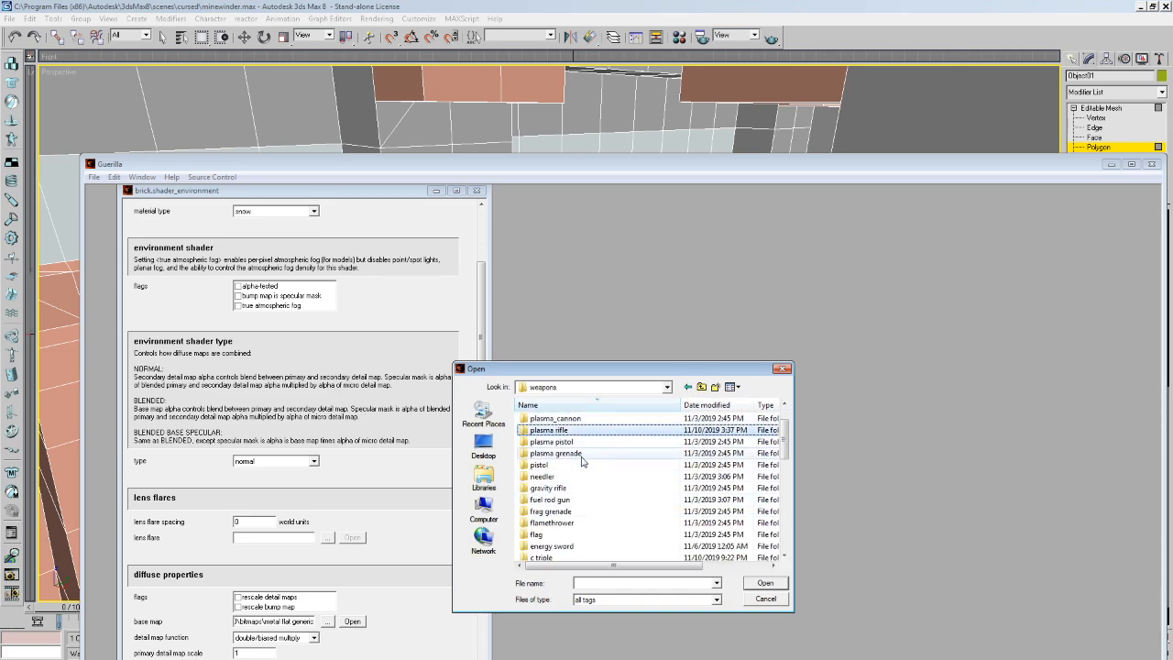
{"action": "double_click", "coordinate": [584, 464]}
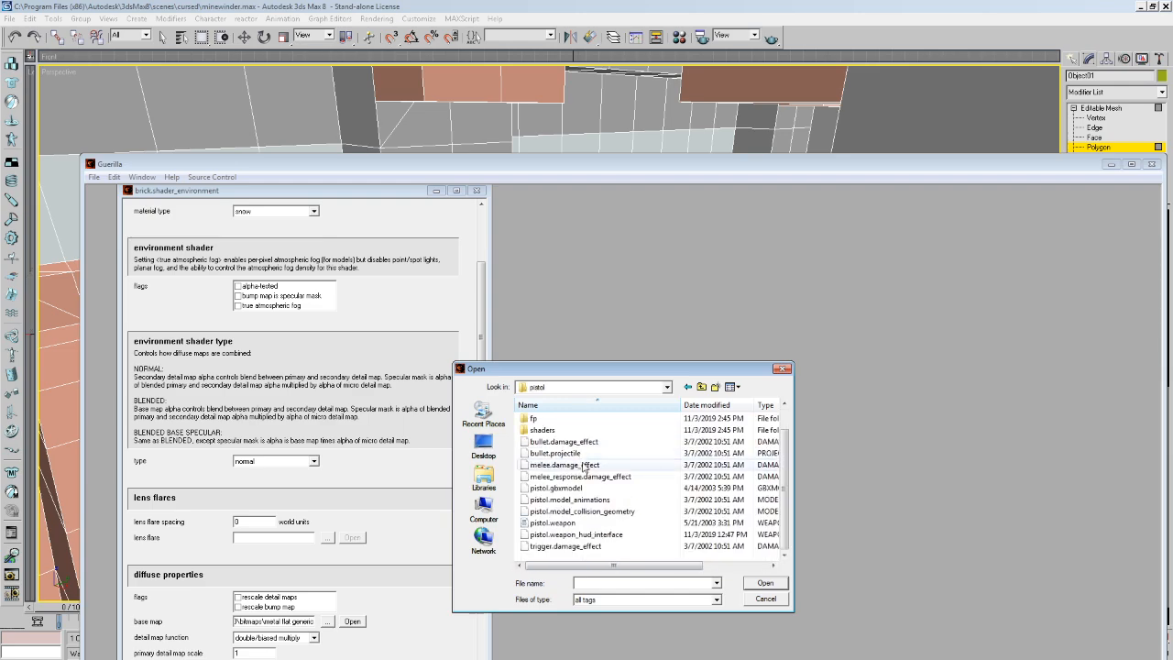
{"action": "left_click", "coordinate": [582, 514]}
{"action": "double_click", "coordinate": [578, 524]}
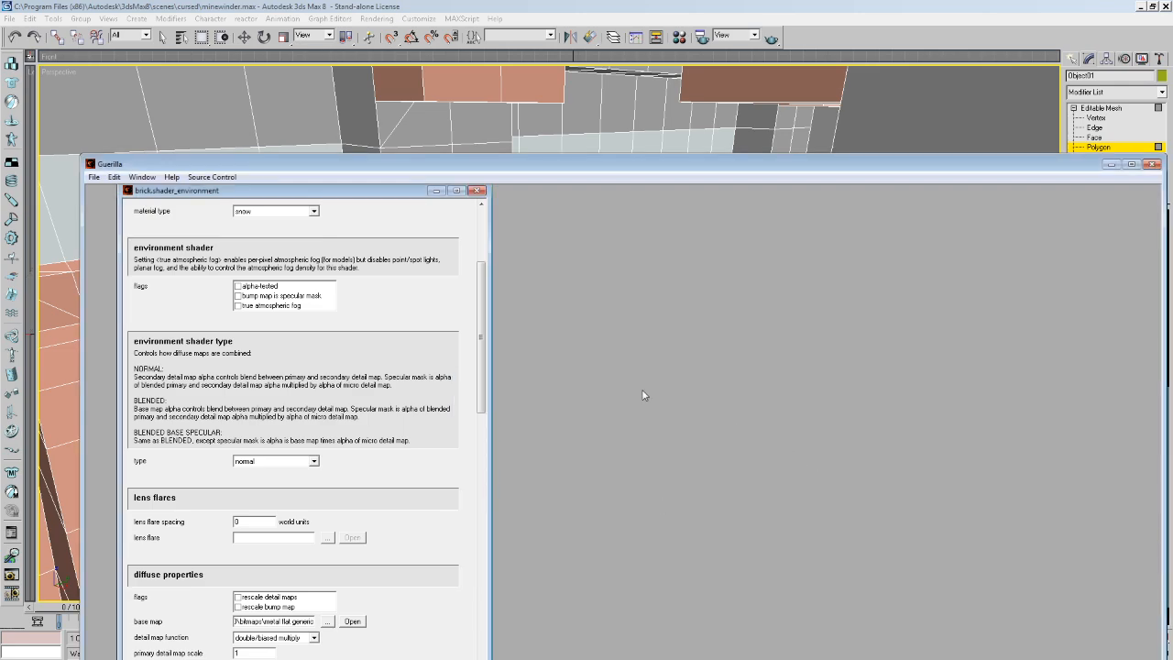
Examine the pistol's zoom and aim assist settings, close the tag and return to 3ds Max.
{"action": "left_click_drag", "start_coordinate": [561, 319], "coordinate": [572, 570]}
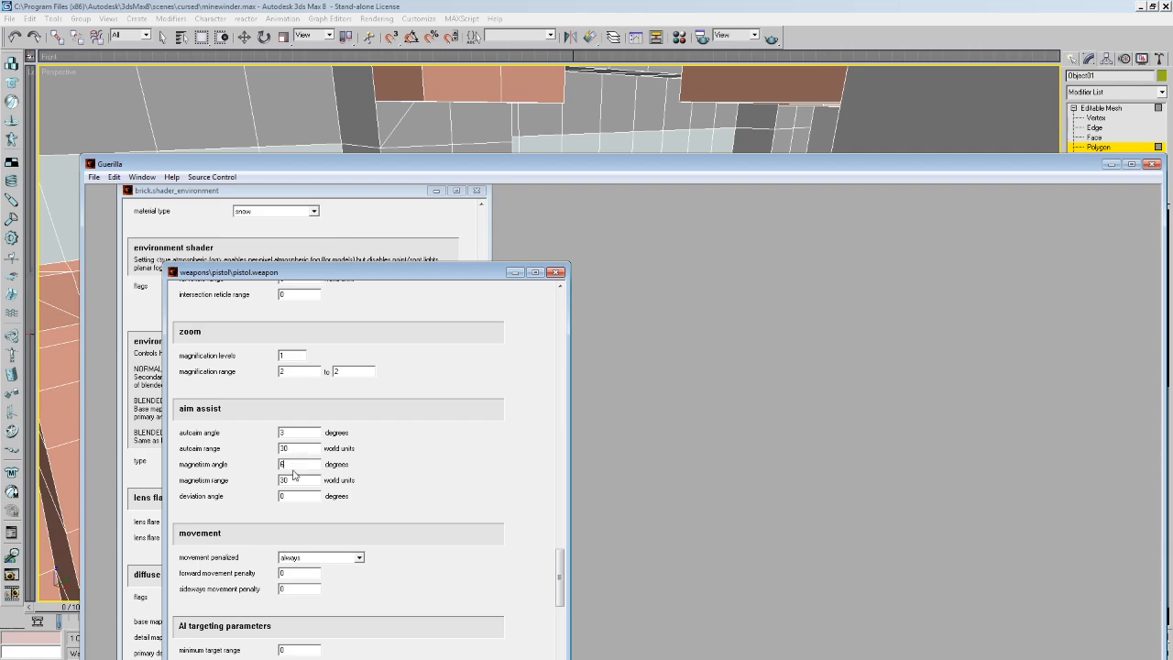
{"action": "mouse_move", "coordinate": [323, 486]}
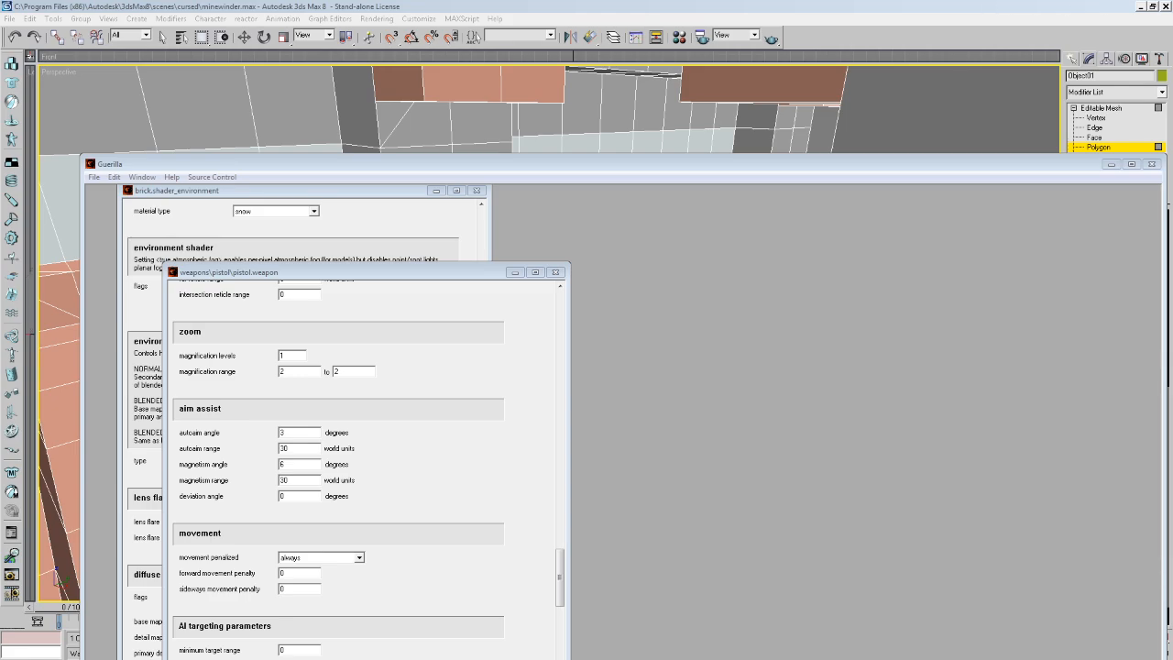
{"action": "left_click_drag", "start_coordinate": [417, 275], "coordinate": [412, 230]}
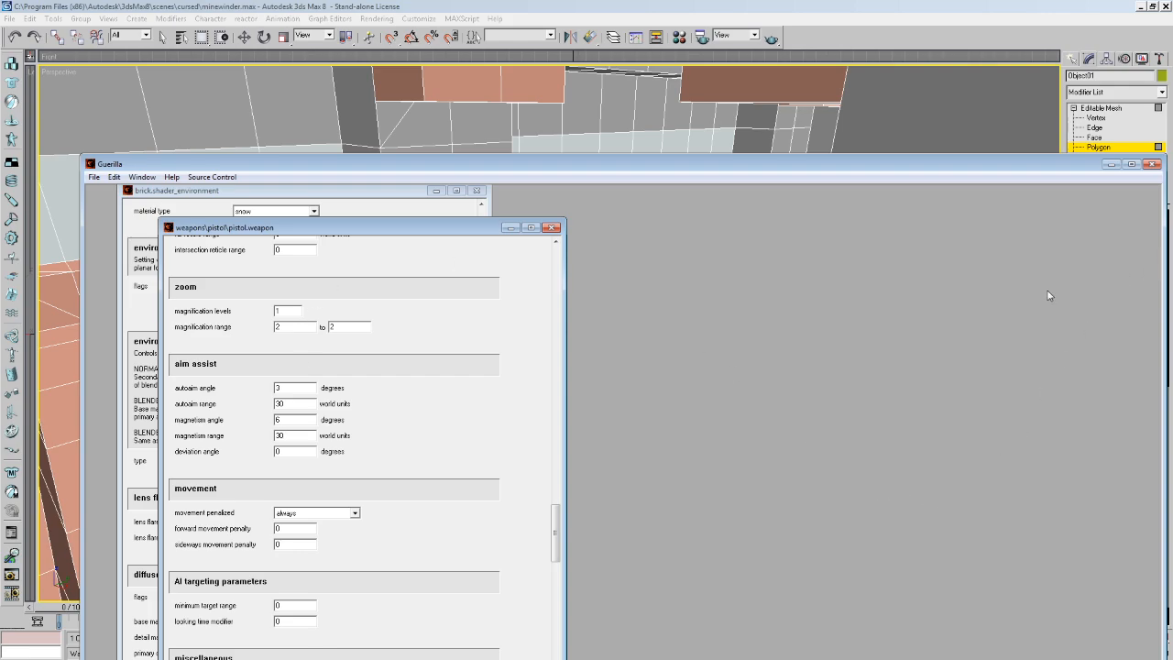
{"action": "left_click", "coordinate": [551, 227]}
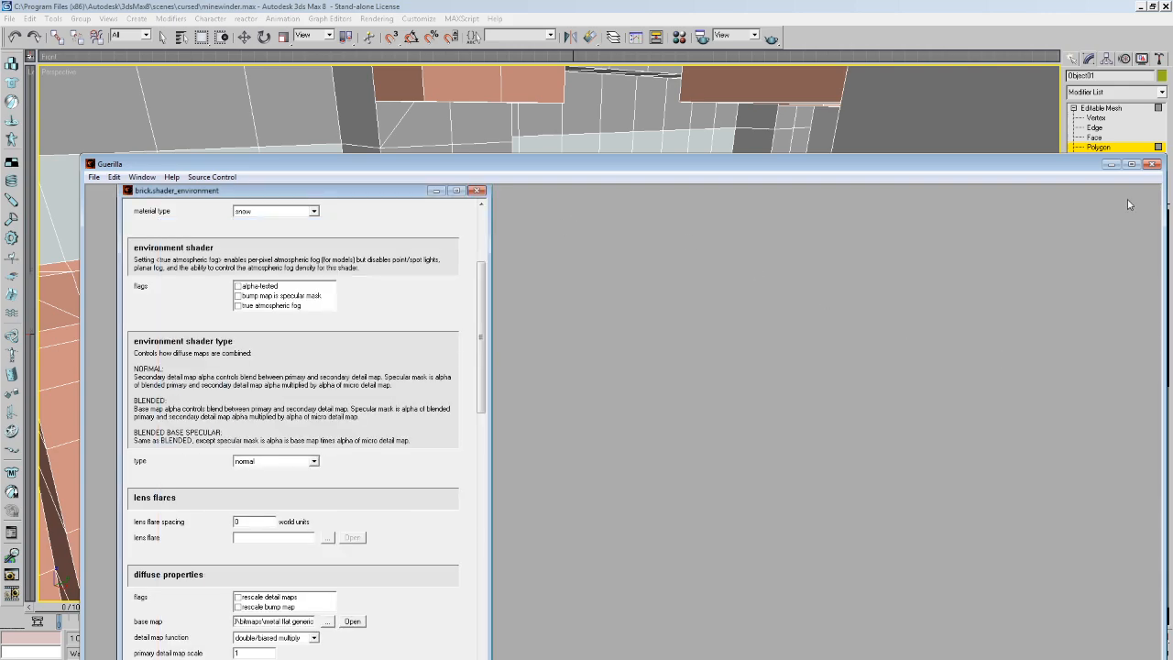
{"action": "left_click", "coordinate": [1109, 166]}
Walk back until both pillars of the opening are in view and select the far pillar's upper side polygon.
{"action": "left_click_drag", "start_coordinate": [505, 223], "coordinate": [518, 170]}
{"action": "key", "text": "a"}
{"action": "key", "text": "w"}
{"action": "key", "text": "s"}
{"action": "key", "text": "d"}
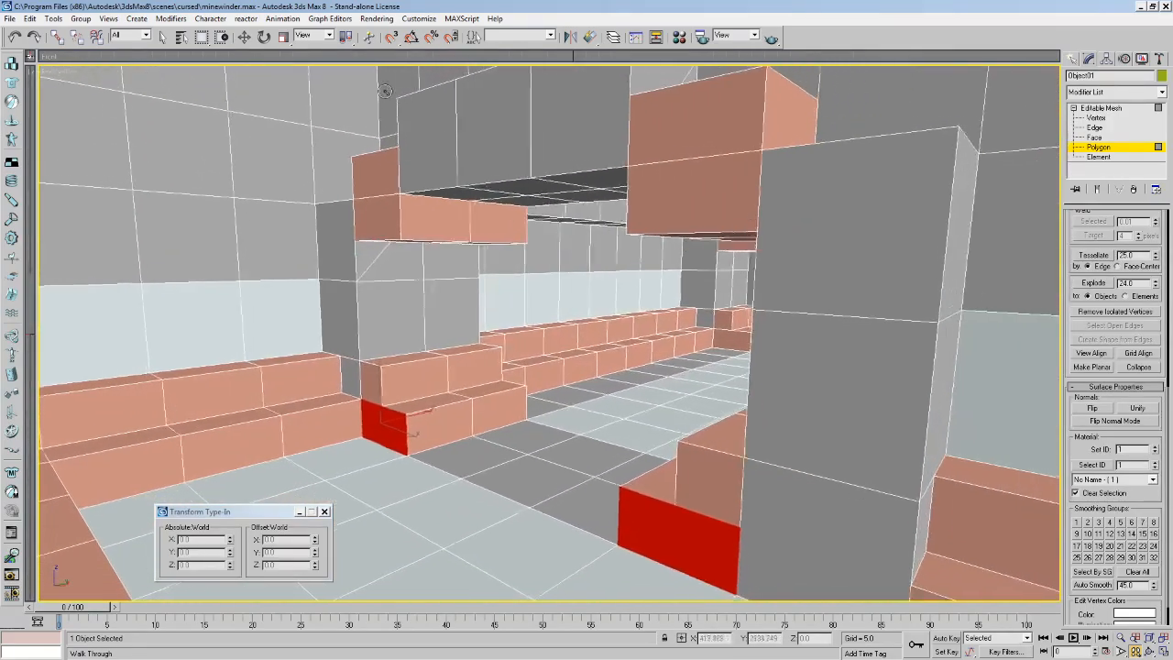
{"action": "key", "text": "w"}
{"action": "key", "text": "s"}
{"action": "key", "text": "d"}
{"action": "left_click", "coordinate": [164, 38]}
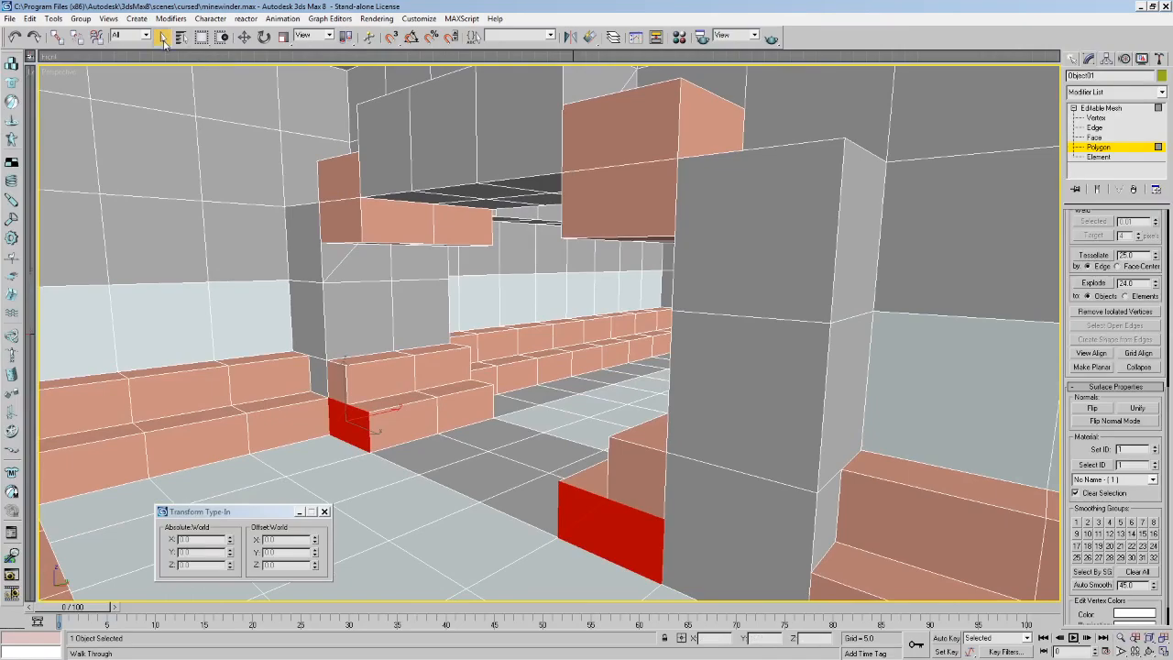
{"action": "left_click", "coordinate": [319, 211]}
{"action": "key", "text": "w"}
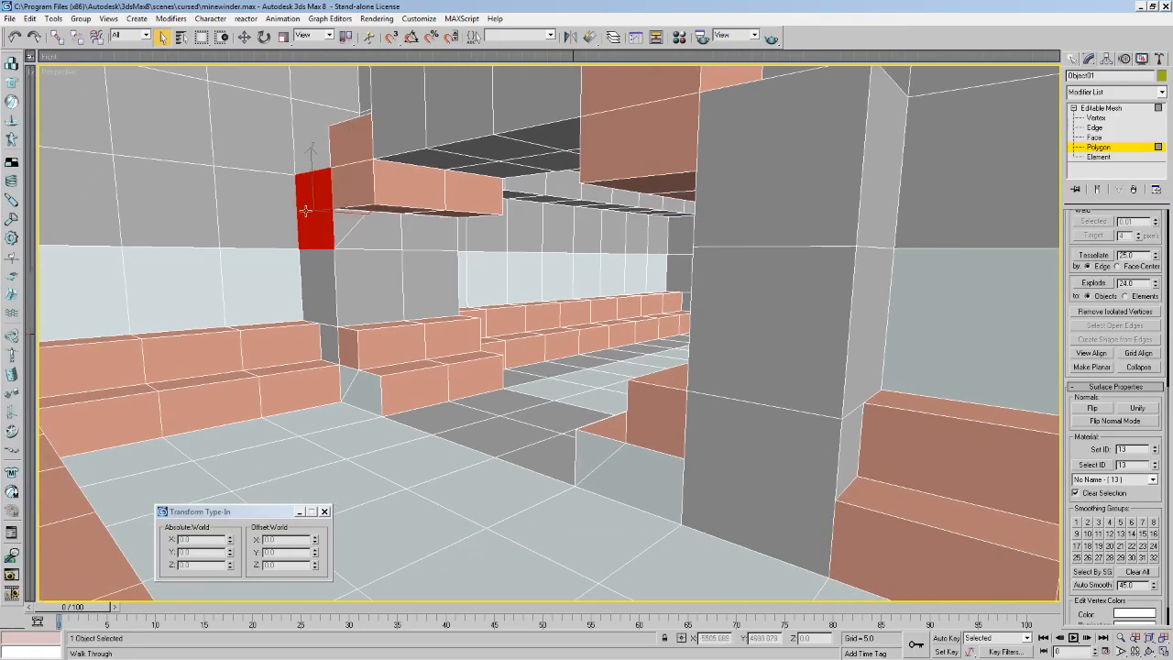
{"action": "left_click", "coordinate": [336, 243]}
{"action": "left_click", "coordinate": [326, 231]}
{"action": "key", "text": "Up"}
{"action": "left_click_drag", "start_coordinate": [357, 229], "coordinate": [387, 199]}
{"action": "key", "text": "Down"}
{"action": "key", "text": "Down"}
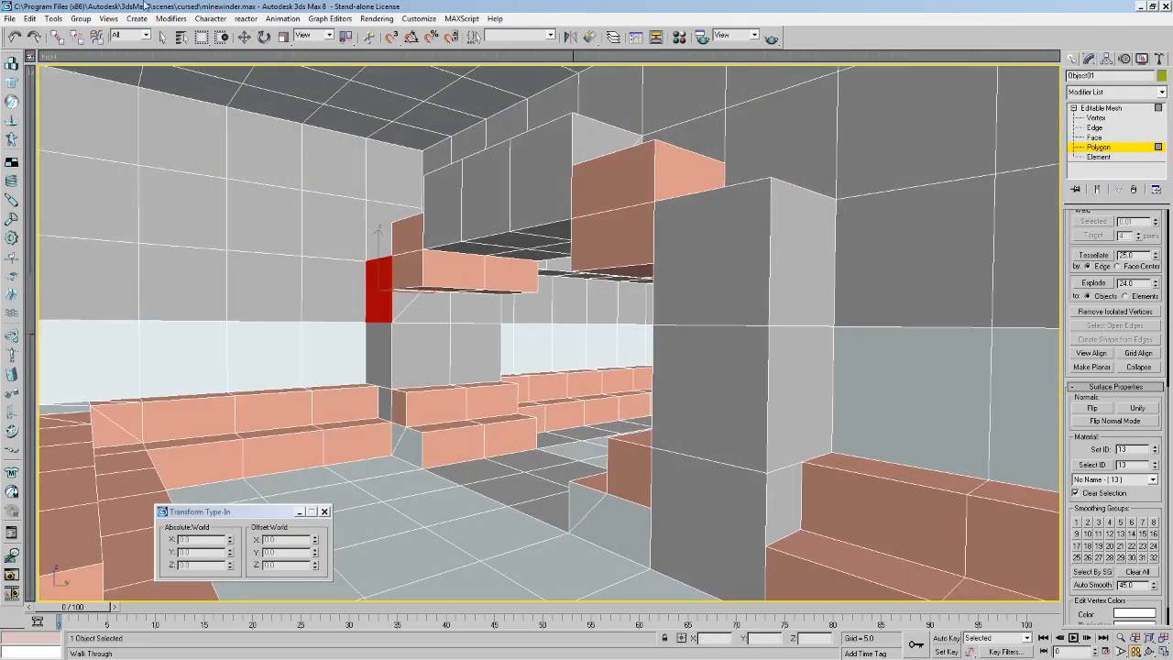
{"action": "left_click", "coordinate": [161, 37]}
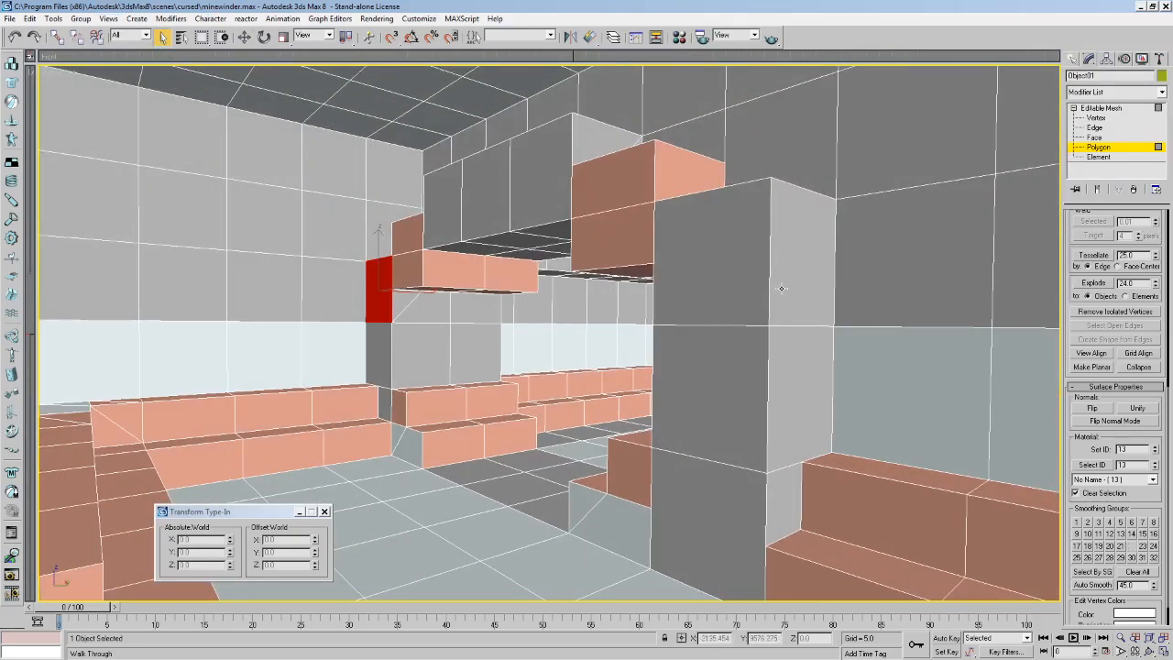
Delete the far pillar's upper side polygon together with the near pillar's upper and lower side polygons.
{"action": "left_click", "coordinate": [735, 280]}
{"action": "middle_click_drag", "start_coordinate": [688, 277], "coordinate": [698, 277]}
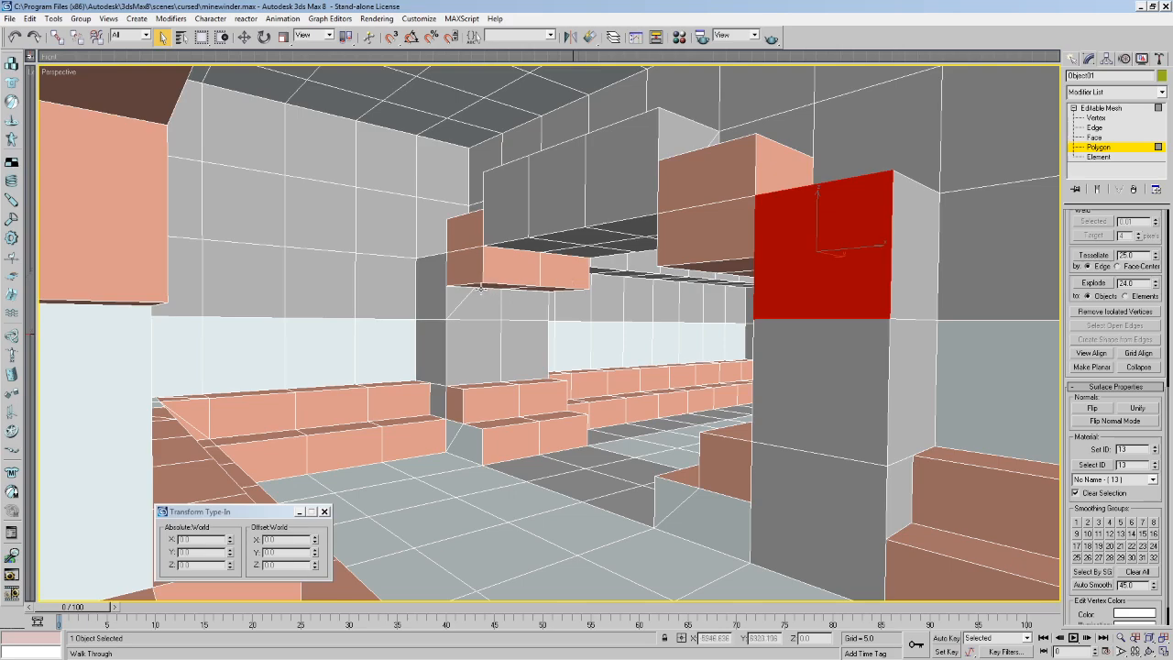
{"action": "left_click", "coordinate": [434, 299], "text": "ctrl"}
{"action": "left_click", "coordinate": [801, 527], "text": "ctrl"}
{"action": "left_click", "coordinate": [451, 284]}
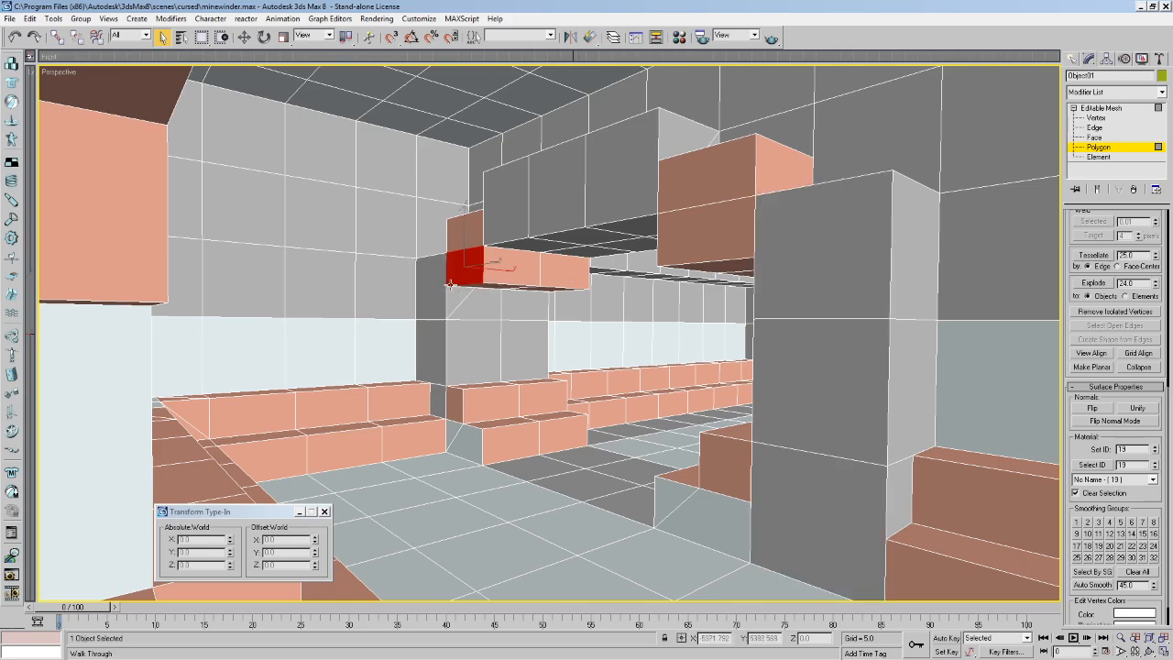
{"action": "left_click", "coordinate": [414, 277]}
{"action": "left_click", "coordinate": [428, 276]}
{"action": "left_click", "coordinate": [821, 285], "text": "ctrl"}
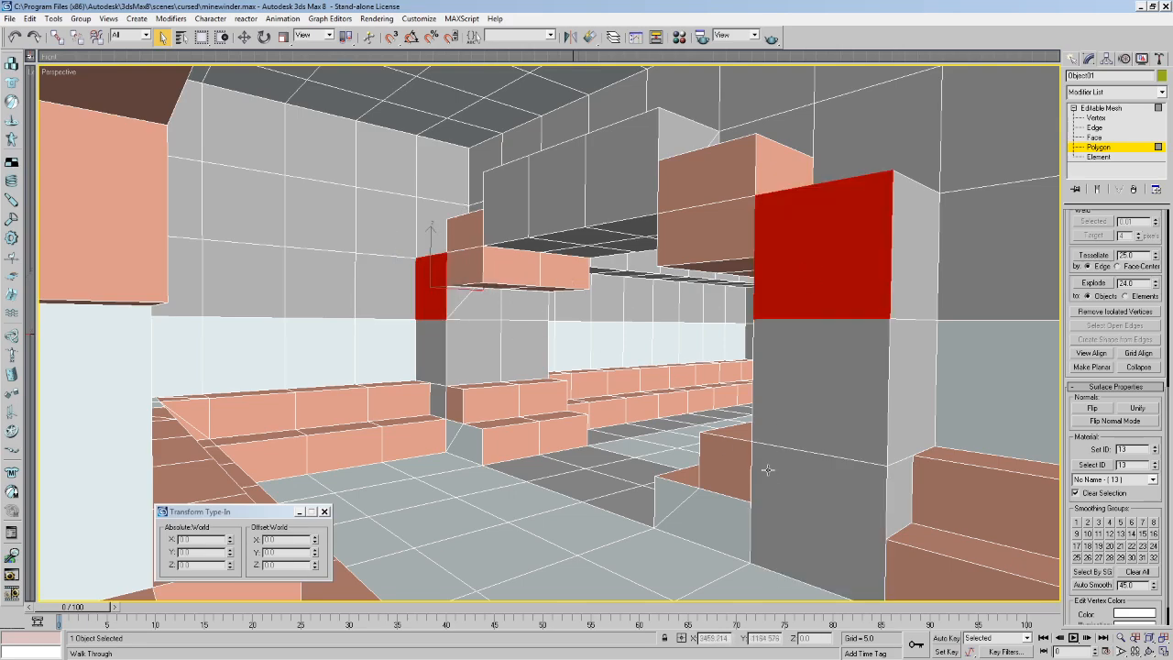
{"action": "left_click", "coordinate": [775, 496], "text": "ctrl"}
{"action": "key", "text": "Delete"}
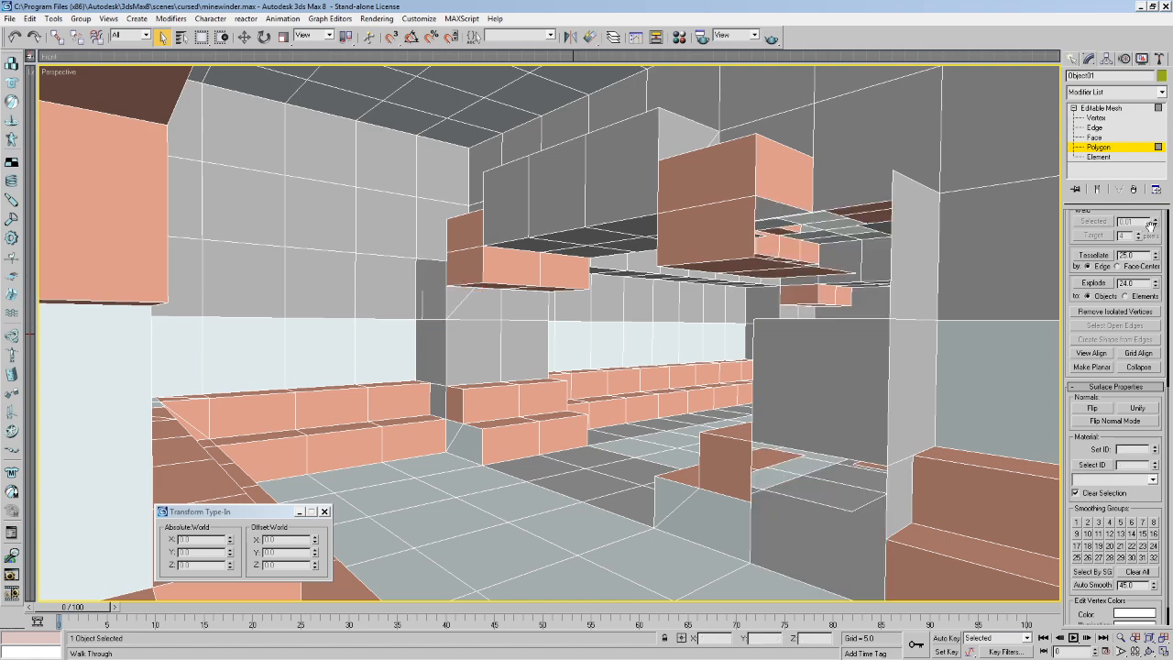
Rebuild the near pillar's upper side below the overhanging block with a four-sided polygon and a triangle.
{"action": "scroll", "coordinate": [1151, 226], "scroll_direction": "up", "scroll_amount": 5}
{"action": "left_click", "coordinate": [1092, 415]}
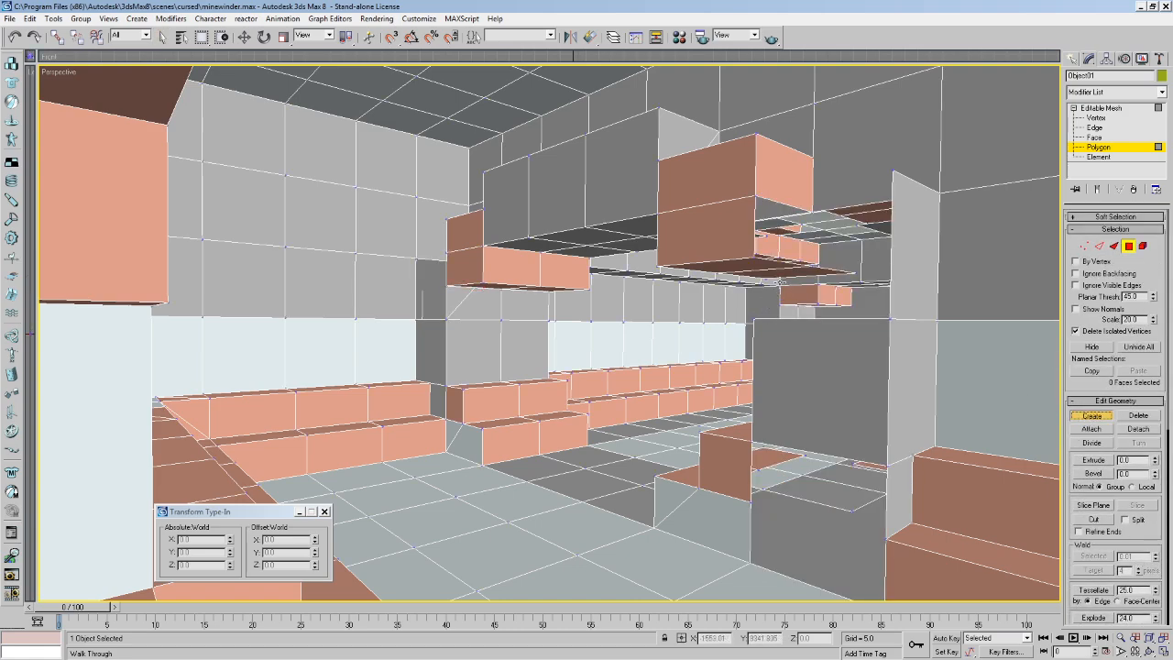
{"action": "middle_click_drag", "start_coordinate": [782, 253], "coordinate": [777, 255]}
{"action": "left_click", "coordinate": [707, 263]}
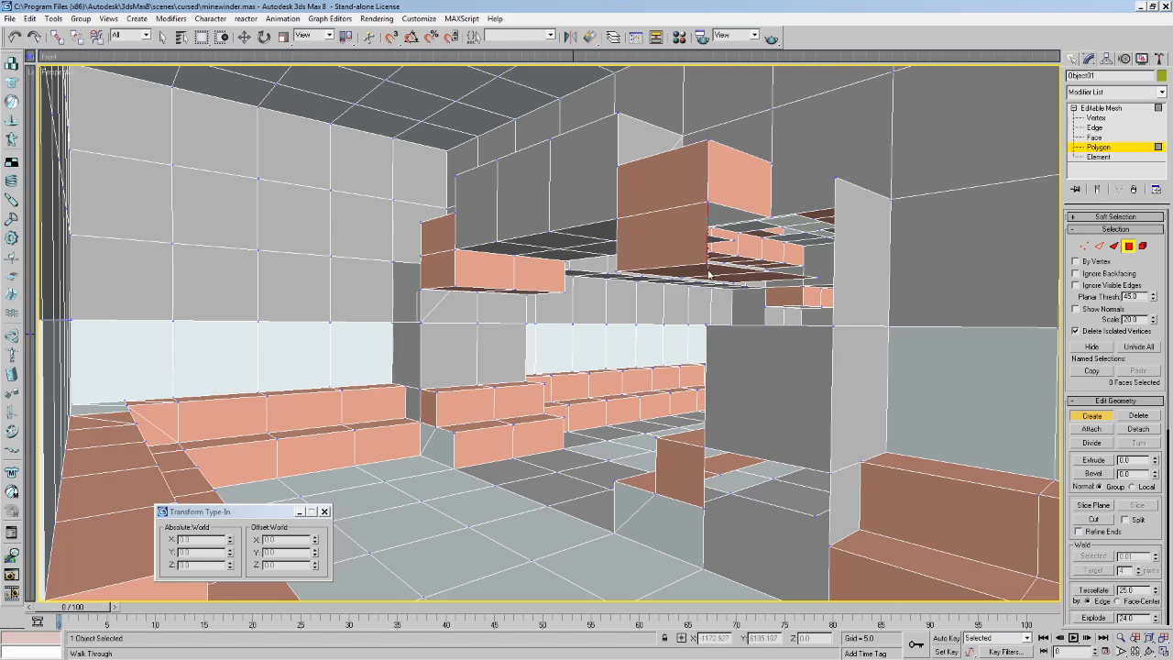
{"action": "left_click", "coordinate": [834, 326]}
{"action": "double_click", "coordinate": [836, 178]}
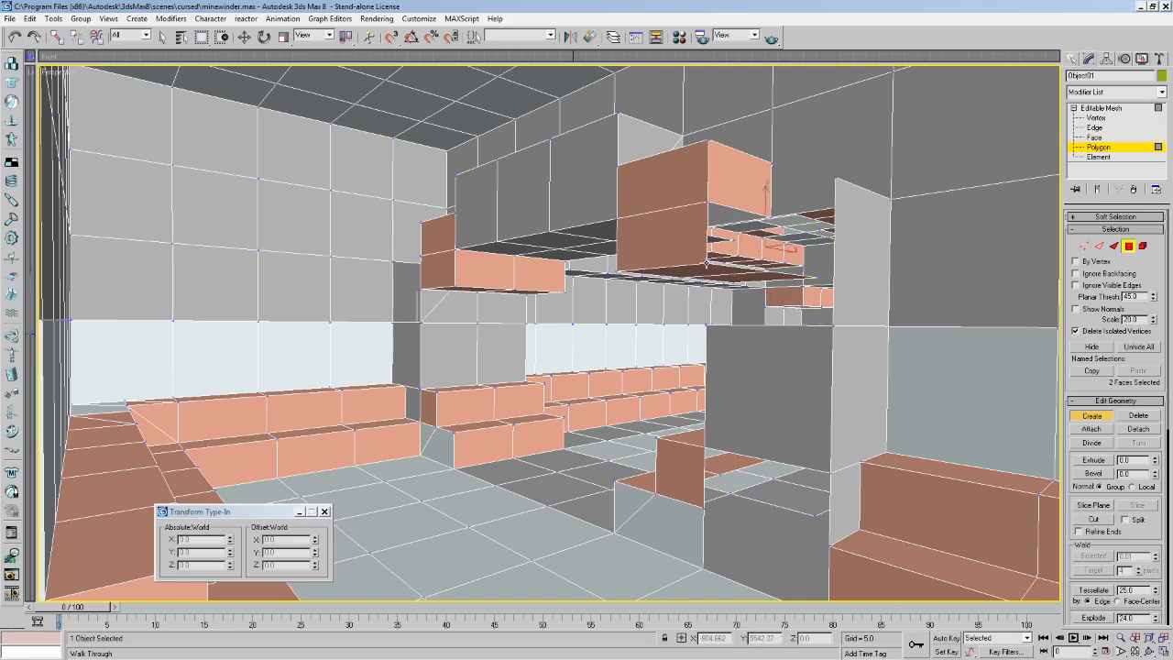
{"action": "left_click", "coordinate": [707, 265]}
{"action": "left_click", "coordinate": [706, 324]}
{"action": "double_click", "coordinate": [834, 326]}
Rebuild the near pillar's lower side with two stacked four-sided polygons split at ledge height, and flip the normals.
{"action": "left_click", "coordinate": [706, 447]}
{"action": "left_click", "coordinate": [704, 506]}
{"action": "left_click", "coordinate": [830, 545]}
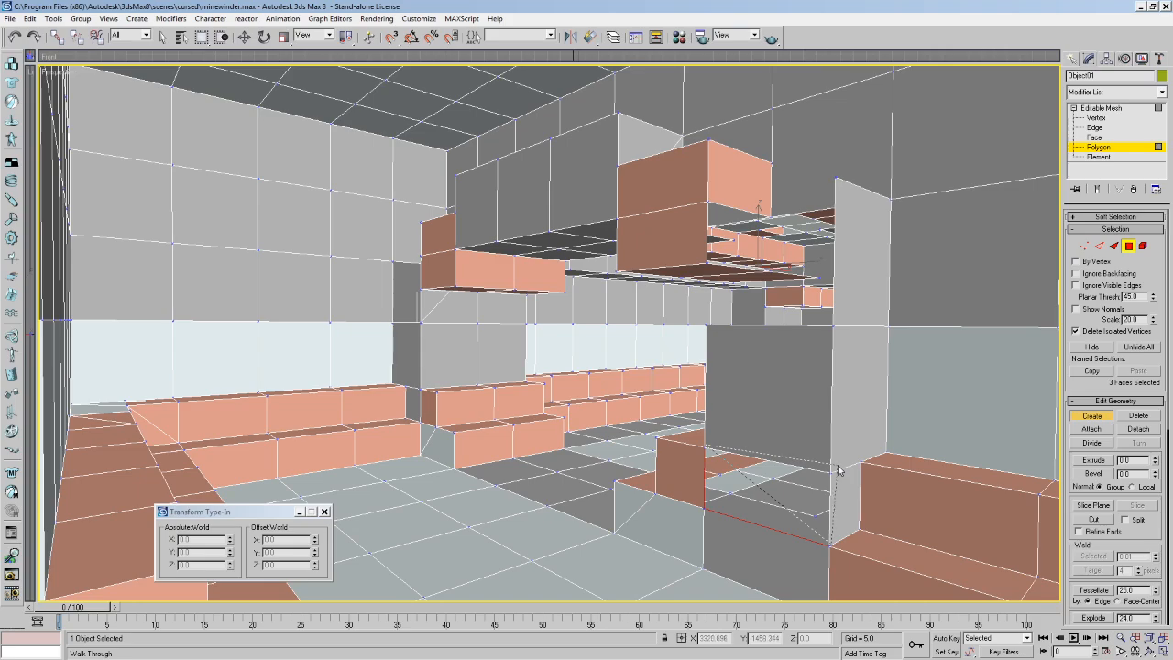
{"action": "double_click", "coordinate": [832, 472]}
{"action": "middle_click_drag", "start_coordinate": [831, 474], "coordinate": [827, 456]}
{"action": "left_click", "coordinate": [818, 473]}
{"action": "left_click", "coordinate": [698, 449]}
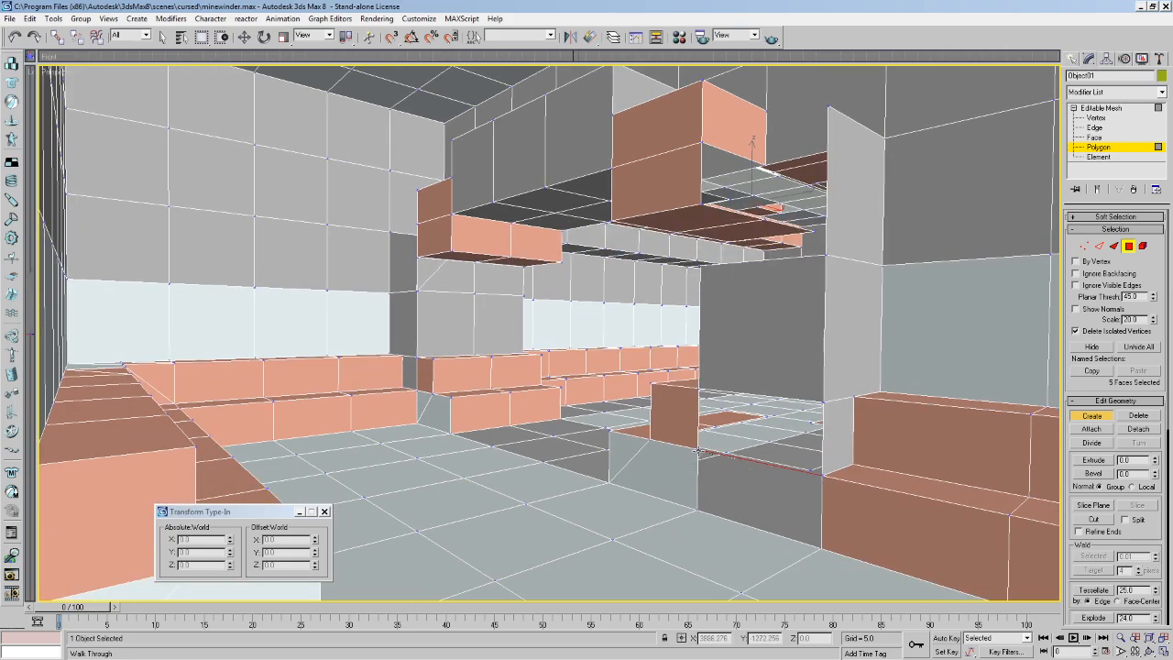
{"action": "left_click", "coordinate": [698, 512]}
{"action": "double_click", "coordinate": [818, 548]}
{"action": "middle_click_drag", "start_coordinate": [657, 423], "coordinate": [657, 434]}
{"action": "left_click_drag", "start_coordinate": [1158, 543], "coordinate": [1095, 305]}
{"action": "left_click", "coordinate": [1091, 507]}
Walk to the far pillar, examine its side for missing faces by selecting all polygons, and clear the selection.
{"action": "key", "text": "Up"}
{"action": "key", "text": "Up"}
{"action": "left_click_drag", "start_coordinate": [724, 351], "coordinate": [618, 364]}
{"action": "key", "text": "Down"}
{"action": "key", "text": "Left"}
{"action": "key", "text": "Down"}
{"action": "key", "text": "e"}
{"action": "key", "text": "Left"}
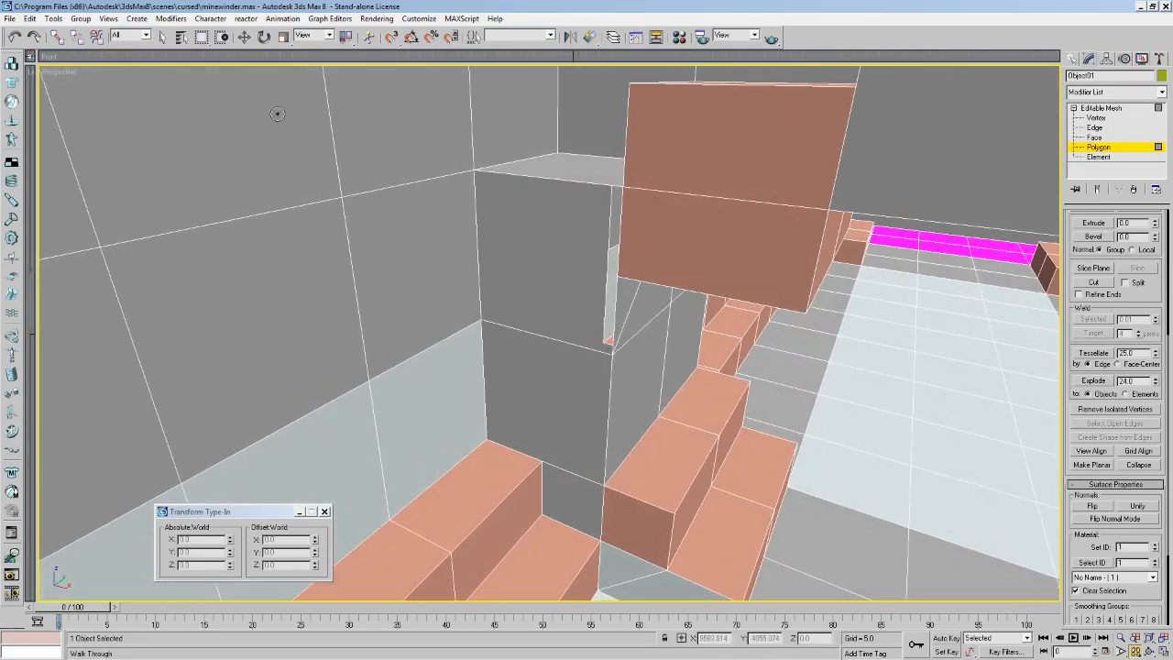
{"action": "left_click", "coordinate": [160, 41]}
{"action": "key", "text": "ctrl+a"}
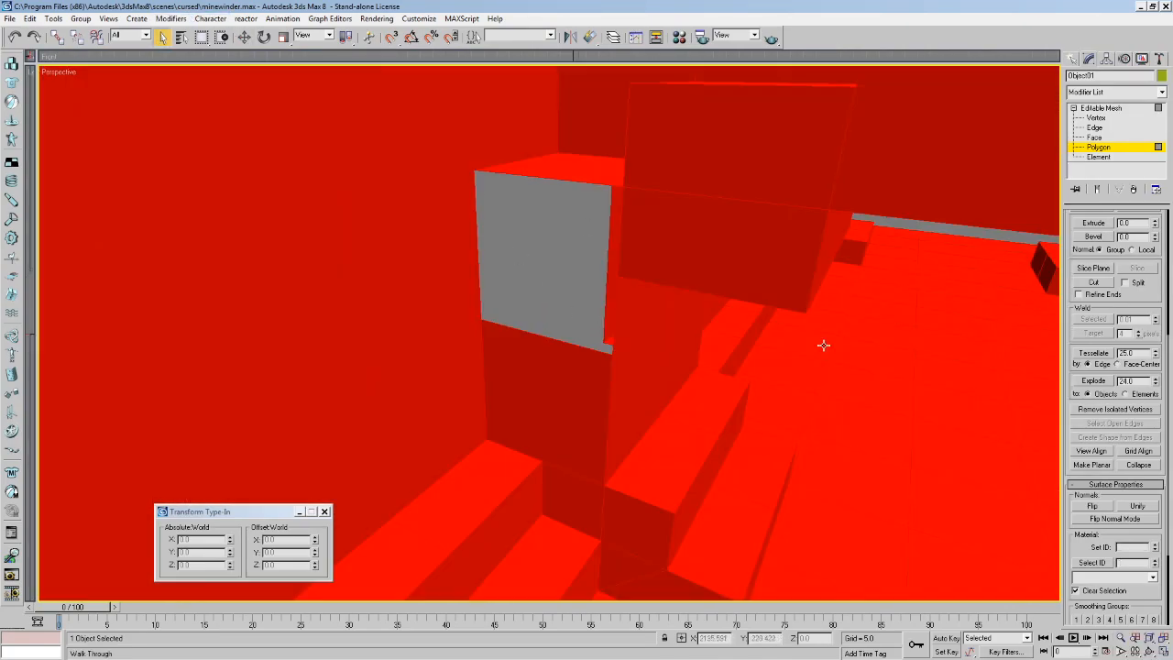
{"action": "left_click", "coordinate": [526, 250]}
Rebuild the far pillar's upper side below the overhanging block with a four-sided polygon and a triangle.
{"action": "scroll", "coordinate": [1140, 308], "scroll_direction": "up", "scroll_amount": 5}
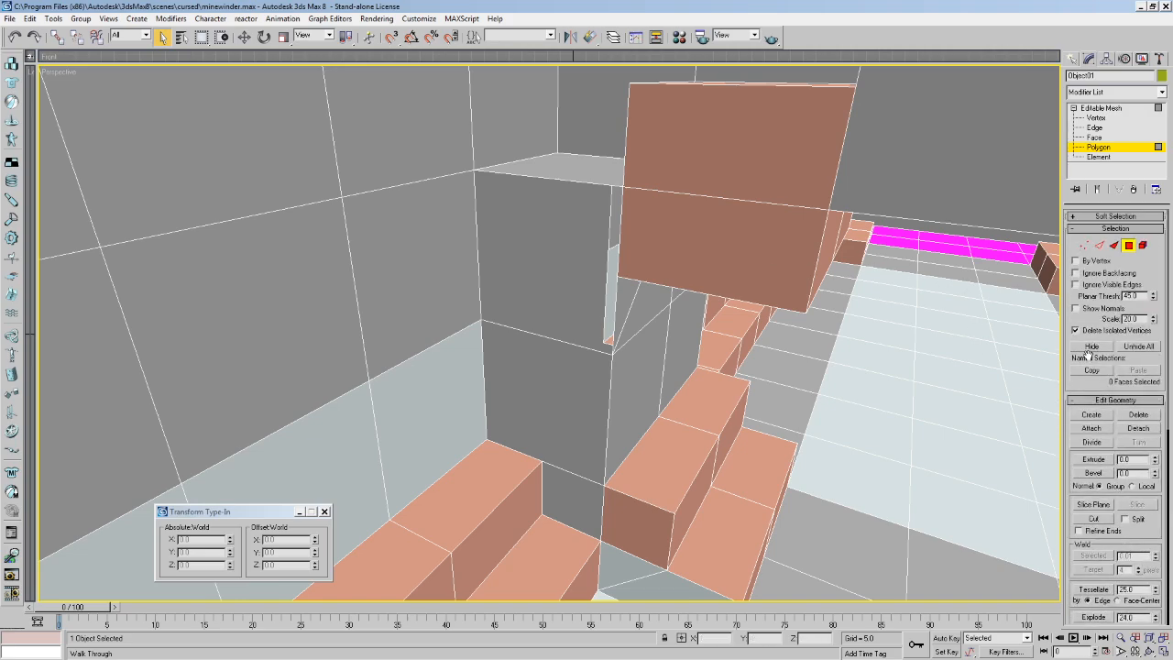
{"action": "left_click", "coordinate": [1092, 414]}
{"action": "left_click", "coordinate": [622, 187]}
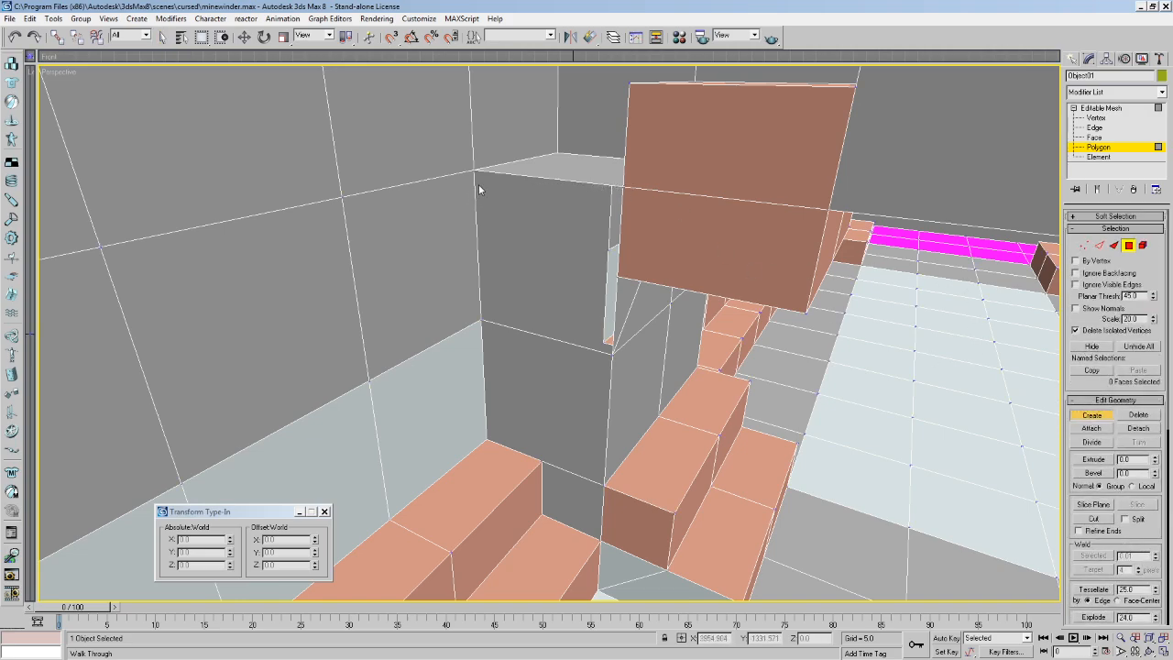
{"action": "left_click", "coordinate": [475, 172]}
{"action": "left_click", "coordinate": [481, 322]}
{"action": "double_click", "coordinate": [617, 278]}
{"action": "left_click", "coordinate": [480, 321]}
{"action": "double_click", "coordinate": [611, 352]}
Flip the normals of the far pillar's new upper side polygons and check the adjacent block's lower face.
{"action": "left_click", "coordinate": [161, 37]}
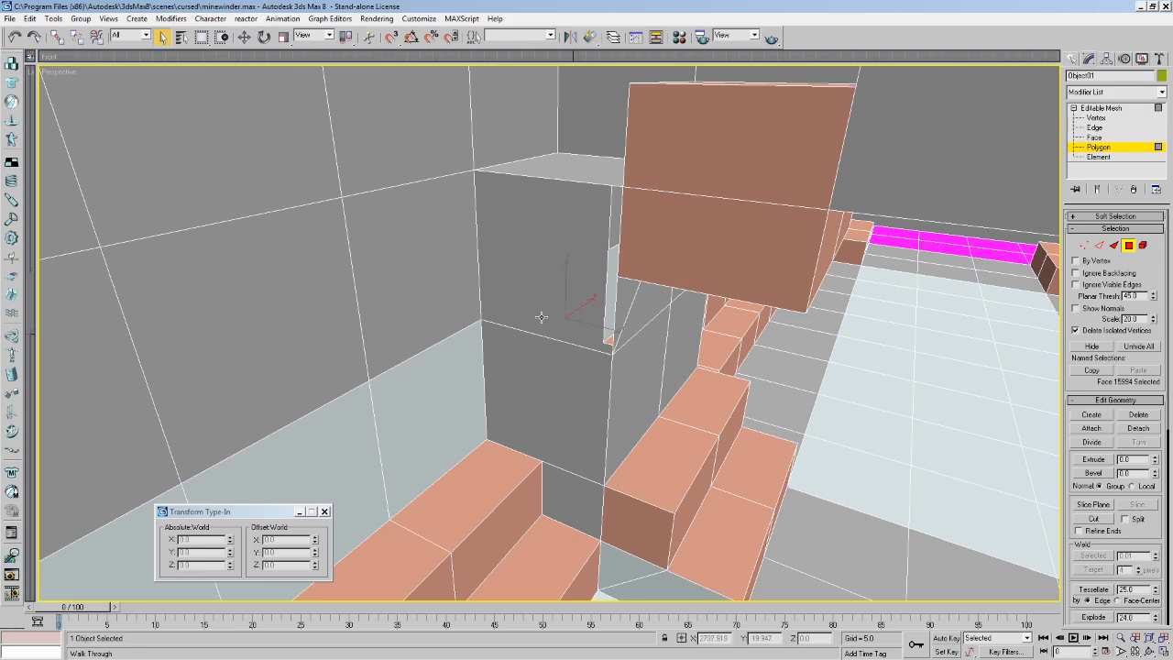
{"action": "scroll", "coordinate": [1127, 458], "scroll_direction": "down", "scroll_amount": 5}
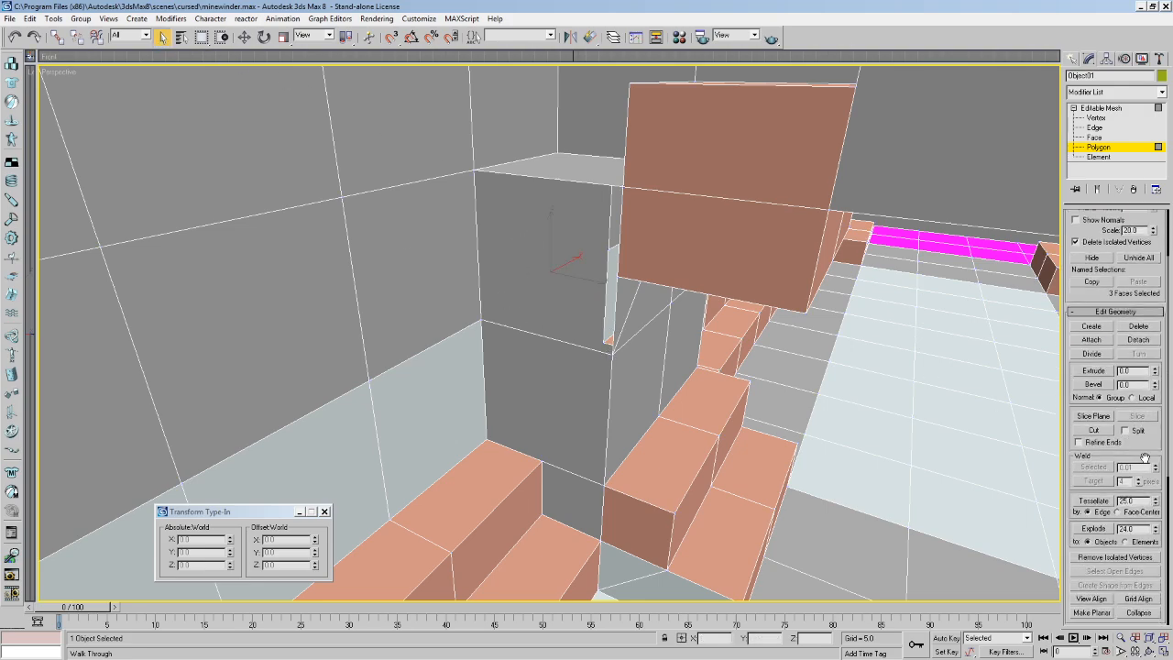
{"action": "left_click", "coordinate": [1097, 486]}
{"action": "left_click", "coordinate": [738, 241]}
Delete the wall polygons directly above and behind the two overhanging blocks at the ends of the grey crossbeam.
{"action": "middle_click_drag", "start_coordinate": [739, 241], "coordinate": [712, 235]}
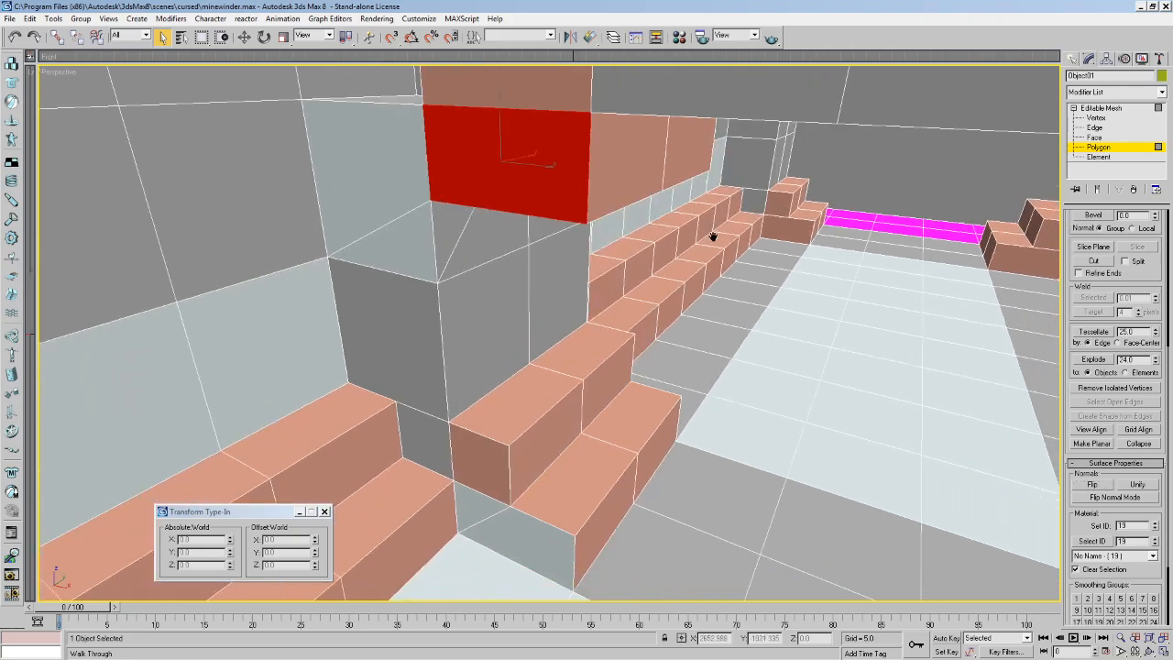
{"action": "key", "text": "Up"}
{"action": "left_click_drag", "start_coordinate": [743, 310], "coordinate": [683, 282]}
{"action": "middle_click_drag", "start_coordinate": [683, 281], "coordinate": [607, 293]}
{"action": "left_click_drag", "start_coordinate": [607, 293], "coordinate": [649, 342]}
{"action": "middle_click_drag", "start_coordinate": [649, 342], "coordinate": [681, 351]}
{"action": "left_click_drag", "start_coordinate": [681, 351], "coordinate": [759, 358]}
{"action": "middle_click_drag", "start_coordinate": [759, 358], "coordinate": [767, 357]}
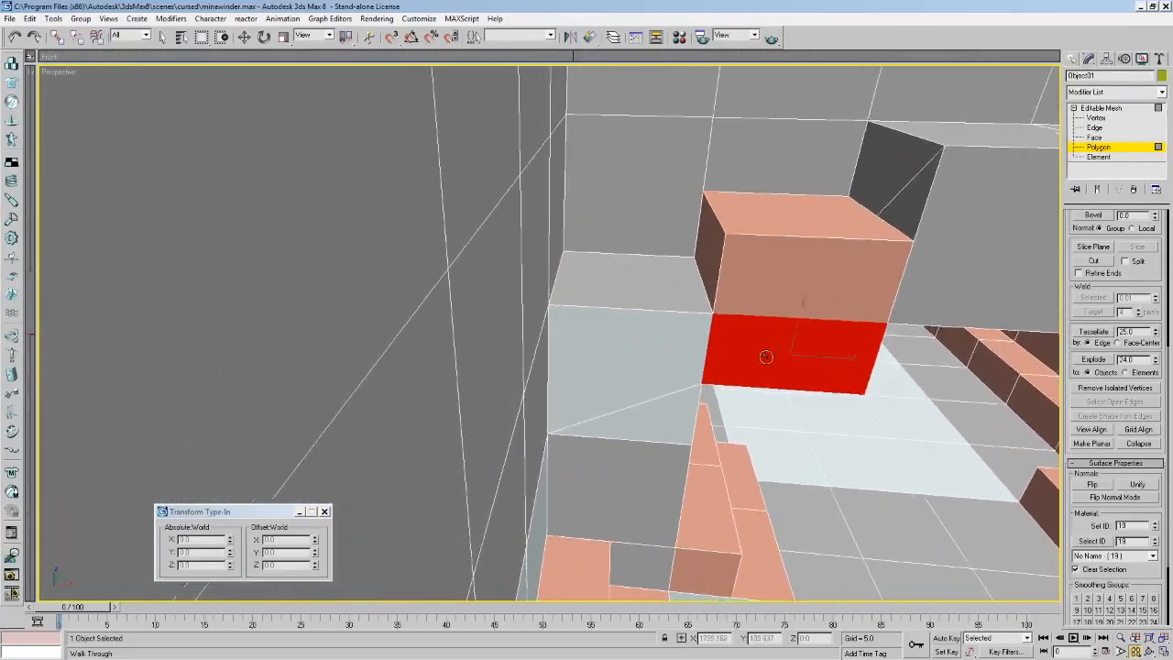
{"action": "left_click_drag", "start_coordinate": [767, 356], "coordinate": [809, 336]}
{"action": "middle_click_drag", "start_coordinate": [809, 336], "coordinate": [579, 256]}
{"action": "left_click", "coordinate": [165, 38]}
{"action": "left_click", "coordinate": [436, 174]}
{"action": "middle_click_drag", "start_coordinate": [437, 174], "coordinate": [647, 220]}
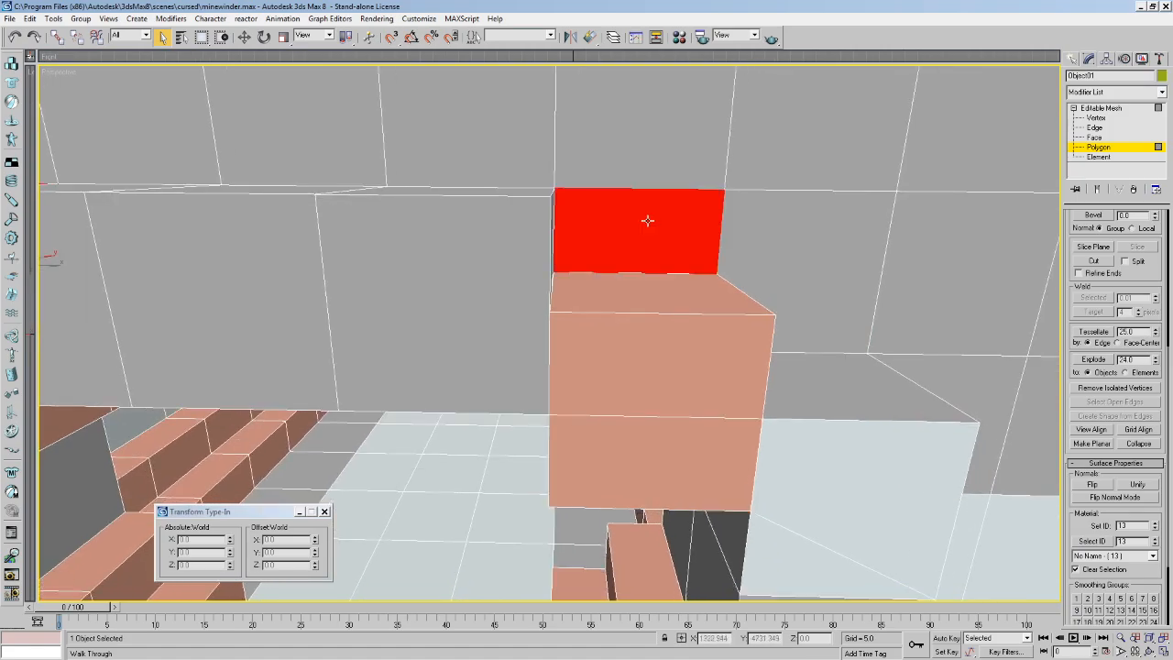
{"action": "key", "text": "Delete"}
Delete the two triangular polygons closing the crossbeam's end above one overhanging block.
{"action": "key", "text": "Up"}
{"action": "left_click_drag", "start_coordinate": [871, 302], "coordinate": [796, 288]}
{"action": "middle_click_drag", "start_coordinate": [795, 288], "coordinate": [725, 273]}
{"action": "left_click_drag", "start_coordinate": [1136, 280], "coordinate": [1149, 423]}
{"action": "left_click", "coordinate": [161, 36]}
{"action": "left_click", "coordinate": [674, 272]}
{"action": "key", "text": "Delete"}
{"action": "left_click", "coordinate": [727, 291]}
{"action": "key", "text": "Delete"}
Close the crossbeam's open end and the wall gap behind the adjacent block with one four-sided polygon each.
{"action": "left_click_drag", "start_coordinate": [1140, 300], "coordinate": [1141, 303]}
{"action": "left_click", "coordinate": [1091, 332]}
{"action": "left_click", "coordinate": [740, 237]}
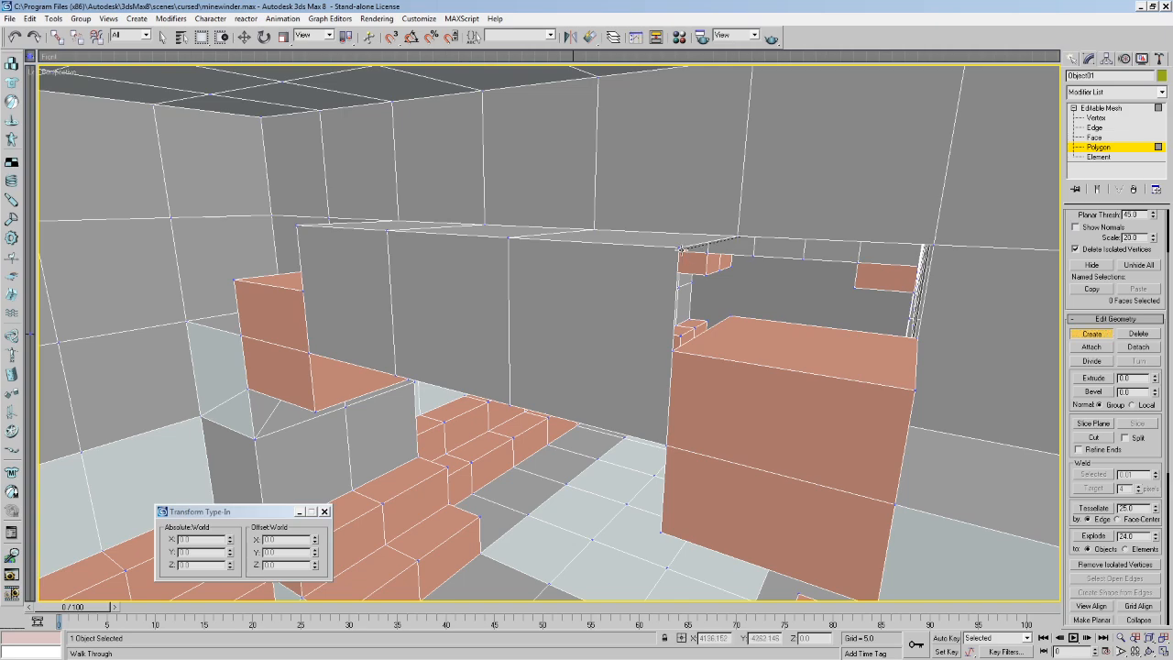
{"action": "left_click", "coordinate": [678, 245]}
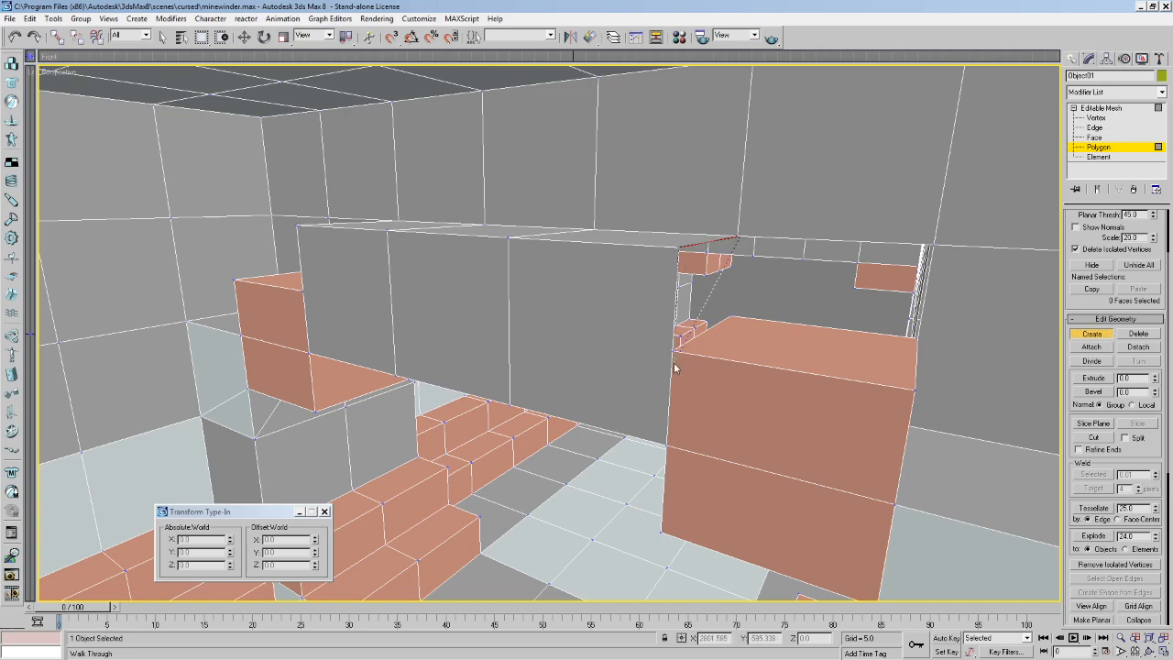
{"action": "double_click", "coordinate": [731, 317]}
{"action": "left_click", "coordinate": [731, 316]}
{"action": "left_click", "coordinate": [915, 336]}
{"action": "left_click", "coordinate": [927, 246]}
Try to fill the wall gap behind the opposite block with a four-sided polygon and flip the selected normals.
{"action": "middle_click_drag", "start_coordinate": [559, 253], "coordinate": [600, 263]}
{"action": "key", "text": "Up"}
{"action": "middle_click_drag", "start_coordinate": [400, 244], "coordinate": [438, 244]}
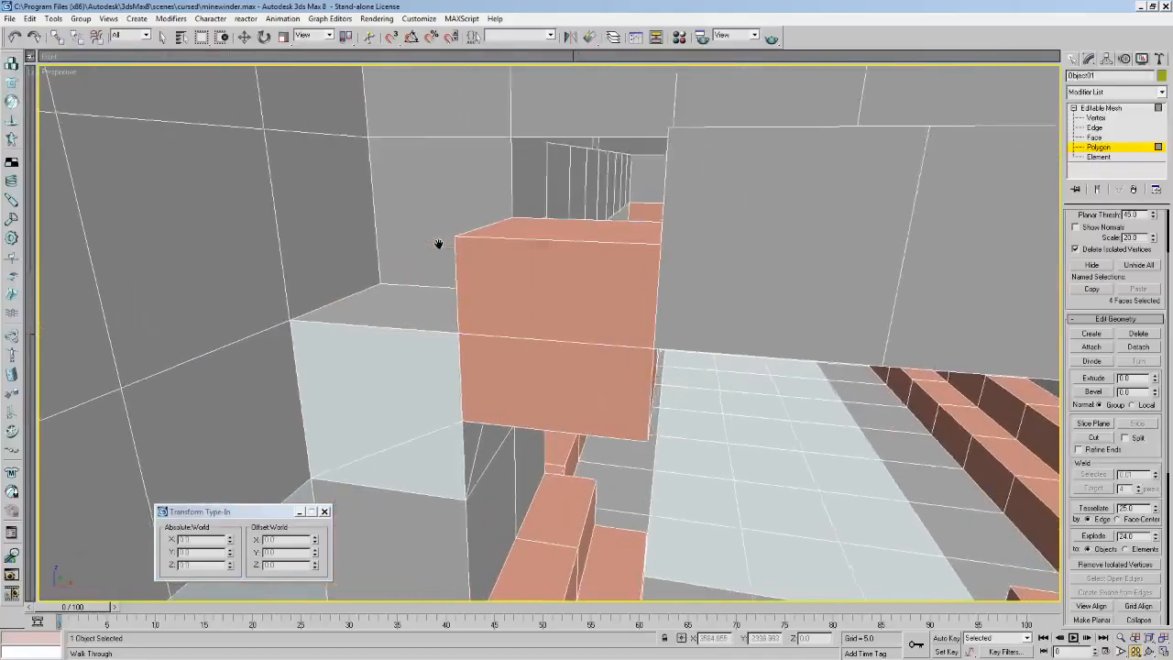
{"action": "left_click_drag", "start_coordinate": [438, 244], "coordinate": [458, 233]}
{"action": "middle_click_drag", "start_coordinate": [458, 233], "coordinate": [471, 243]}
{"action": "key", "text": "Up"}
{"action": "left_click_drag", "start_coordinate": [471, 244], "coordinate": [766, 260]}
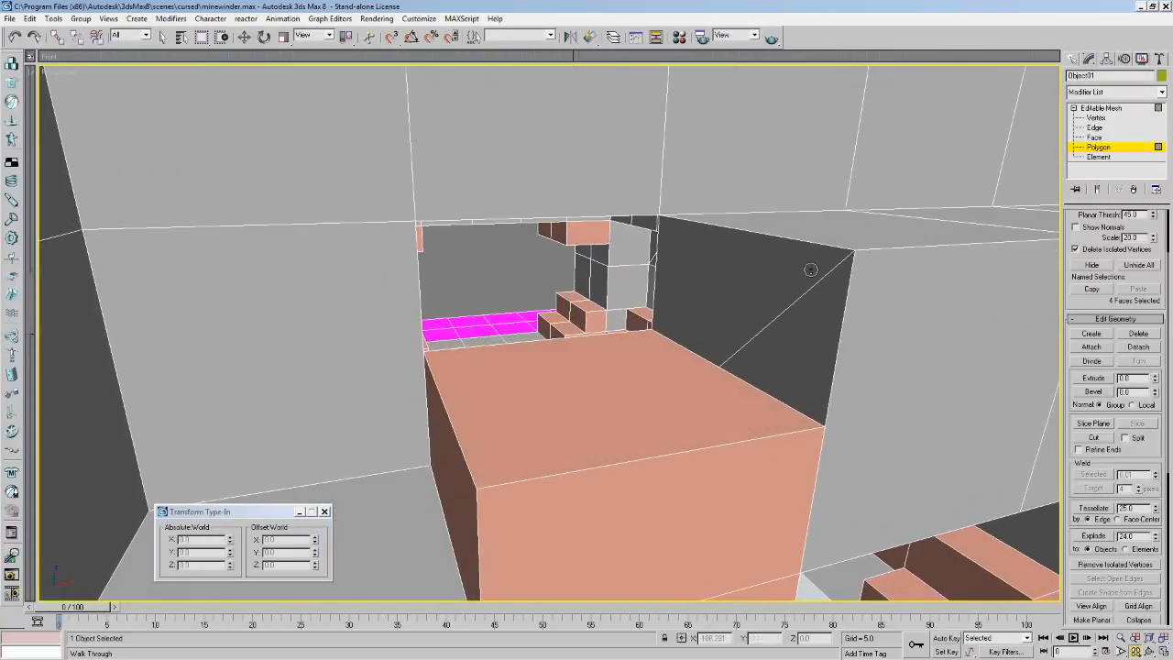
{"action": "key", "text": "Down"}
{"action": "left_click", "coordinate": [1091, 333]}
{"action": "left_click", "coordinate": [652, 223]}
{"action": "left_click", "coordinate": [422, 228]}
{"action": "left_click", "coordinate": [428, 348]}
{"action": "double_click", "coordinate": [648, 330]}
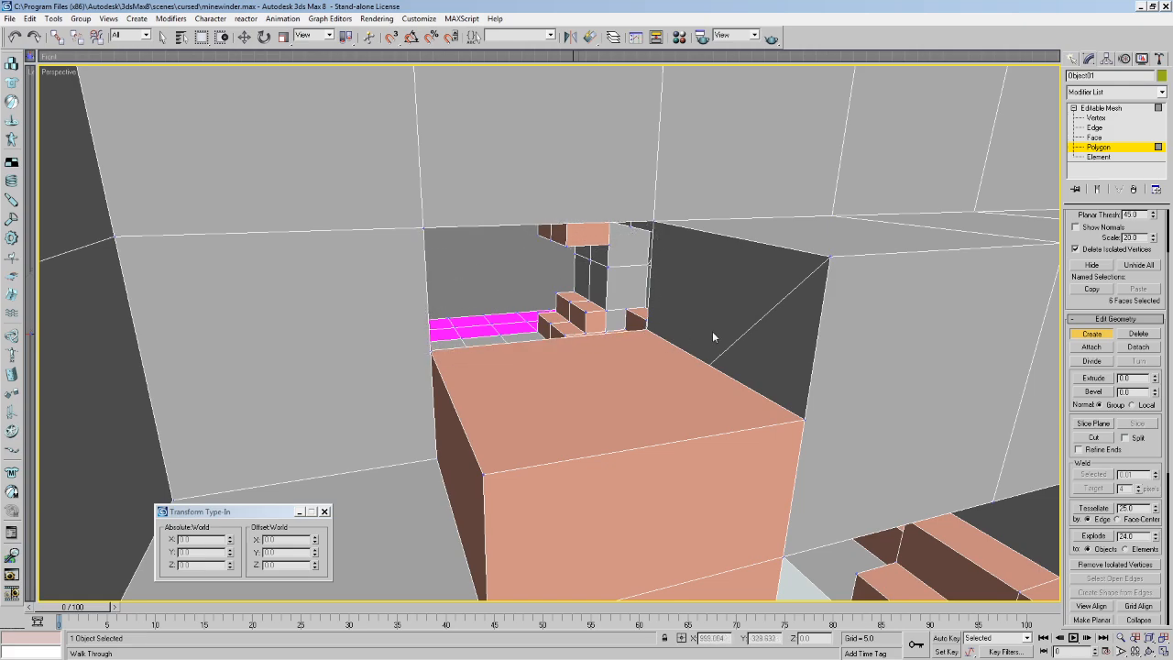
{"action": "scroll", "coordinate": [1152, 458], "scroll_direction": "down", "scroll_amount": 5}
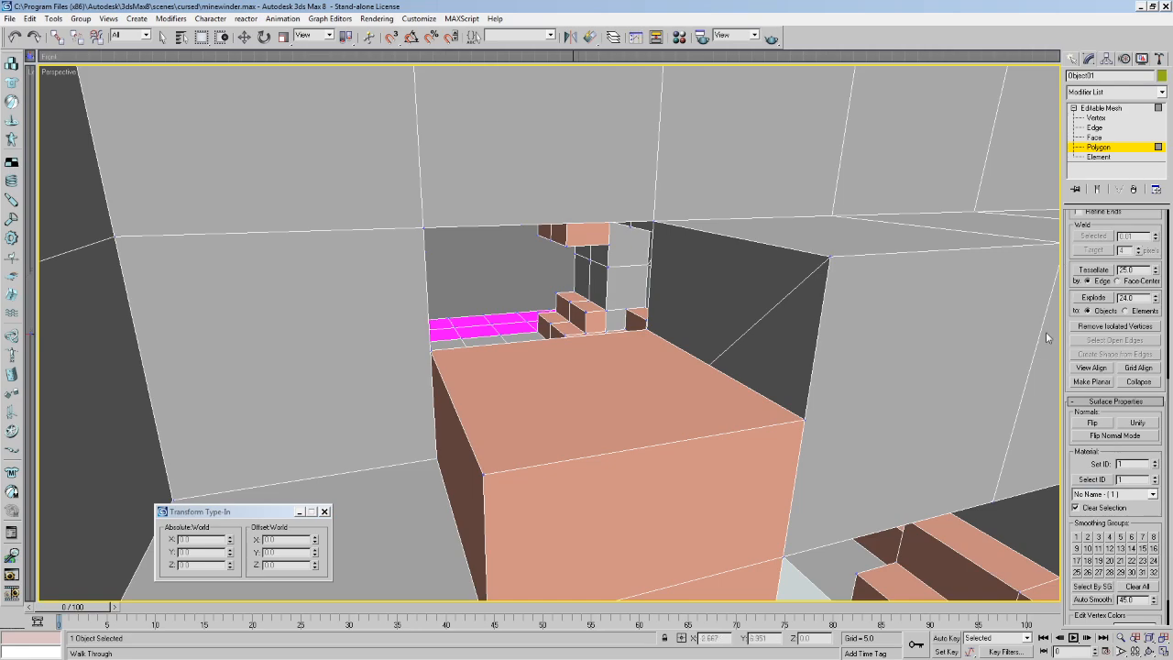
{"action": "left_click", "coordinate": [1092, 424]}
Undo the last normal flip and the wall polygon created behind the opposite block.
{"action": "middle_click_drag", "start_coordinate": [861, 350], "coordinate": [825, 349]}
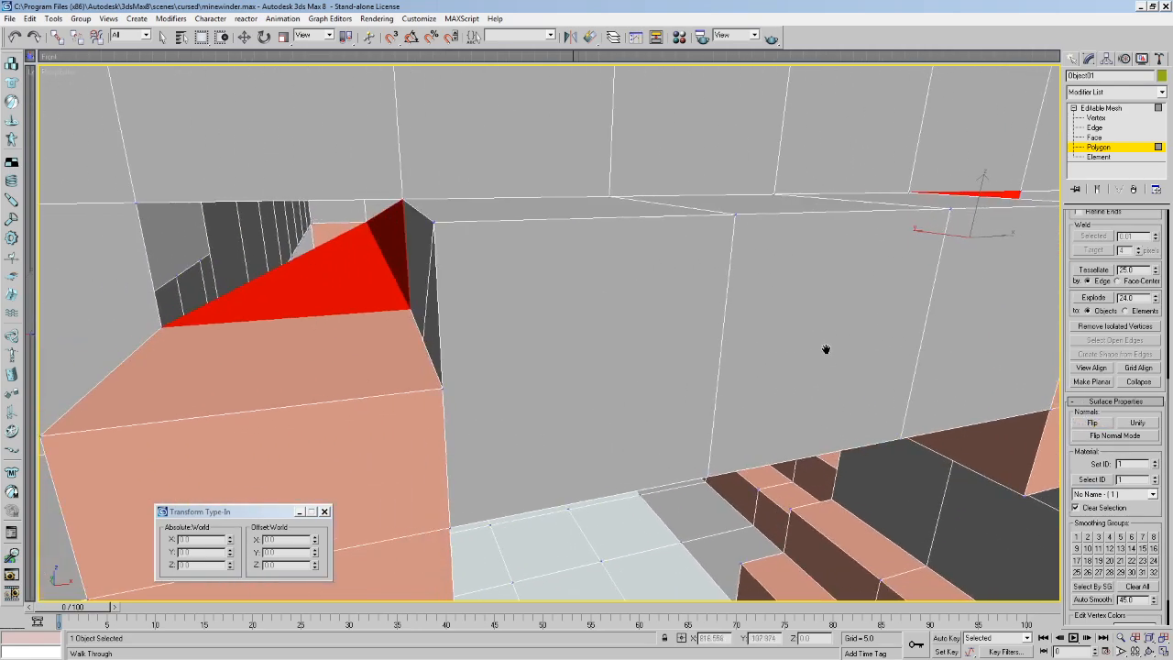
{"action": "key", "text": "ctrl+z"}
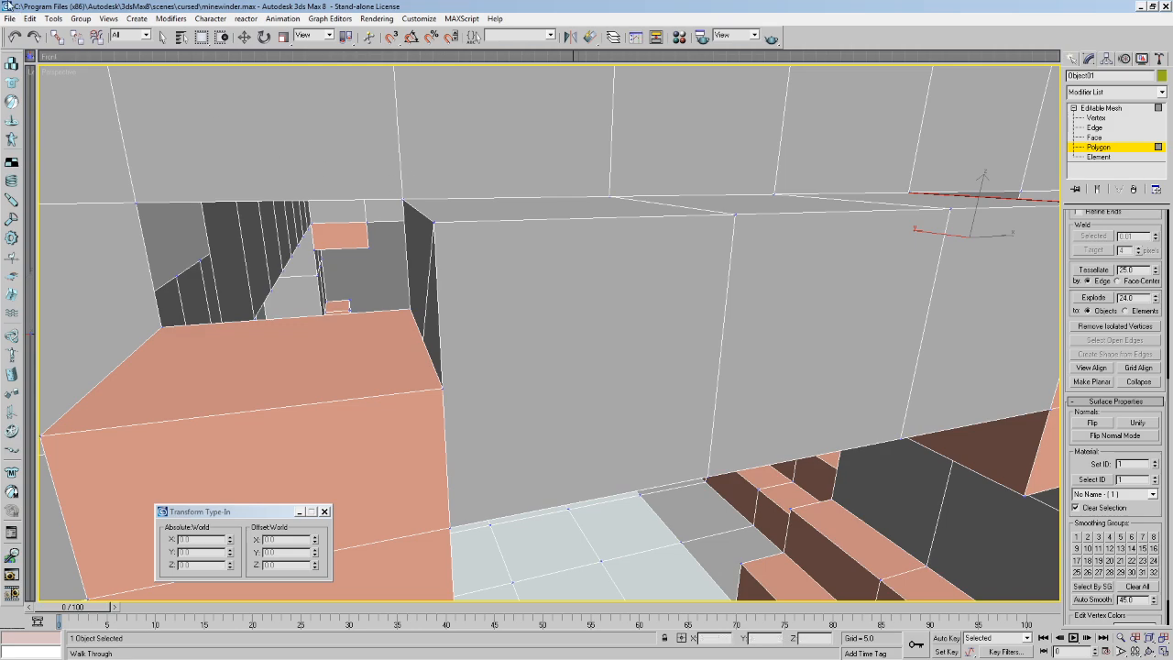
{"action": "left_click", "coordinate": [30, 18]}
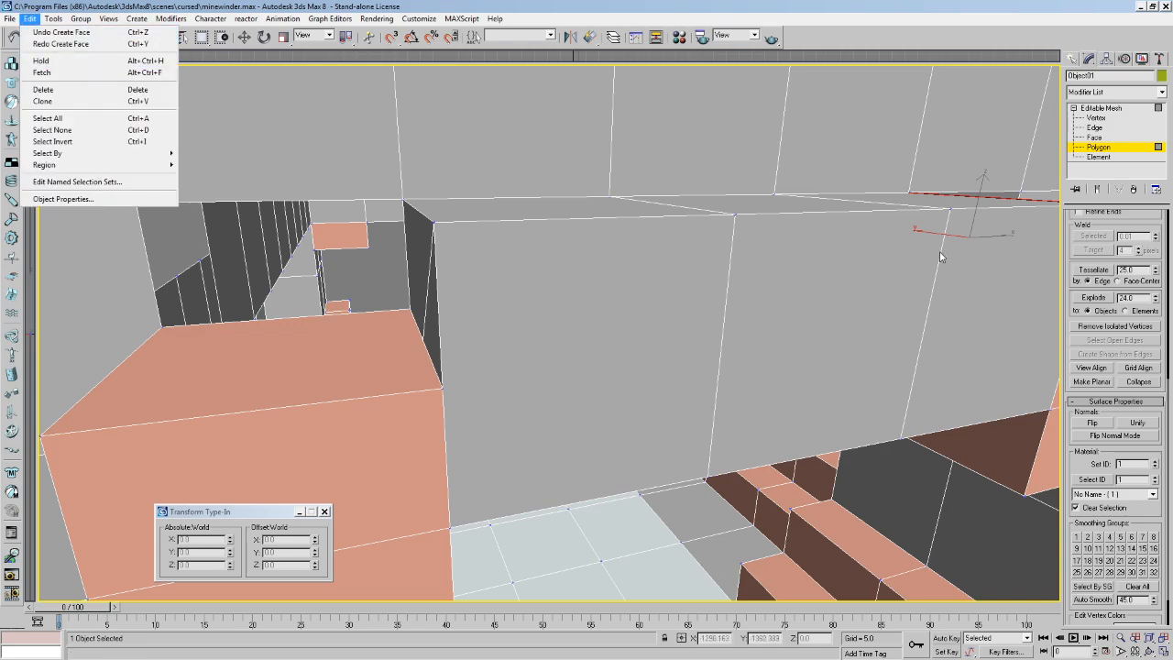
{"action": "left_click", "coordinate": [213, 6]}
Return to the first block and flip the normals of its rebuilt crossbeam end and wall polygons.
{"action": "middle_click_drag", "start_coordinate": [850, 221], "coordinate": [814, 222]}
{"action": "key", "text": "Up"}
{"action": "key", "text": "Right"}
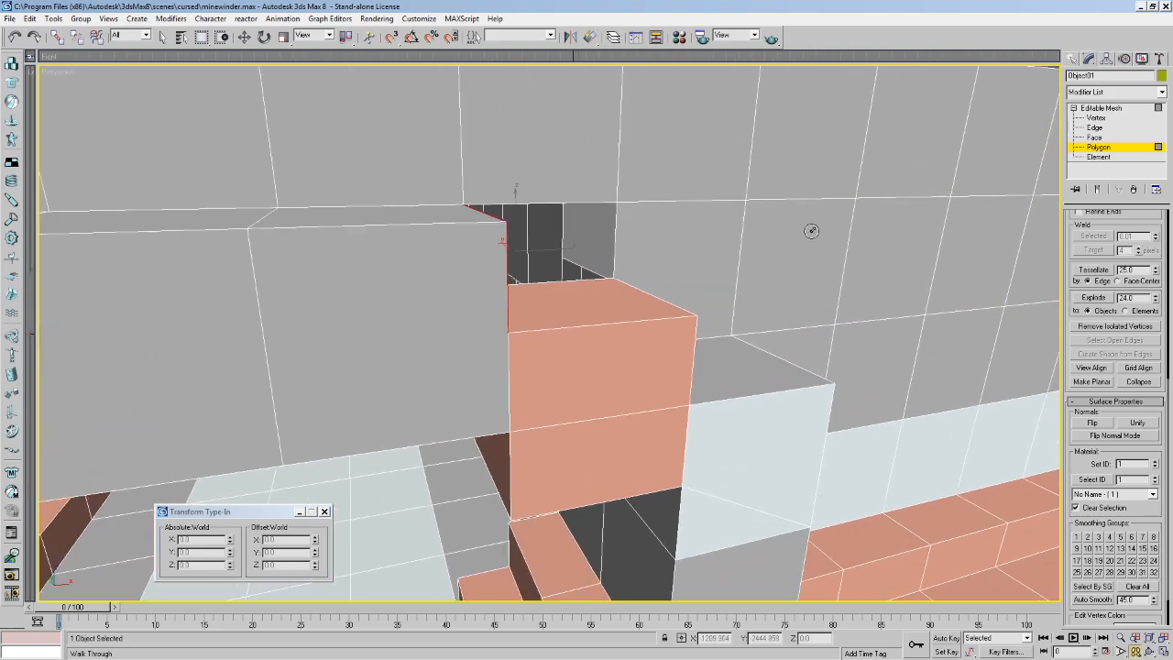
{"action": "left_click_drag", "start_coordinate": [806, 234], "coordinate": [685, 222]}
{"action": "key", "text": "Right"}
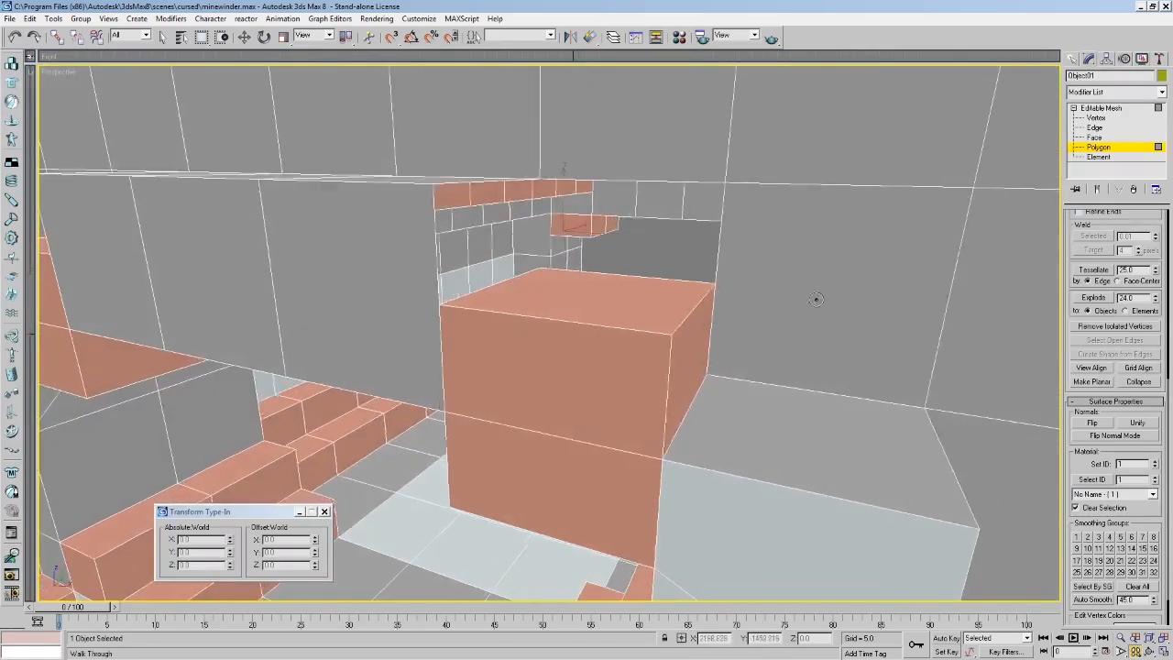
{"action": "left_click", "coordinate": [1092, 423]}
Fill the wall gap behind the opposite block with a four-sided polygon between the wall and block corners.
{"action": "mouse_move", "coordinate": [565, 238]}
{"action": "left_mouse_down"}
{"action": "mouse_move", "coordinate": [558, 245]}
{"action": "mouse_move", "coordinate": [547, 225]}
{"action": "mouse_move", "coordinate": [555, 236]}
{"action": "left_mouse_up"}
{"action": "key", "text": "Down"}
{"action": "key", "text": "Left"}
{"action": "key", "text": "Up"}
{"action": "left_click_drag", "start_coordinate": [372, 226], "coordinate": [452, 209]}
{"action": "key", "text": "Left"}
{"action": "key", "text": "Up"}
{"action": "middle_click_drag", "start_coordinate": [501, 215], "coordinate": [507, 210], "text": "alt"}
{"action": "middle_click_drag", "start_coordinate": [670, 182], "coordinate": [659, 197]}
{"action": "left_click_drag", "start_coordinate": [659, 197], "coordinate": [618, 213]}
{"action": "middle_click_drag", "start_coordinate": [619, 213], "coordinate": [577, 217]}
{"action": "left_click_drag", "start_coordinate": [555, 224], "coordinate": [574, 205]}
{"action": "key", "text": "a"}
{"action": "middle_click_drag", "start_coordinate": [575, 204], "coordinate": [574, 205]}
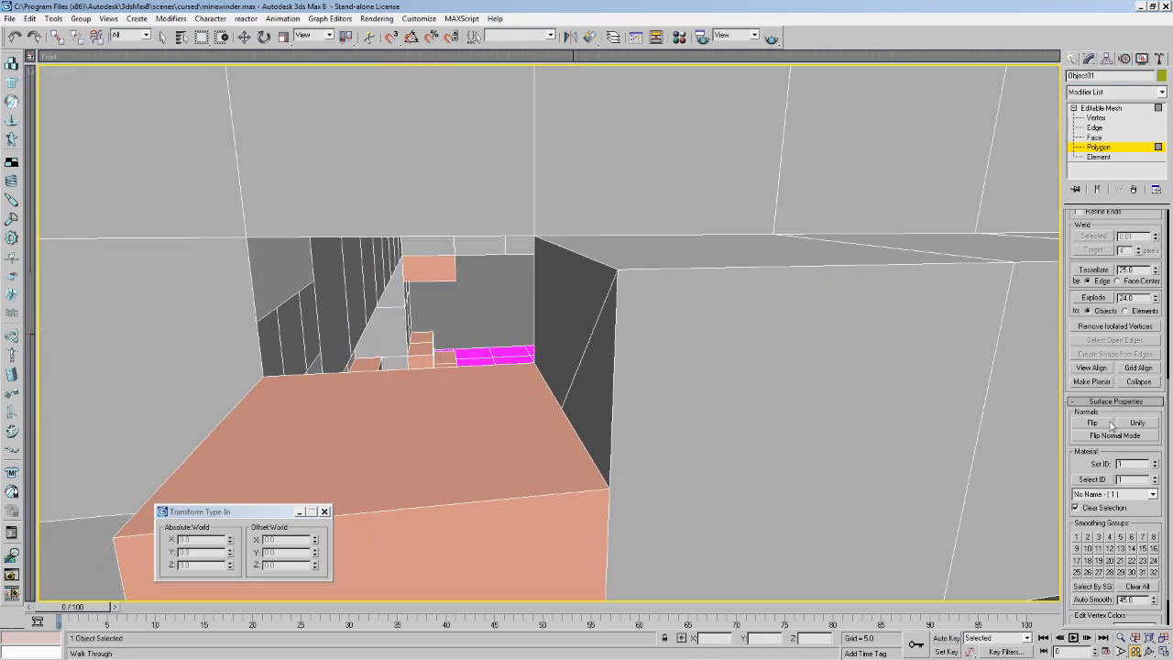
{"action": "scroll", "coordinate": [1130, 455], "scroll_direction": "up", "scroll_amount": 5}
{"action": "left_click", "coordinate": [1091, 300]}
{"action": "left_click", "coordinate": [534, 236]}
{"action": "left_click", "coordinate": [248, 237]}
{"action": "left_click", "coordinate": [262, 375]}
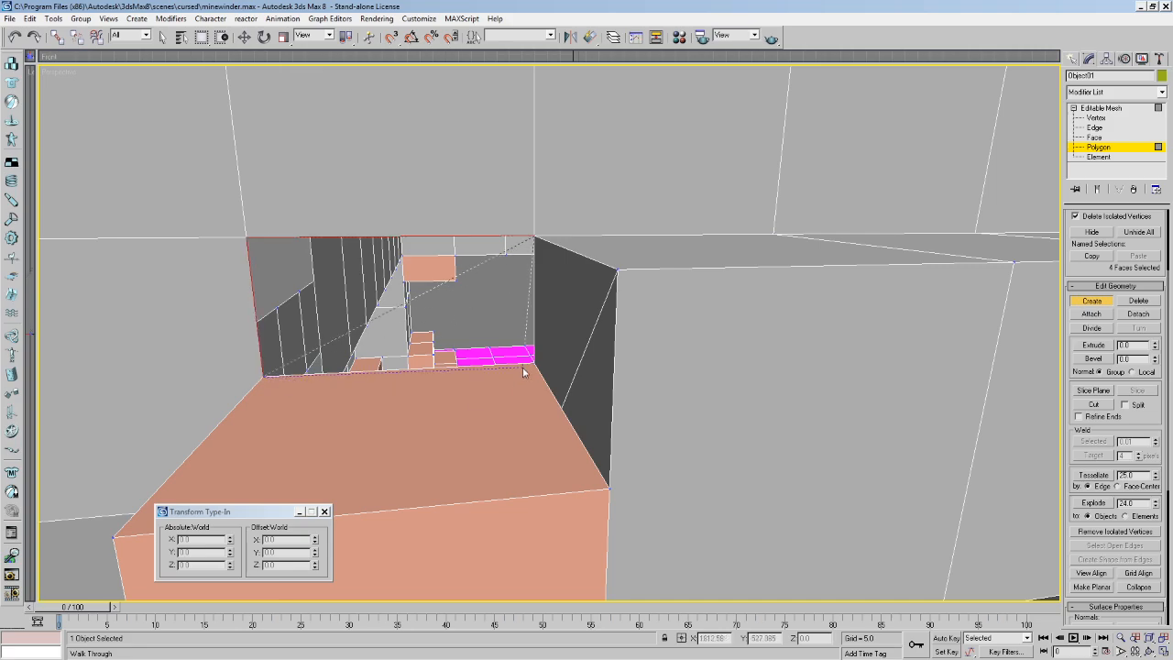
{"action": "double_click", "coordinate": [536, 362]}
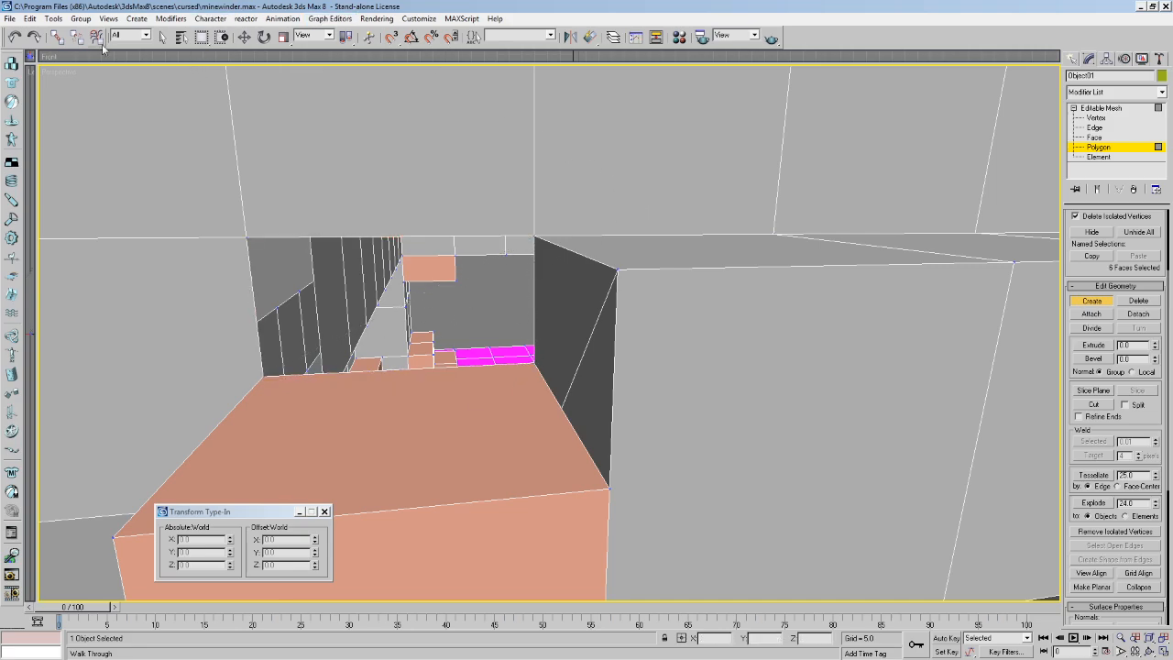
Flip the normals of the new wall polygon behind the opposite block.
{"action": "left_click", "coordinate": [164, 37]}
{"action": "scroll", "coordinate": [1120, 430], "scroll_direction": "down", "scroll_amount": 5}
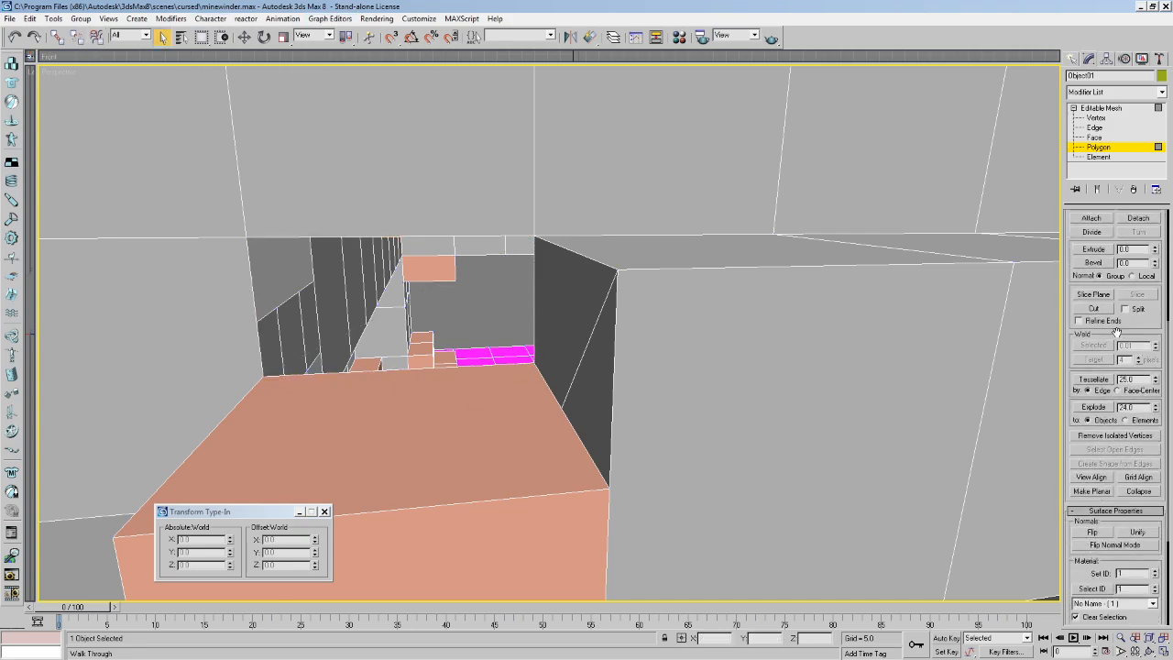
{"action": "left_click", "coordinate": [1098, 433]}
Delete the two triangular polygons closing the crossbeam's end beside the opposite block.
{"action": "middle_click_drag", "start_coordinate": [779, 396], "coordinate": [744, 389]}
{"action": "left_click", "coordinate": [743, 357]}
{"action": "key", "text": "Delete"}
{"action": "left_click", "coordinate": [684, 316]}
{"action": "key", "text": "Delete"}
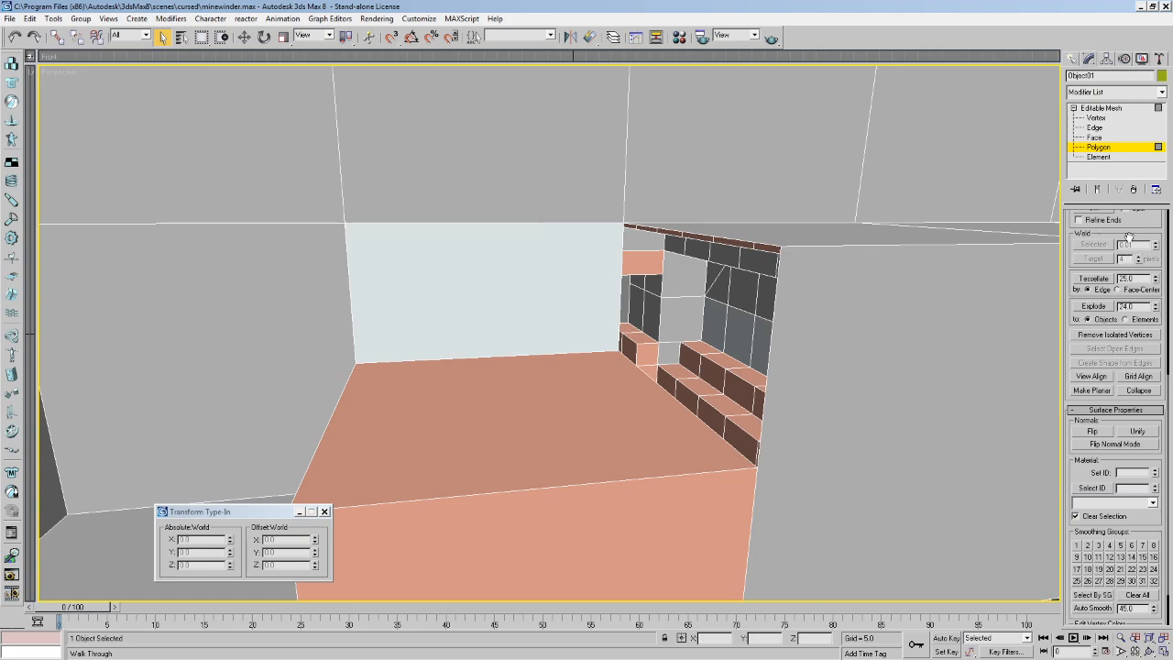
Rebuild the crossbeam's end beside the opposite block with one four-sided polygon and flip its normals.
{"action": "scroll", "coordinate": [1123, 238], "scroll_direction": "up", "scroll_amount": 8}
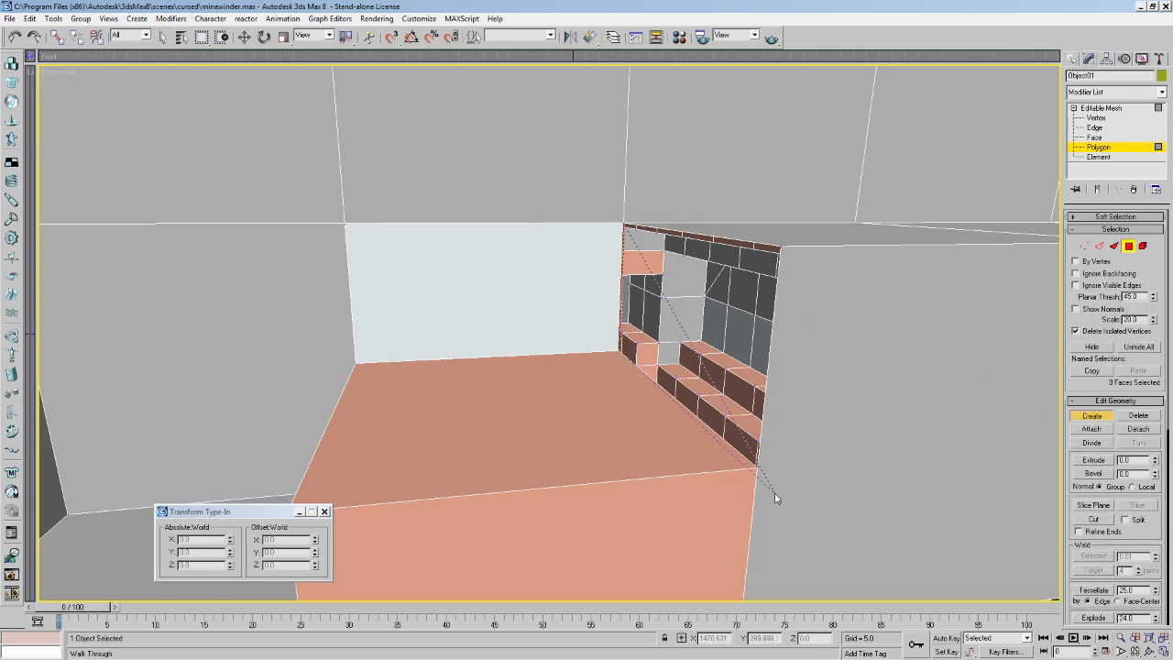
{"action": "left_click", "coordinate": [756, 469]}
{"action": "double_click", "coordinate": [781, 247]}
{"action": "right_click", "coordinate": [789, 251]}
{"action": "middle_click_drag", "start_coordinate": [790, 252], "coordinate": [902, 293], "text": "alt"}
{"action": "left_click_drag", "start_coordinate": [1120, 610], "coordinate": [1097, 397]}
{"action": "left_click", "coordinate": [1091, 529]}
Delete the two outer front polygons of the crossbeam, keeping the middle one.
{"action": "middle_click_drag", "start_coordinate": [1017, 445], "coordinate": [594, 389]}
{"action": "scroll", "coordinate": [549, 337], "scroll_direction": "down", "scroll_amount": 2}
{"action": "left_click", "coordinate": [161, 36]}
{"action": "left_click", "coordinate": [416, 284]}
{"action": "left_click", "coordinate": [672, 342], "text": "ctrl"}
{"action": "middle_click_drag", "start_coordinate": [671, 341], "coordinate": [648, 305]}
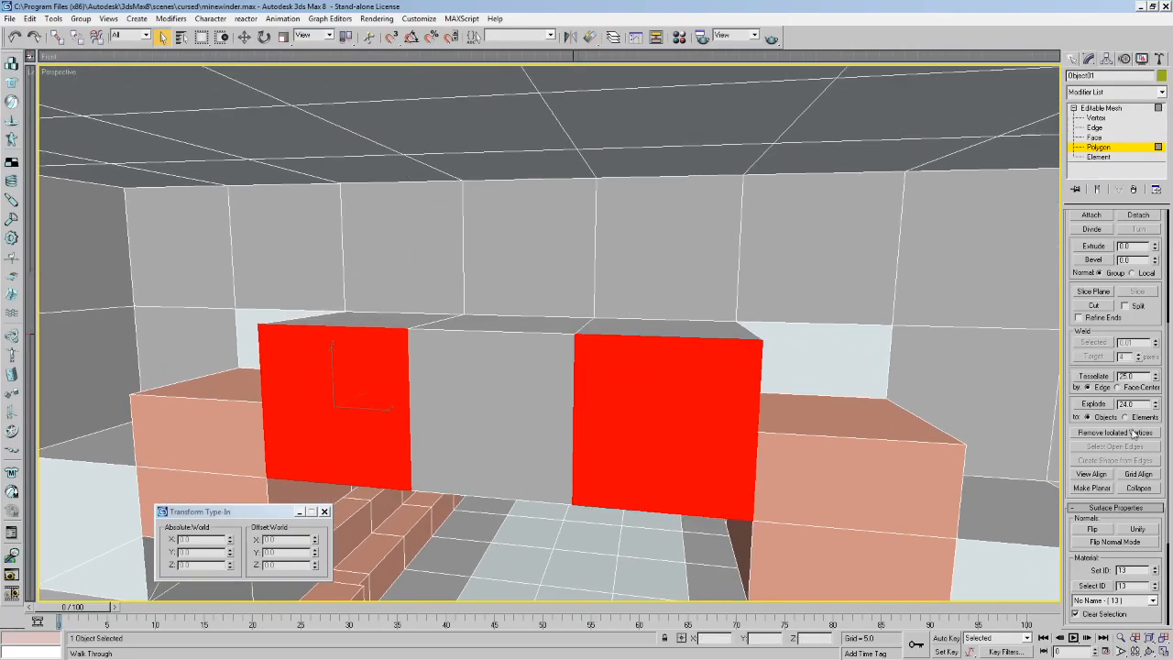
{"action": "key", "text": "Delete"}
Rebuild the crossbeam's two outer front polygons so their outer sides follow the corners of the adjoining blocks.
{"action": "left_click_drag", "start_coordinate": [1152, 318], "coordinate": [1145, 524]}
{"action": "left_click", "coordinate": [1091, 408]}
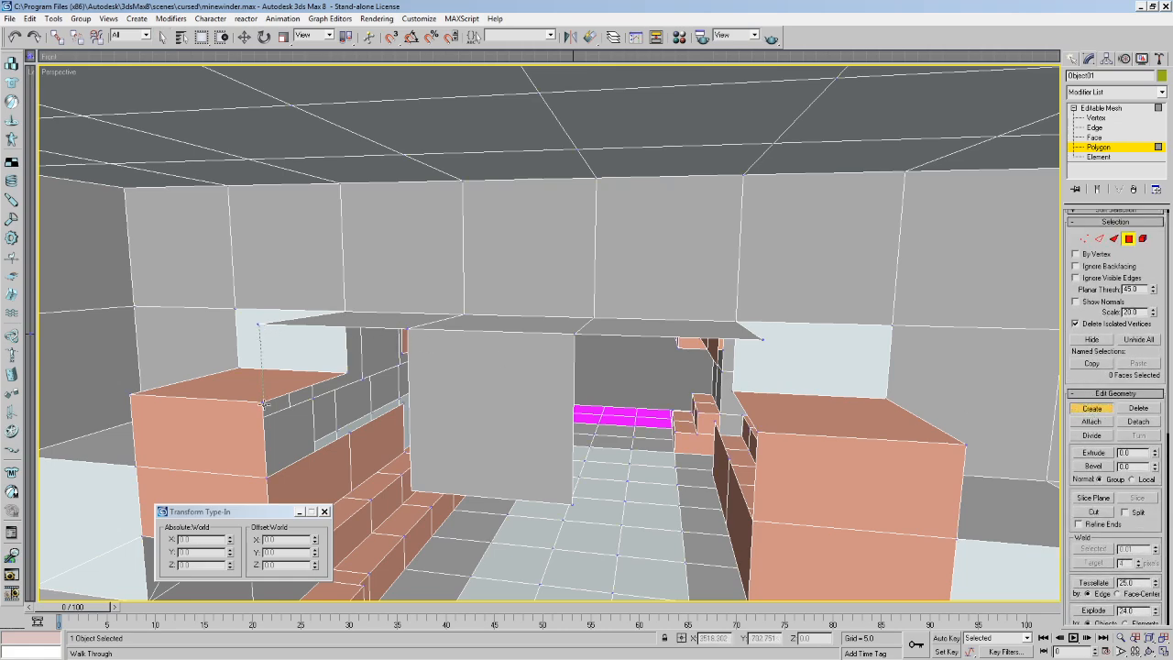
{"action": "left_click", "coordinate": [412, 491]}
{"action": "double_click", "coordinate": [408, 330]}
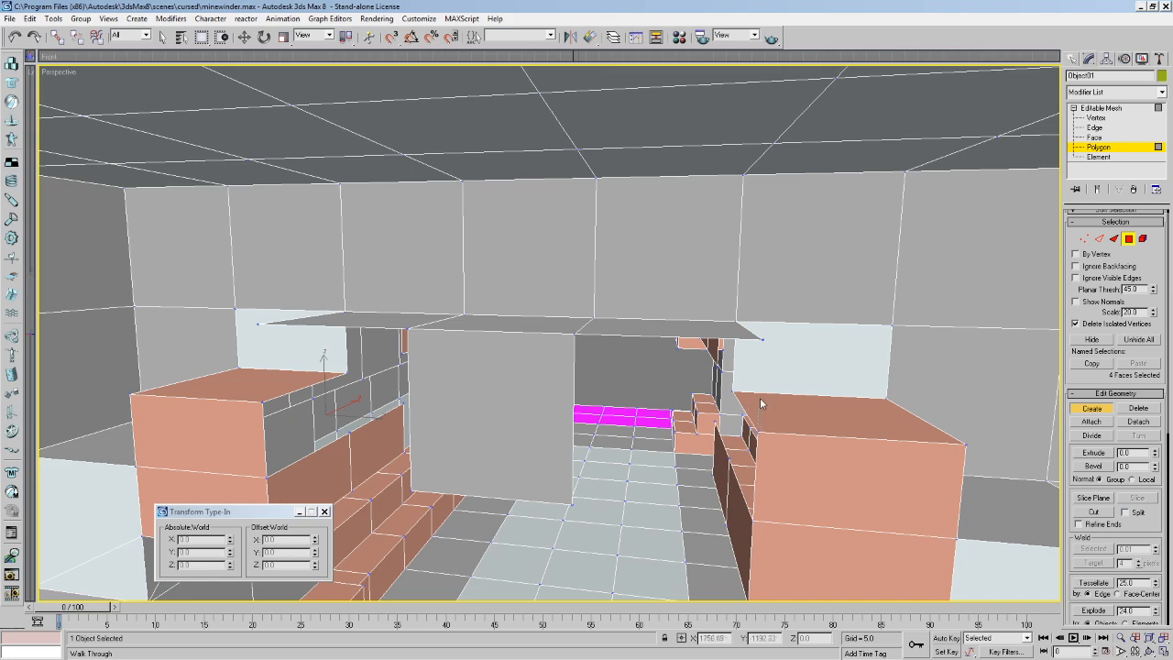
{"action": "left_click", "coordinate": [762, 339]}
{"action": "left_click", "coordinate": [574, 335]}
{"action": "double_click", "coordinate": [572, 505]}
Flip the normals of the crossbeam's two new front polygons.
{"action": "left_click", "coordinate": [164, 37]}
{"action": "scroll", "coordinate": [1147, 384], "scroll_direction": "down", "scroll_amount": 5}
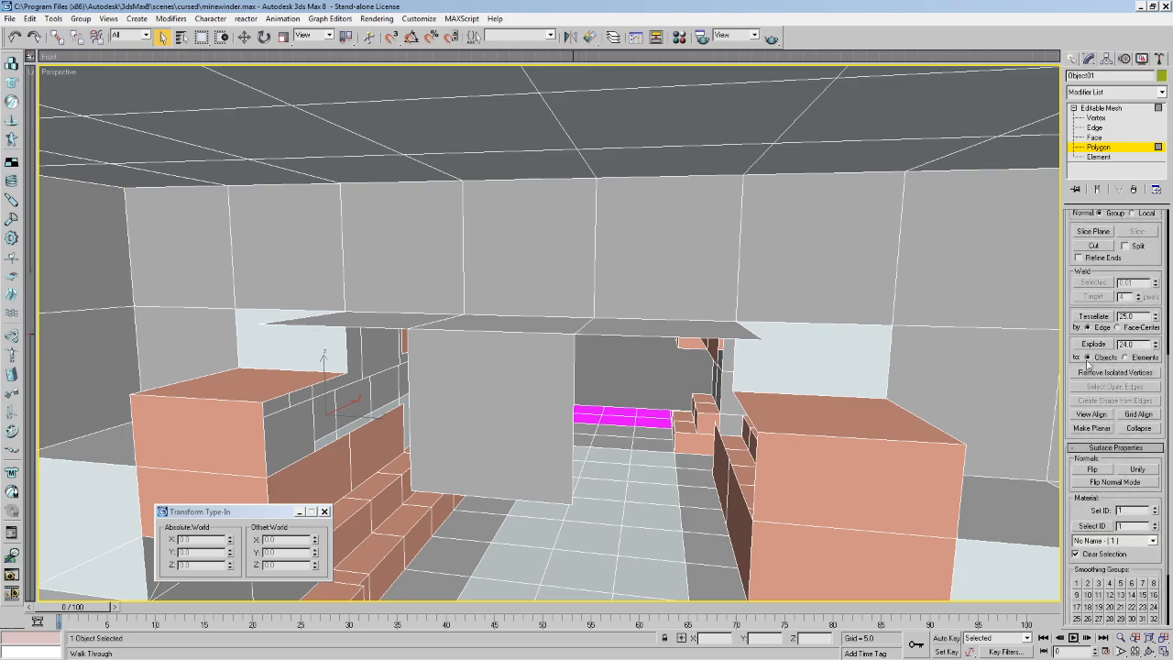
{"action": "left_click", "coordinate": [1091, 469]}
{"action": "middle_click_drag", "start_coordinate": [1030, 409], "coordinate": [891, 401]}
{"action": "key", "text": "Up"}
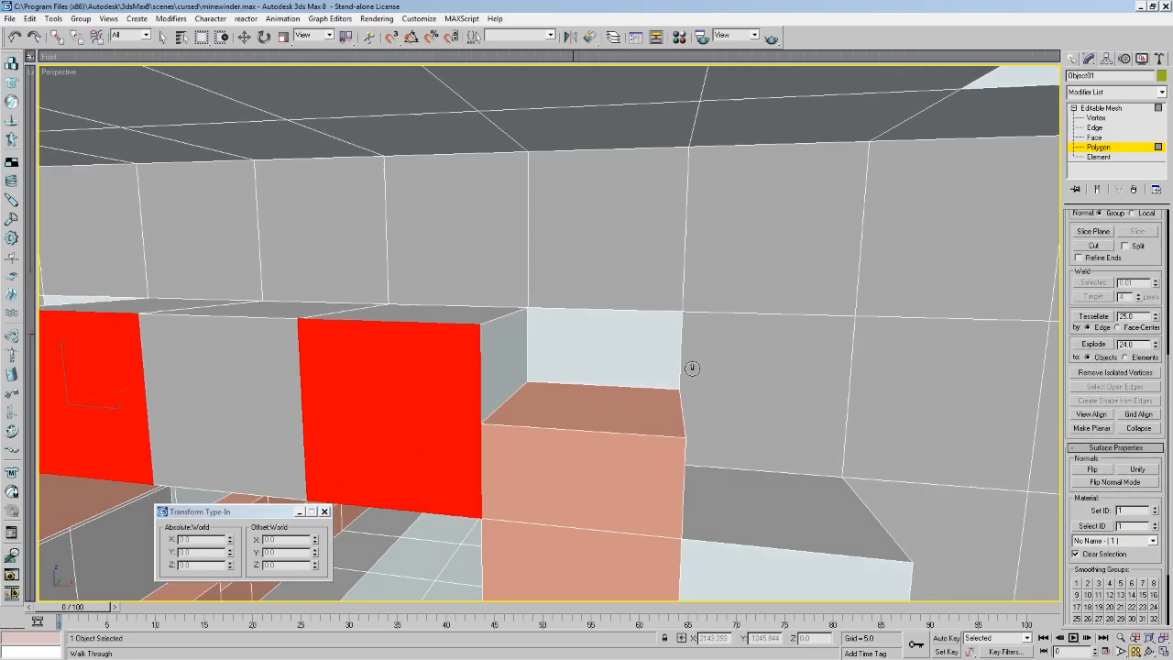
Walk around the crossbeam and select its surrounding polygons one at a time to check the repaired area.
{"action": "middle_click_drag", "start_coordinate": [692, 366], "coordinate": [665, 312]}
{"action": "left_click_drag", "start_coordinate": [665, 311], "coordinate": [638, 300]}
{"action": "key", "text": "Left"}
{"action": "key", "text": "Left"}
{"action": "key", "text": "Up"}
{"action": "key", "text": "Right"}
{"action": "left_click", "coordinate": [161, 37]}
{"action": "left_click", "coordinate": [220, 284]}
{"action": "left_click", "coordinate": [174, 335]}
{"action": "left_click", "coordinate": [275, 367]}
{"action": "left_click", "coordinate": [476, 323]}
{"action": "left_click", "coordinate": [736, 305]}
{"action": "left_click", "coordinate": [771, 370]}
{"action": "left_click", "coordinate": [845, 362]}
Walk below the overhanging blocks and out of the tunnel to examine the surrounding geometry for missing faces.
{"action": "key", "text": "Up"}
{"action": "key", "text": "Right"}
{"action": "left_click_drag", "start_coordinate": [777, 376], "coordinate": [767, 337]}
{"action": "key", "text": "Left"}
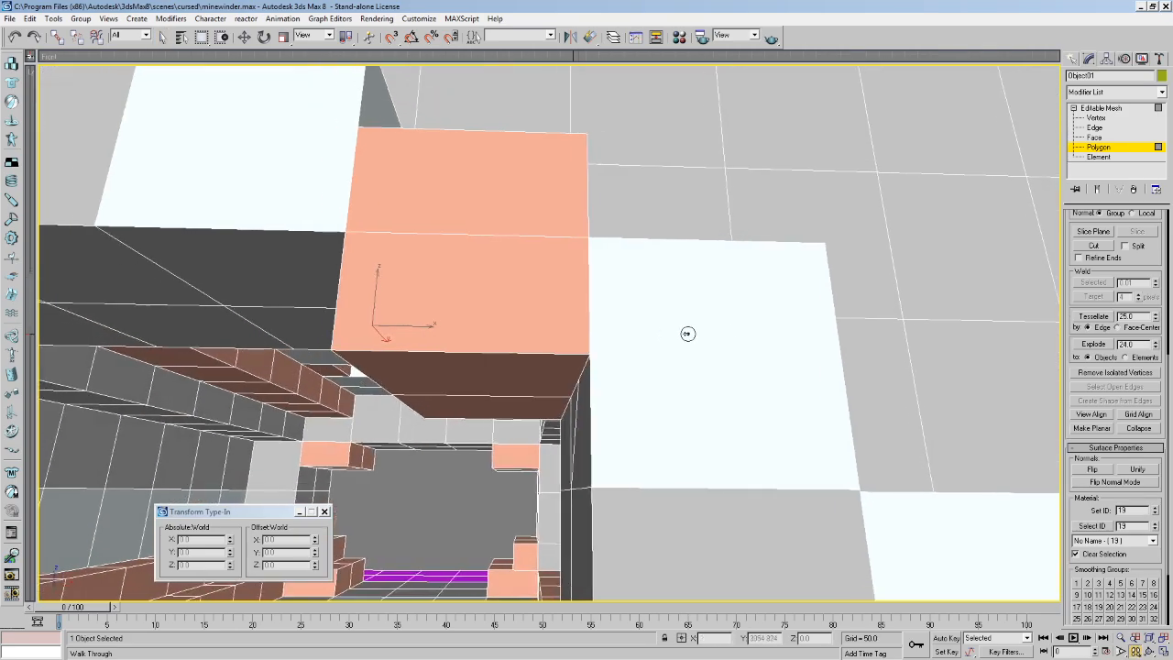
{"action": "key", "text": "Left"}
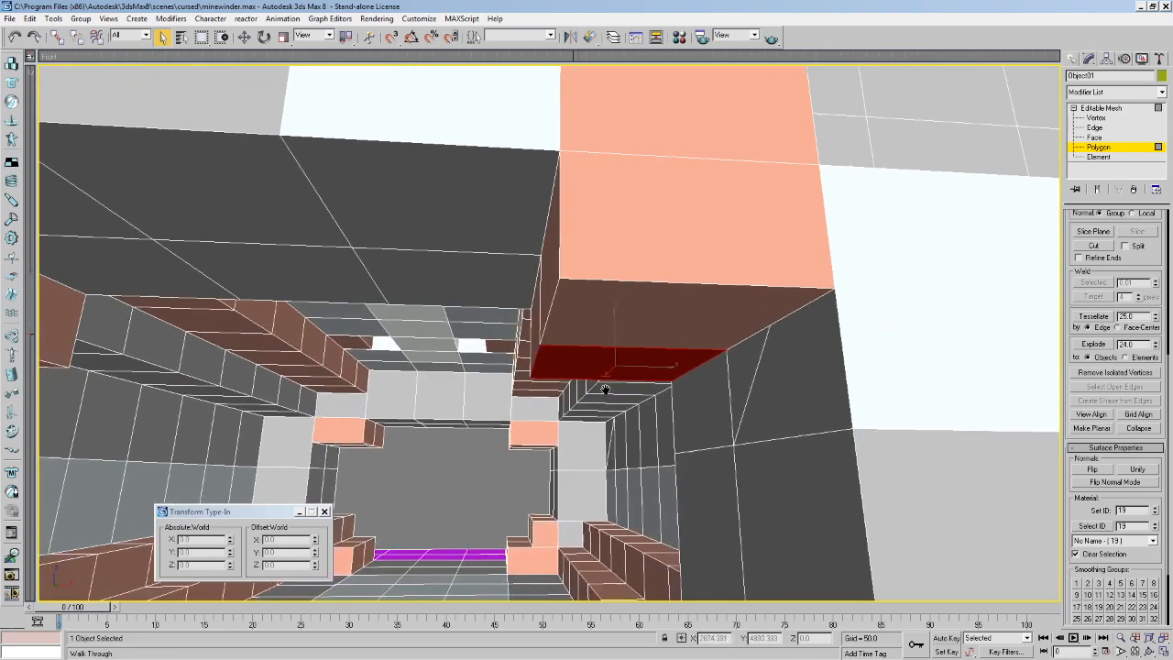
{"action": "key", "text": "Up"}
{"action": "left_click_drag", "start_coordinate": [651, 348], "coordinate": [766, 347]}
{"action": "key", "text": "Left"}
{"action": "key", "text": "Down"}
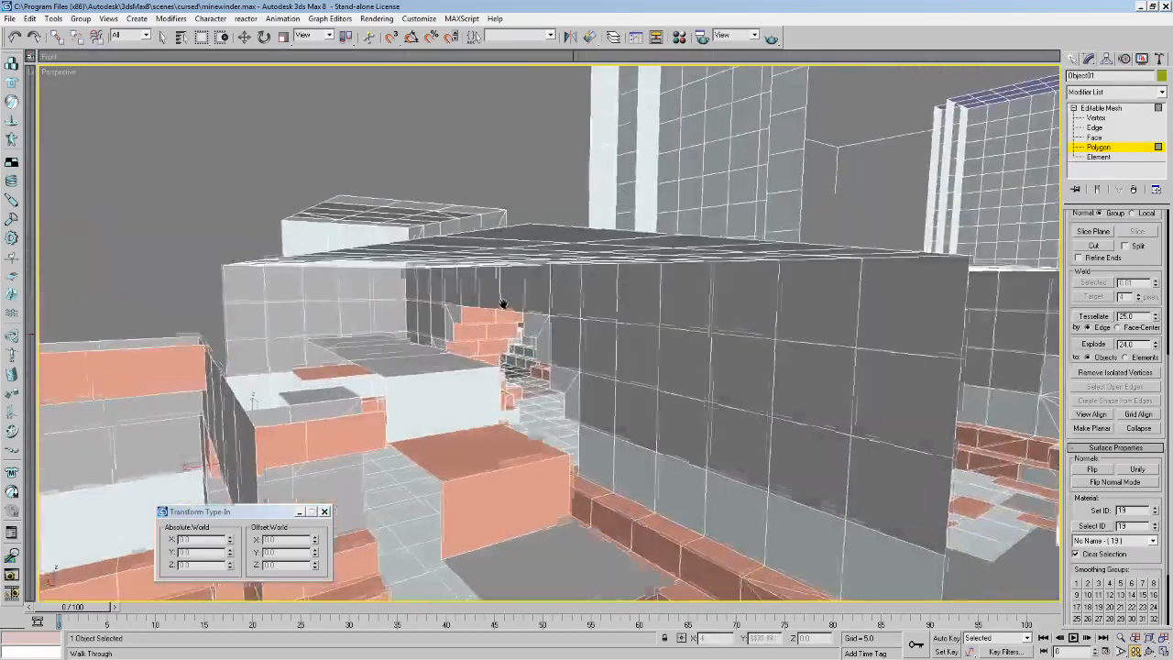
{"action": "key", "text": "c"}
{"action": "left_click_drag", "start_coordinate": [503, 303], "coordinate": [417, 294]}
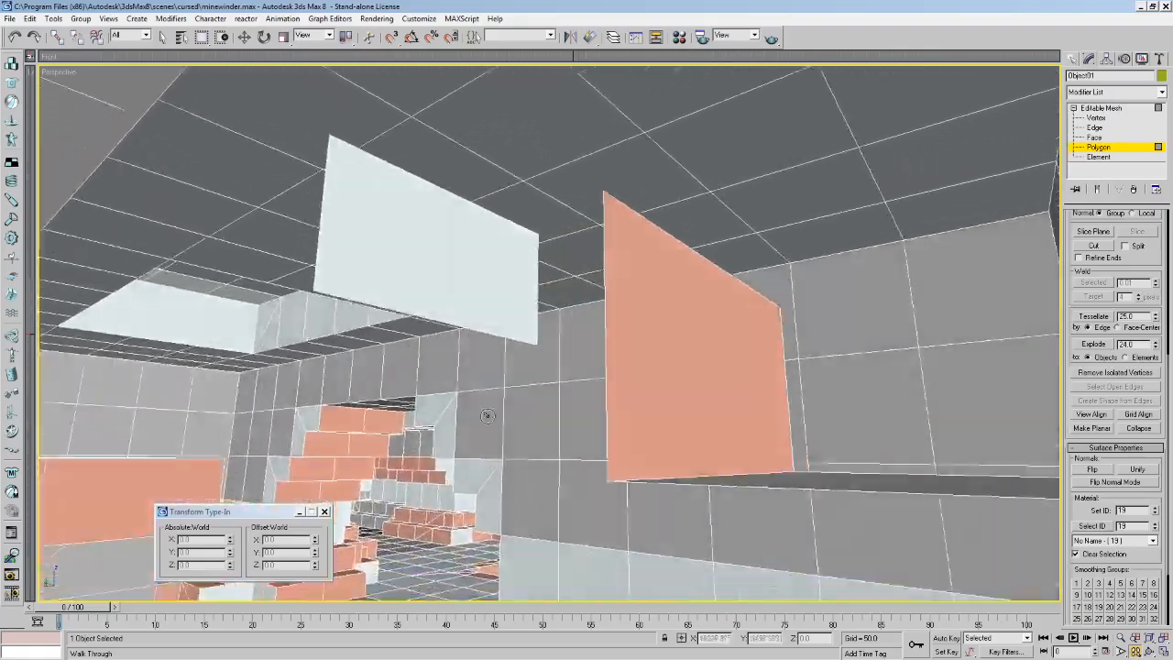
Pull back to overlook the whole level and switch Object01 to the Edge sub-object level.
{"action": "key", "text": "Up"}
{"action": "left_click_drag", "start_coordinate": [488, 416], "coordinate": [494, 207]}
{"action": "key", "text": "s"}
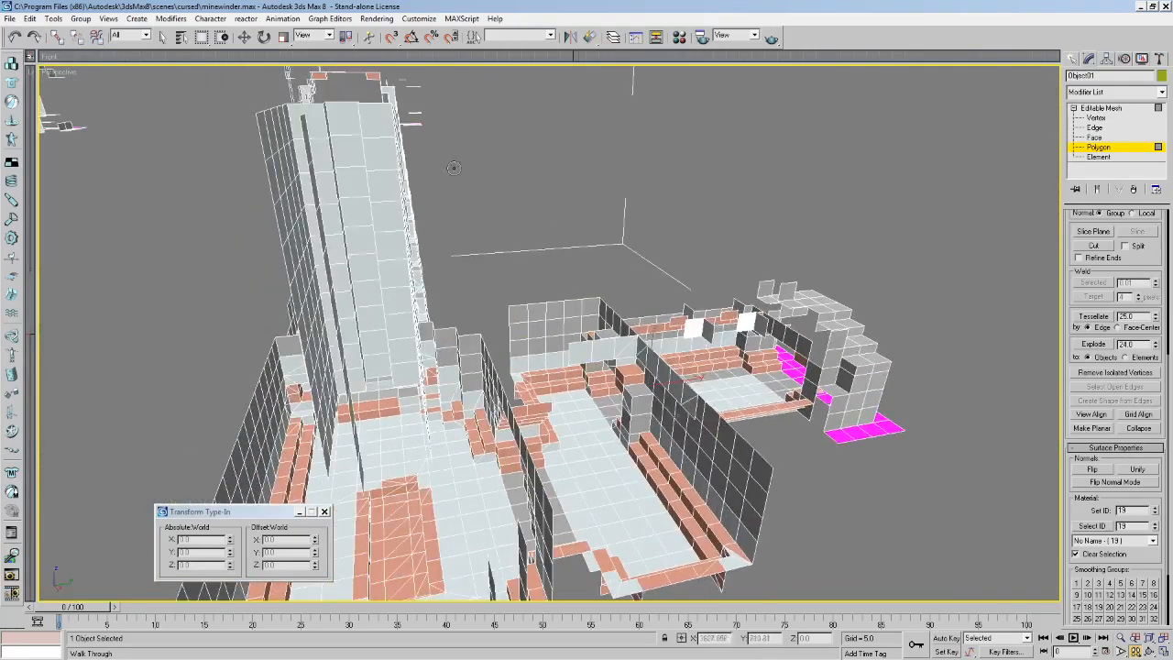
{"action": "right_click", "coordinate": [432, 187]}
{"action": "left_click", "coordinate": [1095, 129]}
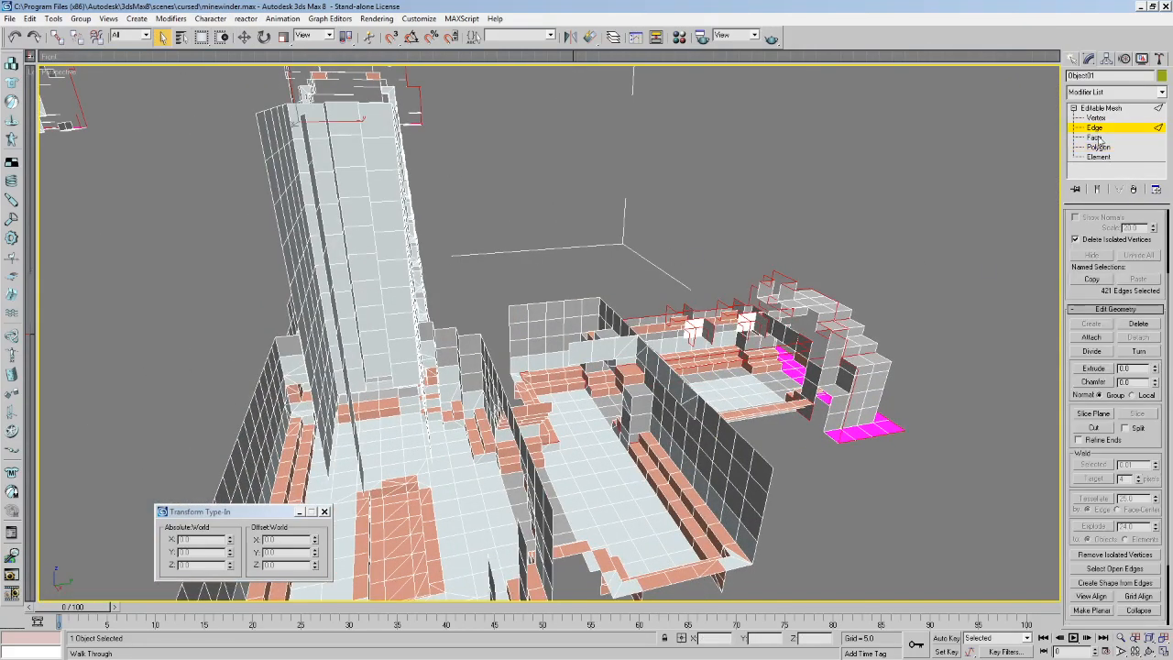
Select all open edges of Object01 and overlook the whole level in wireframe to see where they lie.
{"action": "left_click_drag", "start_coordinate": [1141, 459], "coordinate": [1105, 269]}
{"action": "left_click", "coordinate": [1116, 486]}
{"action": "middle_click_drag", "start_coordinate": [799, 460], "coordinate": [836, 456], "text": "alt"}
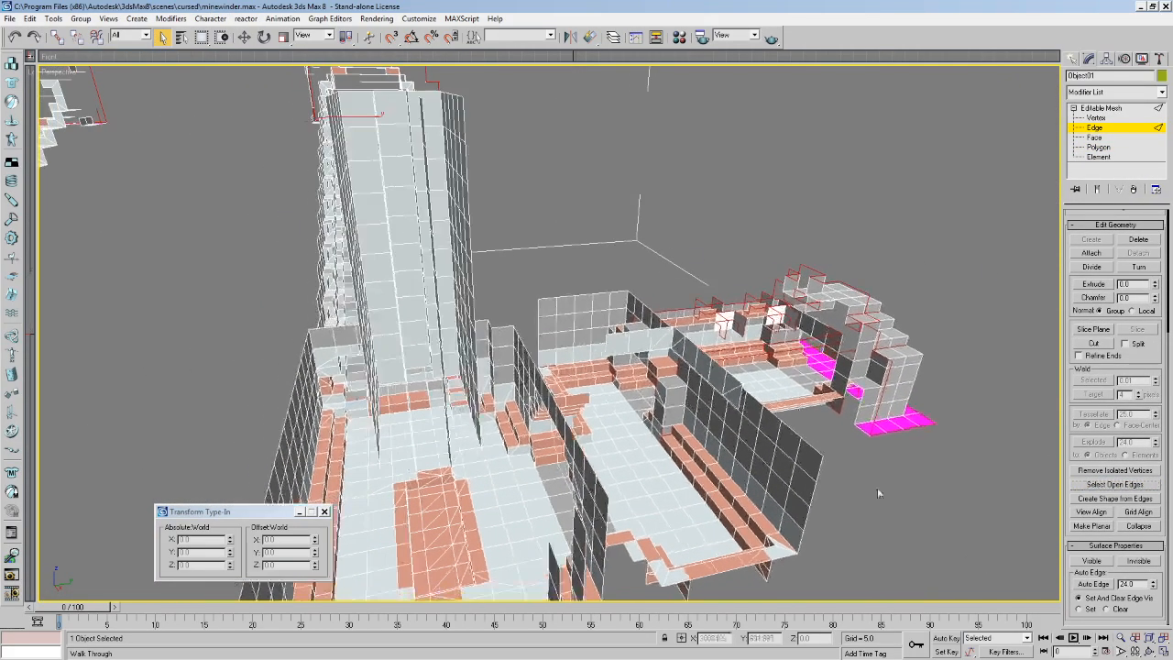
{"action": "key", "text": "F3"}
{"action": "left_click", "coordinate": [1151, 639]}
{"action": "left_click", "coordinate": [1149, 652]}
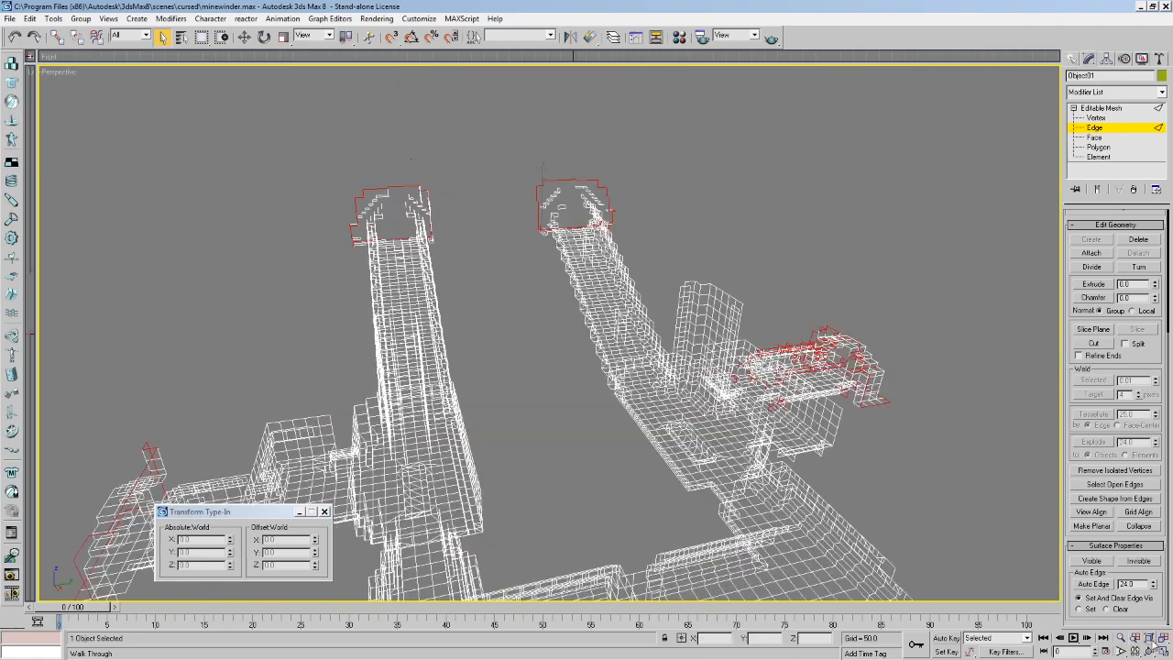
{"action": "left_click_drag", "start_coordinate": [604, 326], "coordinate": [610, 392]}
{"action": "middle_click_drag", "start_coordinate": [727, 365], "coordinate": [722, 389]}
{"action": "scroll", "coordinate": [565, 342], "scroll_direction": "down", "scroll_amount": 5}
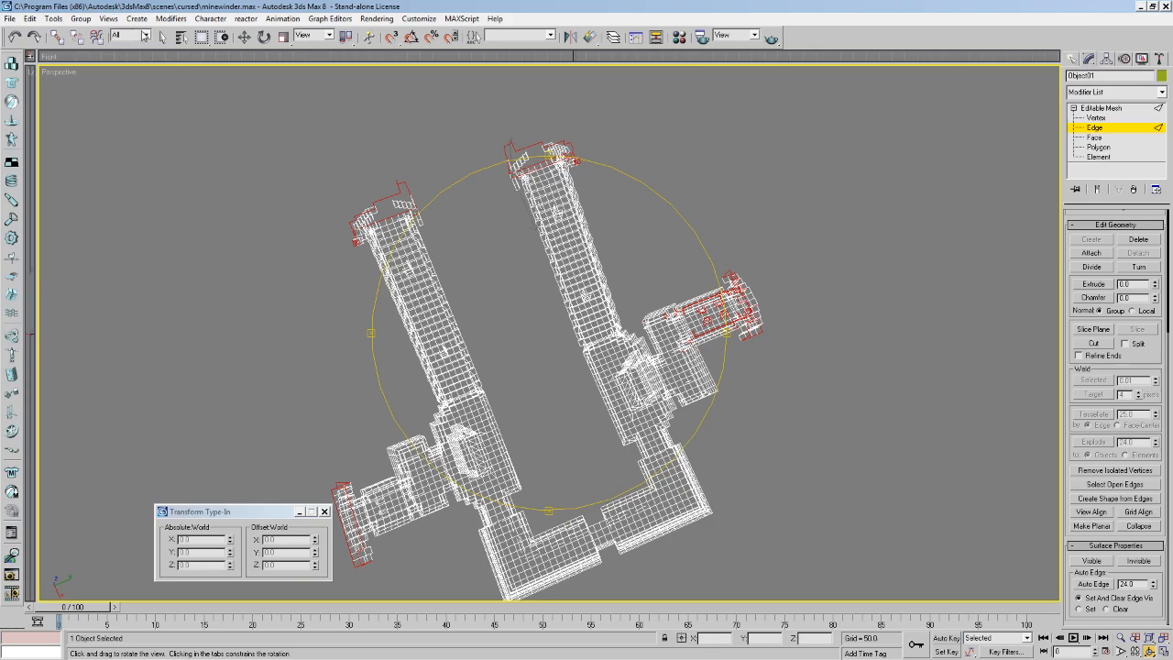
Examine the tunnel sections up close in wireframe to locate clusters of open edges.
{"action": "middle_click_drag", "start_coordinate": [552, 276], "coordinate": [406, 317]}
{"action": "scroll", "coordinate": [406, 317], "scroll_direction": "up", "scroll_amount": 4}
{"action": "middle_click_drag", "start_coordinate": [606, 209], "coordinate": [509, 231]}
{"action": "scroll", "coordinate": [510, 231], "scroll_direction": "up", "scroll_amount": 4}
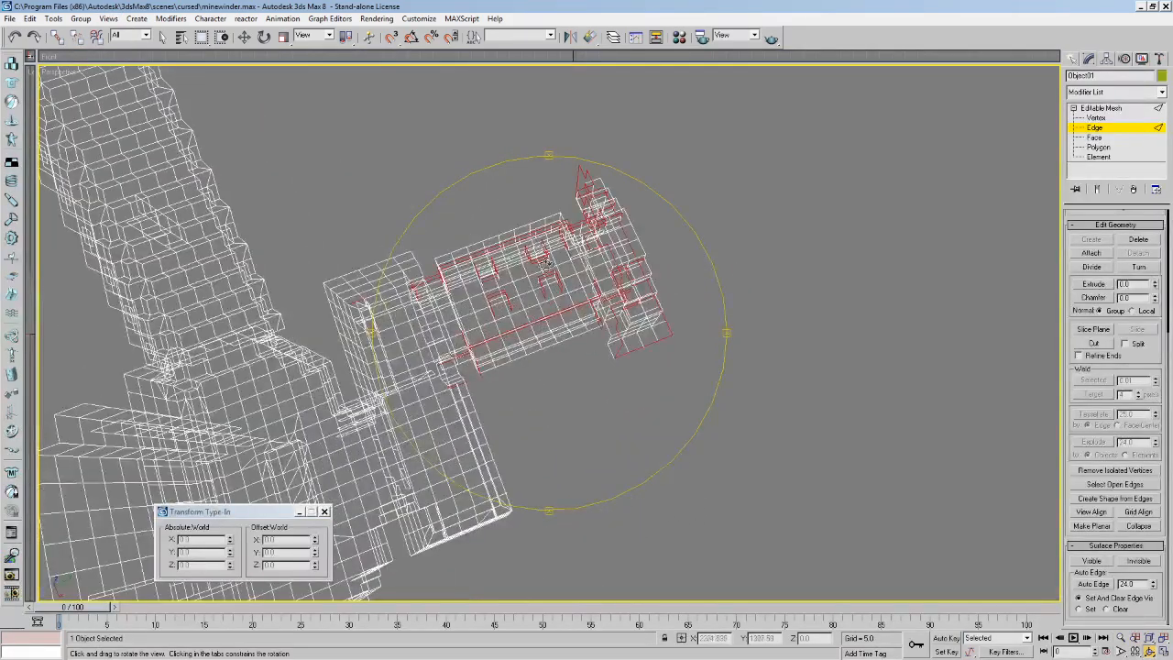
{"action": "scroll", "coordinate": [517, 228], "scroll_direction": "down", "scroll_amount": 4}
{"action": "middle_click_drag", "start_coordinate": [526, 348], "coordinate": [799, 117]}
{"action": "scroll", "coordinate": [681, 337], "scroll_direction": "down", "scroll_amount": 4}
{"action": "middle_click_drag", "start_coordinate": [669, 310], "coordinate": [471, 359]}
{"action": "scroll", "coordinate": [568, 416], "scroll_direction": "up", "scroll_amount": 5}
{"action": "scroll", "coordinate": [472, 359], "scroll_direction": "up", "scroll_amount": 2}
Walk into the tunnel room and examine its walls, ledges and floor in shaded and wireframe display.
{"action": "left_click", "coordinate": [163, 37]}
{"action": "left_click", "coordinate": [759, 470]}
{"action": "key", "text": "F3"}
{"action": "middle_click_drag", "start_coordinate": [544, 208], "coordinate": [552, 201]}
{"action": "key", "text": "Up"}
{"action": "left_click_drag", "start_coordinate": [549, 203], "coordinate": [485, 387]}
{"action": "middle_click_drag", "start_coordinate": [484, 387], "coordinate": [576, 235]}
{"action": "scroll", "coordinate": [577, 235], "scroll_direction": "up", "scroll_amount": 3}
{"action": "middle_click_drag", "start_coordinate": [550, 403], "coordinate": [531, 285]}
{"action": "middle_click_drag", "start_coordinate": [505, 462], "coordinate": [471, 226]}
{"action": "scroll", "coordinate": [527, 351], "scroll_direction": "down", "scroll_amount": 3}
{"action": "left_click_drag", "start_coordinate": [471, 225], "coordinate": [473, 327]}
{"action": "mouse_move", "coordinate": [474, 328]}
{"action": "middle_mouse_down"}
{"action": "mouse_move", "coordinate": [437, 248]}
{"action": "mouse_move", "coordinate": [449, 165]}
{"action": "middle_mouse_up"}
{"action": "middle_click_drag", "start_coordinate": [495, 302], "coordinate": [730, 262]}
{"action": "key", "text": "F3"}
{"action": "scroll", "coordinate": [686, 265], "scroll_direction": "up", "scroll_amount": 4}
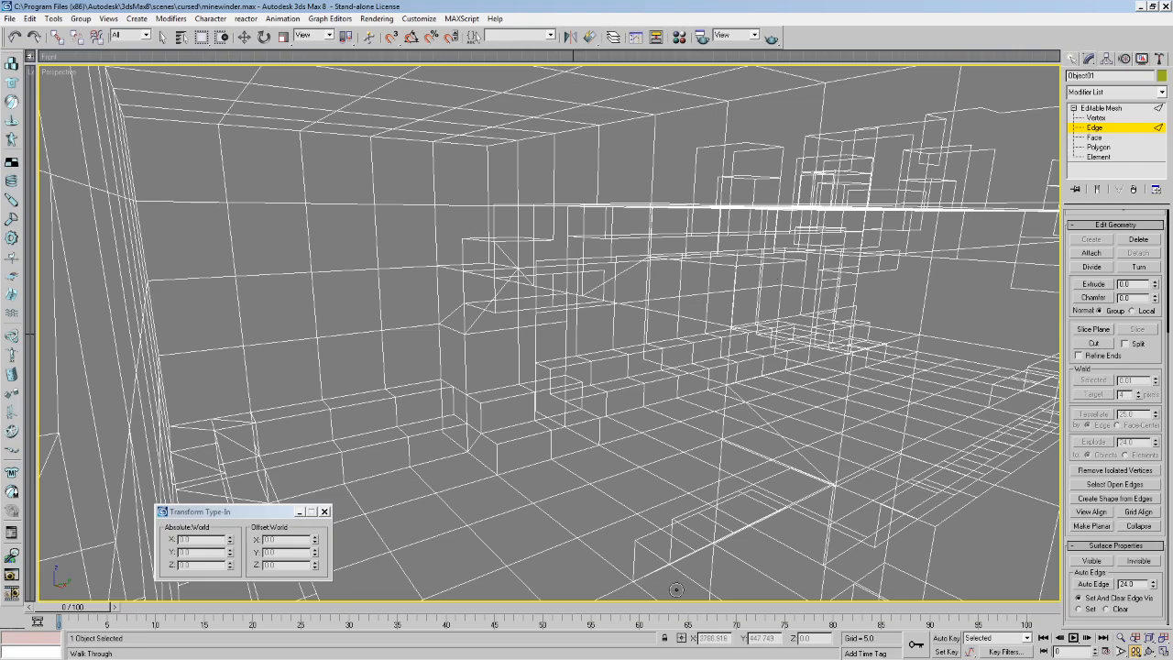
Reselect the open edges and approach the one at the wall corner above the ledge.
{"action": "key", "text": "Up"}
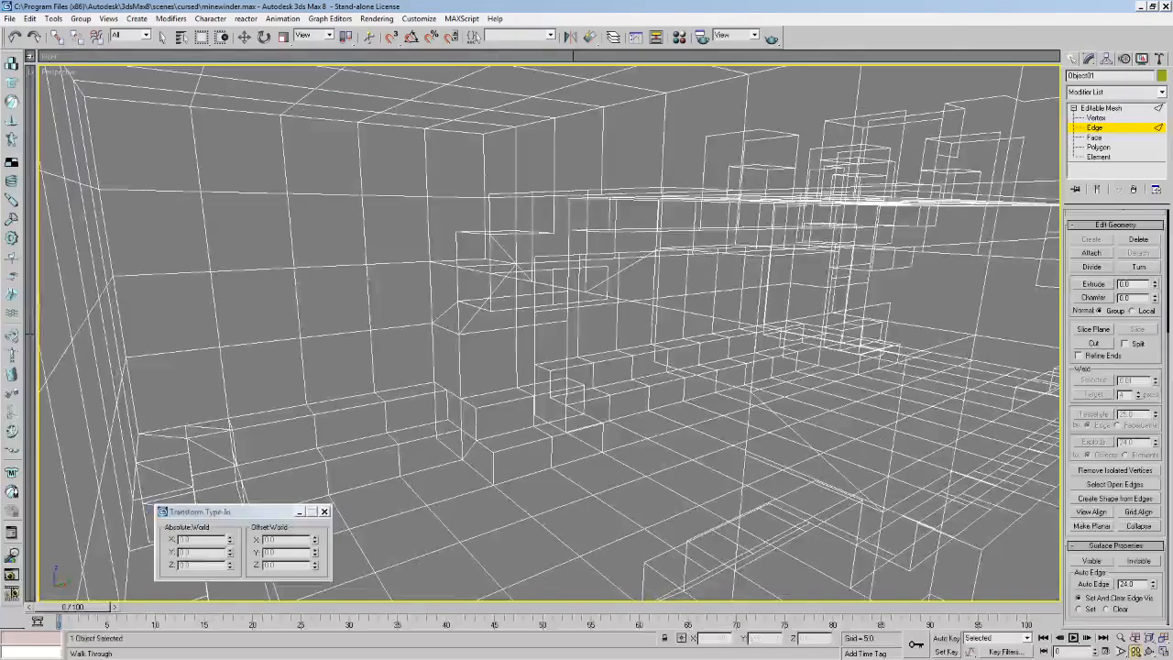
{"action": "left_click", "coordinate": [1124, 483]}
{"action": "left_click_drag", "start_coordinate": [770, 380], "coordinate": [446, 374]}
{"action": "key", "text": "Up"}
{"action": "left_click_drag", "start_coordinate": [812, 340], "coordinate": [749, 354]}
{"action": "key", "text": "Up"}
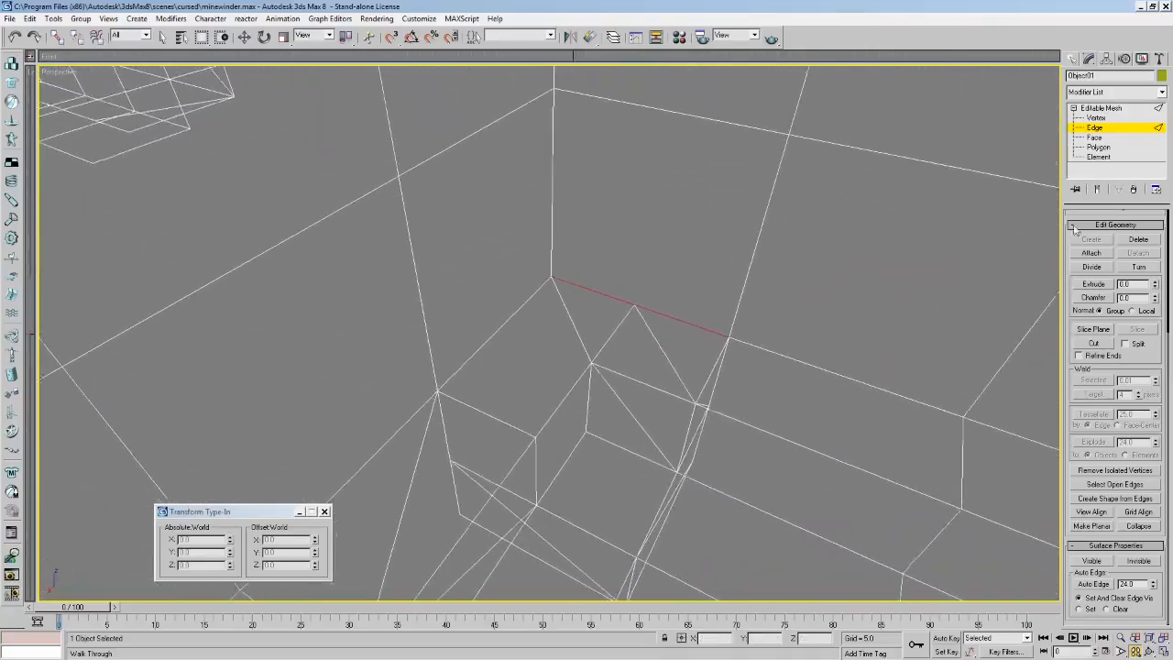
Rebuild the corner wall polygon above the ledge, connecting its lower border to the ledge's corner vertex.
{"action": "key", "text": "4"}
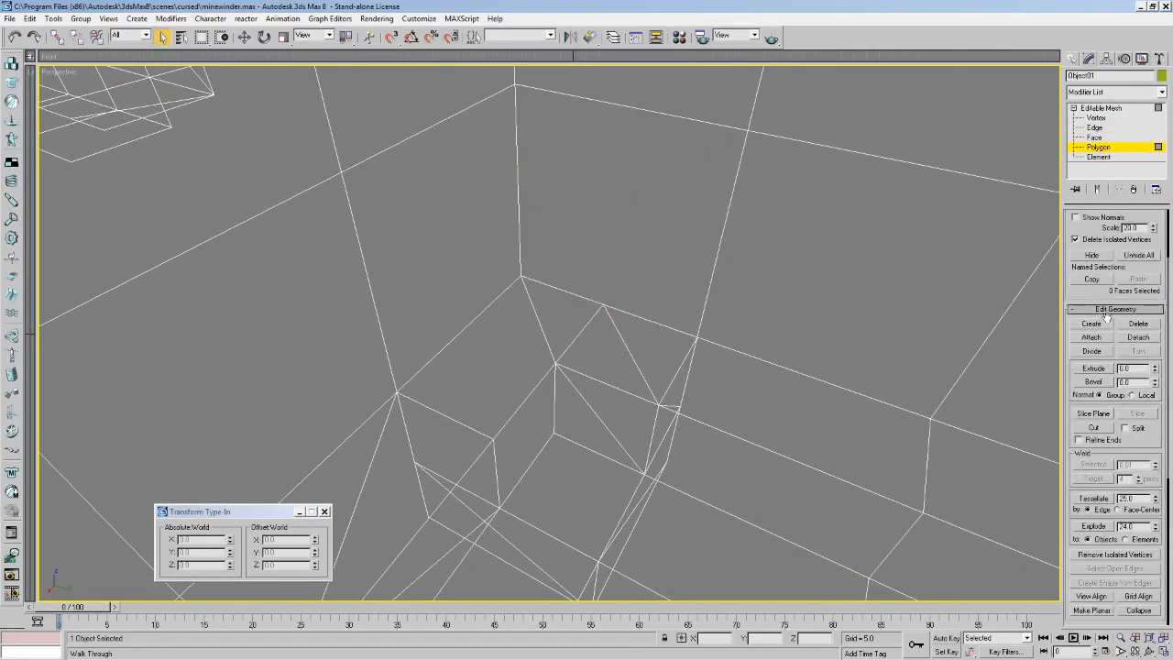
{"action": "left_click", "coordinate": [520, 274]}
{"action": "left_click", "coordinate": [603, 303]}
{"action": "left_click", "coordinate": [744, 131]}
{"action": "left_click", "coordinate": [744, 131]}
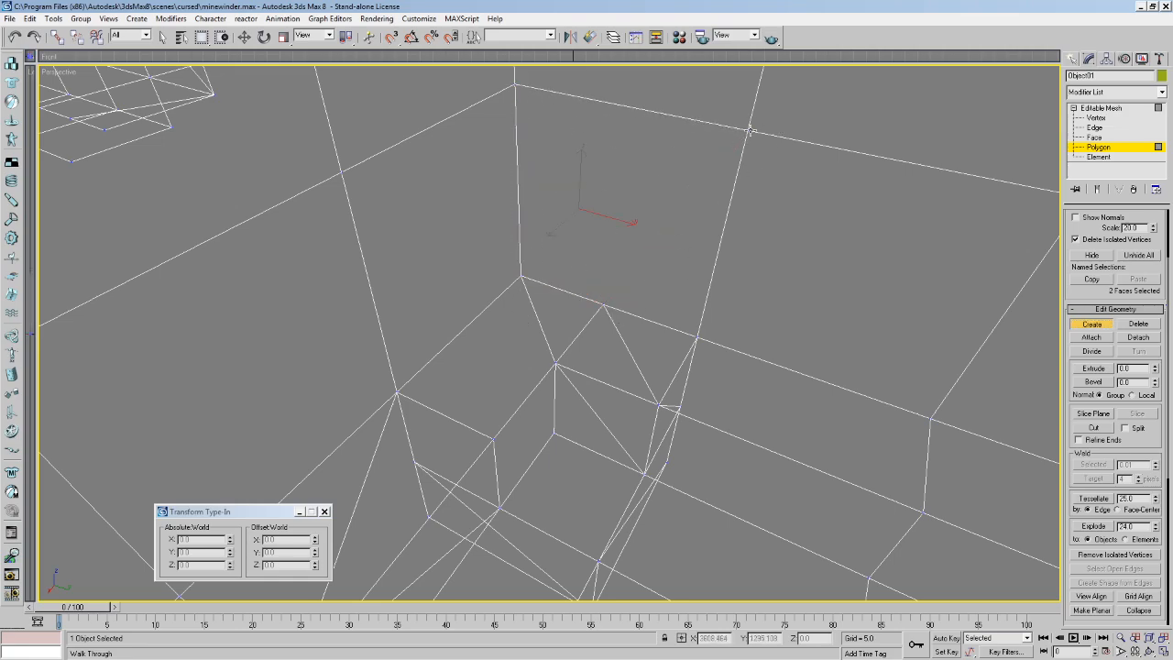
{"action": "left_click", "coordinate": [603, 306]}
{"action": "double_click", "coordinate": [697, 337]}
{"action": "middle_click_drag", "start_coordinate": [702, 382], "coordinate": [613, 383], "text": "alt"}
{"action": "left_click_drag", "start_coordinate": [613, 383], "coordinate": [621, 174]}
{"action": "left_click", "coordinate": [164, 38]}
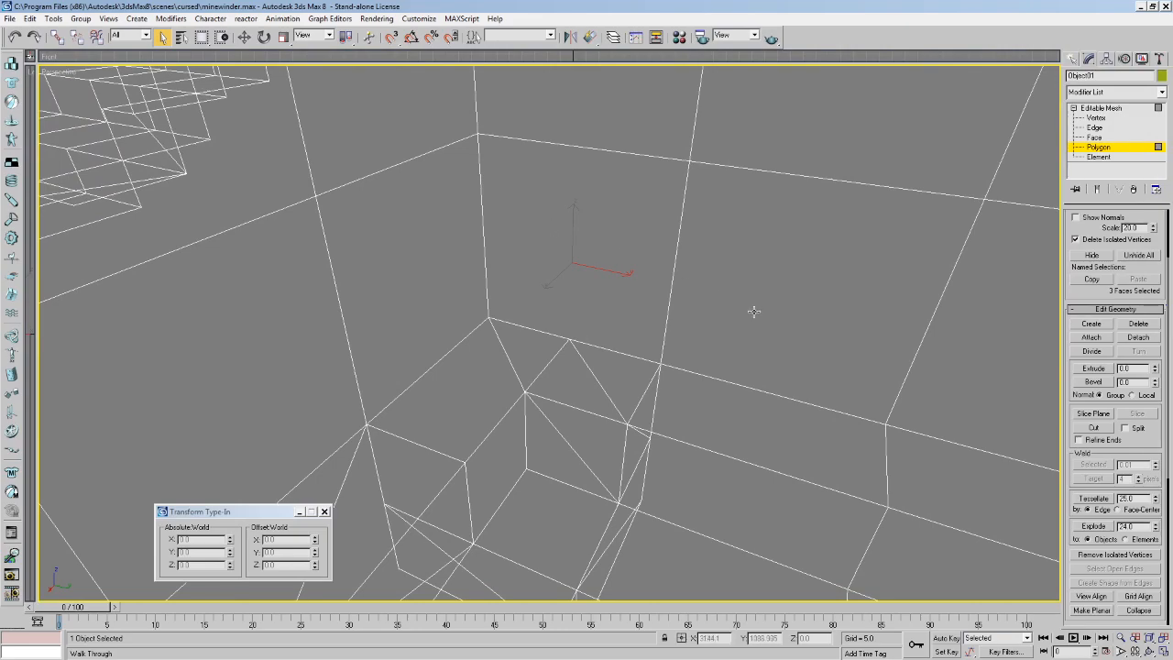
Flip the normals of the rebuilt corner wall polygons and check them in shaded and wireframe display.
{"action": "key", "text": "F3"}
{"action": "scroll", "coordinate": [1150, 443], "scroll_direction": "down", "scroll_amount": 5}
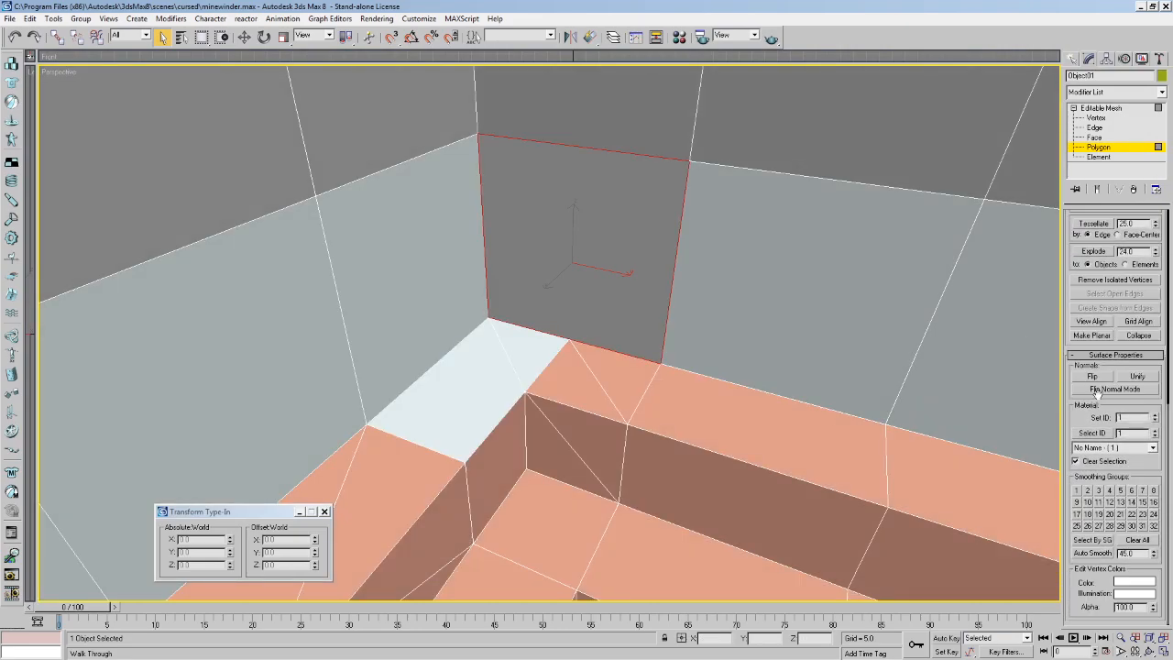
{"action": "left_click", "coordinate": [1098, 377]}
{"action": "key", "text": "F2"}
{"action": "key", "text": "F3"}
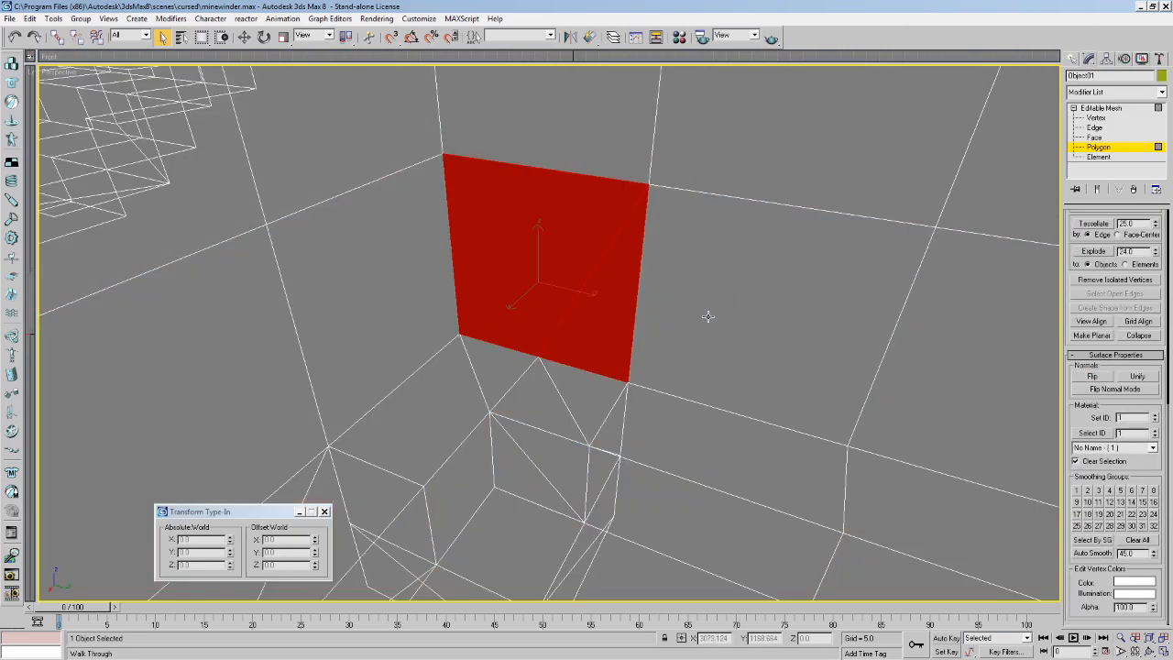
Delete the faulty polygon at the ledge's end beside the wall and build a four-sided replacement from its corner vertices.
{"action": "key", "text": "Up"}
{"action": "left_click_drag", "start_coordinate": [583, 338], "coordinate": [650, 333]}
{"action": "key", "text": "Down"}
{"action": "left_click", "coordinate": [1096, 129]}
{"action": "left_click", "coordinate": [1104, 147]}
{"action": "left_click", "coordinate": [511, 259]}
{"action": "key", "text": "Delete"}
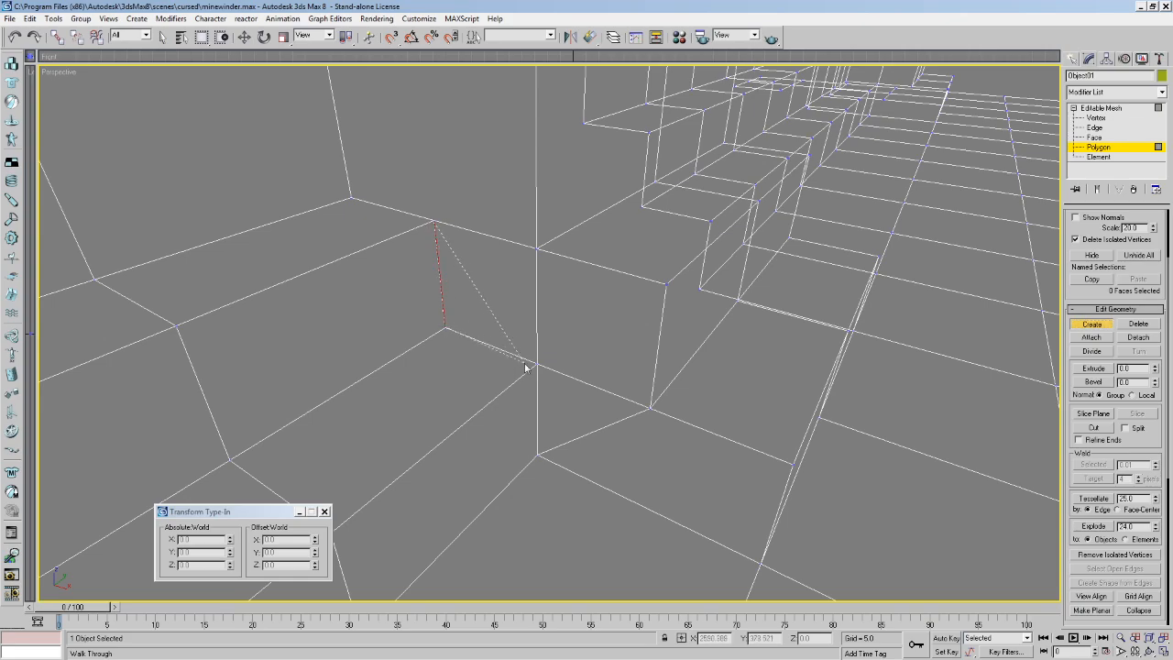
{"action": "double_click", "coordinate": [537, 248]}
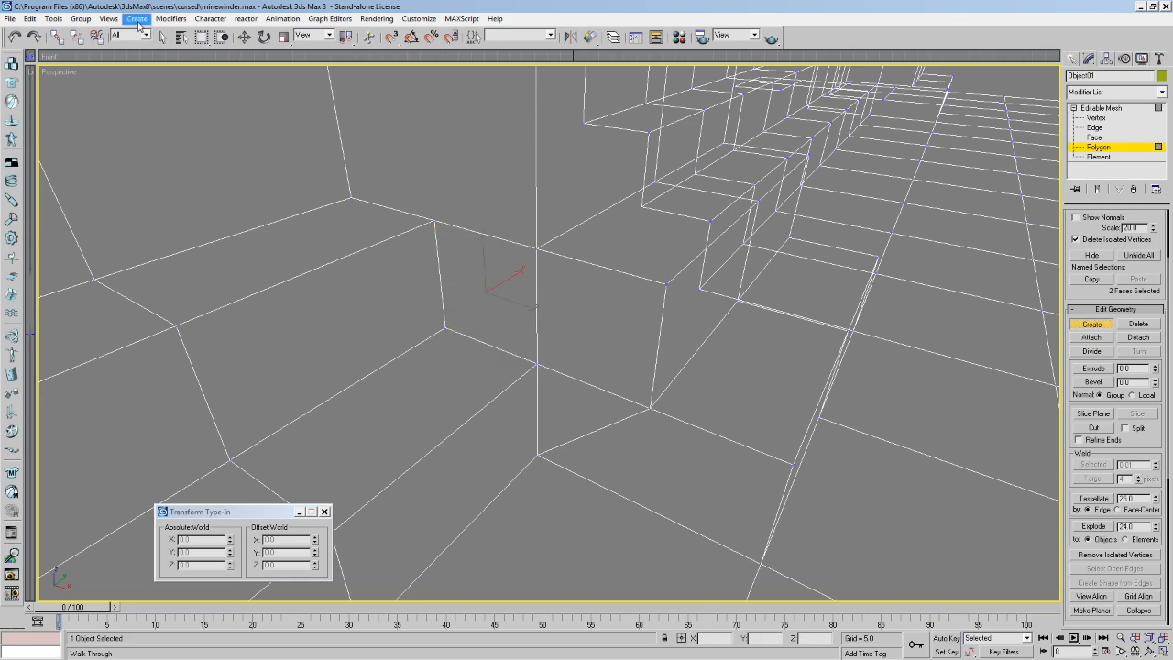
{"action": "left_click", "coordinate": [177, 39]}
Rebuild the wall polygon above the ledge's end with five vertices, including the ledge's corner vertex.
{"action": "left_click", "coordinate": [701, 207]}
{"action": "middle_click_drag", "start_coordinate": [563, 183], "coordinate": [580, 212]}
{"action": "left_click", "coordinate": [161, 37]}
{"action": "left_click", "coordinate": [963, 295]}
{"action": "left_click", "coordinate": [1091, 324]}
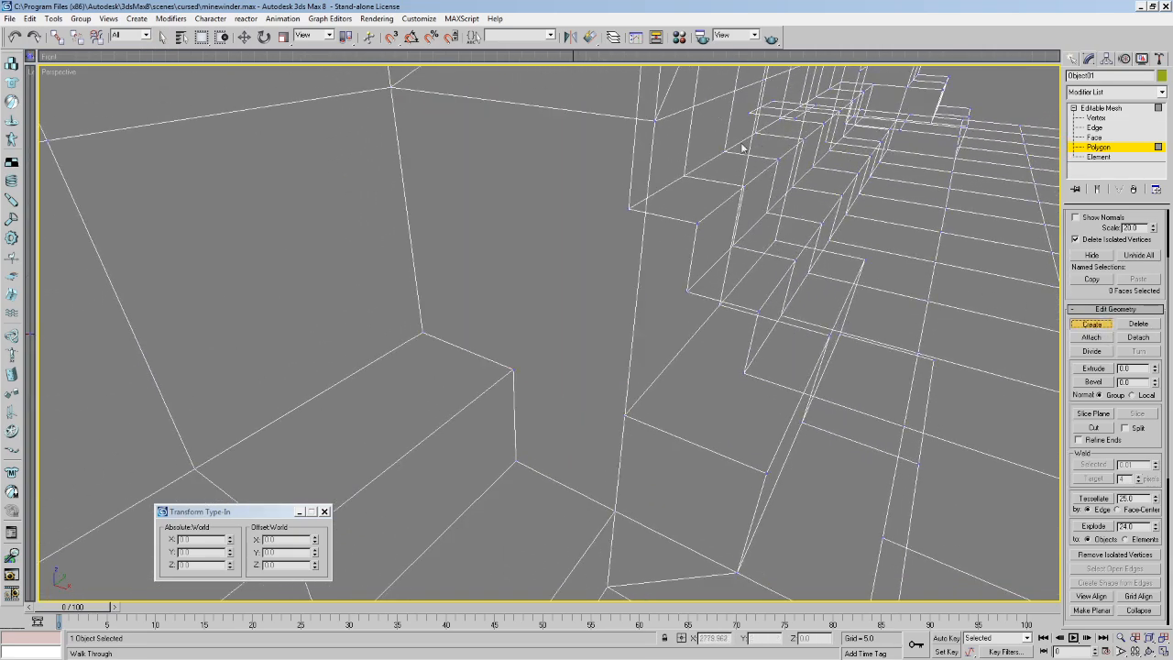
{"action": "left_click", "coordinate": [654, 120]}
{"action": "left_click", "coordinate": [391, 88]}
{"action": "left_click", "coordinate": [422, 332]}
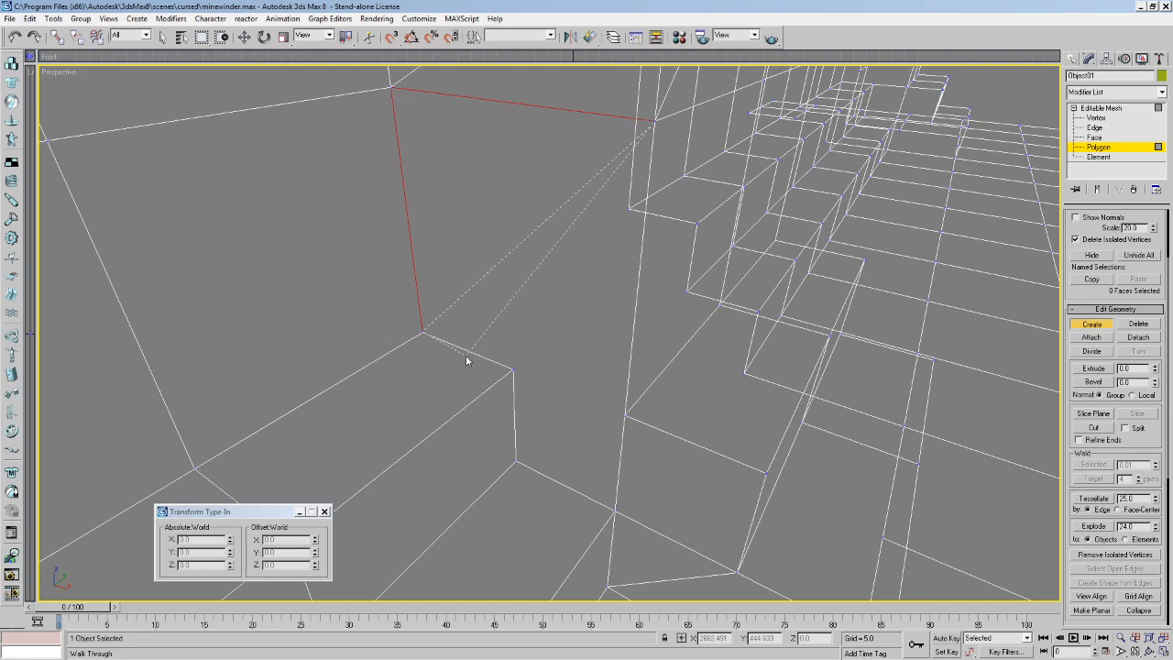
{"action": "double_click", "coordinate": [512, 369]}
{"action": "left_click", "coordinate": [626, 416]}
{"action": "double_click", "coordinate": [654, 120]}
{"action": "left_click", "coordinate": [163, 38]}
{"action": "middle_click_drag", "start_coordinate": [598, 309], "coordinate": [582, 306]}
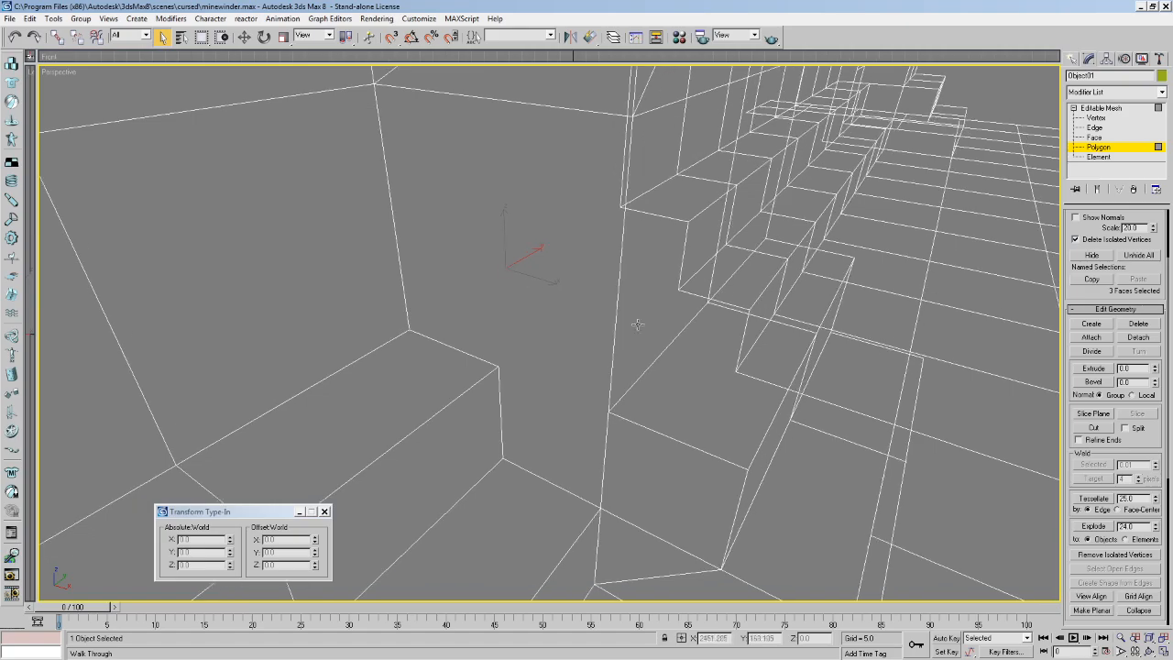
Flip the normals of the new wall polygons and of the new polygon at the ledge's end.
{"action": "left_click_drag", "start_coordinate": [1123, 457], "coordinate": [1128, 208]}
{"action": "left_click", "coordinate": [1089, 439]}
{"action": "left_click", "coordinate": [591, 413]}
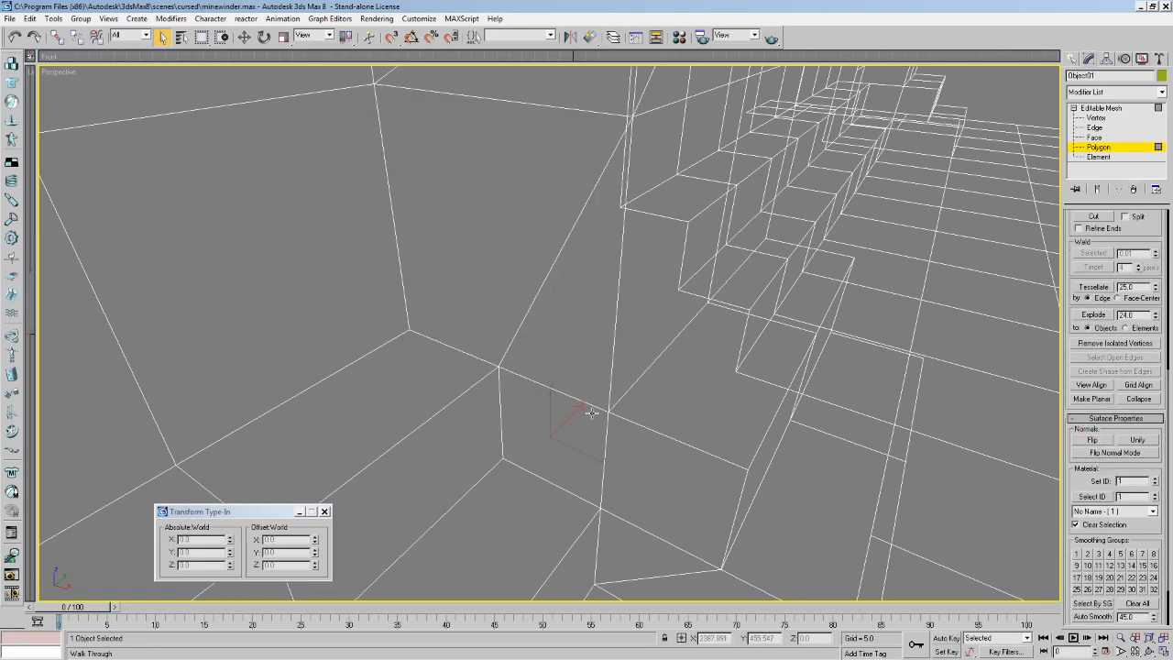
{"action": "left_click", "coordinate": [1093, 440]}
Select Object01's open edges again to check the repaired wall and ledge corner.
{"action": "mouse_move", "coordinate": [682, 376]}
{"action": "middle_mouse_down", "text": "alt"}
{"action": "mouse_move", "coordinate": [448, 340]}
{"action": "mouse_move", "coordinate": [464, 340]}
{"action": "mouse_move", "coordinate": [471, 387]}
{"action": "mouse_move", "coordinate": [445, 346]}
{"action": "middle_mouse_up", "text": "alt"}
{"action": "key", "text": "F3"}
{"action": "key", "text": "F3"}
{"action": "left_click", "coordinate": [1094, 128]}
{"action": "scroll", "coordinate": [1120, 458], "scroll_direction": "down", "scroll_amount": 3}
{"action": "left_click", "coordinate": [1123, 490]}
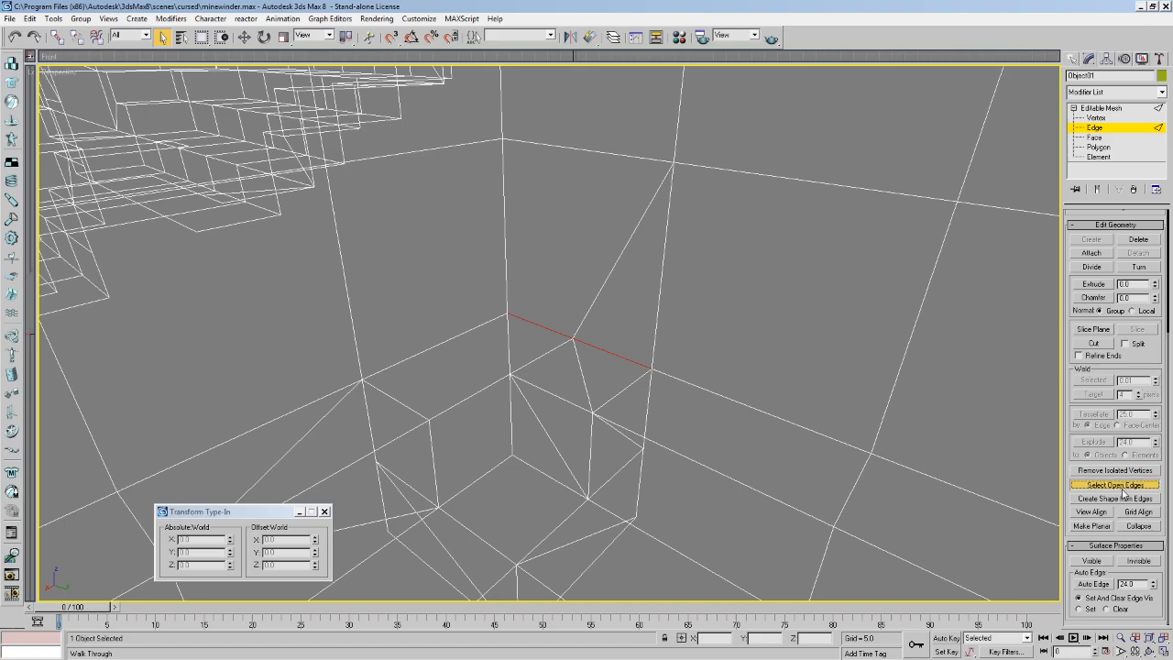
Walk along the room in shaded and wireframe display to locate the remaining open edges on walls and blocks.
{"action": "key", "text": "F3"}
{"action": "key", "text": "Up"}
{"action": "mouse_move", "coordinate": [688, 361]}
{"action": "left_mouse_down"}
{"action": "mouse_move", "coordinate": [791, 347]}
{"action": "mouse_move", "coordinate": [834, 311]}
{"action": "mouse_move", "coordinate": [841, 289]}
{"action": "left_mouse_up"}
{"action": "key", "text": "F3"}
{"action": "key", "text": "F3"}
{"action": "key", "text": "F3"}
{"action": "mouse_move", "coordinate": [816, 299]}
{"action": "middle_mouse_down"}
{"action": "mouse_move", "coordinate": [798, 338]}
{"action": "mouse_move", "coordinate": [812, 340]}
{"action": "middle_mouse_up"}
{"action": "key", "text": "F3"}
{"action": "key", "text": "F3"}
{"action": "scroll", "coordinate": [786, 350], "scroll_direction": "down", "scroll_amount": 2}
{"action": "key", "text": "s"}
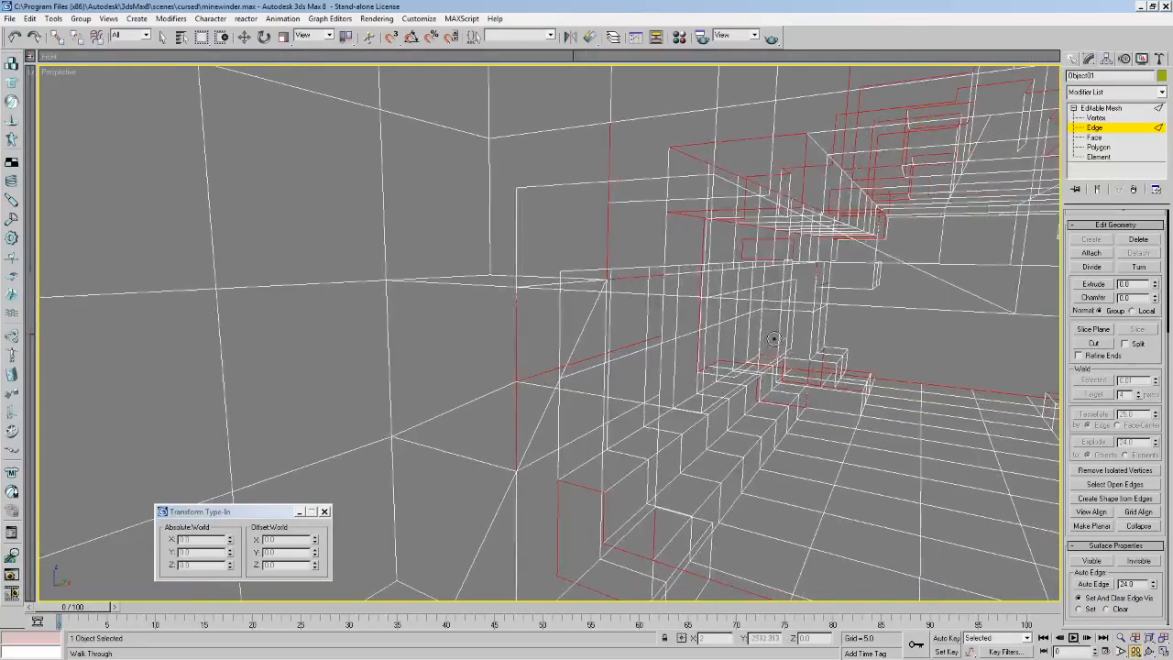
Check the wall polygons beneath the overhanging block and delete the faulty one directly under it.
{"action": "key", "text": "F3"}
{"action": "left_click", "coordinate": [1104, 148]}
{"action": "left_click", "coordinate": [535, 326]}
{"action": "left_click", "coordinate": [491, 336]}
{"action": "left_click", "coordinate": [558, 341]}
{"action": "middle_click_drag", "start_coordinate": [570, 311], "coordinate": [546, 240]}
{"action": "left_click", "coordinate": [538, 278]}
{"action": "key", "text": "Delete"}
Build a new wall polygon in the gap beneath the overhanging block and flip its normal.
{"action": "left_click", "coordinate": [1092, 324]}
{"action": "left_click", "coordinate": [461, 209]}
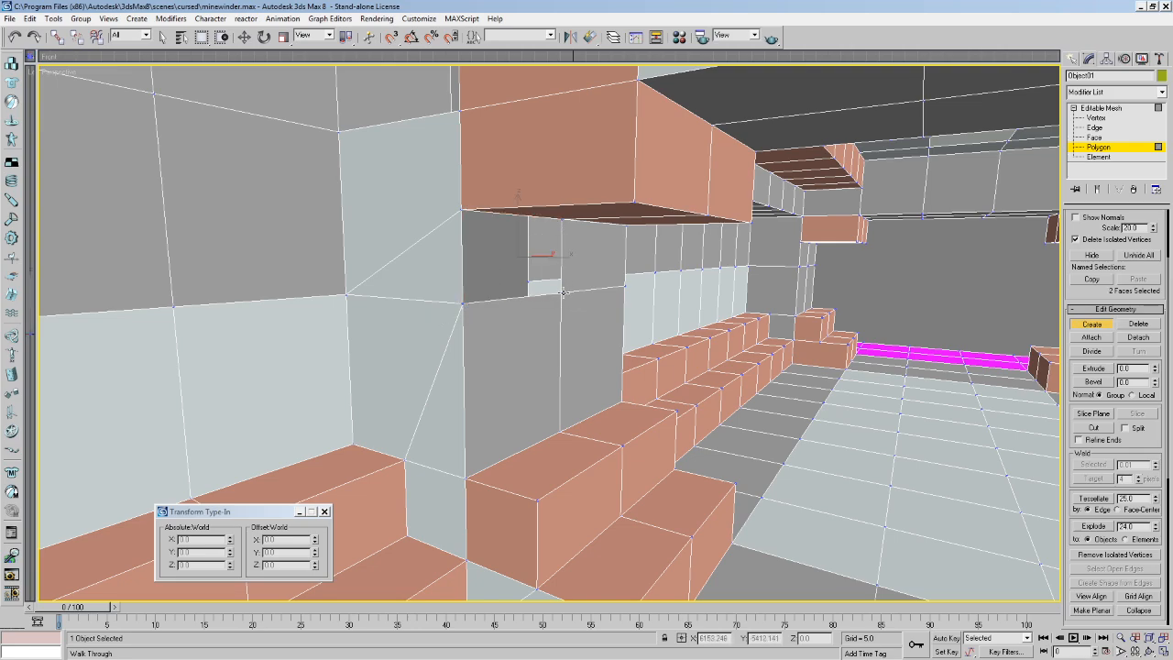
{"action": "left_click_drag", "start_coordinate": [1124, 419], "coordinate": [1085, 236]}
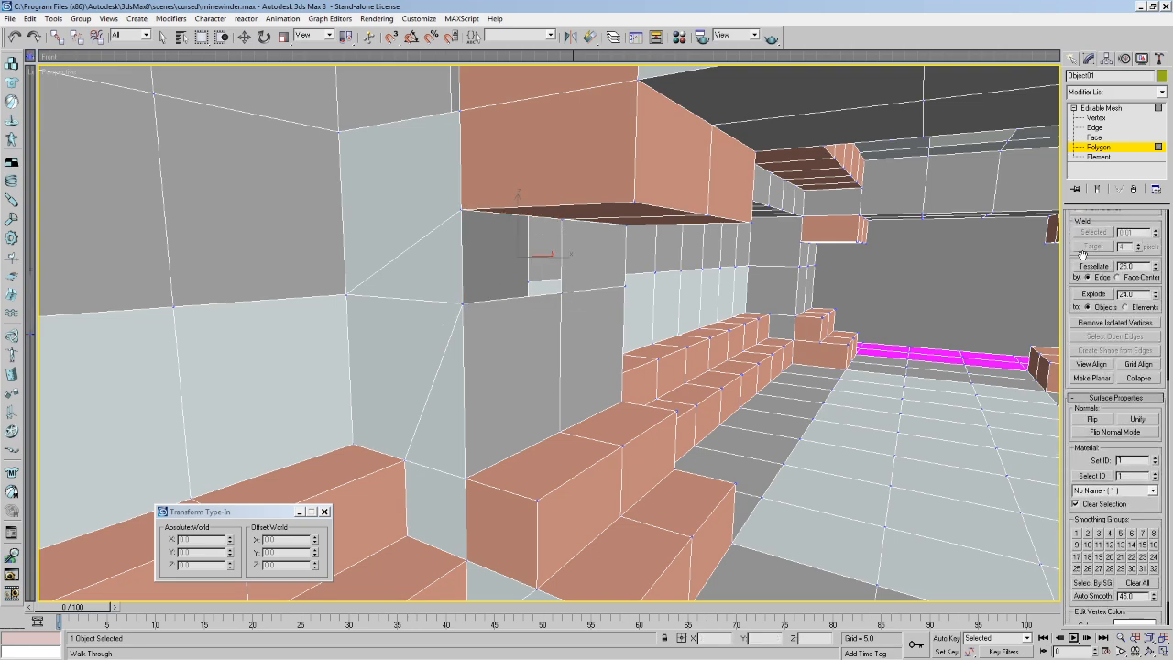
{"action": "left_click", "coordinate": [1100, 420]}
Walk around the overhanging block and its surroundings to examine the repaired wall from several sides.
{"action": "key", "text": "Up"}
{"action": "key", "text": "Right"}
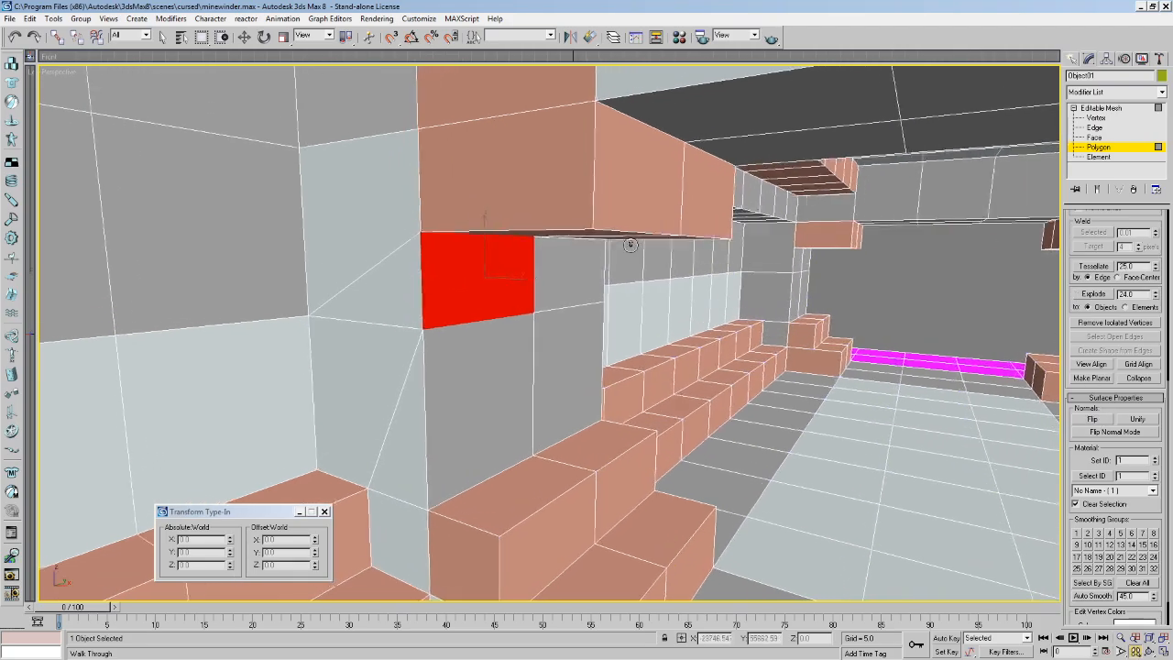
{"action": "left_click_drag", "start_coordinate": [630, 244], "coordinate": [613, 207]}
{"action": "key", "text": "Down"}
{"action": "key", "text": "Right"}
{"action": "mouse_move", "coordinate": [598, 255]}
{"action": "middle_mouse_down"}
{"action": "mouse_move", "coordinate": [586, 225]}
{"action": "mouse_move", "coordinate": [594, 235]}
{"action": "mouse_move", "coordinate": [563, 263]}
{"action": "mouse_move", "coordinate": [568, 238]}
{"action": "mouse_move", "coordinate": [589, 243]}
{"action": "middle_mouse_up"}
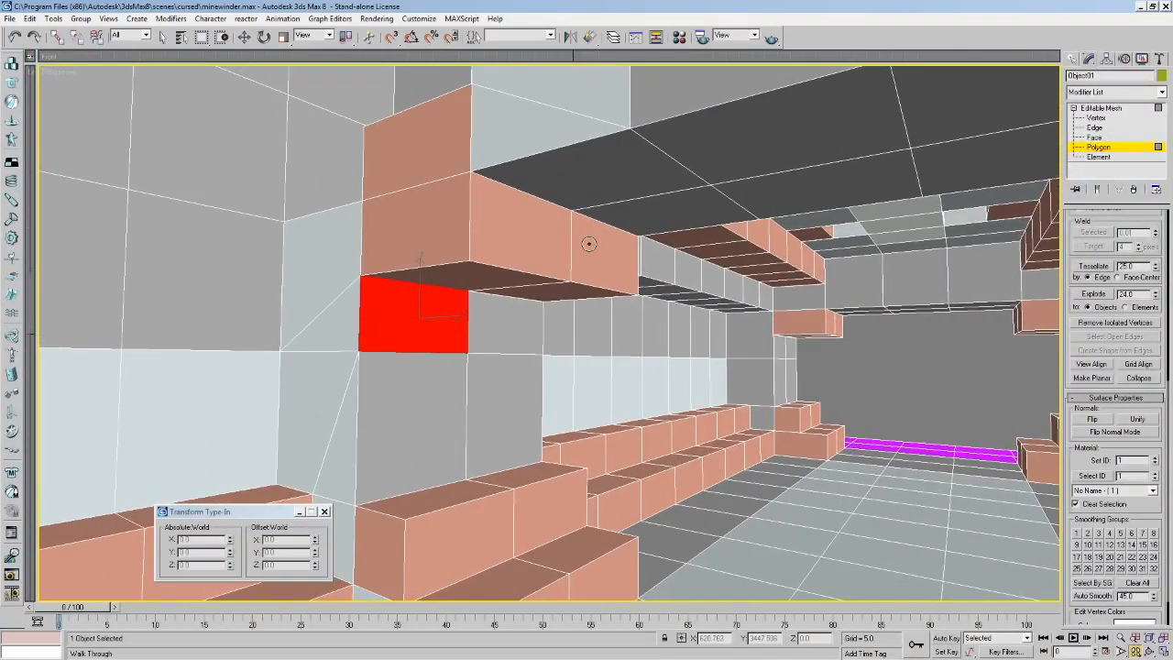
{"action": "mouse_move", "coordinate": [579, 233]}
{"action": "left_mouse_down"}
{"action": "mouse_move", "coordinate": [542, 229]}
{"action": "mouse_move", "coordinate": [581, 233]}
{"action": "left_mouse_up"}
{"action": "key", "text": "Up"}
{"action": "middle_click_drag", "start_coordinate": [581, 233], "coordinate": [746, 265]}
{"action": "key", "text": "Down"}
{"action": "mouse_move", "coordinate": [698, 253]}
{"action": "left_mouse_down"}
{"action": "mouse_move", "coordinate": [740, 259]}
{"action": "mouse_move", "coordinate": [699, 248]}
{"action": "left_mouse_up"}
{"action": "key", "text": "Up"}
{"action": "middle_click_drag", "start_coordinate": [699, 248], "coordinate": [570, 237]}
{"action": "left_click_drag", "start_coordinate": [570, 237], "coordinate": [502, 238]}
{"action": "key", "text": "Down"}
{"action": "middle_click_drag", "start_coordinate": [502, 239], "coordinate": [547, 238]}
{"action": "left_click_drag", "start_coordinate": [544, 256], "coordinate": [552, 238]}
{"action": "middle_click_drag", "start_coordinate": [553, 238], "coordinate": [520, 178]}
{"action": "mouse_move", "coordinate": [520, 178]}
{"action": "left_mouse_down"}
{"action": "mouse_move", "coordinate": [507, 159]}
{"action": "mouse_move", "coordinate": [509, 193]}
{"action": "left_mouse_up"}
Select the wall polygons above the overhanging block one at a time and compare them in wireframe and shaded display.
{"action": "left_click", "coordinate": [163, 38]}
{"action": "left_click", "coordinate": [576, 197]}
{"action": "left_click", "coordinate": [560, 160]}
{"action": "left_click", "coordinate": [651, 159]}
{"action": "middle_click_drag", "start_coordinate": [612, 136], "coordinate": [618, 228]}
{"action": "key", "text": "F3"}
{"action": "key", "text": "F3"}
{"action": "left_click", "coordinate": [618, 228]}
{"action": "key", "text": "F3"}
{"action": "key", "text": "F3"}
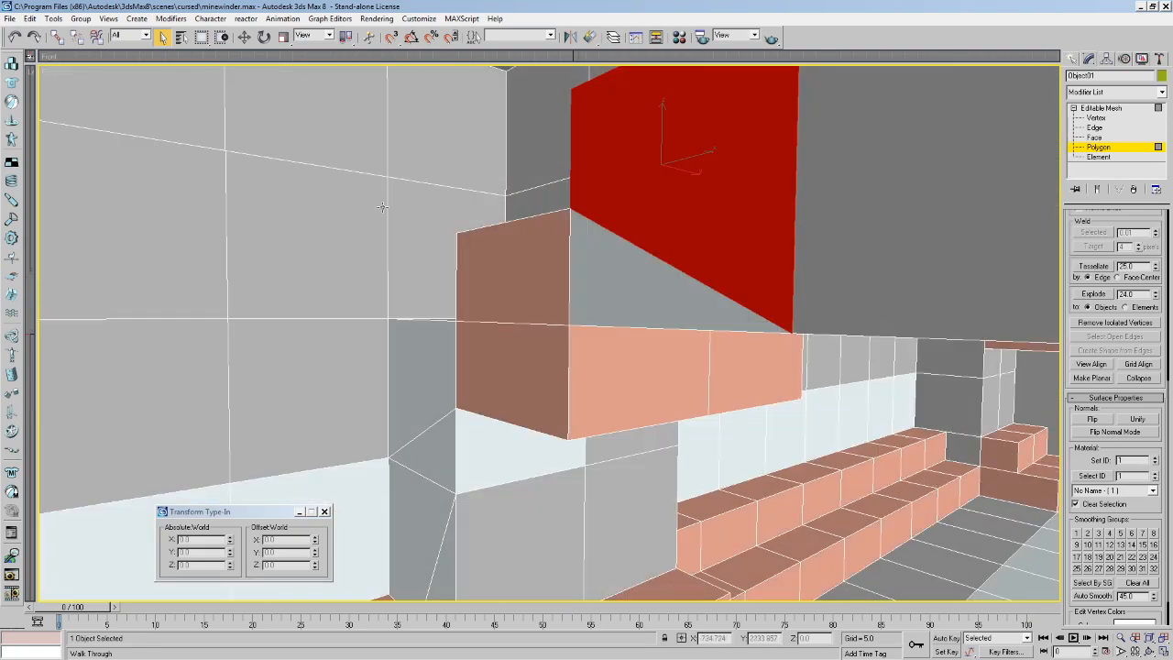
Select Object01's open edges again and move to those at the corner where the stepped ledges meet.
{"action": "left_click", "coordinate": [855, 59]}
{"action": "left_click", "coordinate": [1095, 129]}
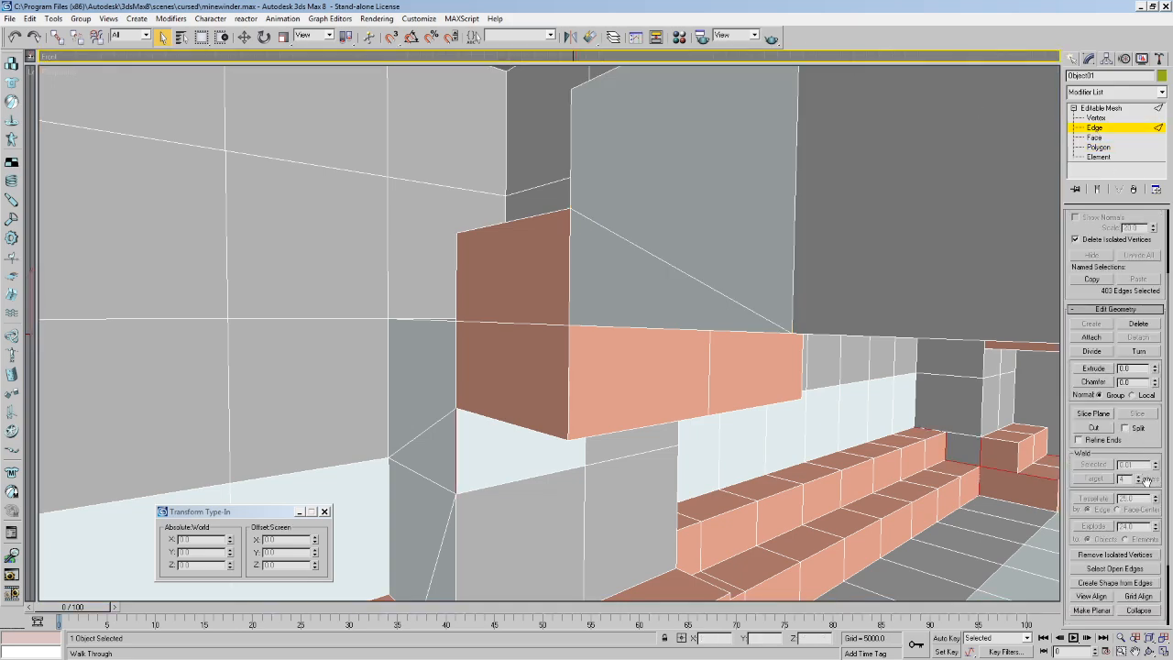
{"action": "left_click_drag", "start_coordinate": [1146, 439], "coordinate": [1104, 355]}
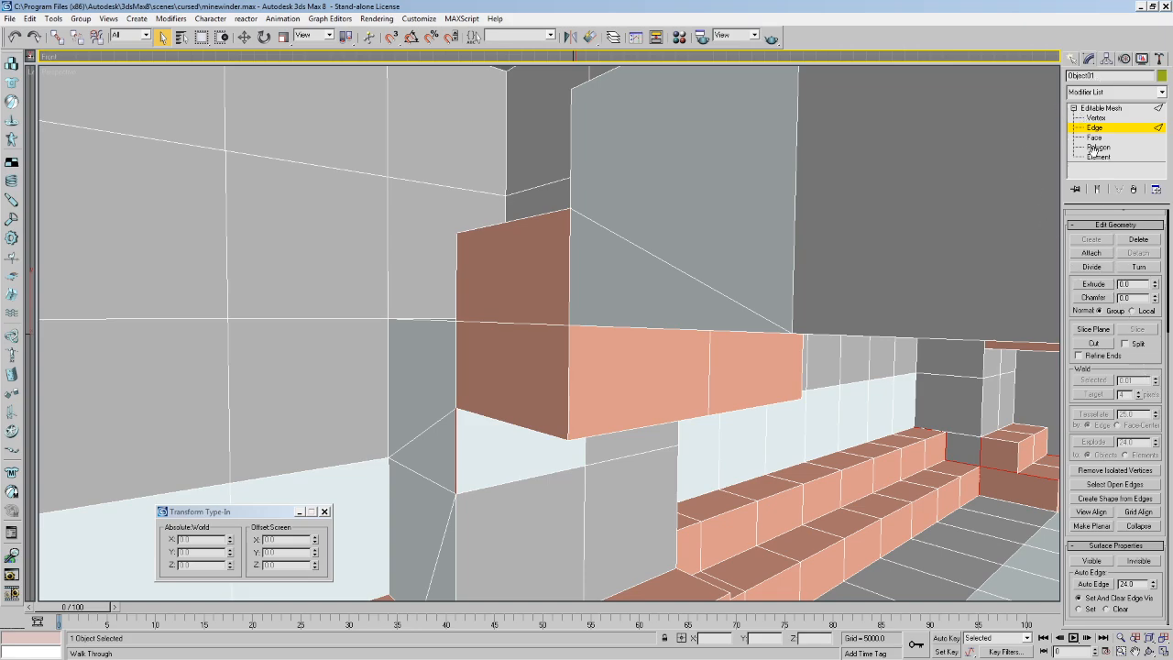
{"action": "left_click", "coordinate": [1126, 489]}
{"action": "mouse_move", "coordinate": [822, 375]}
{"action": "middle_mouse_down"}
{"action": "mouse_move", "coordinate": [812, 335]}
{"action": "mouse_move", "coordinate": [764, 312]}
{"action": "mouse_move", "coordinate": [783, 301]}
{"action": "mouse_move", "coordinate": [780, 314]}
{"action": "mouse_move", "coordinate": [541, 306]}
{"action": "middle_mouse_up"}
{"action": "key", "text": "F3"}
{"action": "left_click_drag", "start_coordinate": [542, 306], "coordinate": [520, 204]}
Delete the small faulty wall polygon at the corner between the two stepped ledges.
{"action": "left_click", "coordinate": [1099, 149]}
{"action": "key", "text": "F3"}
{"action": "key", "text": "F3"}
{"action": "left_click", "coordinate": [533, 358]}
{"action": "key", "text": "F3"}
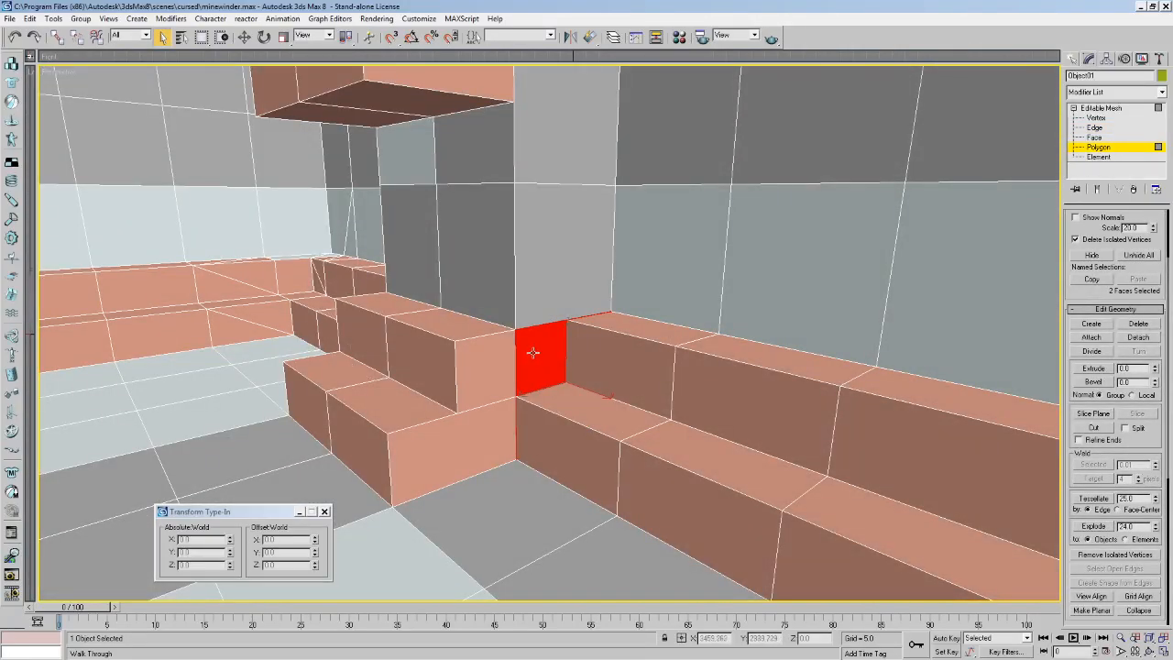
{"action": "key", "text": "Delete"}
Build a four-sided polygon in the gap at the corner between the two stepped ledges.
{"action": "left_click", "coordinate": [1090, 324]}
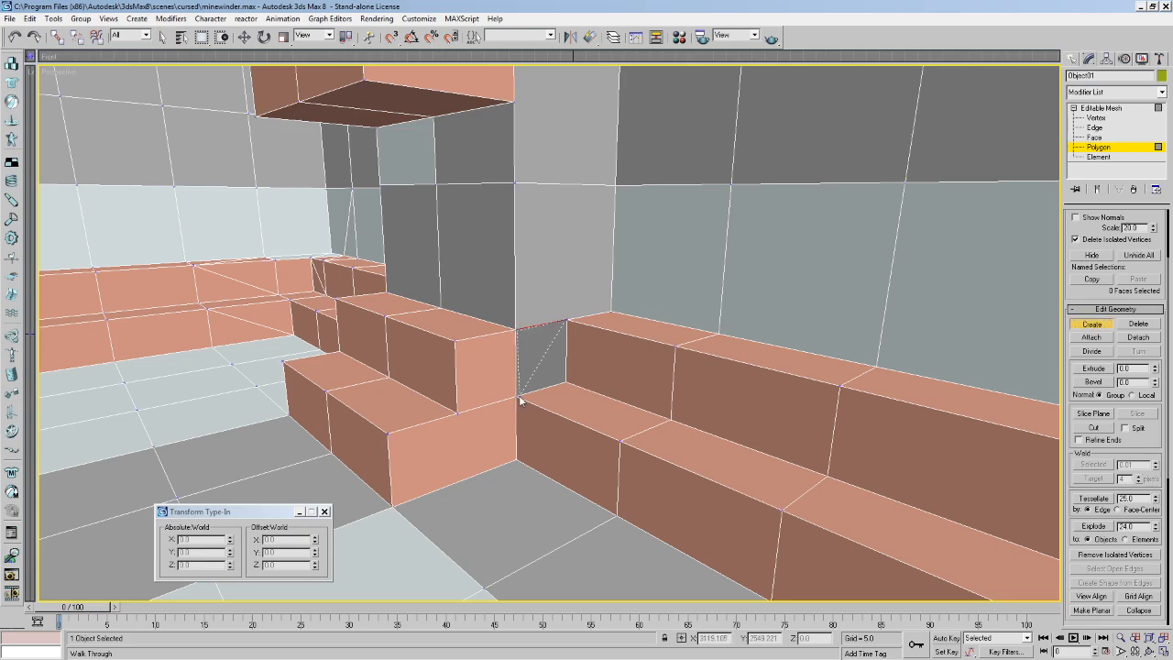
{"action": "double_click", "coordinate": [566, 382]}
{"action": "middle_click_drag", "start_coordinate": [433, 265], "coordinate": [405, 264]}
Flip the normal of the new polygon at the corner between the two stepped ledges.
{"action": "left_click_drag", "start_coordinate": [1116, 451], "coordinate": [1116, 392]}
{"action": "scroll", "coordinate": [1110, 412], "scroll_direction": "down", "scroll_amount": 5}
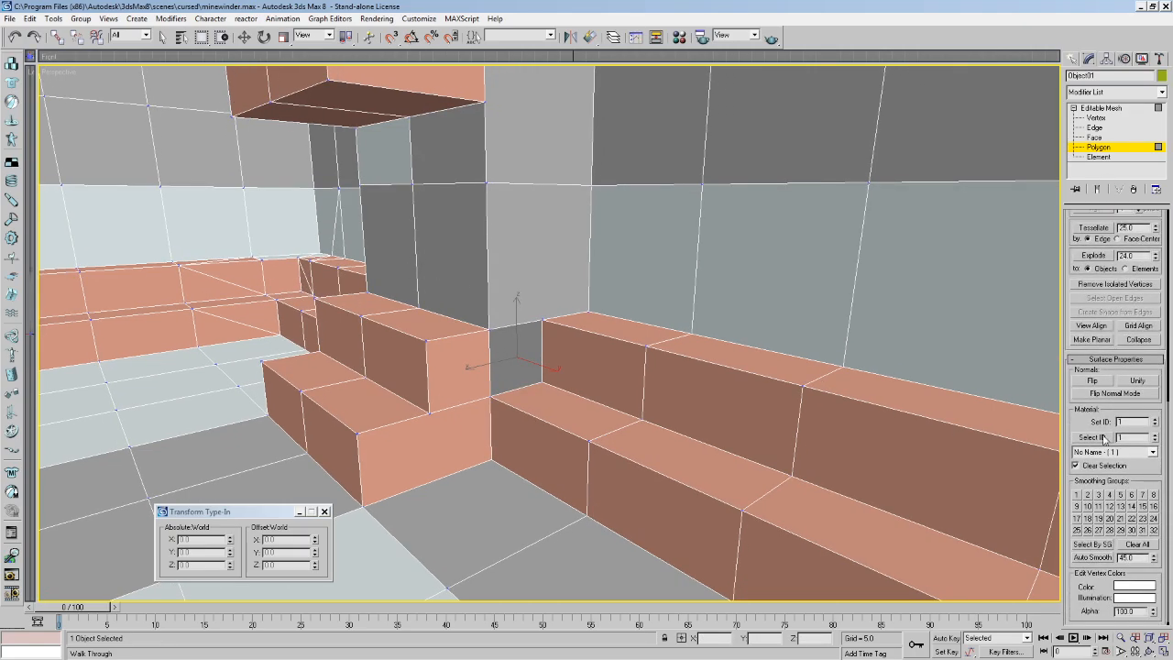
{"action": "left_click", "coordinate": [1098, 383]}
Find the faulty wall polygon directly beside the overhanging block using wireframe and shaded display, and delete it.
{"action": "key", "text": "Up"}
{"action": "left_click_drag", "start_coordinate": [691, 319], "coordinate": [586, 311]}
{"action": "key", "text": "Down"}
{"action": "left_click", "coordinate": [163, 38]}
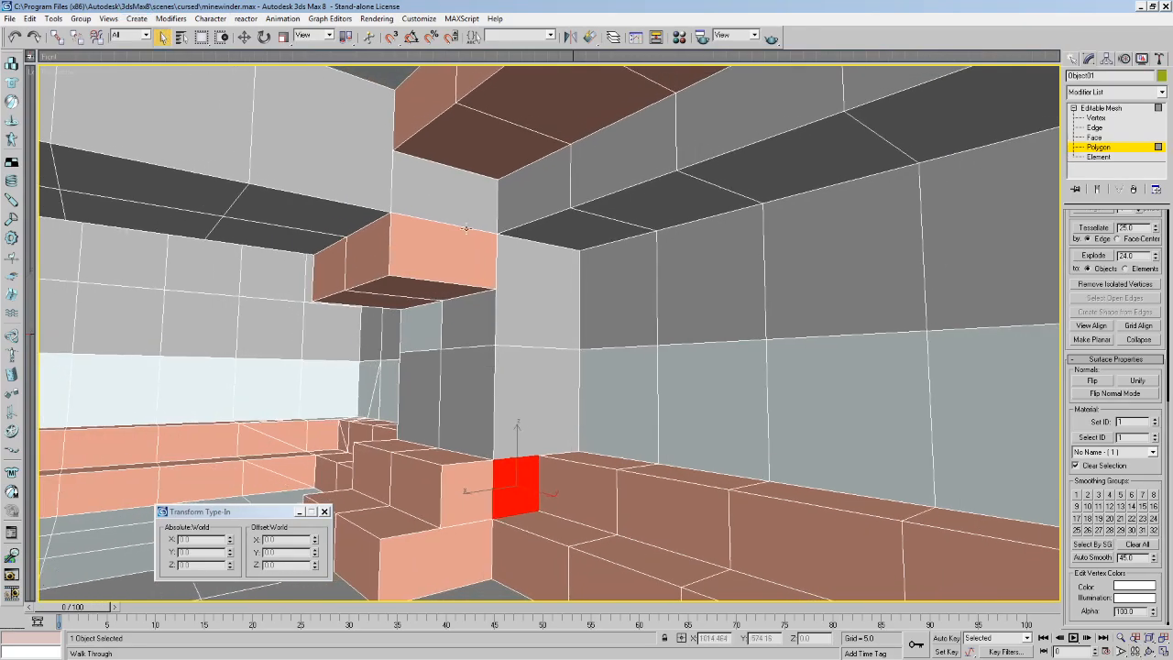
{"action": "left_click", "coordinate": [558, 256]}
{"action": "left_click", "coordinate": [500, 236]}
{"action": "key", "text": "F3"}
{"action": "left_click", "coordinate": [525, 279]}
{"action": "mouse_move", "coordinate": [548, 303]}
{"action": "middle_mouse_down"}
{"action": "mouse_move", "coordinate": [724, 387]}
{"action": "mouse_move", "coordinate": [709, 373]}
{"action": "middle_mouse_up"}
{"action": "key", "text": "F3"}
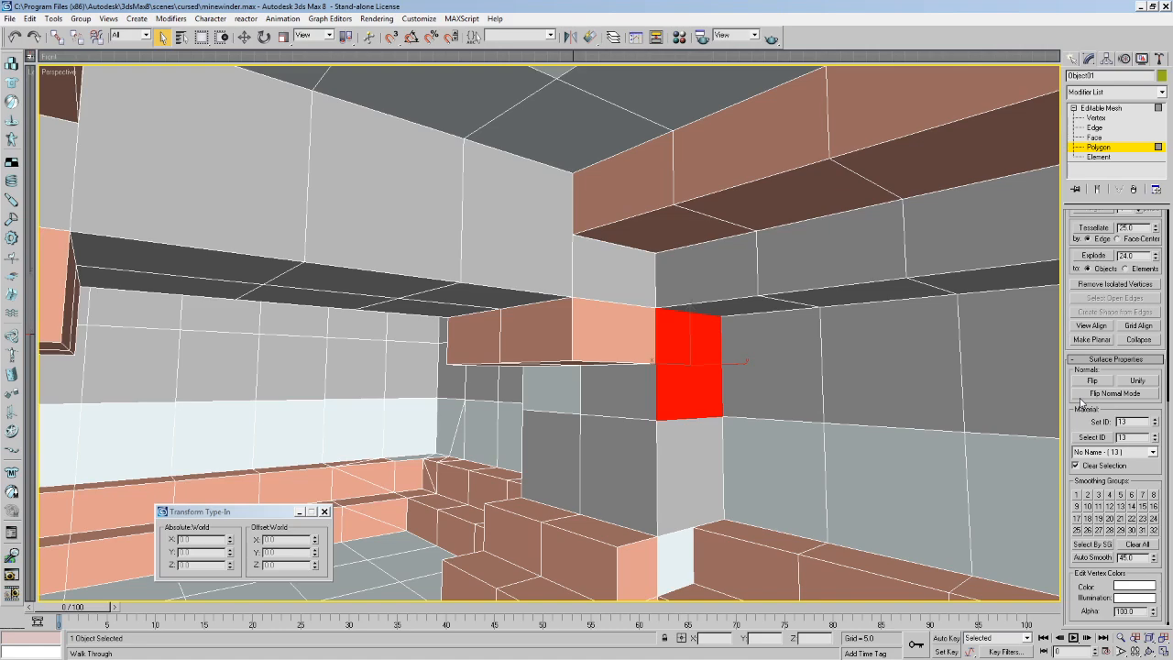
{"action": "key", "text": "F3"}
{"action": "scroll", "coordinate": [1139, 371], "scroll_direction": "up", "scroll_amount": 5}
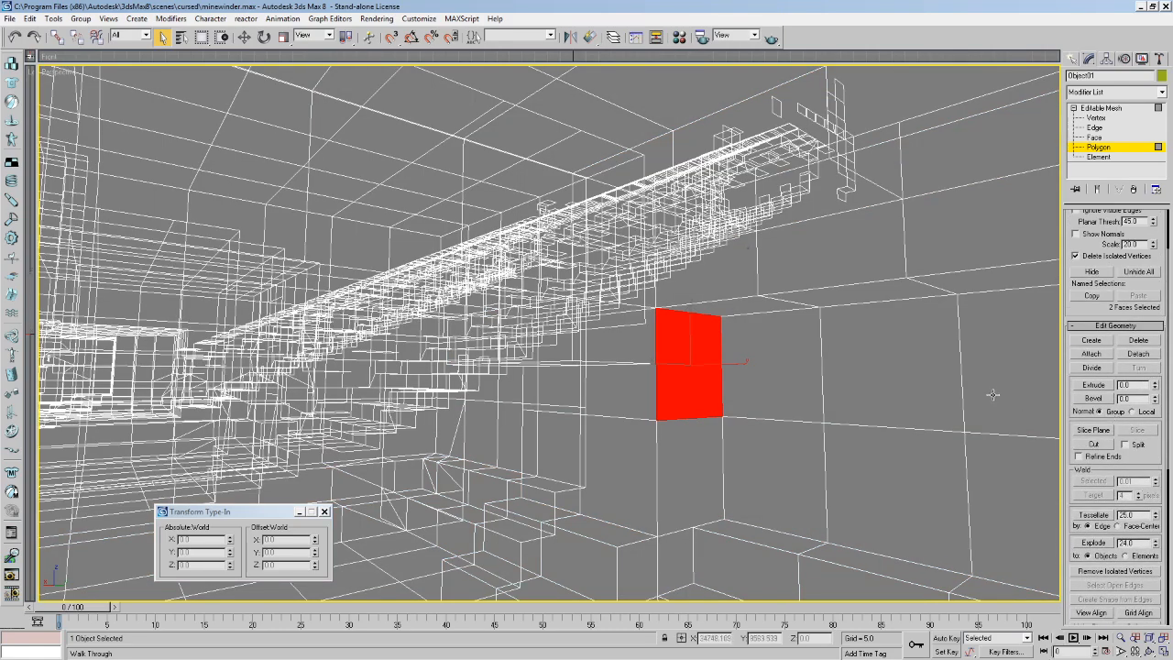
{"action": "key", "text": "Delete"}
{"action": "key", "text": "F3"}
Build a four-sided polygon across the wall gap beside the overhanging block.
{"action": "left_click", "coordinate": [1090, 341]}
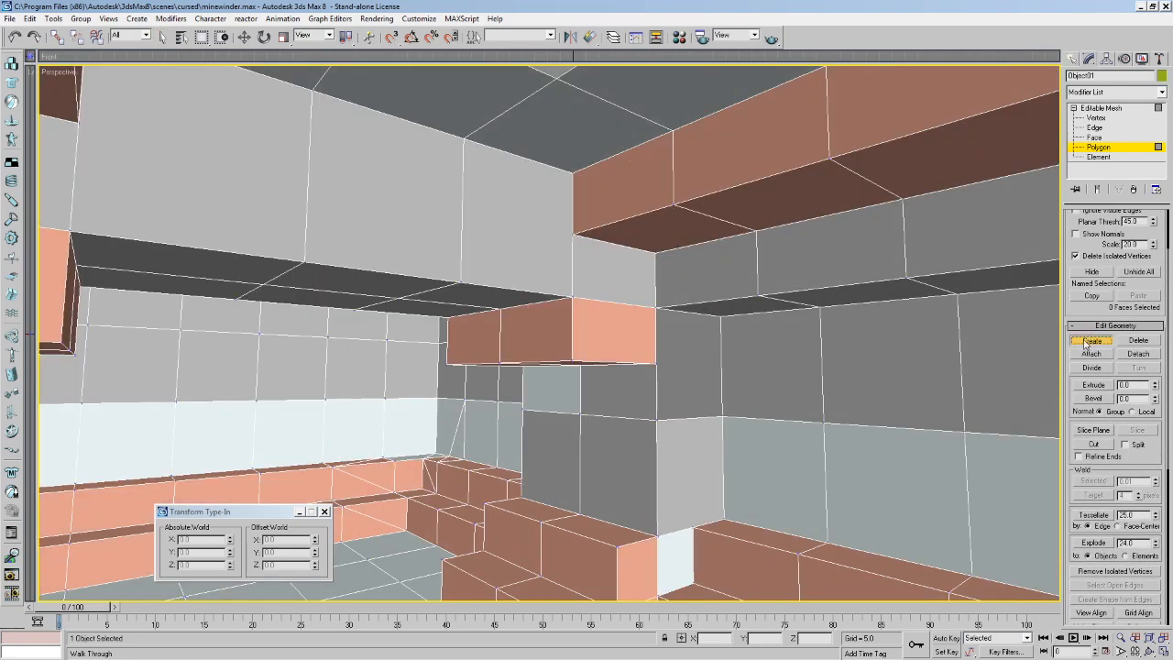
{"action": "left_click", "coordinate": [656, 364]}
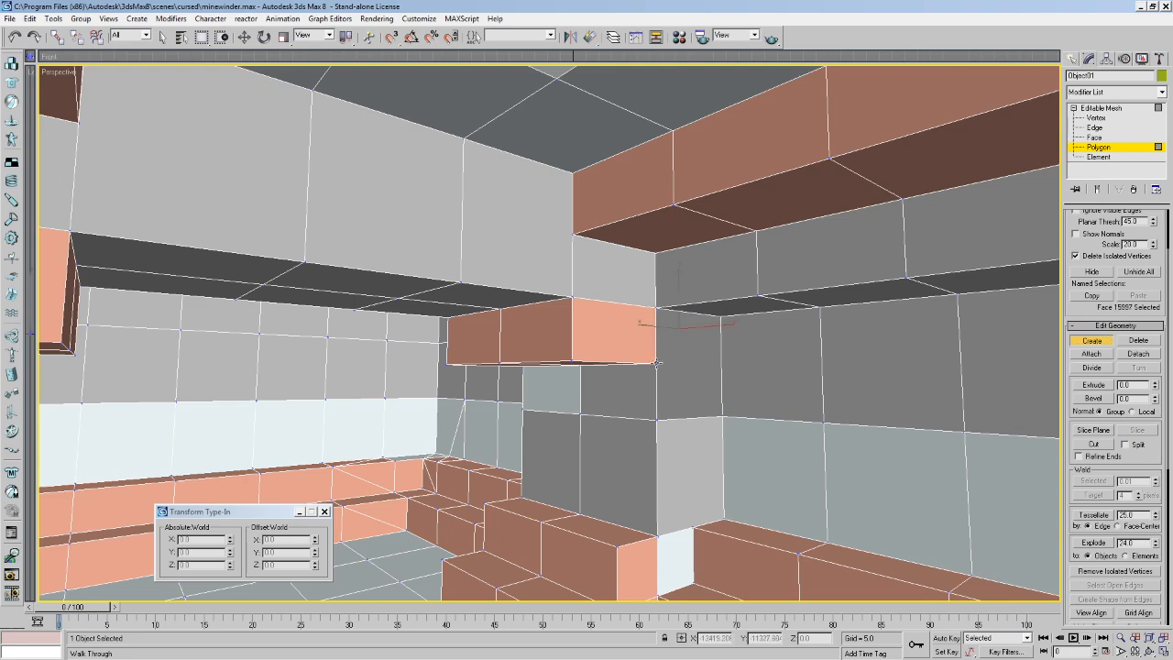
{"action": "left_click", "coordinate": [723, 417]}
{"action": "double_click", "coordinate": [722, 316]}
Select the rebuilt wall polygon beside the overhanging block and flip its normal.
{"action": "left_click", "coordinate": [164, 38]}
{"action": "left_click", "coordinate": [698, 336]}
{"action": "middle_click_drag", "start_coordinate": [696, 337], "coordinate": [593, 329]}
{"action": "left_click", "coordinate": [619, 330]}
{"action": "left_click", "coordinate": [616, 374]}
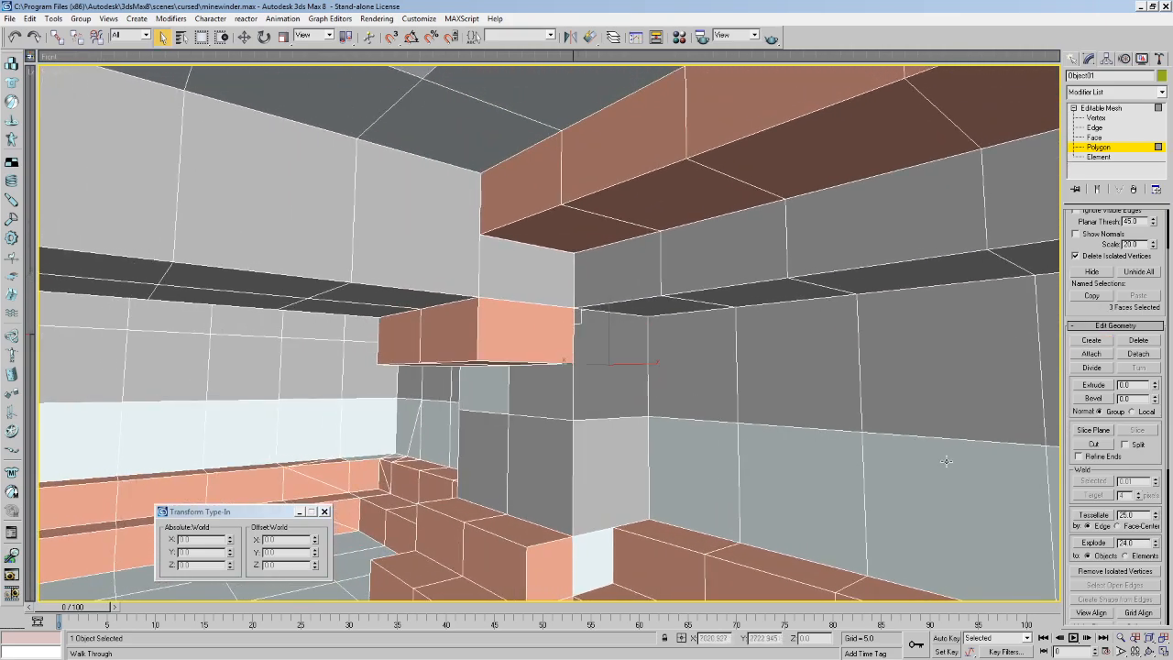
{"action": "scroll", "coordinate": [1133, 471], "scroll_direction": "down", "scroll_amount": 5}
{"action": "left_click", "coordinate": [1093, 476]}
Inspect the pillar in wireframe and shaded display and delete the faulty polygon directly below the rebuilt one.
{"action": "middle_click_drag", "start_coordinate": [785, 403], "coordinate": [623, 382]}
{"action": "key", "text": "F3"}
{"action": "middle_click_drag", "start_coordinate": [682, 406], "coordinate": [601, 379]}
{"action": "mouse_move", "coordinate": [601, 379]}
{"action": "left_mouse_down"}
{"action": "mouse_move", "coordinate": [595, 348]}
{"action": "mouse_move", "coordinate": [589, 369]}
{"action": "mouse_move", "coordinate": [601, 342]}
{"action": "left_mouse_up"}
{"action": "key", "text": "F3"}
{"action": "key", "text": "w"}
{"action": "key", "text": "w"}
{"action": "left_click", "coordinate": [163, 39]}
{"action": "left_click", "coordinate": [579, 319]}
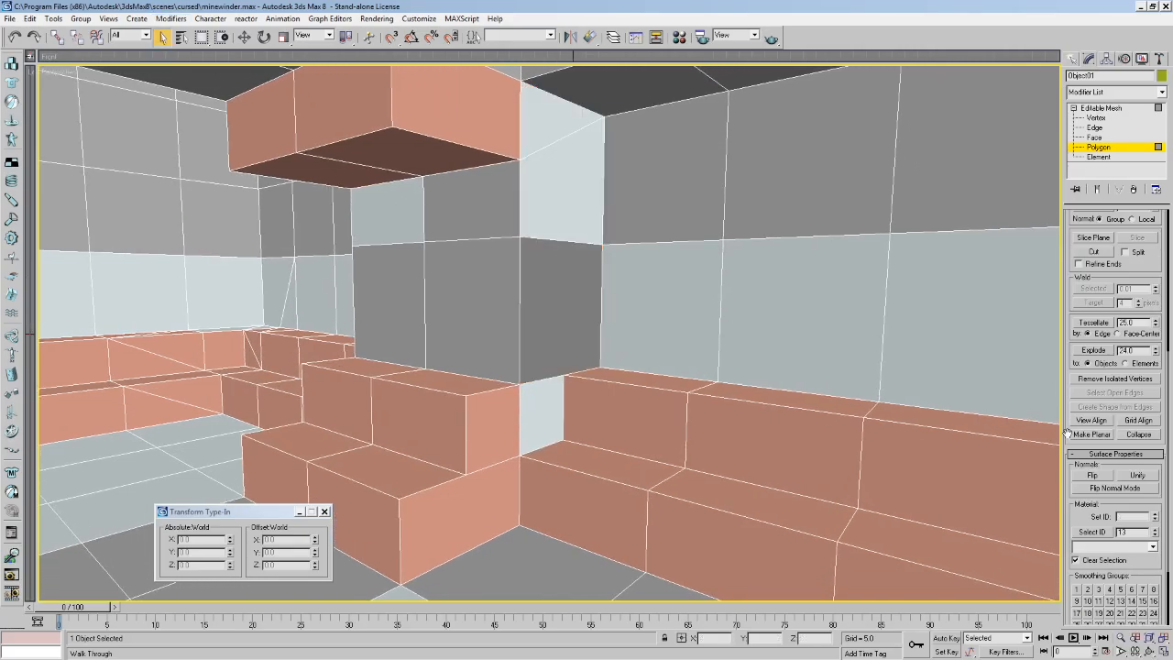
Build polygons closing the pillar opening between the rebuilt wall face and the ledge corner.
{"action": "left_click_drag", "start_coordinate": [1097, 253], "coordinate": [1132, 492]}
{"action": "left_click", "coordinate": [1098, 363]}
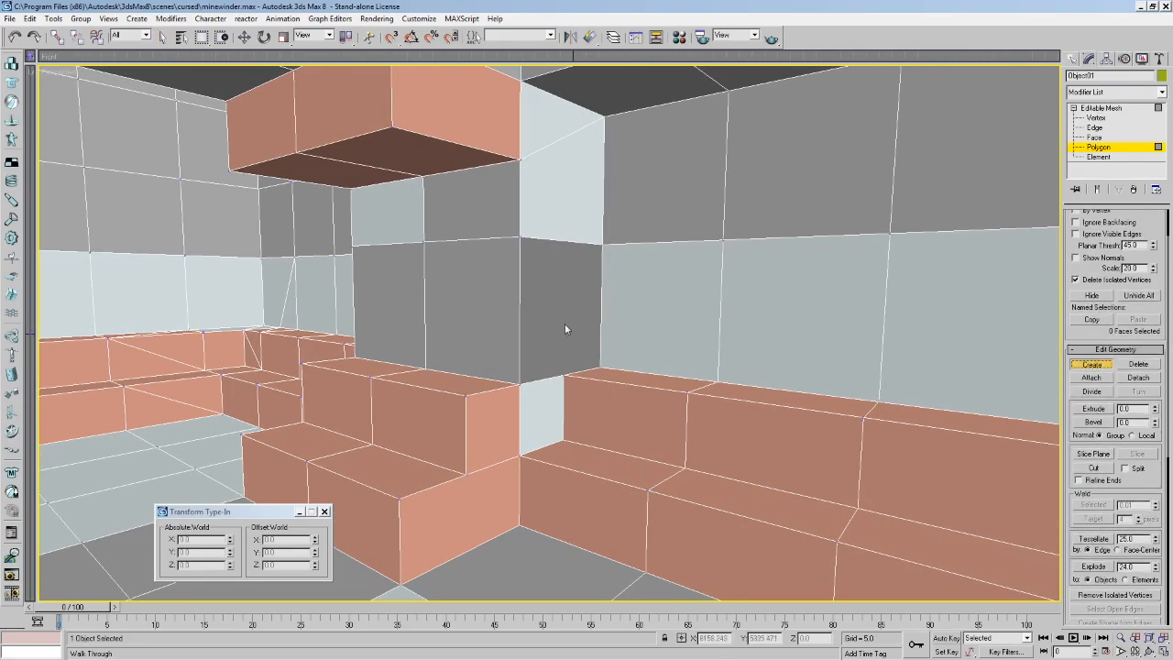
{"action": "left_click", "coordinate": [520, 236]}
{"action": "left_click", "coordinate": [520, 383]}
{"action": "double_click", "coordinate": [564, 375]}
{"action": "double_click", "coordinate": [602, 243]}
Select the new lower pillar polygons, flip their normals and check them in wireframe display.
{"action": "left_click", "coordinate": [167, 37]}
{"action": "left_click", "coordinate": [585, 313]}
{"action": "left_click", "coordinate": [544, 288]}
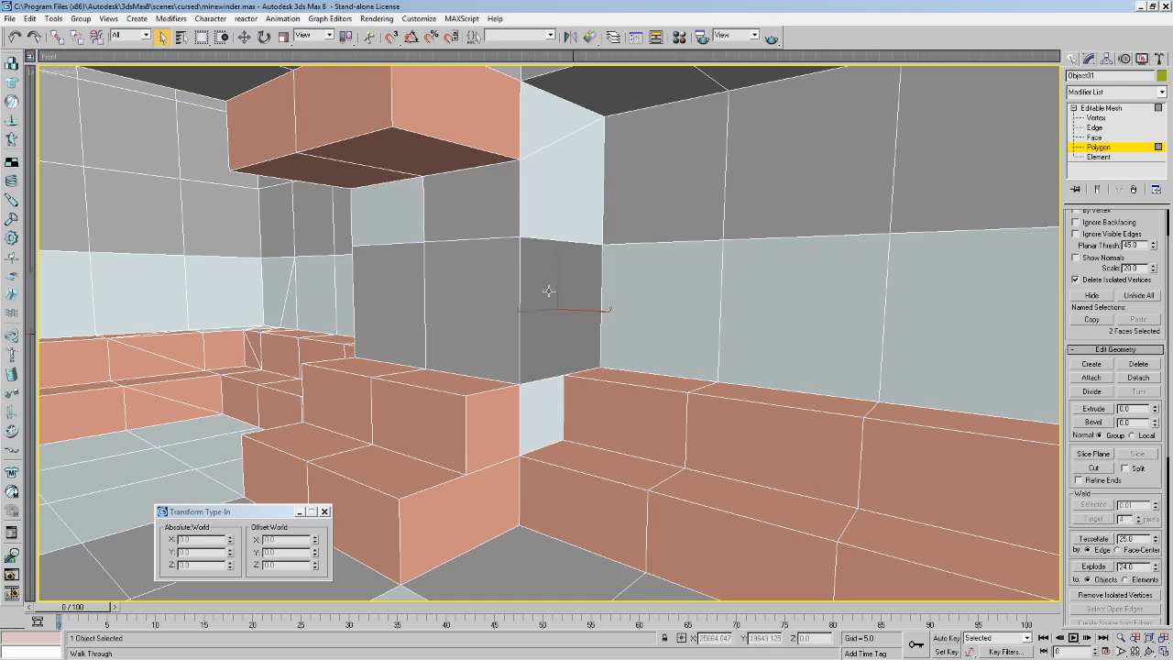
{"action": "left_click_drag", "start_coordinate": [1154, 507], "coordinate": [1072, 194]}
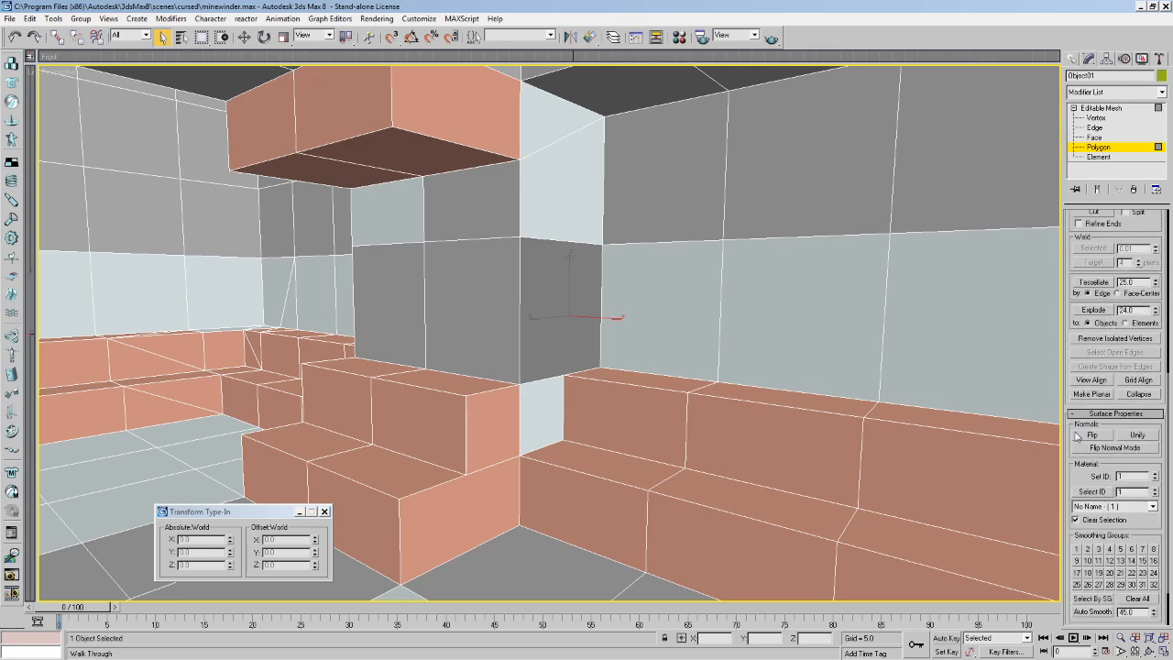
{"action": "left_click", "coordinate": [1090, 434]}
{"action": "key", "text": "F3"}
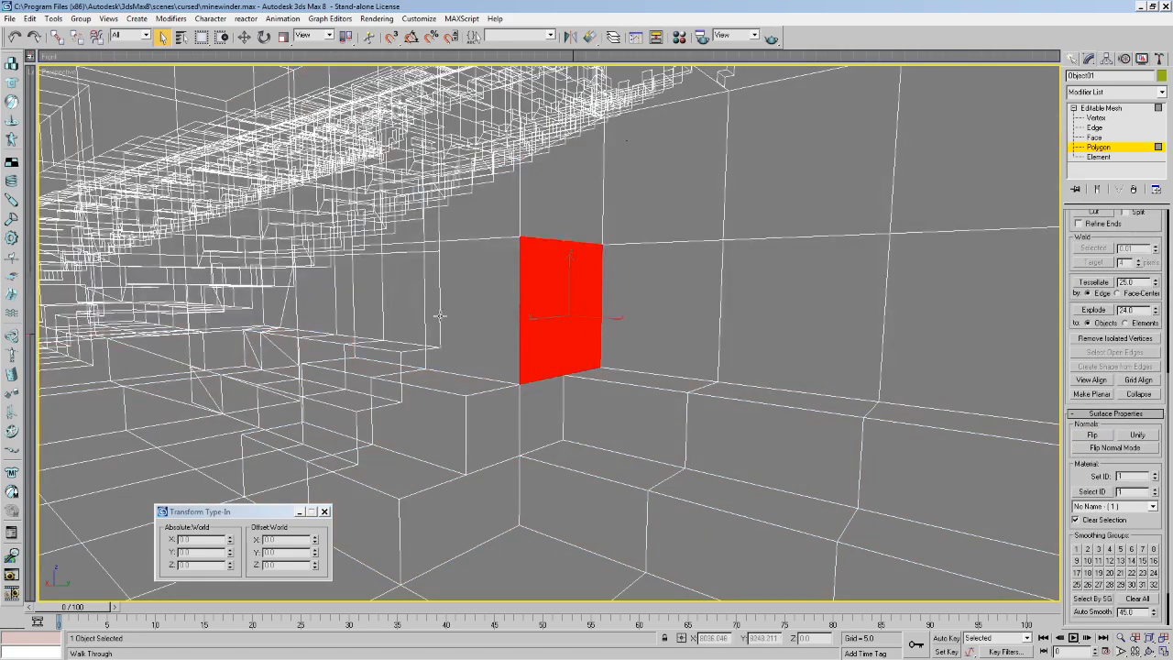
{"action": "key", "text": "F3"}
Check the polygons on the pillar's adjoining side and delete the one directly beneath the overhanging block.
{"action": "left_click", "coordinate": [483, 310]}
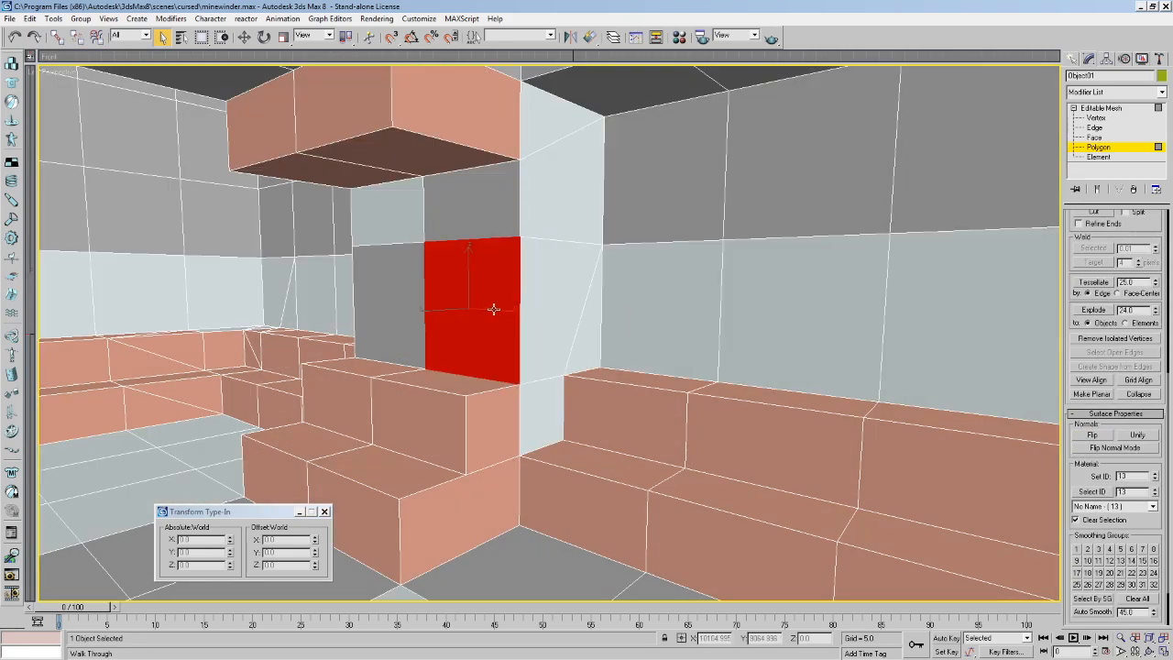
{"action": "key", "text": "Up"}
{"action": "left_click_drag", "start_coordinate": [474, 288], "coordinate": [136, 85]}
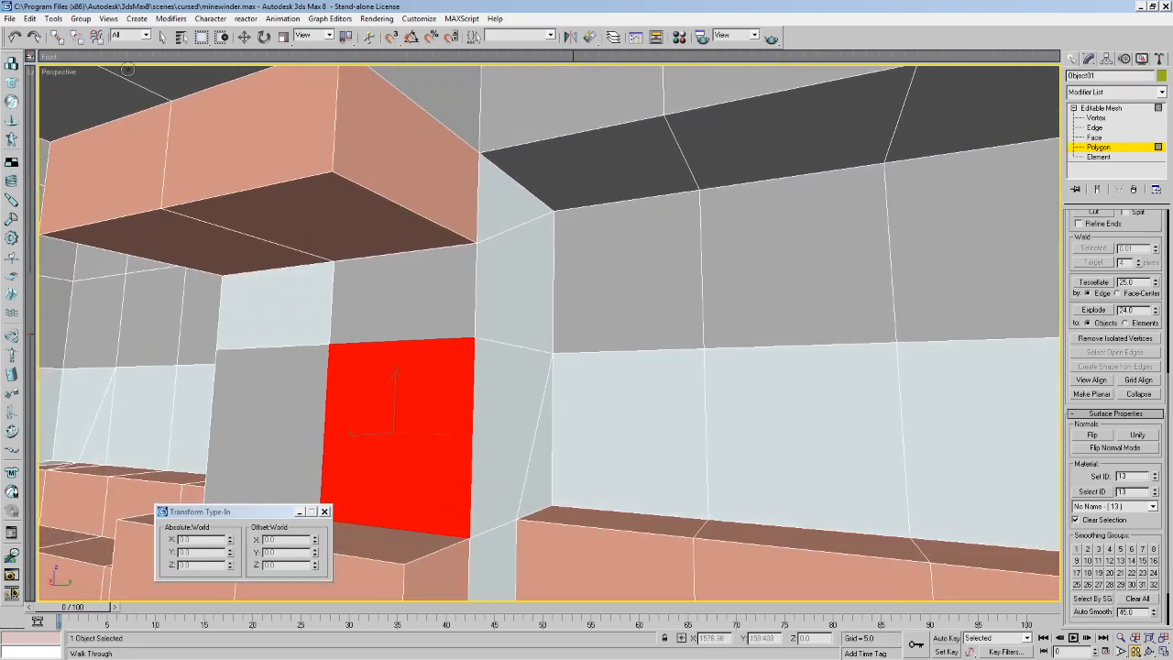
{"action": "key", "text": "Escape"}
{"action": "left_click", "coordinate": [419, 235]}
{"action": "left_click", "coordinate": [414, 283]}
{"action": "left_click", "coordinate": [253, 301]}
{"action": "left_click", "coordinate": [596, 295]}
{"action": "left_click", "coordinate": [433, 304]}
{"action": "left_click", "coordinate": [277, 295]}
{"action": "left_click", "coordinate": [391, 286]}
{"action": "key", "text": "Delete"}
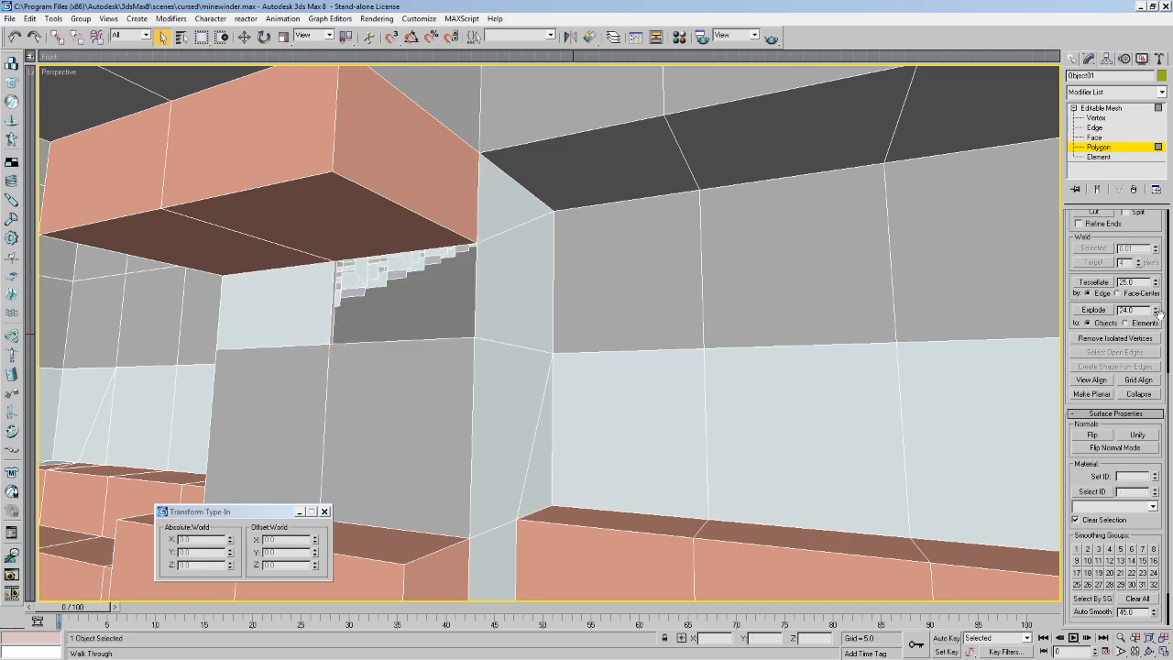
Build a four-sided polygon in the pillar gap directly beneath the overhanging block.
{"action": "scroll", "coordinate": [1105, 355], "scroll_direction": "up", "scroll_amount": 5}
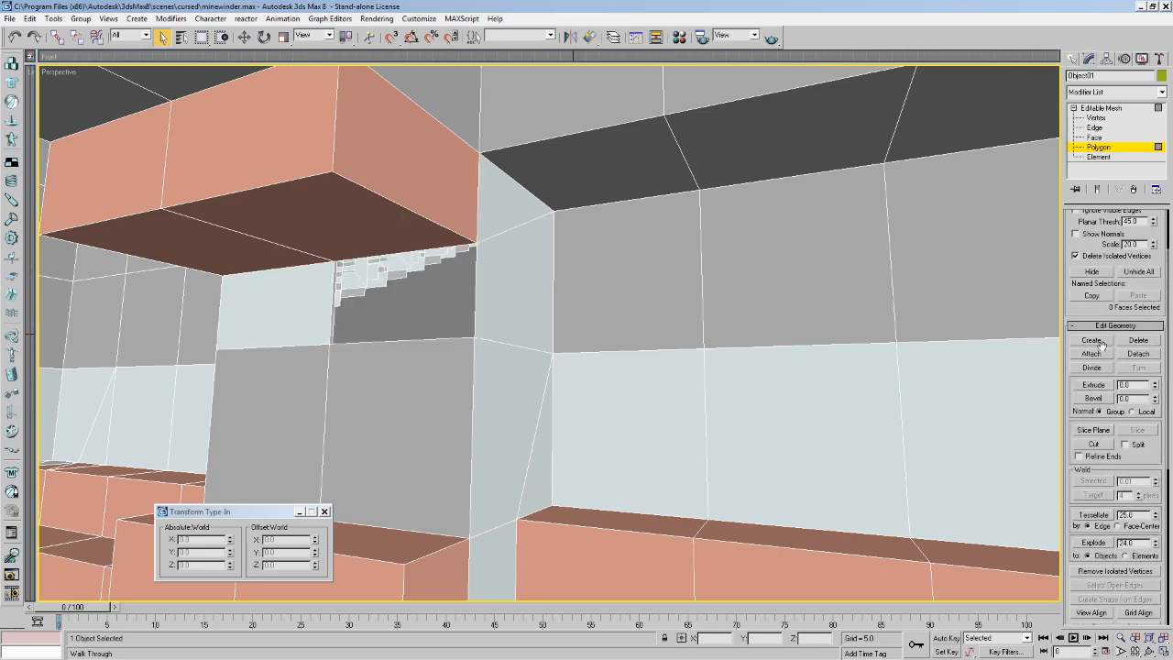
{"action": "left_click", "coordinate": [1094, 341]}
{"action": "middle_click_drag", "start_coordinate": [606, 316], "coordinate": [619, 338]}
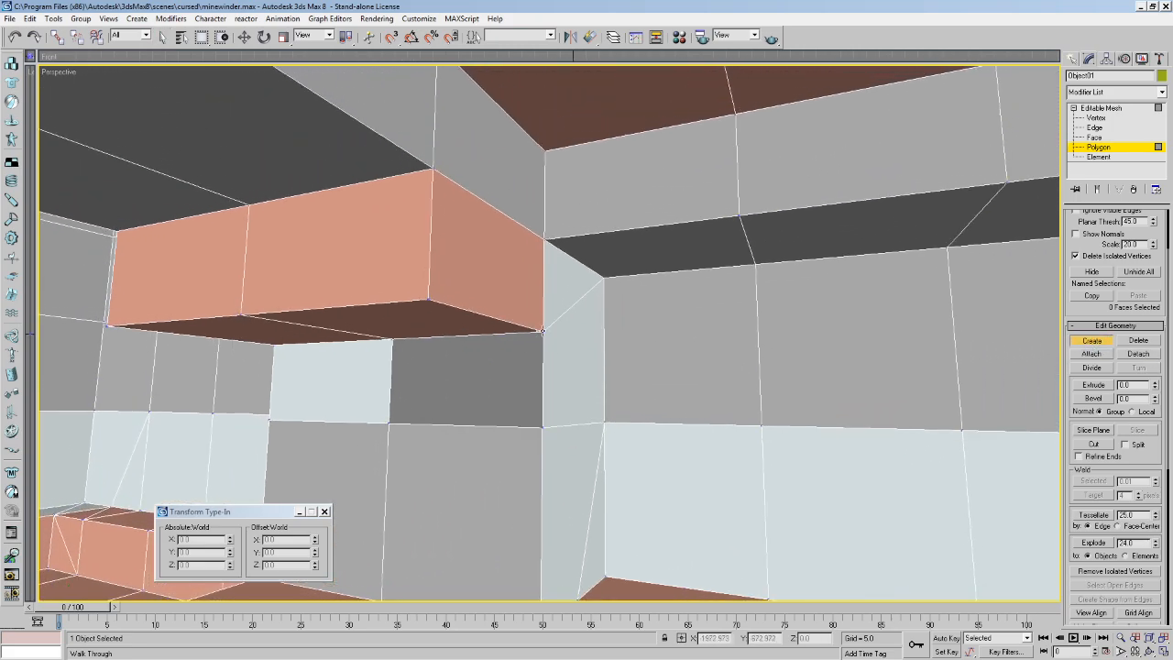
{"action": "left_click", "coordinate": [390, 338]}
{"action": "left_click", "coordinate": [388, 423]}
{"action": "double_click", "coordinate": [544, 428]}
{"action": "middle_click_drag", "start_coordinate": [544, 428], "coordinate": [454, 326]}
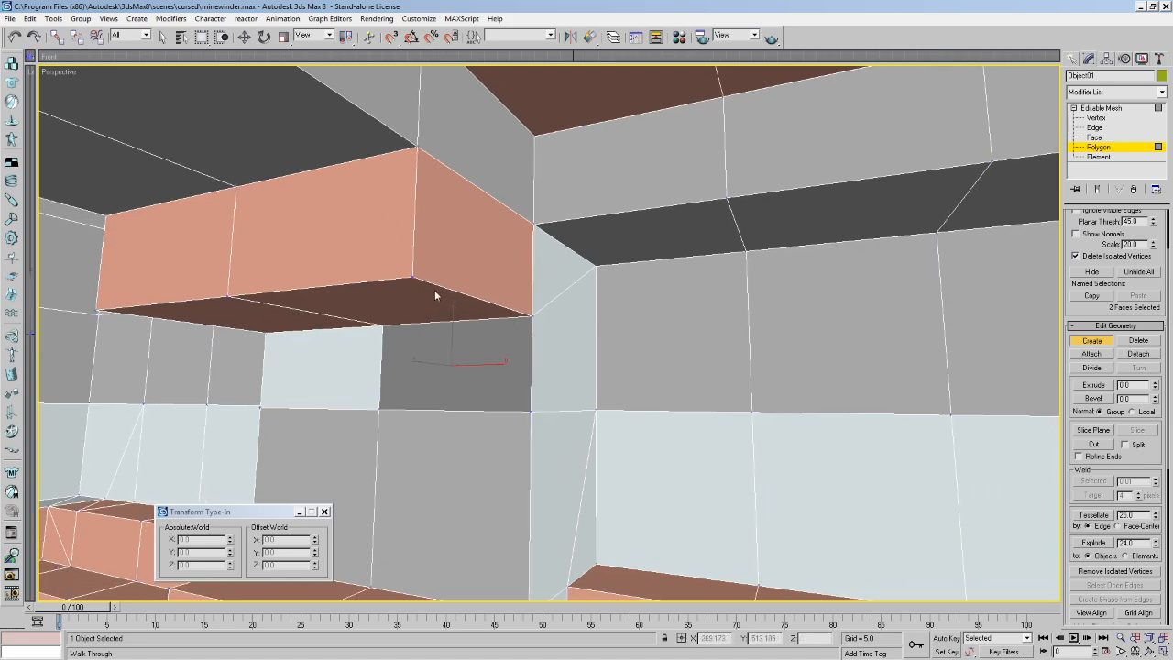
Flip the normal of the new polygon beneath the overhanging block.
{"action": "left_click", "coordinate": [161, 36]}
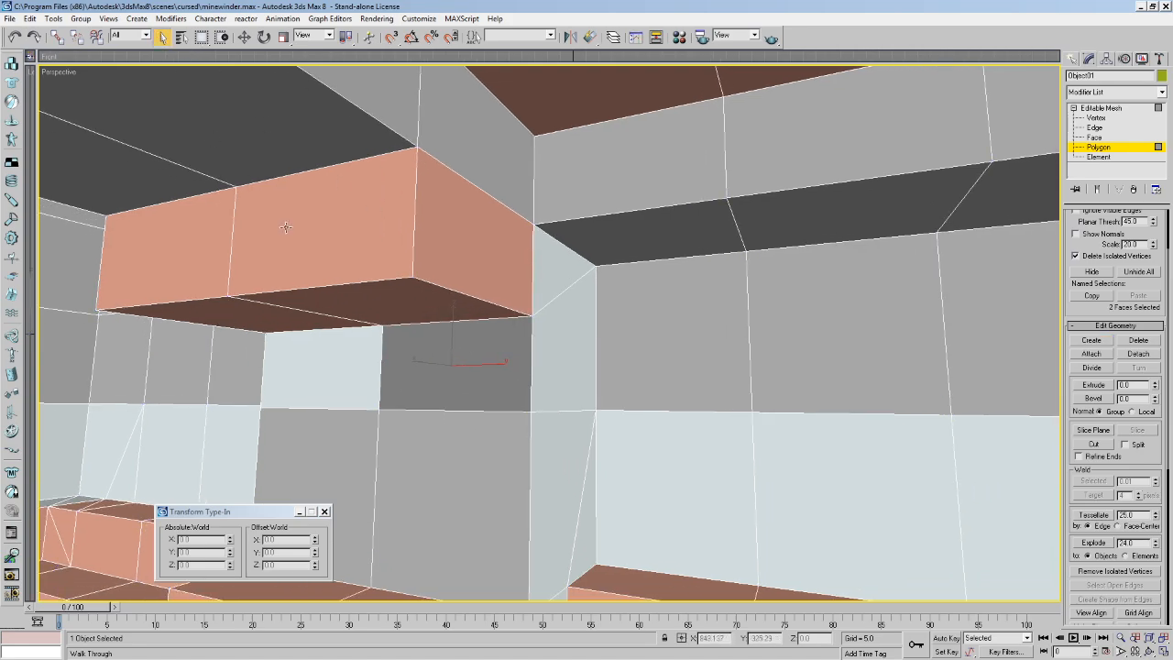
{"action": "left_click_drag", "start_coordinate": [1151, 486], "coordinate": [1103, 266]}
{"action": "left_click", "coordinate": [1102, 430]}
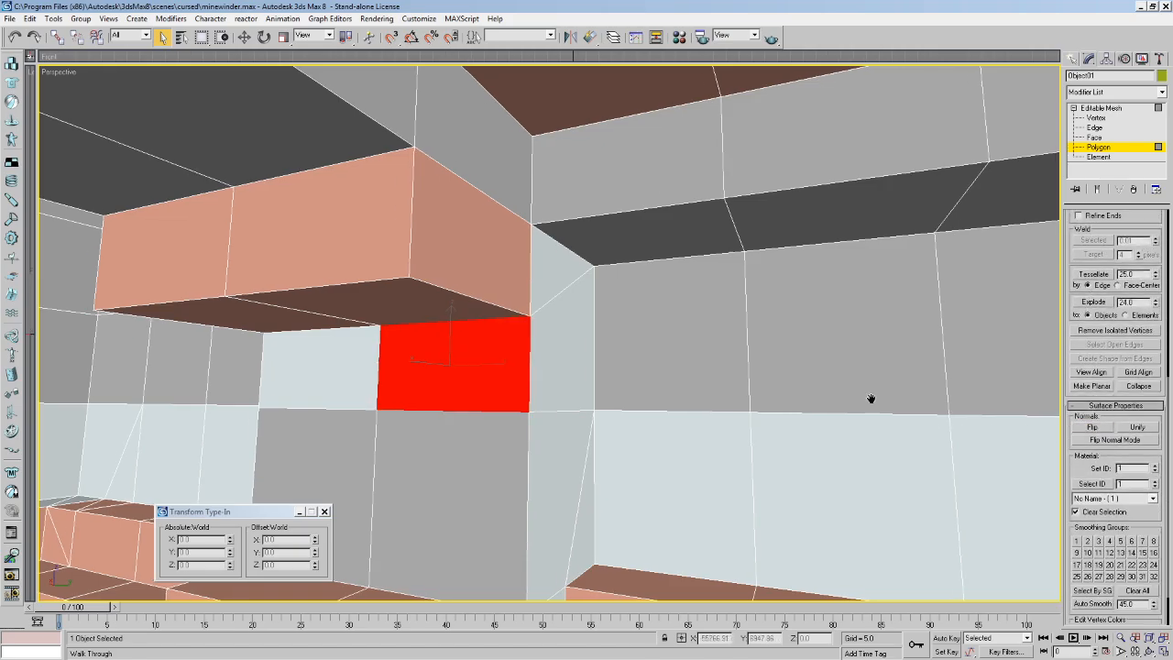
Examine the wall polygons above the long stepped ledge in wireframe and shaded display.
{"action": "middle_click_drag", "start_coordinate": [872, 399], "coordinate": [863, 392]}
{"action": "key", "text": "Up"}
{"action": "left_click_drag", "start_coordinate": [752, 401], "coordinate": [500, 295]}
{"action": "key", "text": "Down"}
{"action": "key", "text": "Up"}
{"action": "left_click", "coordinate": [162, 37]}
{"action": "left_click", "coordinate": [670, 314]}
{"action": "key", "text": "F3"}
{"action": "middle_click_drag", "start_coordinate": [627, 314], "coordinate": [656, 320]}
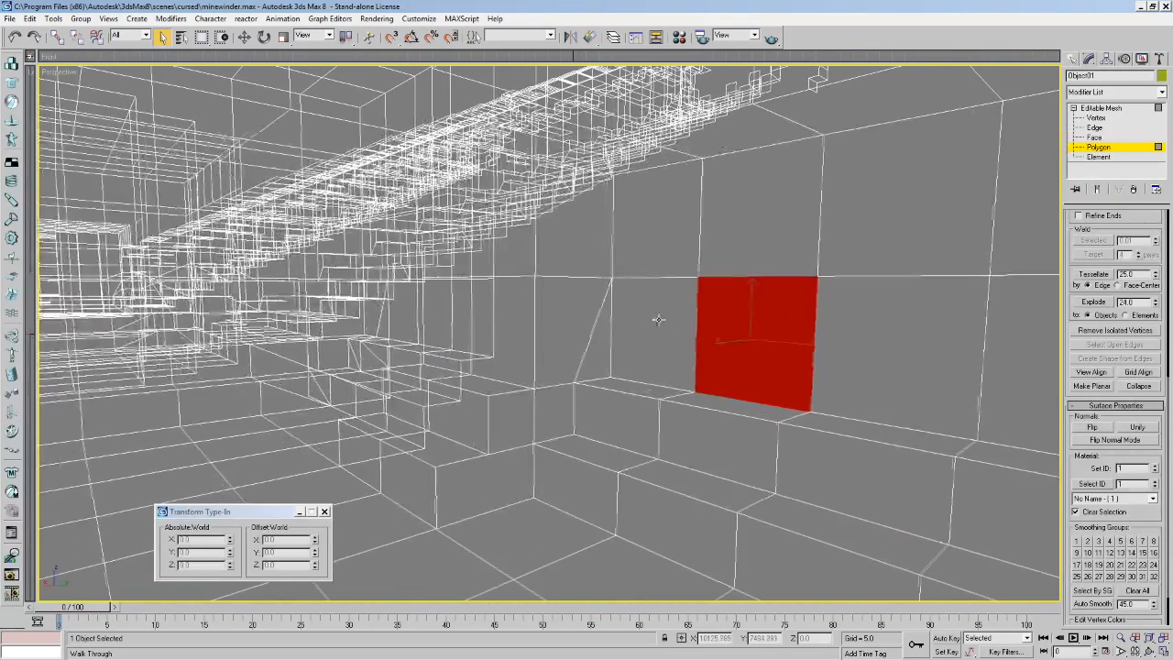
{"action": "left_click", "coordinate": [659, 319]}
{"action": "key", "text": "F3"}
Select the two end polygons of the short stepped ledge beside the pillar and delete them.
{"action": "left_click", "coordinate": [631, 446]}
{"action": "left_click", "coordinate": [562, 504]}
{"action": "left_click", "coordinate": [542, 523]}
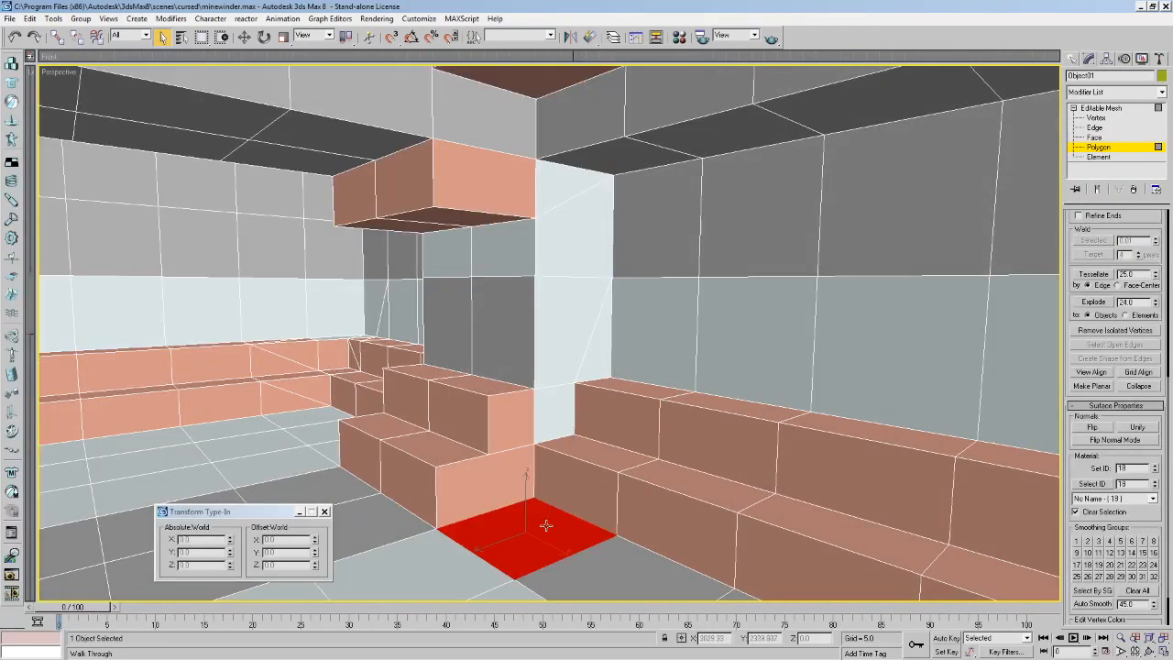
{"action": "left_click", "coordinate": [527, 492]}
{"action": "left_click", "coordinate": [518, 426], "text": "ctrl"}
{"action": "key", "text": "Delete"}
Build new polygons closing the open end of the short stepped ledge and check them in wireframe display.
{"action": "scroll", "coordinate": [1079, 368], "scroll_direction": "up", "scroll_amount": 5}
{"action": "left_click", "coordinate": [1091, 347]}
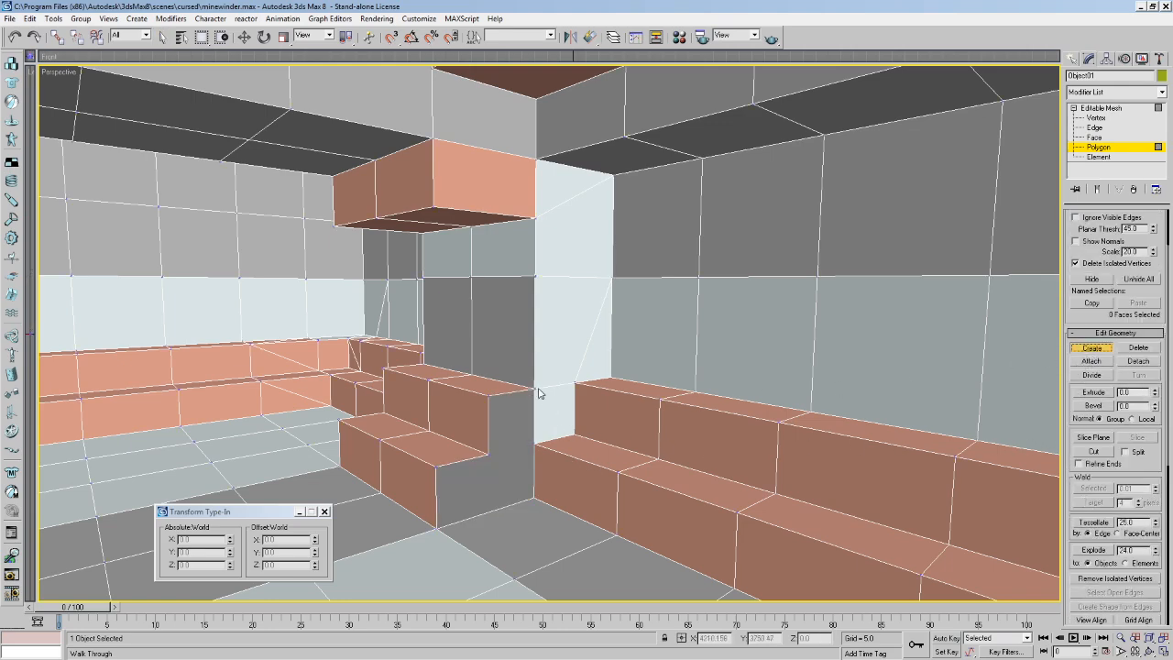
{"action": "left_click", "coordinate": [492, 455]}
{"action": "left_click", "coordinate": [533, 444]}
{"action": "left_click", "coordinate": [438, 529]}
{"action": "key", "text": "F3"}
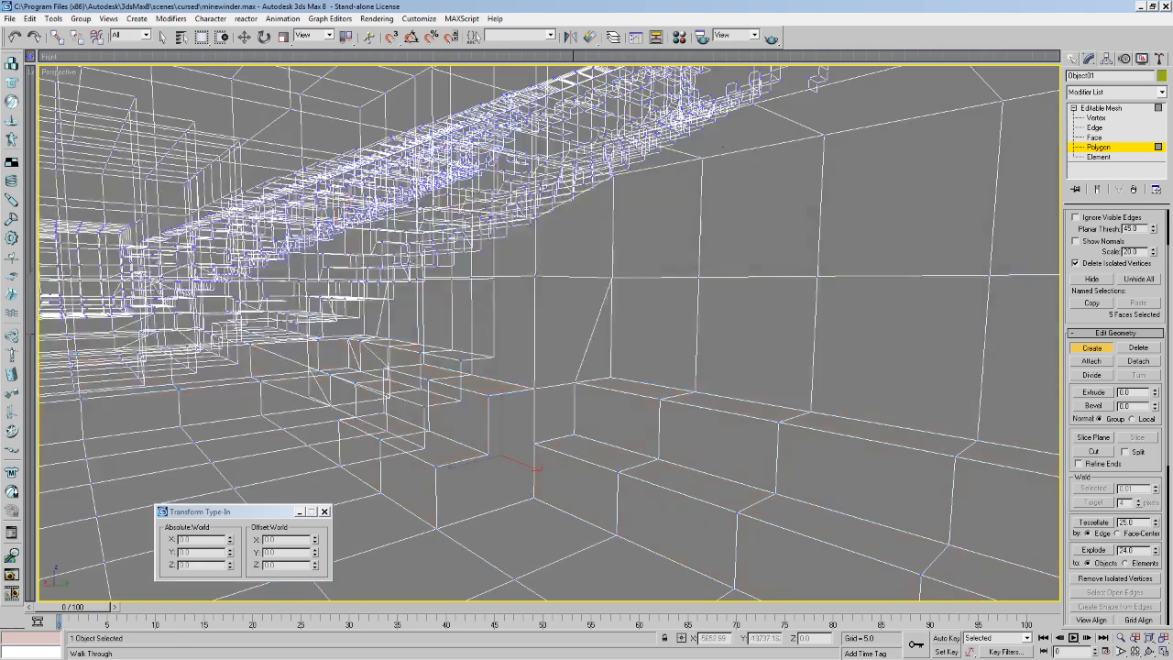
{"action": "key", "text": "F3"}
Select the new end polygons of the short stepped ledge and flip their normals.
{"action": "left_click", "coordinate": [161, 36]}
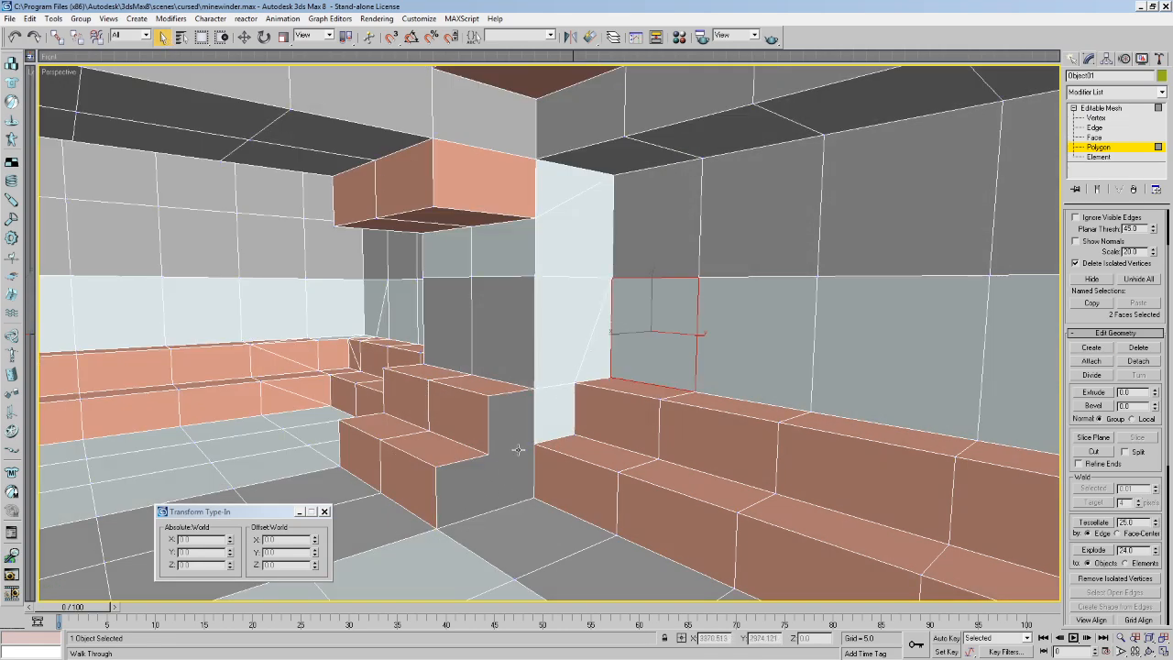
{"action": "left_click_drag", "start_coordinate": [1143, 477], "coordinate": [1071, 256]}
{"action": "left_click", "coordinate": [1093, 438]}
Select all polygons, toggle the shading of selected faces and inspect the tunnel's ledges, pillars and walls for faults.
{"action": "key", "text": "Right"}
{"action": "key", "text": "Up"}
{"action": "mouse_move", "coordinate": [524, 374]}
{"action": "left_mouse_down"}
{"action": "mouse_move", "coordinate": [559, 317]}
{"action": "mouse_move", "coordinate": [605, 296]}
{"action": "mouse_move", "coordinate": [552, 324]}
{"action": "mouse_move", "coordinate": [486, 315]}
{"action": "mouse_move", "coordinate": [516, 315]}
{"action": "left_mouse_up"}
{"action": "key", "text": "ctrl+a"}
{"action": "key", "text": "F2"}
{"action": "key", "text": "F2"}
{"action": "key", "text": "F2"}
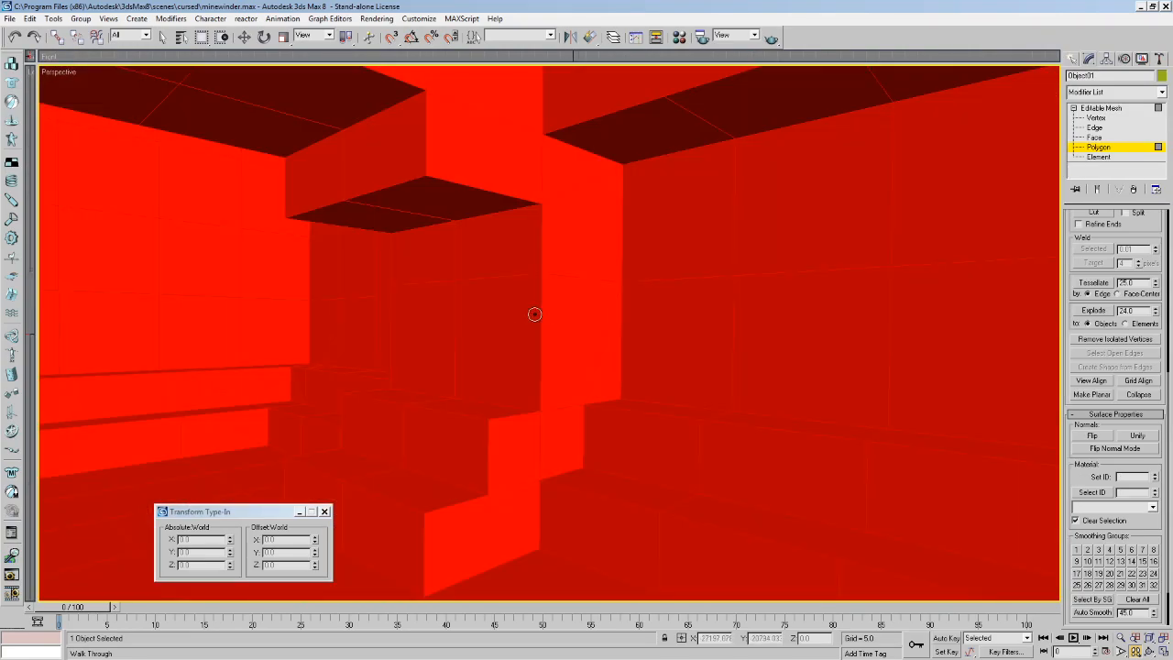
{"action": "mouse_move", "coordinate": [534, 315]}
{"action": "middle_mouse_down", "text": "alt"}
{"action": "mouse_move", "coordinate": [642, 312]}
{"action": "mouse_move", "coordinate": [517, 315]}
{"action": "middle_mouse_up", "text": "alt"}
{"action": "middle_click_drag", "start_coordinate": [633, 319], "coordinate": [777, 324]}
{"action": "middle_click_drag", "start_coordinate": [485, 320], "coordinate": [683, 319]}
{"action": "left_click_drag", "start_coordinate": [689, 315], "coordinate": [637, 329]}
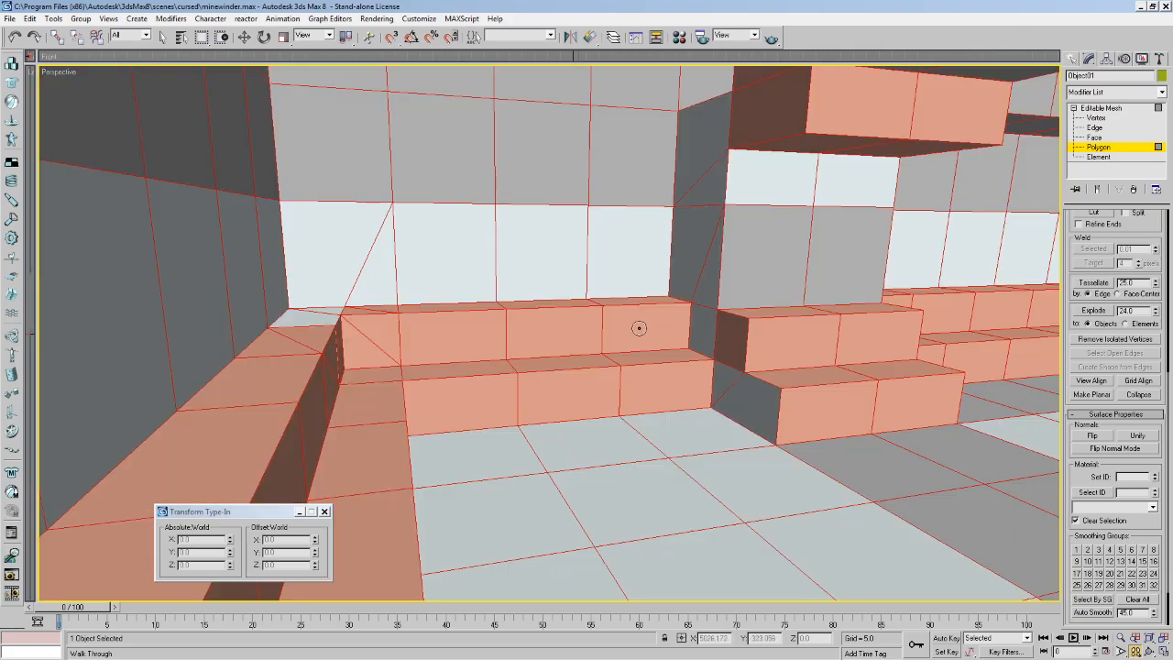
{"action": "mouse_move", "coordinate": [768, 277]}
{"action": "left_mouse_down"}
{"action": "mouse_move", "coordinate": [599, 272]}
{"action": "mouse_move", "coordinate": [827, 303]}
{"action": "mouse_move", "coordinate": [878, 340]}
{"action": "mouse_move", "coordinate": [610, 306]}
{"action": "mouse_move", "coordinate": [855, 343]}
{"action": "mouse_move", "coordinate": [798, 269]}
{"action": "mouse_move", "coordinate": [592, 318]}
{"action": "mouse_move", "coordinate": [617, 303]}
{"action": "mouse_move", "coordinate": [660, 319]}
{"action": "left_mouse_up"}
{"action": "key", "text": "F3"}
{"action": "key", "text": "F3"}
{"action": "key", "text": "F3"}
{"action": "key", "text": "F3"}
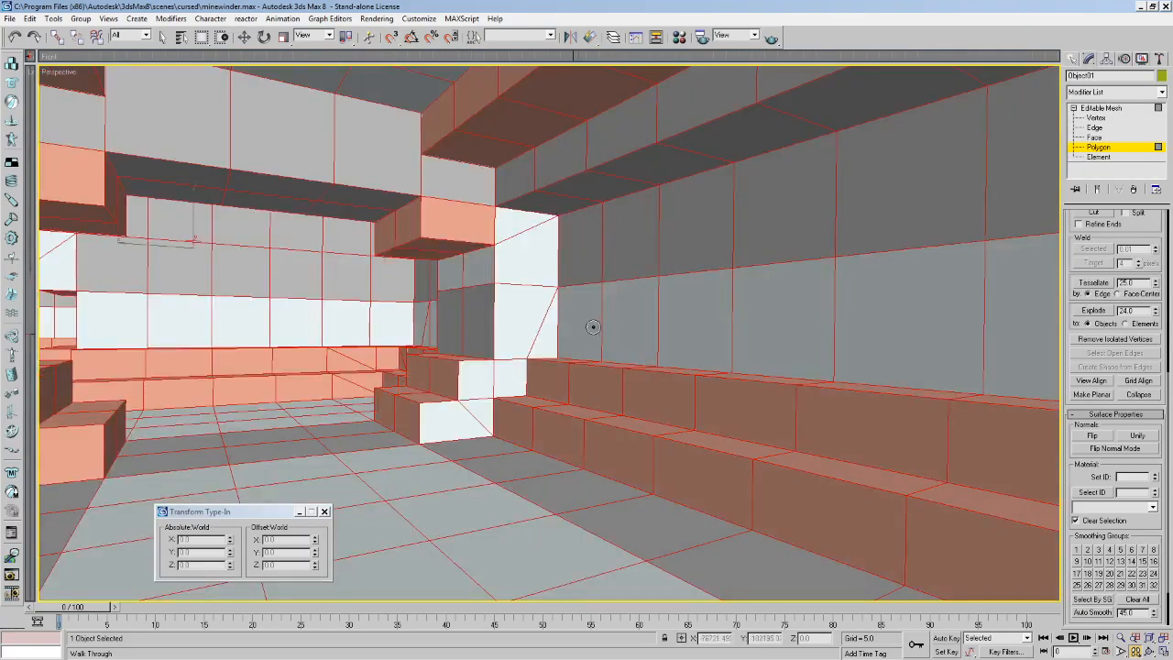
Select Object01's open edges again and move to those along the underside of the long crossbeam.
{"action": "left_click", "coordinate": [723, 286]}
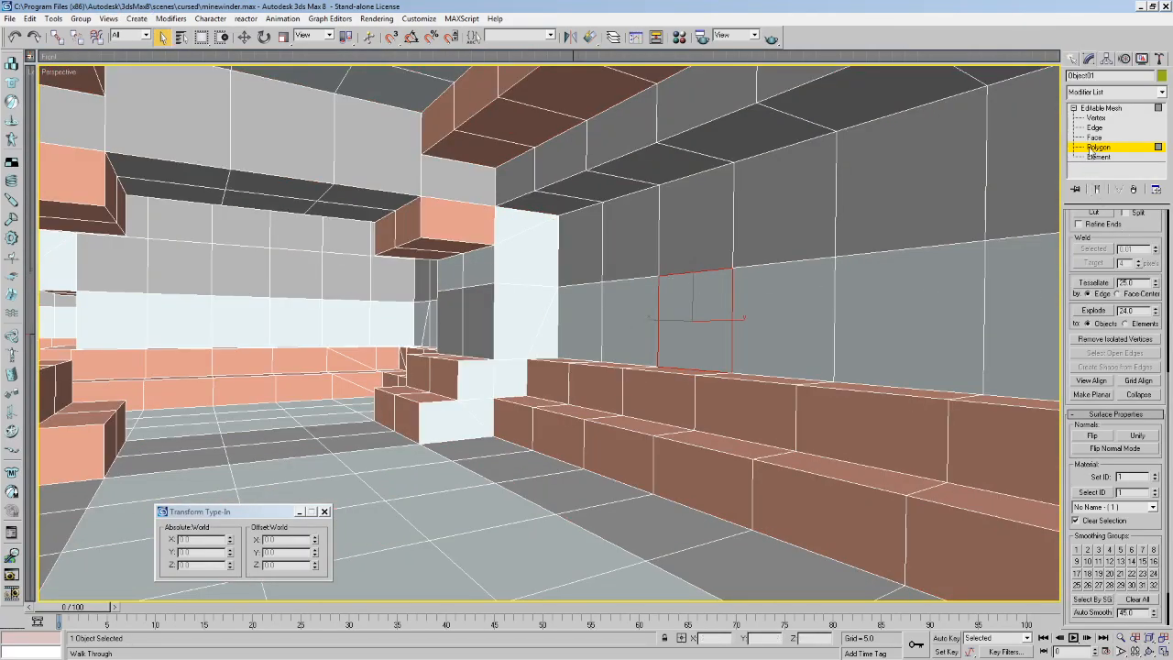
{"action": "left_click", "coordinate": [1094, 128]}
{"action": "scroll", "coordinate": [1113, 458], "scroll_direction": "down", "scroll_amount": 2}
{"action": "left_click", "coordinate": [1111, 486]}
{"action": "middle_click_drag", "start_coordinate": [634, 340], "coordinate": [647, 369]}
{"action": "left_click_drag", "start_coordinate": [600, 351], "coordinate": [608, 278]}
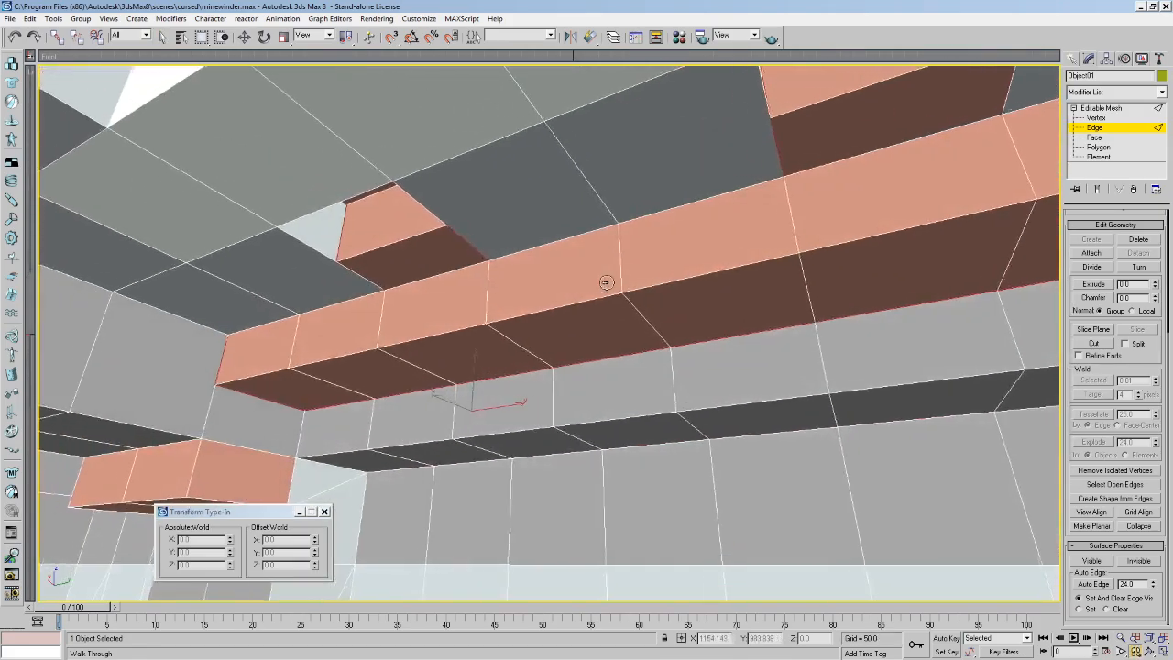
Select the faulty strip of wall polygons beneath the long crossbeam and delete it.
{"action": "left_click", "coordinate": [1099, 147]}
{"action": "left_click_drag", "start_coordinate": [560, 400], "coordinate": [872, 423]}
{"action": "left_click", "coordinate": [162, 38]}
{"action": "left_click", "coordinate": [731, 358]}
{"action": "left_click_drag", "start_coordinate": [731, 359], "coordinate": [970, 408]}
Build two four-sided polygons at the near end of the gap beneath the long crossbeam.
{"action": "left_click", "coordinate": [1096, 323]}
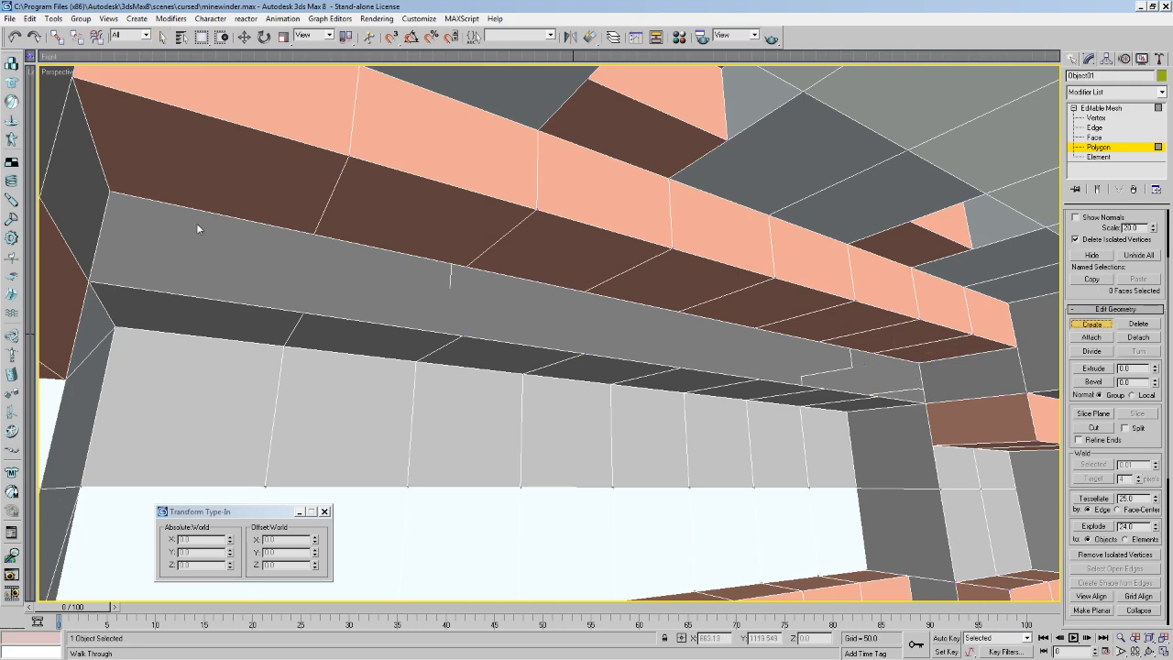
{"action": "left_click", "coordinate": [110, 193]}
{"action": "left_click", "coordinate": [88, 282]}
{"action": "left_click", "coordinate": [305, 313]}
{"action": "double_click", "coordinate": [313, 234]}
{"action": "left_click", "coordinate": [313, 234]}
{"action": "left_click", "coordinate": [304, 314]}
{"action": "left_click", "coordinate": [462, 334]}
{"action": "double_click", "coordinate": [461, 264]}
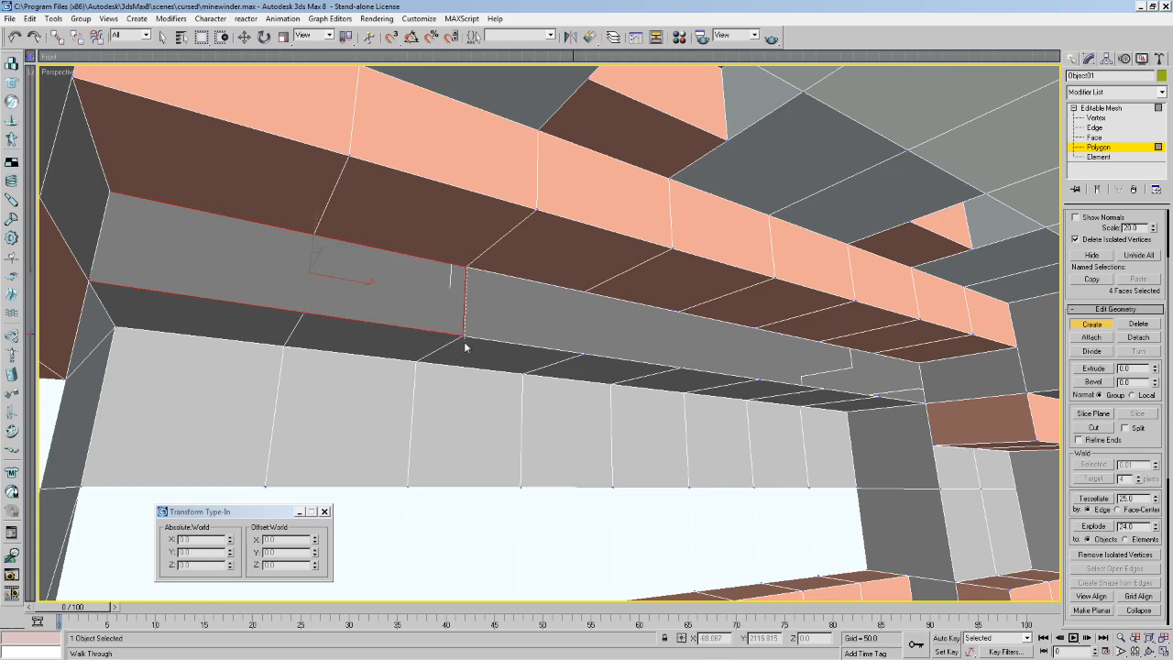
Build three more four-sided polygons along the middle of the gap beneath the long crossbeam.
{"action": "left_click", "coordinate": [585, 356]}
{"action": "double_click", "coordinate": [585, 293]}
{"action": "left_click", "coordinate": [585, 294]}
{"action": "left_click", "coordinate": [585, 355]}
{"action": "left_click", "coordinate": [682, 367]}
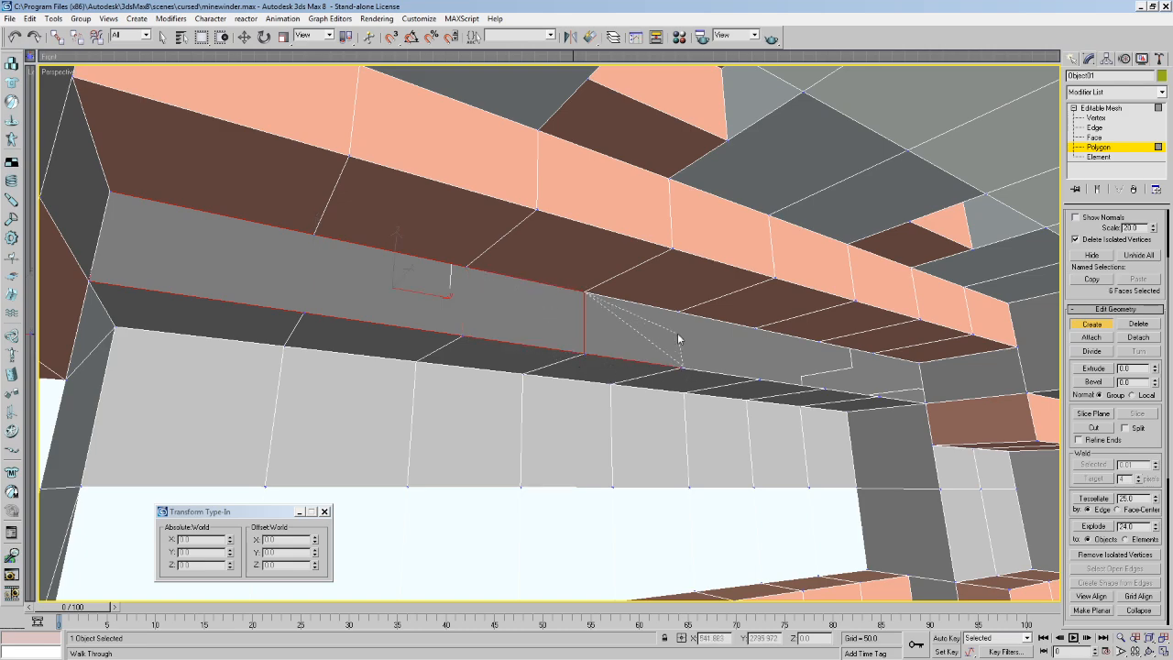
{"action": "double_click", "coordinate": [681, 314]}
{"action": "left_click", "coordinate": [679, 367]}
{"action": "left_click", "coordinate": [757, 375]}
{"action": "double_click", "coordinate": [757, 328]}
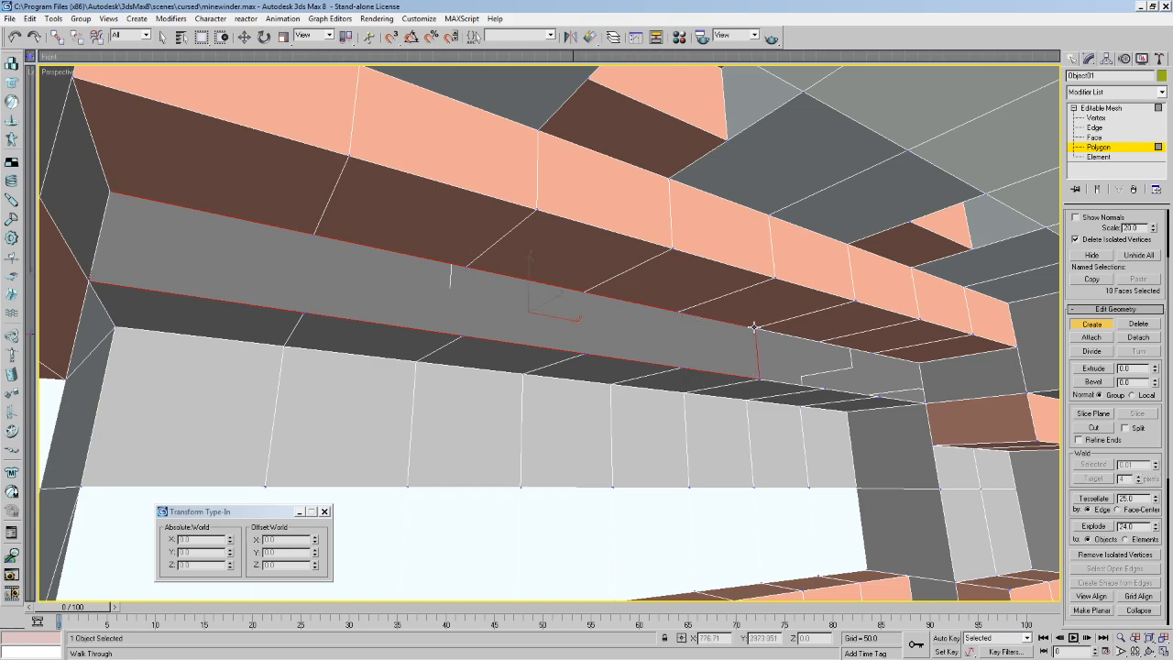
Build three four-sided polygons at the far end of the gap beneath the long crossbeam.
{"action": "left_click", "coordinate": [825, 389]}
{"action": "double_click", "coordinate": [820, 343]}
{"action": "left_click", "coordinate": [879, 396]}
{"action": "left_click", "coordinate": [873, 353]}
{"action": "double_click", "coordinate": [819, 343]}
{"action": "double_click", "coordinate": [921, 399]}
{"action": "key", "text": "ctrl+z"}
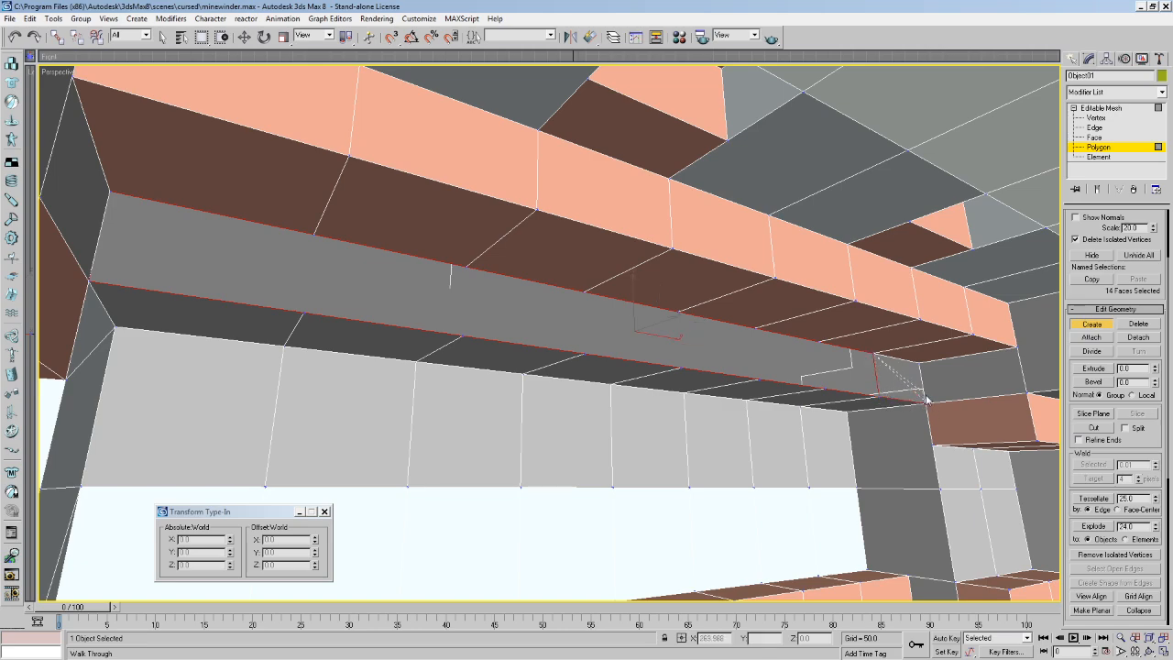
{"action": "double_click", "coordinate": [922, 364]}
{"action": "left_click", "coordinate": [161, 37]}
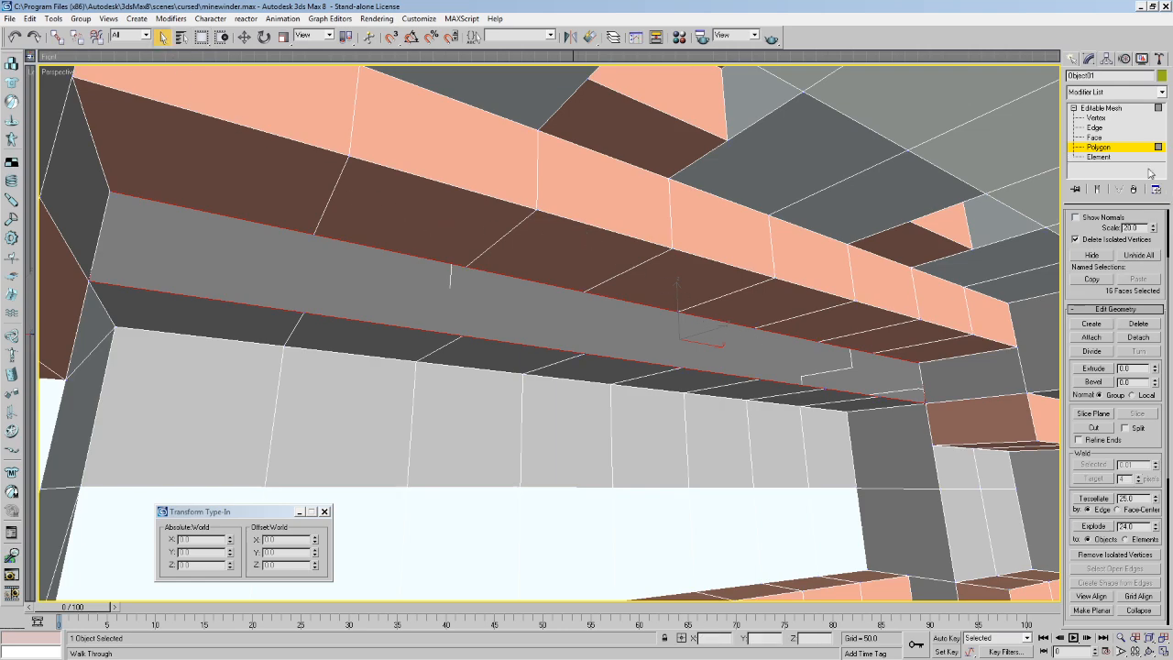
Flip the normals of the rebuilt strip of polygons beneath the long crossbeam.
{"action": "left_click", "coordinate": [1095, 127]}
{"action": "left_click", "coordinate": [1125, 148]}
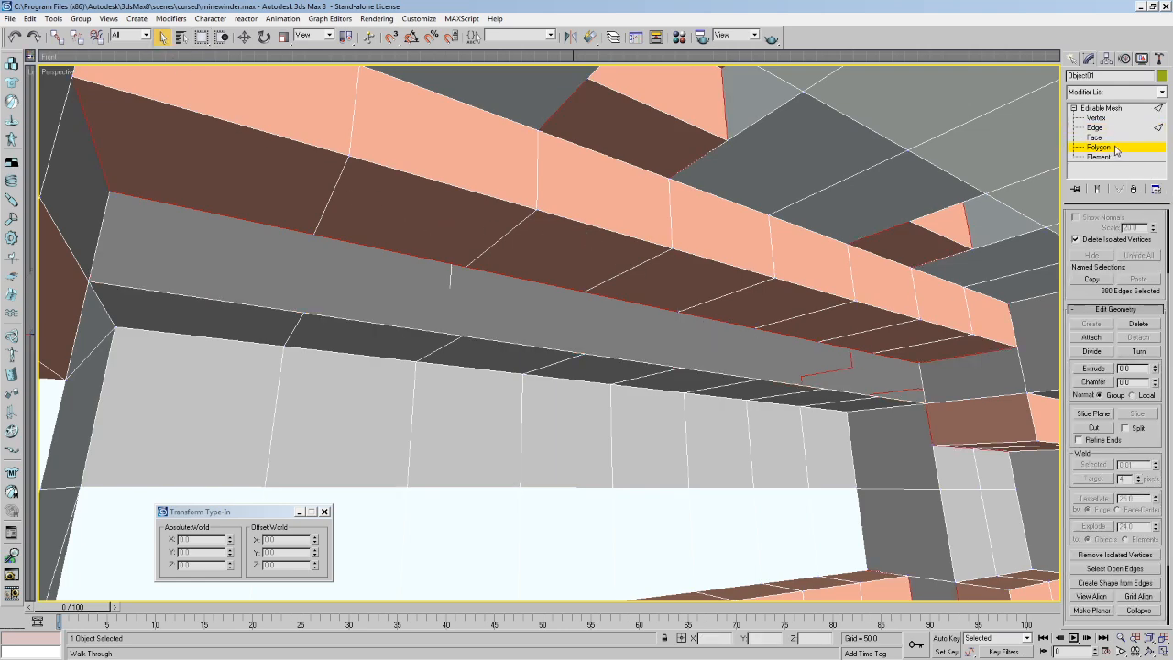
{"action": "left_click_drag", "start_coordinate": [1154, 458], "coordinate": [1084, 161]}
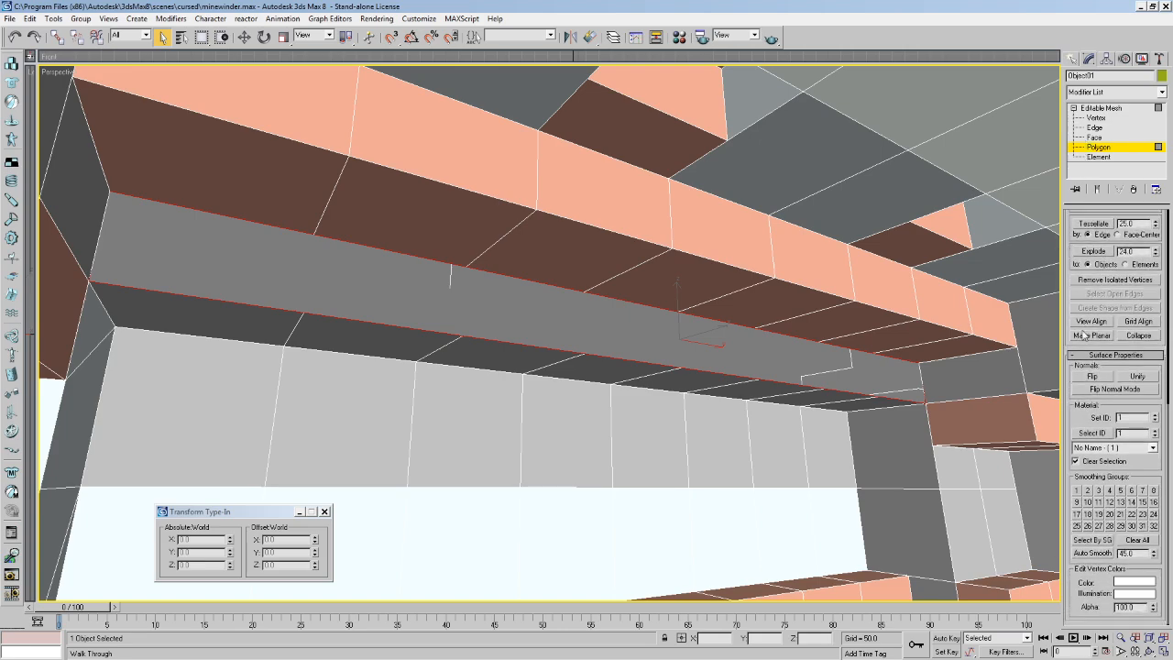
{"action": "left_click", "coordinate": [1097, 377]}
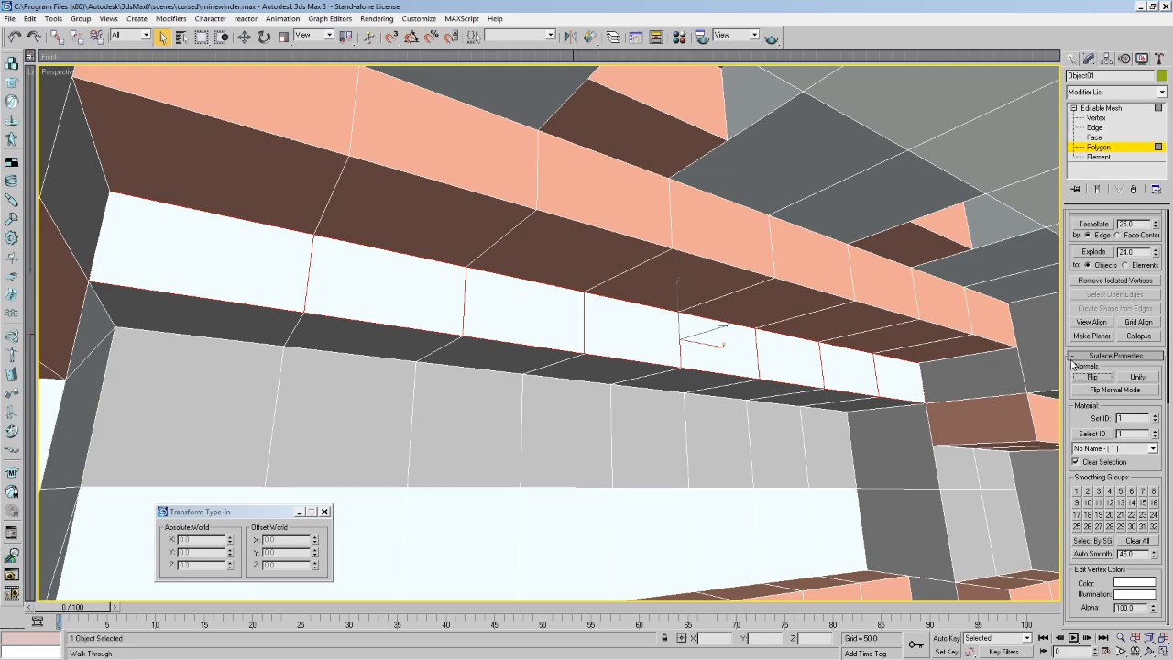
Select the strip of wall polygons beneath the opposite long crossbeam and delete it.
{"action": "middle_click", "coordinate": [731, 335]}
{"action": "key", "text": "Up"}
{"action": "key", "text": "Left"}
{"action": "left_click_drag", "start_coordinate": [640, 346], "coordinate": [377, 369]}
{"action": "key", "text": "Up"}
{"action": "left_click", "coordinate": [162, 37]}
{"action": "left_click", "coordinate": [201, 327]}
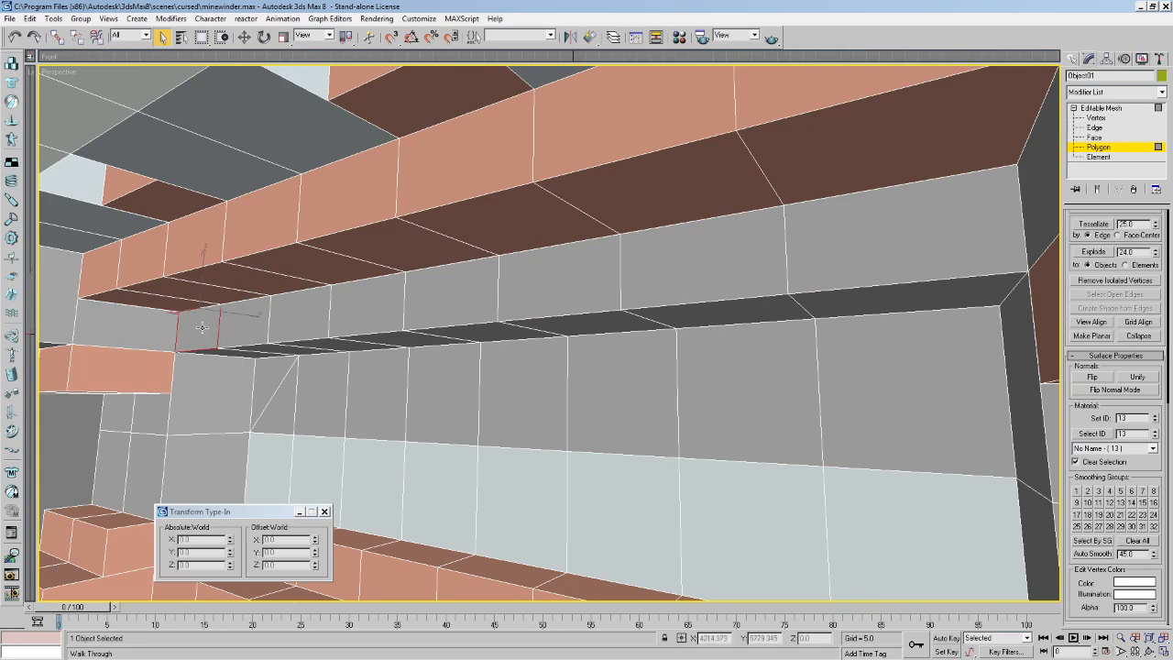
{"action": "left_click", "coordinate": [246, 330], "text": "ctrl"}
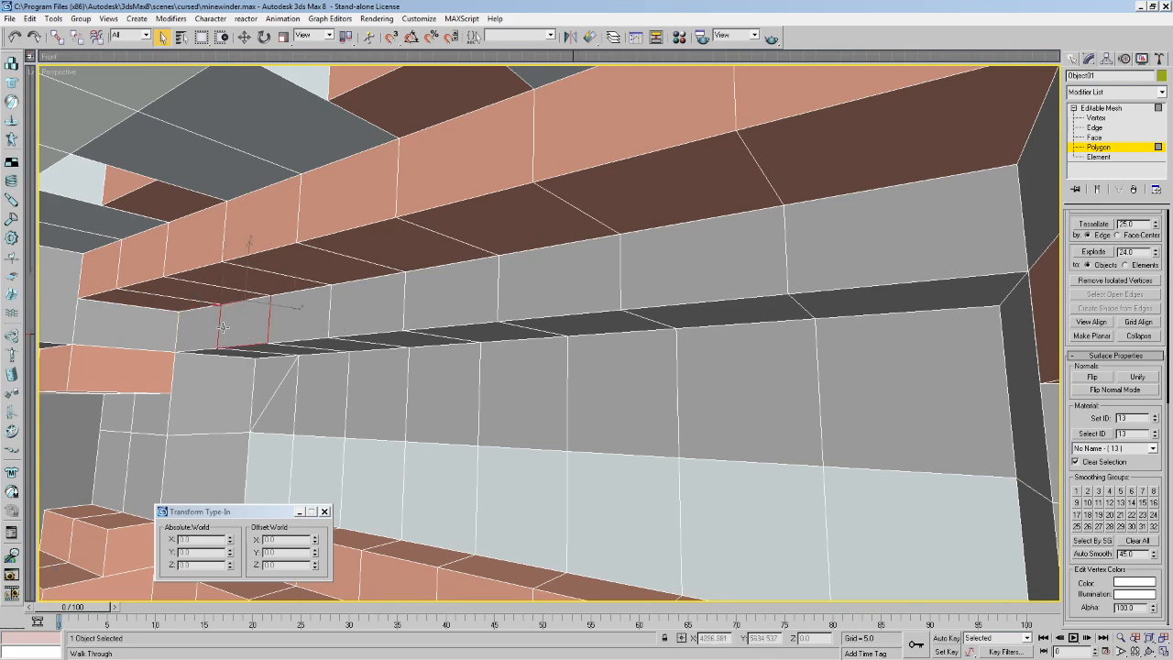
{"action": "left_click", "coordinate": [307, 314], "text": "ctrl"}
{"action": "left_click", "coordinate": [367, 292], "text": "ctrl"}
{"action": "left_click", "coordinate": [471, 269], "text": "ctrl"}
{"action": "left_click", "coordinate": [559, 271], "text": "ctrl"}
{"action": "left_click", "coordinate": [644, 260], "text": "ctrl"}
{"action": "left_click", "coordinate": [868, 248], "text": "ctrl"}
{"action": "left_click", "coordinate": [1137, 336]}
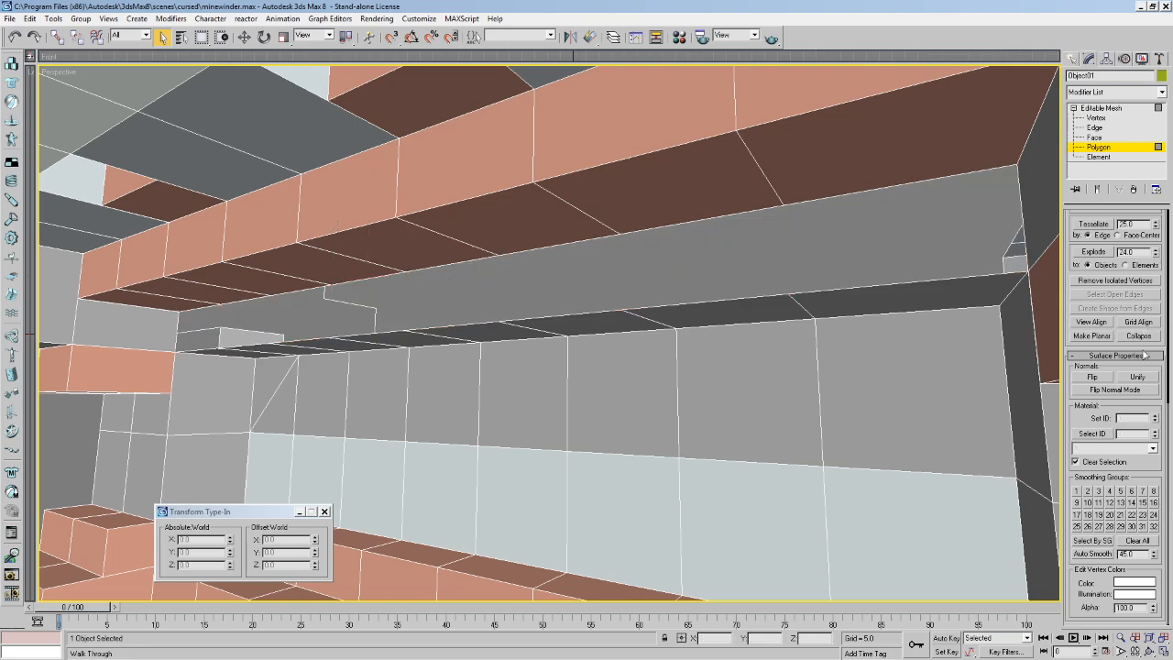
Build two four-sided polygons at the near end of the gap beneath the opposite crossbeam.
{"action": "left_click_drag", "start_coordinate": [1161, 262], "coordinate": [1151, 656]}
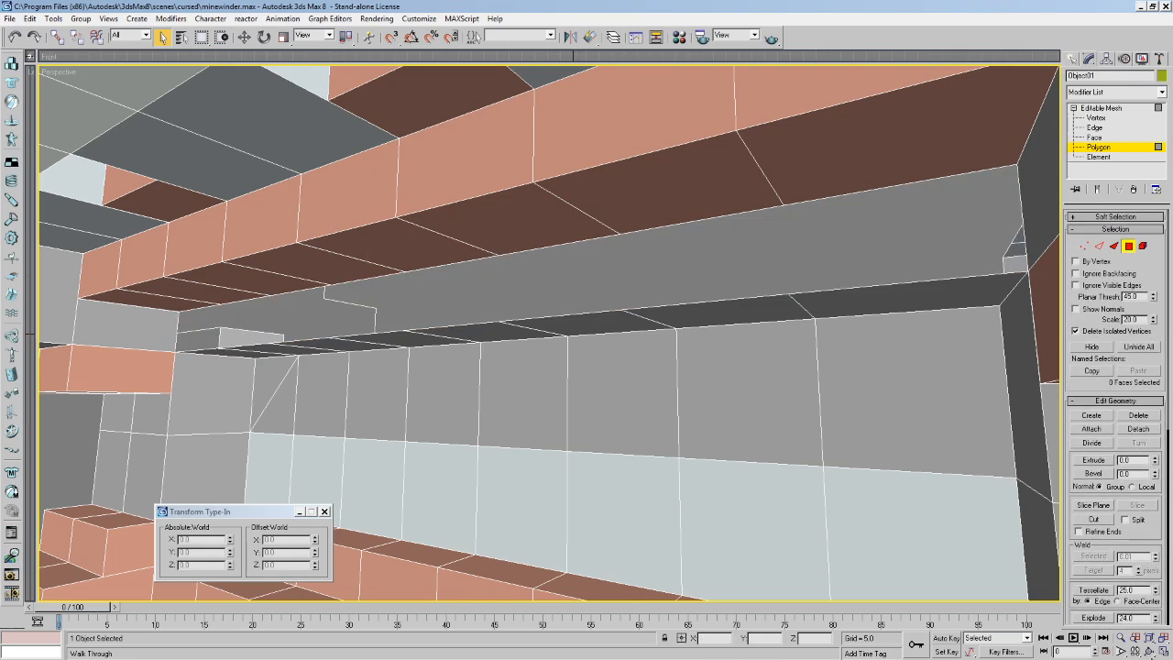
{"action": "left_click", "coordinate": [1094, 401]}
{"action": "left_click", "coordinate": [1102, 402]}
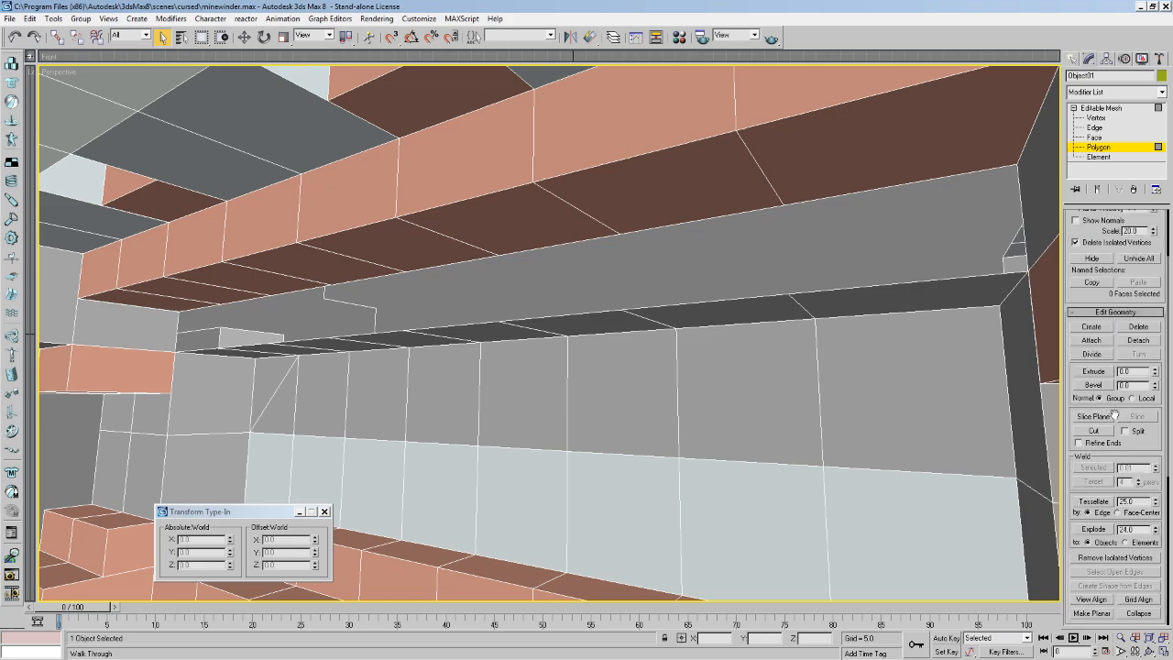
{"action": "left_click", "coordinate": [1092, 327]}
{"action": "left_click", "coordinate": [1017, 164]}
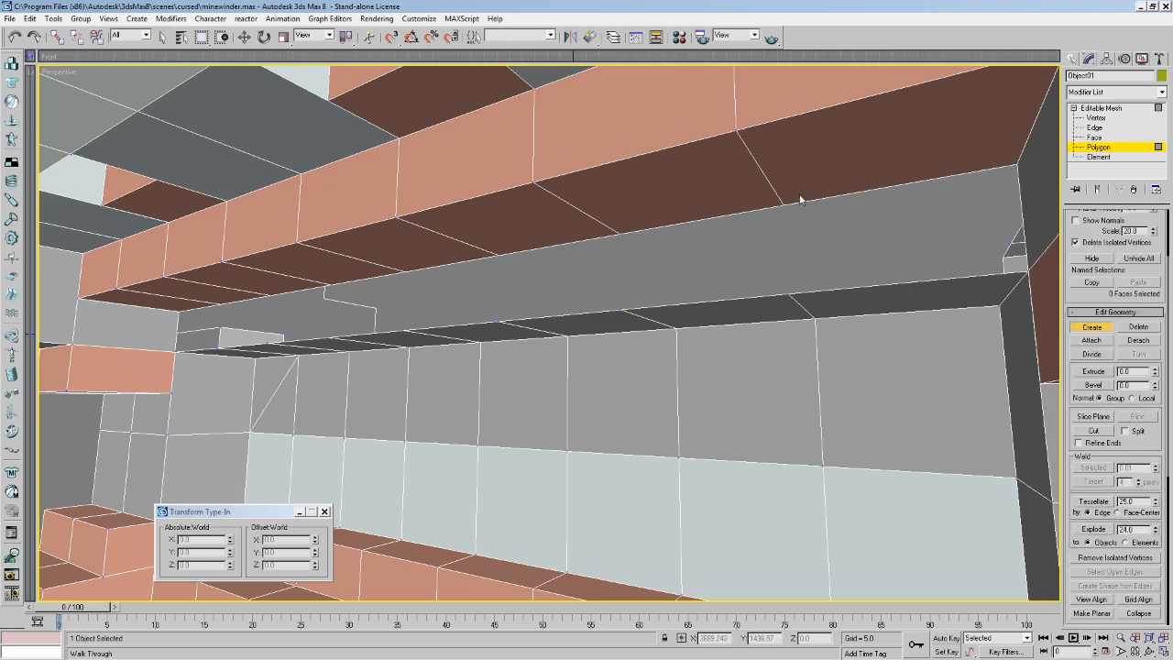
{"action": "left_click", "coordinate": [783, 207]}
{"action": "left_click", "coordinate": [788, 293]}
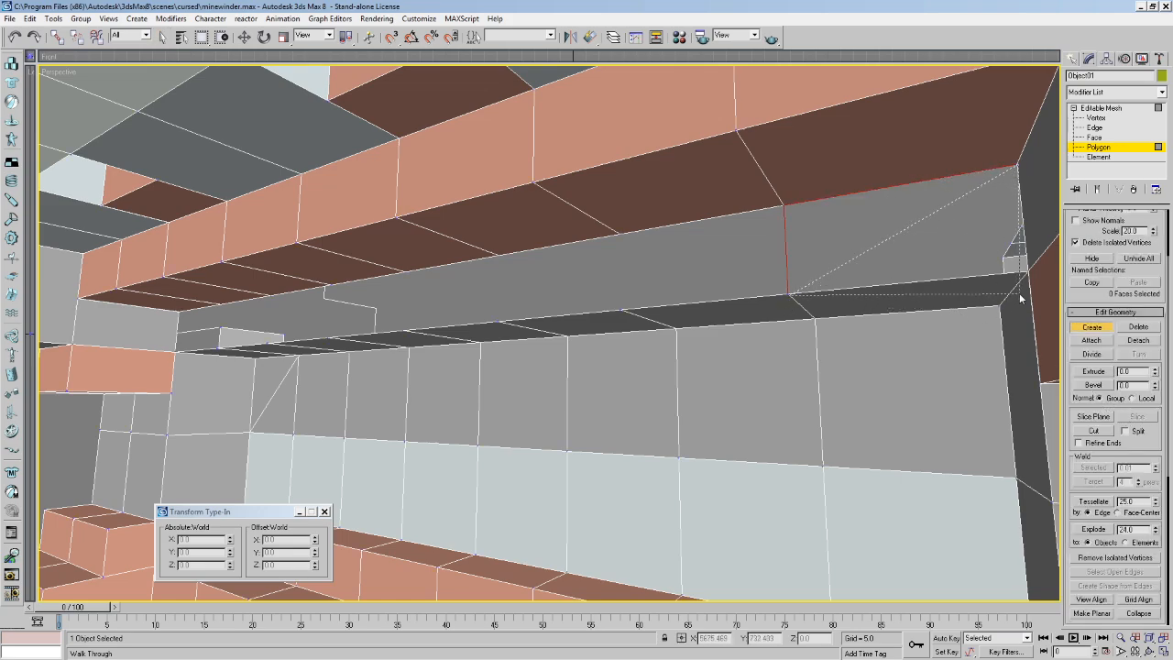
{"action": "left_click", "coordinate": [1028, 269]}
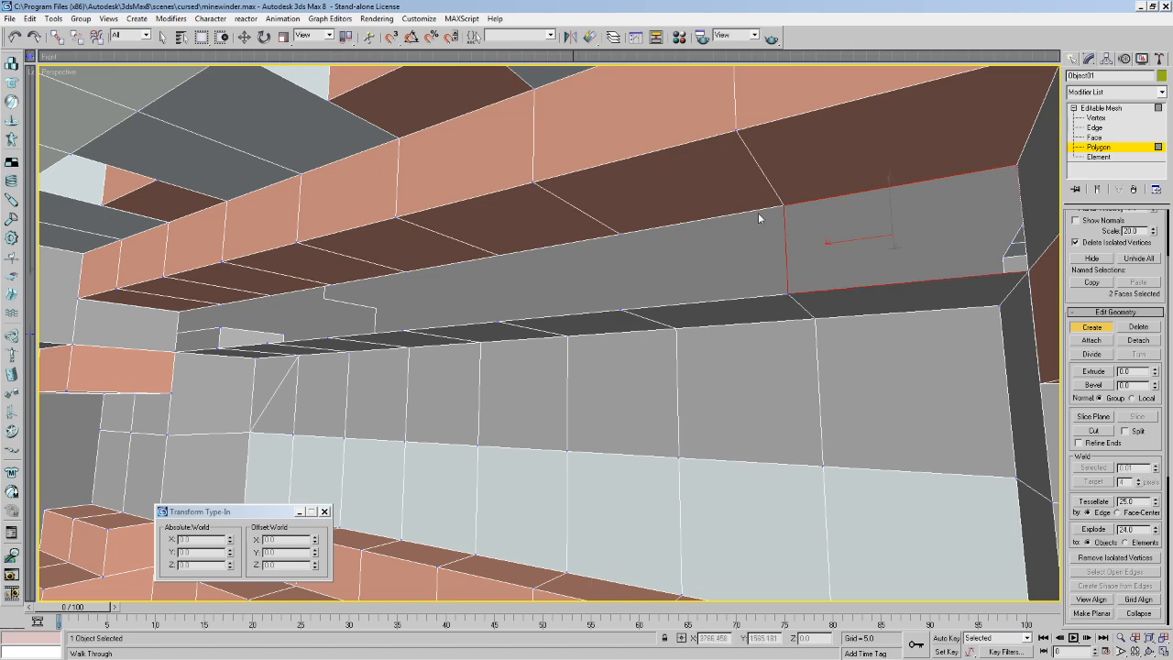
{"action": "left_click", "coordinate": [617, 234]}
{"action": "left_click", "coordinate": [621, 309]}
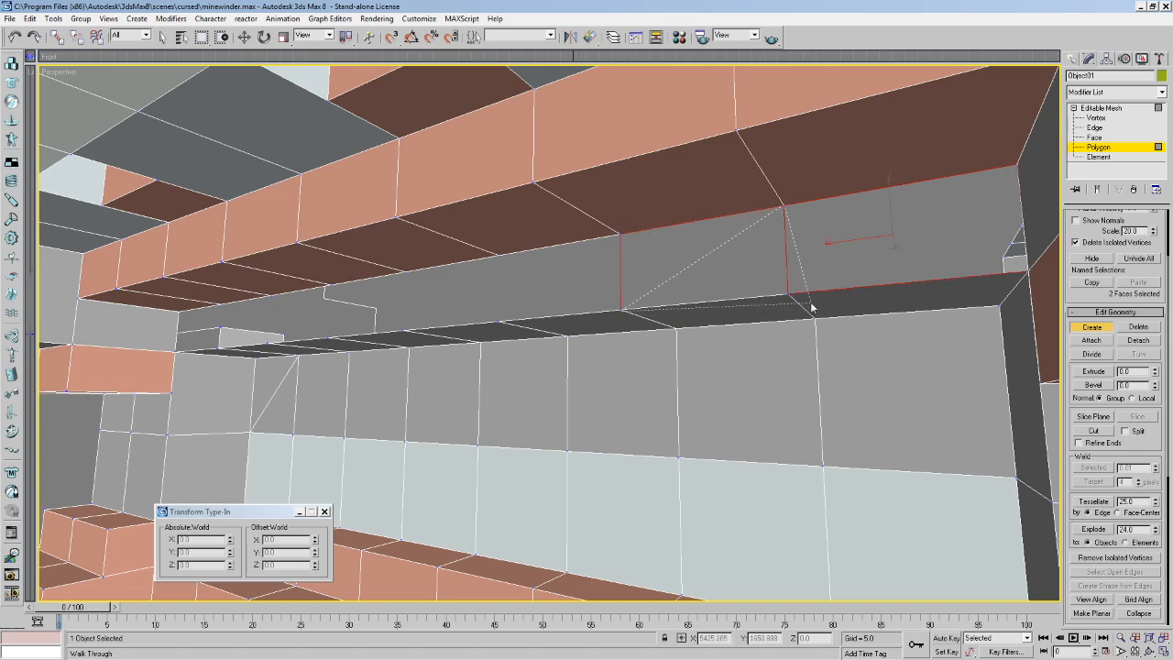
{"action": "left_click", "coordinate": [785, 293]}
Build three more four-sided polygons along the middle of the gap beneath the opposite crossbeam.
{"action": "left_click", "coordinate": [619, 234]}
{"action": "left_click", "coordinate": [498, 256]}
{"action": "left_click", "coordinate": [499, 321]}
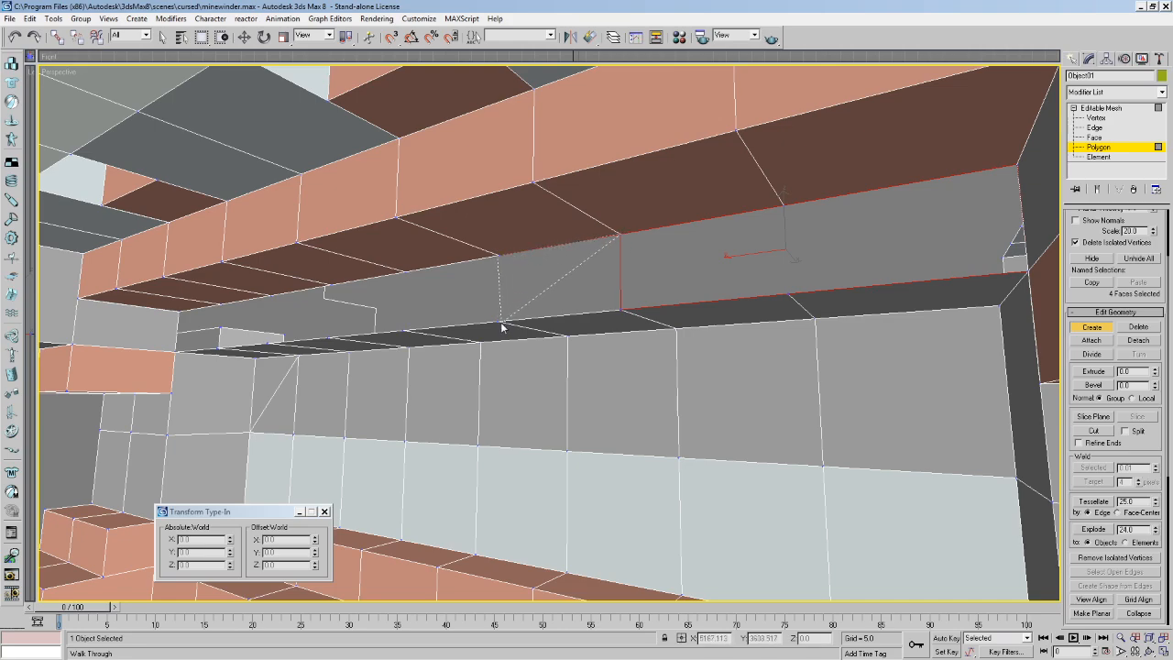
{"action": "left_click", "coordinate": [619, 314]}
{"action": "left_click", "coordinate": [405, 272]}
{"action": "left_click", "coordinate": [405, 328]}
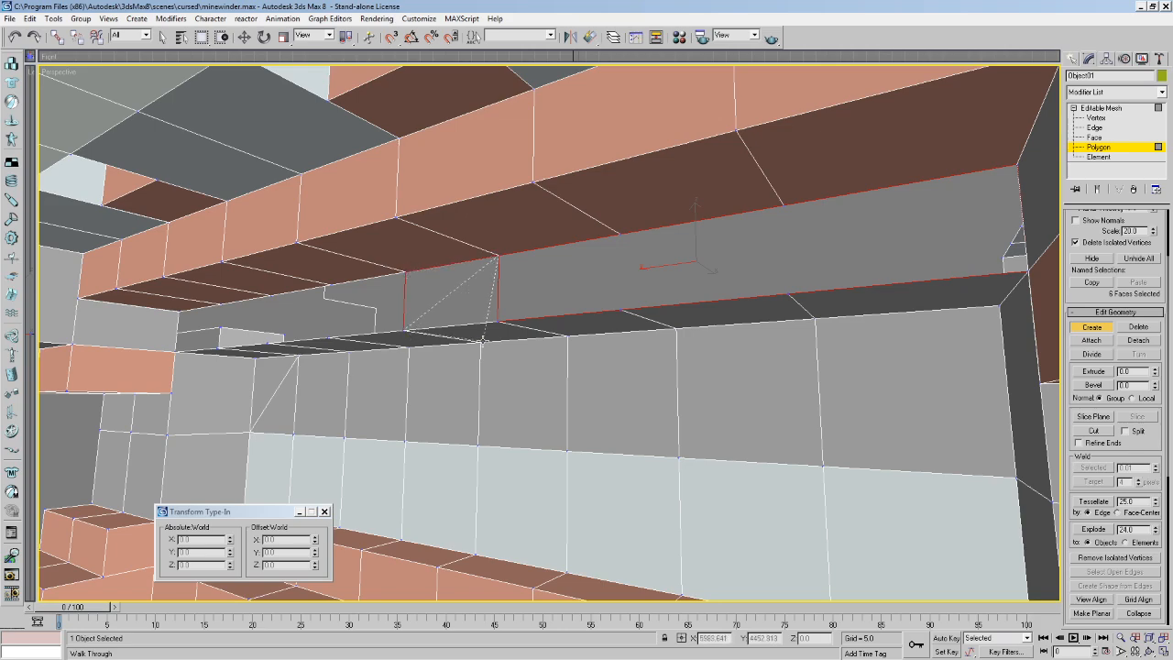
{"action": "left_click", "coordinate": [494, 321]}
{"action": "left_click", "coordinate": [405, 272]}
{"action": "left_click", "coordinate": [325, 287]}
{"action": "left_click", "coordinate": [330, 338]}
{"action": "left_click", "coordinate": [402, 330]}
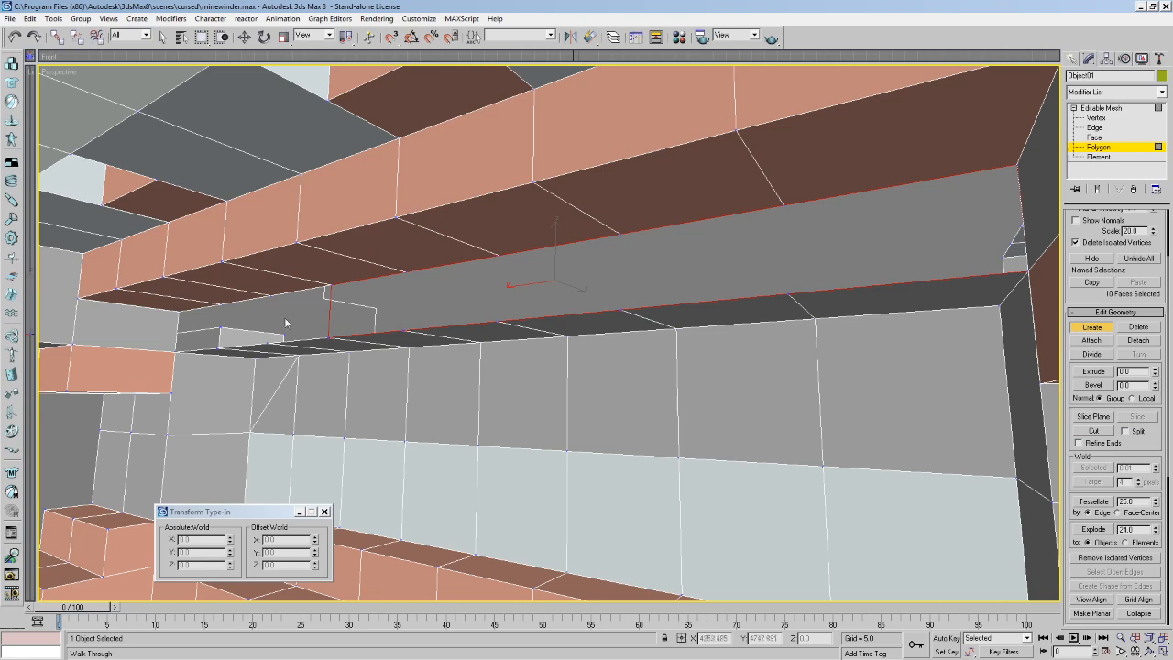
Close the far end of the gap beneath the opposite crossbeam with three four-sided polygons.
{"action": "left_click", "coordinate": [269, 295]}
{"action": "left_click", "coordinate": [267, 342]}
{"action": "double_click", "coordinate": [330, 337]}
{"action": "left_click", "coordinate": [221, 303]}
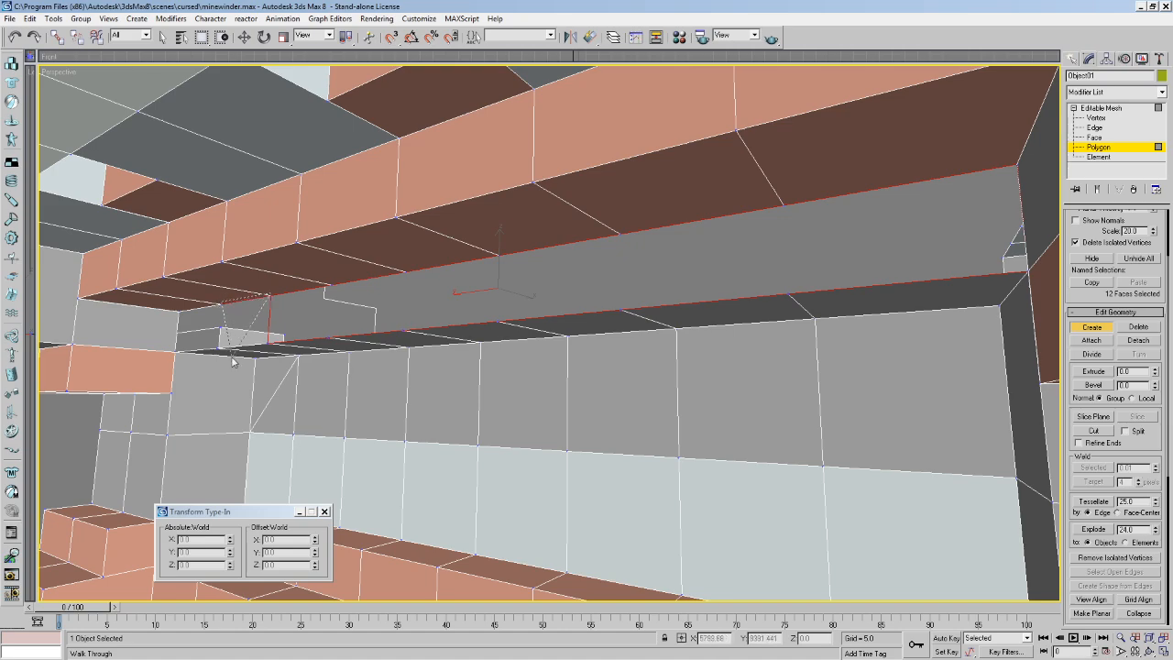
{"action": "left_click", "coordinate": [219, 347]}
{"action": "double_click", "coordinate": [267, 342]}
{"action": "middle_click_drag", "start_coordinate": [266, 343], "coordinate": [325, 302]}
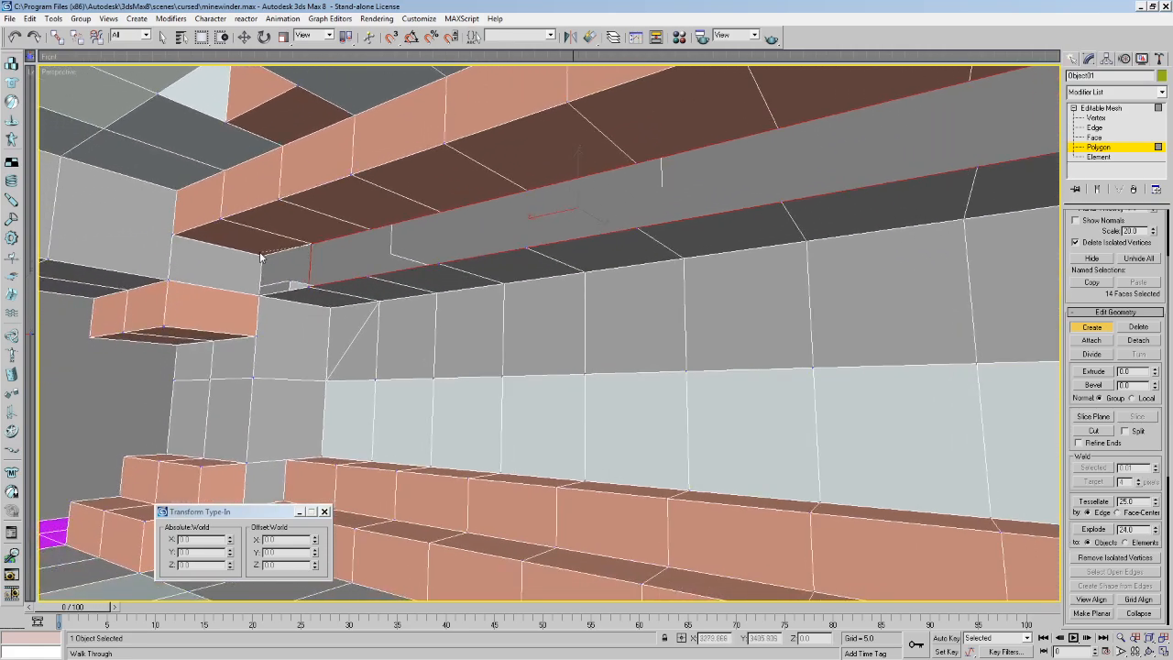
{"action": "left_click", "coordinate": [262, 256]}
{"action": "left_click", "coordinate": [260, 295]}
{"action": "double_click", "coordinate": [312, 285]}
Flip the normals of the new polygon strip beneath the opposite crossbeam.
{"action": "scroll", "coordinate": [311, 292], "scroll_direction": "up", "scroll_amount": 3}
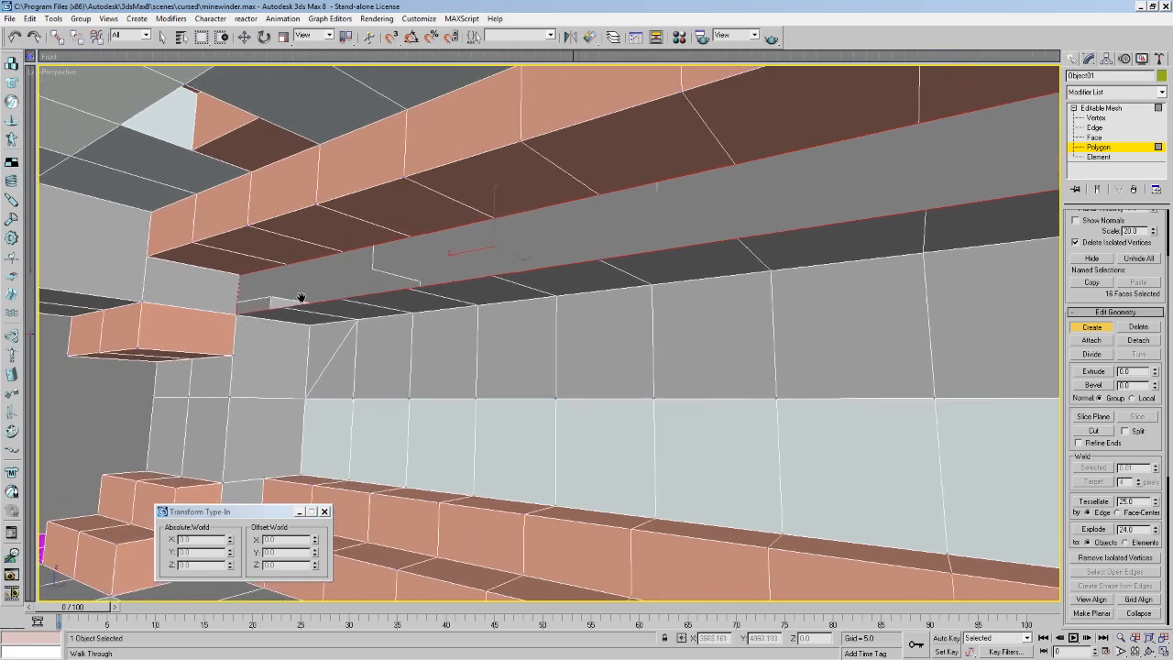
{"action": "scroll", "coordinate": [1136, 252], "scroll_direction": "down", "scroll_amount": 6}
{"action": "left_click", "coordinate": [1092, 386]}
Select the small wall polygon above the short ledge at the crossbeam's far end and delete it.
{"action": "middle_click_drag", "start_coordinate": [746, 353], "coordinate": [764, 358], "text": "alt"}
{"action": "key", "text": "Up"}
{"action": "left_click_drag", "start_coordinate": [758, 354], "coordinate": [448, 333]}
{"action": "key", "text": "Up"}
{"action": "key", "text": "Right"}
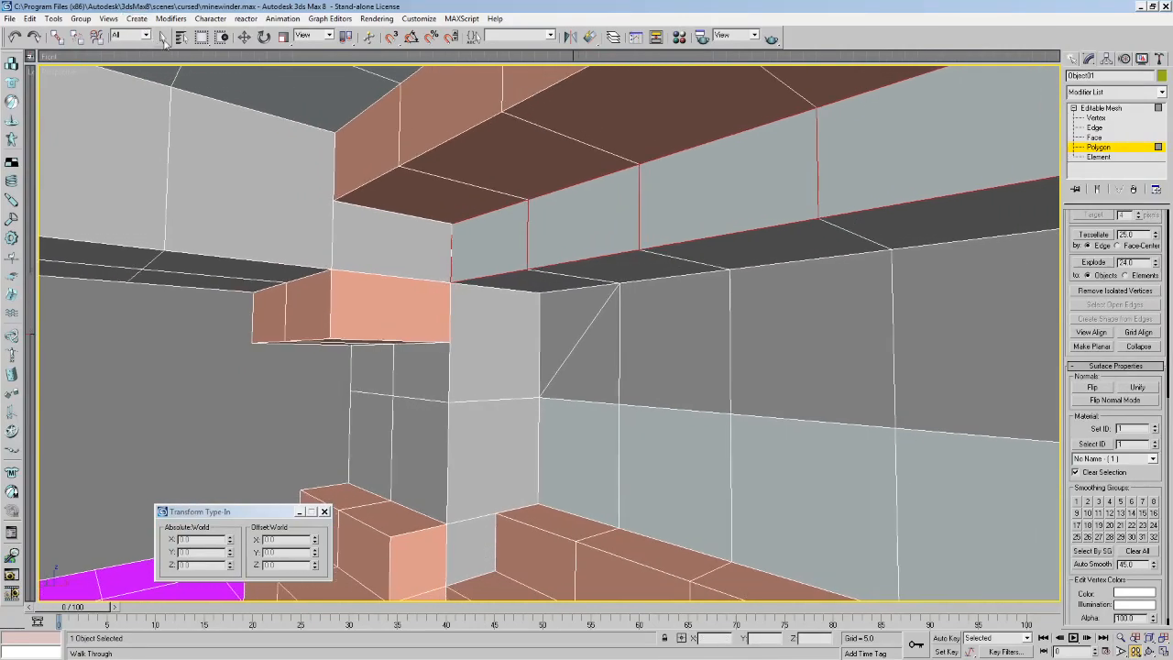
{"action": "left_click", "coordinate": [181, 36]}
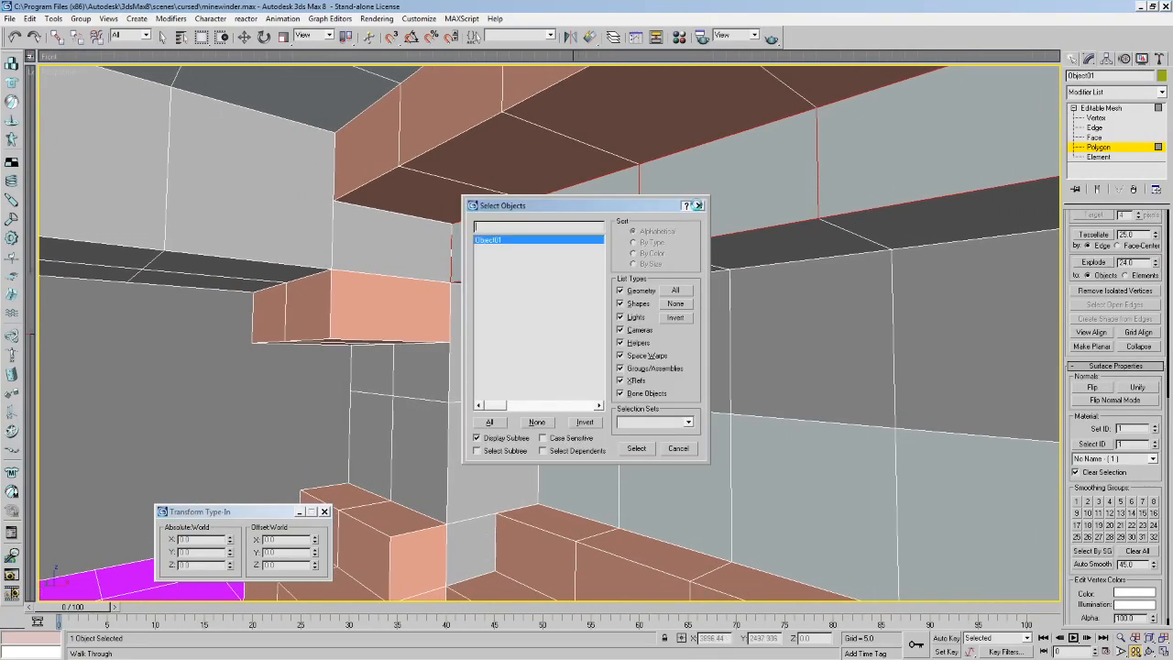
{"action": "left_click", "coordinate": [698, 205]}
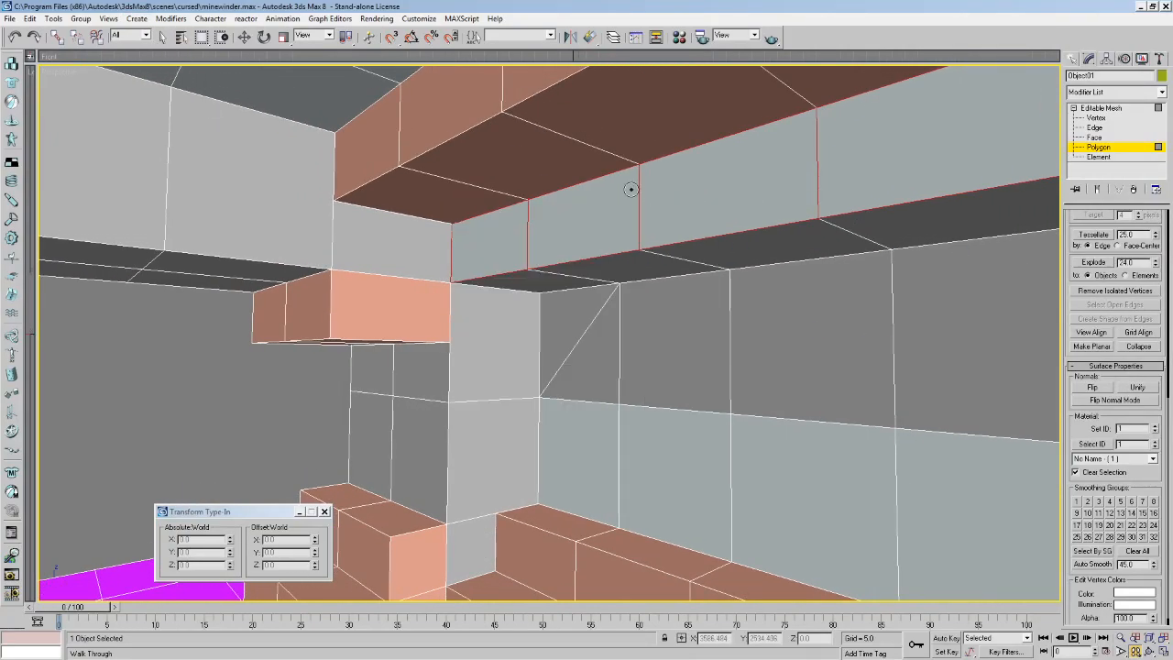
{"action": "left_click", "coordinate": [161, 37]}
{"action": "left_click", "coordinate": [393, 235]}
{"action": "key", "text": "Up"}
{"action": "left_click_drag", "start_coordinate": [394, 235], "coordinate": [579, 309]}
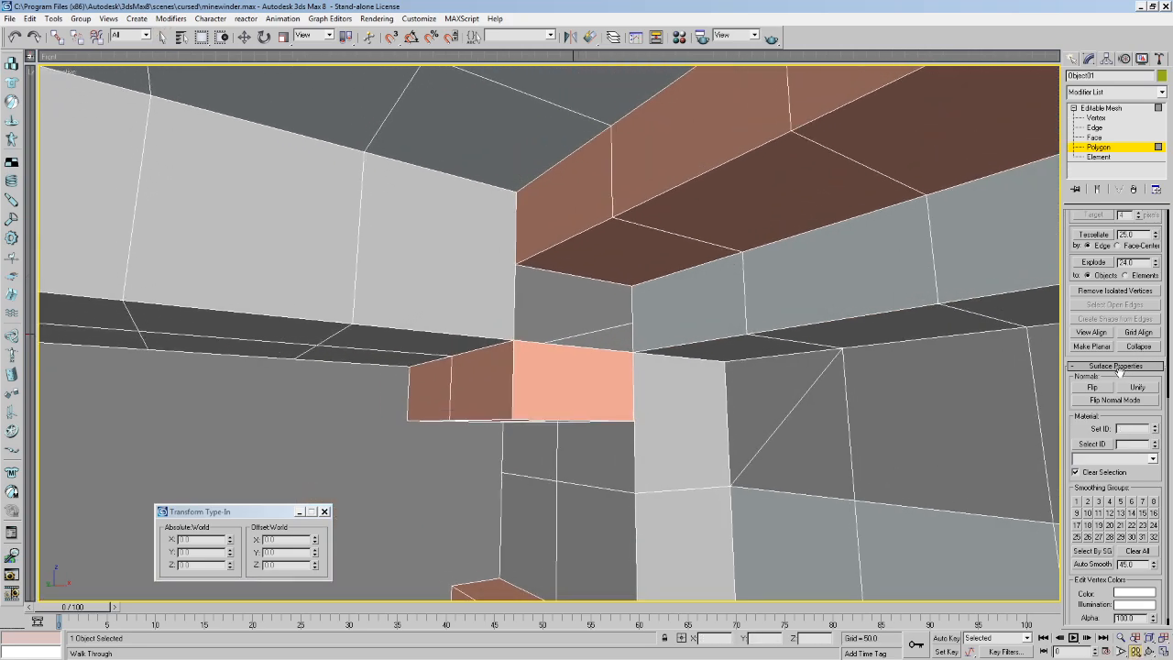
Rebuild the small wall polygon above the ledge end with four corners and flip its normals.
{"action": "left_click_drag", "start_coordinate": [1117, 370], "coordinate": [1116, 606]}
{"action": "left_click", "coordinate": [1091, 294]}
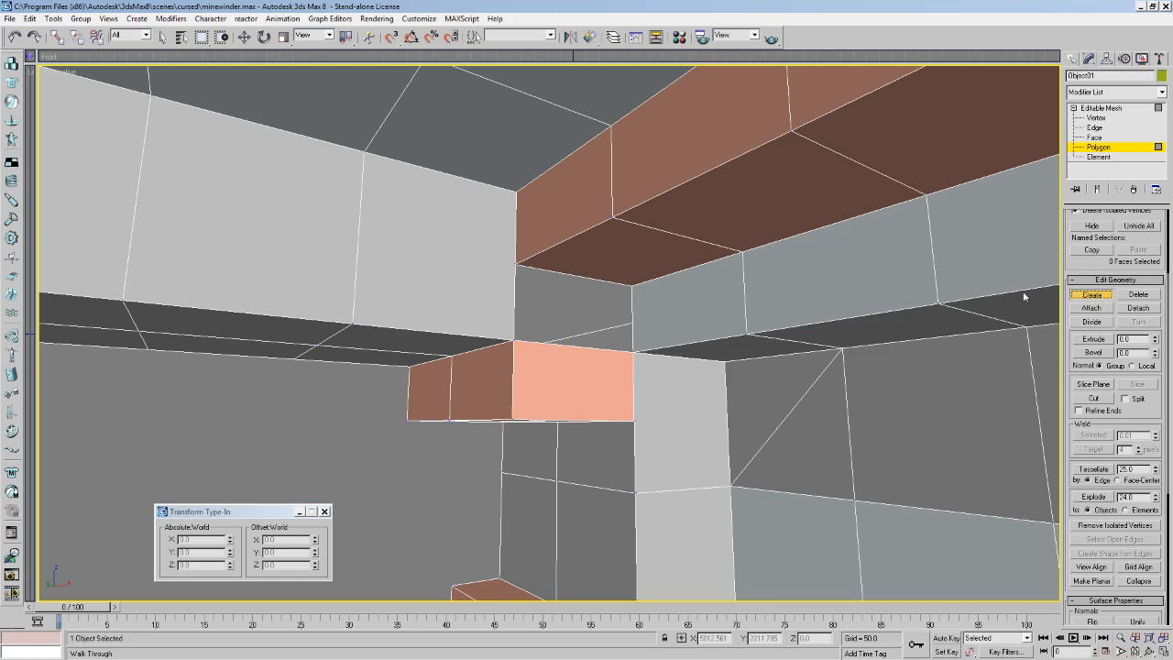
{"action": "left_click", "coordinate": [516, 264]}
{"action": "left_click", "coordinate": [514, 340]}
{"action": "left_click", "coordinate": [633, 352]}
{"action": "left_click", "coordinate": [632, 286]}
{"action": "left_click", "coordinate": [162, 37]}
{"action": "scroll", "coordinate": [1114, 412], "scroll_direction": "down", "scroll_amount": 5}
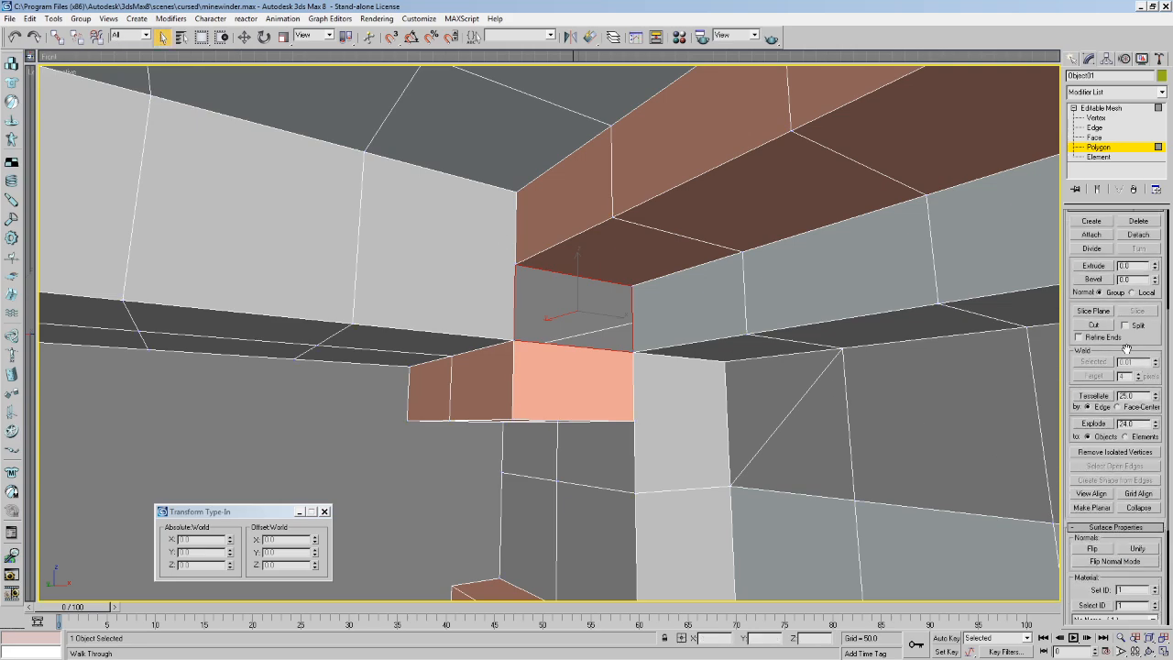
{"action": "left_click", "coordinate": [1086, 375]}
Select the tall light-grey wall polygon adjoining the rebuilt one at the corner and delete it.
{"action": "left_click", "coordinate": [440, 290]}
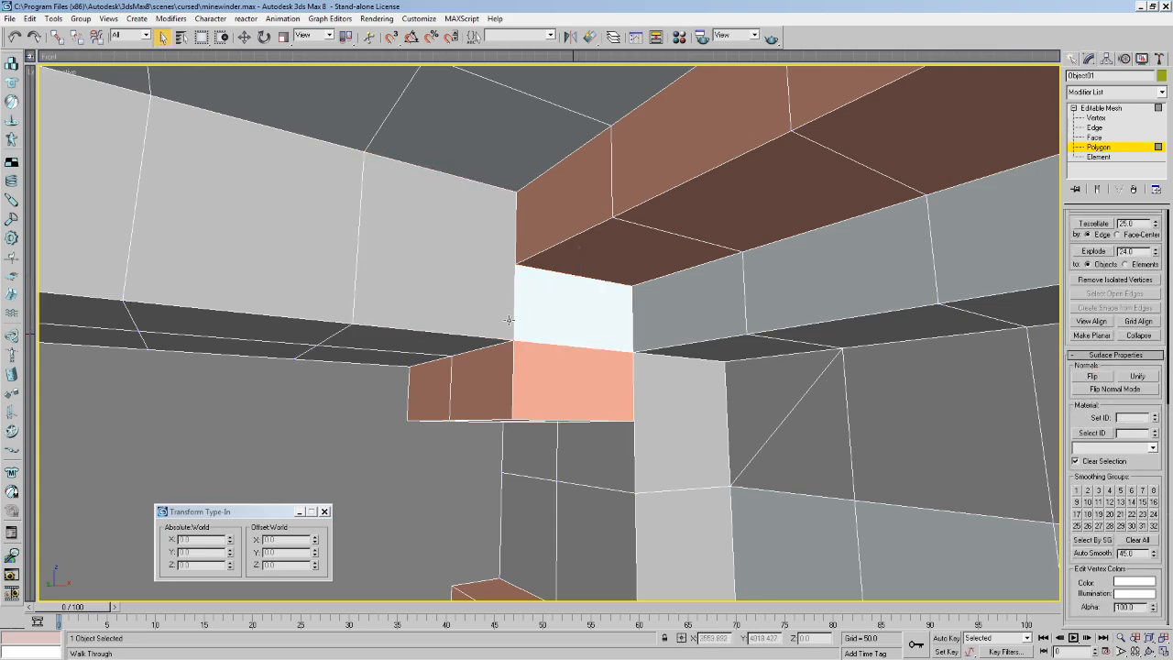
{"action": "left_click", "coordinate": [509, 353]}
{"action": "left_click", "coordinate": [573, 224]}
{"action": "left_click", "coordinate": [572, 275]}
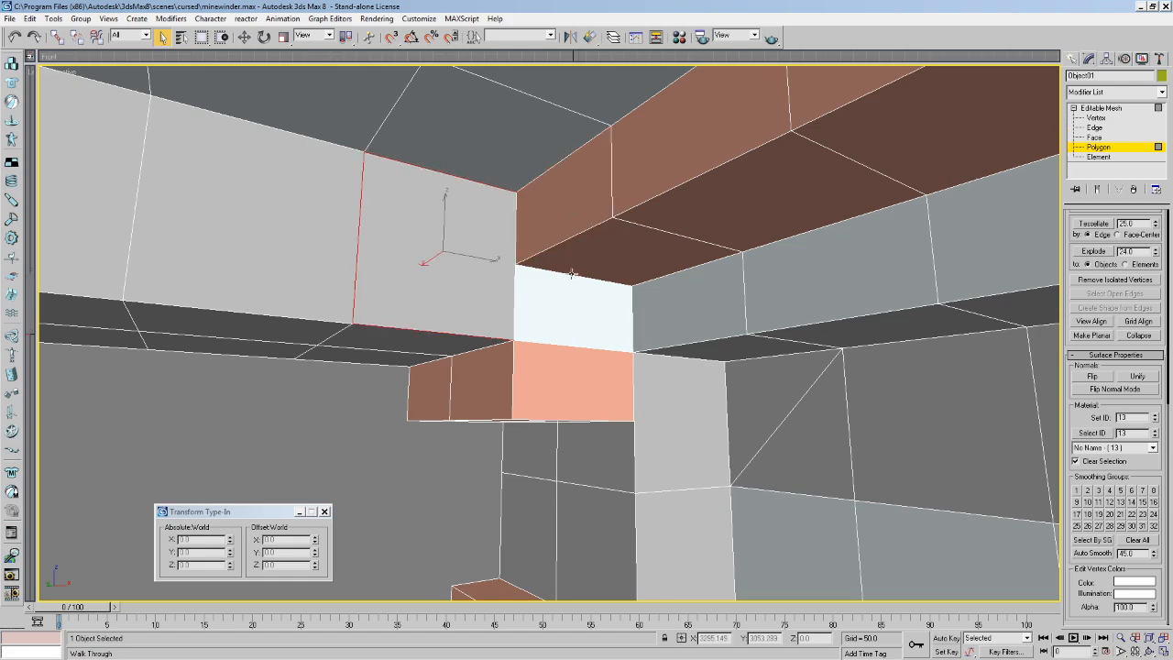
{"action": "left_click", "coordinate": [568, 270]}
{"action": "left_click", "coordinate": [428, 255]}
{"action": "key", "text": "Delete"}
{"action": "key", "text": "Up"}
{"action": "key", "text": "Left"}
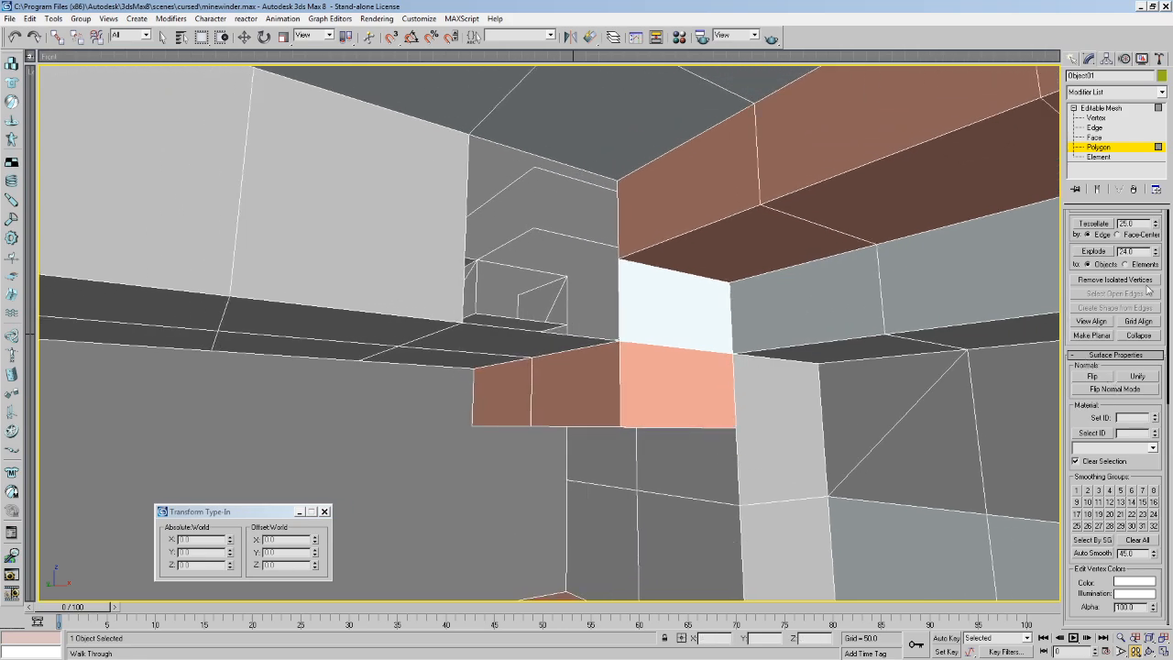
Rebuild the tall corner wall polygon, including the extra corner vertex at the crossbeam's underside.
{"action": "scroll", "coordinate": [1162, 225], "scroll_direction": "up", "scroll_amount": 5}
{"action": "left_click", "coordinate": [1090, 415]}
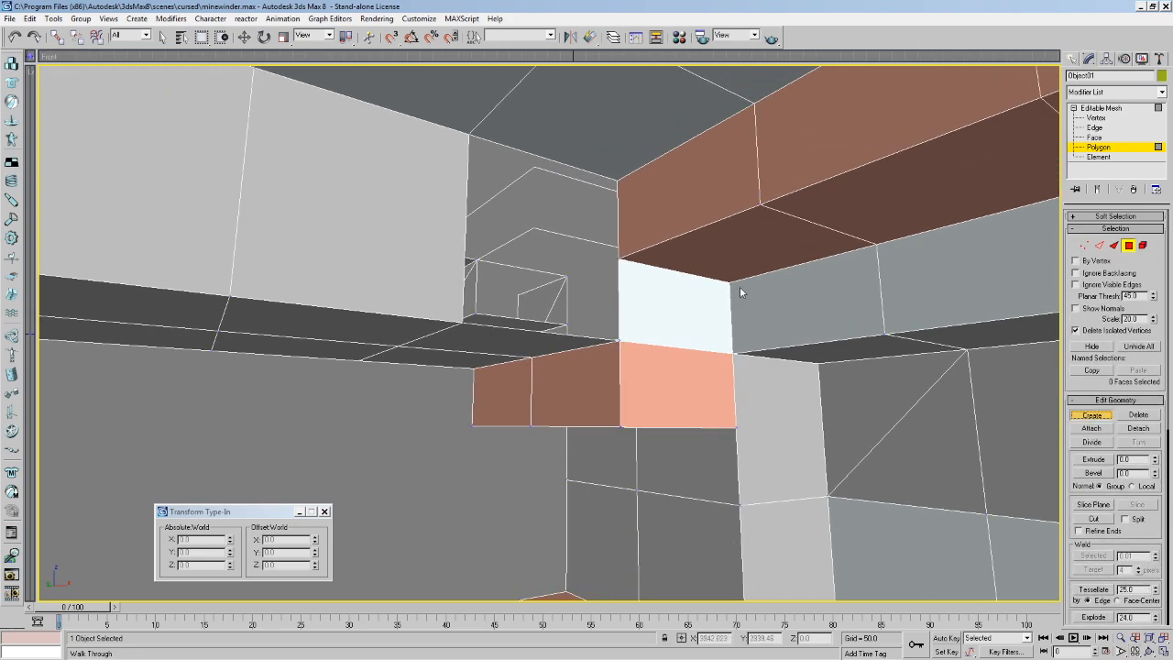
{"action": "left_click", "coordinate": [469, 133]}
{"action": "left_click", "coordinate": [464, 320]}
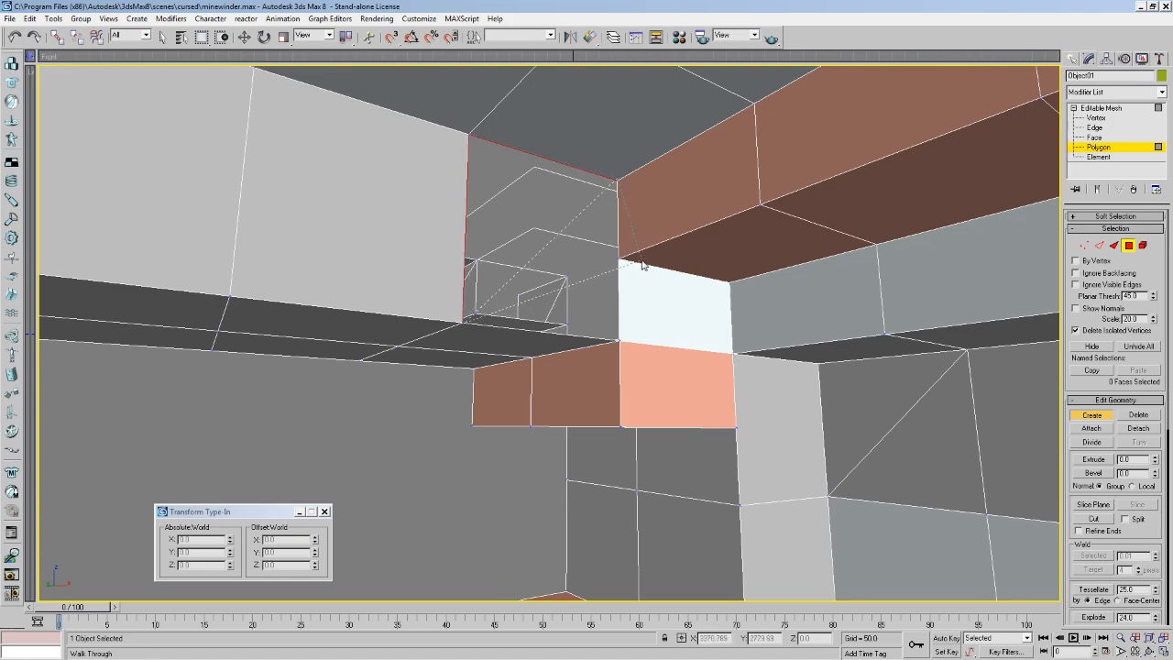
{"action": "left_click", "coordinate": [618, 259]}
{"action": "left_click", "coordinate": [463, 321]}
{"action": "left_click", "coordinate": [463, 321]}
{"action": "double_click", "coordinate": [619, 339]}
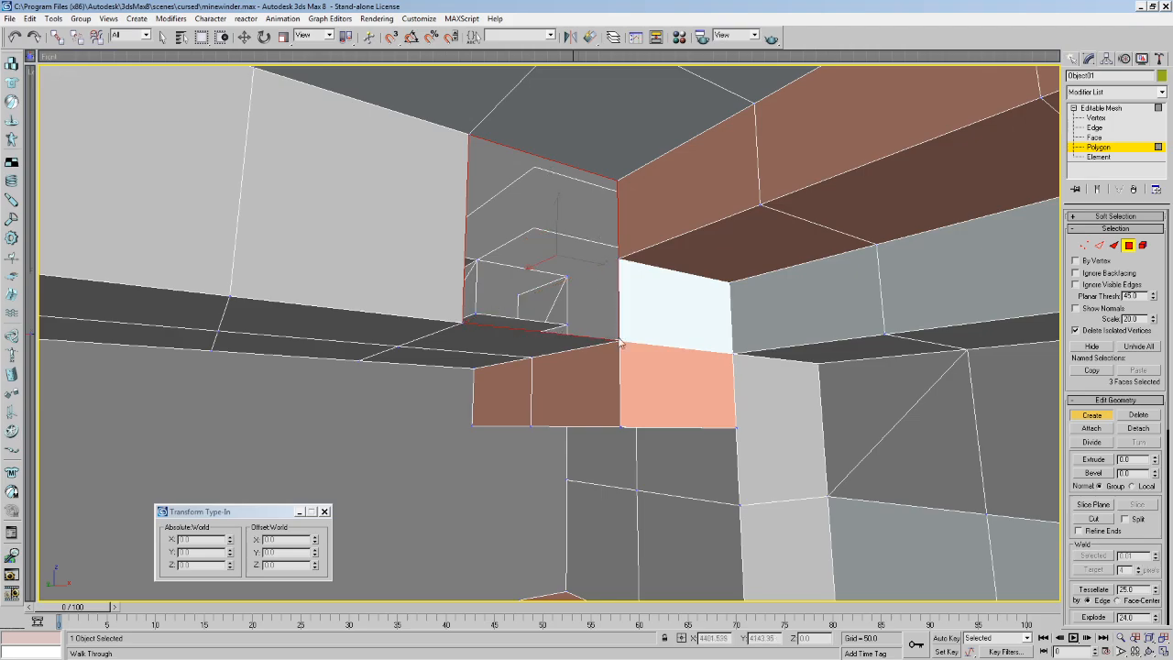
Flip the normals of the rebuilt tall corner wall polygon.
{"action": "key", "text": "Up"}
{"action": "left_click_drag", "start_coordinate": [358, 299], "coordinate": [463, 383]}
{"action": "key", "text": "Up"}
{"action": "left_click_drag", "start_coordinate": [1140, 539], "coordinate": [1125, 252]}
{"action": "left_click", "coordinate": [1098, 455]}
Select the matching wall polygon at the opposite end of the same wall and delete it.
{"action": "key", "text": "Right"}
{"action": "key", "text": "Up"}
{"action": "left_click_drag", "start_coordinate": [670, 338], "coordinate": [541, 335]}
{"action": "left_click", "coordinate": [162, 38]}
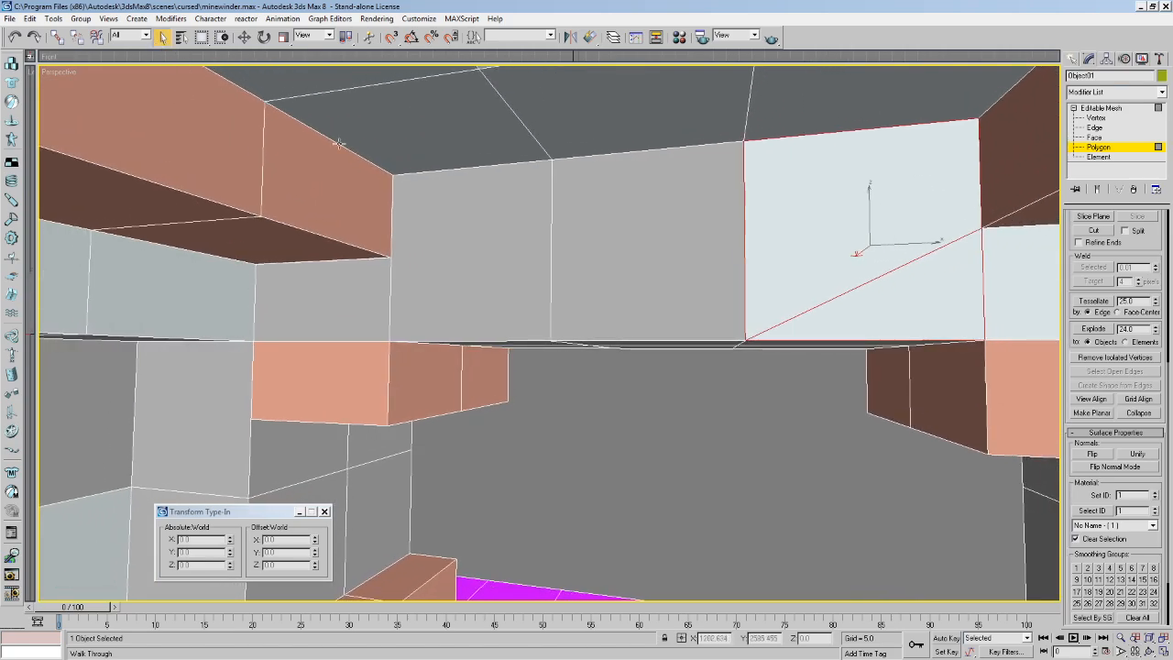
{"action": "left_click", "coordinate": [476, 265]}
{"action": "key", "text": "Delete"}
Rebuild the deleted end wall polygon with five corners, including the vertex at the crossbeam's underside.
{"action": "left_click_drag", "start_coordinate": [1145, 272], "coordinate": [1125, 561]}
{"action": "left_click", "coordinate": [1092, 415]}
{"action": "left_click", "coordinate": [550, 158]}
{"action": "left_click", "coordinate": [393, 173]}
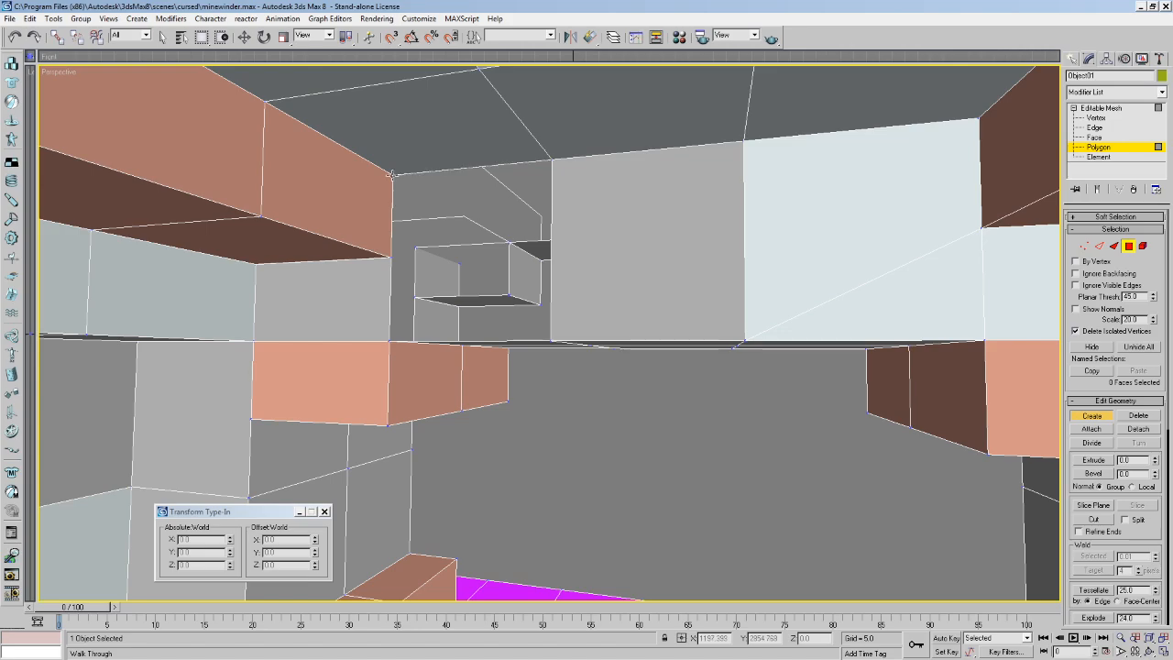
{"action": "left_click", "coordinate": [393, 259]}
{"action": "left_click", "coordinate": [389, 341]}
{"action": "left_click", "coordinate": [550, 341]}
{"action": "left_click", "coordinate": [551, 162]}
{"action": "scroll", "coordinate": [1126, 238], "scroll_direction": "down", "scroll_amount": 5}
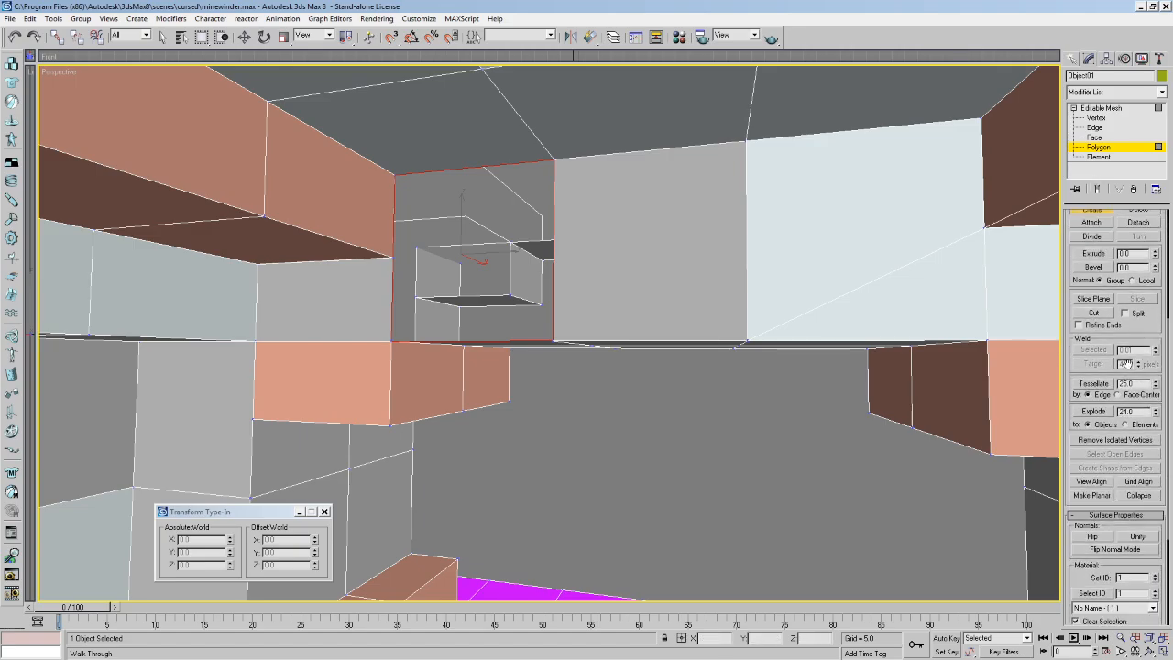
Flip the normals of the rebuilt end wall polygon and delete the two wall polygons flanking the central panel at the opposite end.
{"action": "left_click", "coordinate": [1094, 443]}
{"action": "key", "text": "Up"}
{"action": "left_click_drag", "start_coordinate": [675, 354], "coordinate": [391, 330]}
{"action": "key", "text": "Down"}
{"action": "left_click", "coordinate": [163, 39]}
{"action": "left_click", "coordinate": [398, 296]}
{"action": "left_click", "coordinate": [401, 309]}
{"action": "left_click", "coordinate": [678, 309], "text": "ctrl"}
{"action": "key", "text": "Delete"}
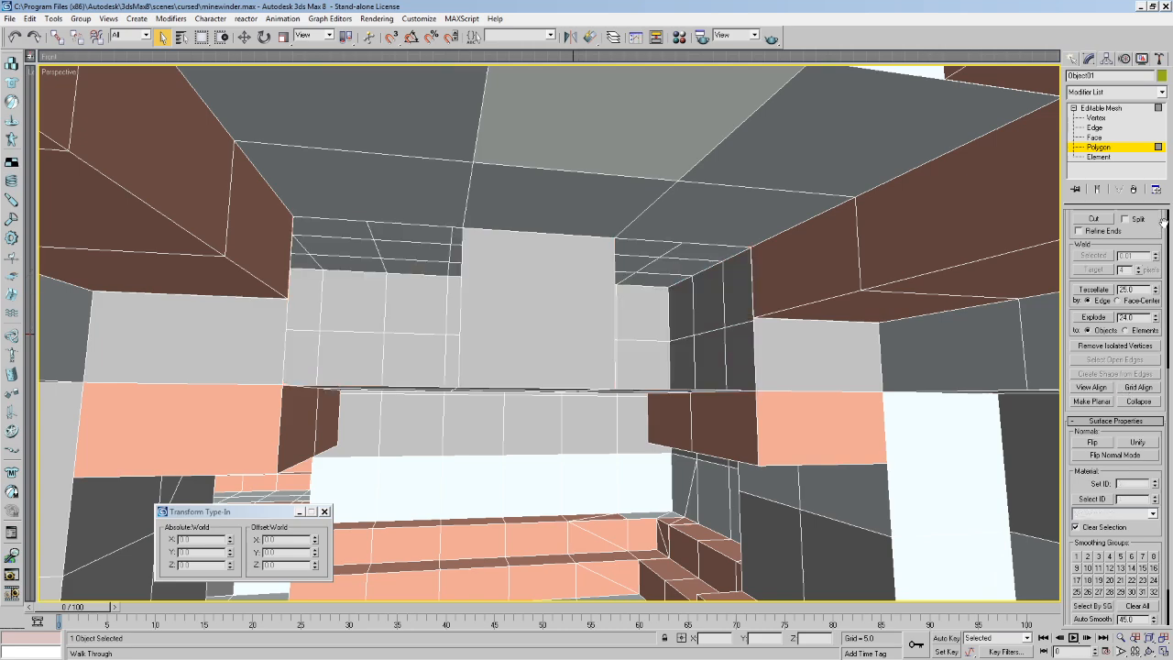
Rebuild the wall polygon left of the central panel with five corners, including the vertex at the side beam's lower edge.
{"action": "scroll", "coordinate": [1113, 413], "scroll_direction": "up", "scroll_amount": 5}
{"action": "left_click", "coordinate": [1091, 372]}
{"action": "left_click", "coordinate": [463, 229]}
{"action": "left_click", "coordinate": [292, 216]}
{"action": "left_click", "coordinate": [286, 297]}
{"action": "left_click", "coordinate": [283, 385]}
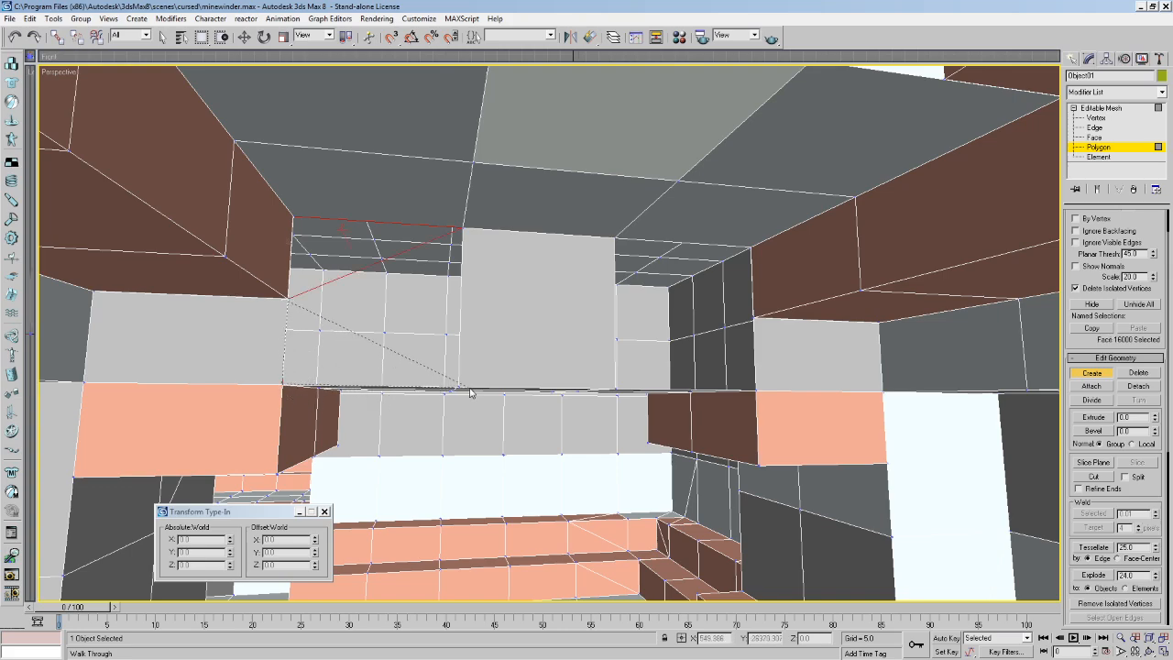
{"action": "left_click", "coordinate": [455, 386]}
{"action": "left_click", "coordinate": [463, 228]}
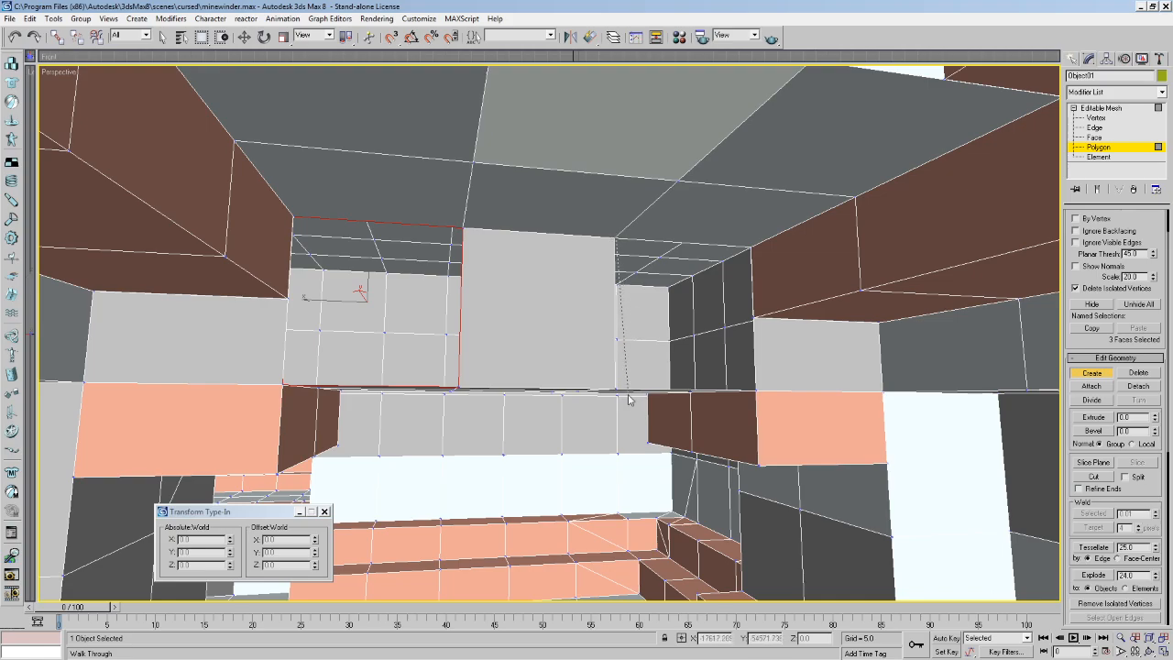
Rebuild the wall polygon right of the central panel with five corners, down to the crossbeam's underside.
{"action": "middle_click_drag", "start_coordinate": [627, 332], "coordinate": [610, 257]}
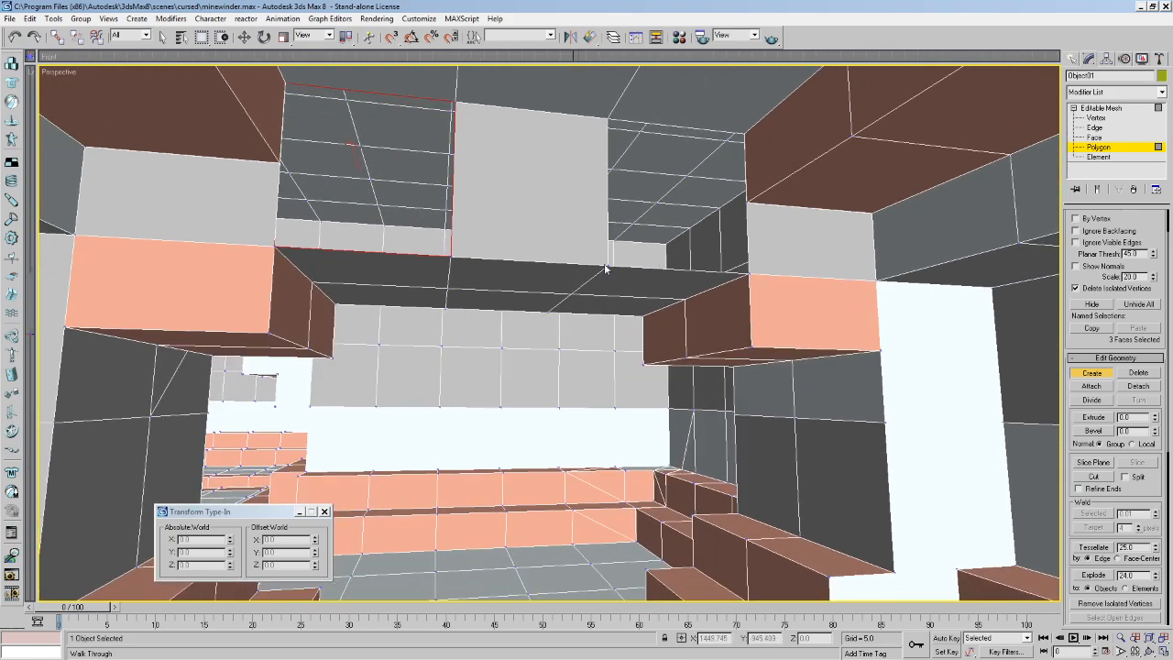
{"action": "left_click", "coordinate": [610, 266]}
{"action": "left_click", "coordinate": [749, 274]}
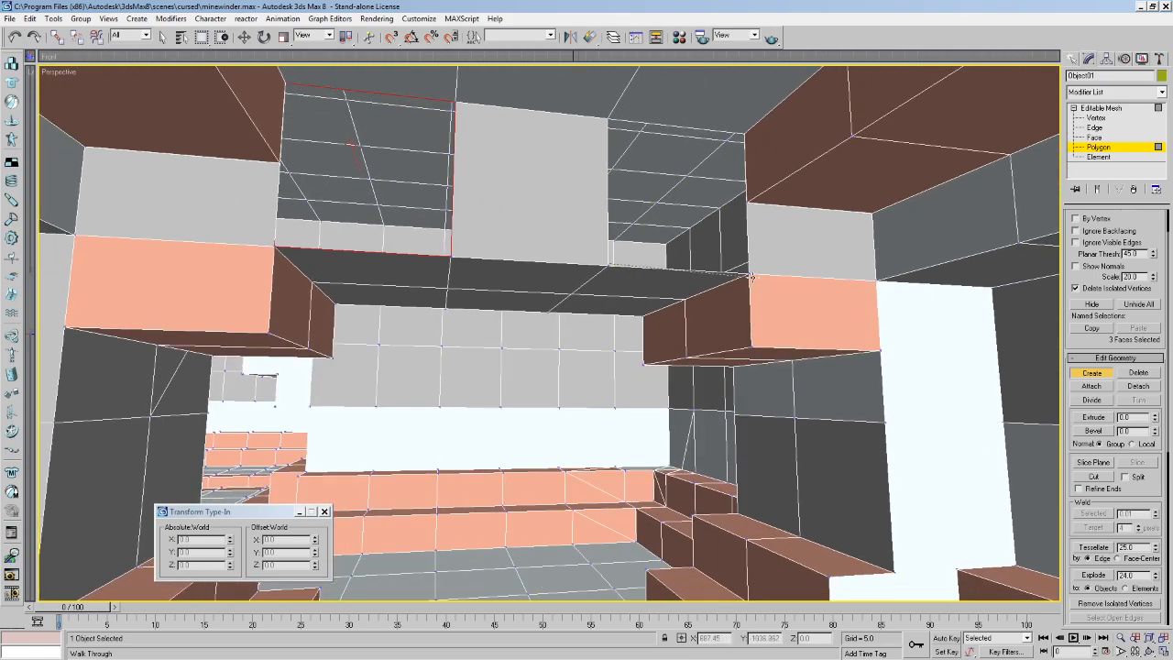
{"action": "left_click", "coordinate": [747, 202]}
{"action": "double_click", "coordinate": [608, 119]}
{"action": "double_click", "coordinate": [744, 134]}
Flip the normals of both rebuilt wall polygons beside the central panel.
{"action": "middle_click_drag", "start_coordinate": [731, 158], "coordinate": [720, 161]}
{"action": "left_click_drag", "start_coordinate": [705, 188], "coordinate": [631, 192]}
{"action": "left_click_drag", "start_coordinate": [1144, 509], "coordinate": [1131, 316]}
{"action": "left_click", "coordinate": [1096, 503]}
Select the end wall polygons inside the ceiling recesses on both sides of the central ceiling strip.
{"action": "left_click_drag", "start_coordinate": [817, 355], "coordinate": [558, 297]}
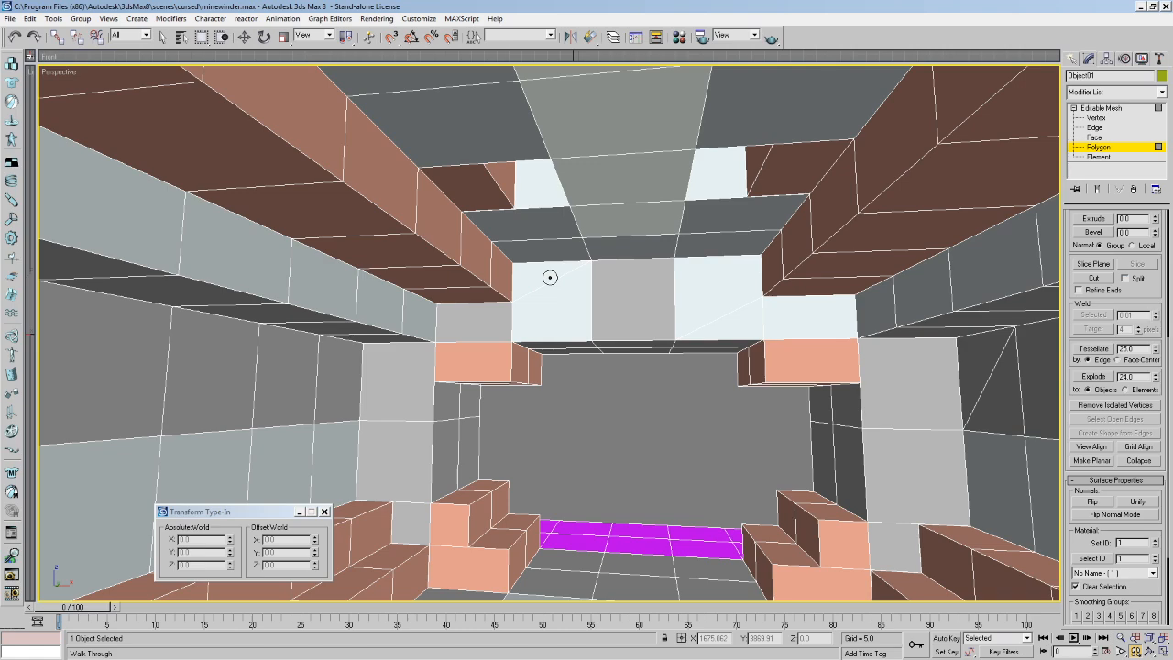
{"action": "key", "text": "Up"}
{"action": "left_click_drag", "start_coordinate": [678, 184], "coordinate": [545, 316]}
{"action": "key", "text": "Down"}
{"action": "key", "text": "Up"}
{"action": "middle_click_drag", "start_coordinate": [545, 316], "coordinate": [510, 284]}
{"action": "mouse_move", "coordinate": [510, 284]}
{"action": "left_mouse_down"}
{"action": "mouse_move", "coordinate": [528, 320]}
{"action": "mouse_move", "coordinate": [516, 309]}
{"action": "mouse_move", "coordinate": [516, 323]}
{"action": "mouse_move", "coordinate": [498, 298]}
{"action": "left_mouse_up"}
{"action": "left_click_drag", "start_coordinate": [276, 101], "coordinate": [305, 101]}
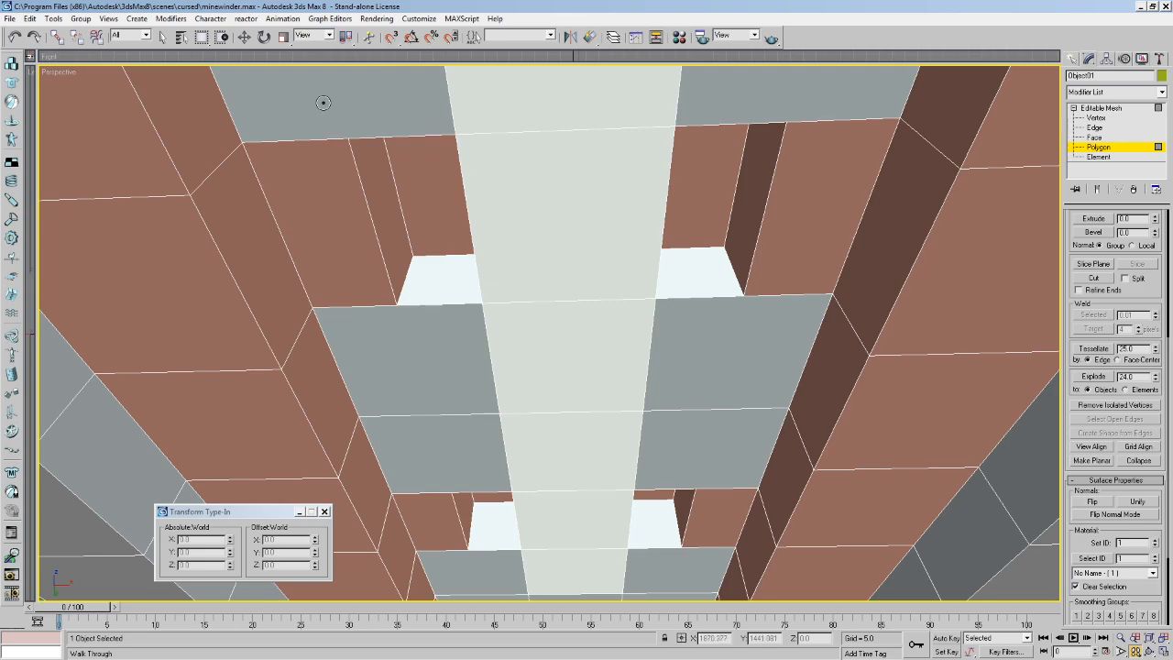
{"action": "left_click", "coordinate": [161, 36]}
{"action": "left_click", "coordinate": [482, 293]}
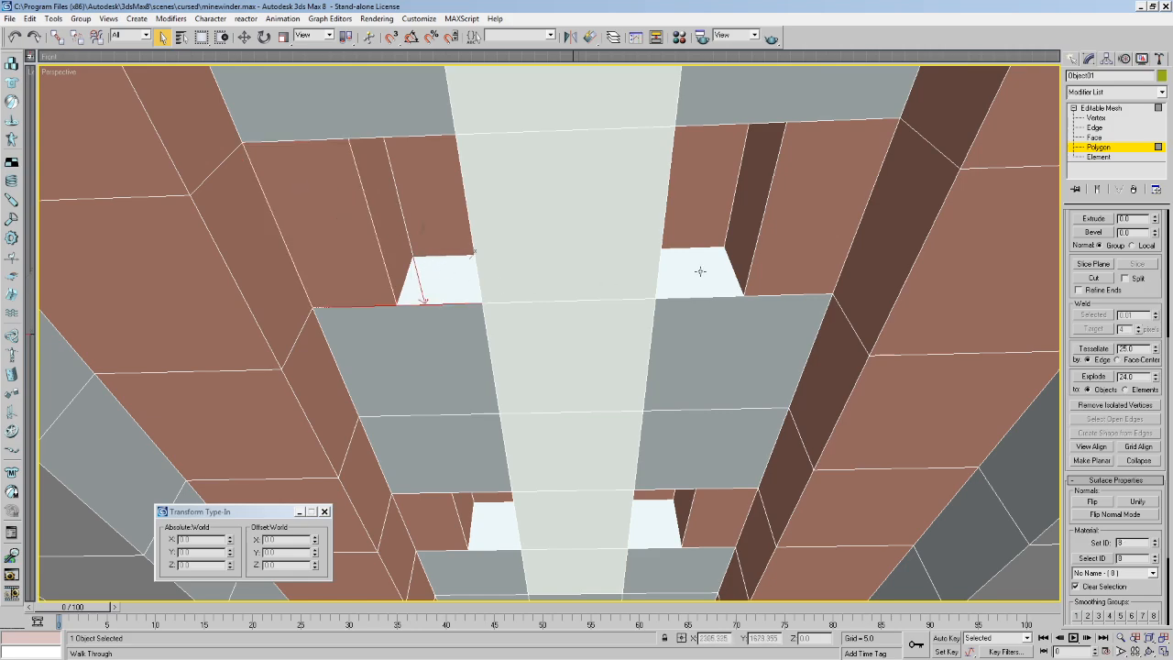
{"action": "left_click", "coordinate": [452, 298]}
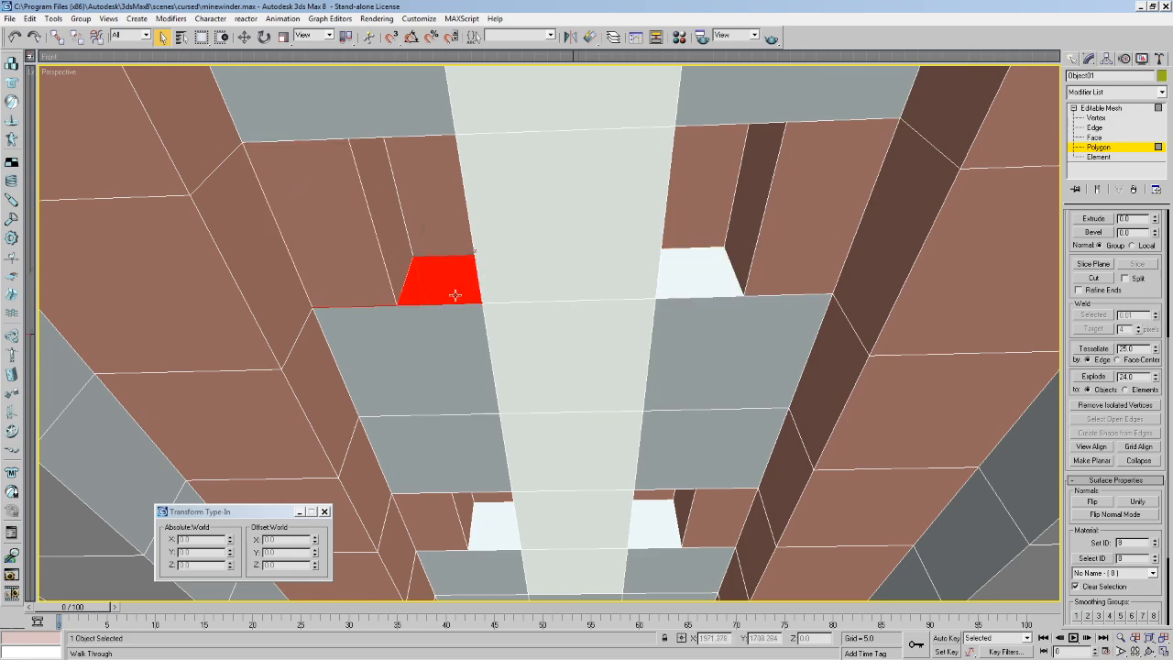
{"action": "left_click", "coordinate": [491, 546], "text": "ctrl"}
{"action": "left_click", "coordinate": [672, 526], "text": "ctrl"}
Examine the tunnel along its length, from the floor and ledges up to the ceiling recesses.
{"action": "middle_click_drag", "start_coordinate": [614, 335], "coordinate": [639, 489]}
{"action": "left_click_drag", "start_coordinate": [639, 489], "coordinate": [521, 422]}
{"action": "key", "text": "Up"}
{"action": "key", "text": "Down"}
{"action": "key", "text": "Up"}
{"action": "key", "text": "Up"}
{"action": "middle_click_drag", "start_coordinate": [521, 421], "coordinate": [456, 272]}
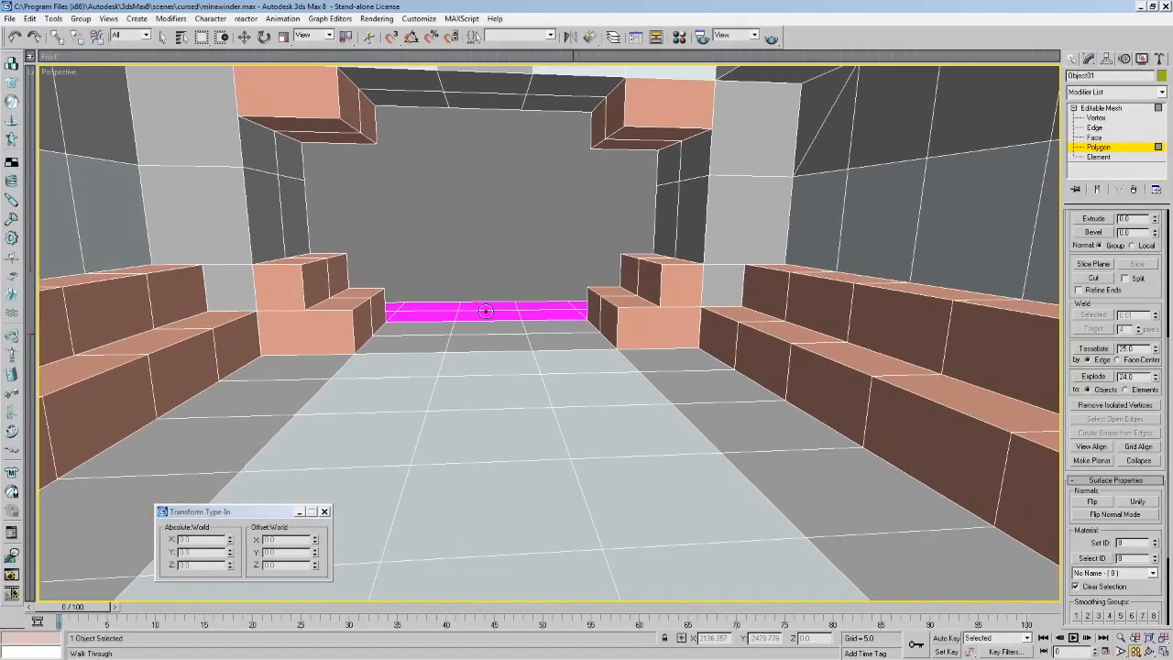
{"action": "key", "text": "Up"}
{"action": "key", "text": "Right"}
{"action": "key", "text": "Up"}
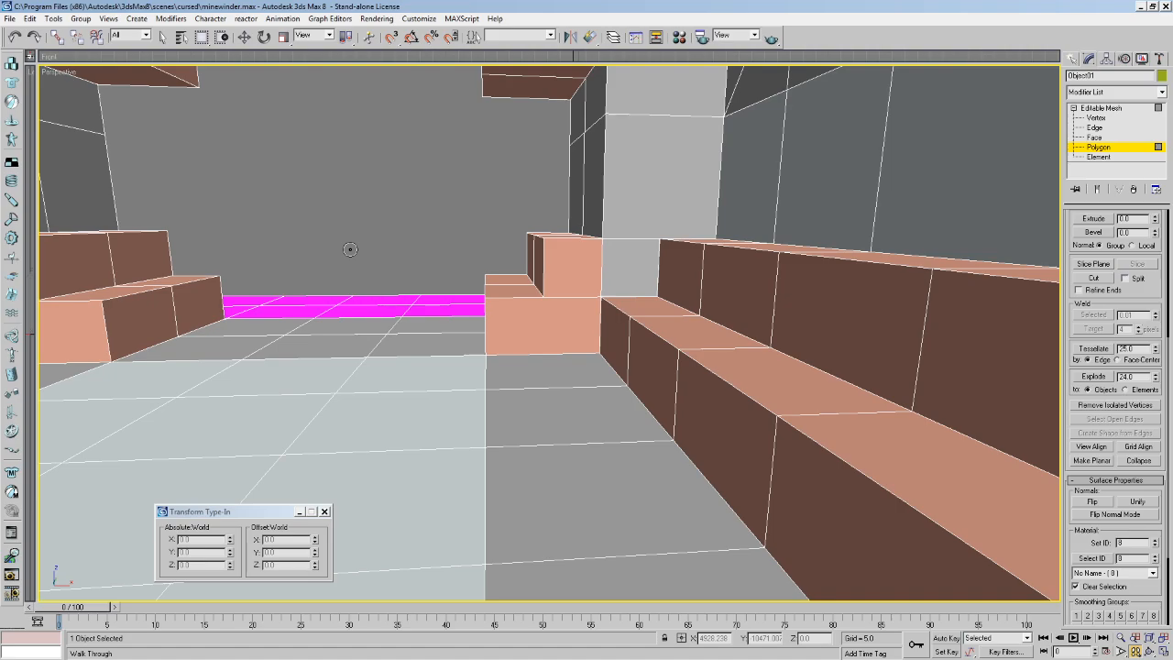
{"action": "middle_click_drag", "start_coordinate": [509, 295], "coordinate": [566, 589]}
{"action": "key", "text": "Up"}
{"action": "left_click_drag", "start_coordinate": [479, 432], "coordinate": [394, 199]}
{"action": "key", "text": "Right"}
{"action": "key", "text": "Up"}
{"action": "key", "text": "Up"}
{"action": "key", "text": "Right"}
Add the recess end wall polygons on both sides of the ceiling strip to the selection, undoing a mistaken ceiling polygon pick.
{"action": "left_click", "coordinate": [161, 37]}
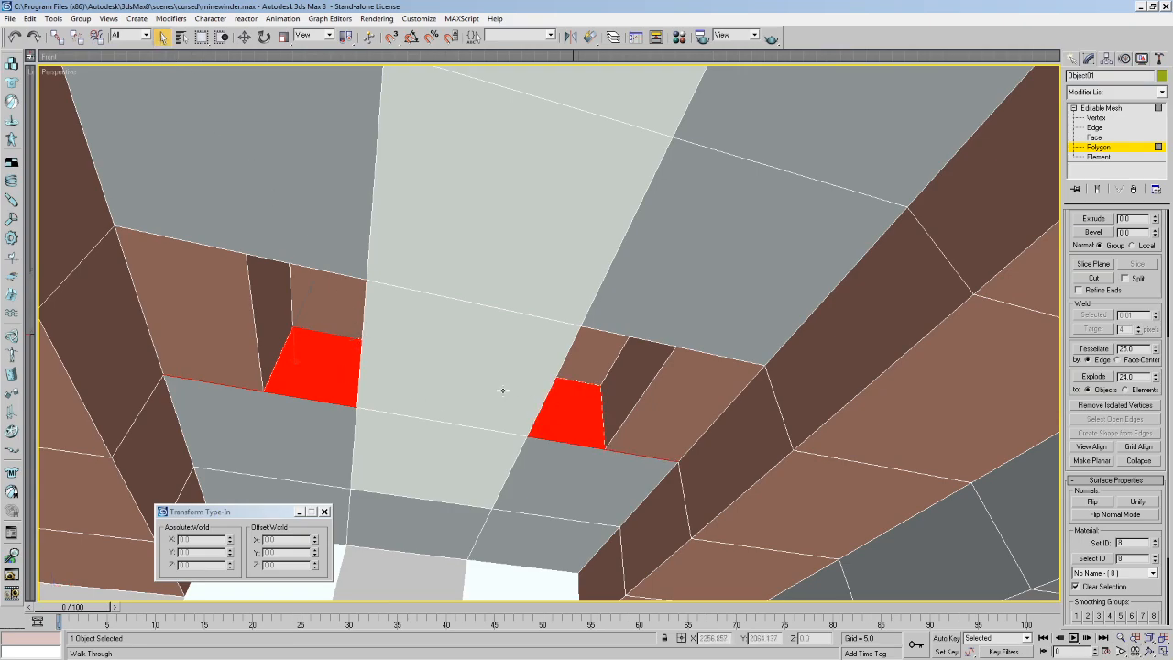
{"action": "key", "text": "Up"}
{"action": "left_click_drag", "start_coordinate": [485, 380], "coordinate": [324, 167]}
{"action": "left_click", "coordinate": [143, 35]}
{"action": "left_click", "coordinate": [161, 36]}
{"action": "left_click", "coordinate": [428, 362]}
{"action": "left_click", "coordinate": [718, 332], "text": "ctrl"}
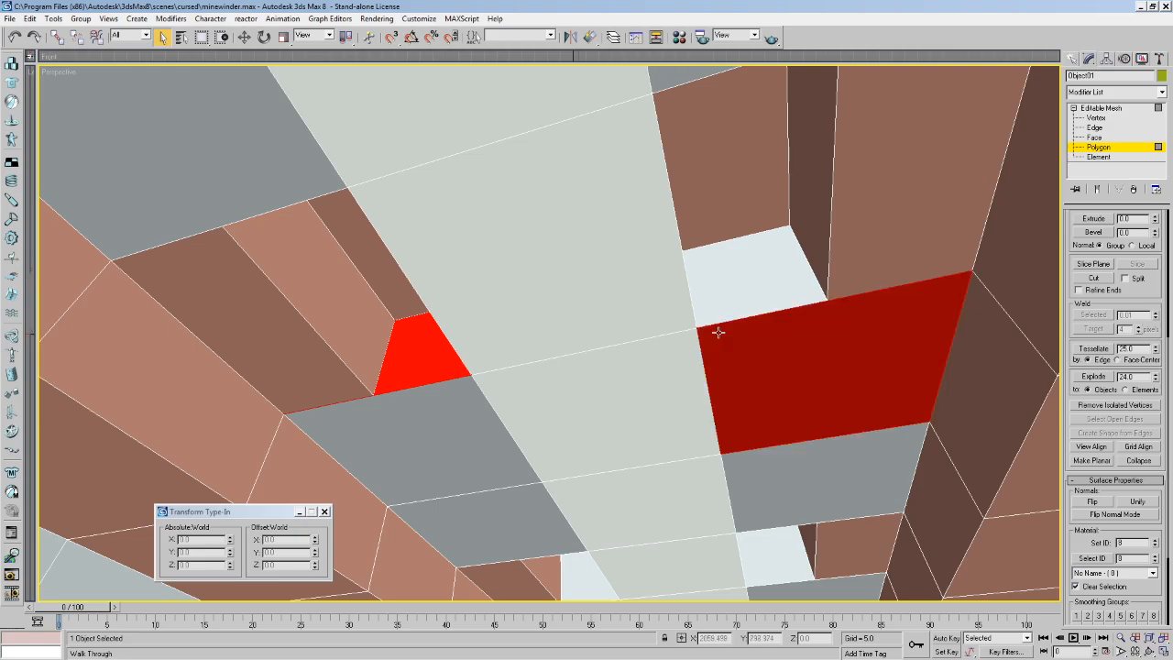
{"action": "key", "text": "ctrl+z"}
{"action": "left_click", "coordinate": [737, 305], "text": "ctrl"}
Add the remaining recess end wall polygons to the selection and delete all of them.
{"action": "key", "text": "Up"}
{"action": "left_click_drag", "start_coordinate": [743, 343], "coordinate": [678, 392]}
{"action": "left_click", "coordinate": [161, 36]}
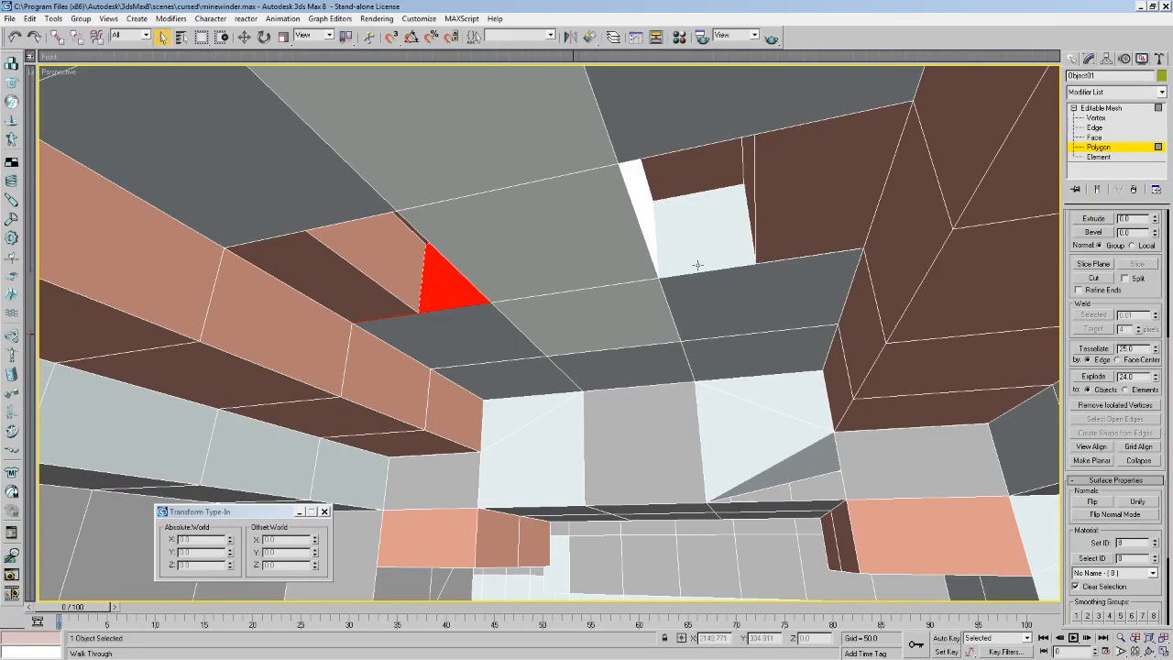
{"action": "left_click", "coordinate": [693, 266], "text": "ctrl"}
{"action": "key", "text": "Up"}
{"action": "key", "text": "Right"}
{"action": "left_click_drag", "start_coordinate": [696, 282], "coordinate": [183, 157]}
{"action": "left_click", "coordinate": [163, 36]}
{"action": "left_click", "coordinate": [664, 384], "text": "ctrl"}
{"action": "key", "text": "Right"}
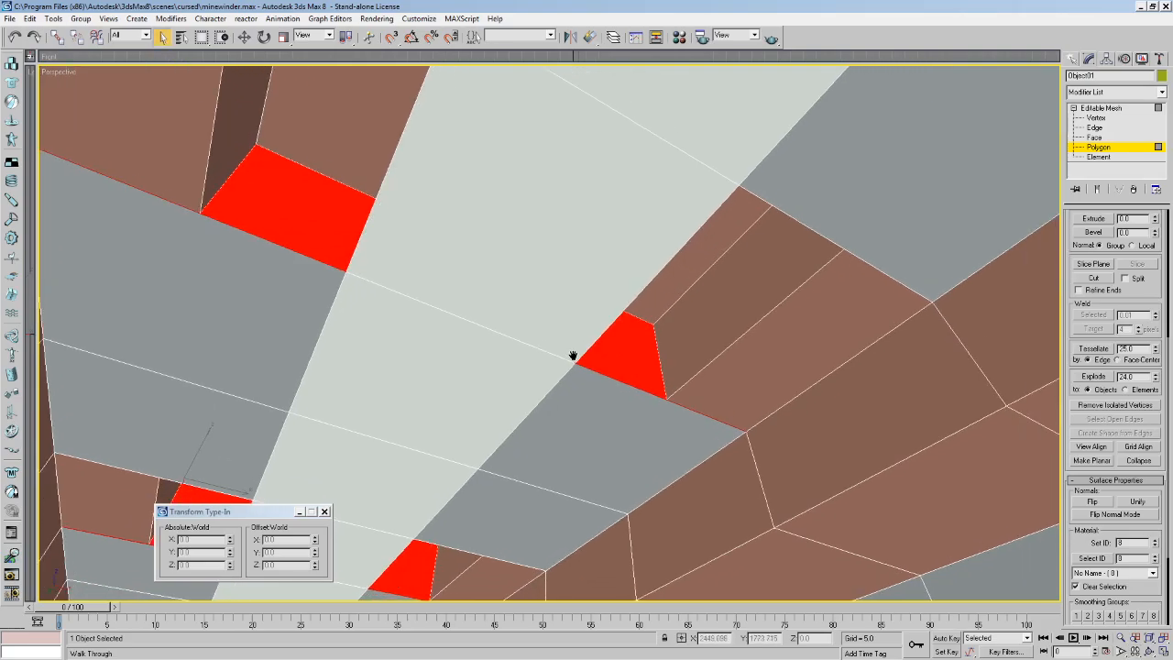
{"action": "left_click_drag", "start_coordinate": [555, 339], "coordinate": [453, 329]}
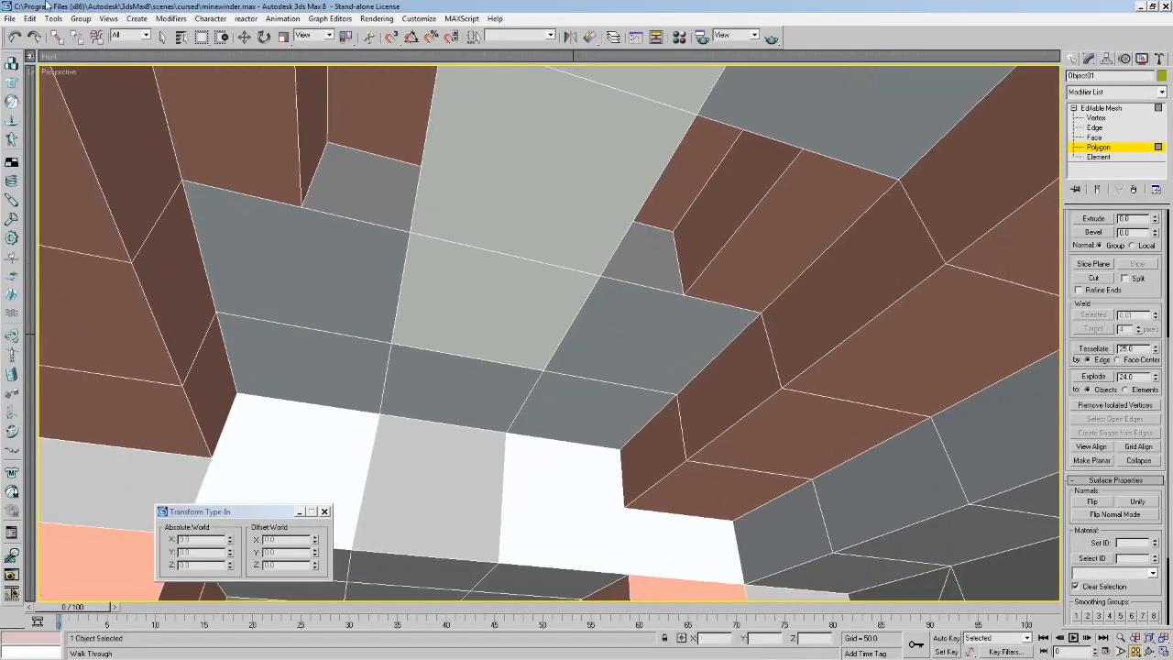
Delete the two ceiling polygons adjoining the open recesses on either side of the central strip.
{"action": "left_click", "coordinate": [162, 39]}
{"action": "left_click", "coordinate": [361, 265]}
{"action": "key", "text": "Delete"}
{"action": "left_click", "coordinate": [630, 336]}
{"action": "key", "text": "Delete"}
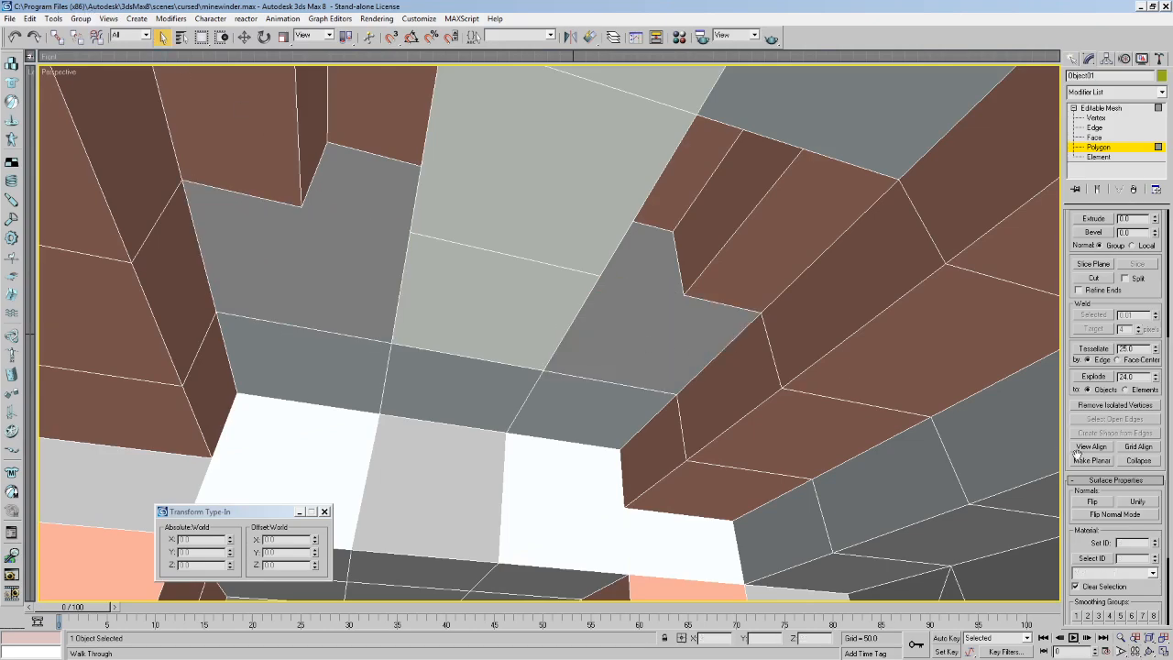
Rebuild the ceiling area left of the central strip as a four-sided polygon and a triangle meeting at the recess corner.
{"action": "left_click_drag", "start_coordinate": [1161, 314], "coordinate": [1143, 597]}
{"action": "left_click", "coordinate": [1075, 415]}
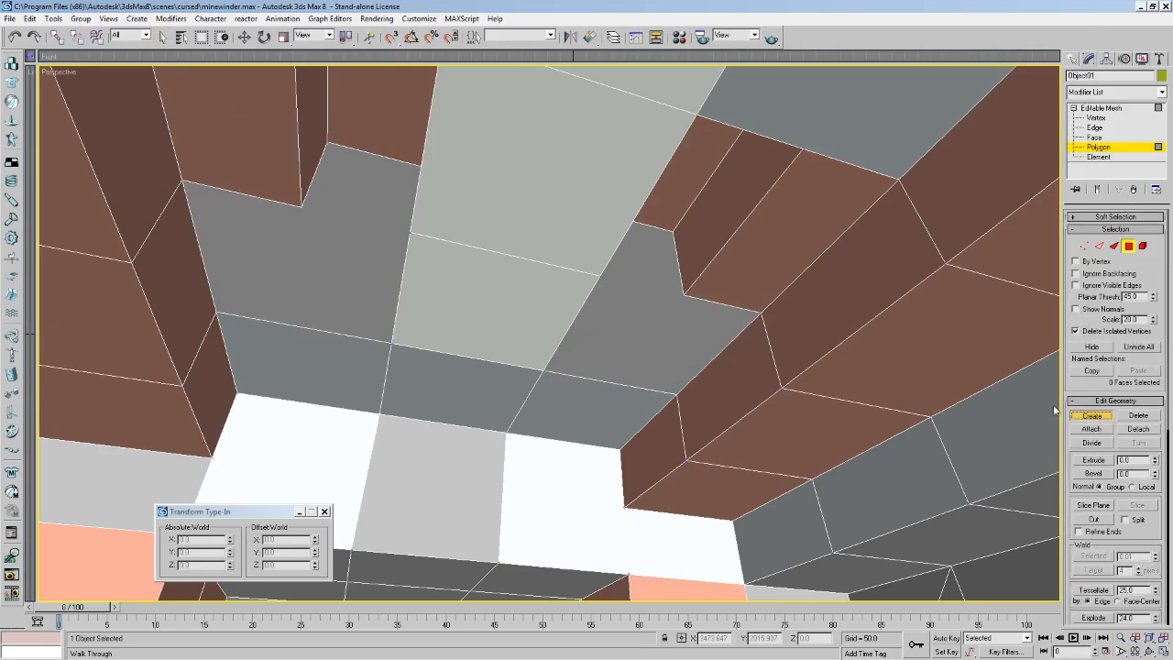
{"action": "left_click", "coordinate": [410, 235]}
{"action": "left_click", "coordinate": [300, 208]}
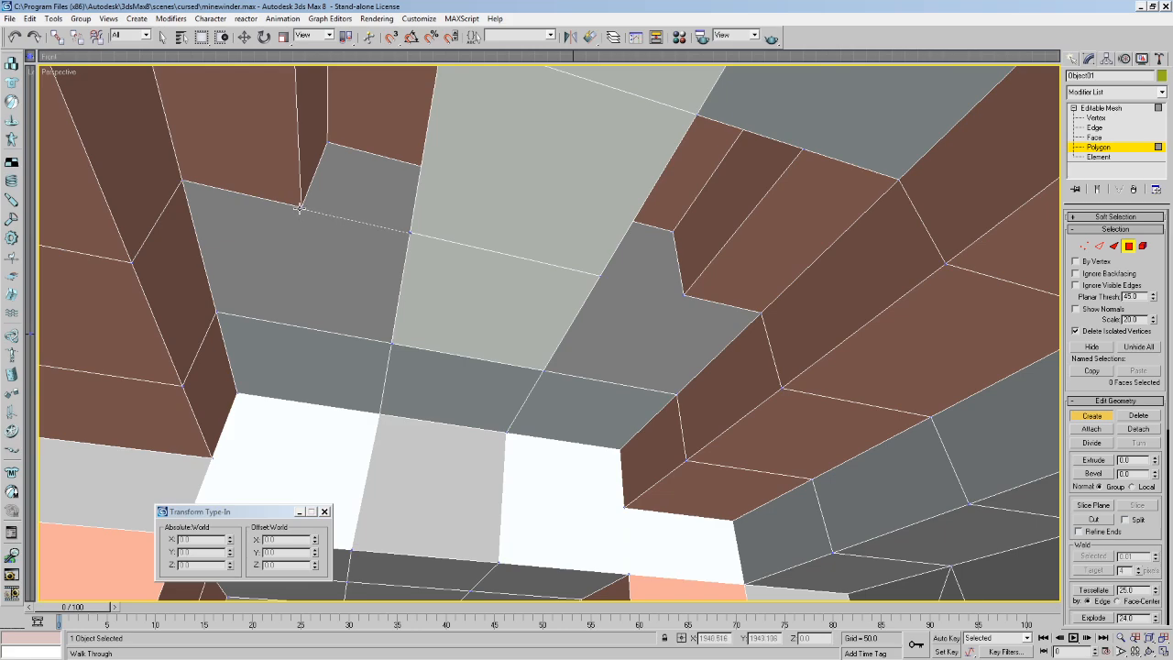
{"action": "left_click", "coordinate": [215, 314]}
{"action": "left_click", "coordinate": [391, 344]}
{"action": "left_click", "coordinate": [411, 233]}
{"action": "left_click", "coordinate": [302, 204]}
{"action": "left_click", "coordinate": [182, 183]}
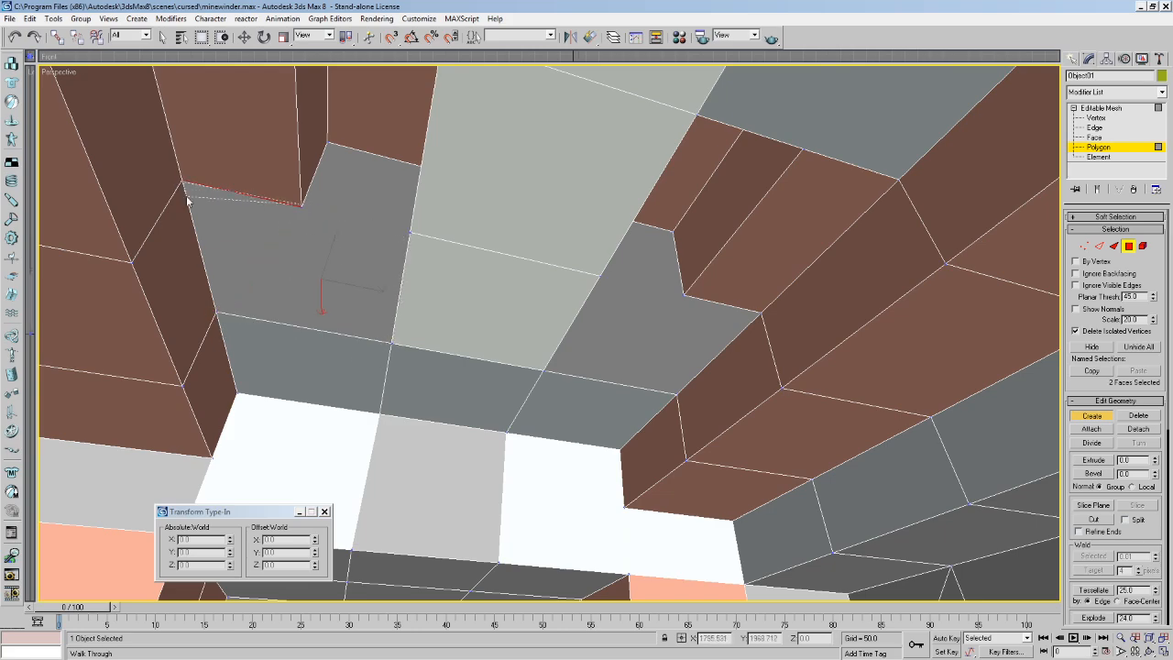
{"action": "left_click", "coordinate": [216, 315]}
{"action": "left_click", "coordinate": [301, 206]}
Select both new ceiling polygons left of the central strip and flip their normals.
{"action": "left_click", "coordinate": [162, 37]}
{"action": "left_click", "coordinate": [213, 203]}
{"action": "left_click", "coordinate": [330, 285]}
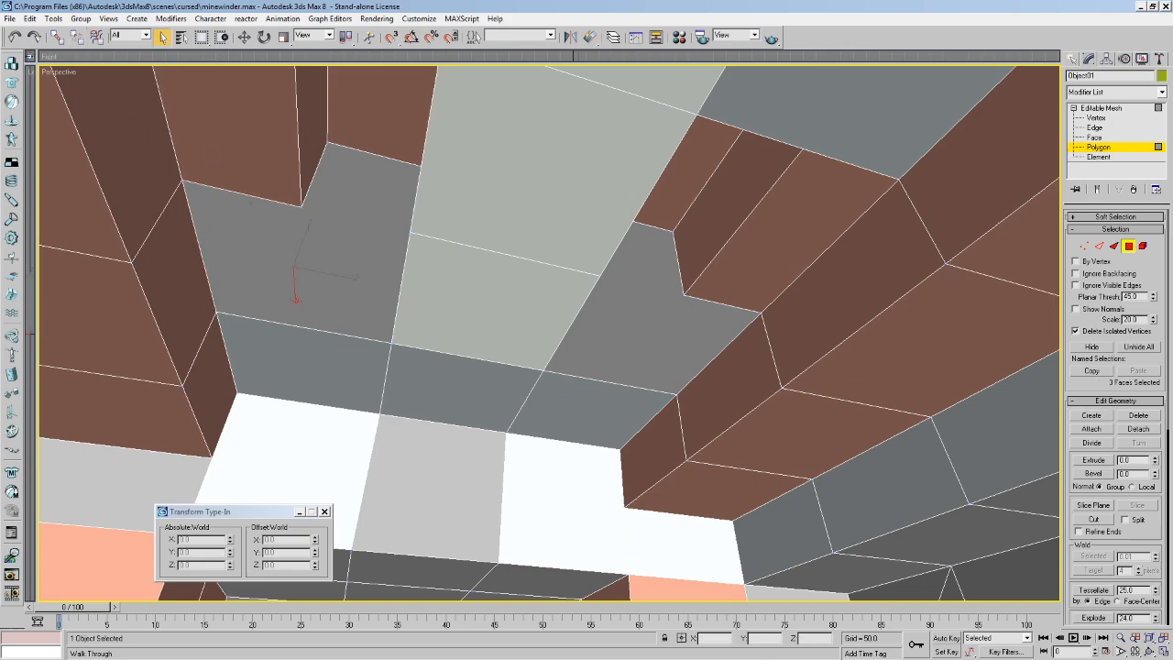
{"action": "left_click_drag", "start_coordinate": [1139, 387], "coordinate": [1127, 102]}
{"action": "left_click", "coordinate": [1091, 449]}
Rebuild the ceiling polygon right of the central strip with five corners, including the recess corner vertex.
{"action": "left_click", "coordinate": [717, 346]}
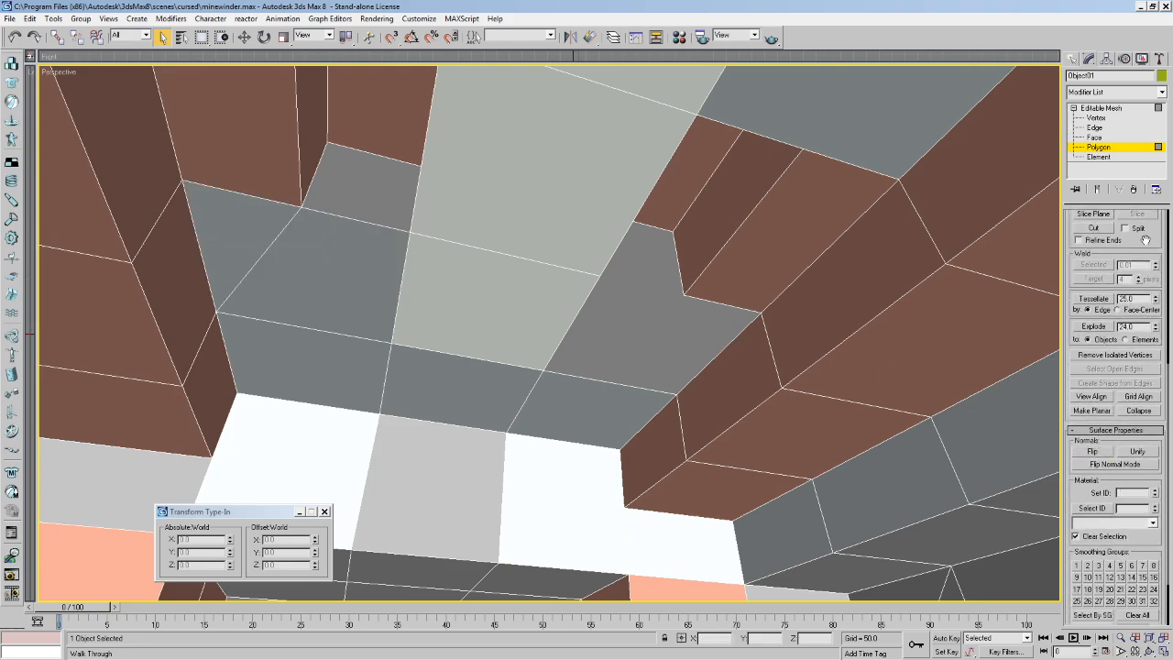
{"action": "left_click_drag", "start_coordinate": [1145, 240], "coordinate": [1086, 422]}
{"action": "left_click", "coordinate": [1090, 306]}
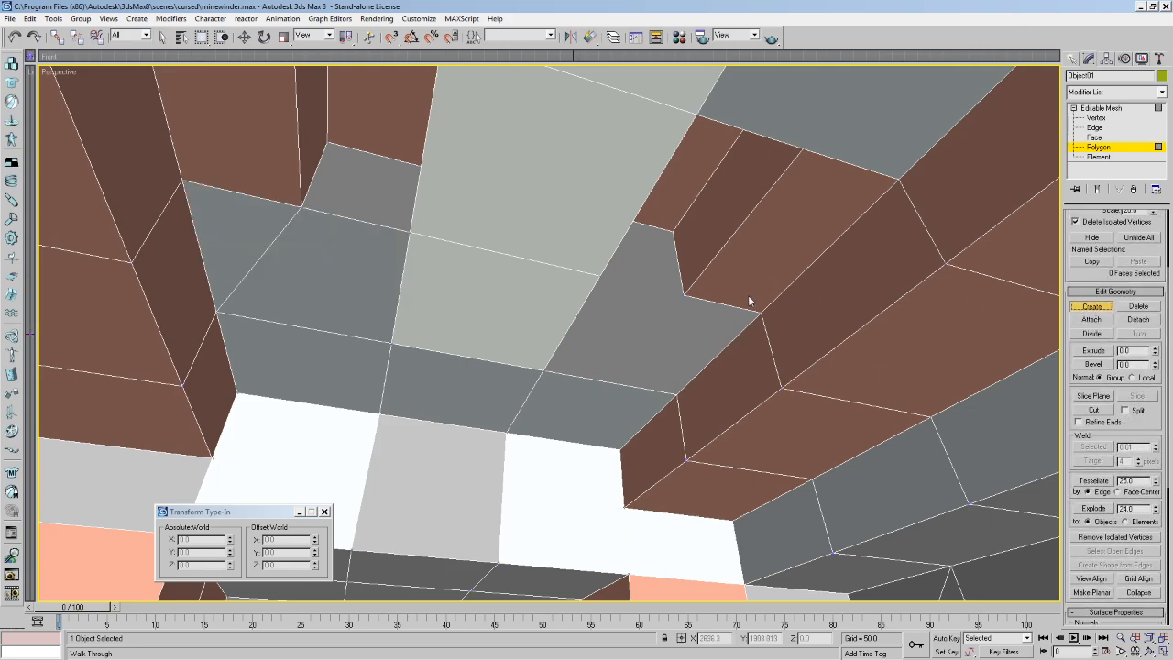
{"action": "left_click", "coordinate": [681, 293]}
{"action": "left_click", "coordinate": [597, 275]}
{"action": "left_click", "coordinate": [543, 372]}
{"action": "left_click", "coordinate": [679, 395]}
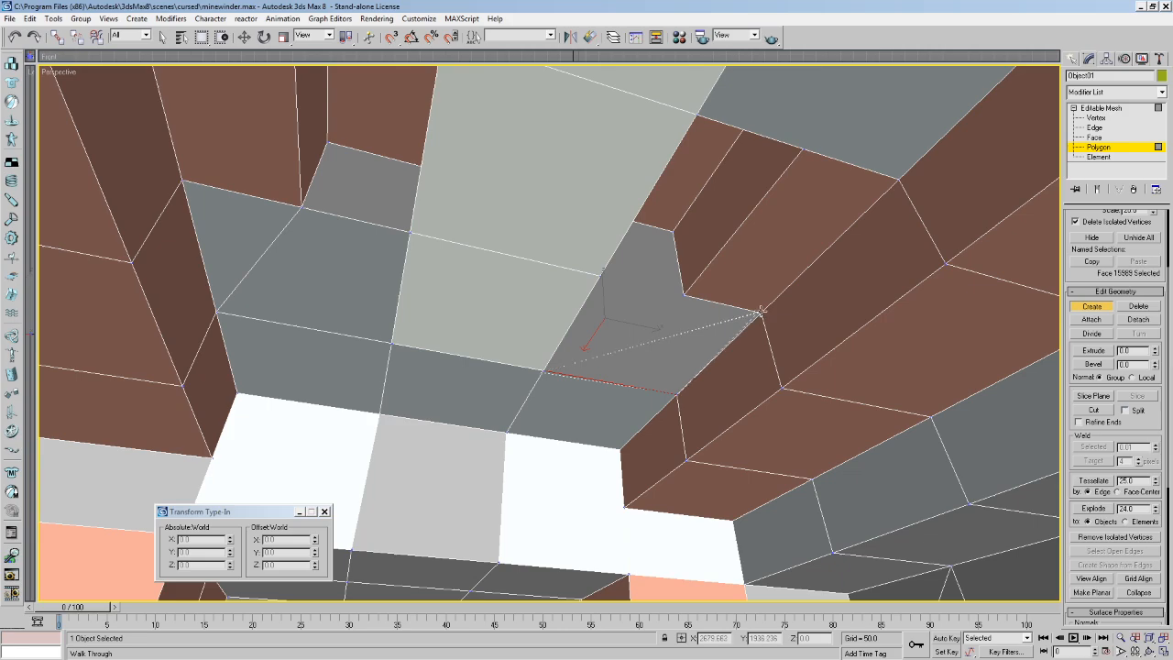
{"action": "double_click", "coordinate": [683, 294]}
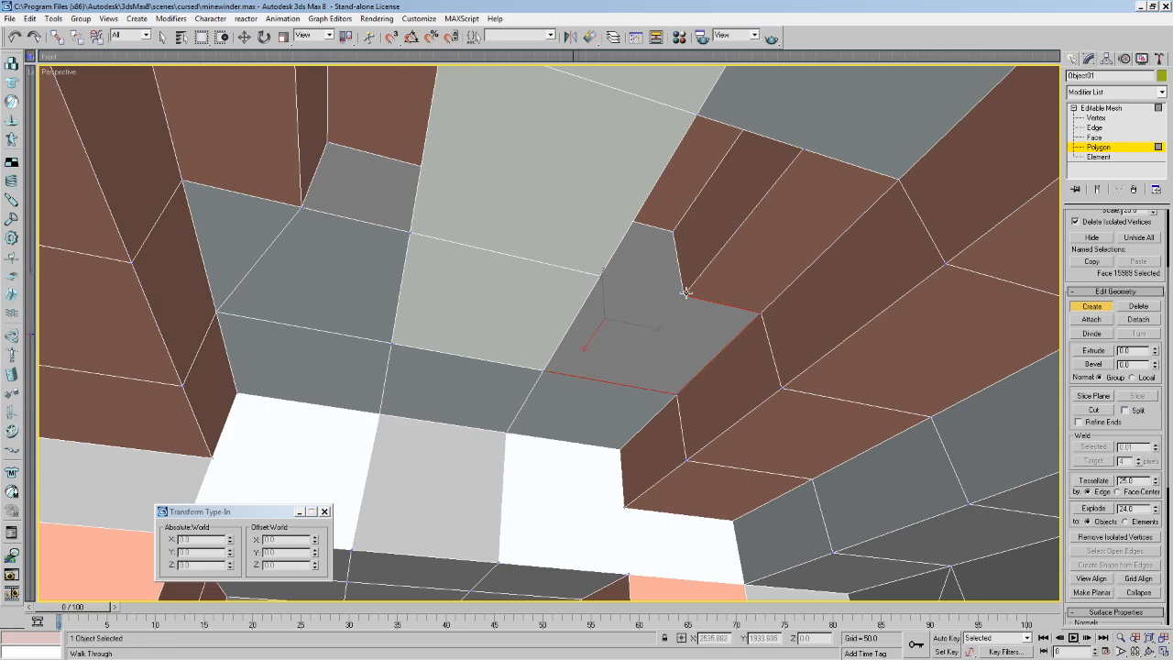
Rebuild the end wall polygons inside both ceiling recesses beside the central strip.
{"action": "left_click", "coordinate": [671, 232]}
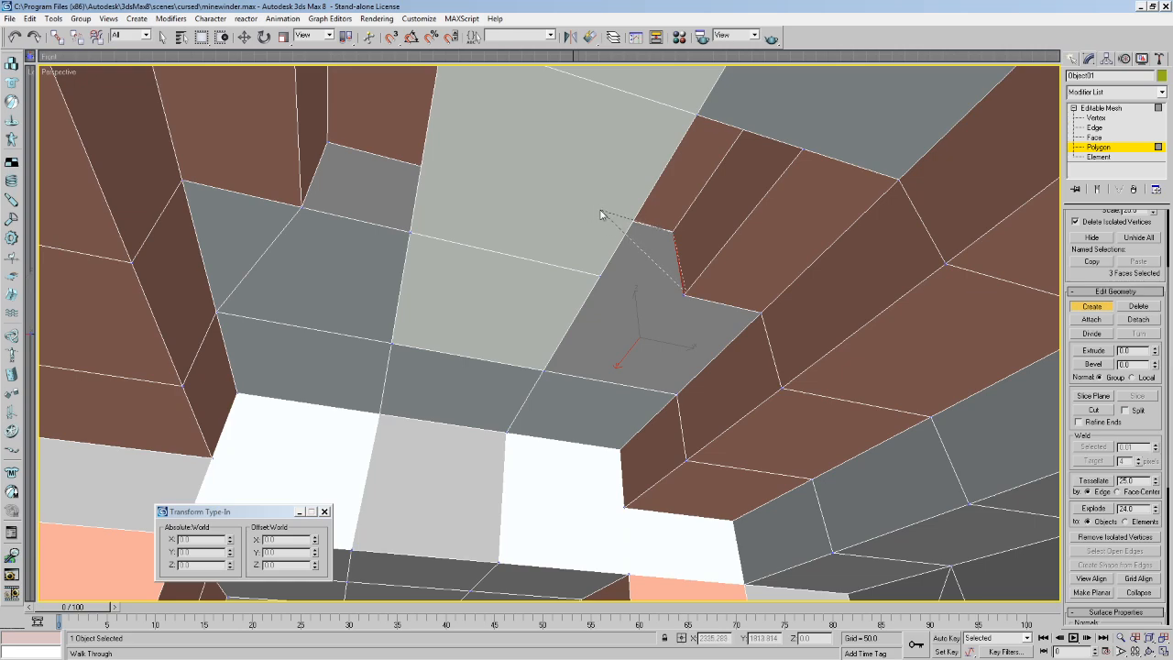
{"action": "left_click", "coordinate": [598, 211]}
{"action": "double_click", "coordinate": [601, 276]}
{"action": "left_click", "coordinate": [329, 144]}
{"action": "left_click", "coordinate": [302, 206]}
{"action": "double_click", "coordinate": [411, 230]}
Flip the normals of the rebuilt ceiling and recess polygons and clear the selection.
{"action": "left_click_drag", "start_coordinate": [1141, 425], "coordinate": [1142, 168]}
{"action": "left_click", "coordinate": [1090, 375]}
{"action": "left_click", "coordinate": [162, 38]}
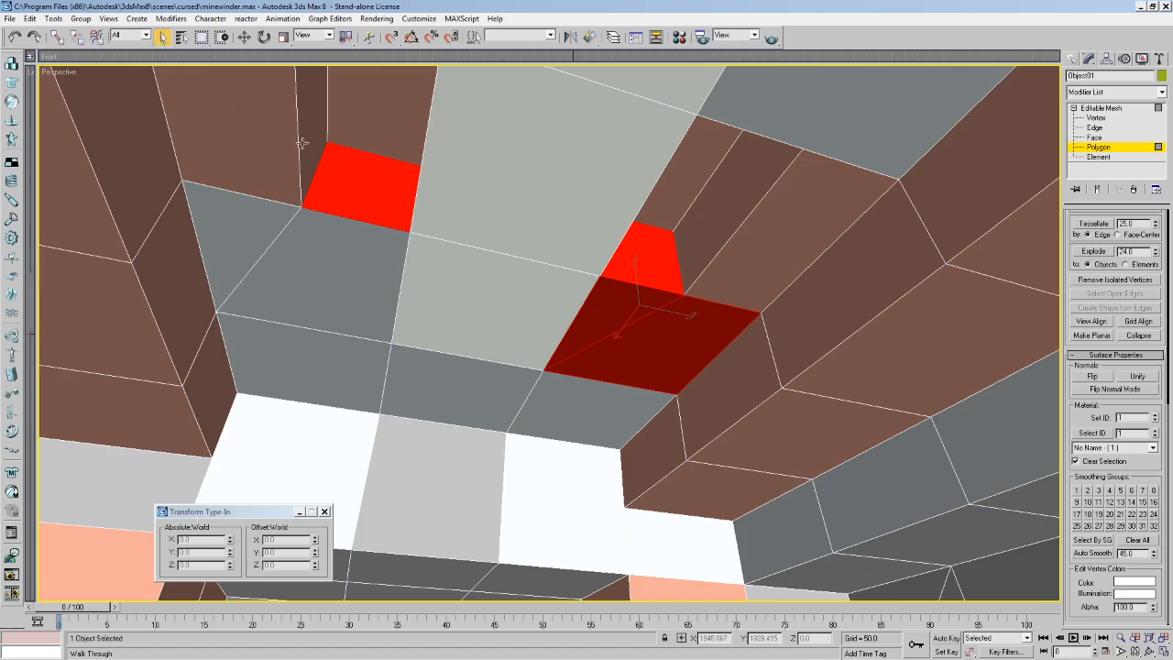
{"action": "left_click", "coordinate": [356, 292]}
Rebuild the four-sided end wall polygon in the right-hand ceiling recess at the opposite end of the ceiling.
{"action": "key", "text": "Up"}
{"action": "left_click_drag", "start_coordinate": [357, 292], "coordinate": [657, 339]}
{"action": "key", "text": "Up"}
{"action": "key", "text": "Right"}
{"action": "left_click_drag", "start_coordinate": [1093, 346], "coordinate": [1075, 398]}
{"action": "left_click", "coordinate": [1093, 335]}
{"action": "mouse_move", "coordinate": [678, 238]}
{"action": "left_mouse_down"}
{"action": "mouse_move", "coordinate": [696, 248]}
{"action": "mouse_move", "coordinate": [687, 249]}
{"action": "left_mouse_up"}
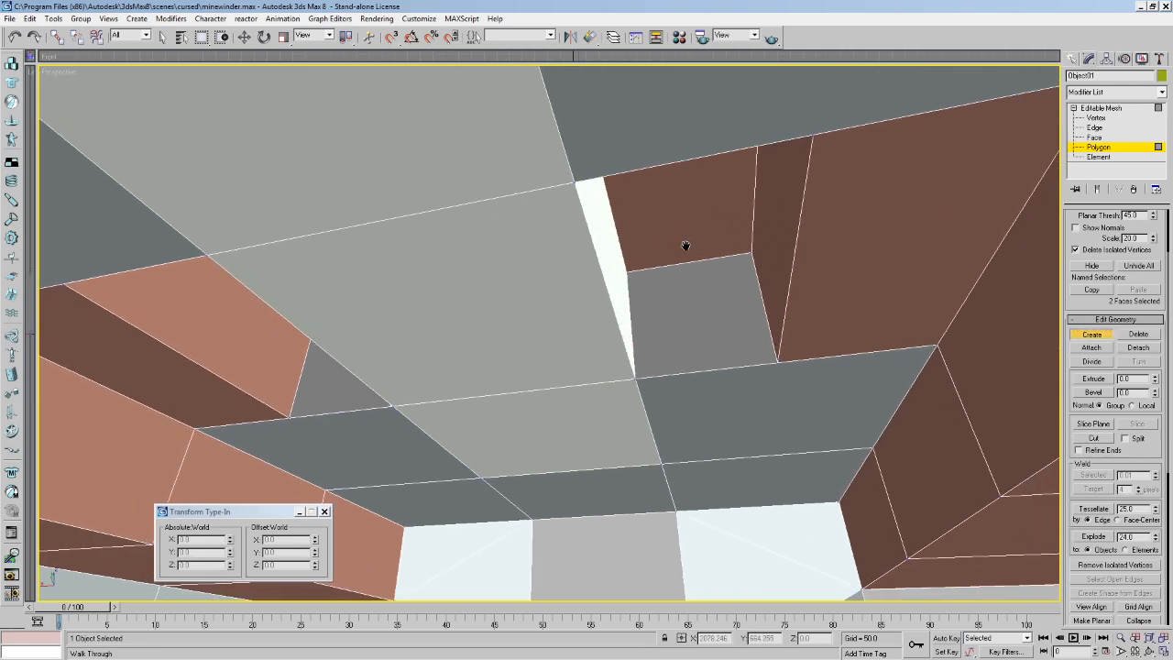
{"action": "left_click", "coordinate": [625, 272]}
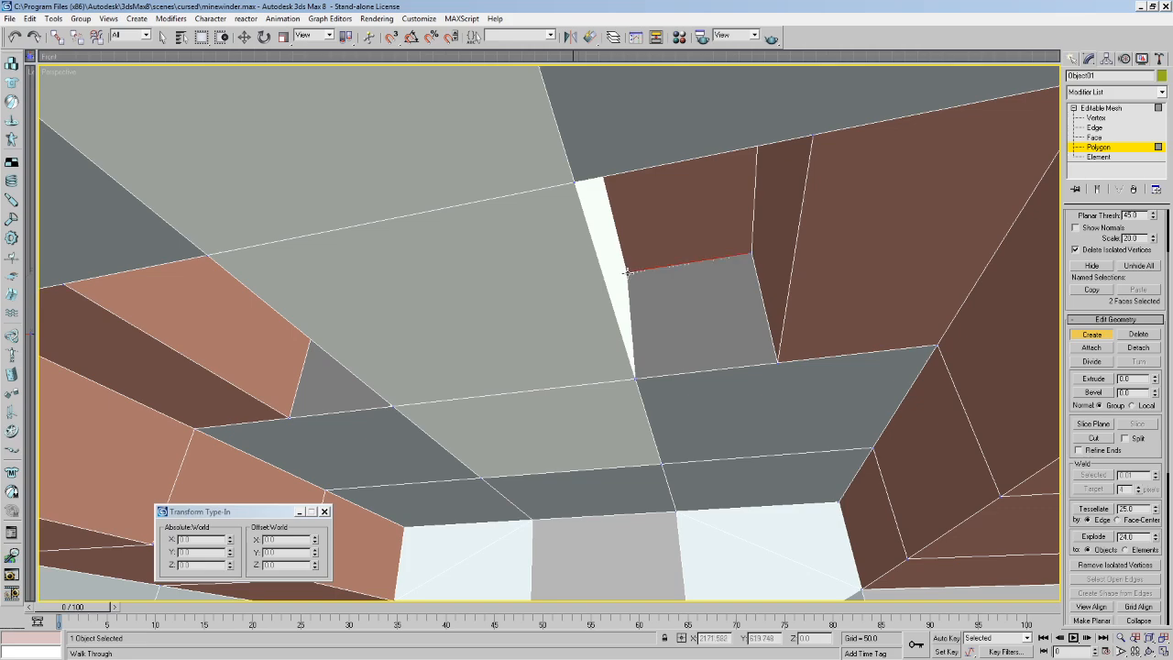
{"action": "left_click", "coordinate": [635, 379]}
{"action": "double_click", "coordinate": [778, 363]}
Flip the normals of the rebuilt end wall polygon in that recess.
{"action": "left_click", "coordinate": [162, 36]}
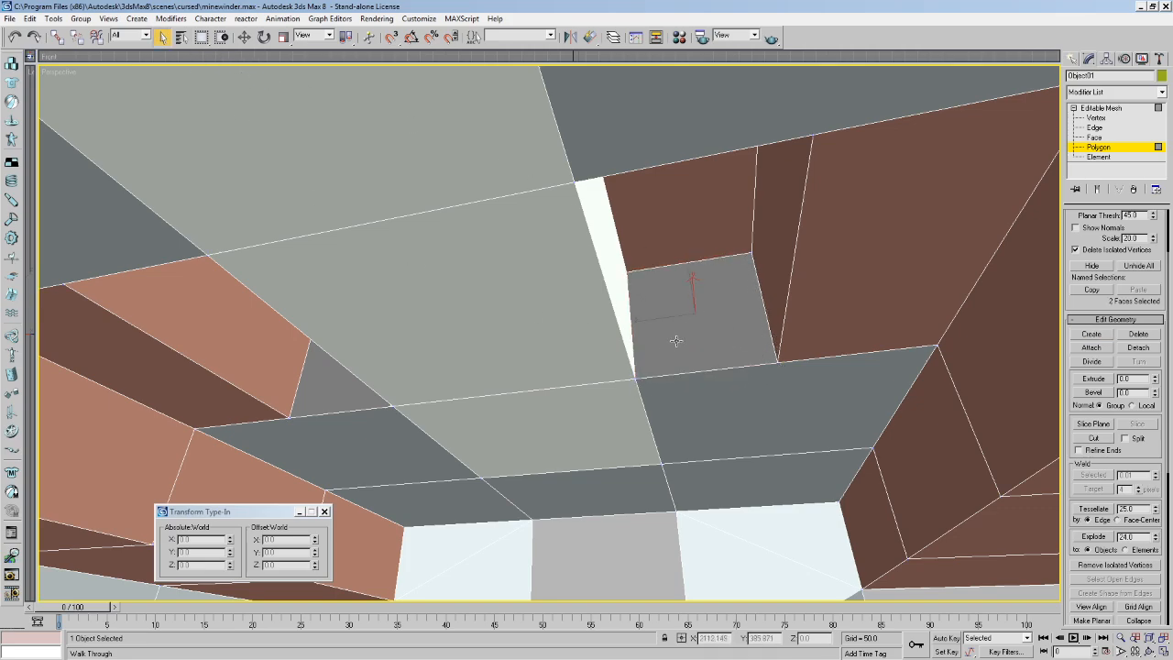
{"action": "scroll", "coordinate": [1160, 453], "scroll_direction": "down", "scroll_amount": 5}
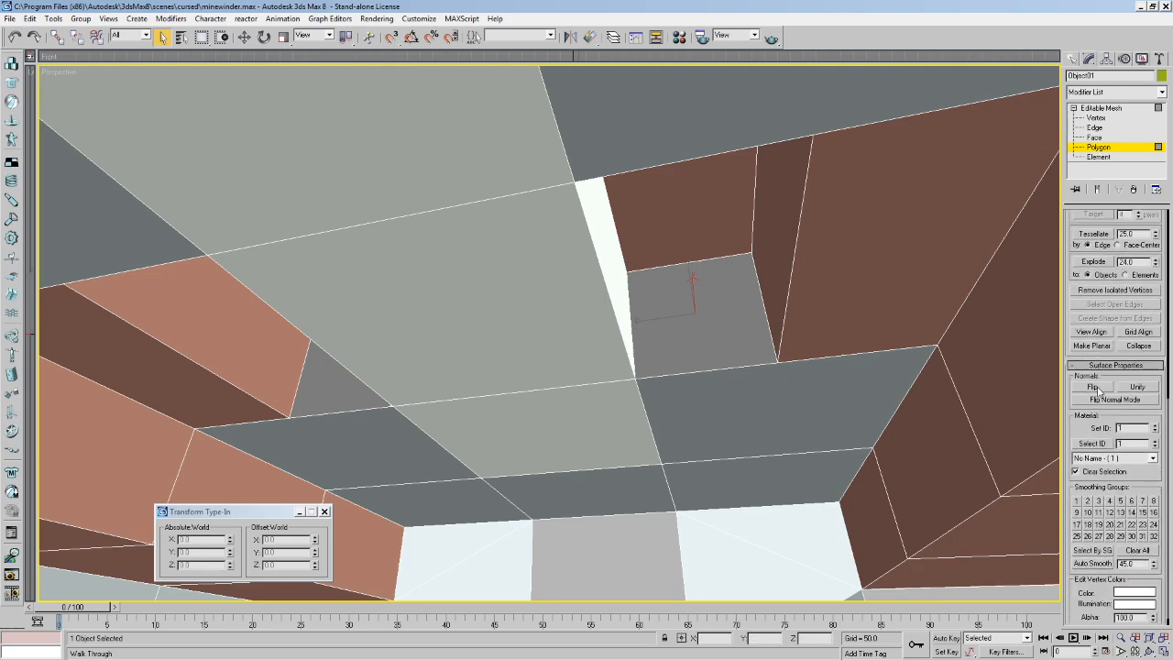
{"action": "left_click", "coordinate": [1093, 387]}
Replace the ceiling polygon adjoining the rebuilt recess with a five-corner polygon that includes the recess corner vertex.
{"action": "scroll", "coordinate": [1161, 288], "scroll_direction": "up", "scroll_amount": 6}
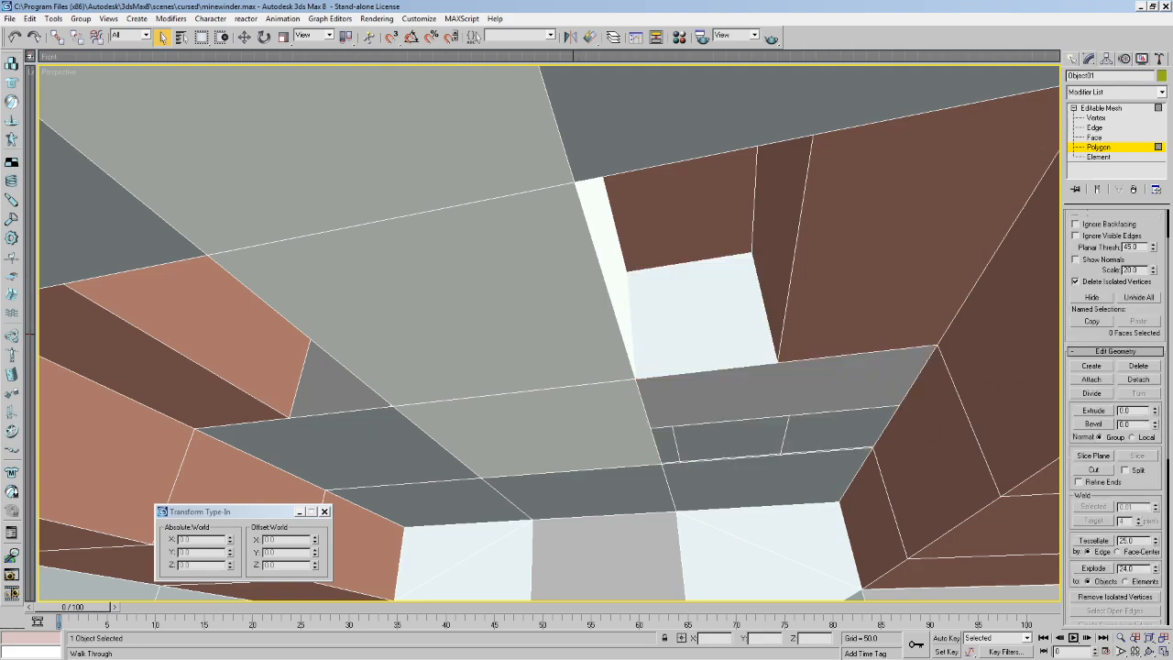
{"action": "left_click", "coordinate": [1091, 408]}
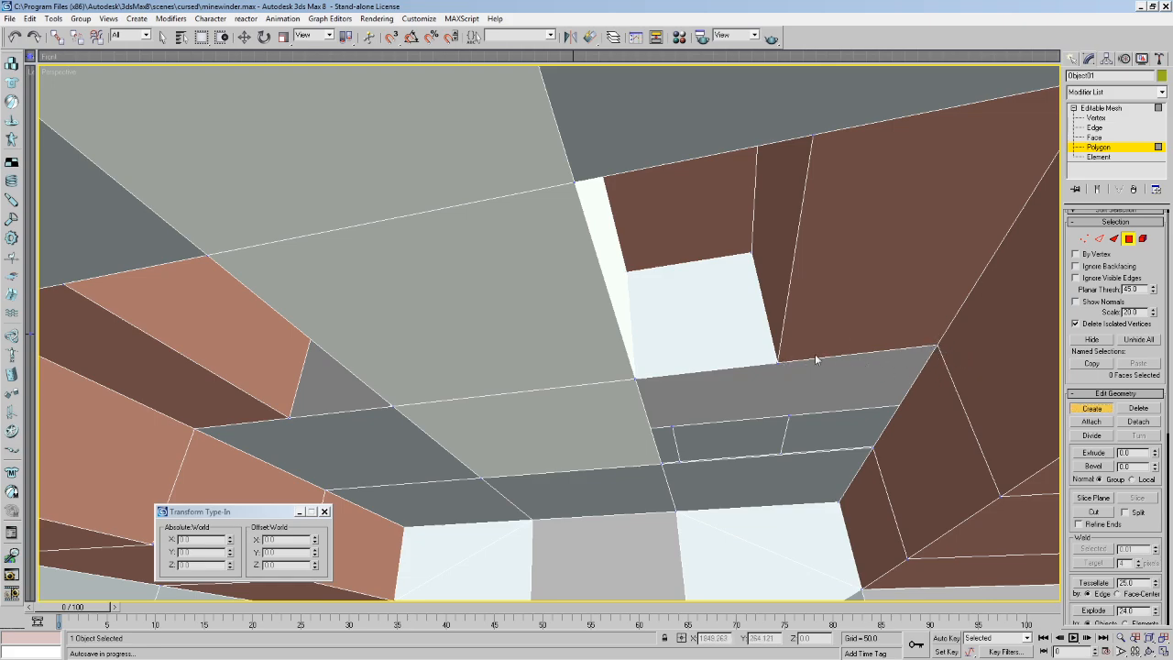
{"action": "left_click", "coordinate": [937, 346]}
{"action": "left_click", "coordinate": [778, 363]}
{"action": "left_click", "coordinate": [873, 448]}
{"action": "left_click", "coordinate": [634, 380]}
{"action": "double_click", "coordinate": [662, 464]}
Flip the normals of the new five-corner ceiling polygon.
{"action": "left_click", "coordinate": [162, 35]}
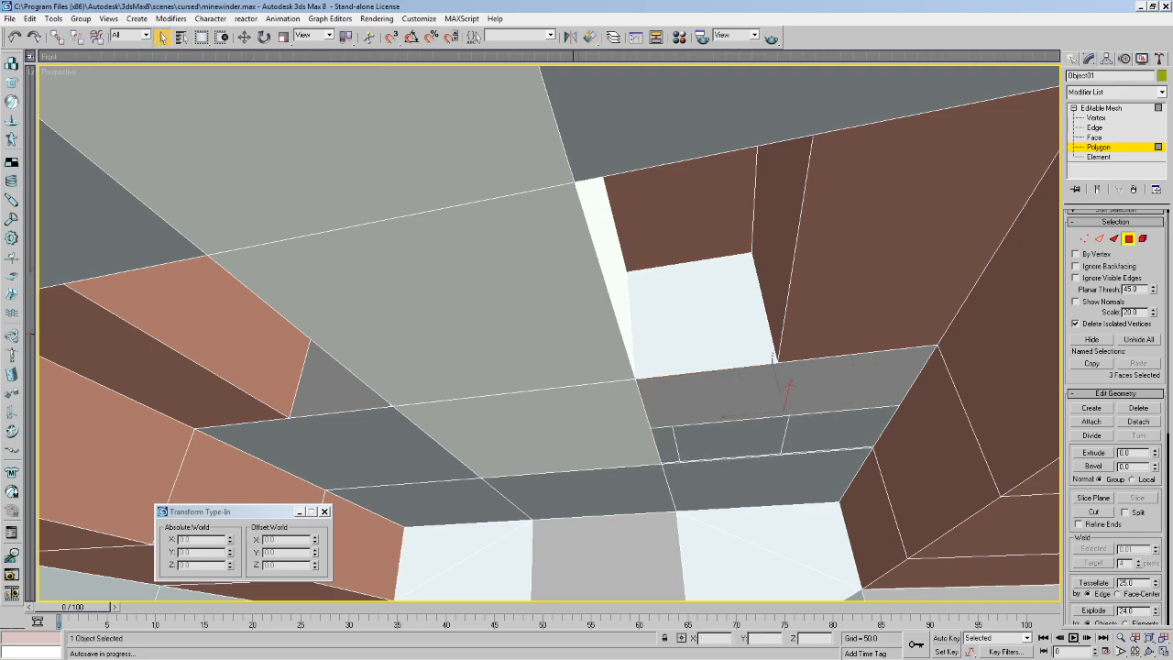
{"action": "scroll", "coordinate": [1128, 514], "scroll_direction": "down", "scroll_amount": 6}
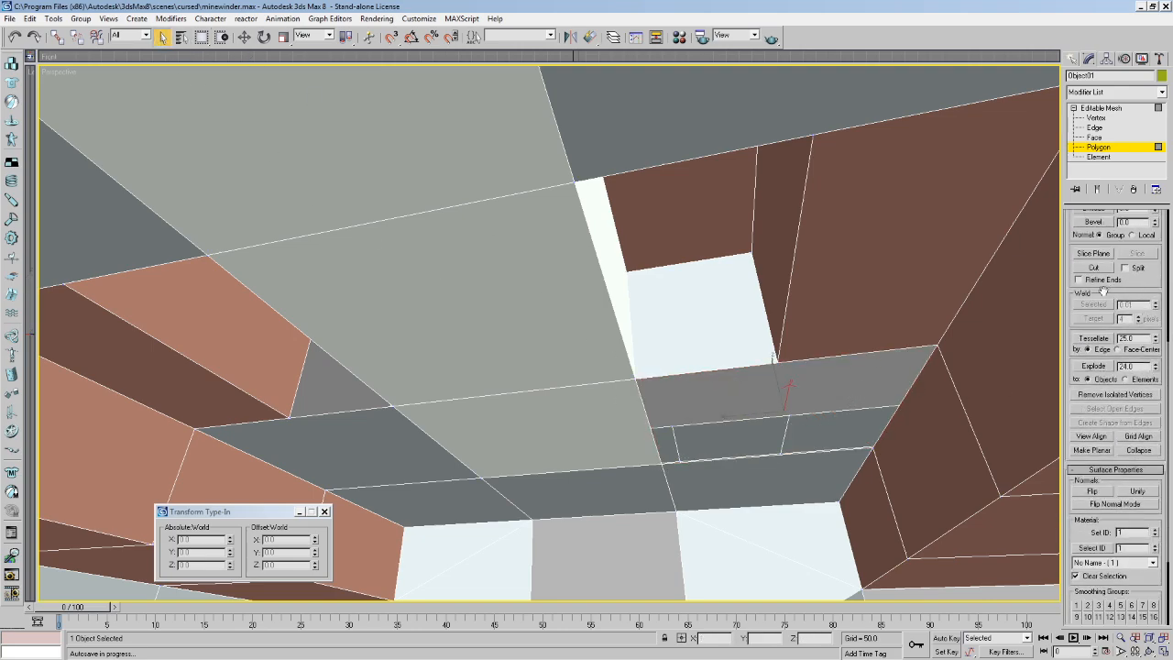
{"action": "left_click", "coordinate": [720, 440]}
Delete the matching ceiling polygon beside the open recess on the other side of the central strip.
{"action": "middle_click_drag", "start_coordinate": [720, 440], "coordinate": [779, 423]}
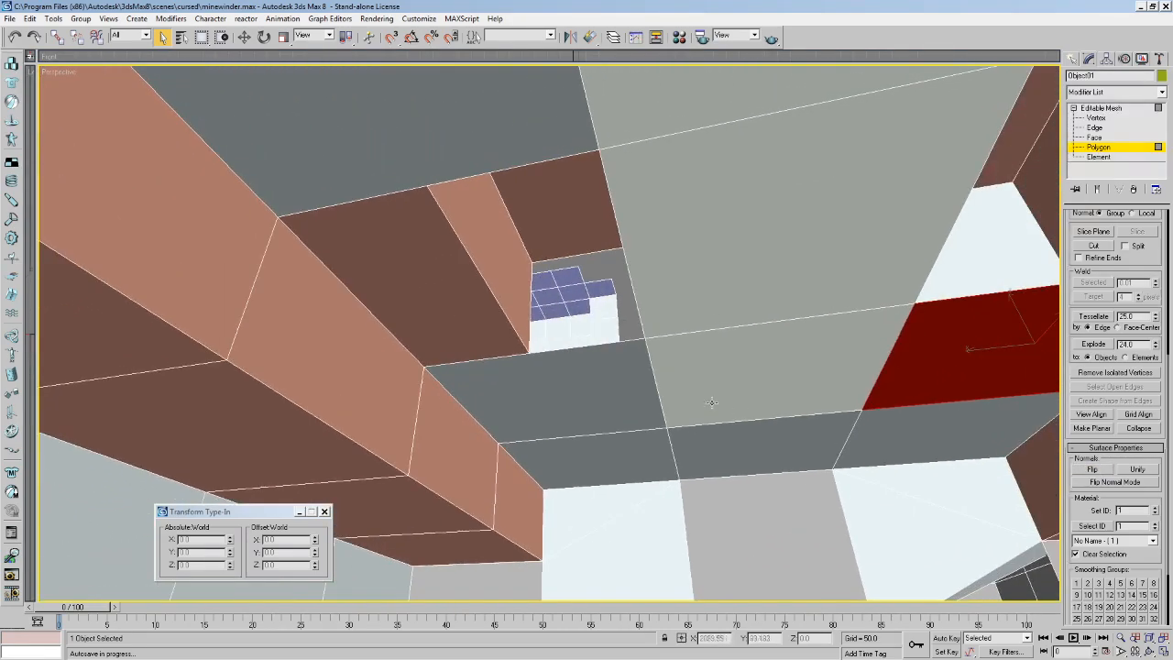
{"action": "left_click", "coordinate": [573, 394]}
{"action": "key", "text": "Delete"}
Rebuild the four-sided end wall polygon inside the open recess left of the central strip.
{"action": "left_click_drag", "start_coordinate": [1106, 248], "coordinate": [1106, 580]}
{"action": "left_click", "coordinate": [1091, 376]}
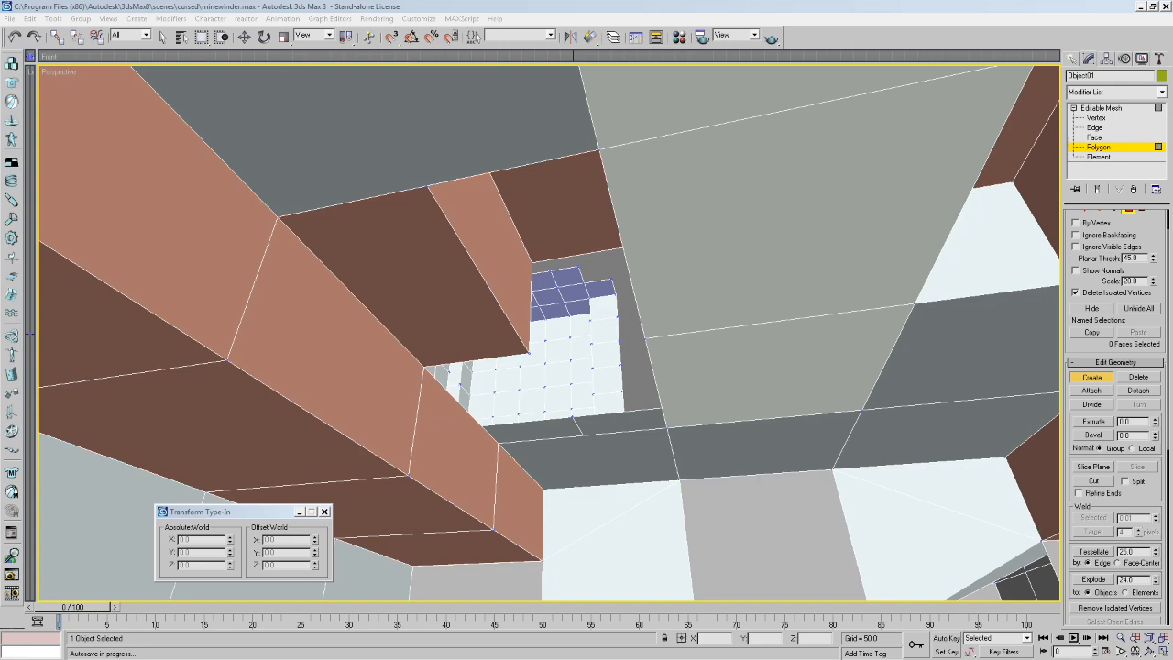
{"action": "middle_click_drag", "start_coordinate": [775, 265], "coordinate": [753, 243]}
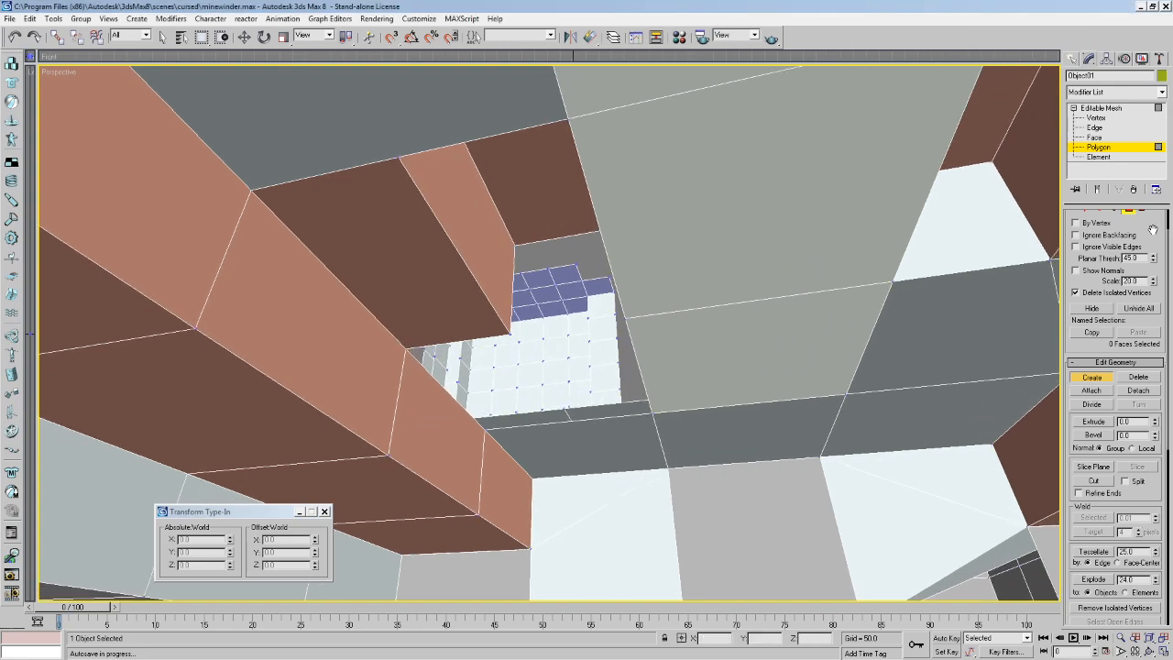
{"action": "left_click_drag", "start_coordinate": [1153, 229], "coordinate": [1152, 268]}
{"action": "middle_click_drag", "start_coordinate": [588, 247], "coordinate": [688, 246]}
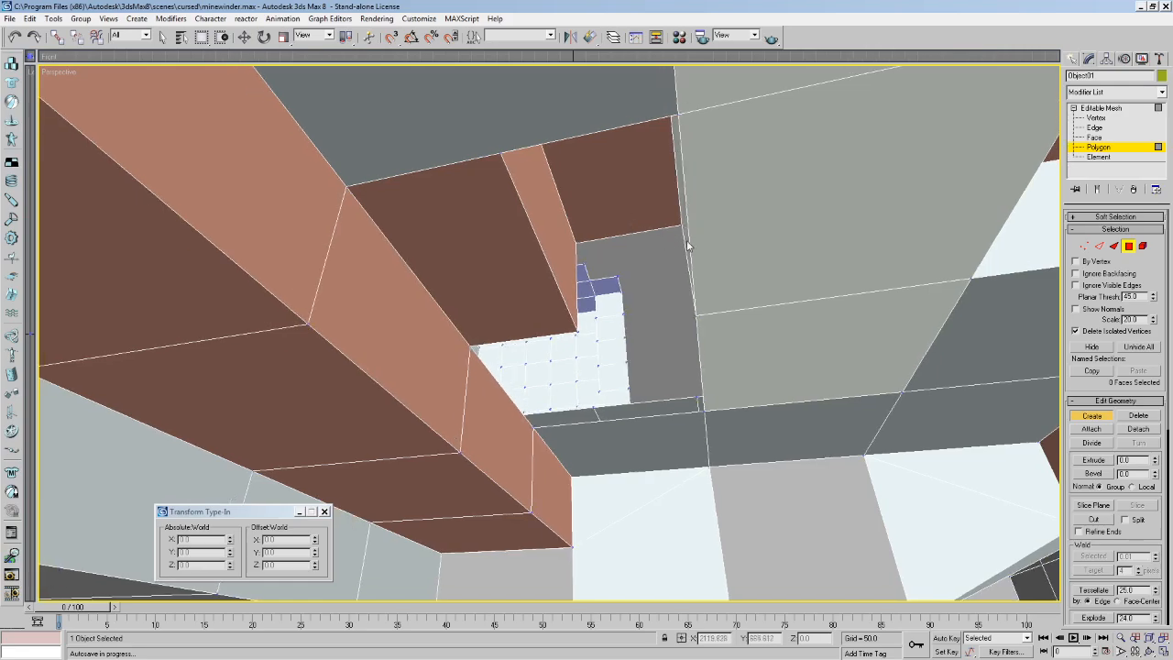
{"action": "left_click", "coordinate": [680, 228]}
{"action": "left_click", "coordinate": [575, 243]}
{"action": "left_click", "coordinate": [579, 331]}
{"action": "double_click", "coordinate": [695, 314]}
Rebuild the ceiling polygon below that recess, starting from the recess corner vertex.
{"action": "left_click", "coordinate": [578, 331]}
{"action": "left_click", "coordinate": [535, 424]}
{"action": "double_click", "coordinate": [704, 410]}
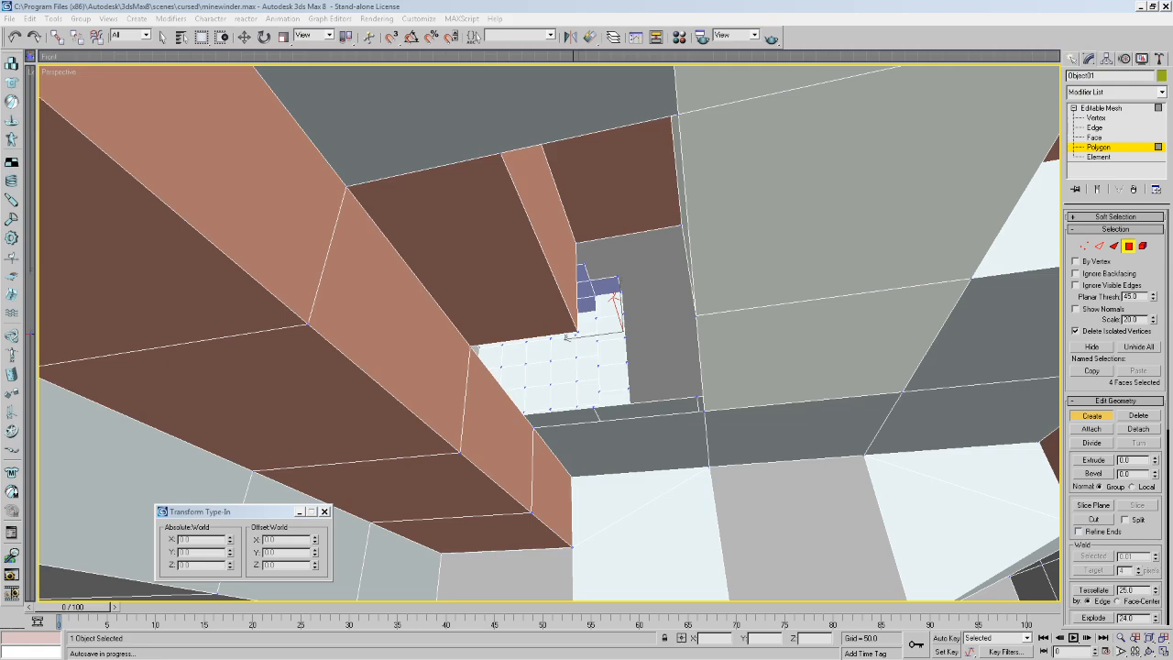
{"action": "left_click", "coordinate": [585, 275]}
{"action": "double_click", "coordinate": [586, 275]}
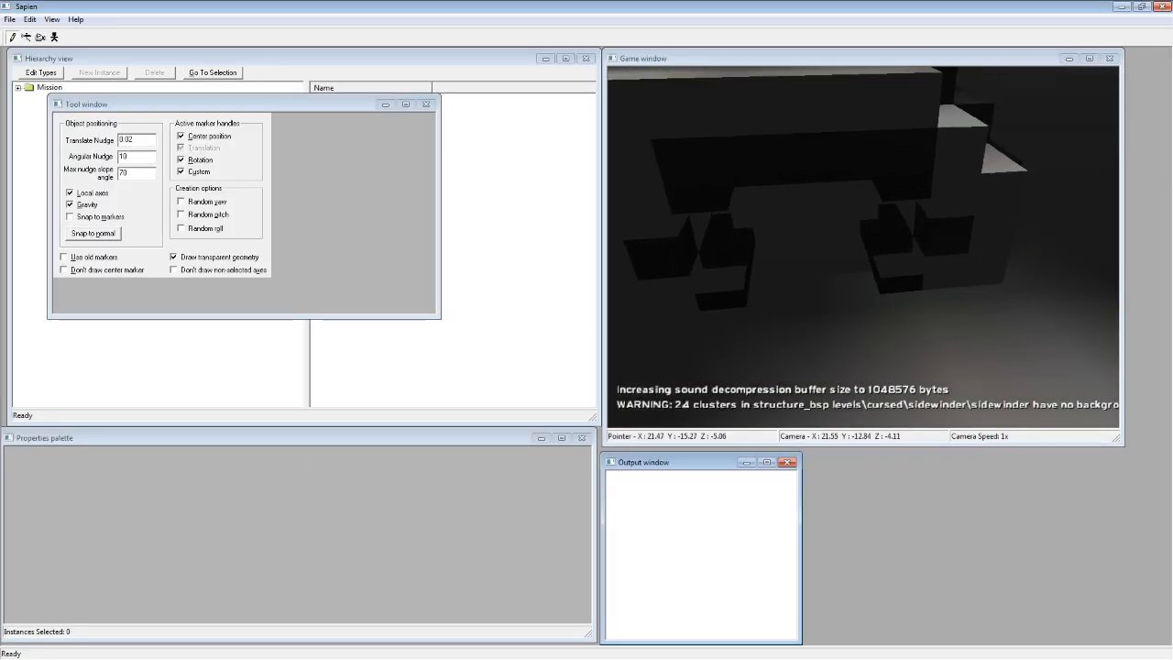
In Sapien, fly the camera through and above the sidewinder level to examine its terrain, cliffs and structures.
{"action": "mouse_move", "coordinate": [863, 247]}
{"action": "middle_mouse_down"}
{"action": "mouse_move", "coordinate": [896, 170]}
{"action": "mouse_move", "coordinate": [834, 172]}
{"action": "mouse_move", "coordinate": [788, 229]}
{"action": "mouse_move", "coordinate": [795, 197]}
{"action": "mouse_move", "coordinate": [774, 188]}
{"action": "mouse_move", "coordinate": [829, 188]}
{"action": "mouse_move", "coordinate": [894, 216]}
{"action": "mouse_move", "coordinate": [871, 275]}
{"action": "mouse_move", "coordinate": [930, 224]}
{"action": "mouse_move", "coordinate": [806, 210]}
{"action": "mouse_move", "coordinate": [825, 261]}
{"action": "mouse_move", "coordinate": [867, 247]}
{"action": "middle_mouse_up"}
{"action": "key", "text": "w"}
{"action": "key", "text": "shift"}
{"action": "key", "text": "shift"}
{"action": "key", "text": "w"}
{"action": "key", "text": "w"}
{"action": "key", "text": "s"}
{"action": "key", "text": "s"}
{"action": "key", "text": "w"}
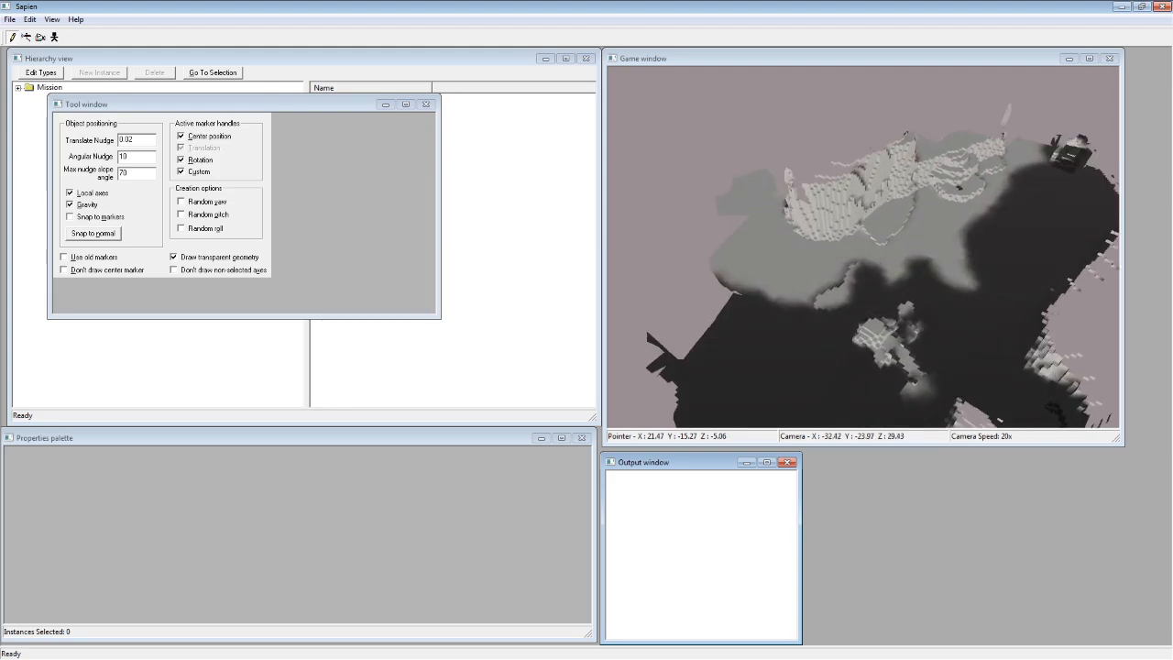
{"action": "key", "text": "w"}
{"action": "middle_click_drag", "start_coordinate": [863, 248], "coordinate": [840, 202]}
{"action": "key", "text": "w"}
{"action": "key", "text": "w"}
{"action": "key", "text": "w"}
{"action": "key", "text": "w"}
{"action": "key", "text": "r"}
{"action": "key", "text": "s"}
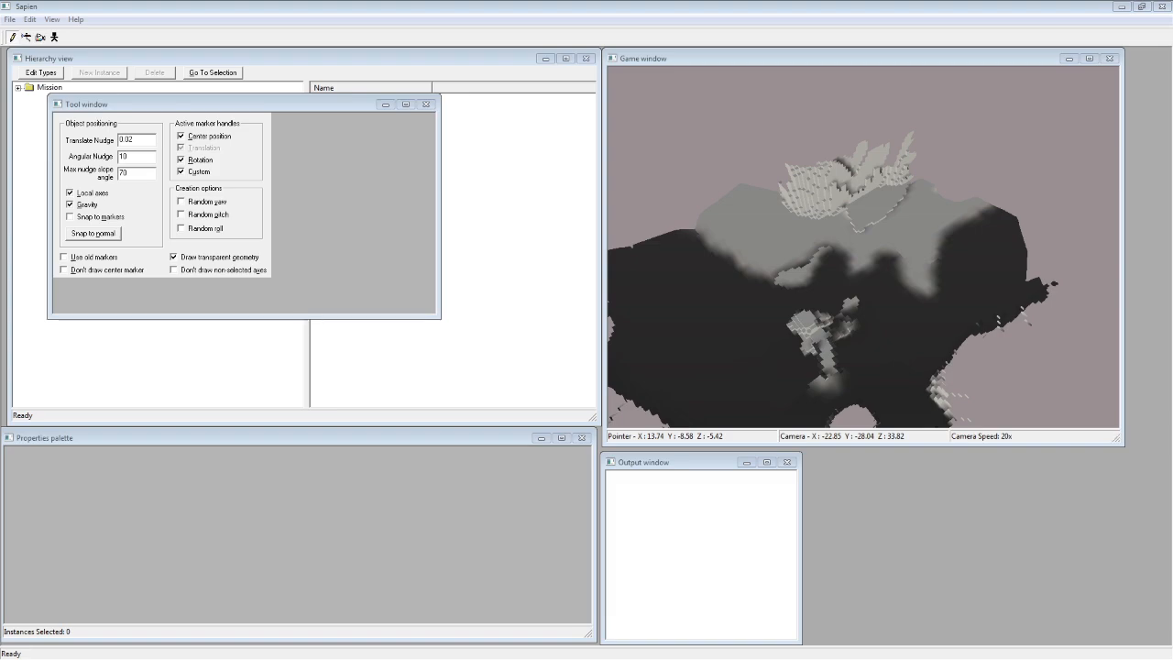
{"action": "middle_click_drag", "start_coordinate": [1068, 320], "coordinate": [888, 240]}
{"action": "key", "text": "w"}
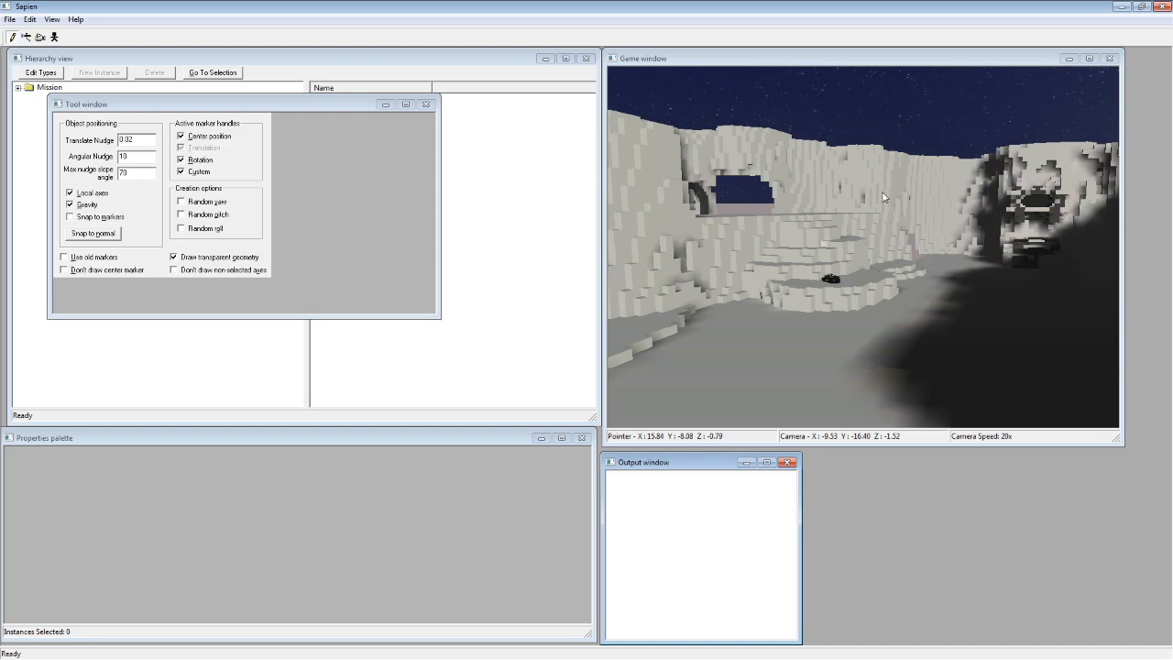
{"action": "middle_click_drag", "start_coordinate": [828, 188], "coordinate": [1101, 222]}
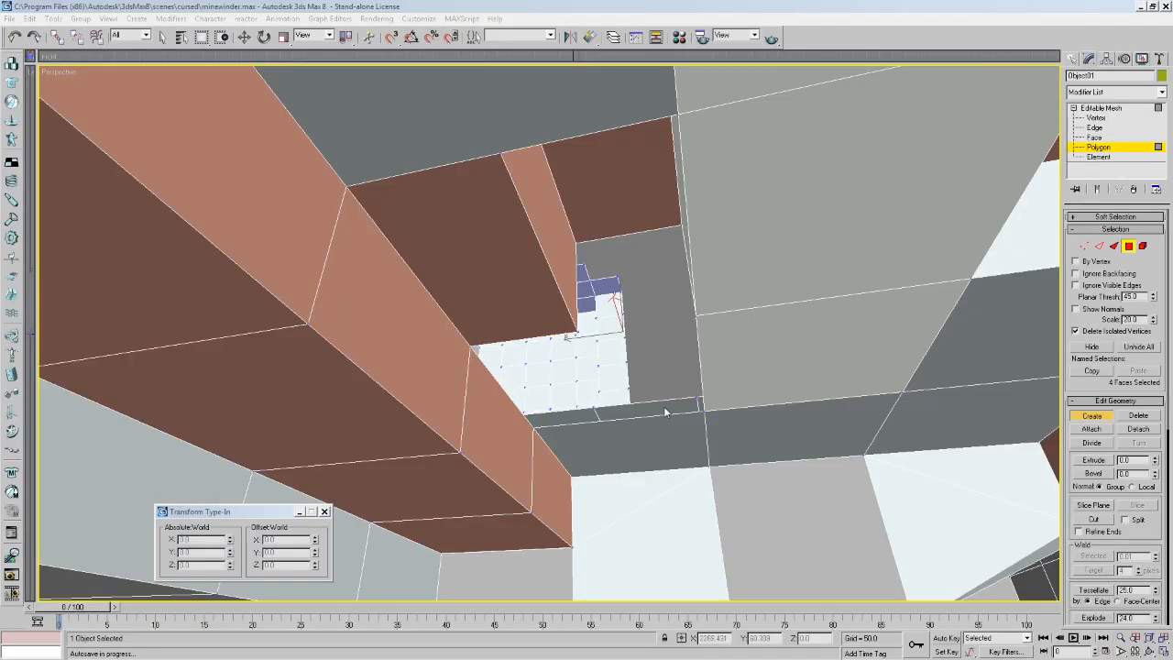
Back in 3ds Max, try to create a polygon over the gray area between the overhead beam's end and the block below it.
{"action": "scroll", "coordinate": [708, 404], "scroll_direction": "down", "scroll_amount": 2}
{"action": "key", "text": "Up"}
{"action": "mouse_move", "coordinate": [699, 394]}
{"action": "left_mouse_down"}
{"action": "mouse_move", "coordinate": [688, 413]}
{"action": "mouse_move", "coordinate": [681, 386]}
{"action": "left_mouse_up"}
{"action": "key", "text": "Right"}
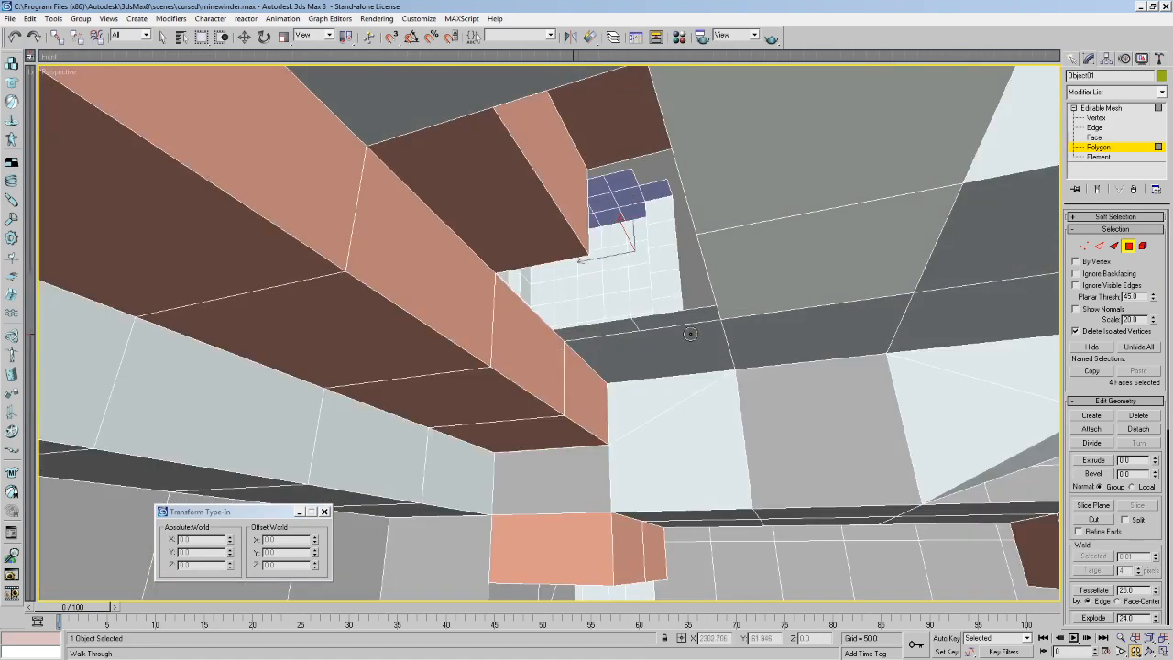
{"action": "left_click_drag", "start_coordinate": [689, 334], "coordinate": [64, 298]}
{"action": "left_click_drag", "start_coordinate": [506, 366], "coordinate": [433, 350]}
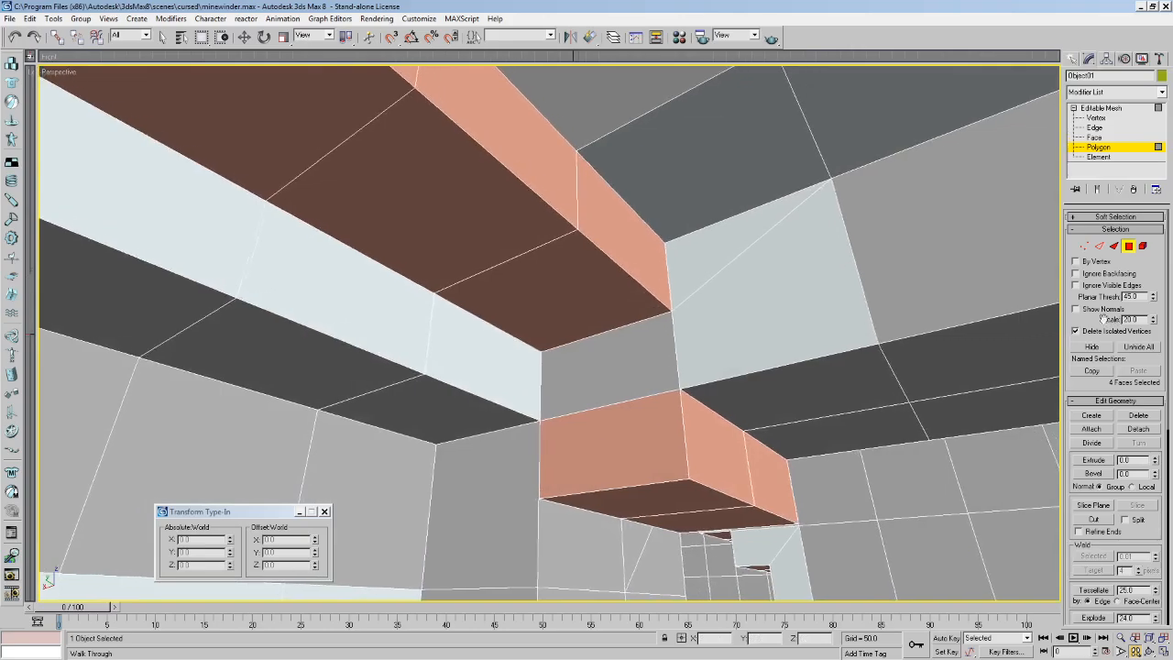
{"action": "left_click", "coordinate": [1092, 415]}
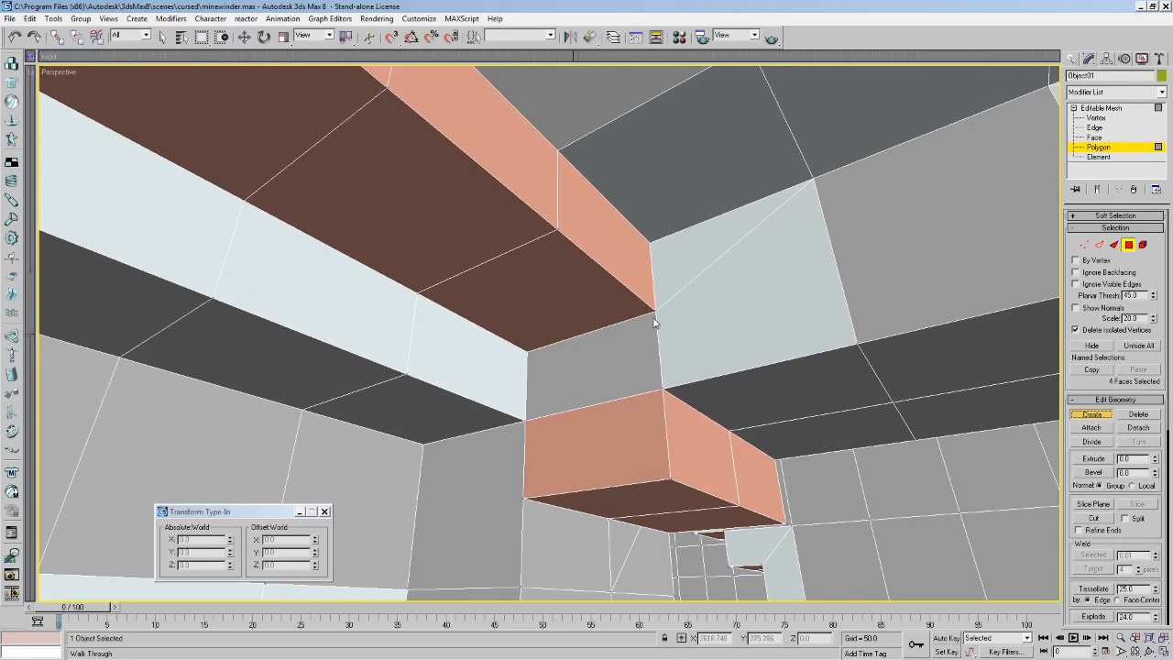
{"action": "left_click", "coordinate": [527, 349]}
{"action": "left_click", "coordinate": [527, 420]}
{"action": "double_click", "coordinate": [663, 391]}
{"action": "middle_click_drag", "start_coordinate": [662, 390], "coordinate": [654, 383]}
Select the polygon at the beam's end and undo its creation.
{"action": "left_click", "coordinate": [162, 36]}
{"action": "left_click", "coordinate": [589, 329]}
{"action": "left_click", "coordinate": [612, 363]}
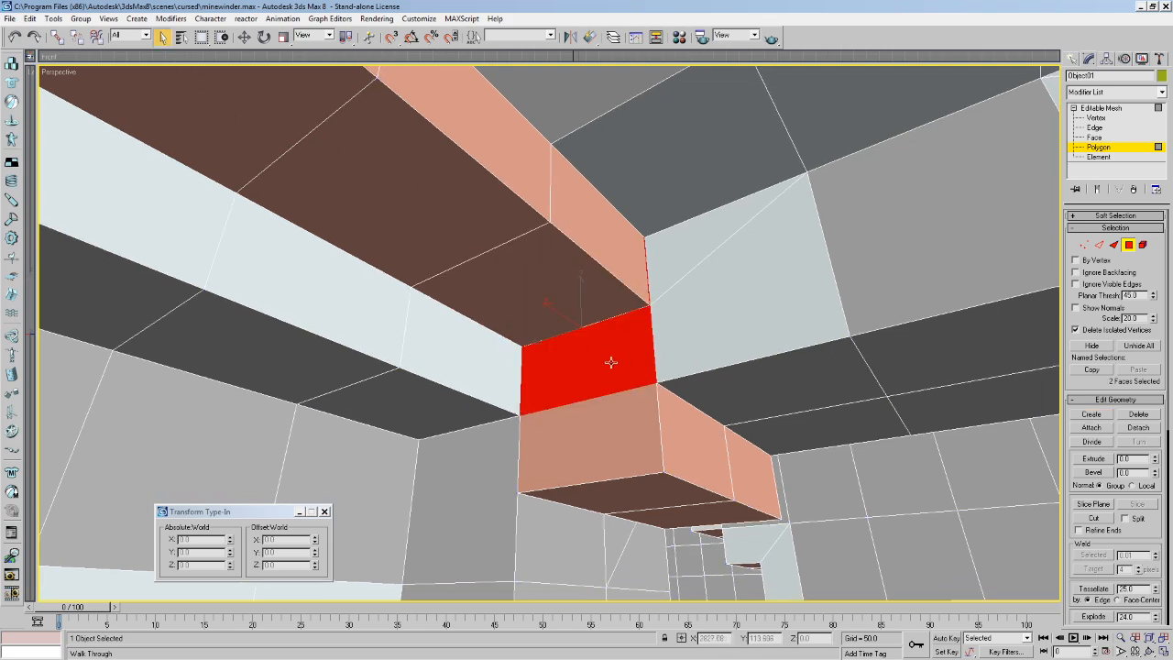
{"action": "key", "text": "ctrl+z"}
{"action": "key", "text": "ctrl+z"}
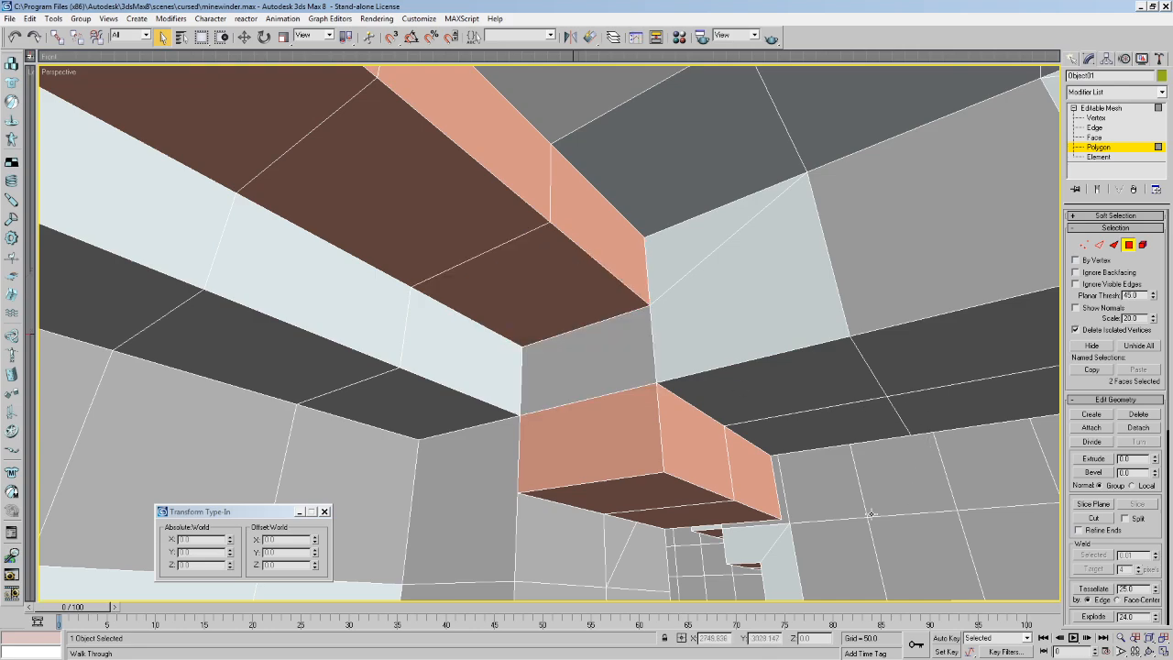
Delete the gray polygon between the overhead beam's end and the block below it.
{"action": "left_click", "coordinate": [30, 19]}
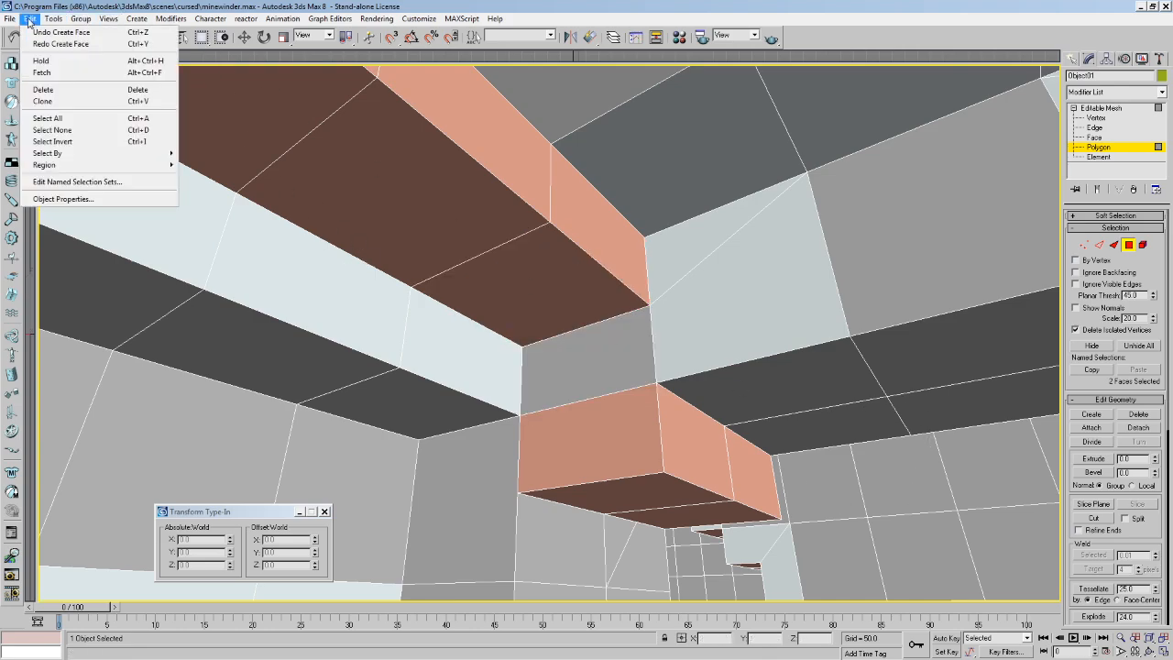
{"action": "left_click", "coordinate": [720, 348]}
{"action": "left_click", "coordinate": [605, 349]}
{"action": "key", "text": "Delete"}
{"action": "scroll", "coordinate": [641, 334], "scroll_direction": "down", "scroll_amount": 6}
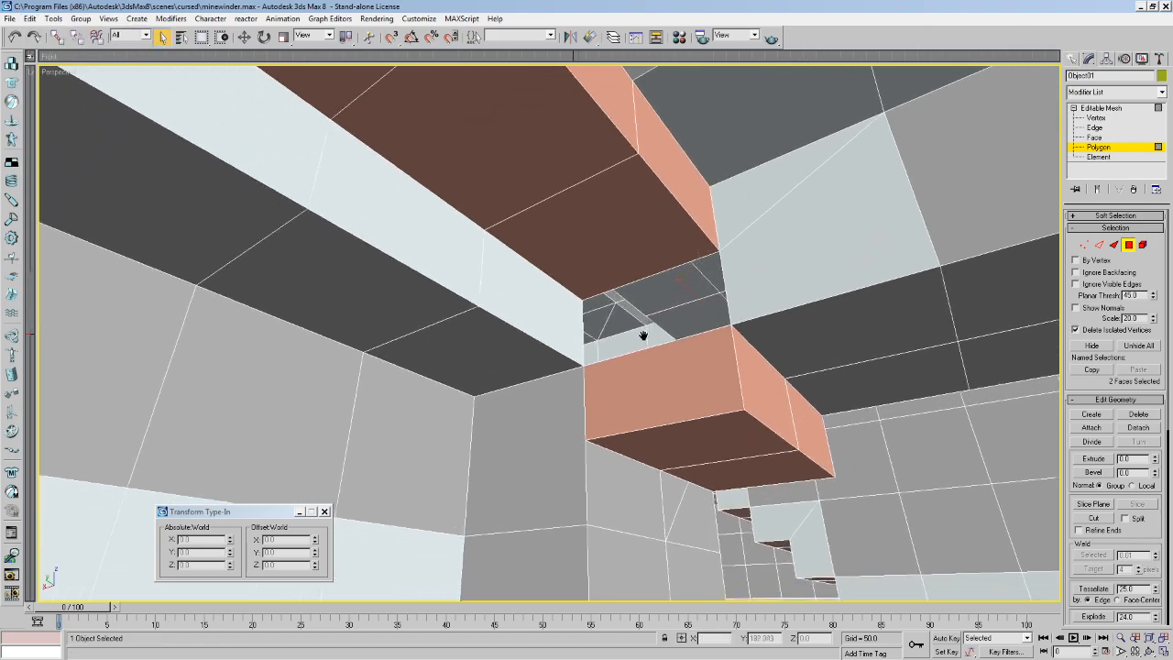
{"action": "key", "text": "Delete"}
Create a four-sided polygon over the ceiling opening, from the inner beam corner across to the wall beside it.
{"action": "middle_click_drag", "start_coordinate": [653, 330], "coordinate": [652, 458]}
{"action": "key", "text": "Up"}
{"action": "left_click_drag", "start_coordinate": [652, 458], "coordinate": [807, 397]}
{"action": "key", "text": "Left"}
{"action": "key", "text": "Right"}
{"action": "key", "text": "Left"}
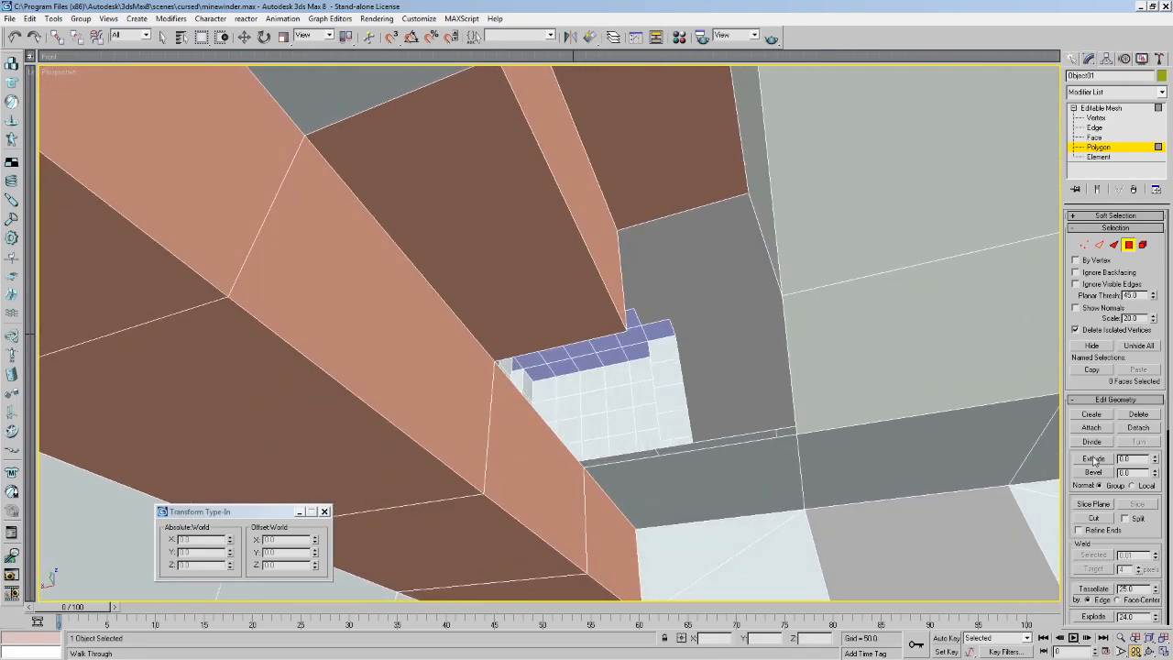
{"action": "left_click", "coordinate": [1092, 414]}
{"action": "left_click", "coordinate": [779, 298]}
{"action": "left_click", "coordinate": [628, 327]}
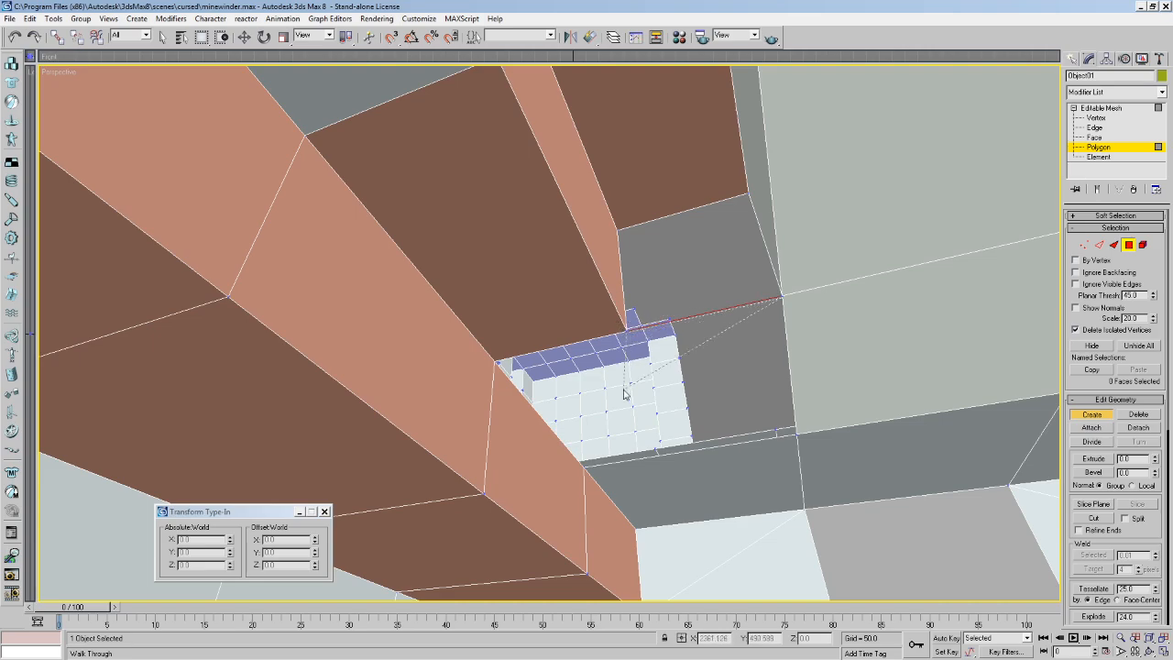
{"action": "left_click", "coordinate": [587, 468]}
{"action": "double_click", "coordinate": [796, 435]}
Create a triangular polygon closing the remaining part of the ceiling opening between the two beam corners.
{"action": "left_click", "coordinate": [625, 338]}
{"action": "left_click", "coordinate": [495, 362]}
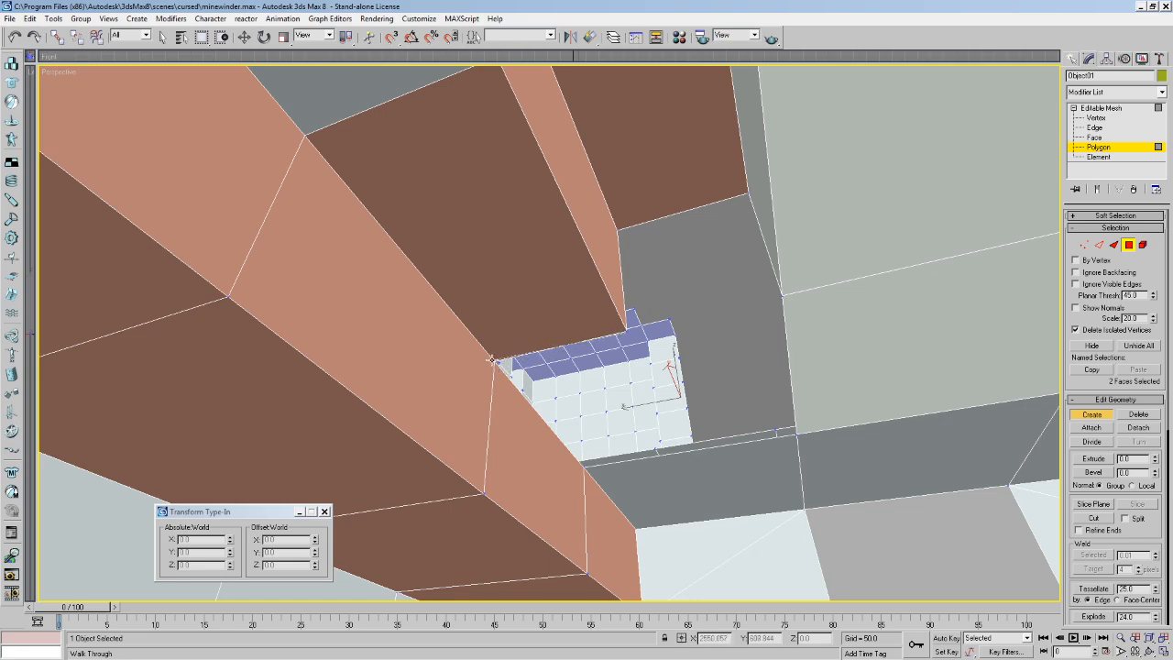
{"action": "double_click", "coordinate": [587, 469]}
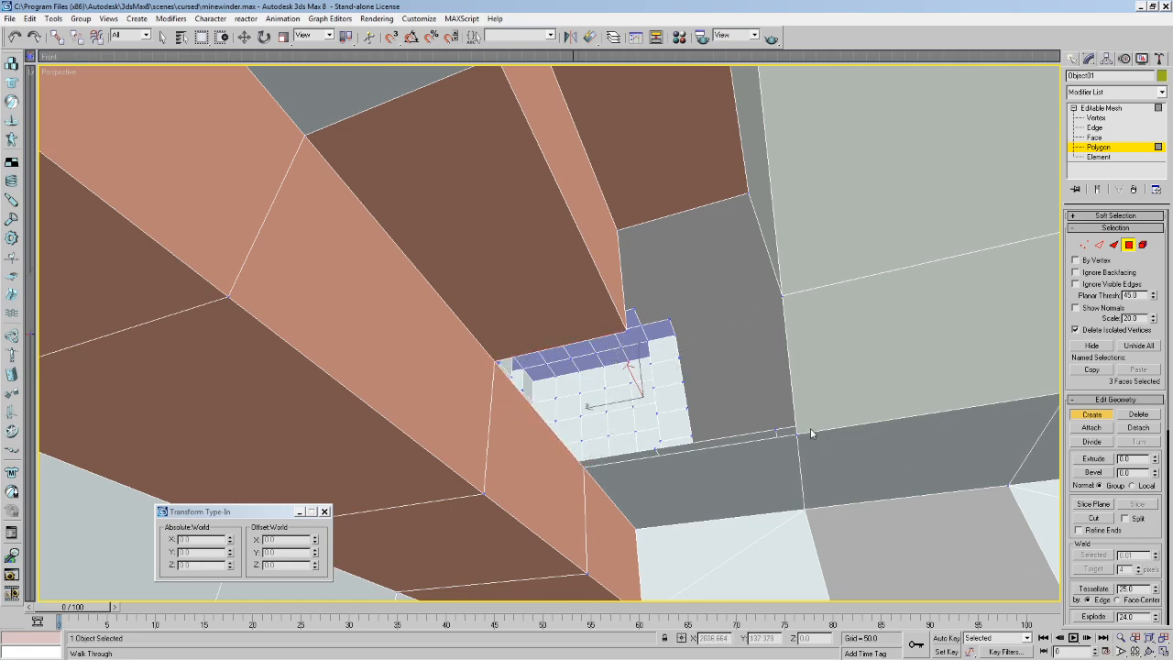
Change the diffuse color of the light gray concrete powder sub-material in the level material to light green.
{"action": "left_click", "coordinate": [678, 37]}
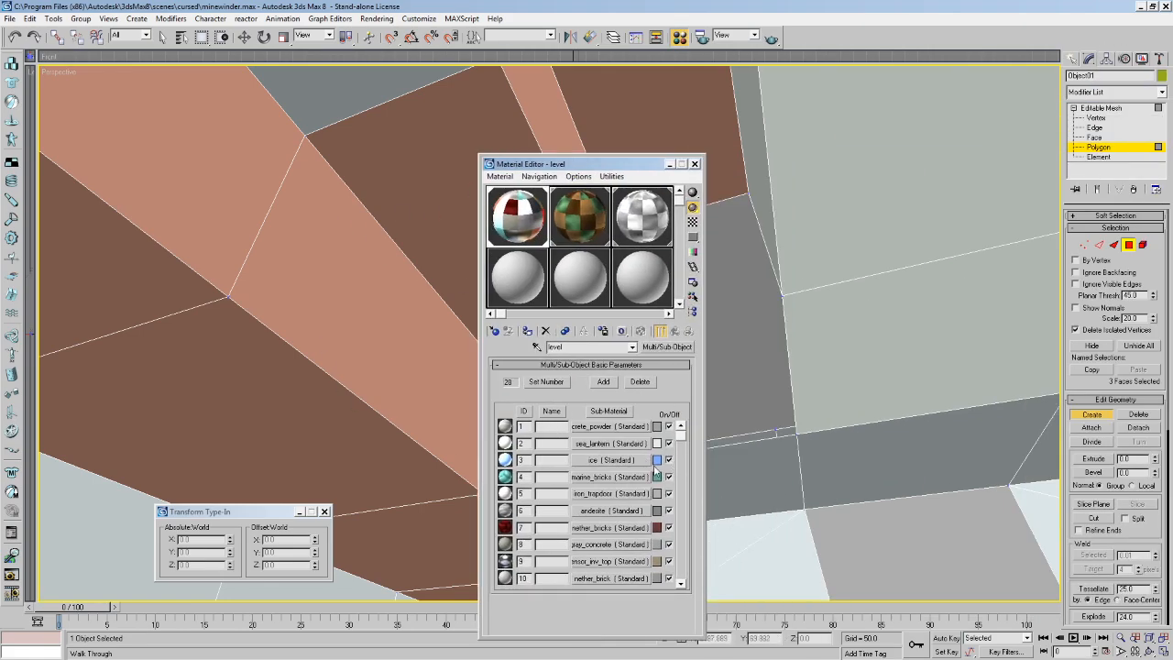
{"action": "left_click", "coordinate": [609, 426]}
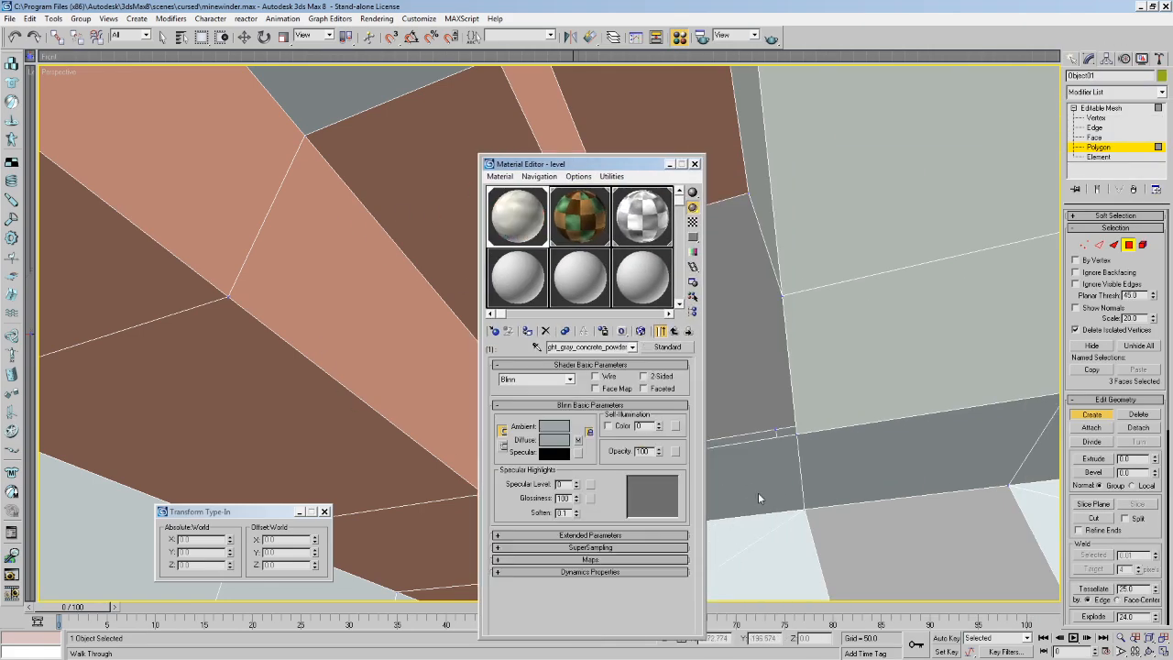
{"action": "left_click", "coordinate": [548, 439]}
{"action": "left_click", "coordinate": [295, 104]}
{"action": "left_click", "coordinate": [295, 182]}
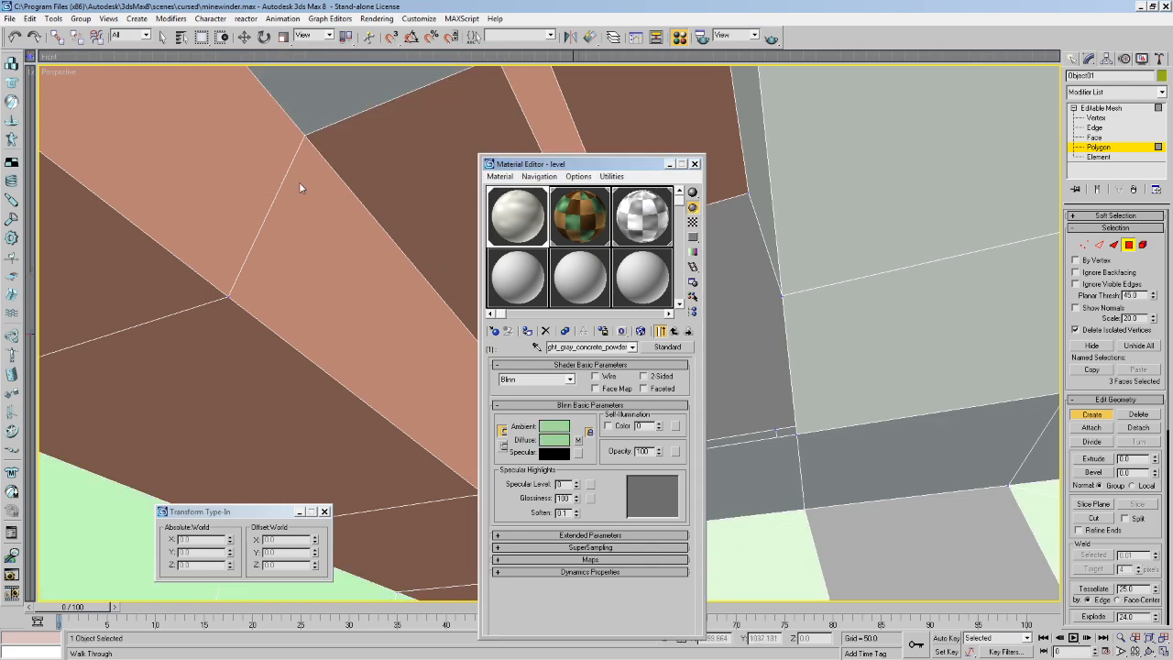
{"action": "left_click", "coordinate": [688, 331]}
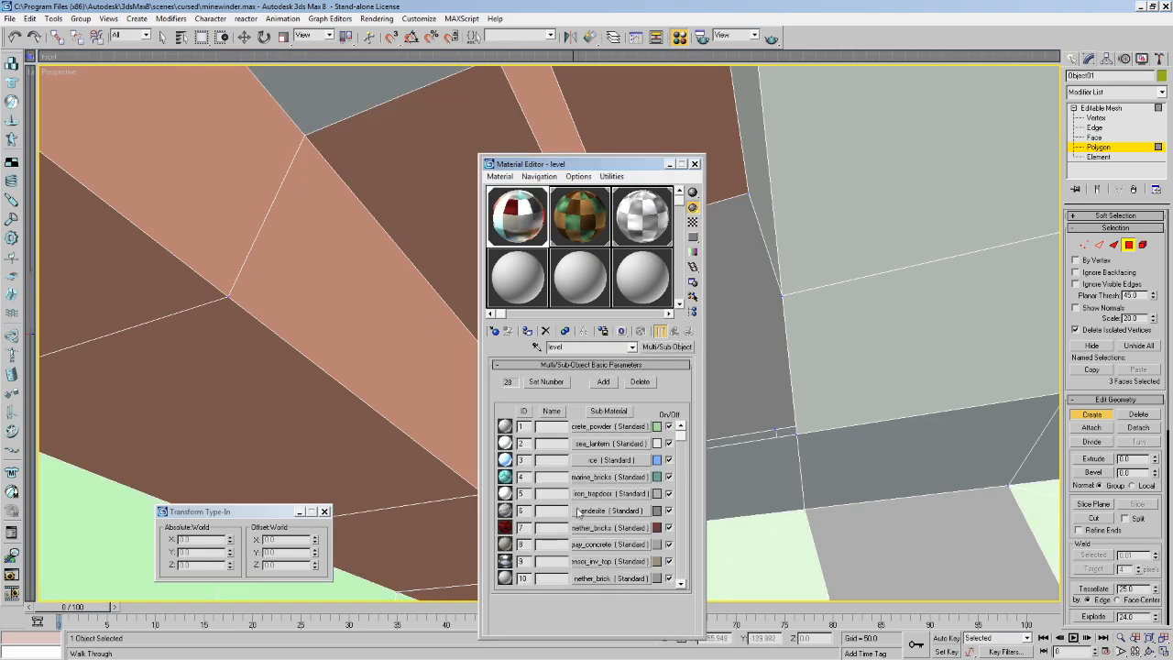
Set the stone sub-material's diffuse color to a darker gray and close the Material Editor.
{"action": "left_click_drag", "start_coordinate": [680, 436], "coordinate": [681, 495]}
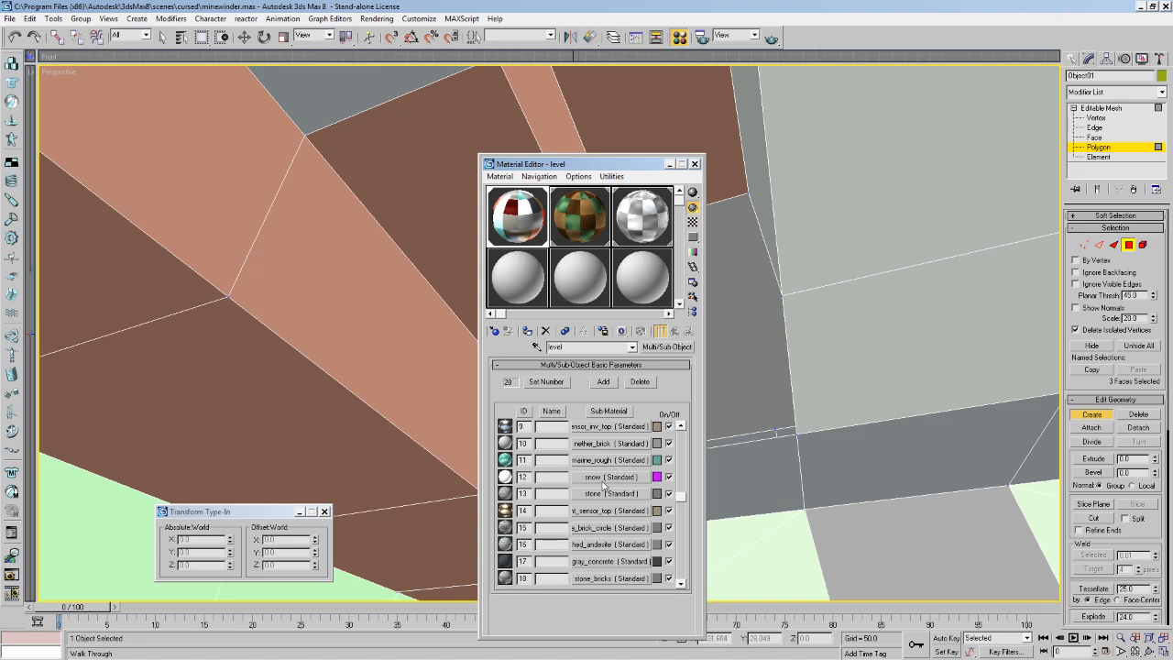
{"action": "left_click", "coordinate": [607, 492]}
{"action": "left_click", "coordinate": [551, 445]}
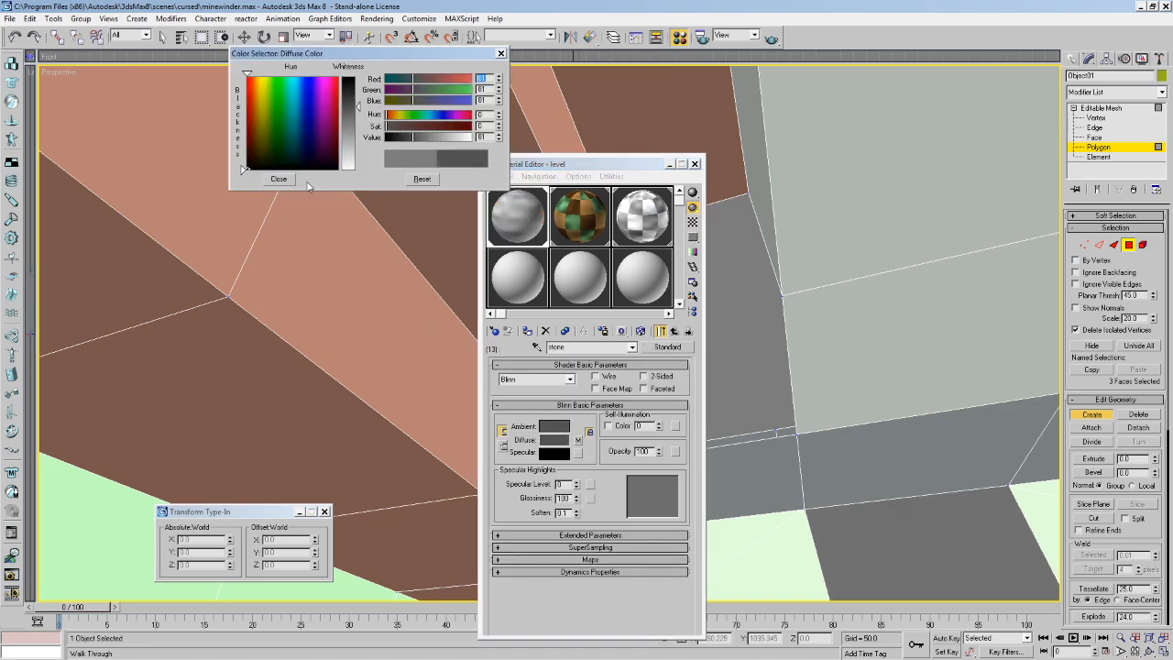
{"action": "left_click", "coordinate": [279, 179]}
{"action": "left_click", "coordinate": [694, 164]}
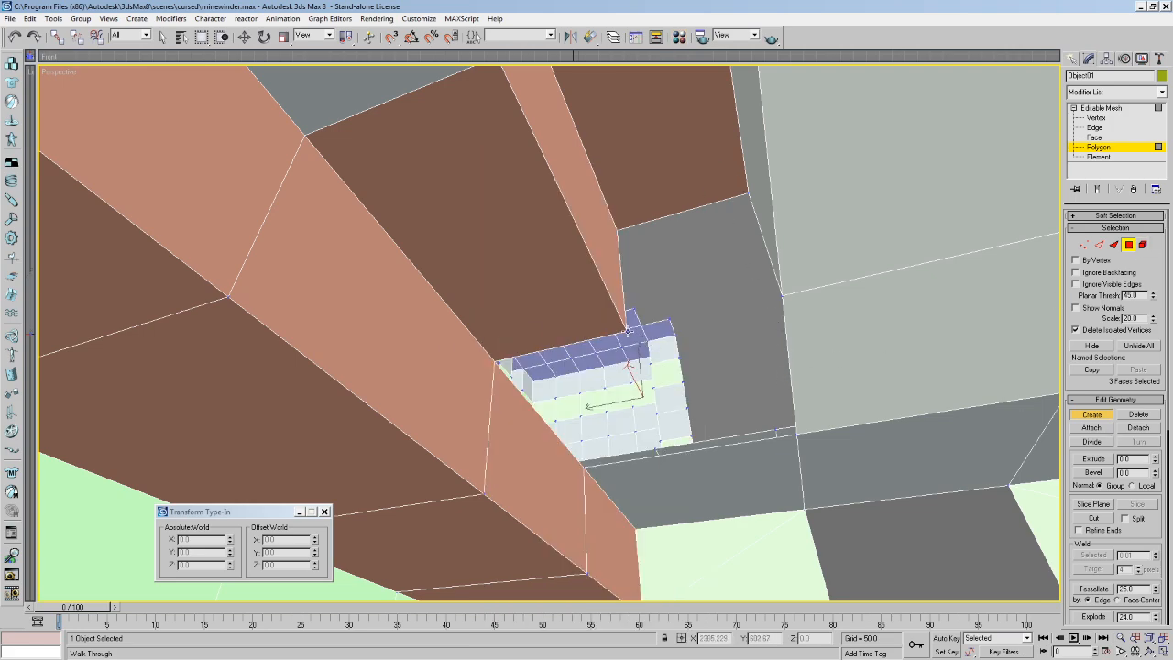
Flip the normals of the newly created ceiling polygons.
{"action": "middle_click_drag", "start_coordinate": [549, 341], "coordinate": [545, 335]}
{"action": "left_click_drag", "start_coordinate": [1143, 547], "coordinate": [1098, 274]}
{"action": "left_click", "coordinate": [1091, 467]}
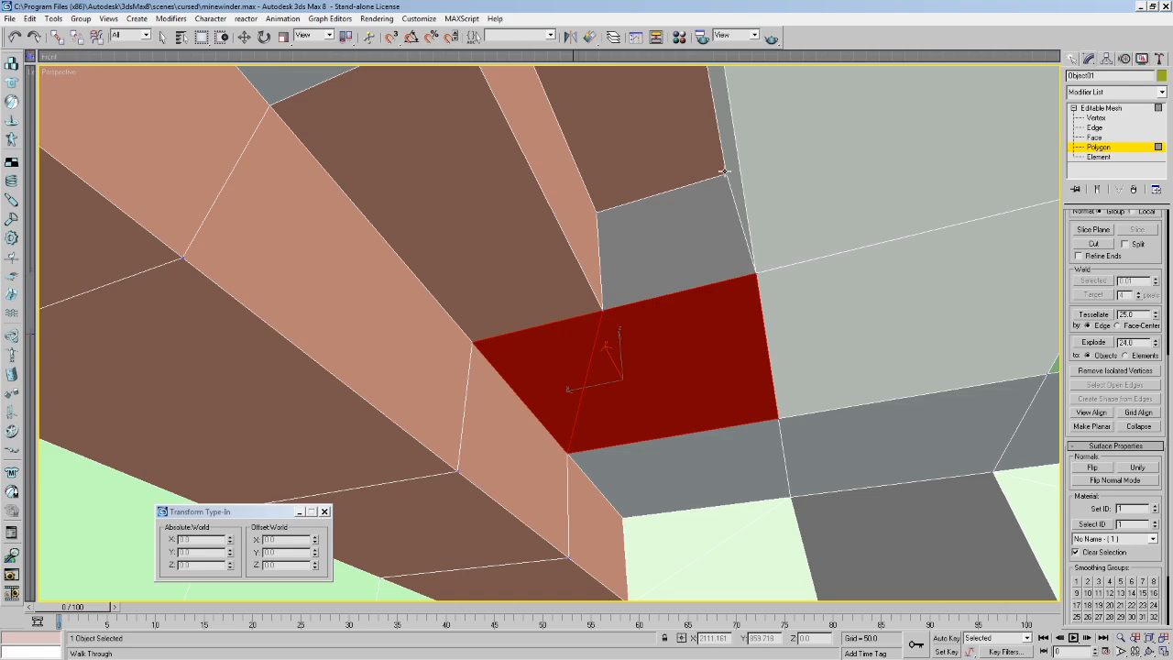
Create a polygon over the gray area beyond the new ceiling faces, then unify and flip the normals.
{"action": "left_click", "coordinate": [595, 209]}
{"action": "left_click", "coordinate": [756, 273]}
{"action": "left_click", "coordinate": [621, 379]}
{"action": "left_click", "coordinate": [1137, 468]}
{"action": "left_click", "coordinate": [1093, 467]}
Select the gray polygon beyond the new ceiling faces and flip its normals.
{"action": "left_click", "coordinate": [162, 38]}
{"action": "left_click", "coordinate": [663, 230]}
{"action": "left_click", "coordinate": [883, 338]}
{"action": "left_click", "coordinate": [676, 215]}
{"action": "left_click", "coordinate": [1092, 469]}
Create a four-sided polygon closing the opening between the overhead beam's end and the block below it.
{"action": "left_click", "coordinate": [881, 340]}
{"action": "key", "text": "Up"}
{"action": "left_click_drag", "start_coordinate": [880, 340], "coordinate": [814, 357]}
{"action": "key", "text": "Right"}
{"action": "key", "text": "Left"}
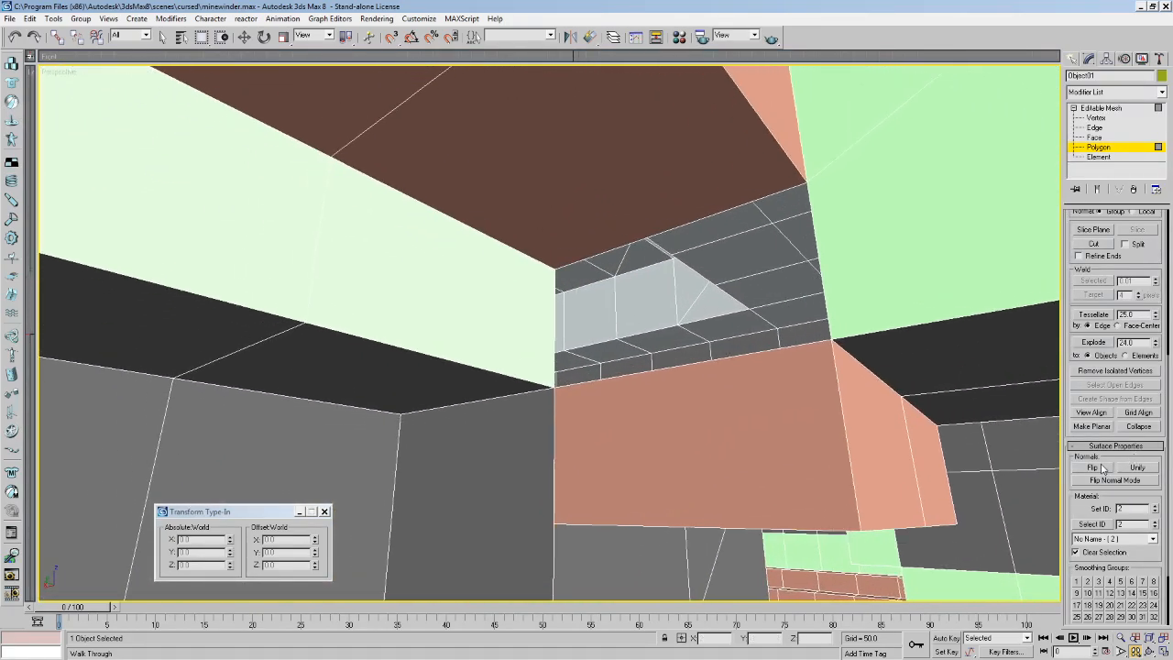
{"action": "left_click_drag", "start_coordinate": [1151, 259], "coordinate": [1136, 489]}
{"action": "left_click", "coordinate": [1091, 417]}
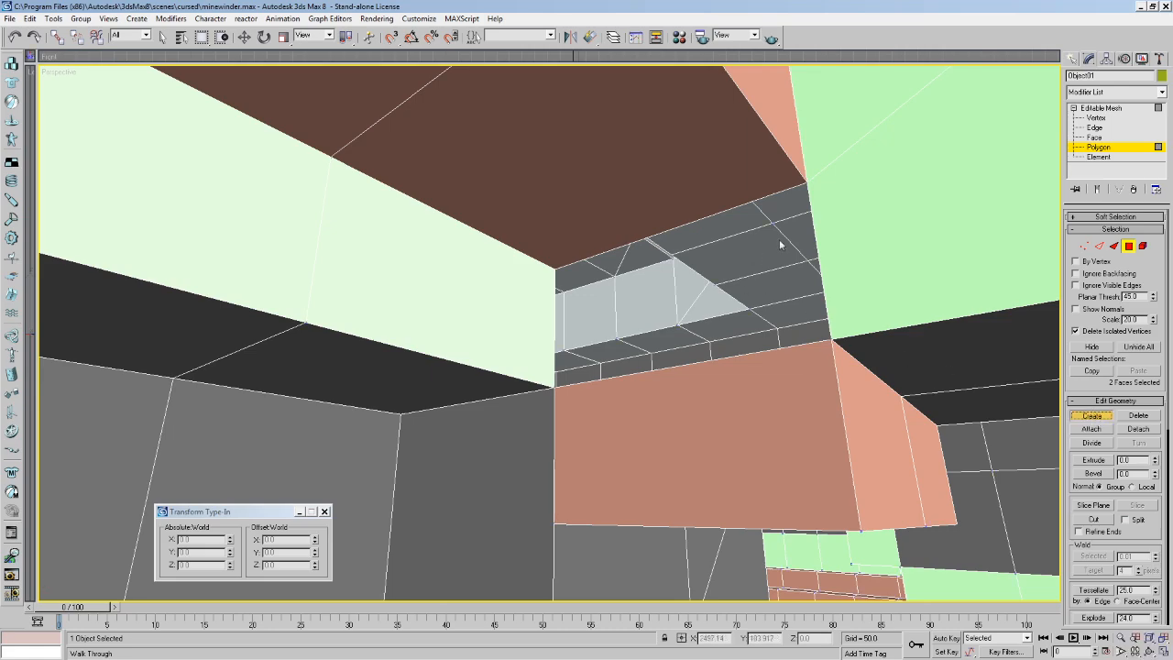
{"action": "left_click", "coordinate": [555, 267]}
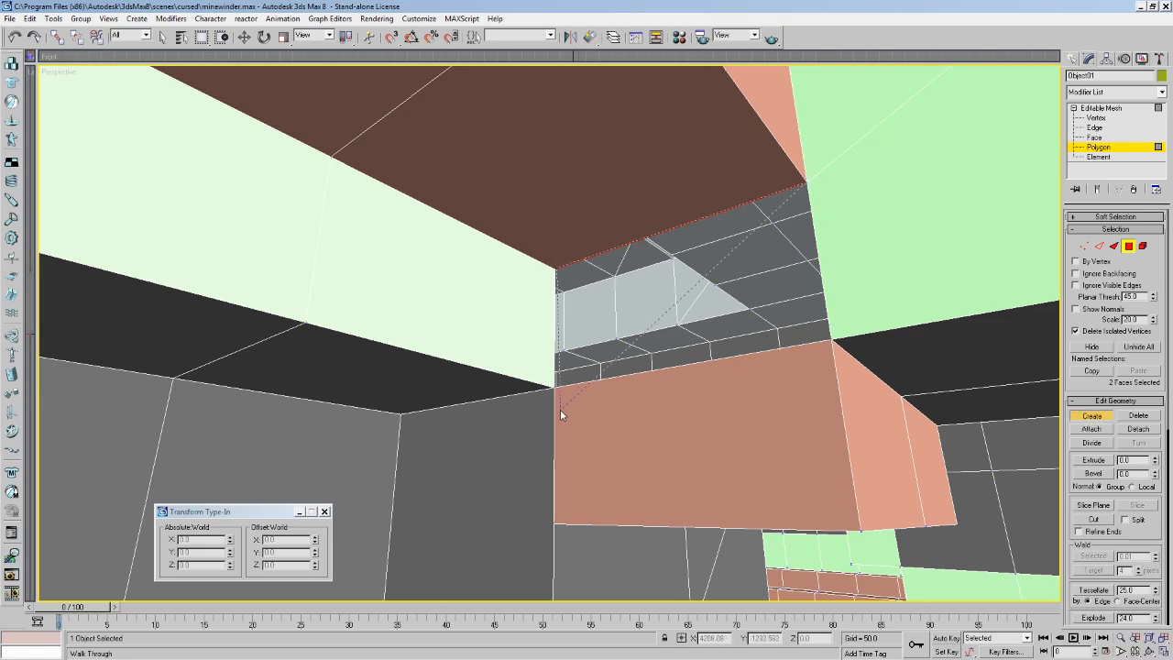
{"action": "left_click", "coordinate": [554, 391]}
{"action": "double_click", "coordinate": [832, 341]}
Select the new polygon above the block and flip its normal.
{"action": "key", "text": "Up"}
{"action": "left_click_drag", "start_coordinate": [832, 343], "coordinate": [999, 400]}
{"action": "key", "text": "Down"}
{"action": "left_click_drag", "start_coordinate": [1148, 531], "coordinate": [1146, 516]}
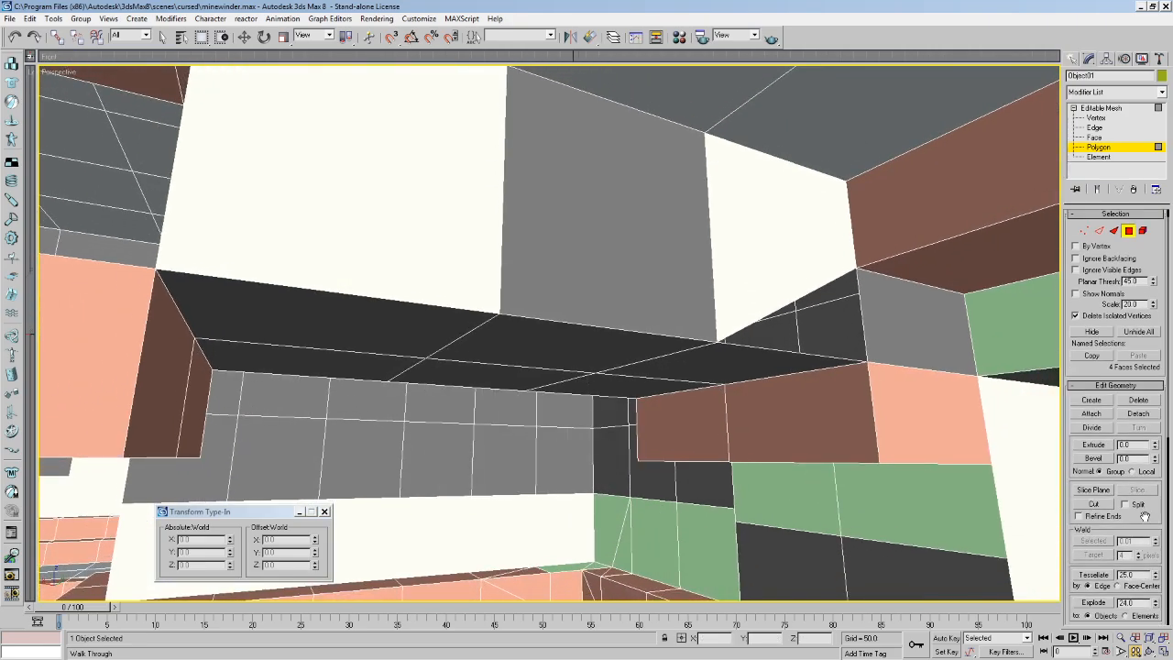
{"action": "scroll", "coordinate": [1136, 486], "scroll_direction": "down", "scroll_amount": 5}
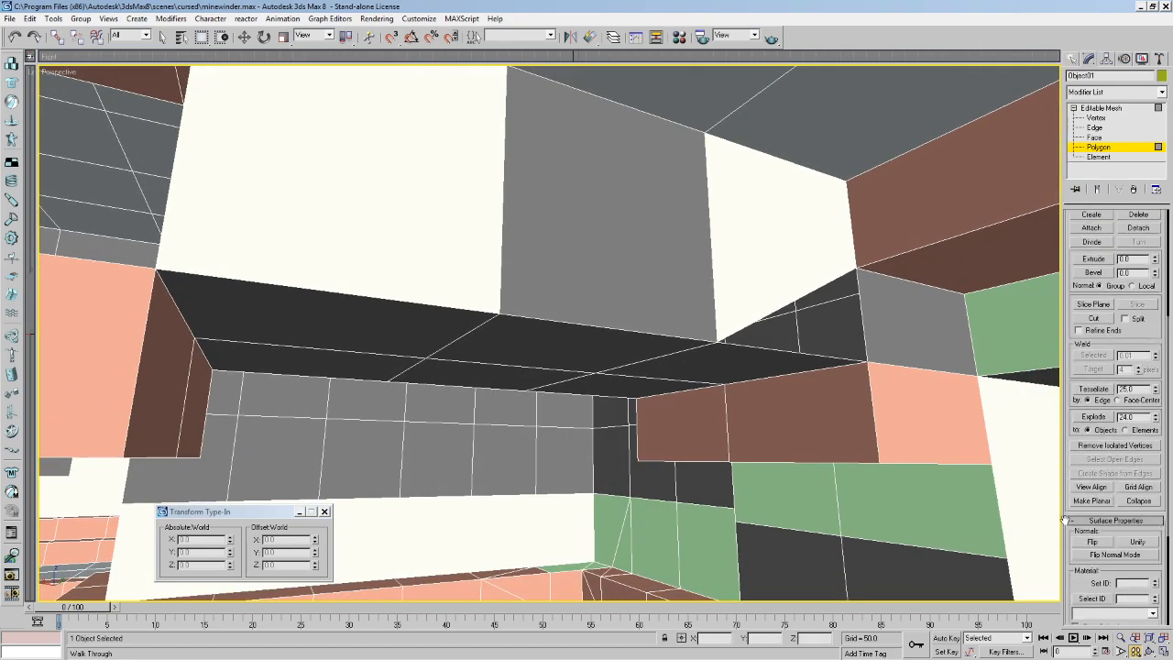
{"action": "key", "text": "Down"}
{"action": "left_click_drag", "start_coordinate": [895, 397], "coordinate": [623, 389]}
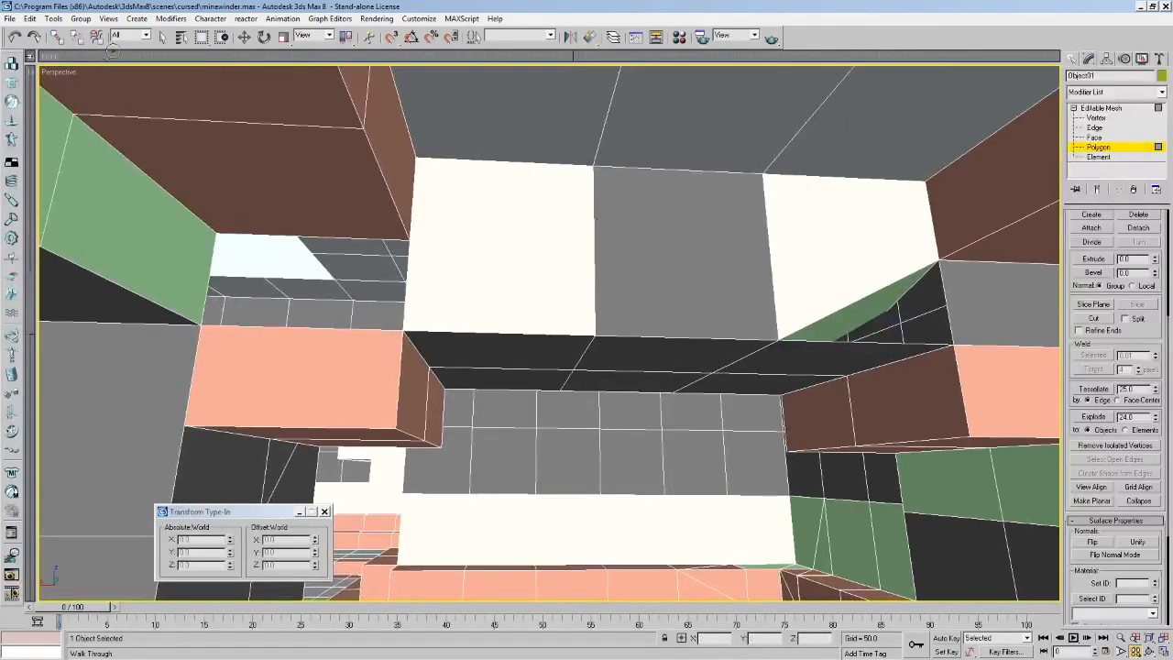
{"action": "left_click", "coordinate": [161, 37]}
{"action": "left_click", "coordinate": [349, 273]}
{"action": "left_click", "coordinate": [1092, 542]}
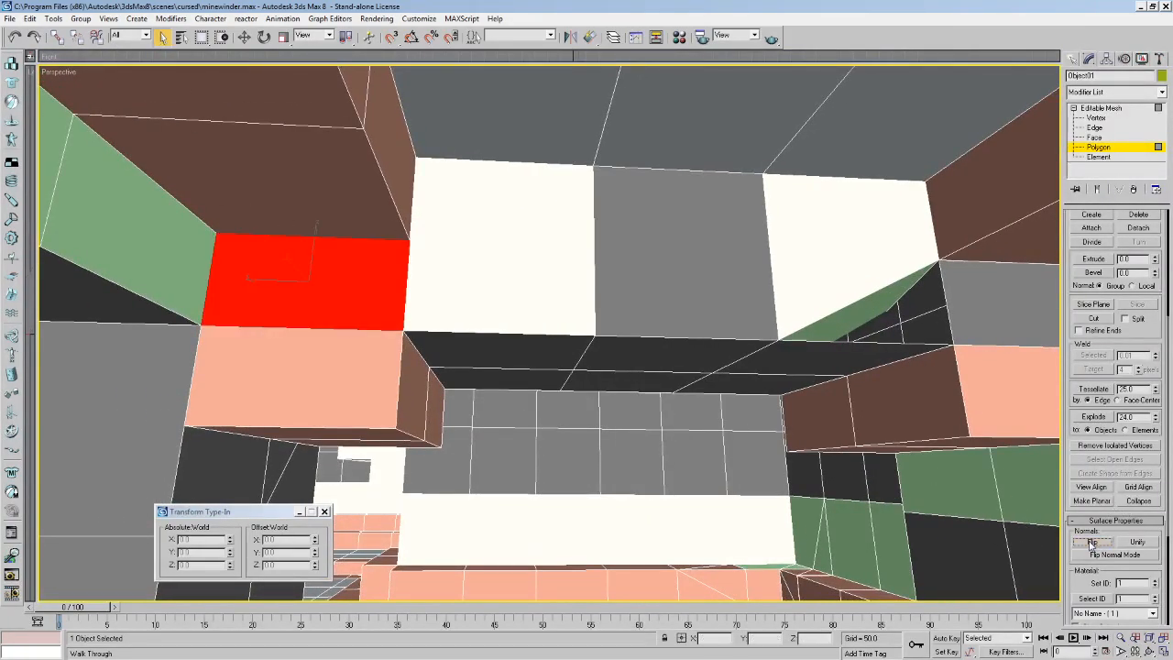
Delete the long stray green polygon stretching from the room's wall out toward the distant structure.
{"action": "key", "text": "Up"}
{"action": "key", "text": "Right"}
{"action": "left_click_drag", "start_coordinate": [609, 392], "coordinate": [738, 394]}
{"action": "key", "text": "Up"}
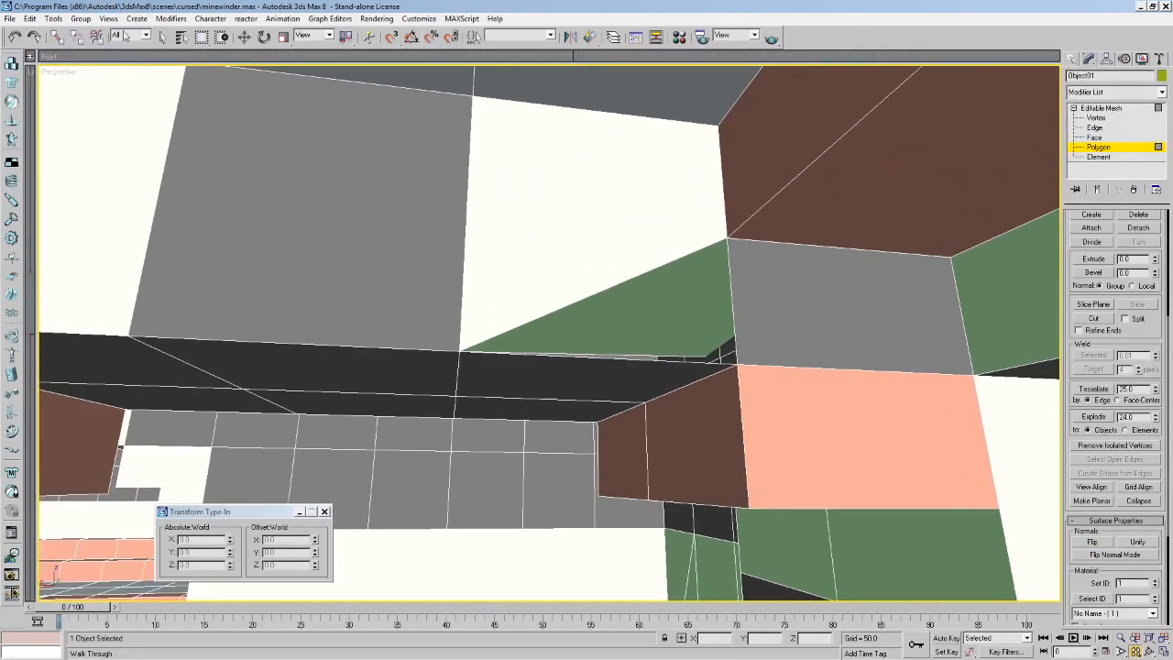
{"action": "key", "text": "Left"}
{"action": "mouse_move", "coordinate": [553, 286]}
{"action": "left_mouse_down"}
{"action": "mouse_move", "coordinate": [650, 298]}
{"action": "mouse_move", "coordinate": [665, 262]}
{"action": "mouse_move", "coordinate": [702, 394]}
{"action": "mouse_move", "coordinate": [674, 441]}
{"action": "mouse_move", "coordinate": [591, 321]}
{"action": "mouse_move", "coordinate": [616, 298]}
{"action": "mouse_move", "coordinate": [258, 267]}
{"action": "mouse_move", "coordinate": [615, 297]}
{"action": "left_mouse_up"}
{"action": "key", "text": "Up"}
{"action": "key", "text": "Up"}
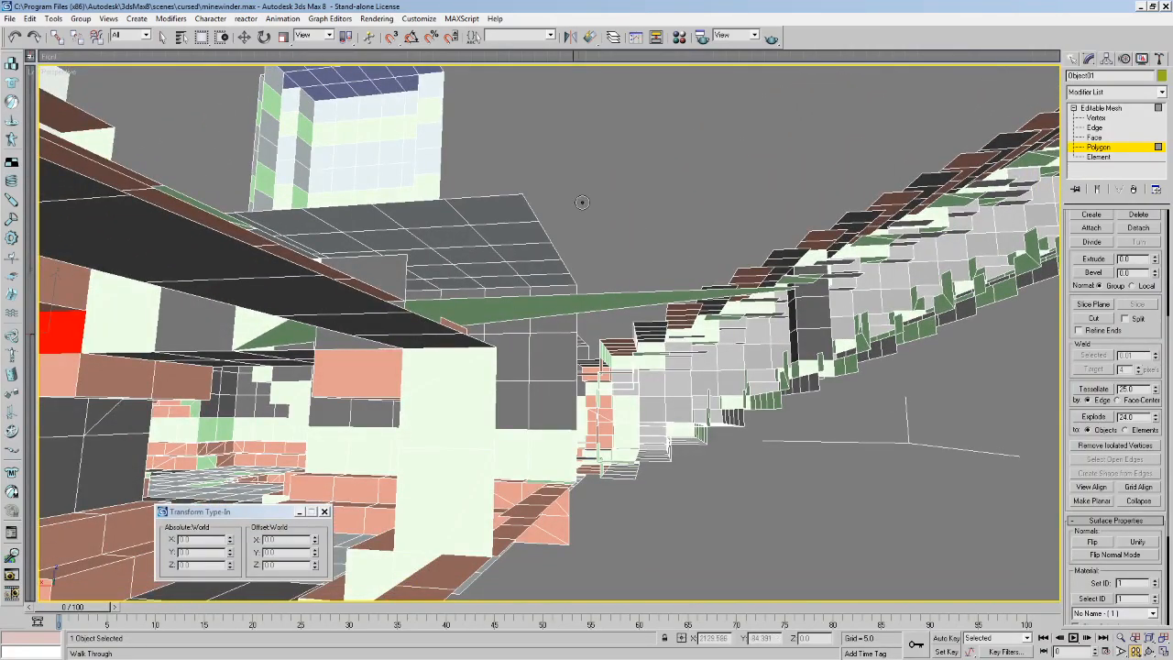
{"action": "left_click", "coordinate": [161, 37]}
{"action": "left_click", "coordinate": [646, 298]}
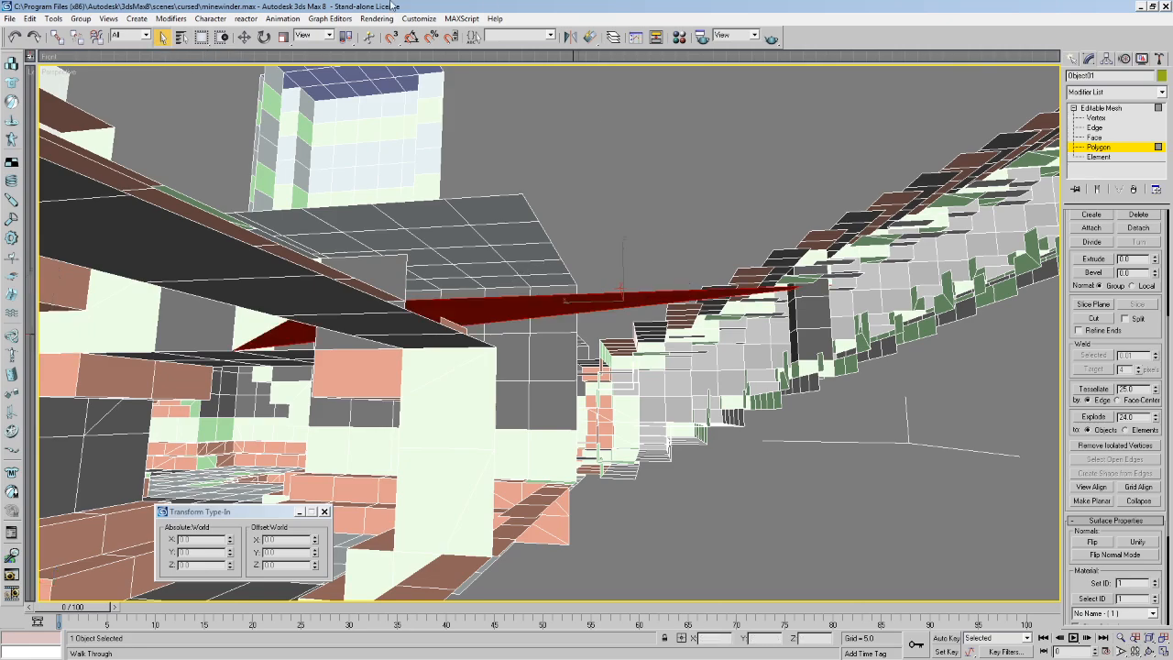
{"action": "middle_click_drag", "start_coordinate": [333, 324], "coordinate": [455, 325]}
{"action": "key", "text": "Delete"}
Create a triangular polygon closing the gap under the white wall panel, beside the gray block above the salmon beam.
{"action": "key", "text": "Up"}
{"action": "left_click_drag", "start_coordinate": [395, 393], "coordinate": [449, 400]}
{"action": "middle_click_drag", "start_coordinate": [449, 400], "coordinate": [696, 435]}
{"action": "key", "text": "Left"}
{"action": "key", "text": "Left"}
{"action": "key", "text": "Left"}
{"action": "key", "text": "Left"}
{"action": "left_click_drag", "start_coordinate": [1148, 328], "coordinate": [1147, 393]}
{"action": "left_click", "coordinate": [1091, 279]}
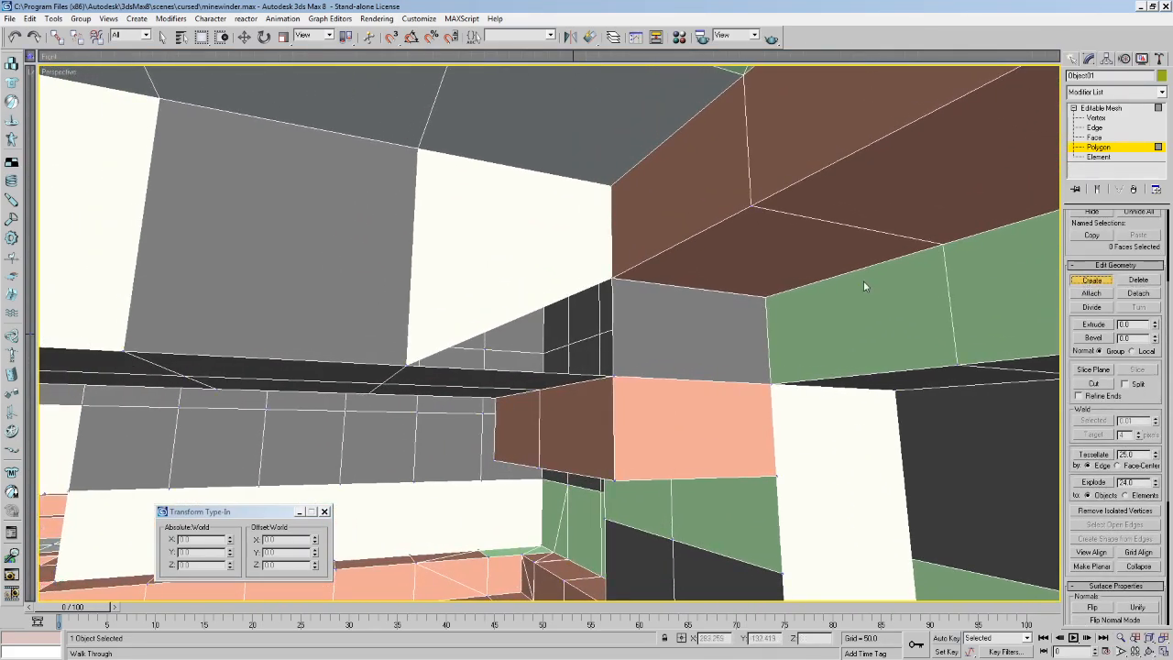
{"action": "left_click", "coordinate": [611, 277]}
{"action": "left_click", "coordinate": [406, 369]}
{"action": "double_click", "coordinate": [615, 375]}
Flip the normal of the new triangular polygon beside the gray block.
{"action": "middle_click_drag", "start_coordinate": [642, 434], "coordinate": [618, 397]}
{"action": "left_click_drag", "start_coordinate": [1086, 574], "coordinate": [1086, 342]}
{"action": "left_click", "coordinate": [1106, 380]}
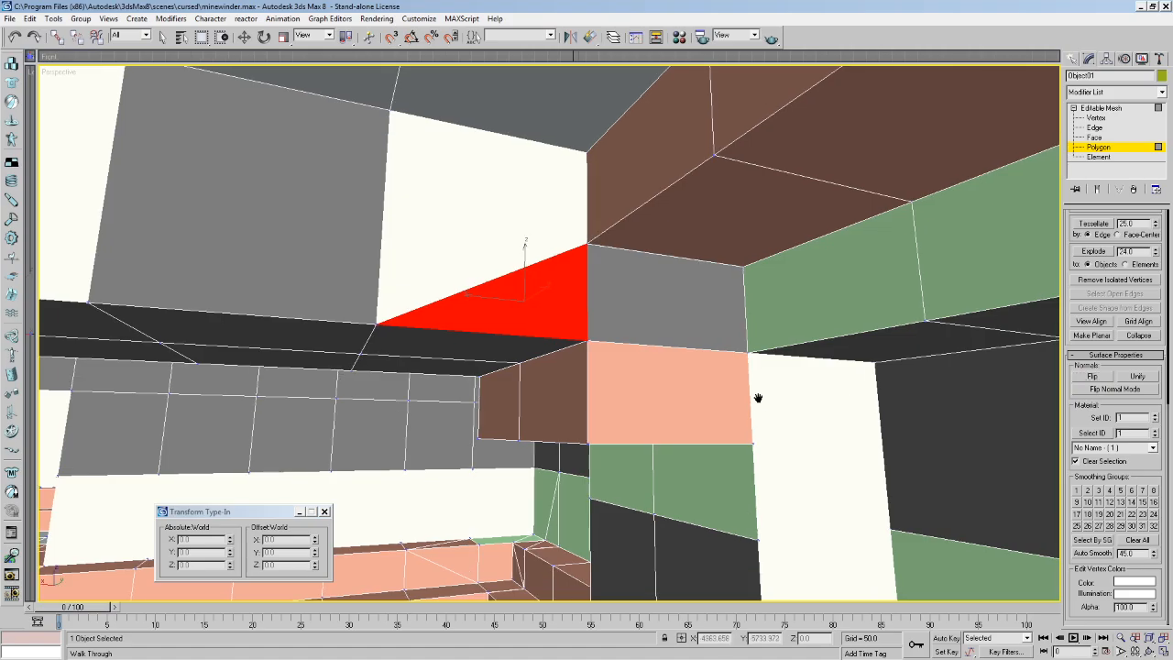
Switch to edge editing and select all open edges of the level mesh.
{"action": "middle_click_drag", "start_coordinate": [760, 398], "coordinate": [705, 396]}
{"action": "key", "text": "Up"}
{"action": "left_click_drag", "start_coordinate": [555, 437], "coordinate": [620, 430]}
{"action": "left_click_drag", "start_coordinate": [529, 415], "coordinate": [439, 463]}
{"action": "key", "text": "Down"}
{"action": "left_click_drag", "start_coordinate": [754, 427], "coordinate": [421, 451]}
{"action": "key", "text": "Up"}
{"action": "key", "text": "Down"}
{"action": "key", "text": "Up"}
{"action": "left_click_drag", "start_coordinate": [873, 426], "coordinate": [656, 380]}
{"action": "left_click_drag", "start_coordinate": [791, 277], "coordinate": [798, 316]}
{"action": "left_click", "coordinate": [1097, 128]}
{"action": "left_click_drag", "start_coordinate": [1159, 466], "coordinate": [1080, 171]}
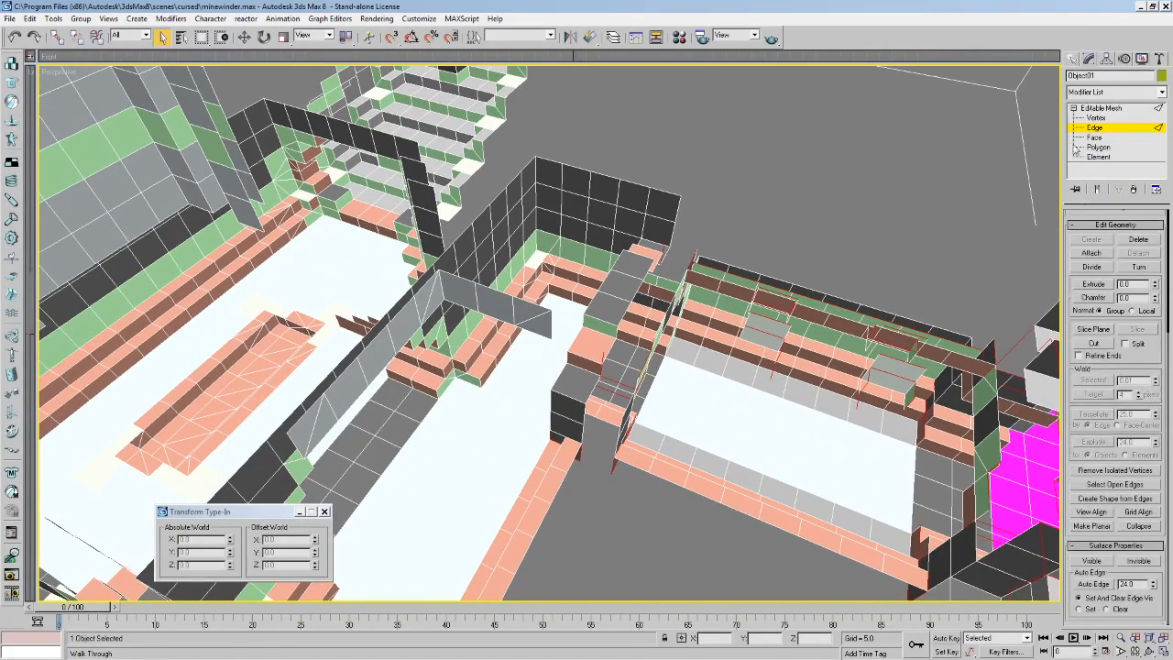
{"action": "left_click", "coordinate": [1126, 484]}
Trace the open edges to the pillar beside the brown steps and delete the small gray polygon at its base.
{"action": "middle_click_drag", "start_coordinate": [821, 478], "coordinate": [749, 407]}
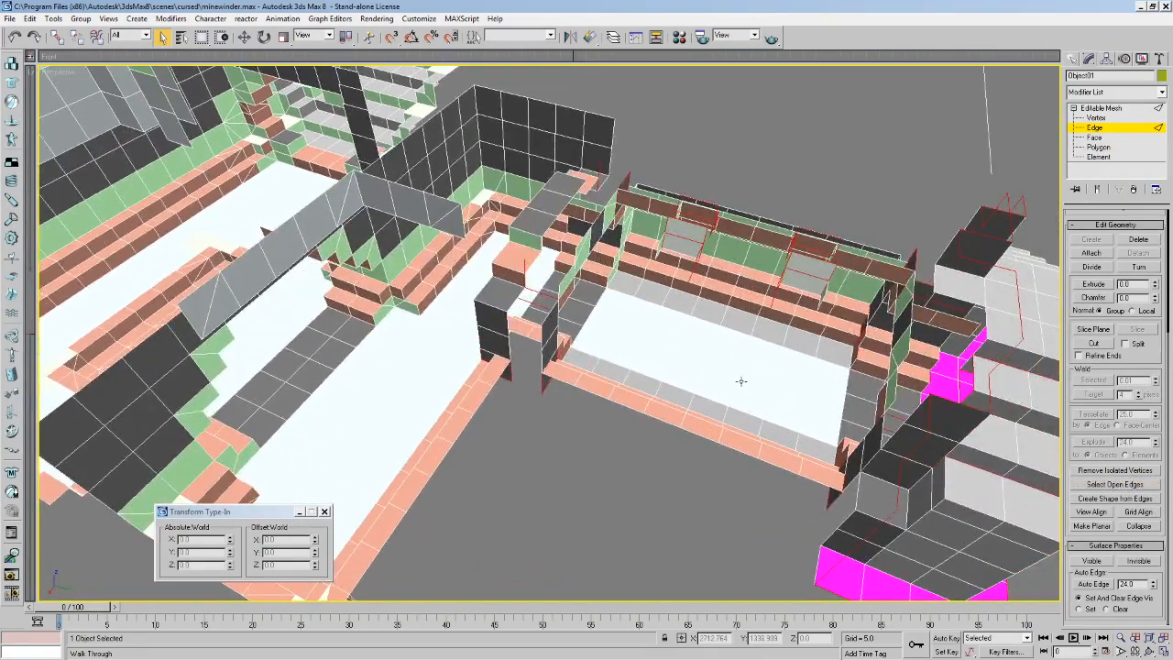
{"action": "key", "text": "F3"}
{"action": "middle_click_drag", "start_coordinate": [811, 362], "coordinate": [913, 340]}
{"action": "scroll", "coordinate": [691, 400], "scroll_direction": "up", "scroll_amount": 5}
{"action": "scroll", "coordinate": [600, 402], "scroll_direction": "down", "scroll_amount": 1}
{"action": "key", "text": "F3"}
{"action": "key", "text": "Up"}
{"action": "left_click_drag", "start_coordinate": [565, 385], "coordinate": [743, 262]}
{"action": "key", "text": "Down"}
{"action": "key", "text": "Right"}
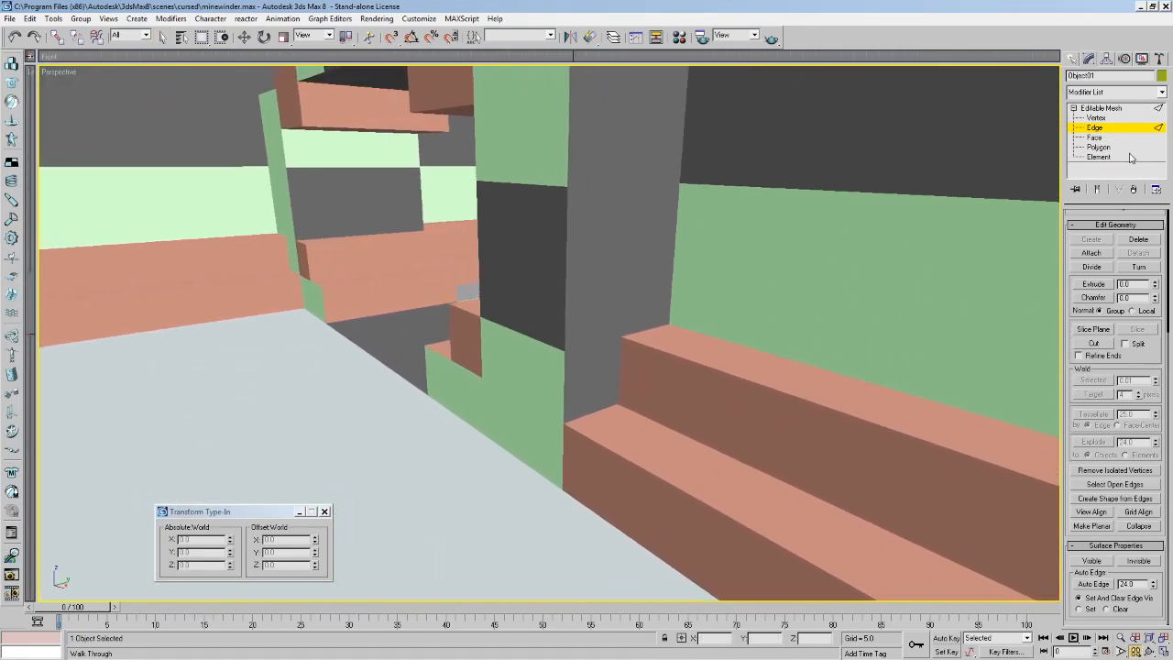
{"action": "left_click", "coordinate": [1099, 147]}
{"action": "left_click", "coordinate": [590, 392]}
{"action": "key", "text": "Delete"}
Create a four-sided polygon closing the opening between the pillar's base and the brown steps, and flip its normal.
{"action": "left_click", "coordinate": [1090, 324]}
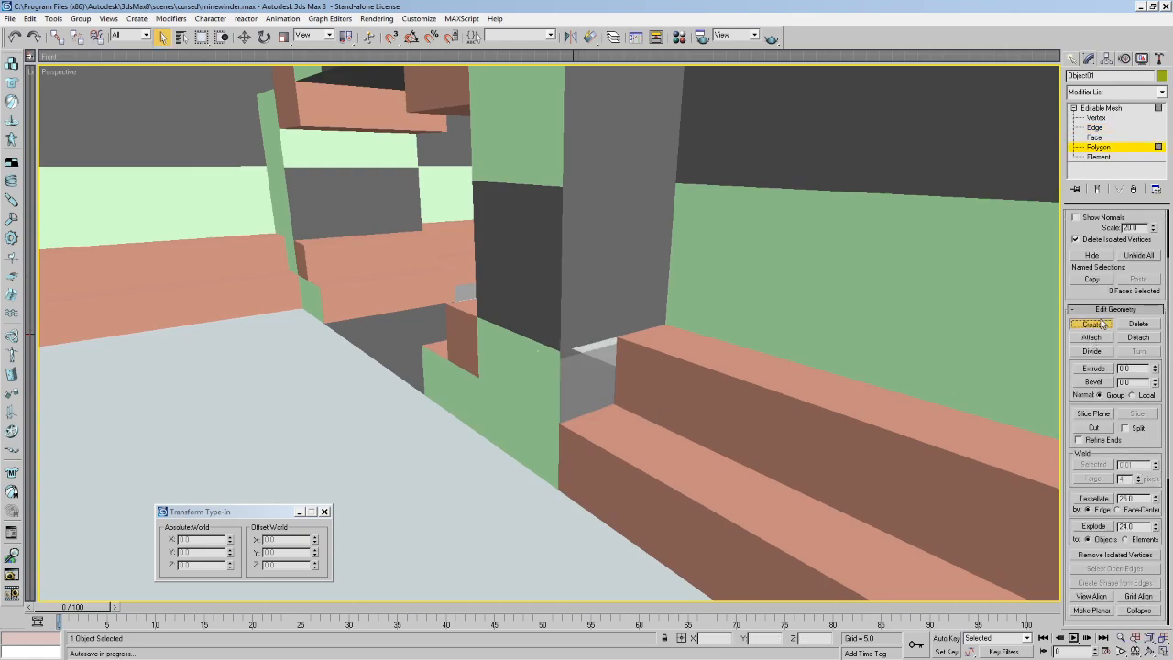
{"action": "left_click", "coordinate": [614, 339]}
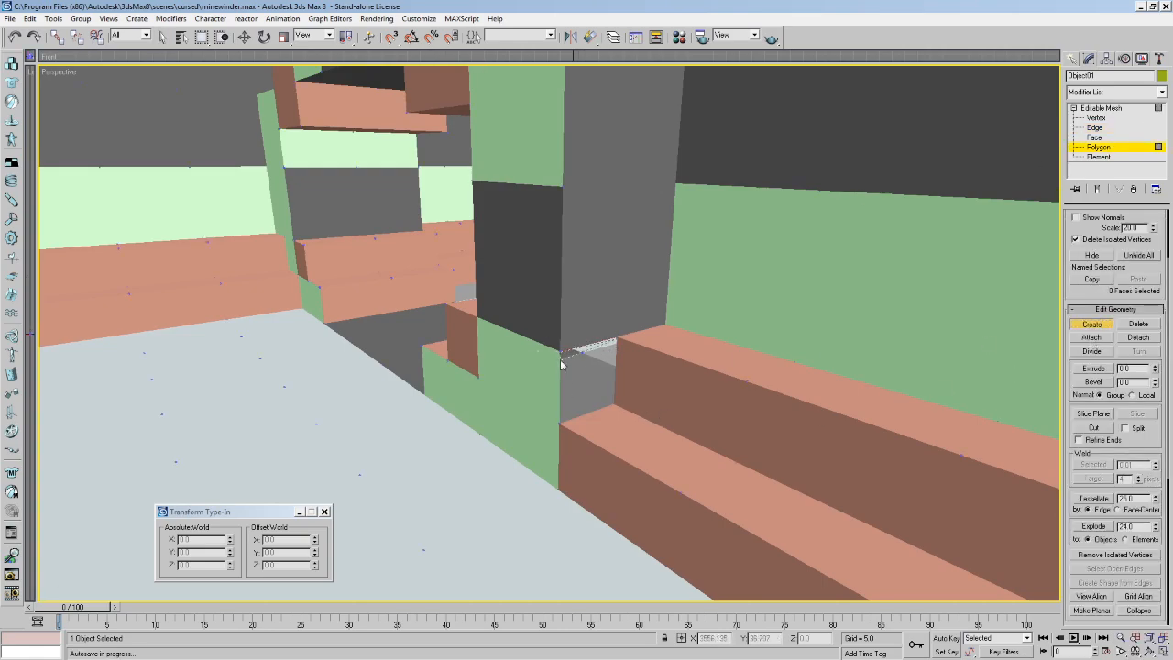
{"action": "left_click", "coordinate": [561, 422]}
{"action": "left_click", "coordinate": [618, 410]}
{"action": "scroll", "coordinate": [1069, 250], "scroll_direction": "down", "scroll_amount": 5}
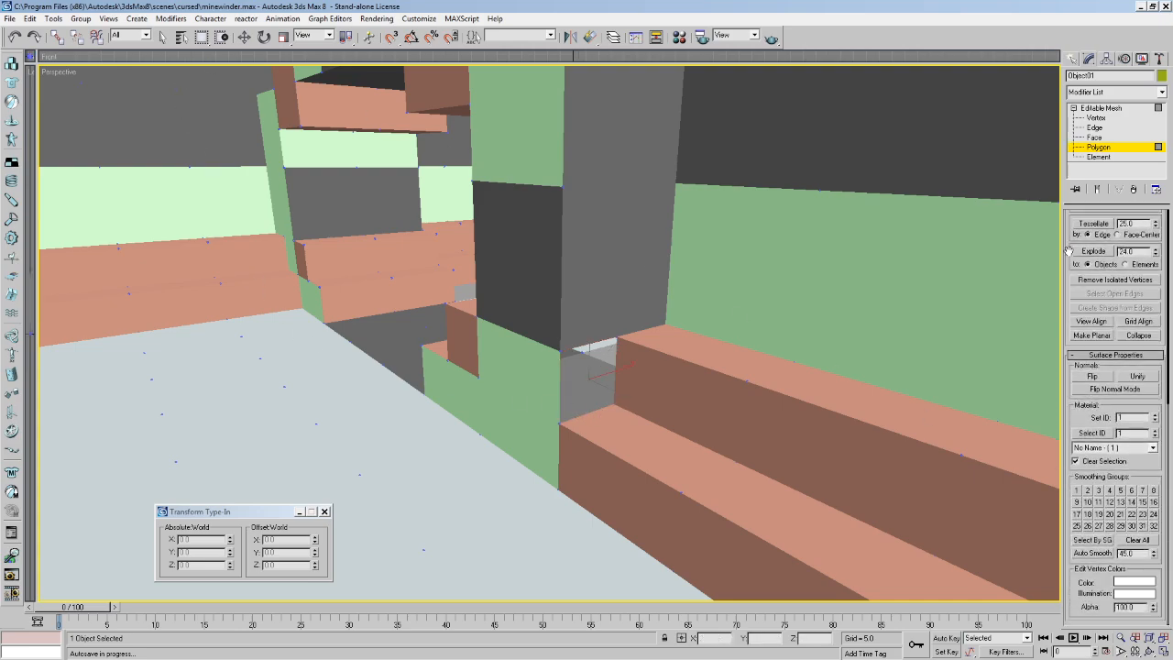
{"action": "left_click", "coordinate": [1087, 376]}
Delete the two green polygons at the bottom of the pillar's face, next to the newly filled opening.
{"action": "left_click", "coordinate": [162, 37]}
{"action": "left_click", "coordinate": [545, 394]}
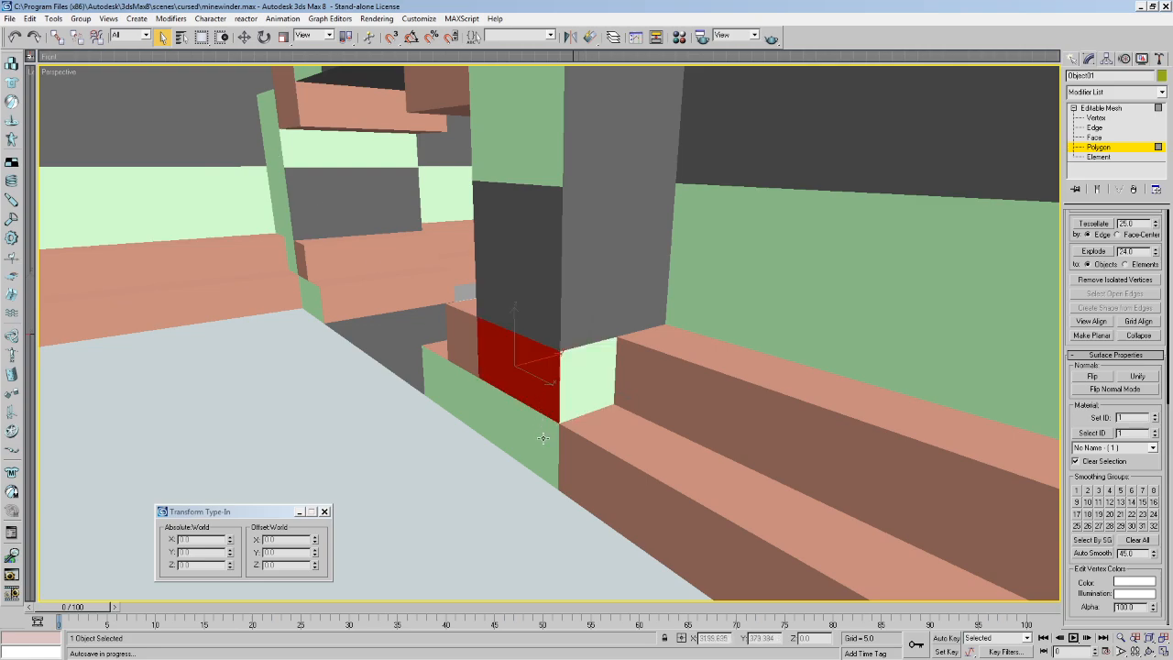
{"action": "left_click", "coordinate": [697, 293]}
{"action": "key", "text": "ctrl+z"}
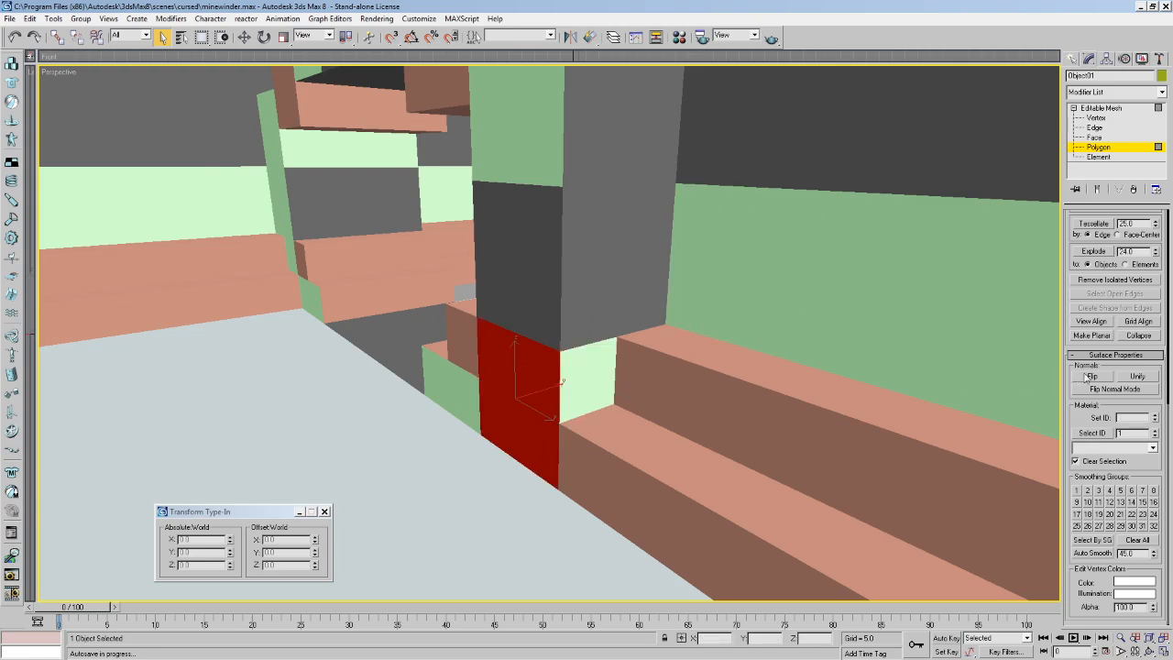
{"action": "key", "text": "Delete"}
Create one polygon through all corner vertices of the opening in the pillar's lower face, and flip its normal.
{"action": "scroll", "coordinate": [1146, 367], "scroll_direction": "up", "scroll_amount": 5}
{"action": "left_click", "coordinate": [1101, 311]}
{"action": "left_click", "coordinate": [560, 349]}
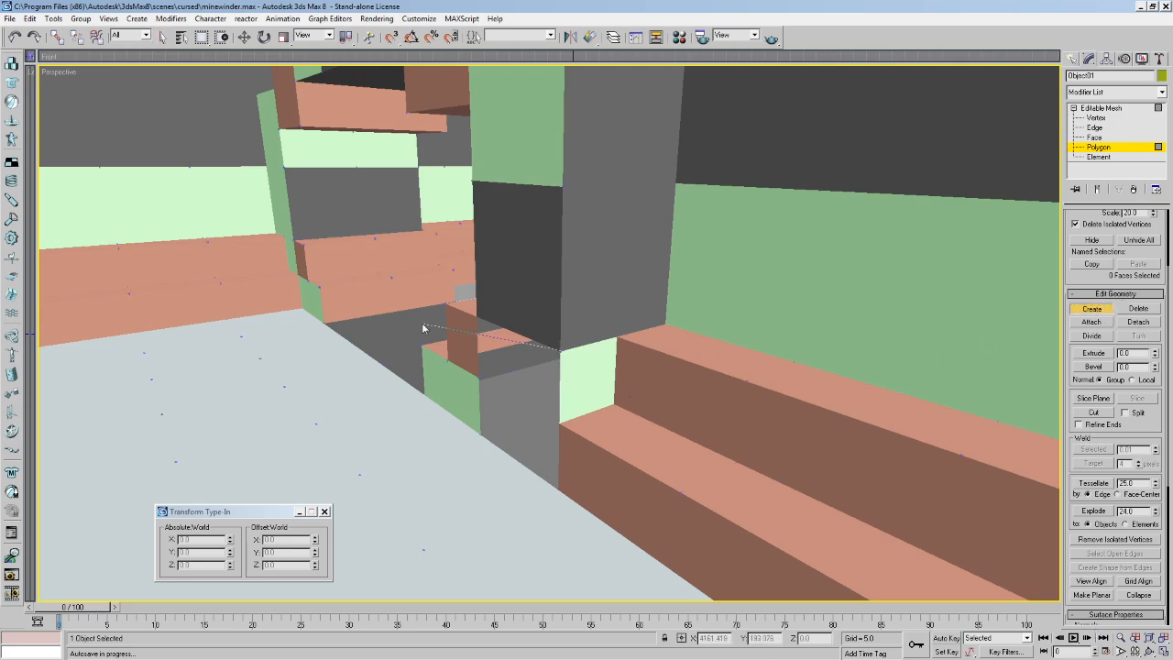
{"action": "left_click", "coordinate": [479, 376]}
{"action": "left_click", "coordinate": [559, 423]}
{"action": "left_click", "coordinate": [479, 379]}
{"action": "left_click", "coordinate": [479, 436]}
{"action": "double_click", "coordinate": [558, 488]}
{"action": "middle_click_drag", "start_coordinate": [623, 401], "coordinate": [620, 401]}
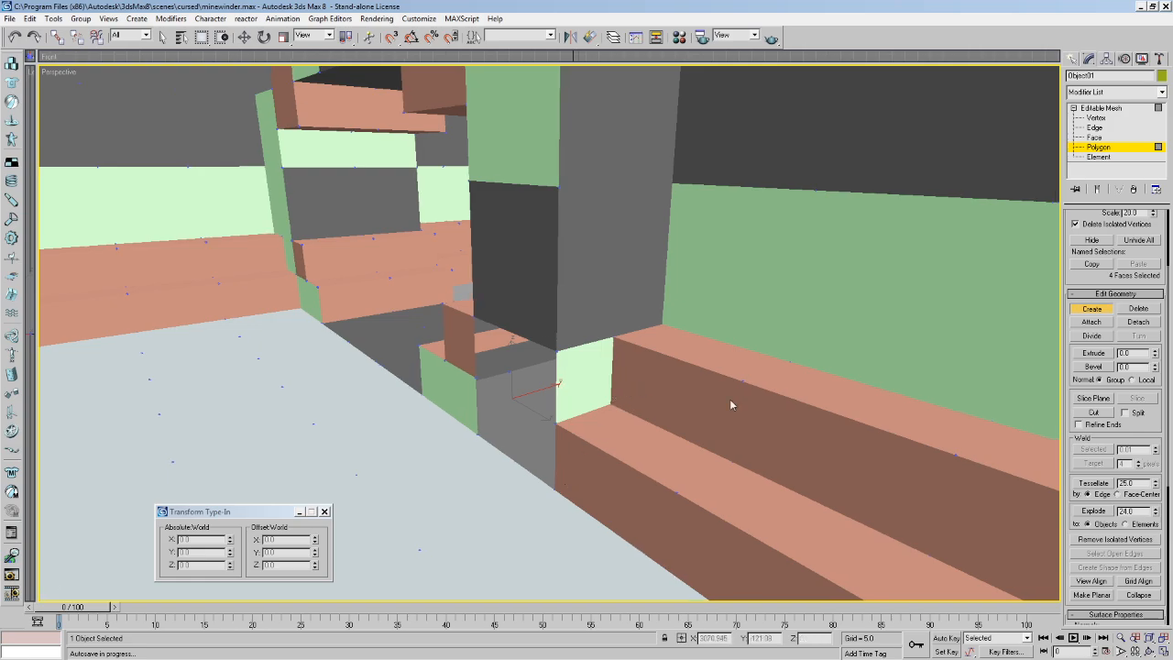
{"action": "left_click_drag", "start_coordinate": [1096, 460], "coordinate": [1097, 195]}
{"action": "left_click", "coordinate": [1091, 377]}
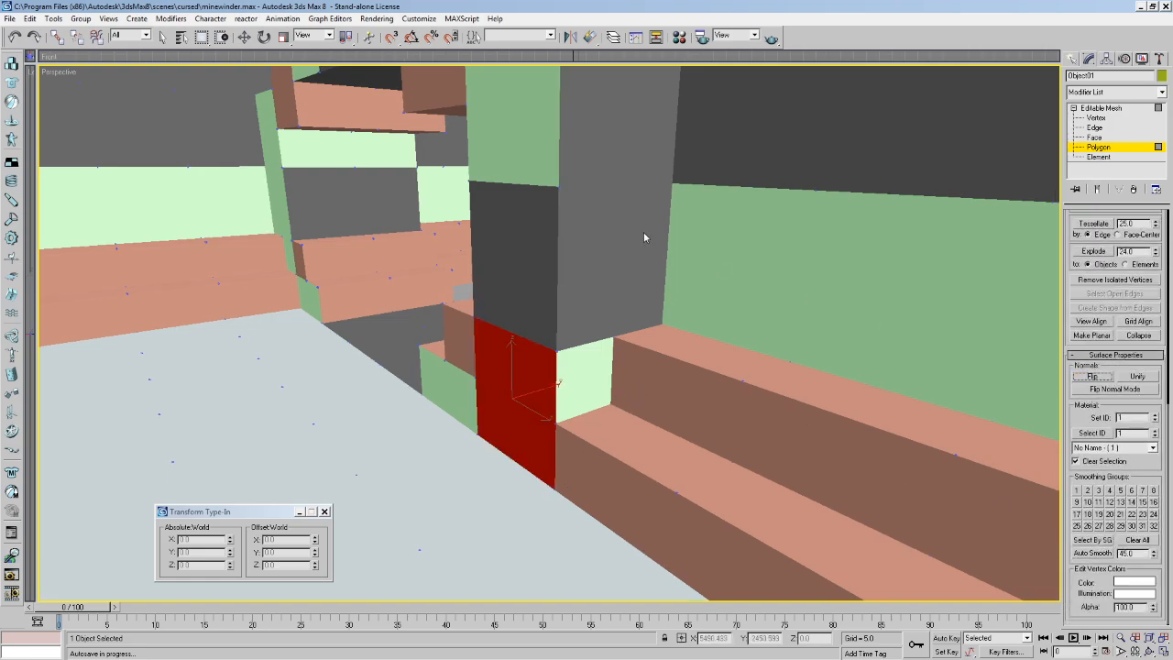
Try to delete the tall gray polygon on the pillar's side.
{"action": "left_click", "coordinate": [163, 37]}
{"action": "left_click", "coordinate": [676, 280]}
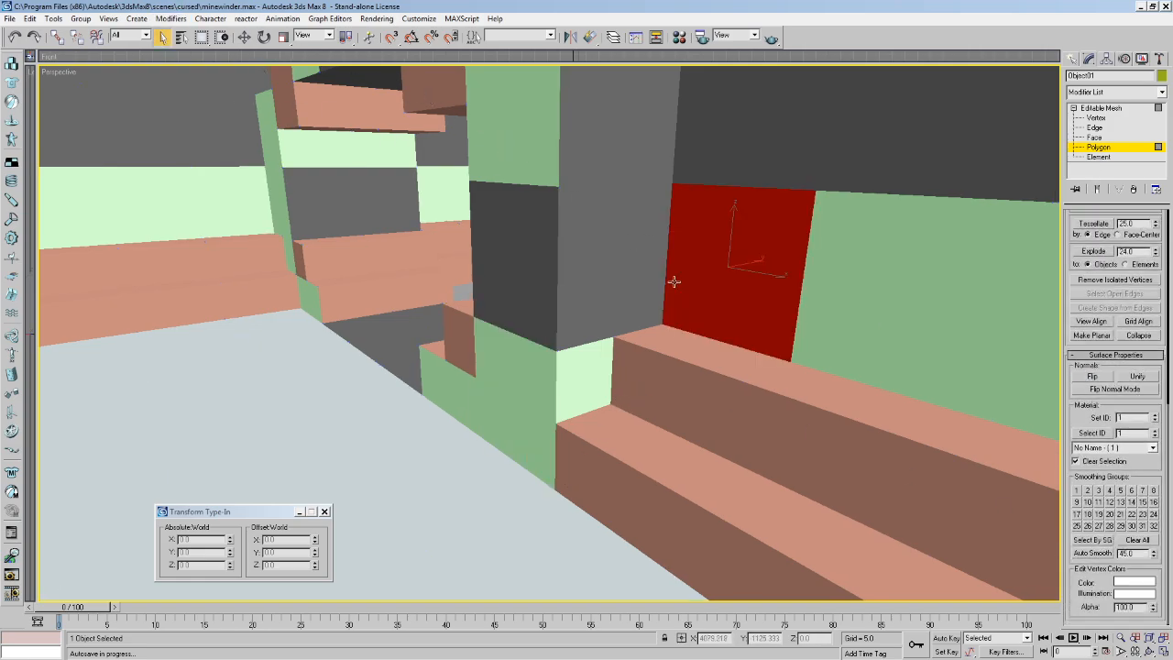
{"action": "left_click", "coordinate": [630, 310]}
{"action": "key", "text": "5"}
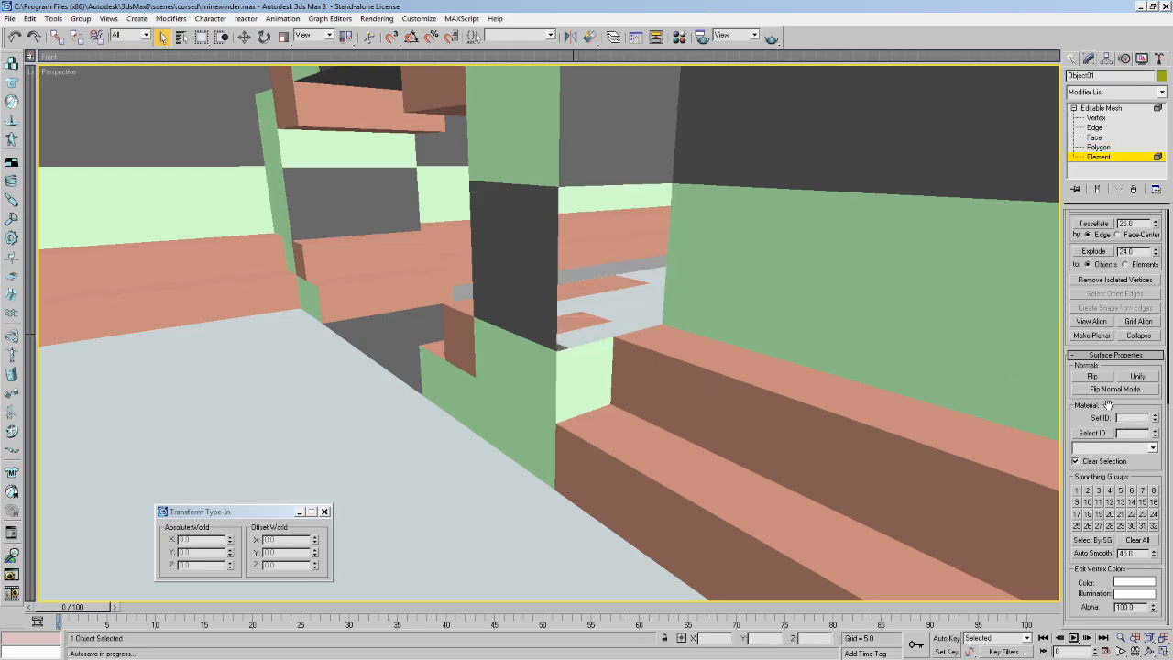
{"action": "key", "text": "ctrl+z"}
{"action": "key", "text": "ctrl+z"}
{"action": "key", "text": "ctrl+z"}
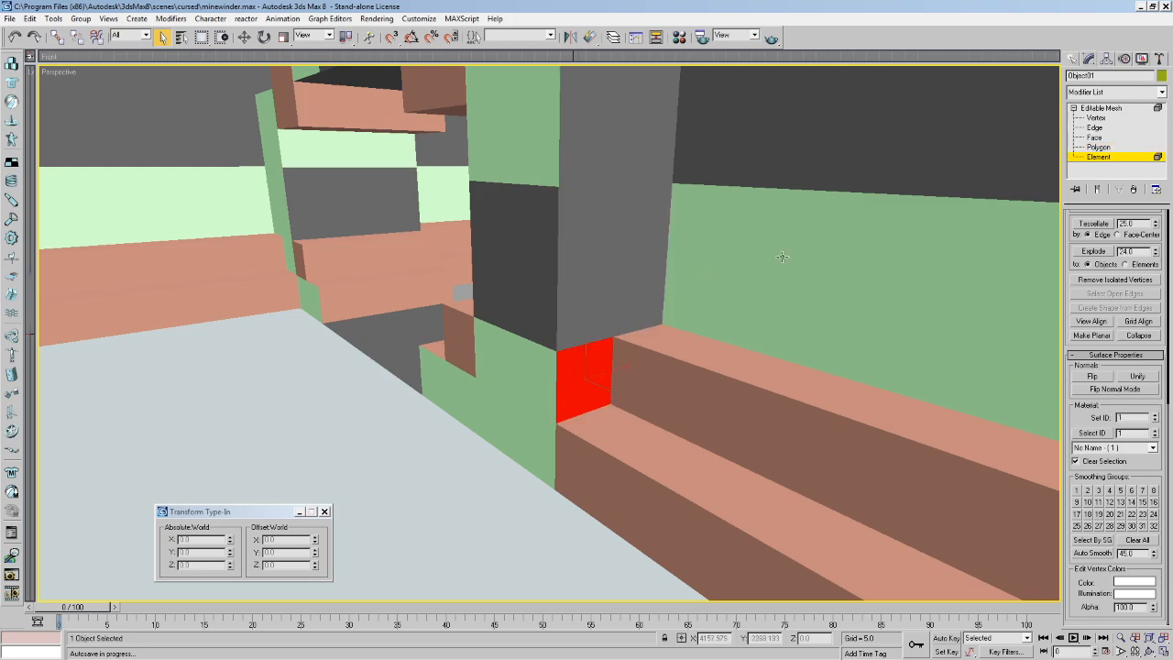
Return to polygon editing and delete the tall gray polygon on the pillar's side above the brown steps.
{"action": "left_click", "coordinate": [593, 248]}
{"action": "left_click", "coordinate": [1098, 147]}
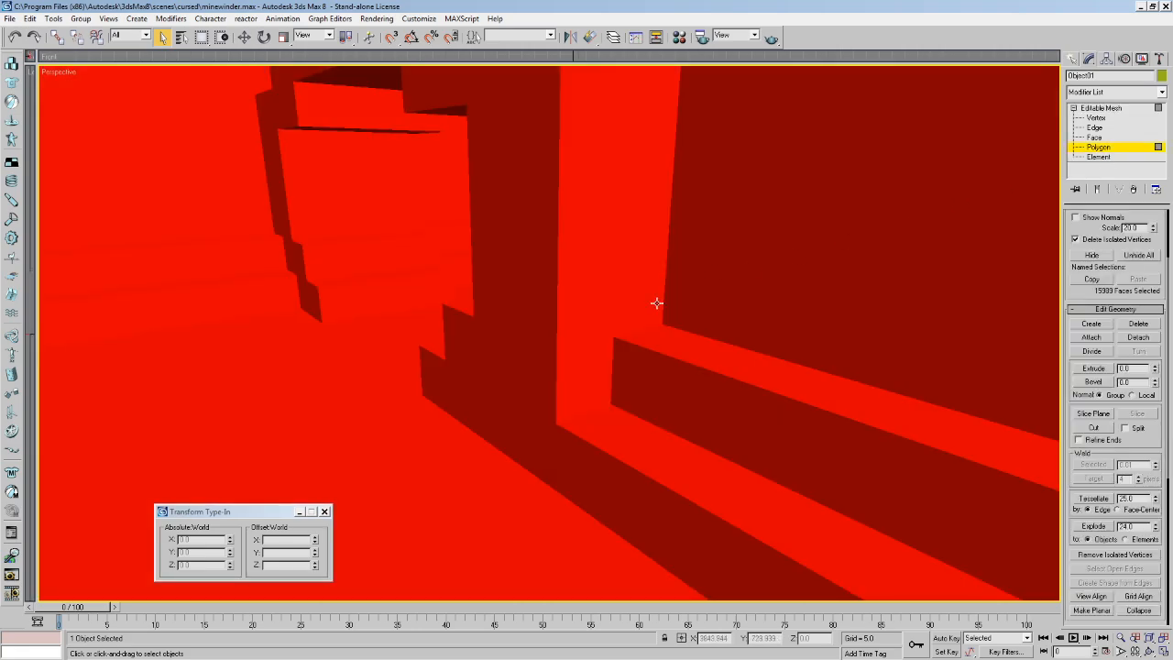
{"action": "left_click", "coordinate": [617, 248]}
{"action": "key", "text": "Delete"}
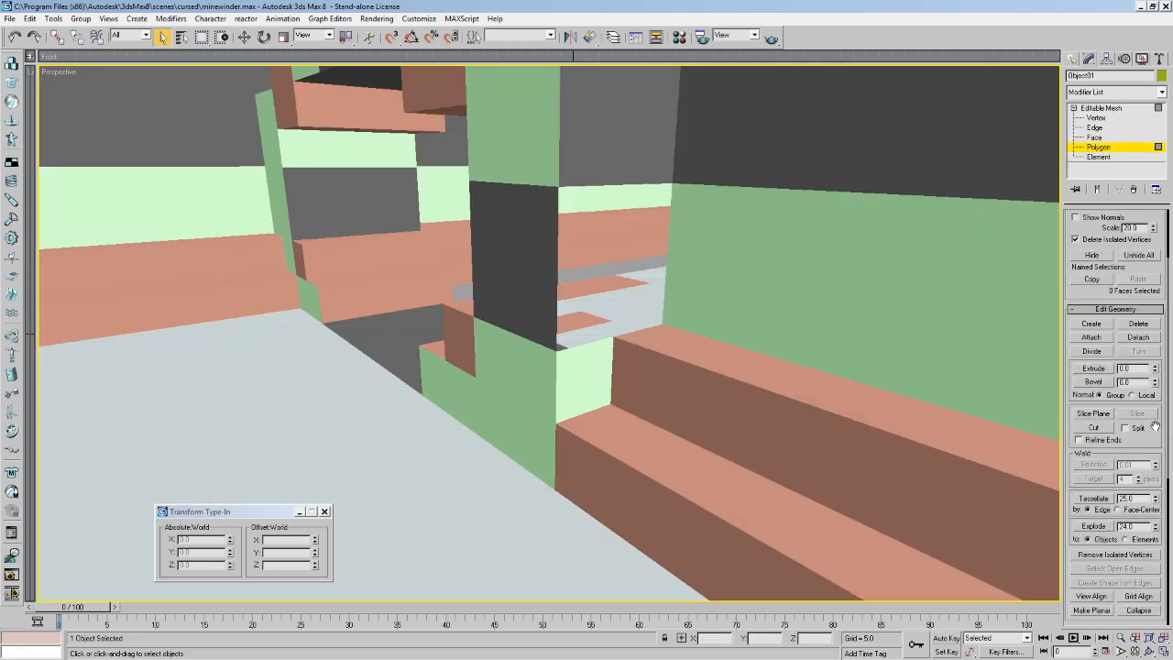
Create a five-sided polygon closing the opening on the pillar's side above the brown steps, and flip its normal.
{"action": "scroll", "coordinate": [1123, 617], "scroll_direction": "up", "scroll_amount": 3}
{"action": "left_click", "coordinate": [1090, 415]}
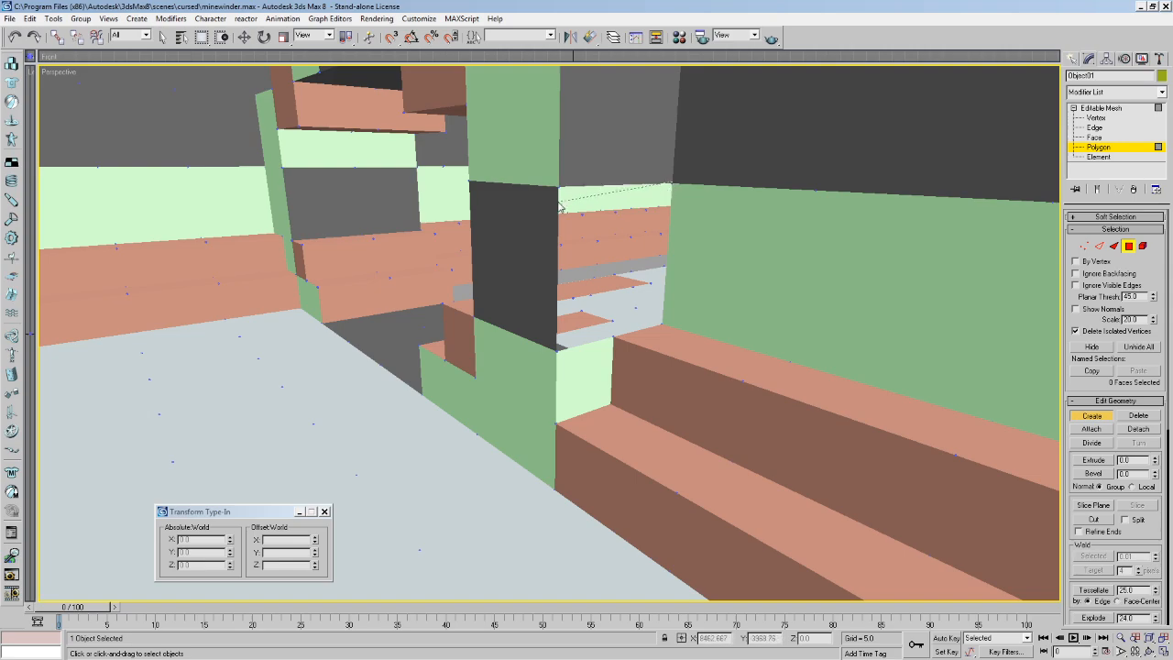
{"action": "left_click", "coordinate": [557, 352]}
{"action": "double_click", "coordinate": [613, 336]}
{"action": "left_click", "coordinate": [613, 336]}
{"action": "left_click", "coordinate": [663, 323]}
{"action": "double_click", "coordinate": [672, 184]}
{"action": "scroll", "coordinate": [1148, 537], "scroll_direction": "down", "scroll_amount": 5}
{"action": "left_click", "coordinate": [1091, 452]}
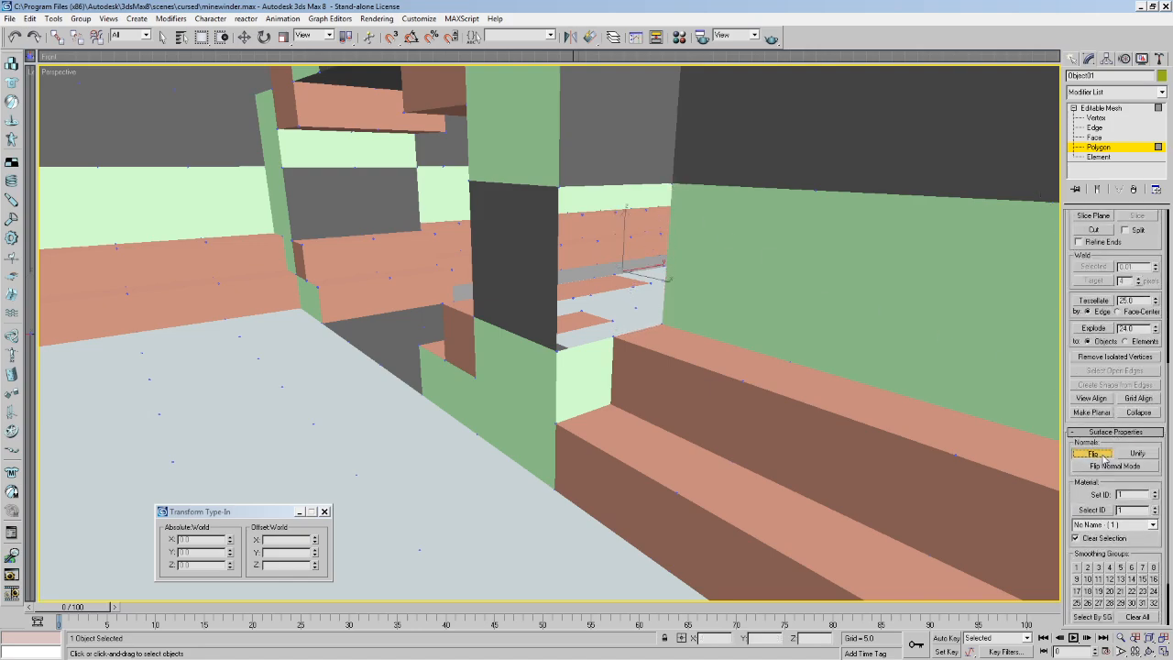
Walk along the room and inspect the walls and brown steps around the repaired pillar for further mesh faults.
{"action": "left_click", "coordinate": [162, 37]}
{"action": "left_click", "coordinate": [738, 265]}
{"action": "middle_click_drag", "start_coordinate": [738, 265], "coordinate": [642, 272]}
{"action": "scroll", "coordinate": [644, 279], "scroll_direction": "down", "scroll_amount": 1}
{"action": "scroll", "coordinate": [695, 292], "scroll_direction": "up", "scroll_amount": 1}
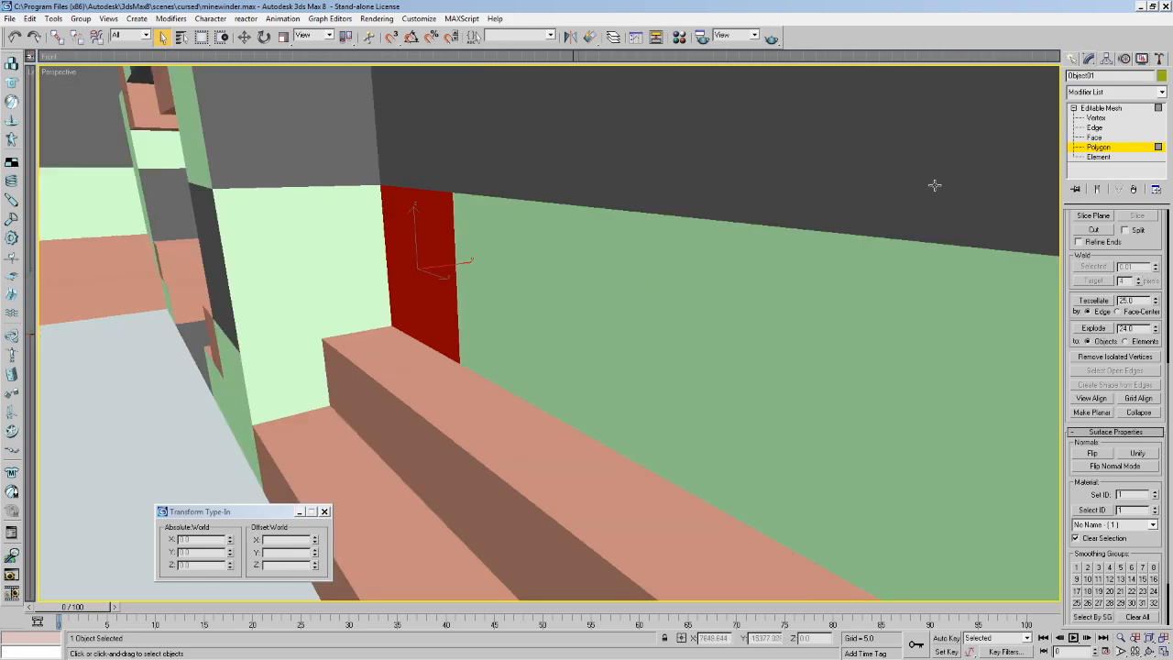
{"action": "middle_click_drag", "start_coordinate": [935, 181], "coordinate": [886, 241], "text": "alt"}
{"action": "key", "text": "Up"}
{"action": "left_click_drag", "start_coordinate": [477, 303], "coordinate": [225, 352]}
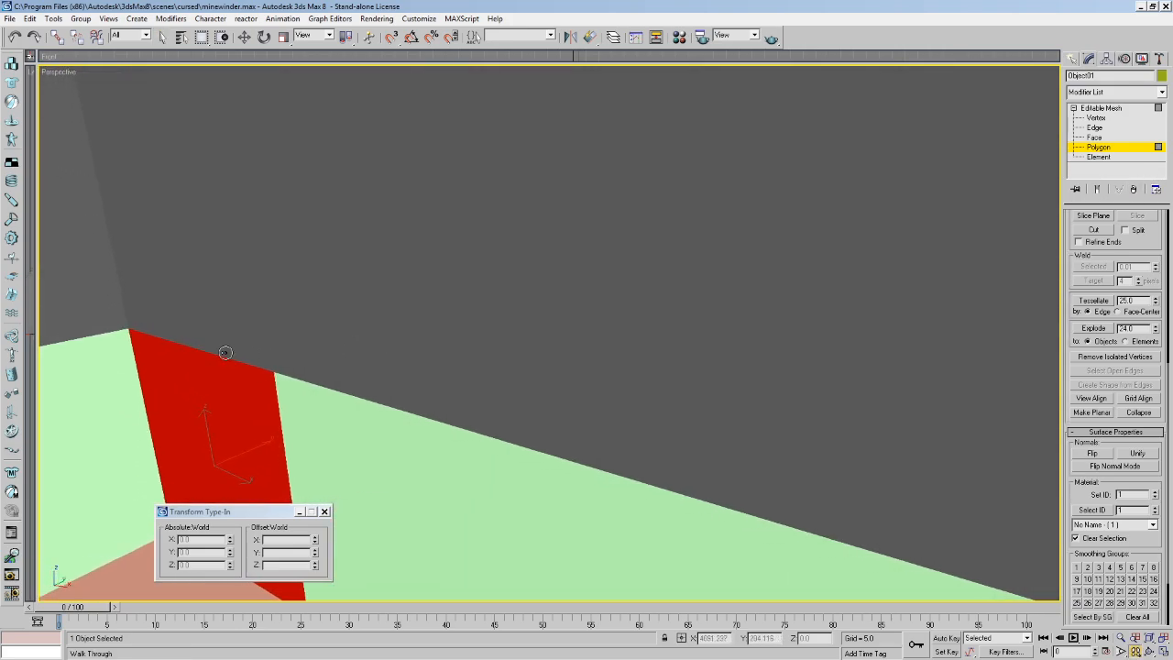
{"action": "key", "text": "Left"}
{"action": "left_click_drag", "start_coordinate": [480, 356], "coordinate": [852, 339]}
{"action": "key", "text": "Left"}
{"action": "key", "text": "Up"}
{"action": "key", "text": "Left"}
{"action": "key", "text": "Left"}
{"action": "key", "text": "Up"}
{"action": "key", "text": "Left"}
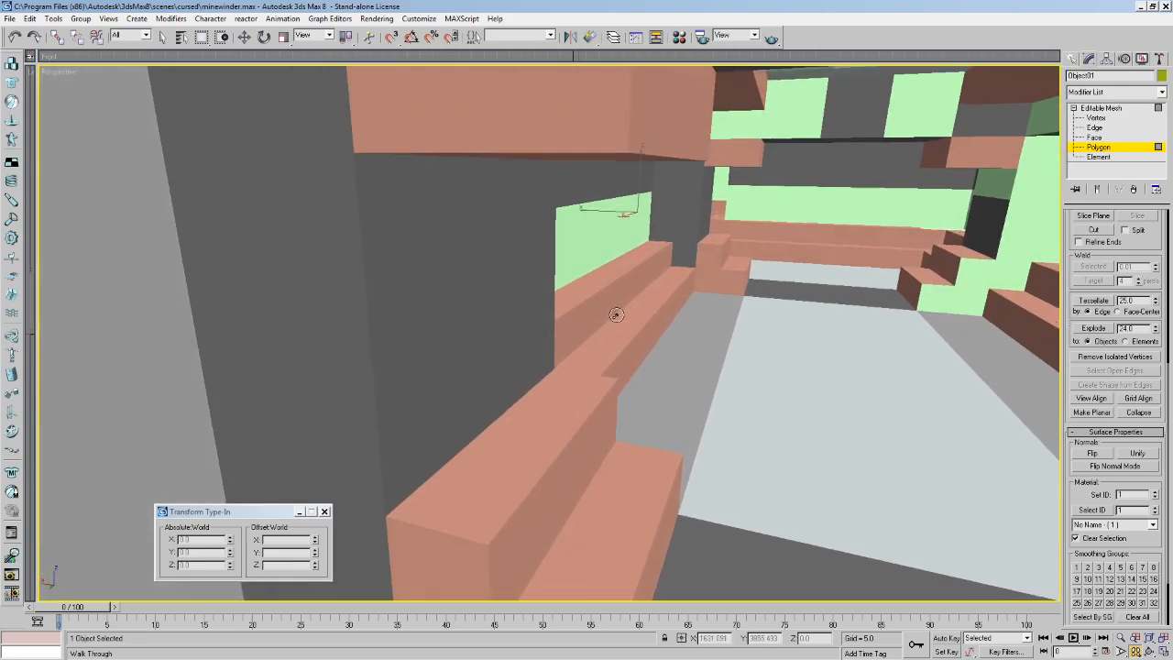
Inspect the room's ceiling and the recesses around the overhead beams for openings and mismatched polygons.
{"action": "left_click_drag", "start_coordinate": [616, 315], "coordinate": [728, 236]}
{"action": "middle_click_drag", "start_coordinate": [746, 431], "coordinate": [674, 354]}
{"action": "key", "text": "Up"}
{"action": "left_click_drag", "start_coordinate": [618, 269], "coordinate": [573, 166]}
{"action": "key", "text": "Up"}
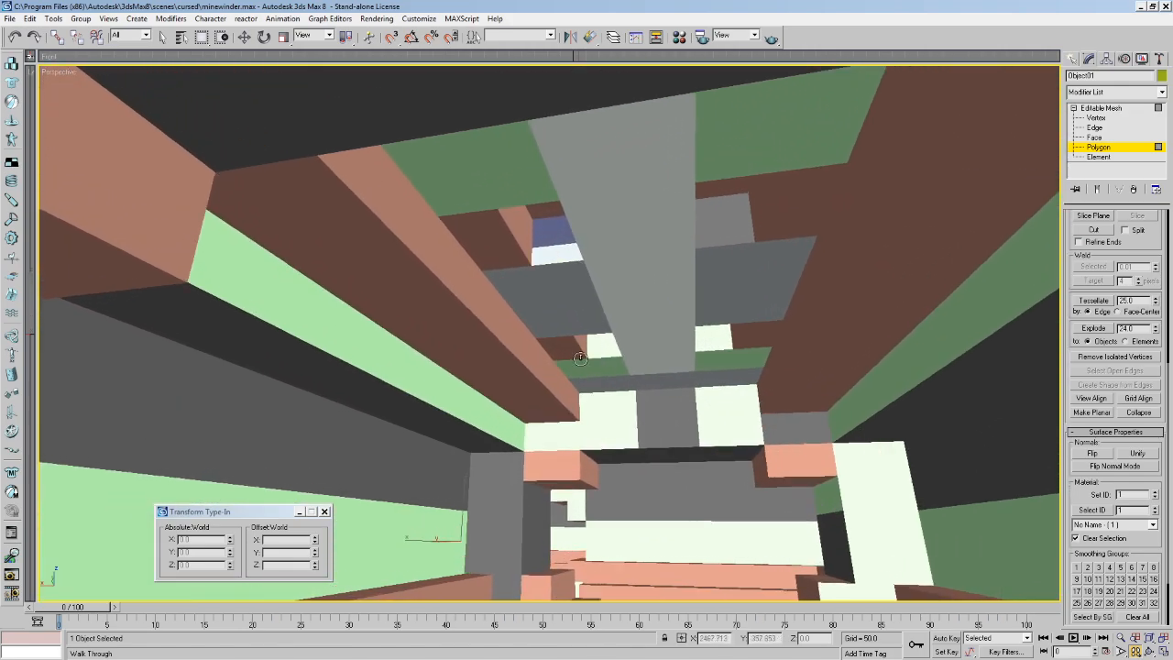
{"action": "left_click_drag", "start_coordinate": [587, 371], "coordinate": [547, 317]}
{"action": "middle_click_drag", "start_coordinate": [556, 340], "coordinate": [513, 275]}
{"action": "key", "text": "Up"}
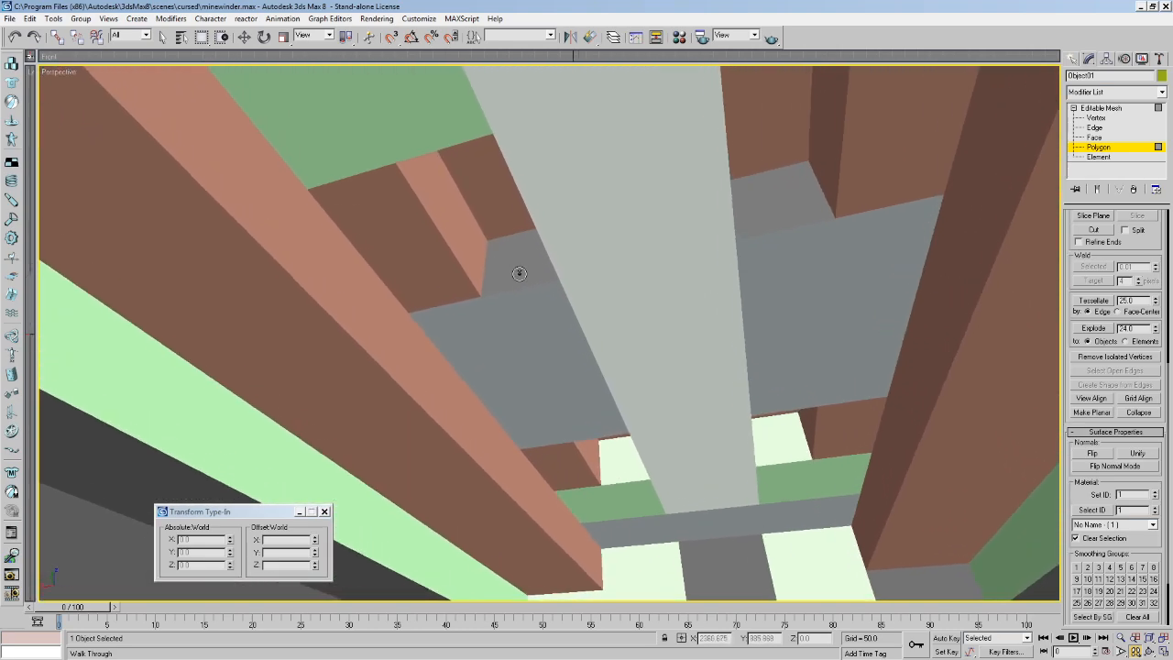
{"action": "key", "text": "Down"}
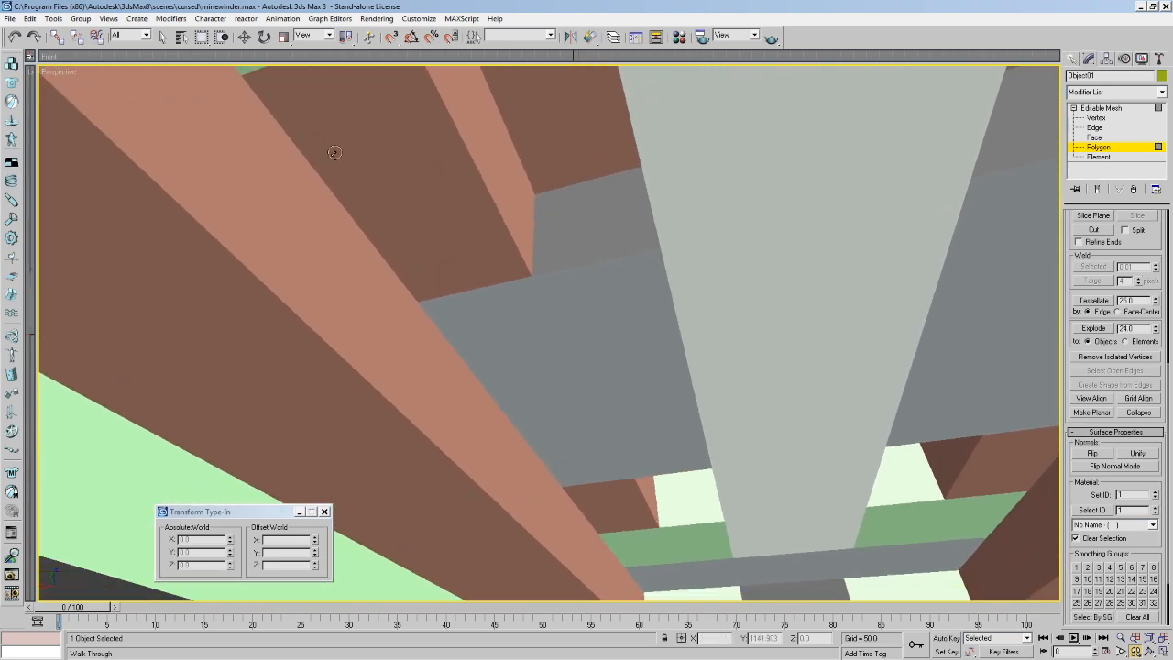
{"action": "left_click_drag", "start_coordinate": [497, 306], "coordinate": [491, 233]}
{"action": "key", "text": "Up"}
Display edged faces on the ceiling geometry and save the scene.
{"action": "left_click", "coordinate": [163, 39]}
{"action": "left_click", "coordinate": [570, 380]}
{"action": "left_click", "coordinate": [616, 515]}
{"action": "key", "text": "F4"}
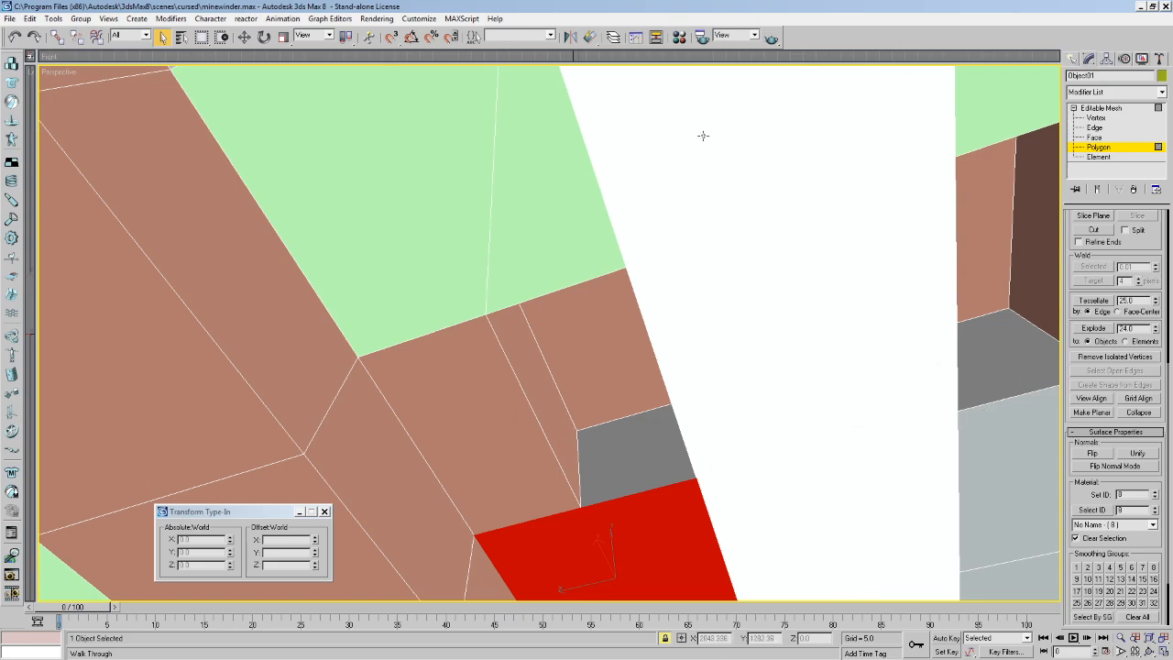
{"action": "left_click", "coordinate": [9, 19]}
{"action": "left_click", "coordinate": [23, 81]}
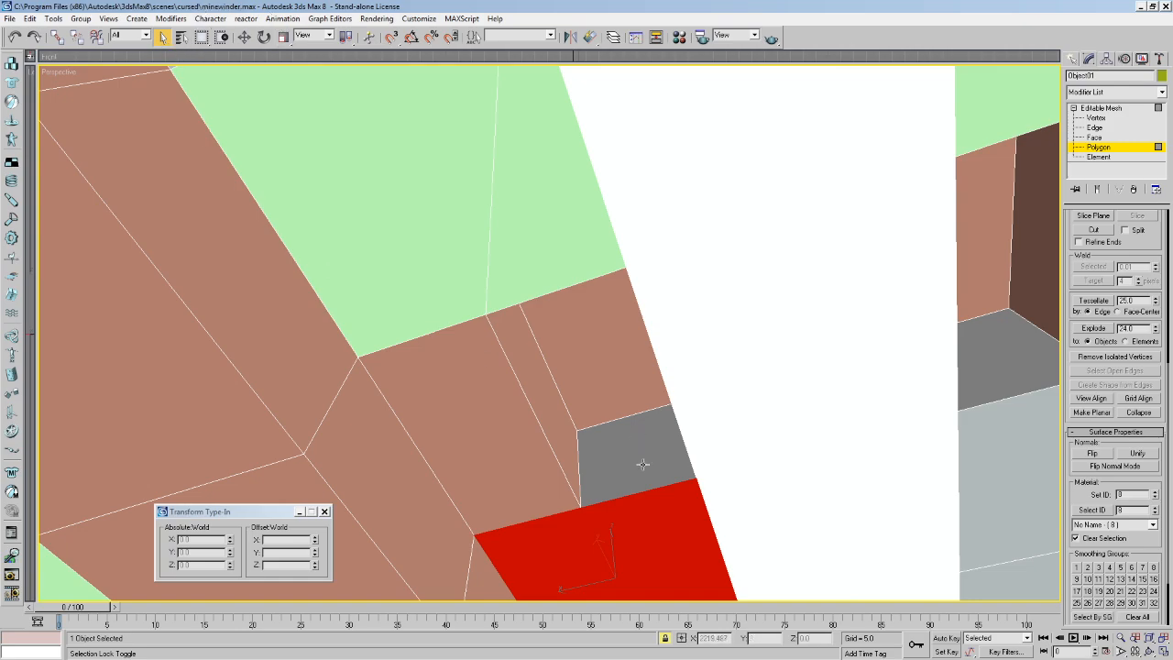
Unlock the selection and delete the gray ceiling polygon between the white beam and the brown recess.
{"action": "left_click", "coordinate": [664, 638]}
{"action": "left_click", "coordinate": [623, 498]}
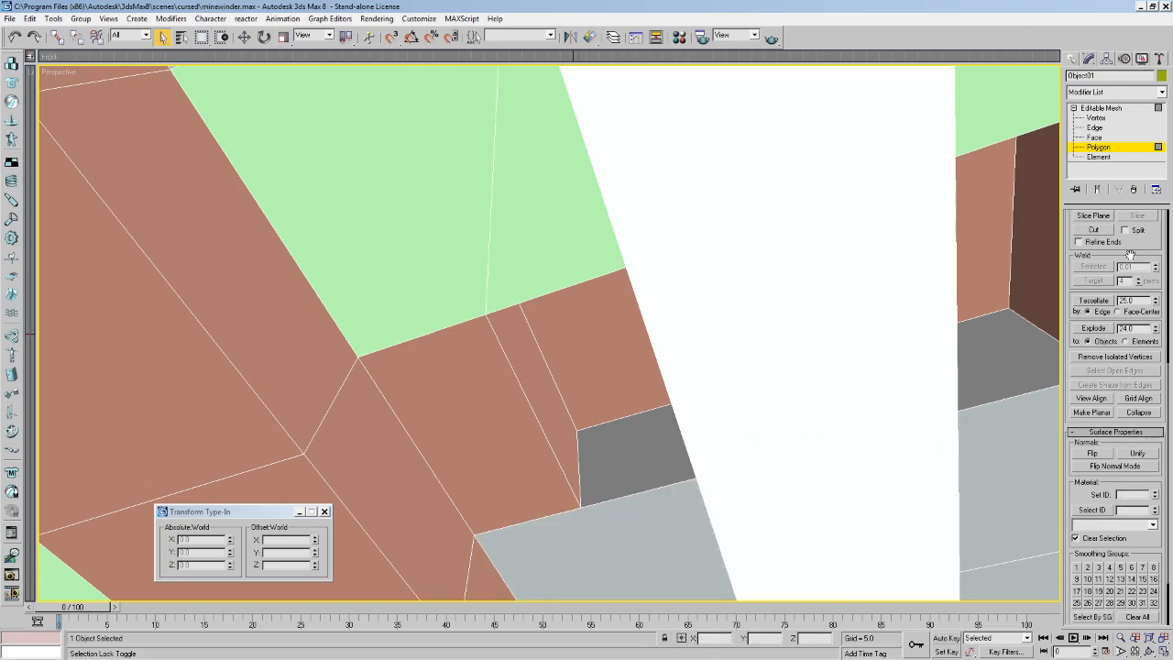
{"action": "left_click", "coordinate": [654, 553]}
{"action": "middle_click_drag", "start_coordinate": [654, 552], "coordinate": [634, 465]}
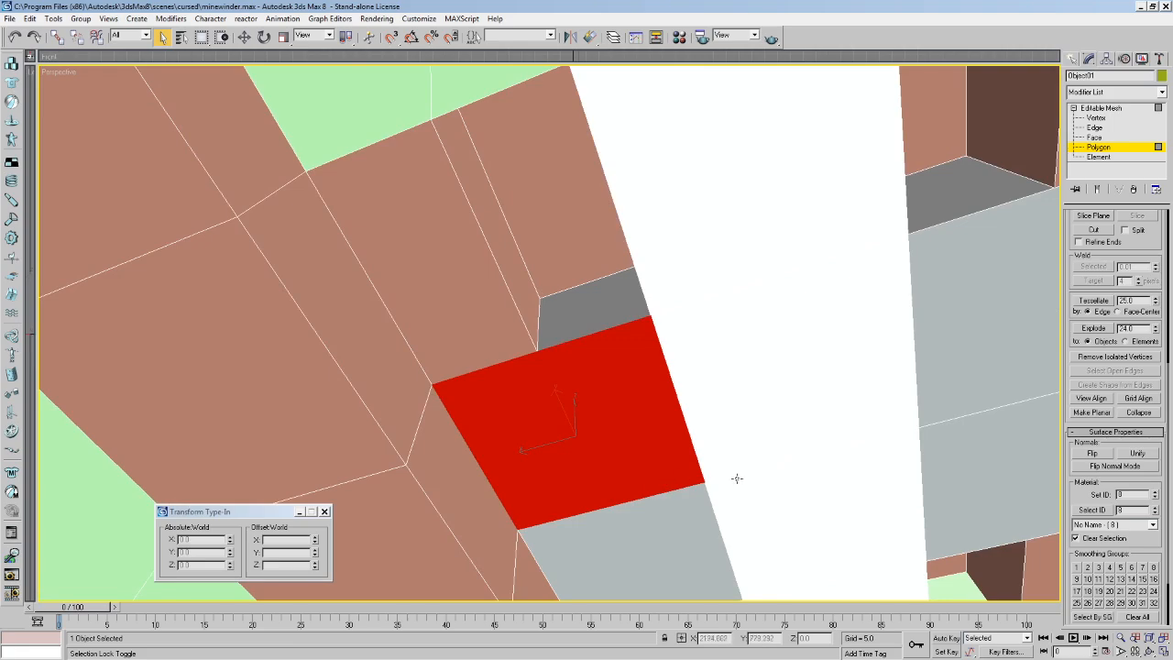
{"action": "key", "text": "Delete"}
Create a four-sided polygon filling the part of the ceiling opening that borders the white beam.
{"action": "scroll", "coordinate": [1118, 367], "scroll_direction": "up", "scroll_amount": 5}
{"action": "left_click", "coordinate": [1091, 415]}
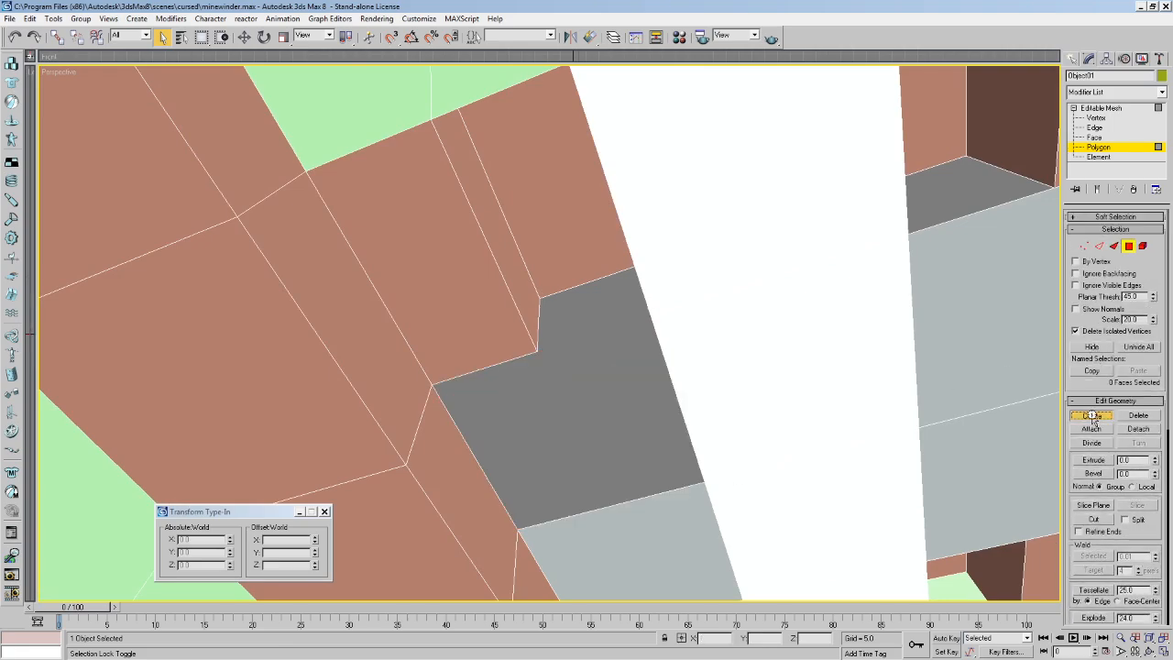
{"action": "middle_click_drag", "start_coordinate": [636, 314], "coordinate": [675, 333]}
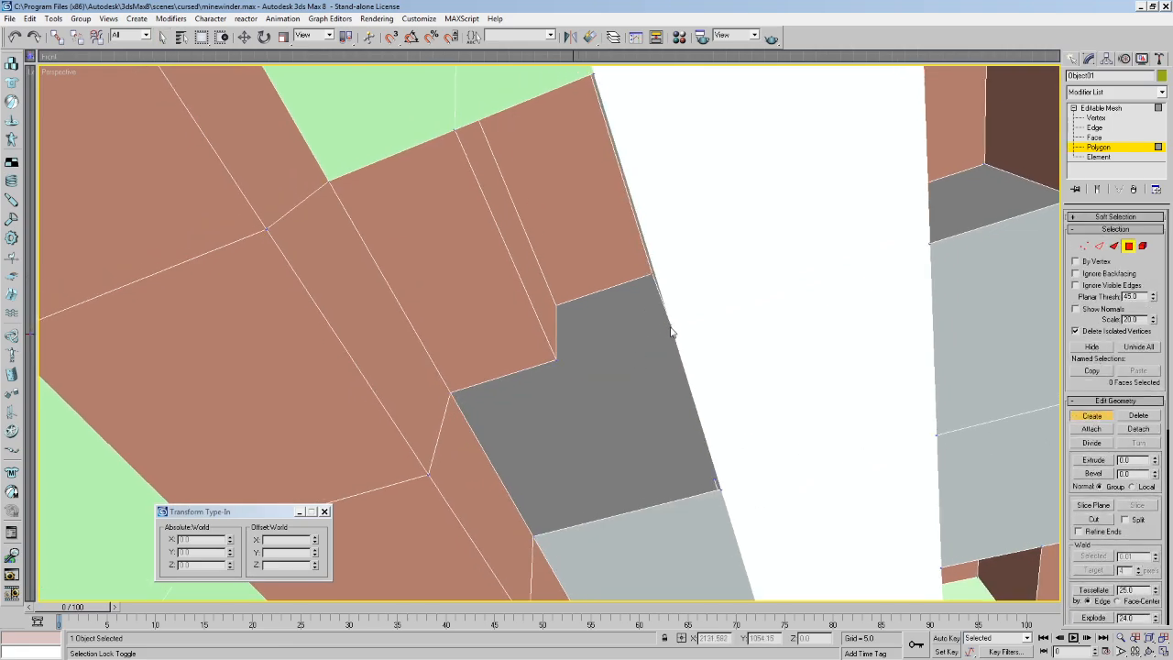
{"action": "left_click", "coordinate": [554, 359]}
{"action": "left_click", "coordinate": [534, 533]}
{"action": "double_click", "coordinate": [720, 490]}
{"action": "middle_click_drag", "start_coordinate": [530, 409], "coordinate": [526, 377]}
Create a triangular polygon in the rest of the ceiling opening and a four-sided polygon across the adjoining notch.
{"action": "left_click", "coordinate": [446, 364]}
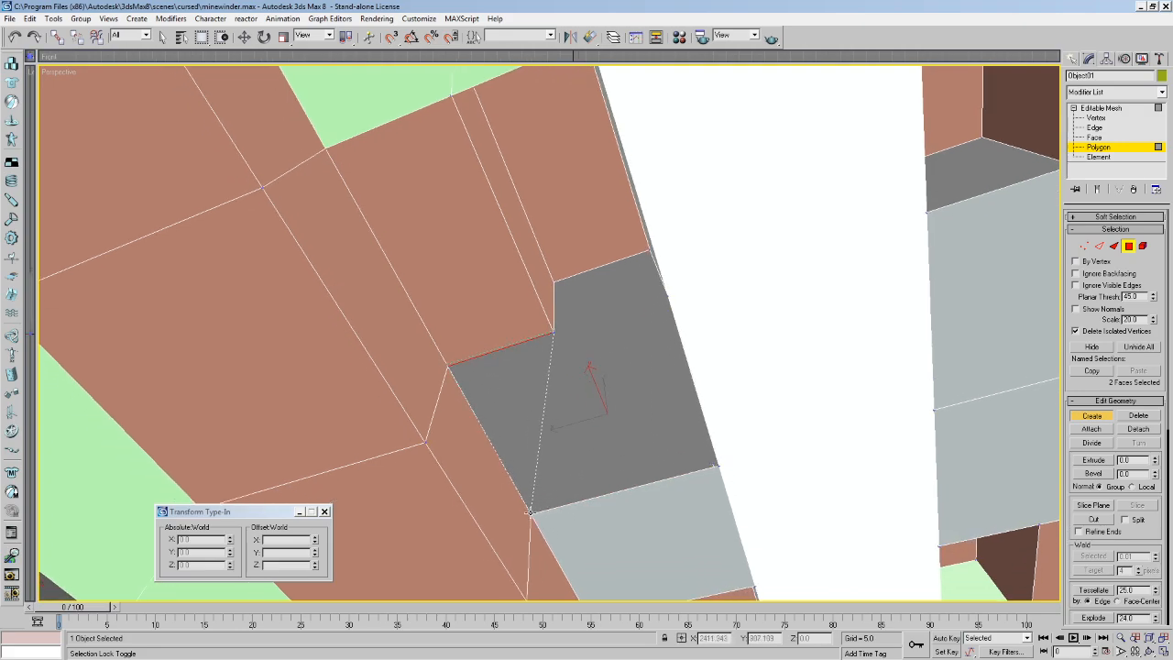
{"action": "double_click", "coordinate": [531, 513]}
{"action": "left_click", "coordinate": [552, 279]}
{"action": "left_click", "coordinate": [553, 330]}
{"action": "left_click", "coordinate": [667, 295]}
{"action": "double_click", "coordinate": [647, 256]}
Flip the normals of the newly created ceiling polygons beside the white beam.
{"action": "scroll", "coordinate": [1109, 413], "scroll_direction": "down", "scroll_amount": 5}
{"action": "left_click", "coordinate": [1102, 464]}
{"action": "left_click", "coordinate": [1106, 468]}
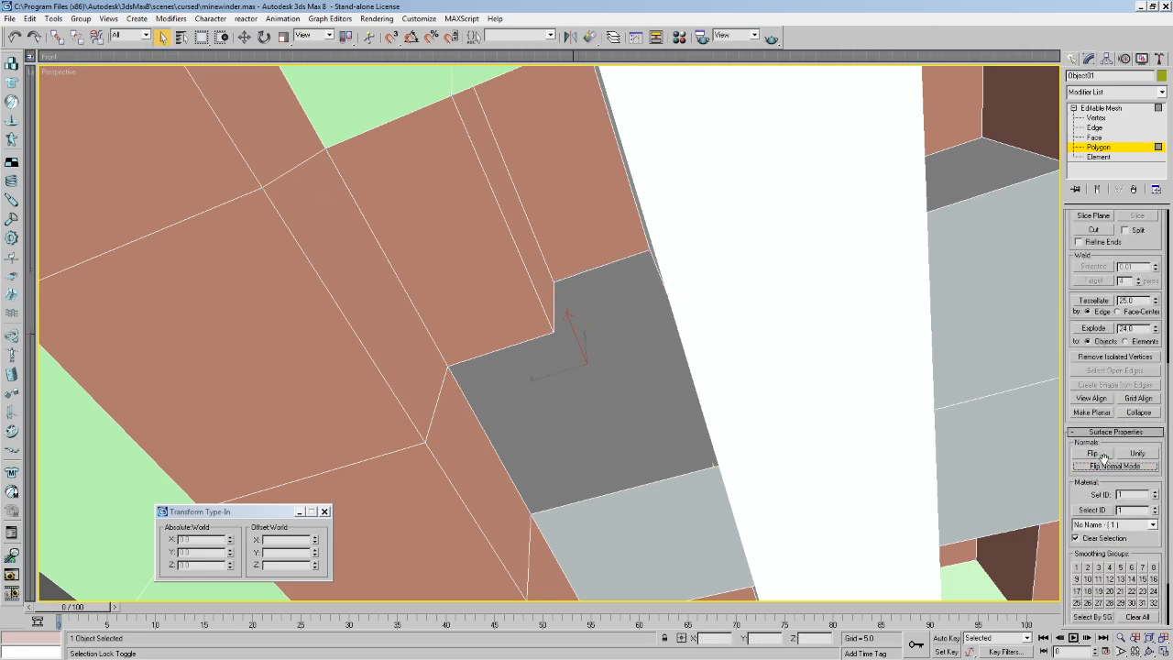
{"action": "left_click", "coordinate": [1099, 455]}
{"action": "middle_click_drag", "start_coordinate": [665, 372], "coordinate": [241, 128], "text": "alt"}
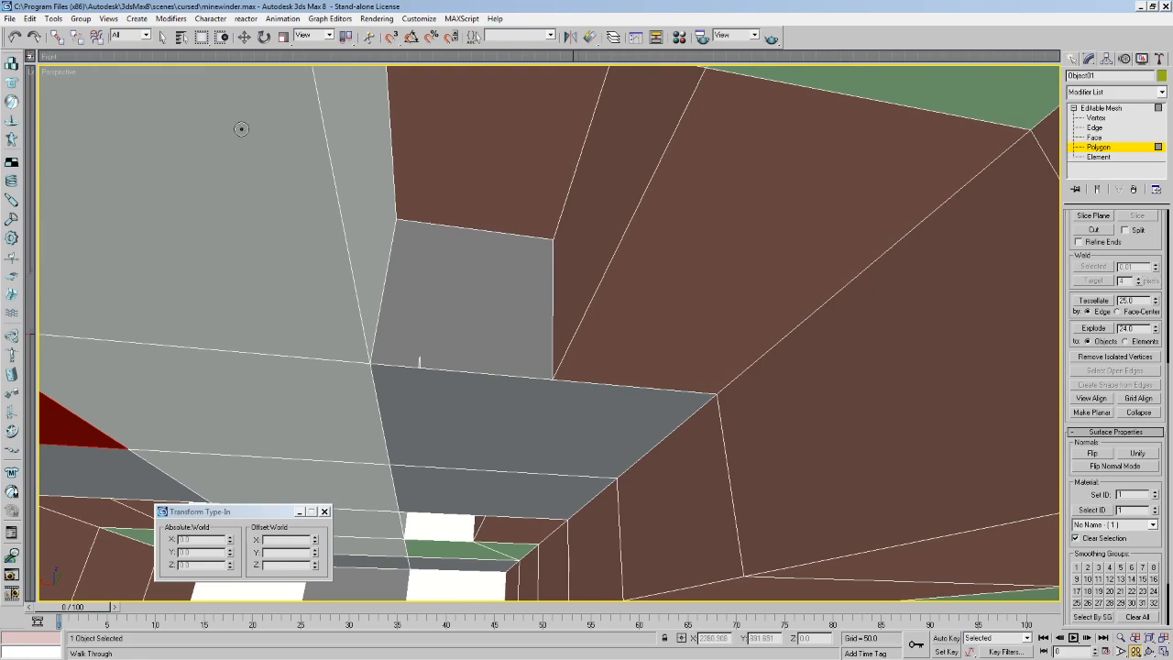
Delete the dark gray ceiling polygon below the notch and create a triangular polygon in the opening's outer corner.
{"action": "left_click", "coordinate": [161, 37]}
{"action": "left_click", "coordinate": [544, 450]}
{"action": "key", "text": "Delete"}
{"action": "scroll", "coordinate": [1153, 351], "scroll_direction": "up", "scroll_amount": 5}
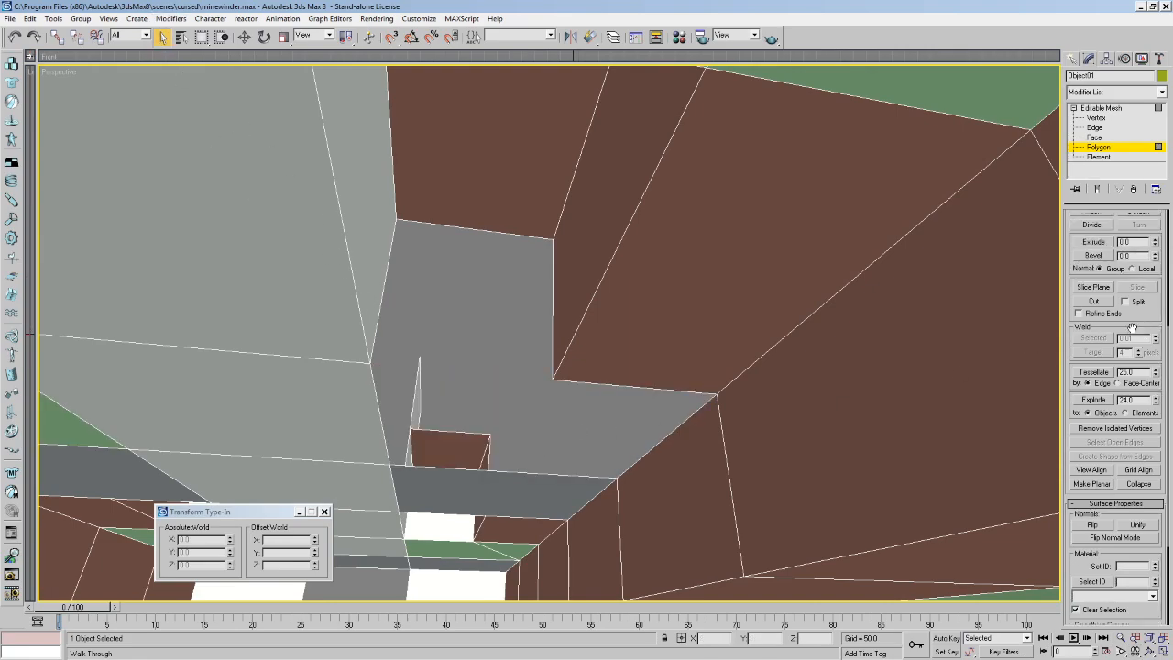
{"action": "left_click", "coordinate": [1091, 333]}
{"action": "middle_click_drag", "start_coordinate": [693, 351], "coordinate": [730, 367], "text": "alt"}
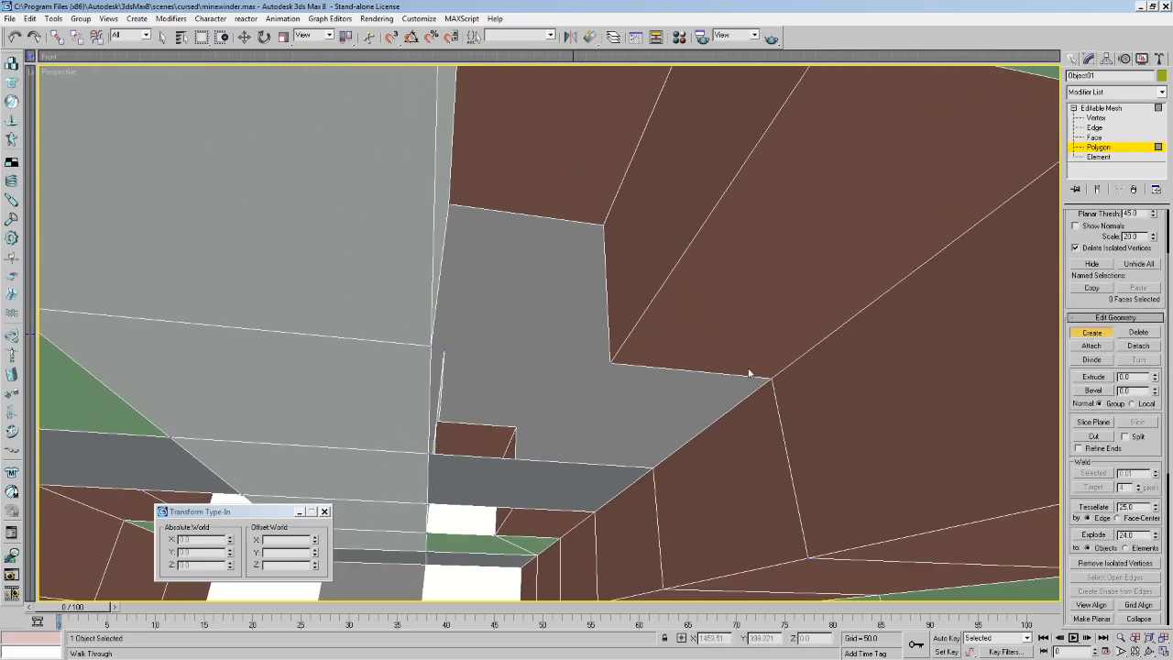
{"action": "left_click", "coordinate": [610, 364]}
{"action": "double_click", "coordinate": [653, 470]}
Create a four-sided polygon filling the rest of the ceiling opening up to the gray beam.
{"action": "left_click", "coordinate": [610, 364]}
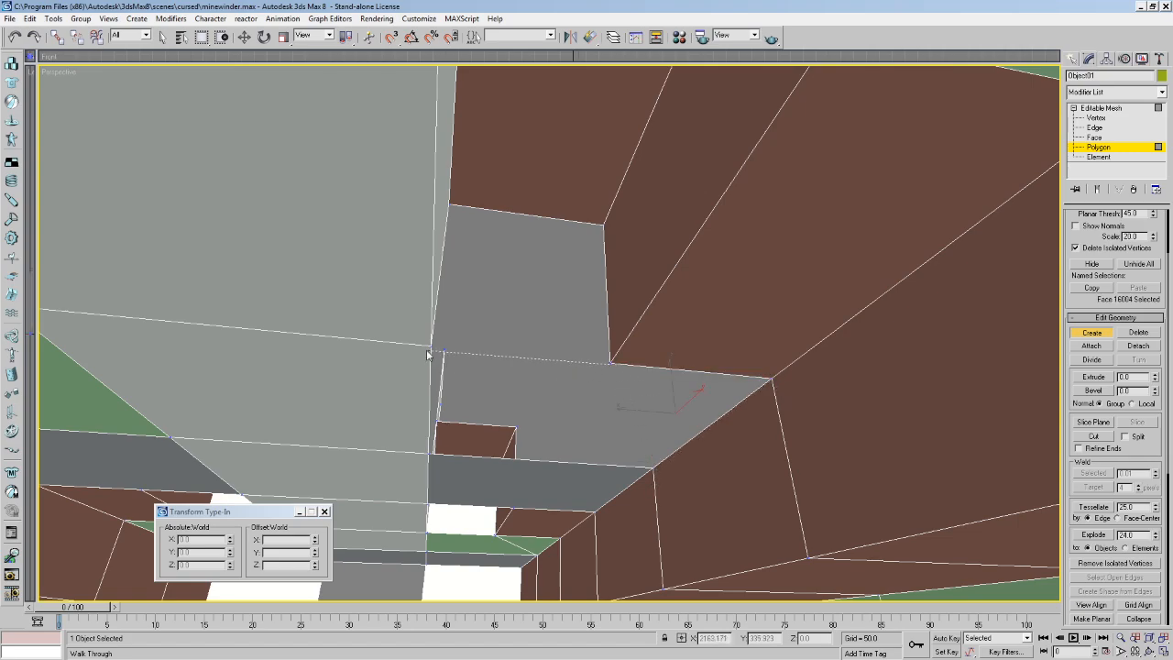
{"action": "left_click", "coordinate": [431, 349]}
{"action": "left_click", "coordinate": [428, 453]}
{"action": "left_click", "coordinate": [653, 469]}
{"action": "left_click", "coordinate": [611, 363]}
Create a four-sided polygon across the adjoining notch and flip the normals of the new ceiling polygons.
{"action": "left_click", "coordinate": [450, 205]}
{"action": "left_click", "coordinate": [443, 348]}
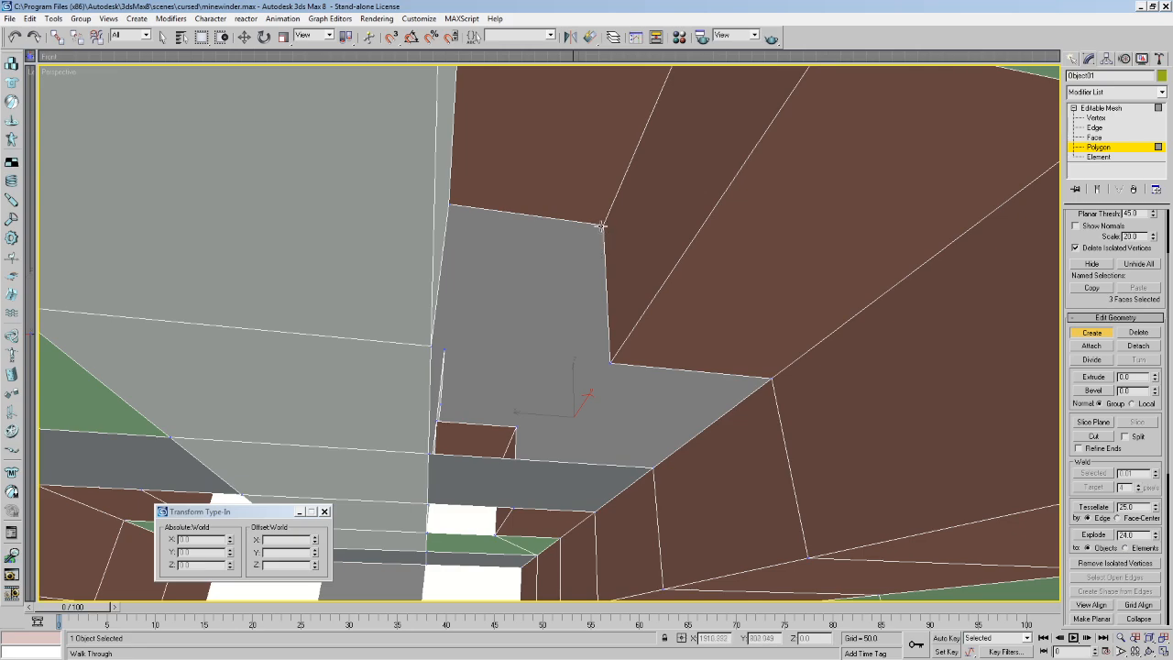
{"action": "left_click", "coordinate": [450, 205]}
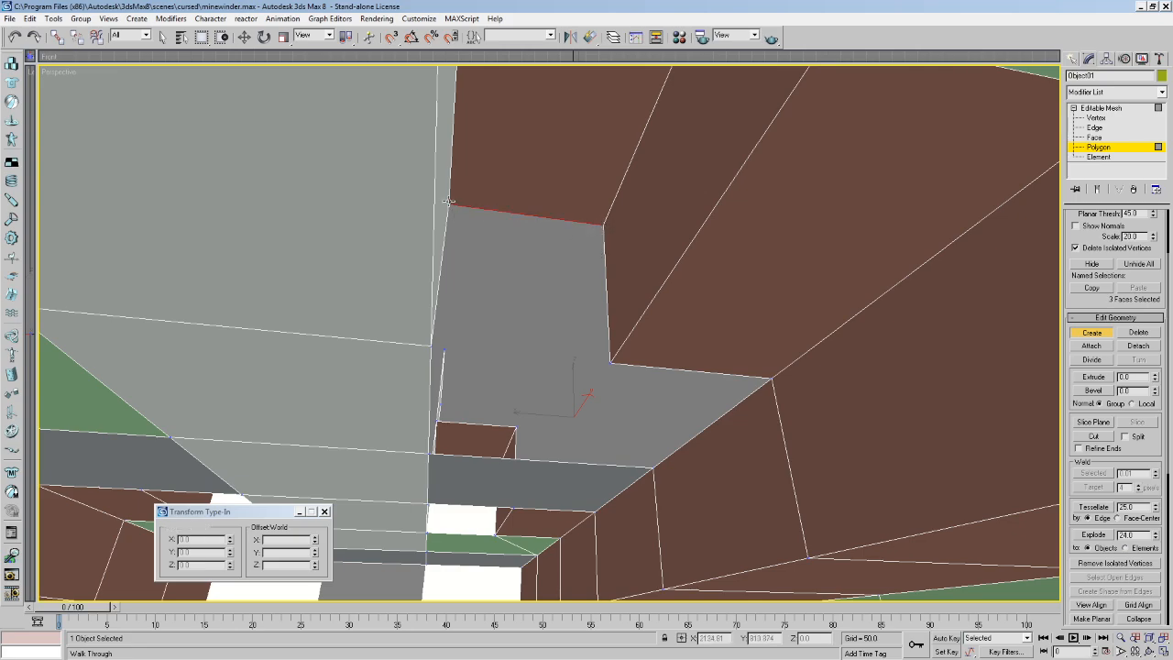
{"action": "left_click", "coordinate": [431, 346]}
{"action": "left_click", "coordinate": [612, 363]}
{"action": "left_click", "coordinate": [162, 37]}
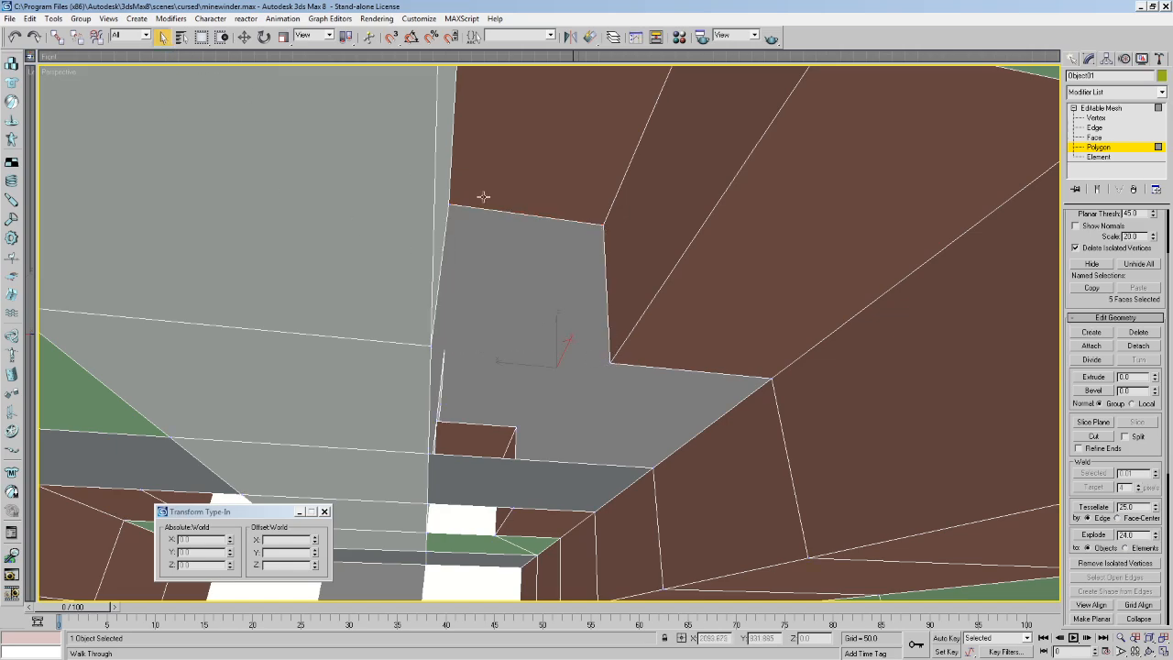
{"action": "scroll", "coordinate": [1088, 443], "scroll_direction": "down", "scroll_amount": 5}
{"action": "left_click", "coordinate": [1091, 375]}
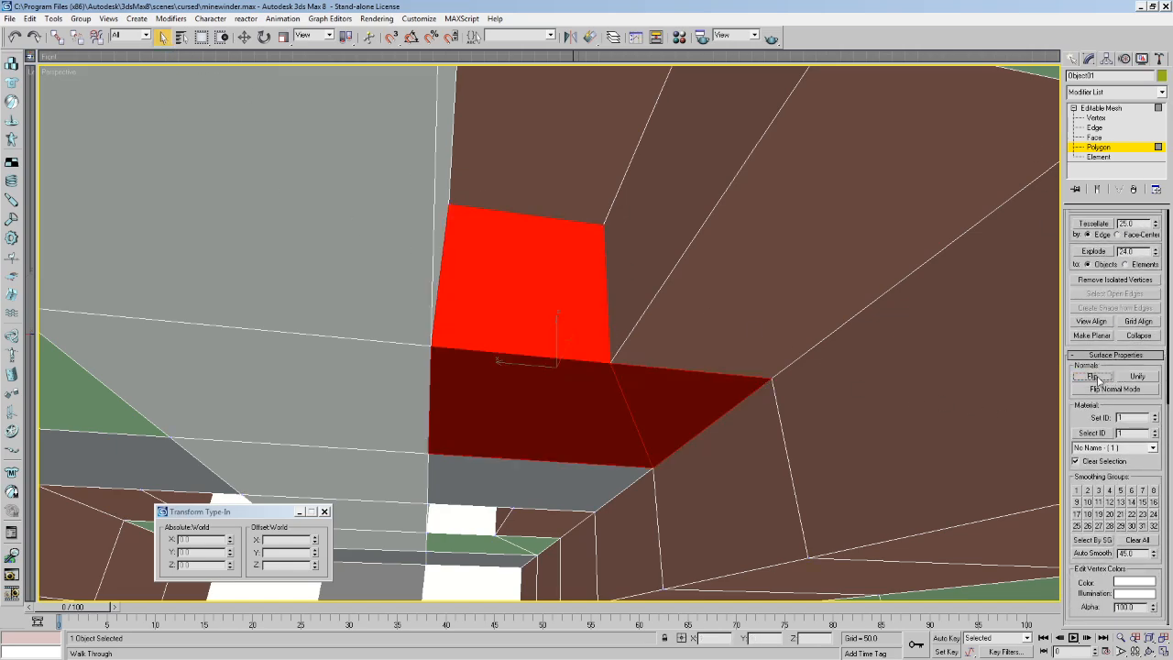
Inspect the rebuilt ceiling section and the neighbouring ceiling bays from inside and outside the level.
{"action": "middle_click_drag", "start_coordinate": [623, 395], "coordinate": [702, 358], "text": "alt"}
{"action": "key", "text": "Up"}
{"action": "left_click_drag", "start_coordinate": [586, 332], "coordinate": [796, 367]}
{"action": "key", "text": "Left"}
{"action": "left_click_drag", "start_coordinate": [537, 358], "coordinate": [561, 308]}
{"action": "key", "text": "Up"}
{"action": "key", "text": "Up"}
{"action": "key", "text": "Down"}
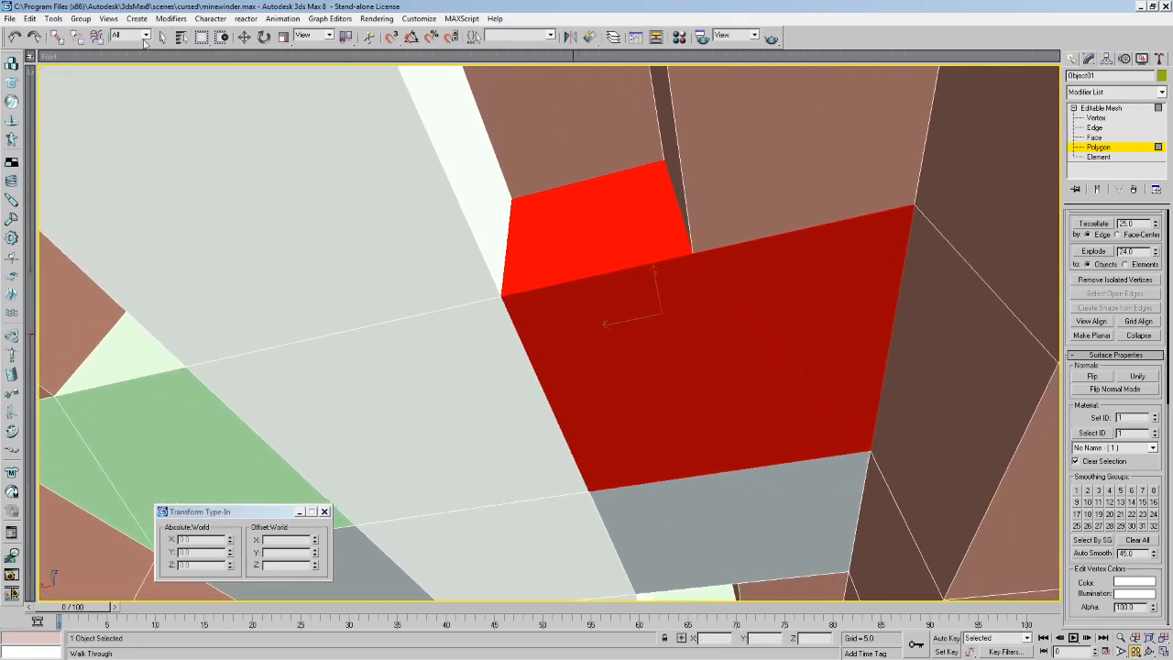
{"action": "left_click", "coordinate": [156, 41]}
{"action": "left_click", "coordinate": [596, 134]}
{"action": "key", "text": "Up"}
{"action": "left_click_drag", "start_coordinate": [594, 259], "coordinate": [440, 270]}
{"action": "key", "text": "Up"}
{"action": "left_click_drag", "start_coordinate": [516, 333], "coordinate": [349, 361]}
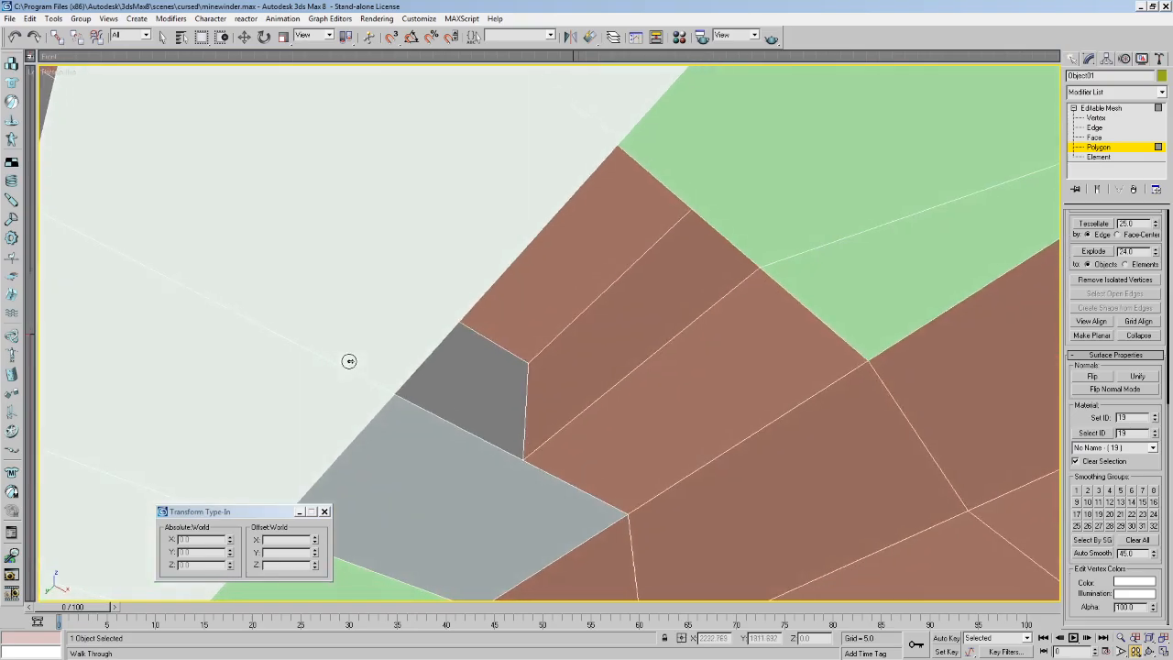
{"action": "left_click_drag", "start_coordinate": [493, 281], "coordinate": [563, 366]}
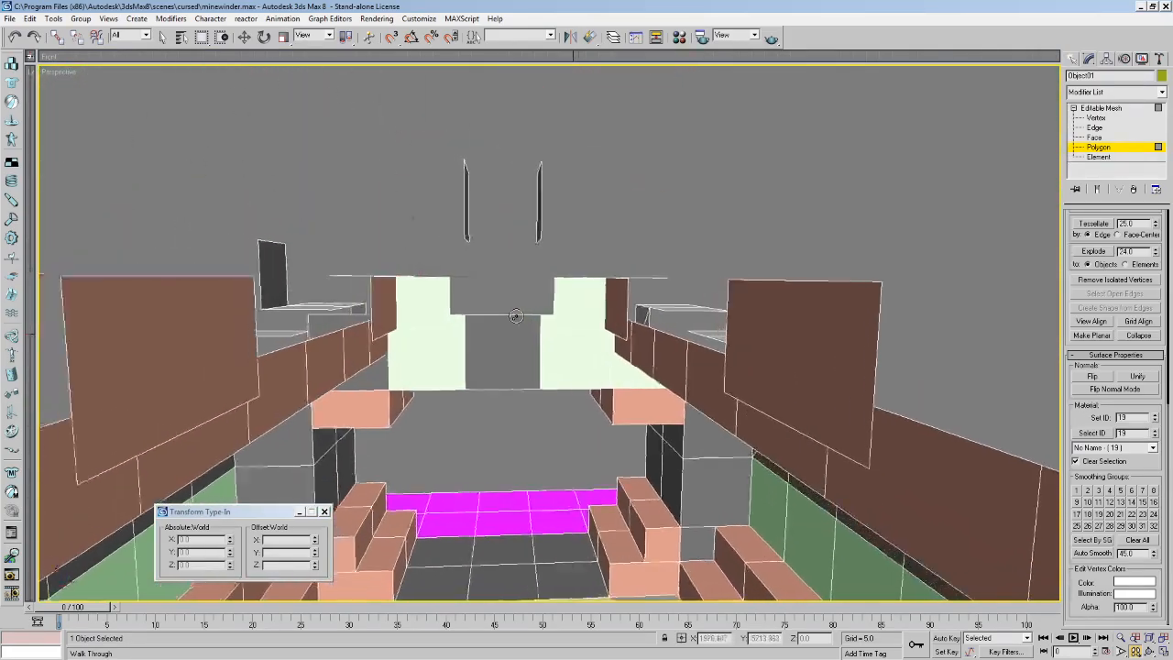
{"action": "left_click_drag", "start_coordinate": [516, 316], "coordinate": [1005, 93]}
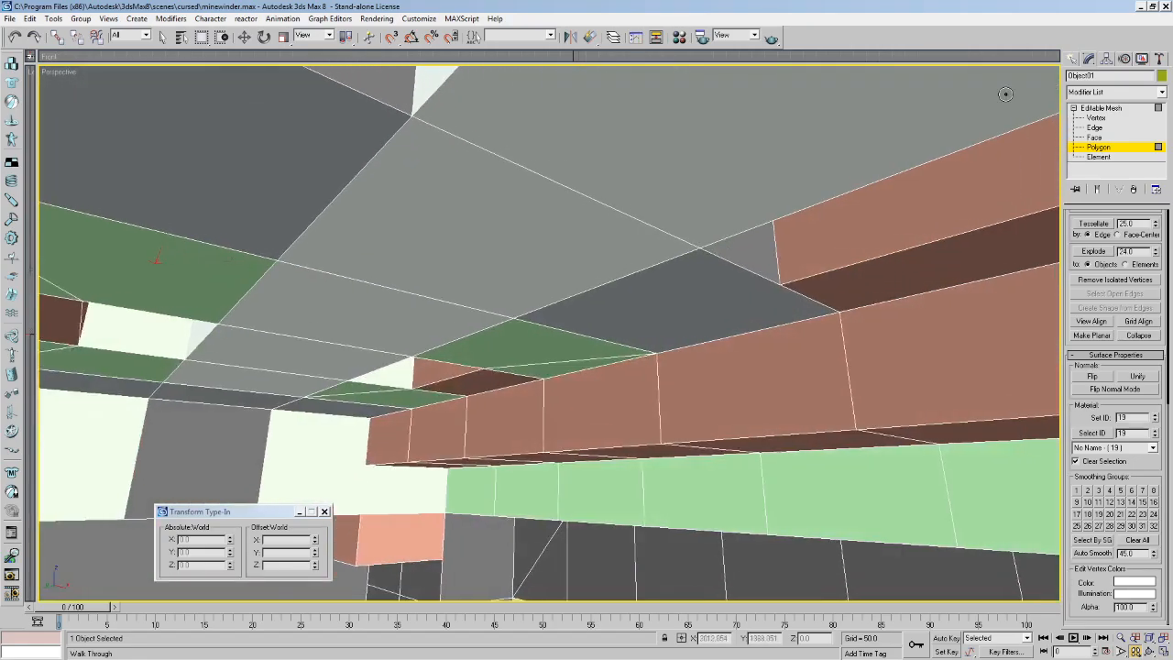
Examine the mesh's open edges in wireframe across the whole level and around the next ceiling bay.
{"action": "left_click", "coordinate": [1094, 129]}
{"action": "left_click_drag", "start_coordinate": [1129, 454], "coordinate": [1138, 259]}
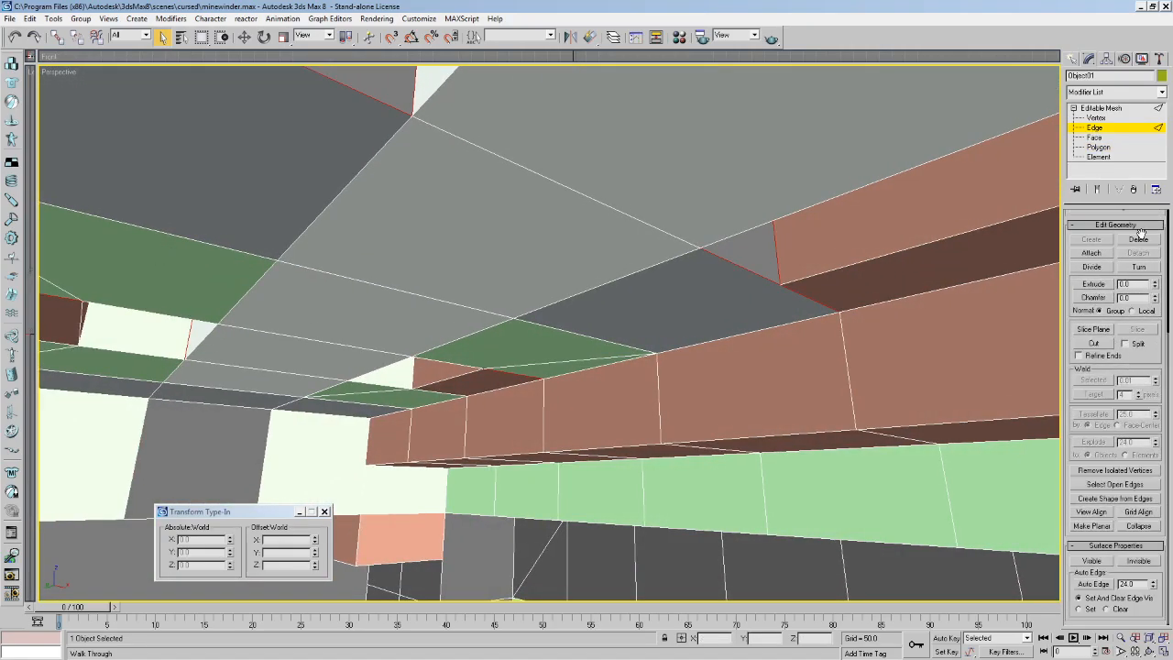
{"action": "key", "text": "F3"}
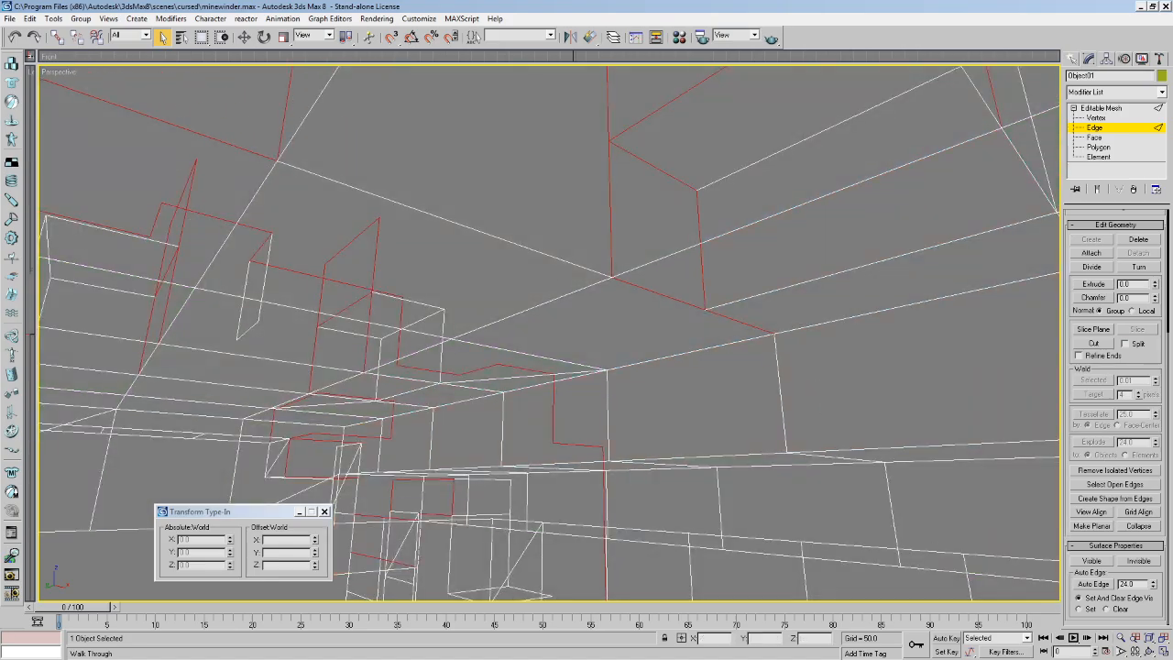
{"action": "key", "text": "z"}
{"action": "left_click", "coordinate": [1149, 651]}
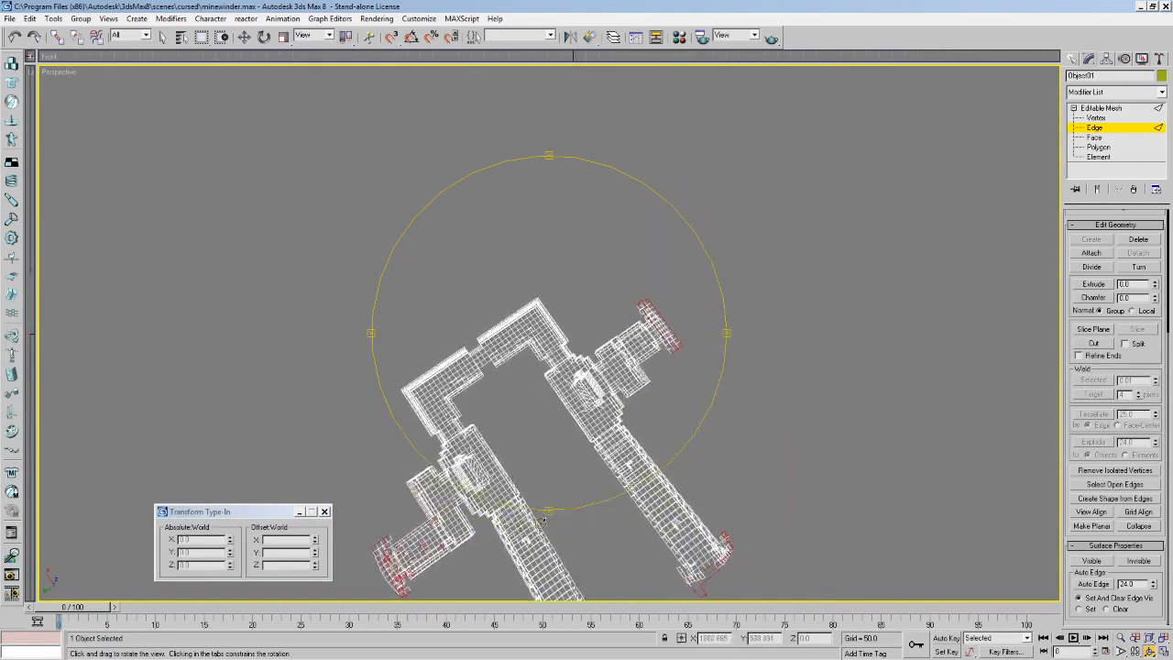
{"action": "mouse_move", "coordinate": [541, 485]}
{"action": "left_mouse_down"}
{"action": "mouse_move", "coordinate": [592, 340]}
{"action": "mouse_move", "coordinate": [571, 352]}
{"action": "mouse_move", "coordinate": [648, 315]}
{"action": "mouse_move", "coordinate": [626, 319]}
{"action": "mouse_move", "coordinate": [642, 323]}
{"action": "mouse_move", "coordinate": [647, 193]}
{"action": "mouse_move", "coordinate": [526, 207]}
{"action": "mouse_move", "coordinate": [592, 177]}
{"action": "mouse_move", "coordinate": [672, 260]}
{"action": "mouse_move", "coordinate": [680, 289]}
{"action": "mouse_move", "coordinate": [634, 196]}
{"action": "mouse_move", "coordinate": [641, 275]}
{"action": "mouse_move", "coordinate": [693, 325]}
{"action": "mouse_move", "coordinate": [605, 353]}
{"action": "mouse_move", "coordinate": [458, 217]}
{"action": "mouse_move", "coordinate": [421, 293]}
{"action": "mouse_move", "coordinate": [432, 277]}
{"action": "mouse_move", "coordinate": [620, 273]}
{"action": "mouse_move", "coordinate": [834, 366]}
{"action": "mouse_move", "coordinate": [866, 368]}
{"action": "left_mouse_up"}
{"action": "scroll", "coordinate": [711, 301], "scroll_direction": "up", "scroll_amount": 3}
{"action": "key", "text": "Up"}
Create a four-sided polygon filling the open notch in the ceiling on the right side of the beam.
{"action": "left_click", "coordinate": [1113, 148]}
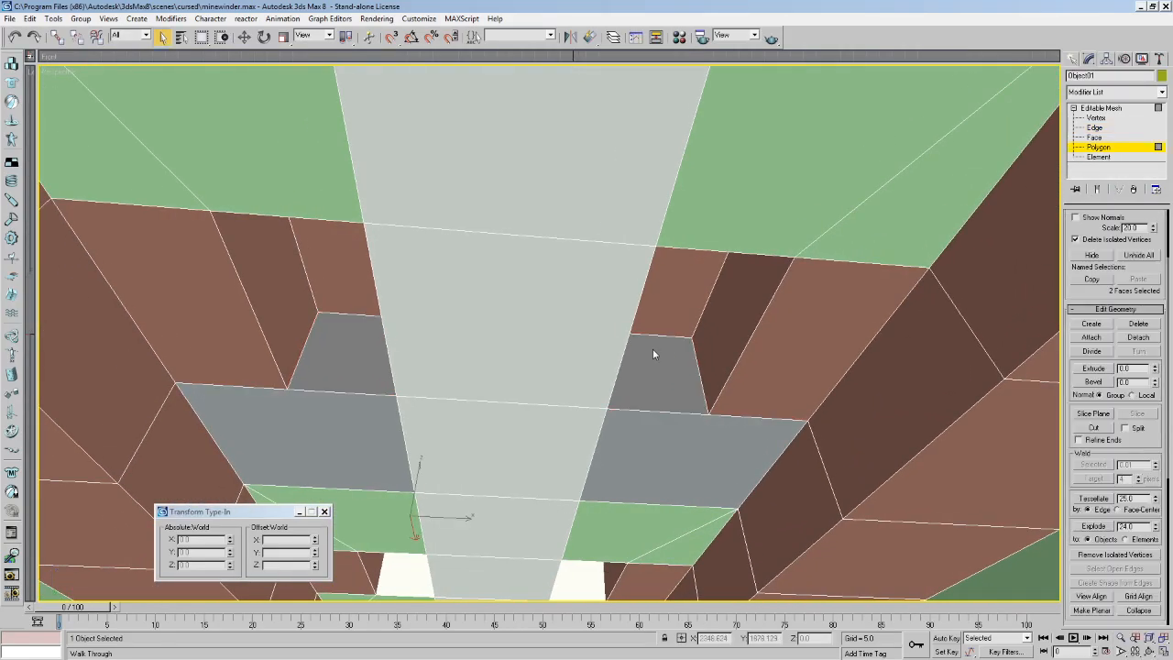
{"action": "left_click", "coordinate": [721, 337]}
{"action": "left_click", "coordinate": [612, 333]}
{"action": "left_click", "coordinate": [660, 387]}
{"action": "left_click", "coordinate": [1098, 325]}
{"action": "middle_click_drag", "start_coordinate": [811, 334], "coordinate": [594, 310]}
{"action": "middle_click_drag", "start_coordinate": [480, 321], "coordinate": [539, 333]}
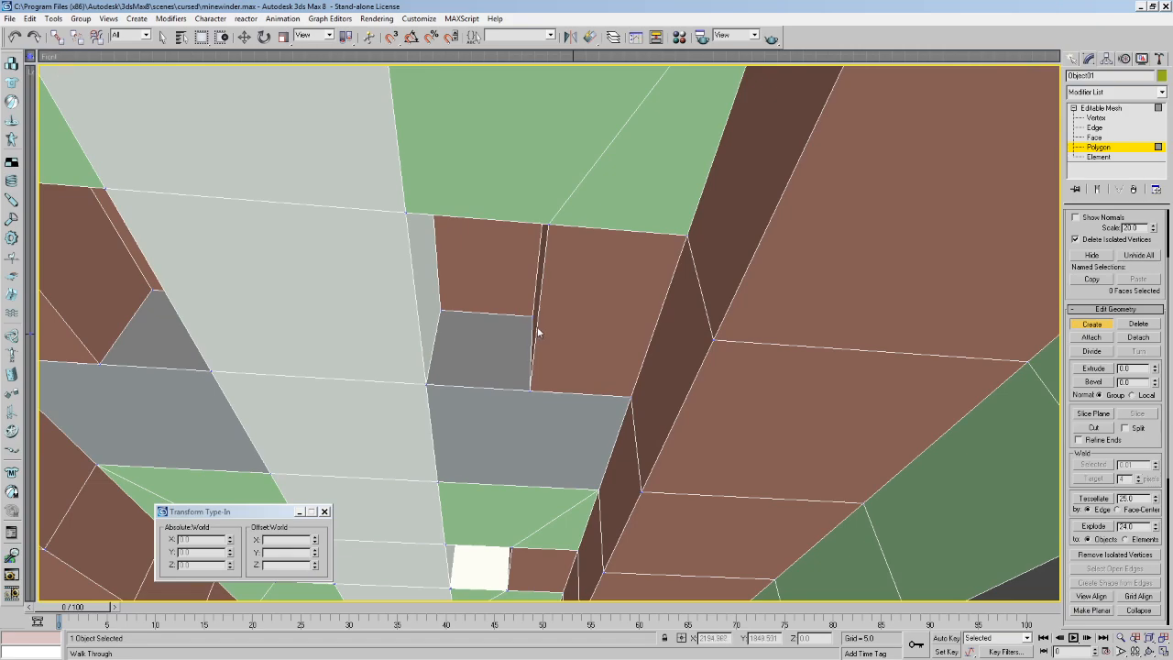
{"action": "left_click", "coordinate": [442, 313]}
{"action": "left_click", "coordinate": [425, 385]}
{"action": "double_click", "coordinate": [530, 391]}
Create a four-sided polygon filling the matching open notch on the left side of the beam.
{"action": "middle_click_drag", "start_coordinate": [460, 355], "coordinate": [624, 375]}
{"action": "middle_click_drag", "start_coordinate": [432, 322], "coordinate": [597, 296]}
{"action": "left_click", "coordinate": [600, 295]}
{"action": "left_click", "coordinate": [503, 290]}
{"action": "left_click", "coordinate": [502, 362]}
{"action": "left_click", "coordinate": [605, 369]}
{"action": "middle_click_drag", "start_coordinate": [602, 370], "coordinate": [568, 301], "text": "alt"}
{"action": "key", "text": "alt+Tab"}
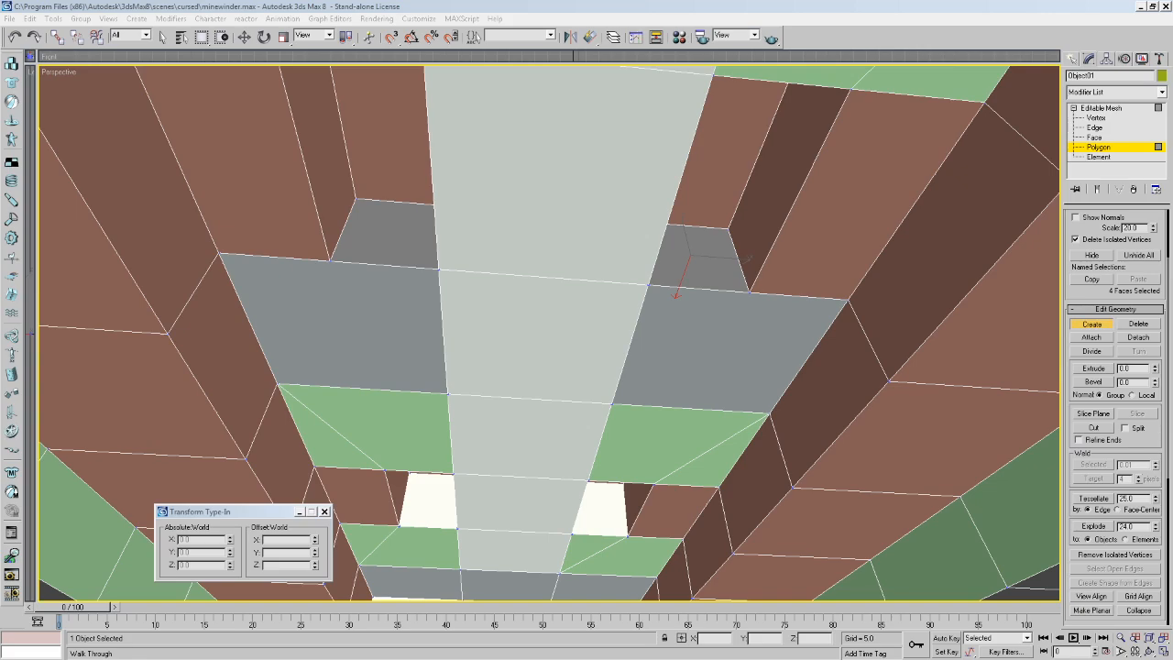
Create a four-sided and a triangular polygon over the gray ceiling panel on the beam's right side.
{"action": "left_click", "coordinate": [646, 285]}
{"action": "left_click", "coordinate": [611, 403]}
{"action": "left_click", "coordinate": [768, 412]}
{"action": "double_click", "coordinate": [746, 291]}
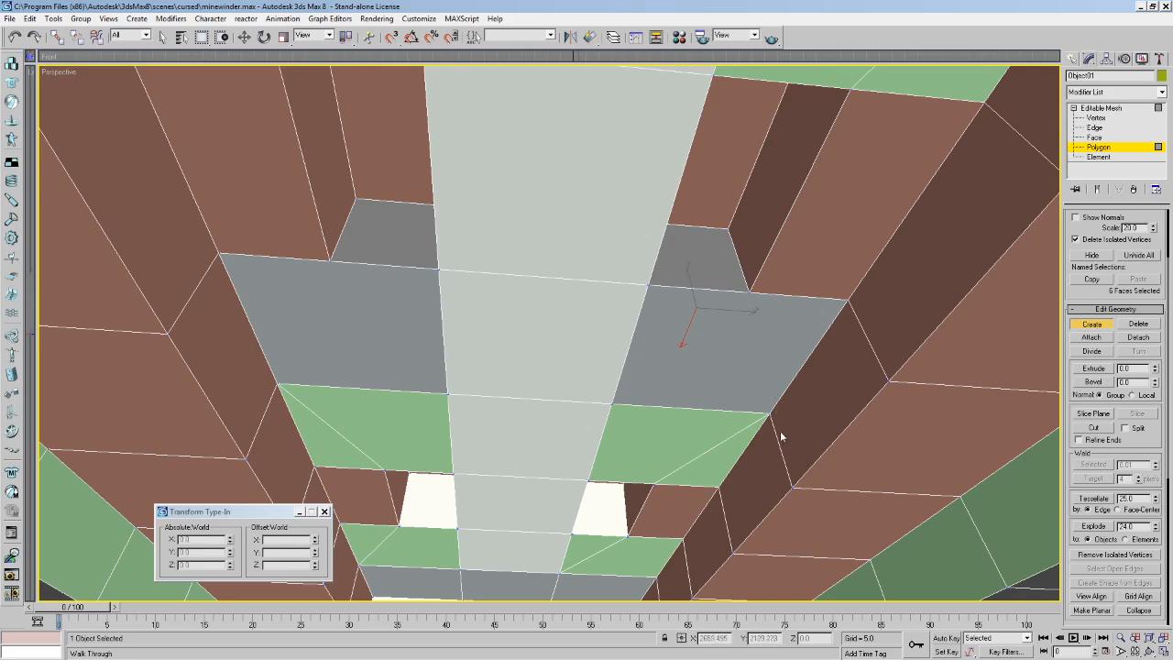
{"action": "double_click", "coordinate": [847, 297]}
Create polygons over the gray ceiling panel on the beam's left side and flip the normals of all new polygons.
{"action": "left_click", "coordinate": [275, 383]}
{"action": "double_click", "coordinate": [446, 396]}
{"action": "left_click", "coordinate": [162, 37]}
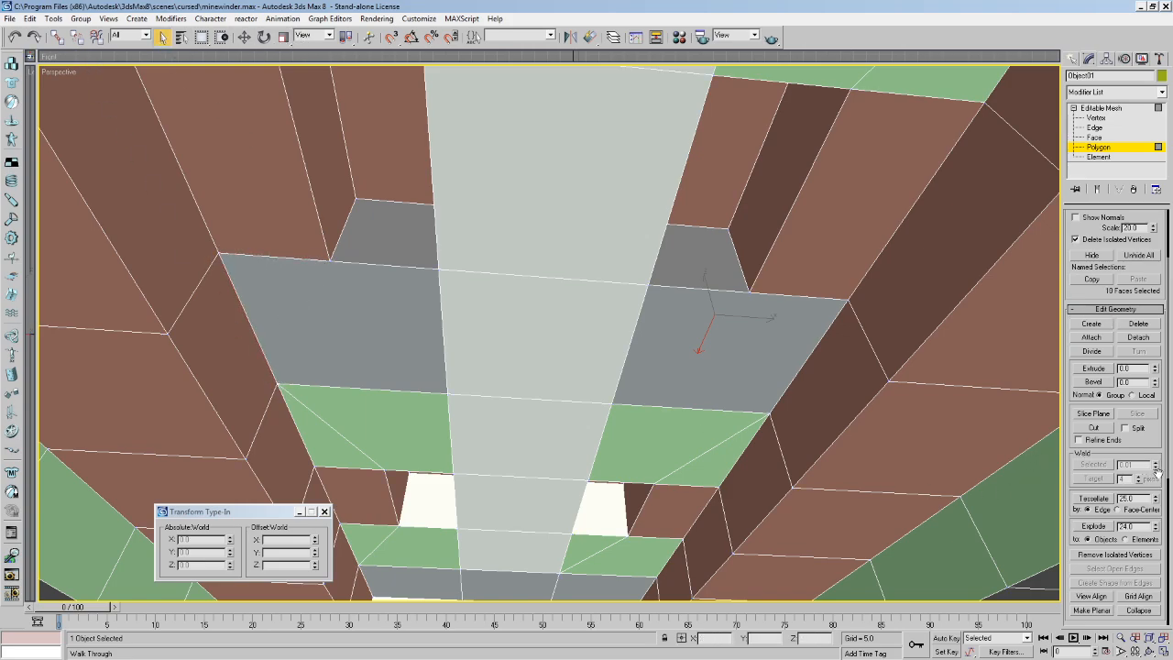
{"action": "left_click_drag", "start_coordinate": [1153, 471], "coordinate": [1152, 124]}
{"action": "left_click", "coordinate": [1136, 377]}
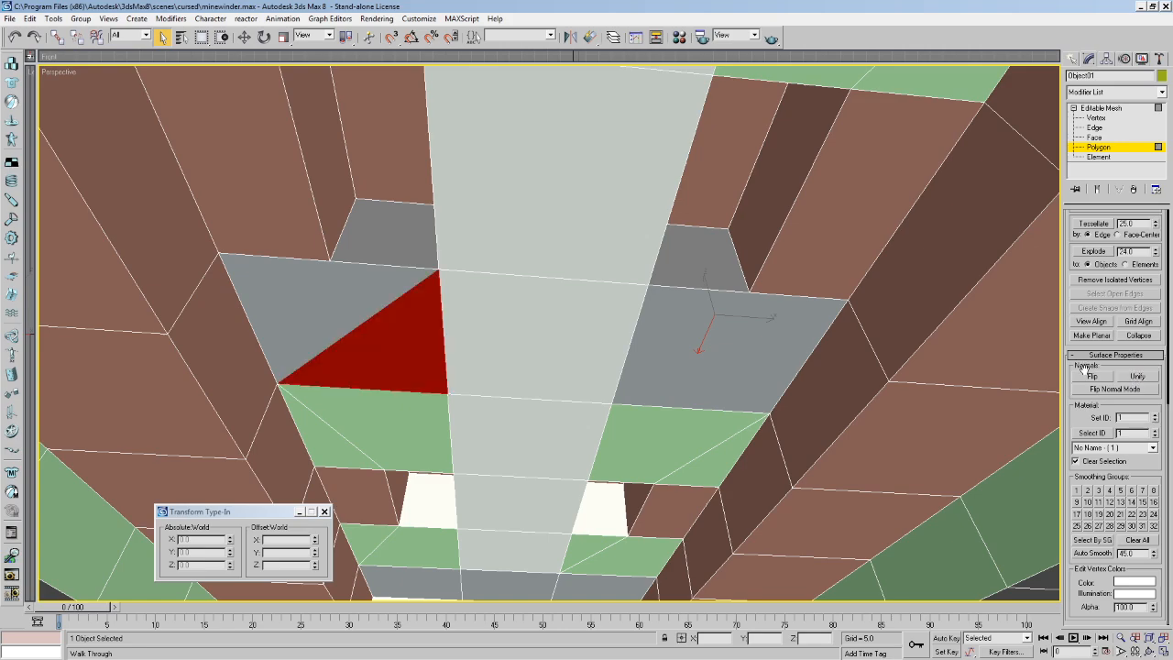
{"action": "left_click", "coordinate": [1090, 377]}
Delete the two green polygons overlapping the gray ceiling panel on the beam's right side.
{"action": "left_click", "coordinate": [405, 341]}
{"action": "middle_click_drag", "start_coordinate": [405, 340], "coordinate": [432, 274]}
{"action": "left_click", "coordinate": [384, 238]}
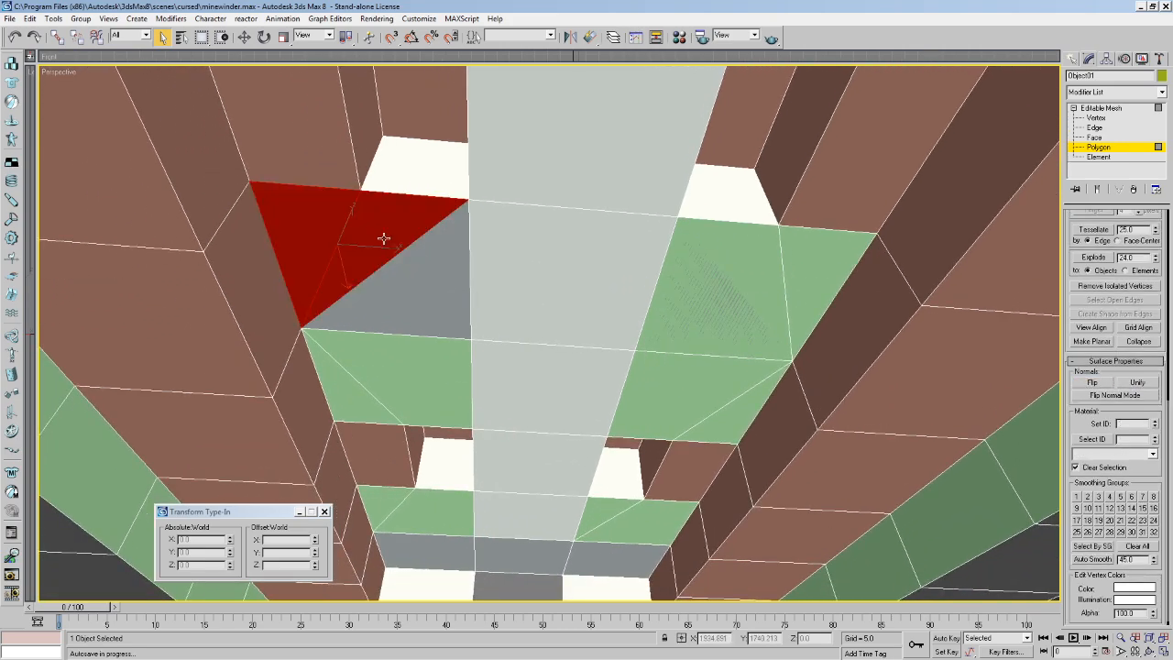
{"action": "left_click", "coordinate": [420, 292]}
{"action": "middle_click_drag", "start_coordinate": [385, 243], "coordinate": [446, 296]}
{"action": "left_click", "coordinate": [520, 222]}
{"action": "left_click", "coordinate": [535, 223]}
{"action": "left_click", "coordinate": [761, 314]}
{"action": "key", "text": "Delete"}
{"action": "left_click", "coordinate": [873, 296]}
{"action": "key", "text": "Delete"}
Delete the old outer polygon of the ceiling panel on the beam's left side and check the adjoining gray triangle.
{"action": "middle_click_drag", "start_coordinate": [640, 304], "coordinate": [621, 299]}
{"action": "left_click", "coordinate": [378, 257]}
{"action": "key", "text": "Delete"}
{"action": "left_click", "coordinate": [423, 299]}
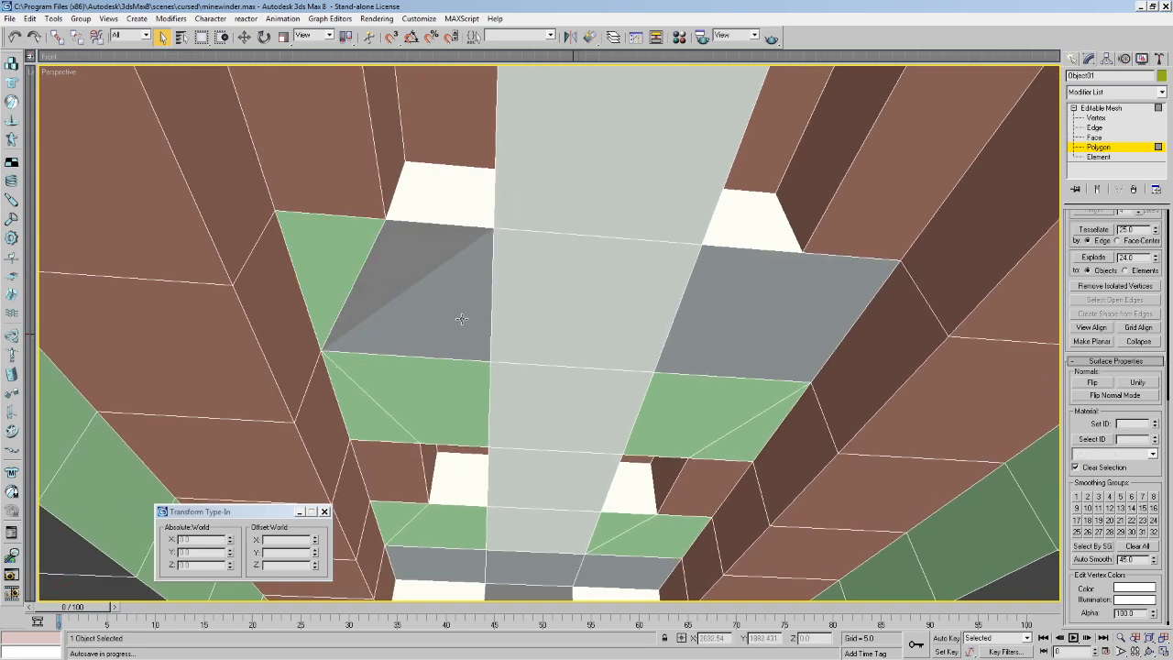
{"action": "left_click", "coordinate": [451, 312]}
{"action": "middle_click_drag", "start_coordinate": [447, 265], "coordinate": [461, 257]}
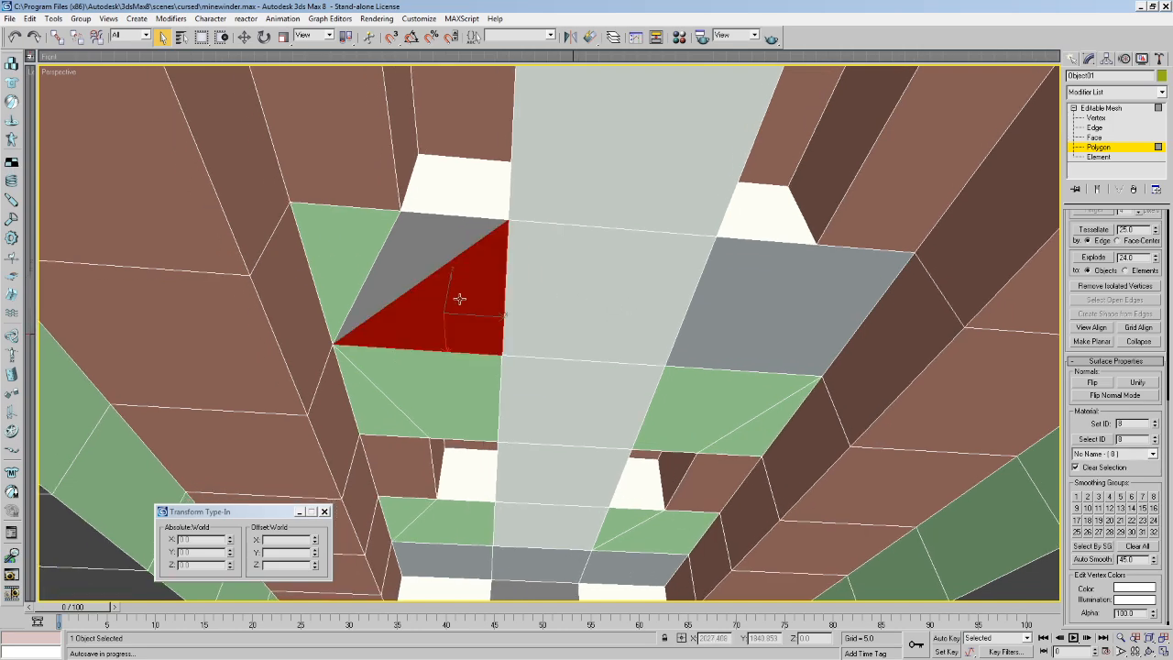
{"action": "left_click", "coordinate": [419, 243]}
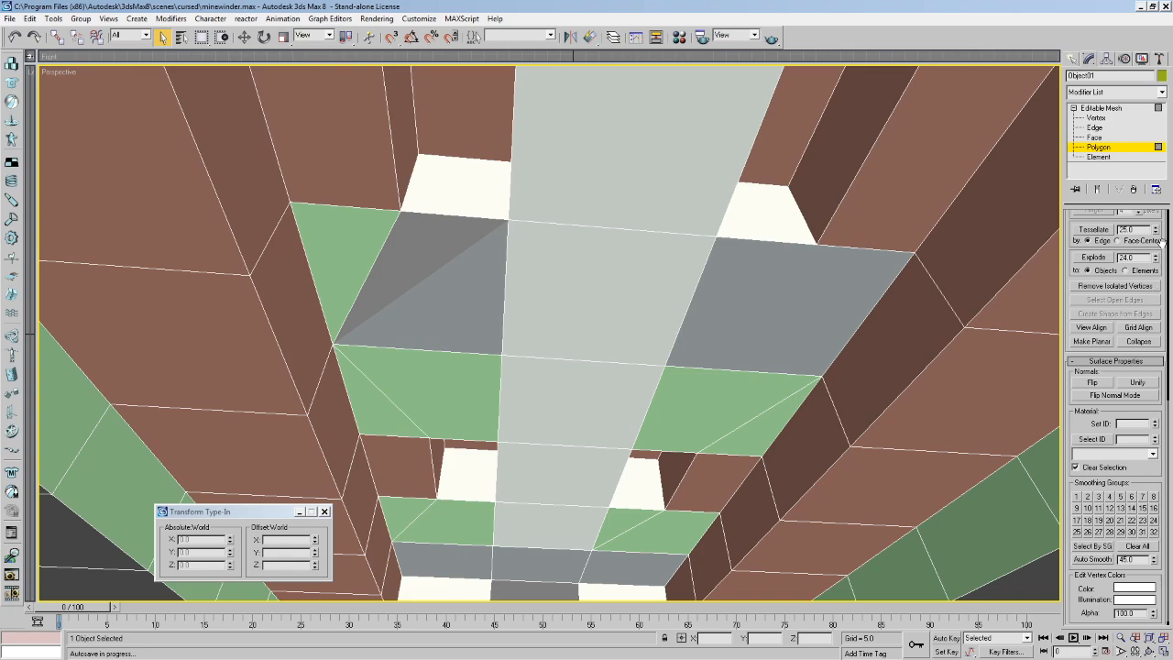
Create a triangular polygon in the gap of the left ceiling panel and flip its normal.
{"action": "scroll", "coordinate": [1117, 367], "scroll_direction": "up", "scroll_amount": 5}
{"action": "left_click", "coordinate": [1100, 371]}
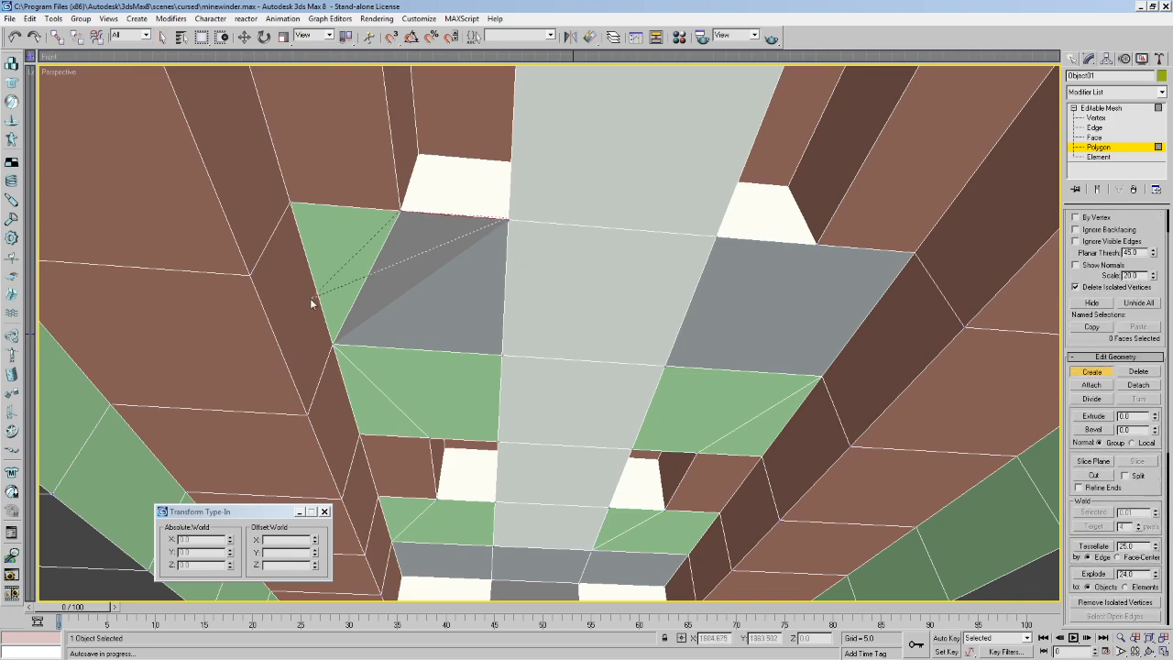
{"action": "left_click", "coordinate": [332, 346]}
{"action": "left_click", "coordinate": [161, 37]}
{"action": "scroll", "coordinate": [1113, 412], "scroll_direction": "down", "scroll_amount": 5}
{"action": "left_click", "coordinate": [1090, 375]}
{"action": "left_click", "coordinate": [722, 336]}
{"action": "left_click", "coordinate": [426, 273]}
Delete the gray ceiling polygon on the beam's right side, below the white notch face.
{"action": "key", "text": "Up"}
{"action": "key", "text": "Right"}
{"action": "left_click_drag", "start_coordinate": [466, 283], "coordinate": [615, 261]}
{"action": "key", "text": "Right"}
{"action": "key", "text": "Down"}
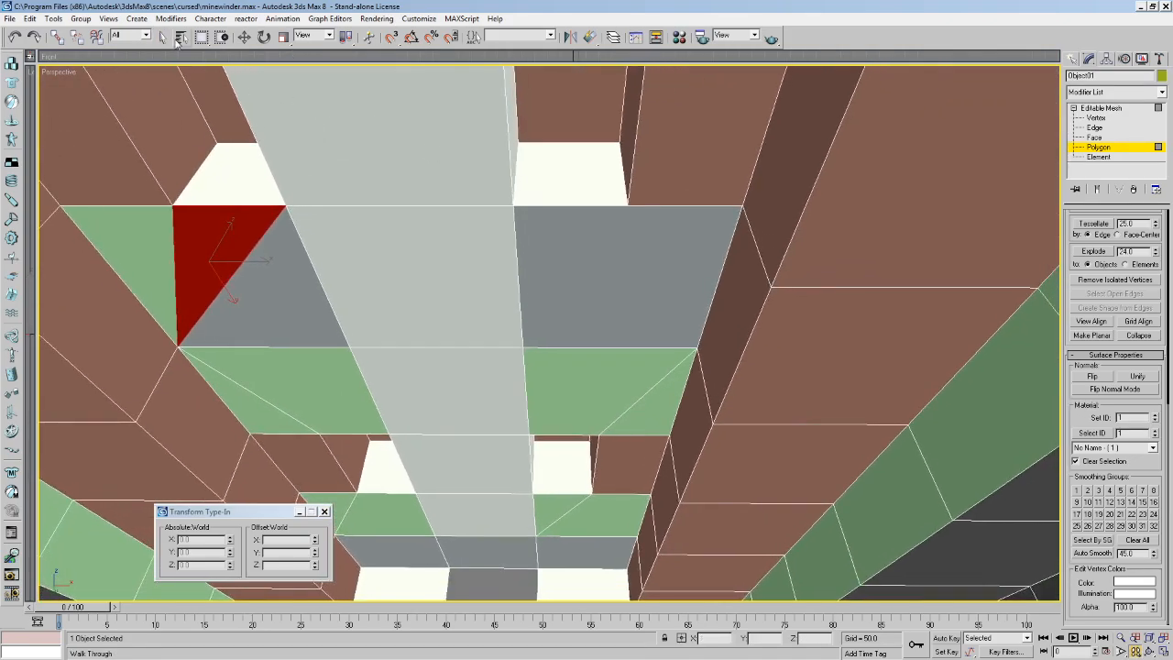
{"action": "left_click", "coordinate": [180, 39]}
{"action": "left_click", "coordinate": [699, 206]}
{"action": "left_click", "coordinate": [1136, 651]}
{"action": "left_click", "coordinate": [623, 279]}
{"action": "left_click", "coordinate": [187, 260]}
{"action": "left_click", "coordinate": [614, 244]}
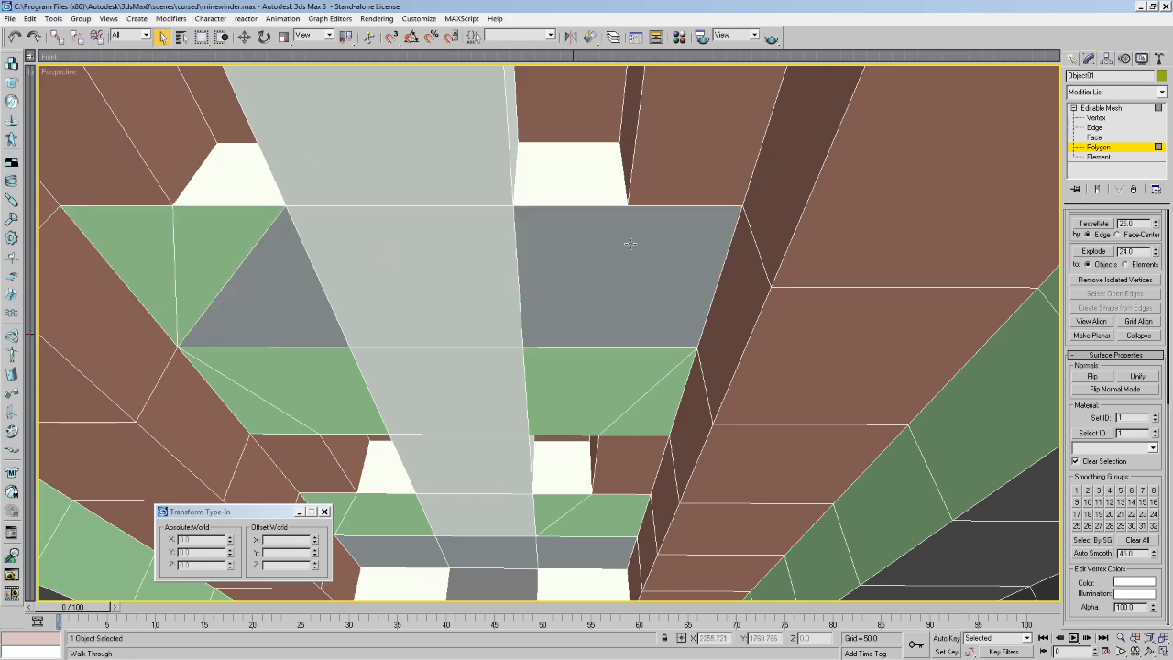
{"action": "key", "text": "Delete"}
Fill the right ceiling opening with a triangular and a four-sided polygon, and flip their normals.
{"action": "left_click_drag", "start_coordinate": [1103, 309], "coordinate": [1129, 562]}
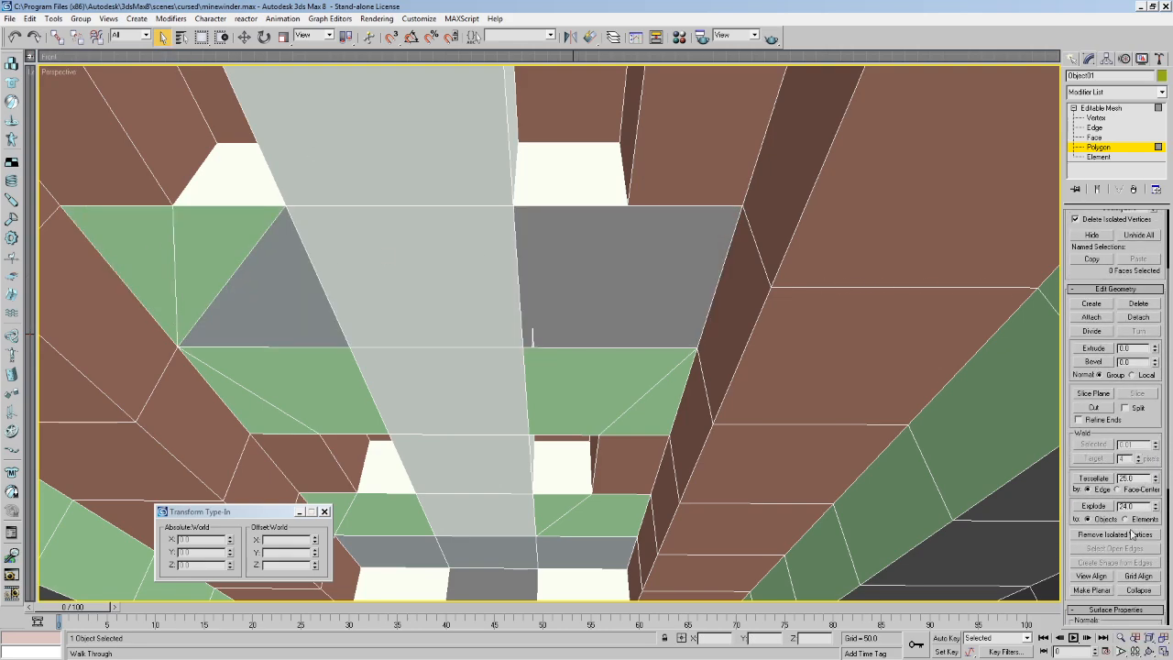
{"action": "left_click", "coordinate": [1093, 305]}
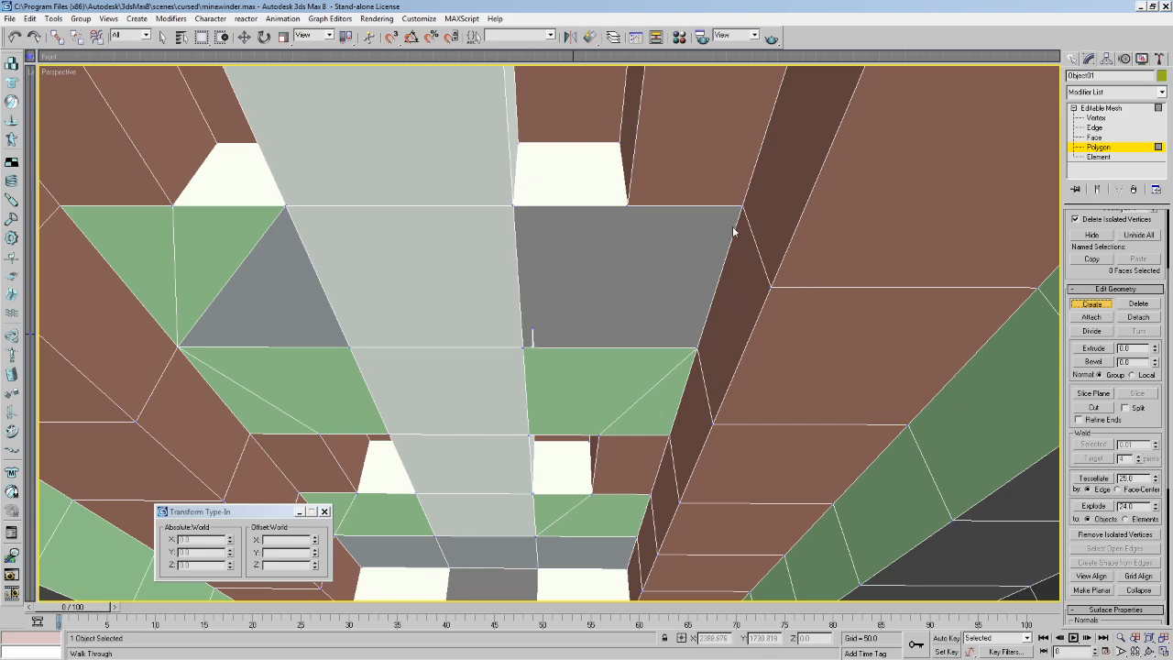
{"action": "left_click", "coordinate": [627, 205]}
{"action": "double_click", "coordinate": [697, 347]}
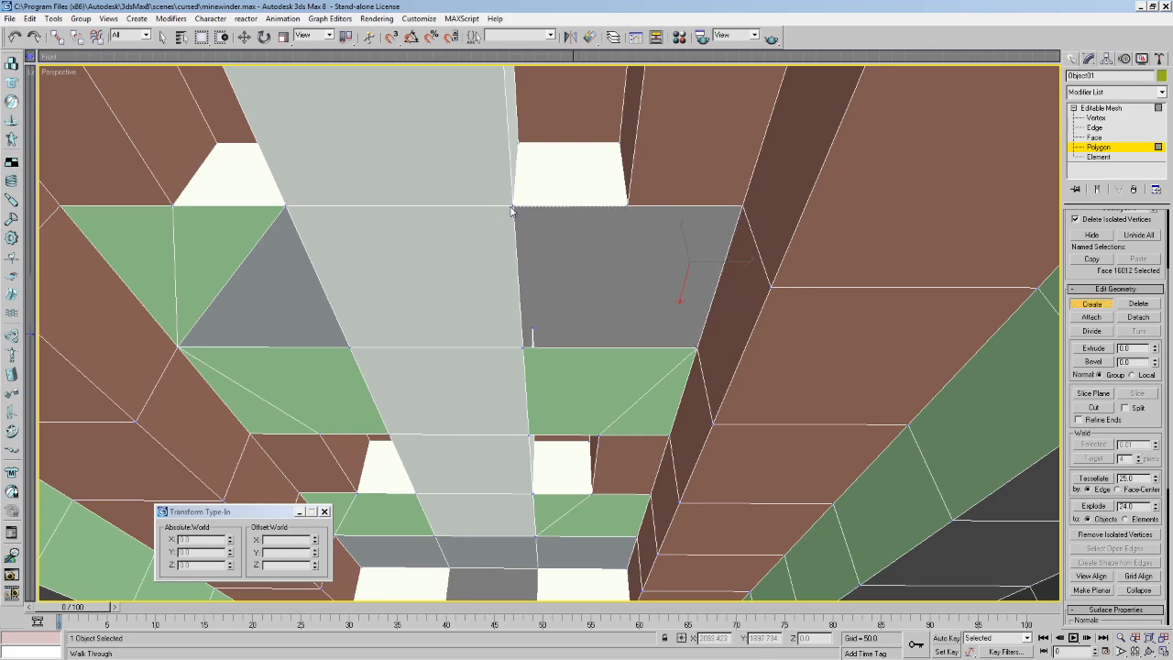
{"action": "left_click", "coordinate": [528, 345]}
{"action": "double_click", "coordinate": [697, 347]}
{"action": "left_click_drag", "start_coordinate": [1137, 427], "coordinate": [1162, 86]}
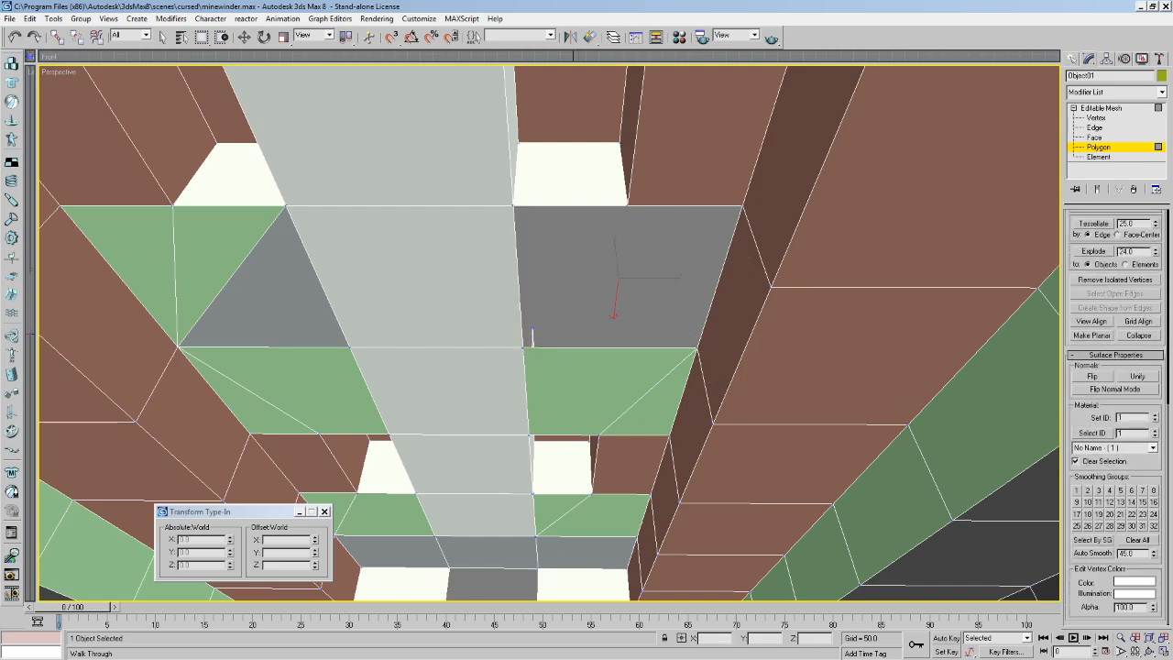
{"action": "left_click", "coordinate": [1102, 375]}
{"action": "left_click", "coordinate": [162, 37]}
Select the remaining gray triangle left of the beam and inspect the rebuilt ceiling panels on both sides.
{"action": "left_click", "coordinate": [294, 290]}
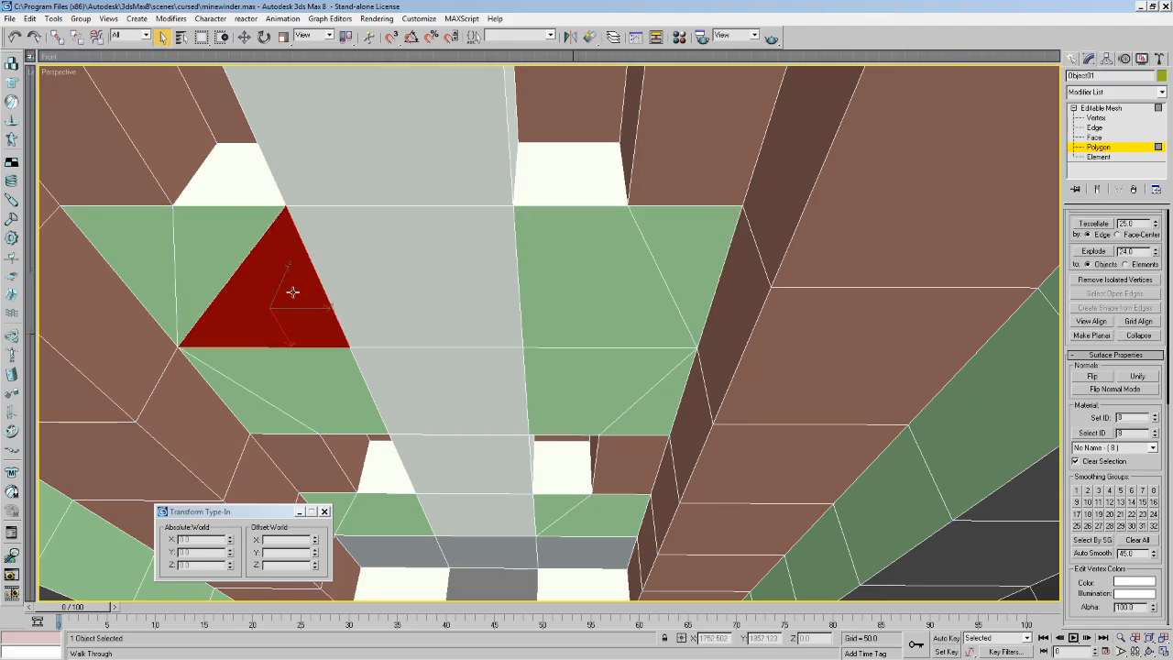
{"action": "key", "text": "Up"}
{"action": "key", "text": "Left"}
{"action": "key", "text": "Up"}
{"action": "left_click_drag", "start_coordinate": [358, 283], "coordinate": [329, 265]}
{"action": "key", "text": "Up"}
{"action": "key", "text": "Left"}
{"action": "left_click_drag", "start_coordinate": [505, 290], "coordinate": [587, 330]}
{"action": "middle_click_drag", "start_coordinate": [586, 330], "coordinate": [561, 192]}
{"action": "left_click_drag", "start_coordinate": [505, 284], "coordinate": [608, 191]}
{"action": "key", "text": "Down"}
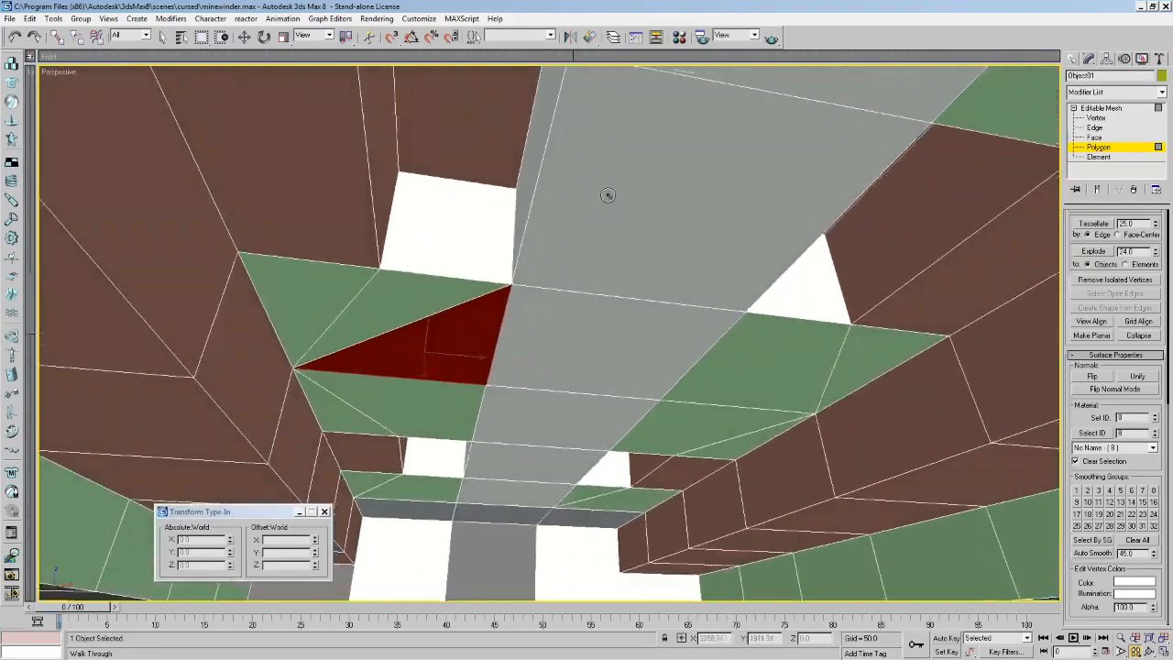
Select all open edges of the mesh and examine where they remain around the ceiling and outer walls.
{"action": "left_click", "coordinate": [1094, 127]}
{"action": "left_click_drag", "start_coordinate": [1155, 427], "coordinate": [1148, 316]}
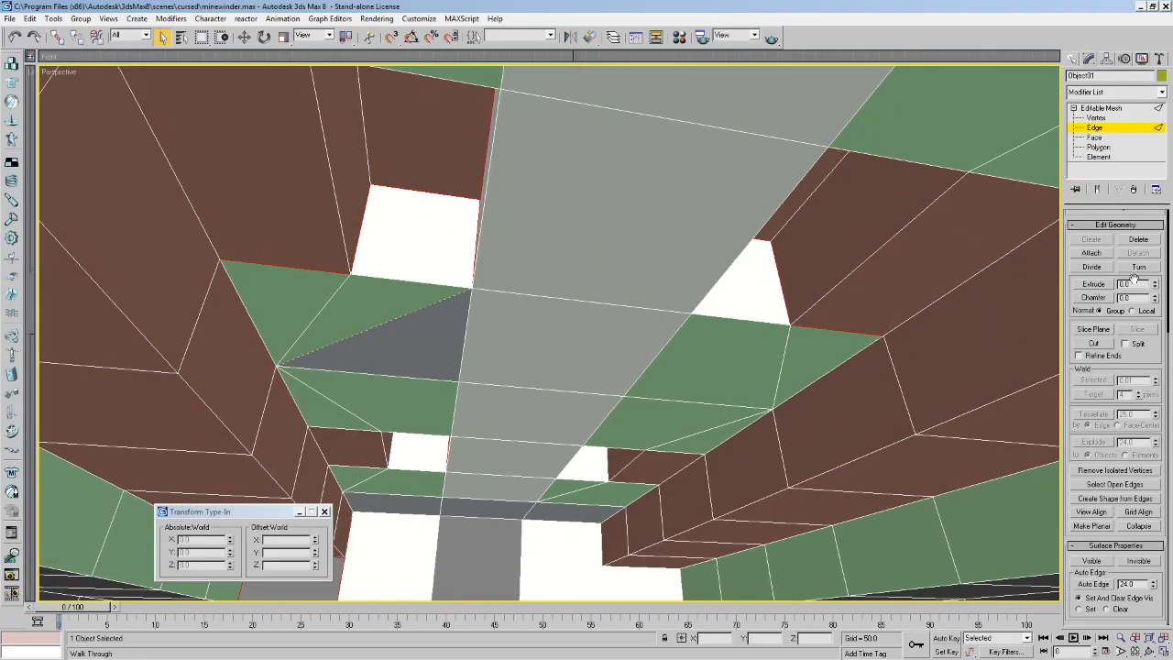
{"action": "left_click", "coordinate": [1115, 484]}
{"action": "left_click_drag", "start_coordinate": [542, 328], "coordinate": [717, 239]}
{"action": "key", "text": "s"}
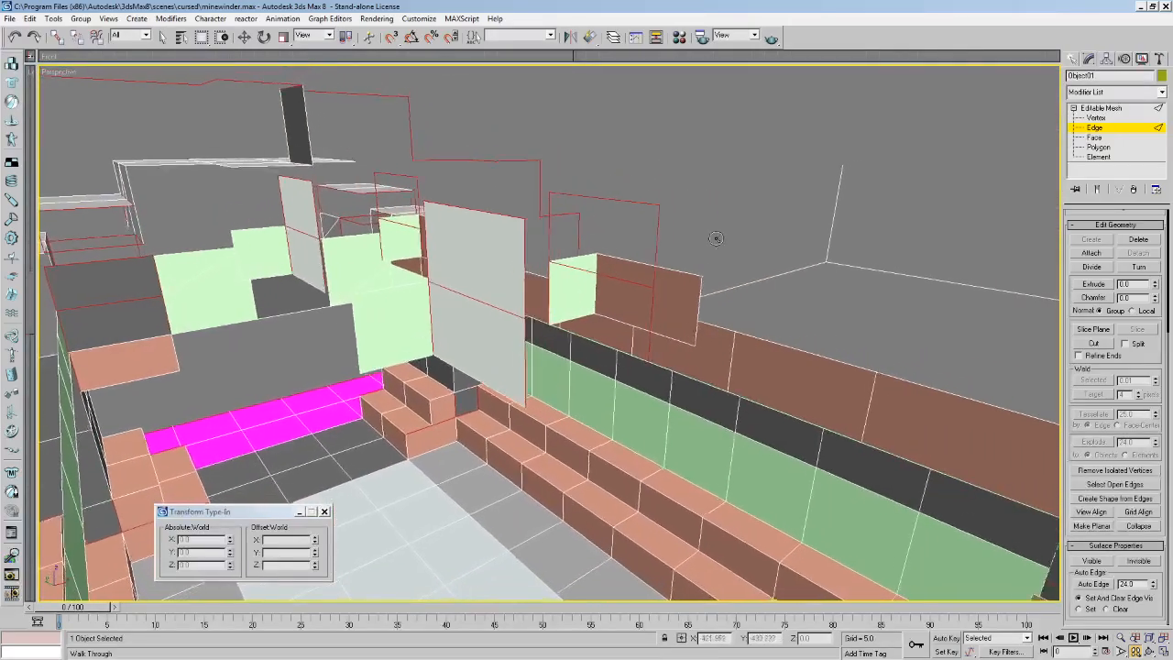
Delete the large light-gray vertical panel standing across the side wall and brick steps.
{"action": "key", "text": "s"}
{"action": "left_click", "coordinate": [1098, 148]}
{"action": "right_click", "coordinate": [638, 237]}
{"action": "left_click", "coordinate": [496, 261]}
{"action": "middle_click_drag", "start_coordinate": [499, 259], "coordinate": [330, 247]}
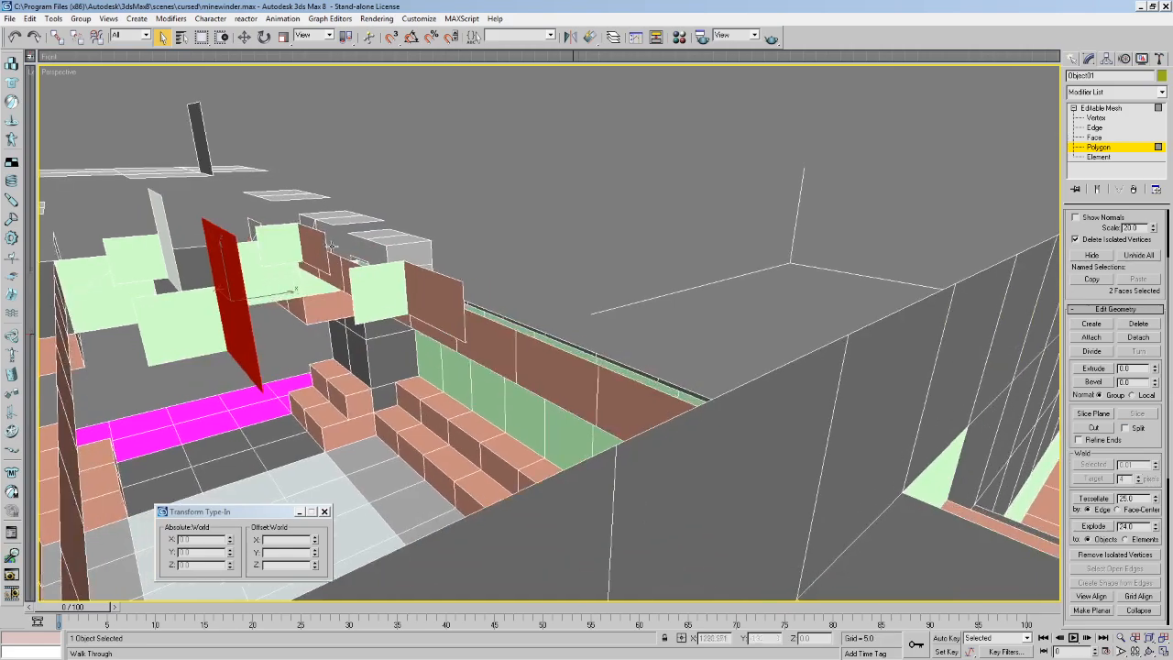
{"action": "key", "text": "Delete"}
Delete the two large white vertical panels standing above the brick steps on the opposite side.
{"action": "middle_click_drag", "start_coordinate": [493, 282], "coordinate": [389, 309], "text": "alt"}
{"action": "key", "text": "w"}
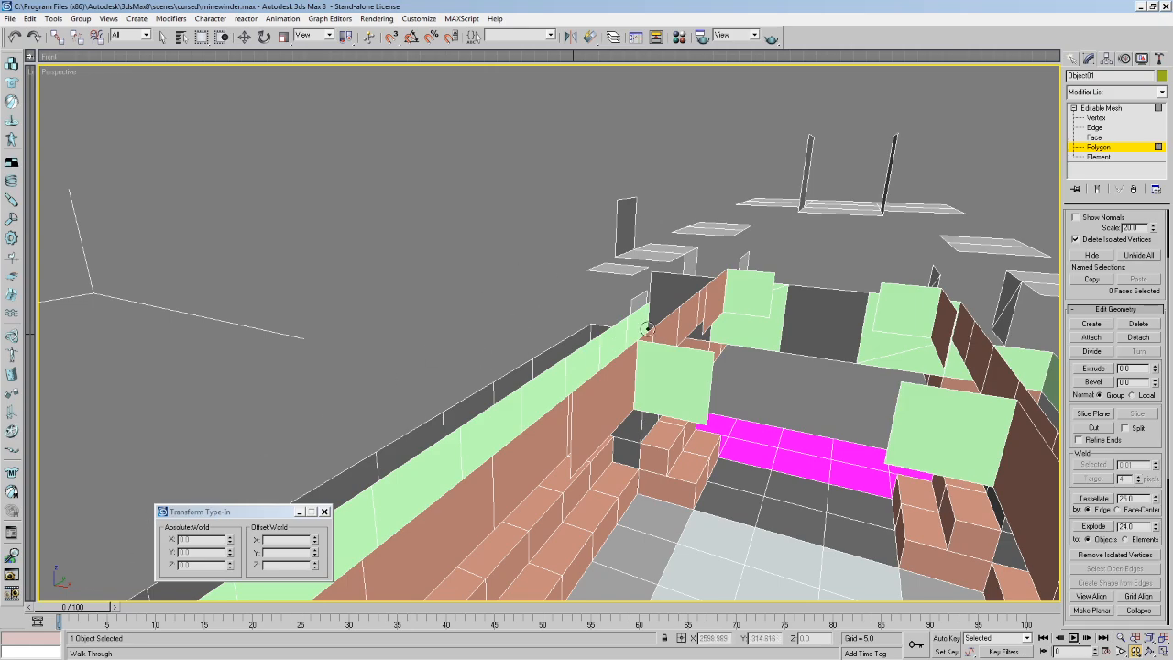
{"action": "left_click_drag", "start_coordinate": [647, 331], "coordinate": [649, 390]}
{"action": "middle_click_drag", "start_coordinate": [714, 389], "coordinate": [426, 362]}
{"action": "key", "text": "w"}
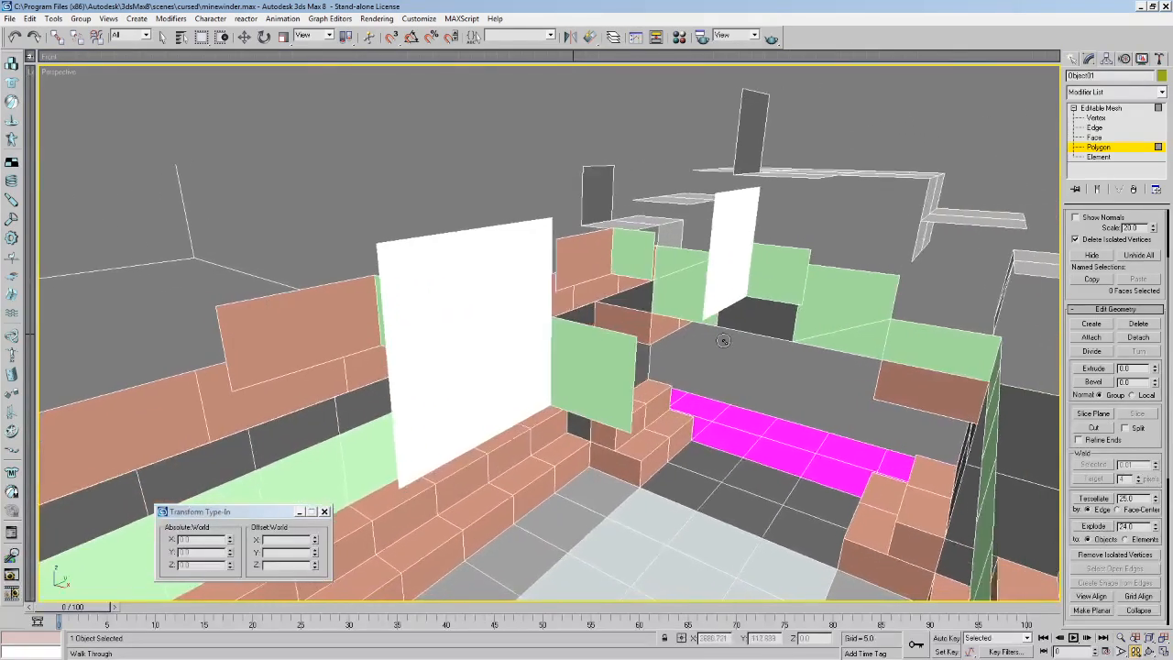
{"action": "key", "text": "s"}
{"action": "left_click", "coordinate": [164, 63]}
{"action": "left_click", "coordinate": [513, 280]}
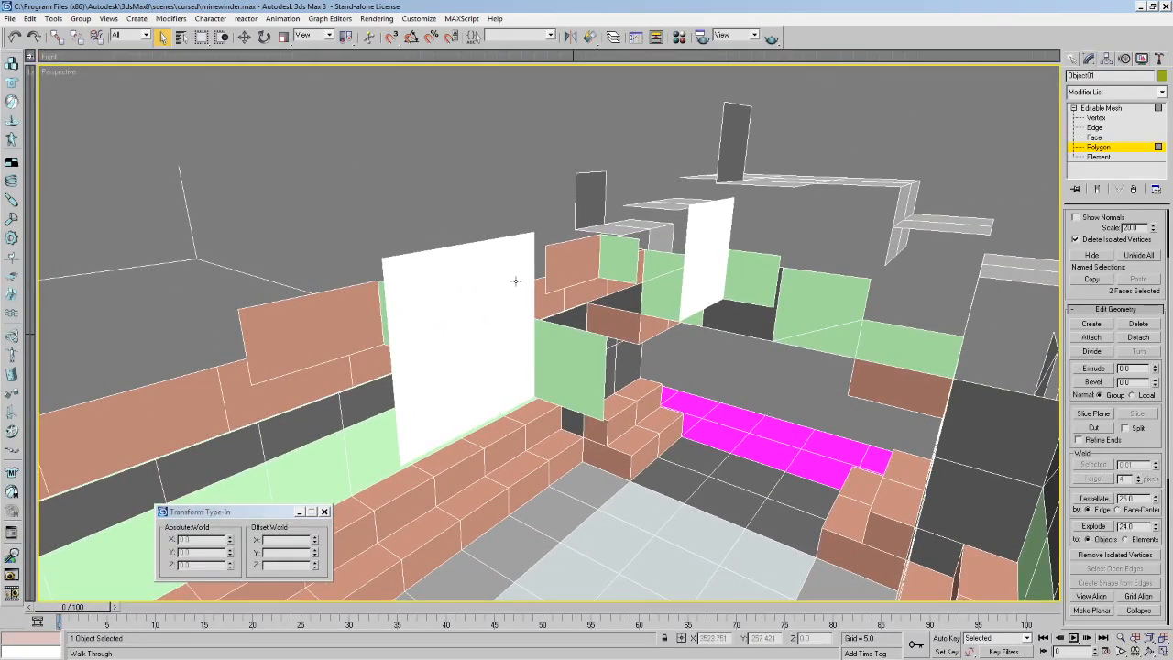
{"action": "left_click", "coordinate": [724, 208], "text": "ctrl"}
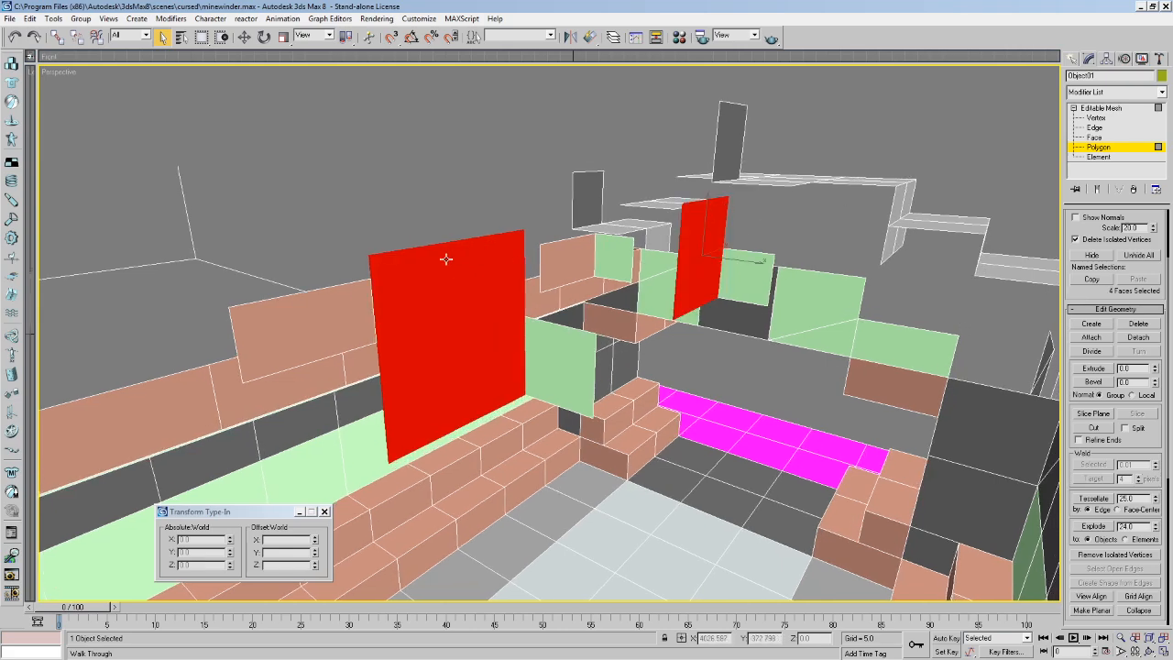
{"action": "left_click", "coordinate": [665, 273], "text": "alt"}
{"action": "left_click", "coordinate": [716, 211], "text": "ctrl"}
{"action": "key", "text": "Delete"}
Create a four-sided polygon closing the gray notch opening between the light ceiling beam and the brown strip.
{"action": "middle_click_drag", "start_coordinate": [588, 396], "coordinate": [663, 219]}
{"action": "scroll", "coordinate": [620, 348], "scroll_direction": "up", "scroll_amount": 1}
{"action": "left_click_drag", "start_coordinate": [629, 364], "coordinate": [610, 291]}
{"action": "middle_click_drag", "start_coordinate": [611, 291], "coordinate": [584, 178]}
{"action": "left_click_drag", "start_coordinate": [578, 202], "coordinate": [536, 158]}
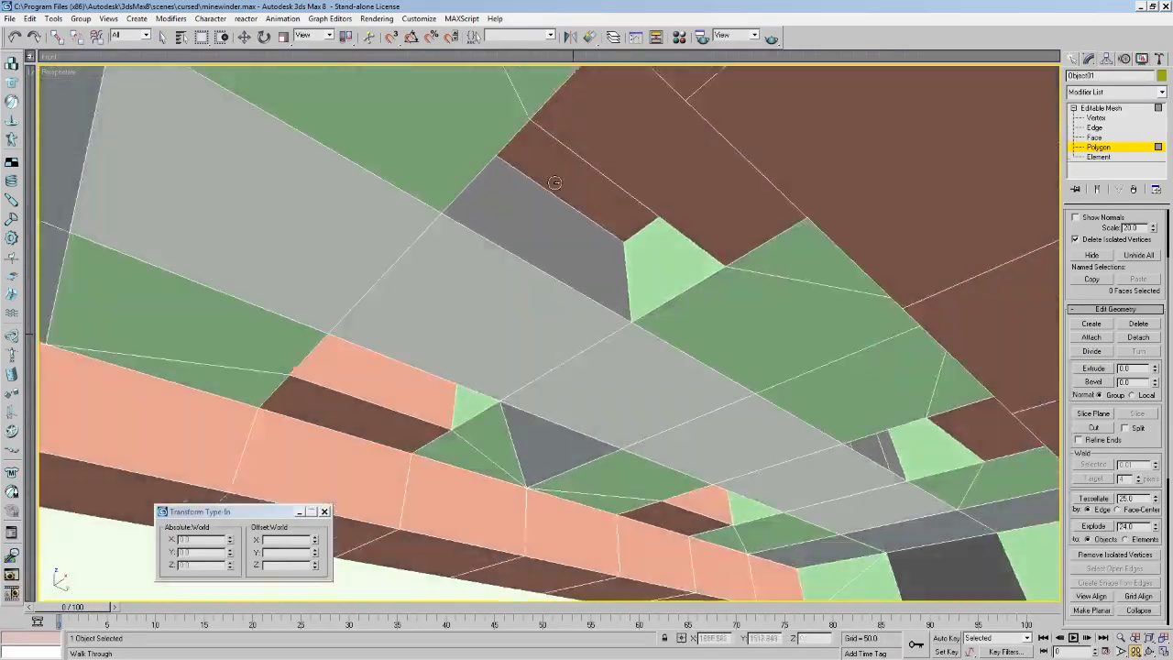
{"action": "middle_click_drag", "start_coordinate": [902, 291], "coordinate": [387, 291]}
{"action": "left_click_drag", "start_coordinate": [387, 291], "coordinate": [413, 292]}
{"action": "left_click", "coordinate": [1089, 326]}
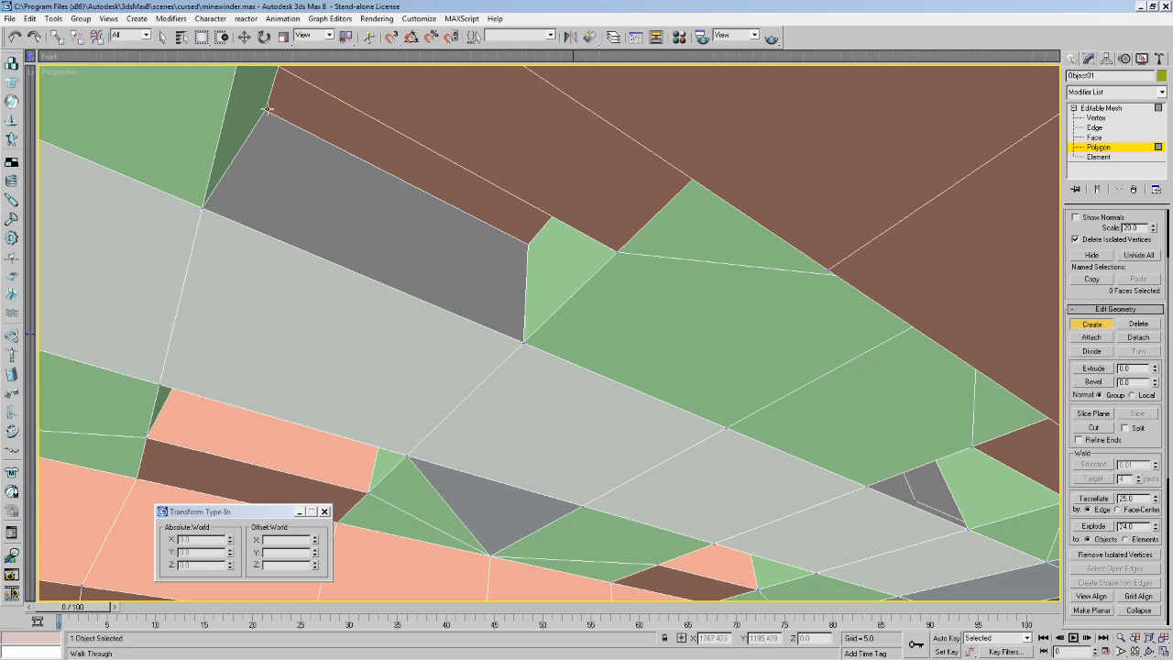
{"action": "left_click", "coordinate": [201, 208]}
{"action": "left_click", "coordinate": [266, 112]}
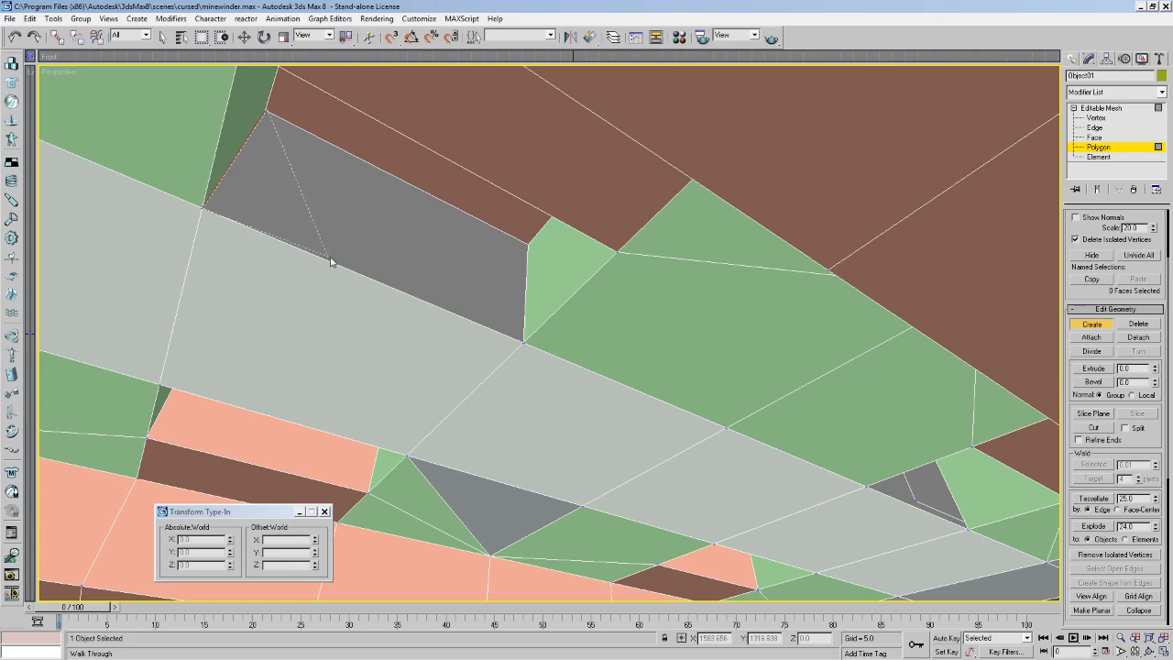
{"action": "left_click", "coordinate": [522, 341]}
{"action": "double_click", "coordinate": [528, 244]}
Flip the normal of the new notch polygon beside the ceiling beam.
{"action": "key", "text": "Up"}
{"action": "left_click_drag", "start_coordinate": [508, 249], "coordinate": [359, 308]}
{"action": "left_click", "coordinate": [166, 40]}
{"action": "left_click_drag", "start_coordinate": [1132, 443], "coordinate": [1082, 257]}
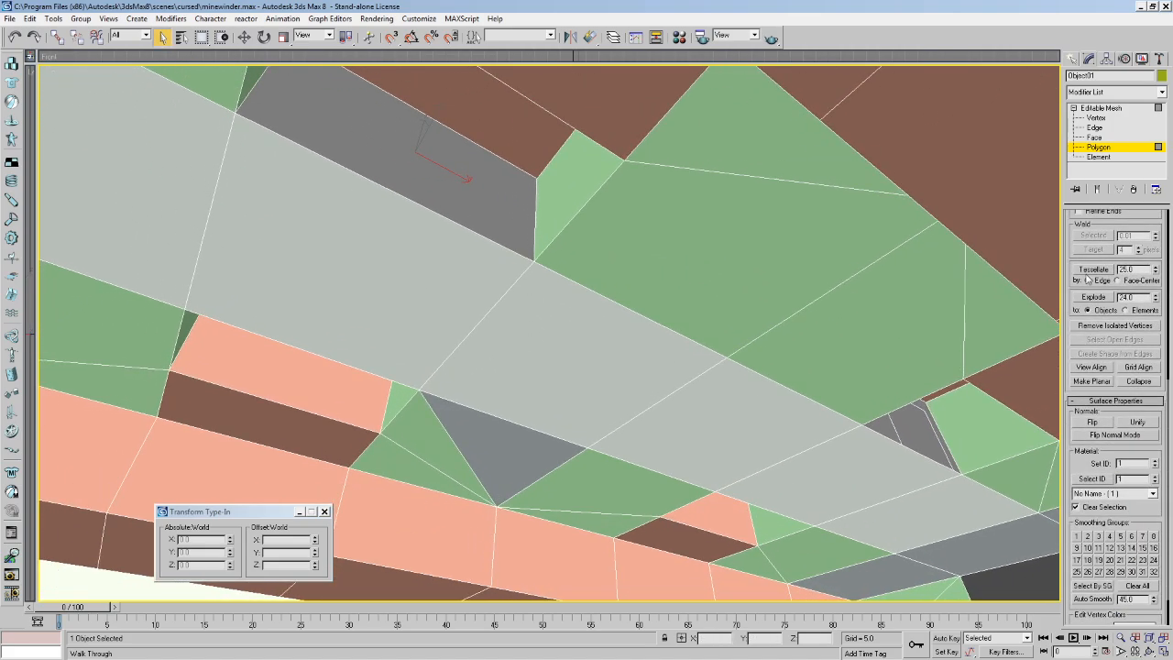
{"action": "left_click", "coordinate": [1091, 422]}
Create a four-sided polygon over the adjacent notch opening, between the brown recess face and the light beam.
{"action": "key", "text": "Up"}
{"action": "left_click_drag", "start_coordinate": [775, 373], "coordinate": [997, 381]}
{"action": "key", "text": "Up"}
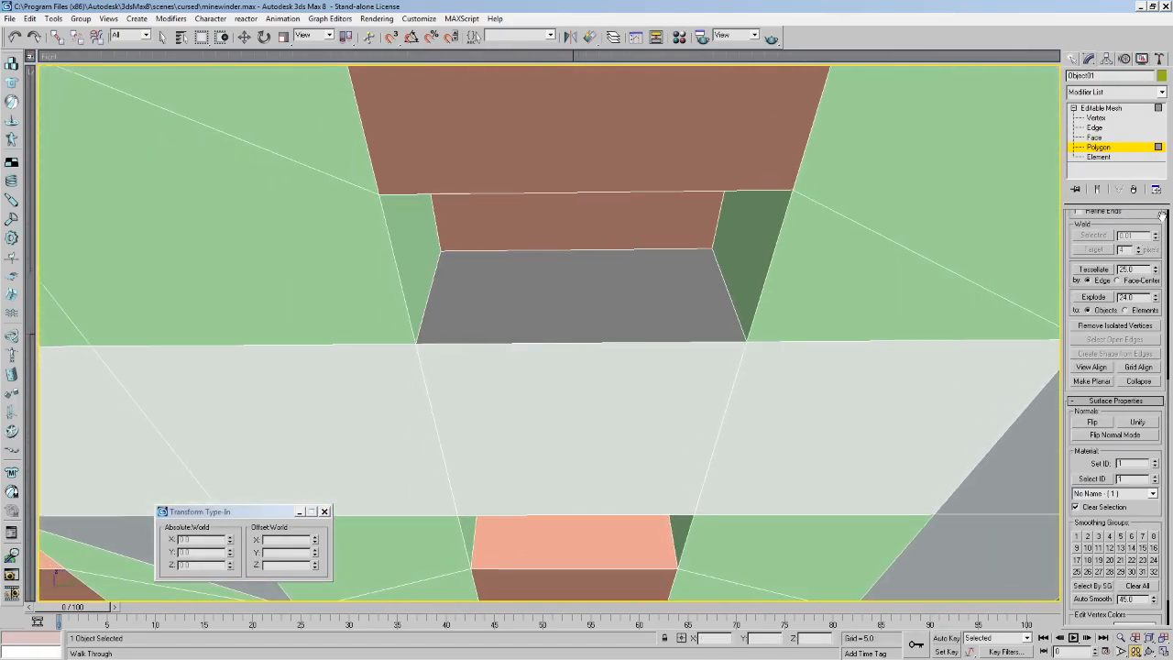
{"action": "left_click_drag", "start_coordinate": [1162, 213], "coordinate": [1073, 588]}
{"action": "left_click", "coordinate": [1106, 415]}
{"action": "left_click", "coordinate": [713, 247]}
{"action": "left_click", "coordinate": [440, 249]}
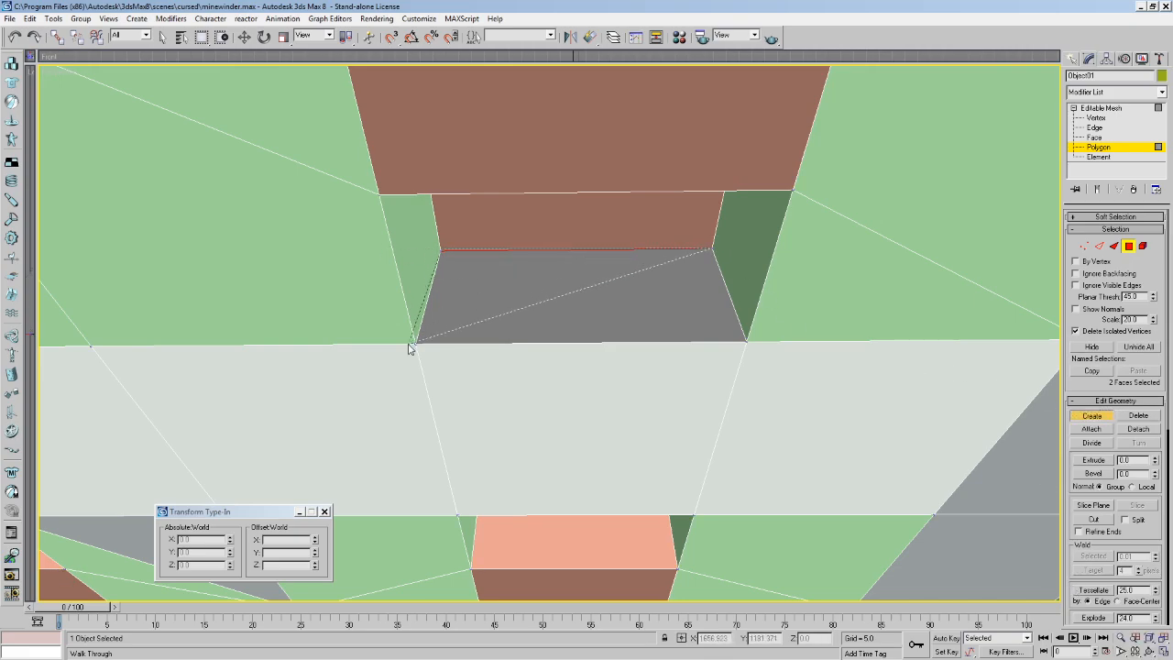
{"action": "left_click", "coordinate": [418, 343]}
{"action": "double_click", "coordinate": [745, 341]}
Unify the normals of the selected notch polygons along the ceiling beam.
{"action": "middle_click_drag", "start_coordinate": [730, 406], "coordinate": [706, 366]}
{"action": "middle_click_drag", "start_coordinate": [579, 343], "coordinate": [768, 389]}
{"action": "key", "text": "Up"}
{"action": "left_click_drag", "start_coordinate": [593, 388], "coordinate": [1054, 470]}
{"action": "scroll", "coordinate": [1127, 385], "scroll_direction": "down", "scroll_amount": 5}
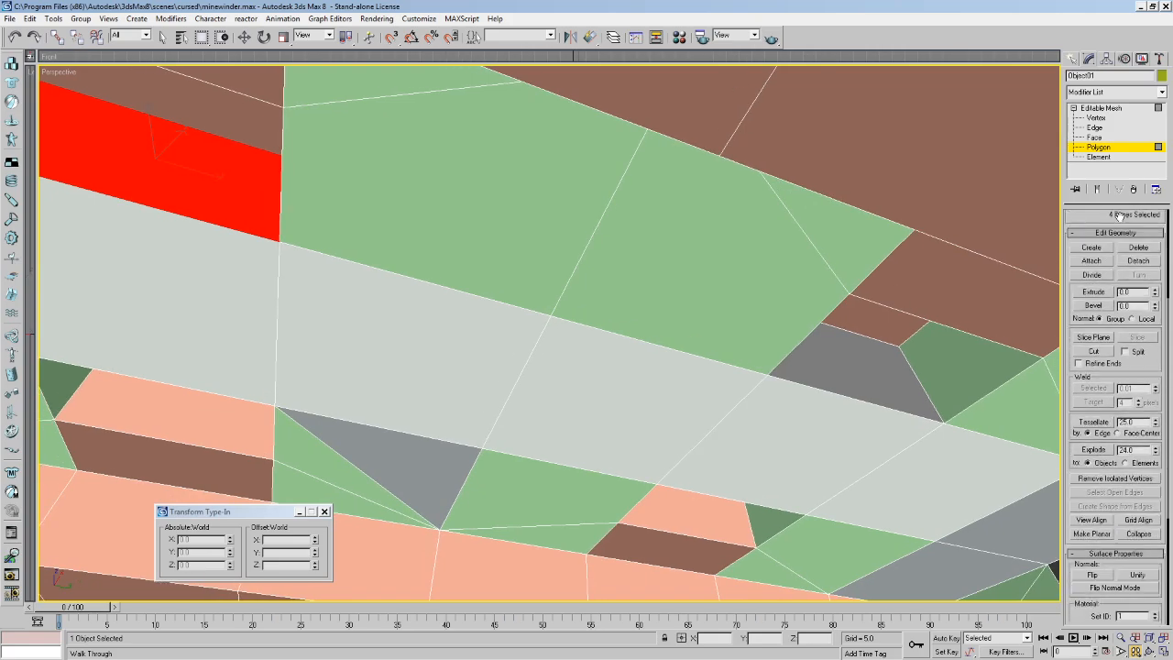
{"action": "left_click", "coordinate": [1136, 490]}
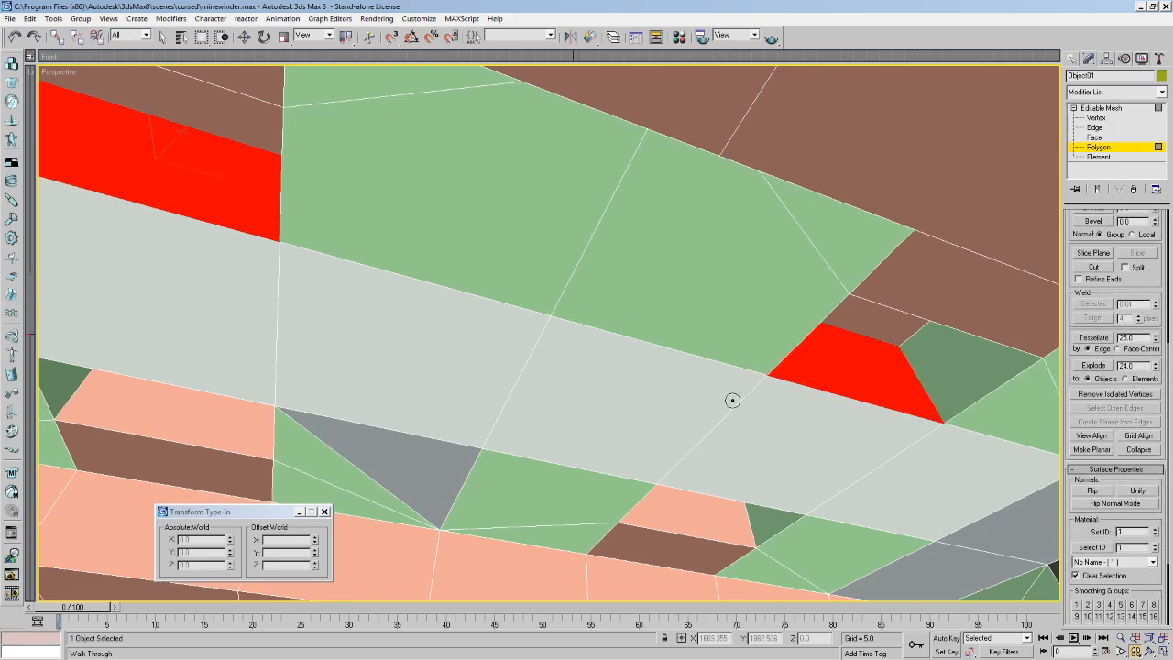
Delete the white polygon in the notch farther along the ceiling beam.
{"action": "key", "text": "Up"}
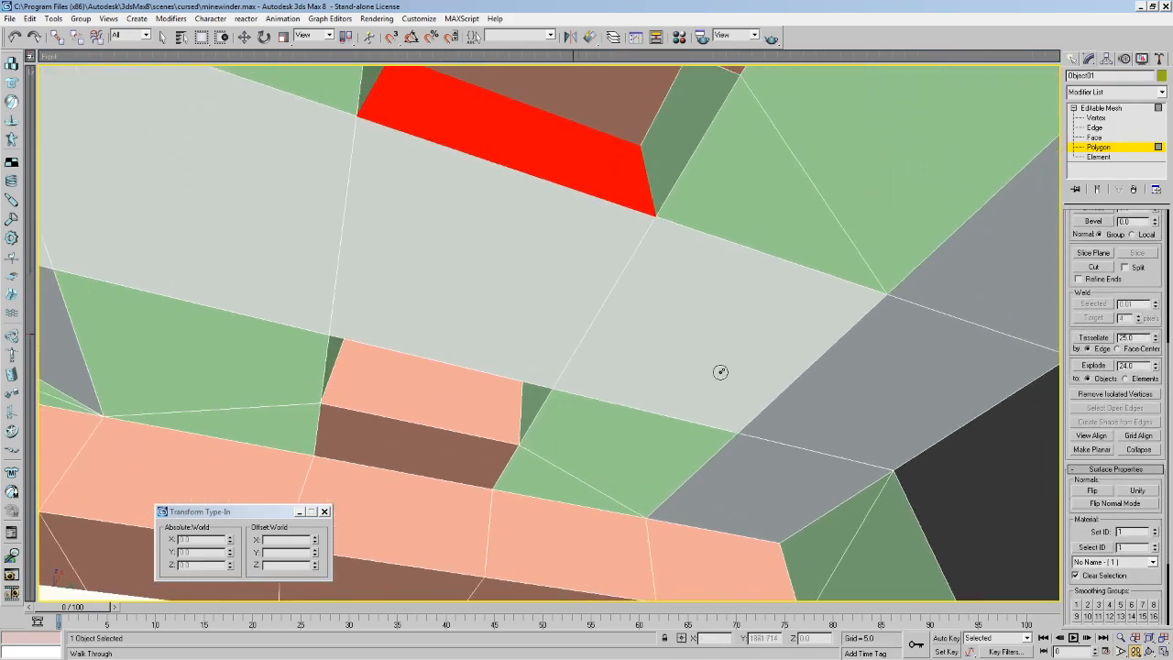
{"action": "left_click_drag", "start_coordinate": [720, 372], "coordinate": [462, 357]}
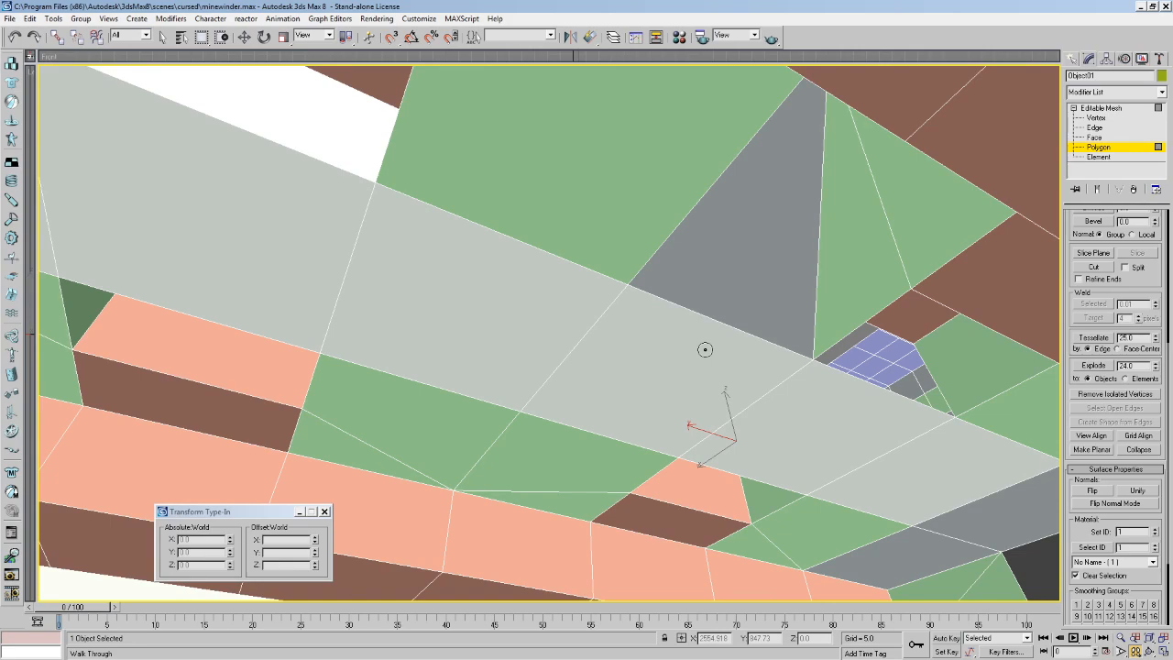
{"action": "left_click_drag", "start_coordinate": [653, 309], "coordinate": [660, 290]}
{"action": "key", "text": "Down"}
{"action": "key", "text": "Up"}
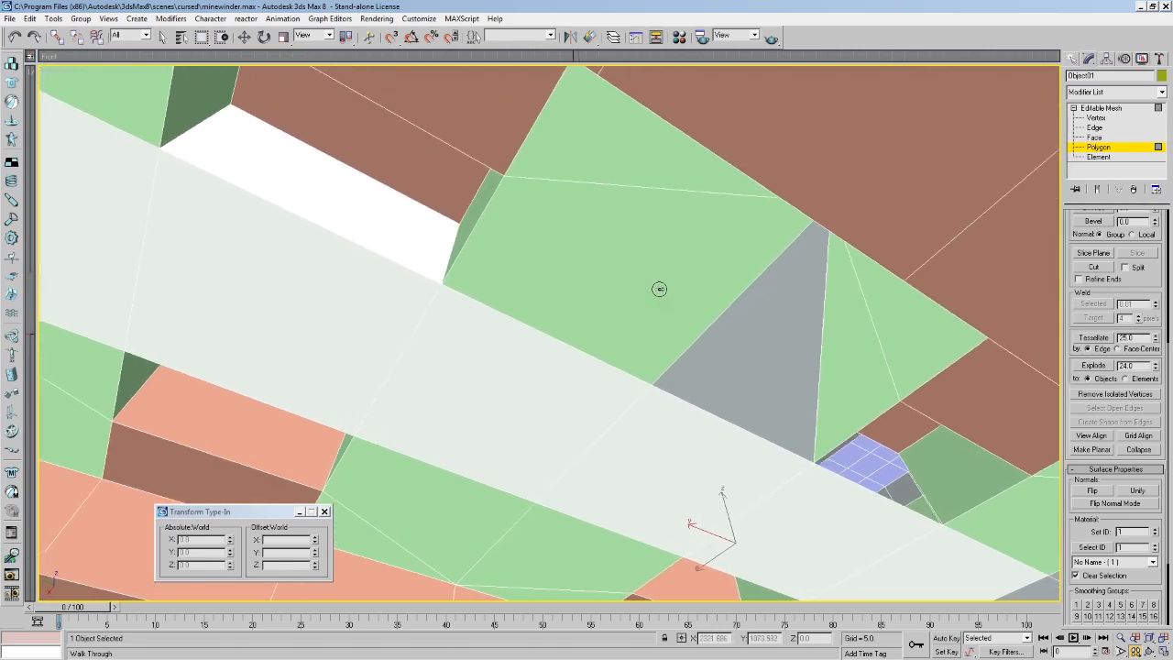
{"action": "left_click", "coordinate": [275, 158]}
{"action": "middle_click_drag", "start_coordinate": [689, 373], "coordinate": [671, 360]}
{"action": "mouse_move", "coordinate": [480, 285]}
{"action": "middle_mouse_down"}
{"action": "mouse_move", "coordinate": [485, 306]}
{"action": "mouse_move", "coordinate": [452, 278]}
{"action": "mouse_move", "coordinate": [485, 298]}
{"action": "middle_mouse_up"}
{"action": "key", "text": "Delete"}
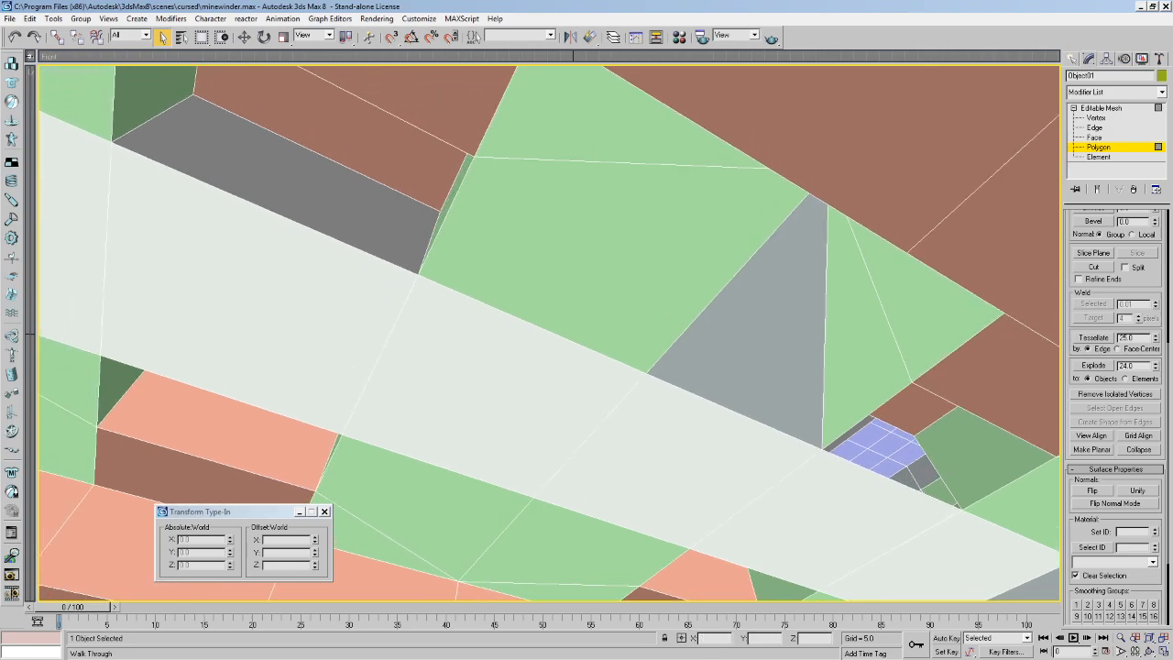
Replace the deleted white notch face with a four-sided polygon and flip its normal.
{"action": "scroll", "coordinate": [1113, 366], "scroll_direction": "up", "scroll_amount": 5}
{"action": "left_click", "coordinate": [1092, 311]}
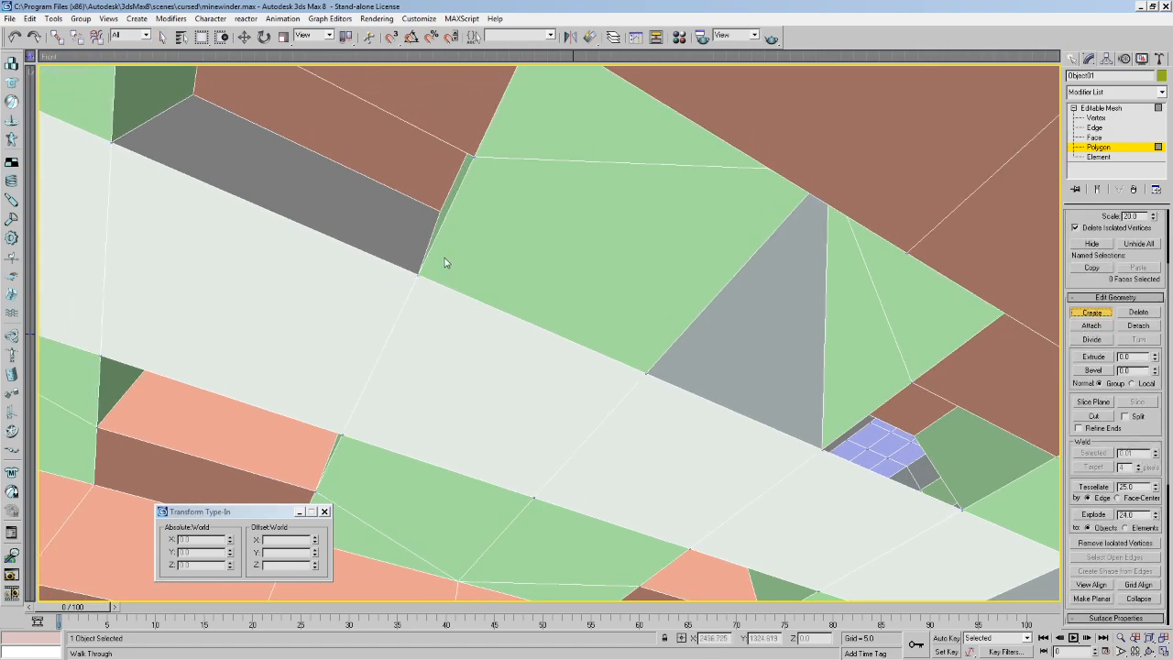
{"action": "left_click", "coordinate": [438, 209]}
{"action": "left_click", "coordinate": [193, 95]}
{"action": "left_click", "coordinate": [114, 145]}
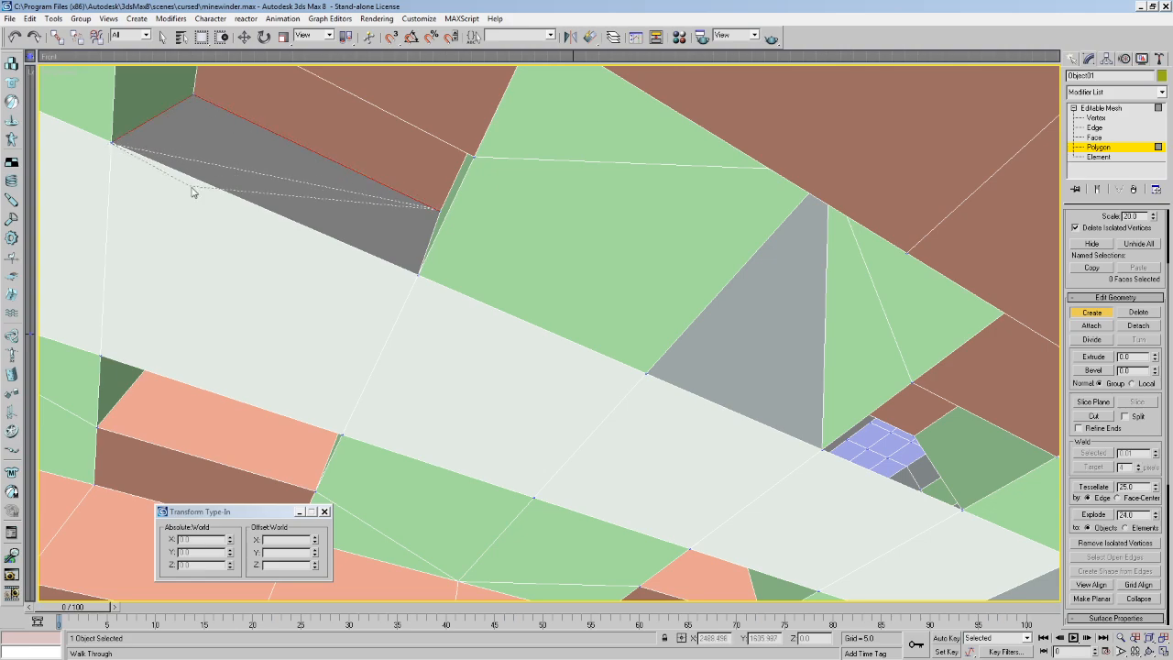
{"action": "double_click", "coordinate": [418, 276]}
{"action": "middle_click_drag", "start_coordinate": [422, 275], "coordinate": [390, 262]}
{"action": "scroll", "coordinate": [1159, 364], "scroll_direction": "down", "scroll_amount": 5}
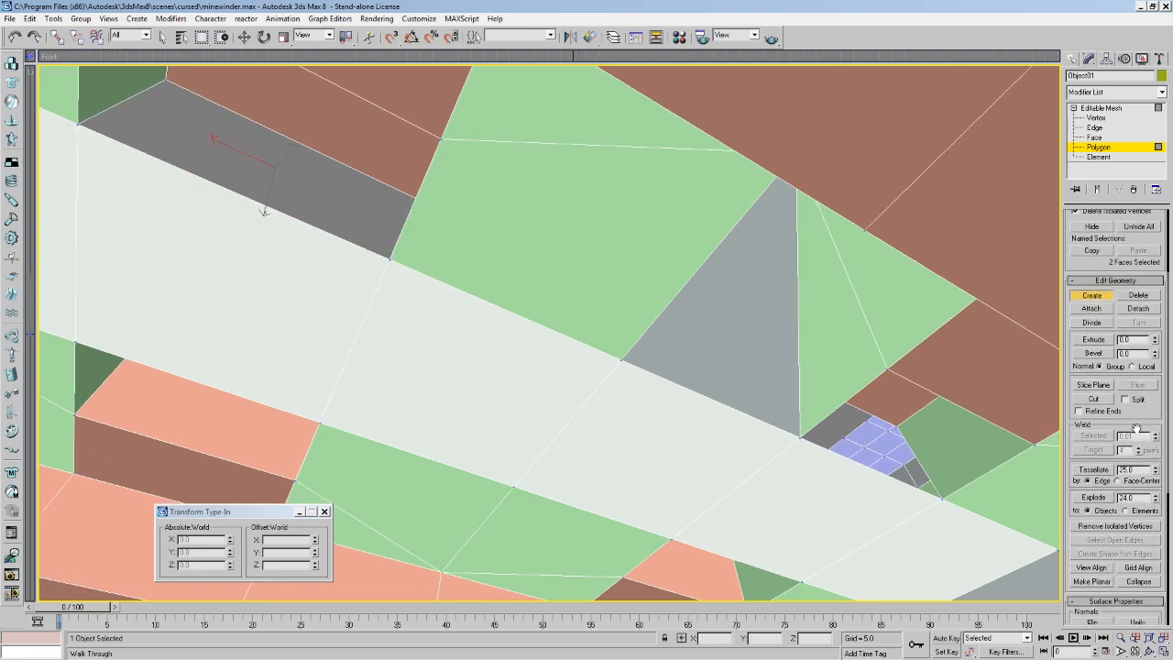
{"action": "left_click", "coordinate": [1091, 378]}
Fill the notch opening beyond the gray ceiling triangle with a four-sided polygon and flip its normal.
{"action": "key", "text": "Up"}
{"action": "key", "text": "Right"}
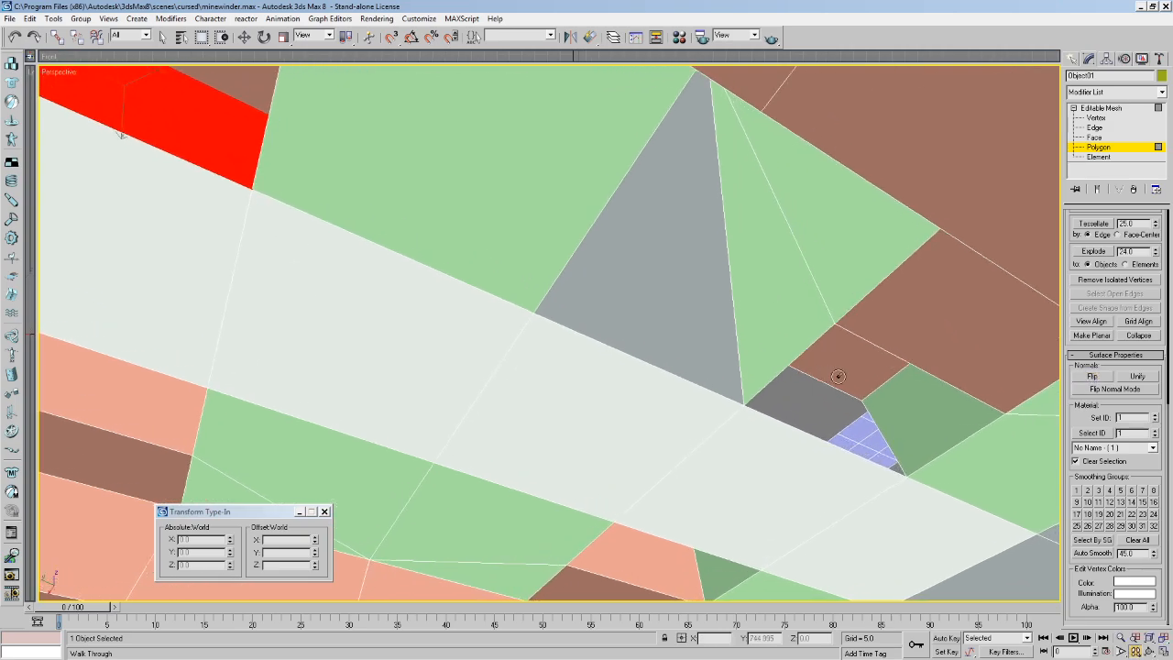
{"action": "left_click_drag", "start_coordinate": [775, 331], "coordinate": [622, 300]}
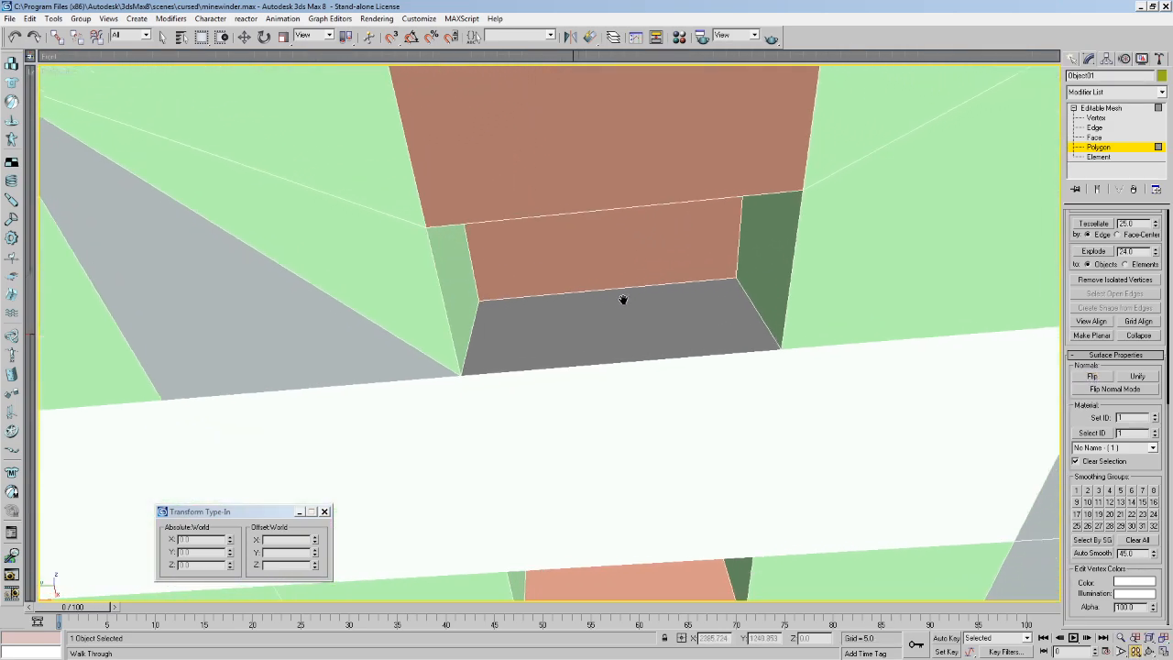
{"action": "scroll", "coordinate": [1160, 259], "scroll_direction": "up", "scroll_amount": 5}
{"action": "left_click", "coordinate": [1092, 367]}
{"action": "left_click", "coordinate": [737, 276]}
{"action": "left_click", "coordinate": [479, 298]}
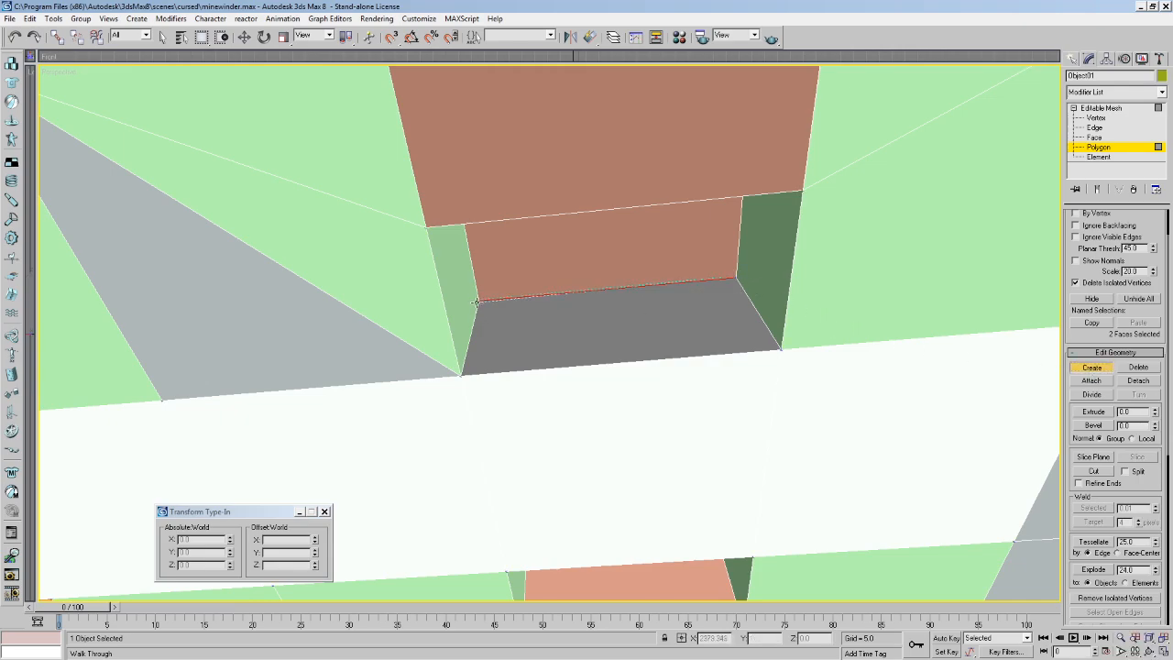
{"action": "left_click", "coordinate": [461, 375]}
{"action": "double_click", "coordinate": [780, 349]}
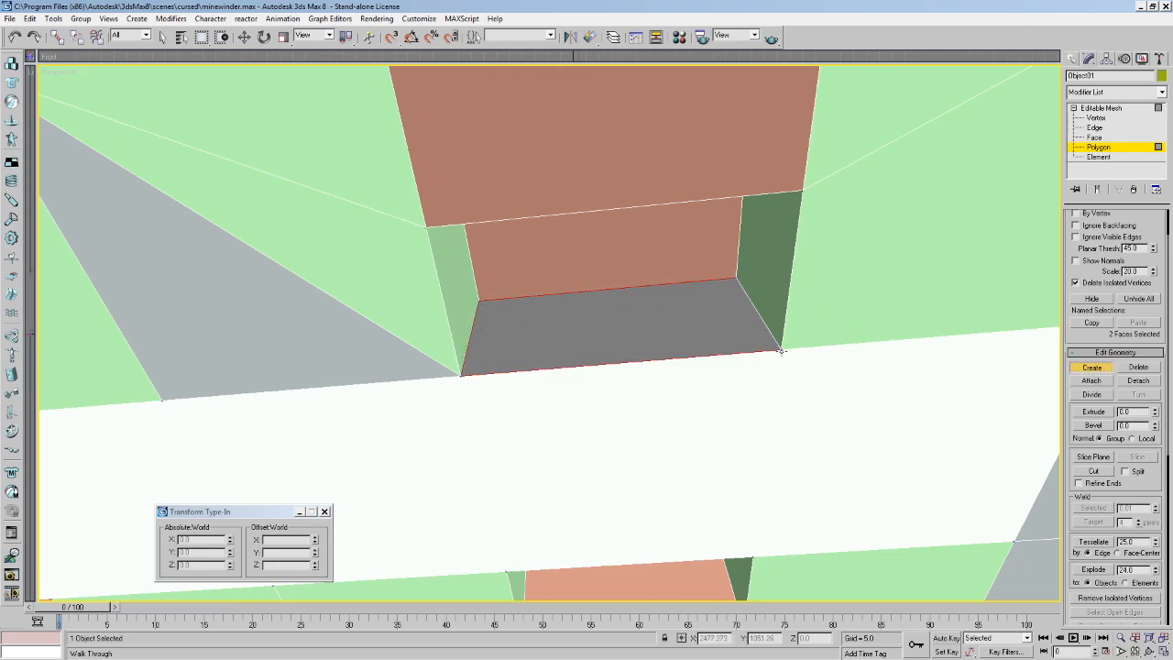
{"action": "left_click", "coordinate": [162, 37]}
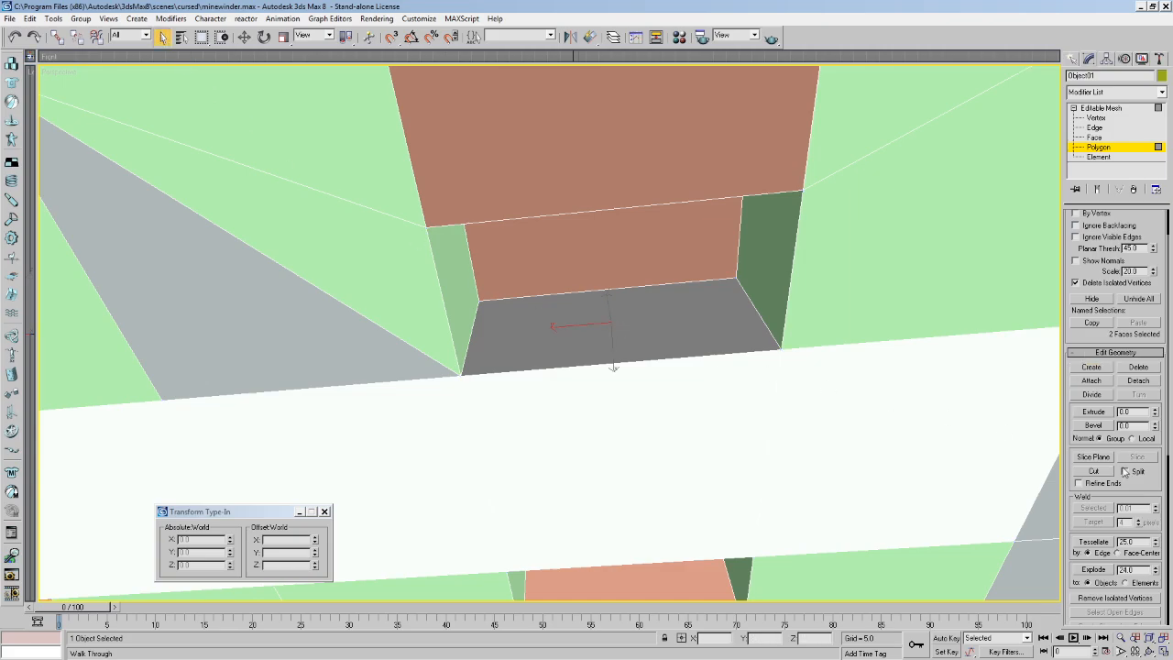
{"action": "left_click_drag", "start_coordinate": [1139, 483], "coordinate": [1087, 131]}
{"action": "left_click", "coordinate": [1091, 375]}
Examine the mesh's open edges in wireframe and shaded views to locate the remaining openings around the room.
{"action": "left_click", "coordinate": [864, 388]}
{"action": "key", "text": "Up"}
{"action": "left_click_drag", "start_coordinate": [864, 387], "coordinate": [734, 548]}
{"action": "key", "text": "F3"}
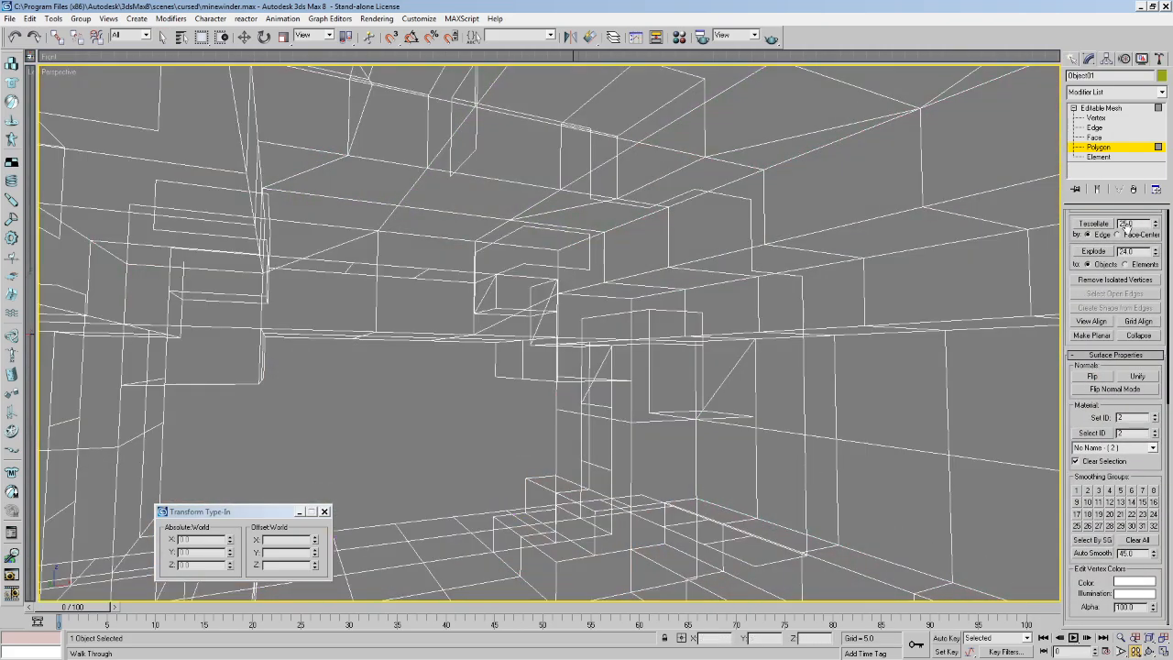
{"action": "left_click", "coordinate": [1094, 128]}
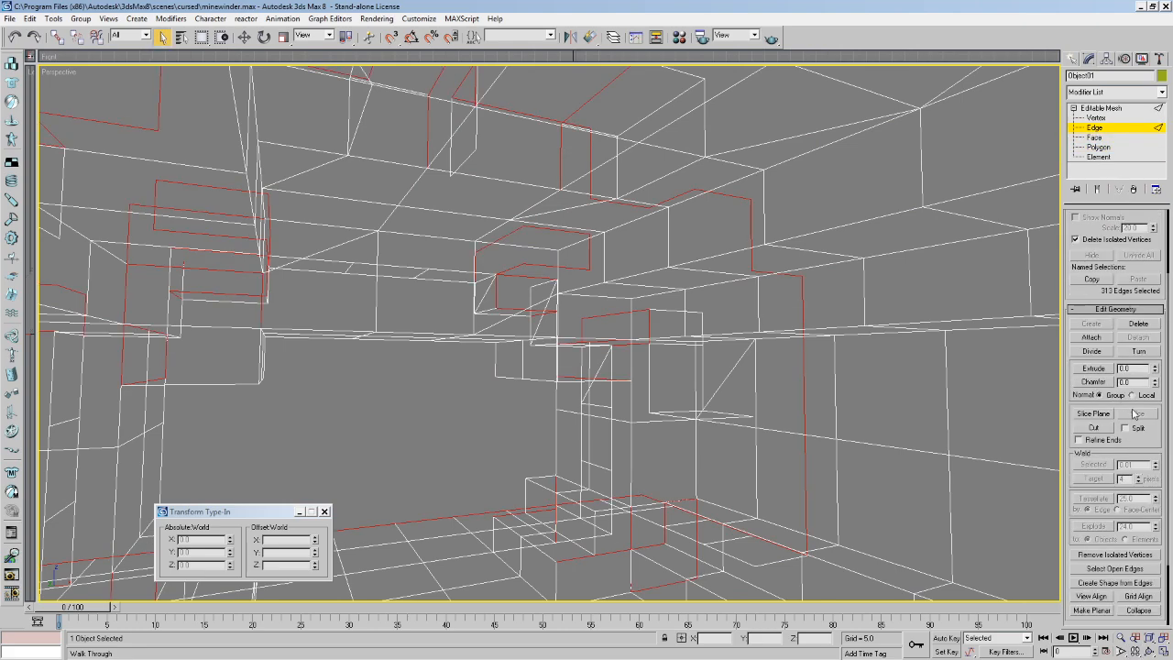
{"action": "scroll", "coordinate": [1135, 415], "scroll_direction": "down", "scroll_amount": 3}
{"action": "left_click_drag", "start_coordinate": [1137, 365], "coordinate": [1124, 298]}
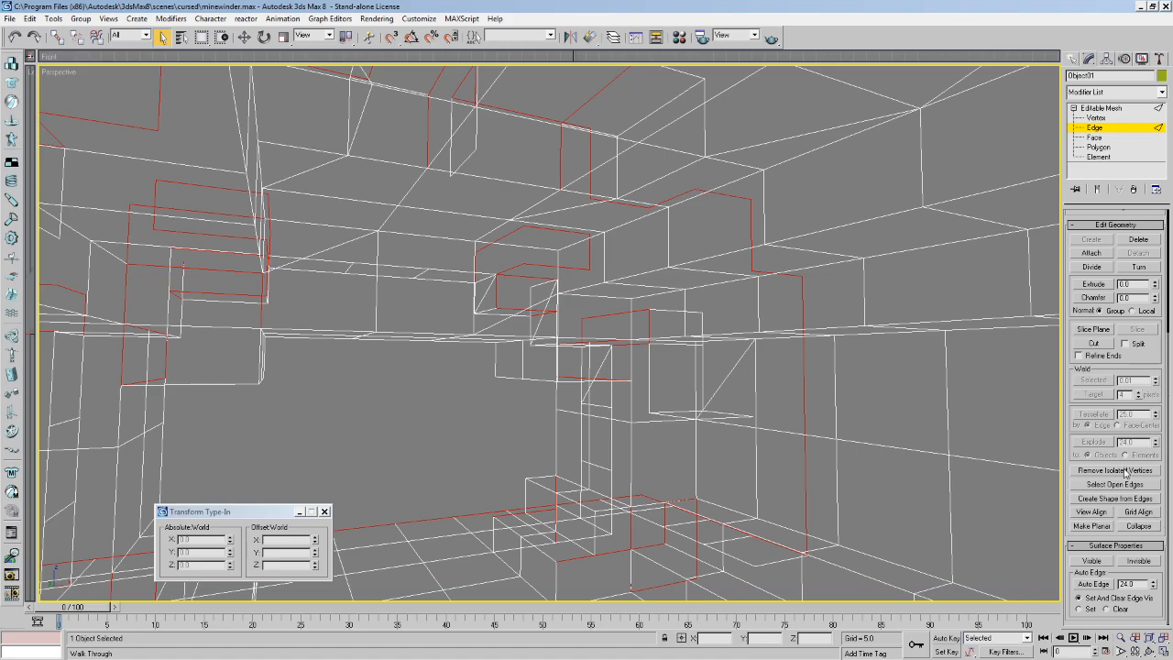
{"action": "left_click", "coordinate": [1150, 638]}
{"action": "left_click_drag", "start_coordinate": [568, 275], "coordinate": [550, 357]}
{"action": "middle_click_drag", "start_coordinate": [550, 275], "coordinate": [518, 403]}
{"action": "scroll", "coordinate": [518, 385], "scroll_direction": "up", "scroll_amount": 3}
{"action": "mouse_move", "coordinate": [531, 348]}
{"action": "left_mouse_down"}
{"action": "mouse_move", "coordinate": [473, 391]}
{"action": "mouse_move", "coordinate": [583, 437]}
{"action": "mouse_move", "coordinate": [519, 419]}
{"action": "mouse_move", "coordinate": [562, 178]}
{"action": "mouse_move", "coordinate": [660, 341]}
{"action": "mouse_move", "coordinate": [568, 347]}
{"action": "mouse_move", "coordinate": [598, 357]}
{"action": "mouse_move", "coordinate": [774, 332]}
{"action": "mouse_move", "coordinate": [844, 368]}
{"action": "mouse_move", "coordinate": [608, 497]}
{"action": "mouse_move", "coordinate": [750, 542]}
{"action": "mouse_move", "coordinate": [575, 184]}
{"action": "mouse_move", "coordinate": [577, 387]}
{"action": "mouse_move", "coordinate": [558, 351]}
{"action": "mouse_move", "coordinate": [557, 298]}
{"action": "mouse_move", "coordinate": [539, 288]}
{"action": "mouse_move", "coordinate": [531, 213]}
{"action": "mouse_move", "coordinate": [513, 302]}
{"action": "mouse_move", "coordinate": [563, 378]}
{"action": "mouse_move", "coordinate": [533, 318]}
{"action": "mouse_move", "coordinate": [487, 328]}
{"action": "mouse_move", "coordinate": [481, 342]}
{"action": "mouse_move", "coordinate": [495, 339]}
{"action": "left_mouse_up"}
{"action": "key", "text": "Up"}
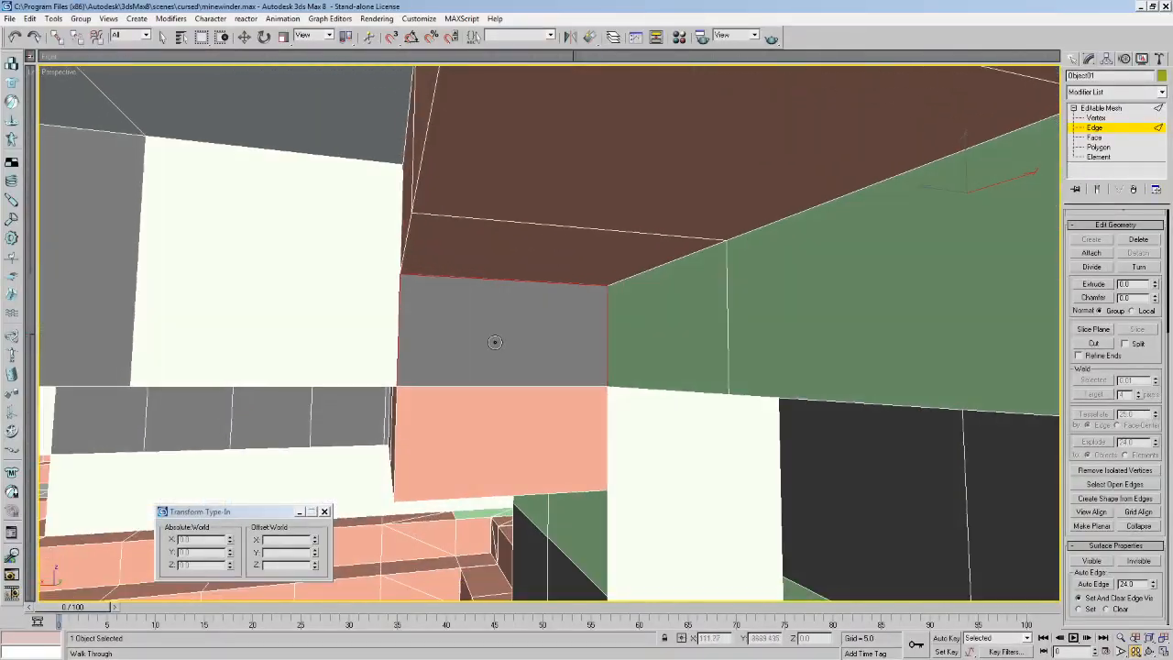
Delete the gray polygon between the brown ceiling strip and the salmon block below it.
{"action": "left_click", "coordinate": [1100, 157]}
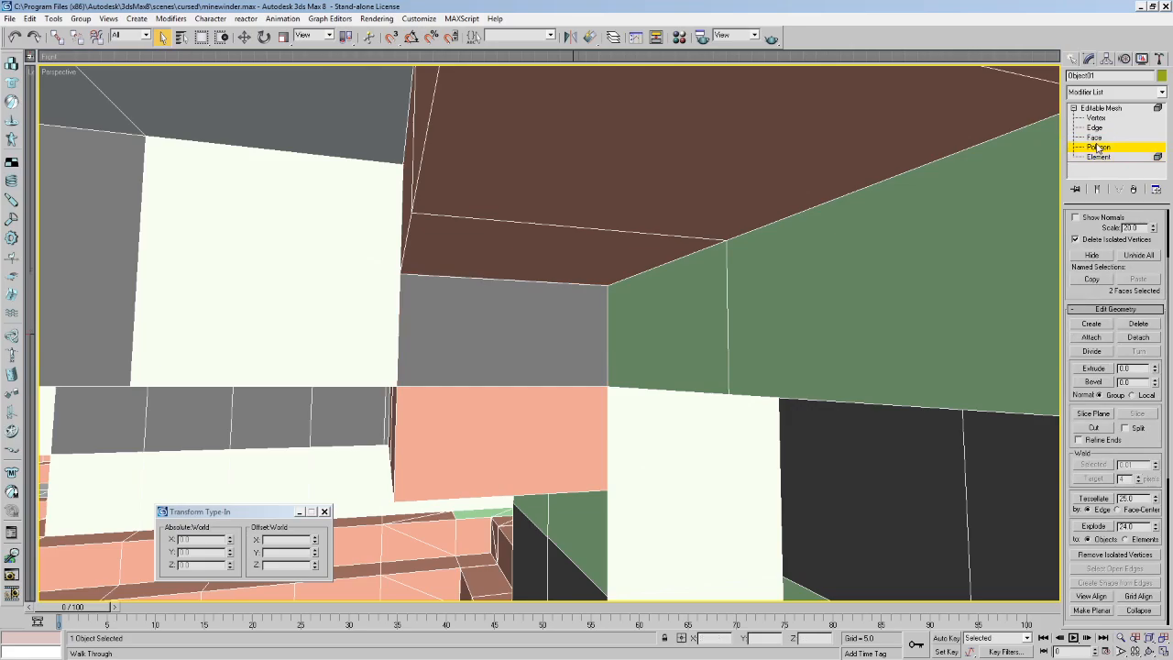
{"action": "middle_click_drag", "start_coordinate": [549, 322], "coordinate": [672, 255]}
{"action": "key", "text": "Delete"}
{"action": "key", "text": "Up"}
Select and examine the white and brown faces surrounding the opening above the salmon block.
{"action": "left_click_drag", "start_coordinate": [631, 283], "coordinate": [138, 5]}
{"action": "right_click", "coordinate": [283, 192]}
{"action": "left_click", "coordinate": [395, 264]}
{"action": "left_click", "coordinate": [530, 294]}
{"action": "left_click", "coordinate": [531, 299]}
{"action": "left_click", "coordinate": [561, 308]}
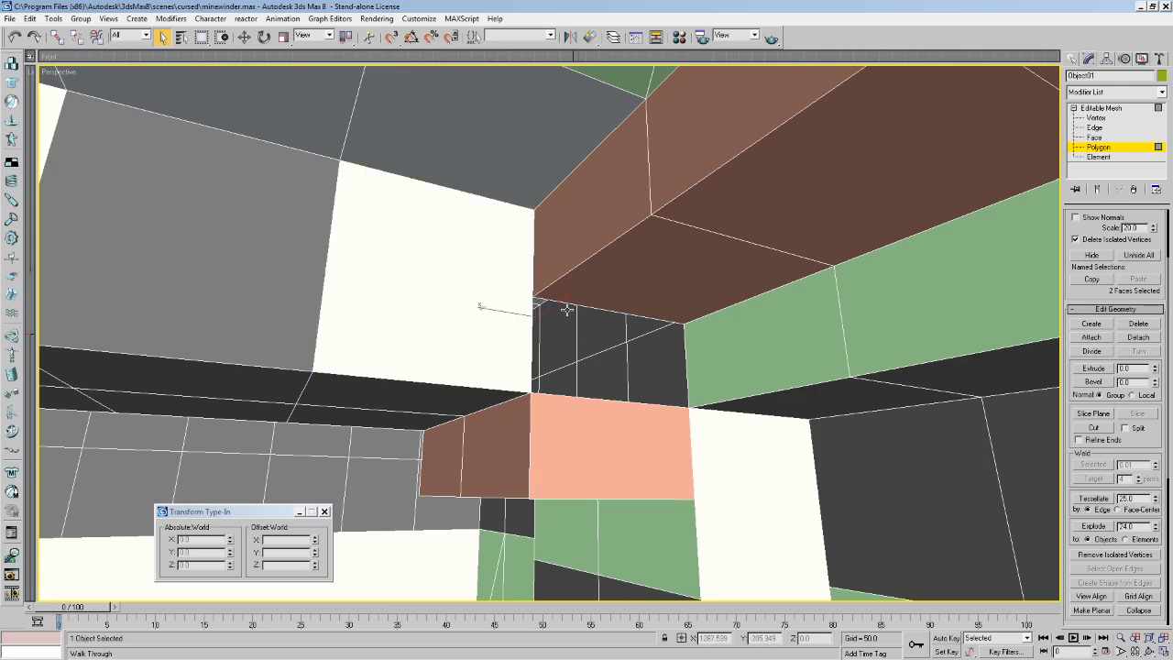
{"action": "middle_click_drag", "start_coordinate": [579, 307], "coordinate": [584, 287]}
{"action": "middle_click_drag", "start_coordinate": [712, 316], "coordinate": [689, 280]}
{"action": "left_click", "coordinate": [698, 256]}
{"action": "left_click", "coordinate": [660, 241]}
{"action": "left_click", "coordinate": [519, 143]}
{"action": "middle_click_drag", "start_coordinate": [493, 197], "coordinate": [480, 230]}
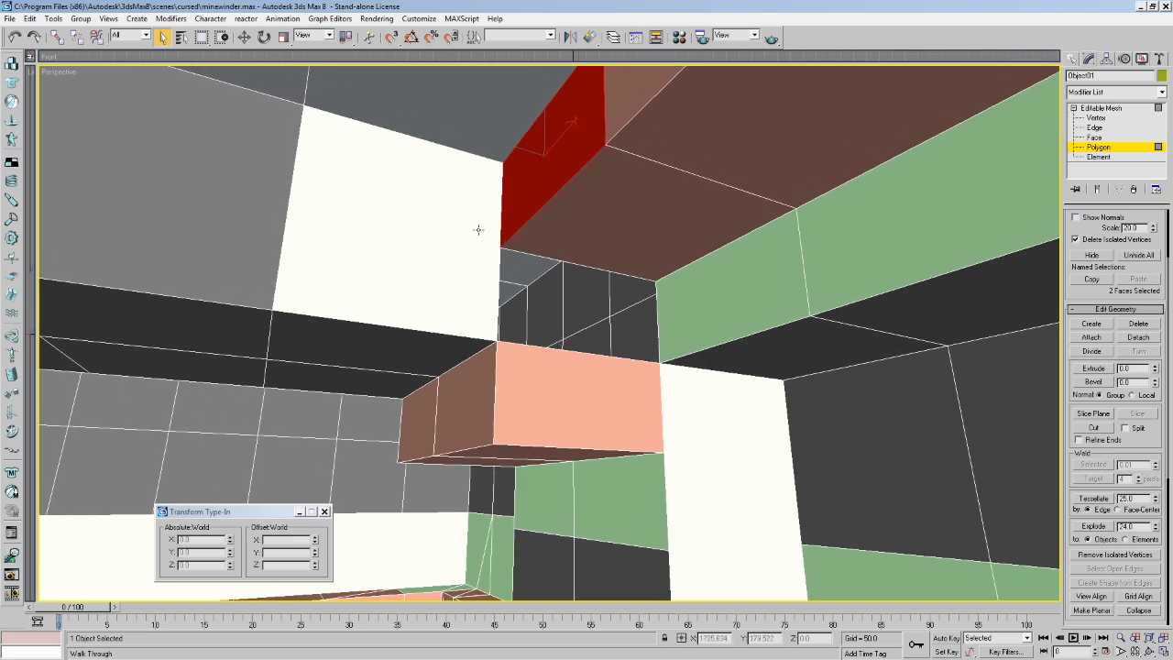
Create a four-sided polygon across the opening between the brown underside and the salmon block.
{"action": "left_click", "coordinate": [479, 230]}
{"action": "left_click", "coordinate": [577, 235]}
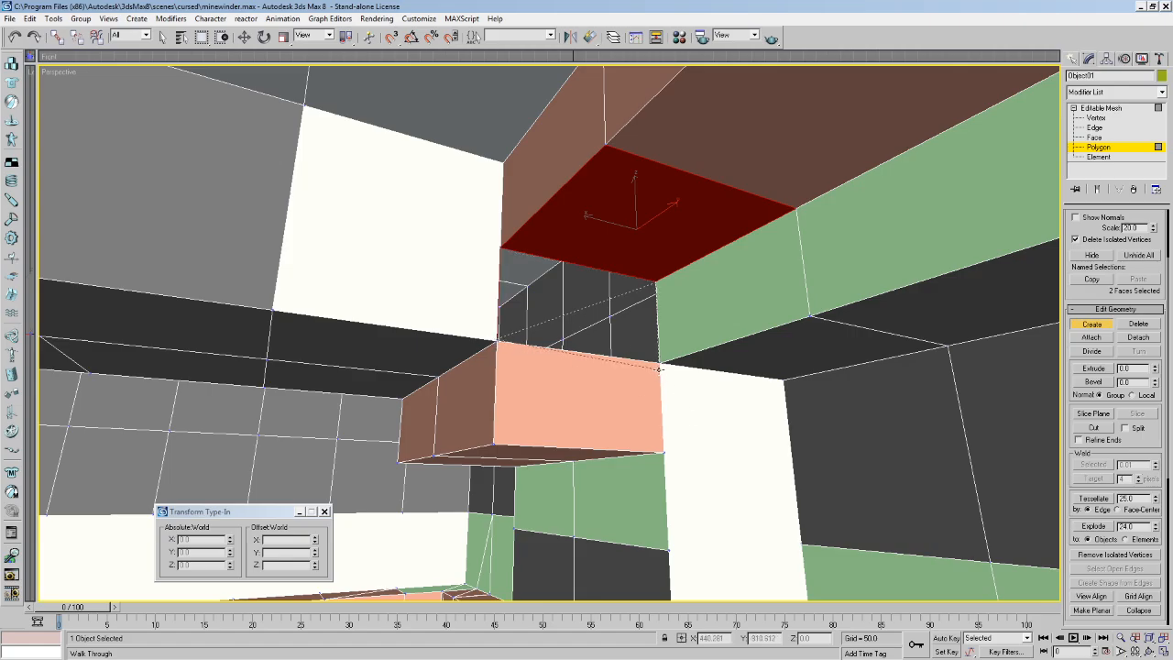
{"action": "double_click", "coordinate": [659, 364]}
{"action": "mouse_move", "coordinate": [660, 365]}
{"action": "middle_mouse_down"}
{"action": "mouse_move", "coordinate": [615, 312]}
{"action": "mouse_move", "coordinate": [601, 314]}
{"action": "middle_mouse_up"}
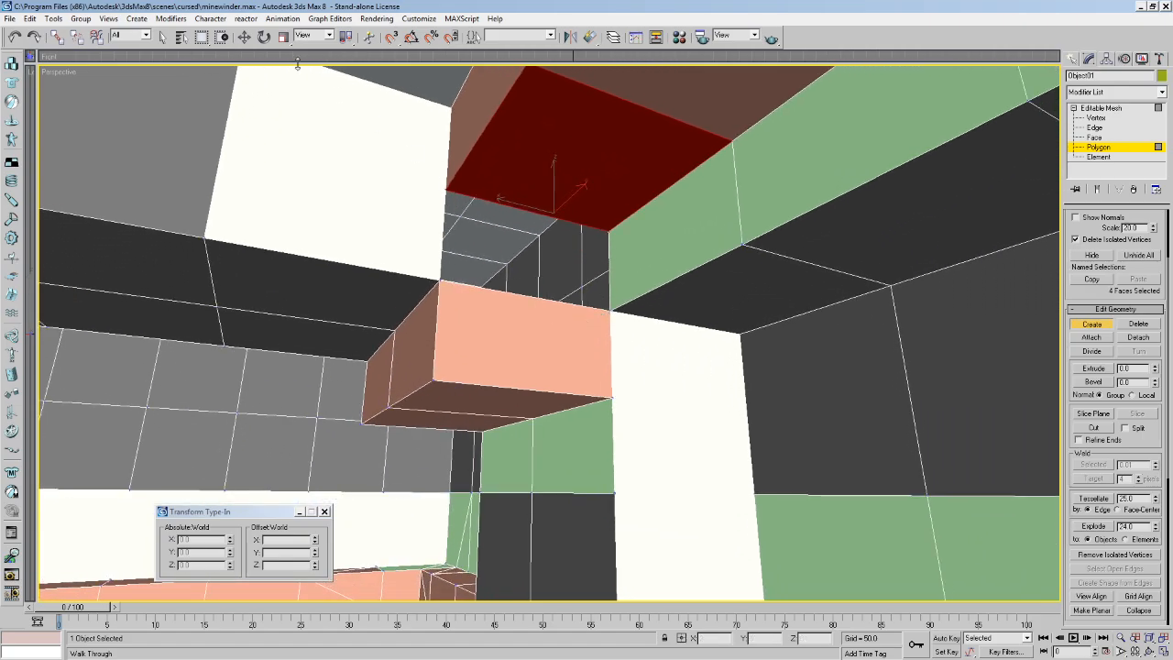
Flip the normal of the newly created polygon between the brown underside and the salmon block.
{"action": "key", "text": "F3"}
{"action": "mouse_move", "coordinate": [432, 299]}
{"action": "middle_mouse_down"}
{"action": "mouse_move", "coordinate": [442, 301]}
{"action": "mouse_move", "coordinate": [427, 420]}
{"action": "mouse_move", "coordinate": [465, 344]}
{"action": "mouse_move", "coordinate": [595, 247]}
{"action": "mouse_move", "coordinate": [548, 270]}
{"action": "mouse_move", "coordinate": [513, 266]}
{"action": "middle_mouse_up"}
{"action": "key", "text": "F3"}
{"action": "key", "text": "F3"}
{"action": "right_click", "coordinate": [551, 264]}
{"action": "left_click", "coordinate": [578, 242]}
{"action": "key", "text": "F3"}
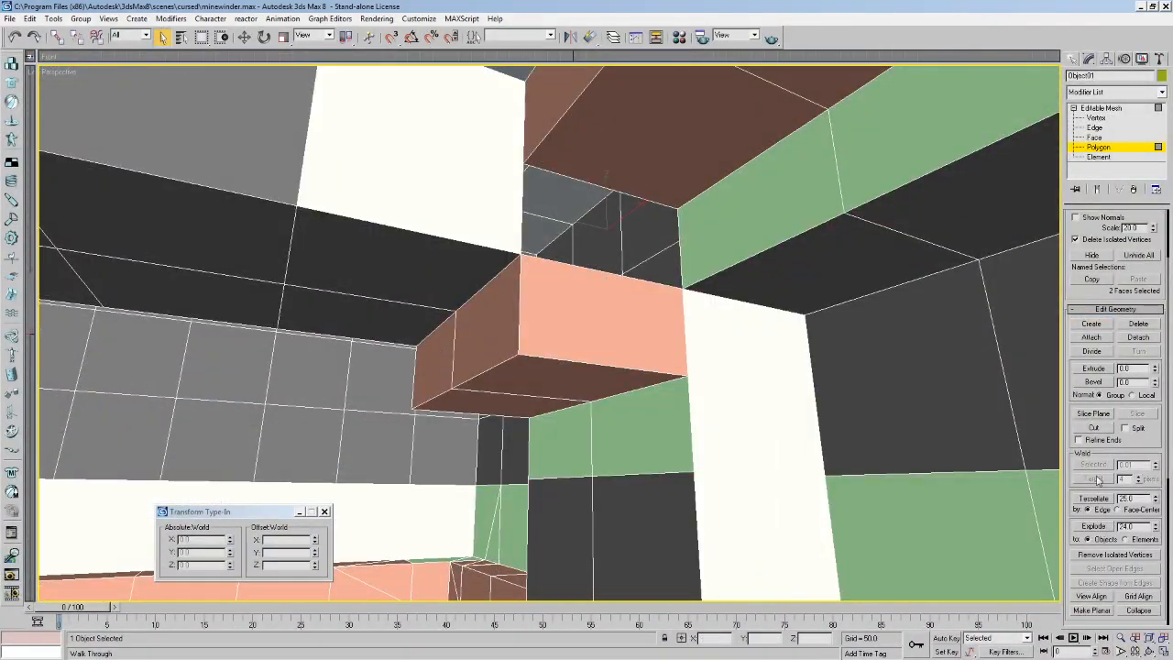
{"action": "left_click_drag", "start_coordinate": [1096, 495], "coordinate": [1115, 220]}
{"action": "left_click", "coordinate": [1104, 377]}
Select and delete the gray wall polygon beside the salmon block, below the dark ceiling.
{"action": "left_click", "coordinate": [838, 345]}
{"action": "key", "text": "Up"}
{"action": "left_click_drag", "start_coordinate": [838, 345], "coordinate": [694, 289]}
{"action": "key", "text": "d"}
{"action": "left_click", "coordinate": [161, 37]}
{"action": "left_click", "coordinate": [628, 196]}
{"action": "left_click", "coordinate": [537, 322]}
{"action": "left_click", "coordinate": [595, 367]}
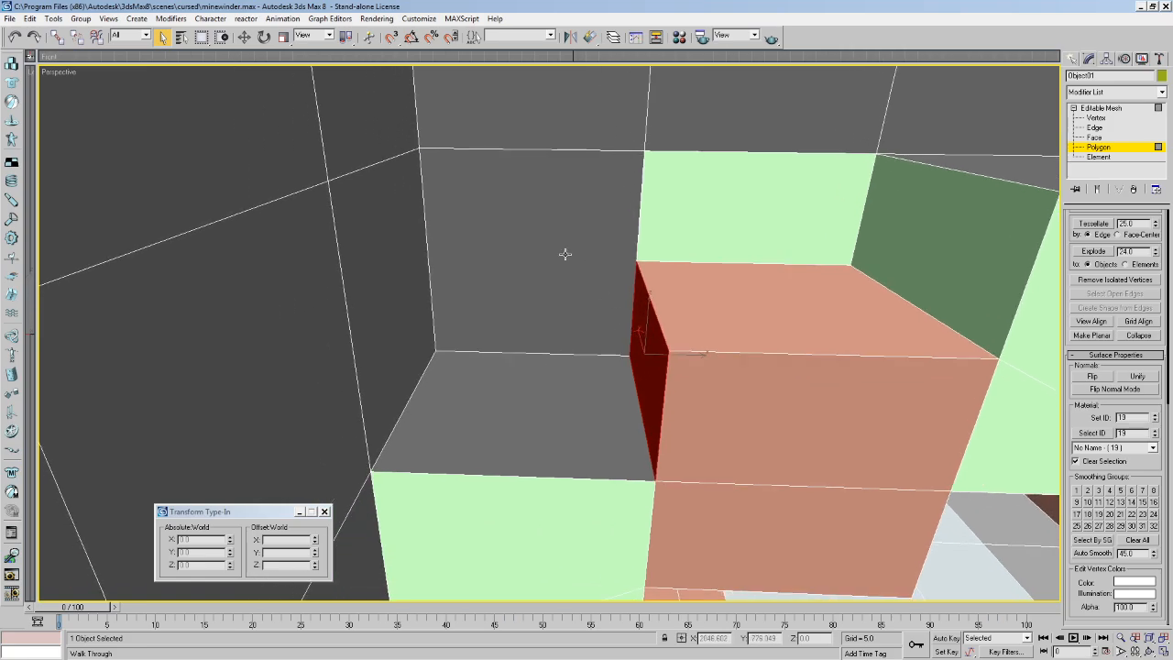
{"action": "key", "text": "Delete"}
Create a replacement polygon across the opening beside the salmon block and flip its normal.
{"action": "scroll", "coordinate": [1074, 329], "scroll_direction": "up", "scroll_amount": 5}
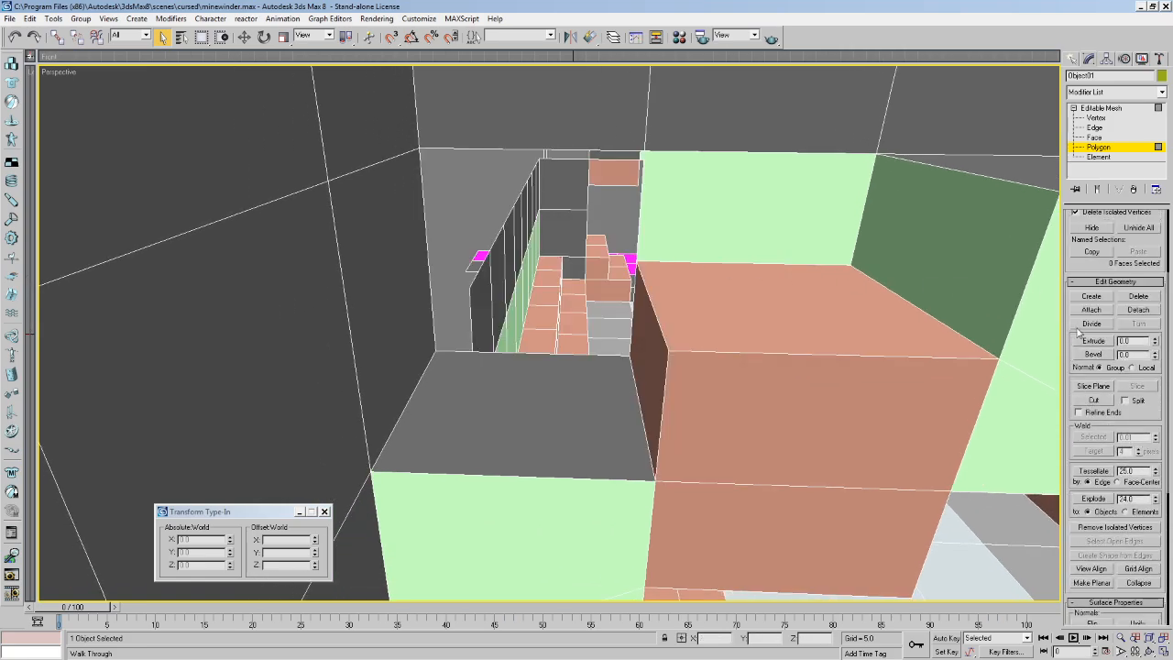
{"action": "middle_click_drag", "start_coordinate": [747, 240], "coordinate": [707, 291]}
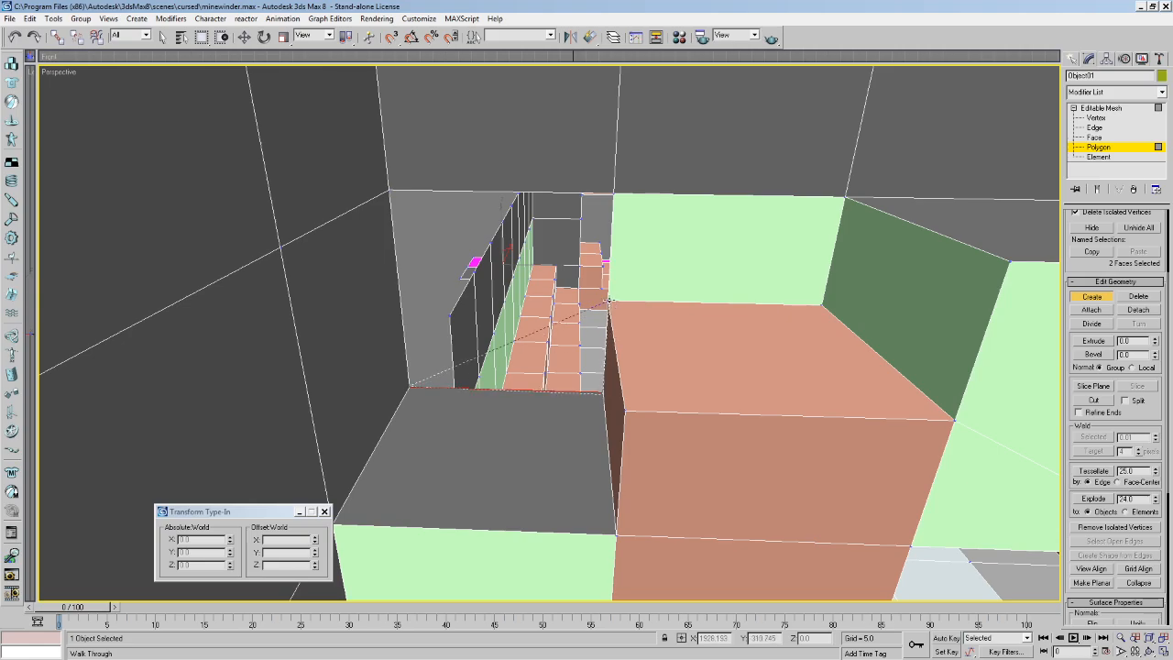
{"action": "scroll", "coordinate": [1118, 418], "scroll_direction": "down", "scroll_amount": 5}
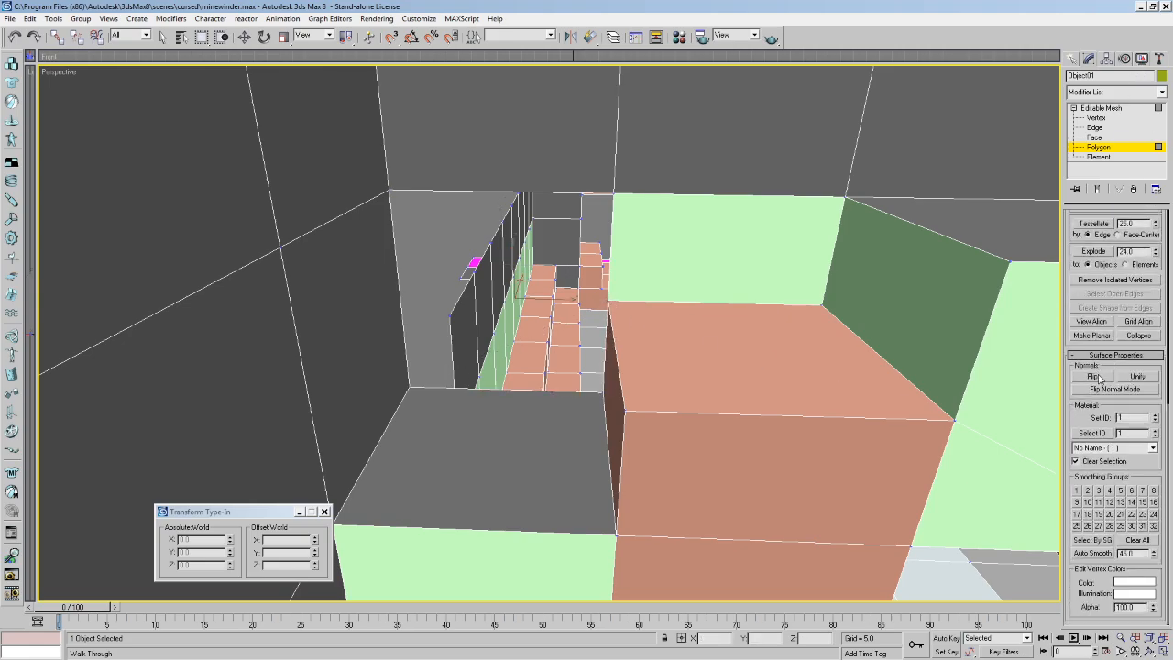
Show the mesh in wireframe and select all its open edges.
{"action": "mouse_move", "coordinate": [886, 419]}
{"action": "left_mouse_down"}
{"action": "mouse_move", "coordinate": [458, 259]}
{"action": "mouse_move", "coordinate": [473, 268]}
{"action": "mouse_move", "coordinate": [418, 277]}
{"action": "mouse_move", "coordinate": [358, 367]}
{"action": "mouse_move", "coordinate": [416, 382]}
{"action": "left_mouse_up"}
{"action": "key", "text": "F3"}
{"action": "key", "text": "s"}
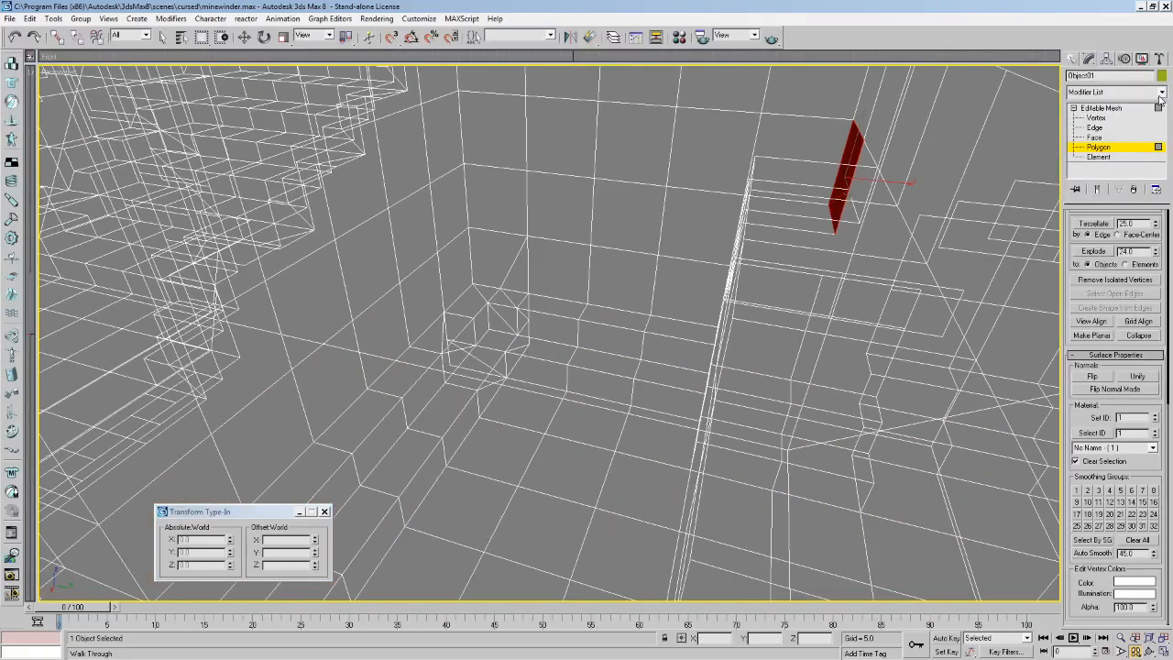
{"action": "left_click", "coordinate": [1096, 128]}
{"action": "middle_click_drag", "start_coordinate": [983, 183], "coordinate": [960, 204]}
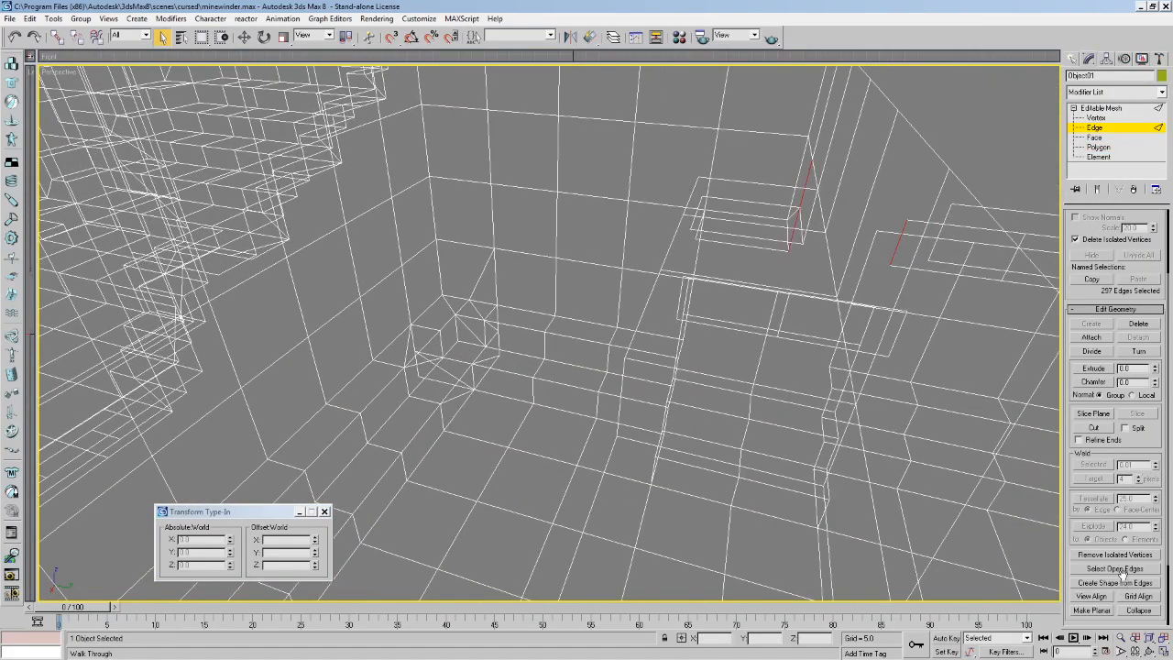
{"action": "scroll", "coordinate": [828, 378], "scroll_direction": "down", "scroll_amount": 5}
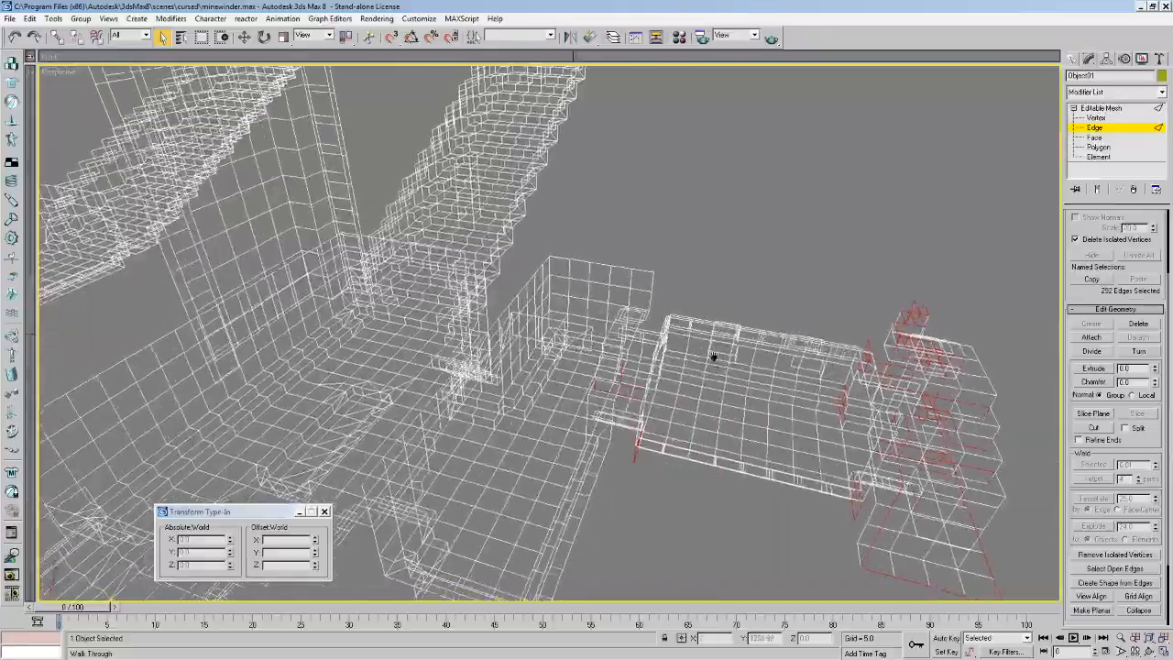
Examine the highlighted open edges at the near end of the corridor in wireframe and shaded views, and select the suspect gray wall polygon.
{"action": "scroll", "coordinate": [717, 361], "scroll_direction": "up", "scroll_amount": 4}
{"action": "middle_click_drag", "start_coordinate": [718, 361], "coordinate": [570, 339]}
{"action": "key", "text": "Up"}
{"action": "left_click_drag", "start_coordinate": [570, 339], "coordinate": [478, 291]}
{"action": "key", "text": "Up"}
{"action": "left_click_drag", "start_coordinate": [602, 345], "coordinate": [738, 414]}
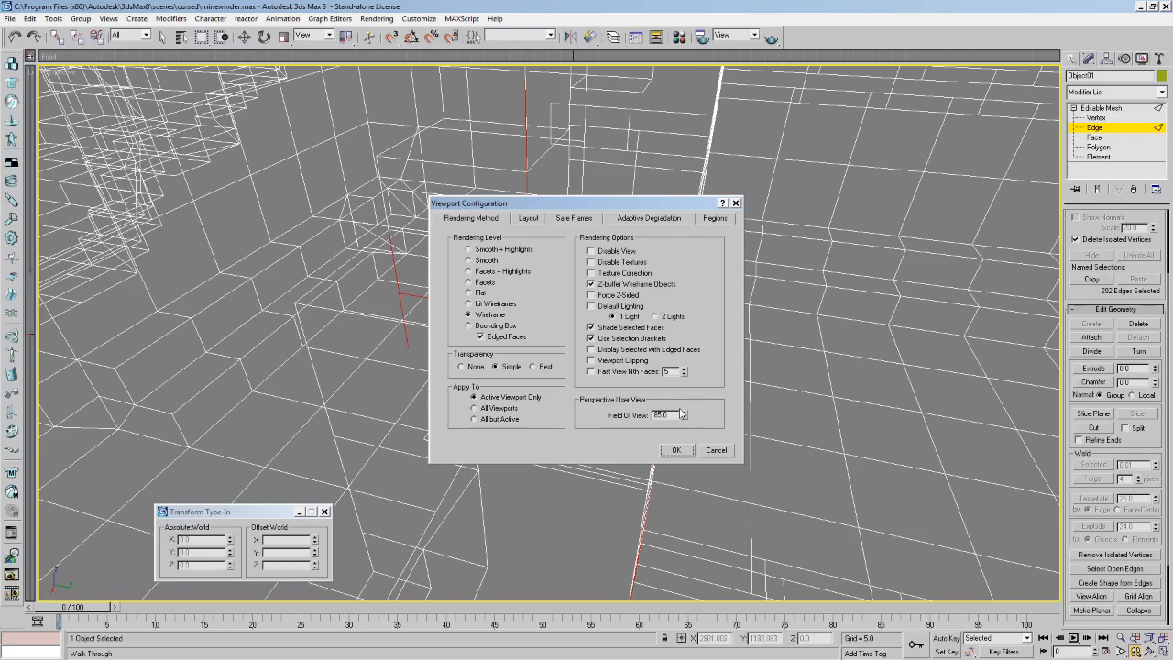
{"action": "left_click", "coordinate": [673, 447]}
{"action": "left_click_drag", "start_coordinate": [649, 401], "coordinate": [627, 379]}
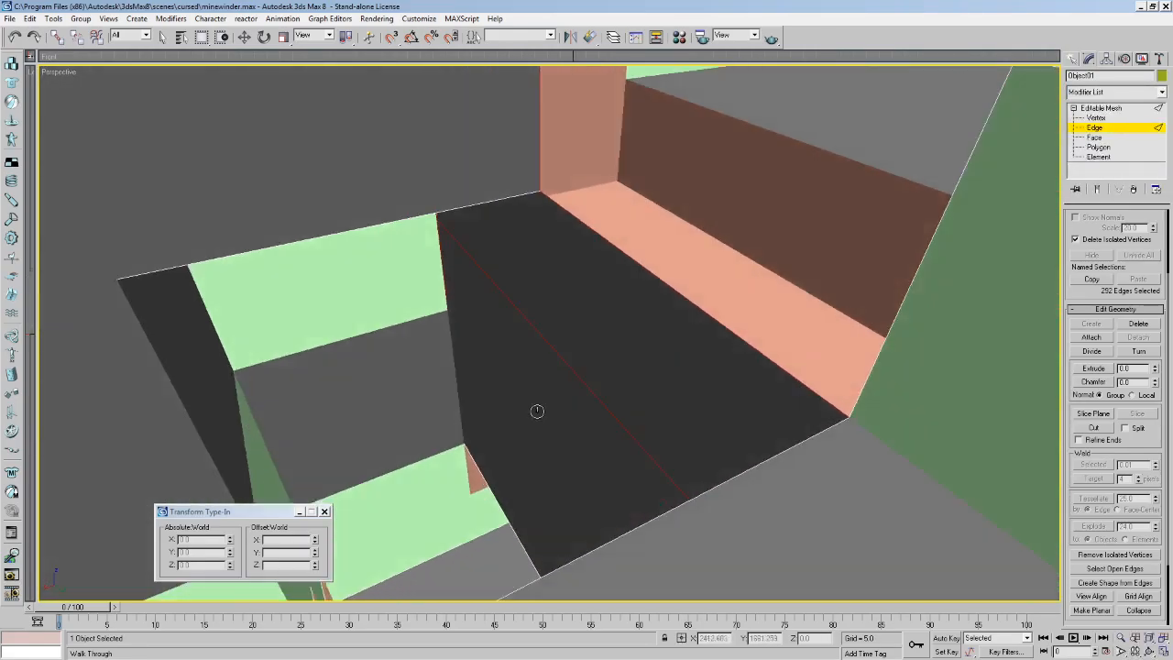
{"action": "left_click_drag", "start_coordinate": [537, 412], "coordinate": [540, 354]}
{"action": "left_click_drag", "start_coordinate": [425, 431], "coordinate": [620, 357]}
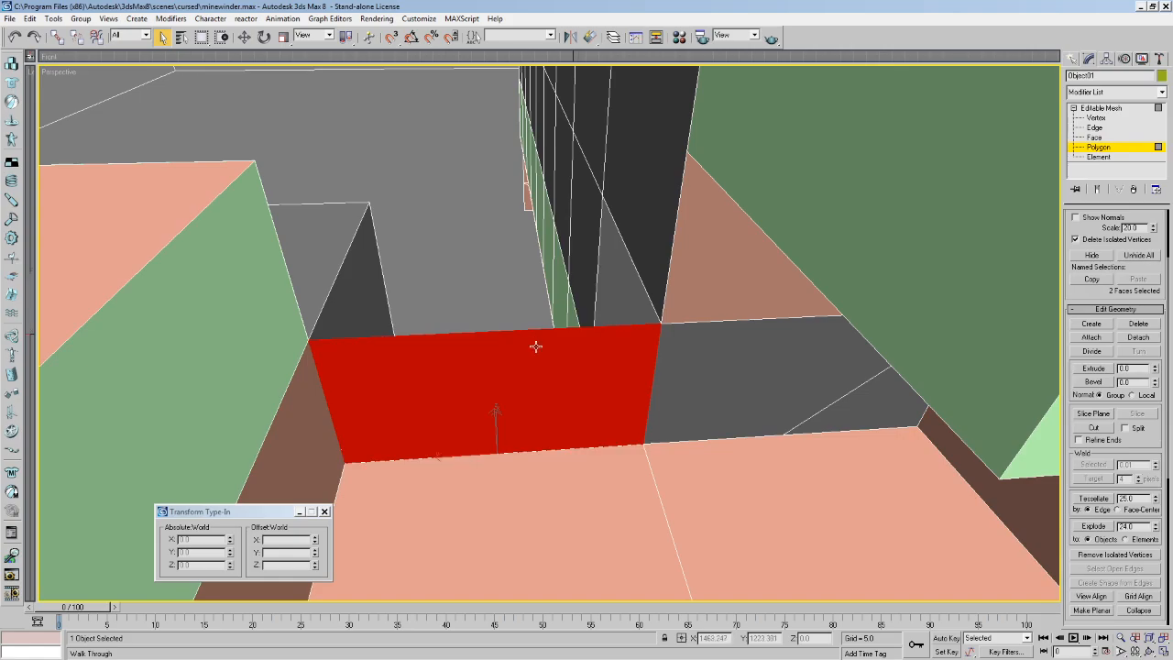
Delete the gray wall polygons beside and beneath the hanging salmon block above the pillar.
{"action": "left_click_drag", "start_coordinate": [806, 408], "coordinate": [767, 262]}
{"action": "key", "text": "Down"}
{"action": "key", "text": "Down"}
{"action": "left_click_drag", "start_coordinate": [558, 310], "coordinate": [643, 324]}
{"action": "key", "text": "Down"}
{"action": "key", "text": "q"}
{"action": "left_click", "coordinate": [326, 254]}
{"action": "left_click", "coordinate": [291, 224]}
{"action": "middle_click_drag", "start_coordinate": [291, 225], "coordinate": [294, 236]}
{"action": "key", "text": "Delete"}
Create replacement polygons between the pillar and the dark ceiling, beside and beneath the hanging salmon block.
{"action": "scroll", "coordinate": [1136, 422], "scroll_direction": "up", "scroll_amount": 3}
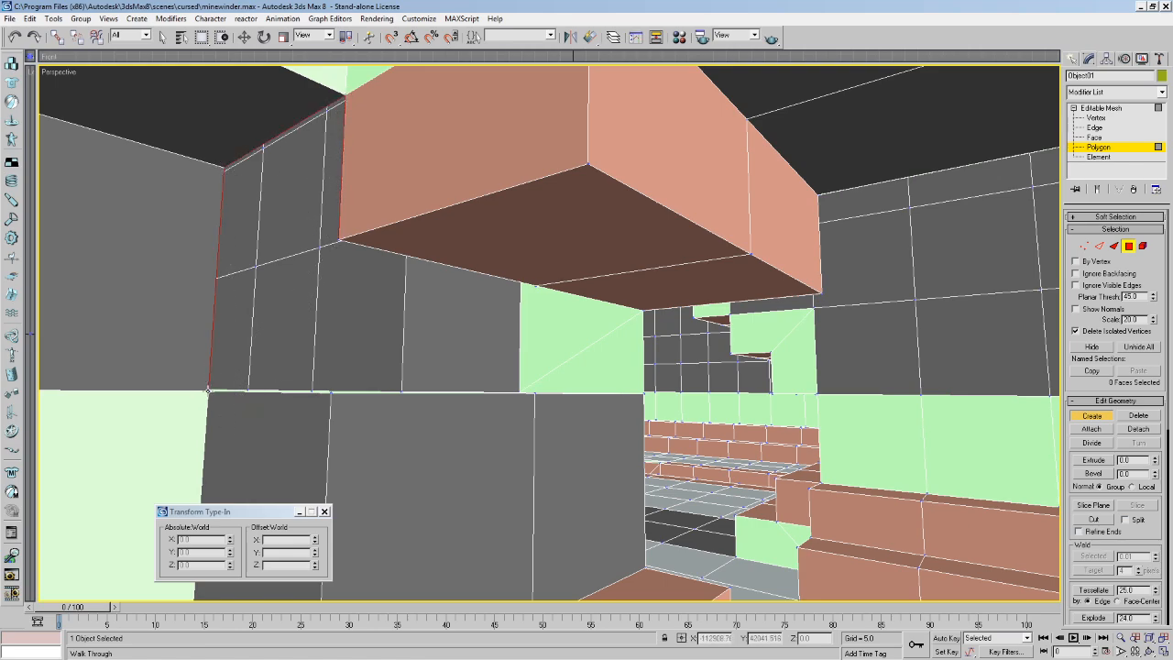
{"action": "left_click", "coordinate": [207, 391]}
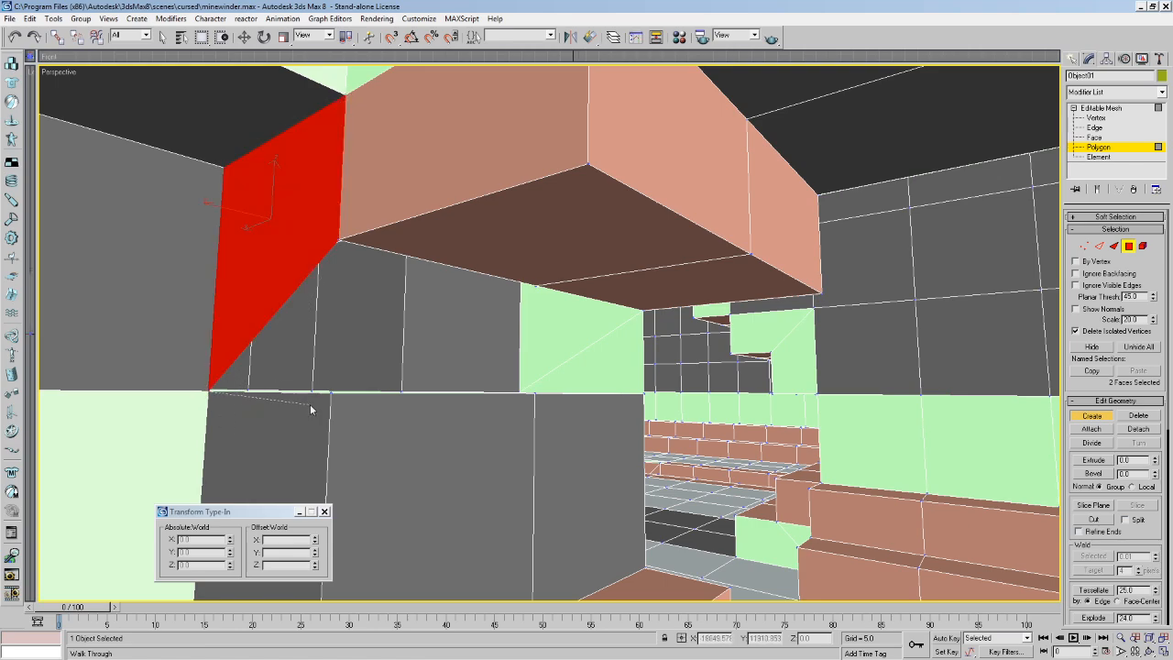
{"action": "left_click", "coordinate": [337, 240]}
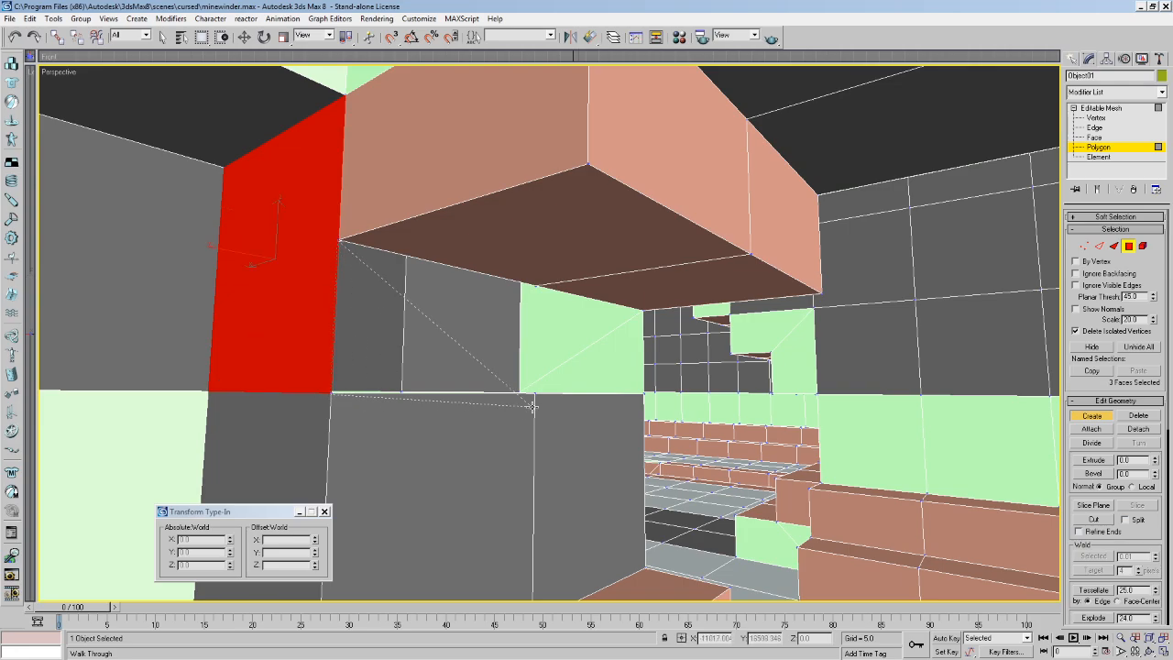
{"action": "double_click", "coordinate": [538, 287]}
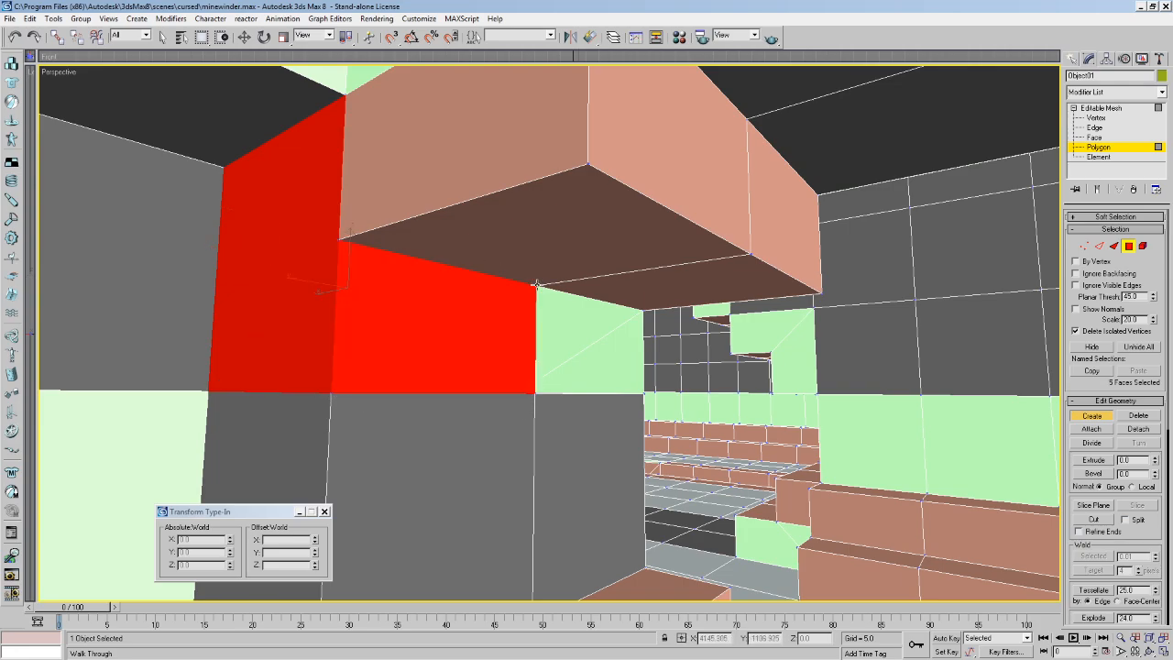
Create a polygon across the opening on the pillar's other face beneath the salmon block, and flip the selected polygons' normals.
{"action": "key", "text": "Up"}
{"action": "key", "text": "Right"}
{"action": "left_click_drag", "start_coordinate": [659, 367], "coordinate": [579, 339]}
{"action": "key", "text": "Up"}
{"action": "key", "text": "Up"}
{"action": "key", "text": "Right"}
{"action": "key", "text": "Right"}
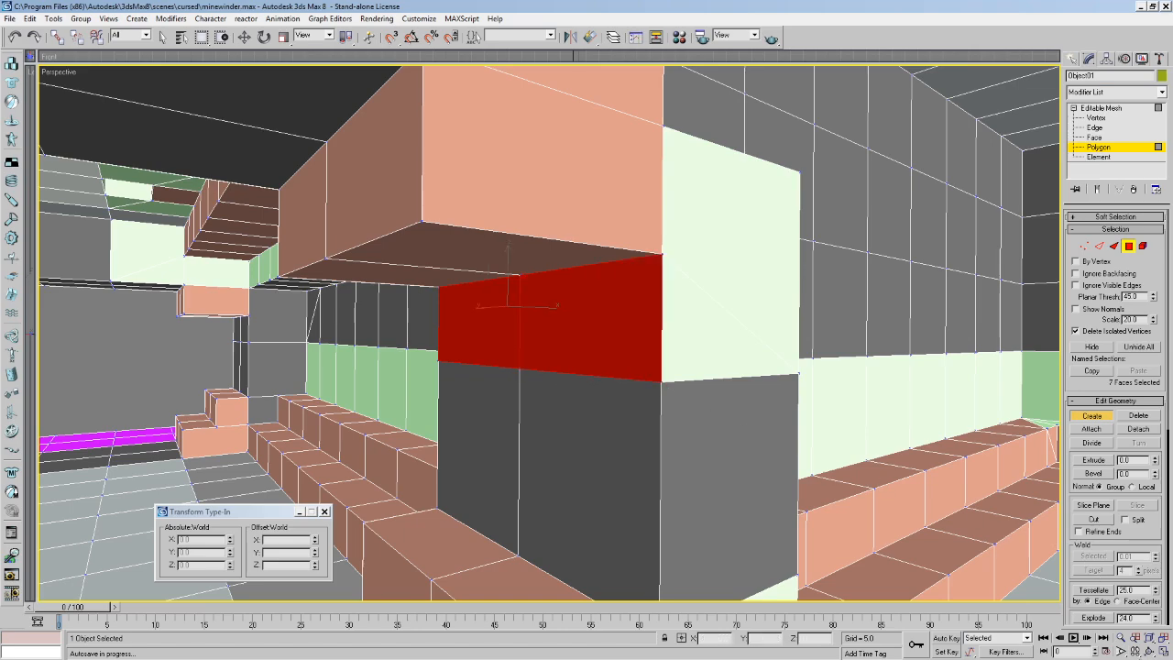
{"action": "right_click", "coordinate": [1149, 649]}
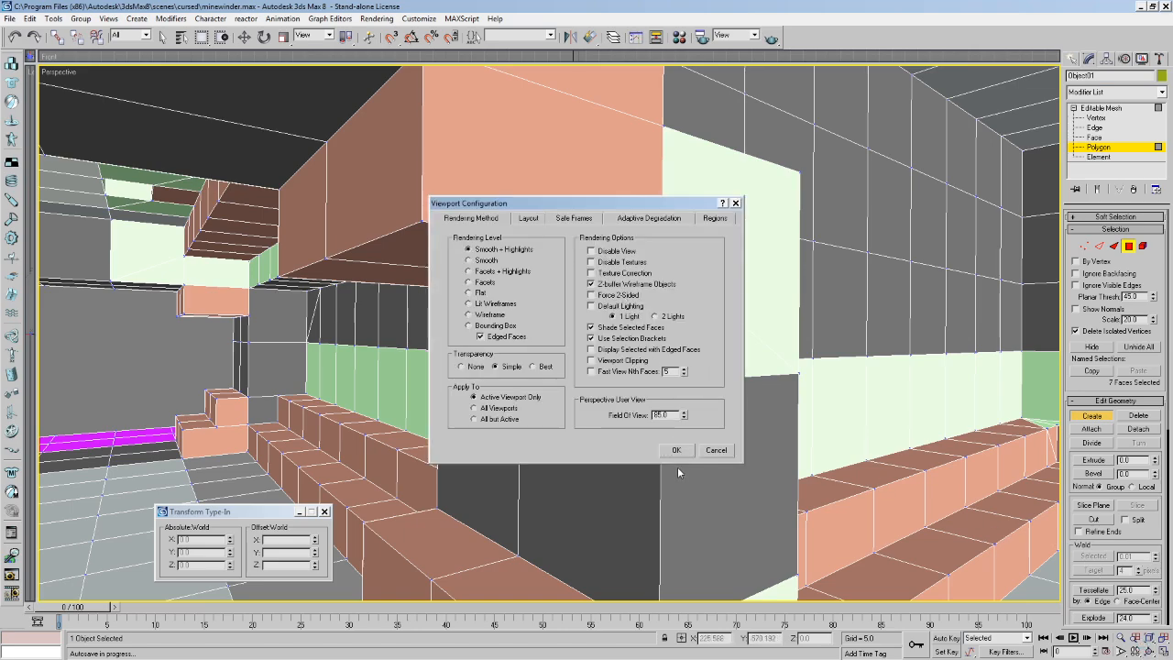
{"action": "left_click", "coordinate": [676, 452]}
{"action": "middle_click_drag", "start_coordinate": [450, 358], "coordinate": [455, 362]}
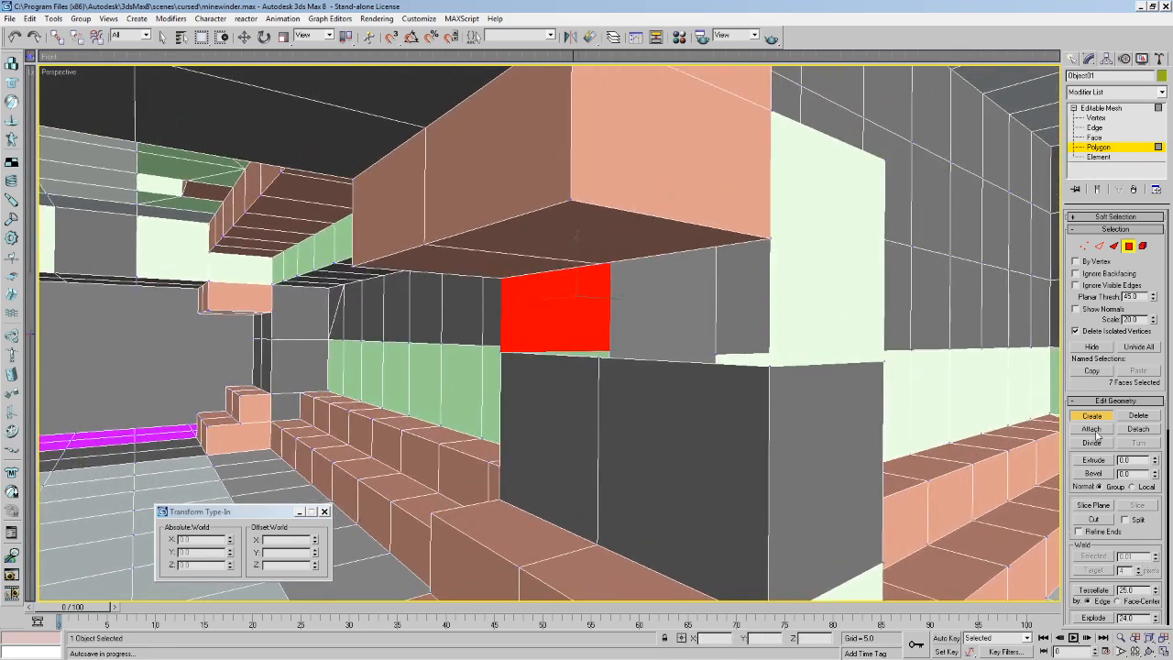
{"action": "scroll", "coordinate": [1123, 557], "scroll_direction": "down", "scroll_amount": 5}
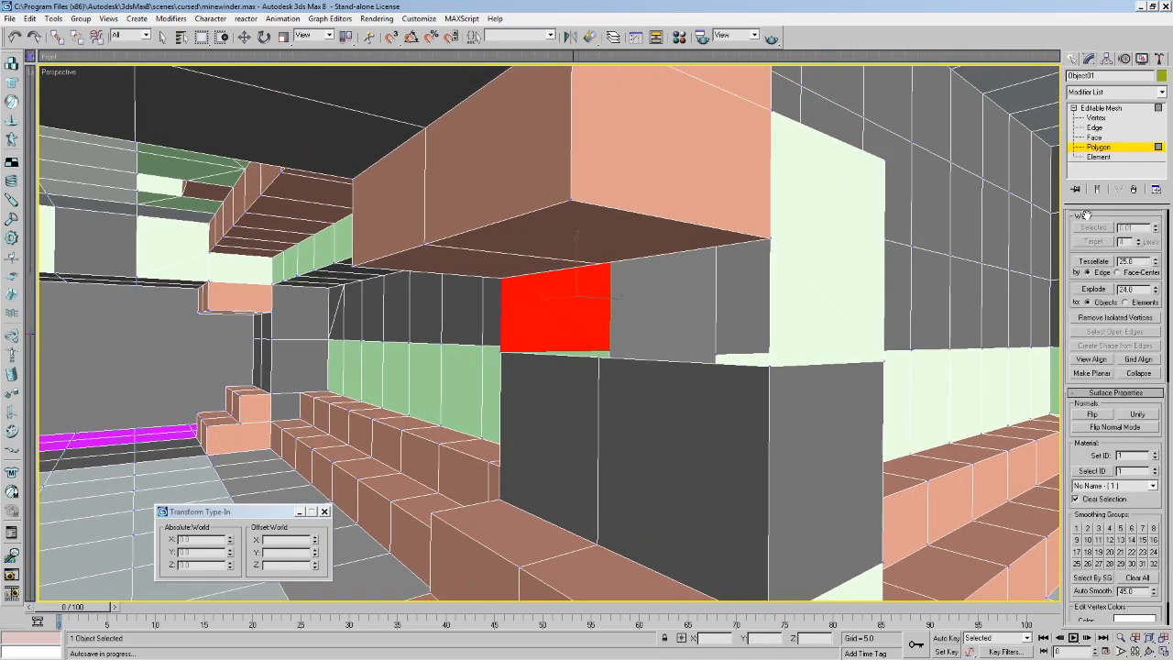
{"action": "left_click", "coordinate": [1089, 376]}
Examine the replaced pillar polygons and the matching pillar and stepped corners along the corridor.
{"action": "key", "text": "w"}
{"action": "left_click_drag", "start_coordinate": [785, 381], "coordinate": [262, 293]}
{"action": "key", "text": "w"}
{"action": "key", "text": "a"}
{"action": "key", "text": "a"}
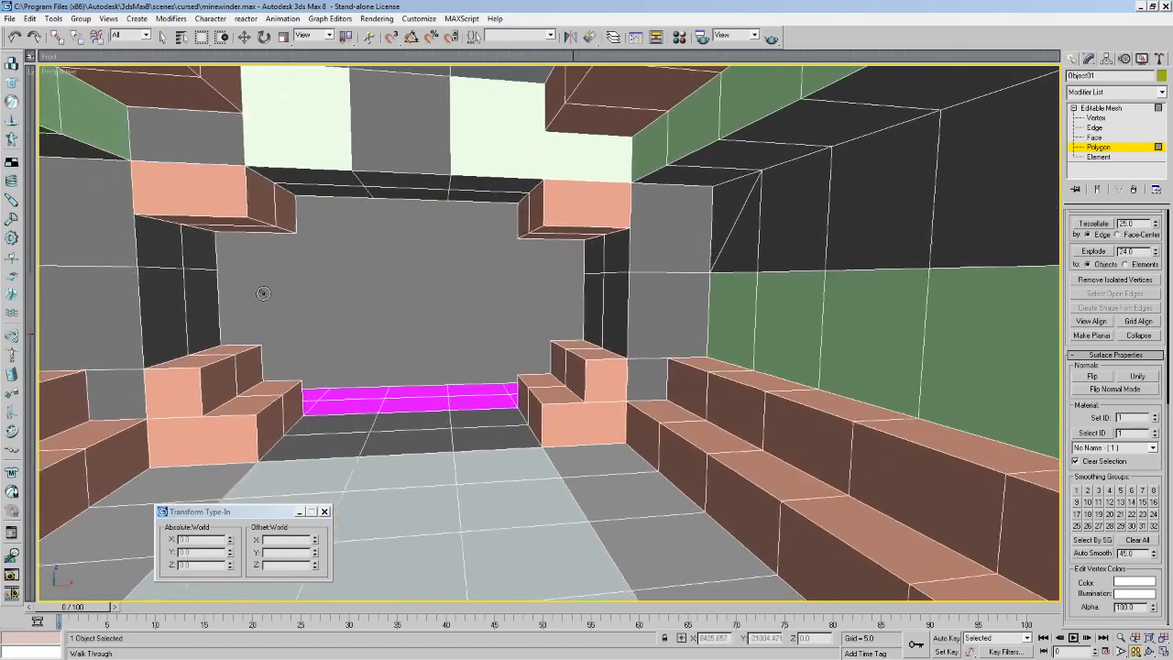
{"action": "key", "text": "w"}
{"action": "left_click_drag", "start_coordinate": [827, 359], "coordinate": [368, 335]}
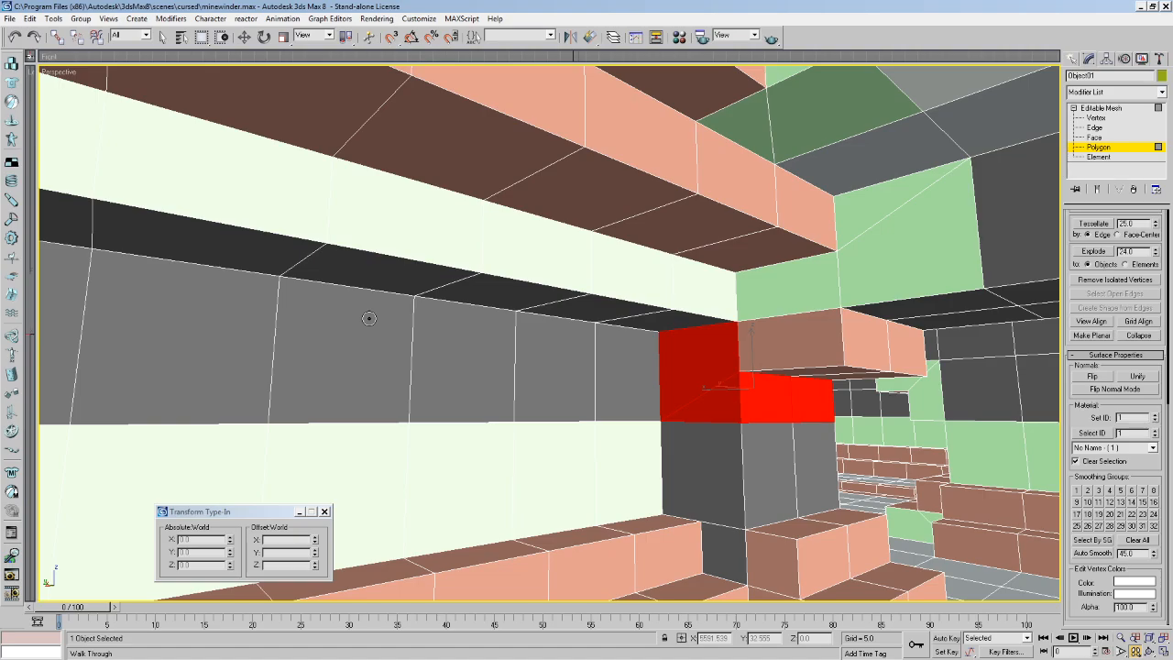
{"action": "key", "text": "w"}
{"action": "key", "text": "d"}
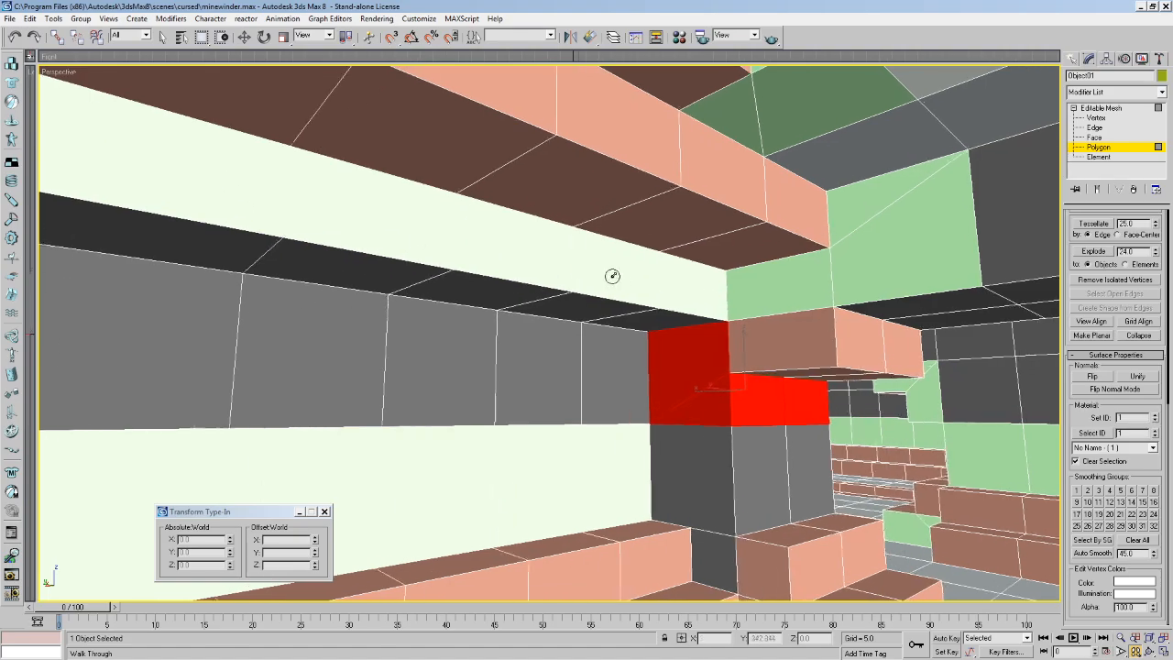
{"action": "left_click_drag", "start_coordinate": [720, 306], "coordinate": [462, 243]}
{"action": "key", "text": "w"}
{"action": "key", "text": "d"}
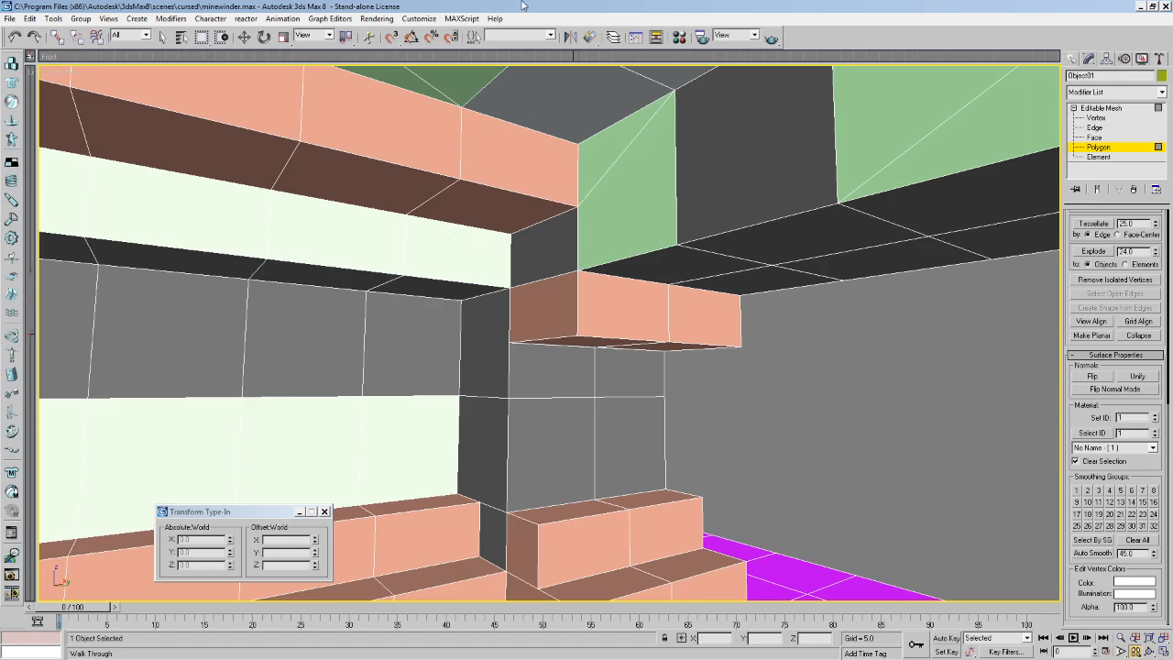
Return to an overall wireframe view and reselect the mesh's open edges.
{"action": "left_click_drag", "start_coordinate": [715, 246], "coordinate": [615, 281]}
{"action": "mouse_move", "coordinate": [579, 369]}
{"action": "left_mouse_down"}
{"action": "mouse_move", "coordinate": [419, 487]}
{"action": "mouse_move", "coordinate": [508, 440]}
{"action": "mouse_move", "coordinate": [487, 440]}
{"action": "left_mouse_up"}
{"action": "key", "text": "Down"}
{"action": "middle_click_drag", "start_coordinate": [503, 412], "coordinate": [724, 418]}
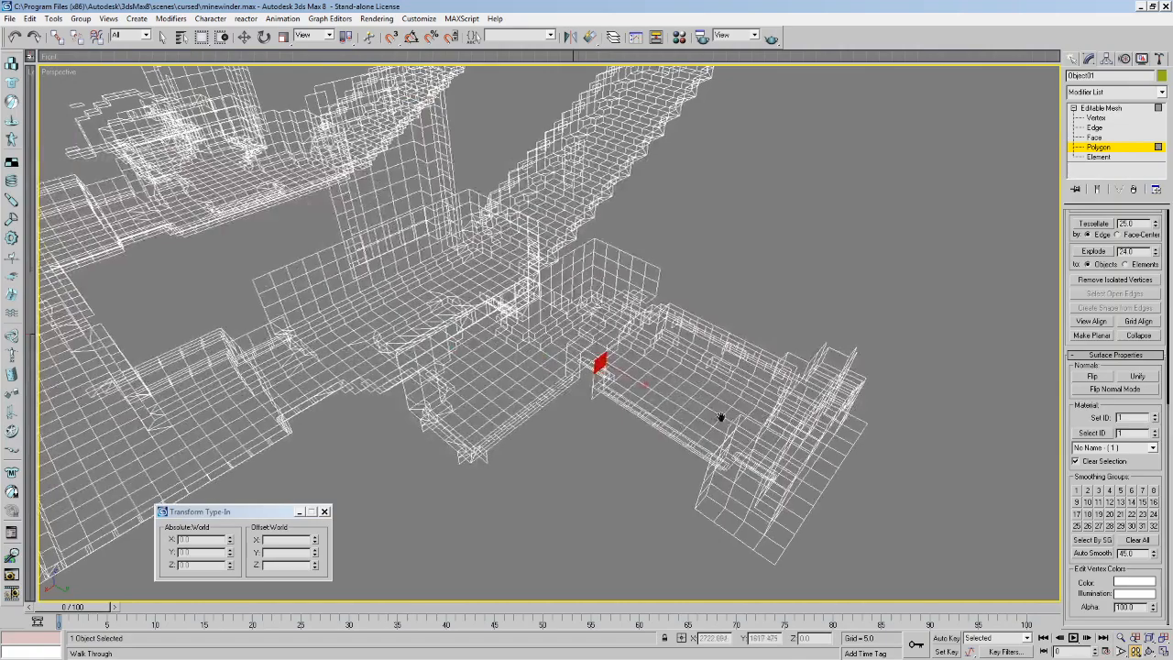
{"action": "left_click", "coordinate": [163, 38]}
{"action": "key", "text": "Delete"}
{"action": "left_click", "coordinate": [1107, 129]}
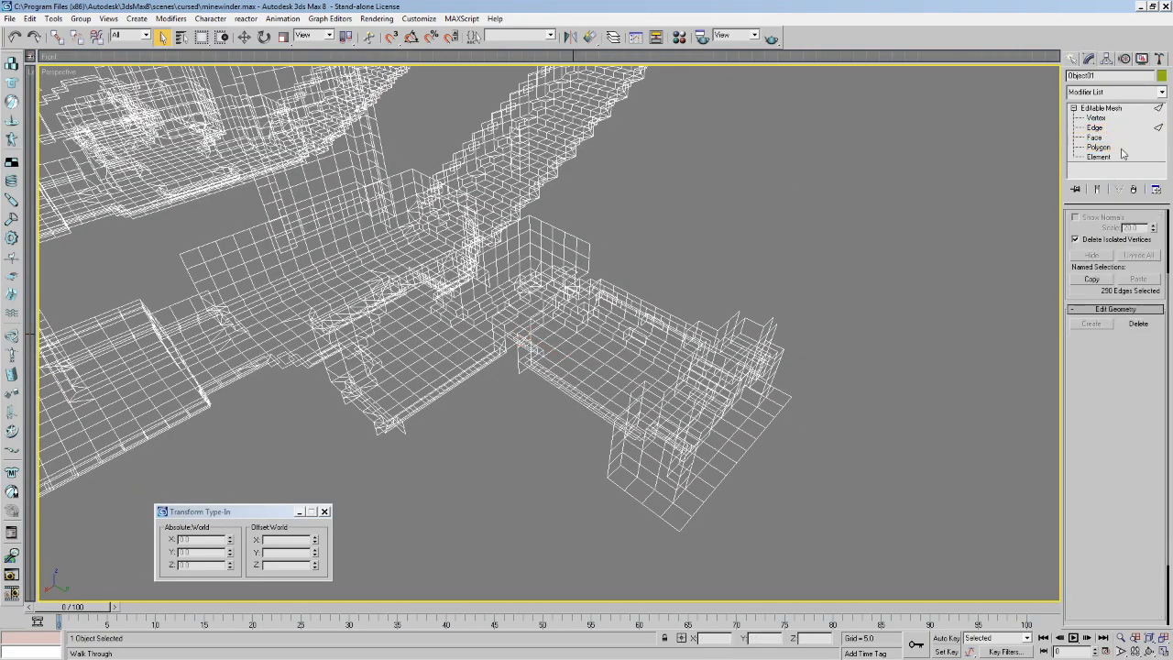
{"action": "left_click_drag", "start_coordinate": [1134, 451], "coordinate": [1134, 366]}
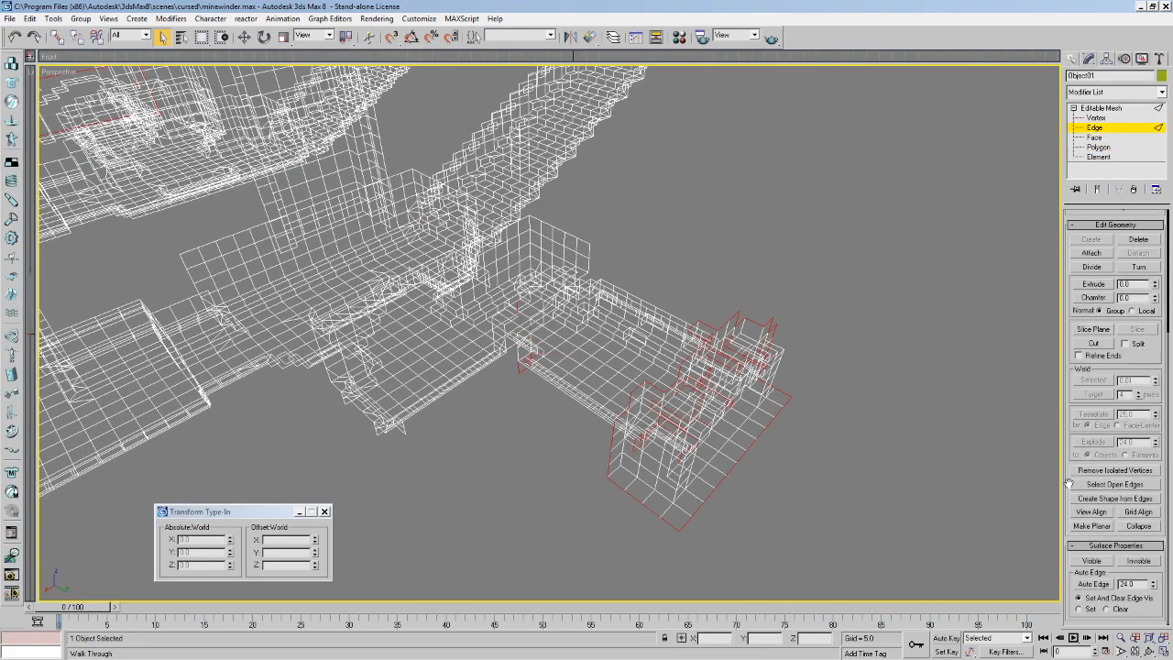
Examine the remaining open edges through the stepped rooms in wireframe to locate the stray geometry.
{"action": "middle_click_drag", "start_coordinate": [554, 401], "coordinate": [531, 354]}
{"action": "scroll", "coordinate": [506, 358], "scroll_direction": "up", "scroll_amount": 5}
{"action": "scroll", "coordinate": [612, 392], "scroll_direction": "down", "scroll_amount": 4}
{"action": "key", "text": "Up"}
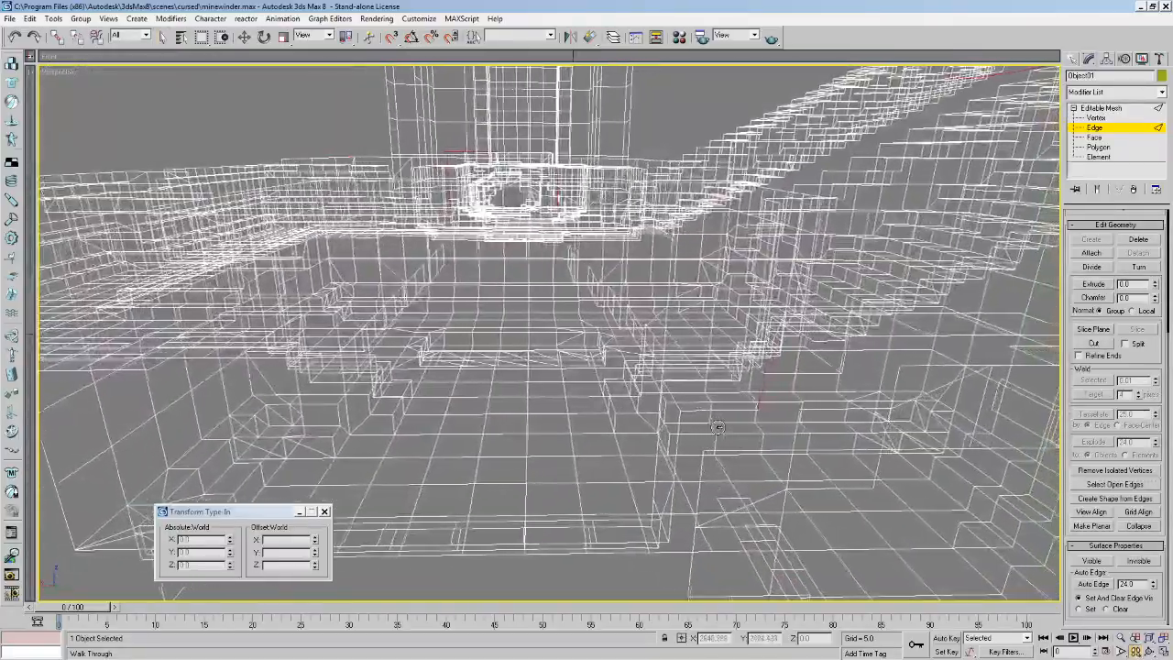
{"action": "key", "text": "Up"}
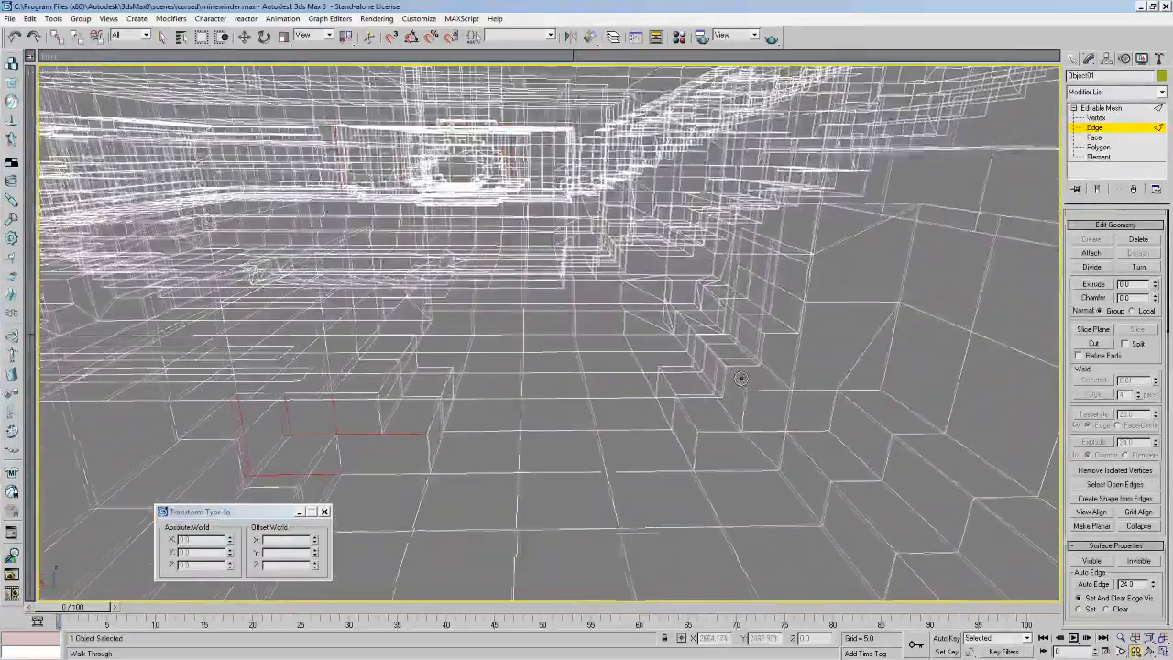
{"action": "key", "text": "Up"}
{"action": "left_click_drag", "start_coordinate": [741, 375], "coordinate": [460, 375]}
{"action": "key", "text": "Up"}
{"action": "middle_click_drag", "start_coordinate": [461, 375], "coordinate": [589, 371]}
{"action": "left_click_drag", "start_coordinate": [589, 371], "coordinate": [886, 346]}
Select and delete the stray vertical polygon hanging below the floor at the room corner.
{"action": "left_click", "coordinate": [1100, 147]}
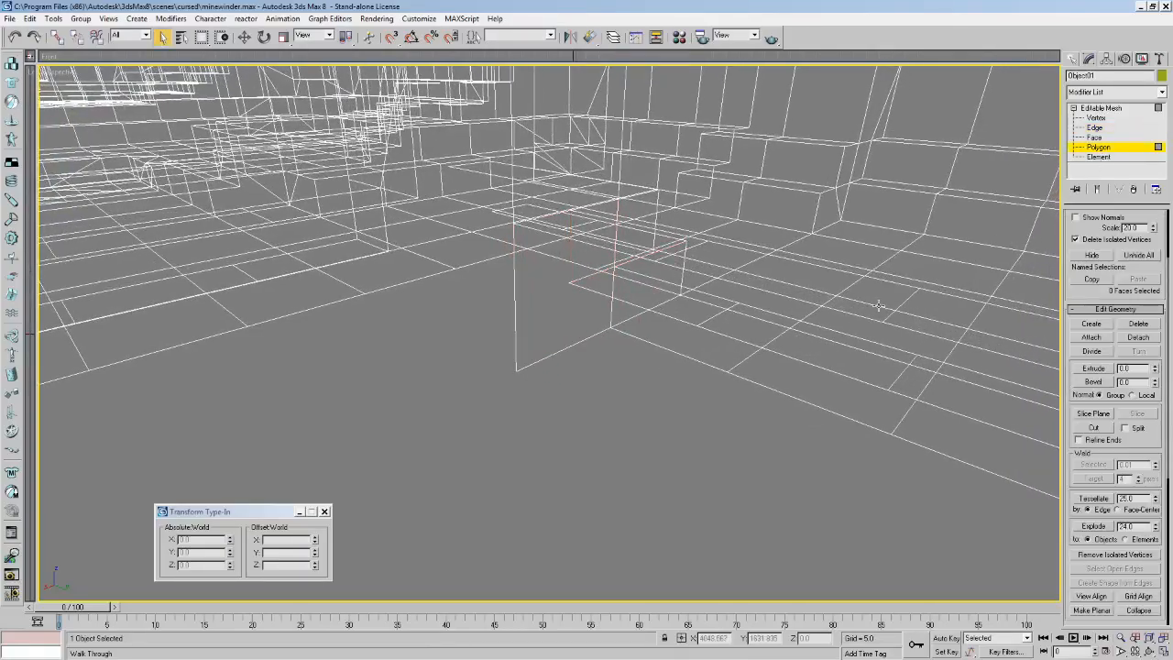
{"action": "left_click_drag", "start_coordinate": [502, 347], "coordinate": [490, 323]}
{"action": "left_click_drag", "start_coordinate": [545, 415], "coordinate": [511, 368]}
{"action": "key", "text": "Delete"}
Delete the wall polygon in the corner above the salmon steps, below the green panel.
{"action": "mouse_move", "coordinate": [541, 371]}
{"action": "middle_mouse_down", "text": "alt"}
{"action": "mouse_move", "coordinate": [584, 338]}
{"action": "mouse_move", "coordinate": [670, 331]}
{"action": "mouse_move", "coordinate": [587, 324]}
{"action": "mouse_move", "coordinate": [532, 357]}
{"action": "mouse_move", "coordinate": [549, 359]}
{"action": "middle_mouse_up", "text": "alt"}
{"action": "key", "text": "F3"}
{"action": "left_click", "coordinate": [161, 36]}
{"action": "left_click", "coordinate": [568, 297]}
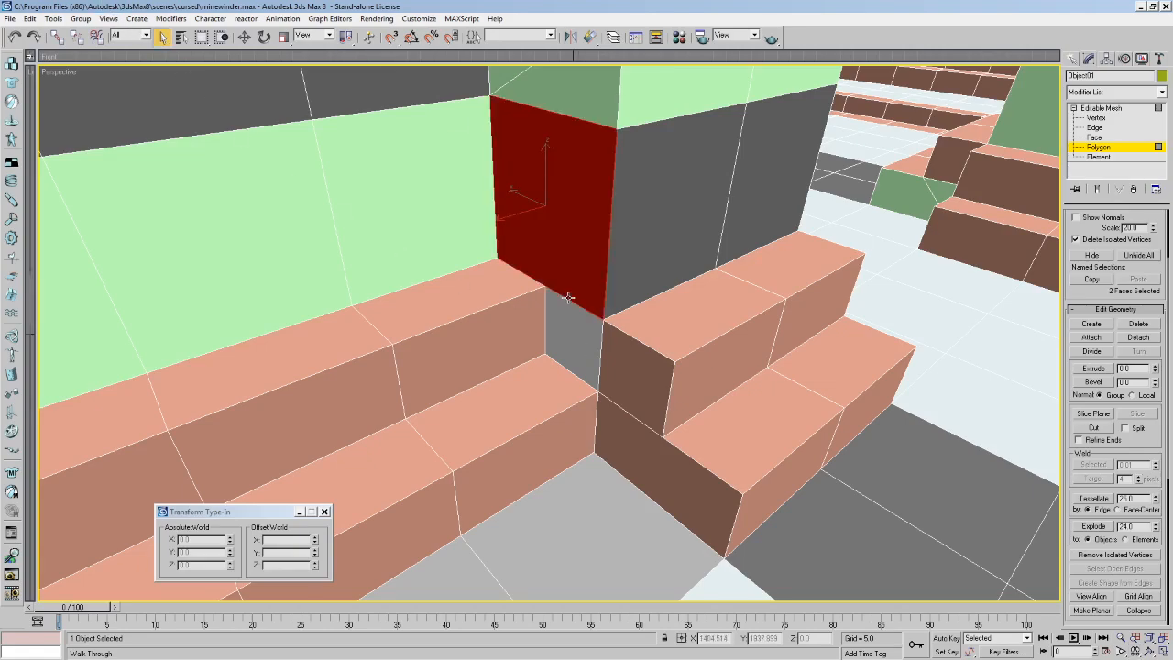
{"action": "left_click", "coordinate": [572, 360]}
{"action": "left_click", "coordinate": [568, 272]}
{"action": "key", "text": "Delete"}
Create a replacement polygon across the corner opening, including the upper salmon step's corner vertex along its lower edge.
{"action": "left_click", "coordinate": [1091, 324]}
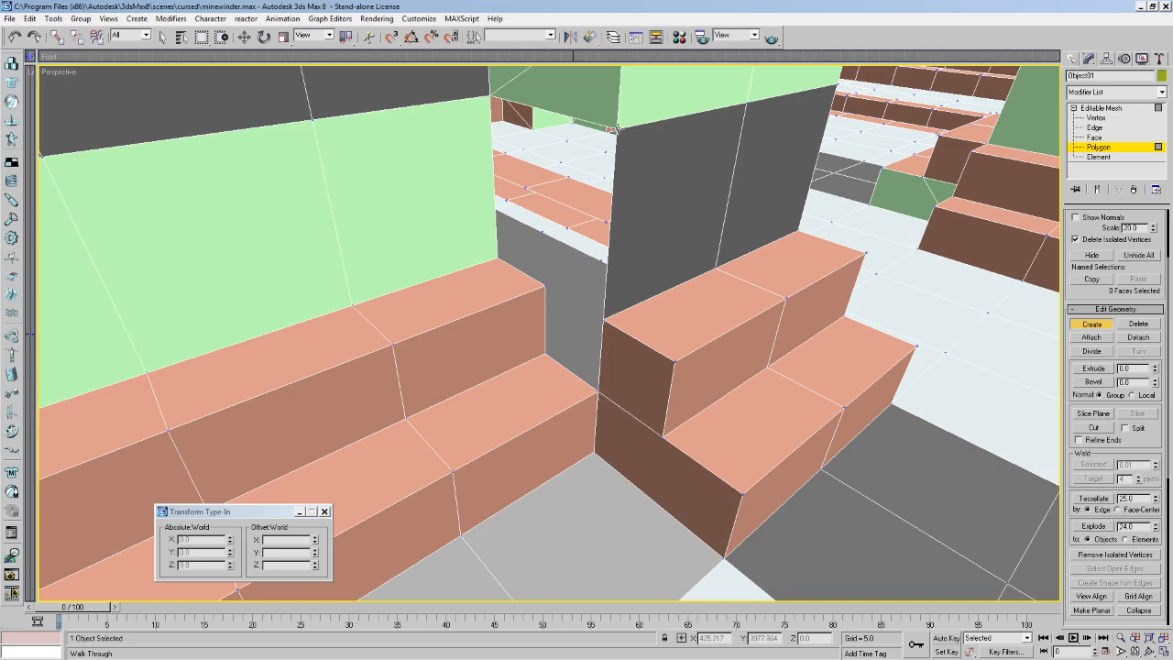
{"action": "left_click", "coordinate": [500, 258]}
{"action": "left_click", "coordinate": [546, 286]}
{"action": "left_click", "coordinate": [602, 318]}
{"action": "left_click", "coordinate": [614, 129]}
{"action": "left_click", "coordinate": [618, 130]}
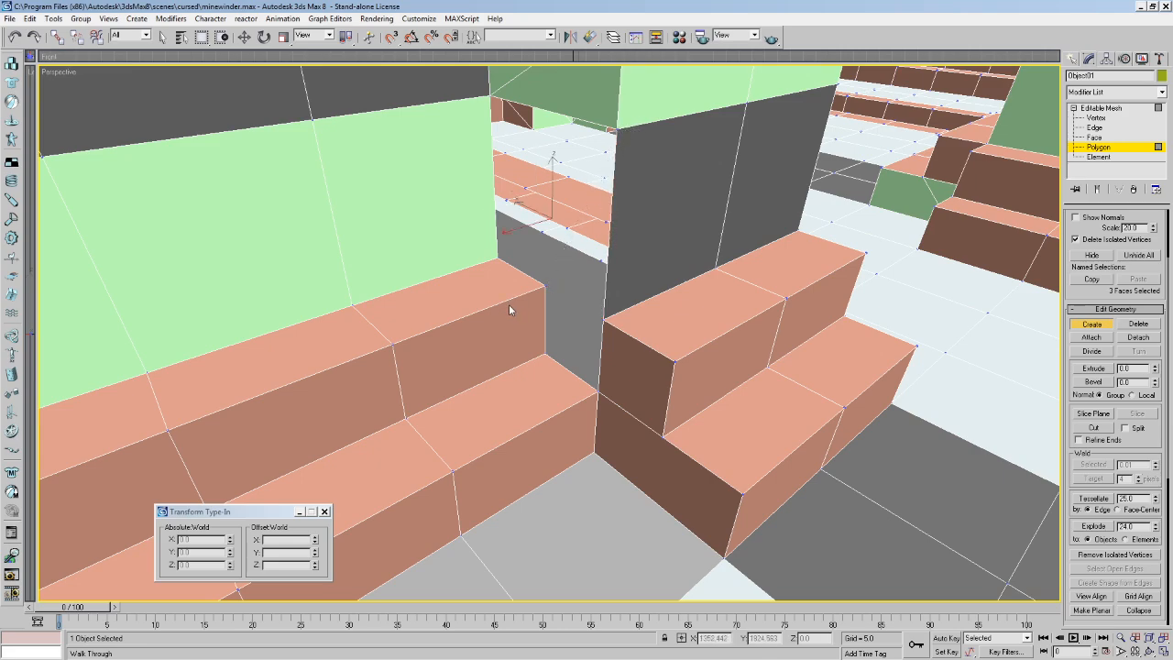
Select the new corner polygon above the salmon steps, flip its normal and clear the selection.
{"action": "left_click", "coordinate": [162, 37]}
{"action": "left_click", "coordinate": [578, 293]}
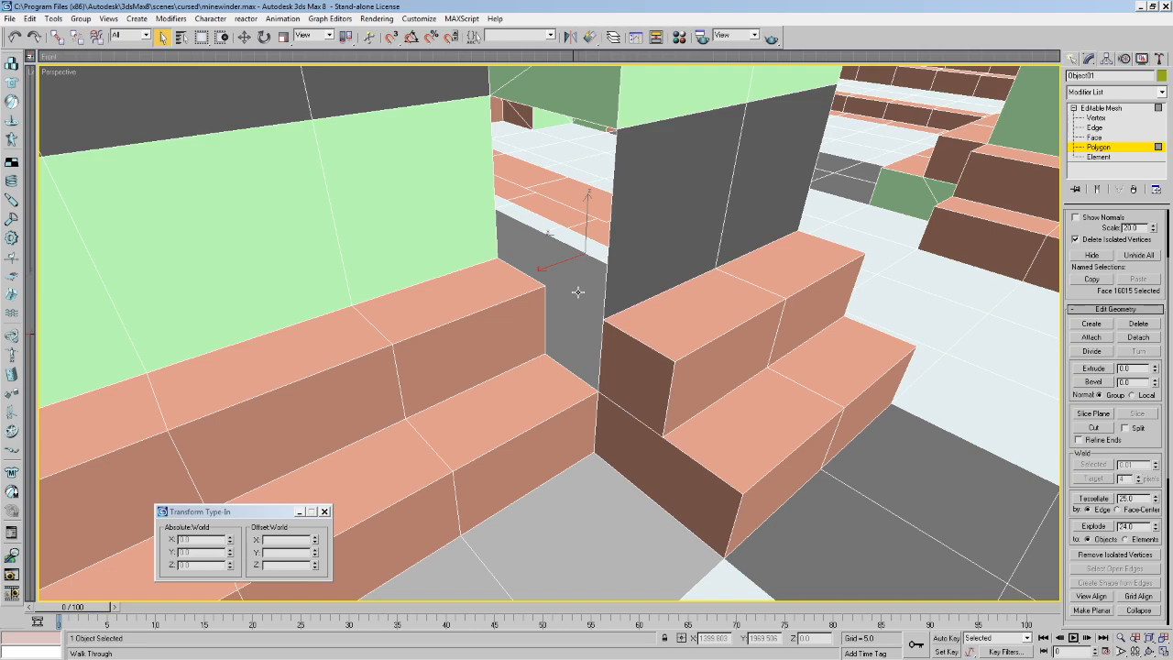
{"action": "left_click", "coordinate": [551, 259]}
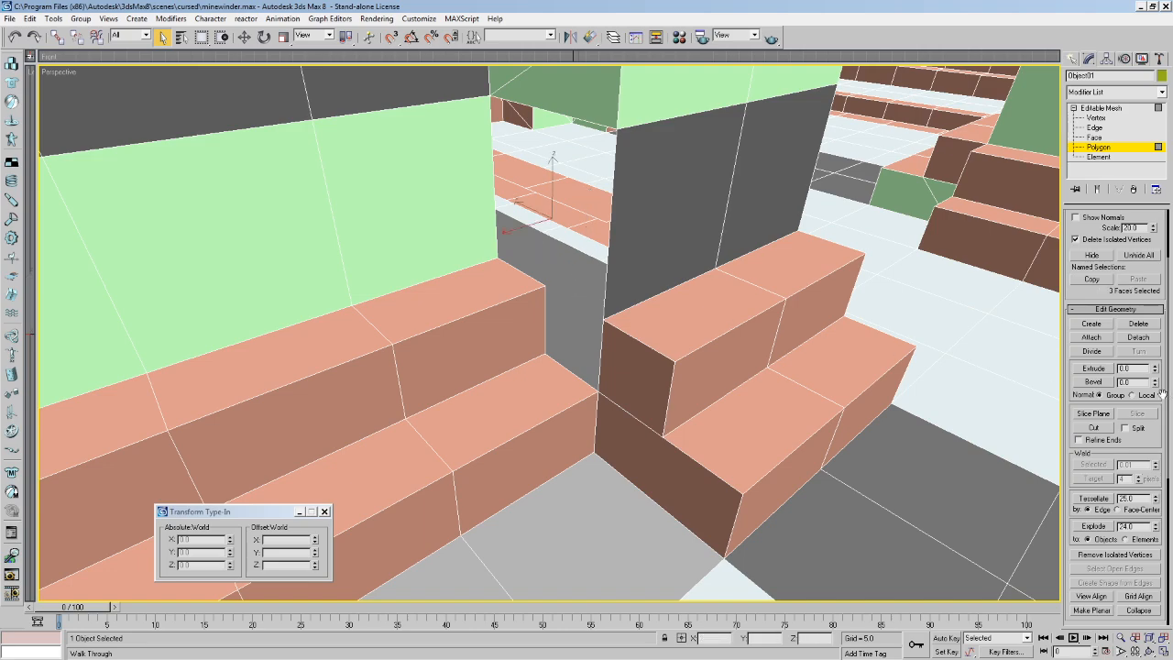
{"action": "scroll", "coordinate": [1167, 396], "scroll_direction": "down", "scroll_amount": 5}
{"action": "left_click", "coordinate": [1093, 375]}
{"action": "left_click", "coordinate": [618, 346]}
{"action": "left_click_drag", "start_coordinate": [1145, 341], "coordinate": [1097, 505]}
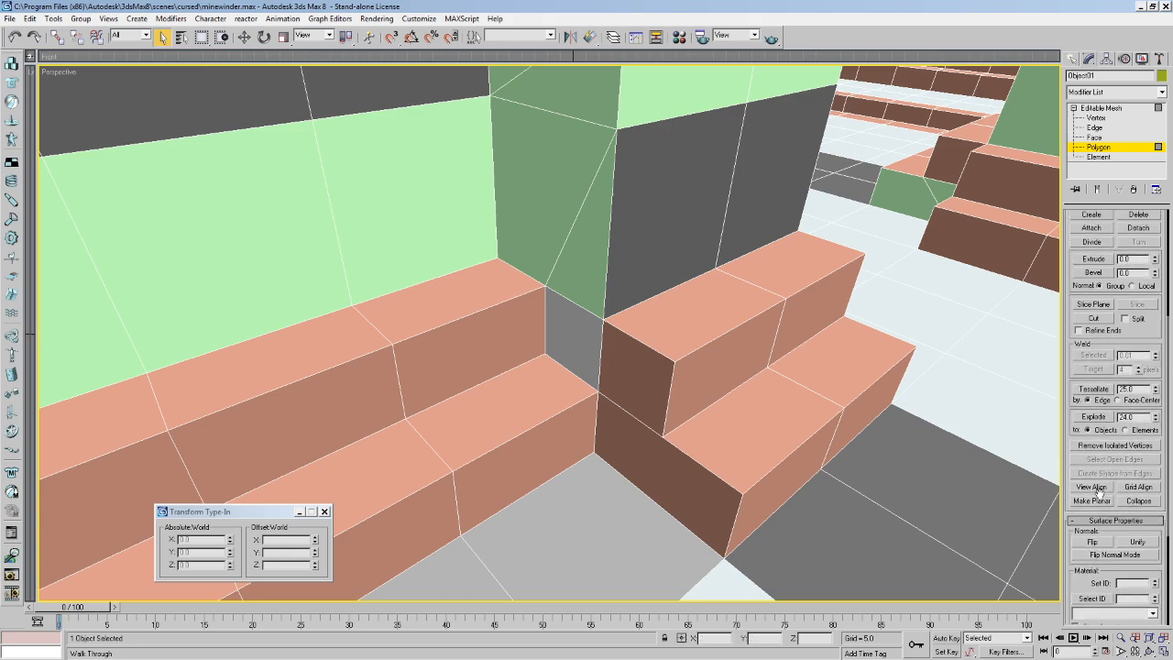
Create a polygon closing the gap between the two sets of salmon steps at the corner and flip its normal.
{"action": "scroll", "coordinate": [1115, 412], "scroll_direction": "up", "scroll_amount": 3}
{"action": "left_click", "coordinate": [1092, 331]}
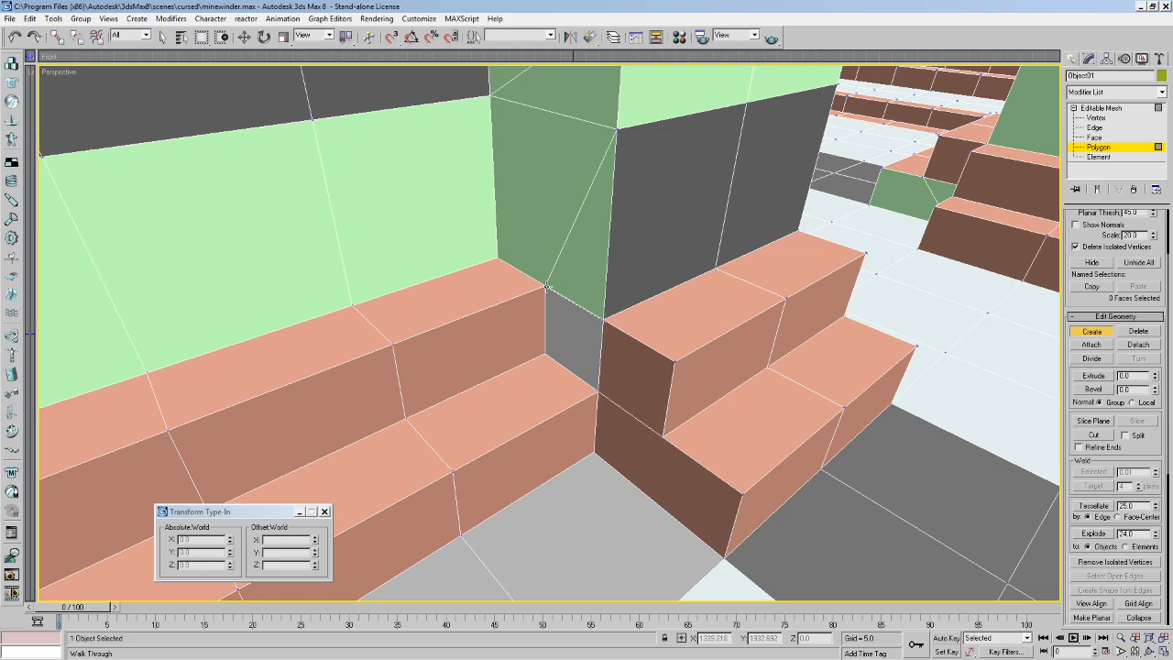
{"action": "left_click", "coordinate": [597, 390]}
{"action": "left_click", "coordinate": [162, 34]}
{"action": "left_click_drag", "start_coordinate": [1126, 470], "coordinate": [1132, 297]}
{"action": "left_click", "coordinate": [1096, 487]}
{"action": "middle_click_drag", "start_coordinate": [684, 404], "coordinate": [703, 357]}
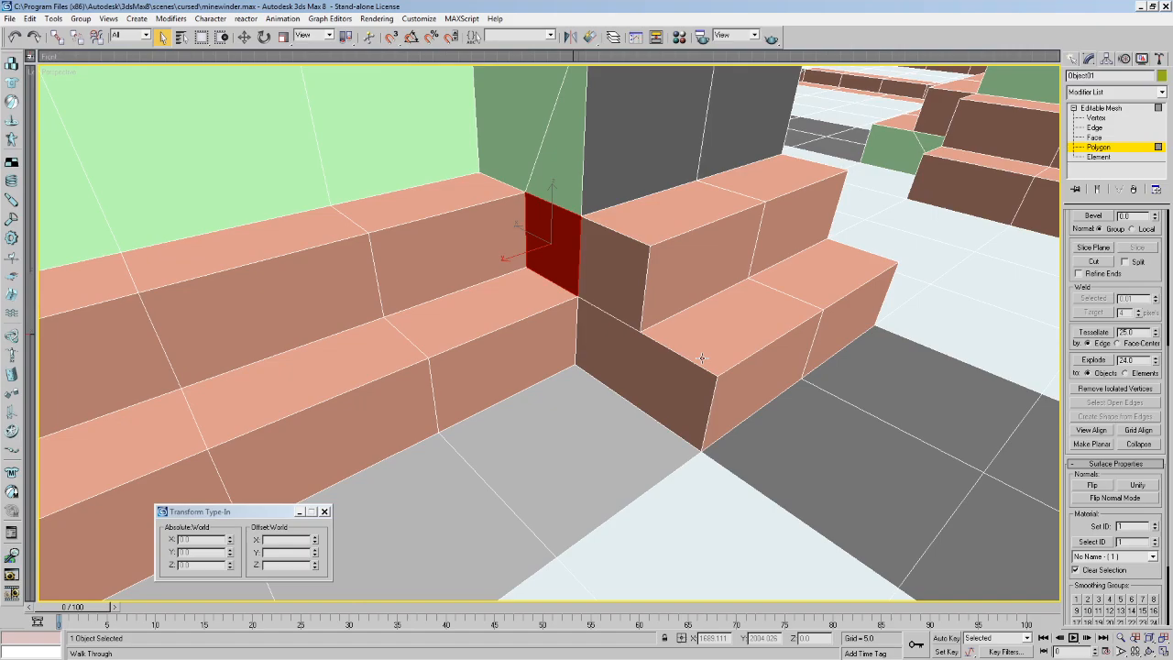
Show the whole level in wireframe and select all open edges of the mesh.
{"action": "key", "text": "Up"}
{"action": "left_click_drag", "start_coordinate": [538, 233], "coordinate": [768, 210]}
{"action": "scroll", "coordinate": [768, 210], "scroll_direction": "down", "scroll_amount": 5}
{"action": "middle_click_drag", "start_coordinate": [741, 244], "coordinate": [807, 287], "text": "alt"}
{"action": "scroll", "coordinate": [862, 287], "scroll_direction": "down", "scroll_amount": 4}
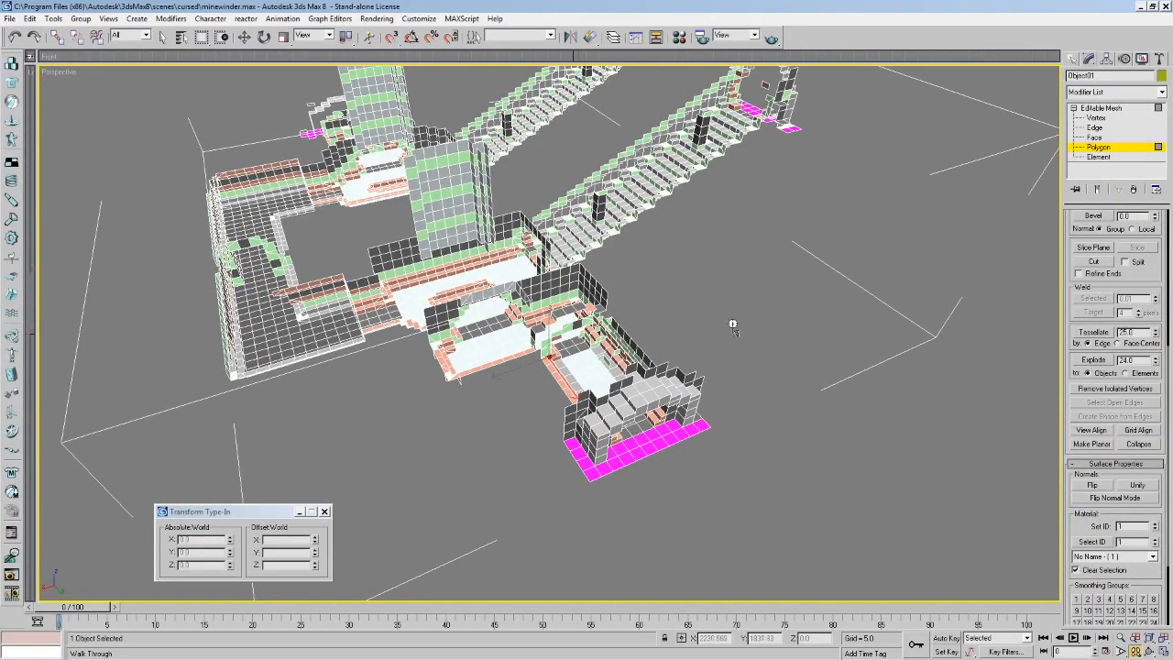
{"action": "key", "text": "F3"}
{"action": "left_click", "coordinate": [1129, 121]}
{"action": "left_click", "coordinate": [1107, 129]}
{"action": "left_click_drag", "start_coordinate": [1151, 450], "coordinate": [1151, 366]}
{"action": "left_click", "coordinate": [1125, 483]}
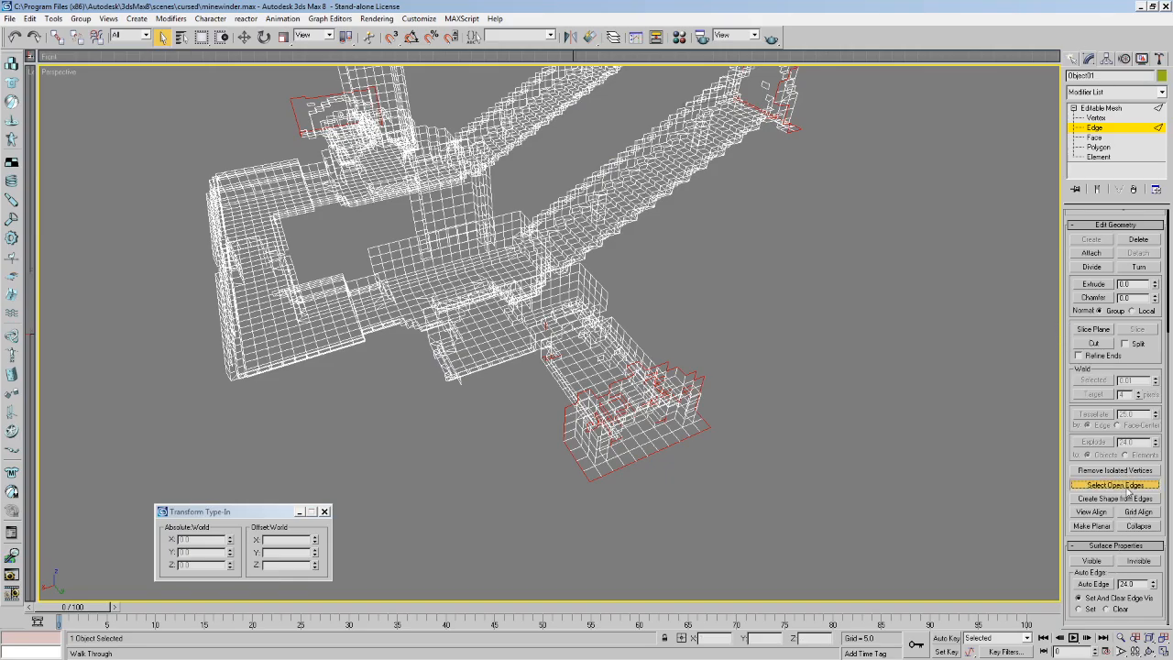
Delete the lower salmon step's end polygon below the open edge at the room corner.
{"action": "scroll", "coordinate": [620, 456], "scroll_direction": "up", "scroll_amount": 5}
{"action": "middle_click_drag", "start_coordinate": [648, 498], "coordinate": [687, 424]}
{"action": "scroll", "coordinate": [545, 404], "scroll_direction": "up", "scroll_amount": 8}
{"action": "left_click_drag", "start_coordinate": [687, 424], "coordinate": [599, 460]}
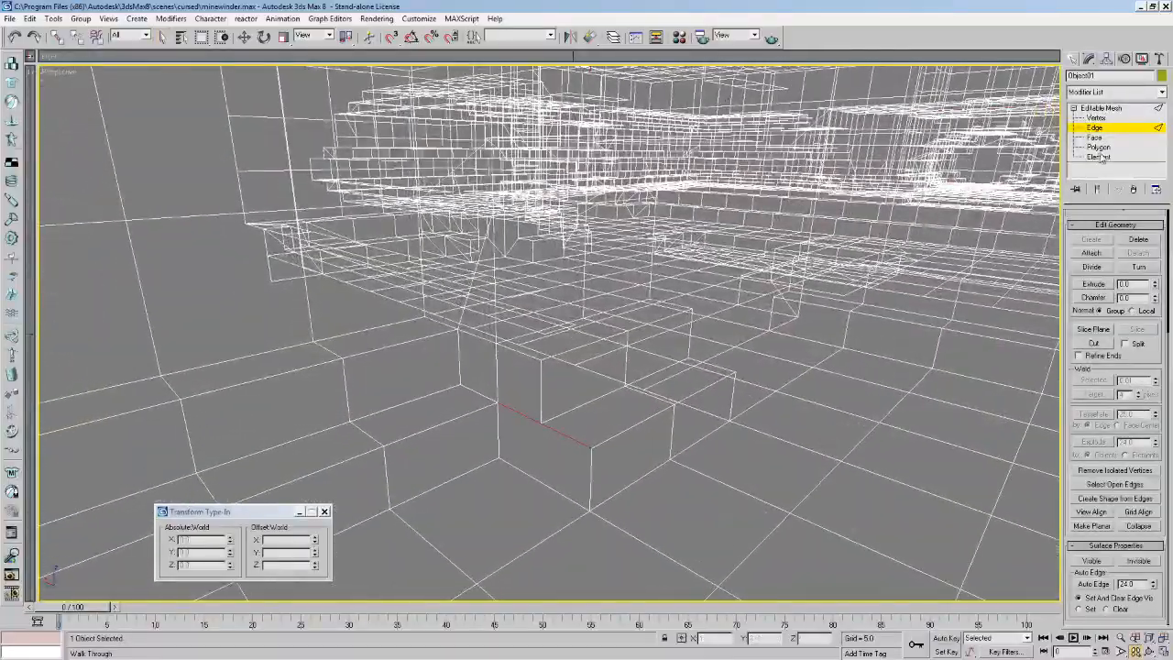
{"action": "left_click", "coordinate": [1098, 147]}
{"action": "left_click", "coordinate": [480, 369]}
{"action": "left_click", "coordinate": [551, 463]}
{"action": "key", "text": "Delete"}
Rebuild the lower step's end polygon with the upper step's corner vertex along its top edge, and flip its normal.
{"action": "left_click", "coordinate": [1090, 323]}
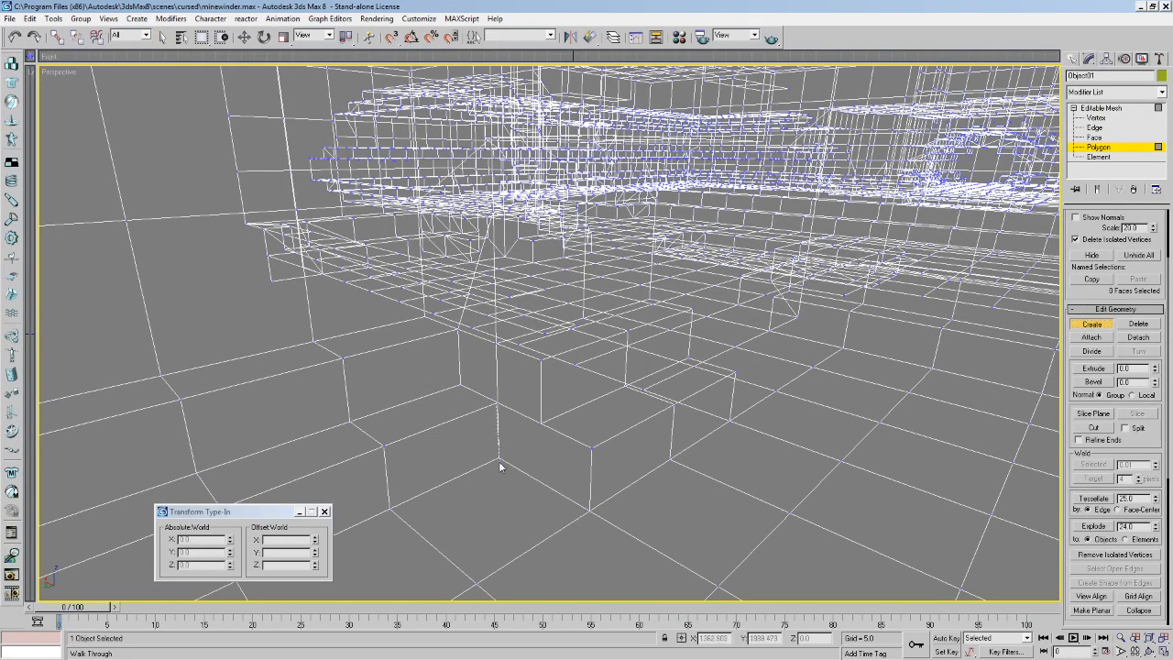
{"action": "left_click", "coordinate": [540, 425]}
{"action": "left_click", "coordinate": [591, 446]}
{"action": "key", "text": "q"}
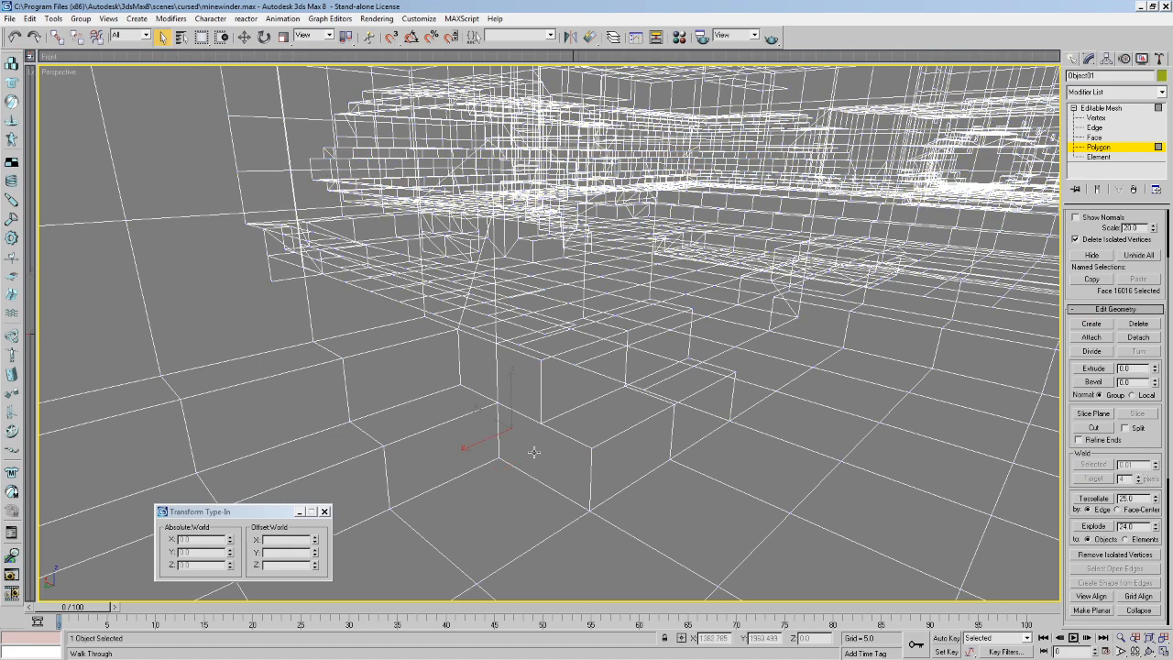
{"action": "scroll", "coordinate": [1095, 432], "scroll_direction": "down", "scroll_amount": 5}
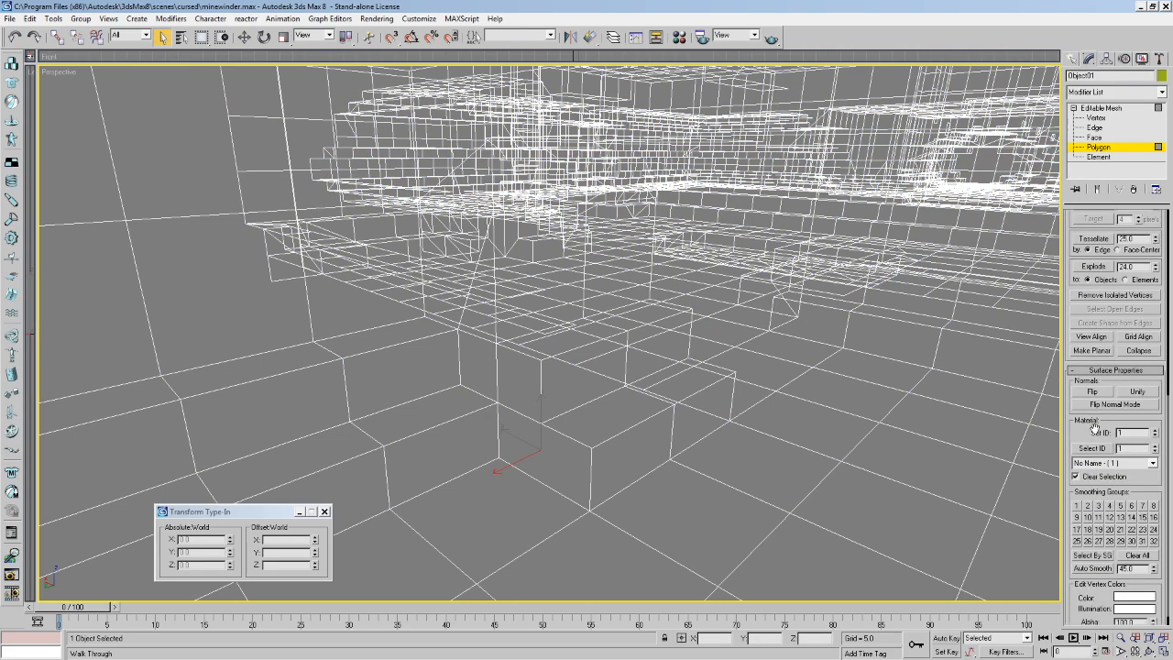
{"action": "left_click", "coordinate": [1091, 394]}
{"action": "left_click", "coordinate": [595, 394]}
Return to an overview of the level and select the mesh's open edges again.
{"action": "key", "text": "F3"}
{"action": "scroll", "coordinate": [582, 412], "scroll_direction": "down", "scroll_amount": 5}
{"action": "key", "text": "Up"}
{"action": "left_click_drag", "start_coordinate": [442, 388], "coordinate": [707, 434]}
{"action": "left_click_drag", "start_coordinate": [229, 241], "coordinate": [641, 426]}
{"action": "key", "text": "Down"}
{"action": "key", "text": "Up"}
{"action": "key", "text": "Up"}
{"action": "key", "text": "Down"}
{"action": "key", "text": "Left"}
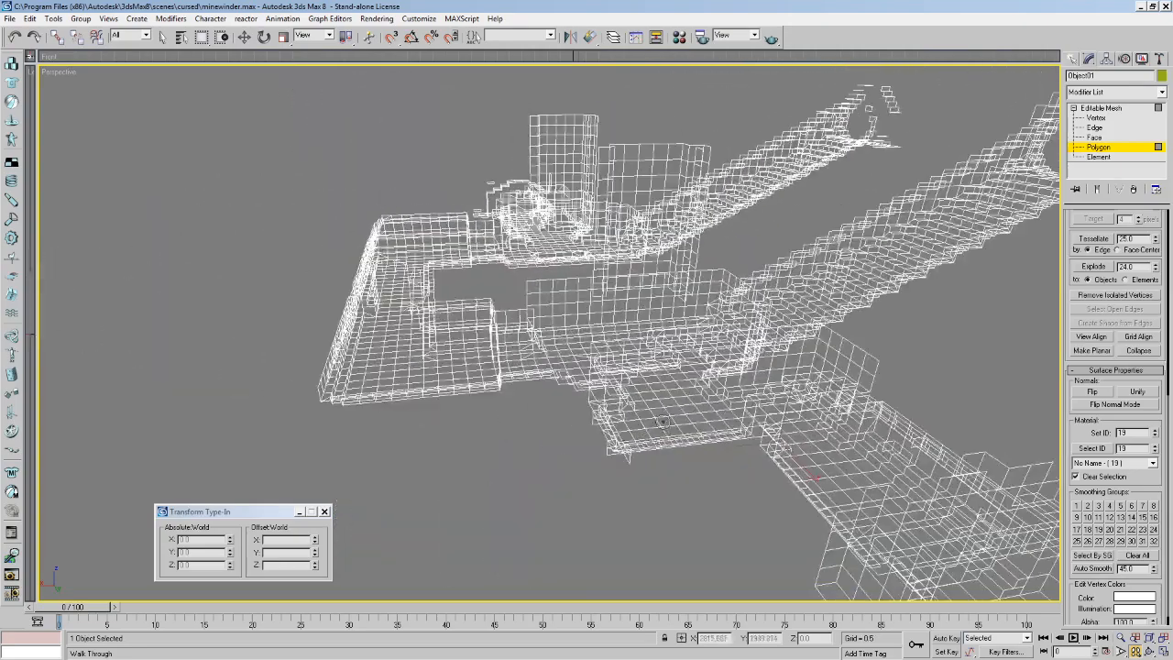
{"action": "left_click", "coordinate": [1095, 127]}
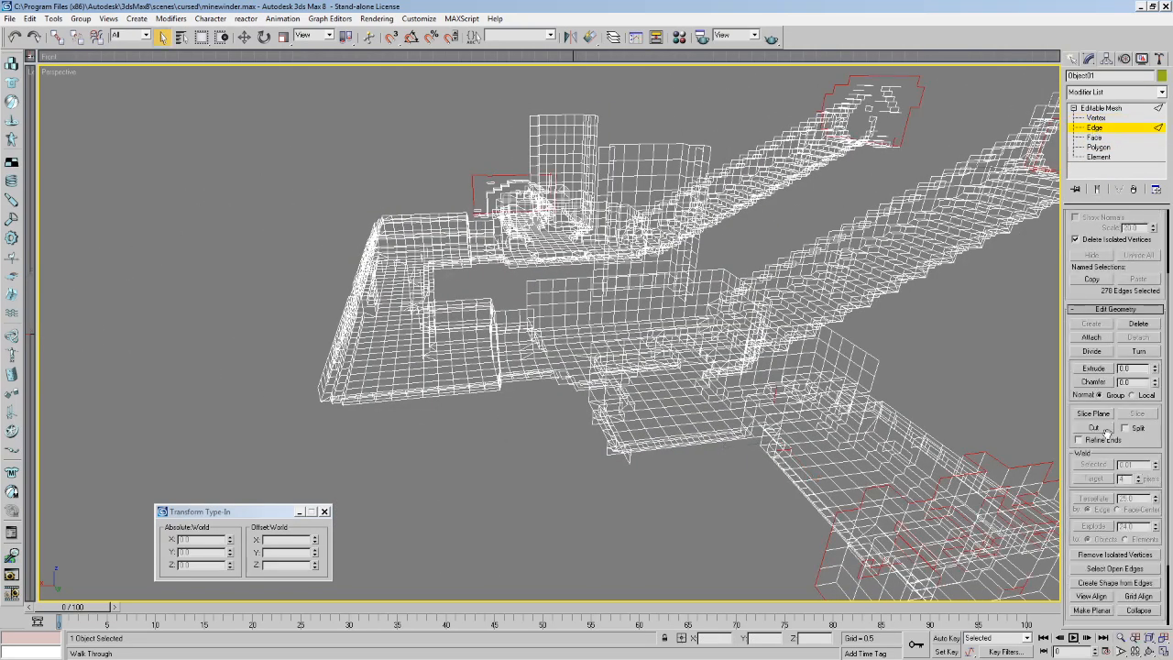
{"action": "left_click", "coordinate": [1105, 486]}
Inspect the rooms for remaining open edges, including the vertical edge where the dark wall meets the green panel.
{"action": "middle_click_drag", "start_coordinate": [887, 344], "coordinate": [768, 356]}
{"action": "scroll", "coordinate": [788, 356], "scroll_direction": "up", "scroll_amount": 5}
{"action": "key", "text": "Up"}
{"action": "left_click_drag", "start_coordinate": [733, 321], "coordinate": [632, 385]}
{"action": "scroll", "coordinate": [633, 385], "scroll_direction": "down", "scroll_amount": 5}
{"action": "scroll", "coordinate": [655, 407], "scroll_direction": "up", "scroll_amount": 5}
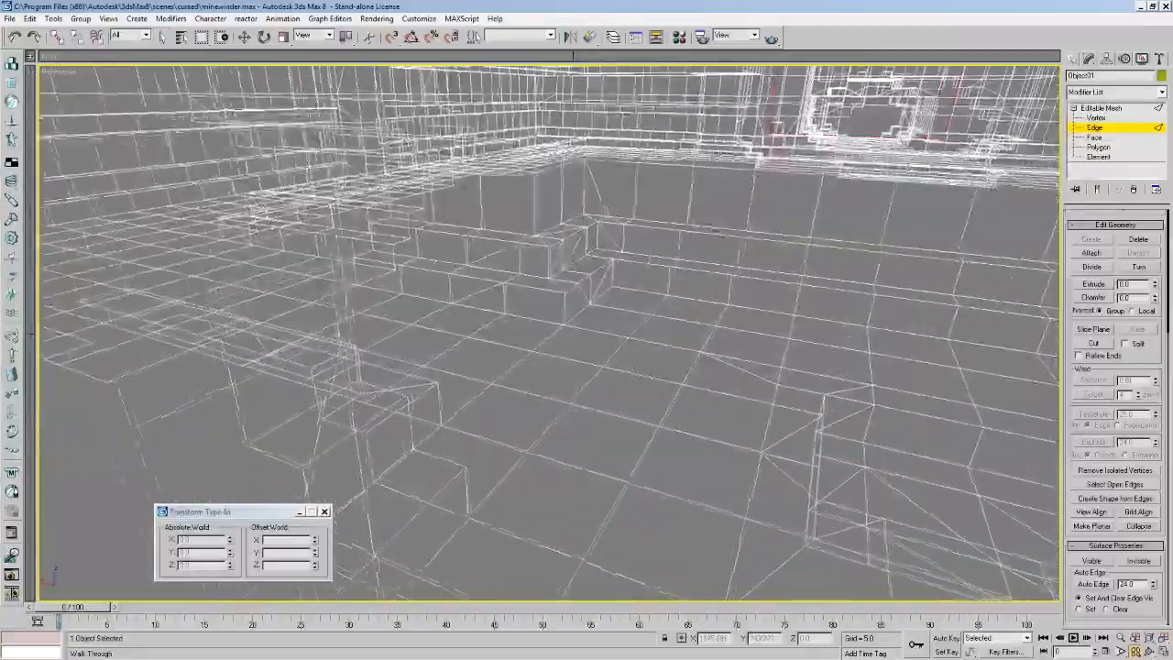
{"action": "scroll", "coordinate": [670, 413], "scroll_direction": "down", "scroll_amount": 4}
{"action": "key", "text": "Up"}
{"action": "left_click_drag", "start_coordinate": [651, 436], "coordinate": [749, 275]}
{"action": "key", "text": "c"}
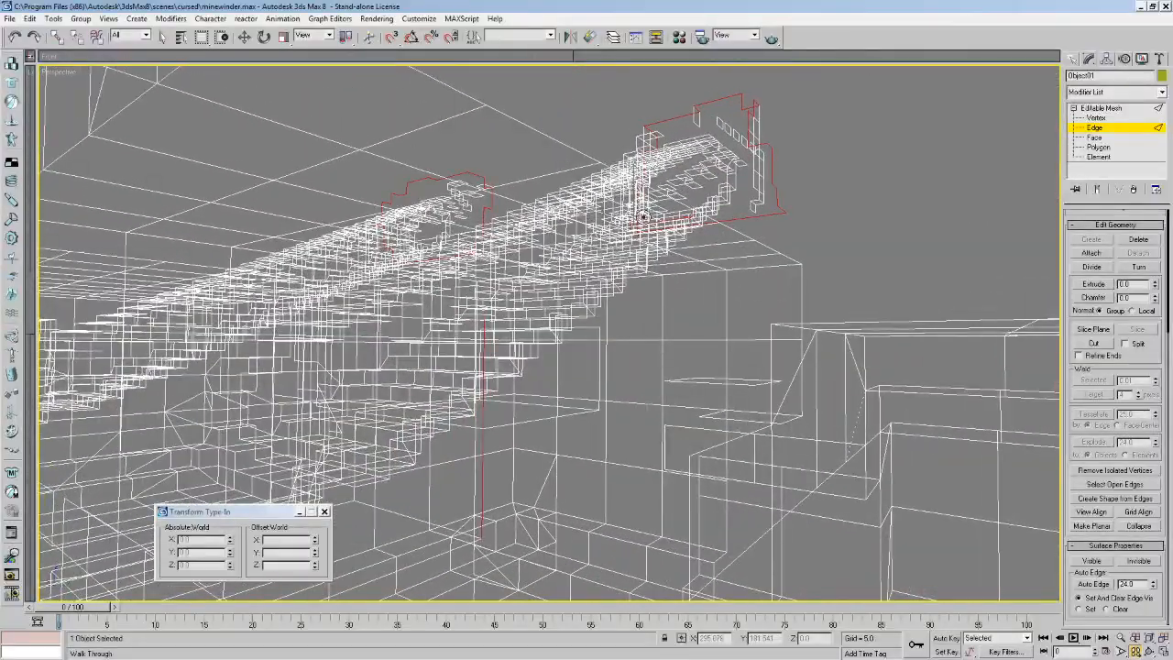
{"action": "key", "text": "F3"}
{"action": "key", "text": "Up"}
{"action": "mouse_move", "coordinate": [596, 298]}
{"action": "left_mouse_down"}
{"action": "mouse_move", "coordinate": [605, 329]}
{"action": "mouse_move", "coordinate": [641, 336]}
{"action": "mouse_move", "coordinate": [760, 293]}
{"action": "mouse_move", "coordinate": [816, 317]}
{"action": "mouse_move", "coordinate": [659, 291]}
{"action": "mouse_move", "coordinate": [587, 306]}
{"action": "mouse_move", "coordinate": [847, 263]}
{"action": "left_mouse_up"}
{"action": "key", "text": "Down"}
{"action": "key", "text": "Down"}
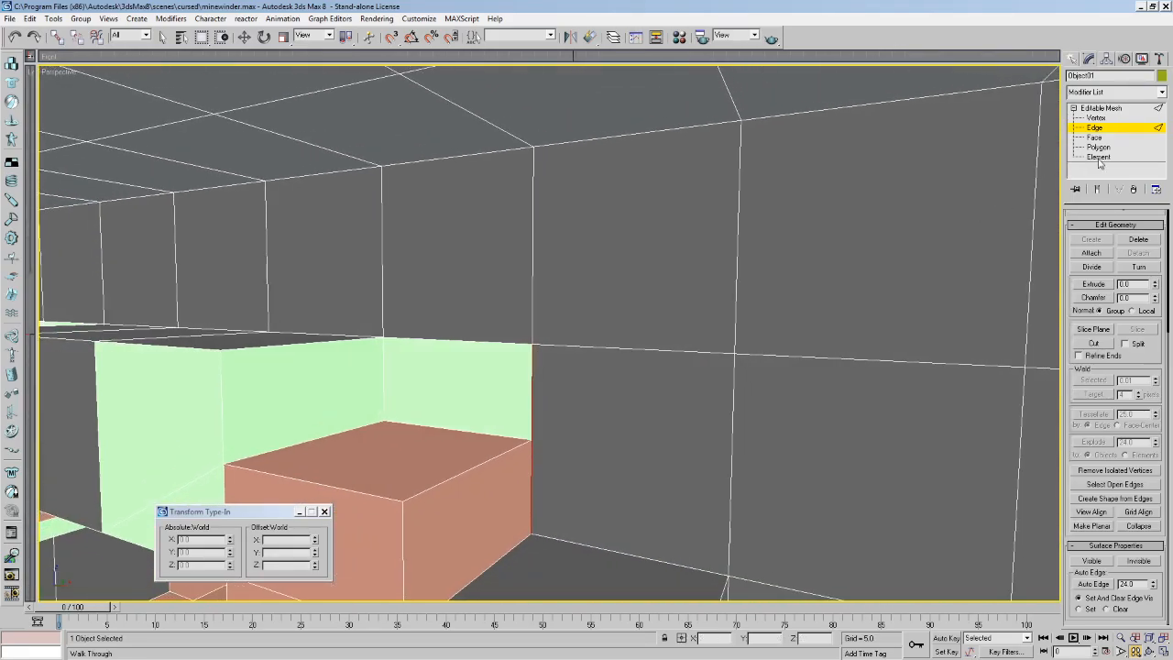
Delete the green wall panel above the salmon block and the dark wall polygon beside it.
{"action": "left_click", "coordinate": [1099, 157]}
{"action": "left_click", "coordinate": [1097, 148]}
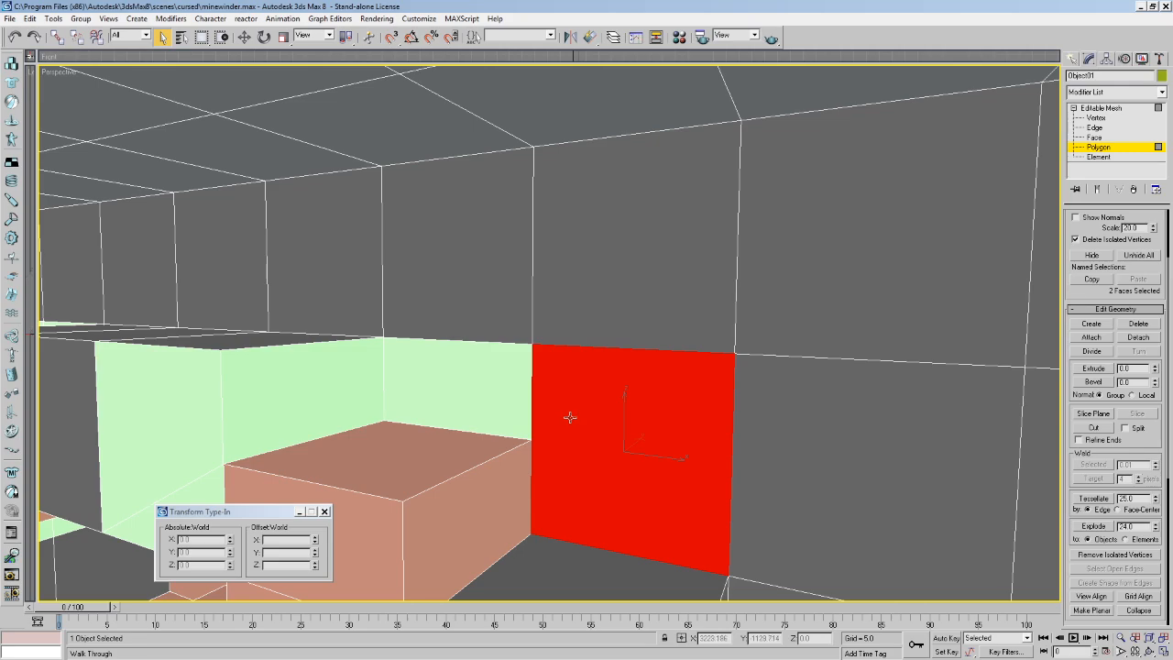
{"action": "left_click", "coordinate": [549, 397]}
{"action": "left_click", "coordinate": [498, 376]}
{"action": "middle_click_drag", "start_coordinate": [523, 374], "coordinate": [529, 372]}
{"action": "key", "text": "Delete"}
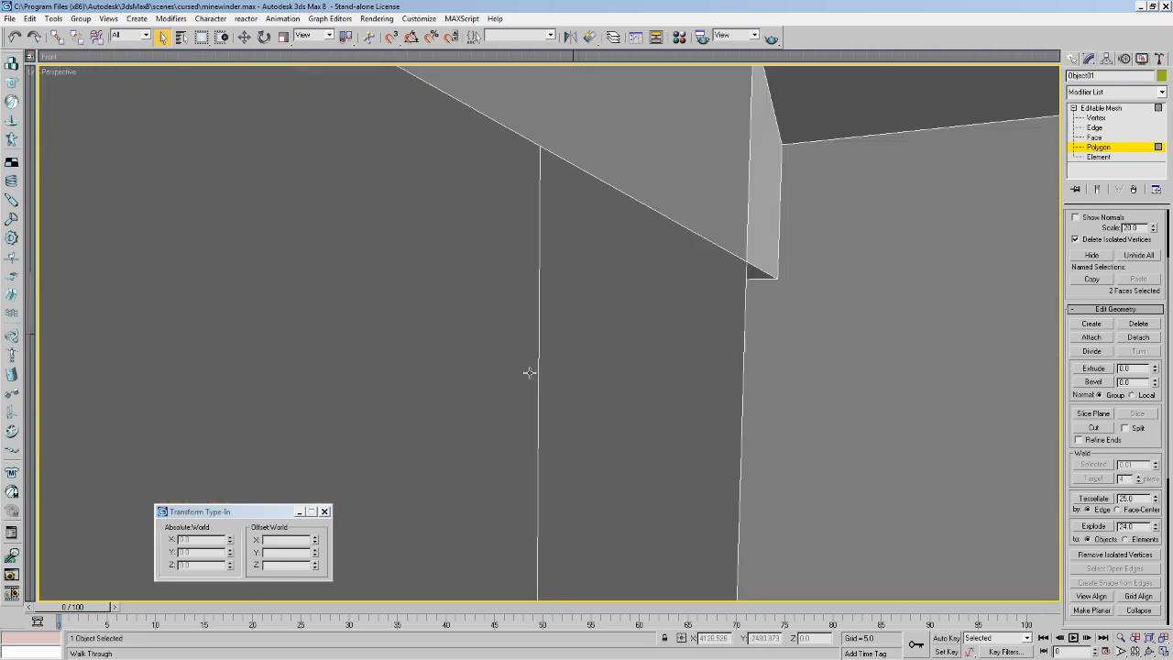
{"action": "key", "text": "Down"}
{"action": "middle_click_drag", "start_coordinate": [638, 348], "coordinate": [648, 350]}
{"action": "left_click", "coordinate": [648, 350]}
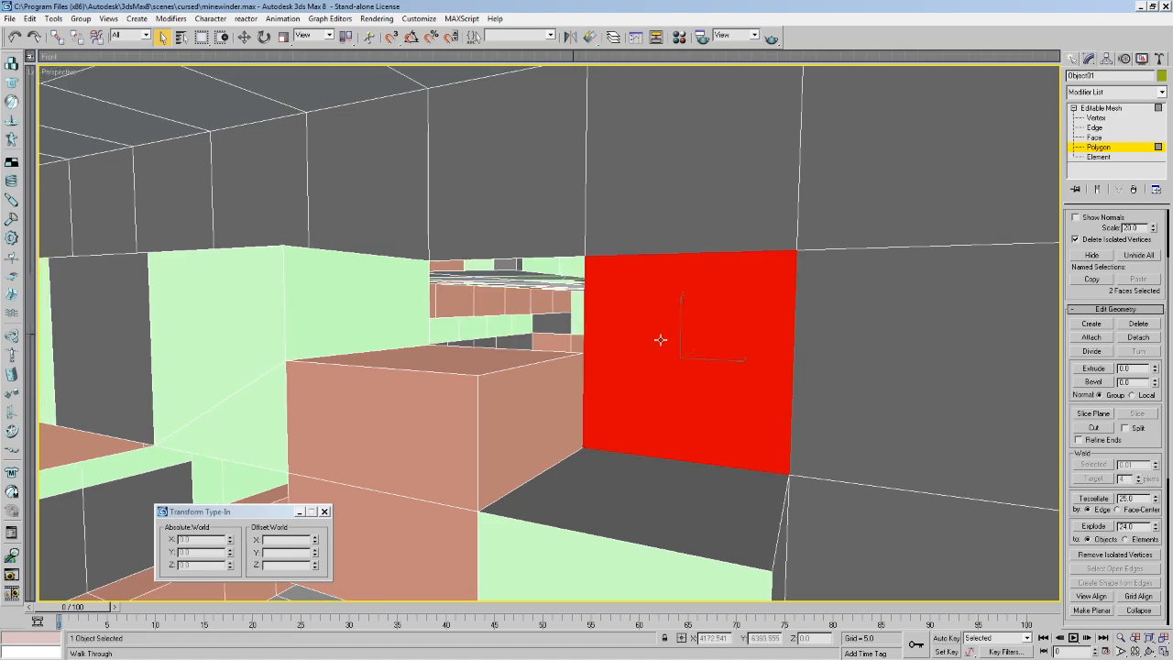
{"action": "middle_click_drag", "start_coordinate": [673, 240], "coordinate": [657, 351]}
{"action": "key", "text": "Delete"}
Create replacement polygons vertex to vertex across the opening above the salmon block and the adjoining wall opening.
{"action": "key", "text": "Up"}
{"action": "left_click_drag", "start_coordinate": [553, 343], "coordinate": [555, 382]}
{"action": "key", "text": "Left"}
{"action": "middle_click_drag", "start_coordinate": [555, 382], "coordinate": [555, 381]}
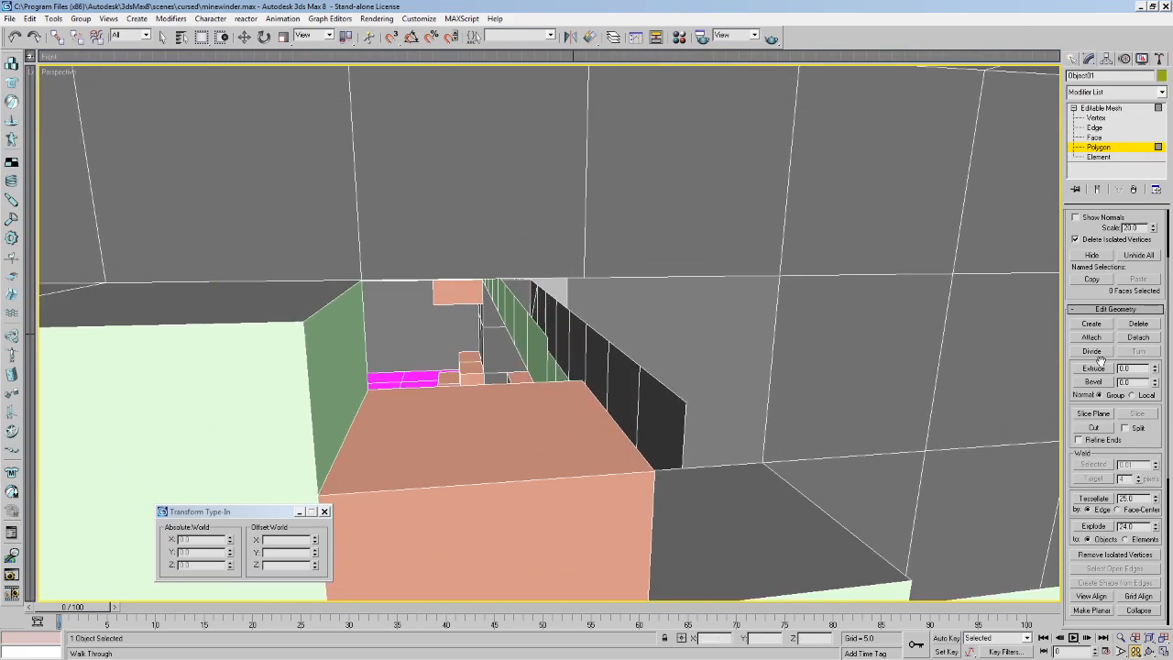
{"action": "left_click", "coordinate": [1091, 324]}
{"action": "left_click", "coordinate": [584, 376]}
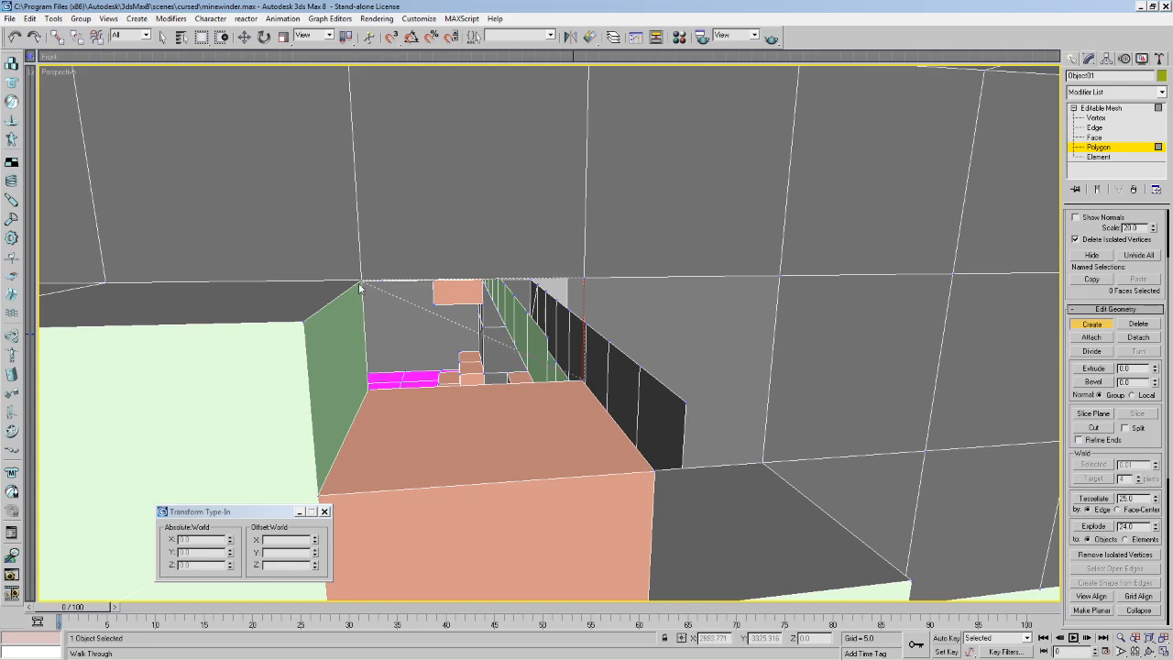
{"action": "left_click", "coordinate": [361, 281]}
{"action": "double_click", "coordinate": [365, 390]}
{"action": "left_click", "coordinate": [583, 379]}
{"action": "left_click", "coordinate": [763, 462]}
{"action": "left_click", "coordinate": [778, 277]}
{"action": "double_click", "coordinate": [584, 277]}
Complete the wall beside the salmon block down to its hidden lower corner vertex and flip the new polygons' normals.
{"action": "middle_click_drag", "start_coordinate": [652, 320], "coordinate": [645, 319]}
{"action": "key", "text": "Right"}
{"action": "key", "text": "Right"}
{"action": "key", "text": "Right"}
{"action": "key", "text": "Right"}
{"action": "key", "text": "Right"}
{"action": "key", "text": "Right"}
{"action": "key", "text": "Right"}
{"action": "key", "text": "Right"}
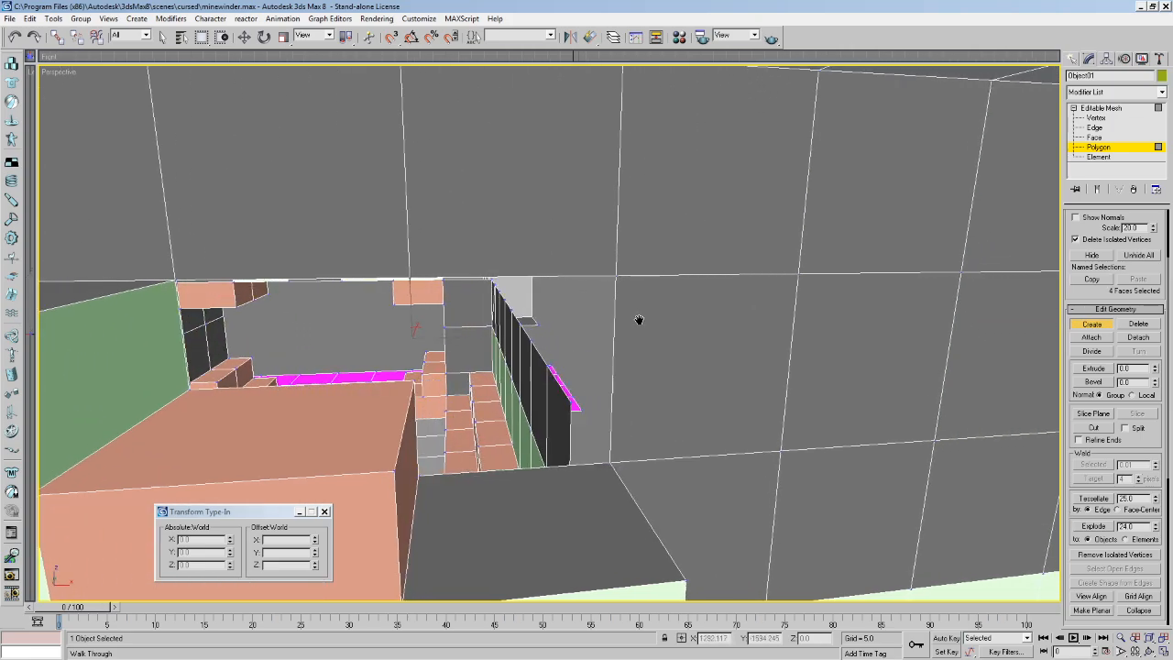
{"action": "key", "text": "Left"}
{"action": "key", "text": "Right"}
{"action": "key", "text": "Left"}
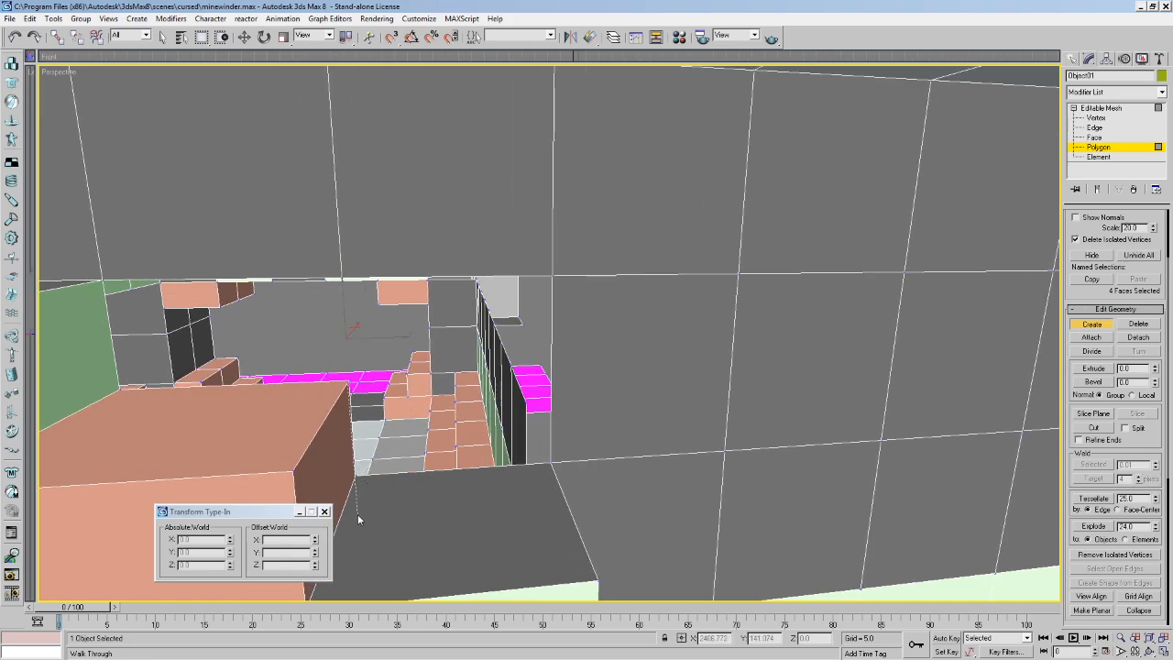
{"action": "left_click", "coordinate": [386, 396]}
{"action": "left_click", "coordinate": [550, 463]}
{"action": "scroll", "coordinate": [1147, 446], "scroll_direction": "down", "scroll_amount": 5}
{"action": "left_click", "coordinate": [1091, 376]}
{"action": "left_click", "coordinate": [162, 38]}
{"action": "left_click", "coordinate": [661, 311]}
Examine the ceiling, walls and stepped floors around the repaired rooms from inside and outside the level.
{"action": "middle_click_drag", "start_coordinate": [637, 339], "coordinate": [628, 338]}
{"action": "key", "text": "Up"}
{"action": "left_click_drag", "start_coordinate": [597, 351], "coordinate": [541, 317]}
{"action": "key", "text": "Left"}
{"action": "left_click_drag", "start_coordinate": [436, 317], "coordinate": [392, 248]}
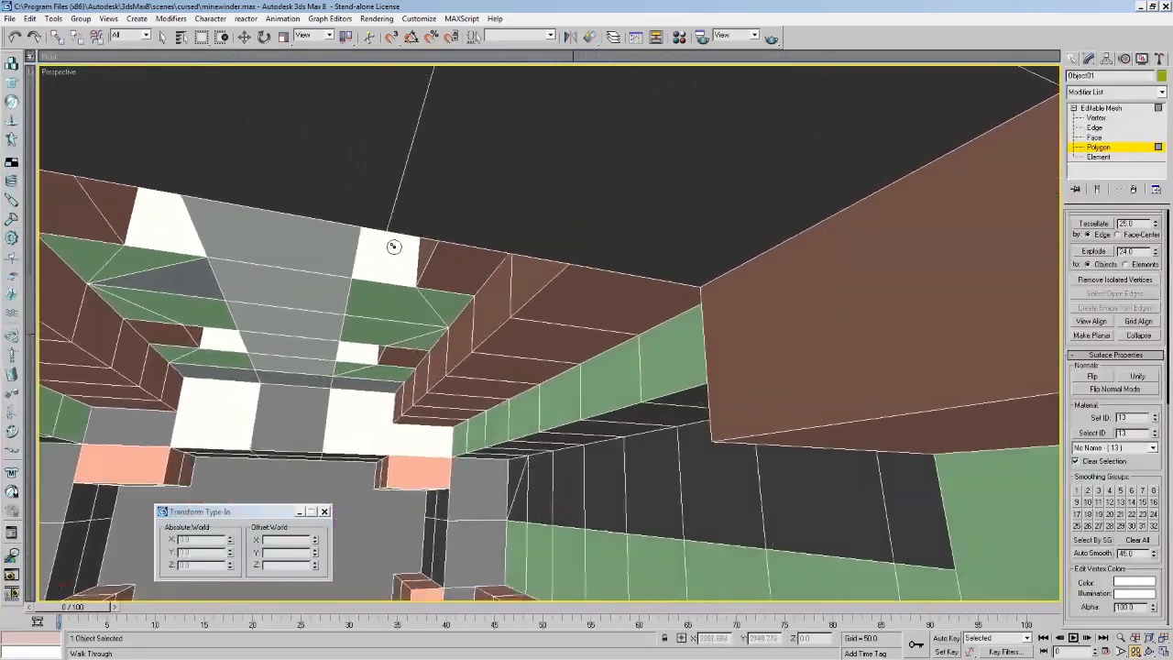
{"action": "key", "text": "Up"}
{"action": "key", "text": "Left"}
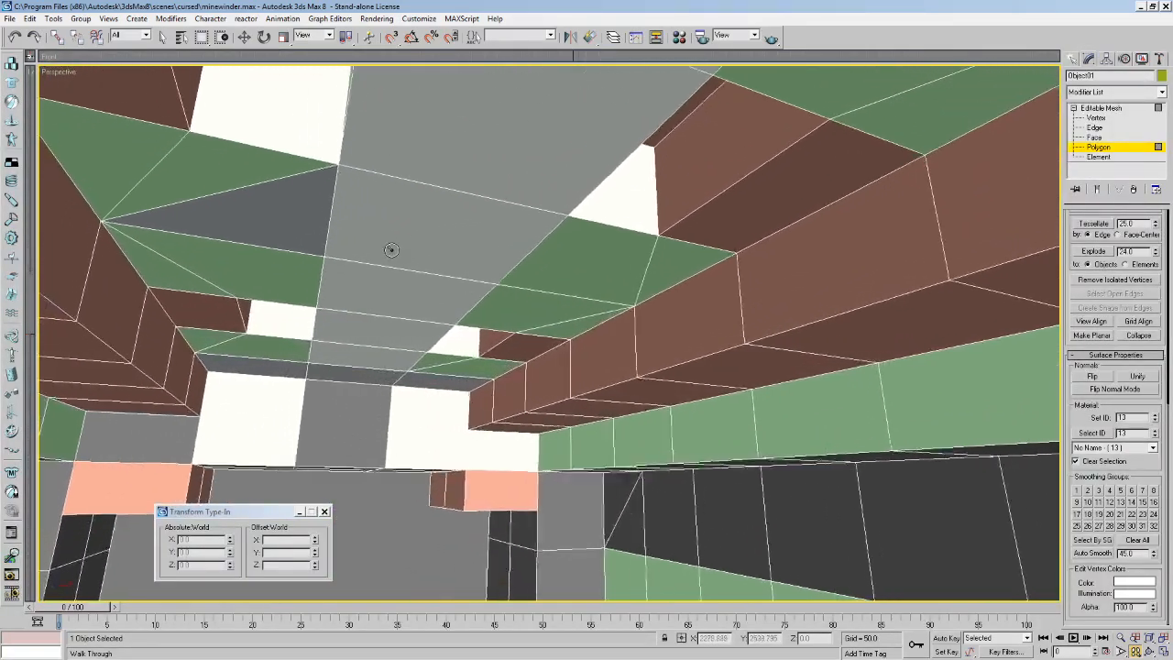
{"action": "key", "text": "Up"}
{"action": "key", "text": "Left"}
{"action": "left_click_drag", "start_coordinate": [473, 248], "coordinate": [511, 370]}
{"action": "key", "text": "w"}
{"action": "scroll", "coordinate": [510, 369], "scroll_direction": "down", "scroll_amount": 6}
{"action": "middle_click_drag", "start_coordinate": [510, 369], "coordinate": [415, 367], "text": "alt"}
{"action": "scroll", "coordinate": [415, 366], "scroll_direction": "up", "scroll_amount": 6}
{"action": "left_click_drag", "start_coordinate": [468, 363], "coordinate": [489, 315]}
{"action": "key", "text": "a"}
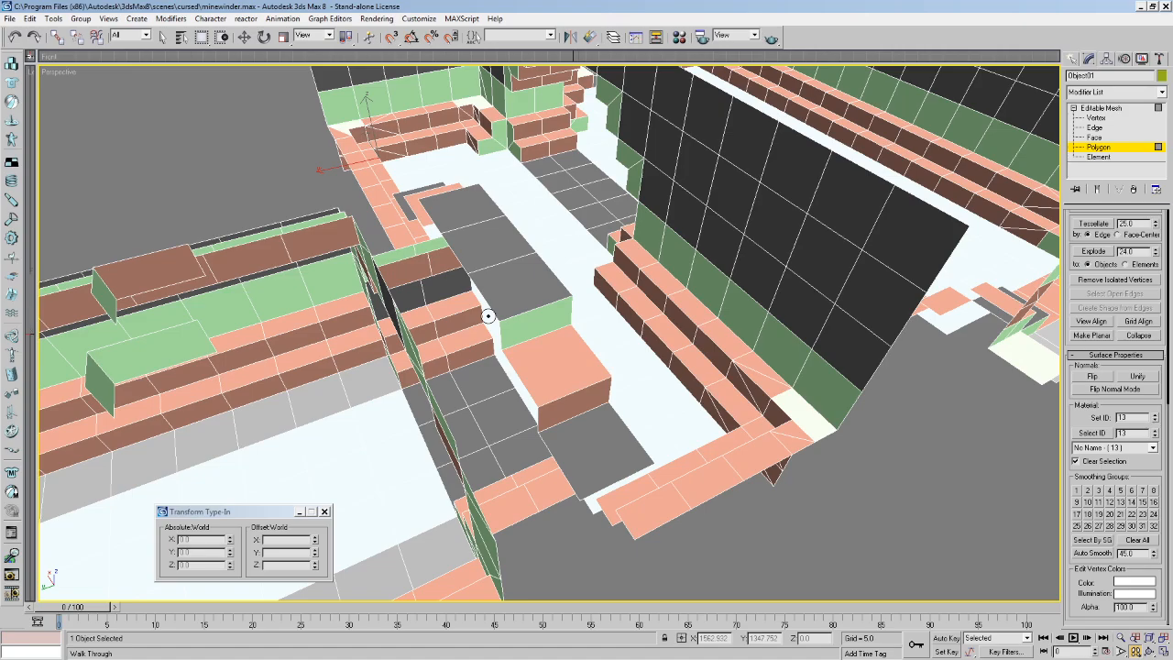
Show the whole level in wireframe, select the remaining open edges, and clear the edge selection.
{"action": "key", "text": "w"}
{"action": "left_click_drag", "start_coordinate": [412, 396], "coordinate": [361, 354]}
{"action": "key", "text": "s"}
{"action": "key", "text": "F3"}
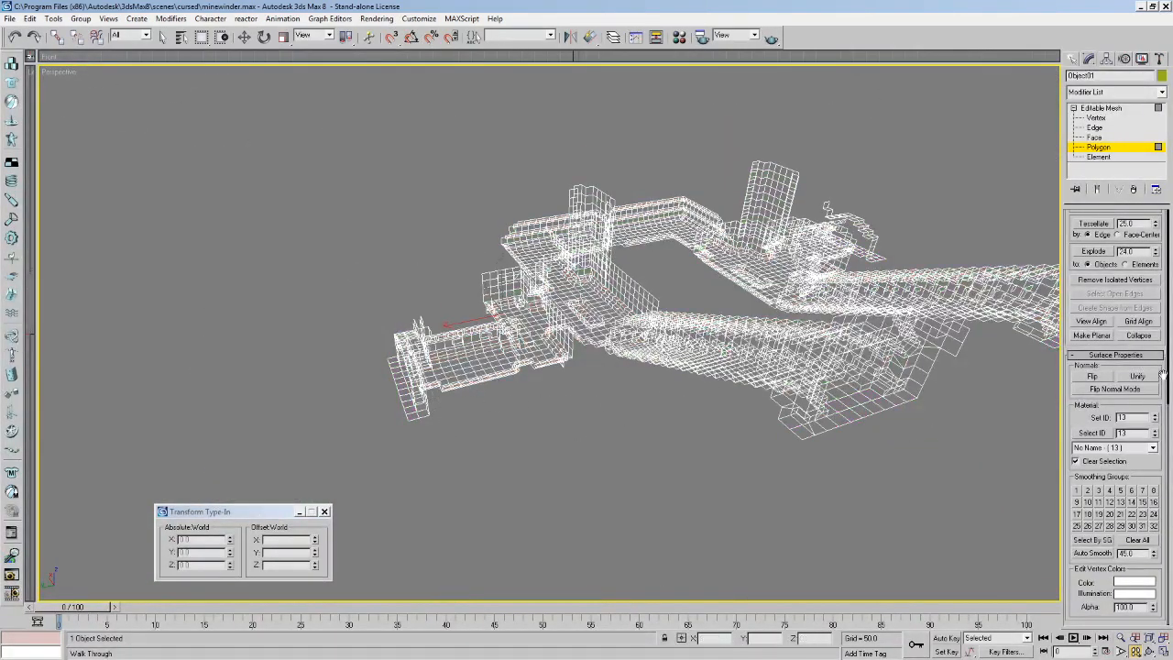
{"action": "left_click", "coordinate": [1100, 128]}
{"action": "left_click", "coordinate": [1133, 571]}
{"action": "middle_click_drag", "start_coordinate": [687, 395], "coordinate": [743, 403]}
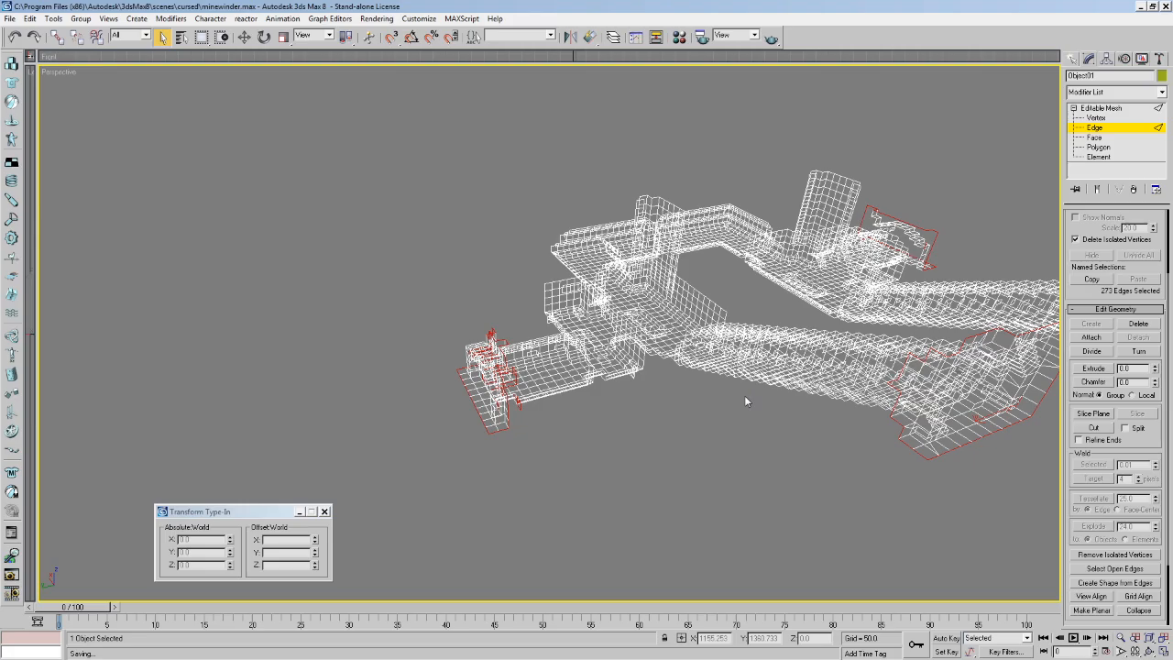
{"action": "left_click", "coordinate": [400, 303]}
Inspect the level's end room in shaded view, up to the gray archway above the magenta floor.
{"action": "scroll", "coordinate": [443, 265], "scroll_direction": "up", "scroll_amount": 5}
{"action": "middle_click_drag", "start_coordinate": [443, 266], "coordinate": [462, 263]}
{"action": "key", "text": "F3"}
{"action": "key", "text": "Up"}
{"action": "key", "text": "Left"}
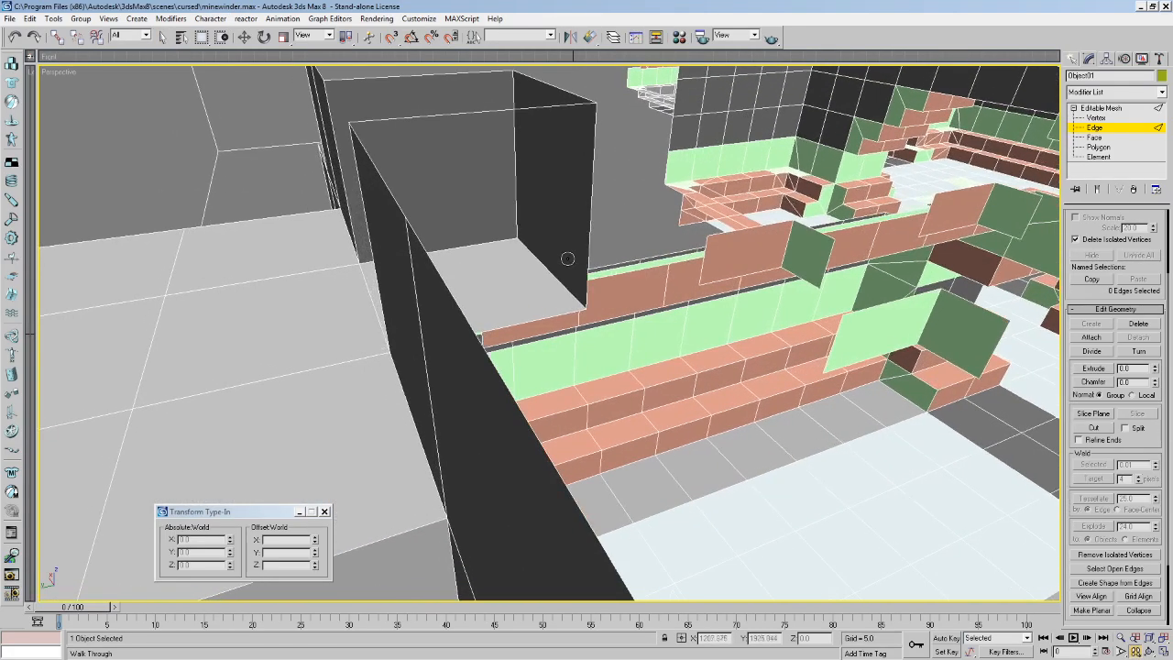
{"action": "key", "text": "Down"}
{"action": "left_click_drag", "start_coordinate": [569, 259], "coordinate": [644, 222]}
{"action": "key", "text": "Up"}
{"action": "key", "text": "Down"}
{"action": "key", "text": "Left"}
{"action": "scroll", "coordinate": [641, 223], "scroll_direction": "up", "scroll_amount": 3}
{"action": "middle_click_drag", "start_coordinate": [623, 230], "coordinate": [696, 317]}
{"action": "left_click_drag", "start_coordinate": [696, 317], "coordinate": [491, 253]}
{"action": "key", "text": "Up"}
{"action": "key", "text": "Down"}
{"action": "key", "text": "Down"}
{"action": "key", "text": "Up"}
{"action": "key", "text": "Down"}
{"action": "key", "text": "Up"}
{"action": "key", "text": "Up"}
{"action": "key", "text": "Right"}
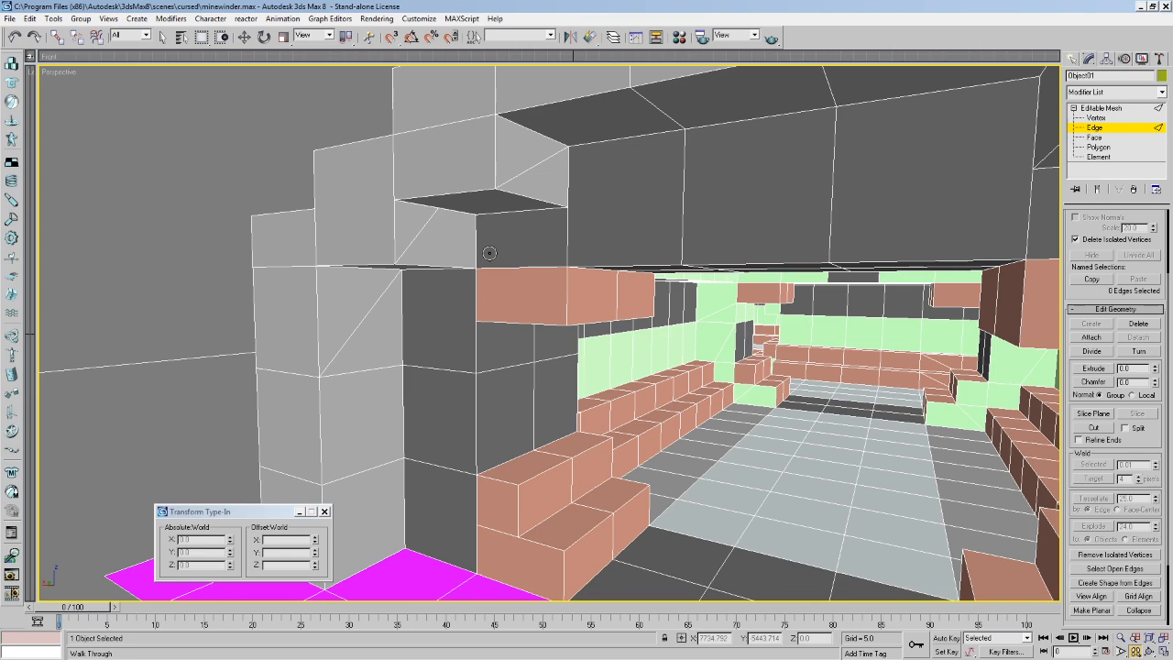
Select the small gray wall polygons above the salmon blocks on both sides of the stepped archway at polygon level.
{"action": "left_click", "coordinate": [1133, 148]}
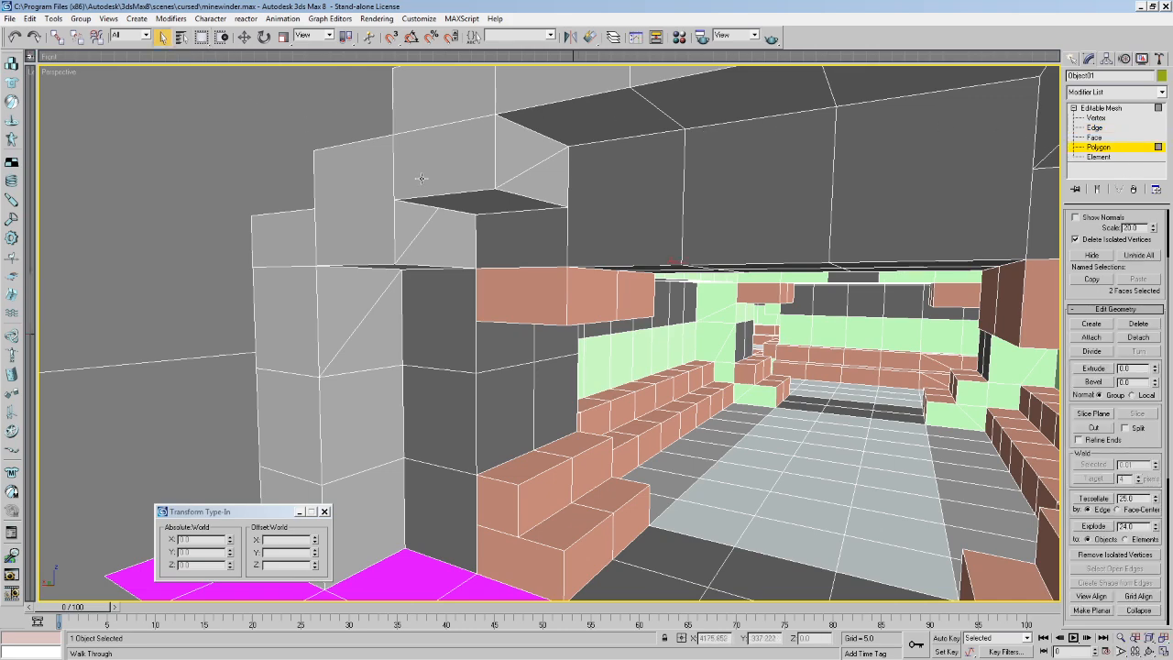
{"action": "left_click", "coordinate": [528, 162]}
{"action": "left_click", "coordinate": [510, 219]}
{"action": "left_click", "coordinate": [443, 208]}
{"action": "left_click", "coordinate": [458, 255]}
{"action": "left_click", "coordinate": [477, 247]}
{"action": "left_click", "coordinate": [462, 245]}
{"action": "left_click", "coordinate": [418, 214]}
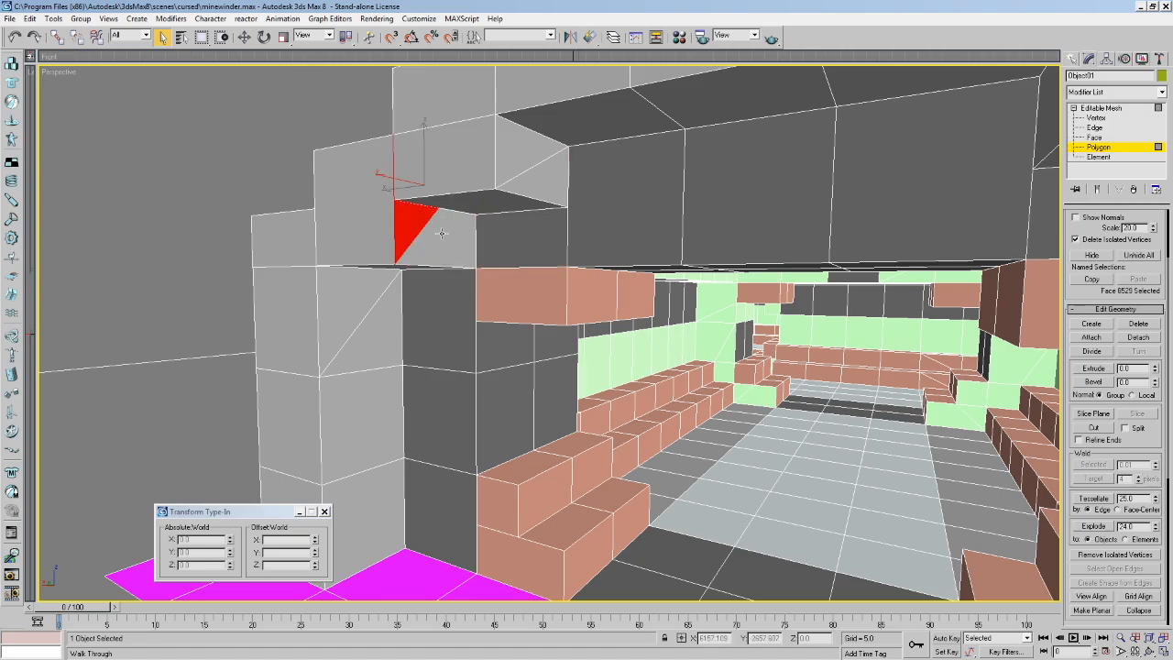
{"action": "left_click", "coordinate": [442, 234], "text": "ctrl"}
{"action": "left_click", "coordinate": [516, 231], "text": "ctrl"}
{"action": "middle_click_drag", "start_coordinate": [512, 230], "coordinate": [511, 225], "text": "alt"}
{"action": "key", "text": "Up"}
{"action": "left_click_drag", "start_coordinate": [511, 226], "coordinate": [542, 244]}
{"action": "key", "text": "Down"}
{"action": "key", "text": "Down"}
{"action": "middle_click_drag", "start_coordinate": [541, 243], "coordinate": [537, 234]}
{"action": "left_click", "coordinate": [163, 39]}
{"action": "middle_click_drag", "start_coordinate": [666, 248], "coordinate": [689, 251]}
{"action": "left_click", "coordinate": [774, 242], "text": "ctrl"}
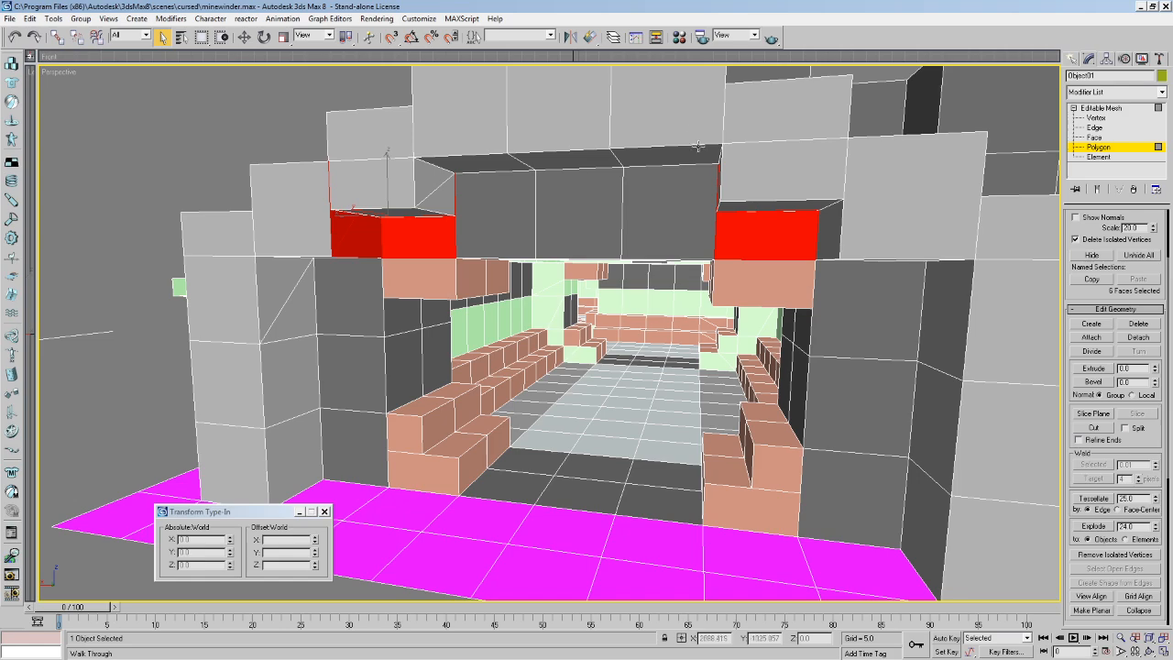
{"action": "middle_click_drag", "start_coordinate": [391, 191], "coordinate": [429, 186]}
{"action": "middle_click_drag", "start_coordinate": [562, 259], "coordinate": [520, 258]}
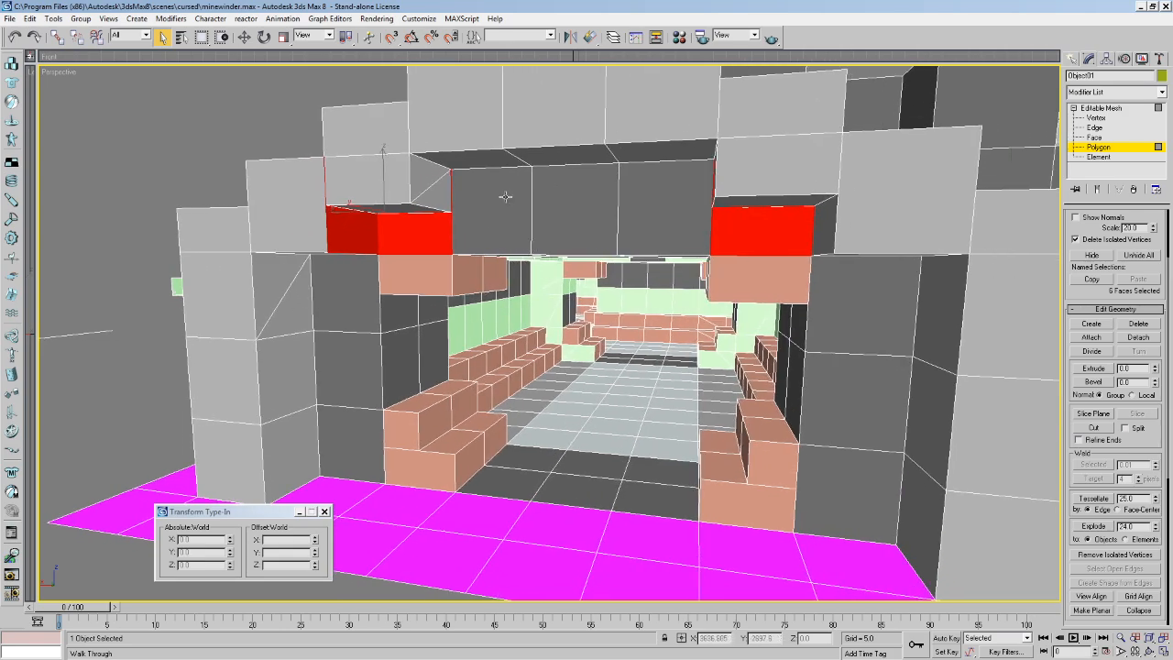
Delete the front and side wall polygons directly above the salmon blocks on both sides of the archway.
{"action": "left_click", "coordinate": [335, 220]}
{"action": "left_click", "coordinate": [363, 237], "text": "ctrl"}
{"action": "left_click", "coordinate": [396, 235], "text": "ctrl"}
{"action": "left_click", "coordinate": [766, 231], "text": "ctrl"}
{"action": "scroll", "coordinate": [785, 230], "scroll_direction": "down", "scroll_amount": 3}
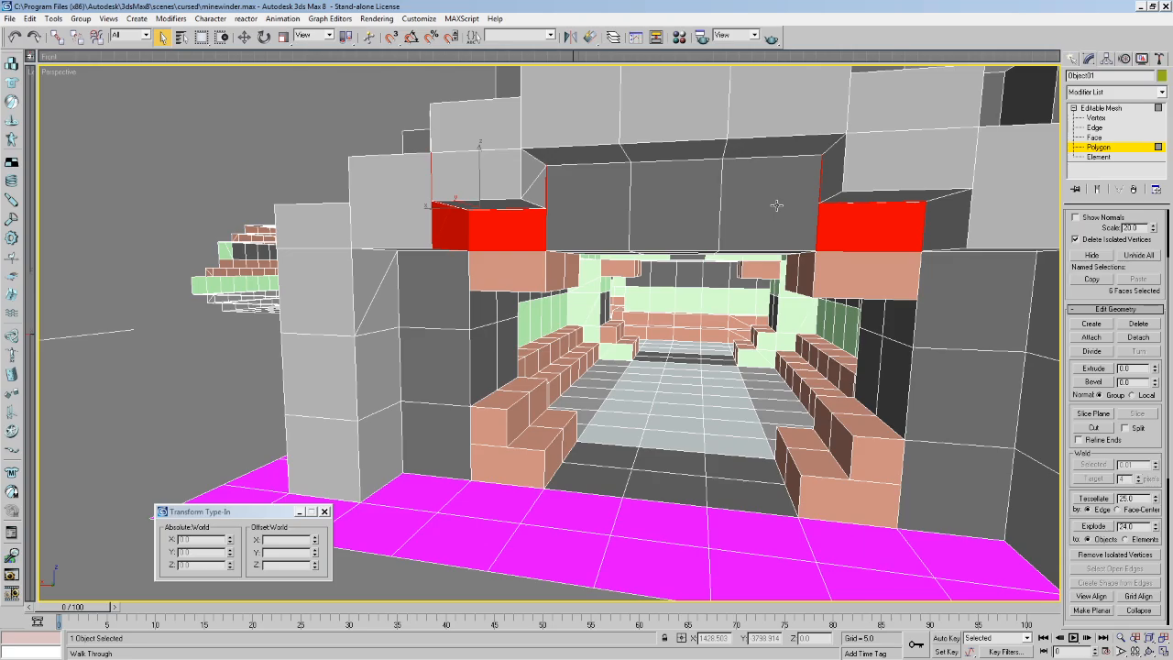
{"action": "mouse_move", "coordinate": [656, 209]}
{"action": "middle_mouse_down"}
{"action": "mouse_move", "coordinate": [632, 230]}
{"action": "mouse_move", "coordinate": [648, 218]}
{"action": "middle_mouse_up"}
{"action": "key", "text": "Up"}
{"action": "left_click_drag", "start_coordinate": [649, 217], "coordinate": [666, 215]}
{"action": "key", "text": "Left"}
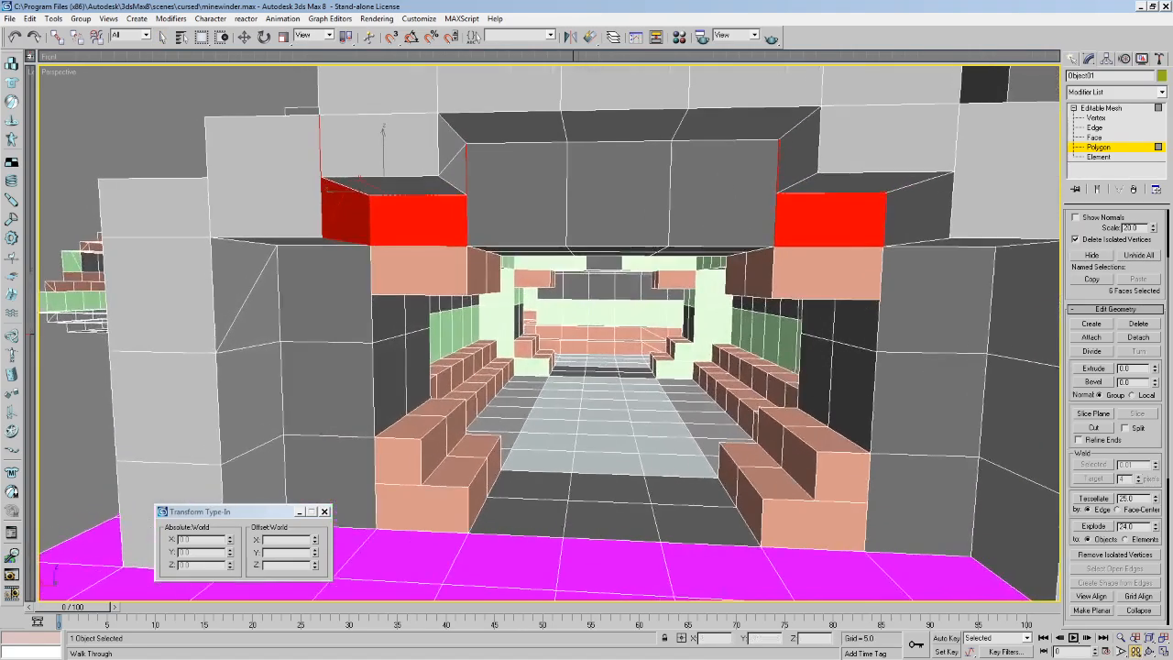
{"action": "left_click_drag", "start_coordinate": [662, 381], "coordinate": [666, 373]}
{"action": "key", "text": "Down"}
{"action": "key", "text": "Left"}
{"action": "left_click", "coordinate": [162, 37]}
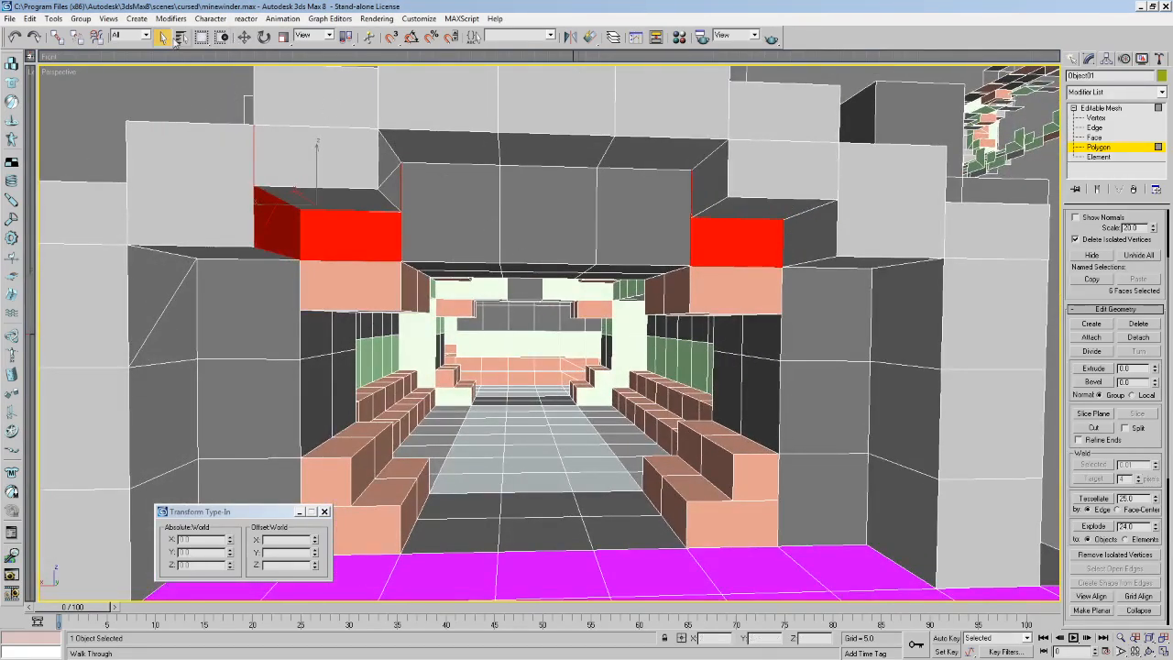
{"action": "left_click", "coordinate": [798, 234], "text": "ctrl"}
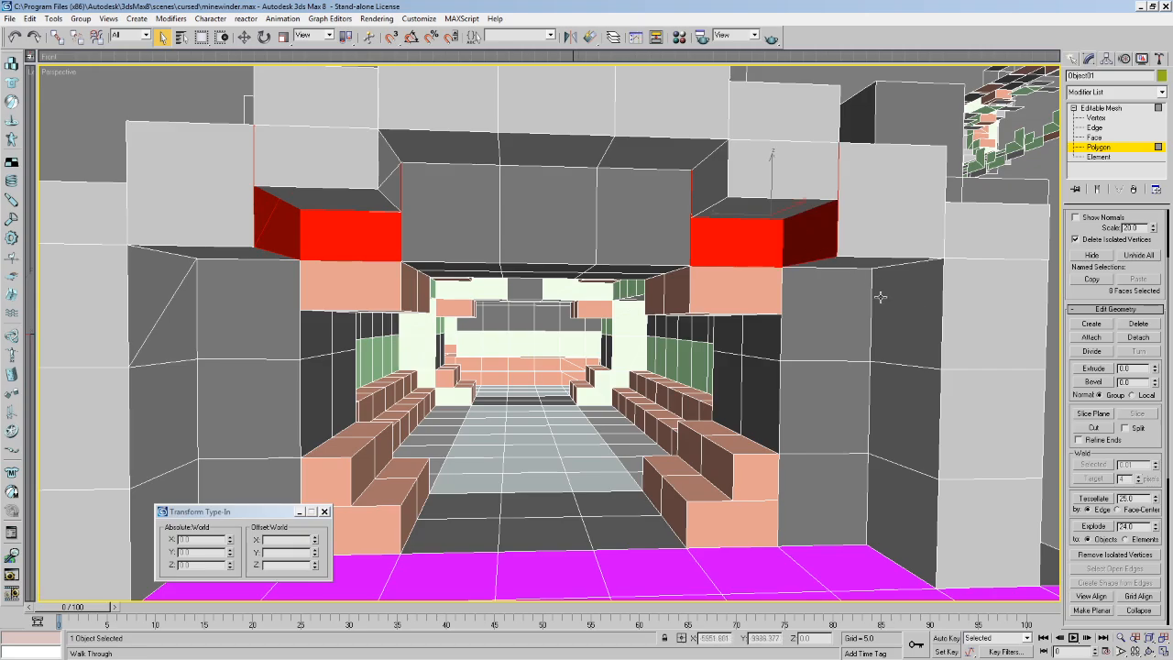
{"action": "key", "text": "Right"}
{"action": "key", "text": "Left"}
{"action": "key", "text": "Delete"}
Rebuild the side and front polygons above the archway's left salmon block from their corner vertices.
{"action": "key", "text": "Up"}
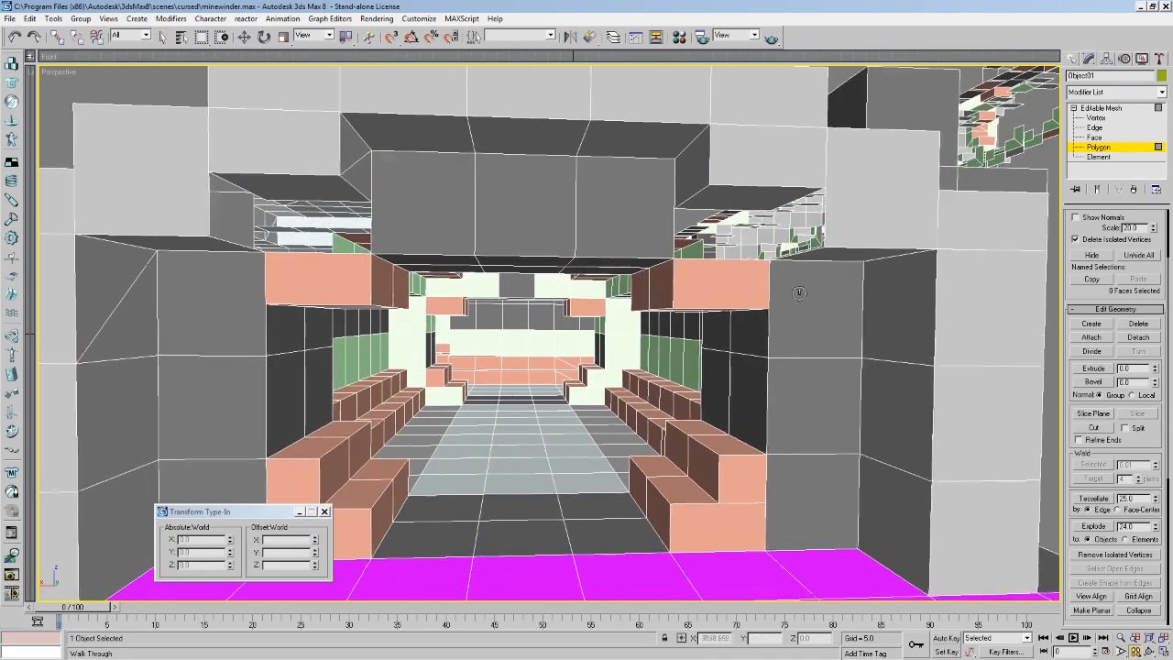
{"action": "key", "text": "Right"}
{"action": "key", "text": "Down"}
{"action": "left_click_drag", "start_coordinate": [340, 149], "coordinate": [478, 211]}
{"action": "left_click", "coordinate": [1092, 322]}
{"action": "middle_click_drag", "start_coordinate": [620, 195], "coordinate": [604, 201]}
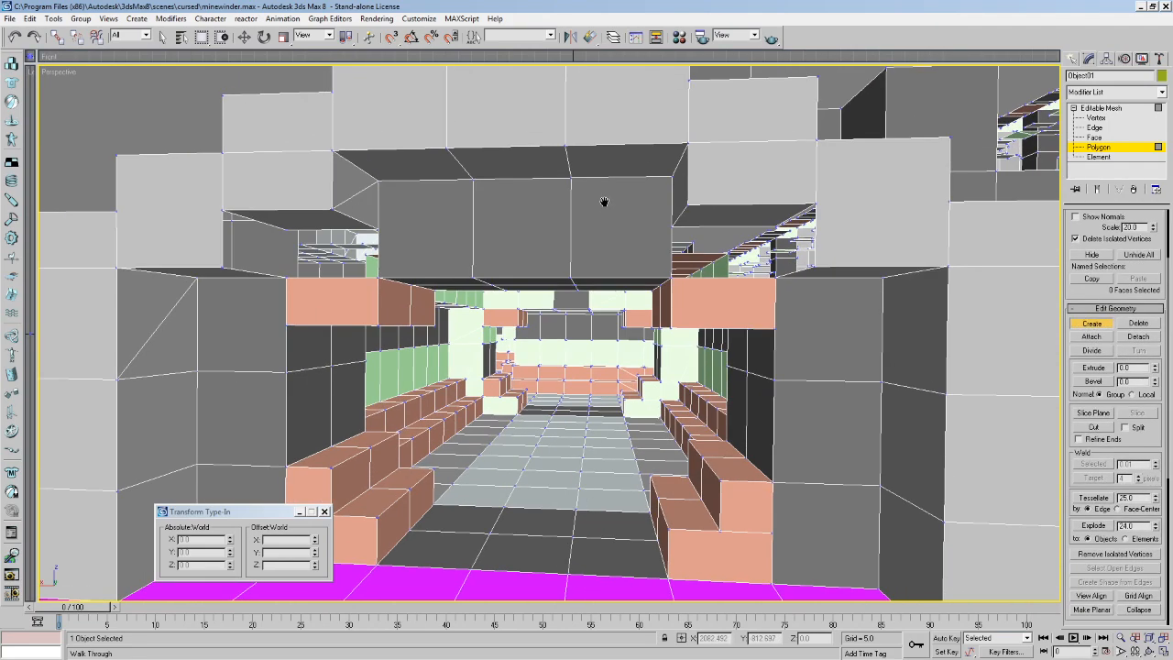
{"action": "left_click", "coordinate": [284, 231]}
{"action": "left_click", "coordinate": [223, 211]}
{"action": "left_click", "coordinate": [225, 269]}
{"action": "double_click", "coordinate": [286, 277]}
{"action": "left_click", "coordinate": [286, 277]}
{"action": "left_click", "coordinate": [378, 278]}
{"action": "left_click", "coordinate": [378, 227]}
{"action": "double_click", "coordinate": [286, 229]}
Rebuild the front polygon above the right salmon block and flip the normals of the new polygons.
{"action": "left_click", "coordinate": [672, 278]}
{"action": "left_click", "coordinate": [775, 278]}
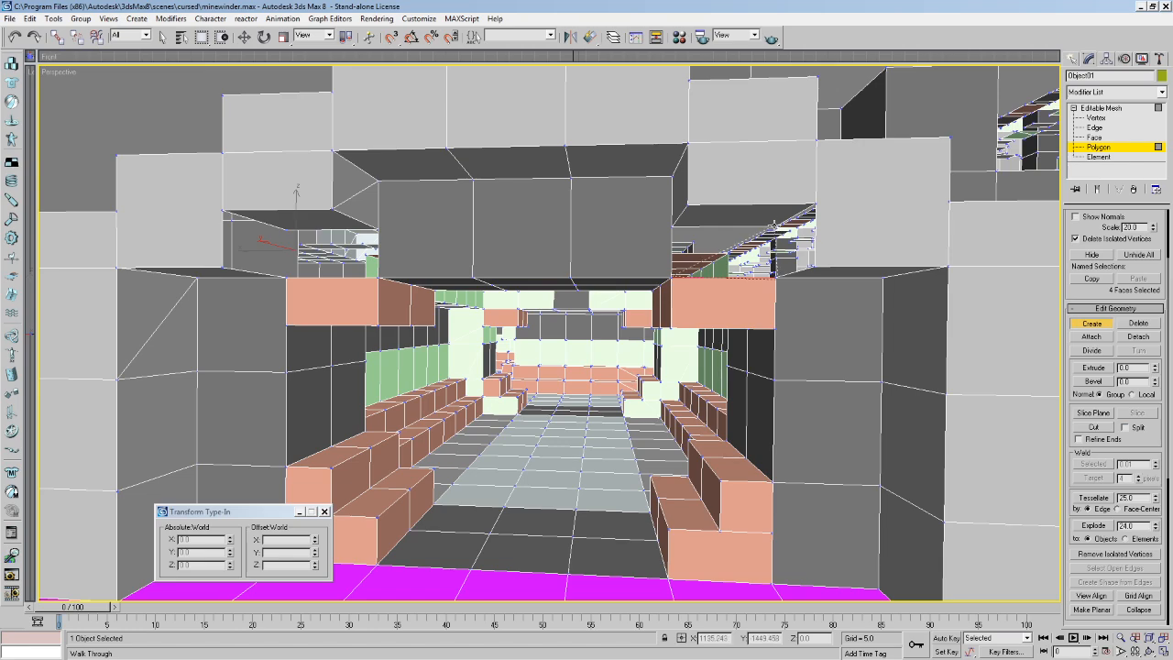
{"action": "left_click", "coordinate": [774, 224]}
{"action": "double_click", "coordinate": [670, 224]}
{"action": "scroll", "coordinate": [1142, 434], "scroll_direction": "down", "scroll_amount": 5}
{"action": "left_click", "coordinate": [1092, 400]}
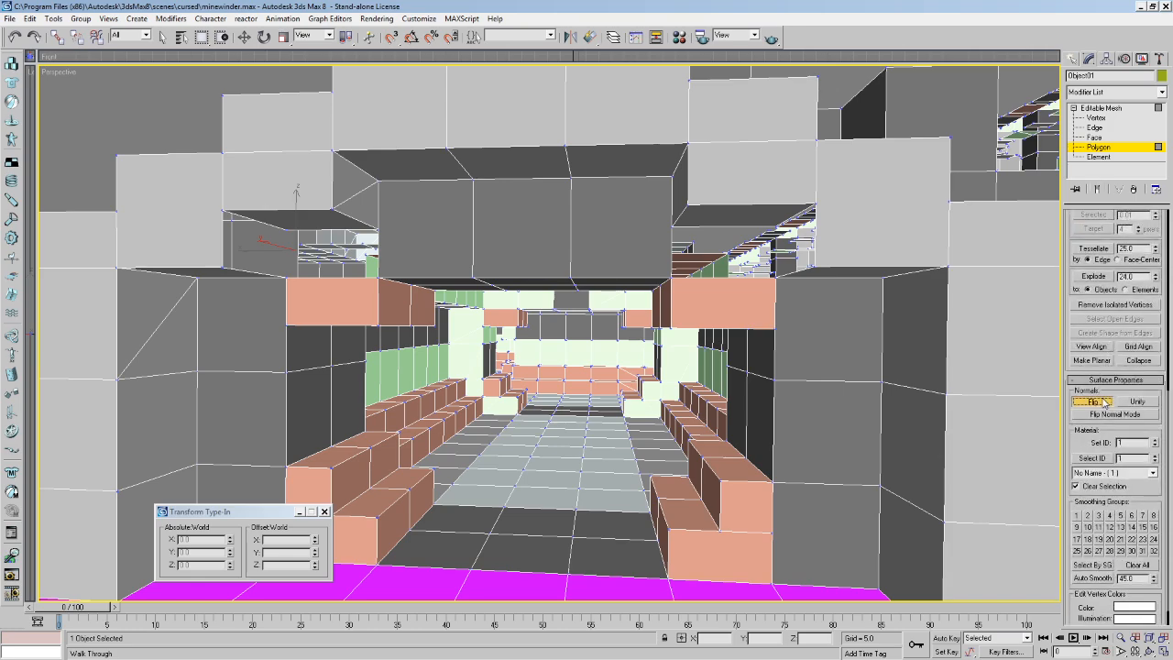
{"action": "left_click", "coordinate": [162, 36]}
{"action": "left_click", "coordinate": [432, 188]}
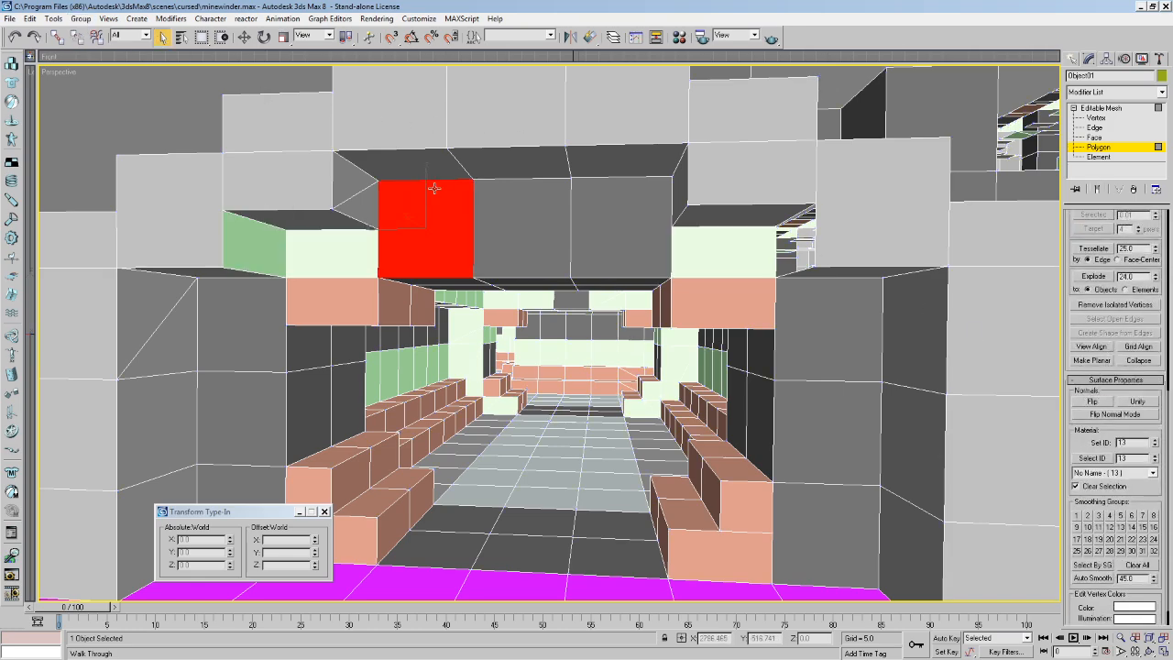
{"action": "left_click", "coordinate": [517, 221], "text": "ctrl"}
{"action": "left_click", "coordinate": [632, 228], "text": "ctrl"}
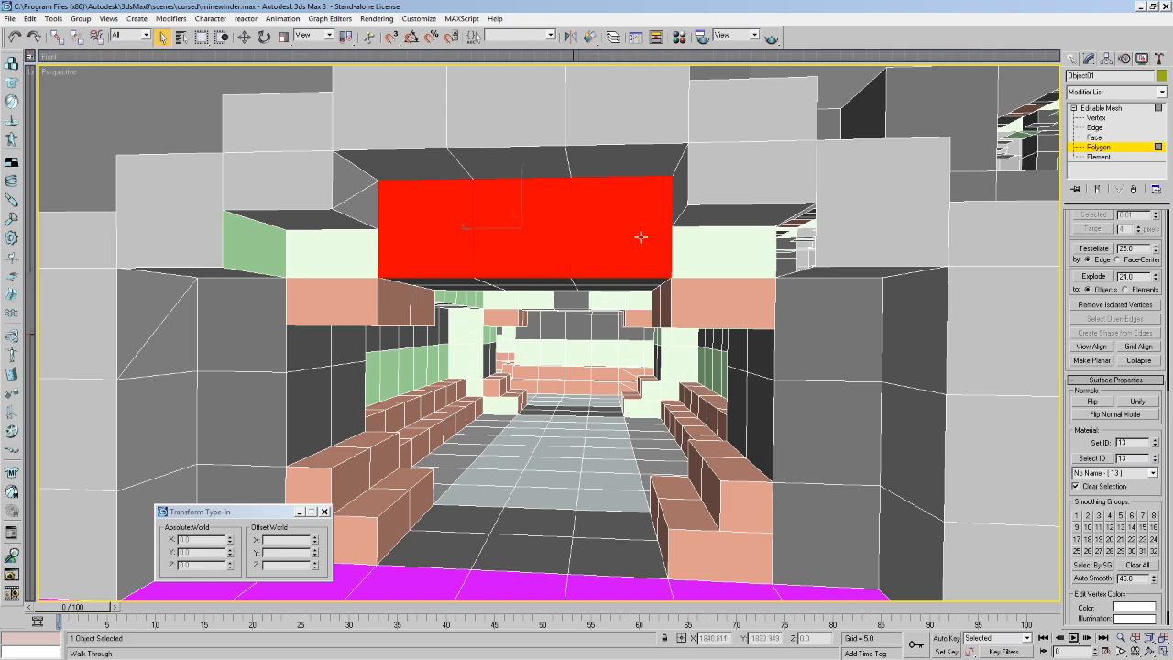
{"action": "key", "text": "ctrl+d"}
Delete the two outer gray lintel polygons above the passage, keeping the middle one.
{"action": "left_click", "coordinate": [394, 231]}
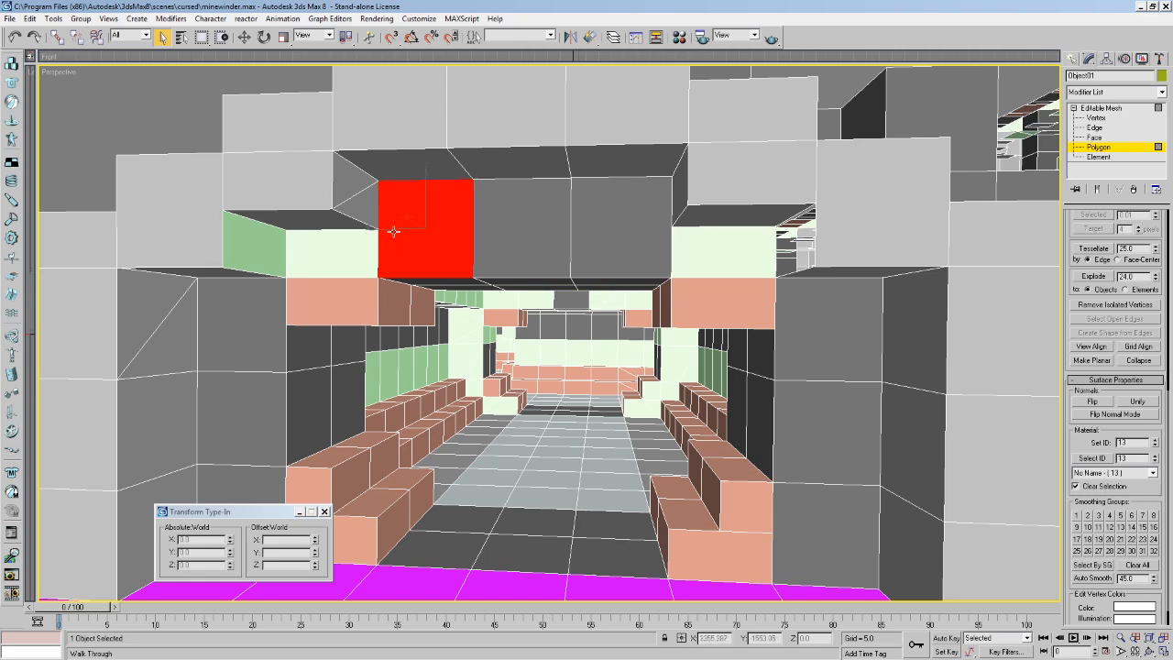
{"action": "left_click", "coordinate": [635, 223], "text": "ctrl"}
{"action": "key", "text": "Delete"}
Rebuild the left outer lintel polygon, including the adjoining wall's corner vertex along its side.
{"action": "scroll", "coordinate": [1109, 302], "scroll_direction": "up", "scroll_amount": 5}
{"action": "left_click", "coordinate": [1091, 244]}
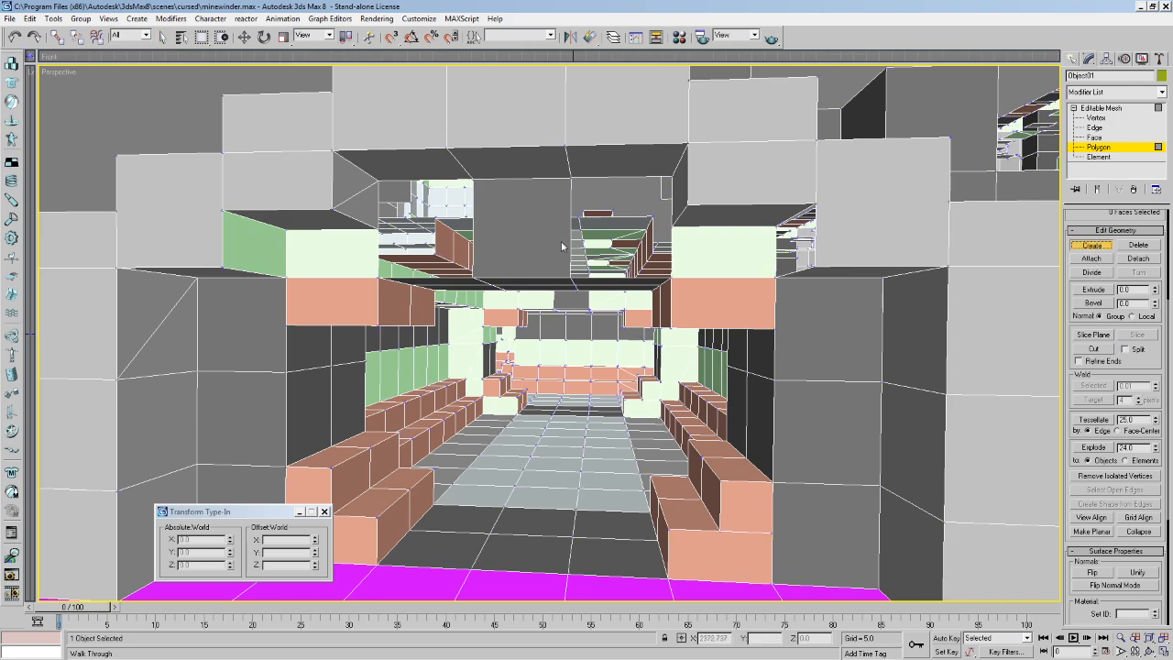
{"action": "left_click", "coordinate": [473, 181]}
{"action": "left_click", "coordinate": [379, 181]}
{"action": "left_click", "coordinate": [382, 235]}
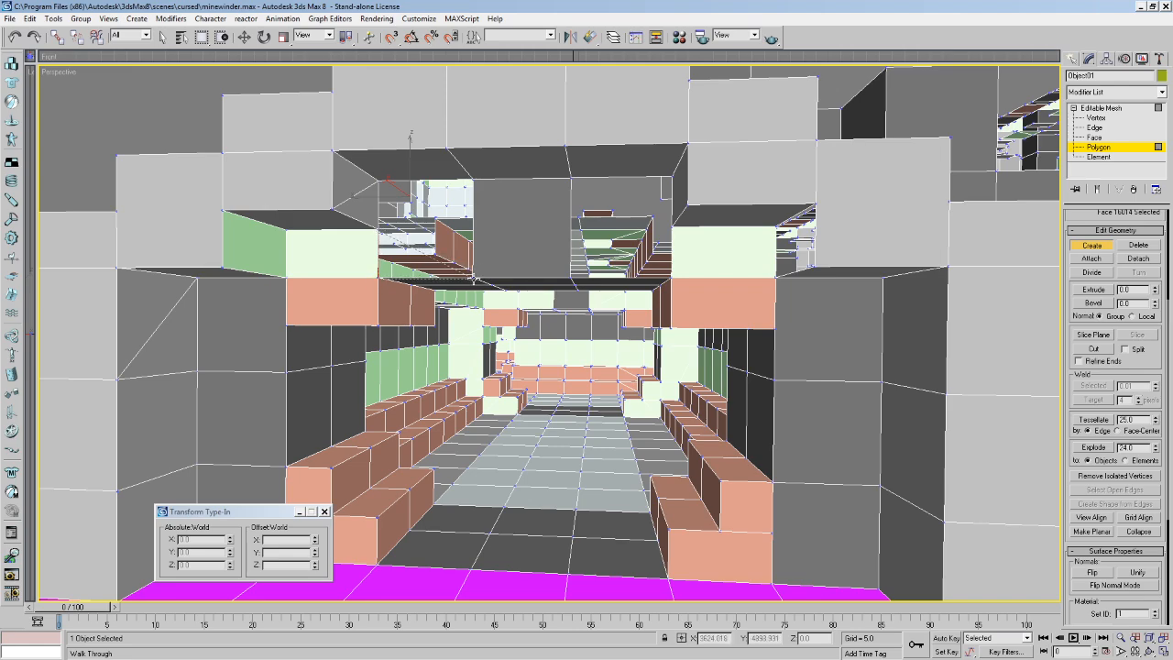
{"action": "left_click", "coordinate": [474, 177]}
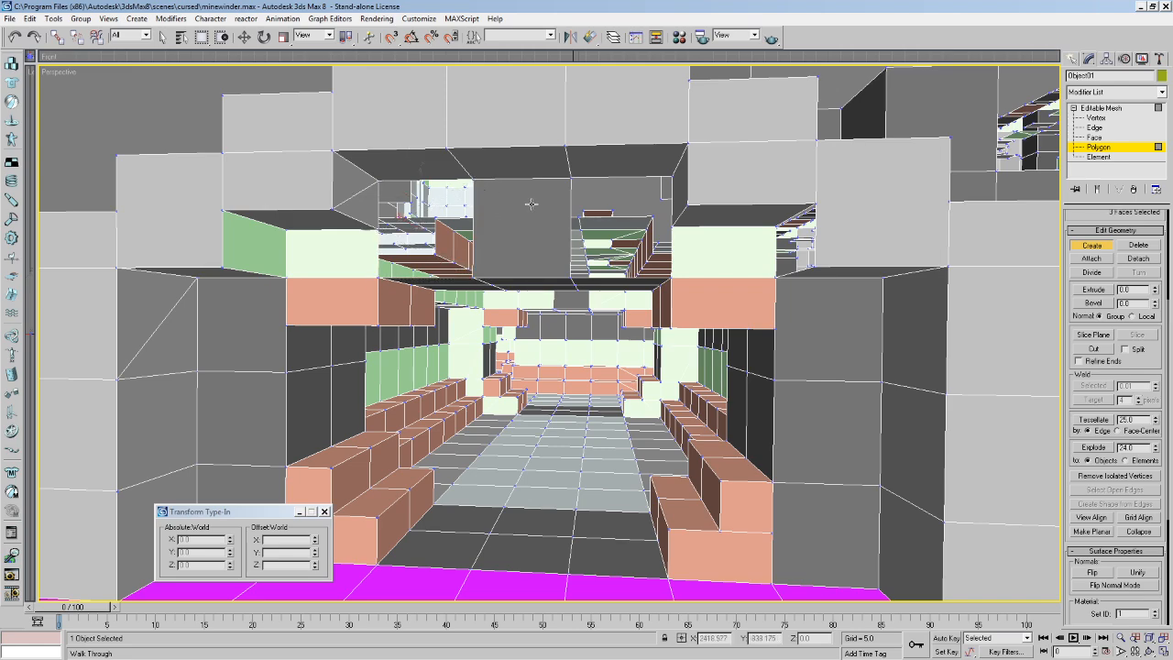
Rebuild the right outer lintel polygon through the adjoining wall's corner vertex and flip the new lintel polygons' normals.
{"action": "left_click", "coordinate": [572, 177]}
{"action": "left_click", "coordinate": [571, 277]}
{"action": "left_click", "coordinate": [671, 278]}
{"action": "double_click", "coordinate": [672, 226]}
{"action": "left_click", "coordinate": [673, 175]}
{"action": "double_click", "coordinate": [571, 177]}
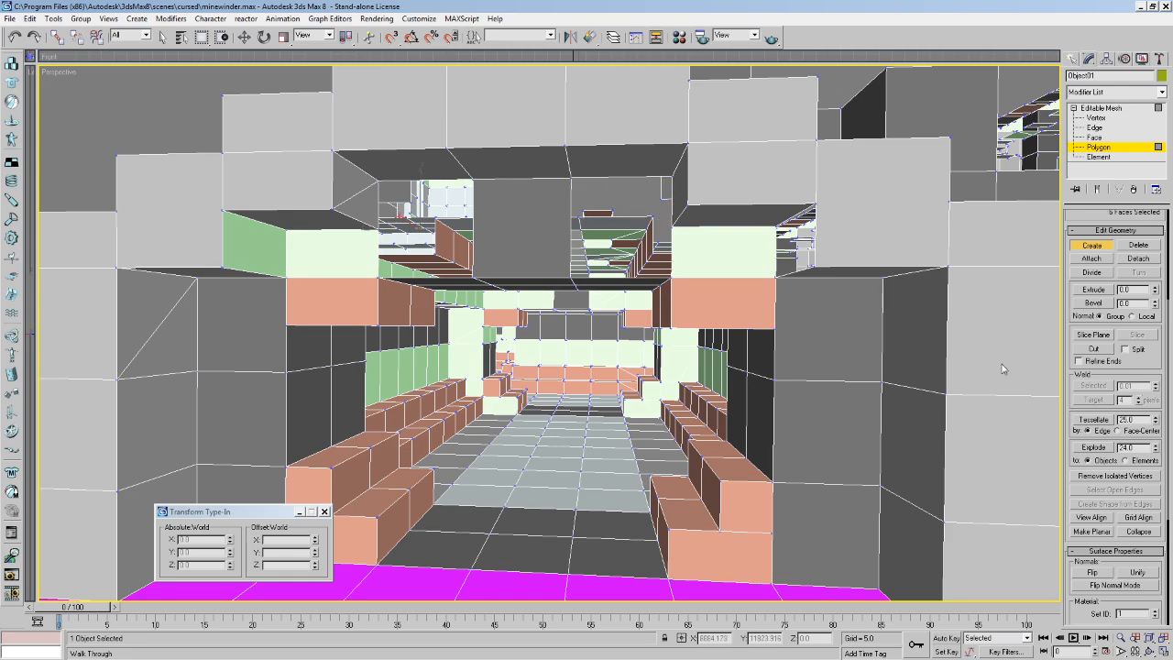
{"action": "left_click_drag", "start_coordinate": [1132, 380], "coordinate": [1136, 192]}
{"action": "left_click", "coordinate": [1090, 382]}
Create the missing side polygon beside the wall above the right salmon block and flip its normal.
{"action": "middle_click_drag", "start_coordinate": [606, 220], "coordinate": [623, 225]}
{"action": "key", "text": "Up"}
{"action": "left_click_drag", "start_coordinate": [623, 225], "coordinate": [673, 220]}
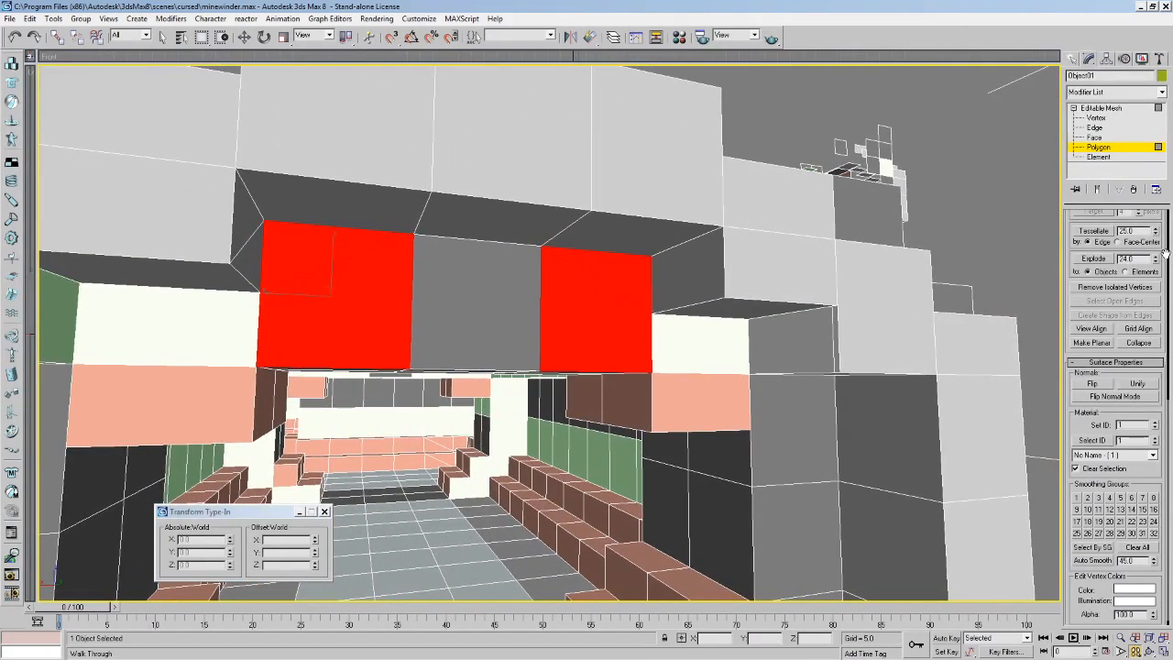
{"action": "scroll", "coordinate": [1165, 252], "scroll_direction": "up", "scroll_amount": 4}
{"action": "left_click", "coordinate": [1092, 236]}
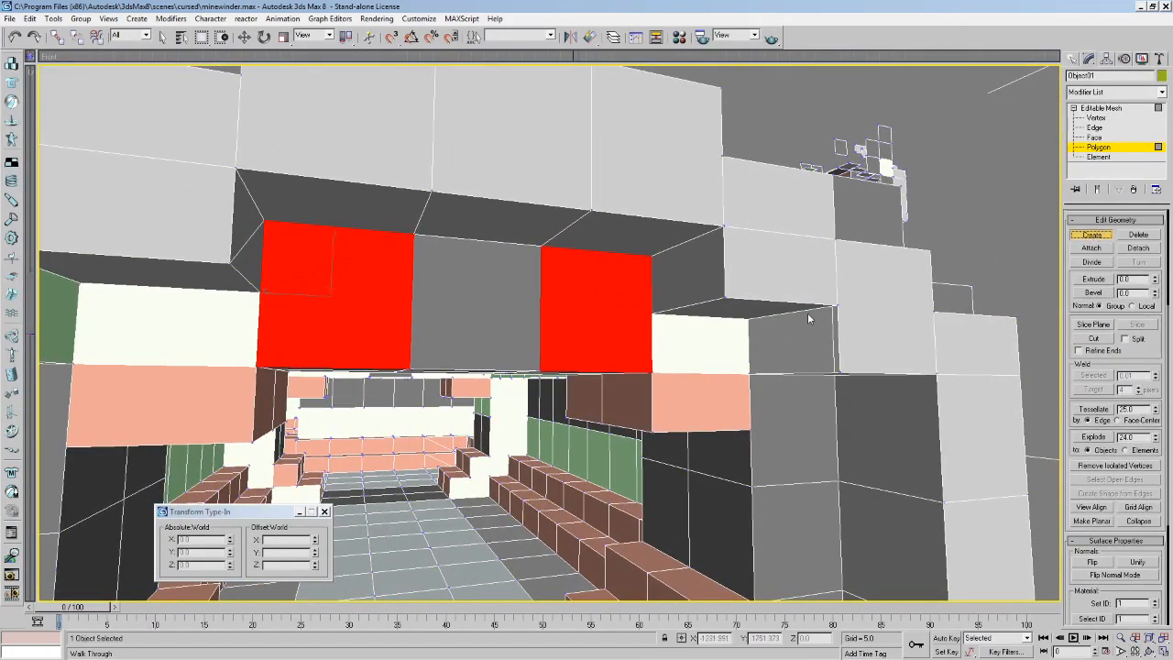
{"action": "left_click", "coordinate": [748, 319]}
{"action": "left_click", "coordinate": [749, 374]}
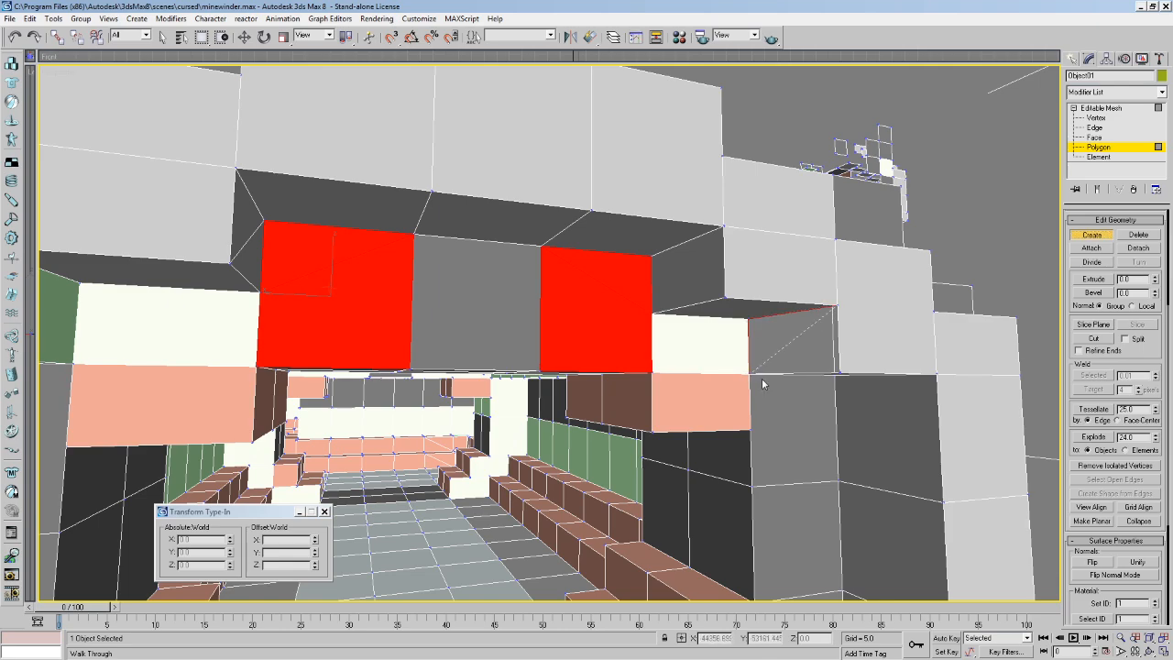
{"action": "double_click", "coordinate": [839, 374]}
{"action": "key", "text": "c"}
{"action": "left_click", "coordinate": [164, 39]}
{"action": "left_click", "coordinate": [785, 277]}
{"action": "left_click_drag", "start_coordinate": [1155, 354], "coordinate": [1152, 200]}
{"action": "left_click", "coordinate": [1089, 410]}
Examine the rebuilt lintel, notch sides and underside of the archway from several viewpoints.
{"action": "middle_click_drag", "start_coordinate": [840, 361], "coordinate": [813, 272]}
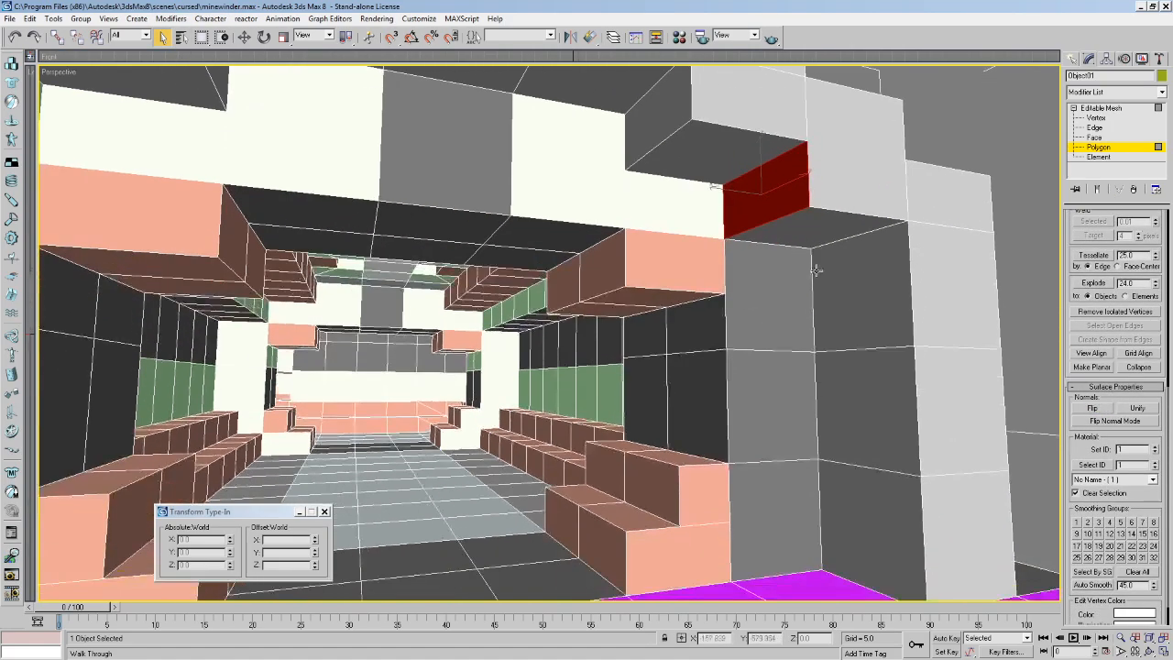
{"action": "left_click", "coordinate": [821, 183]}
{"action": "left_click", "coordinate": [822, 222]}
{"action": "key", "text": "Up"}
{"action": "left_click_drag", "start_coordinate": [811, 225], "coordinate": [725, 211]}
{"action": "key", "text": "Down"}
{"action": "key", "text": "Right"}
{"action": "key", "text": "Left"}
{"action": "key", "text": "Down"}
{"action": "key", "text": "Left"}
{"action": "key", "text": "Right"}
{"action": "key", "text": "Down"}
{"action": "key", "text": "Right"}
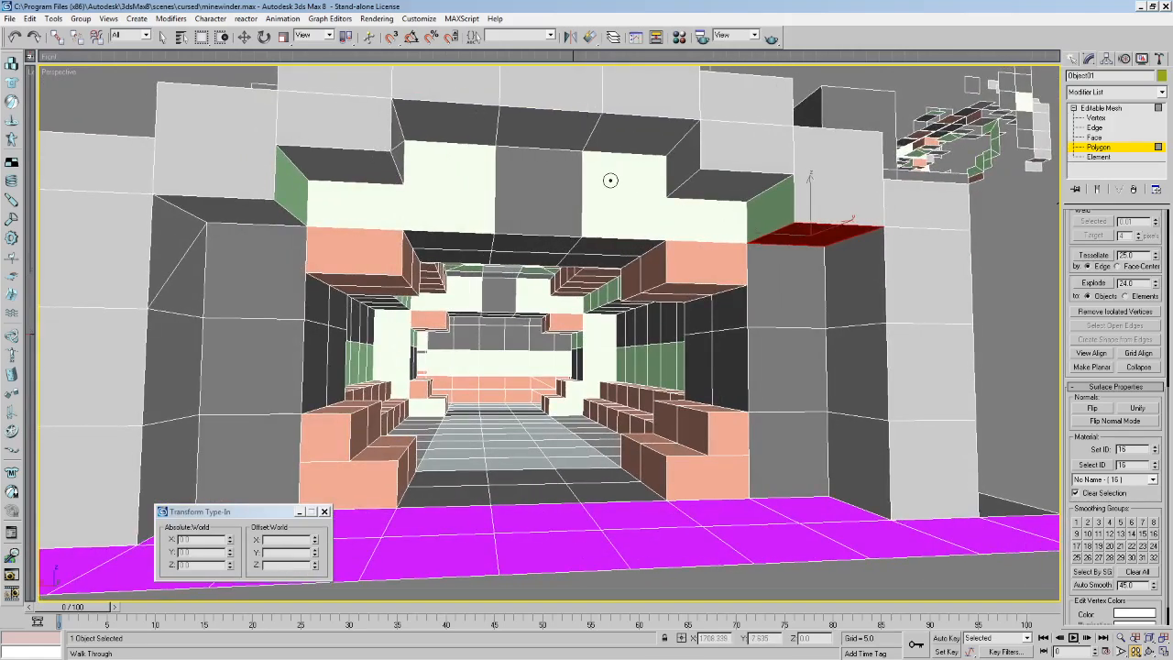
Create half-height polygons over the upper part of the large gray wall polygons on both sides of the archway.
{"action": "left_click", "coordinate": [163, 39]}
{"action": "left_click", "coordinate": [369, 205]}
{"action": "left_click", "coordinate": [241, 164]}
{"action": "left_click", "coordinate": [242, 163]}
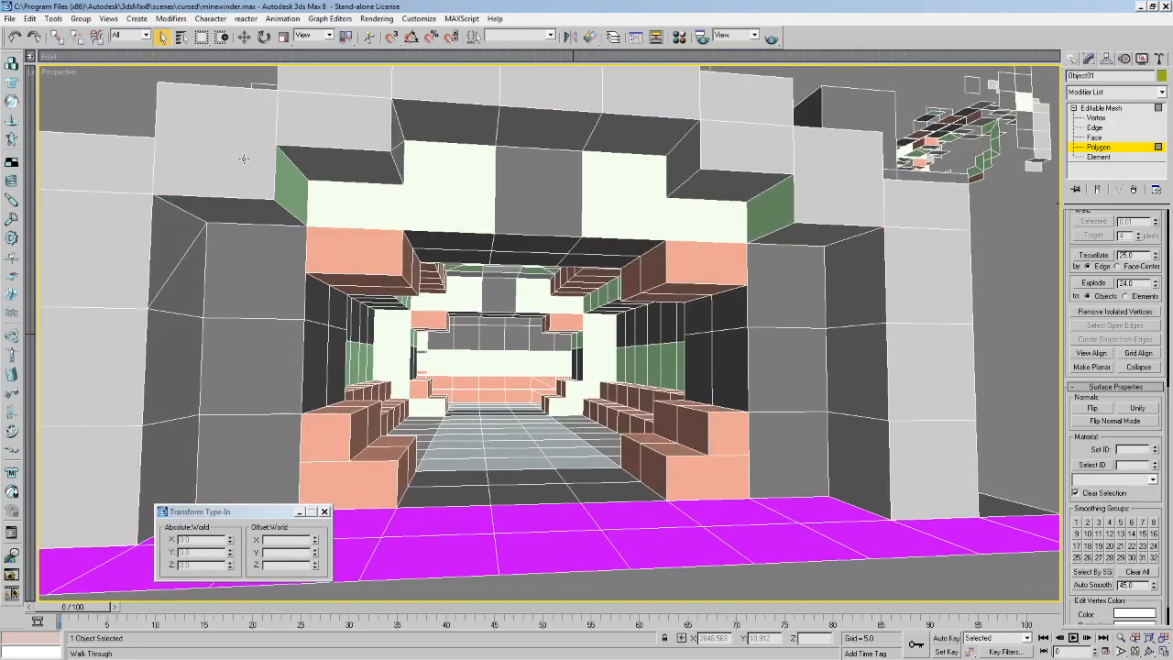
{"action": "left_click", "coordinate": [176, 106]}
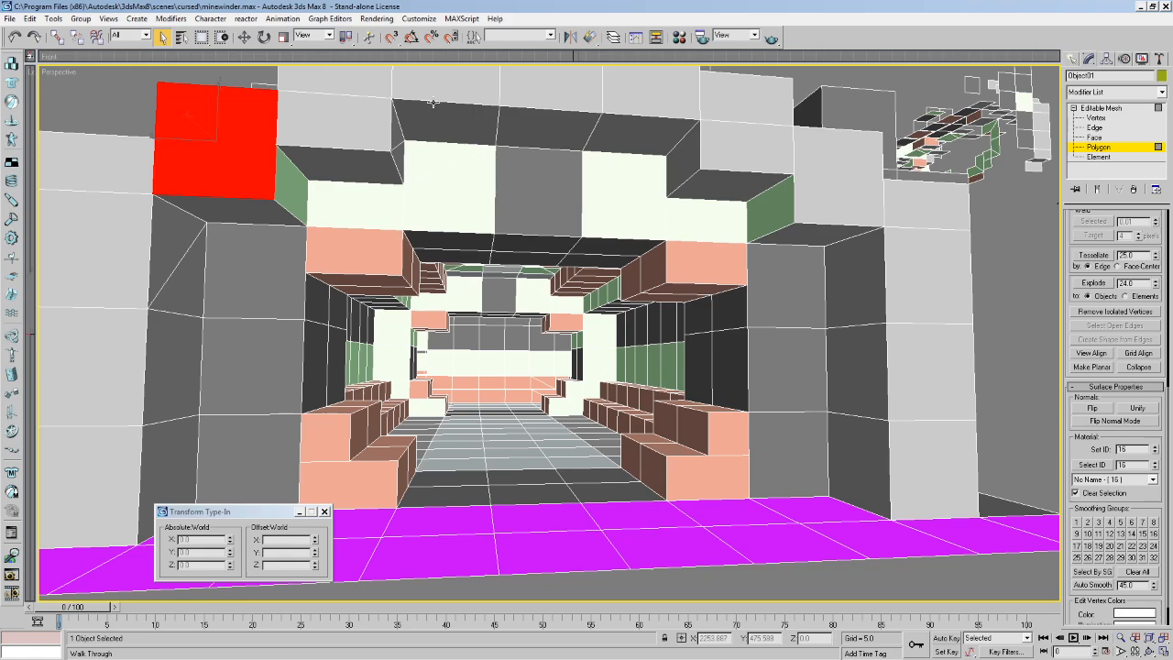
{"action": "middle_click_drag", "start_coordinate": [782, 157], "coordinate": [791, 167]}
{"action": "left_click", "coordinate": [861, 180]}
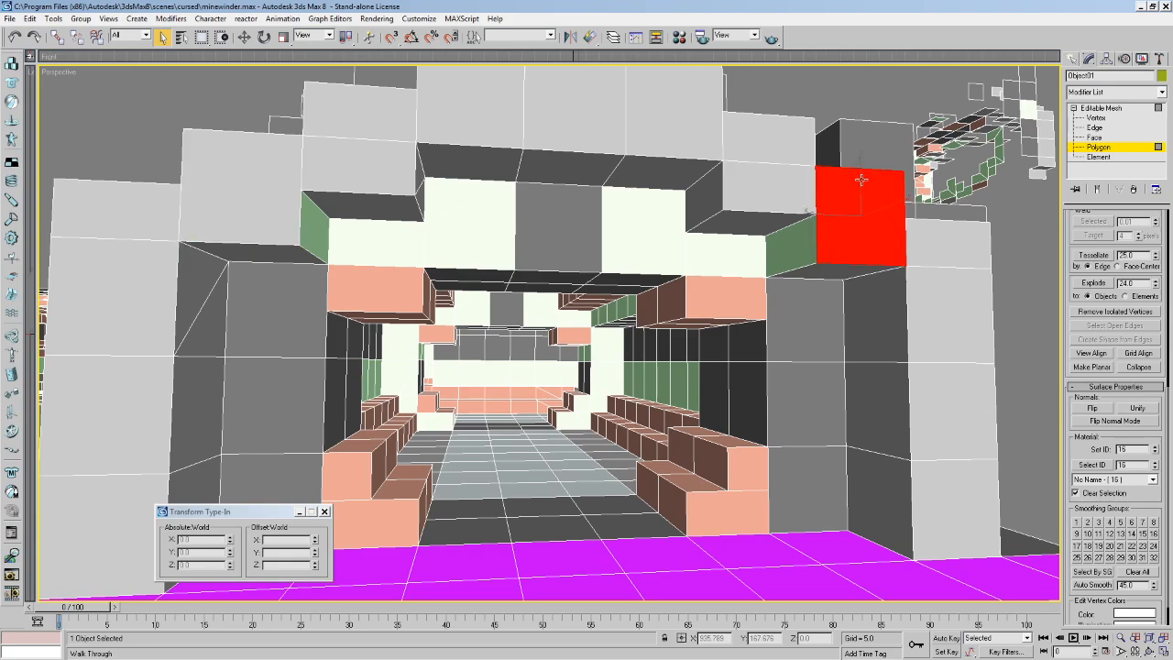
{"action": "left_click", "coordinate": [220, 138], "text": "ctrl"}
{"action": "middle_click_drag", "start_coordinate": [222, 137], "coordinate": [218, 133]}
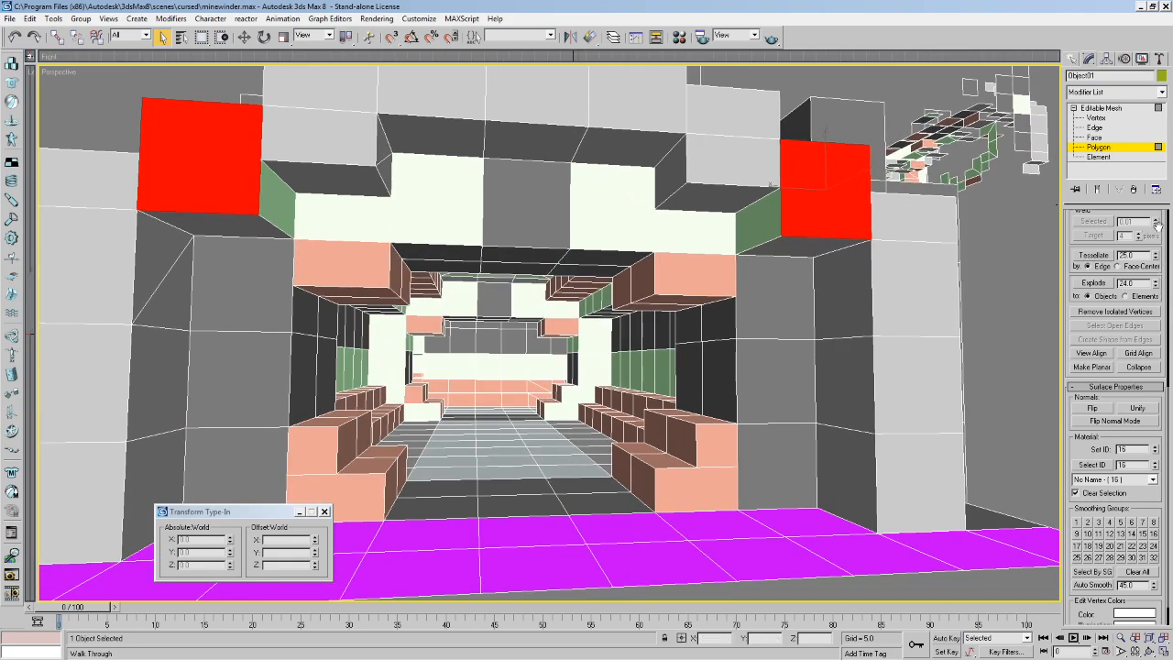
{"action": "left_click_drag", "start_coordinate": [1162, 218], "coordinate": [1149, 583]}
{"action": "left_click", "coordinate": [1091, 415]}
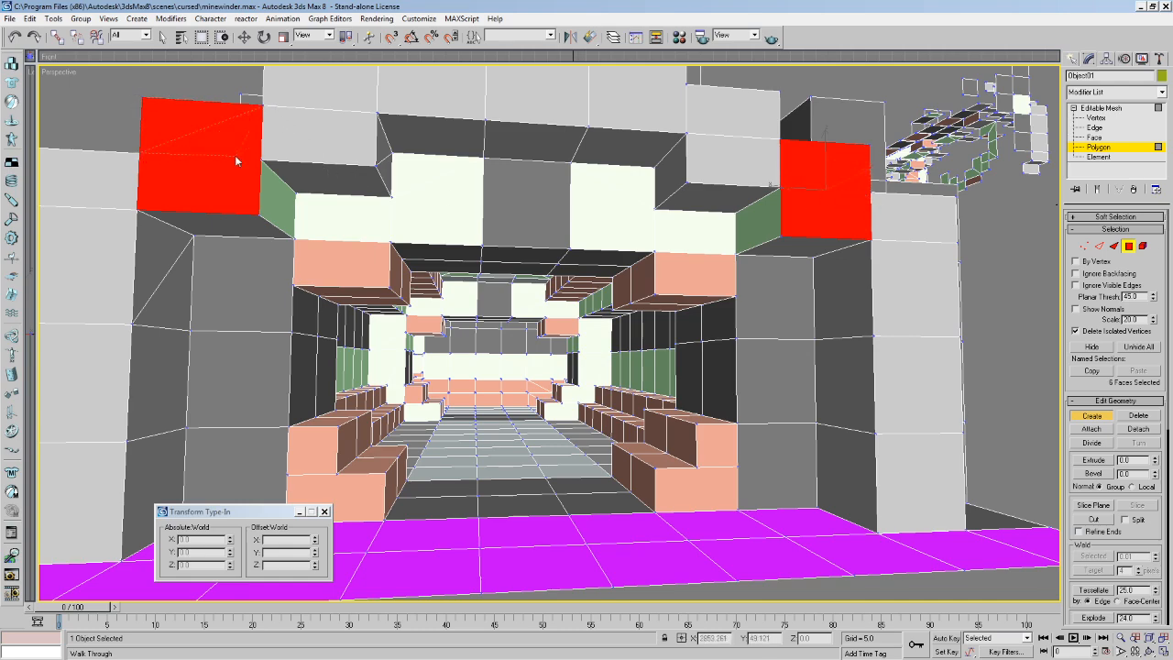
Delete the original full-height gray wall polygons beside the notches on both sides of the archway.
{"action": "left_click", "coordinate": [163, 38]}
{"action": "left_click", "coordinate": [219, 184]}
{"action": "left_click", "coordinate": [825, 214]}
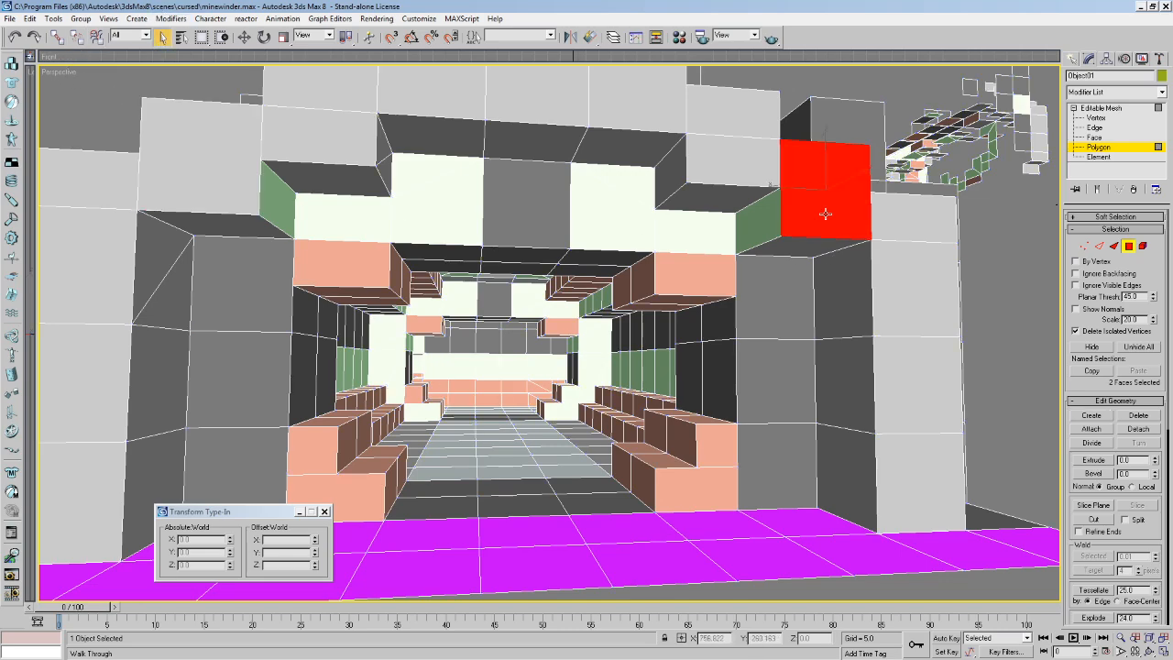
{"action": "left_click", "coordinate": [197, 183], "text": "ctrl"}
{"action": "key", "text": "Delete"}
Flip the normals of the new upper wall polygons on both sides of the archway and clear the selection.
{"action": "left_click", "coordinate": [814, 163]}
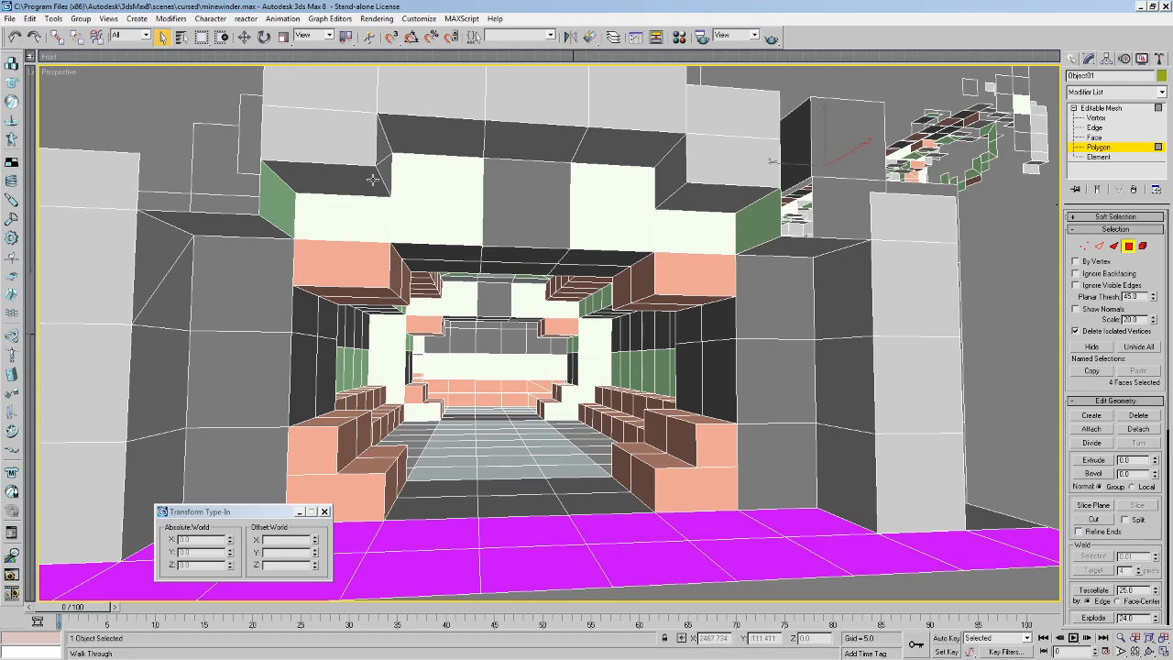
{"action": "left_click_drag", "start_coordinate": [1133, 381], "coordinate": [1071, 100]}
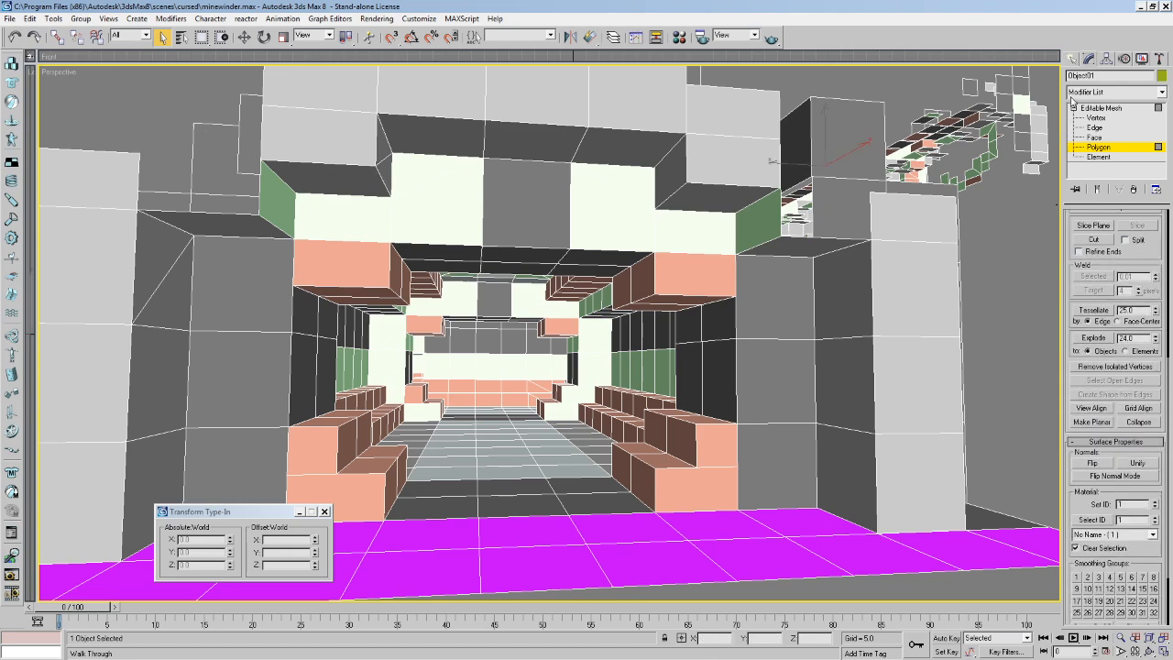
{"action": "left_click_drag", "start_coordinate": [1147, 274], "coordinate": [1149, 76]}
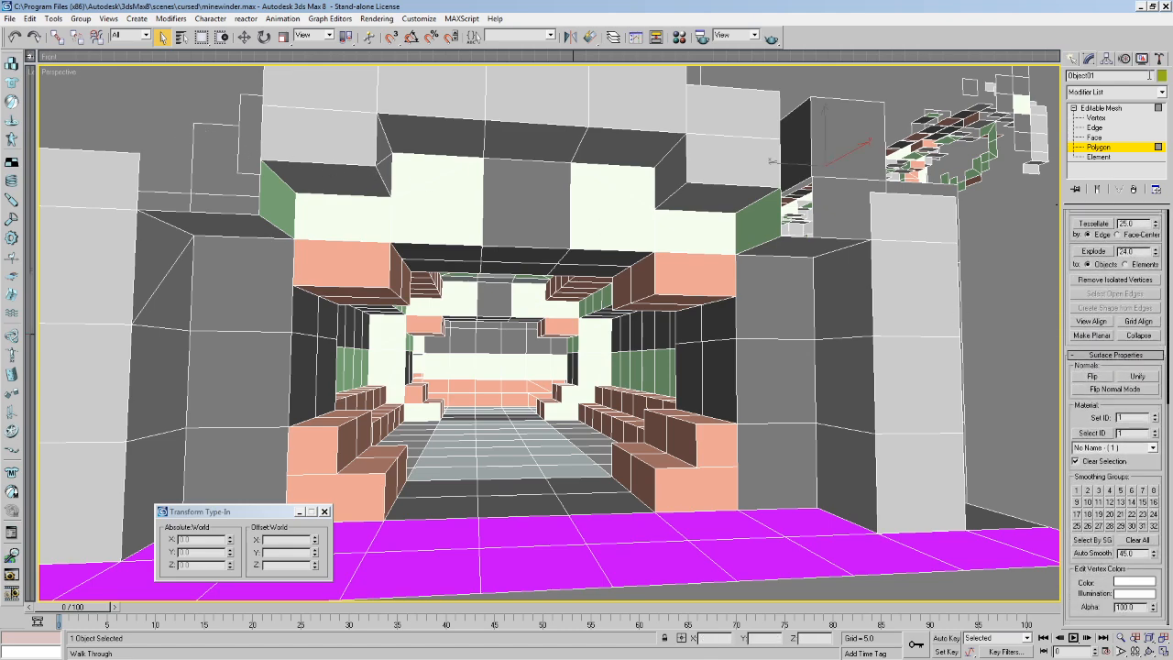
{"action": "left_click", "coordinate": [1102, 377]}
{"action": "middle_click_drag", "start_coordinate": [681, 212], "coordinate": [625, 203]}
{"action": "left_click", "coordinate": [1025, 293]}
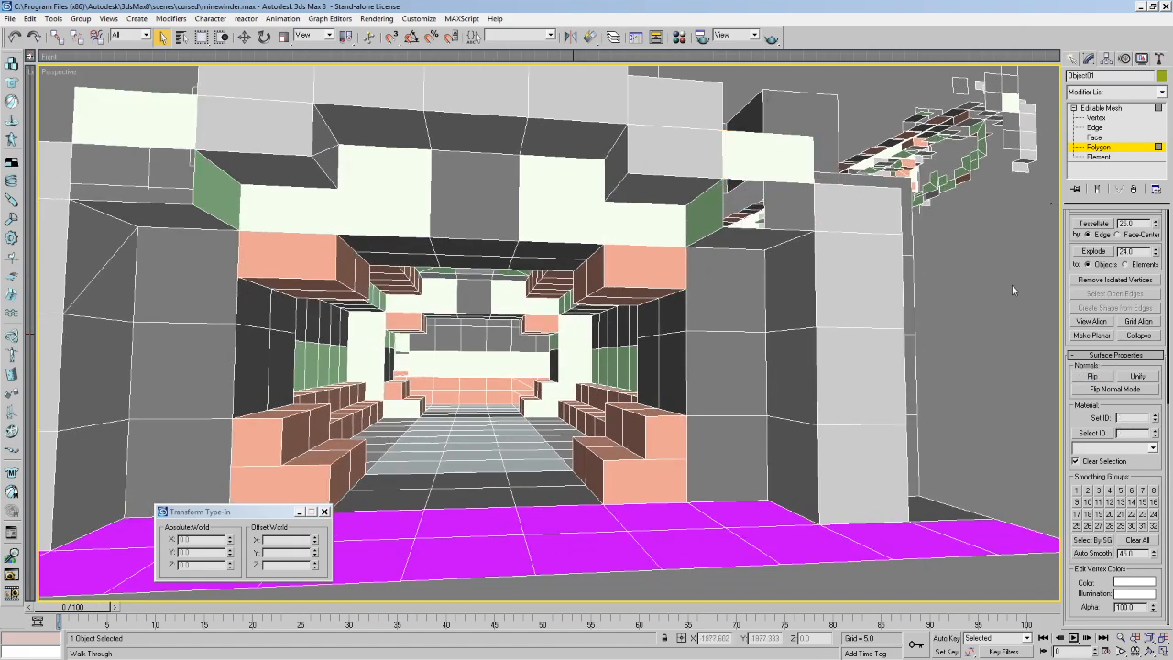
{"action": "key", "text": "Up"}
{"action": "key", "text": "Down"}
{"action": "key", "text": "Left"}
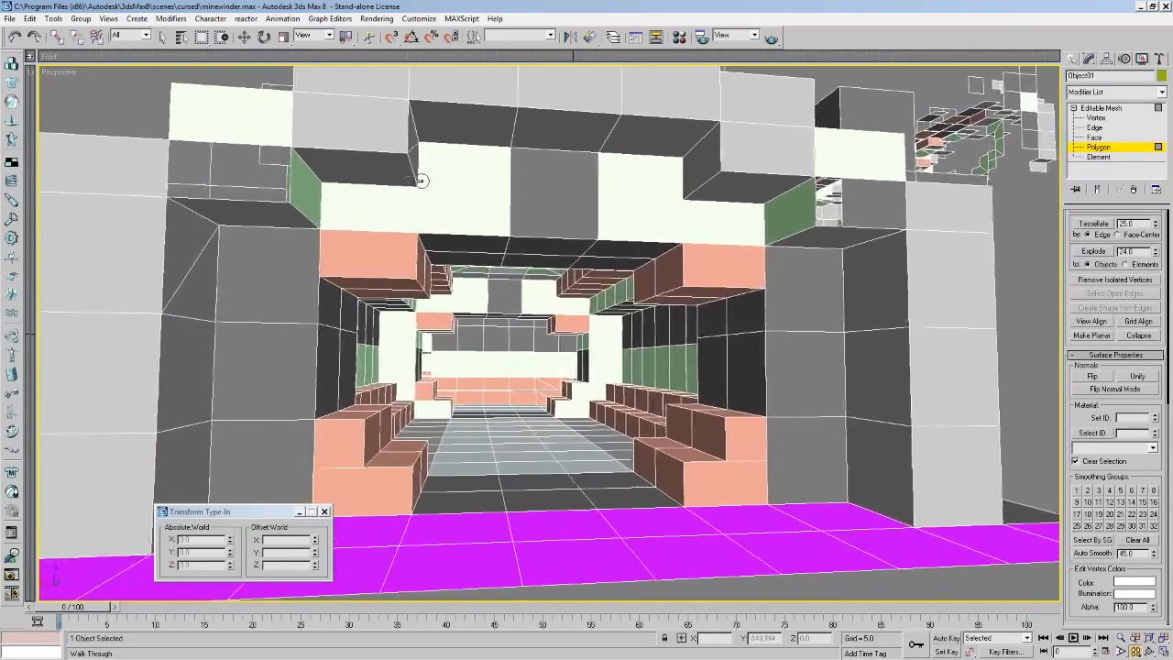
Create half-height polygons directly below the new upper wall polygons on both sides of the archway, snapping corner to corner.
{"action": "key", "text": "Left"}
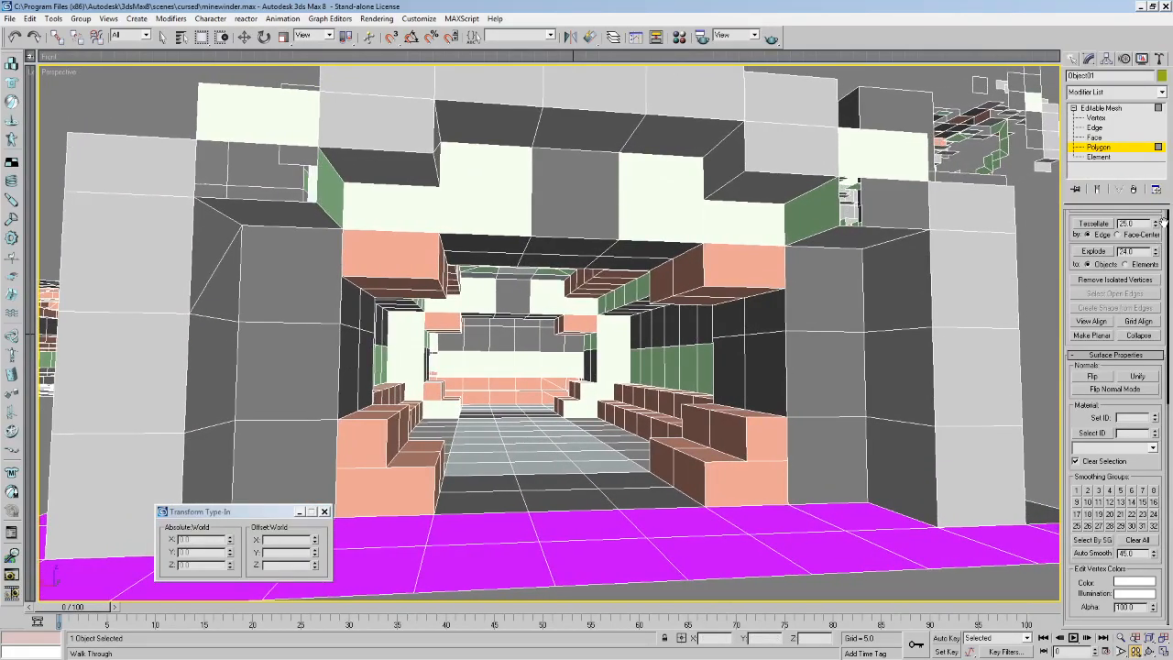
{"action": "left_click_drag", "start_coordinate": [1163, 221], "coordinate": [1150, 601]}
{"action": "left_click", "coordinate": [1091, 415]}
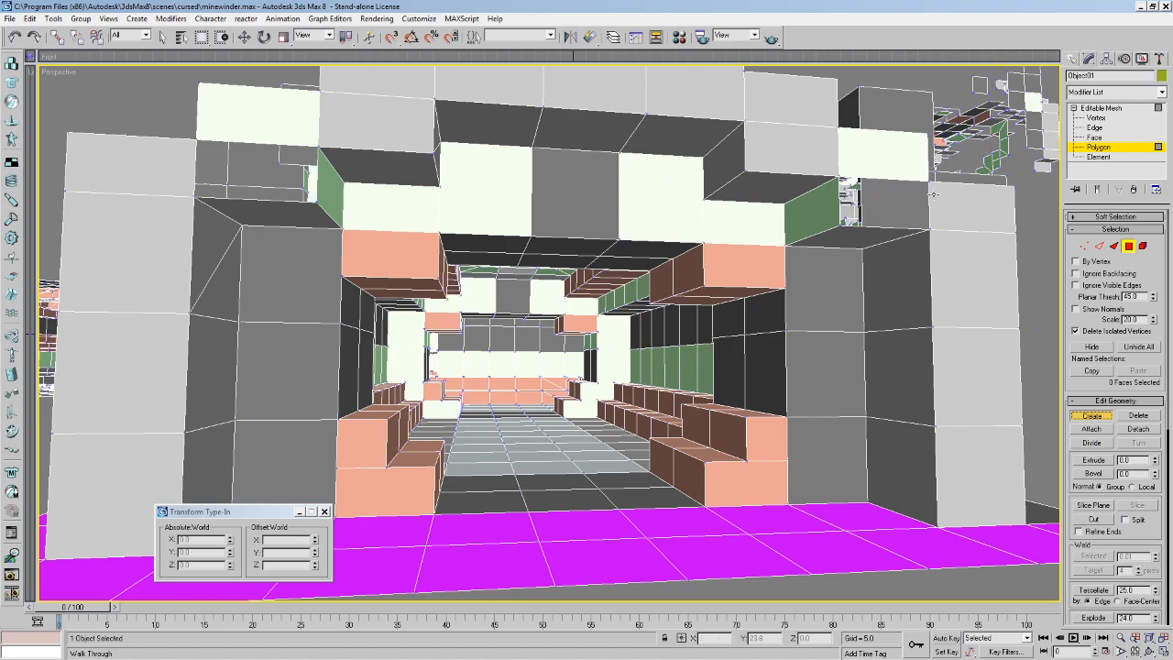
{"action": "middle_click_drag", "start_coordinate": [927, 179], "coordinate": [917, 172]}
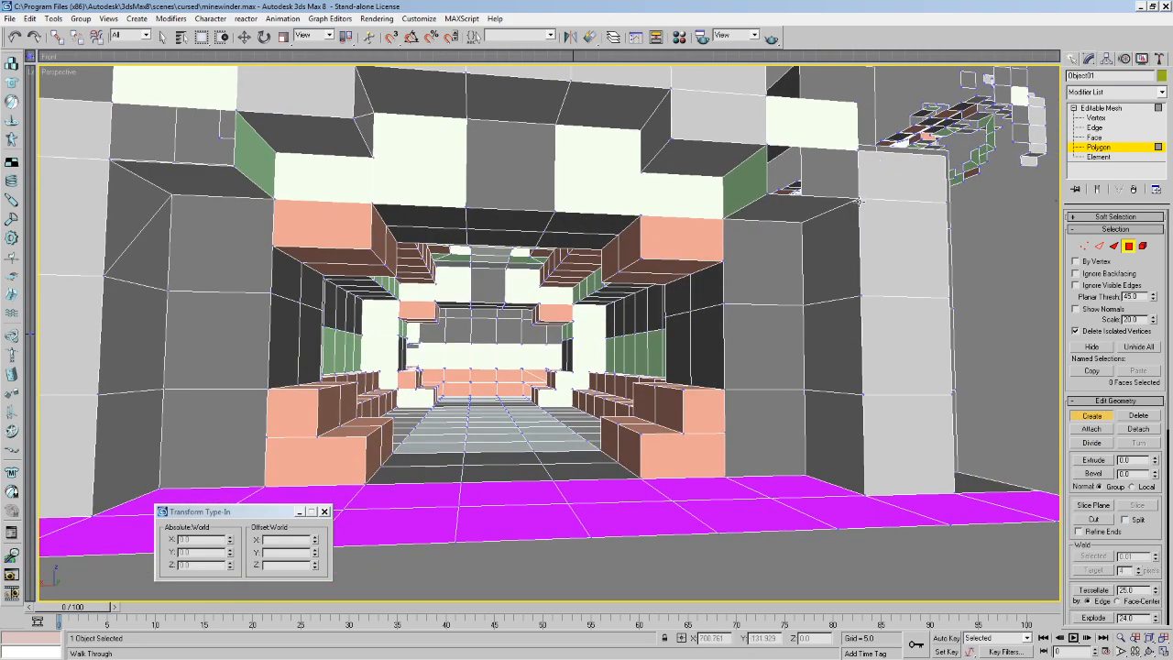
{"action": "left_click", "coordinate": [858, 147]}
{"action": "left_click", "coordinate": [768, 145]}
{"action": "left_click", "coordinate": [768, 195]}
{"action": "double_click", "coordinate": [857, 197]}
{"action": "middle_click_drag", "start_coordinate": [664, 170], "coordinate": [667, 174]}
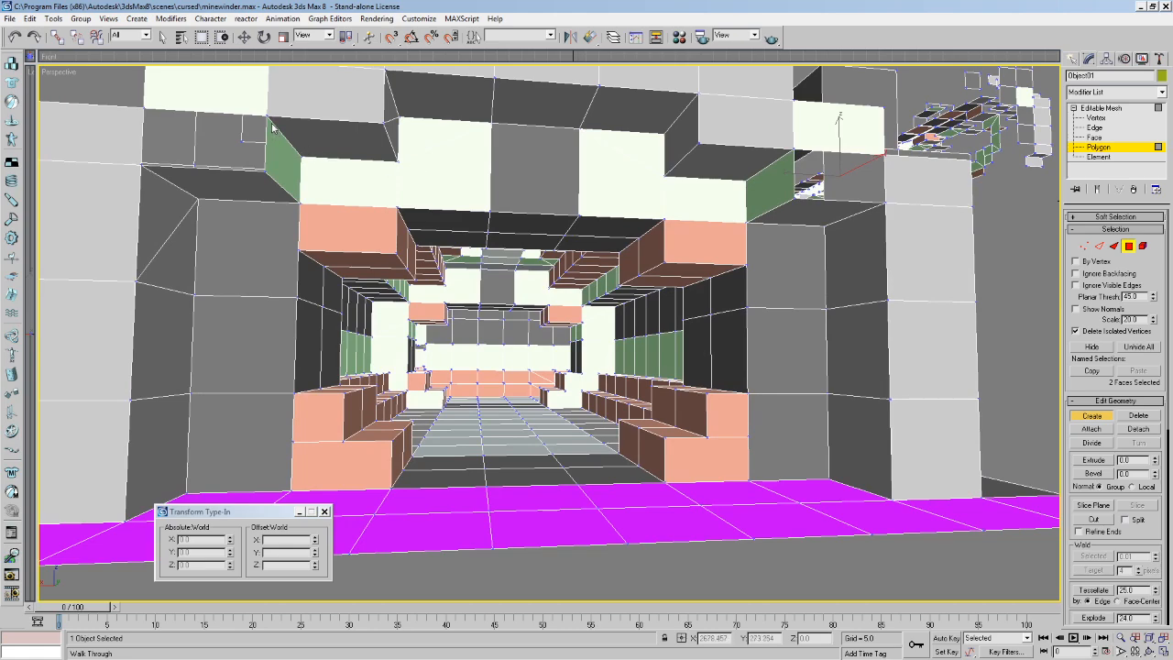
{"action": "left_click", "coordinate": [143, 112]}
{"action": "left_click", "coordinate": [142, 166]}
{"action": "double_click", "coordinate": [266, 173]}
Flip the normals of the new lower wall polygons beside the notches on both sides of the archway.
{"action": "left_click", "coordinate": [163, 38]}
{"action": "left_click_drag", "start_coordinate": [1078, 388], "coordinate": [1077, 230]}
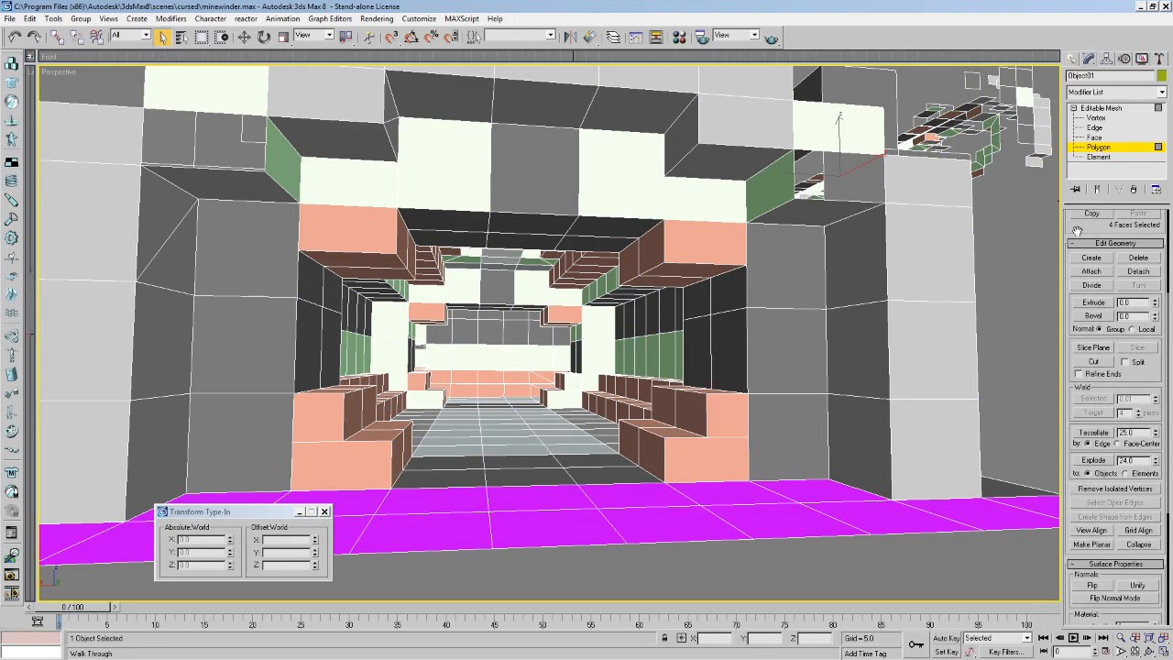
{"action": "left_click", "coordinate": [1102, 585]}
{"action": "middle_click_drag", "start_coordinate": [933, 265], "coordinate": [931, 290]}
Create four-vertex polygons over both outer gray polygons of the top row above the archway, using the neighbouring blocks' upper corners.
{"action": "left_click", "coordinate": [636, 275]}
{"action": "middle_click_drag", "start_coordinate": [635, 275], "coordinate": [635, 223]}
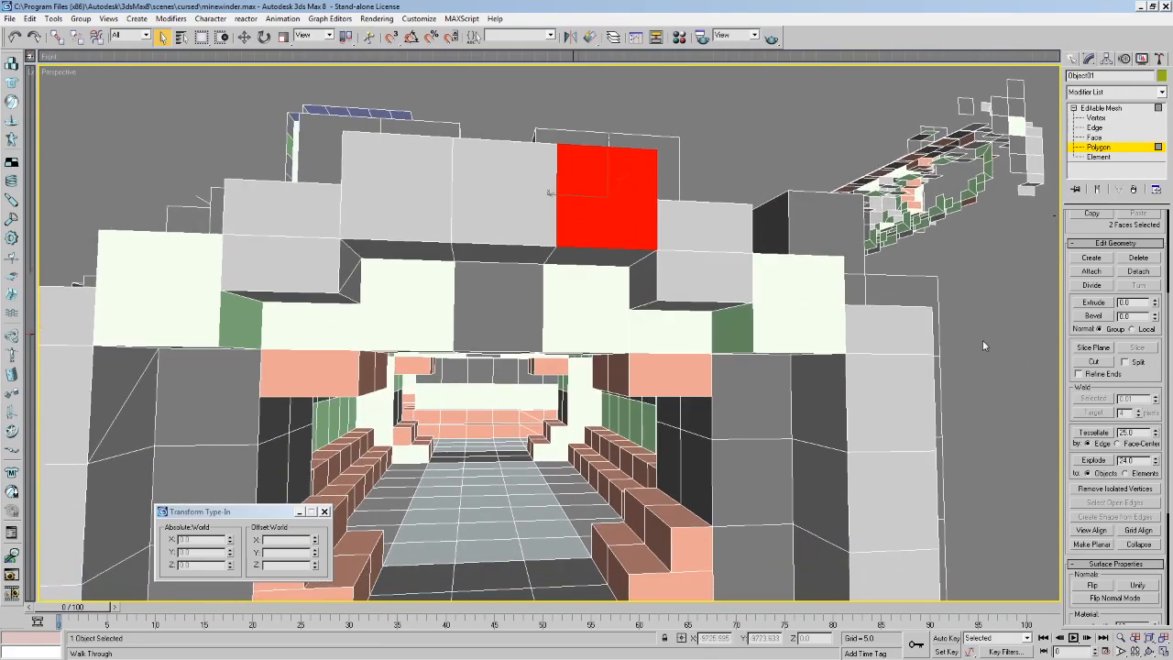
{"action": "left_click", "coordinate": [937, 245]}
{"action": "scroll", "coordinate": [1113, 575], "scroll_direction": "up", "scroll_amount": 3}
{"action": "left_click", "coordinate": [1091, 415]}
{"action": "left_click", "coordinate": [656, 151]}
{"action": "left_click", "coordinate": [557, 144]}
{"action": "left_click", "coordinate": [557, 246]}
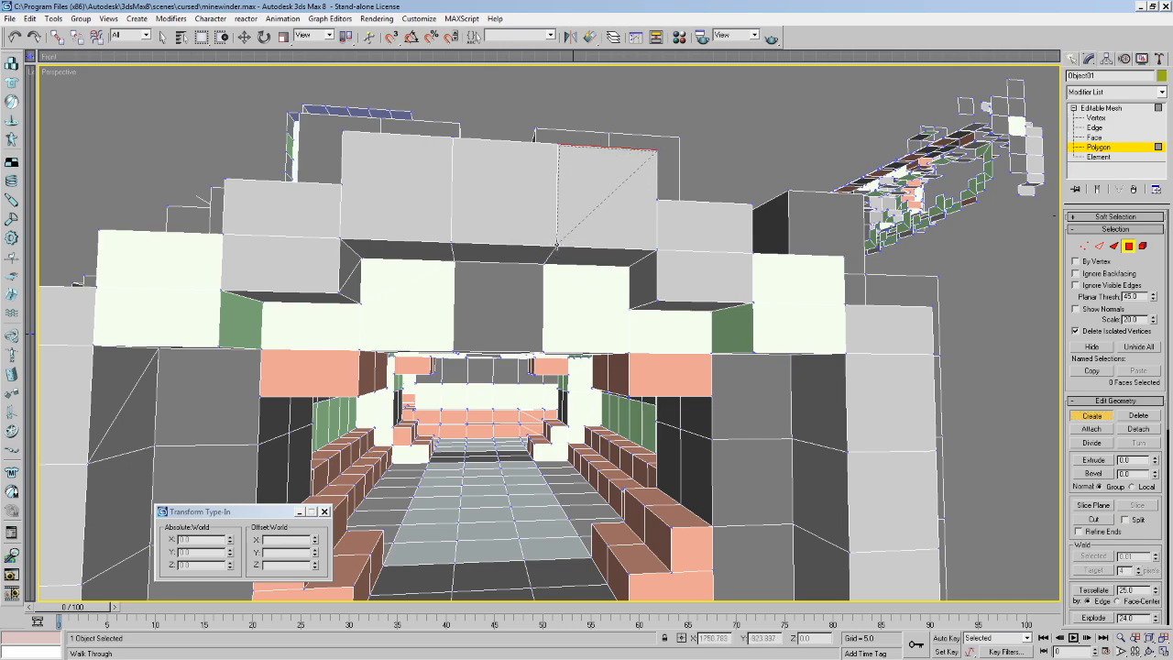
{"action": "double_click", "coordinate": [657, 200]}
{"action": "left_click", "coordinate": [453, 138]}
{"action": "left_click", "coordinate": [342, 131]}
{"action": "left_click", "coordinate": [343, 183]}
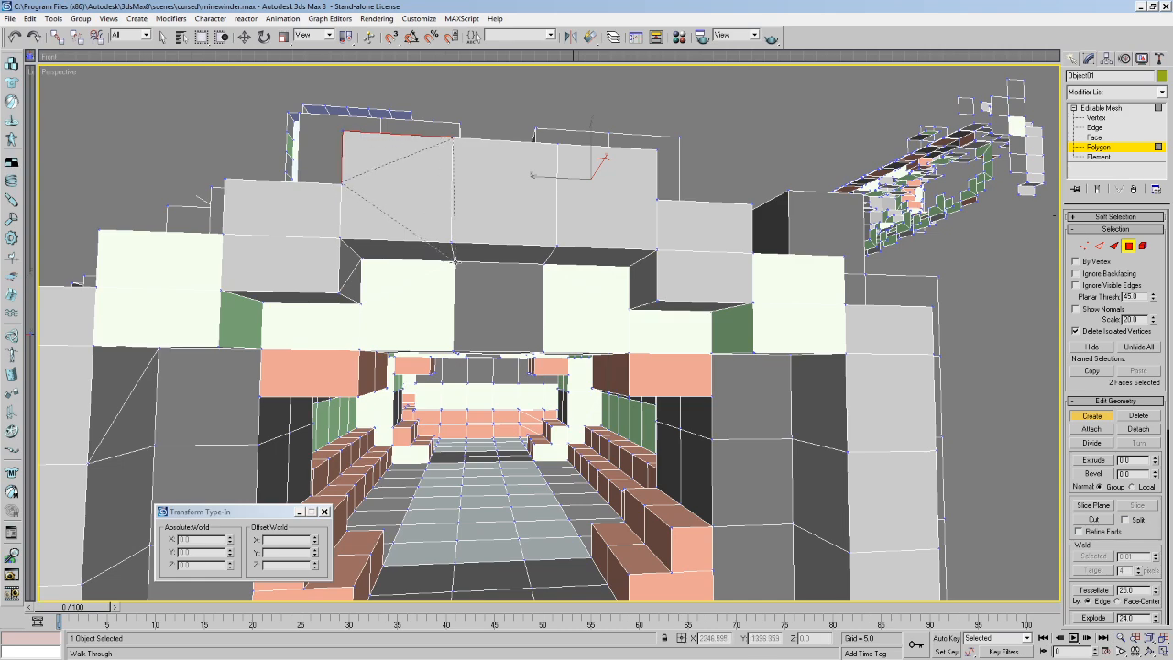
{"action": "double_click", "coordinate": [453, 244]}
Flip the normals of the two new polygons at the ends of the top row above the archway.
{"action": "left_click", "coordinate": [161, 37]}
{"action": "scroll", "coordinate": [1098, 379], "scroll_direction": "down", "scroll_amount": 5}
{"action": "left_click", "coordinate": [1091, 469]}
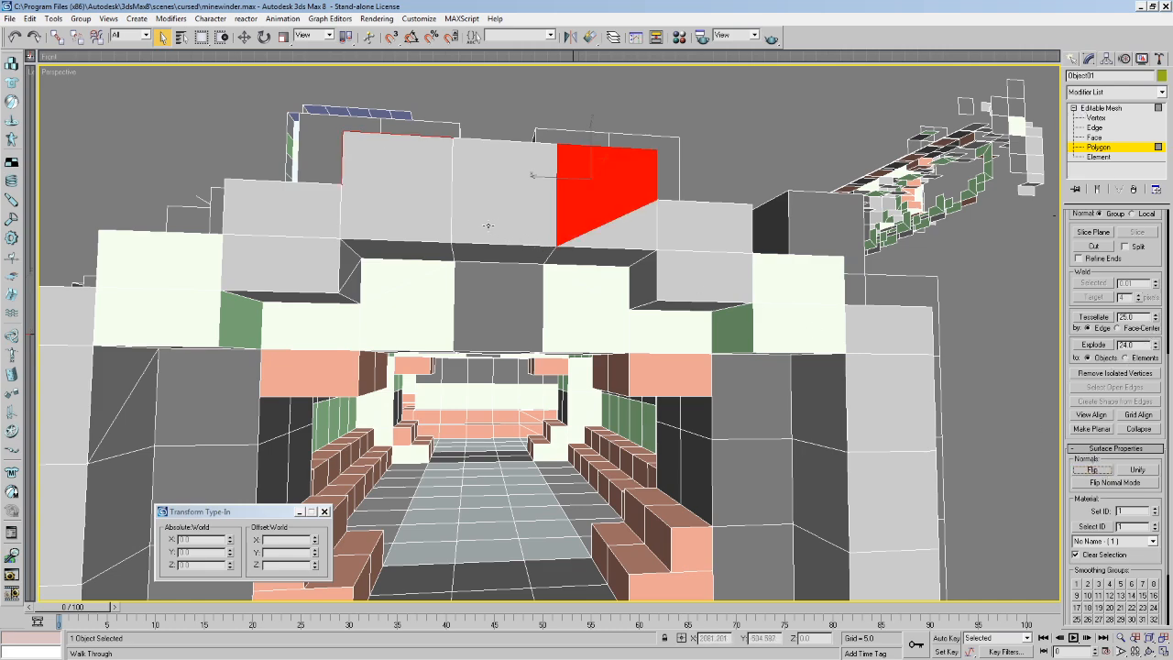
Try deleting the overlapping polygons at the right-hand end of the archway's top row, and undo the deletion.
{"action": "left_click", "coordinate": [372, 231]}
{"action": "left_click", "coordinate": [632, 238], "text": "ctrl"}
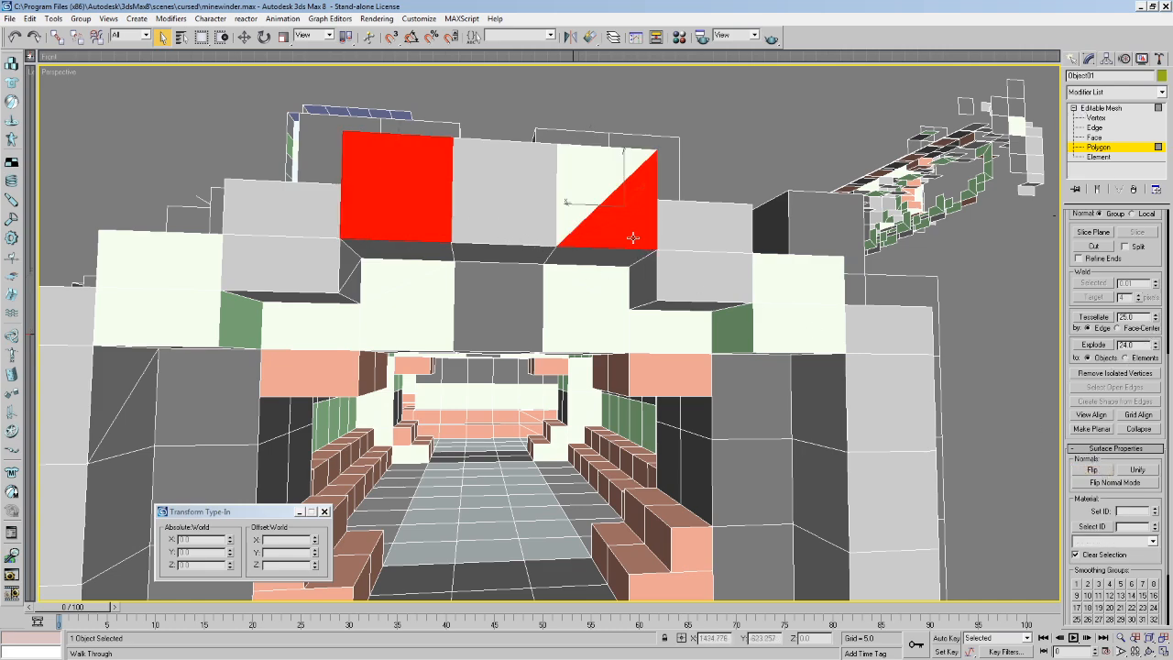
{"action": "left_click", "coordinate": [674, 257]}
{"action": "left_click", "coordinate": [640, 232]}
{"action": "left_click", "coordinate": [597, 181], "text": "ctrl"}
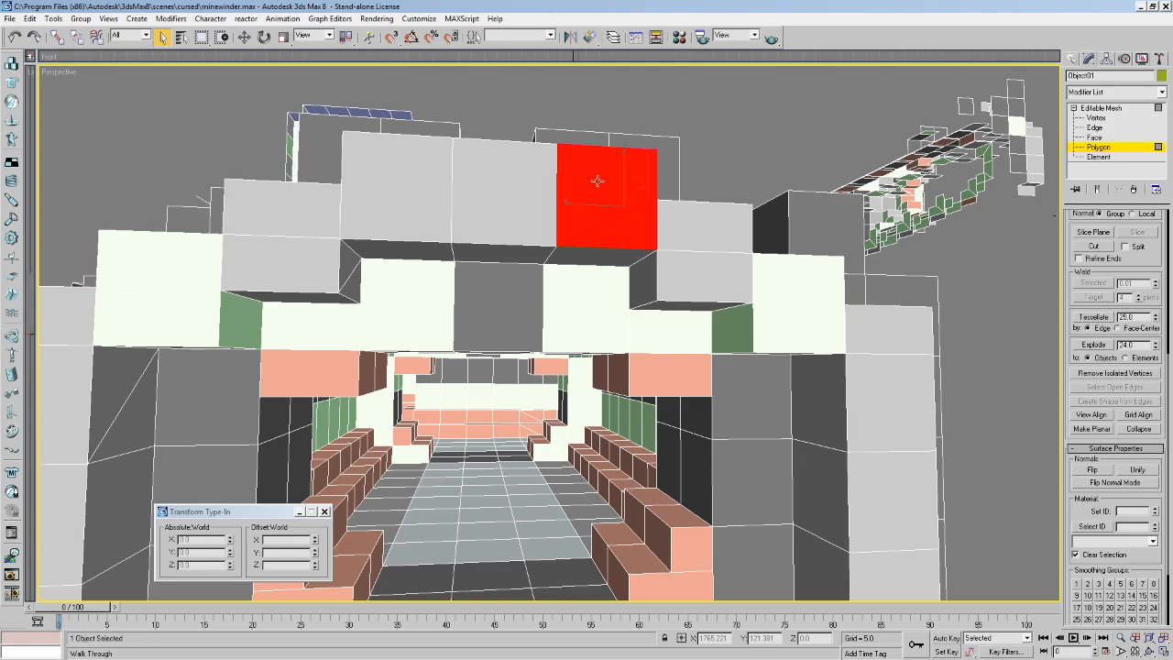
{"action": "key", "text": "Delete"}
{"action": "middle_click_drag", "start_coordinate": [612, 208], "coordinate": [596, 172]}
{"action": "left_click", "coordinate": [605, 162]}
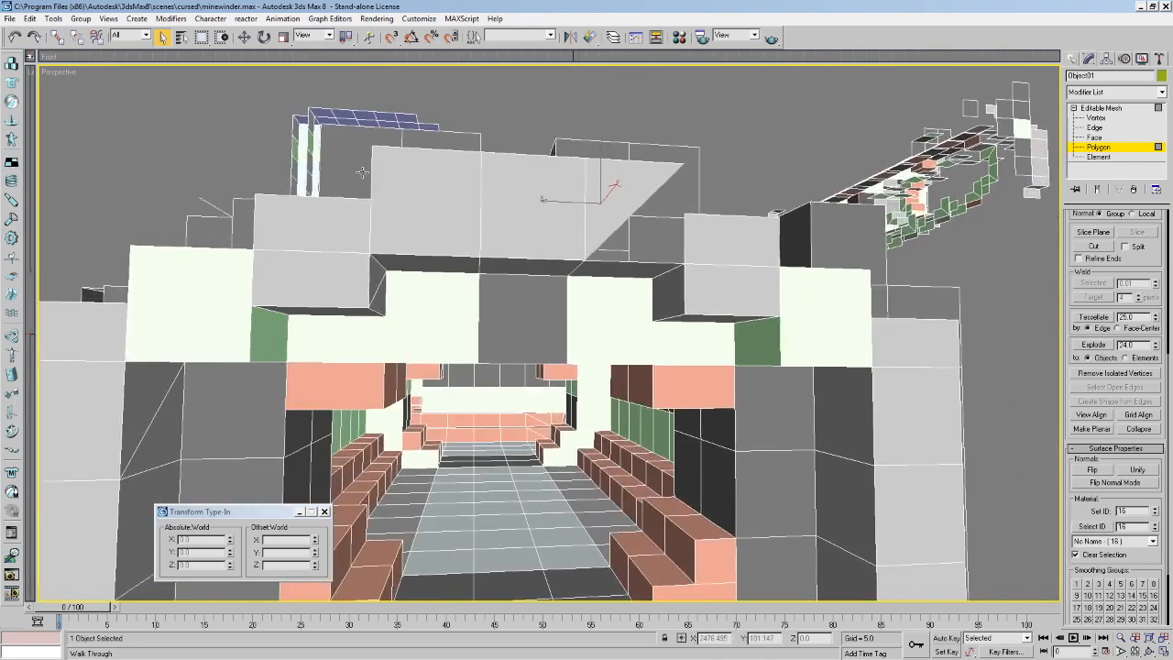
{"action": "key", "text": "ctrl+z"}
{"action": "key", "text": "ctrl+z"}
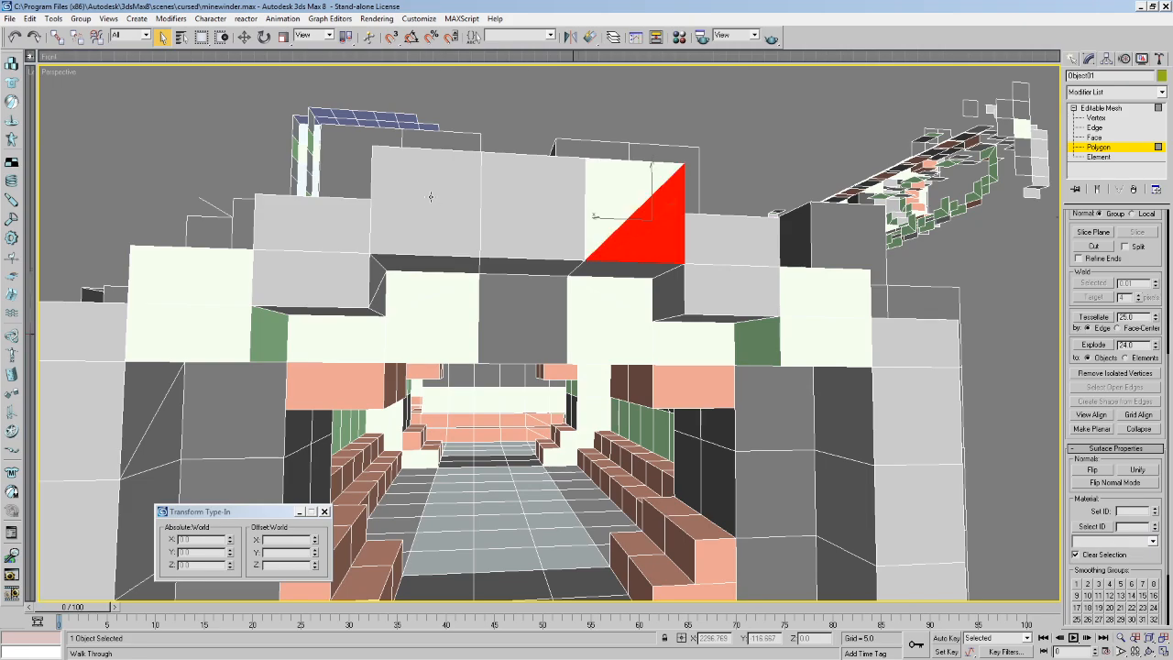
Delete the lower triangular half of the polygon at the right-hand end of the archway's top row.
{"action": "left_click", "coordinate": [656, 187]}
{"action": "middle_click_drag", "start_coordinate": [656, 187], "coordinate": [645, 169]}
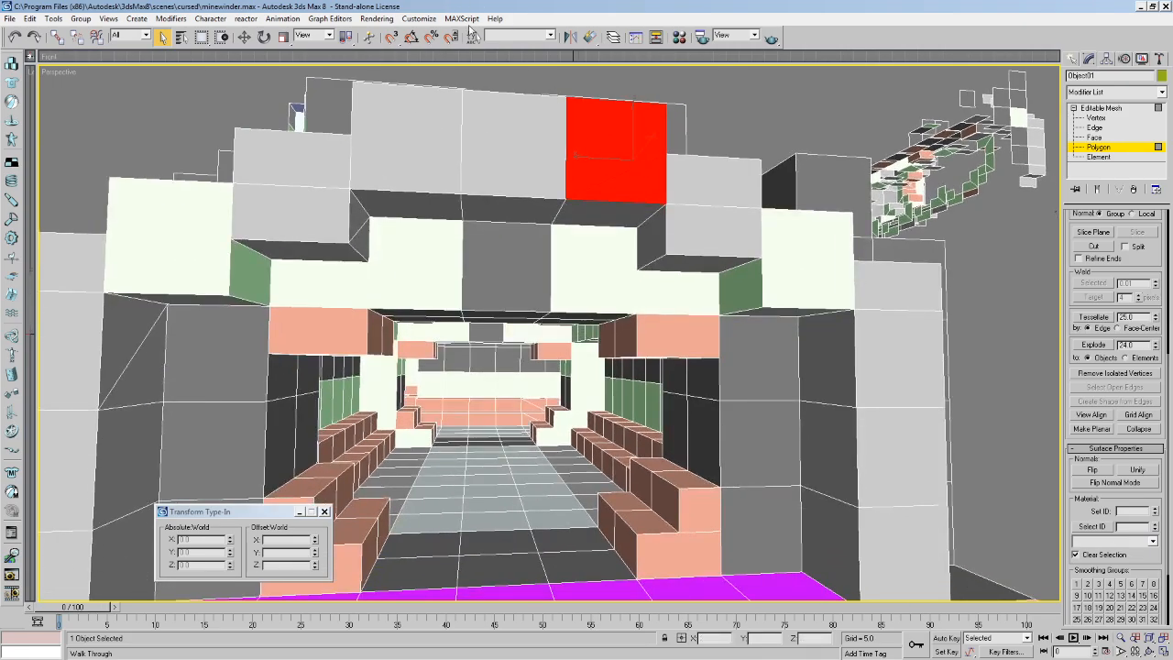
{"action": "middle_click_drag", "start_coordinate": [573, 162], "coordinate": [577, 153]}
{"action": "left_click_drag", "start_coordinate": [540, 296], "coordinate": [532, 244]}
{"action": "middle_click_drag", "start_coordinate": [531, 306], "coordinate": [519, 252]}
{"action": "left_click_drag", "start_coordinate": [520, 254], "coordinate": [522, 233]}
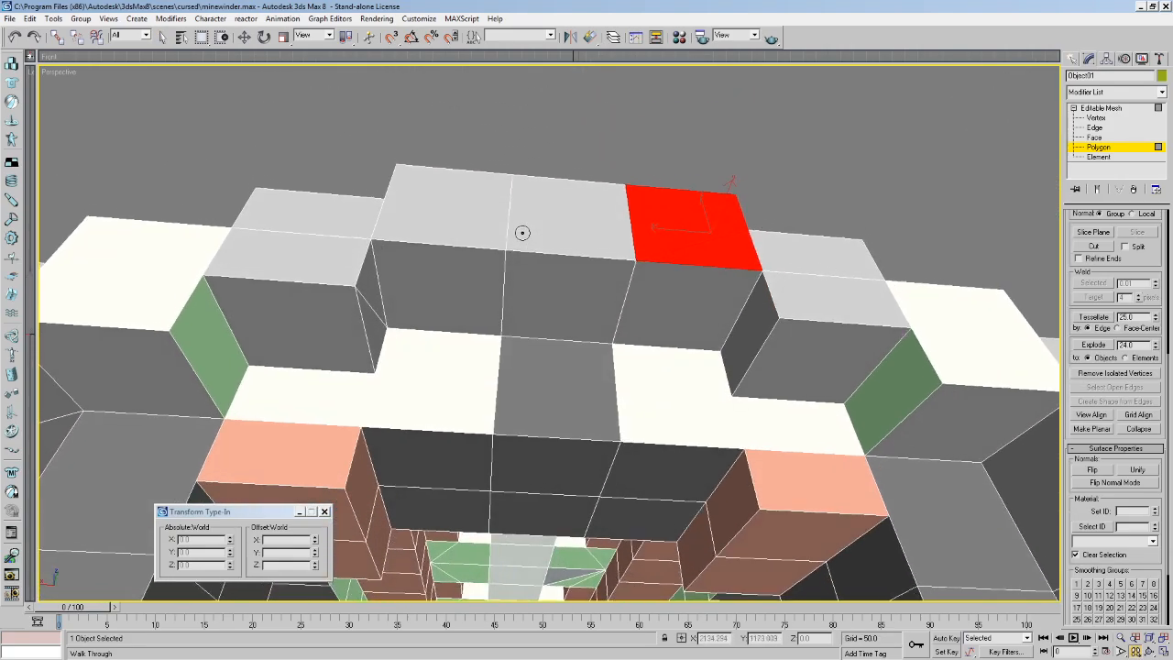
{"action": "left_click", "coordinate": [161, 37]}
{"action": "left_click", "coordinate": [534, 189]}
{"action": "left_click", "coordinate": [492, 183]}
{"action": "left_click", "coordinate": [735, 260]}
{"action": "left_click", "coordinate": [735, 260]}
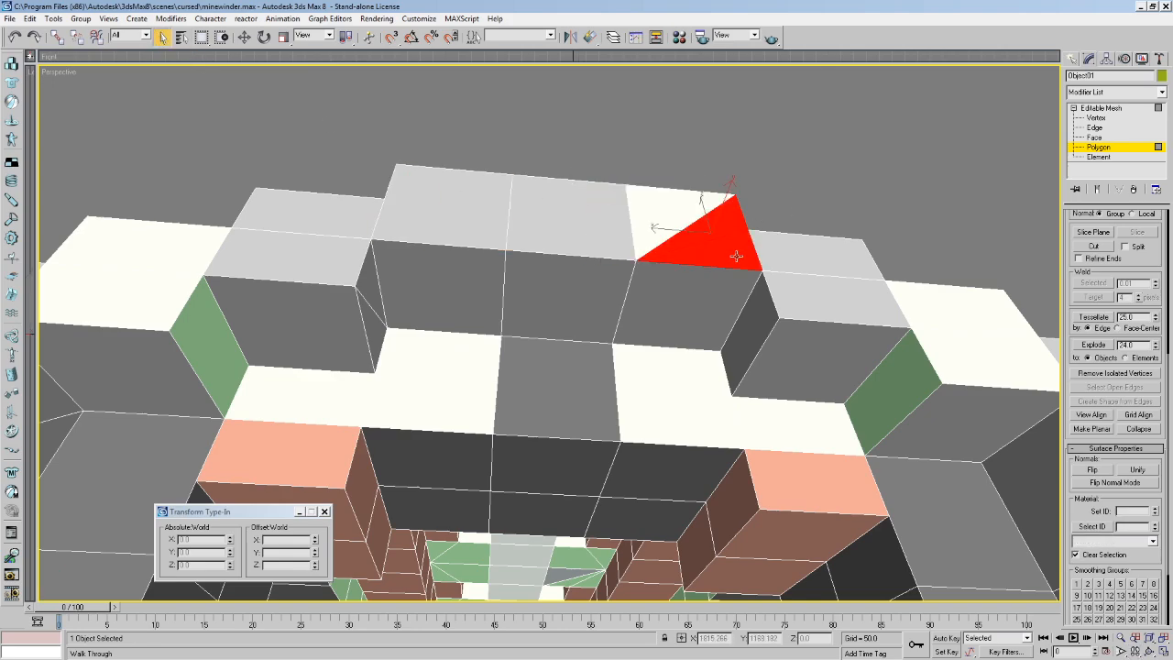
{"action": "left_click", "coordinate": [701, 197], "text": "ctrl"}
{"action": "key", "text": "Delete"}
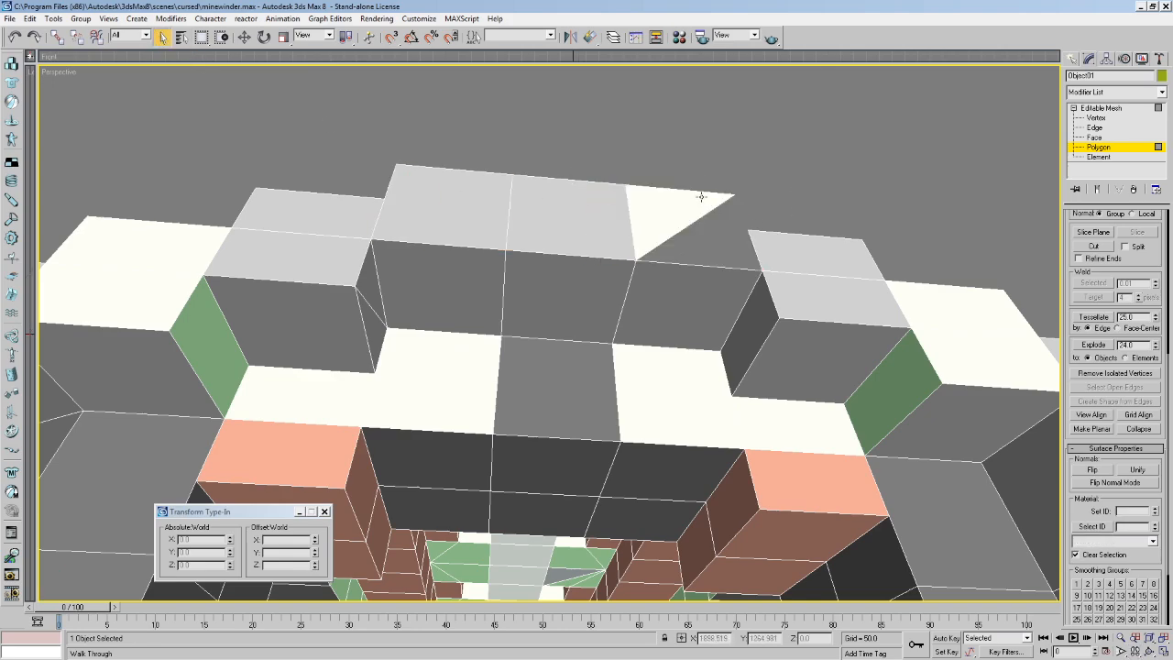
Delete the remaining white triangle overlapping the gray one at the right-hand end of the archway's top row.
{"action": "left_click", "coordinate": [715, 218]}
{"action": "left_click", "coordinate": [1093, 470]}
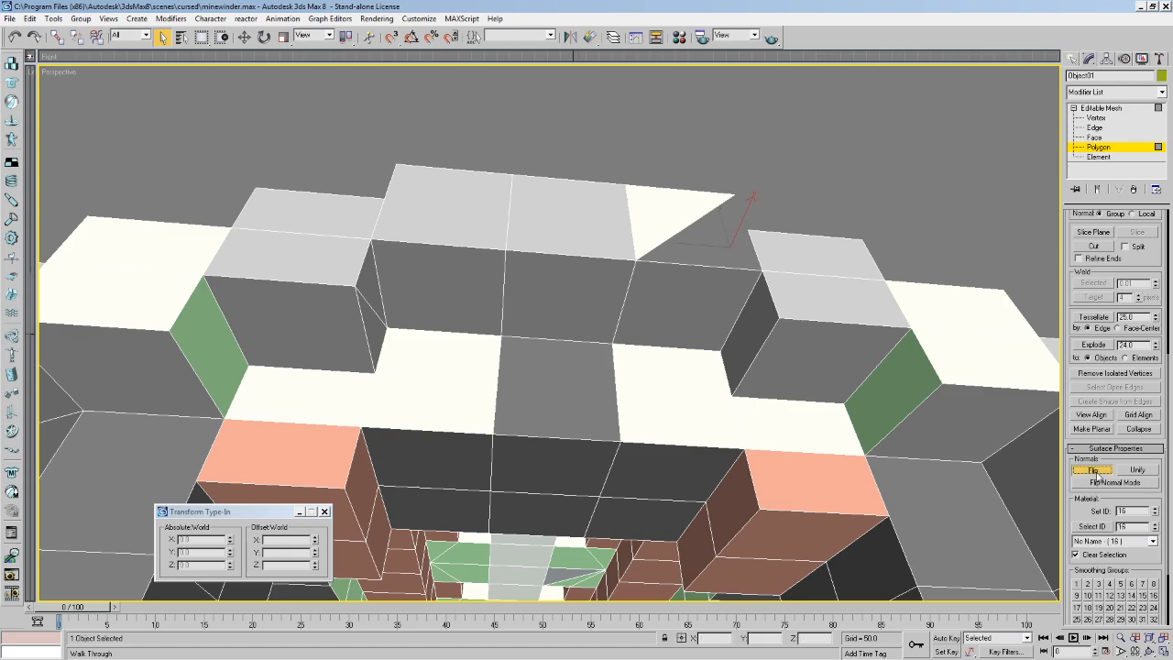
{"action": "left_click", "coordinate": [698, 200]}
{"action": "left_click", "coordinate": [666, 193]}
{"action": "left_click", "coordinate": [681, 197]}
{"action": "key", "text": "Delete"}
{"action": "left_click", "coordinate": [681, 196]}
{"action": "key", "text": "Delete"}
{"action": "middle_click_drag", "start_coordinate": [681, 196], "coordinate": [679, 219]}
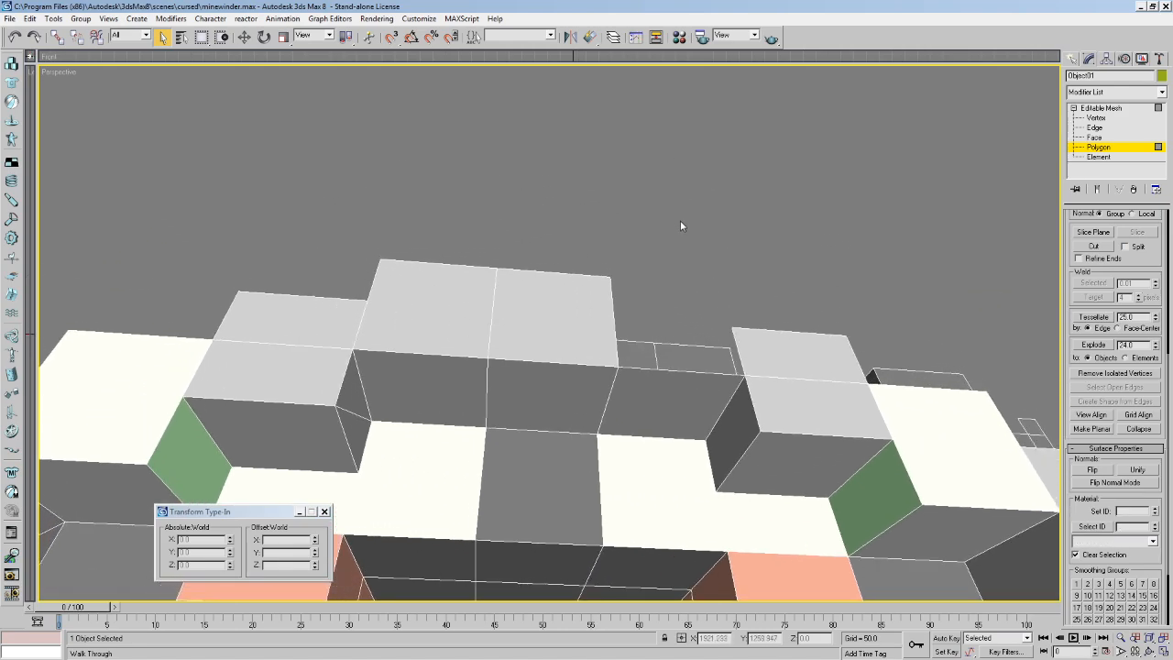
{"action": "left_click", "coordinate": [692, 239]}
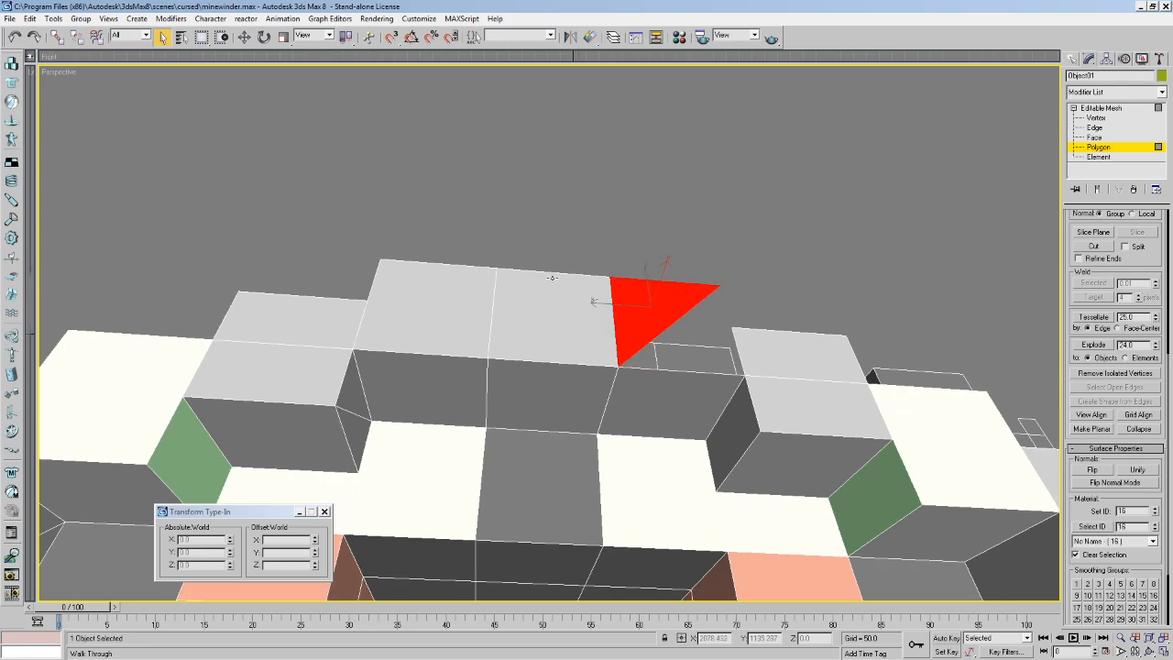
Delete the polygon at the left-hand end of the top row above the archway.
{"action": "left_click", "coordinate": [416, 287]}
{"action": "left_click", "coordinate": [718, 328]}
{"action": "middle_click_drag", "start_coordinate": [708, 296], "coordinate": [723, 225]}
{"action": "left_click", "coordinate": [555, 302]}
{"action": "key", "text": "Delete"}
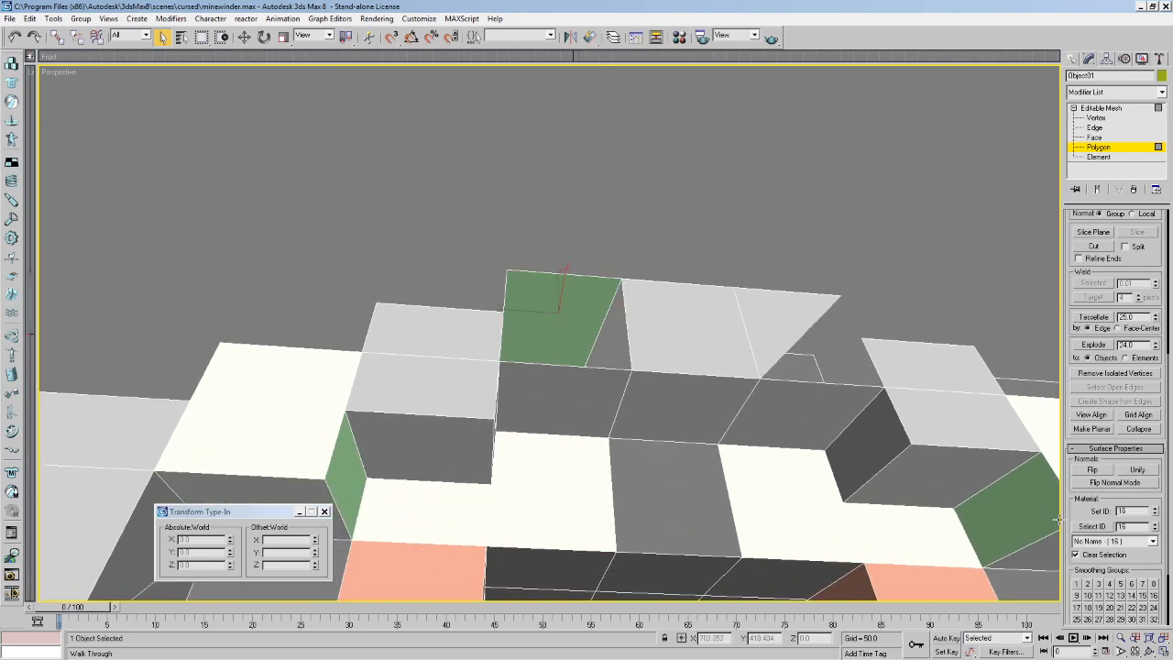
Try flipping the normal of the polygon behind the opening at the left-hand end of the archway's top row.
{"action": "left_click", "coordinate": [1091, 470]}
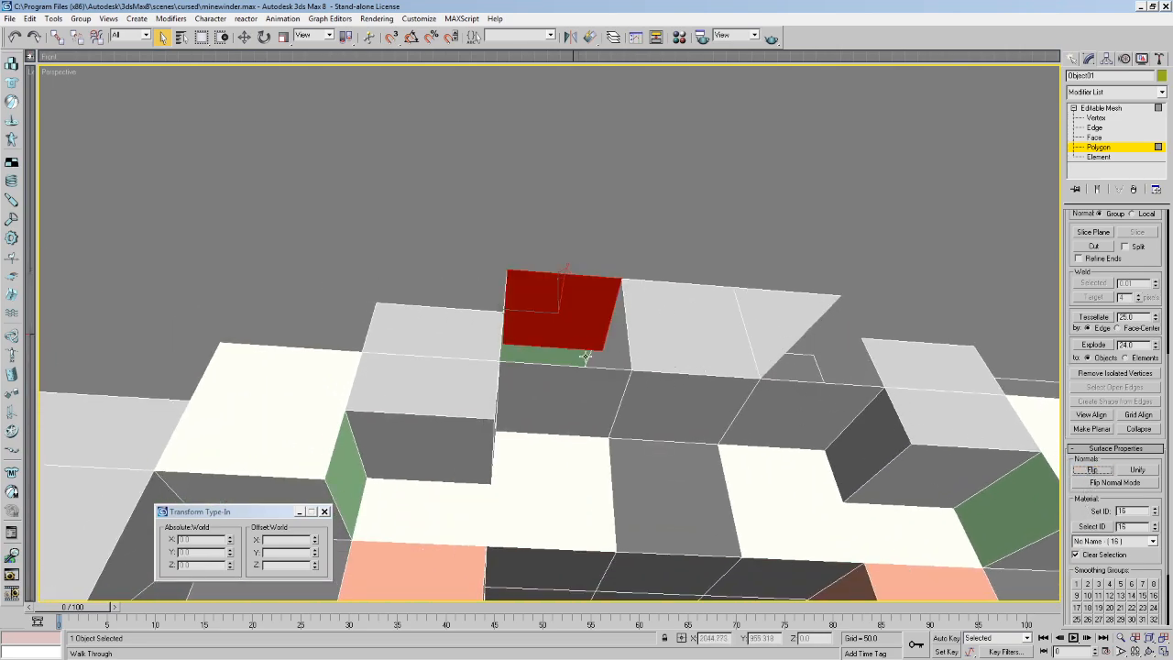
{"action": "left_click", "coordinate": [621, 349]}
{"action": "left_click", "coordinate": [1091, 470]}
{"action": "left_click", "coordinate": [1091, 470]}
{"action": "left_click", "coordinate": [524, 304]}
Create two triangles vertex to vertex to fill the gap beside the remaining half polygon in the archway's top row.
{"action": "middle_click_drag", "start_coordinate": [524, 304], "coordinate": [471, 309]}
{"action": "left_click", "coordinate": [268, 255]}
{"action": "middle_click_drag", "start_coordinate": [265, 254], "coordinate": [268, 286]}
{"action": "key", "text": "Up"}
{"action": "left_click_drag", "start_coordinate": [272, 254], "coordinate": [566, 401]}
{"action": "key", "text": "e"}
{"action": "key", "text": "c"}
{"action": "key", "text": "e"}
{"action": "key", "text": "e"}
{"action": "key", "text": "e"}
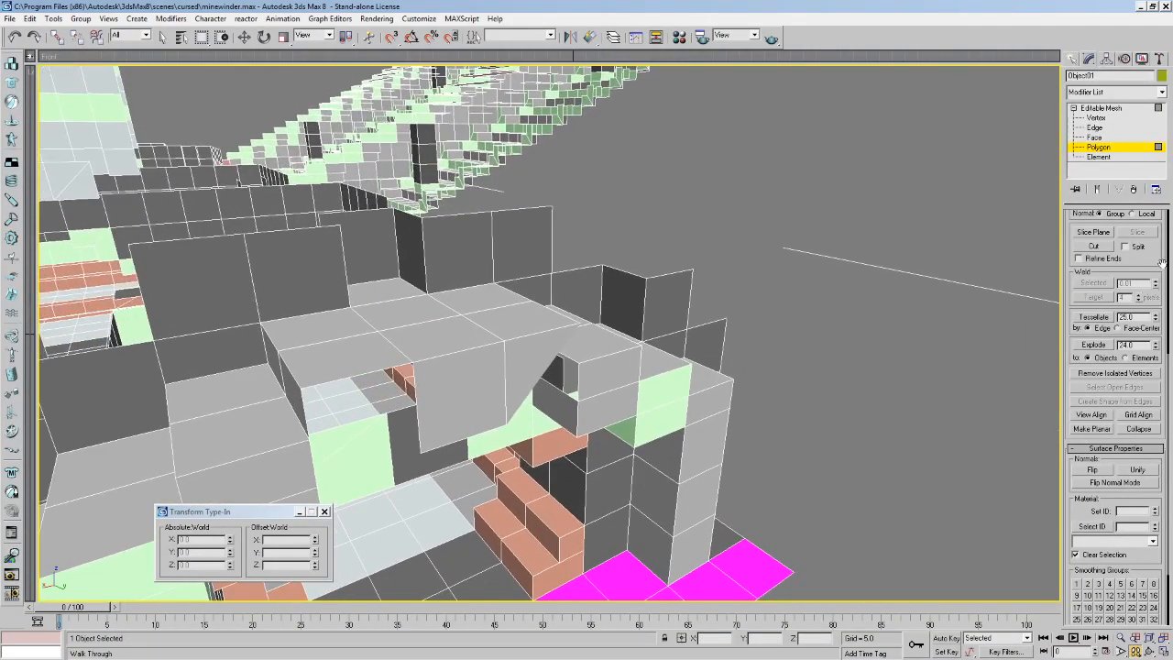
{"action": "left_click_drag", "start_coordinate": [1161, 264], "coordinate": [1123, 411]}
{"action": "left_click", "coordinate": [1097, 289]}
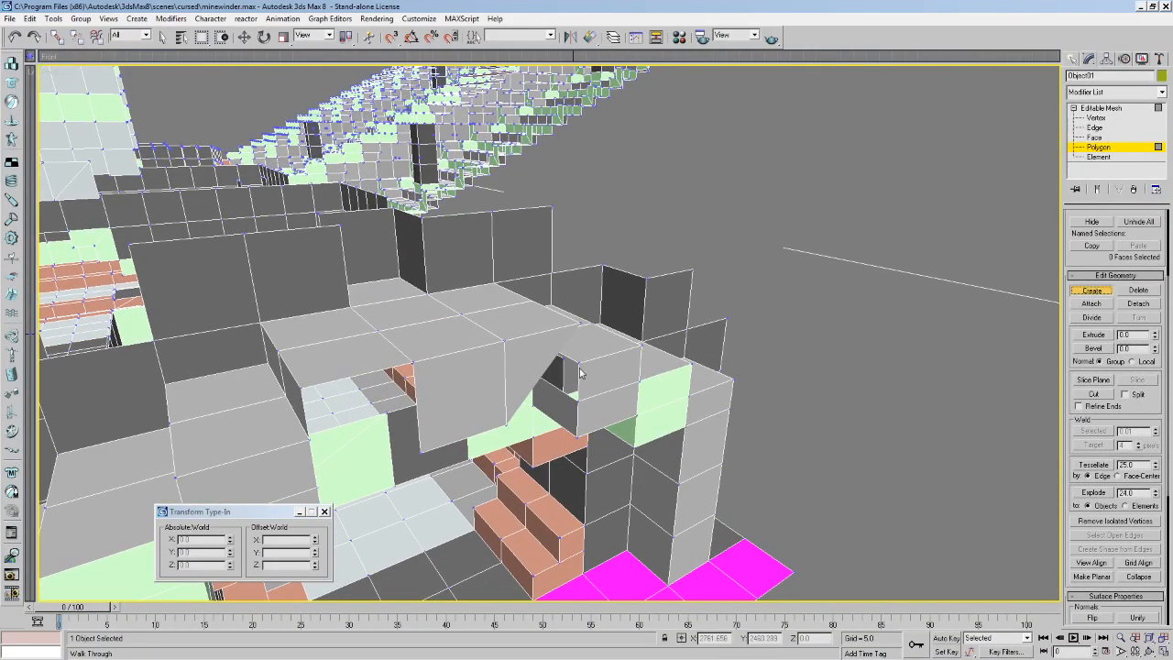
{"action": "left_click", "coordinate": [580, 324]}
{"action": "double_click", "coordinate": [507, 425]}
{"action": "left_click", "coordinate": [507, 426]}
{"action": "left_click", "coordinate": [577, 402]}
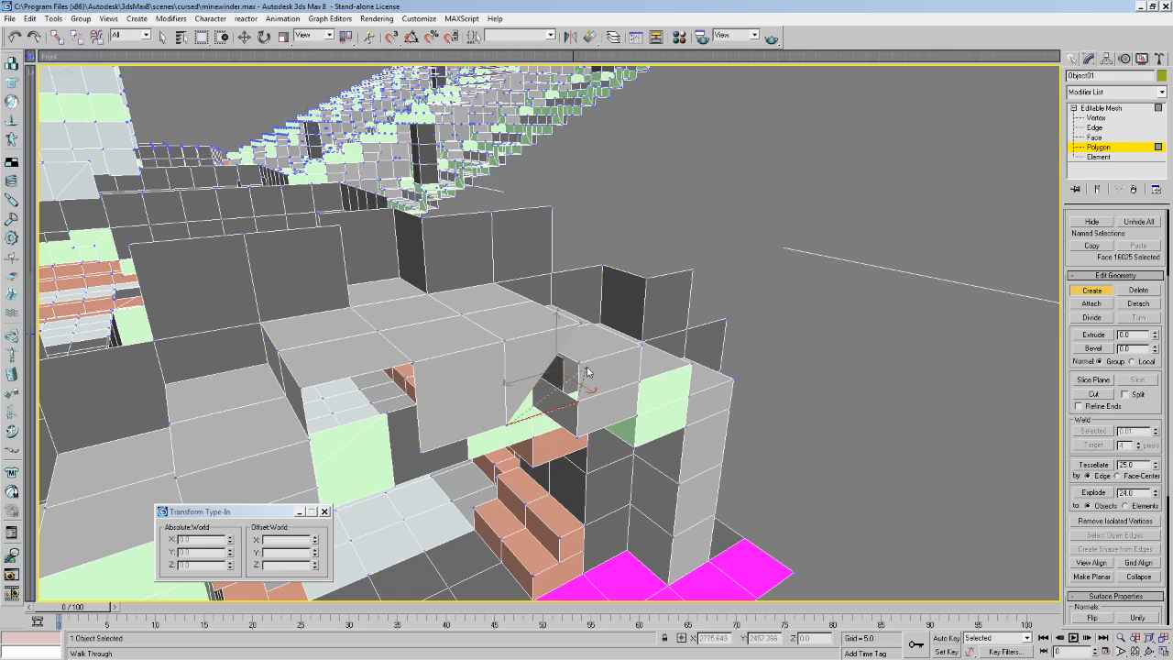
{"action": "double_click", "coordinate": [579, 363]}
Create a triangle and a four-vertex polygon to close the opening at the other end of the archway's top row.
{"action": "middle_click_drag", "start_coordinate": [385, 398], "coordinate": [374, 431]}
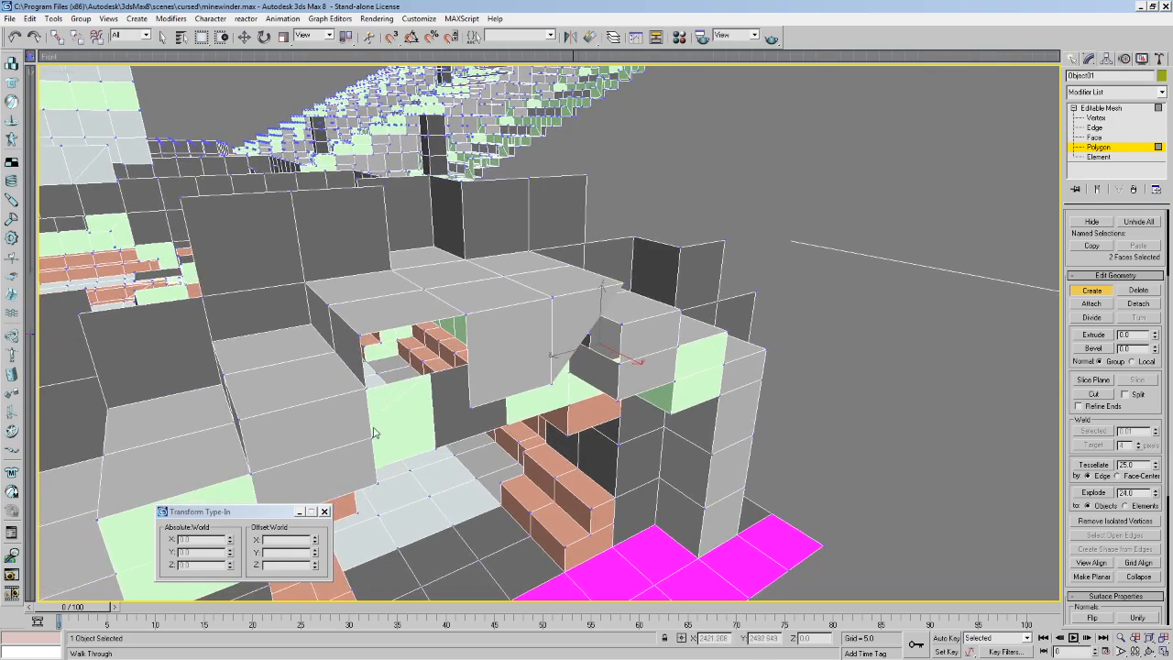
{"action": "left_click", "coordinate": [472, 410]}
{"action": "double_click", "coordinate": [367, 388]}
{"action": "left_click", "coordinate": [366, 389]}
{"action": "left_click", "coordinate": [471, 407]}
{"action": "left_click", "coordinate": [466, 314]}
{"action": "double_click", "coordinate": [361, 334]}
Flip the normals of the new filler polygons at both ends of the archway's top row and clear the selection.
{"action": "left_click", "coordinate": [160, 39]}
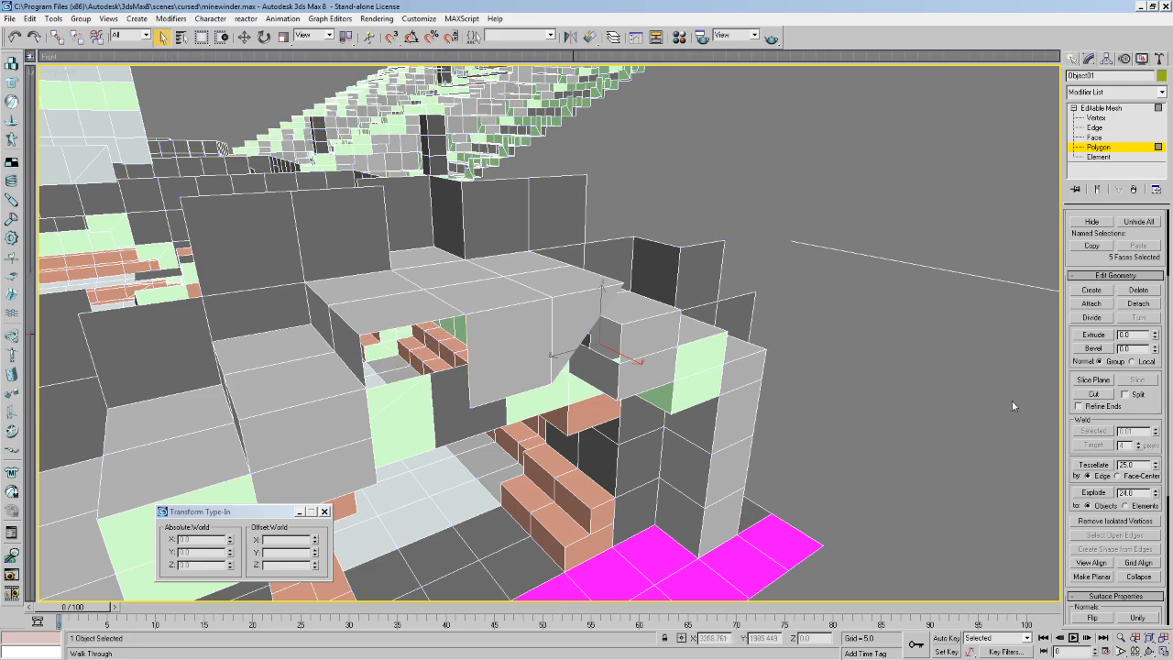
{"action": "scroll", "coordinate": [1137, 393], "scroll_direction": "down", "scroll_amount": 5}
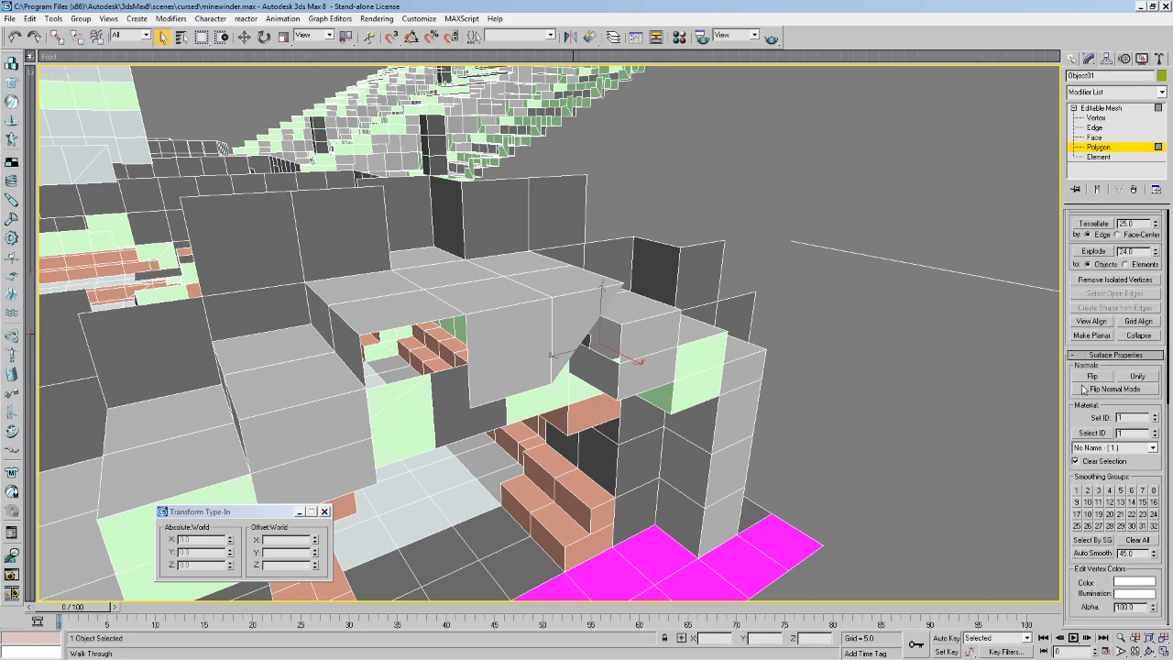
{"action": "left_click", "coordinate": [1091, 379]}
{"action": "middle_click_drag", "start_coordinate": [964, 354], "coordinate": [742, 319], "text": "alt"}
{"action": "key", "text": "Right"}
{"action": "left_click", "coordinate": [162, 37]}
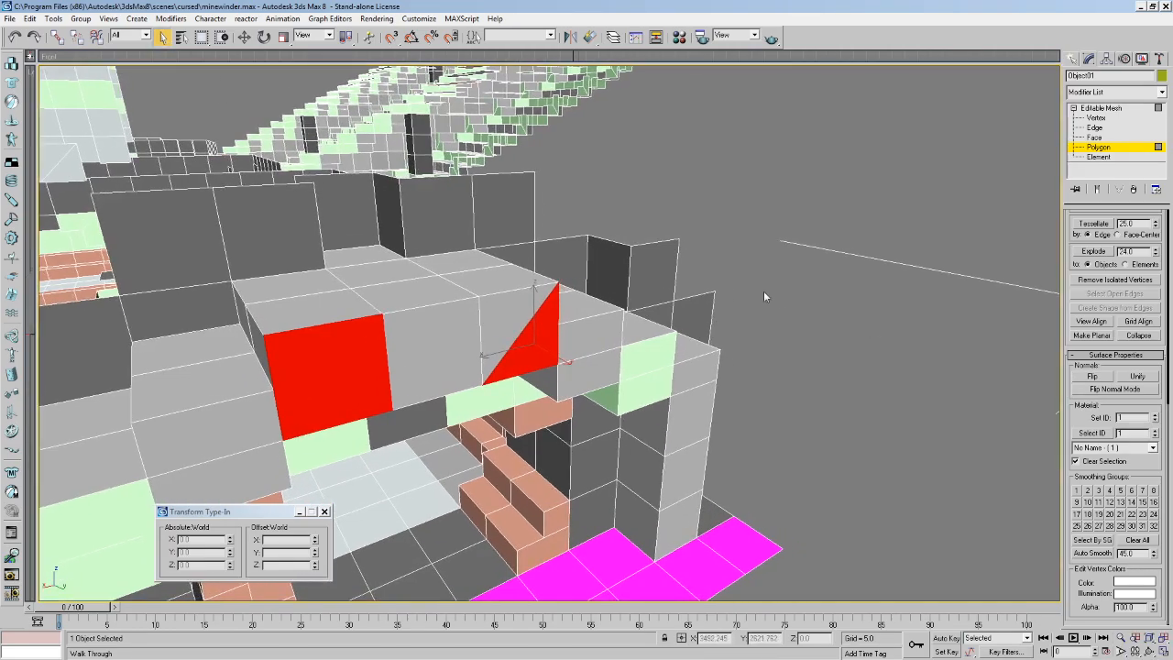
{"action": "left_click", "coordinate": [731, 283]}
Select all open edges of the mesh and examine from several angles where they lie across the level.
{"action": "key", "text": "Up"}
{"action": "left_click_drag", "start_coordinate": [749, 253], "coordinate": [503, 261]}
{"action": "key", "text": "Right"}
{"action": "middle_click_drag", "start_coordinate": [501, 175], "coordinate": [680, 201], "text": "alt"}
{"action": "left_click", "coordinate": [1095, 118]}
{"action": "left_click", "coordinate": [1094, 127]}
{"action": "left_click_drag", "start_coordinate": [1149, 451], "coordinate": [1150, 367]}
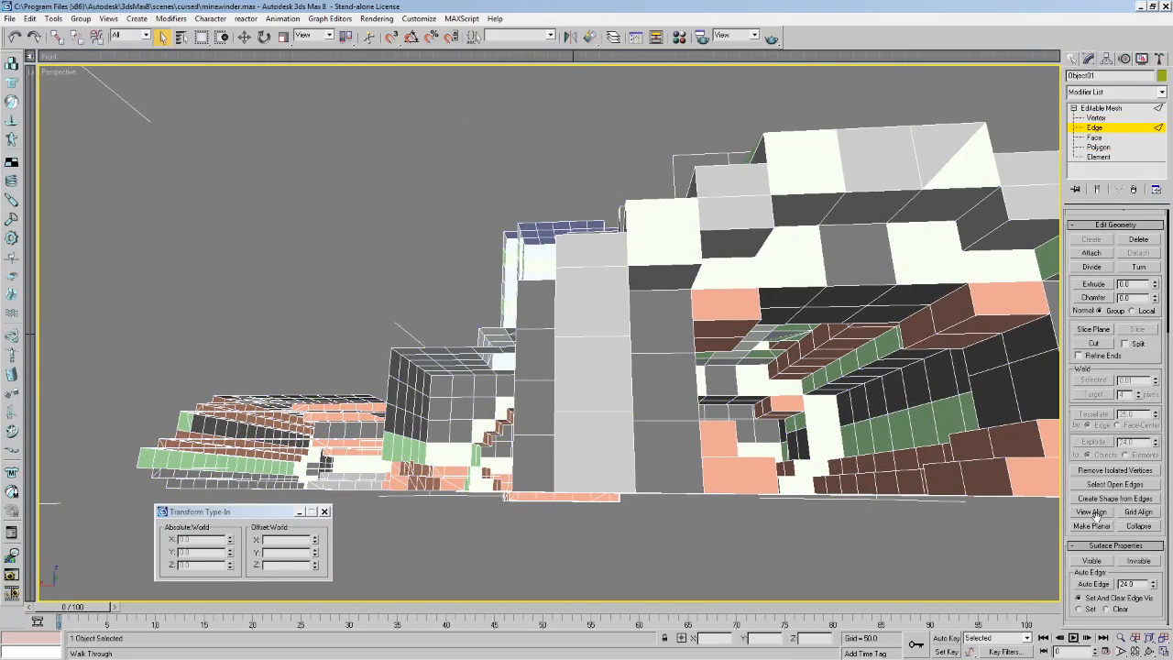
{"action": "left_click", "coordinate": [1126, 484]}
{"action": "left_click", "coordinate": [1151, 639]}
{"action": "left_click", "coordinate": [1150, 651]}
{"action": "mouse_move", "coordinate": [621, 335]}
{"action": "left_mouse_down"}
{"action": "mouse_move", "coordinate": [612, 362]}
{"action": "mouse_move", "coordinate": [573, 335]}
{"action": "mouse_move", "coordinate": [628, 323]}
{"action": "mouse_move", "coordinate": [623, 337]}
{"action": "left_mouse_up"}
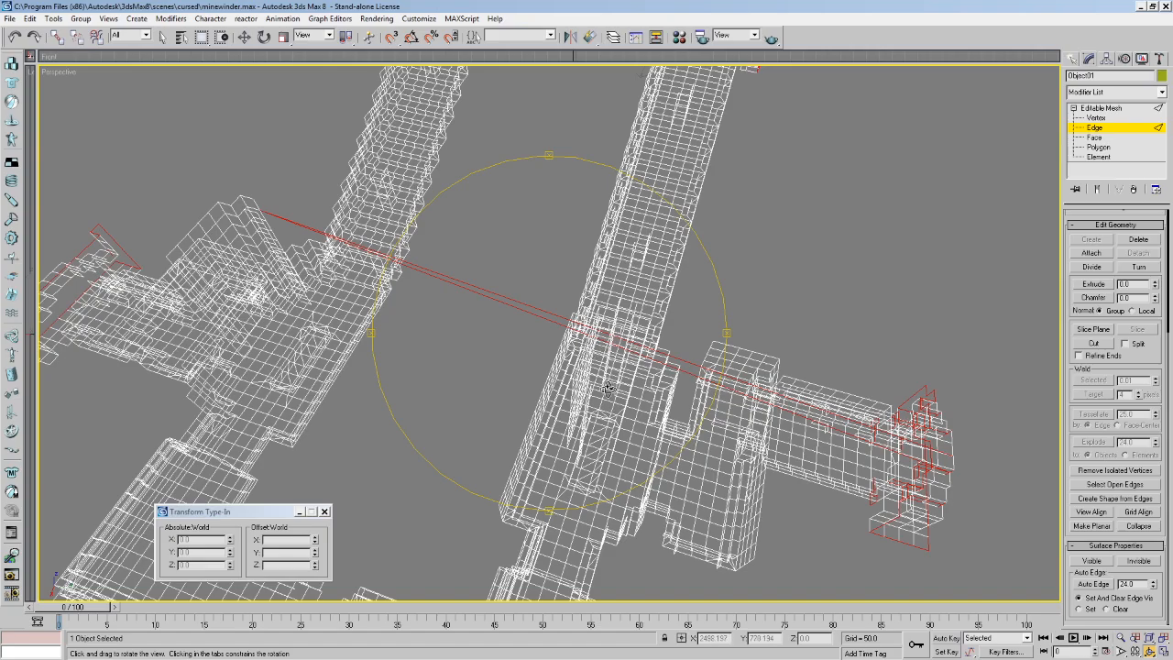
{"action": "left_click_drag", "start_coordinate": [553, 375], "coordinate": [592, 397]}
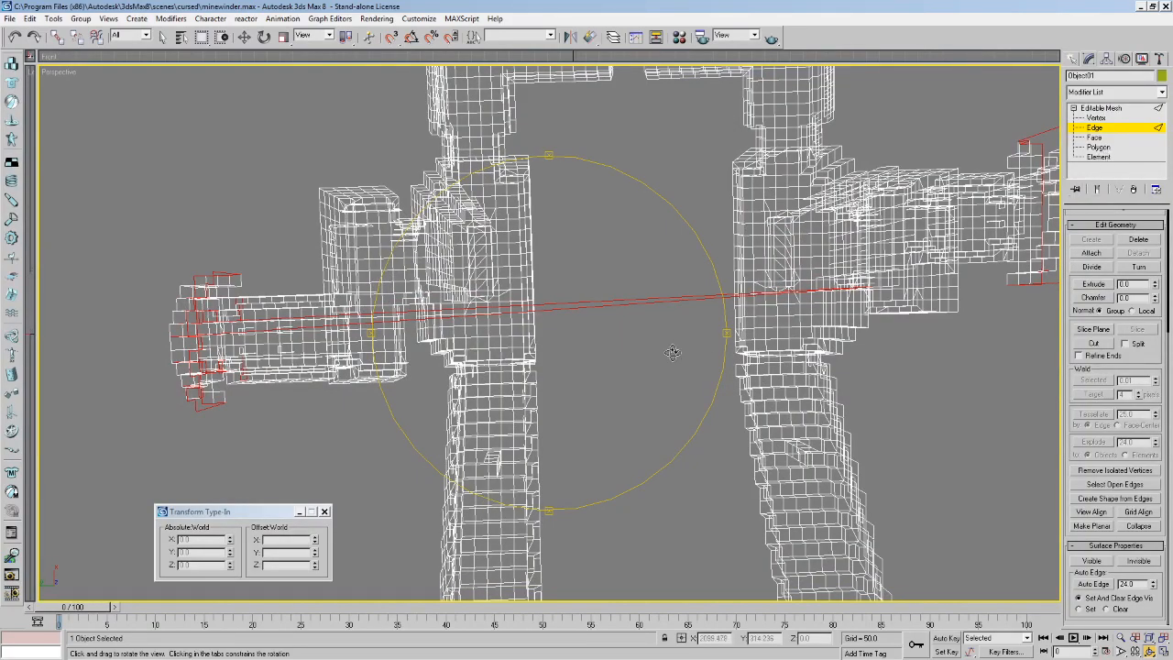
{"action": "left_click_drag", "start_coordinate": [572, 362], "coordinate": [587, 313]}
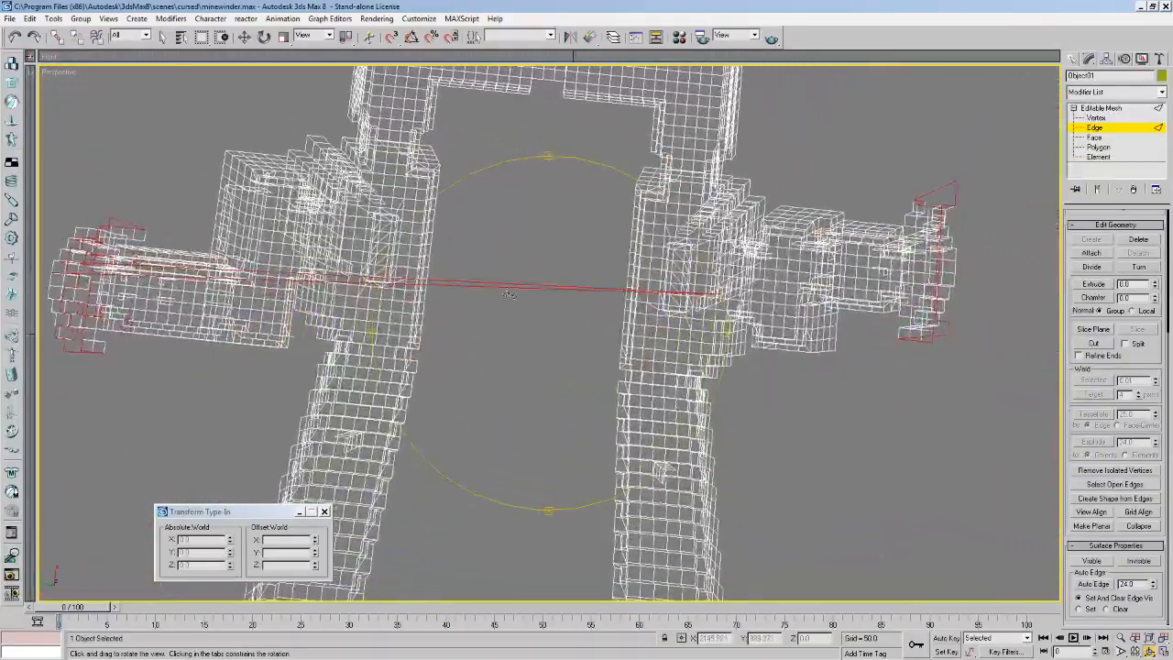
Delete the long, thin stray polygon stretching across the gap between the two halves of the level.
{"action": "left_click", "coordinate": [1099, 148]}
{"action": "left_click", "coordinate": [502, 333]}
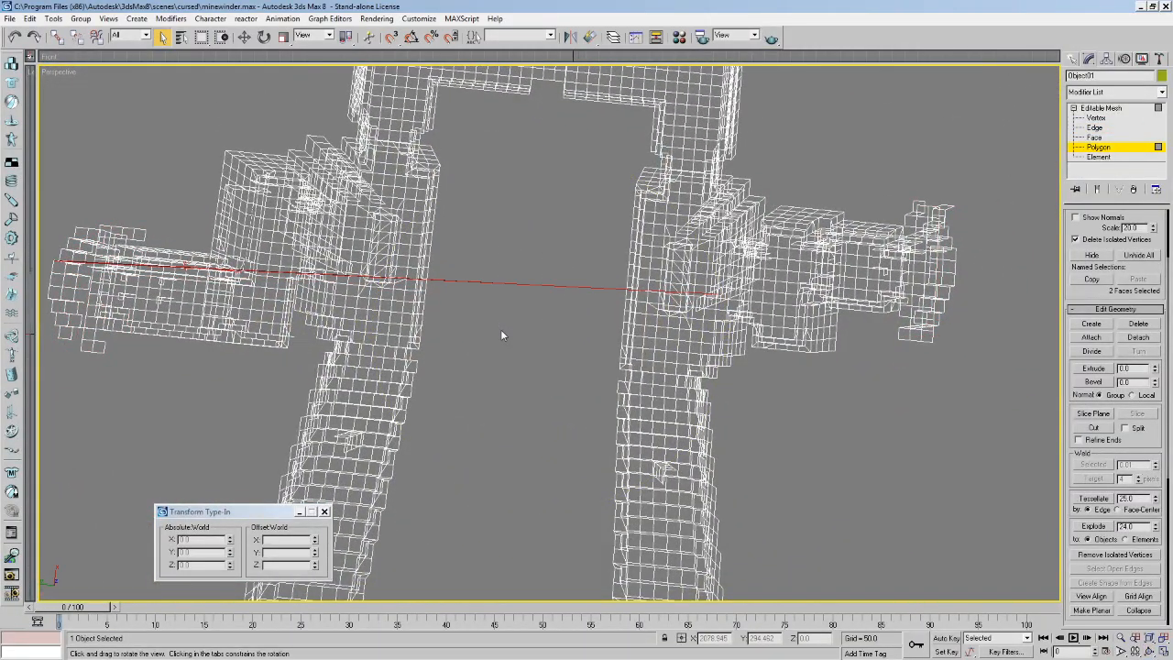
{"action": "left_click", "coordinate": [507, 364]}
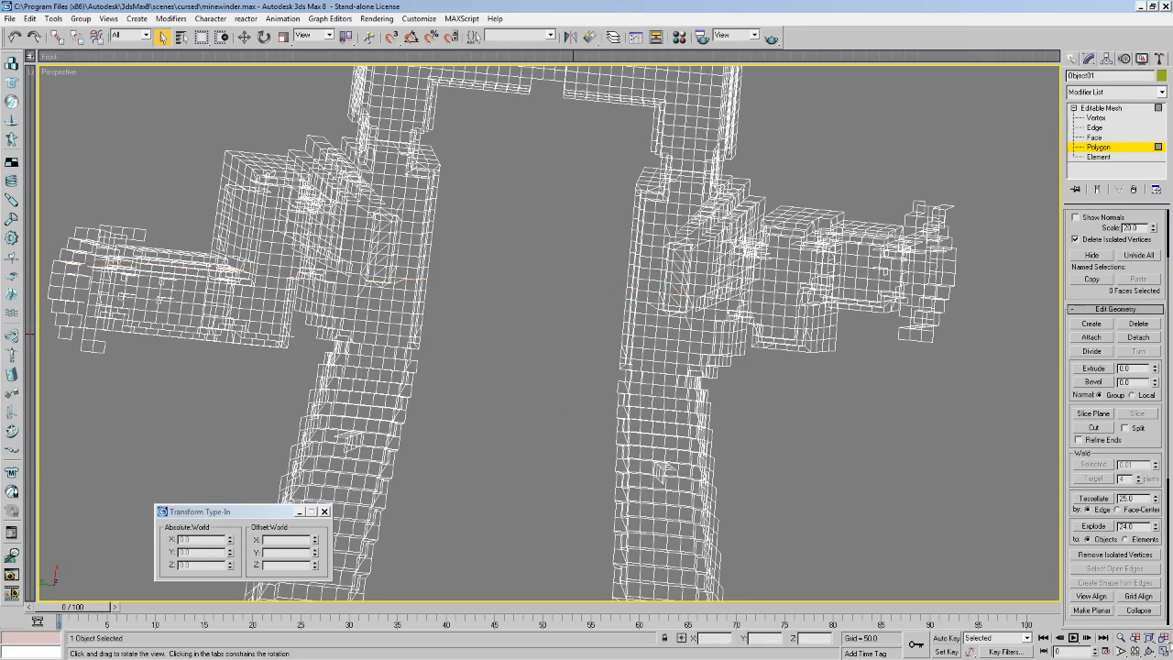
Examine the level from outside, then inspect the building around the entrance with the magenta floor strip for mismatched polygons.
{"action": "left_click", "coordinate": [1163, 636]}
{"action": "left_click", "coordinate": [1149, 650]}
{"action": "left_click_drag", "start_coordinate": [552, 432], "coordinate": [582, 224]}
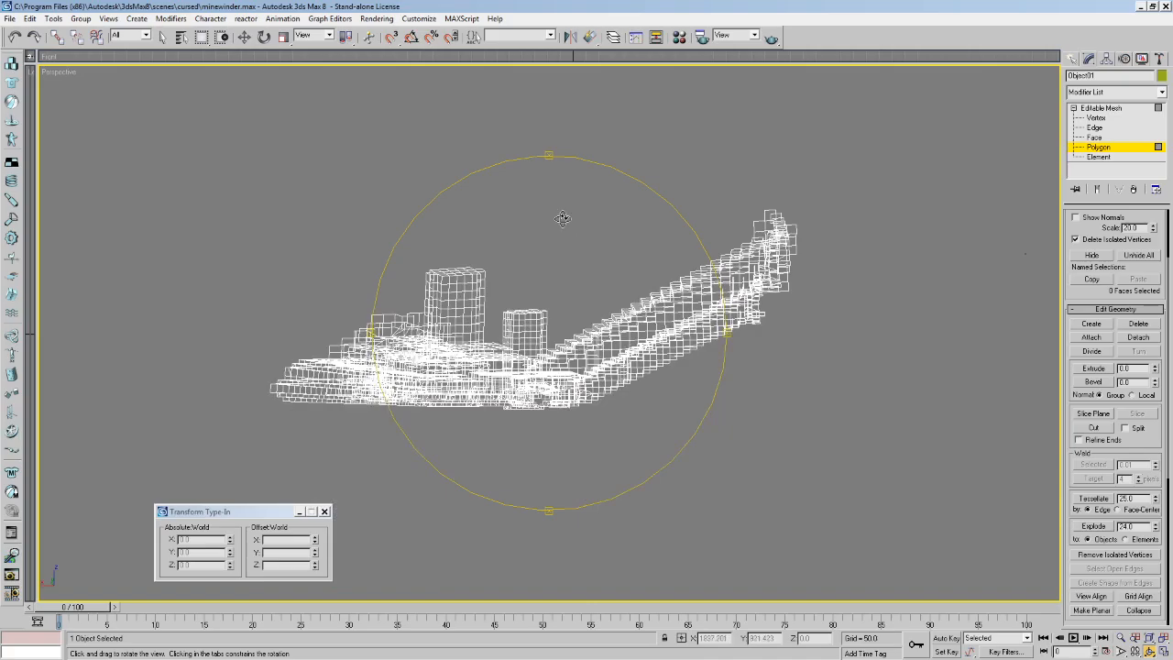
{"action": "mouse_move", "coordinate": [583, 284]}
{"action": "left_mouse_down"}
{"action": "mouse_move", "coordinate": [560, 348]}
{"action": "mouse_move", "coordinate": [559, 315]}
{"action": "mouse_move", "coordinate": [485, 325]}
{"action": "mouse_move", "coordinate": [490, 341]}
{"action": "mouse_move", "coordinate": [552, 388]}
{"action": "mouse_move", "coordinate": [632, 328]}
{"action": "left_mouse_up"}
{"action": "key", "text": "Up"}
{"action": "key", "text": "Left"}
{"action": "left_click_drag", "start_coordinate": [699, 297], "coordinate": [427, 278]}
{"action": "key", "text": "Left"}
{"action": "key", "text": "s"}
{"action": "left_click_drag", "start_coordinate": [524, 487], "coordinate": [455, 445]}
{"action": "middle_click_drag", "start_coordinate": [455, 446], "coordinate": [416, 440]}
{"action": "left_click_drag", "start_coordinate": [417, 439], "coordinate": [431, 412]}
{"action": "middle_click_drag", "start_coordinate": [431, 412], "coordinate": [461, 419]}
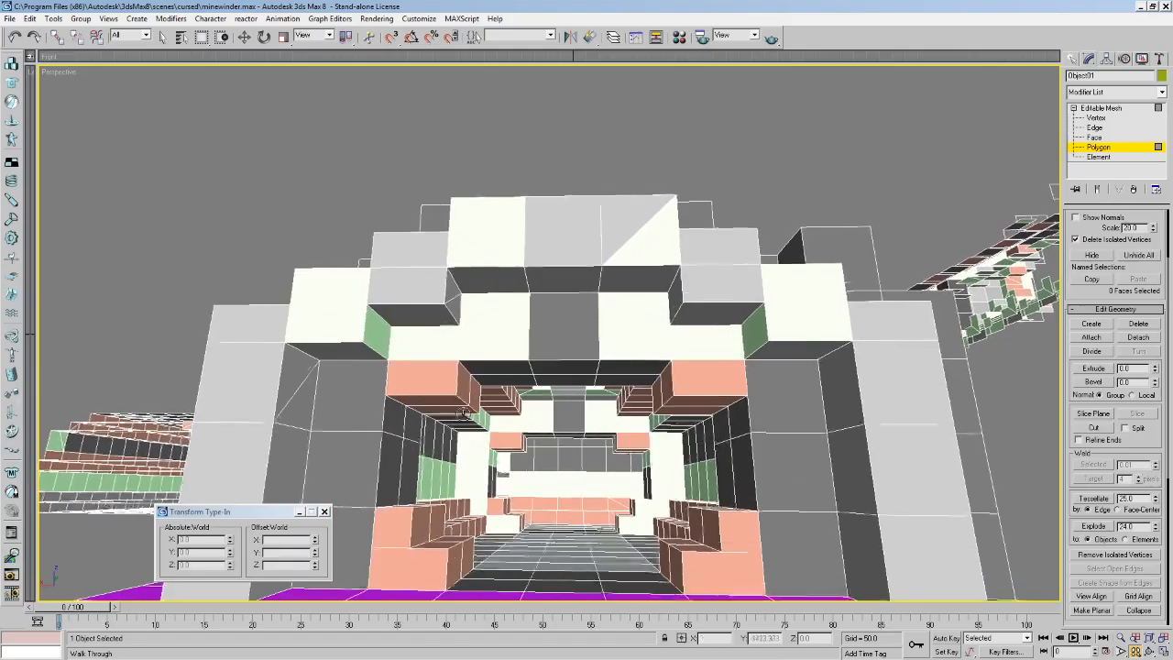
{"action": "left_click_drag", "start_coordinate": [461, 418], "coordinate": [479, 429]}
{"action": "middle_click_drag", "start_coordinate": [479, 429], "coordinate": [495, 437]}
{"action": "key", "text": "w"}
{"action": "key", "text": "s"}
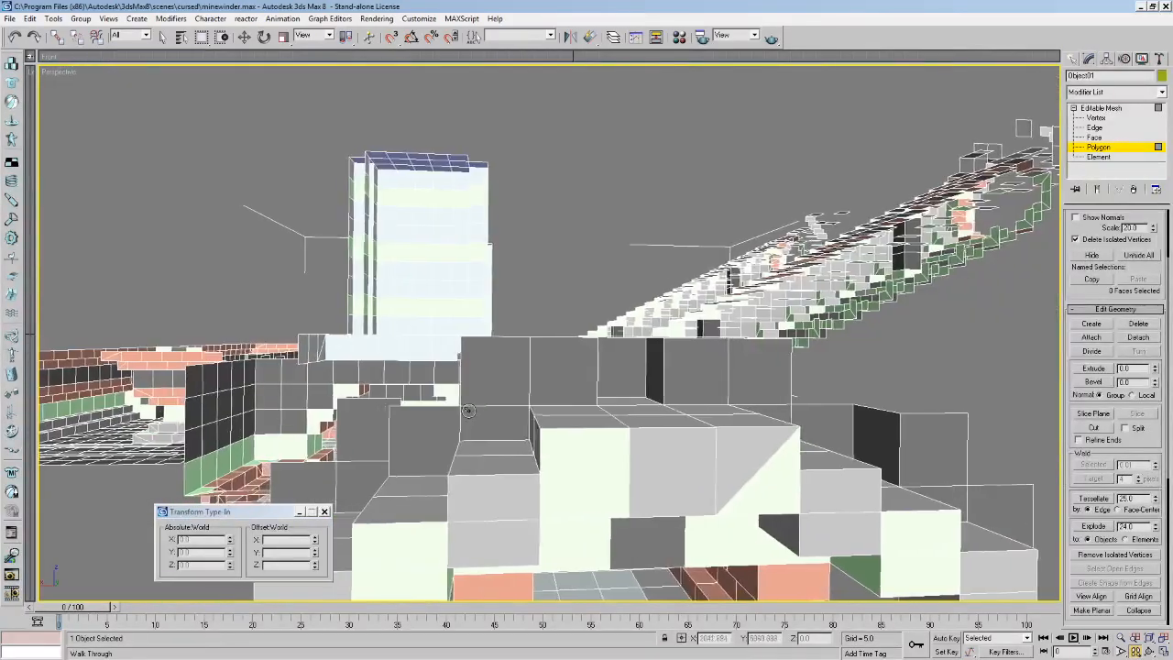
{"action": "left_click_drag", "start_coordinate": [467, 411], "coordinate": [504, 435]}
{"action": "middle_click_drag", "start_coordinate": [504, 434], "coordinate": [569, 458]}
{"action": "left_click_drag", "start_coordinate": [569, 392], "coordinate": [631, 427]}
{"action": "middle_click_drag", "start_coordinate": [631, 427], "coordinate": [547, 437]}
{"action": "left_click_drag", "start_coordinate": [547, 437], "coordinate": [450, 414]}
{"action": "middle_click_drag", "start_coordinate": [450, 414], "coordinate": [449, 350]}
{"action": "left_click_drag", "start_coordinate": [449, 351], "coordinate": [456, 333]}
{"action": "middle_click_drag", "start_coordinate": [456, 334], "coordinate": [455, 328]}
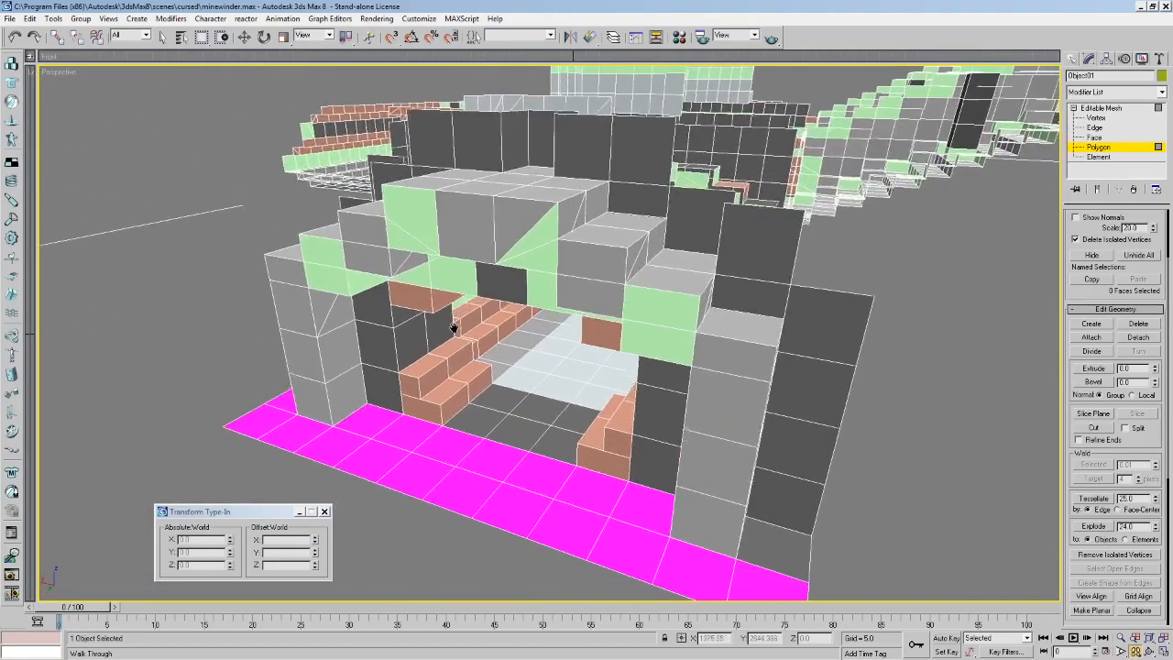
{"action": "left_click_drag", "start_coordinate": [456, 328], "coordinate": [570, 215]}
Select all open edges of the mesh and locate those around the stepped brick rows at the entrance.
{"action": "key", "text": "F3"}
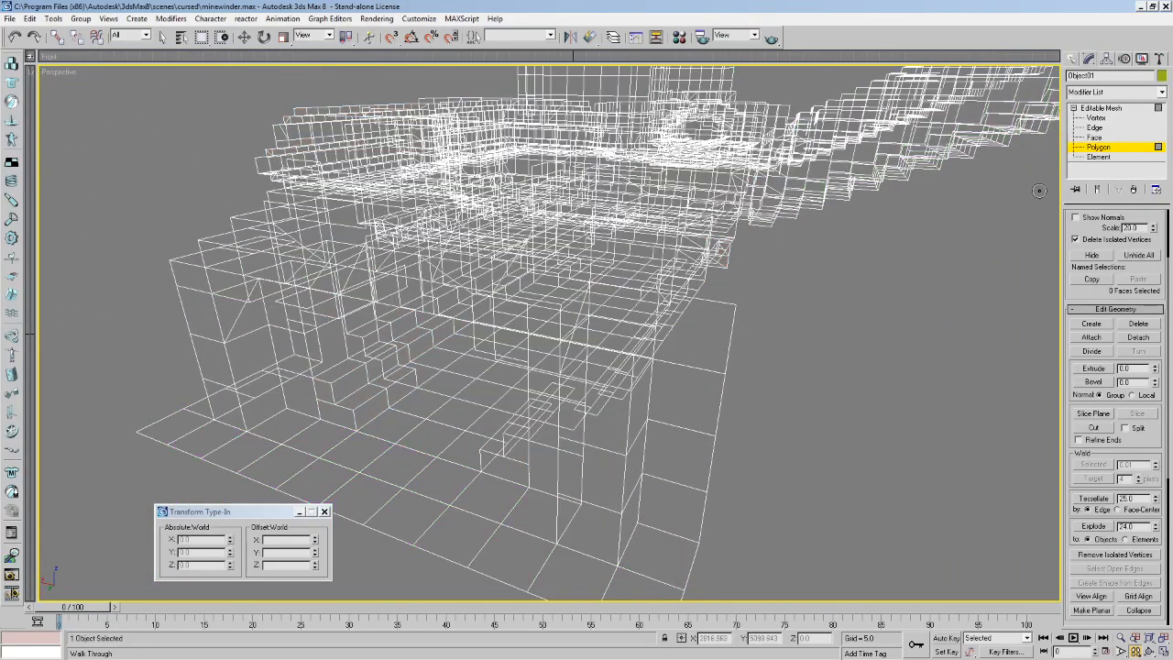
{"action": "left_click", "coordinate": [1096, 128]}
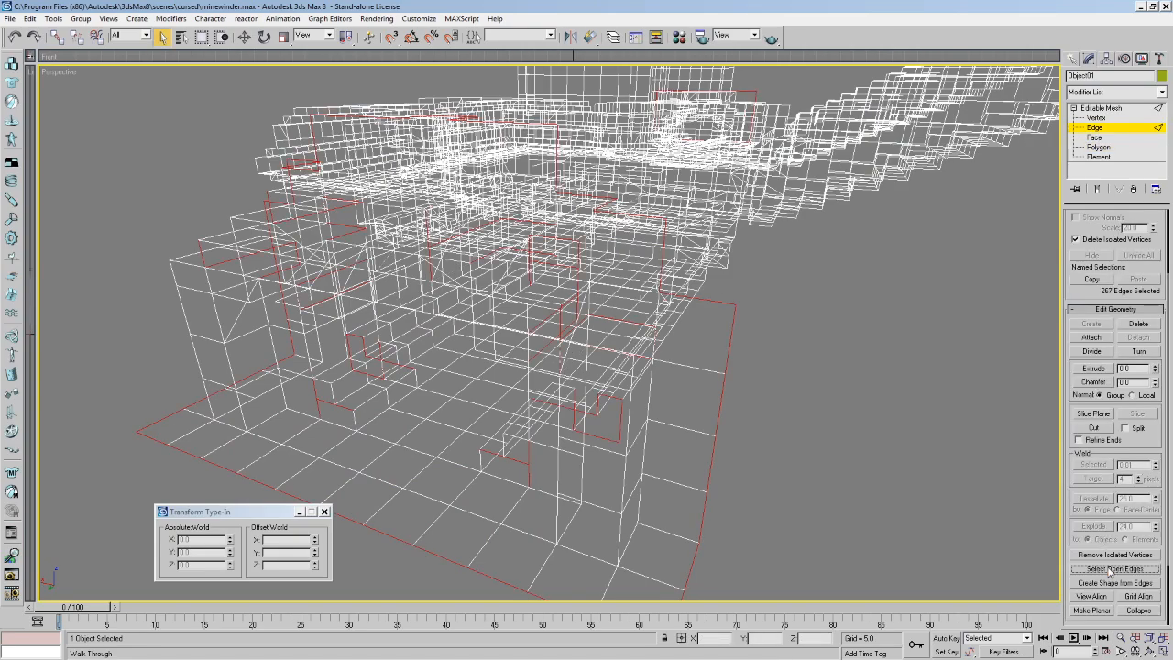
{"action": "middle_click_drag", "start_coordinate": [631, 352], "coordinate": [667, 348]}
{"action": "key", "text": "F3"}
{"action": "scroll", "coordinate": [662, 385], "scroll_direction": "up", "scroll_amount": 4}
{"action": "middle_click_drag", "start_coordinate": [537, 431], "coordinate": [632, 348], "text": "alt"}
Delete the mismatched end polygons of the stepped brick rows on both sides of the entrance.
{"action": "left_click", "coordinate": [1099, 148]}
{"action": "left_click", "coordinate": [303, 216]}
{"action": "key", "text": "Delete"}
{"action": "left_click", "coordinate": [806, 363]}
{"action": "key", "text": "Delete"}
Create L-shaped polygons vertex to vertex to close the entrance-facing ends of both stepped brick rows.
{"action": "left_click", "coordinate": [1099, 324]}
{"action": "left_click", "coordinate": [887, 302]}
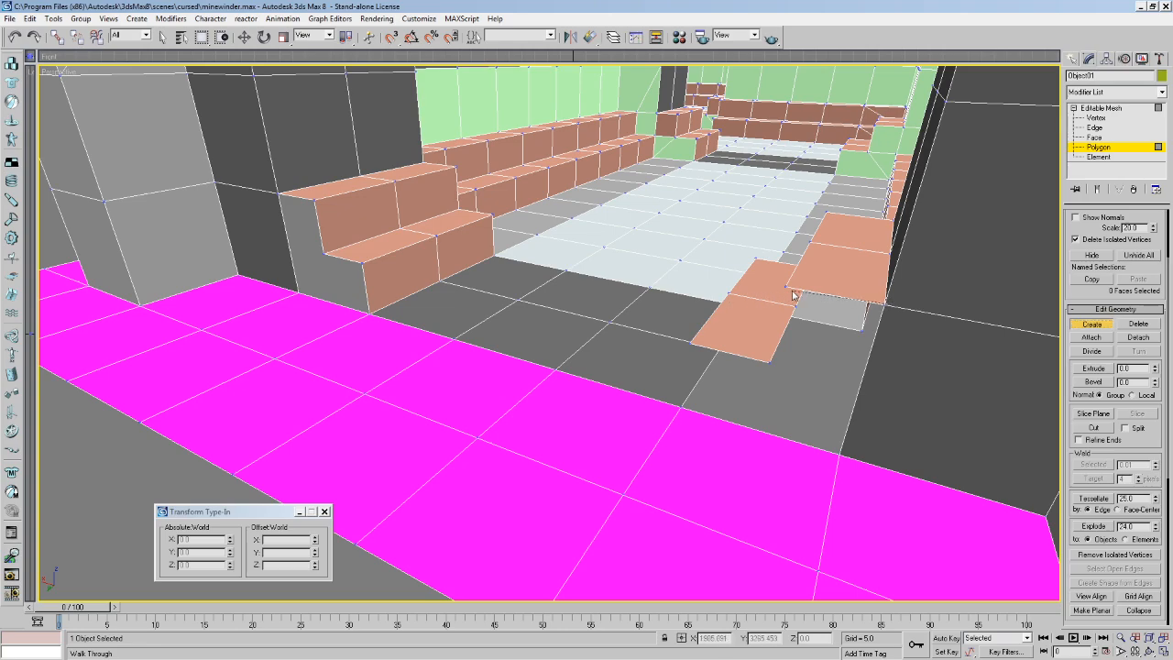
{"action": "left_click", "coordinate": [771, 365]}
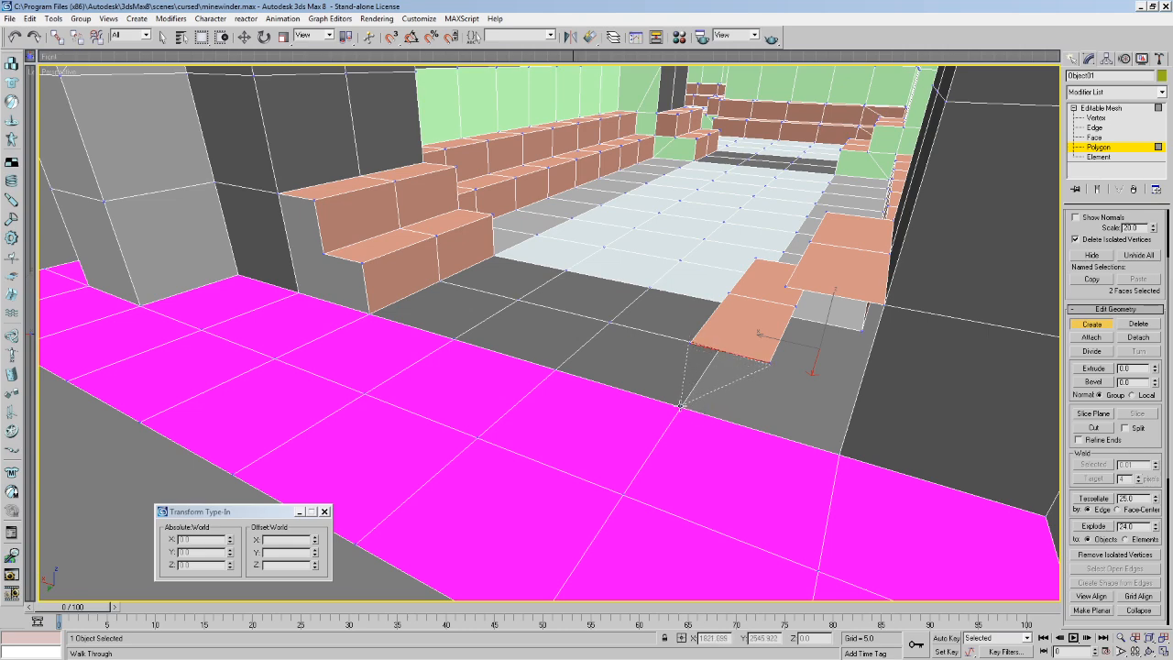
{"action": "left_click", "coordinate": [837, 455]}
{"action": "left_click", "coordinate": [298, 291]}
Flip the normals of the new L-shaped end polygons at the entrance.
{"action": "key", "text": "Up"}
{"action": "key", "text": "Down"}
{"action": "left_click_drag", "start_coordinate": [1128, 447], "coordinate": [1121, 172]}
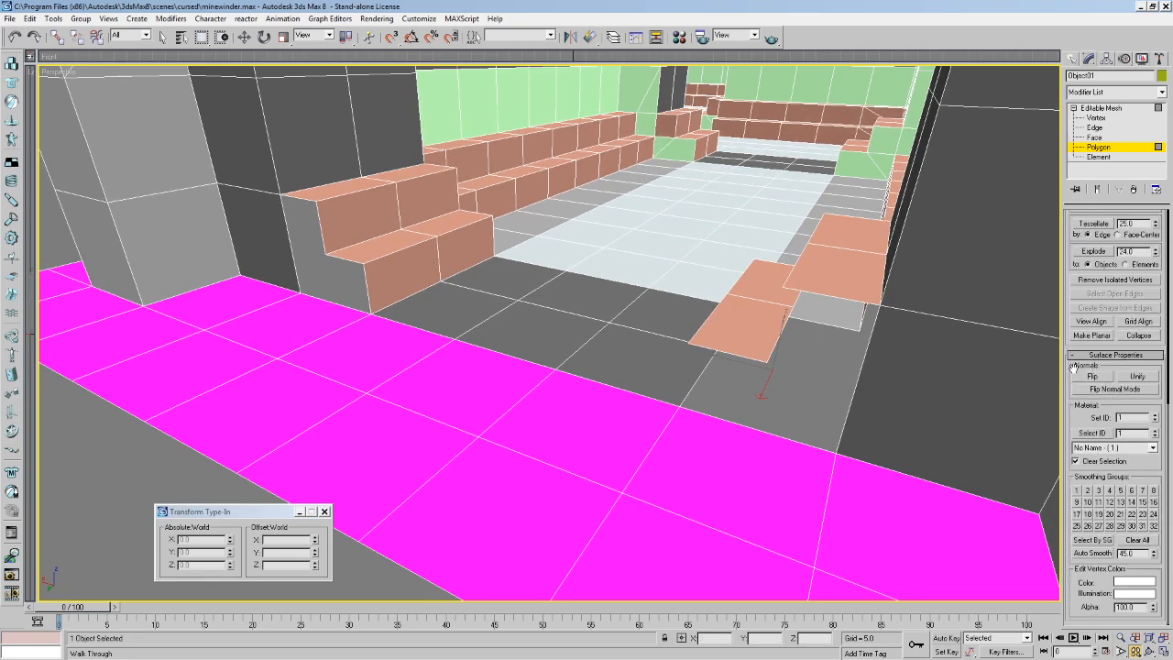
{"action": "left_click", "coordinate": [1106, 379]}
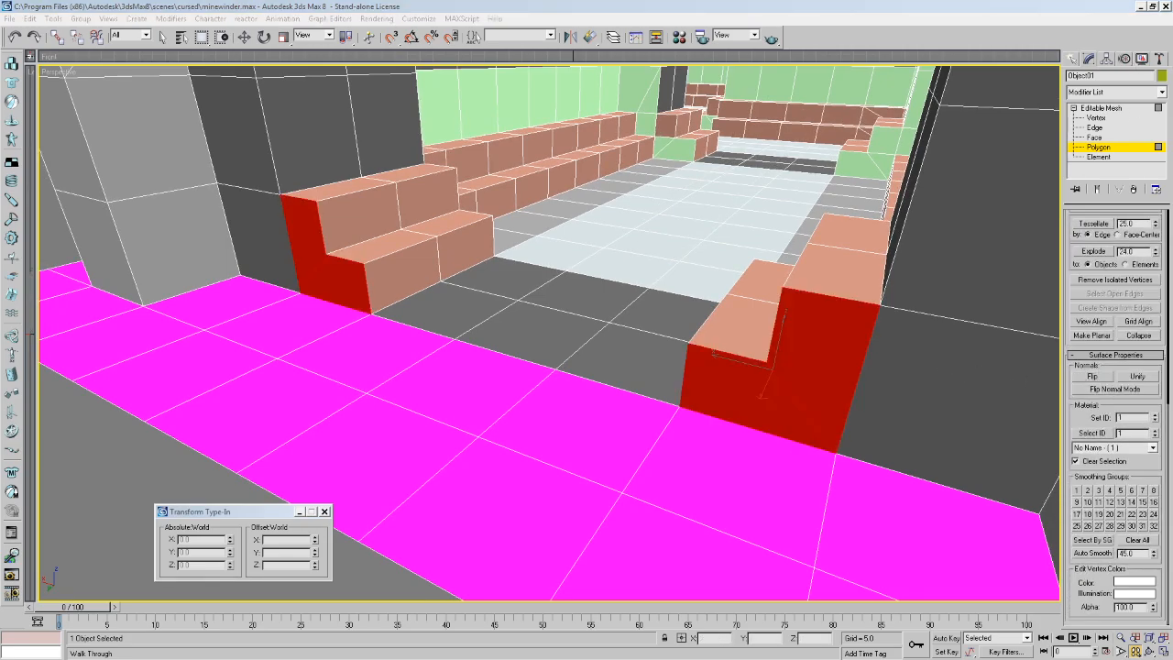
Delete the upper end polygon of one stepped brick row on its interior side.
{"action": "left_click_drag", "start_coordinate": [765, 374], "coordinate": [383, 335]}
{"action": "key", "text": "Up"}
{"action": "left_click_drag", "start_coordinate": [633, 354], "coordinate": [622, 378]}
{"action": "key", "text": "Up"}
{"action": "left_click", "coordinate": [163, 37]}
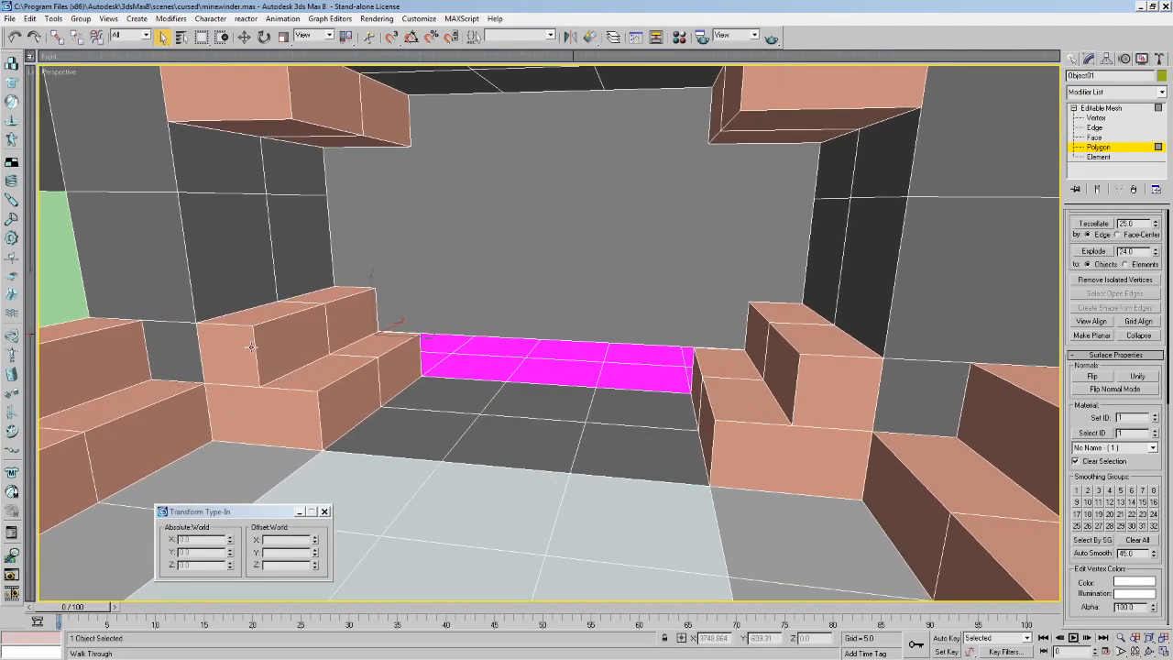
{"action": "left_click", "coordinate": [245, 351]}
{"action": "key", "text": "Delete"}
Try to delete the lower interior end polygons of both stepped brick rows, then undo those deletions.
{"action": "left_click", "coordinate": [254, 412]}
{"action": "key", "text": "Delete"}
{"action": "left_click", "coordinate": [804, 467]}
{"action": "key", "text": "Delete"}
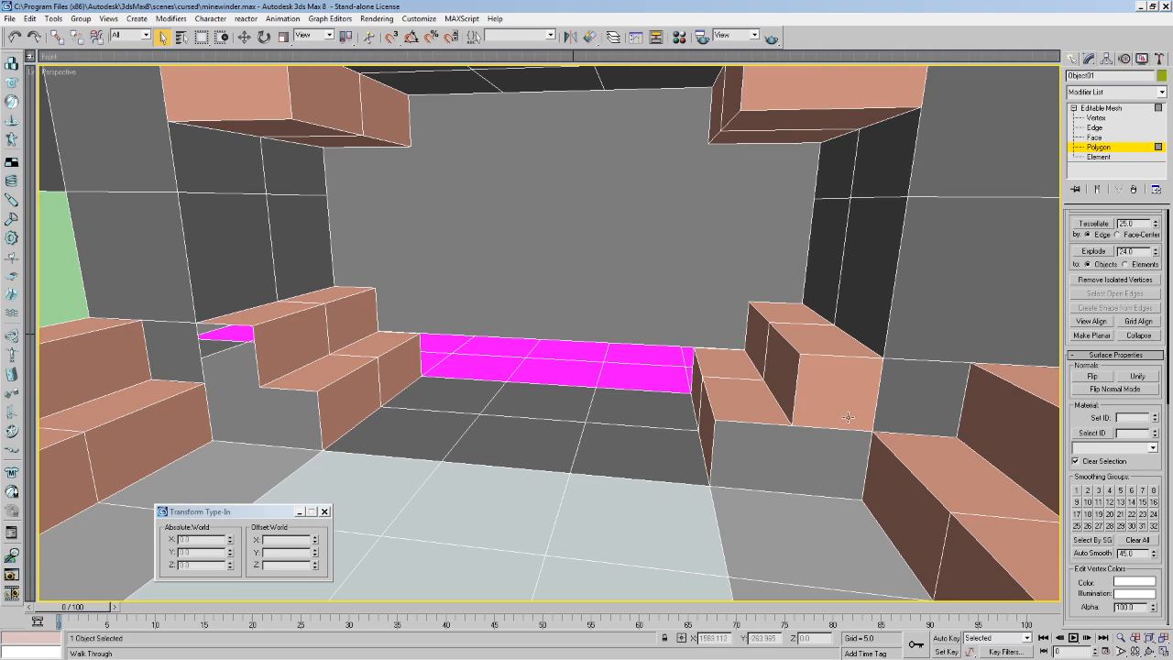
{"action": "left_click", "coordinate": [871, 429]}
{"action": "key", "text": "ctrl+z"}
{"action": "key", "text": "ctrl+z"}
{"action": "key", "text": "ctrl+z"}
{"action": "key", "text": "ctrl+z"}
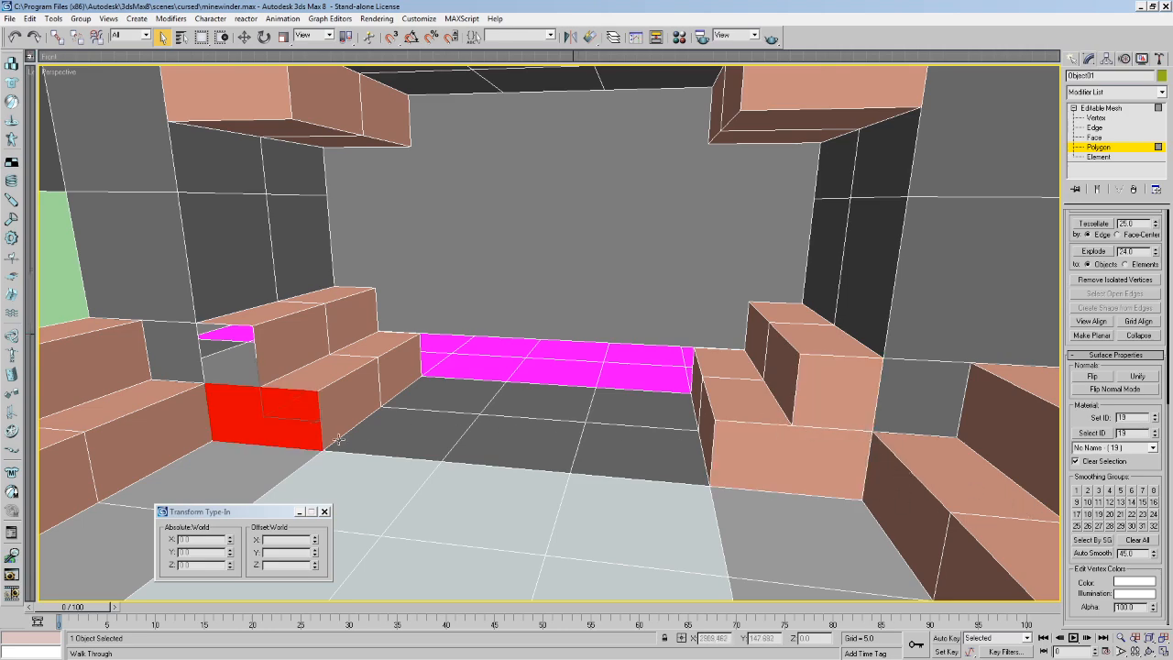
Delete the lower interior end polygons of both stepped brick rows and the upper one of the opposite row.
{"action": "left_click", "coordinate": [764, 445]}
{"action": "left_click", "coordinate": [265, 434]}
{"action": "key", "text": "Delete"}
{"action": "left_click", "coordinate": [751, 442]}
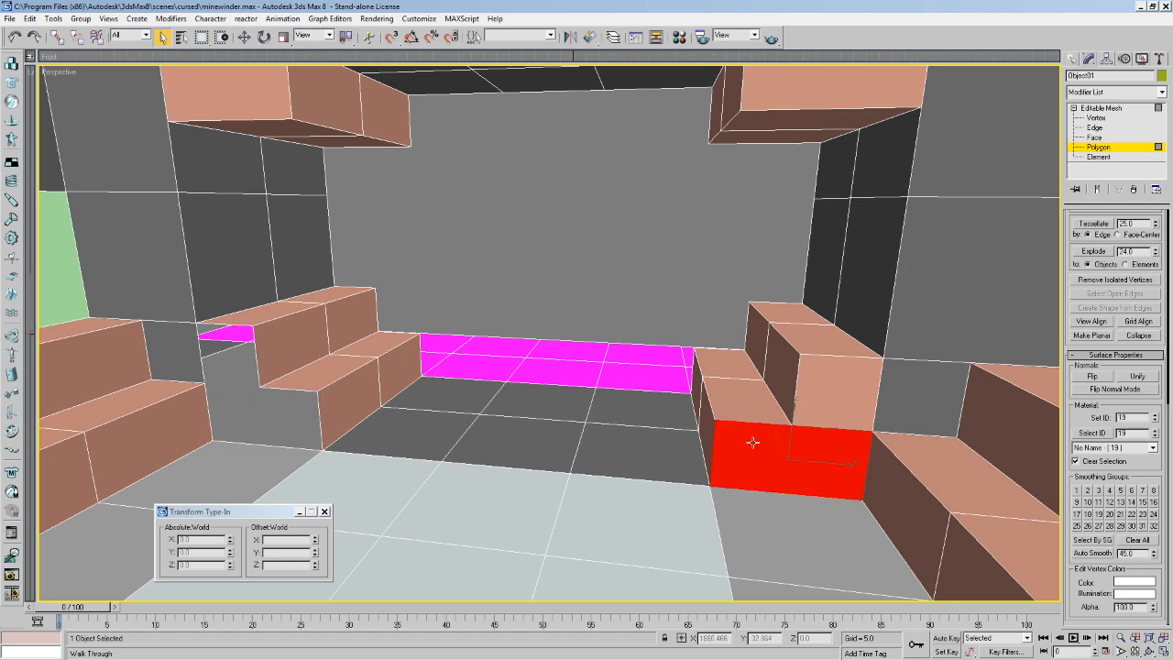
{"action": "key", "text": "Delete"}
{"action": "left_click", "coordinate": [836, 403]}
{"action": "key", "text": "Delete"}
Create four-vertex polygons over the upper and lower interior end openings of the fully opened brick row.
{"action": "left_click_drag", "start_coordinate": [1162, 315], "coordinate": [1151, 577]}
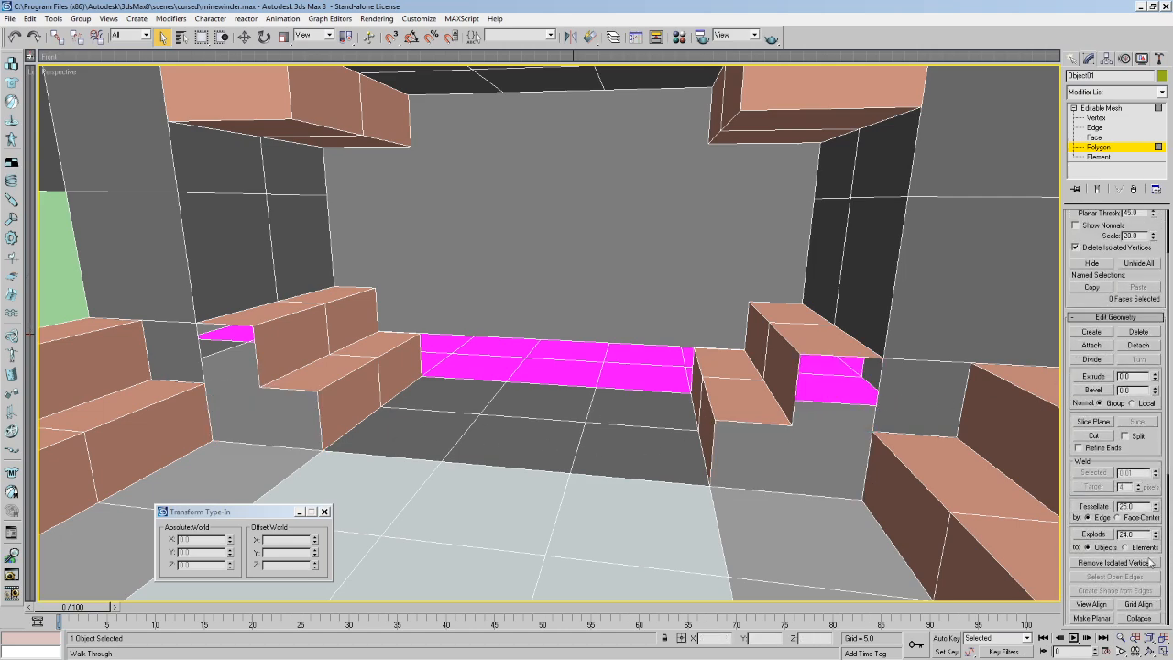
{"action": "left_click", "coordinate": [1090, 319]}
{"action": "left_click", "coordinate": [1102, 342]}
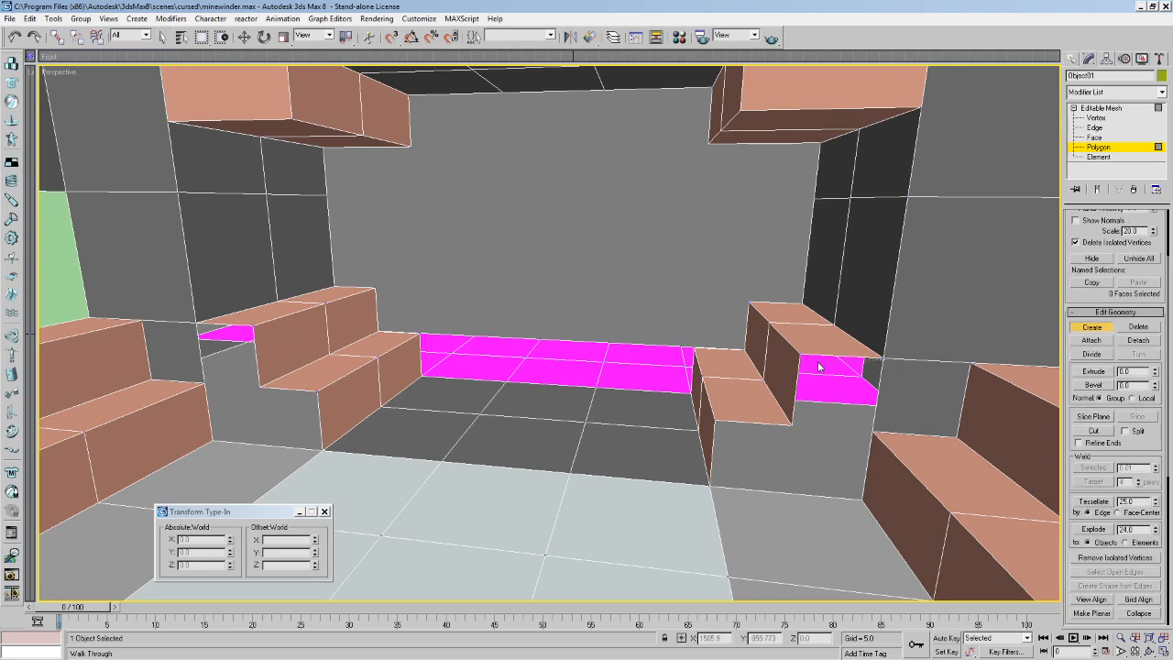
{"action": "left_click", "coordinate": [861, 442]}
{"action": "left_click_drag", "start_coordinate": [791, 423], "coordinate": [863, 501], "text": "ctrl"}
{"action": "left_click", "coordinate": [716, 421]}
{"action": "left_click", "coordinate": [711, 486]}
{"action": "left_click", "coordinate": [863, 500]}
{"action": "double_click", "coordinate": [863, 499]}
Create a four-vertex polygon over the lower interior end opening of the opposite brick row.
{"action": "double_click", "coordinate": [323, 449]}
{"action": "left_click", "coordinate": [260, 387]}
{"action": "left_click", "coordinate": [205, 382]}
{"action": "double_click", "coordinate": [211, 440]}
Flip the normals of the new interior end polygons, then fill the remaining upper opening and flip that polygon's normal.
{"action": "scroll", "coordinate": [1068, 371], "scroll_direction": "down", "scroll_amount": 5}
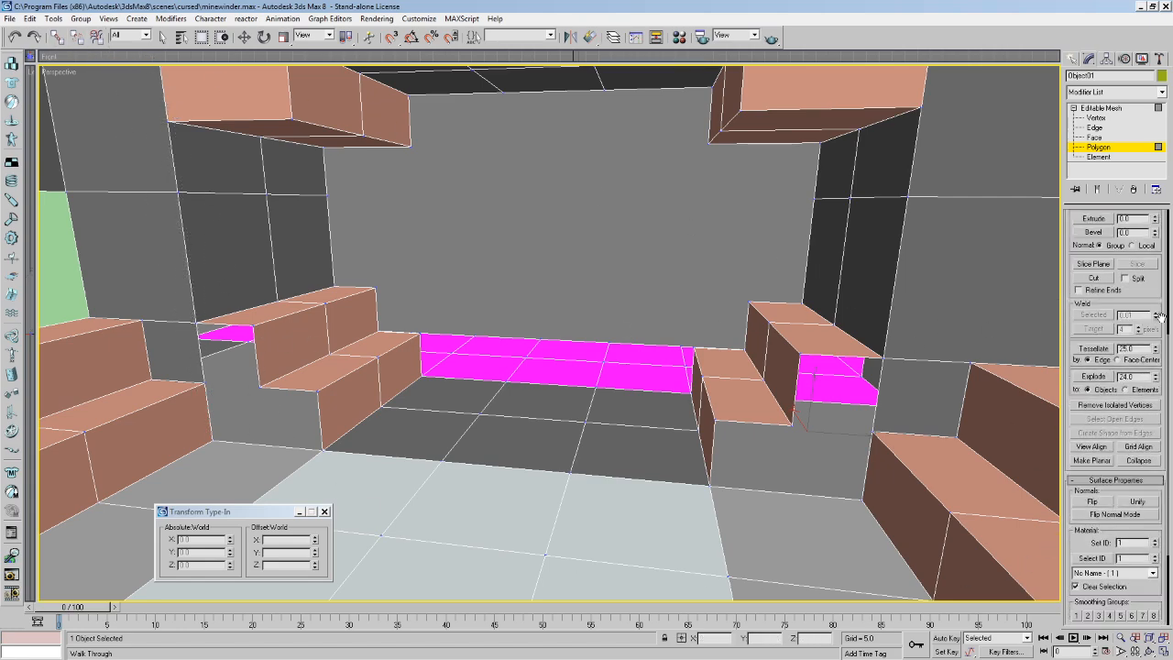
{"action": "left_click", "coordinate": [1081, 374]}
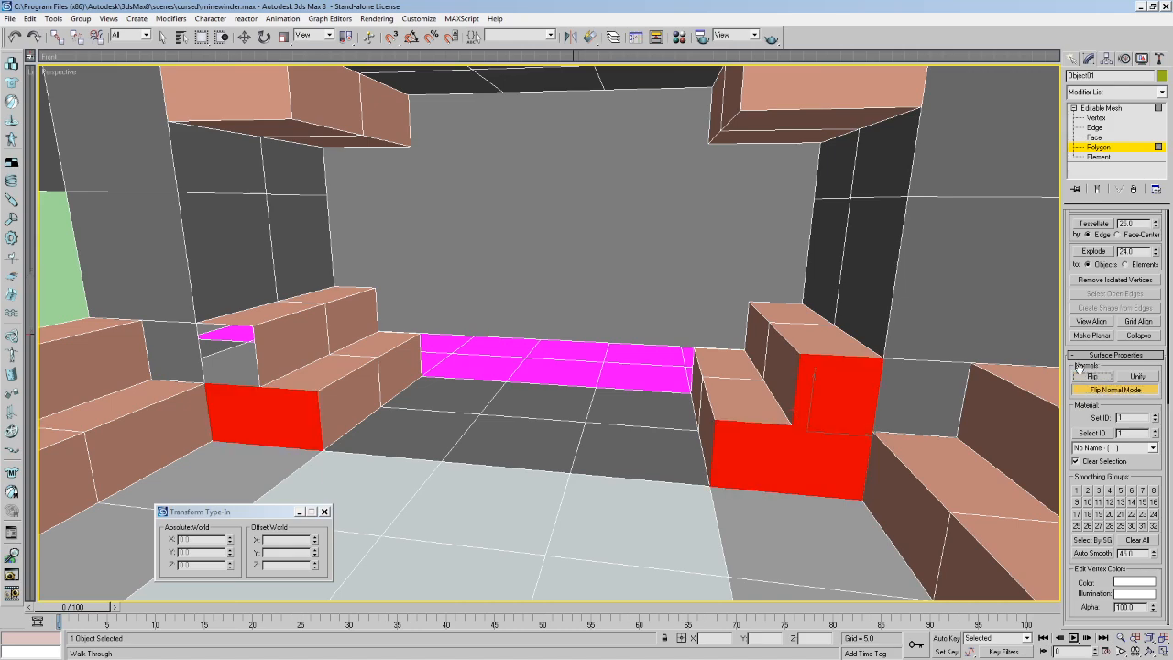
{"action": "left_click", "coordinate": [1116, 396]}
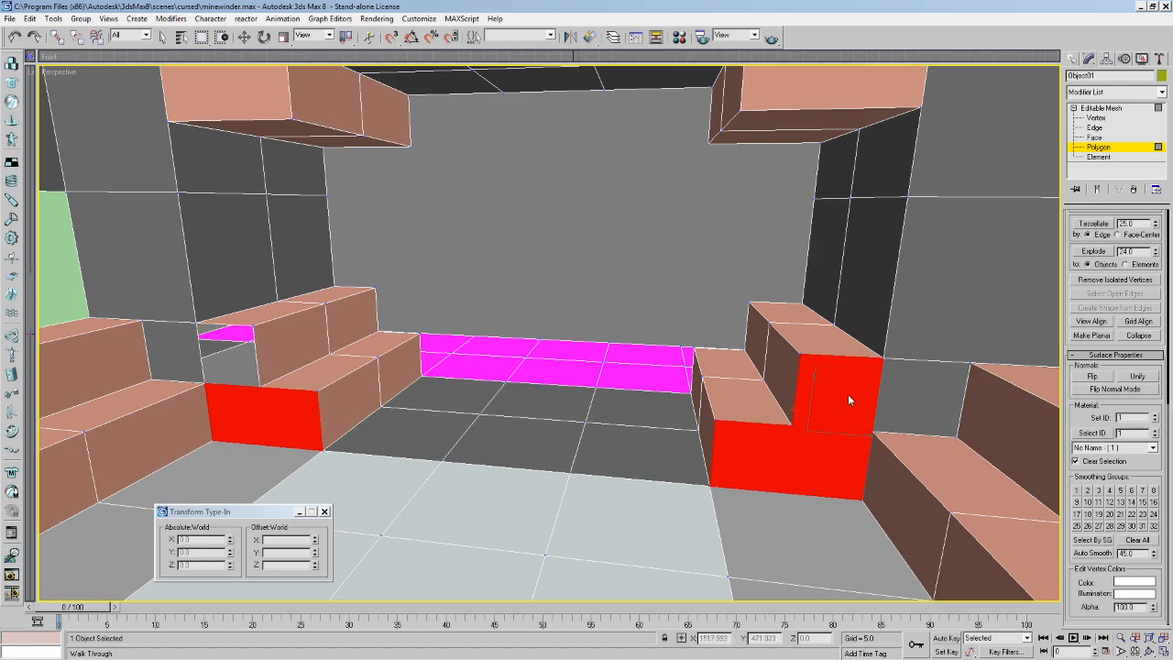
{"action": "left_click", "coordinate": [239, 350]}
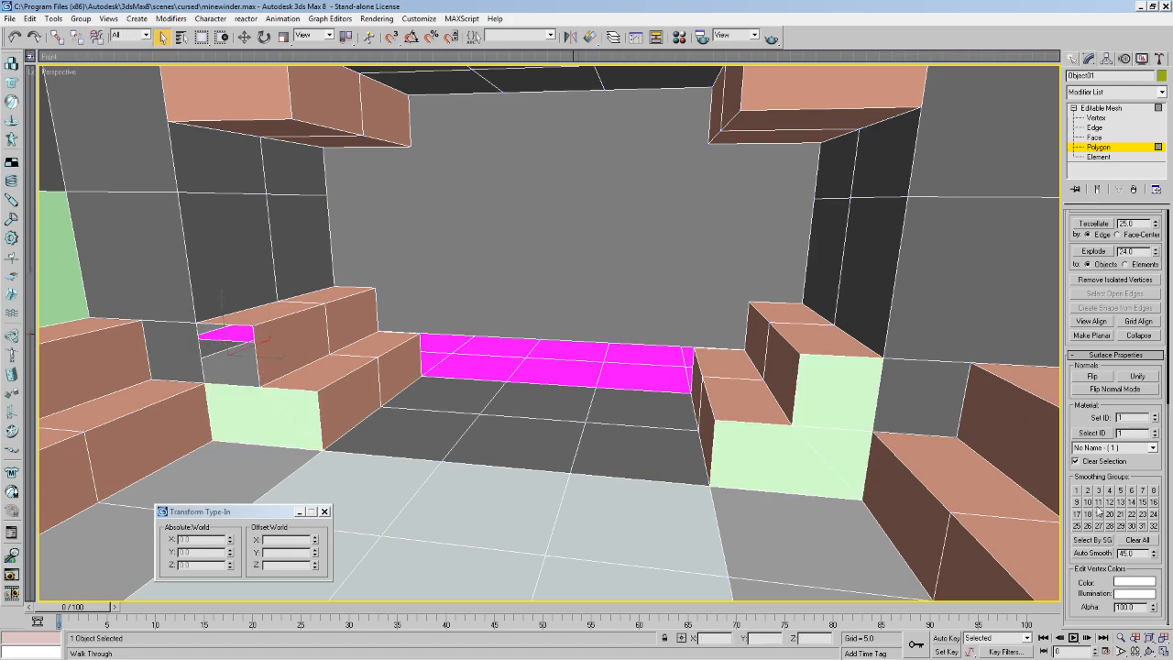
{"action": "left_click", "coordinate": [1092, 377]}
Select the remaining open edges and examine in wireframe where they lie around the neighbouring passage.
{"action": "middle_click_drag", "start_coordinate": [884, 323], "coordinate": [586, 205], "text": "alt"}
{"action": "left_click_drag", "start_coordinate": [550, 298], "coordinate": [523, 267]}
{"action": "middle_click_drag", "start_coordinate": [523, 266], "coordinate": [527, 212]}
{"action": "left_click_drag", "start_coordinate": [545, 256], "coordinate": [689, 297]}
{"action": "key", "text": "a"}
{"action": "key", "text": "a"}
{"action": "key", "text": "d"}
{"action": "key", "text": "s"}
{"action": "key", "text": "F3"}
{"action": "left_click", "coordinate": [1145, 127]}
{"action": "mouse_move", "coordinate": [756, 422]}
{"action": "middle_mouse_down"}
{"action": "mouse_move", "coordinate": [762, 408]}
{"action": "mouse_move", "coordinate": [757, 427]}
{"action": "middle_mouse_up"}
{"action": "key", "text": "Up"}
{"action": "left_click_drag", "start_coordinate": [536, 359], "coordinate": [534, 329]}
{"action": "middle_click_drag", "start_coordinate": [534, 330], "coordinate": [495, 331]}
{"action": "left_click_drag", "start_coordinate": [494, 331], "coordinate": [570, 388]}
Turn on Force 2-Sided display for the viewport and delete the dark polygon covering the brick step in the passage.
{"action": "right_click", "coordinate": [1146, 635]}
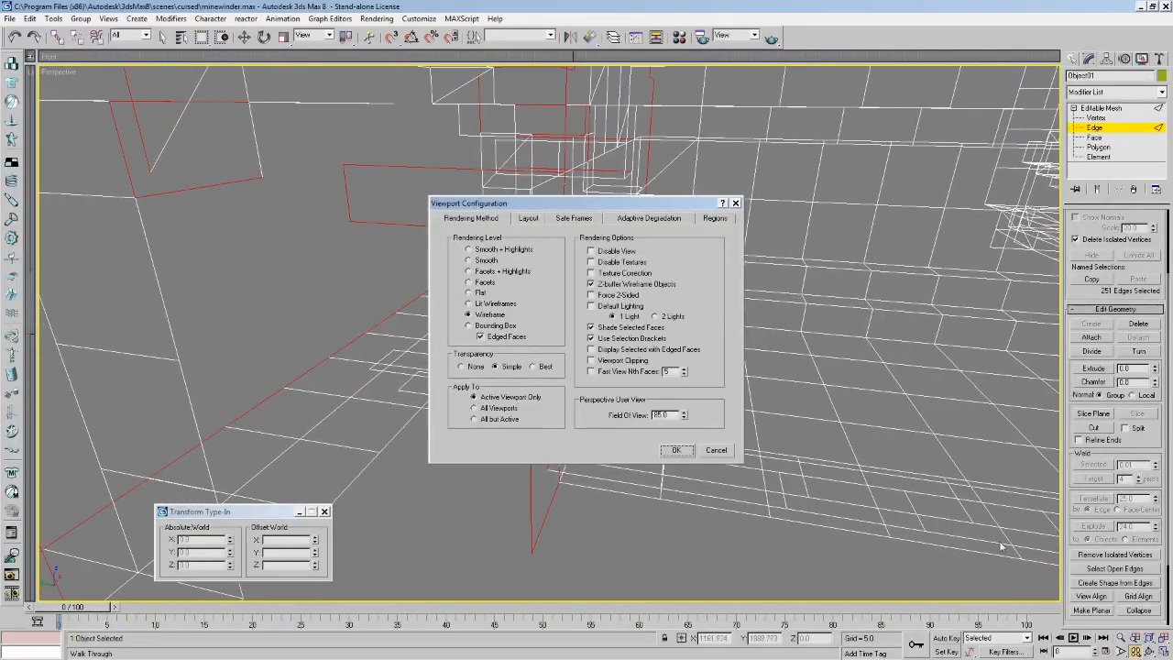
{"action": "left_click", "coordinate": [674, 448]}
{"action": "mouse_move", "coordinate": [673, 448]}
{"action": "left_mouse_down"}
{"action": "mouse_move", "coordinate": [563, 263]}
{"action": "mouse_move", "coordinate": [595, 321]}
{"action": "left_mouse_up"}
{"action": "key", "text": "F3"}
{"action": "left_click", "coordinate": [1096, 146]}
{"action": "key", "text": "F4"}
{"action": "left_click", "coordinate": [592, 393]}
{"action": "key", "text": "Delete"}
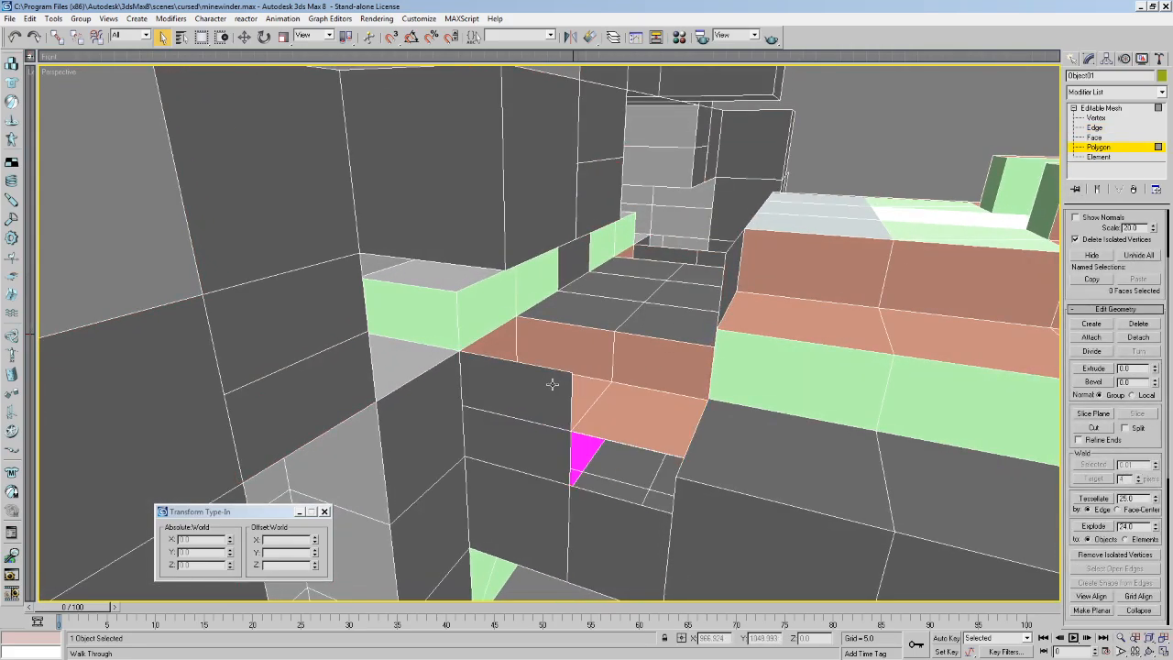
Try to delete another polygon beside the passage's brick step, then undo the deletion.
{"action": "left_click_drag", "start_coordinate": [567, 402], "coordinate": [576, 265]}
{"action": "left_click", "coordinate": [595, 217]}
{"action": "key", "text": "Delete"}
{"action": "middle_click_drag", "start_coordinate": [637, 209], "coordinate": [622, 227]}
{"action": "key", "text": "ctrl+z"}
Delete the dark upright polygon standing beside the raised brick block.
{"action": "key", "text": "Up"}
{"action": "left_click_drag", "start_coordinate": [672, 210], "coordinate": [652, 251]}
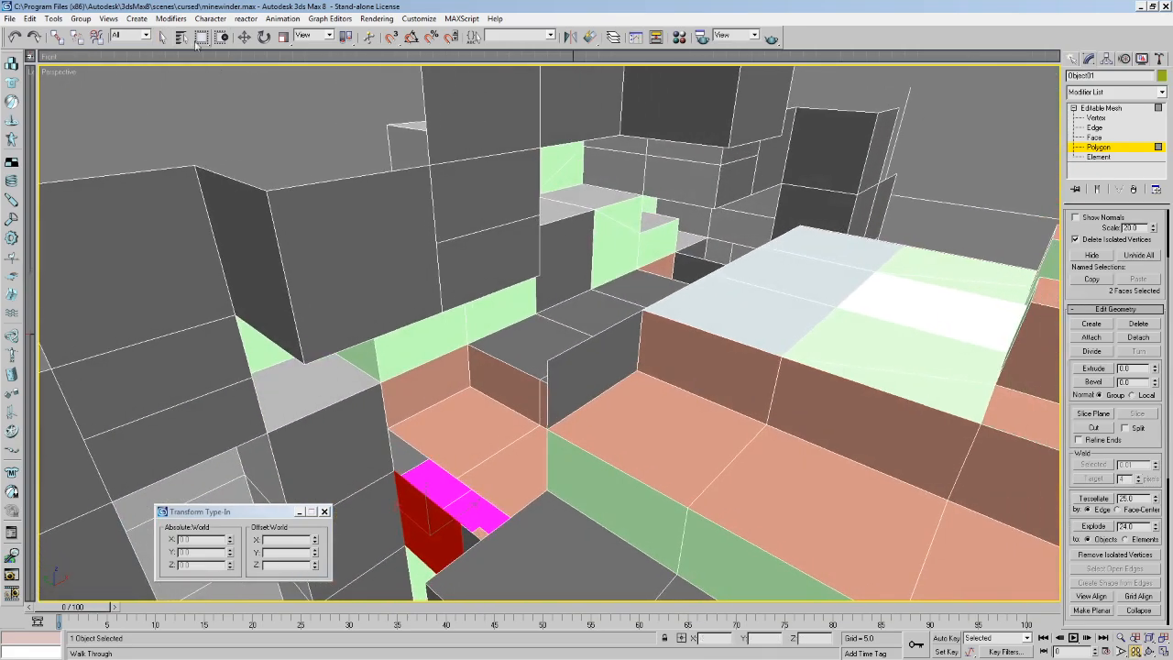
{"action": "left_click", "coordinate": [145, 36]}
{"action": "left_click", "coordinate": [161, 37]}
{"action": "left_click", "coordinate": [161, 37]}
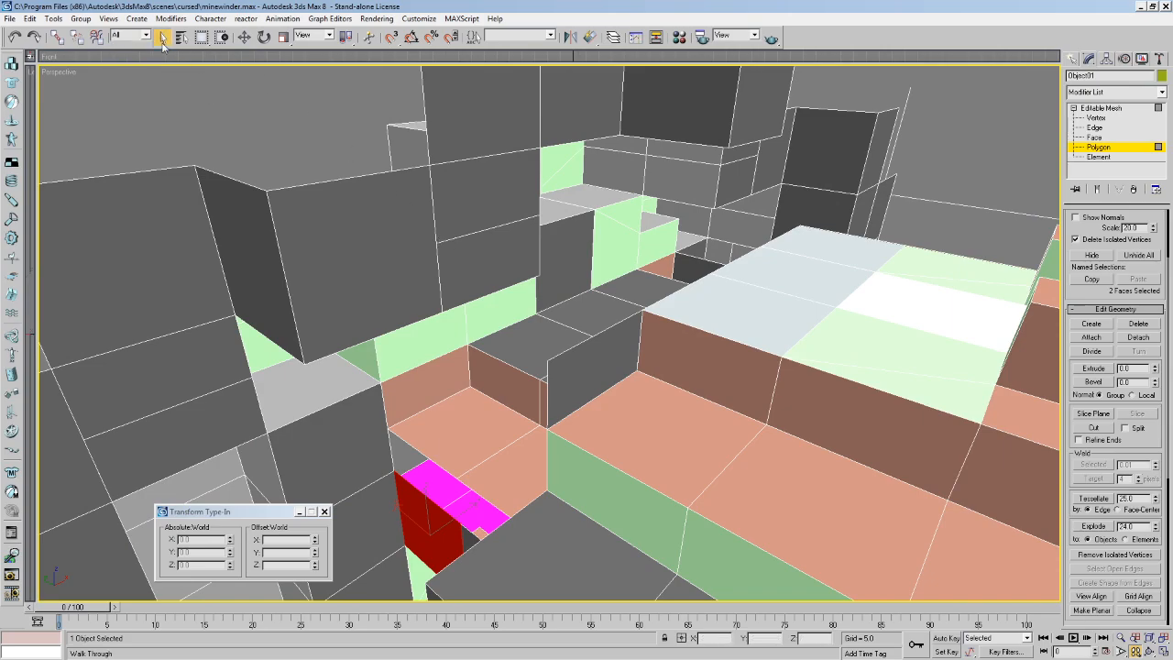
{"action": "left_click", "coordinate": [547, 338]}
{"action": "left_click", "coordinate": [573, 360]}
{"action": "key", "text": "Delete"}
Delete further mismatched polygons around the brick steps in the passage.
{"action": "key", "text": "Up"}
{"action": "left_click_drag", "start_coordinate": [673, 303], "coordinate": [431, 239]}
{"action": "key", "text": "Right"}
{"action": "key", "text": "c"}
{"action": "left_click", "coordinate": [514, 458]}
{"action": "key", "text": "Delete"}
{"action": "key", "text": "Up"}
{"action": "key", "text": "c"}
{"action": "left_click_drag", "start_coordinate": [539, 408], "coordinate": [573, 300]}
{"action": "key", "text": "Right"}
{"action": "key", "text": "c"}
{"action": "key", "text": "Right"}
{"action": "key", "text": "c"}
{"action": "key", "text": "Up"}
{"action": "key", "text": "Up"}
{"action": "right_click", "coordinate": [688, 468]}
{"action": "middle_click_drag", "start_coordinate": [684, 447], "coordinate": [418, 418]}
{"action": "key", "text": "Delete"}
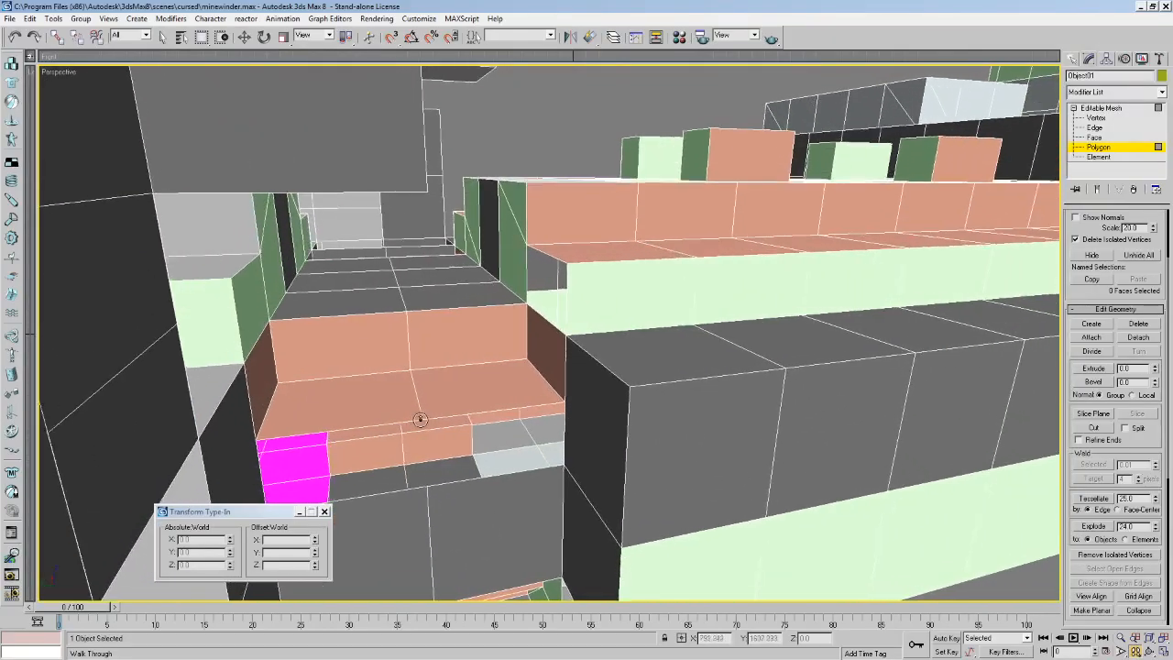
Examine the walls, step rows and overhanging brick blocks around the passage for remaining gaps.
{"action": "key", "text": "Up"}
{"action": "left_click_drag", "start_coordinate": [427, 417], "coordinate": [651, 299]}
{"action": "mouse_move", "coordinate": [651, 299]}
{"action": "middle_mouse_down"}
{"action": "mouse_move", "coordinate": [621, 321]}
{"action": "mouse_move", "coordinate": [642, 301]}
{"action": "middle_mouse_up"}
{"action": "left_click_drag", "start_coordinate": [643, 300], "coordinate": [723, 269]}
{"action": "middle_click_drag", "start_coordinate": [723, 269], "coordinate": [631, 284]}
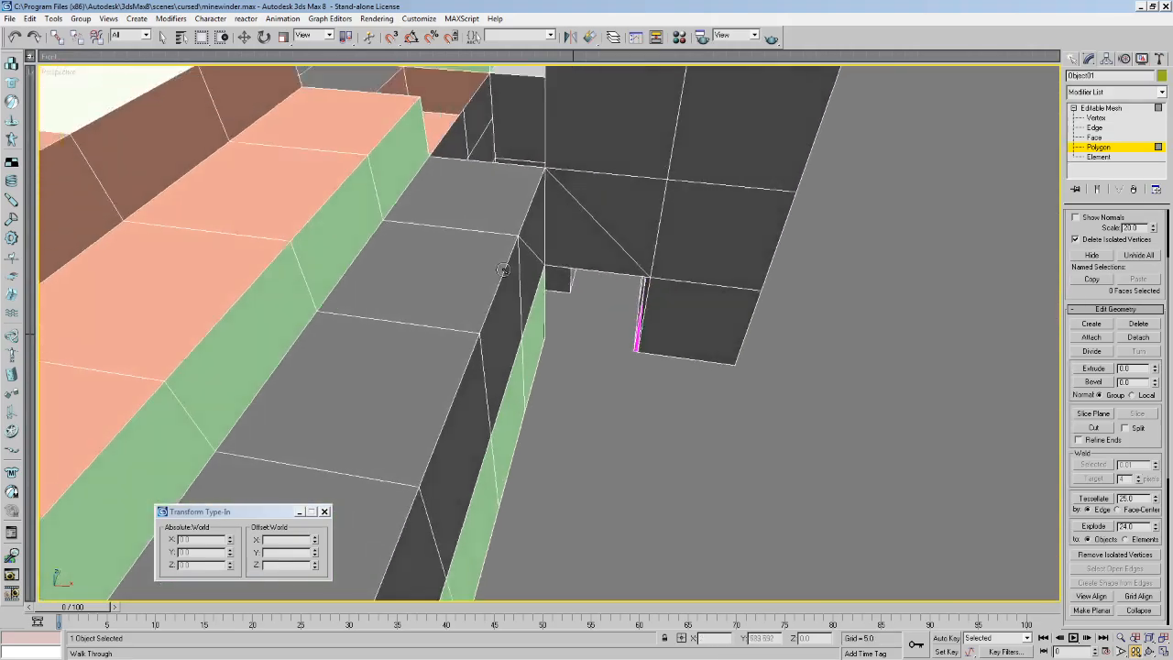
{"action": "left_click_drag", "start_coordinate": [508, 276], "coordinate": [361, 210]}
{"action": "key", "text": "Up"}
{"action": "left_click_drag", "start_coordinate": [570, 262], "coordinate": [670, 321]}
{"action": "middle_click_drag", "start_coordinate": [670, 322], "coordinate": [715, 298]}
{"action": "left_click_drag", "start_coordinate": [715, 298], "coordinate": [706, 332]}
{"action": "middle_click_drag", "start_coordinate": [707, 332], "coordinate": [725, 335]}
{"action": "left_click_drag", "start_coordinate": [725, 335], "coordinate": [676, 207]}
{"action": "left_click_drag", "start_coordinate": [392, 314], "coordinate": [760, 421]}
Turn off Force 2-Sided display and create a four-vertex polygon in the wall gap beneath the overhanging brick block.
{"action": "right_click", "coordinate": [1151, 652]}
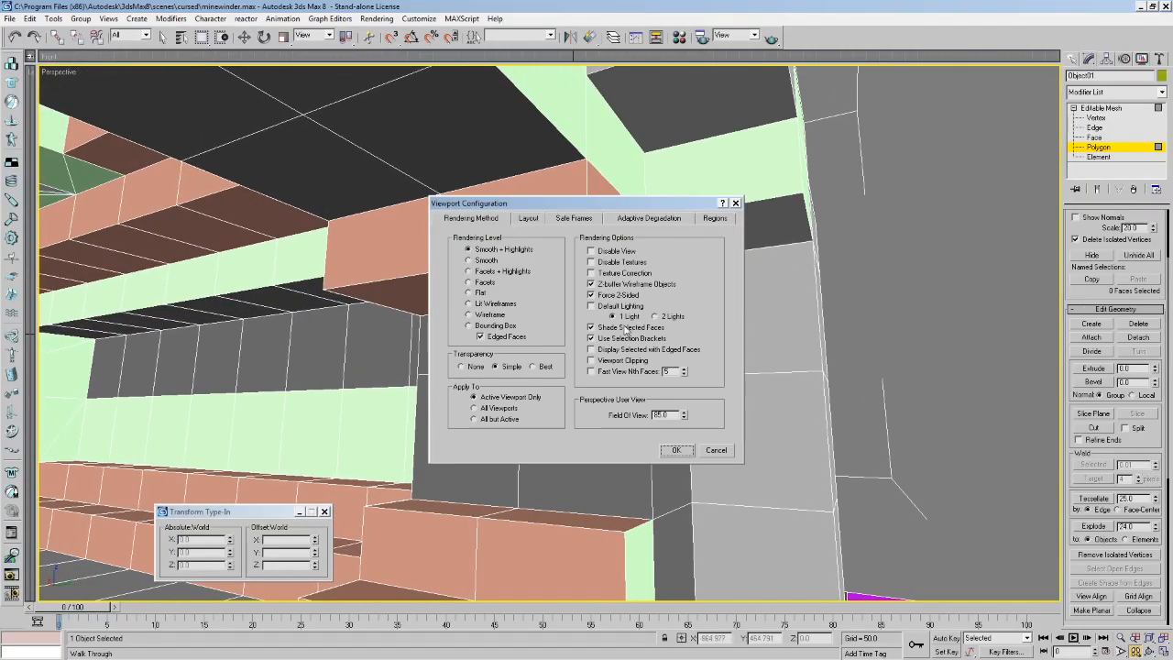
{"action": "left_click", "coordinate": [677, 450]}
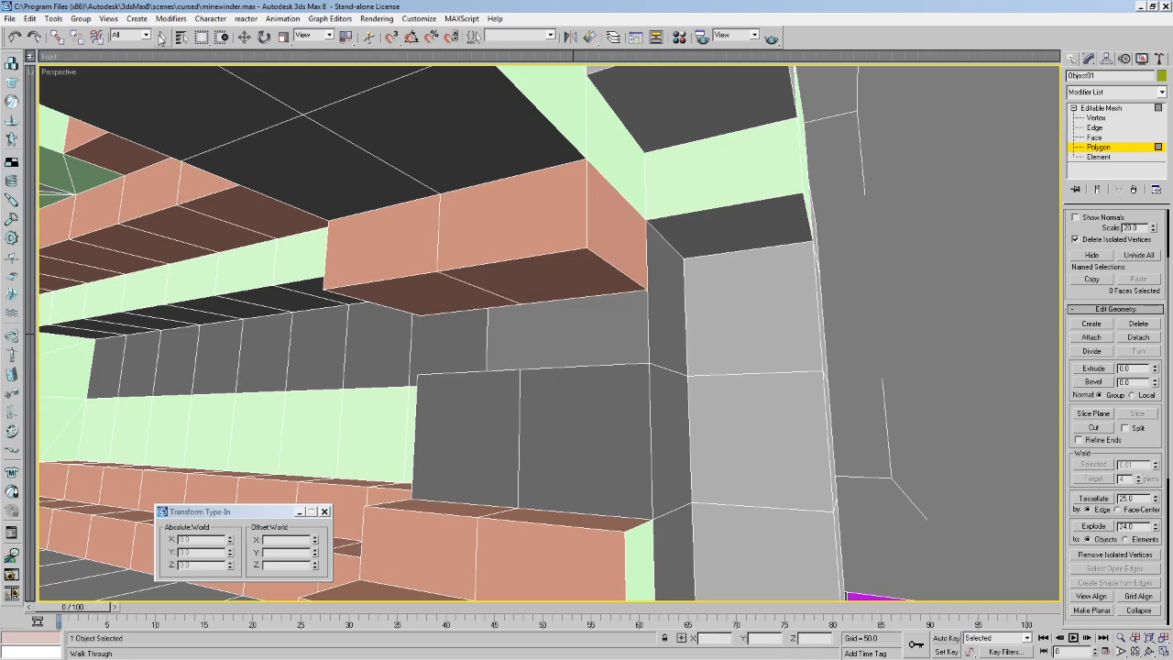
{"action": "left_click", "coordinate": [1093, 325]}
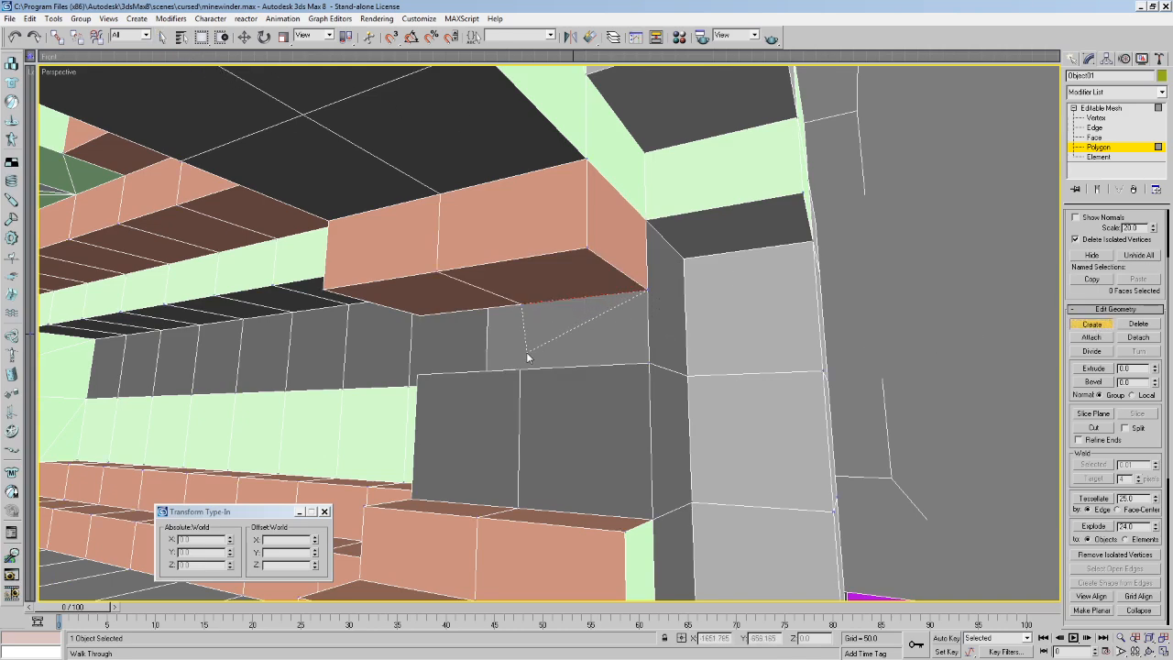
{"action": "double_click", "coordinate": [647, 365]}
{"action": "key", "text": "Up"}
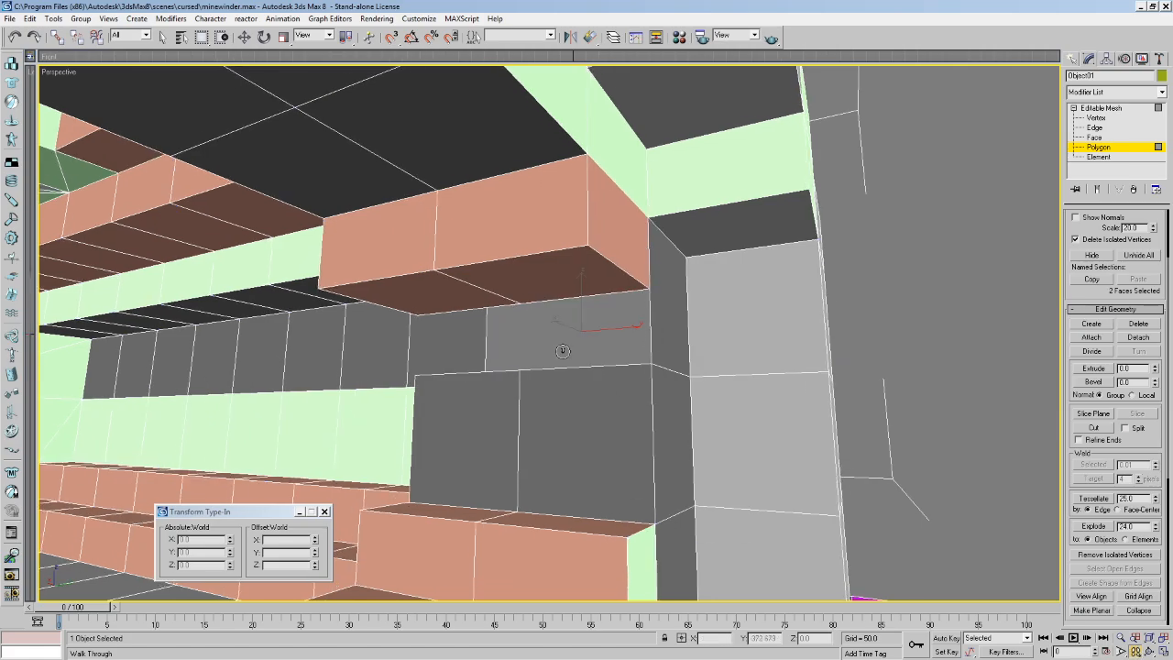
Create a four-vertex polygon in the remaining wall gap beneath the overhanging brick block.
{"action": "left_click_drag", "start_coordinate": [471, 340], "coordinate": [539, 340]}
{"action": "key", "text": "Left"}
{"action": "key", "text": "Left"}
{"action": "key", "text": "Right"}
{"action": "left_click", "coordinate": [1090, 324]}
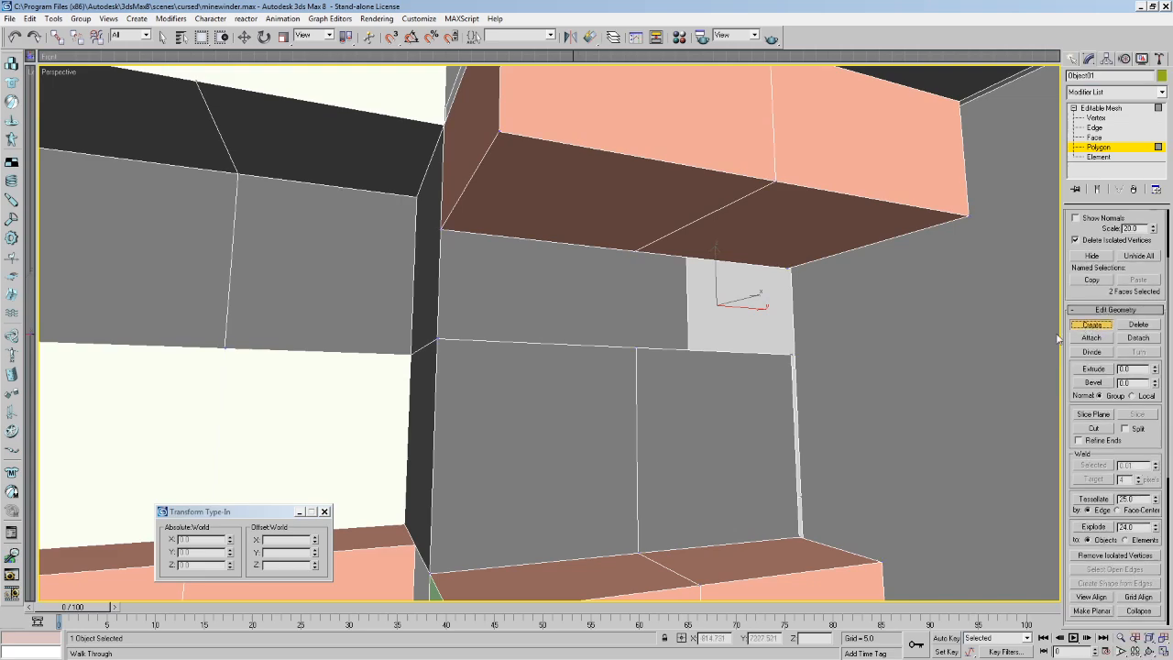
{"action": "left_click", "coordinate": [636, 250]}
{"action": "left_click", "coordinate": [442, 231]}
{"action": "left_click", "coordinate": [442, 339]}
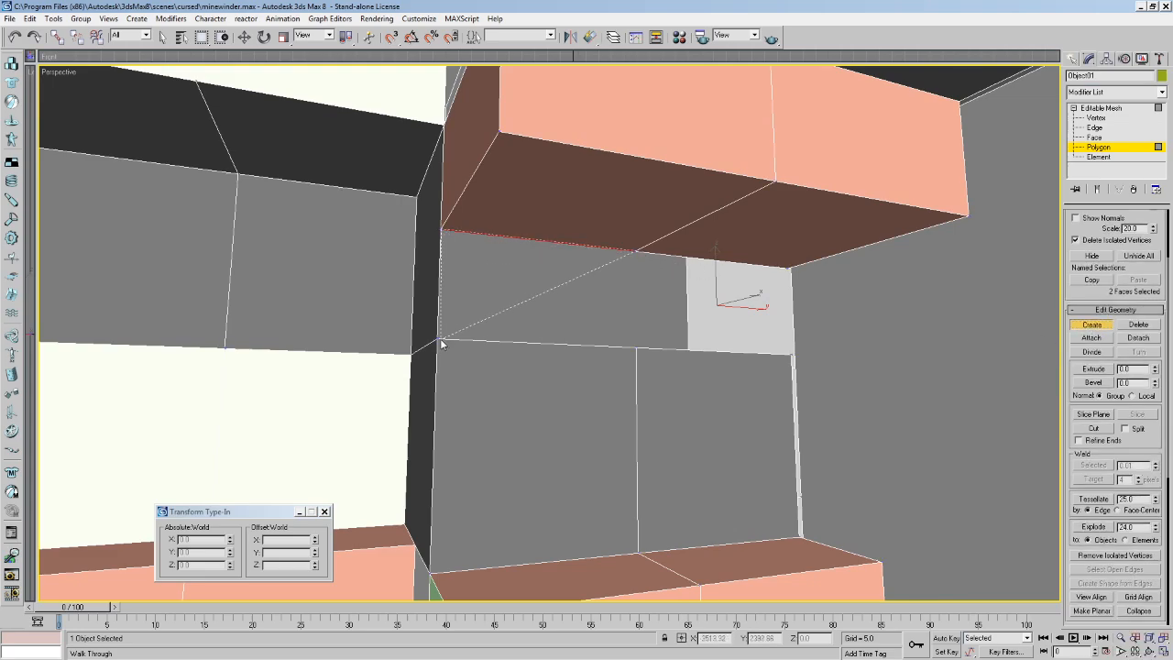
{"action": "double_click", "coordinate": [636, 348]}
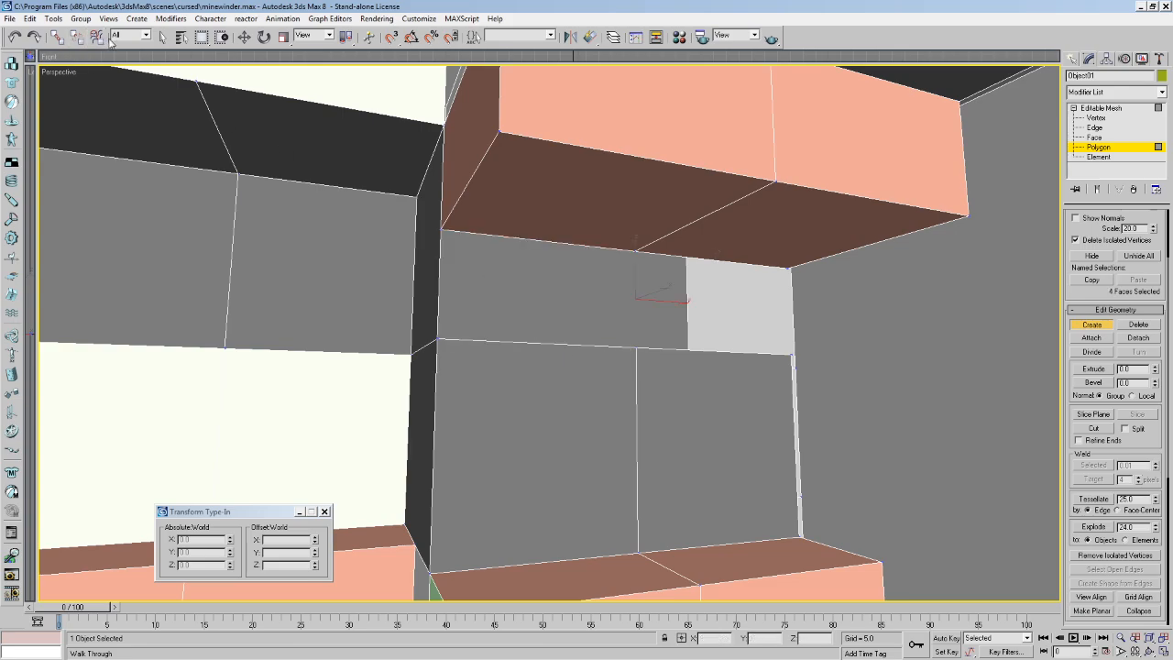
Flip the normals of the newly created wall polygons beneath the overhanging brick block.
{"action": "left_click", "coordinate": [163, 37]}
{"action": "left_click", "coordinate": [514, 296]}
{"action": "scroll", "coordinate": [1117, 462], "scroll_direction": "down", "scroll_amount": 5}
{"action": "left_click", "coordinate": [1102, 376]}
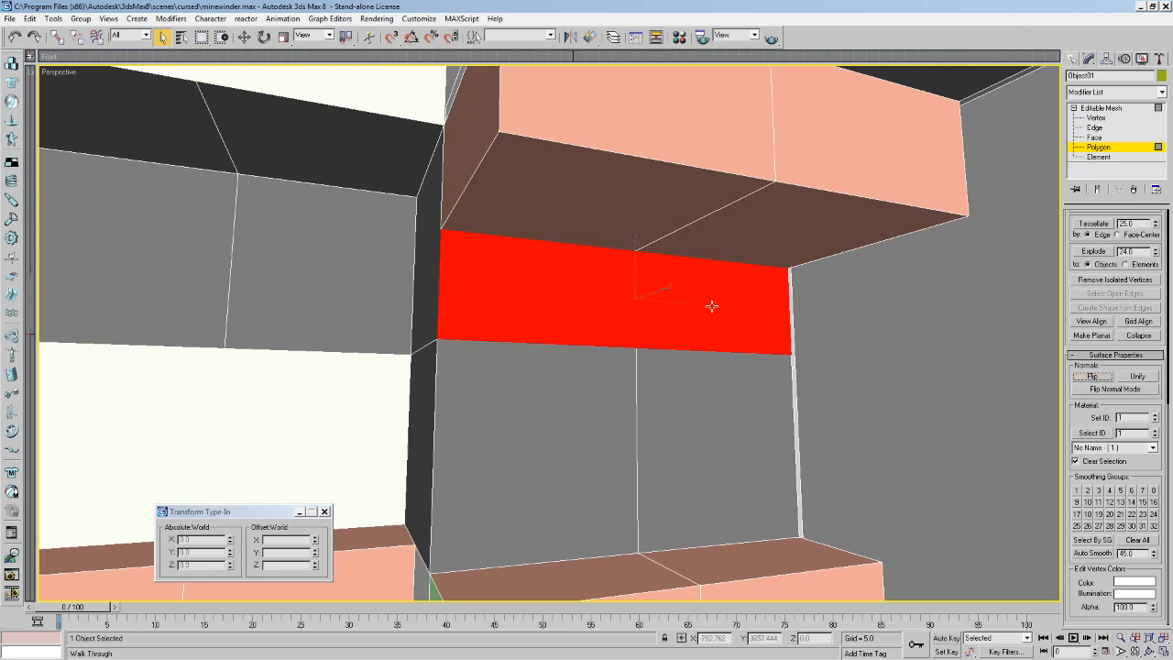
Delete the narrow dark upper corner polygon between the recessed wall and the overhanging brick block.
{"action": "middle_click_drag", "start_coordinate": [520, 315], "coordinate": [720, 304]}
{"action": "left_click", "coordinate": [642, 254]}
{"action": "key", "text": "Delete"}
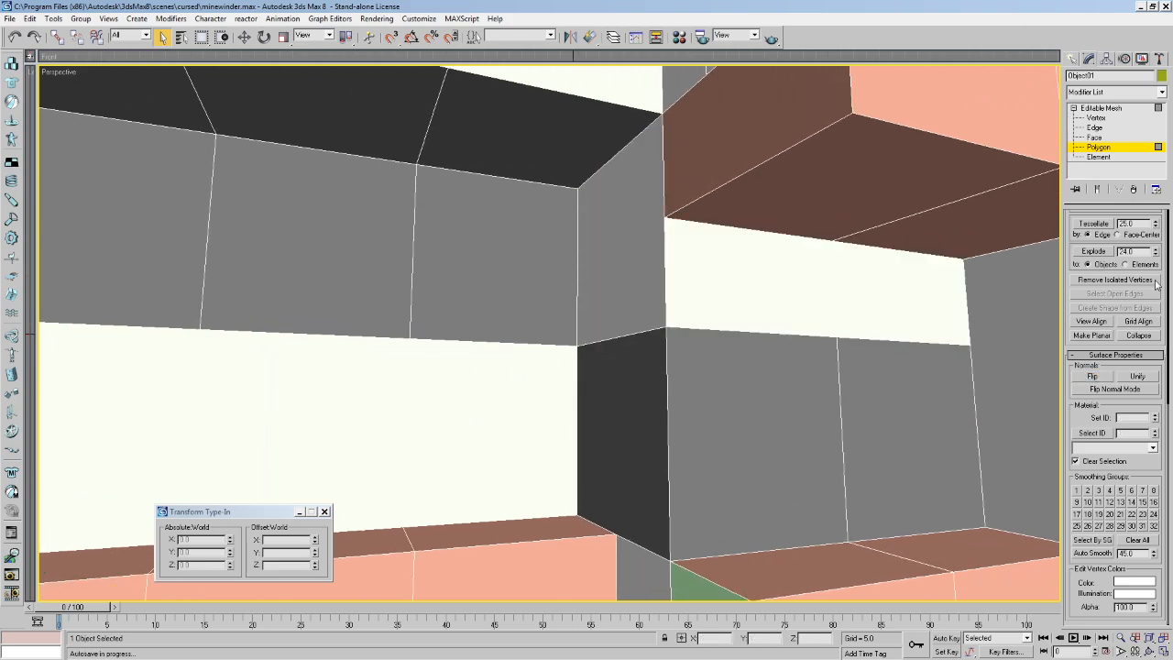
Rebuild the upper corner polygon by connecting its surrounding wall and brick block vertices.
{"action": "scroll", "coordinate": [1108, 385], "scroll_direction": "up", "scroll_amount": 7}
{"action": "left_click", "coordinate": [1092, 416]}
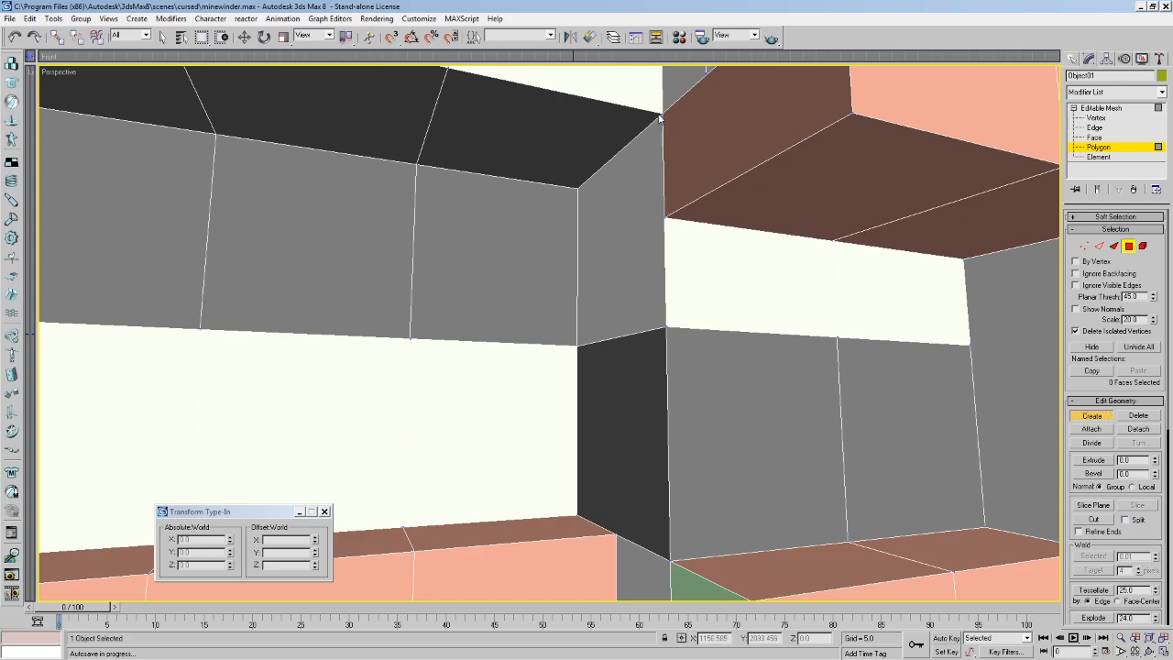
{"action": "left_click", "coordinate": [576, 188]}
{"action": "left_click", "coordinate": [579, 346]}
{"action": "left_click", "coordinate": [667, 222]}
{"action": "left_click", "coordinate": [579, 344]}
{"action": "left_click", "coordinate": [666, 327]}
{"action": "left_click", "coordinate": [666, 218]}
{"action": "left_click", "coordinate": [180, 37]}
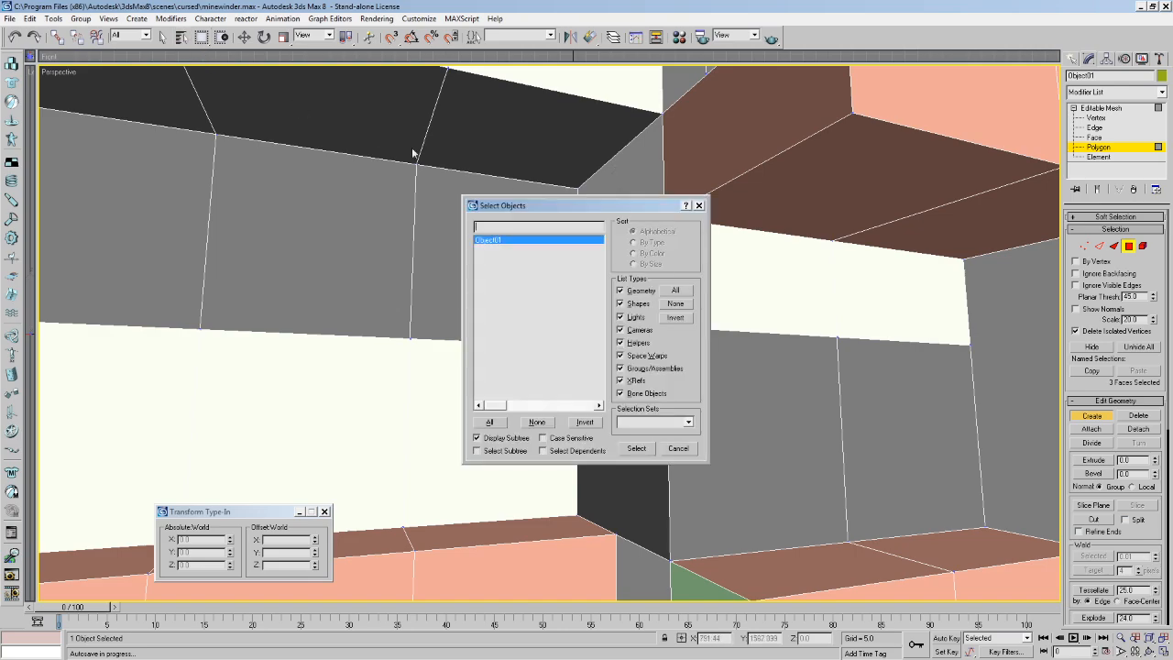
{"action": "left_click", "coordinate": [698, 206]}
{"action": "left_click", "coordinate": [163, 37]}
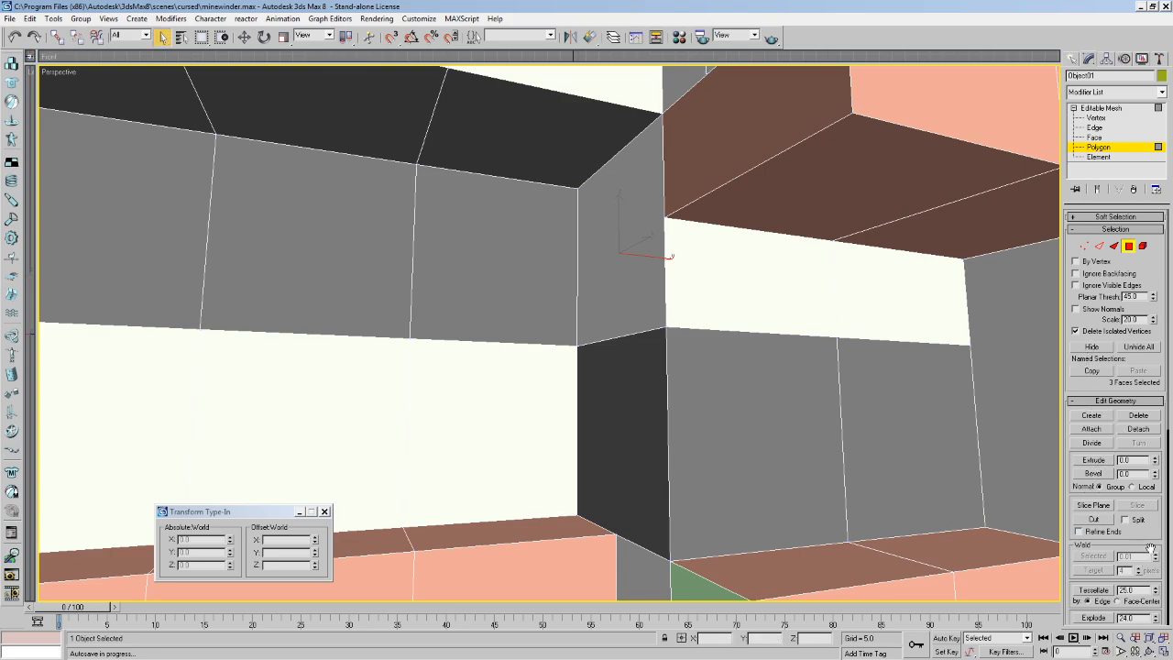
Flip the normals of the rebuilt upper corner polygon so it faces into the passage.
{"action": "scroll", "coordinate": [1149, 548], "scroll_direction": "down", "scroll_amount": 5}
{"action": "left_click", "coordinate": [602, 336]}
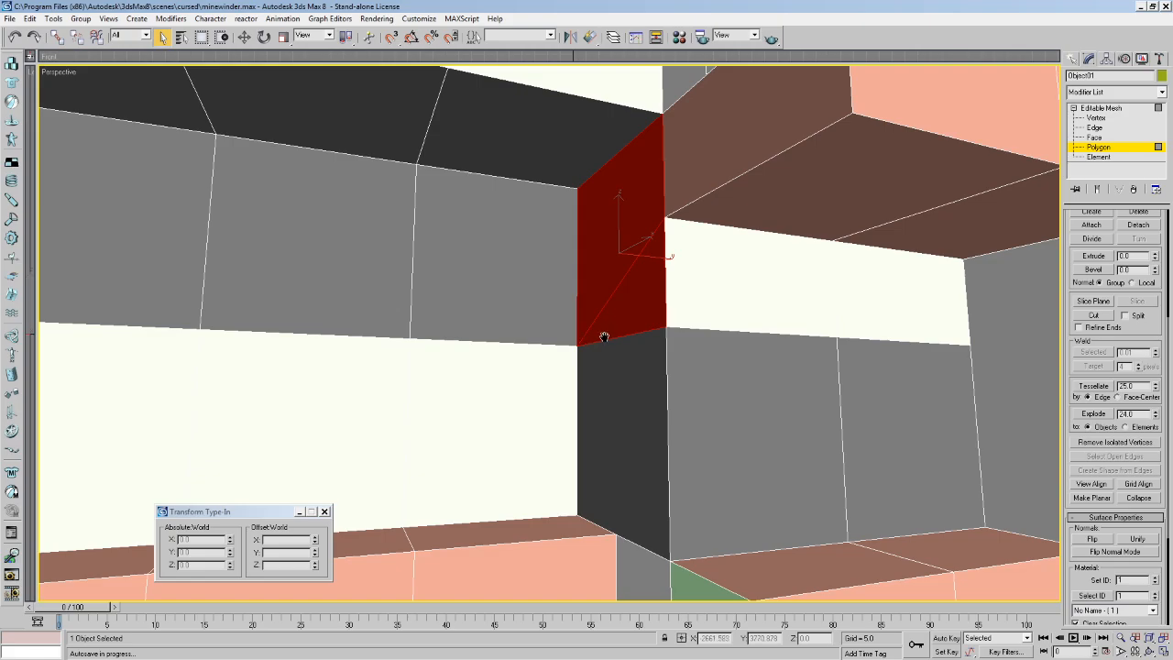
{"action": "middle_click_drag", "start_coordinate": [603, 337], "coordinate": [618, 335]}
Delete the dark corner polygon above the brick steps, below the rebuilt upper corner polygon.
{"action": "key", "text": "Up"}
{"action": "left_click_drag", "start_coordinate": [618, 335], "coordinate": [420, 194]}
{"action": "middle_click_drag", "start_coordinate": [649, 306], "coordinate": [634, 335]}
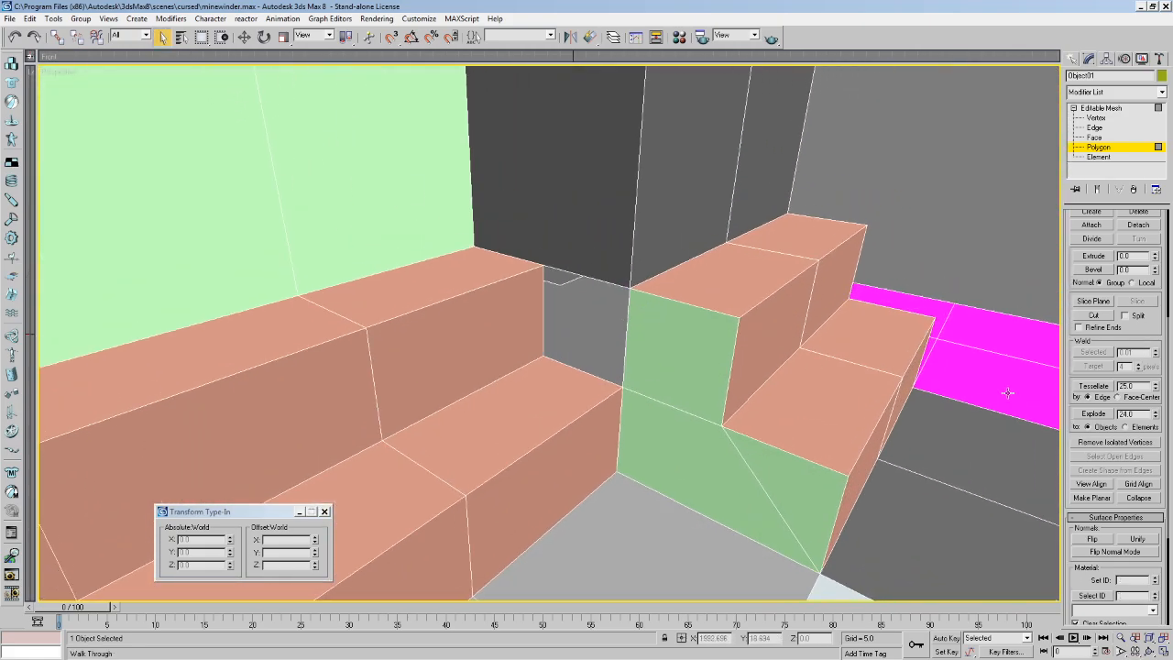
{"action": "left_click", "coordinate": [569, 235]}
{"action": "key", "text": "Up"}
{"action": "left_click_drag", "start_coordinate": [571, 233], "coordinate": [668, 253]}
{"action": "key", "text": "Delete"}
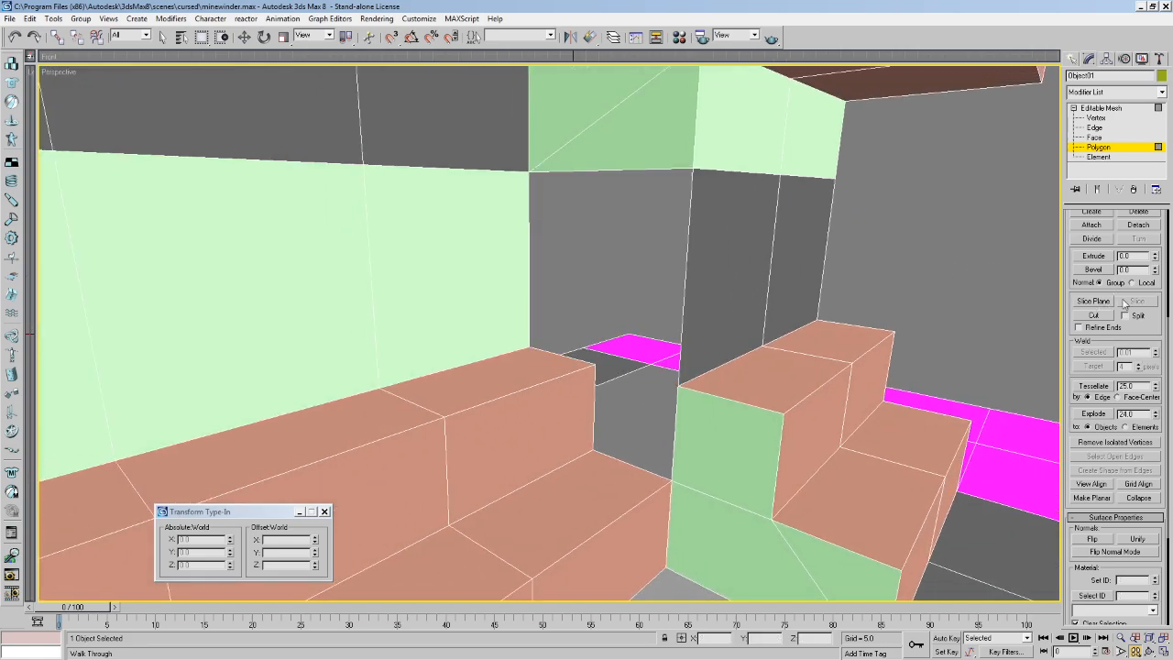
Create a polygon in the lower corner opening, following the wall vertices and the stepped brick corners.
{"action": "scroll", "coordinate": [1129, 557], "scroll_direction": "up", "scroll_amount": 3}
{"action": "left_click", "coordinate": [1092, 415]}
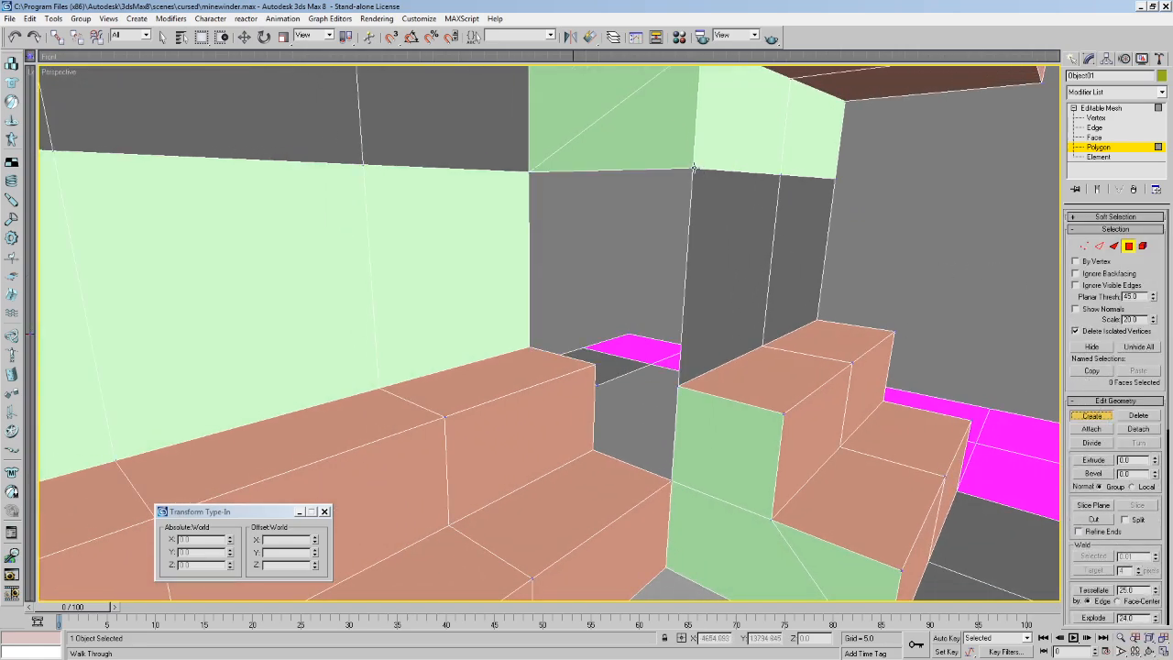
{"action": "left_click", "coordinate": [528, 349]}
{"action": "left_click", "coordinate": [596, 363]}
{"action": "double_click", "coordinate": [595, 363]}
{"action": "left_click", "coordinate": [595, 449]}
{"action": "double_click", "coordinate": [671, 481]}
Flip the normals of the new lower corner polygon beside the brick steps.
{"action": "middle_click_drag", "start_coordinate": [672, 481], "coordinate": [655, 449]}
{"action": "key", "text": "Up"}
{"action": "left_click_drag", "start_coordinate": [544, 330], "coordinate": [623, 327]}
{"action": "key", "text": "Down"}
{"action": "key", "text": "Right"}
{"action": "left_click_drag", "start_coordinate": [1127, 536], "coordinate": [1065, 303]}
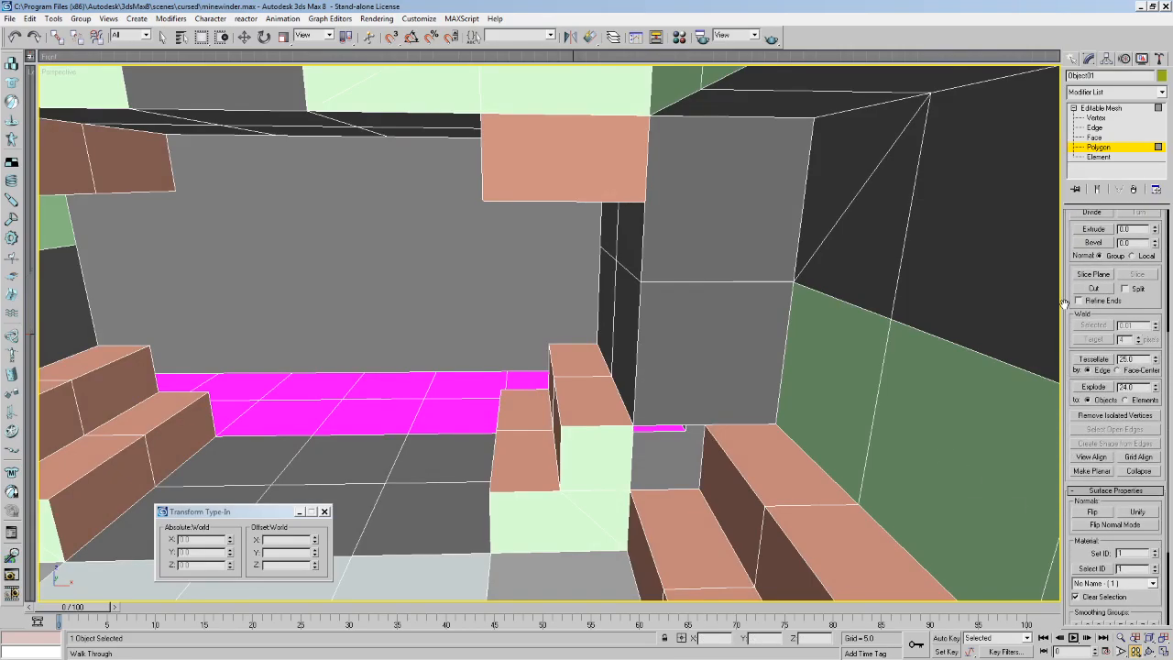
{"action": "left_click", "coordinate": [1092, 512]}
Examine the corner opening beneath the long brick overhang and the polygon on the overhang's underside.
{"action": "left_click_drag", "start_coordinate": [613, 345], "coordinate": [518, 308]}
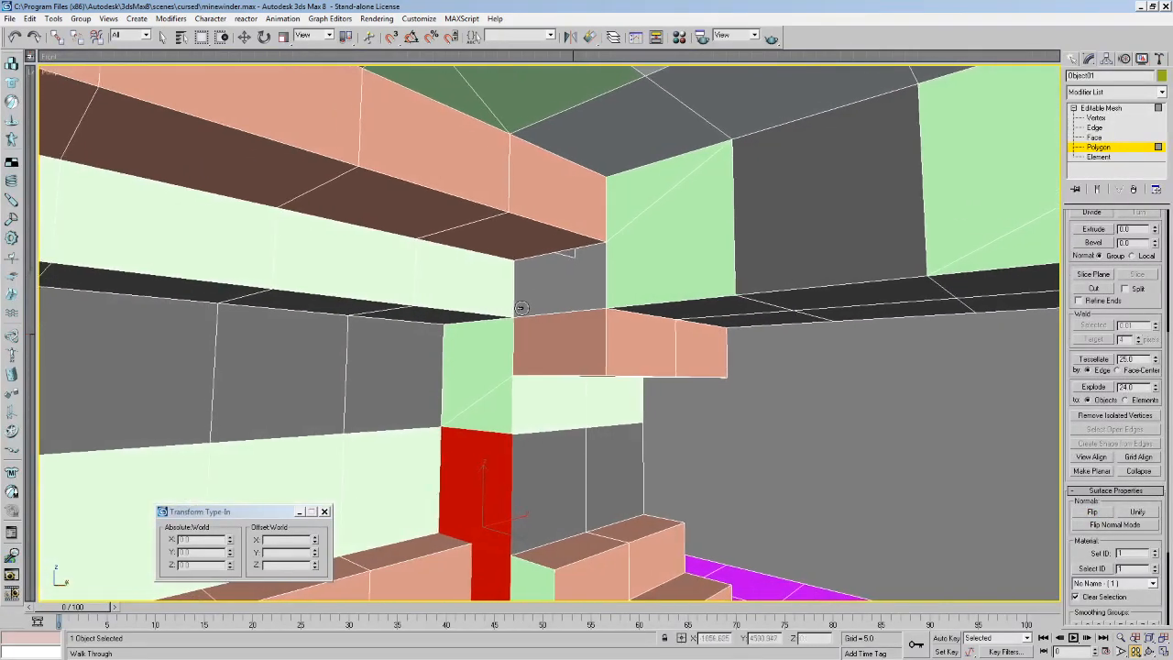
{"action": "key", "text": "Up"}
{"action": "key", "text": "Up"}
{"action": "key", "text": "Right"}
{"action": "left_click", "coordinate": [163, 37]}
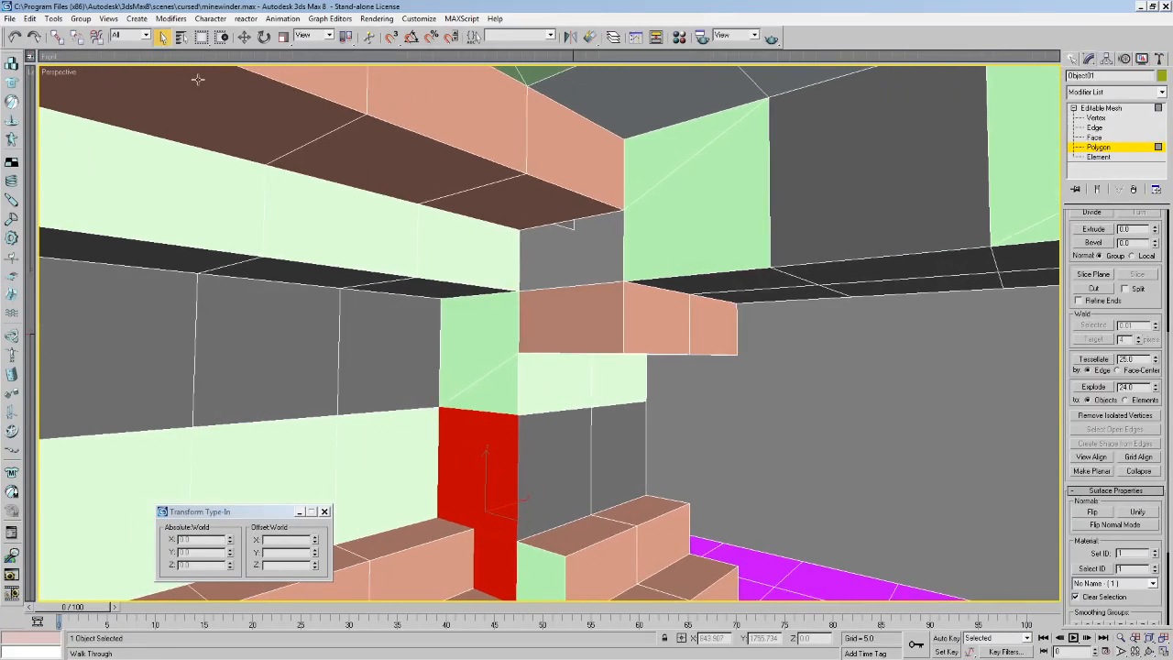
{"action": "left_click", "coordinate": [580, 276]}
{"action": "left_click", "coordinate": [551, 184]}
{"action": "left_click", "coordinate": [477, 187]}
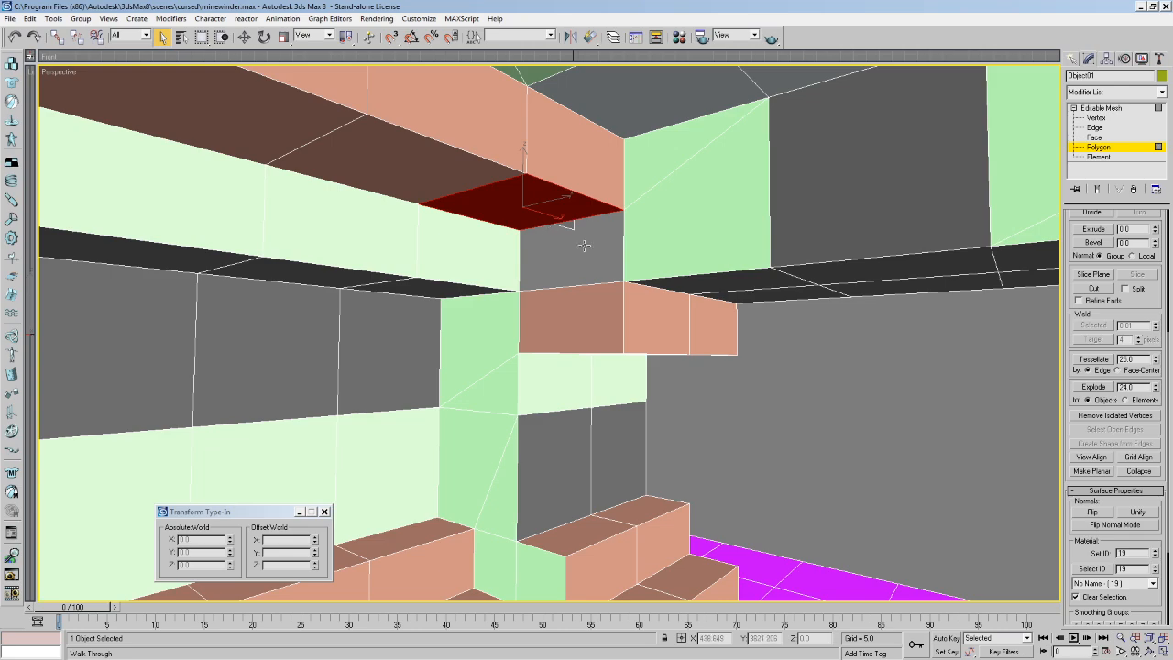
{"action": "left_click", "coordinate": [947, 355]}
Create a four-vertex polygon in the opening between the long brick overhang and the brick block below it.
{"action": "scroll", "coordinate": [1099, 394], "scroll_direction": "up", "scroll_amount": 4}
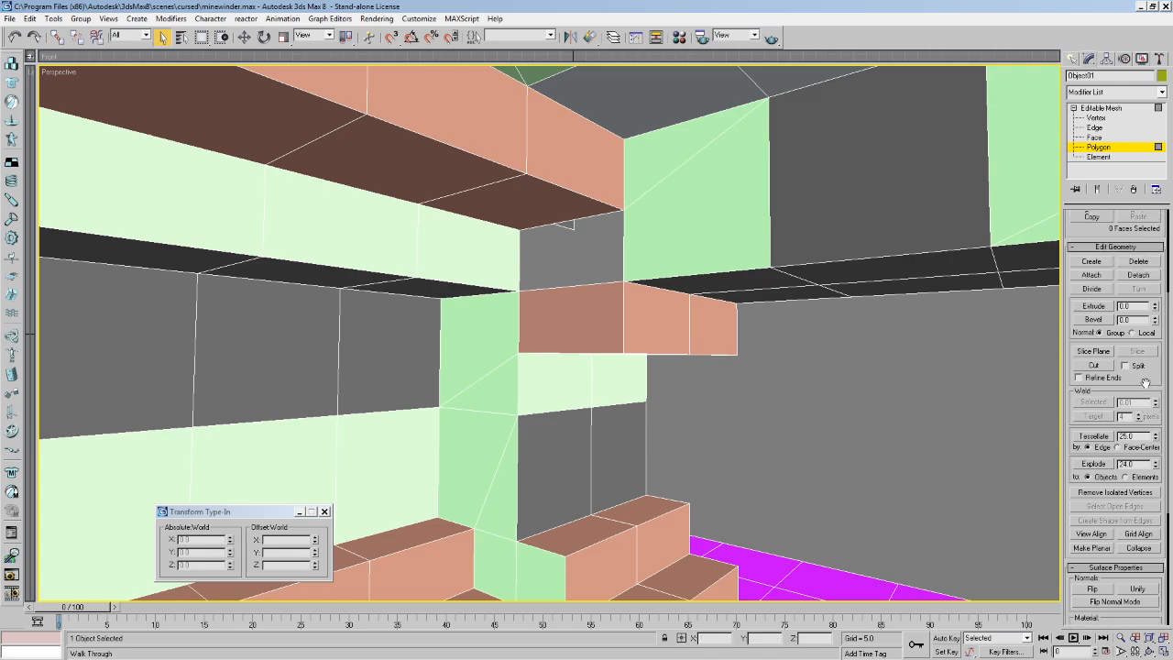
{"action": "left_click", "coordinate": [1099, 371]}
{"action": "left_click", "coordinate": [622, 210]}
{"action": "left_click", "coordinate": [521, 229]}
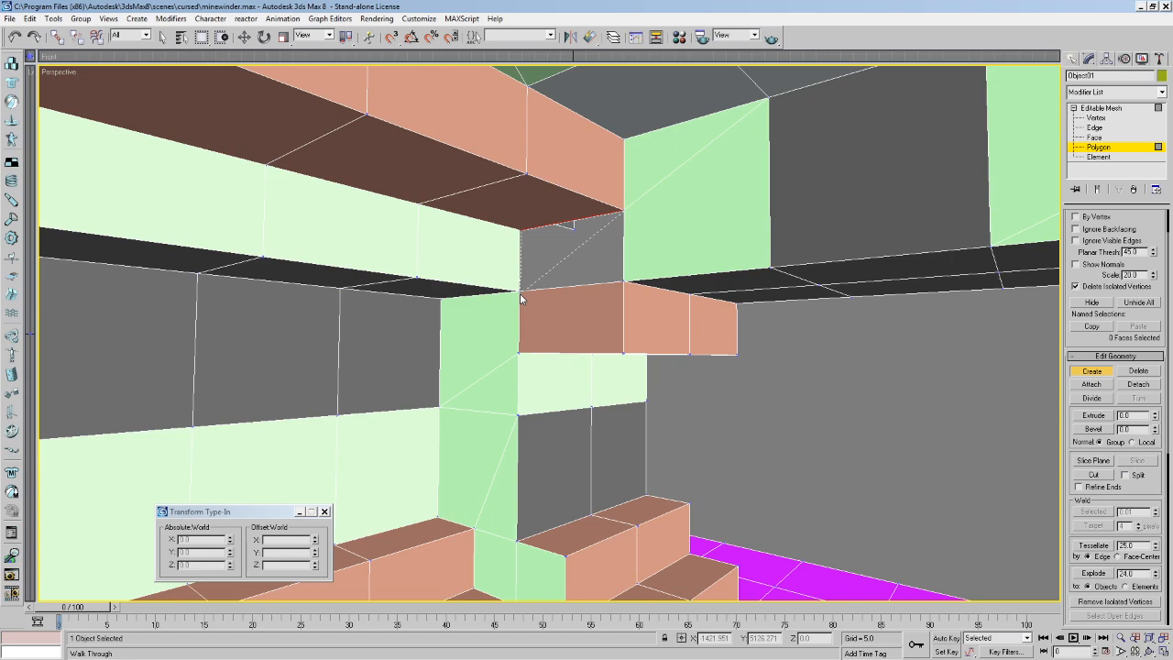
{"action": "left_click", "coordinate": [518, 291]}
{"action": "left_click", "coordinate": [622, 284]}
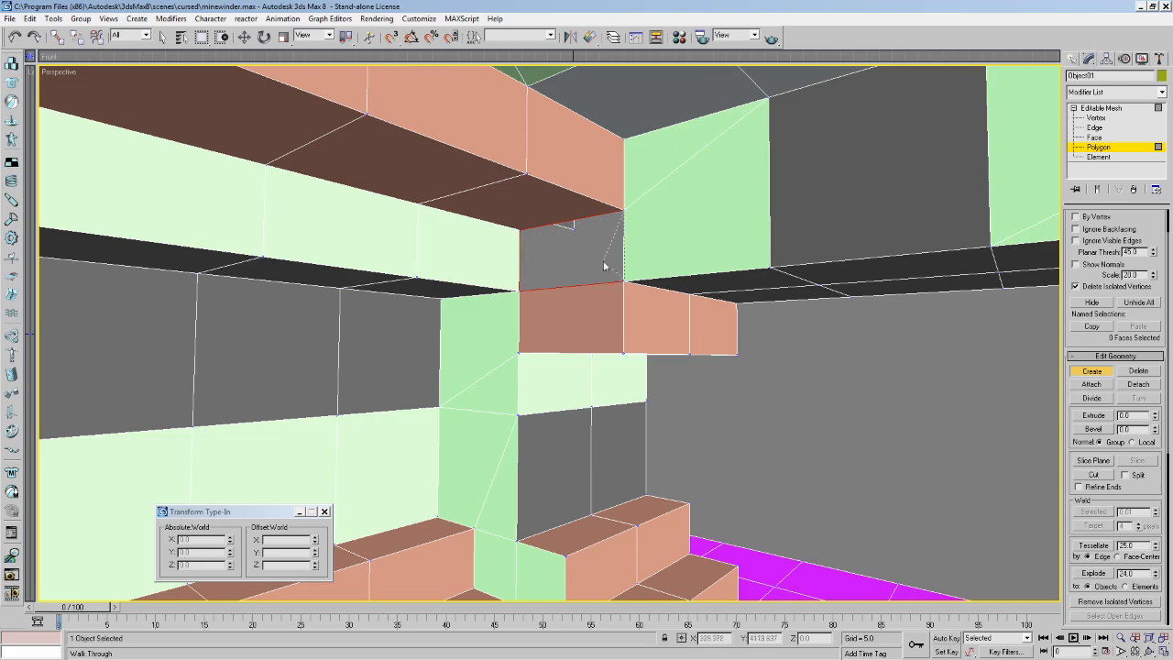
{"action": "left_click", "coordinate": [622, 210]}
Flip the normals of the new polygon between the brick overhang and the block below.
{"action": "left_click", "coordinate": [162, 36]}
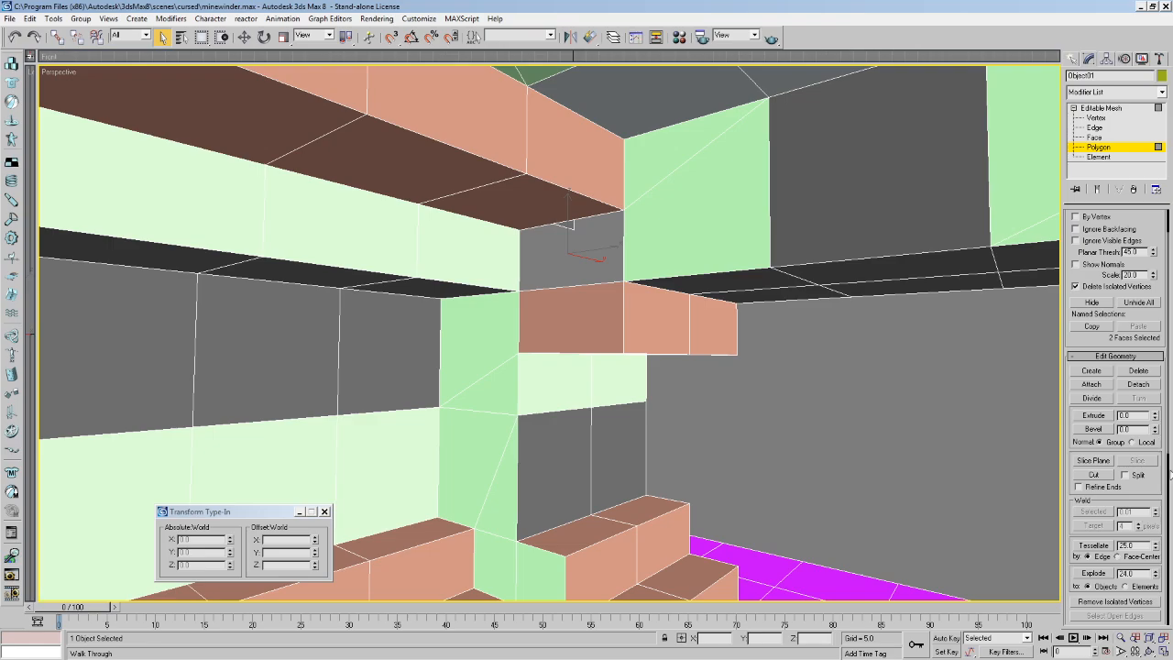
{"action": "scroll", "coordinate": [1164, 469], "scroll_direction": "down", "scroll_amount": 5}
{"action": "left_click", "coordinate": [1091, 455]}
Fill the small gap between the two brick step rows on the opposite side with a polygon and flip its normals.
{"action": "key", "text": "Up"}
{"action": "left_click_drag", "start_coordinate": [720, 403], "coordinate": [871, 427]}
{"action": "left_click_drag", "start_coordinate": [718, 397], "coordinate": [665, 380]}
{"action": "key", "text": "Left"}
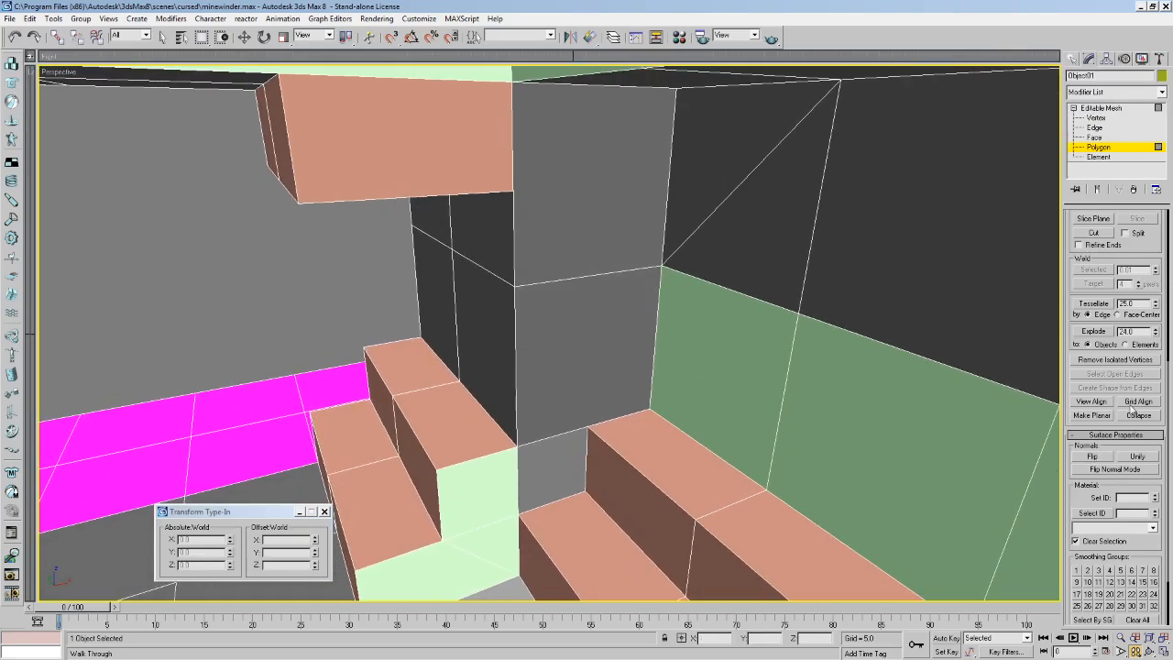
{"action": "scroll", "coordinate": [1133, 418], "scroll_direction": "up", "scroll_amount": 5}
{"action": "left_click", "coordinate": [1093, 415]}
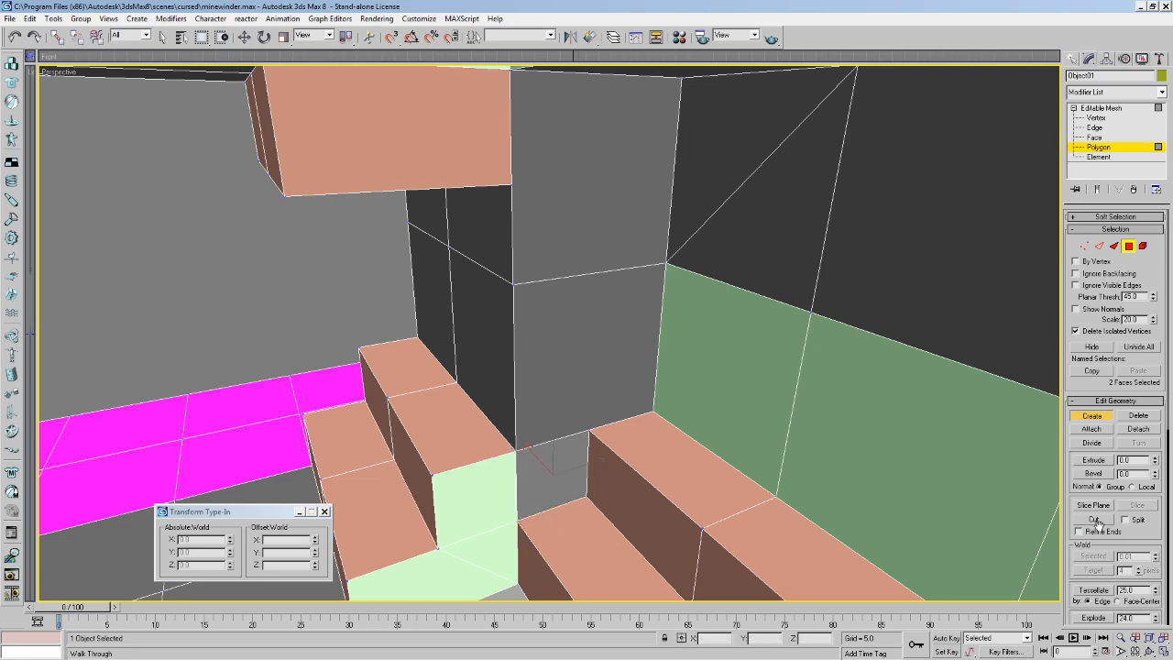
{"action": "scroll", "coordinate": [1150, 521], "scroll_direction": "down", "scroll_amount": 5}
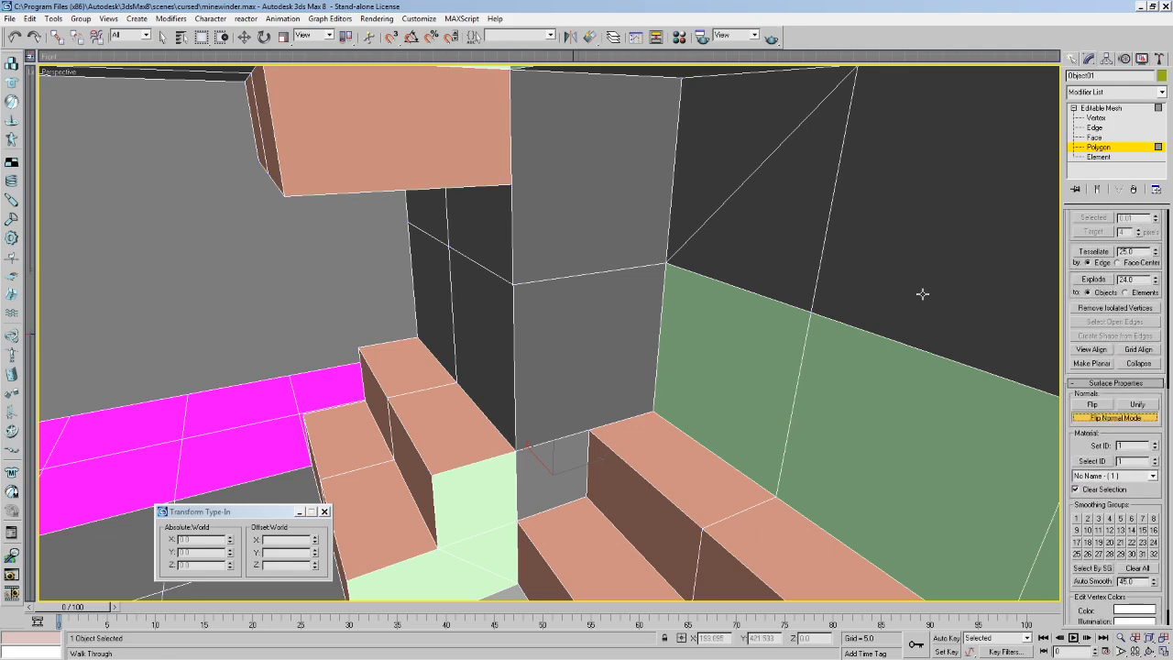
{"action": "left_click", "coordinate": [1092, 404]}
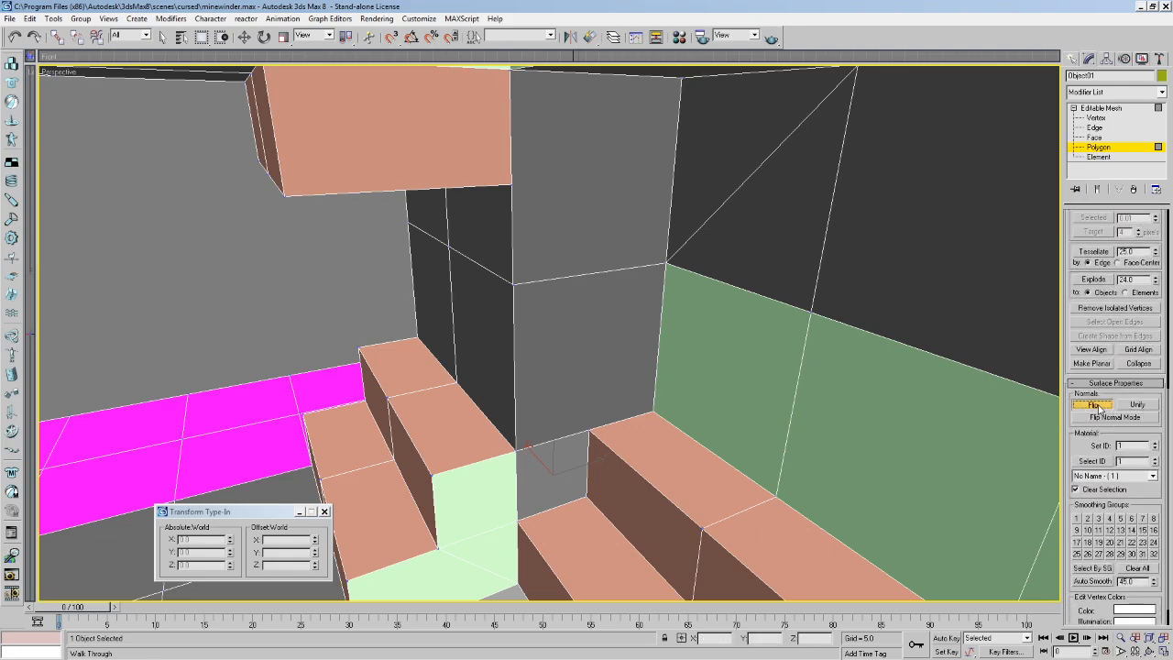
Delete the grey wall polygon directly above the filled gap between the brick step rows.
{"action": "left_click", "coordinate": [166, 38]}
{"action": "left_click", "coordinate": [605, 356]}
{"action": "key", "text": "Delete"}
Rebuild the wall polygon above the brick step rows vertex to vertex and flip its normals.
{"action": "scroll", "coordinate": [1109, 327], "scroll_direction": "up", "scroll_amount": 5}
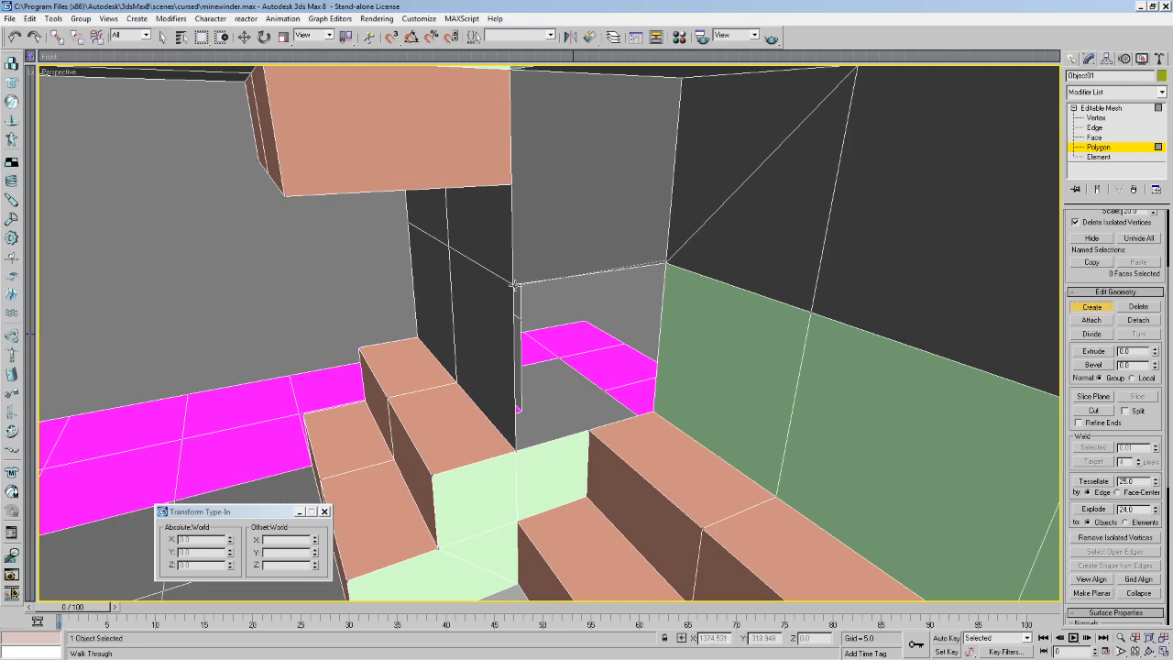
{"action": "left_click", "coordinate": [516, 451]}
{"action": "left_click_drag", "start_coordinate": [1111, 415], "coordinate": [1112, 177]}
{"action": "left_click", "coordinate": [1090, 398]}
Delete the grey upper wall polygon beside the brick block, above the rebuilt wall polygon.
{"action": "middle_click_drag", "start_coordinate": [615, 313], "coordinate": [578, 285]}
{"action": "key", "text": "Down"}
{"action": "left_click_drag", "start_coordinate": [580, 310], "coordinate": [524, 251]}
{"action": "key", "text": "e"}
{"action": "key", "text": "w"}
{"action": "left_click_drag", "start_coordinate": [544, 210], "coordinate": [556, 209]}
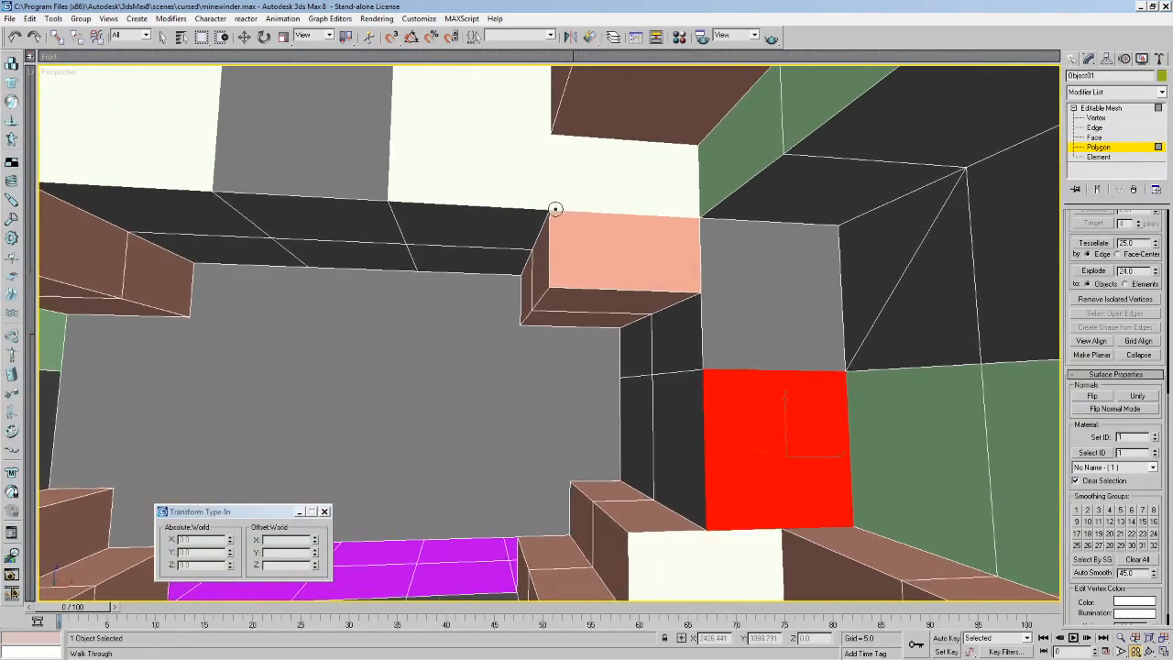
{"action": "key", "text": "a"}
{"action": "left_click", "coordinate": [813, 306]}
{"action": "key", "text": "Delete"}
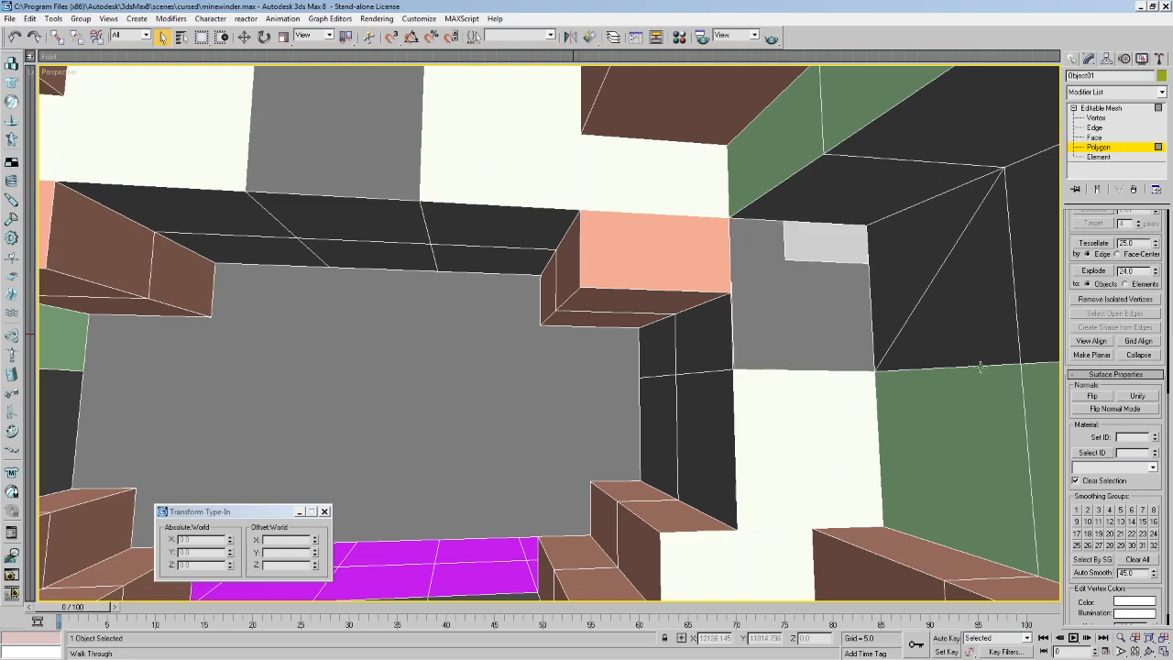
Delete the further mismatched polygon in the same upper wall opening beside the brick block.
{"action": "left_click", "coordinate": [869, 311]}
{"action": "left_click", "coordinate": [834, 197]}
{"action": "left_click", "coordinate": [882, 262]}
{"action": "left_click", "coordinate": [838, 284]}
{"action": "key", "text": "Delete"}
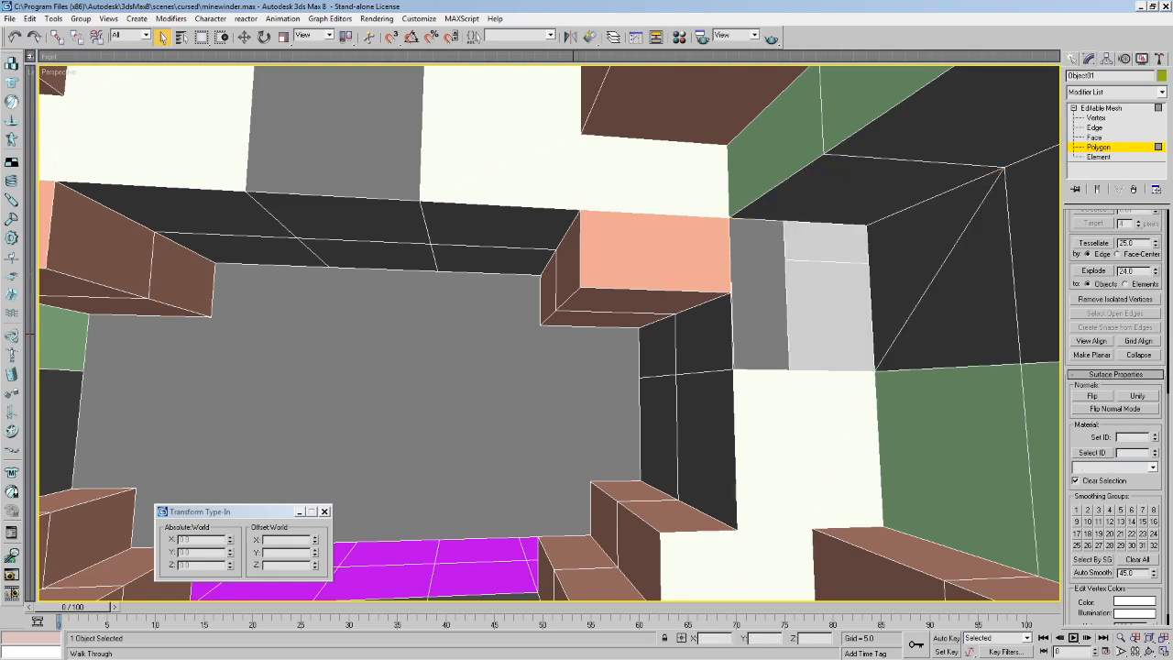
Create a four-vertex polygon in the upper wall opening beside the brick block and flip its normals.
{"action": "scroll", "coordinate": [1148, 431], "scroll_direction": "up", "scroll_amount": 5}
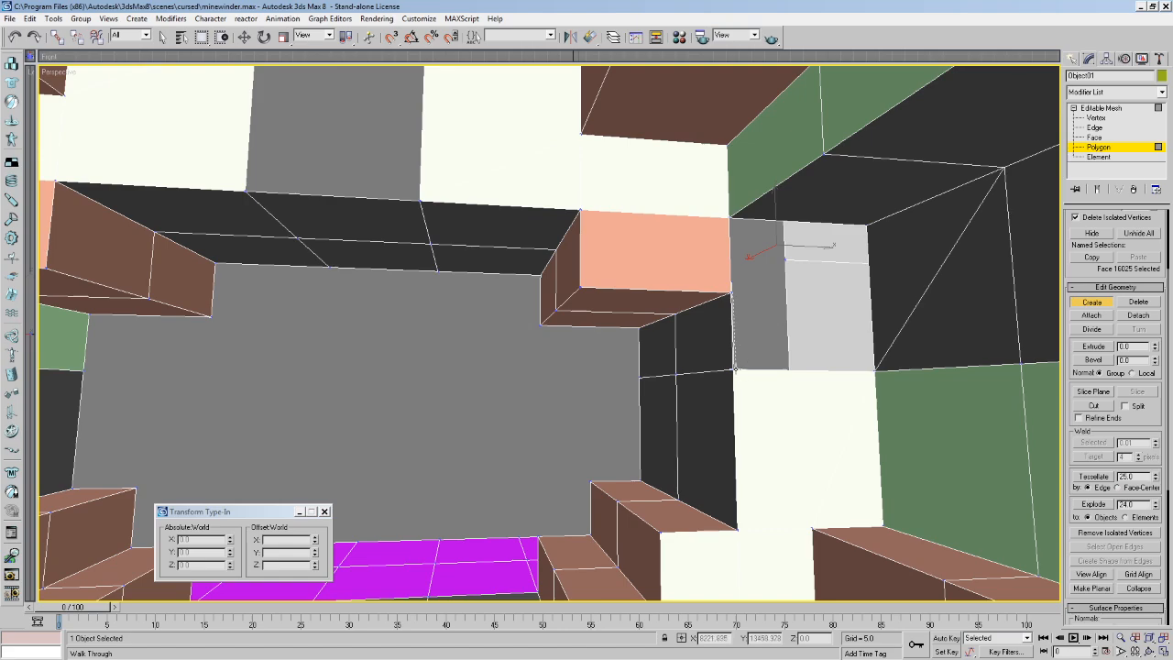
{"action": "left_click", "coordinate": [875, 369]}
{"action": "left_click", "coordinate": [869, 223]}
{"action": "scroll", "coordinate": [1107, 444], "scroll_direction": "down", "scroll_amount": 5}
{"action": "left_click", "coordinate": [1098, 375]}
Examine both sides of the passage, its brick steps and overhangs for remaining gaps or mismatched polygons.
{"action": "key", "text": "Up"}
{"action": "left_click_drag", "start_coordinate": [777, 317], "coordinate": [119, 56]}
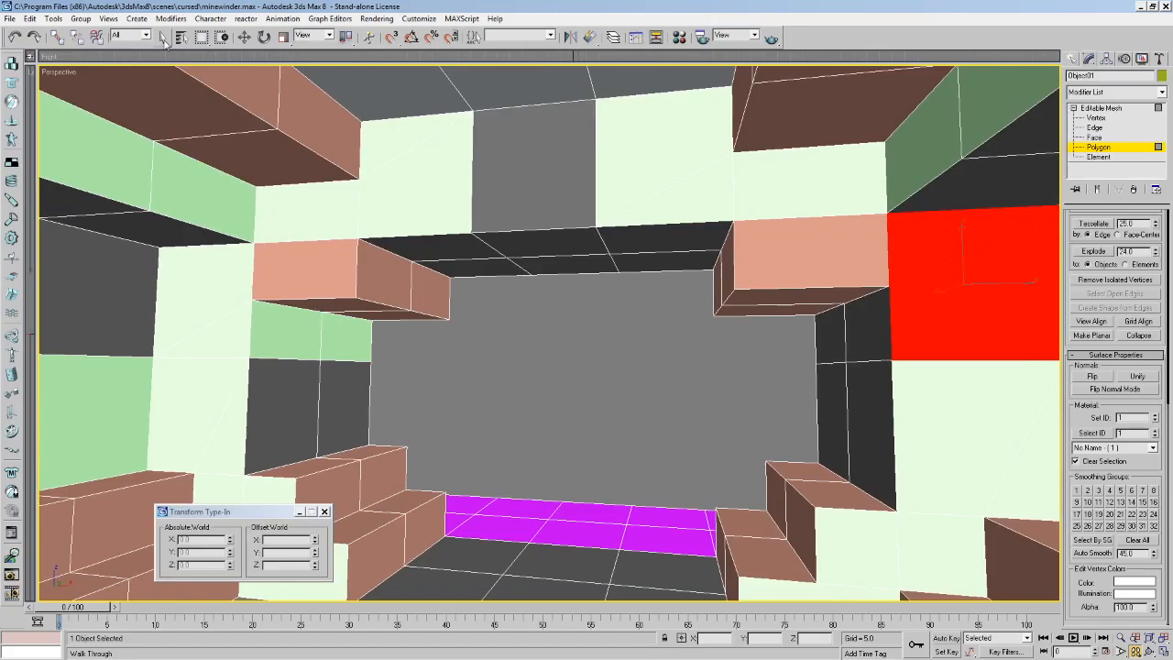
{"action": "key", "text": "Up"}
{"action": "left_click_drag", "start_coordinate": [551, 351], "coordinate": [499, 254]}
{"action": "key", "text": "Right"}
{"action": "key", "text": "Up"}
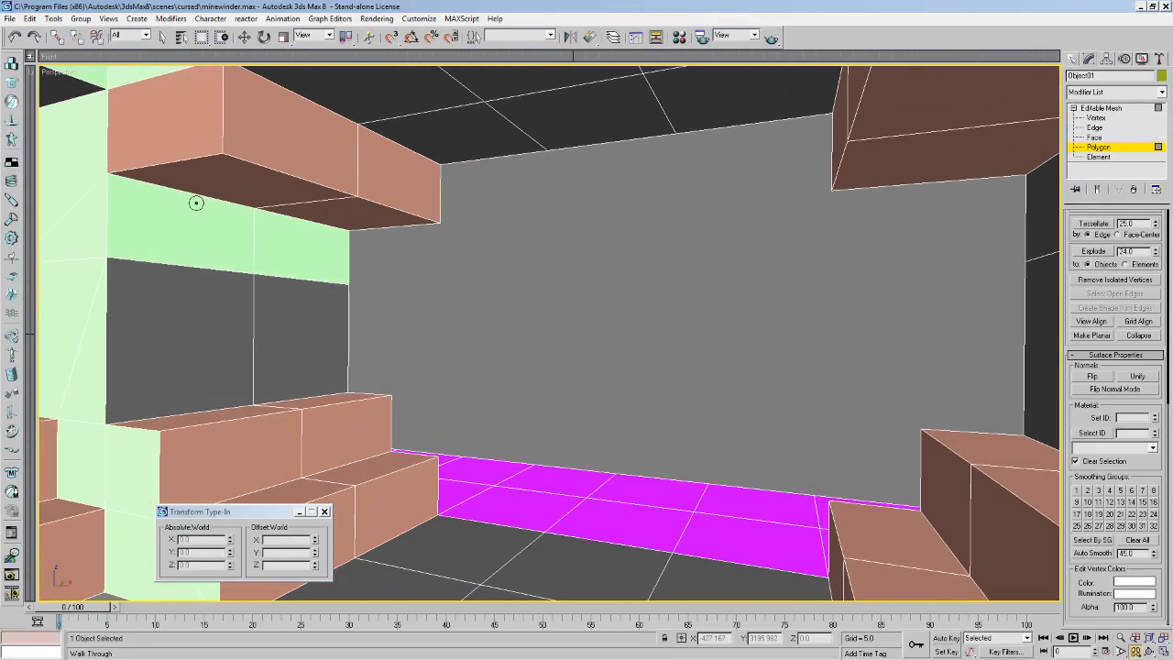
{"action": "left_click_drag", "start_coordinate": [227, 245], "coordinate": [785, 262]}
{"action": "key", "text": "Up"}
{"action": "key", "text": "Up"}
{"action": "key", "text": "Right"}
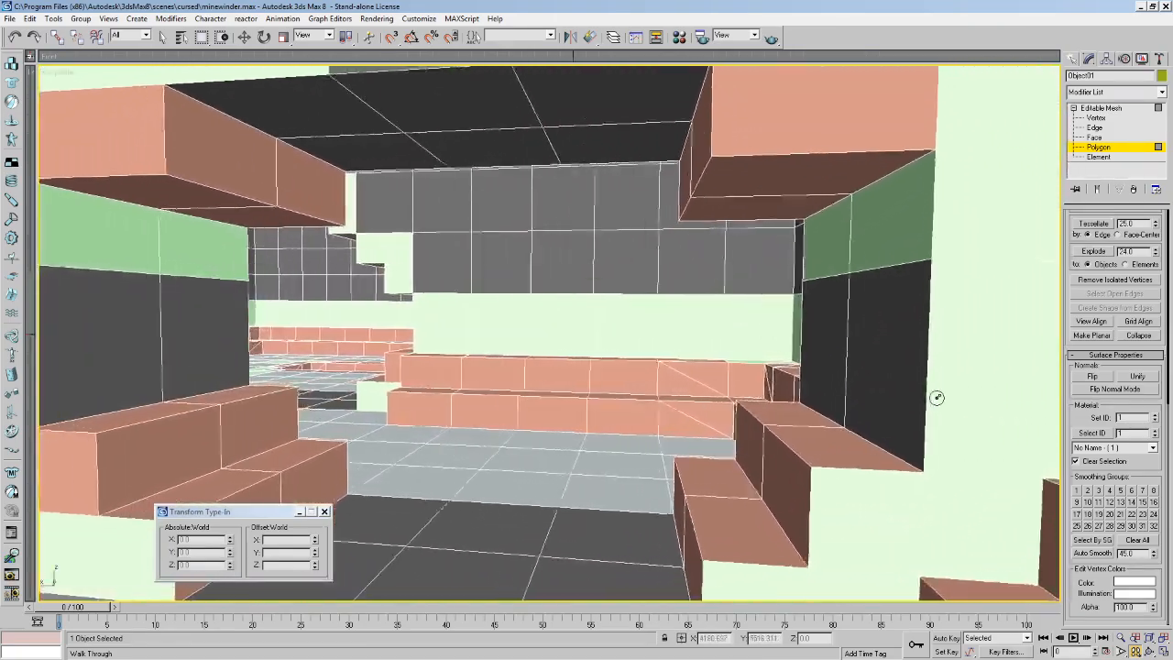
{"action": "left_click_drag", "start_coordinate": [935, 398], "coordinate": [856, 415]}
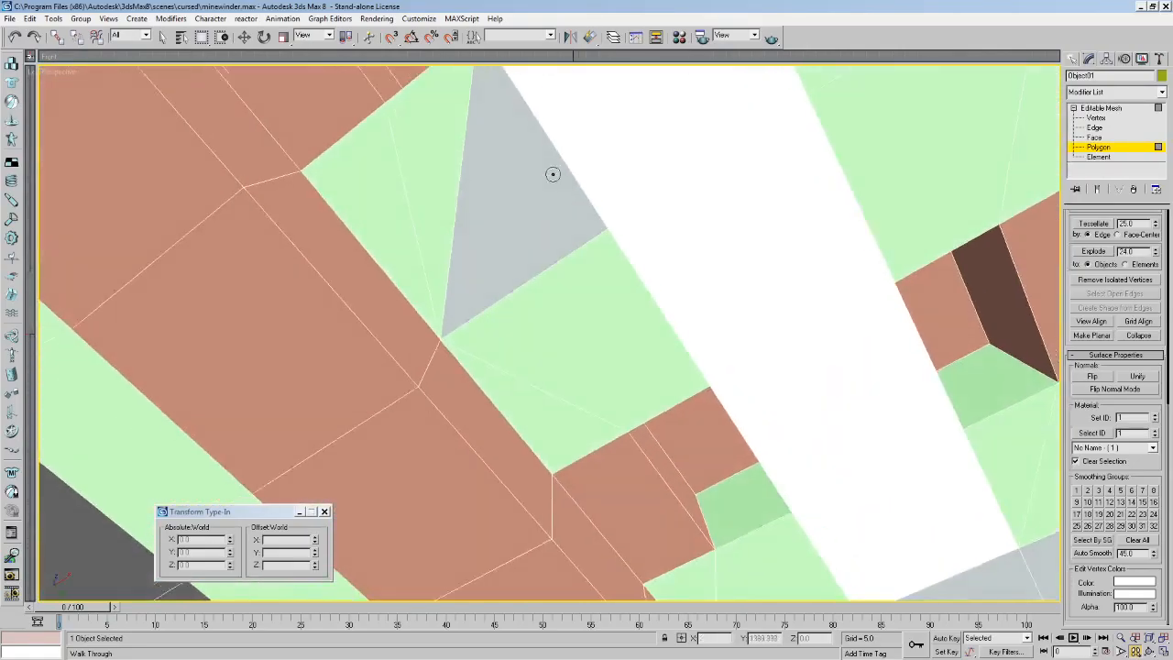
{"action": "left_click_drag", "start_coordinate": [552, 174], "coordinate": [577, 299]}
{"action": "mouse_move", "coordinate": [576, 299]}
{"action": "middle_mouse_down"}
{"action": "mouse_move", "coordinate": [579, 309]}
{"action": "mouse_move", "coordinate": [558, 308]}
{"action": "middle_mouse_up"}
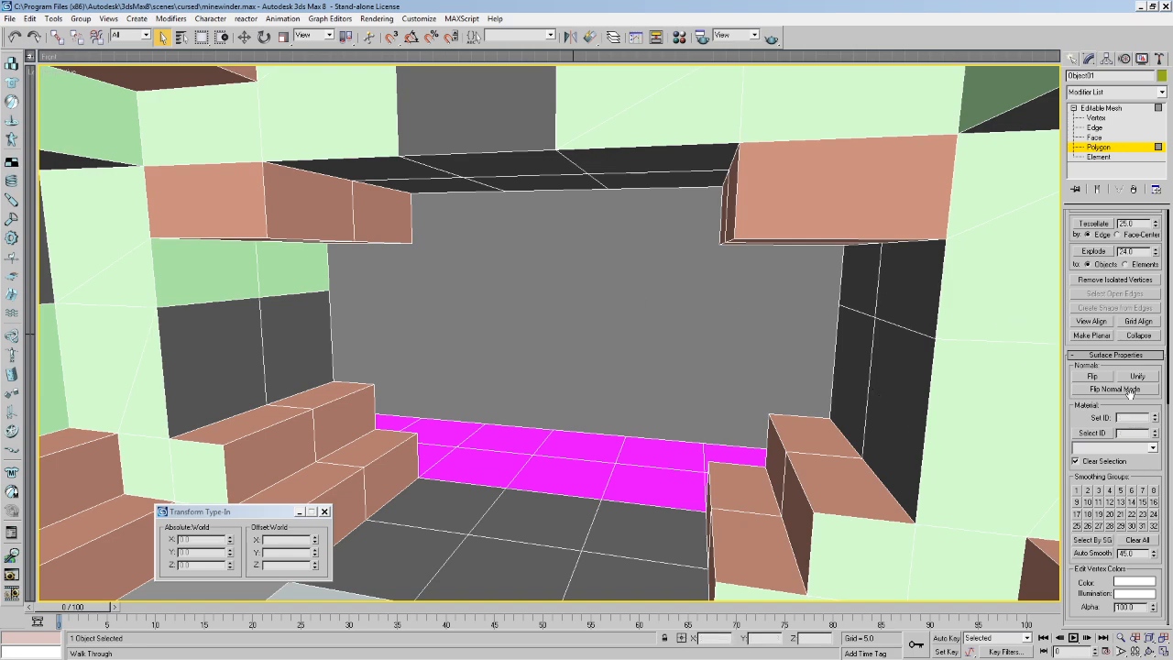
Switch to edge level and select the open edges of the mesh.
{"action": "left_click", "coordinate": [1095, 127]}
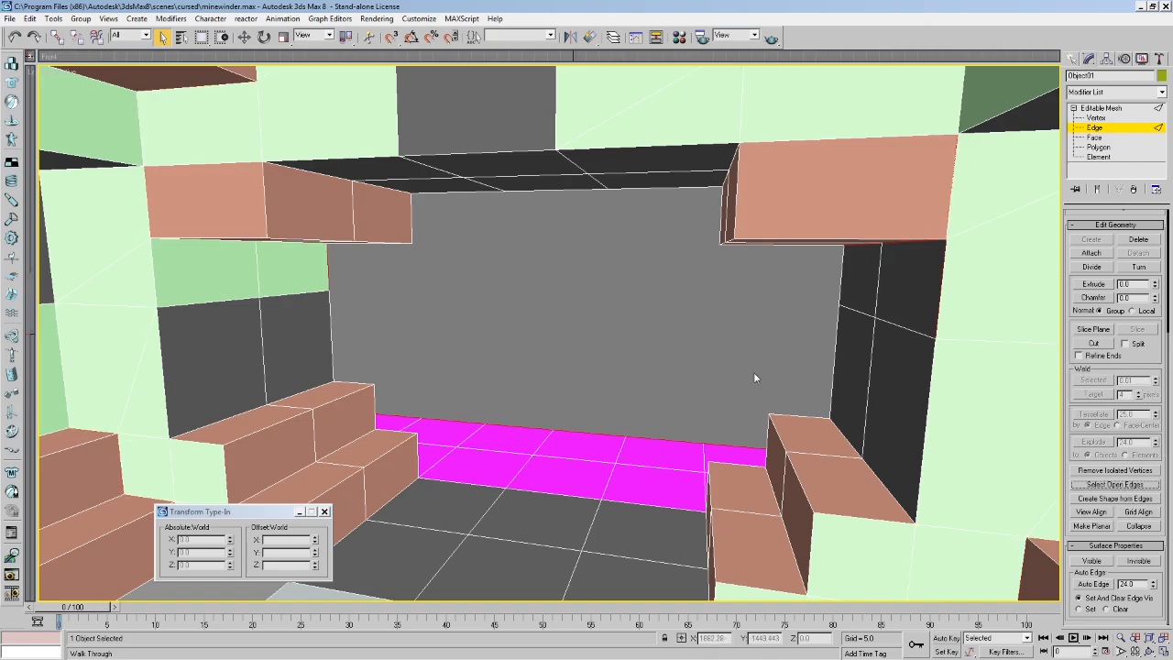
Examine the red open edges around the passage walls from several sides to locate mismatched polygons.
{"action": "scroll", "coordinate": [712, 343], "scroll_direction": "down", "scroll_amount": 2}
{"action": "scroll", "coordinate": [560, 397], "scroll_direction": "down", "scroll_amount": 10}
{"action": "scroll", "coordinate": [585, 388], "scroll_direction": "up", "scroll_amount": 4}
{"action": "key", "text": "Up"}
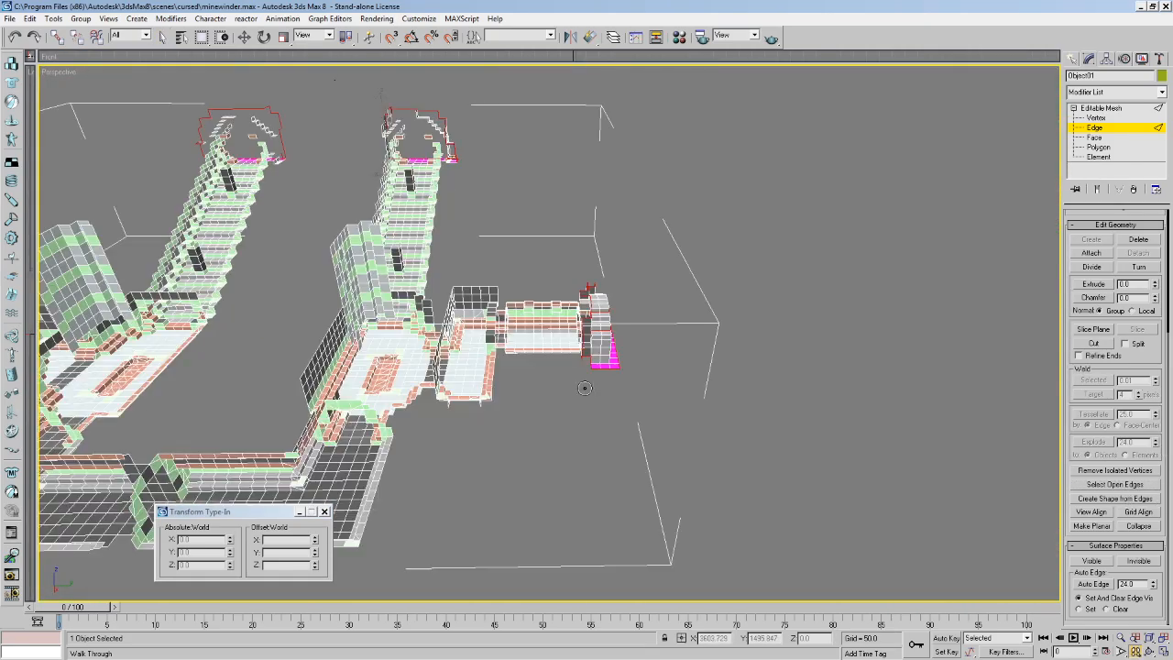
{"action": "key", "text": "Up"}
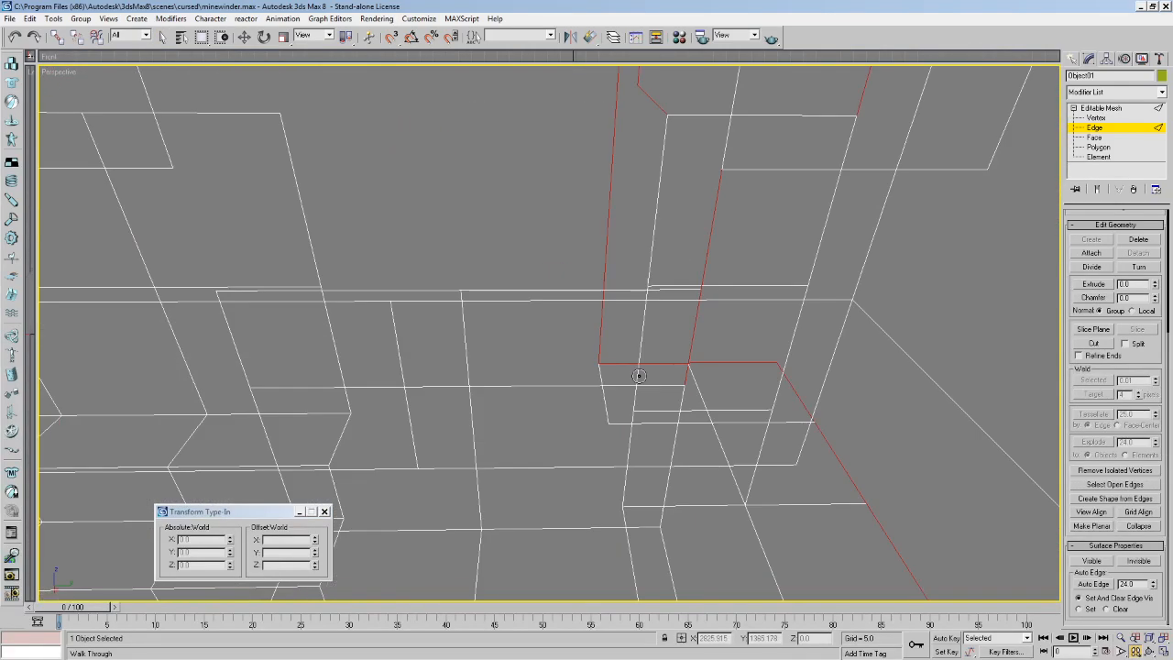
{"action": "scroll", "coordinate": [620, 377], "scroll_direction": "down", "scroll_amount": 6}
{"action": "middle_click_drag", "start_coordinate": [623, 375], "coordinate": [570, 378], "text": "alt"}
{"action": "scroll", "coordinate": [550, 394], "scroll_direction": "up", "scroll_amount": 2}
{"action": "left_click_drag", "start_coordinate": [571, 378], "coordinate": [785, 288]}
{"action": "key", "text": "Right"}
{"action": "key", "text": "Left"}
{"action": "key", "text": "Up"}
{"action": "key", "text": "Up"}
{"action": "key", "text": "Up"}
{"action": "key", "text": "Down"}
{"action": "middle_click_drag", "start_coordinate": [785, 288], "coordinate": [740, 343]}
{"action": "left_click_drag", "start_coordinate": [740, 343], "coordinate": [732, 325]}
{"action": "middle_click_drag", "start_coordinate": [733, 325], "coordinate": [701, 346]}
{"action": "left_click_drag", "start_coordinate": [702, 345], "coordinate": [683, 392]}
{"action": "key", "text": "Up"}
{"action": "key", "text": "Up"}
{"action": "key", "text": "Left"}
{"action": "key", "text": "Down"}
{"action": "key", "text": "Left"}
{"action": "key", "text": "Up"}
{"action": "key", "text": "Down"}
{"action": "key", "text": "Up"}
{"action": "key", "text": "Down"}
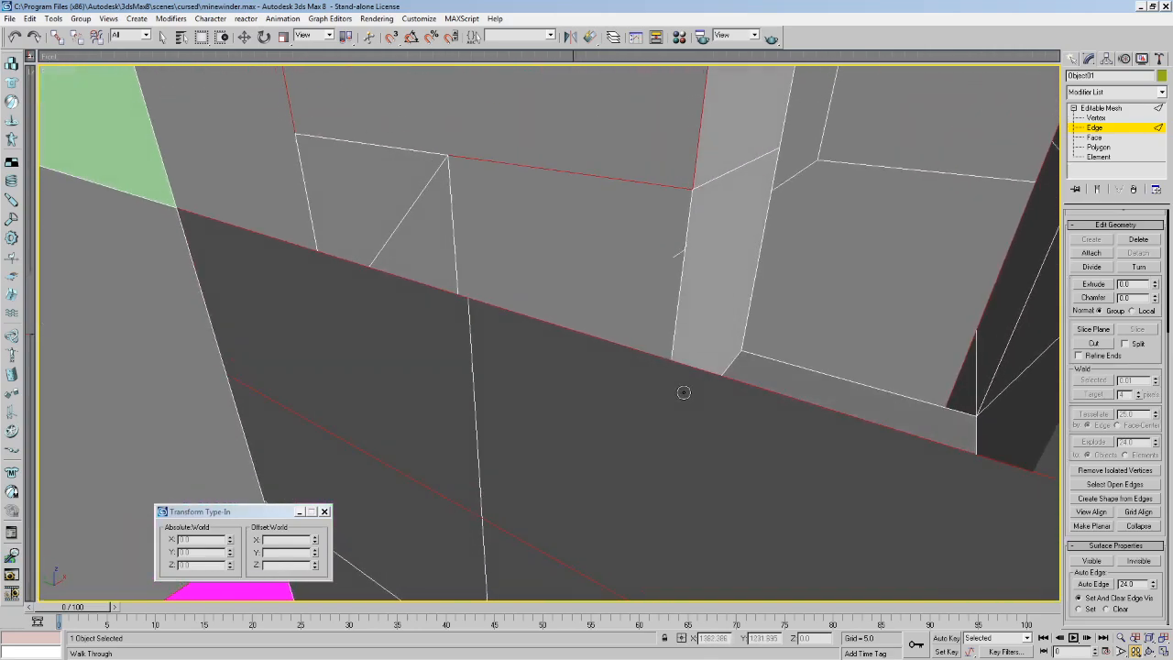
Switch to polygon level and delete the two mismatched dark wall polygons along the open edges.
{"action": "left_click", "coordinate": [1105, 157]}
{"action": "left_click", "coordinate": [1105, 157]}
{"action": "left_click", "coordinate": [1106, 139]}
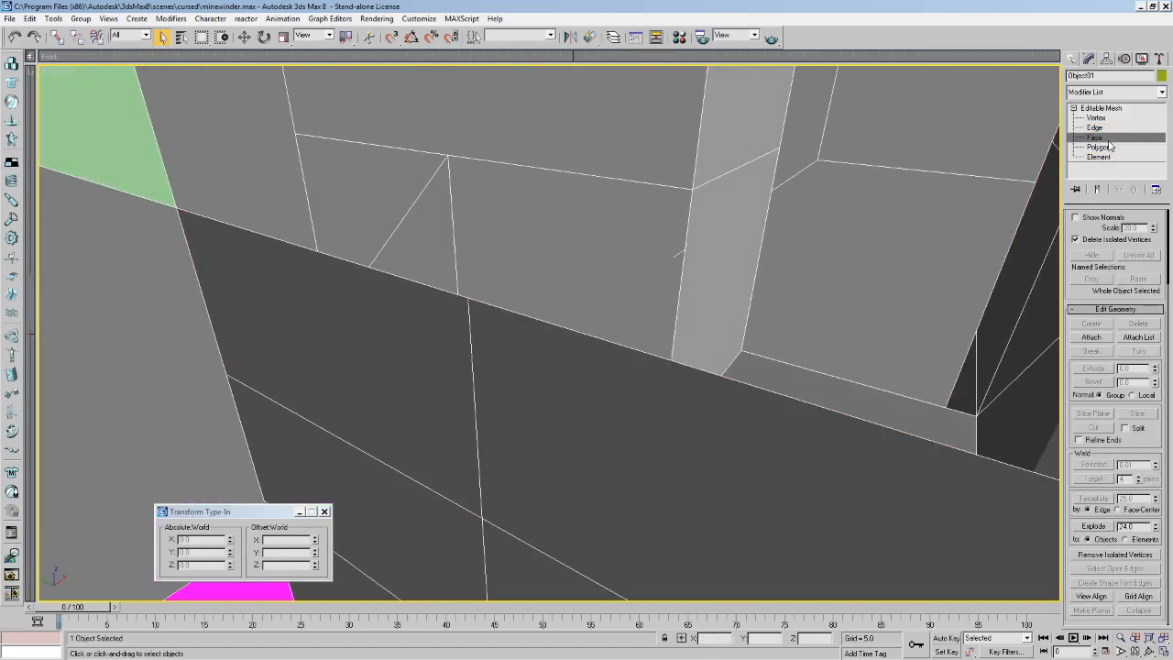
{"action": "left_click", "coordinate": [1104, 149]}
{"action": "left_click", "coordinate": [493, 324]}
{"action": "left_click", "coordinate": [398, 334]}
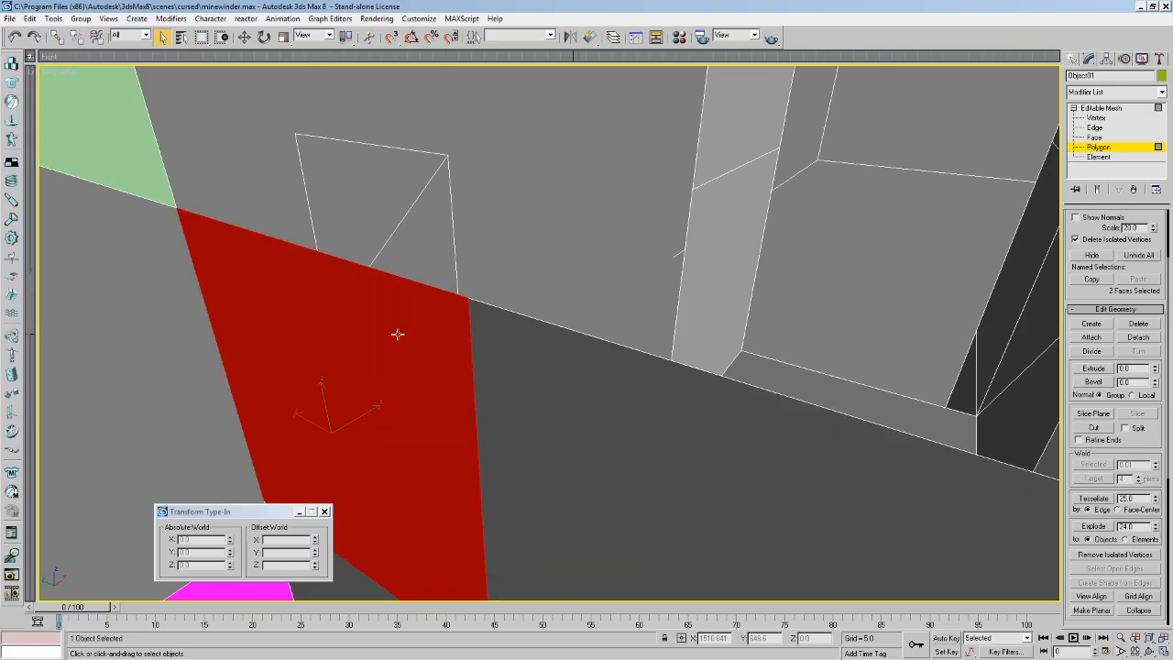
{"action": "key", "text": "Delete"}
{"action": "left_click", "coordinate": [557, 353]}
{"action": "key", "text": "Delete"}
Create two four-vertex polygons in the wall gap beneath the brick overhang and flip their normals.
{"action": "key", "text": "Up"}
{"action": "left_click_drag", "start_coordinate": [548, 358], "coordinate": [560, 312]}
{"action": "mouse_move", "coordinate": [560, 311]}
{"action": "middle_mouse_down"}
{"action": "mouse_move", "coordinate": [565, 278]}
{"action": "mouse_move", "coordinate": [549, 302]}
{"action": "middle_mouse_up"}
{"action": "left_click_drag", "start_coordinate": [550, 302], "coordinate": [521, 322]}
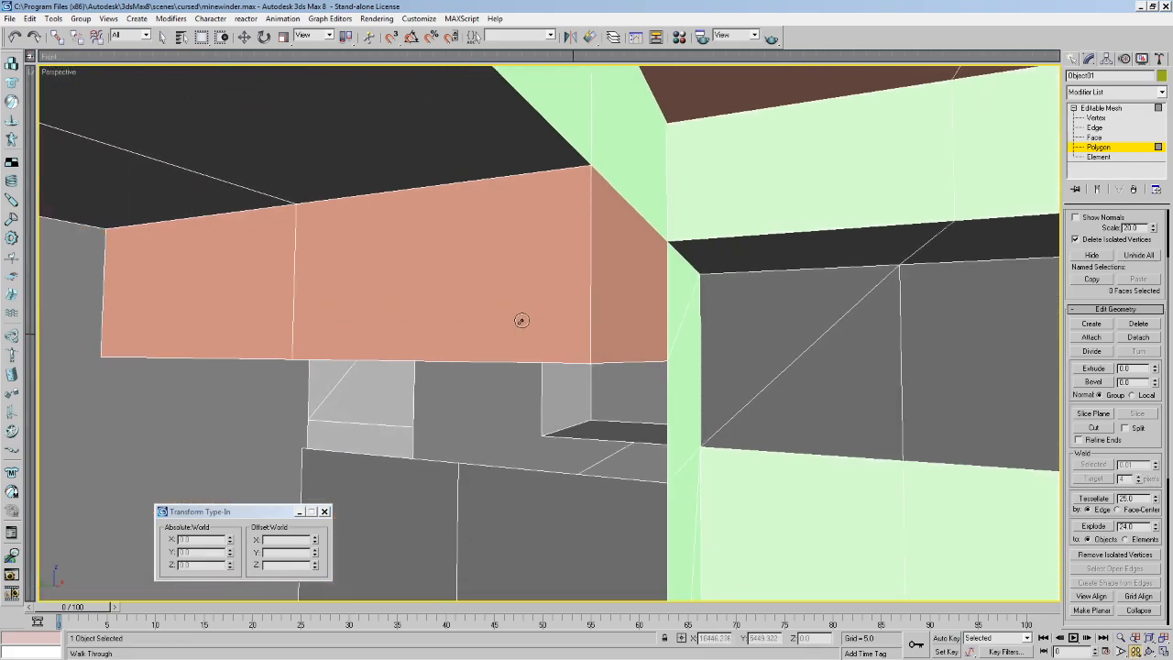
{"action": "middle_click_drag", "start_coordinate": [521, 321], "coordinate": [525, 306]}
{"action": "key", "text": "Up"}
{"action": "key", "text": "Right"}
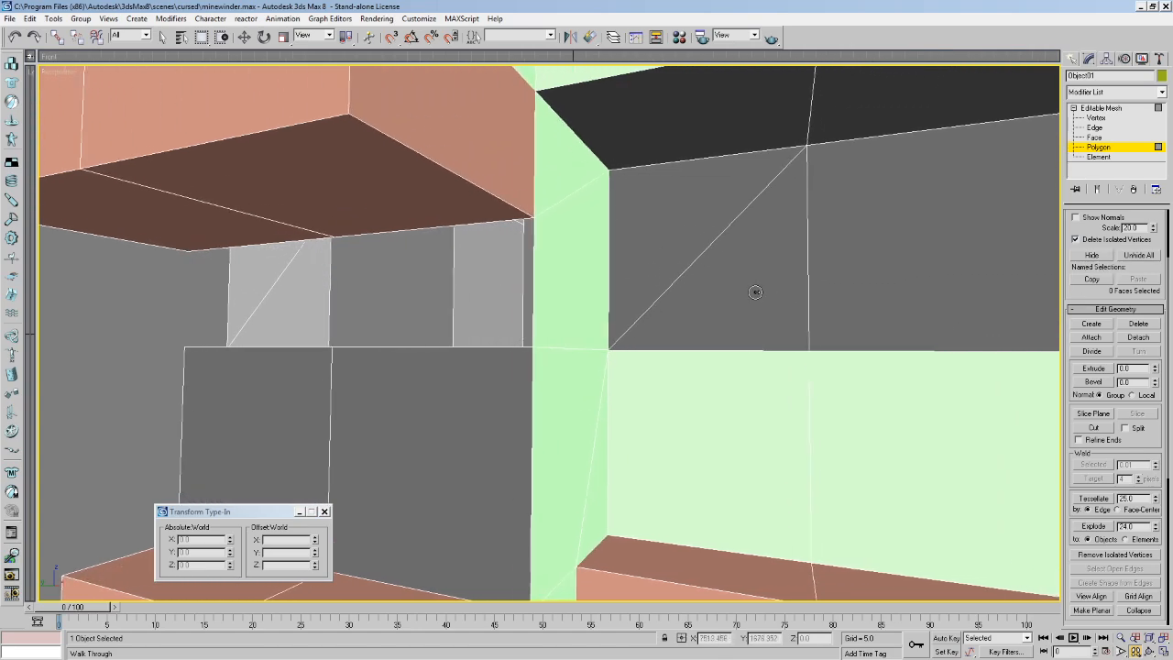
{"action": "left_click_drag", "start_coordinate": [757, 291], "coordinate": [745, 299]}
{"action": "key", "text": "Down"}
{"action": "key", "text": "Left"}
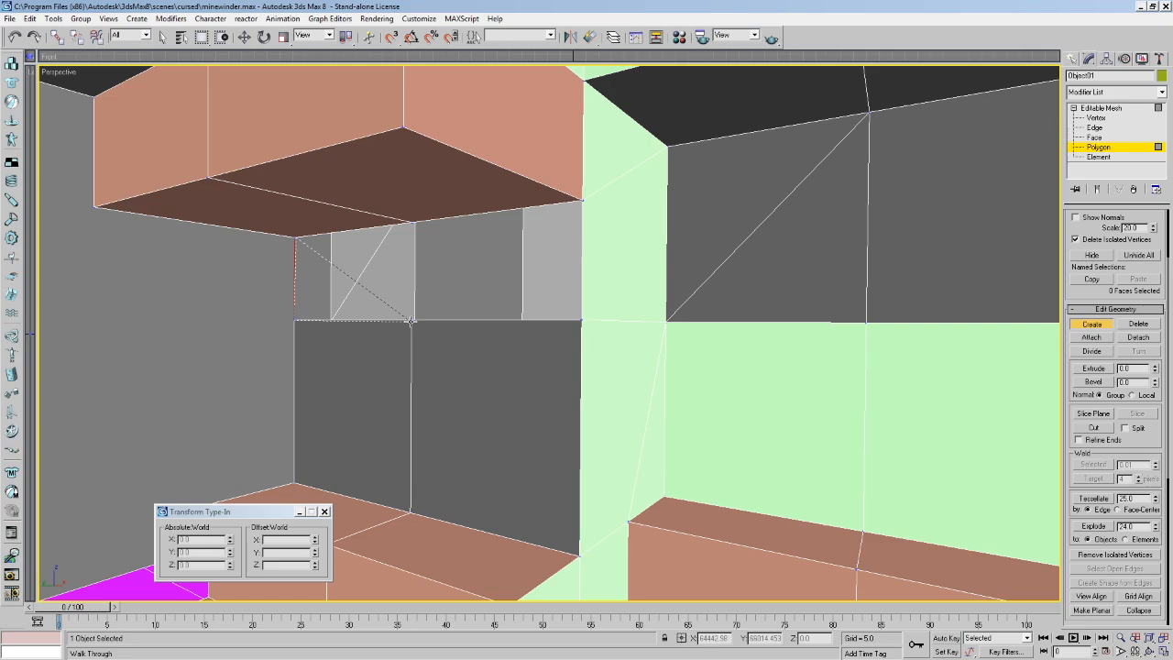
{"action": "left_click", "coordinate": [412, 220]}
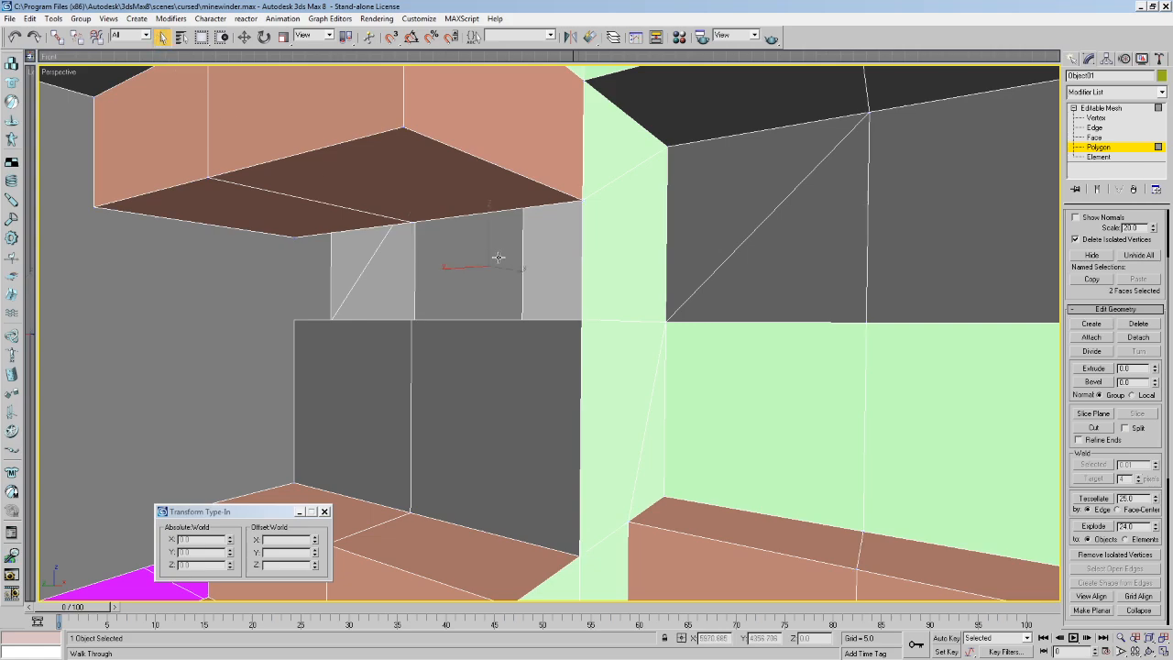
{"action": "scroll", "coordinate": [1114, 412], "scroll_direction": "down", "scroll_amount": 5}
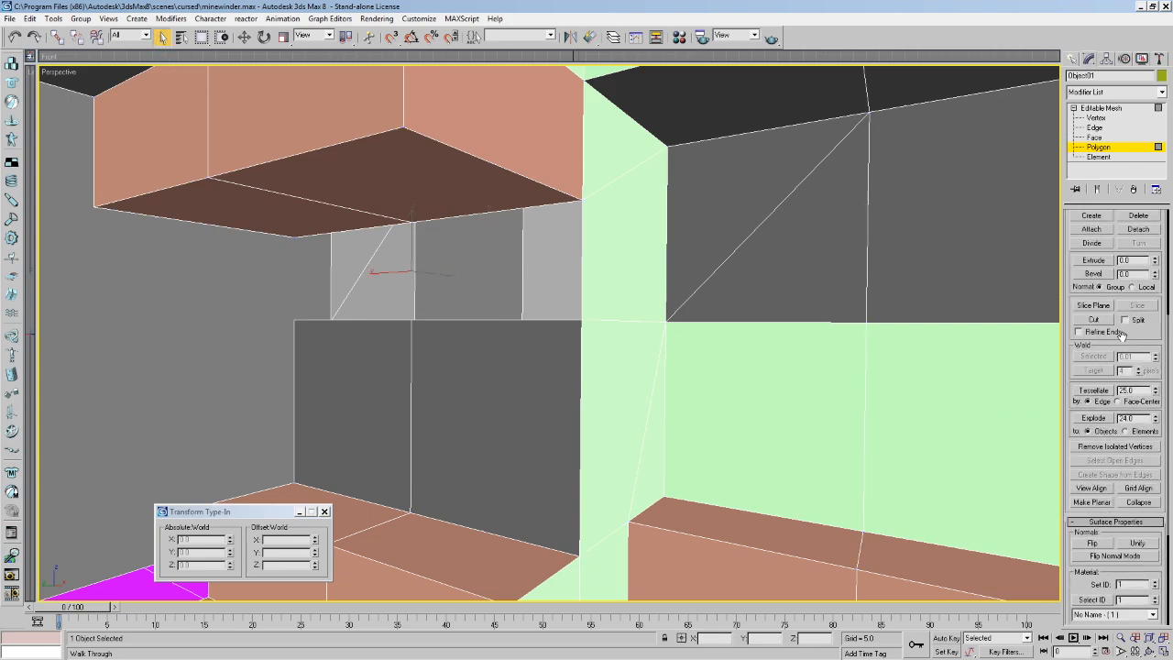
{"action": "left_click", "coordinate": [1086, 382]}
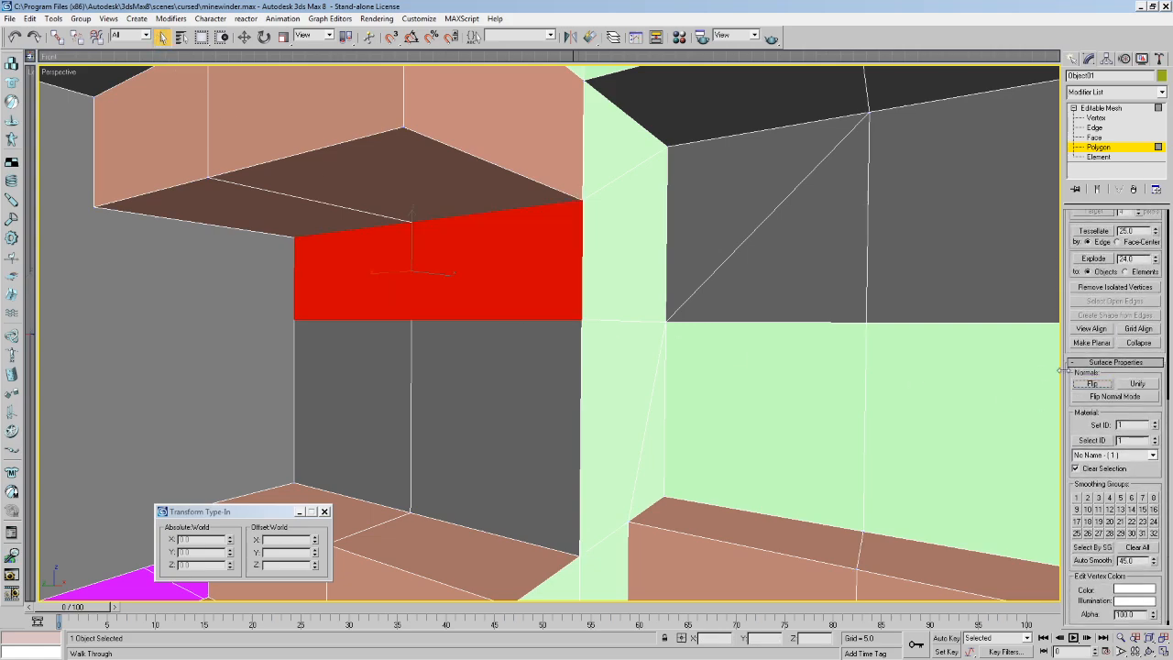
Examine the passage walls and the grey stepped structure behind them for further mismatched polygons.
{"action": "left_click", "coordinate": [610, 236]}
{"action": "middle_click_drag", "start_coordinate": [605, 230], "coordinate": [595, 239]}
{"action": "key", "text": "Up"}
{"action": "left_click_drag", "start_coordinate": [602, 241], "coordinate": [519, 243]}
{"action": "left_click_drag", "start_coordinate": [742, 296], "coordinate": [566, 291]}
{"action": "key", "text": "Up"}
{"action": "key", "text": "Down"}
{"action": "key", "text": "Up"}
{"action": "key", "text": "Down"}
{"action": "key", "text": "Up"}
{"action": "middle_click_drag", "start_coordinate": [566, 290], "coordinate": [617, 311]}
{"action": "left_click_drag", "start_coordinate": [617, 312], "coordinate": [314, 323]}
{"action": "key", "text": "Down"}
{"action": "key", "text": "Up"}
{"action": "key", "text": "Down"}
{"action": "key", "text": "Up"}
{"action": "key", "text": "Down"}
{"action": "left_click_drag", "start_coordinate": [631, 304], "coordinate": [744, 177]}
{"action": "key", "text": "Up"}
{"action": "key", "text": "Down"}
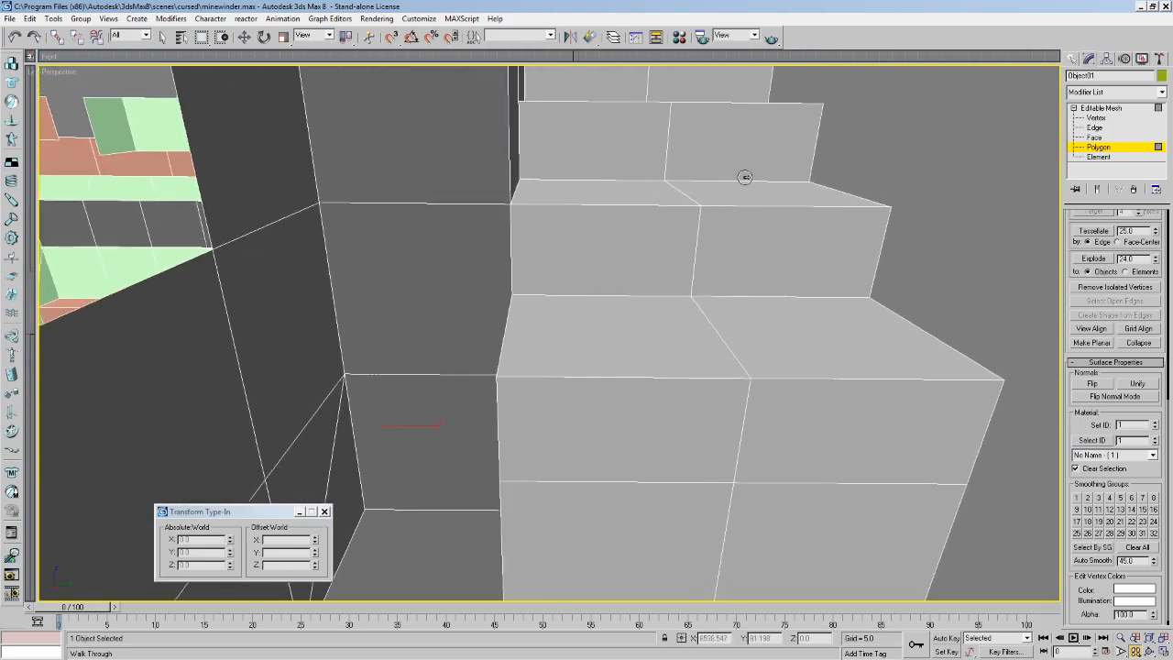
Delete the two polygons forming one riser of the grey steps beside the dark pillar.
{"action": "key", "text": "Right"}
{"action": "key", "text": "Down"}
{"action": "left_click", "coordinate": [160, 37]}
{"action": "left_click", "coordinate": [509, 242]}
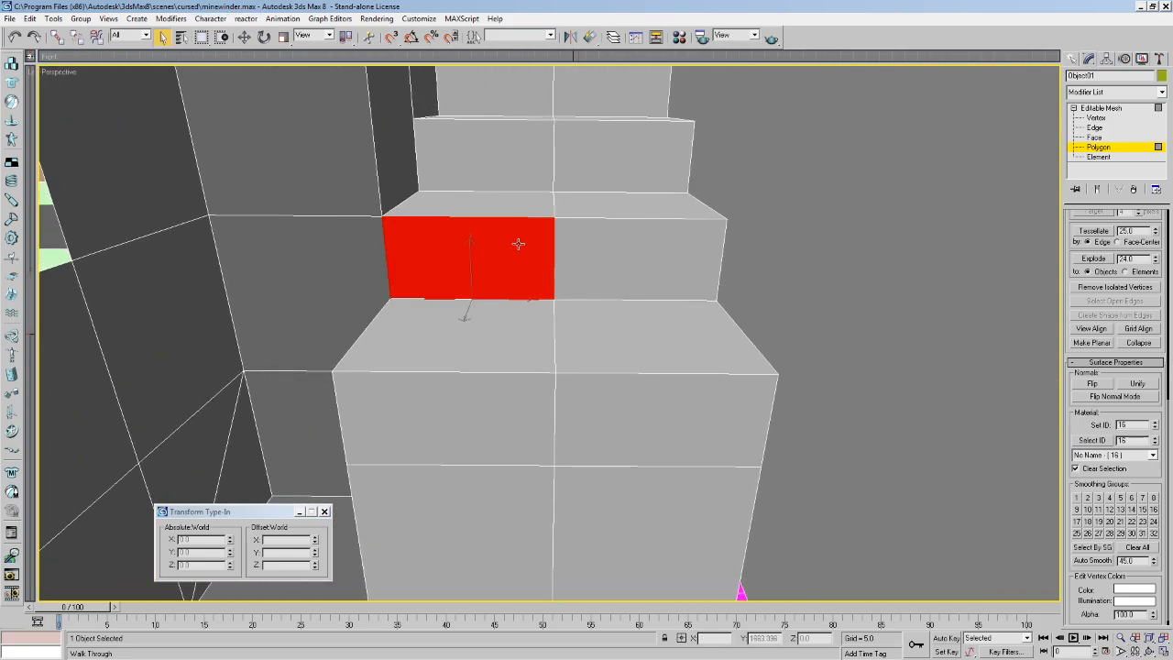
{"action": "middle_click_drag", "start_coordinate": [612, 256], "coordinate": [609, 302]}
{"action": "left_click", "coordinate": [570, 417], "text": "ctrl"}
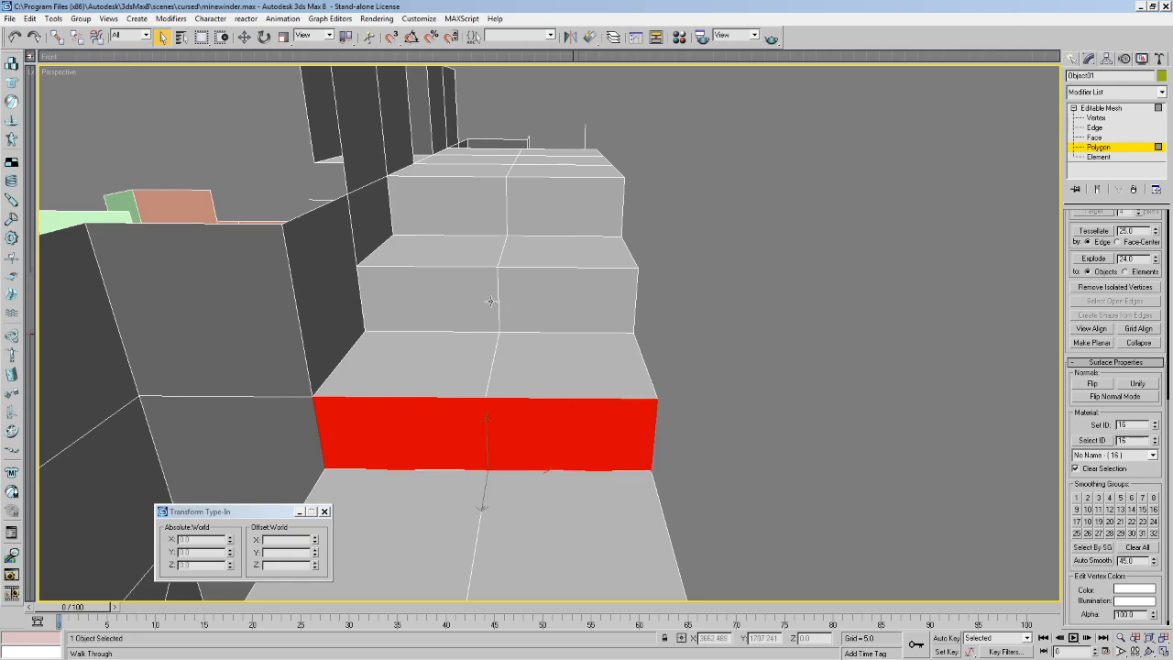
{"action": "key", "text": "Delete"}
Try to fill the open riser of the grey steps with two new polygons and flip their normals.
{"action": "left_click_drag", "start_coordinate": [1130, 403], "coordinate": [1149, 539]}
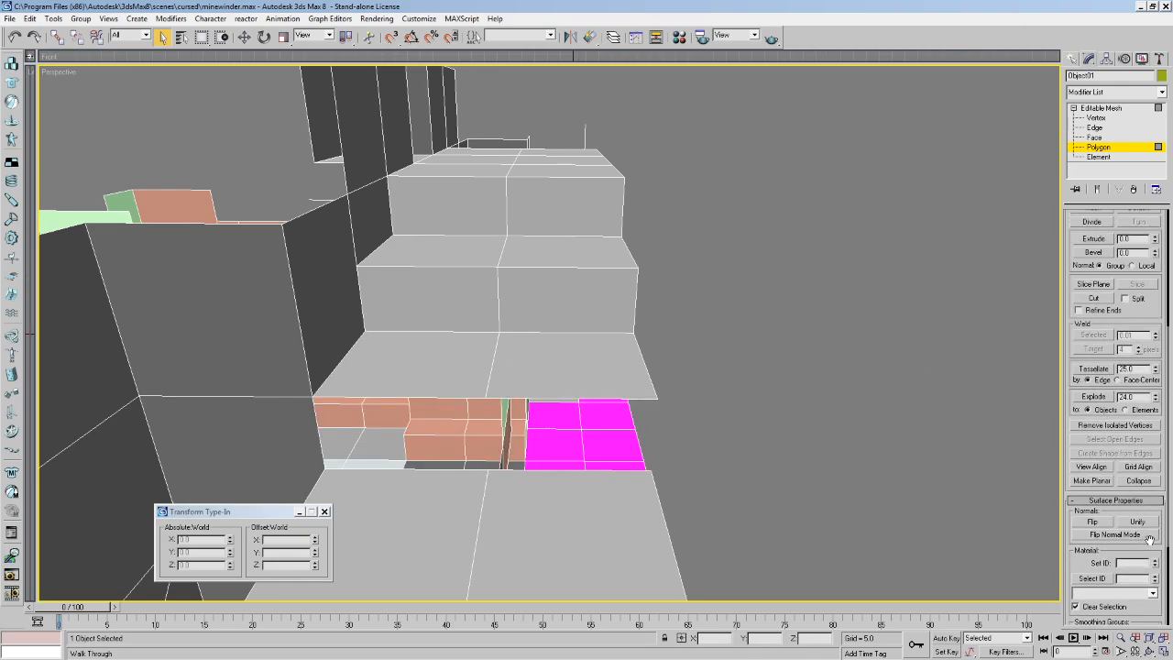
{"action": "scroll", "coordinate": [1135, 323], "scroll_direction": "up", "scroll_amount": 3}
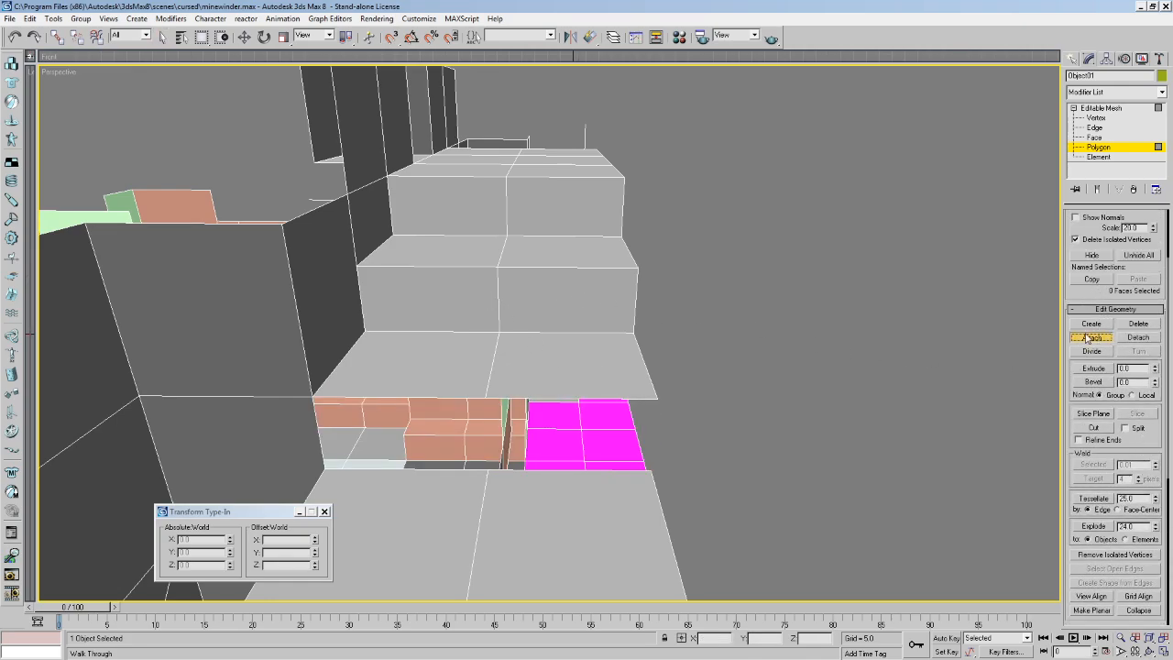
{"action": "left_click", "coordinate": [1087, 324]}
{"action": "mouse_move", "coordinate": [882, 308]}
{"action": "middle_mouse_down"}
{"action": "mouse_move", "coordinate": [907, 311]}
{"action": "mouse_move", "coordinate": [896, 302]}
{"action": "middle_mouse_up"}
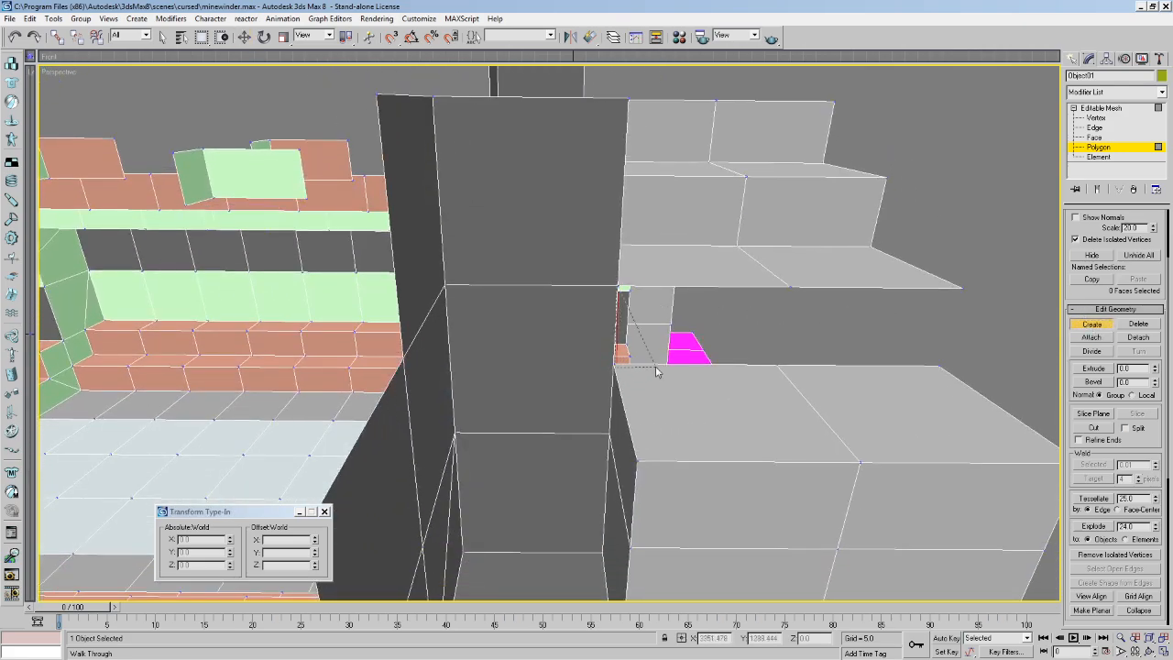
{"action": "left_click", "coordinate": [777, 364]}
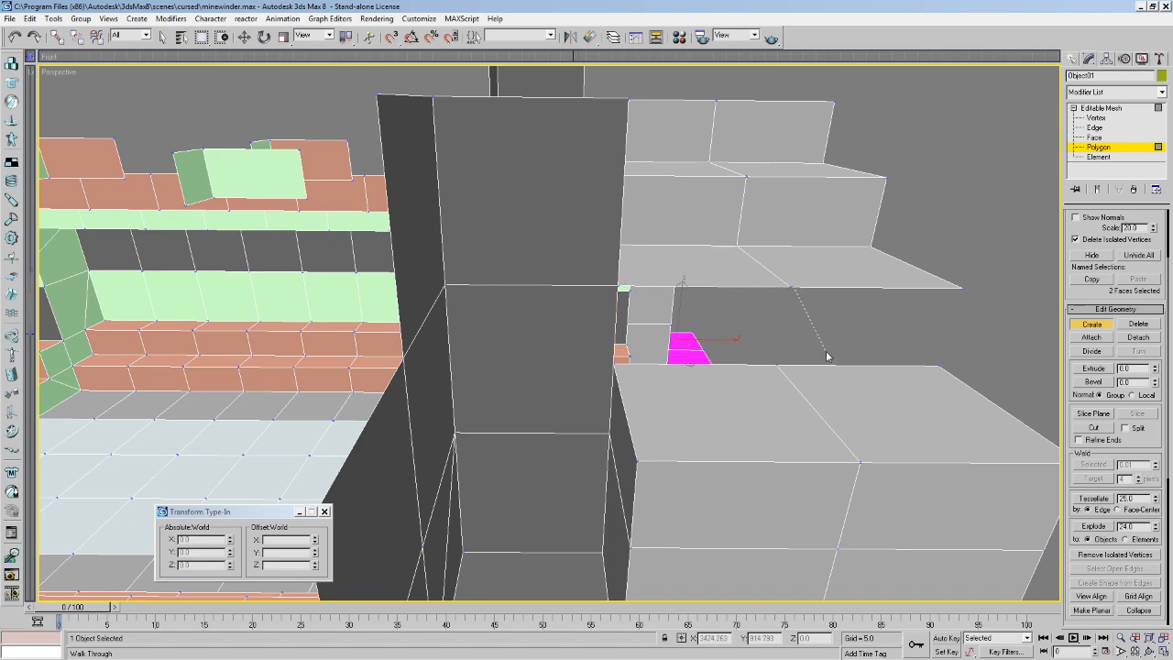
{"action": "double_click", "coordinate": [959, 287]}
{"action": "middle_click_drag", "start_coordinate": [775, 313], "coordinate": [792, 301]}
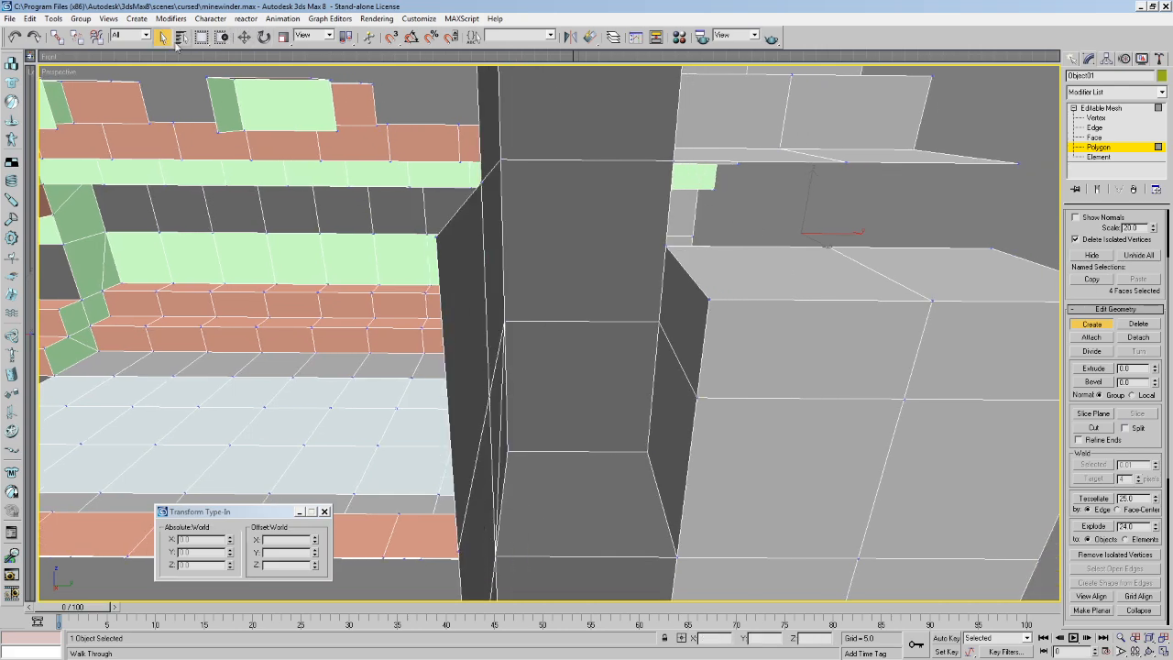
{"action": "scroll", "coordinate": [1163, 417], "scroll_direction": "down", "scroll_amount": 7}
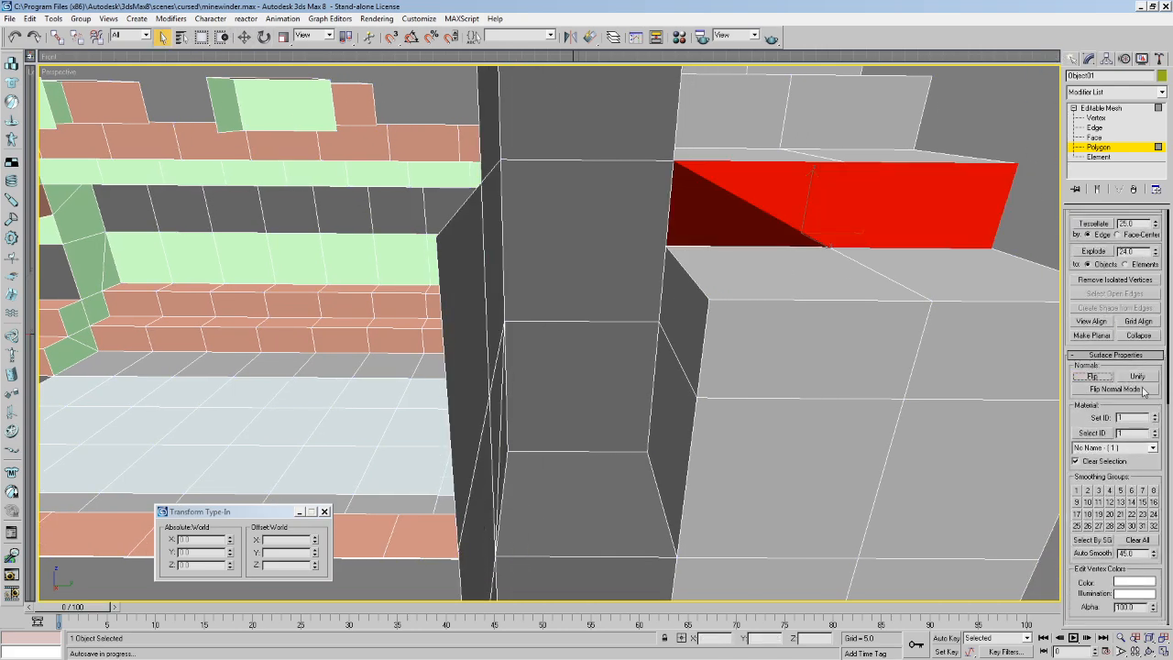
{"action": "left_click", "coordinate": [1091, 375]}
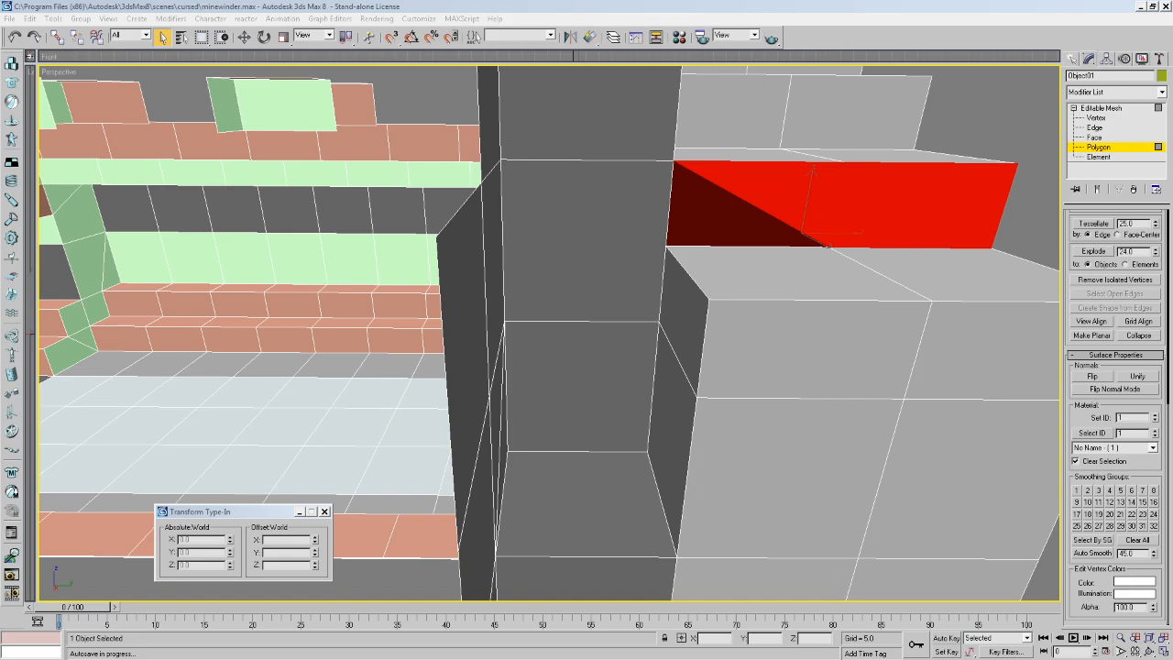
{"action": "mouse_move", "coordinate": [985, 303]}
{"action": "middle_mouse_down", "text": "alt"}
{"action": "mouse_move", "coordinate": [961, 302]}
{"action": "mouse_move", "coordinate": [968, 308]}
{"action": "middle_mouse_up", "text": "alt"}
{"action": "key", "text": "Delete"}
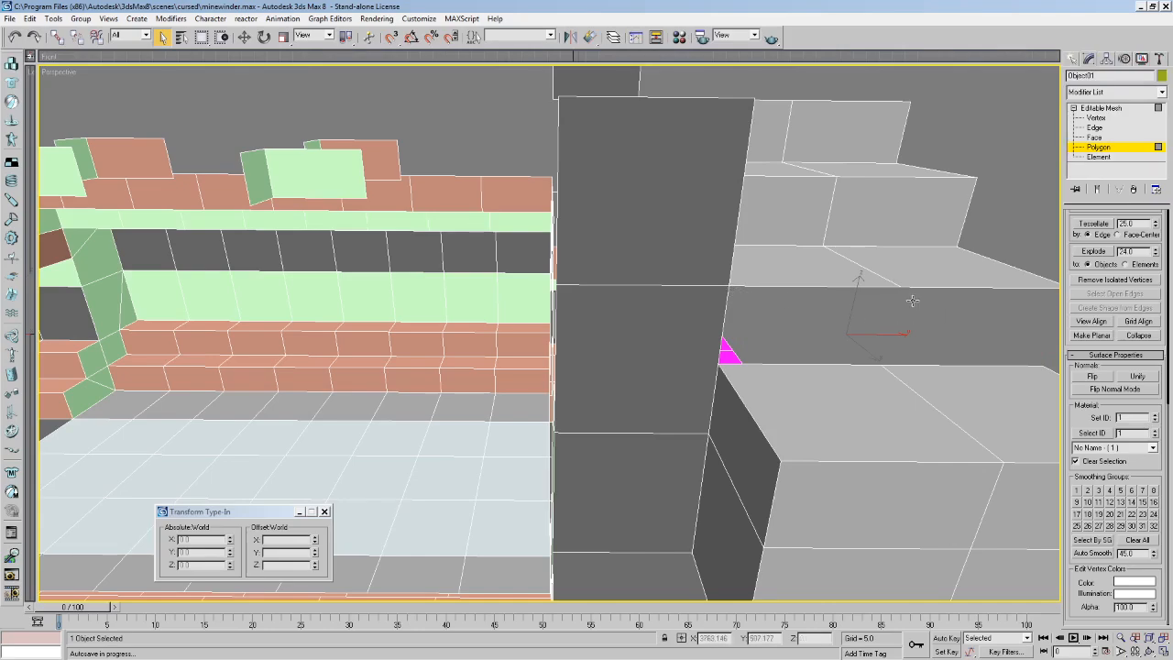
Rebuild both halves of the grey steps' open riser vertex to vertex and flip the new polygons' normals.
{"action": "scroll", "coordinate": [1126, 384], "scroll_direction": "up", "scroll_amount": 3}
{"action": "left_click", "coordinate": [1091, 254]}
{"action": "left_click", "coordinate": [715, 363]}
{"action": "left_click", "coordinate": [880, 364]}
{"action": "double_click", "coordinate": [899, 288]}
{"action": "middle_click_drag", "start_coordinate": [1040, 303], "coordinate": [915, 303]}
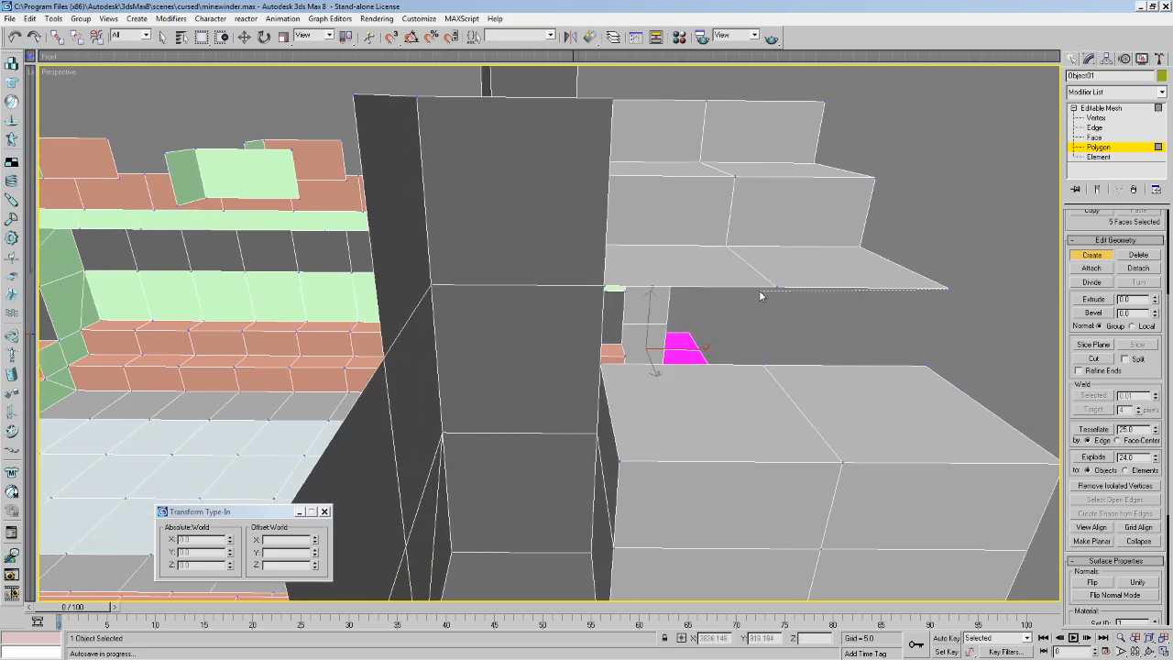
{"action": "left_click", "coordinate": [765, 367]}
{"action": "double_click", "coordinate": [925, 367]}
{"action": "middle_click_drag", "start_coordinate": [801, 357], "coordinate": [814, 317]}
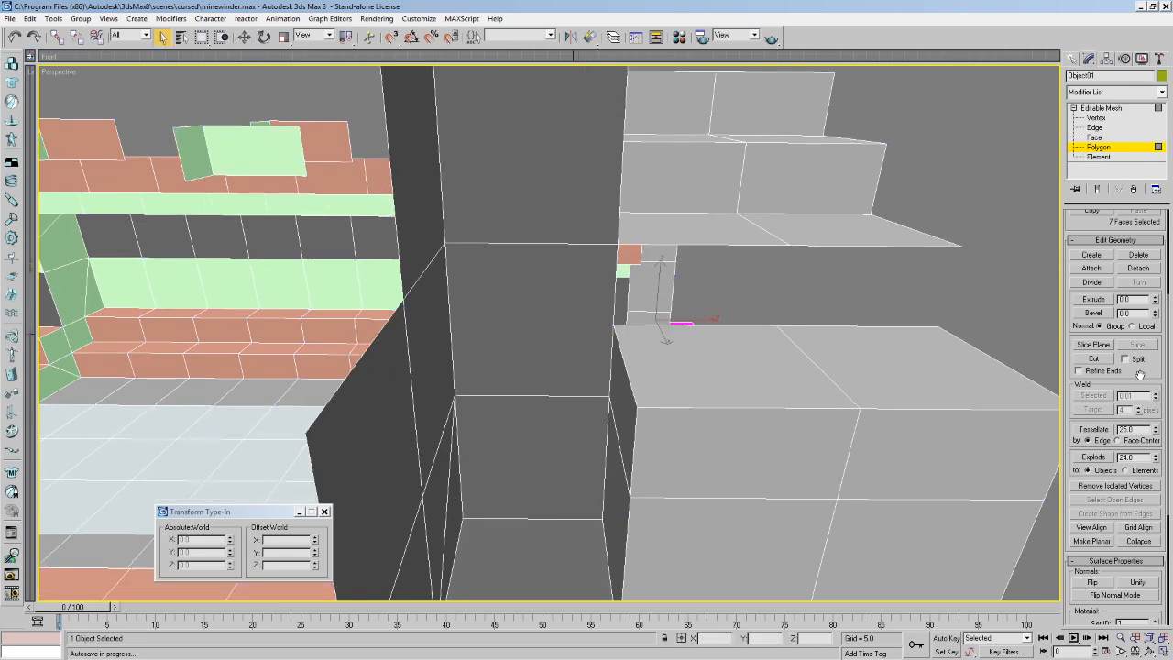
{"action": "scroll", "coordinate": [1136, 375], "scroll_direction": "down", "scroll_amount": 5}
{"action": "left_click", "coordinate": [1091, 387]}
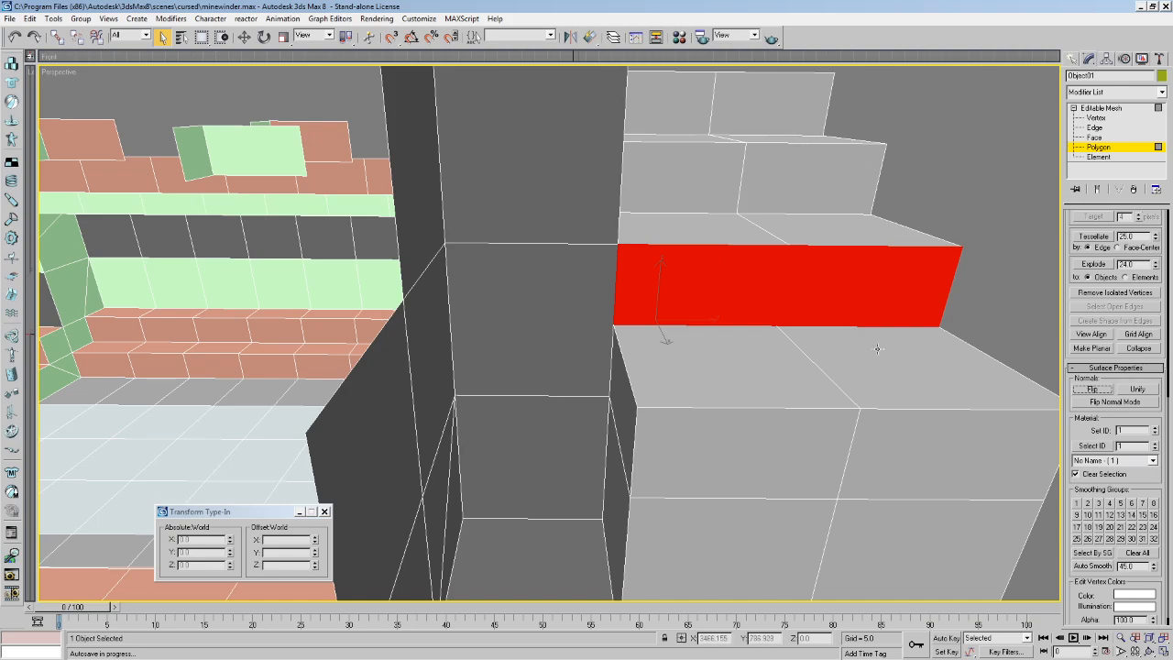
Delete the mismatched polygon on the front of the dark pillar beside the grey steps.
{"action": "middle_click_drag", "start_coordinate": [878, 361], "coordinate": [878, 348]}
{"action": "left_click", "coordinate": [610, 316]}
{"action": "left_click", "coordinate": [623, 355]}
{"action": "middle_click_drag", "start_coordinate": [623, 355], "coordinate": [624, 349], "text": "alt"}
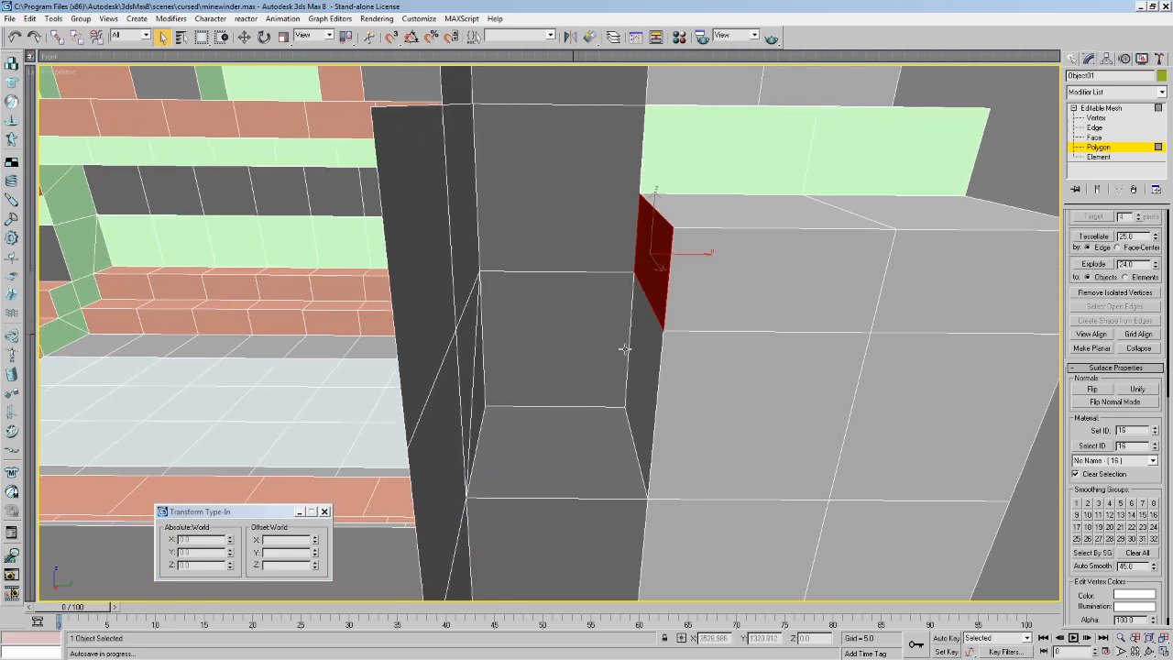
{"action": "left_click", "coordinate": [596, 261]}
{"action": "key", "text": "Delete"}
Delete the long stray green polygon stretching diagonally across the passage.
{"action": "mouse_move", "coordinate": [640, 249]}
{"action": "middle_mouse_down"}
{"action": "mouse_move", "coordinate": [636, 259]}
{"action": "mouse_move", "coordinate": [649, 256]}
{"action": "middle_mouse_up"}
{"action": "middle_click_drag", "start_coordinate": [851, 330], "coordinate": [854, 328]}
{"action": "key", "text": "Up"}
{"action": "left_click_drag", "start_coordinate": [854, 328], "coordinate": [668, 227]}
{"action": "key", "text": "Right"}
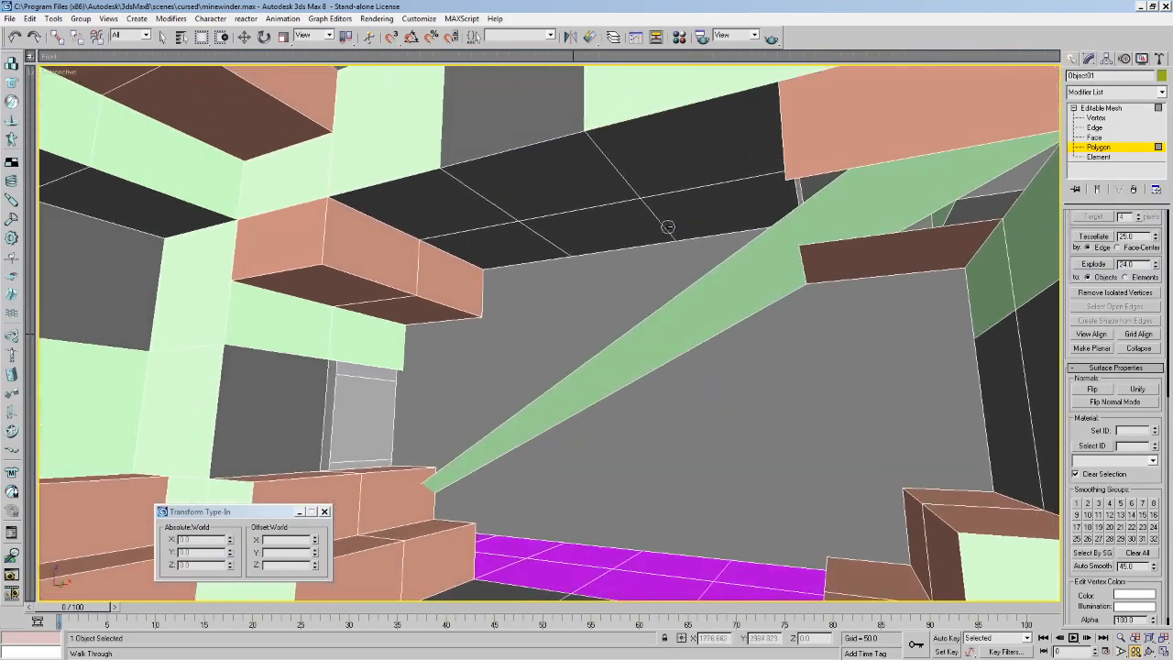
{"action": "key", "text": "Right"}
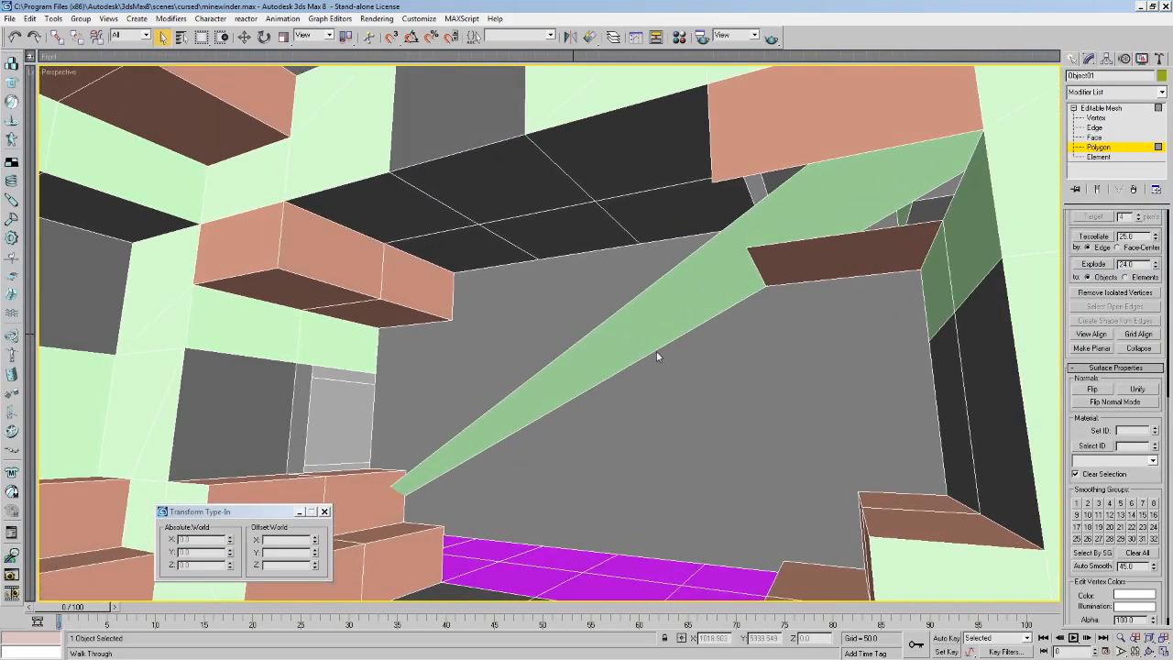
{"action": "left_click", "coordinate": [680, 321]}
{"action": "key", "text": "Delete"}
Create a four-vertex polygon in the gap on the dark pillar's front, ending at the rebuilt riser's lower corner.
{"action": "key", "text": "Up"}
{"action": "left_click_drag", "start_coordinate": [841, 243], "coordinate": [598, 276]}
{"action": "key", "text": "Right"}
{"action": "key", "text": "Up"}
{"action": "key", "text": "Down"}
{"action": "key", "text": "Right"}
{"action": "scroll", "coordinate": [1118, 377], "scroll_direction": "up", "scroll_amount": 5}
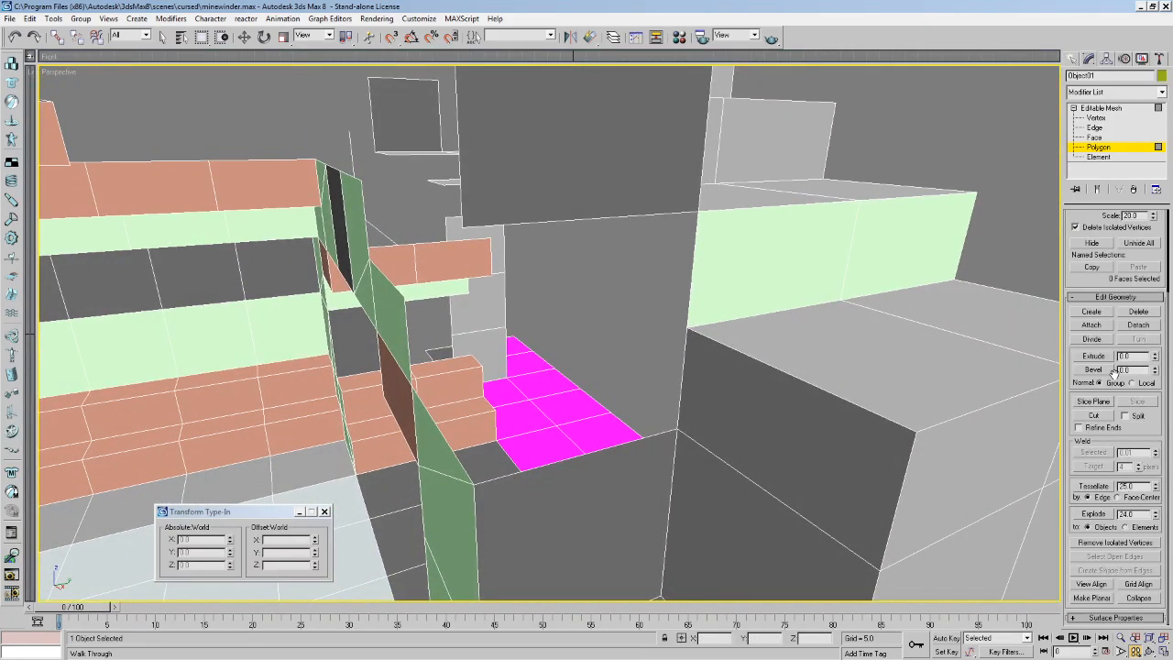
{"action": "scroll", "coordinate": [1099, 295], "scroll_direction": "up", "scroll_amount": 3}
{"action": "left_click", "coordinate": [1091, 400]}
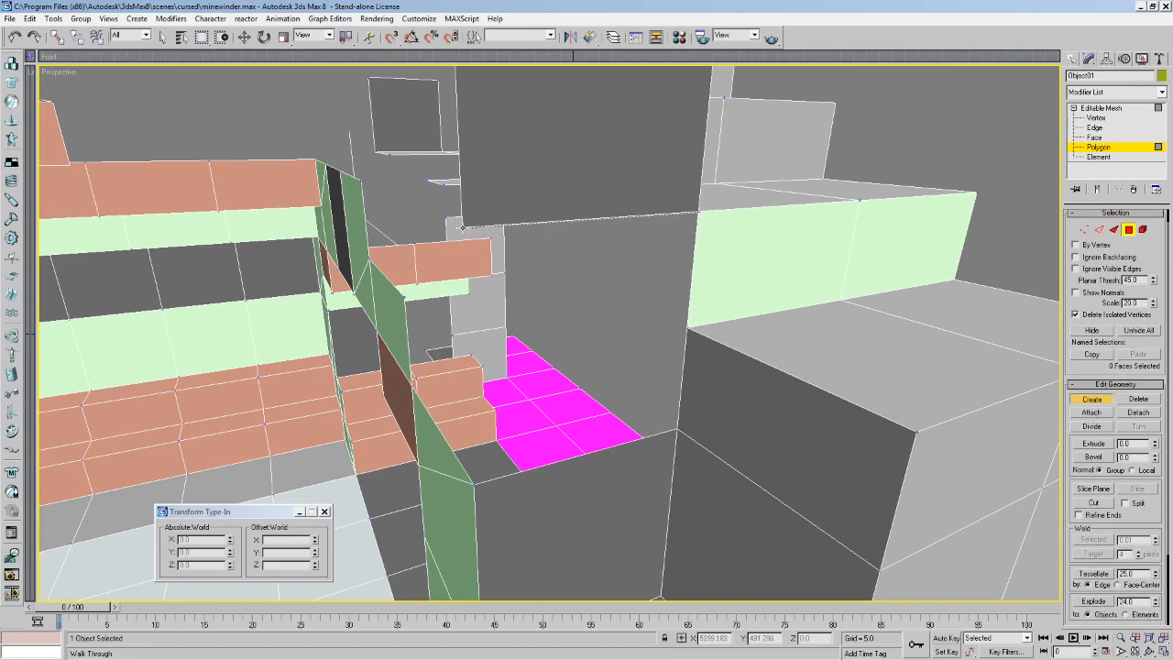
{"action": "left_click", "coordinate": [463, 227]}
{"action": "left_click", "coordinate": [474, 483]}
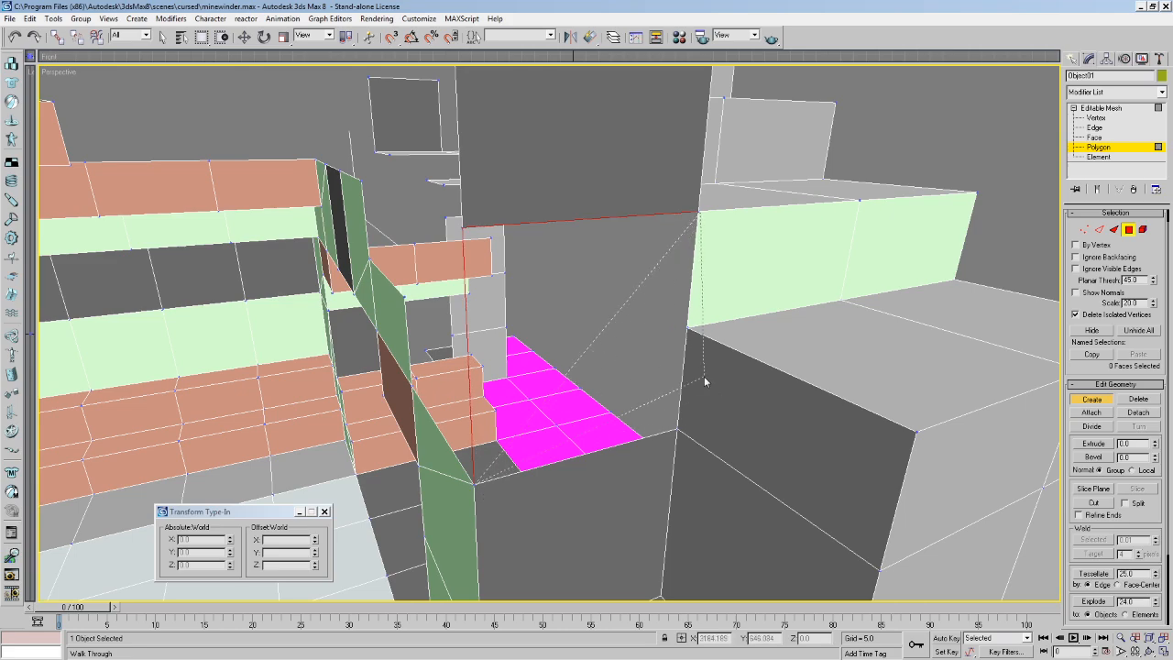
{"action": "double_click", "coordinate": [690, 327]}
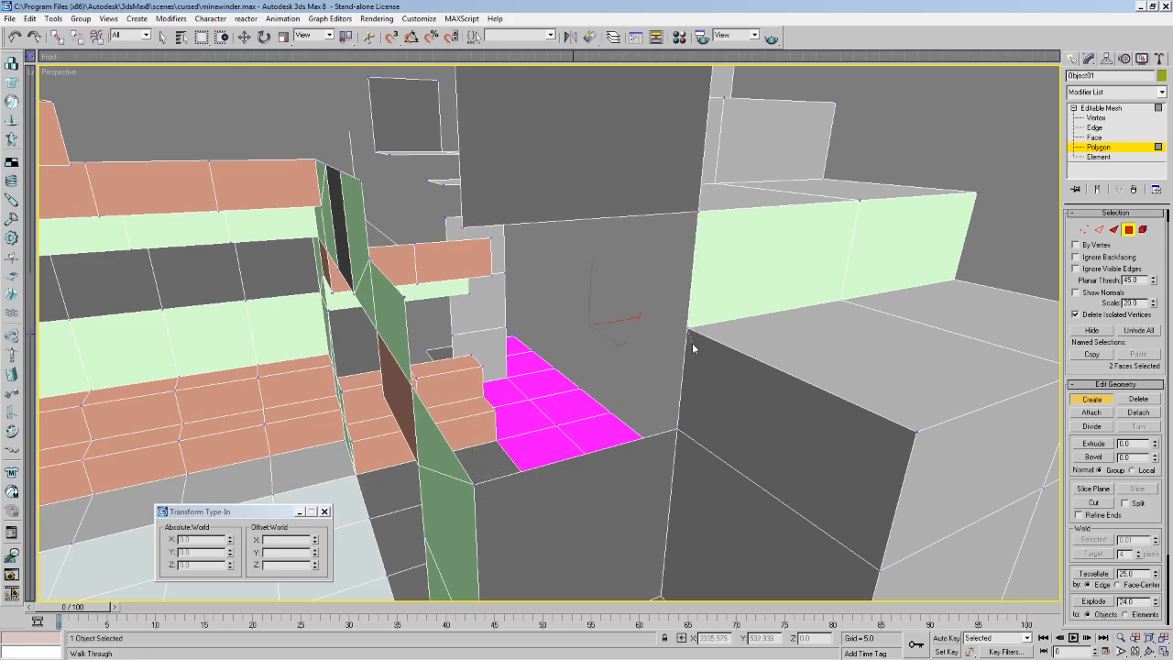
Fill the pillar gap's remaining triangle with a three-vertex polygon and flip the normals of the new pillar polygons.
{"action": "left_click", "coordinate": [475, 483]}
{"action": "double_click", "coordinate": [677, 429]}
{"action": "key", "text": "Right"}
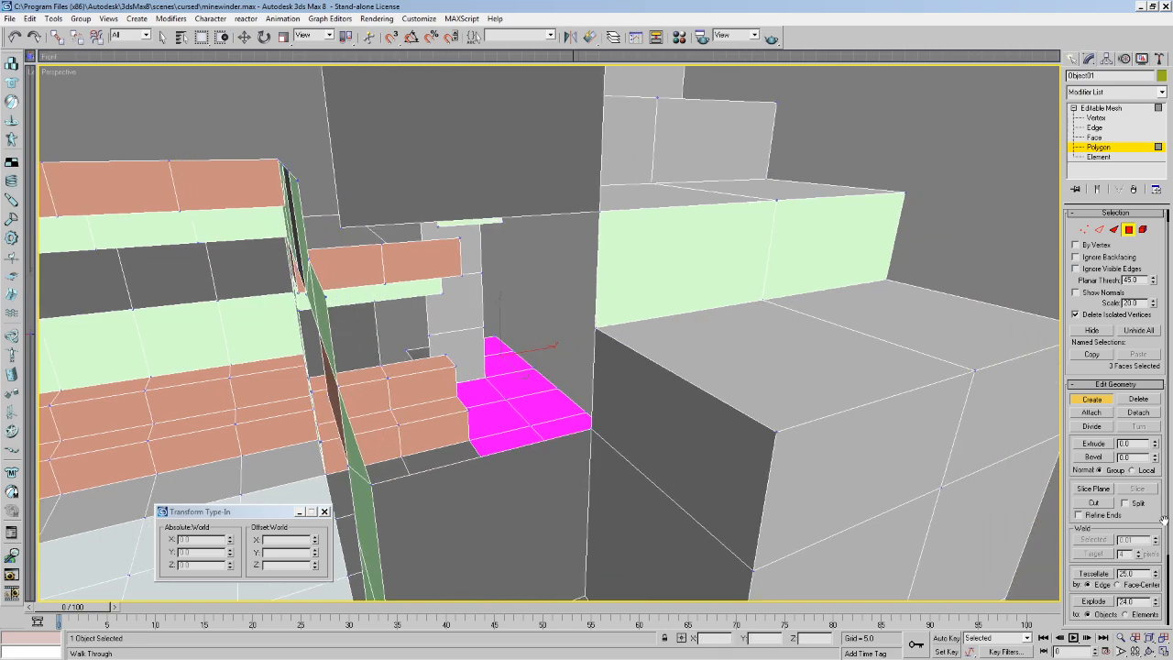
{"action": "scroll", "coordinate": [1163, 520], "scroll_direction": "down", "scroll_amount": 3}
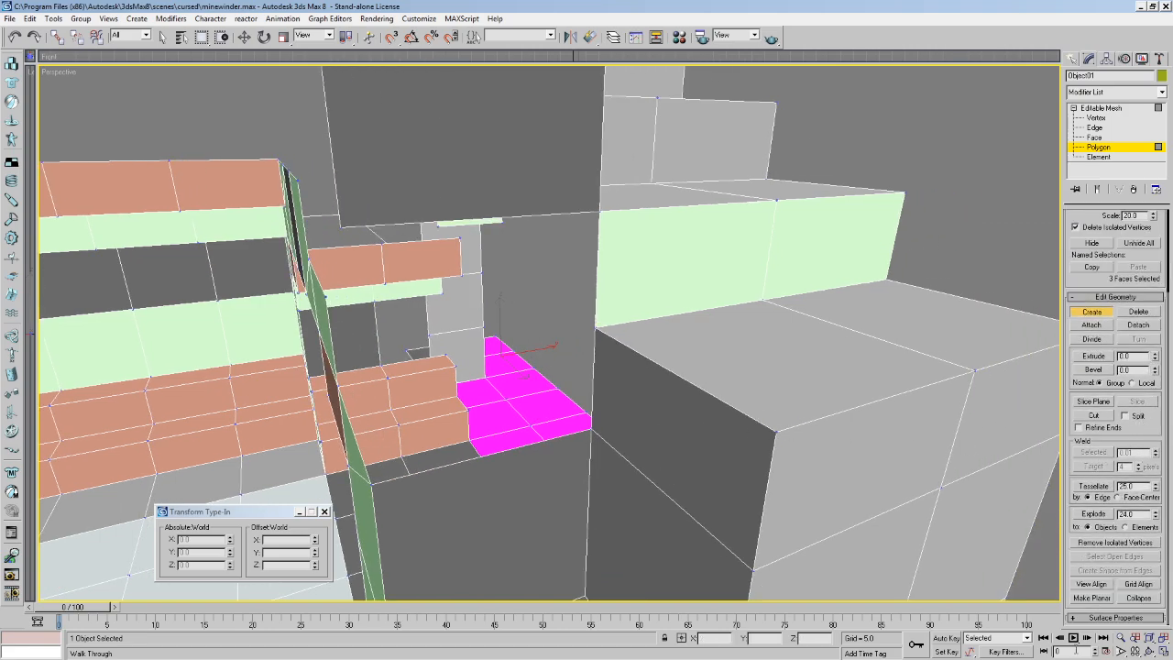
{"action": "left_click", "coordinate": [1093, 619]}
{"action": "left_click", "coordinate": [1106, 385]}
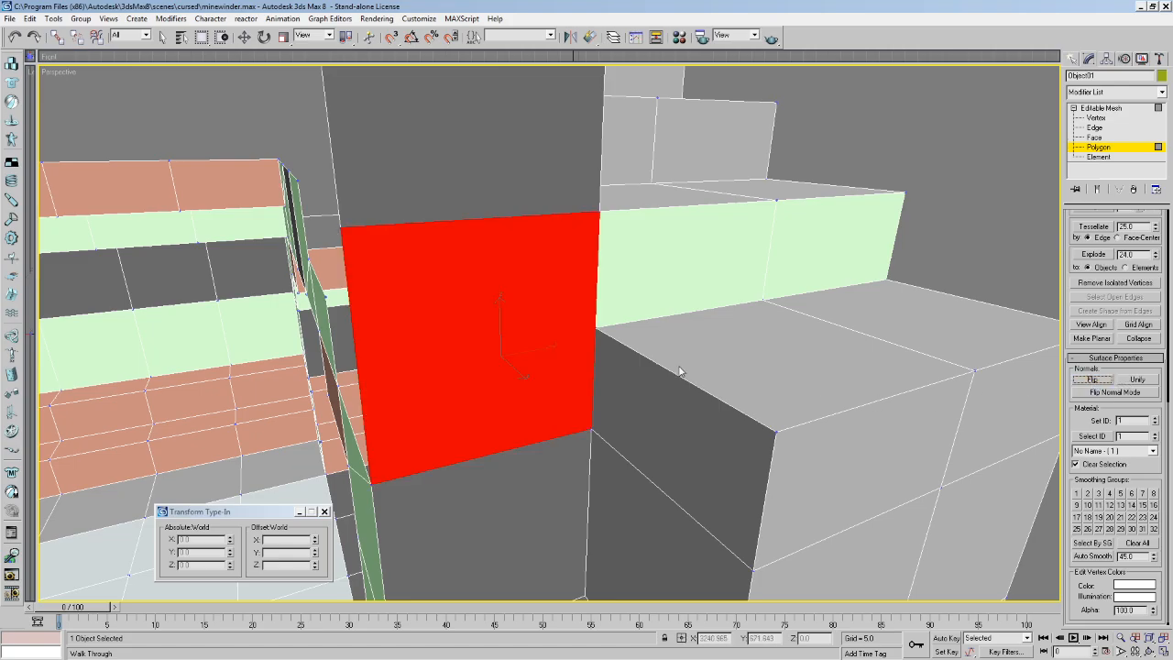
Delete the mismatched wall polygon between the grey ledge and the top of the grey block.
{"action": "left_click", "coordinate": [863, 147]}
{"action": "key", "text": "Up"}
{"action": "key", "text": "Down"}
{"action": "left_click_drag", "start_coordinate": [863, 146], "coordinate": [640, 149]}
{"action": "key", "text": "Left"}
{"action": "key", "text": "Up"}
{"action": "key", "text": "Right"}
{"action": "key", "text": "Down"}
{"action": "key", "text": "Left"}
{"action": "left_click", "coordinate": [163, 38]}
{"action": "left_click", "coordinate": [447, 256]}
{"action": "key", "text": "Delete"}
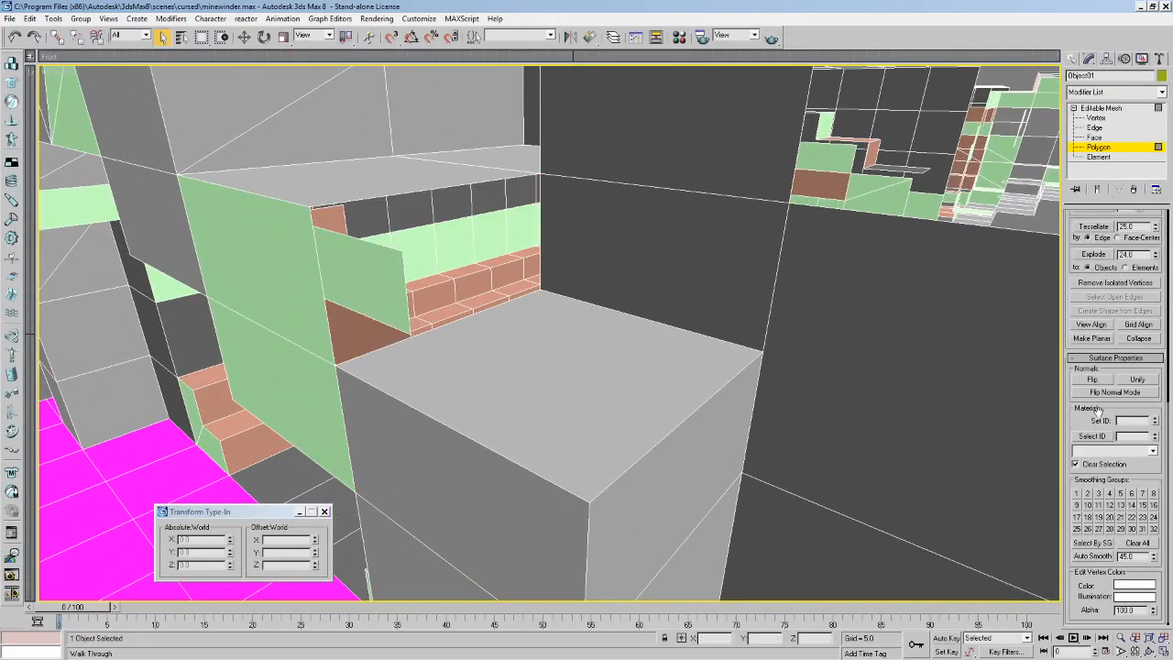
Create a four-vertex polygon in the gap between the grey ledge and the grey block's top.
{"action": "scroll", "coordinate": [1094, 405], "scroll_direction": "up", "scroll_amount": 5}
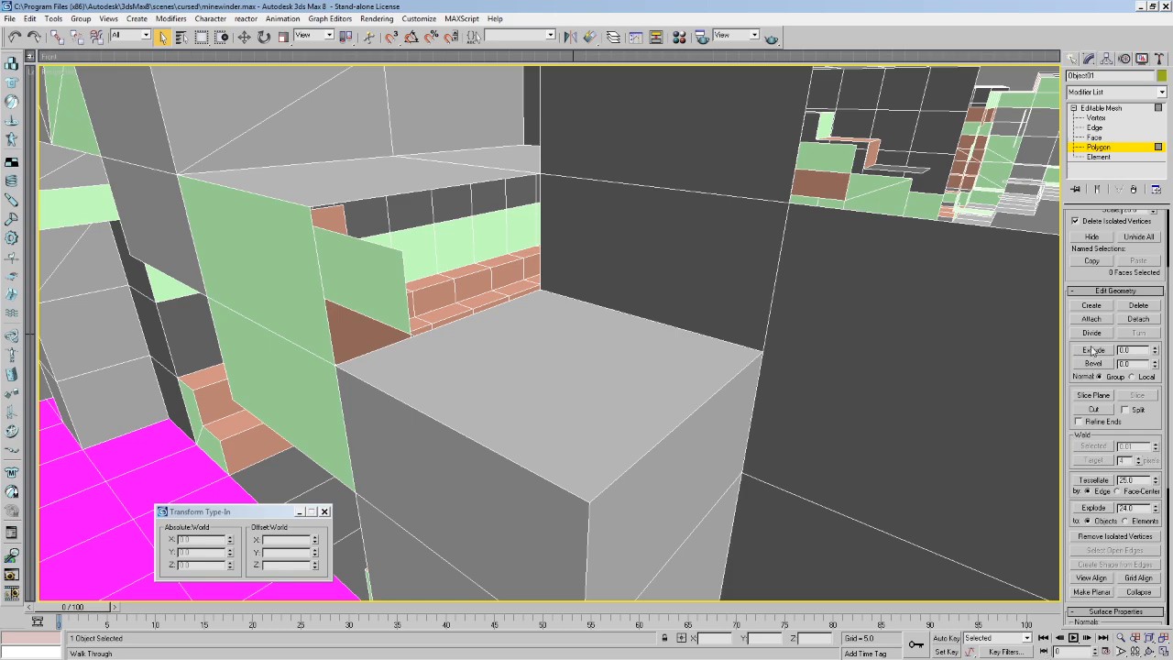
{"action": "left_click", "coordinate": [1093, 306]}
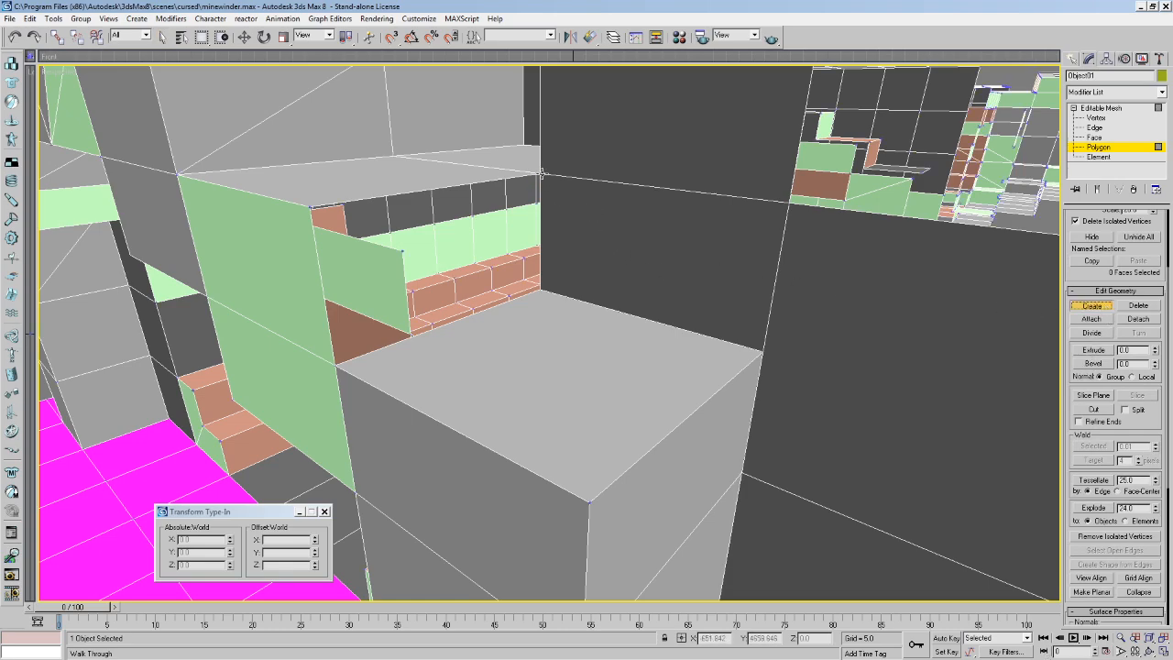
{"action": "left_click", "coordinate": [310, 207]}
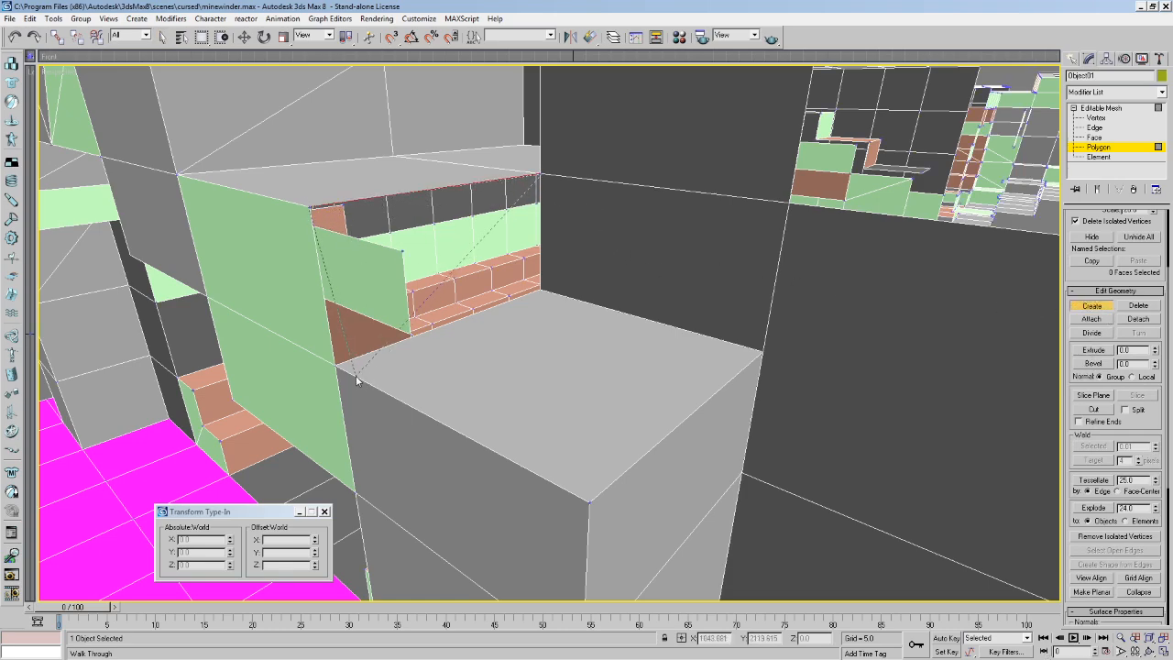
{"action": "left_click", "coordinate": [336, 366]}
{"action": "double_click", "coordinate": [540, 289]}
{"action": "key", "text": "Left"}
{"action": "key", "text": "Down"}
{"action": "left_click", "coordinate": [515, 288]}
{"action": "left_click_drag", "start_coordinate": [1161, 445], "coordinate": [1077, 240]}
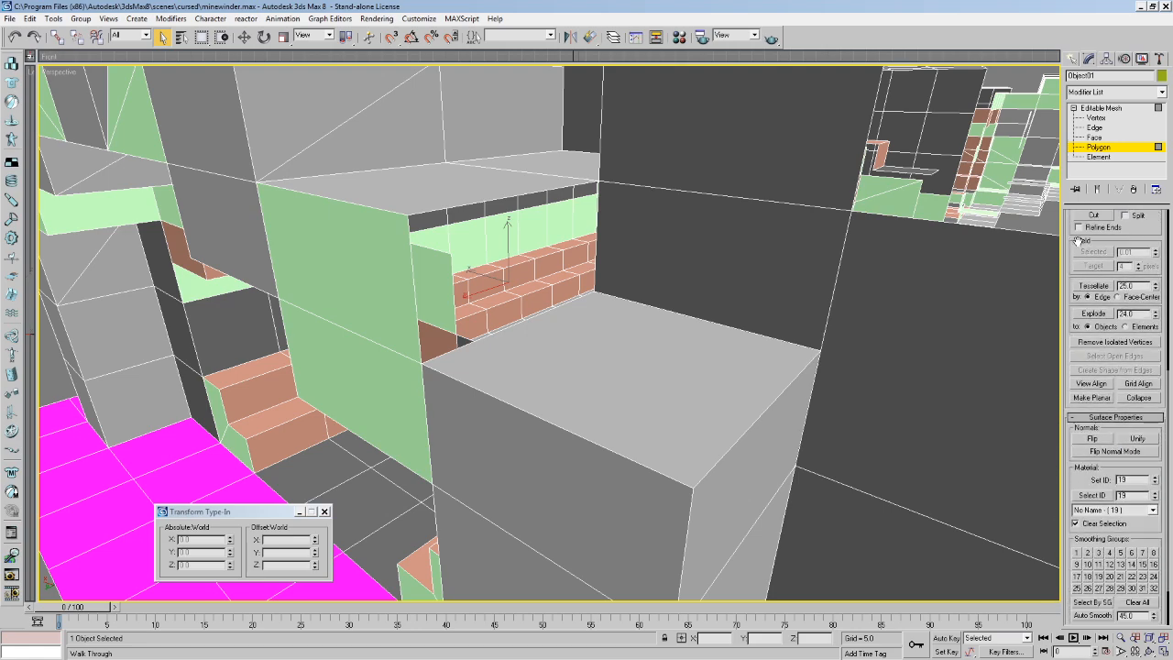
Flip the normal of the new riser face beside the upper step, undoing the mistaken flip of the brick face behind it.
{"action": "left_click", "coordinate": [1091, 440]}
{"action": "key", "text": "Right"}
{"action": "key", "text": "shift+Up"}
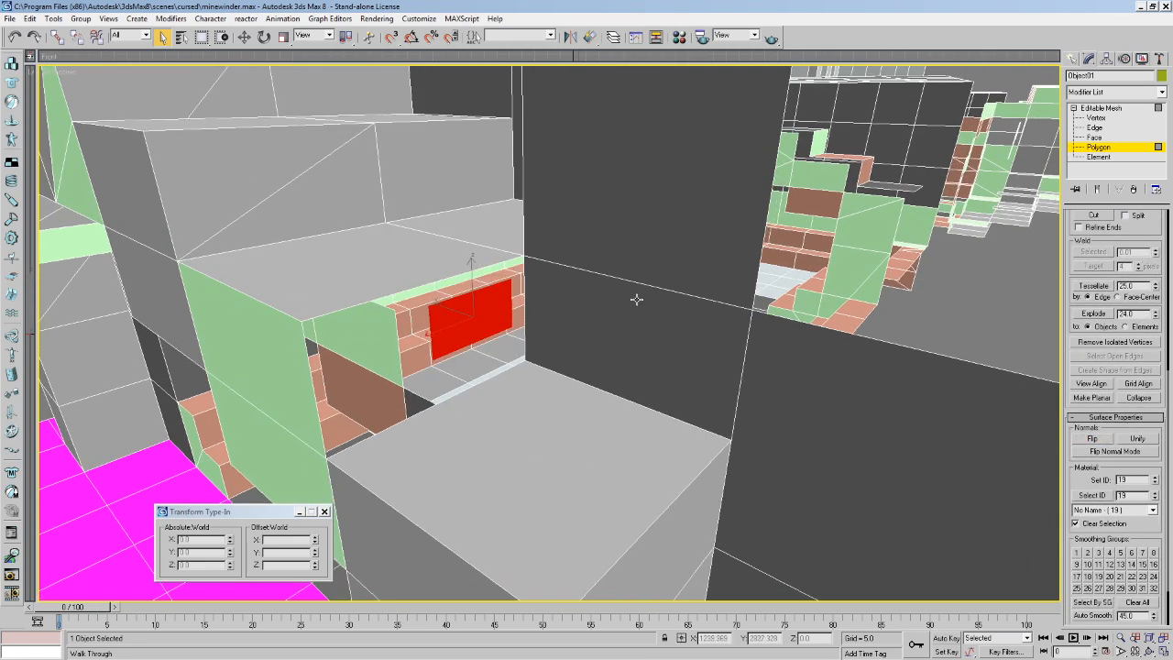
{"action": "key", "text": "ctrl+z"}
{"action": "left_click", "coordinate": [511, 338]}
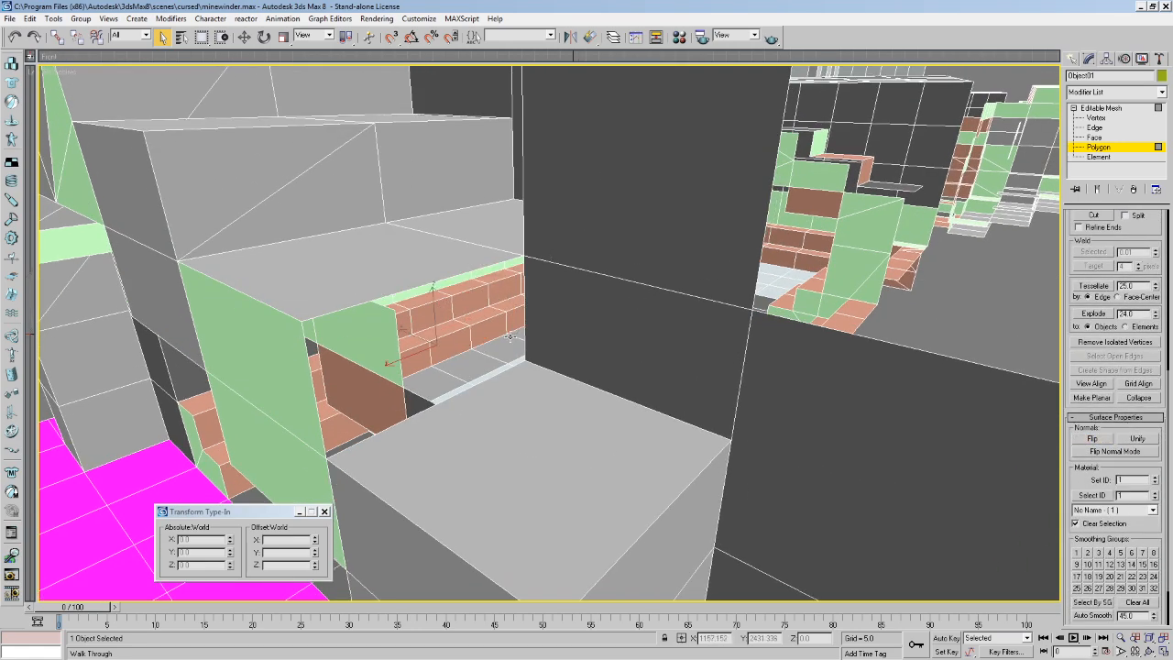
{"action": "left_click", "coordinate": [1100, 440]}
Delete the dark wall polygon directly behind the top of the lower block.
{"action": "left_click", "coordinate": [583, 350]}
{"action": "left_click", "coordinate": [561, 331]}
{"action": "left_click", "coordinate": [566, 342]}
{"action": "key", "text": "Up"}
{"action": "key", "text": "Left"}
{"action": "left_click_drag", "start_coordinate": [366, 367], "coordinate": [449, 377]}
{"action": "key", "text": "Right"}
{"action": "key", "text": "Delete"}
{"action": "key", "text": "ctrl+z"}
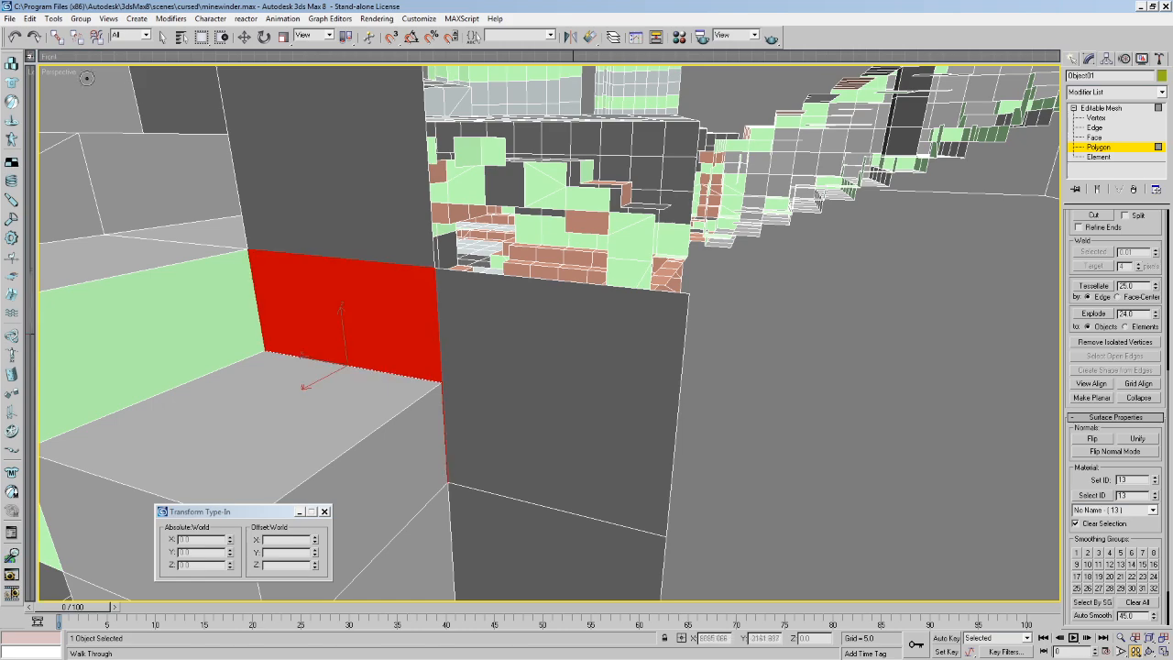
{"action": "key", "text": "Delete"}
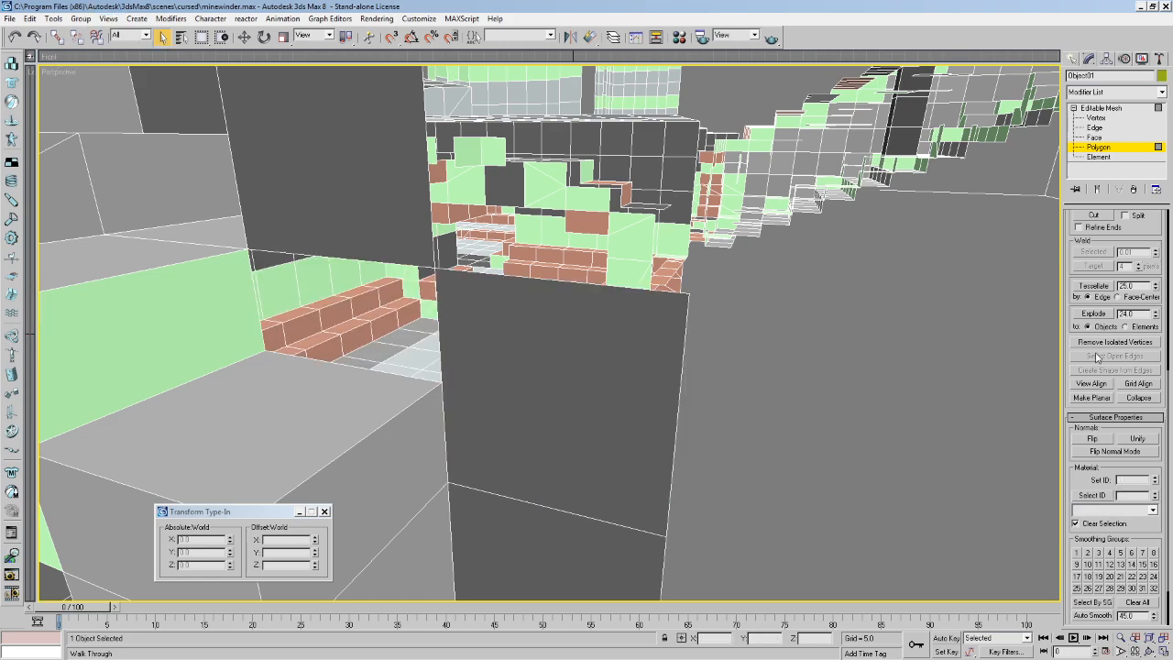
Create a four-sided polygon across the gap behind the lower block's top and flip its normal.
{"action": "left_click_drag", "start_coordinate": [1155, 227], "coordinate": [927, 409]}
{"action": "left_click", "coordinate": [1098, 343]}
{"action": "key", "text": "Left"}
{"action": "key", "text": "Left"}
{"action": "key", "text": "Left"}
{"action": "key", "text": "Left"}
{"action": "key", "text": "Left"}
{"action": "key", "text": "Left"}
{"action": "key", "text": "Left"}
{"action": "key", "text": "Left"}
{"action": "key", "text": "Left"}
{"action": "key", "text": "Left"}
{"action": "key", "text": "Right"}
{"action": "key", "text": "Right"}
{"action": "key", "text": "Right"}
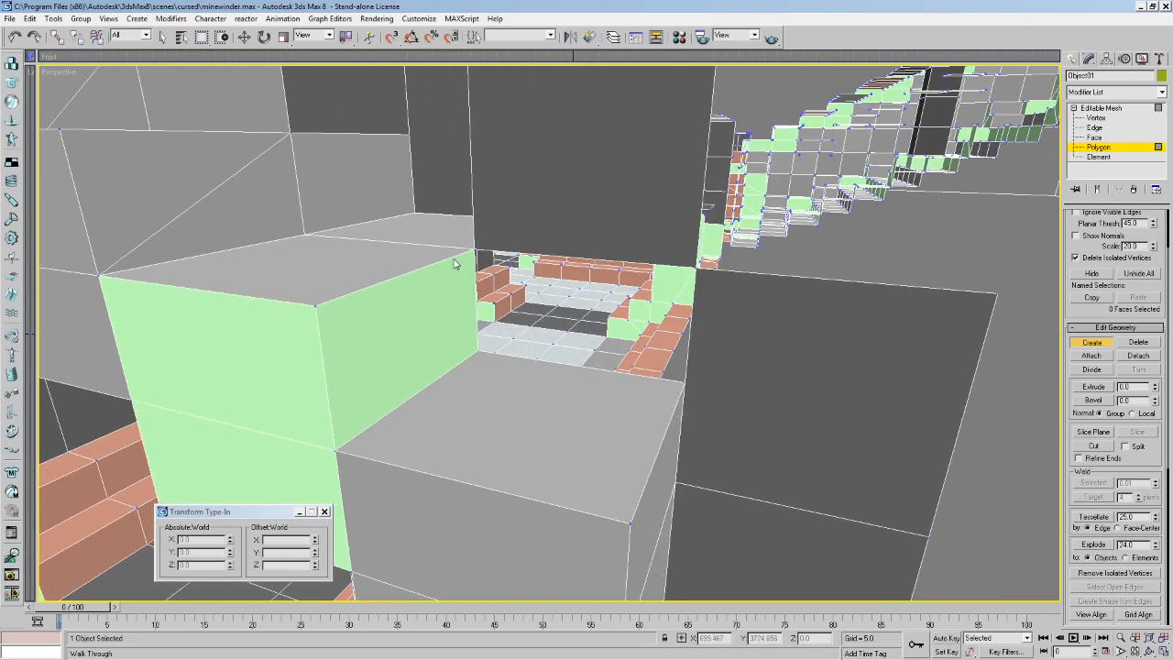
{"action": "left_click", "coordinate": [487, 354]}
{"action": "left_click", "coordinate": [688, 378]}
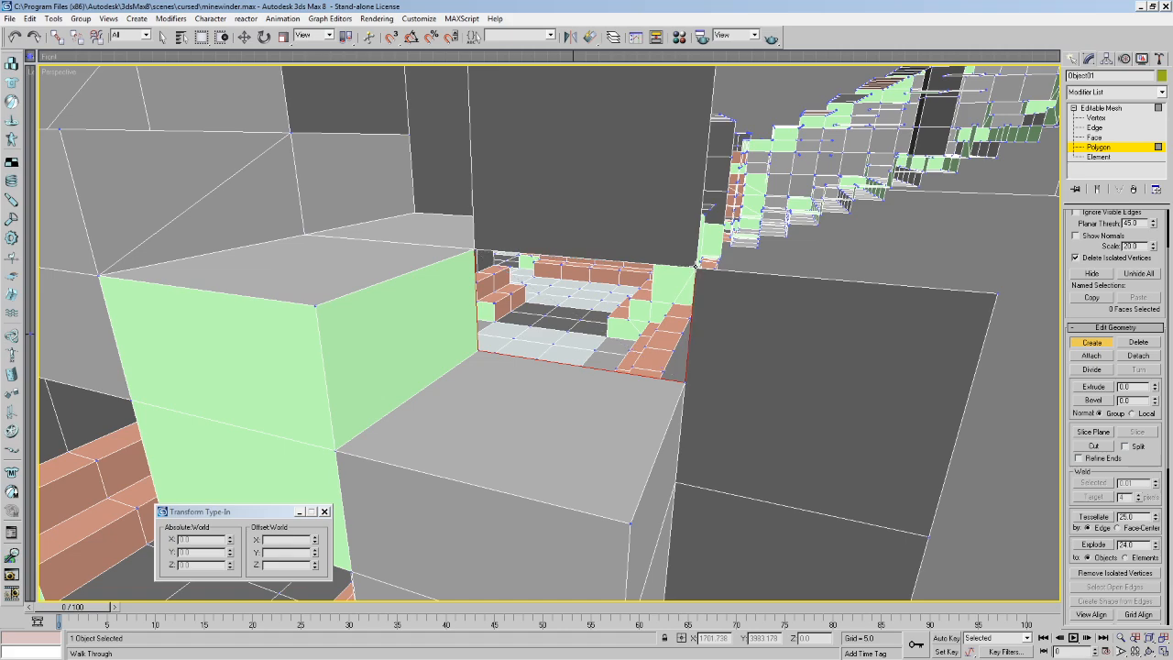
{"action": "double_click", "coordinate": [695, 269]}
{"action": "middle_click_drag", "start_coordinate": [703, 301], "coordinate": [695, 301]}
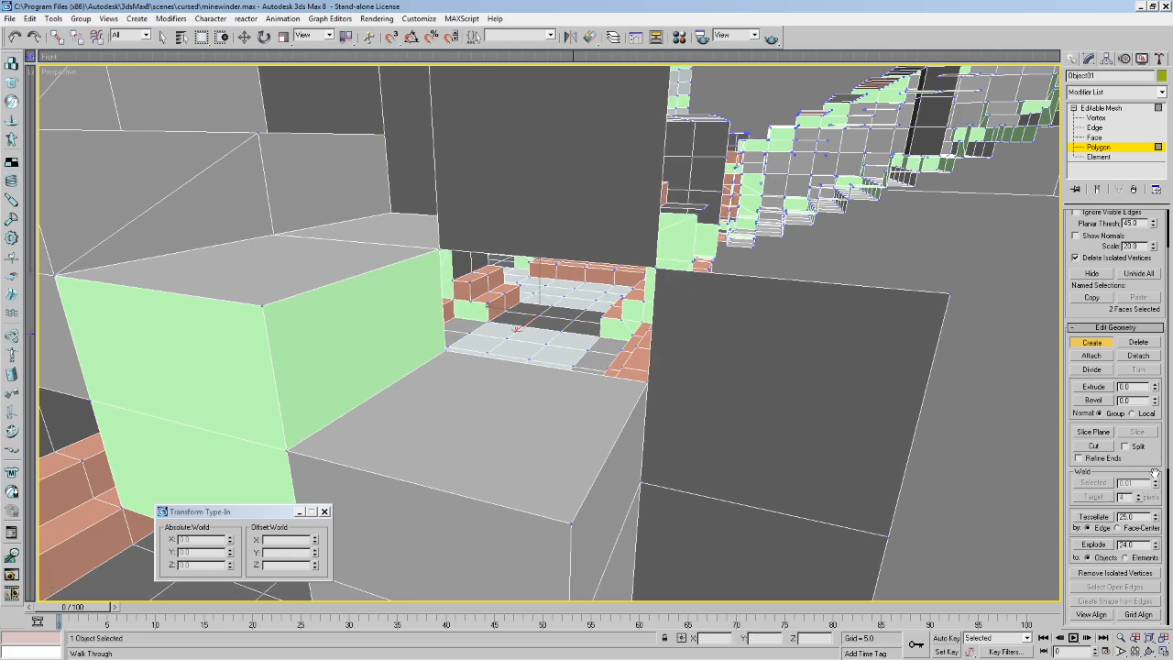
{"action": "scroll", "coordinate": [1154, 474], "scroll_direction": "down", "scroll_amount": 5}
{"action": "left_click", "coordinate": [1093, 427]}
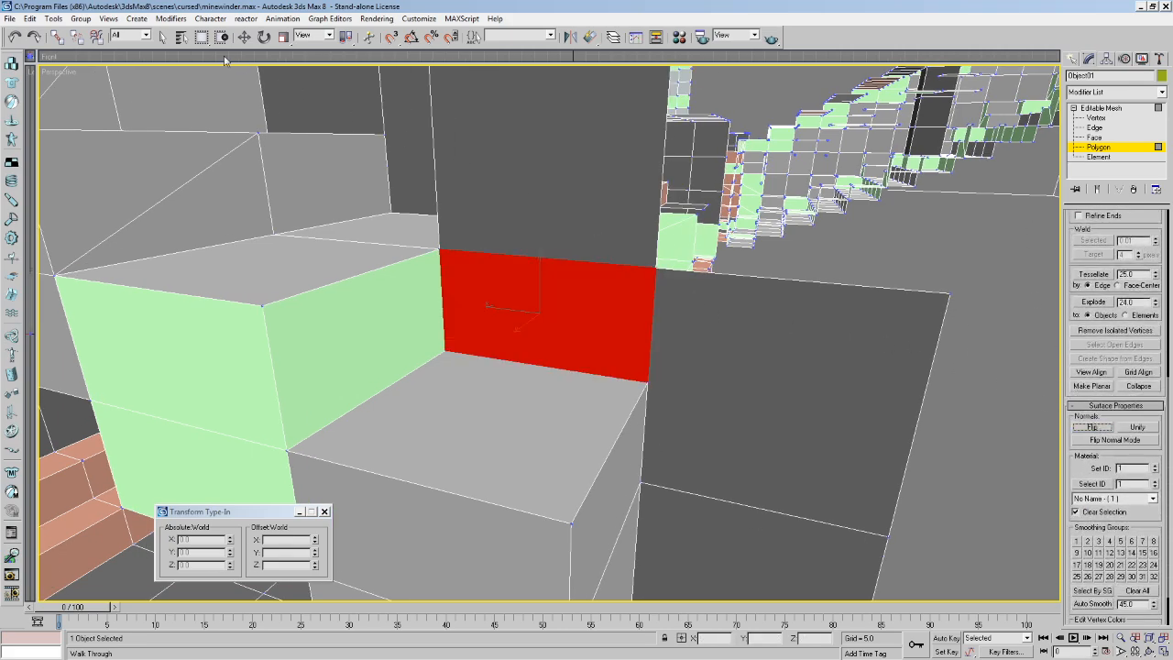
Delete the dark wall polygon adjoining the newly filled face, at the outer end of the wall.
{"action": "left_click", "coordinate": [161, 39]}
{"action": "left_click", "coordinate": [752, 291]}
{"action": "middle_click_drag", "start_coordinate": [874, 358], "coordinate": [670, 345]}
{"action": "key", "text": "Down"}
{"action": "left_click_drag", "start_coordinate": [919, 393], "coordinate": [730, 320]}
{"action": "key", "text": "Left"}
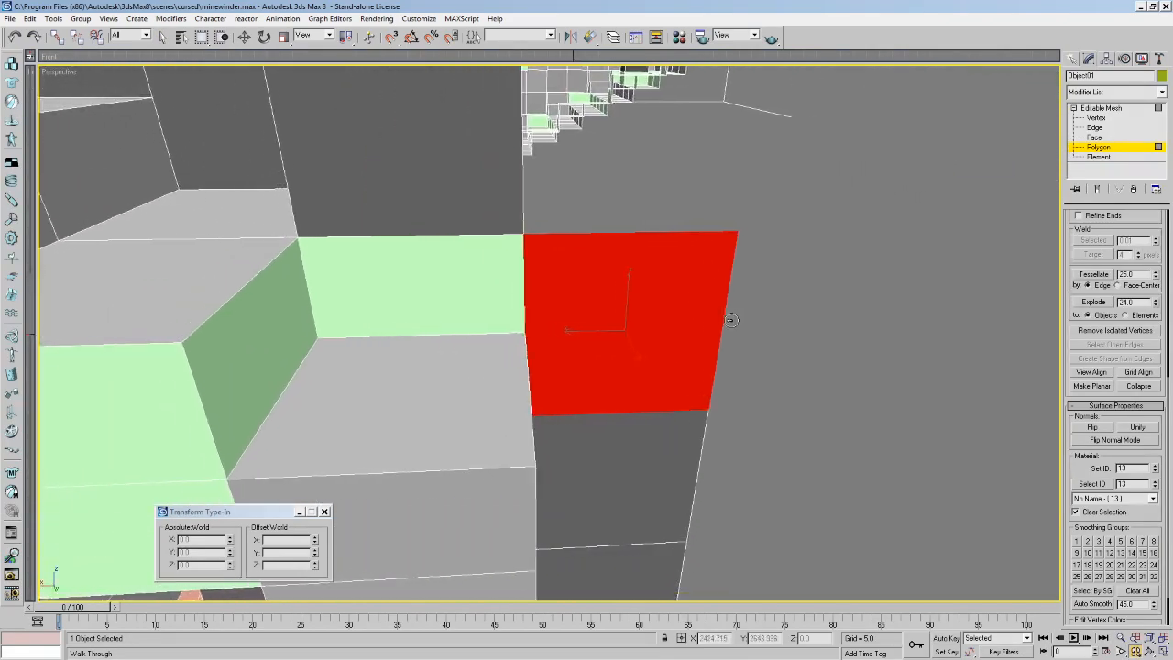
{"action": "scroll", "coordinate": [1082, 476], "scroll_direction": "up", "scroll_amount": 5}
{"action": "left_click", "coordinate": [1092, 416]}
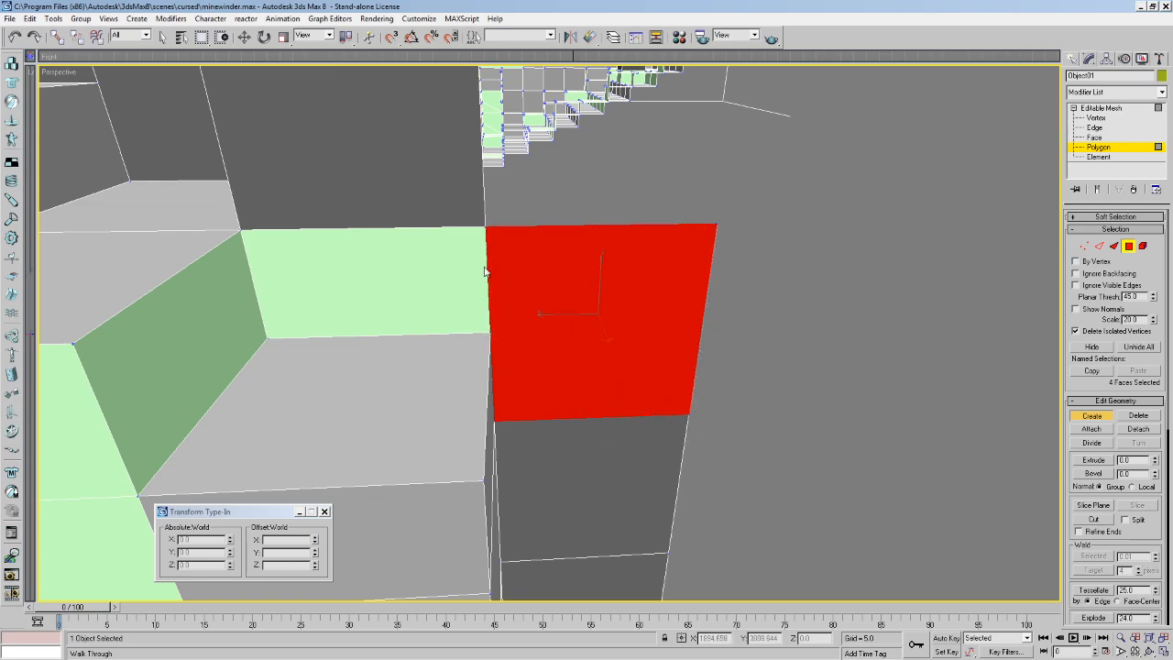
{"action": "left_click", "coordinate": [161, 36]}
{"action": "key", "text": "Delete"}
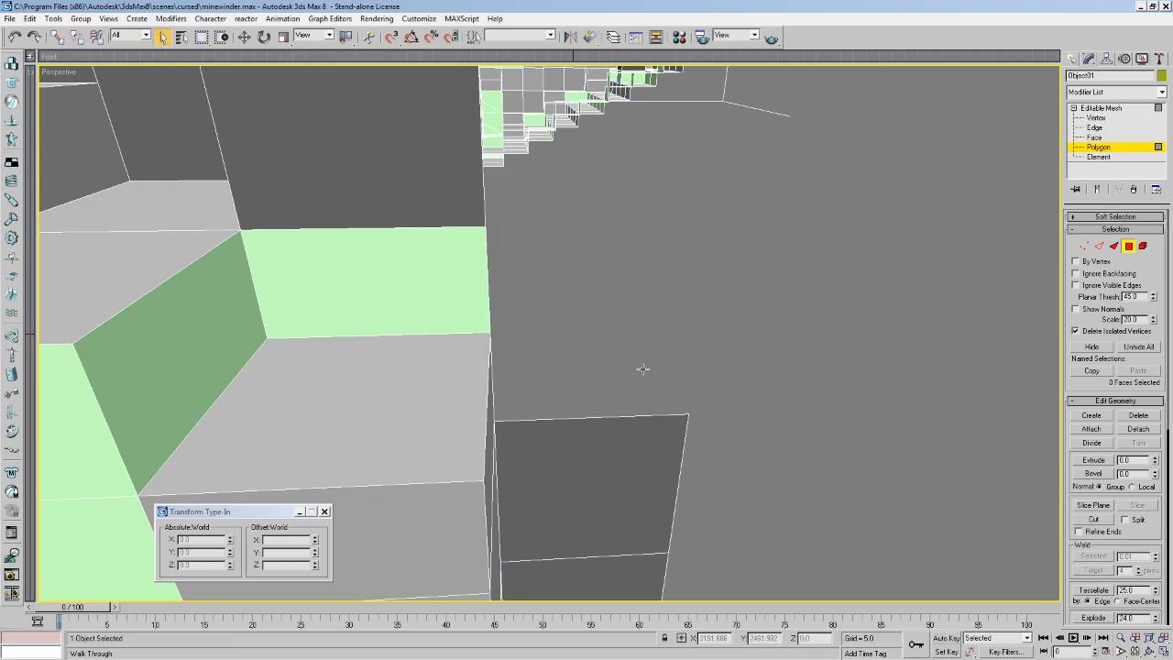
Flip the normal of the new four-sided polygon that replaces the deleted outer wall face.
{"action": "scroll", "coordinate": [1118, 339], "scroll_direction": "down", "scroll_amount": 5}
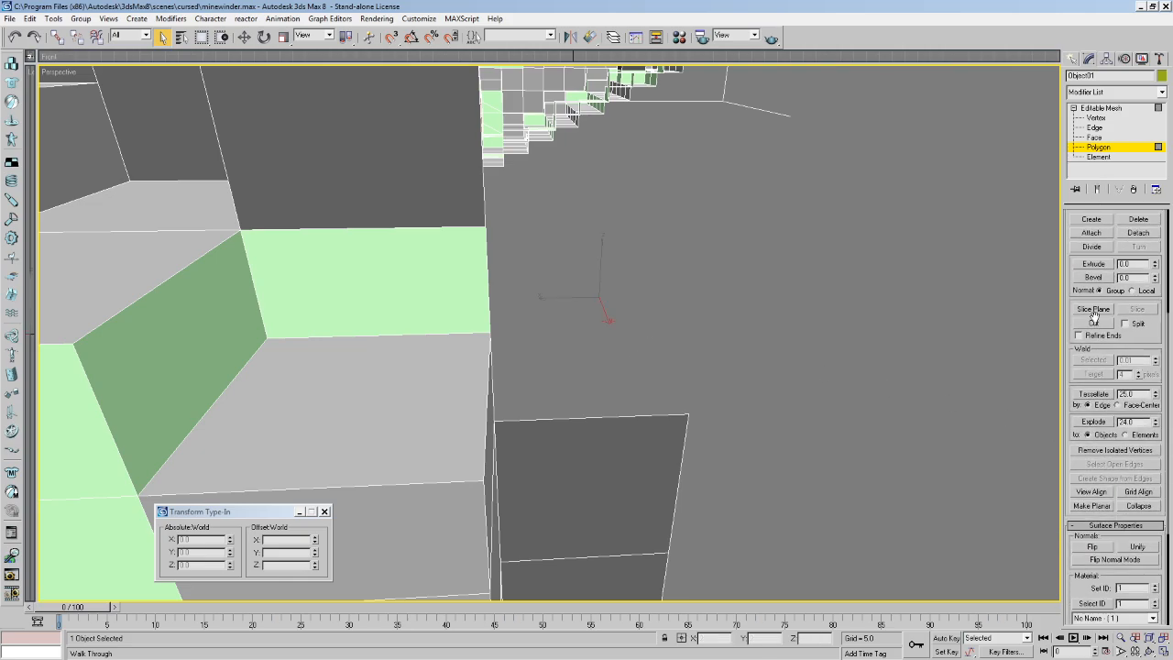
{"action": "scroll", "coordinate": [1156, 339], "scroll_direction": "up", "scroll_amount": 2}
{"action": "scroll", "coordinate": [1145, 402], "scroll_direction": "down", "scroll_amount": 4}
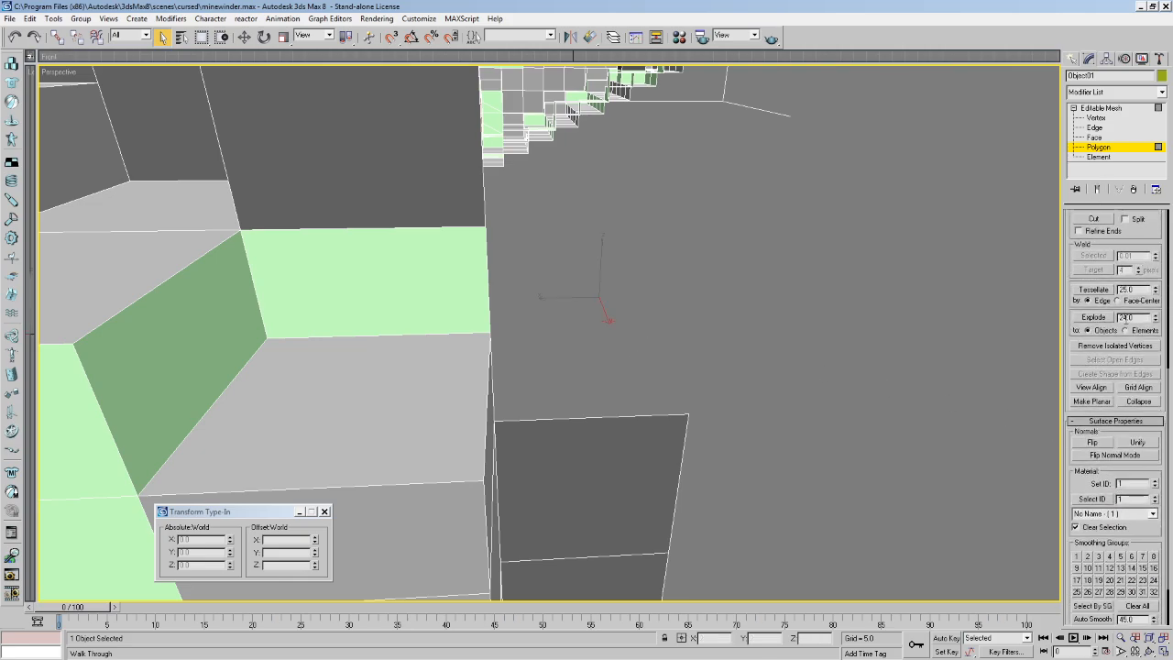
{"action": "left_click", "coordinate": [1099, 443]}
Create a triangular polygon in the remaining gap below the new outer wall face and flip its normal.
{"action": "scroll", "coordinate": [1100, 404], "scroll_direction": "up", "scroll_amount": 5}
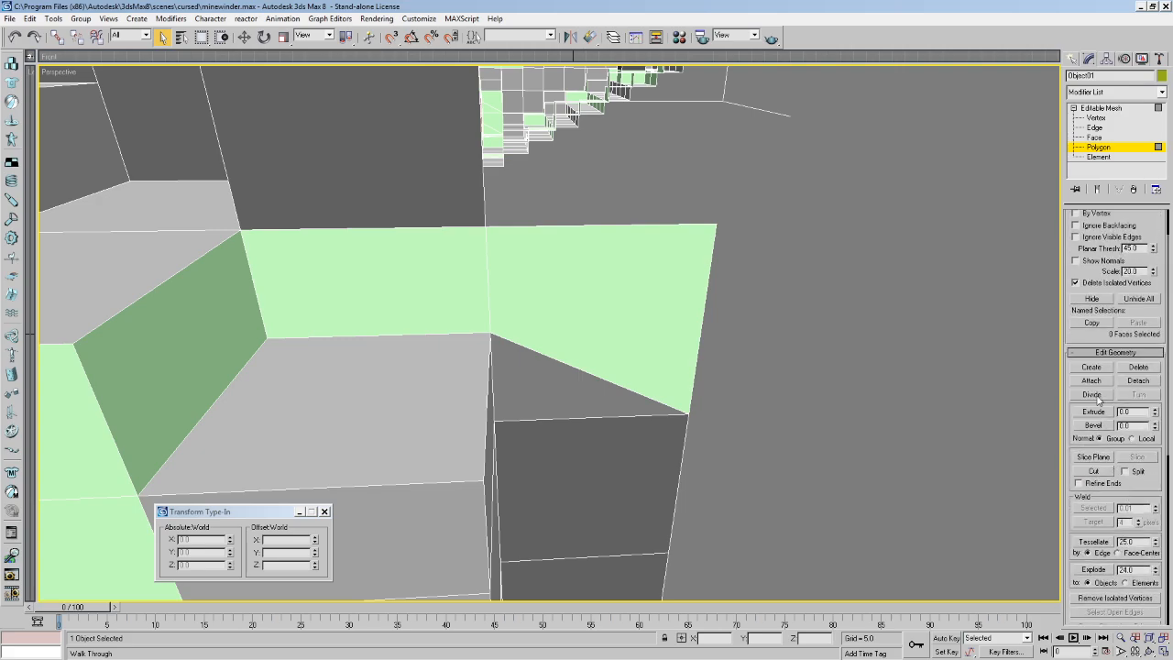
{"action": "left_click", "coordinate": [1090, 366]}
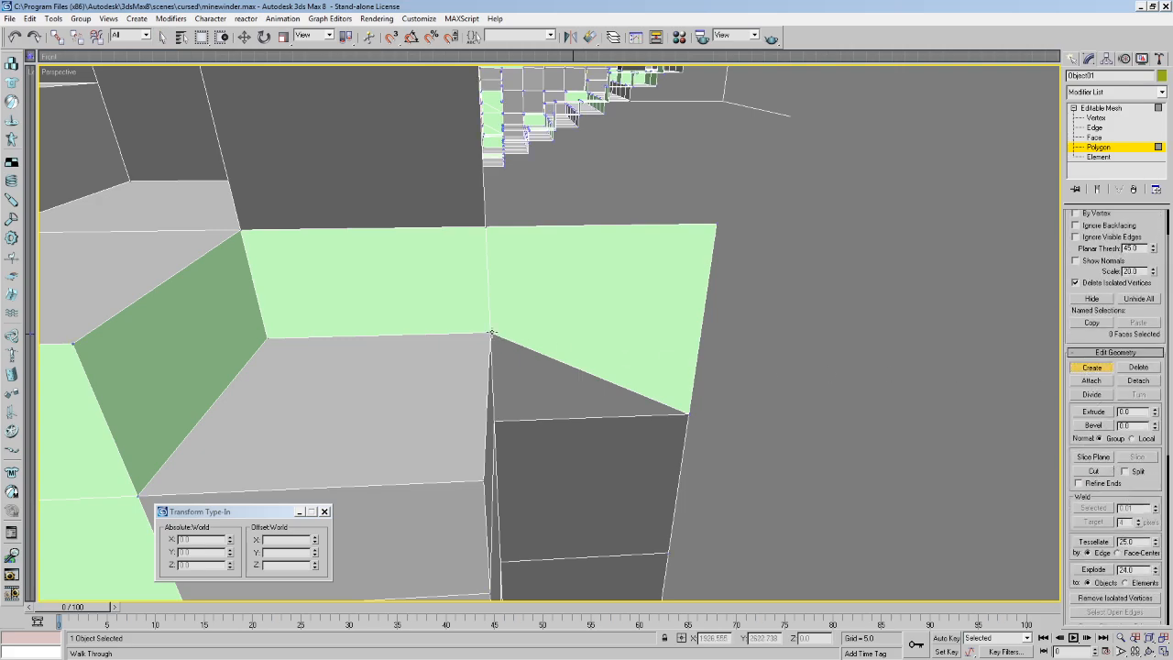
{"action": "left_click", "coordinate": [688, 414]}
{"action": "left_click", "coordinate": [492, 334]}
{"action": "key", "text": "Up"}
{"action": "key", "text": "Right"}
{"action": "left_click", "coordinate": [161, 37]}
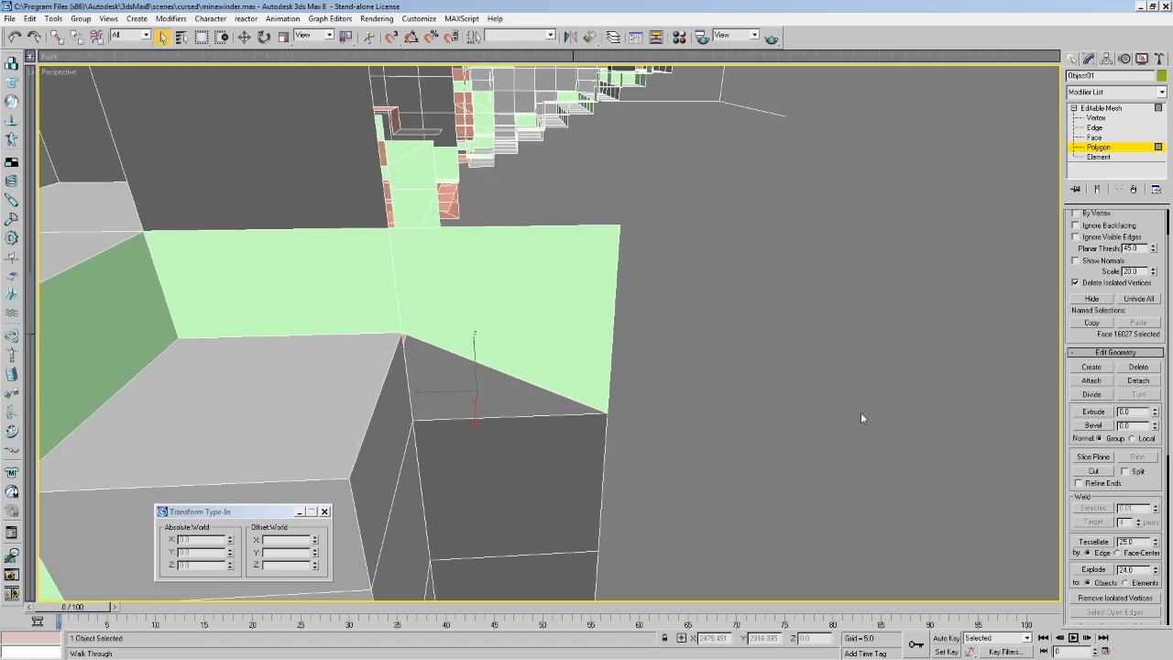
{"action": "scroll", "coordinate": [1126, 235], "scroll_direction": "down", "scroll_amount": 5}
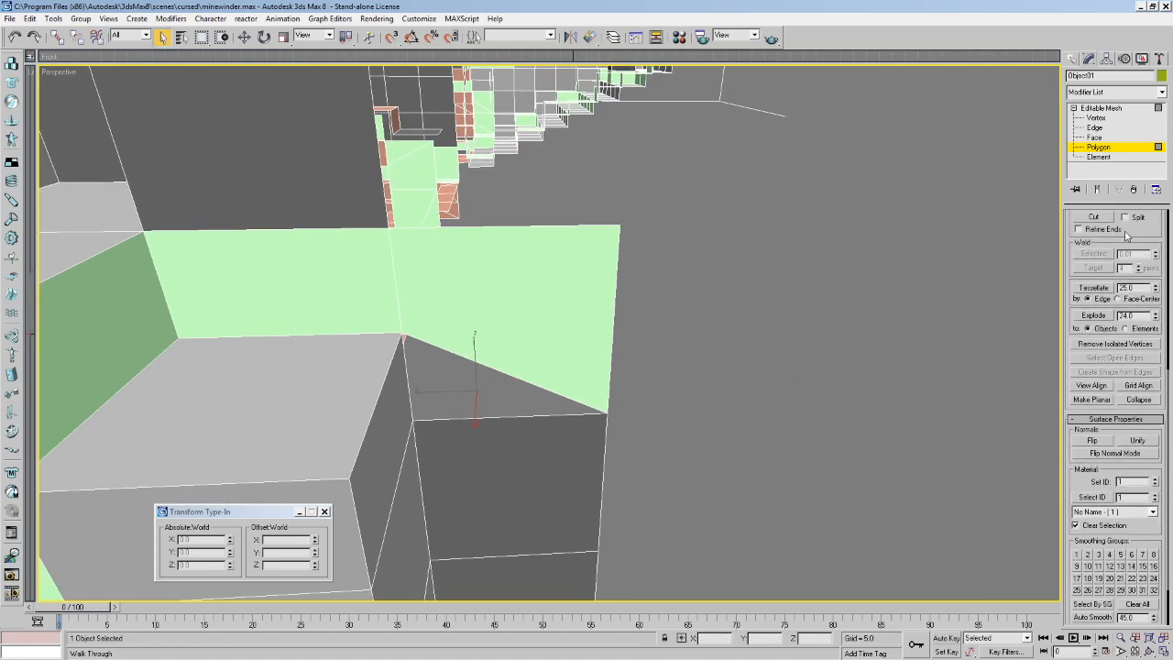
{"action": "left_click", "coordinate": [1091, 441]}
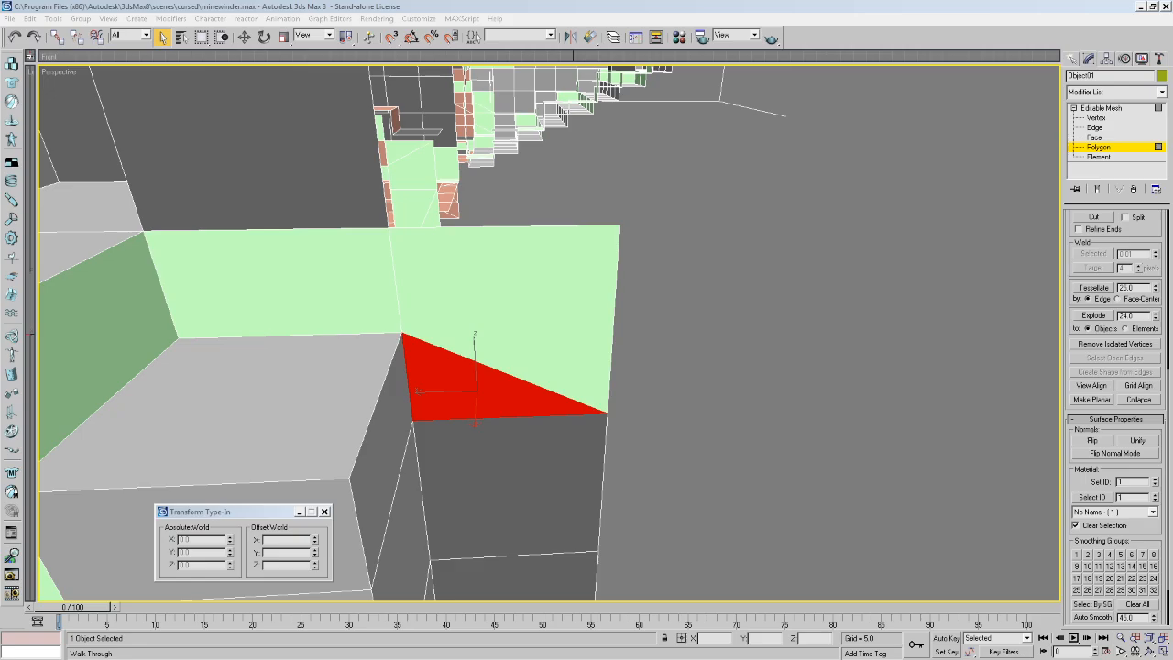
Examine the rebuilt wall faces, the pillar and the stepped blocks from both sides of the passage.
{"action": "middle_click_drag", "start_coordinate": [870, 225], "coordinate": [355, 183]}
{"action": "middle_click_drag", "start_coordinate": [356, 183], "coordinate": [348, 207]}
{"action": "key", "text": "a"}
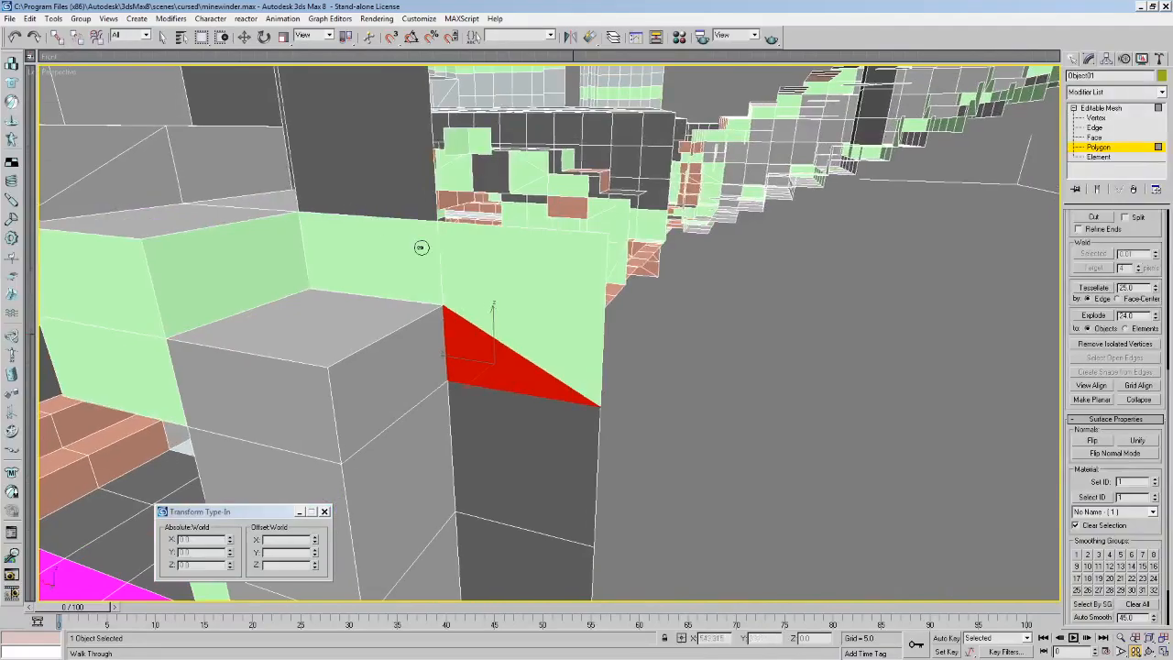
{"action": "key", "text": "w"}
{"action": "key", "text": "a"}
{"action": "left_click_drag", "start_coordinate": [483, 371], "coordinate": [594, 308]}
{"action": "key", "text": "s"}
{"action": "key", "text": "w"}
{"action": "key", "text": "s"}
{"action": "key", "text": "a"}
{"action": "mouse_move", "coordinate": [654, 272]}
{"action": "middle_mouse_down"}
{"action": "mouse_move", "coordinate": [641, 301]}
{"action": "mouse_move", "coordinate": [649, 287]}
{"action": "middle_mouse_up"}
{"action": "left_click_drag", "start_coordinate": [649, 287], "coordinate": [735, 340]}
{"action": "middle_click_drag", "start_coordinate": [735, 340], "coordinate": [715, 341]}
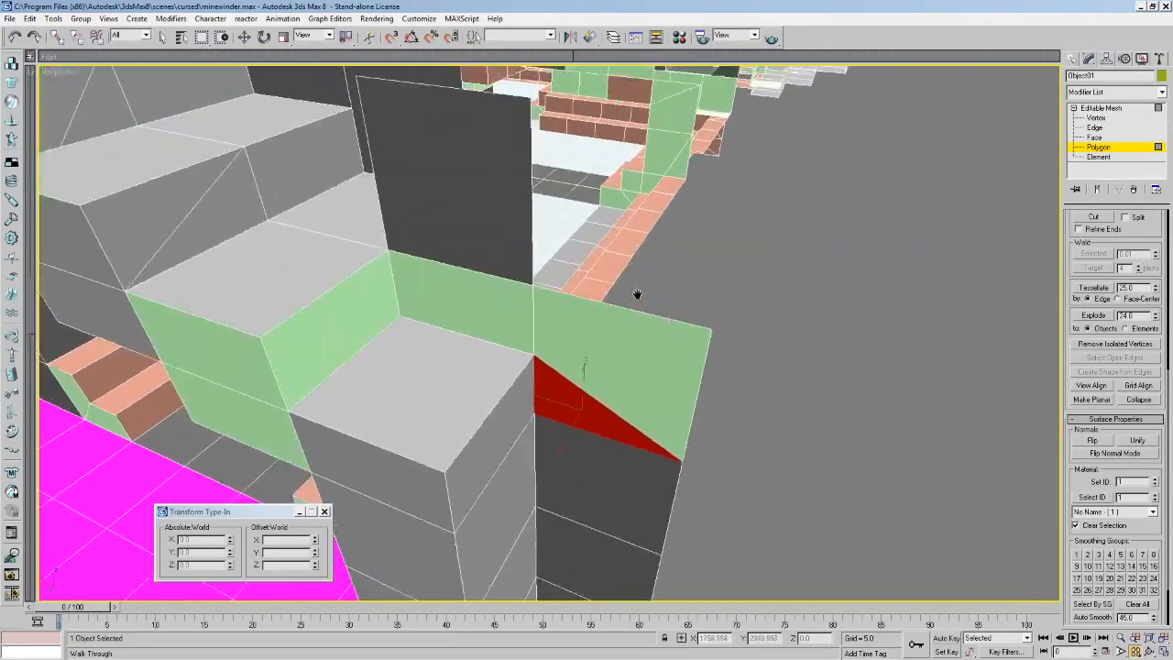
{"action": "middle_click_drag", "start_coordinate": [636, 294], "coordinate": [647, 294]}
{"action": "left_click_drag", "start_coordinate": [647, 293], "coordinate": [702, 293]}
{"action": "middle_click_drag", "start_coordinate": [701, 293], "coordinate": [655, 288]}
{"action": "left_click_drag", "start_coordinate": [654, 288], "coordinate": [500, 252]}
{"action": "middle_click_drag", "start_coordinate": [500, 252], "coordinate": [380, 254]}
{"action": "left_click_drag", "start_coordinate": [380, 254], "coordinate": [542, 288]}
{"action": "key", "text": "a"}
{"action": "key", "text": "d"}
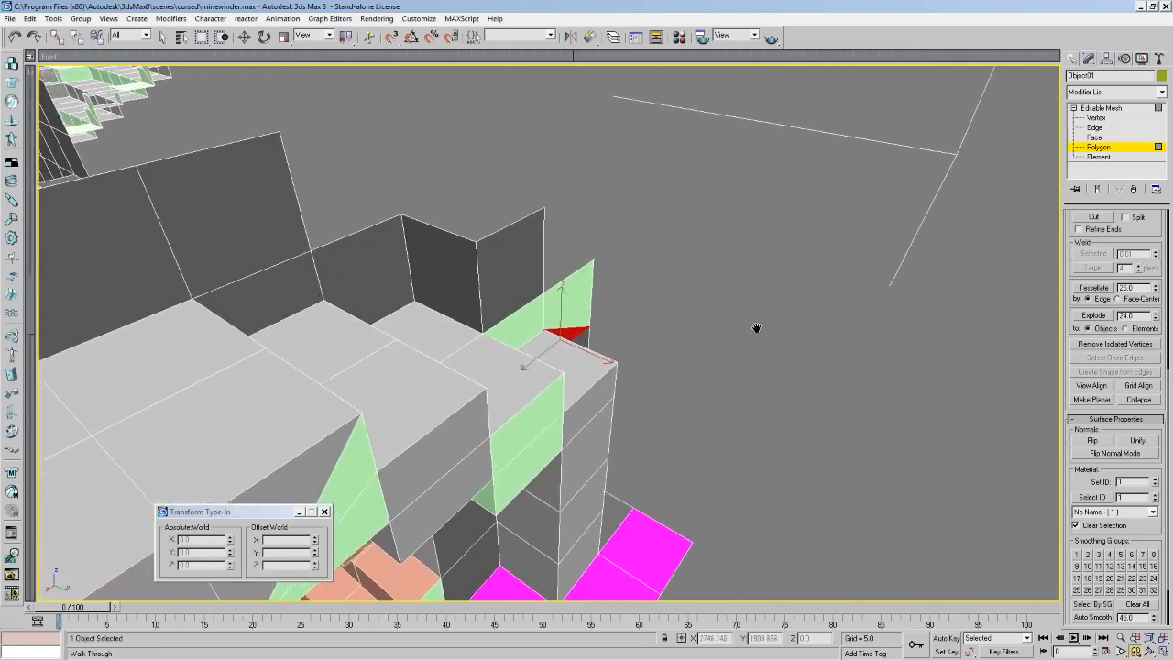
{"action": "key", "text": "d"}
{"action": "left_click_drag", "start_coordinate": [728, 312], "coordinate": [560, 270]}
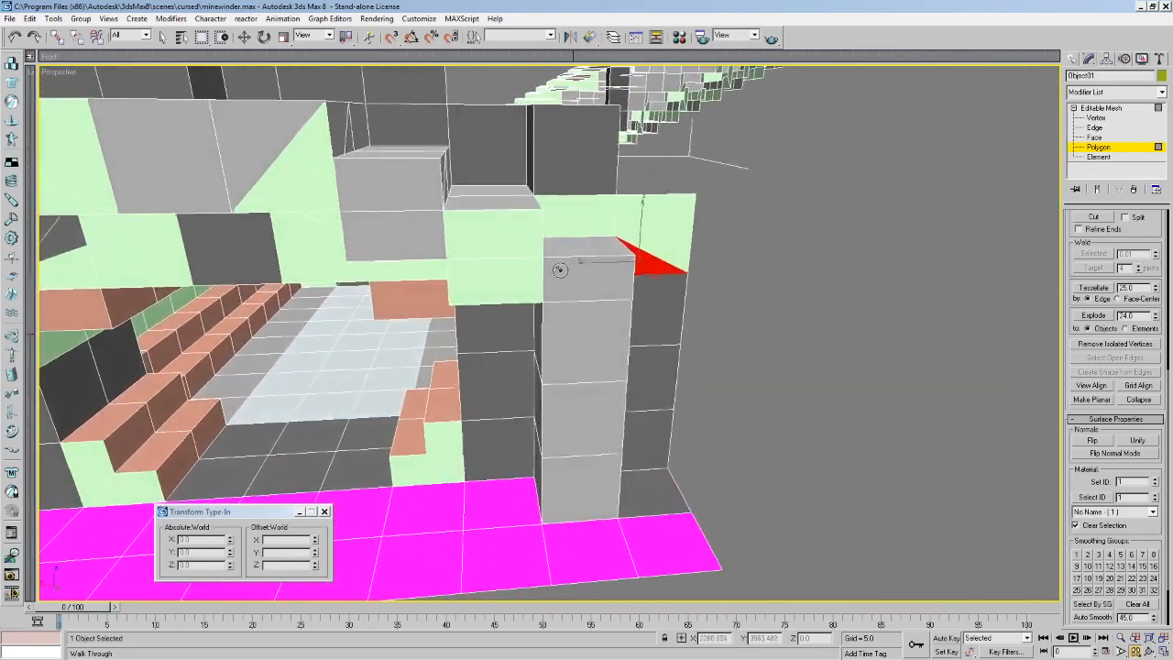
{"action": "key", "text": "w"}
{"action": "key", "text": "d"}
{"action": "left_click_drag", "start_coordinate": [864, 253], "coordinate": [803, 276]}
{"action": "key", "text": "d"}
{"action": "key", "text": "d"}
{"action": "left_click_drag", "start_coordinate": [657, 290], "coordinate": [621, 275]}
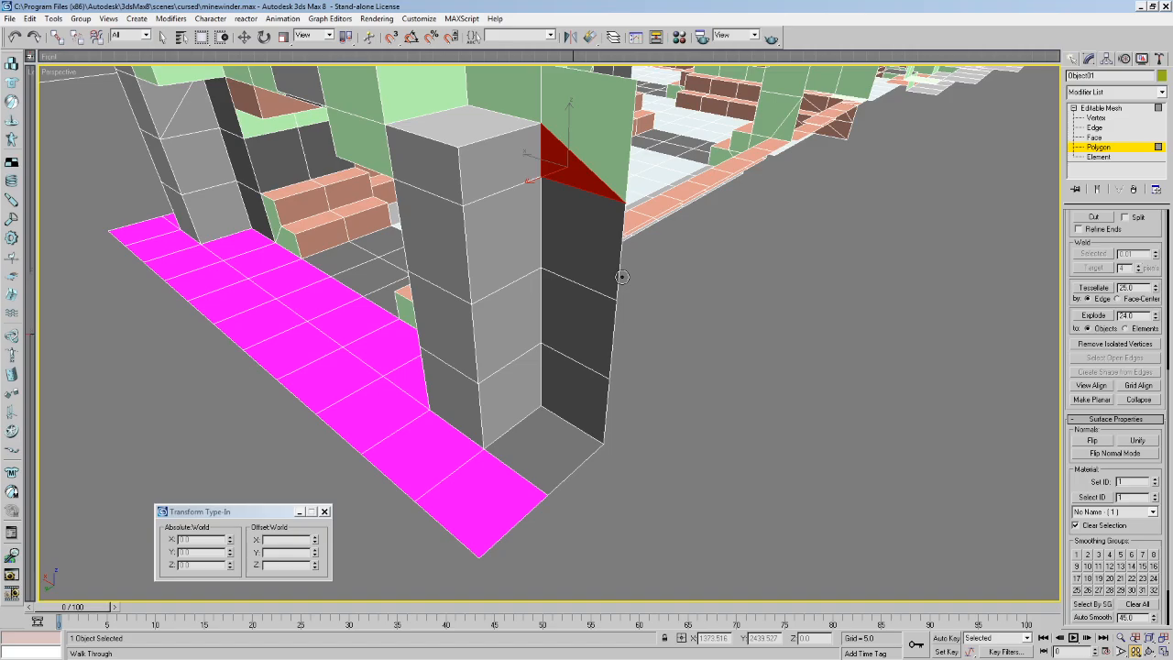
{"action": "left_click_drag", "start_coordinate": [515, 191], "coordinate": [341, 352]}
{"action": "key", "text": "e"}
{"action": "key", "text": "c"}
{"action": "key", "text": "w"}
{"action": "key", "text": "a"}
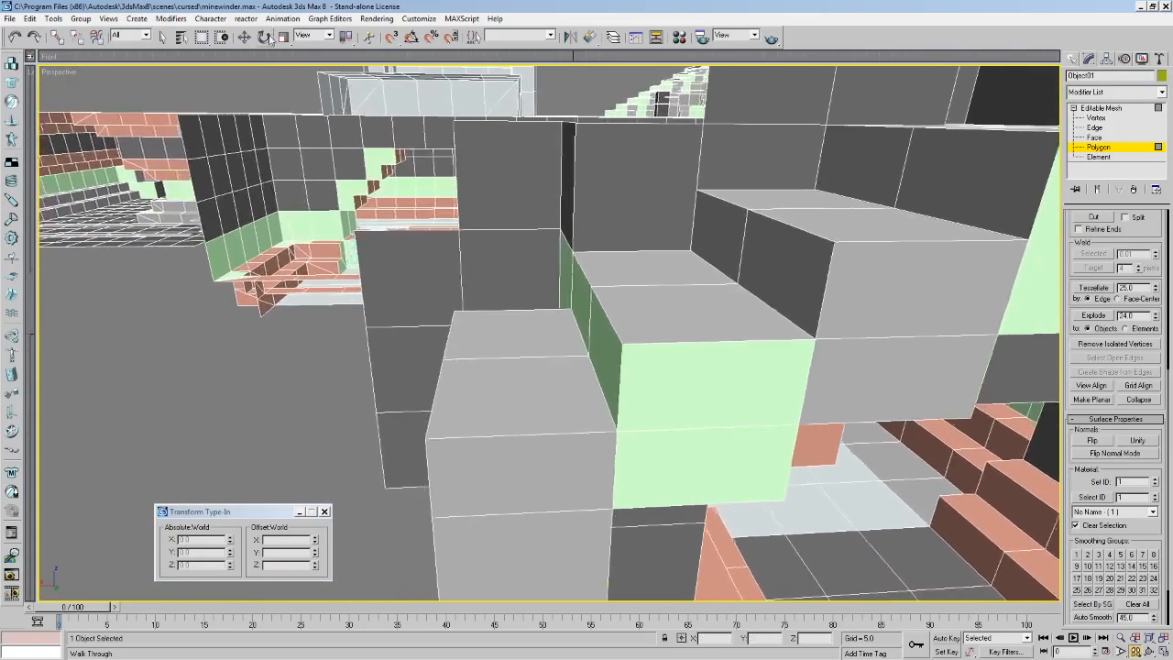
Select the lower green face on the stepped block beside the opposite pillar and inspect the passage entrance around it.
{"action": "left_click", "coordinate": [163, 37]}
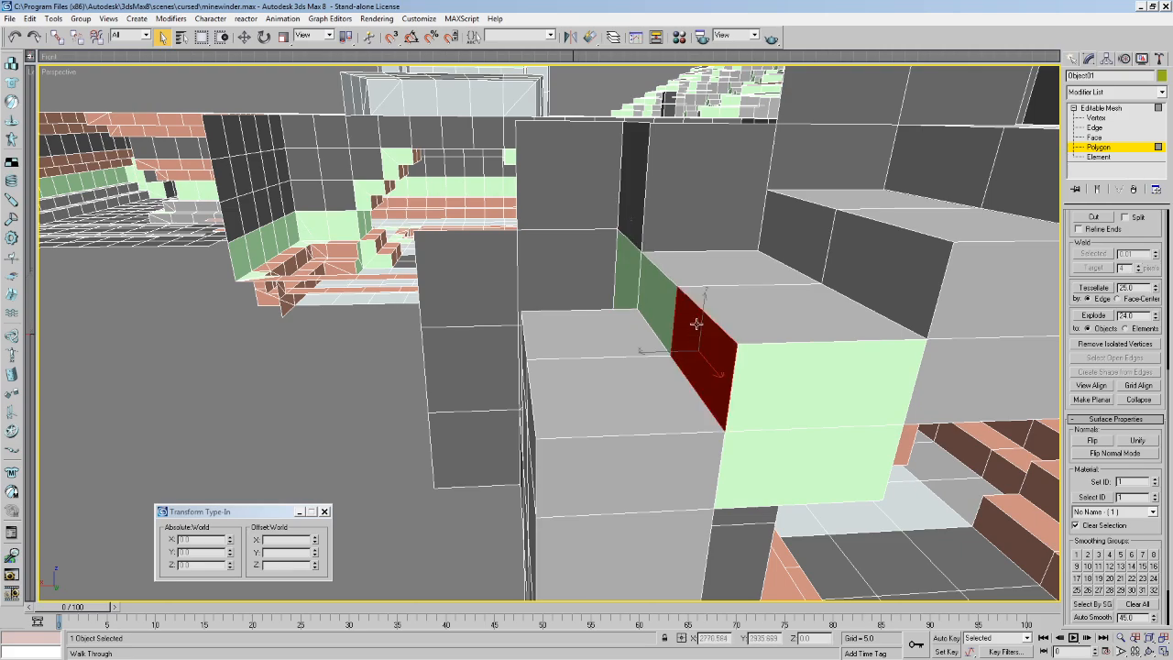
{"action": "key", "text": "d"}
{"action": "key", "text": "c"}
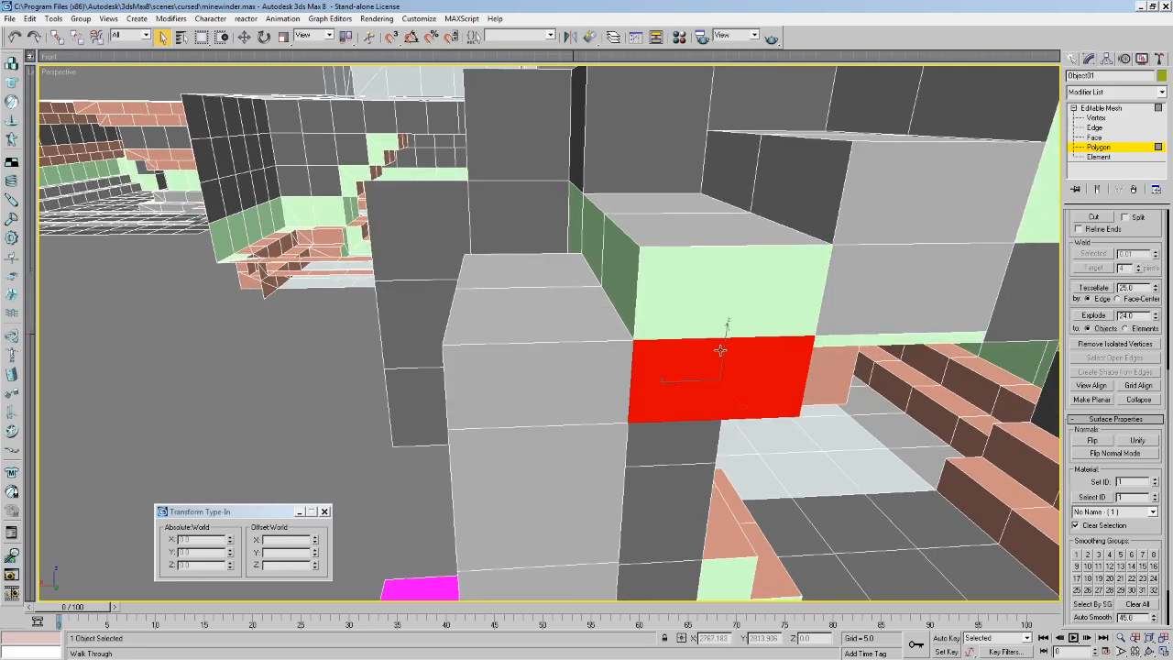
{"action": "key", "text": "c"}
{"action": "key", "text": "d"}
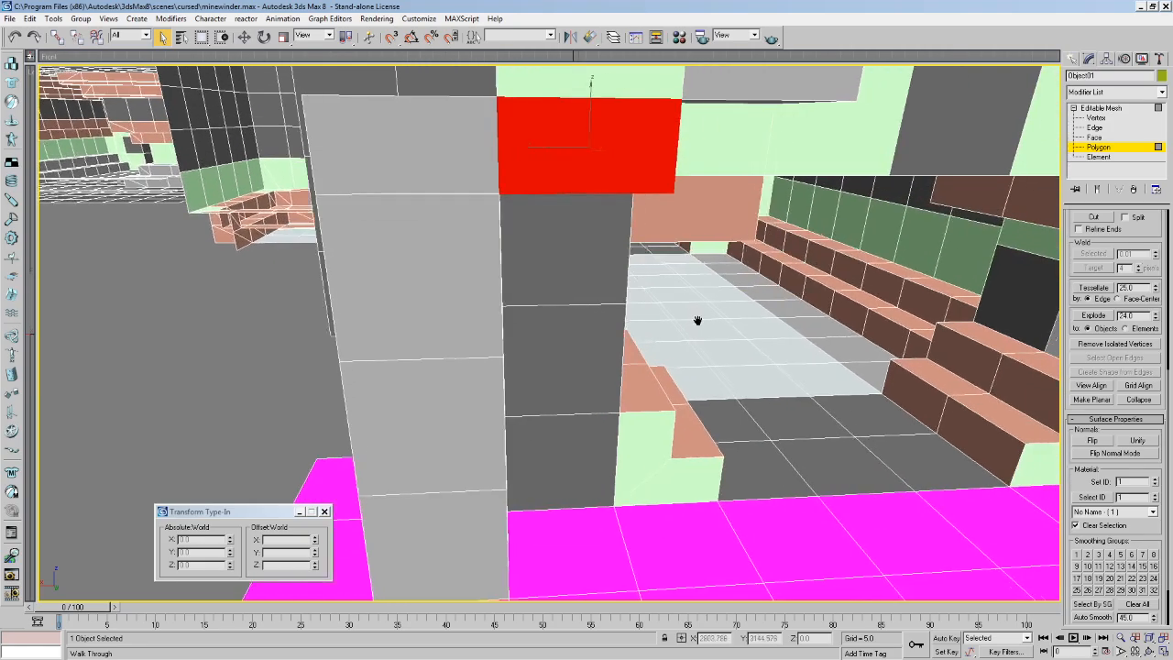
{"action": "key", "text": "s"}
{"action": "left_click_drag", "start_coordinate": [670, 317], "coordinate": [532, 227]}
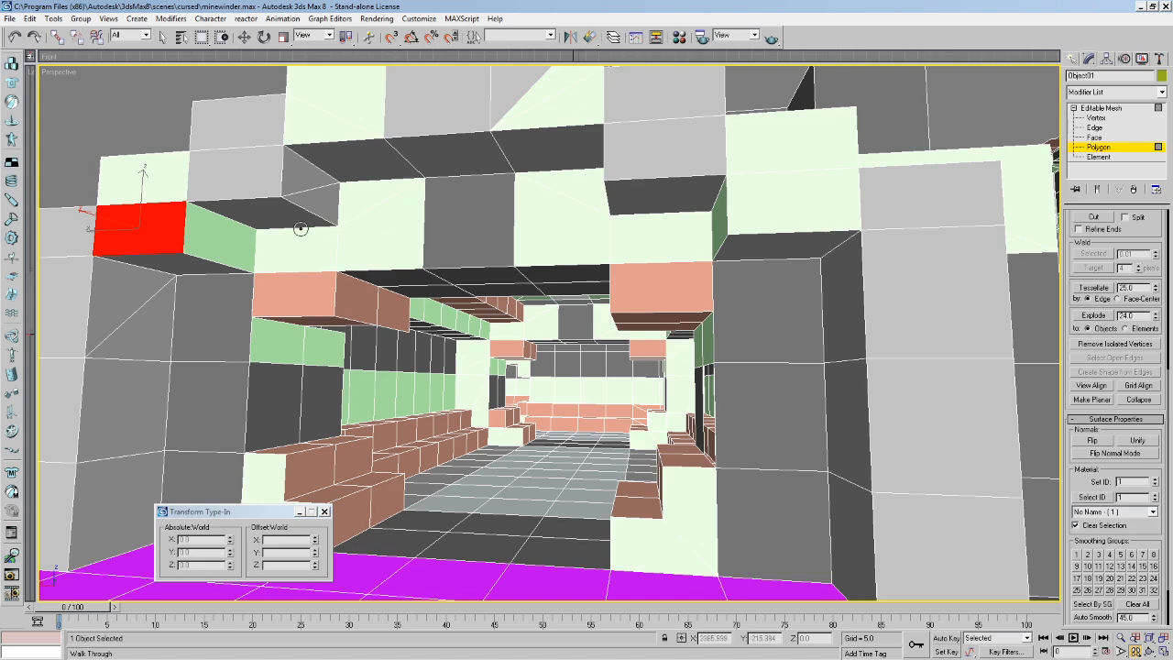
{"action": "left_click_drag", "start_coordinate": [354, 238], "coordinate": [364, 270]}
{"action": "mouse_move", "coordinate": [363, 269]}
{"action": "middle_mouse_down"}
{"action": "mouse_move", "coordinate": [388, 286]}
{"action": "mouse_move", "coordinate": [366, 276]}
{"action": "middle_mouse_up"}
{"action": "left_click_drag", "start_coordinate": [367, 276], "coordinate": [456, 262]}
{"action": "middle_click_drag", "start_coordinate": [456, 262], "coordinate": [421, 262]}
{"action": "left_click_drag", "start_coordinate": [420, 262], "coordinate": [497, 199]}
{"action": "mouse_move", "coordinate": [498, 199]}
{"action": "middle_mouse_down"}
{"action": "mouse_move", "coordinate": [466, 208]}
{"action": "mouse_move", "coordinate": [487, 216]}
{"action": "middle_mouse_up"}
{"action": "left_click_drag", "start_coordinate": [488, 217], "coordinate": [599, 228]}
{"action": "middle_click_drag", "start_coordinate": [599, 228], "coordinate": [413, 235]}
{"action": "left_click_drag", "start_coordinate": [413, 236], "coordinate": [760, 287]}
{"action": "key", "text": "a"}
{"action": "key", "text": "a"}
{"action": "key", "text": "e"}
{"action": "key", "text": "a"}
Select the mesh's open edges at Edge level and check them in wireframe display around the passage.
{"action": "left_click", "coordinate": [1096, 128]}
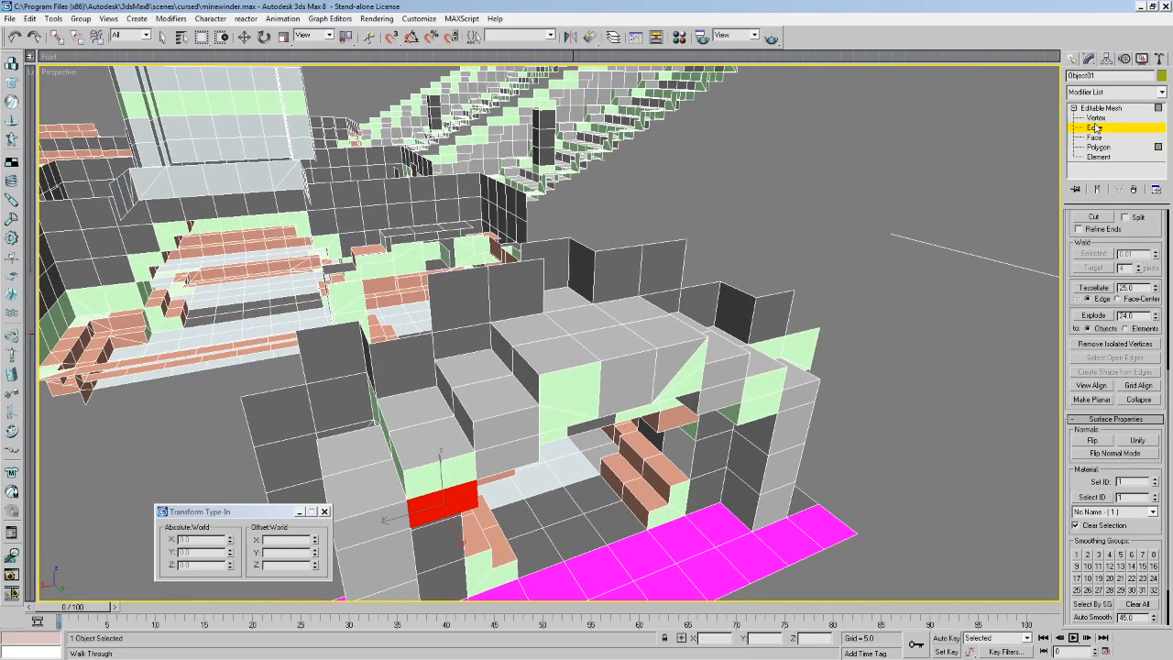
{"action": "scroll", "coordinate": [1146, 431], "scroll_direction": "down", "scroll_amount": 3}
{"action": "middle_click_drag", "start_coordinate": [731, 404], "coordinate": [768, 371]}
{"action": "key", "text": "F3"}
{"action": "key", "text": "F3"}
{"action": "key", "text": "F3"}
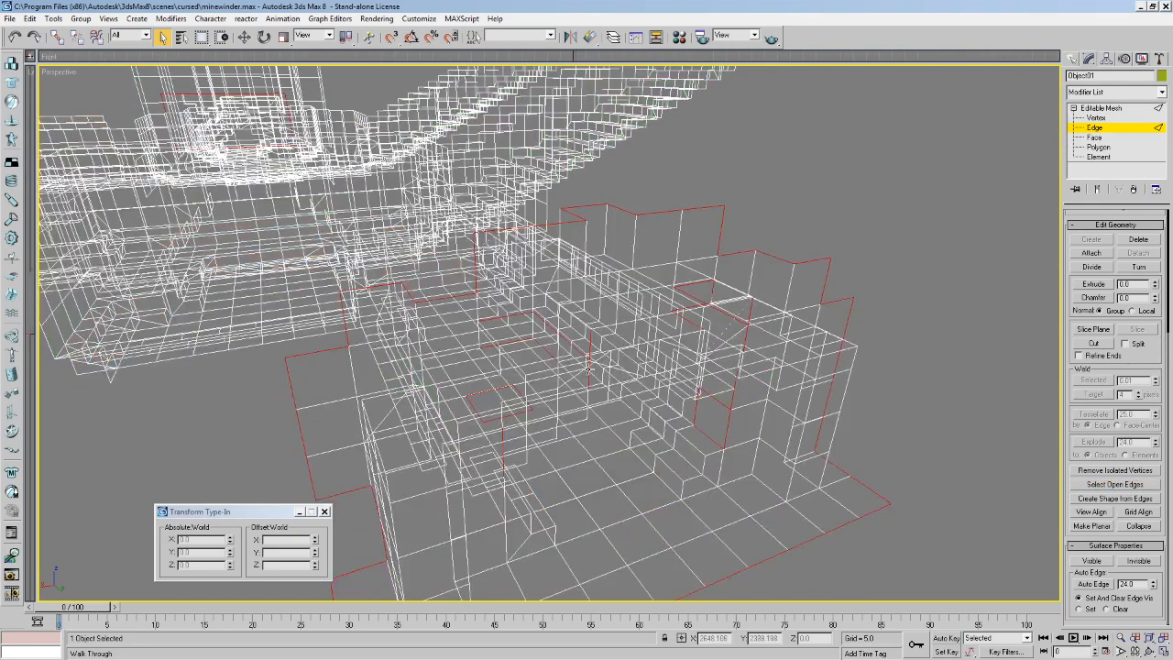
{"action": "key", "text": "F3"}
{"action": "key", "text": "F3"}
{"action": "key", "text": "Up"}
{"action": "left_click_drag", "start_coordinate": [587, 372], "coordinate": [533, 366]}
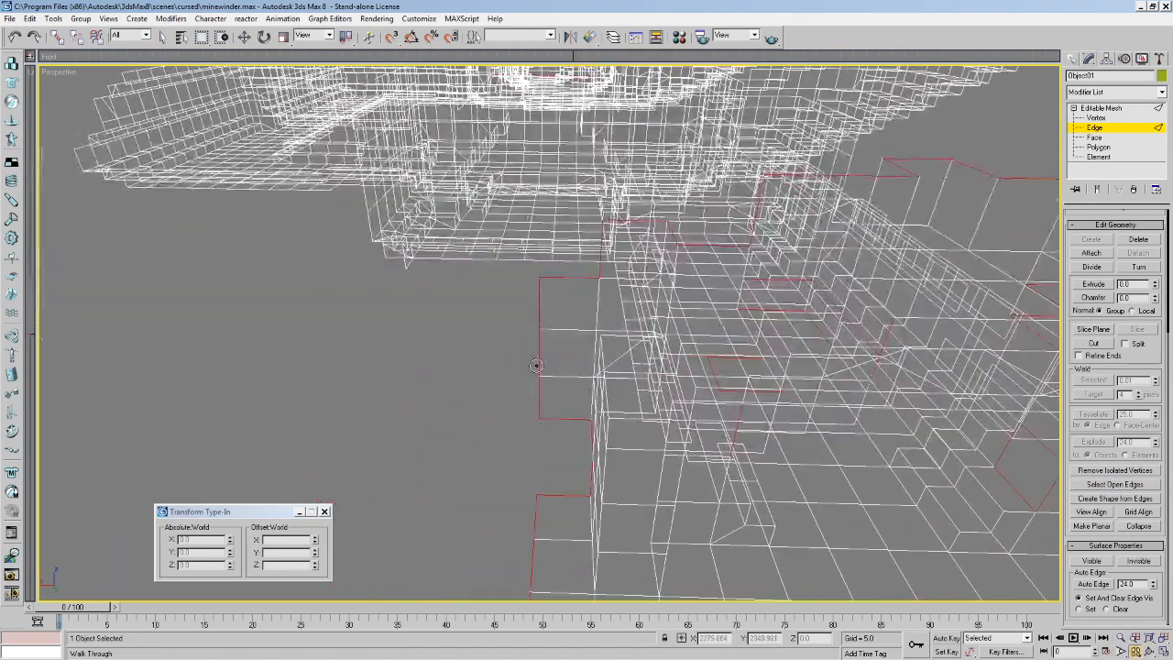
{"action": "key", "text": "F3"}
At Polygon level, delete the dark riser polygons along the back and inner side of the middle step.
{"action": "mouse_move", "coordinate": [601, 337]}
{"action": "left_mouse_down"}
{"action": "mouse_move", "coordinate": [502, 327]}
{"action": "mouse_move", "coordinate": [479, 306]}
{"action": "left_mouse_up"}
{"action": "middle_click_drag", "start_coordinate": [479, 306], "coordinate": [443, 269]}
{"action": "left_click_drag", "start_coordinate": [443, 269], "coordinate": [537, 280]}
{"action": "middle_click_drag", "start_coordinate": [537, 280], "coordinate": [558, 294]}
{"action": "left_click_drag", "start_coordinate": [558, 293], "coordinate": [739, 251]}
{"action": "middle_click_drag", "start_coordinate": [739, 251], "coordinate": [710, 266]}
{"action": "left_click", "coordinate": [1110, 147]}
{"action": "left_click", "coordinate": [522, 238]}
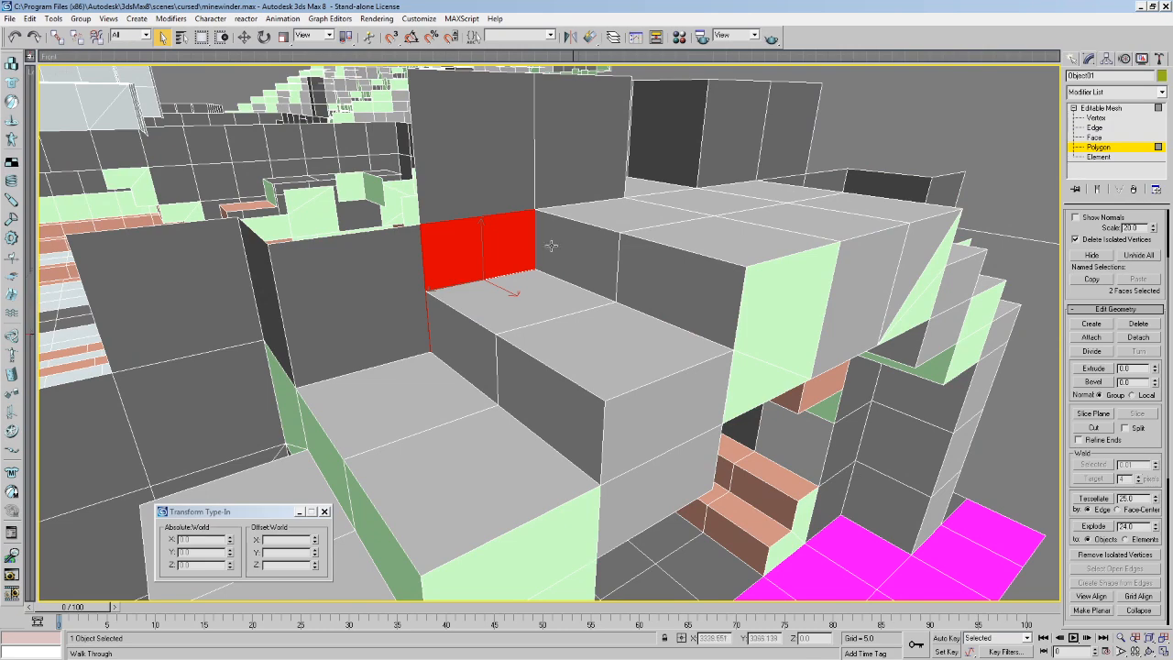
{"action": "key", "text": "Delete"}
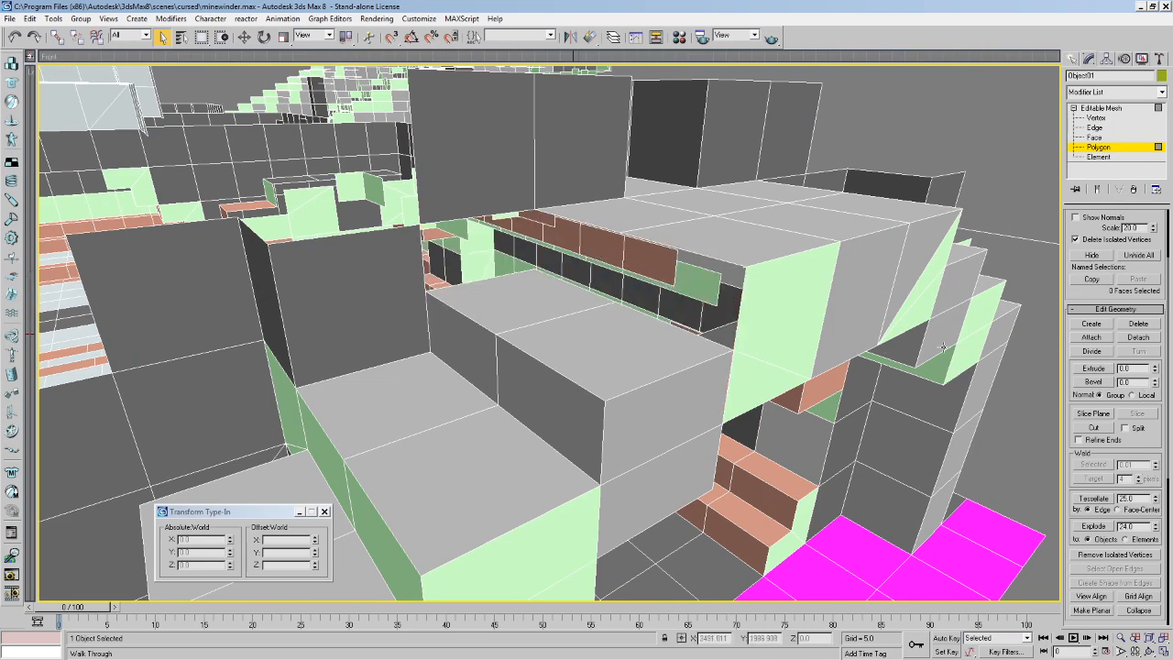
Create a four-sided polygon to replace the deleted riser at the back of the middle step.
{"action": "left_click", "coordinate": [1104, 325]}
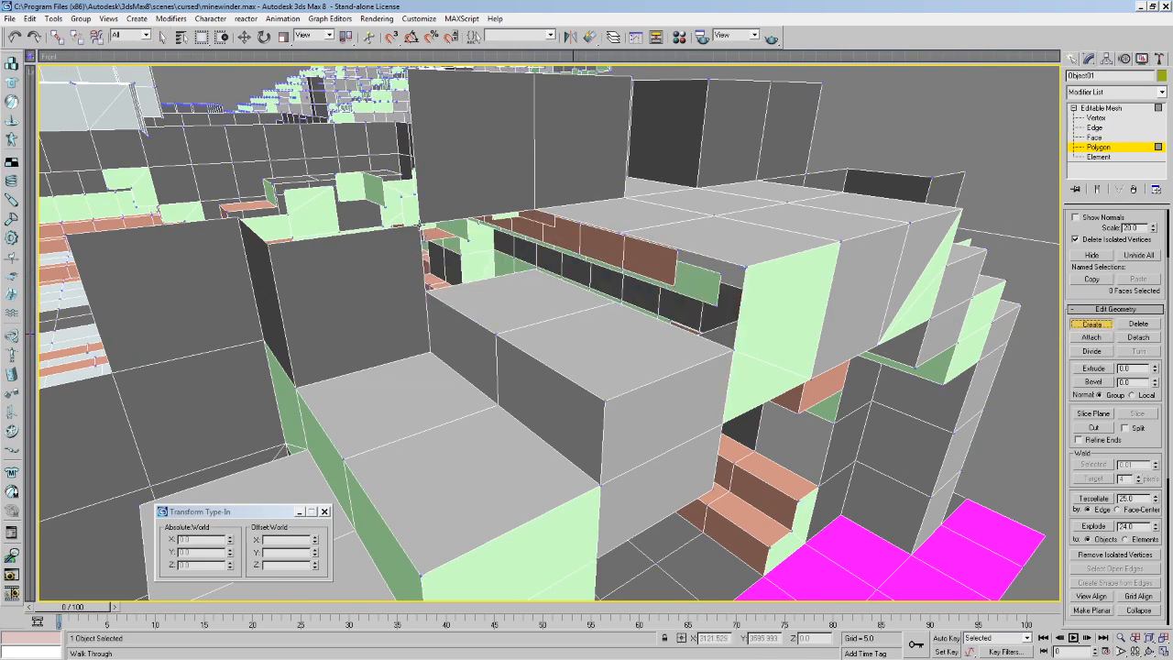
{"action": "left_click", "coordinate": [424, 292]}
{"action": "left_click", "coordinate": [536, 270]}
{"action": "left_click", "coordinate": [535, 209]}
{"action": "left_click", "coordinate": [422, 223]}
Create four-sided polygons to fill the remaining gaps in the riser above the middle step, and flip their normals.
{"action": "left_click", "coordinate": [618, 299]}
{"action": "left_click", "coordinate": [619, 234]}
{"action": "left_click", "coordinate": [535, 211]}
{"action": "left_click", "coordinate": [616, 302]}
{"action": "left_click", "coordinate": [733, 346]}
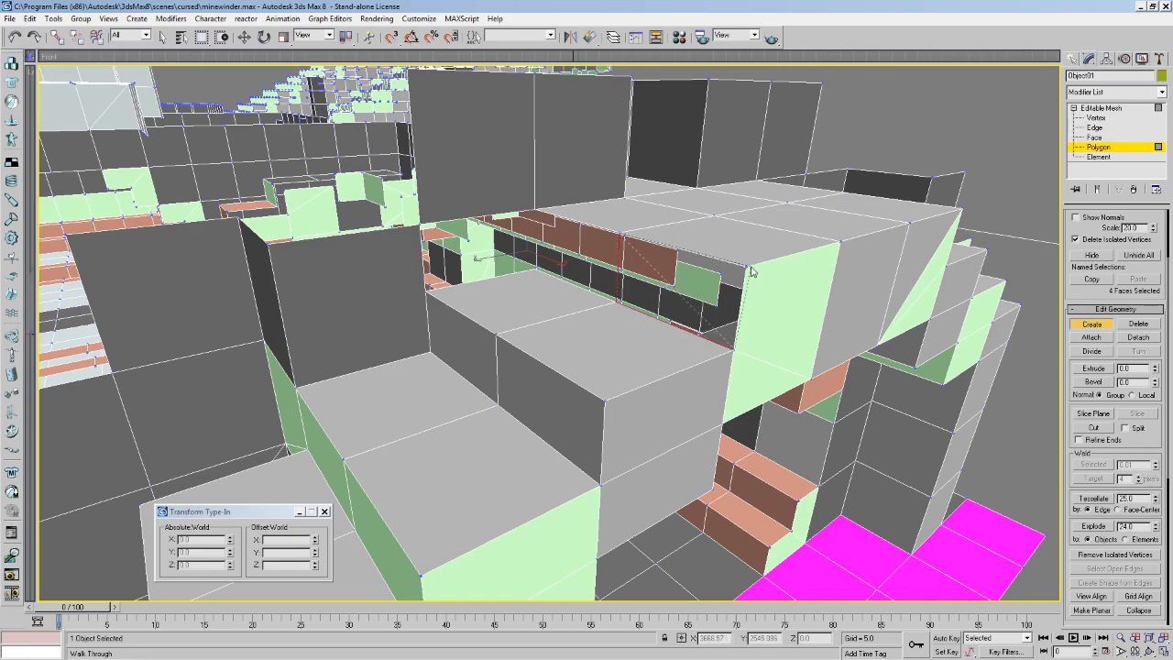
{"action": "double_click", "coordinate": [747, 266]}
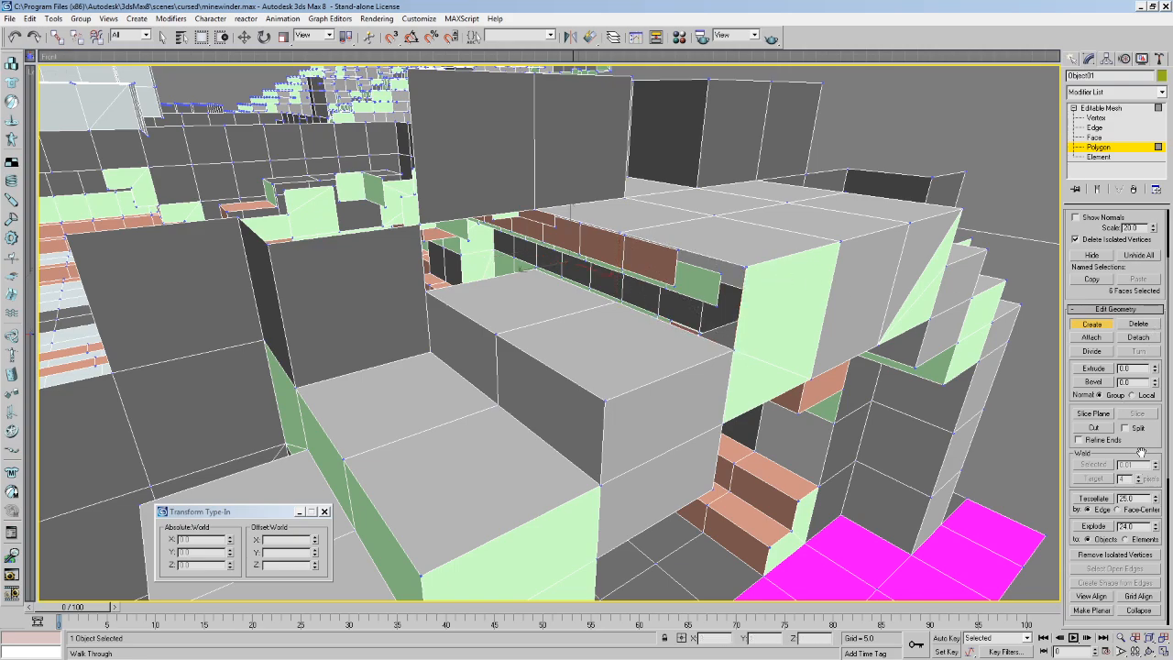
{"action": "left_click_drag", "start_coordinate": [1140, 448], "coordinate": [1135, 290]}
{"action": "left_click", "coordinate": [1089, 509]}
{"action": "key", "text": "Left"}
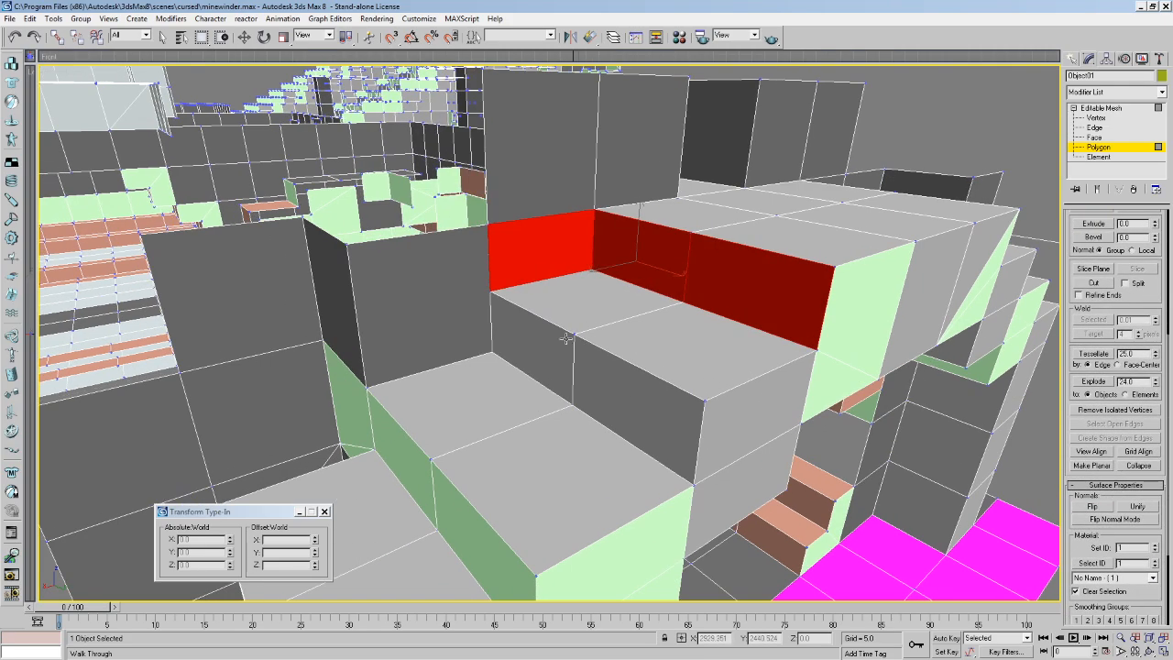
Delete the dark wall polygon at the back of the lower step.
{"action": "left_click", "coordinate": [160, 36]}
{"action": "left_click", "coordinate": [465, 295]}
{"action": "key", "text": "Delete"}
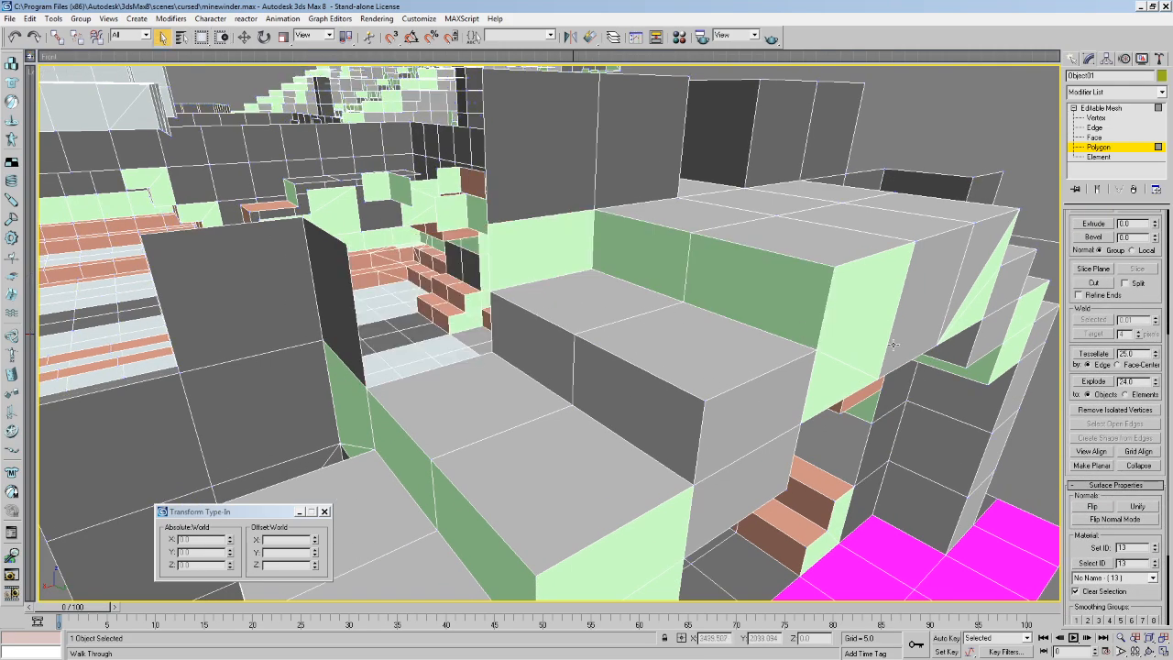
Create a four-sided wall polygon at the back of the lower step to replace the deleted one, and unify its normals.
{"action": "left_click_drag", "start_coordinate": [1157, 293], "coordinate": [1159, 354]}
{"action": "left_click", "coordinate": [1096, 242]}
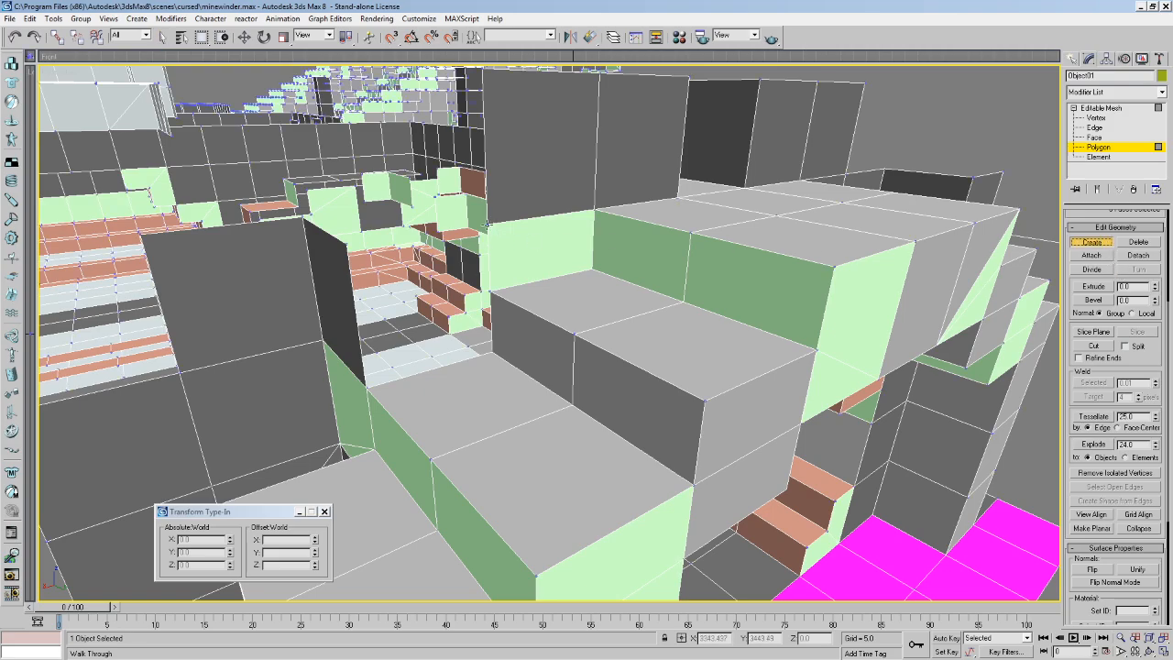
{"action": "key", "text": "Up"}
{"action": "middle_click_drag", "start_coordinate": [486, 217], "coordinate": [486, 219]}
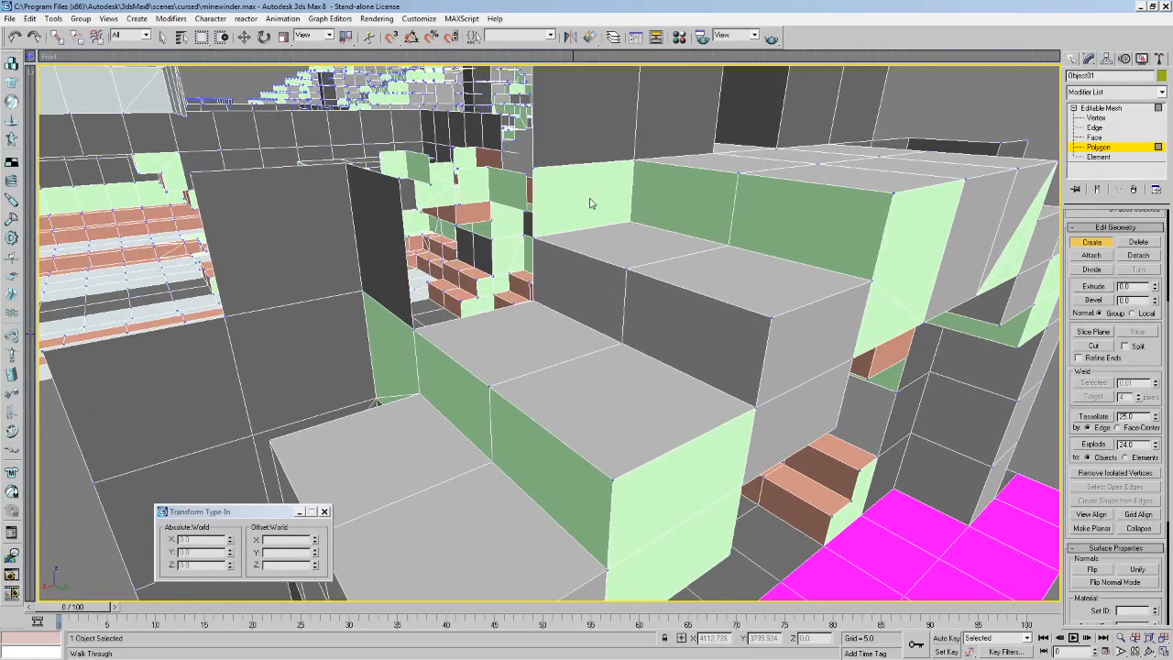
{"action": "left_click", "coordinate": [401, 178]}
{"action": "left_click", "coordinate": [413, 326]}
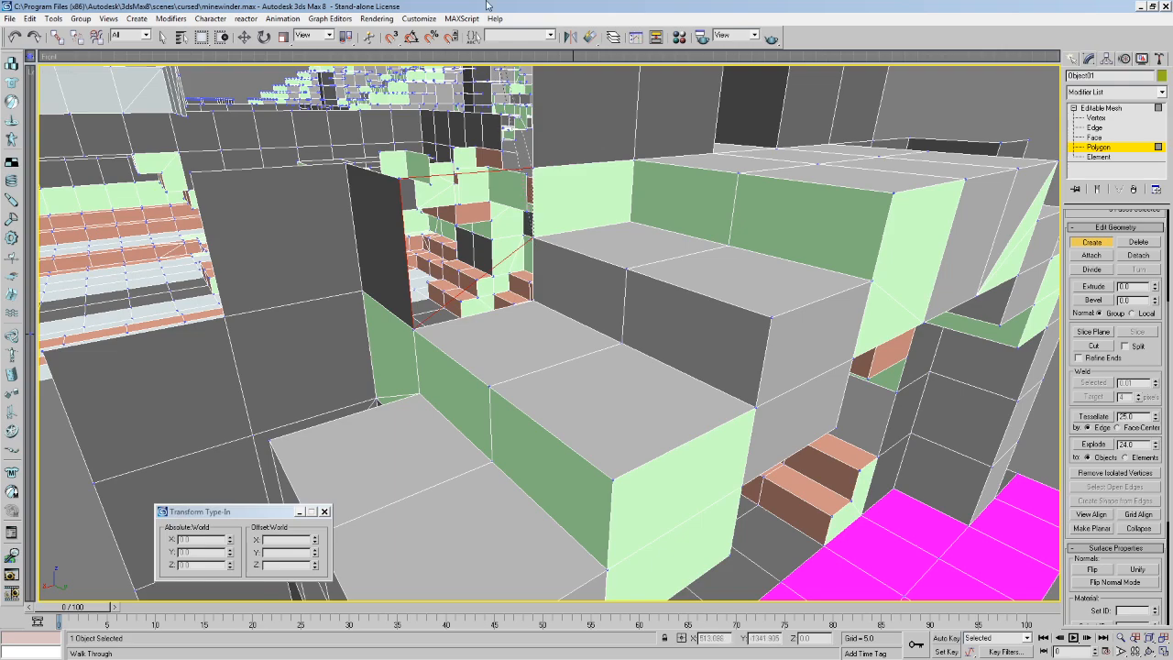
{"action": "left_click", "coordinate": [557, 181]}
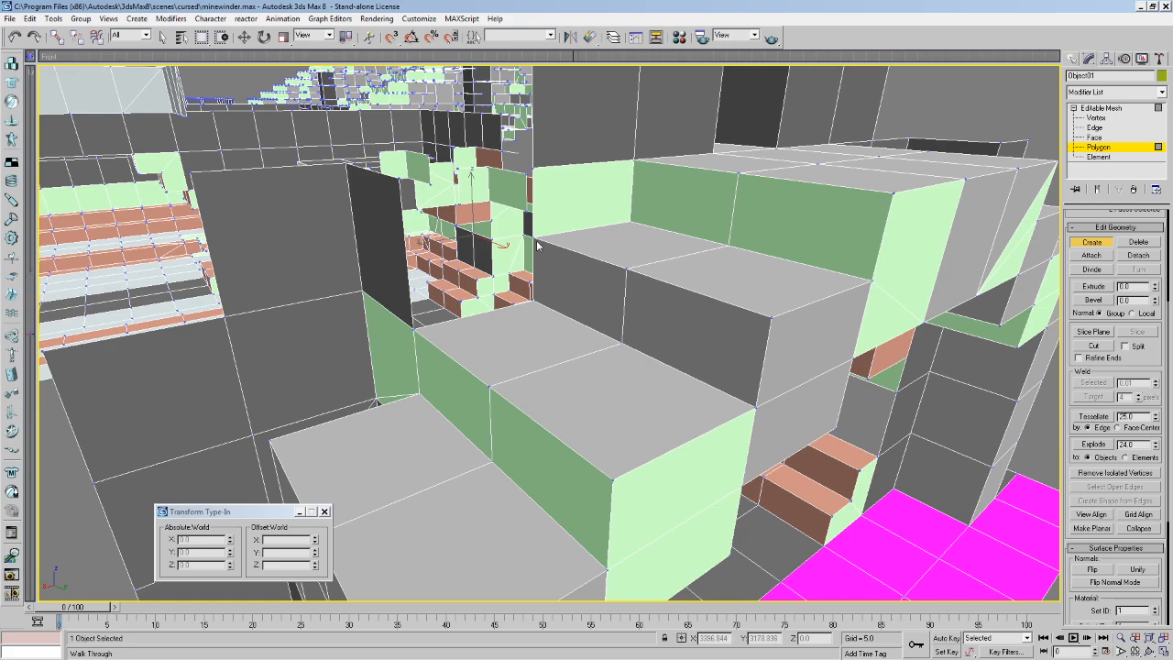
{"action": "left_click", "coordinate": [415, 329]}
{"action": "double_click", "coordinate": [533, 301]}
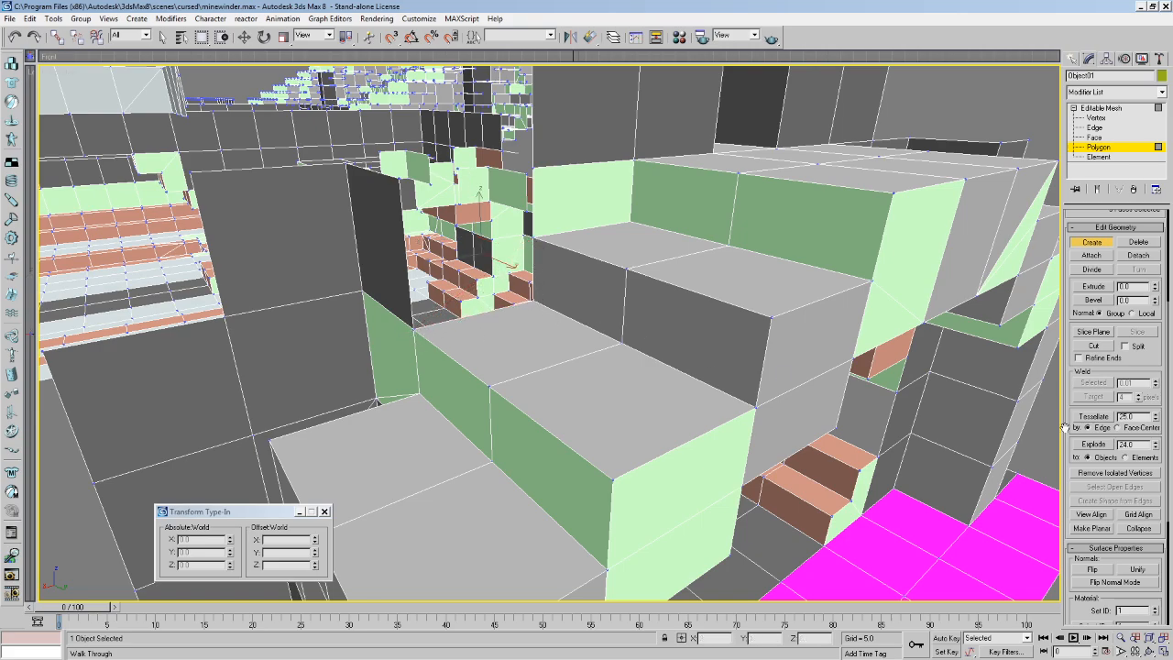
{"action": "scroll", "coordinate": [1136, 403], "scroll_direction": "down", "scroll_amount": 2}
{"action": "left_click", "coordinate": [1136, 427]}
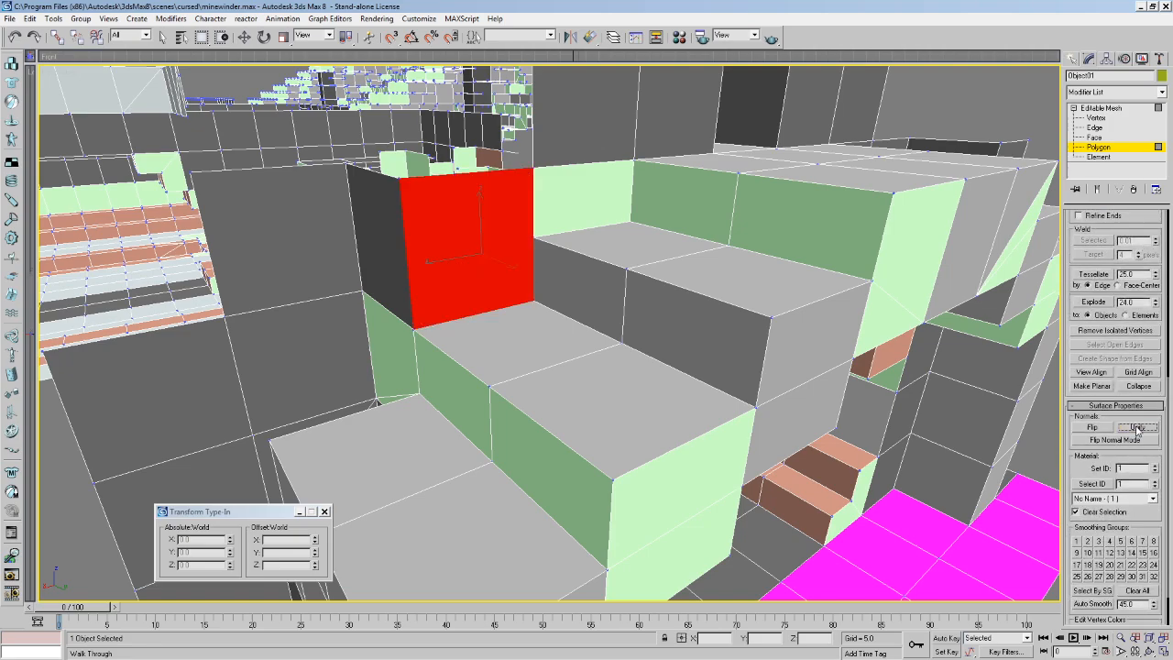
Select the riser polygons behind the middle step and inspect how they meet the surrounding blocks.
{"action": "left_click", "coordinate": [162, 36]}
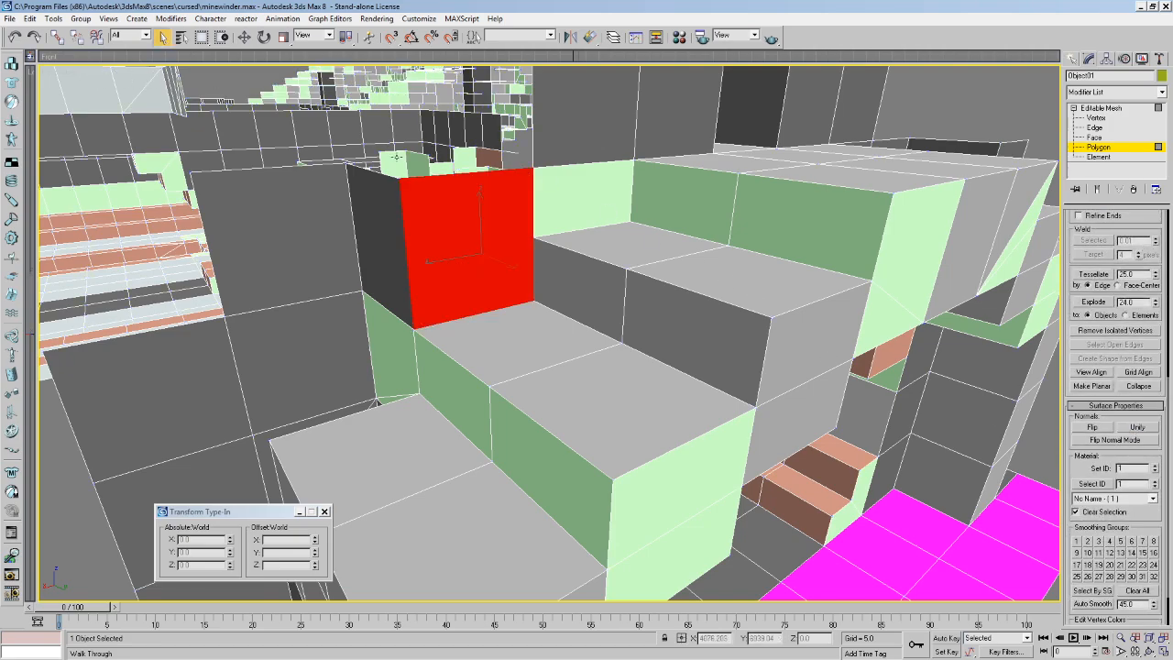
{"action": "left_click", "coordinate": [661, 202]}
{"action": "key", "text": "Up"}
{"action": "middle_click_drag", "start_coordinate": [617, 189], "coordinate": [599, 168]}
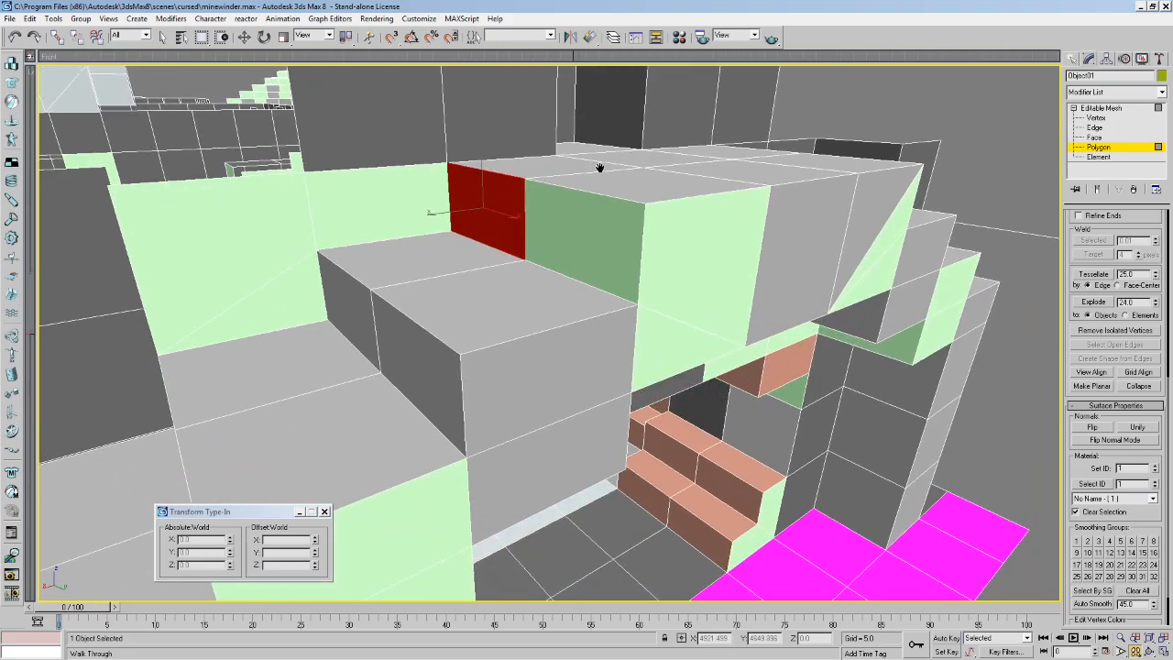
{"action": "key", "text": "Up"}
{"action": "key", "text": "Left"}
{"action": "left_click_drag", "start_coordinate": [476, 202], "coordinate": [489, 245]}
{"action": "key", "text": "c"}
{"action": "key", "text": "Up"}
{"action": "key", "text": "Right"}
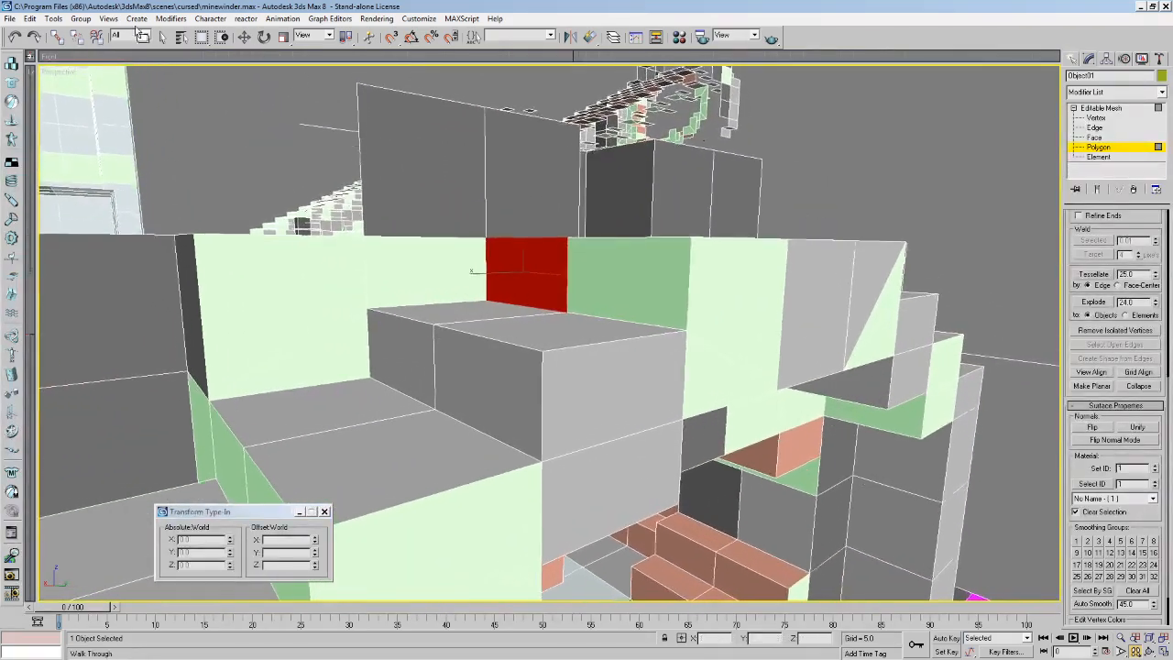
{"action": "right_click", "coordinate": [435, 257]}
{"action": "left_click", "coordinate": [434, 258]}
{"action": "middle_click_drag", "start_coordinate": [495, 295], "coordinate": [443, 267]}
{"action": "key", "text": "Down"}
{"action": "left_click_drag", "start_coordinate": [392, 223], "coordinate": [261, 165]}
{"action": "left_click", "coordinate": [163, 40]}
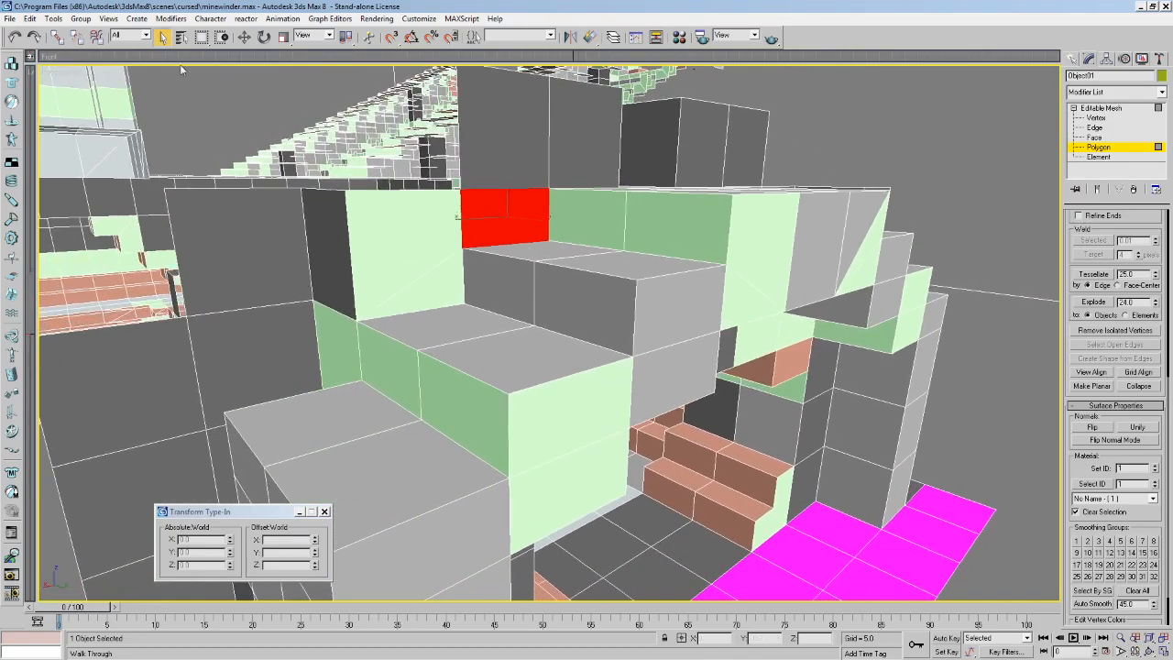
Select the four-sided wall polygon beside the lowest steps and inspect its slanted lower edge at the corner.
{"action": "key", "text": "Left"}
{"action": "left_click_drag", "start_coordinate": [327, 306], "coordinate": [465, 243]}
{"action": "key", "text": "Down"}
{"action": "key", "text": "Left"}
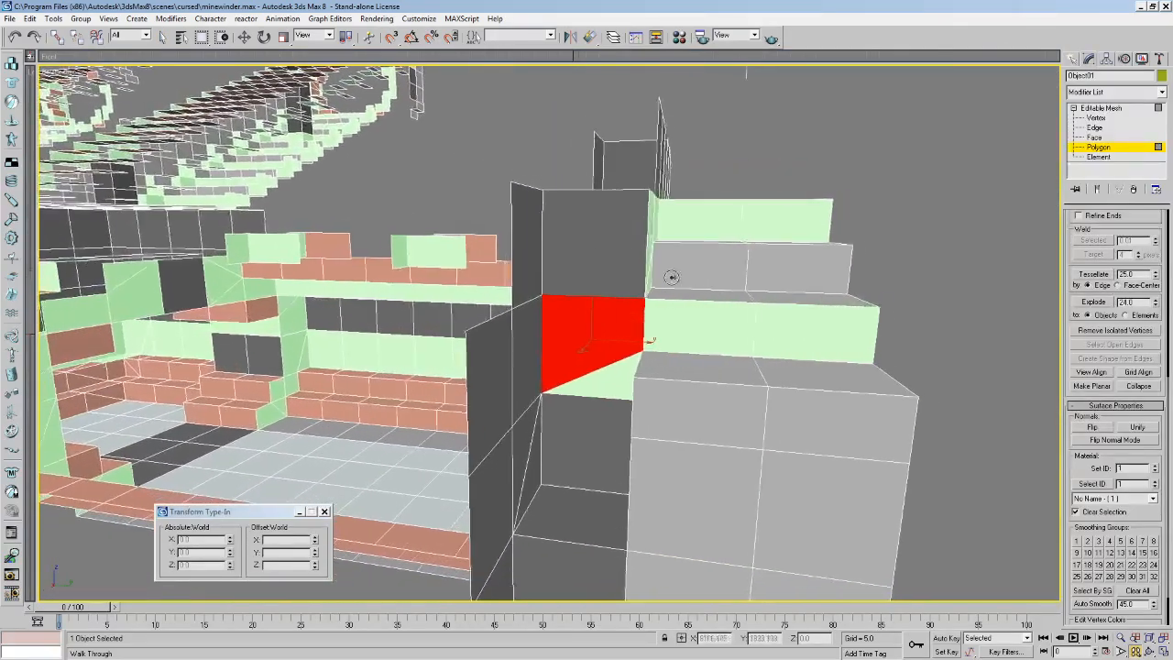
{"action": "left_click_drag", "start_coordinate": [748, 268], "coordinate": [617, 254]}
{"action": "mouse_move", "coordinate": [617, 254]}
{"action": "middle_mouse_down"}
{"action": "mouse_move", "coordinate": [656, 252]}
{"action": "mouse_move", "coordinate": [626, 275]}
{"action": "middle_mouse_up"}
{"action": "left_click_drag", "start_coordinate": [626, 275], "coordinate": [562, 288]}
{"action": "mouse_move", "coordinate": [562, 288]}
{"action": "middle_mouse_down"}
{"action": "mouse_move", "coordinate": [540, 274]}
{"action": "mouse_move", "coordinate": [553, 280]}
{"action": "middle_mouse_up"}
{"action": "left_click_drag", "start_coordinate": [553, 280], "coordinate": [404, 291]}
{"action": "middle_click_drag", "start_coordinate": [403, 292], "coordinate": [430, 295]}
{"action": "left_click_drag", "start_coordinate": [431, 295], "coordinate": [490, 361]}
{"action": "middle_click_drag", "start_coordinate": [490, 361], "coordinate": [482, 367]}
{"action": "left_click_drag", "start_coordinate": [482, 367], "coordinate": [510, 409]}
{"action": "middle_click_drag", "start_coordinate": [510, 408], "coordinate": [498, 390]}
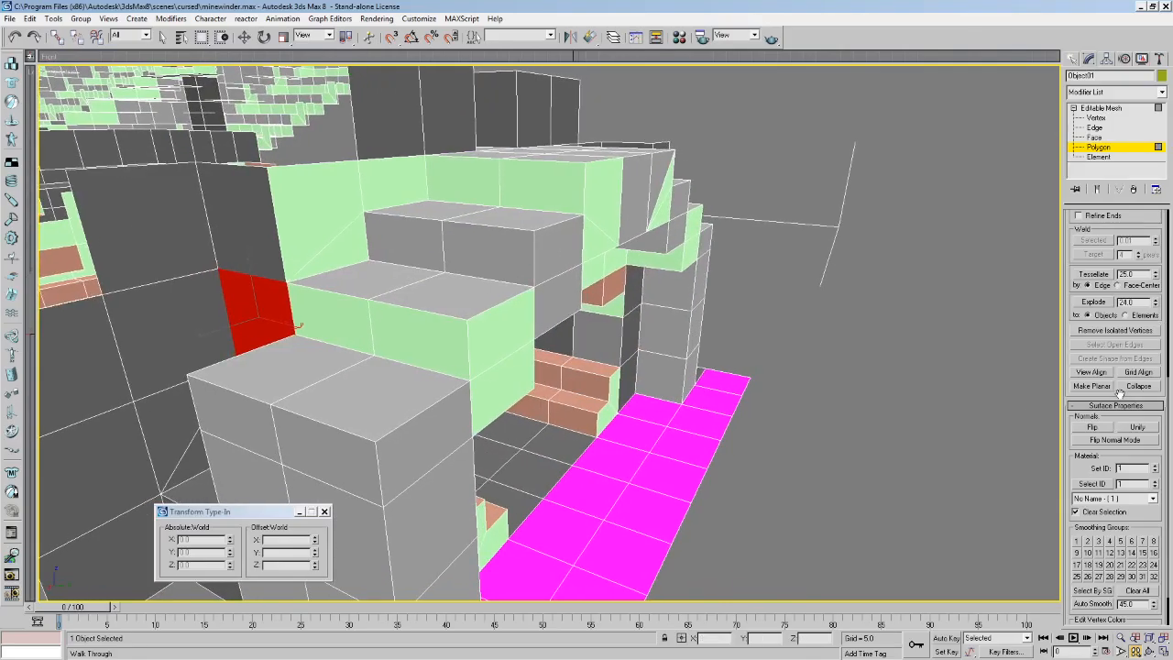
{"action": "scroll", "coordinate": [1136, 413], "scroll_direction": "up", "scroll_amount": 5}
{"action": "left_click_drag", "start_coordinate": [660, 340], "coordinate": [552, 340]}
{"action": "middle_click_drag", "start_coordinate": [552, 340], "coordinate": [556, 340]}
{"action": "left_click_drag", "start_coordinate": [557, 340], "coordinate": [686, 327]}
{"action": "mouse_move", "coordinate": [686, 327]}
{"action": "middle_mouse_down"}
{"action": "mouse_move", "coordinate": [709, 322]}
{"action": "mouse_move", "coordinate": [684, 321]}
{"action": "middle_mouse_up"}
{"action": "left_click_drag", "start_coordinate": [684, 321], "coordinate": [620, 348]}
{"action": "middle_click_drag", "start_coordinate": [621, 348], "coordinate": [602, 359]}
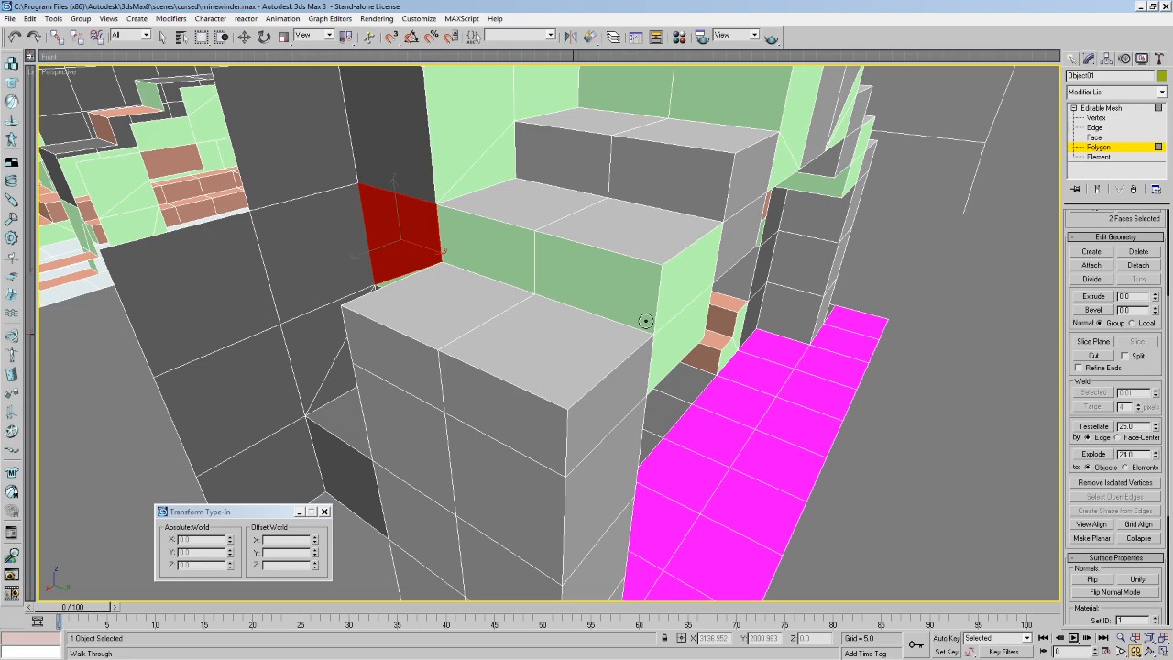
Inspect the stepped blocks and passage entrance from the front, above and the side.
{"action": "mouse_move", "coordinate": [625, 187]}
{"action": "left_mouse_down"}
{"action": "mouse_move", "coordinate": [605, 196]}
{"action": "mouse_move", "coordinate": [613, 207]}
{"action": "left_mouse_up"}
{"action": "key", "text": "w"}
{"action": "left_click_drag", "start_coordinate": [680, 488], "coordinate": [640, 474]}
{"action": "middle_click_drag", "start_coordinate": [640, 473], "coordinate": [642, 444]}
{"action": "middle_click_drag", "start_coordinate": [641, 443], "coordinate": [555, 363], "text": "alt"}
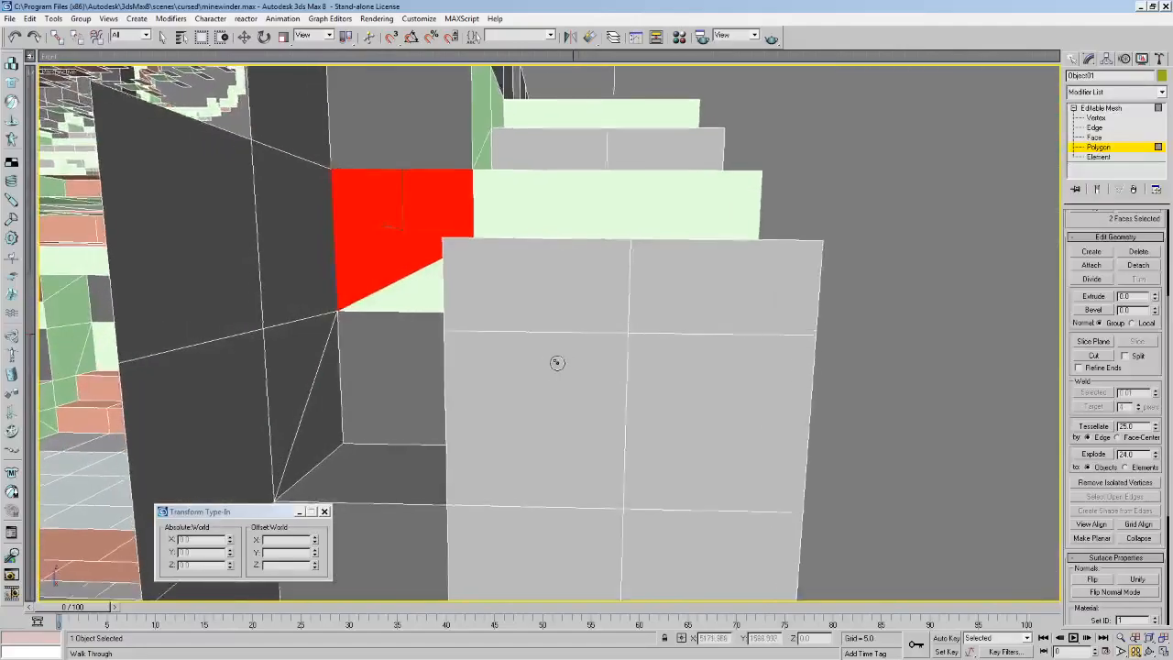
{"action": "key", "text": "a"}
{"action": "left_click_drag", "start_coordinate": [555, 363], "coordinate": [577, 363]}
{"action": "key", "text": "d"}
{"action": "left_click_drag", "start_coordinate": [759, 324], "coordinate": [618, 315]}
{"action": "key", "text": "a"}
{"action": "key", "text": "s"}
{"action": "left_click_drag", "start_coordinate": [370, 309], "coordinate": [473, 365]}
{"action": "key", "text": "w"}
{"action": "key", "text": "w"}
{"action": "key", "text": "w"}
{"action": "key", "text": "a"}
{"action": "key", "text": "s"}
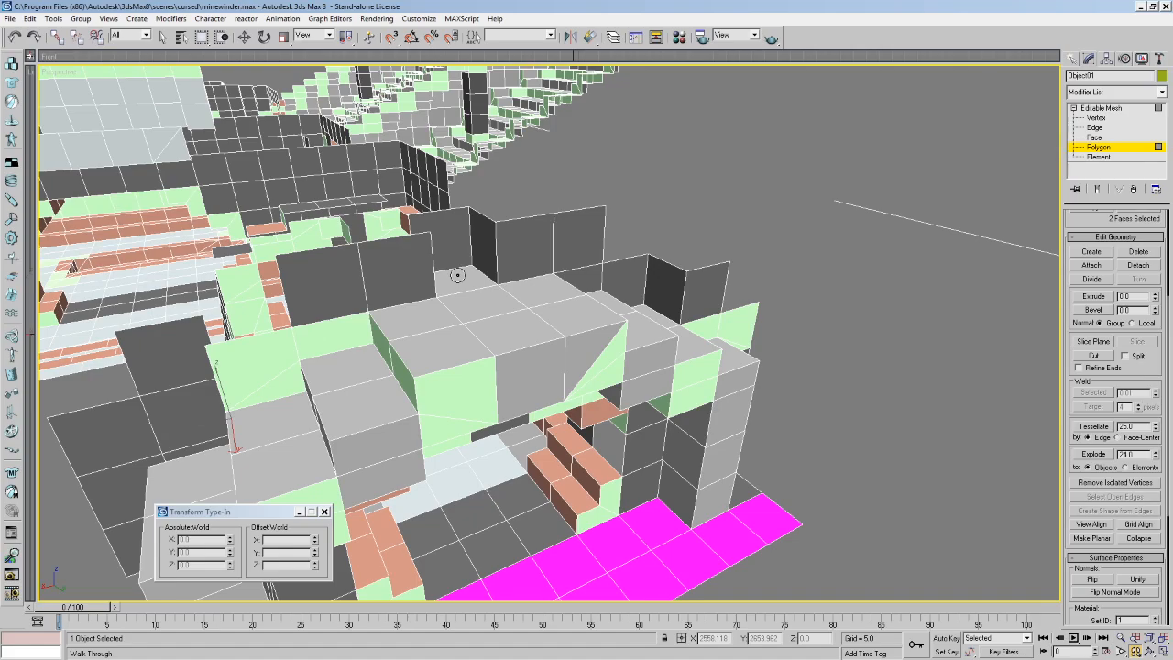
{"action": "left_click_drag", "start_coordinate": [594, 310], "coordinate": [464, 325]}
{"action": "key", "text": "w"}
{"action": "left_click_drag", "start_coordinate": [398, 293], "coordinate": [571, 269]}
{"action": "key", "text": "a"}
{"action": "key", "text": "c"}
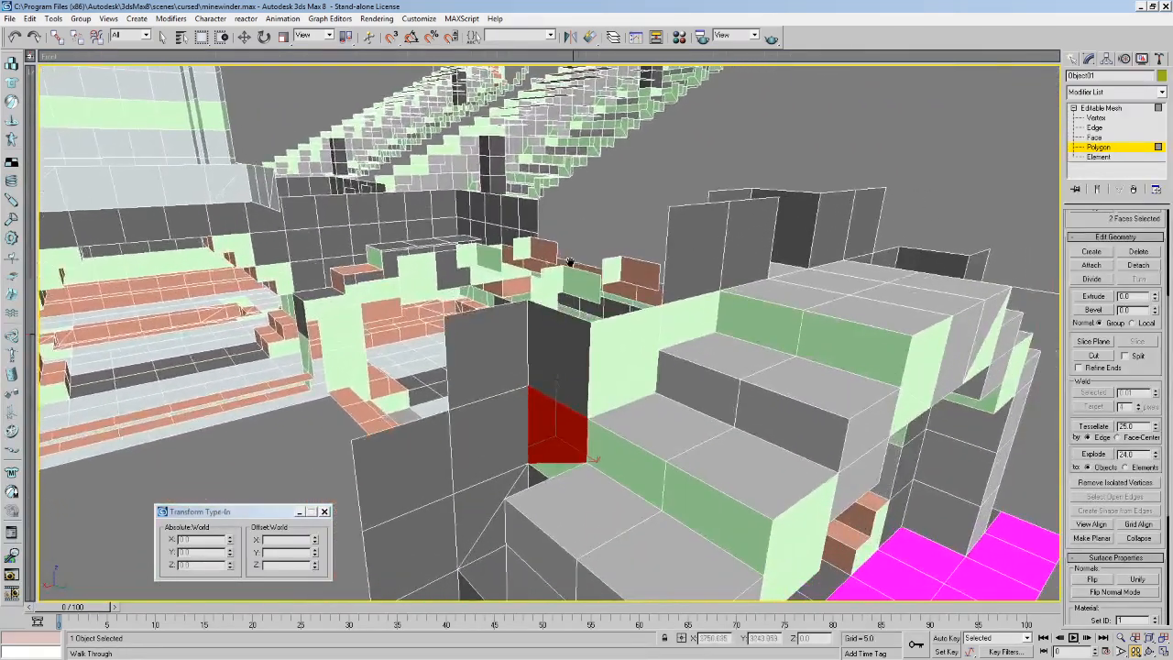
Select the mesh's open edges at Edge level and follow them to the overhanging block inside the passage.
{"action": "left_click", "coordinate": [1102, 129]}
{"action": "scroll", "coordinate": [1123, 275], "scroll_direction": "down", "scroll_amount": 3}
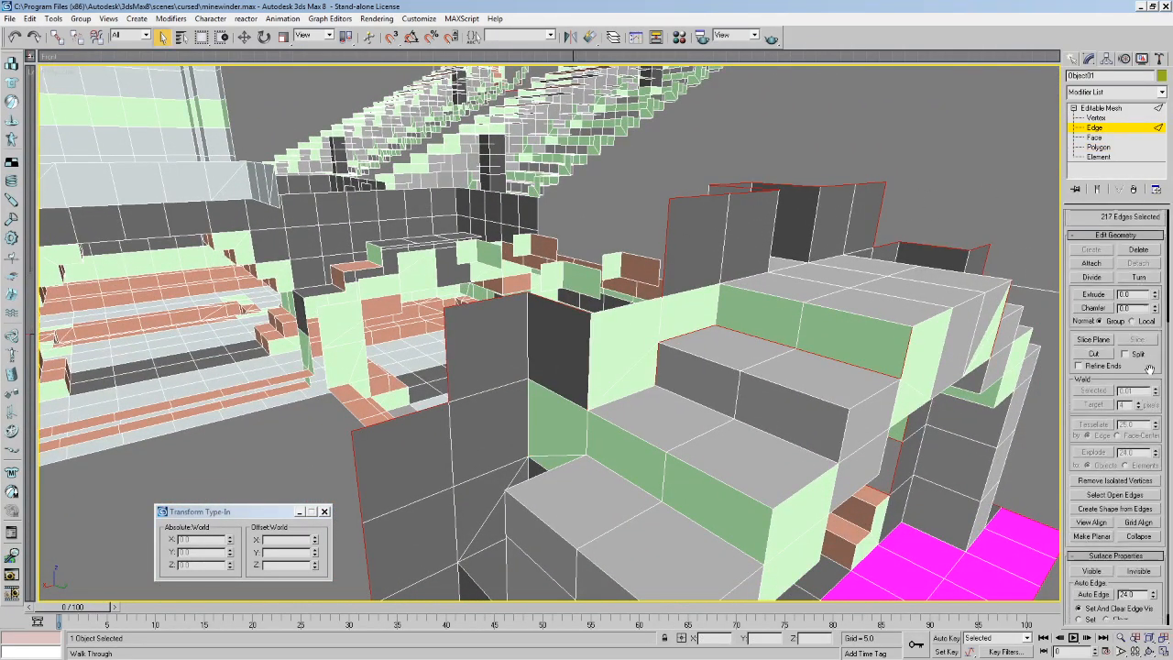
{"action": "left_click", "coordinate": [1141, 487]}
{"action": "middle_click_drag", "start_coordinate": [989, 413], "coordinate": [746, 353]}
{"action": "key", "text": "Up"}
{"action": "left_click_drag", "start_coordinate": [477, 425], "coordinate": [352, 367]}
{"action": "key", "text": "Up"}
{"action": "key", "text": "Up"}
{"action": "key", "text": "Up"}
{"action": "left_click_drag", "start_coordinate": [563, 387], "coordinate": [486, 356]}
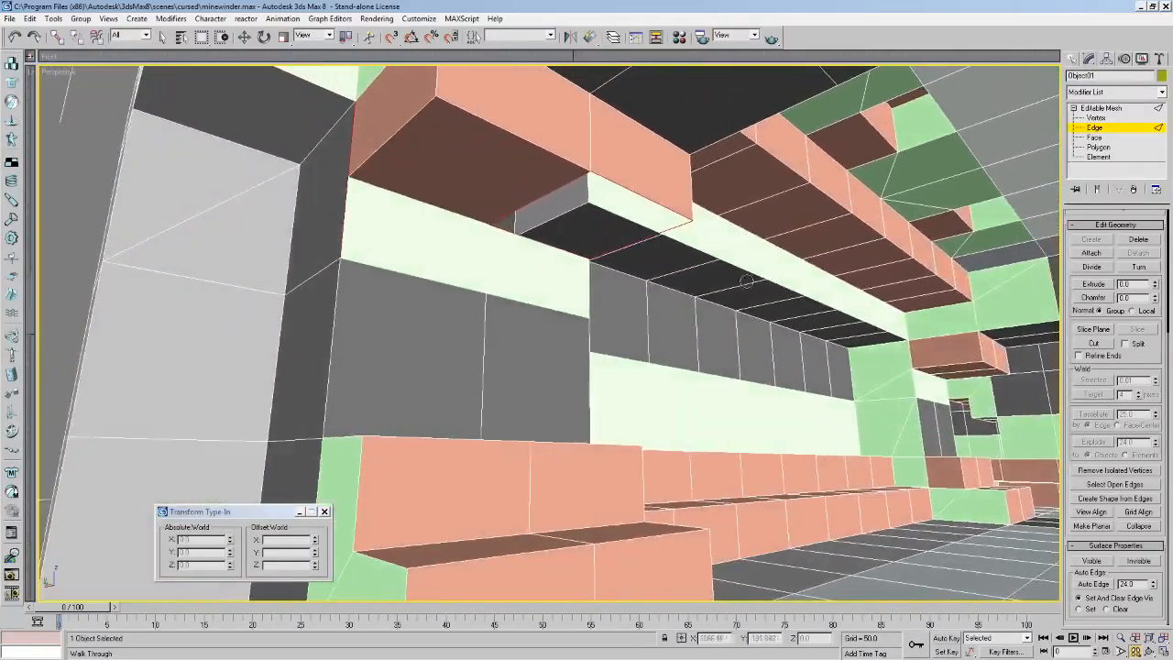
At Polygon level, pick the faces around the gap in the underside of the overhanging salmon block to check them.
{"action": "left_click", "coordinate": [1093, 147]}
{"action": "left_click", "coordinate": [688, 229]}
{"action": "left_click", "coordinate": [627, 219]}
{"action": "left_click", "coordinate": [557, 232]}
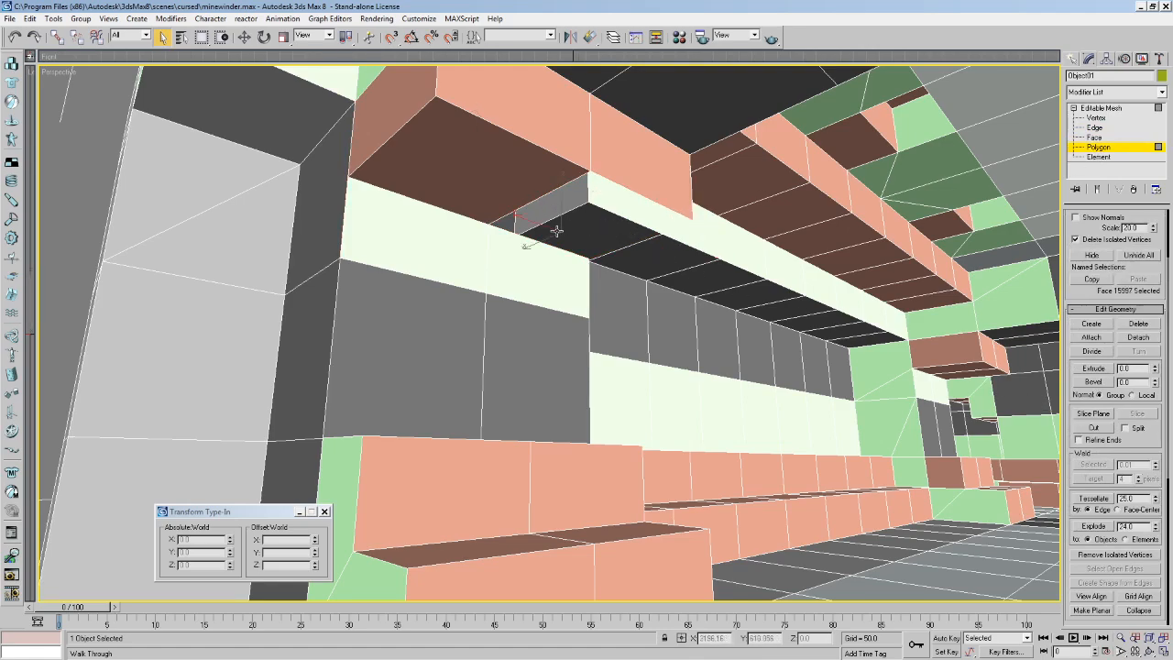
{"action": "left_click", "coordinate": [573, 218]}
{"action": "left_click", "coordinate": [587, 199]}
Create a four-sided polygon to close the gap in the underside of the overhanging salmon block.
{"action": "key", "text": "Up"}
{"action": "left_click_drag", "start_coordinate": [789, 326], "coordinate": [657, 246]}
{"action": "middle_click_drag", "start_coordinate": [657, 246], "coordinate": [579, 313]}
{"action": "left_click", "coordinate": [1092, 325]}
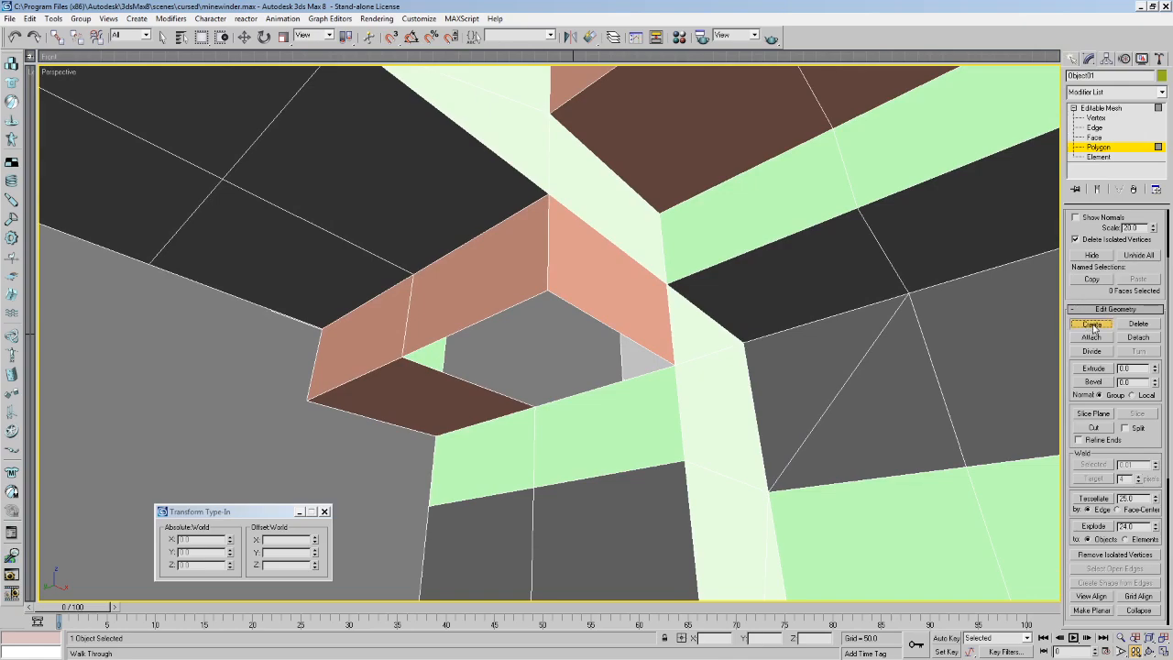
{"action": "left_click", "coordinate": [546, 294]}
{"action": "left_click", "coordinate": [403, 358]}
{"action": "left_click", "coordinate": [534, 407]}
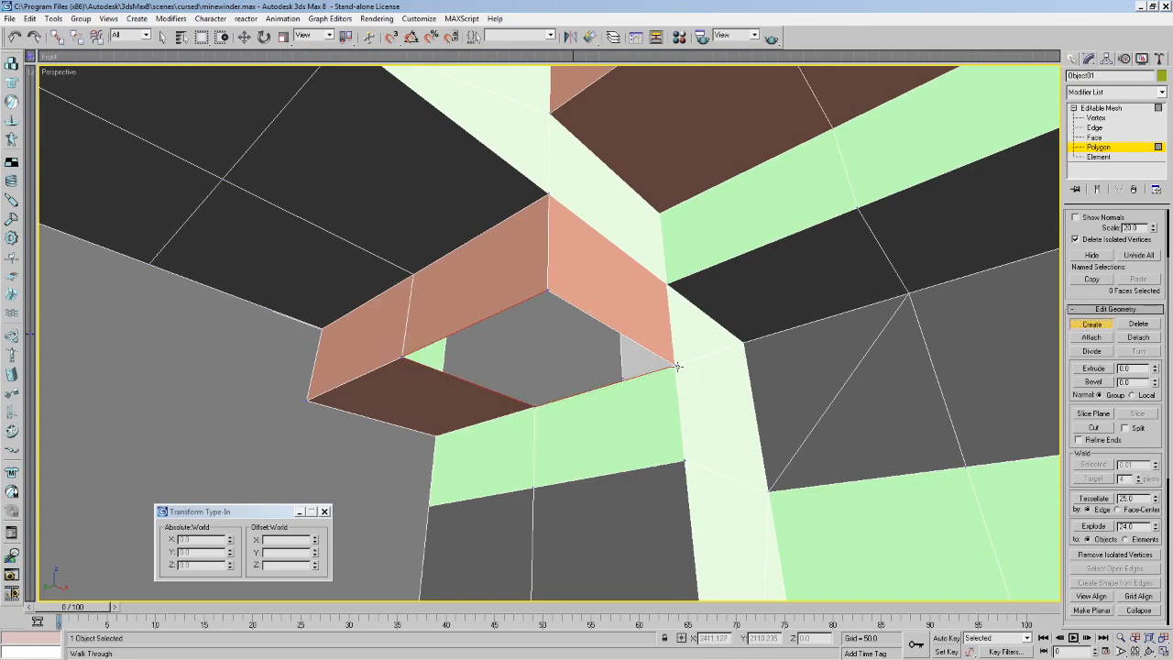
{"action": "double_click", "coordinate": [677, 365]}
Flip the normal of the new polygon on the underside of the overhanging salmon block.
{"action": "key", "text": "Up"}
{"action": "left_click_drag", "start_coordinate": [431, 358], "coordinate": [406, 358]}
{"action": "key", "text": "Up"}
{"action": "key", "text": "Left"}
{"action": "key", "text": "Right"}
{"action": "left_click", "coordinate": [163, 38]}
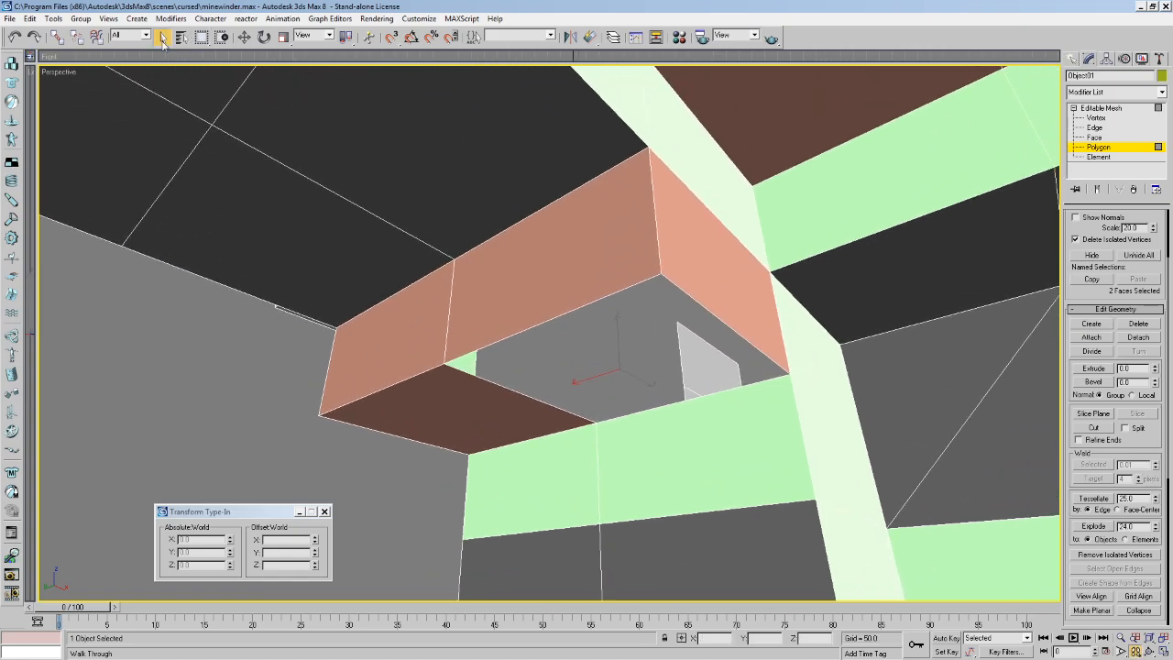
{"action": "scroll", "coordinate": [1159, 444], "scroll_direction": "down", "scroll_amount": 3}
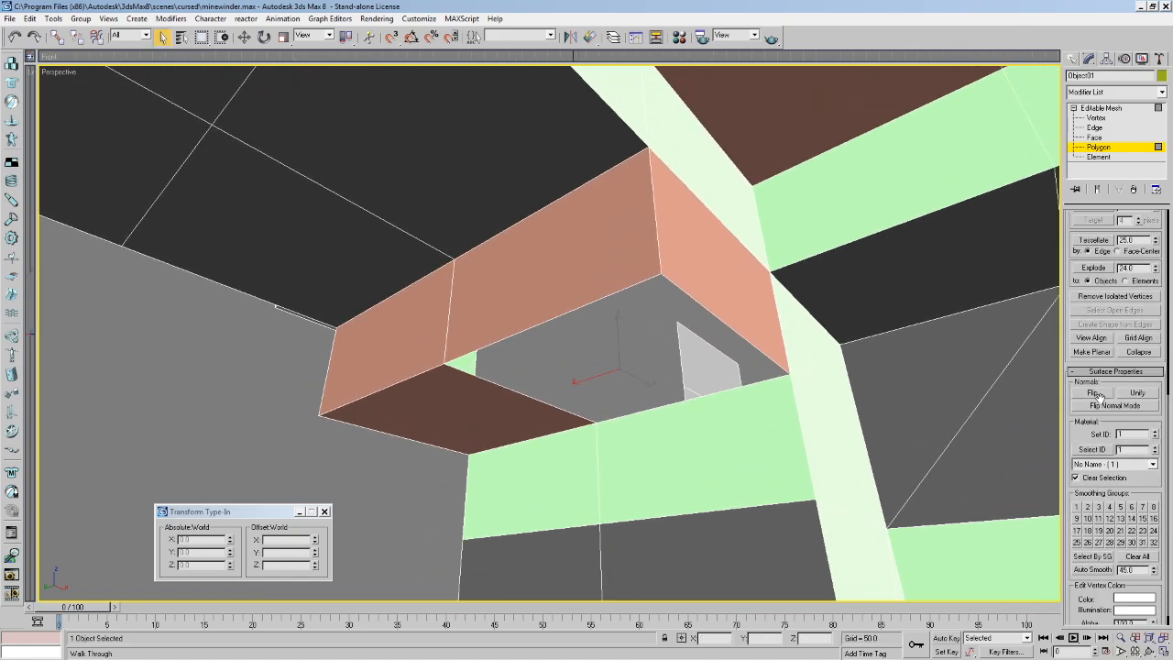
{"action": "left_click", "coordinate": [1096, 395]}
{"action": "middle_click_drag", "start_coordinate": [513, 364], "coordinate": [647, 330]}
{"action": "key", "text": "Up"}
{"action": "left_click_drag", "start_coordinate": [522, 340], "coordinate": [589, 349]}
{"action": "middle_click_drag", "start_coordinate": [513, 312], "coordinate": [541, 351]}
{"action": "left_click_drag", "start_coordinate": [541, 350], "coordinate": [448, 367]}
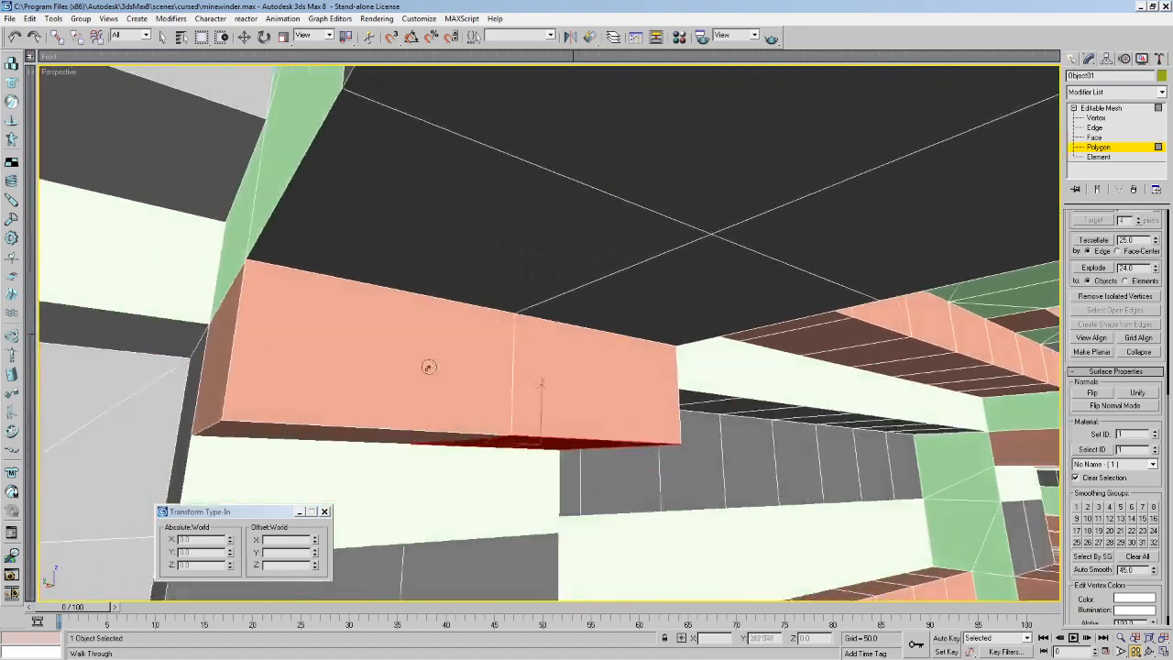
{"action": "middle_click_drag", "start_coordinate": [348, 362], "coordinate": [399, 351]}
{"action": "key", "text": "Down"}
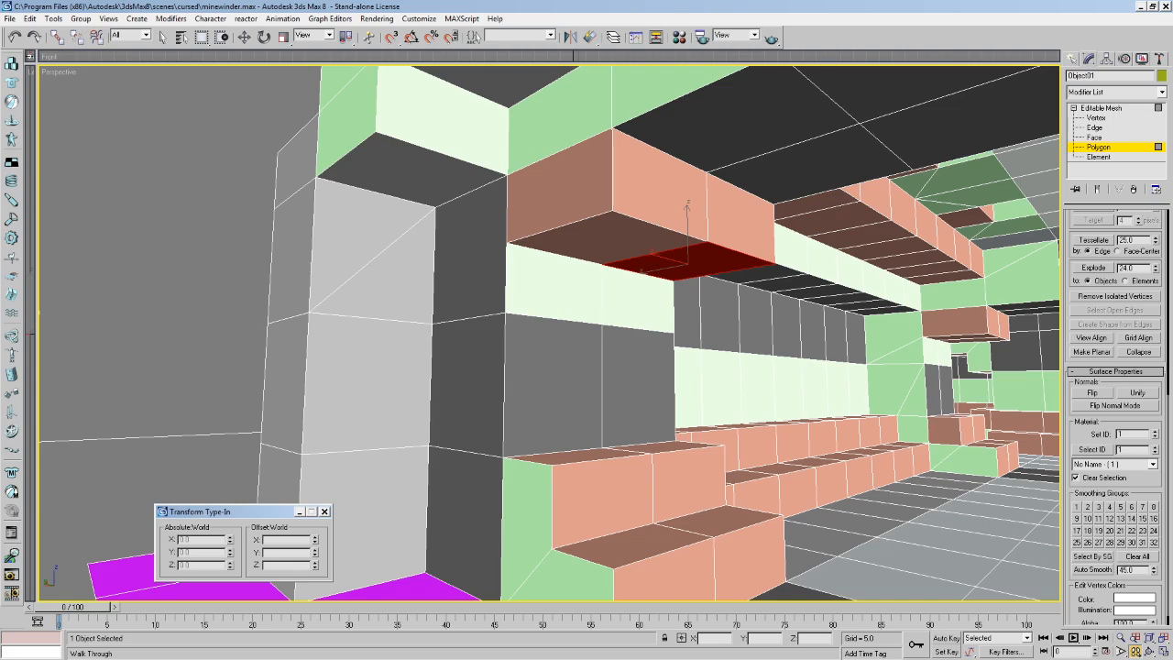
Inspect the closed underside and the surrounding walls from inside the passage.
{"action": "key", "text": "d"}
{"action": "key", "text": "w"}
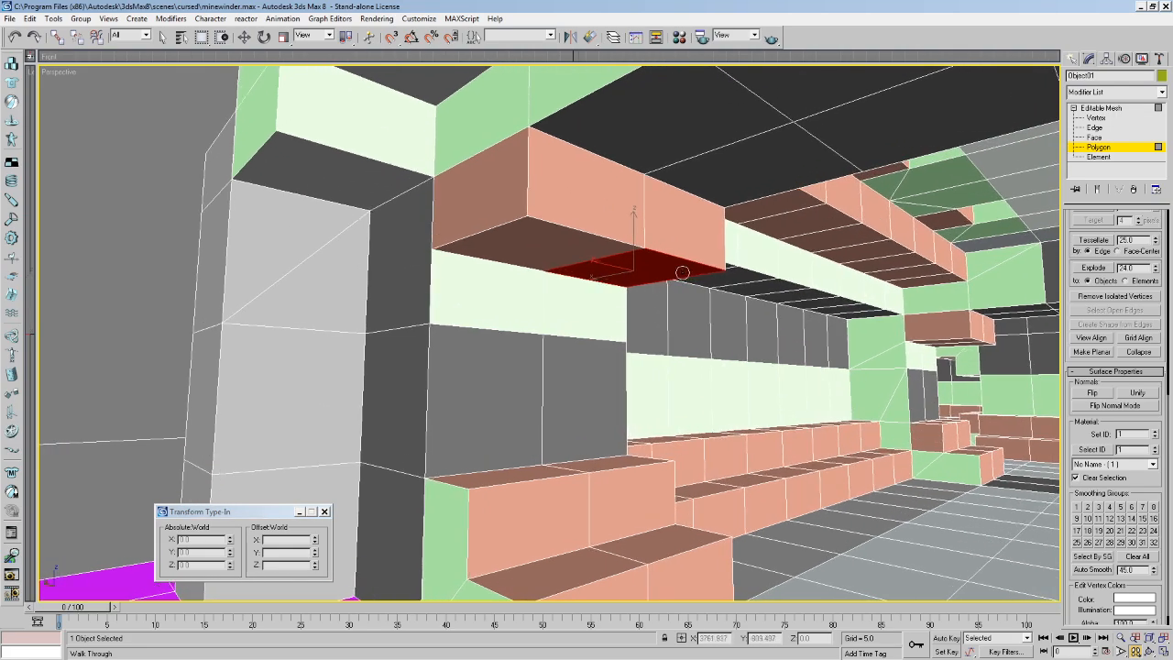
{"action": "left_click", "coordinate": [162, 36]}
{"action": "left_click", "coordinate": [526, 289]}
{"action": "key", "text": "Up"}
{"action": "left_click_drag", "start_coordinate": [527, 288], "coordinate": [522, 319]}
{"action": "key", "text": "Up"}
{"action": "middle_click_drag", "start_coordinate": [720, 327], "coordinate": [691, 334]}
{"action": "left_click_drag", "start_coordinate": [691, 335], "coordinate": [631, 333]}
{"action": "middle_click_drag", "start_coordinate": [631, 332], "coordinate": [592, 317]}
{"action": "left_click_drag", "start_coordinate": [592, 317], "coordinate": [455, 280]}
{"action": "key", "text": "Down"}
{"action": "key", "text": "Right"}
Select the slanted wall polygon beside the passage opening and compare it in wireframe and shaded display.
{"action": "left_click", "coordinate": [161, 36]}
{"action": "left_click", "coordinate": [201, 277]}
{"action": "key", "text": "F3"}
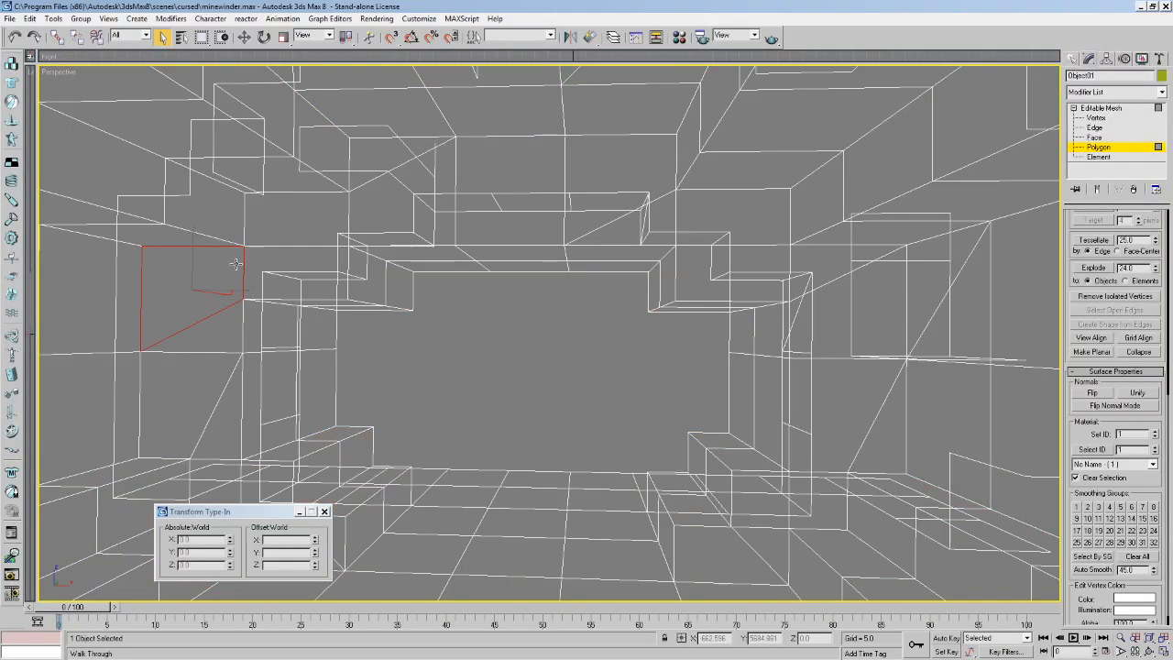
{"action": "key", "text": "F2"}
{"action": "key", "text": "F2"}
{"action": "left_click", "coordinate": [501, 409]}
{"action": "key", "text": "F3"}
{"action": "key", "text": "F3"}
At Edge level, select the open edges again and check them in wireframe around the entrance pillar.
{"action": "left_click", "coordinate": [1095, 128]}
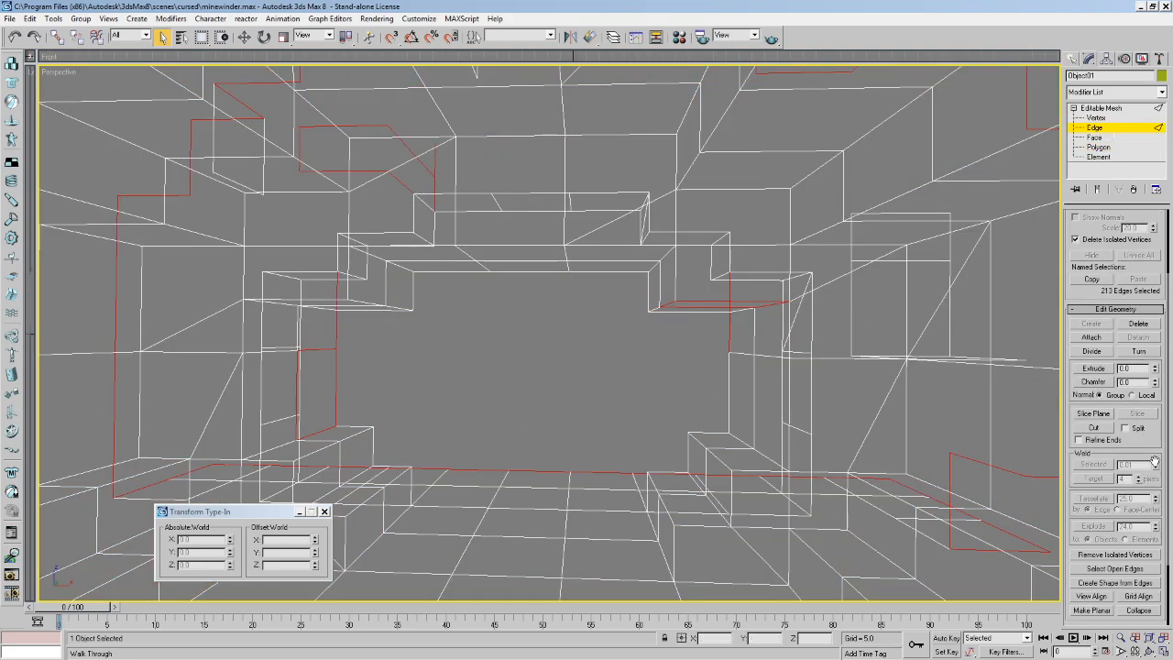
{"action": "scroll", "coordinate": [1153, 461], "scroll_direction": "down", "scroll_amount": 3}
{"action": "left_click", "coordinate": [1119, 486]}
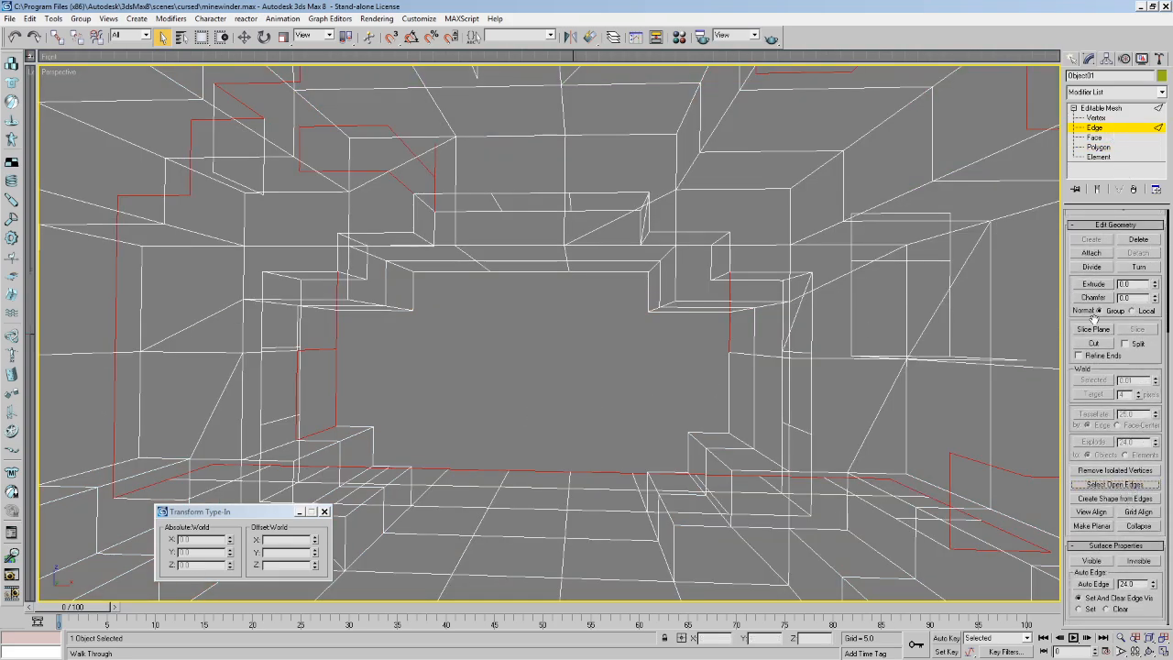
{"action": "key", "text": "Up"}
{"action": "left_click_drag", "start_coordinate": [667, 219], "coordinate": [749, 235]}
{"action": "key", "text": "Up"}
{"action": "key", "text": "Up"}
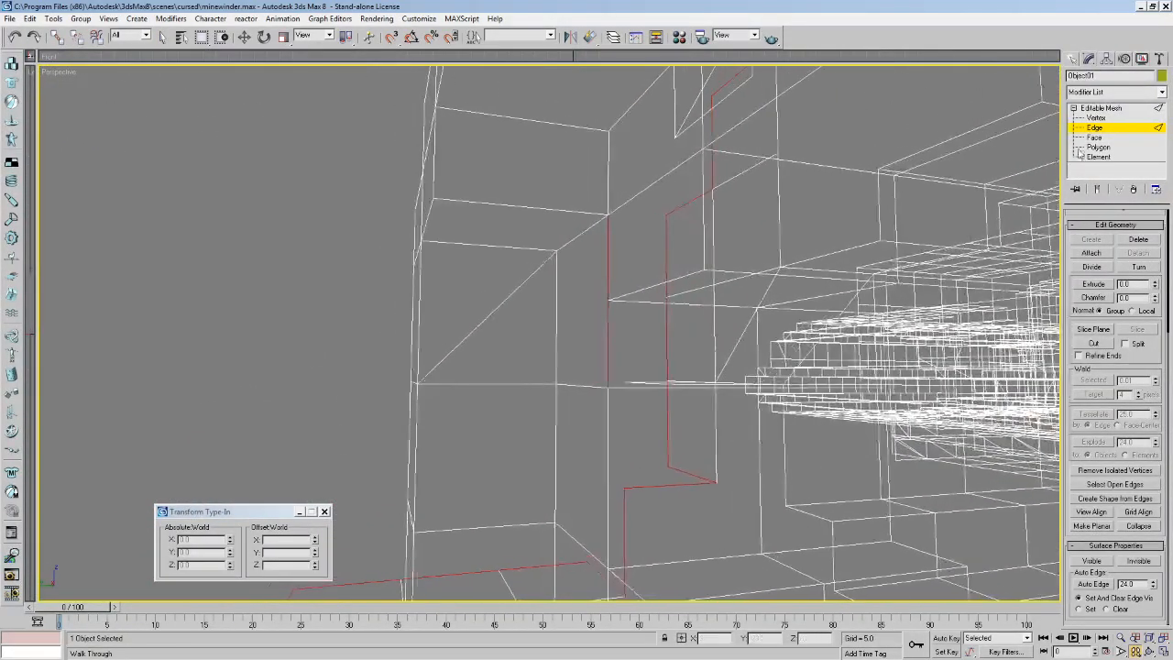
At Polygon level in shaded display, delete the upper polygon on the inner side of the entrance pillar.
{"action": "left_click", "coordinate": [1104, 149]}
{"action": "key", "text": "F3"}
{"action": "left_click", "coordinate": [586, 298]}
{"action": "middle_click_drag", "start_coordinate": [597, 298], "coordinate": [608, 297]}
{"action": "key", "text": "Delete"}
Create a four-sided polygon over the upper part of the opening on the inner side of the entrance pillar.
{"action": "left_click", "coordinate": [1090, 323]}
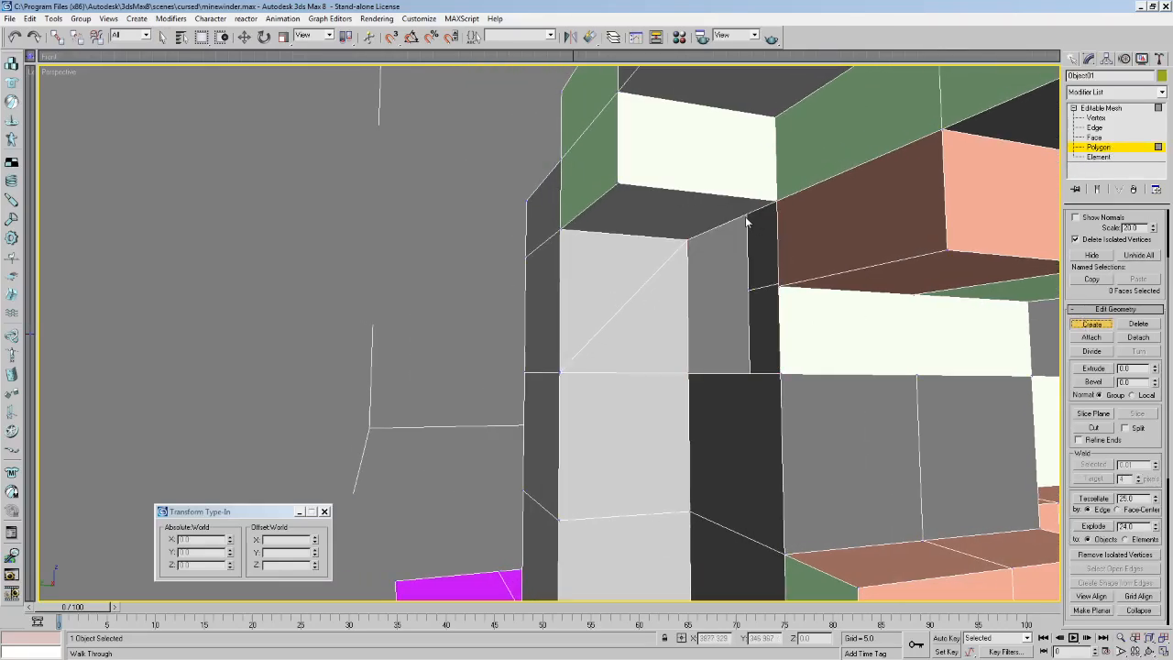
{"action": "left_click", "coordinate": [778, 201]}
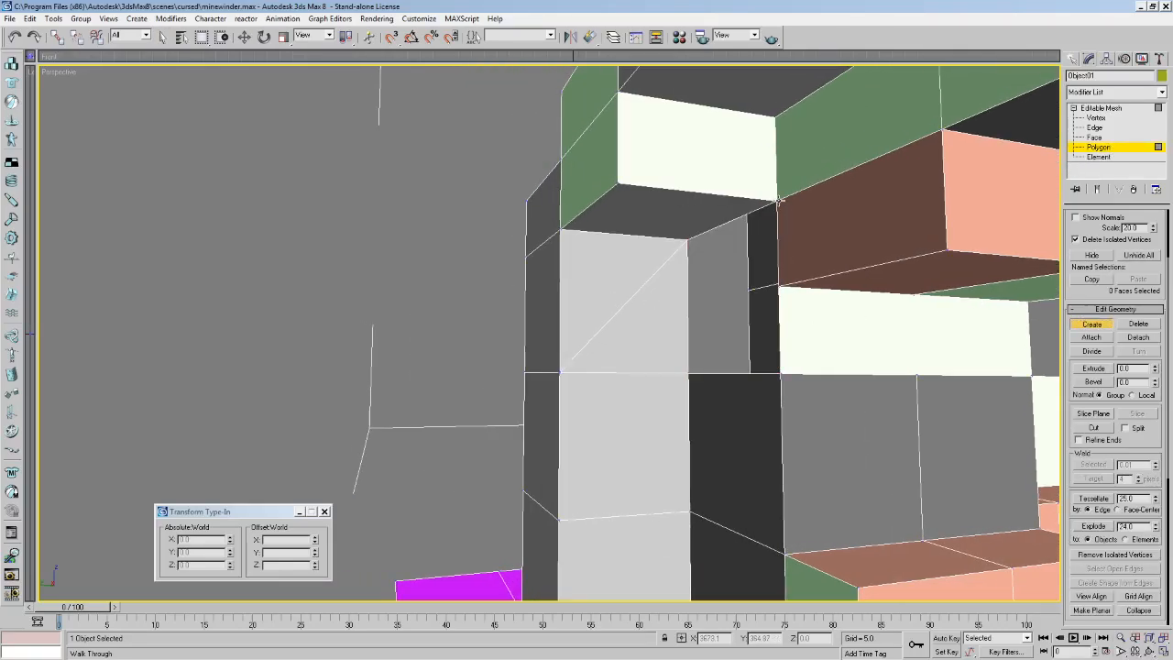
{"action": "left_click", "coordinate": [687, 240]}
{"action": "left_click", "coordinate": [688, 374]}
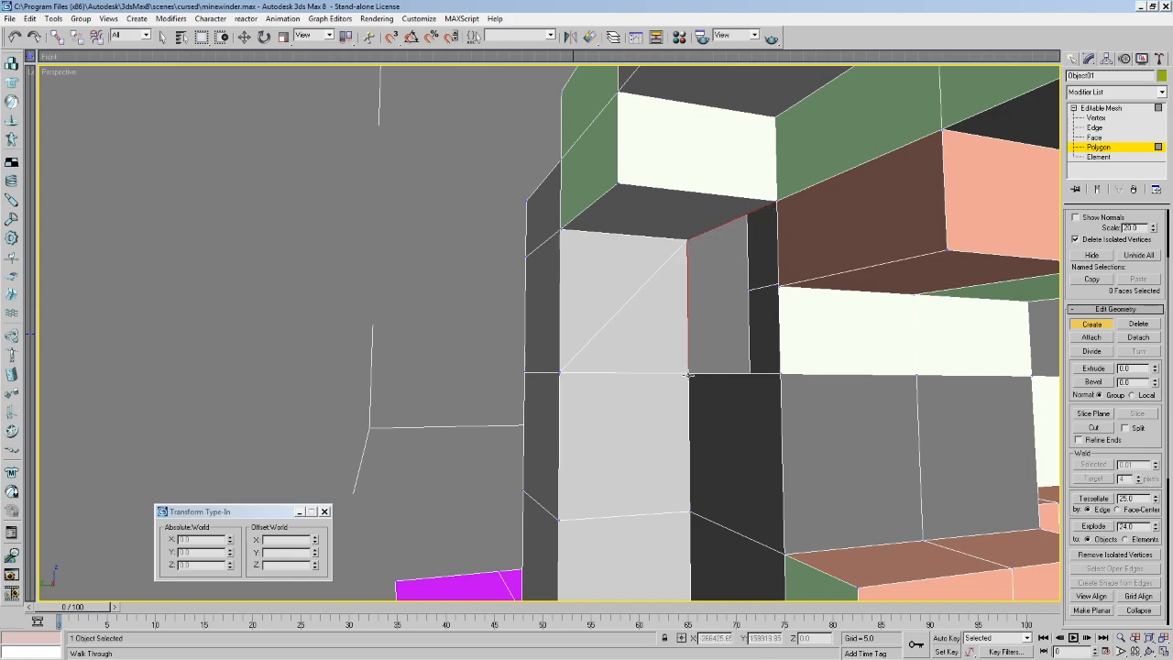
{"action": "double_click", "coordinate": [774, 296]}
{"action": "left_click", "coordinate": [162, 36]}
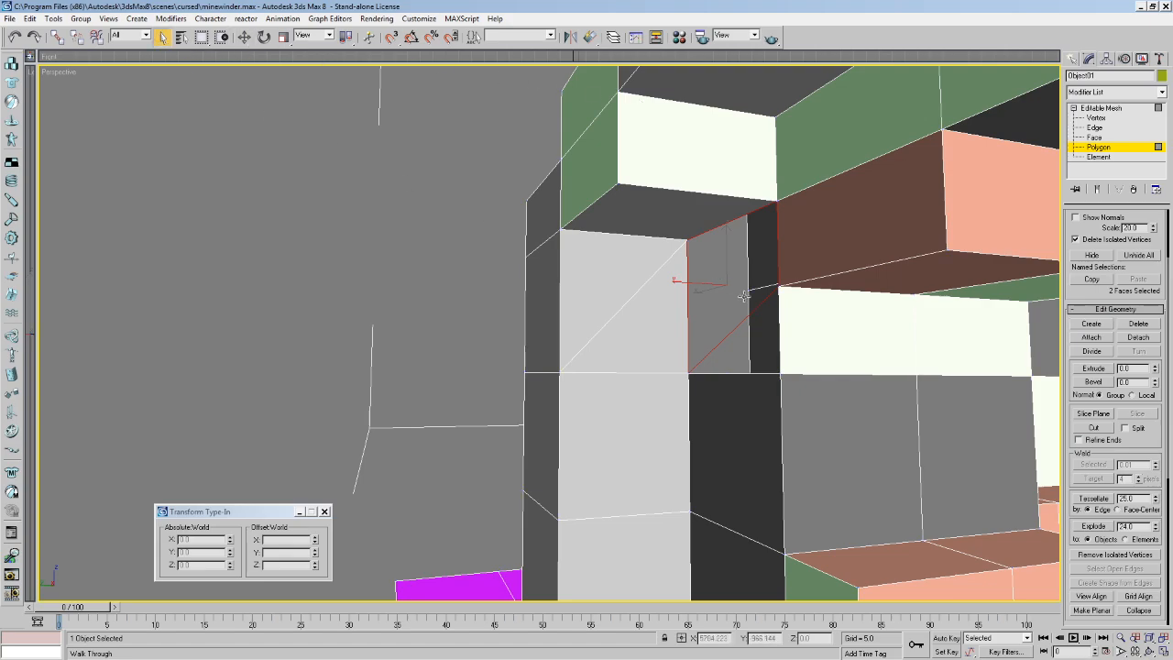
Flip the normal of the new polygon on the pillar's inner side.
{"action": "left_click_drag", "start_coordinate": [1149, 440], "coordinate": [1119, 201]}
{"action": "left_click", "coordinate": [1087, 426]}
{"action": "left_click", "coordinate": [1092, 413]}
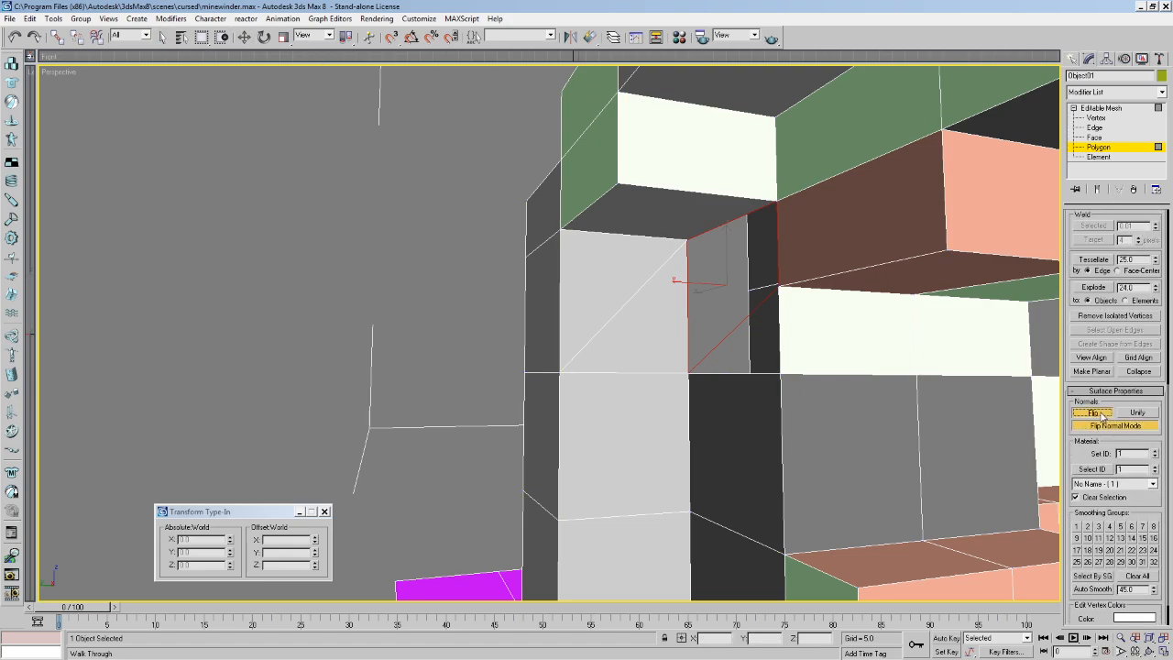
{"action": "left_click", "coordinate": [1106, 426]}
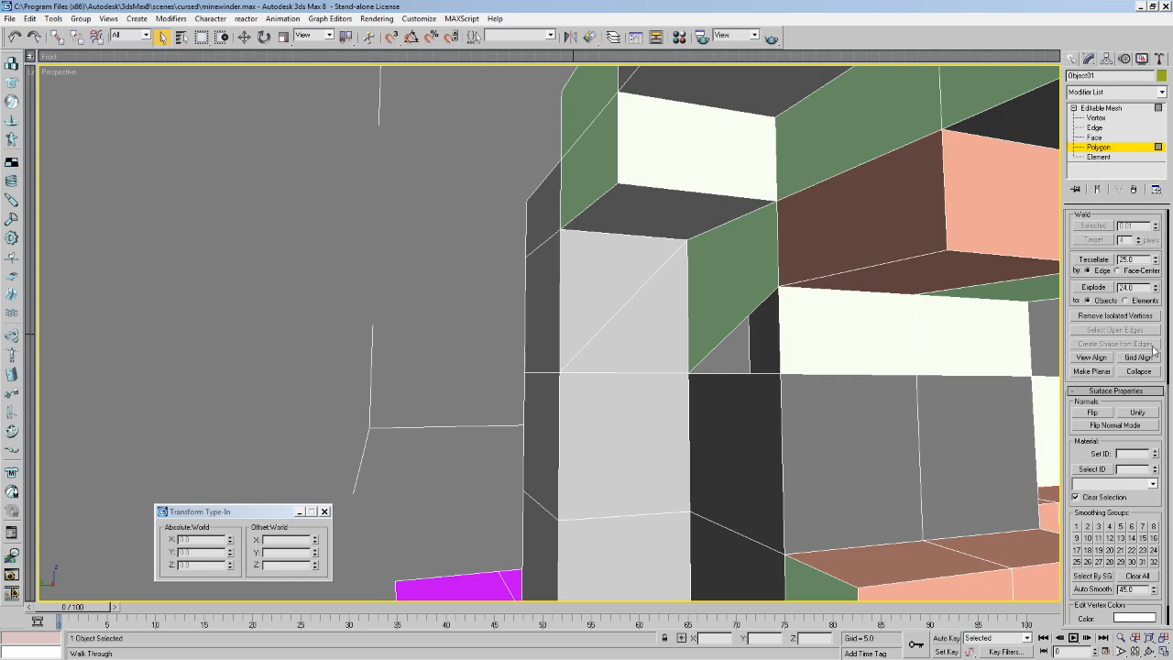
Fill the remaining triangular gap below the rebuilt polygon with a new face and flip its normal.
{"action": "left_click_drag", "start_coordinate": [1160, 215], "coordinate": [1154, 484]}
{"action": "left_click", "coordinate": [1091, 355]}
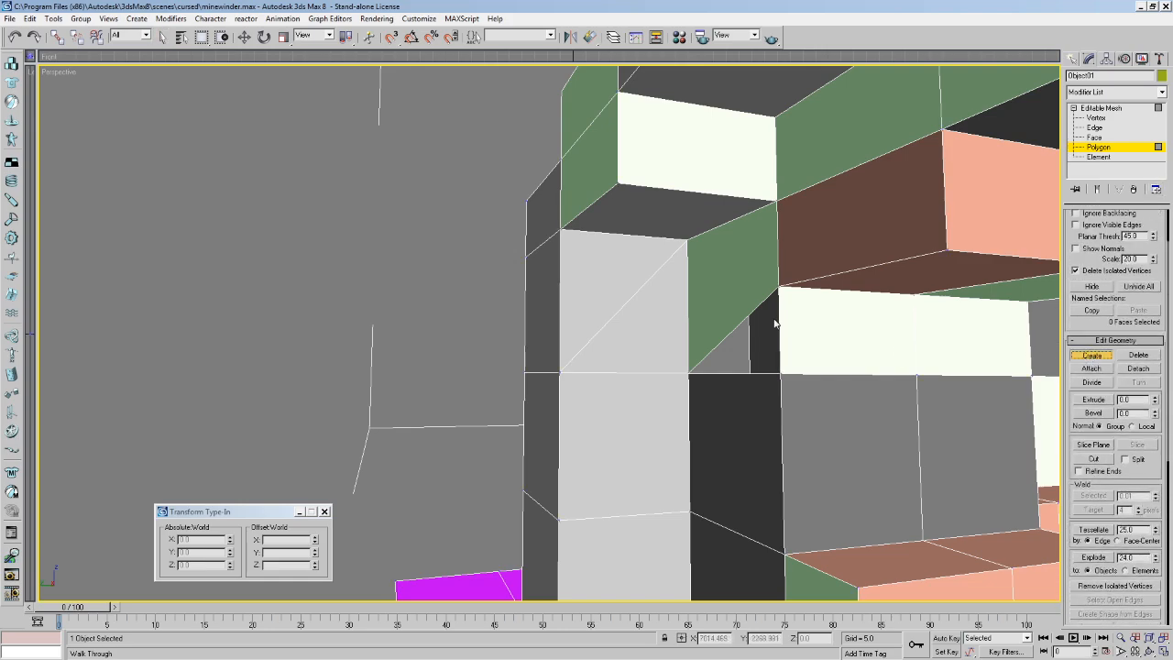
{"action": "left_click", "coordinate": [779, 288]}
{"action": "left_click", "coordinate": [689, 373]}
{"action": "double_click", "coordinate": [779, 373]}
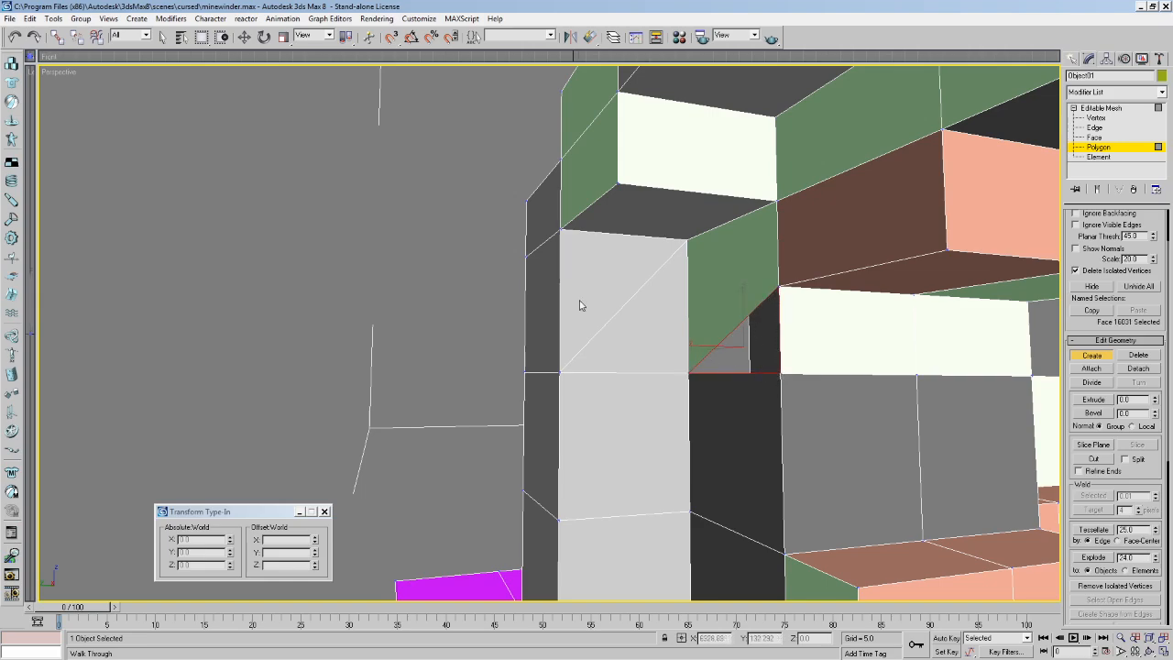
{"action": "left_click_drag", "start_coordinate": [1151, 462], "coordinate": [1116, 229]}
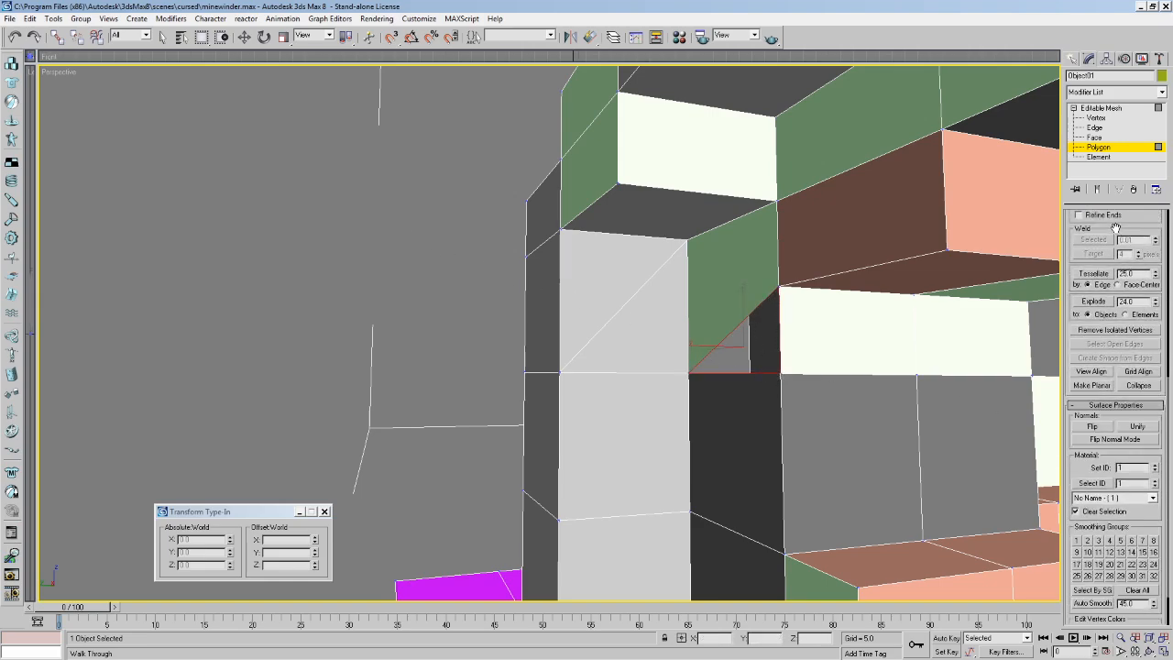
{"action": "left_click", "coordinate": [162, 37]}
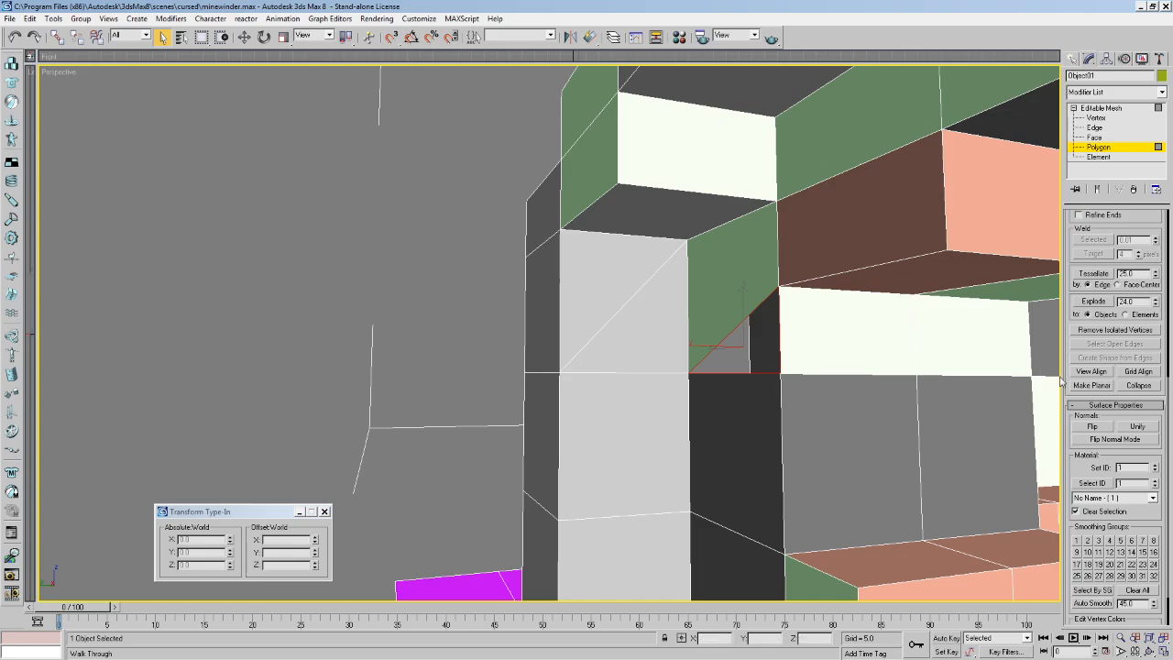
{"action": "left_click", "coordinate": [1094, 427]}
{"action": "left_click", "coordinate": [376, 291]}
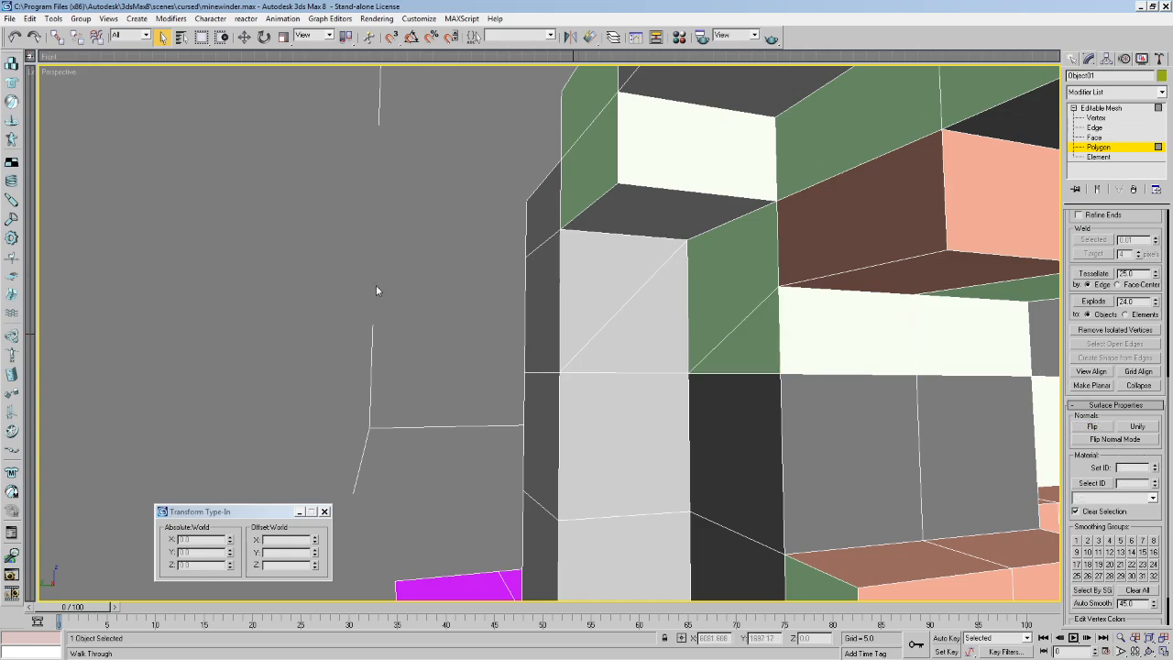
At Edge level, select the open edges and locate the gap beside the opposite pillar above the stepped ledge.
{"action": "key", "text": "Up"}
{"action": "left_click_drag", "start_coordinate": [471, 301], "coordinate": [644, 345]}
{"action": "key", "text": "Right"}
{"action": "key", "text": "Down"}
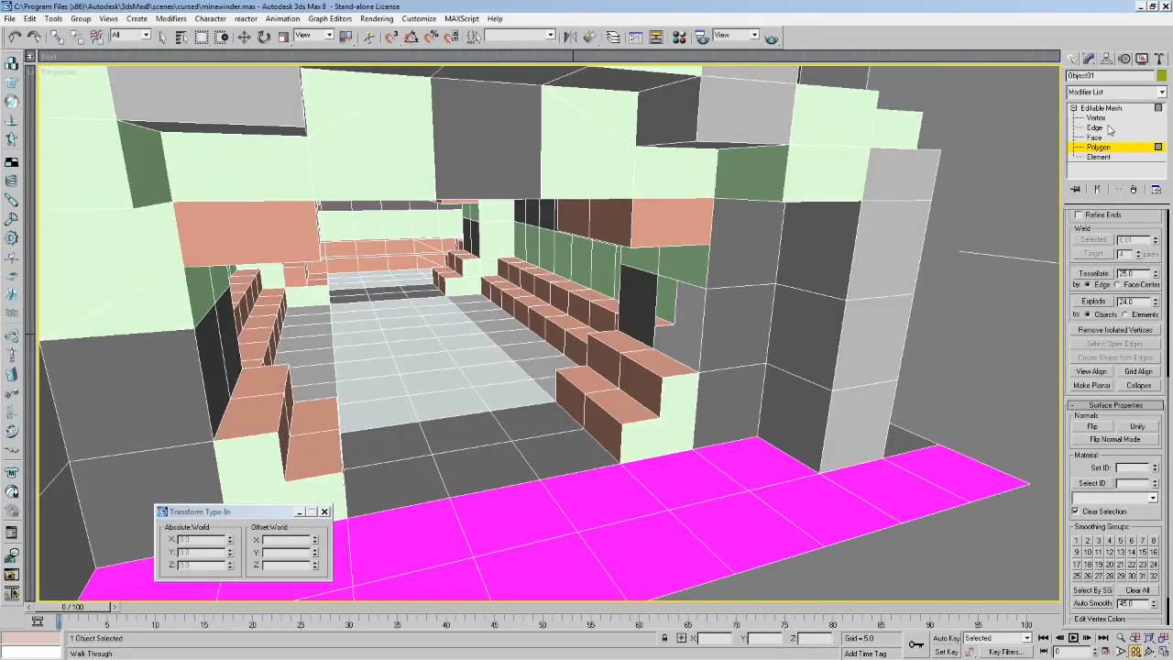
{"action": "left_click", "coordinate": [1098, 128]}
{"action": "scroll", "coordinate": [1163, 357], "scroll_direction": "down", "scroll_amount": 3}
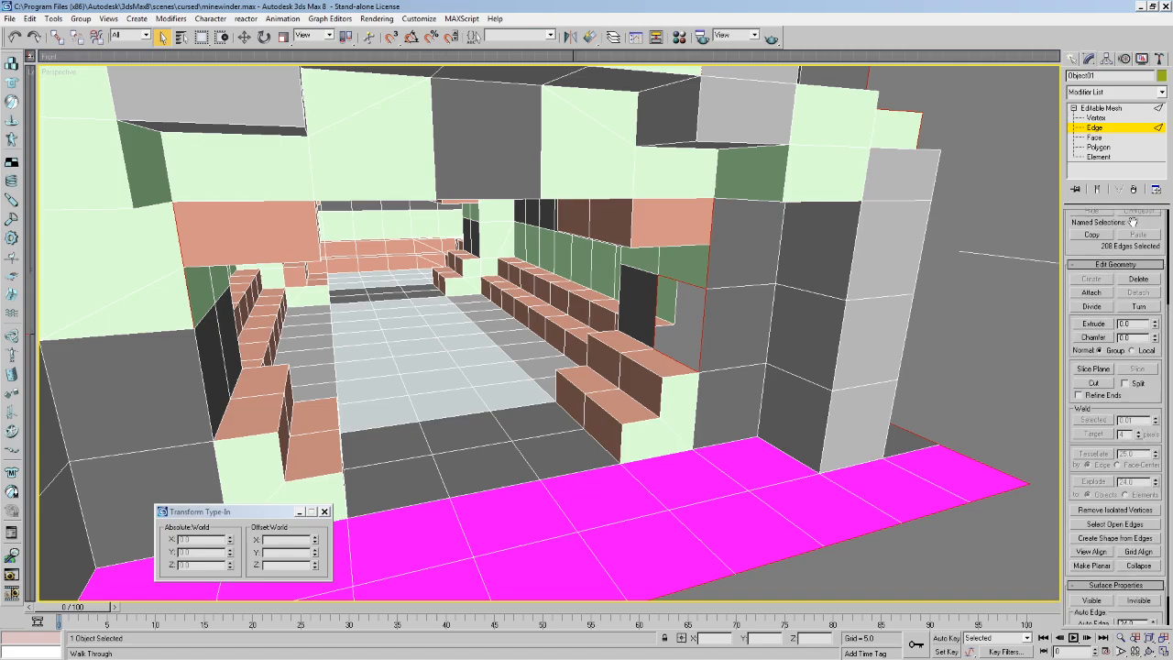
{"action": "middle_click_drag", "start_coordinate": [714, 228], "coordinate": [691, 228]}
{"action": "scroll", "coordinate": [681, 235], "scroll_direction": "down", "scroll_amount": 1}
{"action": "key", "text": "Up"}
{"action": "left_click_drag", "start_coordinate": [681, 236], "coordinate": [654, 230]}
{"action": "key", "text": "Left"}
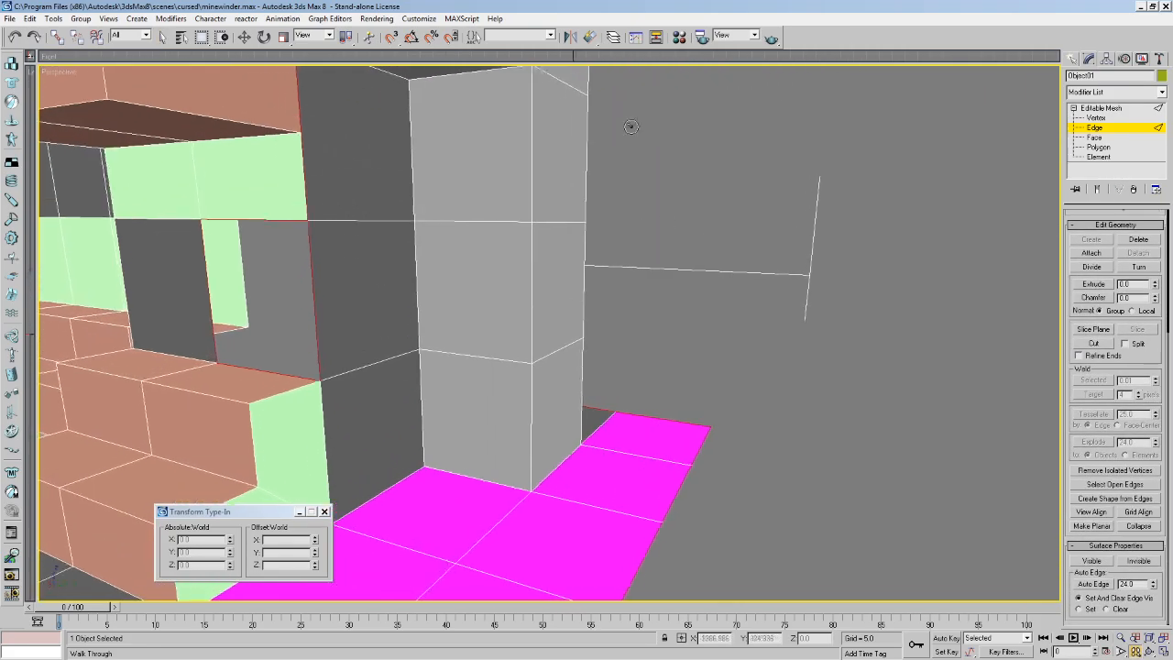
At Polygon level, try to create and flip a polygon over the opening above the stepped ledge beside the pillar.
{"action": "key", "text": "4"}
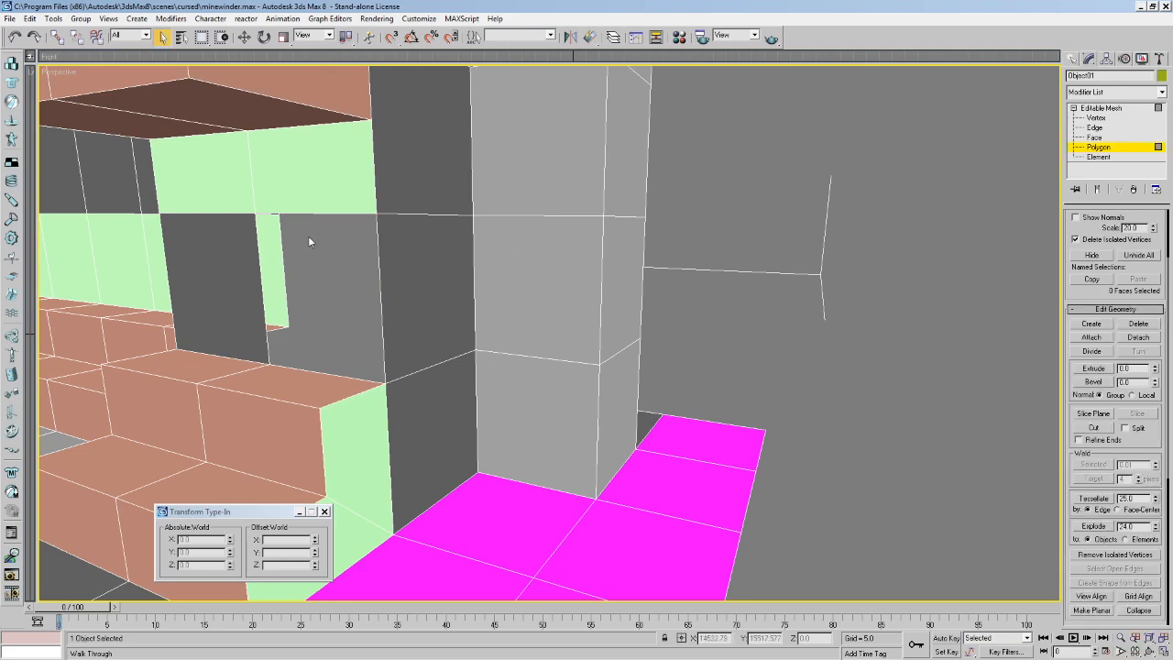
{"action": "left_click", "coordinate": [1090, 323]}
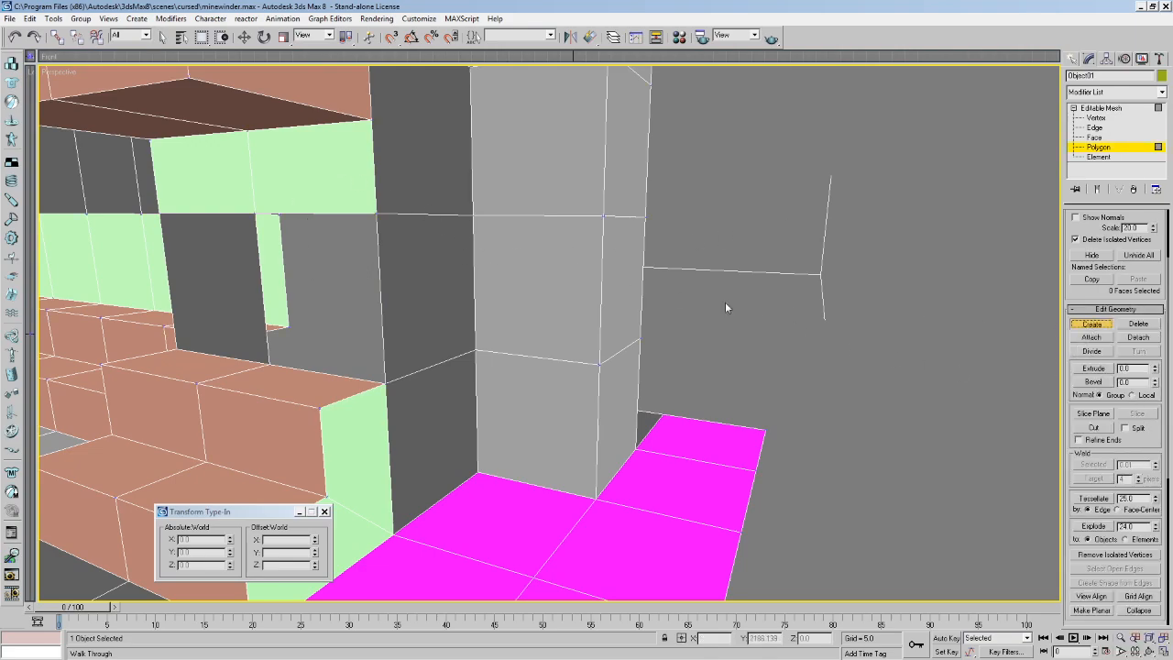
{"action": "left_click", "coordinate": [376, 214]}
{"action": "left_click", "coordinate": [255, 214]}
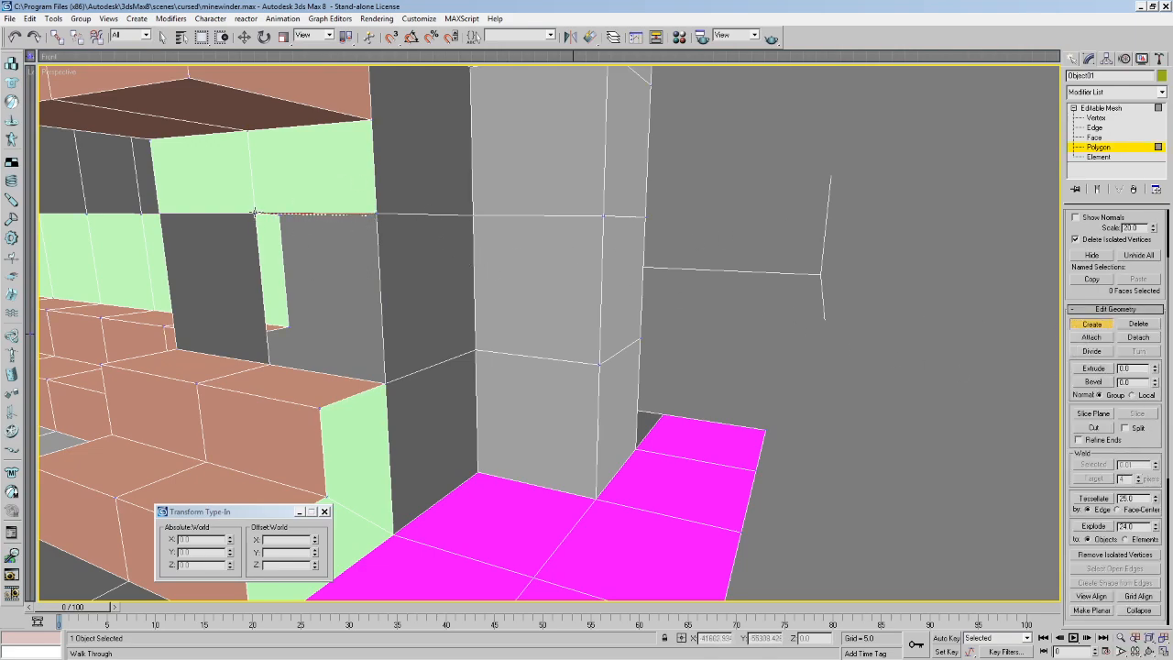
{"action": "left_click", "coordinate": [270, 364]}
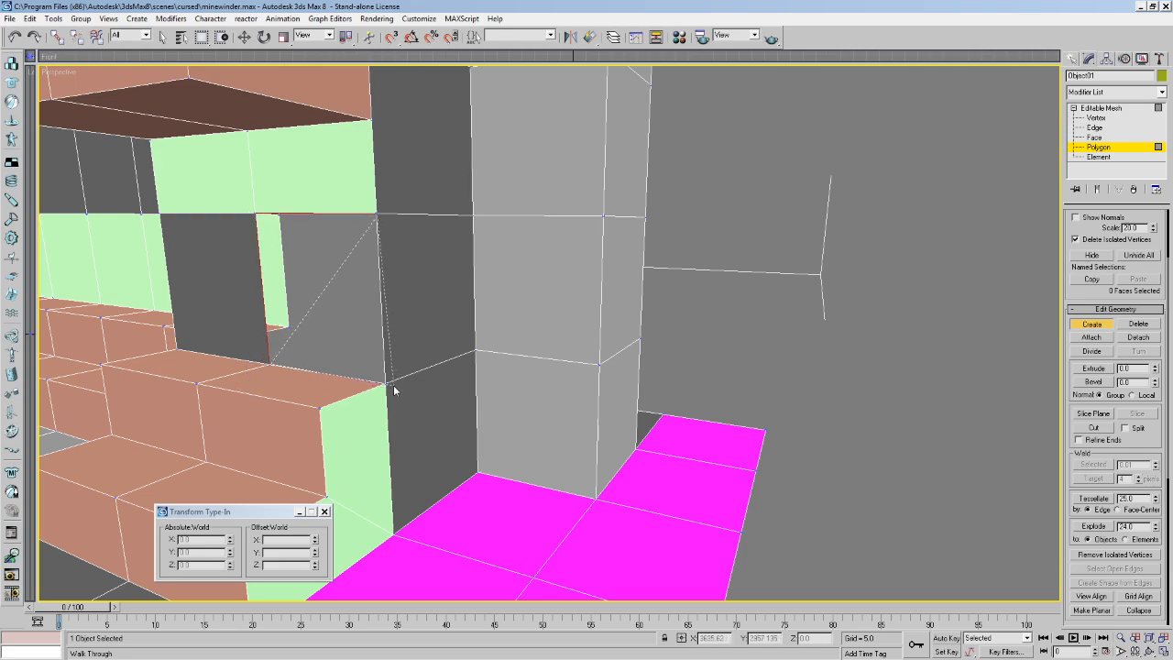
{"action": "left_click", "coordinate": [386, 383]}
{"action": "left_click", "coordinate": [162, 36]}
{"action": "scroll", "coordinate": [1093, 268], "scroll_direction": "down", "scroll_amount": 3}
{"action": "left_click", "coordinate": [1091, 532]}
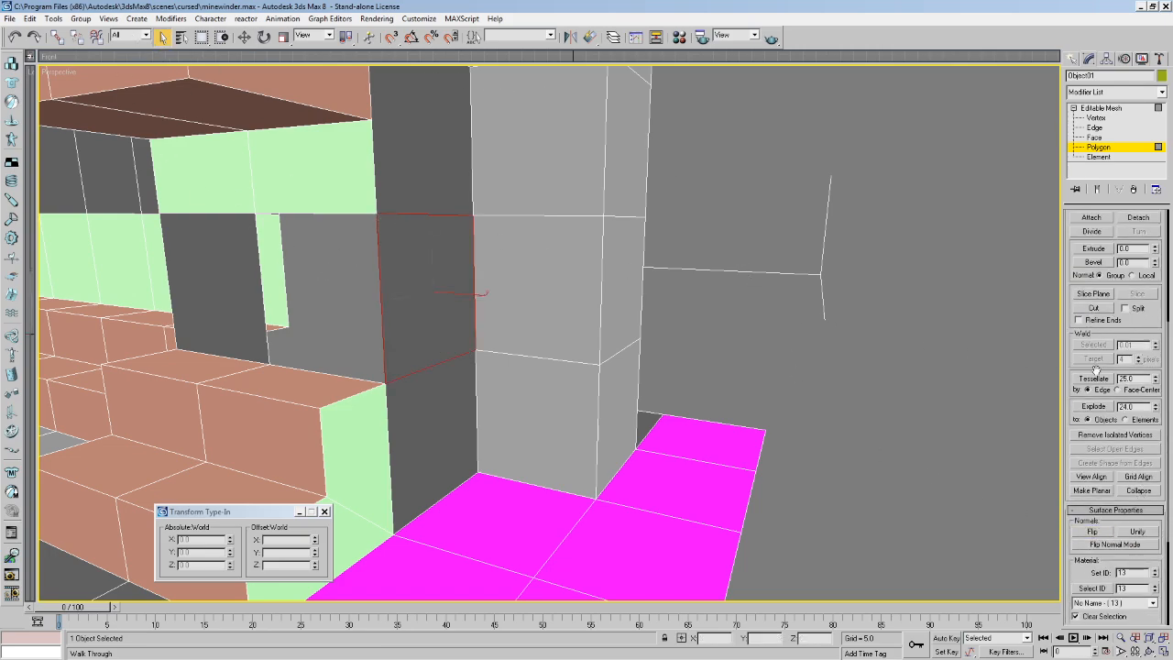
{"action": "scroll", "coordinate": [1091, 417], "scroll_direction": "up", "scroll_amount": 5}
Create a four-sided polygon over the opening above the stepped ledge beside the pillar and flip its normal.
{"action": "left_click", "coordinate": [1091, 415]}
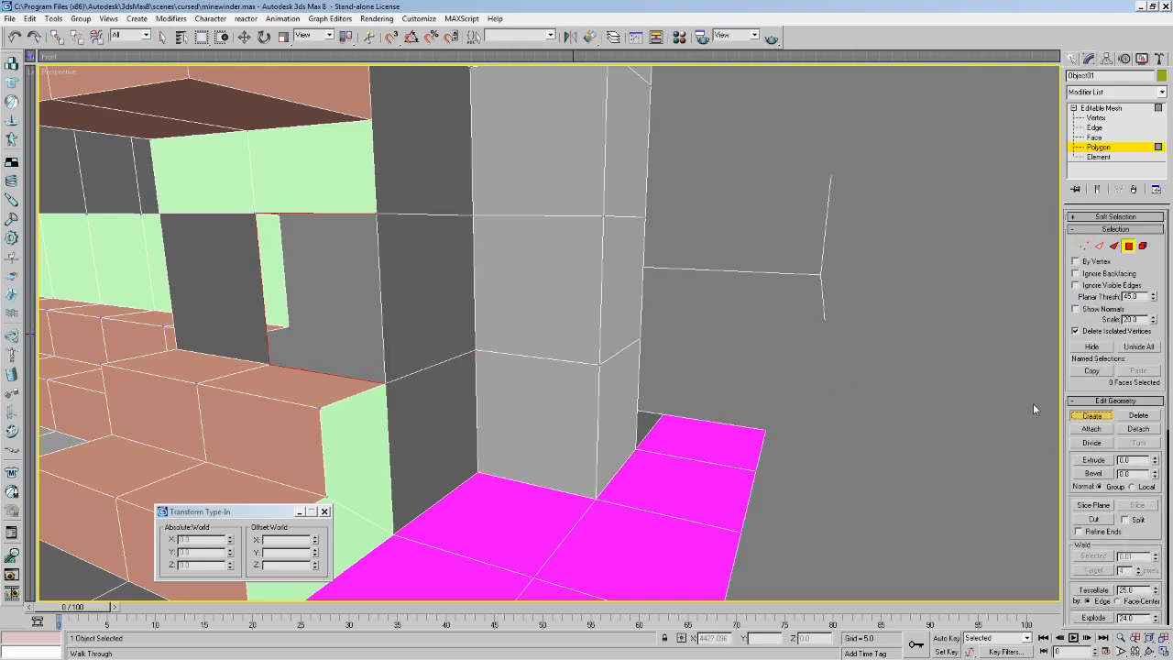
{"action": "left_click", "coordinate": [377, 215]}
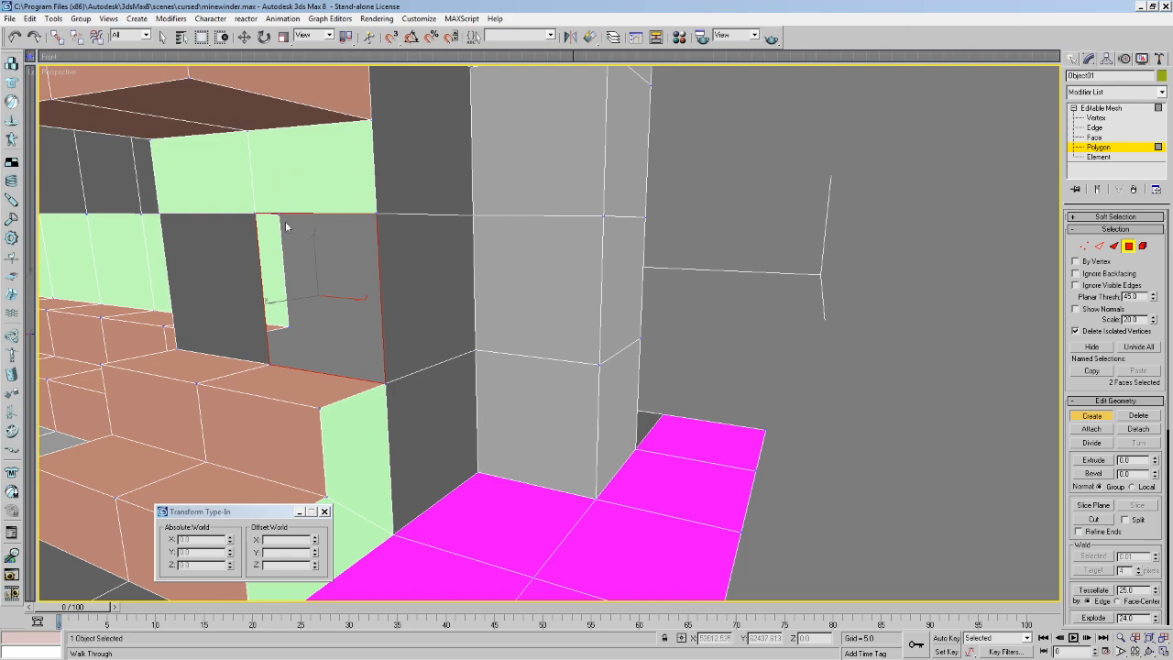
{"action": "left_click", "coordinate": [161, 36]}
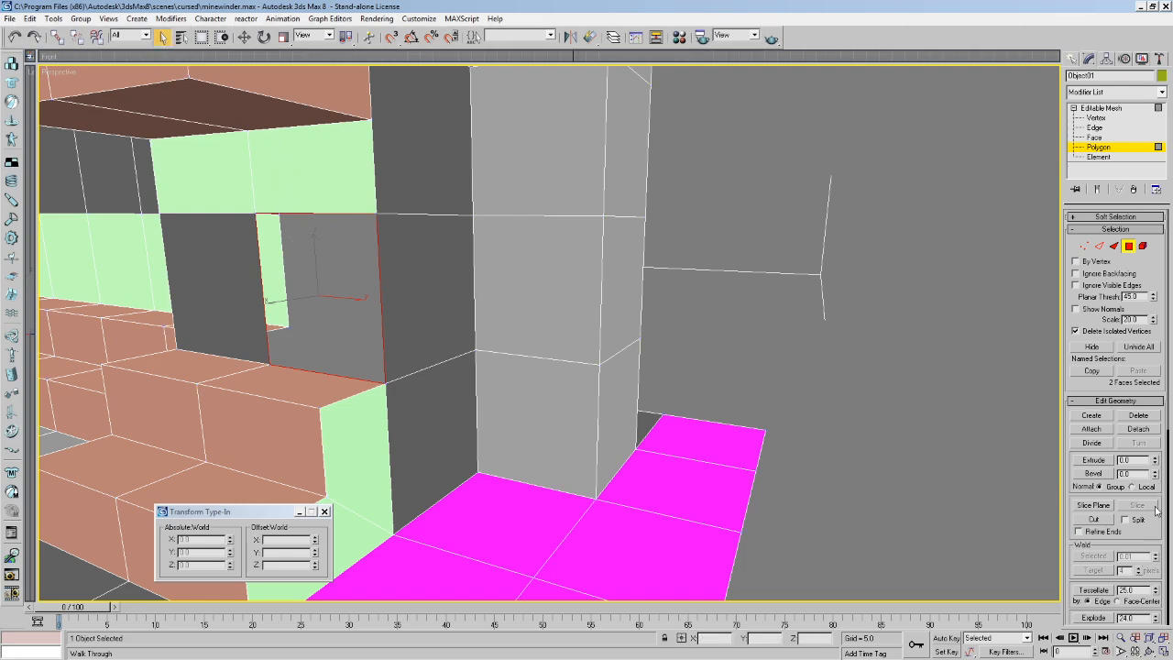
{"action": "scroll", "coordinate": [1142, 418], "scroll_direction": "down", "scroll_amount": 5}
{"action": "left_click", "coordinate": [1091, 477]}
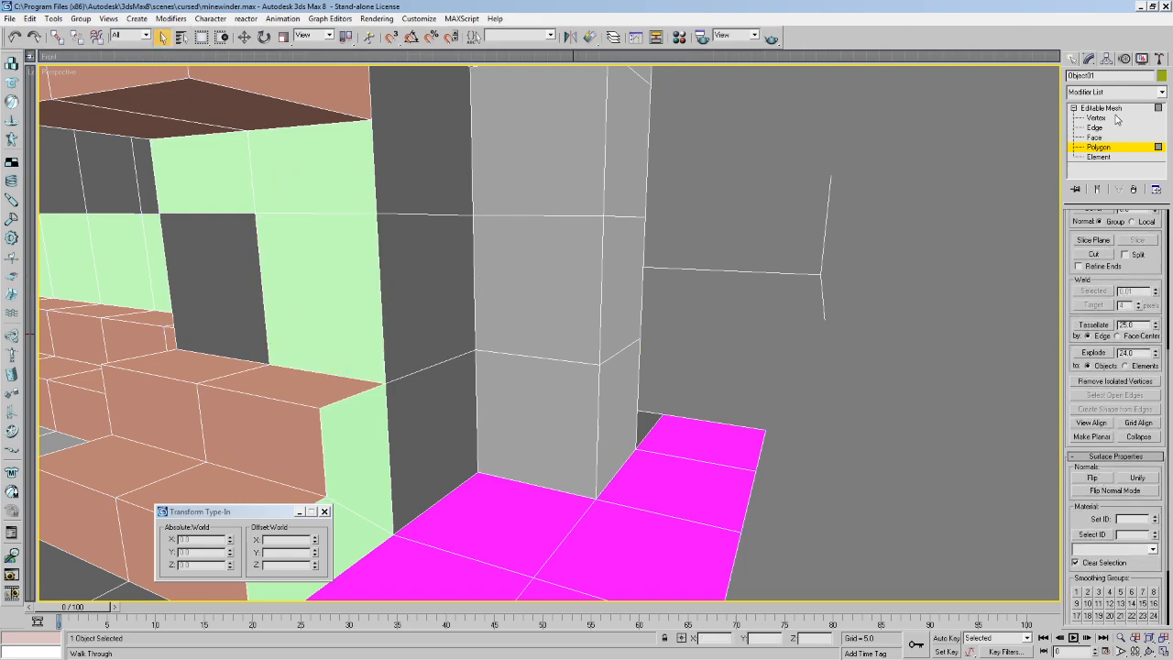
At Edge level, reselect the open edges and check the pillar's upper part in wireframe and shaded display.
{"action": "key", "text": "2"}
{"action": "left_click", "coordinate": [1132, 570]}
{"action": "middle_click_drag", "start_coordinate": [694, 340], "coordinate": [704, 383]}
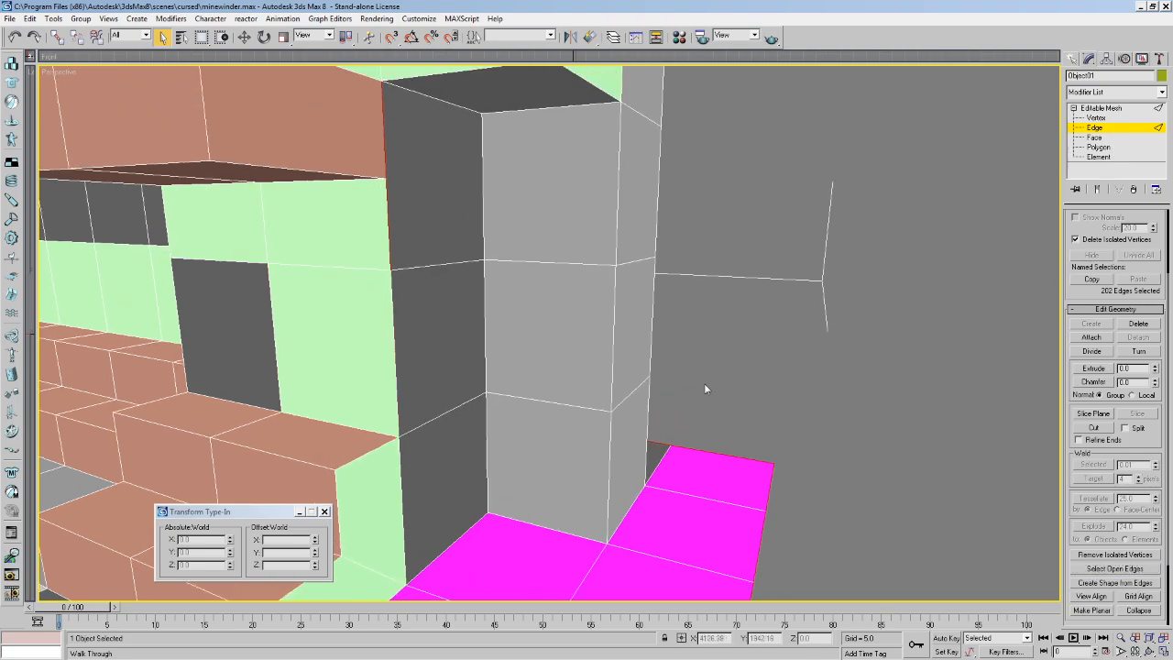
{"action": "key", "text": "F3"}
{"action": "scroll", "coordinate": [560, 338], "scroll_direction": "up", "scroll_amount": 2}
{"action": "key", "text": "F3"}
At Polygon level, delete the uppermost dark polygon on the pillar's inner side, next to the salmon wall block.
{"action": "key", "text": "4"}
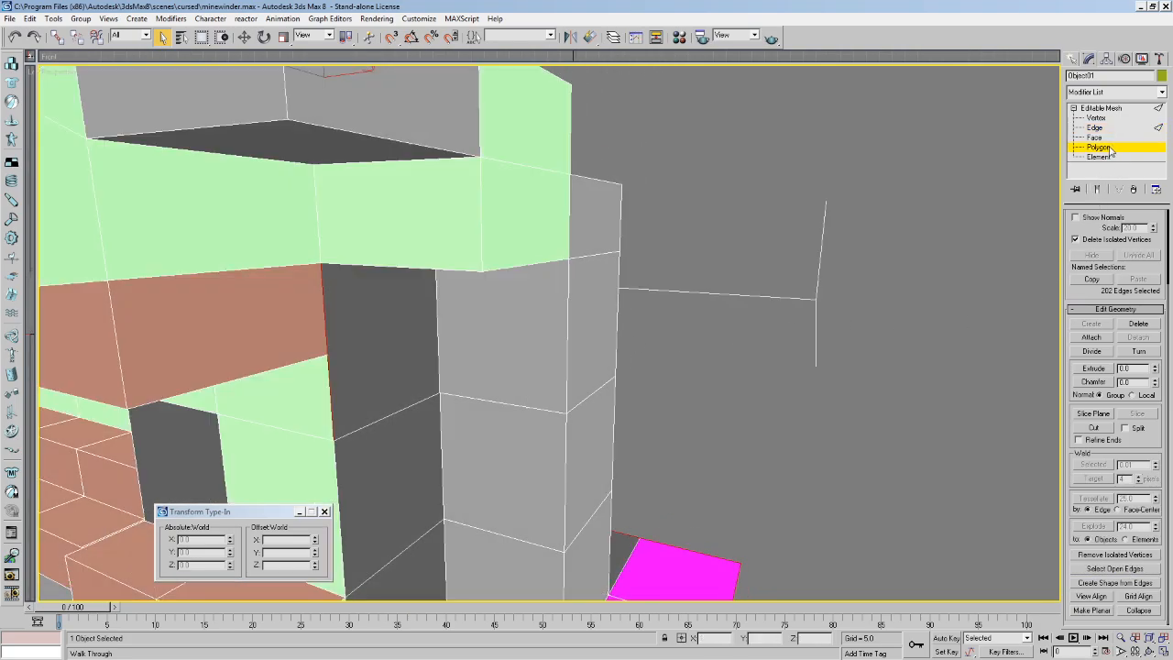
{"action": "middle_click_drag", "start_coordinate": [417, 313], "coordinate": [413, 306]}
{"action": "key", "text": "Delete"}
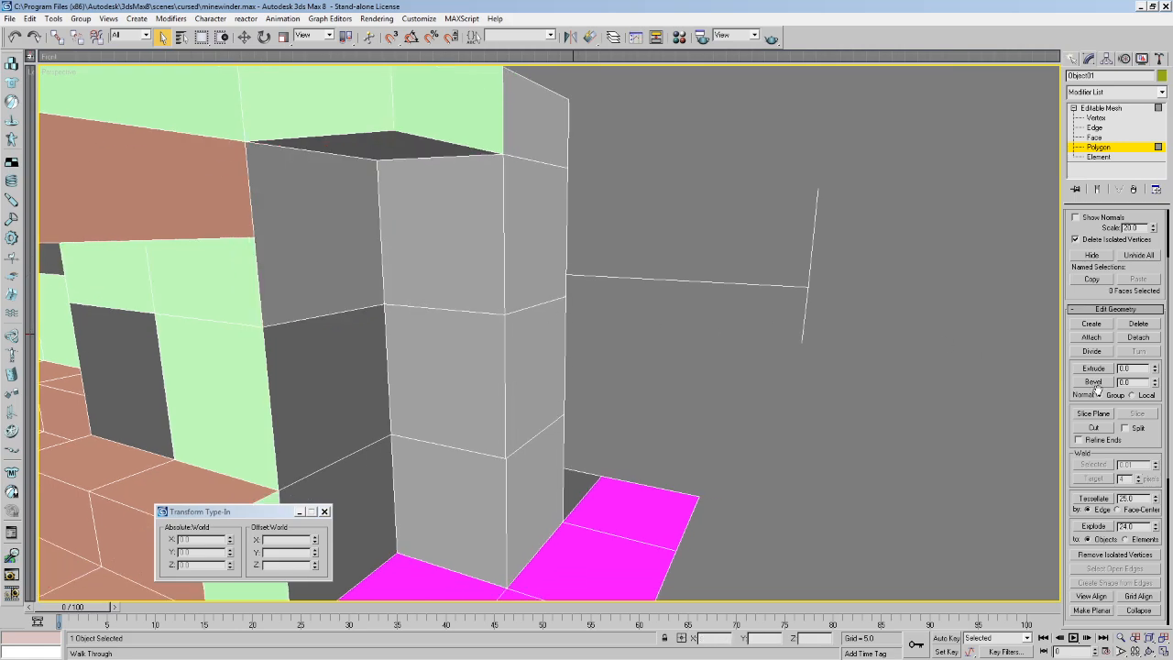
Rebuild the uppermost section of the pillar's inner side with new faces that use the extra vertex along its edge.
{"action": "left_click", "coordinate": [1102, 326]}
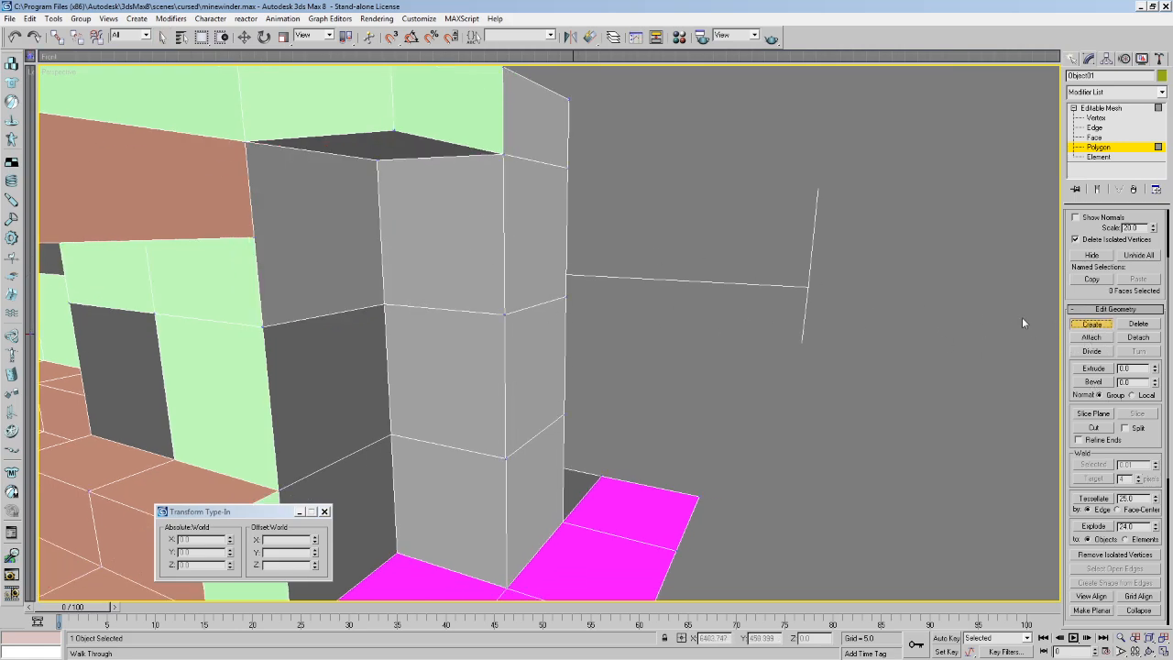
{"action": "left_click", "coordinate": [376, 161]}
{"action": "left_click", "coordinate": [247, 144]}
{"action": "left_click", "coordinate": [255, 238]}
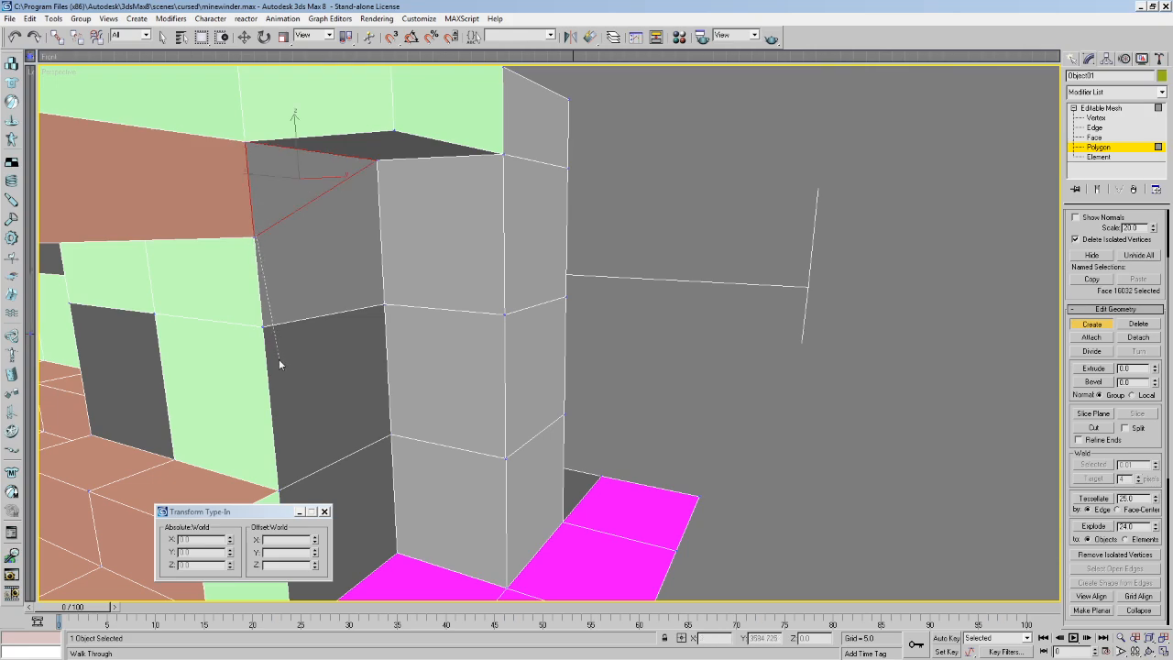
{"action": "left_click", "coordinate": [262, 327]}
{"action": "left_click", "coordinate": [385, 303]}
{"action": "left_click", "coordinate": [375, 161]}
{"action": "left_click", "coordinate": [161, 37]}
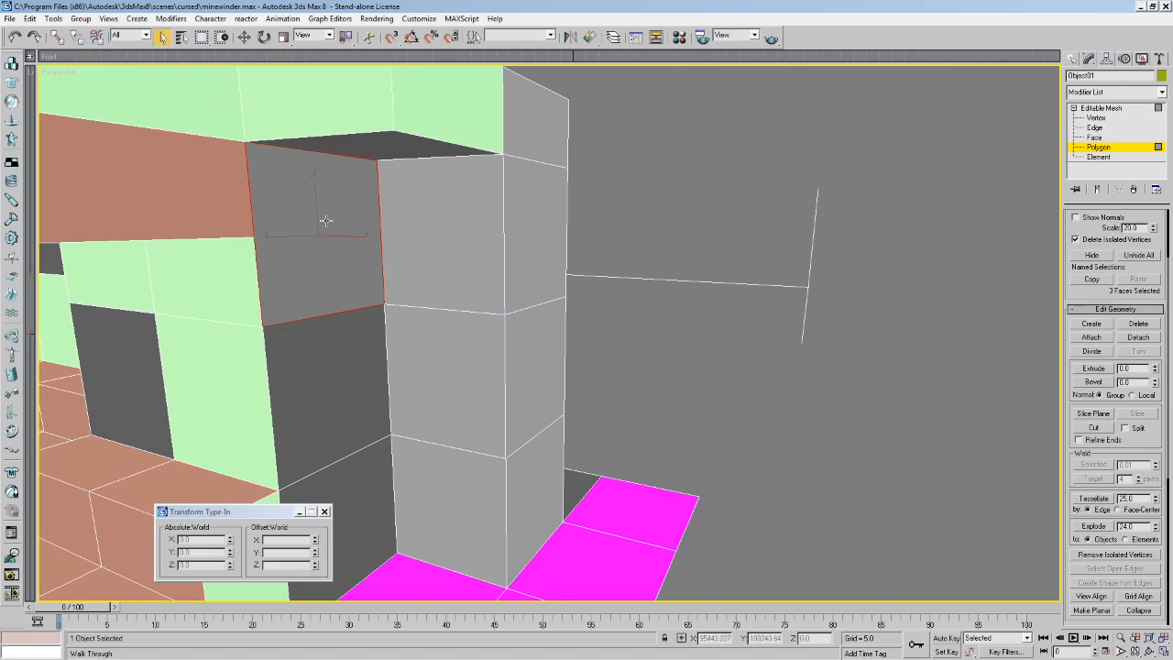
Flip the normals of the rebuilt faces at the top of the pillar and check them in wireframe.
{"action": "left_click", "coordinate": [357, 257]}
{"action": "key", "text": "F3"}
{"action": "key", "text": "F3"}
{"action": "left_click_drag", "start_coordinate": [1152, 436], "coordinate": [1144, 415]}
{"action": "left_click", "coordinate": [1095, 389]}
{"action": "left_click", "coordinate": [1102, 394]}
{"action": "left_click", "coordinate": [1094, 377]}
{"action": "left_click", "coordinate": [810, 337]}
{"action": "key", "text": "F3"}
{"action": "key", "text": "F3"}
At Edge level, examine the remaining open edges around the entrance and along the stepped roof from above.
{"action": "left_click", "coordinate": [1095, 127]}
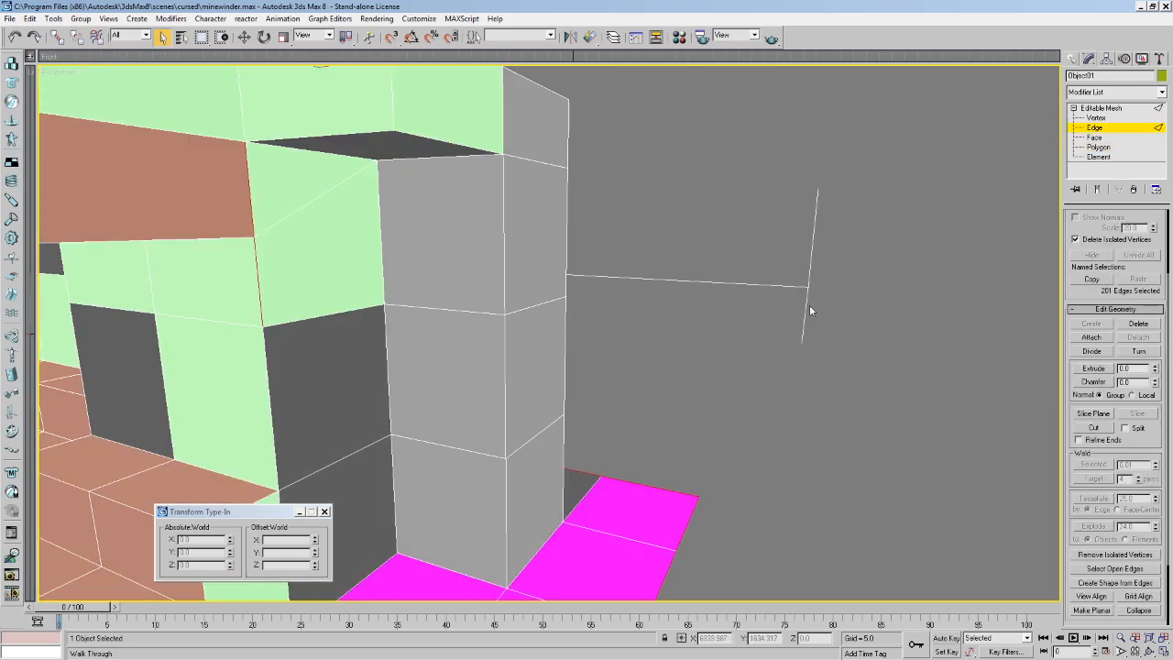
{"action": "scroll", "coordinate": [1114, 499], "scroll_direction": "down", "scroll_amount": 3}
{"action": "middle_click_drag", "start_coordinate": [733, 348], "coordinate": [542, 326]}
{"action": "key", "text": "Up"}
{"action": "left_click_drag", "start_coordinate": [683, 382], "coordinate": [586, 330]}
{"action": "key", "text": "Down"}
{"action": "key", "text": "Down"}
{"action": "key", "text": "Right"}
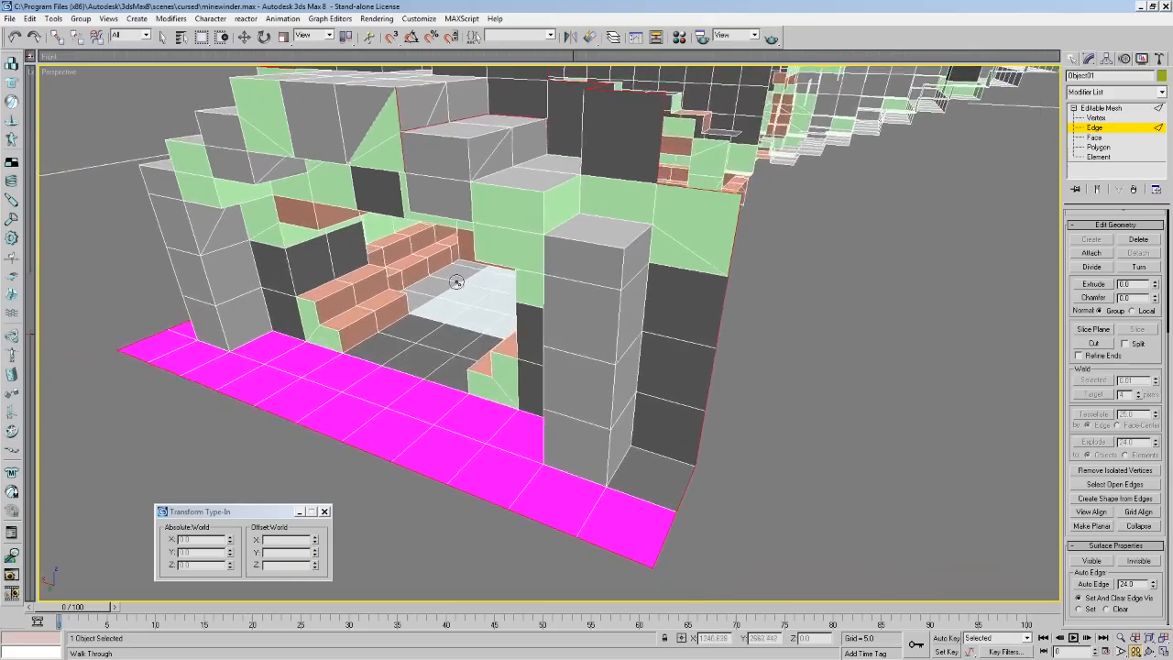
{"action": "key", "text": "shift+Up"}
{"action": "key", "text": "Up"}
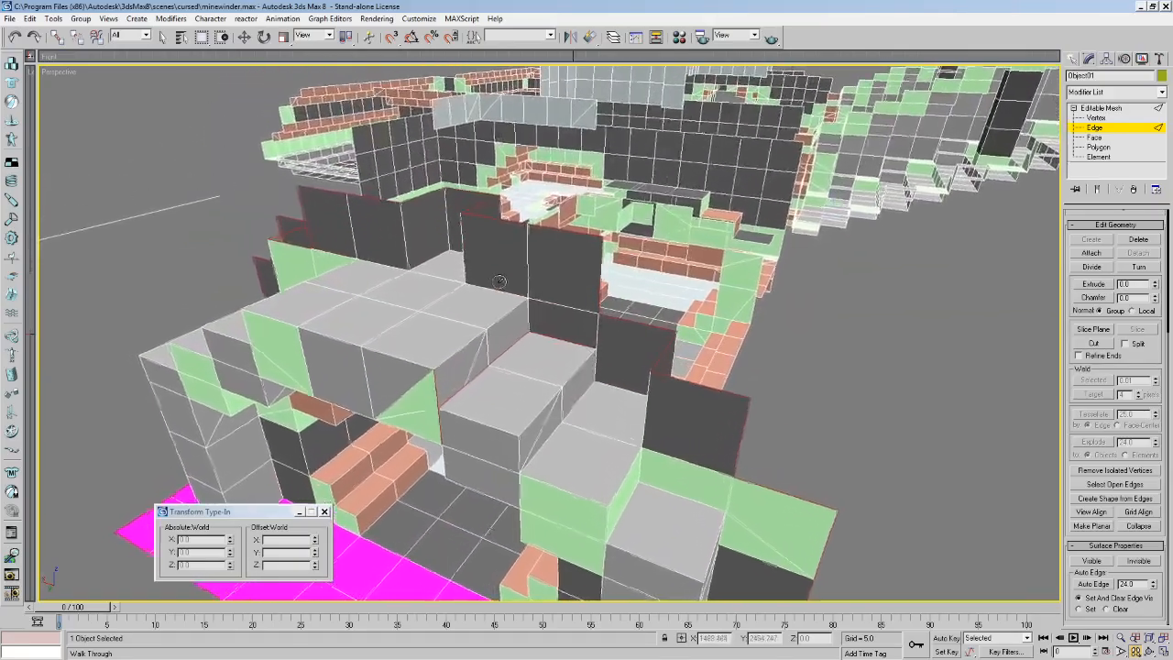
At Polygon level, select and delete the vertical faces along the side of the raised roof block above the entrance.
{"action": "left_click", "coordinate": [1098, 147]}
{"action": "left_click", "coordinate": [430, 364]}
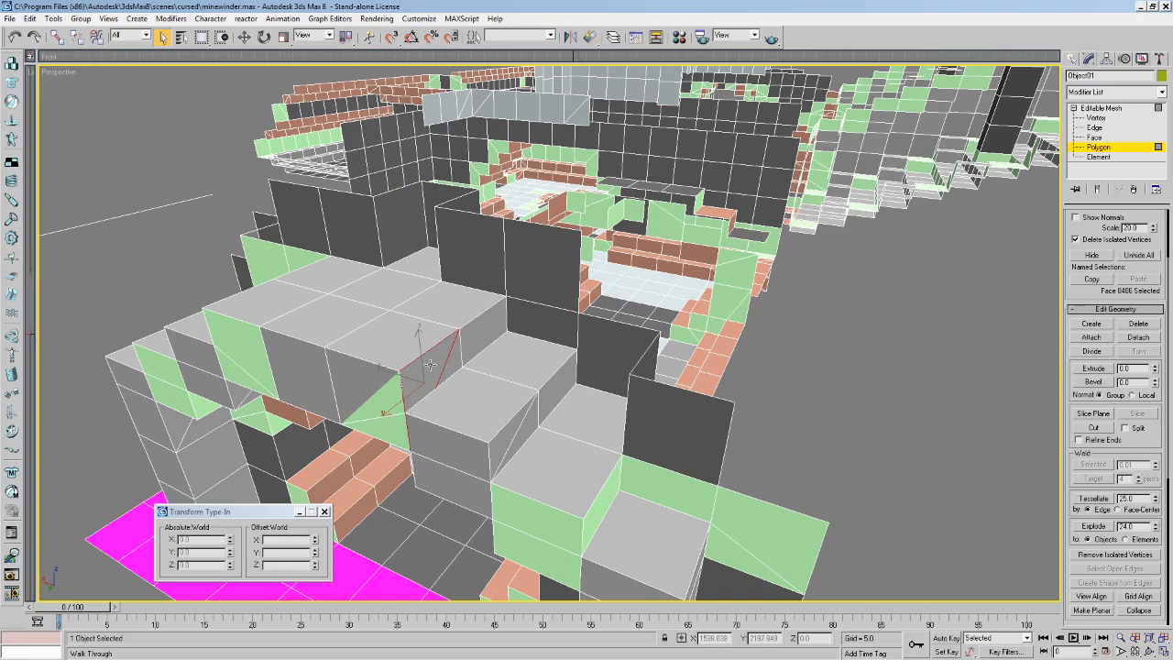
{"action": "left_click", "coordinate": [458, 362], "text": "ctrl"}
{"action": "left_click", "coordinate": [474, 344], "text": "ctrl"}
{"action": "key", "text": "Right"}
{"action": "key", "text": "shift+Down"}
{"action": "key", "text": "Delete"}
Rebuild the side of the raised roof block above the entrance with new polygons and flip their normals.
{"action": "left_click", "coordinate": [1093, 323]}
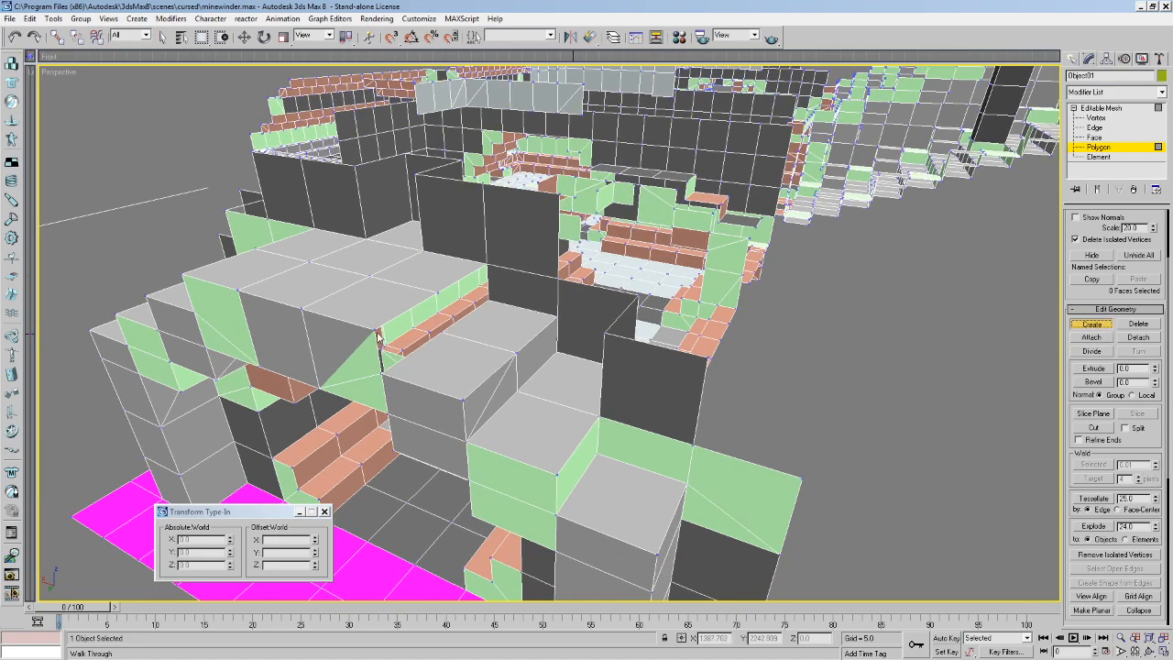
{"action": "left_click", "coordinate": [383, 380]}
{"action": "left_click", "coordinate": [438, 292]}
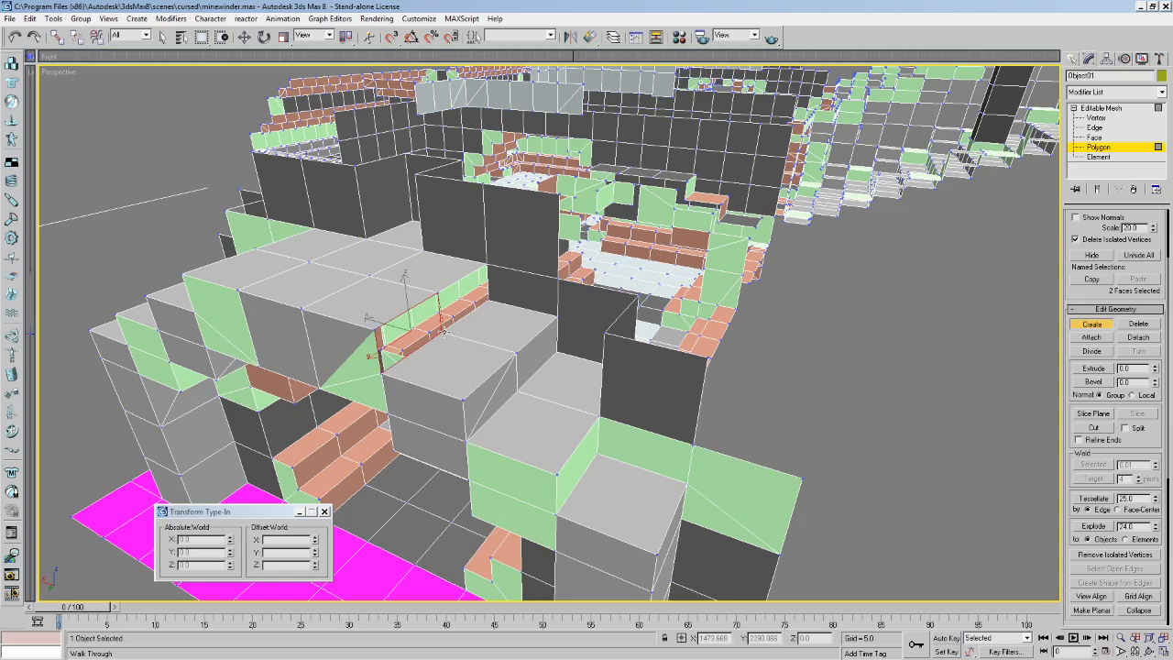
{"action": "left_click", "coordinate": [488, 262]}
{"action": "left_click", "coordinate": [161, 37]}
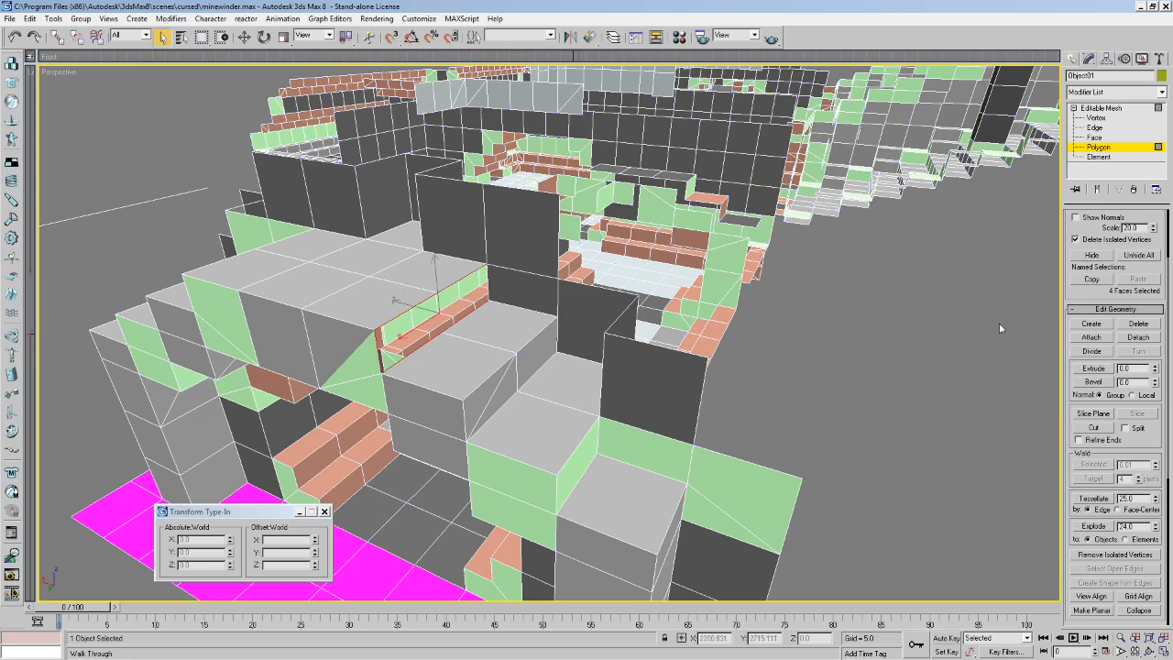
{"action": "left_click_drag", "start_coordinate": [1149, 452], "coordinate": [1127, 227]}
{"action": "left_click", "coordinate": [1103, 427]}
{"action": "left_click", "coordinate": [909, 430]}
{"action": "middle_click_drag", "start_coordinate": [384, 324], "coordinate": [650, 337]}
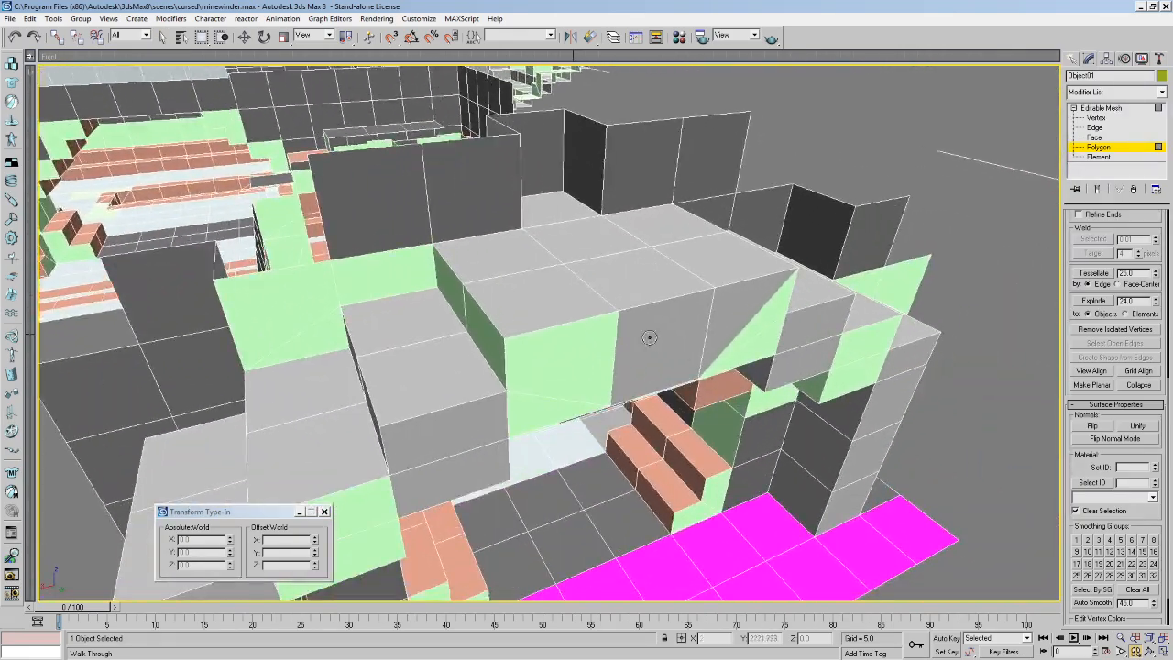
At Edge level, select the open edges and examine them around the stepped roof in wireframe.
{"action": "left_click", "coordinate": [1095, 127]}
{"action": "left_click_drag", "start_coordinate": [1144, 455], "coordinate": [1132, 377]}
{"action": "left_click", "coordinate": [1118, 494]}
{"action": "middle_click_drag", "start_coordinate": [788, 420], "coordinate": [638, 410]}
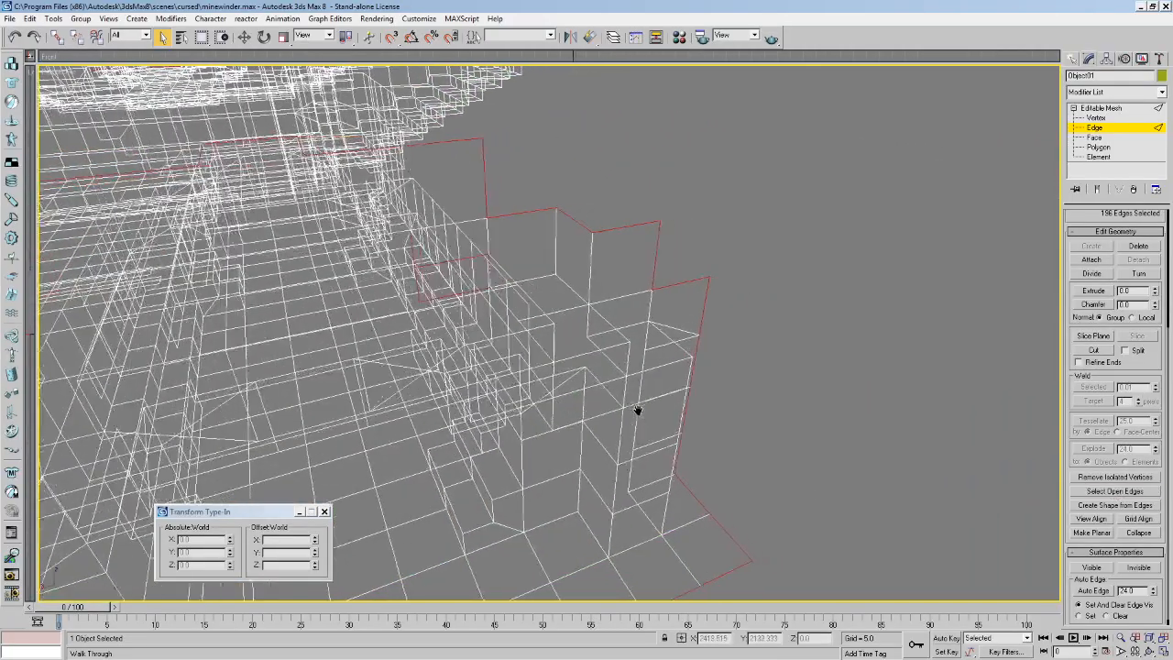
{"action": "key", "text": "Up"}
{"action": "left_click_drag", "start_coordinate": [559, 384], "coordinate": [483, 289]}
{"action": "key", "text": "Up"}
{"action": "key", "text": "Up"}
{"action": "middle_click_drag", "start_coordinate": [482, 289], "coordinate": [505, 283]}
{"action": "left_click_drag", "start_coordinate": [505, 283], "coordinate": [740, 292]}
{"action": "key", "text": "Left"}
{"action": "key", "text": "Down"}
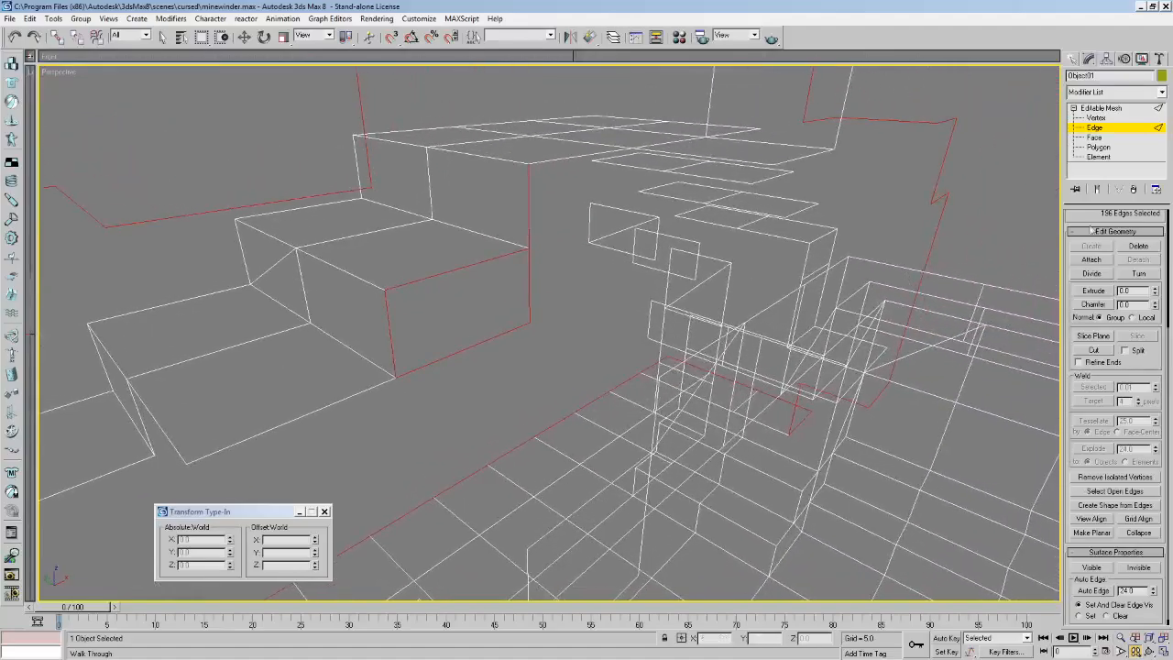
{"action": "key", "text": "Left"}
{"action": "key", "text": "Down"}
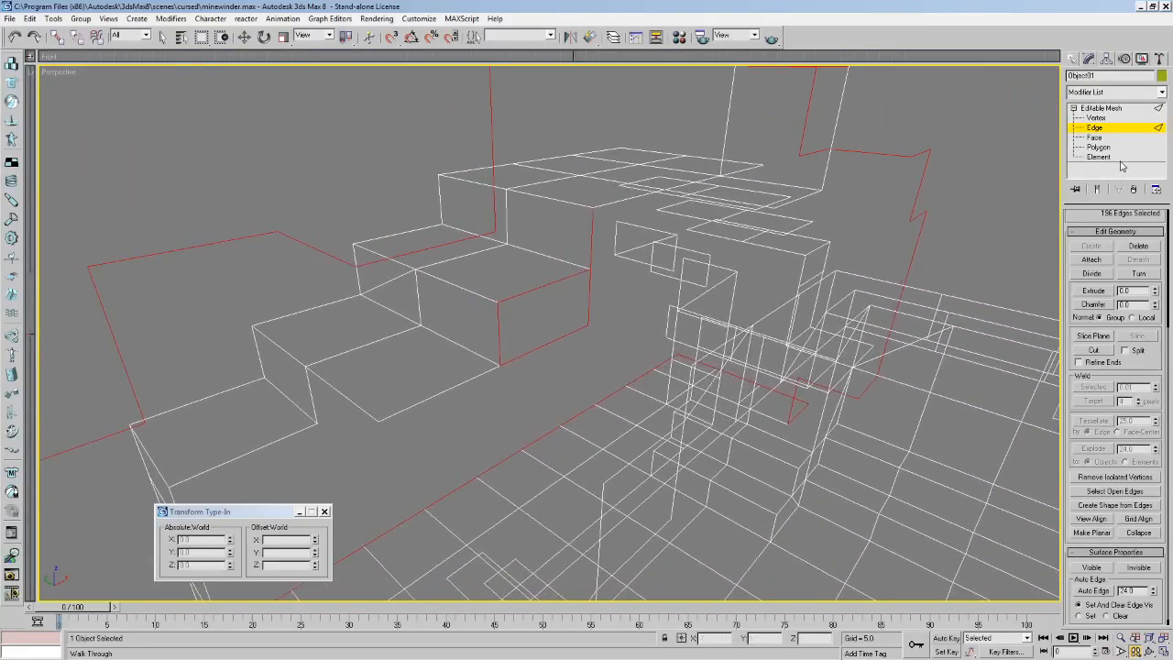
At Polygon level, delete the vertical side face of the roof step bordered by open edges.
{"action": "left_click", "coordinate": [1099, 146]}
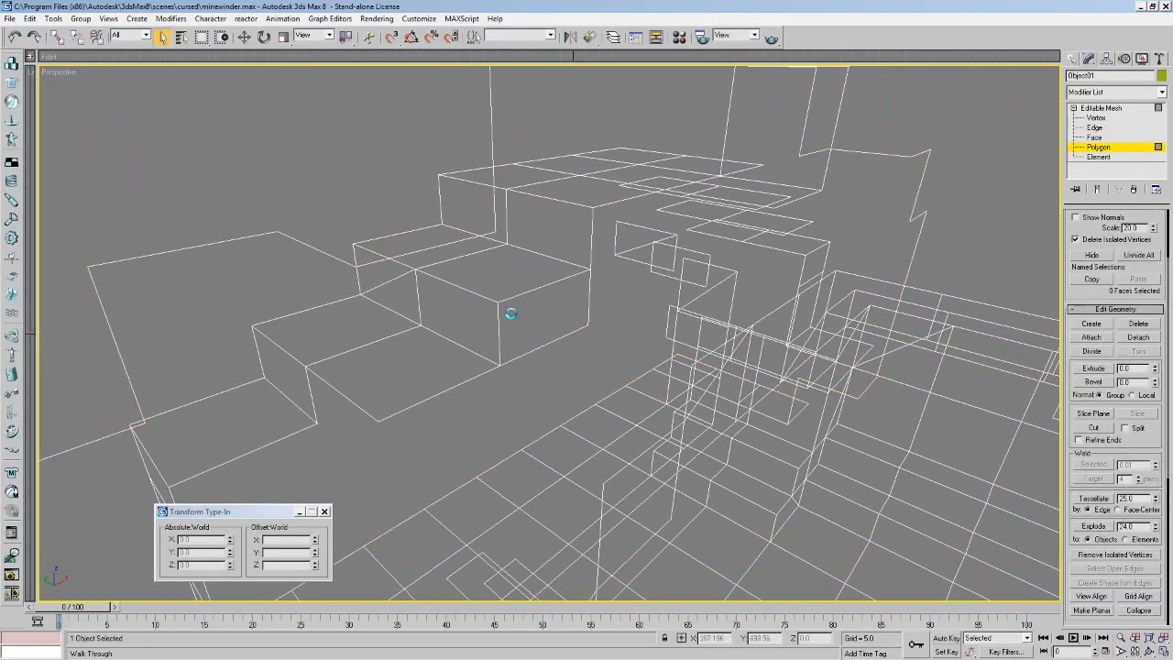
{"action": "key", "text": "F3"}
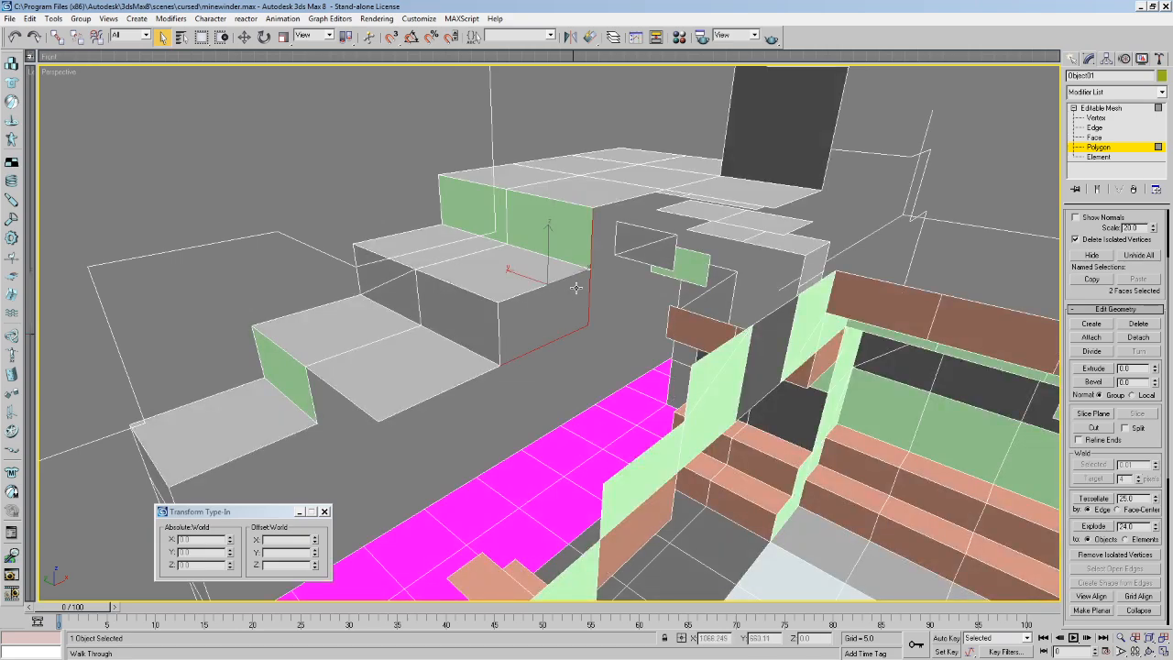
{"action": "middle_click_drag", "start_coordinate": [576, 288], "coordinate": [570, 284]}
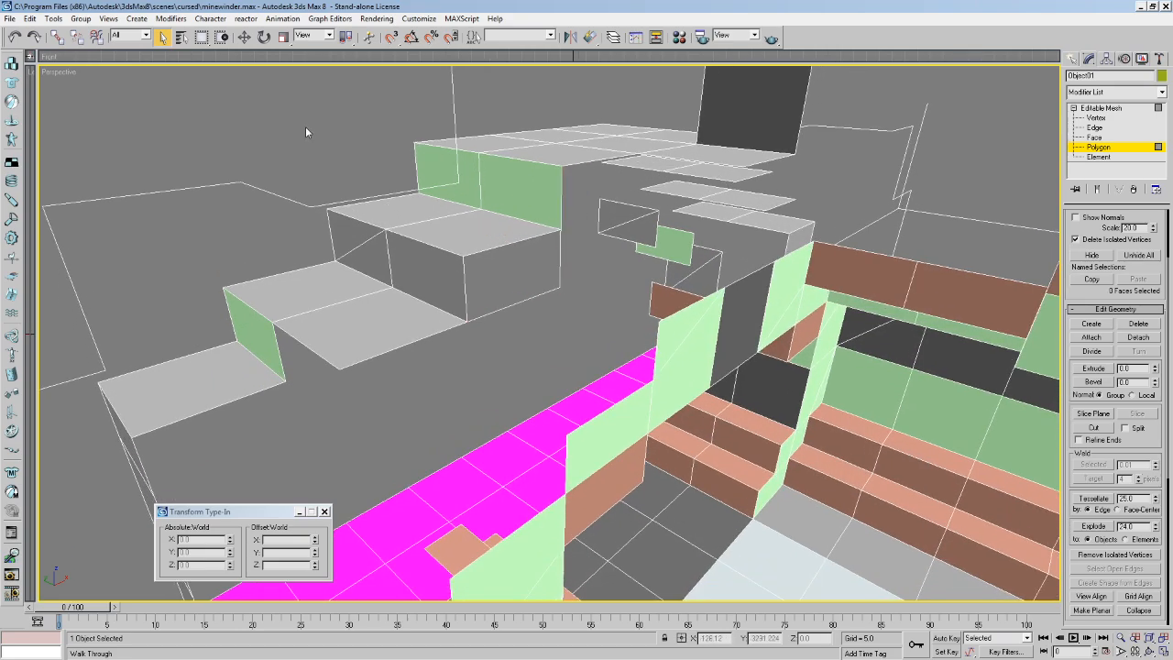
{"action": "key", "text": "Delete"}
Replace the old vertical face beside the roof step with a triangular face across its upper part and flip its normal.
{"action": "middle_click_drag", "start_coordinate": [516, 281], "coordinate": [577, 273], "text": "alt"}
{"action": "middle_click_drag", "start_coordinate": [578, 273], "coordinate": [643, 283]}
{"action": "scroll", "coordinate": [489, 288], "scroll_direction": "down", "scroll_amount": 5}
{"action": "key", "text": "w"}
{"action": "left_click_drag", "start_coordinate": [723, 300], "coordinate": [592, 228]}
{"action": "left_click", "coordinate": [1091, 323]}
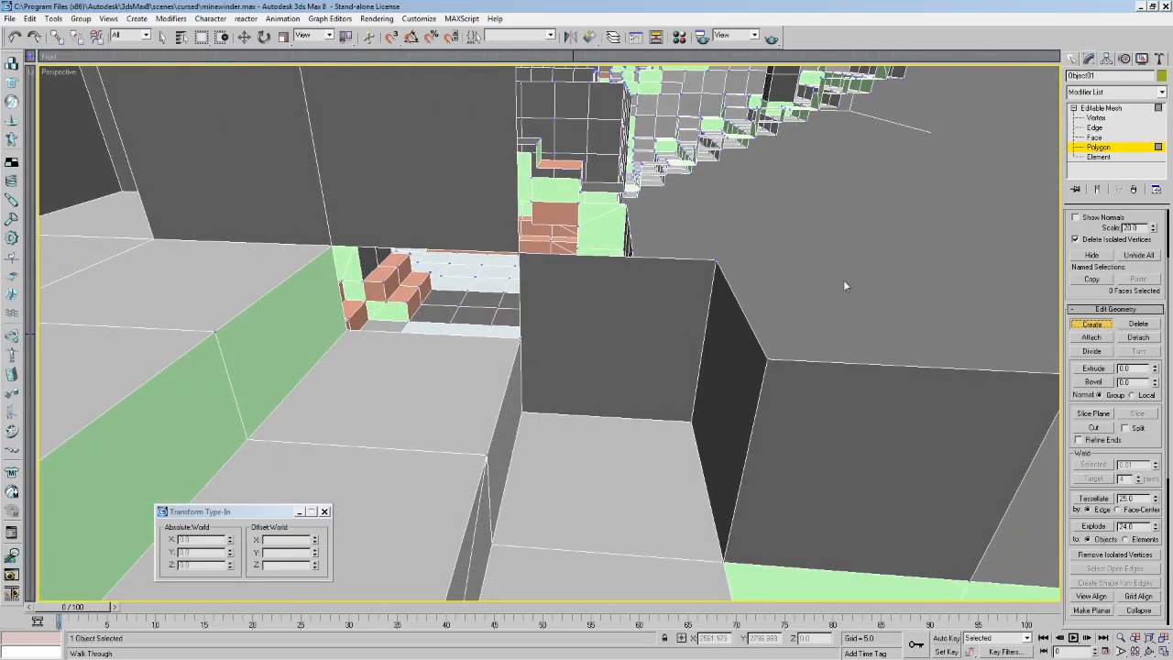
{"action": "left_click", "coordinate": [713, 263]}
{"action": "left_click", "coordinate": [520, 258]}
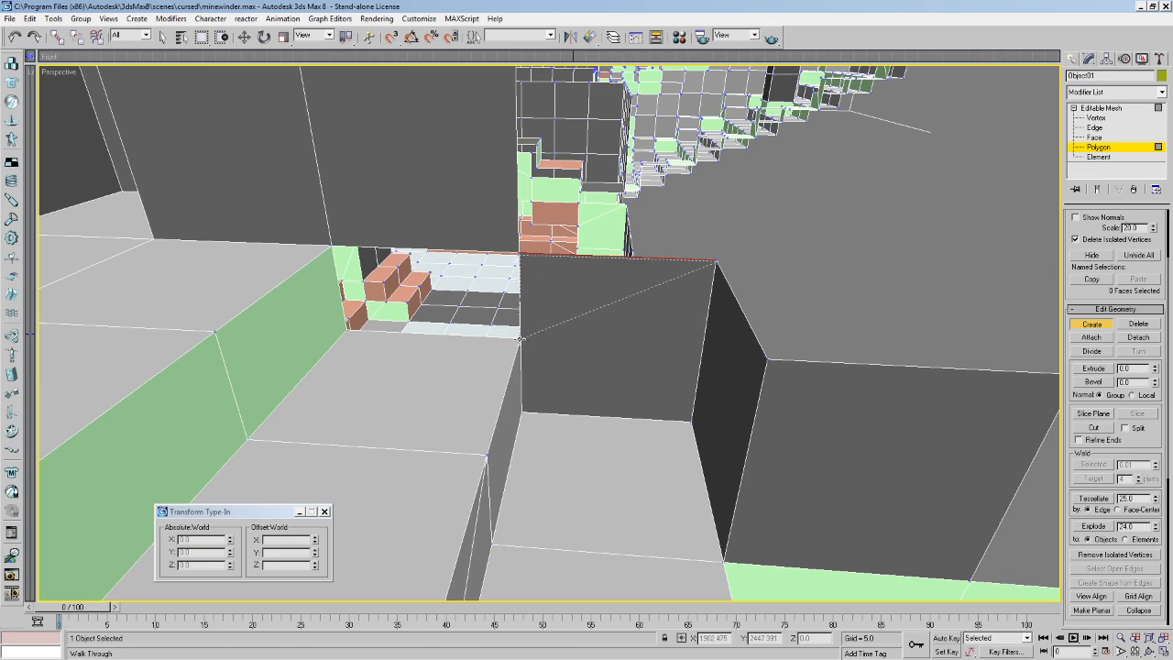
{"action": "double_click", "coordinate": [520, 338]}
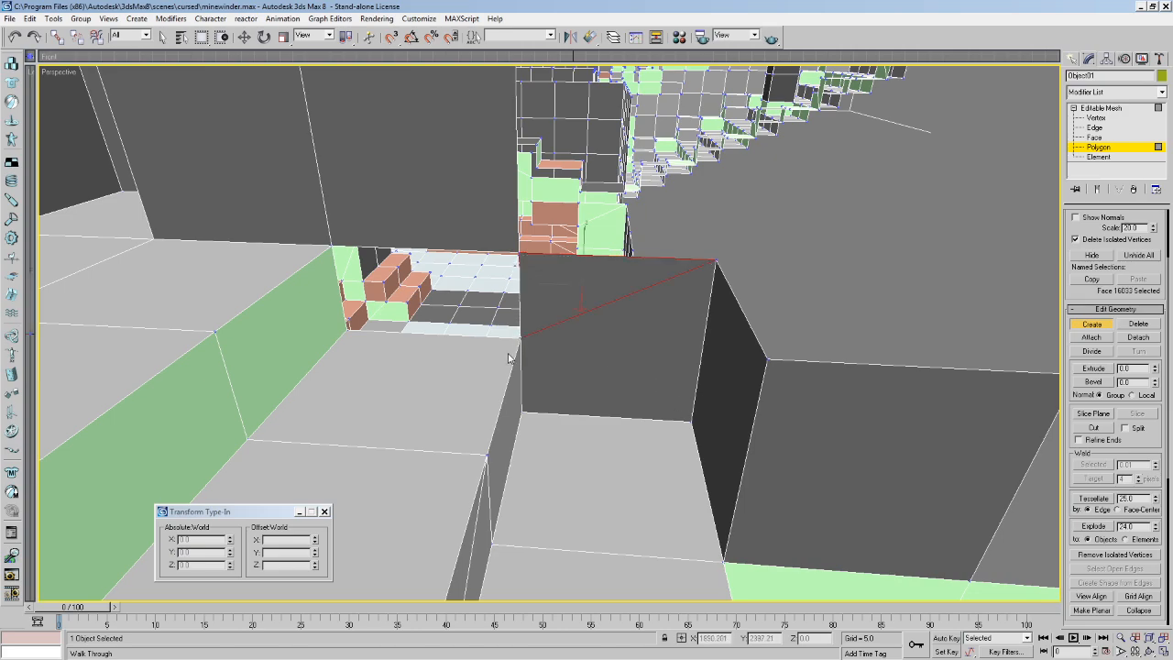
{"action": "left_click", "coordinate": [523, 412]}
{"action": "double_click", "coordinate": [716, 260]}
{"action": "left_click", "coordinate": [163, 37]}
{"action": "scroll", "coordinate": [1128, 444], "scroll_direction": "down", "scroll_amount": 5}
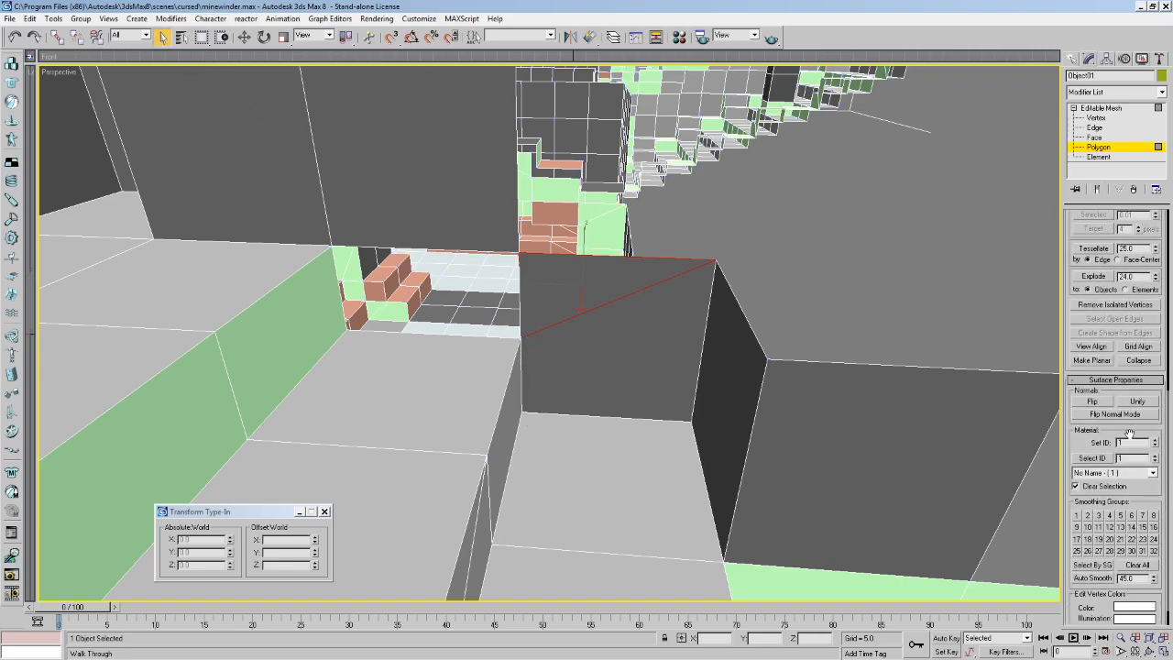
{"action": "left_click", "coordinate": [1091, 400]}
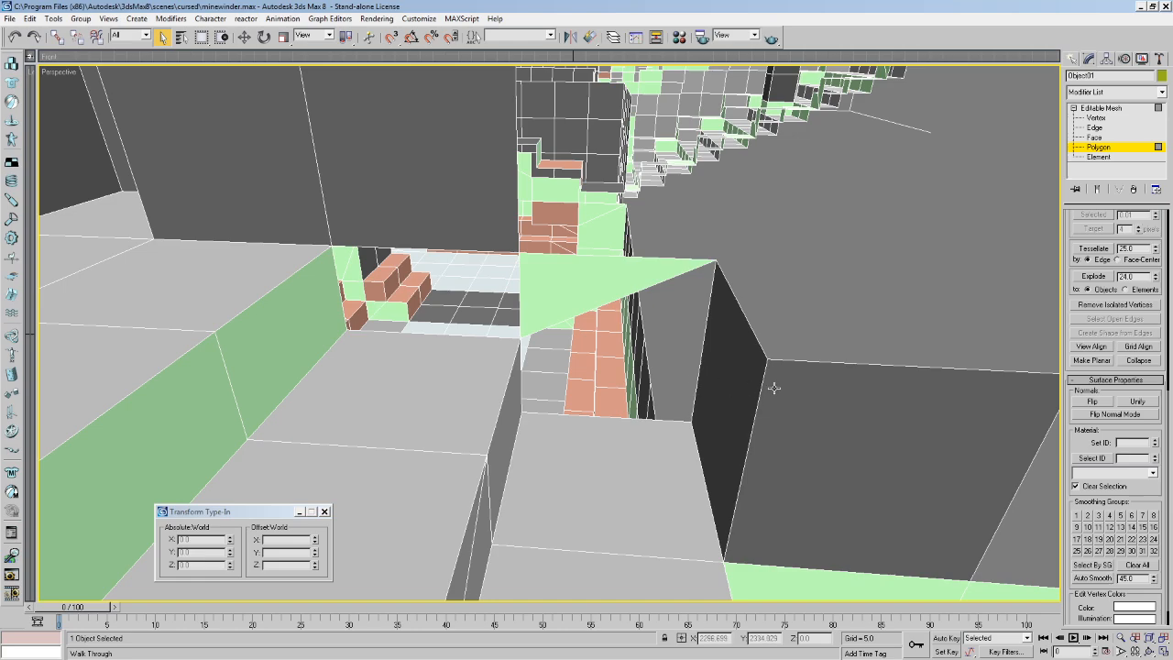
Create polygons closing the area below the triangular face and the neighbouring gap in the roof step, and unify their normals.
{"action": "scroll", "coordinate": [1159, 290], "scroll_direction": "up", "scroll_amount": 5}
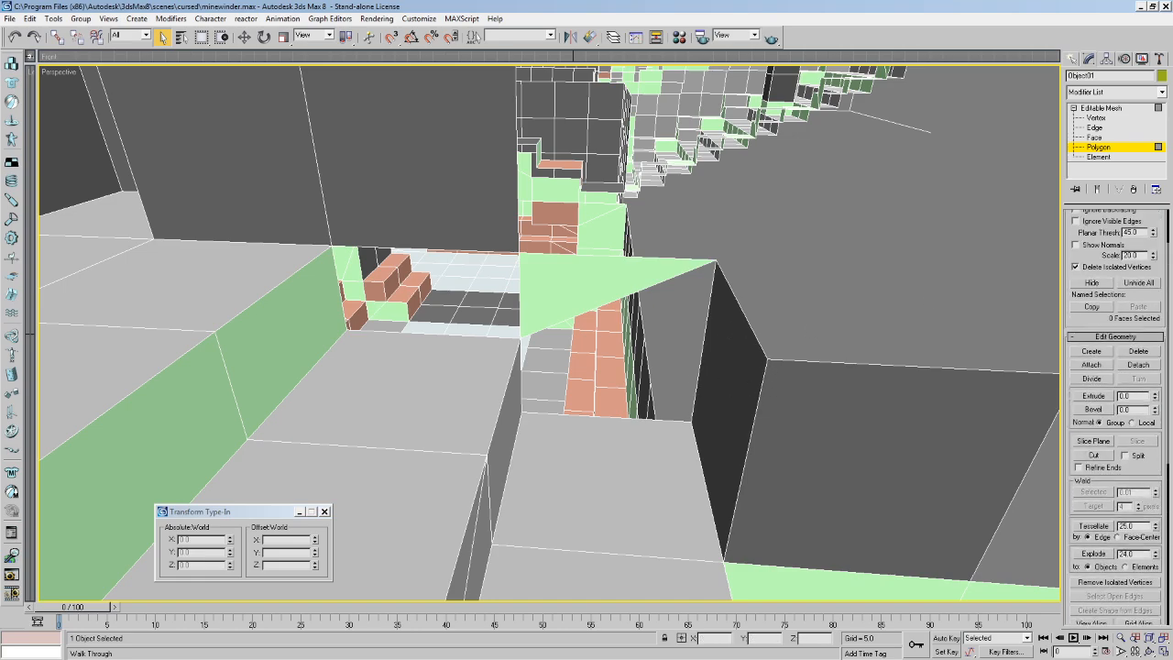
{"action": "left_click", "coordinate": [1092, 358]}
{"action": "left_click", "coordinate": [715, 262]}
{"action": "left_click", "coordinate": [518, 338]}
{"action": "left_click", "coordinate": [522, 413]}
{"action": "double_click", "coordinate": [694, 425]}
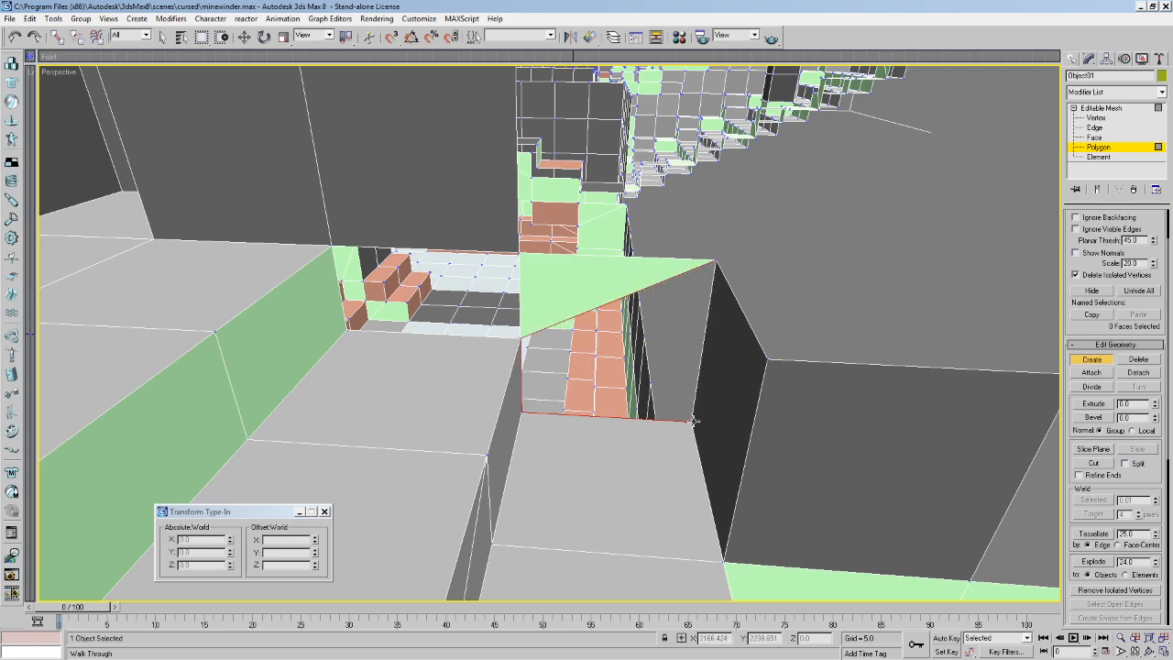
{"action": "left_click", "coordinate": [332, 247]}
{"action": "left_click", "coordinate": [348, 334]}
{"action": "double_click", "coordinate": [519, 337]}
{"action": "left_click", "coordinate": [161, 38]}
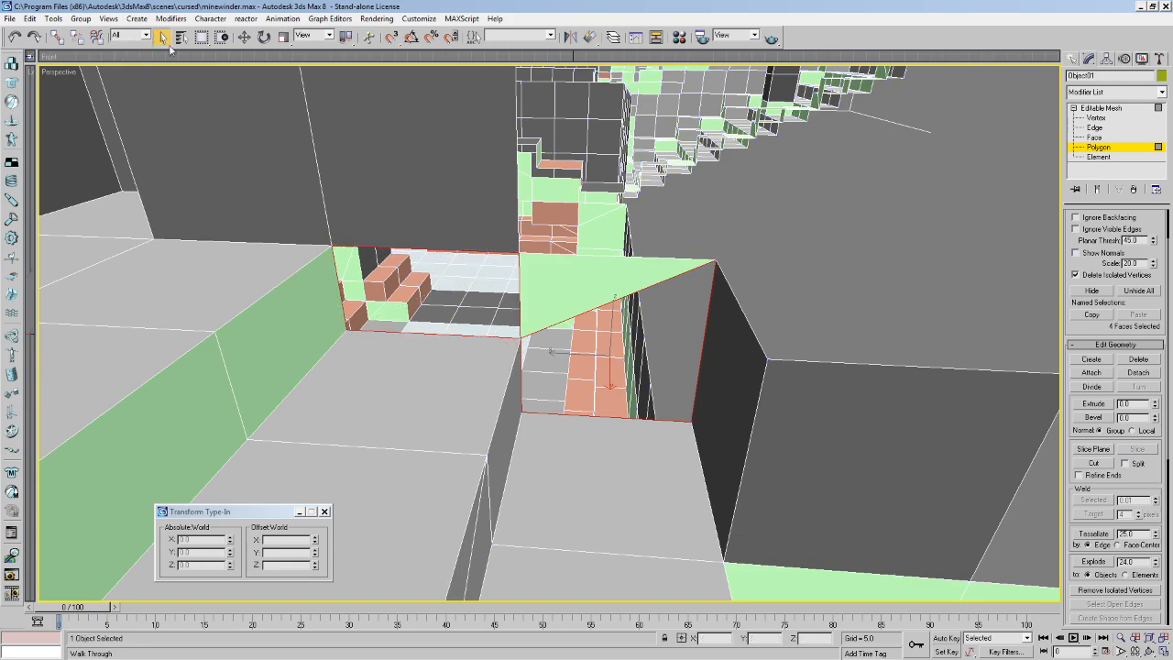
{"action": "scroll", "coordinate": [1132, 483], "scroll_direction": "down", "scroll_amount": 5}
{"action": "left_click", "coordinate": [1134, 480]}
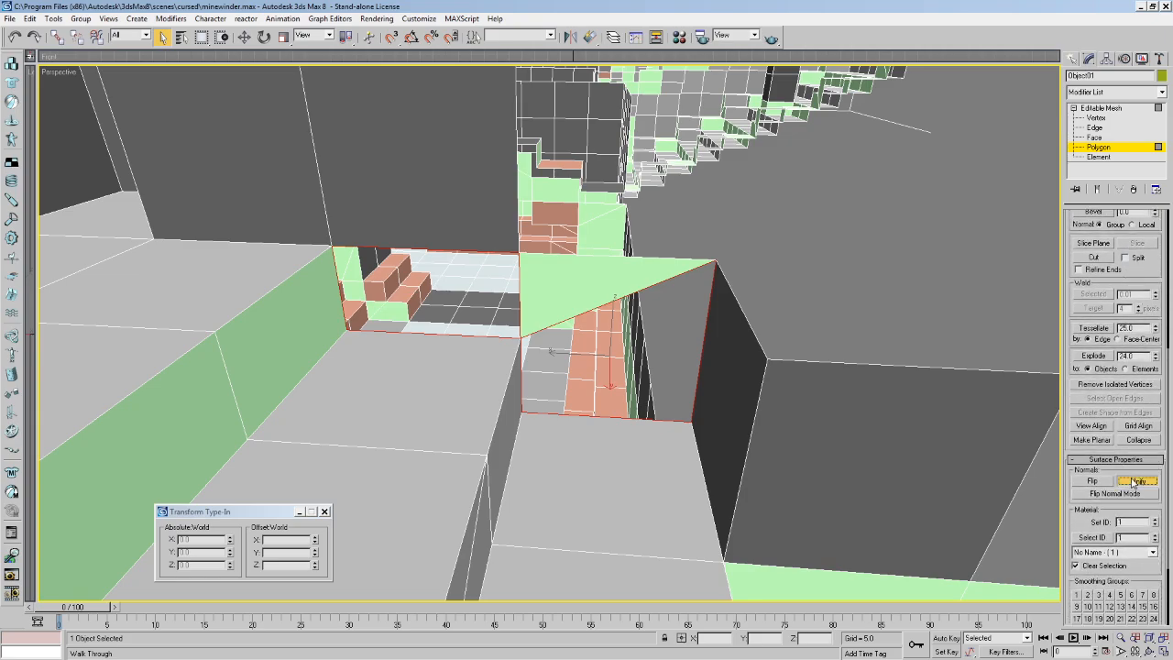
{"action": "middle_click_drag", "start_coordinate": [713, 352], "coordinate": [717, 331]}
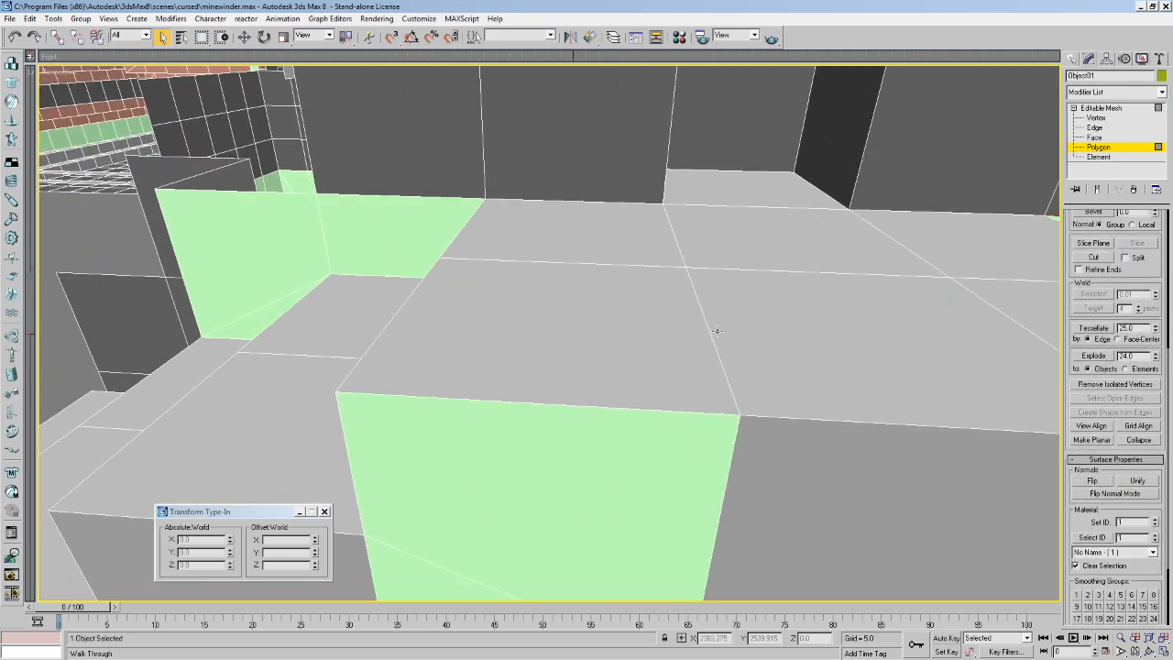
At Edge level, select the open edges and examine which ones remain around the passage rooms and entrances, including in wireframe.
{"action": "scroll", "coordinate": [717, 331], "scroll_direction": "down", "scroll_amount": 5}
{"action": "left_click", "coordinate": [1115, 131]}
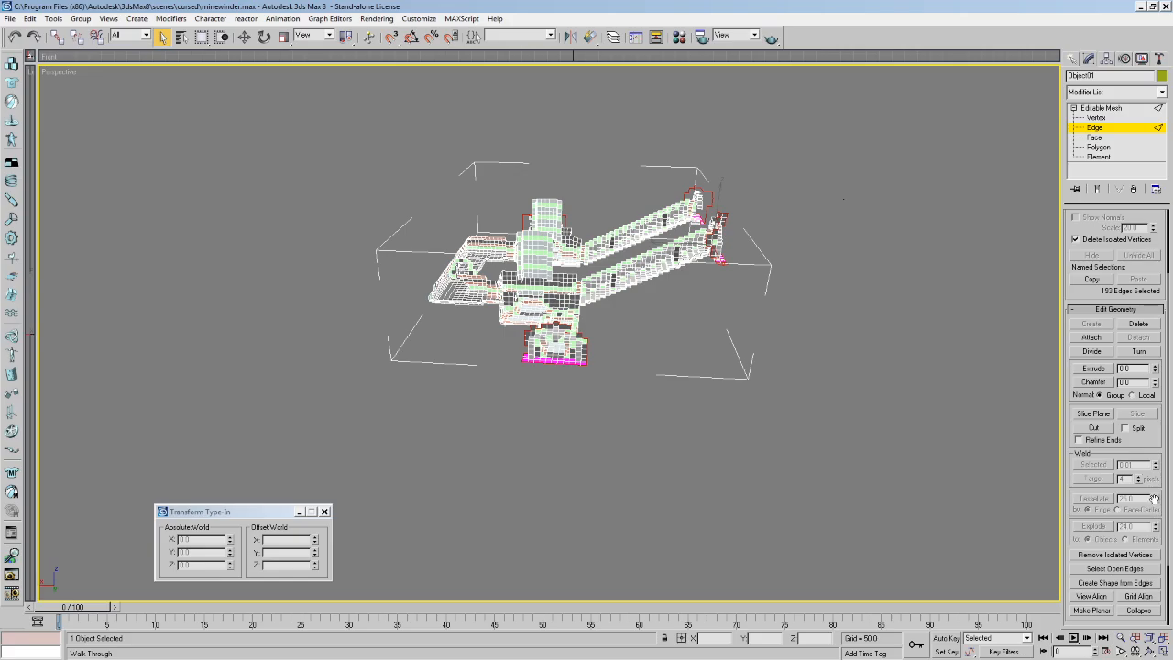
{"action": "scroll", "coordinate": [1136, 440], "scroll_direction": "down", "scroll_amount": 2}
{"action": "left_click", "coordinate": [1115, 484]}
{"action": "scroll", "coordinate": [733, 357], "scroll_direction": "up", "scroll_amount": 6}
{"action": "middle_click_drag", "start_coordinate": [729, 360], "coordinate": [618, 424]}
{"action": "middle_click_drag", "start_coordinate": [677, 390], "coordinate": [648, 414]}
{"action": "scroll", "coordinate": [648, 415], "scroll_direction": "down", "scroll_amount": 5}
{"action": "scroll", "coordinate": [686, 358], "scroll_direction": "up", "scroll_amount": 5}
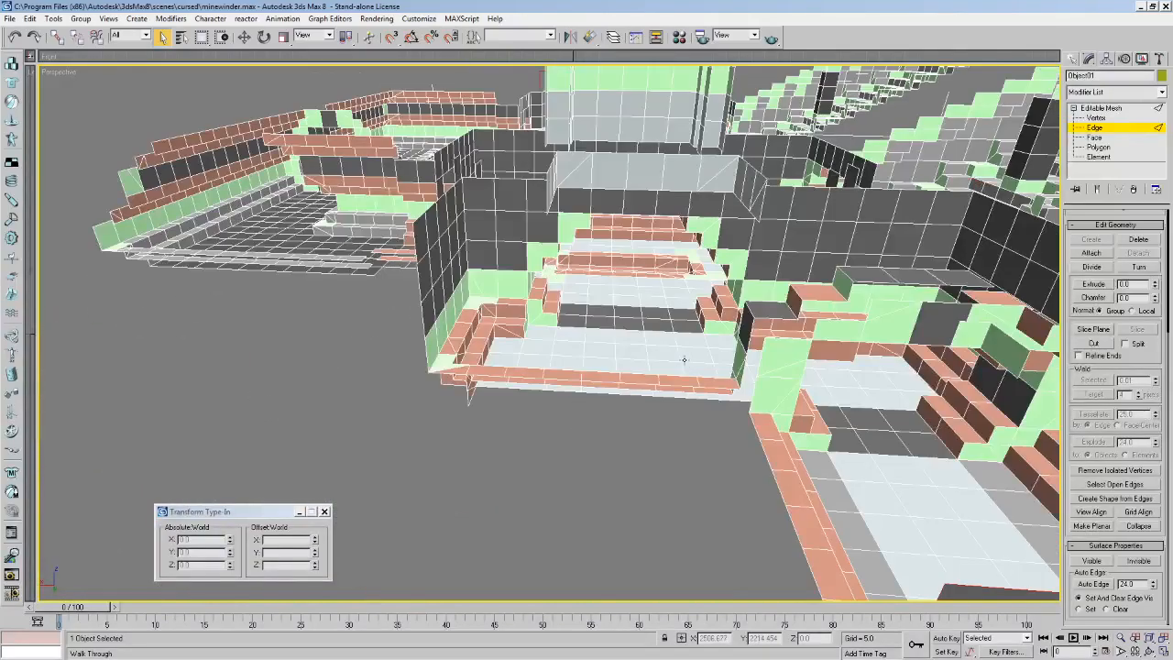
{"action": "middle_click_drag", "start_coordinate": [686, 359], "coordinate": [660, 348]}
{"action": "scroll", "coordinate": [623, 341], "scroll_direction": "up", "scroll_amount": 3}
{"action": "key", "text": "Up"}
{"action": "left_click_drag", "start_coordinate": [625, 340], "coordinate": [523, 319]}
{"action": "key", "text": "Up"}
{"action": "middle_click_drag", "start_coordinate": [523, 320], "coordinate": [482, 303]}
{"action": "left_click_drag", "start_coordinate": [482, 304], "coordinate": [573, 294]}
{"action": "mouse_move", "coordinate": [574, 293]}
{"action": "middle_mouse_down"}
{"action": "mouse_move", "coordinate": [588, 298]}
{"action": "mouse_move", "coordinate": [510, 322]}
{"action": "middle_mouse_up"}
{"action": "key", "text": "F3"}
{"action": "scroll", "coordinate": [523, 390], "scroll_direction": "down", "scroll_amount": 8}
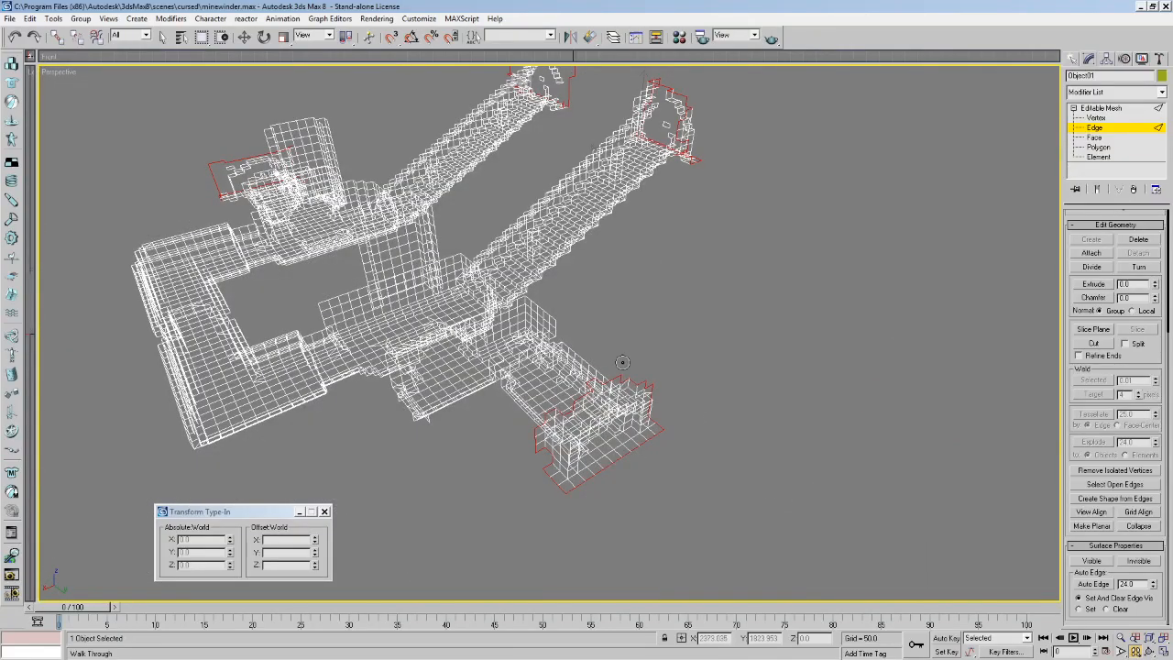
Unhide the surrounding map objects around the mine passage mesh.
{"action": "middle_click_drag", "start_coordinate": [624, 363], "coordinate": [870, 512]}
{"action": "left_click", "coordinate": [1149, 637]}
{"action": "left_click", "coordinate": [1149, 651]}
{"action": "left_click_drag", "start_coordinate": [613, 367], "coordinate": [895, 379]}
{"action": "left_click", "coordinate": [161, 36]}
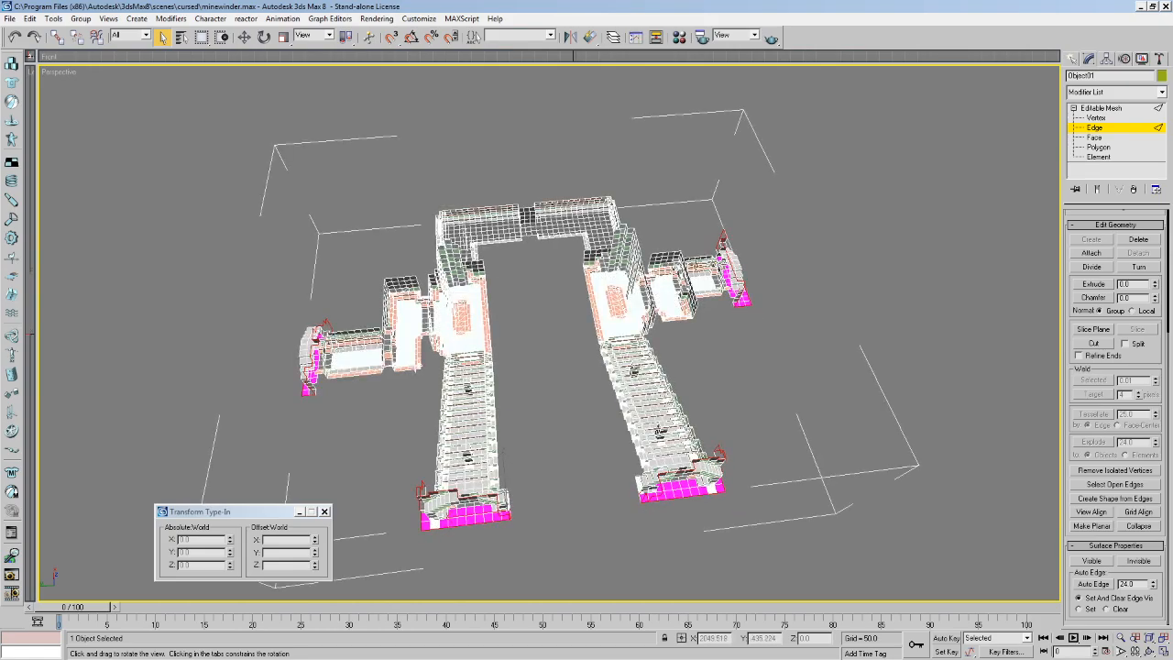
{"action": "right_click", "coordinate": [799, 145]}
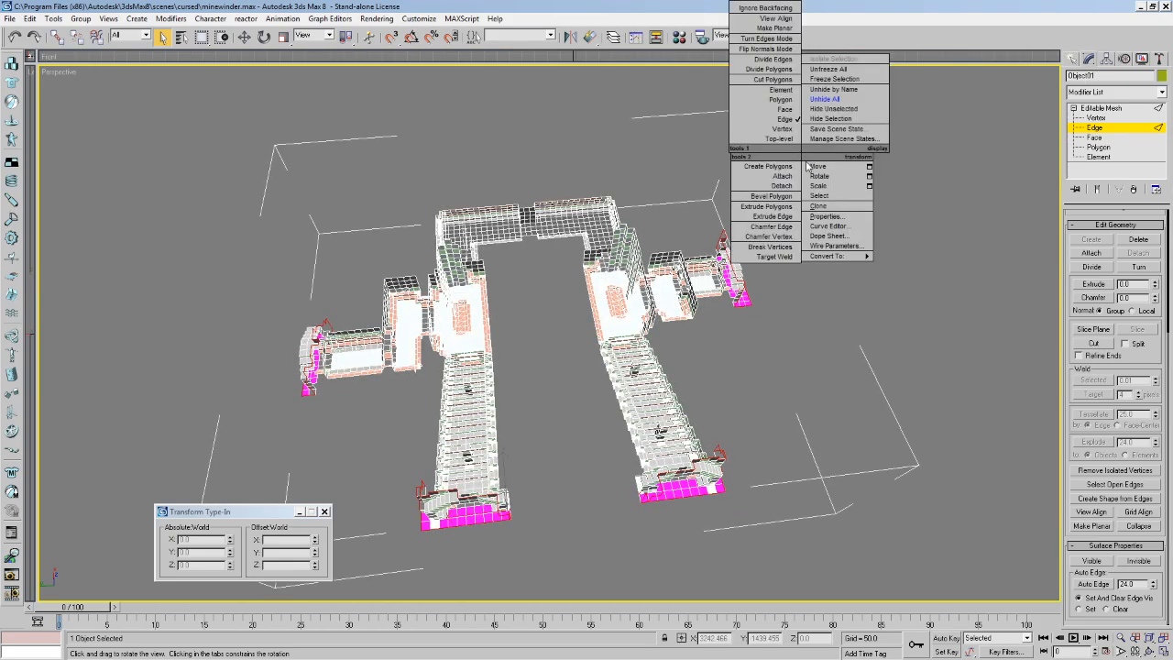
{"action": "left_click", "coordinate": [838, 122]}
{"action": "left_click", "coordinate": [700, 206]}
{"action": "right_click", "coordinate": [768, 167]}
{"action": "left_click", "coordinate": [800, 102]}
{"action": "middle_click_drag", "start_coordinate": [772, 226], "coordinate": [761, 238]}
{"action": "scroll", "coordinate": [760, 238], "scroll_direction": "down", "scroll_amount": 10}
{"action": "left_click", "coordinate": [808, 297]}
{"action": "middle_click_drag", "start_coordinate": [595, 397], "coordinate": [574, 346]}
Save the scene as minewinder test exp.max in the cursed folder, replacing the existing file.
{"action": "key", "text": "ctrl+s"}
{"action": "left_click", "coordinate": [9, 18]}
{"action": "left_click", "coordinate": [27, 91]}
{"action": "left_click", "coordinate": [188, 439]}
{"action": "scroll", "coordinate": [188, 448], "scroll_direction": "down", "scroll_amount": 1}
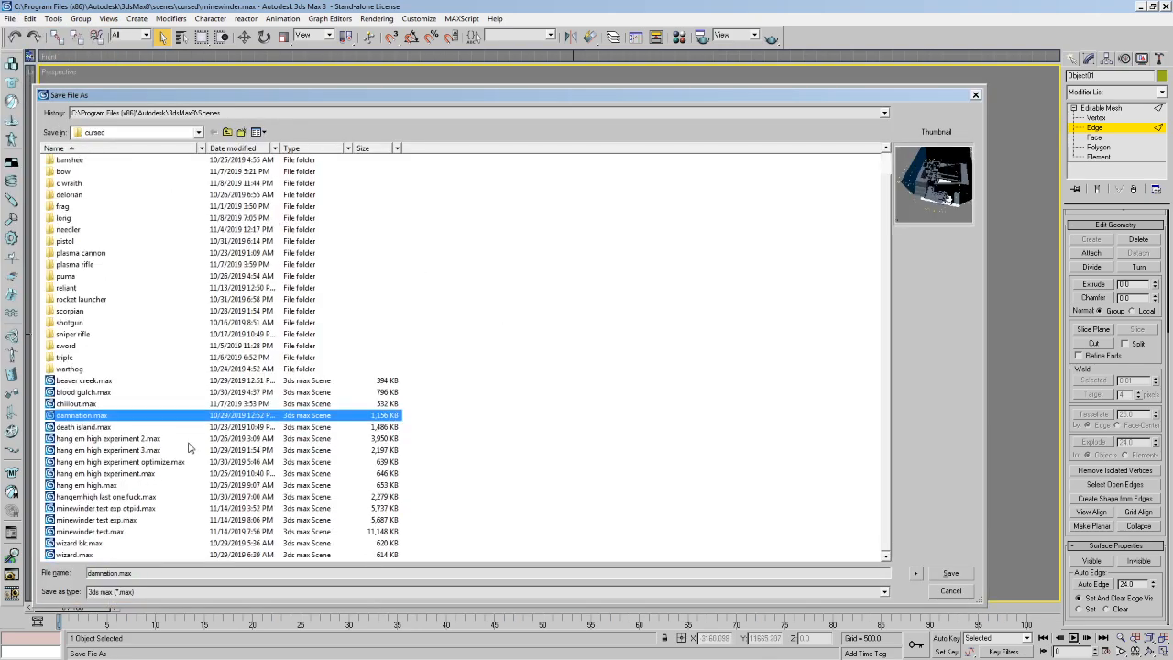
{"action": "double_click", "coordinate": [128, 521]}
{"action": "left_click", "coordinate": [659, 386]}
Leave mesh editing, clear the selection and unhide all objects in the scene.
{"action": "left_click", "coordinate": [1072, 59]}
{"action": "left_click", "coordinate": [986, 216]}
{"action": "scroll", "coordinate": [555, 361], "scroll_direction": "up", "scroll_amount": 3}
{"action": "middle_click_drag", "start_coordinate": [555, 361], "coordinate": [599, 358]}
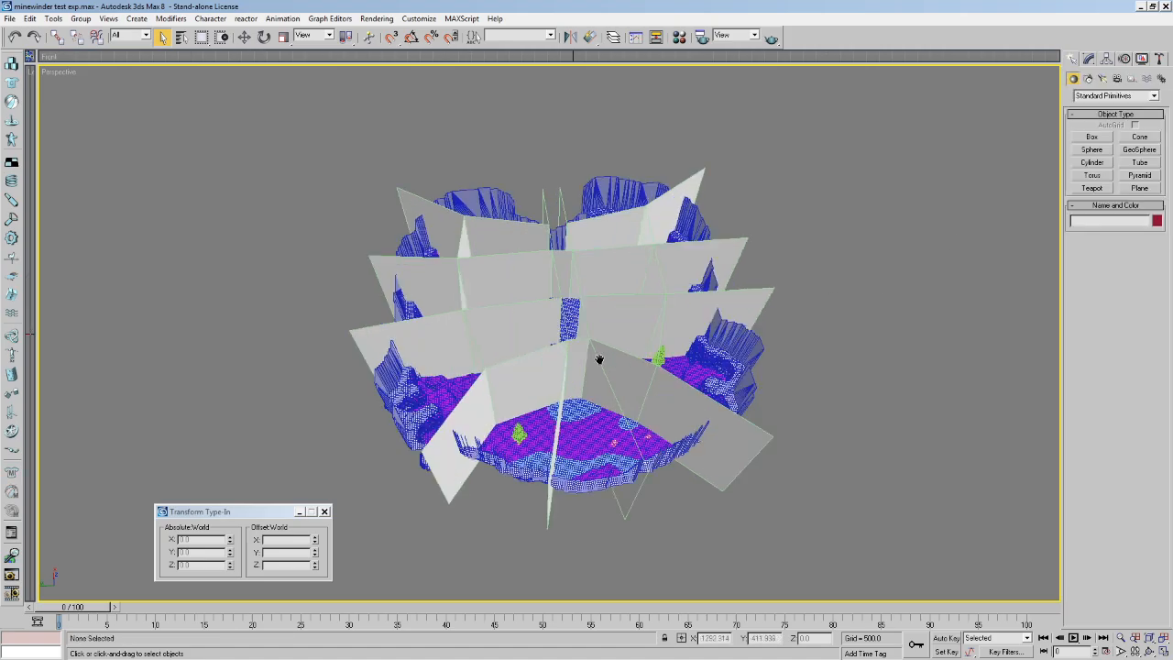
{"action": "scroll", "coordinate": [728, 361], "scroll_direction": "up", "scroll_amount": 3}
{"action": "middle_click_drag", "start_coordinate": [733, 361], "coordinate": [646, 396]}
{"action": "scroll", "coordinate": [646, 396], "scroll_direction": "down", "scroll_amount": 3}
{"action": "right_click", "coordinate": [921, 446]}
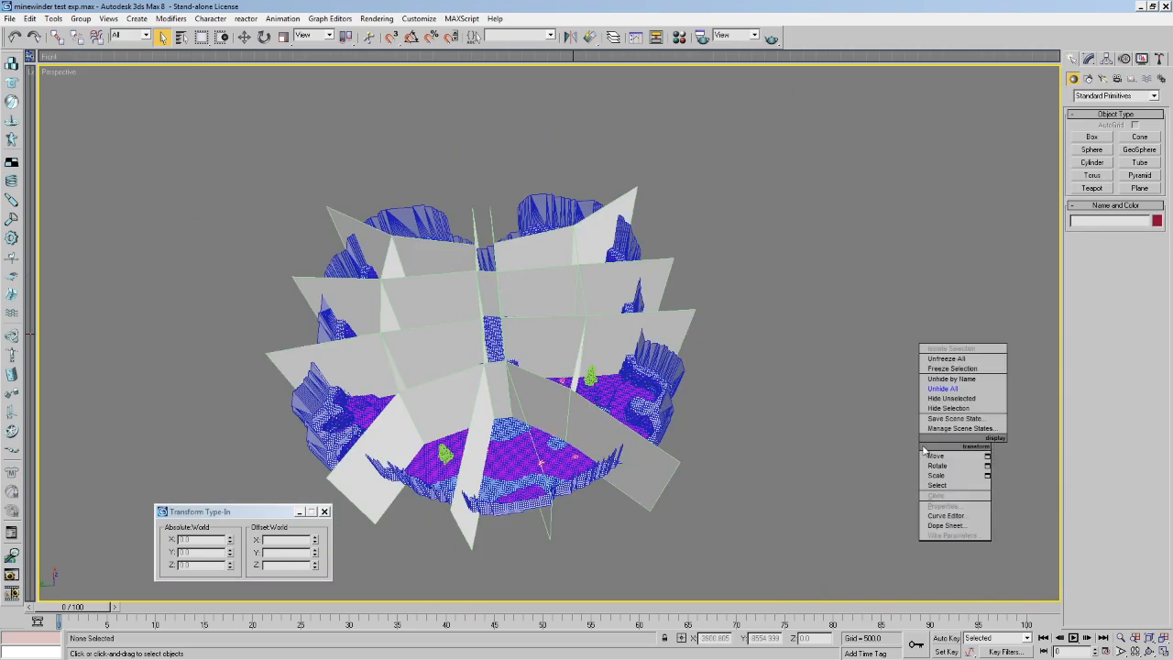
{"action": "left_click", "coordinate": [938, 390]}
Examine the complete map from several sides, checking how the mine passages sit against the terrain.
{"action": "middle_click_drag", "start_coordinate": [522, 263], "coordinate": [391, 513]}
{"action": "scroll", "coordinate": [723, 293], "scroll_direction": "up", "scroll_amount": 4}
{"action": "key", "text": "Up"}
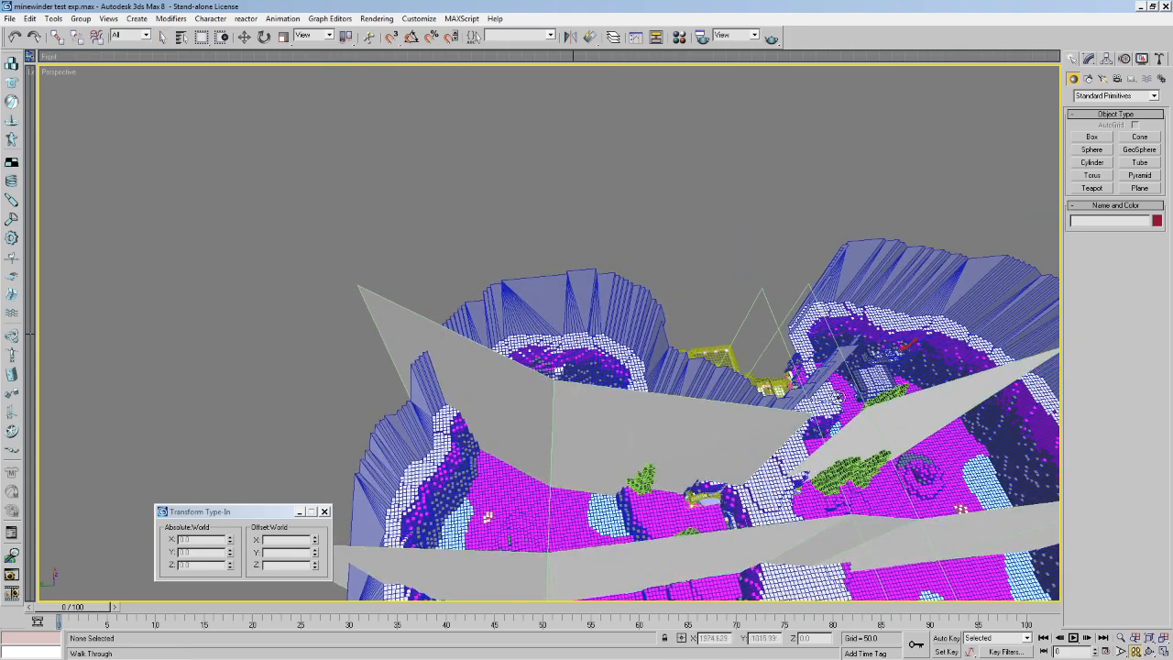
{"action": "left_click_drag", "start_coordinate": [853, 375], "coordinate": [749, 413]}
{"action": "middle_click_drag", "start_coordinate": [739, 401], "coordinate": [132, 138]}
{"action": "middle_click_drag", "start_coordinate": [629, 348], "coordinate": [656, 240], "text": "alt"}
{"action": "middle_click_drag", "start_coordinate": [661, 339], "coordinate": [532, 317]}
{"action": "mouse_move", "coordinate": [533, 318]}
{"action": "left_mouse_down"}
{"action": "mouse_move", "coordinate": [549, 326]}
{"action": "mouse_move", "coordinate": [554, 316]}
{"action": "mouse_move", "coordinate": [536, 314]}
{"action": "left_mouse_up"}
Close the Transform Type-In window, then select the blue base object and show its Editable Mesh settings.
{"action": "left_click", "coordinate": [327, 514]}
{"action": "left_click_drag", "start_coordinate": [333, 497], "coordinate": [337, 496]}
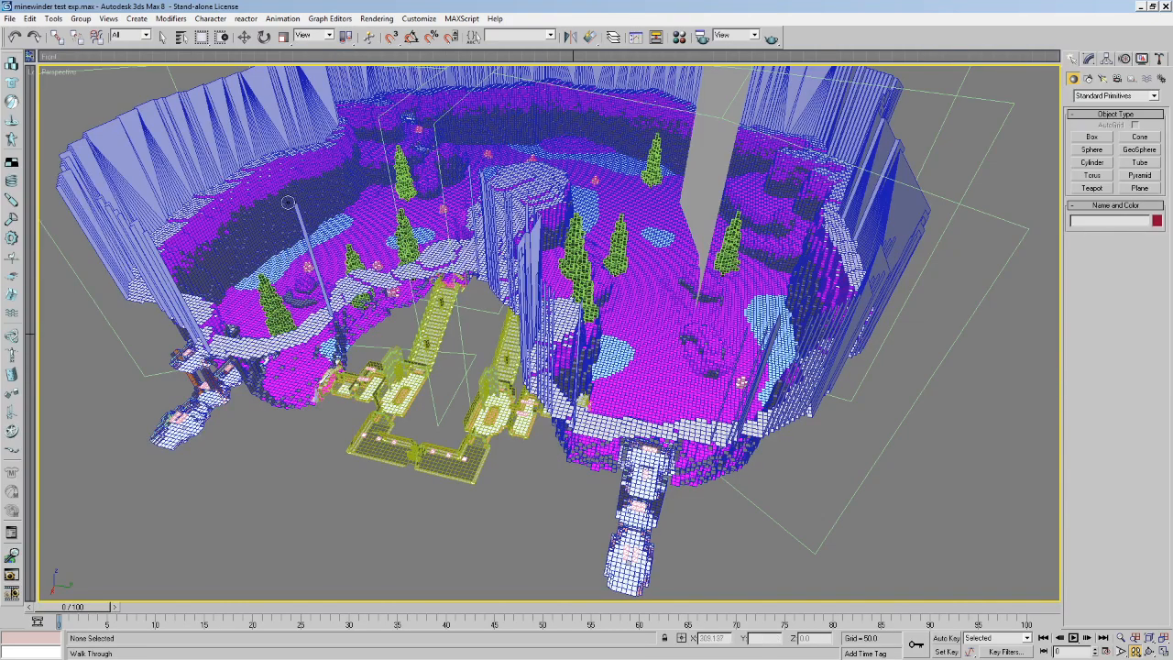
{"action": "left_click", "coordinate": [160, 37]}
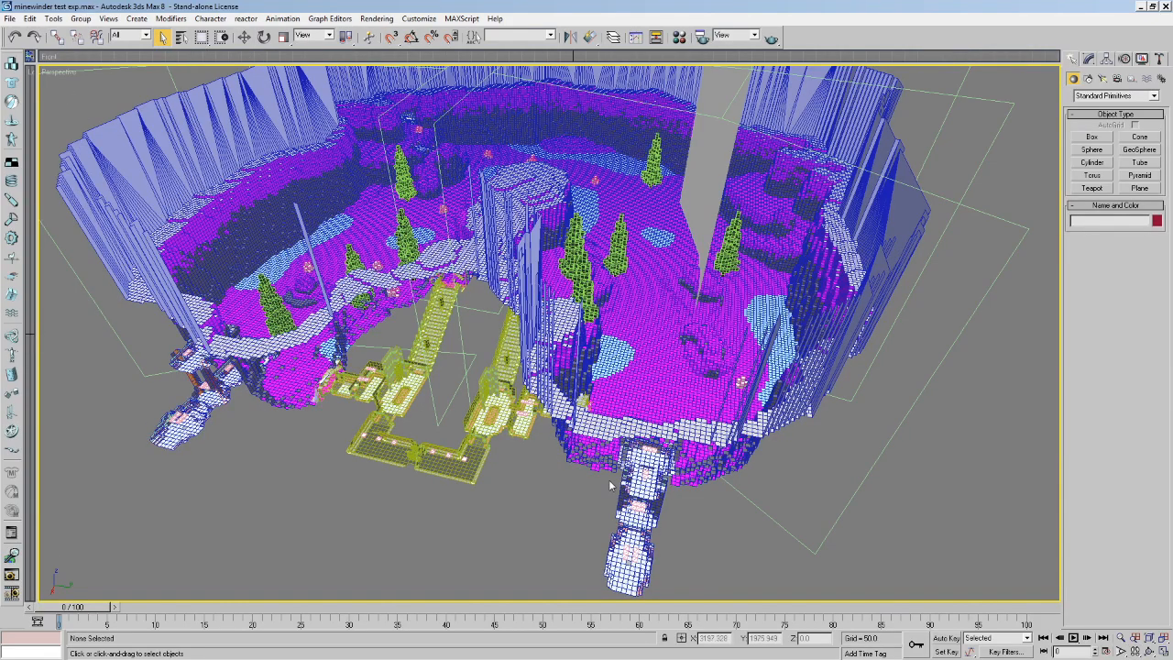
{"action": "left_click", "coordinate": [614, 351]}
{"action": "left_click", "coordinate": [497, 514]}
{"action": "middle_click_drag", "start_coordinate": [463, 450], "coordinate": [534, 396]}
{"action": "scroll", "coordinate": [504, 416], "scroll_direction": "up", "scroll_amount": 4}
{"action": "left_click", "coordinate": [323, 344]}
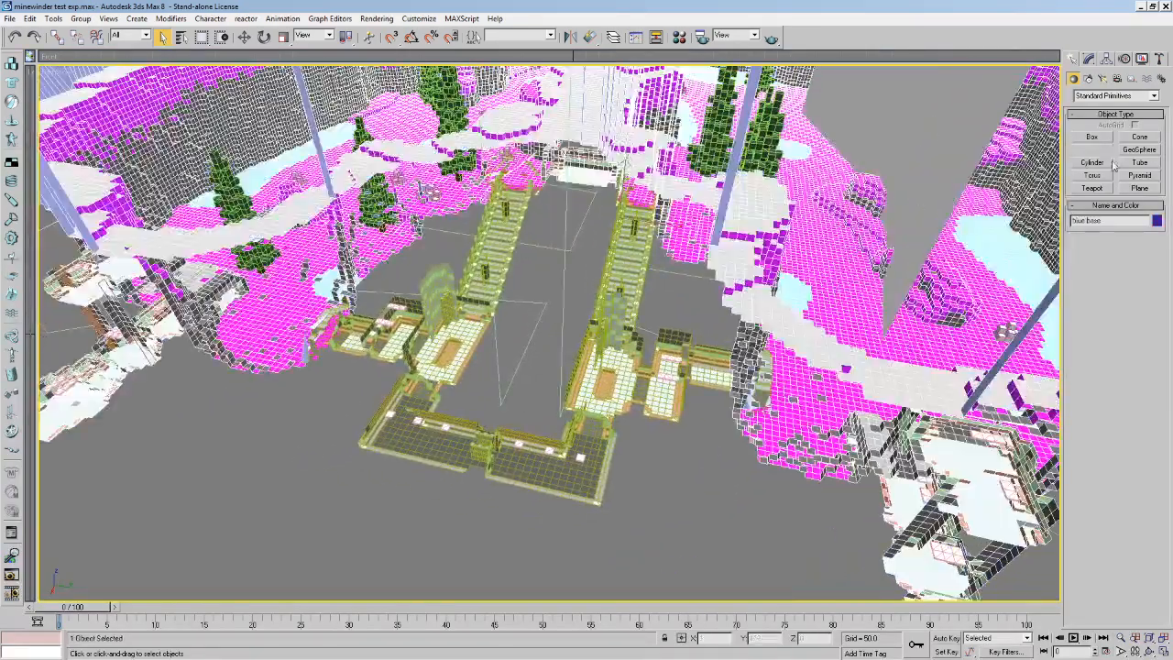
{"action": "left_click", "coordinate": [1089, 58]}
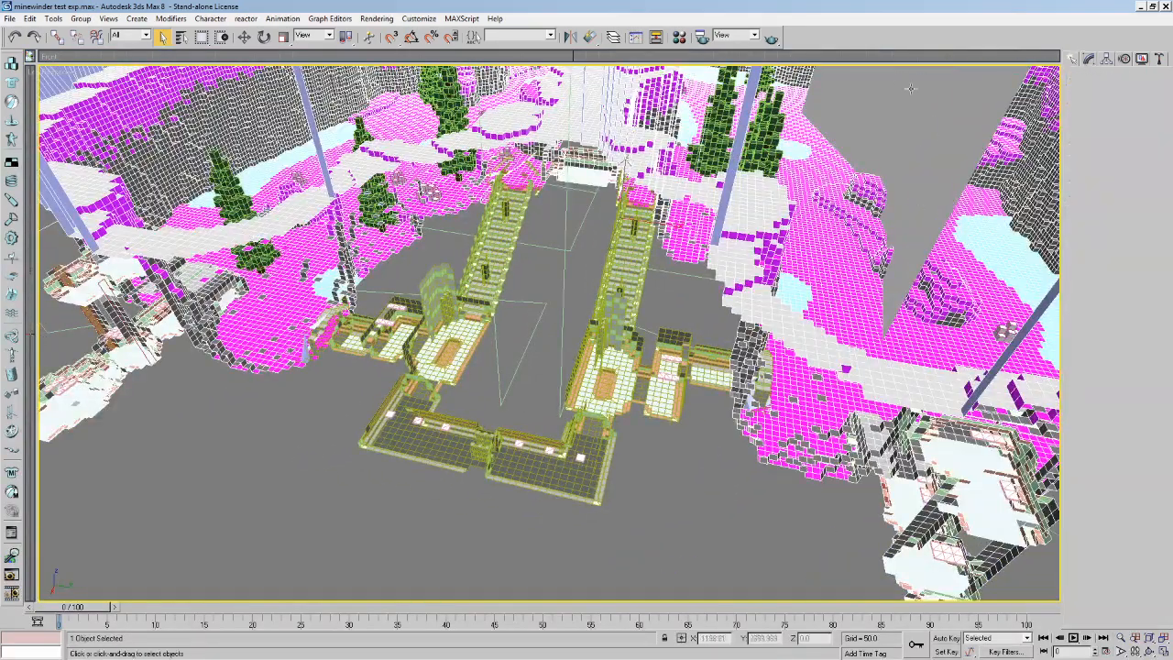
{"action": "left_click", "coordinate": [7, 18]}
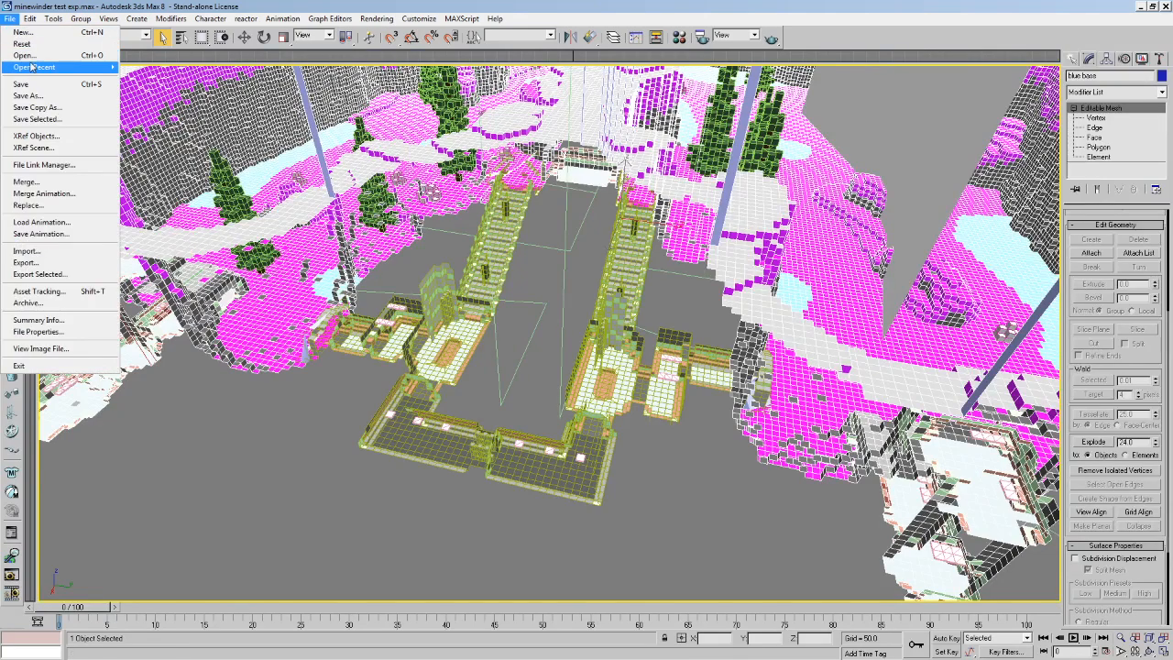
{"action": "left_click", "coordinate": [37, 79]}
{"action": "left_click", "coordinate": [115, 462]}
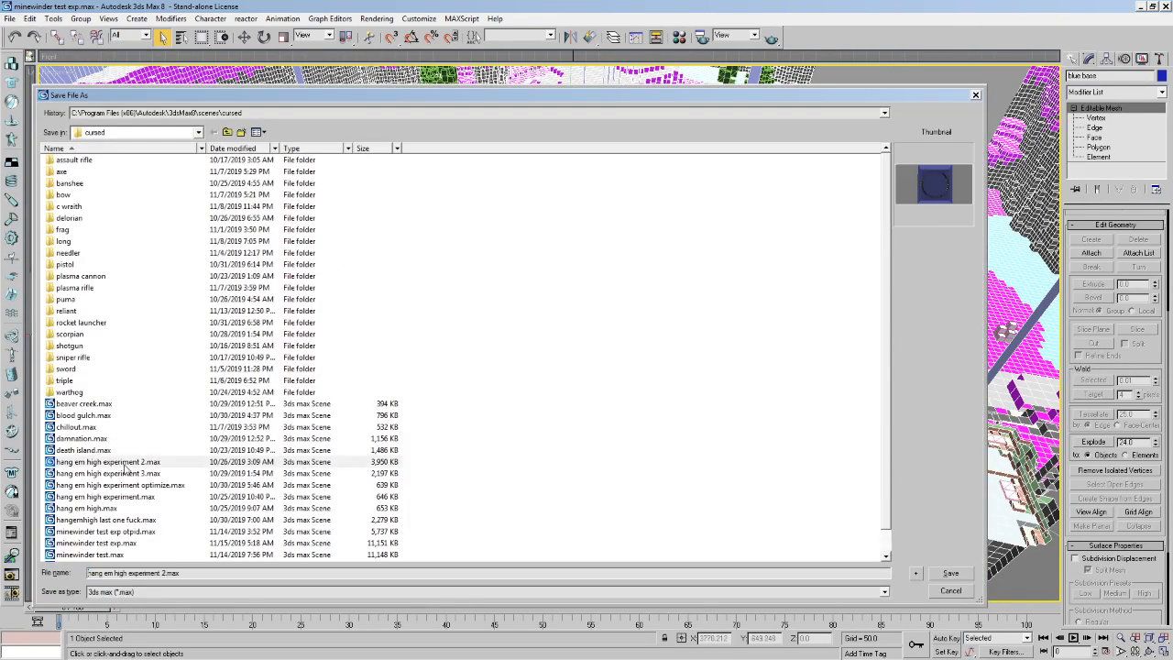
{"action": "scroll", "coordinate": [134, 489], "scroll_direction": "down", "scroll_amount": 1}
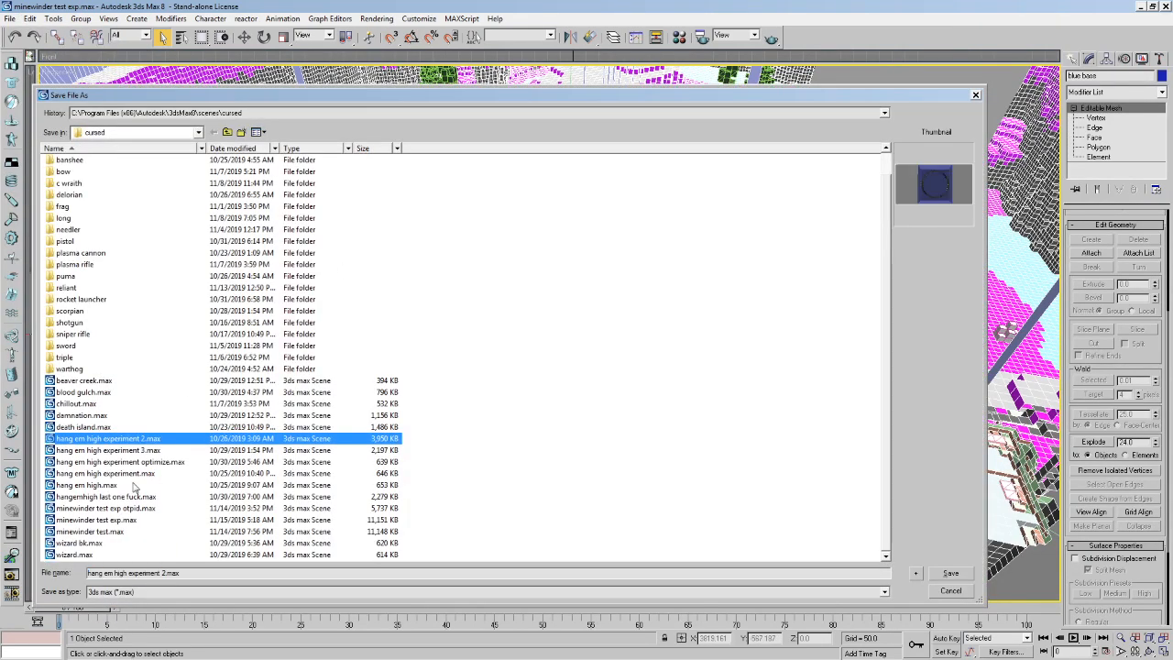
{"action": "left_click", "coordinate": [126, 532]}
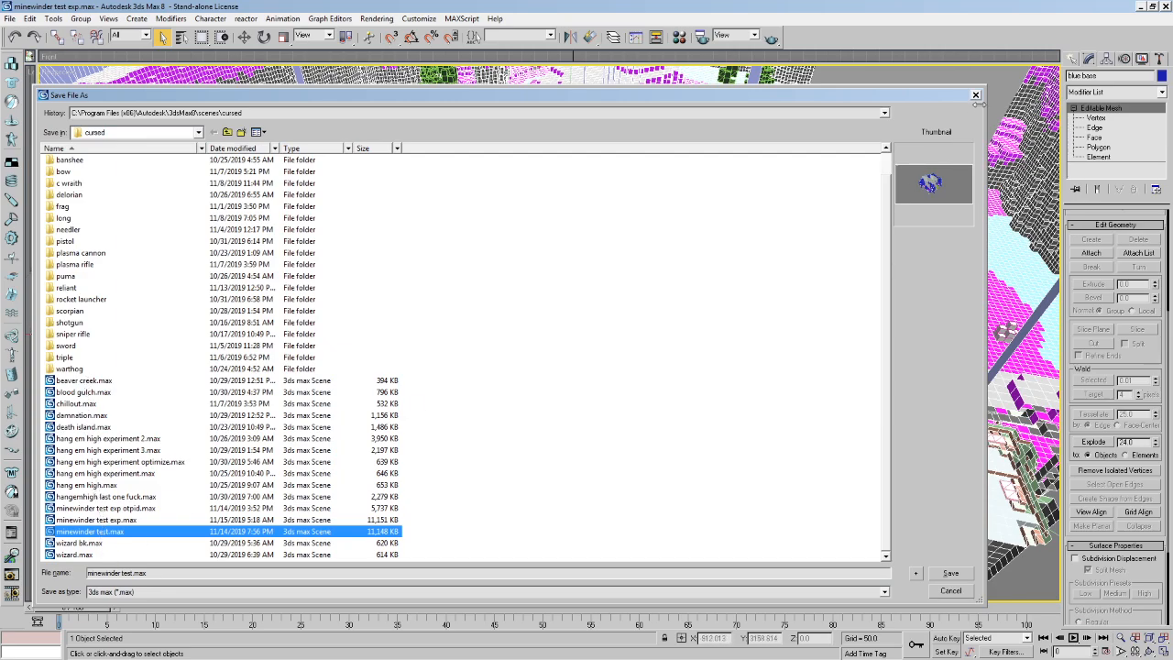
{"action": "left_click", "coordinate": [110, 359]}
{"action": "key", "text": "m"}
{"action": "key", "text": "m"}
{"action": "key", "text": "m"}
{"action": "key", "text": "m"}
{"action": "key", "text": "m"}
{"action": "key", "text": "m"}
{"action": "left_click", "coordinate": [974, 95]}
Save the current scene's changes, try to reopen the recent file minewinder.max from the cursed folder, and dismiss the message.
{"action": "left_click", "coordinate": [9, 18]}
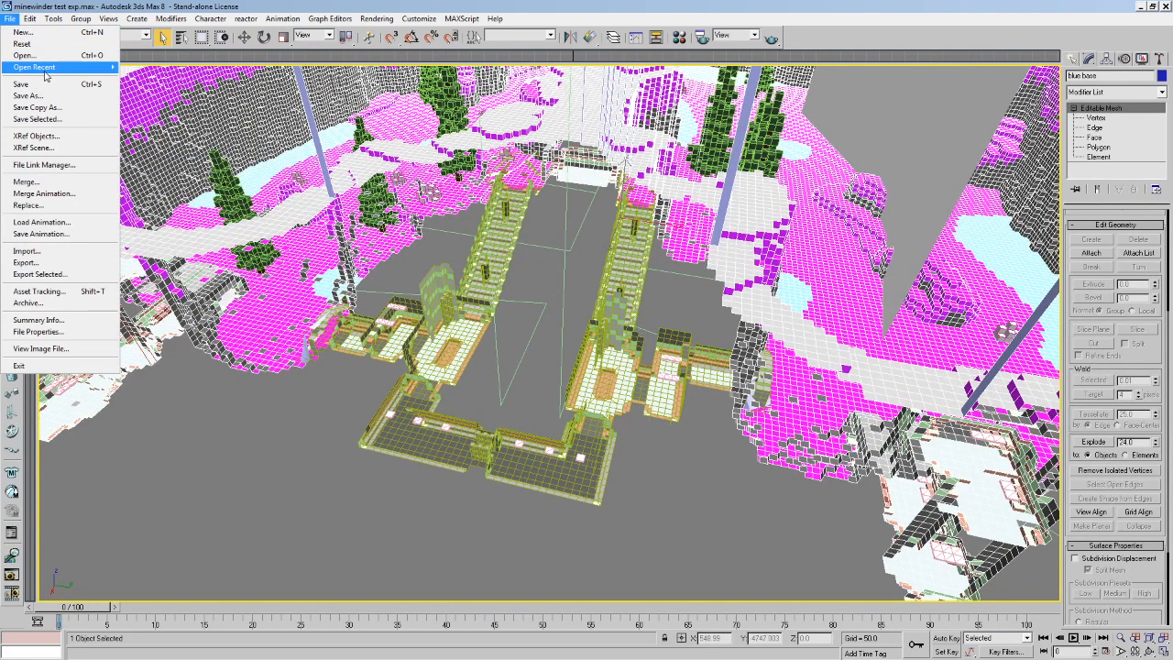
{"action": "mouse_move", "coordinate": [44, 69]}
{"action": "left_click", "coordinate": [184, 79]}
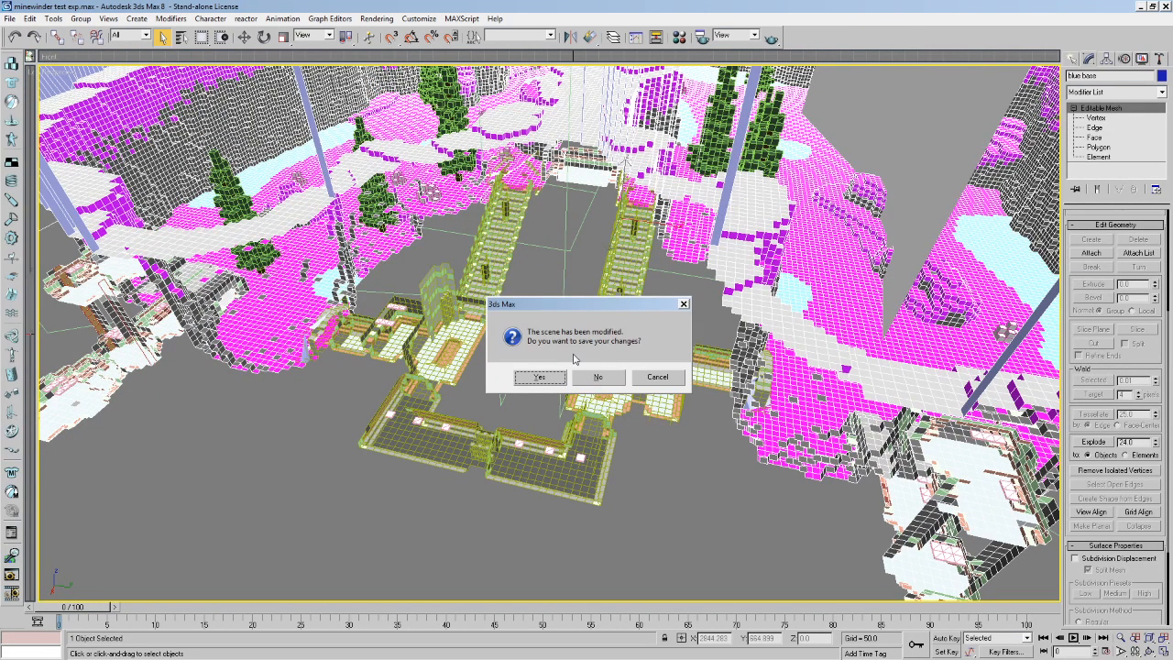
{"action": "left_click", "coordinate": [550, 376]}
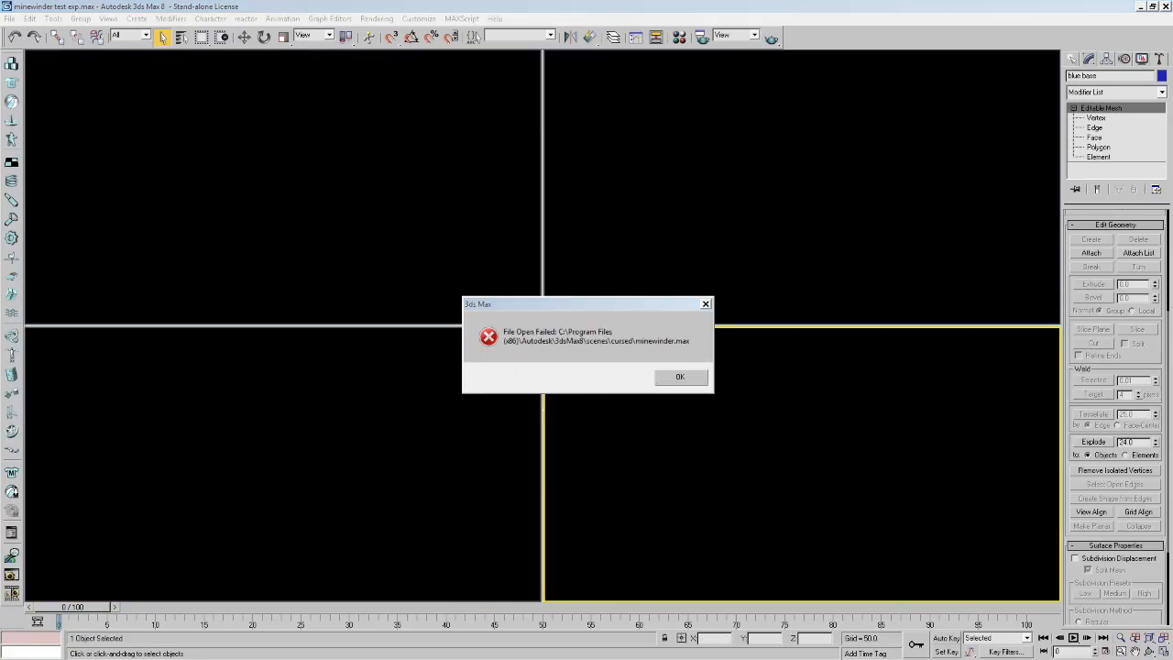
{"action": "key", "text": "super+e"}
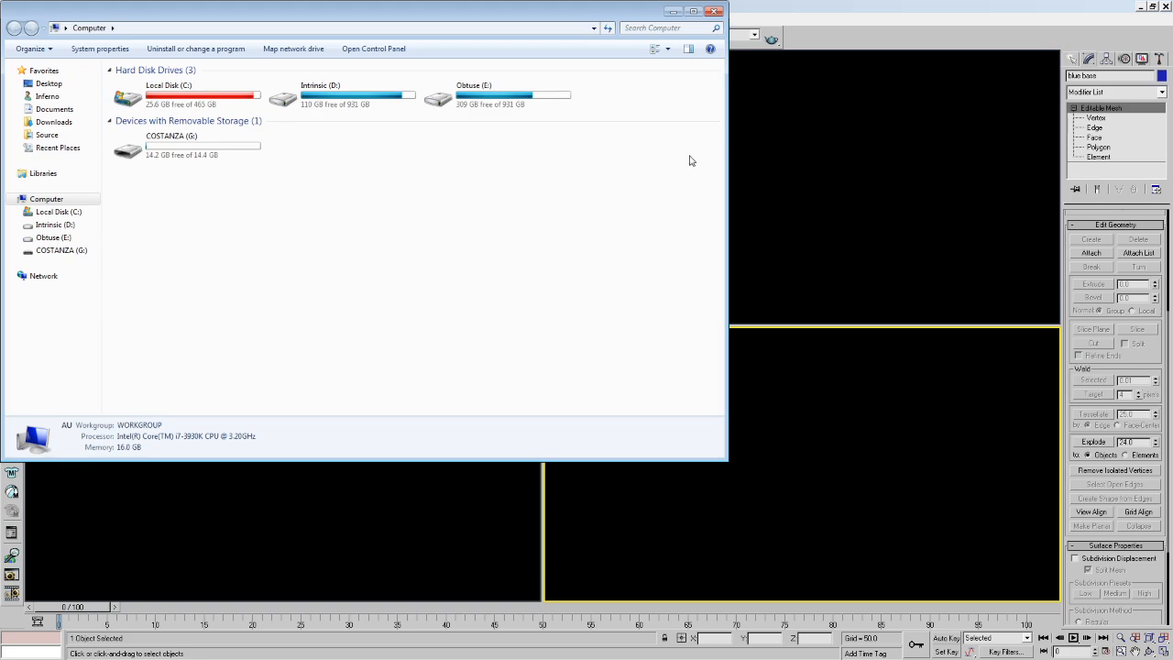
{"action": "left_click_drag", "start_coordinate": [658, 18], "coordinate": [770, 617]}
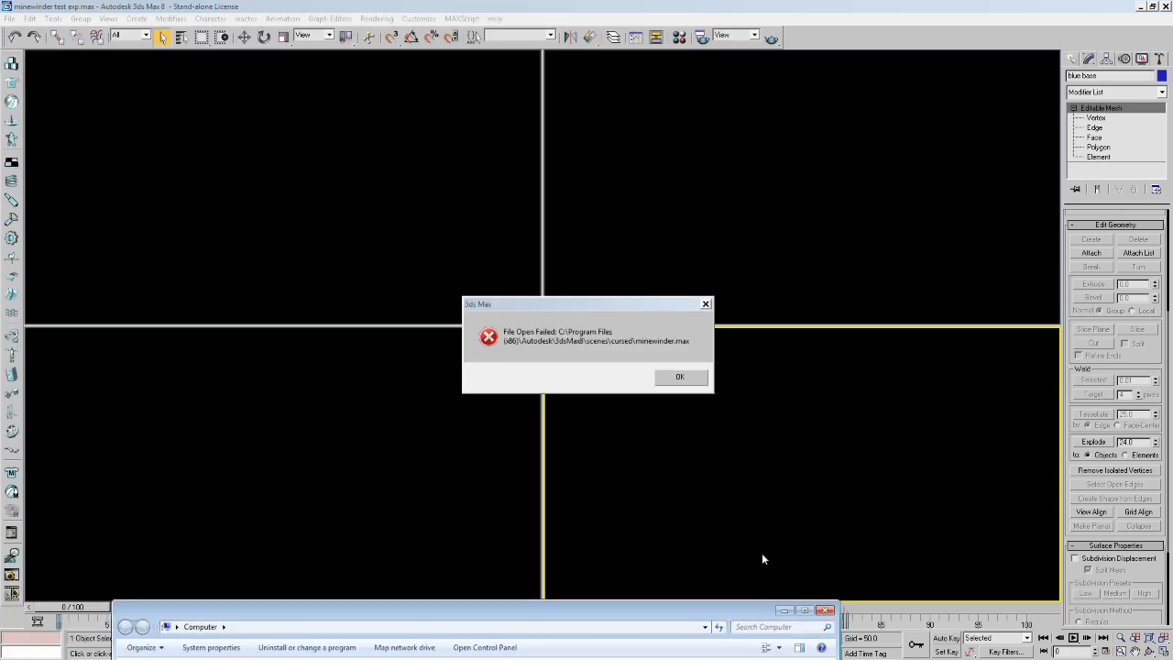
{"action": "left_click", "coordinate": [696, 404]}
{"action": "left_click", "coordinate": [679, 376]}
Open the scene minewinder.max from the Obtuse (E:) drive.
{"action": "left_click", "coordinate": [8, 18]}
{"action": "left_click", "coordinate": [36, 47]}
{"action": "left_click", "coordinate": [130, 298]}
{"action": "left_click", "coordinate": [180, 132]}
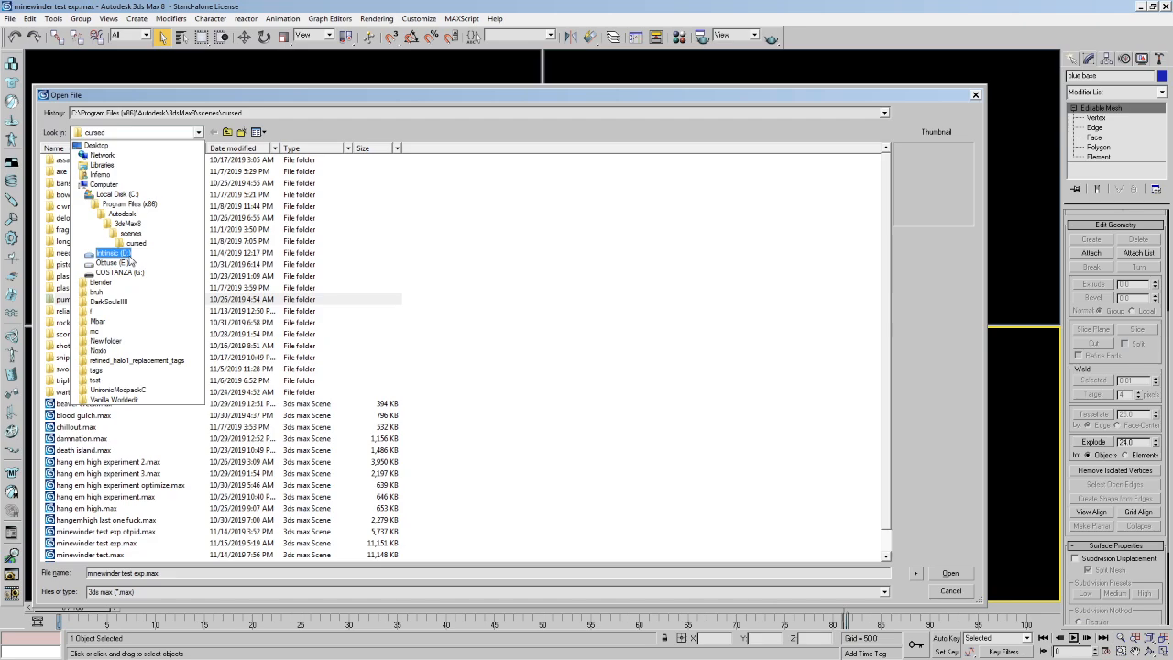
{"action": "left_click", "coordinate": [120, 262]}
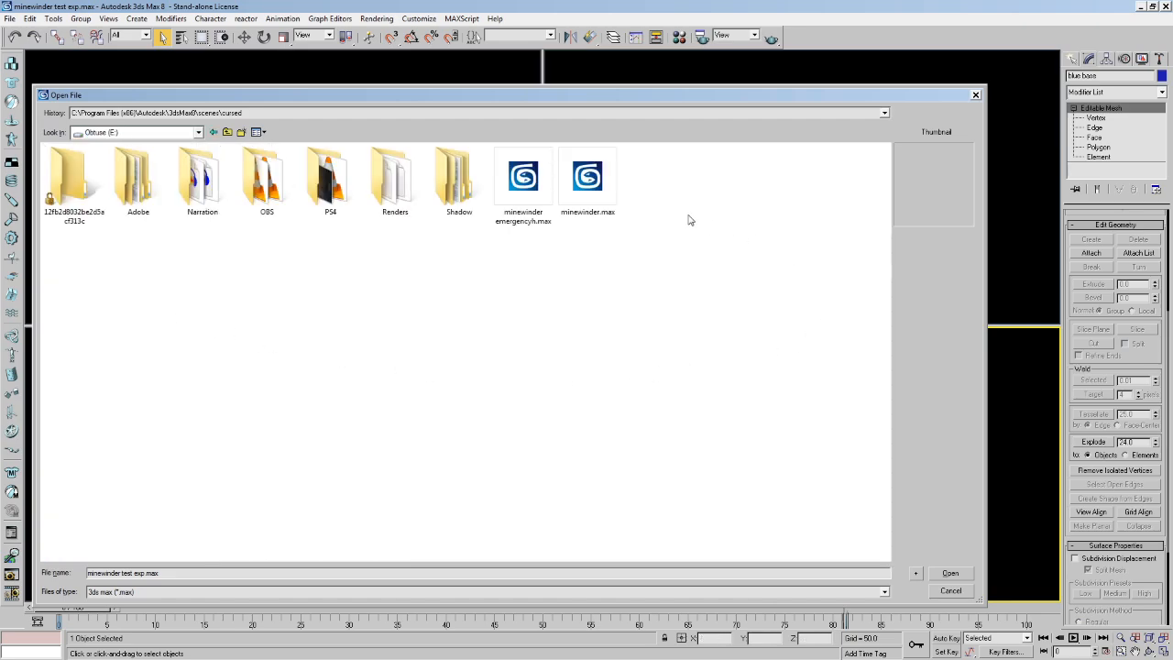
{"action": "double_click", "coordinate": [600, 201]}
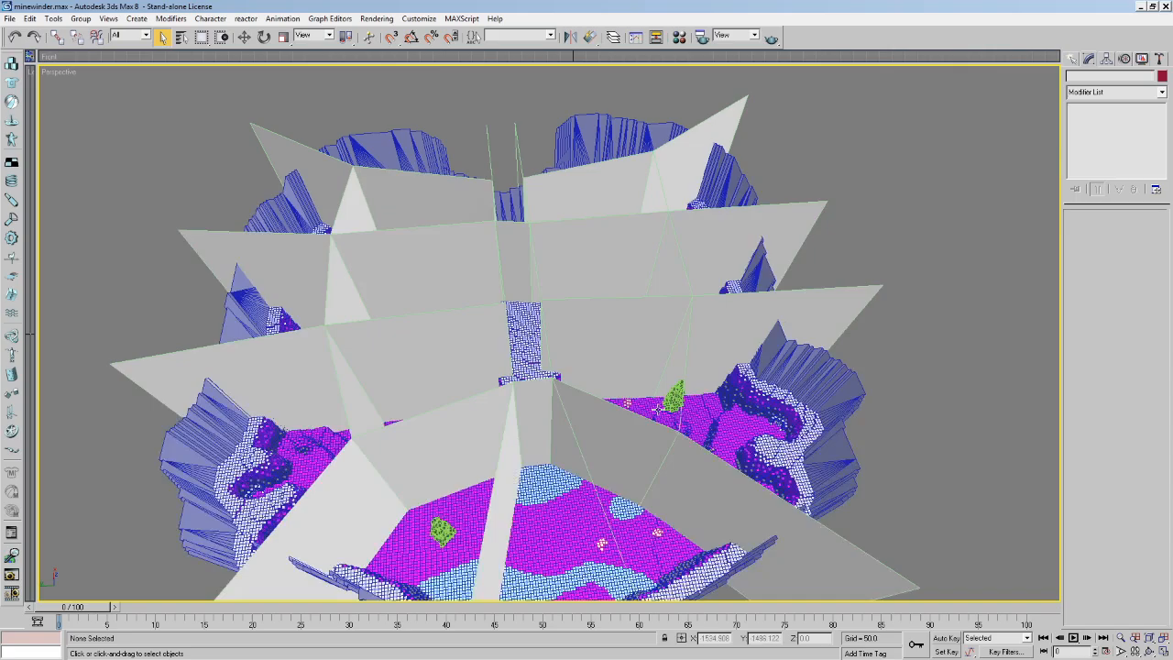
Select the yellow passage mesh between the terrain halves and hide all unselected objects.
{"action": "middle_click_drag", "start_coordinate": [657, 408], "coordinate": [678, 531], "text": "alt"}
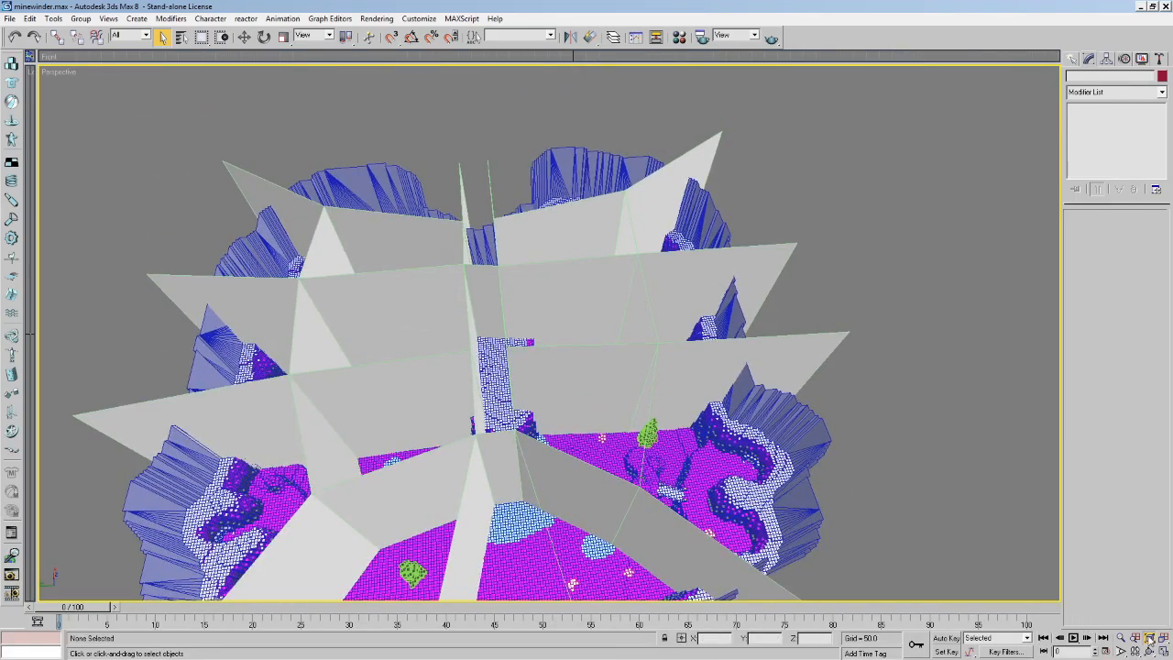
{"action": "left_click", "coordinate": [1149, 639]}
{"action": "left_click", "coordinate": [1149, 652]}
{"action": "left_click_drag", "start_coordinate": [659, 303], "coordinate": [500, 341]}
{"action": "scroll", "coordinate": [558, 334], "scroll_direction": "up", "scroll_amount": 4}
{"action": "left_click_drag", "start_coordinate": [604, 431], "coordinate": [666, 292]}
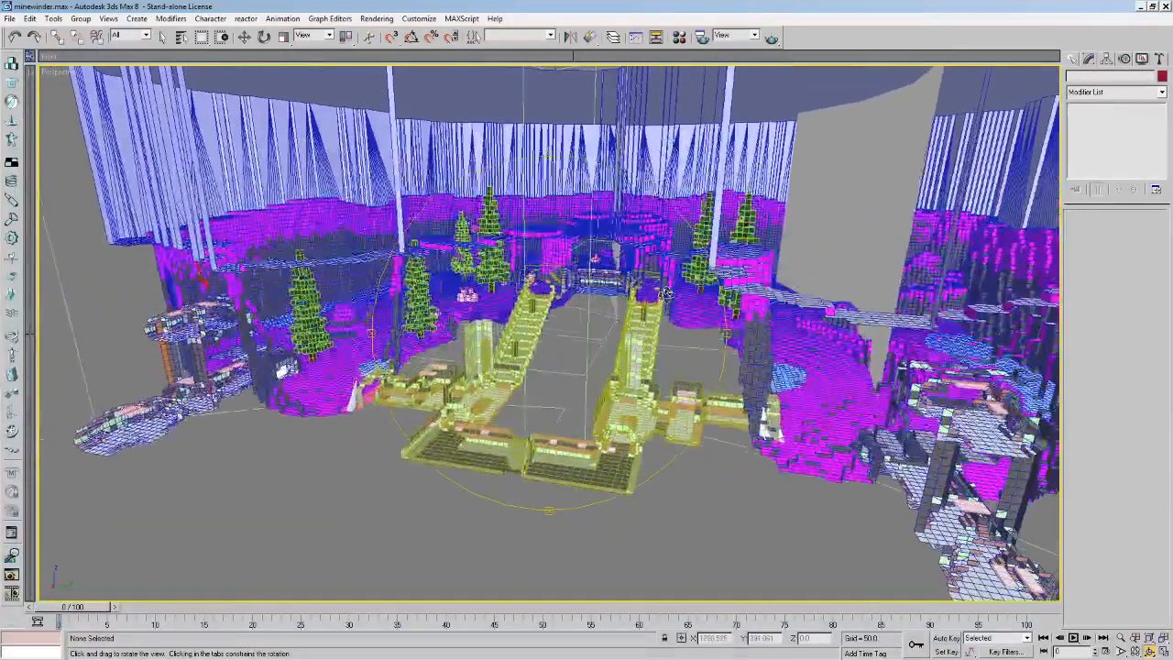
{"action": "left_click", "coordinate": [181, 37]}
{"action": "left_click", "coordinate": [700, 207]}
{"action": "left_click", "coordinate": [162, 38]}
{"action": "left_click", "coordinate": [519, 431]}
{"action": "right_click", "coordinate": [487, 376]}
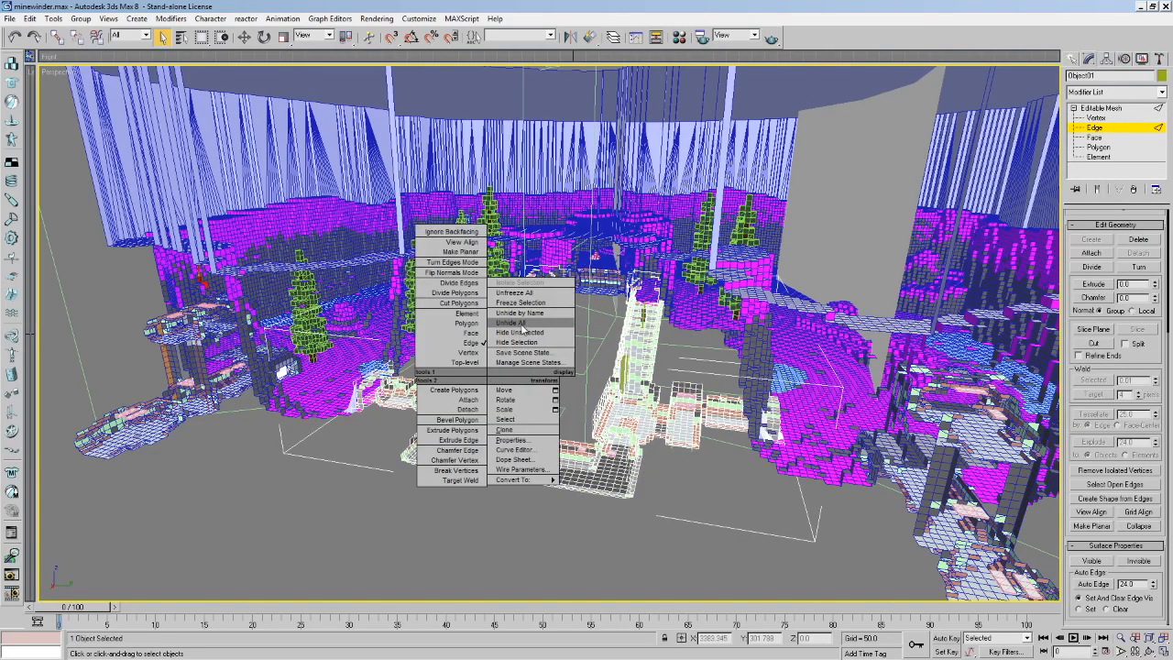
{"action": "left_click", "coordinate": [519, 332]}
Select the open edges of the isolated passage mesh and examine them from several sides.
{"action": "scroll", "coordinate": [1142, 263], "scroll_direction": "up", "scroll_amount": 2}
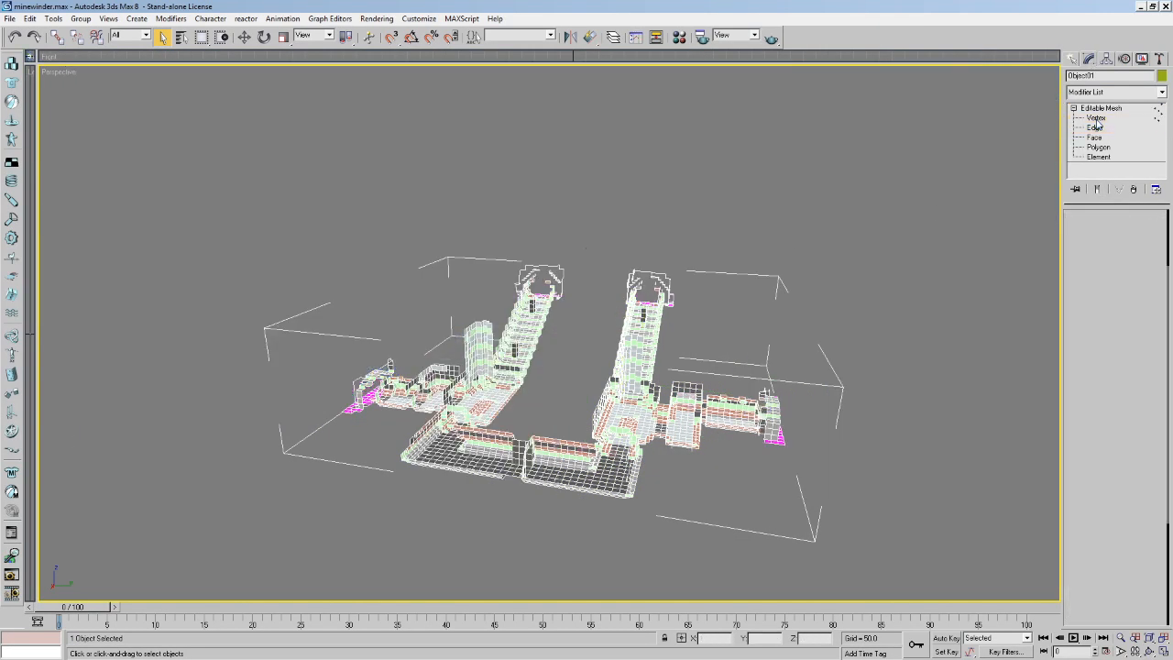
{"action": "scroll", "coordinate": [1147, 470], "scroll_direction": "down", "scroll_amount": 2}
{"action": "left_click", "coordinate": [1122, 483]}
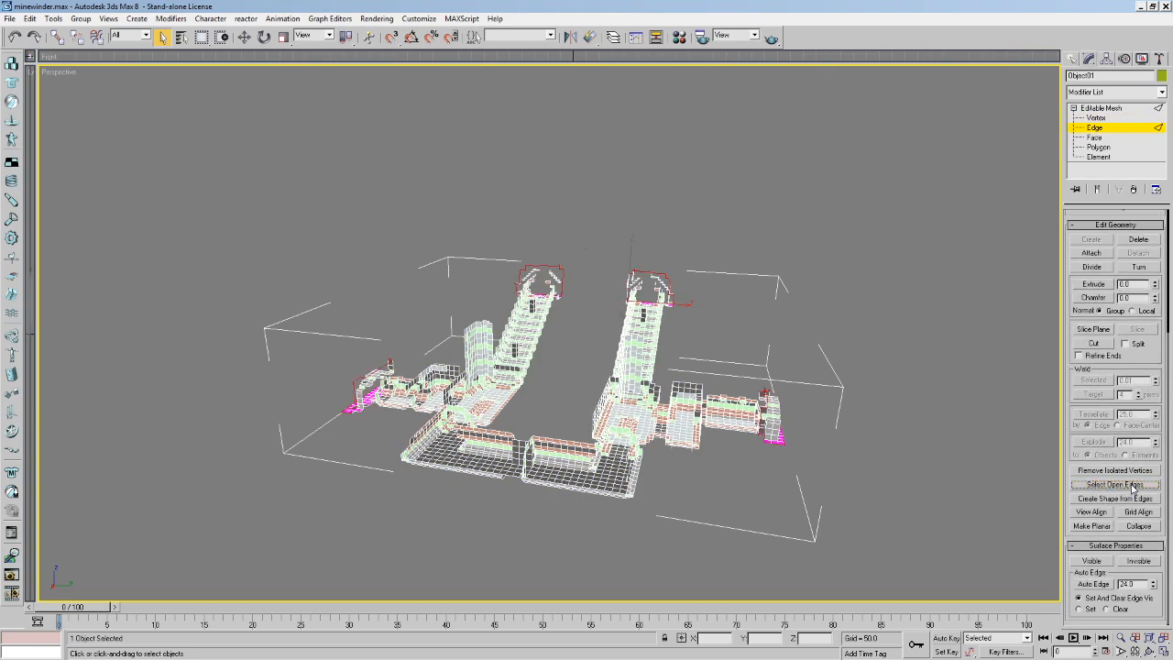
{"action": "middle_click_drag", "start_coordinate": [964, 449], "coordinate": [925, 394]}
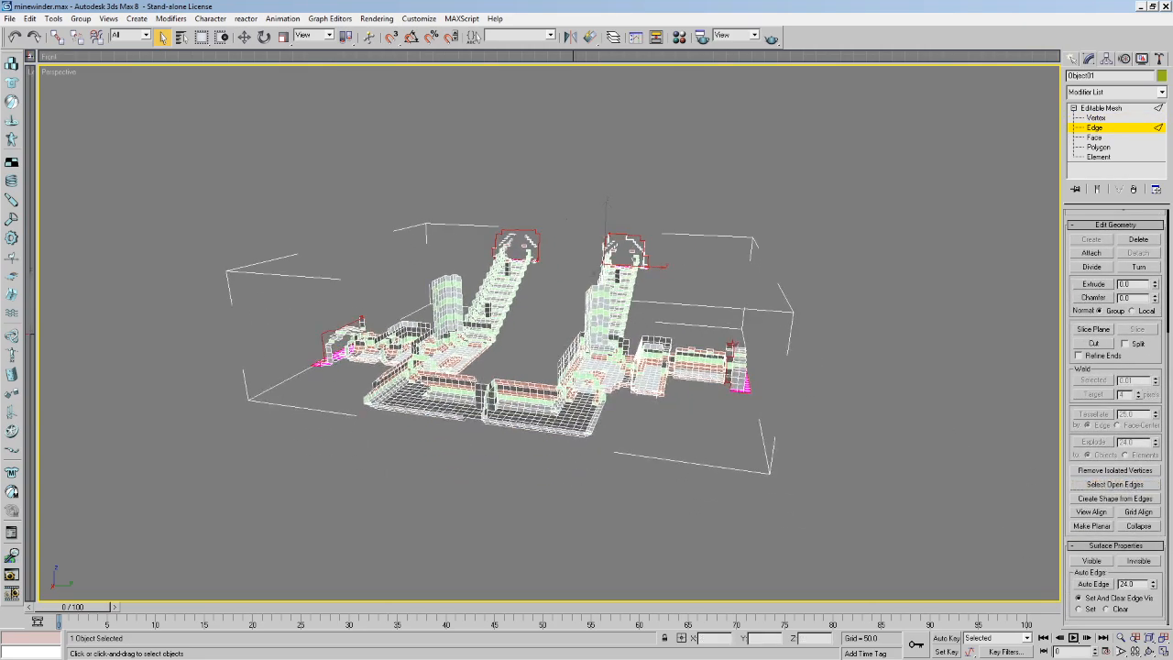
{"action": "left_click", "coordinate": [1149, 651]}
{"action": "left_click_drag", "start_coordinate": [548, 304], "coordinate": [529, 330]}
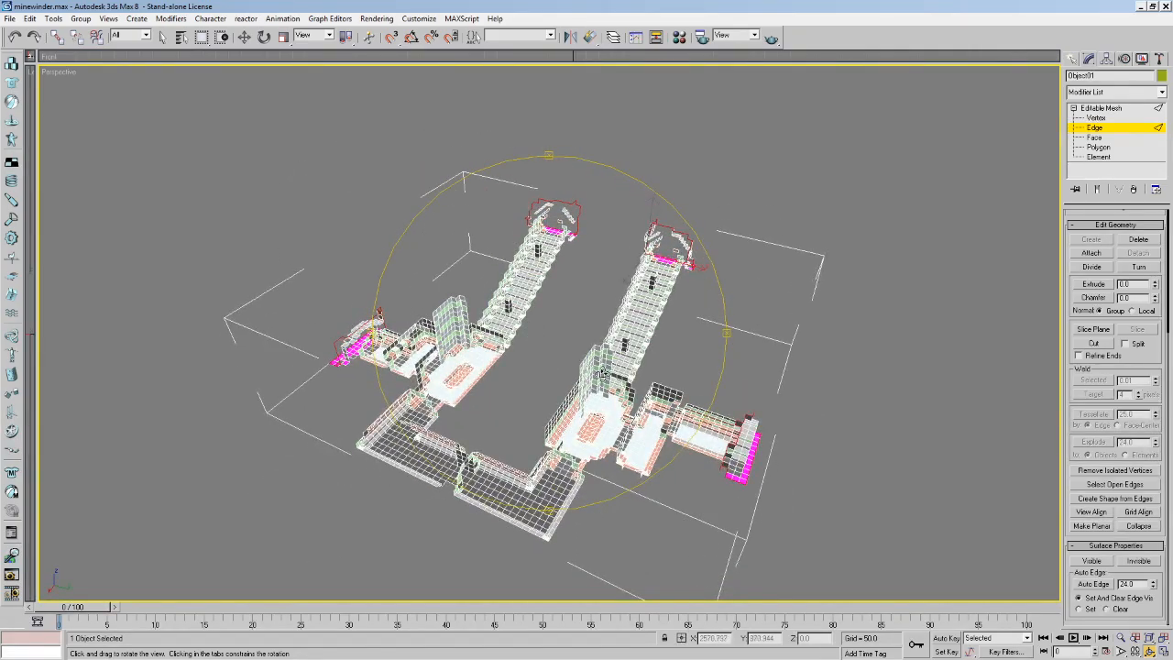
{"action": "left_click_drag", "start_coordinate": [596, 373], "coordinate": [591, 400]}
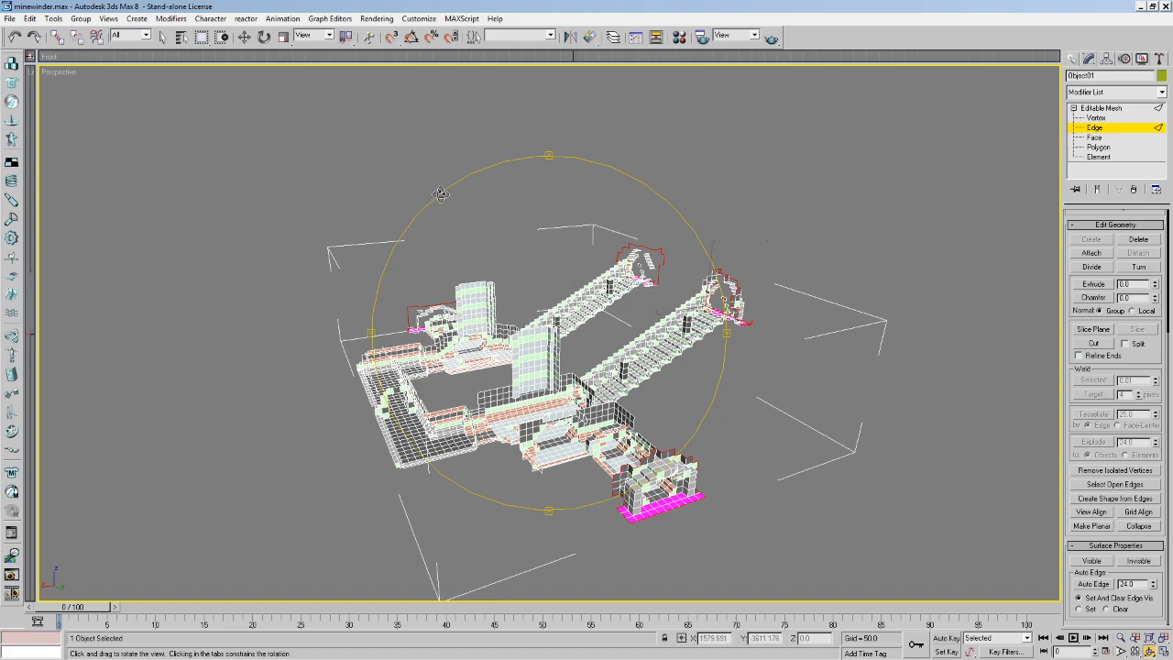
{"action": "left_click_drag", "start_coordinate": [470, 290], "coordinate": [537, 346]}
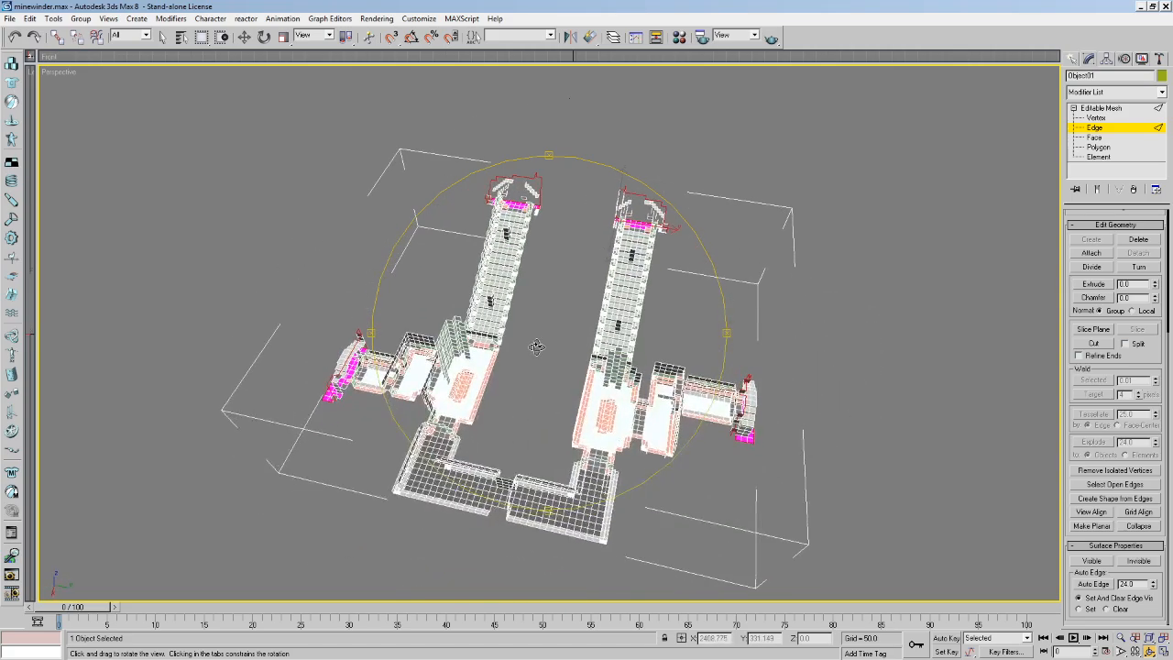
{"action": "left_click", "coordinate": [162, 42]}
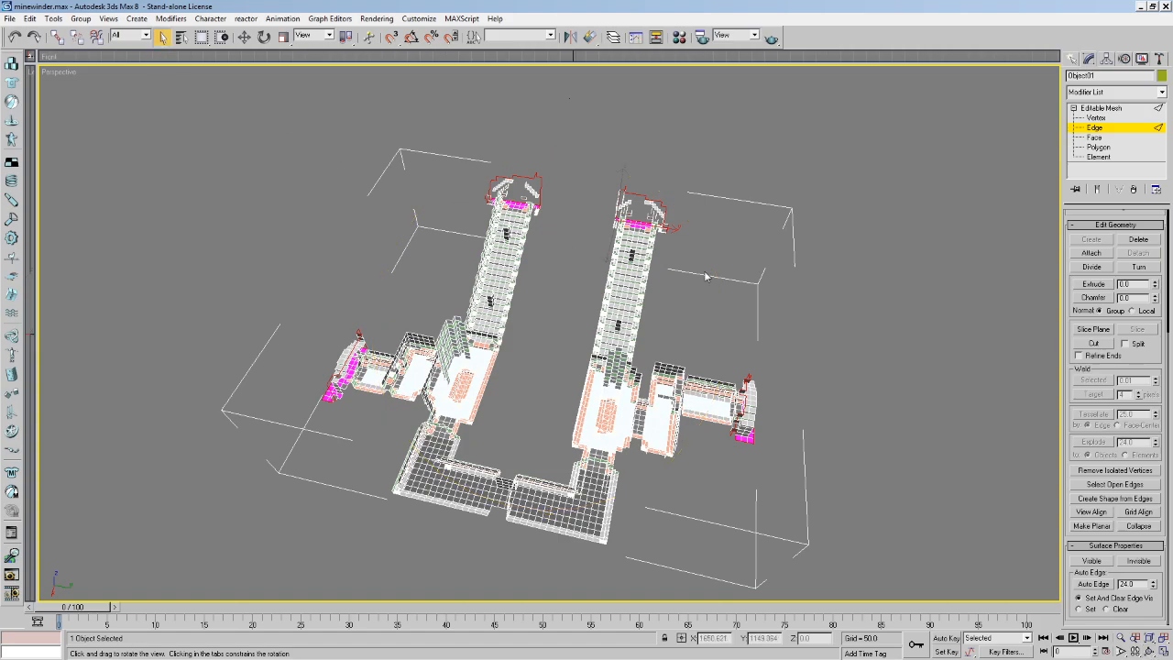
Leave edge editing, unhide all objects in the scene and clear the selection.
{"action": "left_click", "coordinate": [1076, 58]}
{"action": "right_click", "coordinate": [915, 188]}
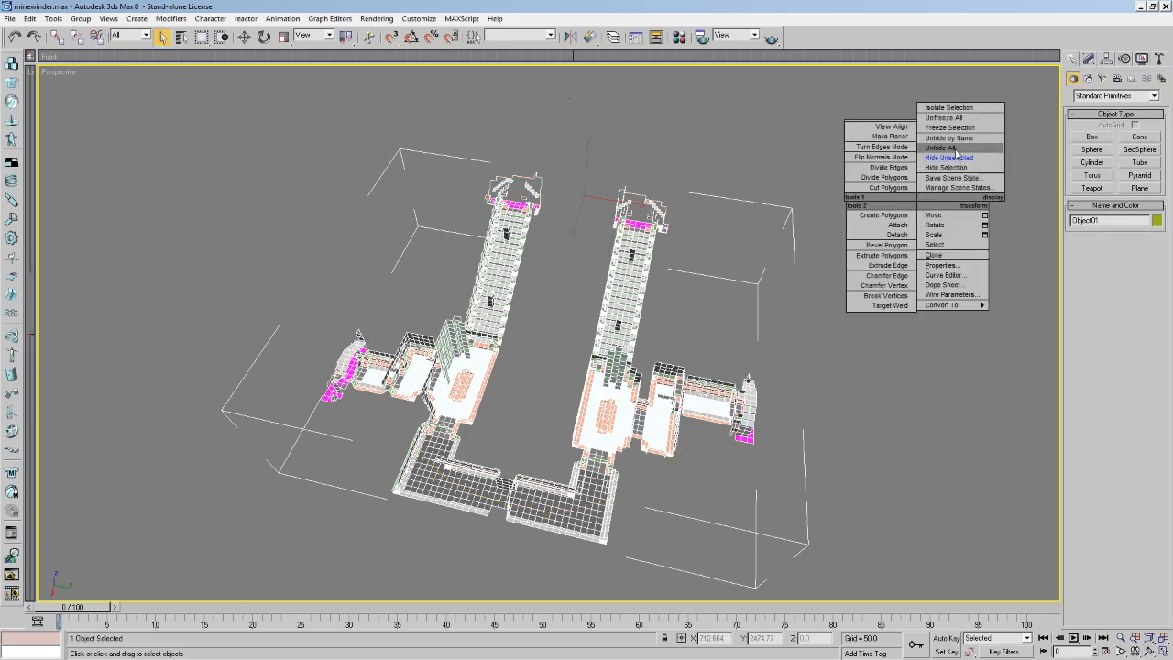
{"action": "left_click", "coordinate": [958, 158]}
{"action": "scroll", "coordinate": [881, 520], "scroll_direction": "down", "scroll_amount": 3}
{"action": "left_click", "coordinate": [881, 519]}
Select the blue base terrain and attach the yellow passage mesh to it.
{"action": "scroll", "coordinate": [517, 344], "scroll_direction": "up", "scroll_amount": 10}
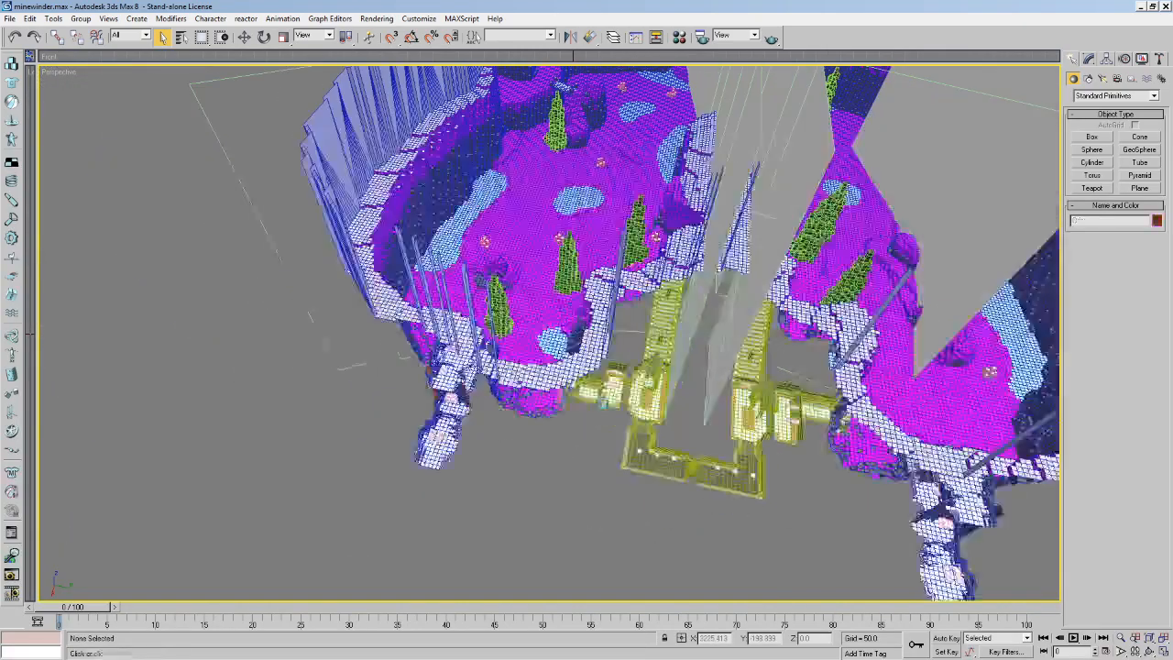
{"action": "middle_click_drag", "start_coordinate": [517, 344], "coordinate": [440, 154]}
{"action": "left_click", "coordinate": [440, 154]}
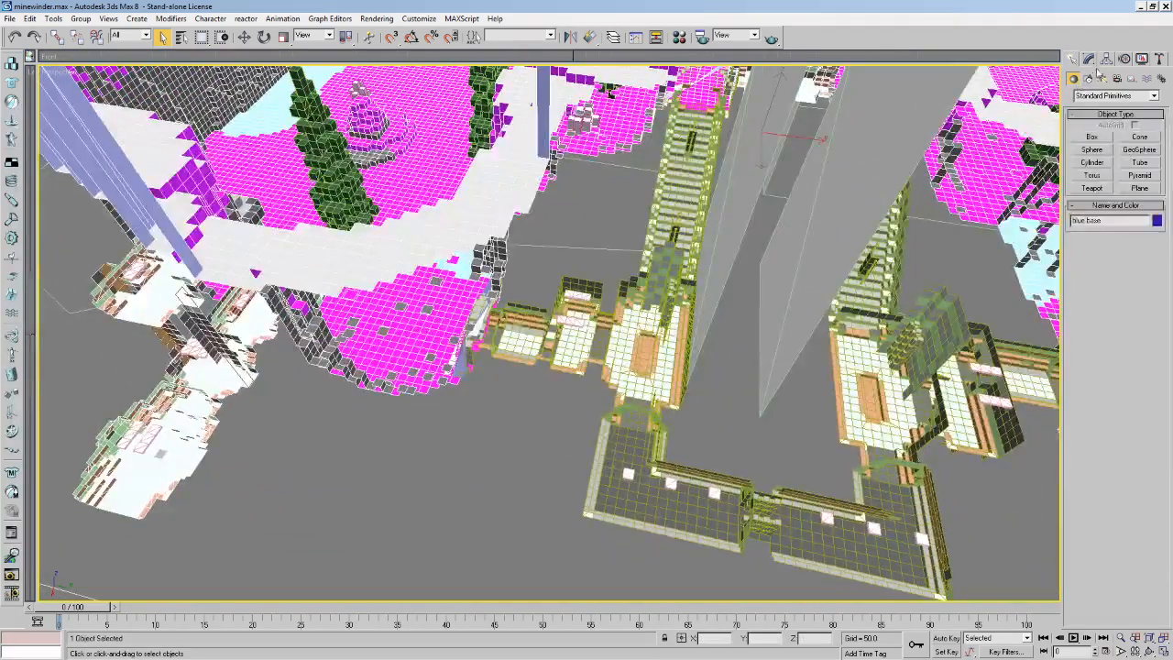
{"action": "left_click", "coordinate": [1106, 60]}
{"action": "left_click", "coordinate": [1089, 60]}
{"action": "right_click", "coordinate": [716, 229]}
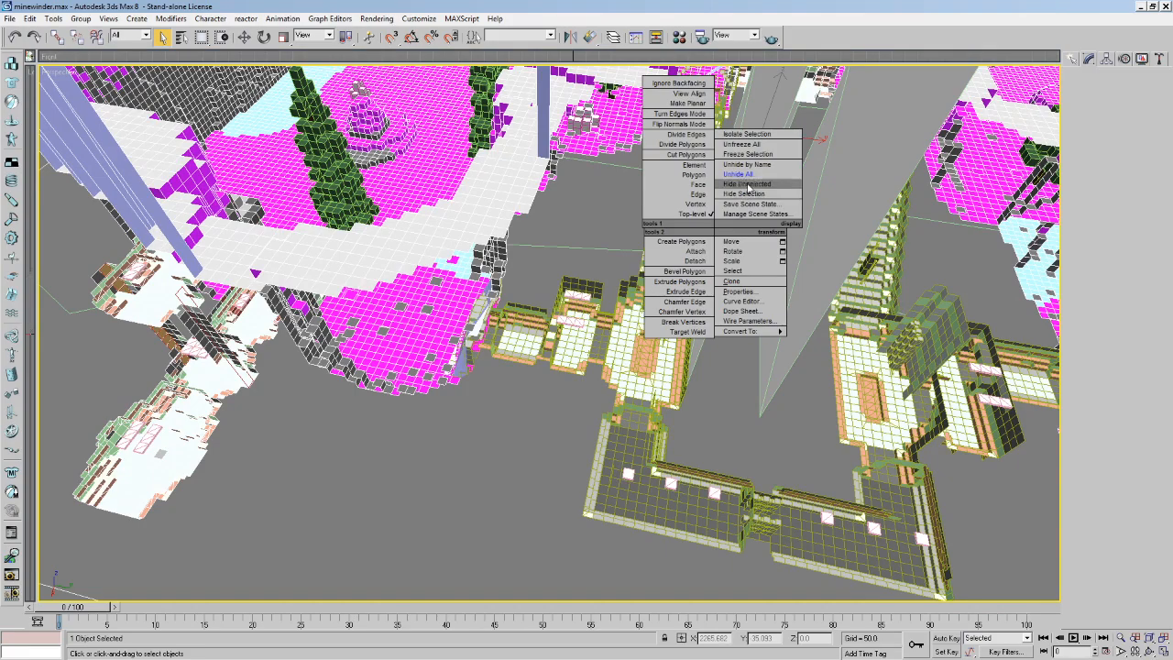
{"action": "left_click", "coordinate": [1092, 61]}
{"action": "left_click", "coordinate": [1101, 254]}
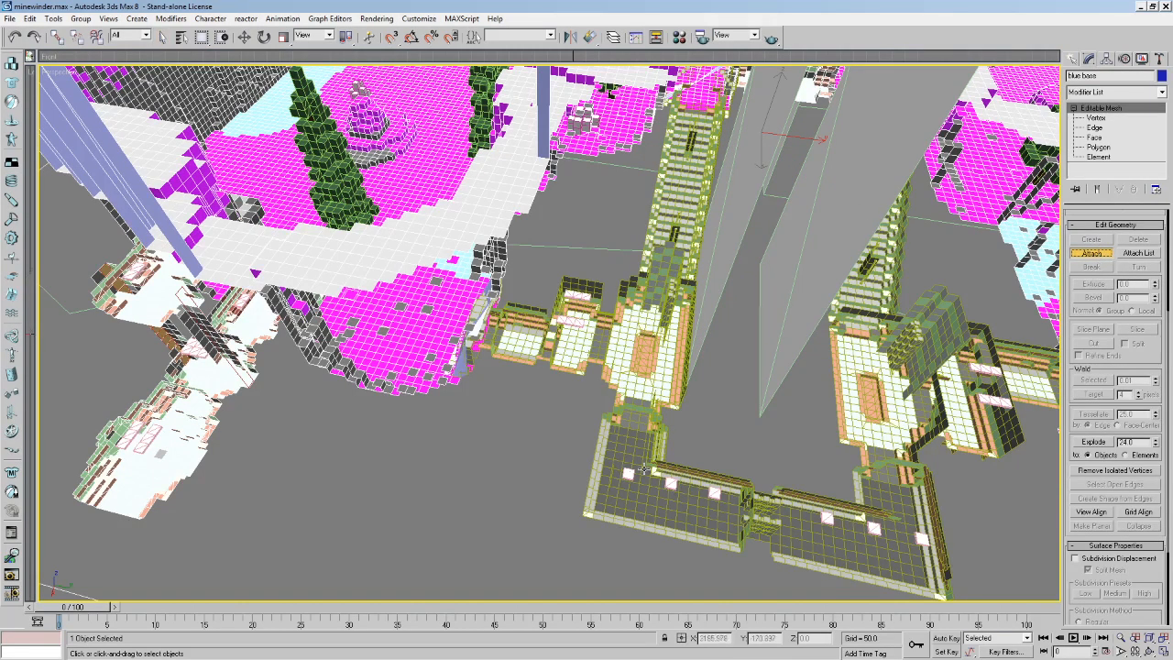
{"action": "left_click", "coordinate": [670, 440]}
Finish attaching and hide everything except the combined blue base object.
{"action": "left_click", "coordinate": [1072, 61]}
{"action": "right_click", "coordinate": [893, 152]}
{"action": "left_click", "coordinate": [953, 108]}
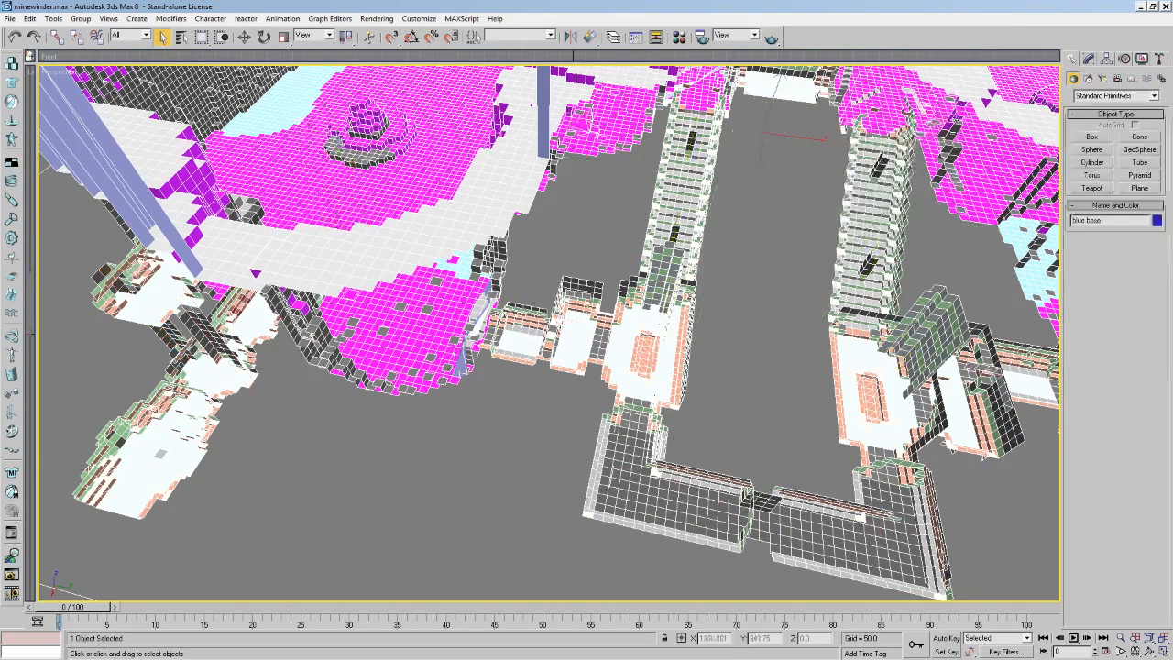
{"action": "middle_click_drag", "start_coordinate": [880, 201], "coordinate": [829, 173]}
Select the blue base vertices around the passages in the top view and weld them with a 0.01 threshold.
{"action": "left_click", "coordinate": [1092, 62]}
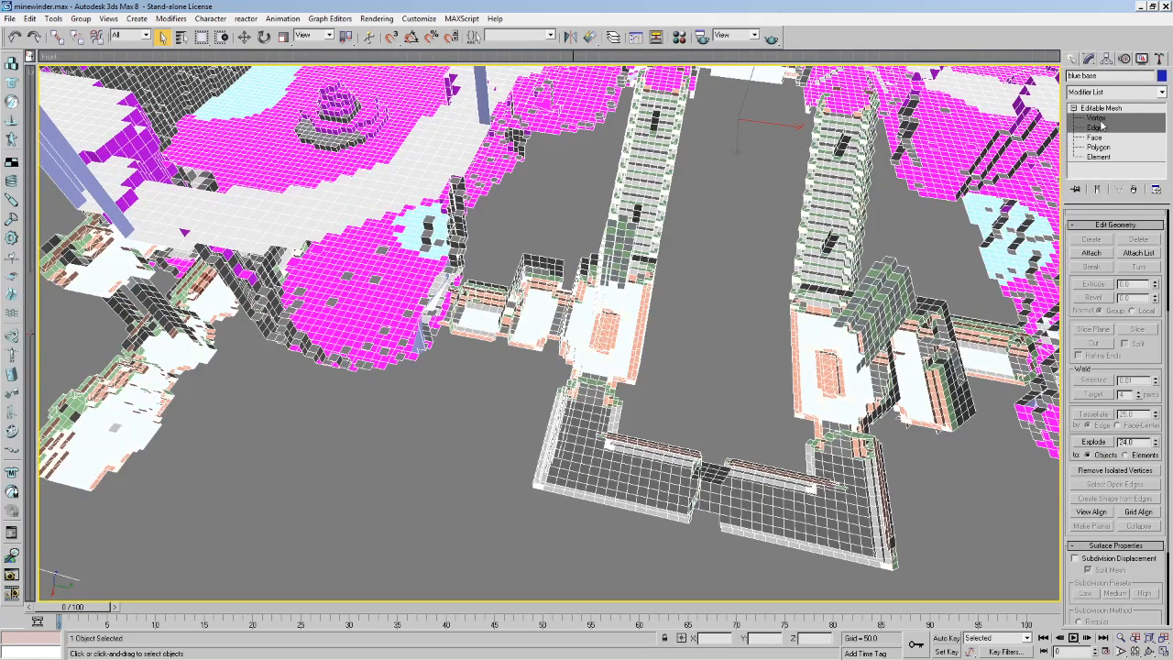
{"action": "left_click", "coordinate": [1095, 117]}
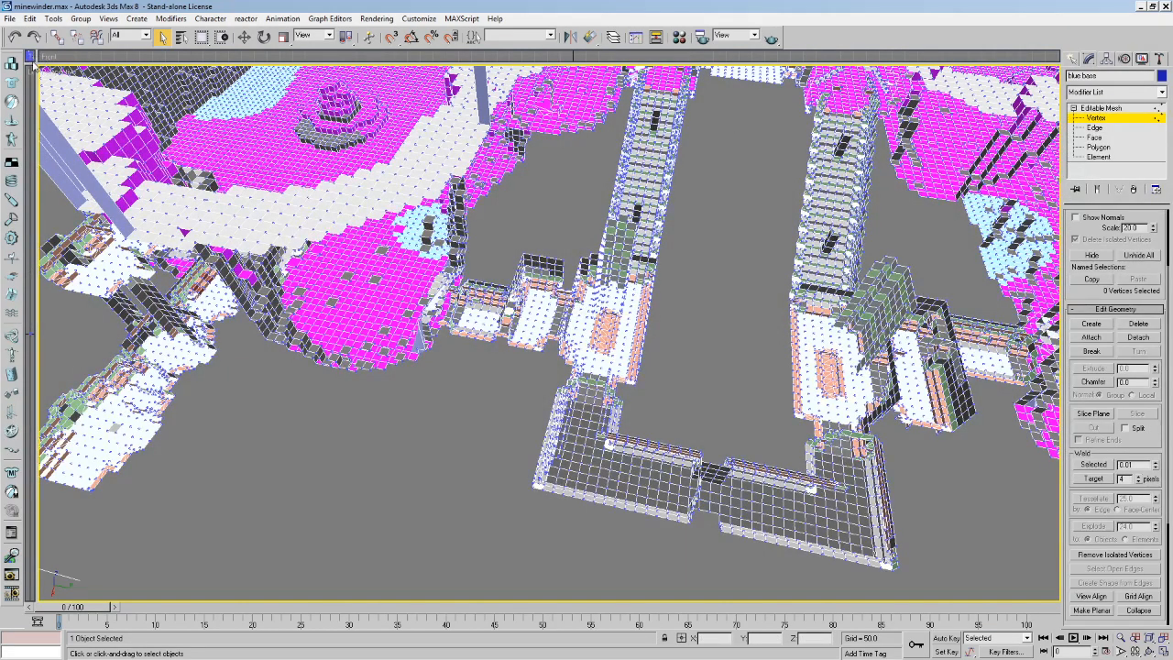
{"action": "left_click_drag", "start_coordinate": [36, 63], "coordinate": [370, 484]}
{"action": "scroll", "coordinate": [230, 306], "scroll_direction": "down", "scroll_amount": 4}
{"action": "middle_click_drag", "start_coordinate": [293, 332], "coordinate": [327, 285]}
{"action": "scroll", "coordinate": [183, 266], "scroll_direction": "up", "scroll_amount": 8}
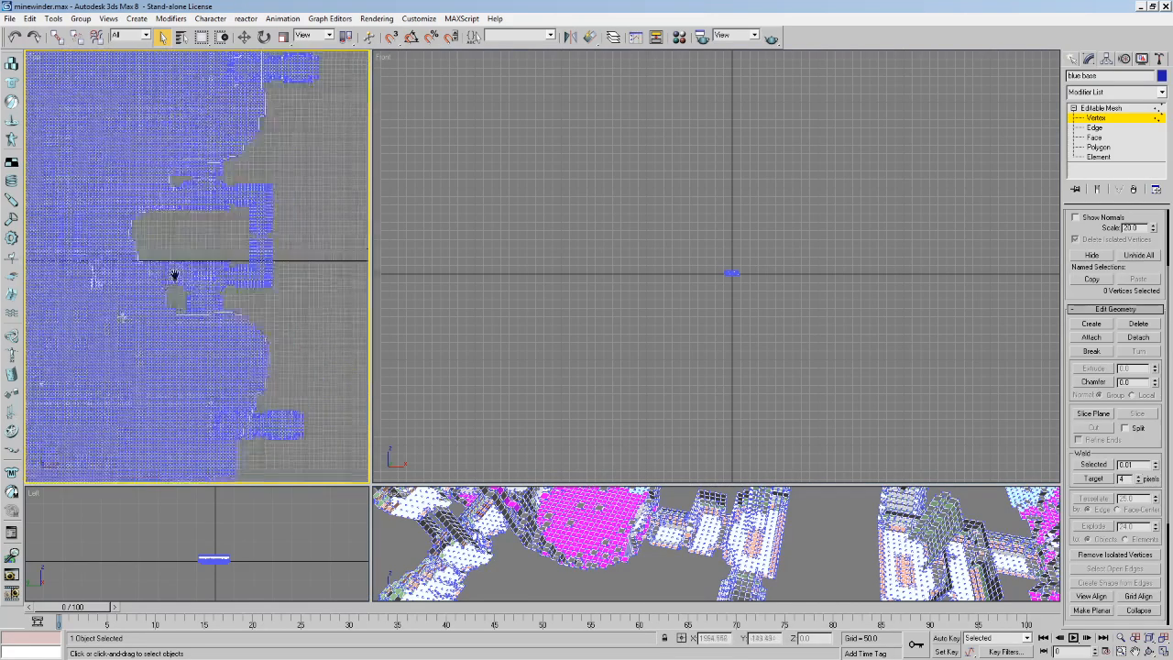
{"action": "left_click_drag", "start_coordinate": [324, 369], "coordinate": [91, 159]}
{"action": "scroll", "coordinate": [1088, 317], "scroll_direction": "down", "scroll_amount": 5}
{"action": "left_click", "coordinate": [1093, 303]}
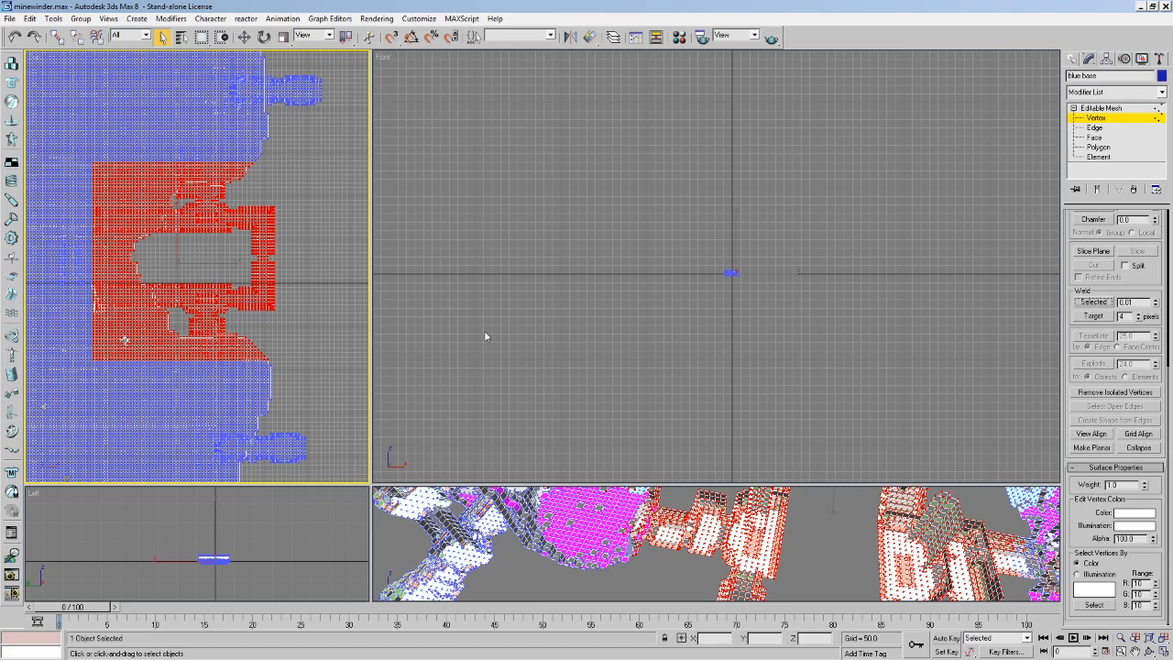
Enlarge the perspective view again, clear the vertex selection and select the open edges of the blue base.
{"action": "left_click_drag", "start_coordinate": [375, 482], "coordinate": [111, 93]}
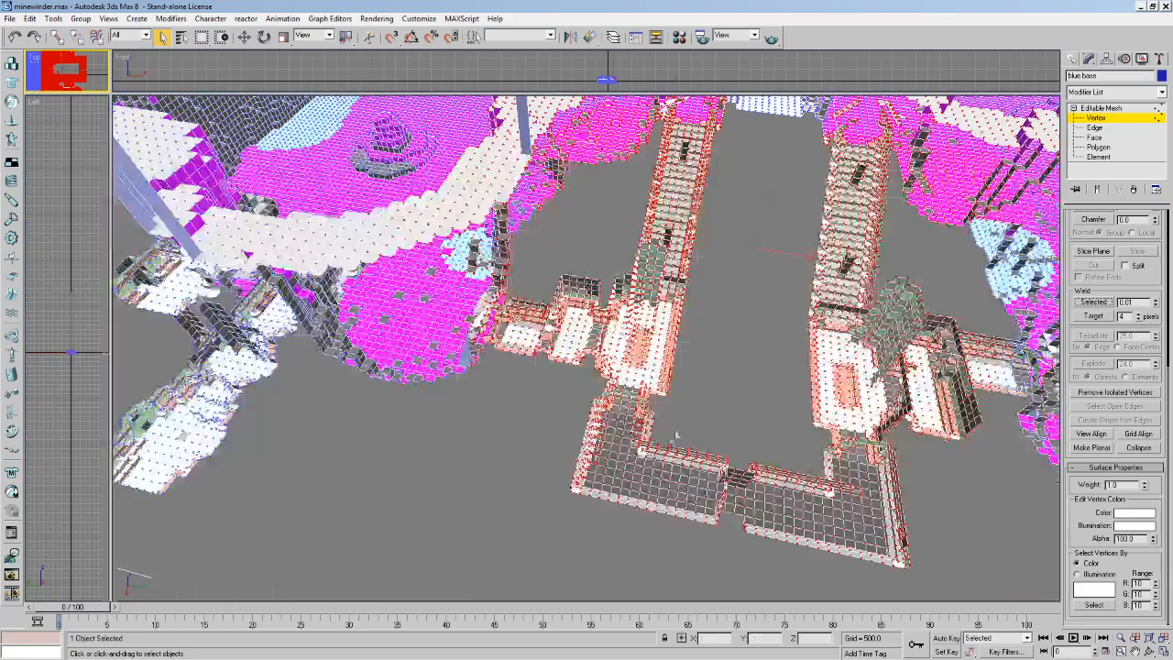
{"action": "left_click", "coordinate": [759, 370]}
{"action": "middle_click_drag", "start_coordinate": [759, 370], "coordinate": [667, 354]}
{"action": "left_click", "coordinate": [1095, 128]}
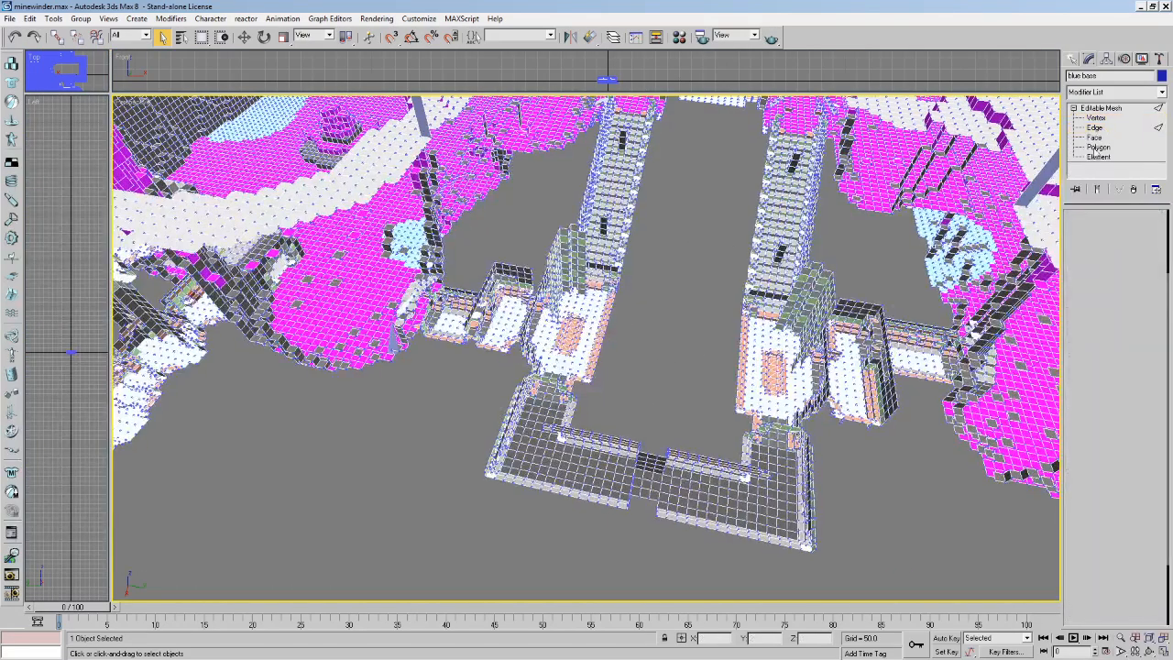
{"action": "scroll", "coordinate": [1100, 360], "scroll_direction": "down", "scroll_amount": 3}
{"action": "left_click", "coordinate": [1116, 485]}
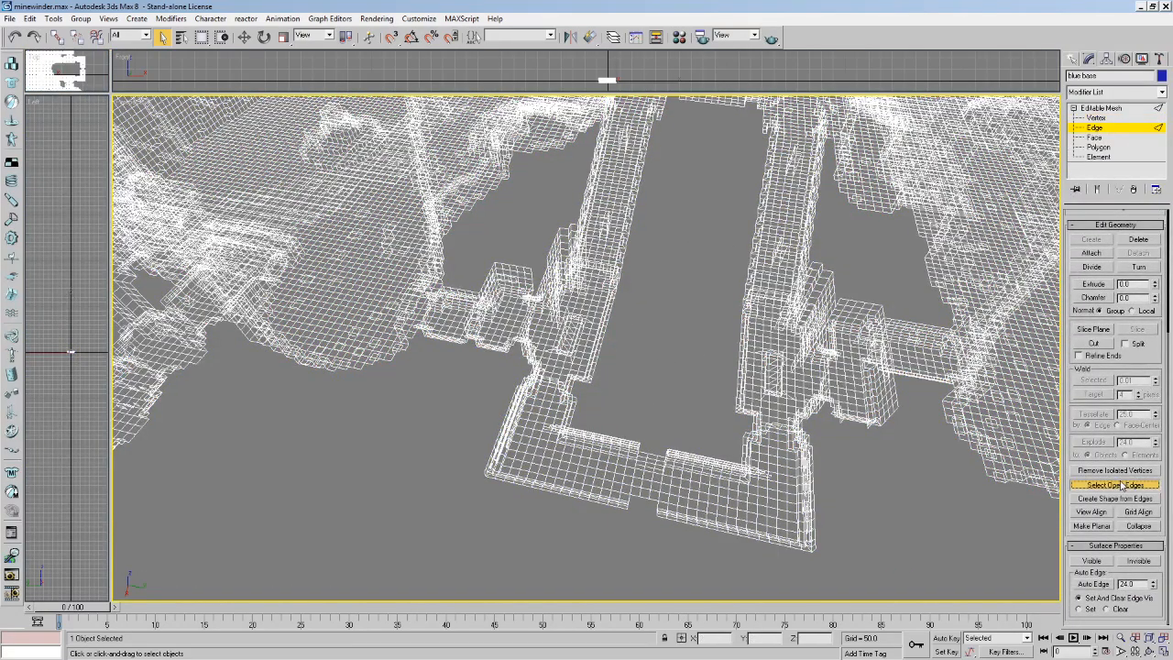
Weld the selected blue base vertices again and select the mesh's open edges at edge level.
{"action": "middle_click_drag", "start_coordinate": [854, 367], "coordinate": [450, 336]}
{"action": "scroll", "coordinate": [450, 335], "scroll_direction": "up", "scroll_amount": 6}
{"action": "key", "text": "Up"}
{"action": "left_click_drag", "start_coordinate": [557, 344], "coordinate": [513, 347]}
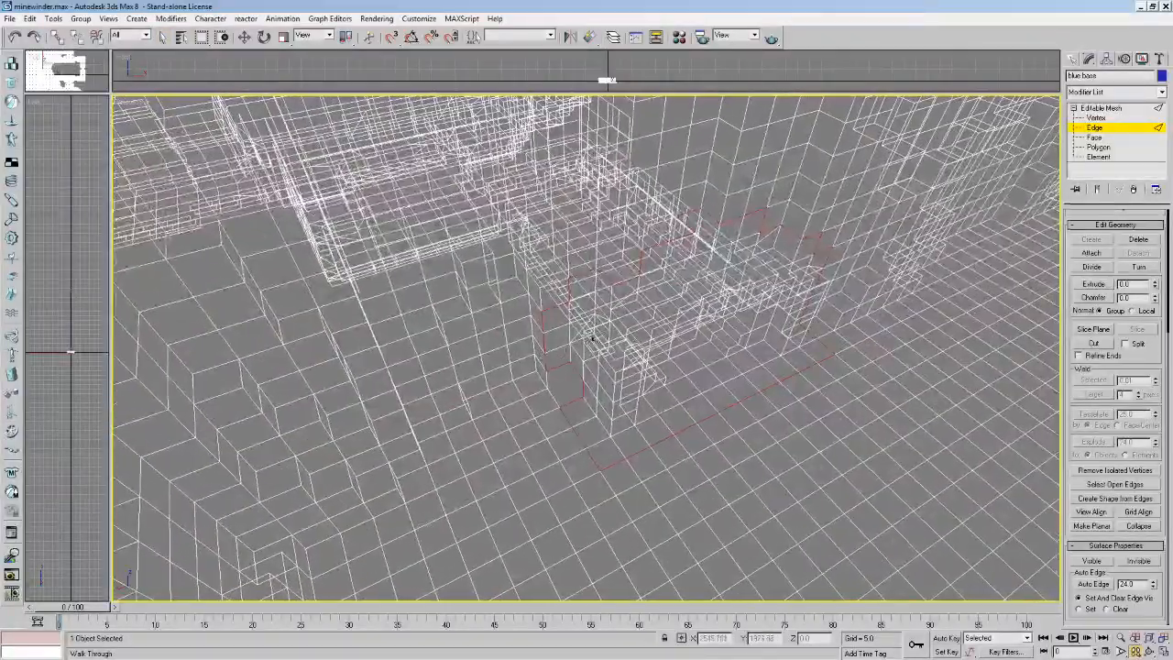
{"action": "left_click", "coordinate": [1096, 117]}
{"action": "left_click", "coordinate": [1099, 465]}
{"action": "left_click", "coordinate": [1094, 127]}
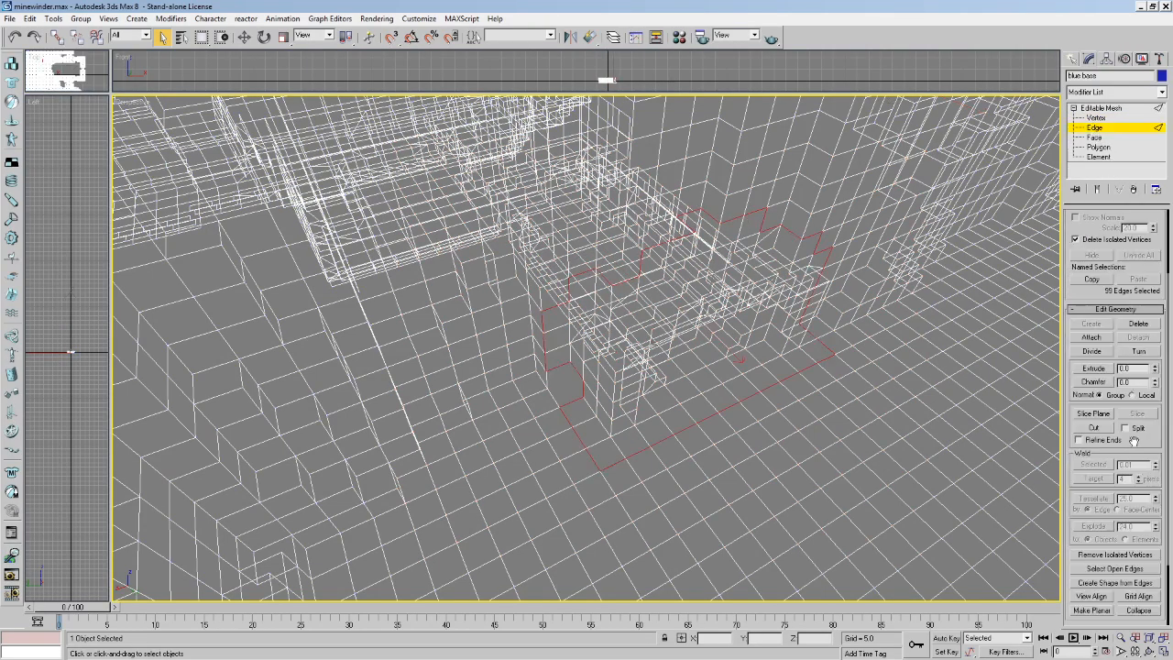
{"action": "left_click", "coordinate": [1109, 484]}
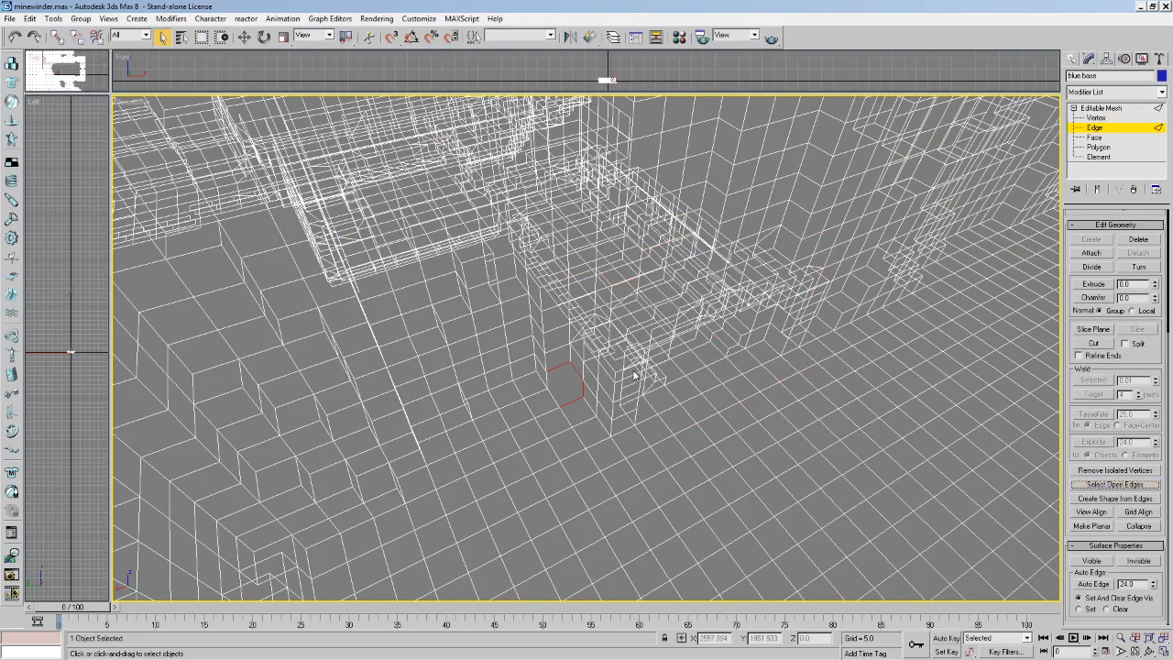
Select the blue capping polygon in the passage opening in shaded view, with selected faces shown filled.
{"action": "key", "text": "Up"}
{"action": "key", "text": "Up"}
{"action": "key", "text": "F3"}
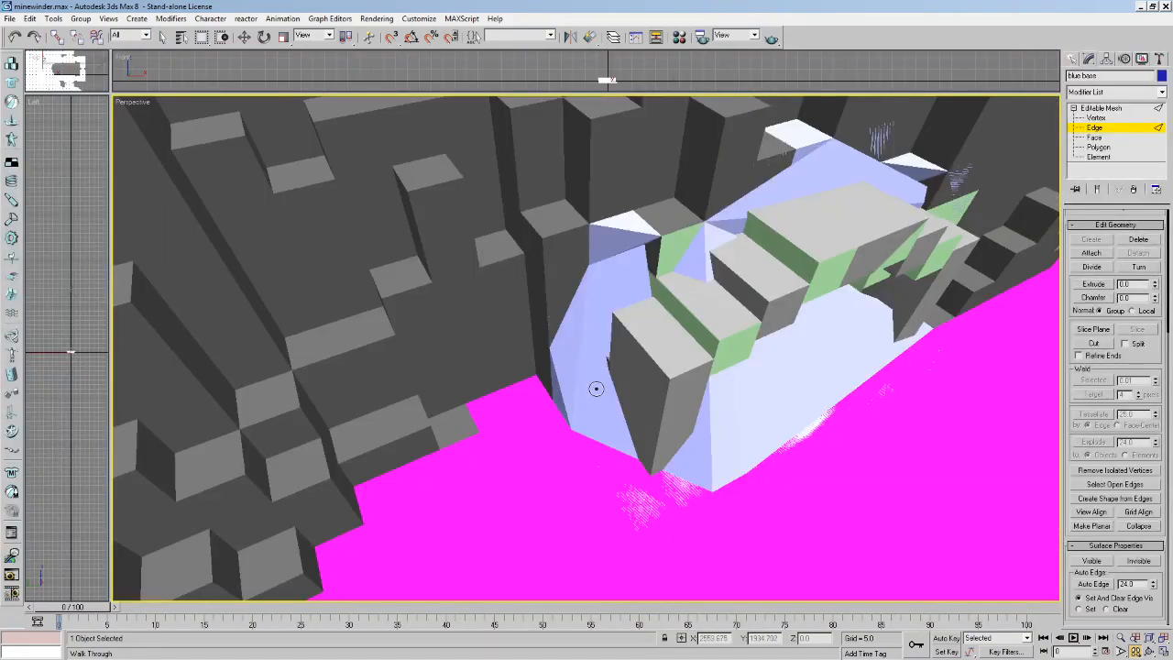
{"action": "key", "text": "4"}
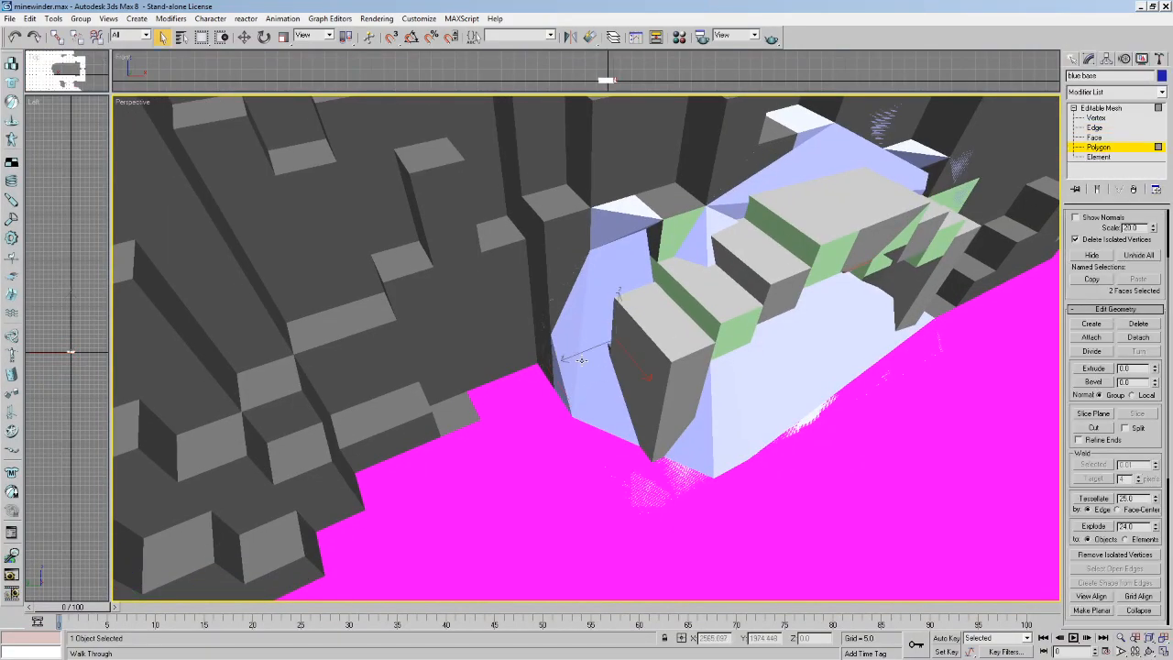
{"action": "key", "text": "F2"}
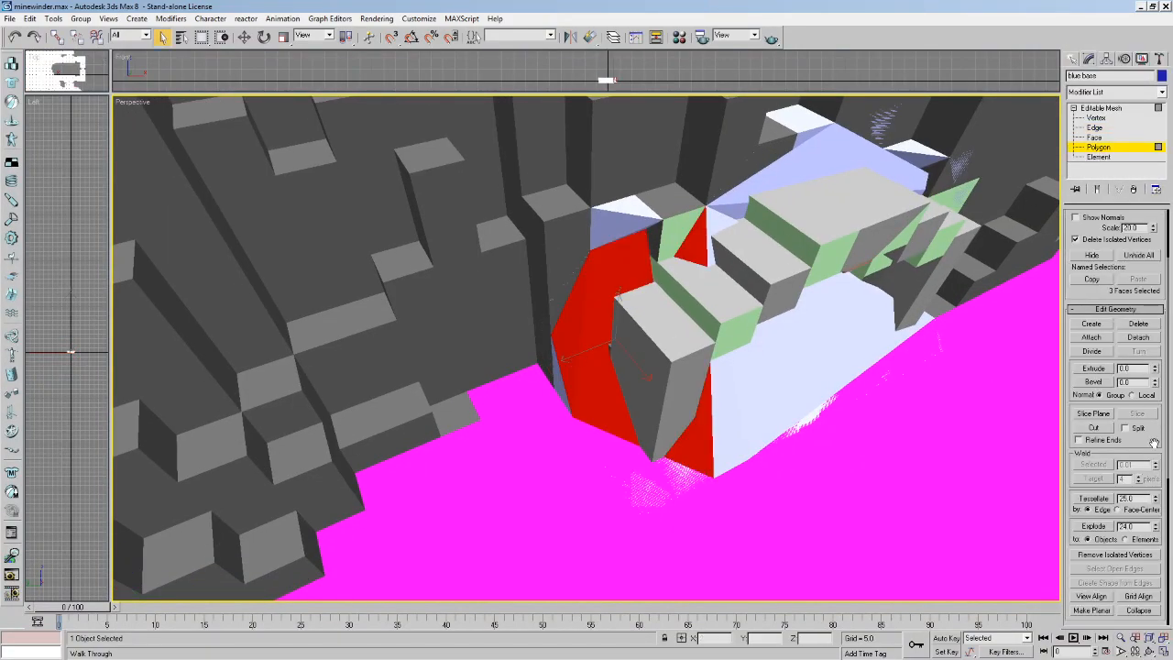
Select every face that shares the capping polygon's material ID and hide them.
{"action": "left_click_drag", "start_coordinate": [1154, 442], "coordinate": [1072, 251]}
{"action": "left_click", "coordinate": [1091, 517]}
{"action": "scroll", "coordinate": [578, 269], "scroll_direction": "down", "scroll_amount": 10}
{"action": "middle_click_drag", "start_coordinate": [611, 401], "coordinate": [492, 484]}
{"action": "right_click", "coordinate": [664, 356]}
{"action": "scroll", "coordinate": [1118, 275], "scroll_direction": "up", "scroll_amount": 5}
{"action": "left_click", "coordinate": [1092, 347]}
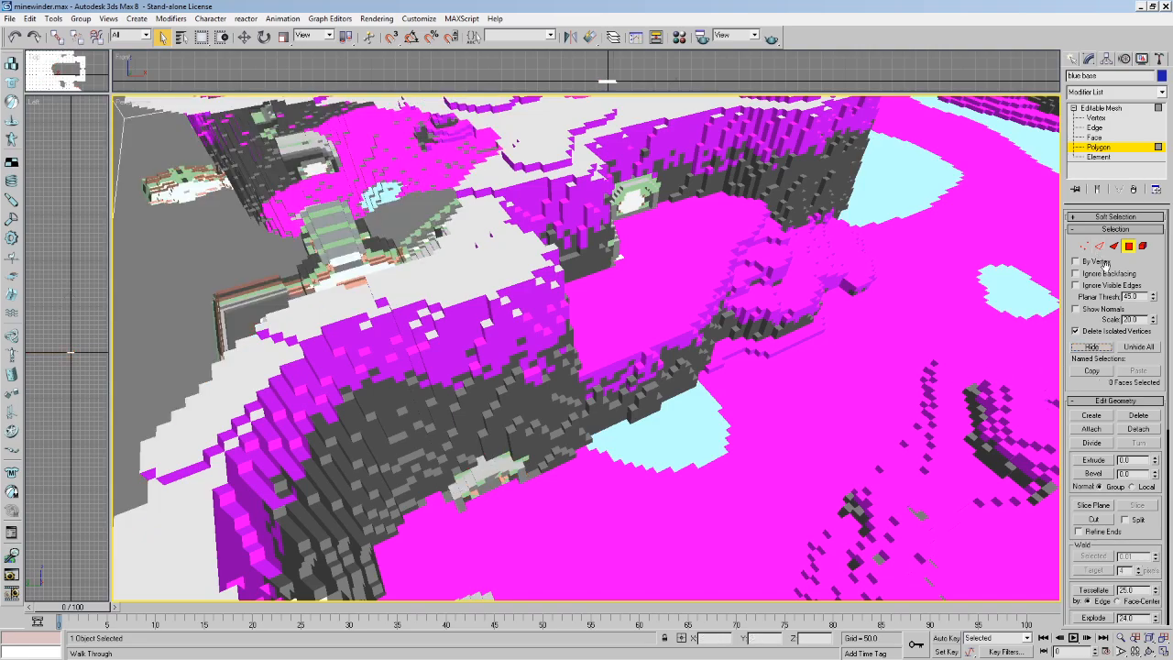
Isolate the hidden blue faces by selecting all visible faces, unhiding everything and hiding the selection.
{"action": "key", "text": "ctrl+a"}
{"action": "left_click", "coordinate": [1138, 346]}
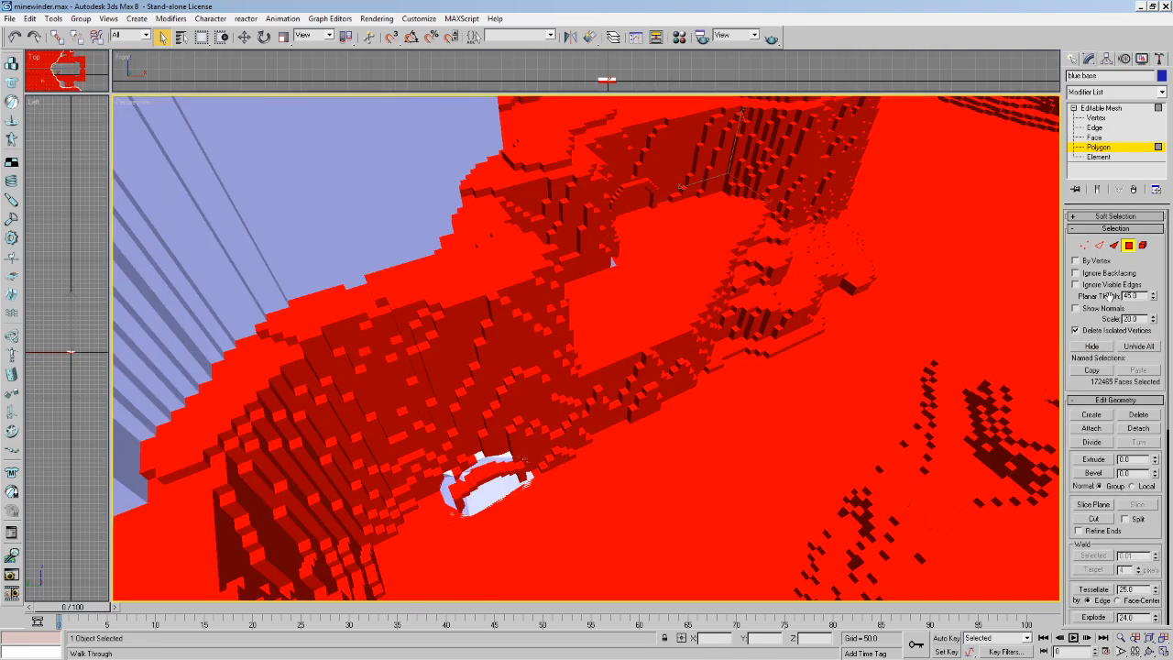
{"action": "left_click", "coordinate": [1100, 349]}
{"action": "key", "text": "ctrl+a"}
Delete the first two clusters of stray blue faces left at the passage openings.
{"action": "middle_click_drag", "start_coordinate": [569, 429], "coordinate": [520, 409]}
{"action": "left_click_drag", "start_coordinate": [647, 453], "coordinate": [564, 482]}
{"action": "left_click", "coordinate": [162, 38]}
{"action": "left_click_drag", "start_coordinate": [346, 292], "coordinate": [620, 519]}
{"action": "middle_click_drag", "start_coordinate": [612, 394], "coordinate": [425, 429]}
{"action": "key", "text": "Delete"}
{"action": "left_click_drag", "start_coordinate": [468, 242], "coordinate": [632, 392]}
{"action": "middle_click_drag", "start_coordinate": [632, 392], "coordinate": [413, 486]}
{"action": "key", "text": "Delete"}
Delete the remaining clusters of stray faces and unhide all faces of the blue base.
{"action": "left_click_drag", "start_coordinate": [573, 256], "coordinate": [369, 412]}
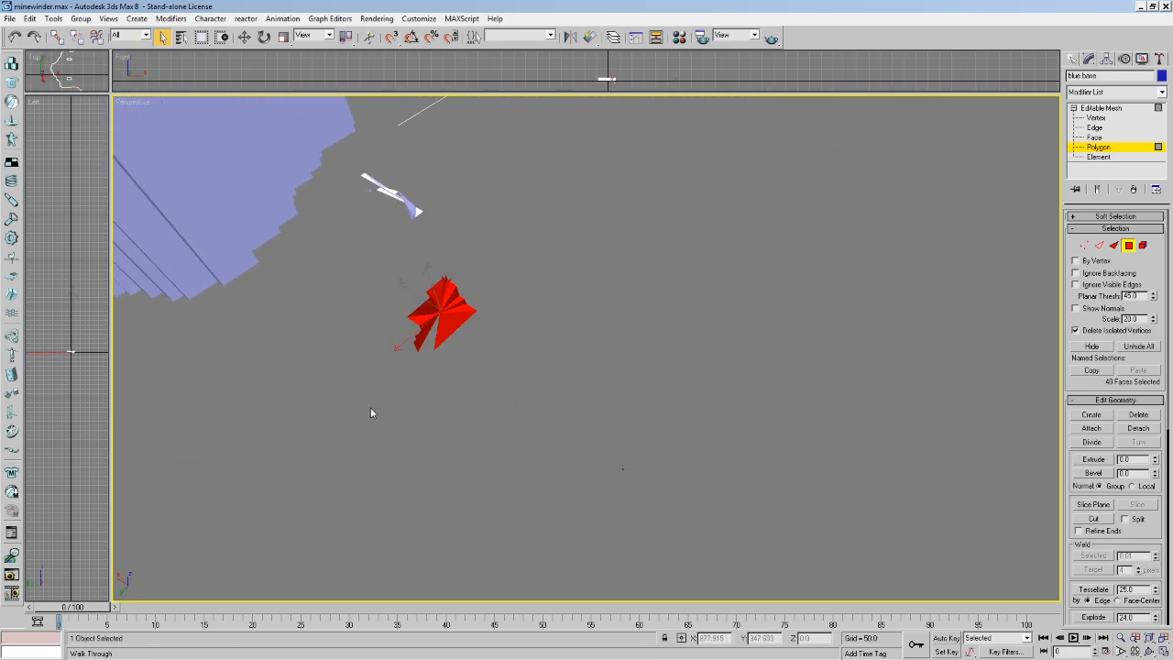
{"action": "key", "text": "Delete"}
{"action": "middle_click_drag", "start_coordinate": [412, 387], "coordinate": [374, 452]}
{"action": "middle_click_drag", "start_coordinate": [334, 297], "coordinate": [199, 351]}
{"action": "mouse_move", "coordinate": [350, 259]}
{"action": "left_mouse_down"}
{"action": "mouse_move", "coordinate": [199, 416]}
{"action": "mouse_move", "coordinate": [134, 416]}
{"action": "left_mouse_up"}
{"action": "key", "text": "Delete"}
{"action": "middle_click_drag", "start_coordinate": [308, 388], "coordinate": [410, 372]}
{"action": "left_click", "coordinate": [1143, 350]}
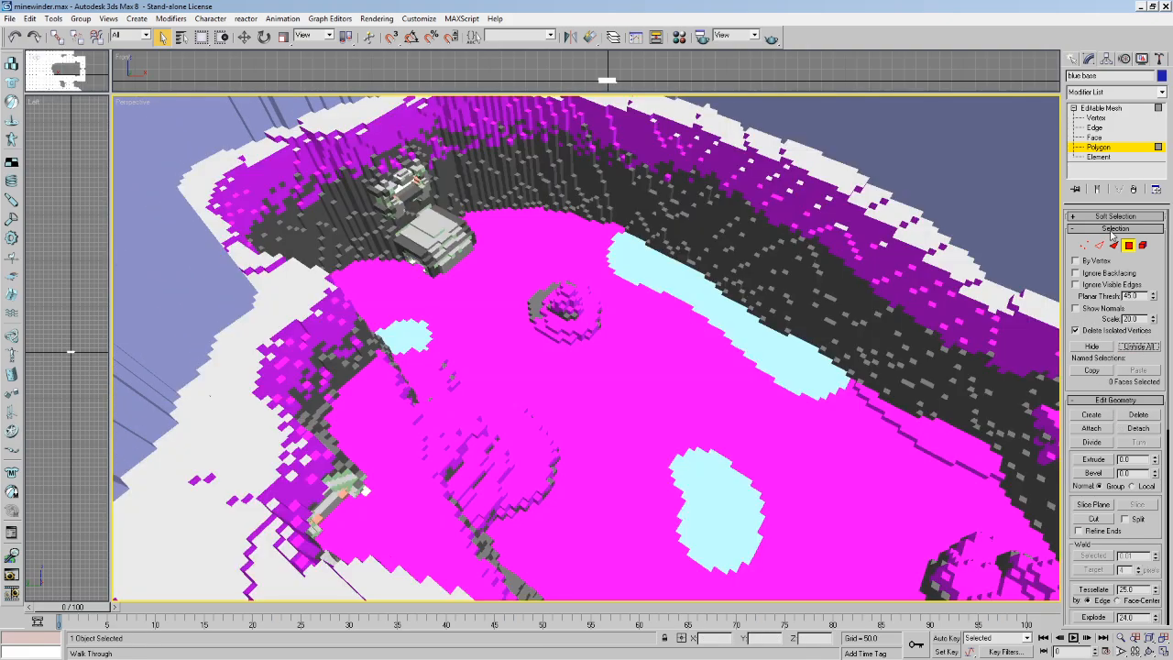
Select the open edges of the cleaned blue base and show them in wireframe.
{"action": "left_click", "coordinate": [1098, 247]}
{"action": "left_click", "coordinate": [1082, 247]}
{"action": "left_click", "coordinate": [1097, 249]}
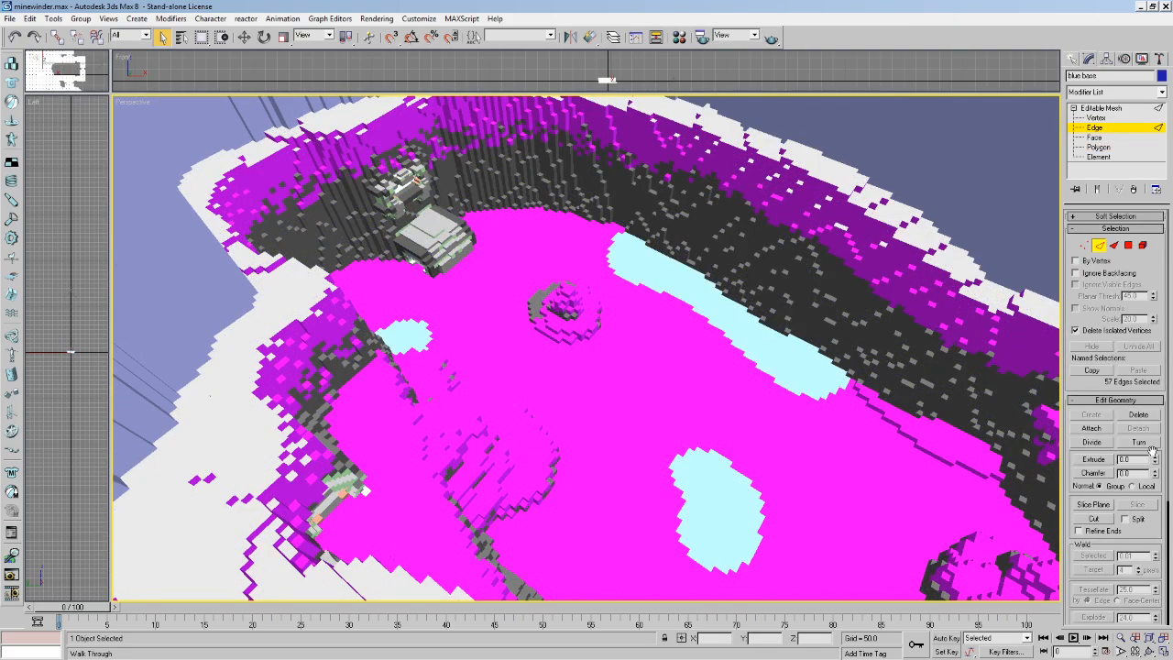
{"action": "left_click_drag", "start_coordinate": [1166, 544], "coordinate": [1133, 355]}
{"action": "left_click", "coordinate": [1133, 486]}
{"action": "middle_click_drag", "start_coordinate": [717, 316], "coordinate": [824, 246]}
{"action": "key", "text": "F3"}
{"action": "scroll", "coordinate": [824, 321], "scroll_direction": "down", "scroll_amount": 4}
{"action": "scroll", "coordinate": [612, 394], "scroll_direction": "up", "scroll_amount": 8}
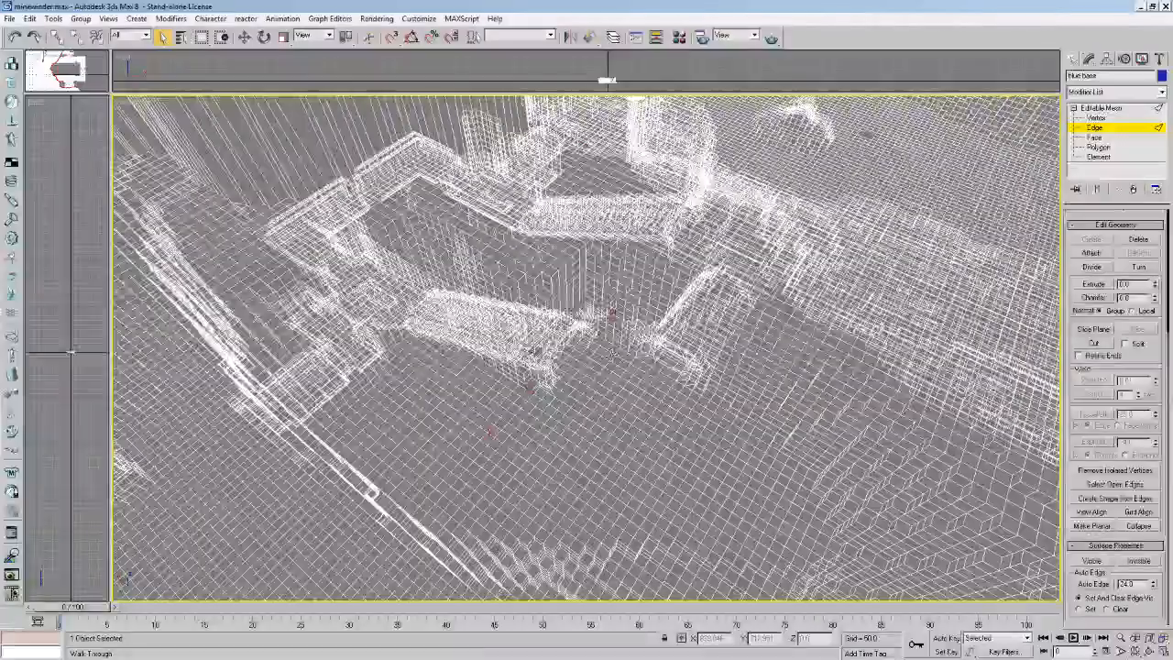
Create a polygon closing the gap at the bottom wall corner beside the stepped passage entrance.
{"action": "middle_click_drag", "start_coordinate": [612, 385], "coordinate": [698, 307]}
{"action": "left_click", "coordinate": [1136, 651]}
{"action": "left_click_drag", "start_coordinate": [714, 403], "coordinate": [545, 297]}
{"action": "middle_click_drag", "start_coordinate": [546, 298], "coordinate": [505, 317]}
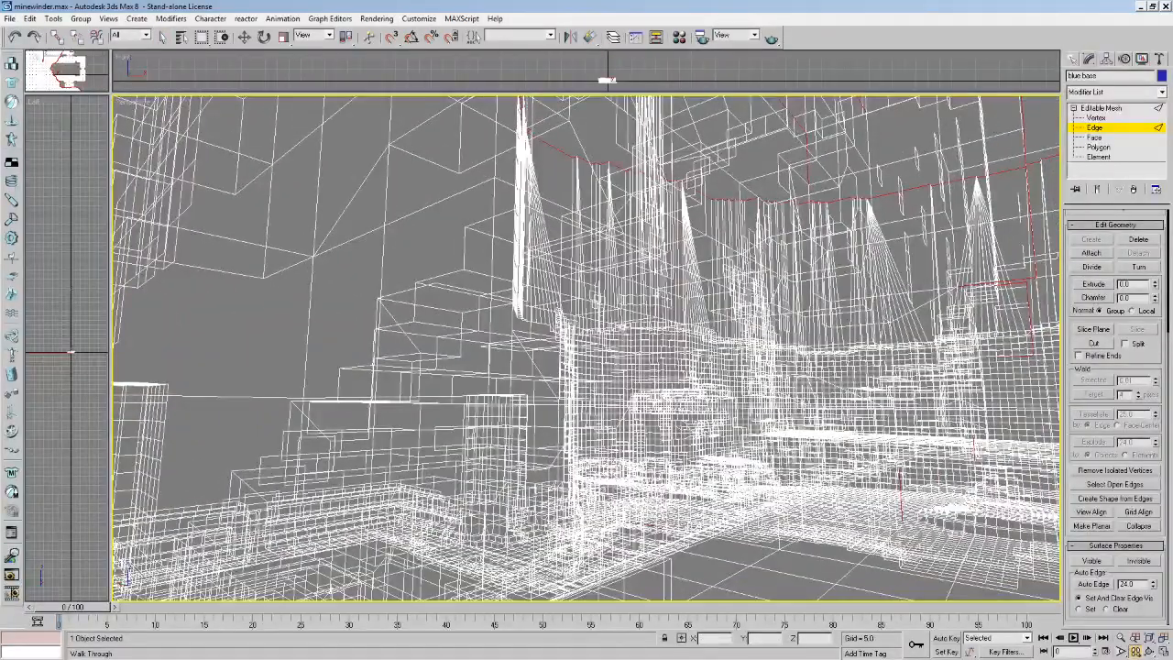
{"action": "key", "text": "alt+Tab"}
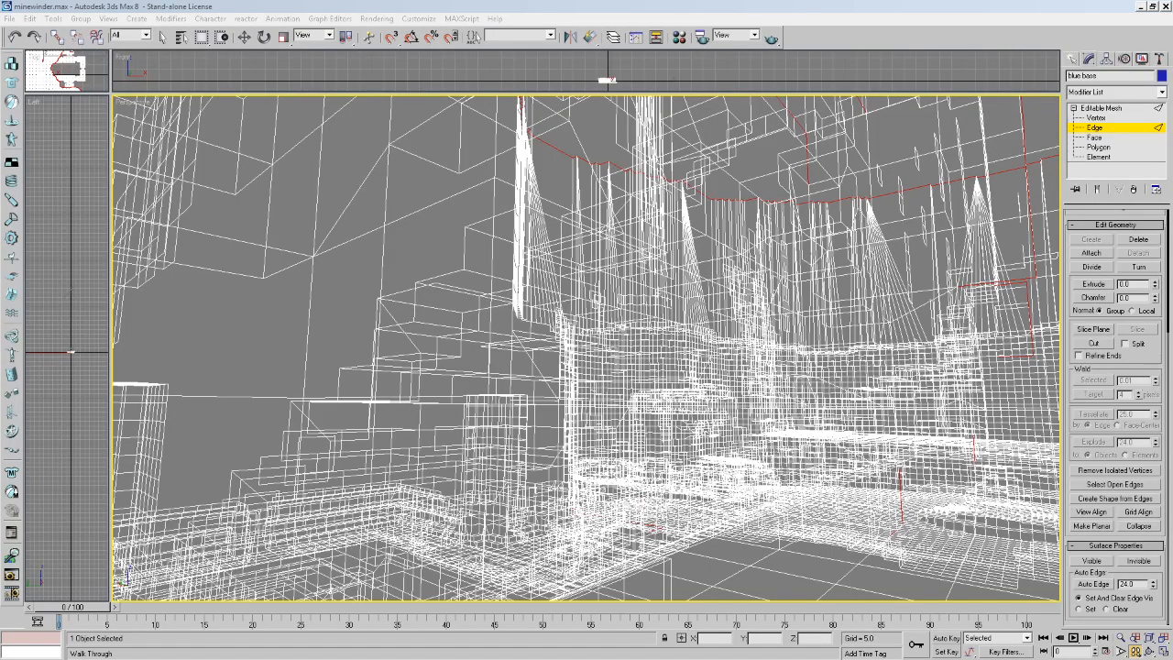
{"action": "mouse_move", "coordinate": [653, 357]}
{"action": "left_mouse_down"}
{"action": "mouse_move", "coordinate": [633, 449]}
{"action": "mouse_move", "coordinate": [654, 434]}
{"action": "mouse_move", "coordinate": [657, 466]}
{"action": "left_mouse_up"}
{"action": "key", "text": "F3"}
{"action": "key", "text": "F3"}
{"action": "key", "text": "5"}
{"action": "key", "text": "4"}
{"action": "key", "text": "F3"}
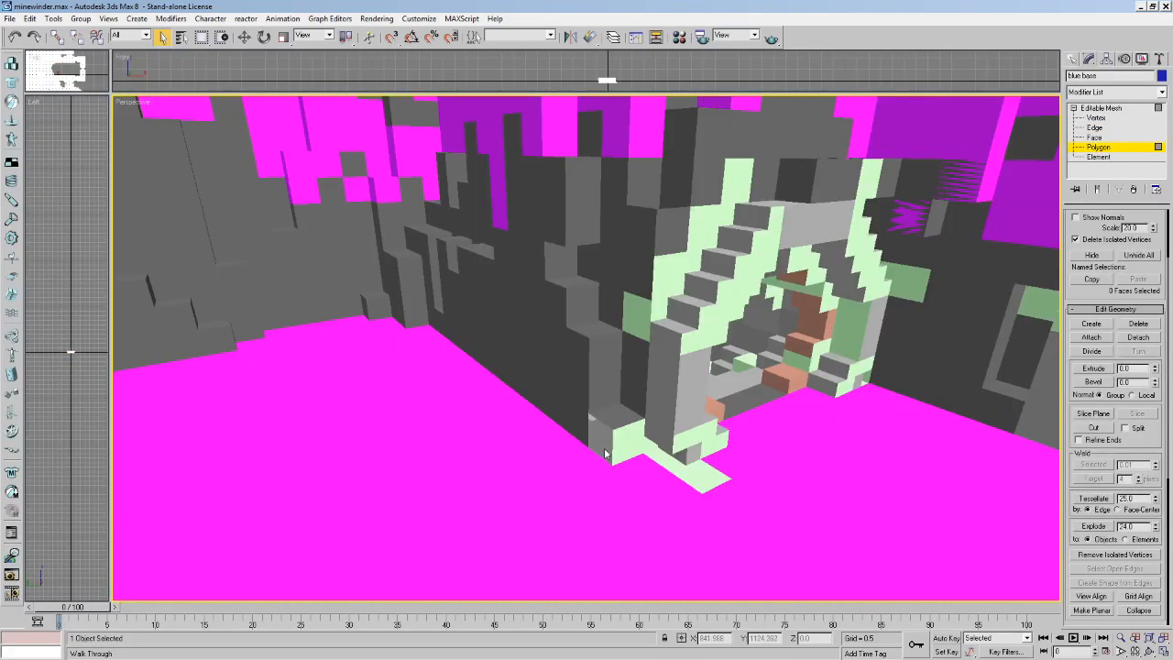
{"action": "left_click", "coordinate": [1092, 324]}
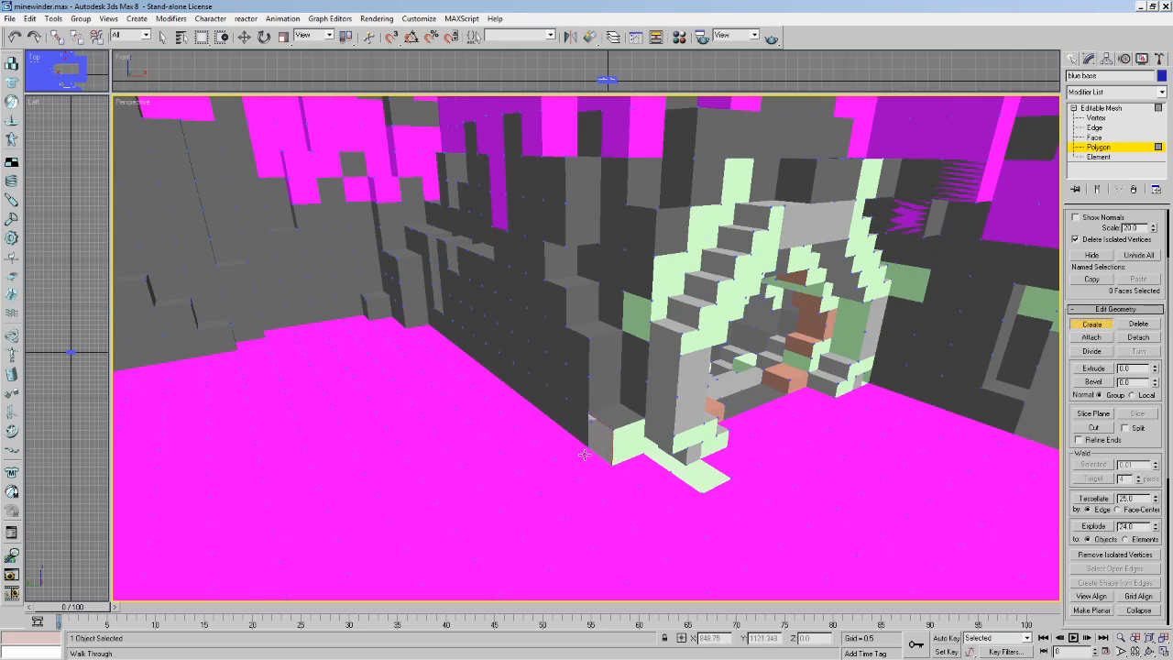
{"action": "double_click", "coordinate": [591, 447]}
{"action": "left_click", "coordinate": [164, 38]}
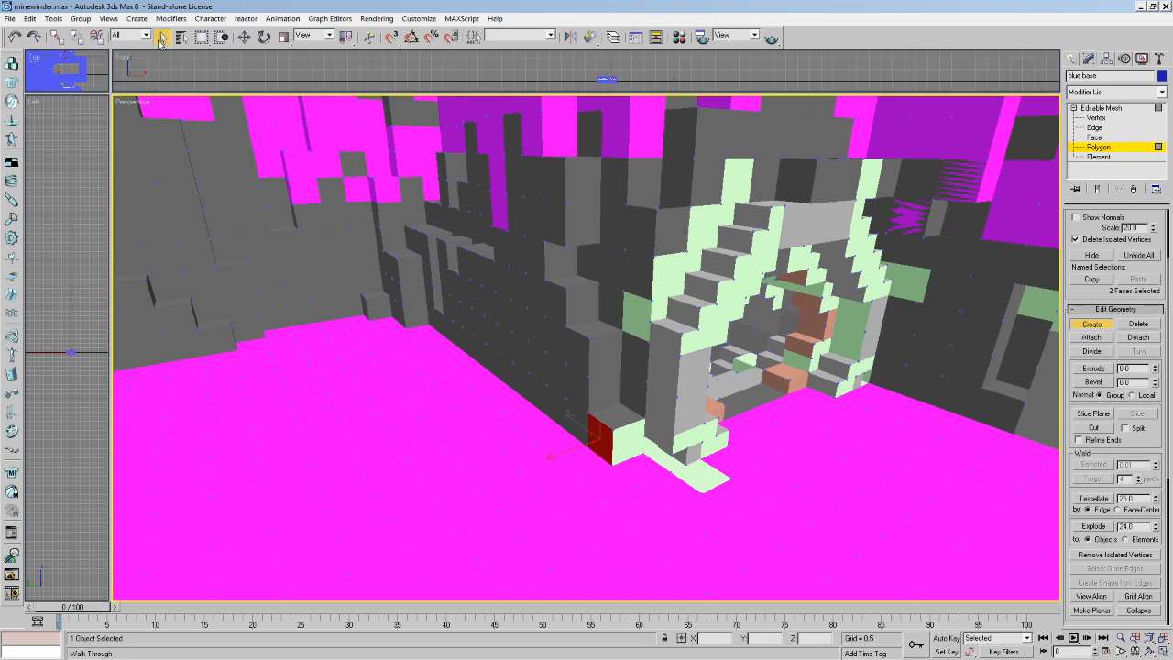
Select the corner polygon beside the entrance and bring up its surface properties.
{"action": "left_click", "coordinate": [639, 432]}
{"action": "left_click", "coordinate": [603, 421]}
{"action": "left_click", "coordinate": [602, 442]}
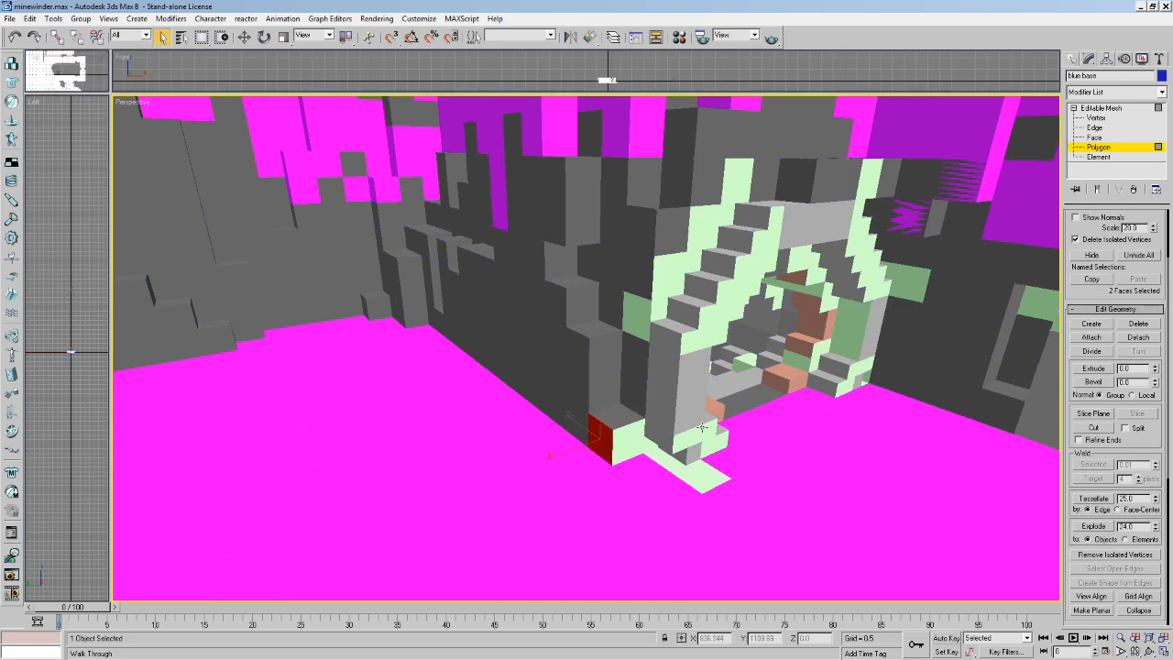
{"action": "middle_click_drag", "start_coordinate": [550, 428], "coordinate": [571, 418]}
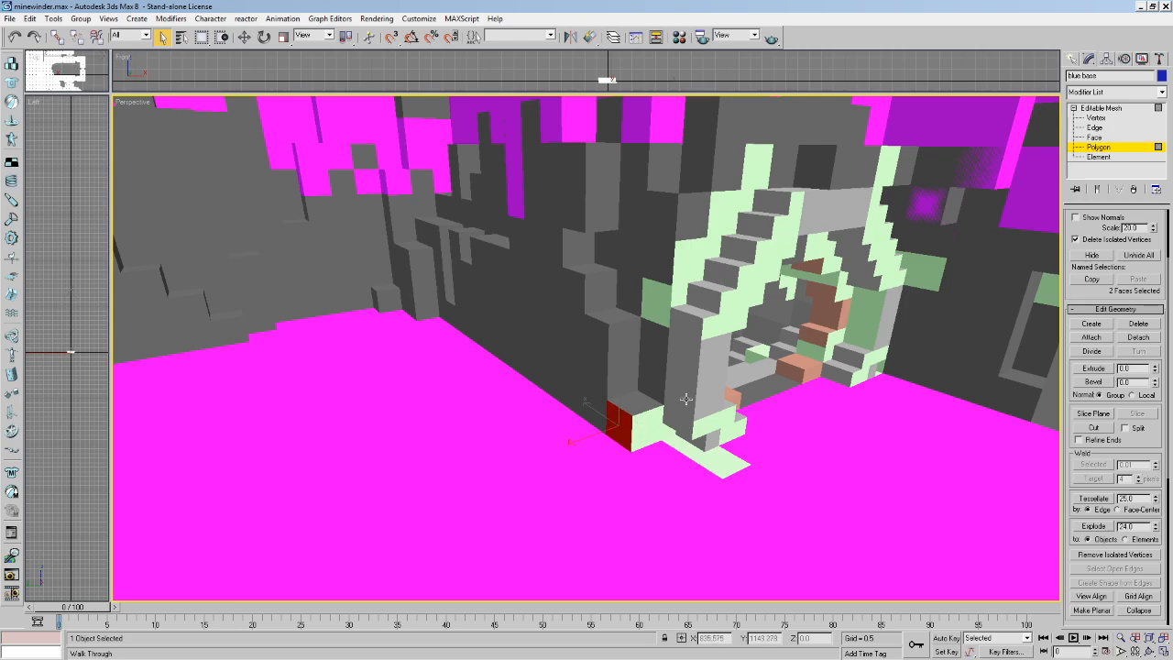
{"action": "left_click_drag", "start_coordinate": [1158, 455], "coordinate": [1100, 92]}
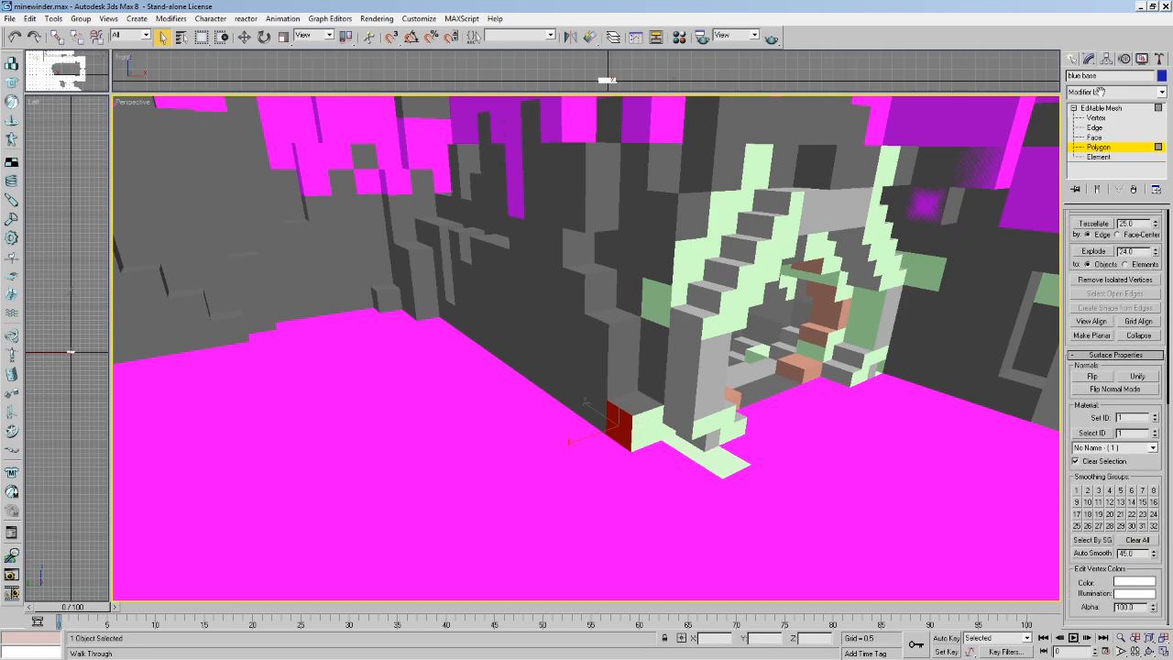
Recheck the mesh for gaps by selecting its open edges in wireframe.
{"action": "middle_click_drag", "start_coordinate": [732, 346], "coordinate": [451, 328]}
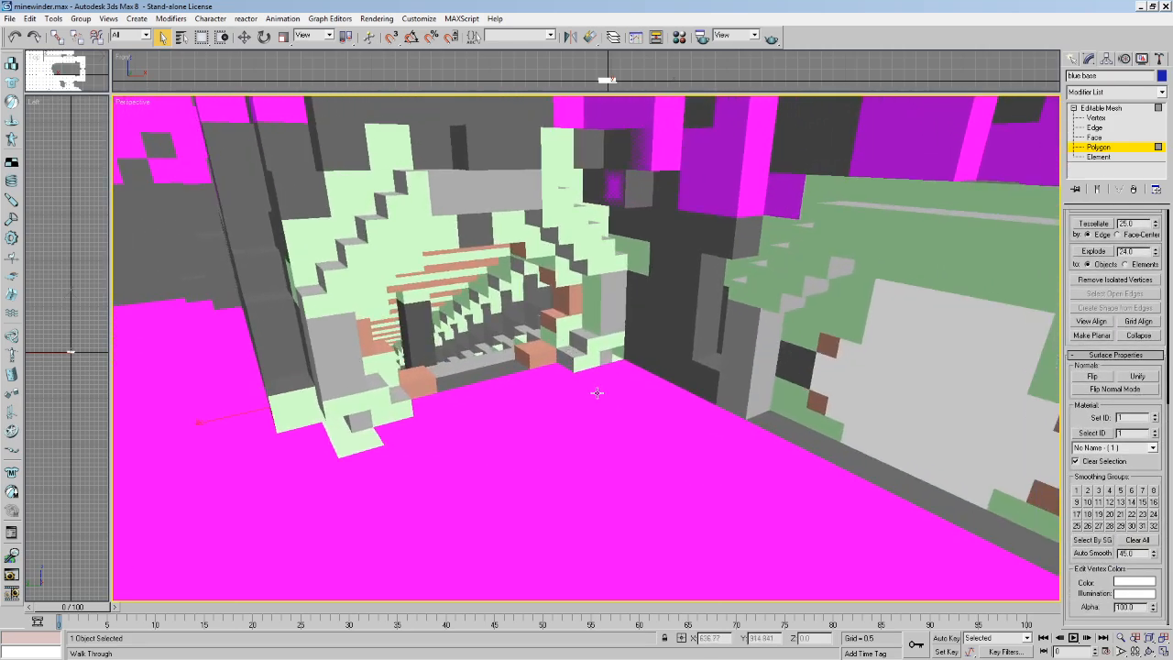
{"action": "key", "text": "F3"}
{"action": "middle_click_drag", "start_coordinate": [583, 351], "coordinate": [780, 398]}
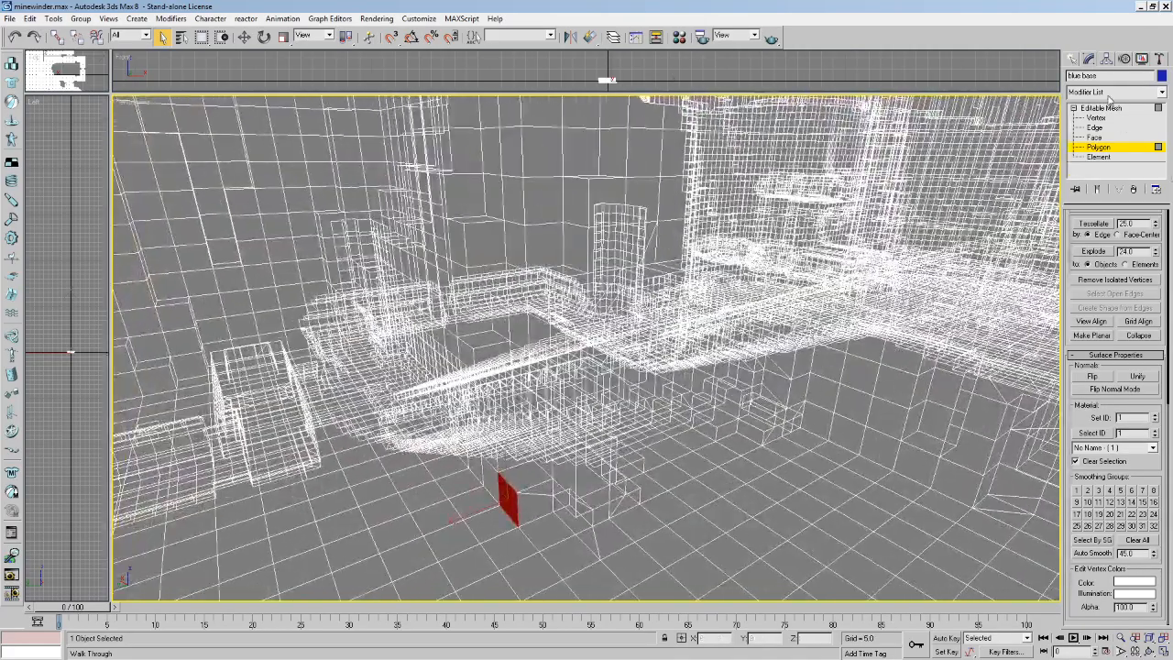
{"action": "left_click", "coordinate": [1094, 127]}
{"action": "left_click", "coordinate": [1111, 484]}
Select the irregular wall polygon beside the entrance stairs and examine it from several angles.
{"action": "middle_click_drag", "start_coordinate": [710, 441], "coordinate": [599, 415]}
{"action": "key", "text": "Up"}
{"action": "left_click_drag", "start_coordinate": [636, 423], "coordinate": [660, 294]}
{"action": "key", "text": "4"}
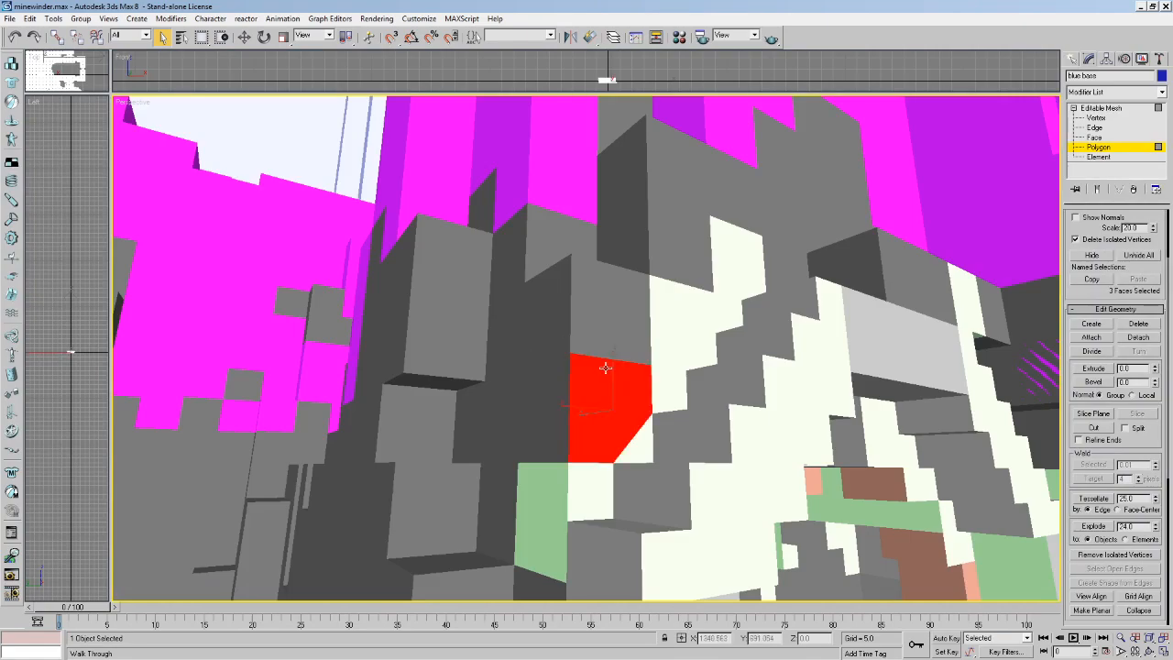
{"action": "key", "text": "Up"}
{"action": "left_click_drag", "start_coordinate": [603, 367], "coordinate": [520, 264]}
{"action": "key", "text": "Up"}
{"action": "key", "text": "Up"}
{"action": "key", "text": "Up"}
{"action": "key", "text": "Down"}
{"action": "key", "text": "Left"}
{"action": "key", "text": "Down"}
{"action": "left_click_drag", "start_coordinate": [382, 172], "coordinate": [536, 211]}
{"action": "key", "text": "shift+Down"}
{"action": "left_click_drag", "start_coordinate": [583, 171], "coordinate": [342, 87]}
{"action": "key", "text": "Up"}
Show edges on the shaded faces and delete the two faulty wall polygons at the corner beside the stairs.
{"action": "left_click", "coordinate": [161, 36]}
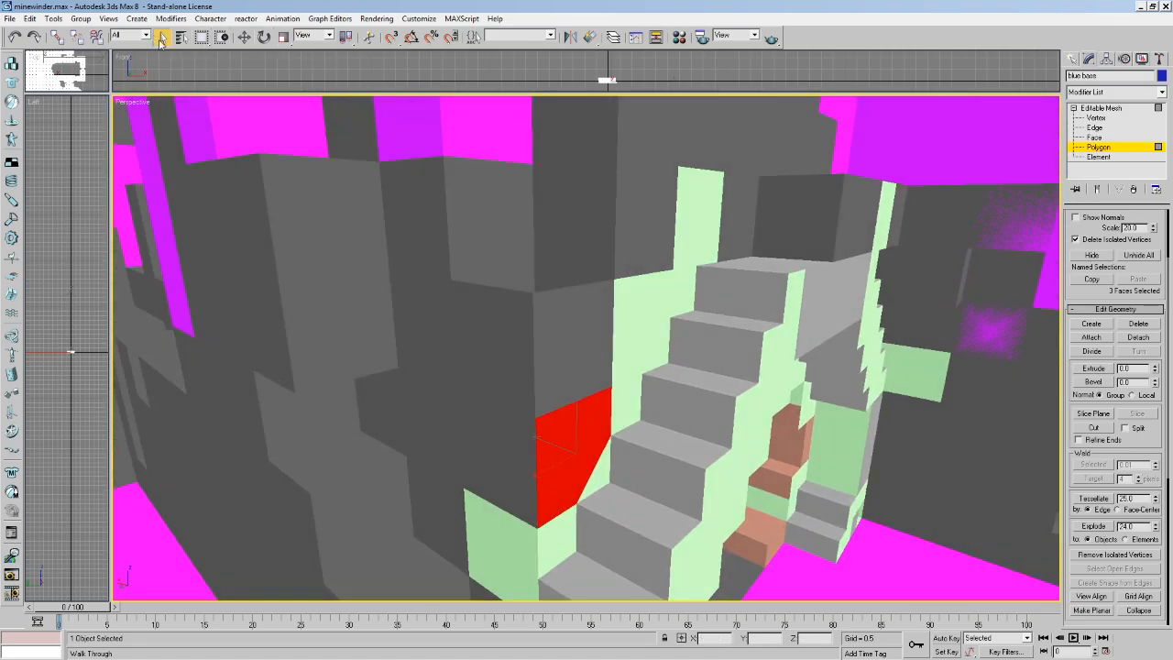
{"action": "key", "text": "F4"}
{"action": "left_click", "coordinate": [559, 360]}
{"action": "key", "text": "Delete"}
{"action": "left_click", "coordinate": [490, 348]}
{"action": "key", "text": "Delete"}
Create a horizontal polygon closing the square hole at the wall corner beside the stairs.
{"action": "key", "text": "Up"}
{"action": "key", "text": "shift+Up"}
{"action": "left_click_drag", "start_coordinate": [694, 377], "coordinate": [606, 377]}
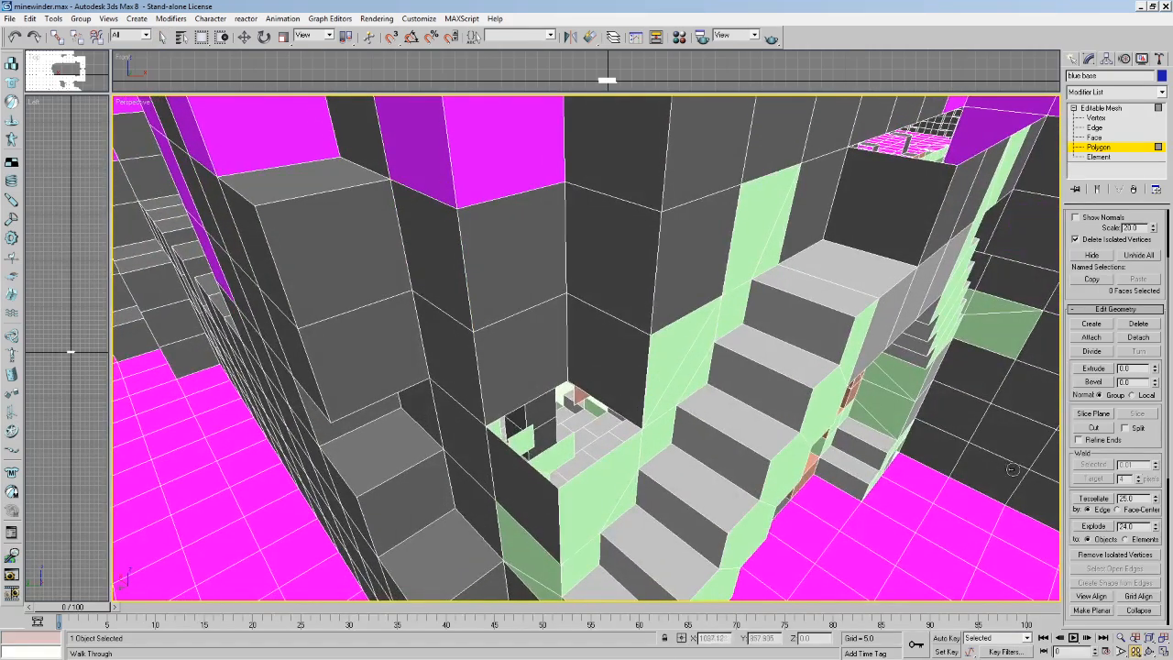
{"action": "left_click", "coordinate": [1095, 310]}
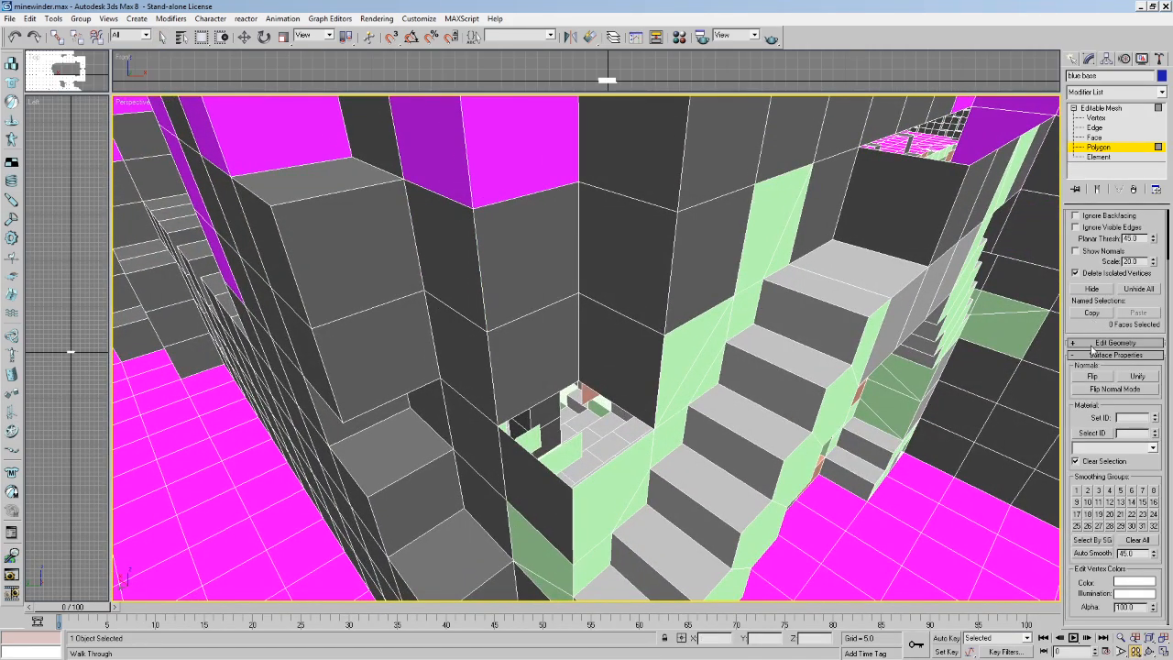
{"action": "left_click", "coordinate": [1091, 345]}
{"action": "left_click", "coordinate": [1091, 327]}
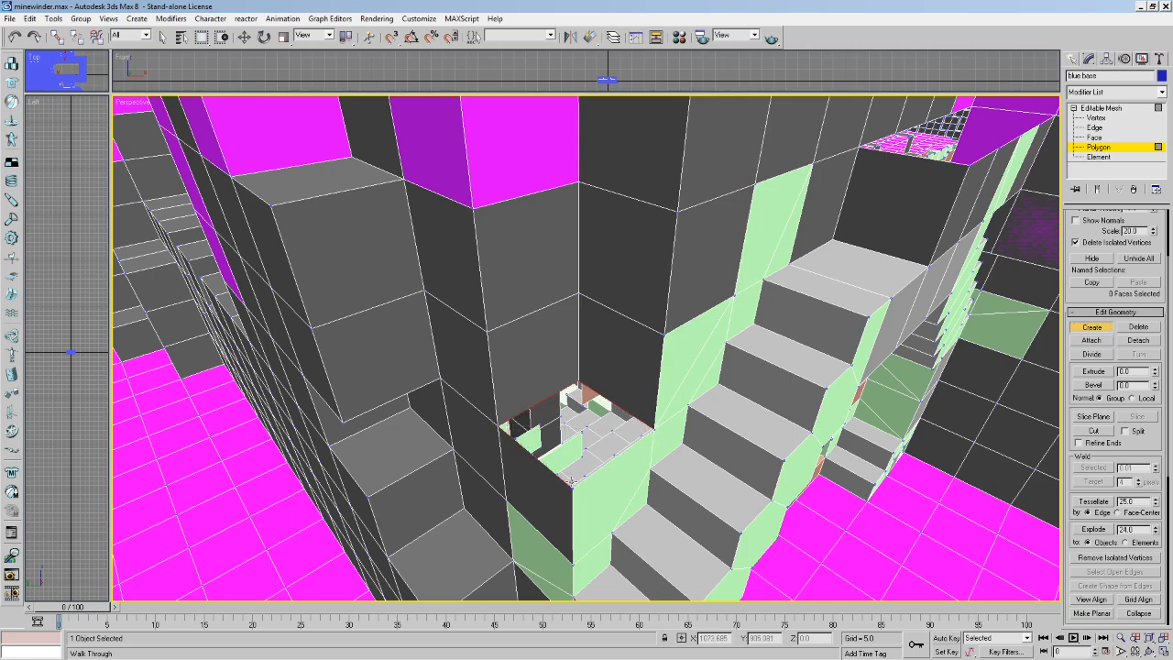
{"action": "middle_click_drag", "start_coordinate": [563, 465], "coordinate": [528, 412]}
{"action": "key", "text": "Up"}
{"action": "mouse_move", "coordinate": [528, 408]}
{"action": "left_mouse_down"}
{"action": "mouse_move", "coordinate": [512, 364]}
{"action": "mouse_move", "coordinate": [534, 410]}
{"action": "left_mouse_up"}
{"action": "key", "text": "Down"}
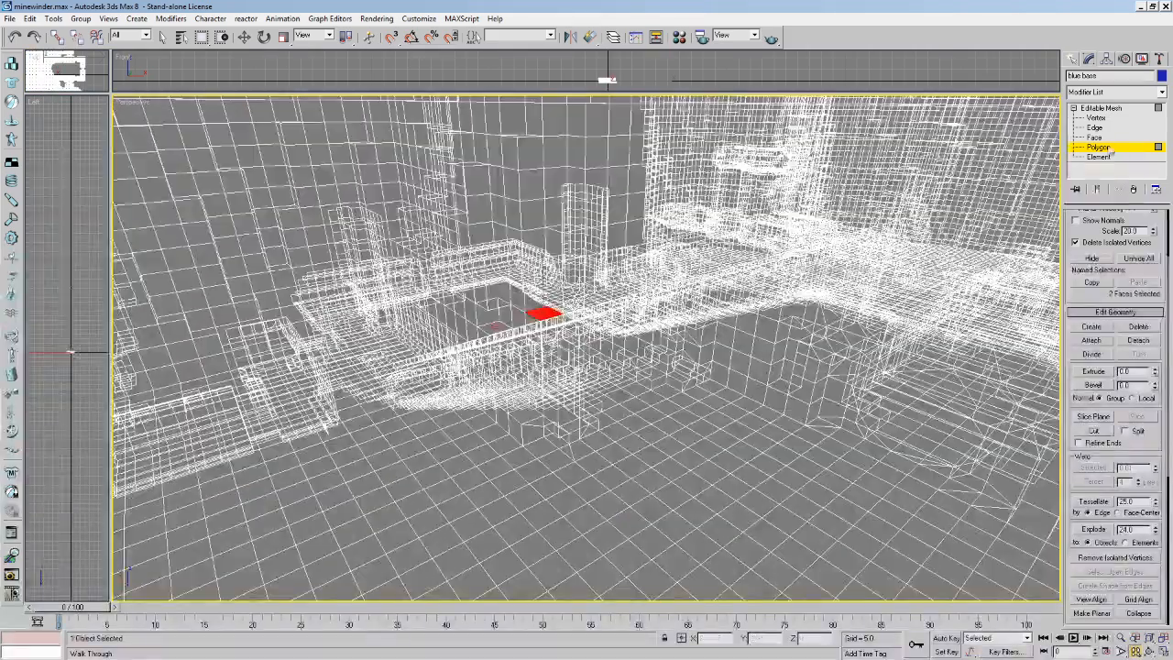
Select the open edges once more and examine them around the stepped entrance and its side wall.
{"action": "left_click", "coordinate": [1114, 147]}
{"action": "left_click", "coordinate": [1132, 573]}
{"action": "middle_click_drag", "start_coordinate": [691, 335], "coordinate": [568, 412]}
{"action": "key", "text": "Up"}
{"action": "left_click_drag", "start_coordinate": [559, 476], "coordinate": [544, 442]}
{"action": "middle_click_drag", "start_coordinate": [544, 442], "coordinate": [625, 317]}
{"action": "left_click_drag", "start_coordinate": [626, 317], "coordinate": [610, 342]}
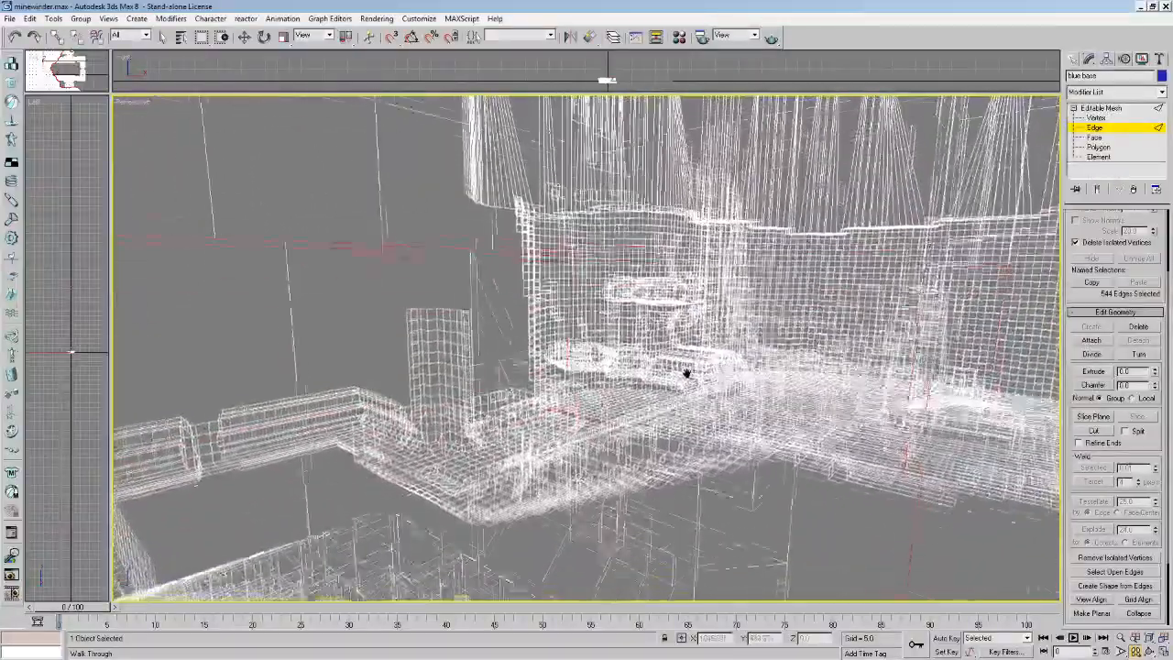
{"action": "middle_click_drag", "start_coordinate": [686, 374], "coordinate": [705, 413]}
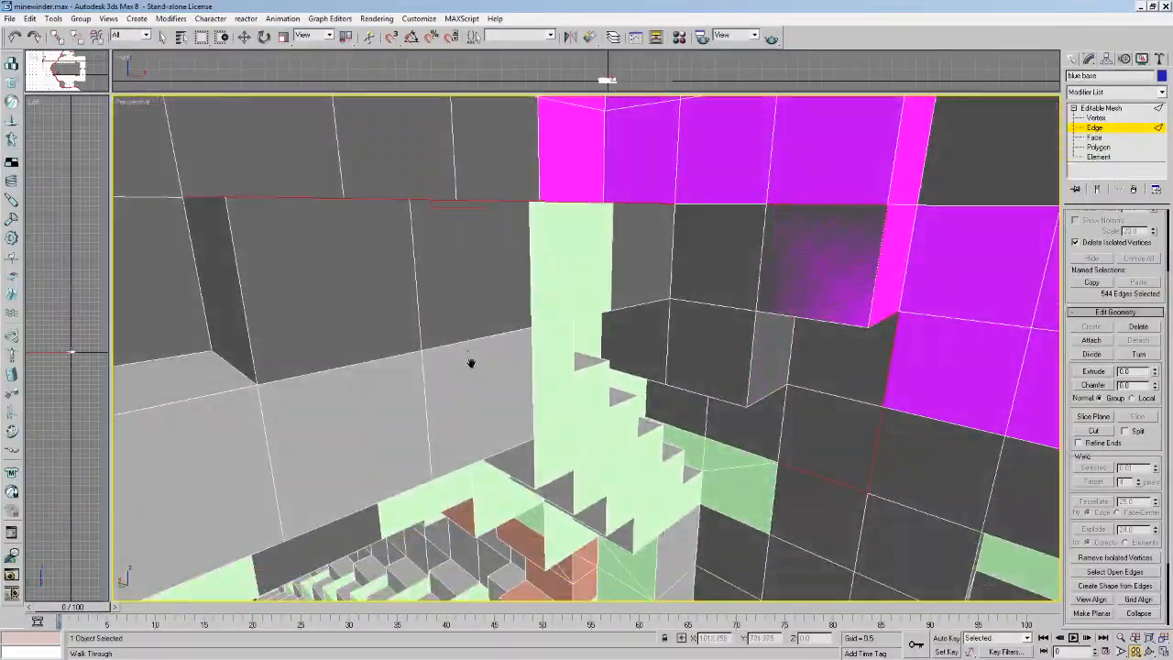
{"action": "middle_click_drag", "start_coordinate": [471, 363], "coordinate": [469, 401]}
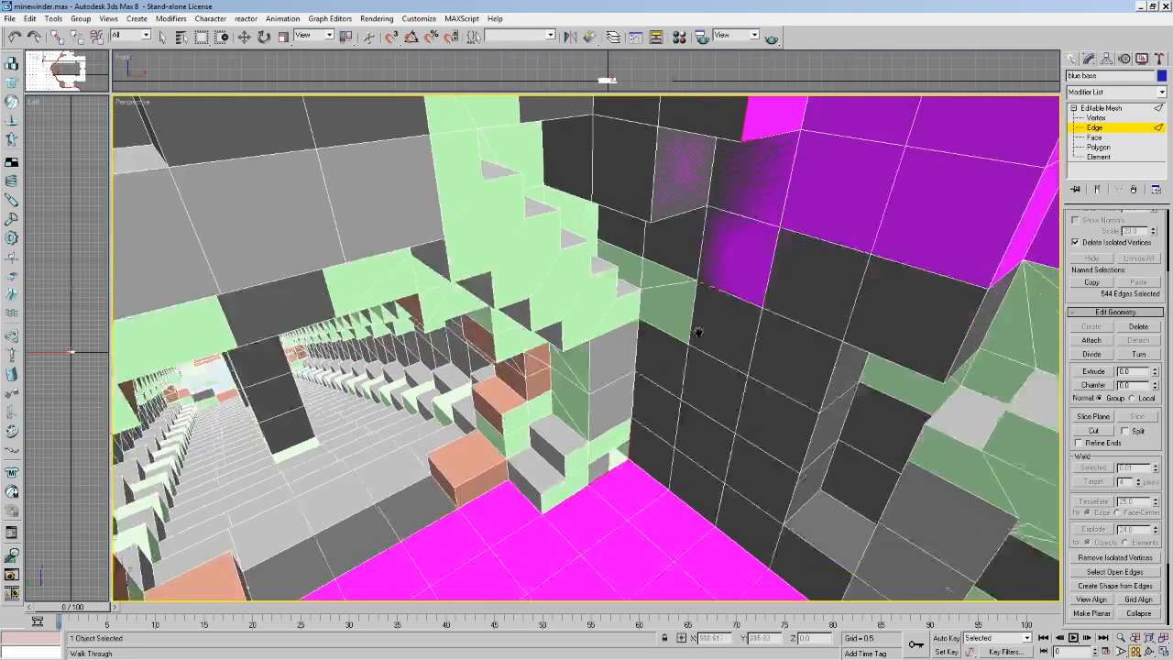
{"action": "middle_click_drag", "start_coordinate": [698, 331], "coordinate": [617, 366]}
{"action": "left_click_drag", "start_coordinate": [614, 373], "coordinate": [436, 288]}
Delete the unwanted polygons at the foot of the entrance corner where the steps meet the wall.
{"action": "scroll", "coordinate": [505, 408], "scroll_direction": "up", "scroll_amount": 2}
{"action": "scroll", "coordinate": [504, 409], "scroll_direction": "down", "scroll_amount": 1}
{"action": "scroll", "coordinate": [505, 409], "scroll_direction": "down", "scroll_amount": 2}
{"action": "mouse_move", "coordinate": [555, 245]}
{"action": "left_mouse_down"}
{"action": "mouse_move", "coordinate": [508, 184]}
{"action": "mouse_move", "coordinate": [545, 179]}
{"action": "mouse_move", "coordinate": [561, 210]}
{"action": "mouse_move", "coordinate": [534, 222]}
{"action": "mouse_move", "coordinate": [545, 249]}
{"action": "left_mouse_up"}
{"action": "key", "text": "Up"}
{"action": "key", "text": "Up"}
{"action": "key", "text": "Down"}
{"action": "key", "text": "3"}
{"action": "key", "text": "4"}
{"action": "left_click", "coordinate": [558, 439]}
{"action": "key", "text": "Delete"}
{"action": "left_click", "coordinate": [506, 385]}
{"action": "left_click", "coordinate": [578, 385]}
{"action": "key", "text": "Delete"}
Examine the small niche at the foot of the steps by selecting its inner faces one by one.
{"action": "middle_click_drag", "start_coordinate": [579, 384], "coordinate": [580, 375]}
{"action": "left_click", "coordinate": [563, 335]}
{"action": "left_click", "coordinate": [563, 335]}
{"action": "left_click", "coordinate": [566, 324]}
{"action": "left_click", "coordinate": [566, 323]}
{"action": "left_click", "coordinate": [567, 323]}
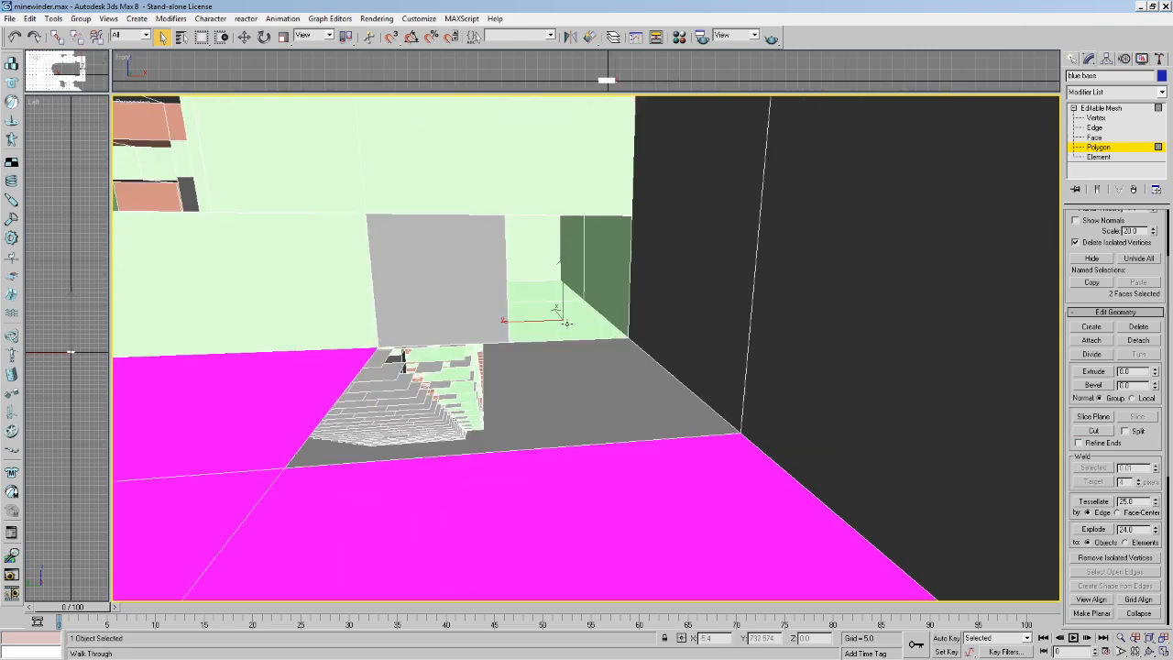
{"action": "left_click", "coordinate": [551, 288]}
{"action": "left_click", "coordinate": [543, 250]}
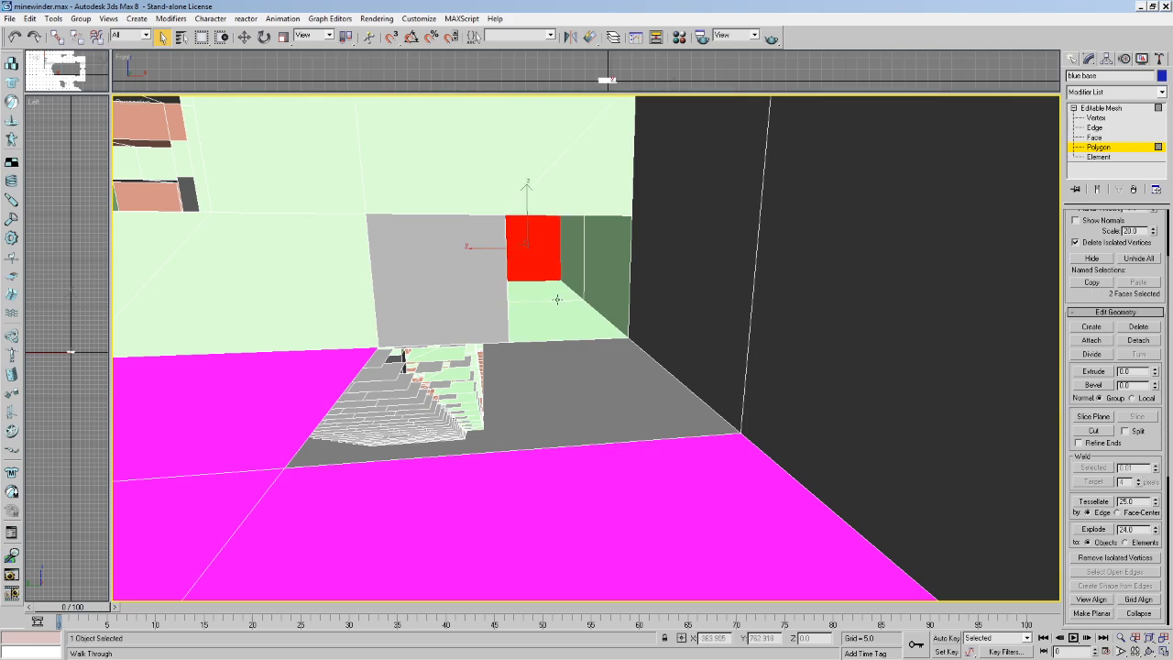
{"action": "left_click", "coordinate": [551, 321]}
{"action": "left_click", "coordinate": [550, 321]}
{"action": "middle_click_drag", "start_coordinate": [549, 322], "coordinate": [549, 317]}
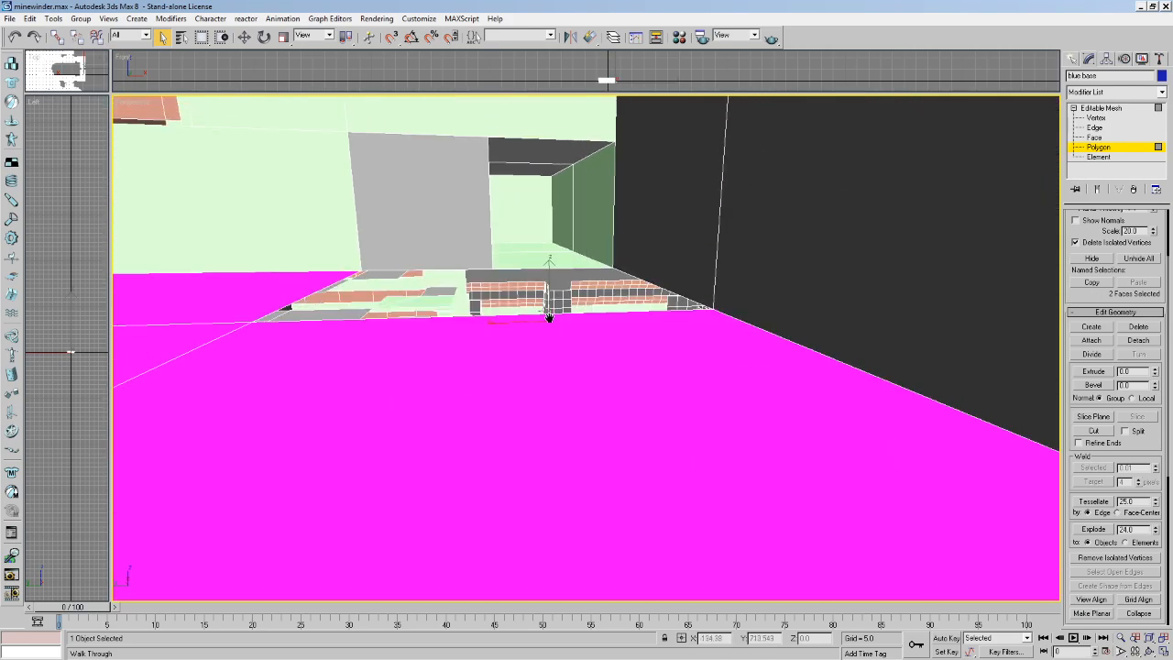
{"action": "left_click", "coordinate": [524, 256]}
View the niche's floor area from above and clear the polygon selection.
{"action": "middle_click_drag", "start_coordinate": [525, 257], "coordinate": [534, 278]}
{"action": "key", "text": "Up"}
{"action": "left_click_drag", "start_coordinate": [534, 279], "coordinate": [558, 334]}
{"action": "key", "text": "Down"}
{"action": "key", "text": "Down"}
{"action": "left_click", "coordinate": [162, 38]}
{"action": "left_click", "coordinate": [618, 468]}
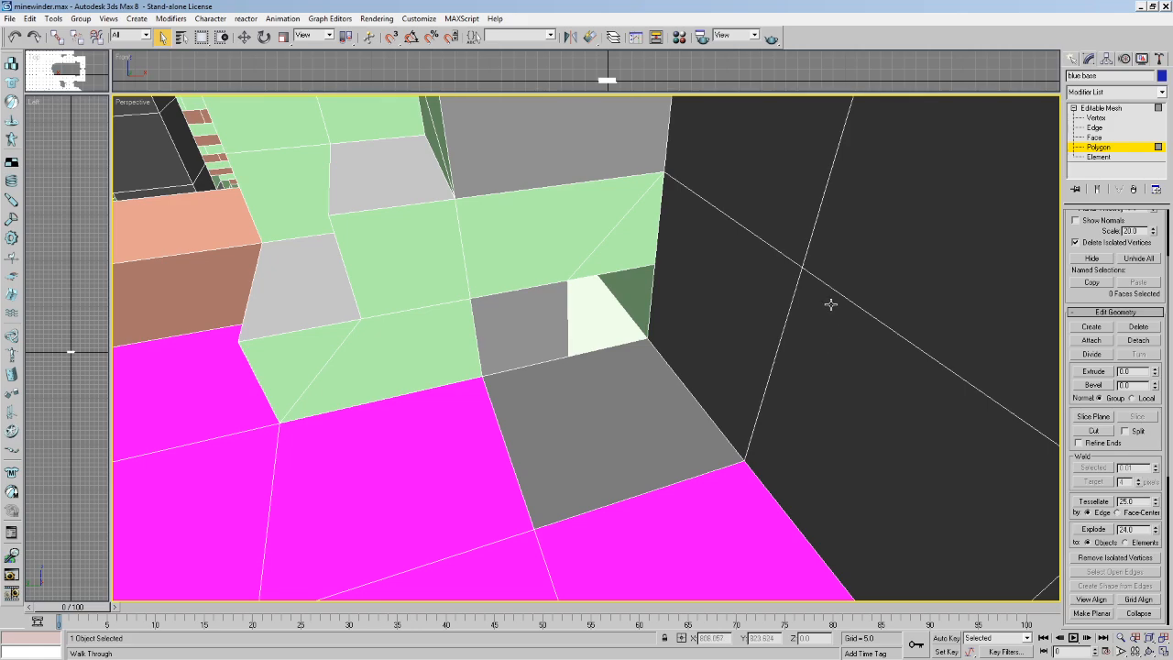
Fill the floor gap in front of the niche with a new polygon built through its corner vertices and deselect it.
{"action": "left_click", "coordinate": [1091, 327]}
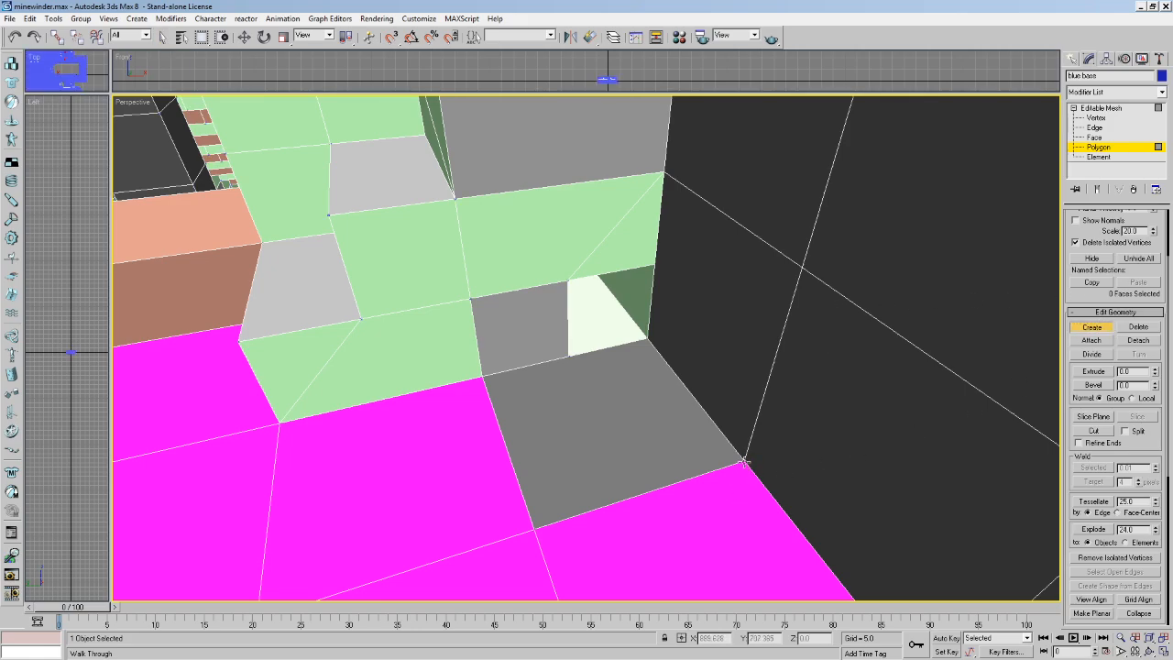
{"action": "left_click", "coordinate": [647, 339]}
{"action": "left_click", "coordinate": [567, 358]}
{"action": "left_click", "coordinate": [484, 376]}
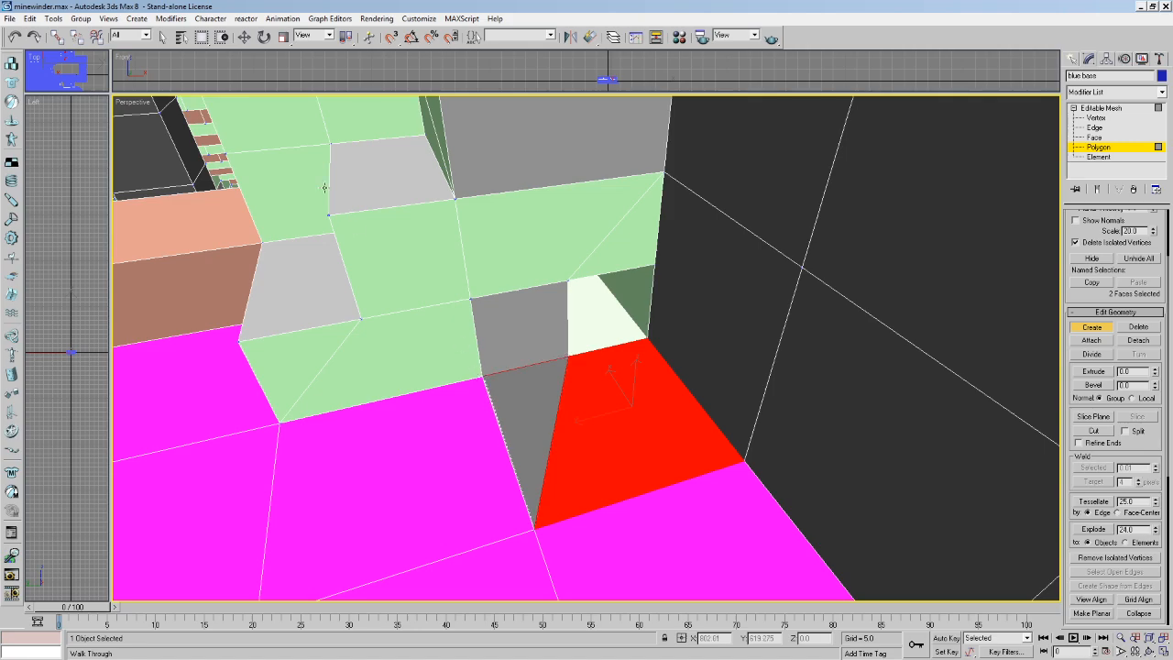
{"action": "left_click", "coordinate": [160, 39]}
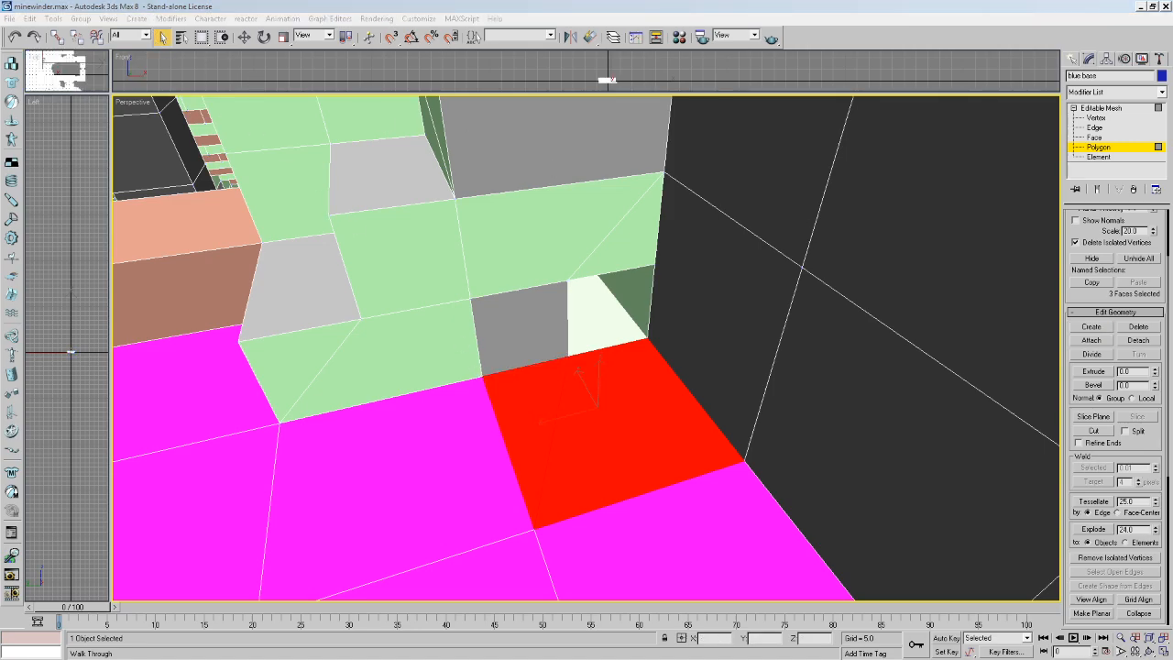
{"action": "middle_click", "coordinate": [514, 313]}
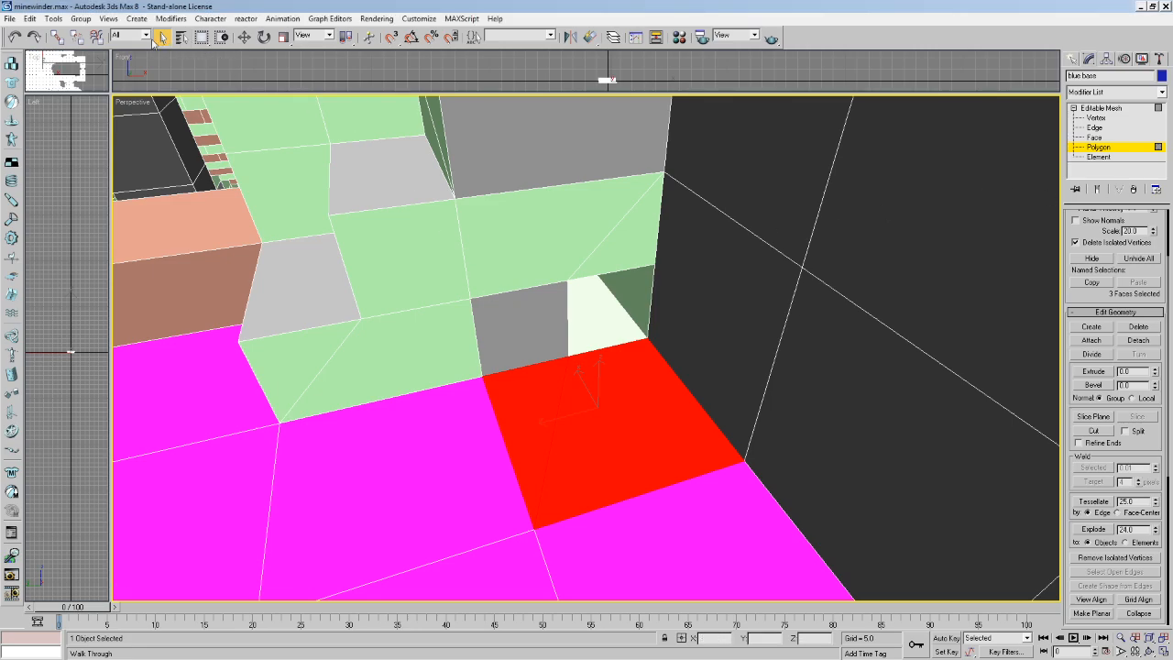
{"action": "left_click", "coordinate": [517, 328]}
{"action": "left_click", "coordinate": [489, 398]}
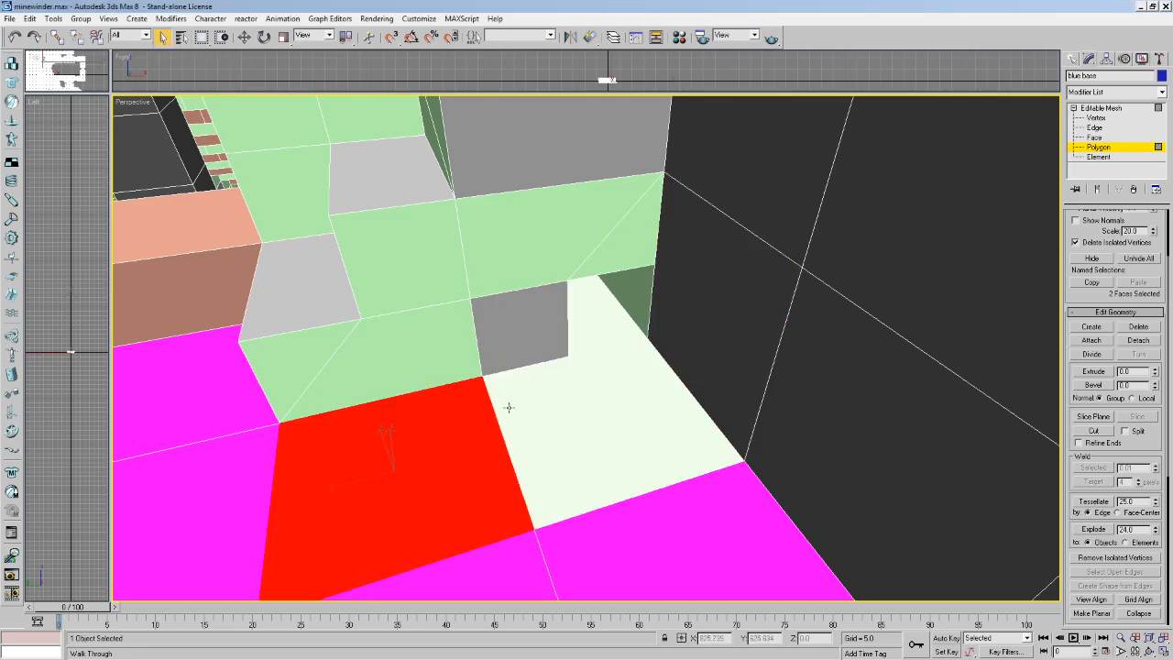
Examine the mesh's open edges around the niche's new floor in wireframe and return to shaded polygon editing.
{"action": "key", "text": "F3"}
{"action": "left_click", "coordinate": [1094, 127]}
{"action": "left_click", "coordinate": [1120, 571]}
{"action": "key", "text": "Left"}
{"action": "left_click_drag", "start_coordinate": [672, 377], "coordinate": [973, 260]}
{"action": "key", "text": "F3"}
{"action": "left_click", "coordinate": [1097, 147]}
Delete the wall polygon beside the niche and build a replacement that includes the step's lower corner vertex.
{"action": "left_click", "coordinate": [746, 366]}
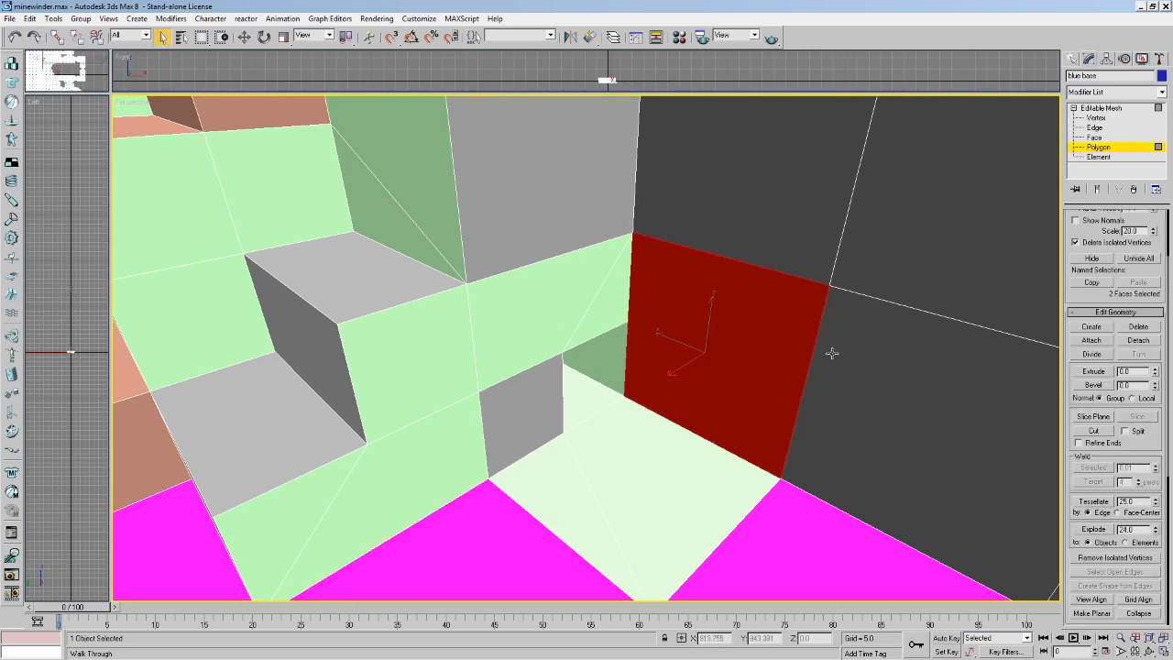
{"action": "left_click", "coordinate": [1106, 325]}
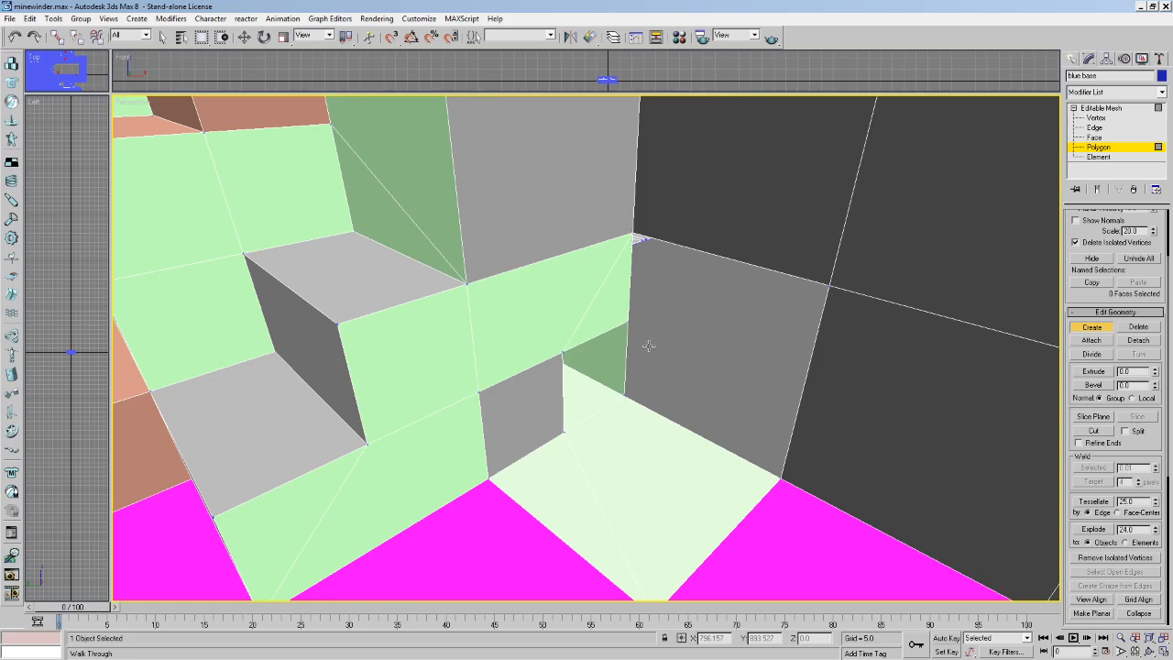
{"action": "left_click", "coordinate": [781, 477]}
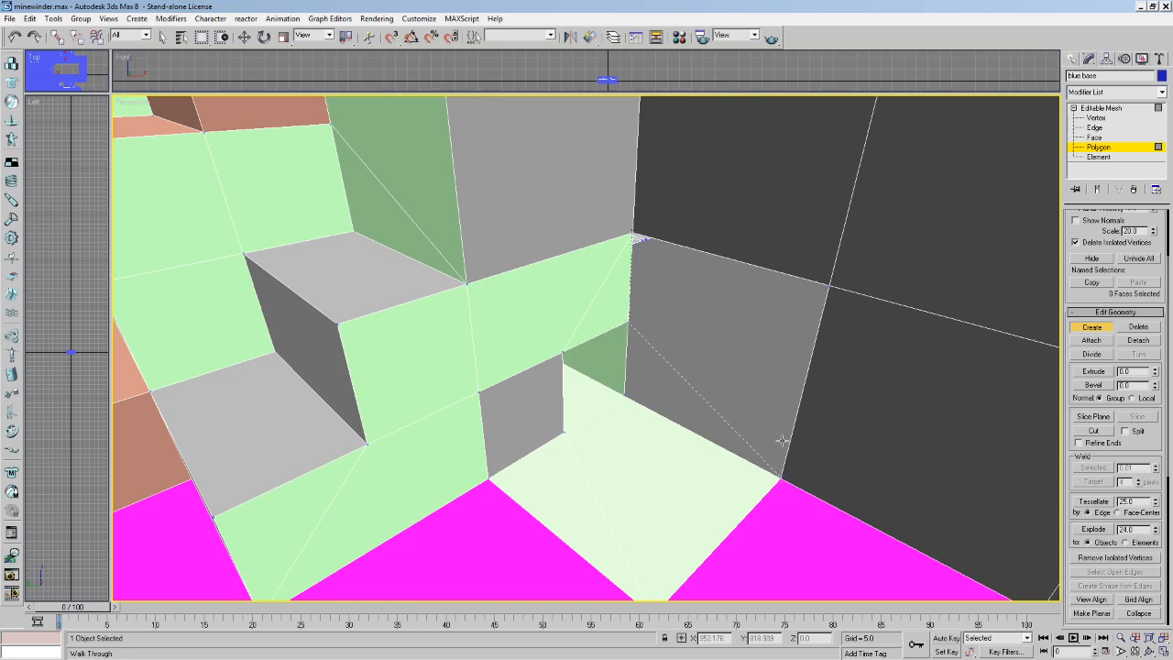
{"action": "double_click", "coordinate": [830, 286]}
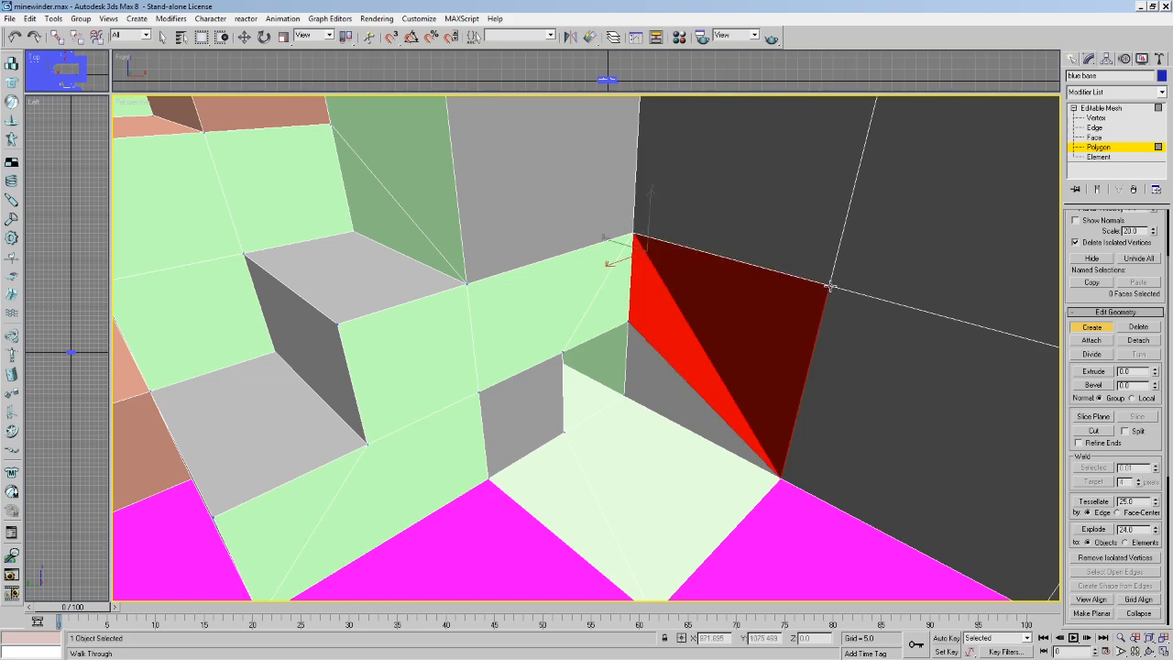
{"action": "middle_click_drag", "start_coordinate": [740, 377], "coordinate": [740, 366], "text": "alt"}
{"action": "left_click", "coordinate": [705, 209]}
{"action": "left_click", "coordinate": [696, 298]}
{"action": "left_click", "coordinate": [854, 452]}
{"action": "left_click", "coordinate": [920, 251]}
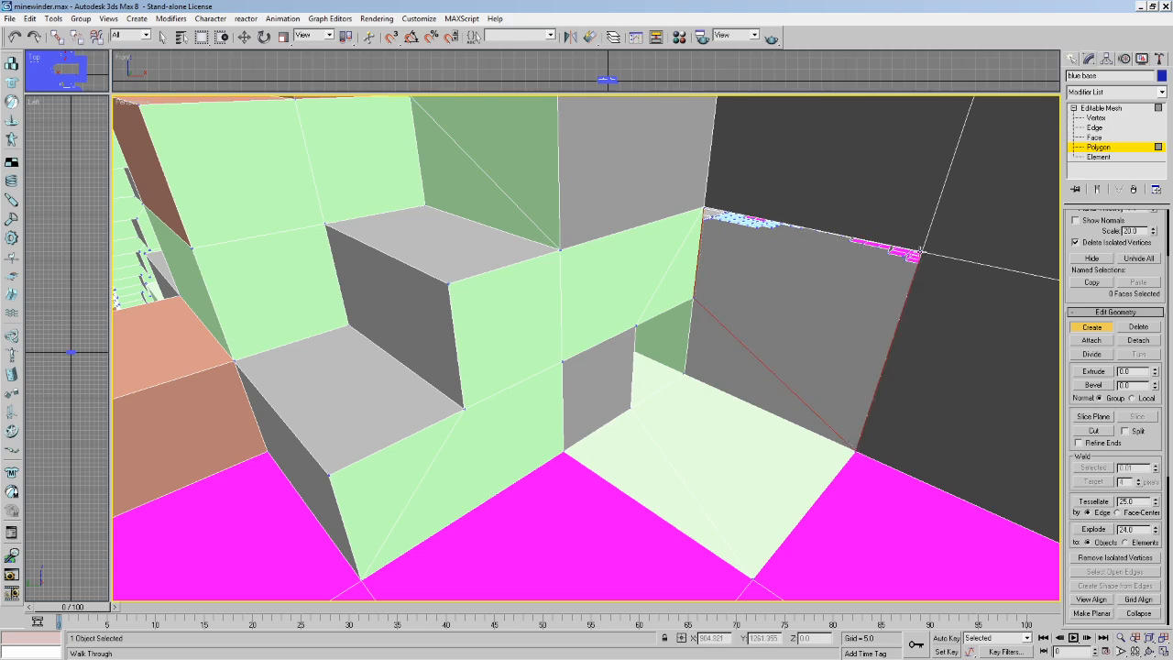
{"action": "left_click", "coordinate": [921, 252]}
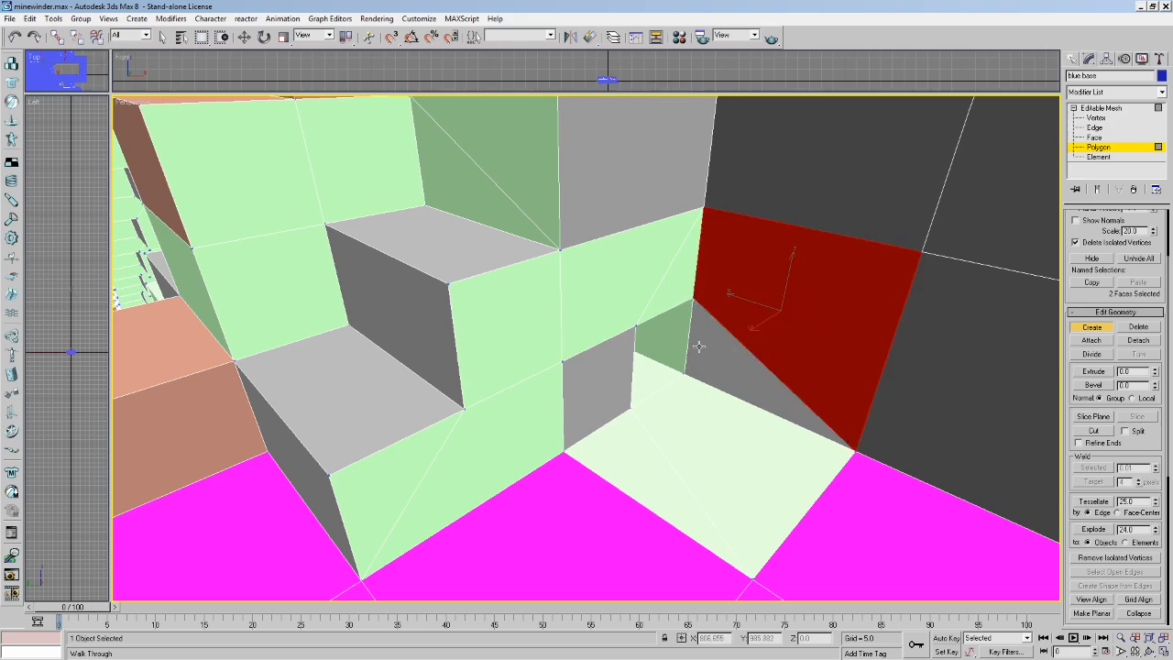
Close the remaining triangular gap at the foot of the wall beside the niche with a new polygon.
{"action": "left_click", "coordinate": [853, 451]}
{"action": "left_click", "coordinate": [851, 448]}
{"action": "middle_click_drag", "start_coordinate": [828, 333], "coordinate": [815, 319]}
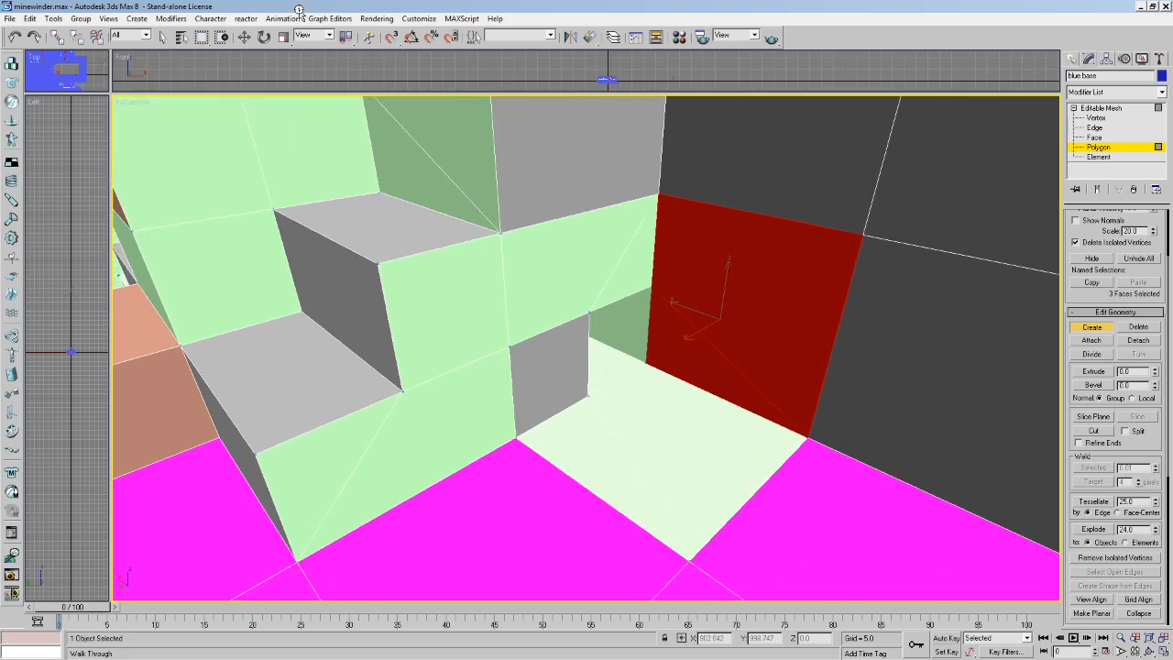
{"action": "left_click", "coordinate": [162, 36]}
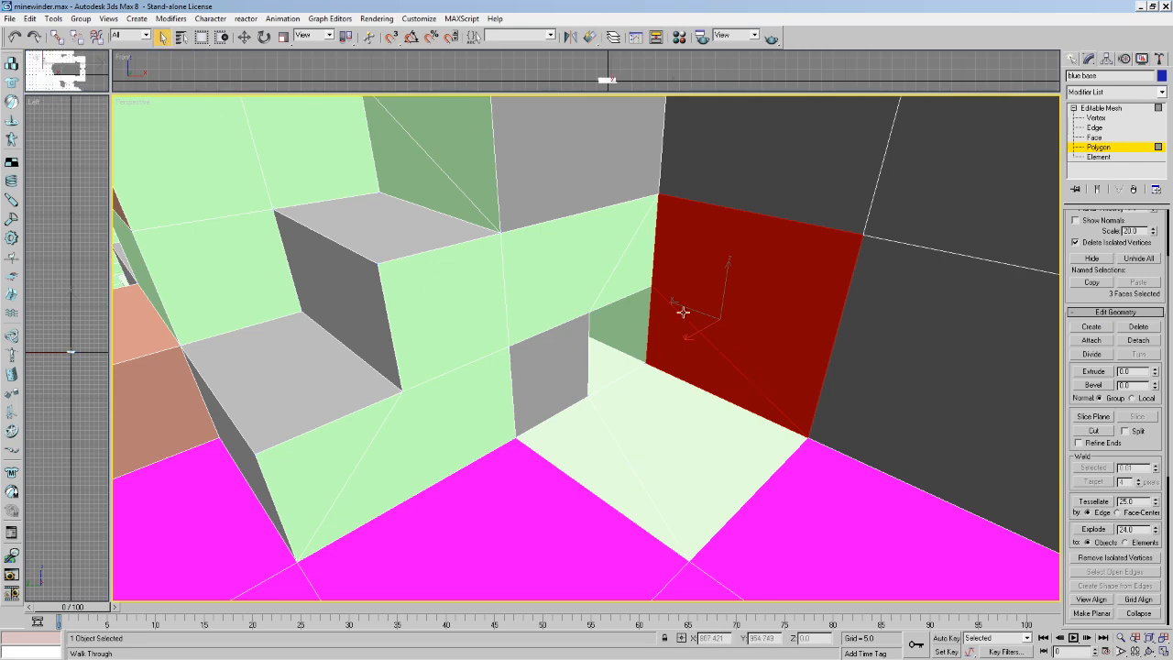
Examine the rebuilt wall section, the adjoining wall polygon and the passage that leads in from the niche.
{"action": "middle_click_drag", "start_coordinate": [790, 238], "coordinate": [752, 236]}
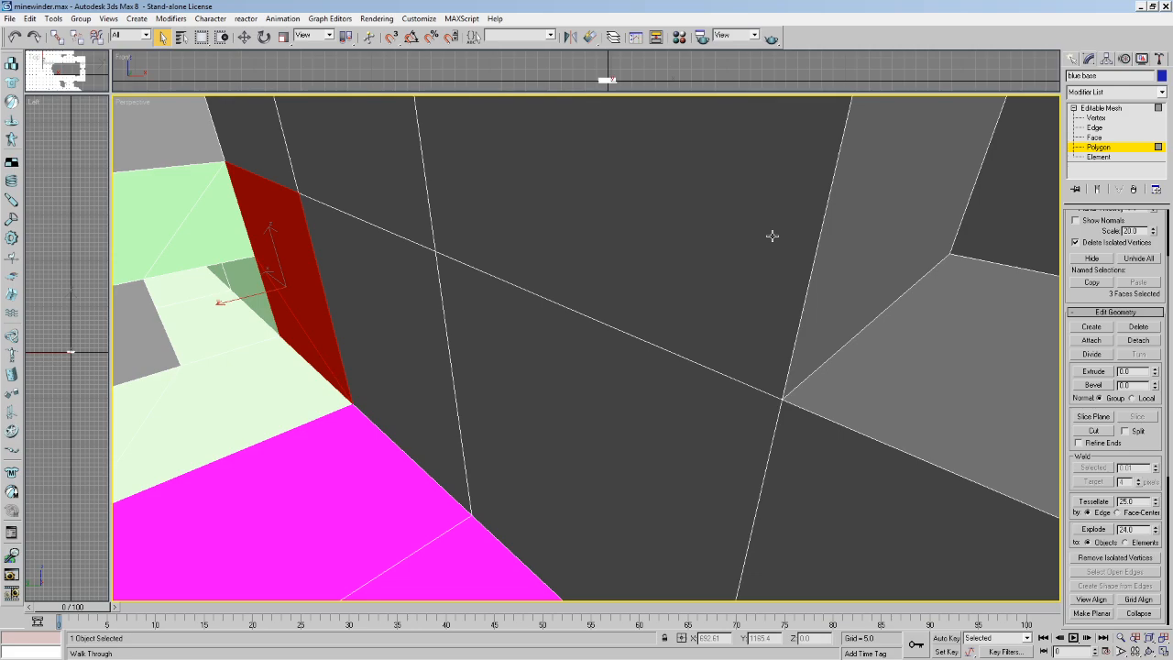
{"action": "left_click", "coordinate": [358, 363]}
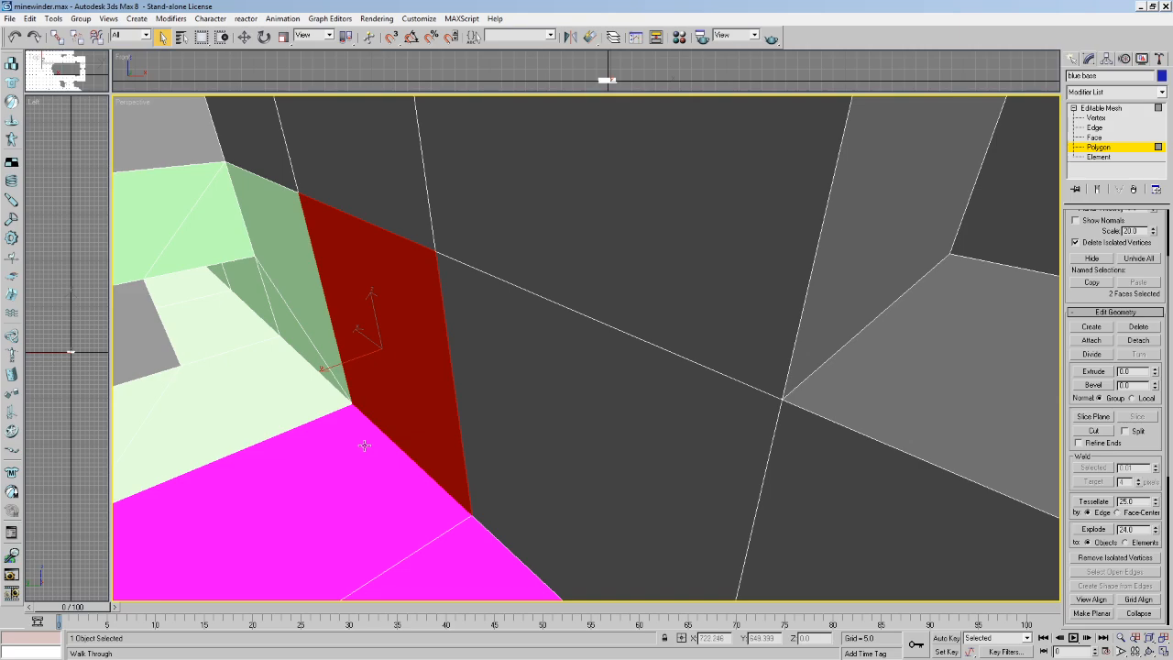
{"action": "key", "text": "Left"}
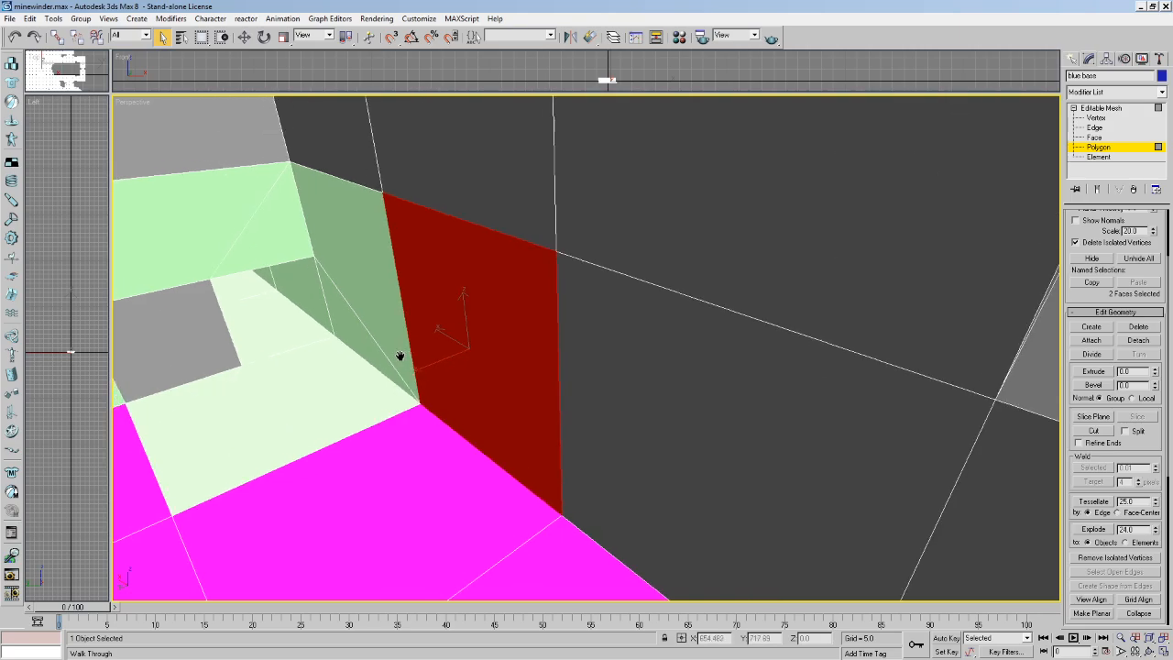
{"action": "key", "text": "Up"}
{"action": "left_click_drag", "start_coordinate": [471, 388], "coordinate": [562, 461]}
{"action": "key", "text": "Up"}
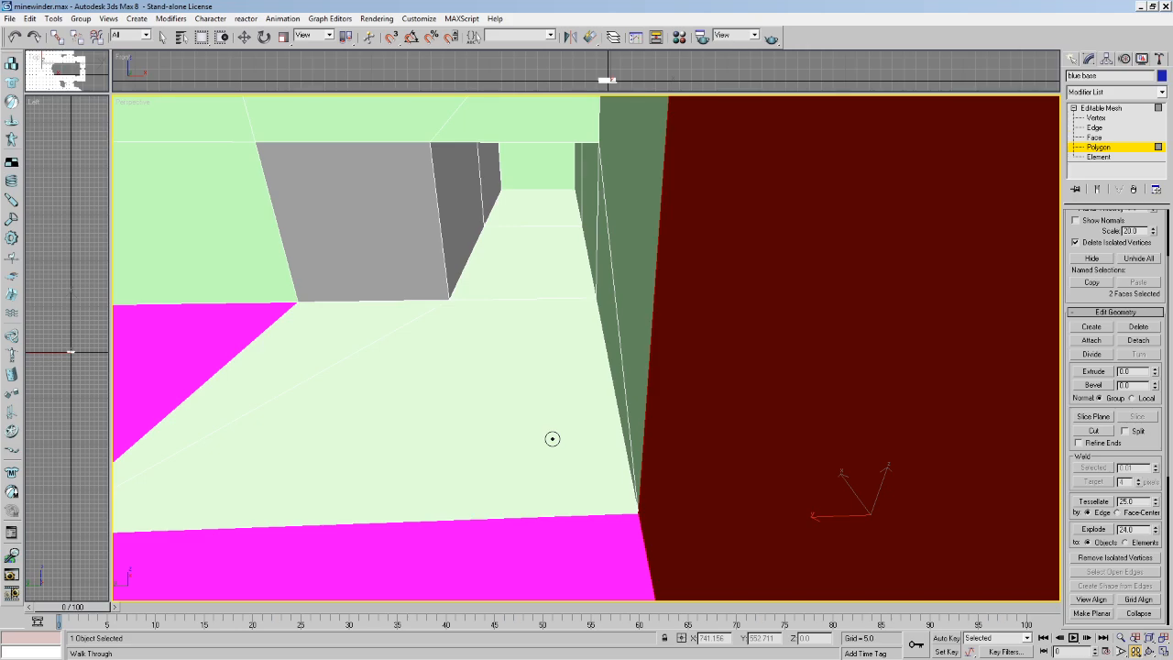
{"action": "key", "text": "Up"}
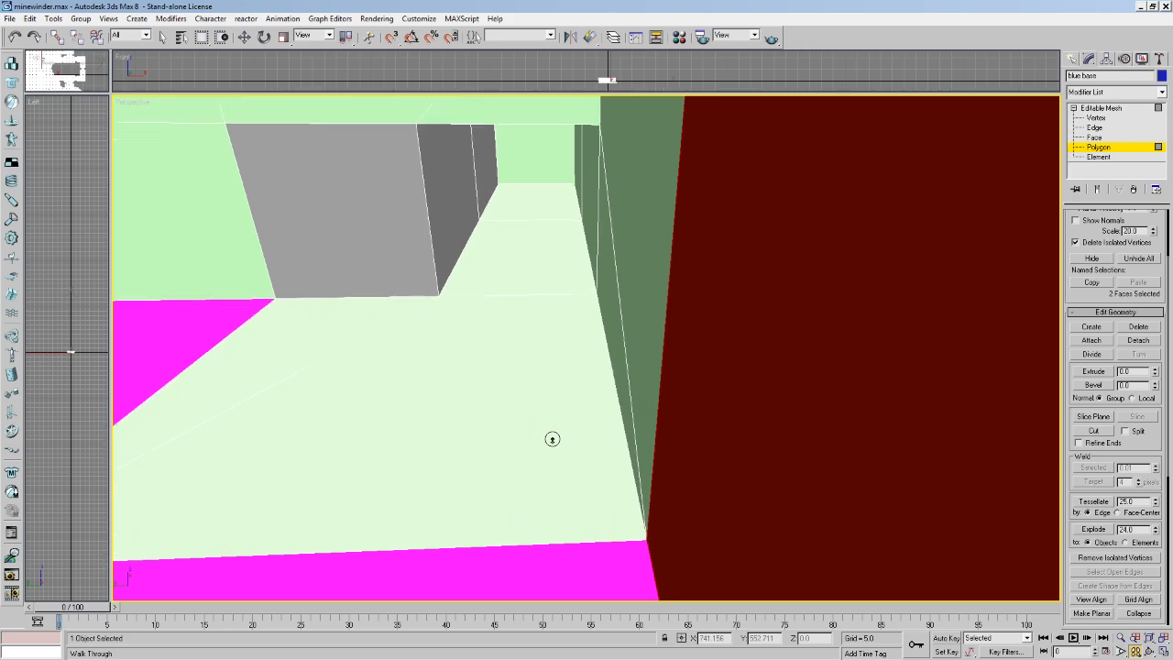
{"action": "key", "text": "Down"}
{"action": "key", "text": "Left"}
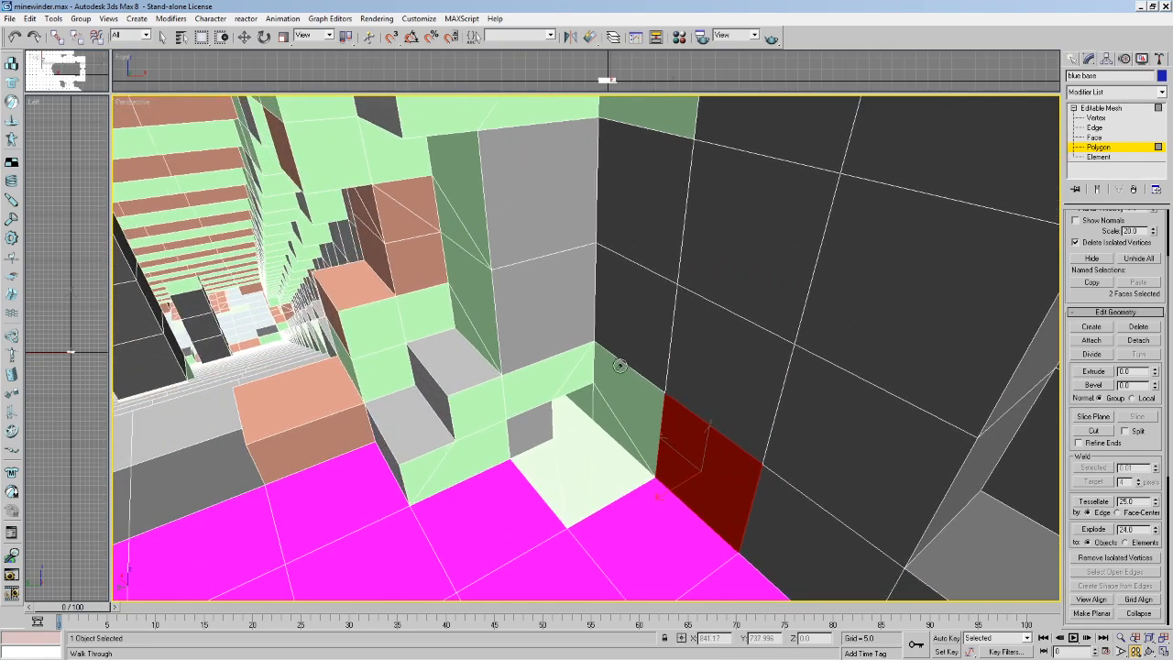
Examine the protruding block high above the stepped entrance for overlapping dark and magenta faces.
{"action": "key", "text": "s"}
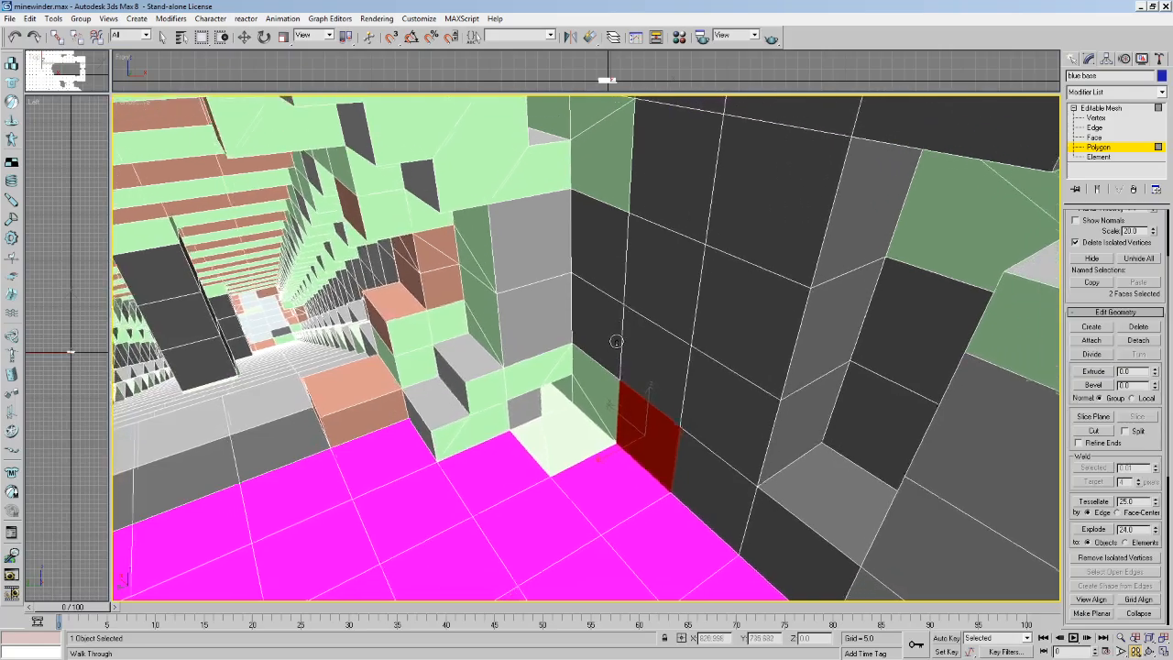
{"action": "key", "text": "e"}
{"action": "left_click_drag", "start_coordinate": [623, 309], "coordinate": [639, 335]}
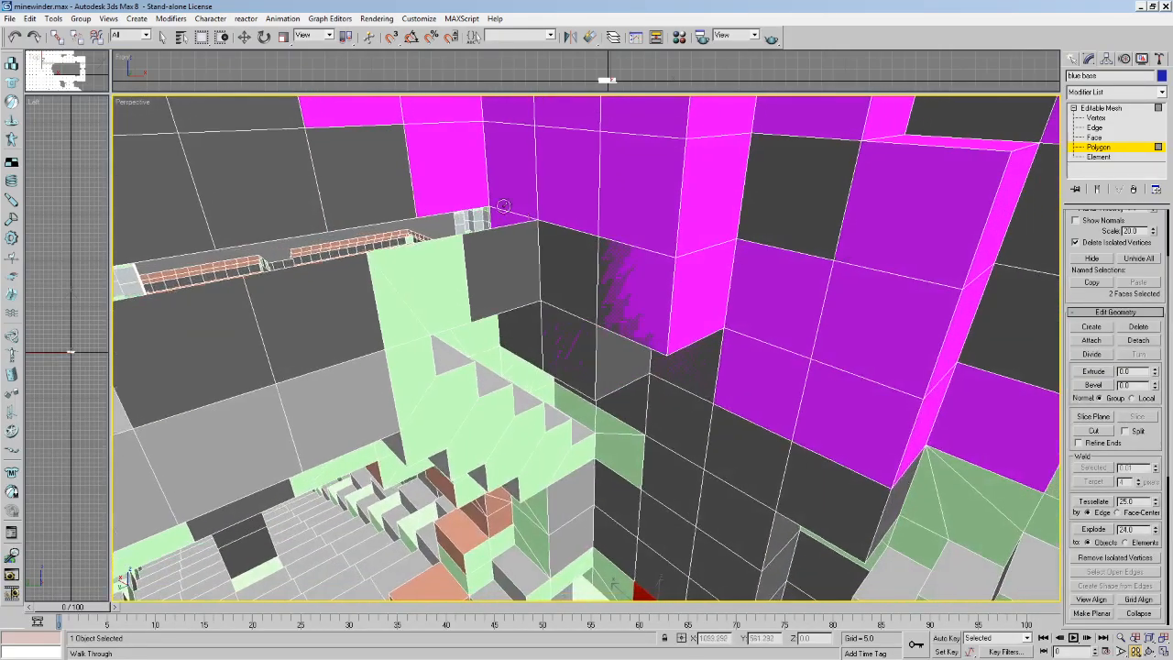
{"action": "key", "text": "d"}
{"action": "key", "text": "w"}
{"action": "left_click", "coordinate": [163, 37]}
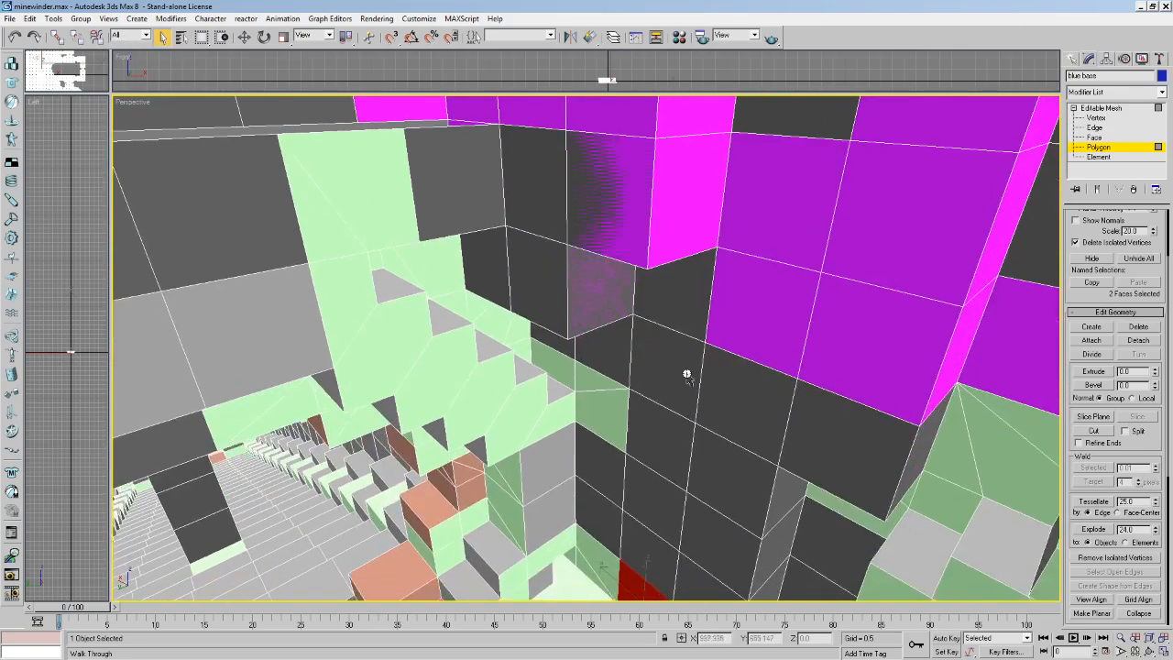
{"action": "key", "text": "c"}
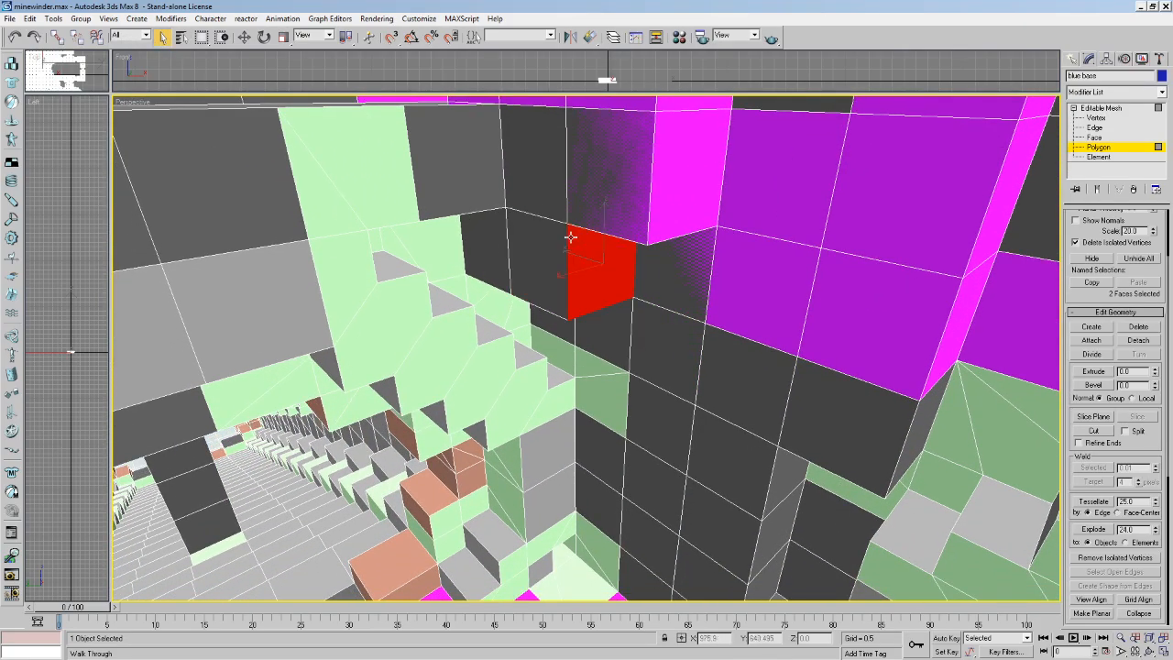
{"action": "key", "text": "c"}
{"action": "left_click_drag", "start_coordinate": [600, 309], "coordinate": [590, 159]}
{"action": "key", "text": "c"}
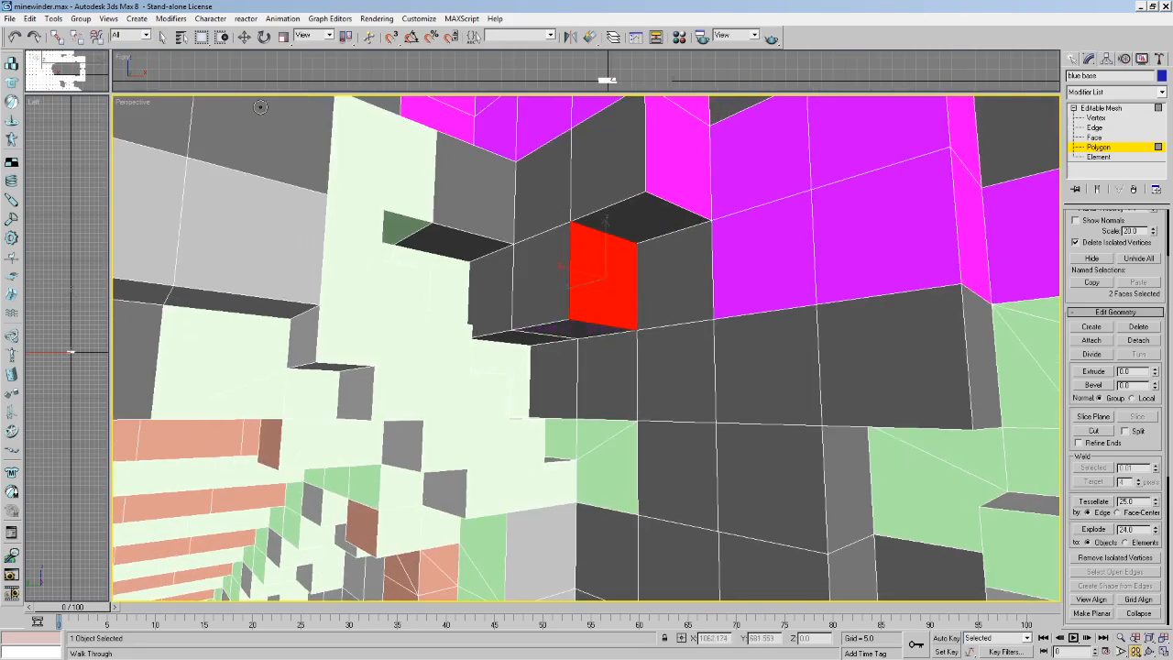
Delete the overlapping dark polygons on the two sides and underside of the protruding block.
{"action": "left_click", "coordinate": [547, 292]}
{"action": "left_click", "coordinate": [562, 328]}
{"action": "left_click", "coordinate": [603, 279], "text": "ctrl"}
{"action": "left_click", "coordinate": [558, 275], "text": "ctrl"}
{"action": "left_click", "coordinate": [538, 265]}
{"action": "left_click", "coordinate": [560, 332], "text": "ctrl"}
{"action": "left_click", "coordinate": [597, 292], "text": "ctrl"}
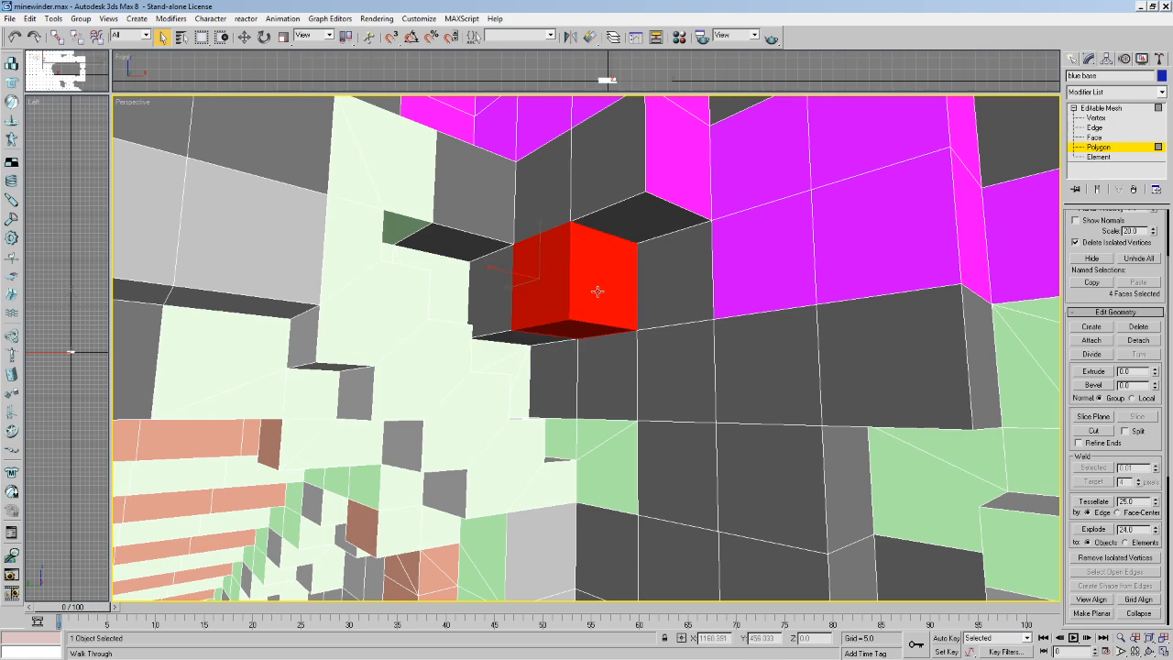
{"action": "key", "text": "ctrl+d"}
Delete the overlapping dark polygons on the walls above and beside the protruding block.
{"action": "left_click_drag", "start_coordinate": [606, 254], "coordinate": [599, 250]}
{"action": "left_click", "coordinate": [577, 182]}
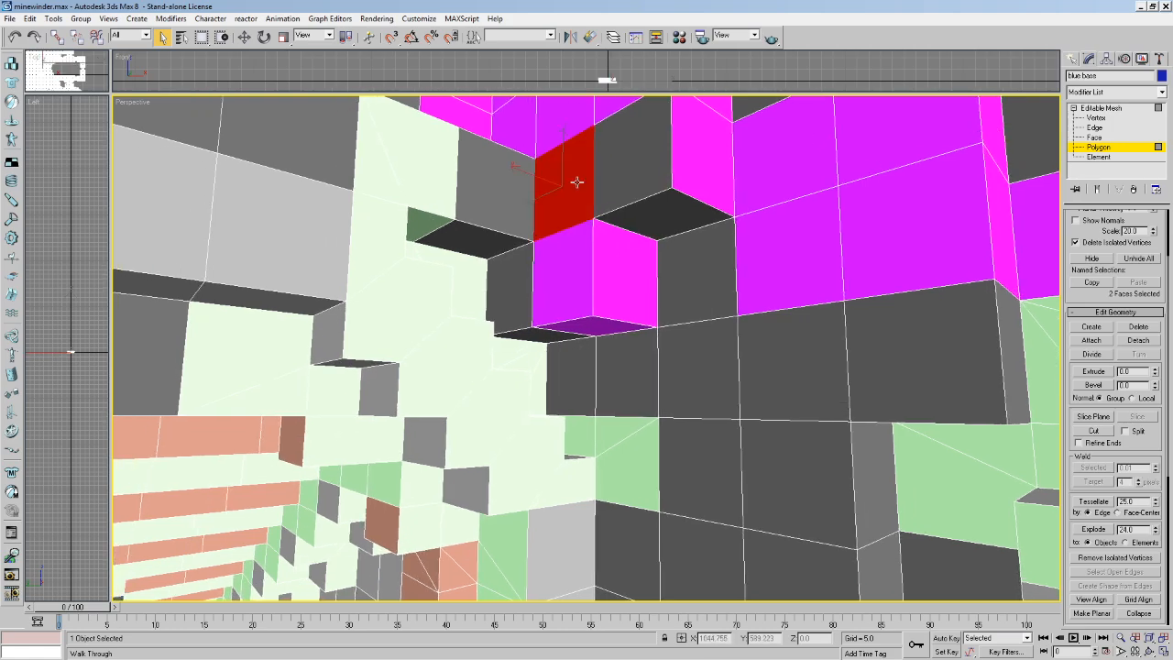
{"action": "left_click", "coordinate": [625, 157], "text": "ctrl"}
{"action": "key", "text": "ctrl+d"}
{"action": "mouse_move", "coordinate": [641, 167]}
{"action": "middle_mouse_down"}
{"action": "mouse_move", "coordinate": [647, 186]}
{"action": "mouse_move", "coordinate": [645, 176]}
{"action": "middle_mouse_up"}
{"action": "left_click", "coordinate": [726, 321], "text": "ctrl"}
{"action": "middle_click_drag", "start_coordinate": [727, 322], "coordinate": [709, 283]}
{"action": "key", "text": "ctrl+d"}
{"action": "left_click", "coordinate": [705, 357]}
{"action": "key", "text": "ctrl+d"}
Try deleting further dark wall polygons next to the cleaned area, undoing each deletion.
{"action": "left_click", "coordinate": [797, 346]}
{"action": "key", "text": "Delete"}
{"action": "middle_click_drag", "start_coordinate": [700, 452], "coordinate": [703, 430]}
{"action": "key", "text": "ctrl+z"}
{"action": "key", "text": "ctrl+d"}
{"action": "left_click", "coordinate": [710, 411]}
{"action": "key", "text": "Delete"}
{"action": "key", "text": "ctrl+z"}
Try deleting the dark corner polygons below and above the cleaned block, undoing each deletion.
{"action": "left_click", "coordinate": [652, 320]}
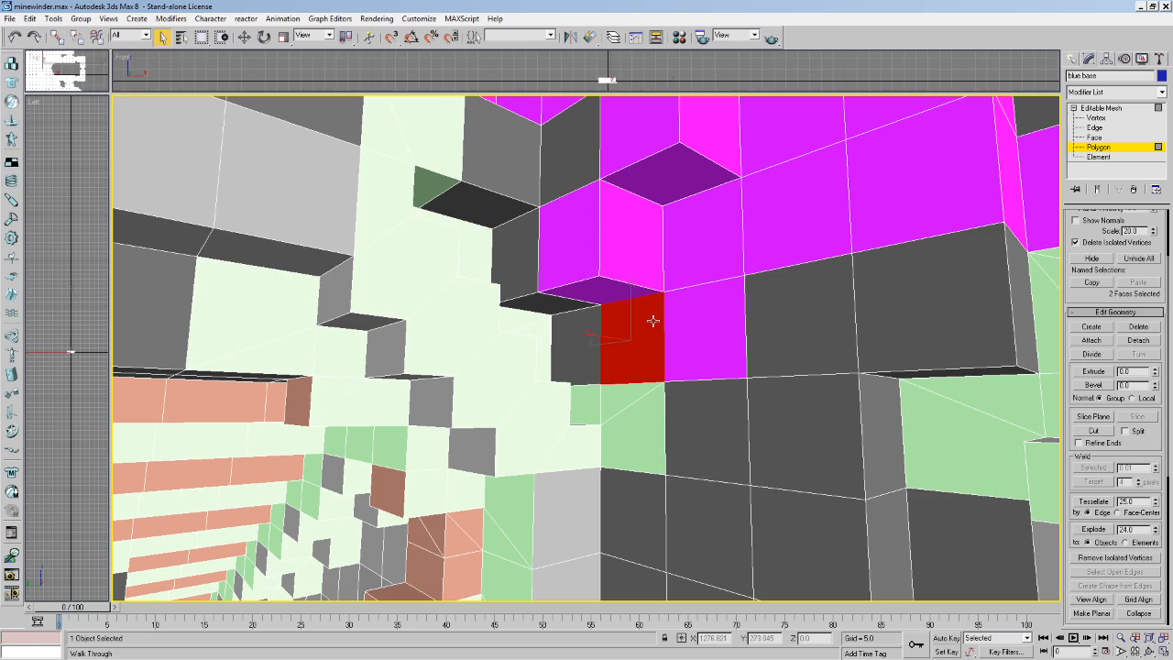
{"action": "middle_click_drag", "start_coordinate": [646, 185], "coordinate": [573, 205]}
{"action": "key", "text": "Delete"}
{"action": "key", "text": "ctrl+z"}
{"action": "left_click", "coordinate": [577, 217]}
{"action": "key", "text": "Delete"}
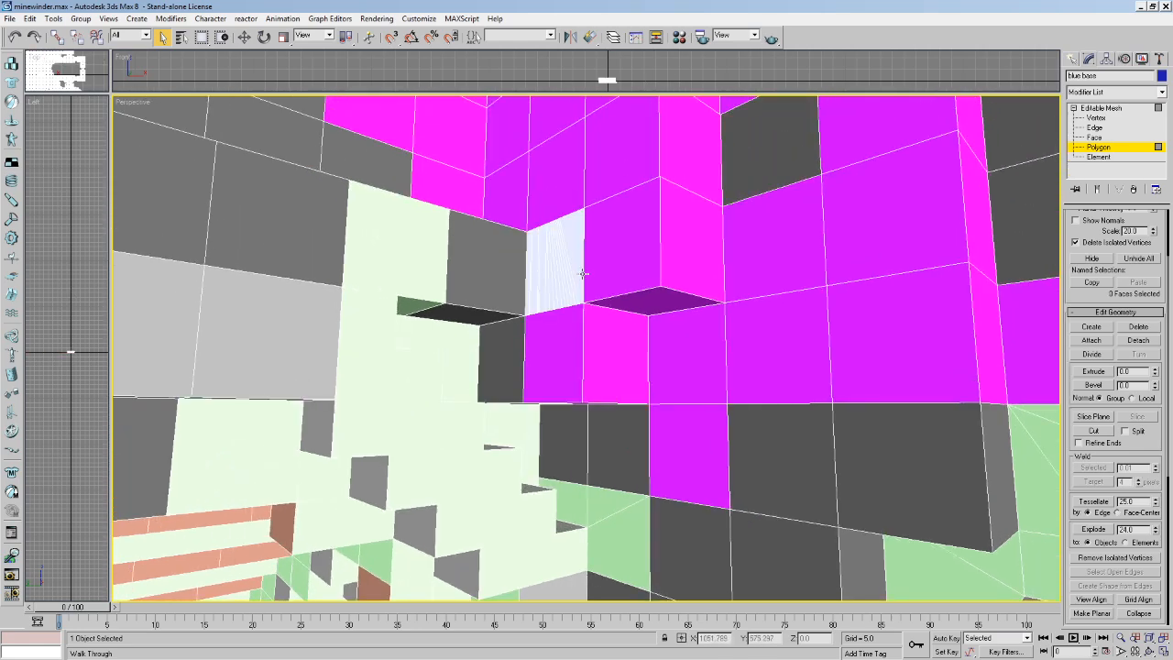
{"action": "key", "text": "Up"}
{"action": "key", "text": "Up"}
{"action": "key", "text": "ctrl+z"}
Examine the restored wall polygon and the space behind the upper wall from several angles.
{"action": "middle_click_drag", "start_coordinate": [580, 223], "coordinate": [592, 270]}
{"action": "left_click_drag", "start_coordinate": [592, 270], "coordinate": [462, 209]}
{"action": "middle_click_drag", "start_coordinate": [461, 210], "coordinate": [482, 252]}
{"action": "left_click_drag", "start_coordinate": [482, 252], "coordinate": [515, 236]}
{"action": "middle_click_drag", "start_coordinate": [516, 236], "coordinate": [518, 229]}
{"action": "left_click_drag", "start_coordinate": [560, 147], "coordinate": [530, 147]}
{"action": "key", "text": "a"}
{"action": "key", "text": "d"}
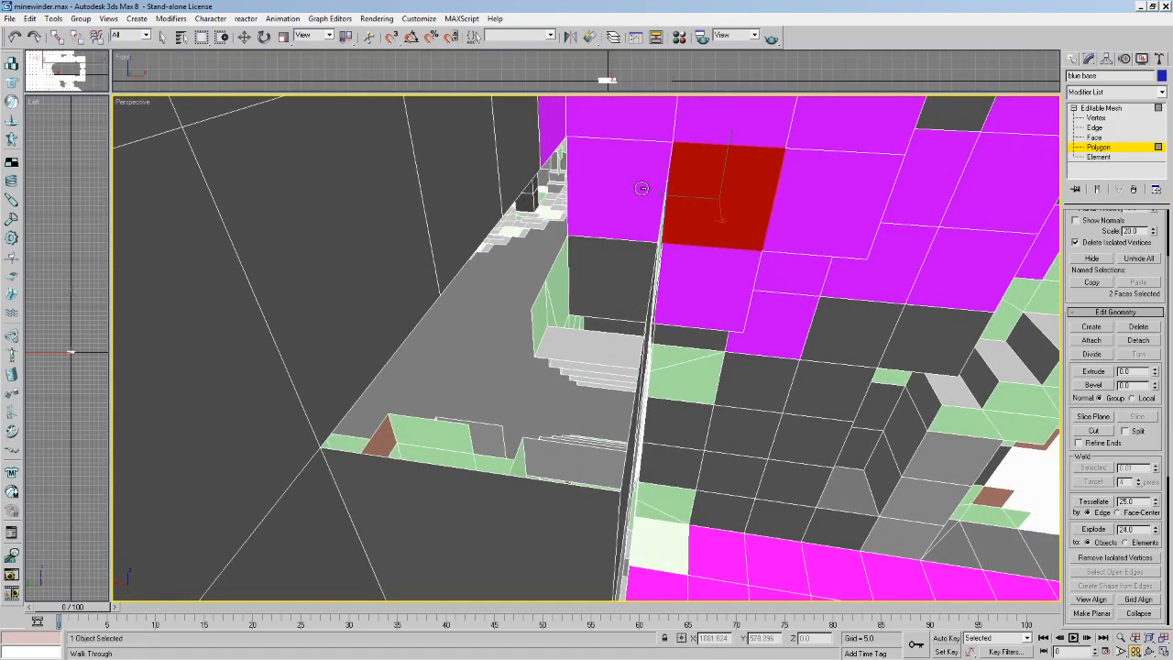
{"action": "left_click", "coordinate": [145, 36]}
{"action": "left_click", "coordinate": [163, 40]}
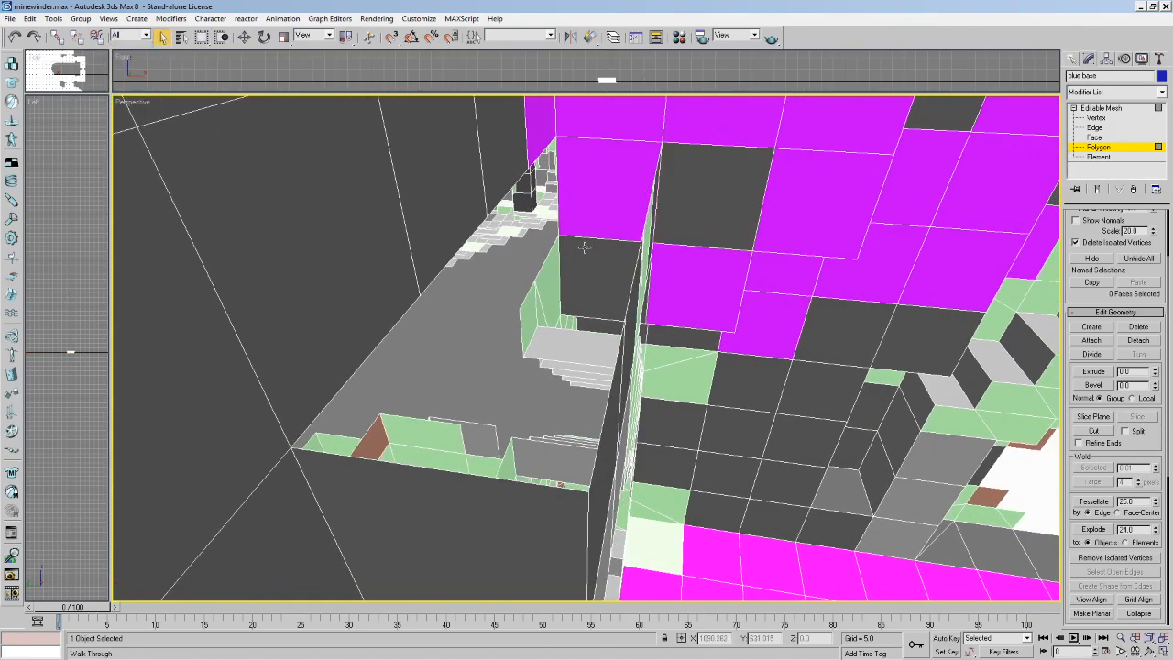
Examine the upper wall over the stairs, including the front panels of the narrow opening.
{"action": "middle_click_drag", "start_coordinate": [604, 255], "coordinate": [563, 244], "text": "alt"}
{"action": "key", "text": "Up"}
{"action": "left_click_drag", "start_coordinate": [562, 245], "coordinate": [408, 240]}
{"action": "key", "text": "Up"}
{"action": "key", "text": "Up"}
{"action": "key", "text": "Up"}
{"action": "key", "text": "Up"}
{"action": "key", "text": "Up"}
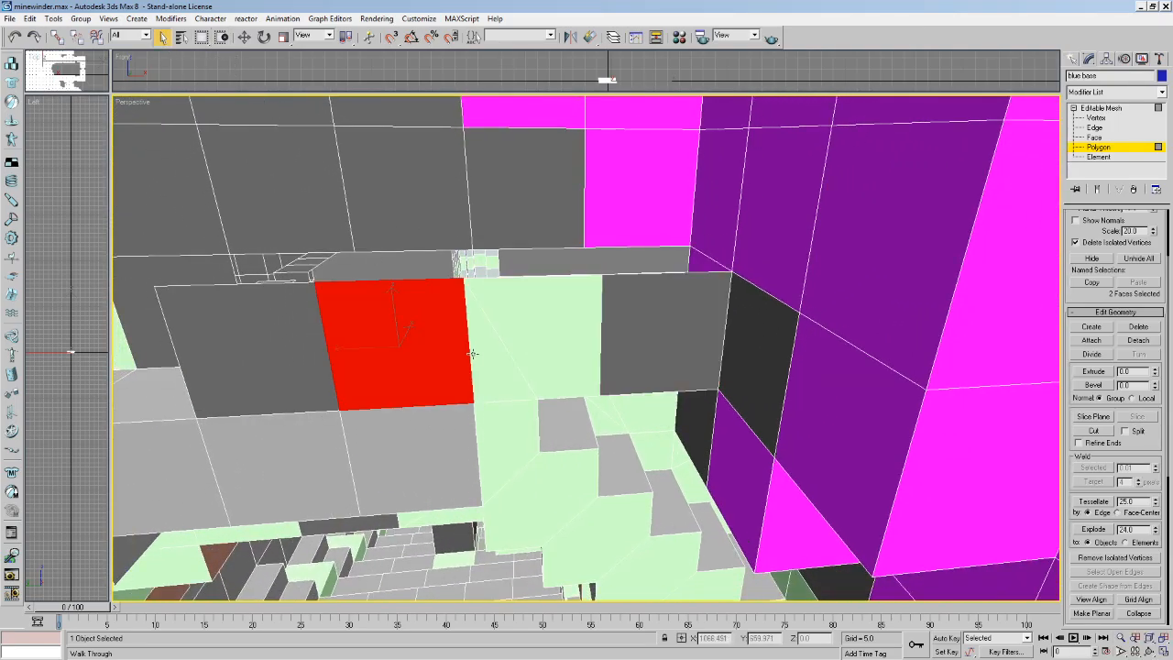
{"action": "left_click_drag", "start_coordinate": [332, 277], "coordinate": [390, 263]}
{"action": "middle_click_drag", "start_coordinate": [490, 262], "coordinate": [441, 245]}
Examine the gap behind the wall panels above the stairs by selecting polygons around its corner.
{"action": "left_click", "coordinate": [622, 281]}
{"action": "middle_click_drag", "start_coordinate": [622, 281], "coordinate": [579, 288]}
{"action": "key", "text": "Up"}
{"action": "mouse_move", "coordinate": [578, 287]}
{"action": "left_mouse_down"}
{"action": "mouse_move", "coordinate": [605, 210]}
{"action": "mouse_move", "coordinate": [635, 173]}
{"action": "mouse_move", "coordinate": [631, 225]}
{"action": "mouse_move", "coordinate": [570, 269]}
{"action": "mouse_move", "coordinate": [568, 257]}
{"action": "mouse_move", "coordinate": [583, 282]}
{"action": "left_mouse_up"}
{"action": "key", "text": "Left"}
{"action": "left_click", "coordinate": [162, 37]}
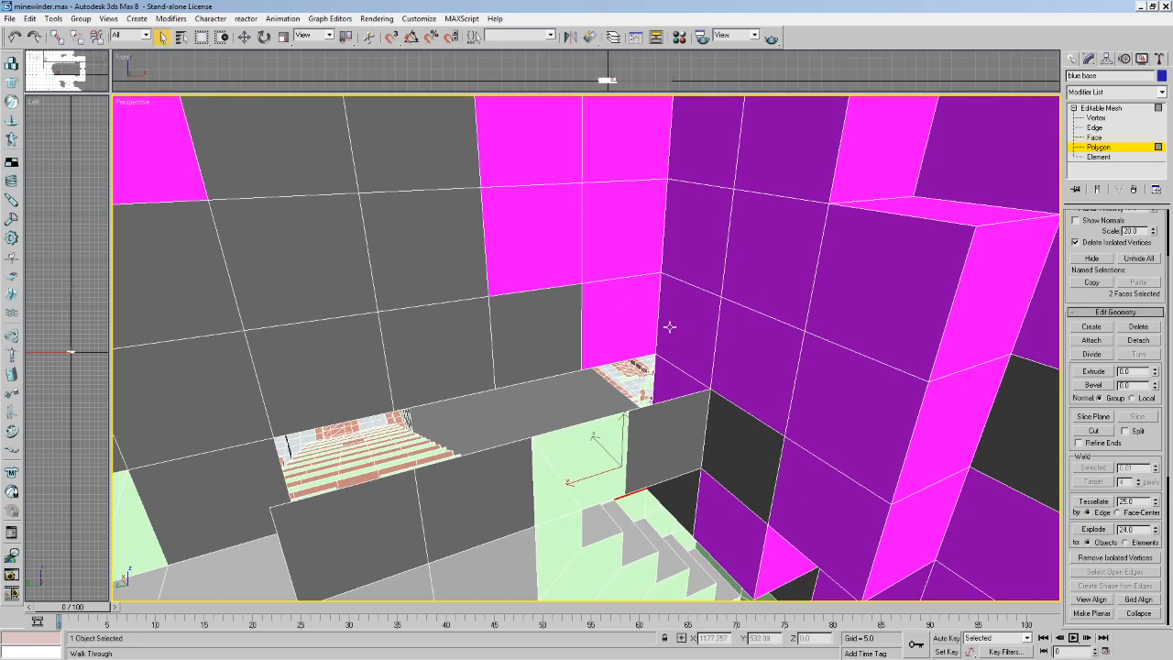
{"action": "left_click_drag", "start_coordinate": [694, 345], "coordinate": [798, 363]}
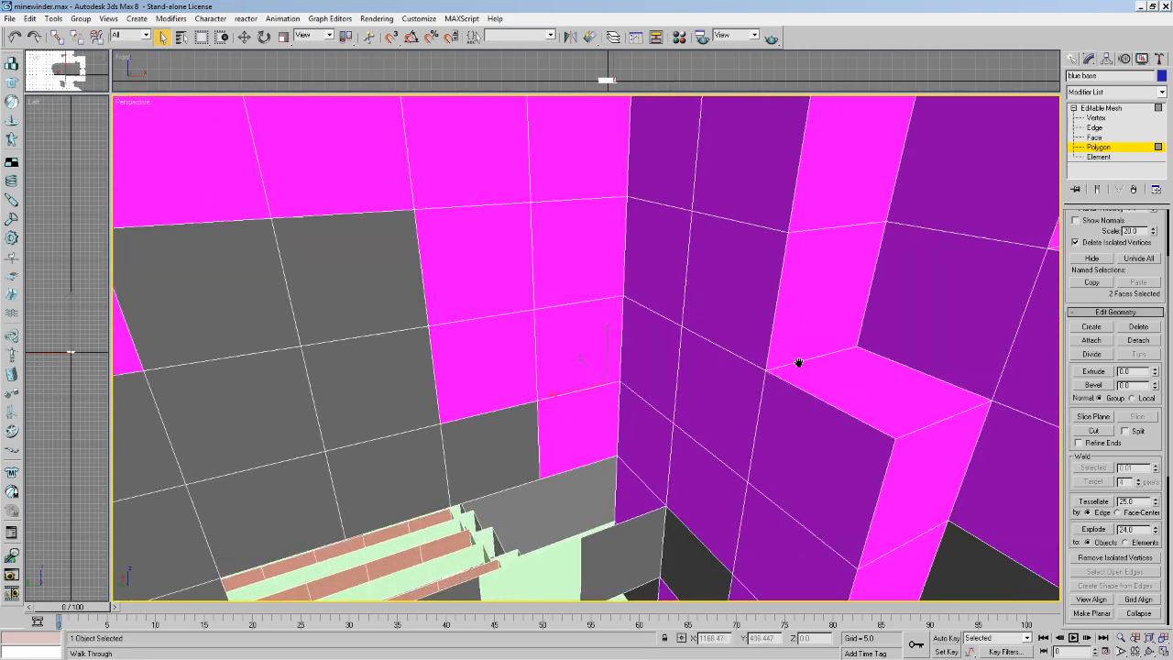
{"action": "left_click_drag", "start_coordinate": [587, 507], "coordinate": [495, 116]}
{"action": "left_click", "coordinate": [618, 483]}
{"action": "key", "text": "Up"}
{"action": "key", "text": "Up"}
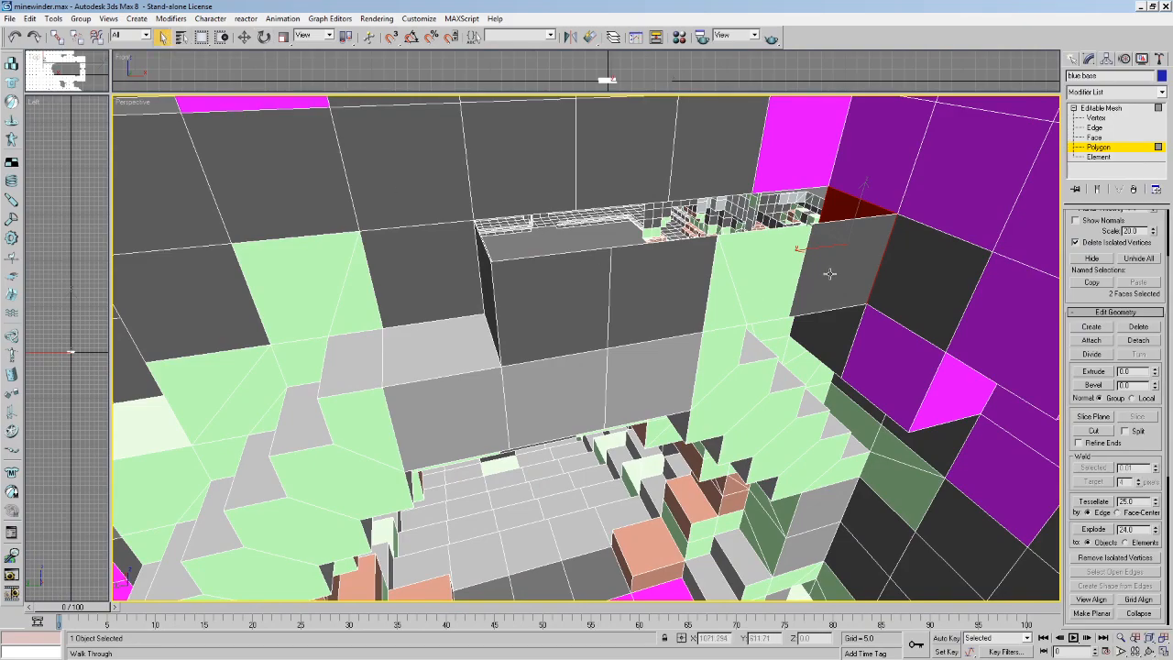
{"action": "left_click_drag", "start_coordinate": [753, 277], "coordinate": [565, 194]}
{"action": "middle_click_drag", "start_coordinate": [566, 194], "coordinate": [559, 163]}
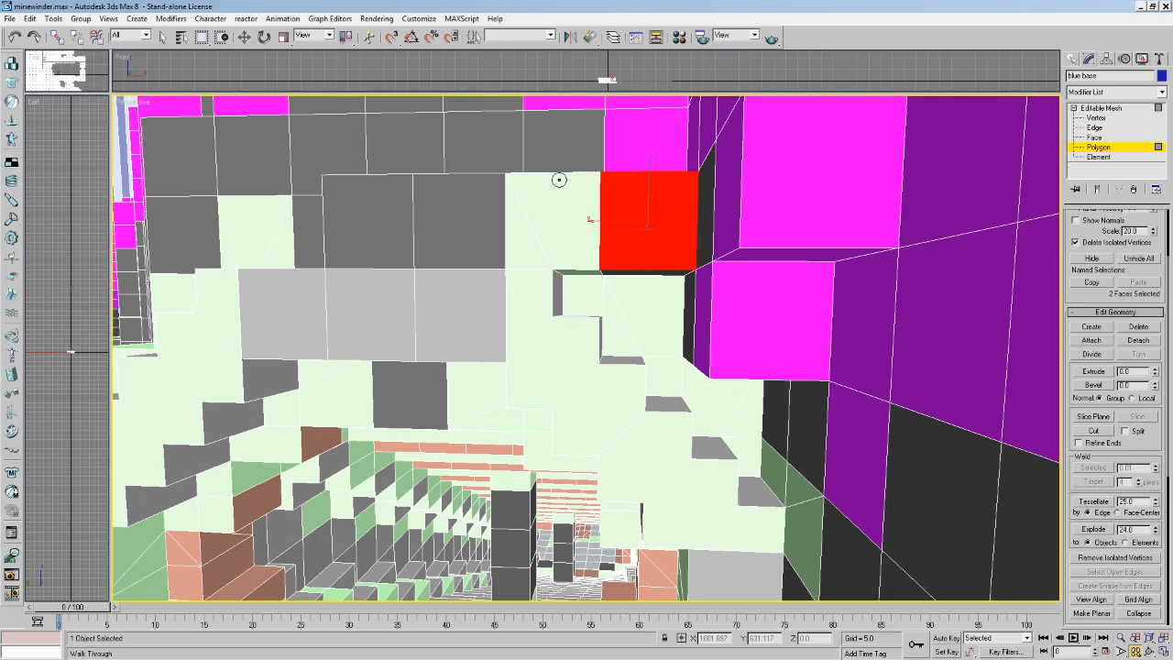
Delete the magenta wall polygon behind the upper wall panels over the stairs.
{"action": "left_click_drag", "start_coordinate": [554, 227], "coordinate": [587, 305]}
{"action": "key", "text": "w"}
{"action": "key", "text": "d"}
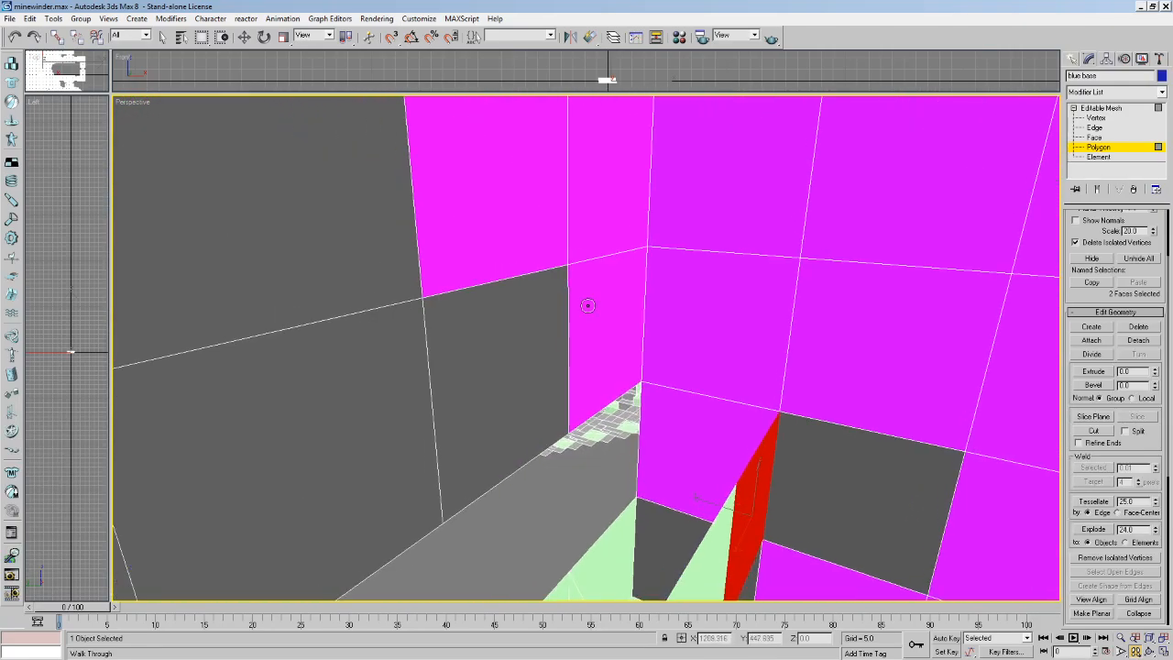
{"action": "left_click", "coordinate": [822, 472]}
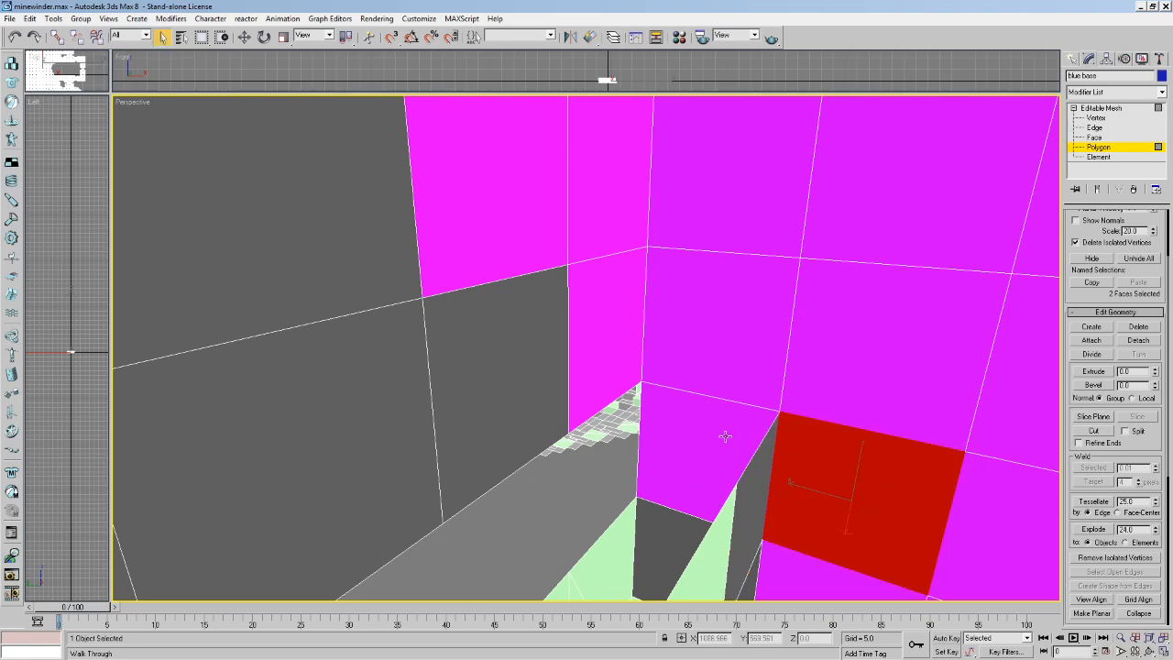
{"action": "left_click", "coordinate": [725, 436]}
{"action": "key", "text": "Delete"}
Examine the gap behind the upper wall over the stairs, from its front opening and from above.
{"action": "key", "text": "Up"}
{"action": "left_click_drag", "start_coordinate": [725, 436], "coordinate": [603, 397]}
{"action": "key", "text": "Up"}
{"action": "key", "text": "Up"}
{"action": "key", "text": "Down"}
{"action": "key", "text": "shift+Down"}
{"action": "key", "text": "Up"}
{"action": "key", "text": "Down"}
{"action": "left_click_drag", "start_coordinate": [613, 337], "coordinate": [616, 326]}
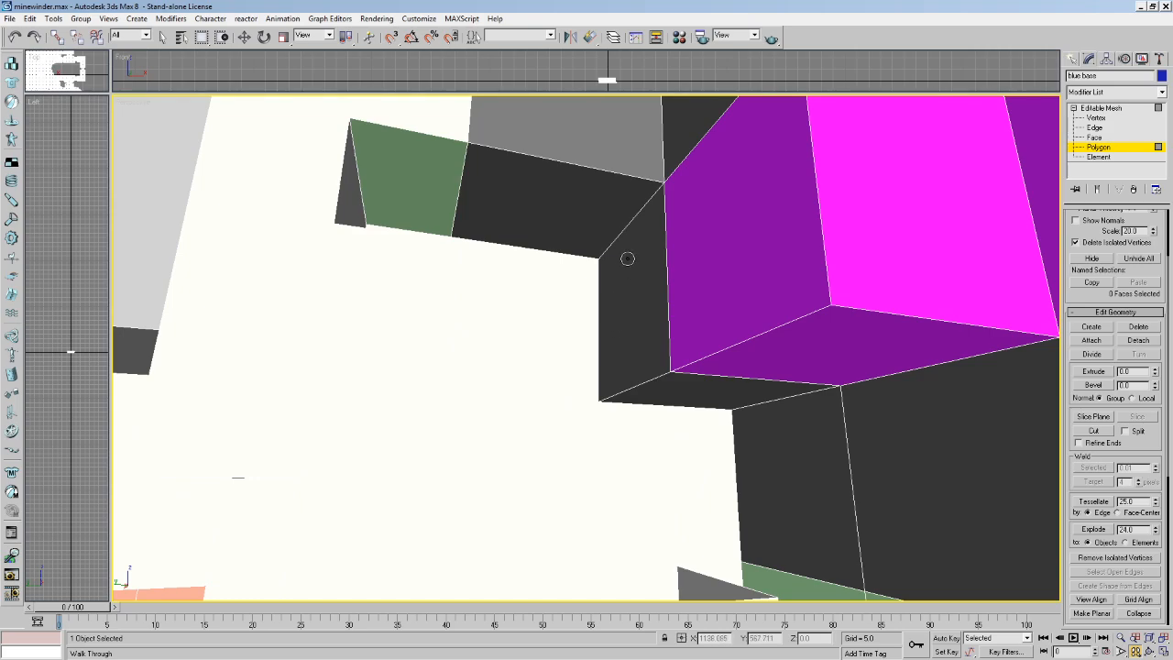
{"action": "key", "text": "Up"}
{"action": "key", "text": "Up"}
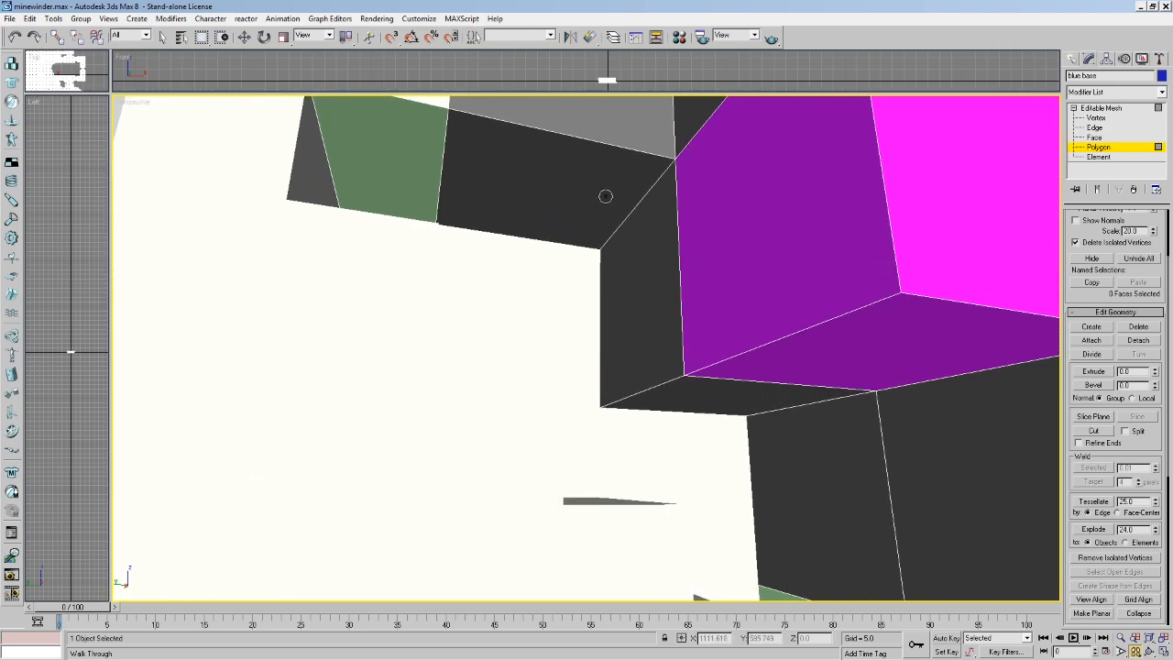
{"action": "left_click_drag", "start_coordinate": [646, 282], "coordinate": [641, 288]}
{"action": "key", "text": "e"}
{"action": "key", "text": "e"}
{"action": "key", "text": "e"}
{"action": "key", "text": "e"}
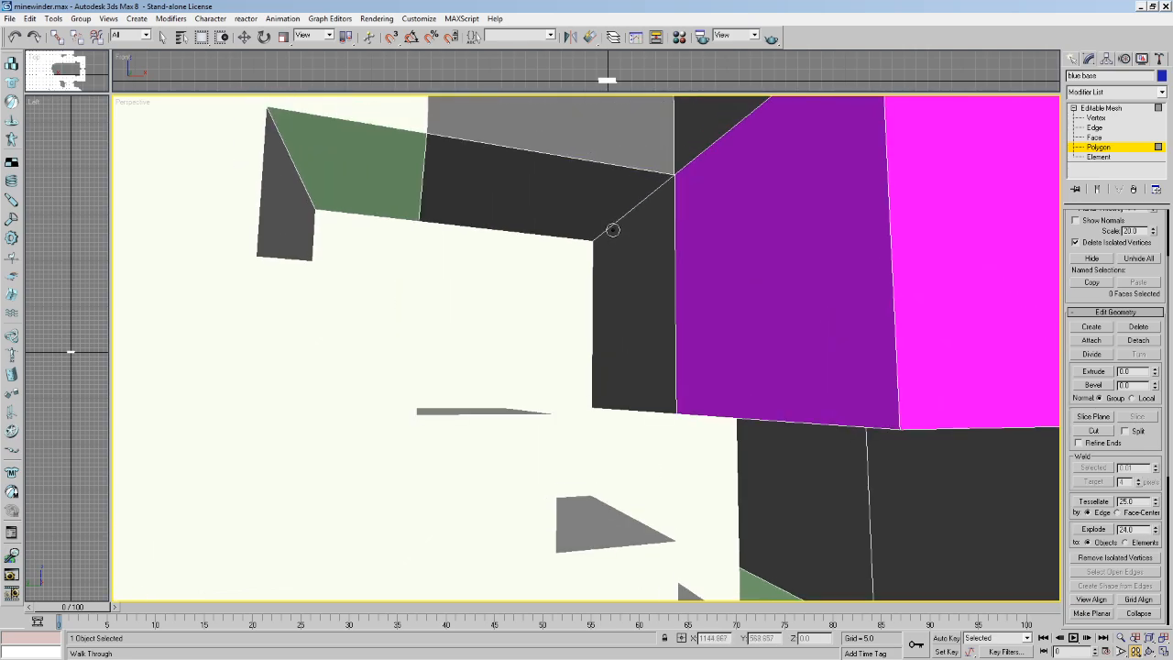
{"action": "left_click_drag", "start_coordinate": [612, 230], "coordinate": [614, 247]}
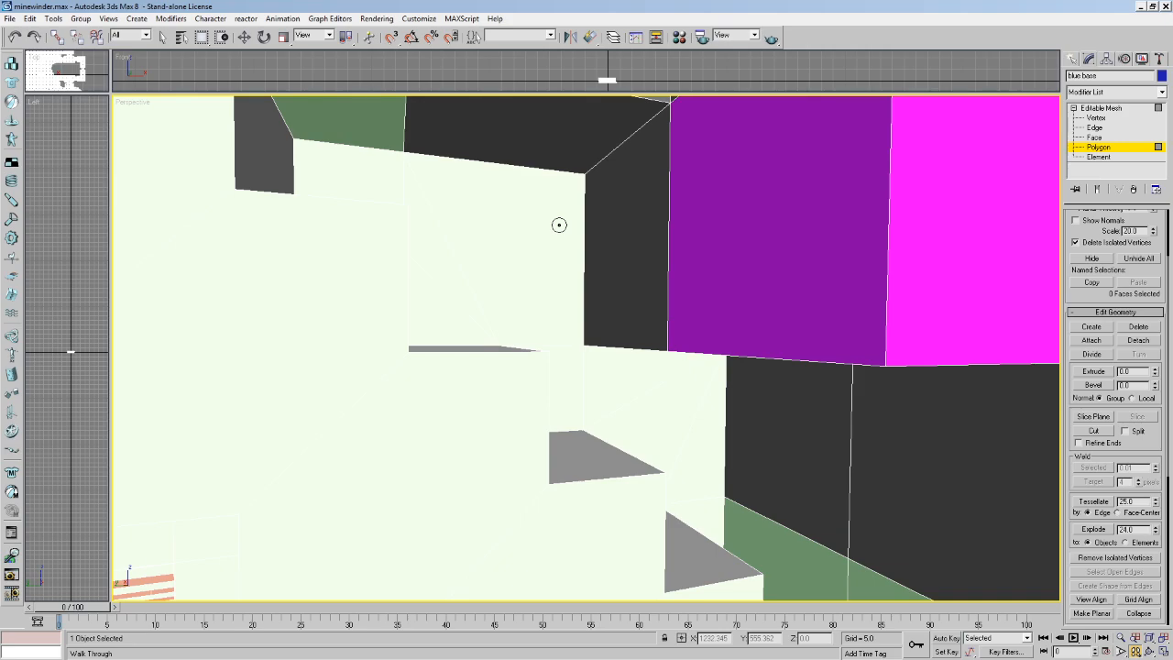
{"action": "scroll", "coordinate": [643, 369], "scroll_direction": "up", "scroll_amount": 1}
{"action": "middle_click_drag", "start_coordinate": [643, 370], "coordinate": [625, 400], "text": "alt"}
{"action": "scroll", "coordinate": [641, 339], "scroll_direction": "down", "scroll_amount": 1}
{"action": "middle_click_drag", "start_coordinate": [620, 316], "coordinate": [706, 395]}
{"action": "key", "text": "Left"}
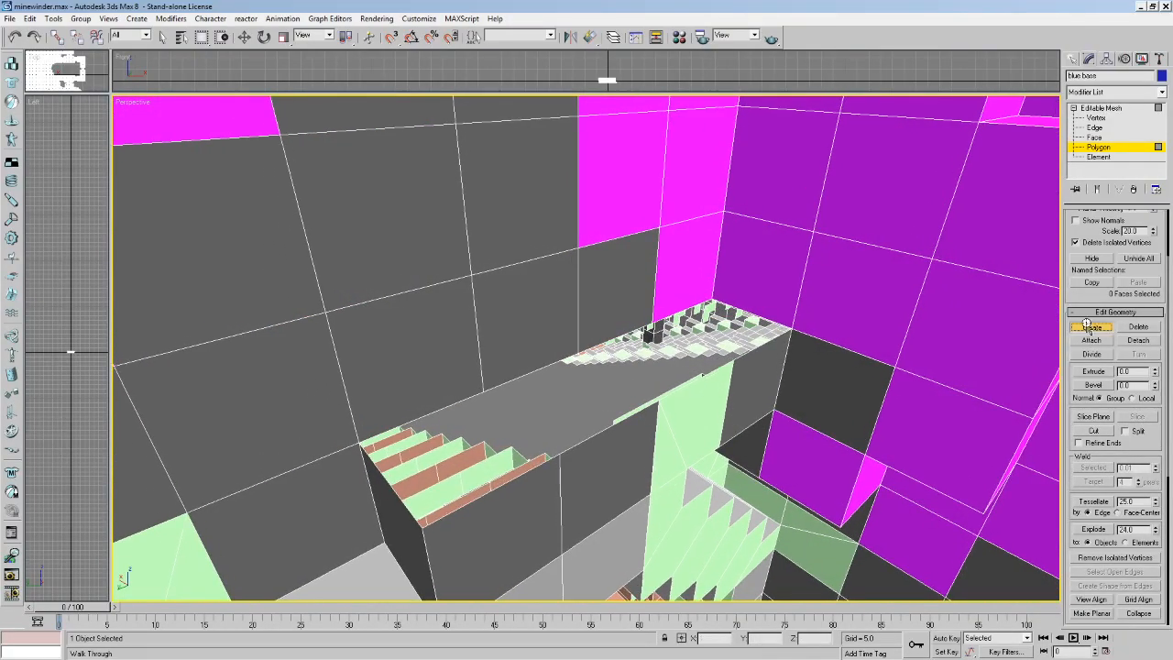
Create four polygons in a row along the top of the wall block over the stairs, closing the gap to the wall behind.
{"action": "middle_click_drag", "start_coordinate": [791, 336], "coordinate": [791, 368]}
{"action": "middle_click_drag", "start_coordinate": [778, 480], "coordinate": [777, 479]}
{"action": "key", "text": "Up"}
{"action": "left_click_drag", "start_coordinate": [777, 479], "coordinate": [744, 508]}
{"action": "key", "text": "Left"}
{"action": "key", "text": "Left"}
{"action": "key", "text": "Left"}
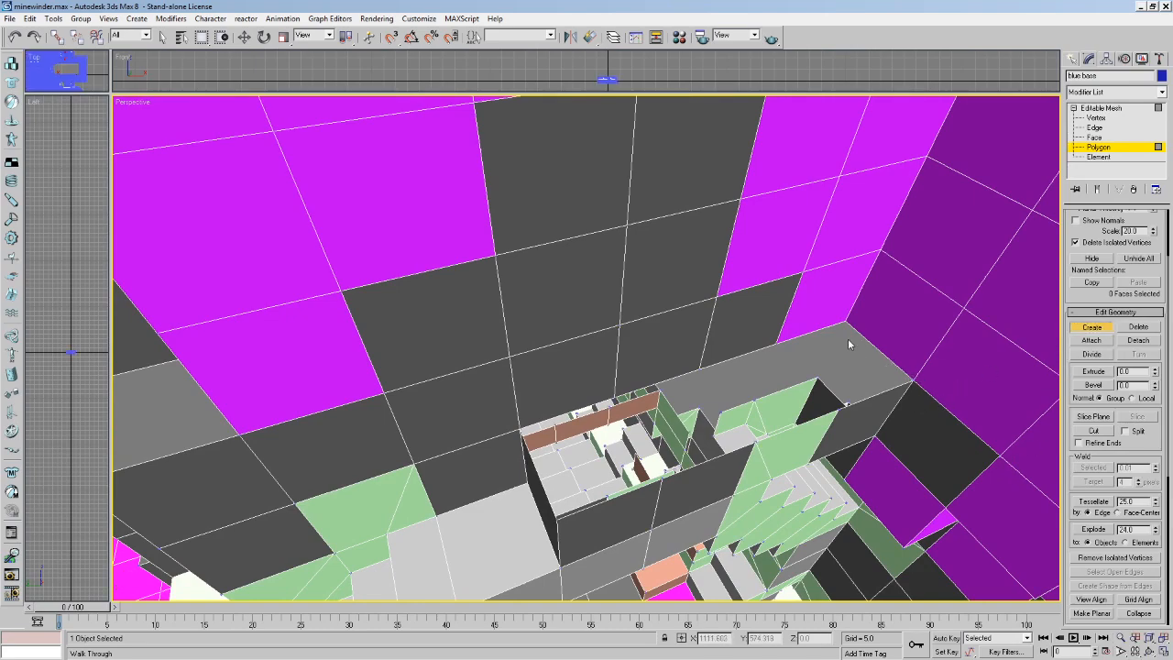
{"action": "left_click", "coordinate": [781, 352]}
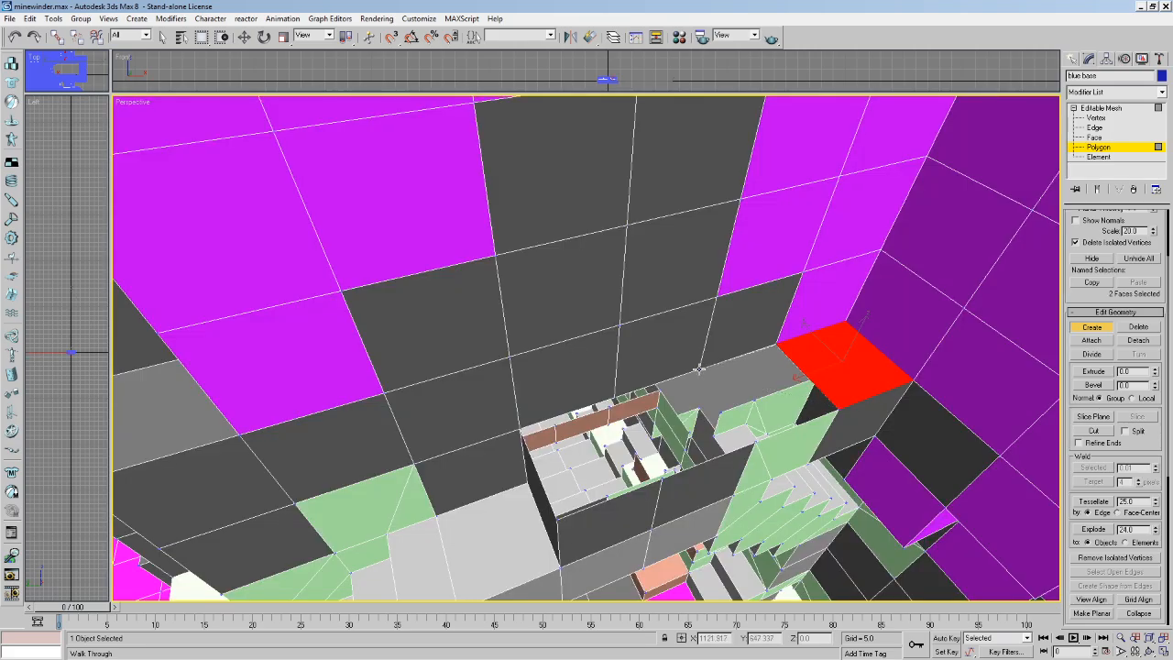
{"action": "left_click", "coordinate": [704, 371], "text": "ctrl"}
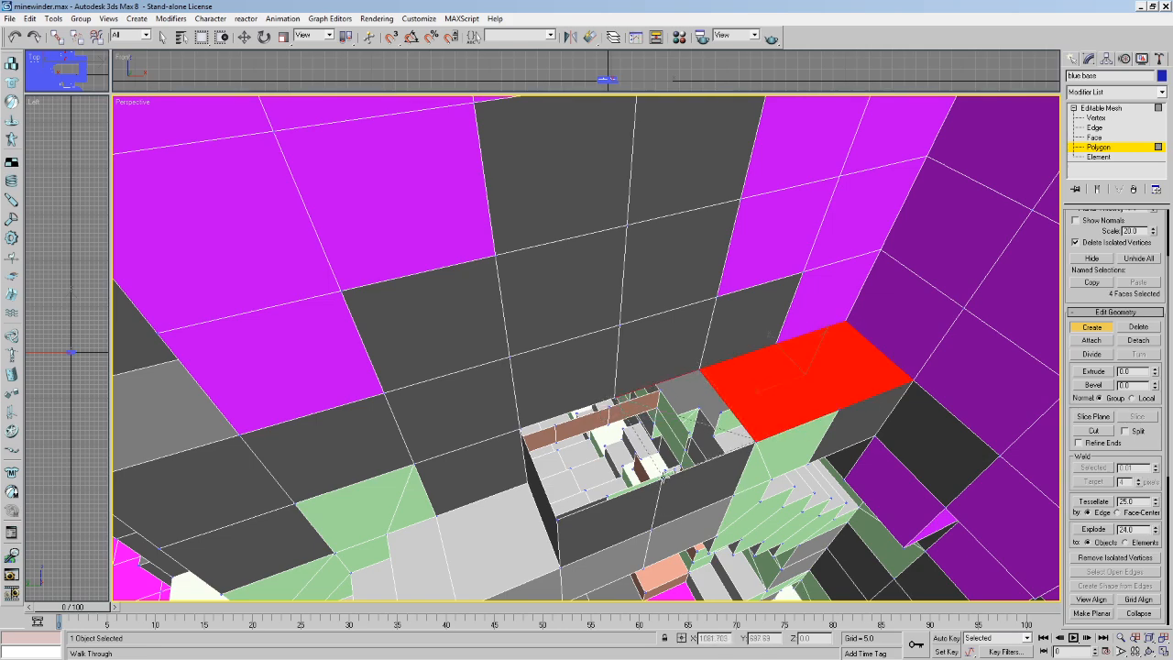
{"action": "left_click", "coordinate": [617, 386], "text": "ctrl"}
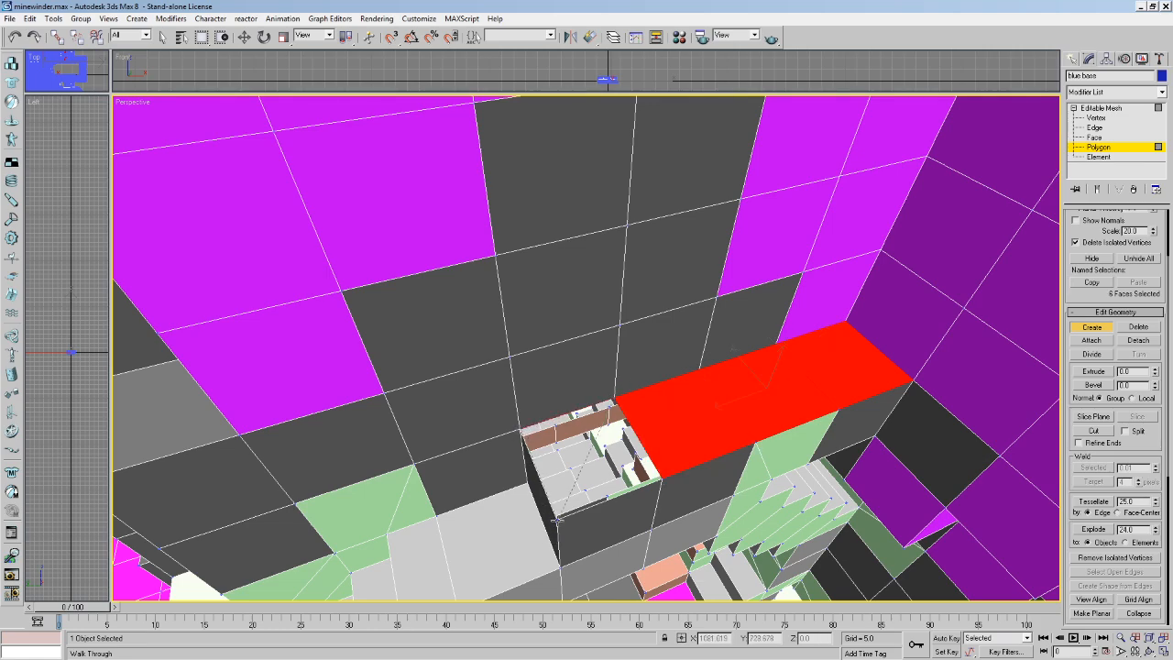
{"action": "left_click", "coordinate": [662, 476]}
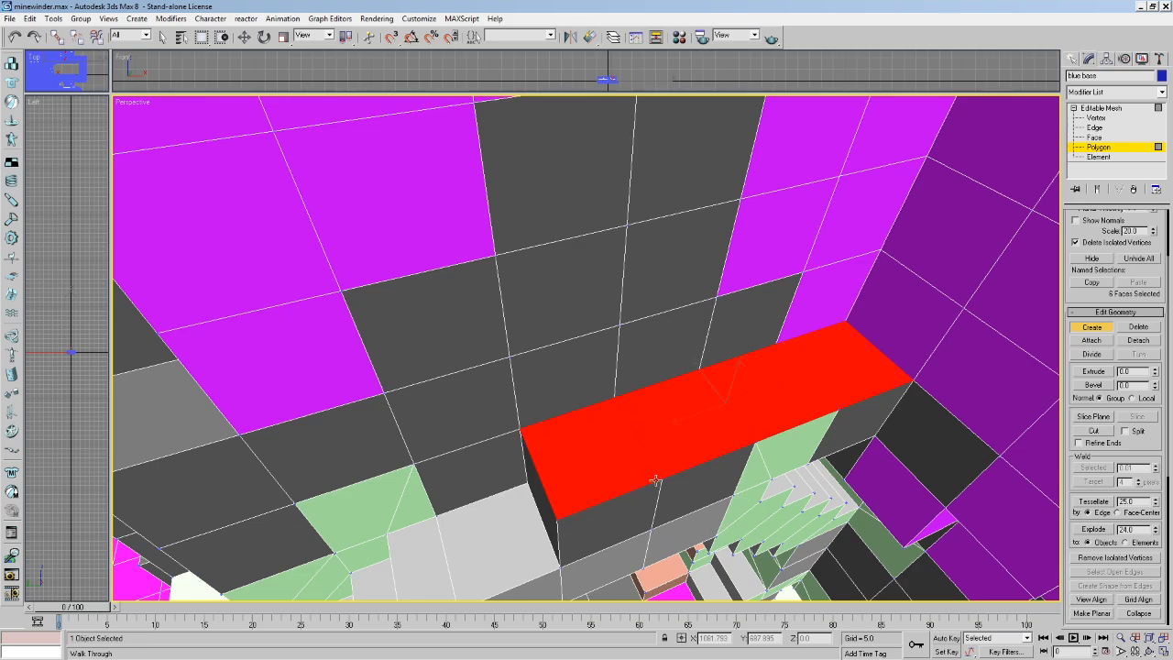
{"action": "key", "text": "Up"}
{"action": "left_click_drag", "start_coordinate": [642, 483], "coordinate": [645, 459]}
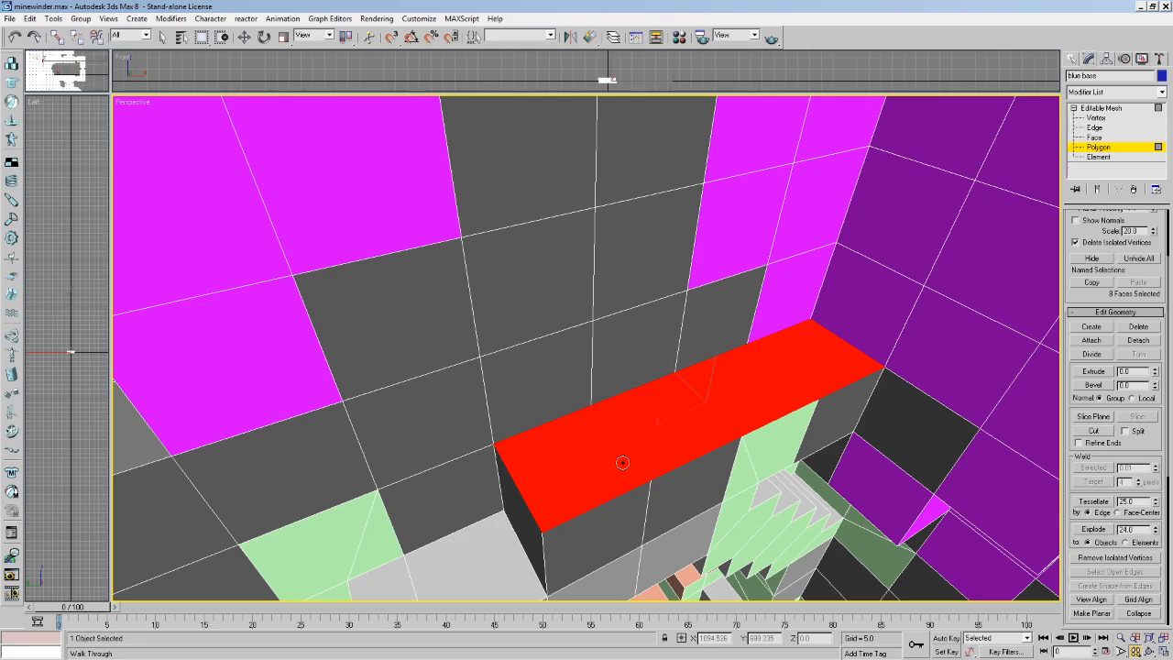
Examine the new top polygons and the walls around them from both sides, selecting a wall polygon above the block.
{"action": "left_click_drag", "start_coordinate": [834, 471], "coordinate": [658, 485]}
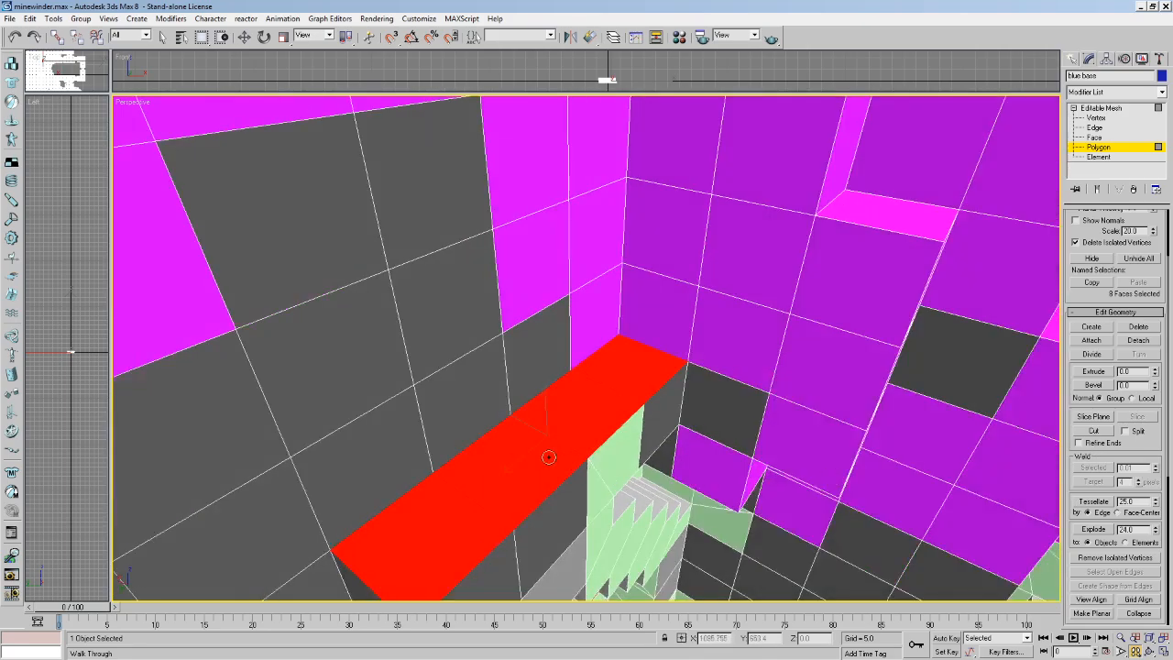
{"action": "left_click_drag", "start_coordinate": [562, 459], "coordinate": [598, 472]}
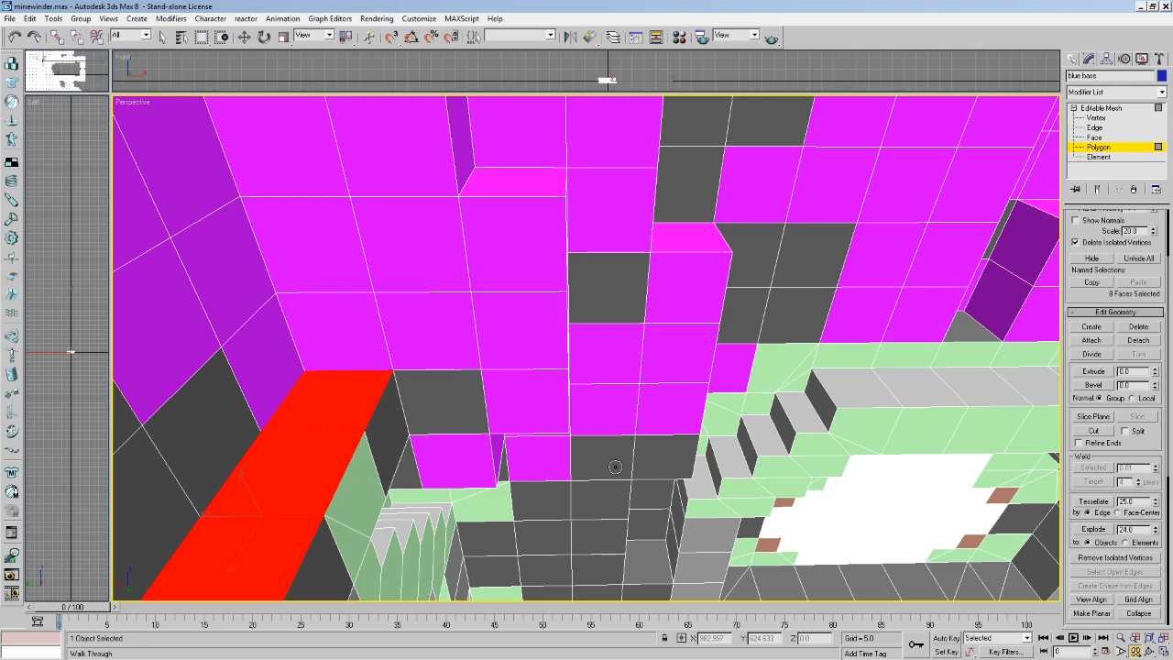
{"action": "left_click_drag", "start_coordinate": [445, 357], "coordinate": [465, 379]}
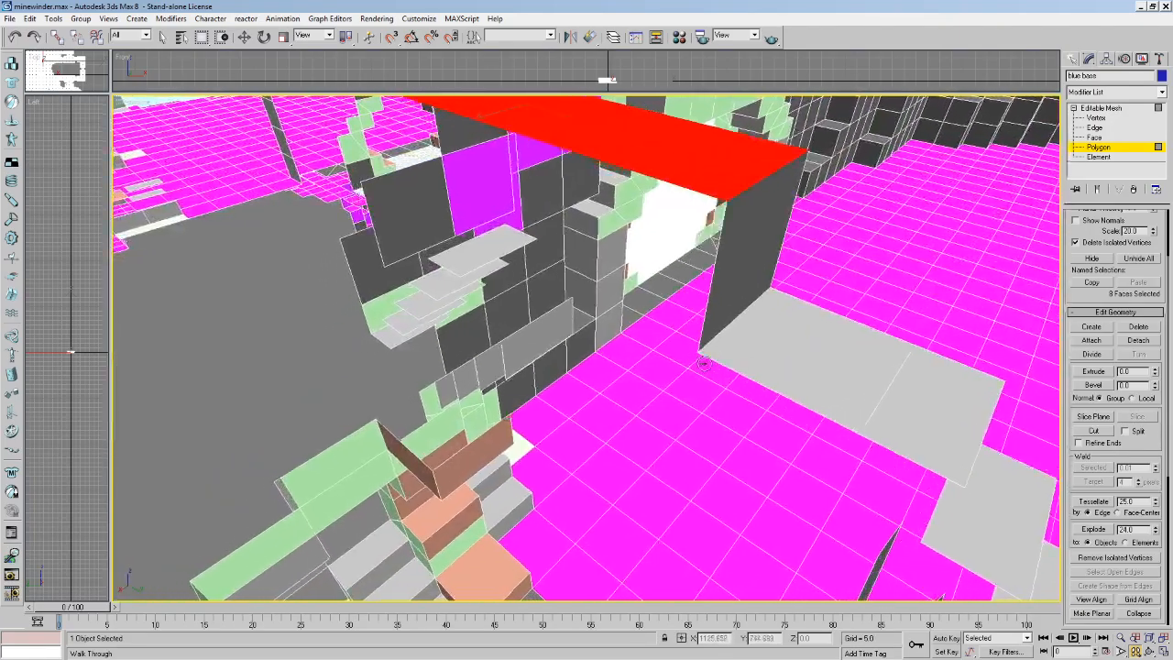
{"action": "left_click_drag", "start_coordinate": [703, 364], "coordinate": [518, 364]}
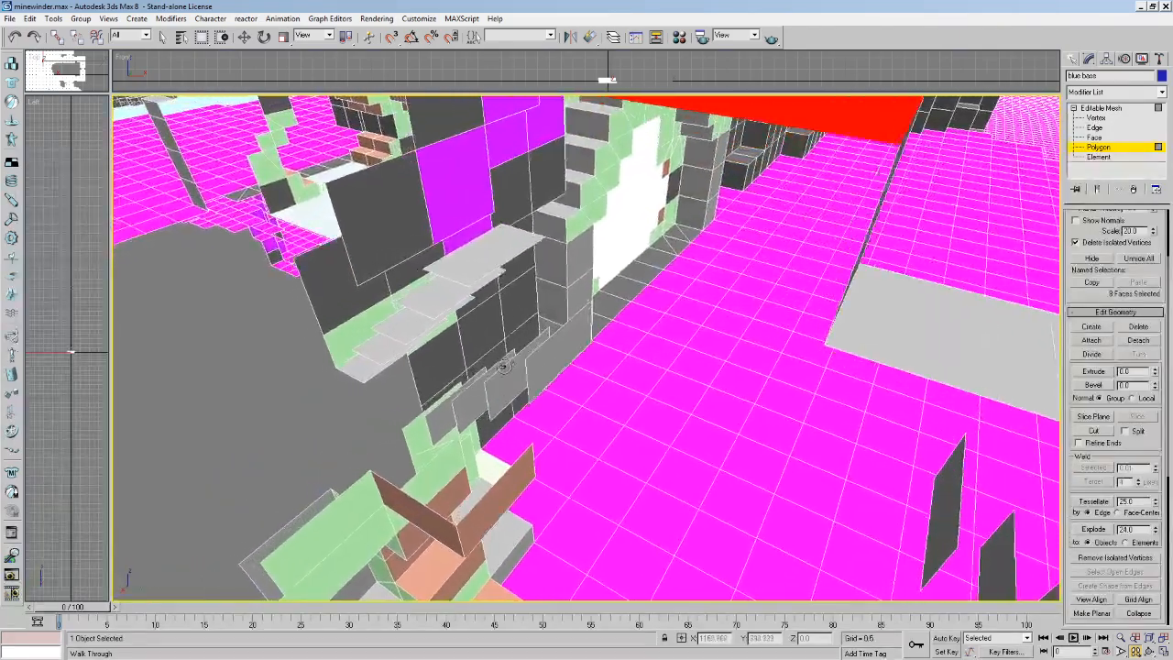
{"action": "left_click_drag", "start_coordinate": [876, 336], "coordinate": [814, 352]}
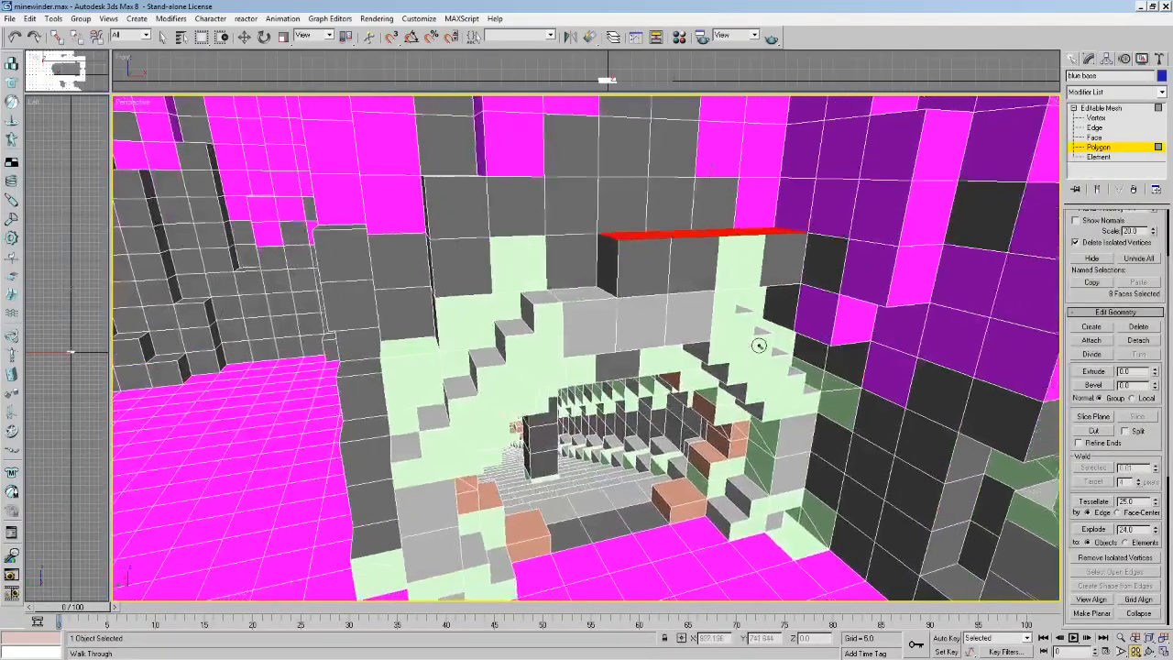
{"action": "key", "text": "s"}
{"action": "right_click", "coordinate": [665, 295]}
{"action": "left_click", "coordinate": [651, 229]}
{"action": "middle_click_drag", "start_coordinate": [652, 228], "coordinate": [572, 271]}
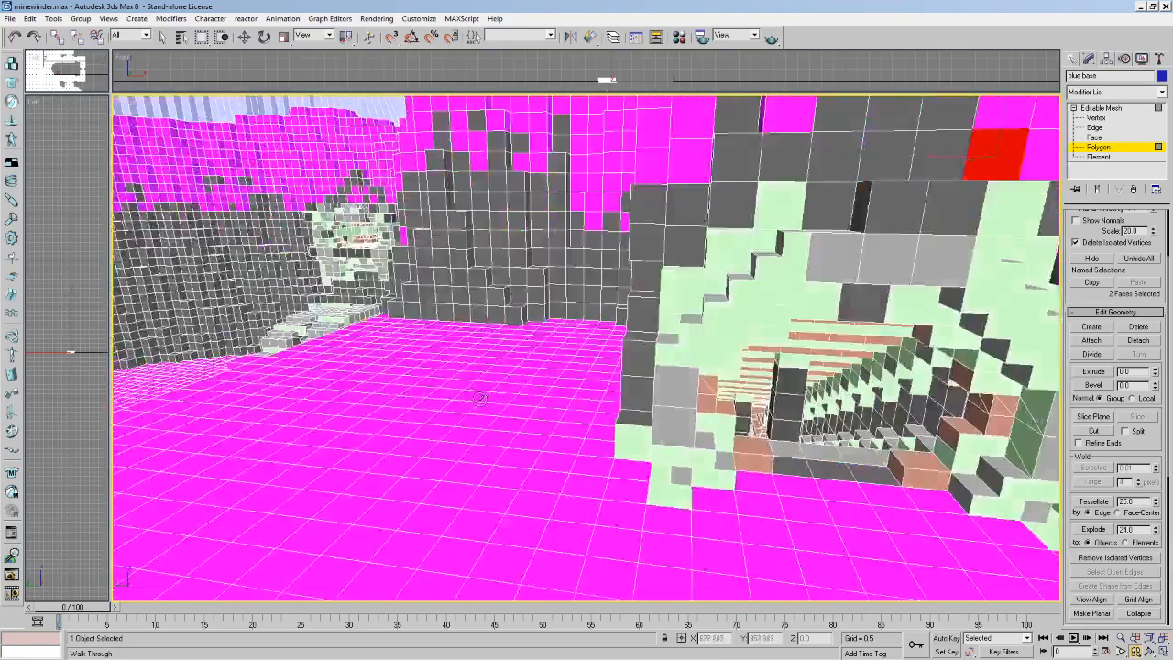
Examine the stepped cave walls along the magenta floor and beside the light blue pool.
{"action": "left_click_drag", "start_coordinate": [481, 397], "coordinate": [368, 345]}
{"action": "middle_click_drag", "start_coordinate": [519, 403], "coordinate": [447, 347]}
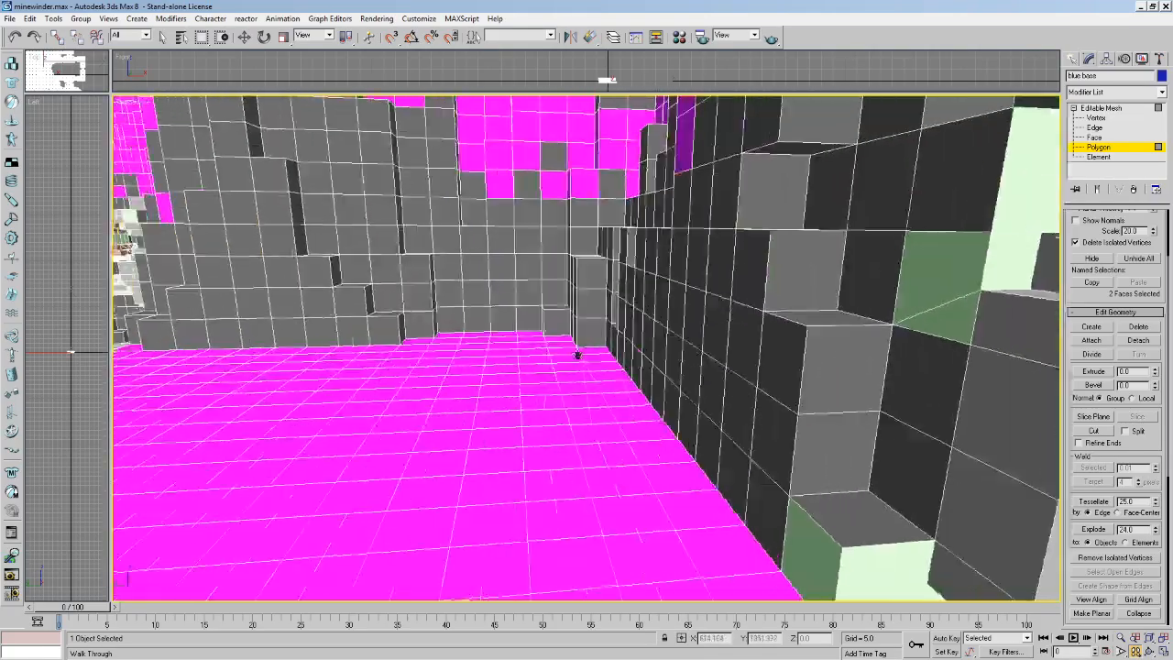
{"action": "left_click_drag", "start_coordinate": [577, 355], "coordinate": [344, 349]}
{"action": "key", "text": "Up"}
{"action": "left_click_drag", "start_coordinate": [679, 373], "coordinate": [888, 359]}
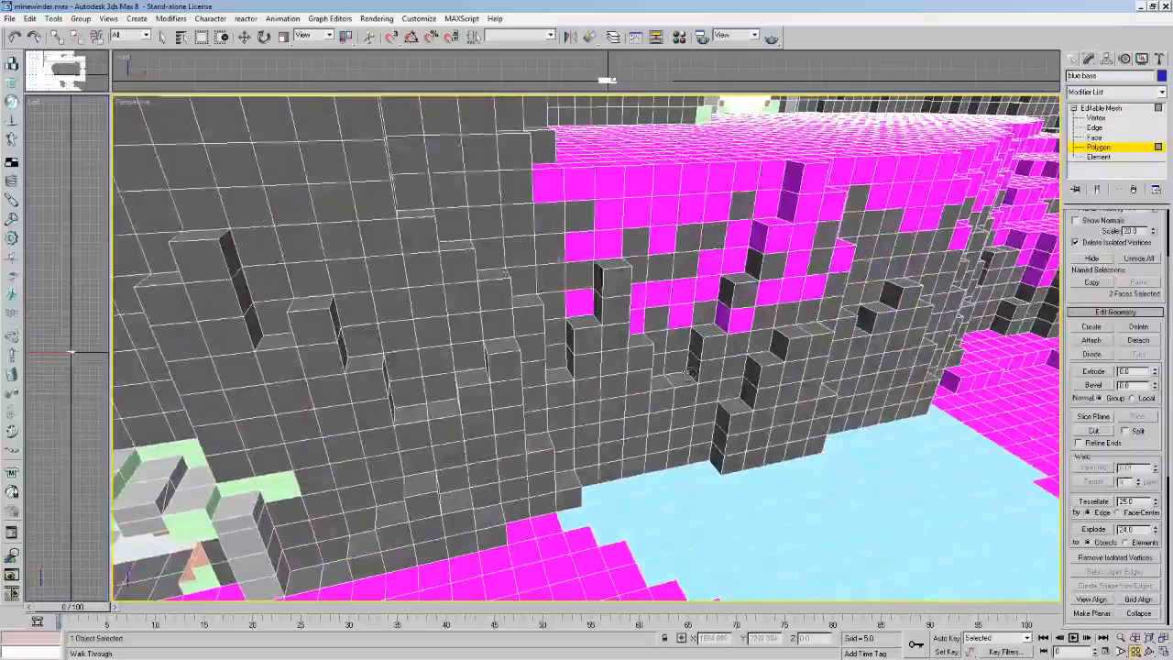
{"action": "left_click_drag", "start_coordinate": [686, 375], "coordinate": [592, 379]}
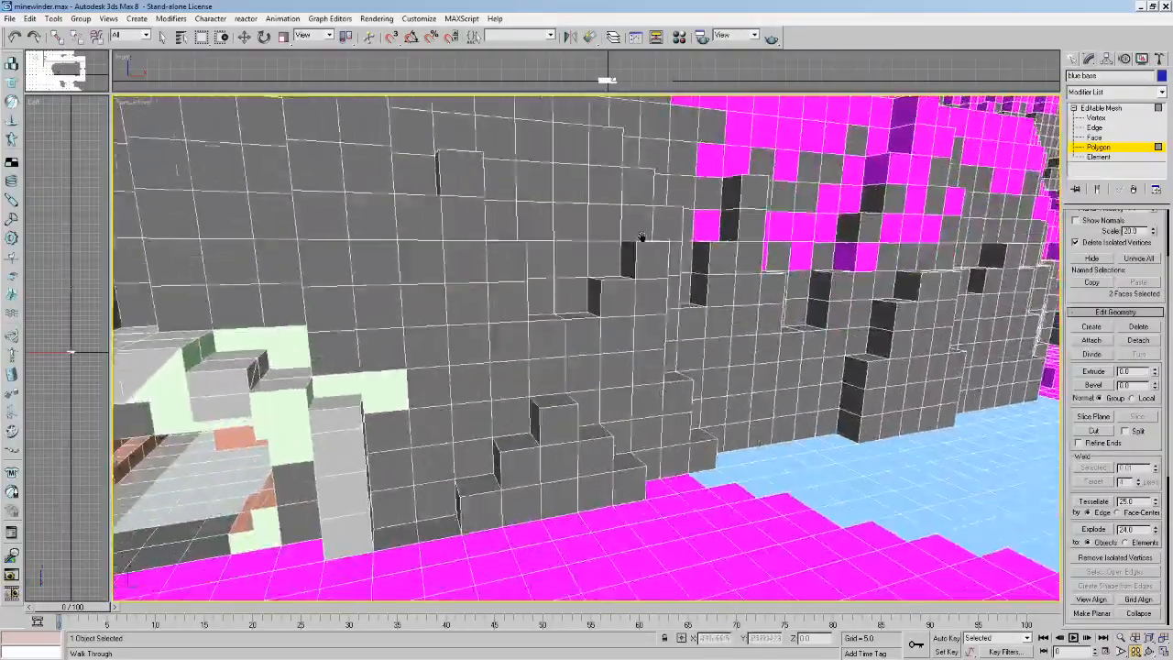
Examine the pillared tunnel entrance and its protruding blocks from the front and from above.
{"action": "key", "text": "Up"}
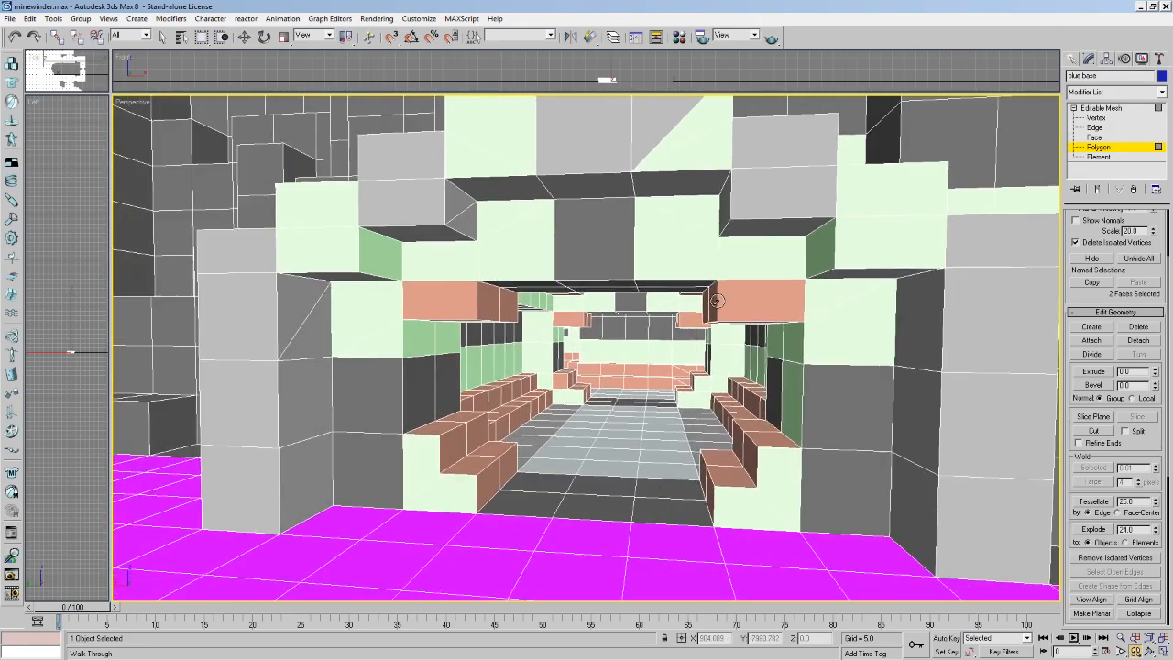
{"action": "key", "text": "Down"}
{"action": "left_click_drag", "start_coordinate": [718, 300], "coordinate": [710, 312]}
{"action": "key", "text": "Right"}
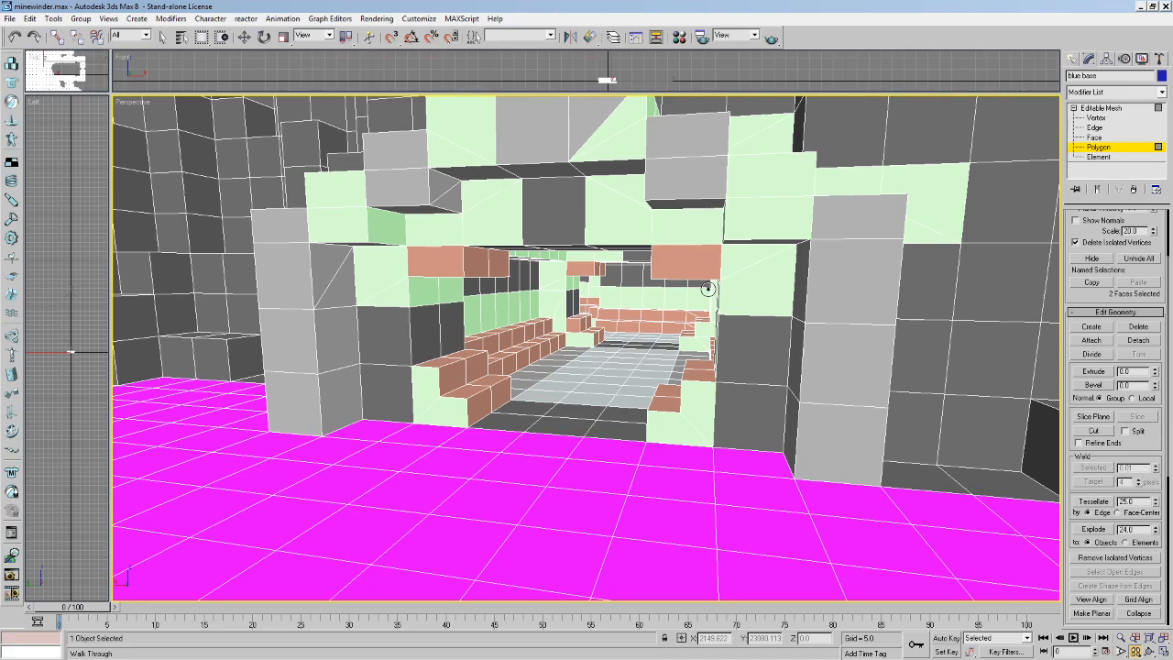
{"action": "key", "text": "Up"}
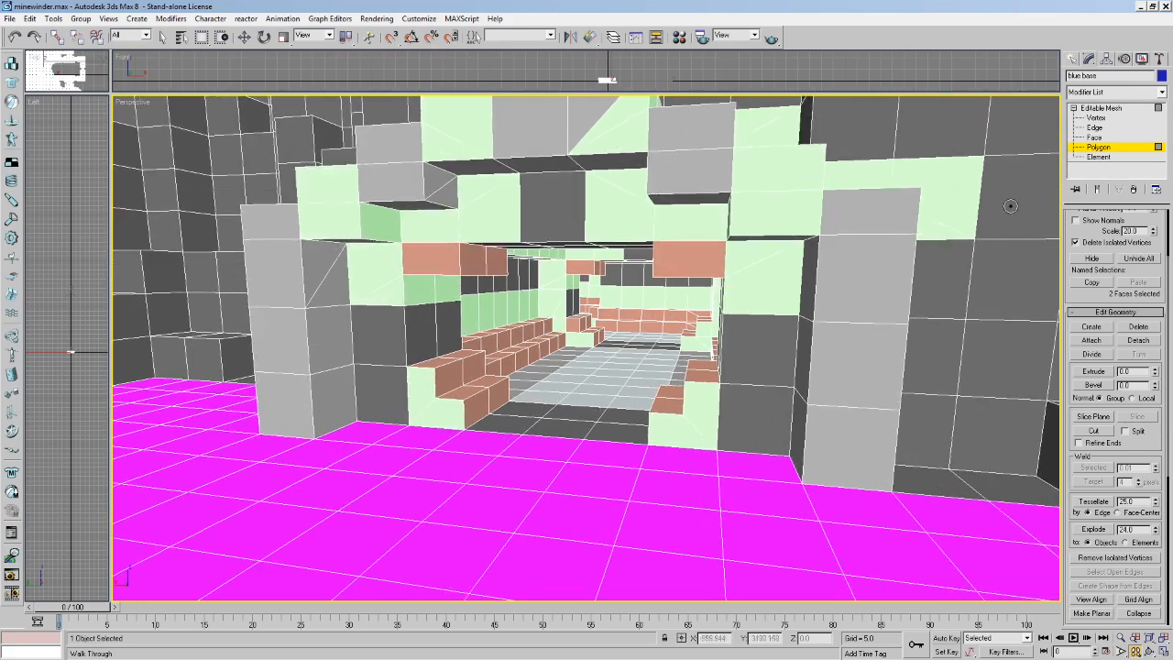
{"action": "middle_click_drag", "start_coordinate": [707, 222], "coordinate": [696, 243]}
{"action": "left_click_drag", "start_coordinate": [689, 223], "coordinate": [684, 246]}
{"action": "key", "text": "Down"}
{"action": "key", "text": "Right"}
{"action": "middle_click_drag", "start_coordinate": [698, 207], "coordinate": [682, 240]}
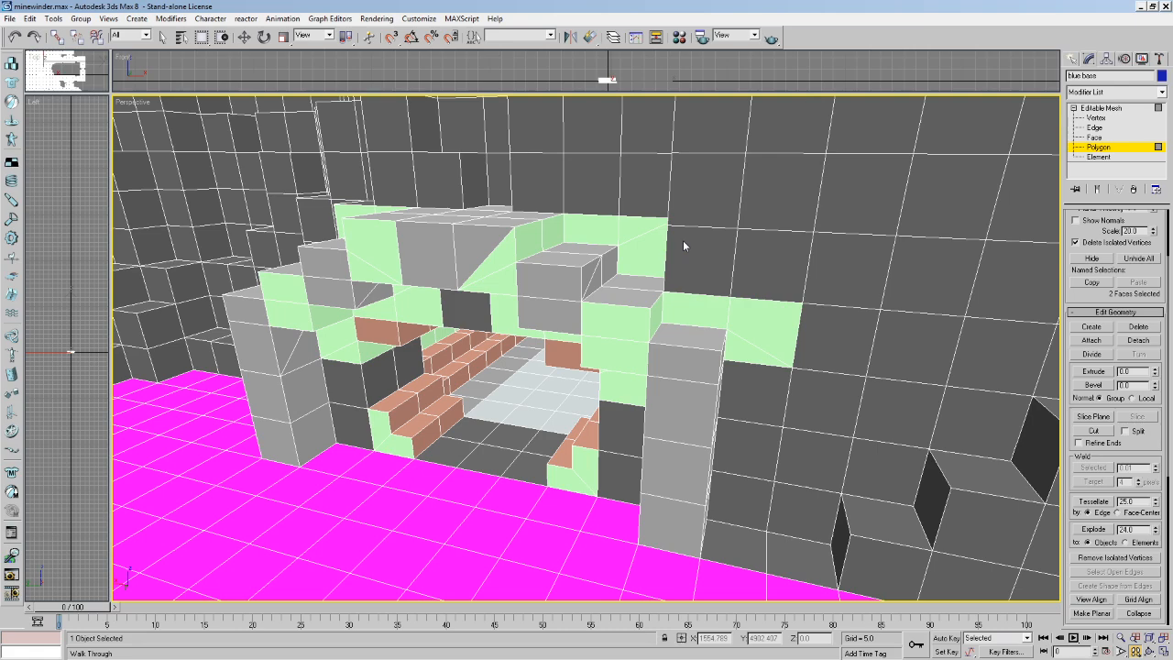
Examine the walls, ceiling strips and corner blocks at the mouth of the long stair tunnel.
{"action": "middle_click_drag", "start_coordinate": [823, 261], "coordinate": [753, 467]}
{"action": "key", "text": "w"}
{"action": "left_click_drag", "start_coordinate": [753, 467], "coordinate": [599, 330]}
{"action": "middle_click_drag", "start_coordinate": [599, 330], "coordinate": [534, 230]}
{"action": "key", "text": "w"}
{"action": "left_click_drag", "start_coordinate": [531, 230], "coordinate": [526, 301]}
{"action": "key", "text": "w"}
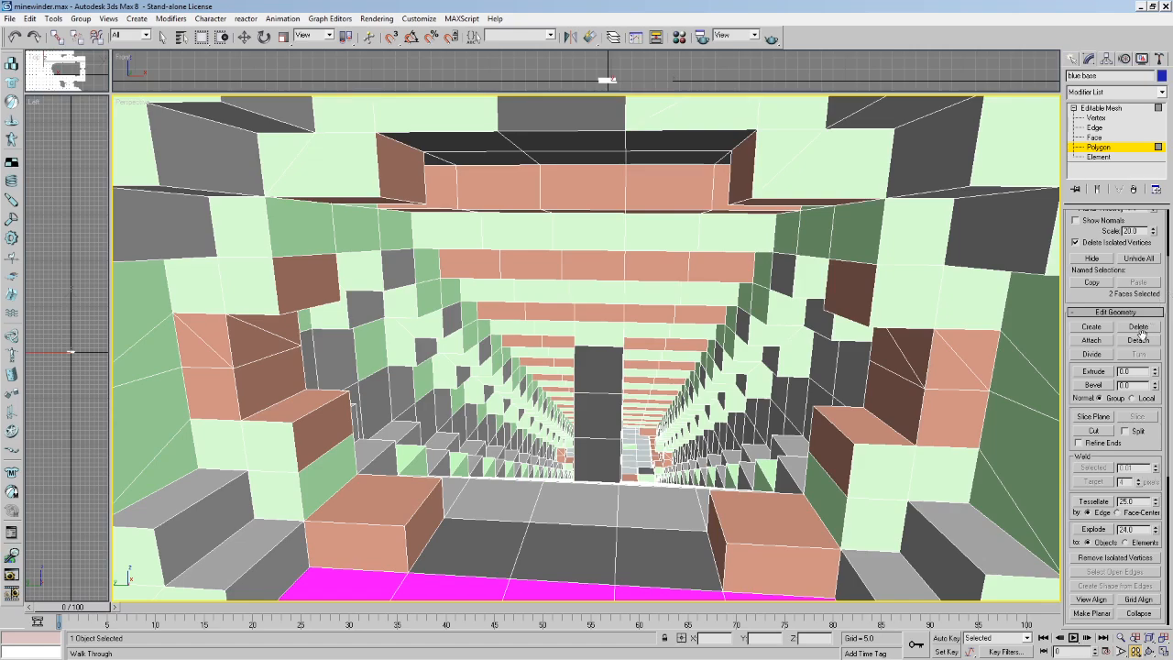
{"action": "left_click", "coordinate": [1086, 330]}
{"action": "middle_click_drag", "start_coordinate": [775, 504], "coordinate": [804, 501]}
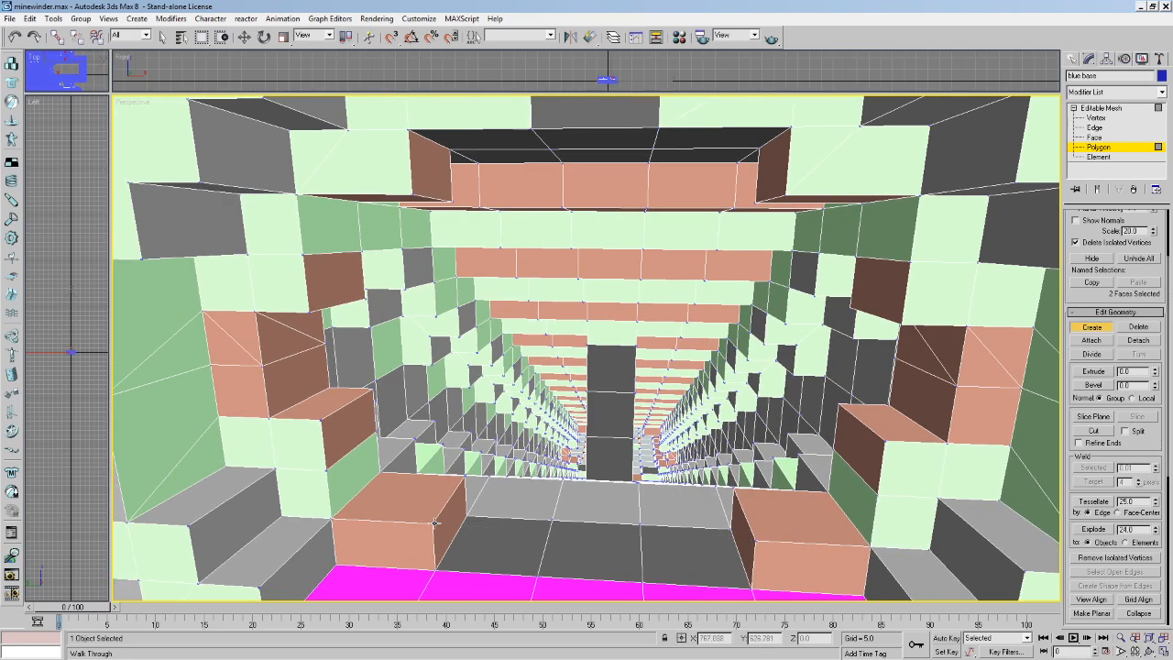
Select all open edges of the mesh and locate them in wireframe display, zooming to the outline on the cave floor.
{"action": "left_click", "coordinate": [1102, 118]}
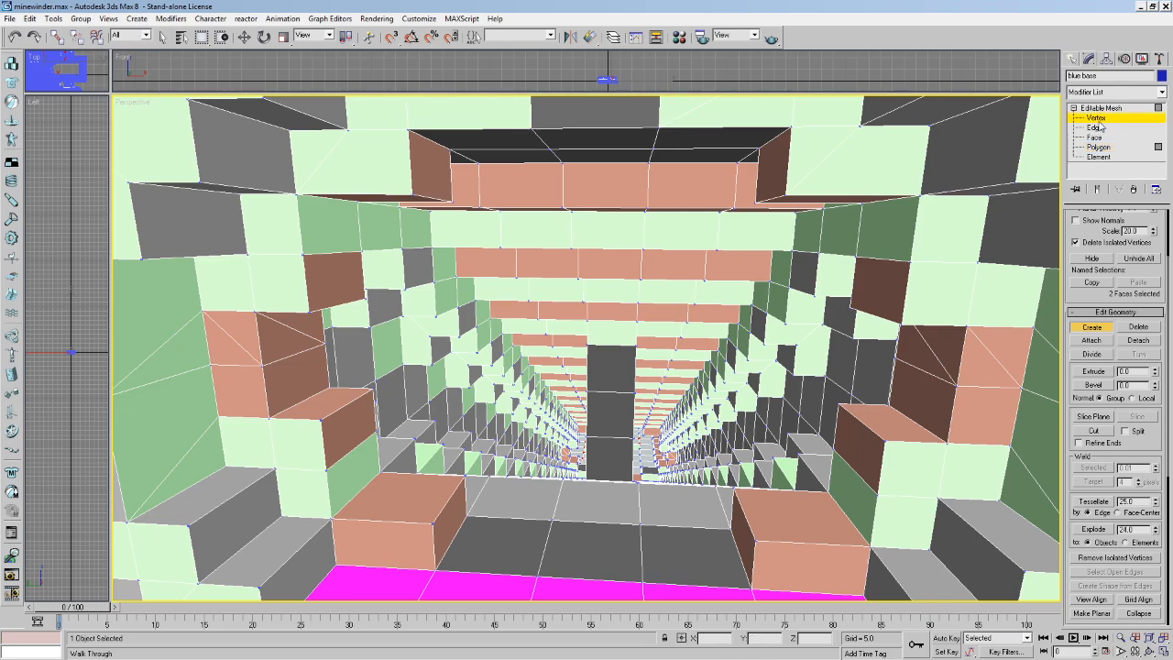
{"action": "left_click", "coordinate": [1094, 127]}
{"action": "left_click", "coordinate": [1139, 485]}
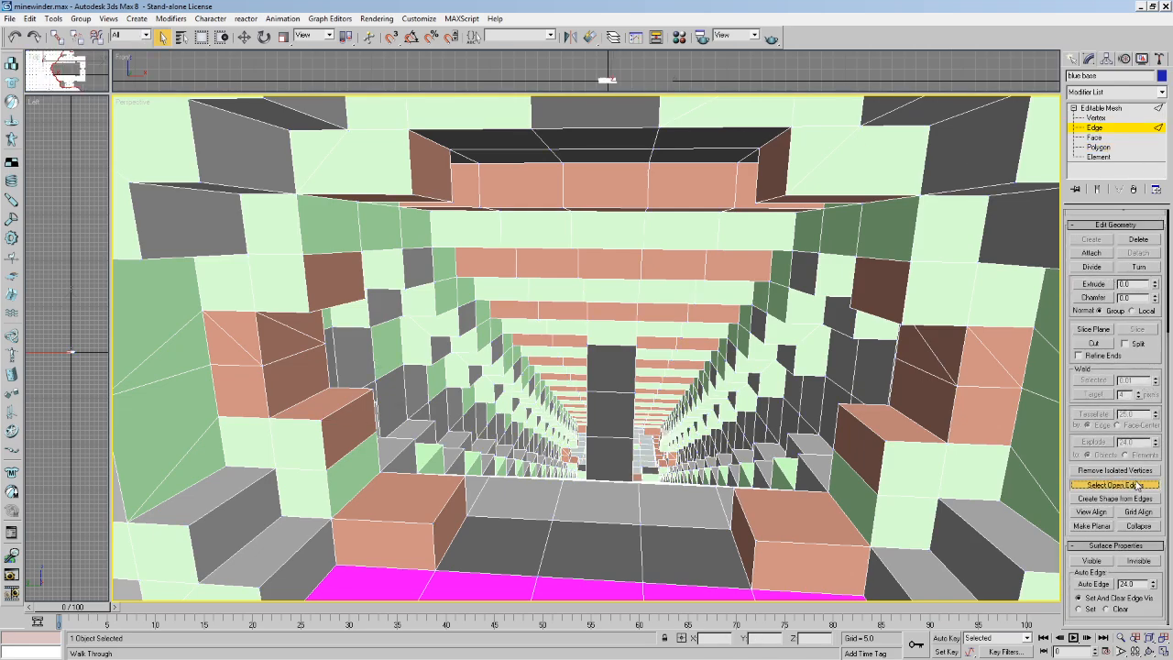
{"action": "scroll", "coordinate": [712, 322], "scroll_direction": "down", "scroll_amount": 4}
{"action": "key", "text": "F3"}
{"action": "left_click", "coordinate": [1149, 652]}
{"action": "left_click", "coordinate": [1149, 638]}
{"action": "left_click_drag", "start_coordinate": [710, 374], "coordinate": [699, 424]}
{"action": "scroll", "coordinate": [573, 465], "scroll_direction": "up", "scroll_amount": 4}
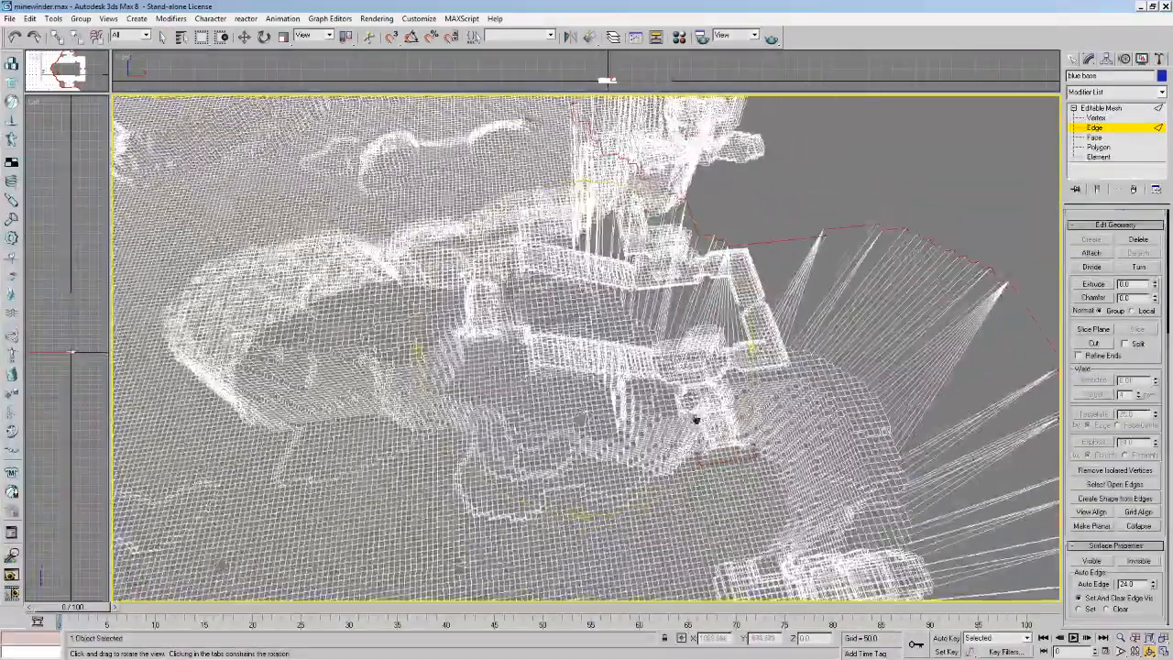
{"action": "middle_click_drag", "start_coordinate": [699, 424], "coordinate": [502, 337]}
{"action": "scroll", "coordinate": [502, 337], "scroll_direction": "up", "scroll_amount": 6}
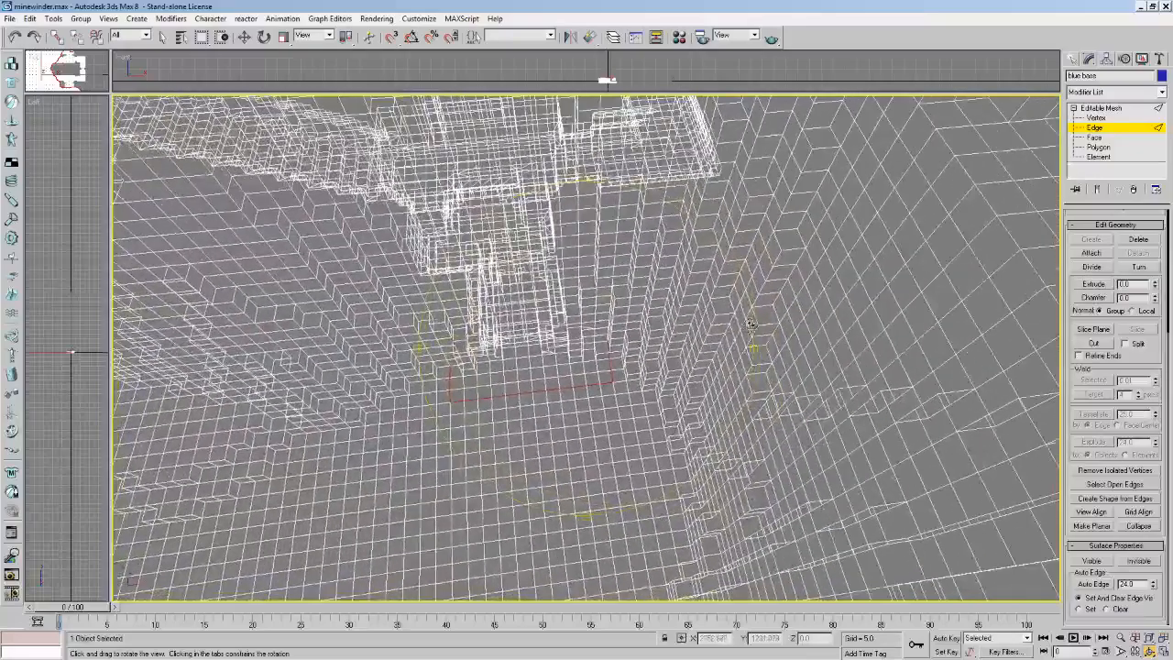
Select the vertices around the tunnel entrance and the adjoining magenta floor in shaded display.
{"action": "key", "text": "F3"}
{"action": "left_click_drag", "start_coordinate": [502, 337], "coordinate": [376, 456]}
{"action": "key", "text": "1"}
{"action": "left_click_drag", "start_coordinate": [740, 215], "coordinate": [483, 464]}
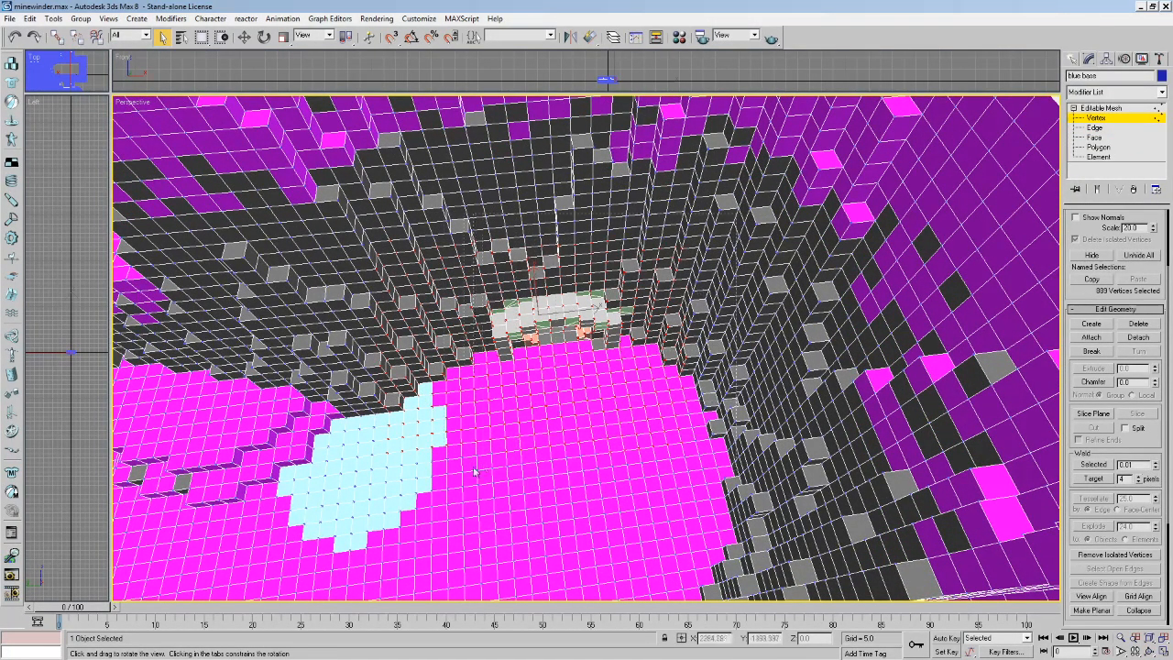
{"action": "scroll", "coordinate": [1109, 471], "scroll_direction": "down", "scroll_amount": 3}
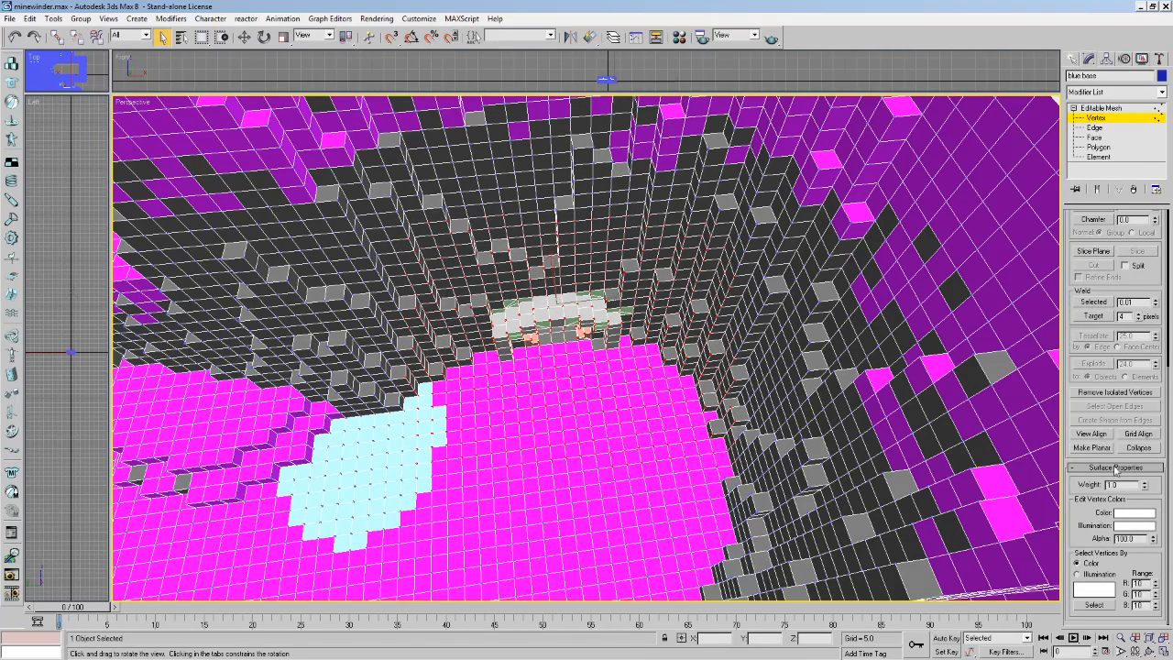
{"action": "scroll", "coordinate": [1114, 469], "scroll_direction": "up", "scroll_amount": 3}
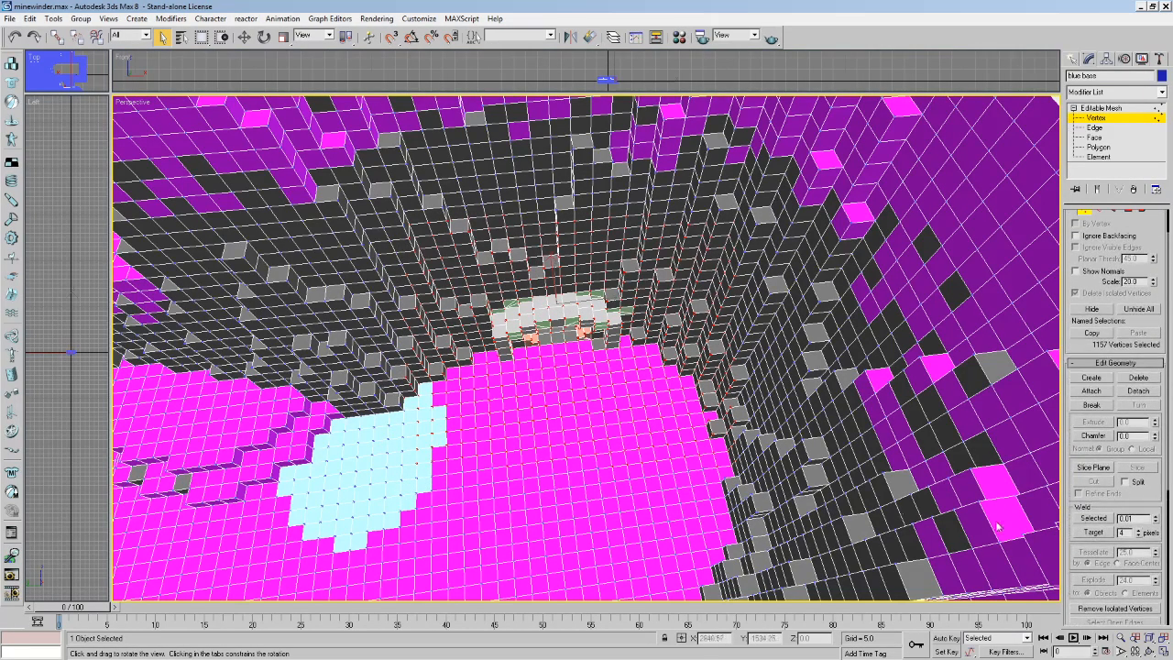
{"action": "scroll", "coordinate": [1114, 339], "scroll_direction": "down", "scroll_amount": 3}
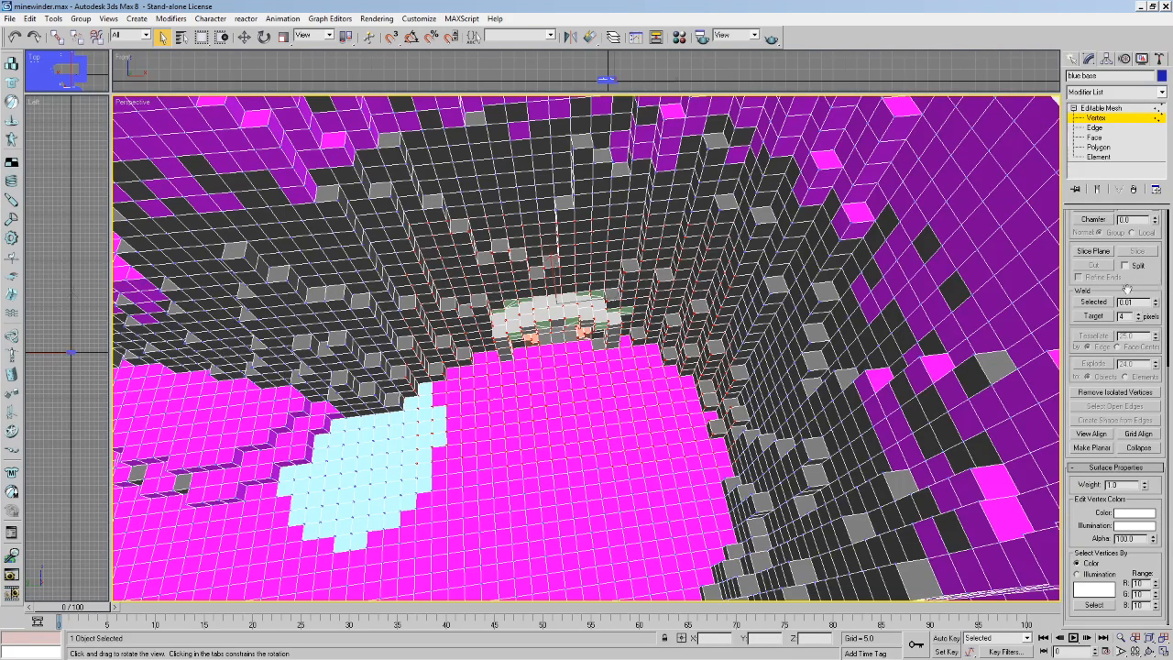
{"action": "left_click_drag", "start_coordinate": [537, 367], "coordinate": [705, 541]}
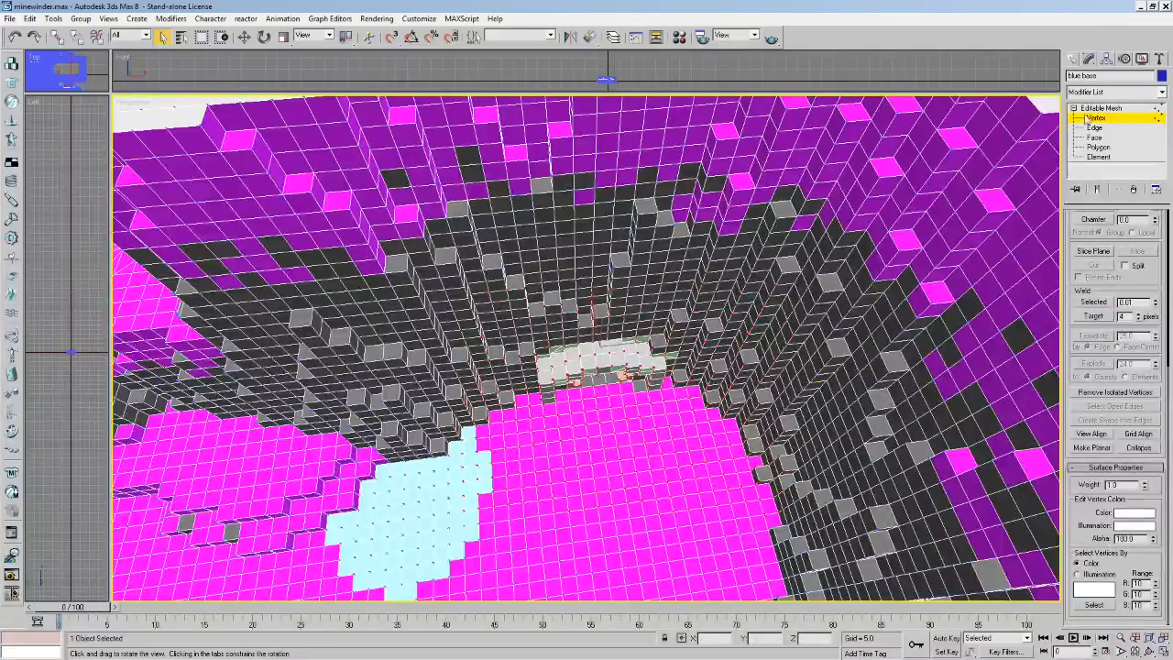
Select all open edges and examine their outline on the whole cave model in wireframe.
{"action": "left_click", "coordinate": [1094, 127]}
{"action": "left_click", "coordinate": [1139, 483]}
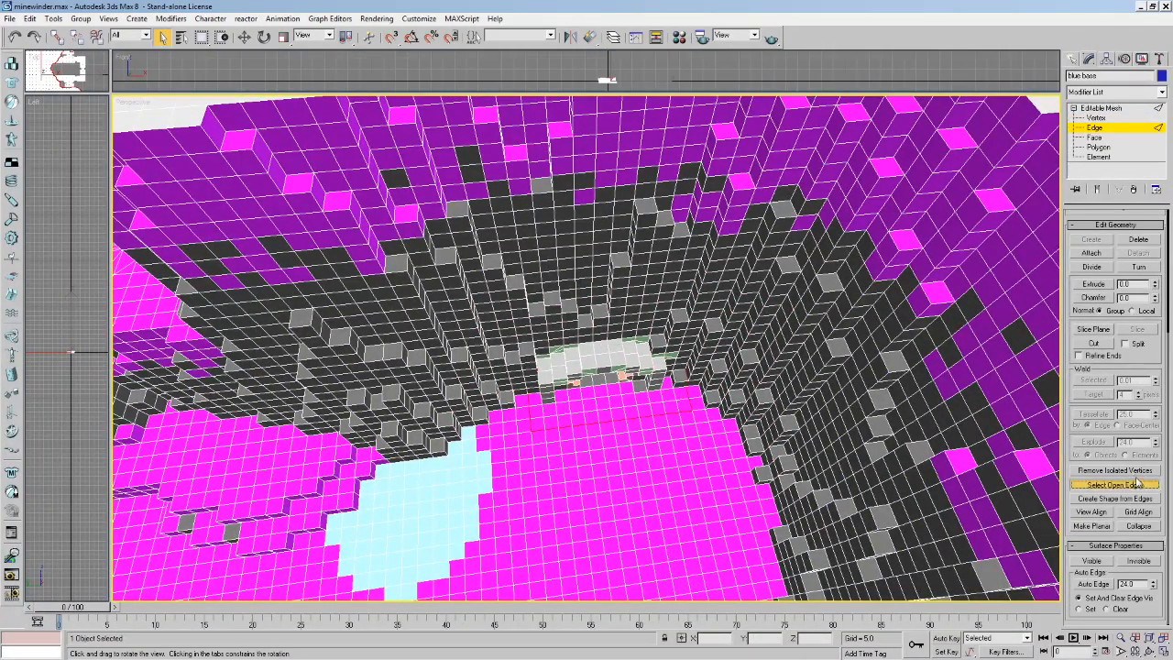
{"action": "key", "text": "F3"}
{"action": "scroll", "coordinate": [701, 486], "scroll_direction": "down", "scroll_amount": 6}
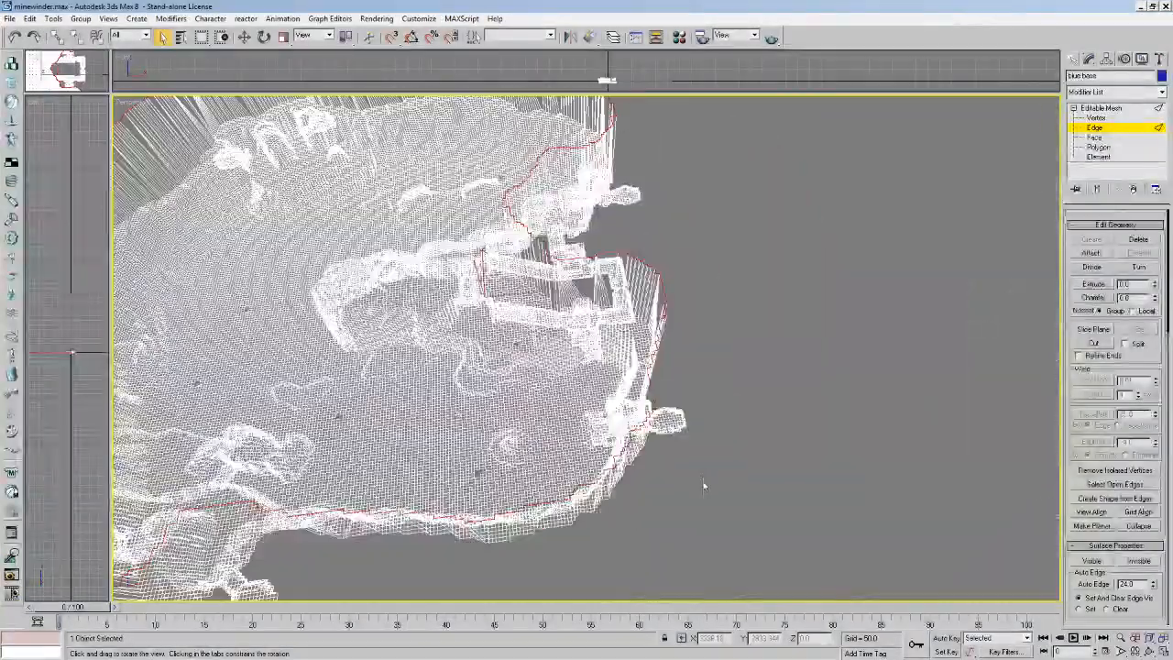
{"action": "scroll", "coordinate": [704, 490], "scroll_direction": "down", "scroll_amount": 4}
{"action": "scroll", "coordinate": [770, 446], "scroll_direction": "up", "scroll_amount": 2}
{"action": "middle_click_drag", "start_coordinate": [612, 424], "coordinate": [715, 418]}
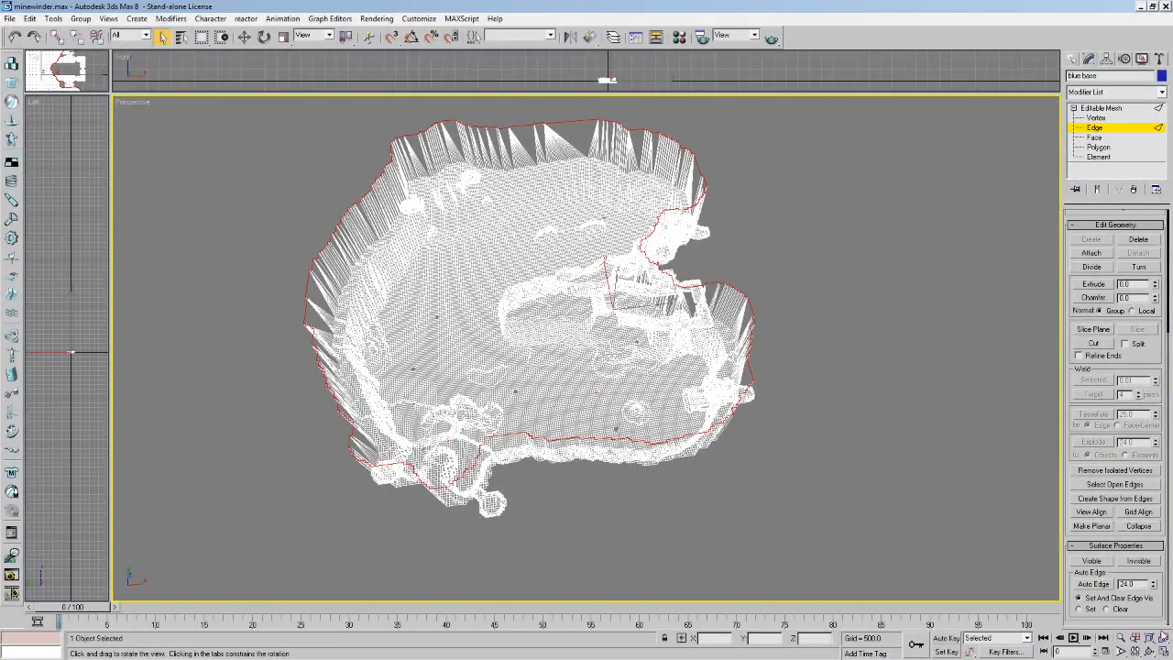
{"action": "left_click", "coordinate": [1161, 636]}
{"action": "left_click", "coordinate": [1149, 650]}
{"action": "left_click_drag", "start_coordinate": [586, 400], "coordinate": [602, 345]}
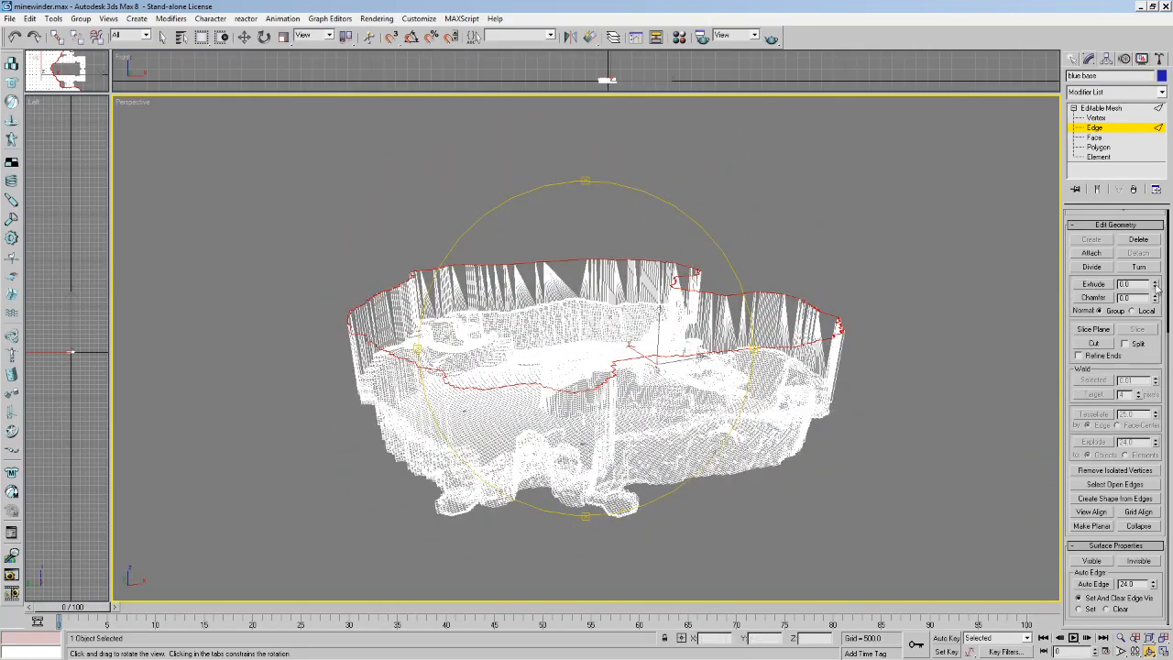
Repeat the open-edge selection and inspect the rim of the outer walls from the side.
{"action": "left_click_drag", "start_coordinate": [1158, 354], "coordinate": [1157, 521]}
{"action": "left_click", "coordinate": [1128, 235]}
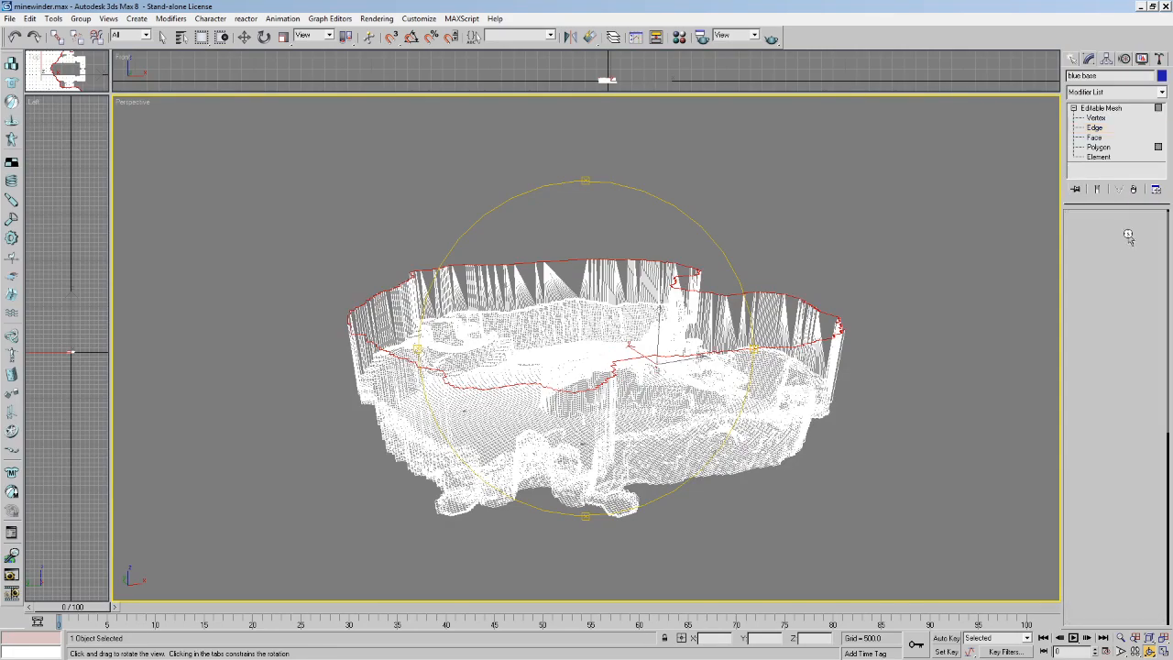
{"action": "left_click", "coordinate": [1096, 242]}
{"action": "scroll", "coordinate": [1137, 489], "scroll_direction": "down", "scroll_amount": 4}
{"action": "left_click", "coordinate": [1114, 483]}
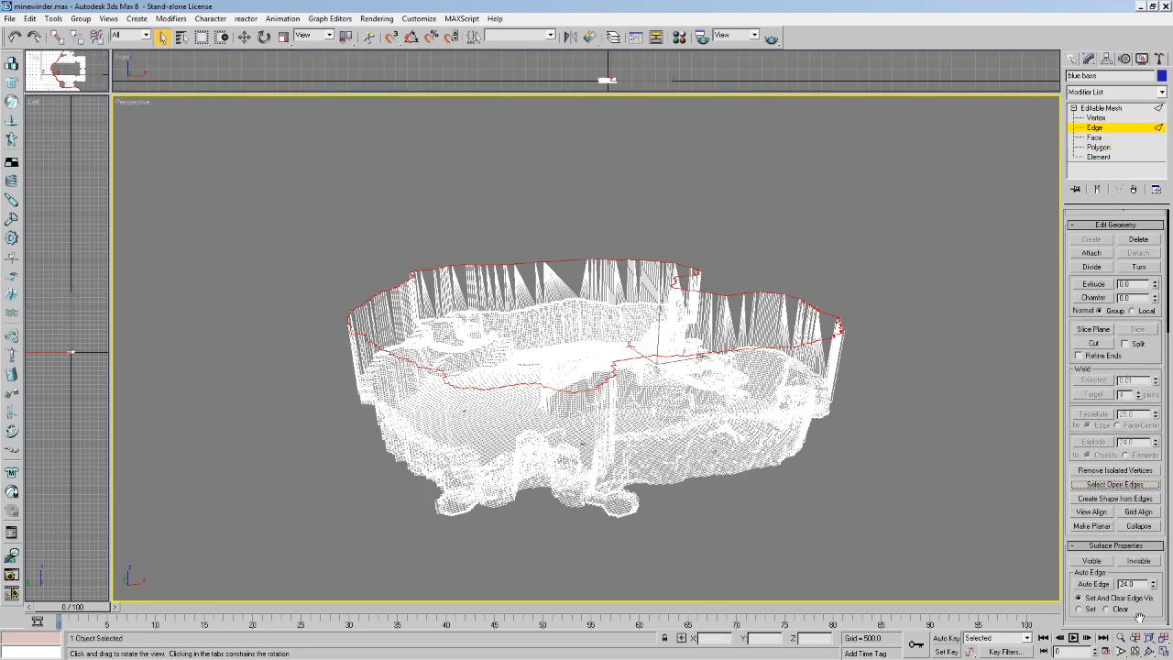
{"action": "left_click", "coordinate": [1149, 639]}
{"action": "left_click", "coordinate": [1149, 651]}
{"action": "left_click_drag", "start_coordinate": [596, 322], "coordinate": [688, 351]}
{"action": "left_click_drag", "start_coordinate": [638, 288], "coordinate": [521, 303]}
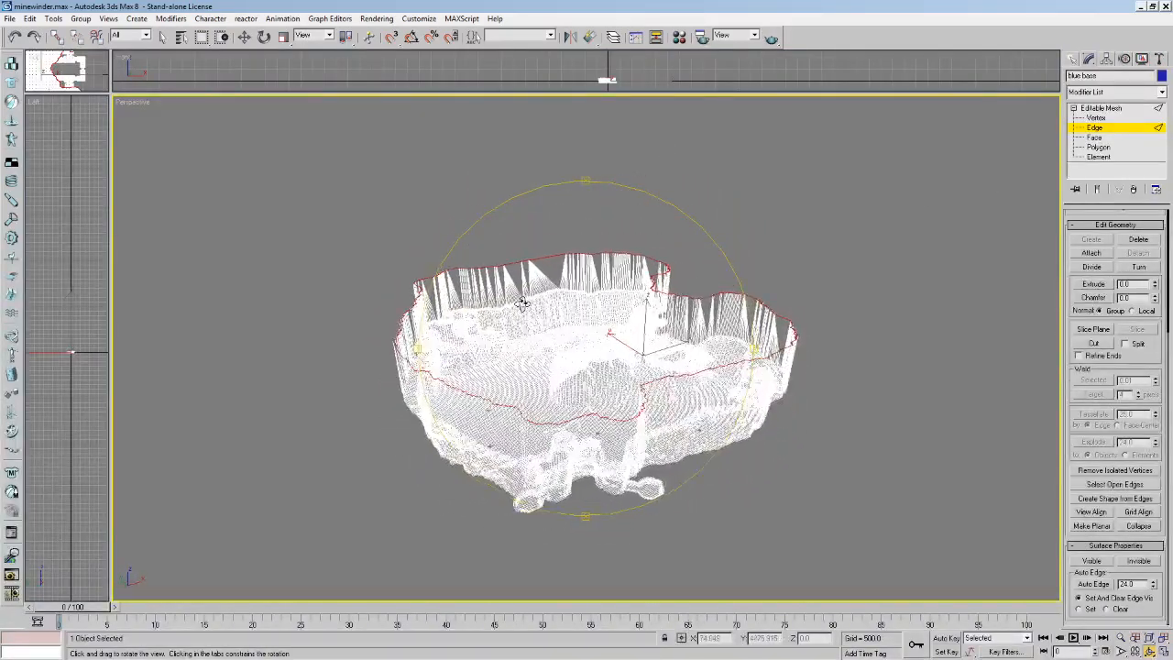
Clear the edge selection and convert the blue base object to Editable Poly.
{"action": "left_click", "coordinate": [1098, 147]}
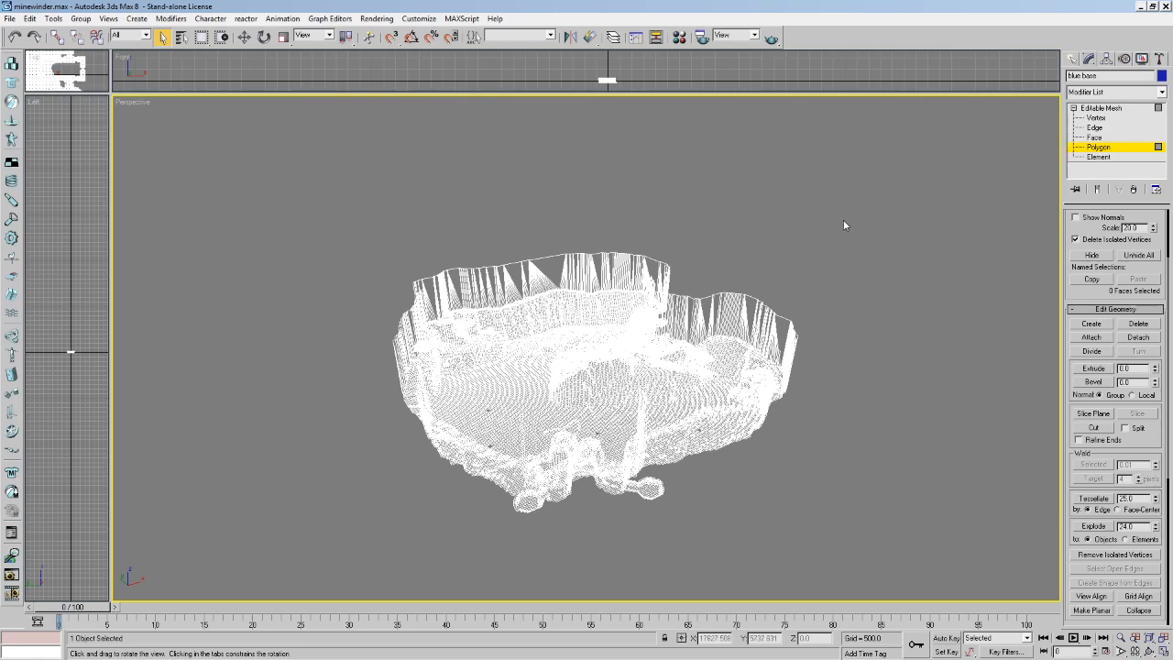
{"action": "left_click", "coordinate": [1094, 127]}
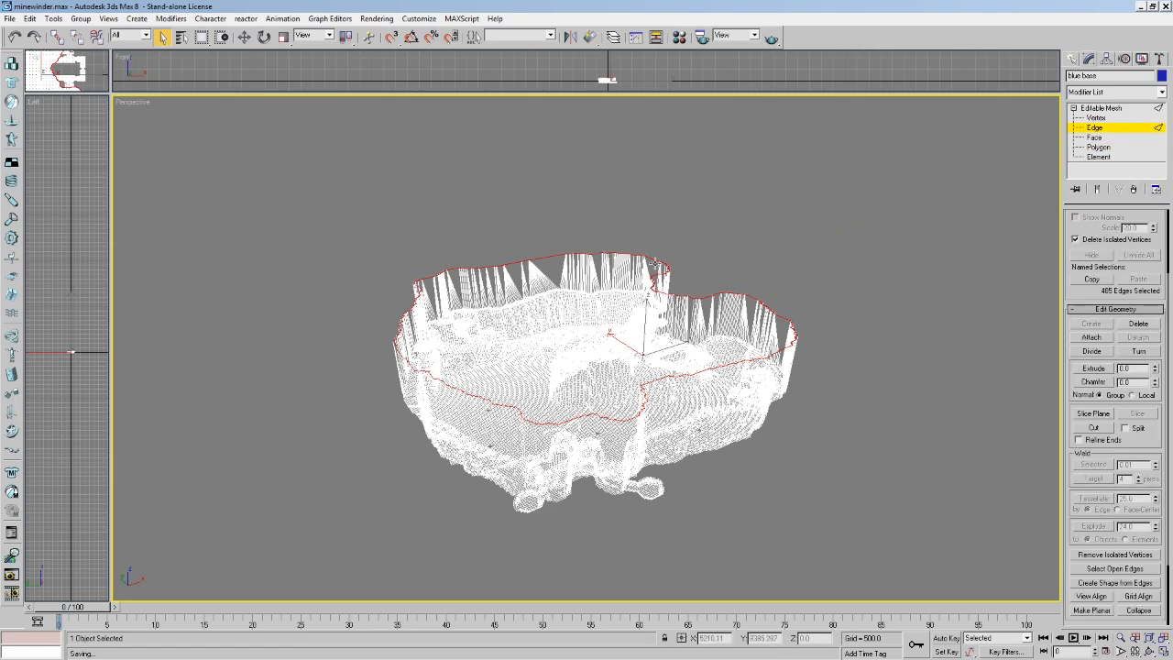
{"action": "left_click", "coordinate": [929, 262]}
{"action": "left_click", "coordinate": [1097, 117]}
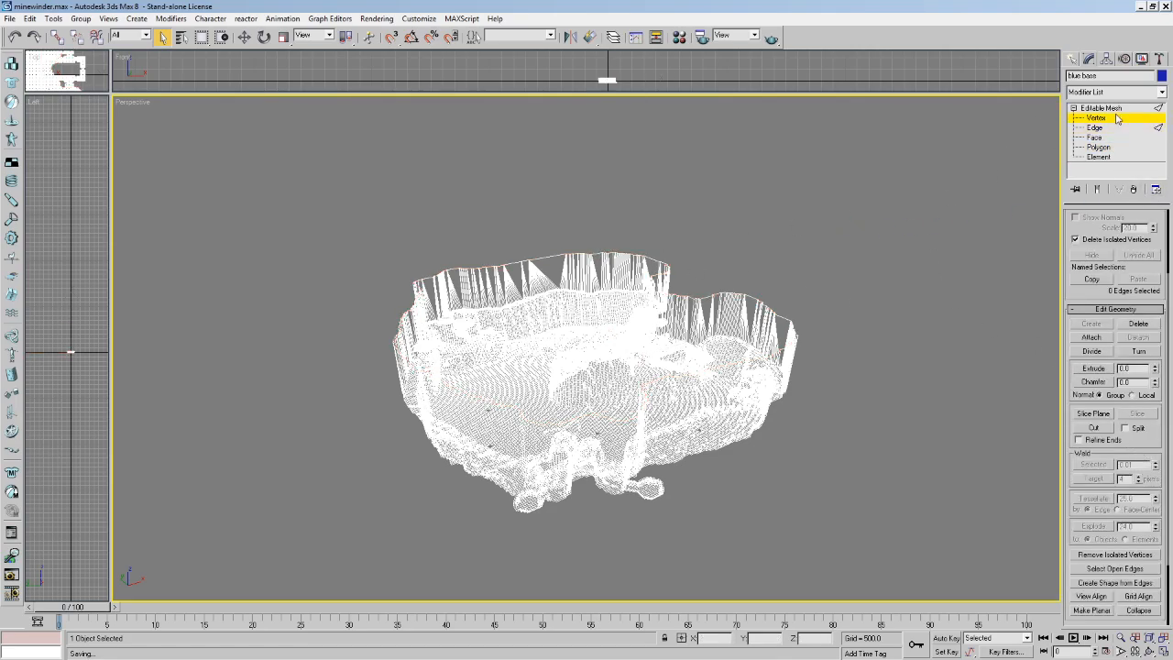
{"action": "right_click", "coordinate": [1101, 108]}
{"action": "left_click", "coordinate": [1121, 188]}
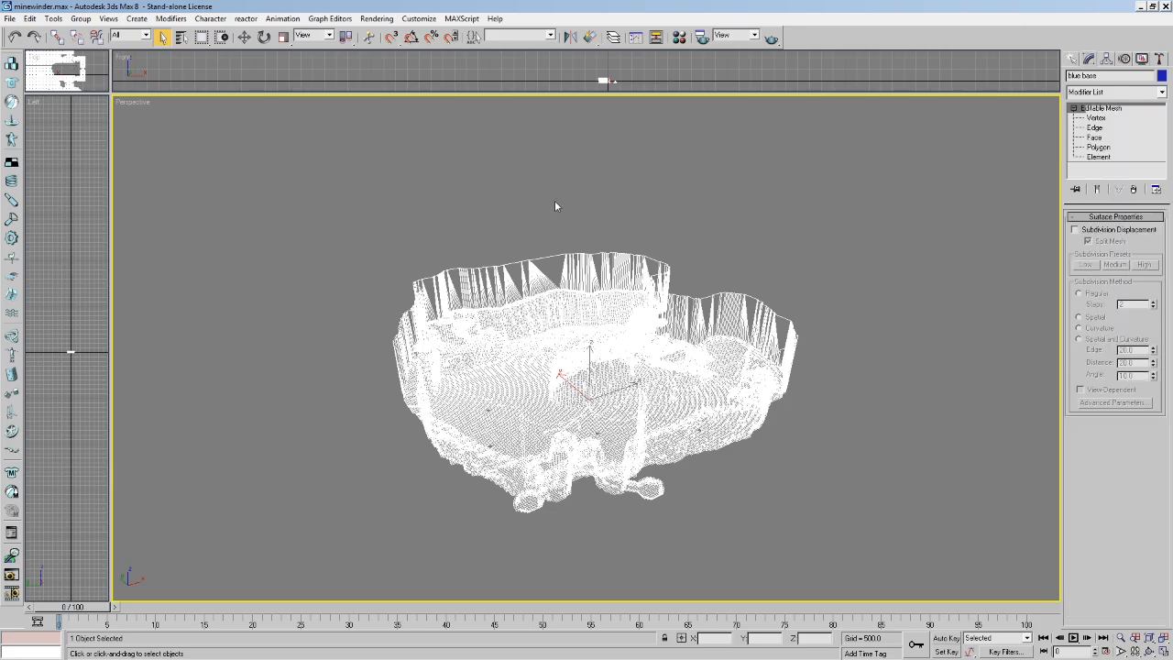
Select the open border along the upper rim of the outer walls and cap it.
{"action": "scroll", "coordinate": [695, 421], "scroll_direction": "up", "scroll_amount": 5}
{"action": "key", "text": "F3"}
{"action": "key", "text": "Up"}
{"action": "left_click_drag", "start_coordinate": [681, 436], "coordinate": [608, 337]}
{"action": "middle_click_drag", "start_coordinate": [608, 337], "coordinate": [562, 115]}
{"action": "left_click_drag", "start_coordinate": [686, 339], "coordinate": [709, 275]}
{"action": "key", "text": "F3"}
{"action": "key", "text": "F3"}
{"action": "key", "text": "Escape"}
{"action": "left_click", "coordinate": [1114, 229]}
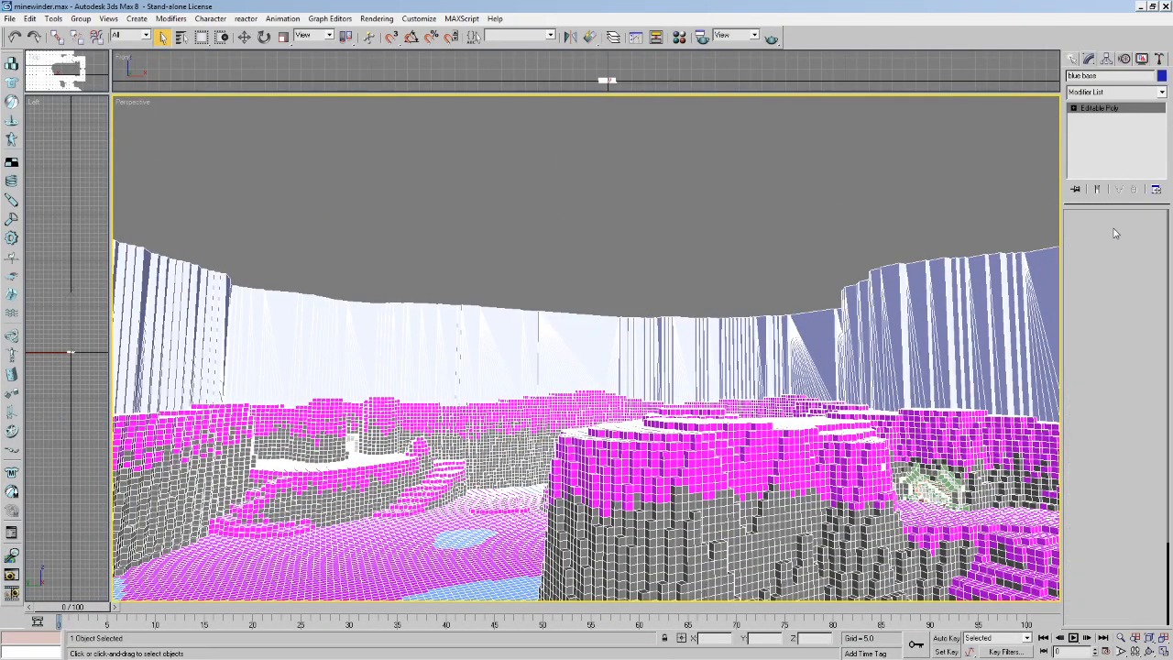
{"action": "left_click", "coordinate": [822, 312]}
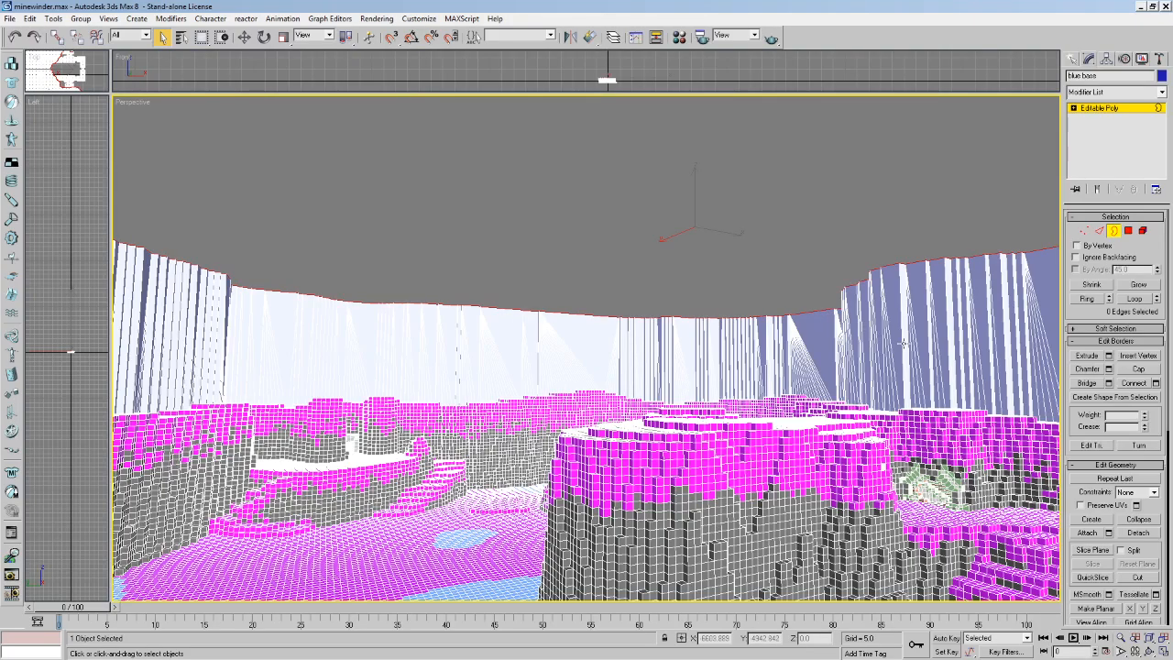
{"action": "middle_click_drag", "start_coordinate": [768, 348], "coordinate": [724, 310]}
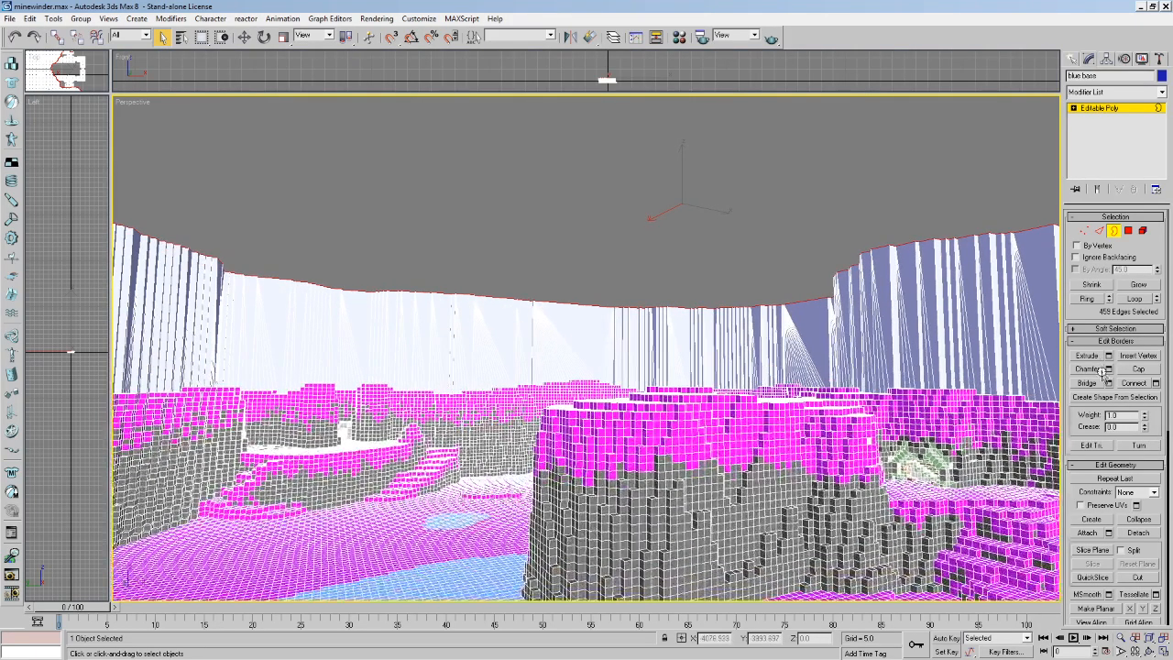
{"action": "left_click", "coordinate": [1136, 368]}
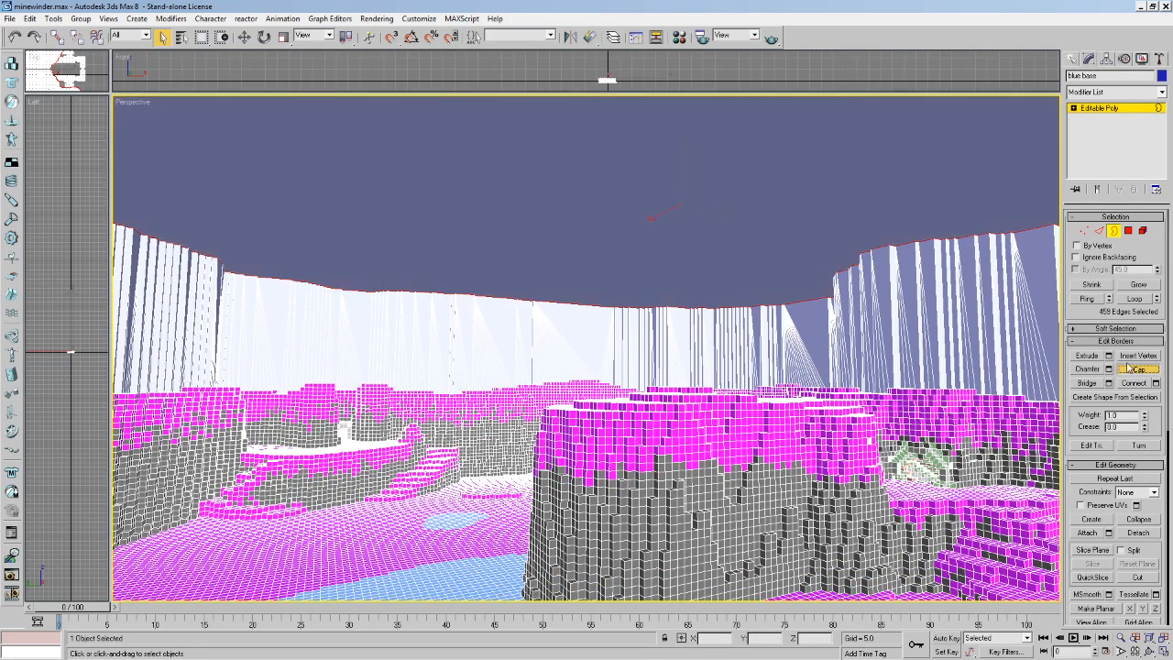
Select the new cap polygon above the cave and inspect its coverage from inside.
{"action": "left_click", "coordinate": [1129, 231]}
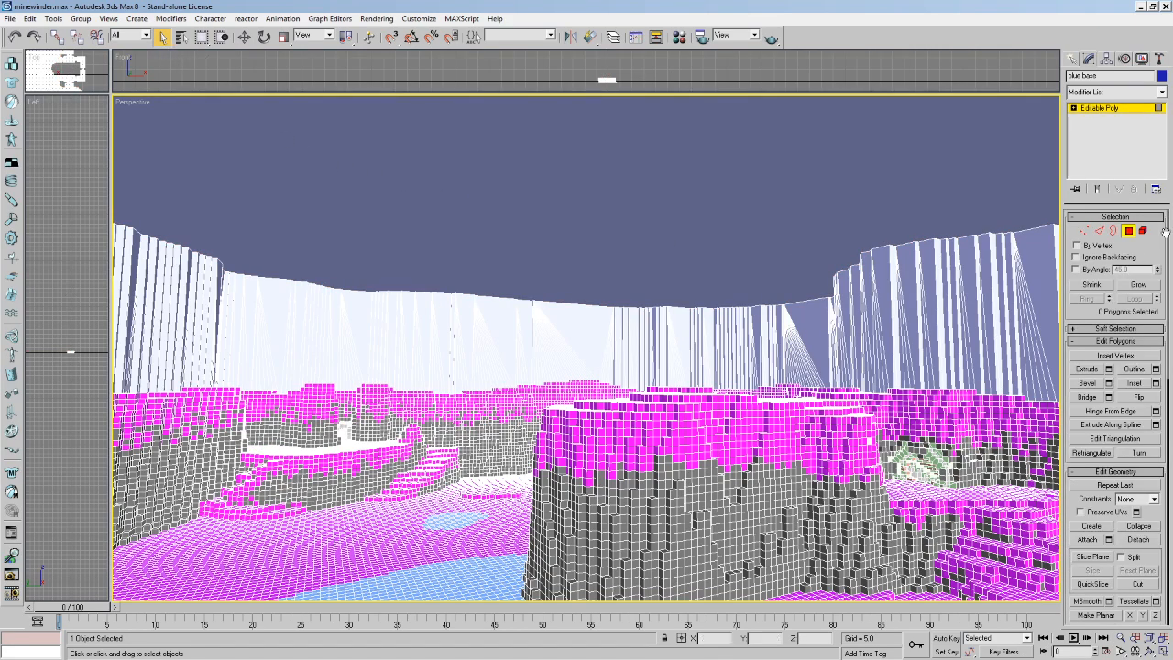
{"action": "left_click", "coordinate": [657, 235]}
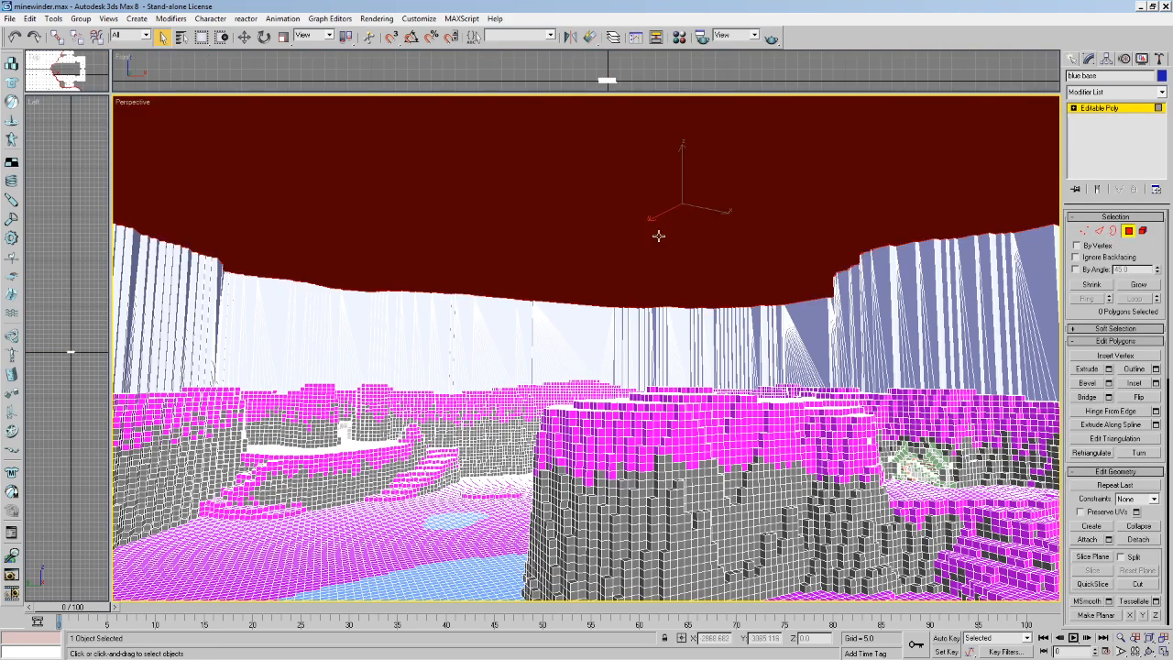
{"action": "left_click", "coordinate": [1149, 638]}
{"action": "left_click", "coordinate": [1149, 652]}
{"action": "left_click_drag", "start_coordinate": [680, 341], "coordinate": [656, 351]}
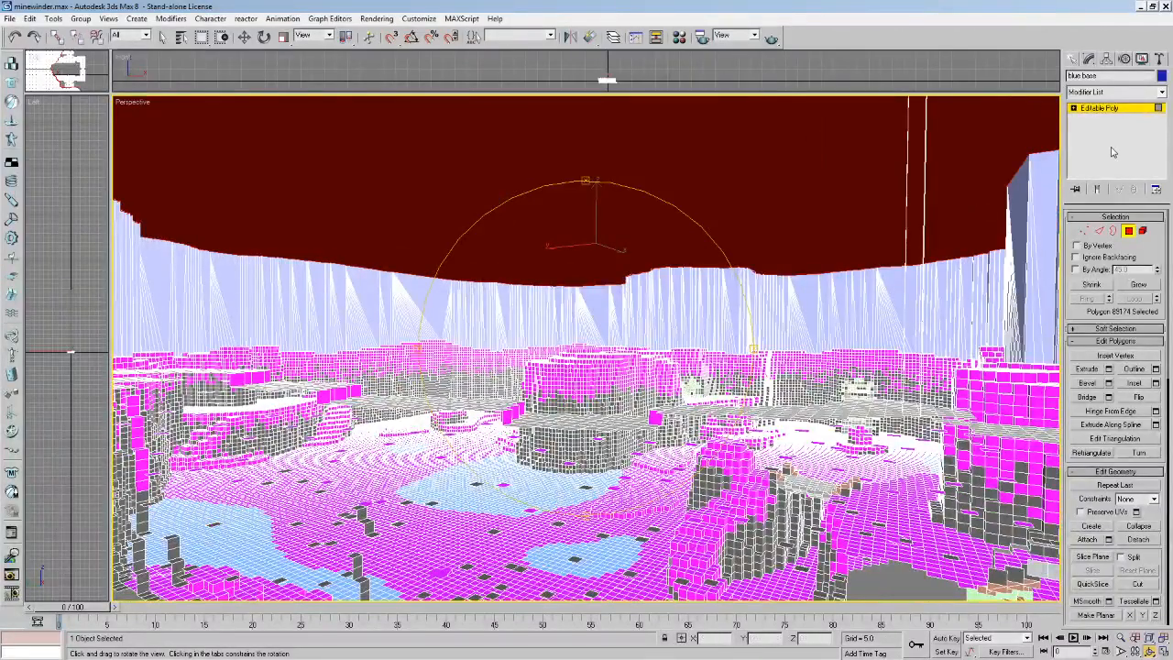
Convert the capped object back to Editable Mesh and select its open edges, checking them on the whole model.
{"action": "right_click", "coordinate": [1109, 111]}
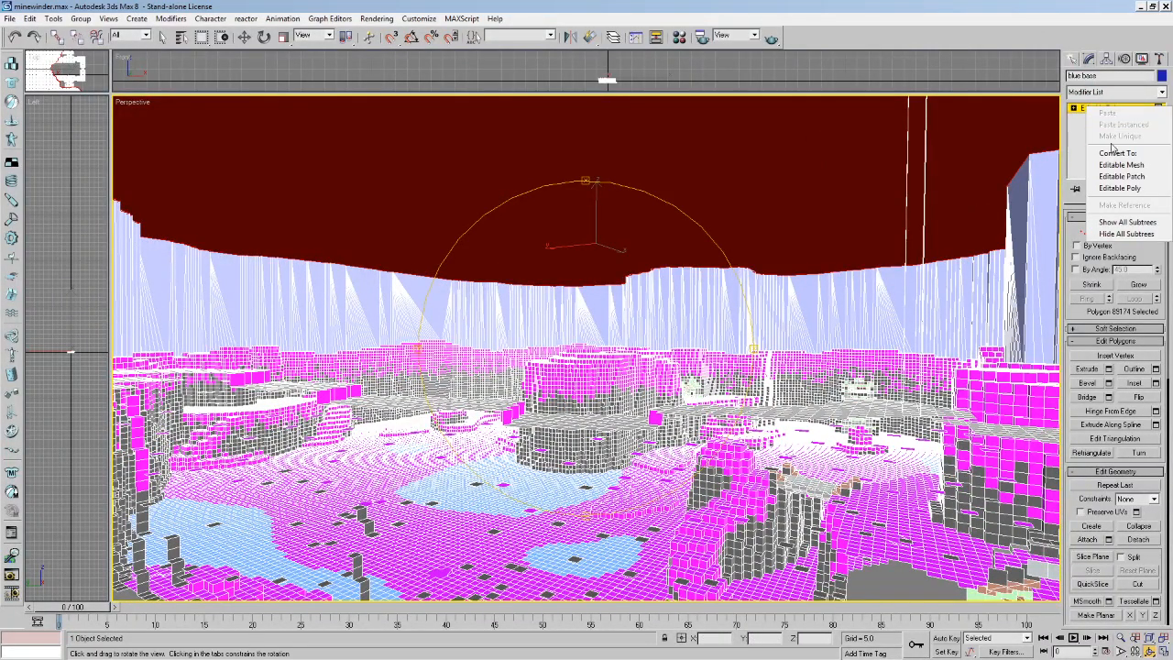
{"action": "left_click", "coordinate": [1110, 166]}
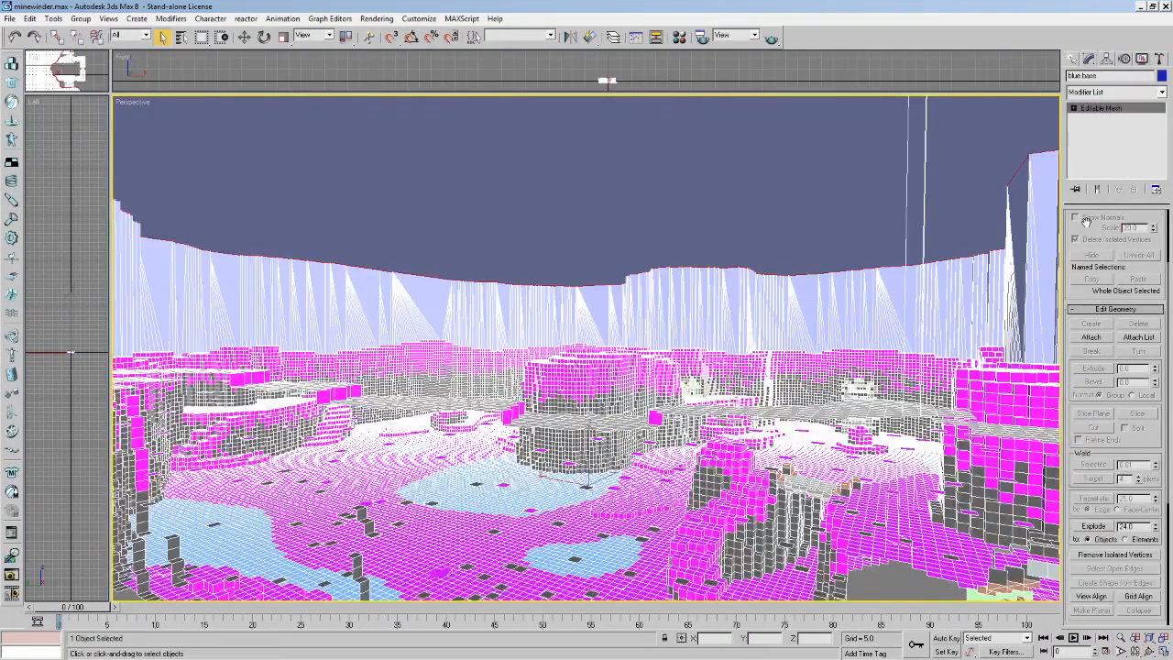
{"action": "left_click", "coordinate": [1072, 109]}
{"action": "left_click", "coordinate": [1096, 118]}
{"action": "key", "text": "2"}
{"action": "left_click", "coordinate": [786, 263]}
{"action": "left_click_drag", "start_coordinate": [1108, 429], "coordinate": [1082, 232]}
{"action": "left_click", "coordinate": [1115, 486]}
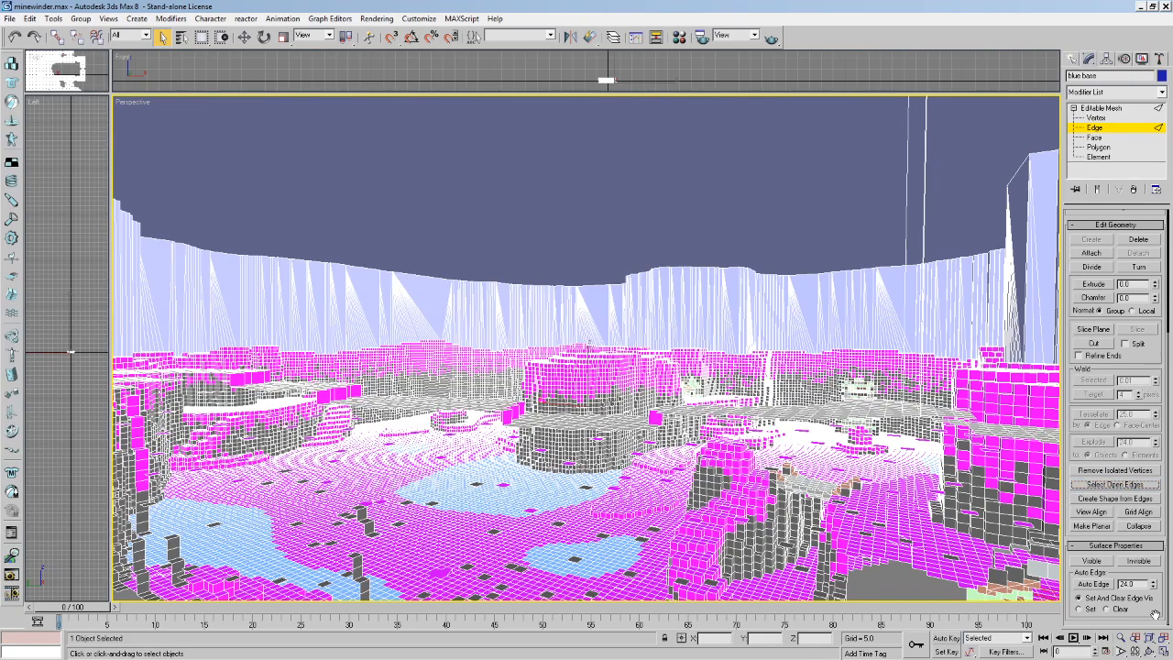
{"action": "left_click", "coordinate": [1149, 639]}
{"action": "left_click", "coordinate": [1149, 652]}
{"action": "left_click_drag", "start_coordinate": [587, 348], "coordinate": [621, 428]}
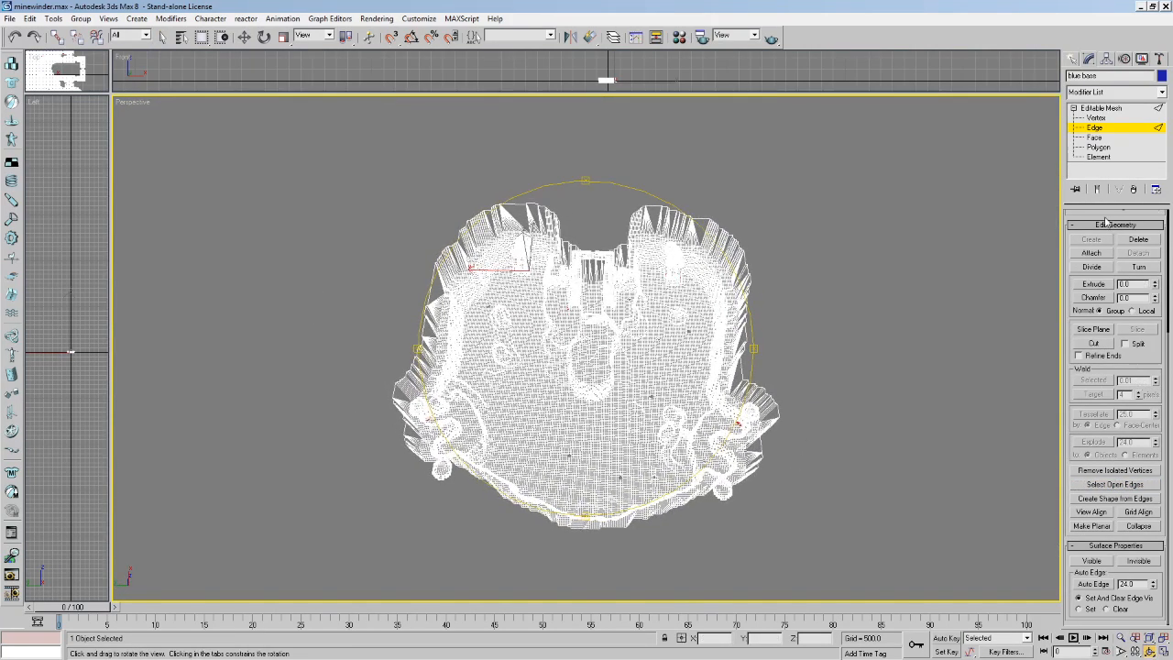
Weld all vertices of the mesh with a threshold of 0.01, and clear the vertex selection.
{"action": "left_click", "coordinate": [1091, 108]}
{"action": "left_click", "coordinate": [1095, 117]}
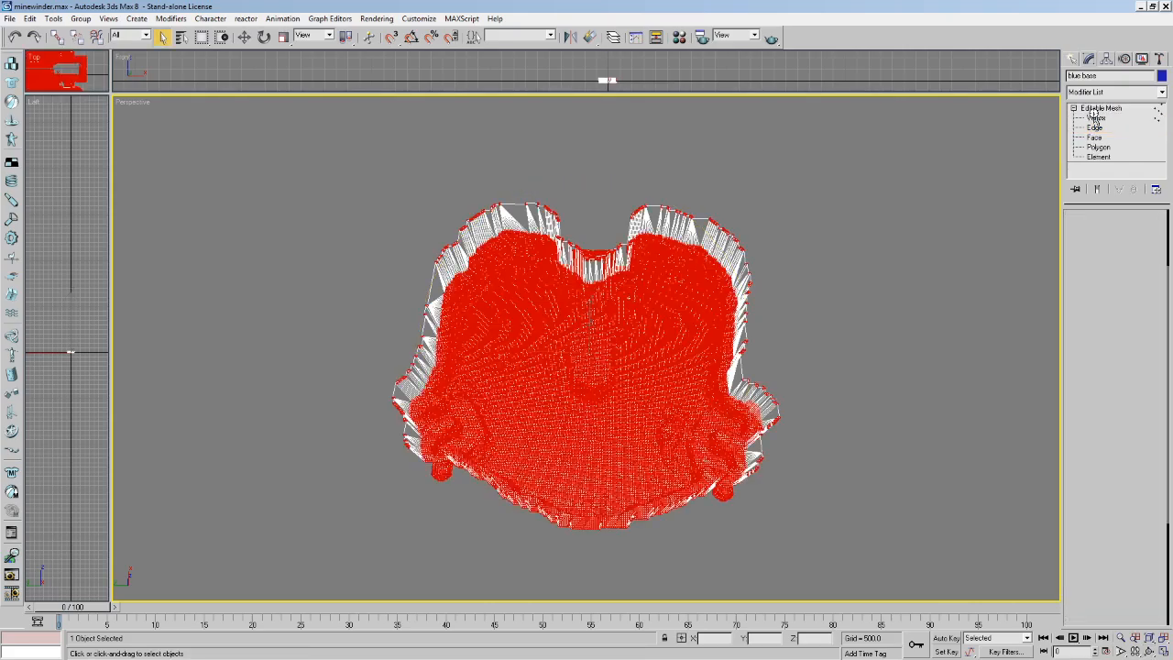
{"action": "scroll", "coordinate": [1144, 316], "scroll_direction": "down", "scroll_amount": 5}
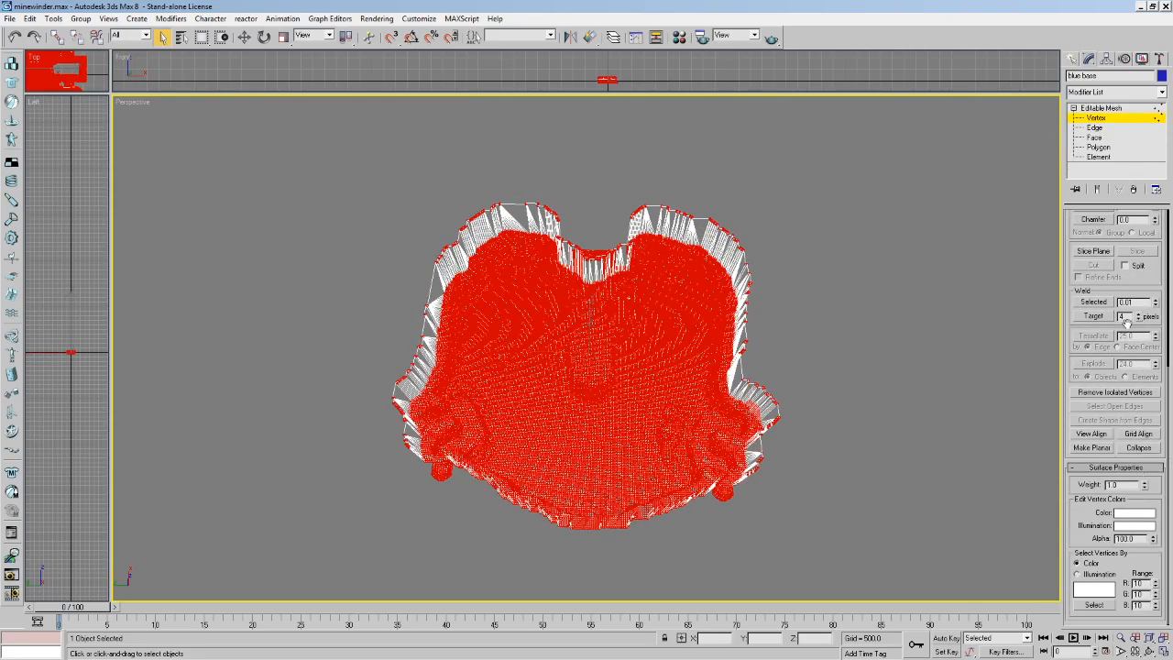
{"action": "scroll", "coordinate": [1144, 285], "scroll_direction": "up", "scroll_amount": 5}
{"action": "left_click", "coordinate": [1107, 557]}
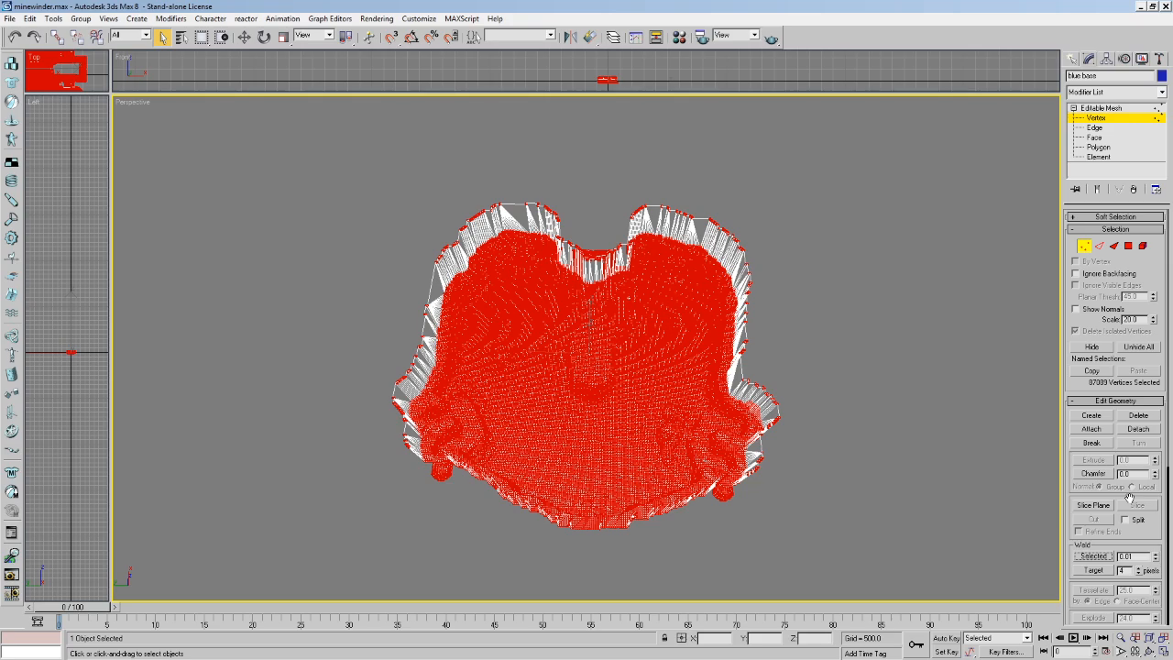
{"action": "mouse_move", "coordinate": [470, 301]}
{"action": "middle_mouse_down"}
{"action": "mouse_move", "coordinate": [447, 277]}
{"action": "mouse_move", "coordinate": [458, 284]}
{"action": "middle_mouse_up"}
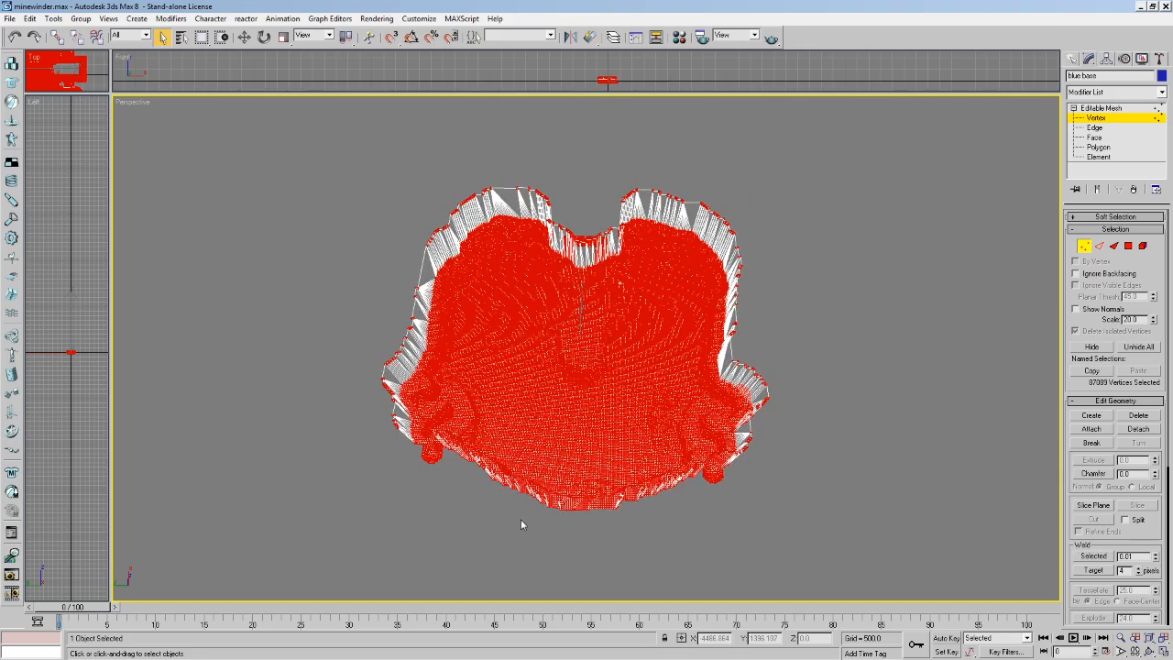
{"action": "left_click", "coordinate": [908, 336]}
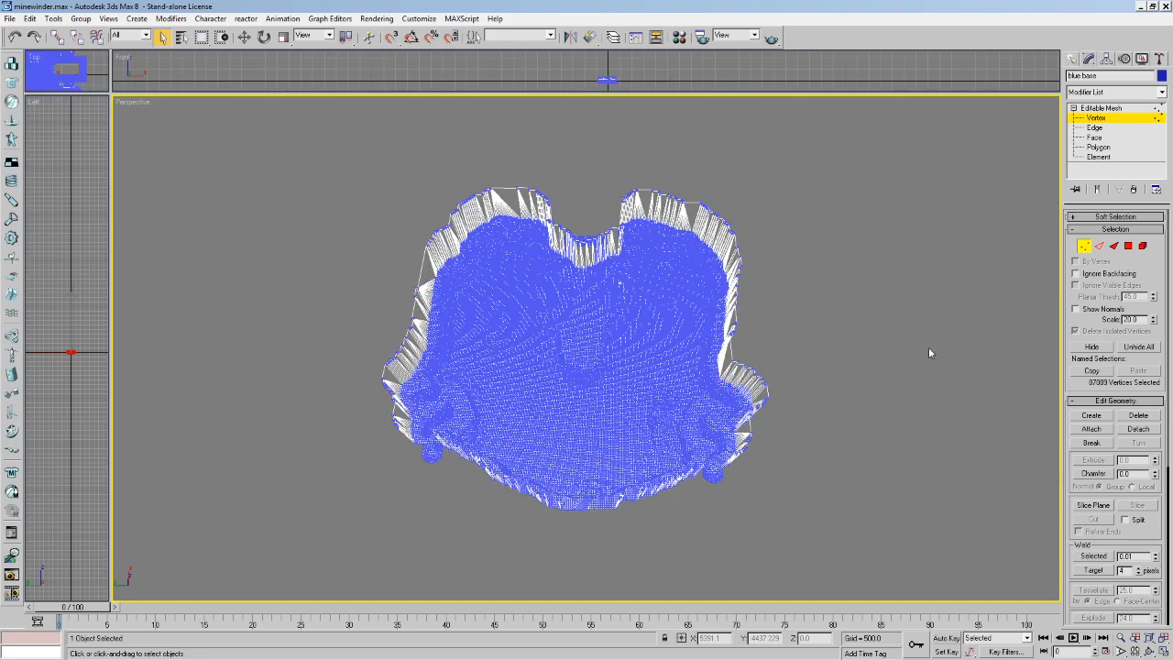
Select the open edges left in the welded mesh and check the number selected.
{"action": "scroll", "coordinate": [778, 438], "scroll_direction": "up", "scroll_amount": 5}
{"action": "left_click", "coordinate": [1101, 246]}
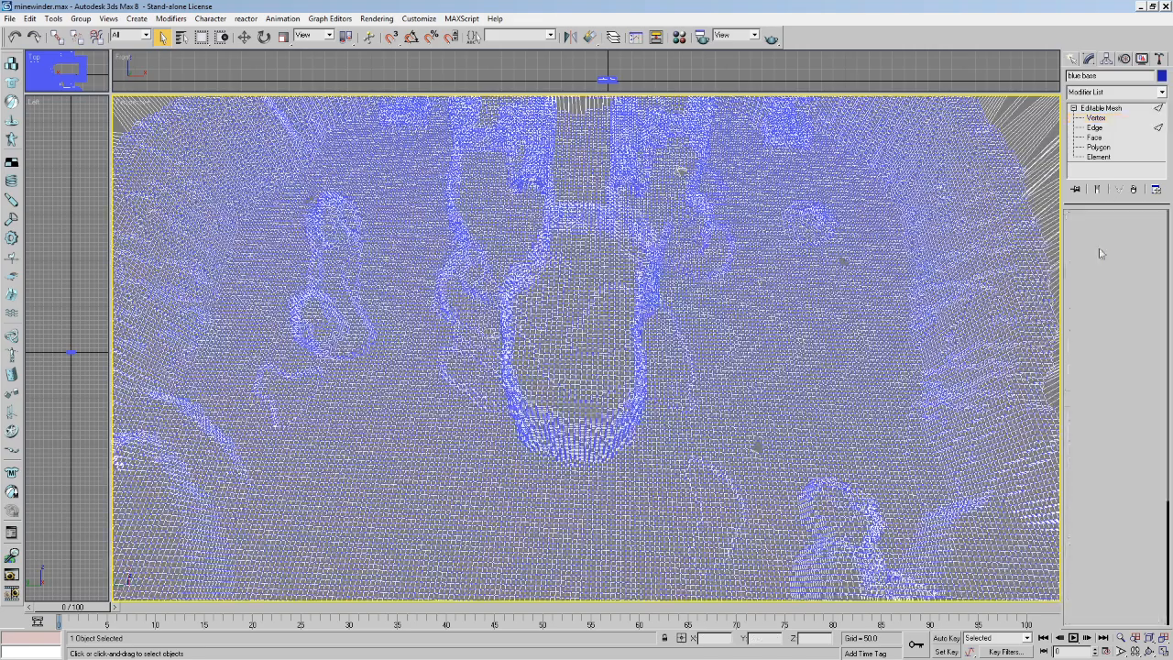
{"action": "left_click_drag", "start_coordinate": [1152, 541], "coordinate": [1075, 201]}
{"action": "left_click", "coordinate": [1113, 486]}
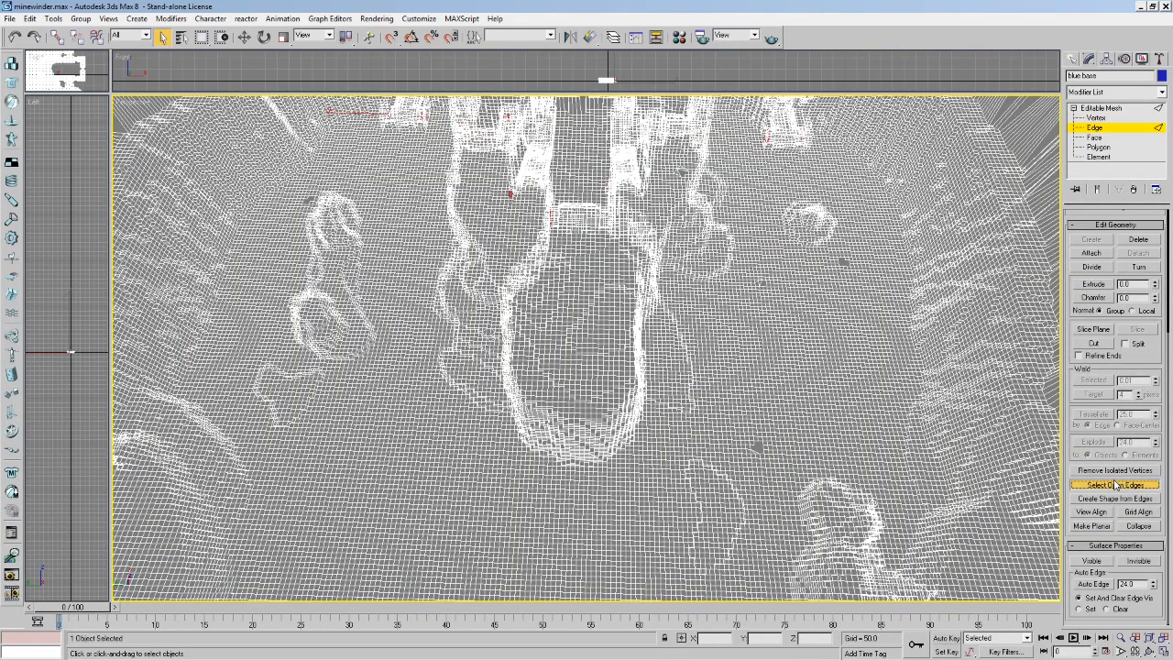
{"action": "left_click_drag", "start_coordinate": [1161, 338], "coordinate": [1163, 629]}
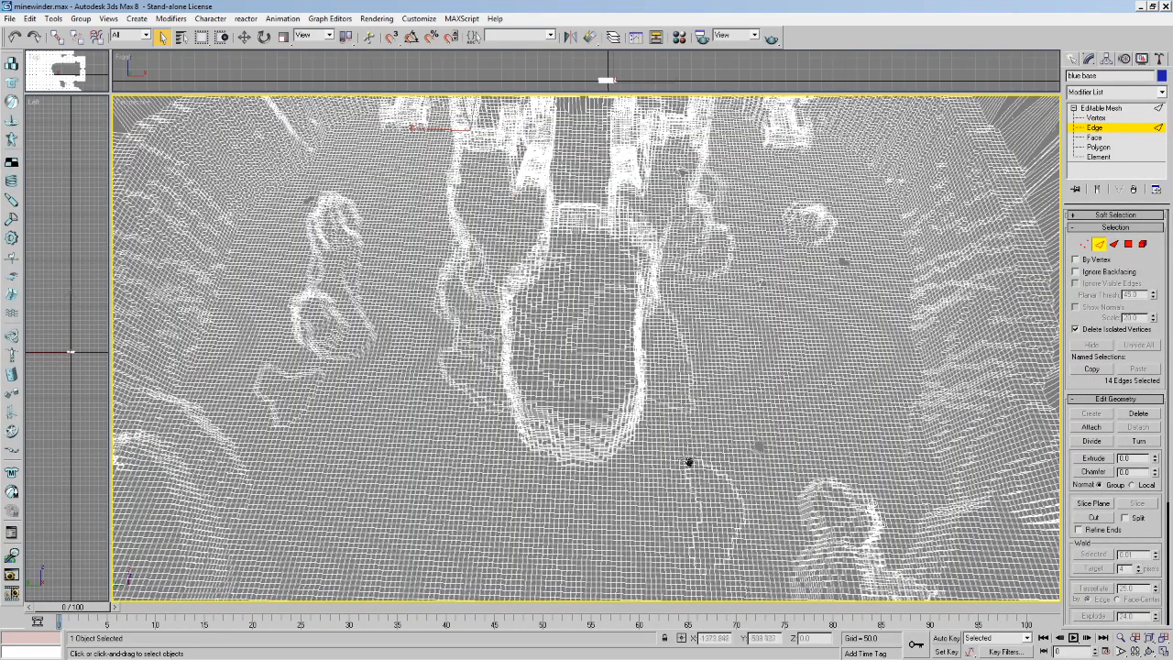
Locate the selected open edges at the foot of the cave wall and inspect the surrounding gap in shaded view.
{"action": "scroll", "coordinate": [686, 461], "scroll_direction": "down", "scroll_amount": 6}
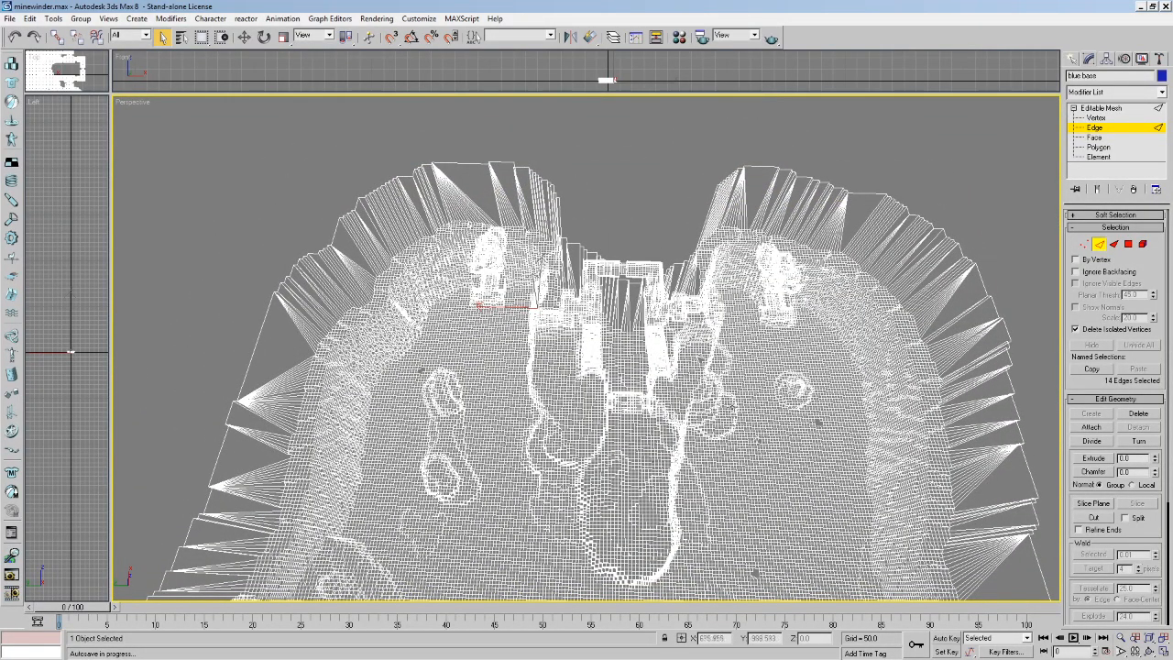
{"action": "middle_click_drag", "start_coordinate": [605, 281], "coordinate": [692, 394]}
{"action": "scroll", "coordinate": [685, 223], "scroll_direction": "up", "scroll_amount": 6}
{"action": "key", "text": "Up"}
{"action": "left_click_drag", "start_coordinate": [608, 401], "coordinate": [839, 412]}
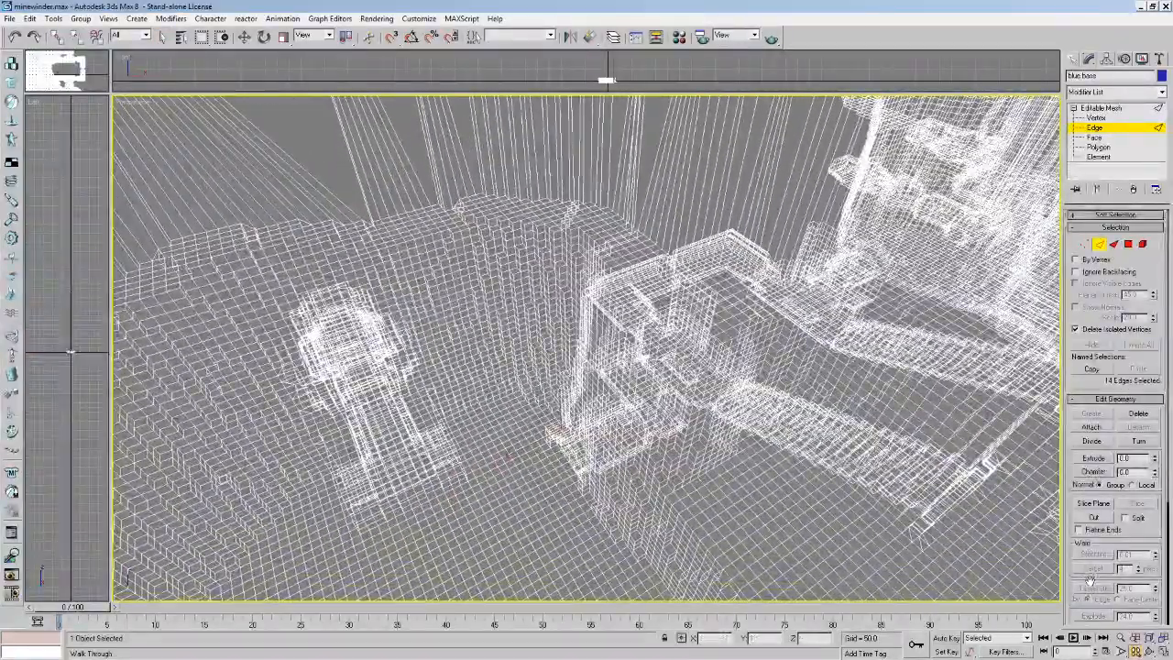
{"action": "left_click", "coordinate": [1121, 638]}
{"action": "scroll", "coordinate": [619, 459], "scroll_direction": "up", "scroll_amount": 6}
{"action": "middle_click_drag", "start_coordinate": [619, 467], "coordinate": [673, 283]}
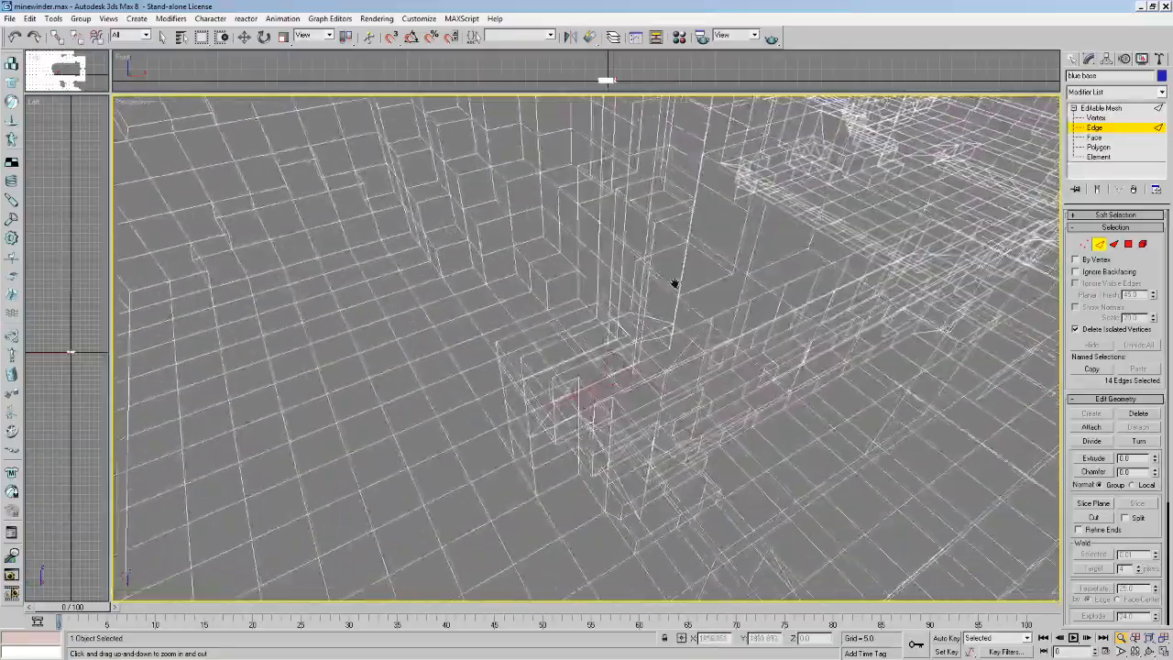
{"action": "scroll", "coordinate": [668, 289], "scroll_direction": "up", "scroll_amount": 3}
{"action": "key", "text": "Up"}
{"action": "key", "text": "Up"}
{"action": "left_click_drag", "start_coordinate": [652, 316], "coordinate": [731, 372]}
{"action": "key", "text": "F3"}
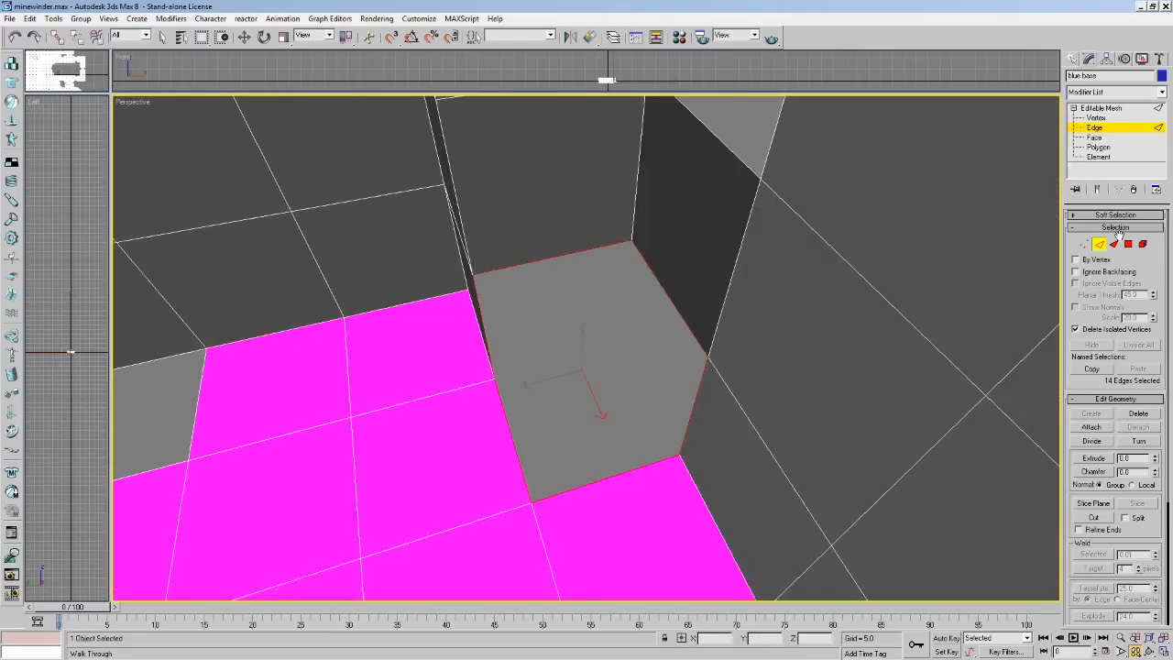
{"action": "left_click", "coordinate": [1129, 246]}
{"action": "left_click", "coordinate": [718, 316]}
{"action": "left_click", "coordinate": [659, 351]}
{"action": "left_click_drag", "start_coordinate": [644, 360], "coordinate": [564, 403]}
{"action": "mouse_move", "coordinate": [563, 403]}
{"action": "middle_mouse_down"}
{"action": "mouse_move", "coordinate": [574, 412]}
{"action": "mouse_move", "coordinate": [576, 401]}
{"action": "middle_mouse_up"}
{"action": "key", "text": "Up"}
{"action": "left_click_drag", "start_coordinate": [577, 400], "coordinate": [622, 389]}
{"action": "key", "text": "Left"}
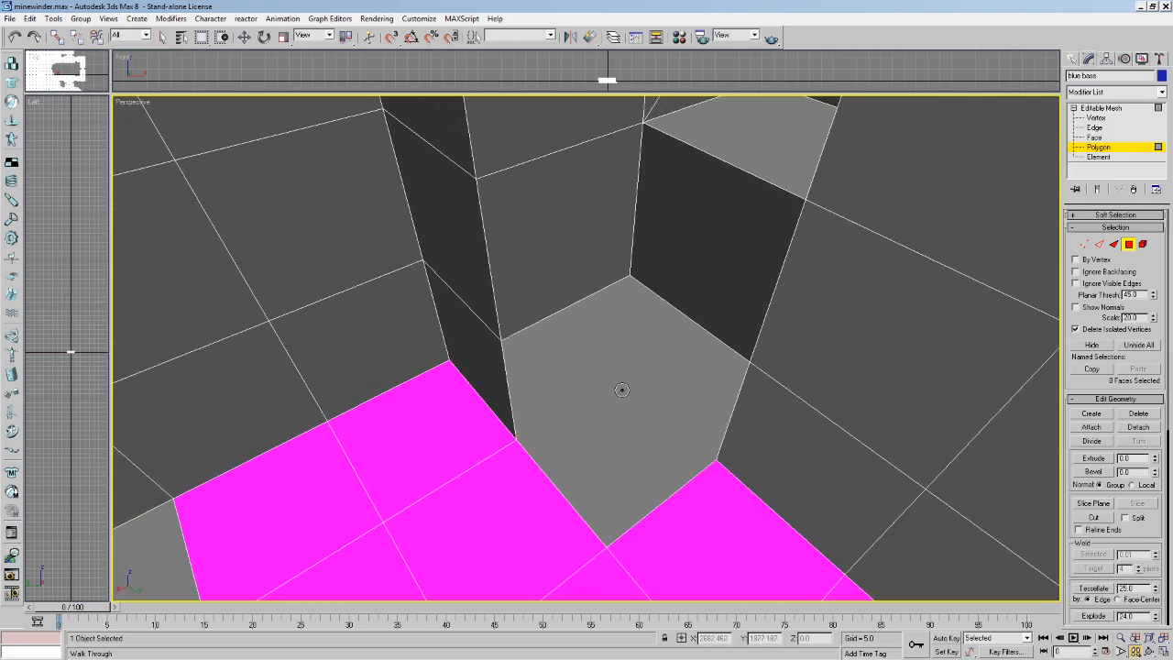
{"action": "left_click_drag", "start_coordinate": [713, 272], "coordinate": [713, 275]}
{"action": "left_click", "coordinate": [1098, 417]}
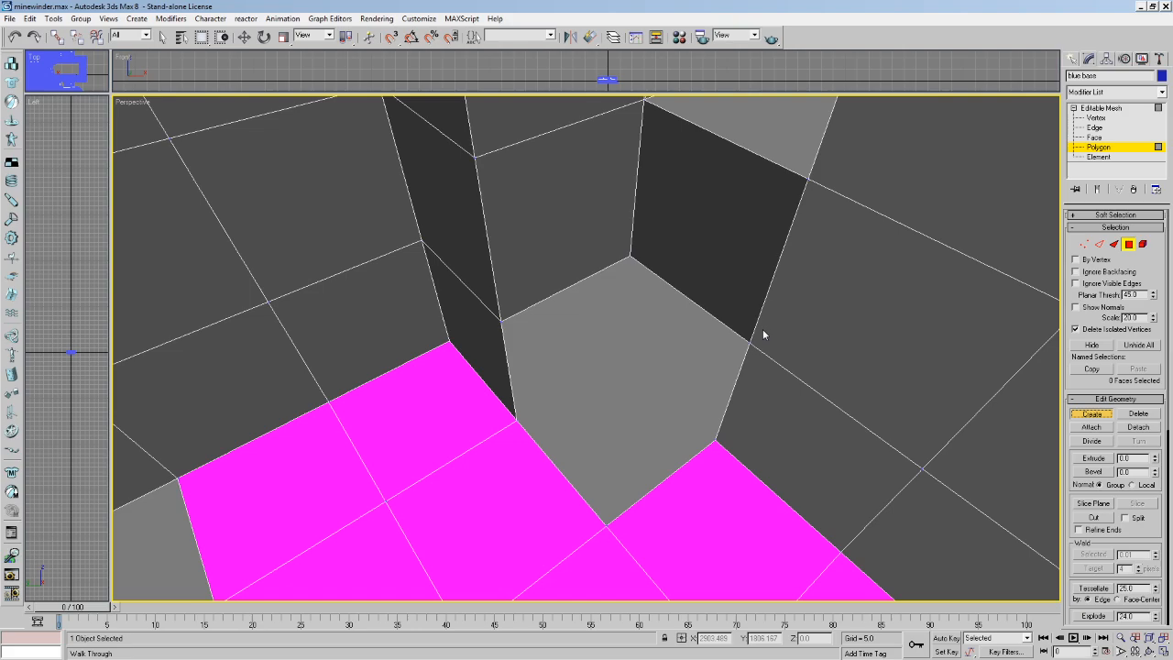
{"action": "left_click", "coordinate": [1098, 244]}
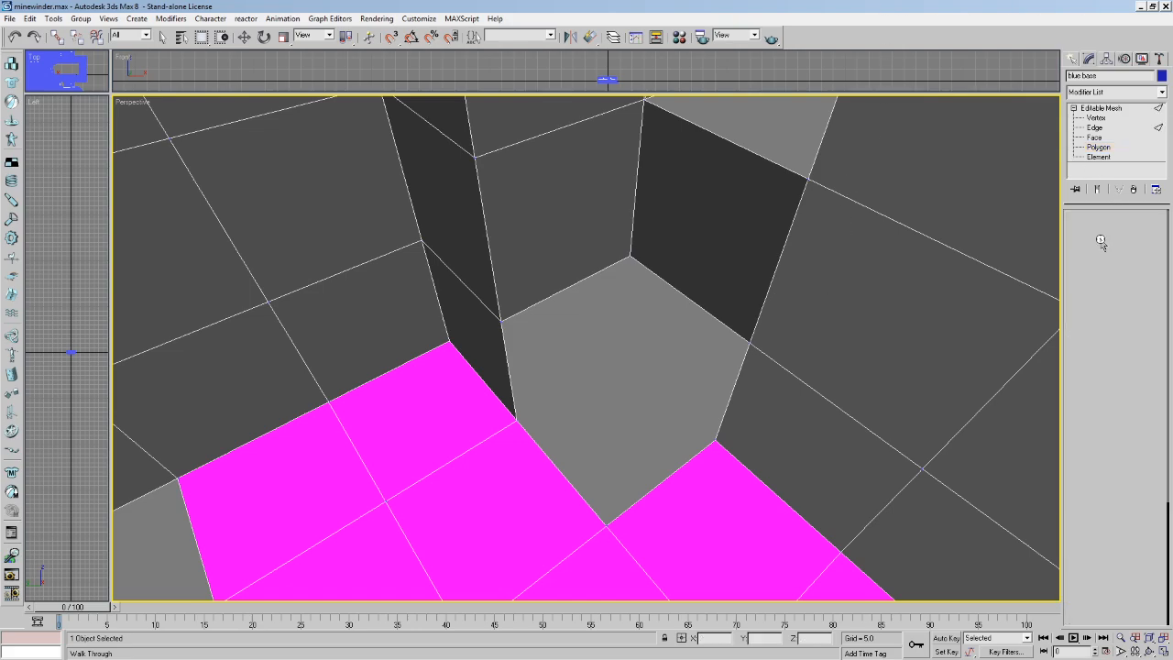
{"action": "left_click", "coordinate": [659, 279]}
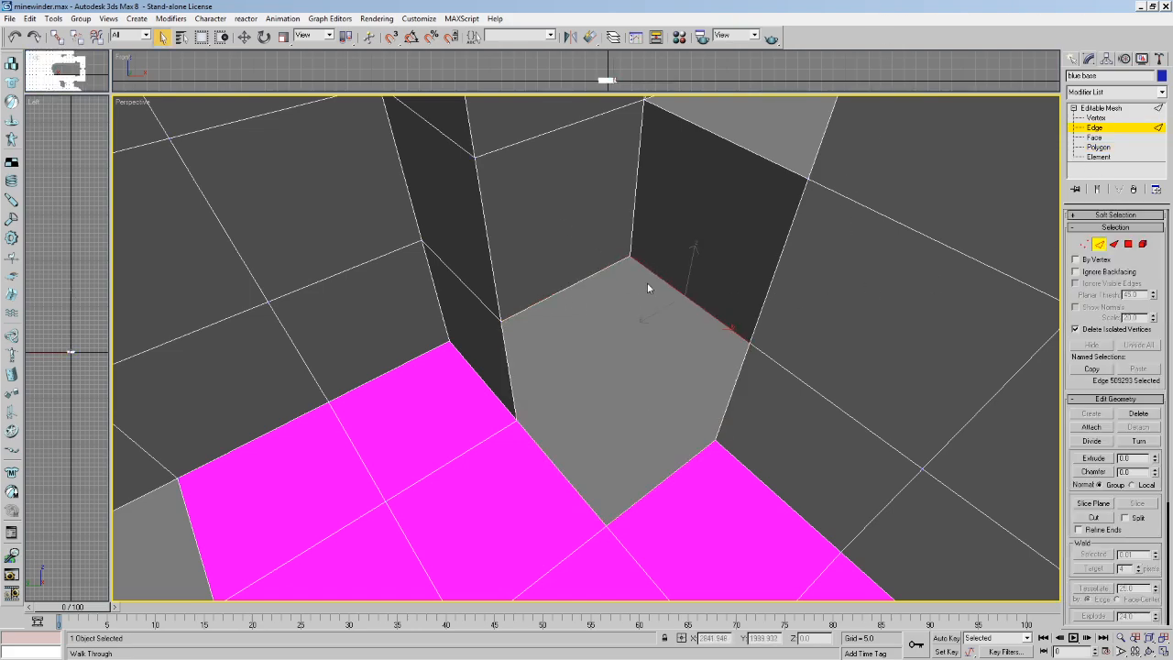
{"action": "left_click", "coordinate": [583, 280], "text": "ctrl"}
{"action": "left_click", "coordinate": [1100, 442]}
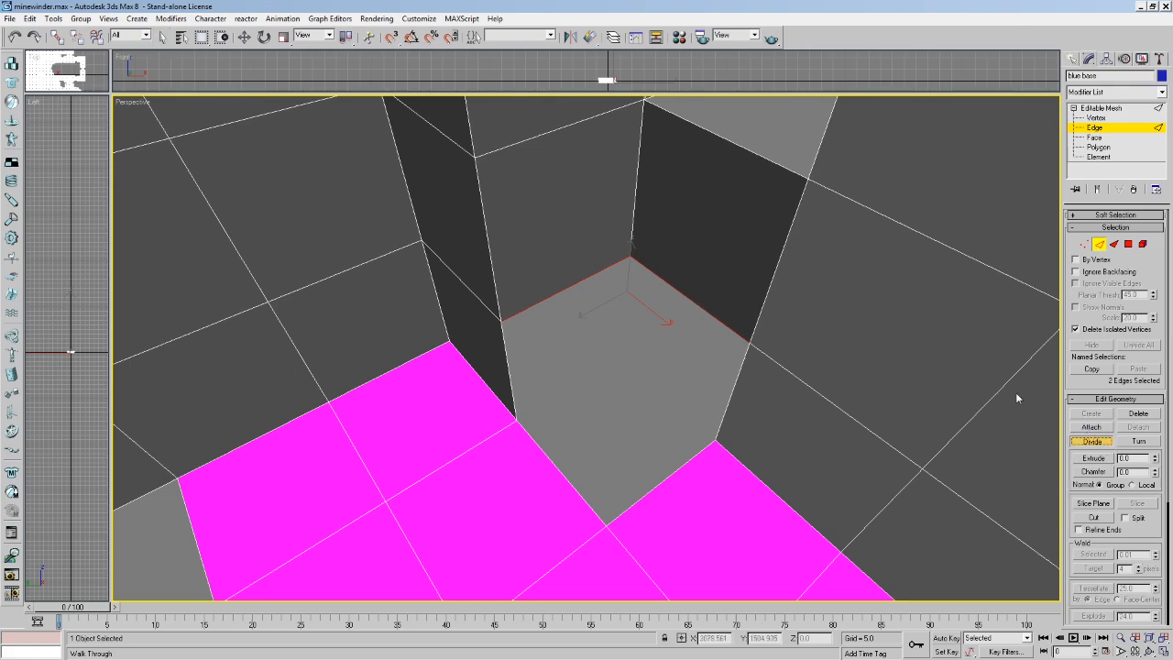
{"action": "left_click", "coordinate": [30, 20]}
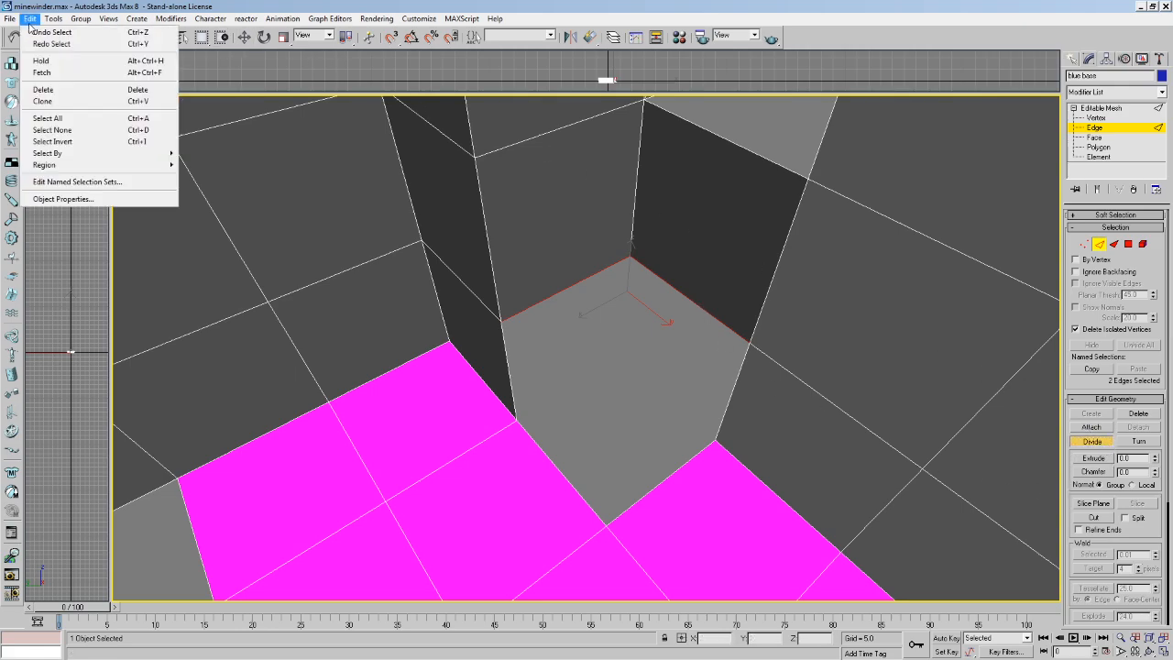
{"action": "left_click", "coordinate": [36, 32]}
Select the two back edges of the gap, at the base of the wall corner, and extrude them.
{"action": "left_click", "coordinate": [1104, 449]}
{"action": "left_click", "coordinate": [690, 292]}
{"action": "left_click", "coordinate": [689, 293]}
{"action": "left_click", "coordinate": [590, 277], "text": "ctrl"}
{"action": "left_click", "coordinate": [1089, 459]}
{"action": "left_click_drag", "start_coordinate": [720, 307], "coordinate": [718, 318]}
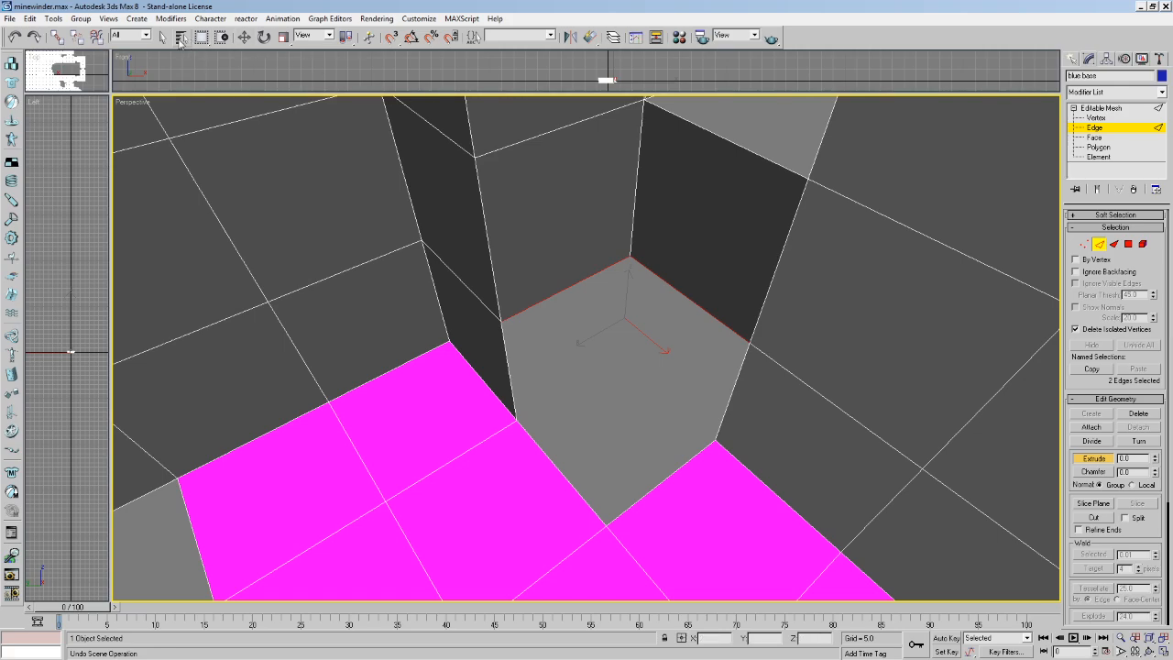
Try moving the two extruded edges down towards the floor freehand, and undo the move.
{"action": "left_click", "coordinate": [245, 38]}
{"action": "middle_click_drag", "start_coordinate": [630, 363], "coordinate": [640, 343]}
{"action": "middle_click_drag", "start_coordinate": [642, 169], "coordinate": [635, 262]}
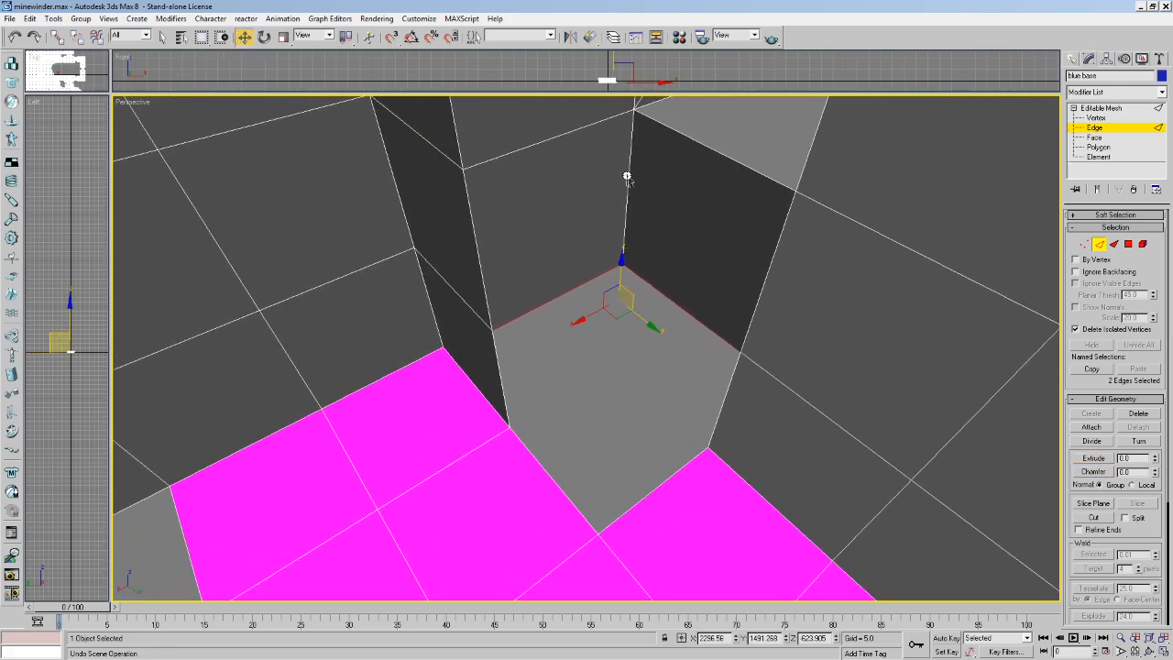
{"action": "left_click_drag", "start_coordinate": [621, 263], "coordinate": [633, 364]}
{"action": "key", "text": "ctrl+z"}
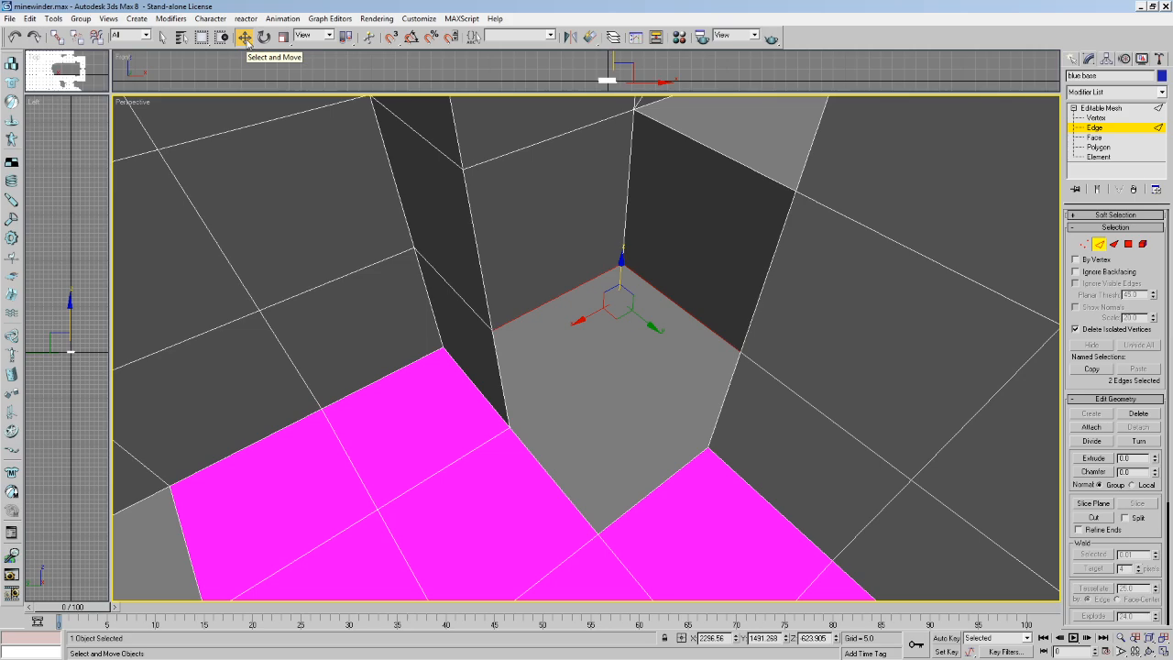
Align the two extruded edges with the neighbouring floor edge by setting their absolute Z position to -659.655.
{"action": "right_click", "coordinate": [245, 36]}
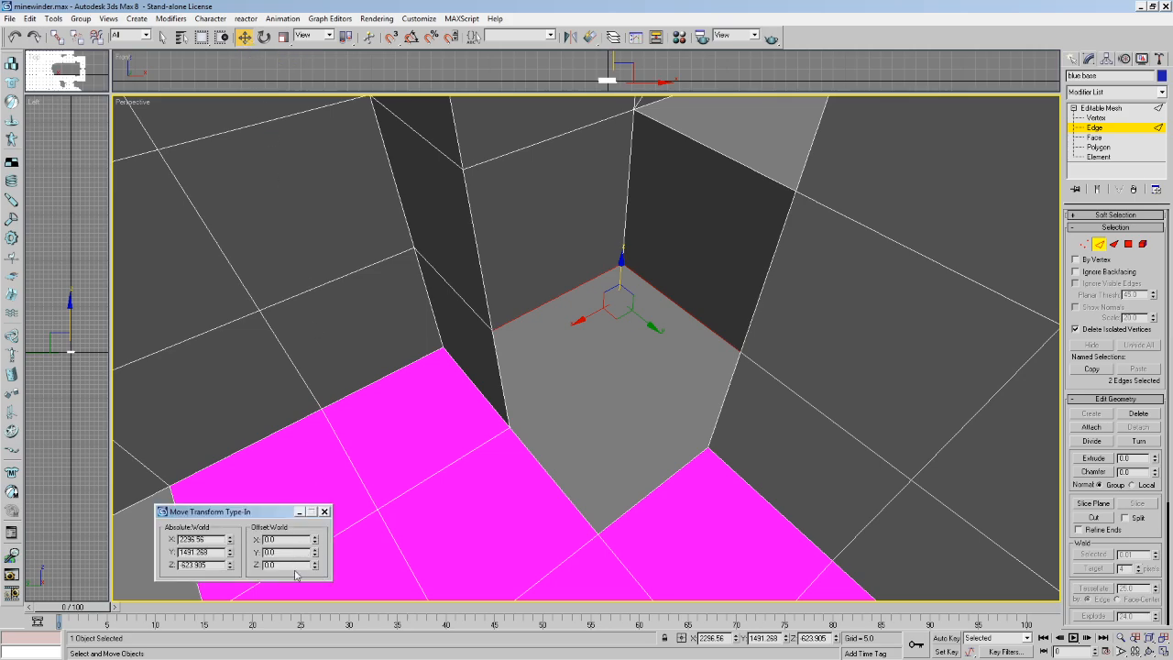
{"action": "left_click", "coordinate": [679, 472]}
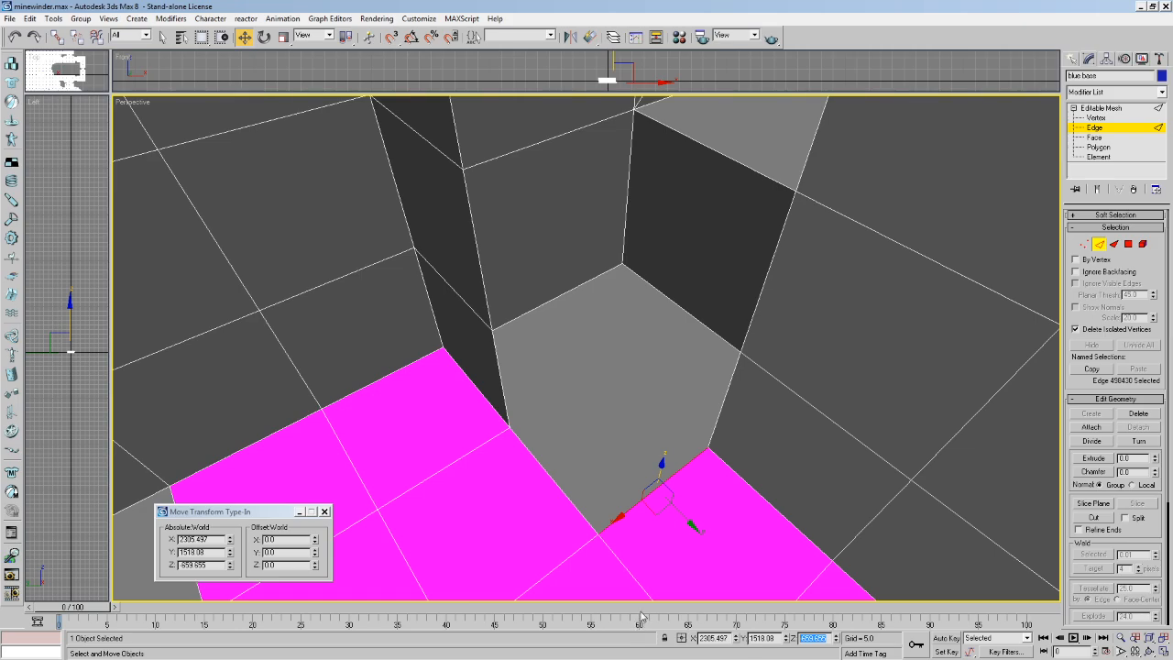
{"action": "middle_click_drag", "start_coordinate": [789, 390], "coordinate": [765, 406]}
{"action": "key", "text": "ctrl+z"}
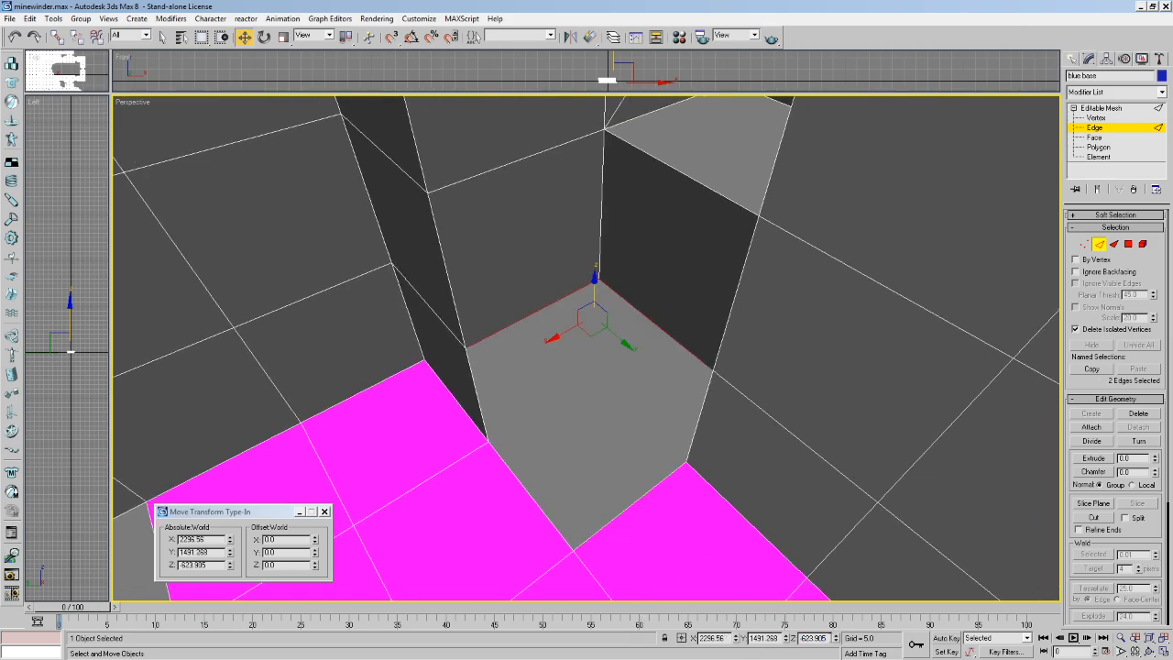
{"action": "key", "text": "Return"}
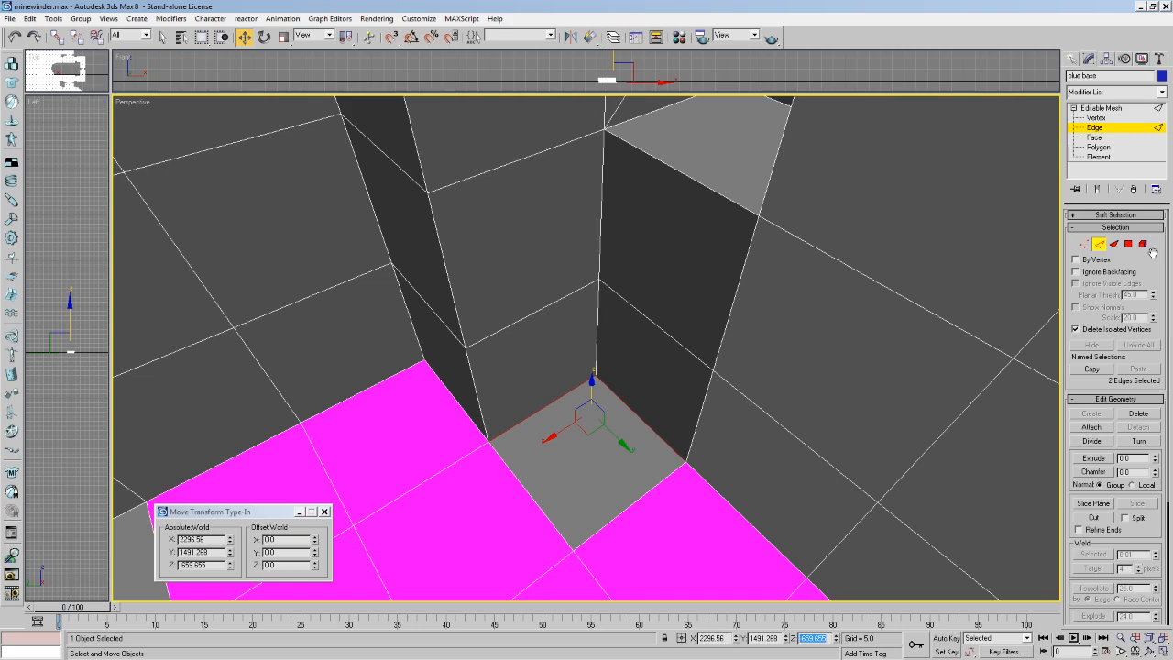
Create a four-sided polygon that closes the square floor opening, and select the wall polygon directly behind it.
{"action": "key", "text": "4"}
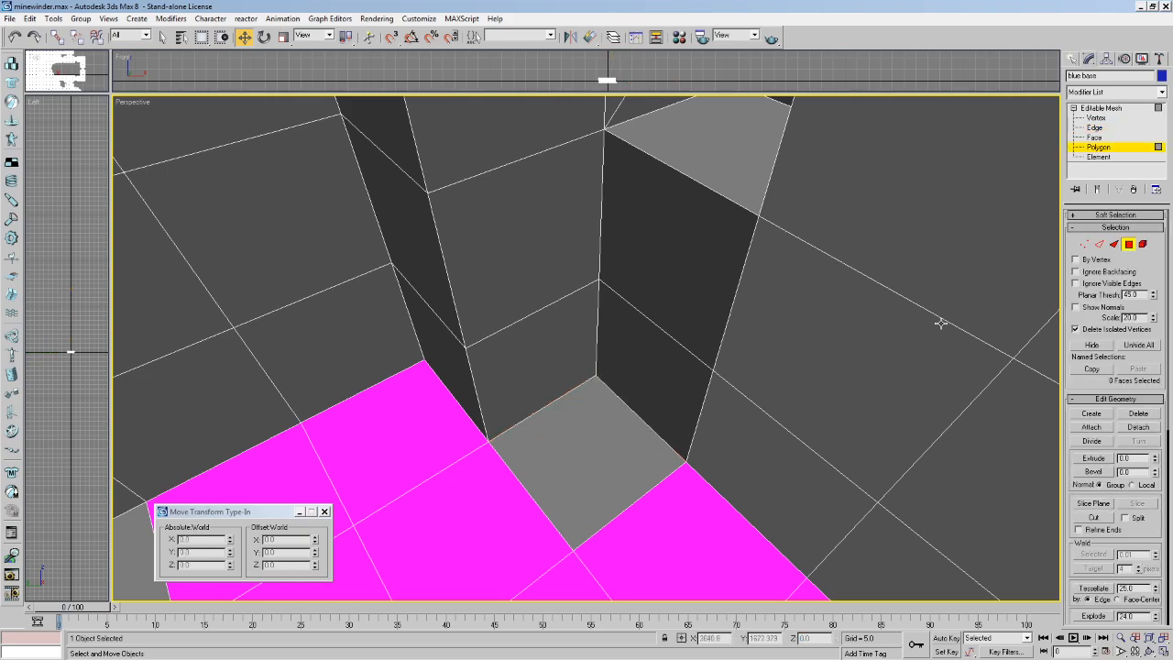
{"action": "left_click", "coordinate": [1091, 413]}
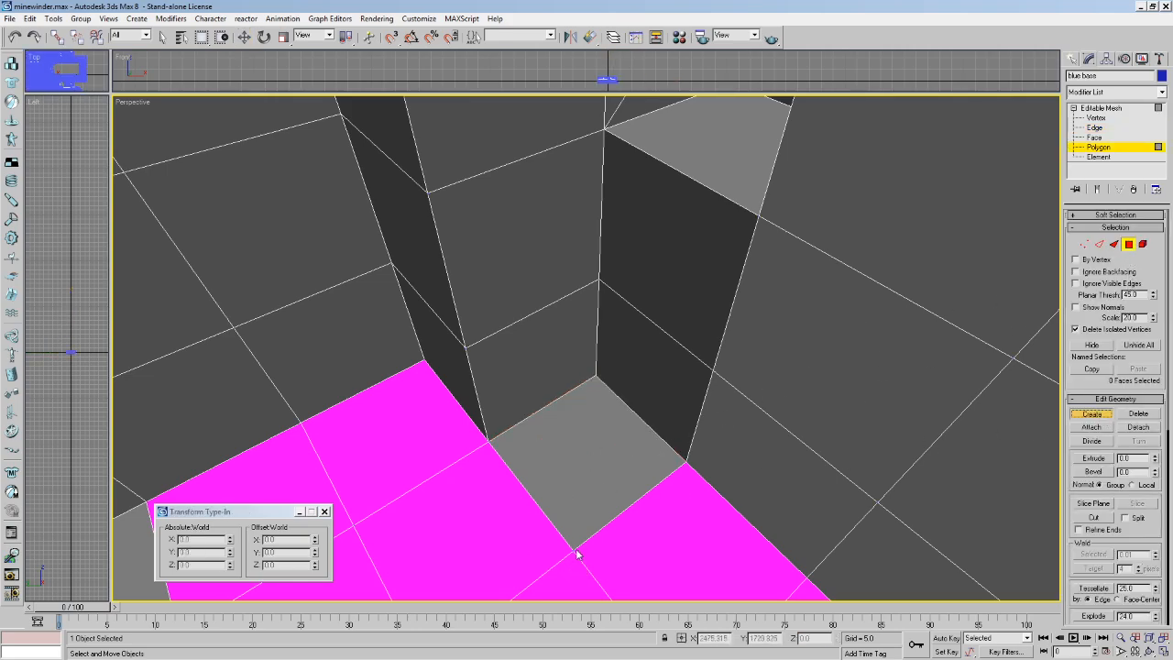
{"action": "left_click", "coordinate": [595, 375]}
{"action": "double_click", "coordinate": [490, 441]}
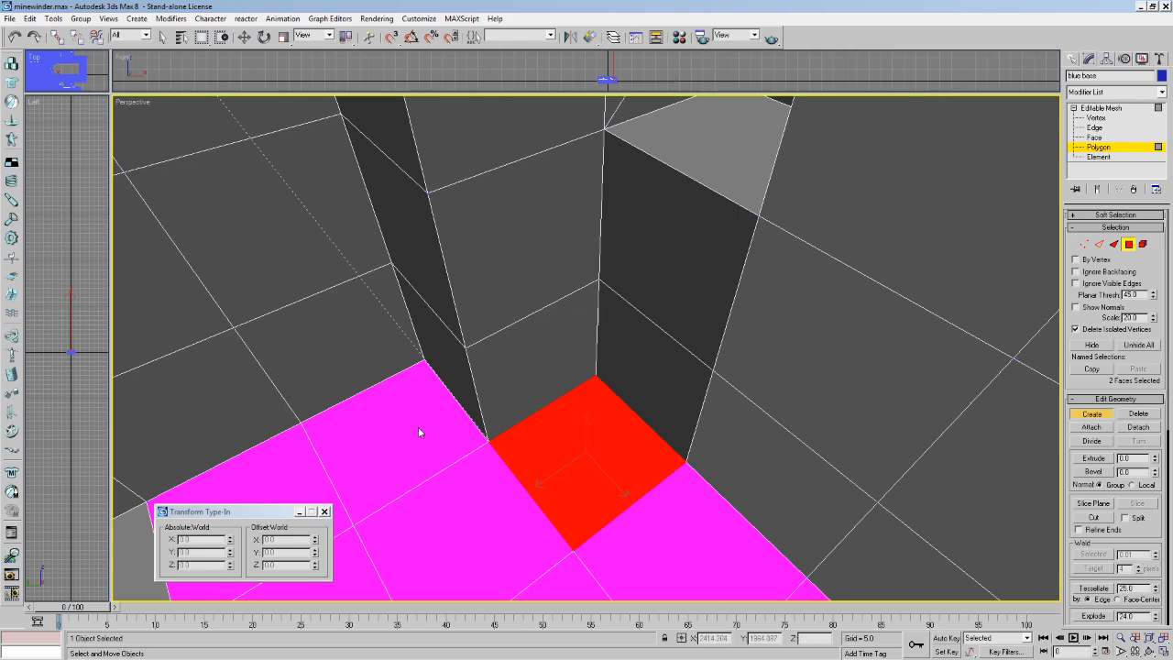
{"action": "key", "text": "w"}
{"action": "left_click", "coordinate": [161, 37]}
{"action": "left_click", "coordinate": [536, 357]}
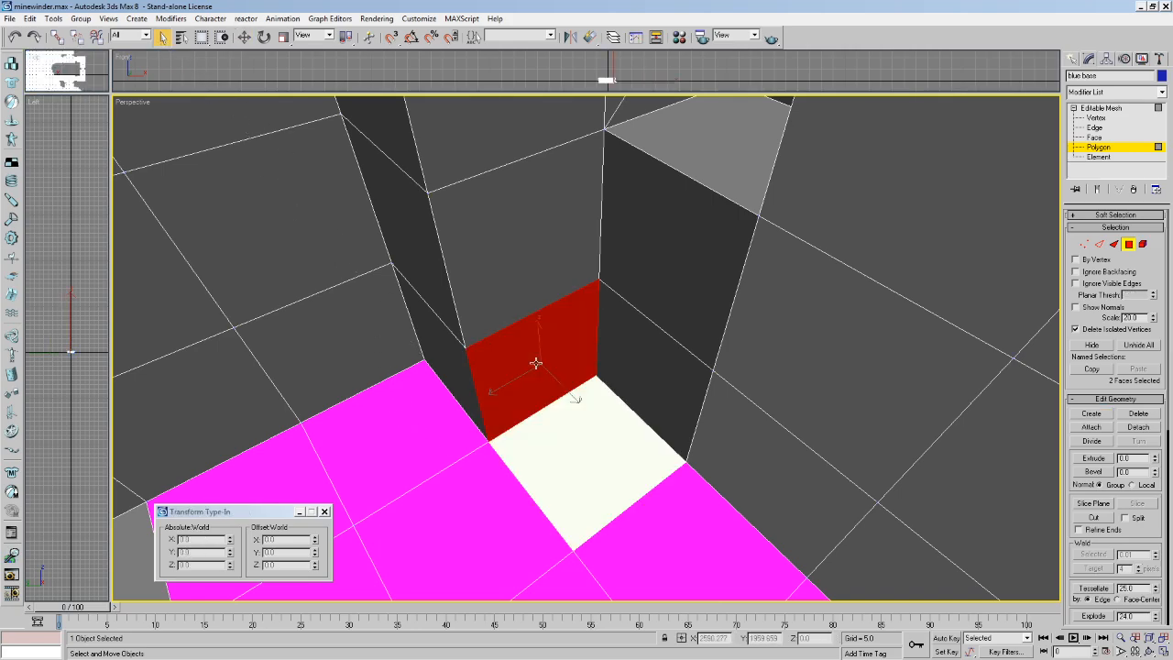
Weld the selected mesh vertices with a threshold of 0.01 and return to polygon editing.
{"action": "left_click", "coordinate": [1083, 244]}
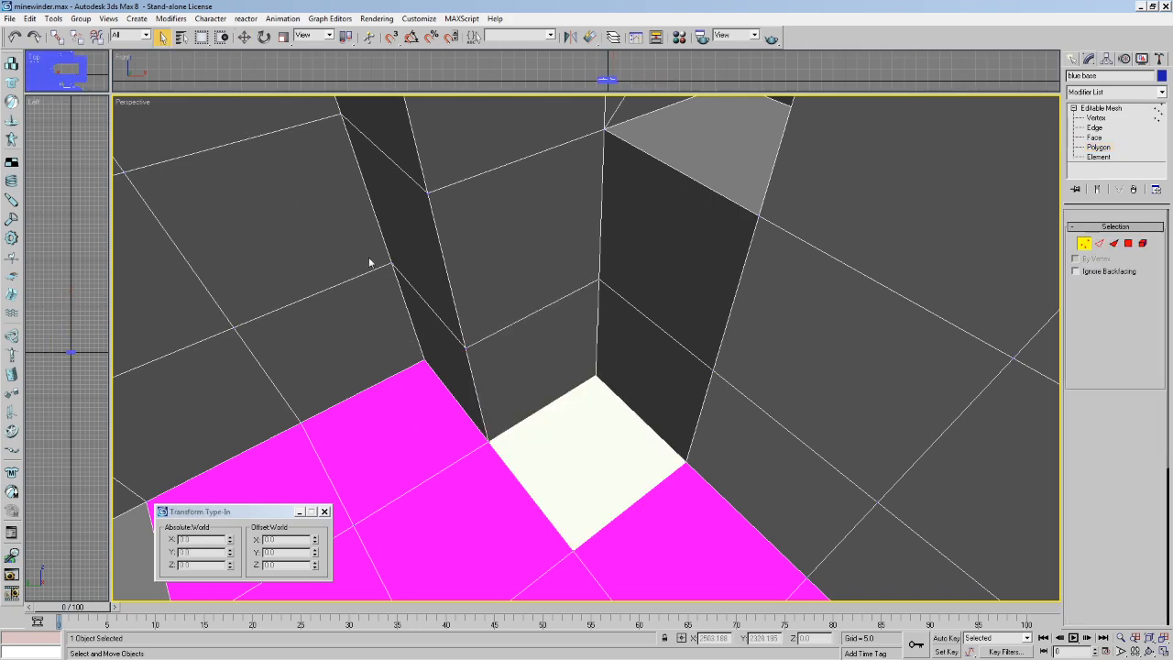
{"action": "left_click", "coordinate": [1099, 555]}
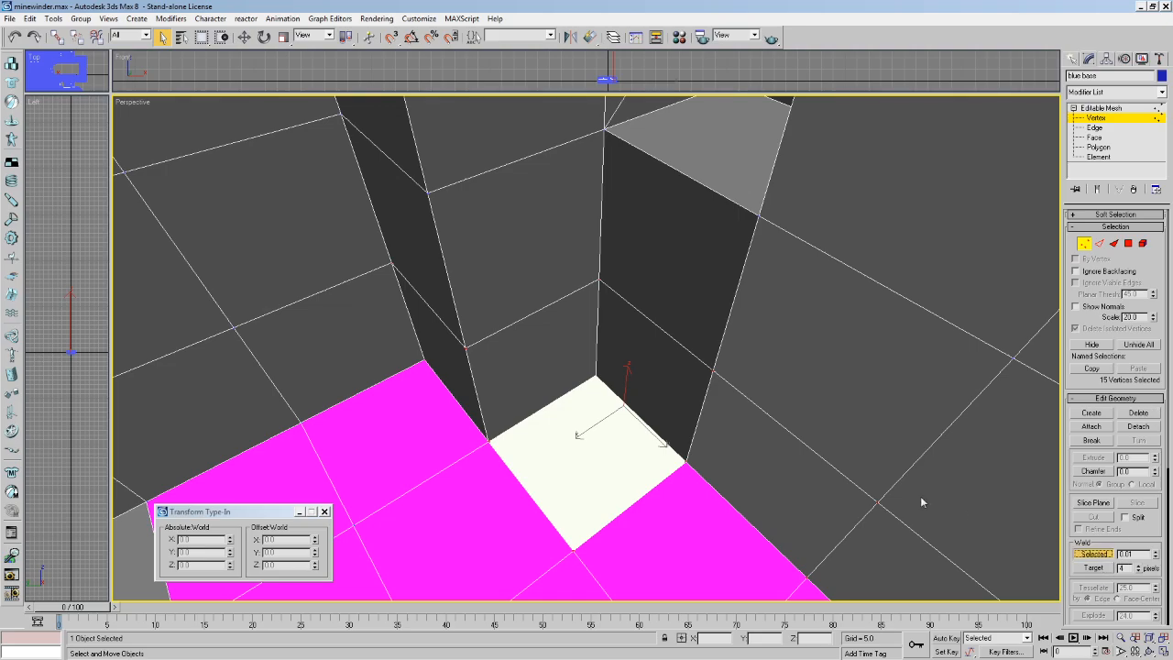
{"action": "left_click", "coordinate": [718, 377]}
{"action": "left_click", "coordinate": [1133, 246]}
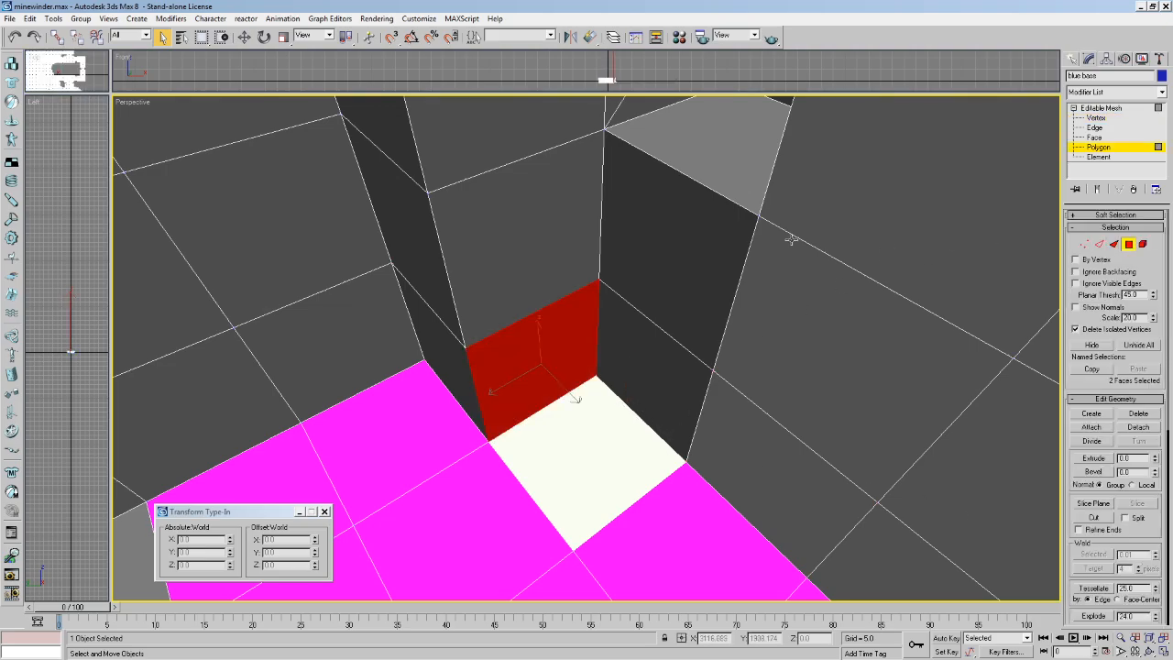
Select the open edges still left in the mesh and look for them on the whole wireframe model.
{"action": "middle_click_drag", "start_coordinate": [801, 241], "coordinate": [743, 288]}
{"action": "scroll", "coordinate": [745, 292], "scroll_direction": "down", "scroll_amount": 3}
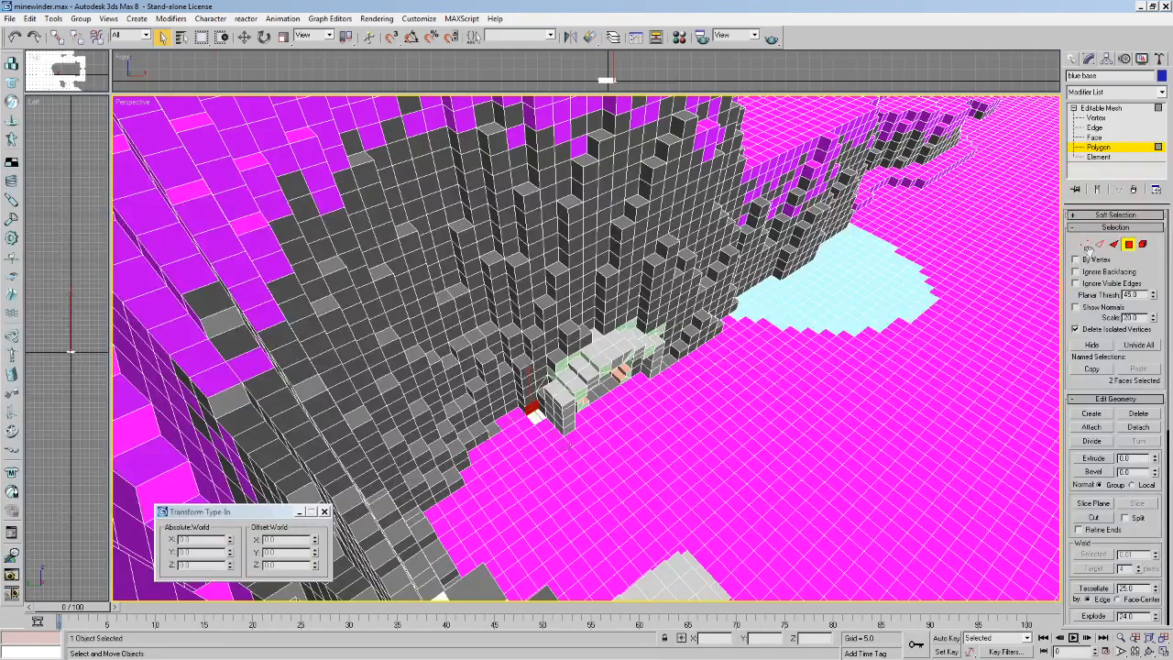
{"action": "key", "text": "F3"}
{"action": "left_click", "coordinate": [1099, 245]}
{"action": "left_click_drag", "start_coordinate": [1151, 578], "coordinate": [1103, 330]}
{"action": "left_click_drag", "start_coordinate": [1136, 377], "coordinate": [1127, 546]}
{"action": "left_click_drag", "start_coordinate": [1120, 464], "coordinate": [1104, 316]}
{"action": "left_click", "coordinate": [1115, 484]}
{"action": "middle_click_drag", "start_coordinate": [687, 336], "coordinate": [683, 376]}
{"action": "scroll", "coordinate": [684, 367], "scroll_direction": "down", "scroll_amount": 3}
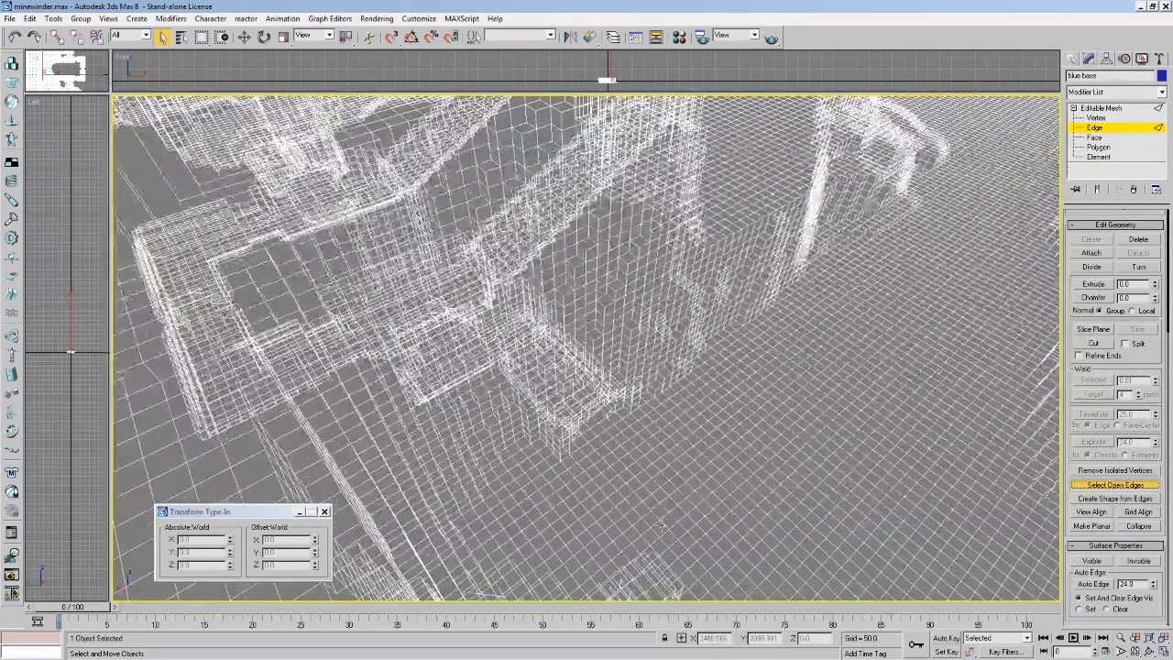
{"action": "left_click", "coordinate": [1147, 637]}
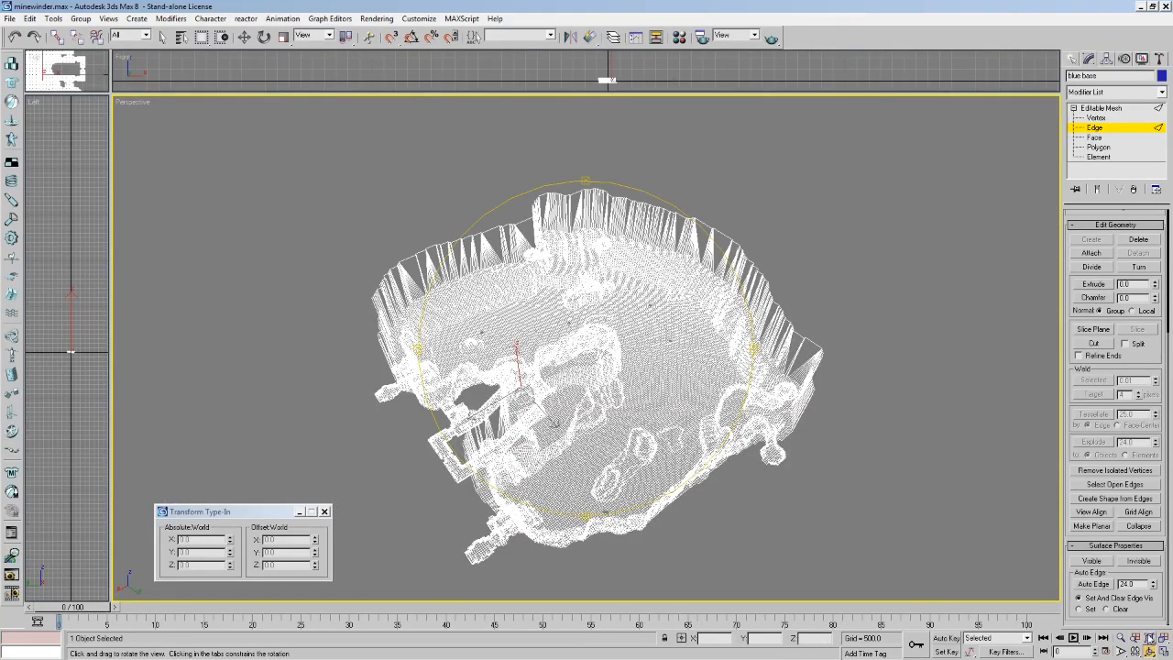
{"action": "left_click", "coordinate": [161, 37]}
Locate the remaining open edges at the wall and floor corner beside the green blocks, and inspect them shaded.
{"action": "left_click", "coordinate": [1149, 650]}
{"action": "left_click_drag", "start_coordinate": [686, 388], "coordinate": [470, 483]}
{"action": "scroll", "coordinate": [470, 484], "scroll_direction": "up", "scroll_amount": 5}
{"action": "middle_click_drag", "start_coordinate": [470, 483], "coordinate": [657, 311]}
{"action": "scroll", "coordinate": [596, 385], "scroll_direction": "up", "scroll_amount": 5}
{"action": "key", "text": "Up"}
{"action": "left_click_drag", "start_coordinate": [657, 311], "coordinate": [724, 352]}
{"action": "left_click", "coordinate": [1120, 637]}
{"action": "key", "text": "Up"}
{"action": "key", "text": "F3"}
Delete the wall polygon and the adjoining floor polygon at the corner with the open edges.
{"action": "key", "text": "4"}
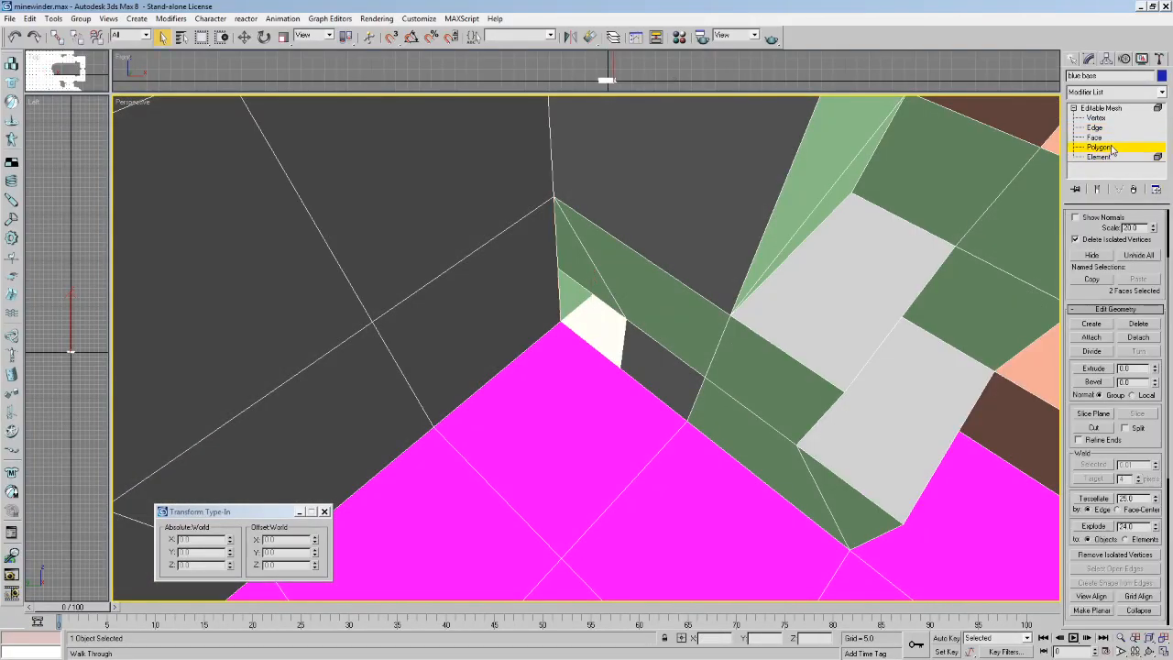
{"action": "left_click", "coordinate": [487, 327]}
{"action": "left_click", "coordinate": [550, 367], "text": "ctrl"}
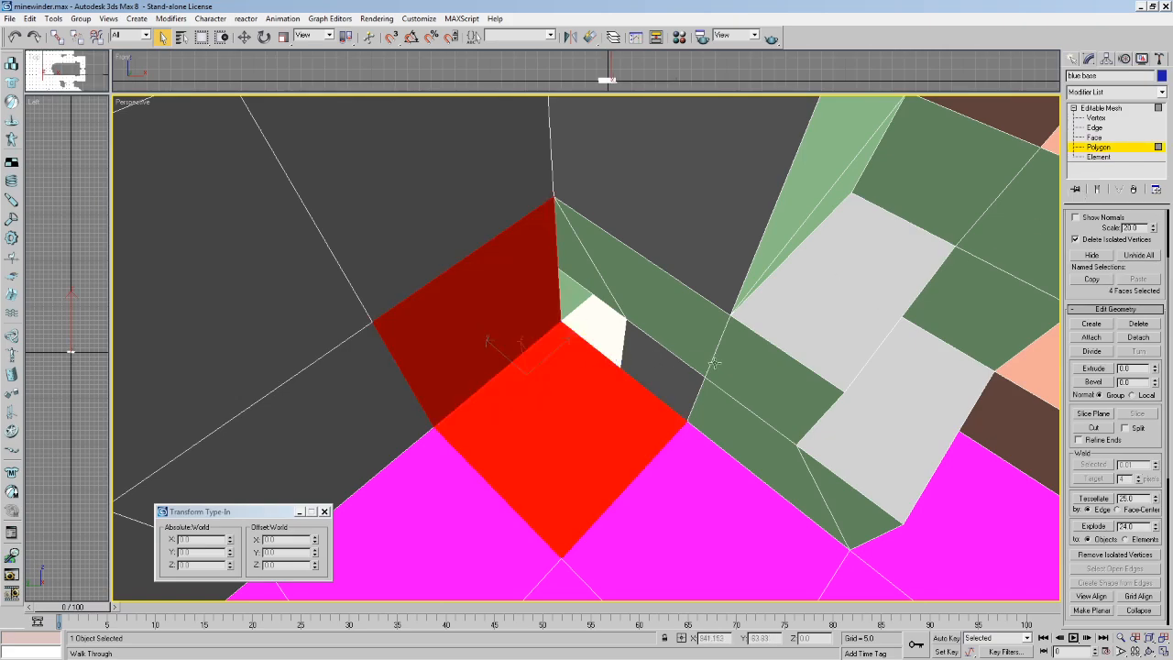
{"action": "left_click", "coordinate": [650, 425]}
{"action": "left_click", "coordinate": [509, 331]}
{"action": "key", "text": "Delete"}
{"action": "left_click", "coordinate": [558, 380]}
{"action": "key", "text": "Delete"}
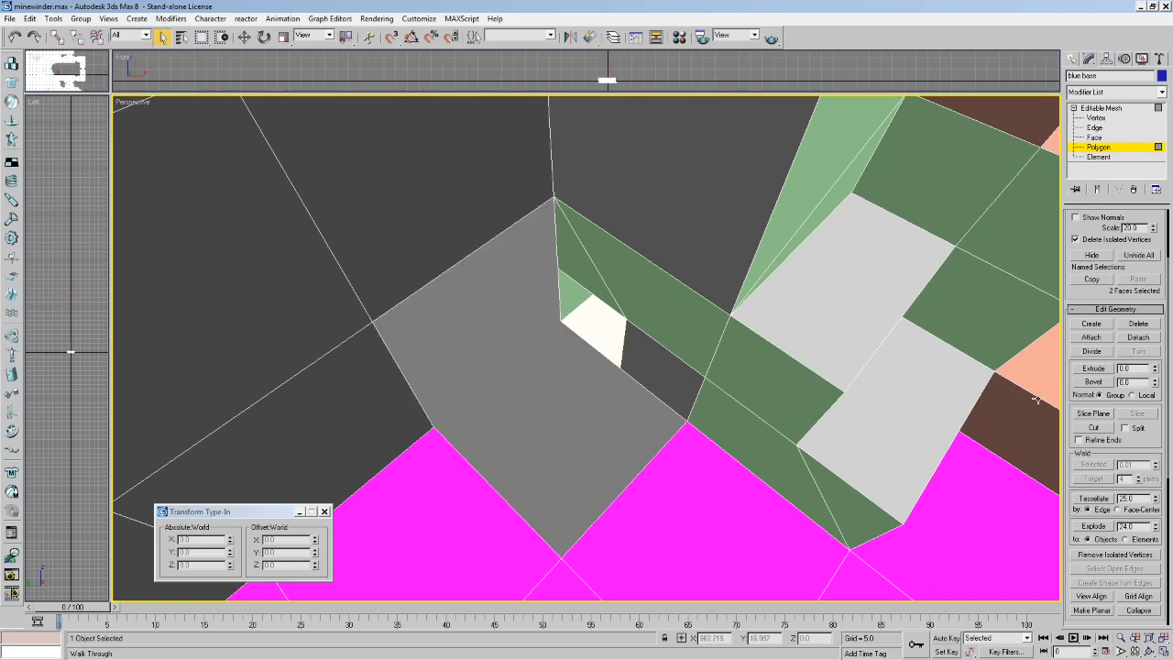
Create a new floor polygon at the corner, including the extra vertex along its edge with the neighbouring block.
{"action": "left_click", "coordinate": [1091, 324]}
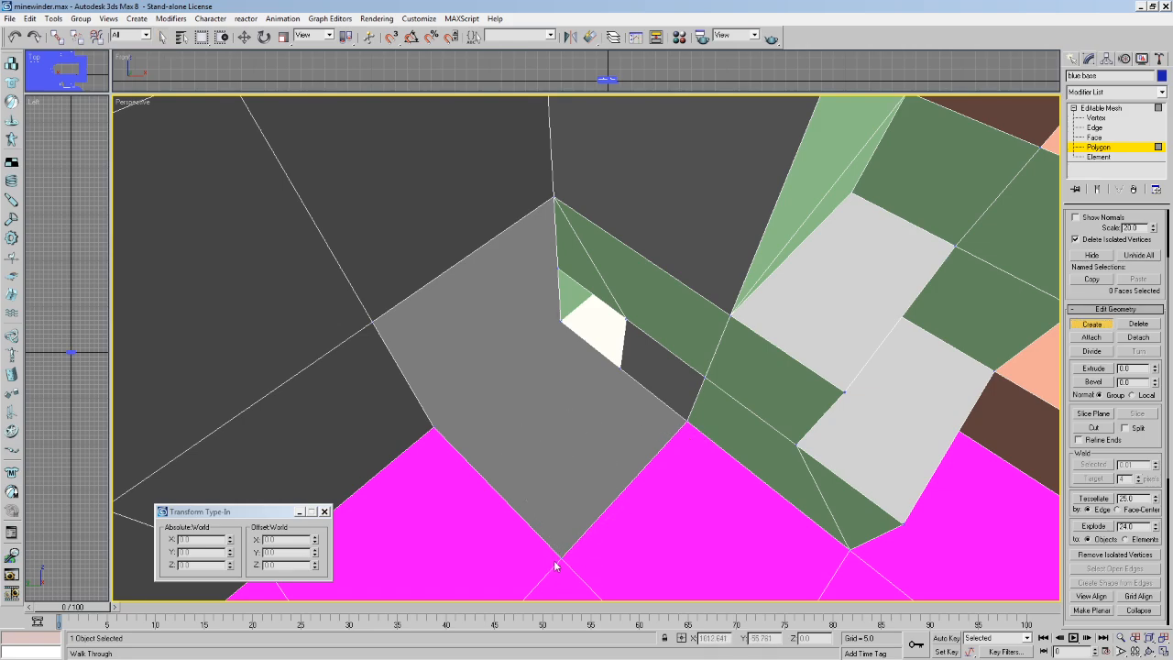
{"action": "left_click", "coordinate": [688, 424]}
{"action": "left_click", "coordinate": [620, 366]}
{"action": "left_click", "coordinate": [561, 322]}
{"action": "left_click", "coordinate": [620, 369]}
{"action": "left_click", "coordinate": [436, 426]}
{"action": "left_click", "coordinate": [560, 556]}
Fill the wall opening above the new floor polygon with polygons that include the intermediate vertex on the corner edge.
{"action": "left_click", "coordinate": [556, 322]}
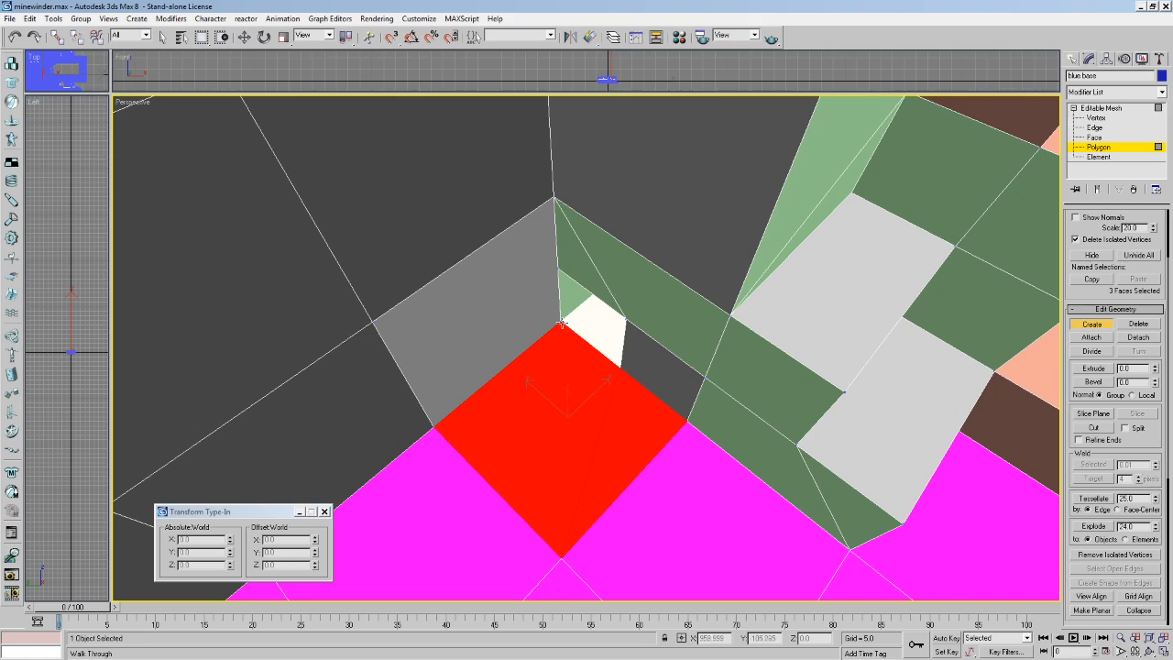
{"action": "left_click", "coordinate": [372, 323]}
{"action": "left_click", "coordinate": [432, 425]}
{"action": "left_click", "coordinate": [563, 274]}
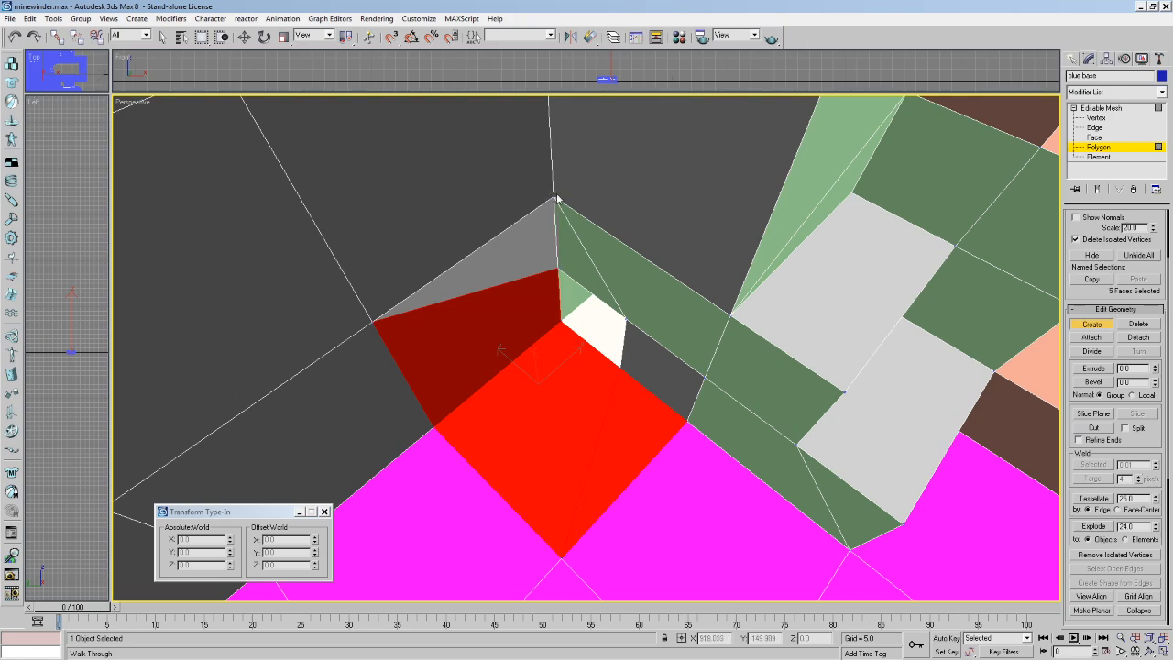
{"action": "left_click", "coordinate": [372, 323]}
{"action": "left_click", "coordinate": [163, 37]}
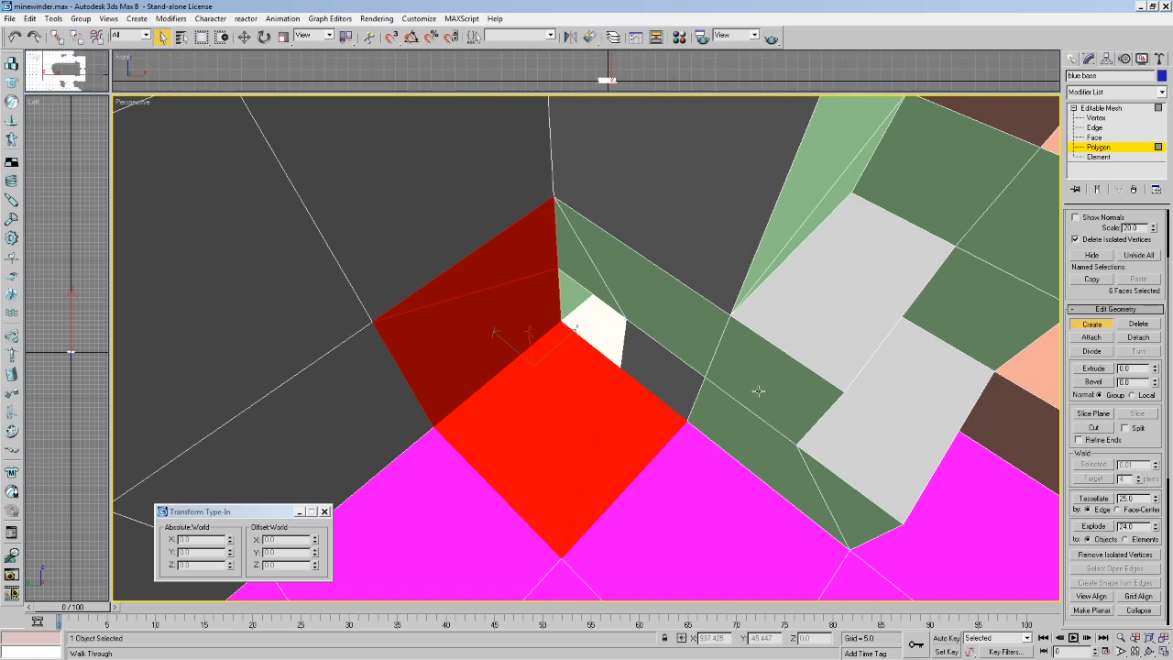
{"action": "left_click", "coordinate": [759, 394]}
{"action": "scroll", "coordinate": [759, 397], "scroll_direction": "down", "scroll_amount": 6}
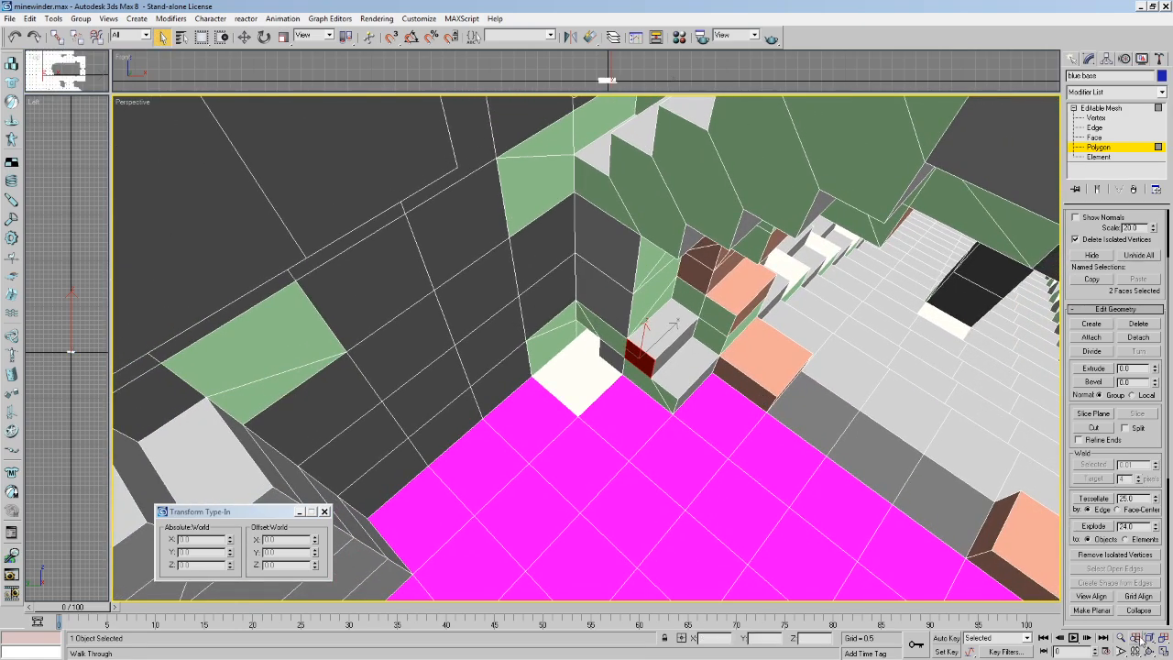
Clear the polygon selection, frame the whole mesh, and select all of its open edges.
{"action": "left_click", "coordinate": [1160, 638]}
{"action": "left_click", "coordinate": [1149, 650]}
{"action": "left_click", "coordinate": [165, 35]}
{"action": "left_click", "coordinate": [164, 36]}
{"action": "left_click", "coordinate": [900, 269]}
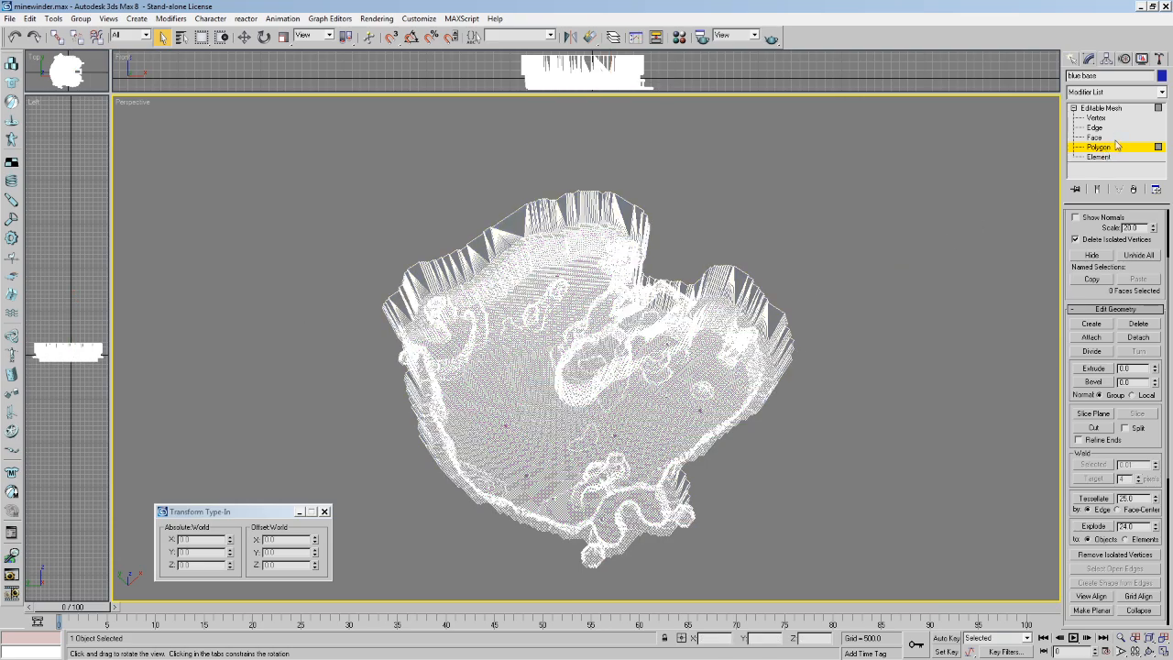
{"action": "left_click", "coordinate": [1101, 128]}
{"action": "left_click_drag", "start_coordinate": [1157, 424], "coordinate": [1156, 337]}
{"action": "left_click", "coordinate": [1127, 490]}
Locate the selected open edges on the wall beside the grey and green ledge blocks, and inspect them shaded up close.
{"action": "middle_click_drag", "start_coordinate": [605, 367], "coordinate": [594, 427]}
{"action": "scroll", "coordinate": [593, 427], "scroll_direction": "up", "scroll_amount": 4}
{"action": "middle_click_drag", "start_coordinate": [648, 393], "coordinate": [599, 372]}
{"action": "scroll", "coordinate": [742, 459], "scroll_direction": "down", "scroll_amount": 3}
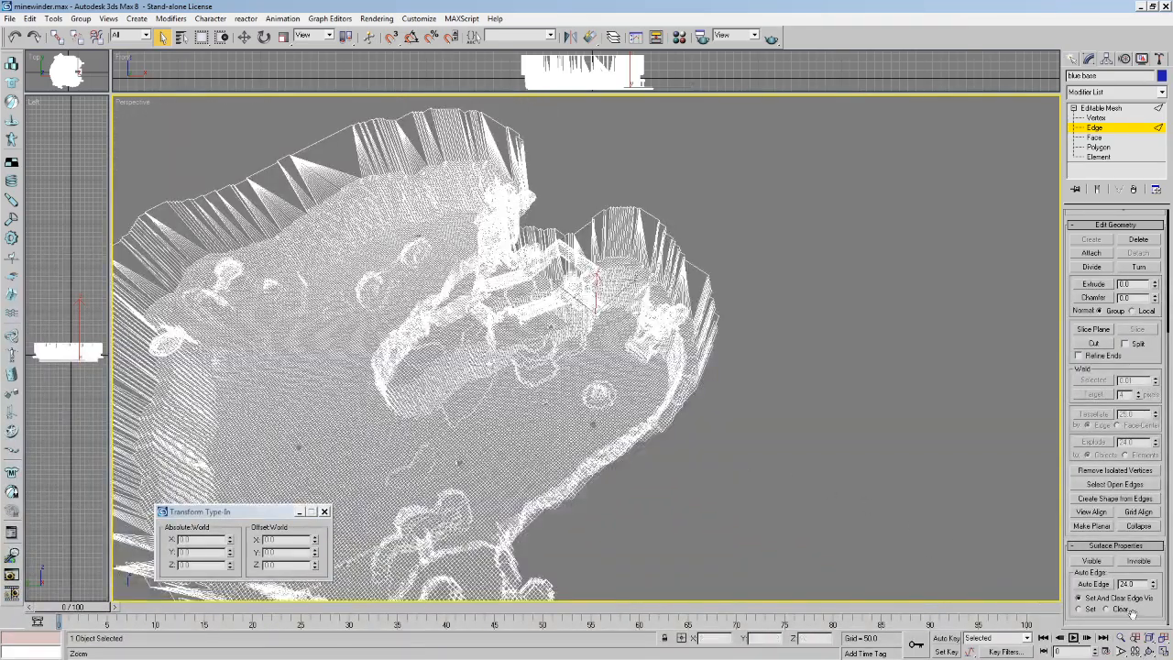
{"action": "left_click", "coordinate": [1122, 639]}
{"action": "left_click_drag", "start_coordinate": [596, 357], "coordinate": [639, 238]}
{"action": "key", "text": "Up"}
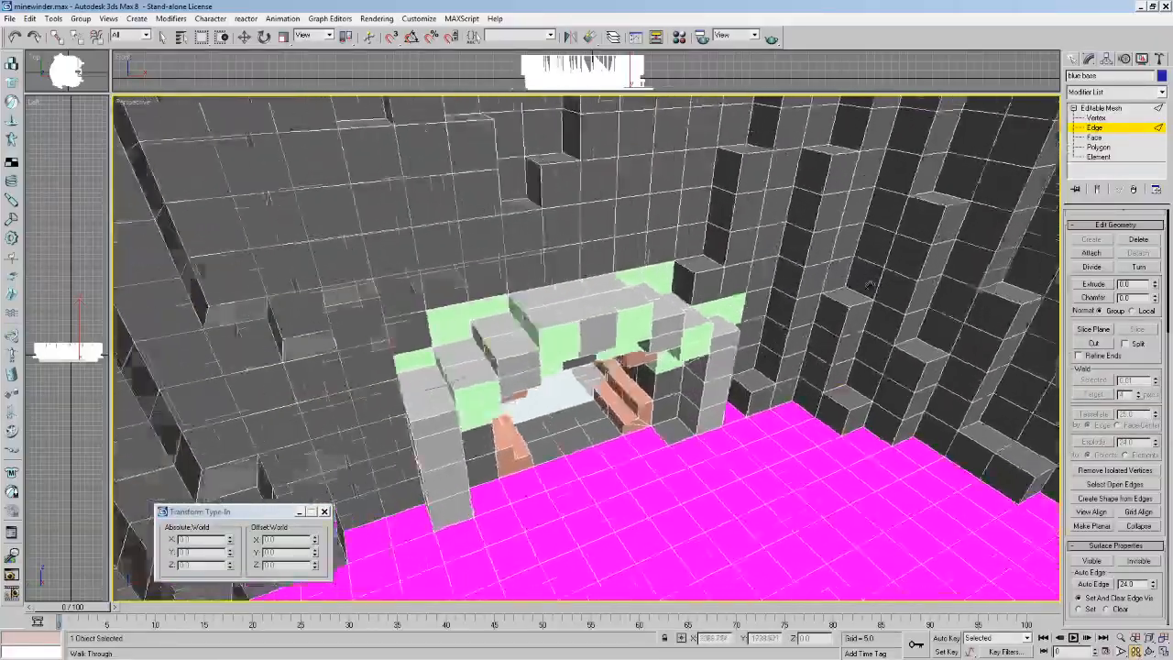
{"action": "left_click_drag", "start_coordinate": [858, 285], "coordinate": [898, 306]}
{"action": "key", "text": "Left"}
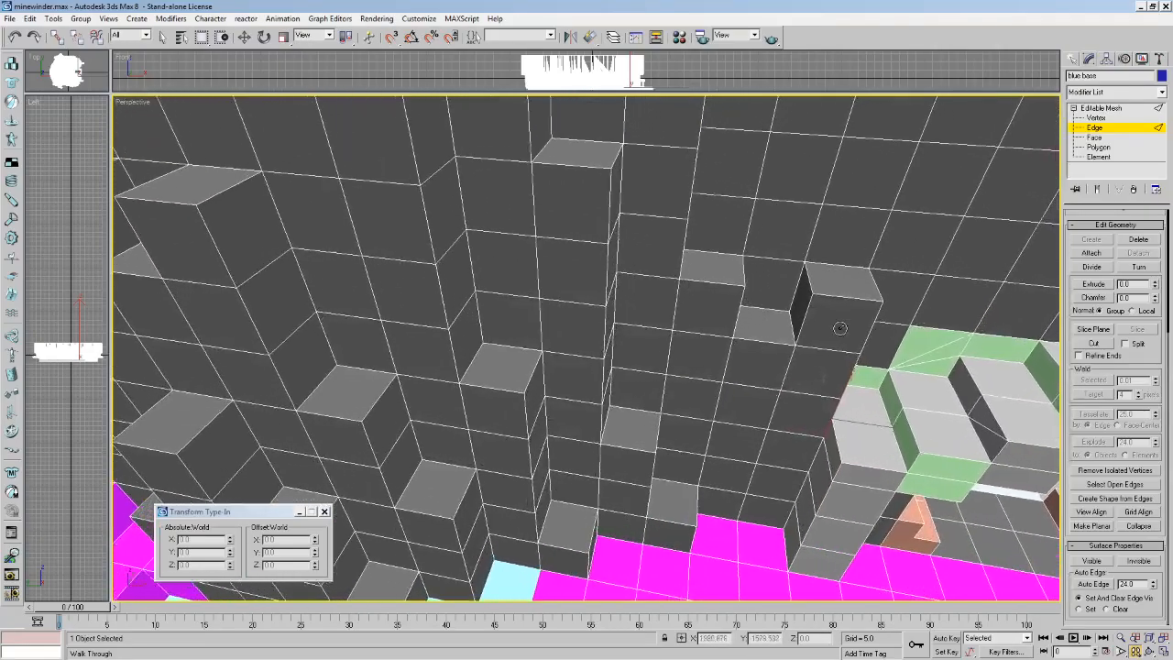
{"action": "middle_click_drag", "start_coordinate": [730, 319], "coordinate": [668, 299]}
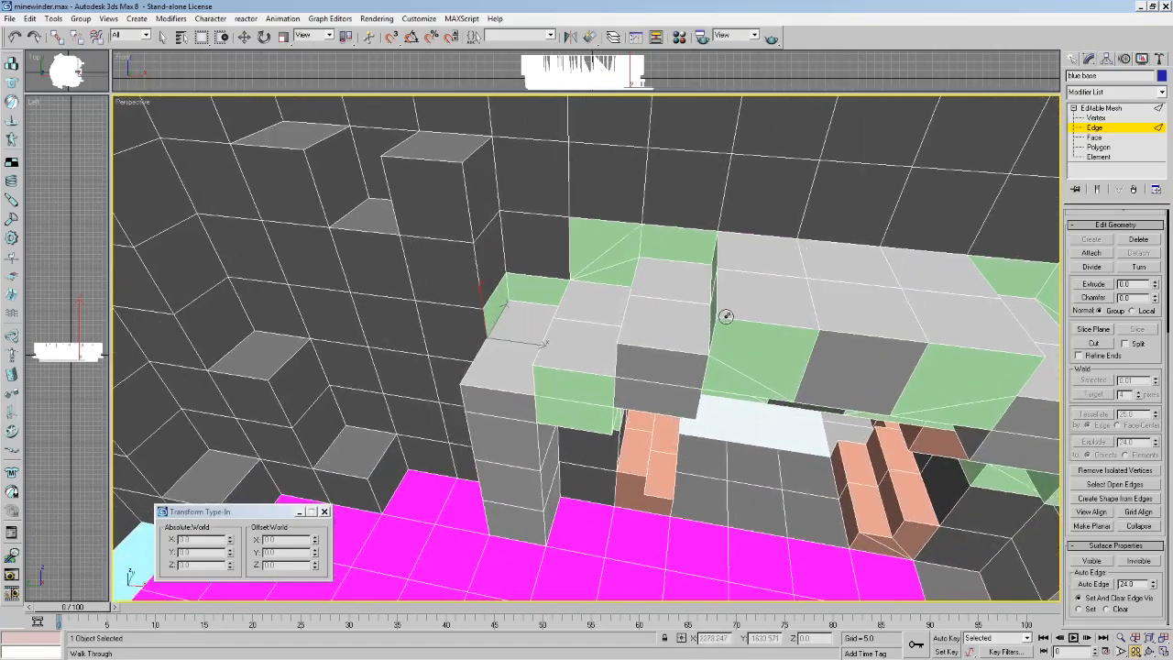
{"action": "scroll", "coordinate": [678, 309], "scroll_direction": "up", "scroll_amount": 2}
{"action": "middle_click_drag", "start_coordinate": [584, 305], "coordinate": [662, 285]}
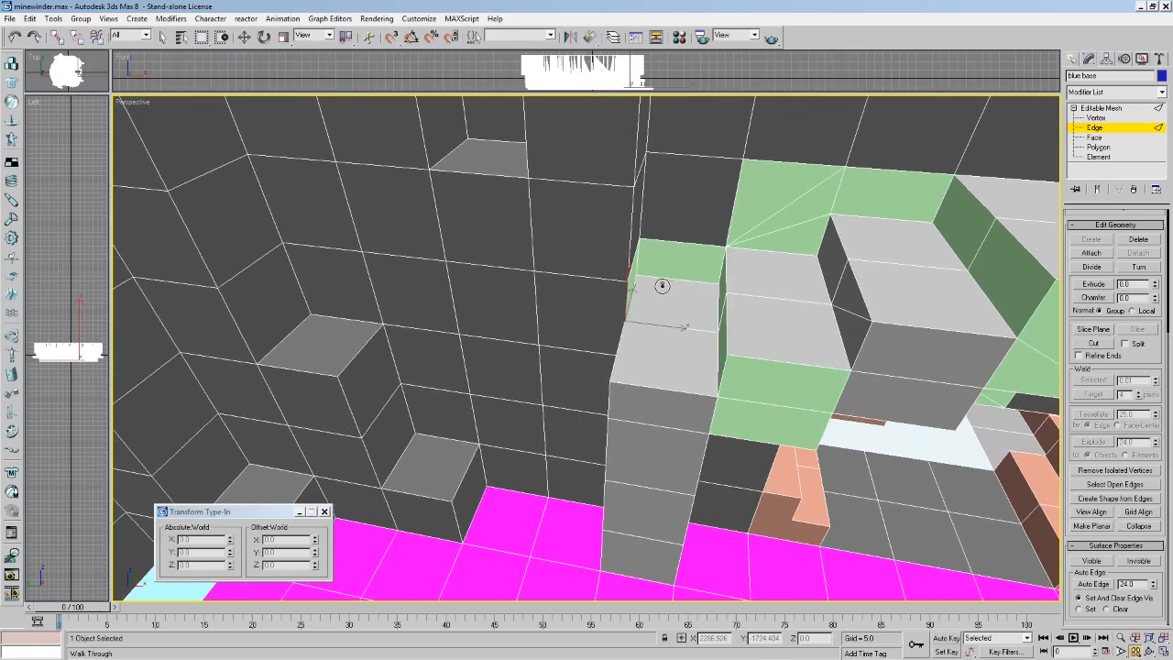
{"action": "key", "text": "Up"}
{"action": "key", "text": "Up"}
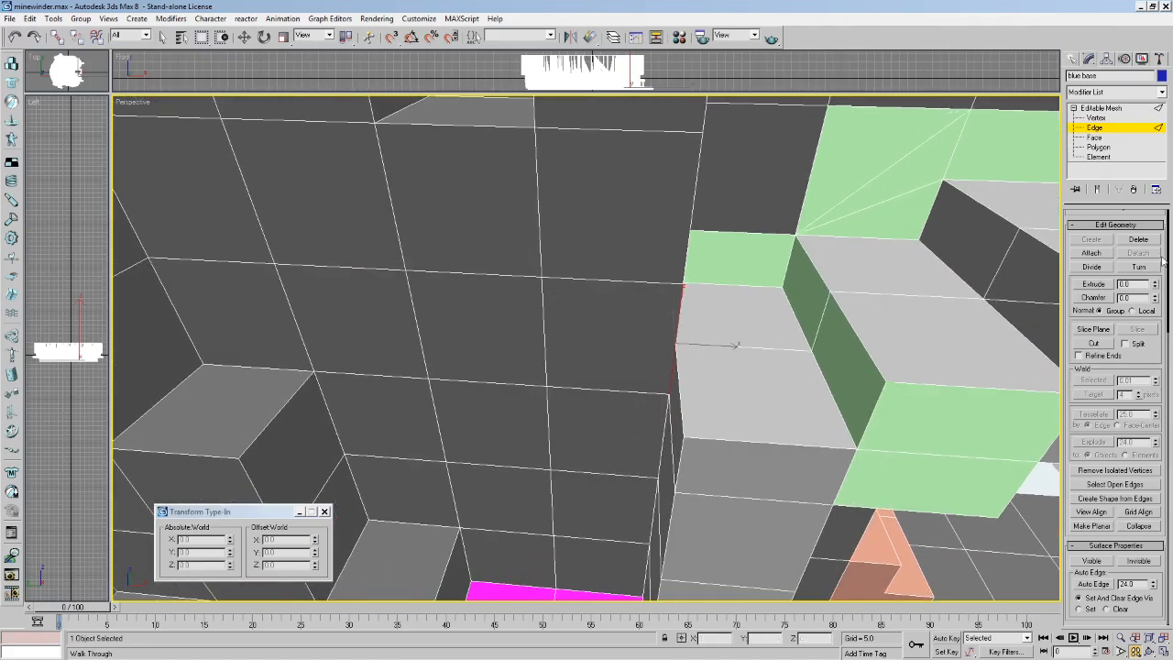
Delete the dark wall polygon that borders the open edges beside the ledge block.
{"action": "left_click", "coordinate": [1104, 149]}
{"action": "left_click", "coordinate": [666, 296]}
{"action": "mouse_move", "coordinate": [665, 296]}
{"action": "middle_mouse_down"}
{"action": "mouse_move", "coordinate": [571, 311]}
{"action": "mouse_move", "coordinate": [655, 307]}
{"action": "middle_mouse_up"}
{"action": "key", "text": "Delete"}
Fill the wall opening beside the ledge with a quad and a triangle that share the intermediate vertex on the ledge edge.
{"action": "left_click", "coordinate": [1088, 326]}
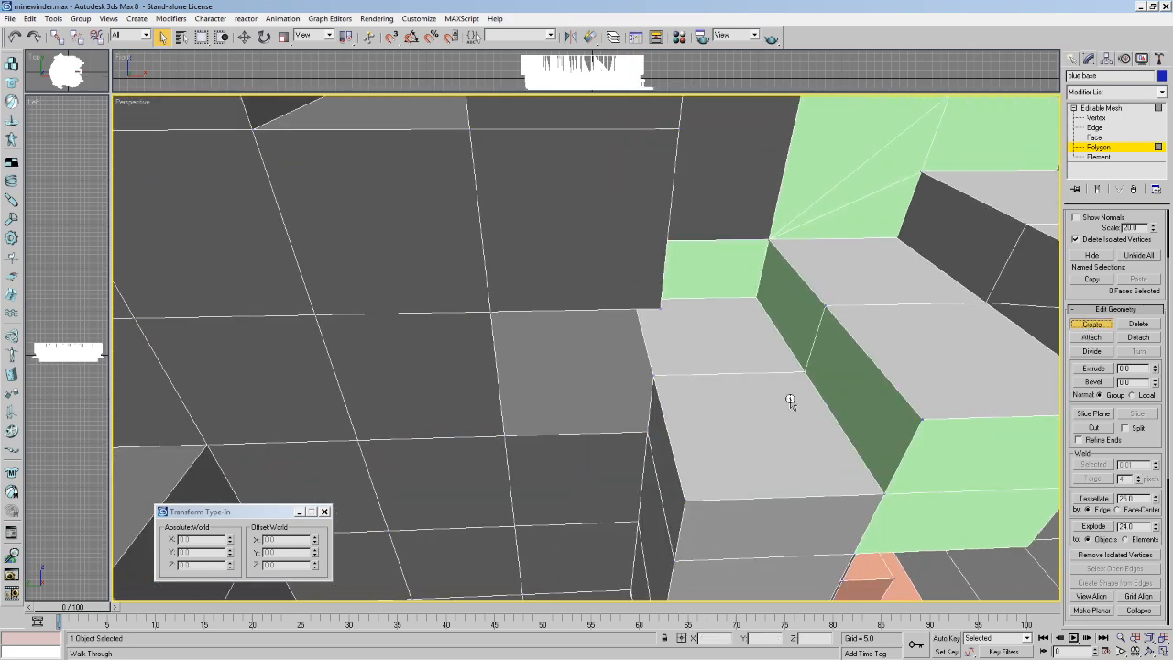
{"action": "left_click", "coordinate": [648, 433]}
{"action": "left_click", "coordinate": [653, 375]}
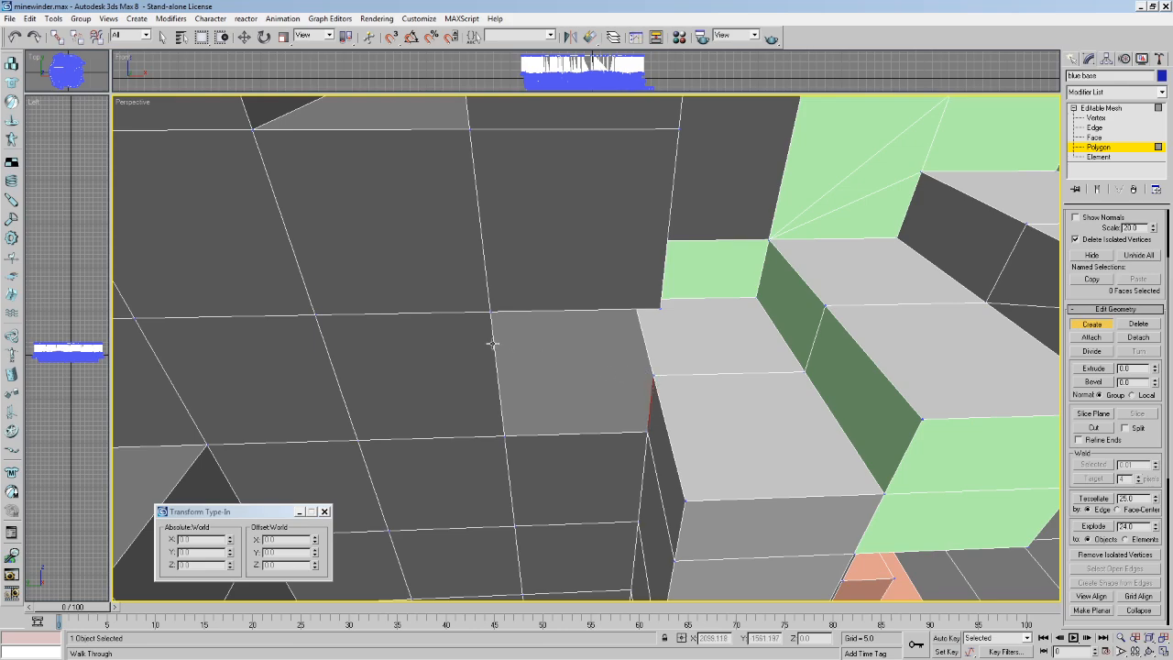
{"action": "left_click", "coordinate": [493, 316]}
{"action": "left_click", "coordinate": [492, 313]}
{"action": "left_click", "coordinate": [504, 436]}
{"action": "left_click", "coordinate": [656, 377]}
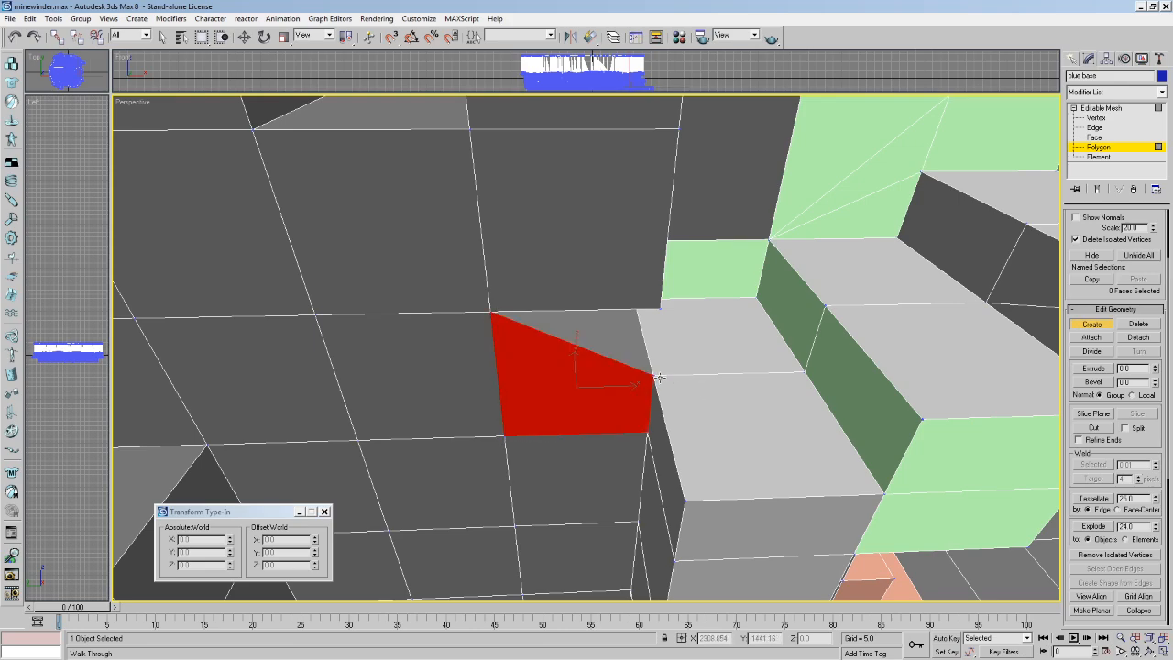
{"action": "left_click", "coordinate": [658, 310]}
{"action": "double_click", "coordinate": [490, 314]}
Check the mesh for remaining open edges and view the whole shaded map from above.
{"action": "left_click", "coordinate": [163, 38]}
{"action": "left_click", "coordinate": [719, 273]}
{"action": "left_click", "coordinate": [1099, 147]}
{"action": "left_click", "coordinate": [1094, 127]}
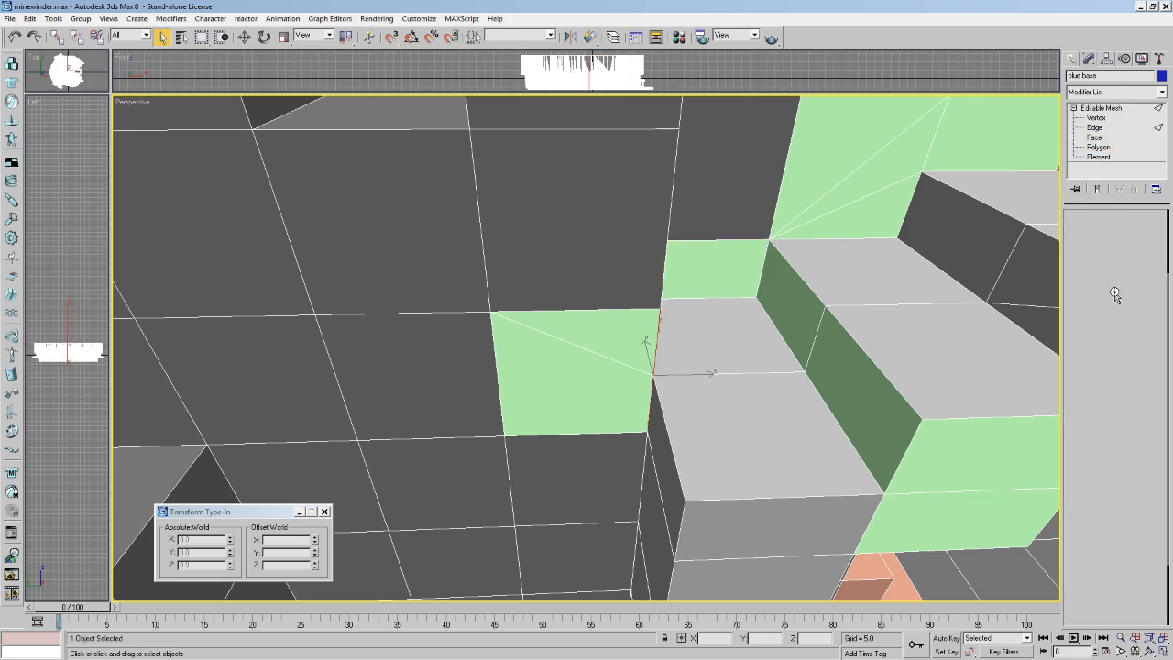
{"action": "scroll", "coordinate": [1144, 418], "scroll_direction": "down", "scroll_amount": 4}
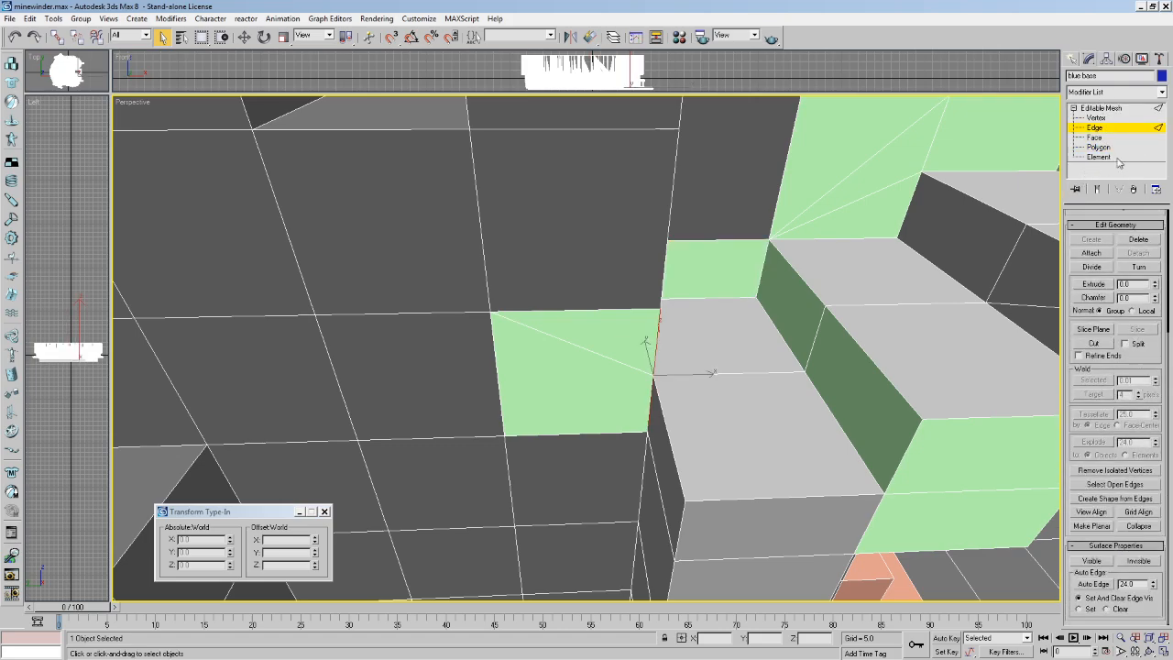
{"action": "left_click", "coordinate": [1115, 484]}
{"action": "mouse_move", "coordinate": [1145, 372]}
{"action": "left_mouse_down"}
{"action": "mouse_move", "coordinate": [1139, 631]}
{"action": "mouse_move", "coordinate": [1137, 372]}
{"action": "left_mouse_up"}
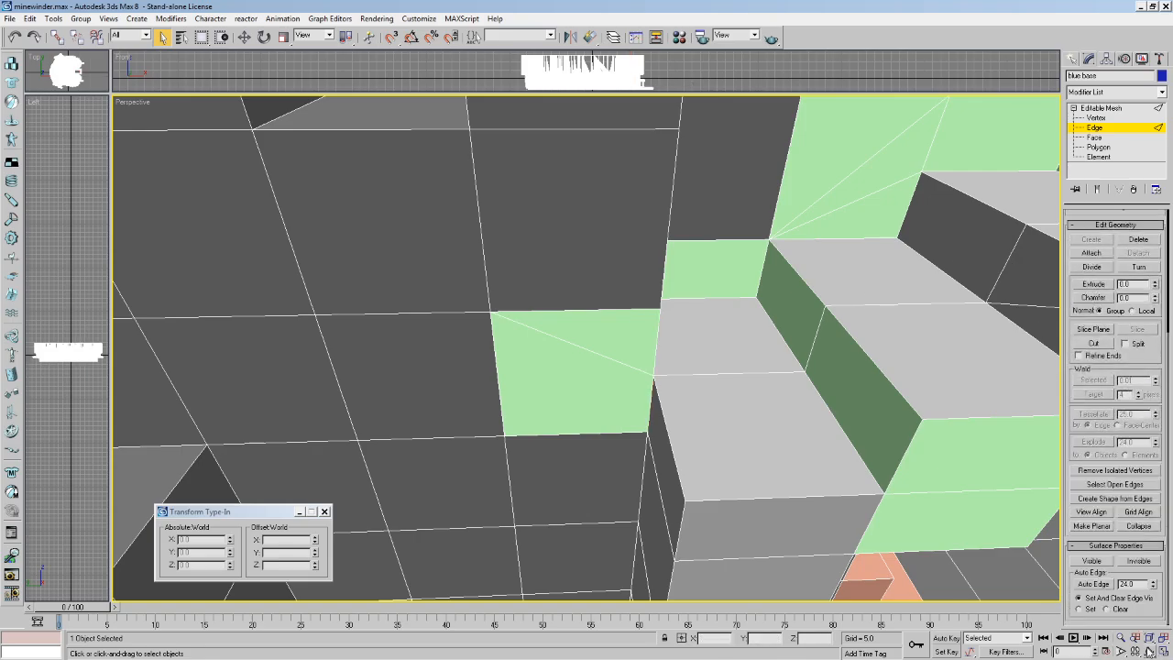
{"action": "left_click", "coordinate": [1149, 651]}
{"action": "left_click", "coordinate": [1149, 638]}
{"action": "left_click_drag", "start_coordinate": [671, 383], "coordinate": [708, 408]}
{"action": "left_click_drag", "start_coordinate": [704, 336], "coordinate": [523, 273]}
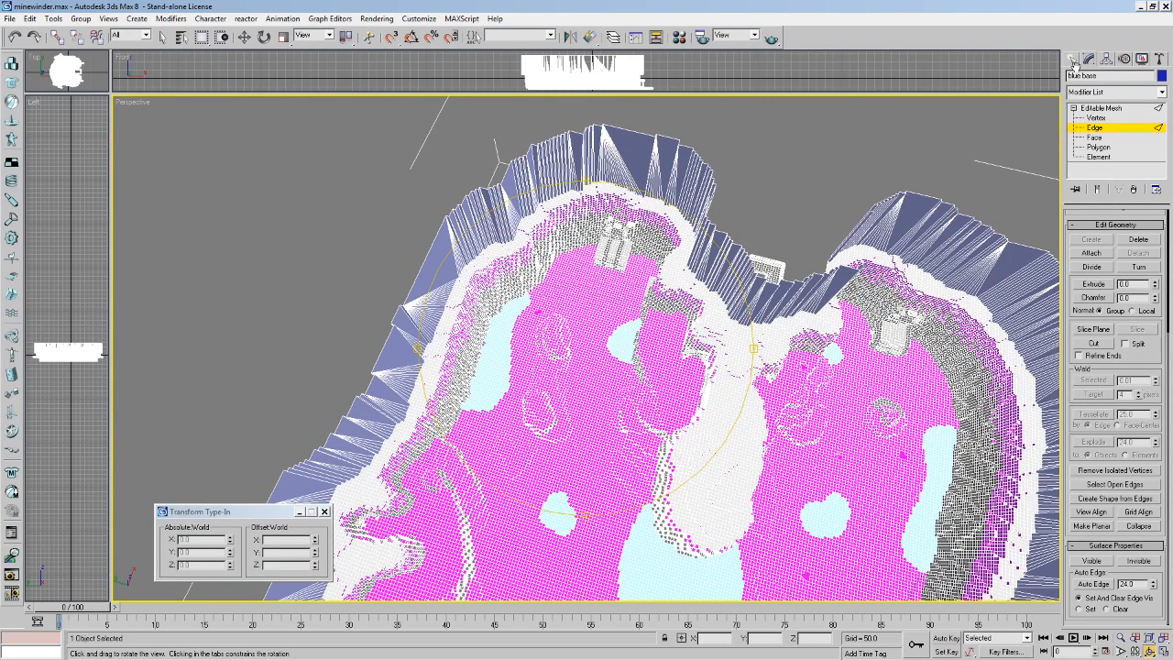
{"action": "left_click", "coordinate": [161, 37]}
{"action": "left_click", "coordinate": [9, 18]}
{"action": "left_click", "coordinate": [9, 18]}
{"action": "left_click", "coordinate": [9, 18]}
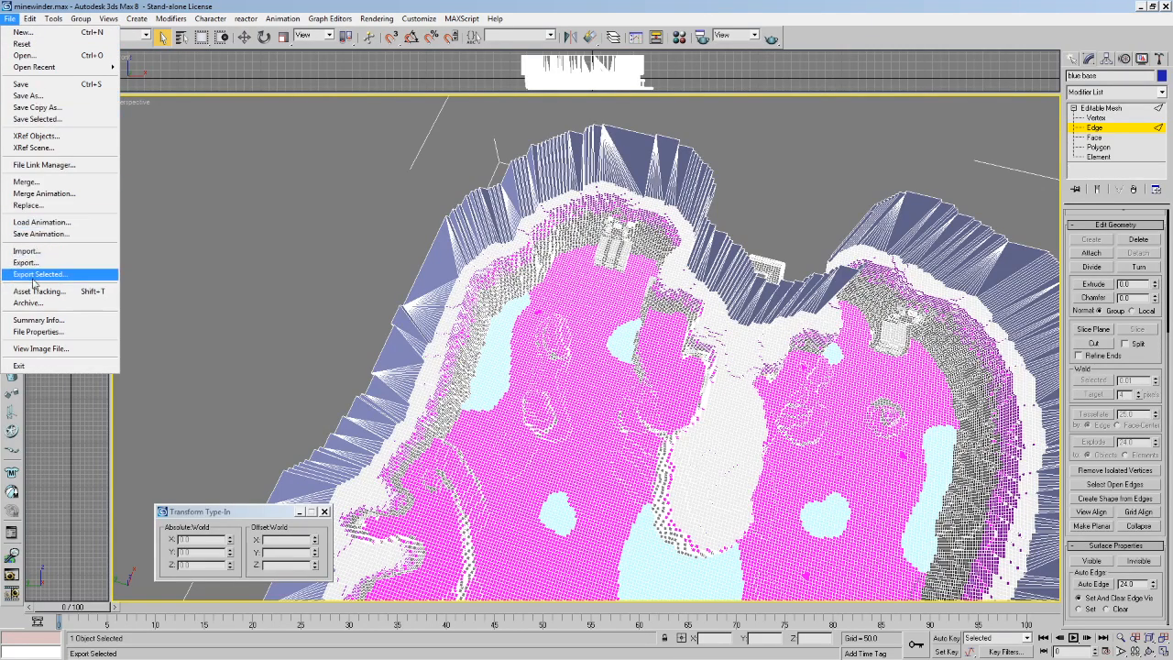
{"action": "left_click", "coordinate": [324, 174]}
Unhide all hidden objects in the scene and view the complete map.
{"action": "right_click", "coordinate": [352, 142]}
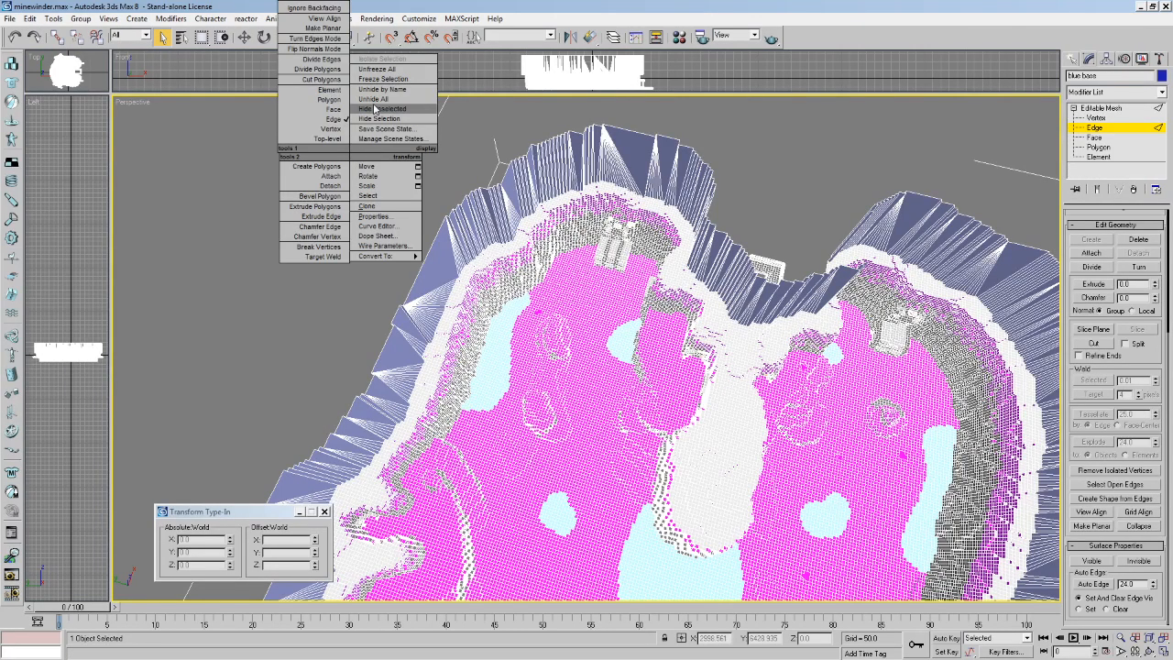
{"action": "left_click", "coordinate": [370, 109]}
{"action": "middle_click_drag", "start_coordinate": [712, 306], "coordinate": [552, 210]}
{"action": "scroll", "coordinate": [812, 330], "scroll_direction": "down", "scroll_amount": 4}
{"action": "middle_click_drag", "start_coordinate": [887, 339], "coordinate": [877, 284]}
{"action": "middle_click_drag", "start_coordinate": [575, 348], "coordinate": [606, 321]}
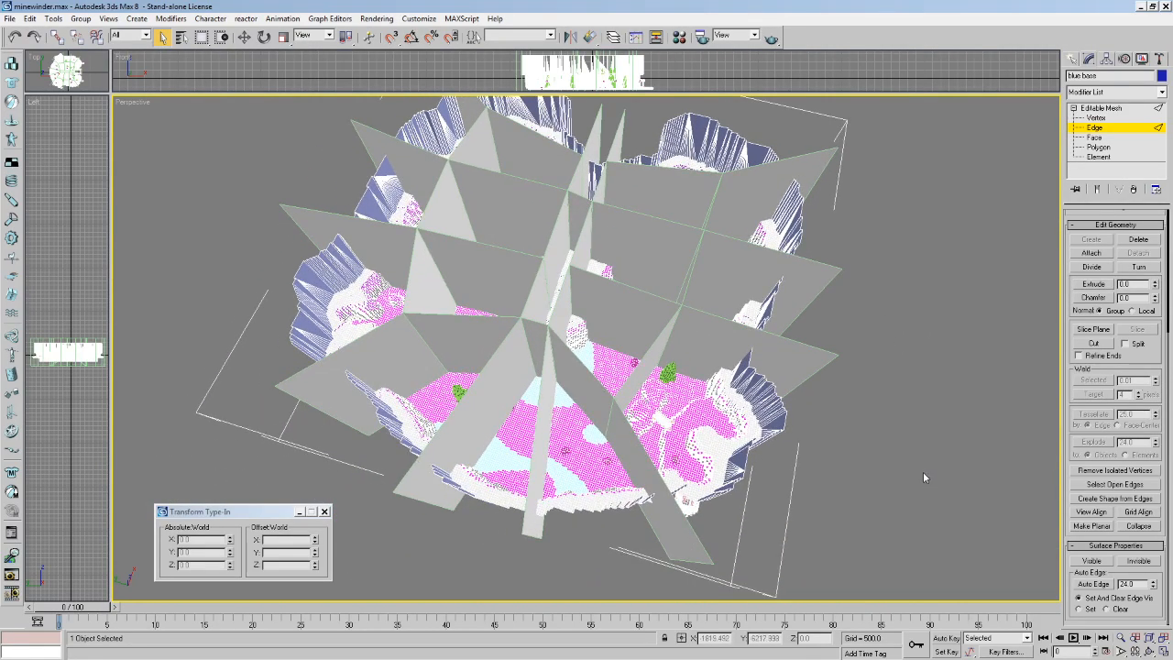
{"action": "left_click", "coordinate": [1096, 159]}
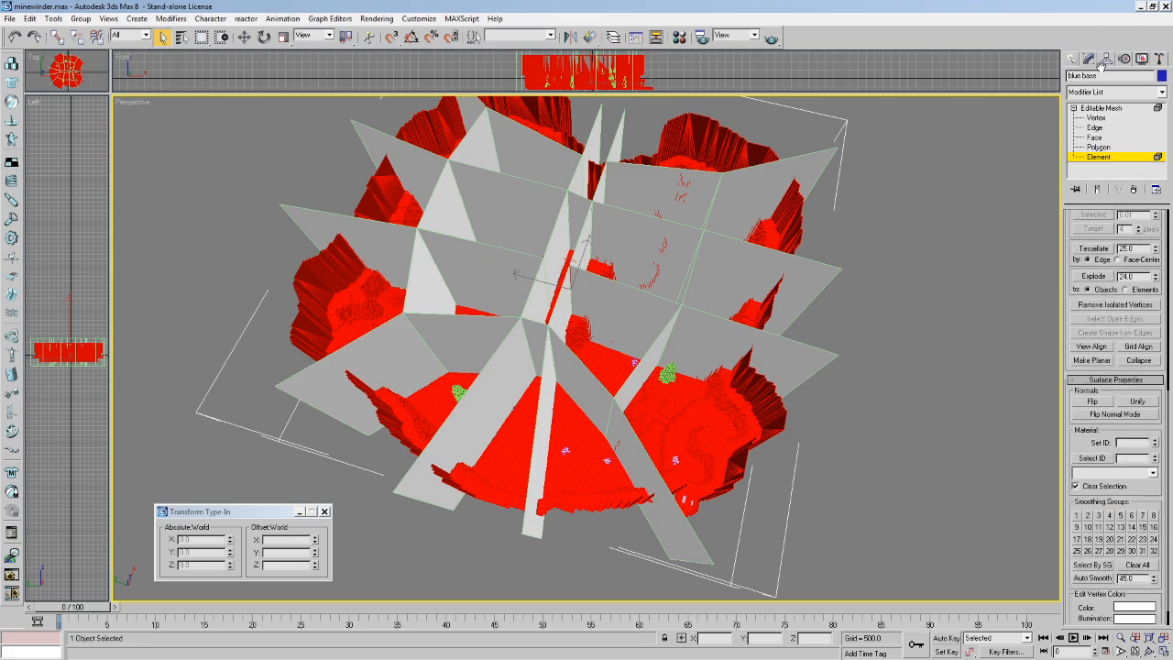
{"action": "left_click", "coordinate": [1101, 92]}
{"action": "key", "text": "t"}
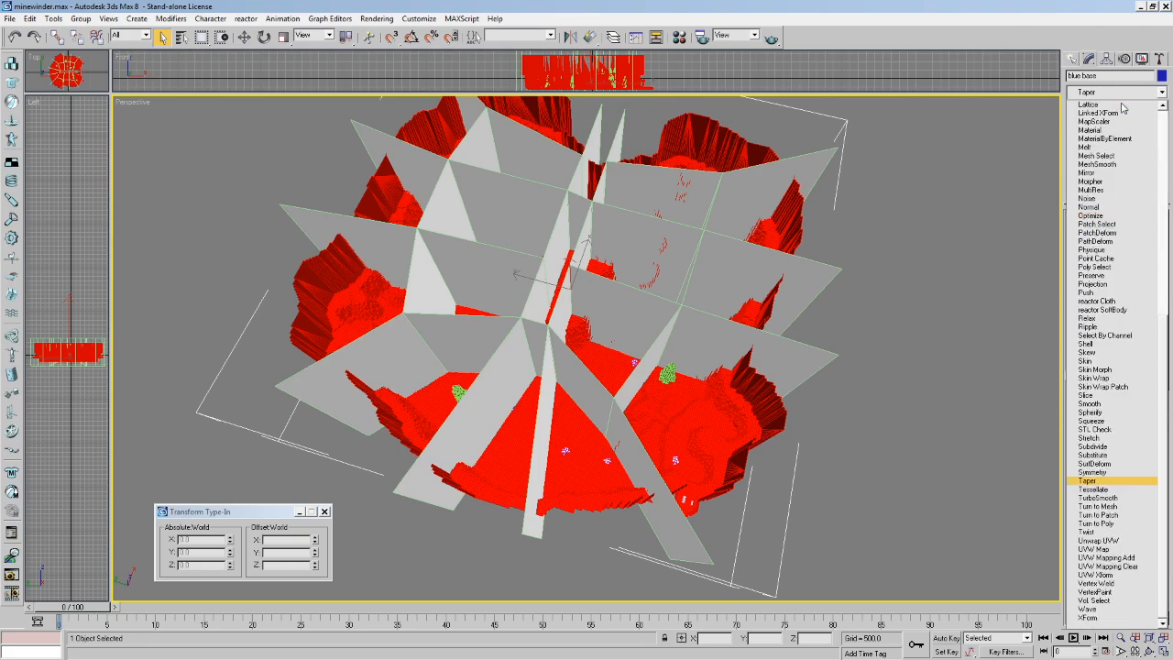
{"action": "left_click", "coordinate": [1153, 435]}
Rename the blue base object to level and deselect it.
{"action": "left_click", "coordinate": [1071, 58]}
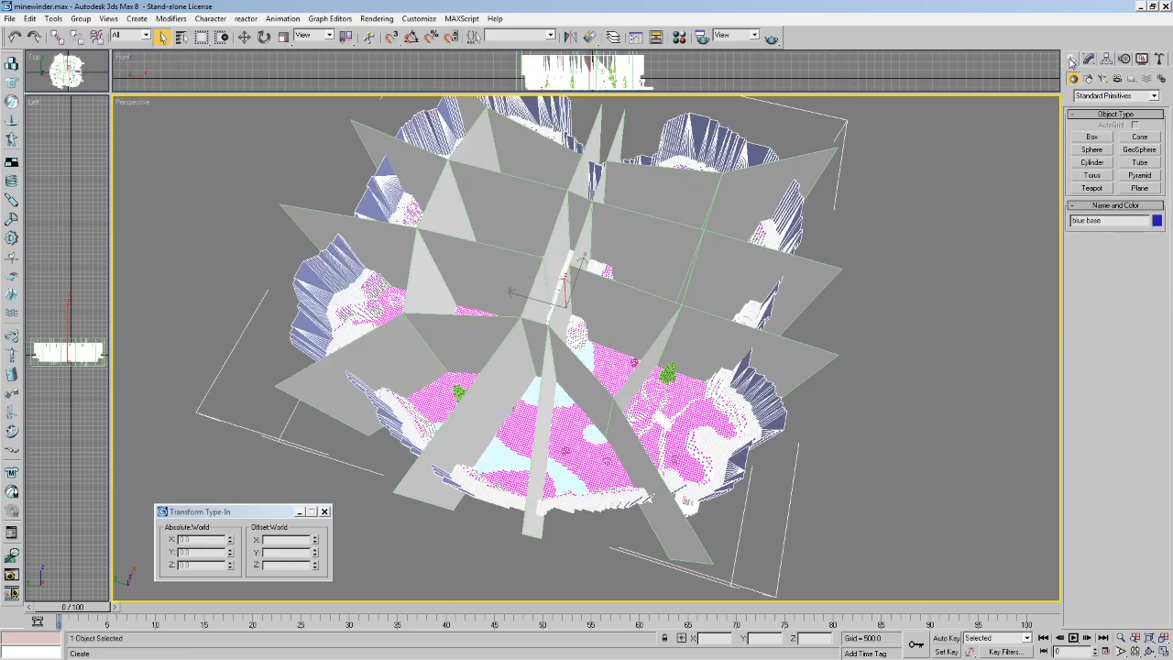
{"action": "left_click_drag", "start_coordinate": [1136, 220], "coordinate": [1070, 220]}
{"action": "type", "text": "level"}
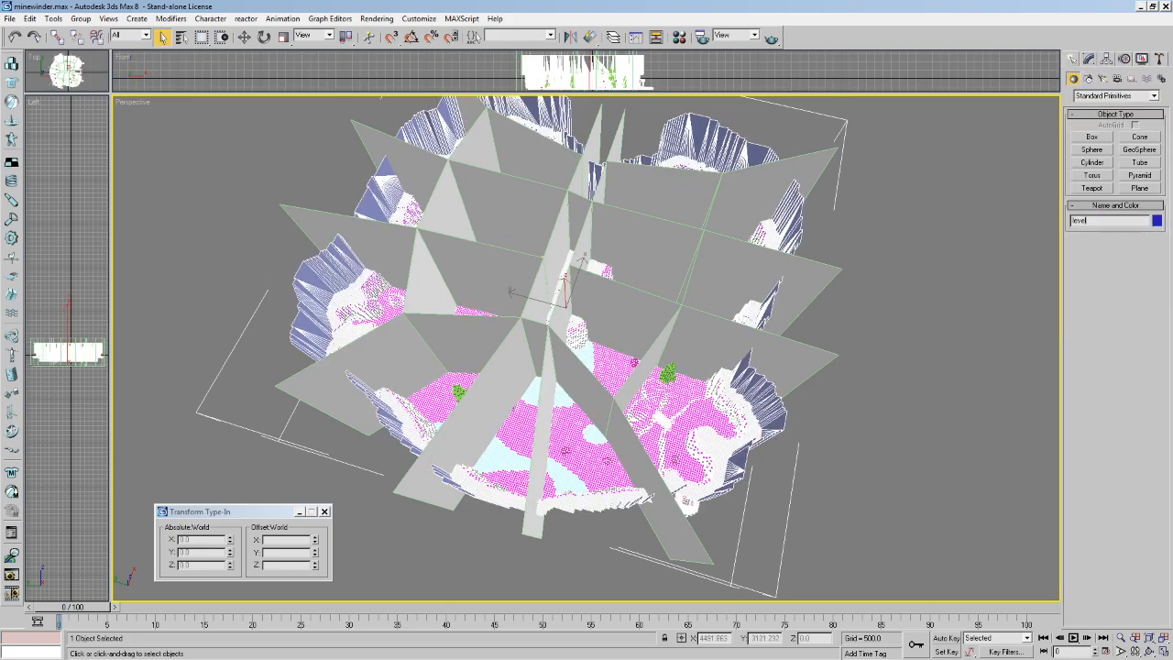
{"action": "left_click", "coordinate": [874, 189]}
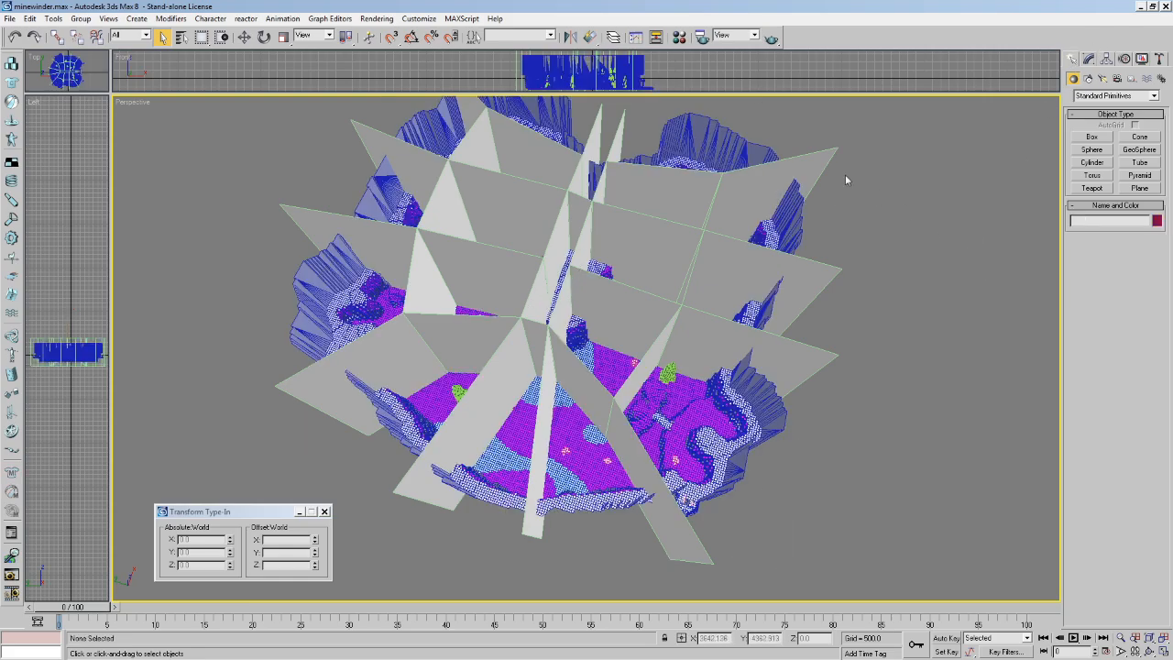
{"action": "left_click", "coordinate": [832, 139]}
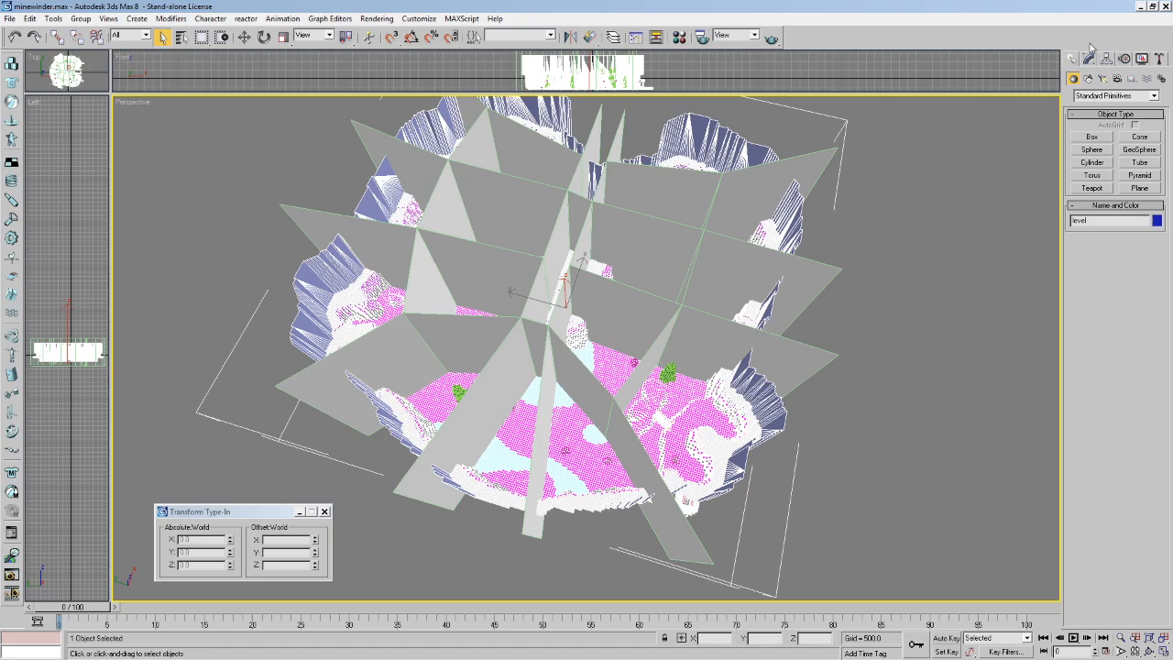
{"action": "left_click", "coordinate": [982, 196]}
{"action": "left_click", "coordinate": [13, 20]}
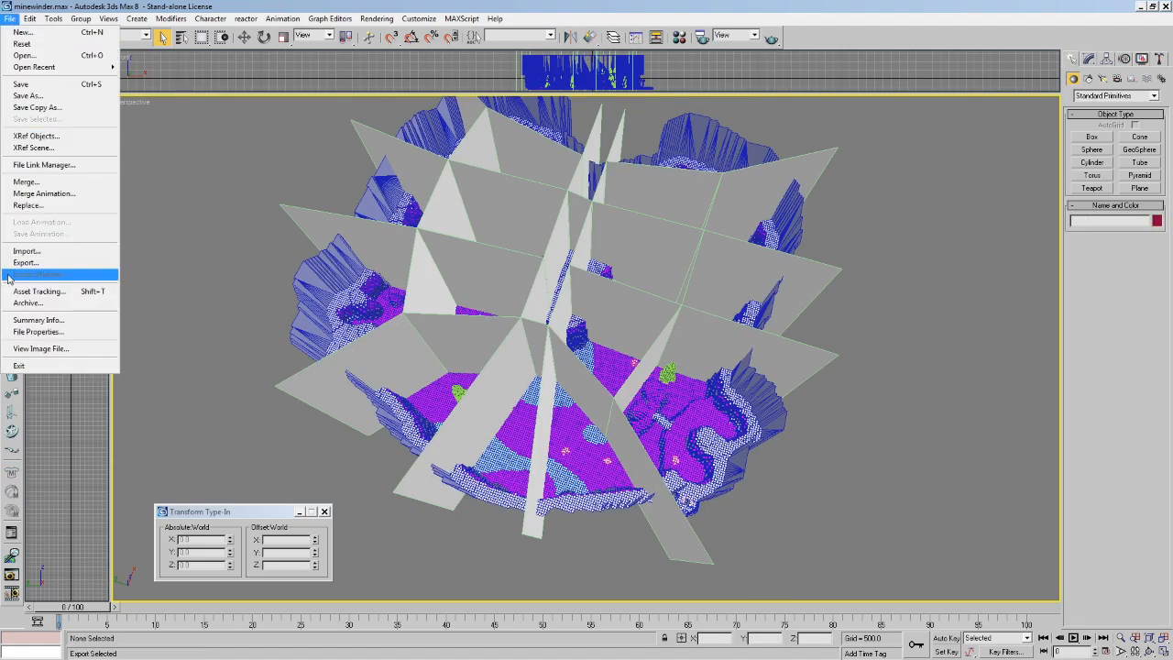
{"action": "left_click", "coordinate": [97, 279]}
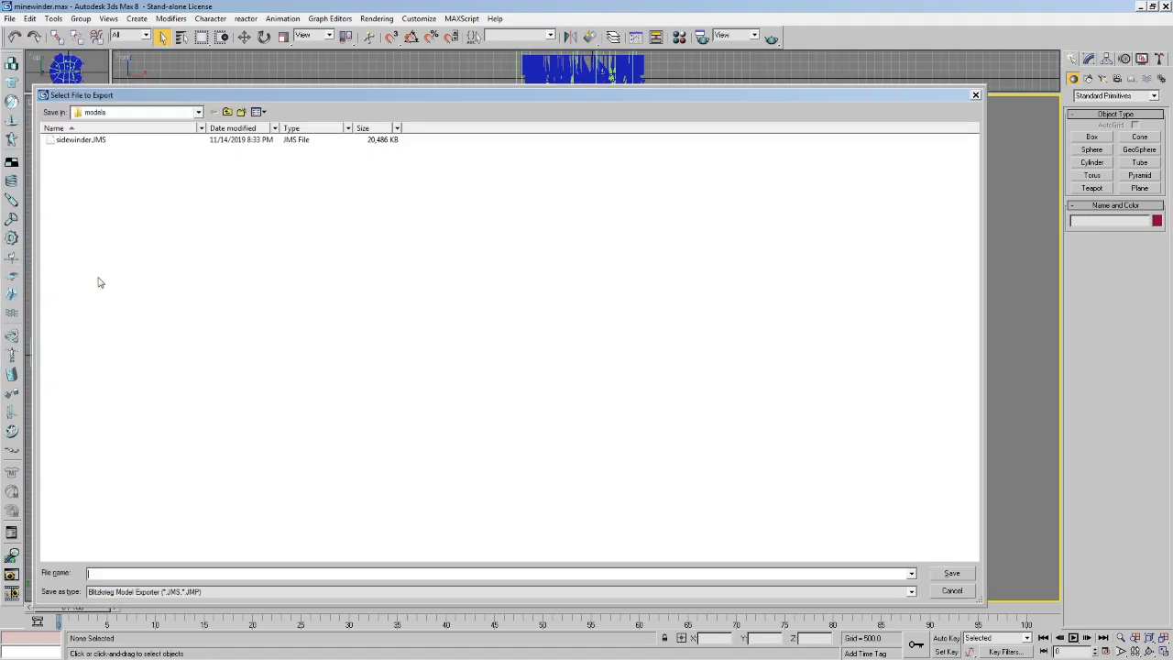
{"action": "left_click", "coordinate": [227, 111]}
{"action": "double_click", "coordinate": [71, 140]}
{"action": "double_click", "coordinate": [77, 140]}
{"action": "left_click", "coordinate": [704, 383]}
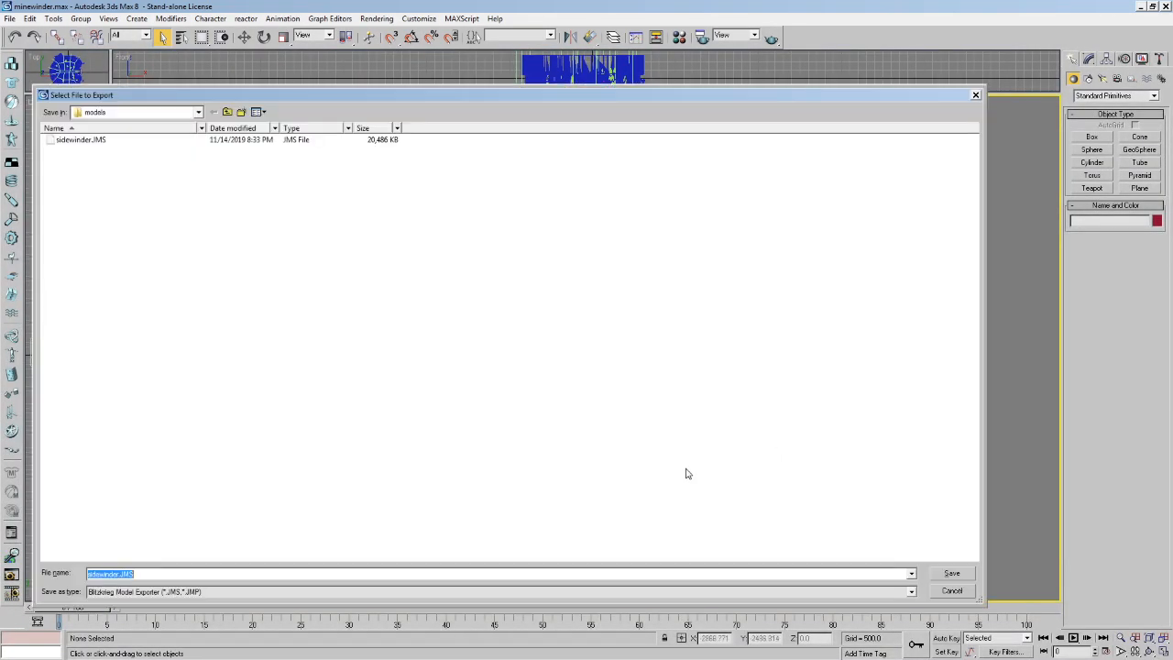
{"action": "left_click", "coordinate": [976, 95]}
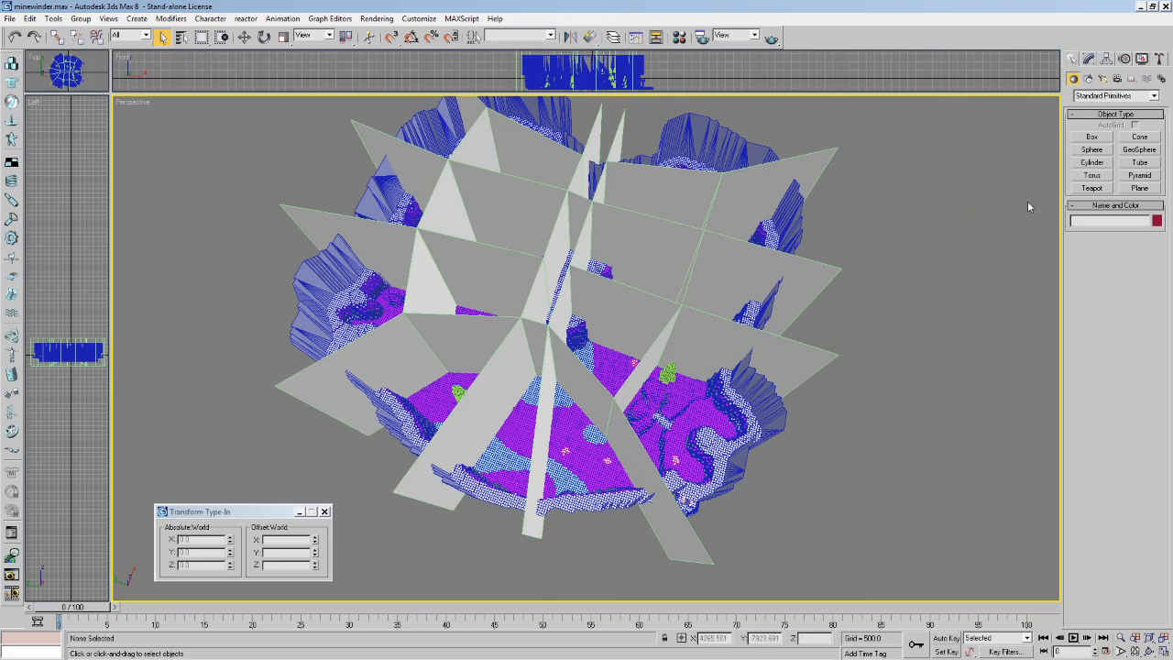
Select all polygons of the level mesh and list the modifiers available for it.
{"action": "left_click", "coordinate": [780, 416]}
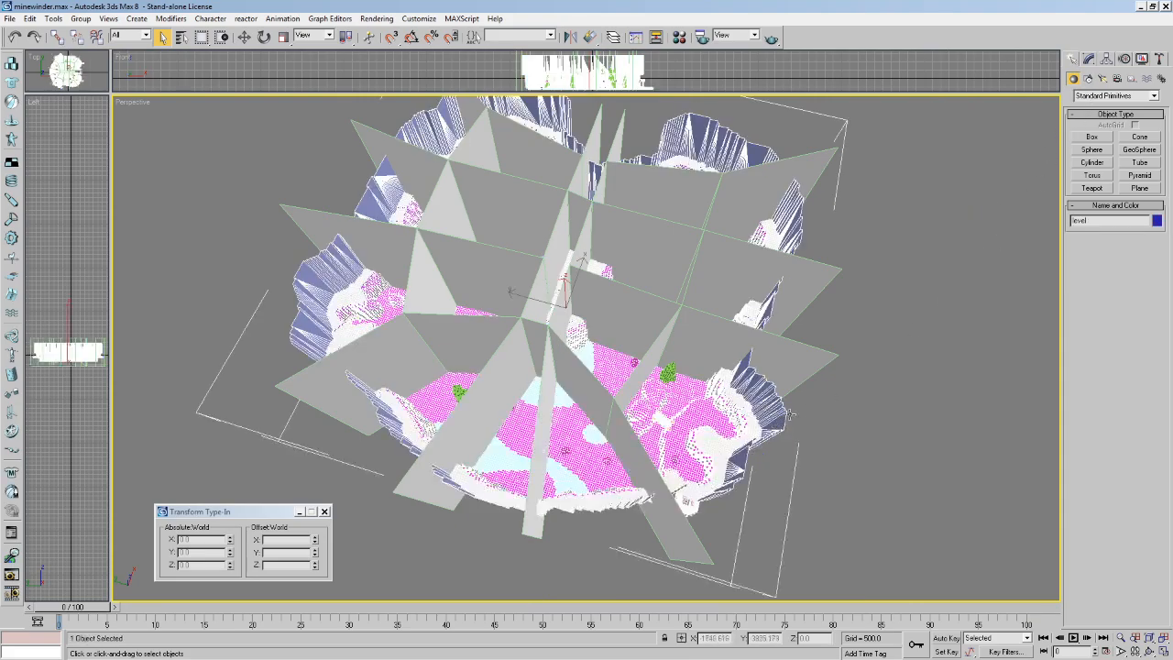
{"action": "left_click", "coordinate": [1089, 57]}
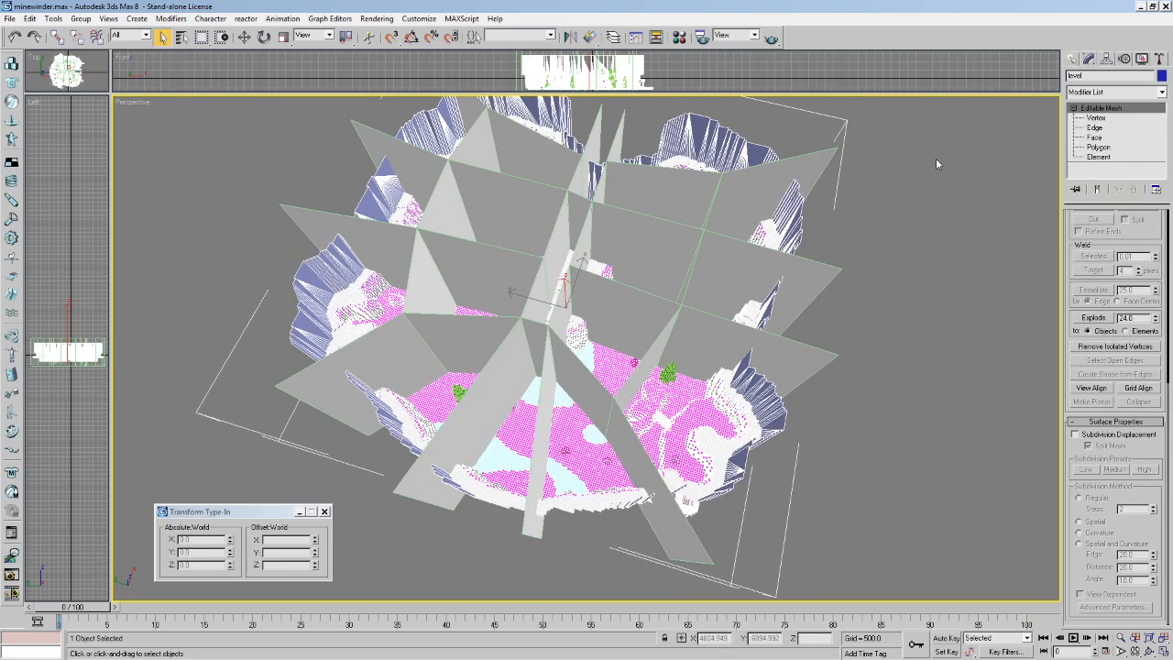
{"action": "middle_click_drag", "start_coordinate": [723, 197], "coordinate": [657, 265], "text": "alt"}
{"action": "scroll", "coordinate": [657, 265], "scroll_direction": "down", "scroll_amount": 5}
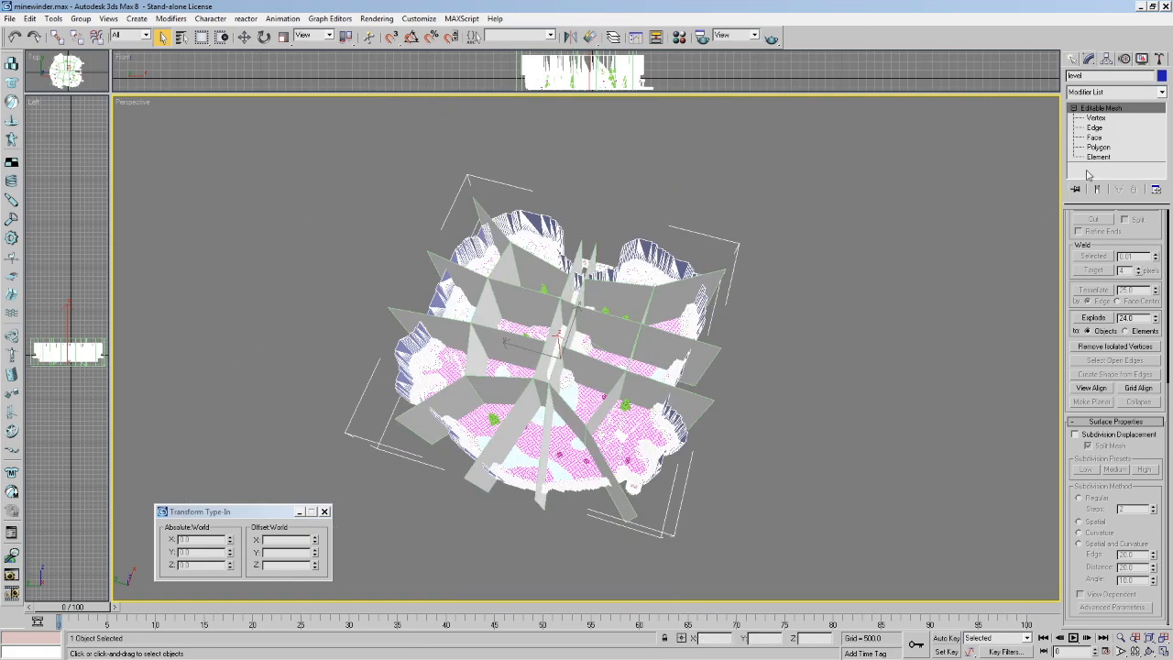
{"action": "left_click", "coordinate": [1111, 147]}
{"action": "key", "text": "ctrl+a"}
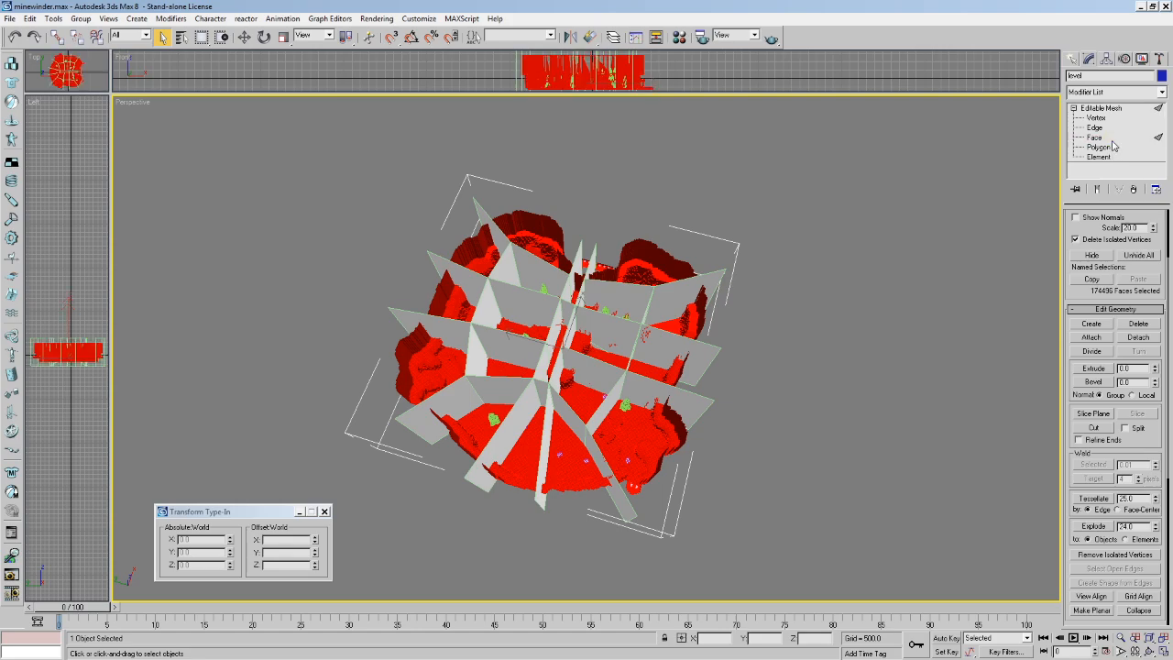
{"action": "left_click", "coordinate": [1099, 148]}
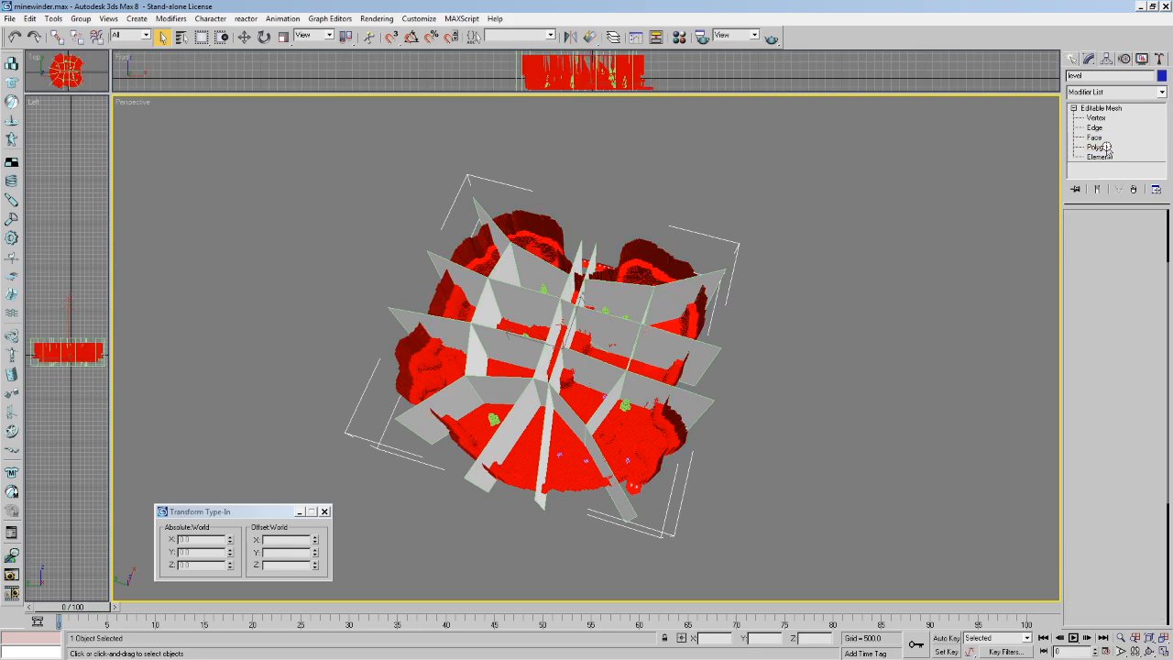
{"action": "left_click", "coordinate": [1107, 147]}
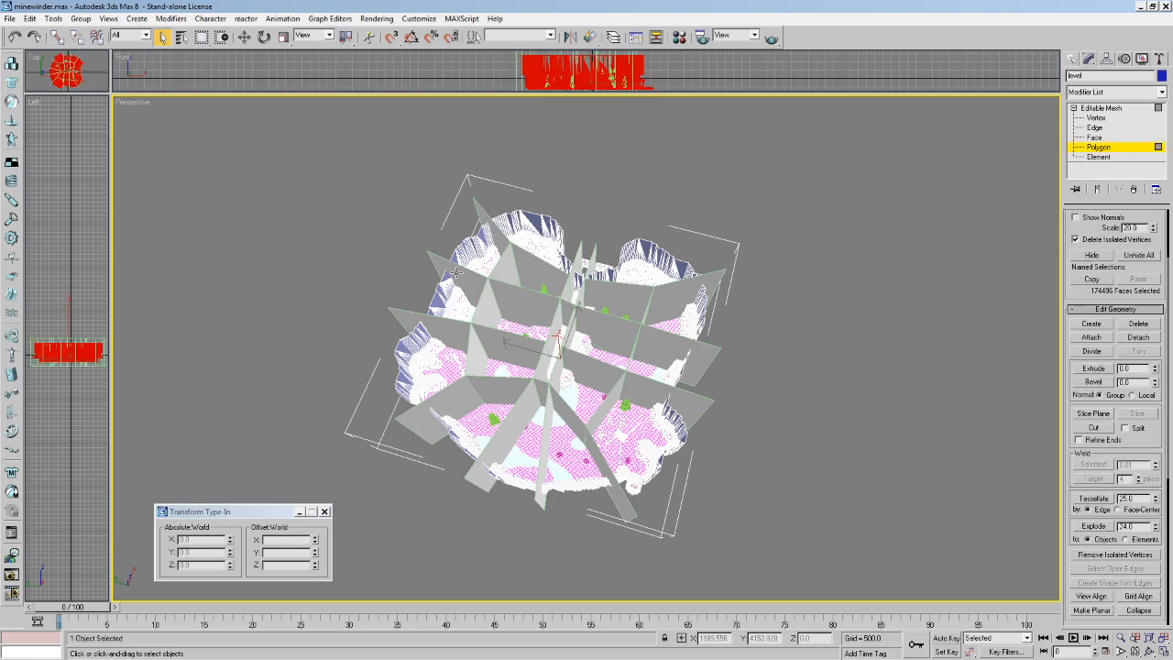
{"action": "left_click", "coordinate": [1109, 92]}
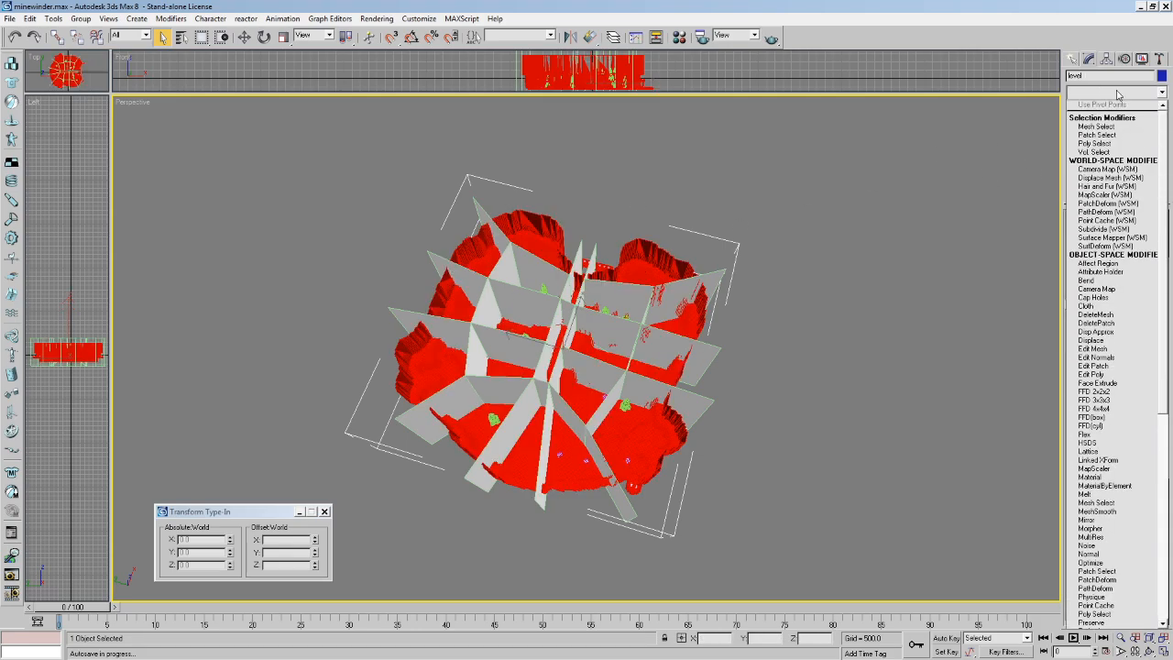
Apply an Optimize modifier to the level mesh and collapse it into the editable mesh.
{"action": "key", "text": "p"}
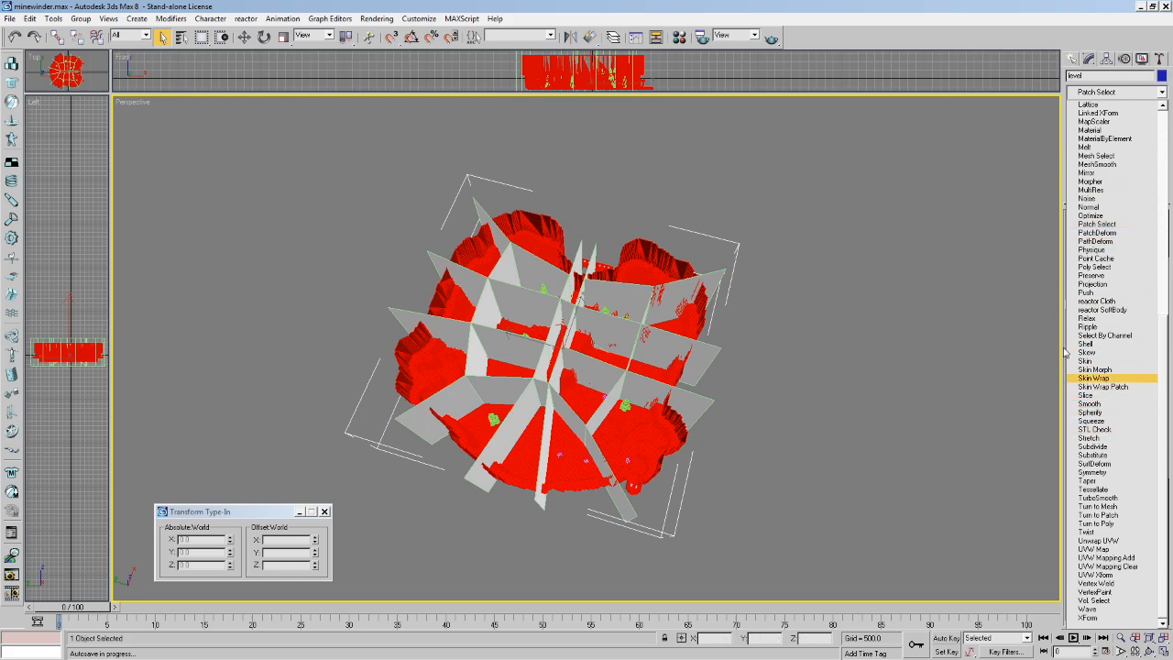
{"action": "key", "text": "o"}
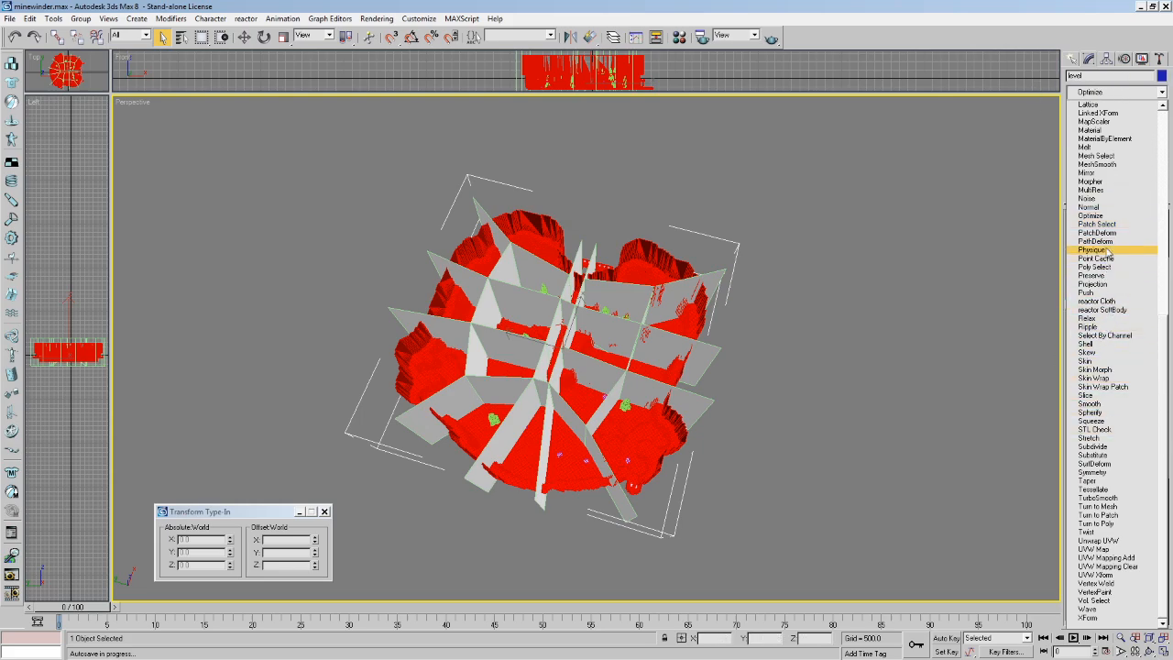
{"action": "left_click", "coordinate": [1126, 218]}
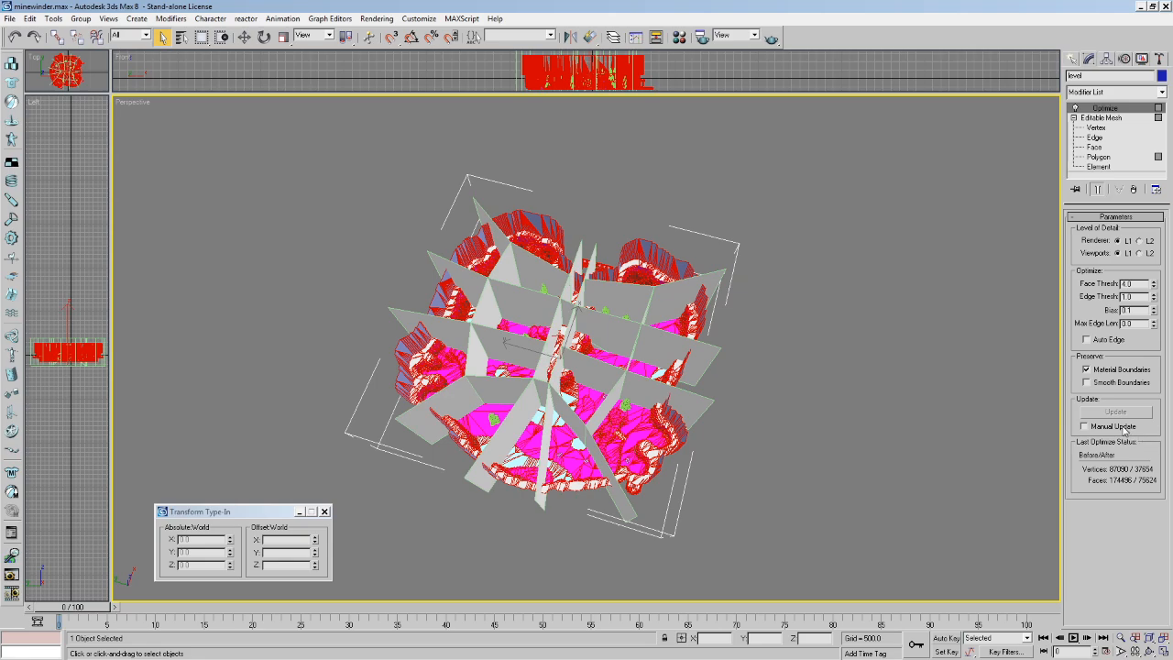
{"action": "right_click", "coordinate": [1104, 107]}
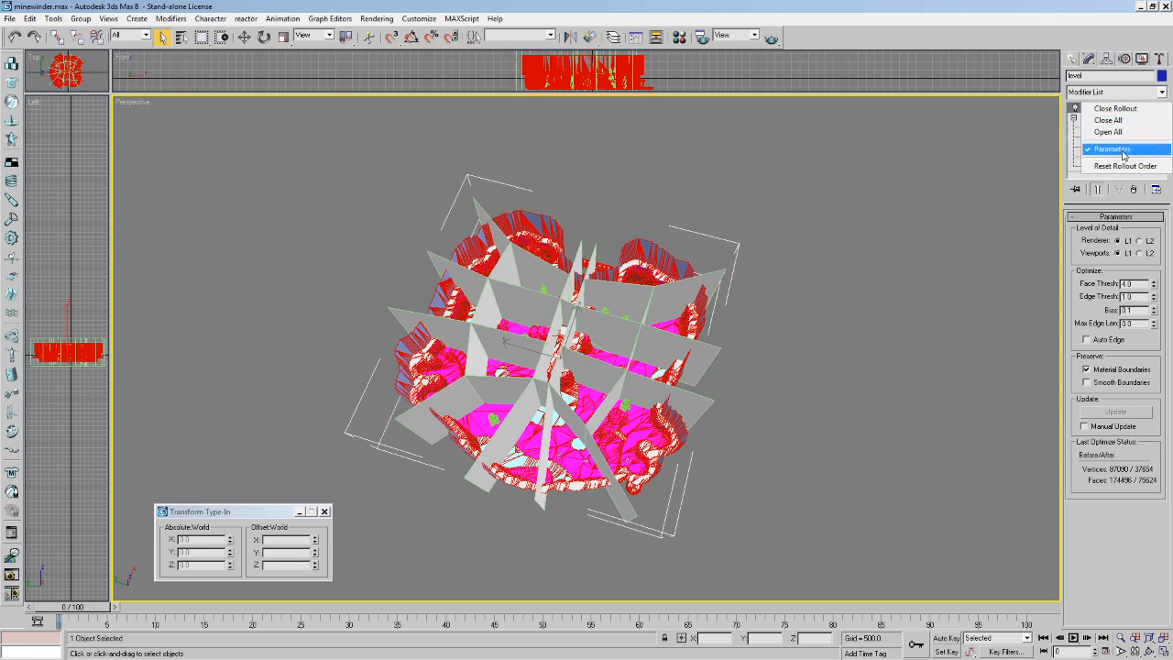
{"action": "right_click", "coordinate": [1103, 108]}
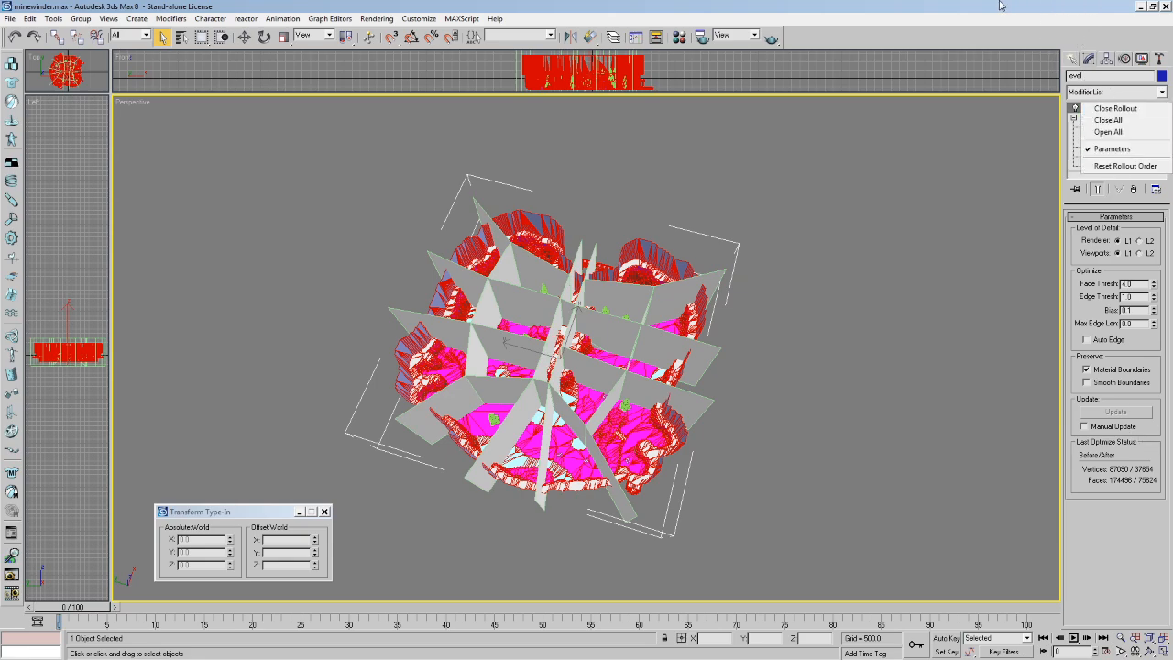
{"action": "left_click", "coordinate": [1008, 5]}
{"action": "right_click", "coordinate": [1102, 108]}
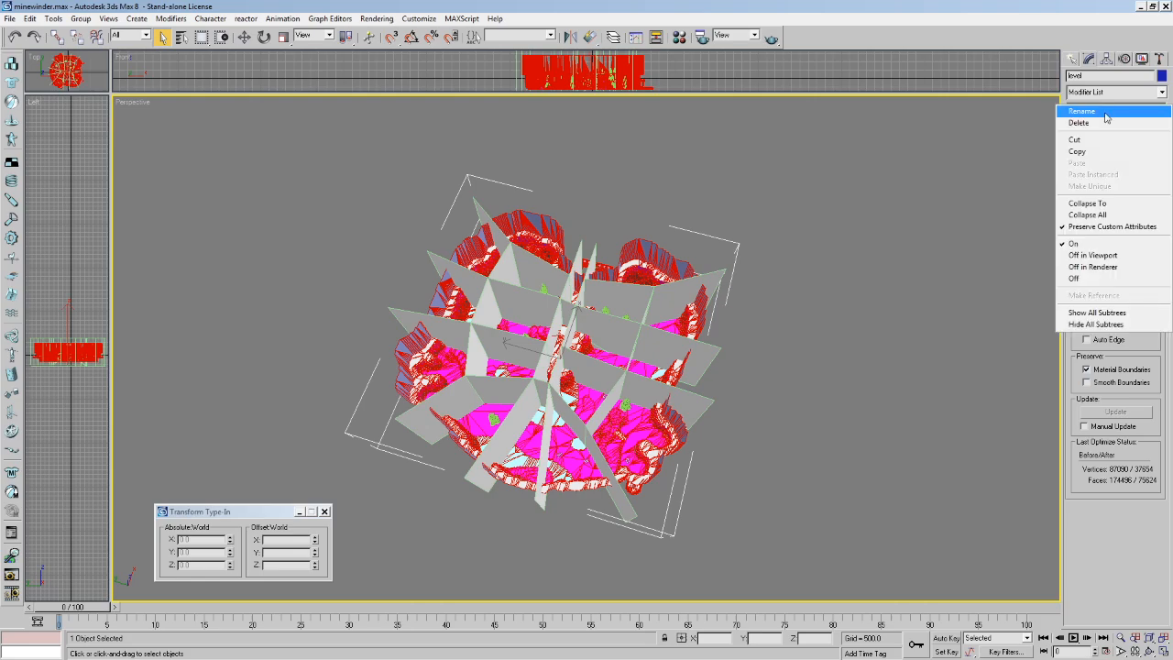
{"action": "left_click", "coordinate": [1102, 204]}
{"action": "left_click", "coordinate": [642, 452]}
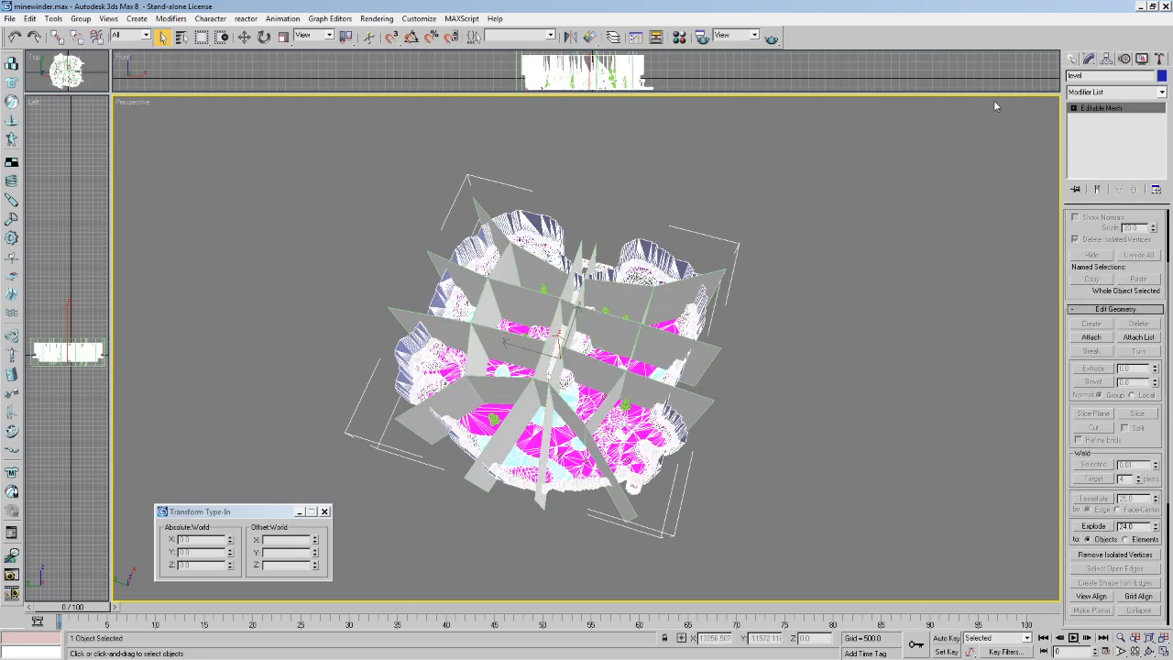
Export the scene with the Blitzkrieg Model Exporter, overwriting sidewinder.JMS in the models folder.
{"action": "left_click", "coordinate": [1071, 58]}
{"action": "left_click", "coordinate": [9, 18]}
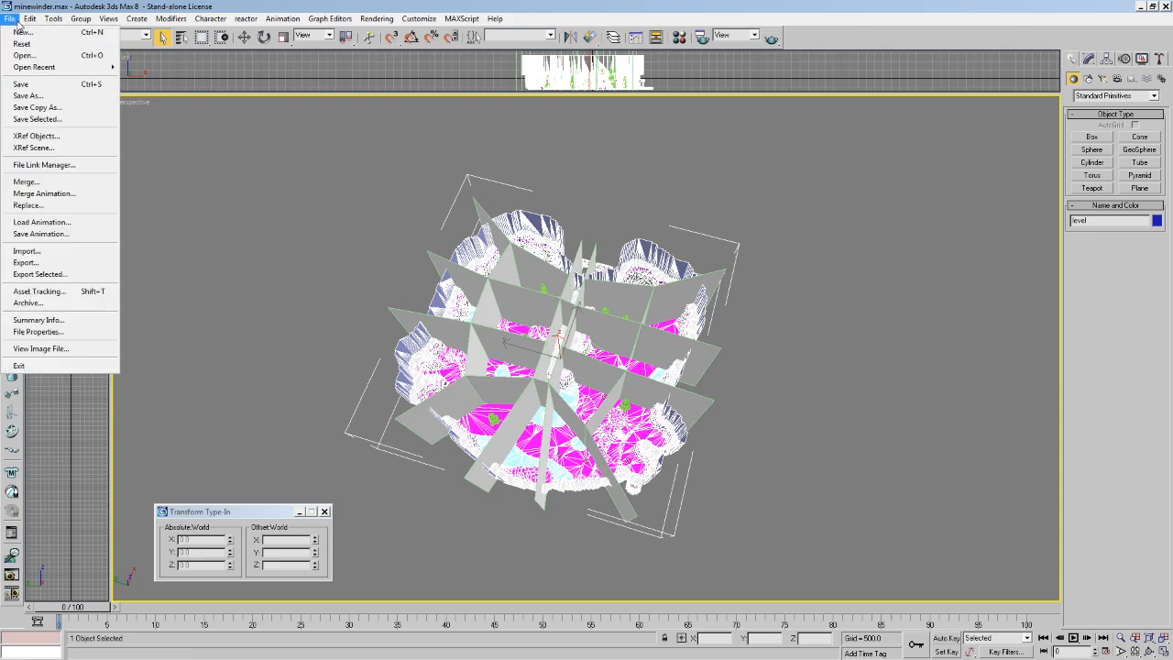
{"action": "left_click", "coordinate": [40, 263]}
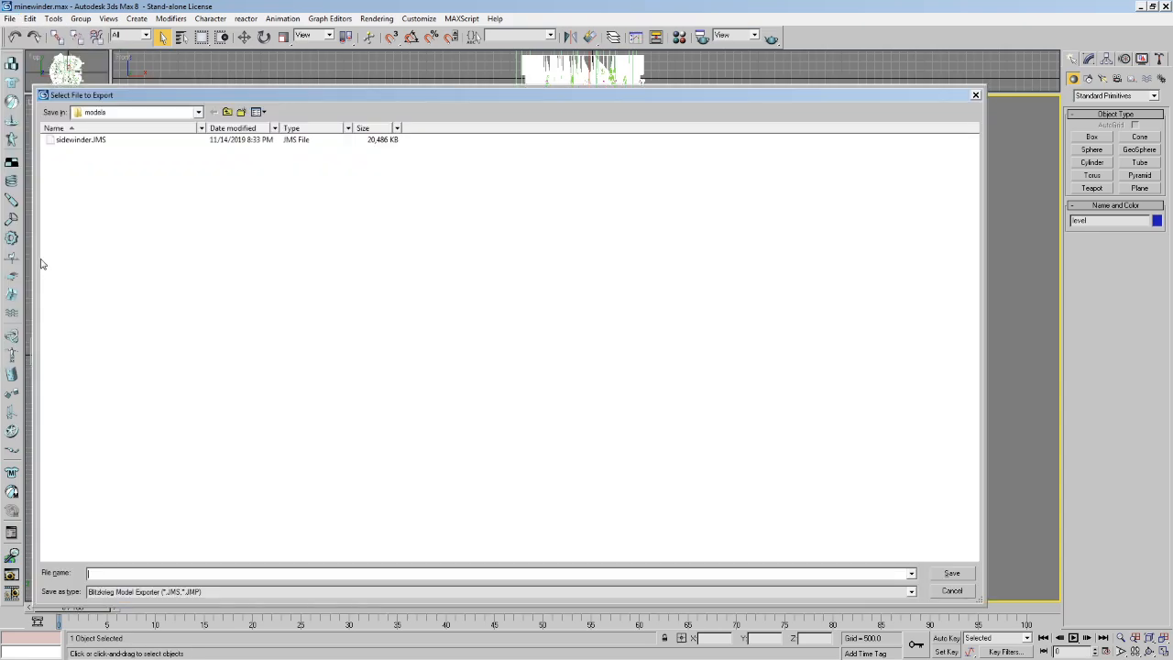
{"action": "double_click", "coordinate": [110, 138]}
{"action": "left_click", "coordinate": [636, 379]}
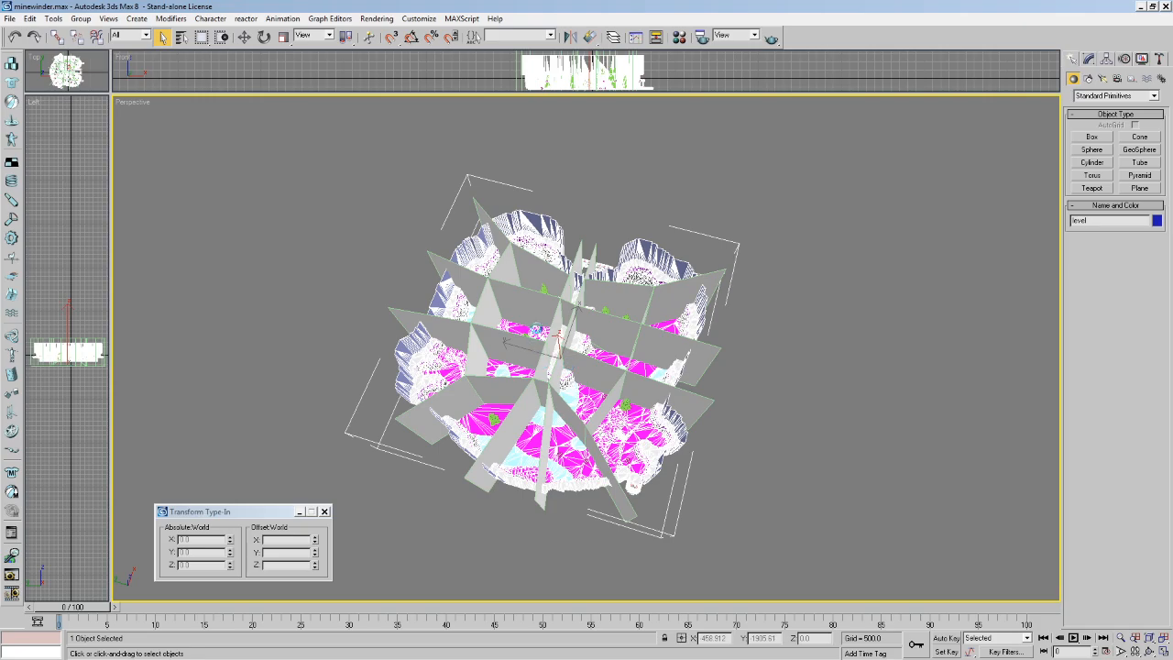
Revert the optimization of the level mesh and clear the object selection.
{"action": "middle_click_drag", "start_coordinate": [578, 321], "coordinate": [626, 289]}
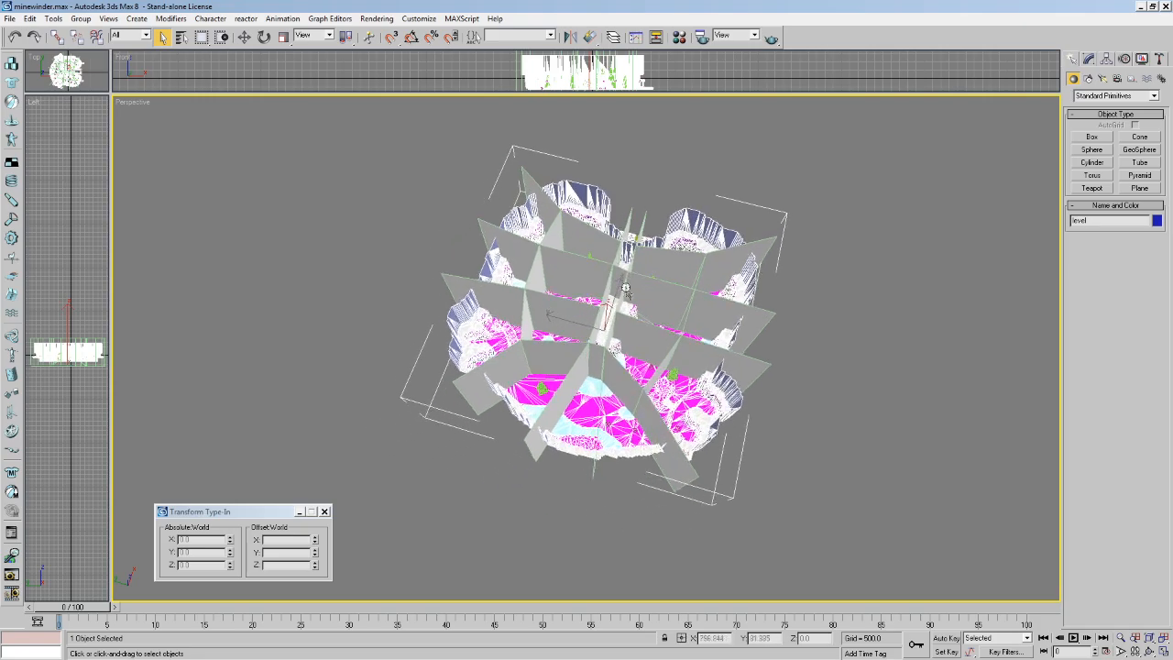
{"action": "scroll", "coordinate": [626, 290], "scroll_direction": "up", "scroll_amount": 6}
{"action": "scroll", "coordinate": [620, 292], "scroll_direction": "down", "scroll_amount": 4}
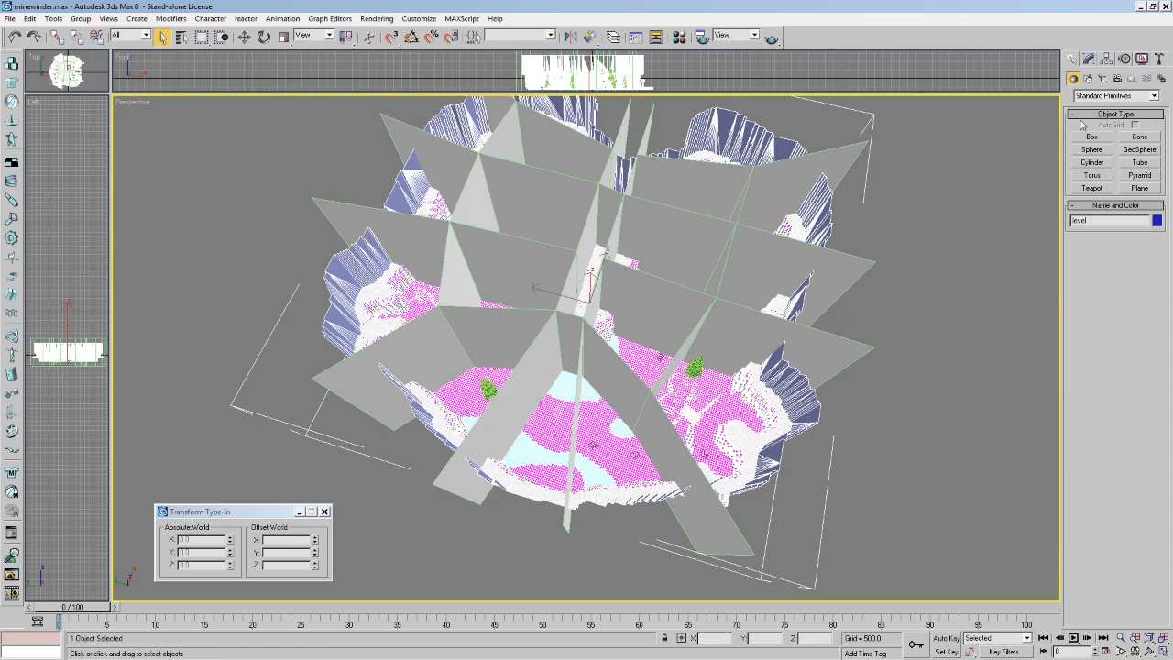
{"action": "left_click", "coordinate": [1090, 57]}
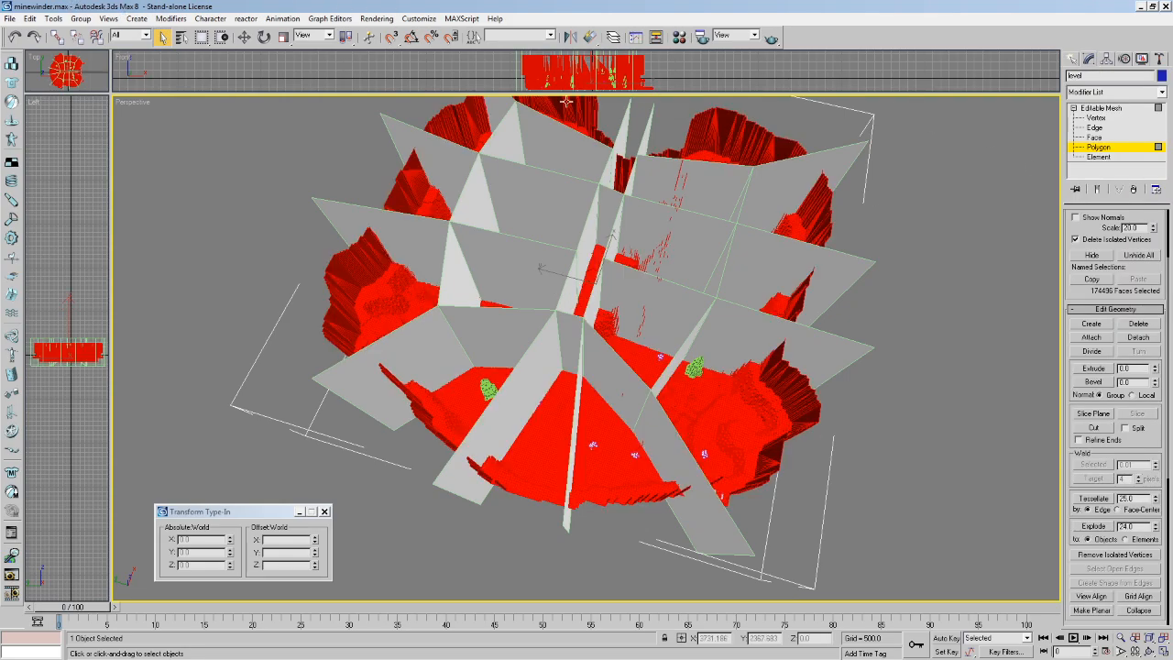
{"action": "left_click", "coordinate": [1072, 61]}
{"action": "middle_click_drag", "start_coordinate": [892, 107], "coordinate": [857, 162], "text": "alt"}
{"action": "left_click", "coordinate": [857, 161]}
{"action": "scroll", "coordinate": [822, 160], "scroll_direction": "down", "scroll_amount": 5}
{"action": "scroll", "coordinate": [821, 160], "scroll_direction": "up", "scroll_amount": 3}
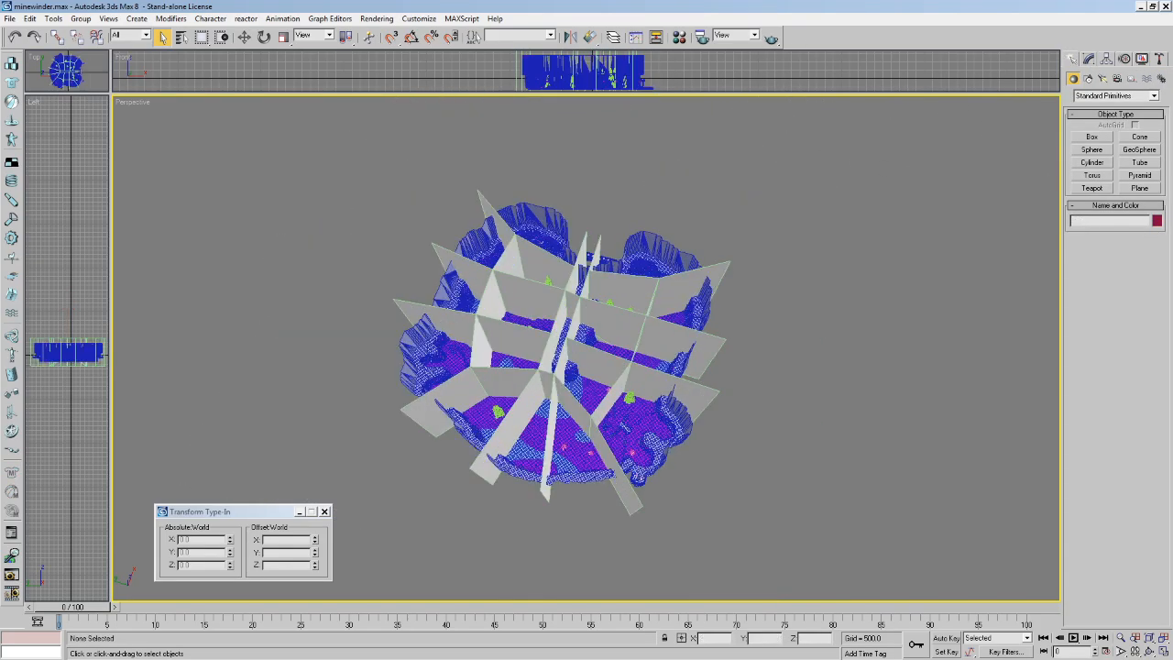
Switch to the command prompt and run tool.exe structure levels\cursed\sidewinder sidewinder.
{"action": "key", "text": "alt+Tab"}
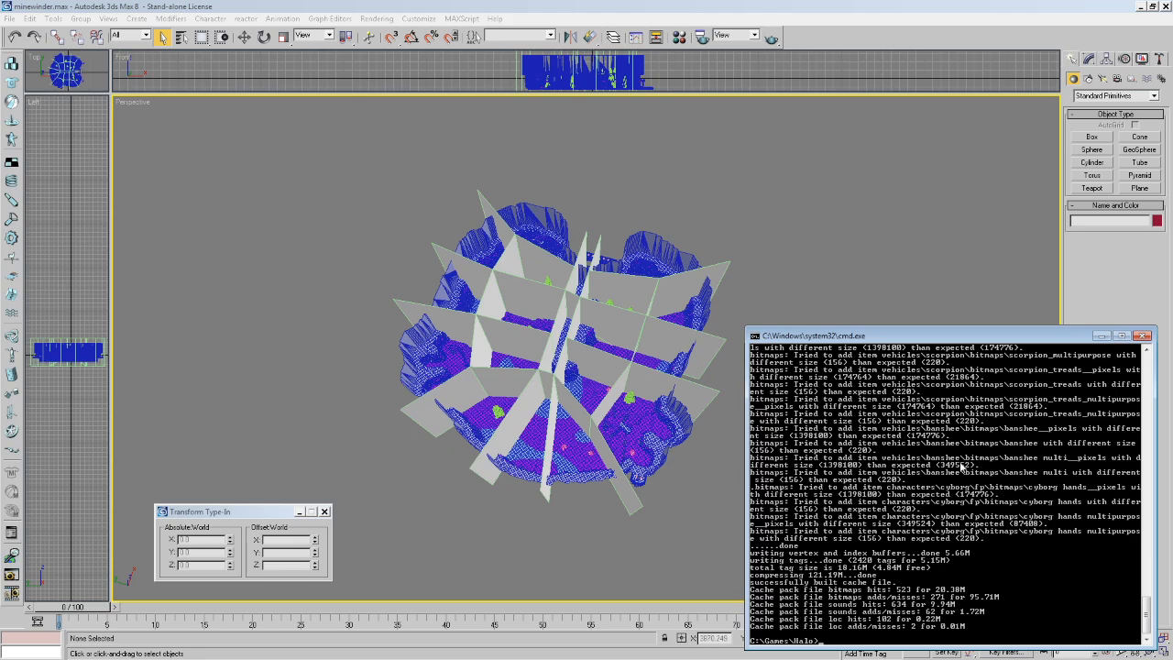
{"action": "key", "text": "Up"}
{"action": "key", "text": "Up"}
{"action": "key", "text": "Return"}
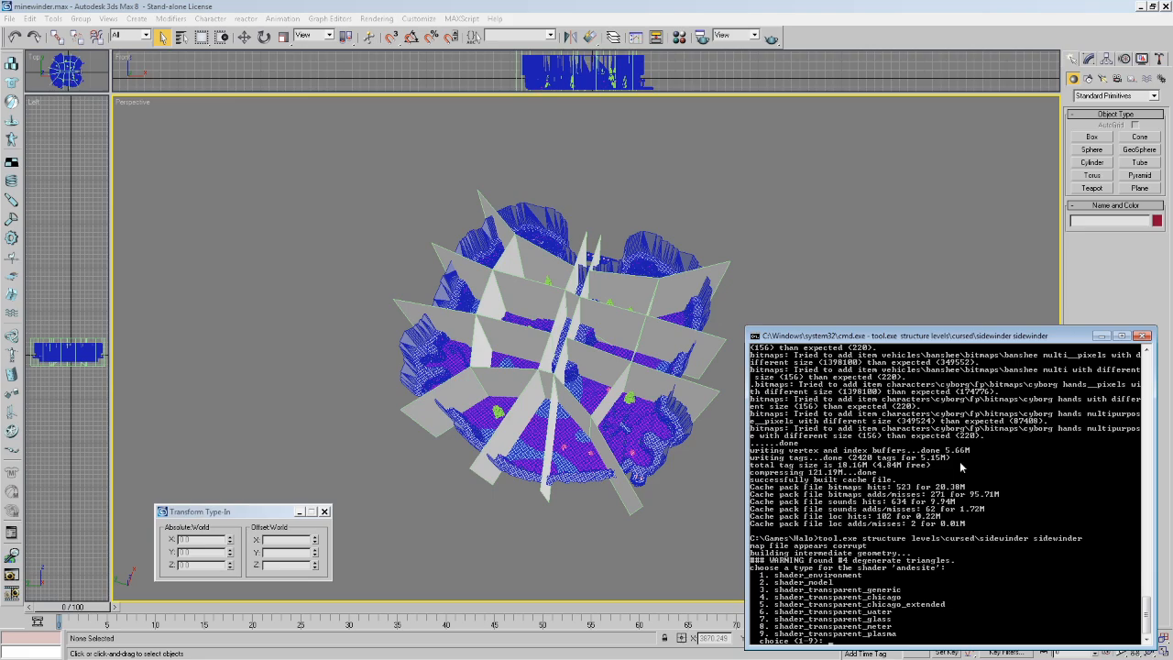
Choose type 1, shader_environment, for the andesite and stone_bricks shaders.
{"action": "key", "text": "Return"}
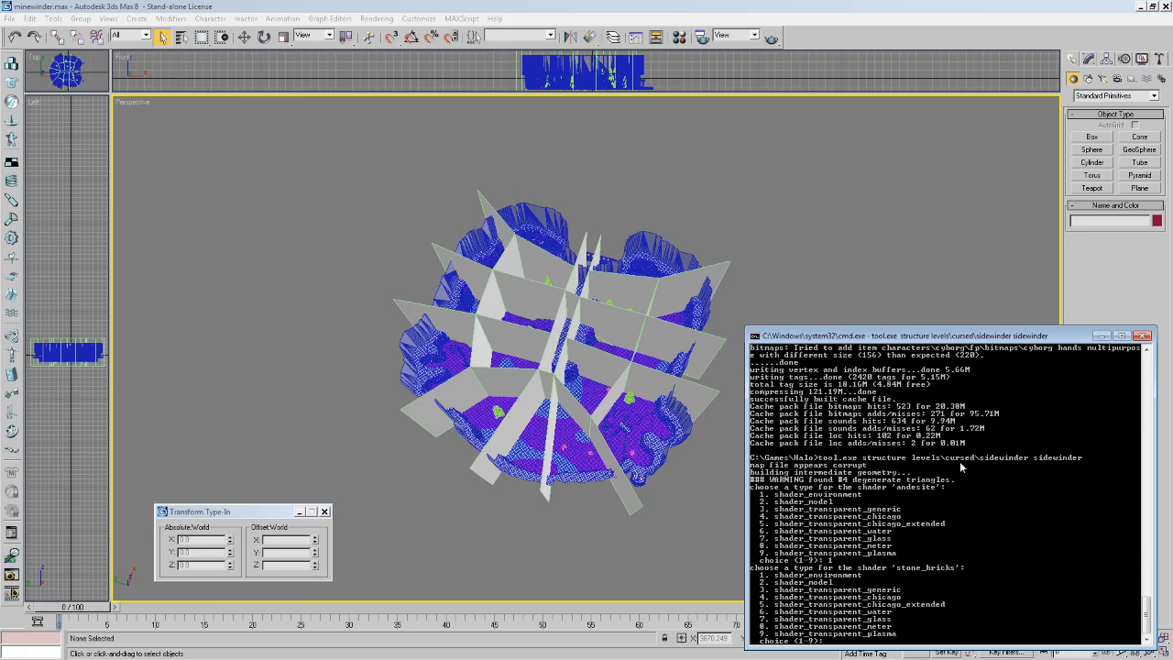
{"action": "type", "text": "1"}
{"action": "key", "text": "Return"}
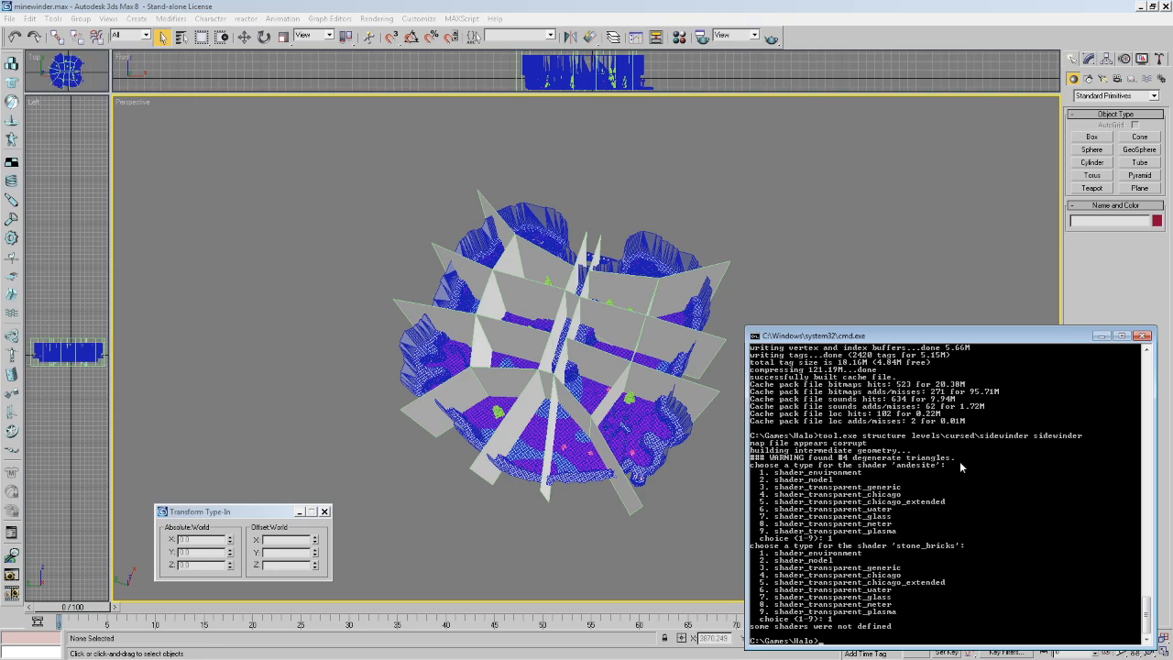
Run the same structure compile for levels\cursed\sidewinder again and review its output for errors.
{"action": "key", "text": "Up"}
{"action": "key", "text": "Return"}
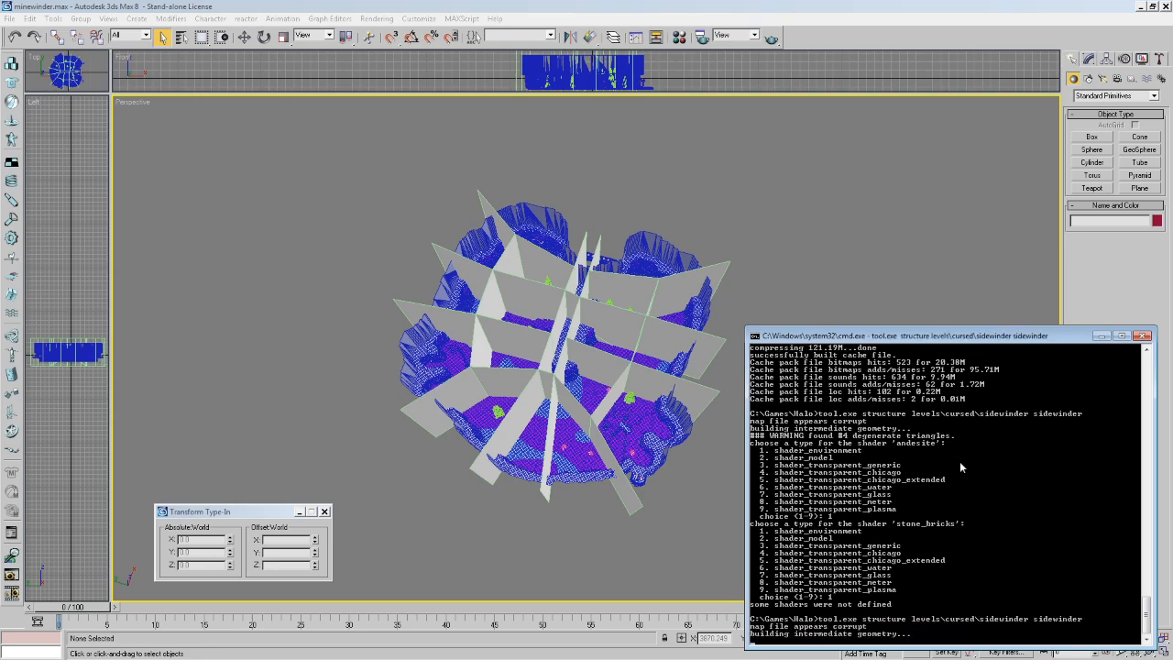
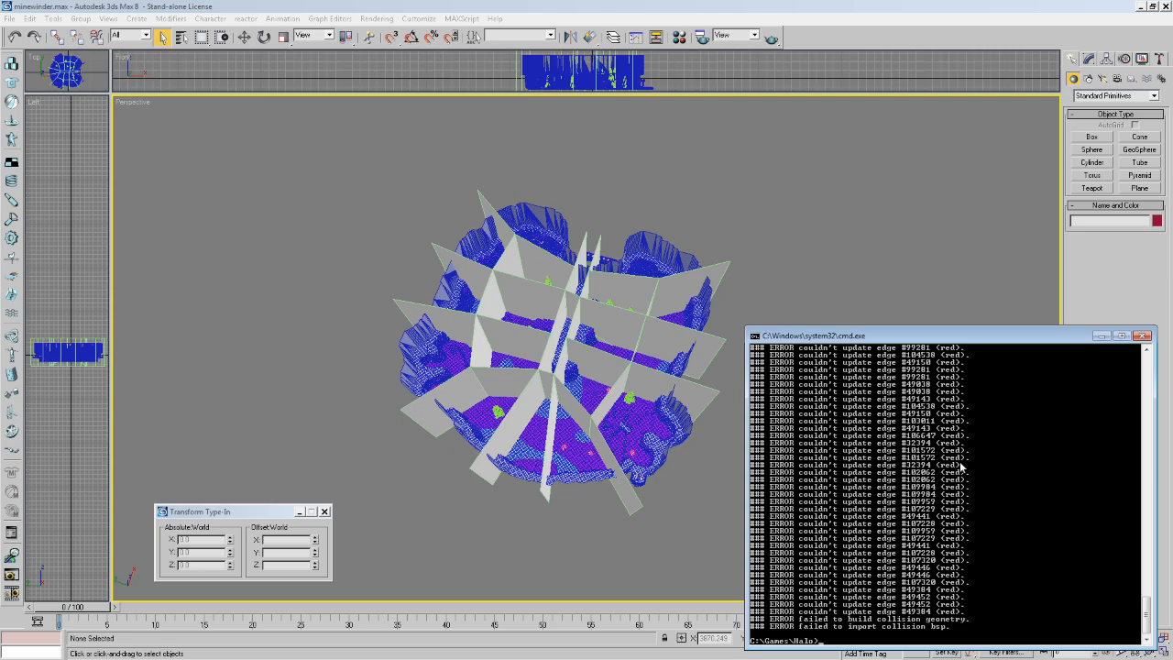
{"action": "scroll", "coordinate": [1021, 580], "scroll_direction": "up", "scroll_amount": 20}
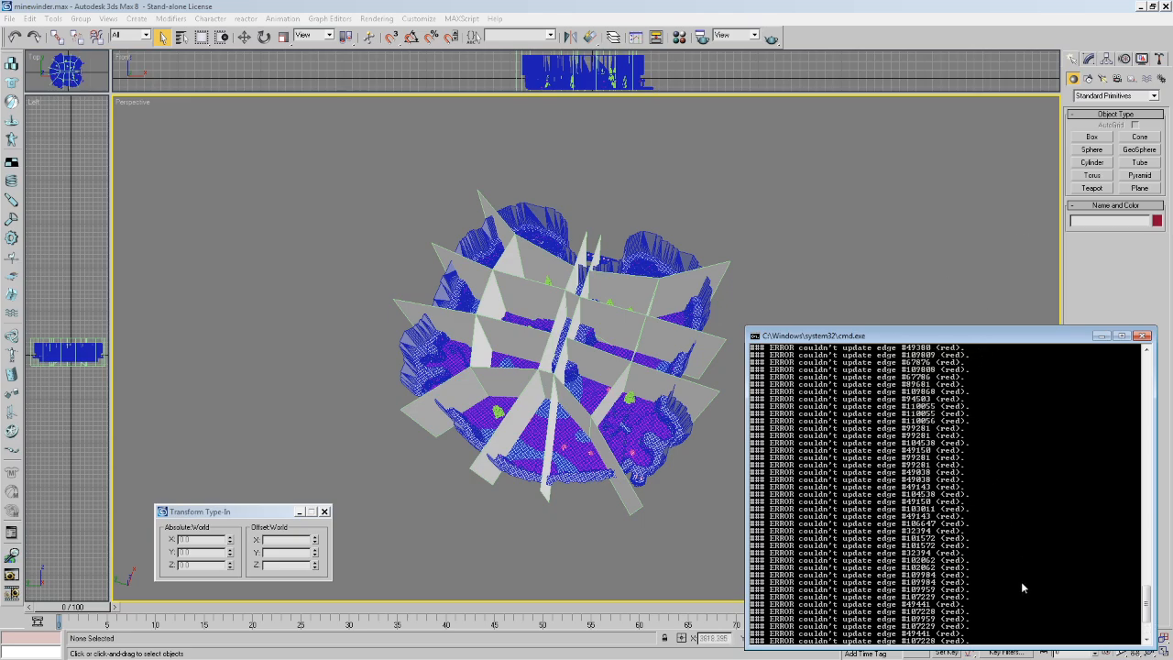
{"action": "scroll", "coordinate": [1017, 566], "scroll_direction": "down", "scroll_amount": 9}
{"action": "scroll", "coordinate": [1022, 568], "scroll_direction": "down", "scroll_amount": 13}
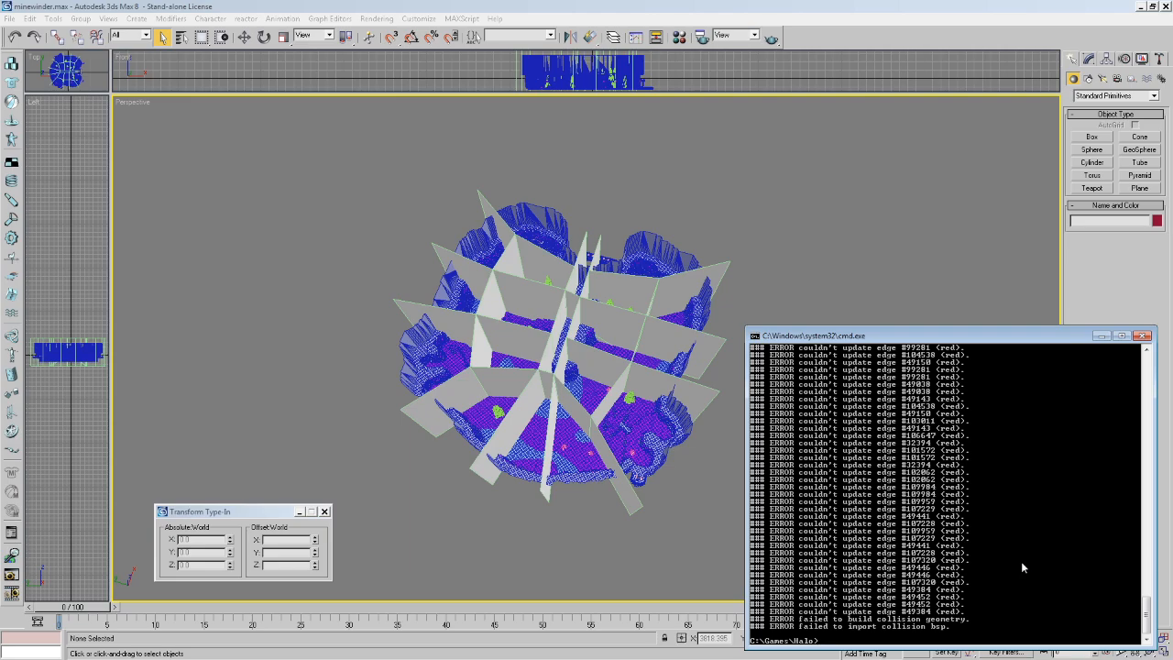
{"action": "scroll", "coordinate": [971, 462], "scroll_direction": "up", "scroll_amount": 5}
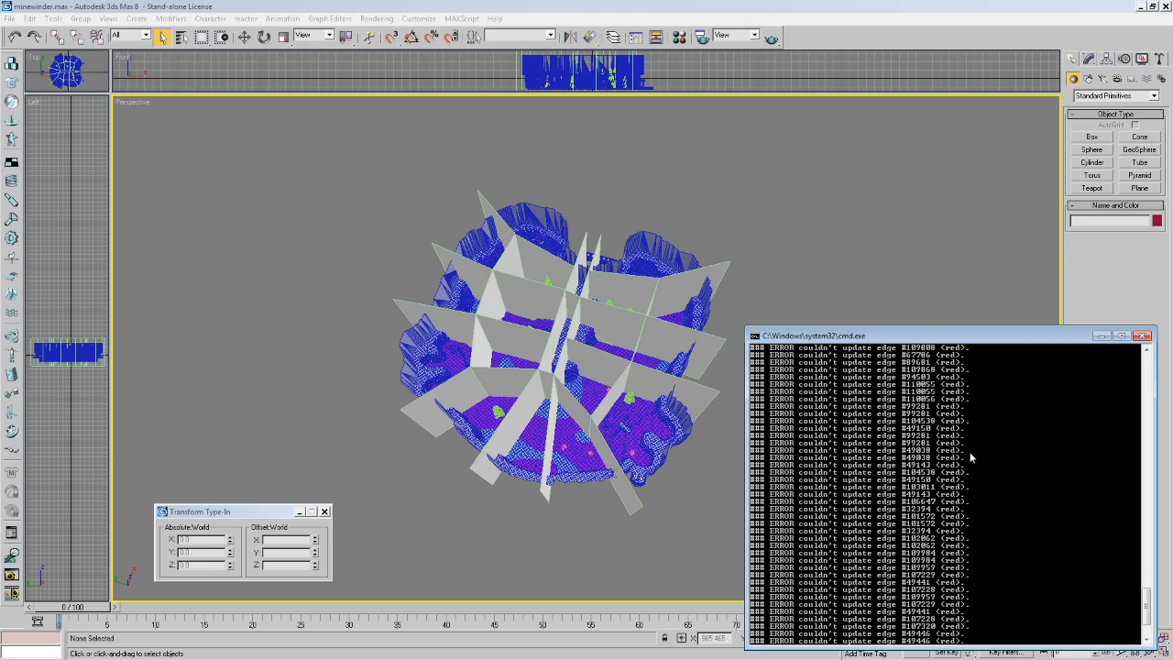
{"action": "scroll", "coordinate": [970, 451], "scroll_direction": "down", "scroll_amount": 5}
Back in 3ds Max, import sidewinder.wrl from the Halo folder with only Create Primitives enabled.
{"action": "middle_click_drag", "start_coordinate": [626, 340], "coordinate": [613, 342]}
{"action": "left_click", "coordinate": [11, 18]}
{"action": "left_click", "coordinate": [46, 252]}
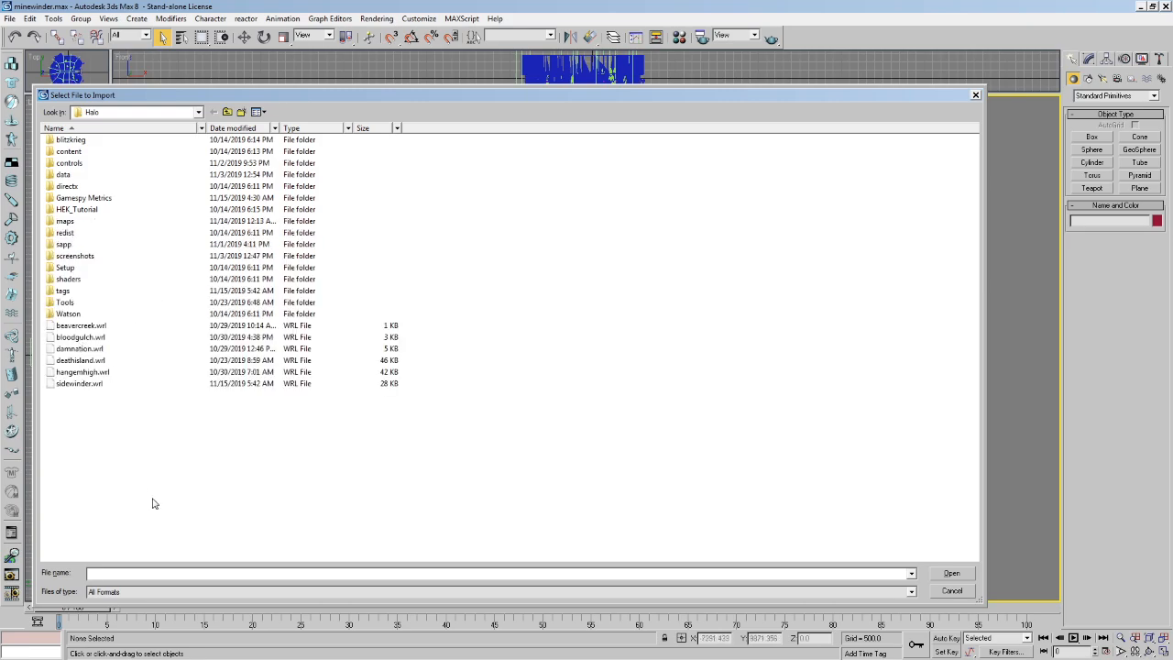
{"action": "double_click", "coordinate": [83, 384]}
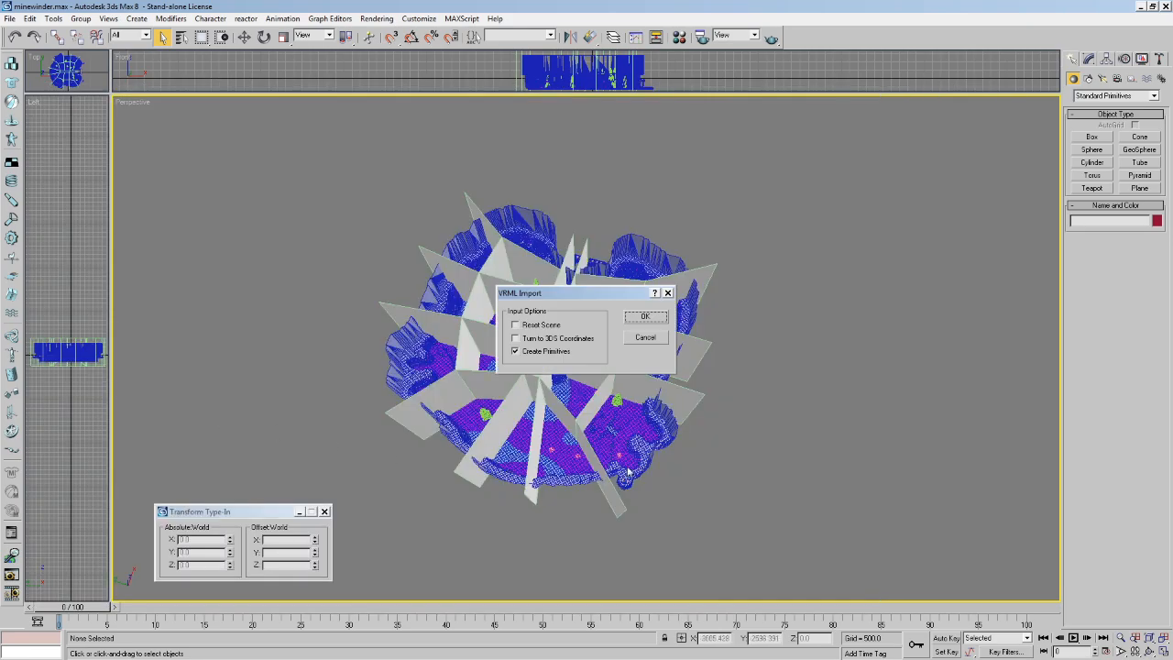
{"action": "left_click", "coordinate": [661, 318]}
Hide everything except the imported error markers to locate them, and unhide all objects again.
{"action": "right_click", "coordinate": [880, 348]}
{"action": "left_click", "coordinate": [920, 315]}
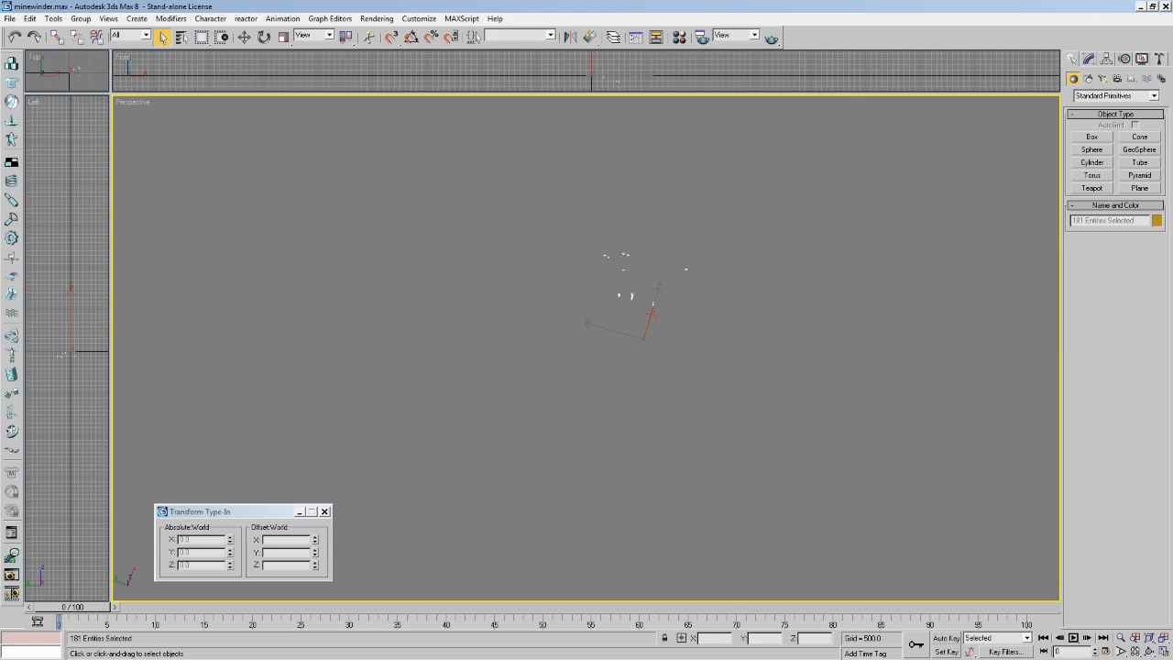
{"action": "left_click", "coordinate": [1149, 638]}
{"action": "left_click", "coordinate": [1149, 650]}
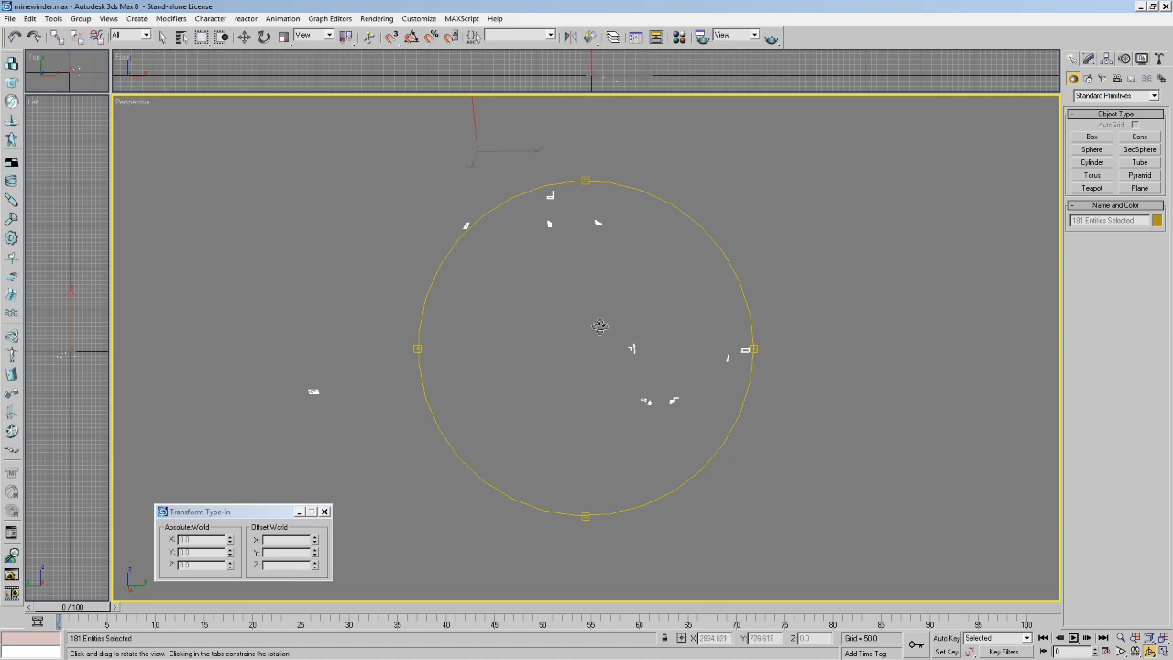
{"action": "right_click", "coordinate": [620, 272]}
{"action": "right_click", "coordinate": [905, 285]}
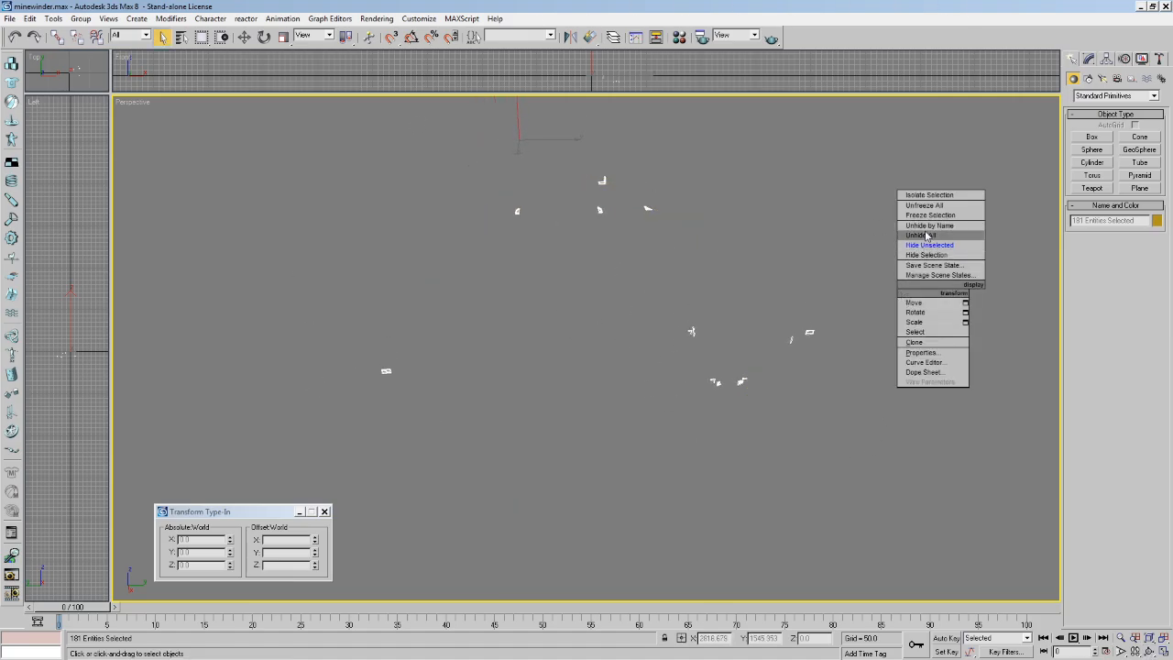
{"action": "left_click", "coordinate": [925, 236]}
Display the perspective view shaded and examine the geometry around a red error marker up close.
{"action": "scroll", "coordinate": [649, 276], "scroll_direction": "up", "scroll_amount": 4}
{"action": "middle_click_drag", "start_coordinate": [648, 277], "coordinate": [769, 273]}
{"action": "scroll", "coordinate": [769, 273], "scroll_direction": "up", "scroll_amount": 4}
{"action": "middle_click_drag", "start_coordinate": [550, 306], "coordinate": [737, 313]}
{"action": "key", "text": "Up"}
{"action": "mouse_move", "coordinate": [738, 313]}
{"action": "left_mouse_down"}
{"action": "mouse_move", "coordinate": [661, 303]}
{"action": "mouse_move", "coordinate": [575, 220]}
{"action": "mouse_move", "coordinate": [465, 171]}
{"action": "mouse_move", "coordinate": [558, 225]}
{"action": "mouse_move", "coordinate": [605, 226]}
{"action": "mouse_move", "coordinate": [581, 281]}
{"action": "mouse_move", "coordinate": [482, 282]}
{"action": "mouse_move", "coordinate": [677, 264]}
{"action": "mouse_move", "coordinate": [719, 237]}
{"action": "left_mouse_up"}
{"action": "key", "text": "Up"}
{"action": "key", "text": "Up"}
{"action": "key", "text": "F3"}
{"action": "key", "text": "Left"}
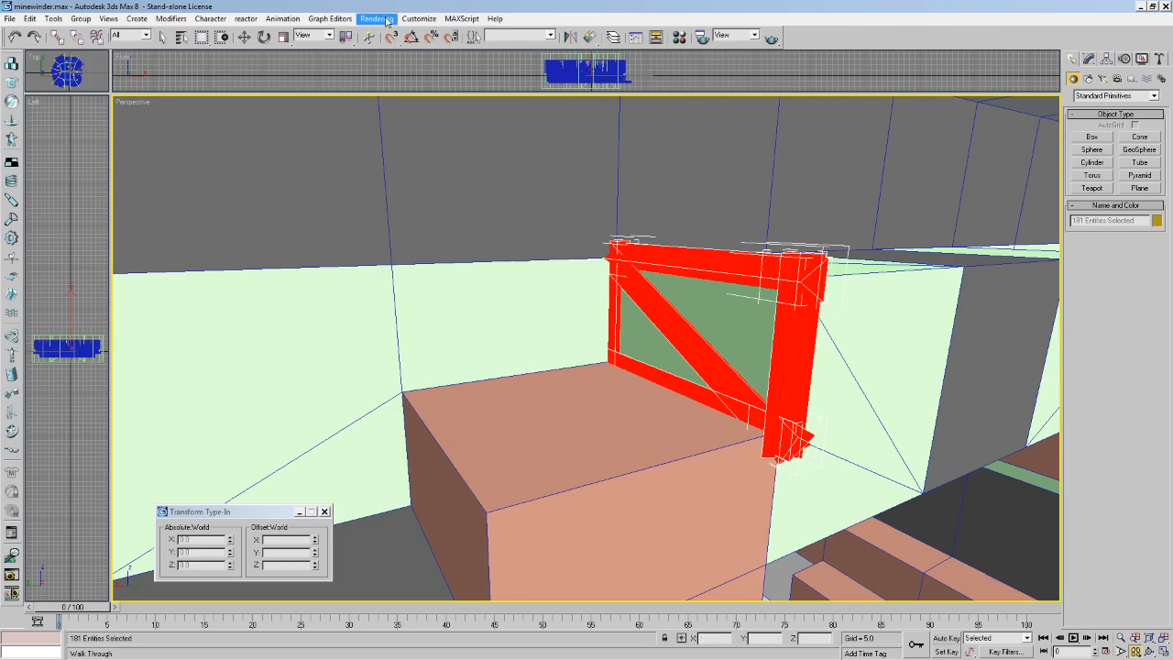
Enter polygon editing on the level mesh and select the polygon enclosed by the red error frame.
{"action": "left_click", "coordinate": [846, 207]}
{"action": "left_click", "coordinate": [1088, 57]}
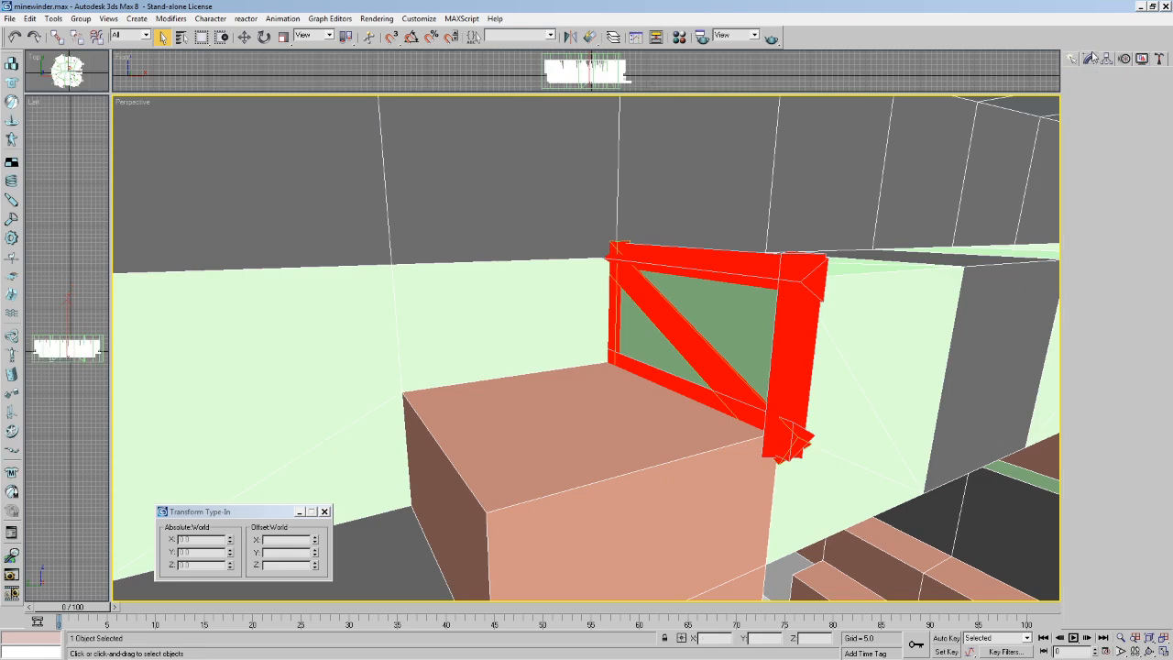
{"action": "left_click", "coordinate": [1099, 147]}
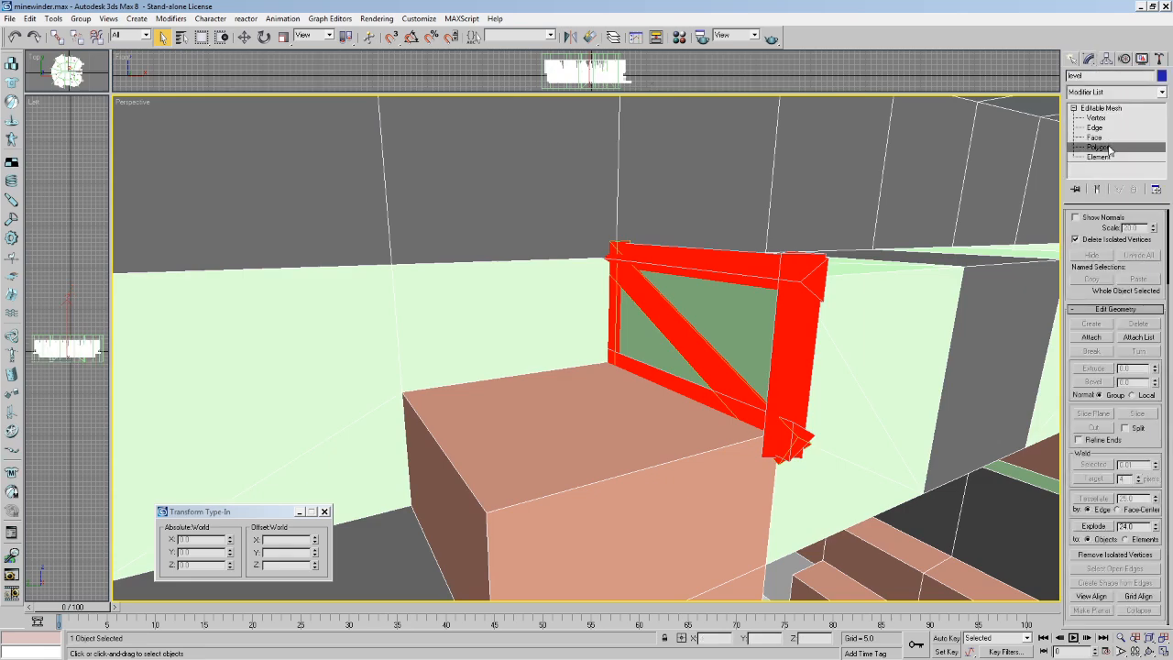
{"action": "left_click", "coordinate": [751, 321]}
{"action": "right_click", "coordinate": [1120, 649]}
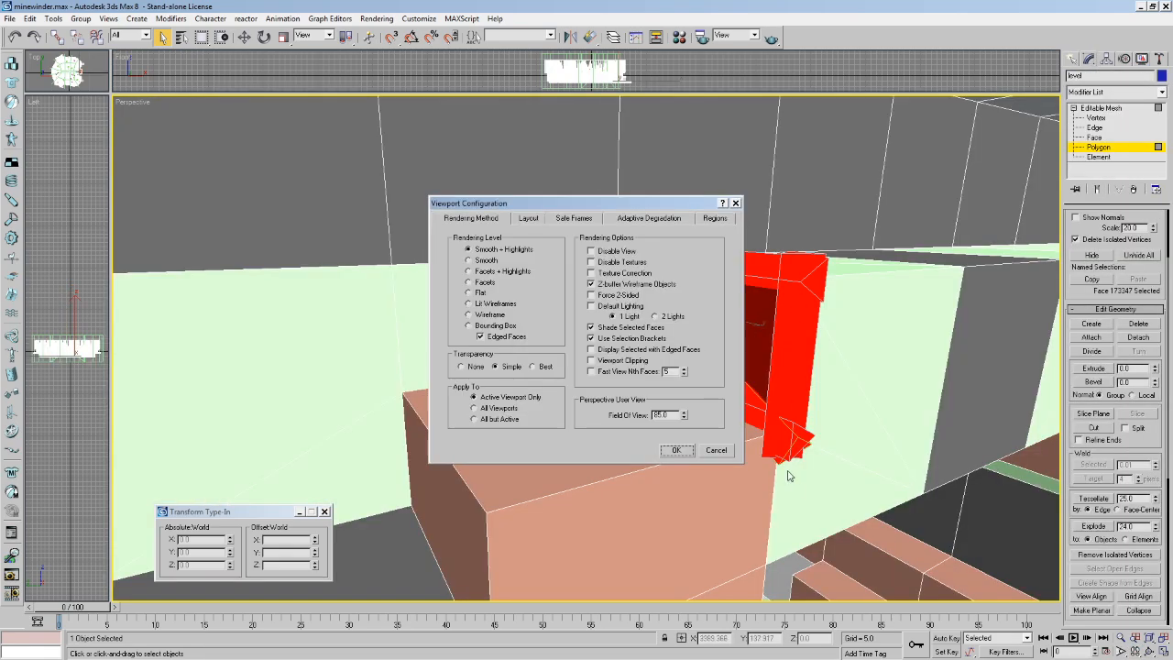
{"action": "left_click", "coordinate": [727, 457]}
Delete the level mesh polygon outlined by the red error frame, picking it from the opposite side.
{"action": "middle_click_drag", "start_coordinate": [880, 429], "coordinate": [775, 413]}
{"action": "key", "text": "Up"}
{"action": "left_click_drag", "start_coordinate": [880, 409], "coordinate": [609, 378]}
{"action": "key", "text": "Right"}
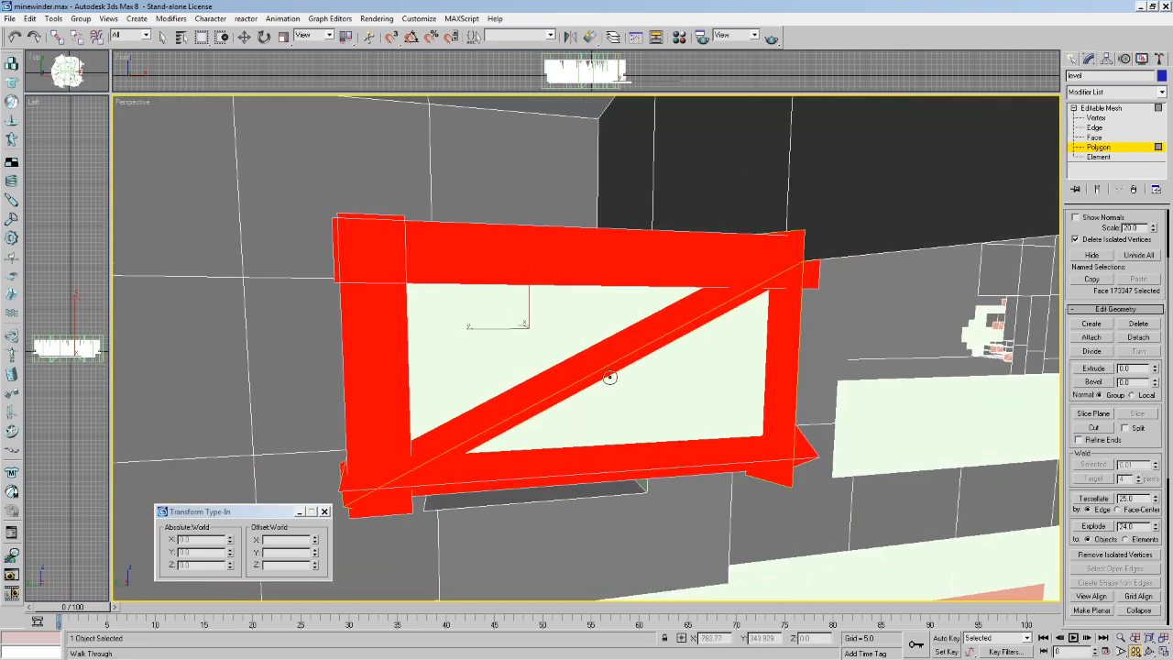
{"action": "left_click", "coordinate": [131, 35]}
{"action": "left_click", "coordinate": [168, 40]}
{"action": "left_click", "coordinate": [654, 369]}
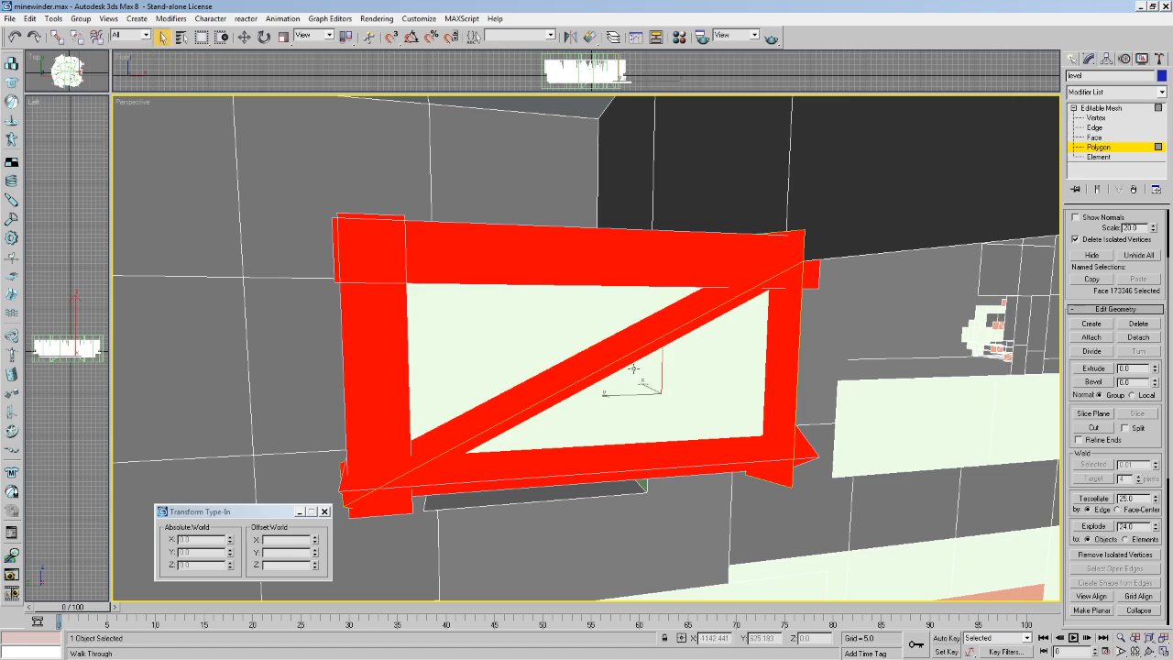
{"action": "left_click", "coordinate": [579, 295]}
{"action": "key", "text": "Up"}
{"action": "left_click_drag", "start_coordinate": [501, 312], "coordinate": [508, 384]}
{"action": "key", "text": "Down"}
{"action": "key", "text": "Delete"}
Examine the next cluster of red error markers around the brown ledge polygons, keeping the current viewport rendering settings.
{"action": "key", "text": "Up"}
{"action": "key", "text": "Right"}
{"action": "key", "text": "Up"}
{"action": "key", "text": "Down"}
{"action": "left_click_drag", "start_coordinate": [746, 367], "coordinate": [589, 414]}
{"action": "key", "text": "Down"}
{"action": "key", "text": "Right"}
{"action": "middle_click_drag", "start_coordinate": [589, 414], "coordinate": [665, 345]}
{"action": "left_click_drag", "start_coordinate": [665, 345], "coordinate": [662, 378]}
{"action": "key", "text": "Down"}
{"action": "middle_click_drag", "start_coordinate": [606, 368], "coordinate": [578, 362], "text": "alt"}
{"action": "right_click", "coordinate": [1137, 652]}
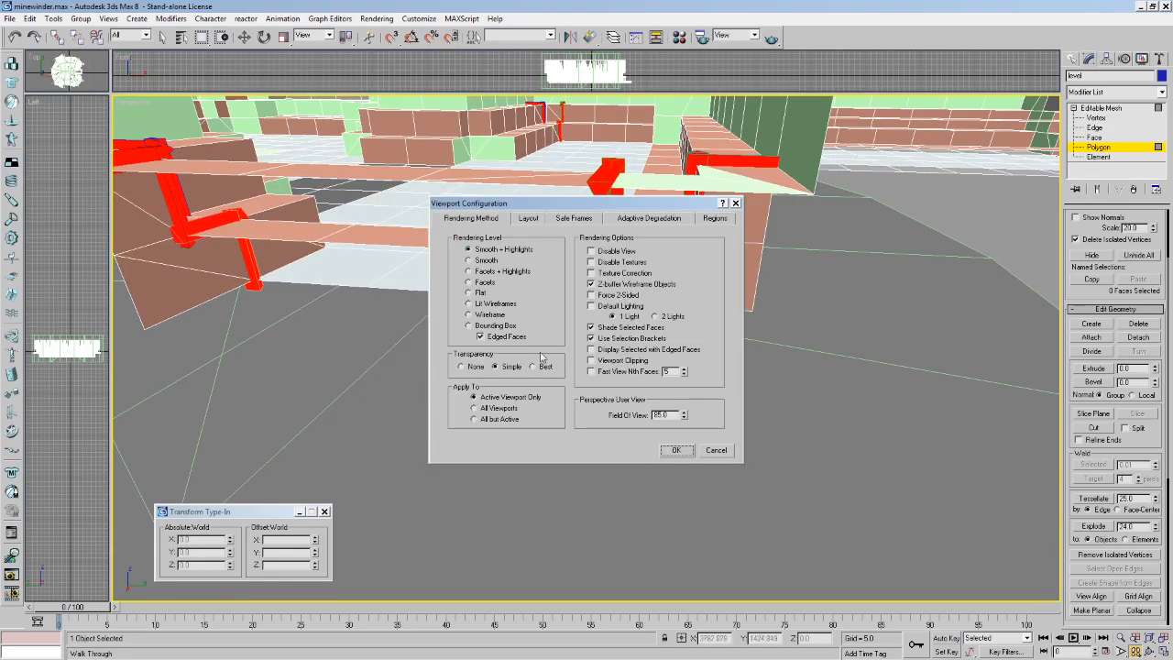
{"action": "left_click", "coordinate": [682, 449]}
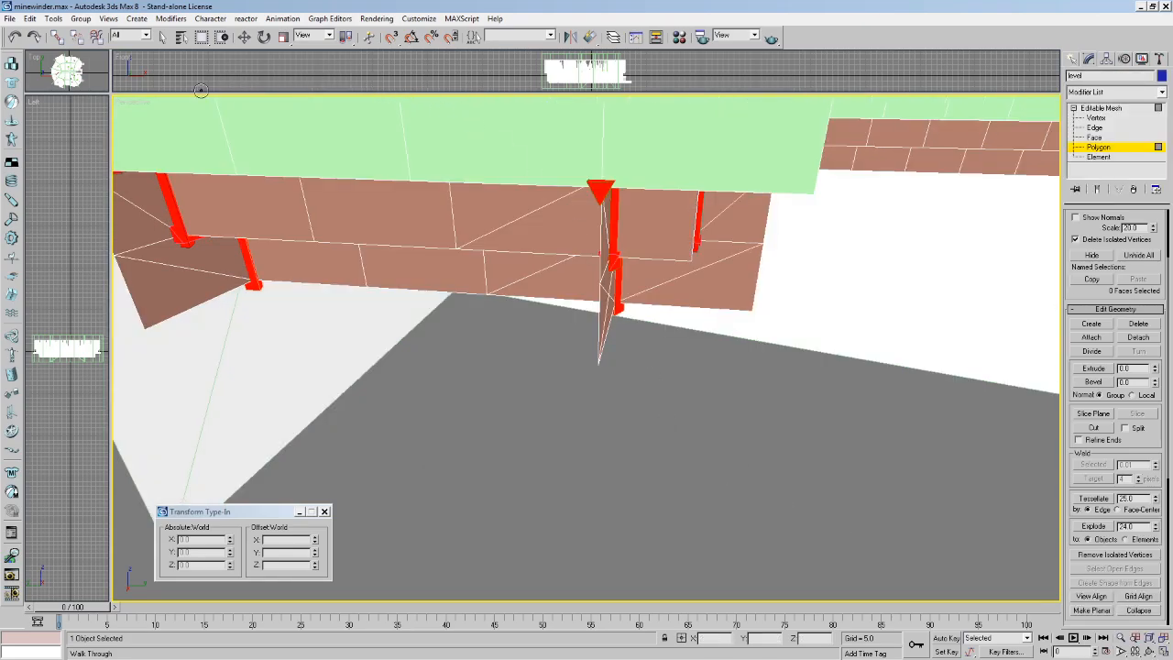
Delete the stray brown polygons of the level mesh beside the red markers under the green ledge.
{"action": "key", "text": "Right"}
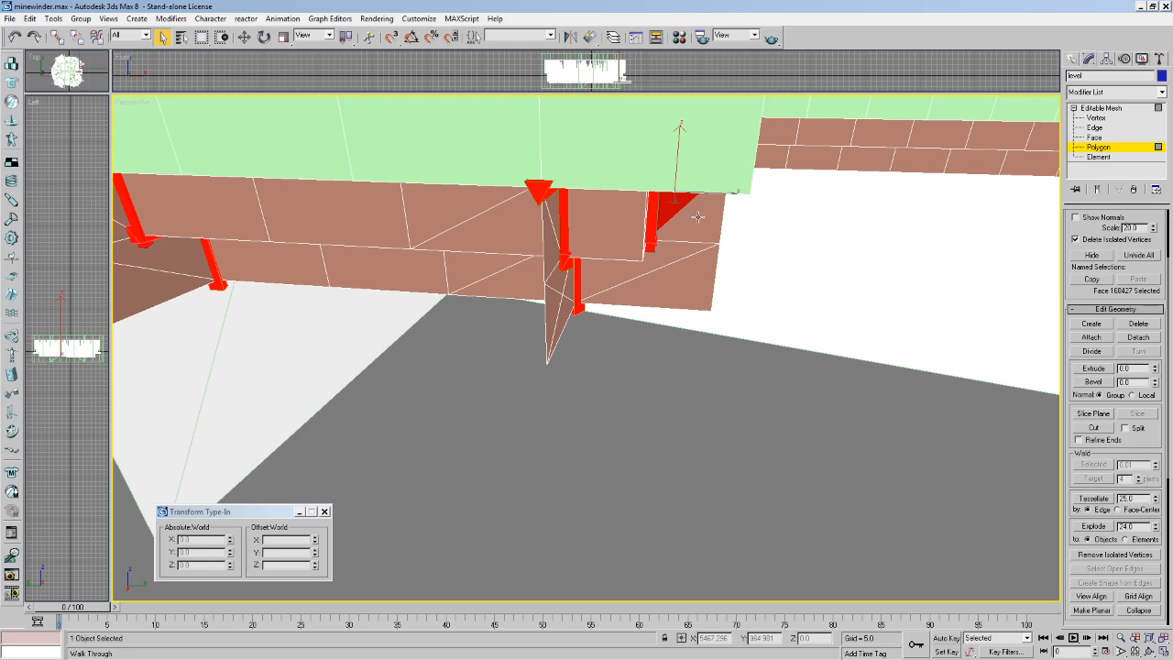
{"action": "left_click", "coordinate": [697, 217], "text": "ctrl"}
{"action": "left_click", "coordinate": [691, 278], "text": "ctrl"}
{"action": "left_click", "coordinate": [674, 261], "text": "ctrl"}
{"action": "key", "text": "Delete"}
{"action": "left_click", "coordinate": [684, 220]}
{"action": "key", "text": "Delete"}
{"action": "left_click", "coordinate": [662, 274]}
{"action": "key", "text": "Delete"}
Delete the overlapping brown polygons projecting from the opposite end of the ledge near the red markers.
{"action": "middle_click_drag", "start_coordinate": [516, 283], "coordinate": [523, 283]}
{"action": "middle_click_drag", "start_coordinate": [589, 300], "coordinate": [523, 311]}
{"action": "middle_click_drag", "start_coordinate": [416, 336], "coordinate": [427, 339]}
{"action": "left_click", "coordinate": [149, 324]}
{"action": "key", "text": "Delete"}
{"action": "left_click", "coordinate": [149, 314]}
{"action": "key", "text": "Delete"}
{"action": "left_click", "coordinate": [144, 346]}
{"action": "key", "text": "Delete"}
{"action": "left_click", "coordinate": [167, 390]}
{"action": "key", "text": "Delete"}
{"action": "left_click", "coordinate": [165, 394]}
{"action": "key", "text": "Delete"}
{"action": "middle_click_drag", "start_coordinate": [166, 393], "coordinate": [210, 388]}
{"action": "key", "text": "Delete"}
{"action": "left_click", "coordinate": [296, 288]}
{"action": "key", "text": "Delete"}
{"action": "left_click", "coordinate": [291, 317]}
{"action": "key", "text": "Delete"}
{"action": "left_click", "coordinate": [313, 350]}
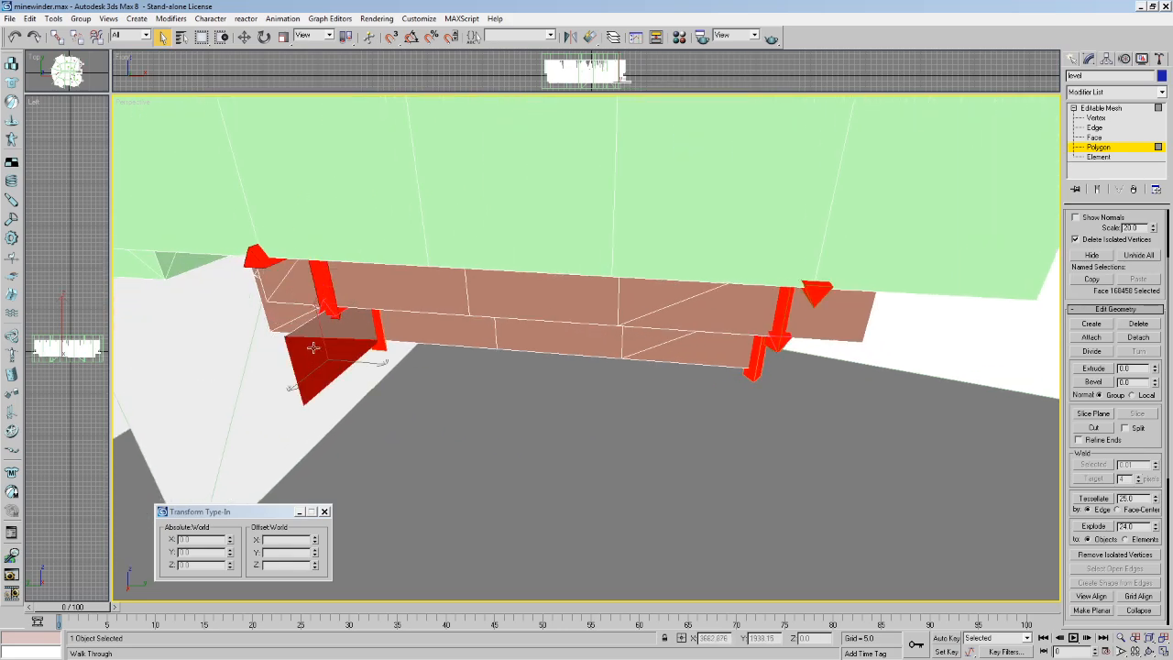
{"action": "key", "text": "Delete"}
Delete the lower brown polygons that overlap the green block beside the remaining red markers.
{"action": "middle_click_drag", "start_coordinate": [319, 340], "coordinate": [371, 339]}
{"action": "left_click", "coordinate": [804, 270]}
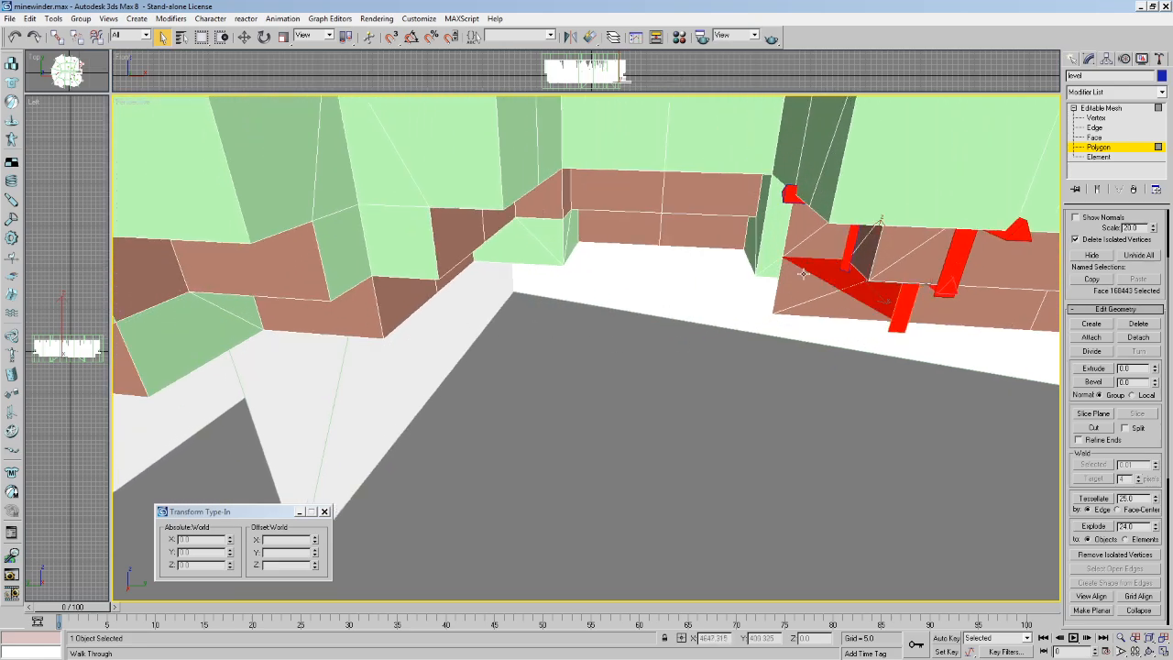
{"action": "left_click", "coordinate": [827, 272]}
{"action": "left_click", "coordinate": [815, 301]}
{"action": "left_click", "coordinate": [799, 293]}
{"action": "key", "text": "Delete"}
{"action": "left_click", "coordinate": [826, 309]}
{"action": "key", "text": "Delete"}
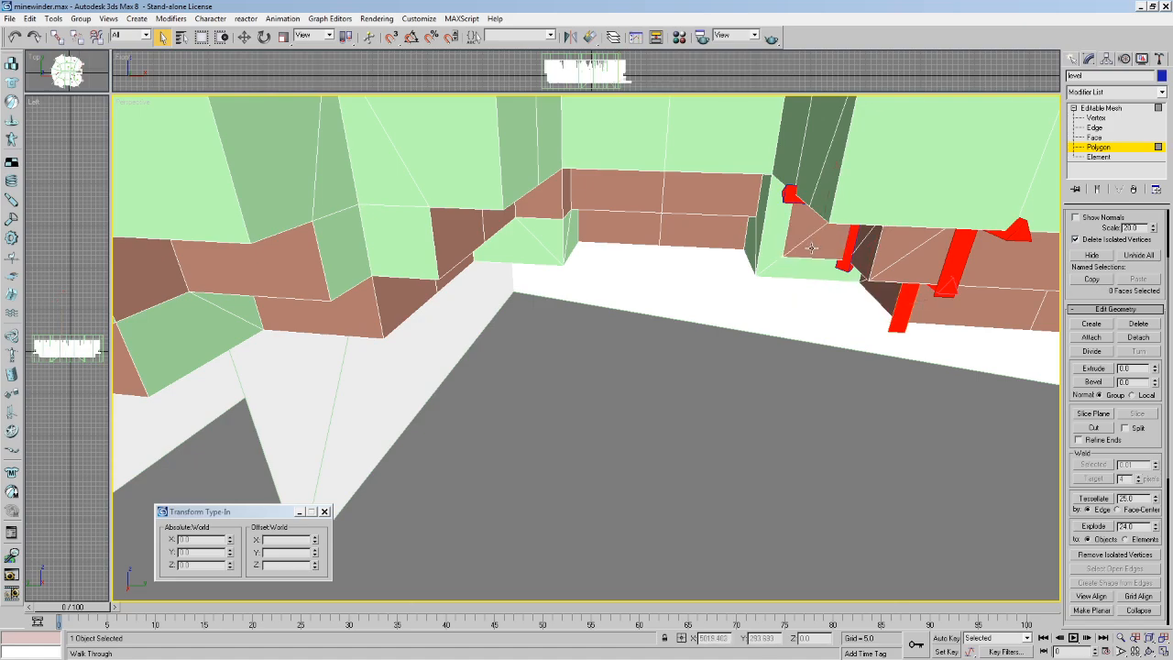
{"action": "key", "text": "Delete"}
Search the level for the next marked error and approach the vertical red marker in the dark wall's notch.
{"action": "middle_click_drag", "start_coordinate": [783, 244], "coordinate": [705, 165], "text": "alt"}
{"action": "scroll", "coordinate": [781, 183], "scroll_direction": "up", "scroll_amount": 3}
{"action": "scroll", "coordinate": [711, 169], "scroll_direction": "down", "scroll_amount": 3}
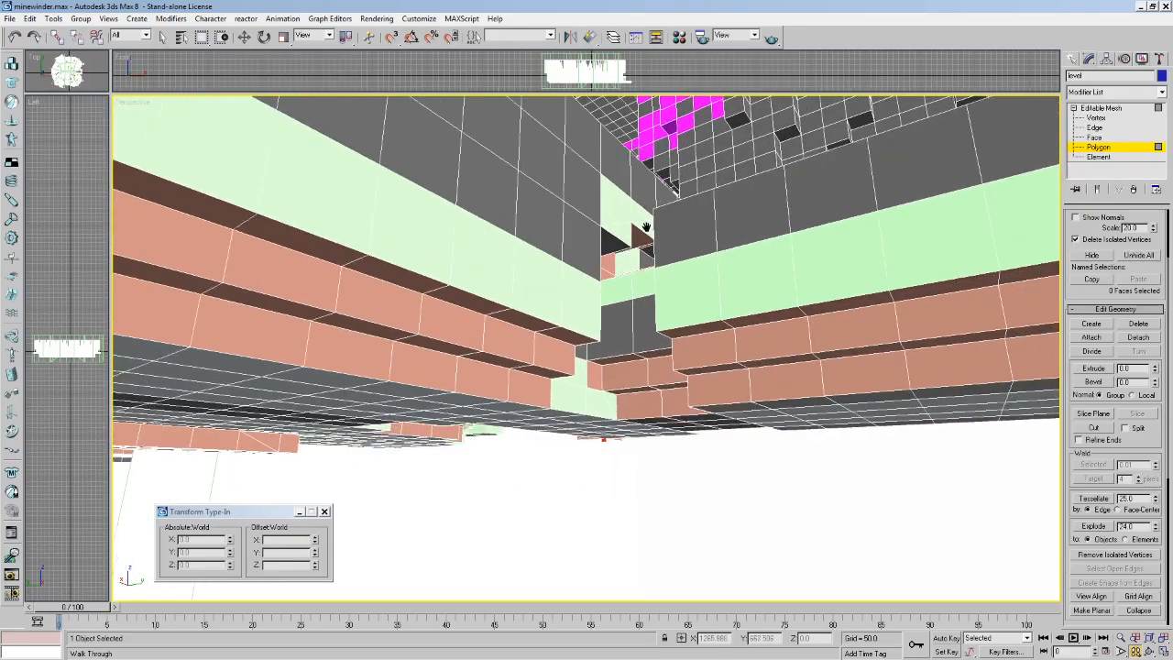
{"action": "left_click_drag", "start_coordinate": [573, 215], "coordinate": [773, 207]}
{"action": "middle_click_drag", "start_coordinate": [644, 232], "coordinate": [550, 263]}
{"action": "left_click_drag", "start_coordinate": [550, 263], "coordinate": [605, 245]}
{"action": "key", "text": "w"}
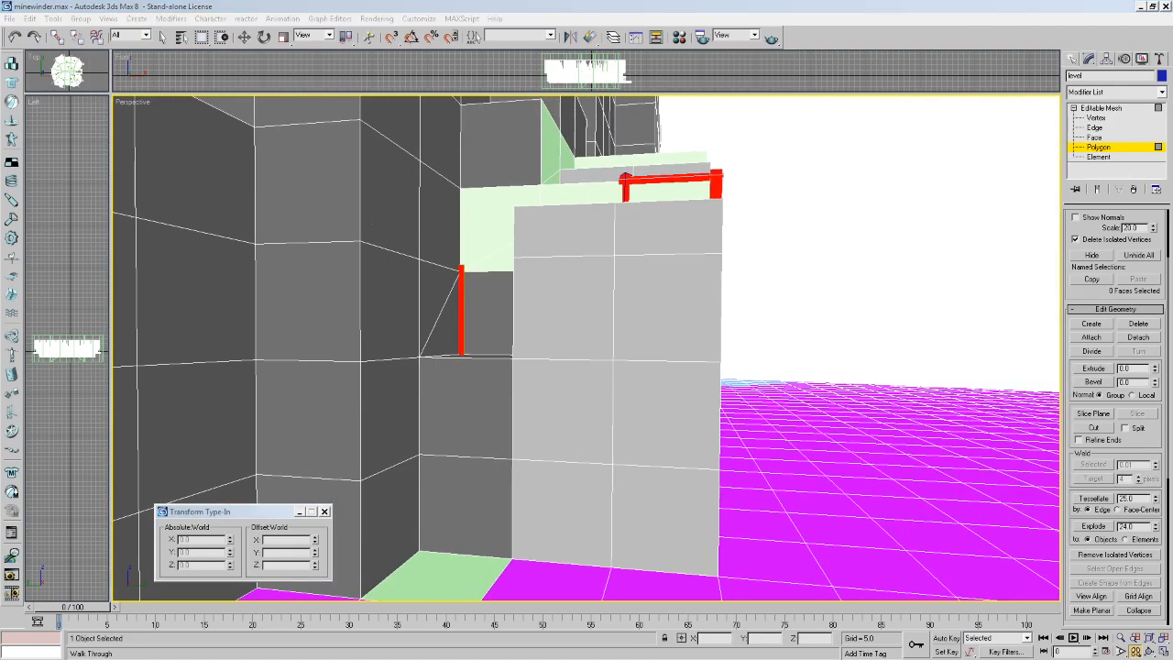
{"action": "left_click_drag", "start_coordinate": [947, 287], "coordinate": [907, 235]}
{"action": "key", "text": "w"}
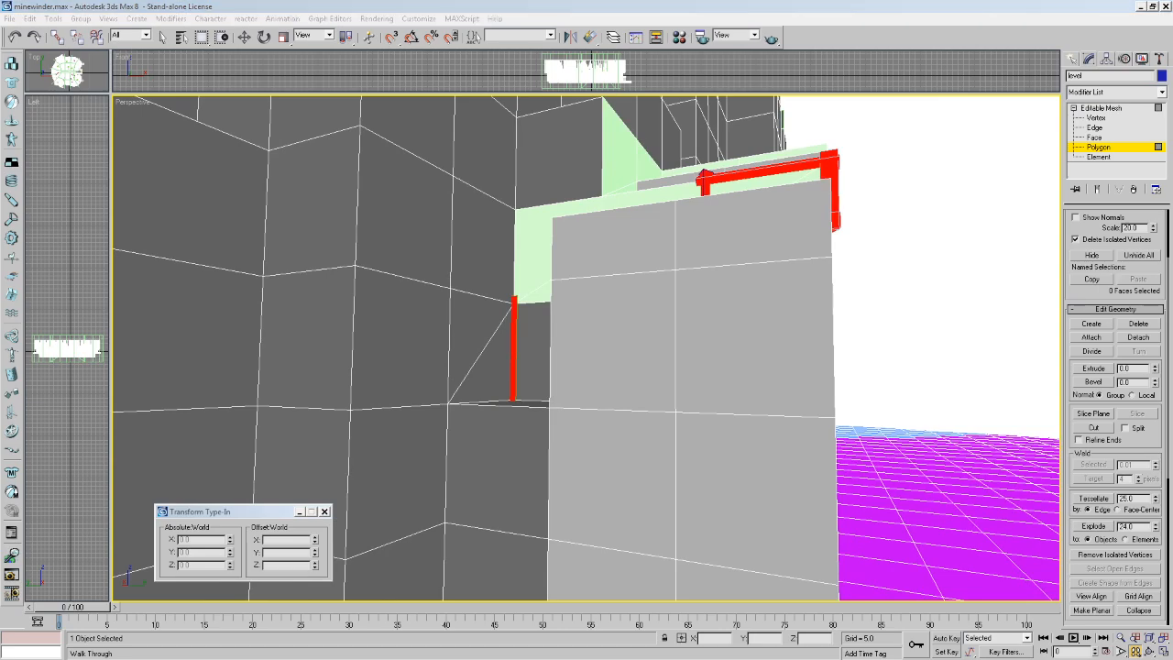
{"action": "left_click_drag", "start_coordinate": [817, 309], "coordinate": [743, 259]}
{"action": "key", "text": "w"}
{"action": "key", "text": "d"}
{"action": "key", "text": "w"}
{"action": "key", "text": "a"}
{"action": "key", "text": "w"}
{"action": "key", "text": "a"}
{"action": "key", "text": "e"}
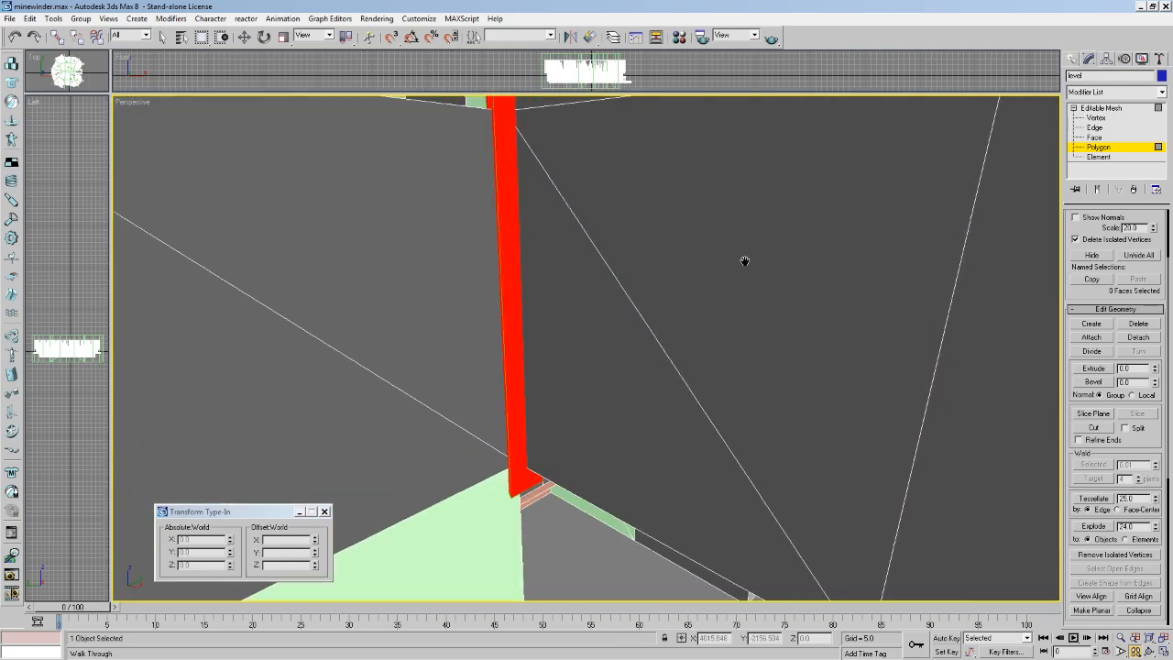
Examine the wall notch around the vertical red marker from several sides to find the faulty polygons.
{"action": "key", "text": "w"}
{"action": "key", "text": "a"}
{"action": "left_click_drag", "start_coordinate": [493, 210], "coordinate": [468, 271]}
{"action": "key", "text": "a"}
{"action": "key", "text": "d"}
{"action": "key", "text": "s"}
{"action": "left_click_drag", "start_coordinate": [689, 324], "coordinate": [558, 280]}
{"action": "key", "text": "d"}
{"action": "key", "text": "s"}
{"action": "key", "text": "c"}
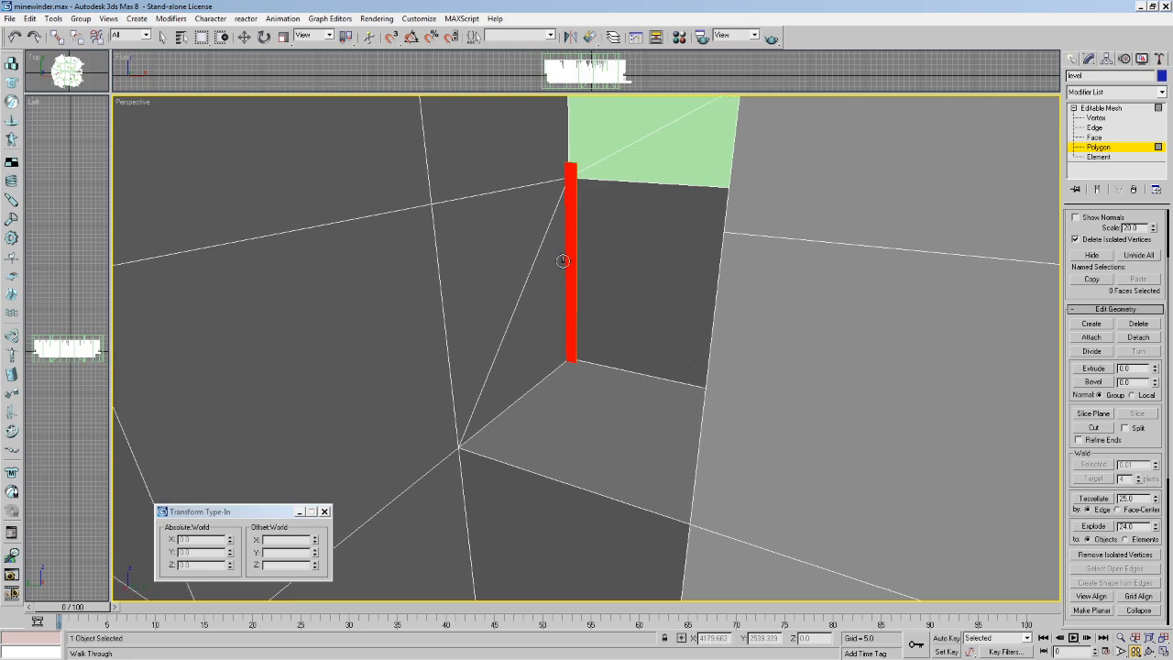
{"action": "key", "text": "w"}
{"action": "left_click_drag", "start_coordinate": [564, 259], "coordinate": [558, 213]}
{"action": "key", "text": "s"}
{"action": "key", "text": "s"}
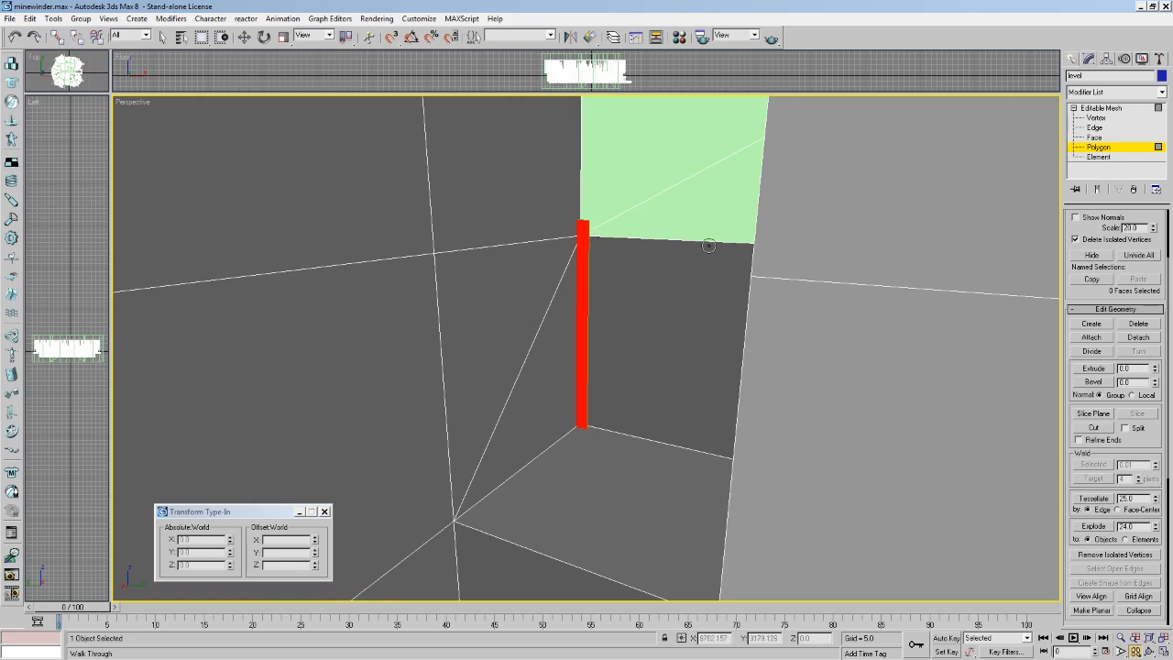
{"action": "key", "text": "w"}
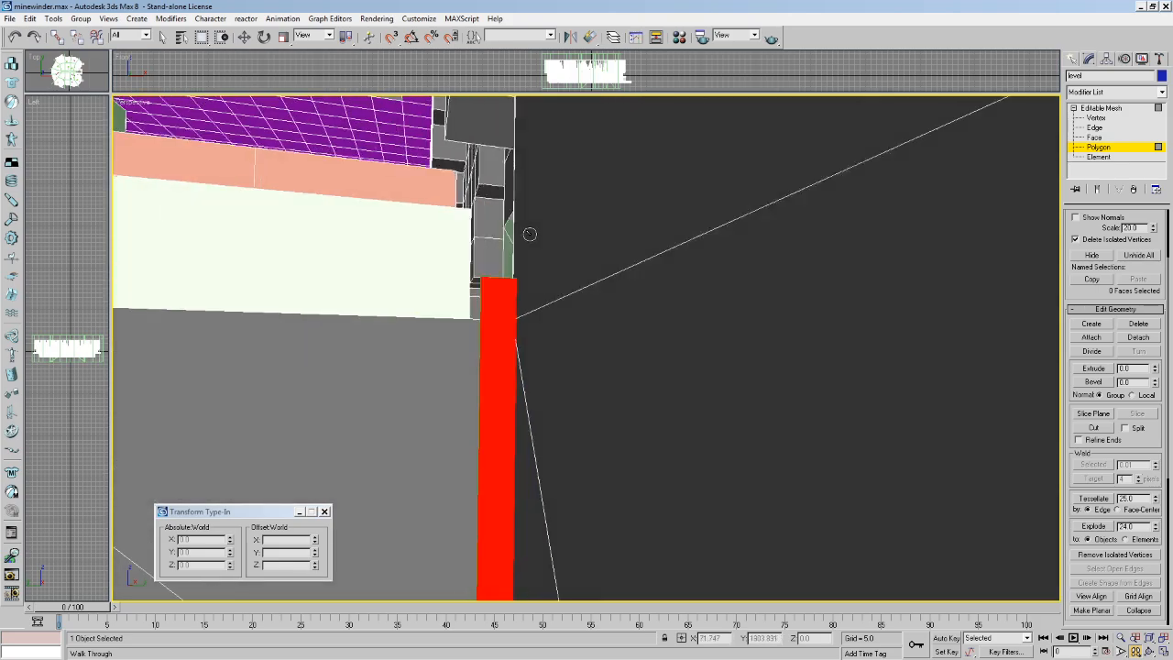
{"action": "key", "text": "w"}
{"action": "key", "text": "a"}
{"action": "left_click_drag", "start_coordinate": [530, 235], "coordinate": [626, 290]}
{"action": "key", "text": "s"}
{"action": "key", "text": "s"}
{"action": "middle_click_drag", "start_coordinate": [935, 249], "coordinate": [798, 269]}
{"action": "key", "text": "d"}
{"action": "left_click_drag", "start_coordinate": [798, 269], "coordinate": [625, 301]}
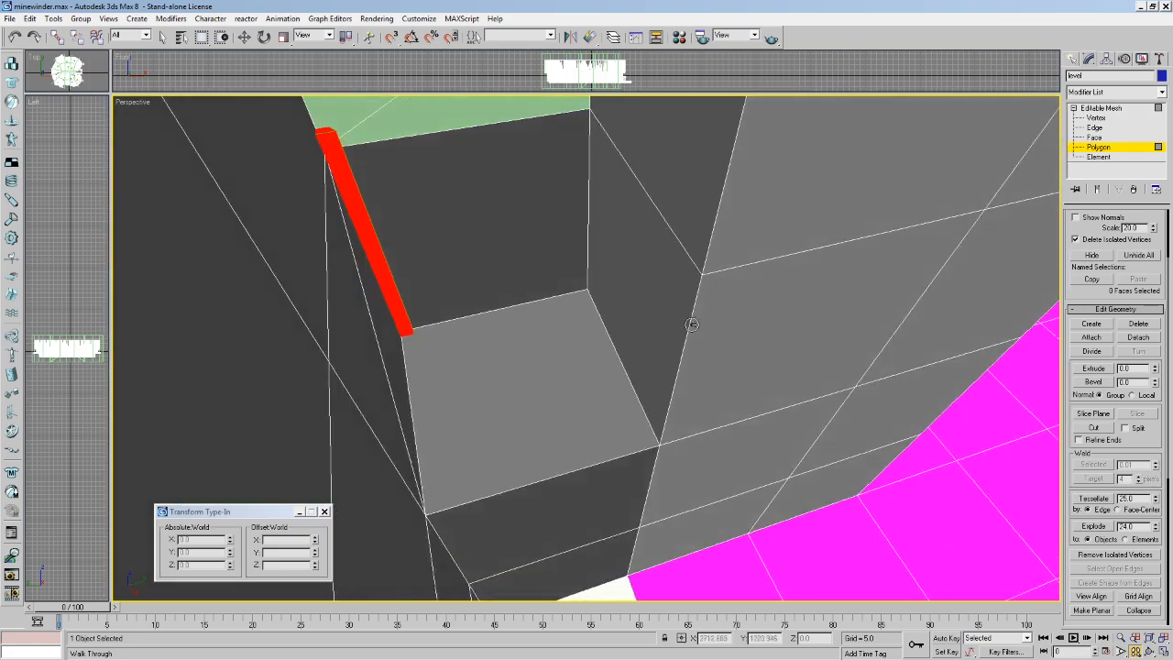
{"action": "key", "text": "d"}
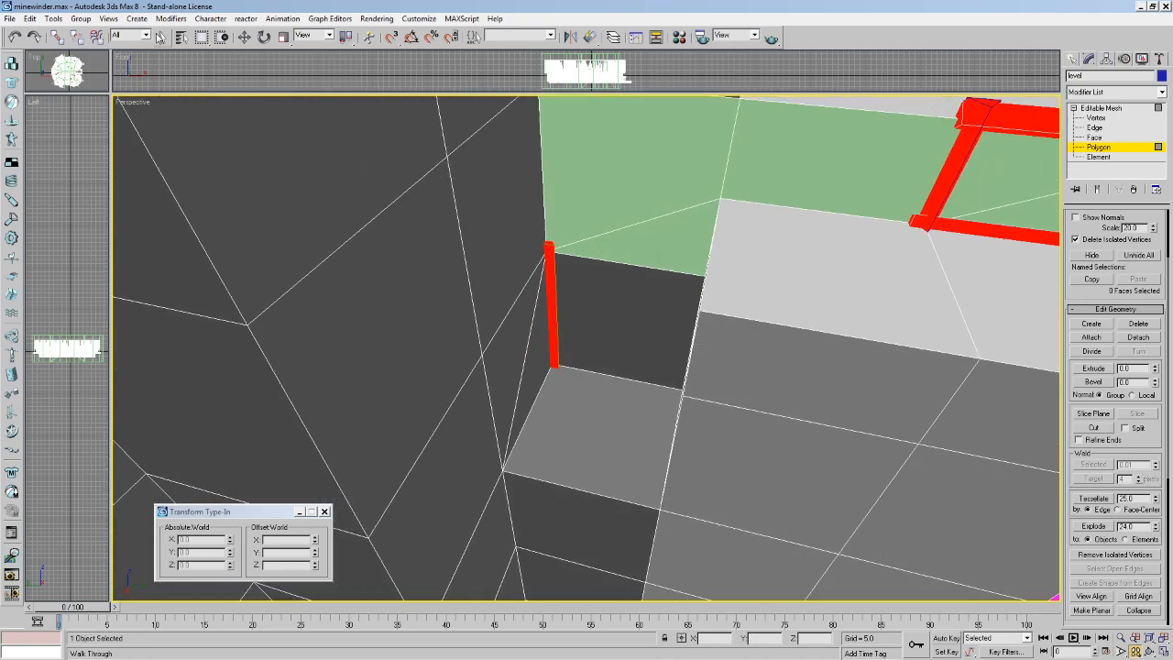
Delete the dark wall polygons of the notch beside the vertical red marker.
{"action": "left_click", "coordinate": [159, 37]}
{"action": "left_click", "coordinate": [645, 357]}
{"action": "key", "text": "Delete"}
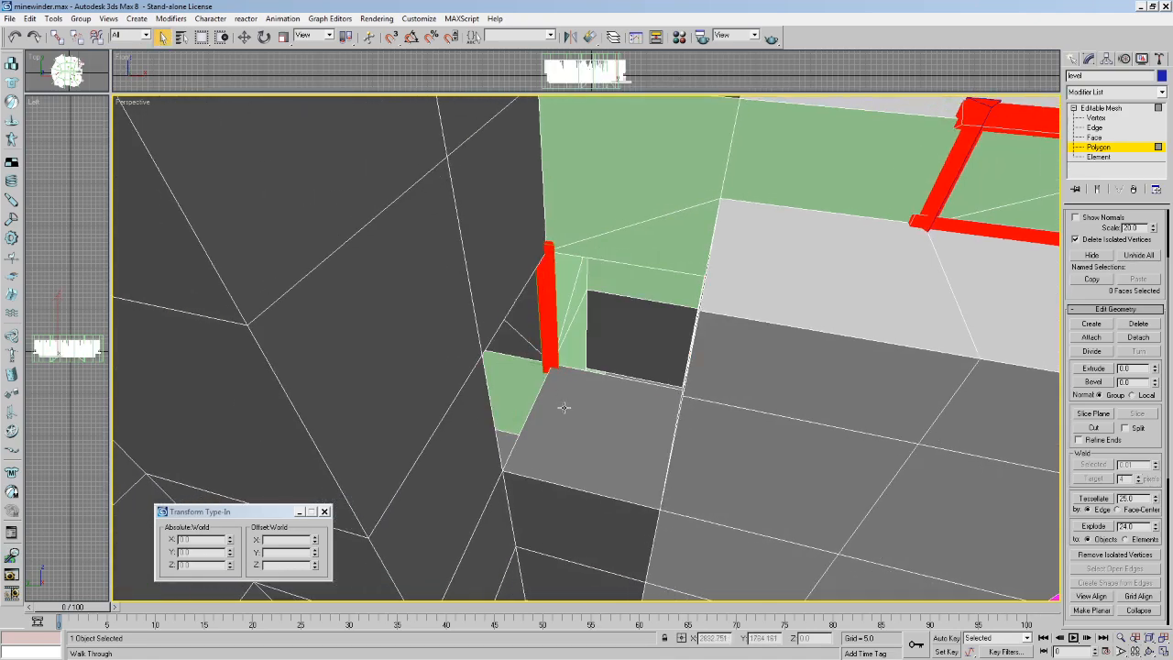
Extrude the notch's floor polygons upward to the base of the green wall polygons.
{"action": "left_click", "coordinate": [639, 435]}
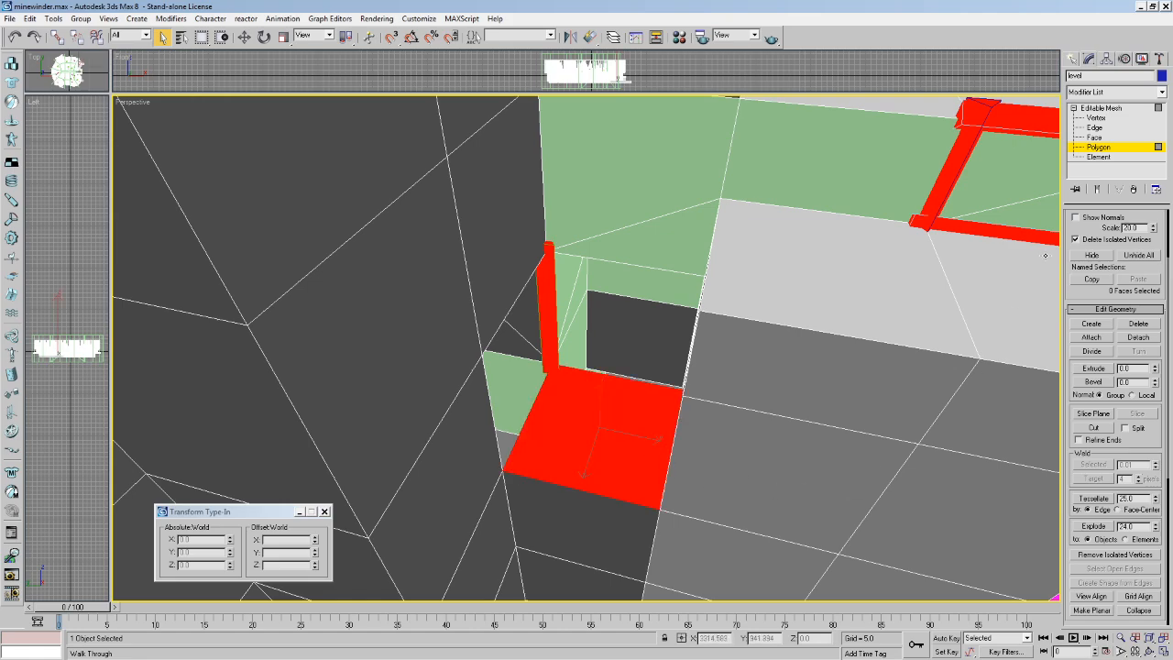
{"action": "left_click_drag", "start_coordinate": [600, 449], "coordinate": [597, 386]}
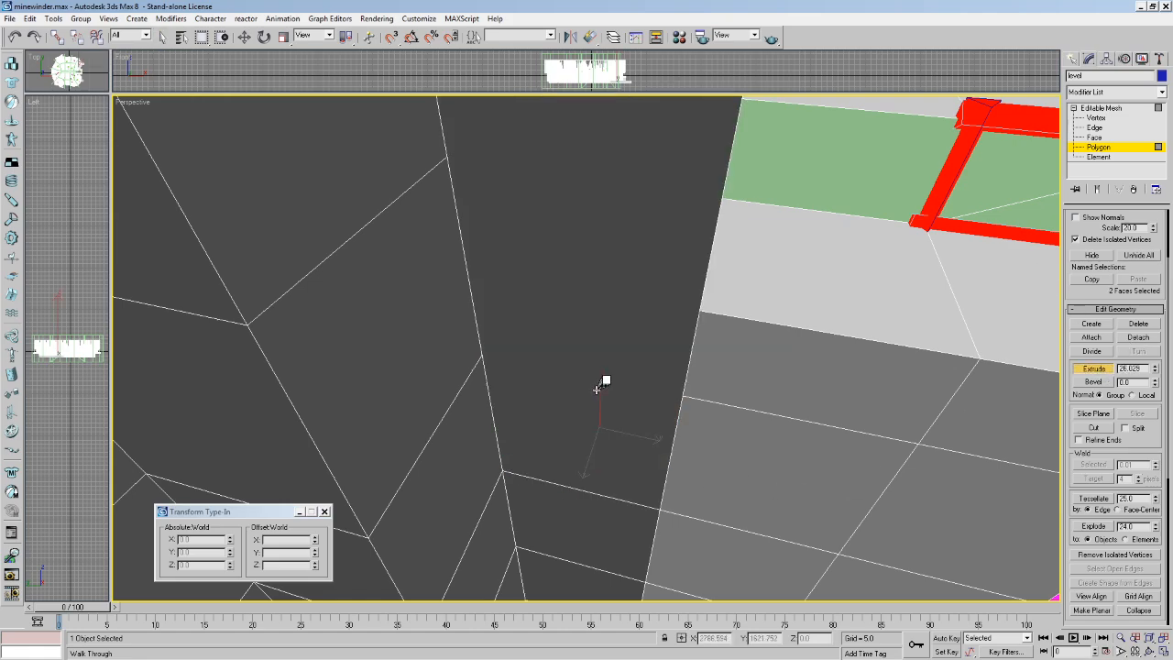
{"action": "key", "text": "ctrl+z"}
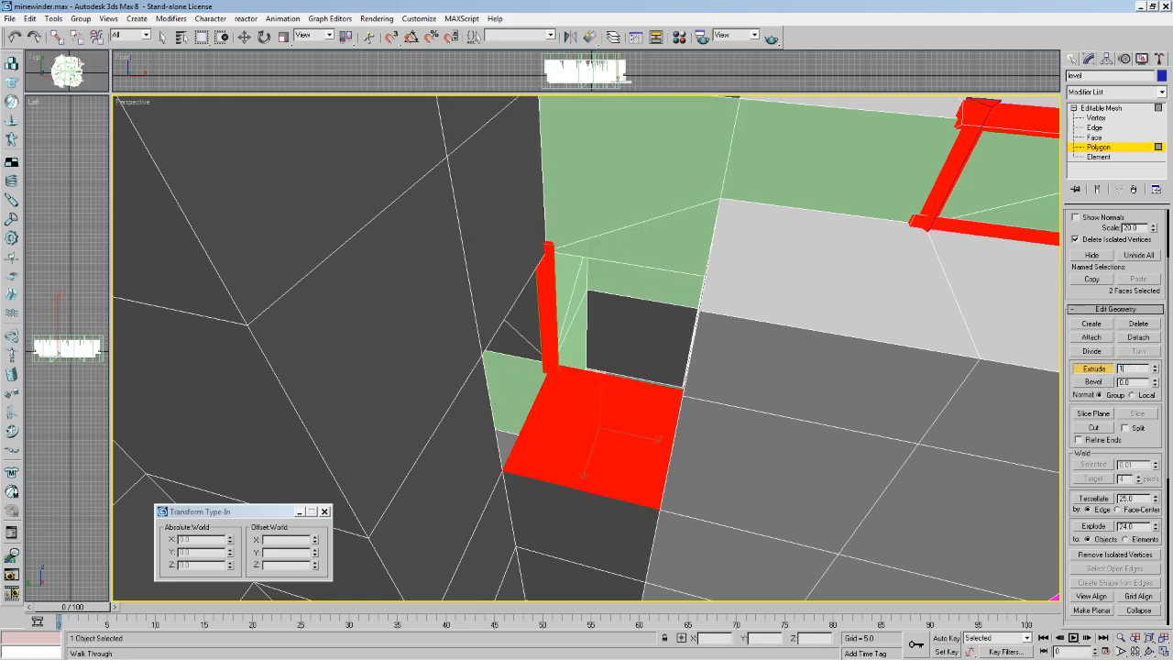
{"action": "key", "text": "Return"}
{"action": "middle_click_drag", "start_coordinate": [615, 252], "coordinate": [609, 253]}
{"action": "key", "text": "Left"}
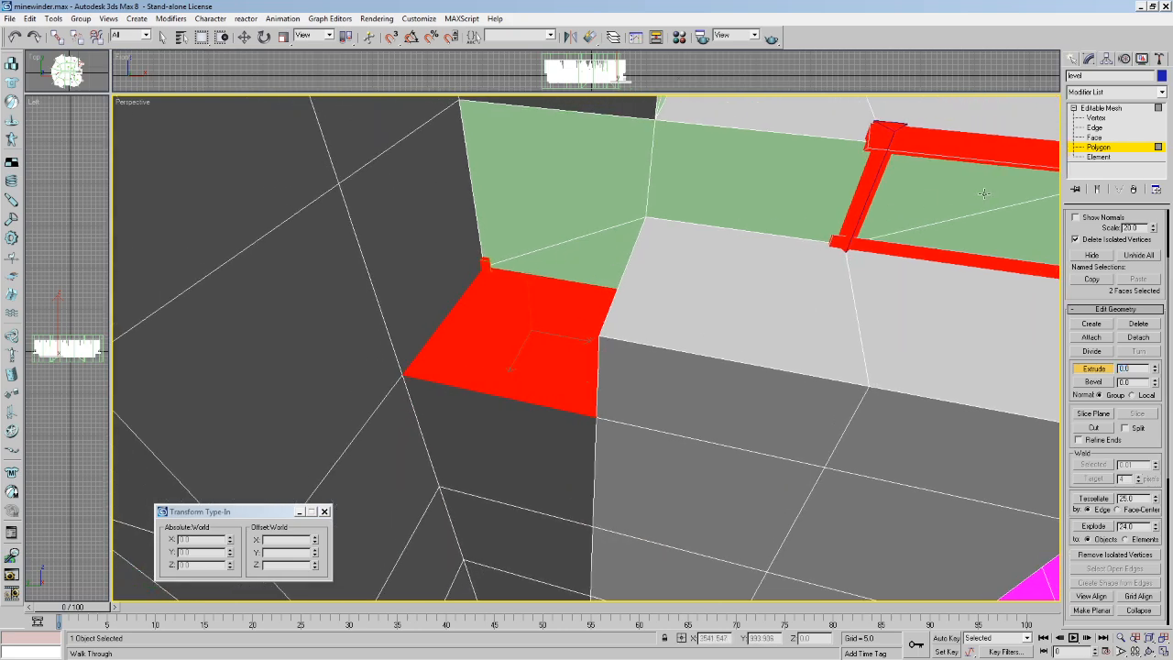
Delete the surplus polygons around the extruded block at the wall notch.
{"action": "key", "text": "Left"}
{"action": "key", "text": "Up"}
{"action": "left_click_drag", "start_coordinate": [510, 306], "coordinate": [507, 176]}
{"action": "key", "text": "Delete"}
{"action": "key", "text": "Up"}
{"action": "left_click_drag", "start_coordinate": [589, 367], "coordinate": [707, 367]}
{"action": "left_click", "coordinate": [527, 482]}
{"action": "key", "text": "Delete"}
{"action": "key", "text": "Up"}
{"action": "left_click_drag", "start_coordinate": [527, 482], "coordinate": [478, 390]}
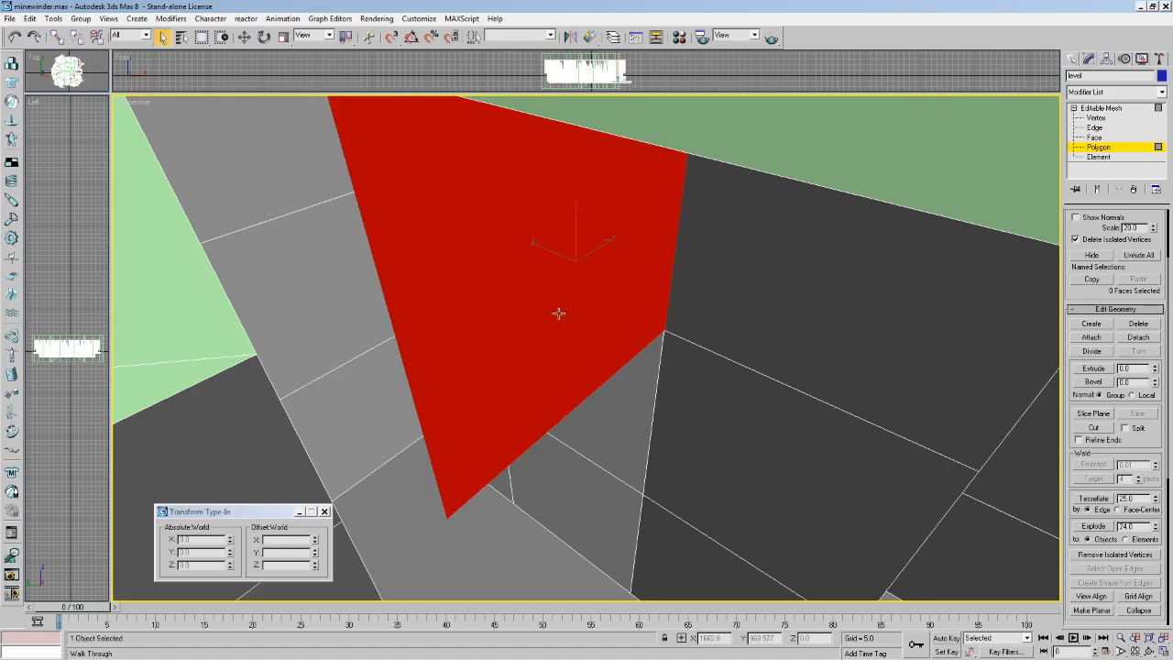
{"action": "key", "text": "Delete"}
{"action": "key", "text": "Up"}
{"action": "left_click_drag", "start_coordinate": [550, 311], "coordinate": [586, 314]}
Select all scene objects by name and locate the red error frame on the magenta floor beside the column.
{"action": "left_click", "coordinate": [182, 37]}
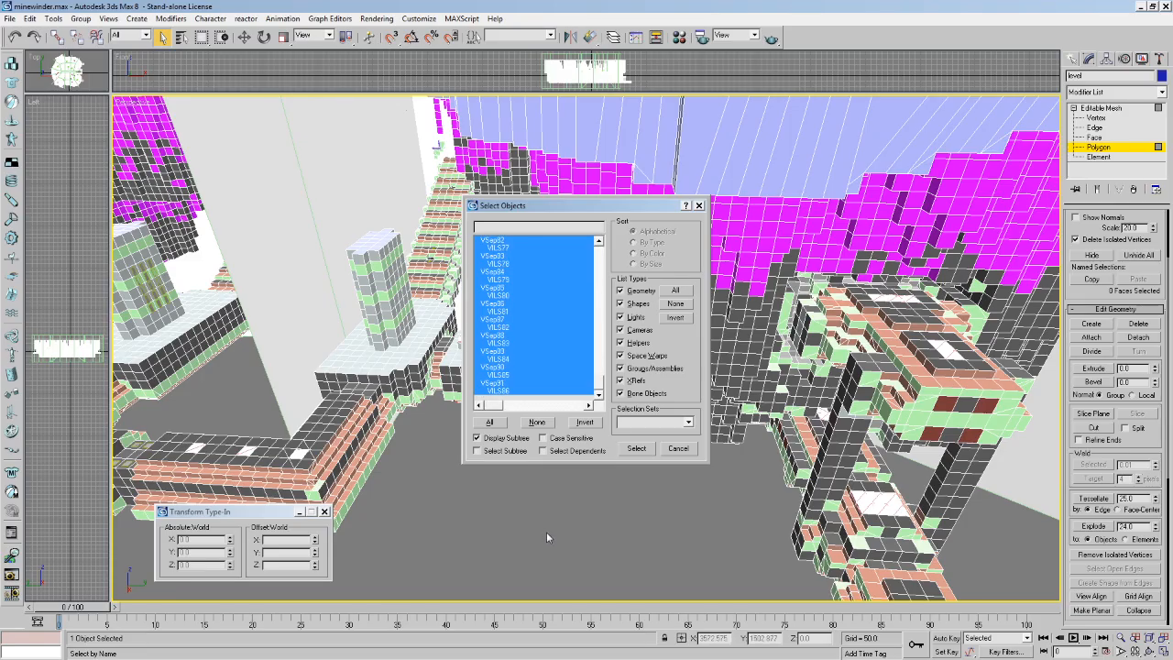
{"action": "left_click", "coordinate": [654, 453]}
{"action": "middle_click_drag", "start_coordinate": [677, 411], "coordinate": [624, 400]}
{"action": "mouse_move", "coordinate": [519, 393]}
{"action": "middle_mouse_down"}
{"action": "mouse_move", "coordinate": [483, 414]}
{"action": "mouse_move", "coordinate": [489, 486]}
{"action": "mouse_move", "coordinate": [641, 410]}
{"action": "mouse_move", "coordinate": [644, 535]}
{"action": "middle_mouse_up"}
{"action": "scroll", "coordinate": [641, 531], "scroll_direction": "up", "scroll_amount": 10}
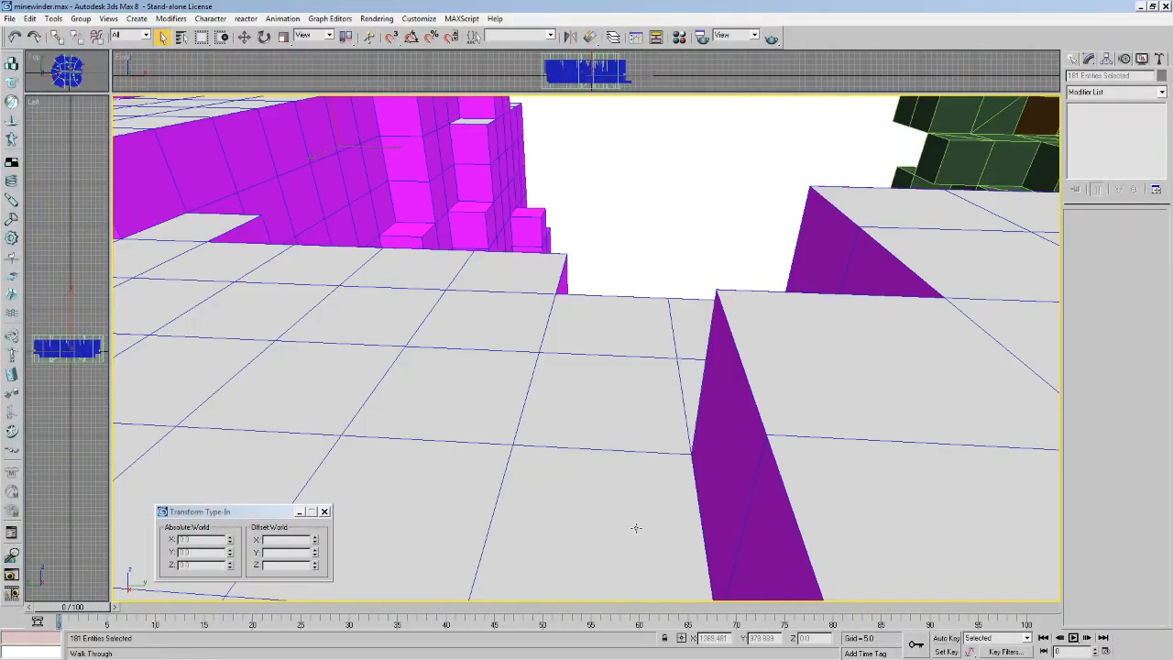
{"action": "key", "text": "Up"}
{"action": "left_click_drag", "start_coordinate": [636, 528], "coordinate": [479, 444]}
{"action": "middle_click_drag", "start_coordinate": [479, 444], "coordinate": [596, 338]}
{"action": "left_click_drag", "start_coordinate": [597, 338], "coordinate": [665, 283]}
{"action": "middle_click_drag", "start_coordinate": [665, 283], "coordinate": [569, 366]}
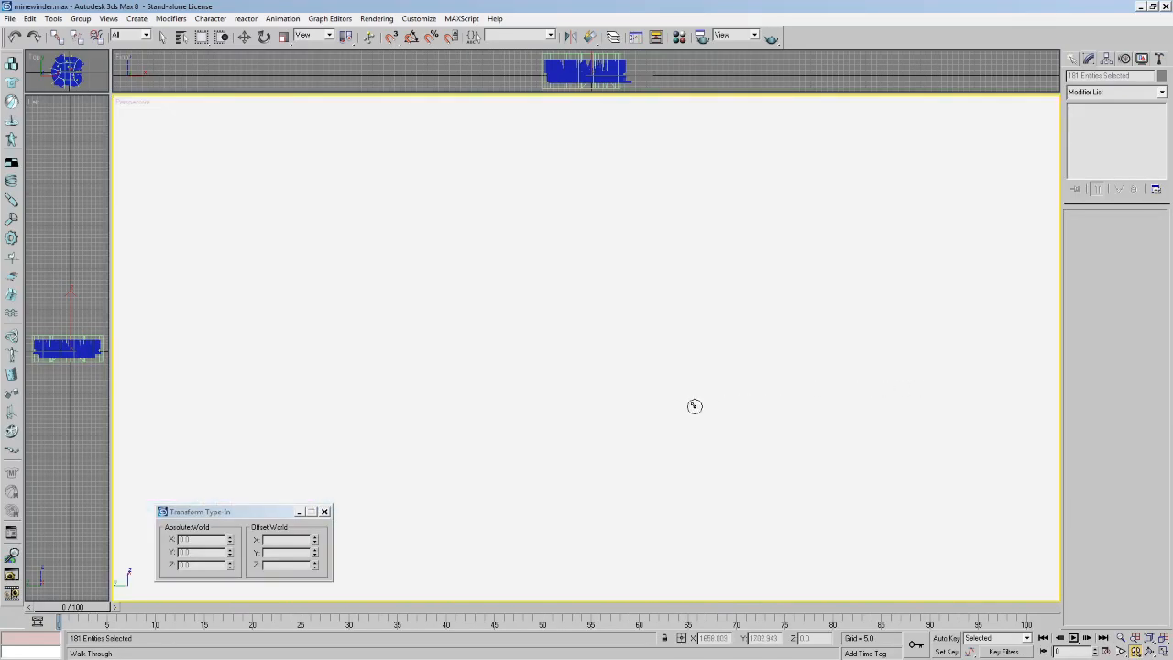
{"action": "left_click_drag", "start_coordinate": [695, 406], "coordinate": [591, 383]}
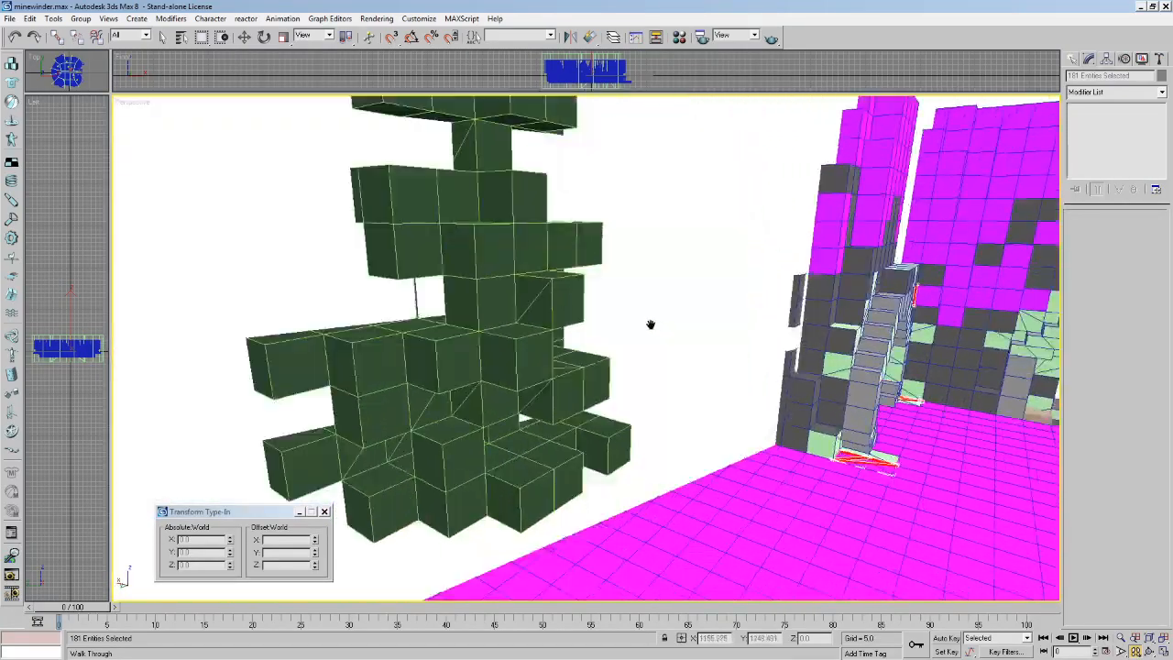
{"action": "left_click_drag", "start_coordinate": [651, 325], "coordinate": [762, 392]}
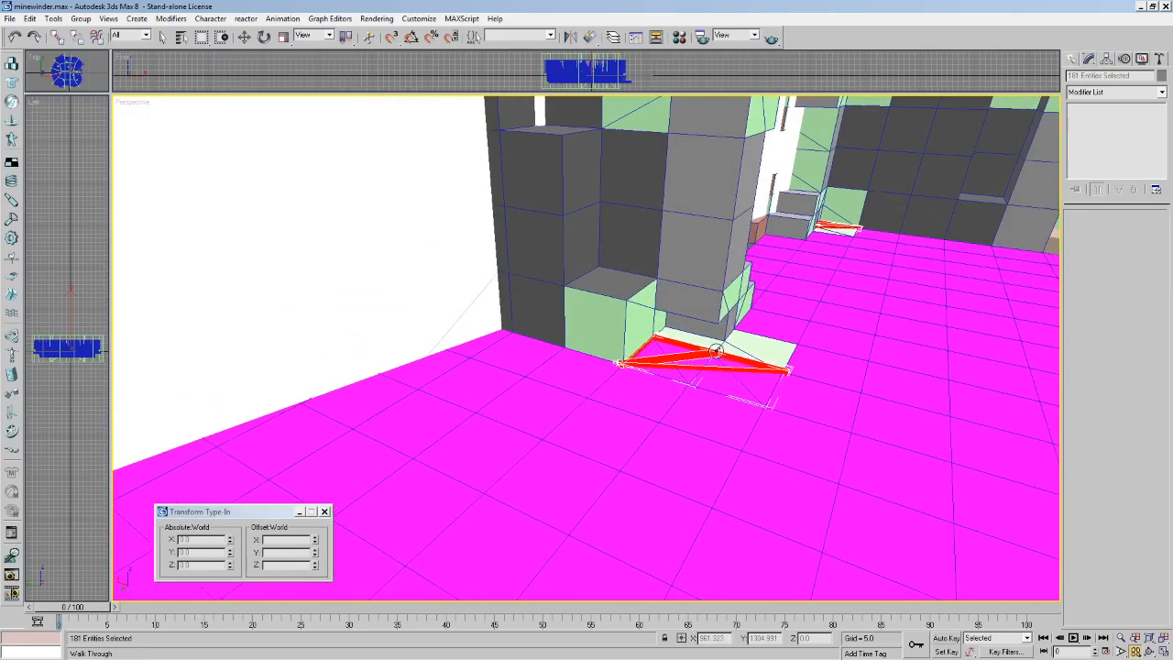
{"action": "left_click_drag", "start_coordinate": [709, 350], "coordinate": [567, 264]}
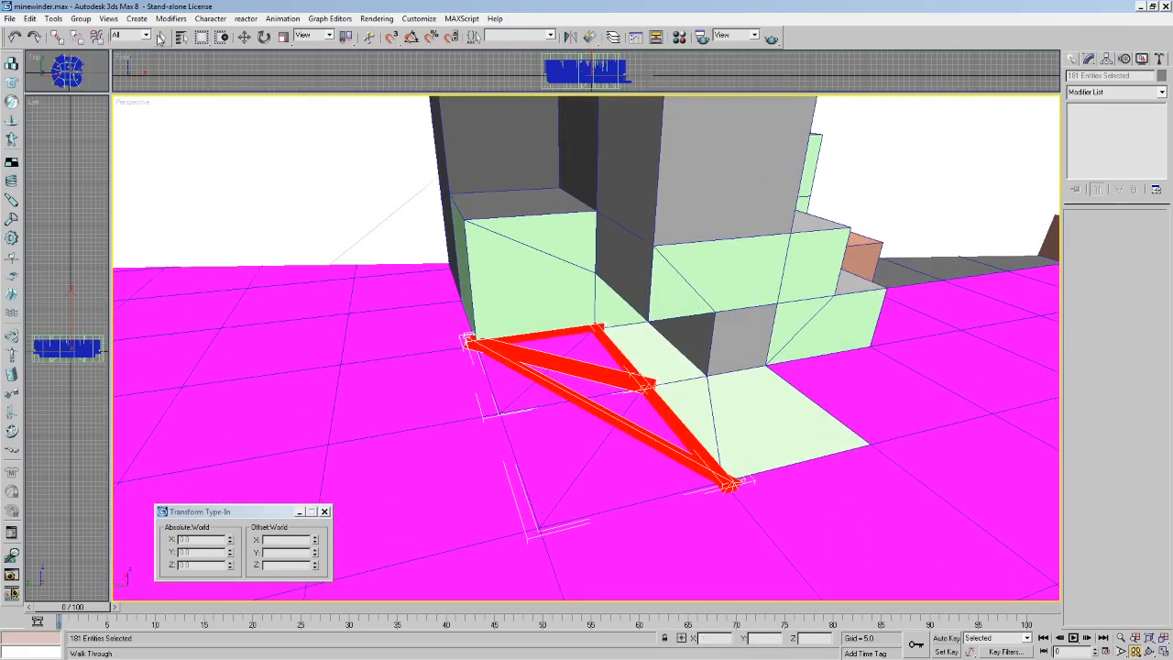
Return to polygon editing on the level mesh and pick the floor polygons crossing the red error frame.
{"action": "left_click", "coordinate": [160, 36]}
{"action": "left_click", "coordinate": [385, 349]}
{"action": "right_click", "coordinate": [413, 328]}
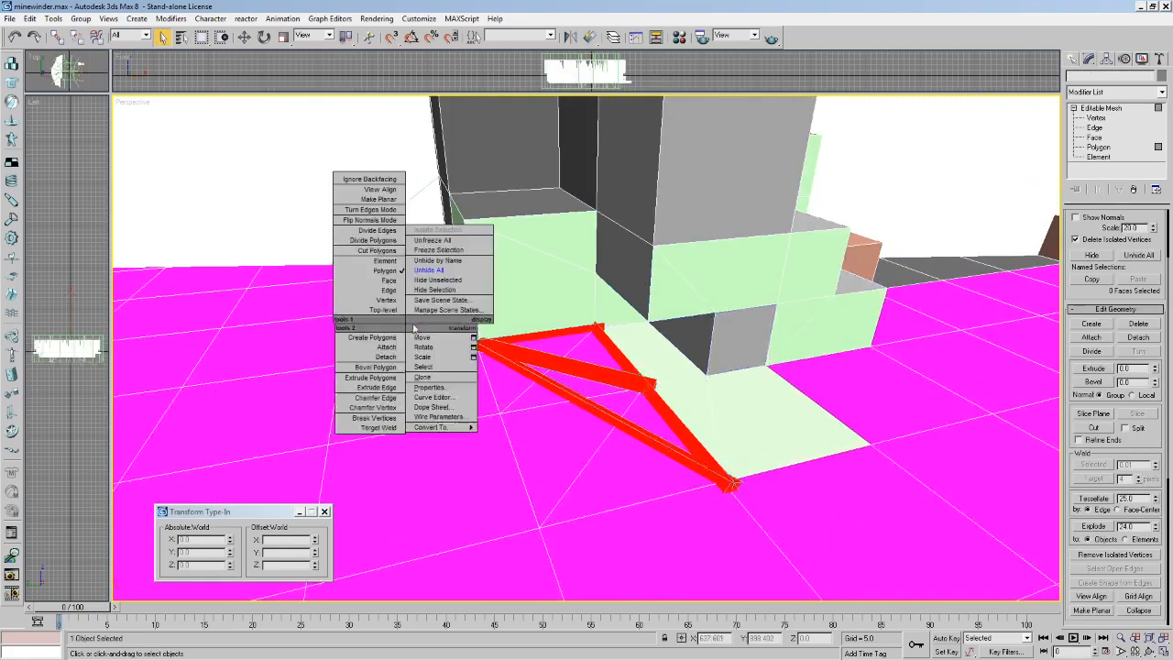
{"action": "left_click", "coordinate": [1098, 146]}
{"action": "left_click", "coordinate": [616, 401]}
{"action": "left_click", "coordinate": [584, 360]}
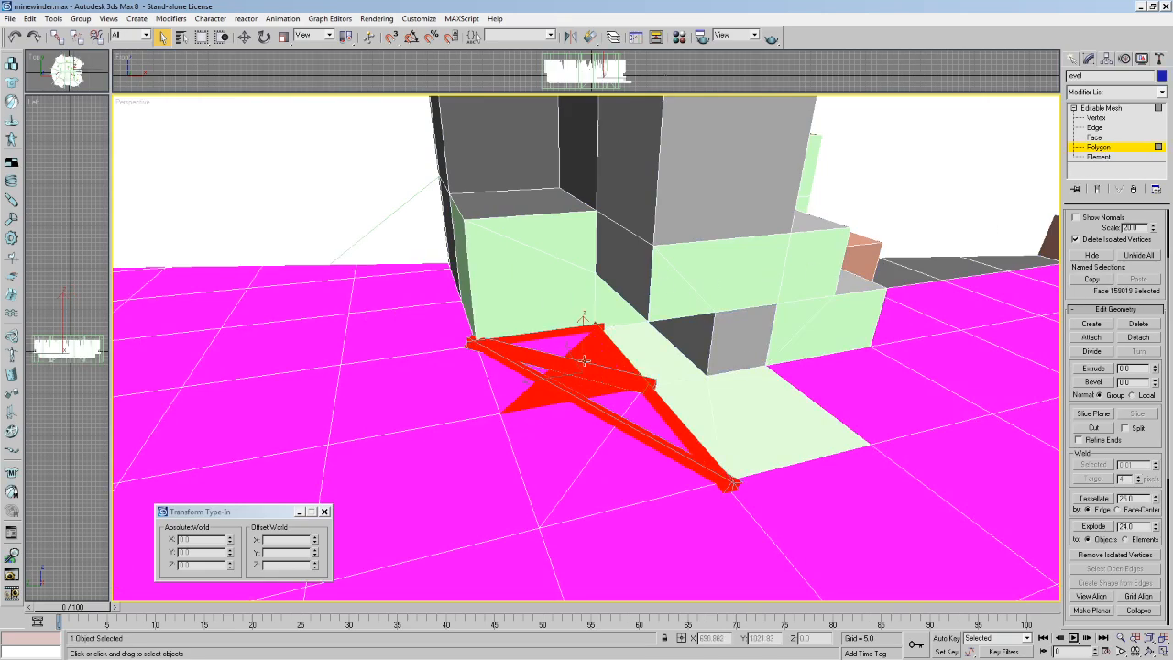
{"action": "left_click", "coordinate": [598, 420]}
Examine the polygons around the red error frame from beneath the magenta floor, picking the ones inside and beside its bars.
{"action": "key", "text": "Up"}
{"action": "left_click_drag", "start_coordinate": [555, 460], "coordinate": [558, 383]}
{"action": "mouse_move", "coordinate": [558, 383]}
{"action": "middle_mouse_down"}
{"action": "mouse_move", "coordinate": [556, 394]}
{"action": "mouse_move", "coordinate": [556, 377]}
{"action": "middle_mouse_up"}
{"action": "left_click_drag", "start_coordinate": [556, 377], "coordinate": [558, 332]}
{"action": "middle_click_drag", "start_coordinate": [558, 333], "coordinate": [564, 279]}
{"action": "left_click_drag", "start_coordinate": [564, 279], "coordinate": [491, 204]}
{"action": "key", "text": "Up"}
{"action": "key", "text": "Right"}
{"action": "left_click_drag", "start_coordinate": [464, 330], "coordinate": [450, 291]}
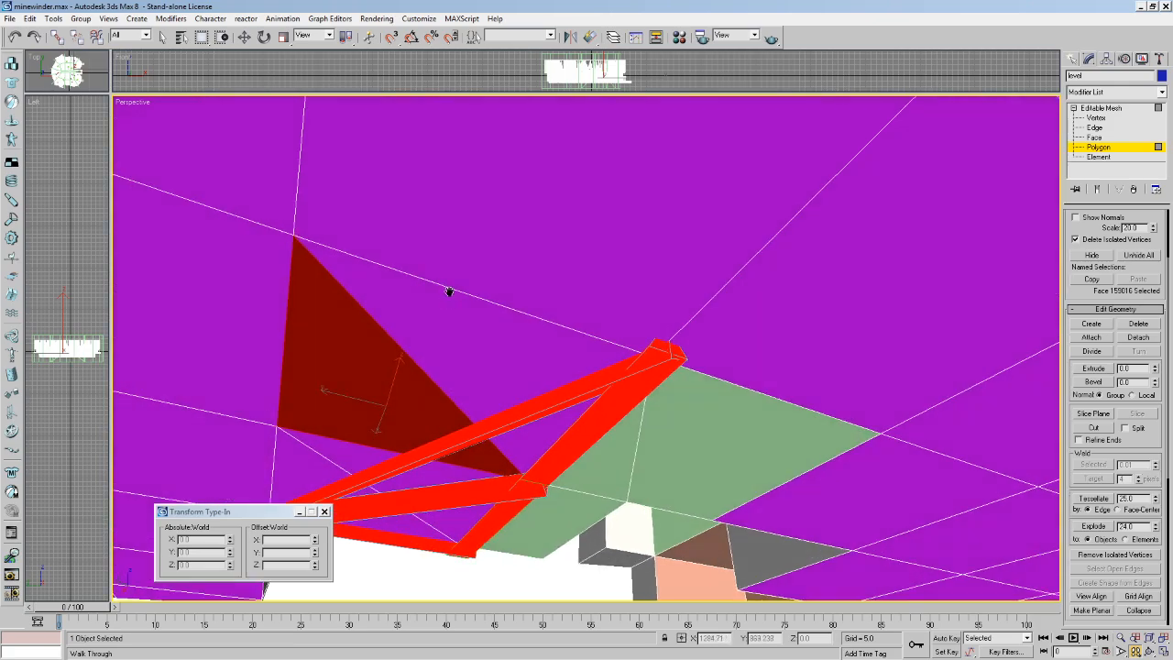
{"action": "middle_click_drag", "start_coordinate": [450, 290], "coordinate": [450, 279]}
{"action": "left_click", "coordinate": [543, 296]}
{"action": "left_click", "coordinate": [541, 296], "text": "ctrl"}
{"action": "left_click", "coordinate": [510, 310]}
{"action": "left_click", "coordinate": [456, 349]}
{"action": "left_click", "coordinate": [371, 396]}
{"action": "left_click", "coordinate": [462, 406]}
{"action": "left_click", "coordinate": [650, 171]}
{"action": "left_click", "coordinate": [499, 350]}
{"action": "left_click", "coordinate": [417, 407], "text": "ctrl"}
{"action": "left_click", "coordinate": [372, 415]}
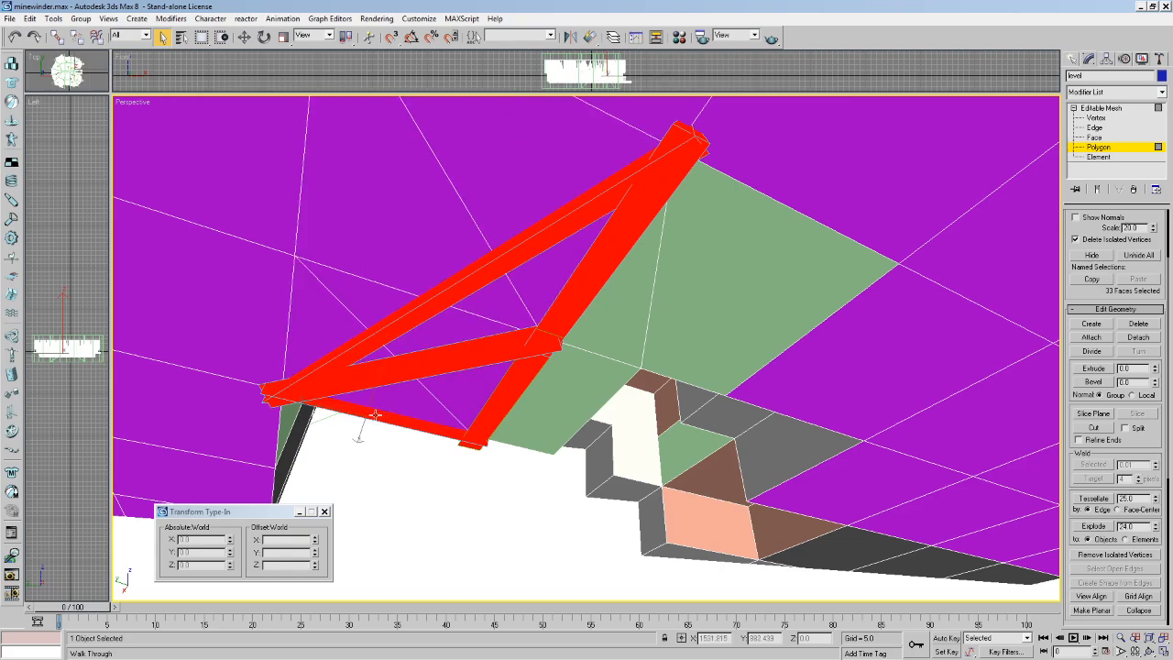
{"action": "left_click", "coordinate": [443, 360]}
{"action": "left_click", "coordinate": [376, 378], "text": "ctrl"}
{"action": "left_click", "coordinate": [389, 408]}
{"action": "left_click", "coordinate": [535, 227]}
{"action": "left_click", "coordinate": [481, 314]}
Pick the floor polygons beside the green wall inside the red error frame from above.
{"action": "key", "text": "Up"}
{"action": "left_click_drag", "start_coordinate": [479, 285], "coordinate": [353, 369]}
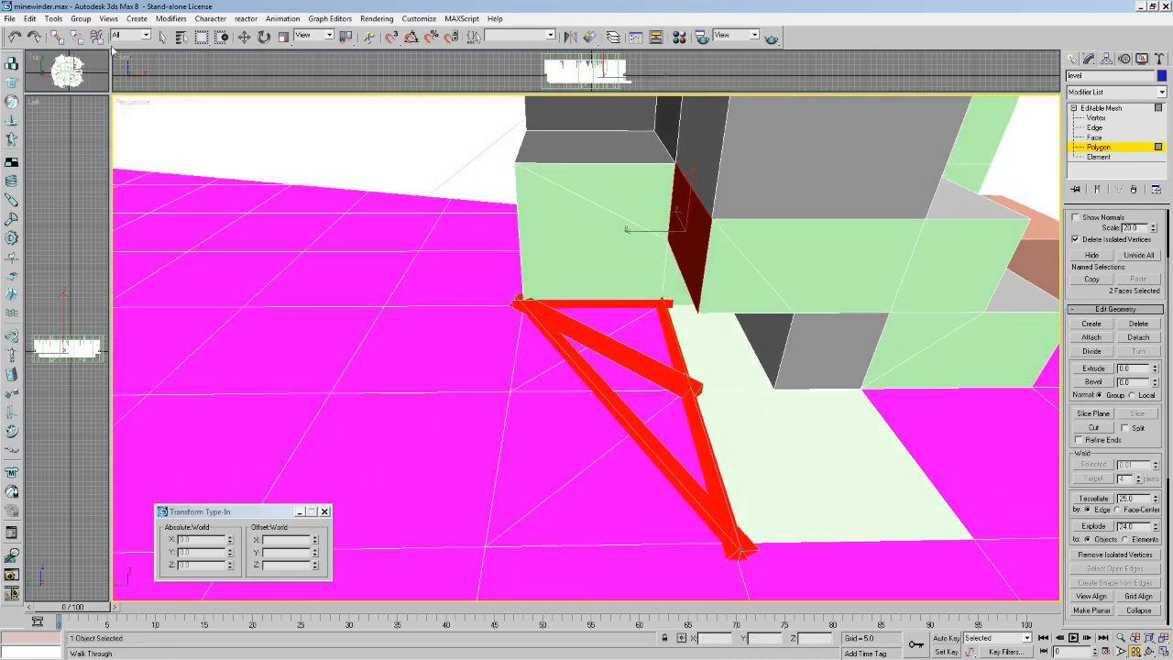
{"action": "left_click", "coordinate": [162, 37]}
{"action": "left_click", "coordinate": [627, 367]}
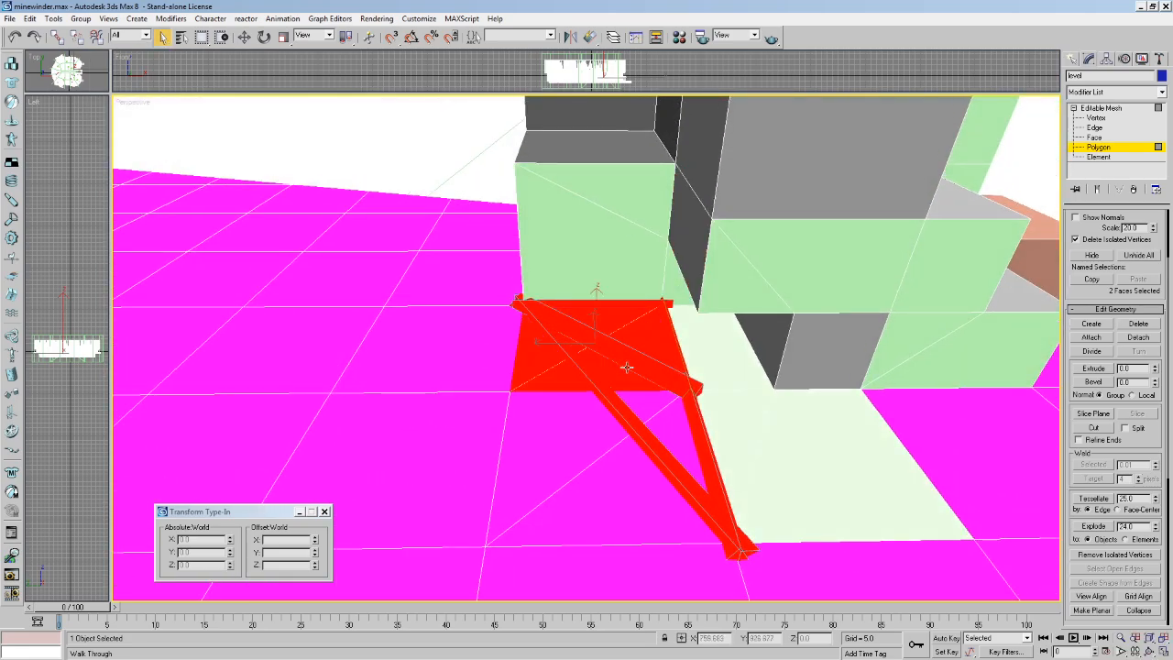
{"action": "left_click", "coordinate": [608, 313]}
{"action": "left_click", "coordinate": [615, 377]}
Compare the floor polygons under the frame's long diagonal with those beside the wall by picking each pair.
{"action": "left_click", "coordinate": [654, 431]}
{"action": "left_click", "coordinate": [643, 394]}
{"action": "left_click", "coordinate": [653, 427], "text": "ctrl"}
{"action": "left_click", "coordinate": [637, 434]}
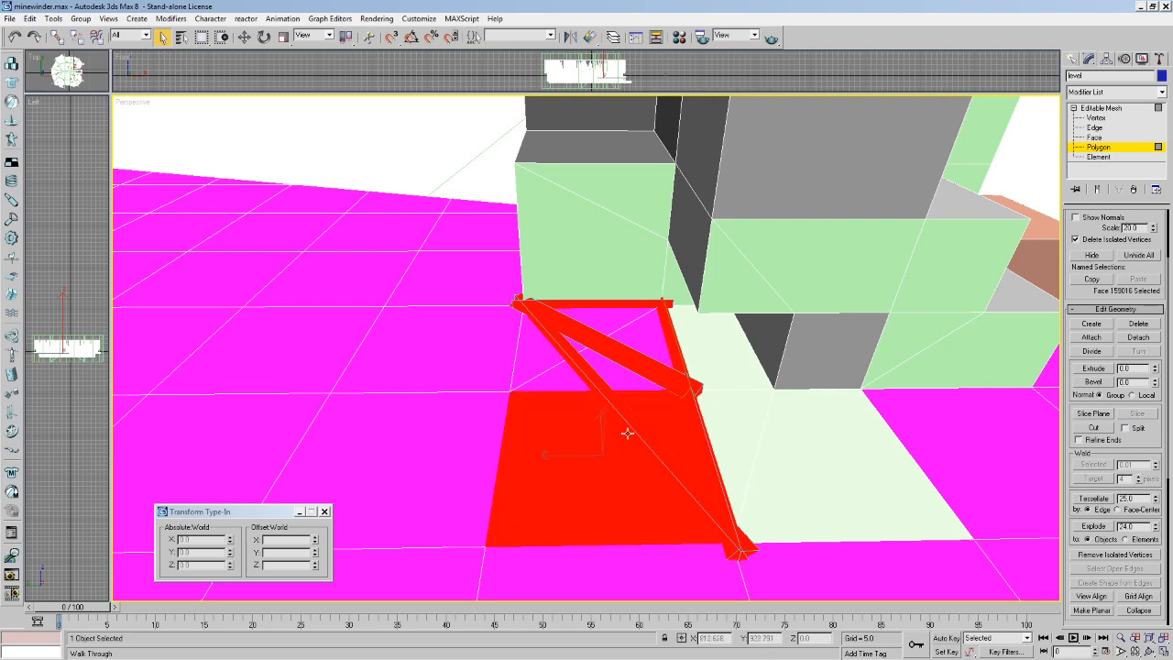
{"action": "left_click", "coordinate": [553, 458]}
{"action": "left_click", "coordinate": [571, 494]}
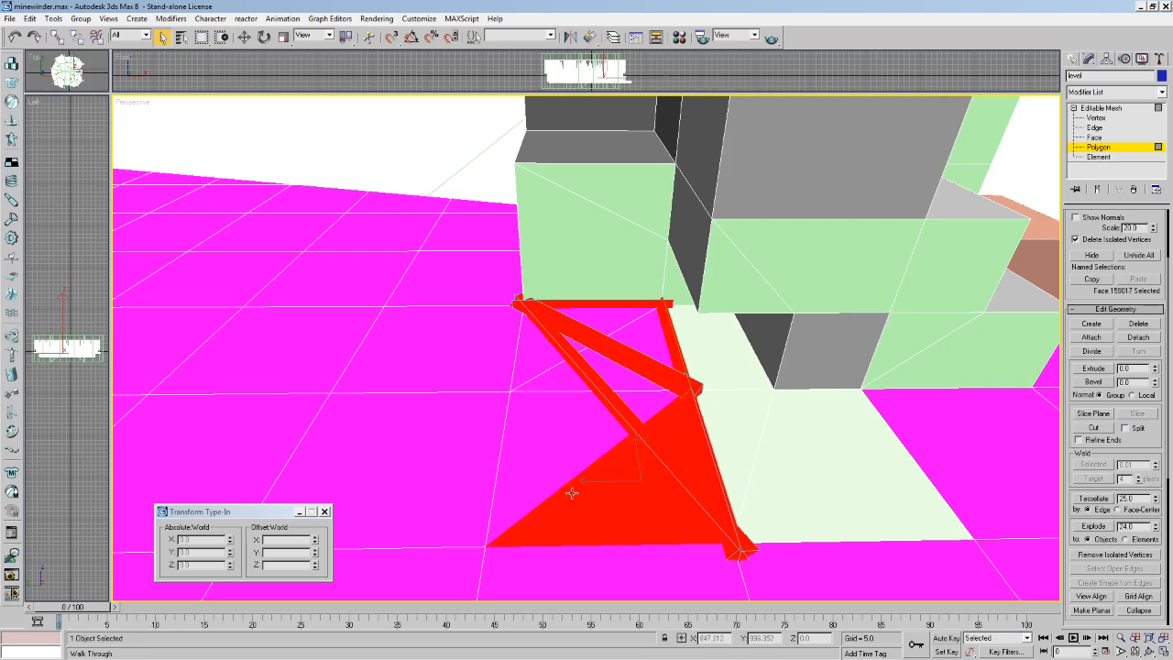
{"action": "left_click", "coordinate": [568, 495]}
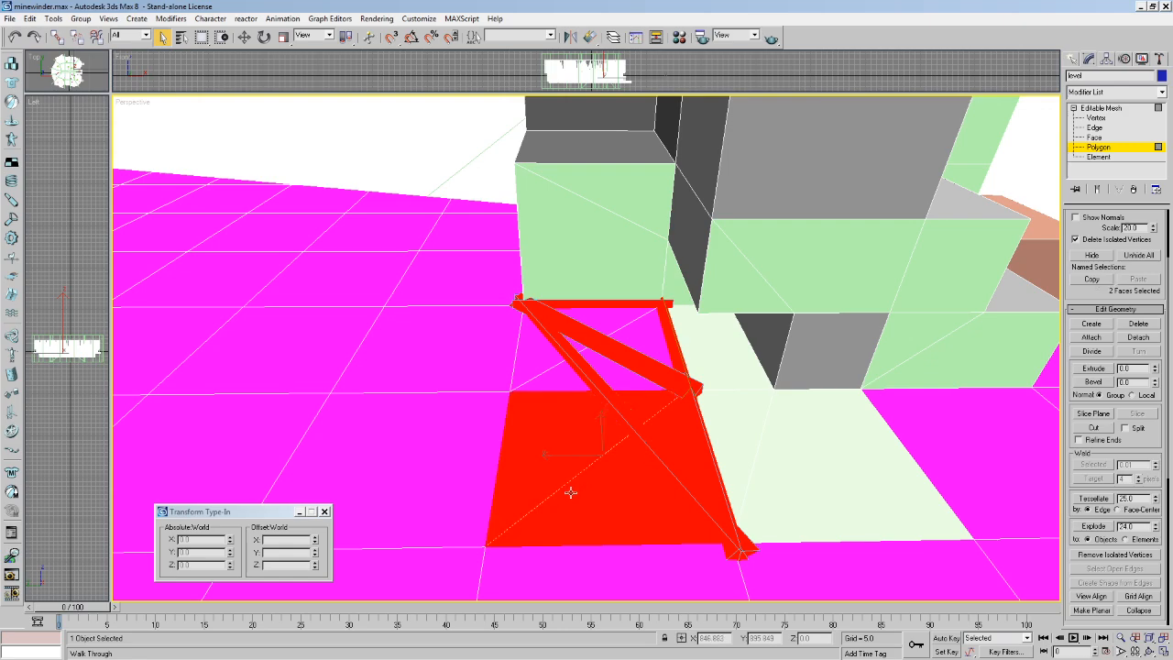
{"action": "left_click", "coordinate": [762, 445]}
{"action": "left_click", "coordinate": [609, 458]}
{"action": "left_click", "coordinate": [575, 446]}
{"action": "left_click", "coordinate": [607, 373]}
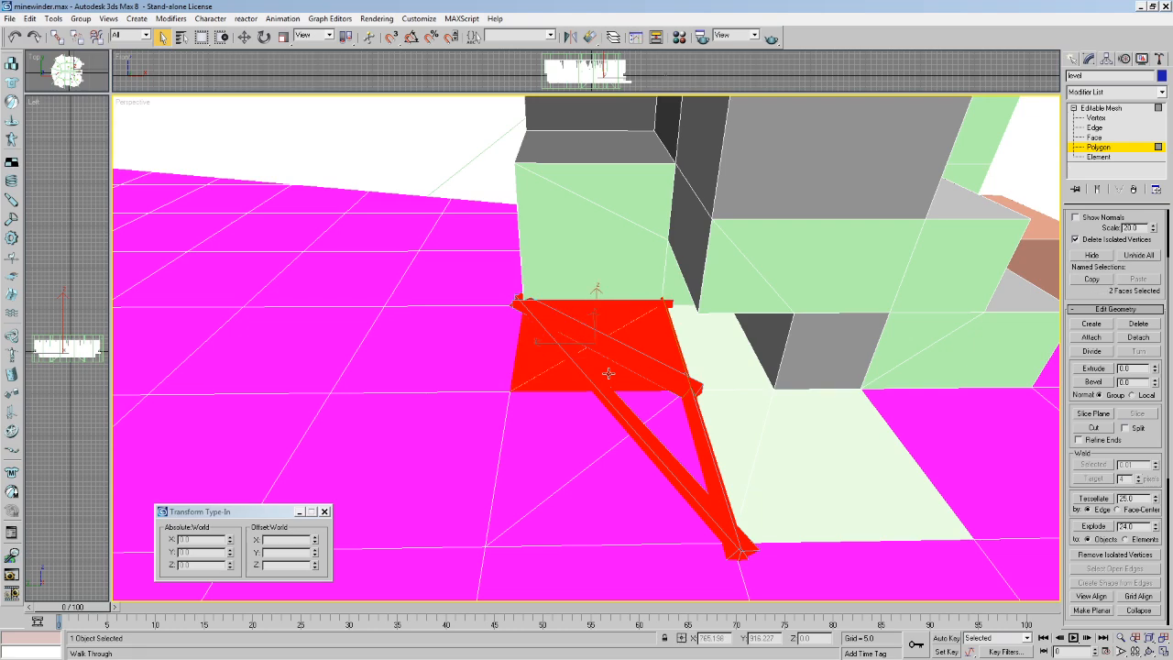
{"action": "left_click", "coordinate": [733, 394]}
{"action": "left_click", "coordinate": [585, 335]}
{"action": "left_click", "coordinate": [601, 349]}
{"action": "left_click", "coordinate": [586, 334]}
{"action": "left_click", "coordinate": [614, 361]}
Check the floor polygons around the error frame in the notch beside the dark green wall.
{"action": "key", "text": "Up"}
{"action": "key", "text": "Left"}
{"action": "left_click_drag", "start_coordinate": [484, 369], "coordinate": [723, 405]}
{"action": "key", "text": "Down"}
{"action": "key", "text": "Right"}
{"action": "key", "text": "Right"}
{"action": "key", "text": "Down"}
{"action": "key", "text": "Up"}
{"action": "key", "text": "Up"}
{"action": "key", "text": "Down"}
{"action": "left_click", "coordinate": [556, 303]}
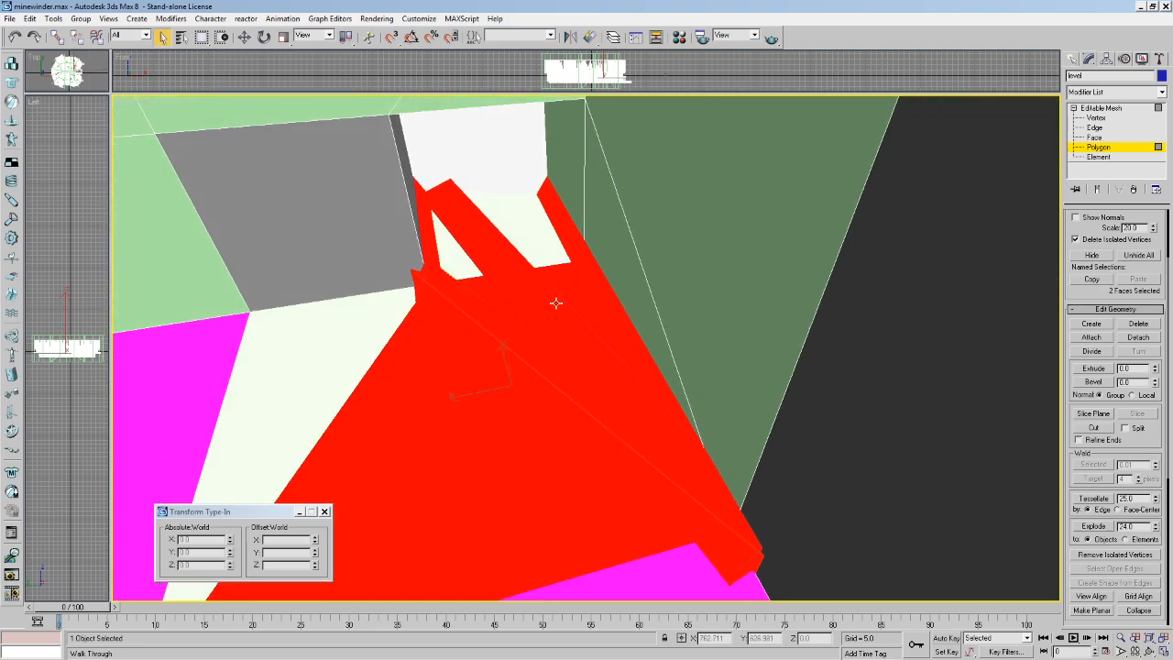
{"action": "left_click", "coordinate": [513, 223]}
{"action": "left_click", "coordinate": [547, 335]}
{"action": "left_click", "coordinate": [544, 340]}
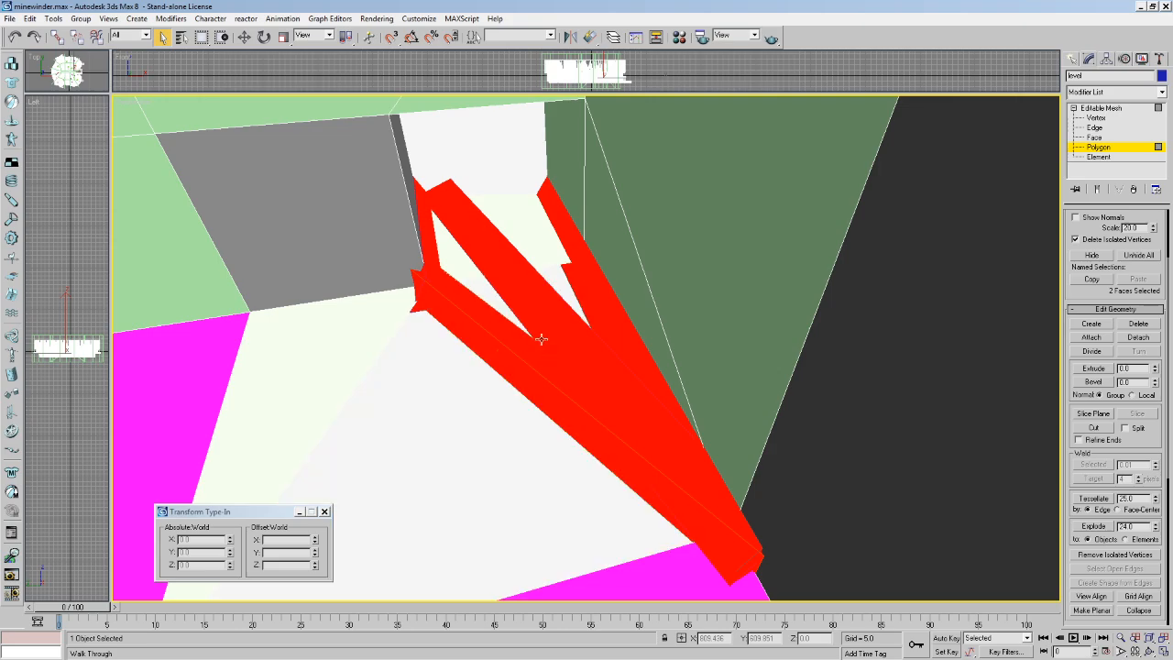
Try deleting the pale green floor polygons beside the error frame at the notch, and undo the deletion.
{"action": "left_click", "coordinate": [275, 348]}
{"action": "left_click", "coordinate": [327, 373]}
{"action": "left_click", "coordinate": [461, 236]}
{"action": "left_click", "coordinate": [498, 249]}
{"action": "left_click", "coordinate": [511, 229]}
{"action": "left_click", "coordinate": [534, 216]}
{"action": "left_click", "coordinate": [534, 246]}
{"action": "left_click", "coordinate": [537, 337]}
{"action": "key", "text": "Up"}
{"action": "left_click_drag", "start_coordinate": [471, 442], "coordinate": [611, 323]}
{"action": "key", "text": "Left"}
{"action": "key", "text": "Up"}
{"action": "key", "text": "Down"}
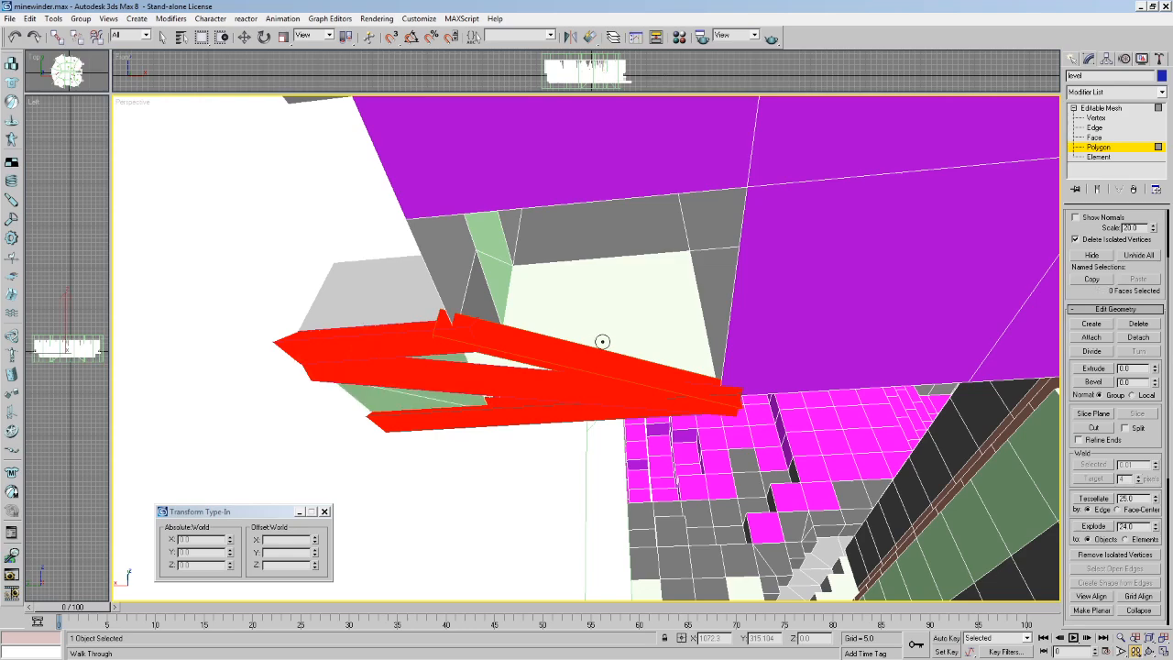
{"action": "key", "text": "ctrl+z"}
{"action": "key", "text": "ctrl+z"}
Try deleting the large floor triangle together with the small polygons between the error frame's bars, and undo it.
{"action": "left_click", "coordinate": [608, 340]}
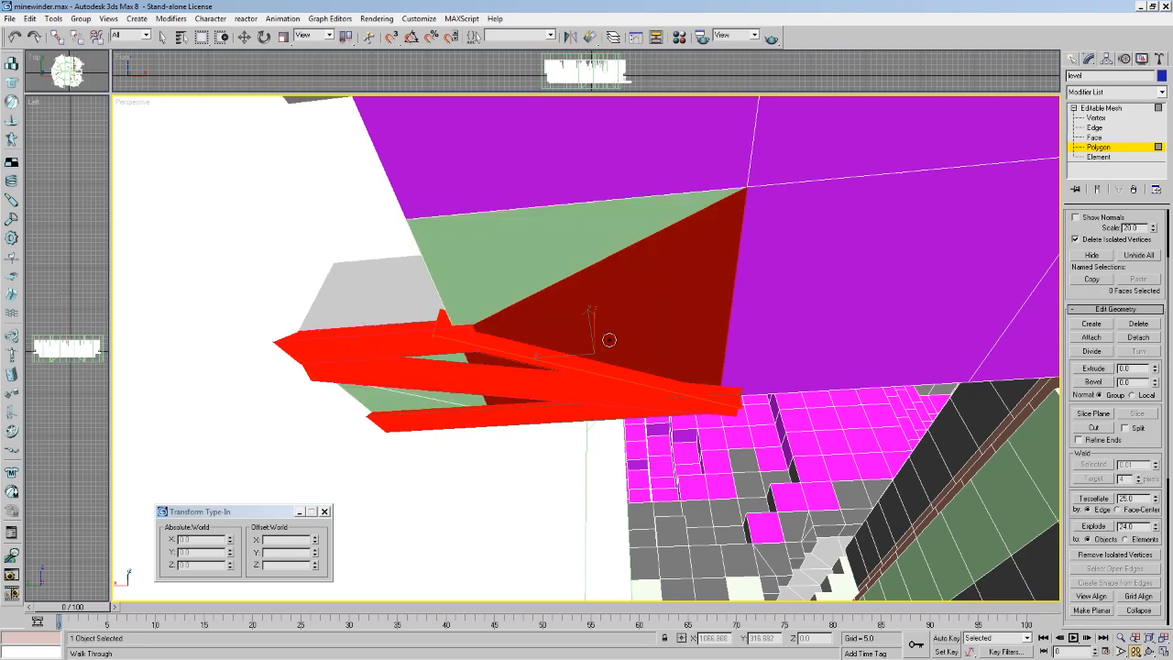
{"action": "left_click", "coordinate": [607, 339]}
{"action": "left_click", "coordinate": [450, 399]}
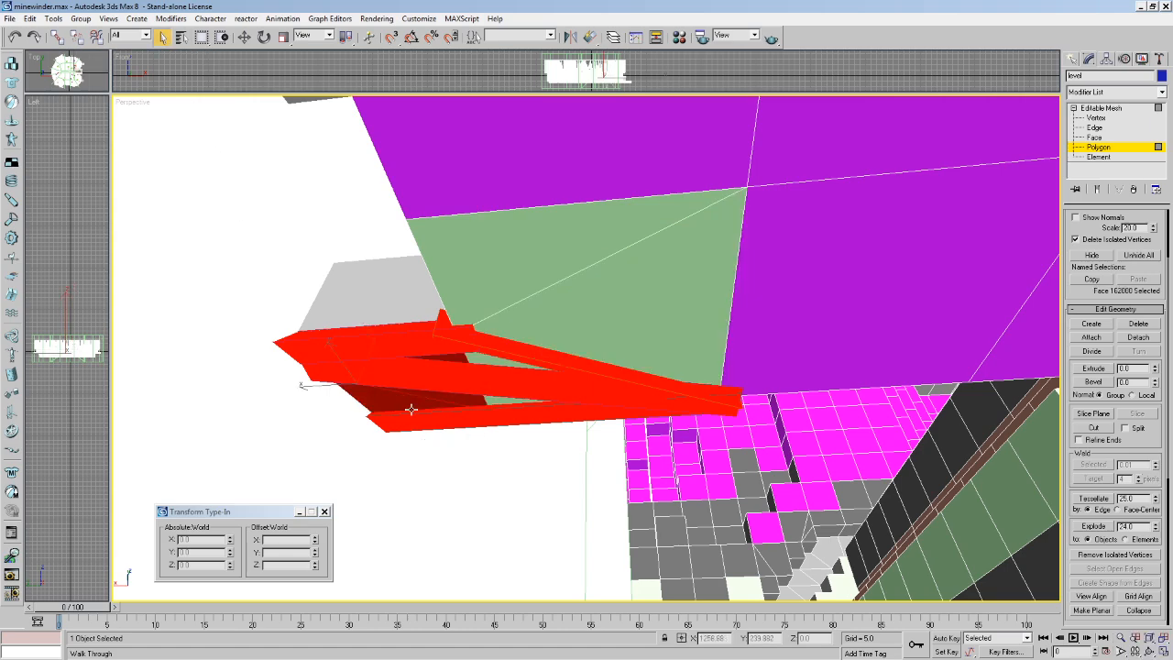
{"action": "left_click", "coordinate": [546, 348]}
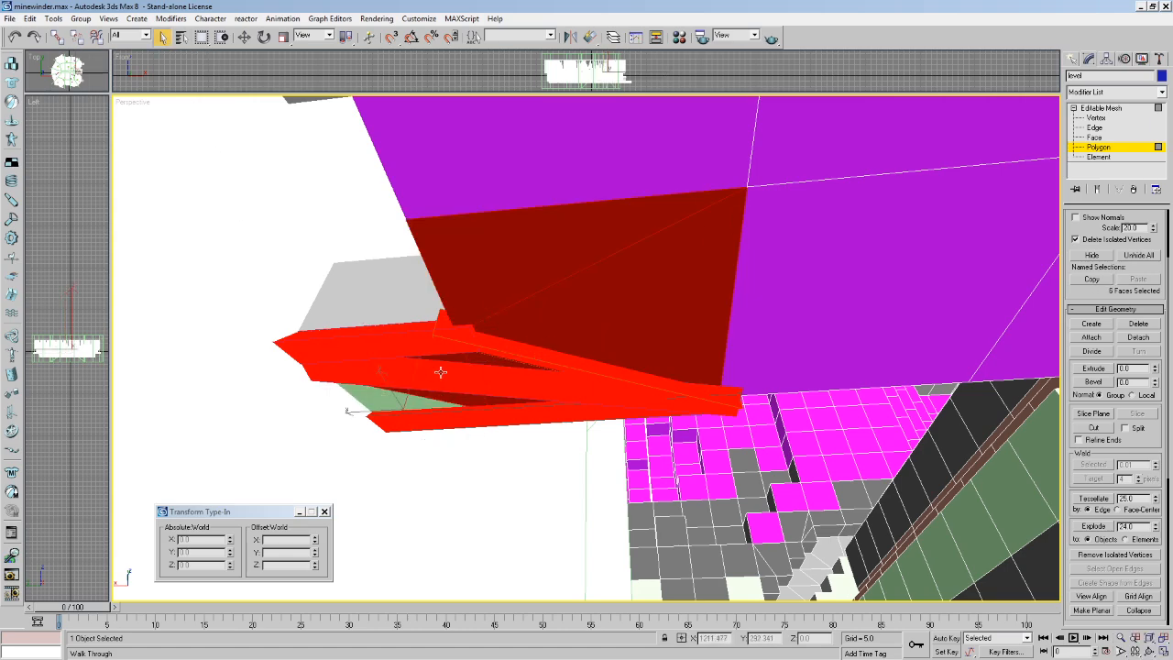
{"action": "left_click", "coordinate": [400, 396]}
{"action": "left_click", "coordinate": [513, 341], "text": "ctrl"}
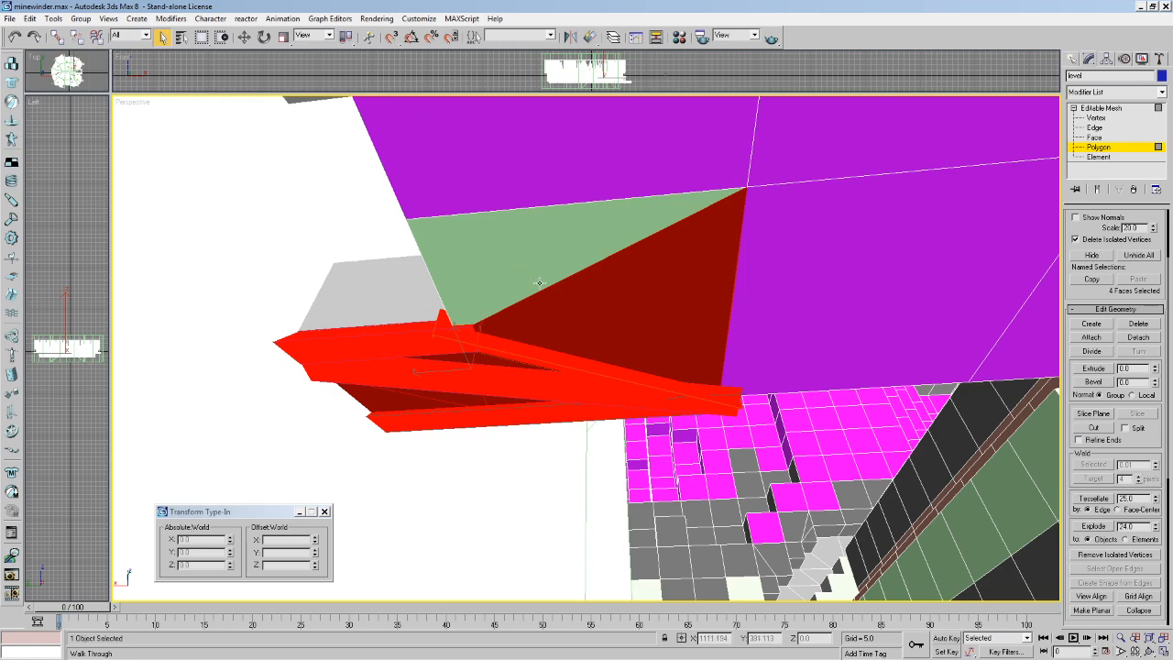
{"action": "key", "text": "Delete"}
{"action": "middle_click_drag", "start_coordinate": [554, 290], "coordinate": [568, 279]}
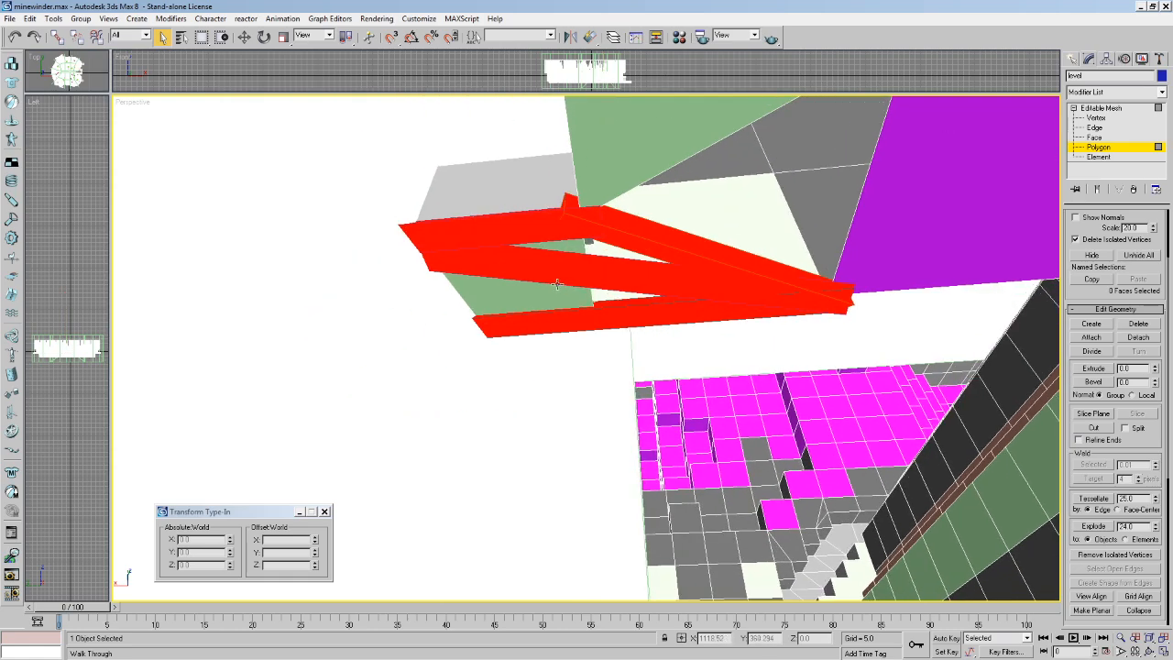
{"action": "key", "text": "ctrl+z"}
Pick the small green polygons between the error frame's bars from the underside.
{"action": "left_click", "coordinate": [557, 284]}
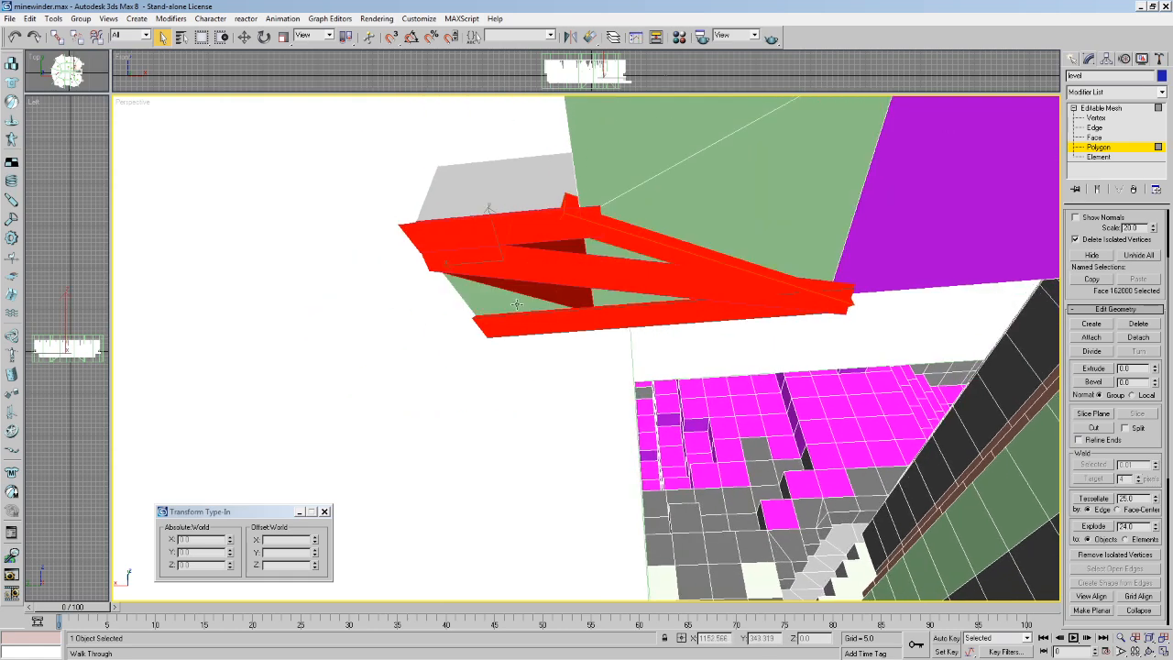
{"action": "left_click", "coordinate": [637, 240]}
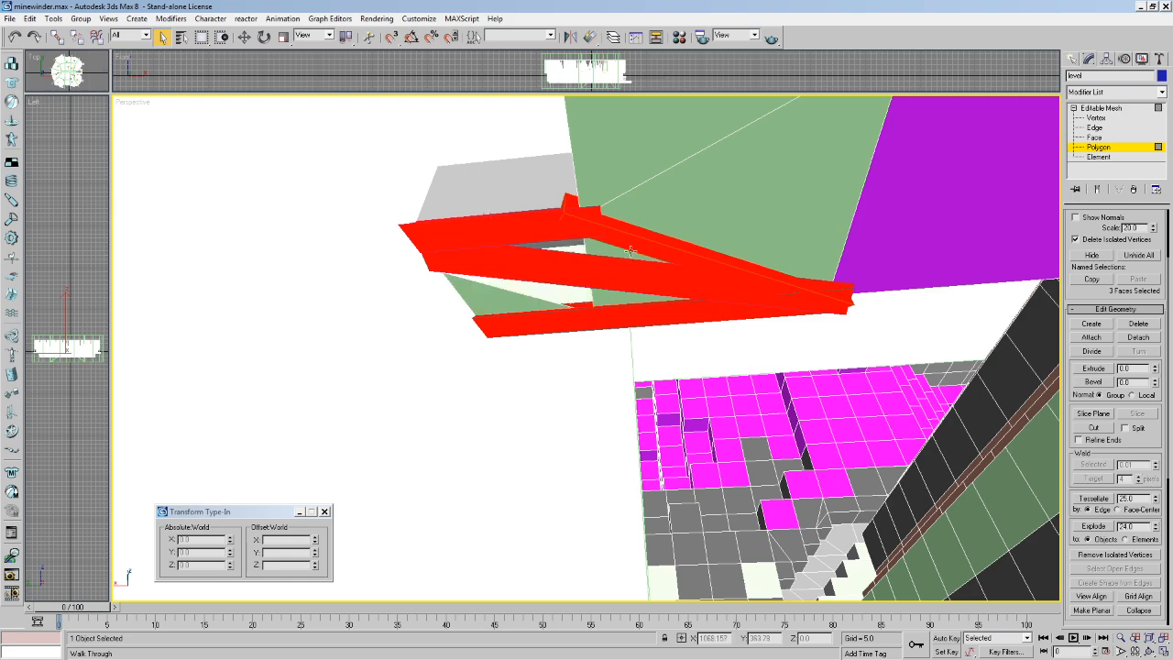
{"action": "left_click", "coordinate": [539, 328]}
{"action": "left_click", "coordinate": [518, 308]}
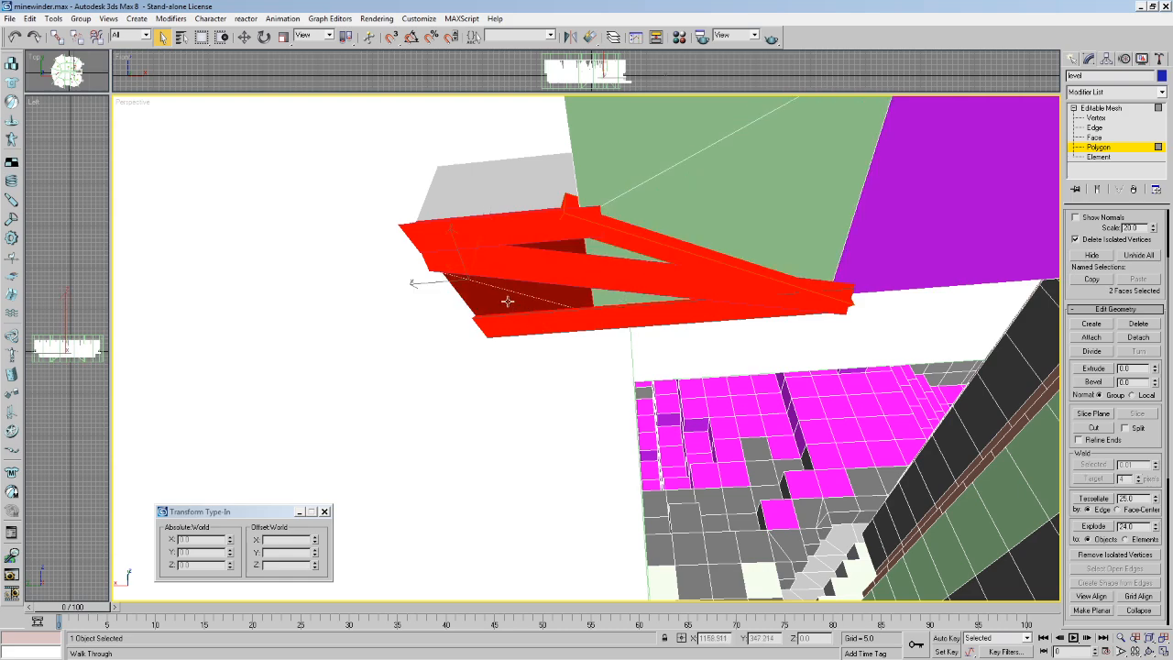
{"action": "left_click", "coordinate": [581, 296]}
Try deleting the large triangular floor polygons adjoining the error frame from below.
{"action": "key", "text": "Up"}
{"action": "left_click_drag", "start_coordinate": [594, 275], "coordinate": [612, 188]}
{"action": "left_click", "coordinate": [629, 236]}
{"action": "left_click", "coordinate": [581, 189]}
{"action": "left_click", "coordinate": [620, 241]}
{"action": "key", "text": "Delete"}
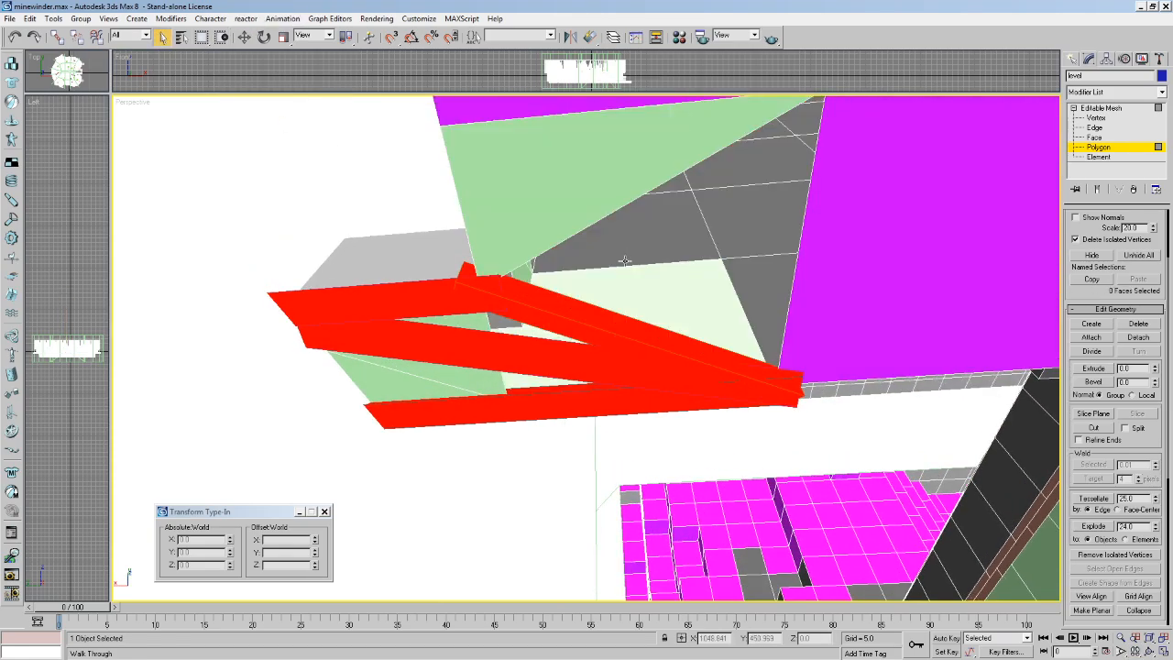
{"action": "key", "text": "z"}
{"action": "key", "text": "shift+z"}
{"action": "left_click", "coordinate": [568, 187]}
{"action": "left_click", "coordinate": [568, 185]}
{"action": "key", "text": "Delete"}
{"action": "left_click", "coordinate": [568, 187]}
Check from above which floor polygons lie beneath the error frame at the notch opening.
{"action": "middle_click_drag", "start_coordinate": [583, 189], "coordinate": [581, 216]}
{"action": "middle_click_drag", "start_coordinate": [581, 217], "coordinate": [565, 267]}
{"action": "left_click_drag", "start_coordinate": [565, 267], "coordinate": [460, 193]}
{"action": "key", "text": "w"}
{"action": "key", "text": "s"}
{"action": "left_click", "coordinate": [147, 35]}
{"action": "left_click", "coordinate": [162, 39]}
{"action": "left_click", "coordinate": [585, 374]}
{"action": "left_click", "coordinate": [594, 345]}
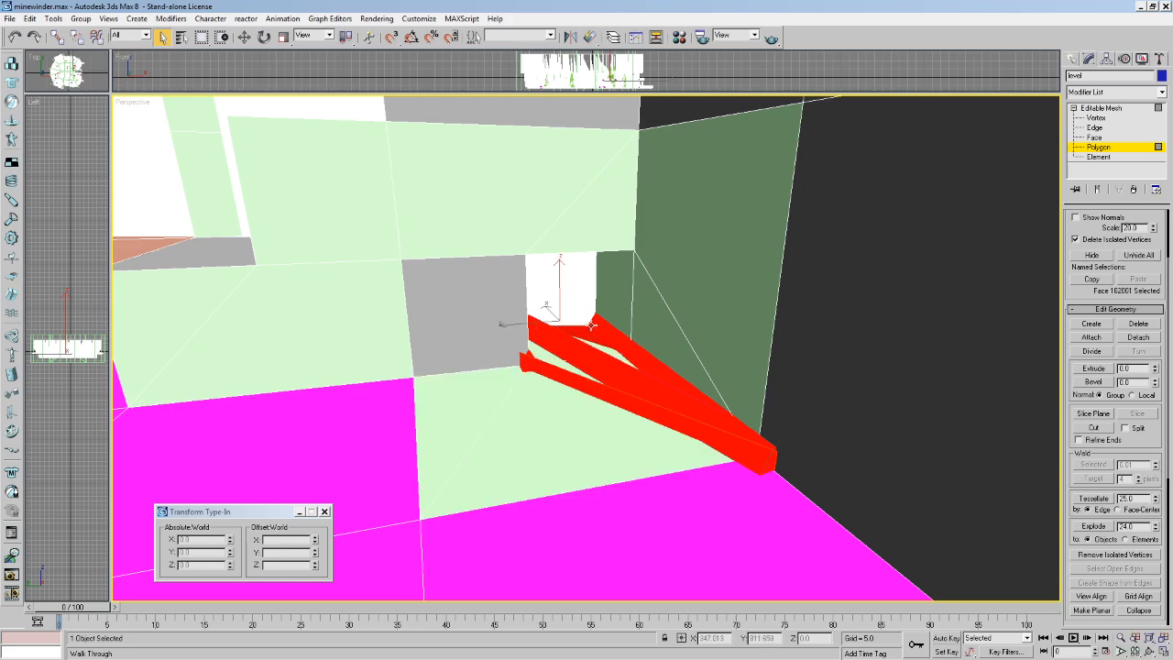
{"action": "left_click", "coordinate": [580, 382], "text": "ctrl"}
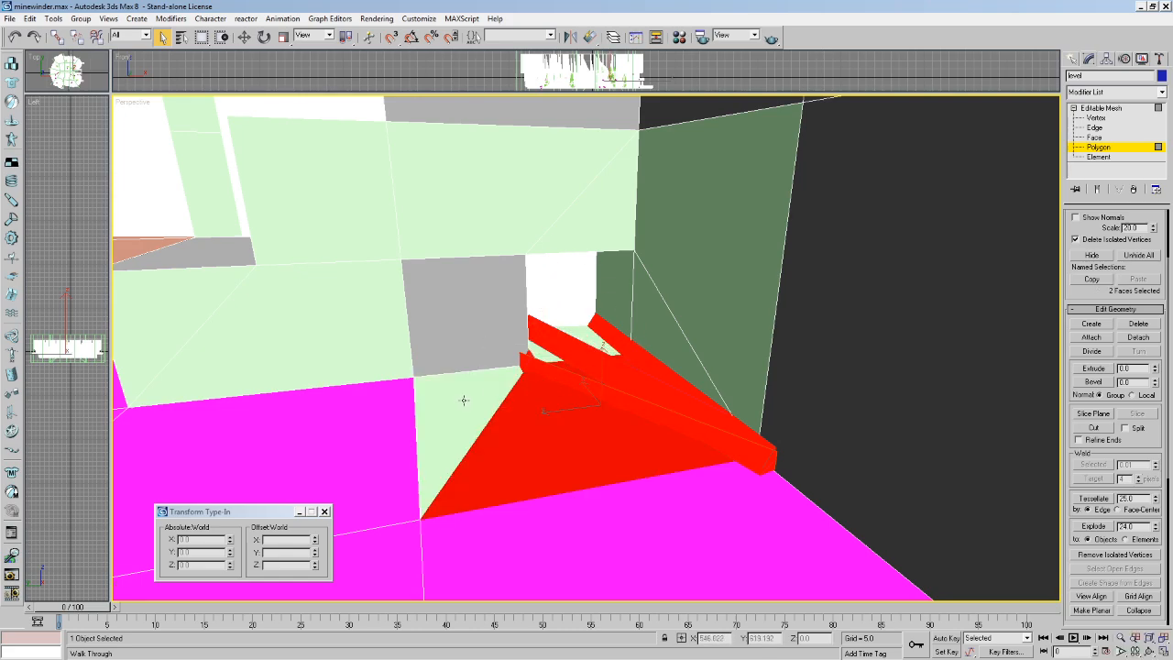
{"action": "left_click", "coordinate": [629, 331]}
Leave polygon editing and hide the level mesh to view the error frame alone, and undo the hiding.
{"action": "middle_click_drag", "start_coordinate": [644, 314], "coordinate": [644, 380]}
{"action": "scroll", "coordinate": [636, 349], "scroll_direction": "down", "scroll_amount": 5}
{"action": "scroll", "coordinate": [636, 349], "scroll_direction": "up", "scroll_amount": 5}
{"action": "scroll", "coordinate": [636, 350], "scroll_direction": "down", "scroll_amount": 5}
{"action": "scroll", "coordinate": [644, 381], "scroll_direction": "up", "scroll_amount": 5}
{"action": "key", "text": "Up"}
{"action": "key", "text": "Down"}
{"action": "left_click_drag", "start_coordinate": [644, 380], "coordinate": [608, 269]}
{"action": "key", "text": "Down"}
{"action": "key", "text": "Up"}
{"action": "left_click", "coordinate": [1072, 59]}
{"action": "right_click", "coordinate": [886, 226]}
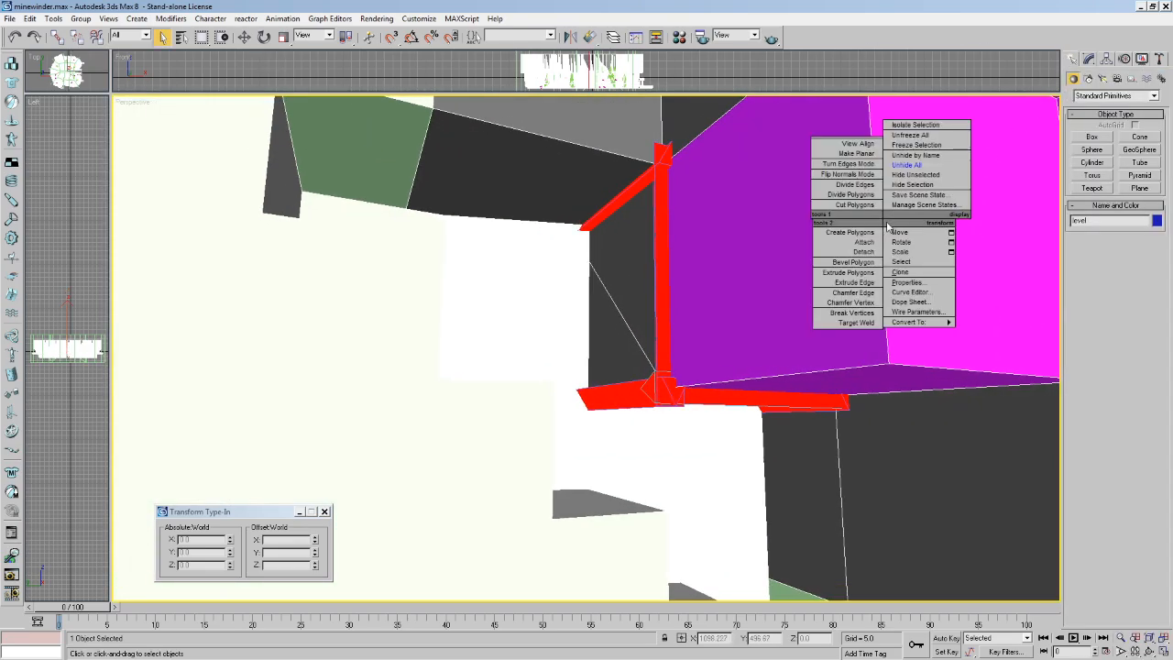
{"action": "left_click", "coordinate": [930, 184]}
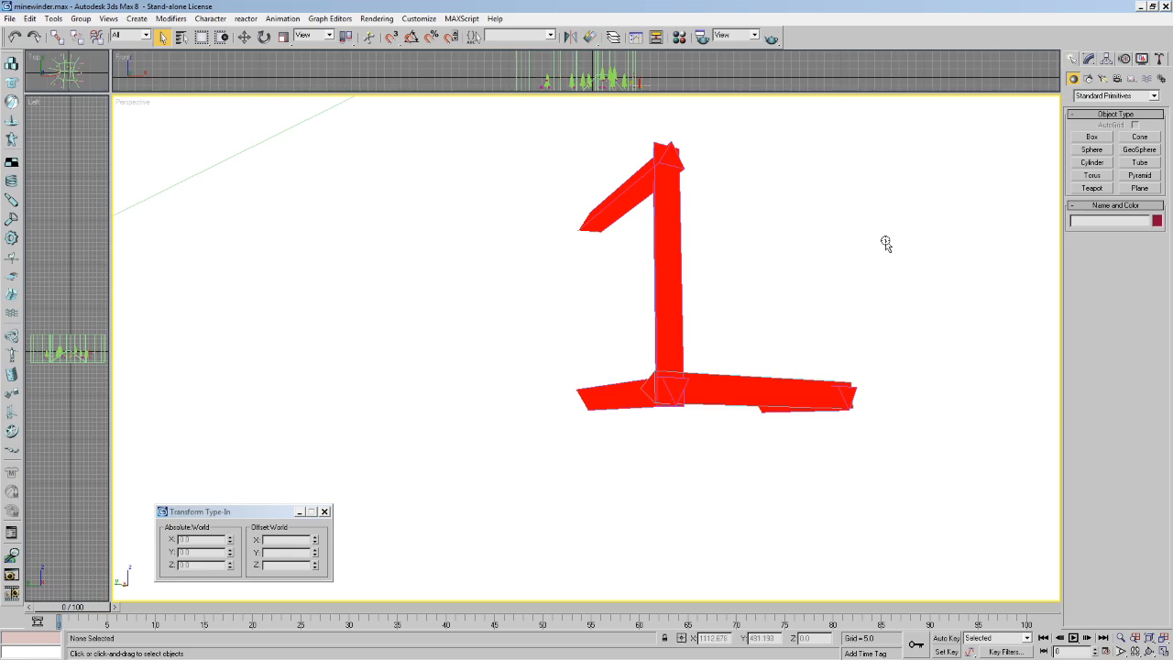
{"action": "key", "text": "ctrl+z"}
Hide every object except the level mesh, and undo the hiding.
{"action": "right_click", "coordinate": [715, 218]}
{"action": "left_click", "coordinate": [748, 171]}
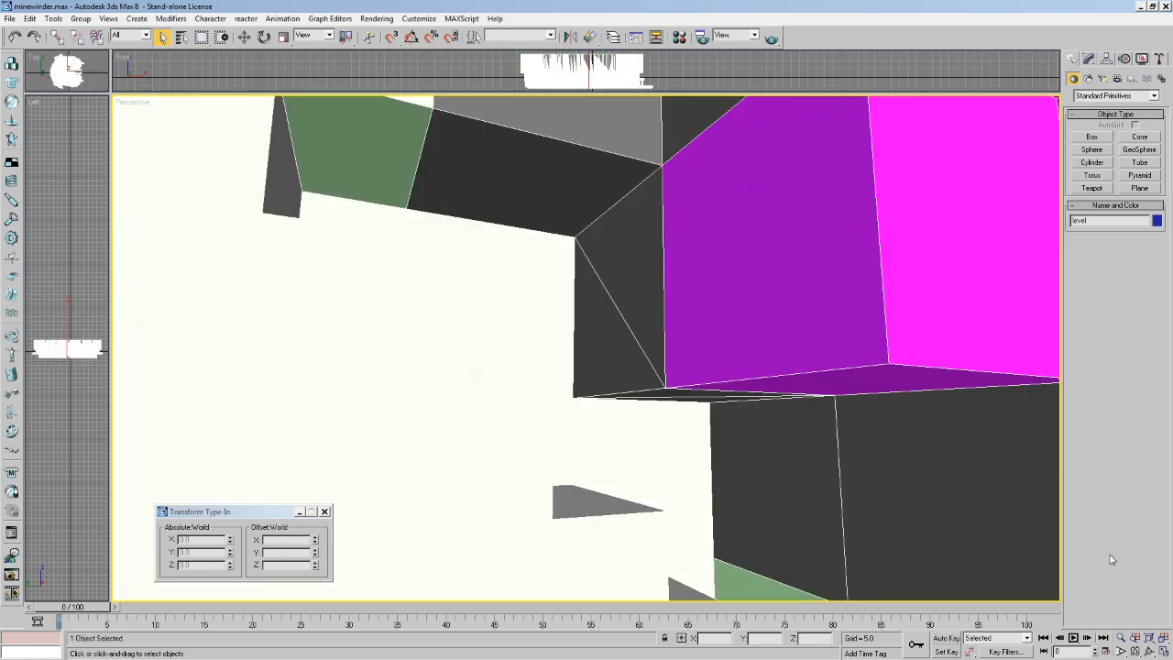
{"action": "key", "text": "ctrl+z"}
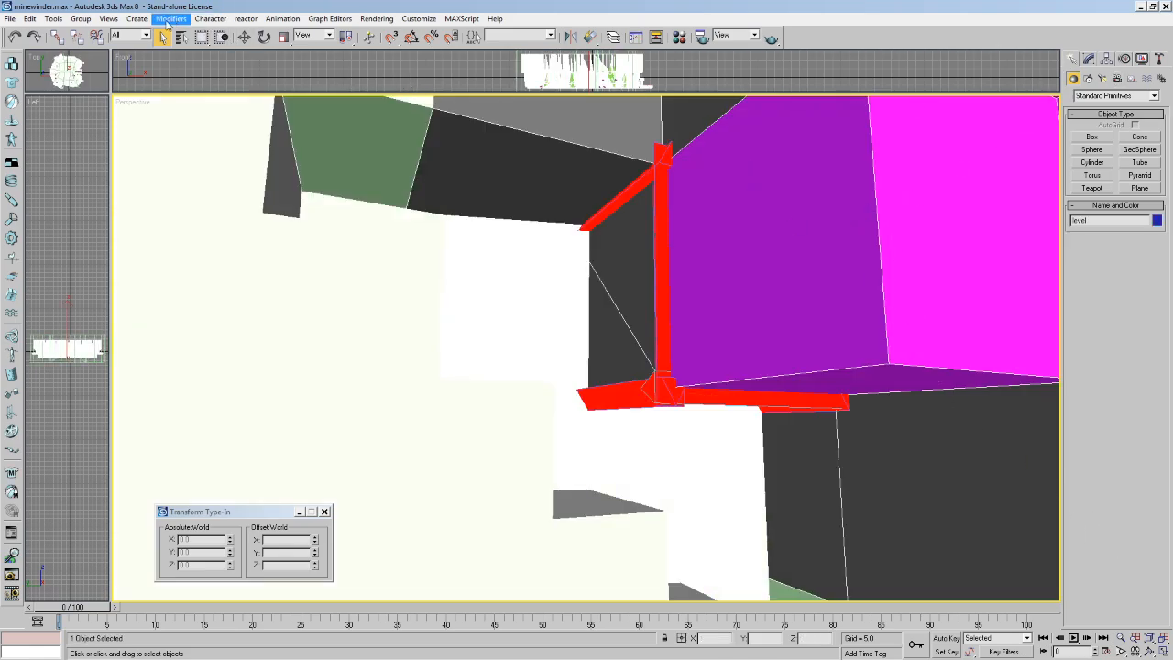
Hide everything except the portals, restore the hidden objects, and view the portals across the whole map.
{"action": "right_click", "coordinate": [848, 231]}
{"action": "left_click", "coordinate": [879, 184]}
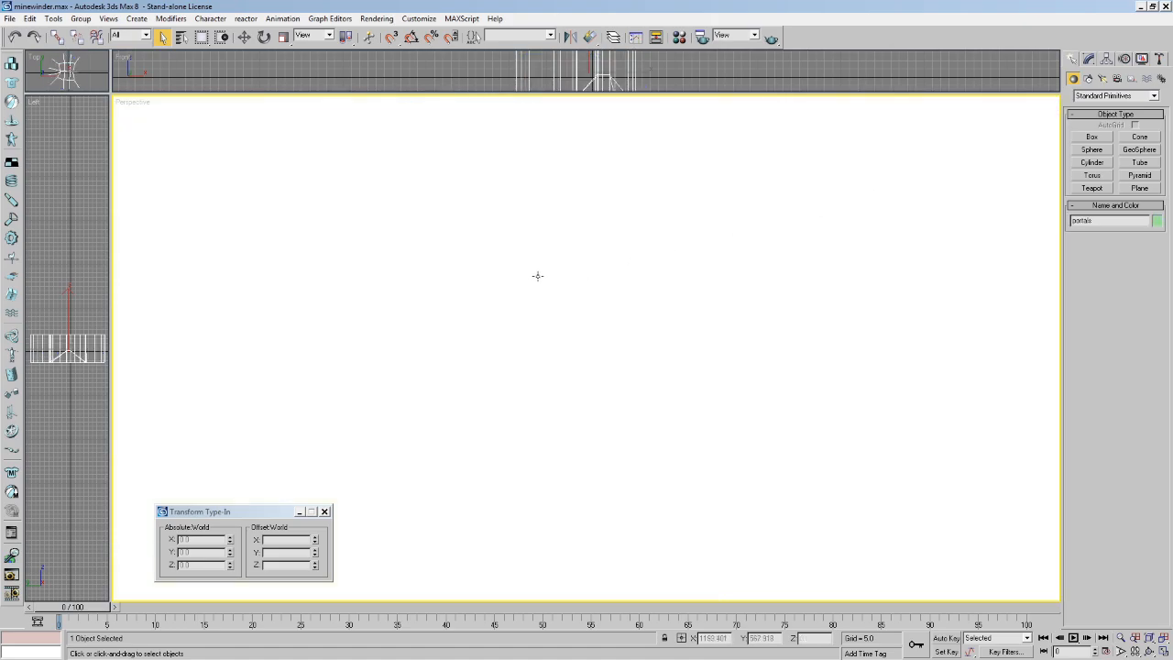
{"action": "middle_click_drag", "start_coordinate": [552, 278], "coordinate": [546, 299], "text": "alt"}
{"action": "middle_click_drag", "start_coordinate": [625, 295], "coordinate": [639, 335], "text": "alt"}
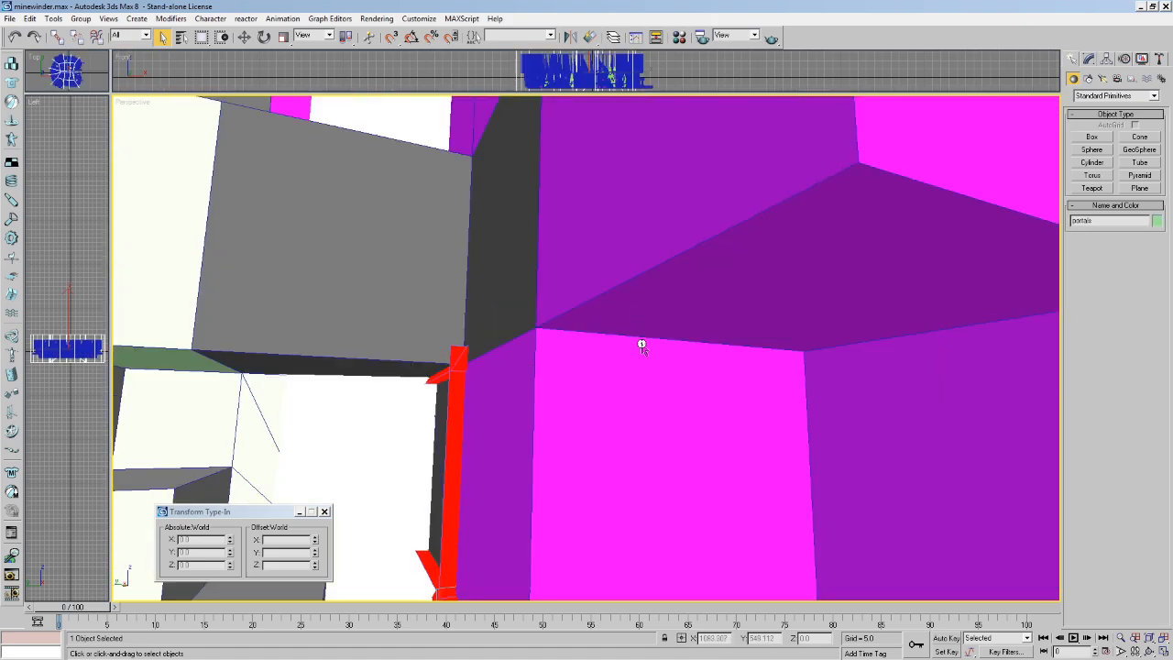
{"action": "scroll", "coordinate": [639, 335], "scroll_direction": "down", "scroll_amount": 12}
{"action": "left_click", "coordinate": [1149, 650]}
{"action": "left_click_drag", "start_coordinate": [673, 338], "coordinate": [633, 437]}
{"action": "scroll", "coordinate": [1013, 156], "scroll_direction": "up", "scroll_amount": 5}
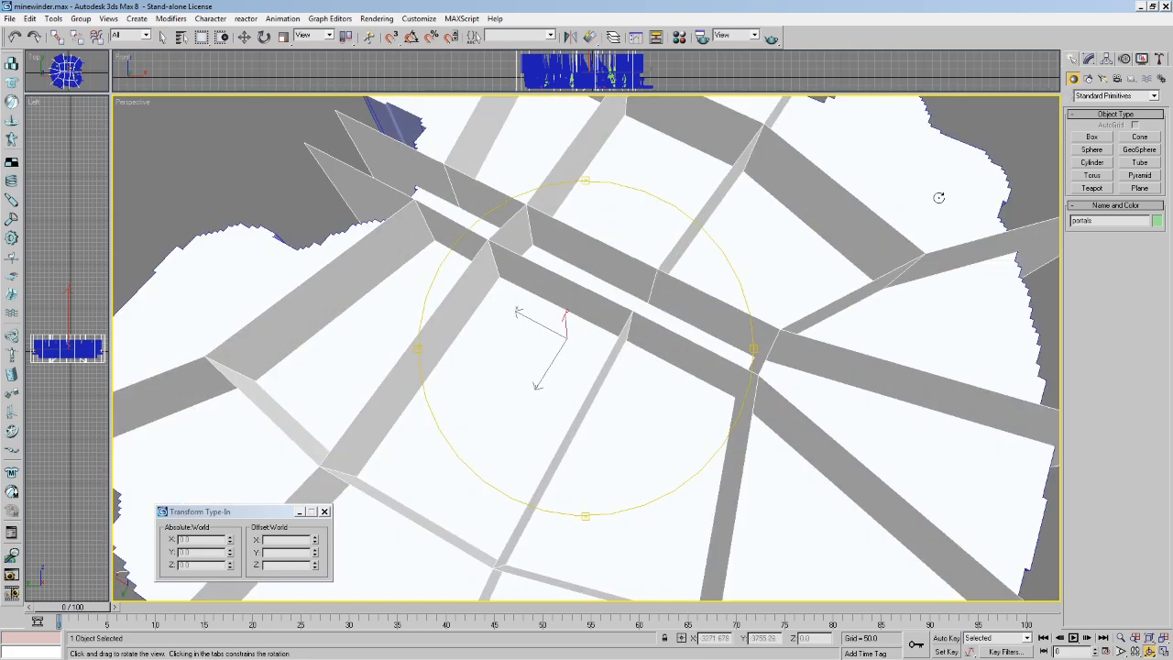
{"action": "scroll", "coordinate": [975, 167], "scroll_direction": "down", "scroll_amount": 8}
Select the level mesh and hide all unselected objects.
{"action": "left_click", "coordinate": [163, 37]}
{"action": "left_click", "coordinate": [267, 138]}
{"action": "left_click", "coordinate": [551, 198]}
{"action": "right_click", "coordinate": [550, 196]}
{"action": "left_click", "coordinate": [608, 152]}
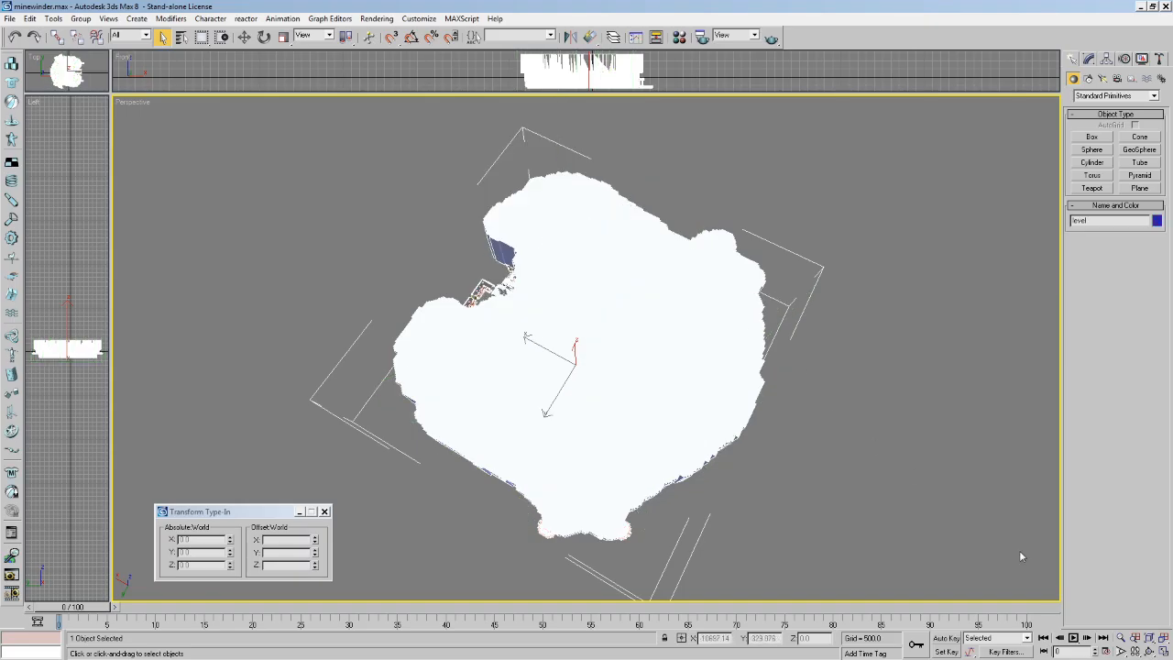
Return to polygon editing on the level mesh and pick the dark wall polygons at the corner above the doorway.
{"action": "left_click", "coordinate": [1149, 651]}
{"action": "left_click_drag", "start_coordinate": [599, 403], "coordinate": [620, 368]}
{"action": "key", "text": "Up"}
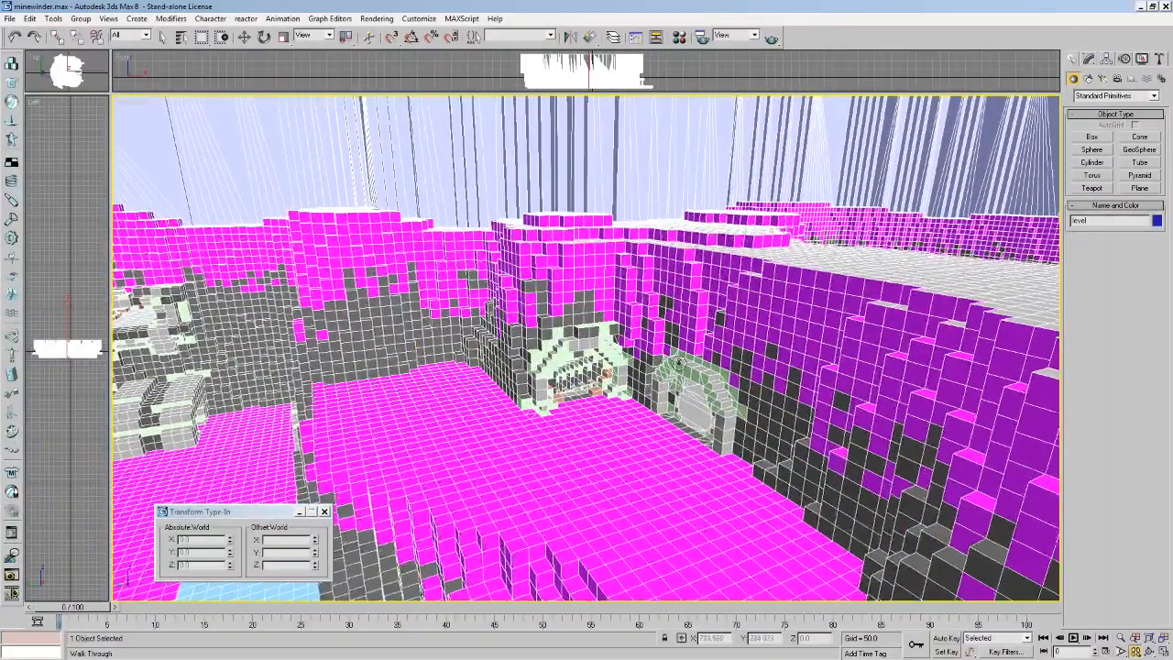
{"action": "key", "text": "Up"}
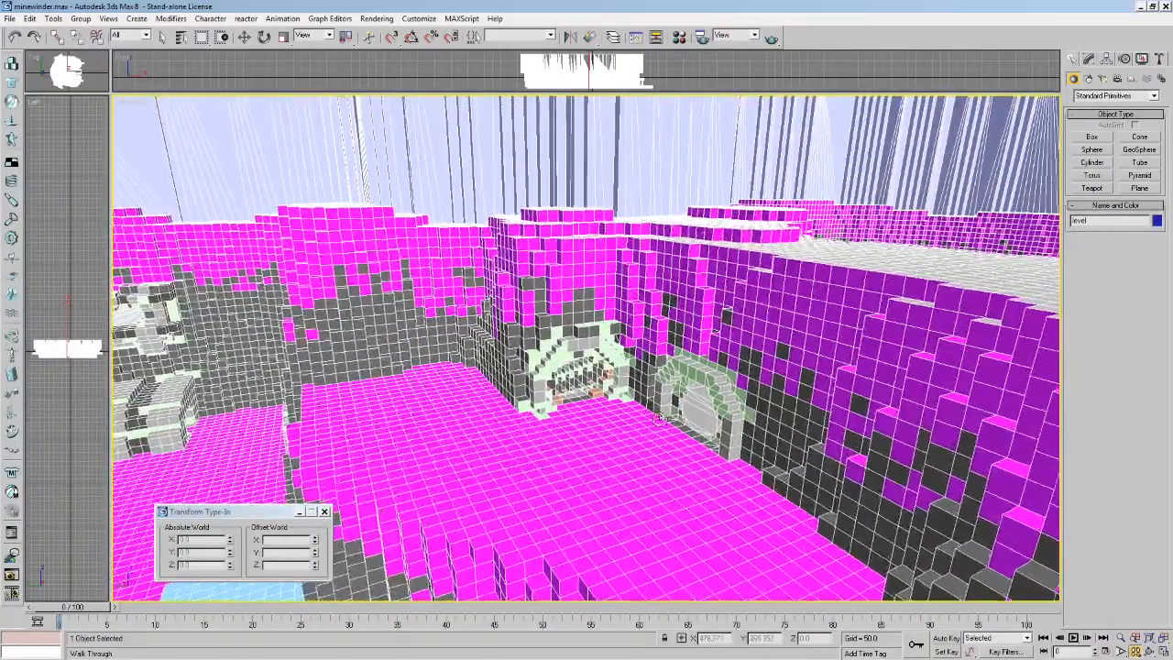
{"action": "left_click_drag", "start_coordinate": [589, 369], "coordinate": [1077, 128]}
{"action": "left_click", "coordinate": [1087, 60]}
{"action": "left_click", "coordinate": [1098, 146]}
{"action": "left_click", "coordinate": [591, 322]}
{"action": "middle_click_drag", "start_coordinate": [609, 316], "coordinate": [602, 326]}
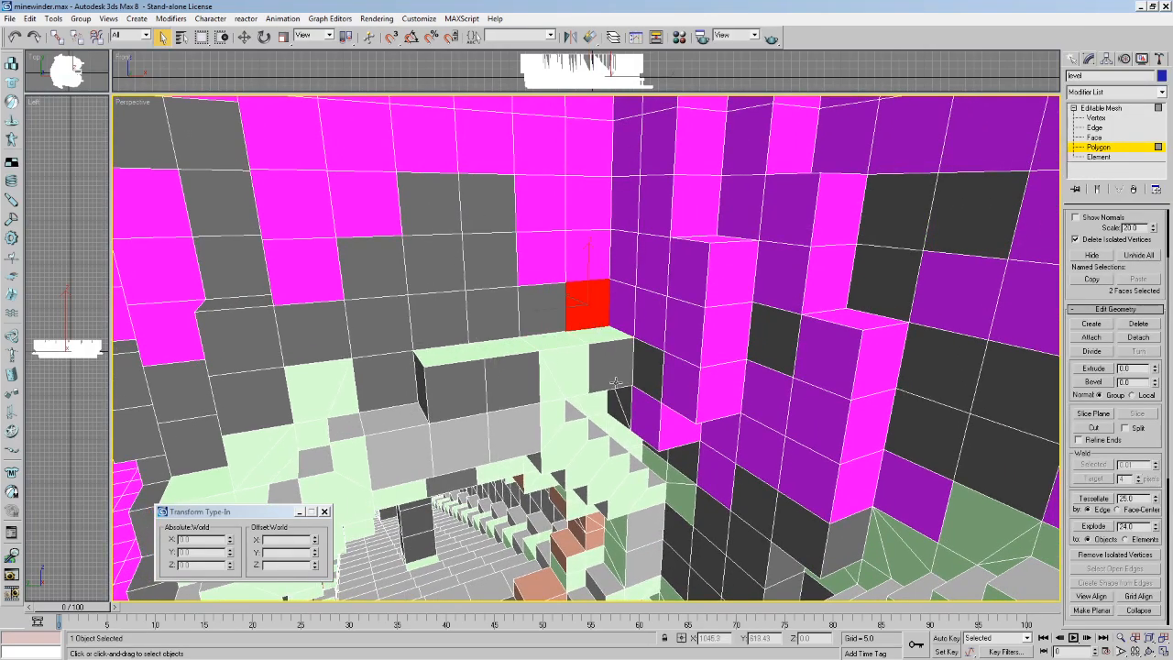
Leave polygon editing, unhide all objects, and select the imported VSep01 marker objects and the entries below them by name.
{"action": "middle_click_drag", "start_coordinate": [649, 386], "coordinate": [632, 288]}
{"action": "left_click", "coordinate": [1073, 60]}
{"action": "right_click", "coordinate": [722, 243]}
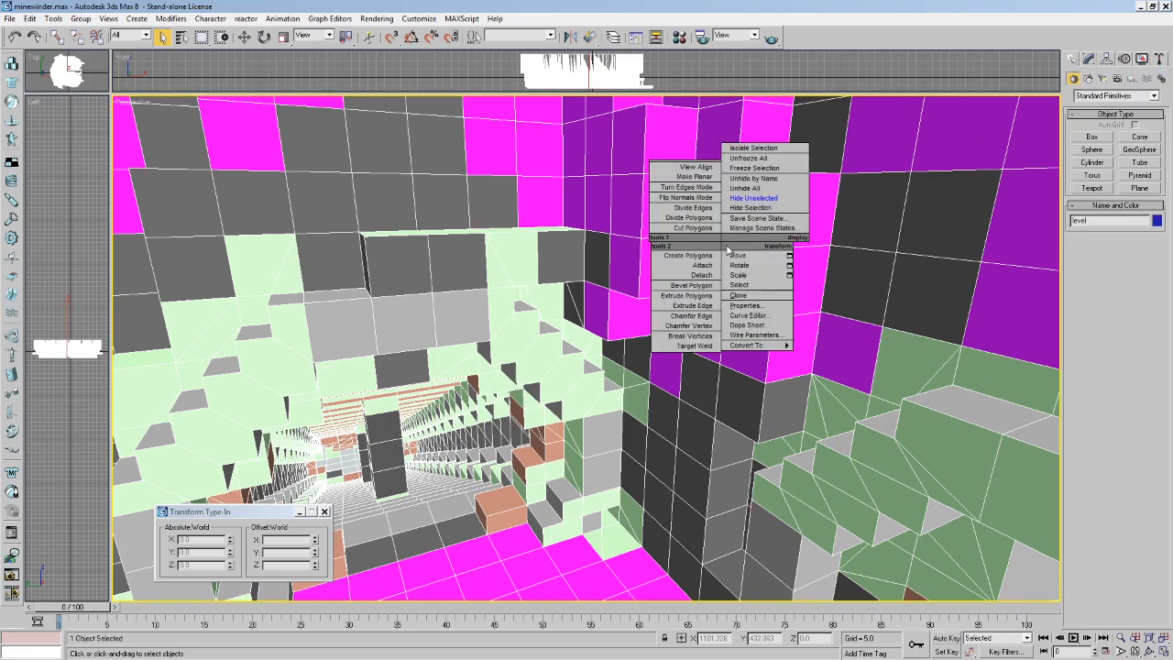
{"action": "left_click", "coordinate": [751, 207]}
{"action": "left_click", "coordinate": [181, 37]}
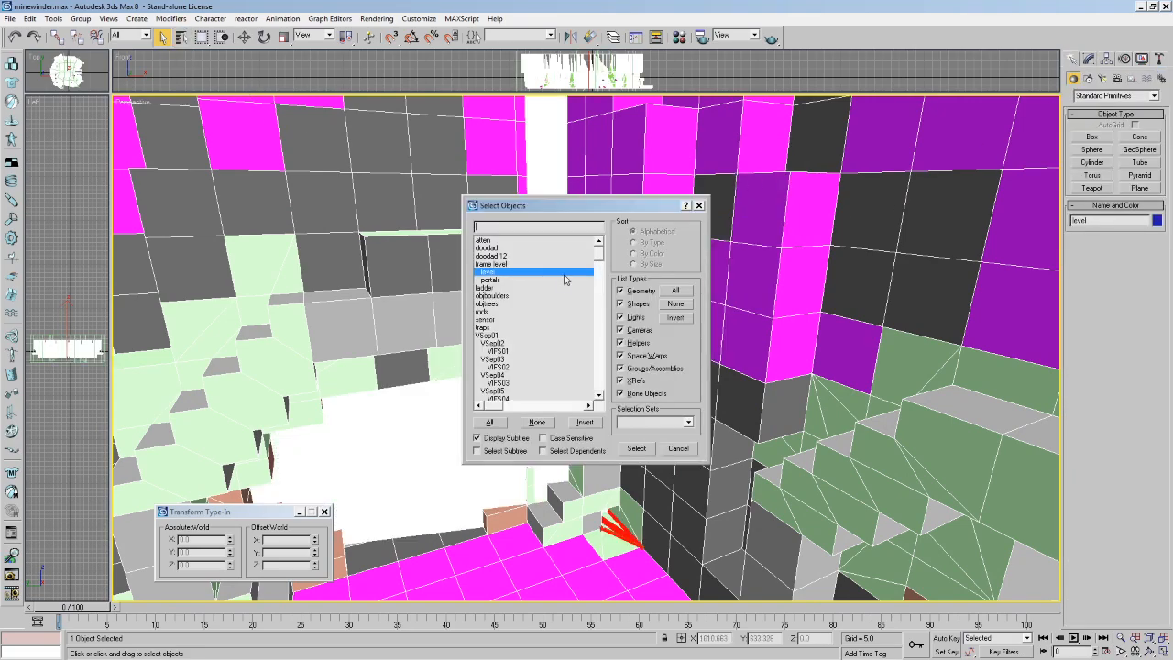
{"action": "left_click", "coordinate": [487, 329]}
{"action": "left_click_drag", "start_coordinate": [496, 335], "coordinate": [552, 595]}
{"action": "left_click", "coordinate": [633, 449]}
Add the level mesh to the selected error markers and hide all unselected objects.
{"action": "key", "text": "Up"}
{"action": "left_click_drag", "start_coordinate": [494, 330], "coordinate": [594, 385]}
{"action": "key", "text": "Up"}
{"action": "left_click", "coordinate": [1118, 638]}
{"action": "left_click_drag", "start_coordinate": [677, 358], "coordinate": [511, 154]}
{"action": "key", "text": "Up"}
{"action": "key", "text": "Up"}
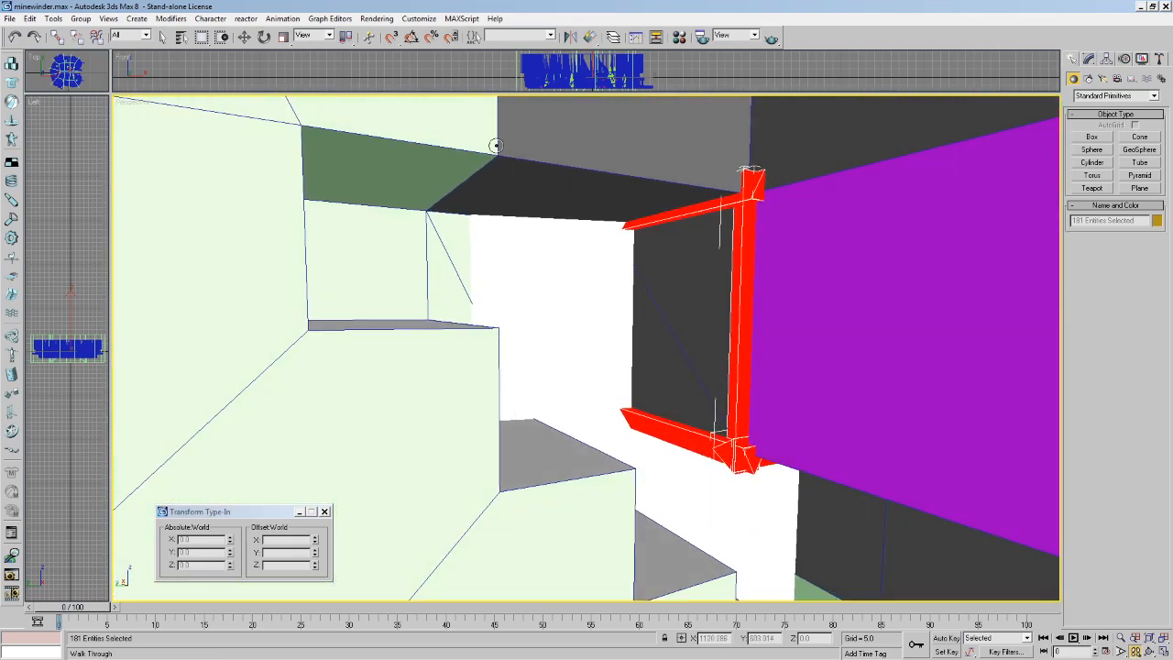
{"action": "left_click", "coordinate": [163, 36]}
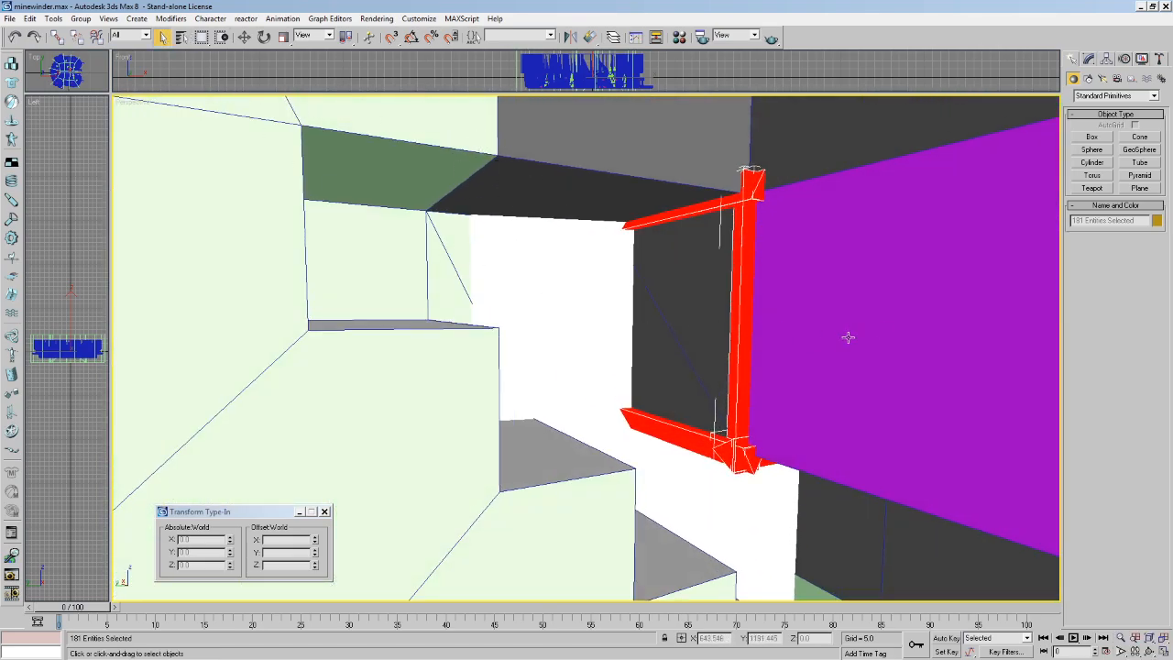
{"action": "right_click", "coordinate": [918, 222]}
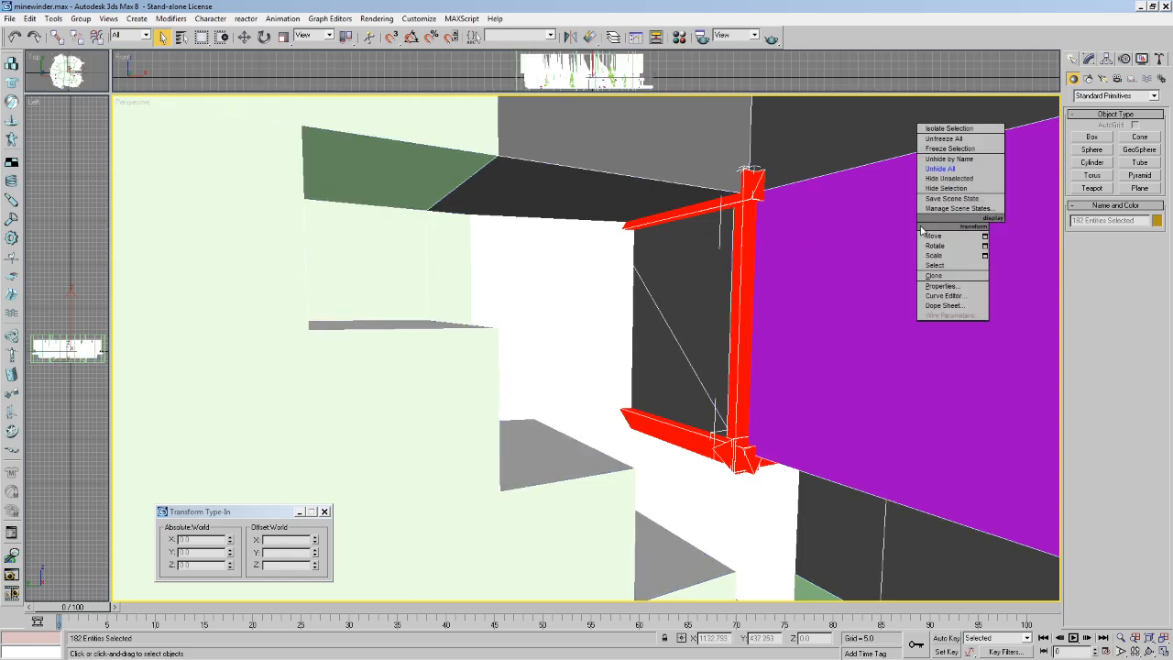
{"action": "left_click", "coordinate": [961, 181]}
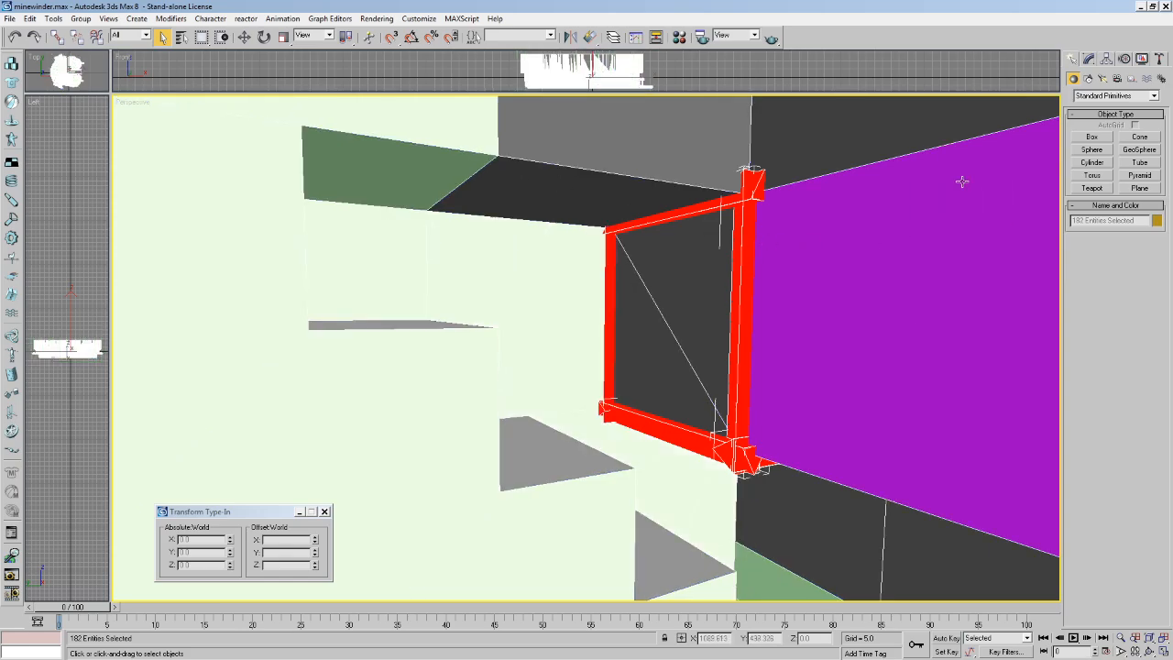
Enter polygon editing on the level mesh, pick the dark wall face inside the red marker frame, and clear the face selection.
{"action": "left_click", "coordinate": [1089, 58]}
{"action": "left_click", "coordinate": [944, 195]}
{"action": "left_click", "coordinate": [1098, 147]}
{"action": "left_click", "coordinate": [711, 270]}
{"action": "key", "text": "ctrl+d"}
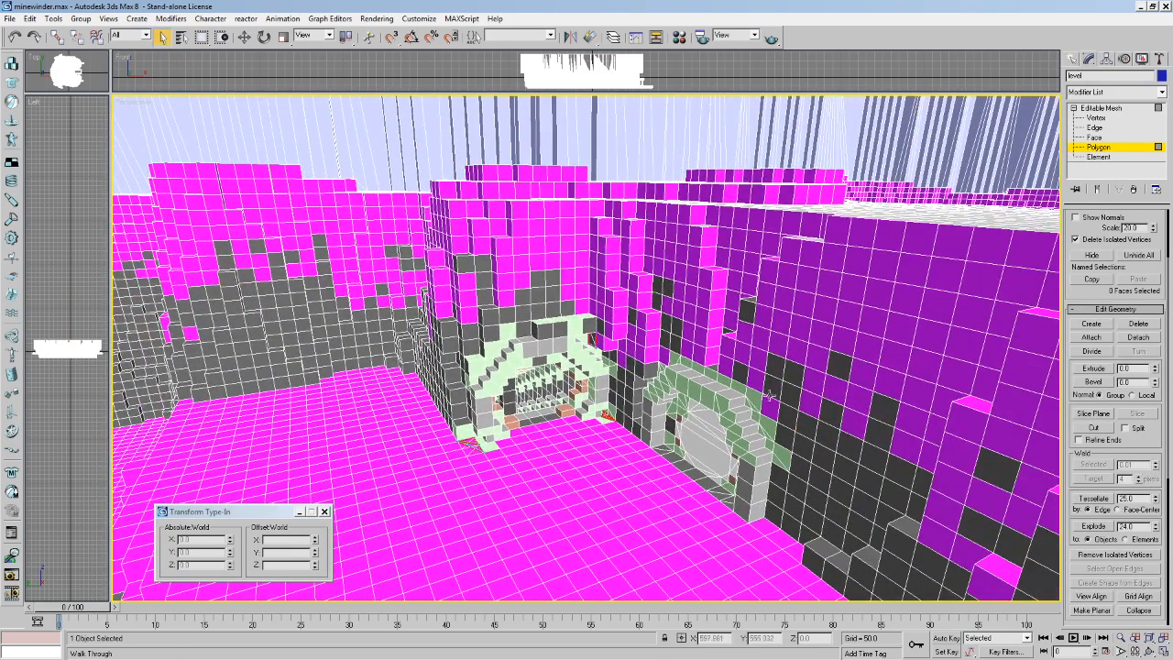
Hide the level mesh to locate the error marker at the doorway's floor corner, and undo the hiding.
{"action": "right_click", "coordinate": [797, 339]}
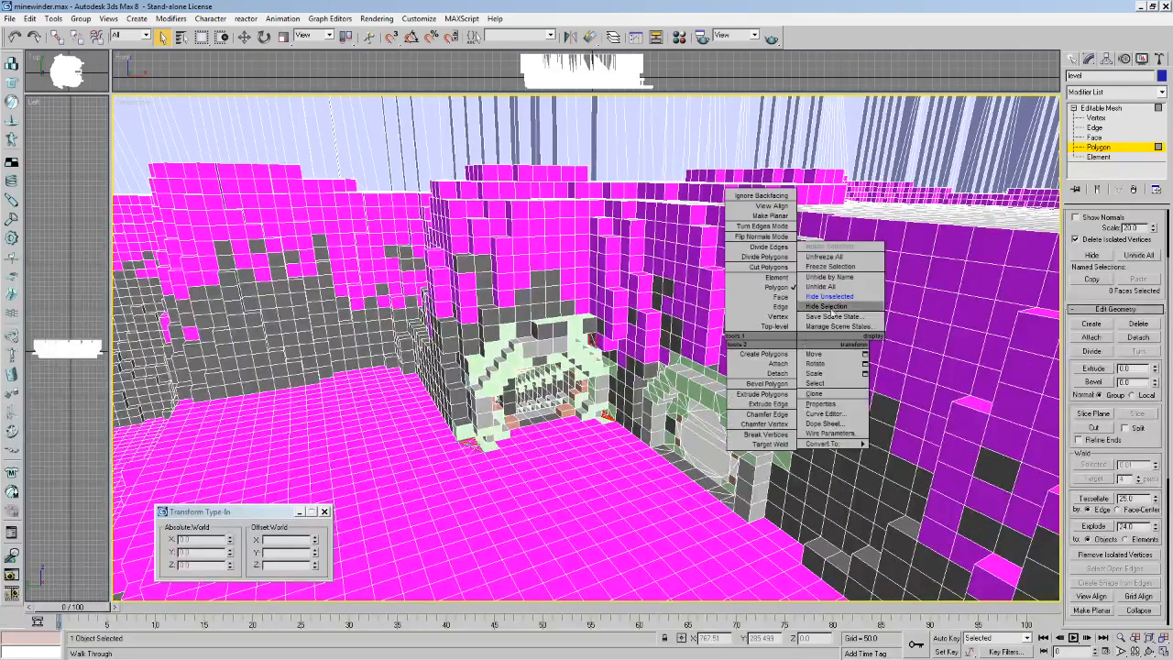
{"action": "left_click", "coordinate": [827, 305]}
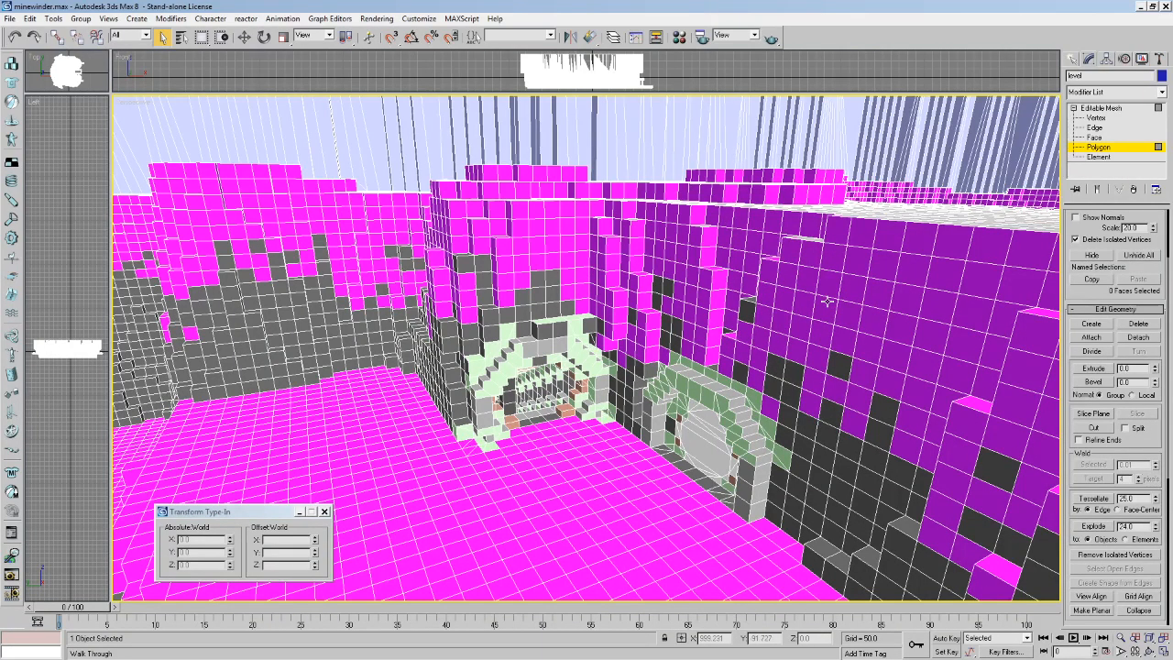
{"action": "right_click", "coordinate": [831, 297]}
{"action": "left_click", "coordinate": [791, 302]}
{"action": "left_click", "coordinate": [1072, 58]}
{"action": "right_click", "coordinate": [850, 240]}
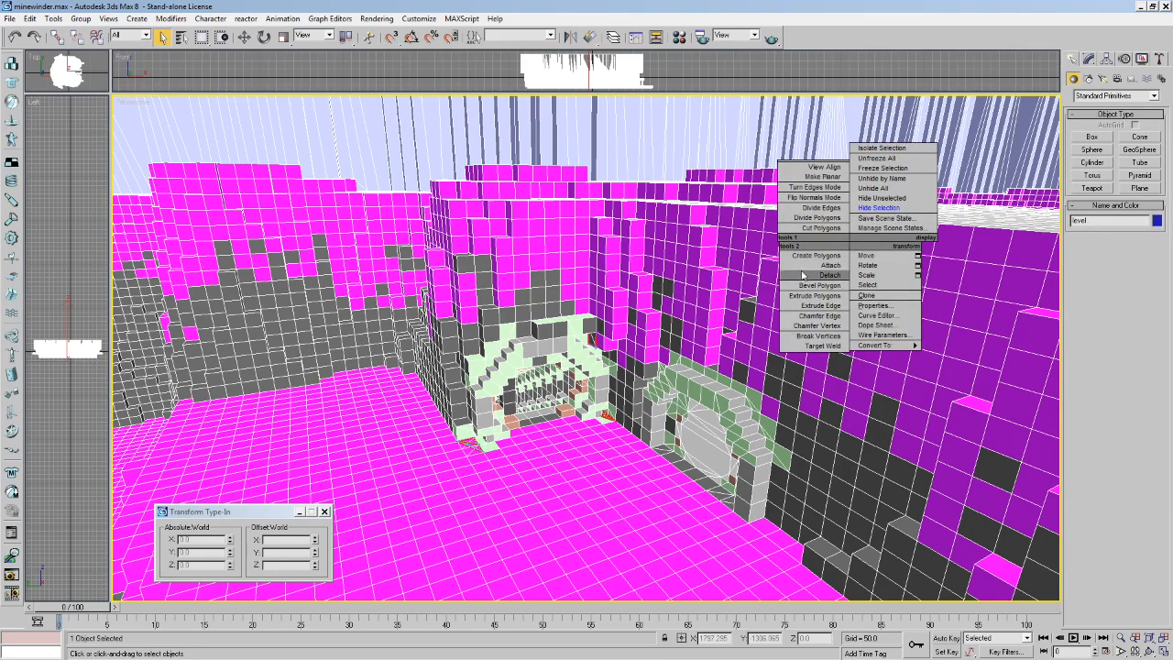
{"action": "left_click", "coordinate": [880, 208]}
{"action": "left_click", "coordinate": [1148, 636]}
{"action": "left_click", "coordinate": [1149, 650]}
{"action": "left_click_drag", "start_coordinate": [615, 371], "coordinate": [612, 409]}
{"action": "middle_click_drag", "start_coordinate": [612, 411], "coordinate": [635, 424]}
{"action": "key", "text": "ctrl+z"}
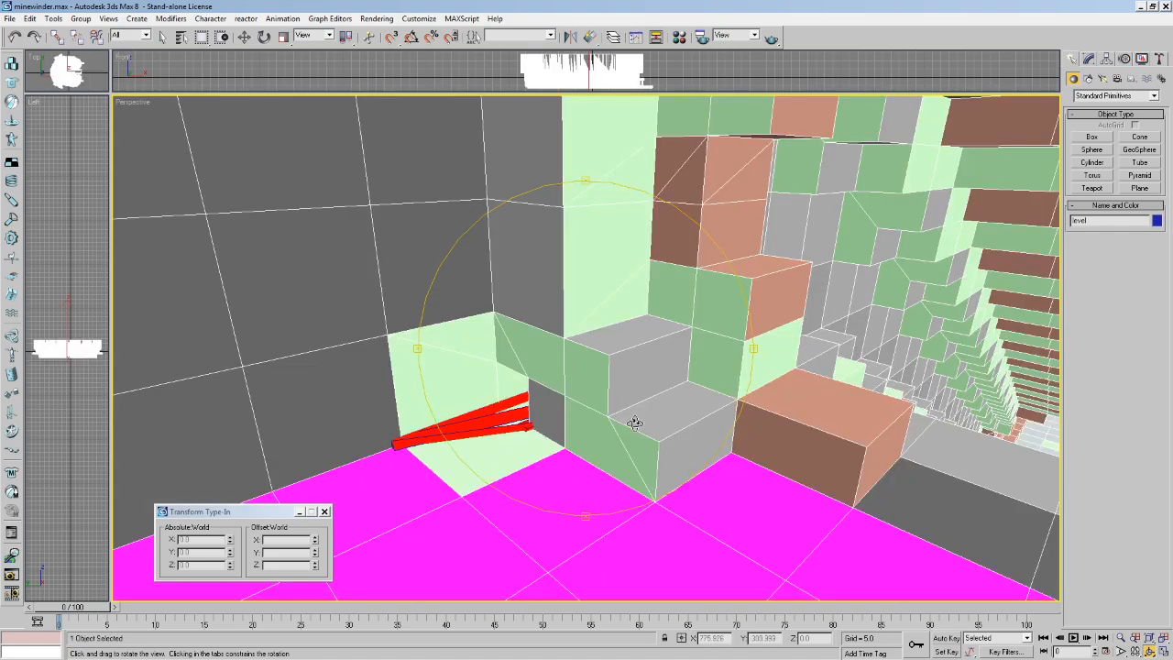
{"action": "left_click_drag", "start_coordinate": [614, 374], "coordinate": [621, 375]}
Enter polygon editing on the level mesh and delete the light green floor triangle at the red marker beside the doorway.
{"action": "left_click", "coordinate": [161, 37]}
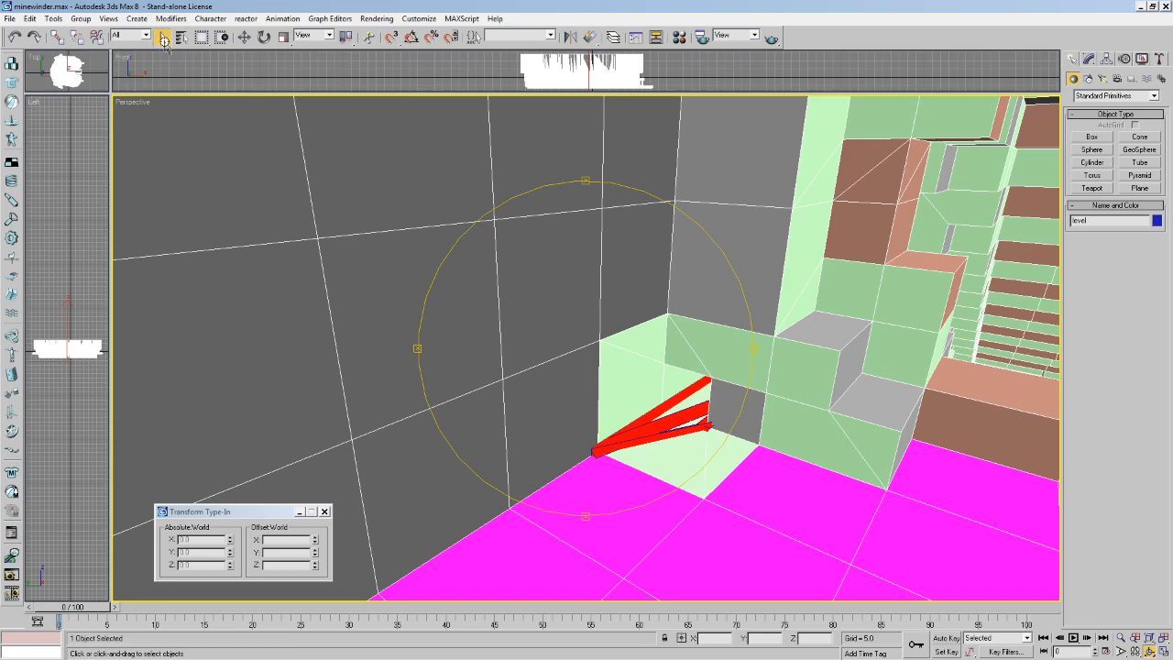
{"action": "left_click", "coordinate": [1088, 58]}
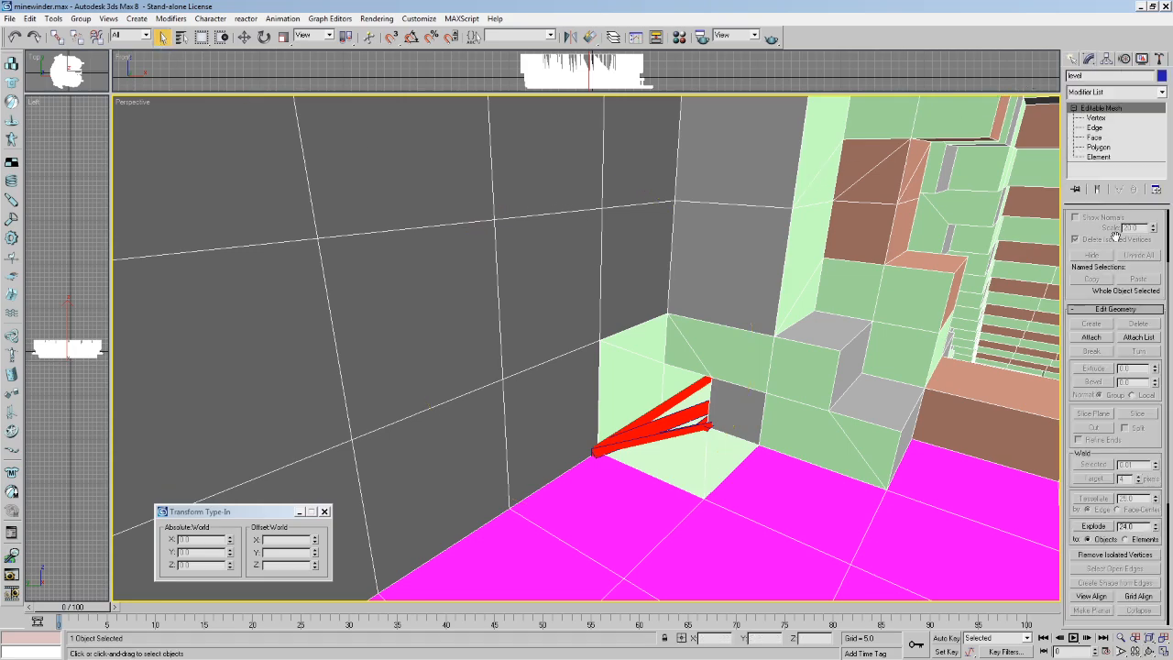
{"action": "key", "text": "4"}
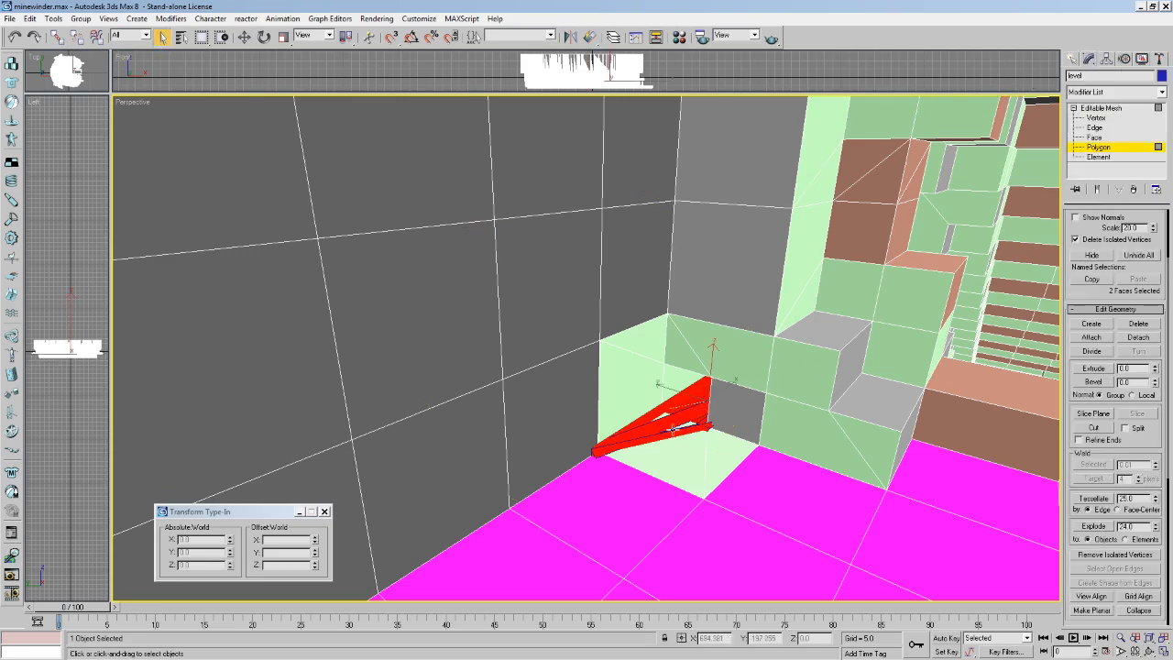
{"action": "left_click", "coordinate": [672, 428], "text": "ctrl"}
{"action": "left_click", "coordinate": [697, 404]}
{"action": "middle_click_drag", "start_coordinate": [701, 420], "coordinate": [714, 411], "text": "alt"}
{"action": "left_click", "coordinate": [756, 437], "text": "ctrl"}
{"action": "left_click", "coordinate": [779, 419]}
{"action": "left_click", "coordinate": [757, 454]}
{"action": "middle_click_drag", "start_coordinate": [766, 455], "coordinate": [694, 445]}
{"action": "key", "text": "Delete"}
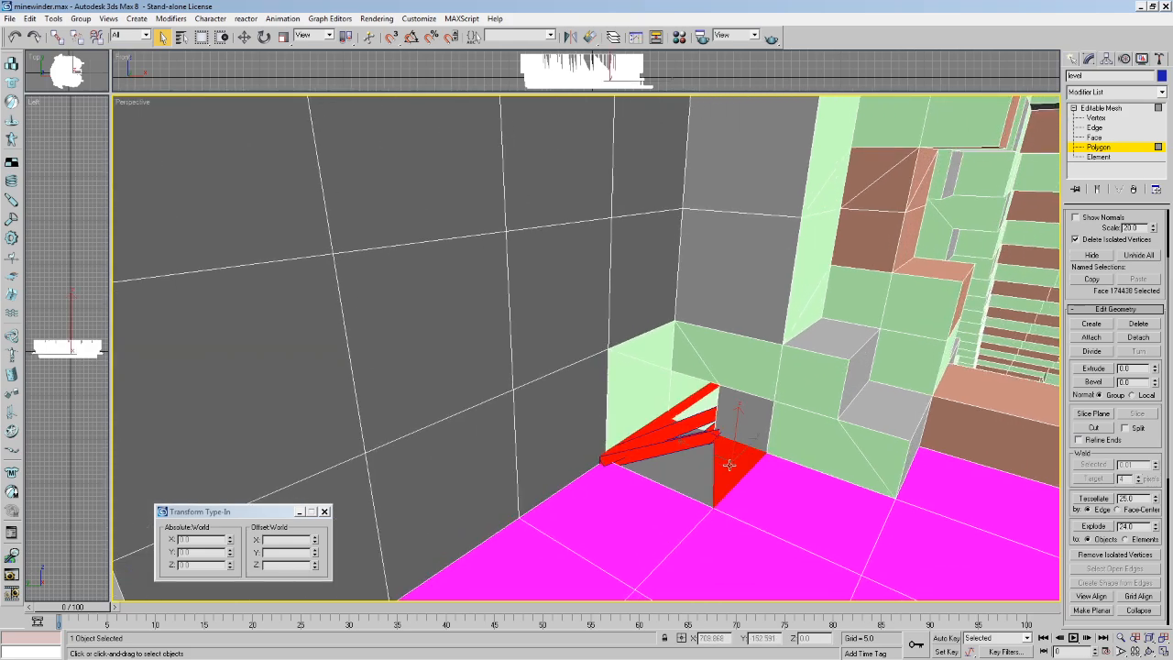
Check the faces around the red marker at the doorway's floor corner by picking them individually.
{"action": "left_click", "coordinate": [728, 469]}
{"action": "left_click", "coordinate": [728, 469]}
{"action": "left_click", "coordinate": [730, 418]}
{"action": "left_click", "coordinate": [730, 445]}
{"action": "middle_click_drag", "start_coordinate": [748, 403], "coordinate": [723, 473]}
{"action": "scroll", "coordinate": [724, 474], "scroll_direction": "down", "scroll_amount": 10}
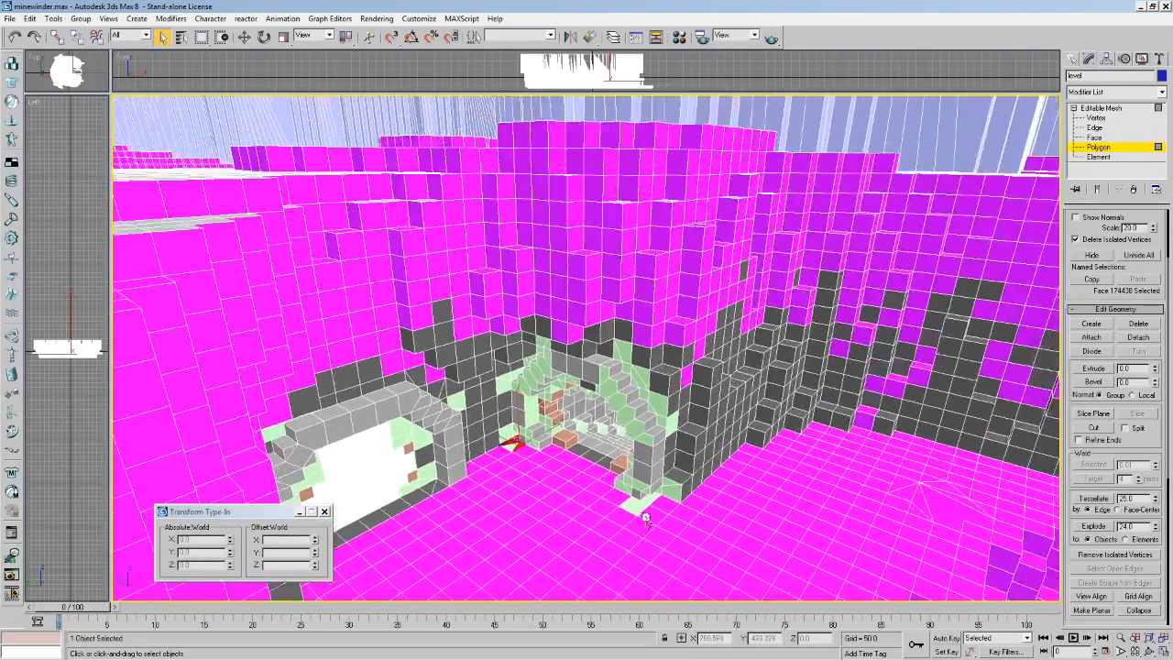
Leave polygon editing, hide the level mesh, and inspect the red rectangular error marker with the diagonal.
{"action": "right_click", "coordinate": [811, 442]}
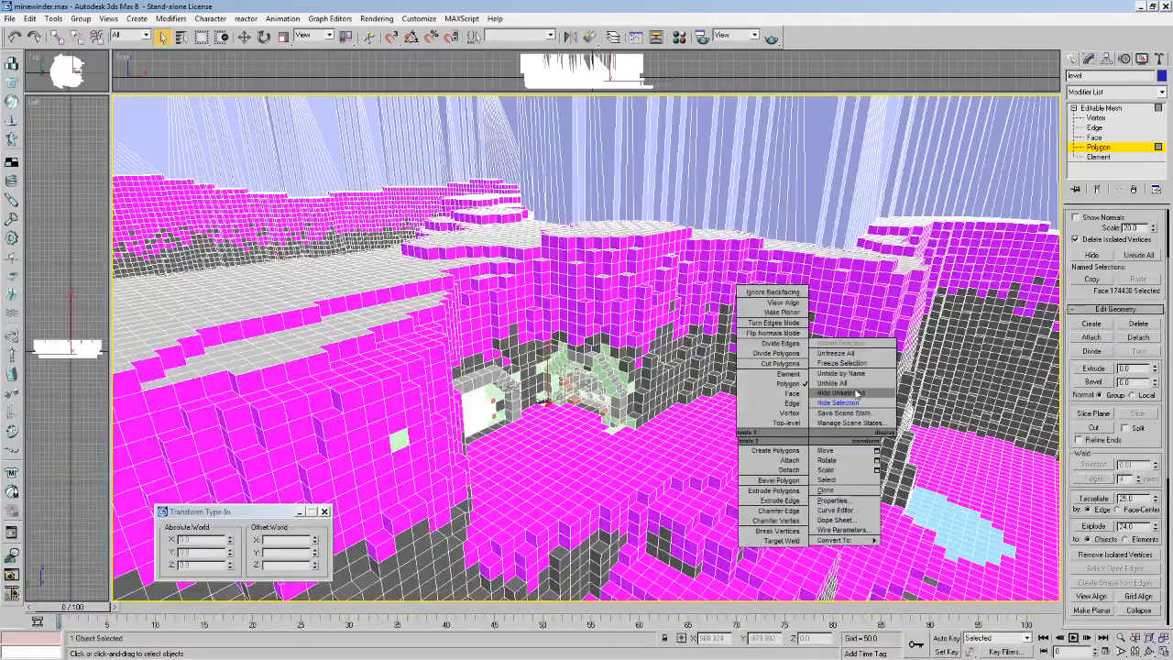
{"action": "left_click", "coordinate": [851, 403]}
{"action": "right_click", "coordinate": [882, 254]}
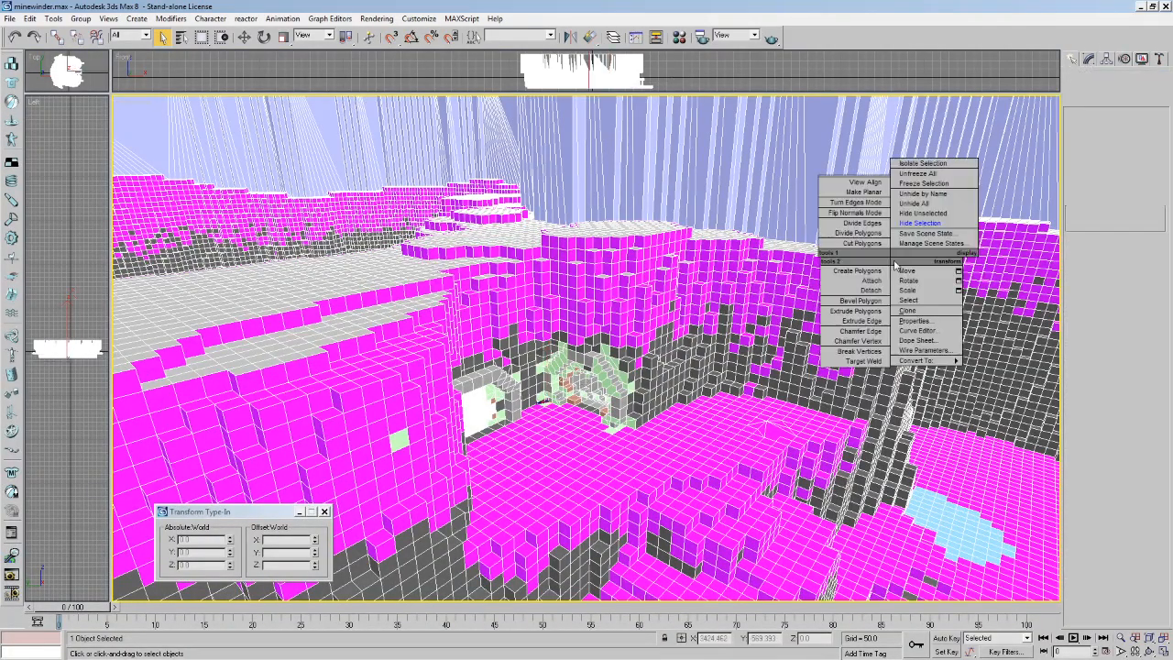
{"action": "left_click", "coordinate": [929, 229]}
{"action": "middle_click_drag", "start_coordinate": [615, 417], "coordinate": [376, 379]}
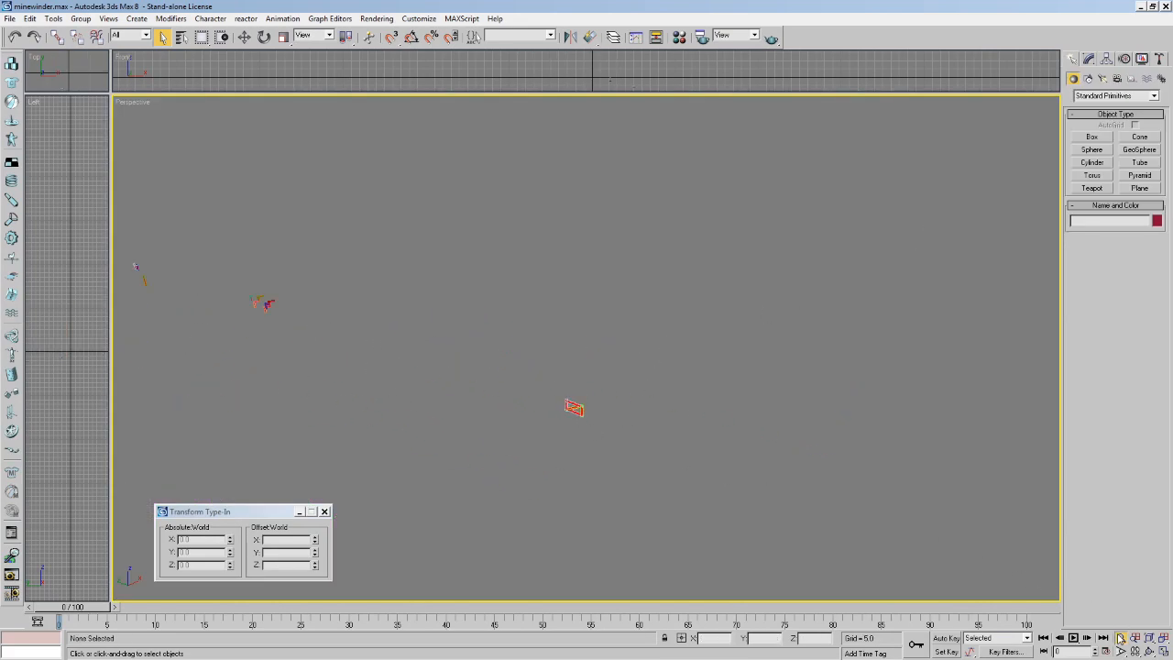
{"action": "left_click_drag", "start_coordinate": [638, 469], "coordinate": [610, 458]}
{"action": "middle_click_drag", "start_coordinate": [610, 458], "coordinate": [640, 275]}
{"action": "left_click_drag", "start_coordinate": [610, 394], "coordinate": [632, 336]}
Unhide all objects around the red rectangular error marker.
{"action": "right_click", "coordinate": [705, 306]}
{"action": "right_click", "coordinate": [729, 269]}
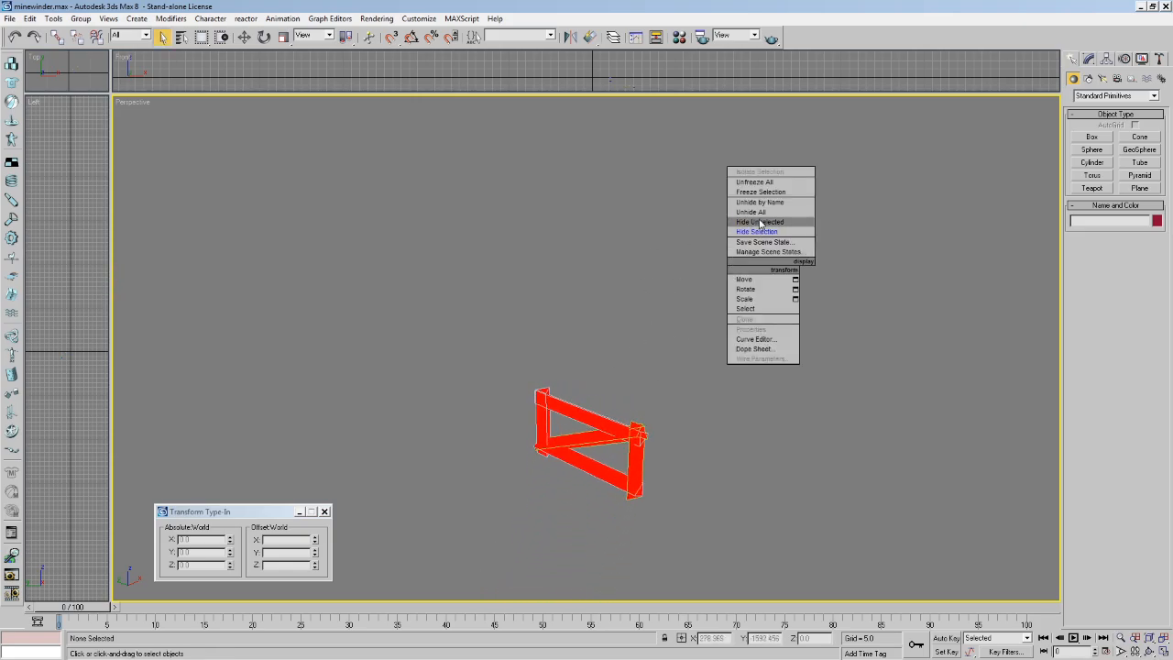
{"action": "left_click", "coordinate": [753, 223]}
{"action": "right_click", "coordinate": [725, 254]}
{"action": "left_click", "coordinate": [744, 198]}
{"action": "right_click", "coordinate": [671, 234]}
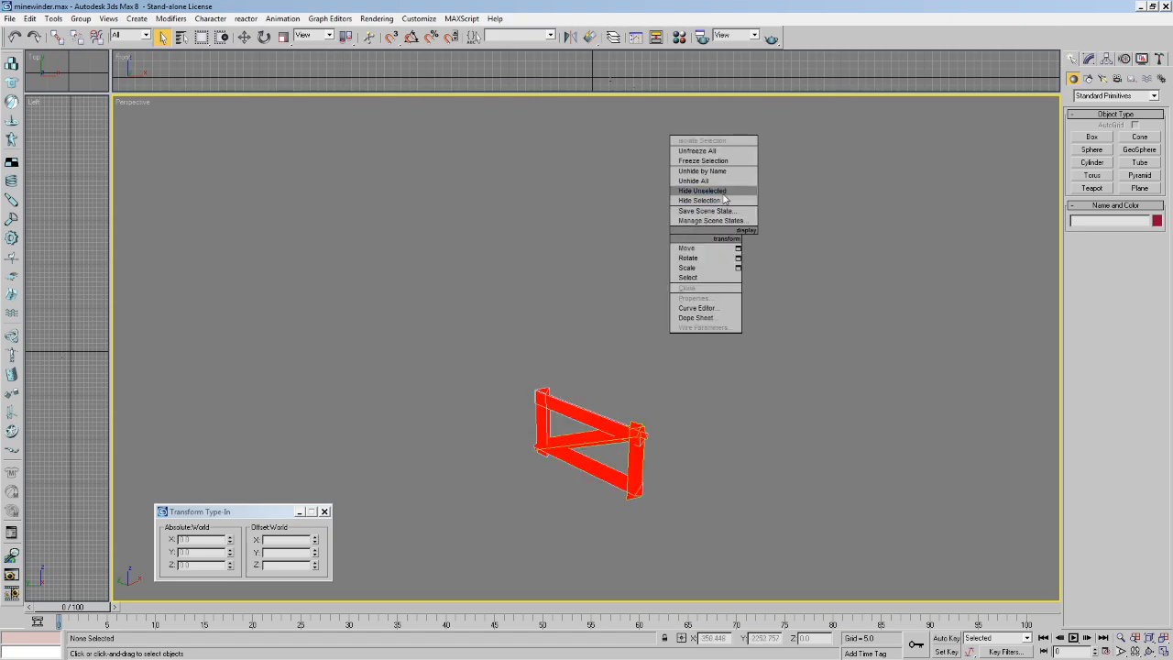
{"action": "left_click", "coordinate": [713, 183]}
Select the level mesh beside the red rectangular marker and switch it to polygon editing.
{"action": "middle_click_drag", "start_coordinate": [680, 246], "coordinate": [566, 109]}
{"action": "key", "text": "Up"}
{"action": "key", "text": "Up"}
{"action": "left_click_drag", "start_coordinate": [518, 331], "coordinate": [595, 330]}
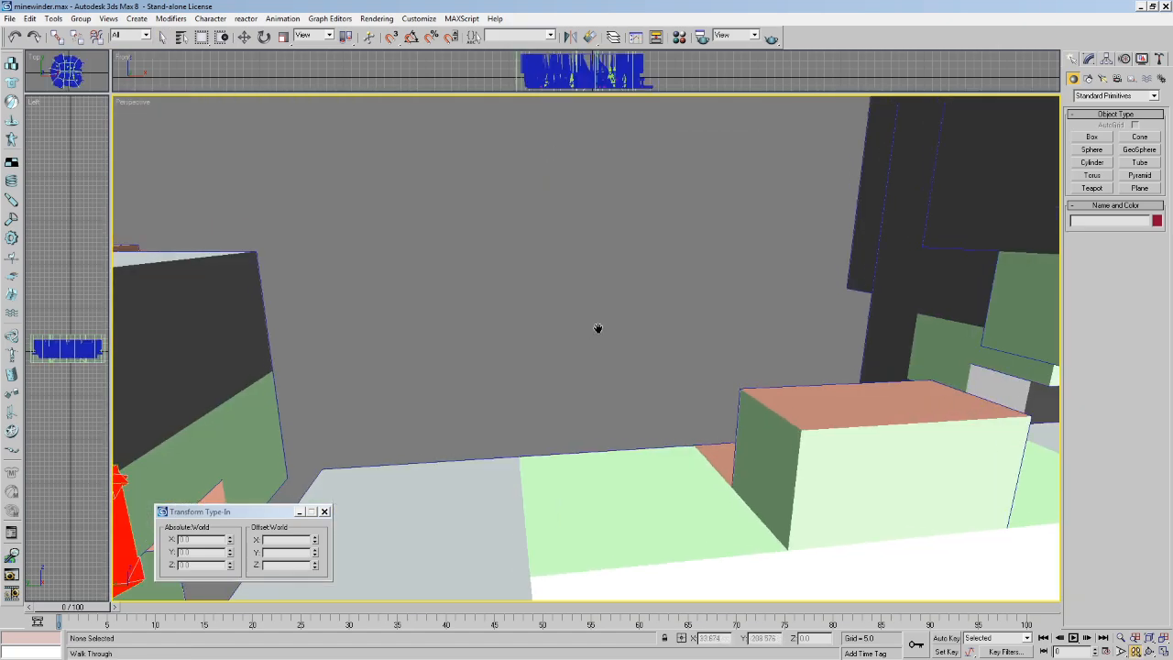
{"action": "left_click_drag", "start_coordinate": [471, 338], "coordinate": [450, 183]}
{"action": "key", "text": "Up"}
{"action": "key", "text": "Down"}
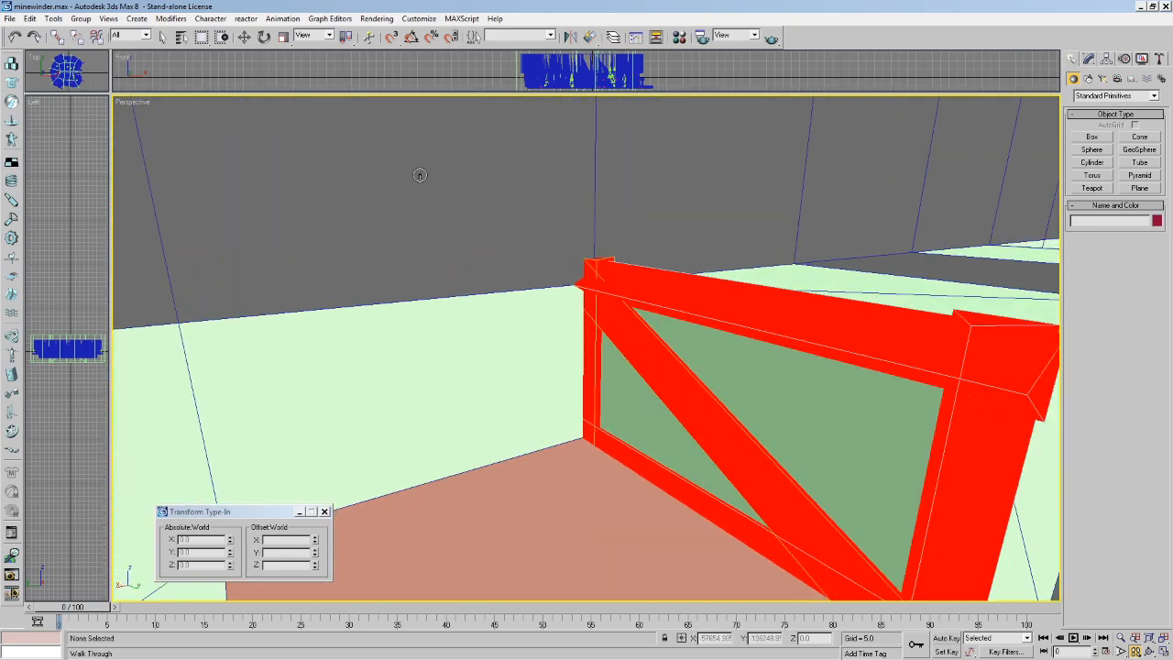
{"action": "left_click", "coordinate": [163, 37]}
{"action": "left_click", "coordinate": [401, 197]}
{"action": "left_click", "coordinate": [1086, 58]}
{"action": "left_click", "coordinate": [1098, 147]}
Try deleting the two green triangles framed by the red rectangular marker, and undo the deletions.
{"action": "left_click", "coordinate": [678, 348]}
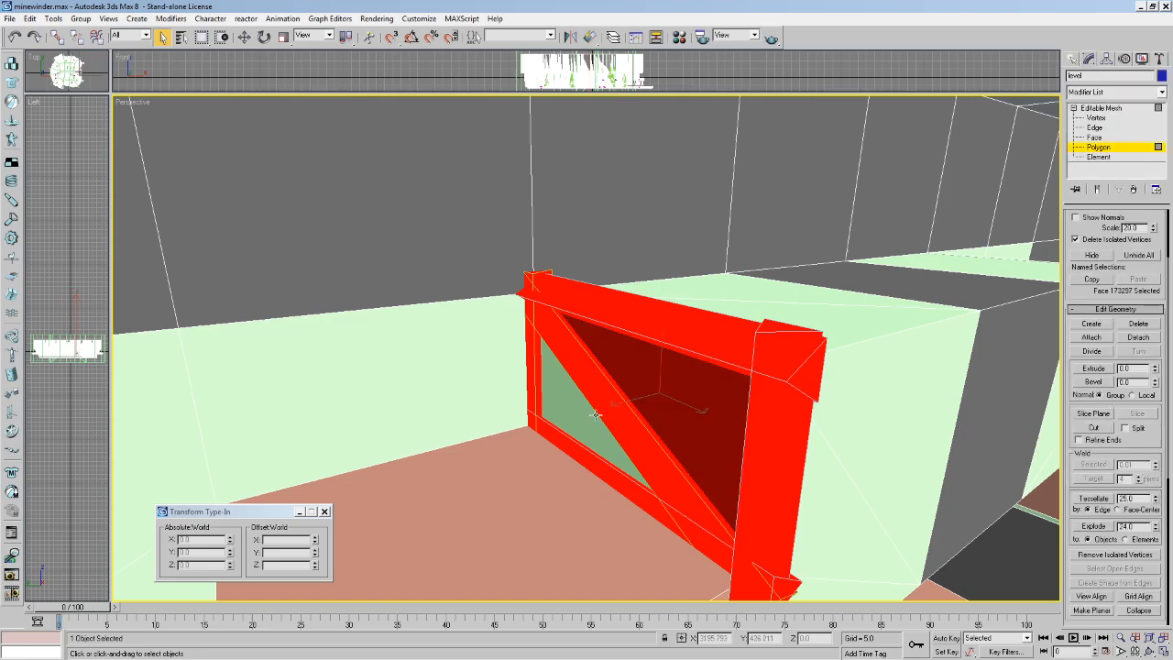
{"action": "left_click", "coordinate": [601, 414]}
{"action": "left_click", "coordinate": [681, 392], "text": "ctrl"}
{"action": "key", "text": "Delete"}
{"action": "left_click", "coordinate": [587, 410]}
{"action": "key", "text": "ctrl+z"}
{"action": "key", "text": "ctrl+z"}
{"action": "key", "text": "ctrl+z"}
{"action": "left_click", "coordinate": [814, 318]}
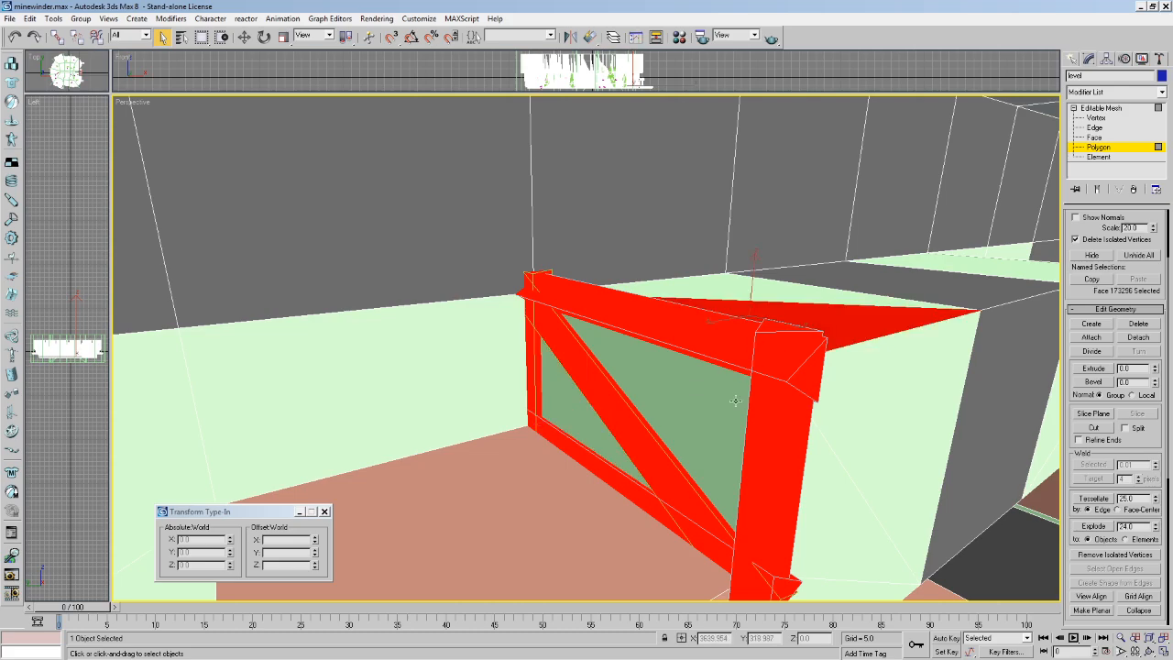
{"action": "left_click", "coordinate": [654, 423]}
{"action": "left_click", "coordinate": [557, 422], "text": "ctrl"}
{"action": "key", "text": "Delete"}
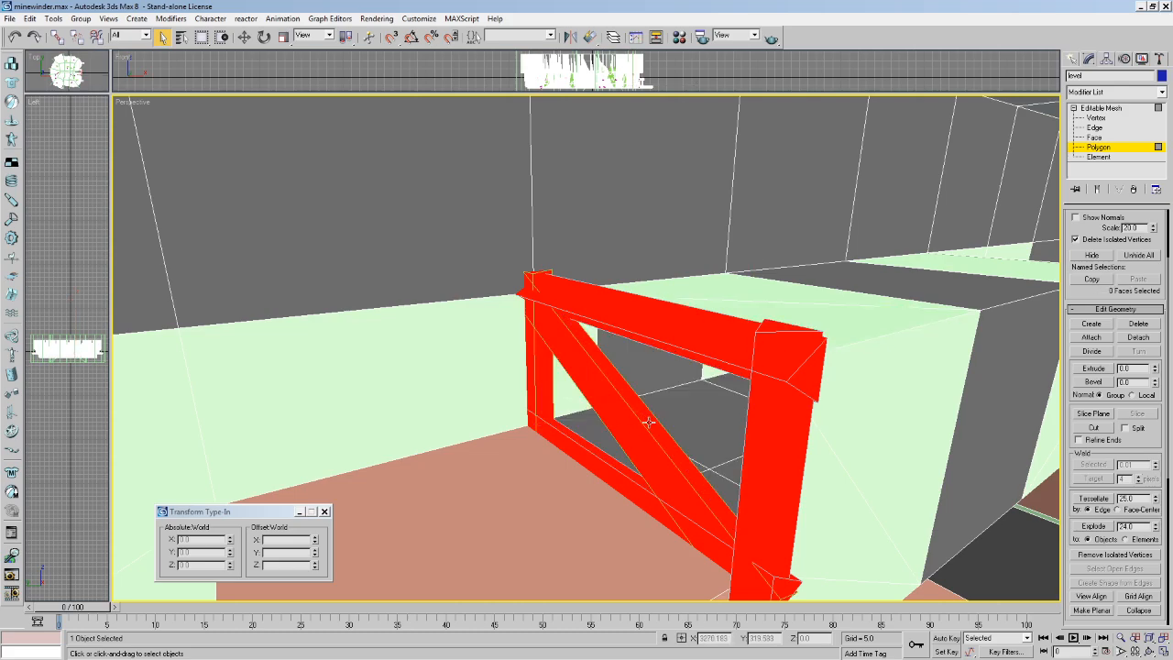
{"action": "middle_click_drag", "start_coordinate": [649, 418], "coordinate": [662, 362]}
{"action": "key", "text": "ctrl+z"}
Compare the triangles framed by the red marker by picking each one, and dismiss the viewport configuration without changes.
{"action": "left_click", "coordinate": [845, 283]}
{"action": "left_click", "coordinate": [736, 254]}
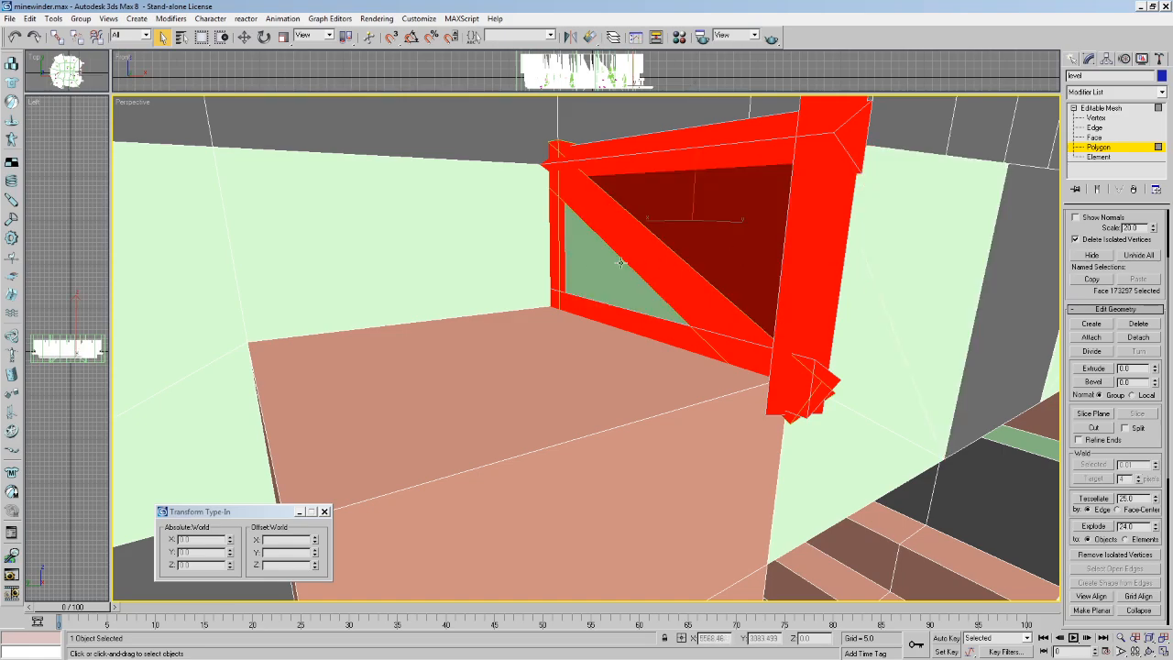
{"action": "left_click", "coordinate": [588, 262], "text": "ctrl"}
{"action": "middle_click_drag", "start_coordinate": [602, 242], "coordinate": [684, 220]}
{"action": "left_click", "coordinate": [744, 303]}
{"action": "left_click", "coordinate": [659, 285]}
{"action": "left_click", "coordinate": [545, 312]}
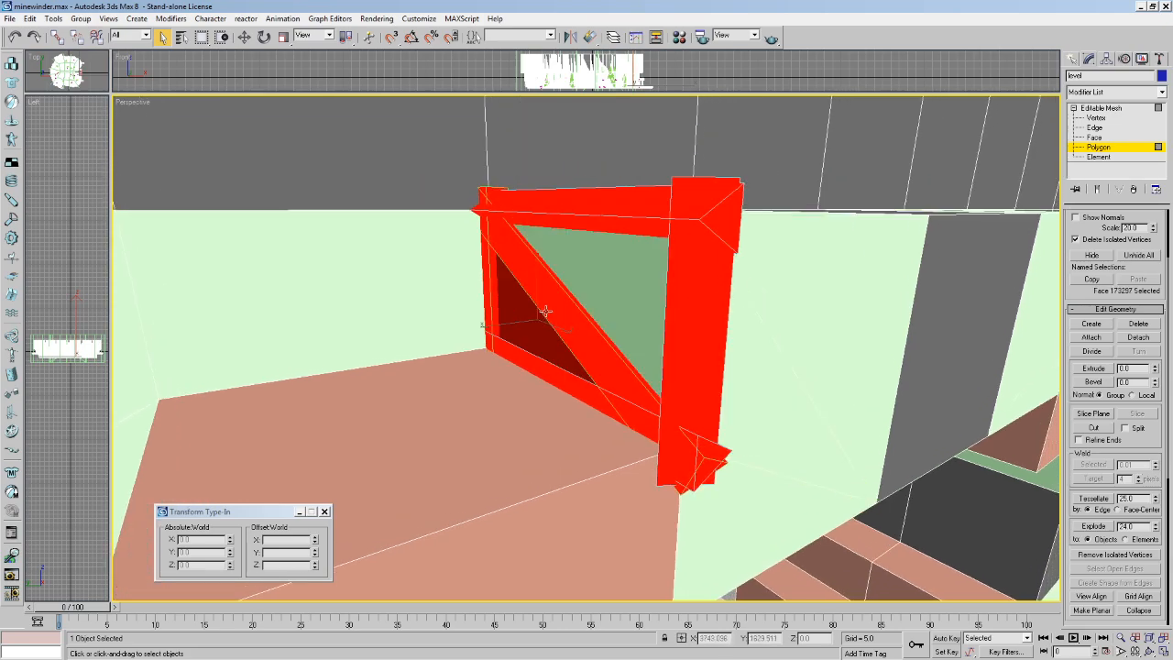
{"action": "right_click", "coordinate": [1150, 637]}
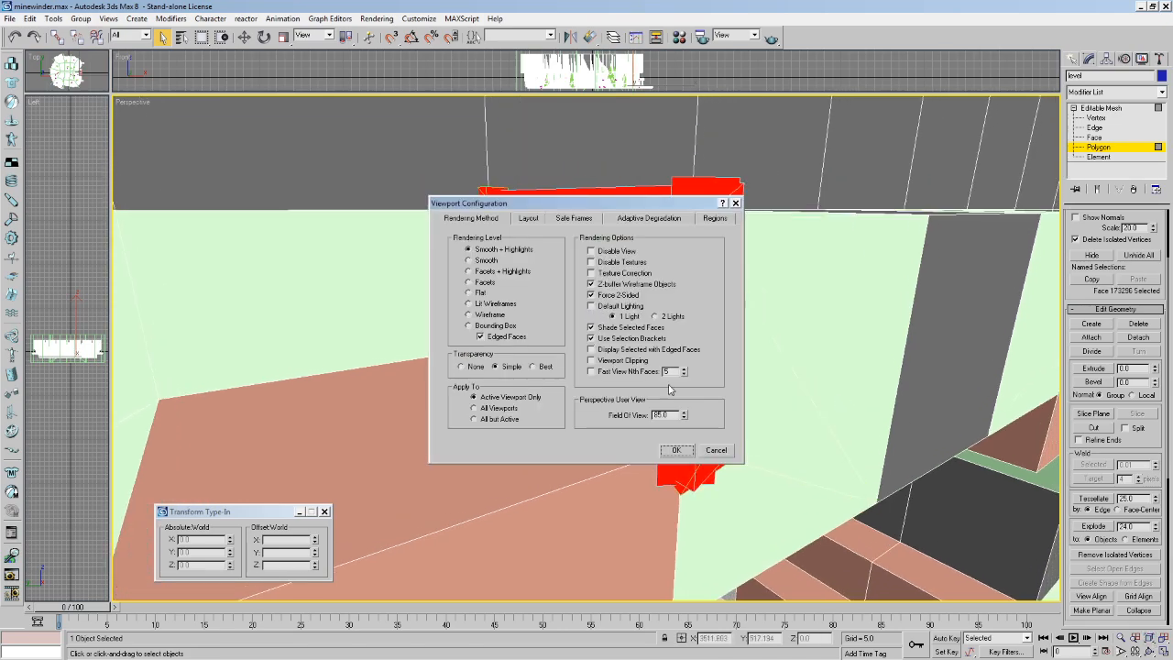
{"action": "left_click", "coordinate": [721, 451]}
Select both triangles framed by the red marker from their other side and delete them.
{"action": "left_click", "coordinate": [1135, 651]}
{"action": "key", "text": "w"}
{"action": "left_click_drag", "start_coordinate": [705, 404], "coordinate": [566, 366]}
{"action": "key", "text": "s"}
{"action": "key", "text": "w"}
{"action": "left_click", "coordinate": [162, 37]}
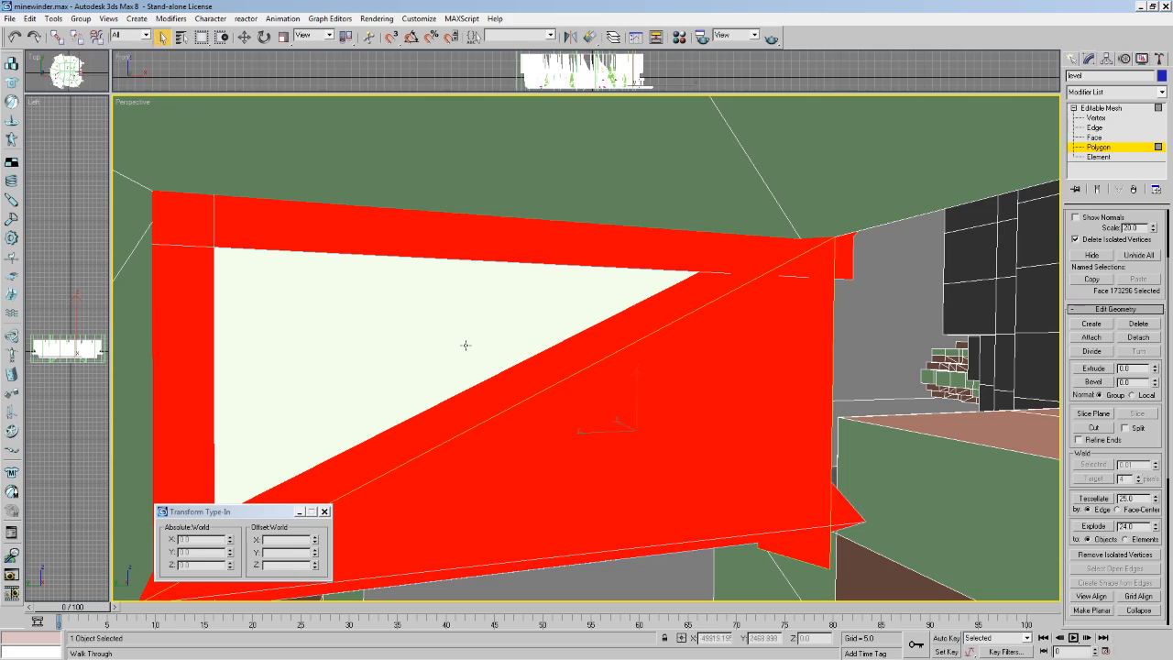
{"action": "left_click", "coordinate": [464, 343]}
{"action": "left_click", "coordinate": [632, 419], "text": "ctrl"}
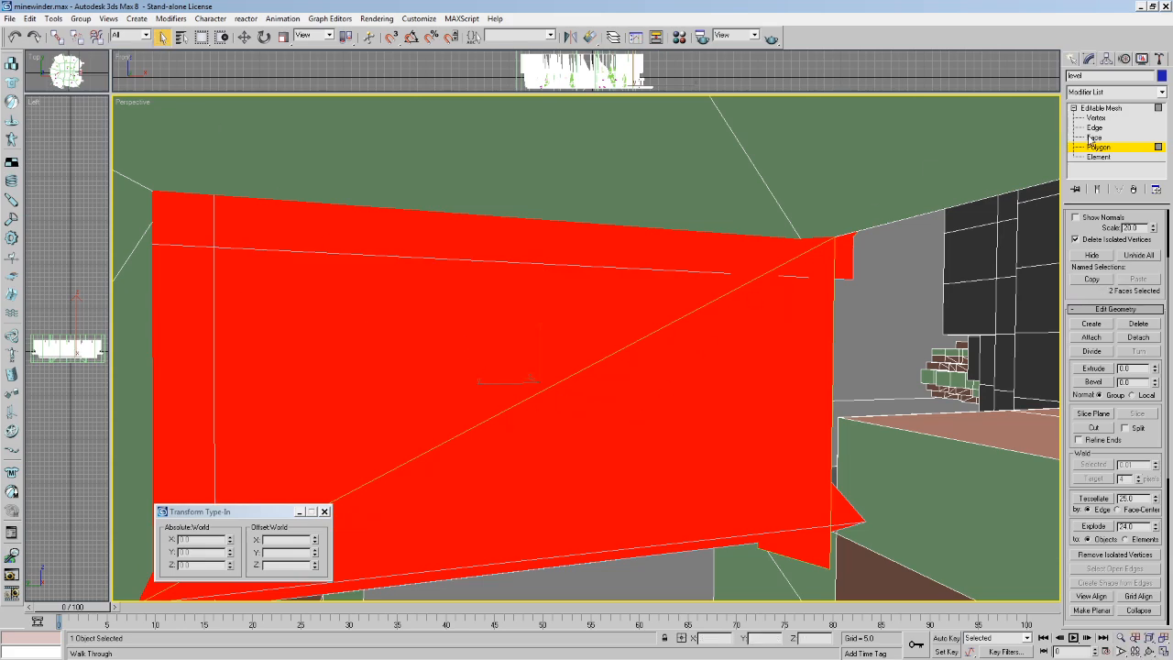
{"action": "left_click", "coordinate": [399, 369]}
{"action": "left_click", "coordinate": [634, 422], "text": "ctrl"}
{"action": "key", "text": "Delete"}
Delete the two selected triangles inside the red marker in polygon mode and pick the wall behind the opening.
{"action": "left_click", "coordinate": [1120, 155]}
{"action": "left_click", "coordinate": [1116, 148]}
{"action": "left_click", "coordinate": [702, 309]}
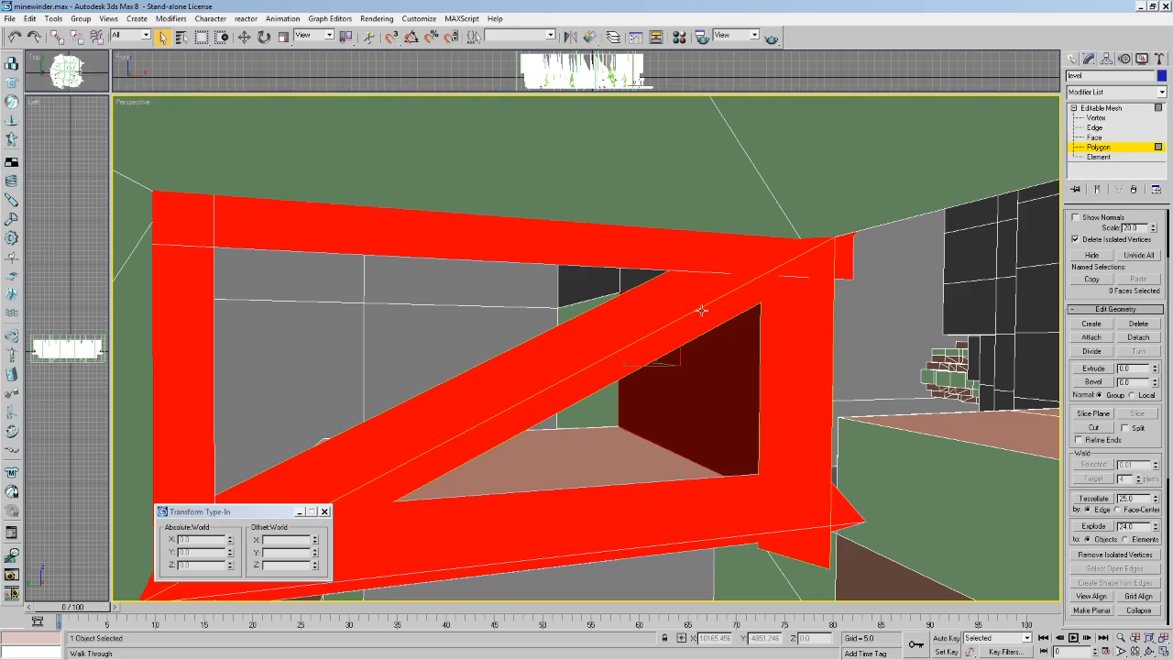
Examine the opening framed by the red marker from its other side and pick the surrounding wall polygons.
{"action": "key", "text": "Up"}
{"action": "key", "text": "Left"}
{"action": "key", "text": "Up"}
{"action": "left_click_drag", "start_coordinate": [525, 306], "coordinate": [744, 351]}
{"action": "key", "text": "Down"}
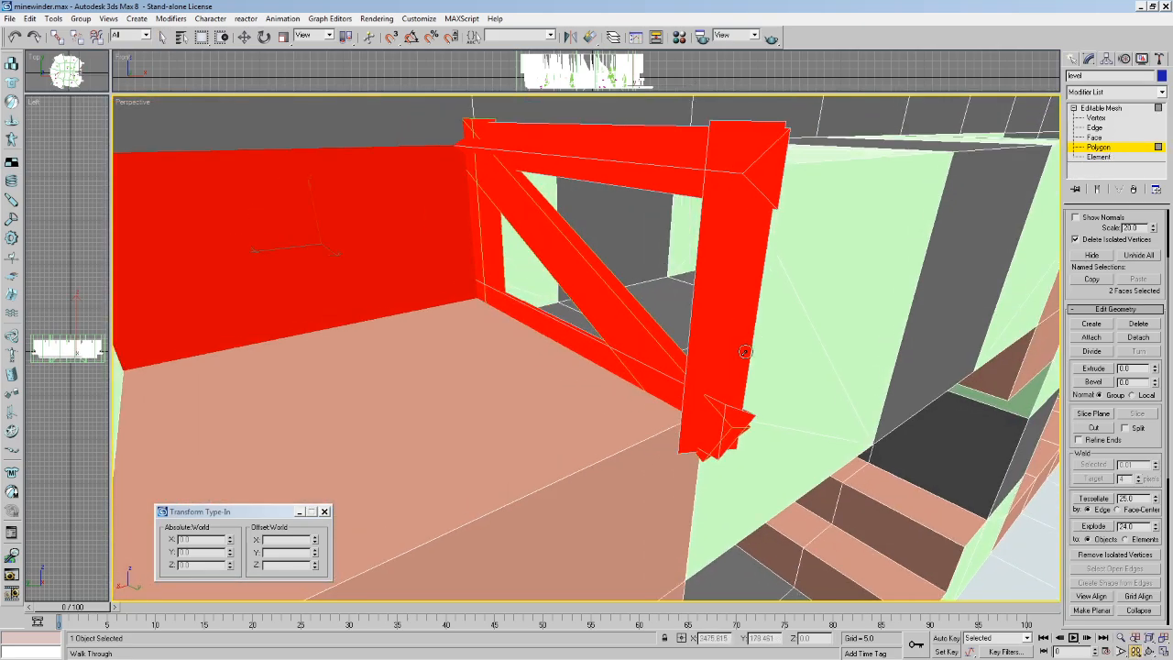
{"action": "key", "text": "Up"}
{"action": "left_click_drag", "start_coordinate": [760, 282], "coordinate": [587, 212]}
{"action": "key", "text": "Right"}
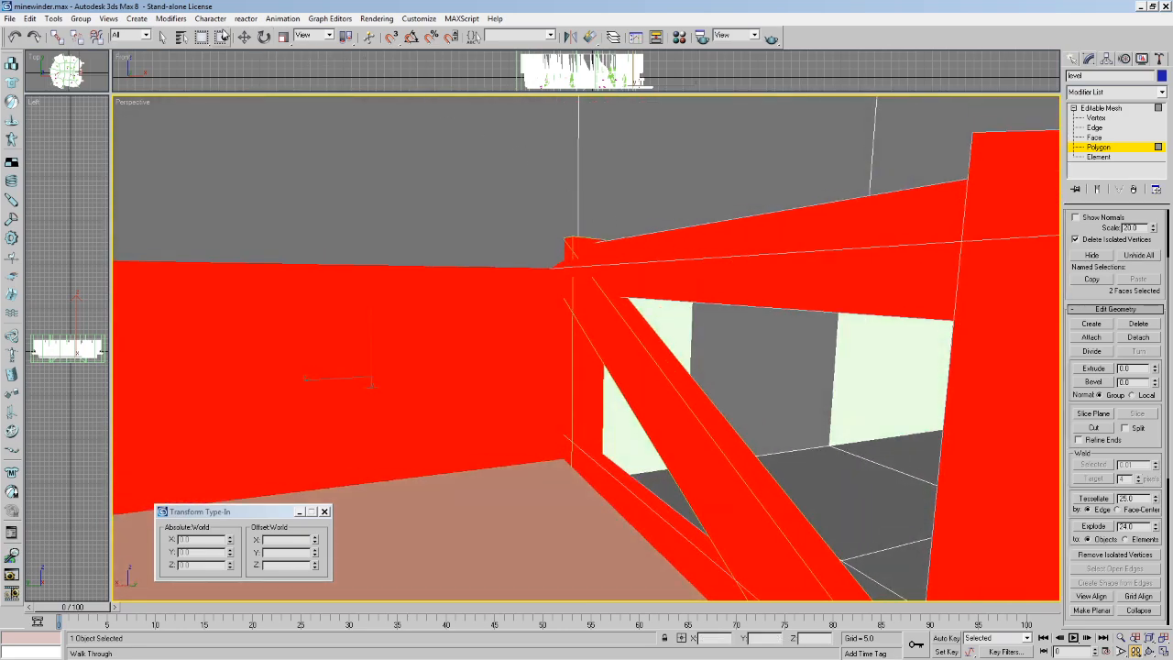
{"action": "key", "text": "q"}
{"action": "left_click", "coordinate": [699, 345]}
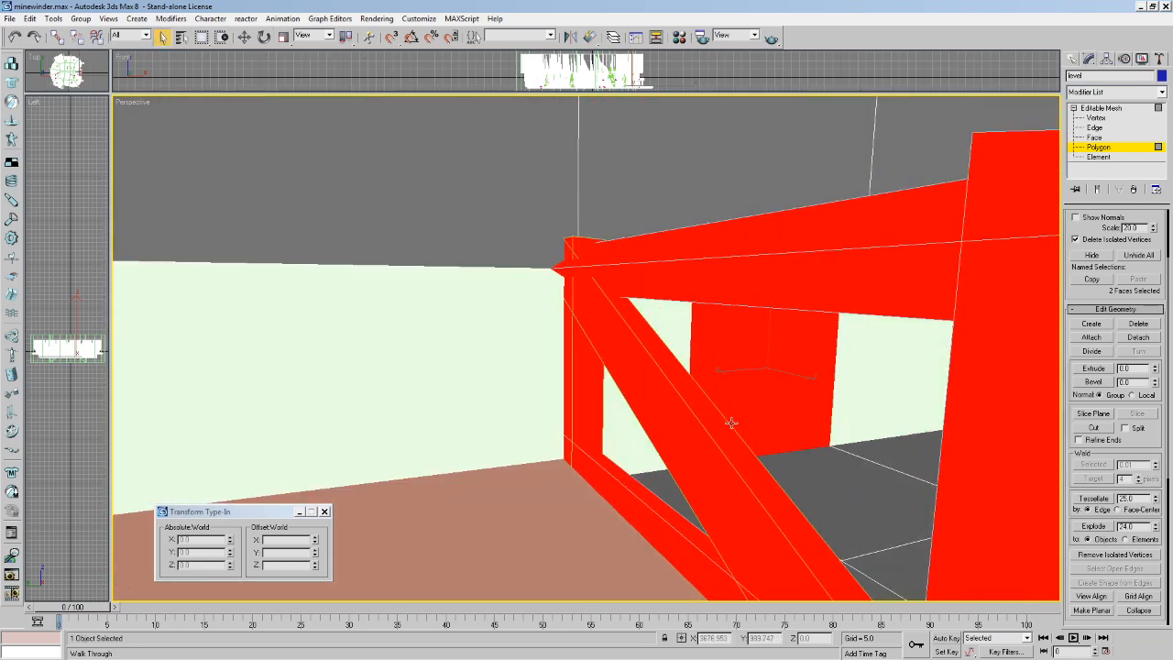
Undo the recent polygon picks and the deletion of the two triangles framed by the red marker.
{"action": "key", "text": "Up"}
{"action": "left_click_drag", "start_coordinate": [610, 379], "coordinate": [614, 413]}
{"action": "key", "text": "ctrl+z"}
{"action": "key", "text": "ctrl+z"}
{"action": "key", "text": "ctrl+z"}
{"action": "key", "text": "ctrl+z"}
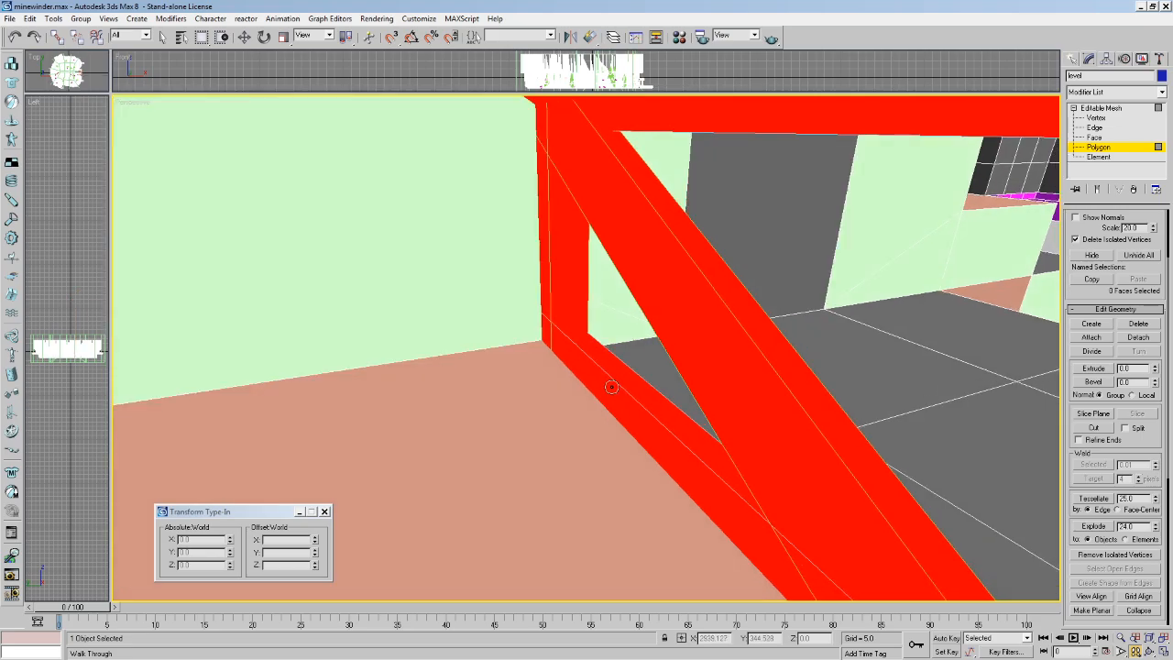
Check the geometry around the red marker by picking the adjoining floor and side-wall polygons one at a time.
{"action": "key", "text": "Down"}
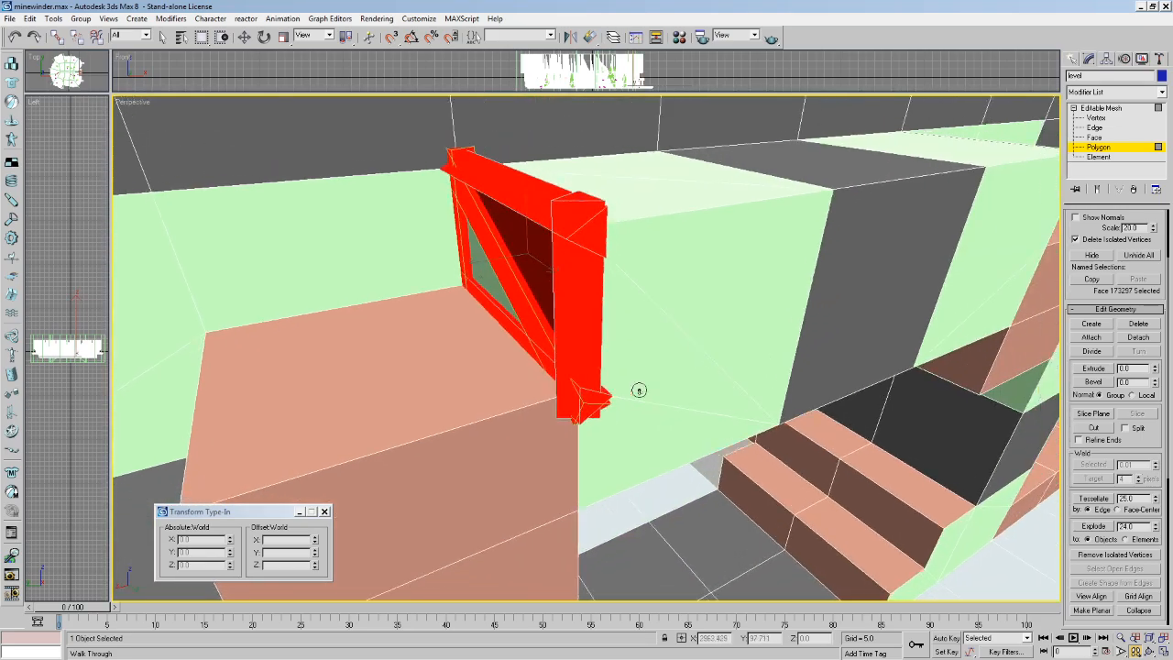
{"action": "key", "text": "Right"}
{"action": "left_click_drag", "start_coordinate": [639, 390], "coordinate": [605, 366]}
{"action": "key", "text": "Left"}
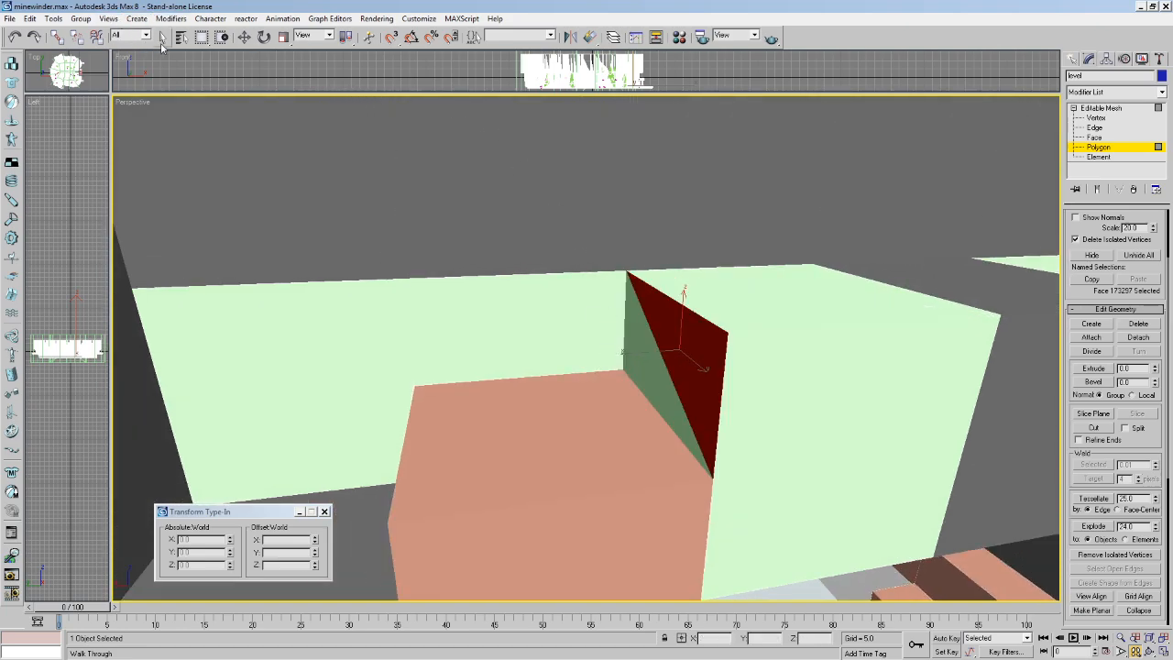
{"action": "left_click", "coordinate": [162, 38]}
{"action": "left_click", "coordinate": [771, 271]}
{"action": "left_click", "coordinate": [526, 426]}
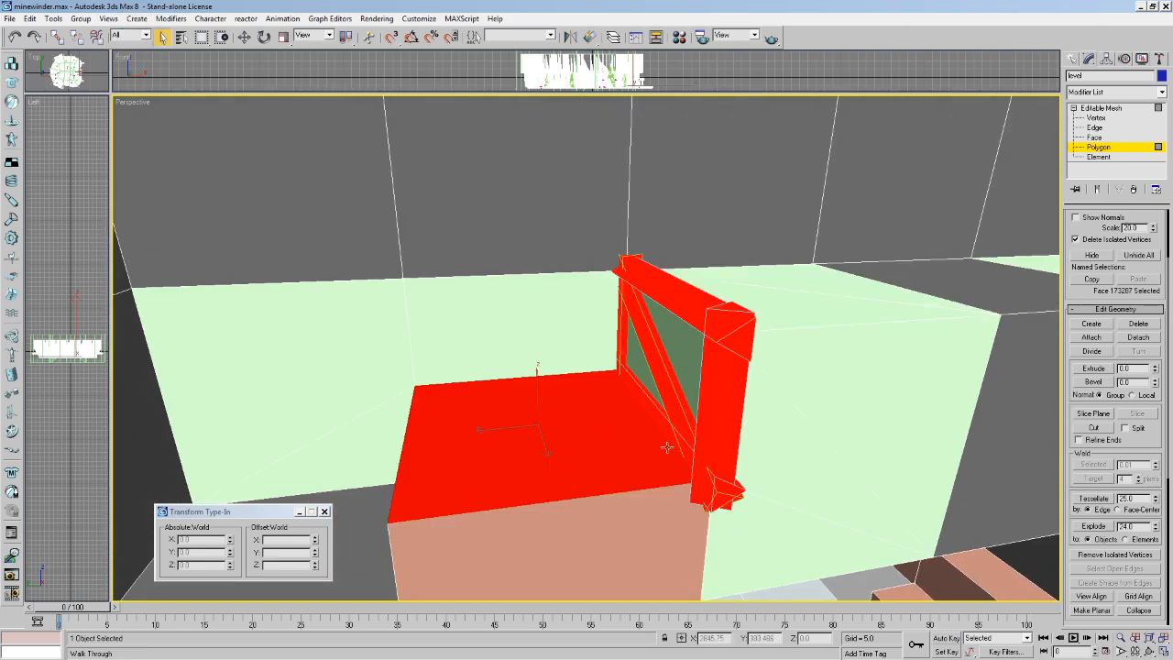
{"action": "middle_click_drag", "start_coordinate": [700, 459], "coordinate": [687, 443]}
{"action": "scroll", "coordinate": [697, 436], "scroll_direction": "up", "scroll_amount": 3}
{"action": "scroll", "coordinate": [794, 375], "scroll_direction": "down", "scroll_amount": 4}
{"action": "left_click", "coordinate": [760, 376]}
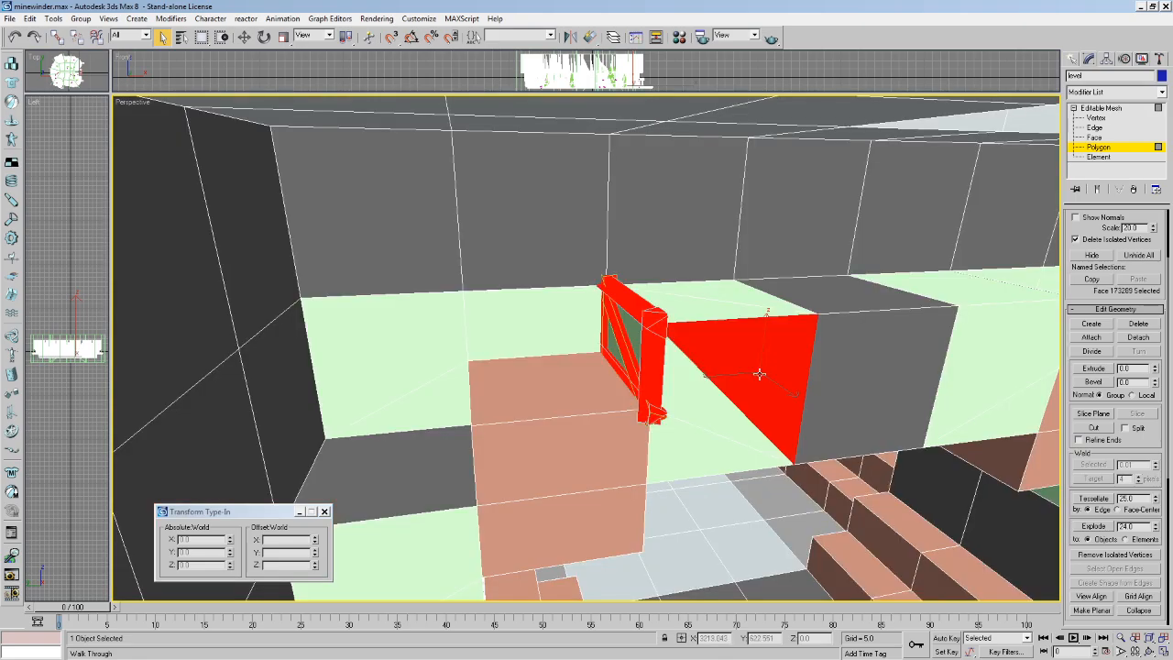
{"action": "middle_click_drag", "start_coordinate": [700, 403], "coordinate": [661, 366]}
{"action": "left_click", "coordinate": [658, 339]}
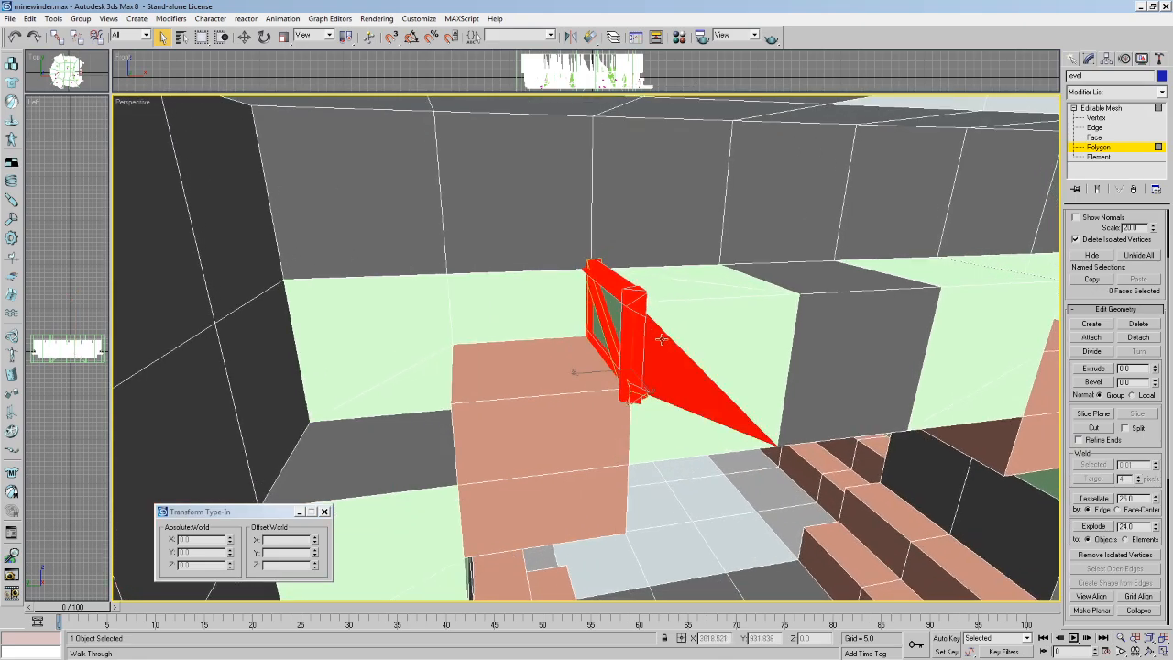
Survey the whole level from above, inspect its tunnels and terrain, and return to a close view of the red marker.
{"action": "scroll", "coordinate": [674, 325], "scroll_direction": "down", "scroll_amount": 4}
{"action": "left_click", "coordinate": [1163, 638]}
{"action": "left_click", "coordinate": [1150, 652]}
{"action": "left_click_drag", "start_coordinate": [579, 396], "coordinate": [653, 322]}
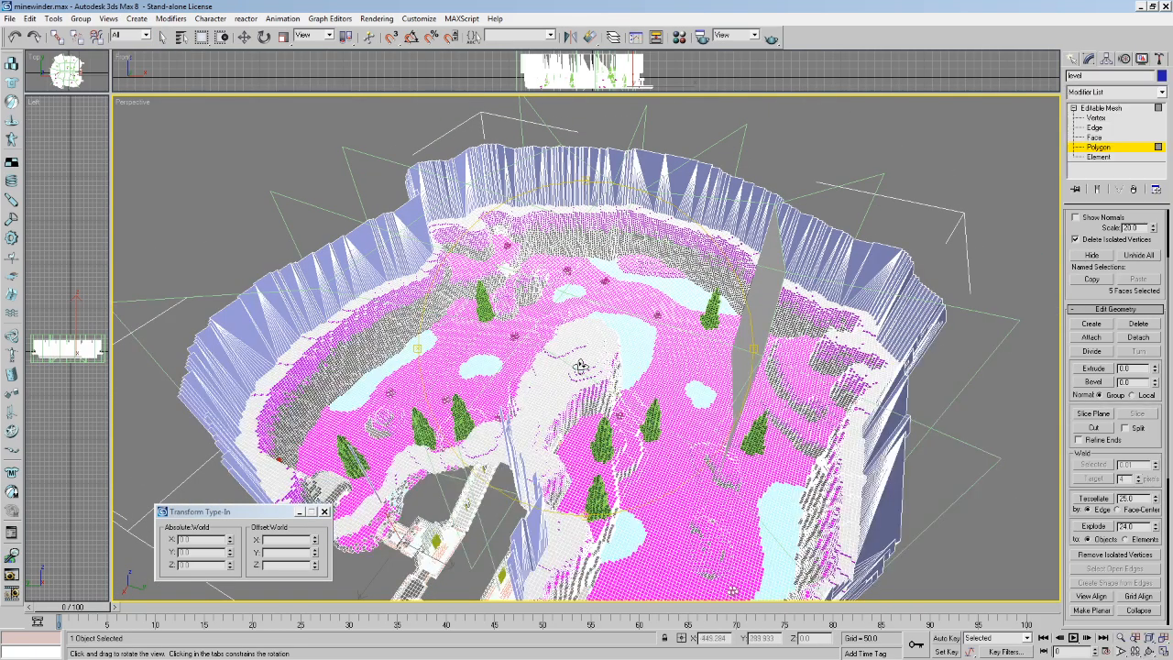
{"action": "middle_click_drag", "start_coordinate": [569, 355], "coordinate": [591, 211]}
{"action": "scroll", "coordinate": [685, 327], "scroll_direction": "up", "scroll_amount": 5}
{"action": "scroll", "coordinate": [686, 328], "scroll_direction": "down", "scroll_amount": 2}
{"action": "middle_click_drag", "start_coordinate": [685, 327], "coordinate": [706, 428]}
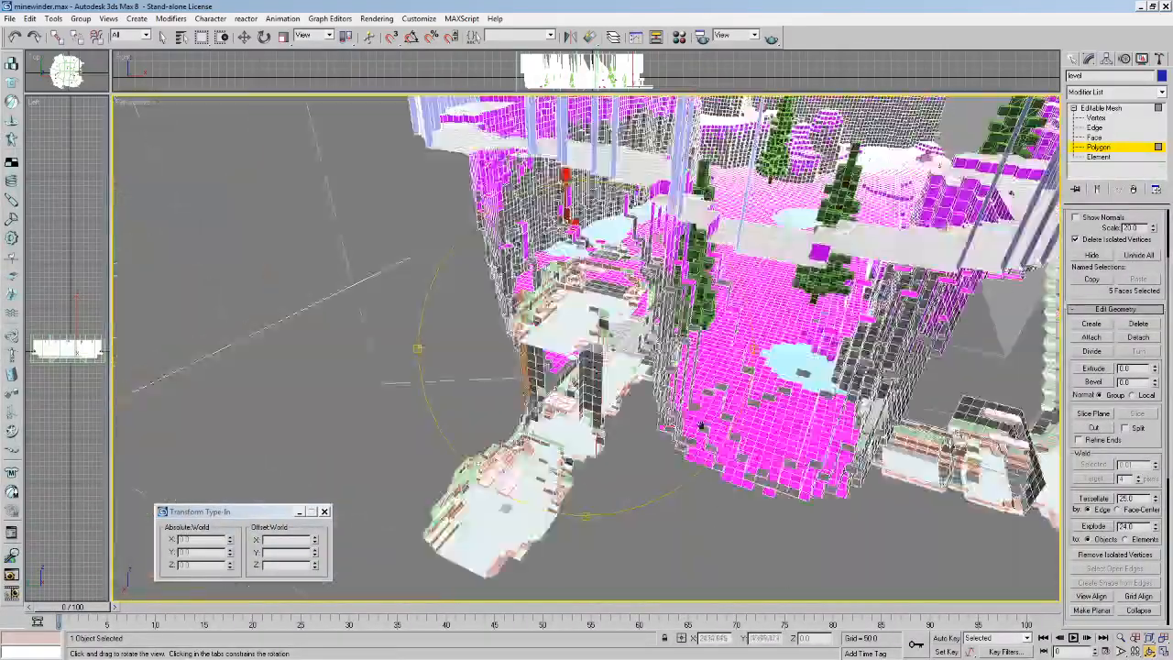
{"action": "middle_click_drag", "start_coordinate": [848, 421], "coordinate": [659, 416]}
{"action": "scroll", "coordinate": [575, 365], "scroll_direction": "up", "scroll_amount": 5}
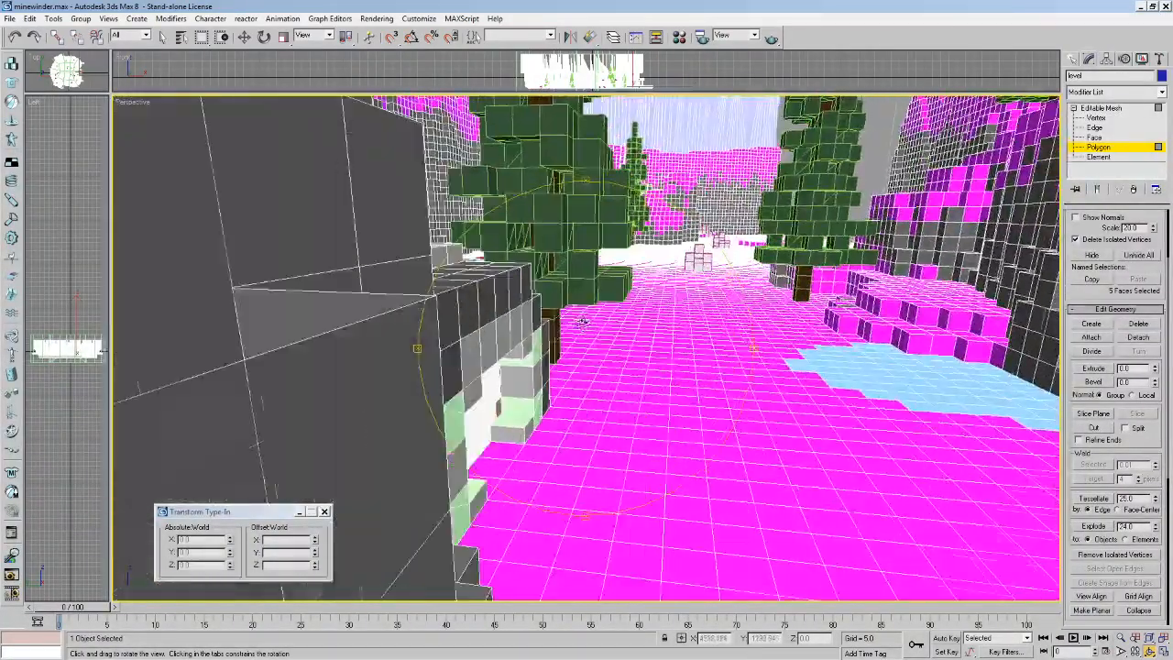
{"action": "key", "text": "Up"}
{"action": "left_click_drag", "start_coordinate": [584, 321], "coordinate": [507, 338]}
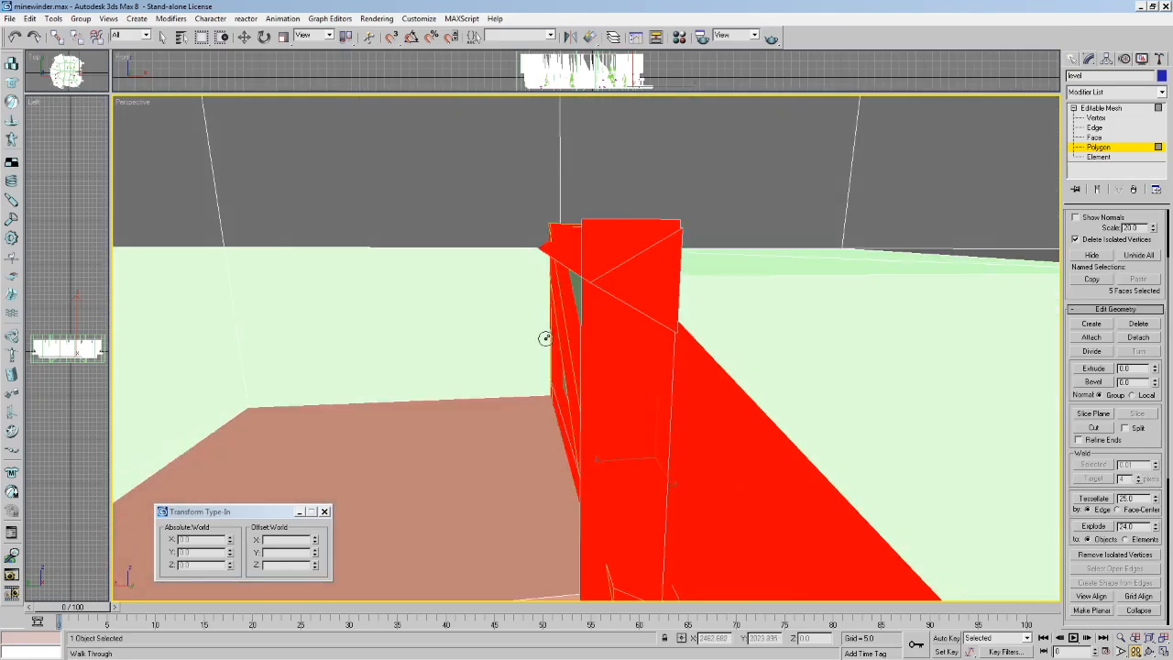
{"action": "left_click_drag", "start_coordinate": [545, 339], "coordinate": [792, 363]}
Hide everything except the level mesh, and try hiding the two triangles that the red marker framed.
{"action": "right_click", "coordinate": [776, 142]}
{"action": "left_click", "coordinate": [811, 120]}
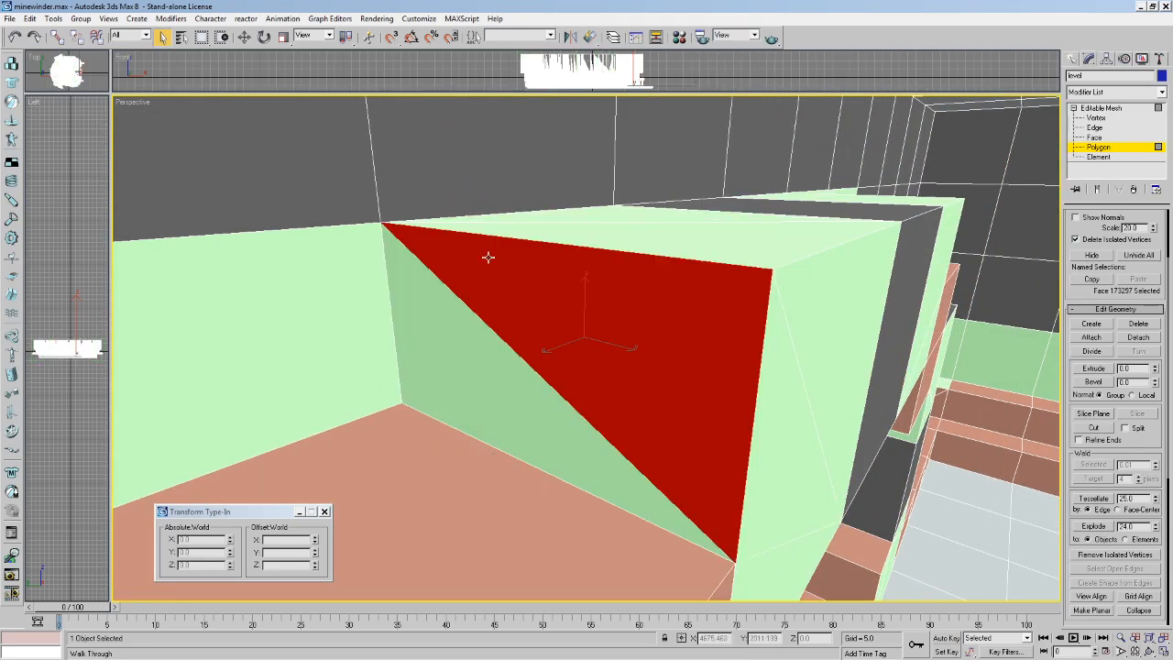
{"action": "scroll", "coordinate": [1136, 435], "scroll_direction": "down", "scroll_amount": 1}
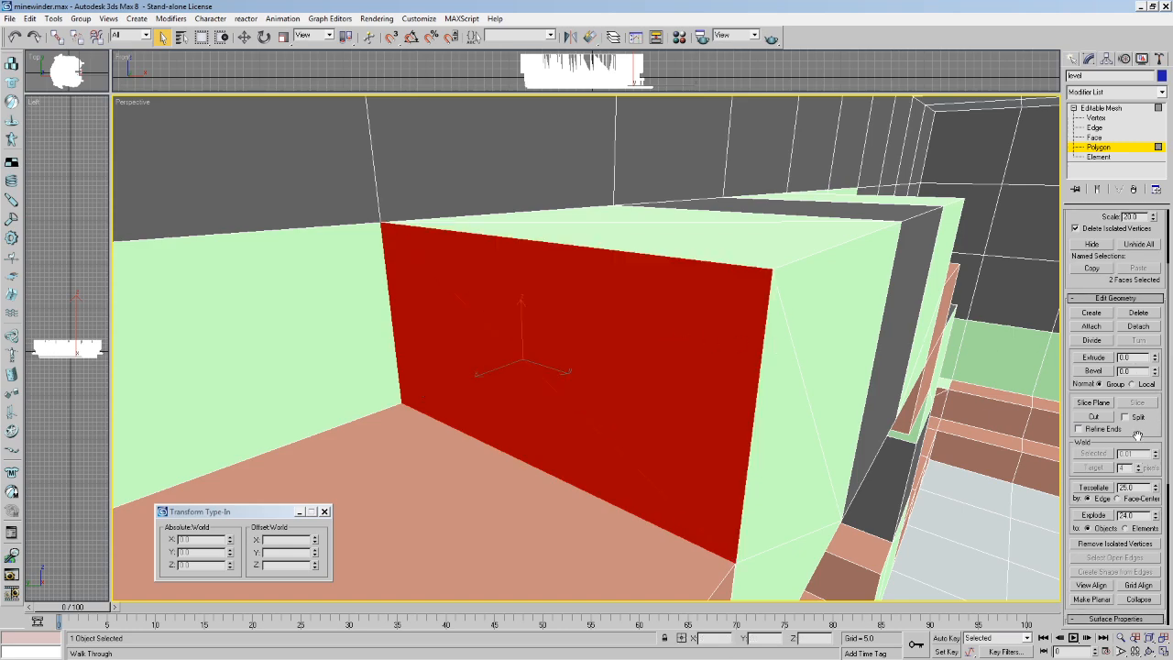
{"action": "left_click", "coordinate": [1105, 245]}
Undo the triangle hiding and the earlier polygon selections, and unhide the red marker.
{"action": "key", "text": "ctrl+z"}
{"action": "key", "text": "ctrl+z"}
{"action": "key", "text": "ctrl+z"}
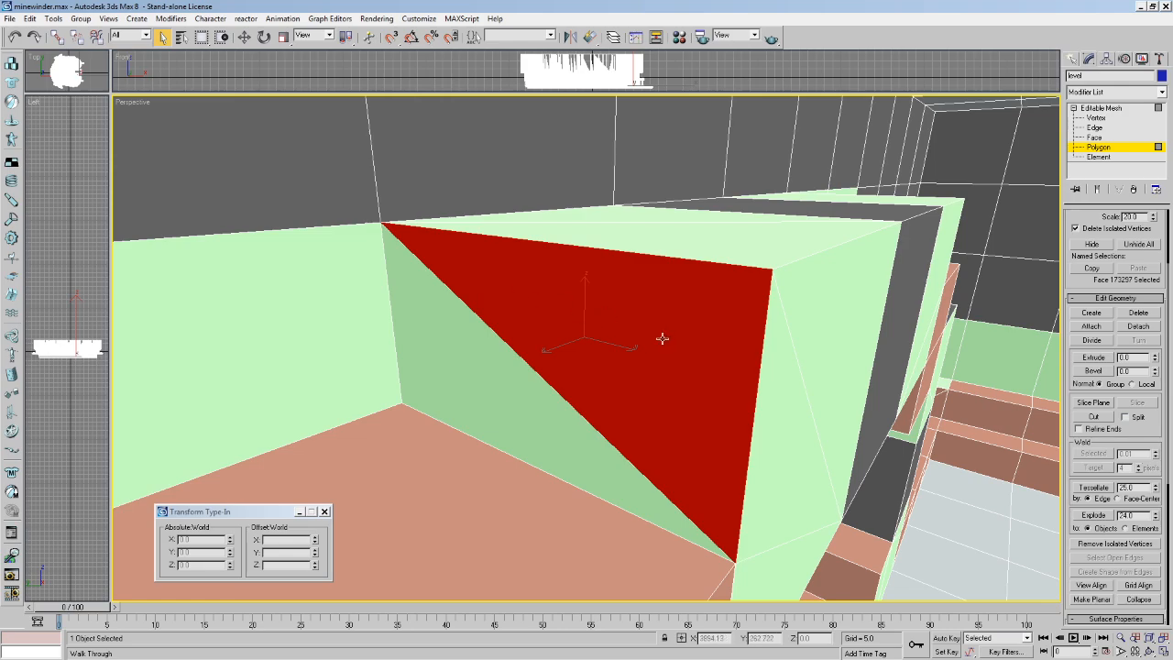
{"action": "key", "text": "ctrl+z"}
{"action": "key", "text": "ctrl+z"}
{"action": "key", "text": "ctrl+z"}
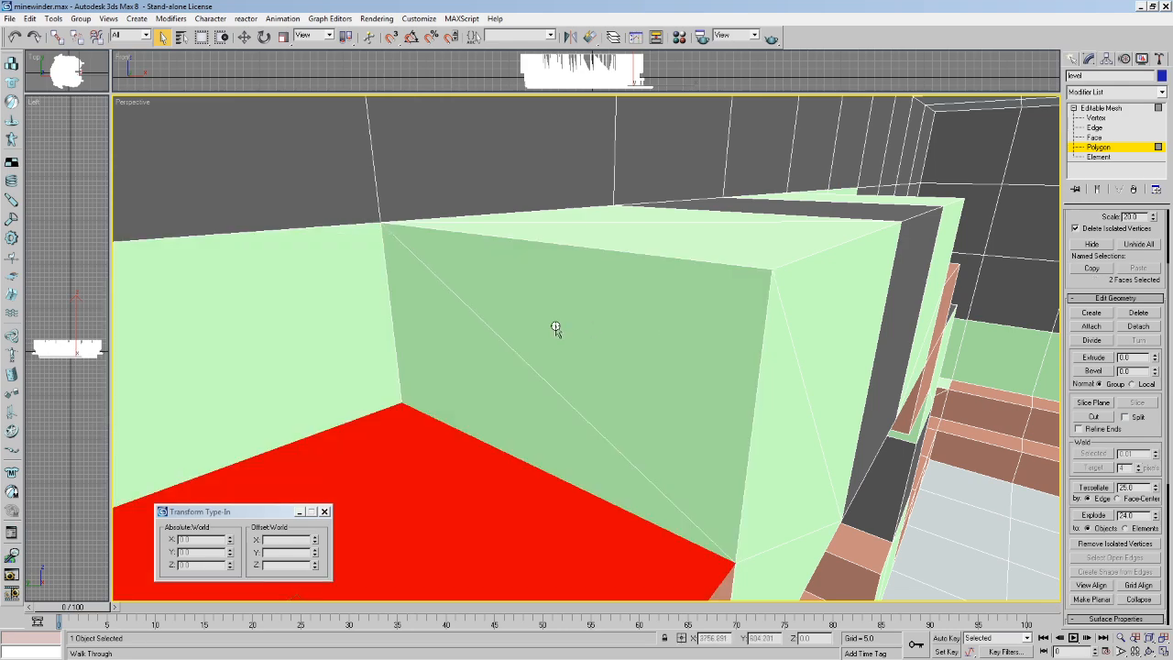
{"action": "key", "text": "ctrl+z"}
{"action": "key", "text": "ctrl+z"}
{"action": "key", "text": "ctrl+z"}
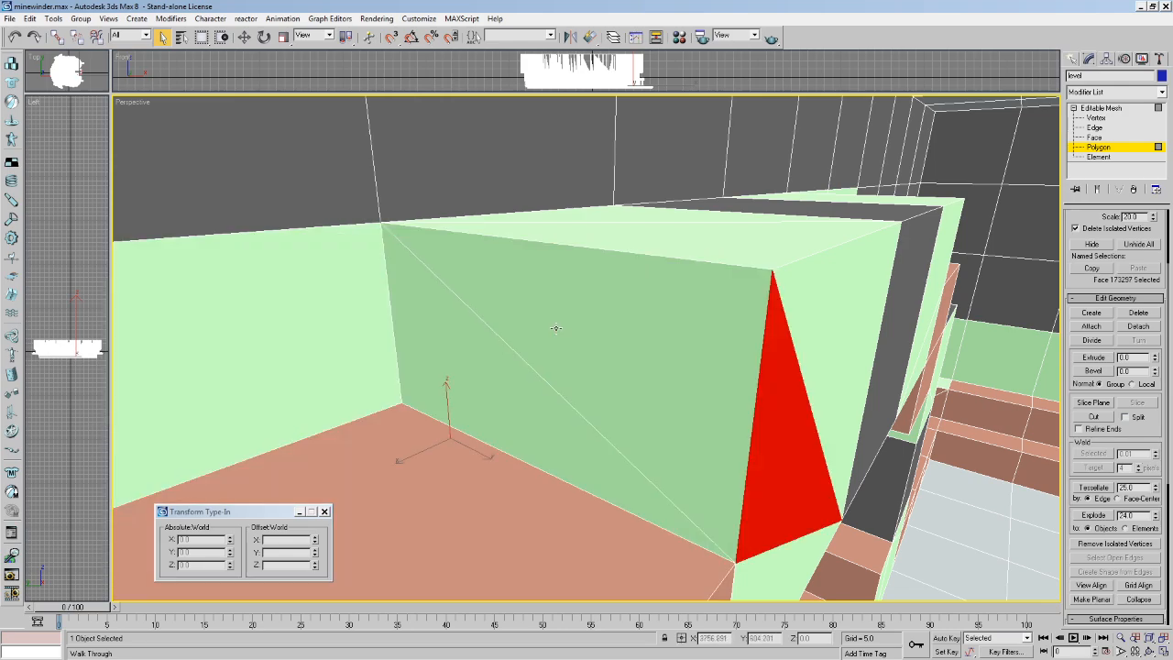
{"action": "key", "text": "ctrl+z"}
{"action": "key", "text": "ctrl+z"}
{"action": "key", "text": "ctrl+z"}
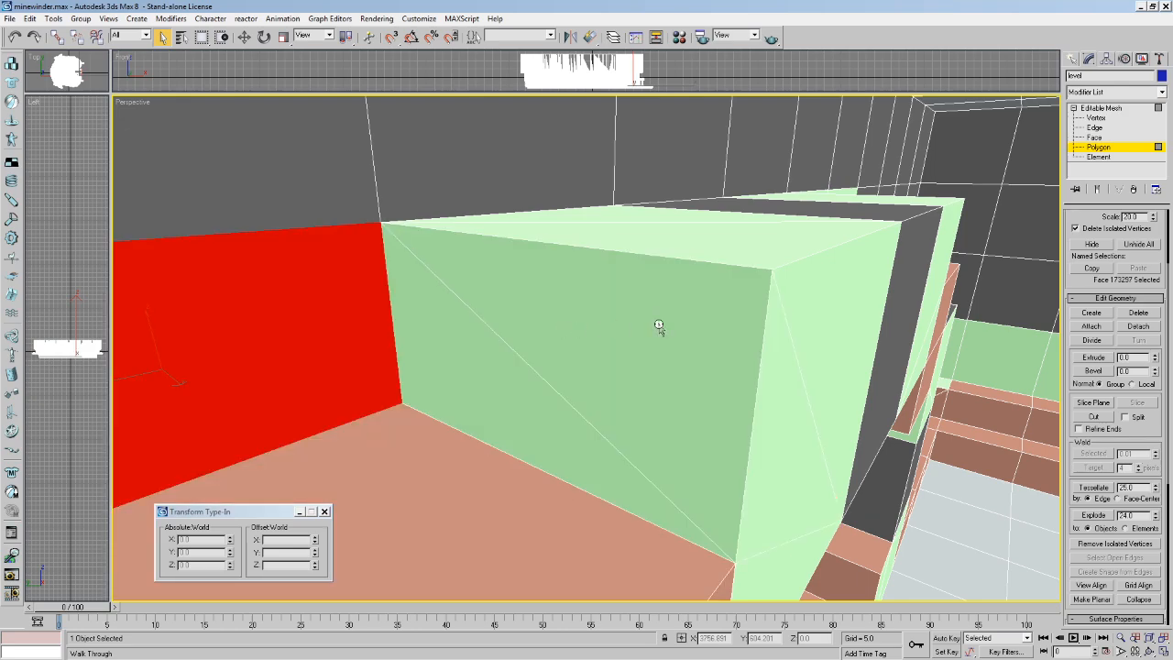
{"action": "key", "text": "ctrl+z"}
{"action": "right_click", "coordinate": [740, 295]}
{"action": "left_click", "coordinate": [760, 236]}
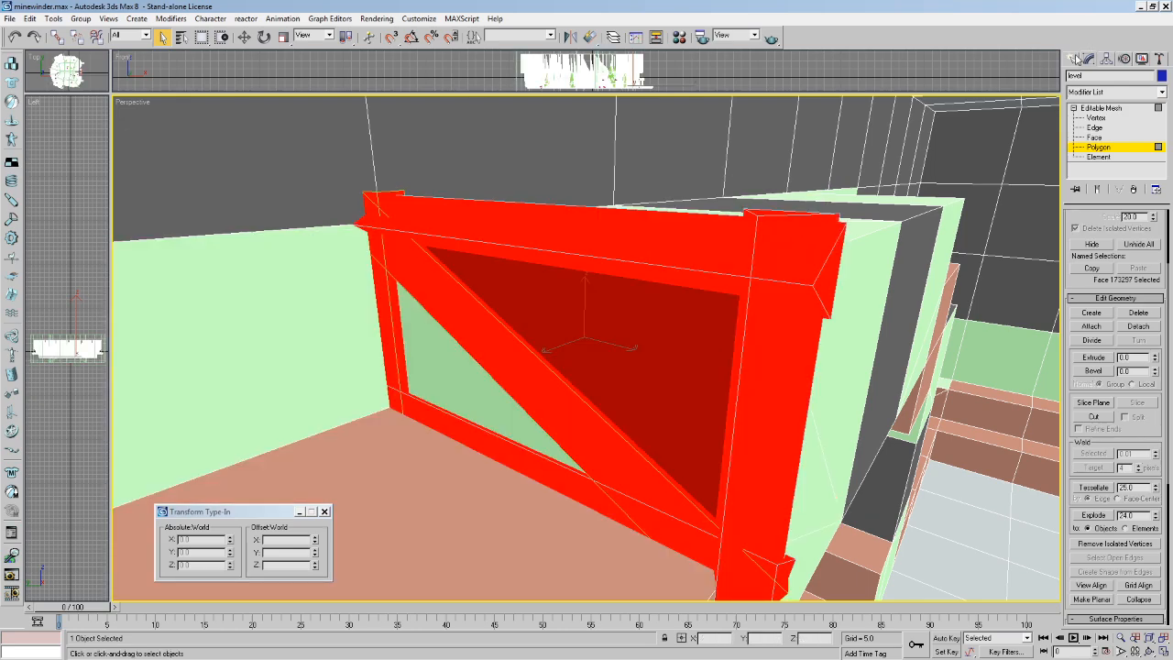
Select all imported VSep and VIFS error-marker objects by name and delete them.
{"action": "left_click", "coordinate": [1074, 58]}
{"action": "left_click", "coordinate": [182, 37]}
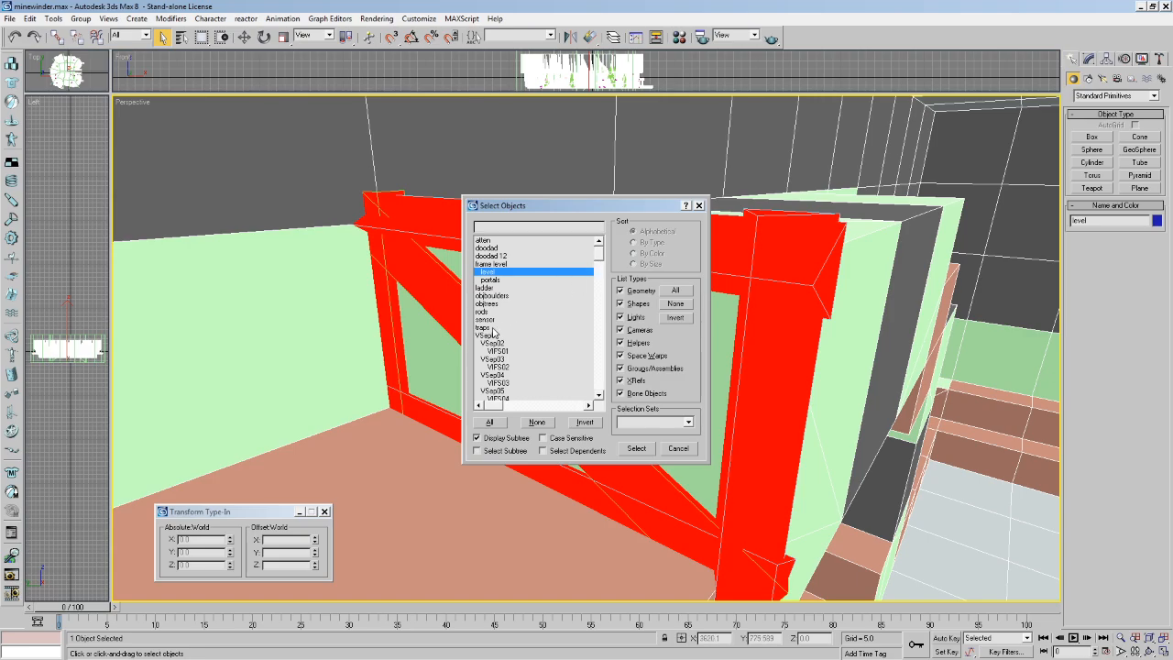
{"action": "left_click_drag", "start_coordinate": [494, 337], "coordinate": [525, 483]}
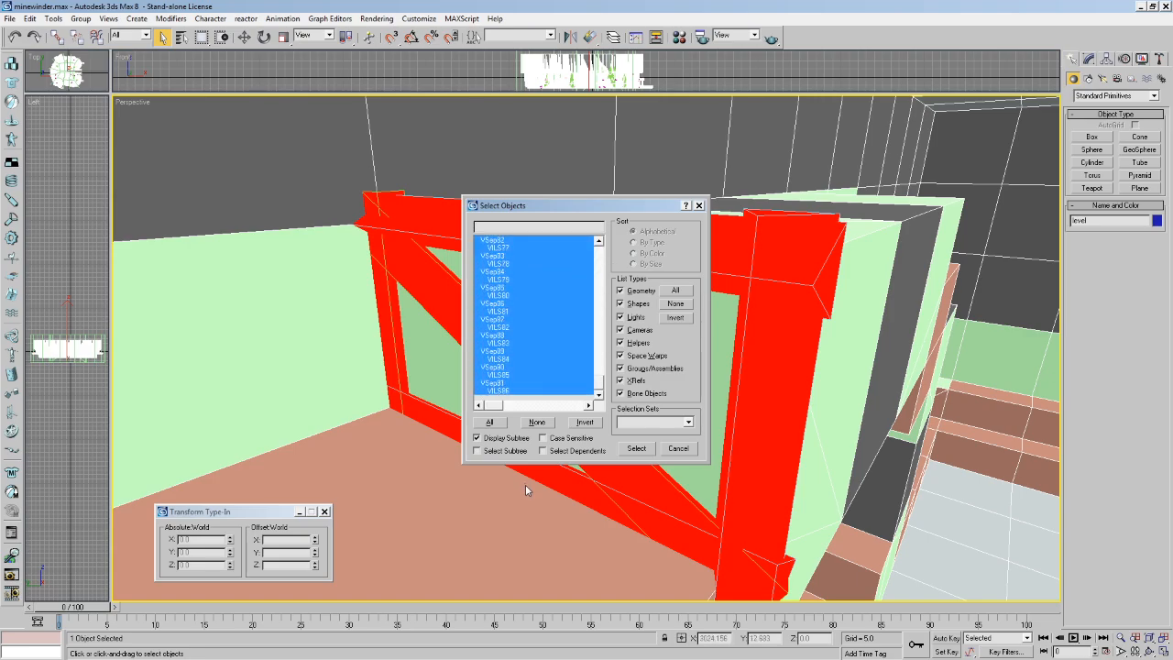
{"action": "left_click", "coordinate": [623, 446]}
{"action": "mouse_move", "coordinate": [632, 276]}
{"action": "middle_mouse_down"}
{"action": "mouse_move", "coordinate": [612, 269]}
{"action": "mouse_move", "coordinate": [623, 280]}
{"action": "middle_mouse_up"}
{"action": "key", "text": "Delete"}
Select the level mesh in the full scene view and switch it to polygon editing.
{"action": "scroll", "coordinate": [588, 273], "scroll_direction": "down", "scroll_amount": 12}
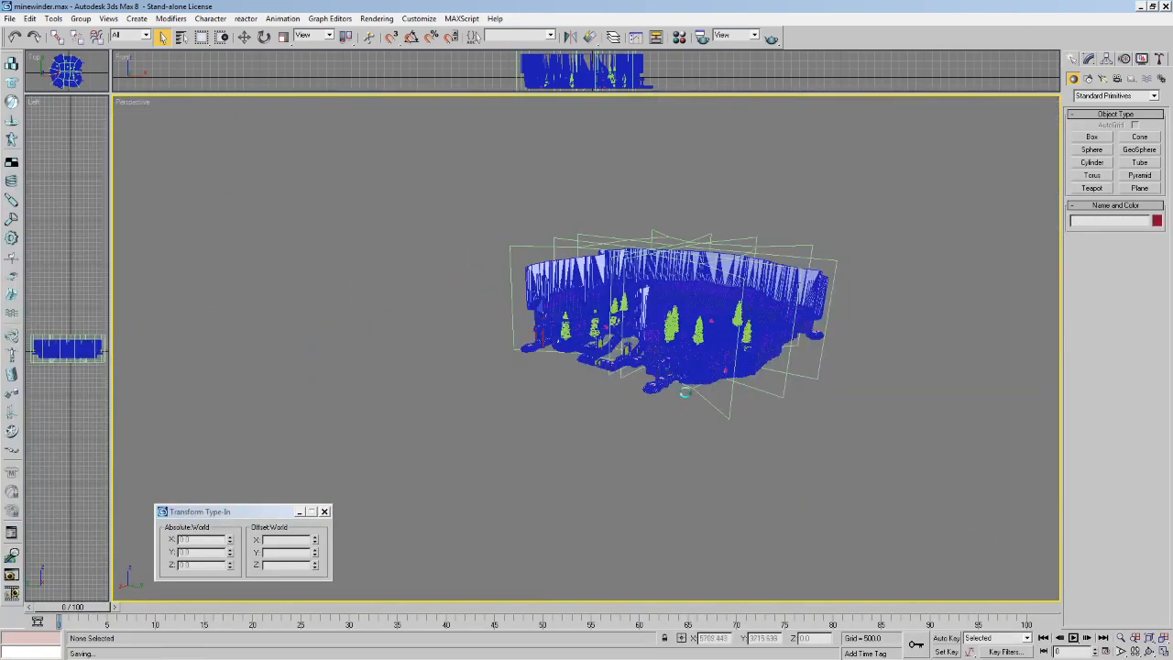
{"action": "middle_click_drag", "start_coordinate": [631, 419], "coordinate": [641, 425], "text": "alt"}
{"action": "scroll", "coordinate": [654, 431], "scroll_direction": "up", "scroll_amount": 5}
{"action": "left_click", "coordinate": [754, 427]}
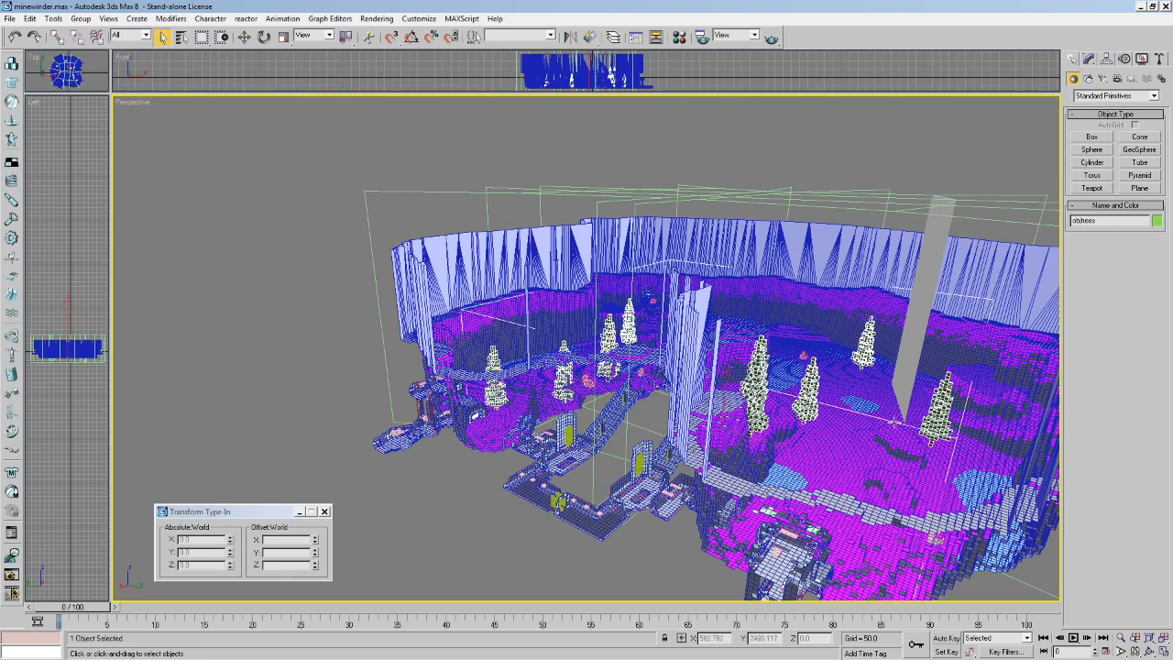
{"action": "left_click", "coordinate": [876, 477]}
{"action": "left_click", "coordinate": [372, 288]}
{"action": "left_click", "coordinate": [405, 276]}
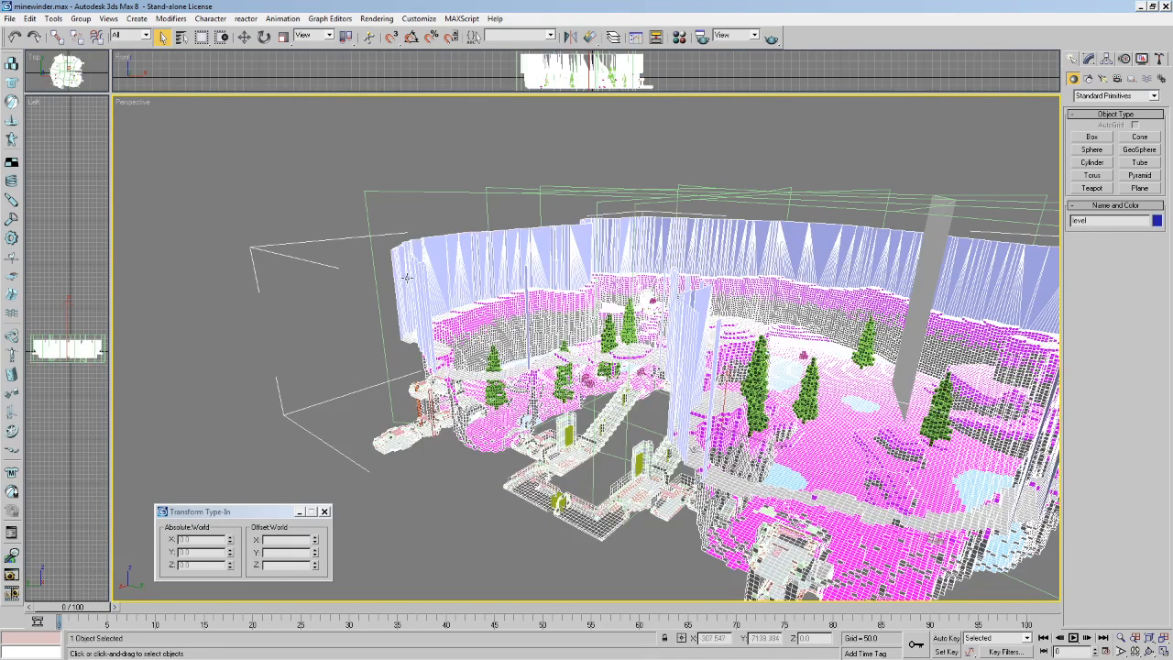
{"action": "left_click", "coordinate": [1089, 58]}
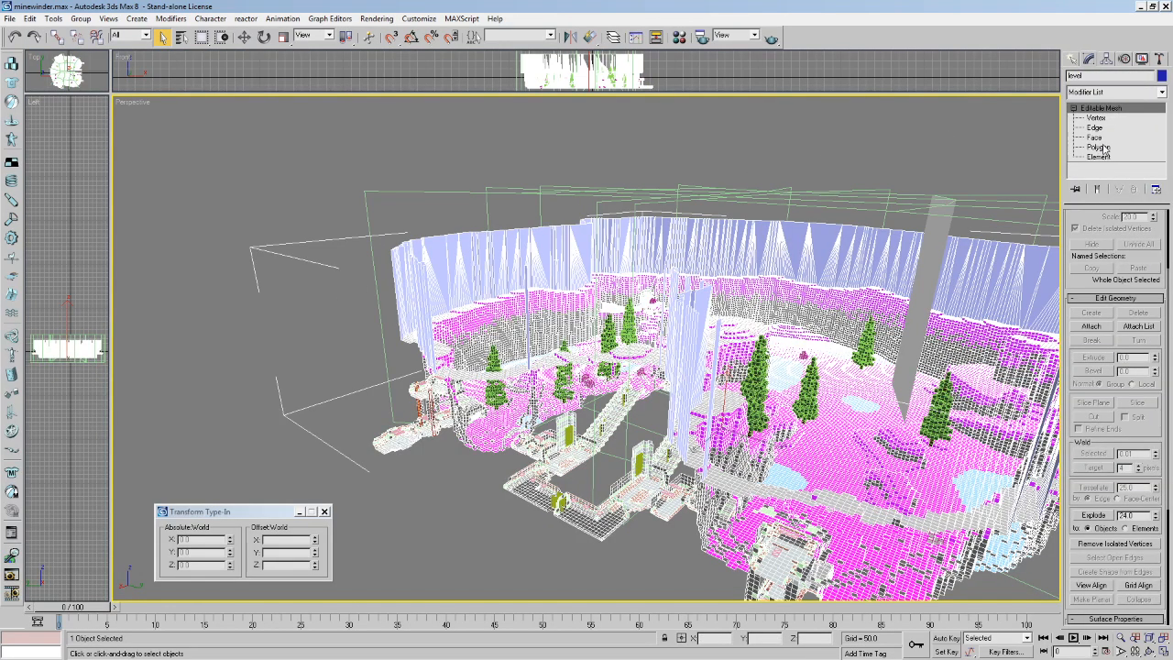
{"action": "left_click", "coordinate": [1100, 146]}
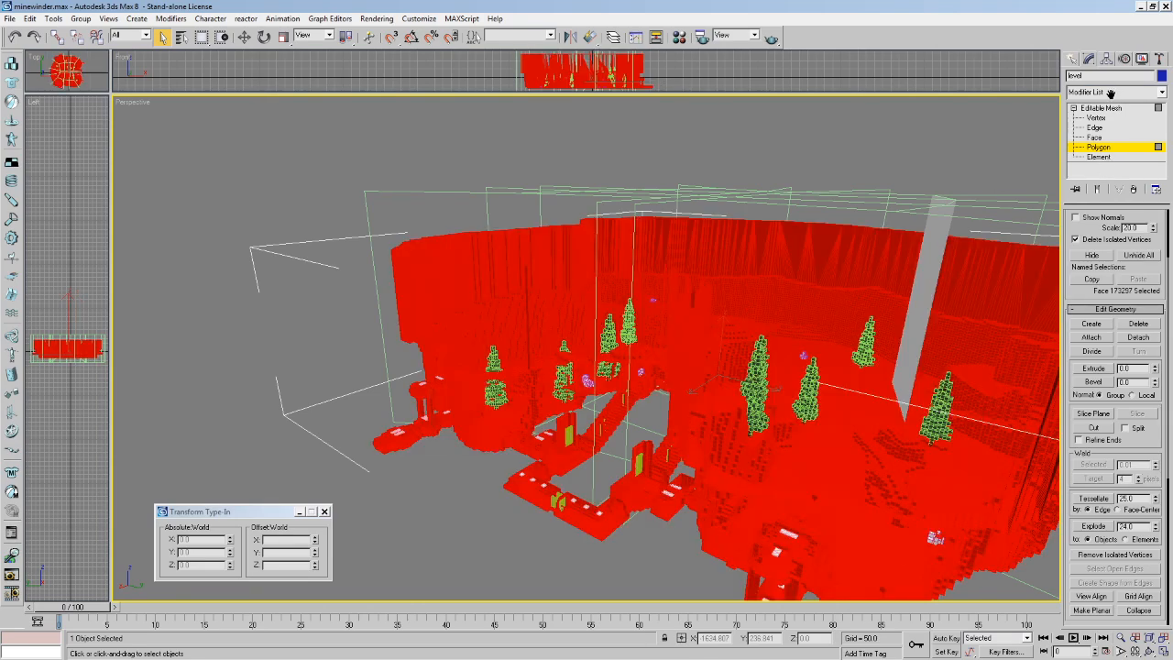
Apply an Optimize modifier to the level mesh with material boundaries preserved, and collapse it into the editable mesh.
{"action": "middle_click_drag", "start_coordinate": [1115, 91], "coordinate": [1117, 92]}
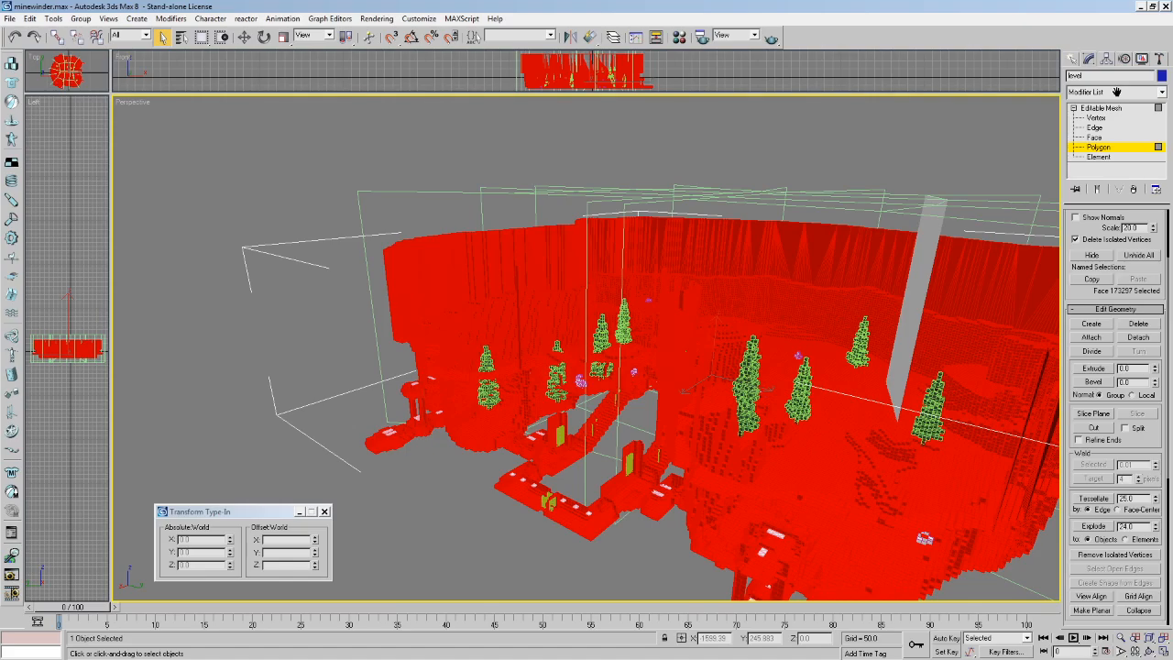
{"action": "left_click", "coordinate": [1116, 92]}
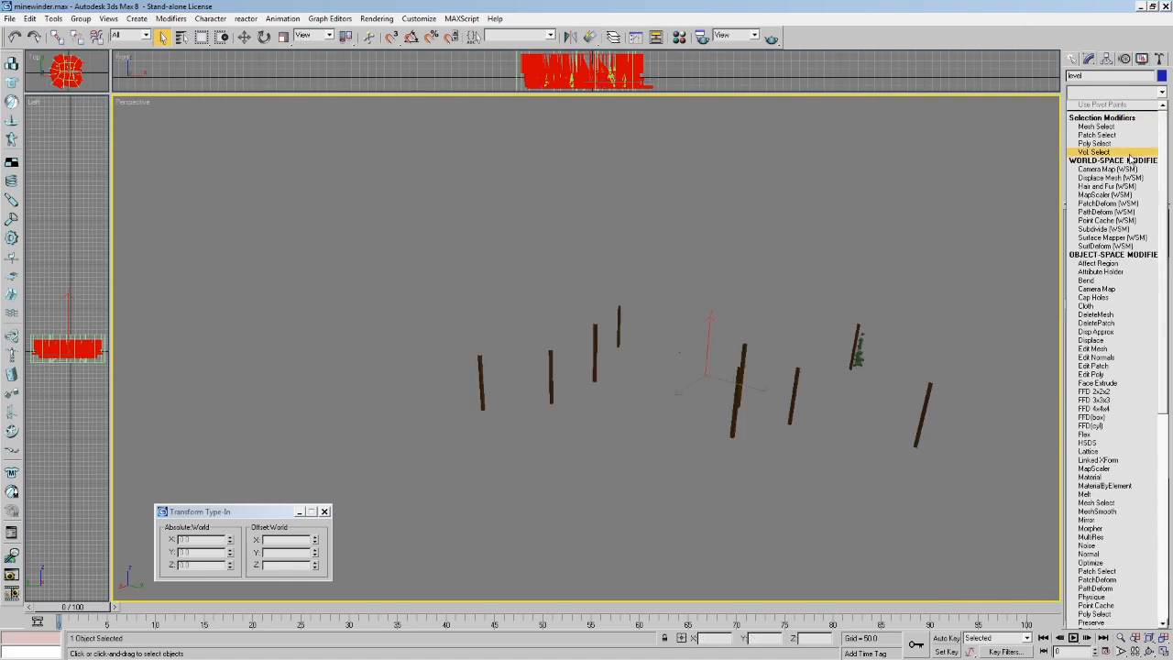
{"action": "left_click", "coordinate": [1104, 217]}
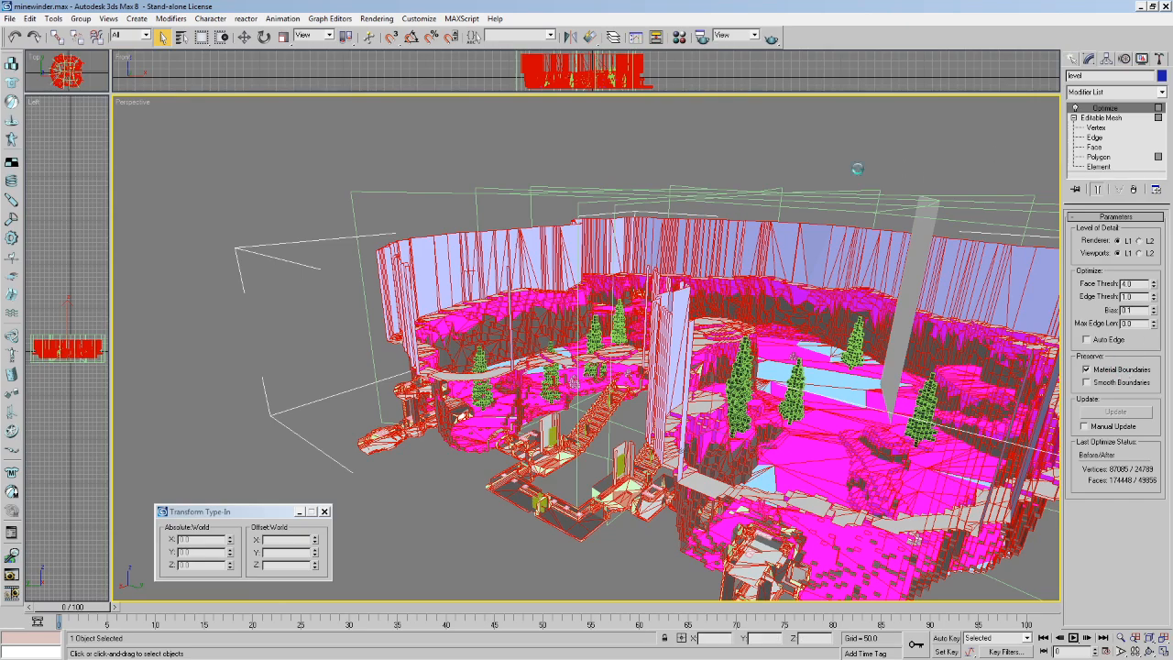
{"action": "right_click", "coordinate": [1088, 114]}
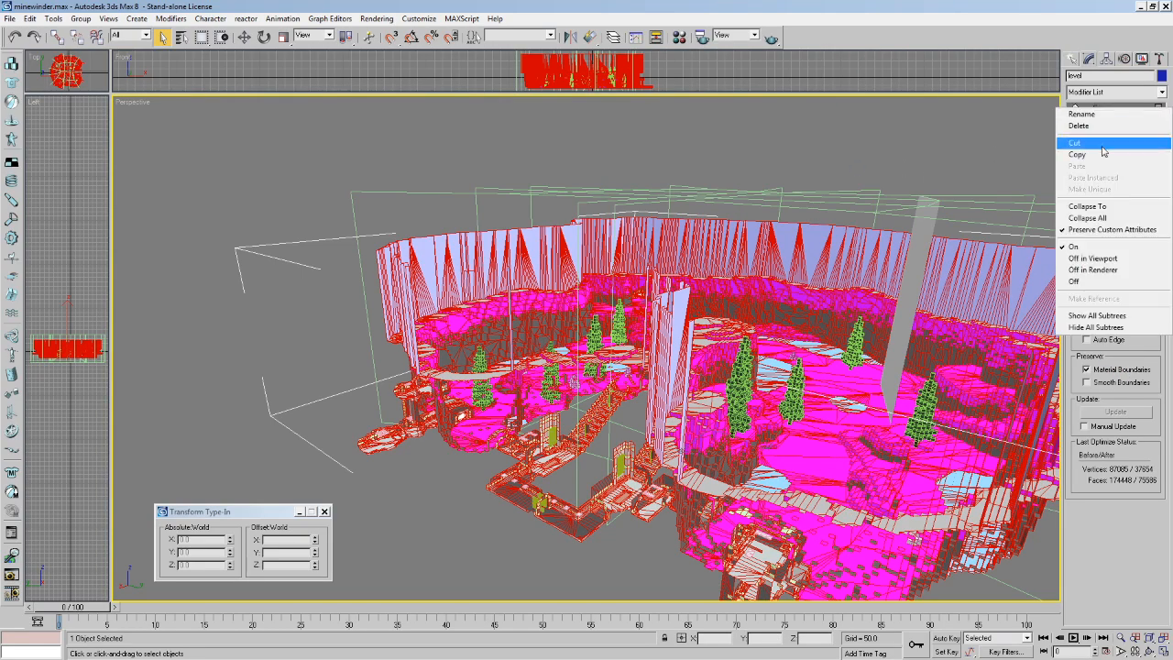
{"action": "left_click", "coordinate": [1099, 194]}
{"action": "left_click", "coordinate": [642, 382]}
Export the optimized level over the existing sidewinder.JMS in the sidewinder models folder.
{"action": "left_click", "coordinate": [9, 18]}
{"action": "left_click", "coordinate": [55, 249]}
{"action": "double_click", "coordinate": [66, 141]}
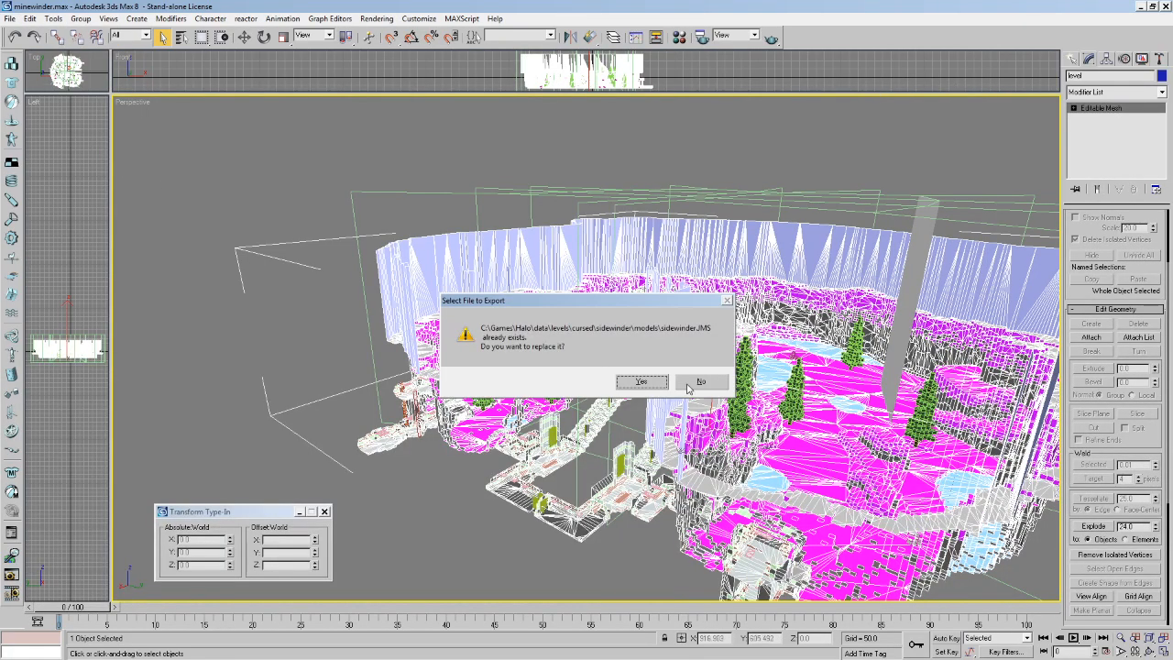
{"action": "left_click", "coordinate": [642, 381]}
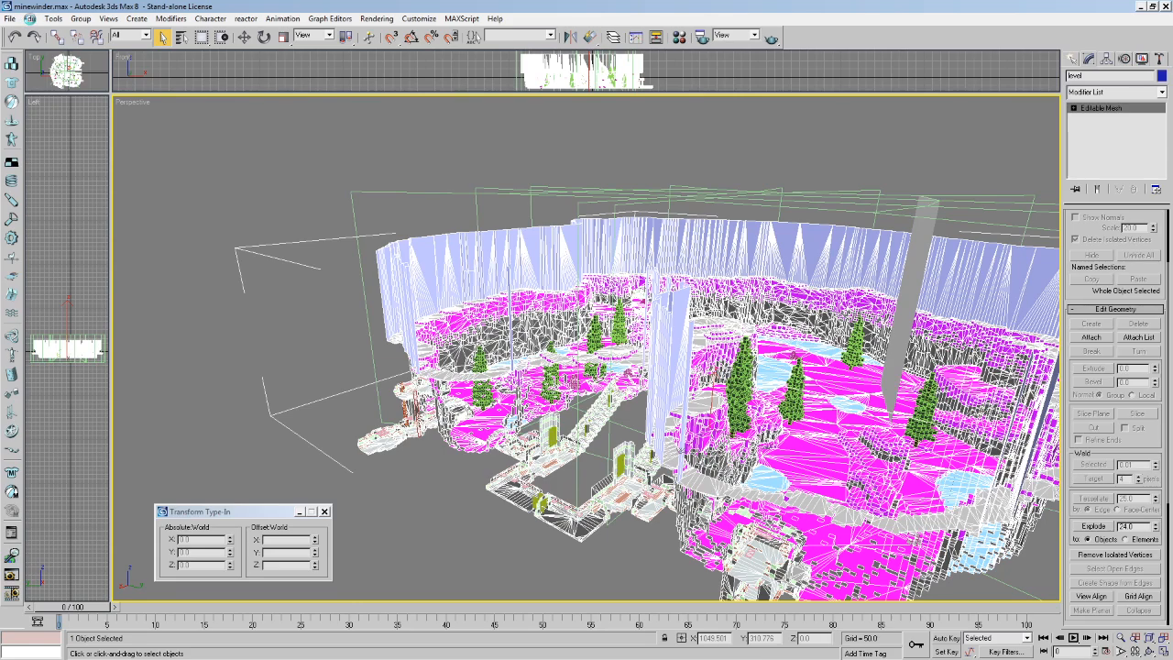
Undo the edits back past the Optimize modifier to restore the unoptimized level mesh, and clear the selection.
{"action": "left_click", "coordinate": [30, 18]}
{"action": "left_click", "coordinate": [41, 33]}
{"action": "left_click", "coordinate": [30, 18]}
{"action": "left_click", "coordinate": [36, 32]}
{"action": "left_click", "coordinate": [30, 18]}
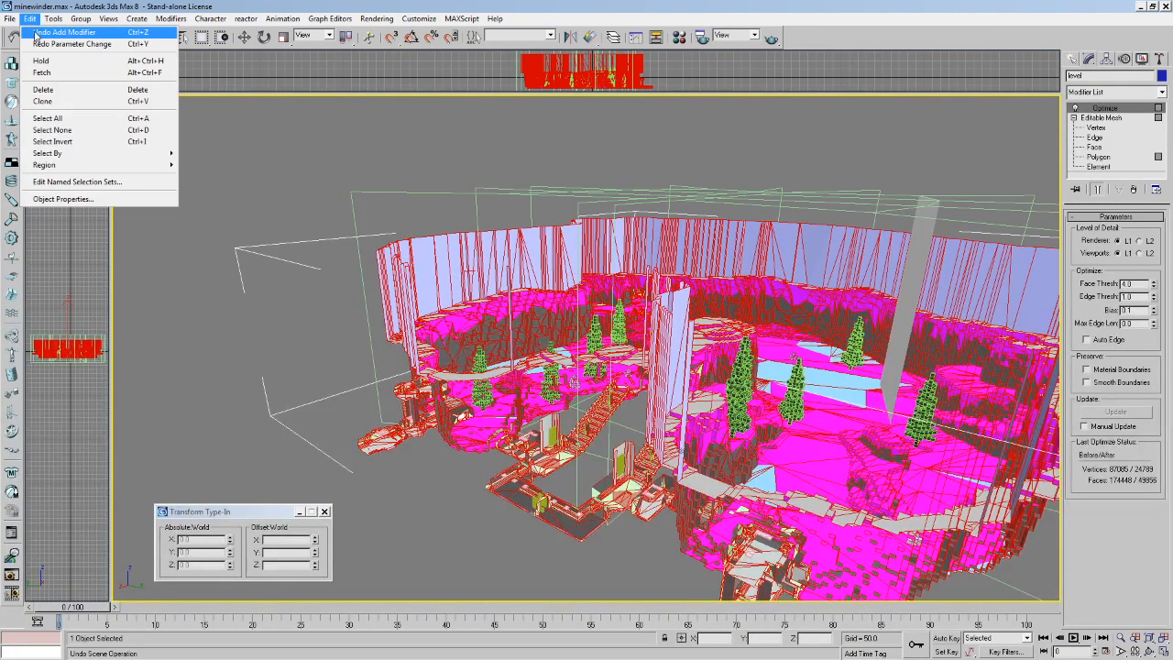
{"action": "left_click", "coordinate": [36, 32]}
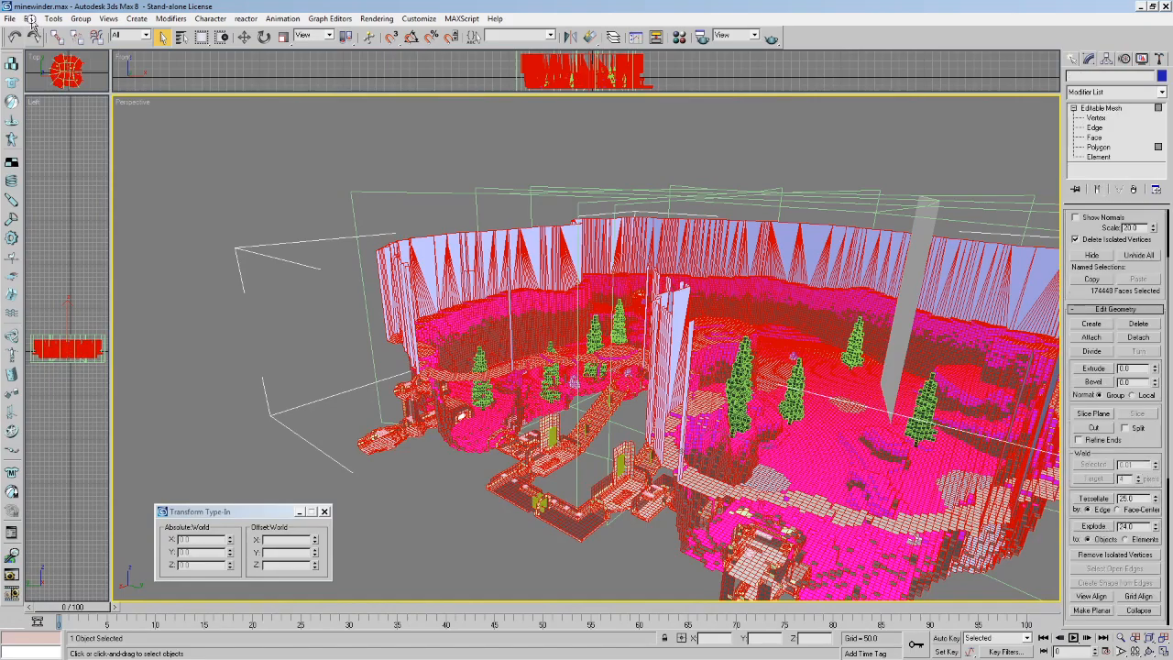
{"action": "left_click", "coordinate": [1064, 58]}
{"action": "left_click", "coordinate": [314, 220]}
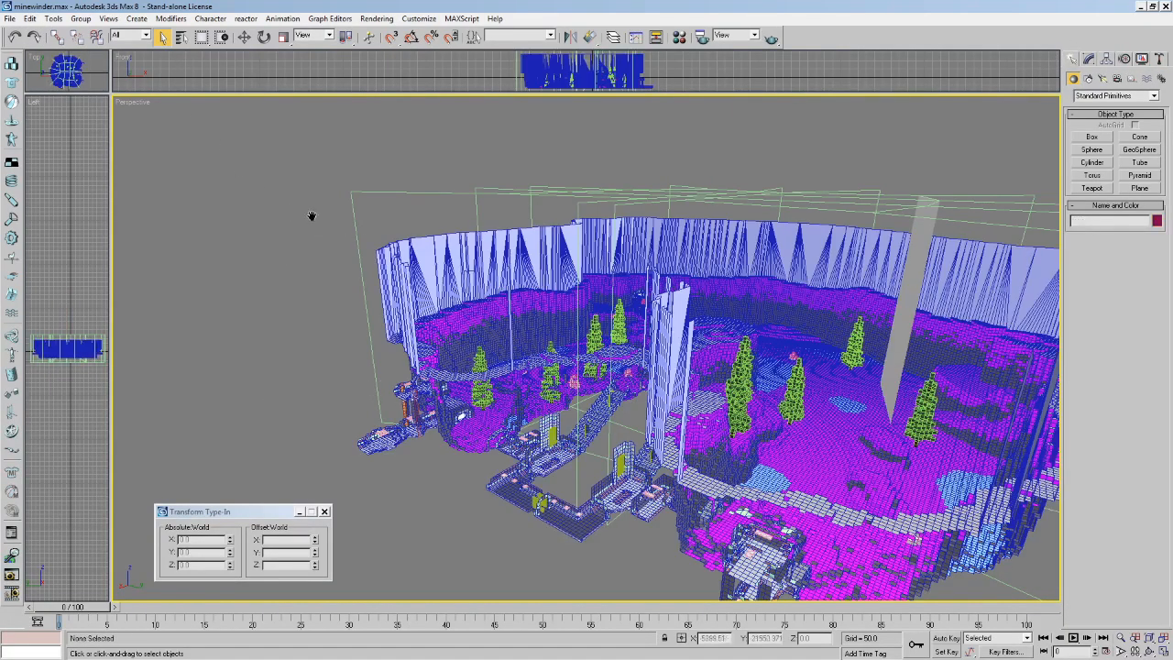
{"action": "middle_click_drag", "start_coordinate": [314, 220], "coordinate": [297, 211]}
{"action": "middle_click_drag", "start_coordinate": [964, 247], "coordinate": [952, 249]}
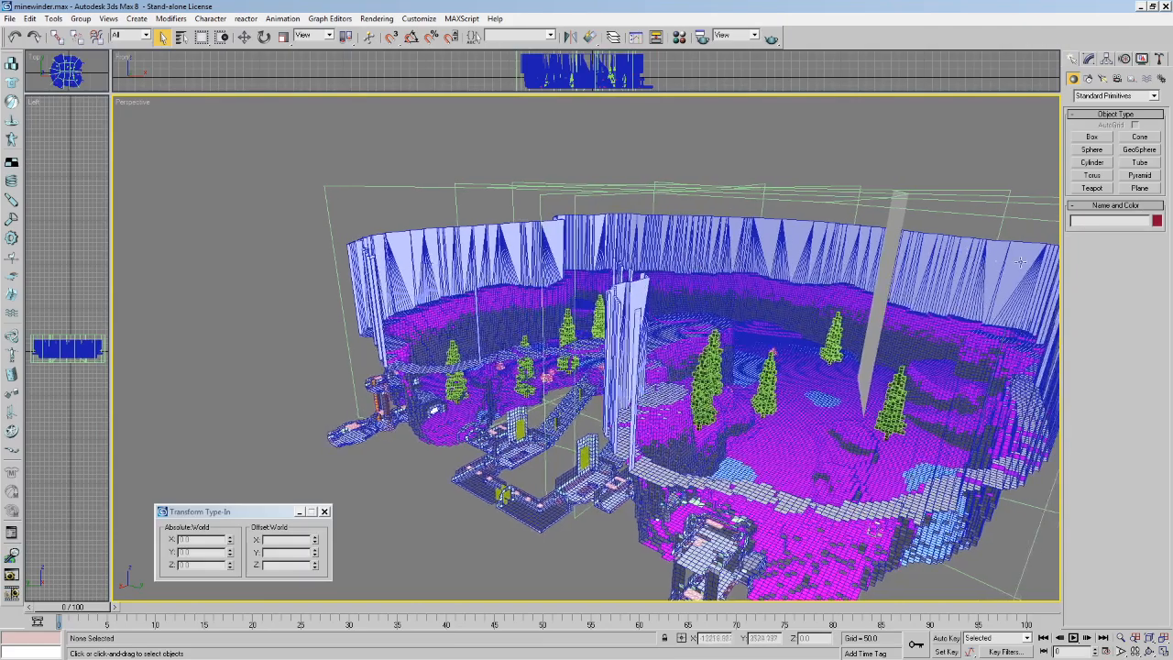
Switch to the command prompt and rerun the previous tool.exe command for the level.
{"action": "key", "text": "alt+Tab"}
{"action": "key", "text": "Up"}
{"action": "key", "text": "Return"}
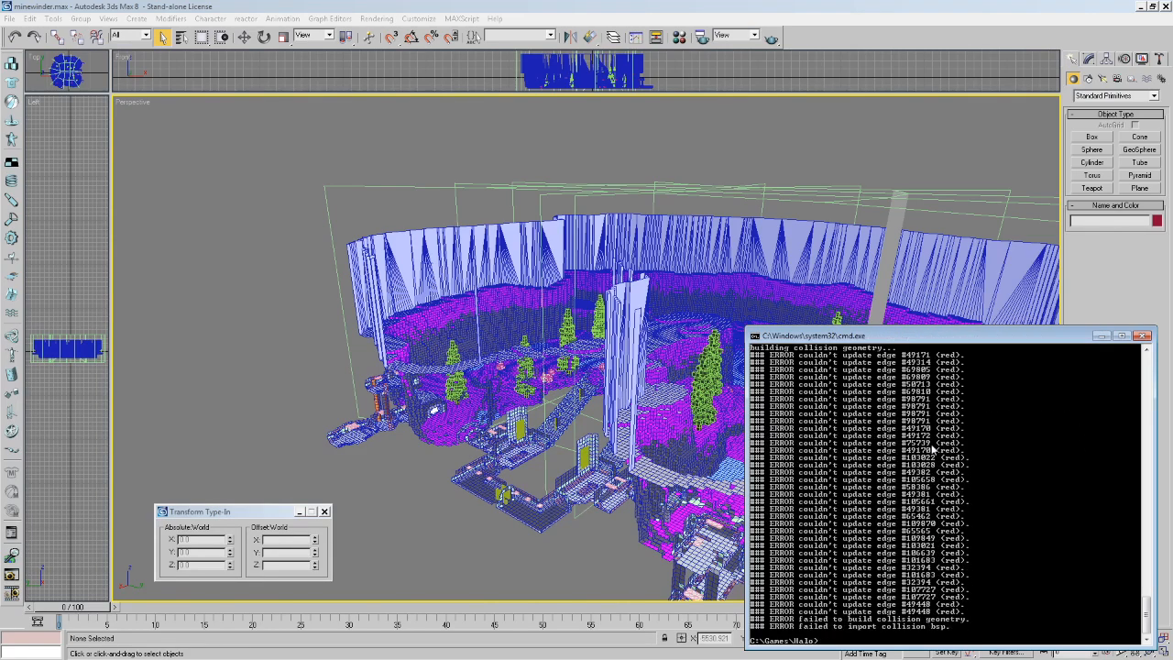
Import sidewinder.wrl from the Halo folder and hide every object except the imported error markers.
{"action": "left_click", "coordinate": [7, 18]}
{"action": "left_click", "coordinate": [55, 253]}
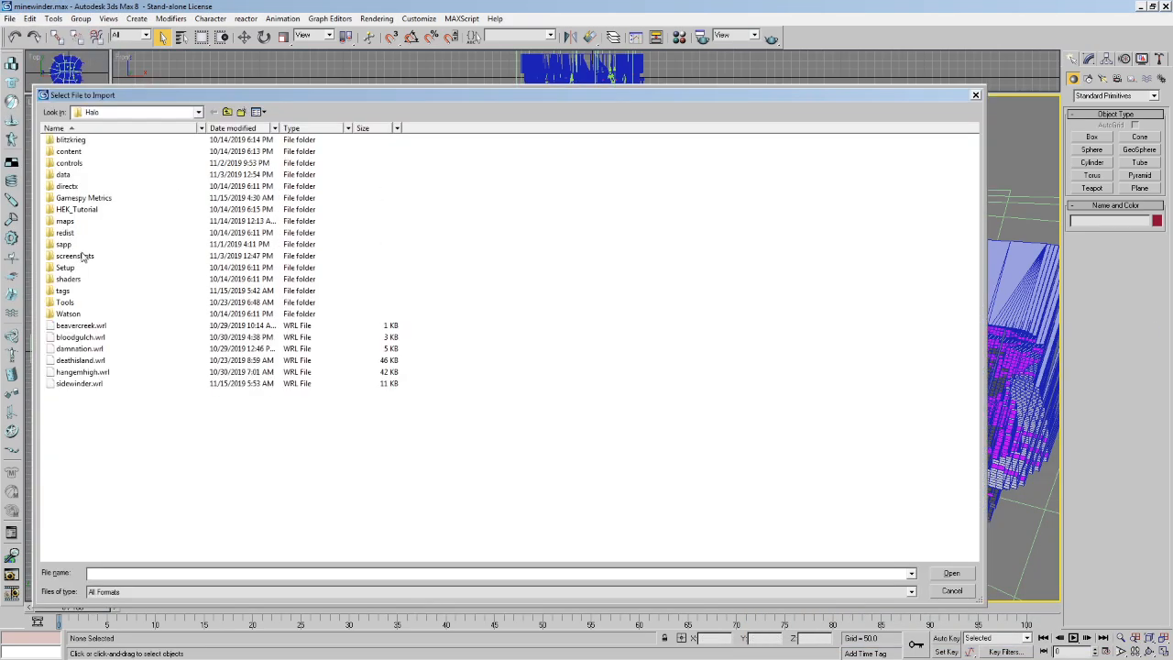
{"action": "double_click", "coordinate": [79, 384]}
{"action": "left_click", "coordinate": [644, 316]}
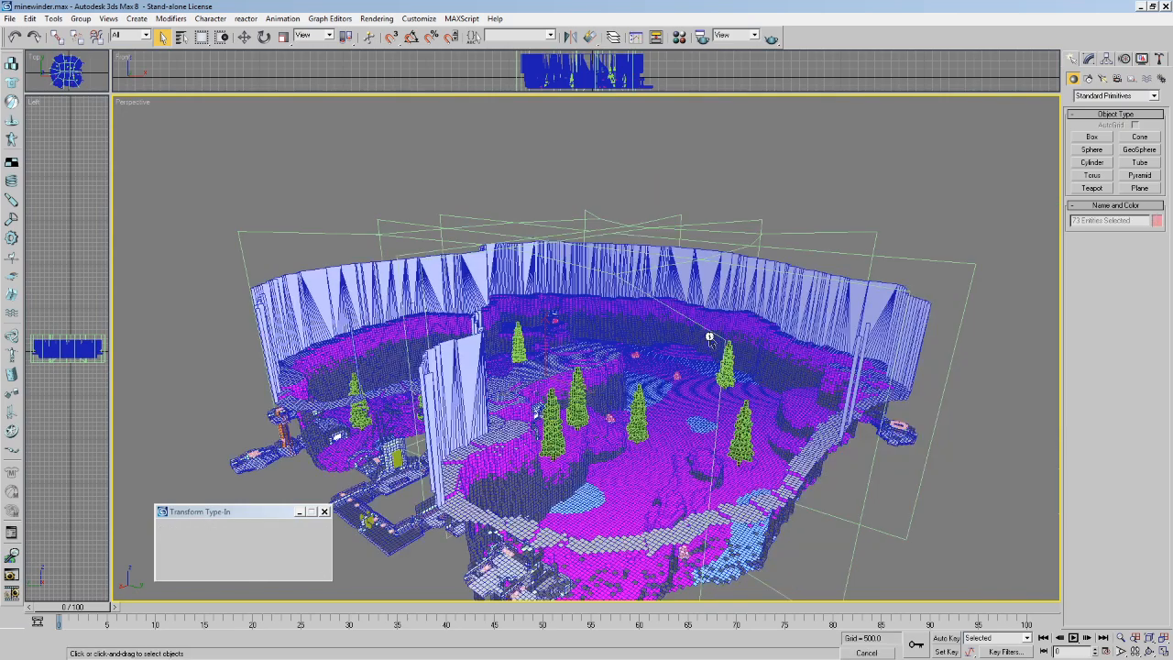
{"action": "right_click", "coordinate": [773, 309]}
{"action": "left_click", "coordinate": [977, 542]}
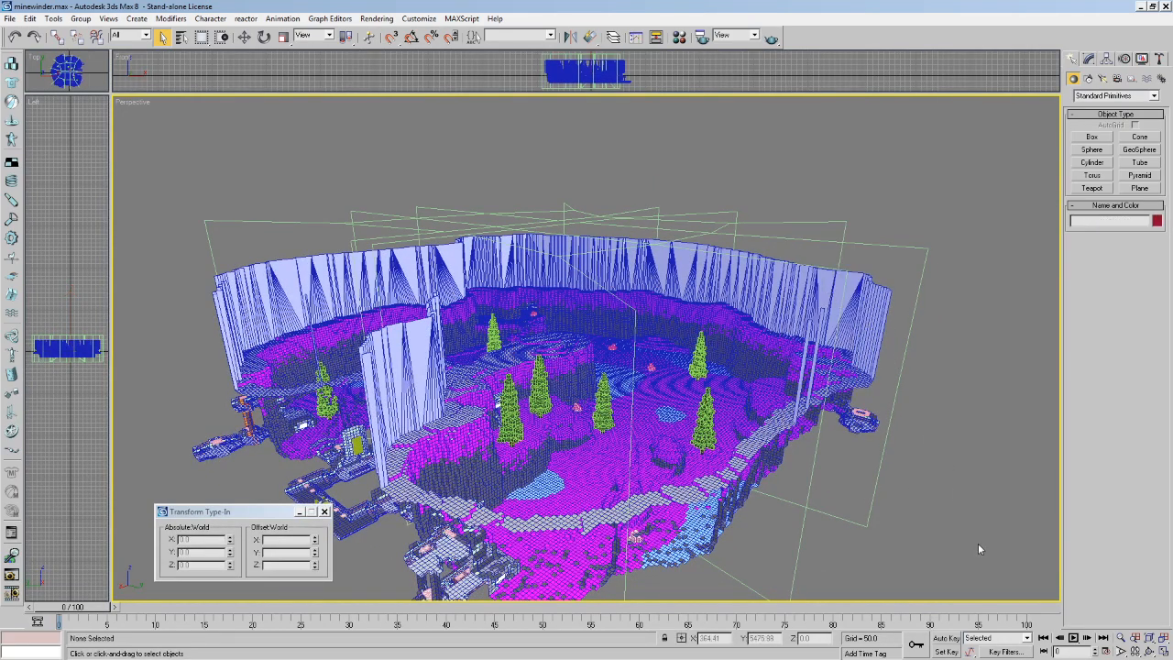
{"action": "right_click", "coordinate": [821, 288]}
{"action": "left_click", "coordinate": [862, 263]}
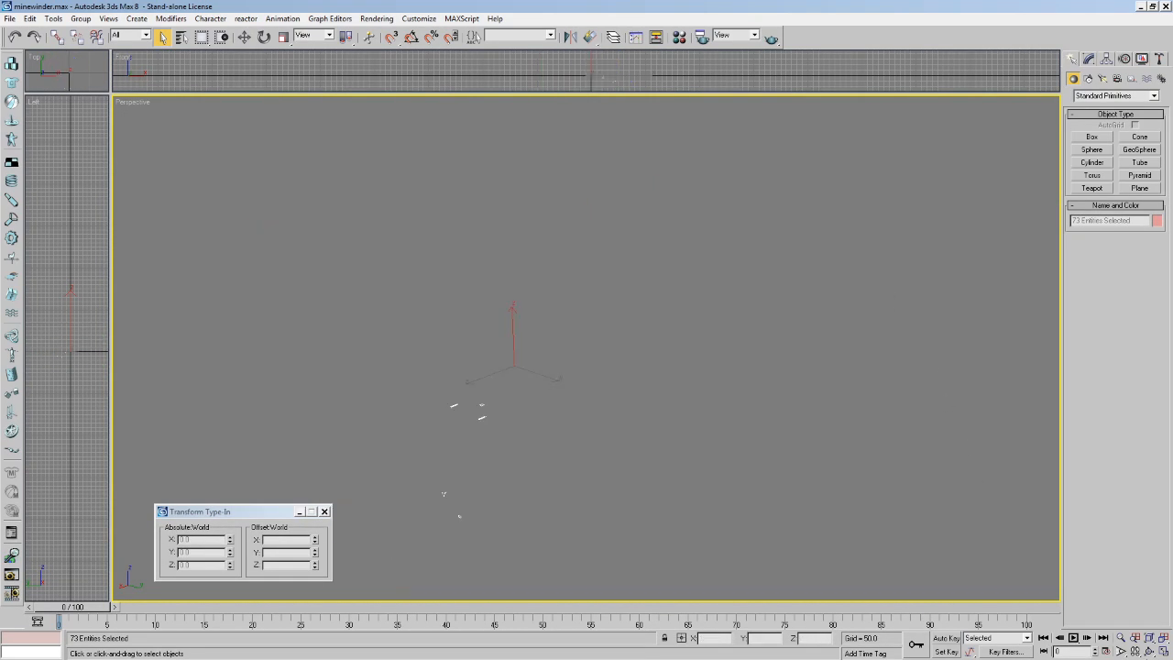
Zoom in on one isolated error marker, unhide all objects and move up to the marked corner of the level.
{"action": "left_click", "coordinate": [1152, 636]}
{"action": "left_click", "coordinate": [1150, 652]}
{"action": "left_click_drag", "start_coordinate": [606, 346], "coordinate": [853, 401]}
{"action": "scroll", "coordinate": [570, 364], "scroll_direction": "up", "scroll_amount": 5}
{"action": "scroll", "coordinate": [570, 364], "scroll_direction": "up", "scroll_amount": 2}
{"action": "mouse_move", "coordinate": [570, 363]}
{"action": "left_mouse_down"}
{"action": "mouse_move", "coordinate": [586, 377]}
{"action": "mouse_move", "coordinate": [576, 368]}
{"action": "left_mouse_up"}
{"action": "right_click", "coordinate": [575, 367]}
{"action": "right_click", "coordinate": [595, 355]}
{"action": "left_click", "coordinate": [628, 300]}
{"action": "middle_click_drag", "start_coordinate": [628, 301], "coordinate": [658, 302], "text": "alt"}
{"action": "key", "text": "Up"}
{"action": "left_click_drag", "start_coordinate": [563, 375], "coordinate": [797, 417]}
{"action": "key", "text": "Up"}
{"action": "key", "text": "Up"}
{"action": "middle_click_drag", "start_coordinate": [797, 417], "coordinate": [669, 364]}
{"action": "key", "text": "Right"}
{"action": "left_click_drag", "start_coordinate": [670, 364], "coordinate": [534, 317]}
{"action": "key", "text": "Down"}
Try to isolate the level mesh, portals and error markers by selecting them by name and hiding the other objects.
{"action": "left_click", "coordinate": [167, 42]}
{"action": "left_click", "coordinate": [181, 38]}
{"action": "left_click_drag", "start_coordinate": [597, 374], "coordinate": [604, 246]}
{"action": "left_click_drag", "start_coordinate": [490, 273], "coordinate": [493, 280], "text": "ctrl"}
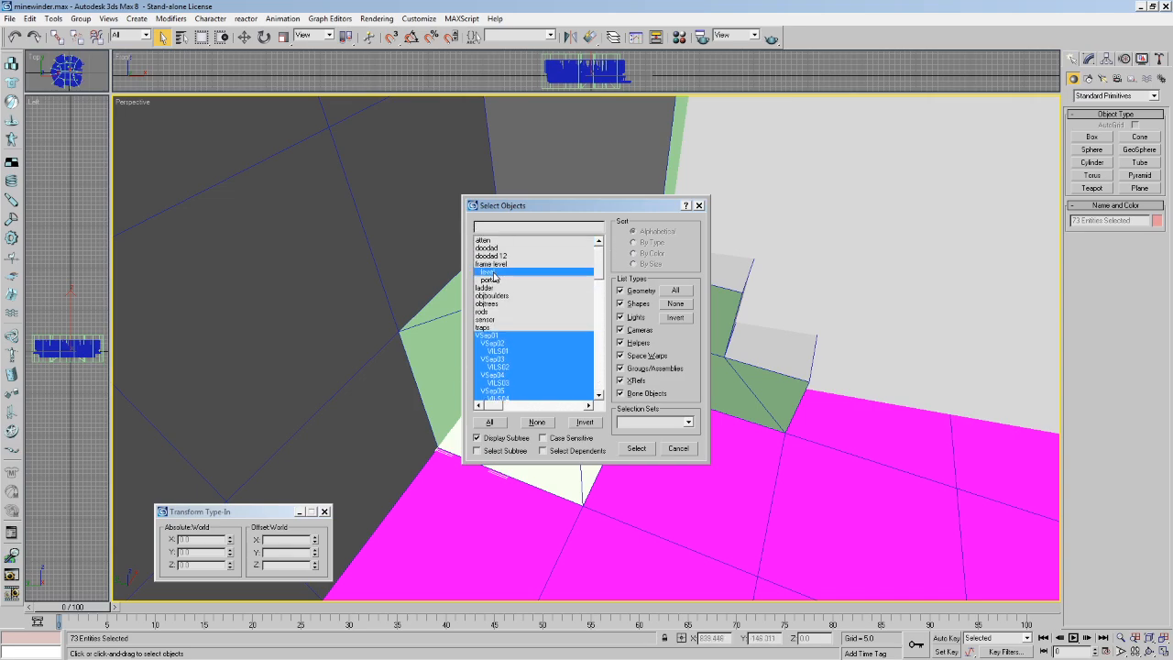
{"action": "left_click", "coordinate": [641, 447]}
{"action": "right_click", "coordinate": [768, 315]}
{"action": "left_click", "coordinate": [838, 273]}
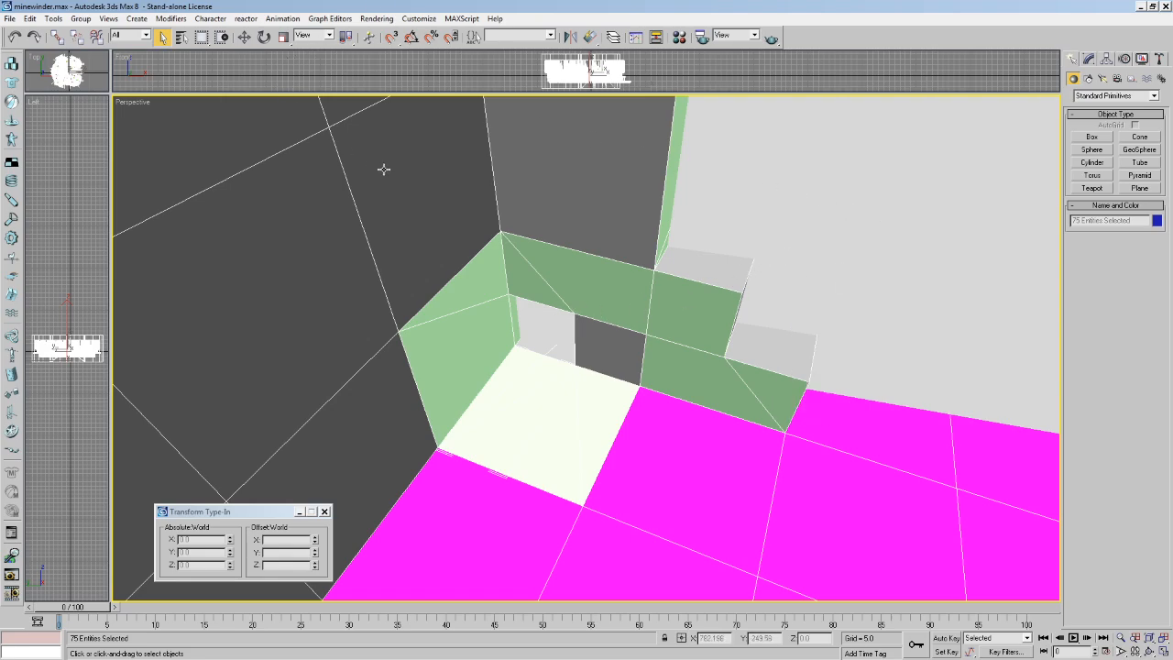
{"action": "left_click", "coordinate": [451, 180], "text": "alt"}
{"action": "middle_click_drag", "start_coordinate": [618, 248], "coordinate": [768, 202], "text": "alt"}
{"action": "left_click", "coordinate": [927, 202]}
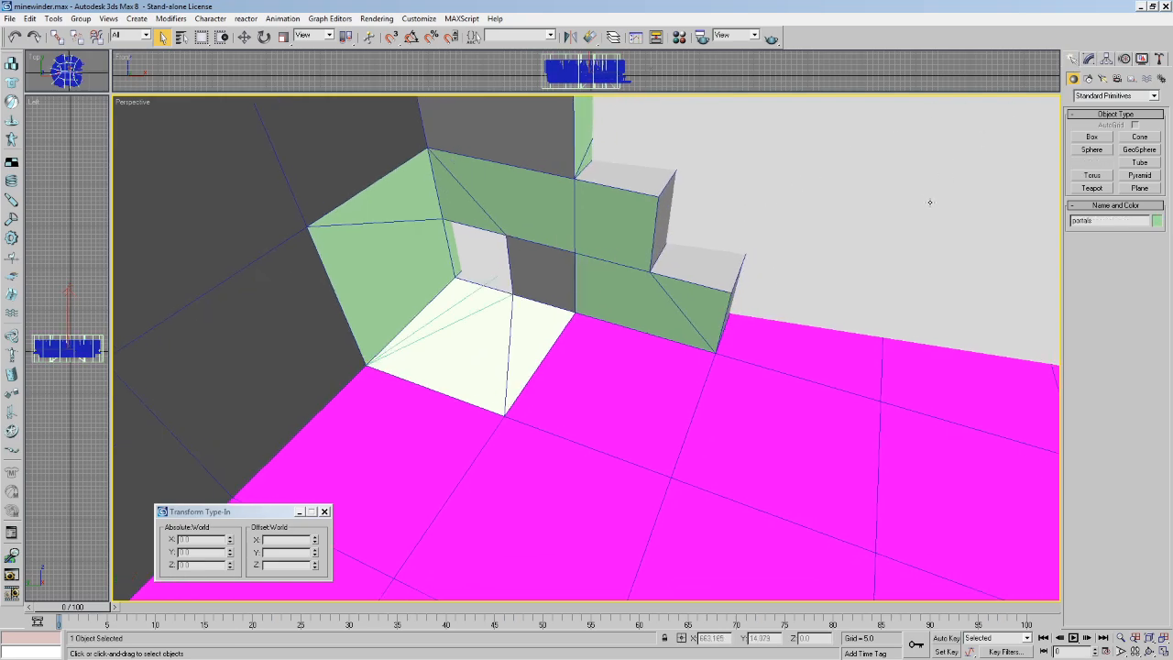
{"action": "left_click", "coordinate": [930, 171]}
Select atten, both doodads, ladder, objboulders, objtrees, rods, sensor and traps by name and hide them.
{"action": "left_click", "coordinate": [183, 36]}
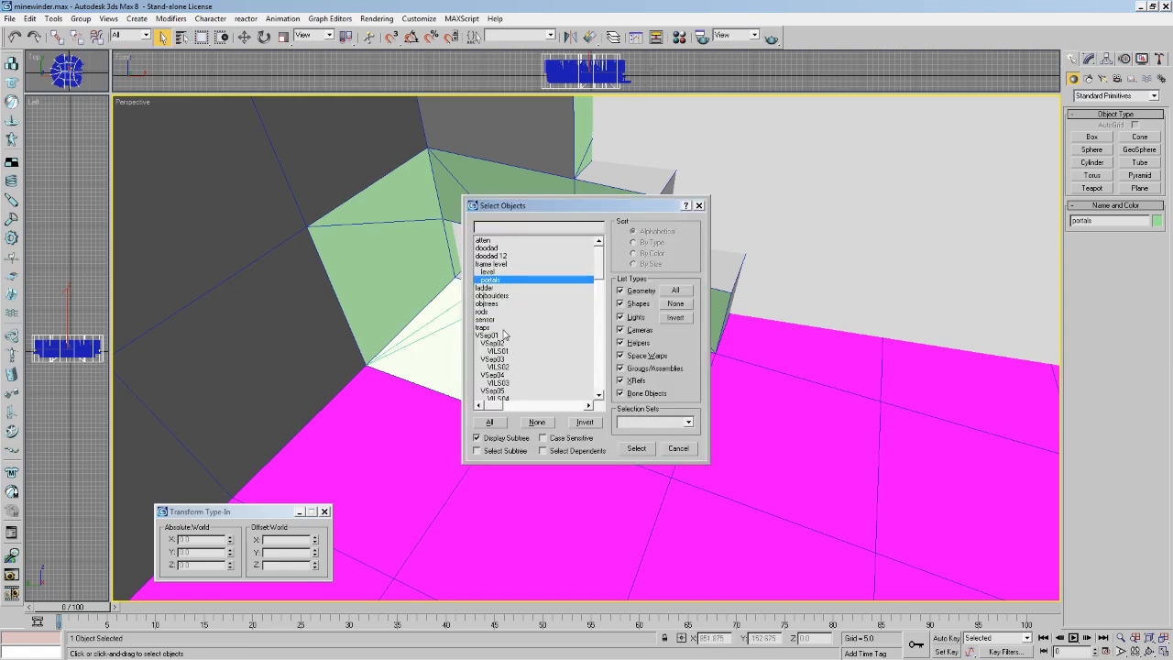
{"action": "left_click", "coordinate": [491, 294]}
{"action": "left_click", "coordinate": [498, 287]}
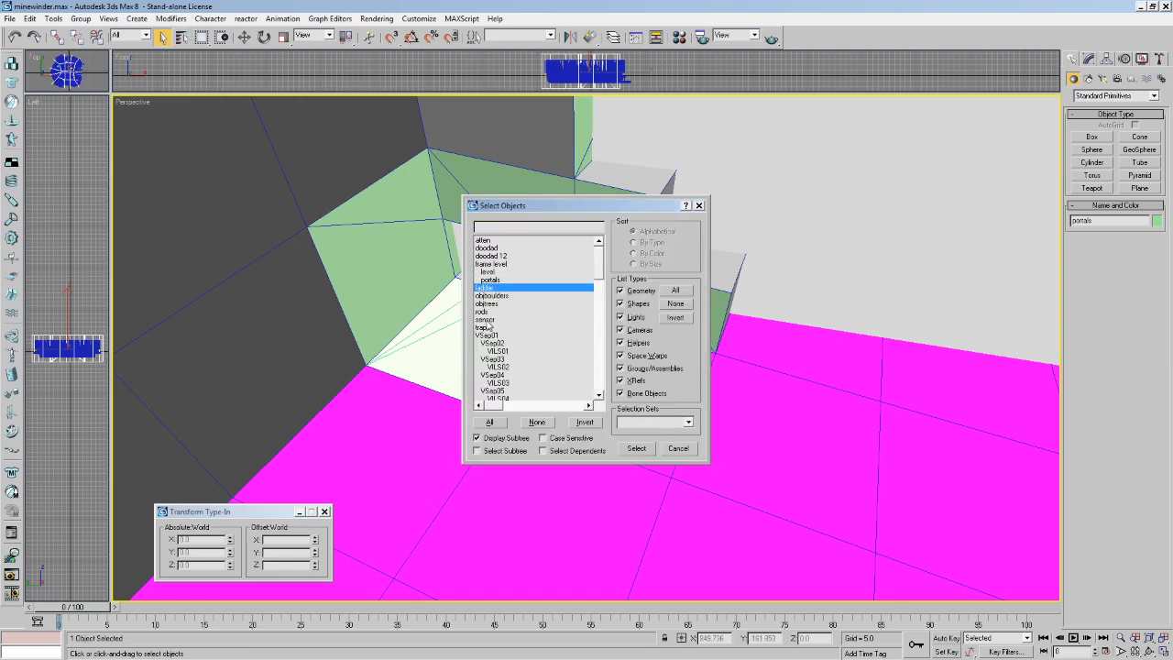
{"action": "left_click", "coordinate": [506, 320], "text": "shift"}
{"action": "left_click", "coordinate": [503, 328], "text": "shift"}
{"action": "left_click_drag", "start_coordinate": [502, 241], "coordinate": [511, 256], "text": "ctrl"}
{"action": "left_click", "coordinate": [636, 447]}
{"action": "right_click", "coordinate": [864, 314]}
{"action": "left_click", "coordinate": [861, 298]}
Select the portals object in the wider view and hide it.
{"action": "middle_click_drag", "start_coordinate": [607, 297], "coordinate": [511, 337]}
{"action": "left_click", "coordinate": [709, 229]}
{"action": "key", "text": "z"}
{"action": "scroll", "coordinate": [706, 249], "scroll_direction": "up", "scroll_amount": 4}
{"action": "scroll", "coordinate": [674, 305], "scroll_direction": "down", "scroll_amount": 4}
{"action": "left_click", "coordinate": [741, 304]}
{"action": "left_click", "coordinate": [854, 231]}
{"action": "left_click", "coordinate": [859, 242]}
{"action": "right_click", "coordinate": [864, 239]}
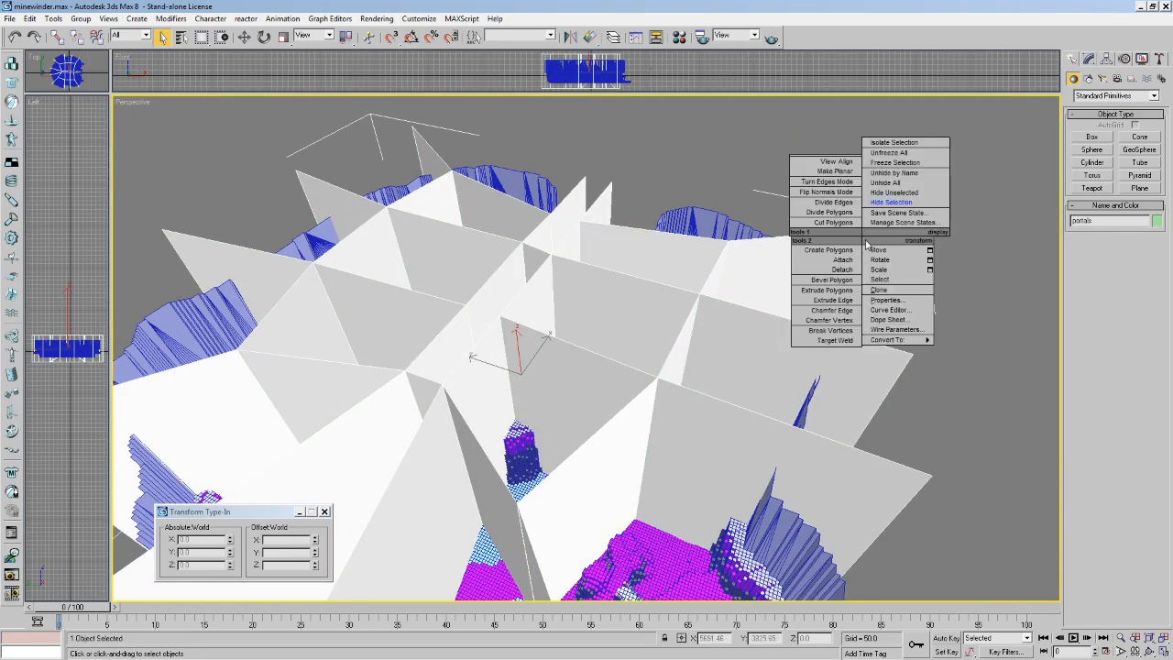
{"action": "left_click", "coordinate": [868, 201]}
{"action": "scroll", "coordinate": [623, 352], "scroll_direction": "up", "scroll_amount": 4}
{"action": "scroll", "coordinate": [614, 316], "scroll_direction": "up", "scroll_amount": 5}
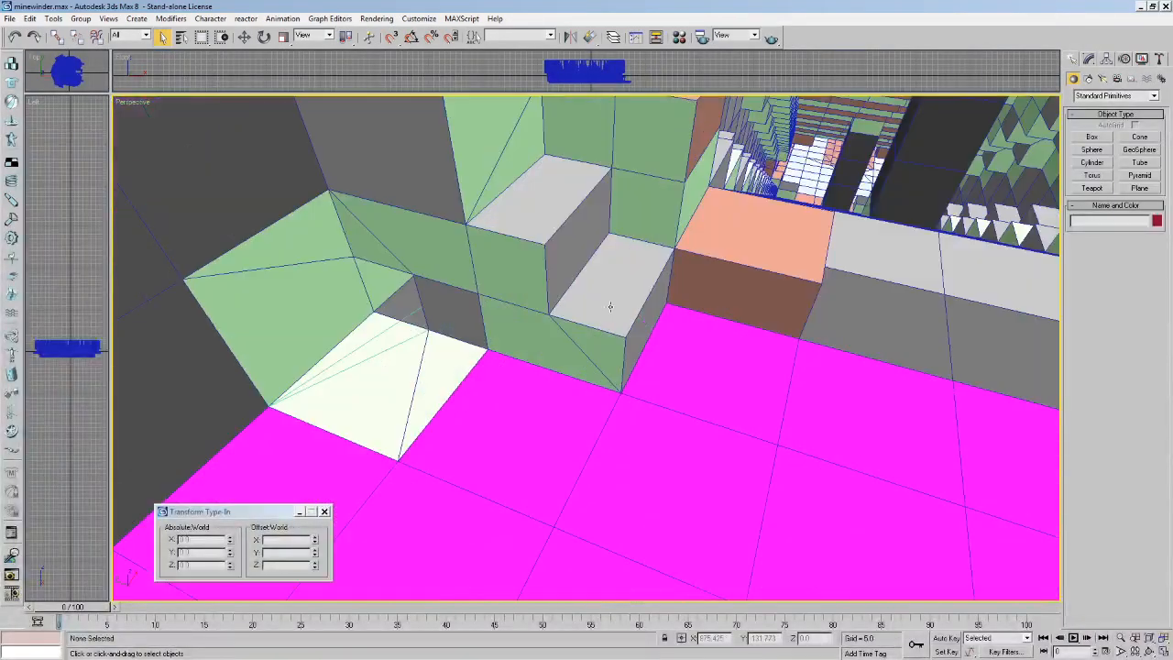
Select the level mesh at the marked opening beside the magenta floor and switch it to polygon editing.
{"action": "key", "text": "Up"}
{"action": "key", "text": "Left"}
{"action": "left_click_drag", "start_coordinate": [430, 287], "coordinate": [427, 225]}
{"action": "key", "text": "Up"}
{"action": "key", "text": "Down"}
{"action": "key", "text": "Up"}
{"action": "key", "text": "Down"}
{"action": "left_click", "coordinate": [161, 36]}
{"action": "left_click", "coordinate": [903, 161]}
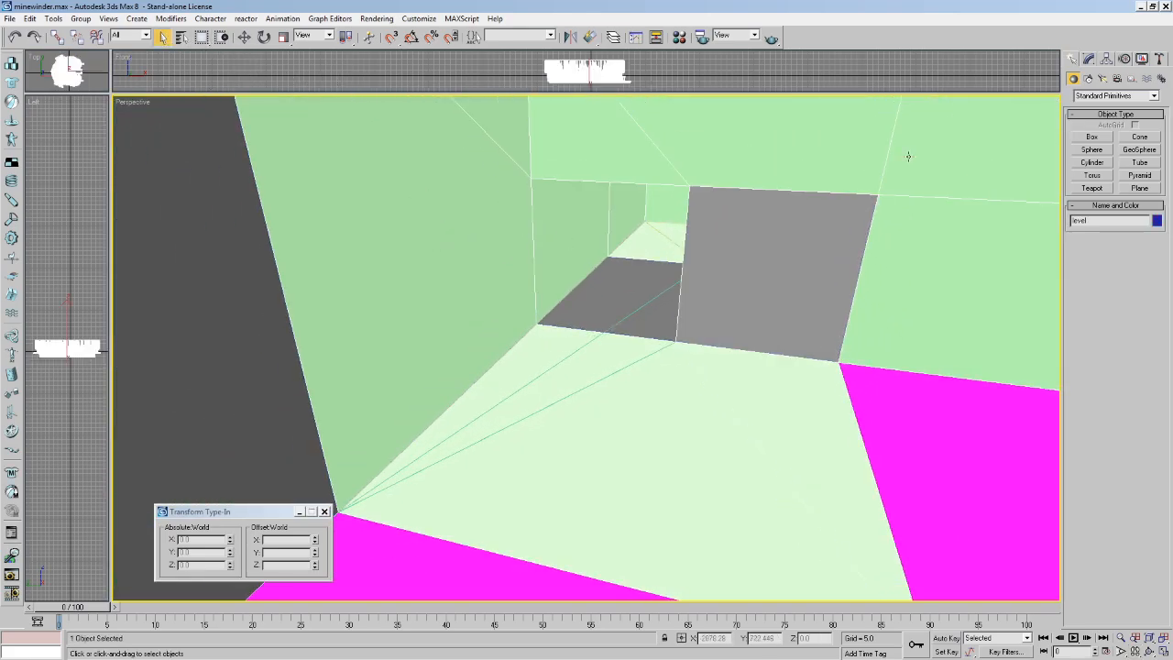
{"action": "left_click", "coordinate": [1090, 59]}
{"action": "left_click", "coordinate": [1098, 147]}
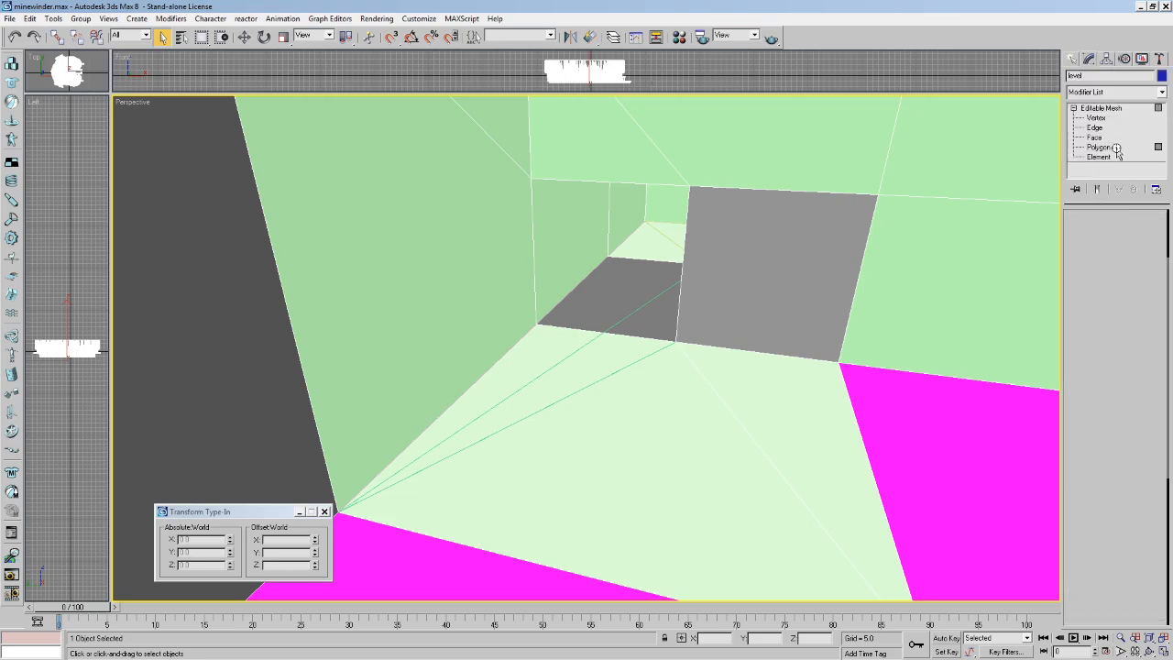
Flip the normals of the two dark floor triangles just inside the marked opening.
{"action": "left_click", "coordinate": [639, 293]}
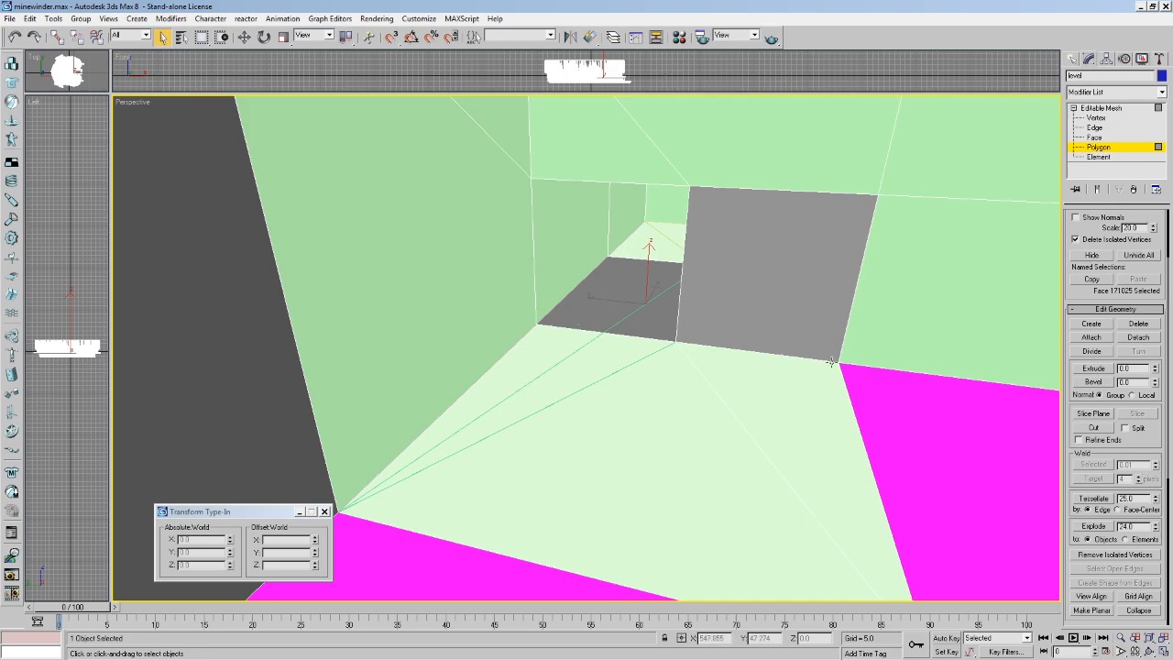
{"action": "scroll", "coordinate": [1093, 520], "scroll_direction": "down", "scroll_amount": 5}
{"action": "left_click", "coordinate": [1092, 492]}
{"action": "left_click", "coordinate": [632, 277]}
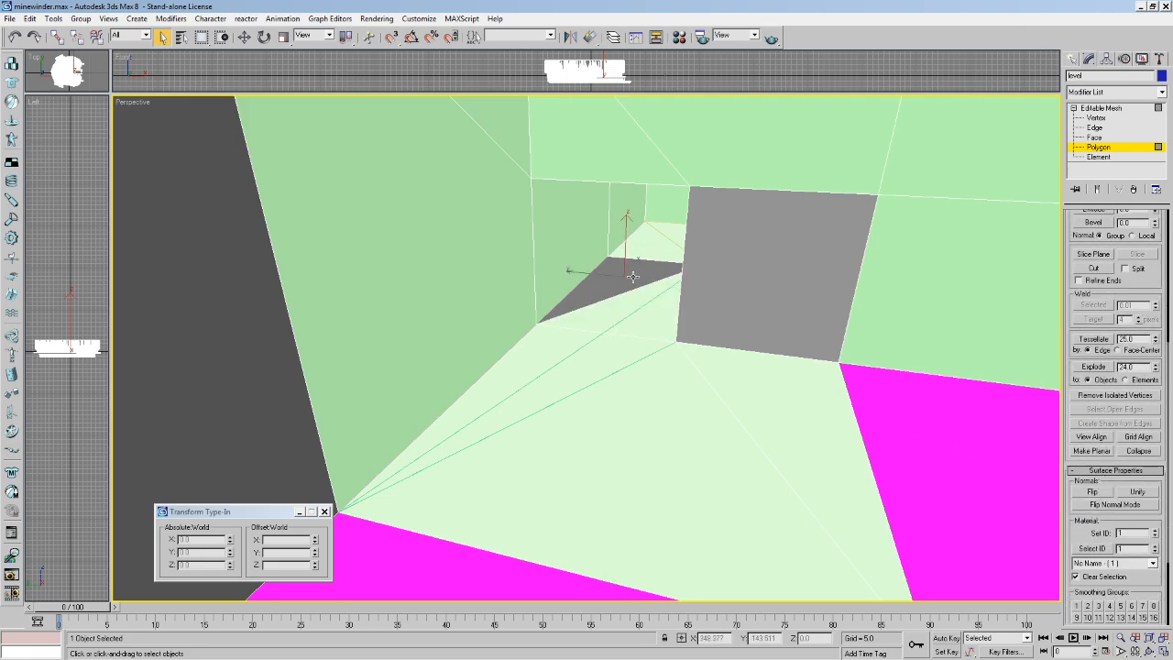
{"action": "left_click", "coordinate": [1090, 492]}
Follow the marked edges deeper into the narrow passage and flip the inverted floor triangles there.
{"action": "left_click", "coordinate": [690, 447]}
{"action": "middle_click_drag", "start_coordinate": [612, 325], "coordinate": [602, 308]}
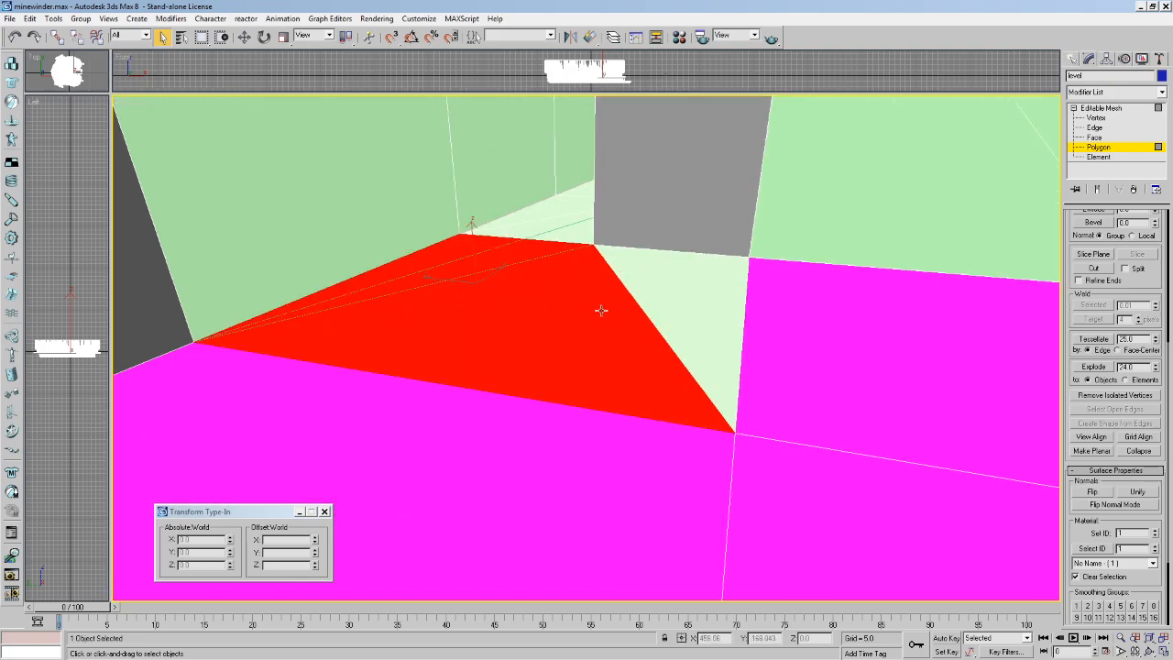
{"action": "key", "text": "Up"}
{"action": "key", "text": "Left"}
{"action": "left_click_drag", "start_coordinate": [455, 322], "coordinate": [829, 388]}
{"action": "key", "text": "Up"}
{"action": "key", "text": "Left"}
{"action": "key", "text": "Up"}
{"action": "key", "text": "Left"}
{"action": "key", "text": "Down"}
{"action": "key", "text": "Right"}
{"action": "key", "text": "Up"}
{"action": "key", "text": "Down"}
{"action": "key", "text": "Left"}
{"action": "key", "text": "Right"}
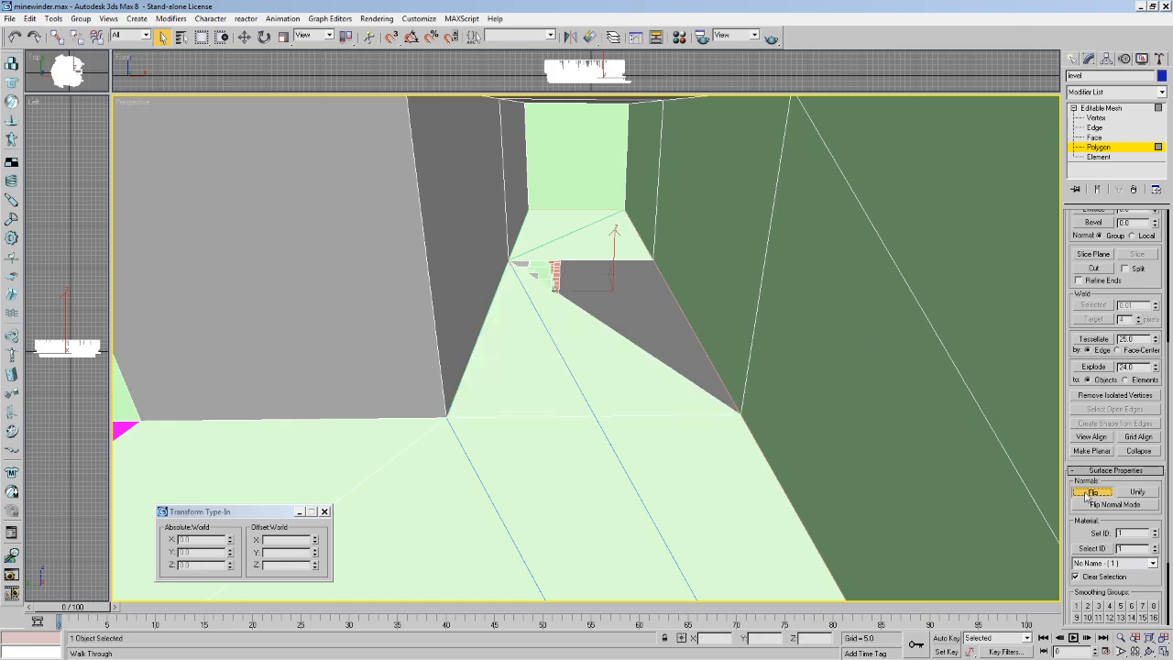
{"action": "left_click", "coordinate": [631, 227]}
Leave polygon editing, select all VSep and VIFS error markers by name and hide everything else.
{"action": "key", "text": "Up"}
{"action": "left_click_drag", "start_coordinate": [630, 345], "coordinate": [762, 366]}
{"action": "key", "text": "Down"}
{"action": "key", "text": "Left"}
{"action": "left_click_drag", "start_coordinate": [891, 332], "coordinate": [768, 348]}
{"action": "key", "text": "Up"}
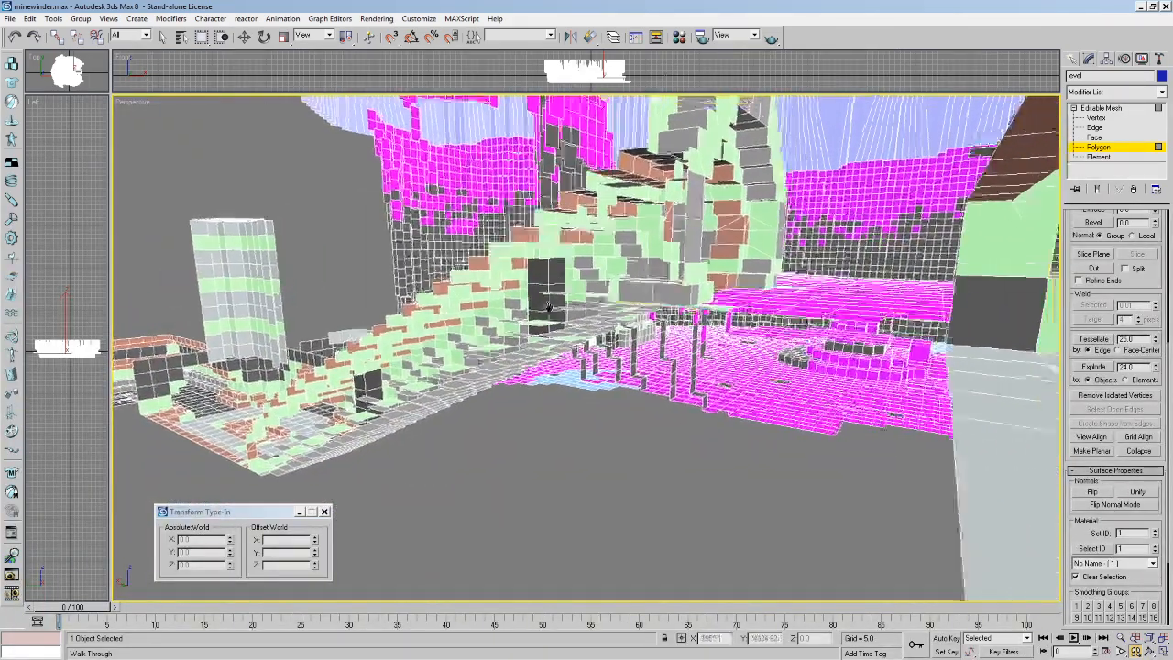
{"action": "left_click", "coordinate": [1075, 60]}
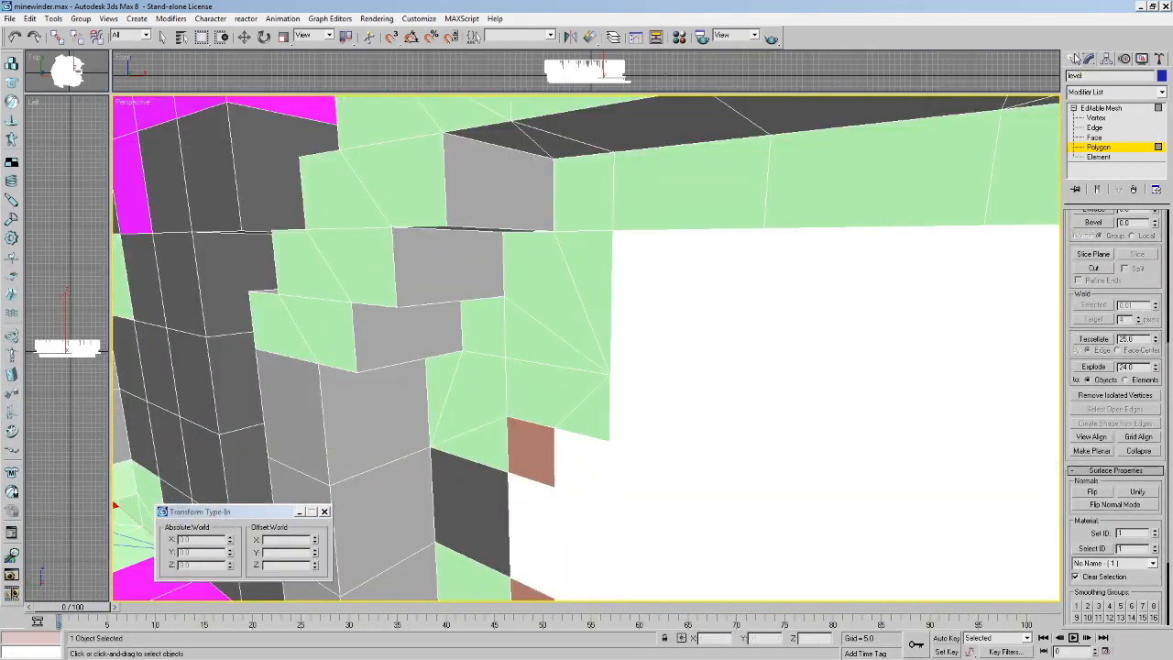
{"action": "left_click", "coordinate": [179, 39]}
{"action": "left_click_drag", "start_coordinate": [502, 260], "coordinate": [559, 495]}
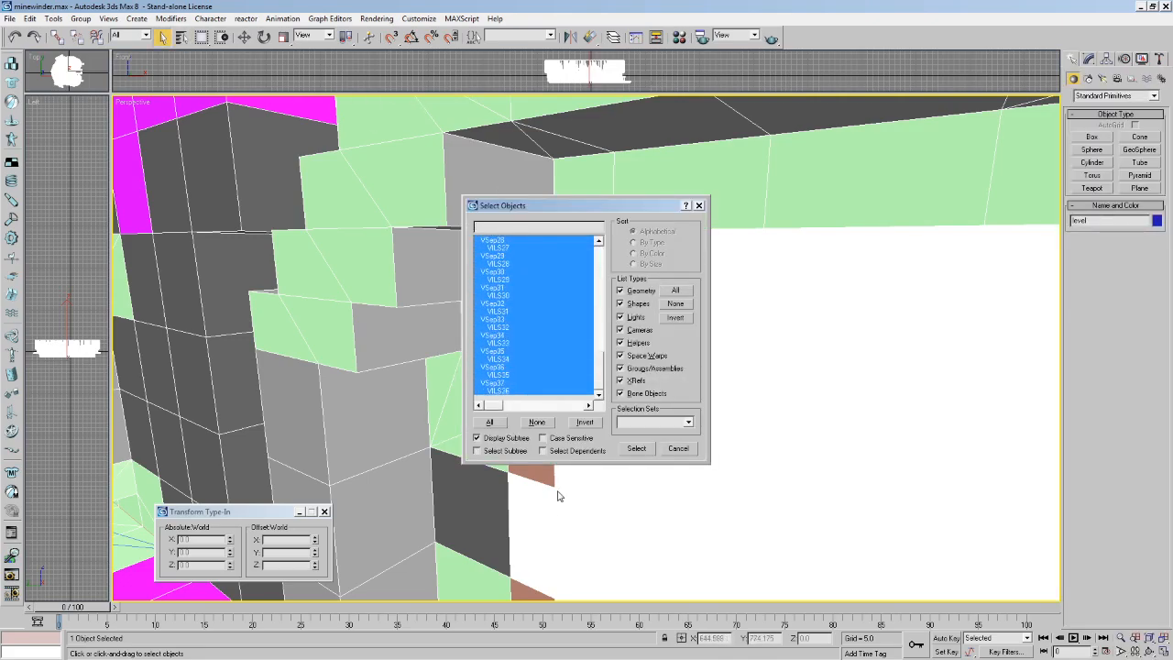
{"action": "left_click", "coordinate": [648, 445]}
{"action": "right_click", "coordinate": [850, 408]}
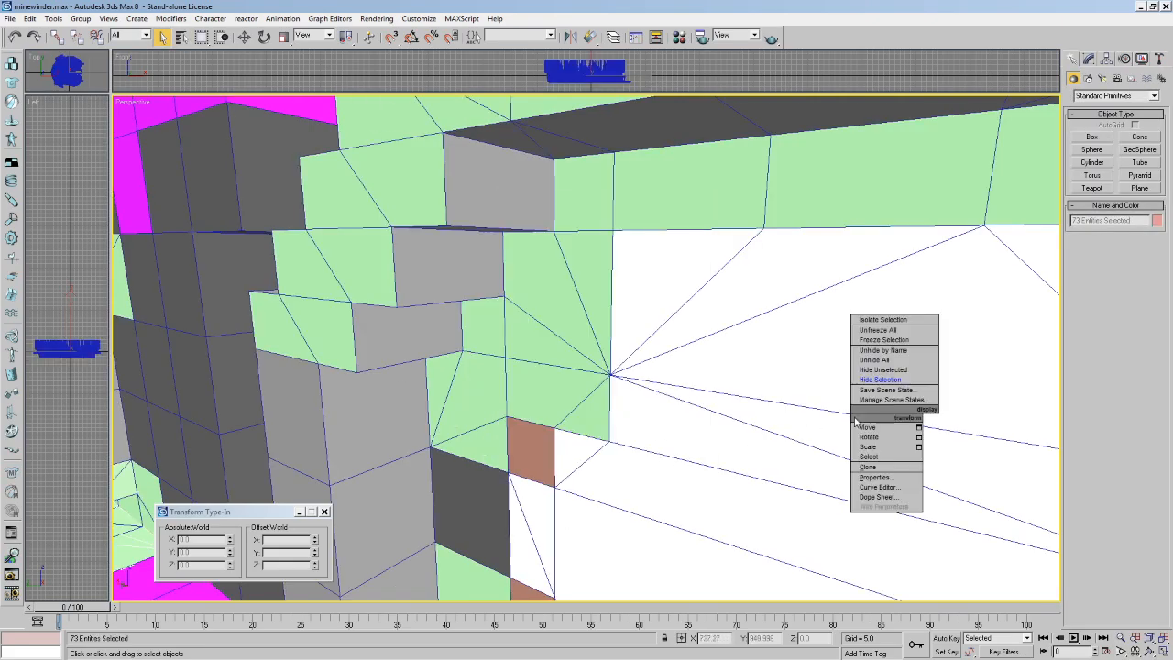
{"action": "left_click", "coordinate": [903, 385]}
Zoom in on another isolated marker outline and unhide all objects around it.
{"action": "left_click", "coordinate": [1149, 638]}
{"action": "left_click", "coordinate": [1149, 651]}
{"action": "left_click_drag", "start_coordinate": [624, 361], "coordinate": [454, 327]}
{"action": "scroll", "coordinate": [455, 326], "scroll_direction": "up", "scroll_amount": 2}
{"action": "middle_click_drag", "start_coordinate": [621, 368], "coordinate": [670, 406]}
{"action": "scroll", "coordinate": [669, 406], "scroll_direction": "up", "scroll_amount": 2}
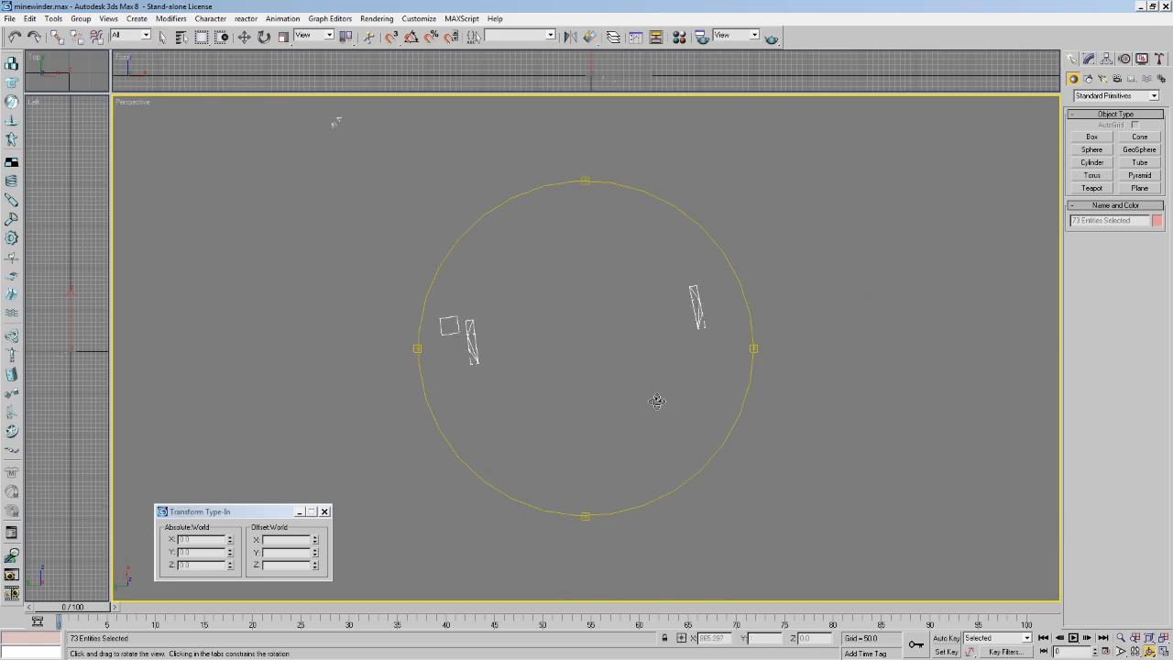
{"action": "middle_click_drag", "start_coordinate": [515, 355], "coordinate": [568, 354]}
{"action": "key", "text": "Up"}
{"action": "left_click_drag", "start_coordinate": [555, 473], "coordinate": [581, 338]}
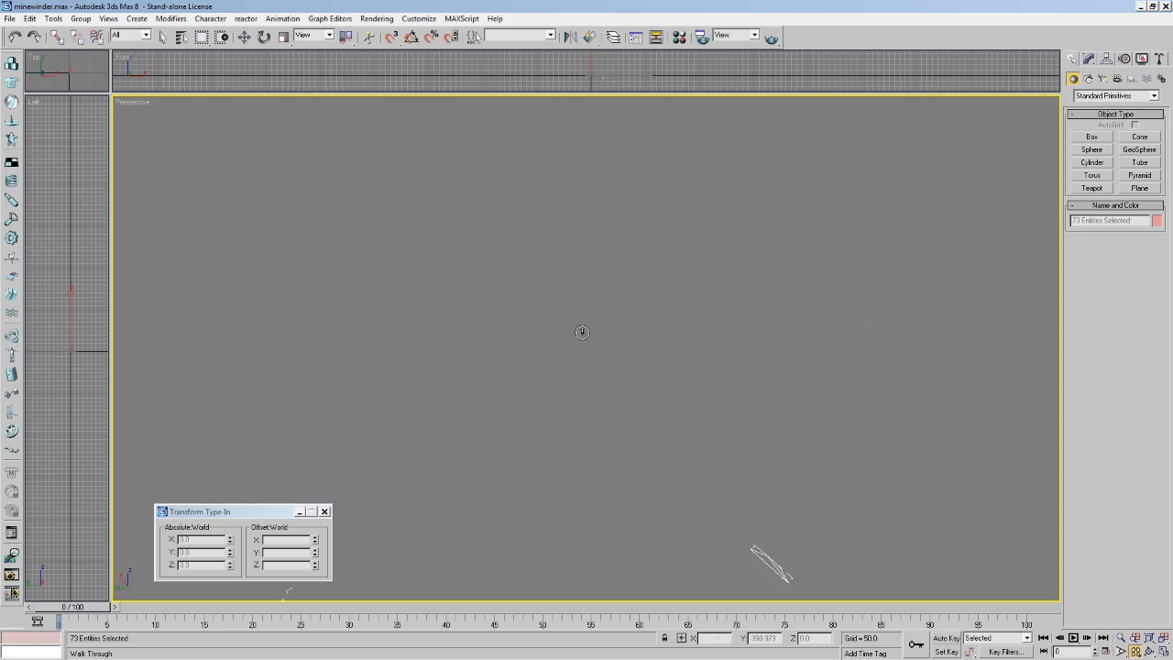
{"action": "middle_click_drag", "start_coordinate": [640, 327], "coordinate": [597, 265]}
{"action": "scroll", "coordinate": [552, 440], "scroll_direction": "up", "scroll_amount": 2}
{"action": "left_click_drag", "start_coordinate": [510, 448], "coordinate": [644, 324]}
{"action": "right_click", "coordinate": [654, 273]}
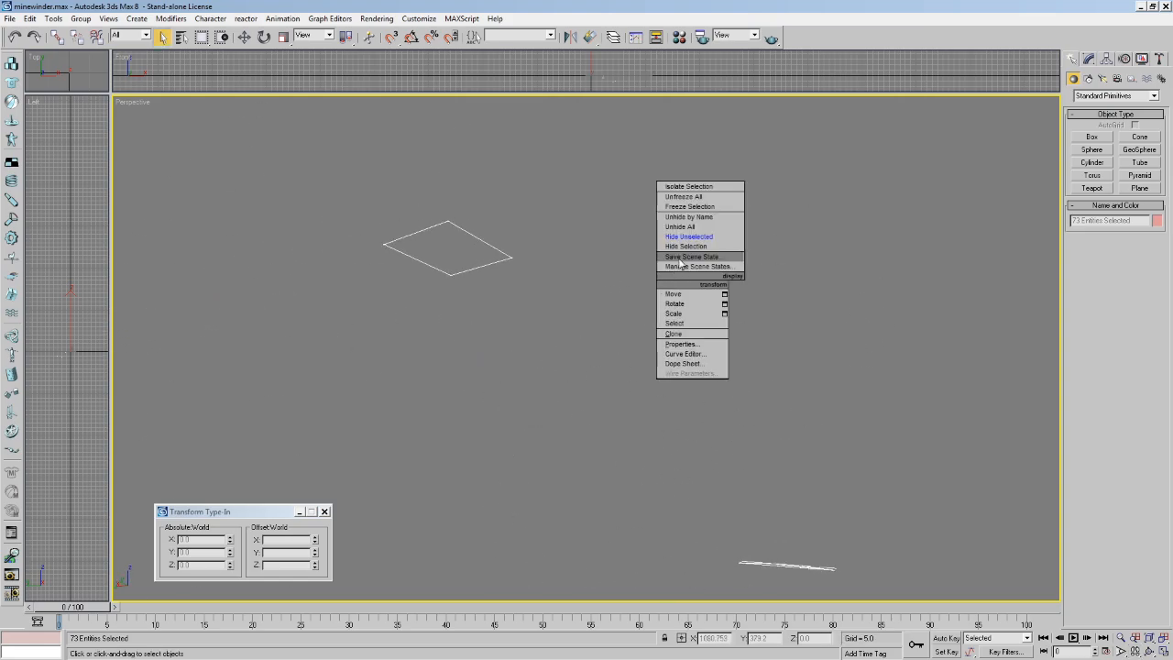
{"action": "left_click", "coordinate": [708, 226]}
Select the level mesh at the marked overhang, hide all other objects and look inside the cavity.
{"action": "middle_click_drag", "start_coordinate": [625, 284], "coordinate": [589, 287], "text": "alt"}
{"action": "key", "text": "shift+z"}
{"action": "key", "text": "Up"}
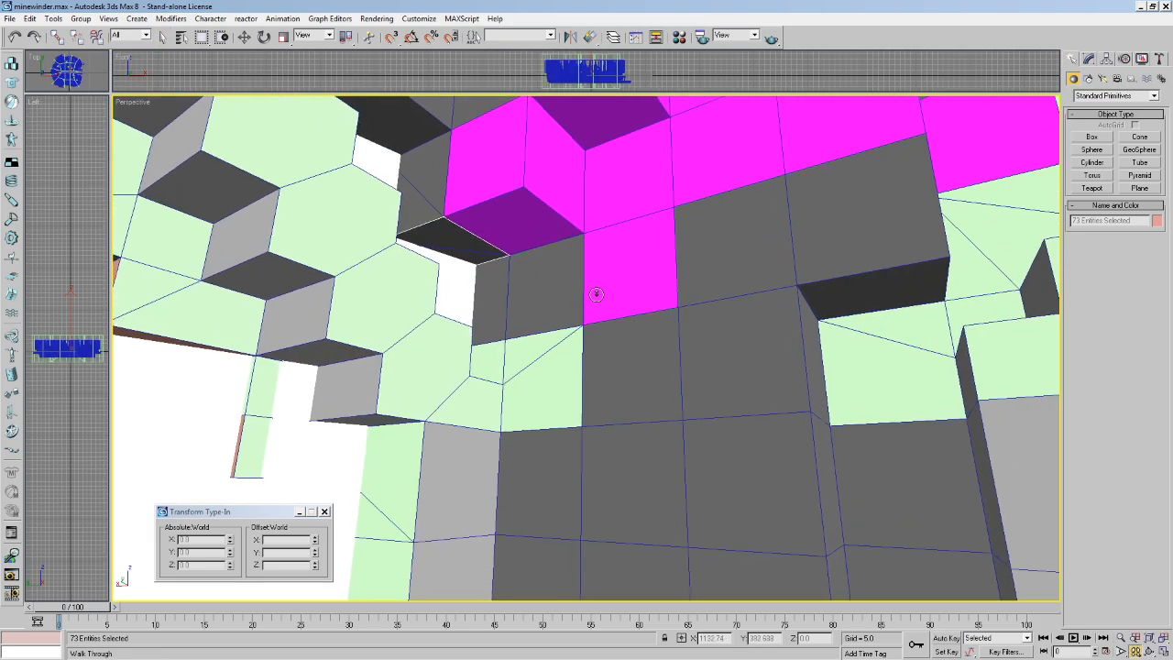
{"action": "key", "text": "Up"}
{"action": "left_click_drag", "start_coordinate": [523, 303], "coordinate": [463, 268]}
{"action": "key", "text": "Up"}
{"action": "key", "text": "Up"}
{"action": "key", "text": "Right"}
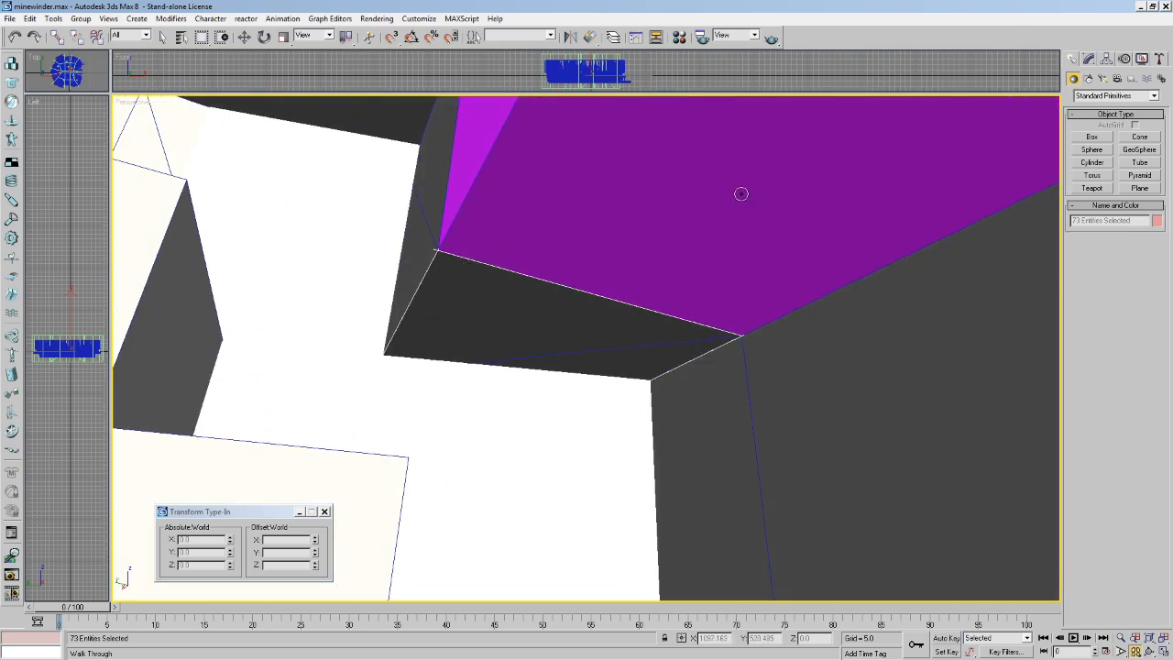
{"action": "left_click", "coordinate": [163, 37]}
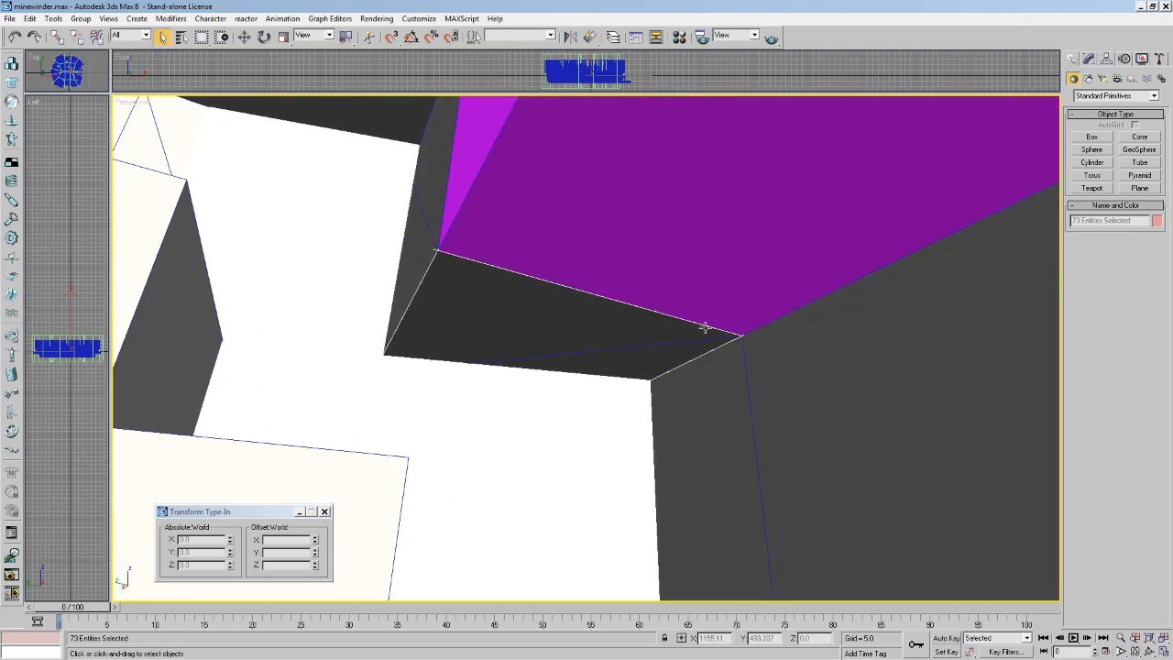
{"action": "left_click", "coordinate": [803, 357]}
{"action": "right_click", "coordinate": [808, 290]}
{"action": "left_click", "coordinate": [856, 251]}
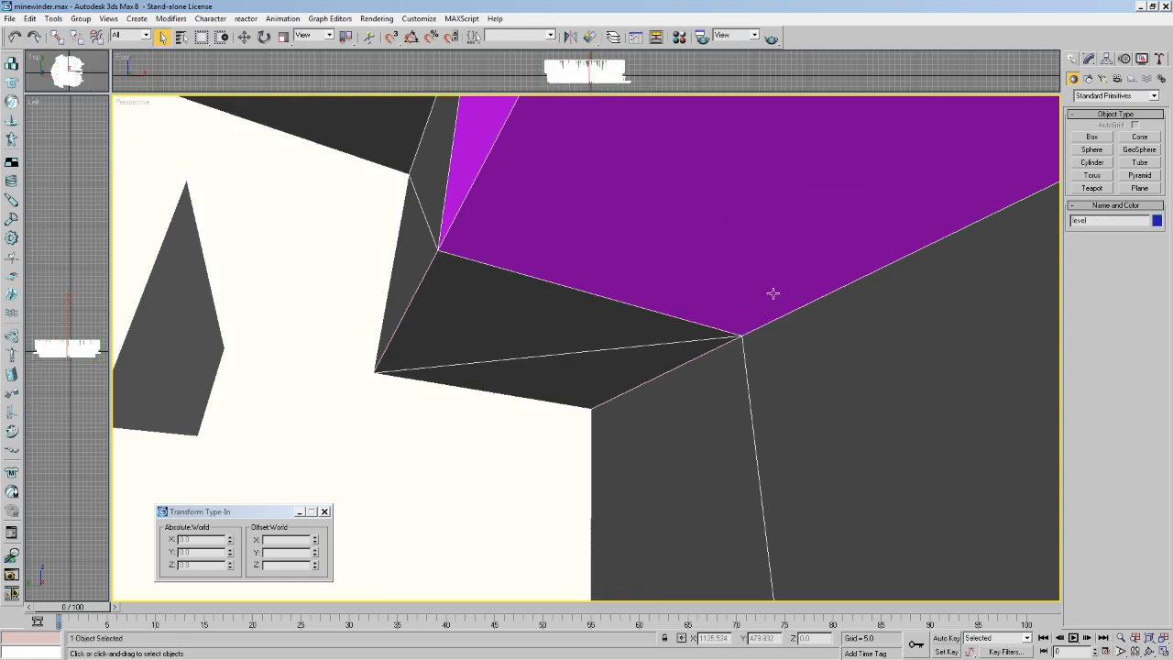
{"action": "key", "text": "Up"}
{"action": "left_click_drag", "start_coordinate": [576, 327], "coordinate": [547, 400]}
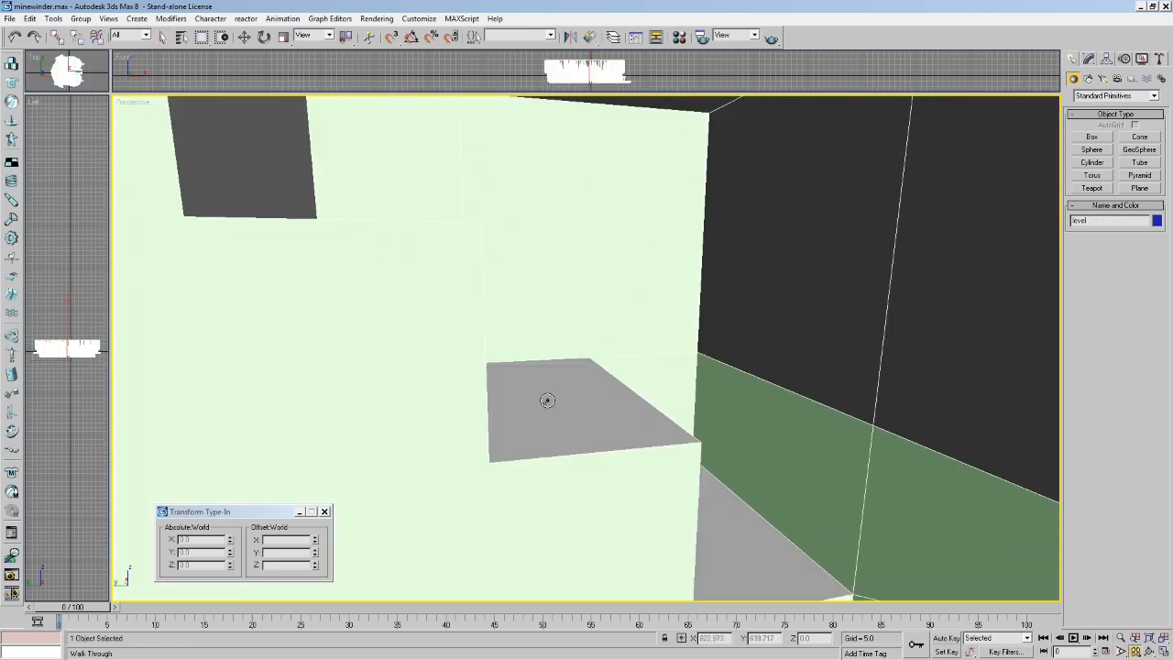
{"action": "key", "text": "Left"}
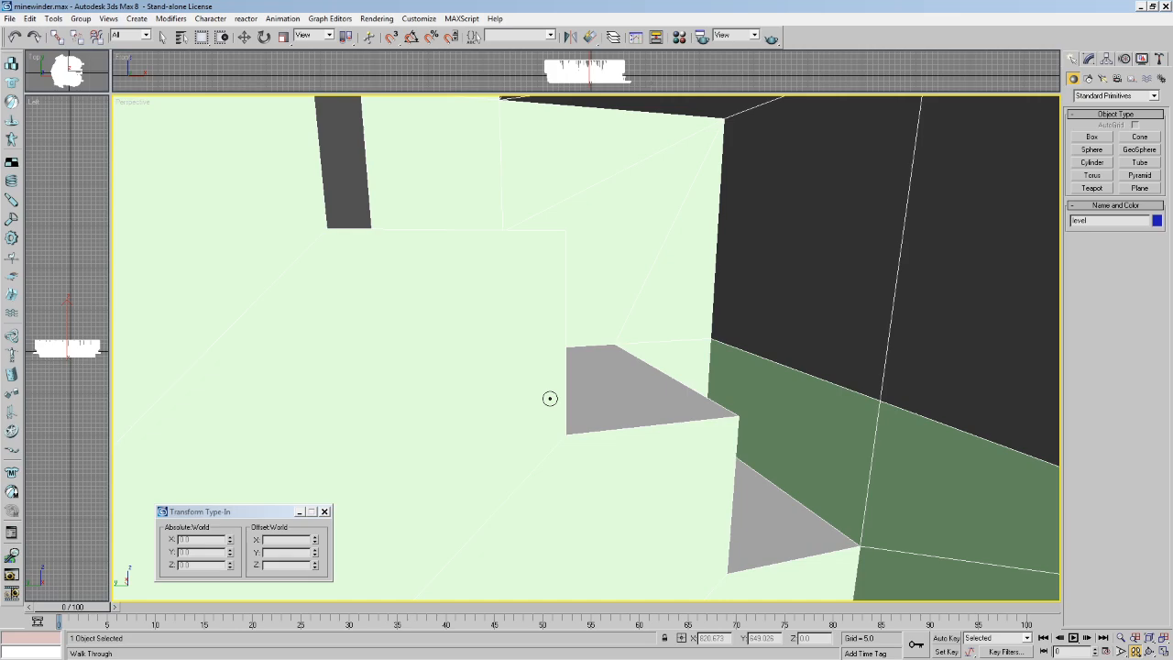
Undo the last hiding of objects and select the portals object at the marked overhang.
{"action": "left_click_drag", "start_coordinate": [708, 288], "coordinate": [690, 265]}
{"action": "key", "text": "s"}
{"action": "left_click_drag", "start_coordinate": [798, 404], "coordinate": [659, 122]}
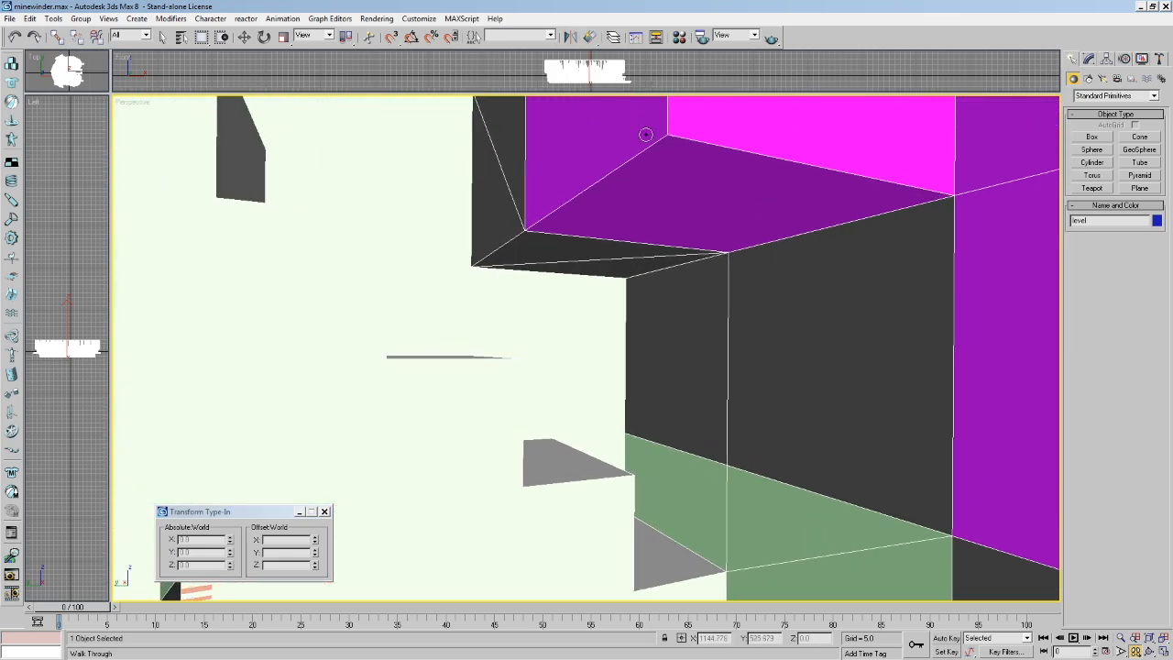
{"action": "key", "text": "ctrl+z"}
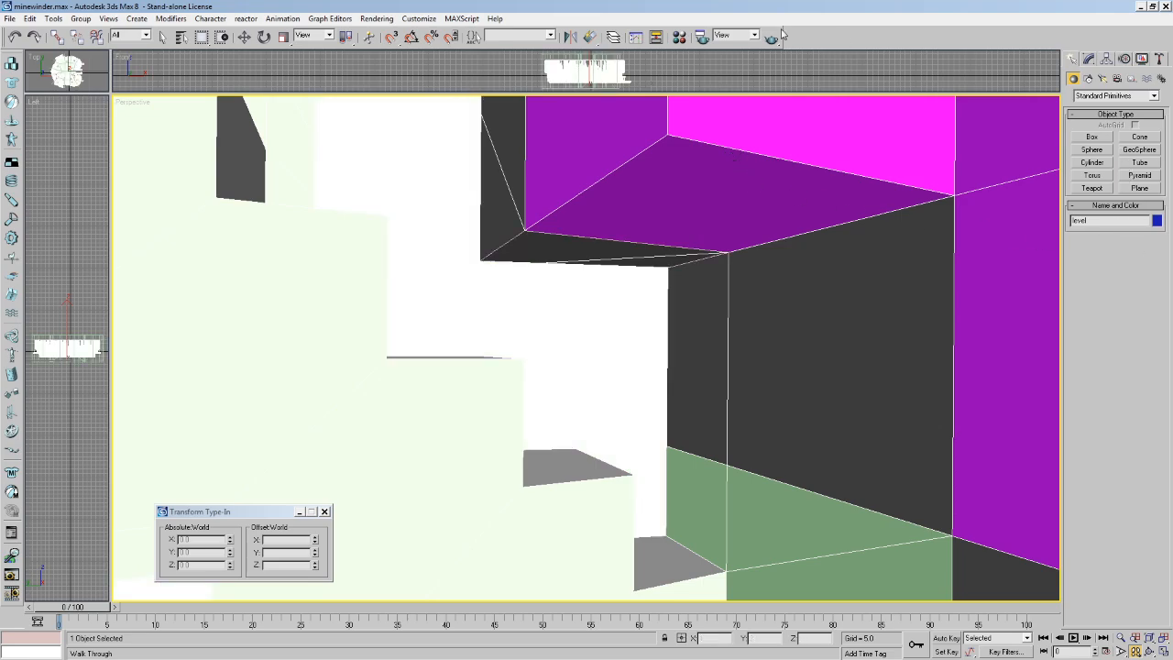
{"action": "key", "text": "Escape"}
{"action": "left_click", "coordinate": [993, 214]}
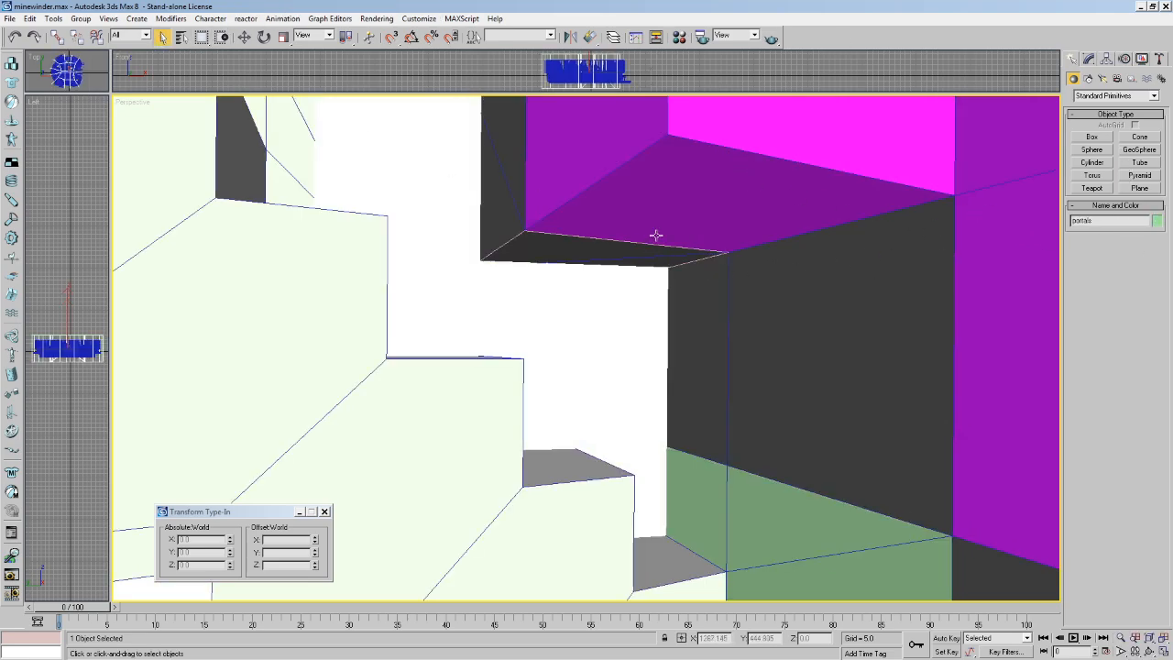
Select the level mesh at the marked overhang and switch to polygon editing.
{"action": "key", "text": "Up"}
{"action": "key", "text": "Up"}
{"action": "key", "text": "Left"}
{"action": "left_click_drag", "start_coordinate": [730, 210], "coordinate": [754, 186]}
{"action": "key", "text": "Right"}
{"action": "key", "text": "Down"}
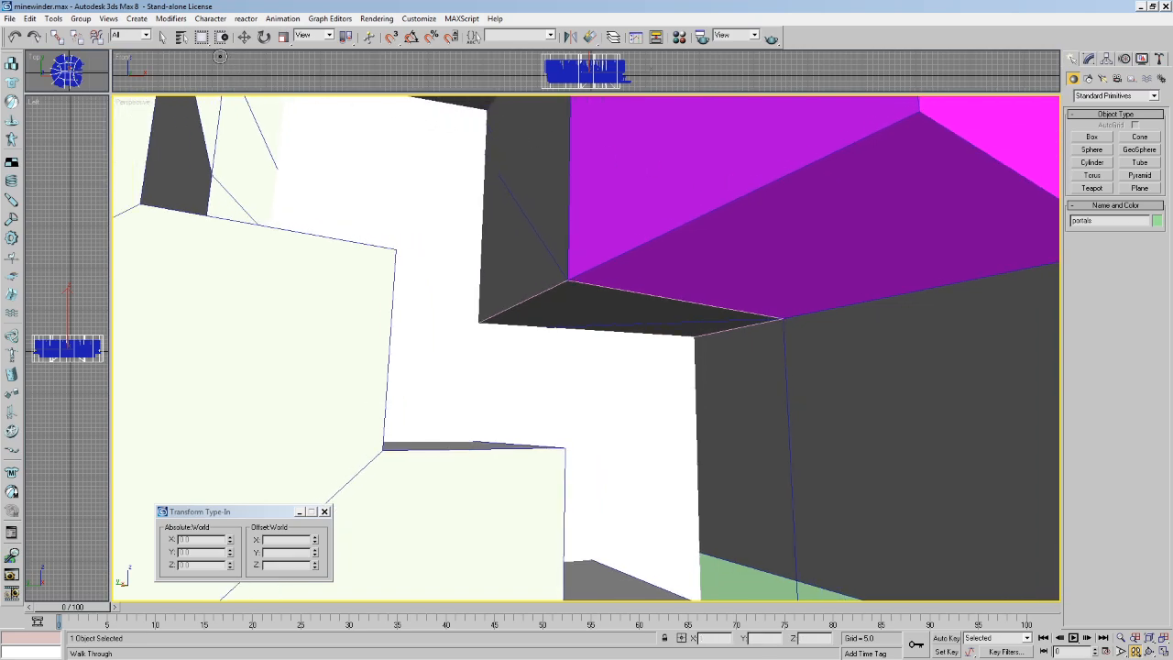
{"action": "left_click", "coordinate": [988, 152]}
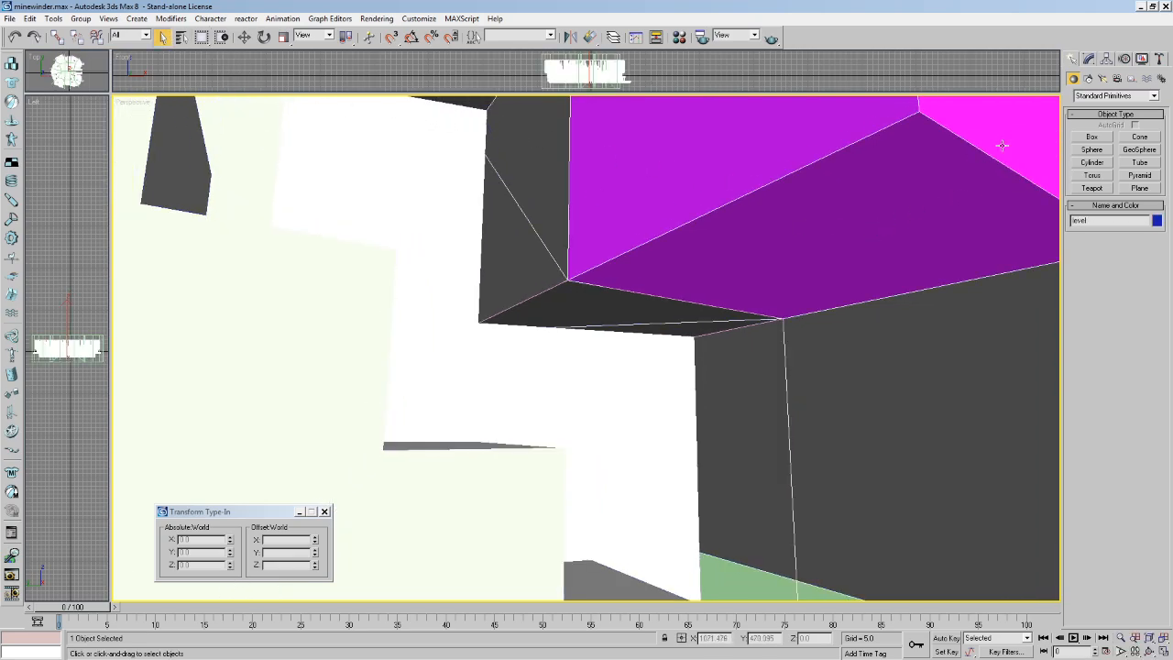
{"action": "left_click", "coordinate": [1089, 60]}
{"action": "left_click", "coordinate": [1107, 148]}
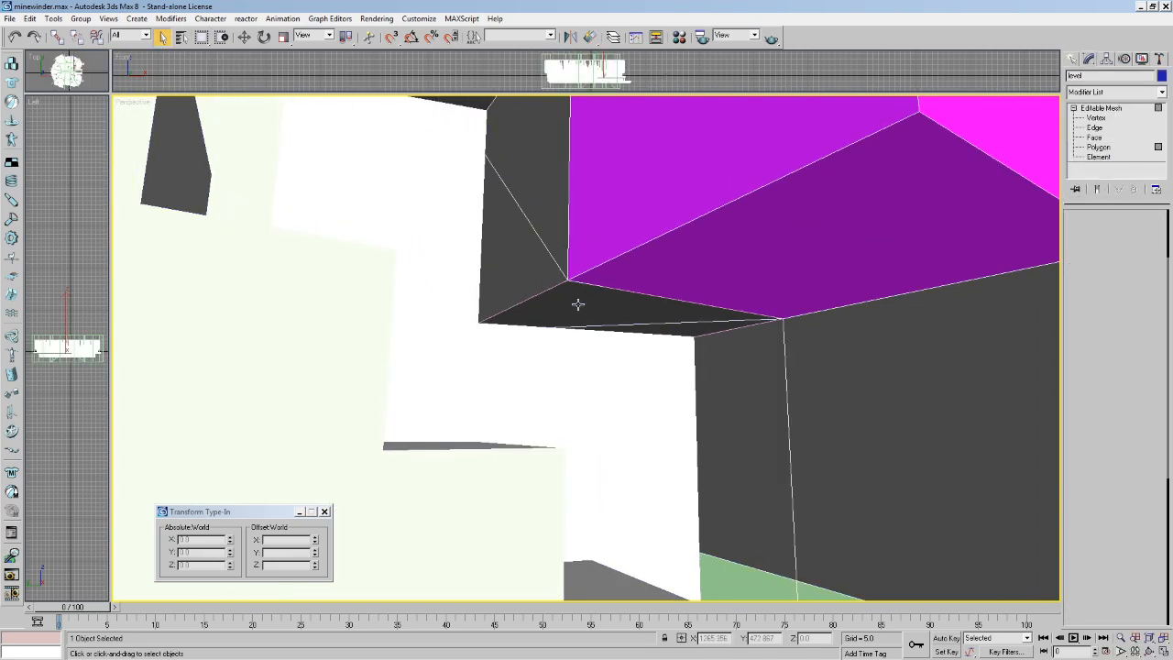
Pick the dark underside polygon of the marked overhang and examine it from closer up.
{"action": "left_click", "coordinate": [579, 303]}
{"action": "key", "text": "Right"}
{"action": "left_click_drag", "start_coordinate": [586, 298], "coordinate": [690, 277]}
{"action": "key", "text": "Up"}
{"action": "key", "text": "Left"}
{"action": "key", "text": "Right"}
{"action": "left_click", "coordinate": [162, 38]}
{"action": "left_click", "coordinate": [576, 236]}
{"action": "key", "text": "Right"}
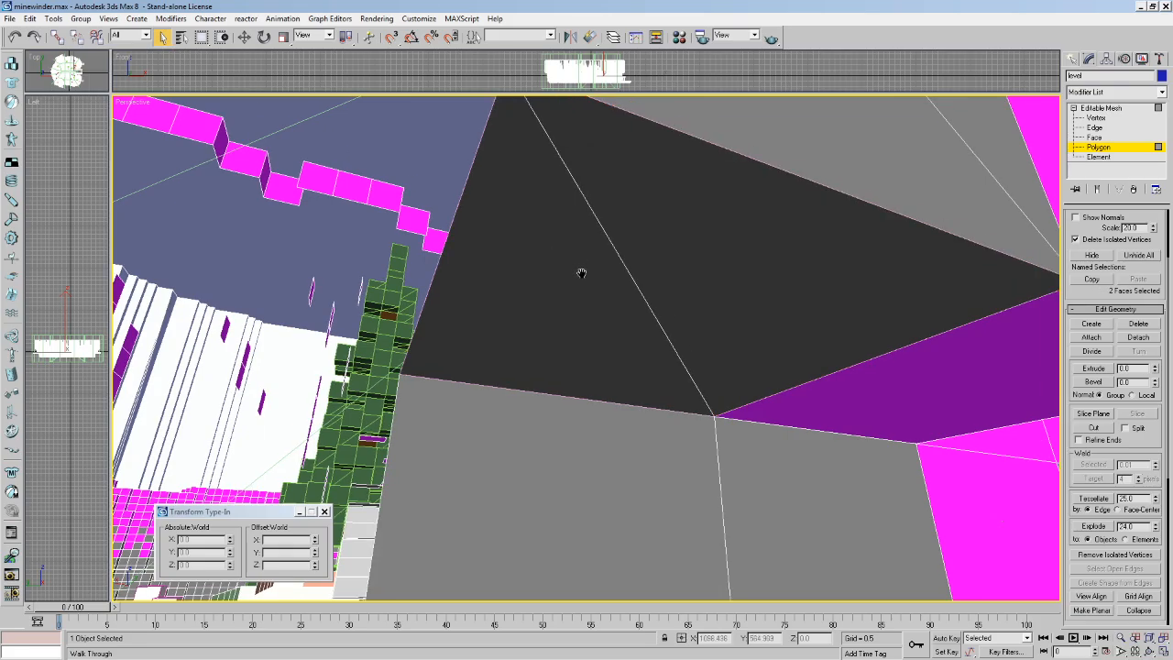
Go around the overhang and select its triangular underside faces to check for duplicate or misaligned geometry.
{"action": "left_click_drag", "start_coordinate": [583, 269], "coordinate": [670, 284]}
{"action": "key", "text": "Left"}
{"action": "key", "text": "Right"}
{"action": "key", "text": "Left"}
{"action": "key", "text": "Up"}
{"action": "key", "text": "Down"}
{"action": "key", "text": "Right"}
{"action": "key", "text": "Right"}
{"action": "left_click", "coordinate": [165, 35]}
{"action": "left_click", "coordinate": [636, 339]}
{"action": "left_click", "coordinate": [551, 320], "text": "ctrl"}
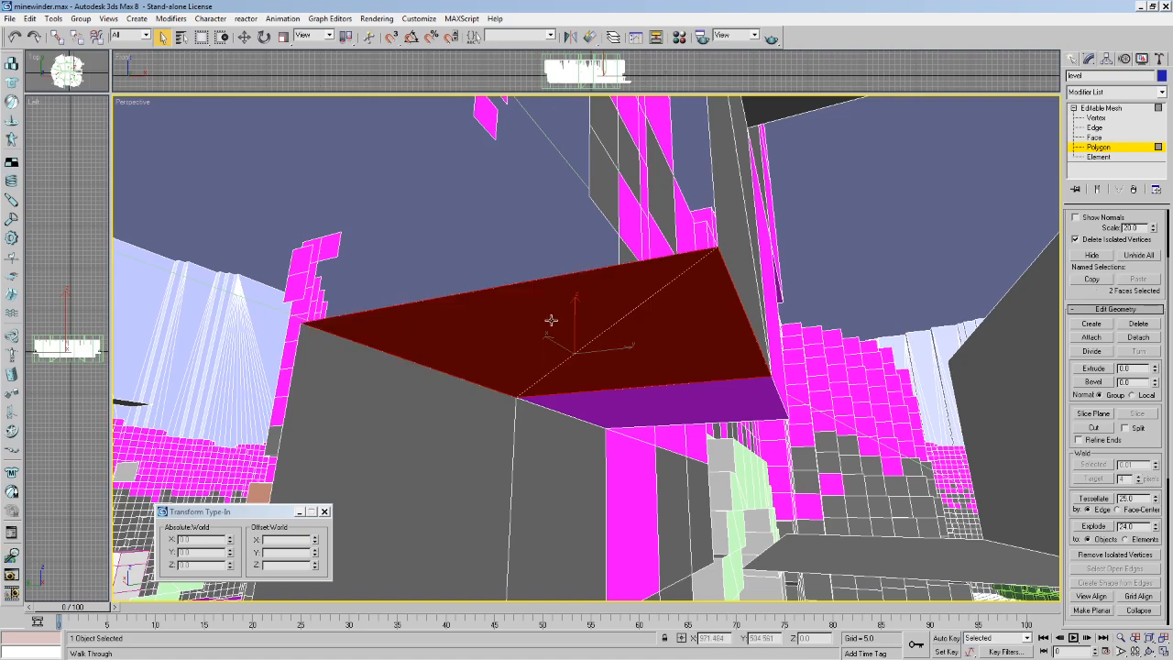
{"action": "left_click", "coordinate": [551, 319]}
{"action": "left_click", "coordinate": [552, 320]}
{"action": "left_click", "coordinate": [553, 320]}
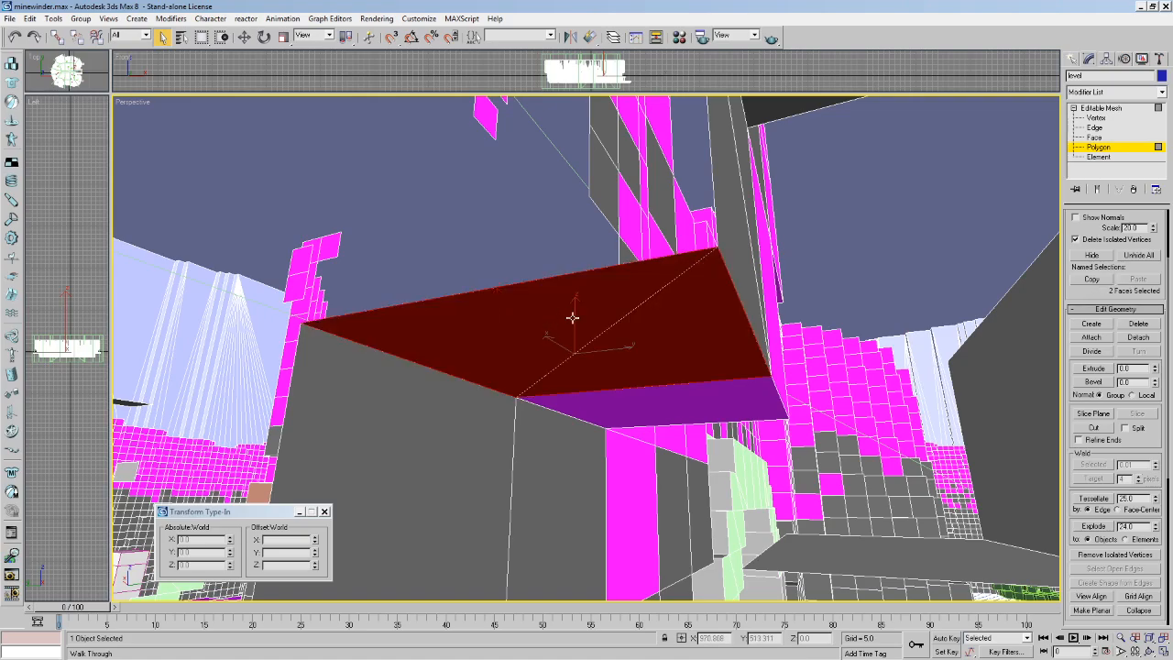
Clear the face selection, select all VSep and VILS error markers by name and hide everything else.
{"action": "left_click", "coordinate": [866, 381]}
{"action": "key", "text": "Up"}
{"action": "left_click_drag", "start_coordinate": [867, 380], "coordinate": [1006, 168]}
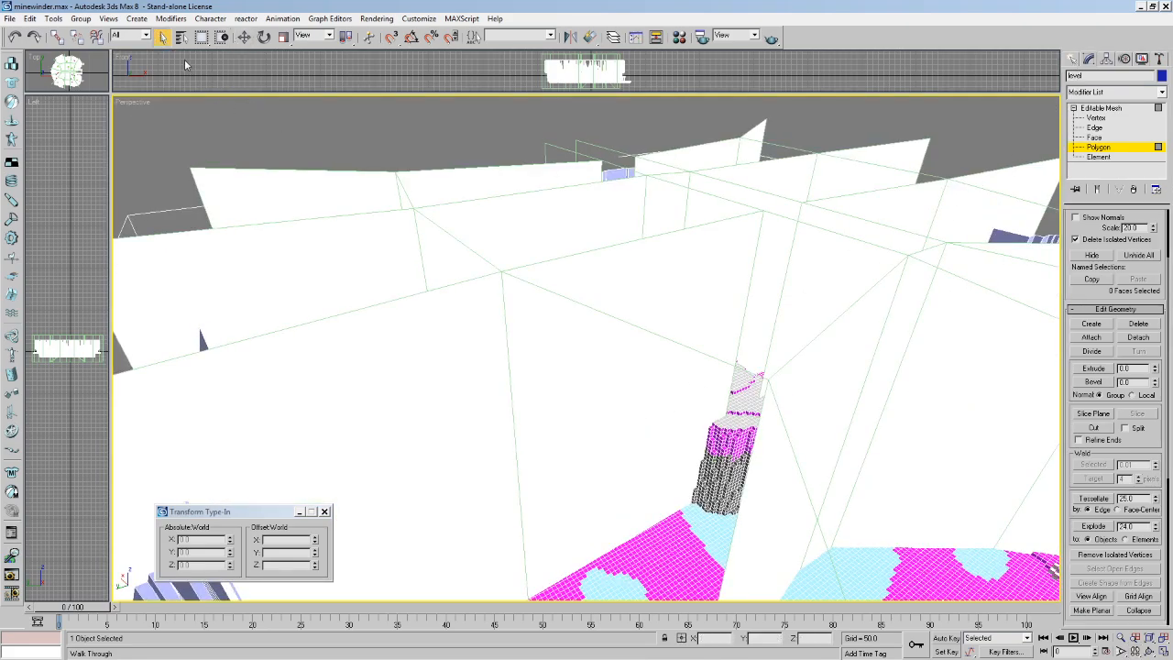
{"action": "key", "text": "h"}
{"action": "left_click_drag", "start_coordinate": [495, 341], "coordinate": [513, 408]}
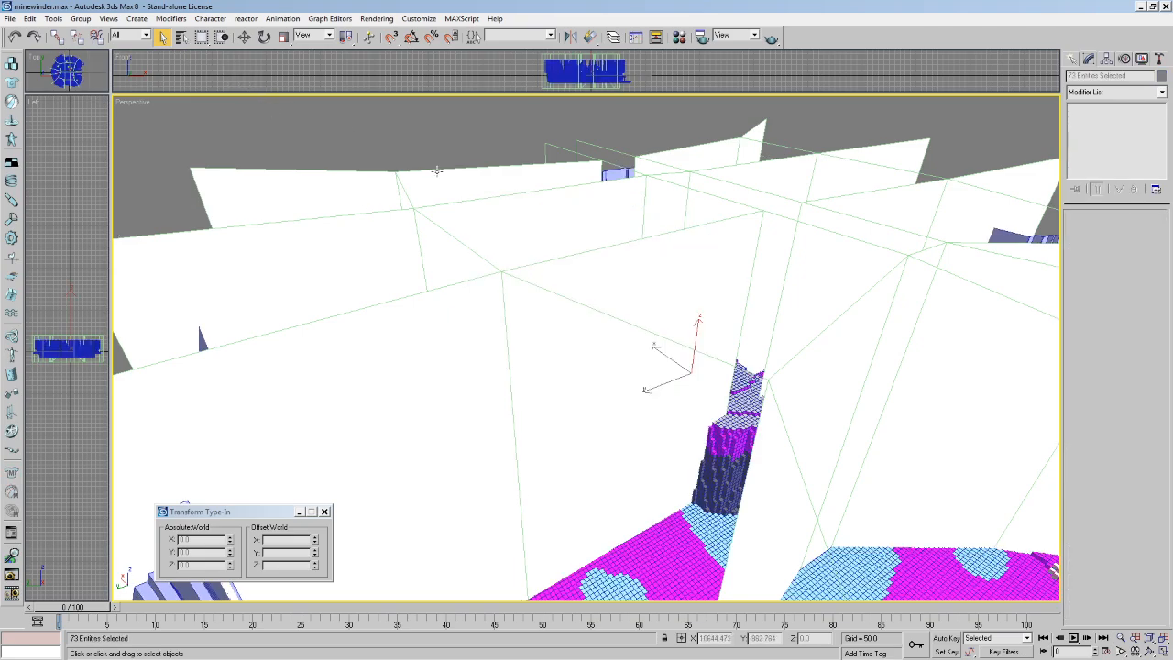
{"action": "middle_click_drag", "start_coordinate": [495, 238], "coordinate": [490, 183]}
{"action": "right_click", "coordinate": [662, 300]}
{"action": "left_click", "coordinate": [698, 258]}
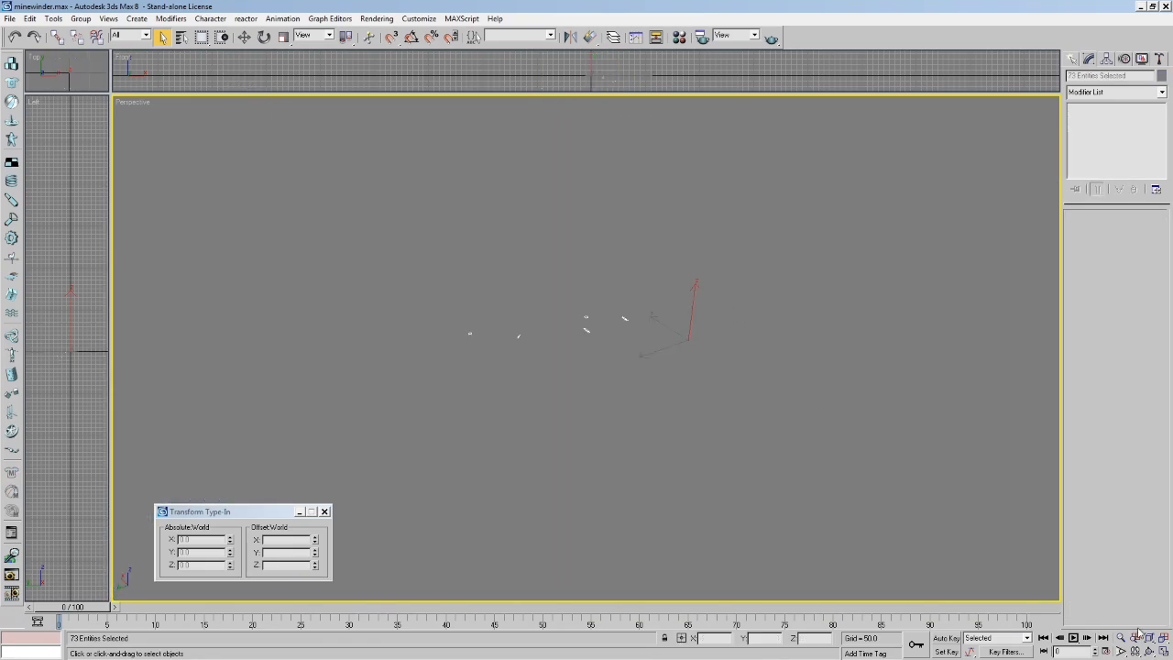
Zoom in on the next cluster of marker lines and unhide all objects around it.
{"action": "scroll", "coordinate": [715, 408], "scroll_direction": "up", "scroll_amount": 8}
{"action": "middle_click_drag", "start_coordinate": [719, 392], "coordinate": [730, 283]}
{"action": "key", "text": "Up"}
{"action": "left_click_drag", "start_coordinate": [730, 283], "coordinate": [575, 307]}
{"action": "middle_click_drag", "start_coordinate": [575, 307], "coordinate": [815, 299]}
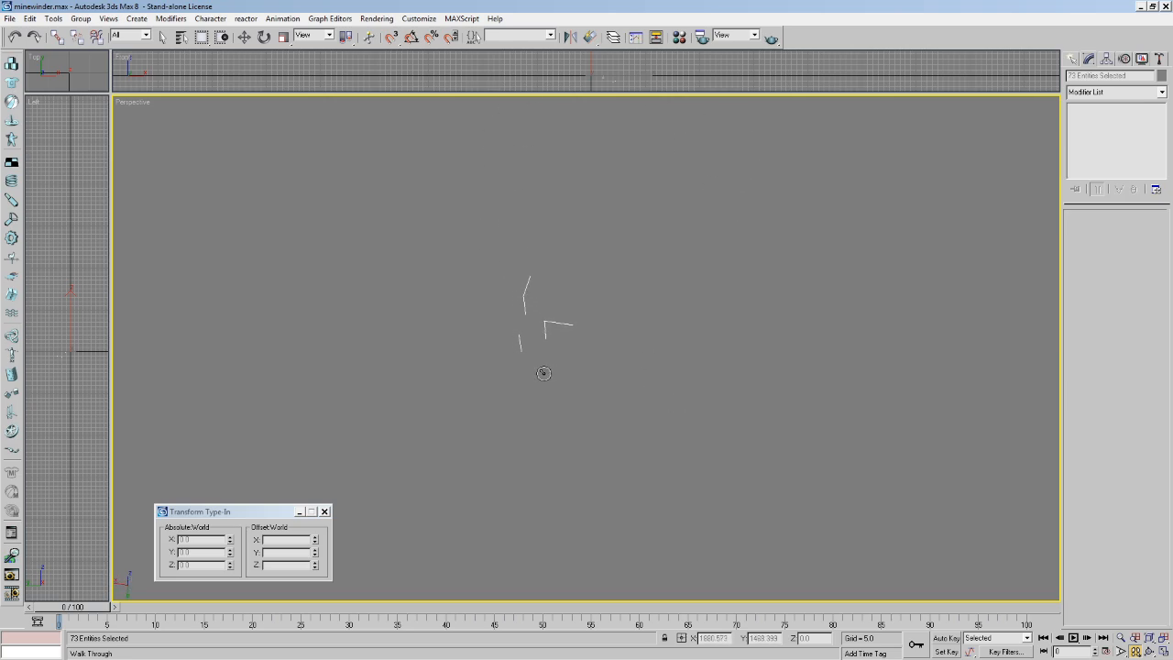
{"action": "key", "text": "Up"}
{"action": "left_click_drag", "start_coordinate": [560, 322], "coordinate": [588, 291]}
{"action": "right_click", "coordinate": [591, 248]}
{"action": "right_click", "coordinate": [591, 247]}
{"action": "left_click", "coordinate": [617, 207]}
{"action": "right_click", "coordinate": [600, 222]}
{"action": "left_click", "coordinate": [622, 168]}
Select the level mesh at the marked inner corner of the steps and switch to polygon editing.
{"action": "key", "text": "Up"}
{"action": "left_click_drag", "start_coordinate": [586, 252], "coordinate": [504, 261]}
{"action": "left_click", "coordinate": [163, 37]}
{"action": "left_click", "coordinate": [509, 206]}
{"action": "left_click", "coordinate": [1099, 147]}
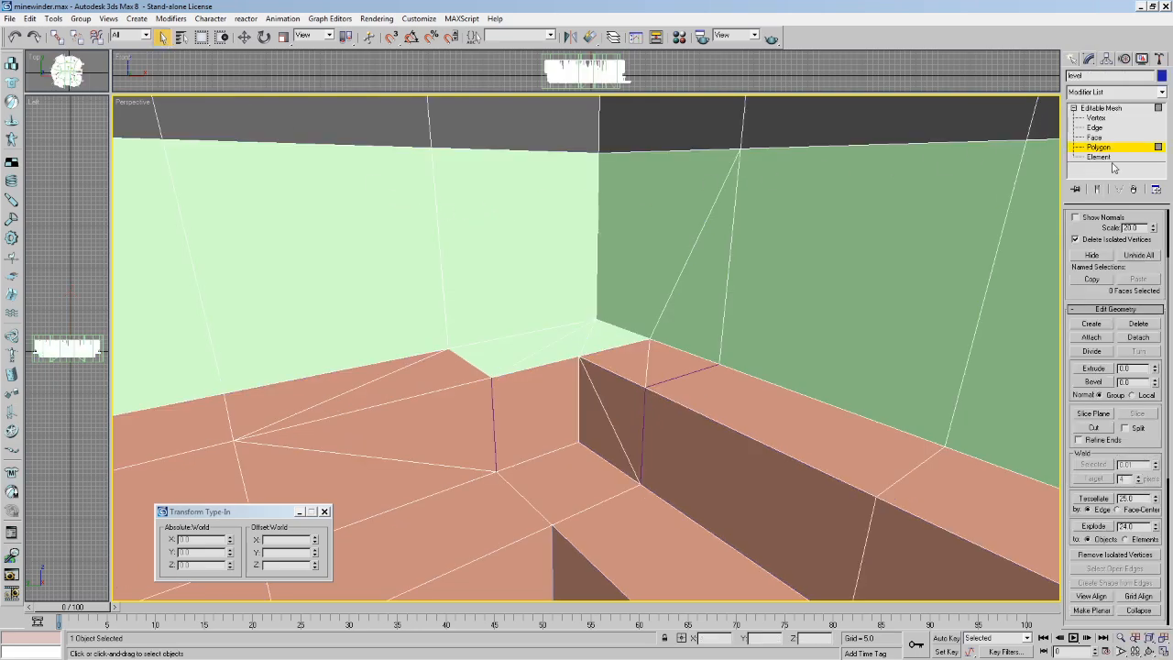
Pick the step and ledge polygons around the marked corner one by one to check for overlapping faces.
{"action": "left_click", "coordinate": [501, 297]}
{"action": "left_click", "coordinate": [550, 350]}
{"action": "left_click", "coordinate": [589, 394]}
{"action": "left_click", "coordinate": [555, 350]}
{"action": "left_click", "coordinate": [556, 336]}
{"action": "left_click", "coordinate": [600, 338]}
{"action": "left_click", "coordinate": [606, 382]}
View the marked corner from behind the steps and turn off Force 2-Sided display for the viewport.
{"action": "key", "text": "Up"}
{"action": "left_click_drag", "start_coordinate": [776, 418], "coordinate": [894, 504]}
{"action": "key", "text": "Right"}
{"action": "right_click", "coordinate": [1134, 649]}
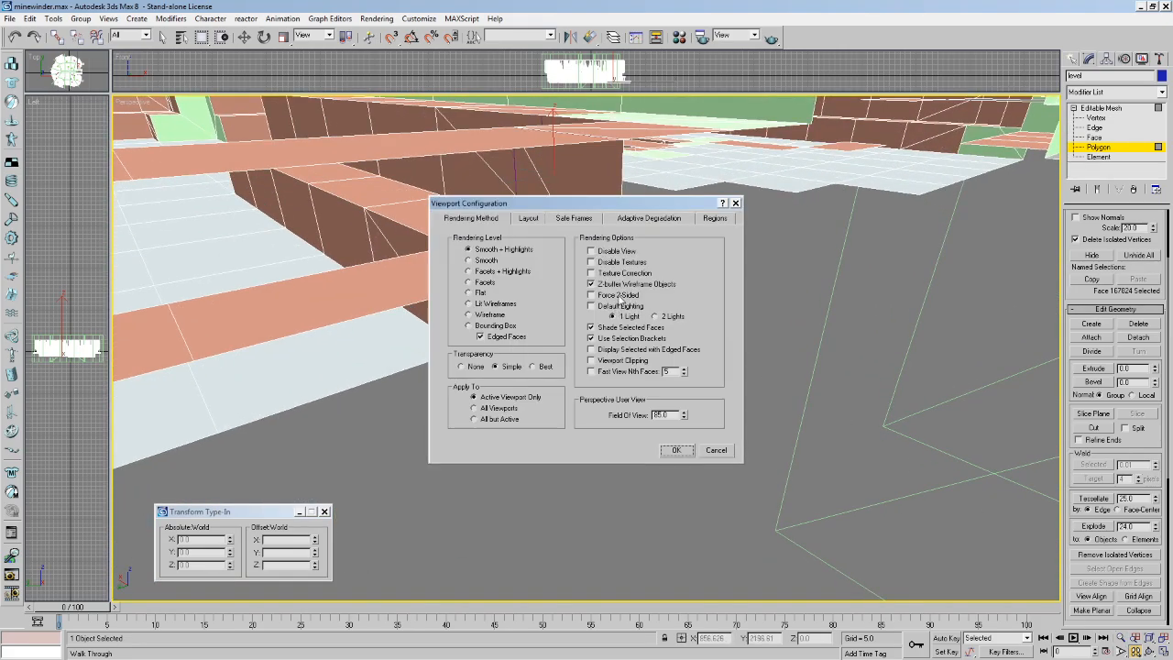
{"action": "left_click", "coordinate": [676, 450]}
{"action": "left_click_drag", "start_coordinate": [675, 449], "coordinate": [245, 100]}
Delete the stray wall polygon behind the corner step and the triangulated polygons directly beneath it.
{"action": "left_click", "coordinate": [160, 37]}
{"action": "left_click", "coordinate": [588, 238]}
{"action": "left_click", "coordinate": [567, 239]}
{"action": "left_click_drag", "start_coordinate": [595, 229], "coordinate": [584, 260]}
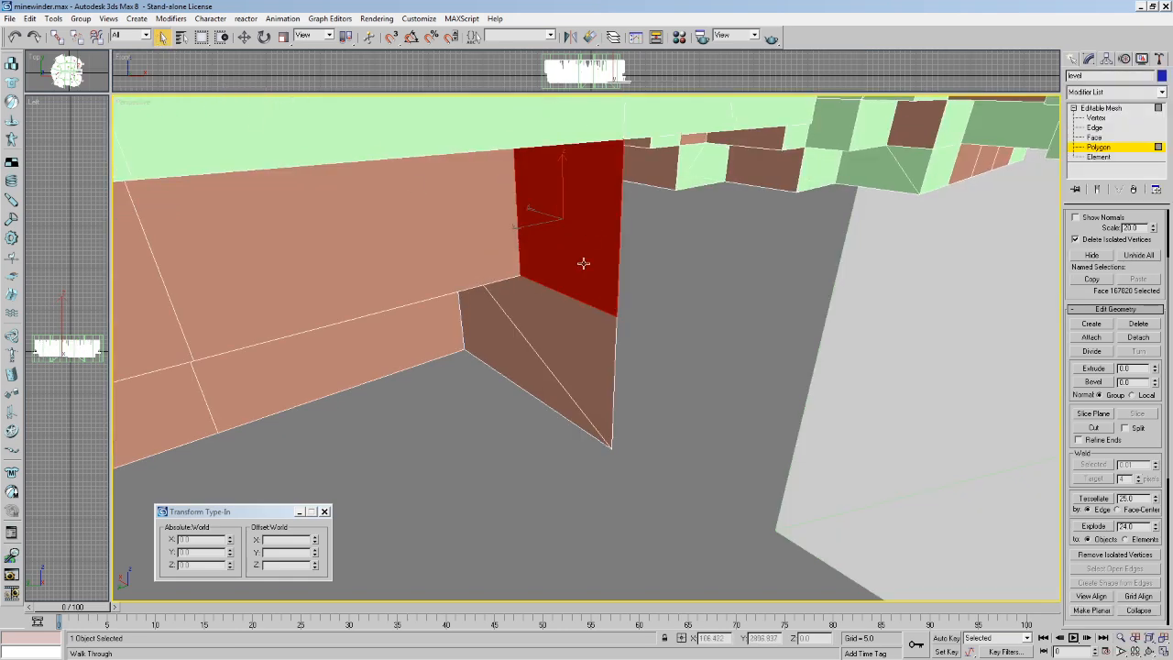
{"action": "key", "text": "Delete"}
{"action": "left_click", "coordinate": [558, 341]}
{"action": "left_click", "coordinate": [537, 385]}
{"action": "left_click_drag", "start_coordinate": [615, 395], "coordinate": [563, 395]}
{"action": "key", "text": "Delete"}
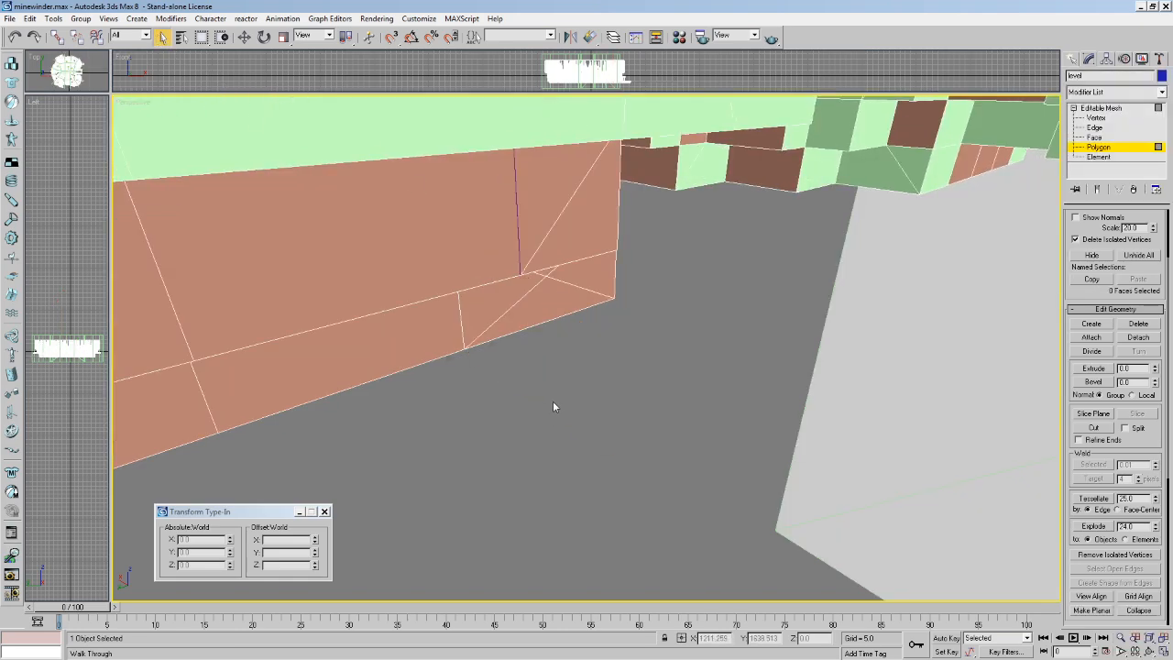
Inspect the corner from underneath and delete the leftover stray face behind the step.
{"action": "key", "text": "Up"}
{"action": "left_click_drag", "start_coordinate": [676, 368], "coordinate": [436, 179]}
{"action": "key", "text": "Down"}
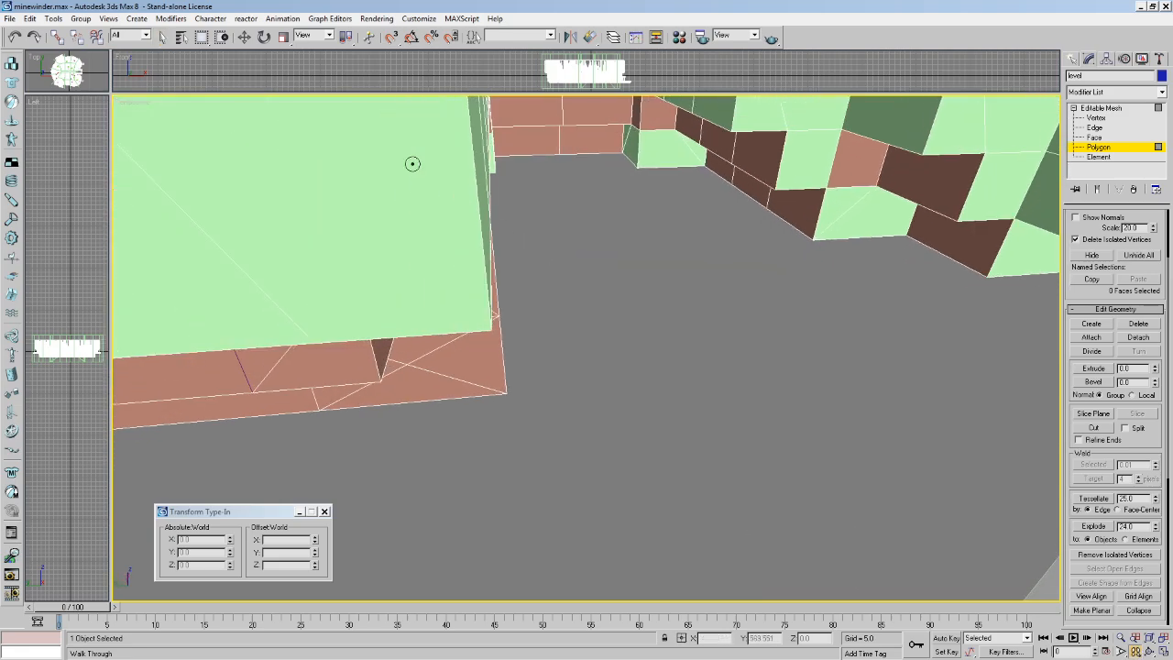
{"action": "middle_click_drag", "start_coordinate": [490, 213], "coordinate": [493, 207]}
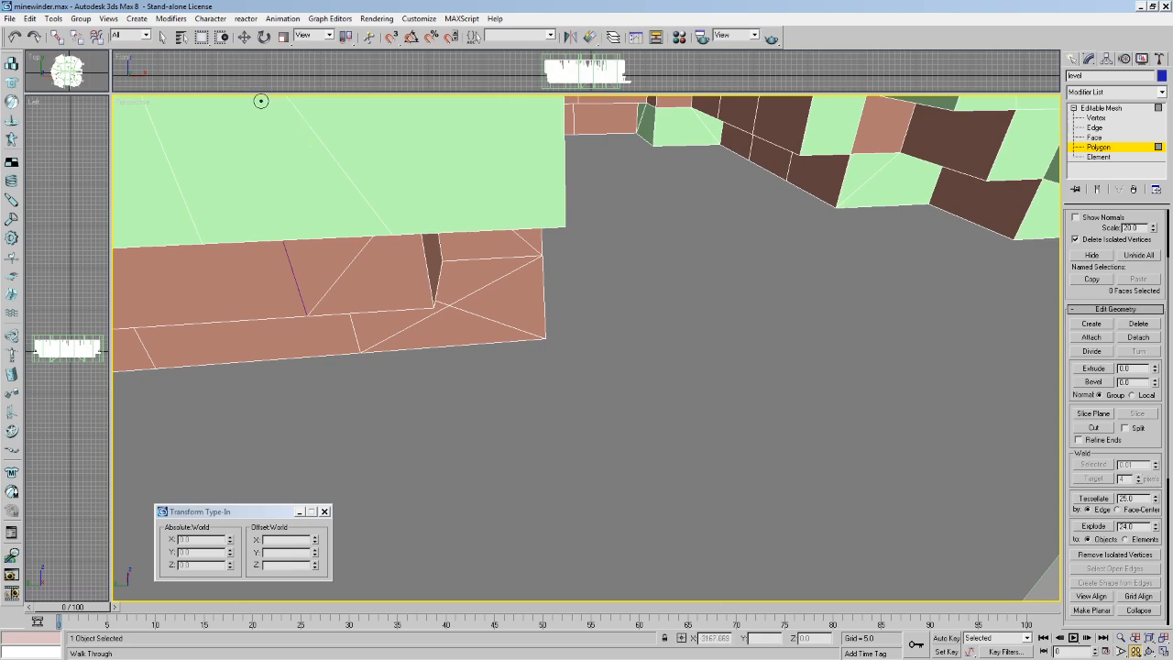
{"action": "left_click", "coordinate": [180, 36]}
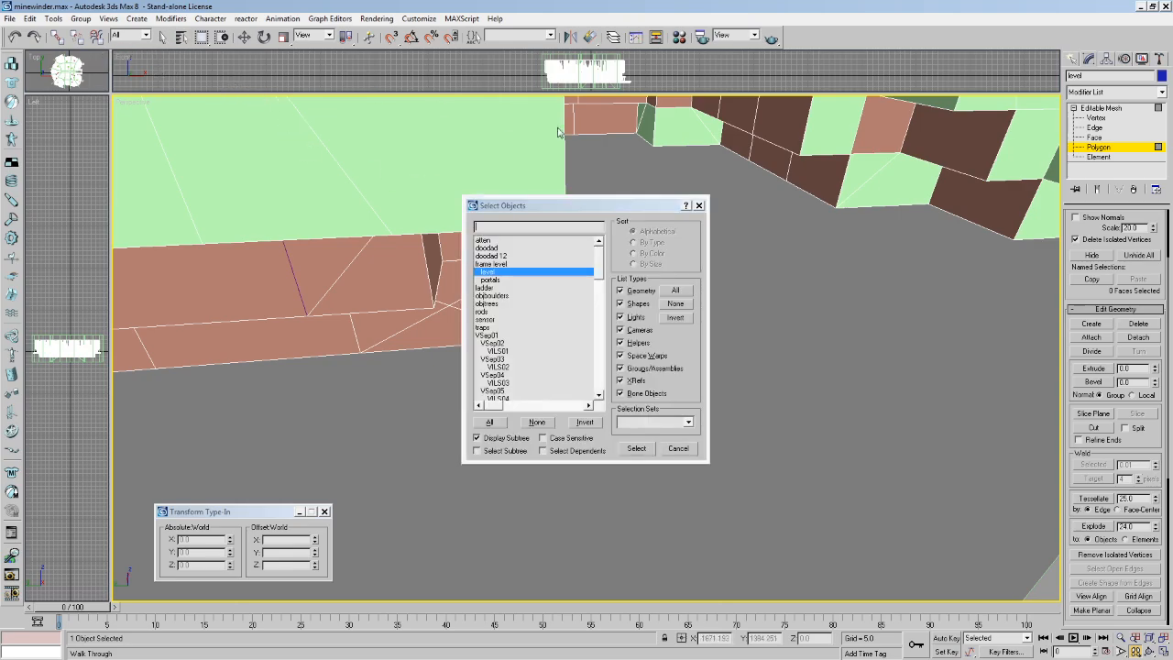
{"action": "key", "text": "Escape"}
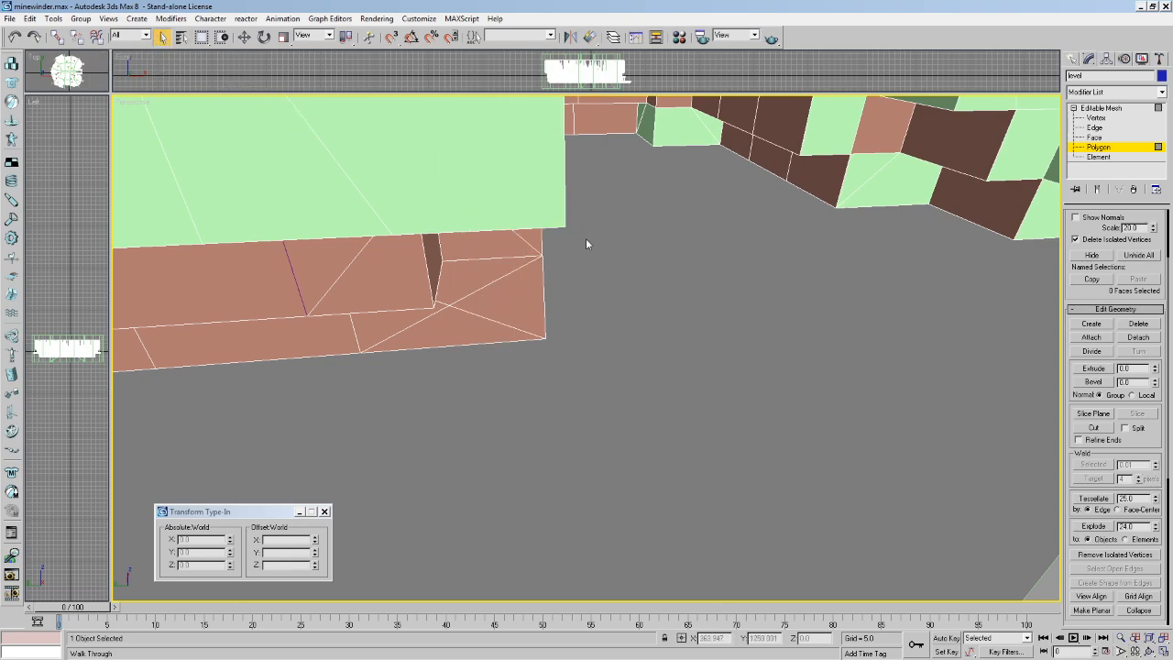
{"action": "left_click_drag", "start_coordinate": [535, 409], "coordinate": [477, 337]}
{"action": "key", "text": "Delete"}
Return to the front of the corner steps and turn Force 2-Sided display back on.
{"action": "key", "text": "Up"}
{"action": "key", "text": "Right"}
{"action": "key", "text": "Up"}
{"action": "left_click_drag", "start_coordinate": [766, 365], "coordinate": [555, 338]}
{"action": "key", "text": "Left"}
{"action": "right_click", "coordinate": [1149, 641]}
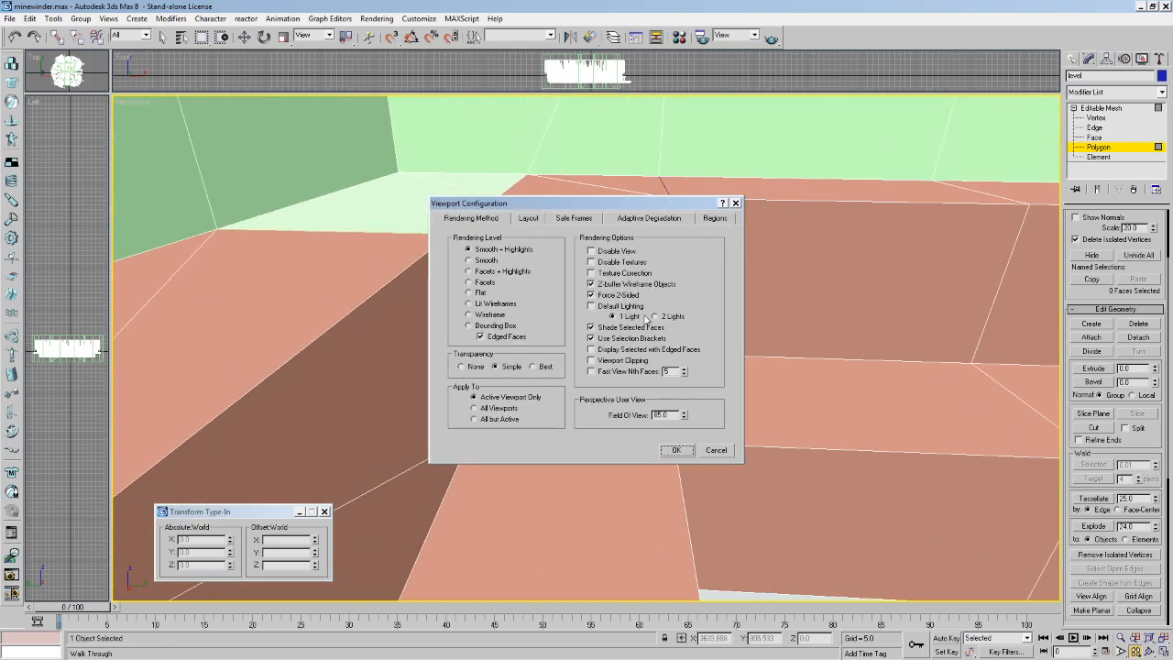
{"action": "left_click", "coordinate": [677, 451]}
Walk out to inspect the surrounding structure and its marker lines, and return to the marked step corner.
{"action": "left_click_drag", "start_coordinate": [427, 322], "coordinate": [577, 281]}
{"action": "key", "text": "Left"}
{"action": "key", "text": "Up"}
{"action": "key", "text": "Left"}
{"action": "left_click_drag", "start_coordinate": [401, 282], "coordinate": [576, 228]}
{"action": "middle_click_drag", "start_coordinate": [702, 355], "coordinate": [597, 348]}
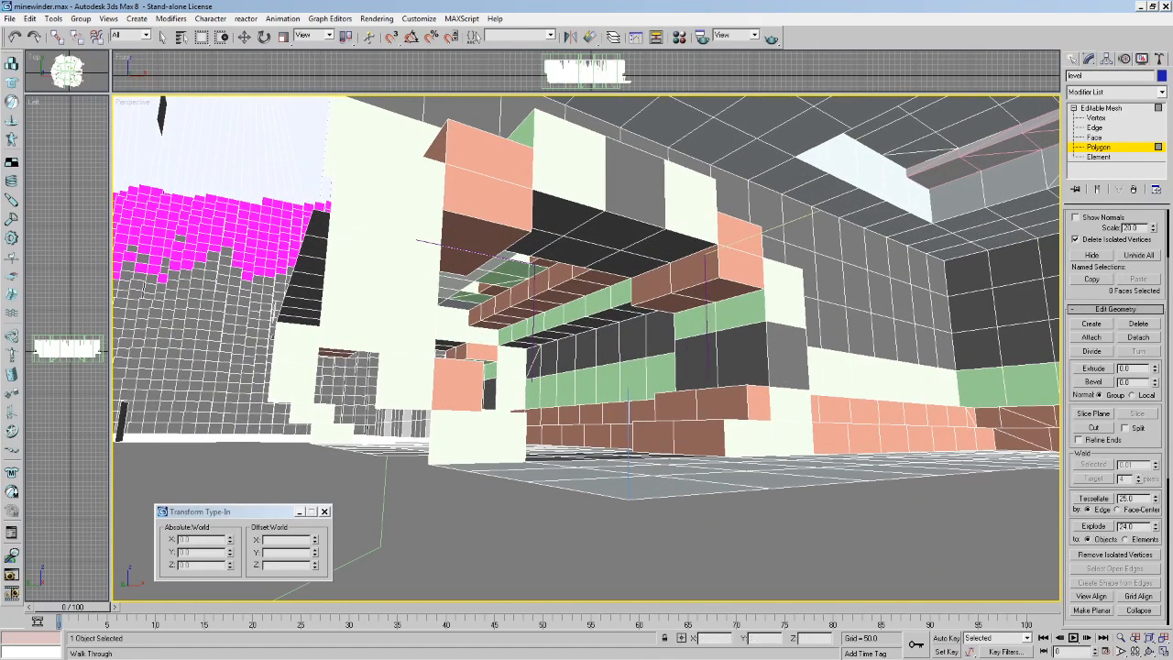
{"action": "key", "text": "alt+Tab"}
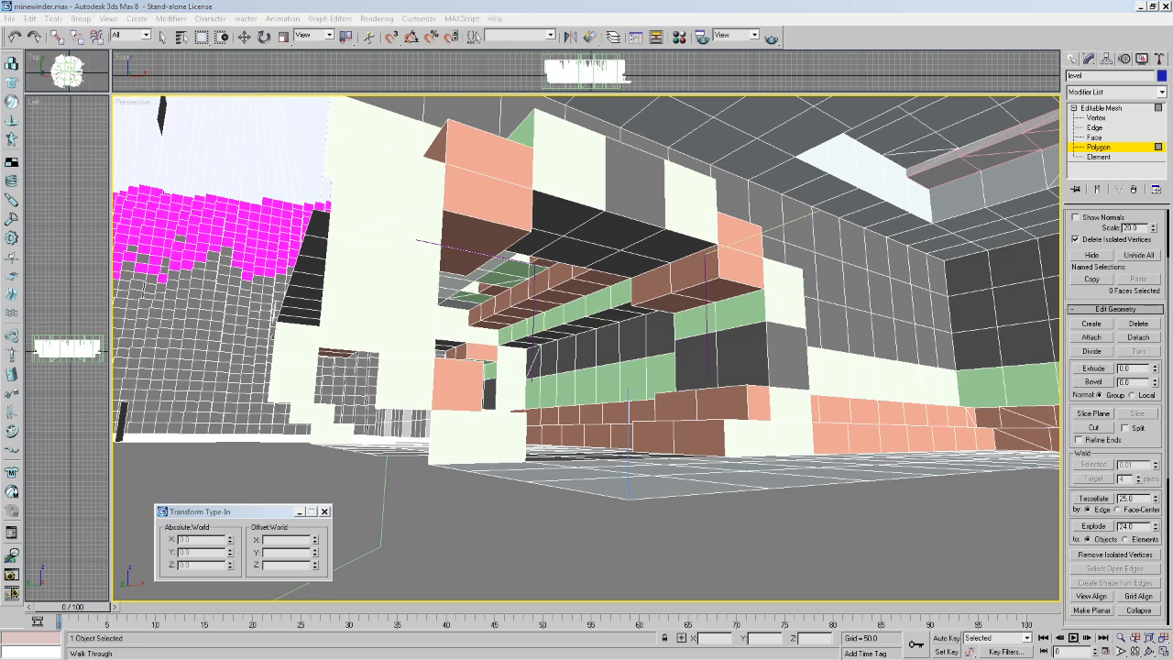
{"action": "key", "text": "alt+Tab"}
{"action": "left_click_drag", "start_coordinate": [602, 335], "coordinate": [807, 354]}
{"action": "key", "text": "w"}
{"action": "key", "text": "w"}
{"action": "key", "text": "w"}
{"action": "left_click_drag", "start_coordinate": [685, 364], "coordinate": [753, 353]}
{"action": "left_click_drag", "start_coordinate": [623, 361], "coordinate": [721, 401]}
{"action": "key", "text": "w"}
{"action": "left_click_drag", "start_coordinate": [568, 405], "coordinate": [784, 401]}
{"action": "key", "text": "d"}
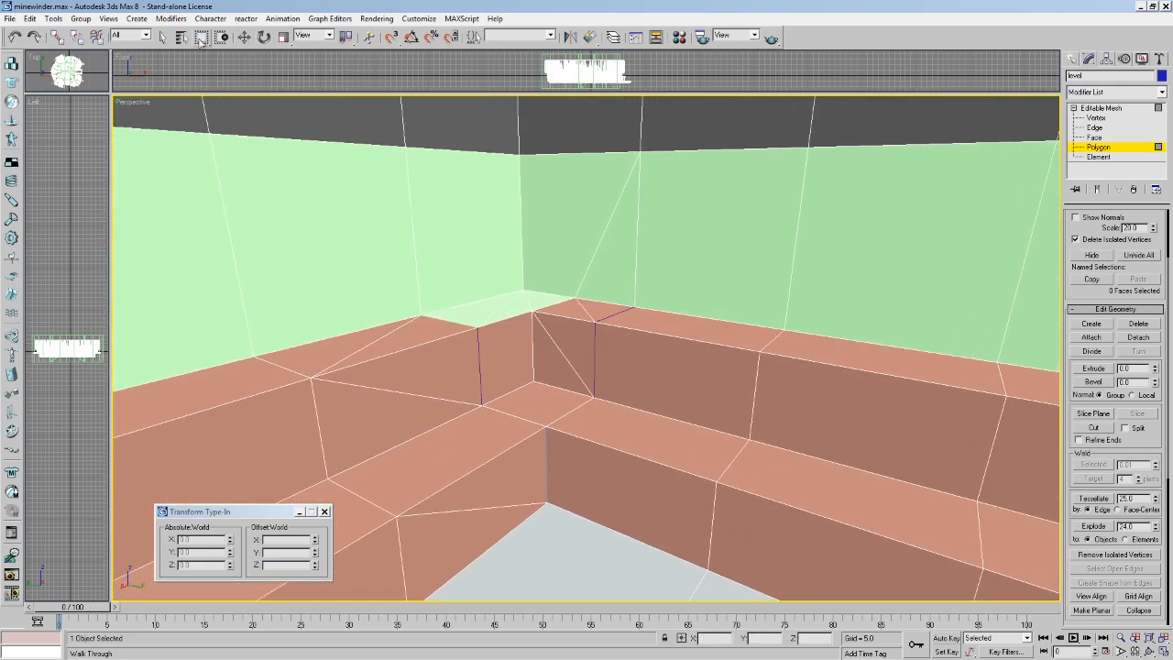
Select the small triangle on the corner ledge and examine the adjoining steps and walls around it.
{"action": "left_click", "coordinate": [558, 362]}
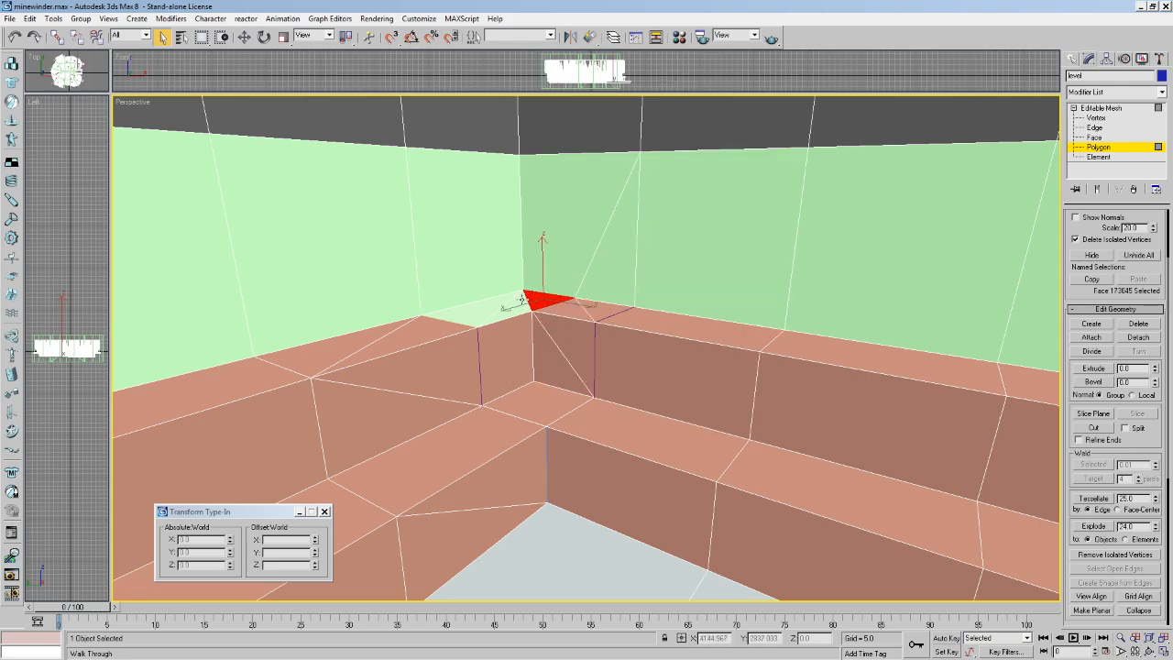
{"action": "left_click", "coordinate": [469, 310]}
{"action": "left_click", "coordinate": [541, 296]}
{"action": "key", "text": "Up"}
{"action": "left_click_drag", "start_coordinate": [541, 298], "coordinate": [516, 302]}
{"action": "mouse_move", "coordinate": [516, 301]}
{"action": "middle_mouse_down"}
{"action": "mouse_move", "coordinate": [526, 310]}
{"action": "mouse_move", "coordinate": [510, 316]}
{"action": "middle_mouse_up"}
{"action": "left_click_drag", "start_coordinate": [510, 316], "coordinate": [699, 406]}
{"action": "middle_click_drag", "start_coordinate": [699, 406], "coordinate": [654, 400]}
{"action": "left_click_drag", "start_coordinate": [655, 400], "coordinate": [588, 394]}
{"action": "key", "text": "Down"}
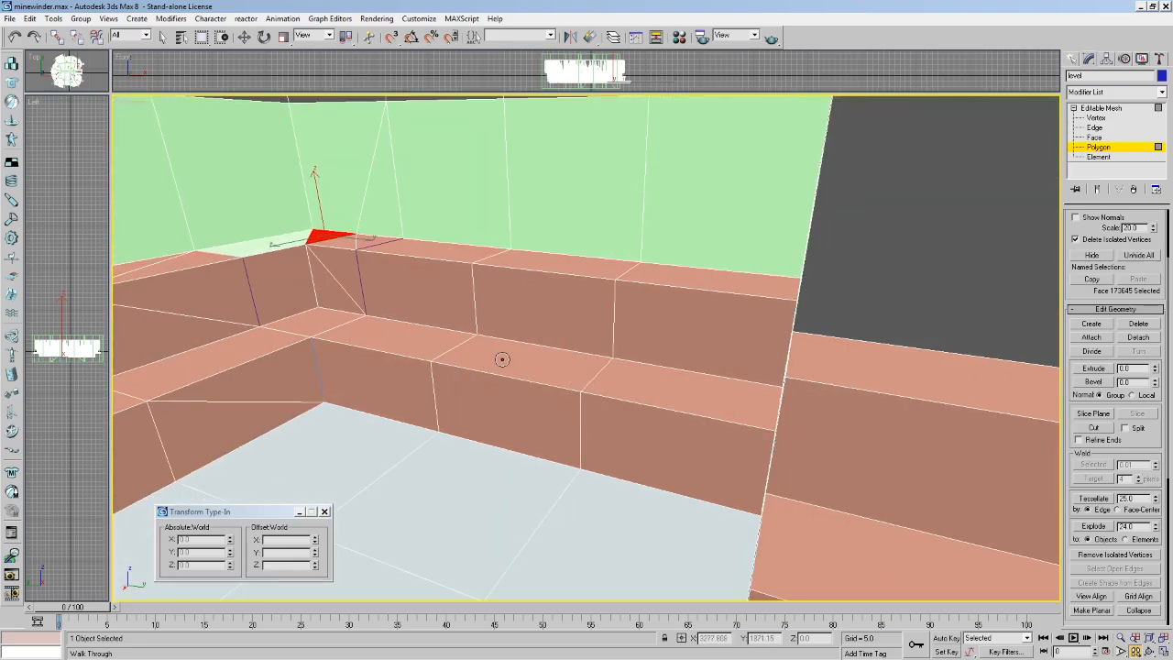
{"action": "middle_click_drag", "start_coordinate": [502, 359], "coordinate": [523, 361]}
{"action": "left_click_drag", "start_coordinate": [523, 361], "coordinate": [595, 364]}
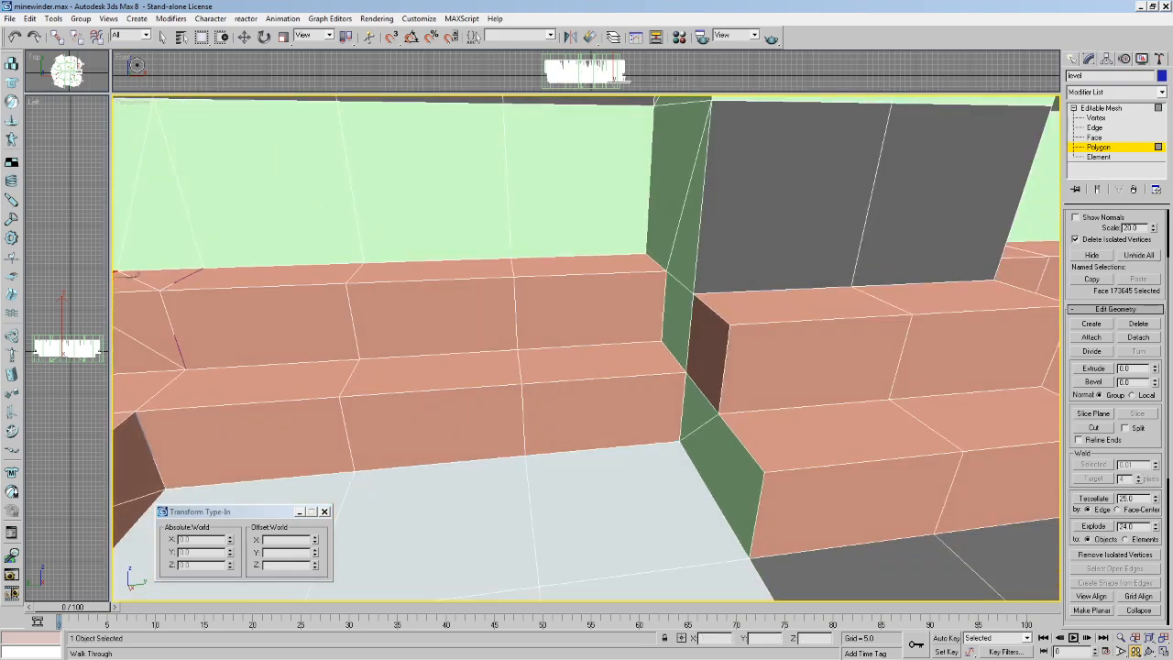
{"action": "middle_click_drag", "start_coordinate": [537, 270], "coordinate": [531, 309]}
Leave polygon editing, select all VSep and VILS error markers by name and delete them.
{"action": "scroll", "coordinate": [561, 277], "scroll_direction": "down", "scroll_amount": 8}
{"action": "left_click", "coordinate": [1070, 59]}
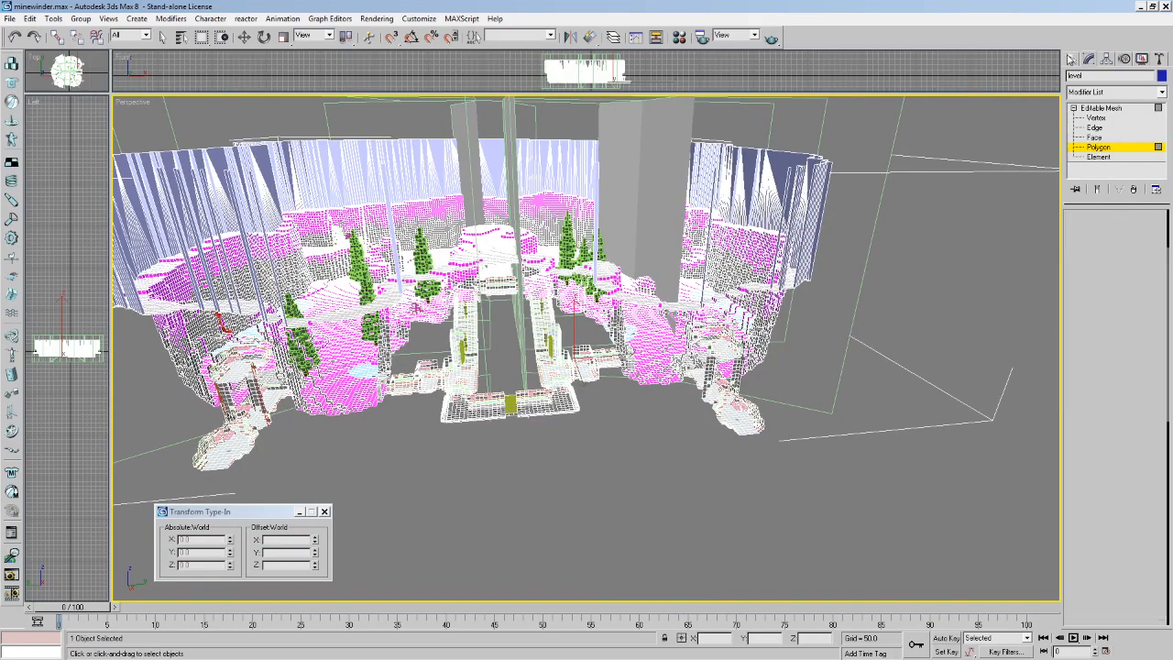
{"action": "left_click", "coordinate": [938, 230]}
{"action": "right_click", "coordinate": [789, 325]}
{"action": "key", "text": "h"}
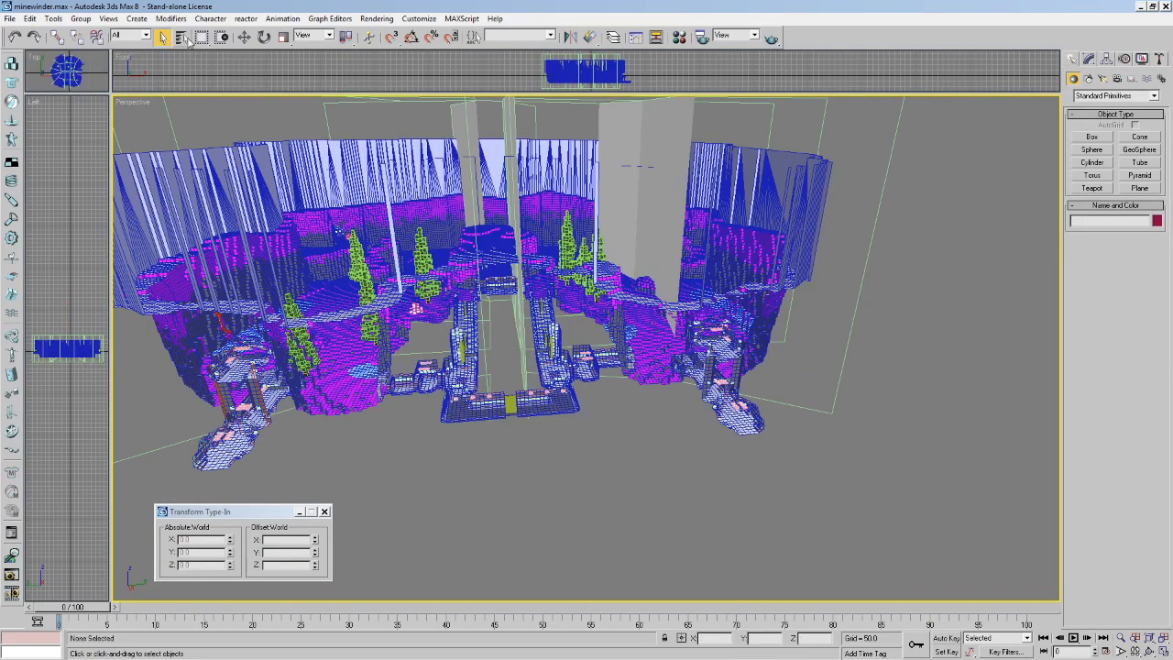
{"action": "left_click_drag", "start_coordinate": [493, 340], "coordinate": [554, 625]}
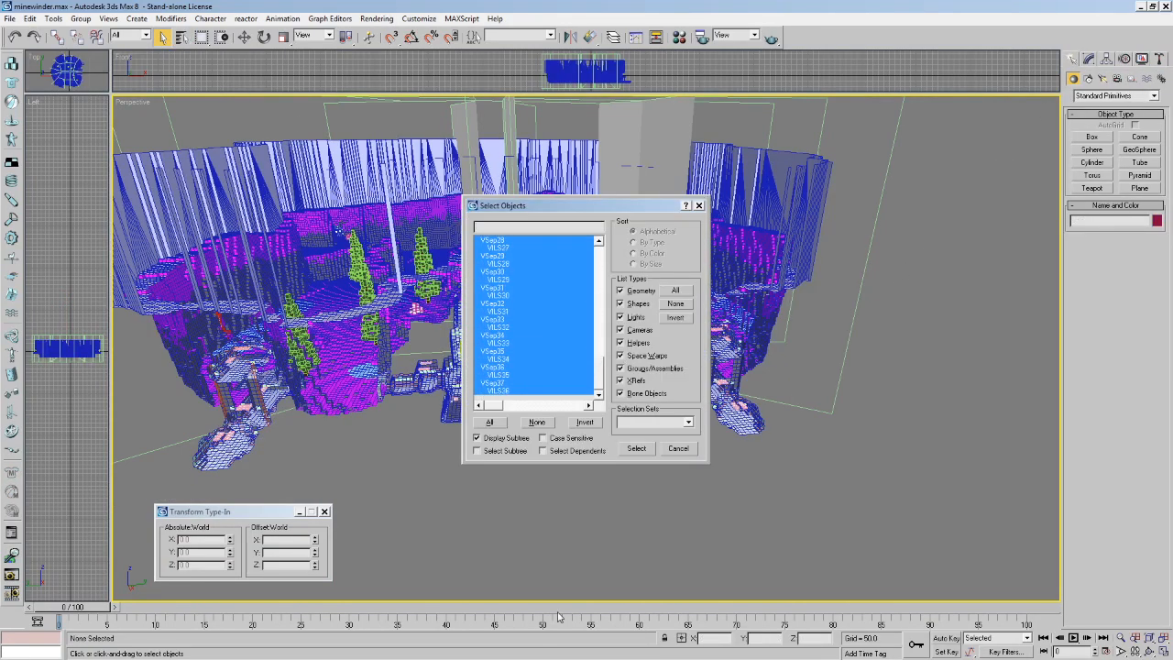
{"action": "left_click", "coordinate": [636, 448]}
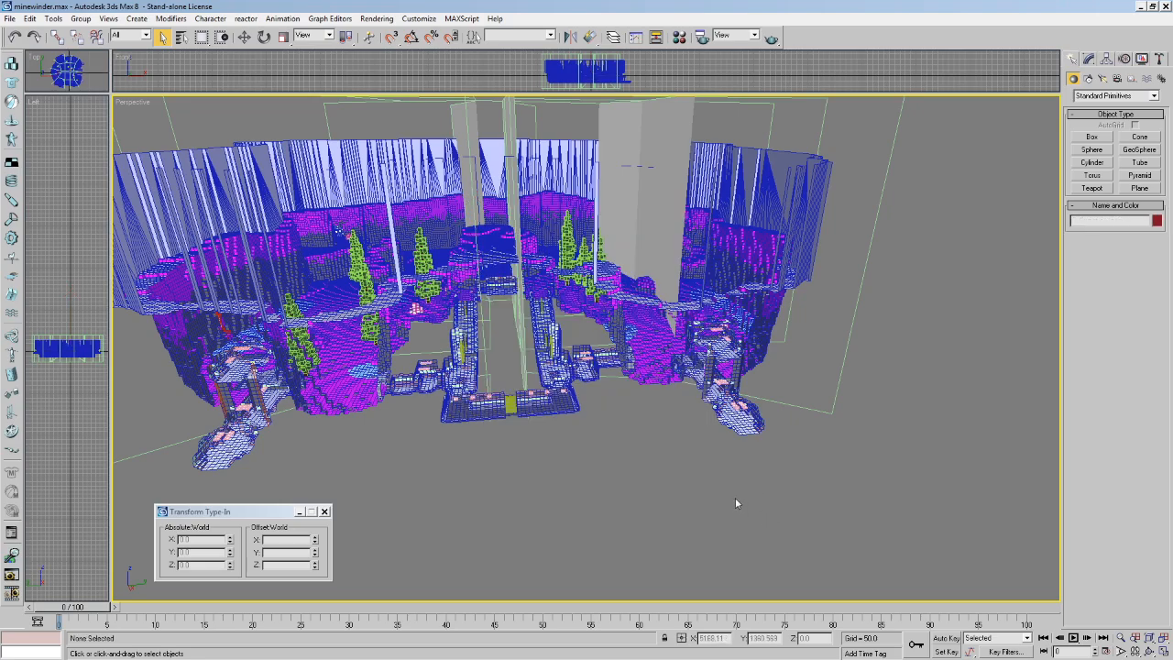
{"action": "left_click", "coordinate": [180, 37]}
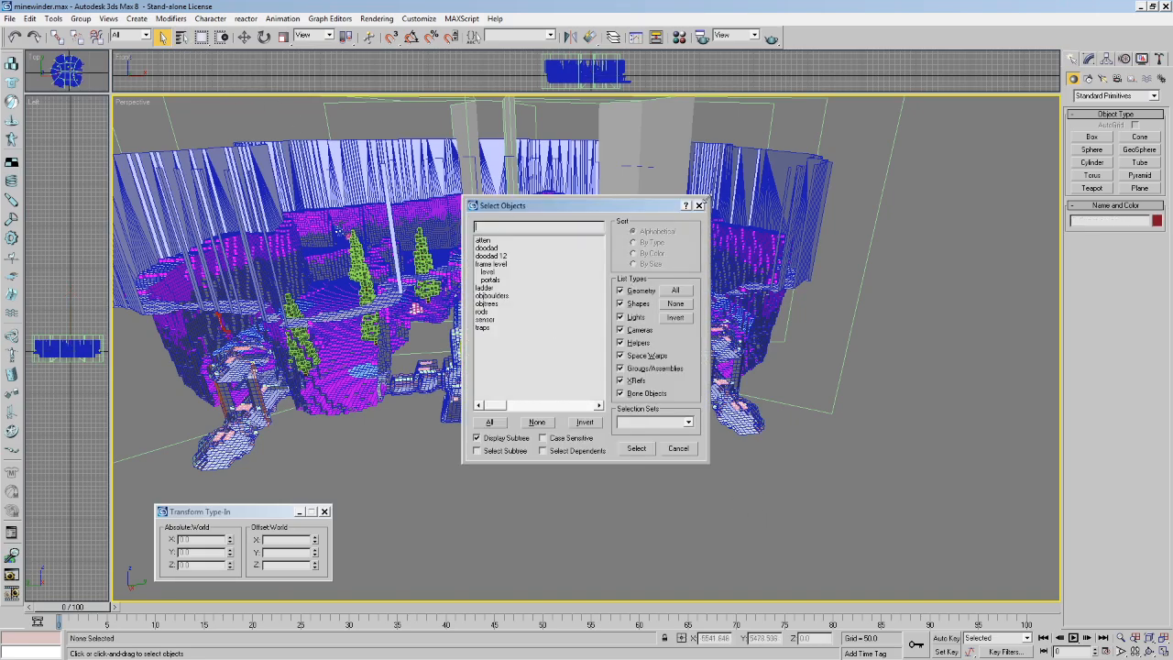
{"action": "left_click", "coordinate": [698, 205]}
Save the scene.
{"action": "left_click", "coordinate": [6, 6]}
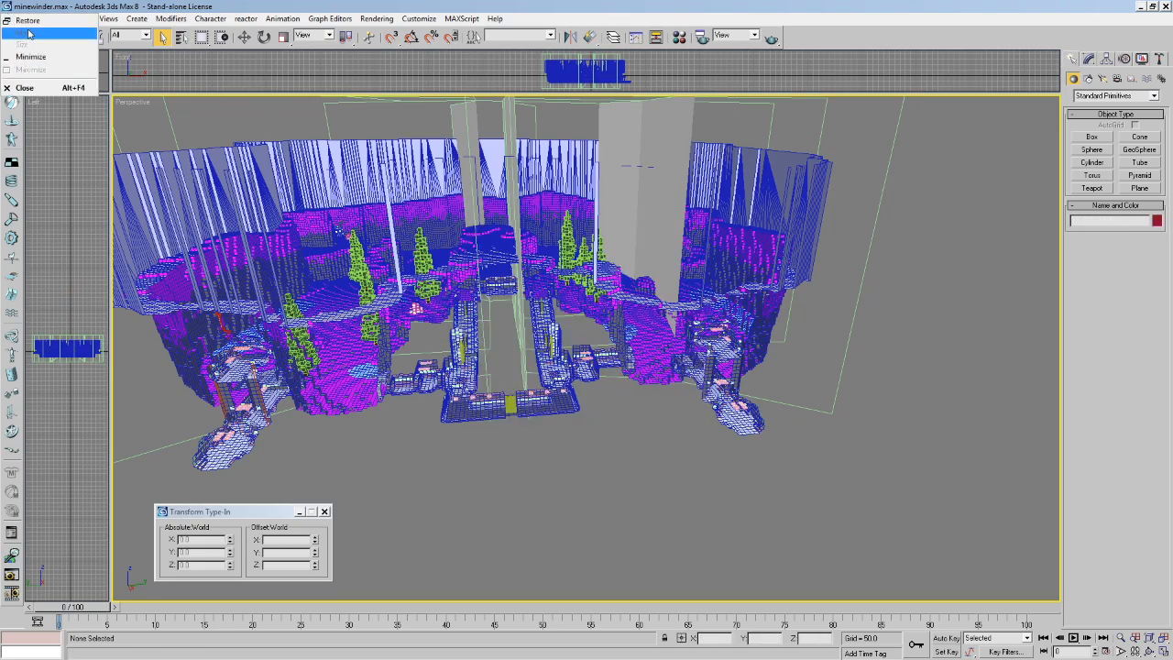
{"action": "left_click", "coordinate": [53, 6]}
{"action": "left_click", "coordinate": [9, 19]}
{"action": "left_click", "coordinate": [16, 81]}
{"action": "left_click", "coordinate": [7, 19]}
Select all polygons of the level mesh and apply an Optimize modifier that preserves material boundaries.
{"action": "left_click", "coordinate": [833, 241]}
{"action": "left_click", "coordinate": [798, 186]}
{"action": "left_click", "coordinate": [1089, 57]}
{"action": "left_click", "coordinate": [1098, 147]}
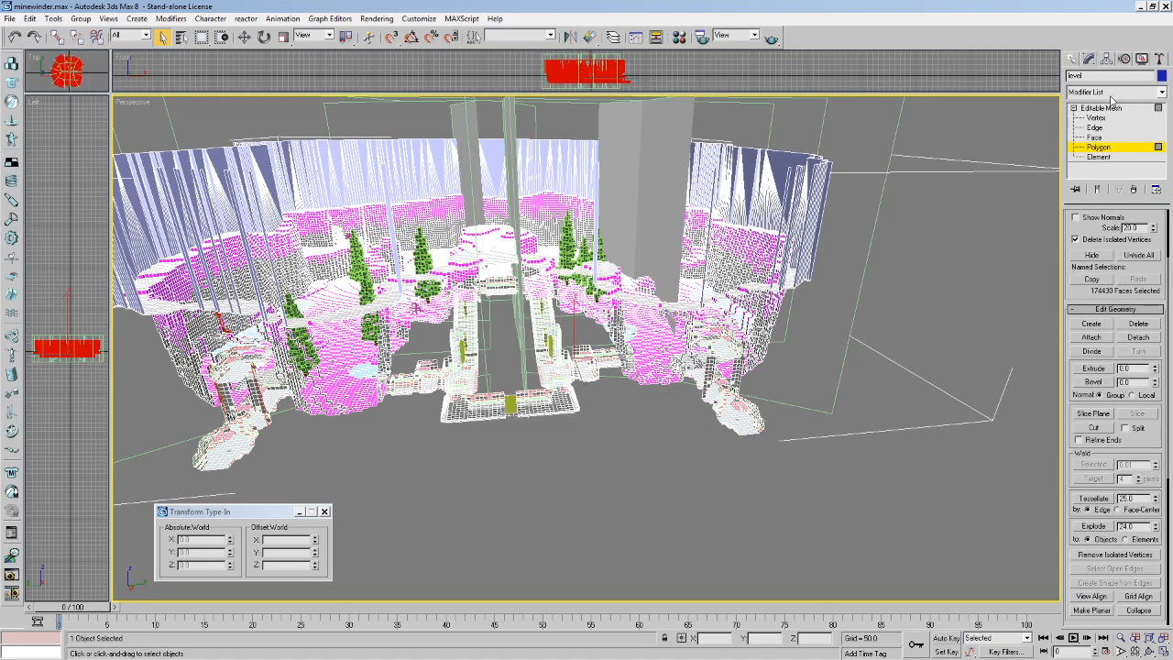
{"action": "left_click", "coordinate": [1111, 93]}
{"action": "key", "text": "o"}
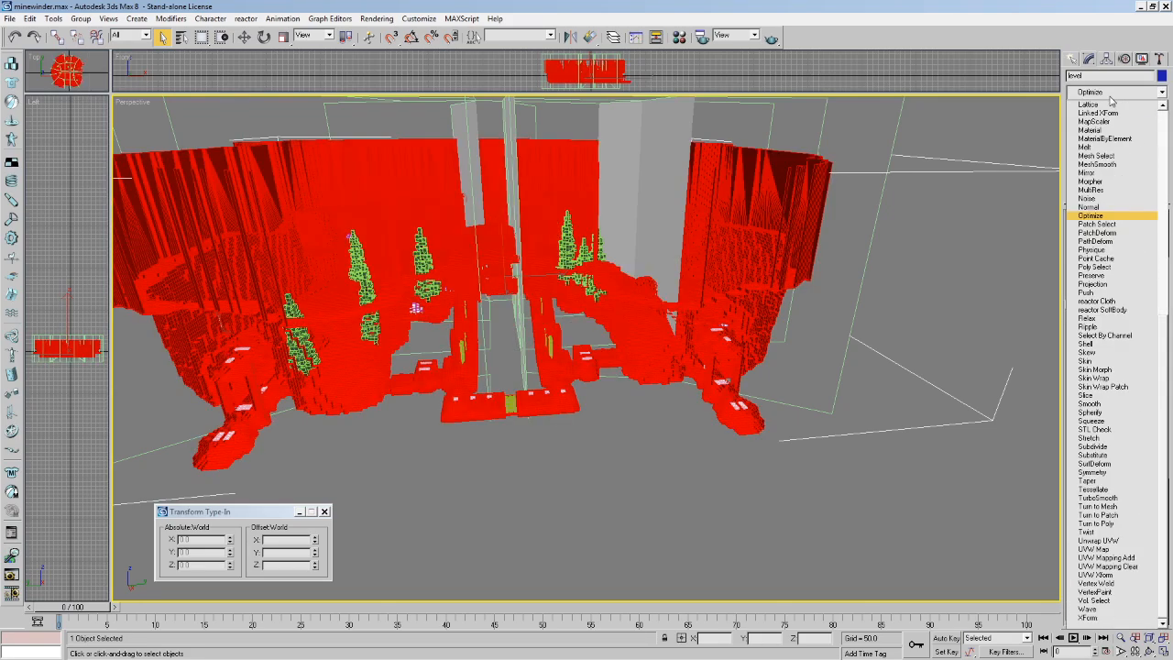
{"action": "left_click", "coordinate": [1090, 215]}
{"action": "left_click", "coordinate": [1085, 370]}
Collapse the Optimize modifier into the level's editable mesh.
{"action": "right_click", "coordinate": [1106, 108]}
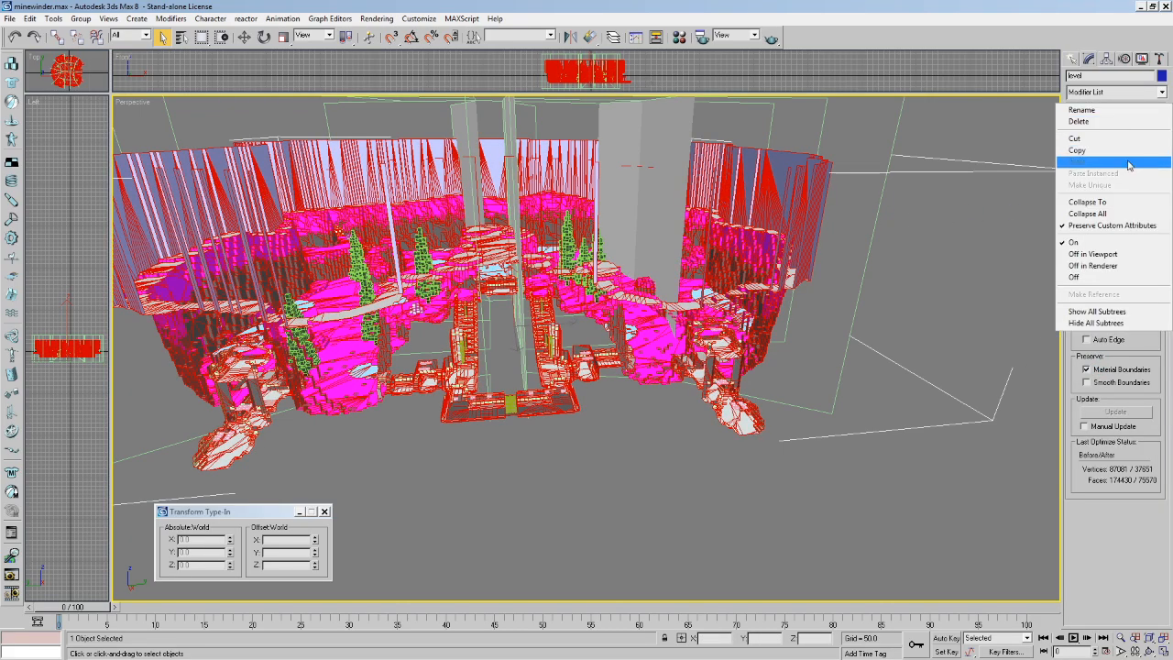
{"action": "left_click", "coordinate": [1096, 207]}
{"action": "left_click", "coordinate": [642, 381]}
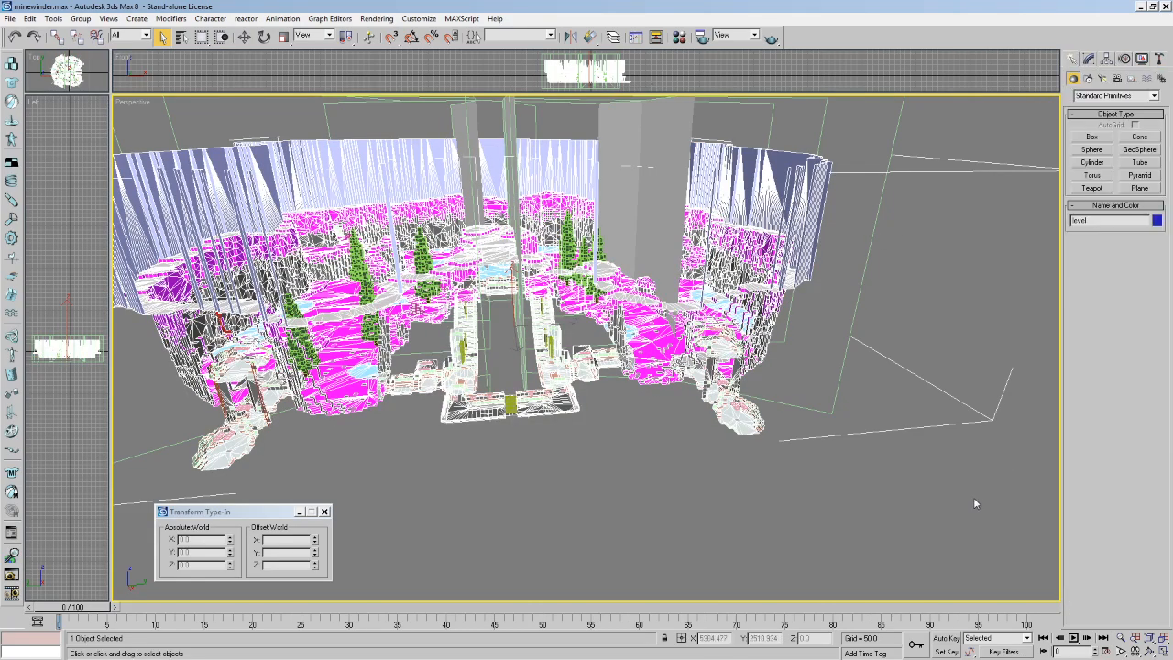
{"action": "right_click", "coordinate": [949, 541]}
Export the optimized level over the existing JMS file.
{"action": "left_click", "coordinate": [9, 18]}
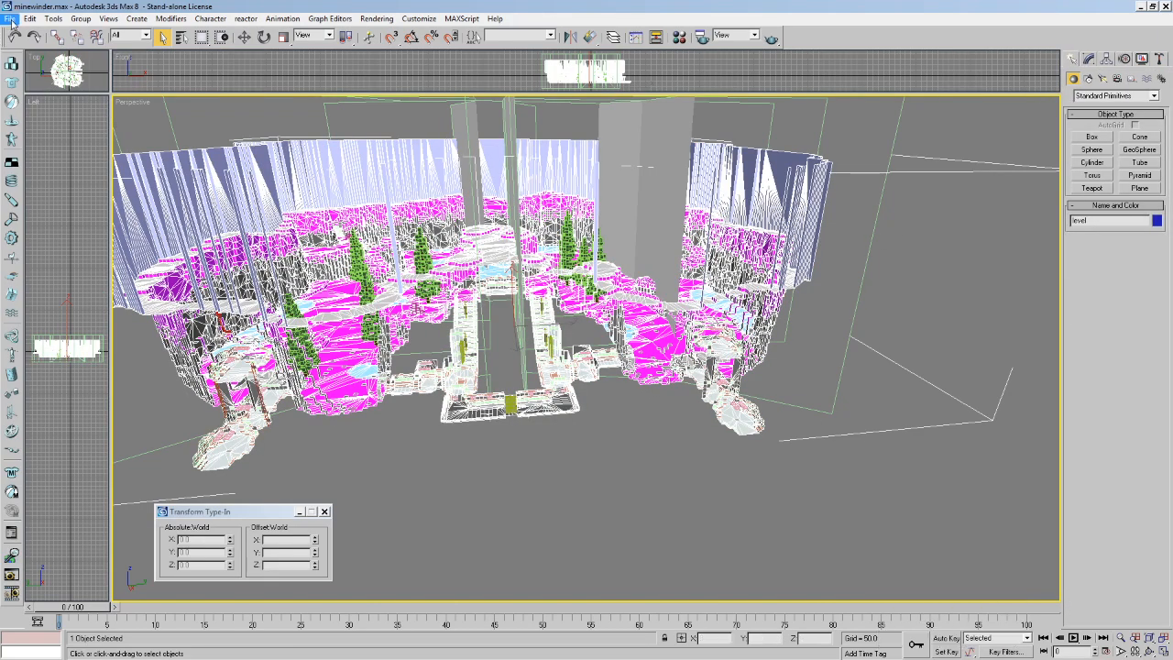
{"action": "left_click", "coordinate": [9, 19]}
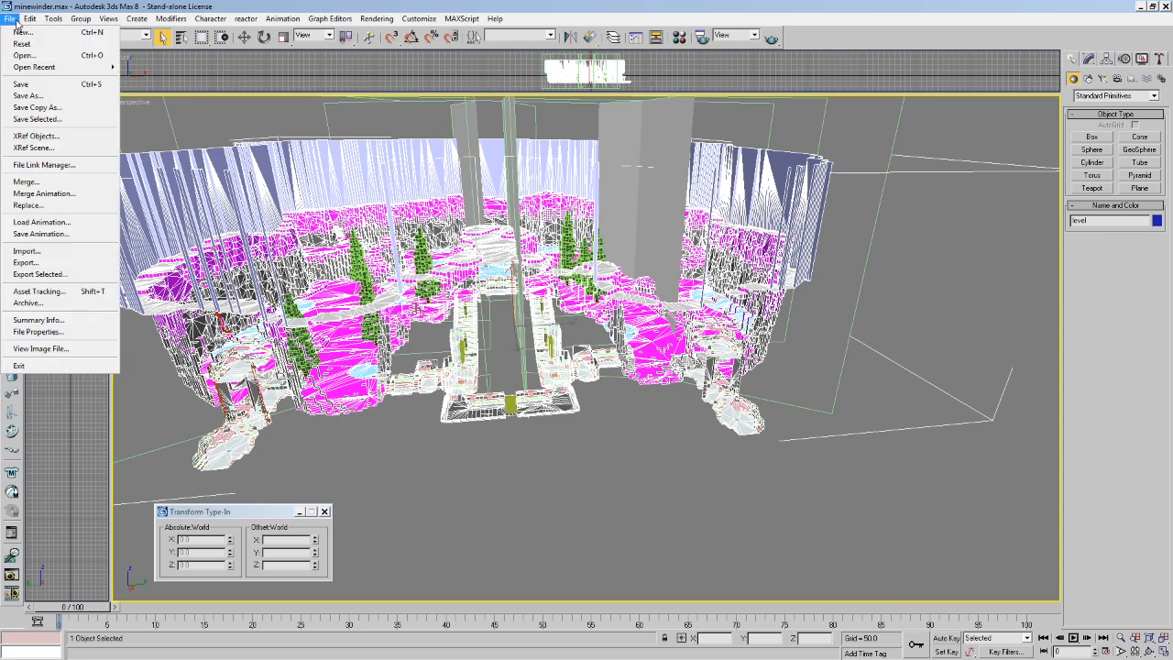
{"action": "left_click", "coordinate": [25, 263]}
{"action": "double_click", "coordinate": [145, 141]}
{"action": "left_click", "coordinate": [640, 381]}
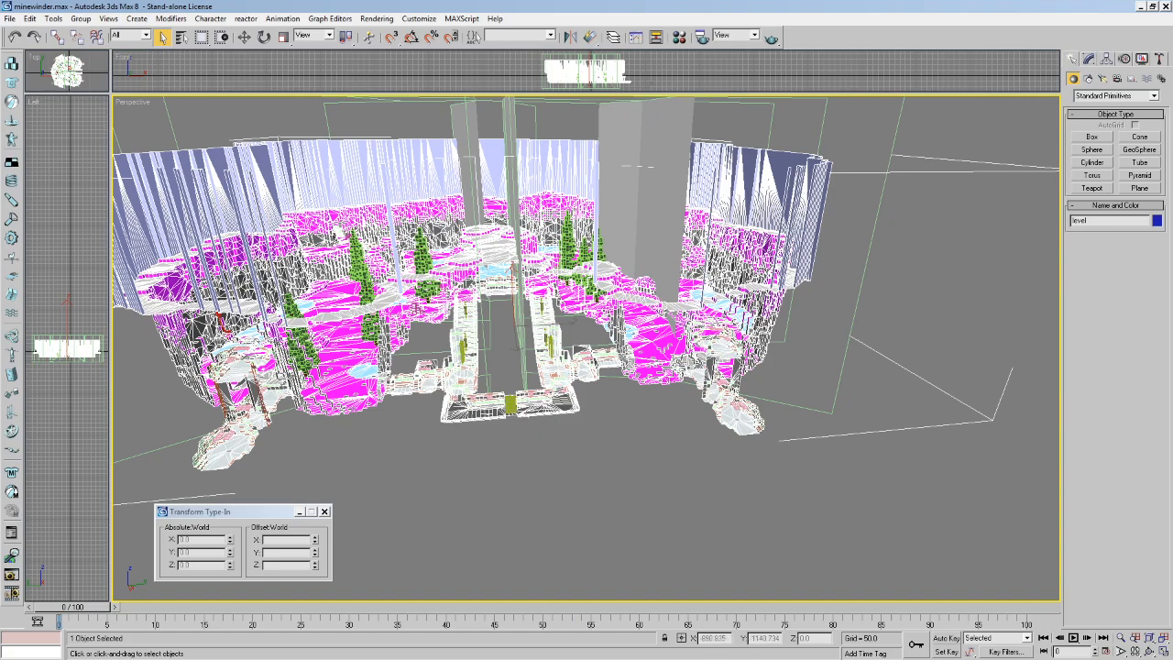
Undo the optimization of the level mesh and deselect the mesh.
{"action": "scroll", "coordinate": [354, 248], "scroll_direction": "up", "scroll_amount": 3}
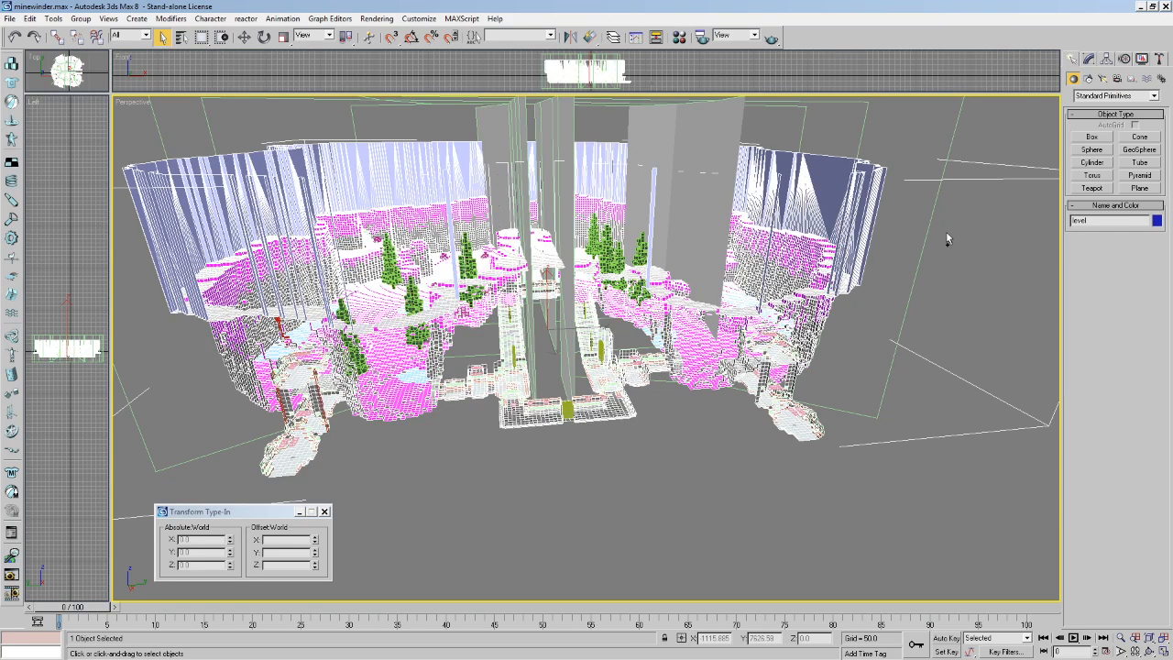
{"action": "left_click", "coordinate": [1089, 58]}
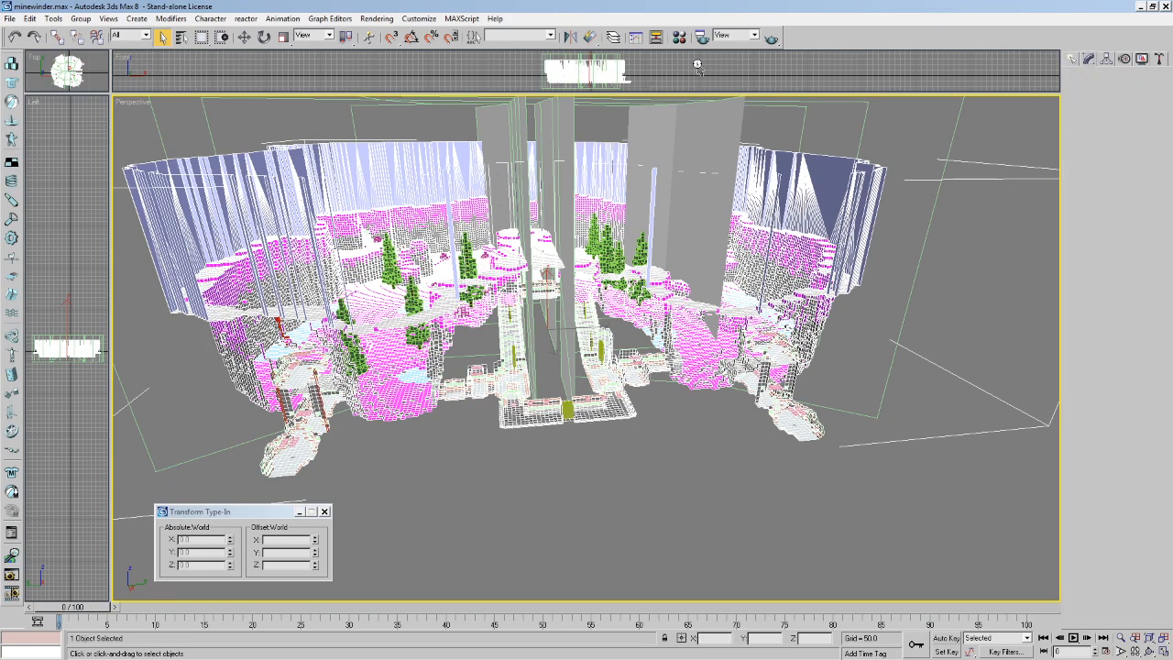
{"action": "left_click", "coordinate": [31, 18]}
{"action": "left_click", "coordinate": [106, 43]}
{"action": "left_click", "coordinate": [1071, 59]}
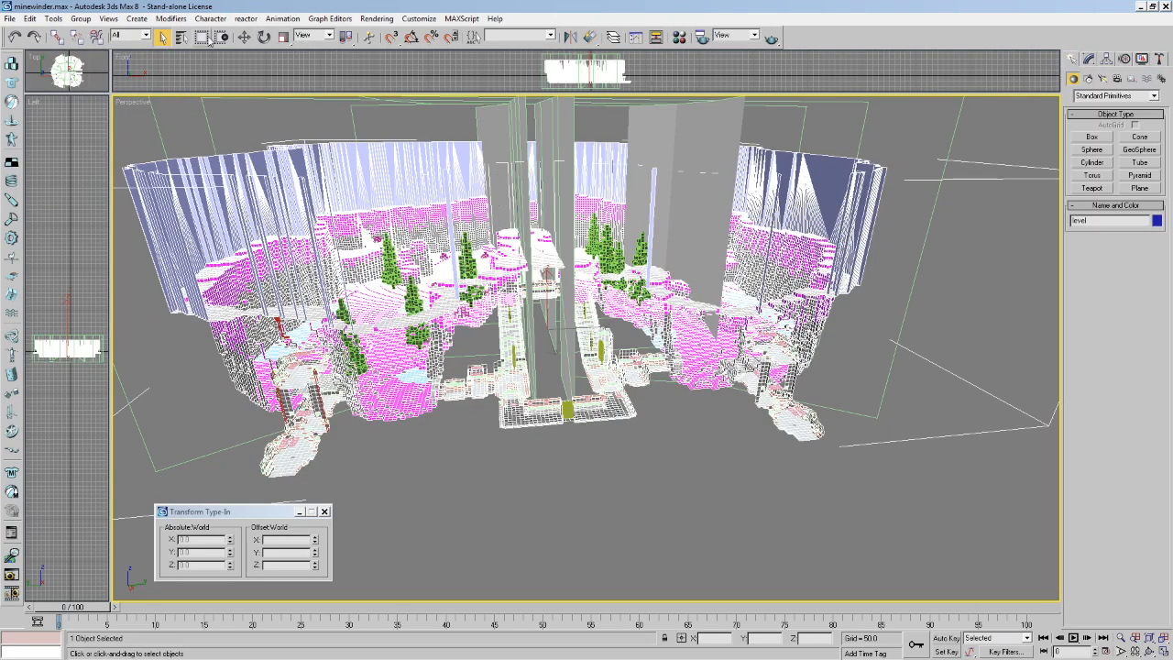
{"action": "left_click", "coordinate": [777, 474]}
{"action": "left_click", "coordinate": [10, 19]}
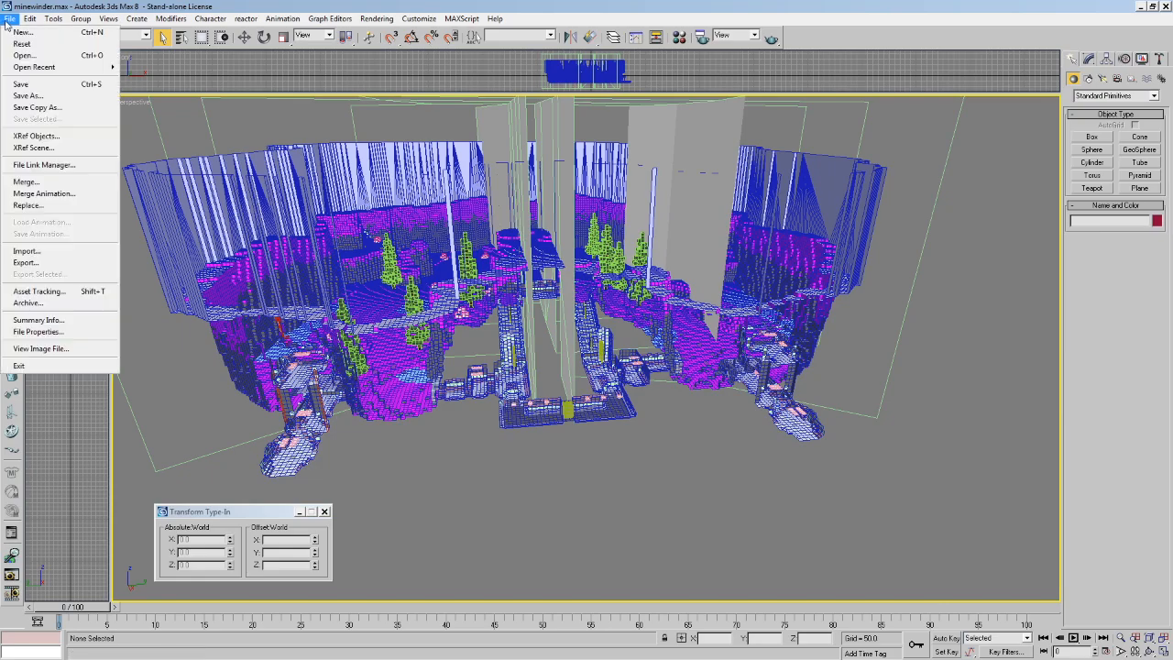
{"action": "left_click", "coordinate": [10, 20]}
{"action": "left_click", "coordinate": [10, 19]}
{"action": "left_click", "coordinate": [11, 22]}
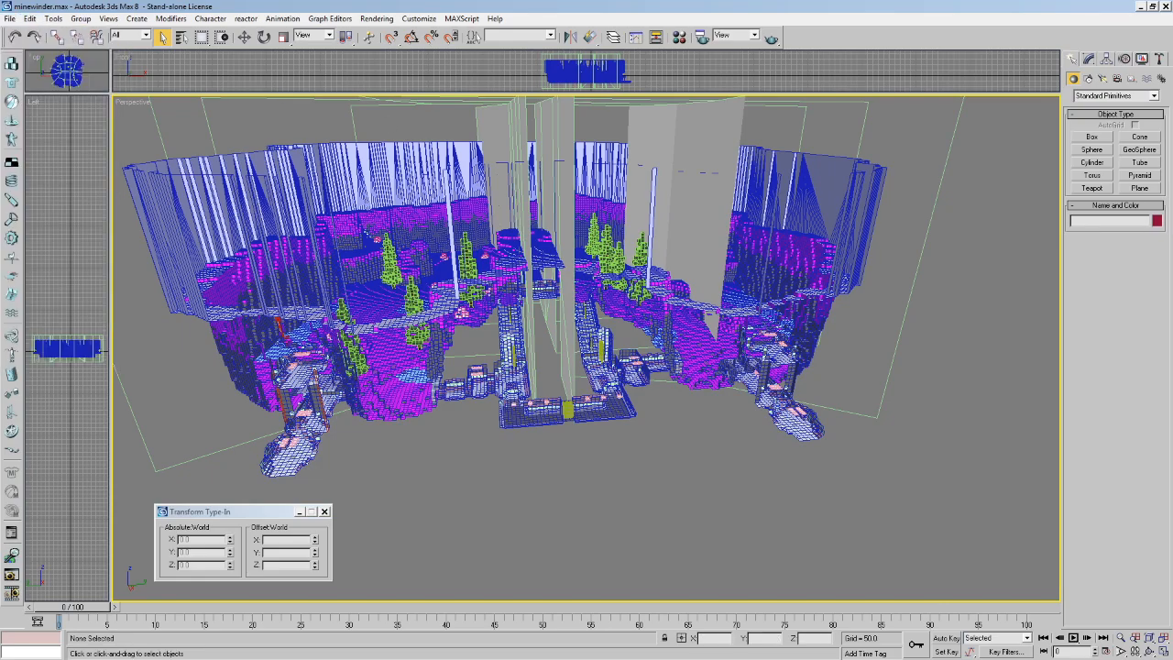
Switch to the Command Prompt and rerun tool.exe structure levels\cursed\sidewinder sidewinder on the new export.
{"action": "key", "text": "alt+Tab"}
{"action": "key", "text": "Up"}
{"action": "key", "text": "Return"}
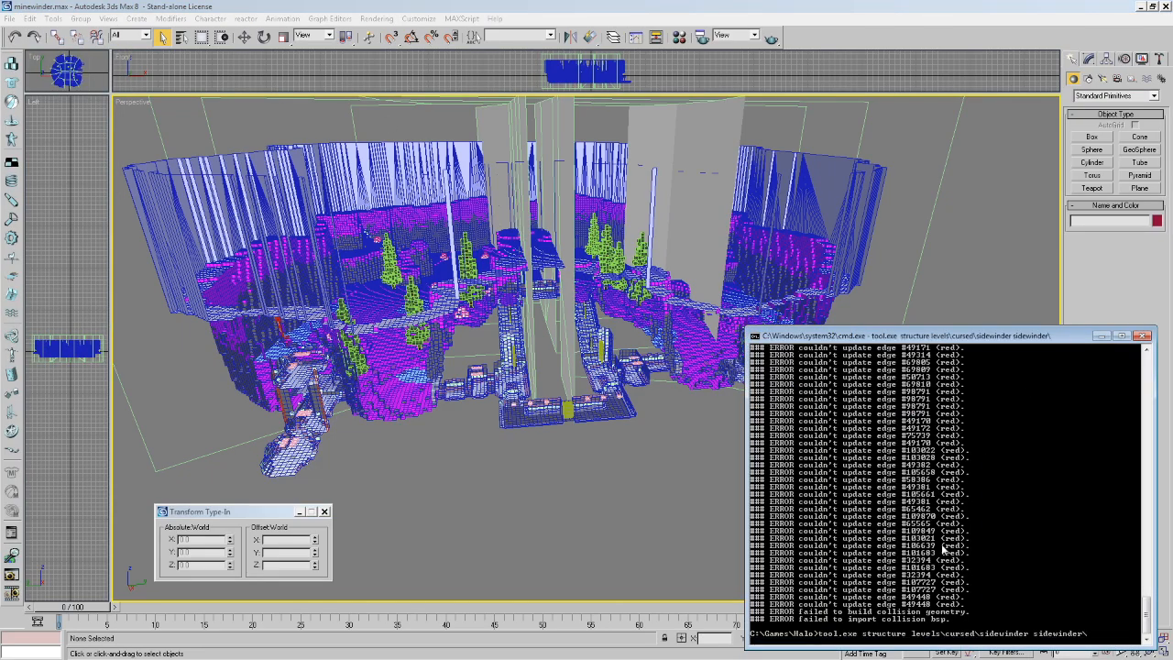
{"action": "key", "text": "Up"}
{"action": "key", "text": "BackSpace"}
{"action": "key", "text": "Return"}
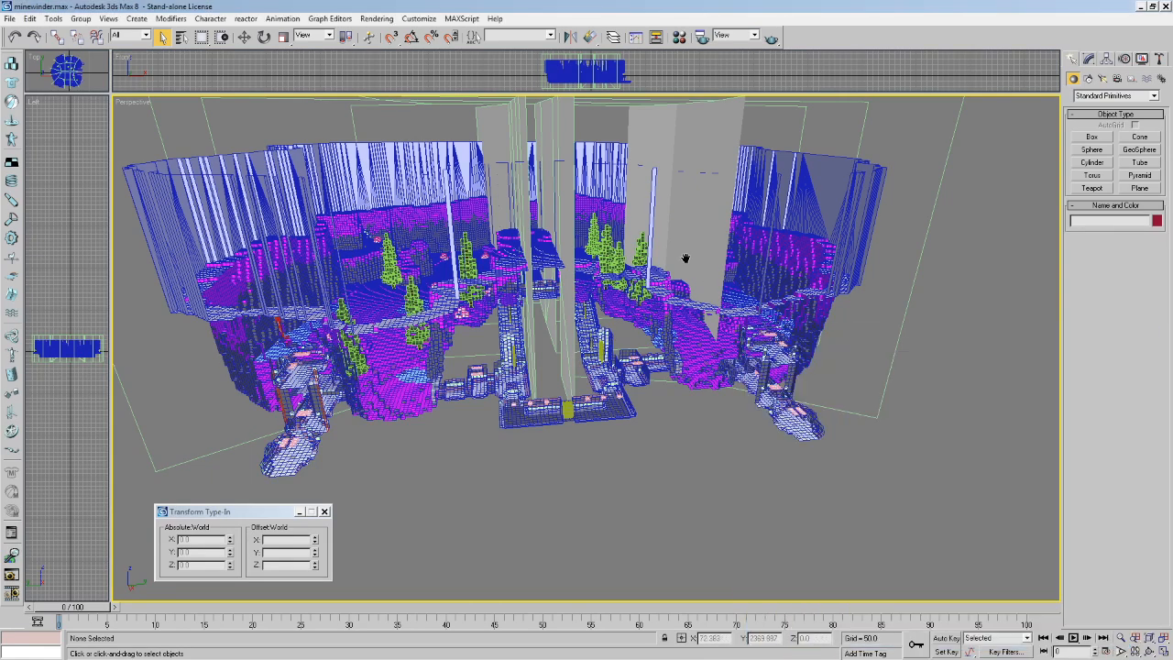
Switch back to 3ds Max and import the sidewinder.wrl error markers.
{"action": "key", "text": "alt+Tab"}
{"action": "left_click", "coordinate": [9, 19]}
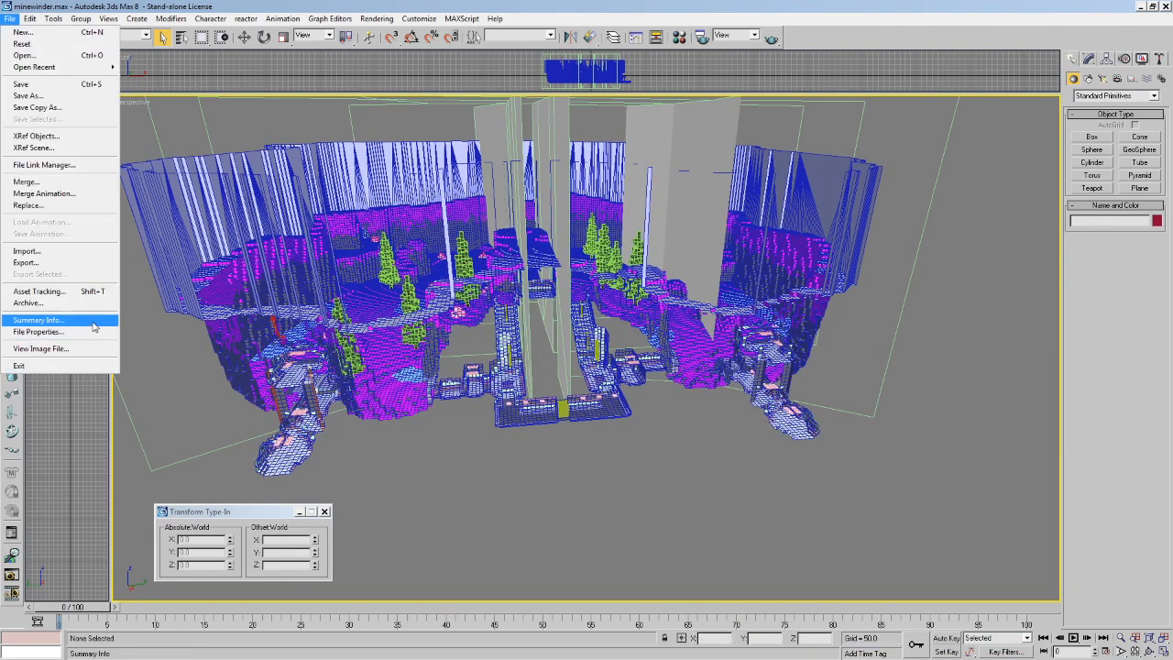
{"action": "left_click", "coordinate": [32, 251]}
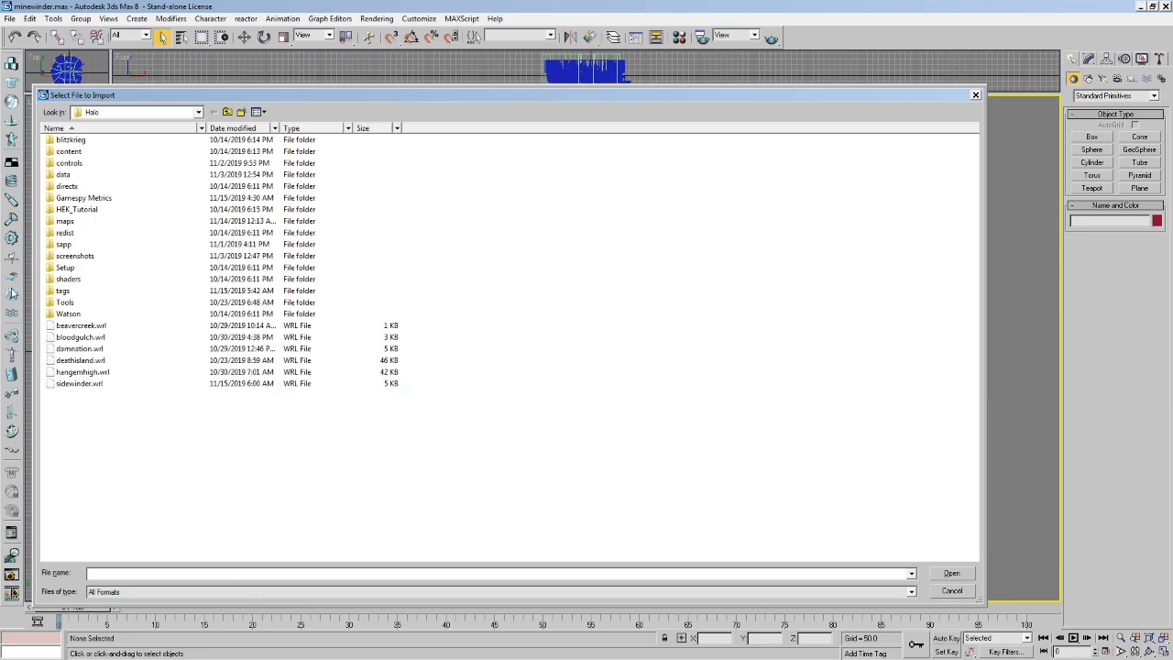
{"action": "double_click", "coordinate": [91, 384]}
{"action": "left_click", "coordinate": [647, 323]}
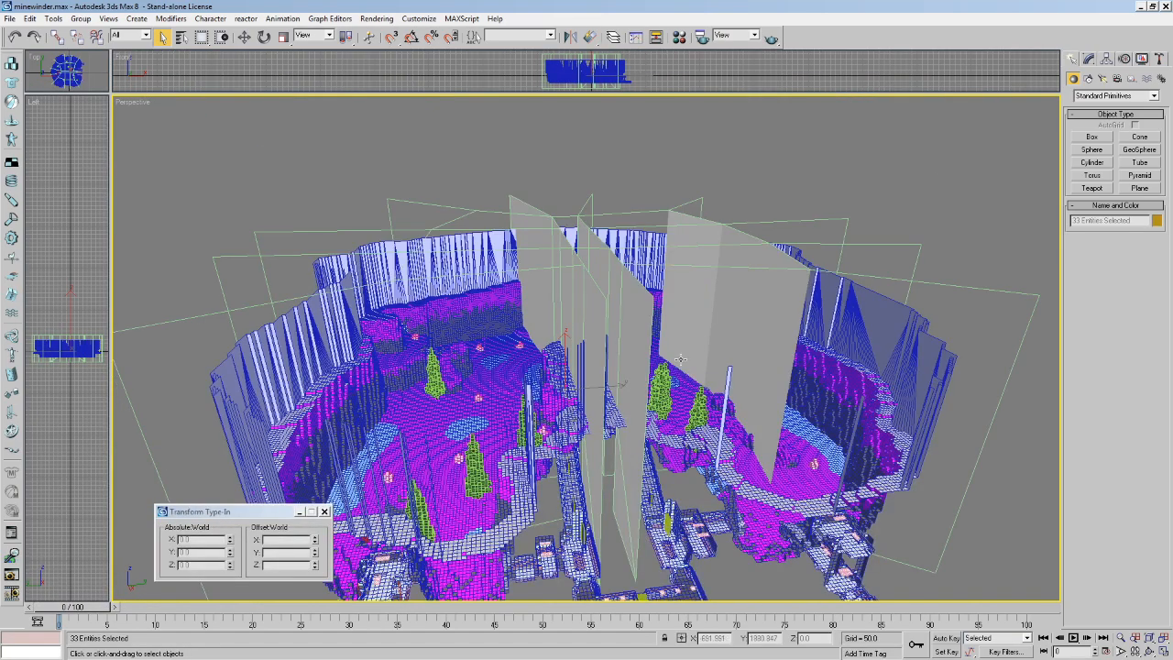
Hide everything except the imported error markers and locate the marker lines up close.
{"action": "scroll", "coordinate": [685, 355], "scroll_direction": "up", "scroll_amount": 5}
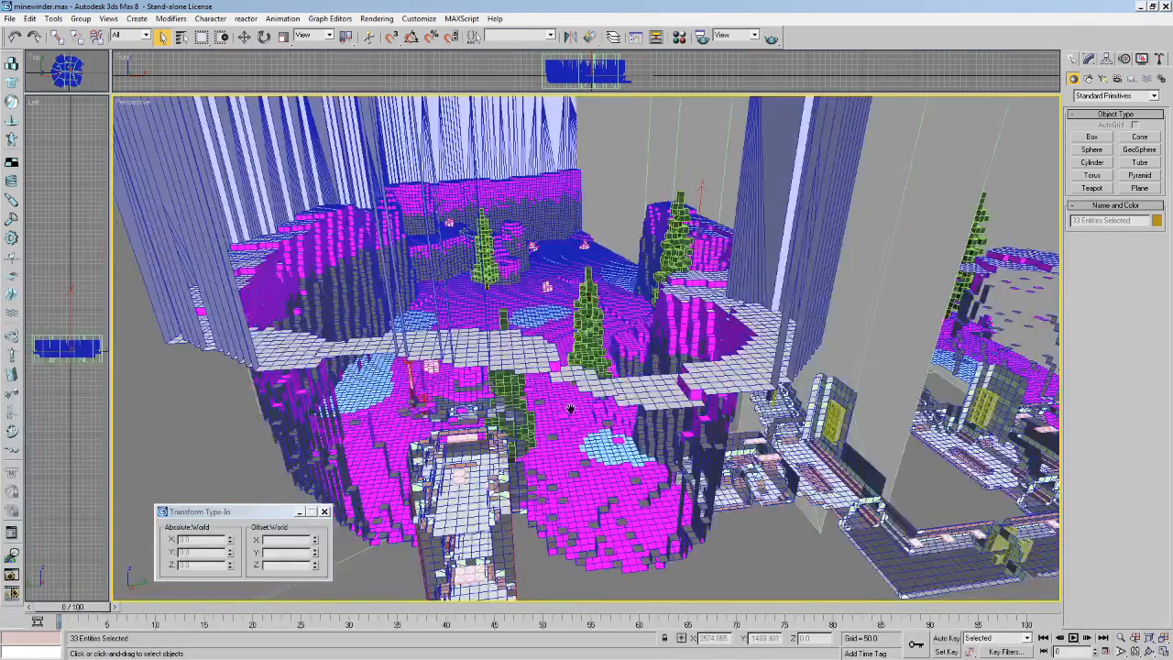
{"action": "middle_click_drag", "start_coordinate": [570, 410], "coordinate": [565, 377], "text": "alt"}
{"action": "right_click", "coordinate": [662, 399]}
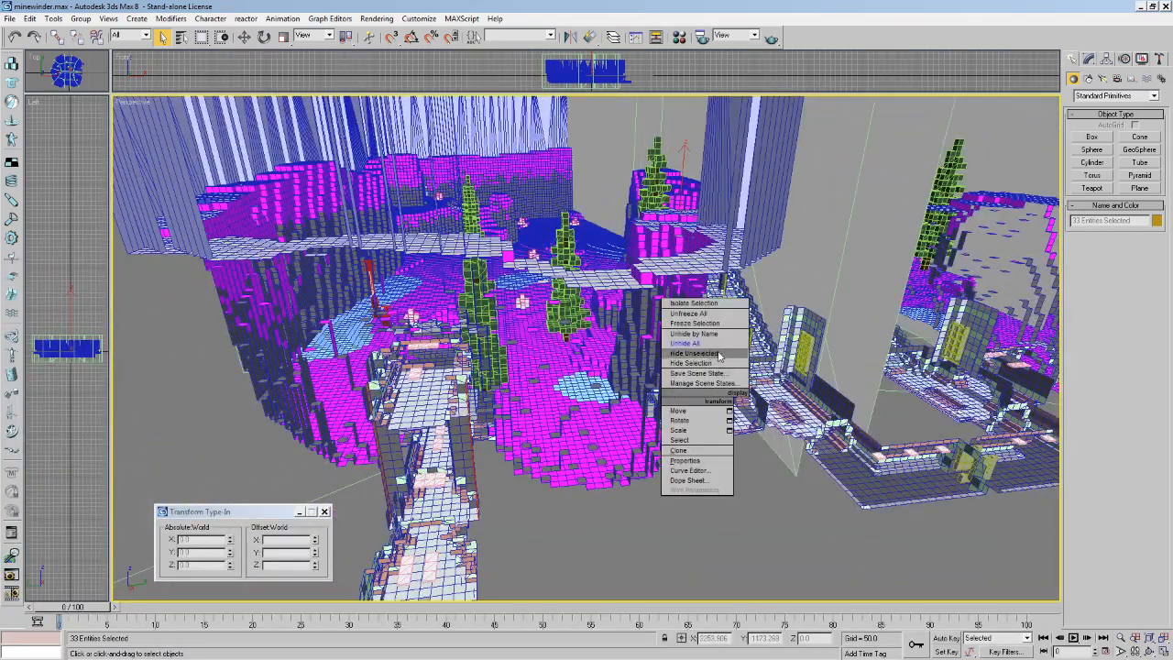
{"action": "left_click", "coordinate": [719, 353]}
{"action": "middle_click_drag", "start_coordinate": [722, 355], "coordinate": [814, 548], "text": "alt"}
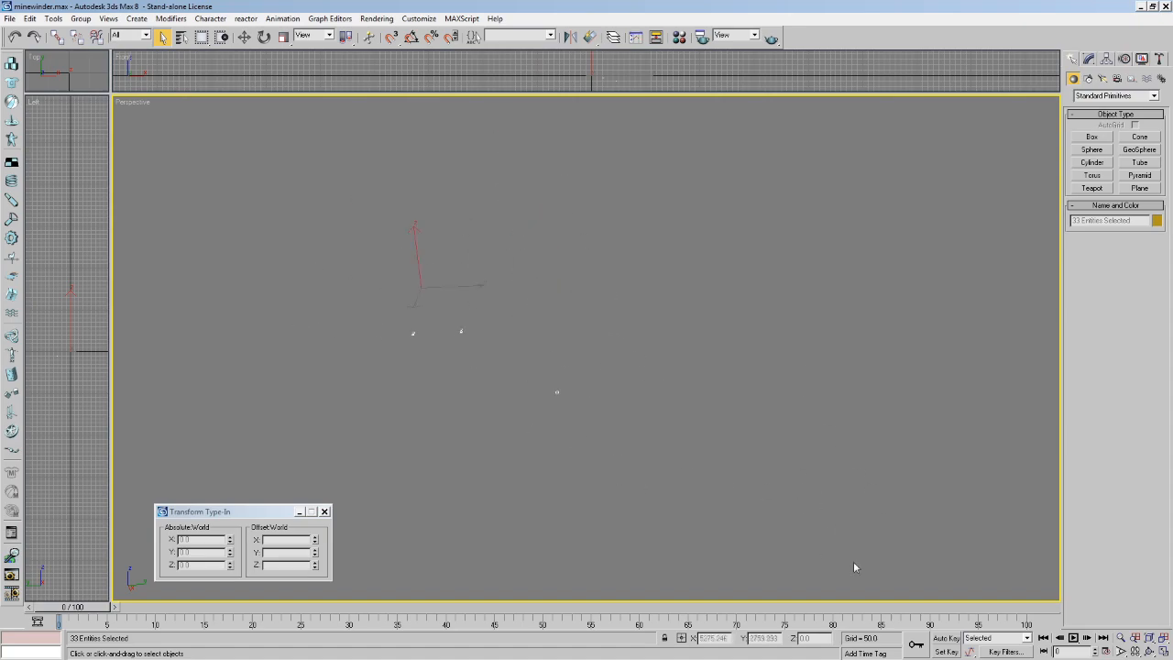
{"action": "left_click", "coordinate": [1150, 650]}
{"action": "left_click_drag", "start_coordinate": [568, 367], "coordinate": [581, 432]}
{"action": "right_click", "coordinate": [582, 433]}
Unhide all objects and walk up to the marked pale ledge beside the green steps.
{"action": "right_click", "coordinate": [603, 408]}
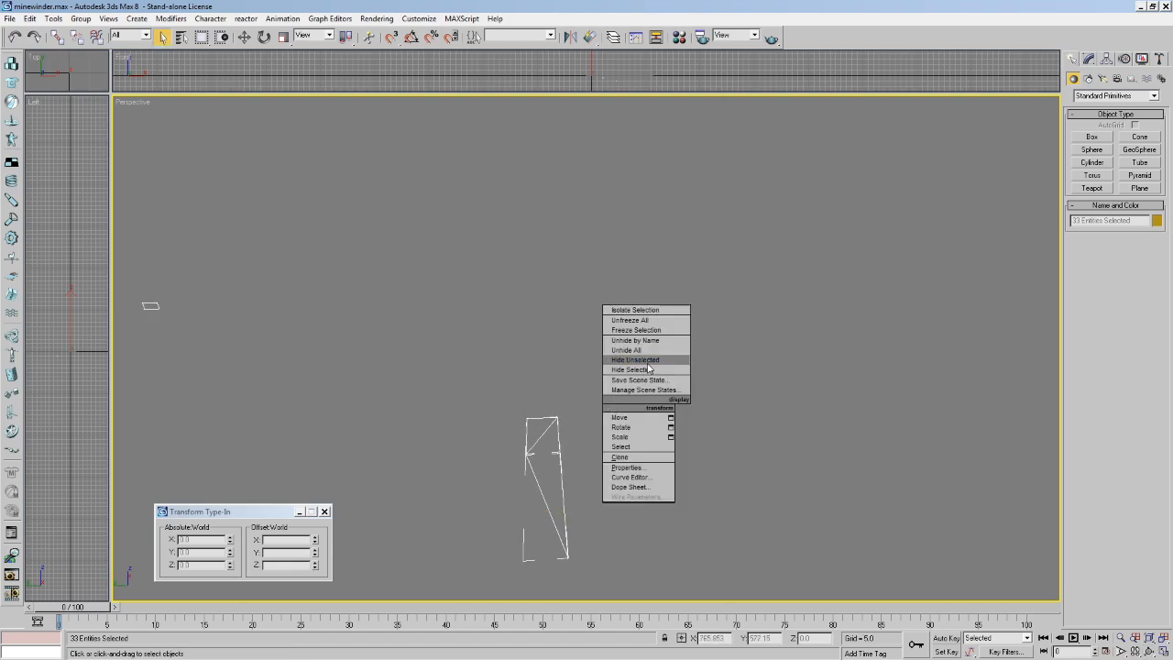
{"action": "right_click", "coordinate": [628, 356]}
{"action": "left_click", "coordinate": [668, 307]}
{"action": "middle_click_drag", "start_coordinate": [529, 363], "coordinate": [561, 309]}
{"action": "key", "text": "Up"}
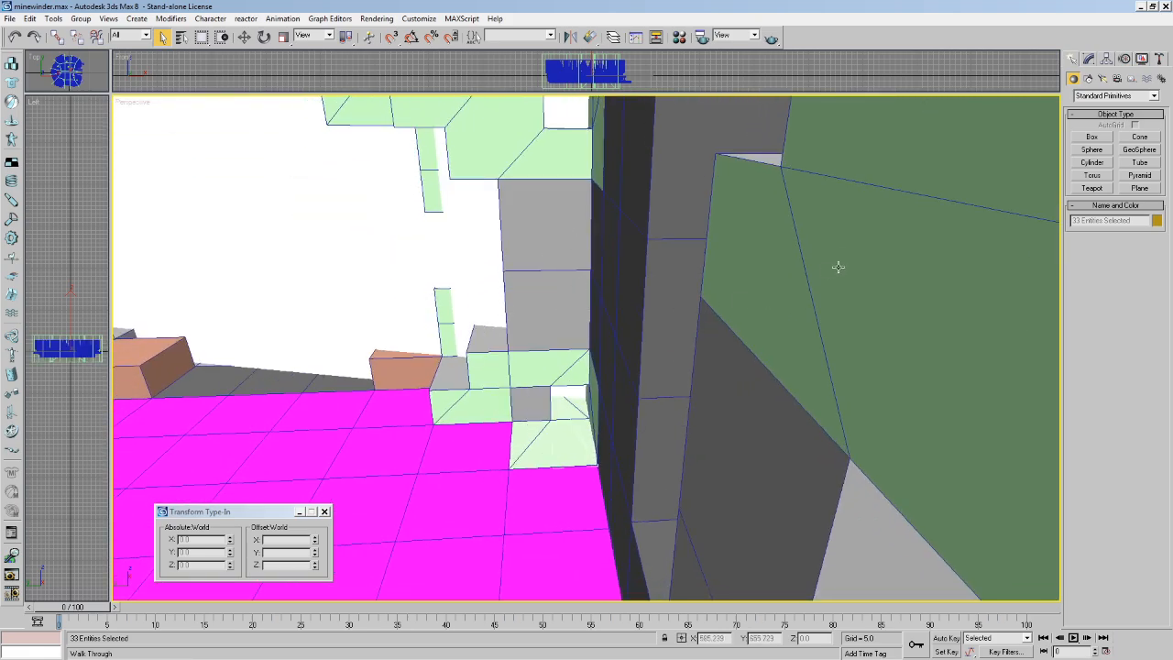
{"action": "key", "text": "Up"}
{"action": "left_click_drag", "start_coordinate": [547, 489], "coordinate": [531, 471]}
{"action": "key", "text": "Up"}
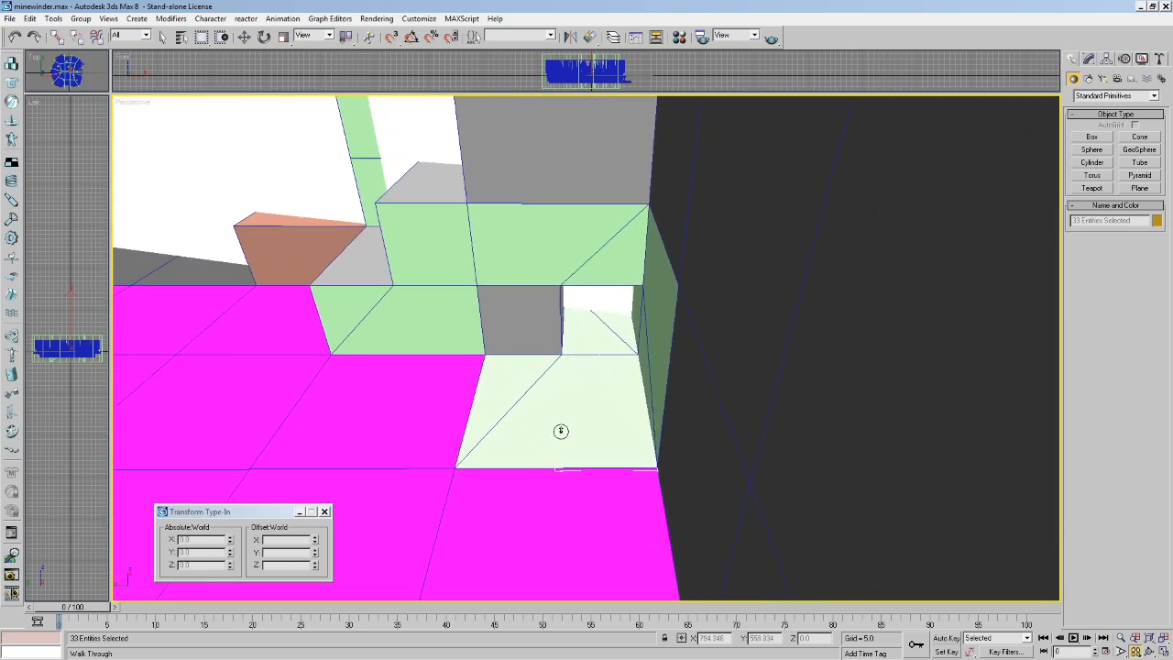
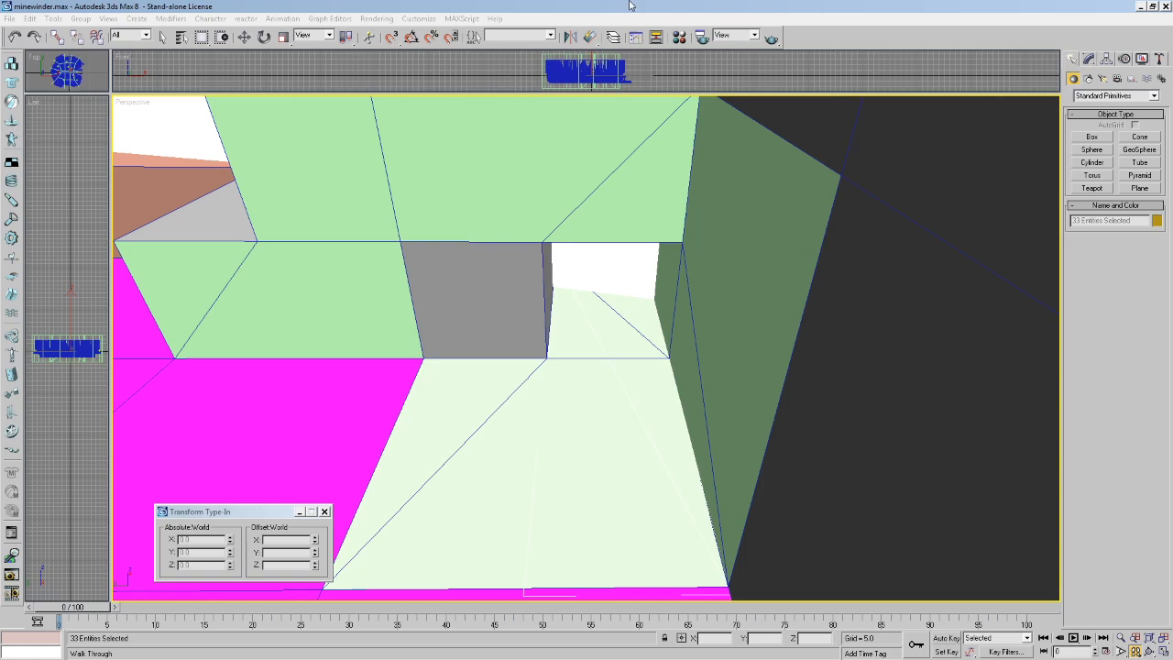
Enter polygon editing on the level mesh and pick the pale floor triangles in front of the small opening.
{"action": "left_click", "coordinate": [165, 37]}
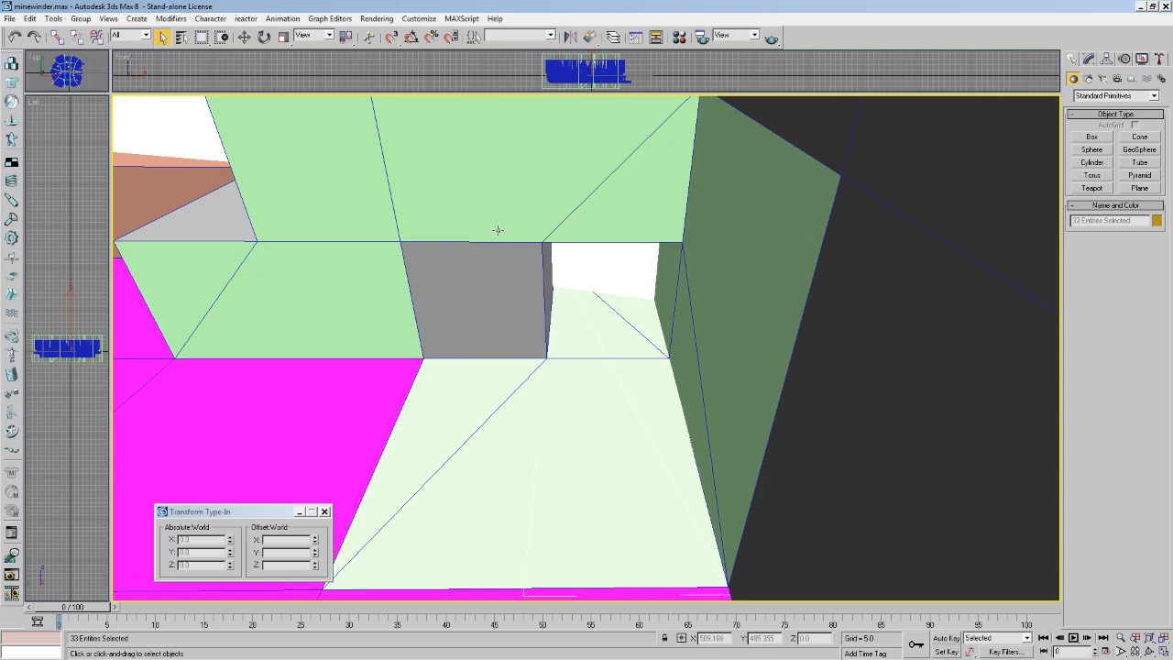
{"action": "left_click", "coordinate": [497, 156]}
{"action": "left_click", "coordinate": [1089, 58]}
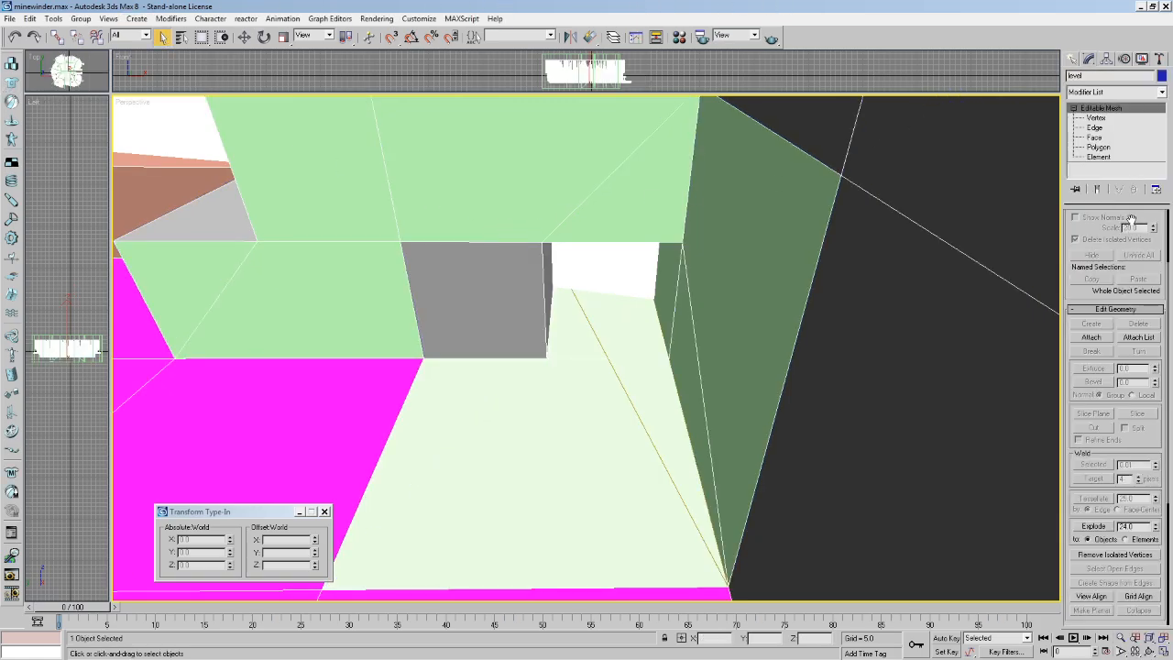
{"action": "left_click", "coordinate": [1100, 146]}
{"action": "left_click", "coordinate": [498, 390]}
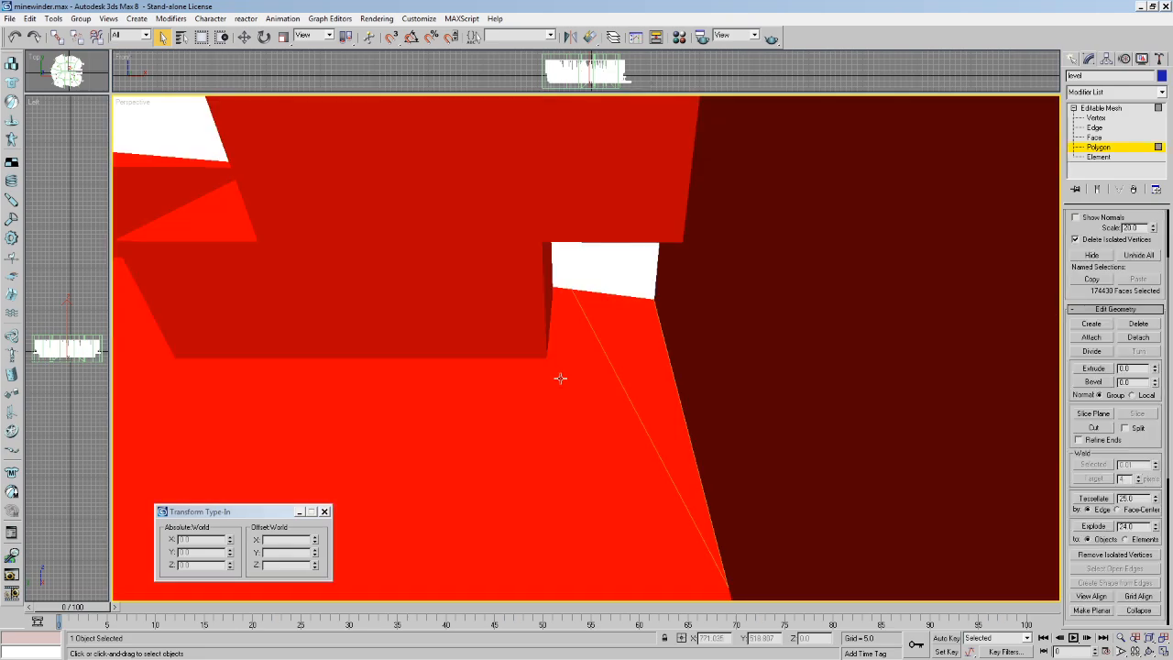
{"action": "left_click", "coordinate": [576, 384]}
{"action": "left_click", "coordinate": [406, 363]}
{"action": "left_click", "coordinate": [513, 385]}
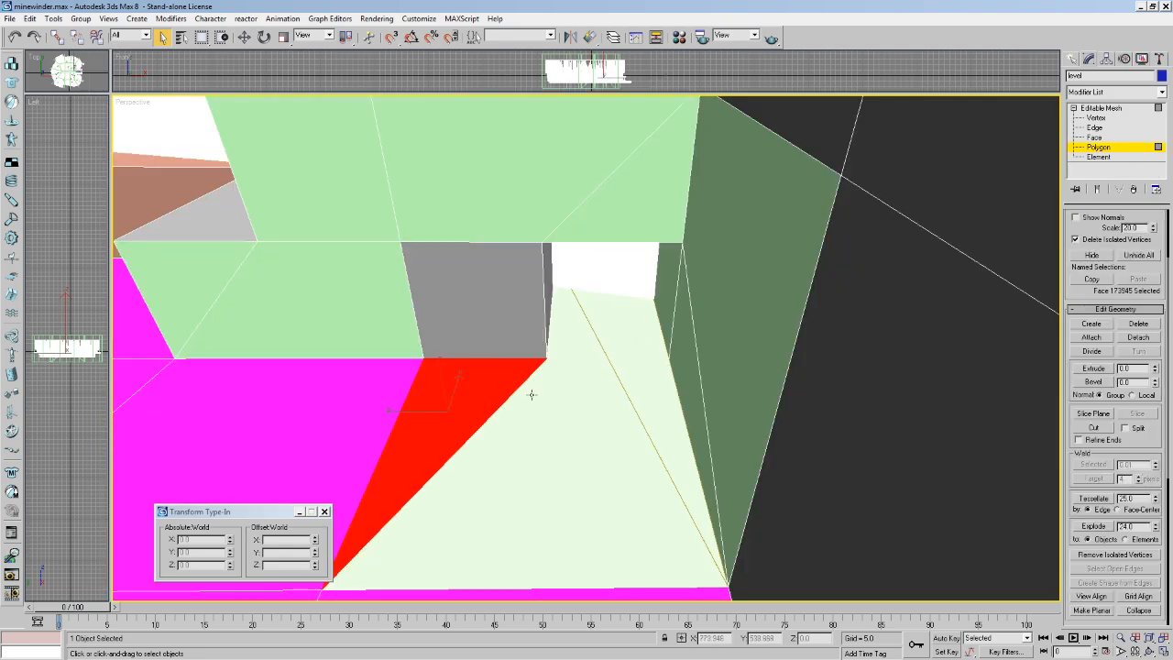
{"action": "left_click", "coordinate": [572, 371]}
{"action": "left_click", "coordinate": [613, 341], "text": "ctrl"}
{"action": "left_click", "coordinate": [465, 369]}
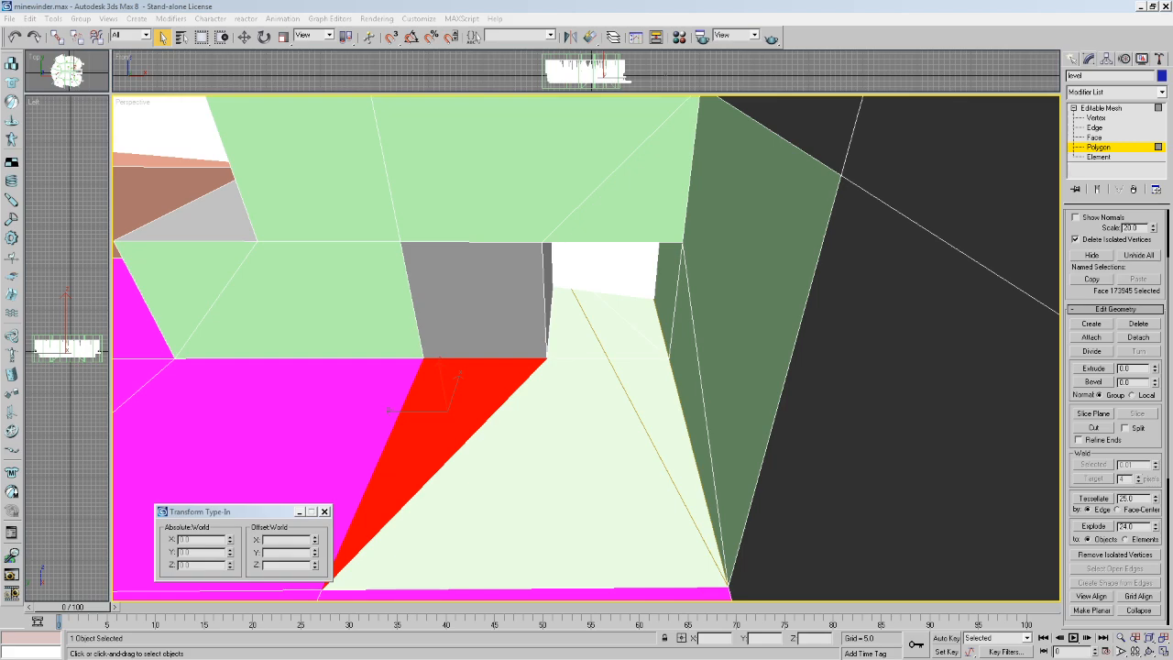
{"action": "left_click_drag", "start_coordinate": [1172, 98], "coordinate": [604, 43]}
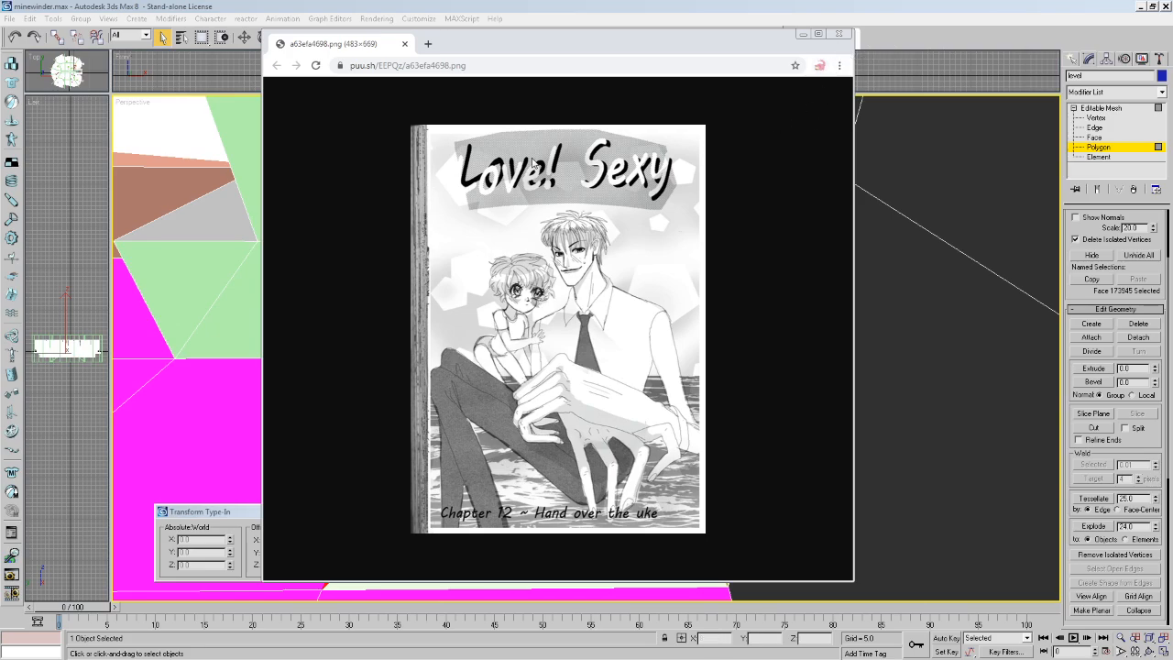
{"action": "left_click", "coordinate": [838, 34]}
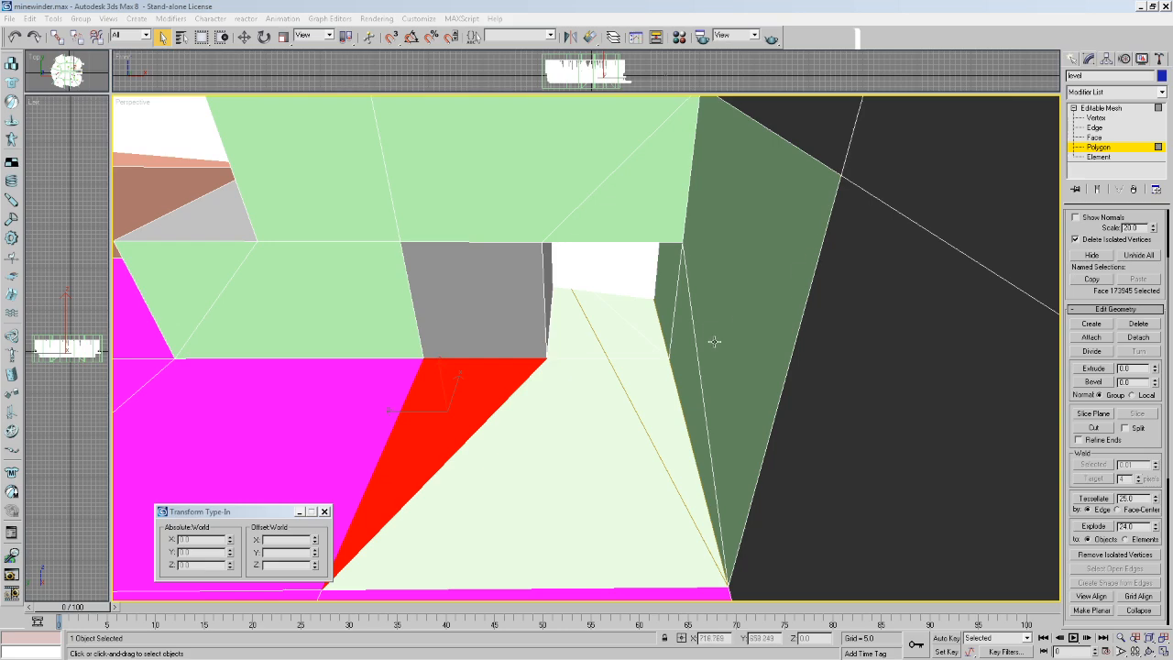
Move in on the opening, select the triangle on its floor and examine it in wireframe.
{"action": "middle_click_drag", "start_coordinate": [703, 303], "coordinate": [699, 302]}
{"action": "key", "text": "Up"}
{"action": "left_click_drag", "start_coordinate": [579, 348], "coordinate": [645, 326]}
{"action": "key", "text": "Down"}
{"action": "key", "text": "Down"}
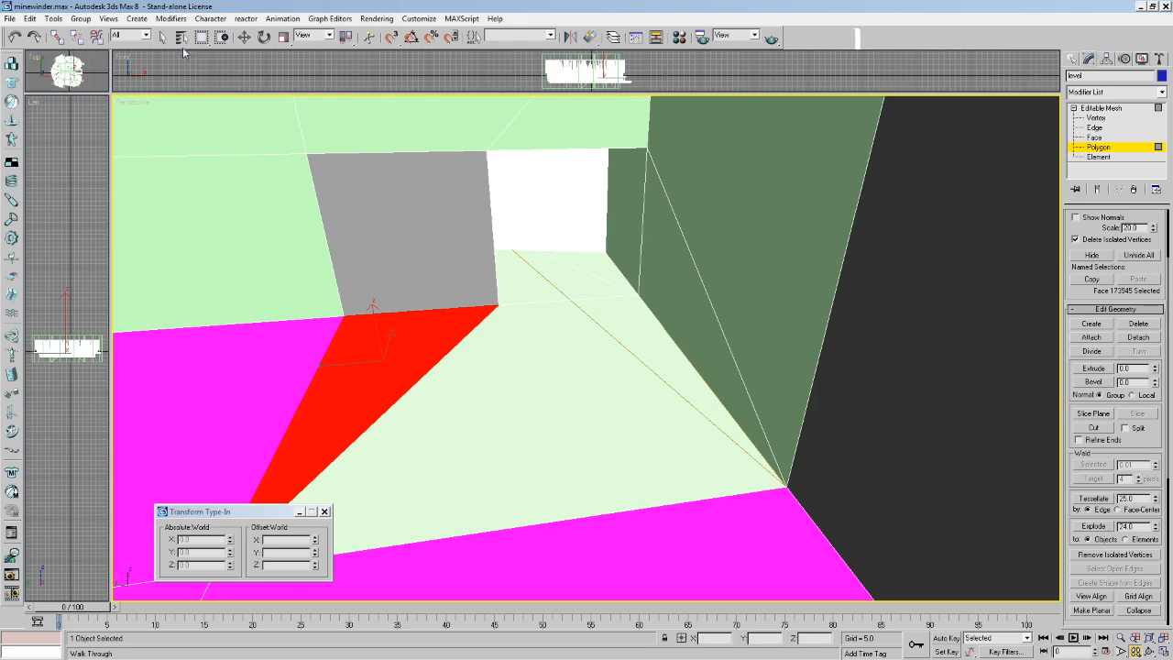
{"action": "left_click", "coordinate": [572, 280]}
{"action": "middle_click_drag", "start_coordinate": [588, 262], "coordinate": [584, 296]}
{"action": "left_click", "coordinate": [563, 368]}
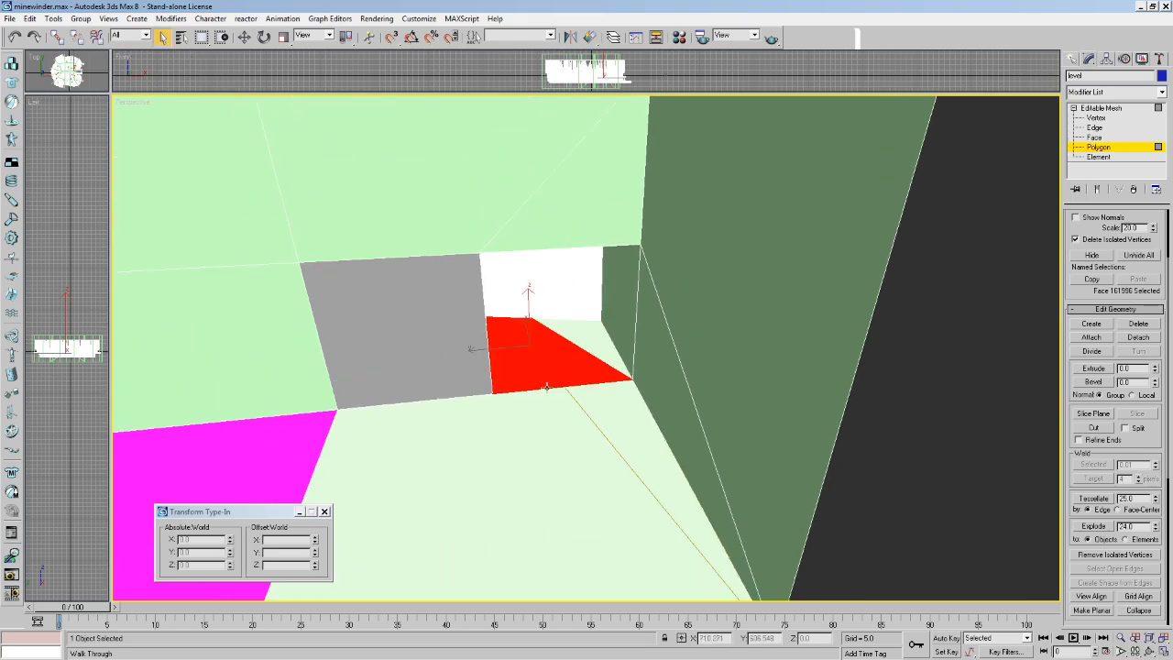
{"action": "key", "text": "F3"}
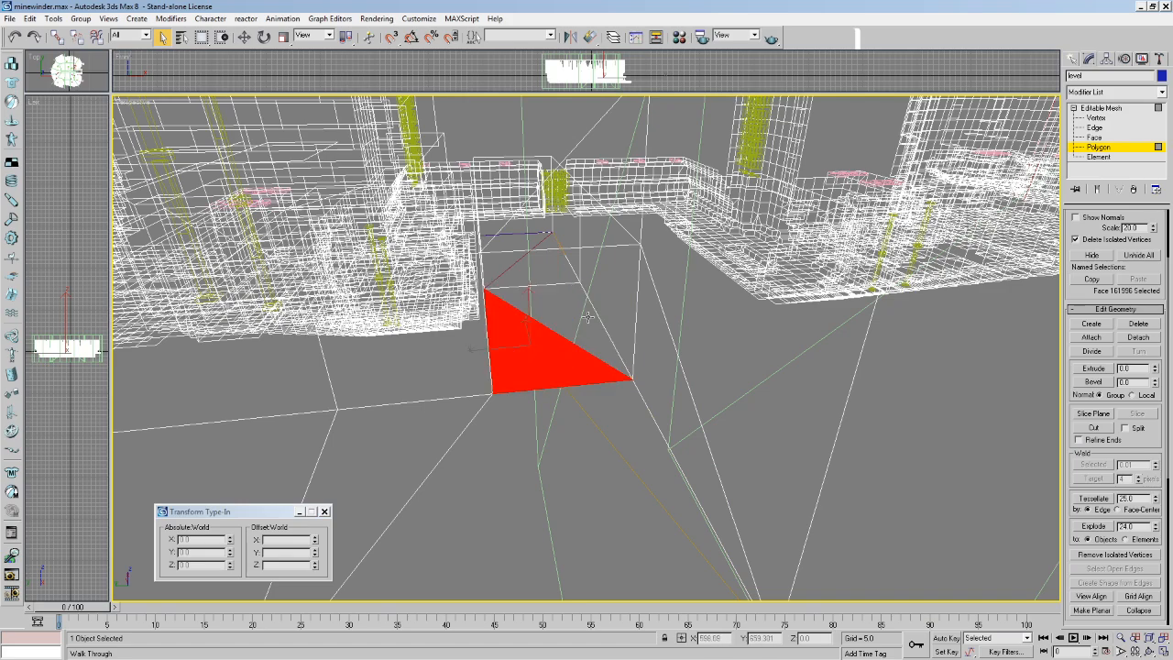
{"action": "key", "text": "F3"}
Select the large pale floor polygon in front of the opening.
{"action": "left_click", "coordinate": [638, 418]}
{"action": "left_click", "coordinate": [589, 378]}
{"action": "left_click", "coordinate": [589, 388]}
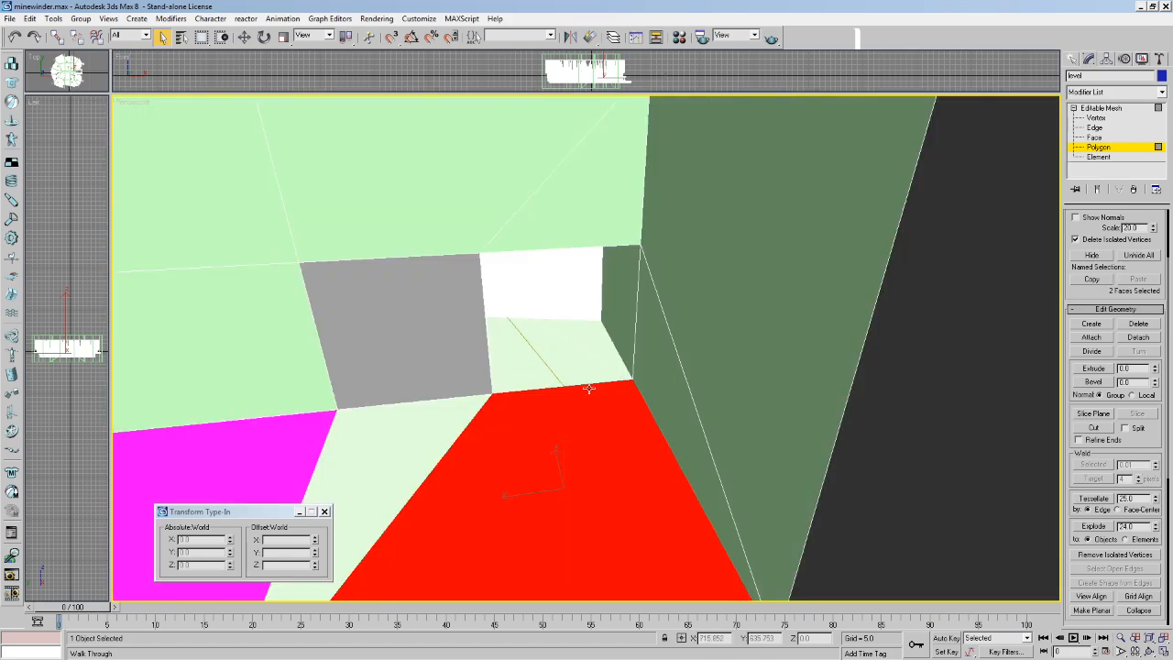
Pick the floor triangles inside the small opening and the large polygon before it, checking them in wireframe.
{"action": "left_click", "coordinate": [554, 350]}
{"action": "left_click", "coordinate": [579, 334]}
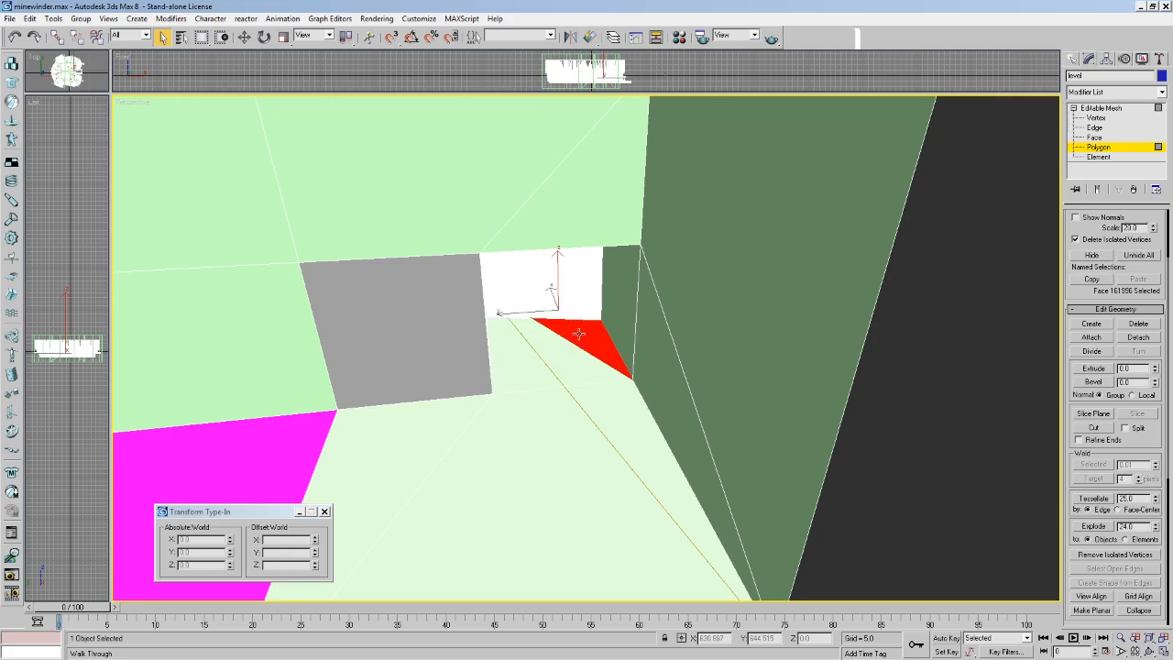
{"action": "key", "text": "F3"}
{"action": "left_click", "coordinate": [562, 398]}
{"action": "left_click", "coordinate": [546, 372]}
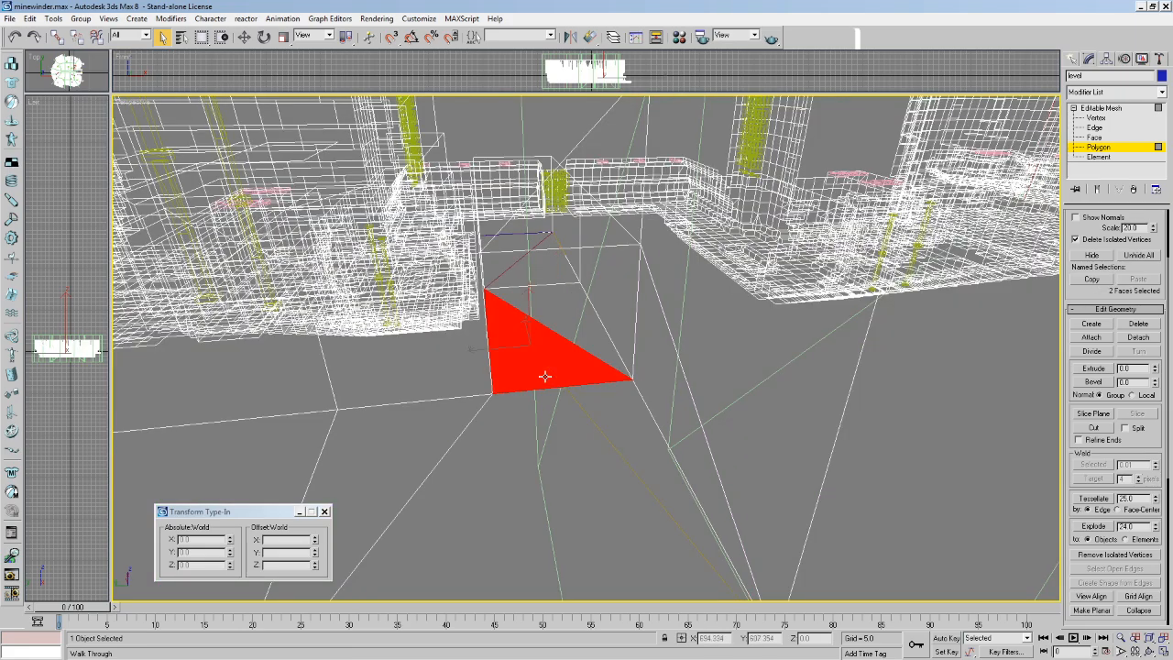
{"action": "left_click", "coordinate": [558, 392]}
{"action": "key", "text": "F3"}
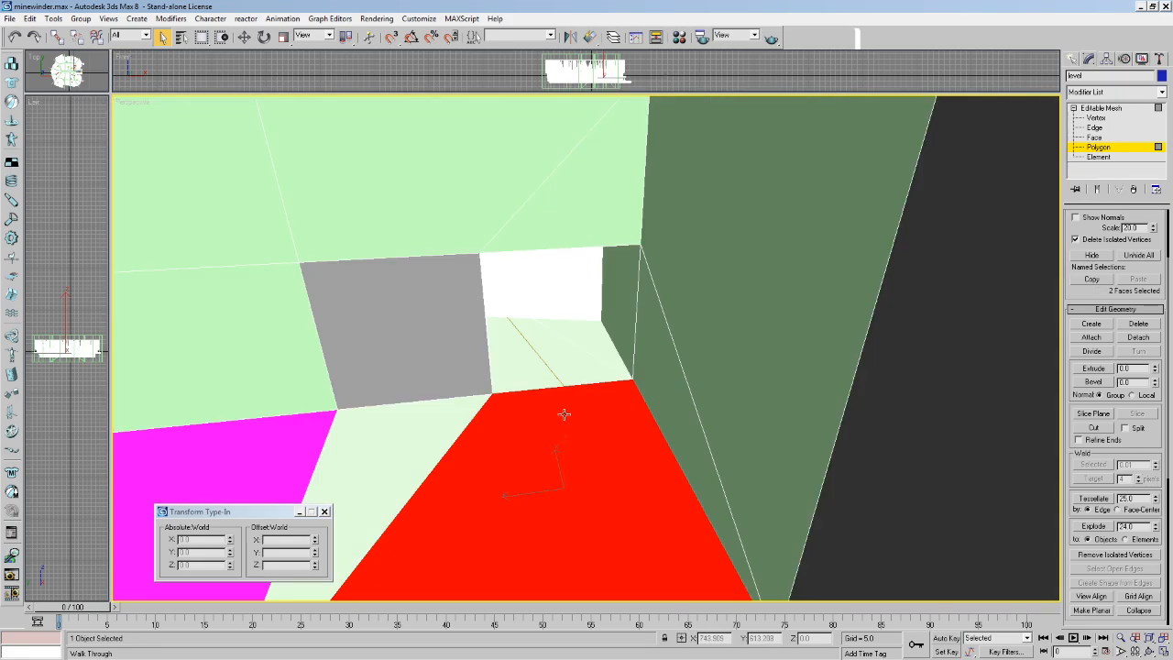
Compare the large floor polygon with the triangles on the opening's floor in wireframe and shaded display, looking for overlapping faces.
{"action": "left_click", "coordinate": [550, 359]}
{"action": "left_click", "coordinate": [575, 333]}
{"action": "key", "text": "F3"}
{"action": "left_click", "coordinate": [596, 427]}
{"action": "left_click", "coordinate": [586, 358]}
{"action": "left_click", "coordinate": [665, 473]}
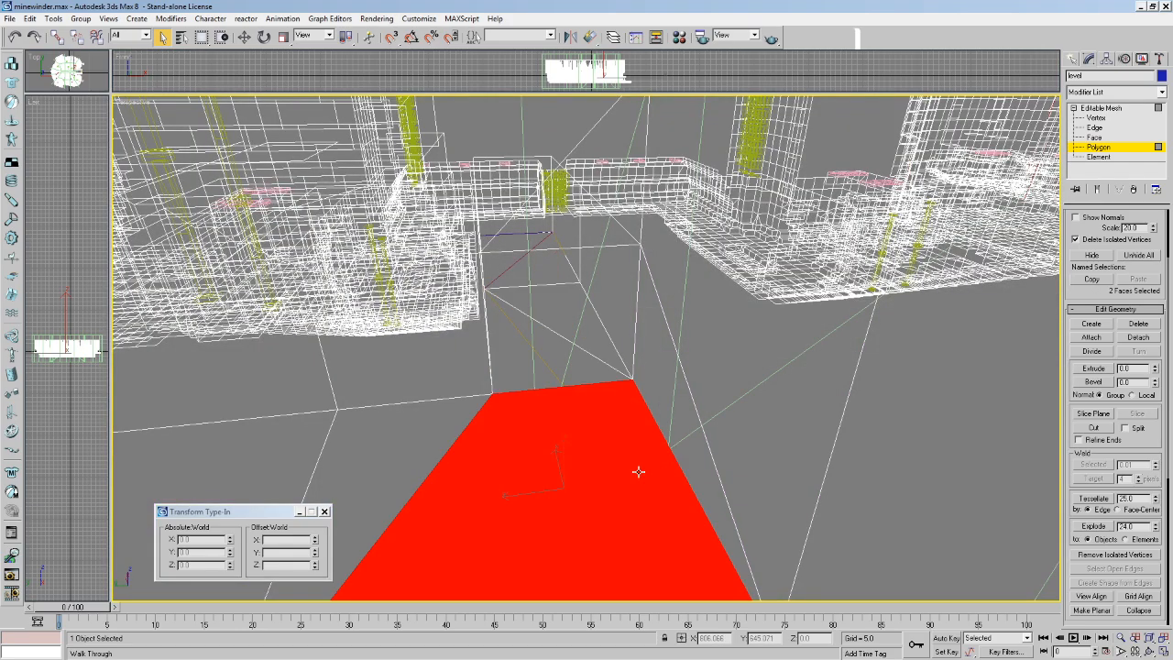
{"action": "left_click", "coordinate": [476, 513], "text": "ctrl"}
{"action": "left_click", "coordinate": [582, 419], "text": "ctrl"}
{"action": "left_click", "coordinate": [545, 374], "text": "ctrl"}
{"action": "left_click", "coordinate": [503, 451], "text": "ctrl"}
{"action": "key", "text": "F3"}
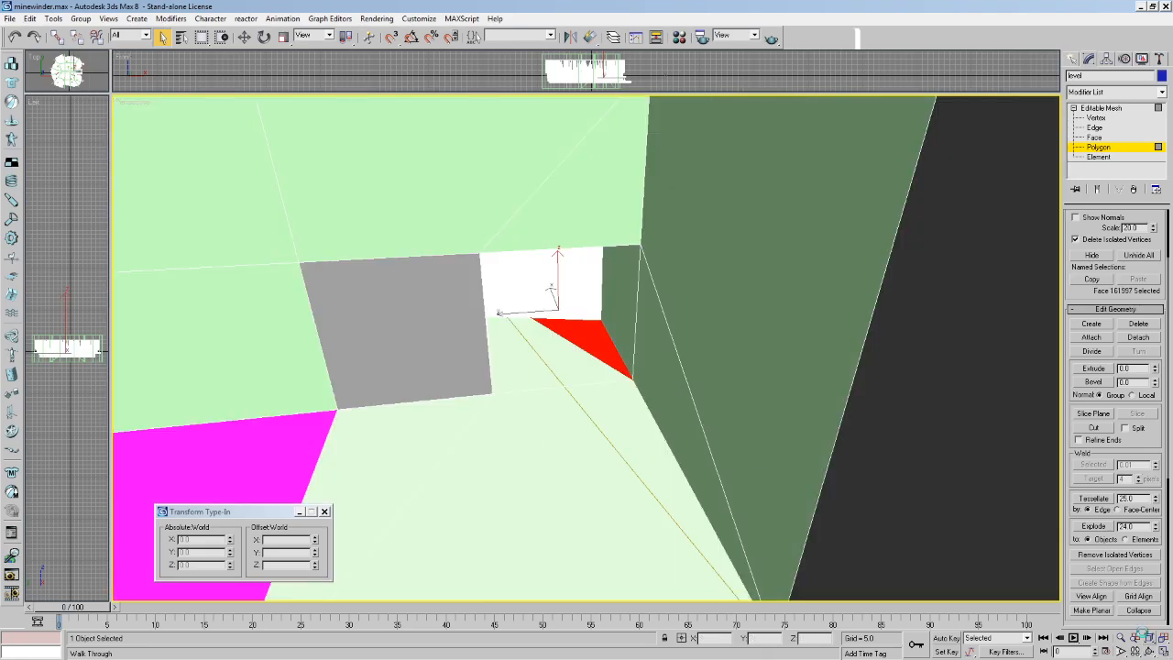
Enable Force 2-Sided display and delete the two overlapping polygons at the far end of the opening's floor.
{"action": "right_click", "coordinate": [1142, 633]}
{"action": "left_click", "coordinate": [677, 450]}
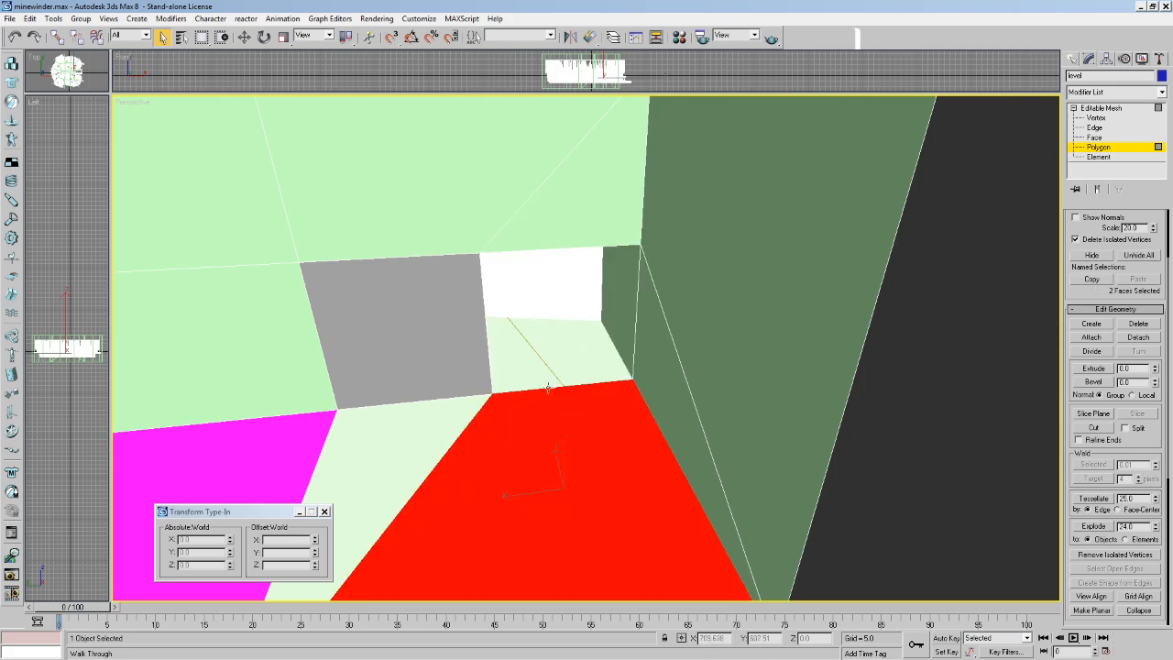
{"action": "key", "text": "F3"}
{"action": "left_click", "coordinate": [537, 270]}
{"action": "left_click", "coordinate": [504, 260]}
{"action": "left_click", "coordinate": [525, 273]}
{"action": "left_click", "coordinate": [512, 310]}
{"action": "left_click", "coordinate": [534, 305]}
{"action": "left_click", "coordinate": [508, 270]}
{"action": "left_click", "coordinate": [490, 260]}
{"action": "left_click", "coordinate": [534, 309]}
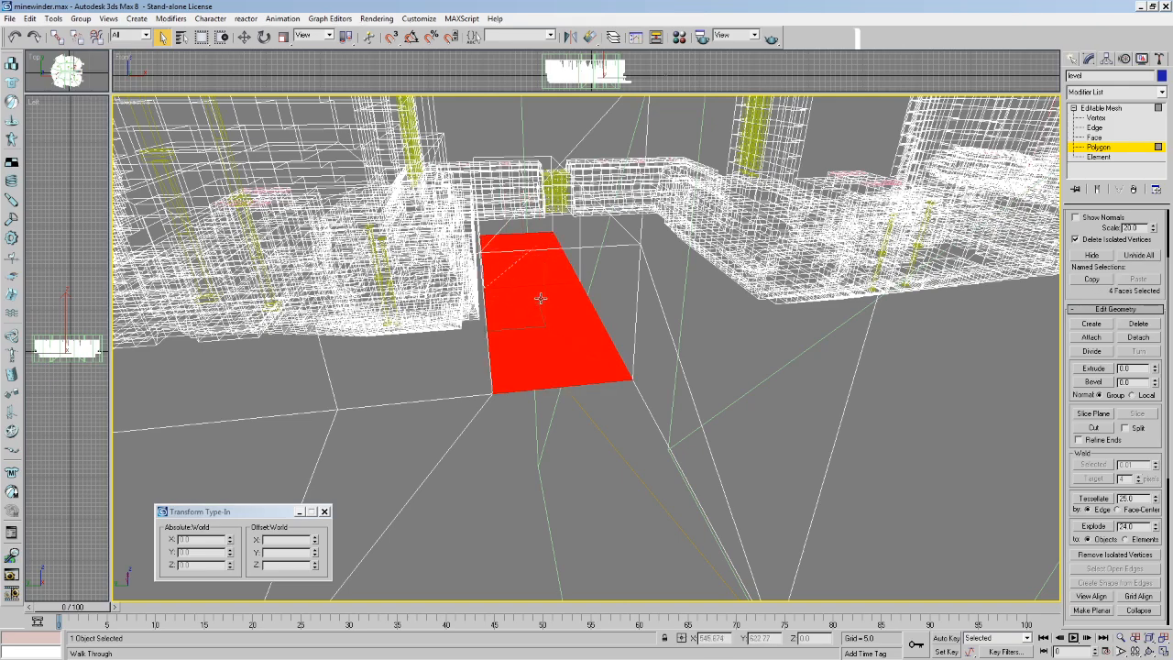
{"action": "left_click", "coordinate": [529, 269]}
{"action": "left_click", "coordinate": [505, 258]}
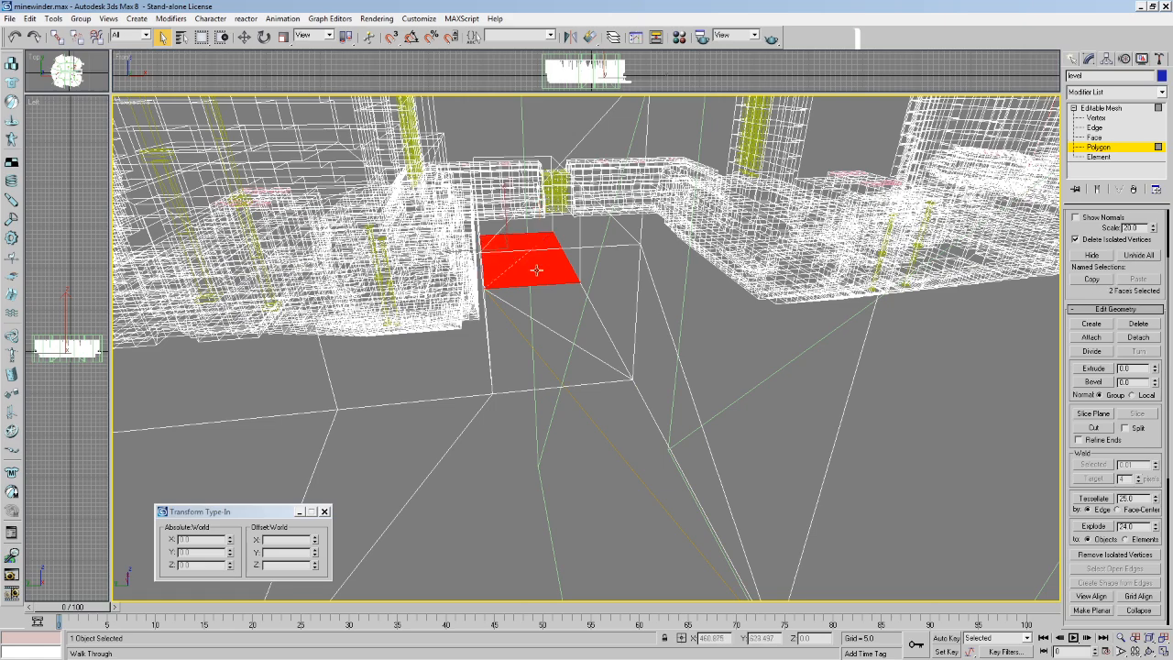
{"action": "key", "text": "Delete"}
{"action": "key", "text": "F3"}
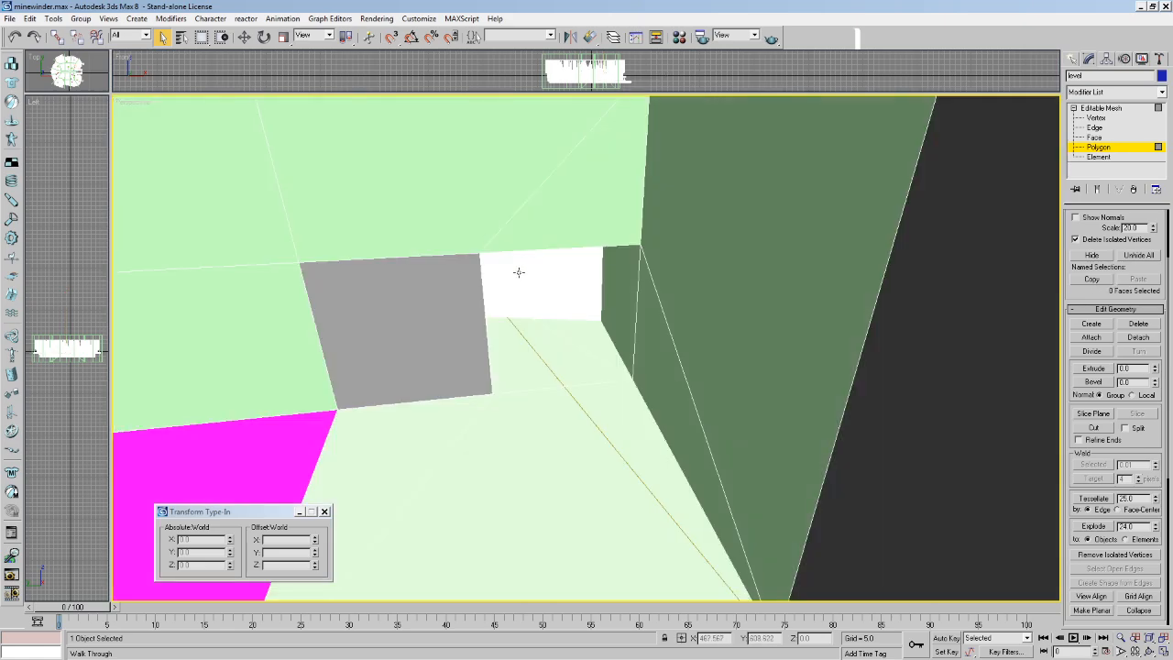
Hide all objects except the level mesh and select the triangle at the far end of the opening's floor.
{"action": "right_click", "coordinate": [517, 268]}
{"action": "left_click", "coordinate": [556, 228]}
{"action": "middle_click_drag", "start_coordinate": [557, 227], "coordinate": [546, 194]}
{"action": "left_click", "coordinate": [513, 233]}
{"action": "key", "text": "F3"}
{"action": "key", "text": "F3"}
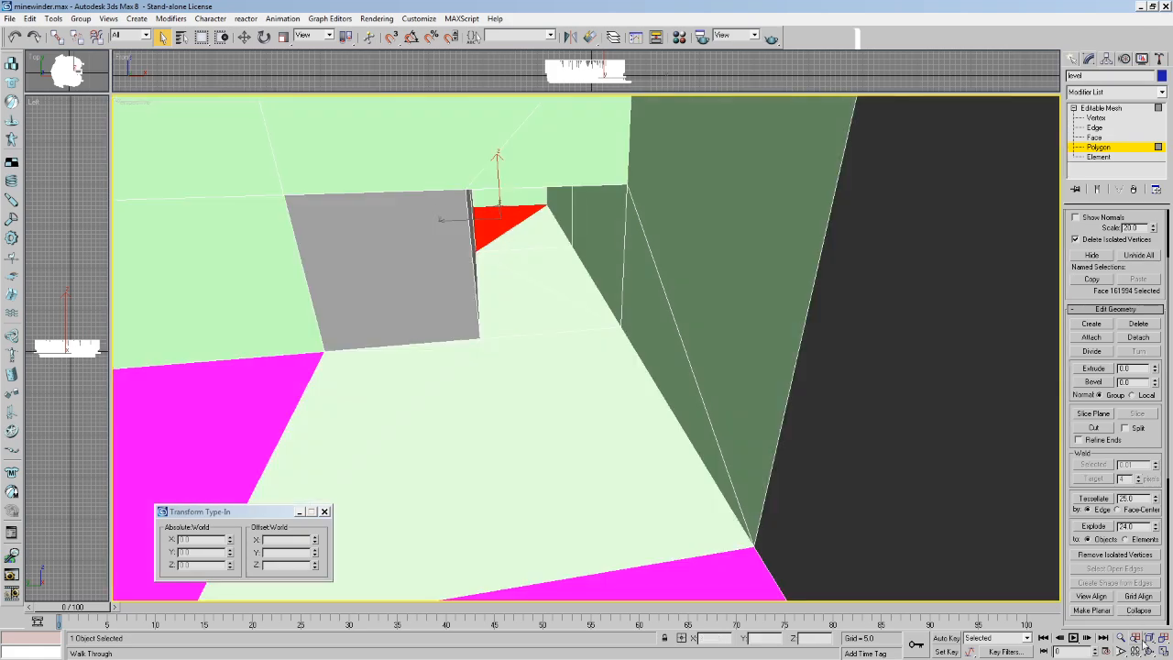
Disable Force 2-Sided display and flip the normals of the back-facing floor polygons at the far end of the opening.
{"action": "right_click", "coordinate": [1139, 639]}
{"action": "left_click", "coordinate": [676, 451]}
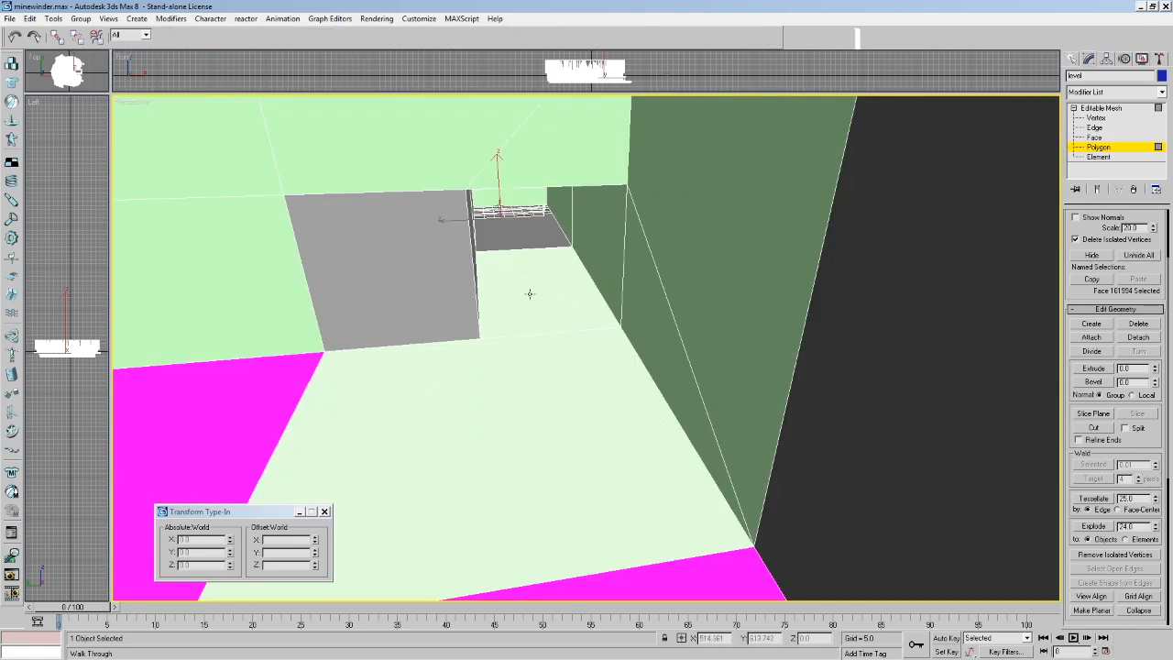
{"action": "left_click", "coordinate": [515, 229]}
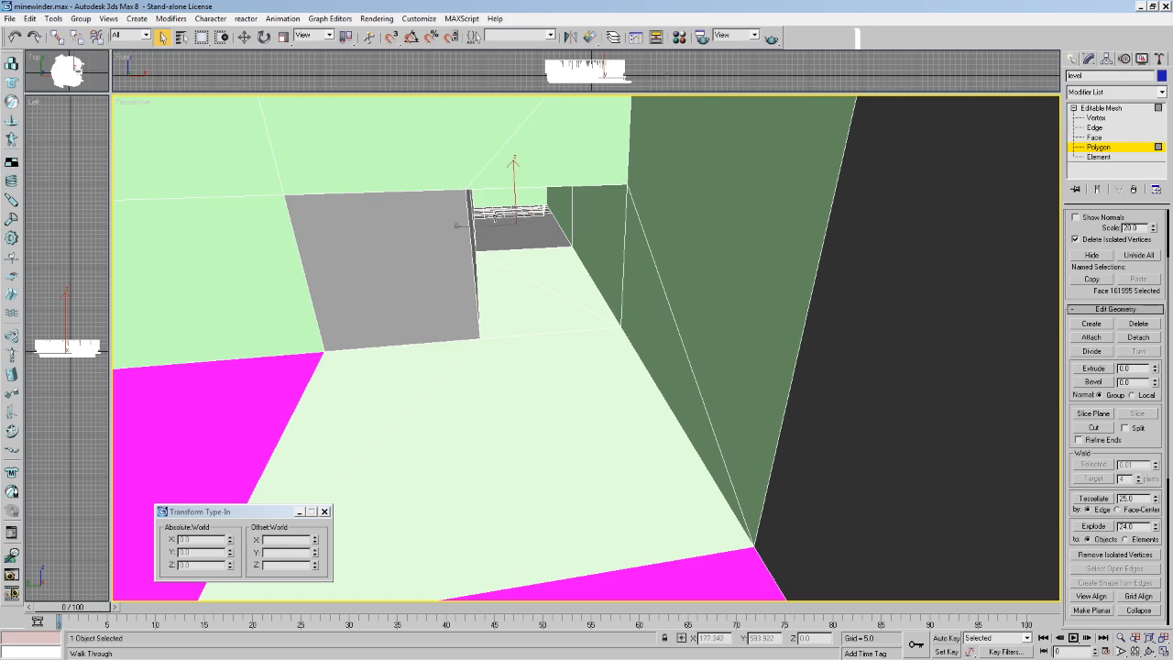
{"action": "scroll", "coordinate": [1147, 448], "scroll_direction": "down", "scroll_amount": 5}
{"action": "left_click", "coordinate": [1094, 403]}
Test for duplicate faces by deleting the opening's floor polygons and the large polygon before it, undoing each deletion.
{"action": "left_click", "coordinate": [518, 337]}
{"action": "left_click", "coordinate": [527, 254]}
{"action": "left_click", "coordinate": [523, 293]}
{"action": "left_click", "coordinate": [542, 283], "text": "ctrl"}
{"action": "key", "text": "Delete"}
{"action": "key", "text": "ctrl+z"}
{"action": "left_click", "coordinate": [549, 309]}
{"action": "key", "text": "Delete"}
{"action": "key", "text": "ctrl+z"}
{"action": "left_click", "coordinate": [605, 382]}
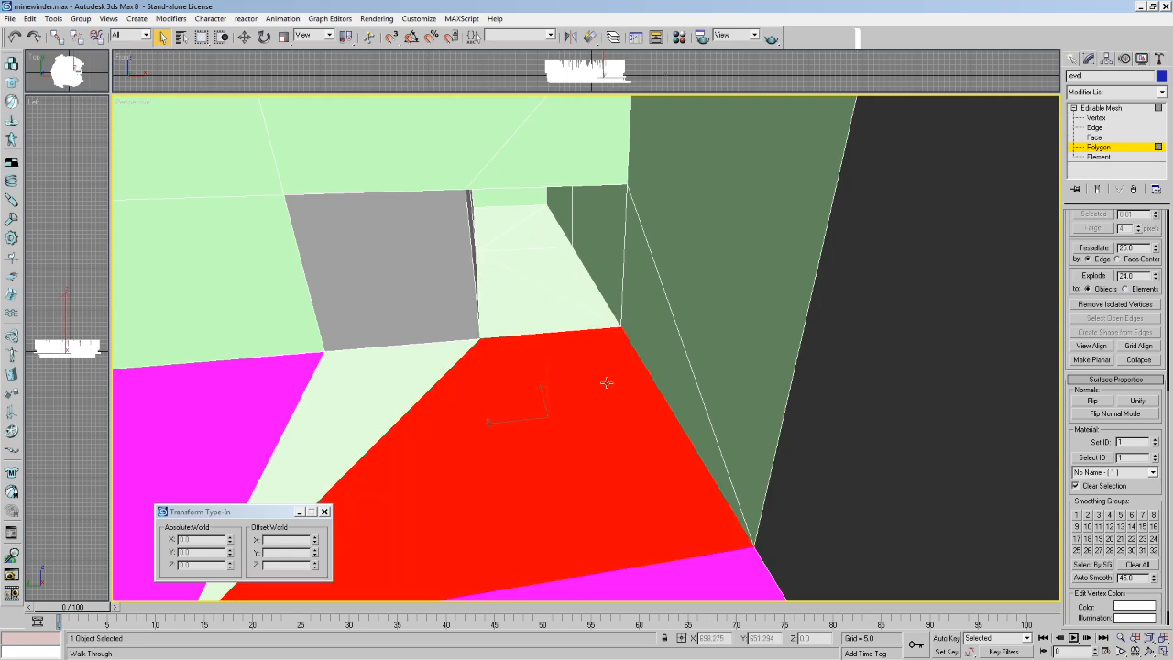
{"action": "key", "text": "Delete"}
{"action": "key", "text": "ctrl+z"}
Back out of the small opening to the area around the steps and unhide all objects in the scene.
{"action": "left_click", "coordinate": [589, 304]}
{"action": "middle_click_drag", "start_coordinate": [588, 305], "coordinate": [504, 340], "text": "alt"}
{"action": "scroll", "coordinate": [586, 365], "scroll_direction": "down", "scroll_amount": 5}
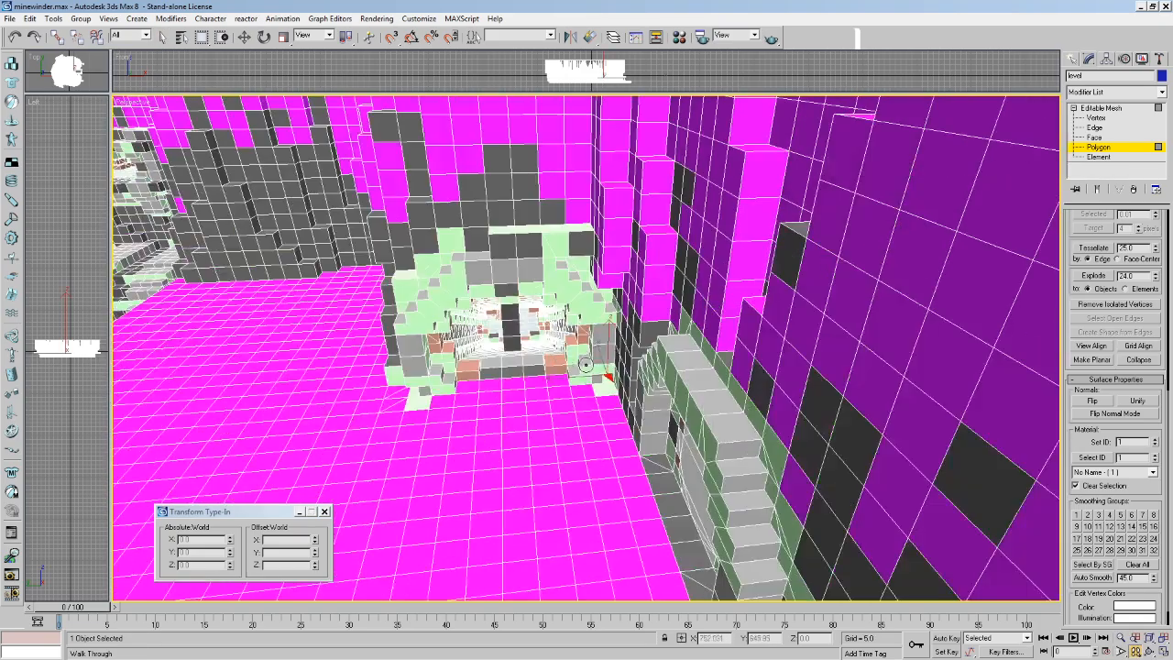
{"action": "left_click", "coordinate": [180, 36]}
{"action": "left_click", "coordinate": [701, 206]}
{"action": "right_click", "coordinate": [703, 202]}
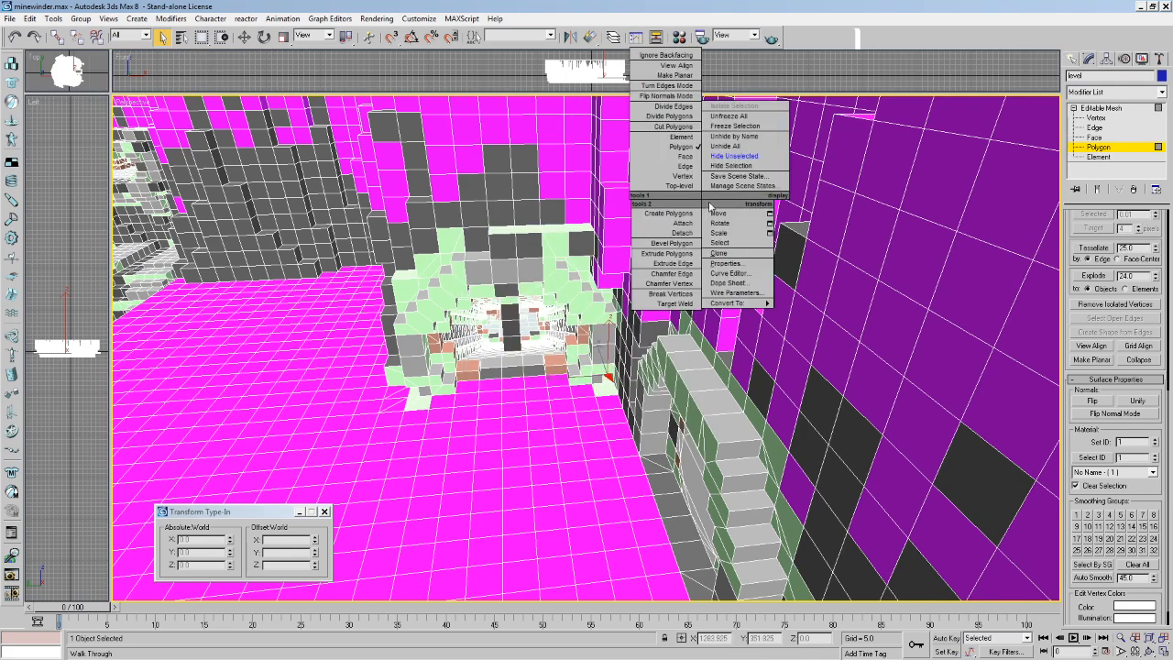
{"action": "left_click", "coordinate": [742, 145]}
Select the error markers from VSep01 through VILS16 by name.
{"action": "left_click", "coordinate": [181, 38]}
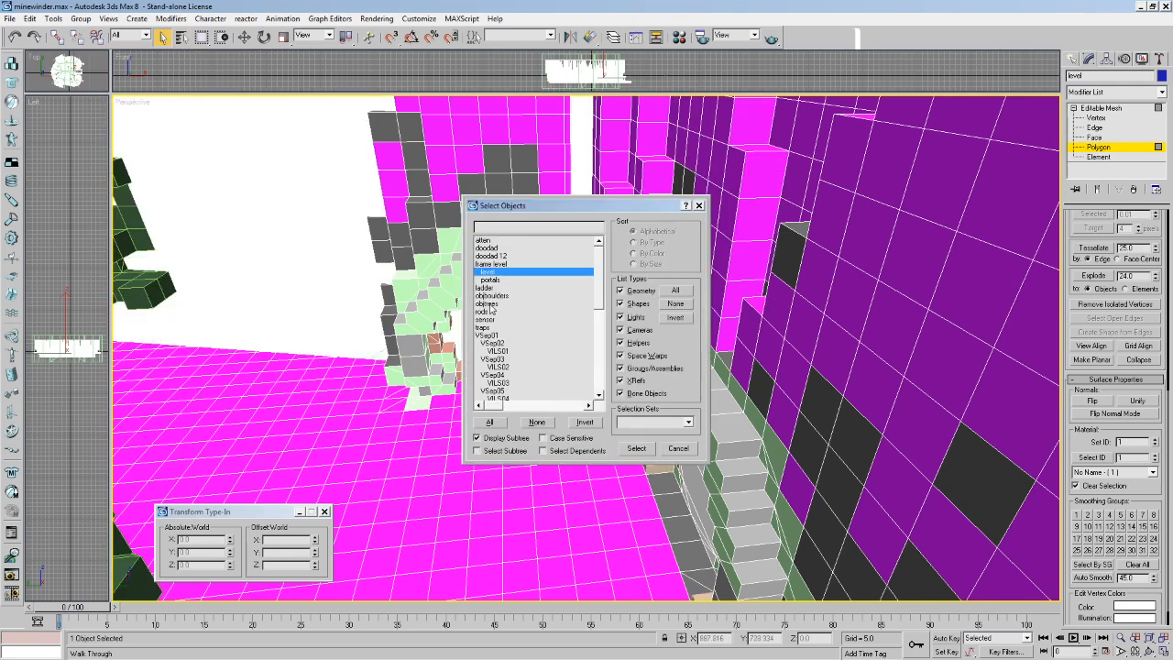
{"action": "left_click_drag", "start_coordinate": [494, 341], "coordinate": [579, 610]}
{"action": "left_click", "coordinate": [635, 448]}
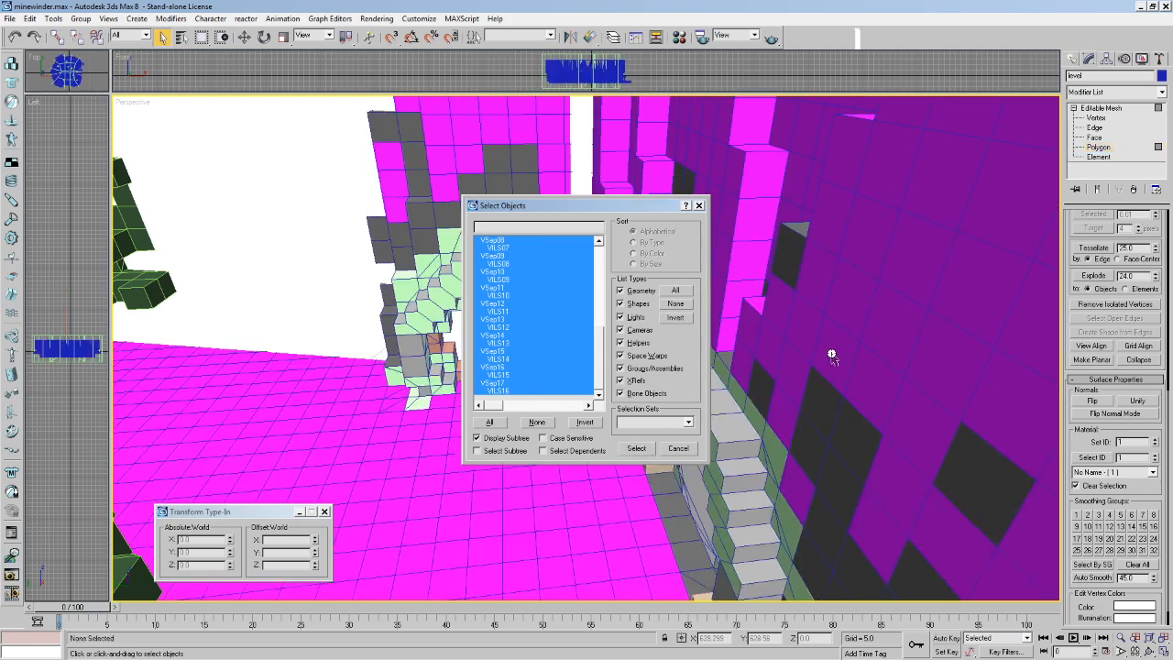
{"action": "right_click", "coordinate": [794, 326]}
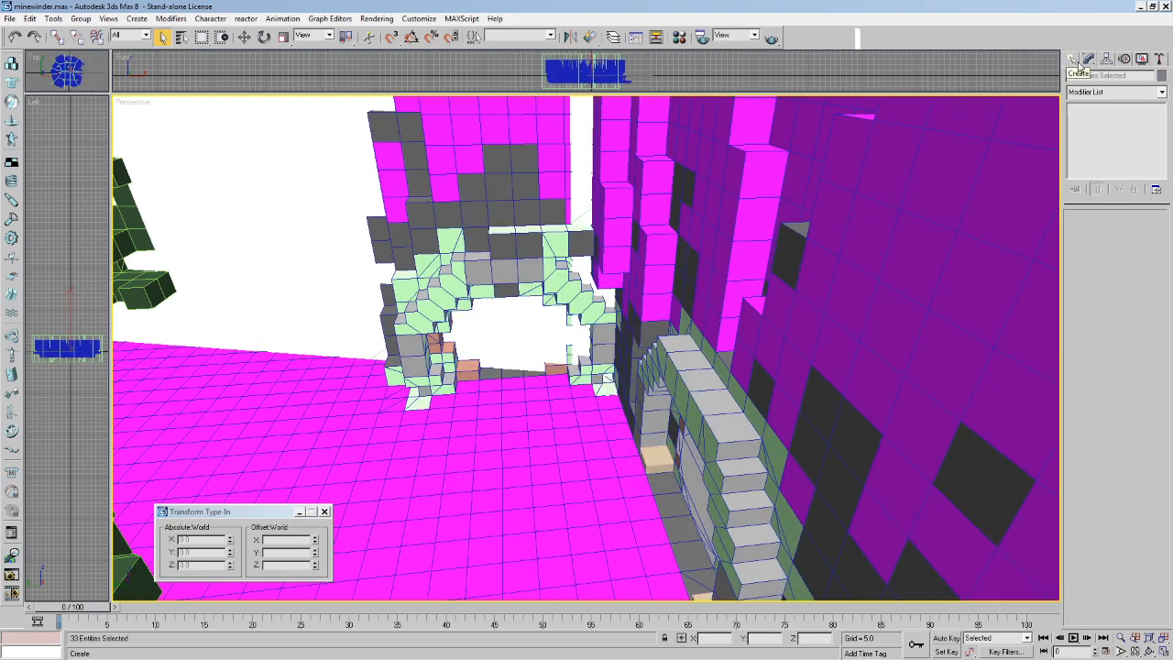
{"action": "left_click", "coordinate": [1073, 59]}
Select the level mesh, try hiding everything else including the error markers, and undo the hiding.
{"action": "left_click", "coordinate": [859, 264]}
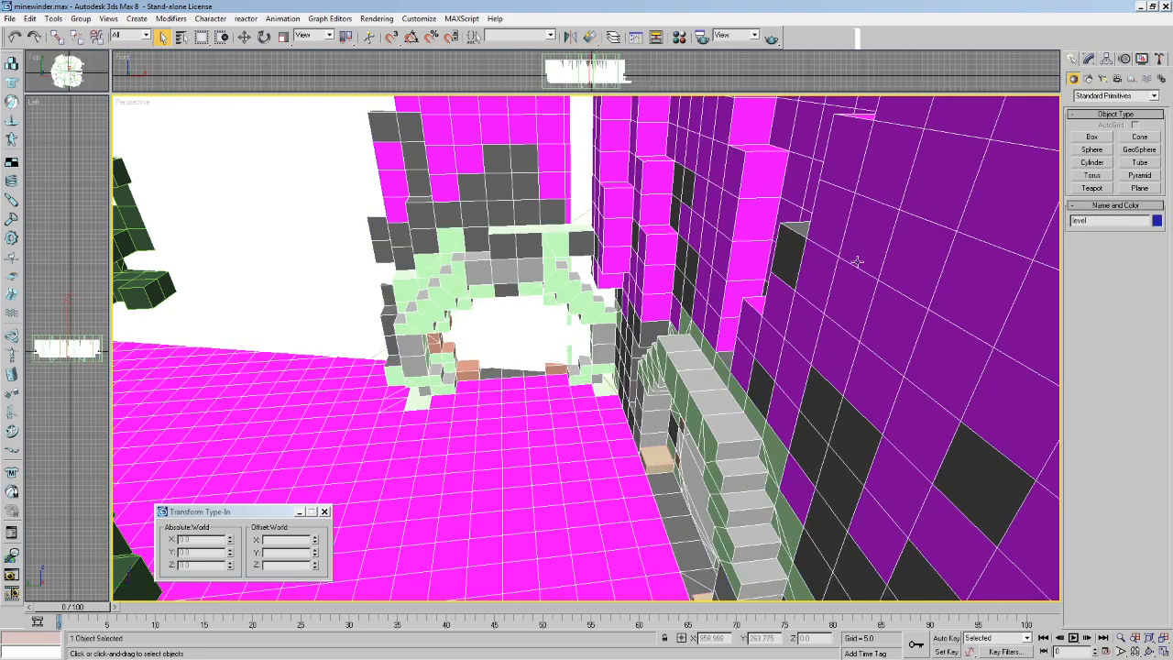
{"action": "right_click", "coordinate": [795, 193]}
{"action": "left_click", "coordinate": [847, 151]}
{"action": "middle_click_drag", "start_coordinate": [853, 164], "coordinate": [404, 249], "text": "alt"}
{"action": "middle_click_drag", "start_coordinate": [505, 298], "coordinate": [837, 584]}
{"action": "scroll", "coordinate": [579, 314], "scroll_direction": "up", "scroll_amount": 4}
{"action": "scroll", "coordinate": [837, 585], "scroll_direction": "down", "scroll_amount": 5}
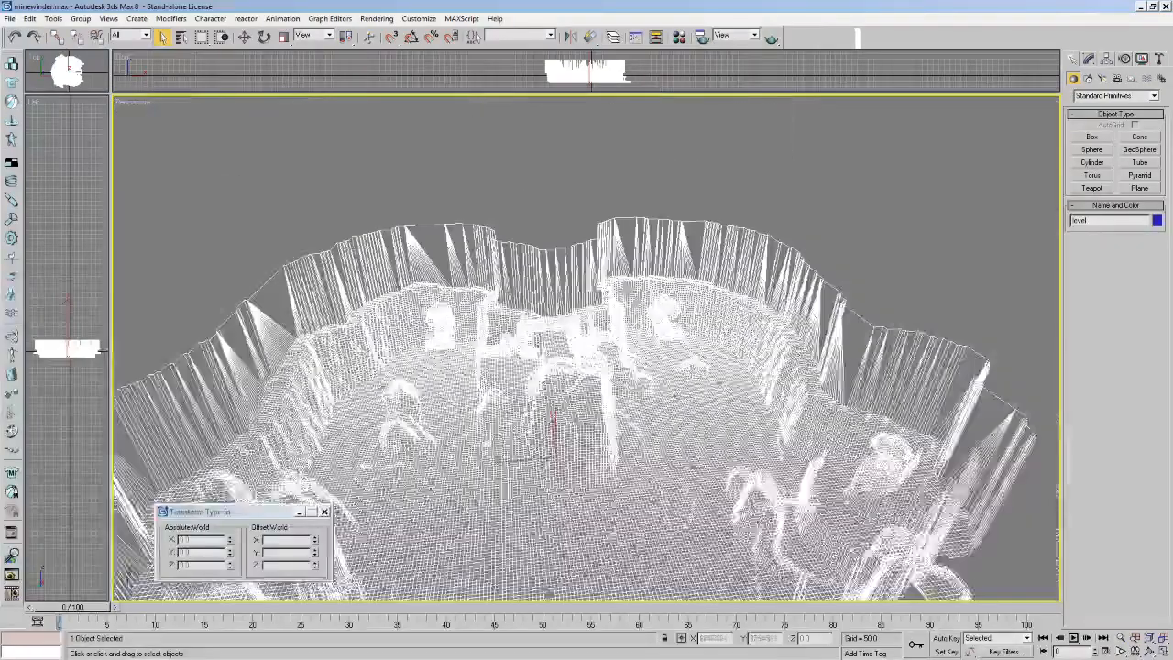
{"action": "left_click", "coordinate": [183, 37]}
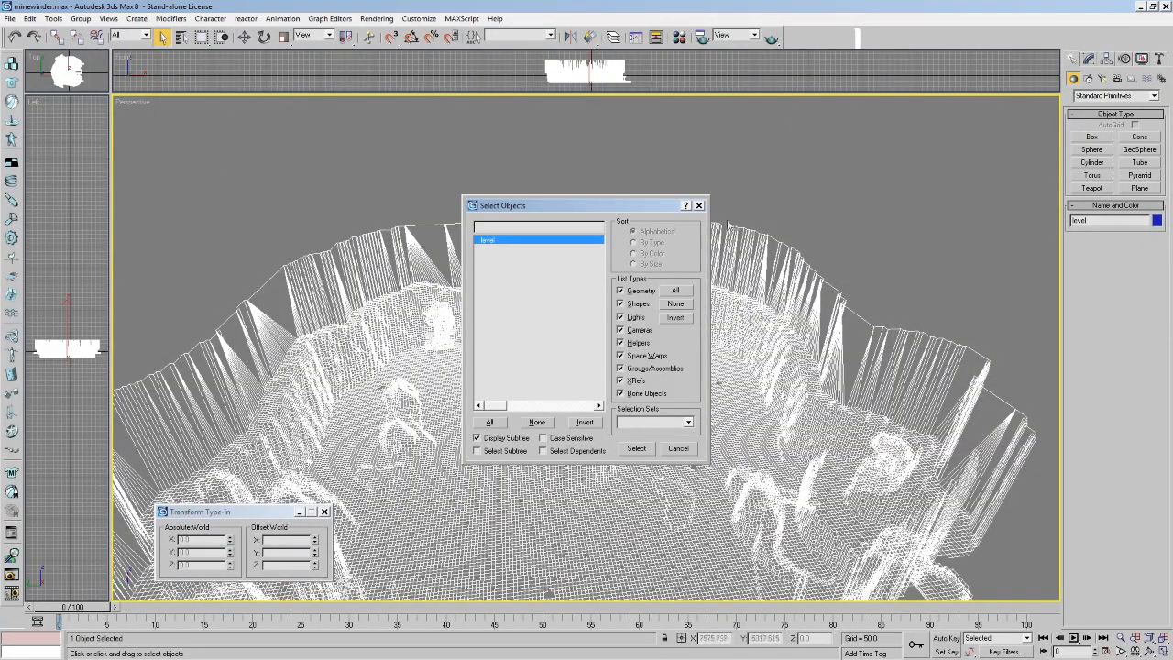
{"action": "left_click", "coordinate": [700, 205]}
{"action": "middle_click_drag", "start_coordinate": [532, 258], "coordinate": [541, 229]}
{"action": "key", "text": "ctrl+z"}
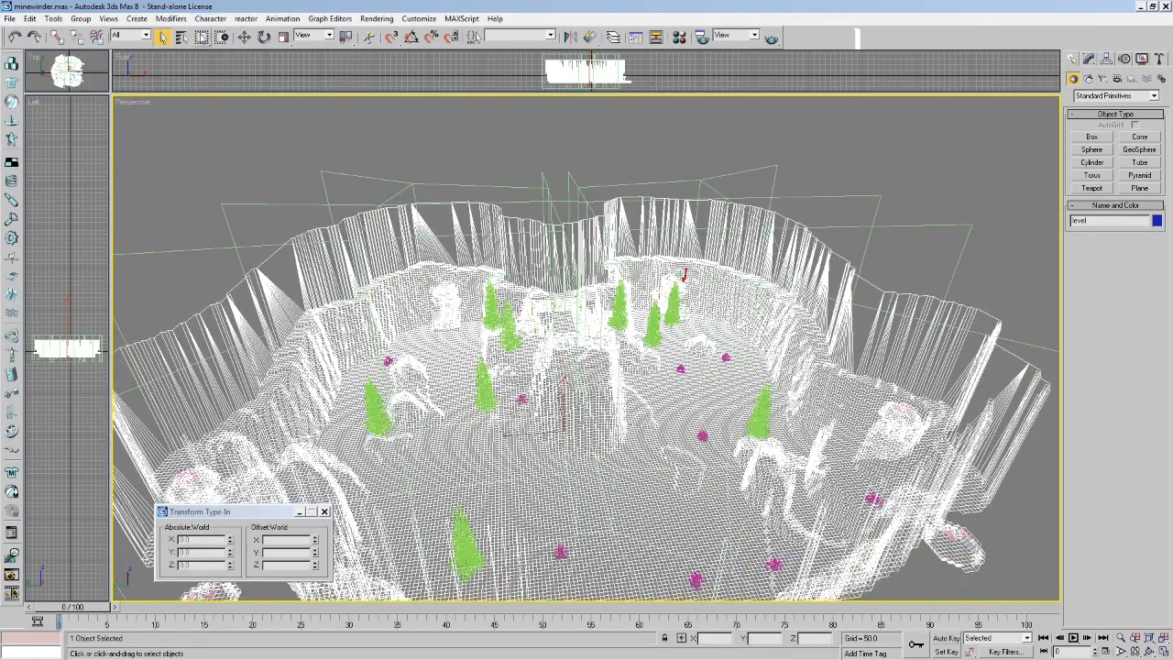
Select the level mesh together with error markers VSep01 through VILS16 by name and hide all other objects.
{"action": "left_click", "coordinate": [182, 38]}
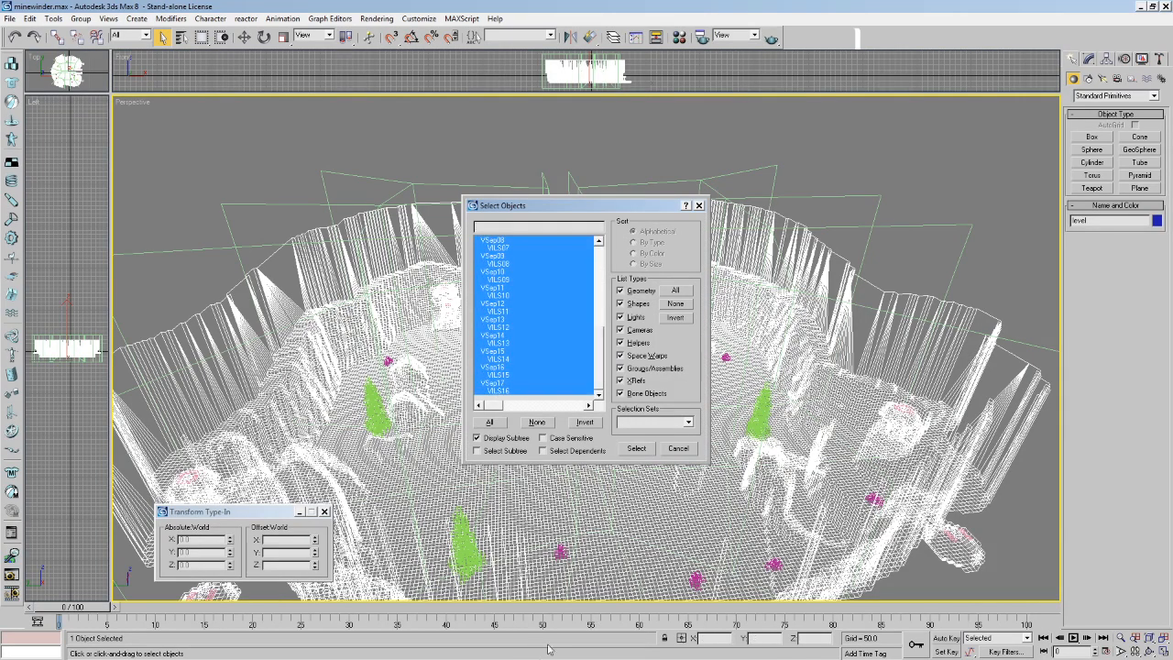
{"action": "left_click", "coordinate": [756, 353]}
{"action": "middle_click_drag", "start_coordinate": [673, 348], "coordinate": [647, 321]}
{"action": "key", "text": "F3"}
{"action": "key", "text": "F3"}
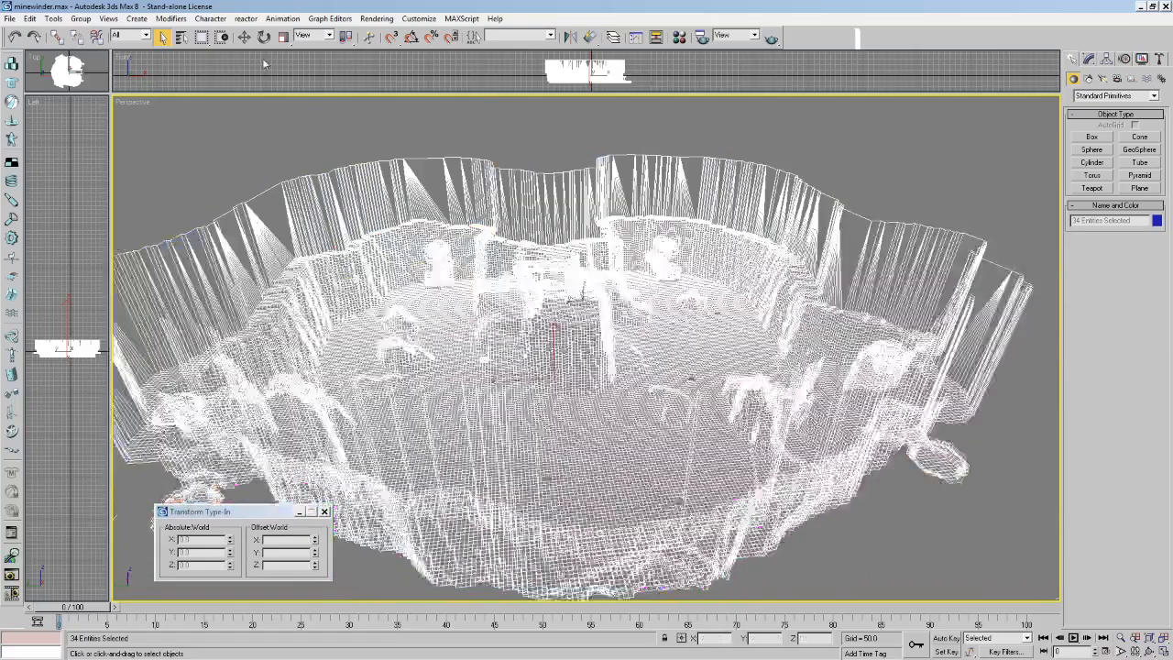
Select only the error markers VSep01 through VILS16 by name and walk up to the marked edges at the small opening.
{"action": "left_click", "coordinate": [182, 38]}
{"action": "left_click", "coordinate": [516, 289]}
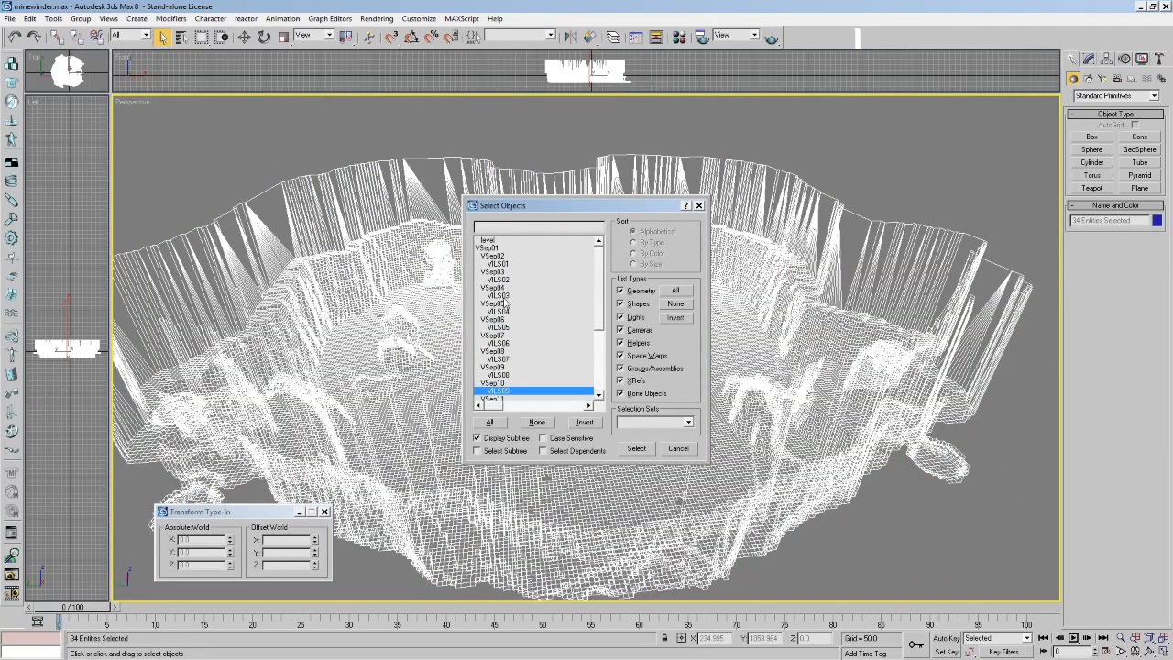
{"action": "left_click_drag", "start_coordinate": [475, 249], "coordinate": [532, 658]}
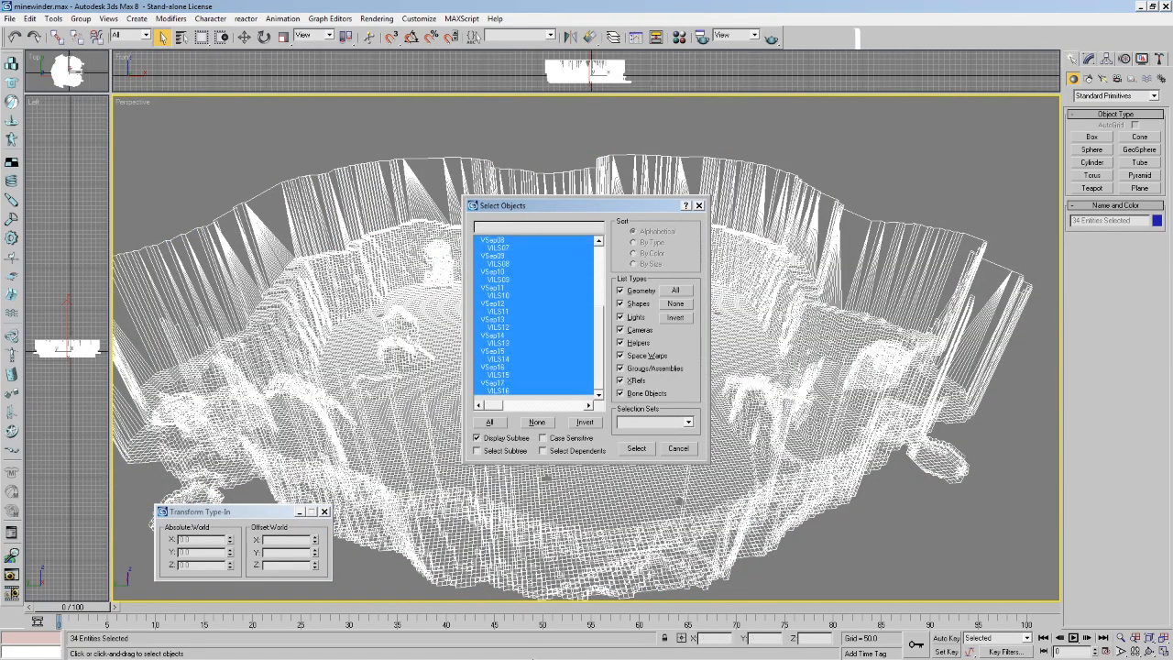
{"action": "left_click", "coordinate": [632, 447]}
{"action": "scroll", "coordinate": [586, 375], "scroll_direction": "up", "scroll_amount": 8}
{"action": "middle_click_drag", "start_coordinate": [583, 385], "coordinate": [618, 366], "text": "alt"}
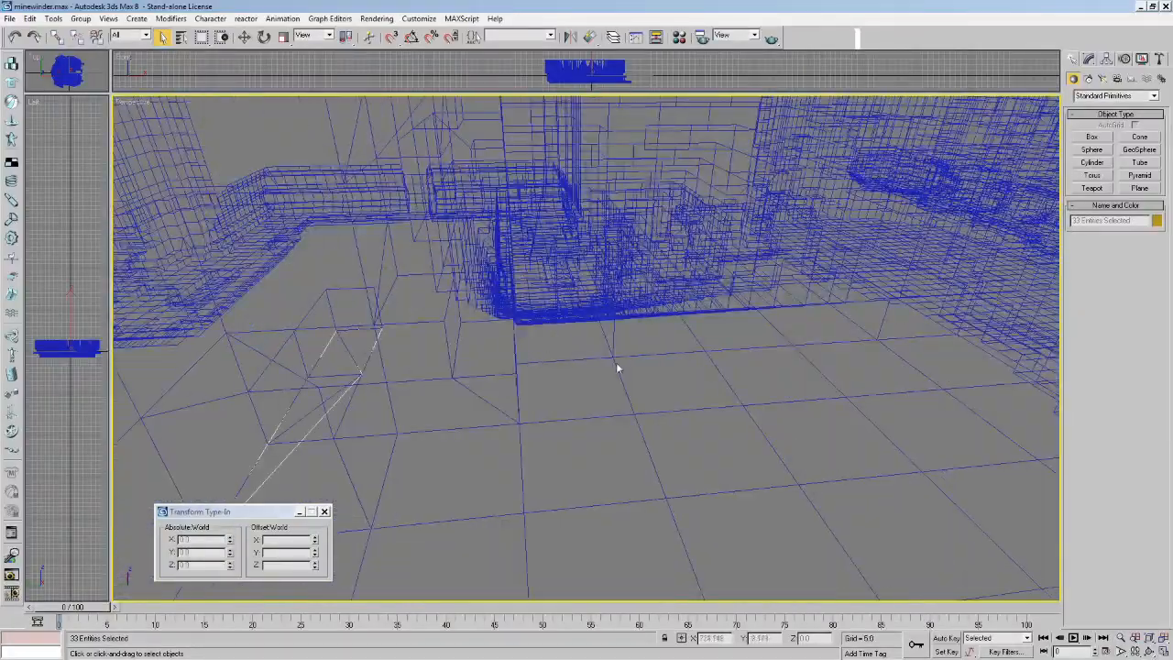
{"action": "key", "text": "Up"}
{"action": "left_click_drag", "start_coordinate": [627, 389], "coordinate": [537, 385]}
{"action": "key", "text": "s"}
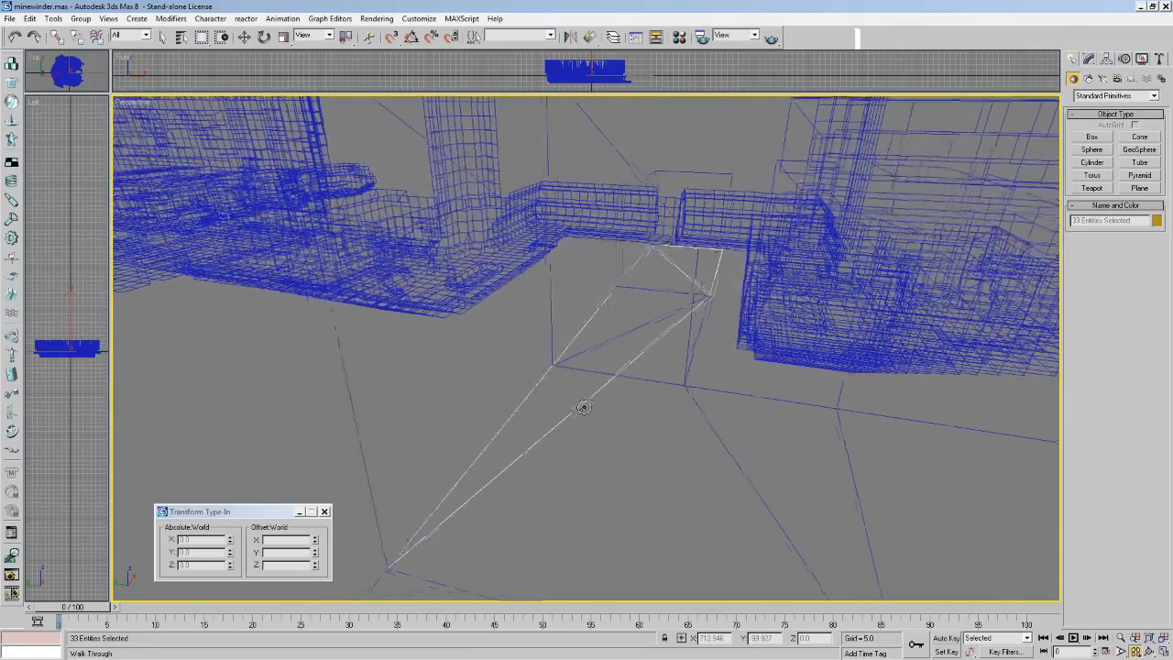
Select the level mesh, show it shaded, and in polygon mode select the triangle at the far end of the pale floor.
{"action": "left_click", "coordinate": [159, 39]}
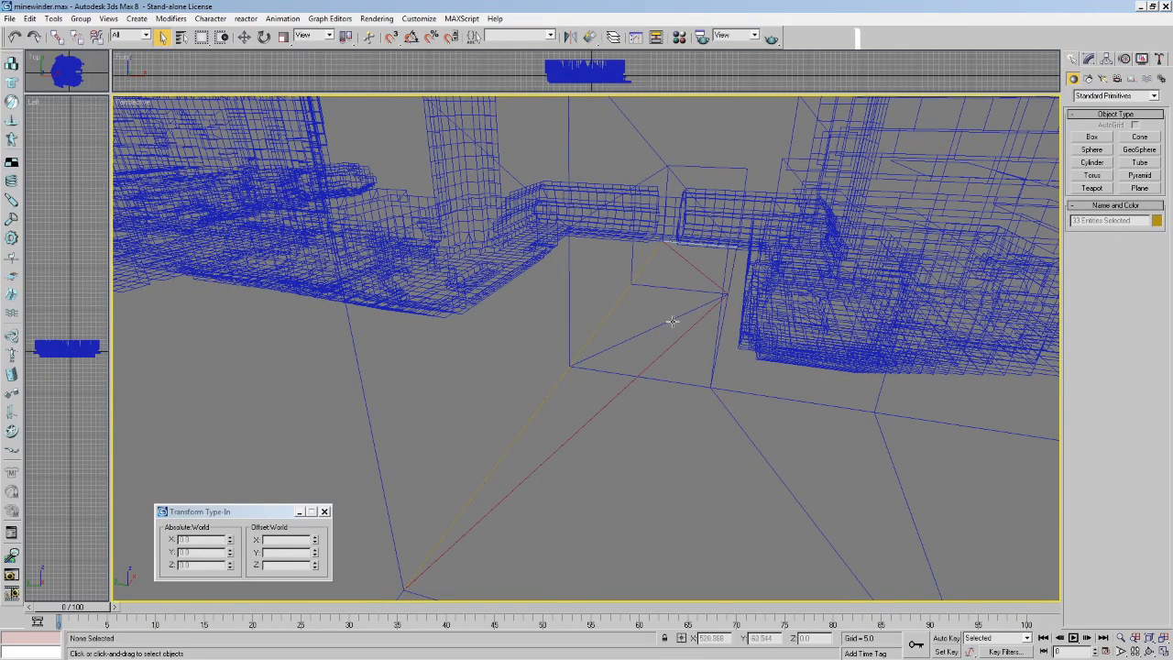
{"action": "left_click", "coordinate": [673, 322]}
{"action": "key", "text": "F3"}
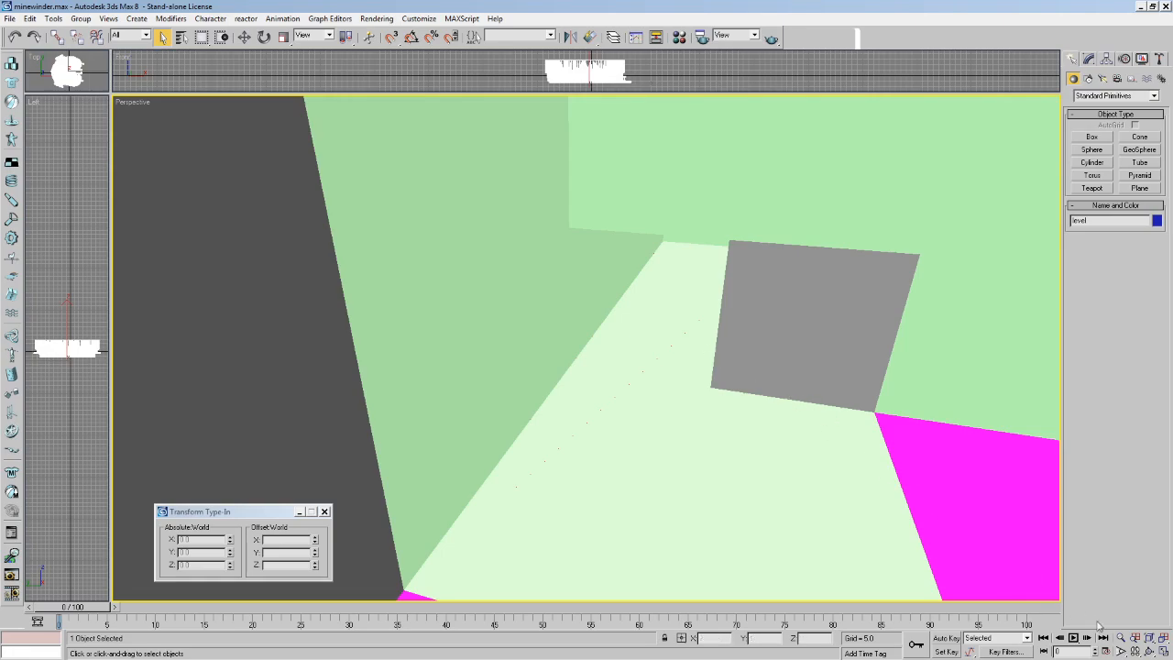
{"action": "right_click", "coordinate": [1143, 644]}
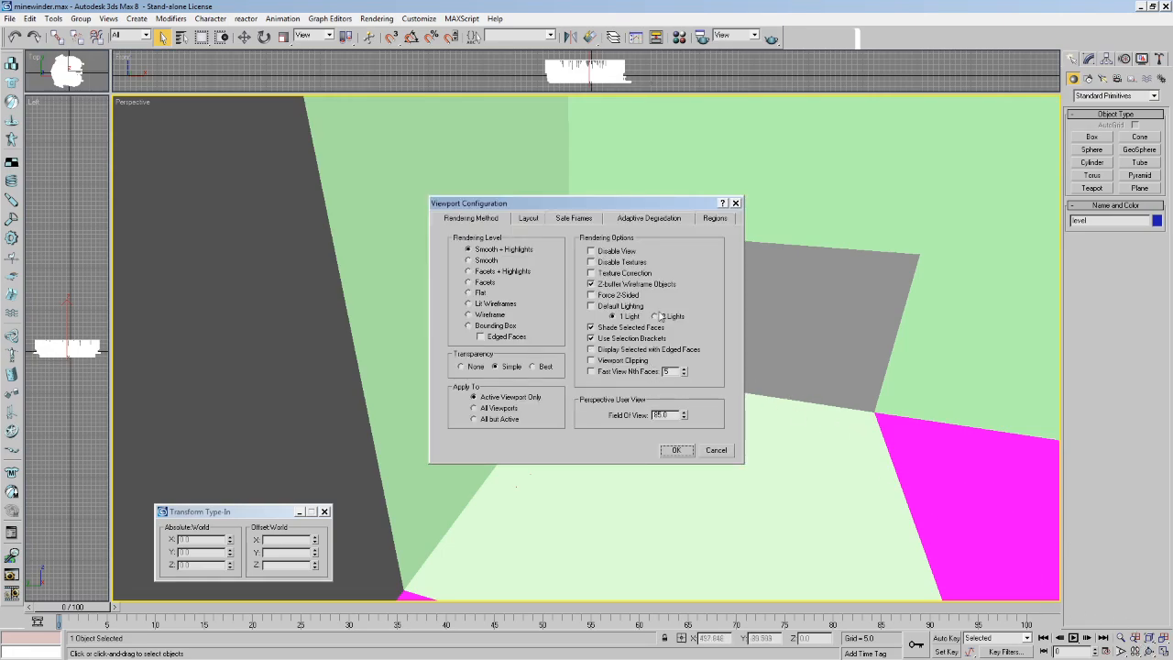
{"action": "left_click", "coordinate": [736, 205]}
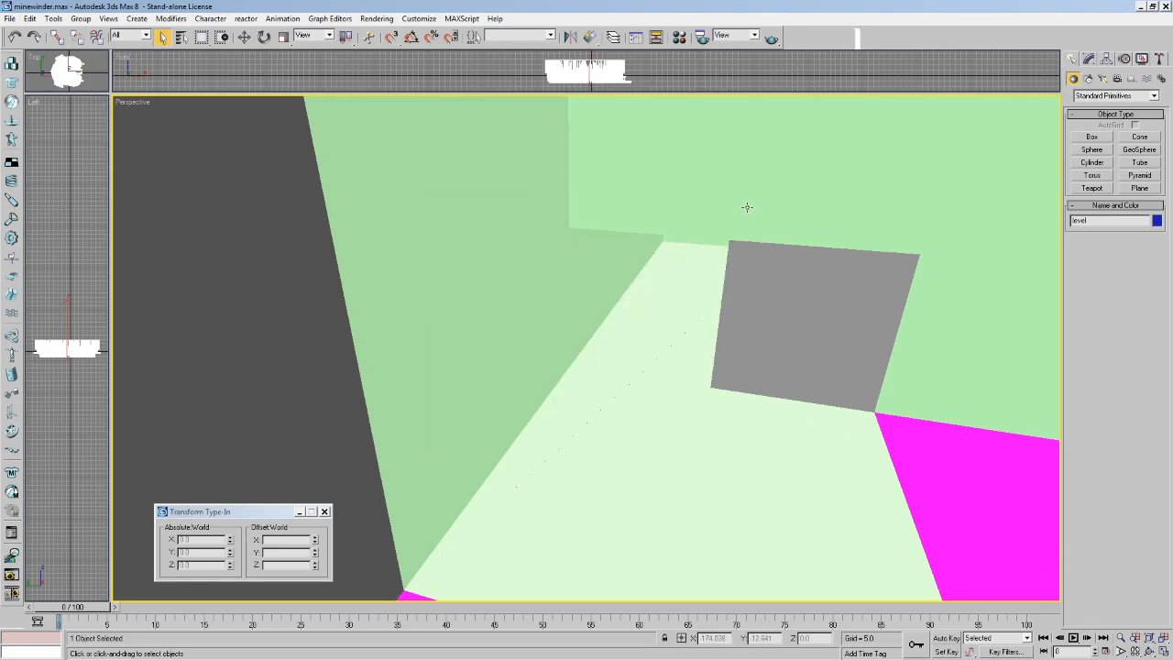
{"action": "left_click", "coordinate": [1089, 59]}
{"action": "left_click", "coordinate": [1138, 146]}
{"action": "left_click", "coordinate": [581, 324]}
{"action": "left_click", "coordinate": [718, 283]}
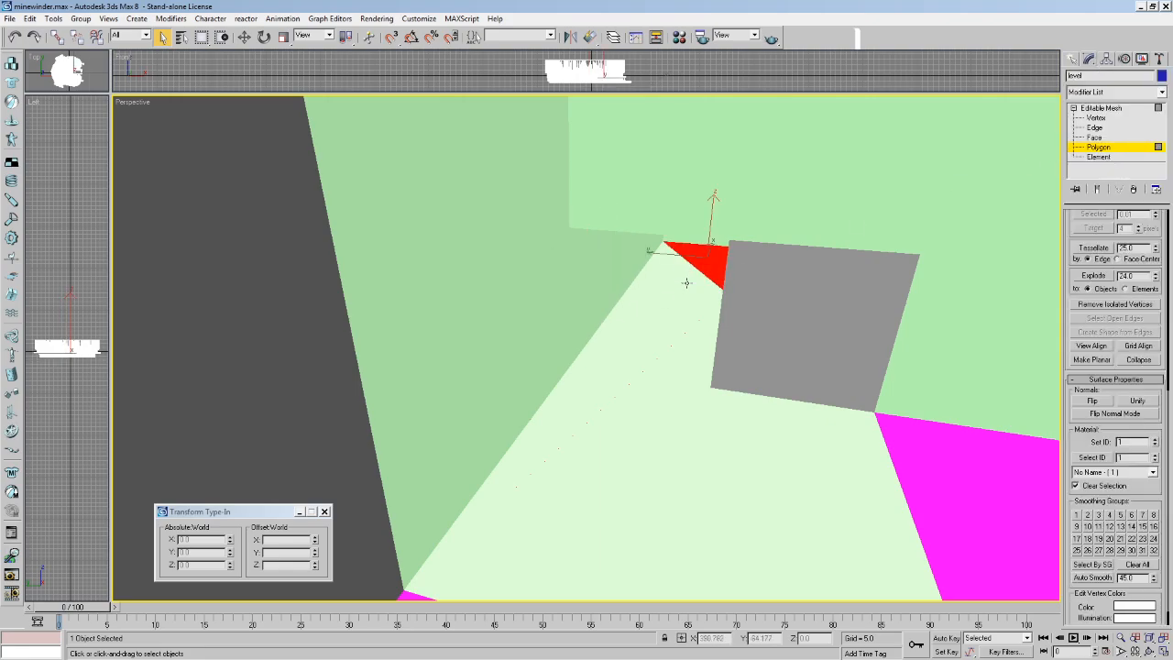
Test-delete the triangles at the far end of the pale floor, undo the deletions and reselect the far triangle.
{"action": "left_click", "coordinate": [686, 284]}
{"action": "left_click", "coordinate": [710, 262], "text": "ctrl"}
{"action": "left_click", "coordinate": [675, 293]}
{"action": "left_click", "coordinate": [692, 271]}
{"action": "key", "text": "Delete"}
{"action": "left_click", "coordinate": [711, 258]}
{"action": "key", "text": "Delete"}
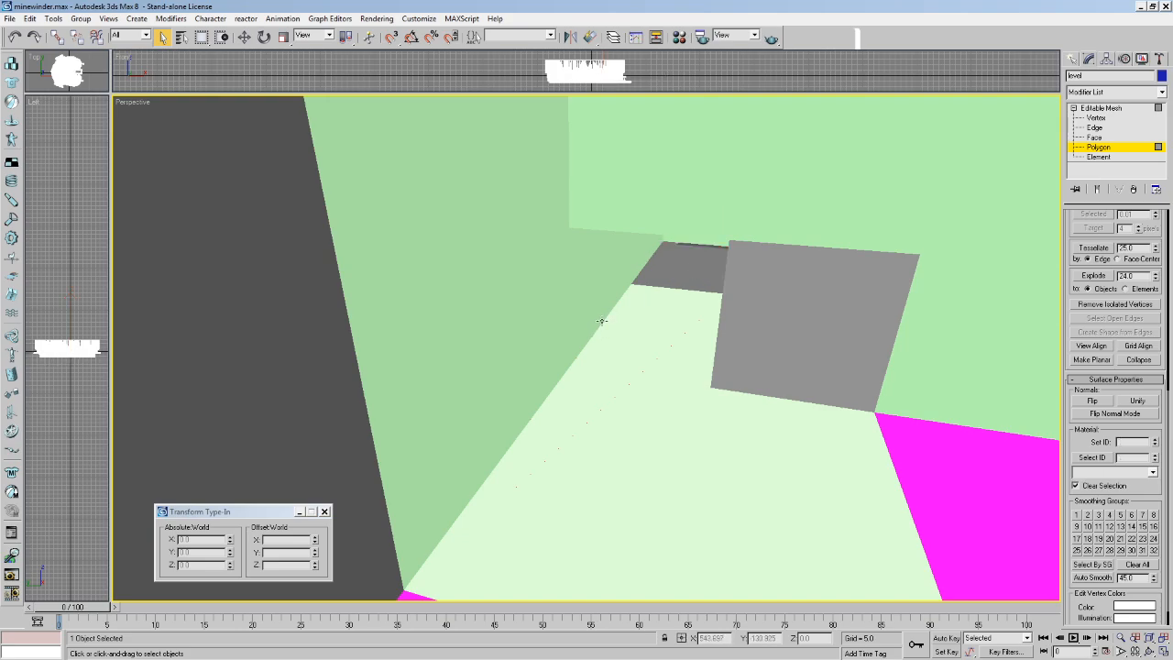
{"action": "key", "text": "ctrl+z"}
{"action": "key", "text": "ctrl+z"}
{"action": "key", "text": "ctrl+z"}
{"action": "left_click", "coordinate": [686, 282]}
{"action": "left_click", "coordinate": [696, 267]}
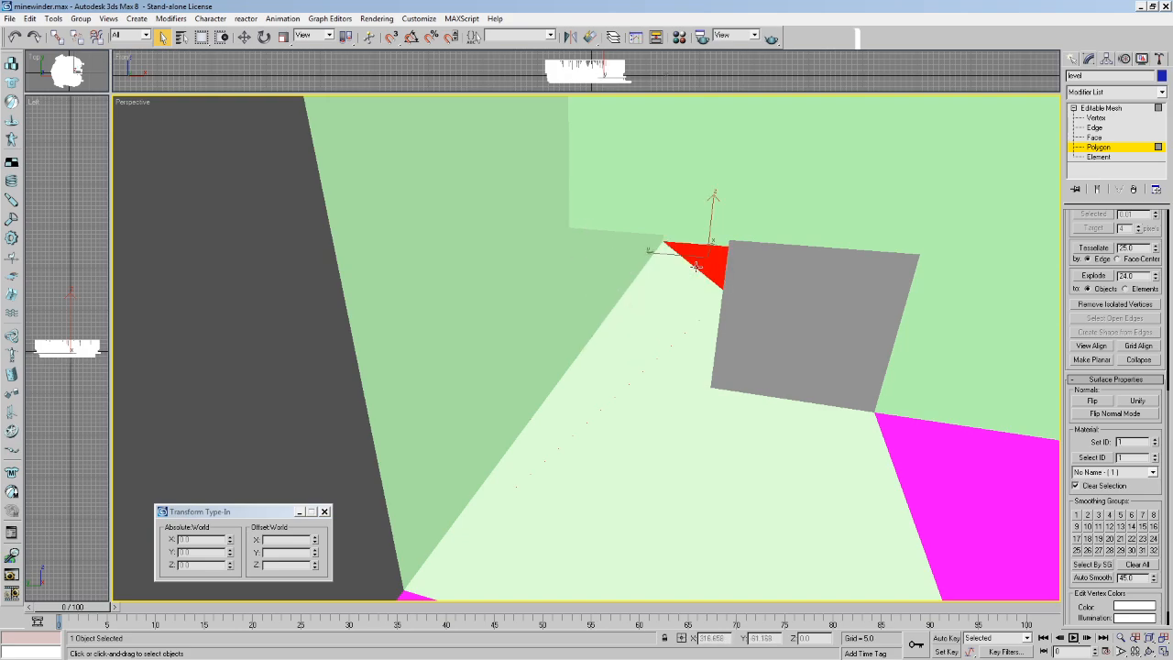
Flip the normals of the two triangles at the far end of the pale floor.
{"action": "left_click", "coordinate": [688, 284], "text": "ctrl"}
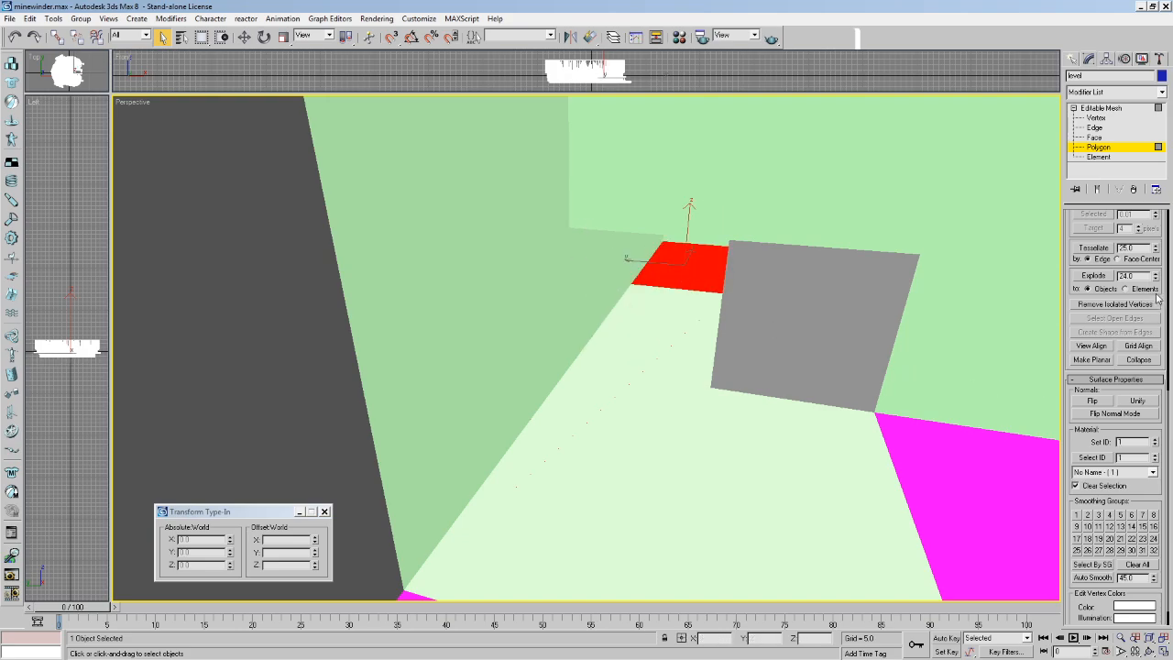
{"action": "scroll", "coordinate": [1162, 290], "scroll_direction": "up", "scroll_amount": 5}
{"action": "left_click", "coordinate": [673, 259]}
{"action": "left_click", "coordinate": [700, 255], "text": "ctrl"}
{"action": "left_click", "coordinate": [687, 272]}
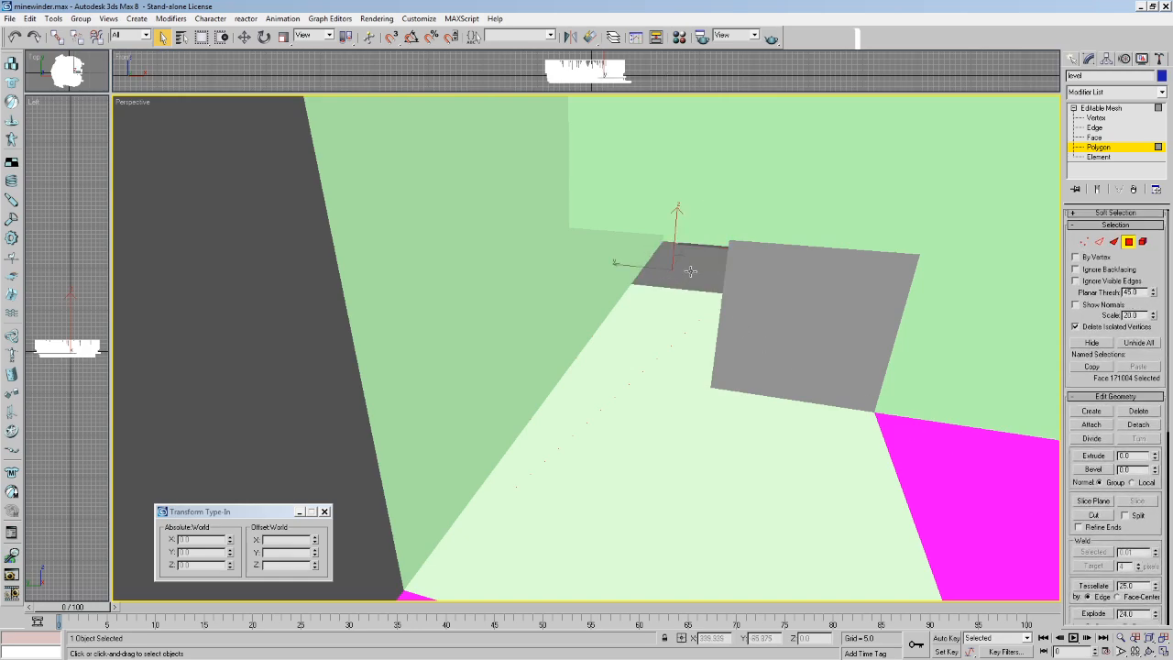
{"action": "scroll", "coordinate": [1139, 382], "scroll_direction": "down", "scroll_amount": 5}
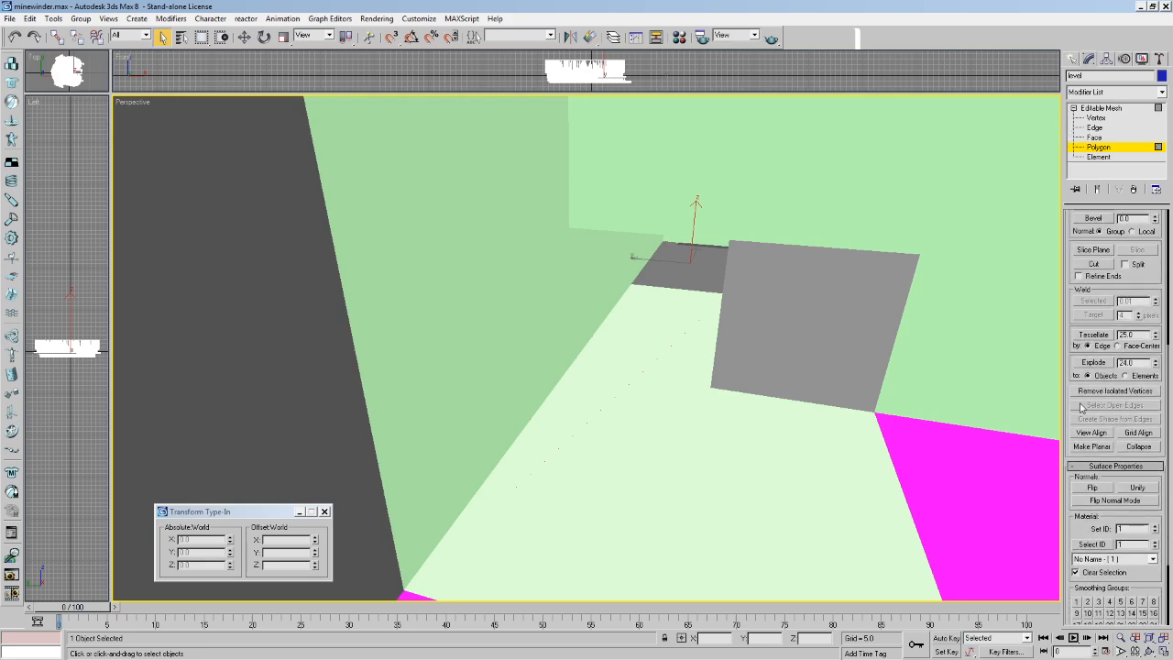
{"action": "left_click", "coordinate": [1091, 490]}
{"action": "left_click", "coordinate": [743, 329]}
{"action": "middle_click_drag", "start_coordinate": [743, 330], "coordinate": [751, 271]}
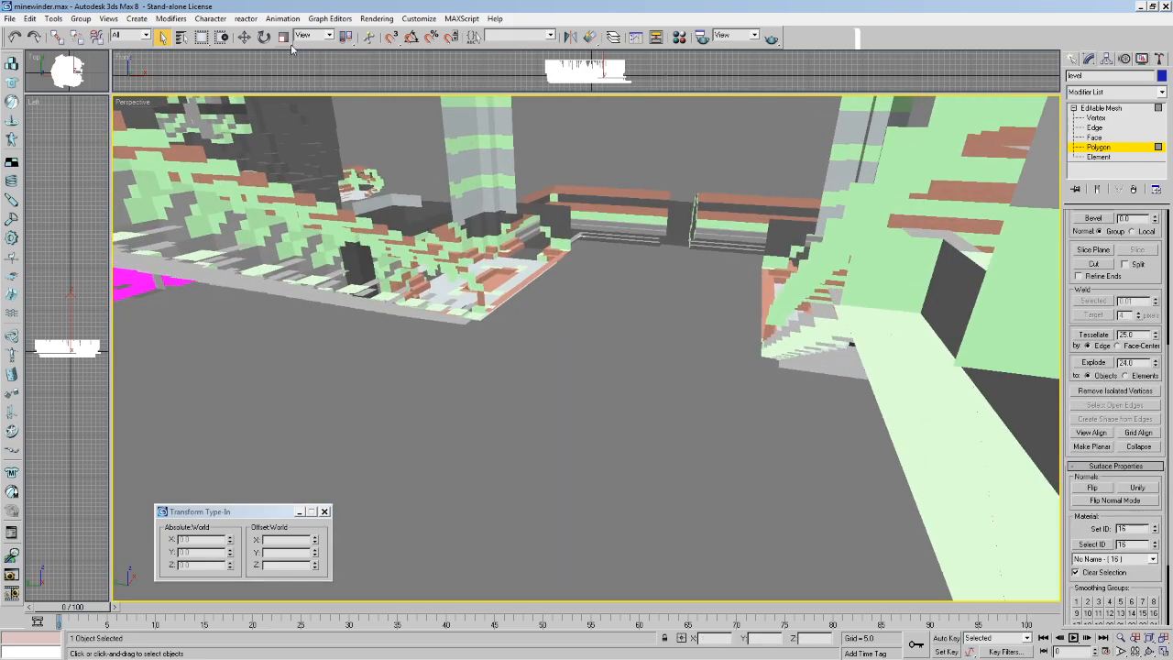
Leave polygon editing, select error markers VSep01 through VILS16 by name and show the level in wireframe.
{"action": "left_click", "coordinate": [1072, 61]}
{"action": "left_click", "coordinate": [273, 122]}
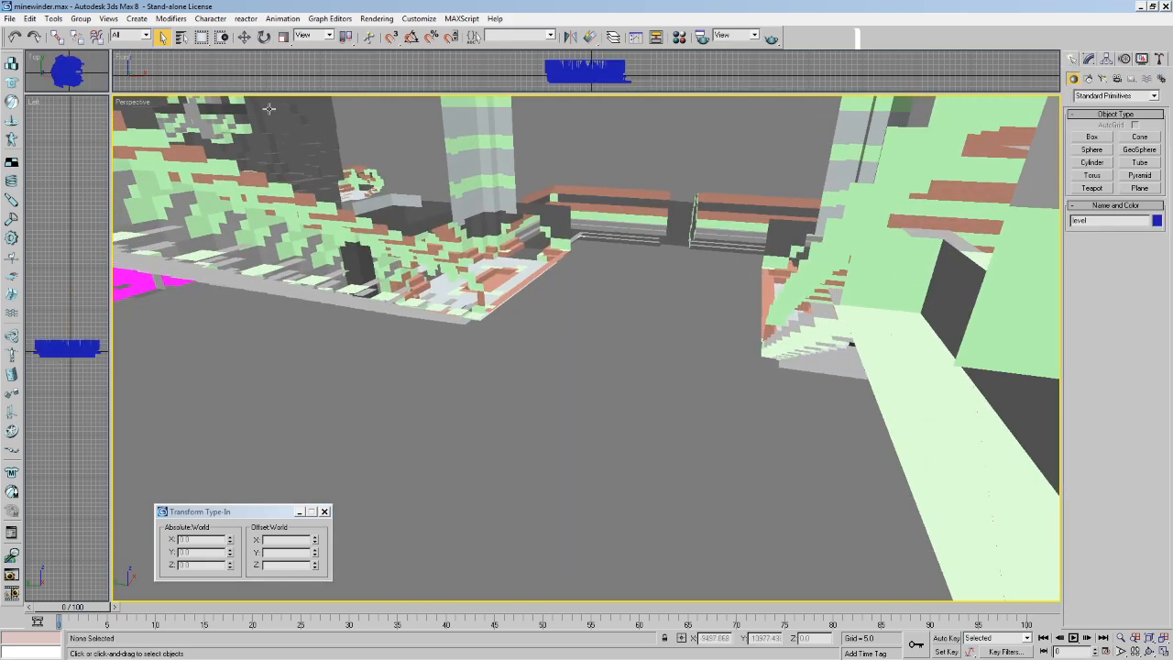
{"action": "left_click", "coordinate": [182, 37]}
{"action": "key", "text": "ctrl+a"}
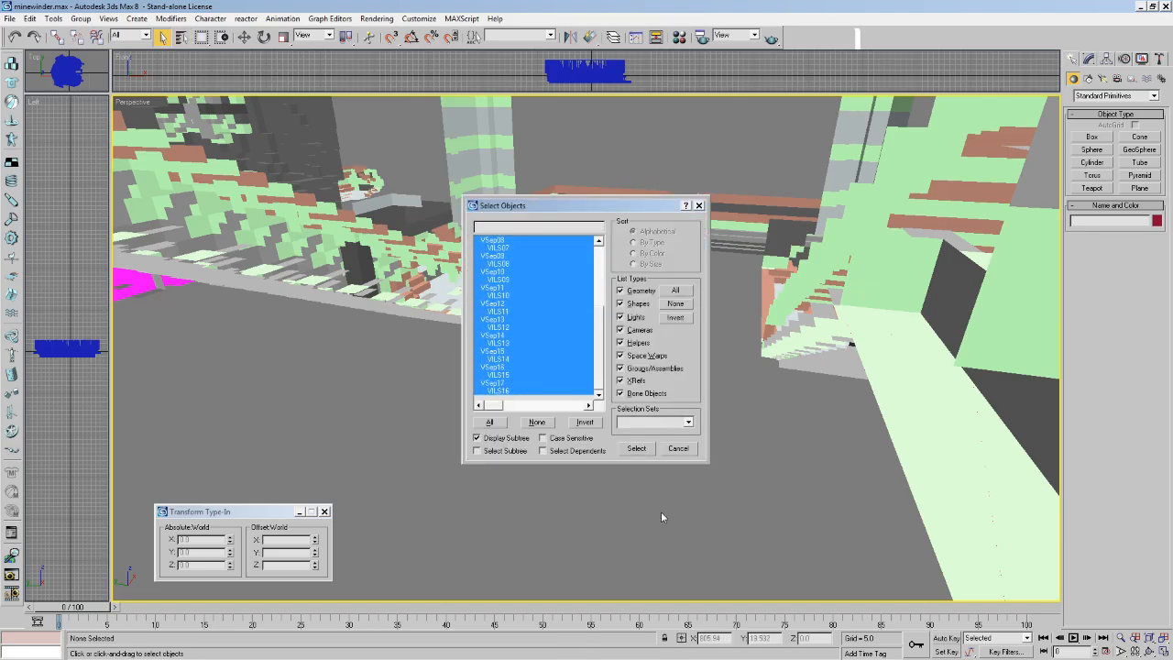
{"action": "scroll", "coordinate": [712, 369], "scroll_direction": "down", "scroll_amount": 2}
{"action": "key", "text": "F3"}
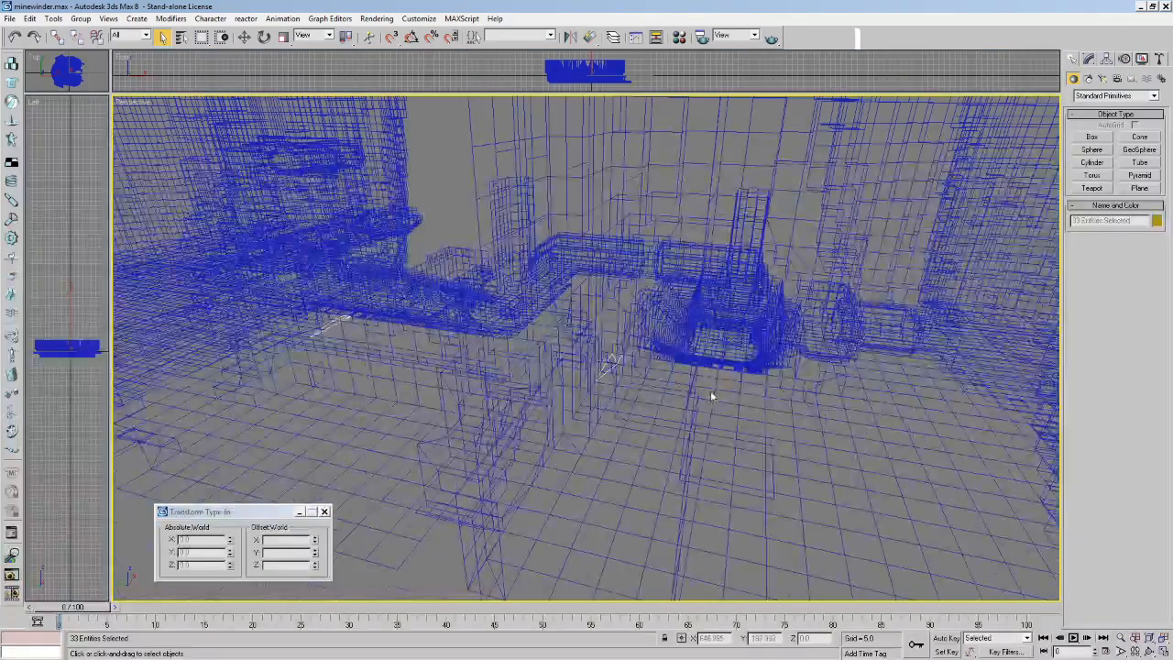
Examine the selected error markers in wireframe and walk towards the stepped blocks near the outer wall.
{"action": "middle_click_drag", "start_coordinate": [712, 395], "coordinate": [560, 469], "text": "alt"}
{"action": "scroll", "coordinate": [587, 459], "scroll_direction": "down", "scroll_amount": 3}
{"action": "middle_click_drag", "start_coordinate": [367, 343], "coordinate": [914, 518], "text": "alt"}
{"action": "left_click", "coordinate": [1120, 639]}
{"action": "left_click_drag", "start_coordinate": [724, 449], "coordinate": [712, 293]}
{"action": "middle_click_drag", "start_coordinate": [712, 293], "coordinate": [549, 417], "text": "alt"}
{"action": "key", "text": "Up"}
{"action": "left_click_drag", "start_coordinate": [550, 417], "coordinate": [751, 278]}
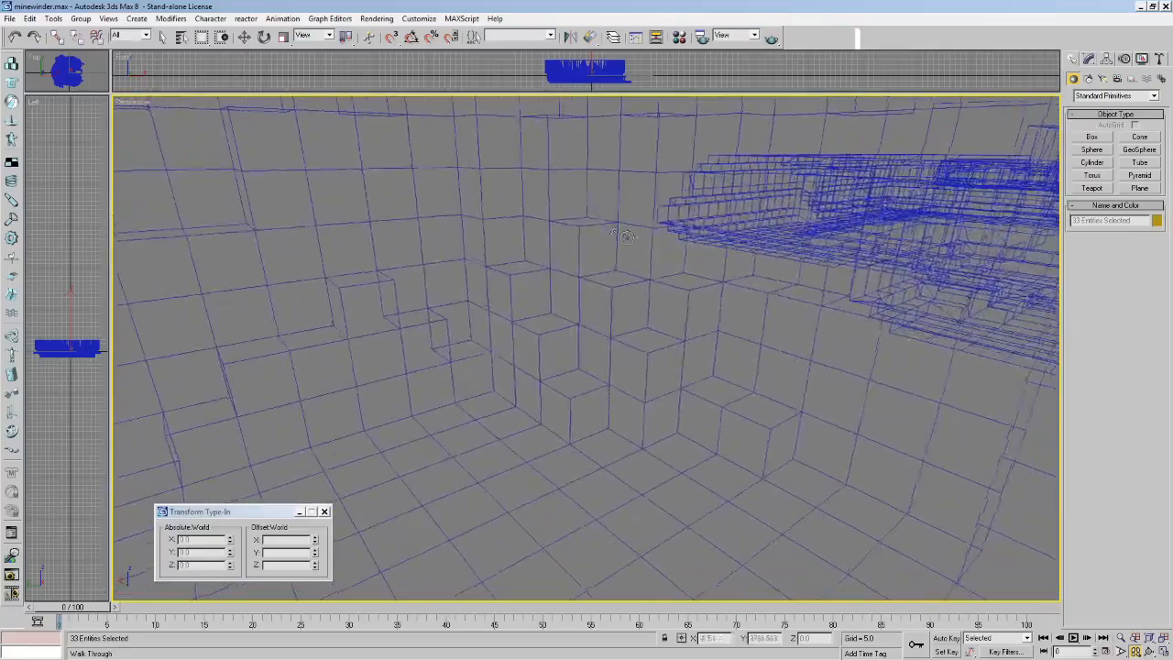
Select the level mesh, show edged faces and select the upper triangle on the green side of the stepped blocks in polygon mode.
{"action": "left_click", "coordinate": [161, 37]}
{"action": "left_click", "coordinate": [891, 223]}
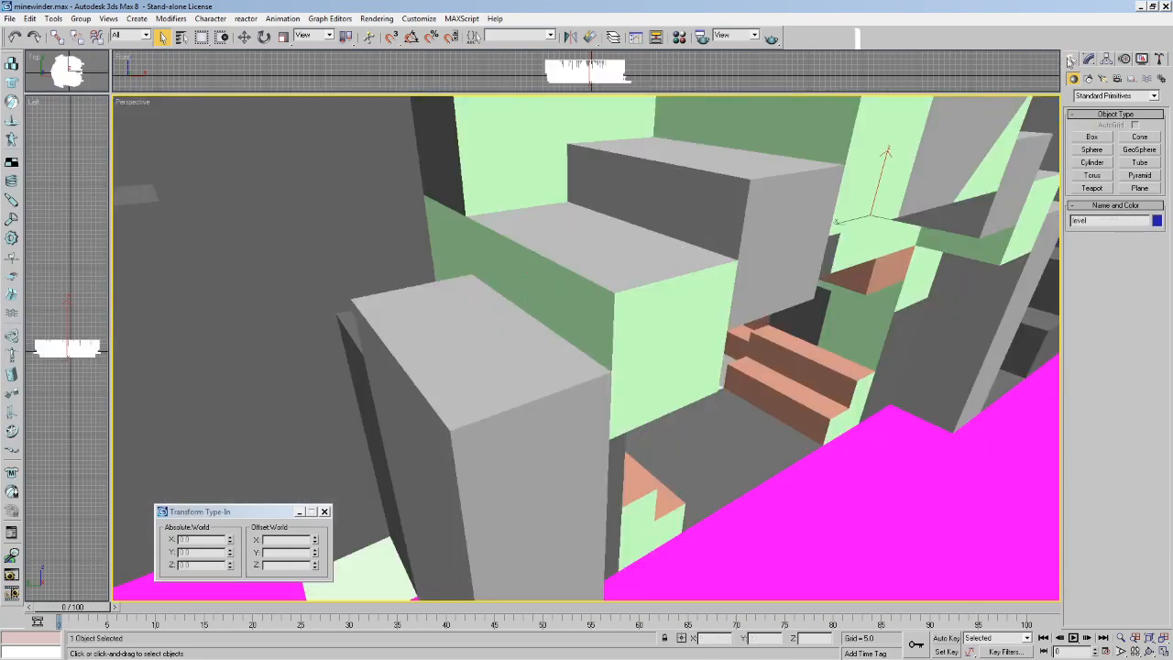
{"action": "left_click", "coordinate": [1106, 59]}
{"action": "left_click", "coordinate": [1088, 58]}
{"action": "left_click", "coordinate": [1098, 146]}
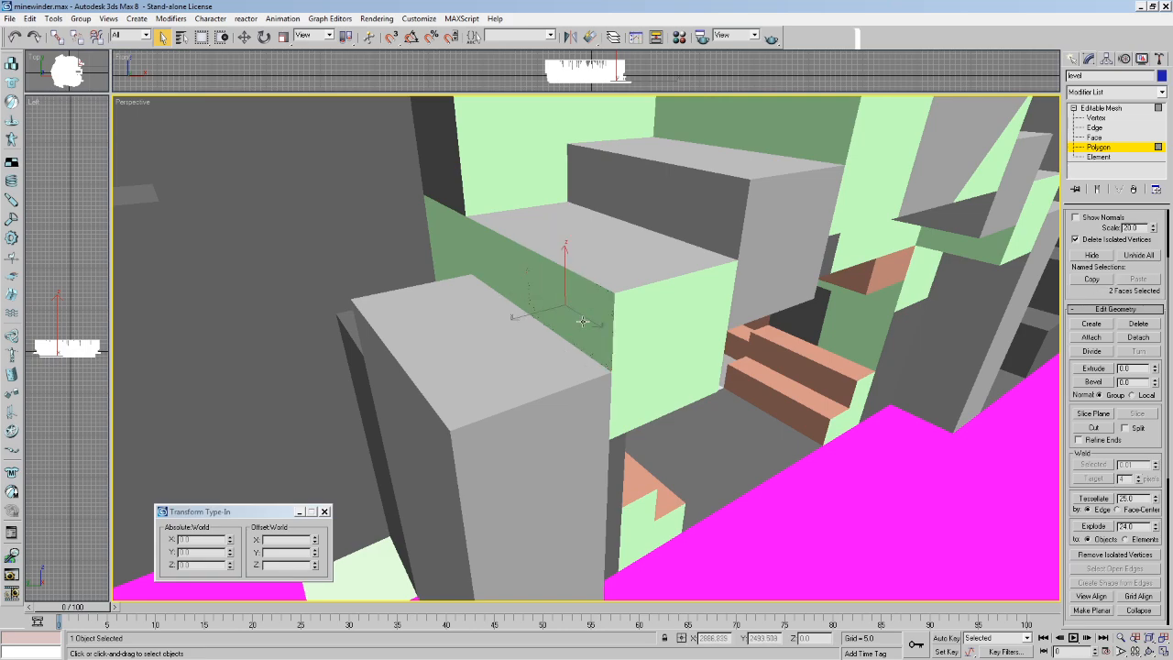
{"action": "left_click", "coordinate": [547, 312]}
{"action": "key", "text": "F4"}
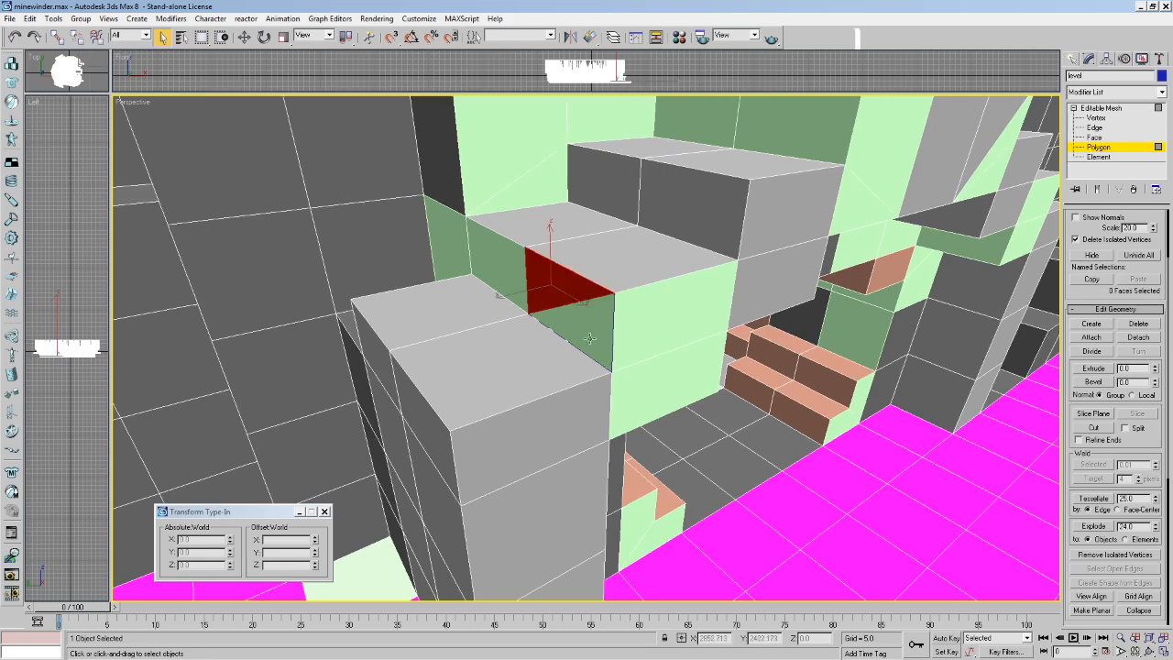
Return to wireframe, leave polygon editing and reselect error markers VSep01 through VILS16 by name.
{"action": "key", "text": "Up"}
{"action": "left_click_drag", "start_coordinate": [730, 293], "coordinate": [525, 267]}
{"action": "middle_click_drag", "start_coordinate": [525, 267], "coordinate": [537, 264]}
{"action": "key", "text": "F3"}
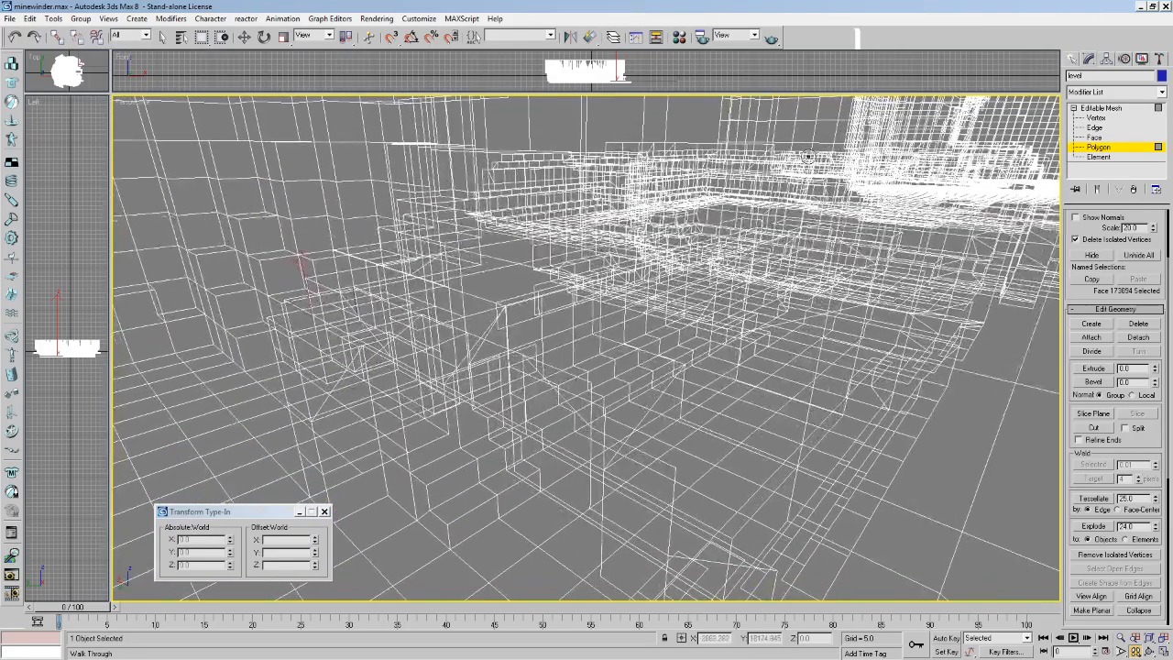
{"action": "left_click", "coordinate": [1074, 59]}
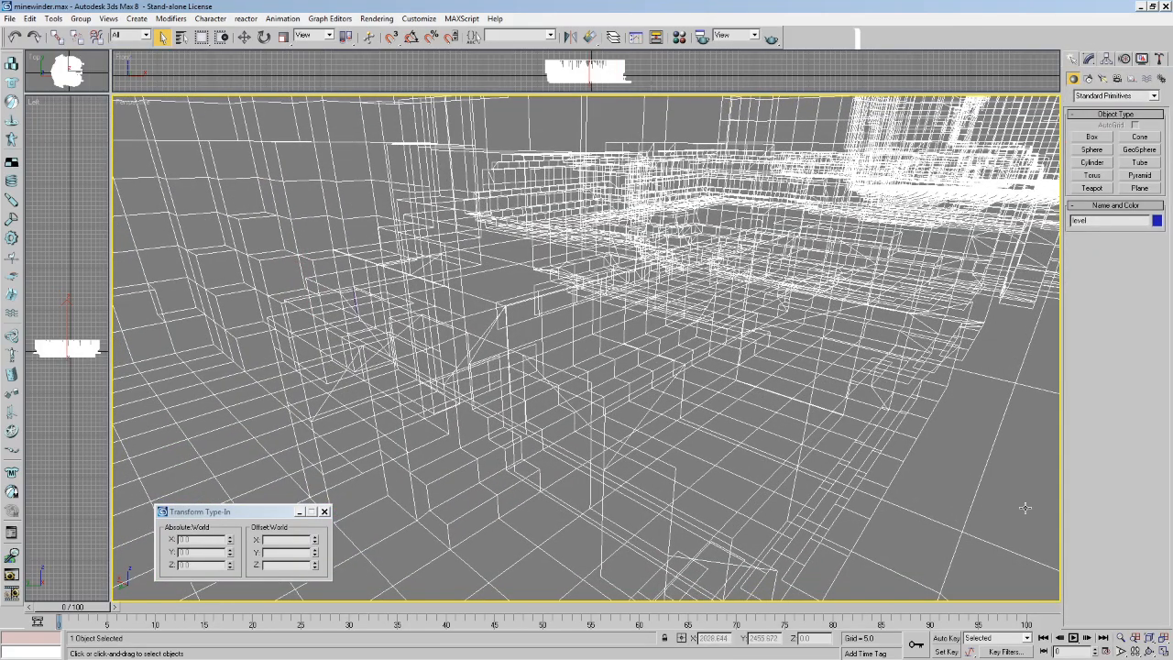
{"action": "left_click", "coordinate": [187, 41]}
{"action": "key", "text": "ctrl+a"}
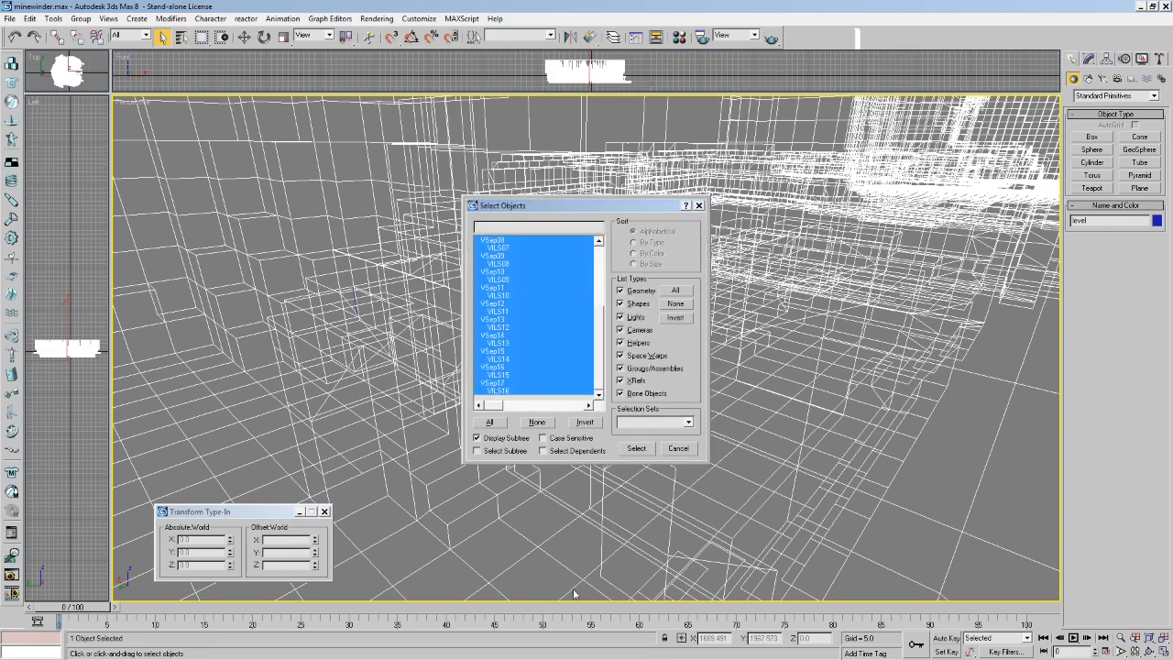
{"action": "left_click", "coordinate": [635, 448]}
Examine the selected error markers up close and across the whole level from above for remaining problem spots.
{"action": "middle_click_drag", "start_coordinate": [640, 454], "coordinate": [856, 419]}
{"action": "key", "text": "Up"}
{"action": "left_click_drag", "start_coordinate": [630, 388], "coordinate": [811, 322]}
{"action": "left_click", "coordinate": [1149, 651]}
{"action": "key", "text": "z"}
{"action": "left_click_drag", "start_coordinate": [579, 333], "coordinate": [643, 390]}
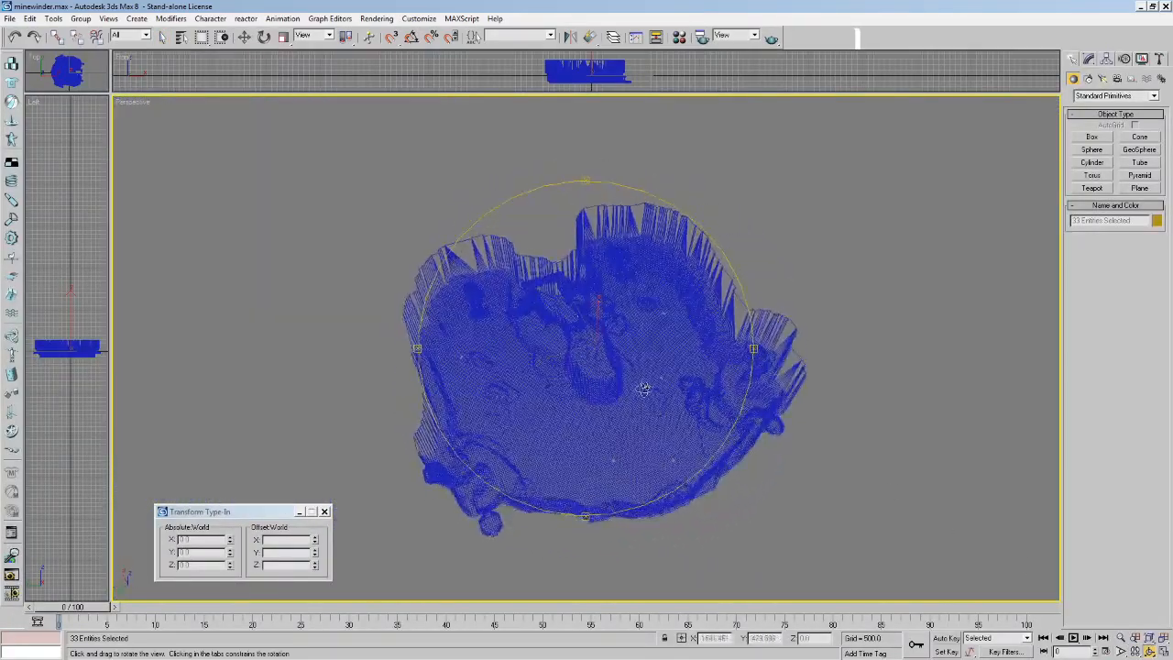
{"action": "scroll", "coordinate": [644, 390], "scroll_direction": "up", "scroll_amount": 10}
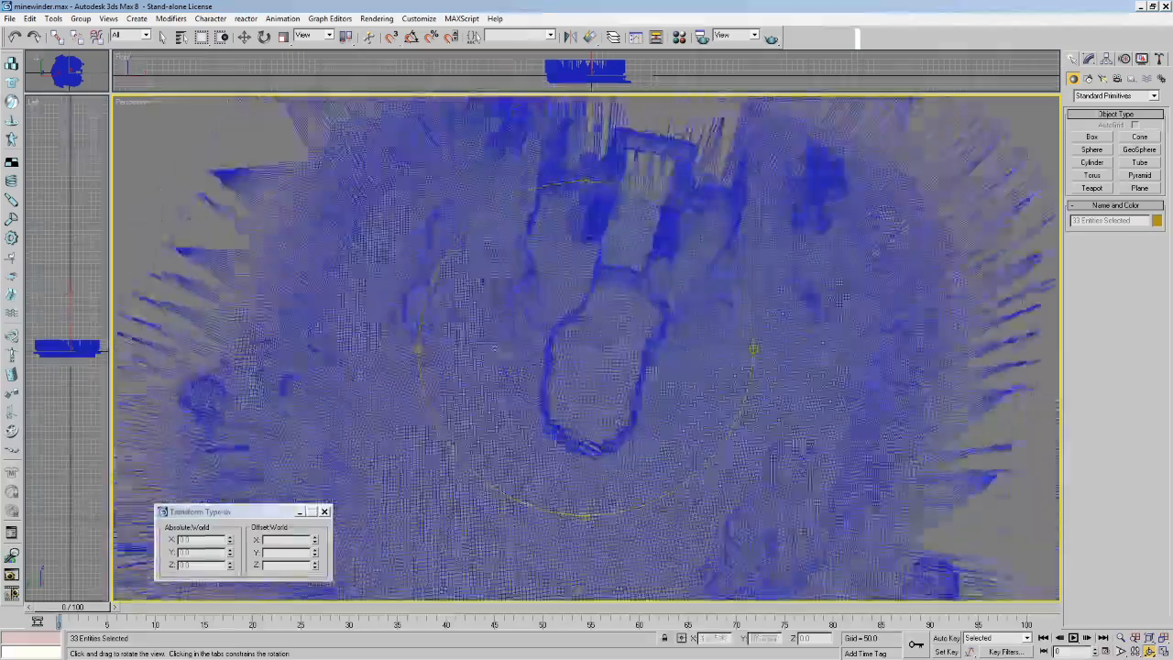
{"action": "scroll", "coordinate": [587, 349], "scroll_direction": "down", "scroll_amount": 10}
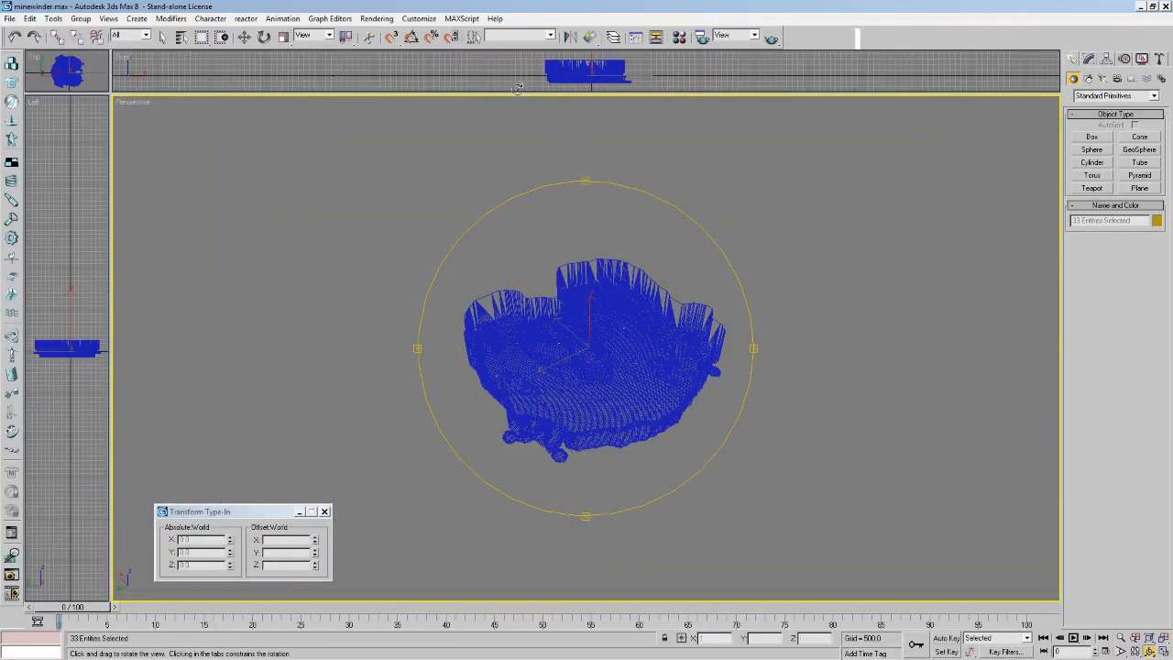
Clear the marker selection and unhide all objects in the scene.
{"action": "left_click", "coordinate": [160, 35]}
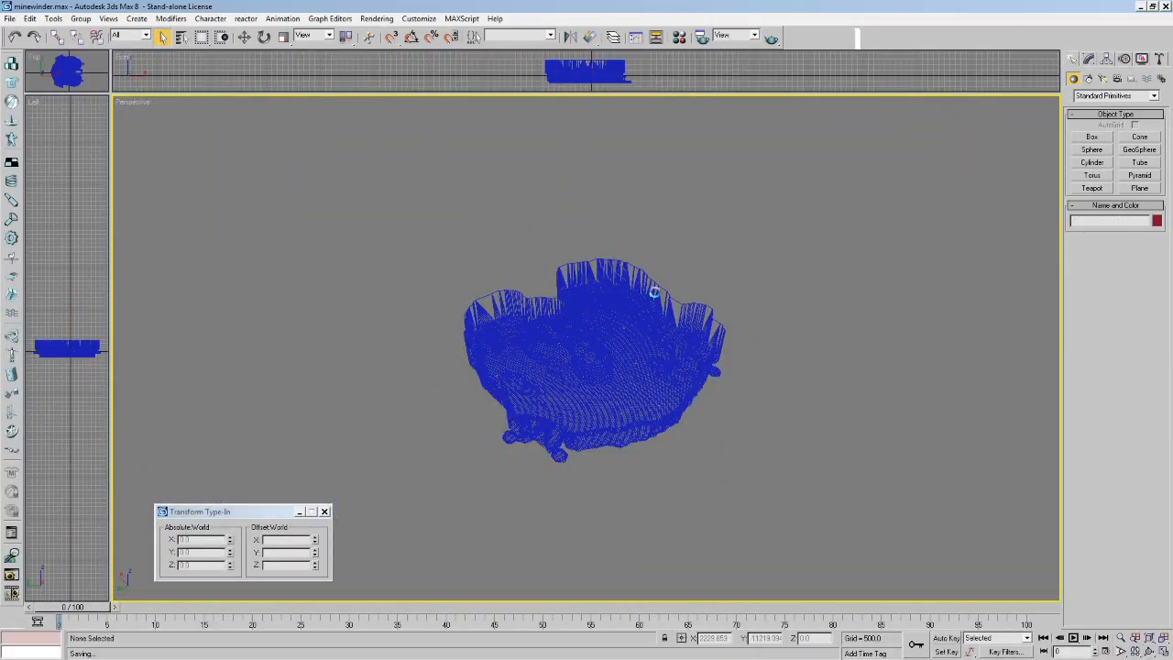
{"action": "left_click", "coordinate": [643, 299]}
{"action": "right_click", "coordinate": [361, 181]}
{"action": "left_click", "coordinate": [399, 125]}
{"action": "left_click", "coordinate": [549, 186]}
Select error markers VSep01 through VILS16 by name, delete them and save the scene.
{"action": "left_click", "coordinate": [182, 40]}
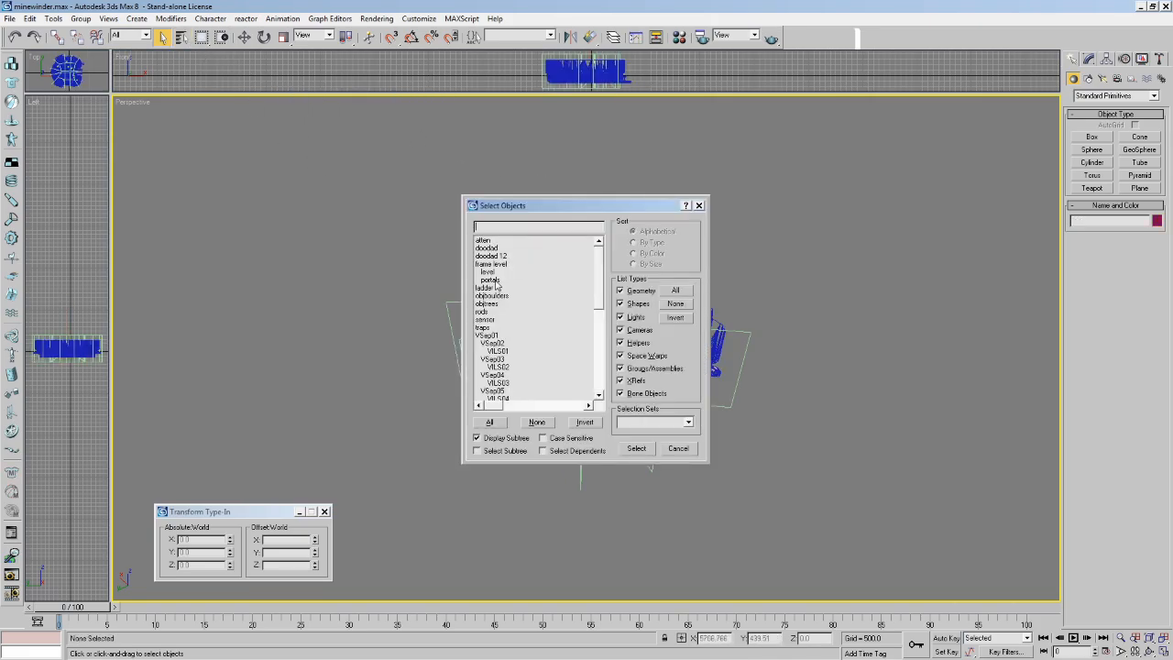
{"action": "left_click", "coordinate": [490, 423]}
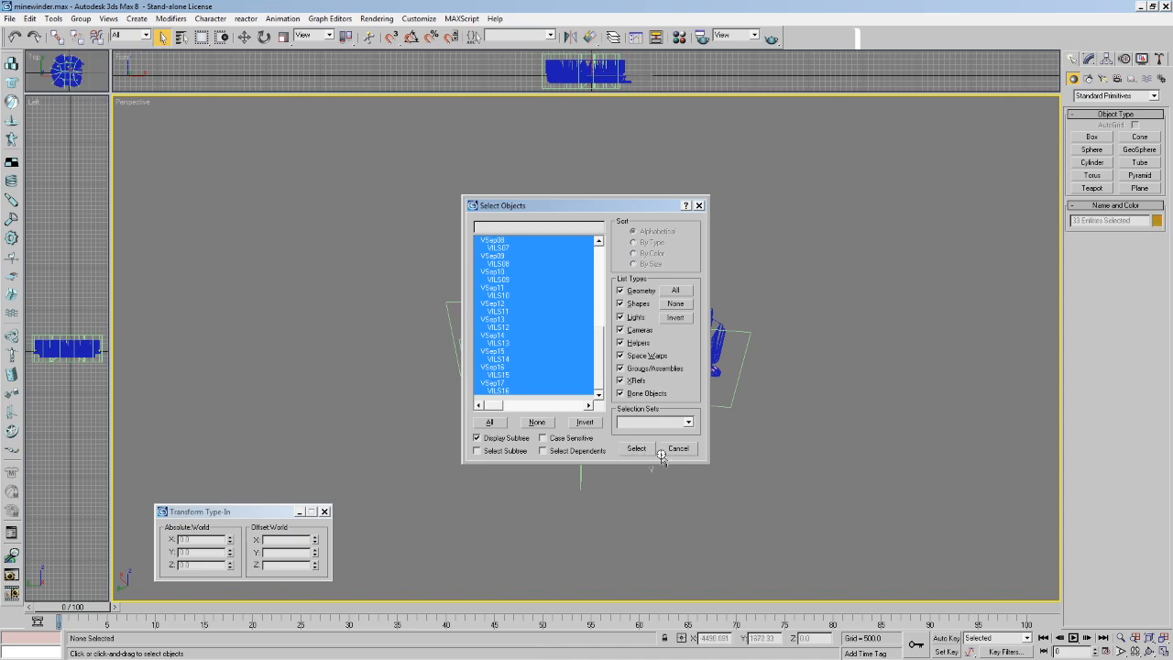
{"action": "left_click", "coordinate": [641, 449]}
{"action": "left_click", "coordinate": [9, 19]}
{"action": "left_click", "coordinate": [29, 83]}
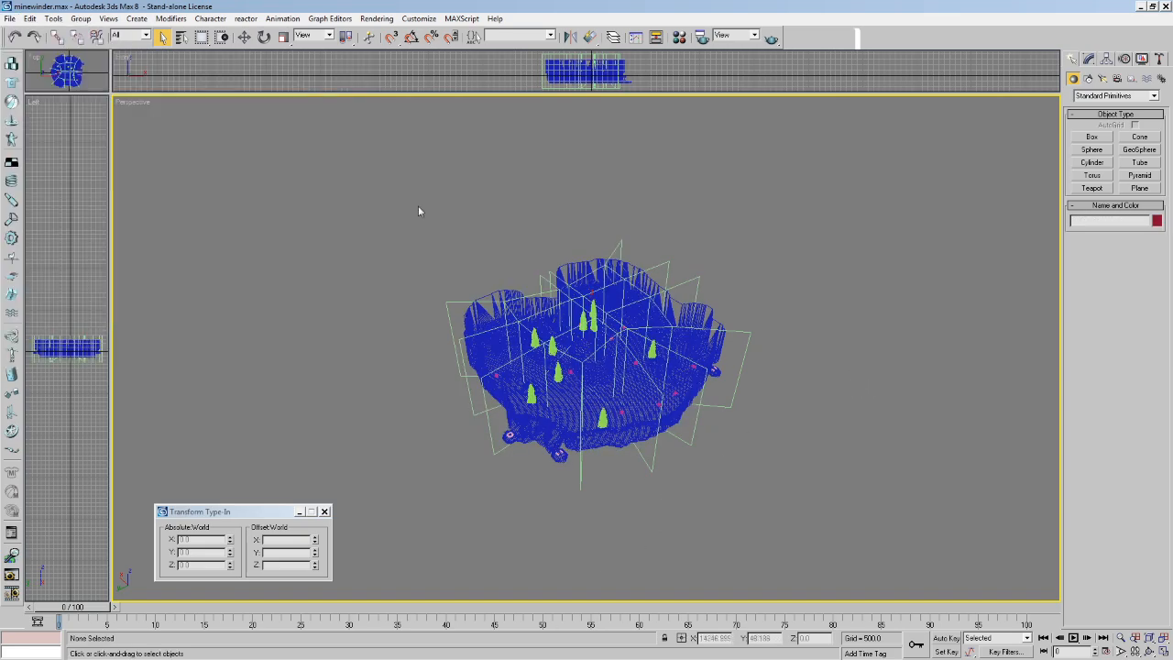
Select the level mesh and select all of its polygons in polygon mode.
{"action": "left_click", "coordinate": [649, 427]}
{"action": "left_click", "coordinate": [1087, 70]}
{"action": "left_click", "coordinate": [1087, 60]}
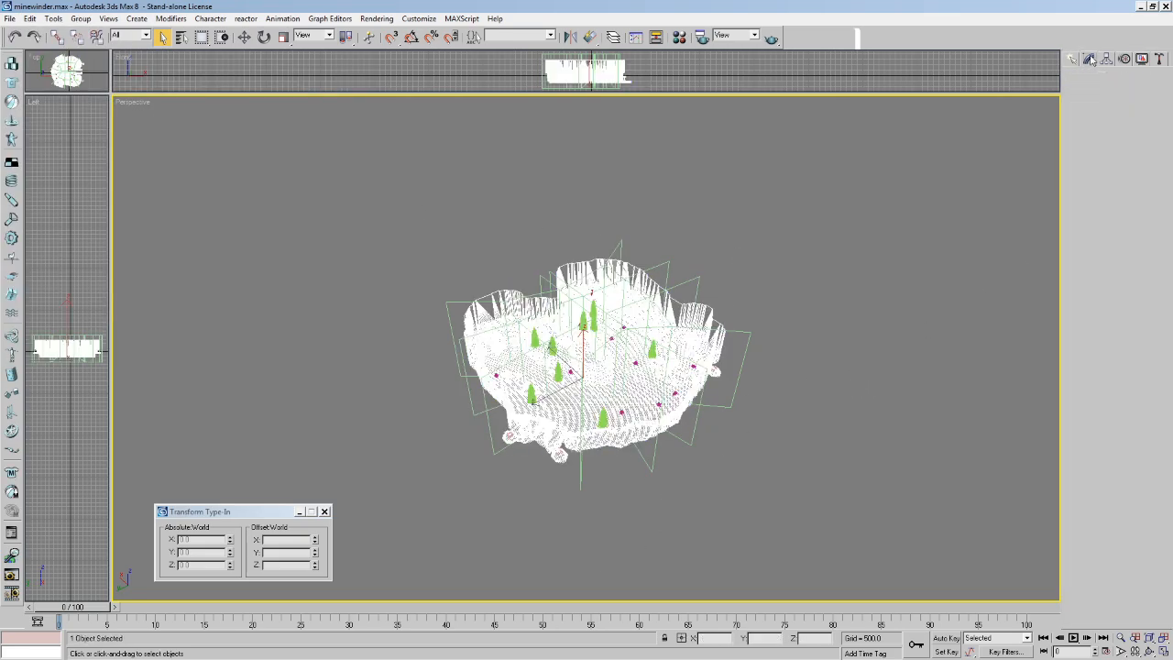
{"action": "left_click", "coordinate": [1108, 149]}
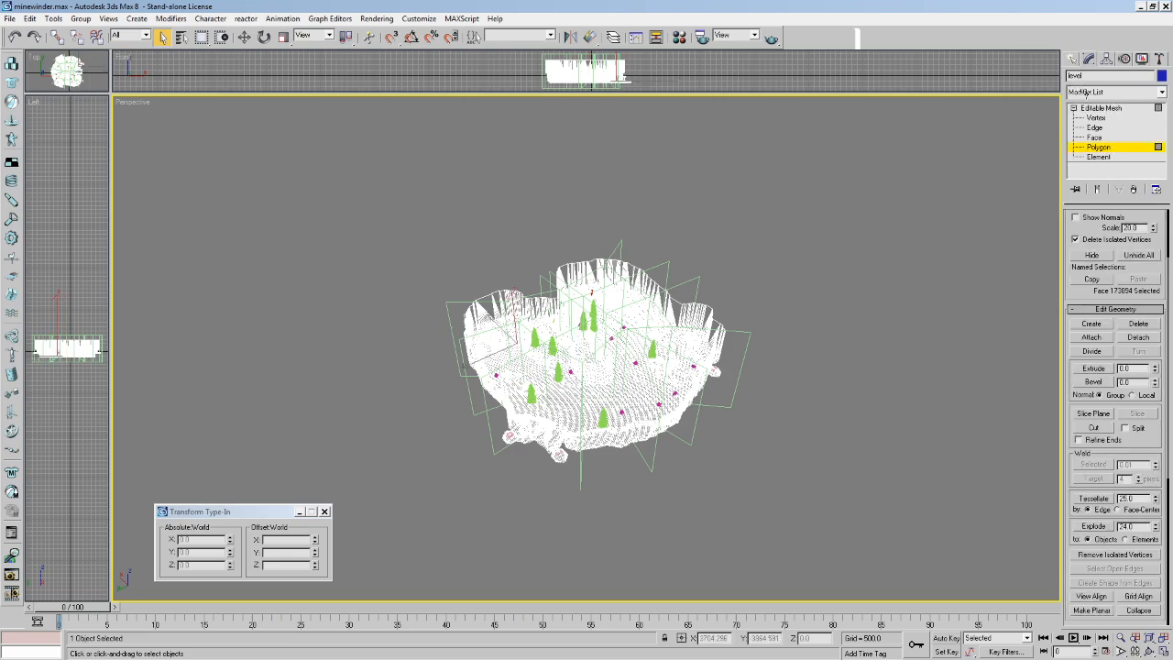
{"action": "key", "text": "ctrl+a"}
Apply an Optimize modifier to the selected polygons of the level mesh.
{"action": "left_click", "coordinate": [1117, 92]}
{"action": "key", "text": "u"}
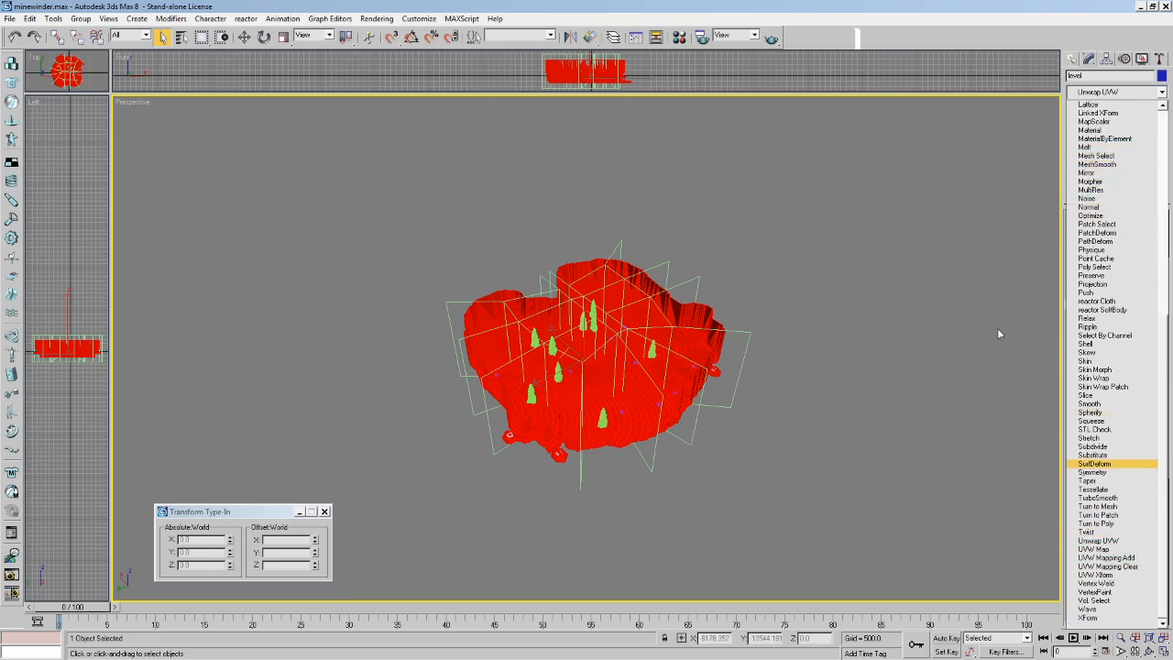
{"action": "key", "text": "o"}
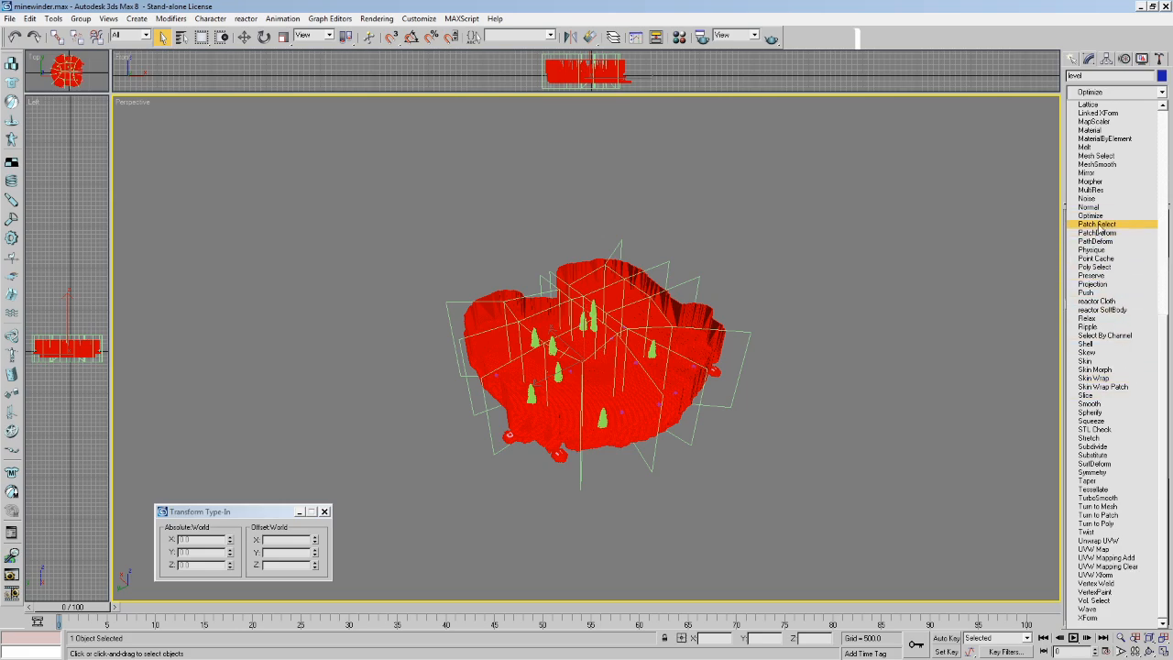
{"action": "left_click", "coordinate": [1090, 215]}
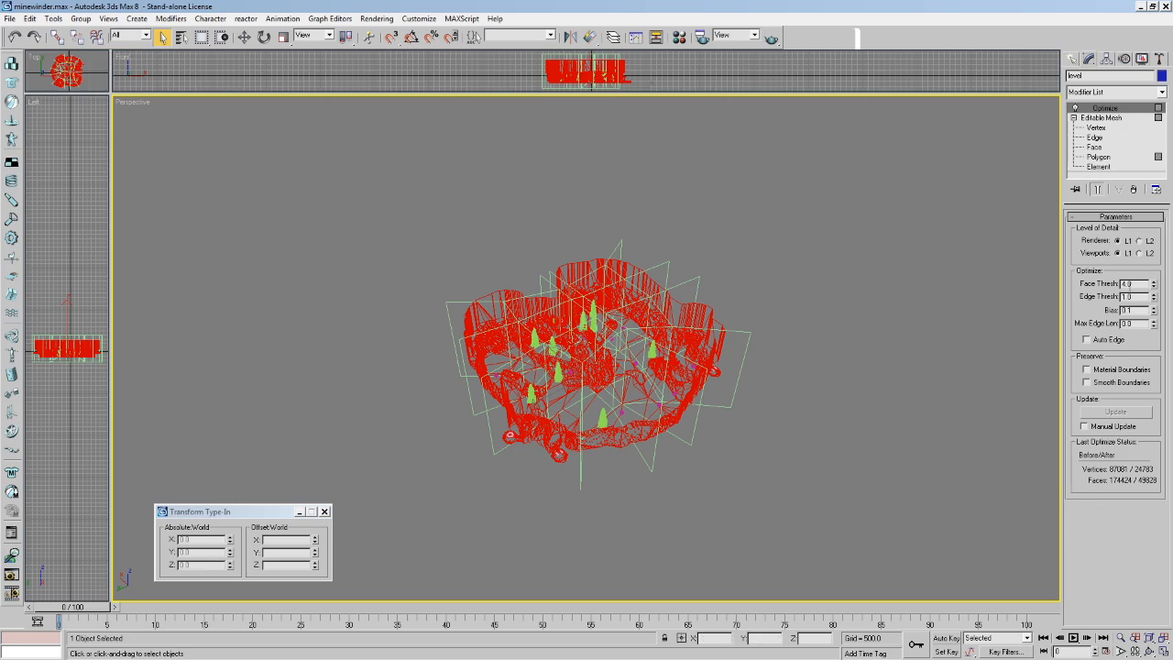
Collapse the Optimize modifier into the level's editable mesh, accepting the stack removal.
{"action": "right_click", "coordinate": [1109, 109]}
{"action": "left_click", "coordinate": [1086, 207]}
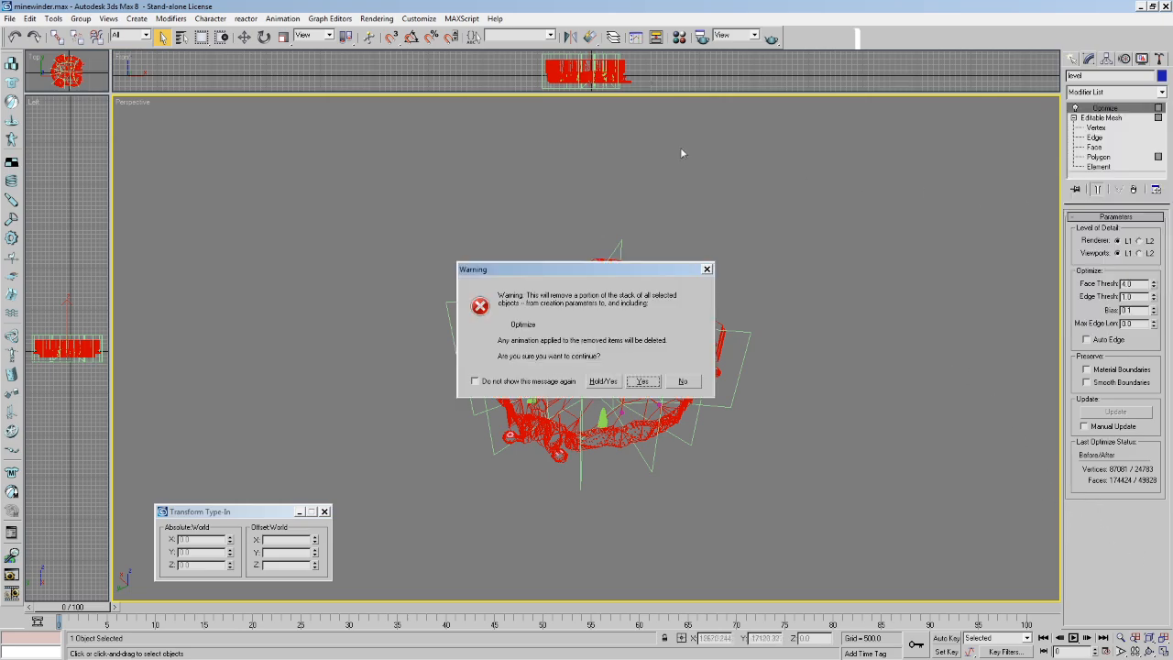
{"action": "left_click", "coordinate": [641, 382]}
{"action": "left_click", "coordinate": [10, 18]}
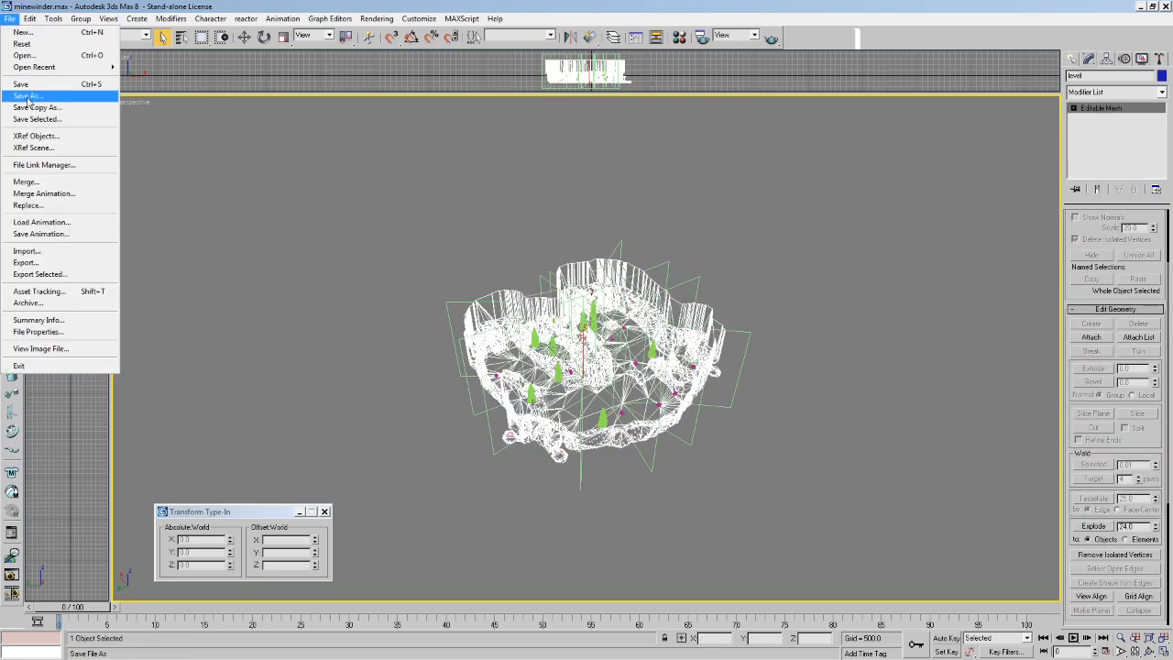
{"action": "left_click", "coordinate": [566, 188]}
Undo the collapse and the Optimize modifier, returning to polygon mode with all polygons selected.
{"action": "key", "text": "ctrl+z"}
{"action": "key", "text": "ctrl+z"}
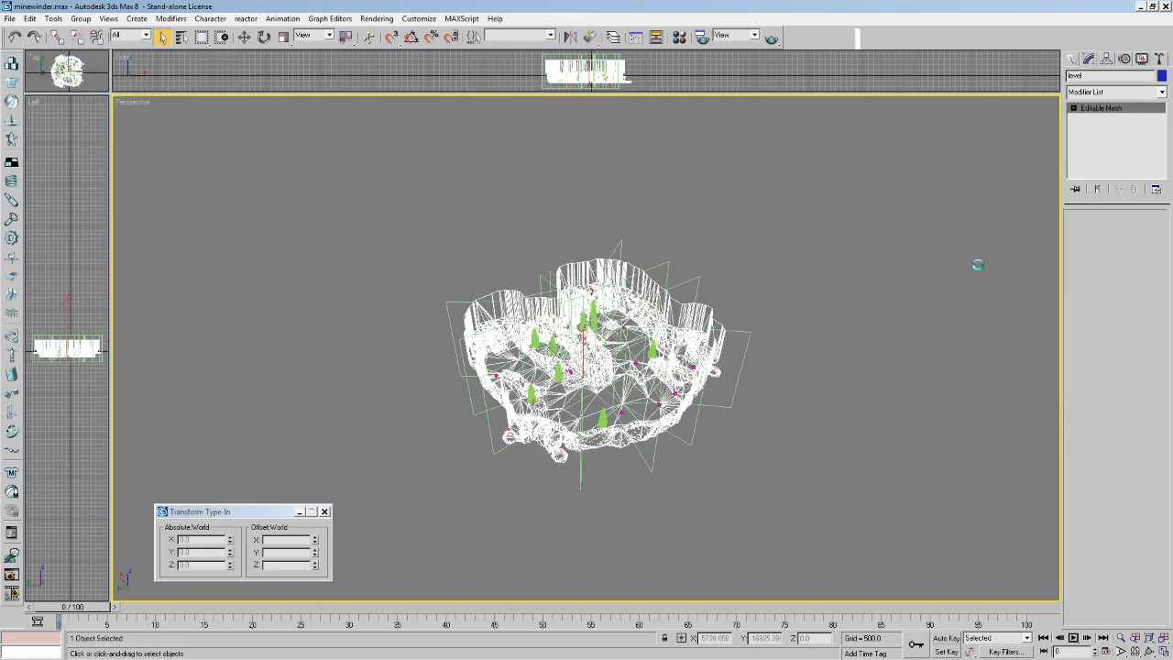
{"action": "key", "text": "ctrl+z"}
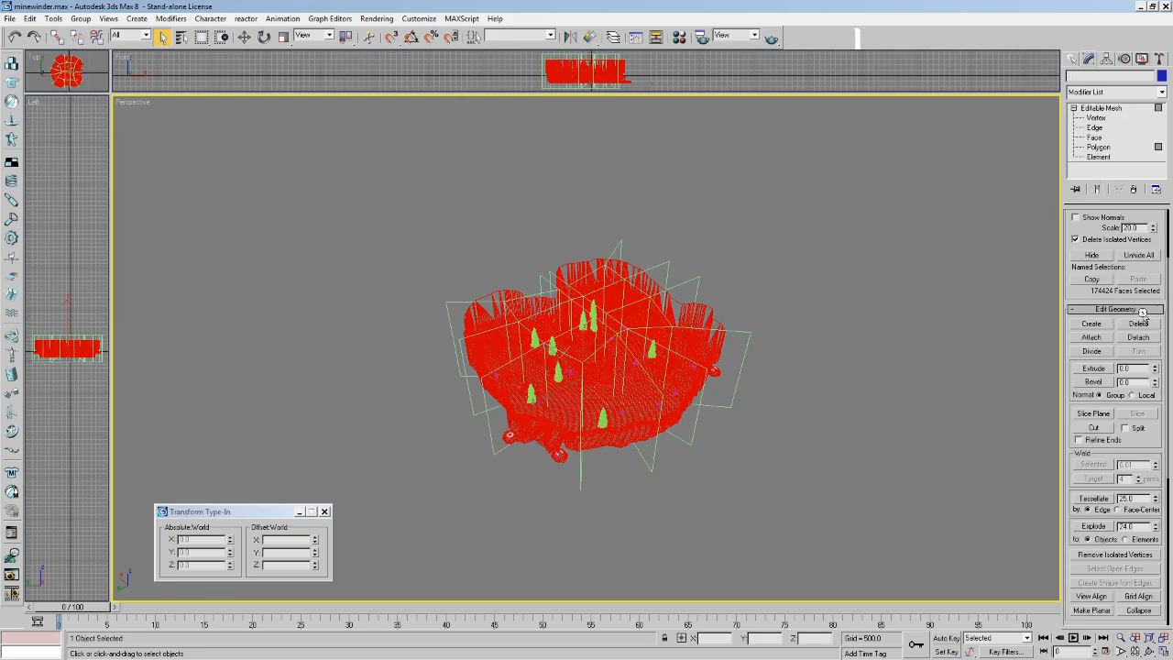
{"action": "key", "text": "4"}
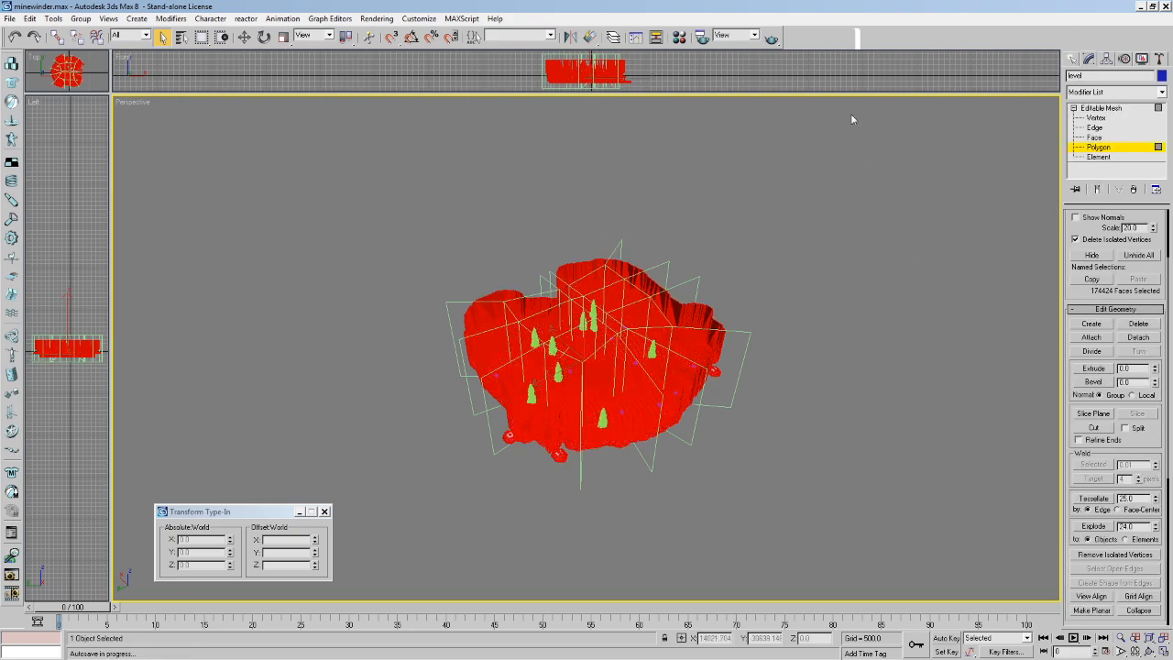
Redo the Optimize modifier on the level mesh and make it preserve material boundaries.
{"action": "left_click", "coordinate": [31, 18]}
{"action": "left_click", "coordinate": [42, 46]}
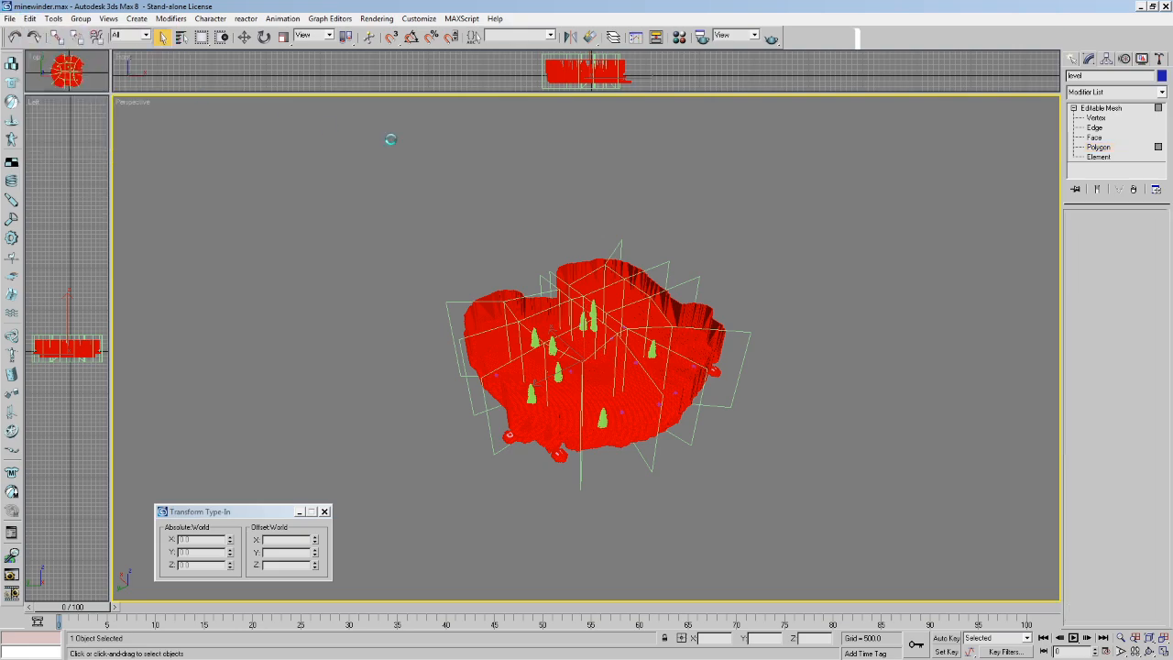
{"action": "left_click", "coordinate": [1115, 373]}
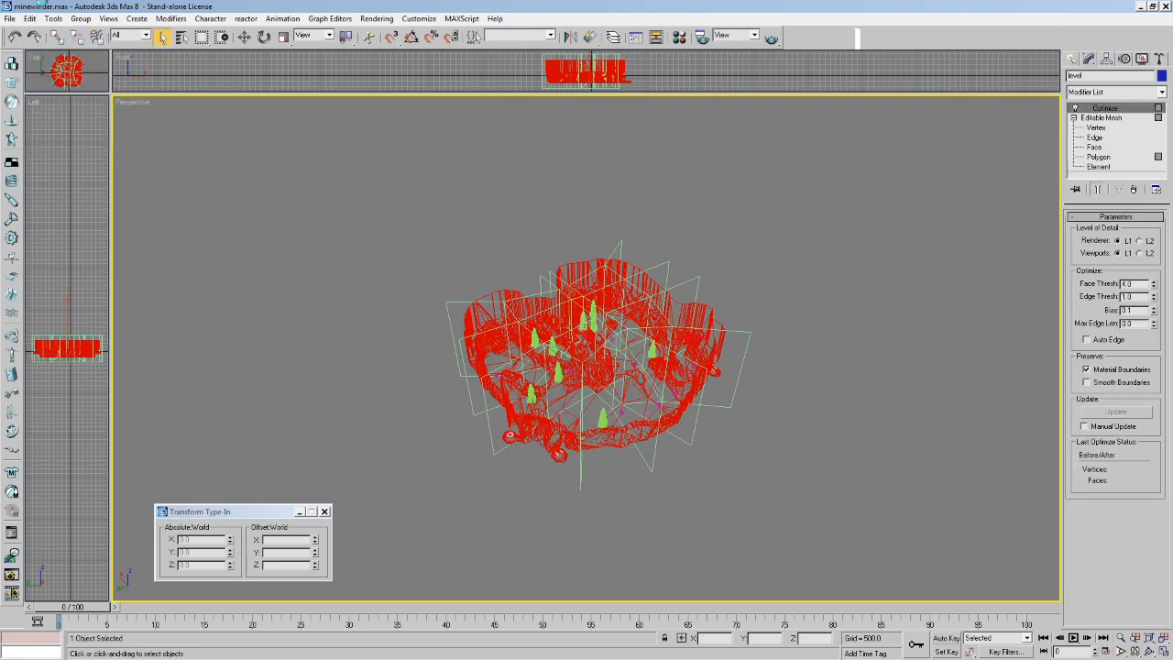
Collapse the Optimize modifier into the level's editable mesh with material boundaries preserved, accepting the stack removal.
{"action": "left_click", "coordinate": [9, 18]}
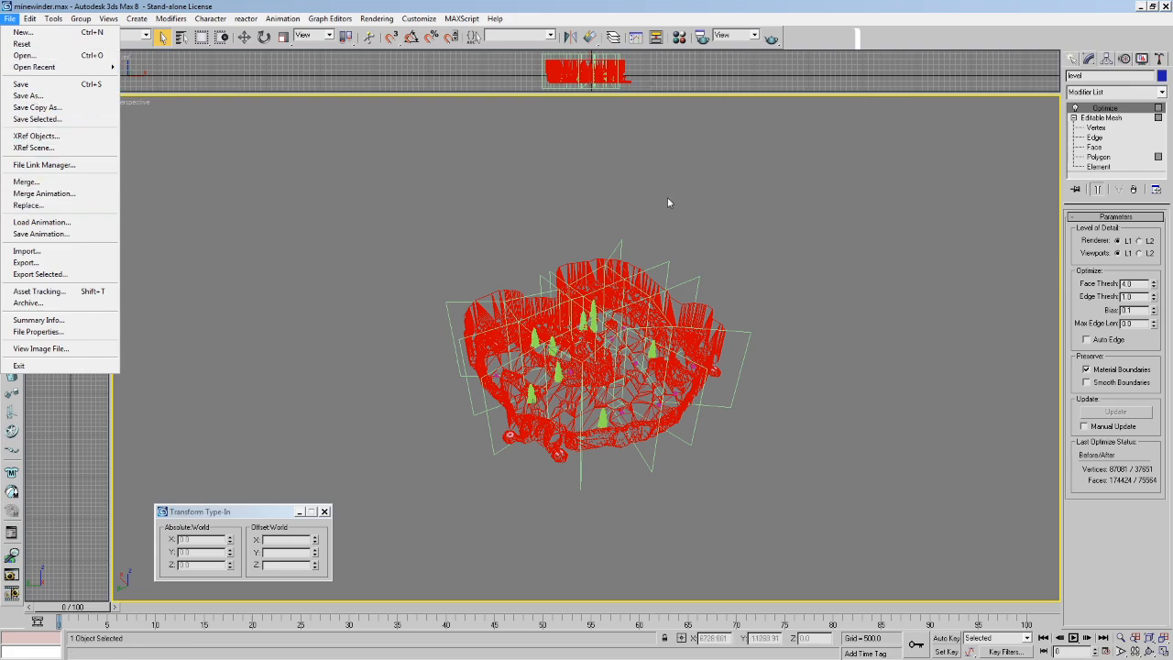
{"action": "left_click", "coordinate": [1151, 190]}
{"action": "right_click", "coordinate": [1113, 106]}
{"action": "left_click", "coordinate": [1099, 215]}
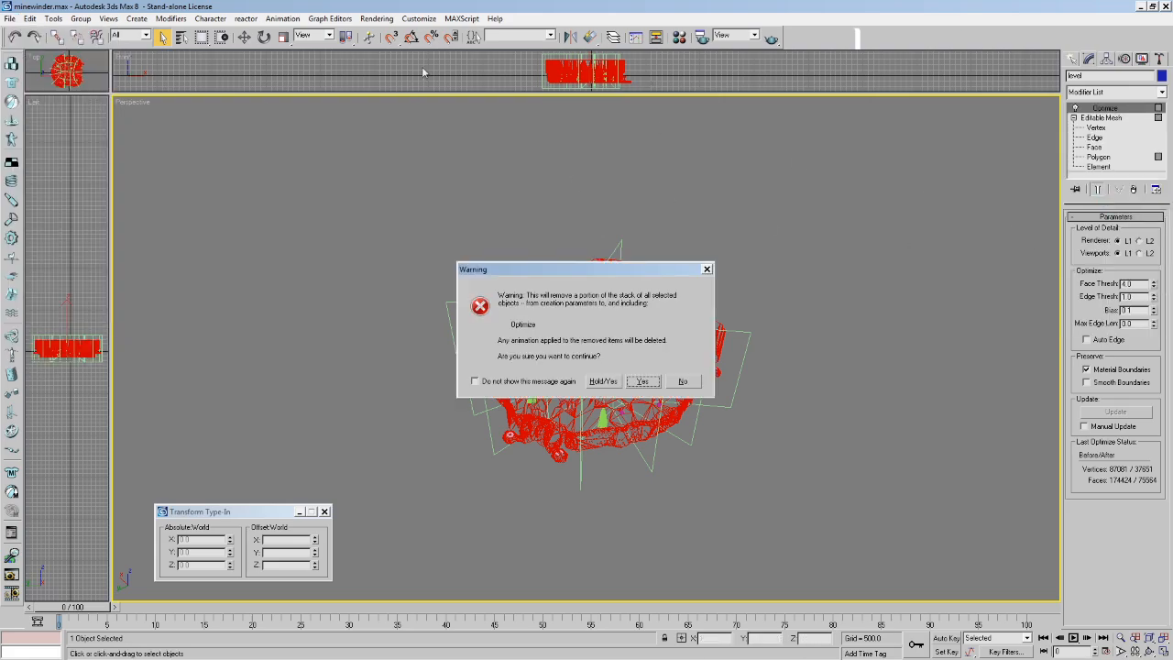
{"action": "left_click", "coordinate": [641, 307]}
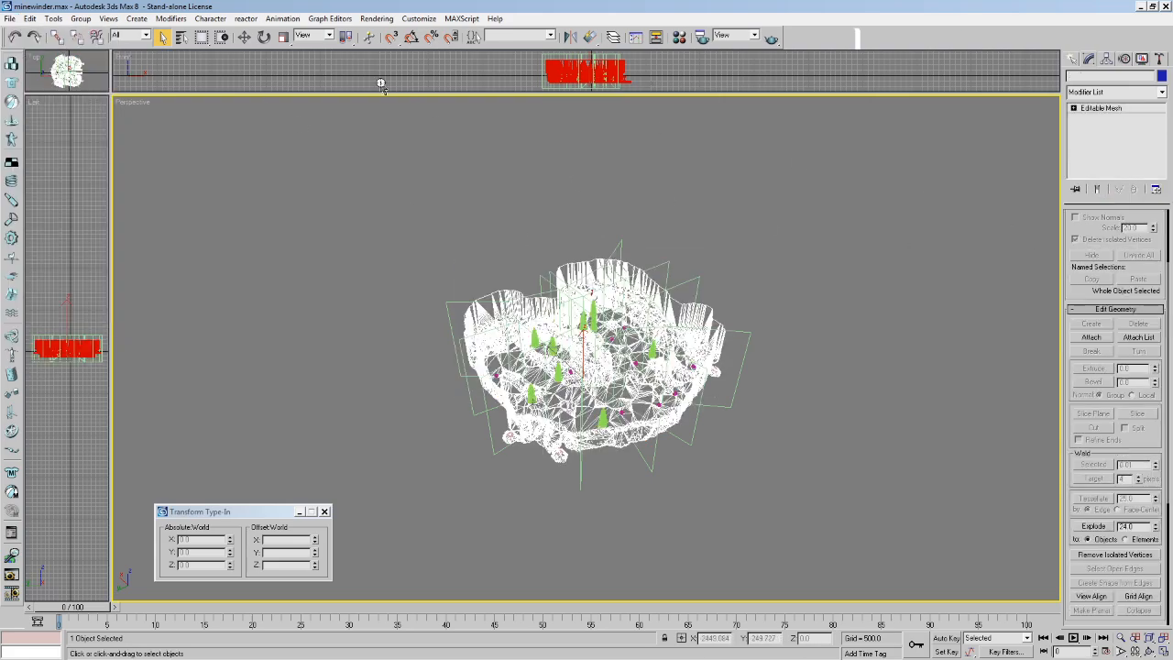
Export the optimized level in Blitzkrieg JMS format over the existing sidewinder.JMS in the models folder.
{"action": "left_click", "coordinate": [10, 19]}
{"action": "left_click", "coordinate": [45, 262]}
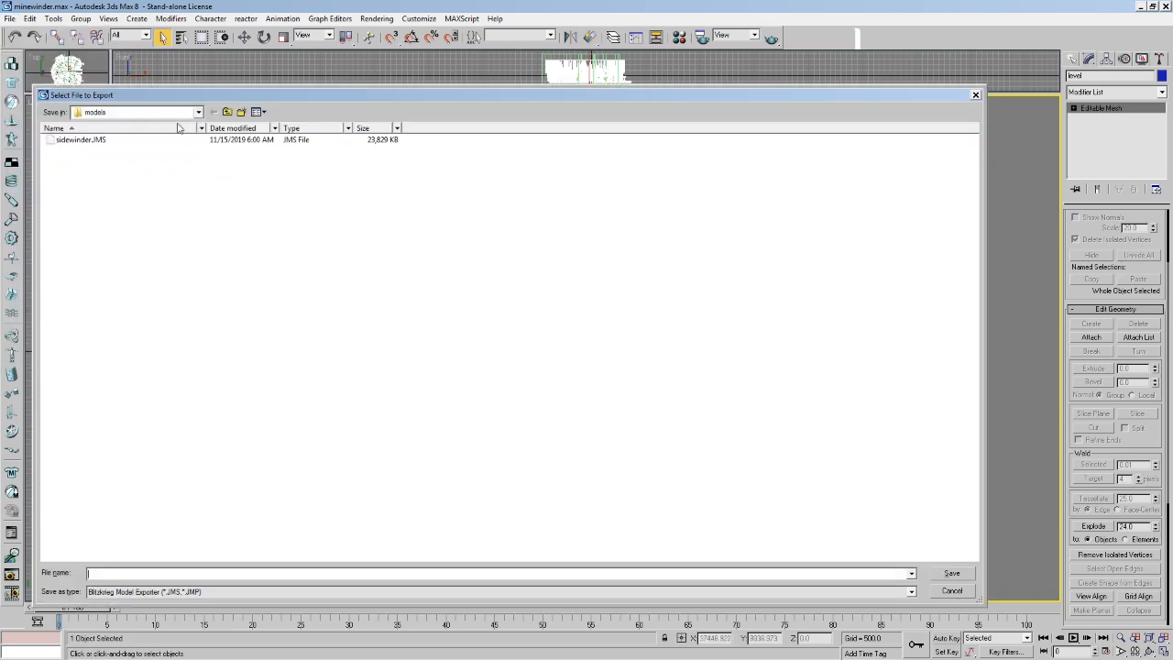
{"action": "double_click", "coordinate": [103, 140]}
{"action": "left_click", "coordinate": [641, 381]}
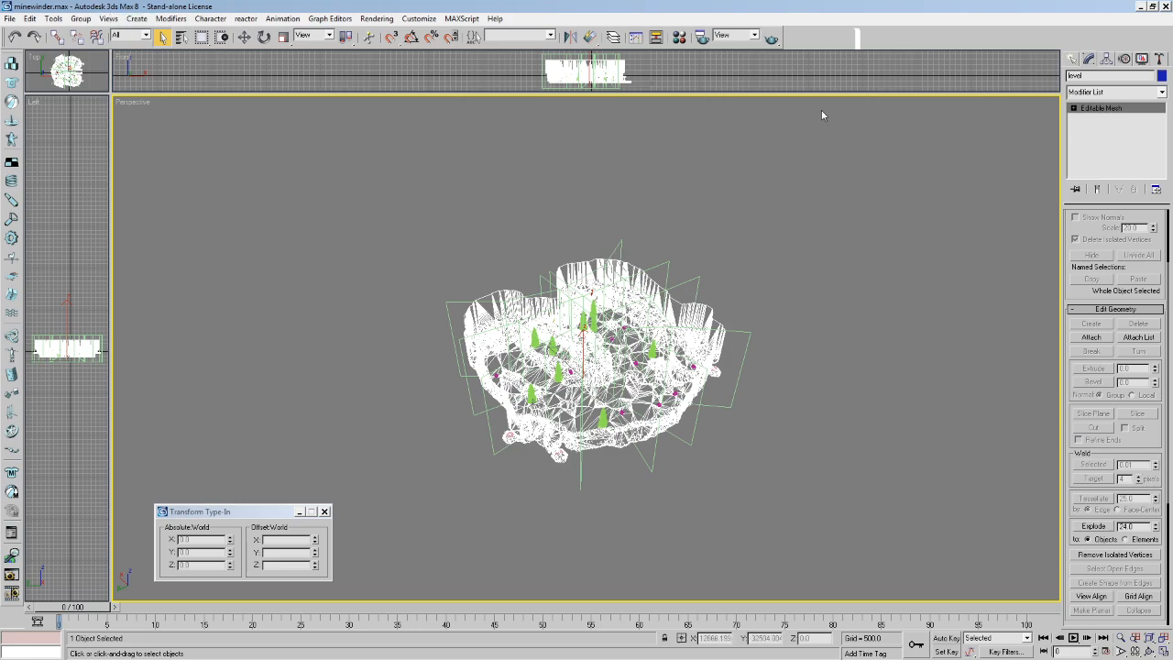
Undo the collapse, the material boundaries option and the Optimize modifier on the level mesh.
{"action": "left_click", "coordinate": [32, 19]}
{"action": "left_click", "coordinate": [36, 32]}
{"action": "left_click", "coordinate": [1119, 108]}
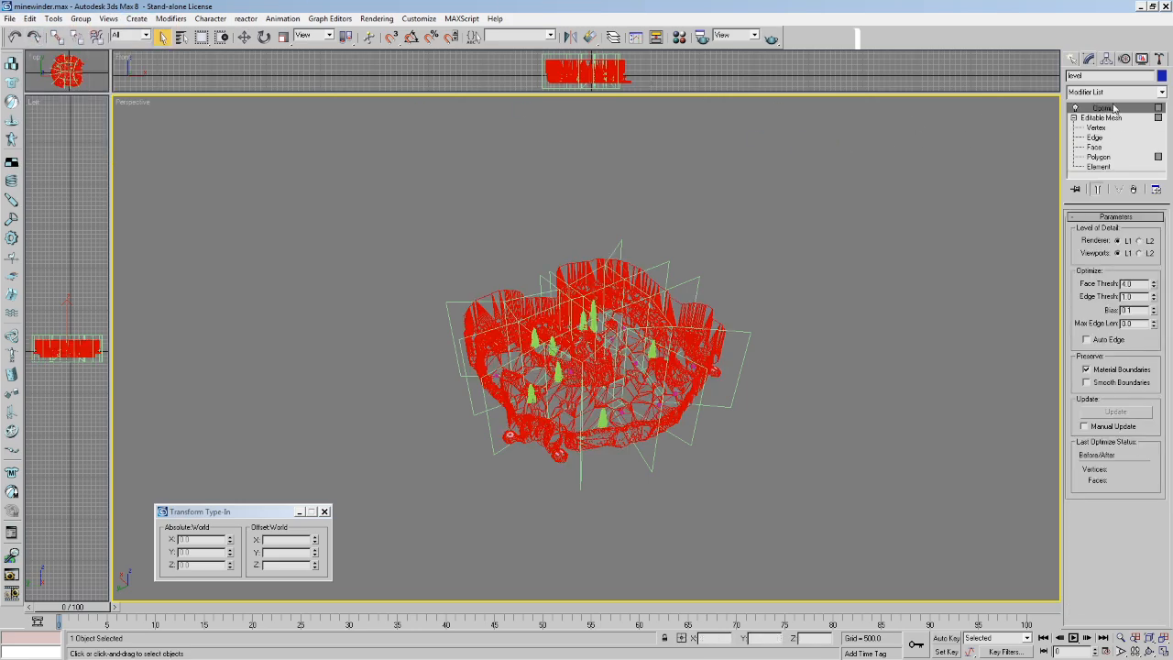
{"action": "left_click", "coordinate": [30, 19]}
{"action": "left_click", "coordinate": [37, 32]}
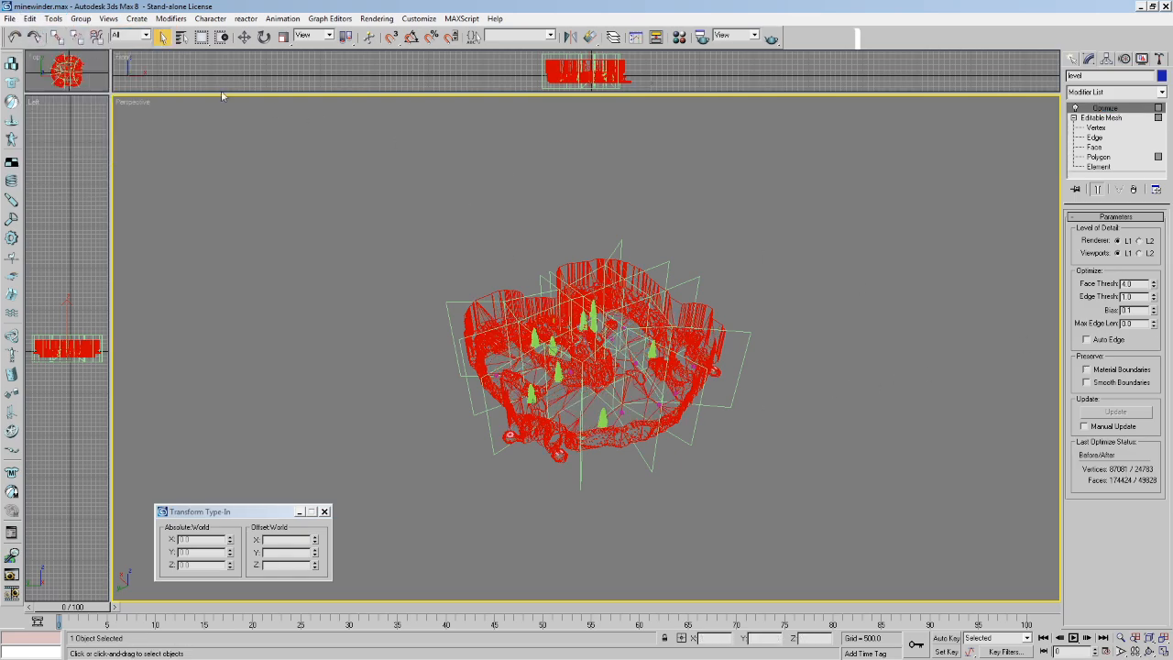
{"action": "left_click", "coordinate": [30, 19]}
{"action": "left_click", "coordinate": [36, 32]}
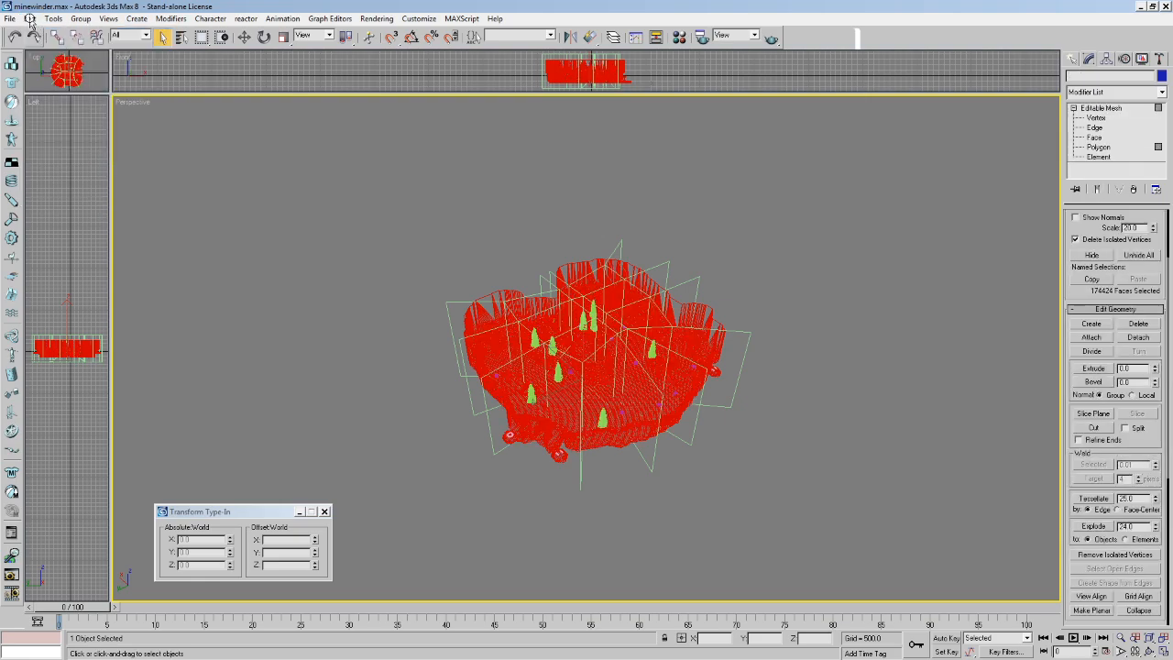
{"action": "left_click", "coordinate": [31, 19]}
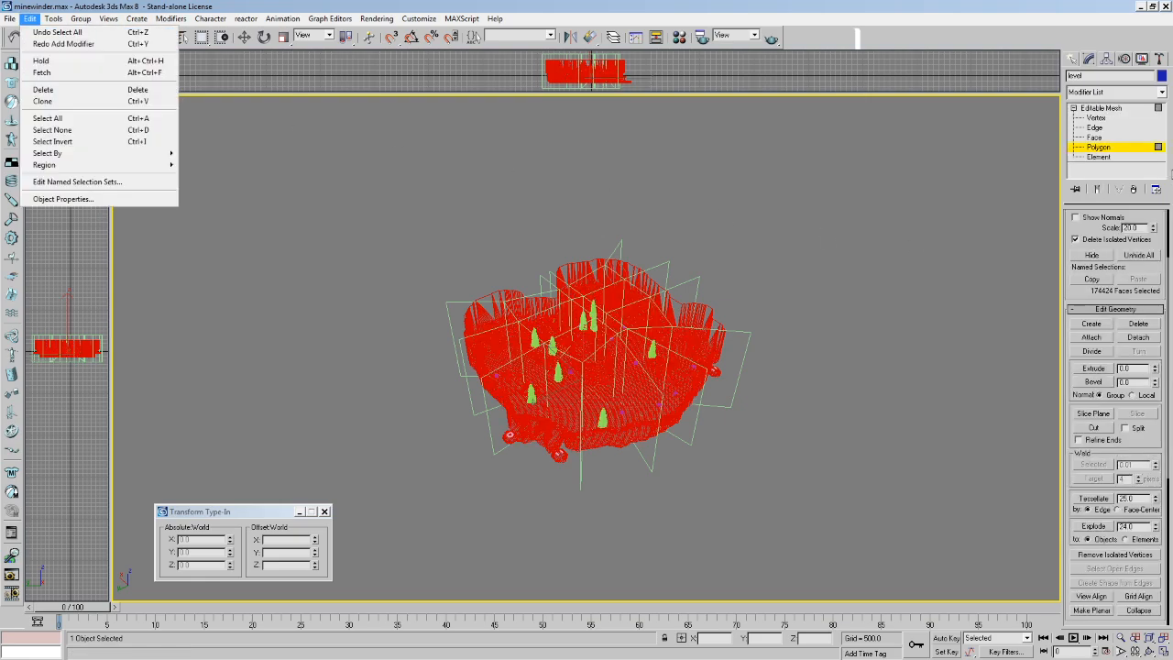
{"action": "left_click", "coordinate": [963, 5]}
Switch to the command prompt and rerun tool.exe structure levels\cursed\sidewinder sidewinder on the exported model.
{"action": "key", "text": "alt+Tab"}
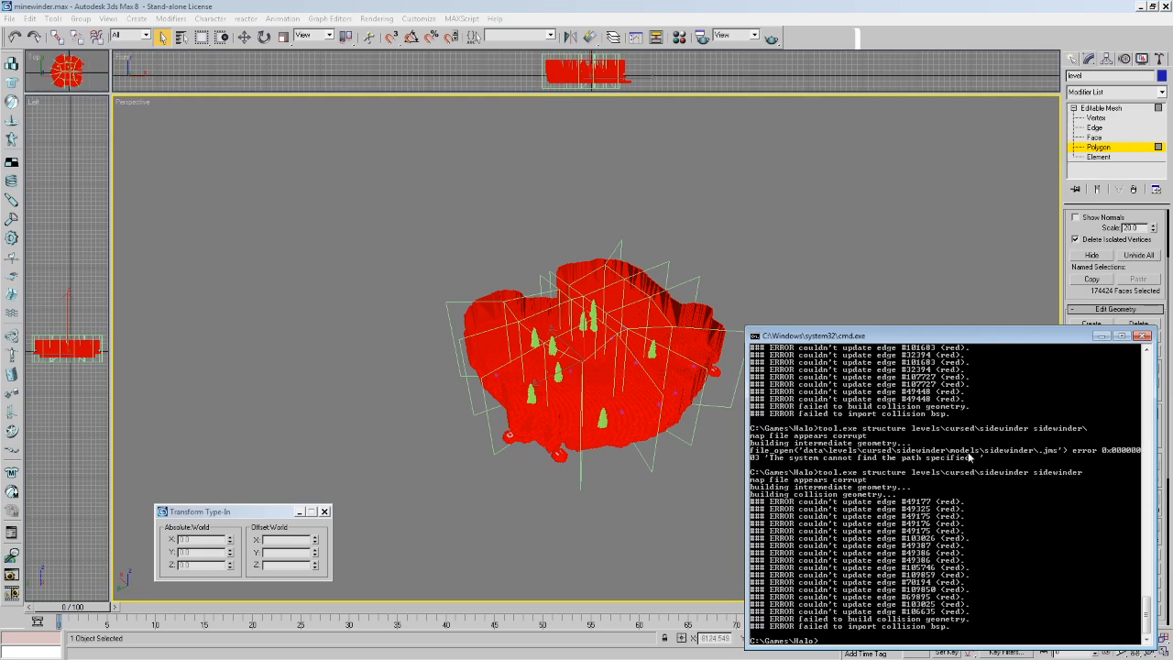
{"action": "key", "text": "Up"}
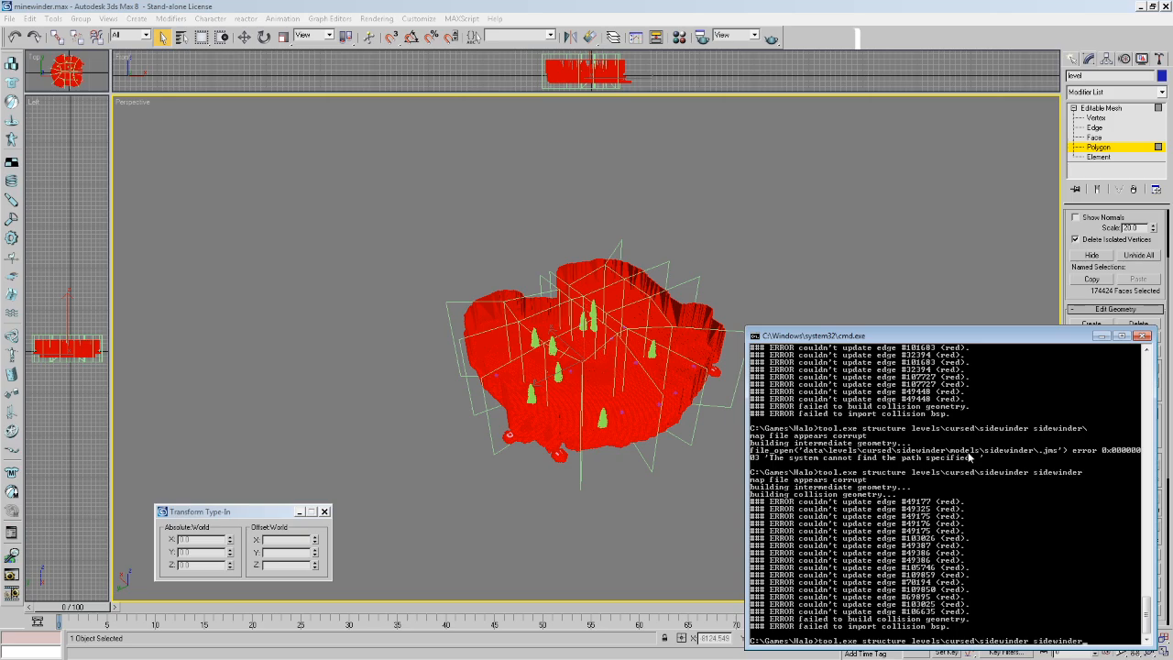
{"action": "key", "text": "Return"}
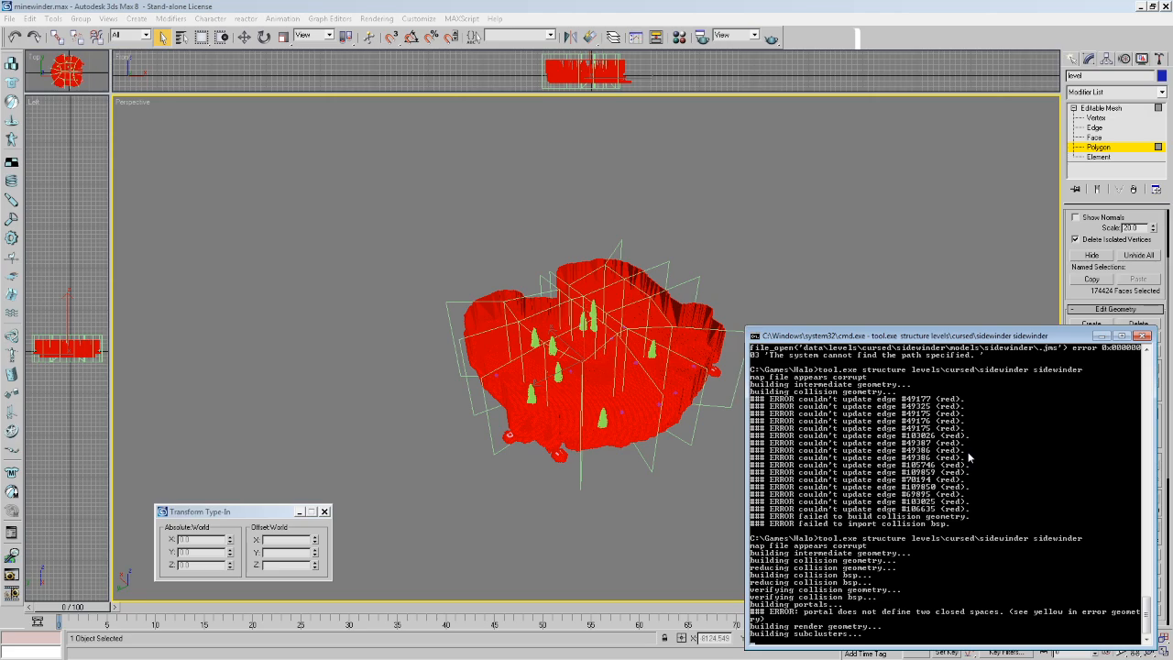
{"action": "left_click", "coordinate": [238, 208]}
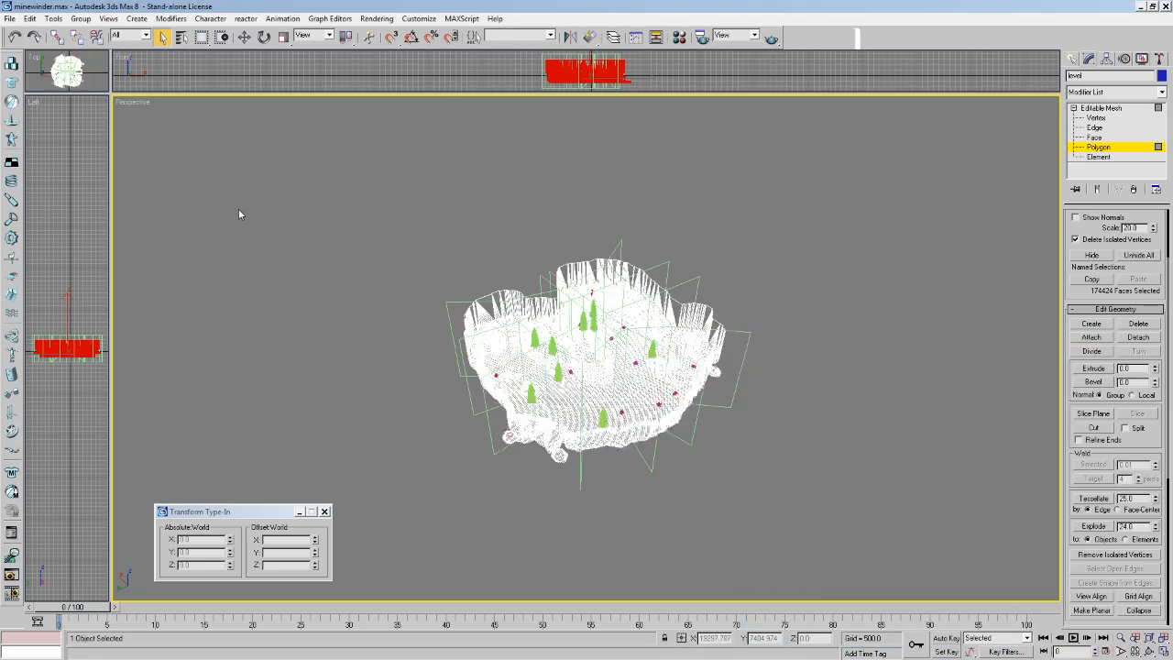
{"action": "key", "text": "alt+Tab"}
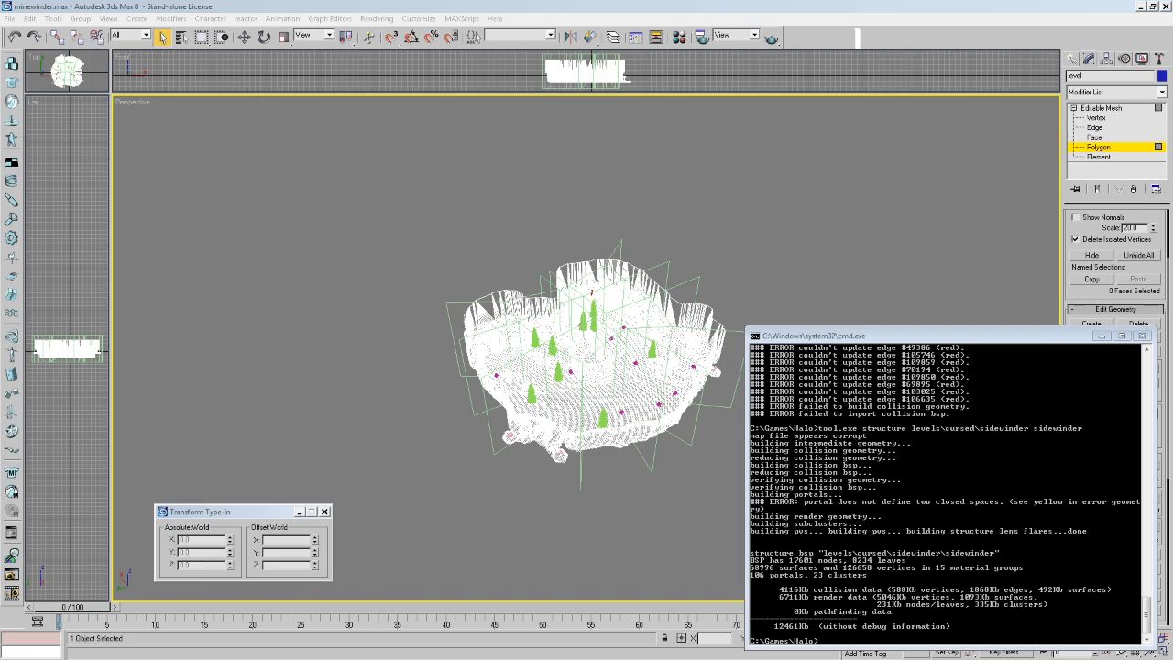
Switch to Sapien and start the radiosity lighting calculation for the sidewinder level from the game console.
{"action": "double_click", "coordinate": [530, 275]}
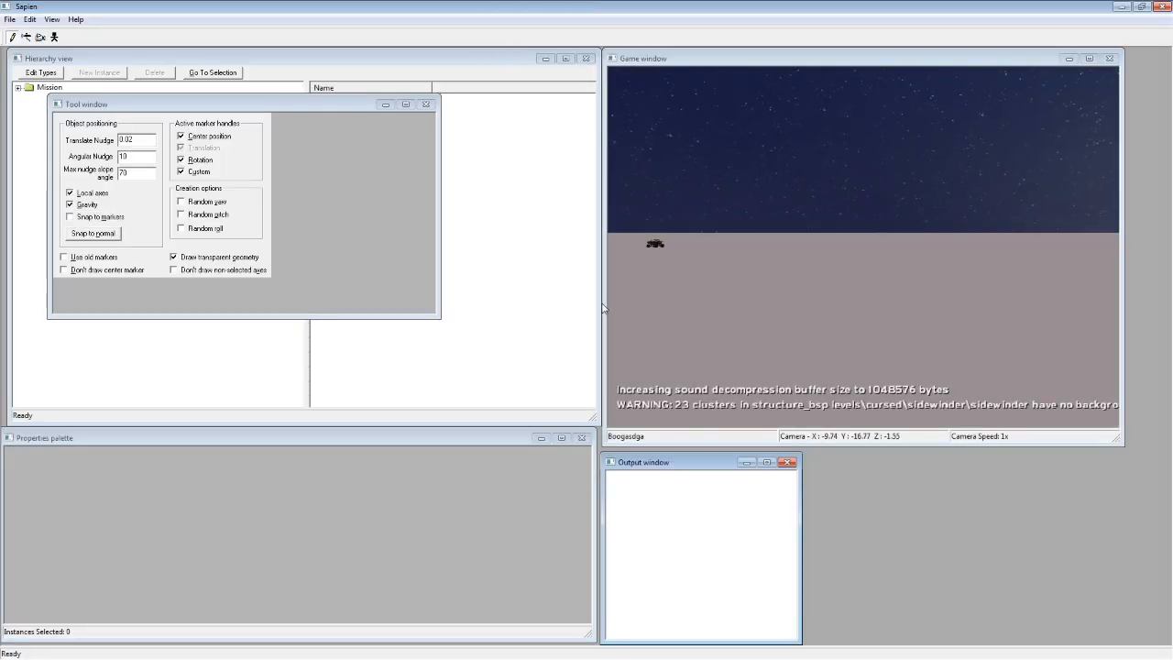
{"action": "type", "text": "diosity"}
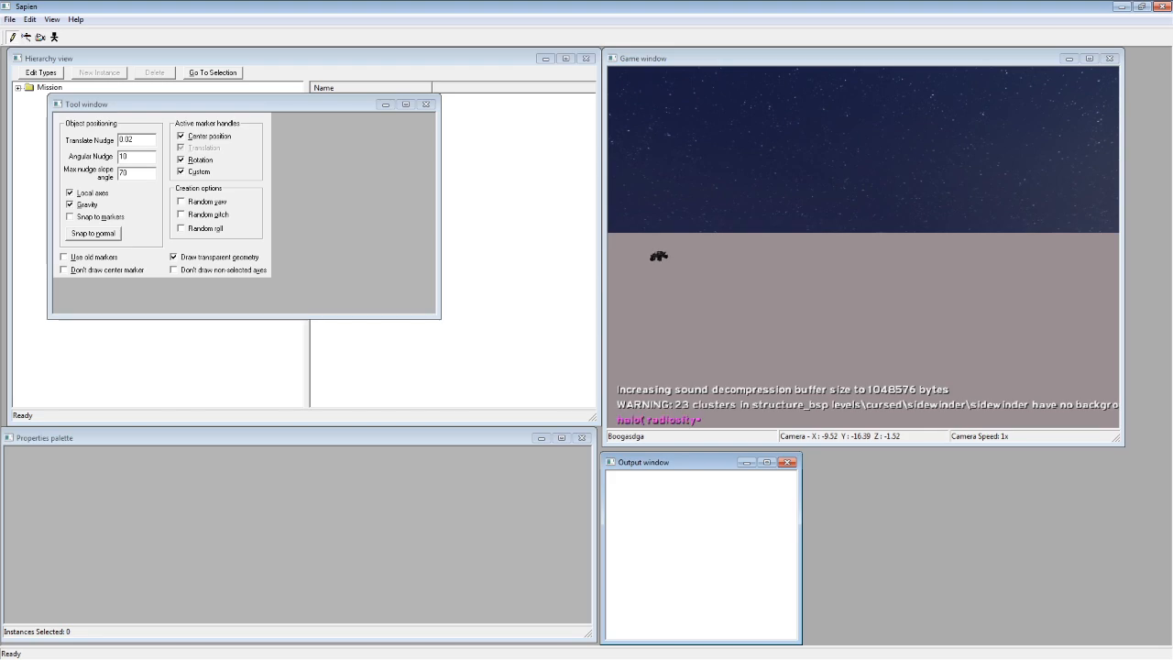
{"action": "type", "text": "_staert"}
{"action": "key", "text": "Return"}
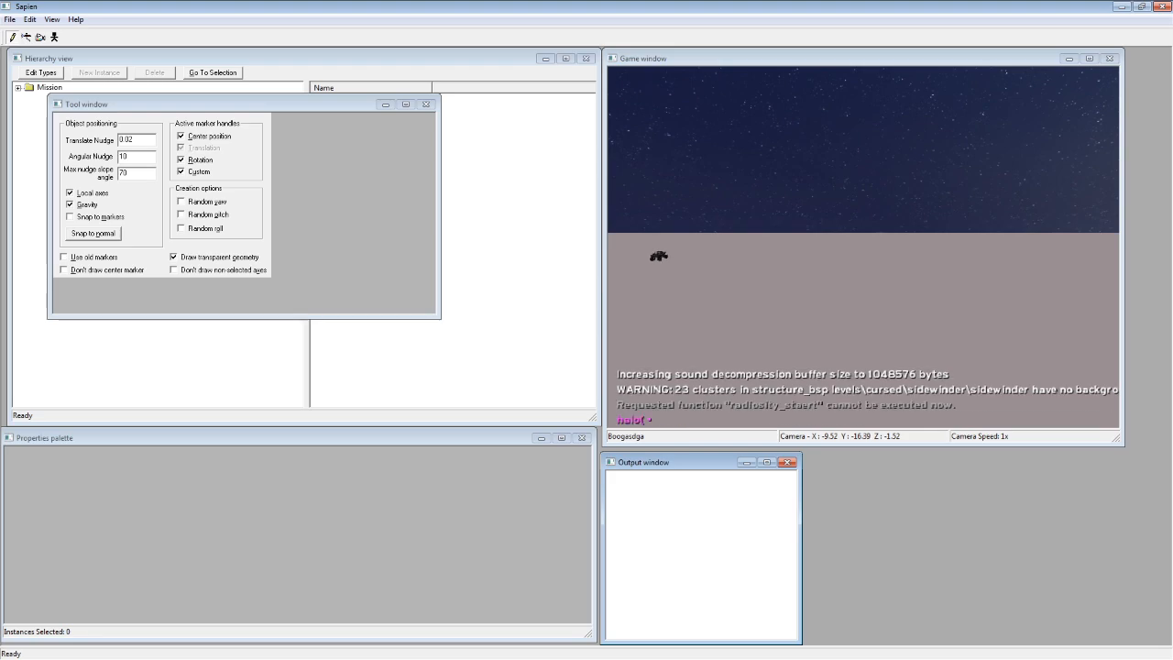
{"action": "key", "text": "Up"}
{"action": "key", "text": "Return"}
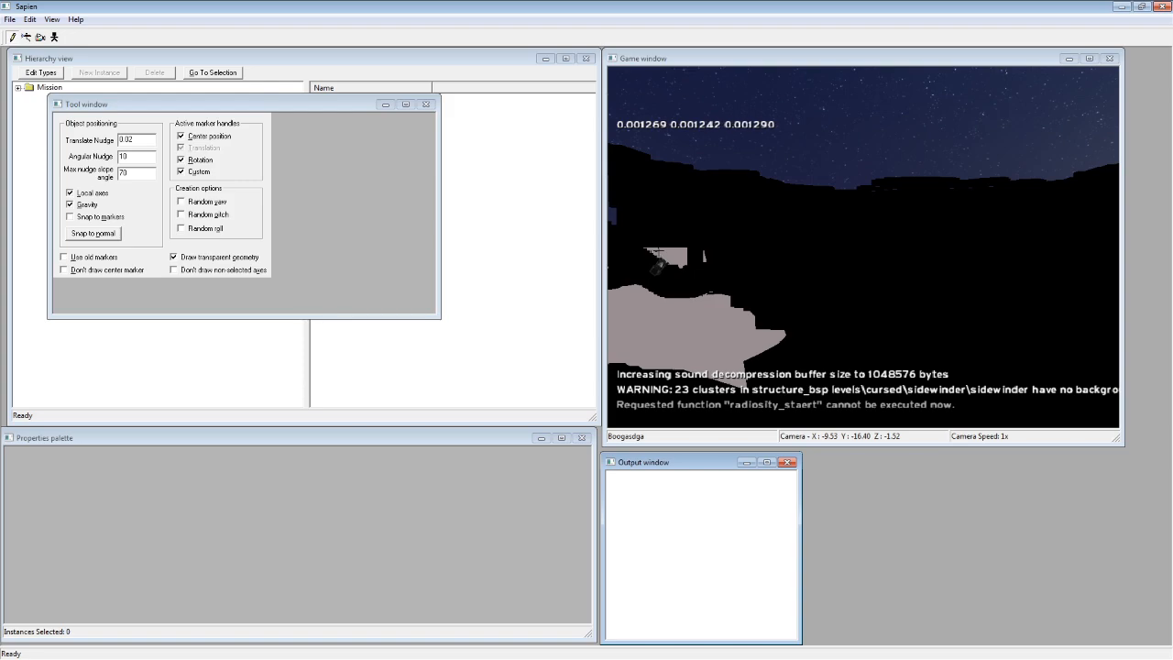
Reopen the game console and enter the radiosity_save command for the calculated lighting.
{"action": "key", "text": "grave"}
{"action": "type", "text": "radioist"}
{"action": "key", "text": "BackSpace"}
{"action": "key", "text": "BackSpace"}
{"action": "key", "text": "BackSpace"}
{"action": "key", "text": "BackSpace"}
{"action": "key", "text": "BackSpace"}
{"action": "key", "text": "BackSpace"}
{"action": "key", "text": "BackSpace"}
{"action": "type", "text": "adiosity_save"}
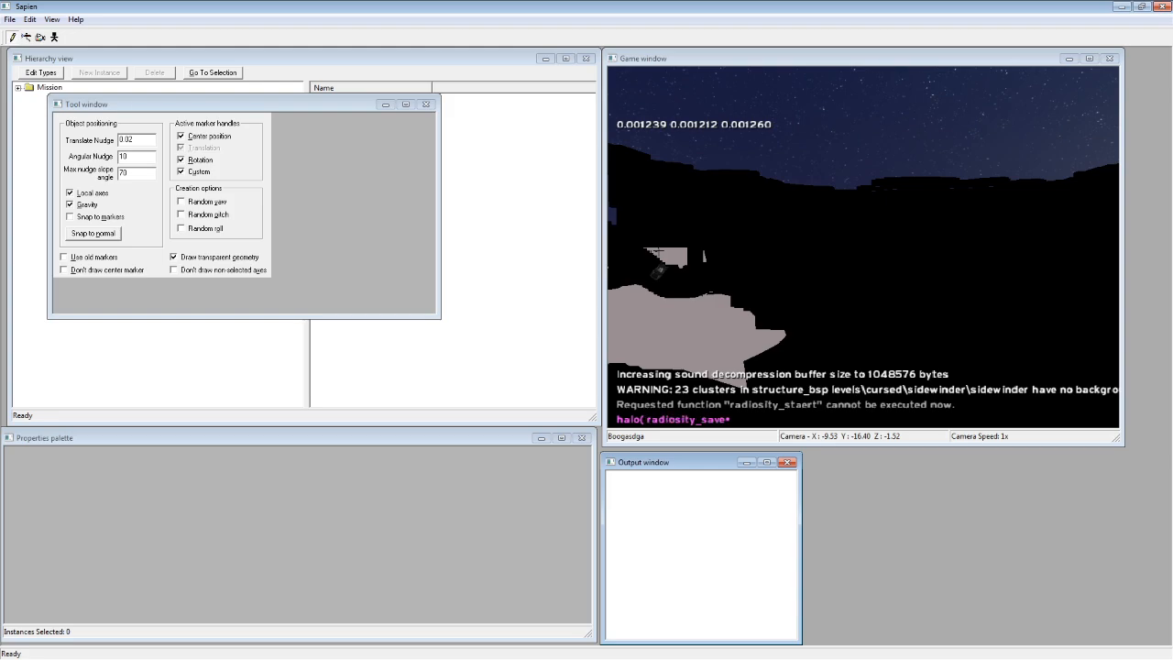
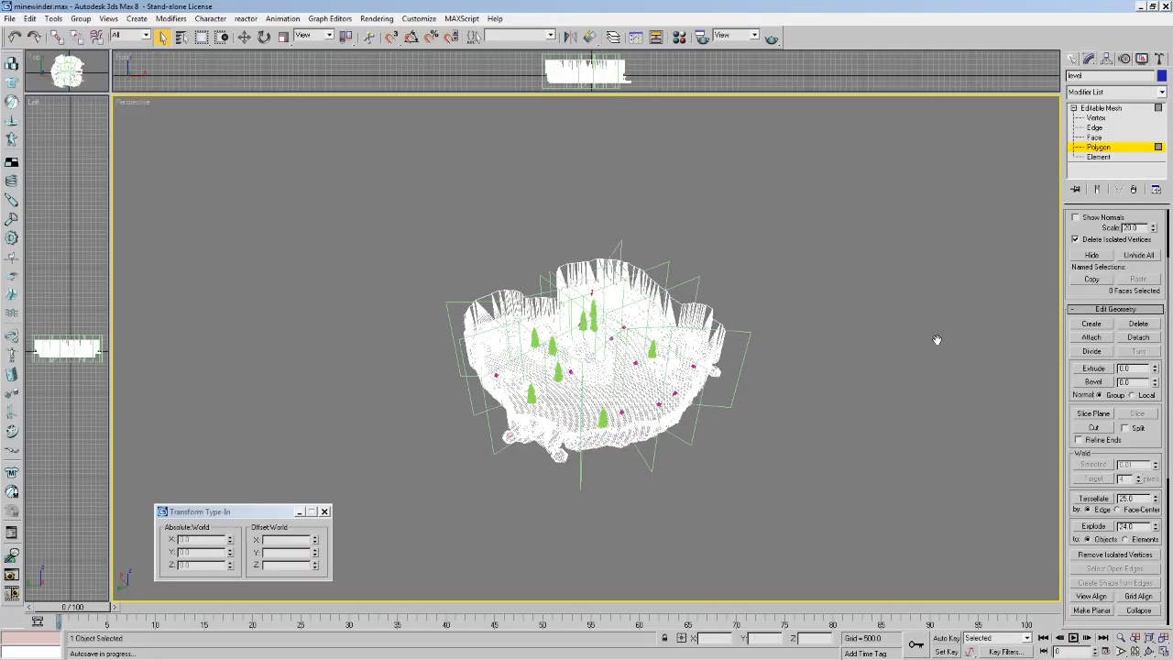
Switch to 3ds Max and apply an Optimize modifier to all level polygons, preserving material boundaries.
{"action": "key", "text": "ctrl+a"}
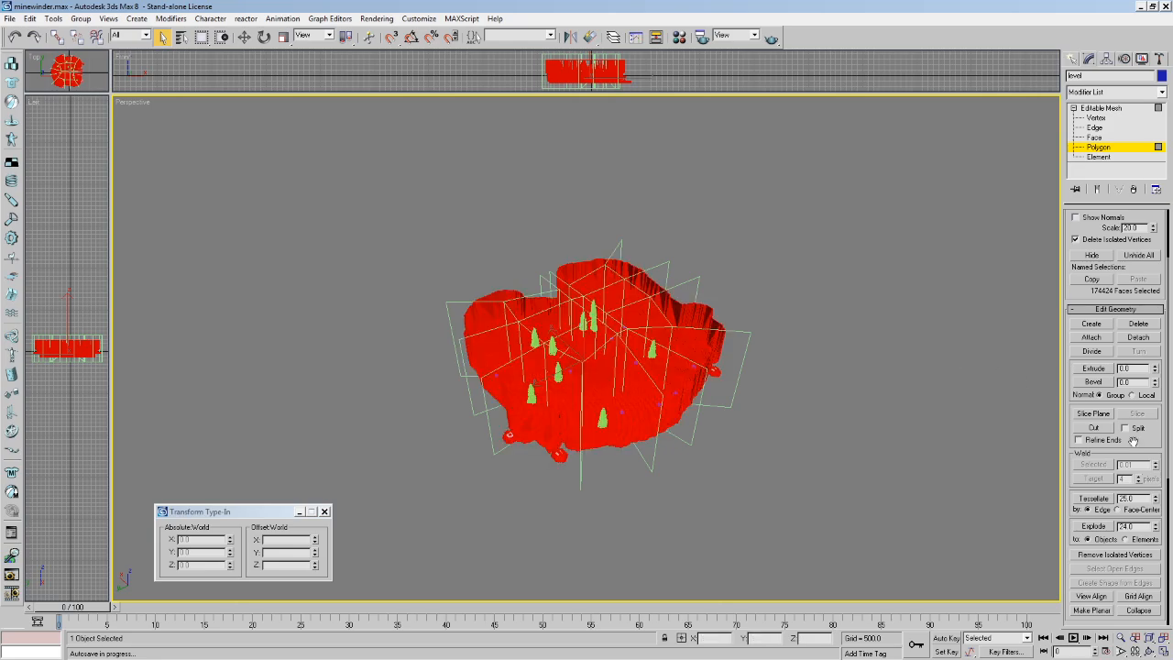
{"action": "left_click", "coordinate": [1126, 92]}
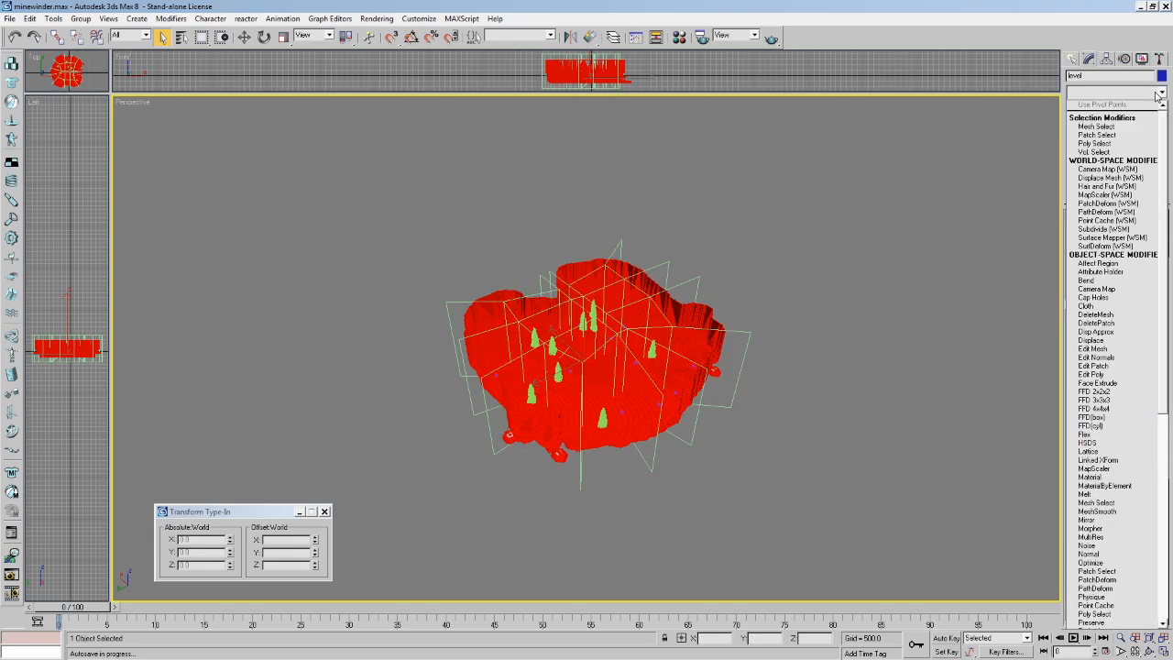
{"action": "scroll", "coordinate": [1156, 96], "scroll_direction": "down", "scroll_amount": 15}
{"action": "key", "text": "t"}
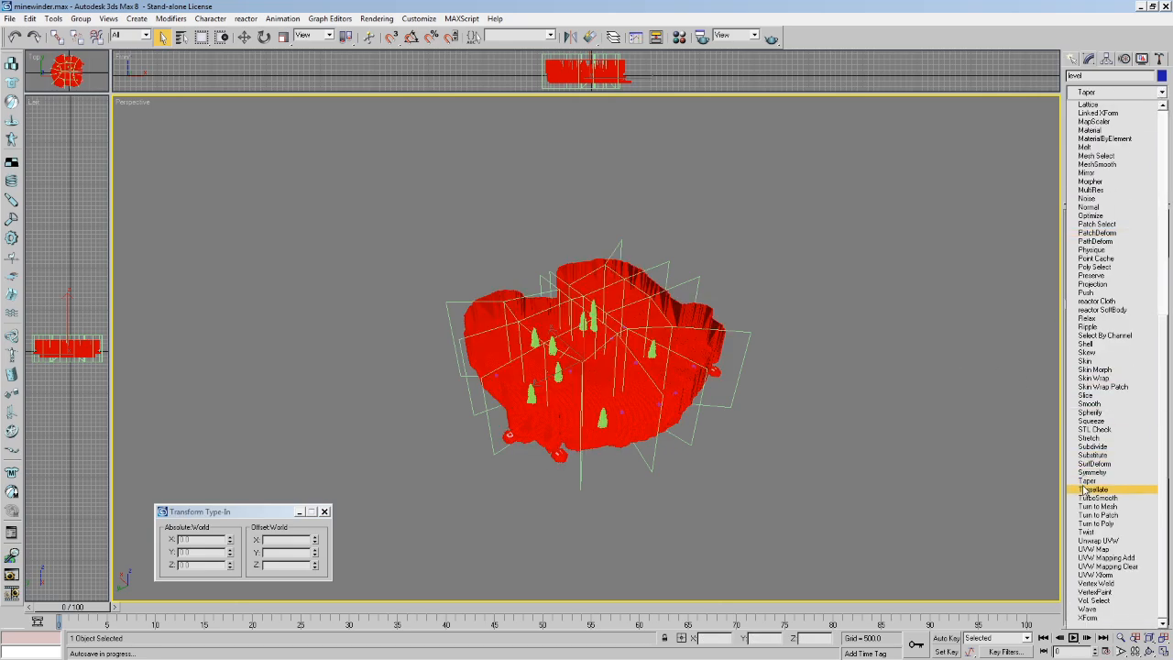
{"action": "left_click", "coordinate": [1083, 216]}
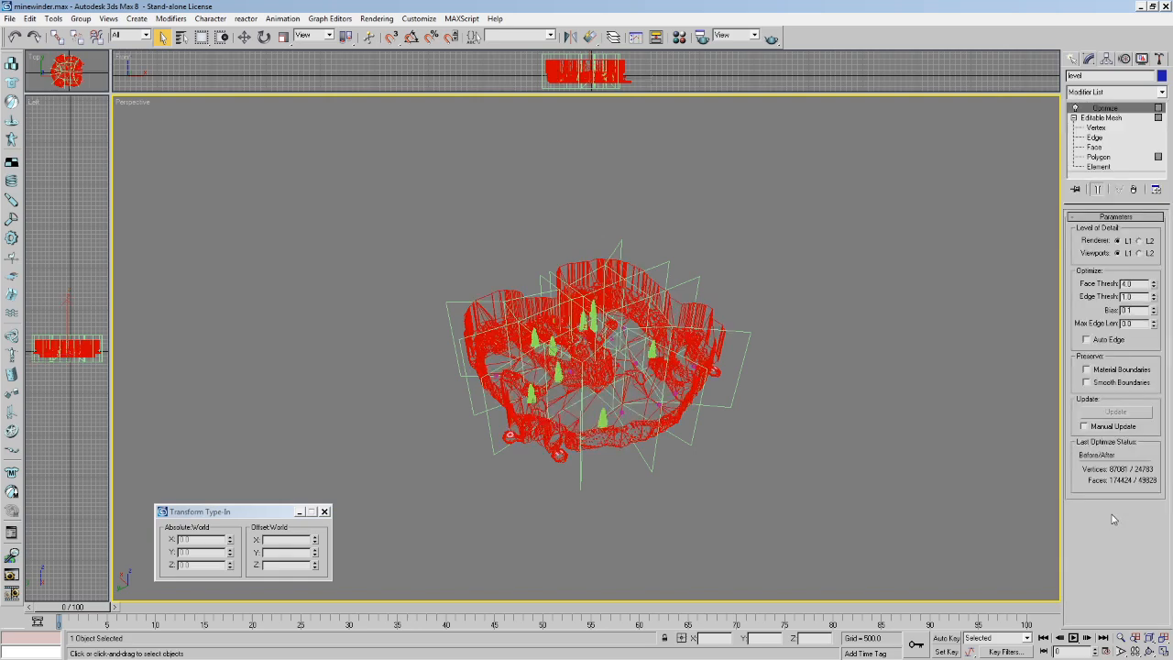
{"action": "left_click", "coordinate": [1126, 369]}
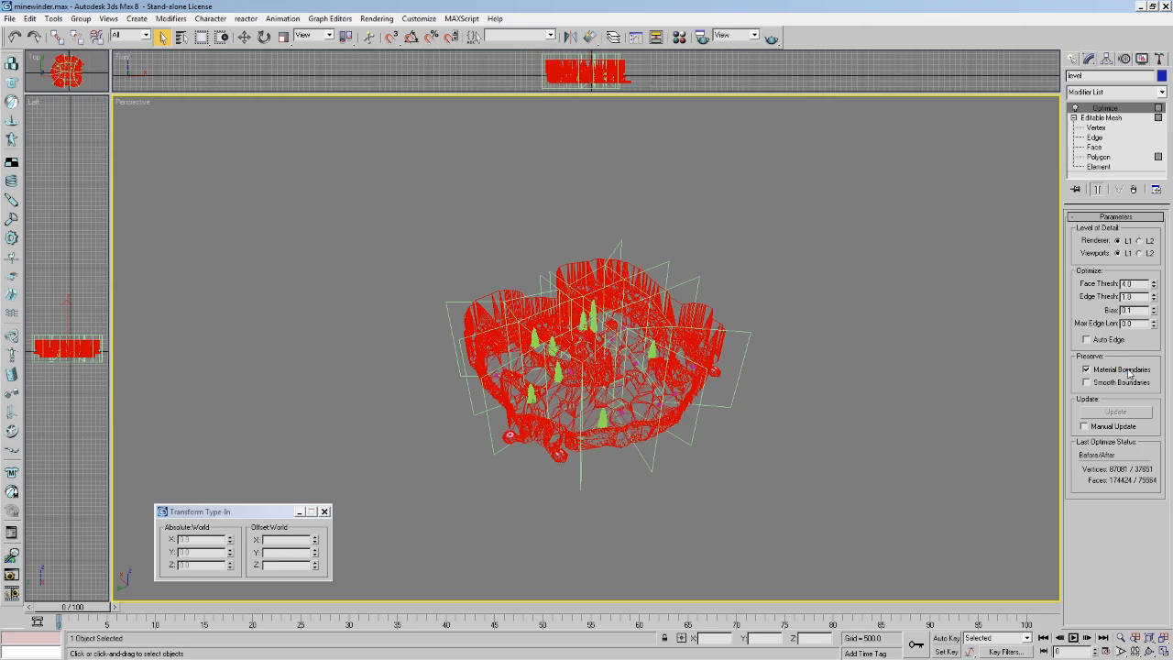
Delete the Optimize modifier from the level mesh and deselect the mesh.
{"action": "right_click", "coordinate": [1099, 108]}
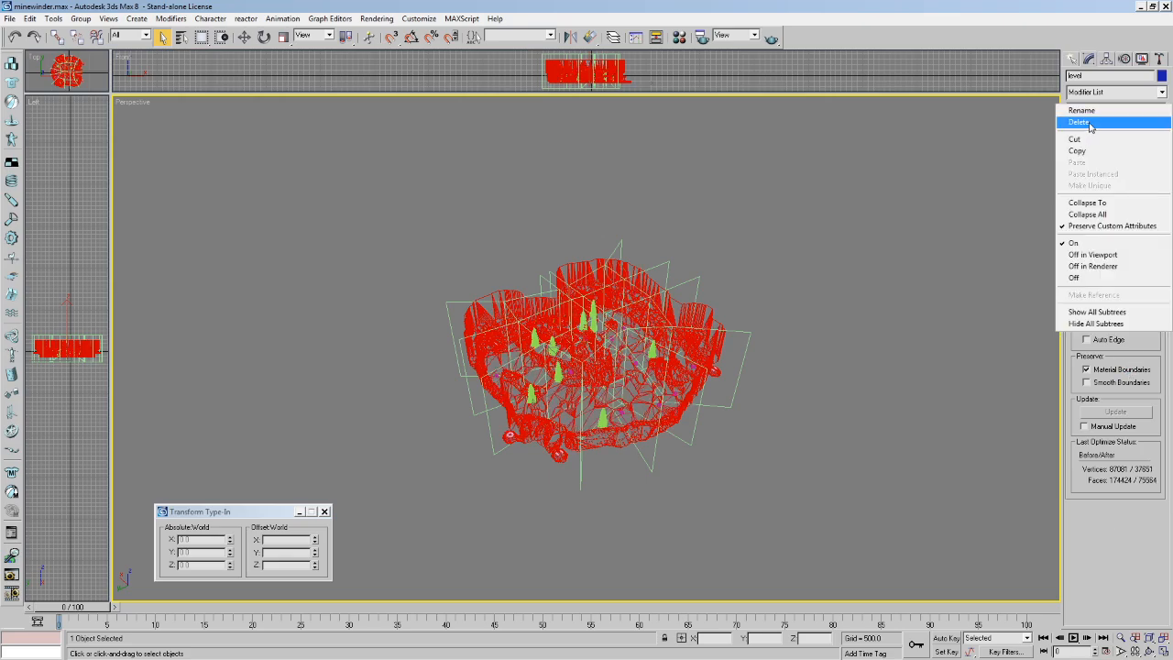
{"action": "left_click", "coordinate": [1079, 122]}
{"action": "left_click", "coordinate": [1073, 59]}
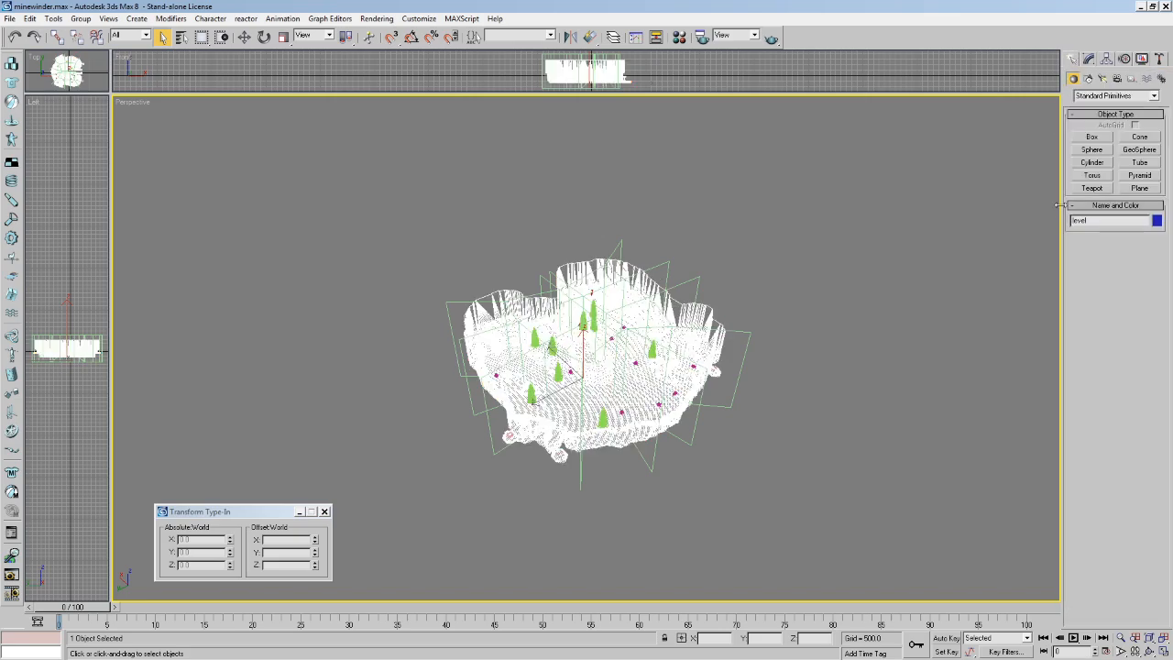
{"action": "left_click", "coordinate": [845, 261]}
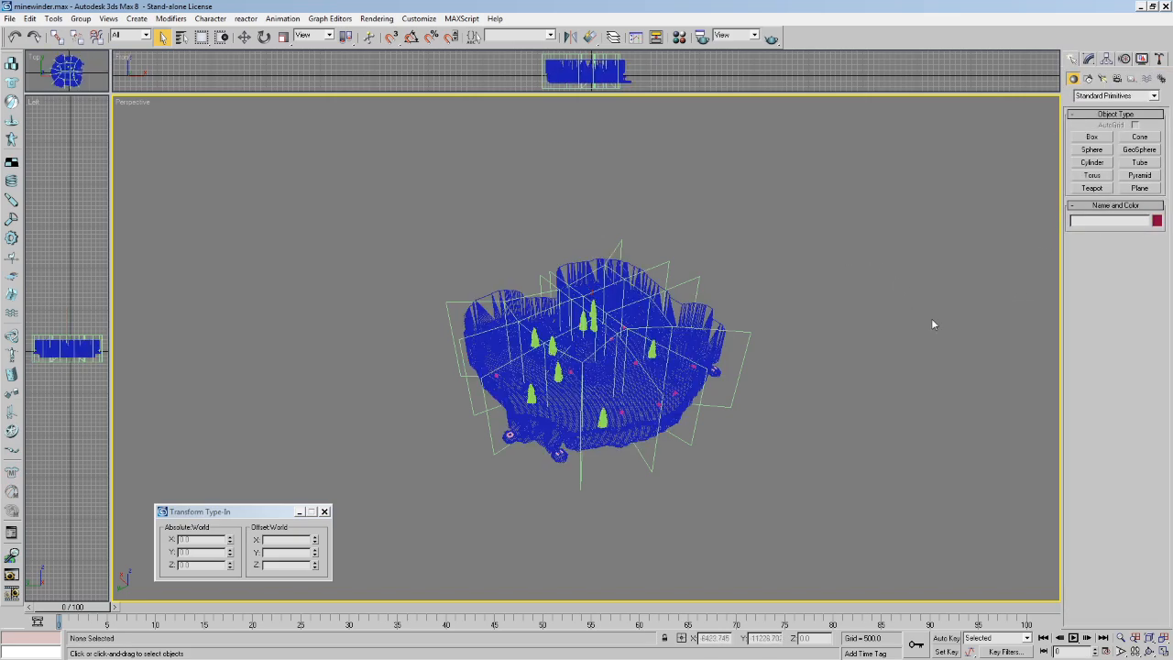
Leave 3ds Max, examine the newest Sapien entries at the end of debug.txt, and close the log.
{"action": "left_click", "coordinate": [1139, 8]}
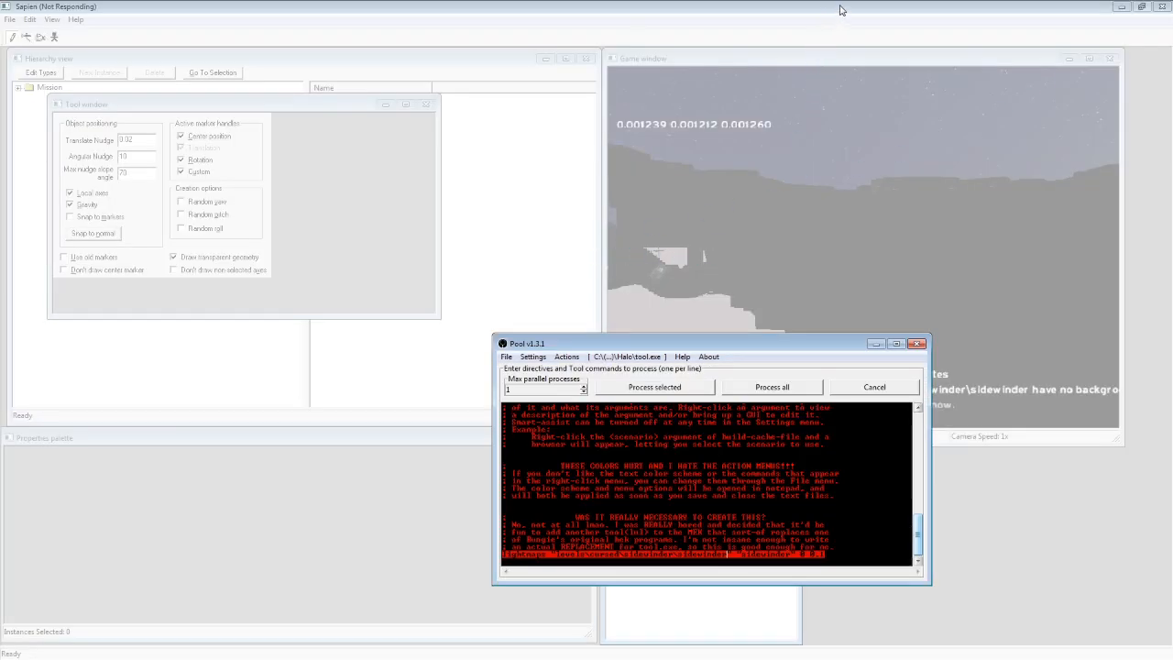
{"action": "left_click", "coordinate": [839, 10]}
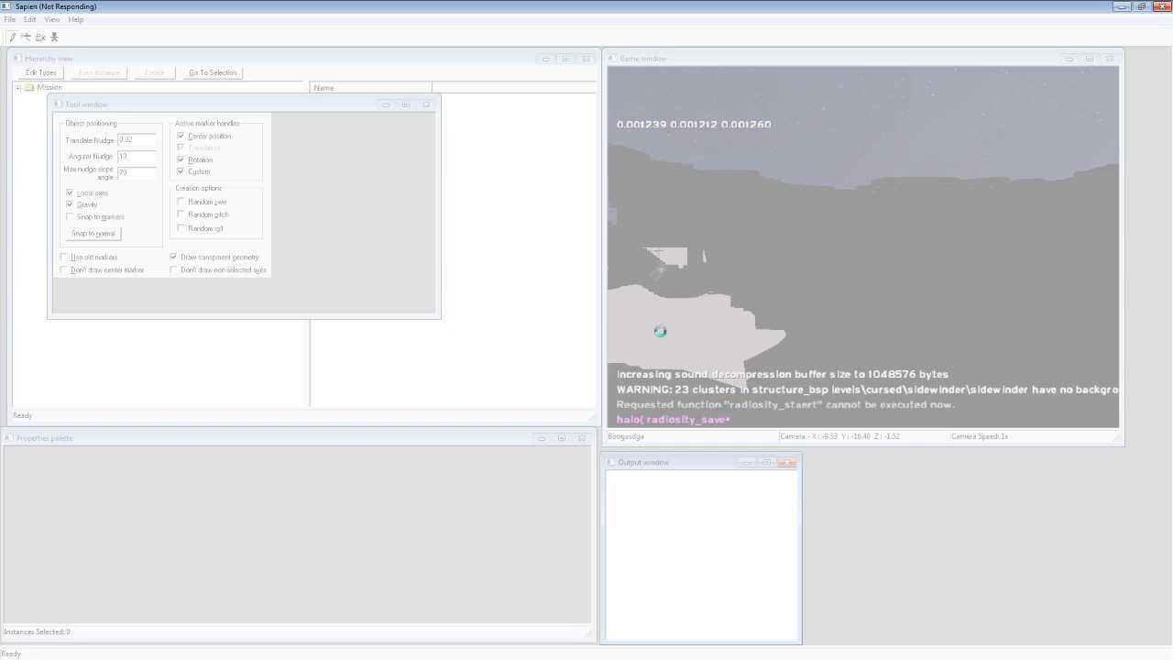
{"action": "left_click", "coordinate": [1121, 7]}
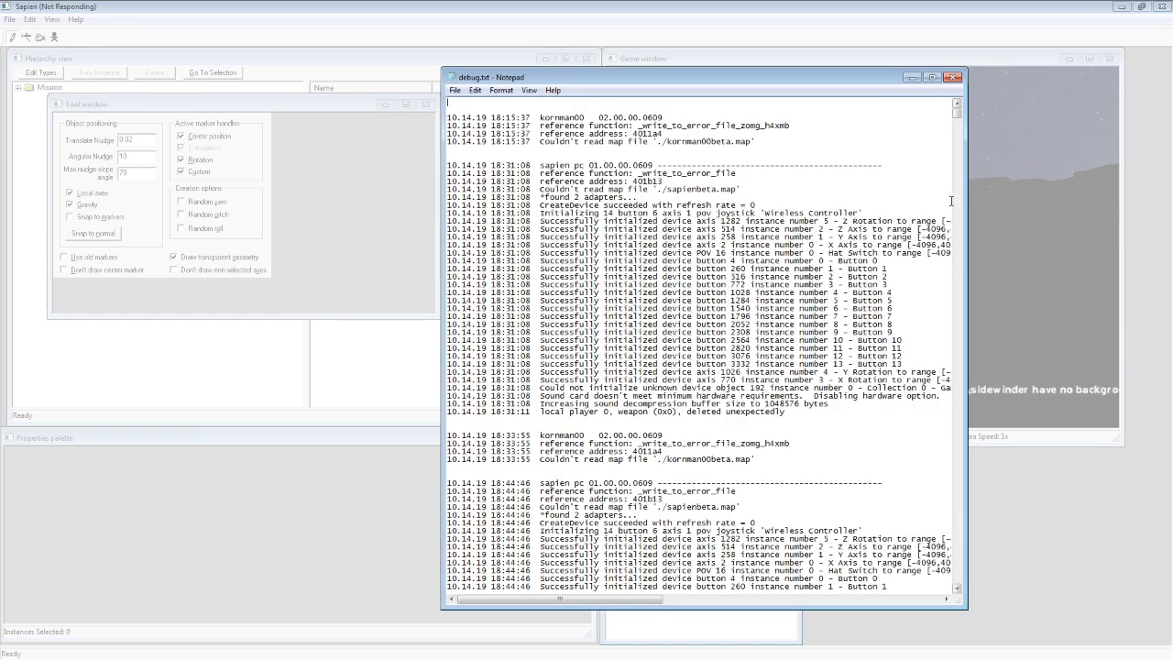
{"action": "left_click_drag", "start_coordinate": [956, 111], "coordinate": [969, 600]}
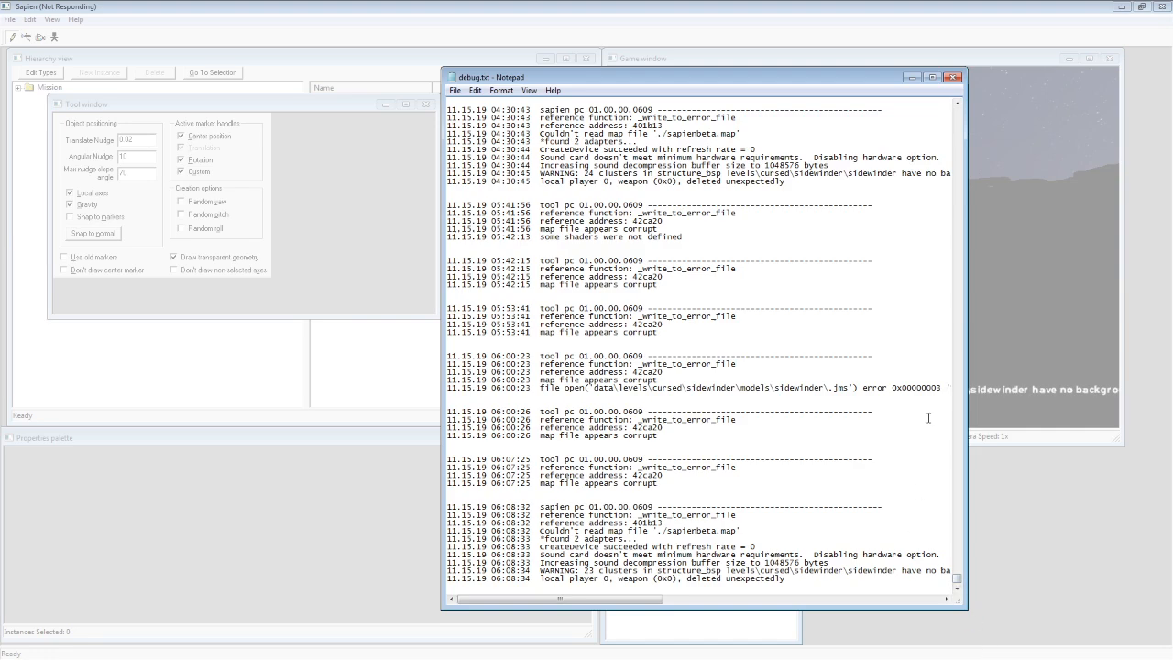
{"action": "left_click", "coordinate": [952, 77]}
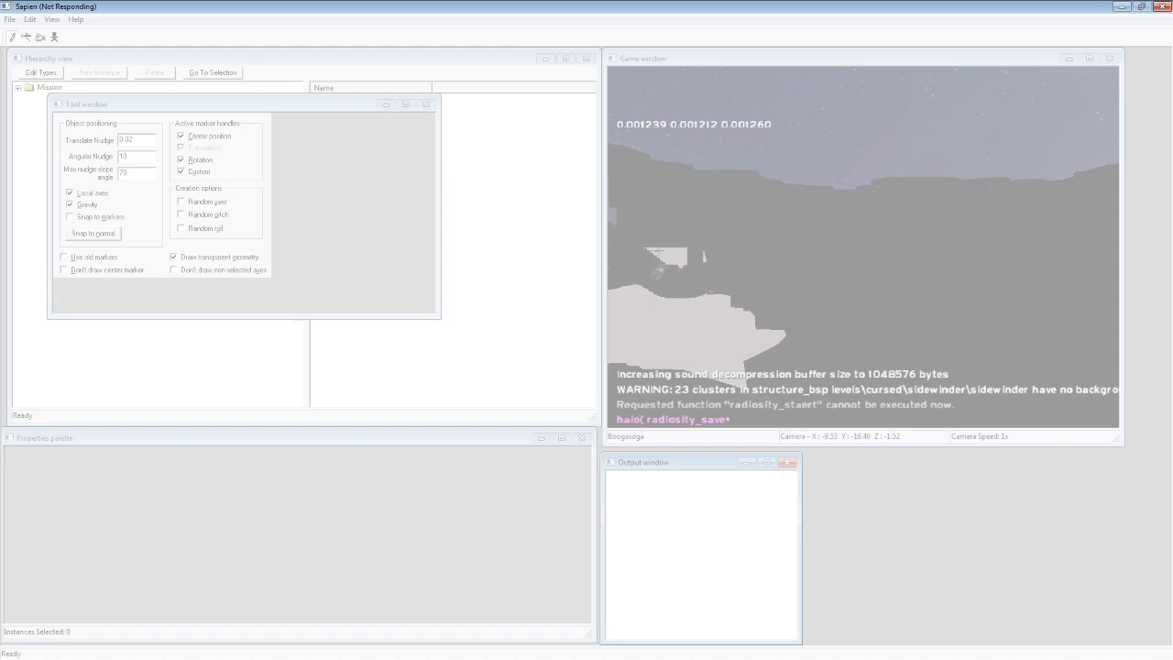
Show the Halo folder at full size, look over its files by modified date, and move the folder window back out of view.
{"action": "left_click_drag", "start_coordinate": [1171, 225], "coordinate": [872, 161]}
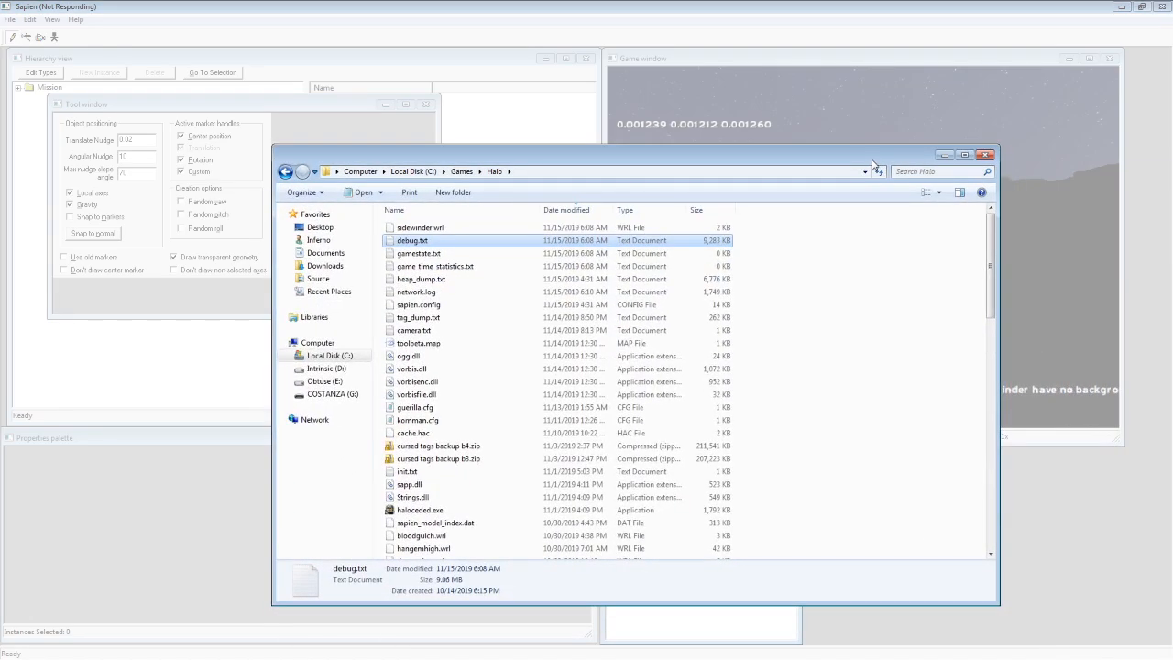
{"action": "double_click", "coordinate": [872, 162]}
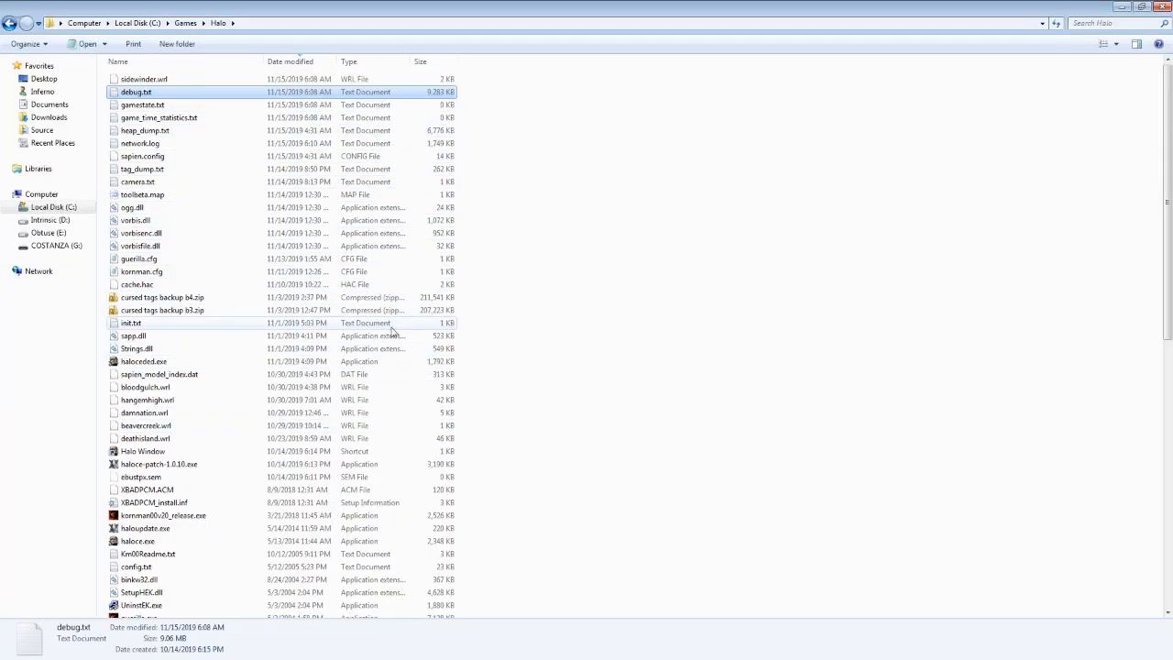
{"action": "left_click", "coordinate": [392, 377]}
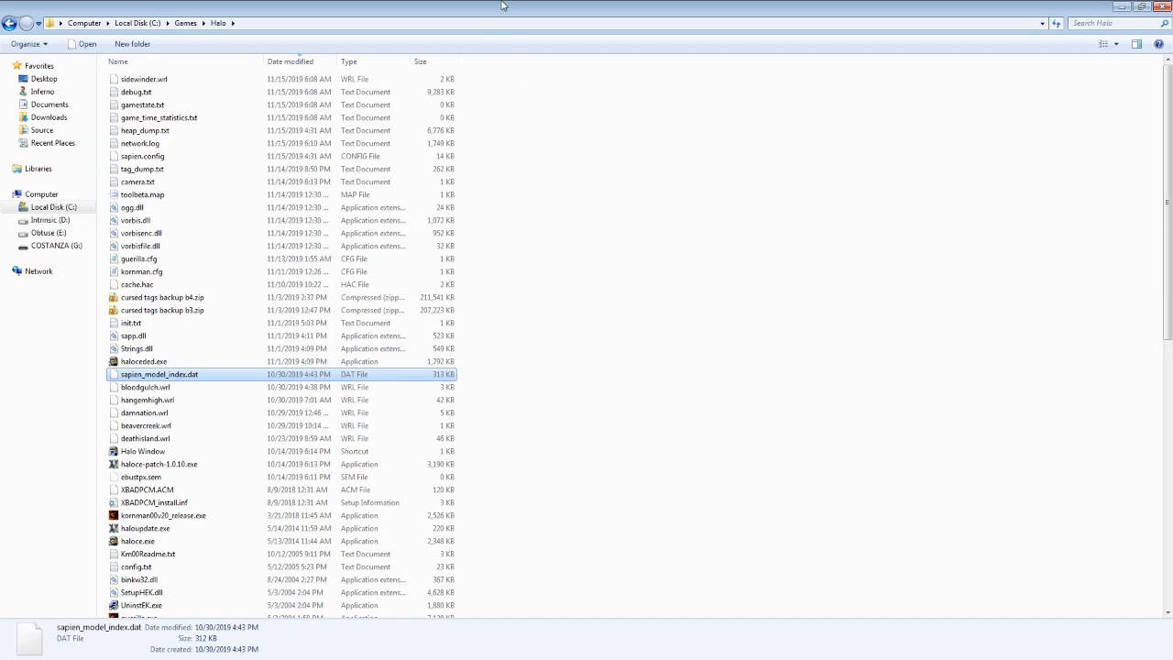
{"action": "left_click_drag", "start_coordinate": [484, 4], "coordinate": [1171, 330]}
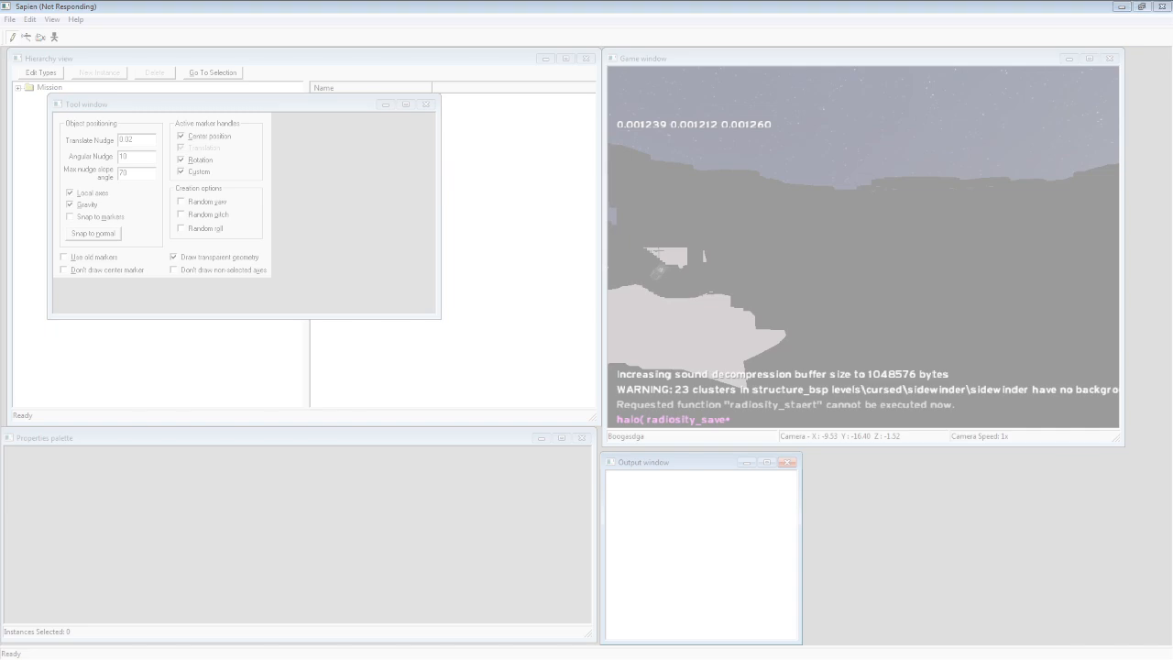
Switch to 3ds Max and walk the Perspective view into the level's stepped base corridor, displaying the geometry shaded.
{"action": "key", "text": "alt+Tab"}
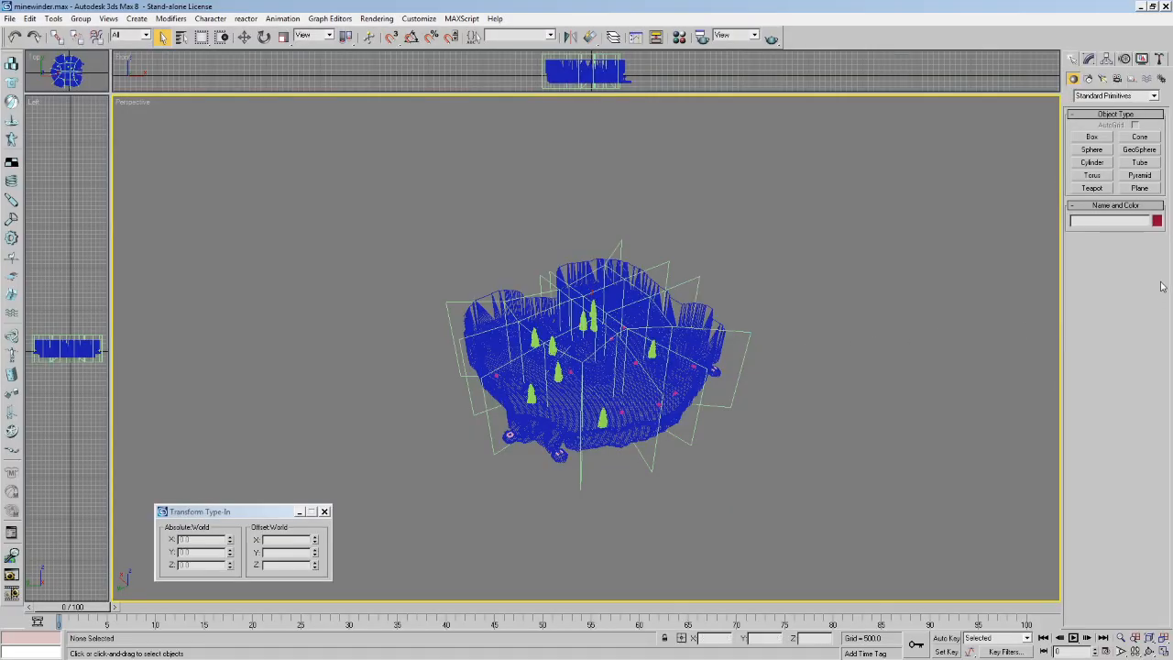
{"action": "key", "text": "alt+Tab"}
{"action": "key", "text": "alt+Tab"}
{"action": "scroll", "coordinate": [623, 149], "scroll_direction": "up", "scroll_amount": 8}
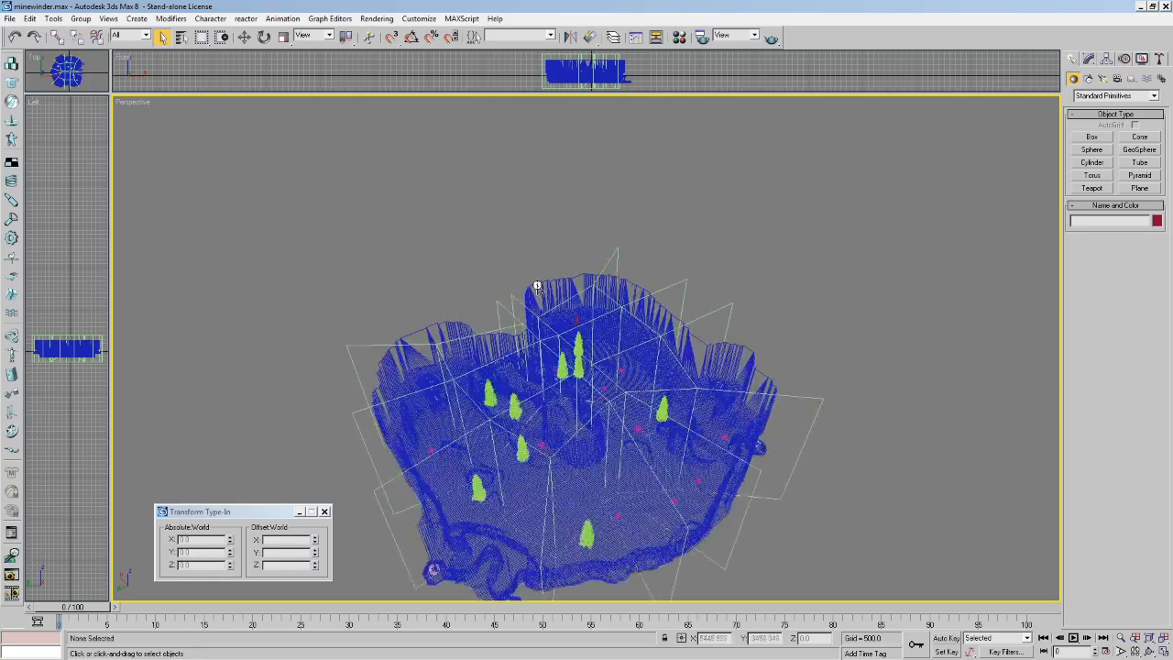
{"action": "key", "text": "Up"}
{"action": "mouse_move", "coordinate": [581, 265]}
{"action": "left_mouse_down"}
{"action": "mouse_move", "coordinate": [605, 275]}
{"action": "mouse_move", "coordinate": [671, 365]}
{"action": "mouse_move", "coordinate": [766, 251]}
{"action": "mouse_move", "coordinate": [693, 323]}
{"action": "mouse_move", "coordinate": [686, 210]}
{"action": "mouse_move", "coordinate": [643, 263]}
{"action": "mouse_move", "coordinate": [586, 220]}
{"action": "mouse_move", "coordinate": [531, 254]}
{"action": "mouse_move", "coordinate": [540, 200]}
{"action": "mouse_move", "coordinate": [519, 174]}
{"action": "mouse_move", "coordinate": [533, 185]}
{"action": "mouse_move", "coordinate": [553, 169]}
{"action": "mouse_move", "coordinate": [578, 177]}
{"action": "mouse_move", "coordinate": [657, 134]}
{"action": "mouse_move", "coordinate": [647, 172]}
{"action": "mouse_move", "coordinate": [681, 143]}
{"action": "mouse_move", "coordinate": [622, 216]}
{"action": "mouse_move", "coordinate": [618, 173]}
{"action": "mouse_move", "coordinate": [602, 201]}
{"action": "left_mouse_up"}
{"action": "key", "text": "Up"}
{"action": "key", "text": "Up"}
{"action": "key", "text": "Up"}
{"action": "key", "text": "Up"}
{"action": "key", "text": "Up"}
{"action": "key", "text": "F3"}
{"action": "key", "text": "Up"}
{"action": "key", "text": "Up"}
{"action": "key", "text": "Up"}
{"action": "key", "text": "Left"}
{"action": "key", "text": "Left"}
Select the level mesh in the corridor view and open its Editable Mesh settings for modification.
{"action": "left_click", "coordinate": [161, 36]}
{"action": "left_click", "coordinate": [452, 274]}
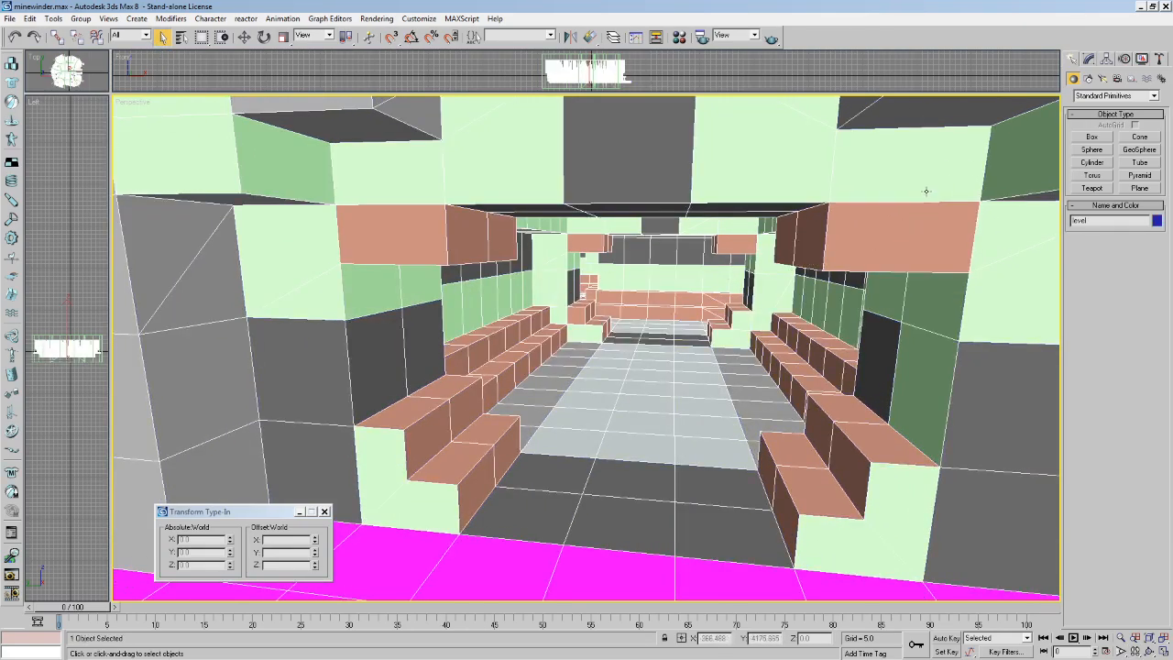
{"action": "left_click", "coordinate": [1088, 60]}
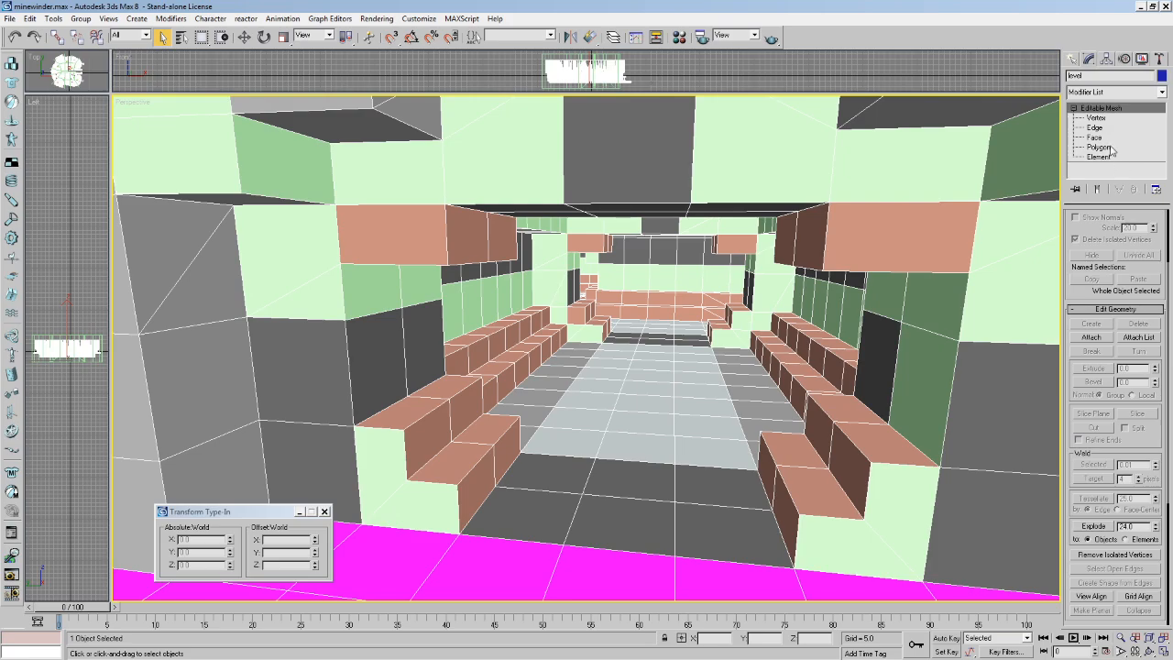
Create polygons in the level mesh that close the uppermost band of the tunnel opening, between its two brown corner blocks.
{"action": "left_click", "coordinate": [1104, 148]}
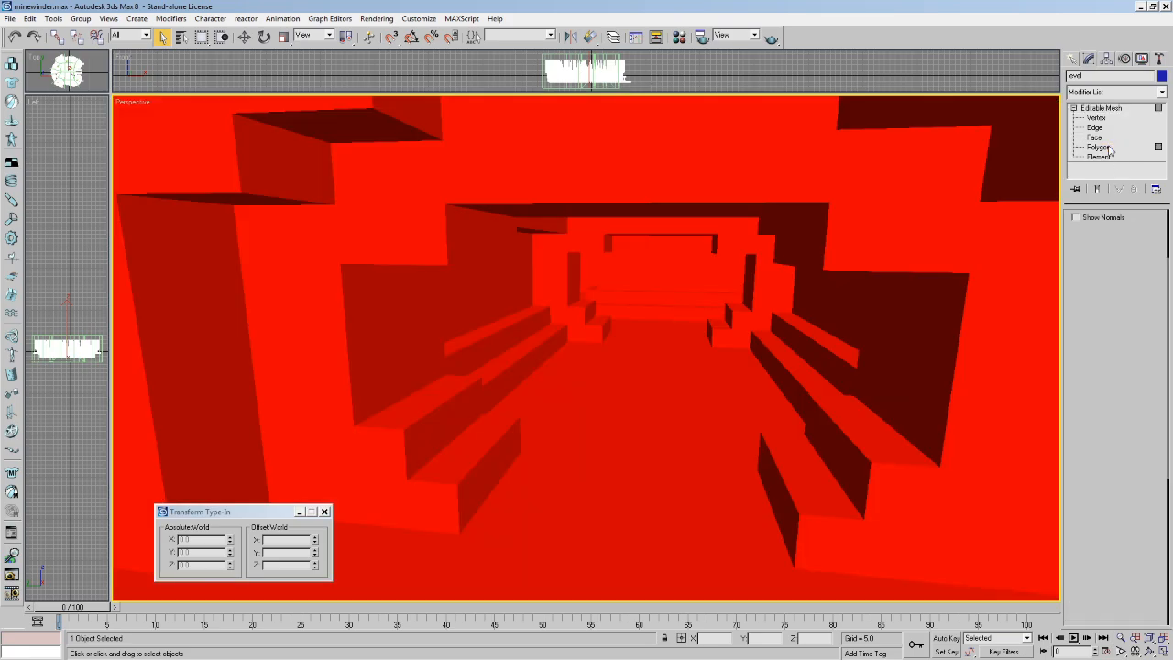
{"action": "left_click", "coordinate": [790, 74]}
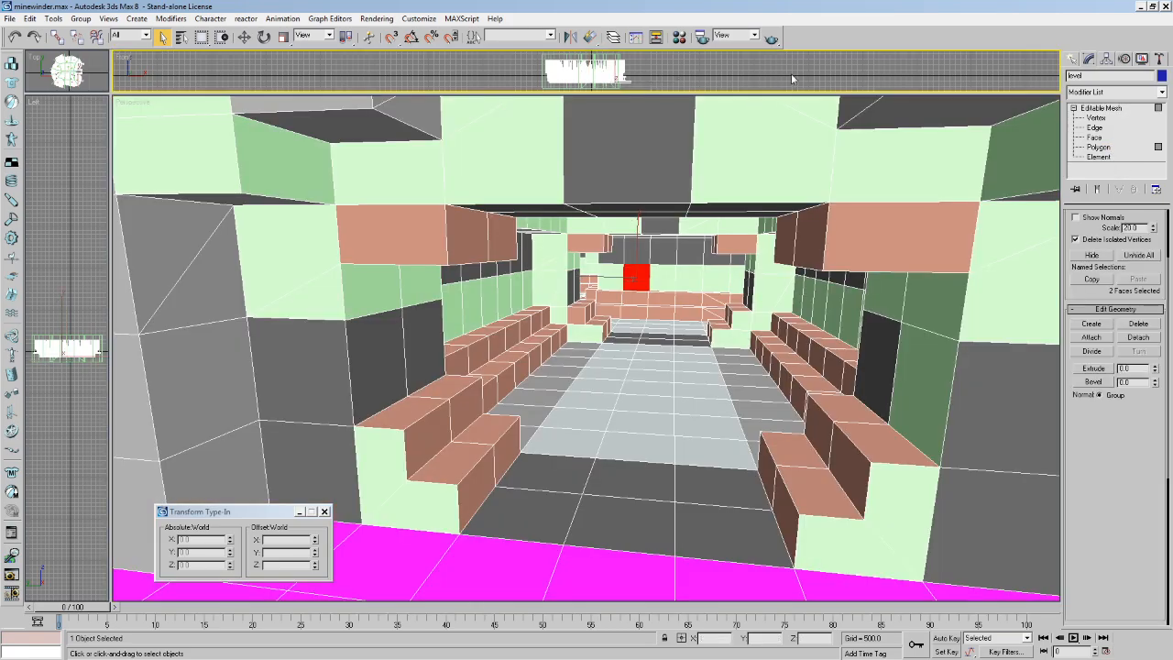
{"action": "key", "text": "alt+Tab"}
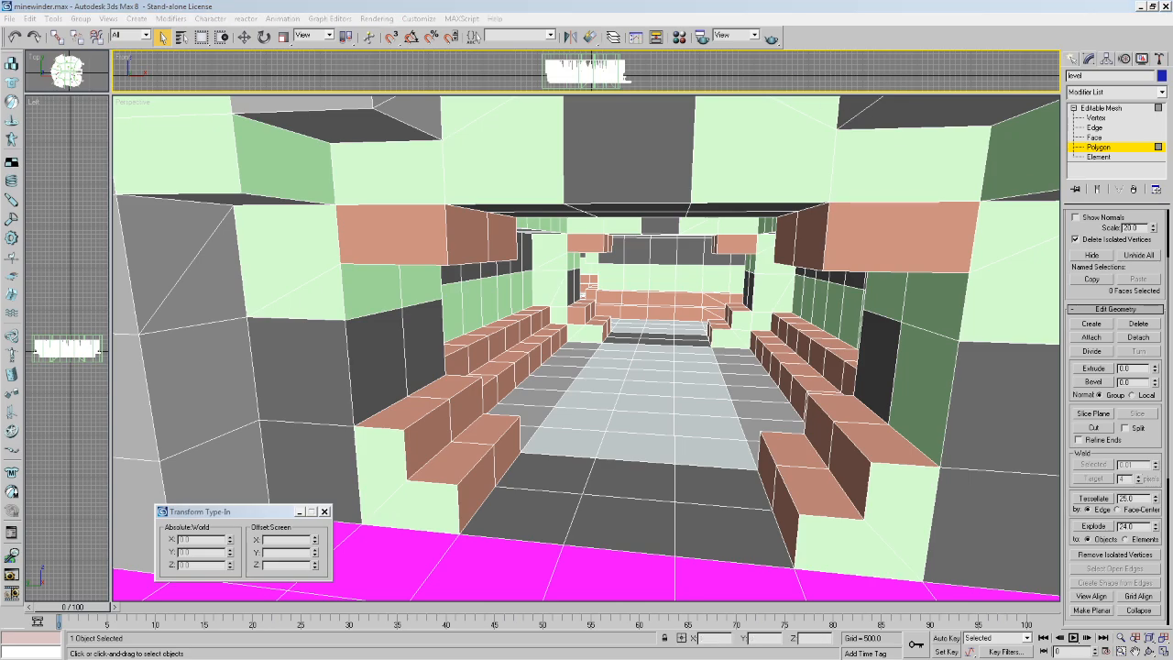
{"action": "left_click", "coordinate": [1091, 323]}
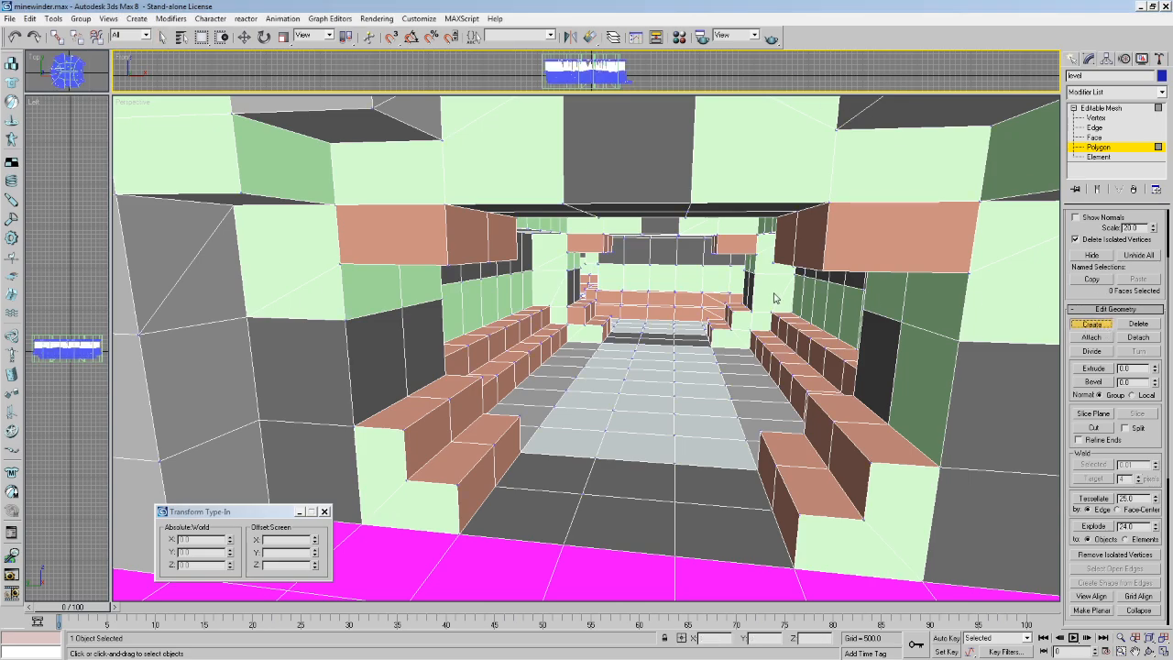
{"action": "left_click", "coordinate": [443, 207]}
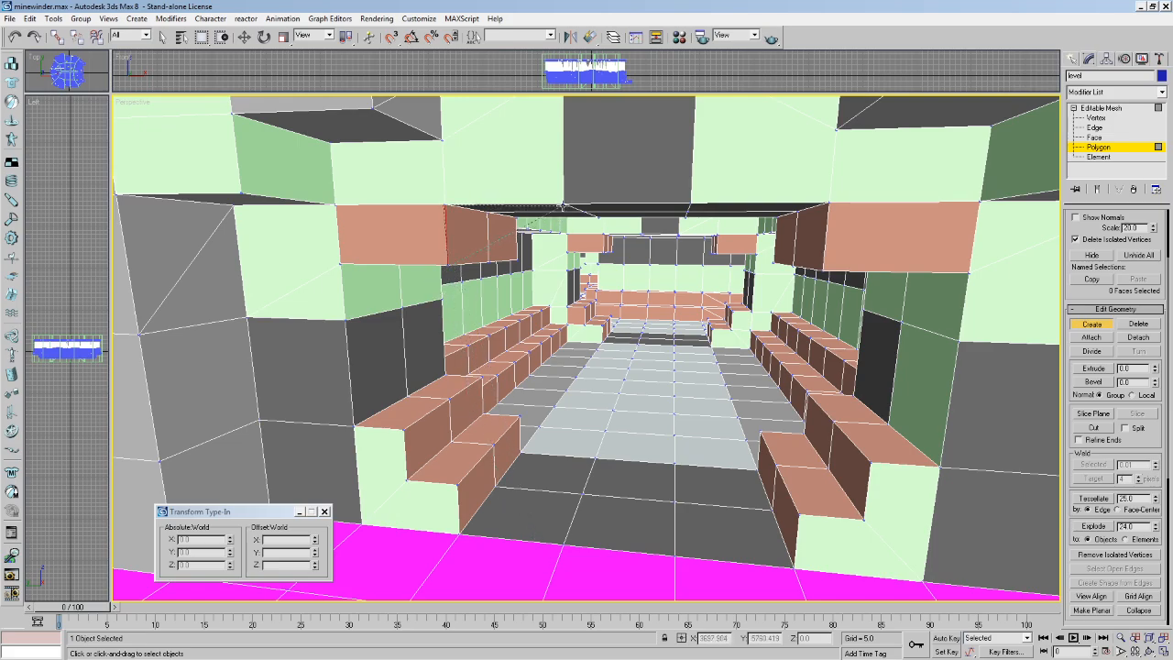
{"action": "left_click", "coordinate": [562, 204]}
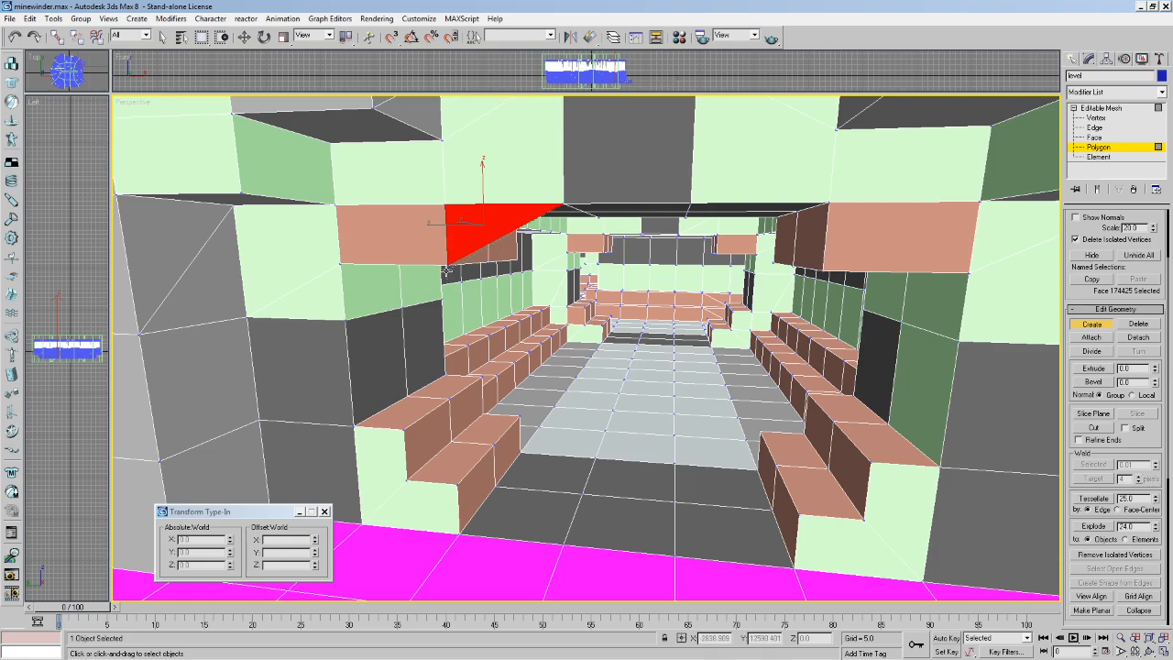
{"action": "left_click", "coordinate": [821, 270]}
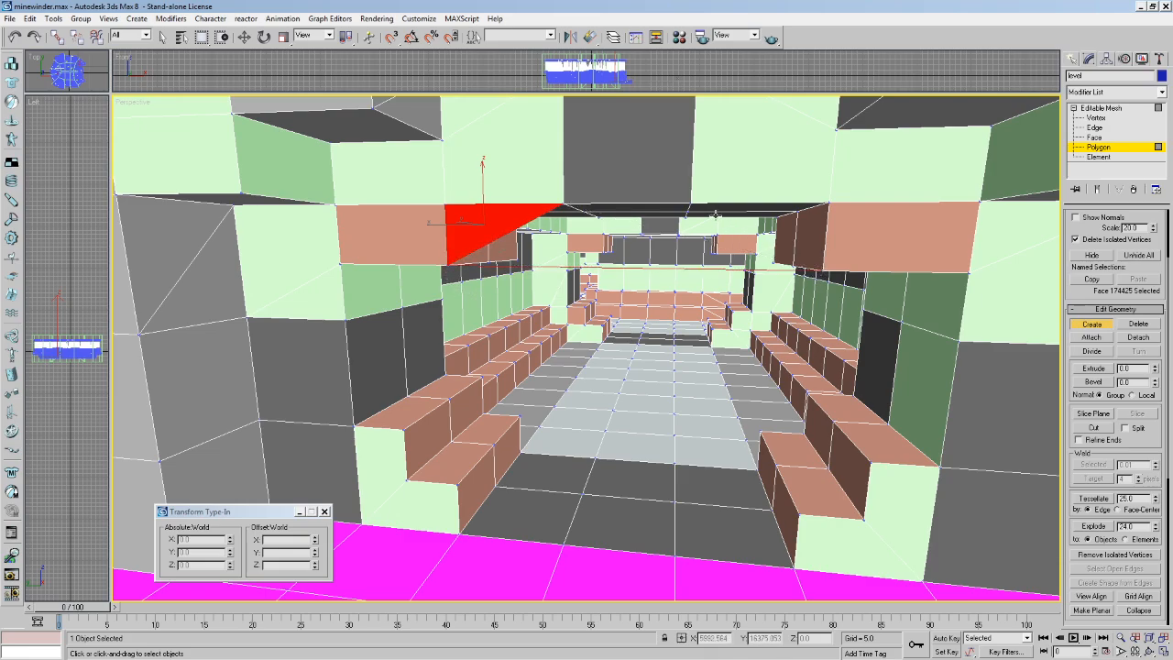
{"action": "left_click", "coordinate": [689, 202]}
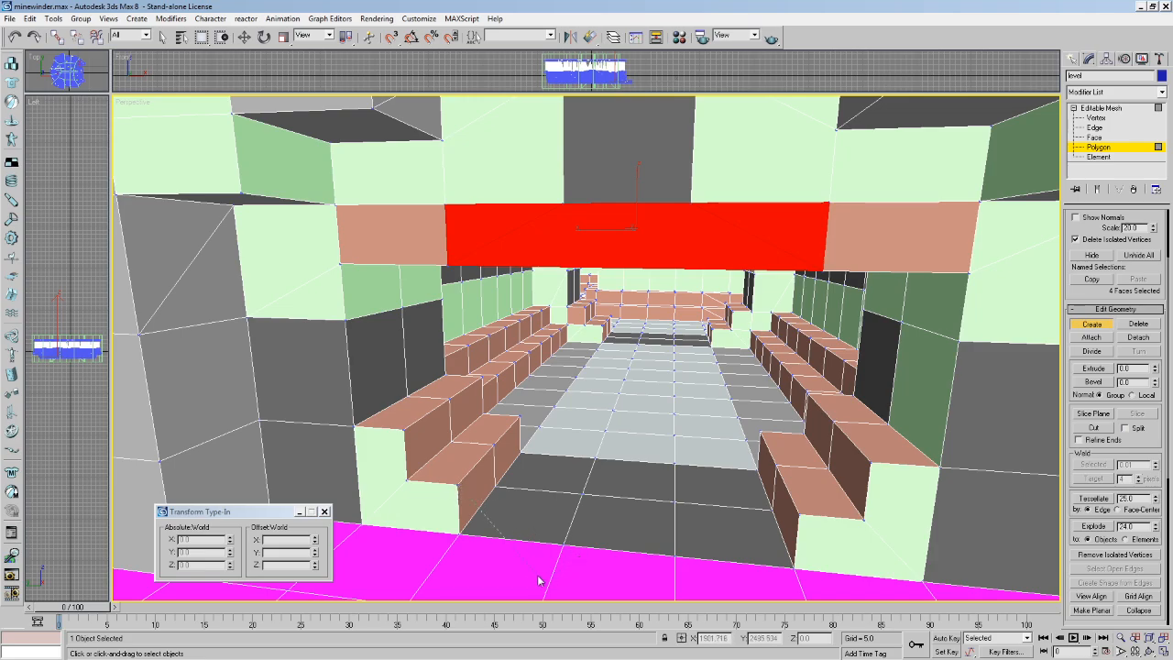
Create a triangular polygon in the floor-level band of the tunnel opening, against the left-hand step.
{"action": "left_click", "coordinate": [458, 483]}
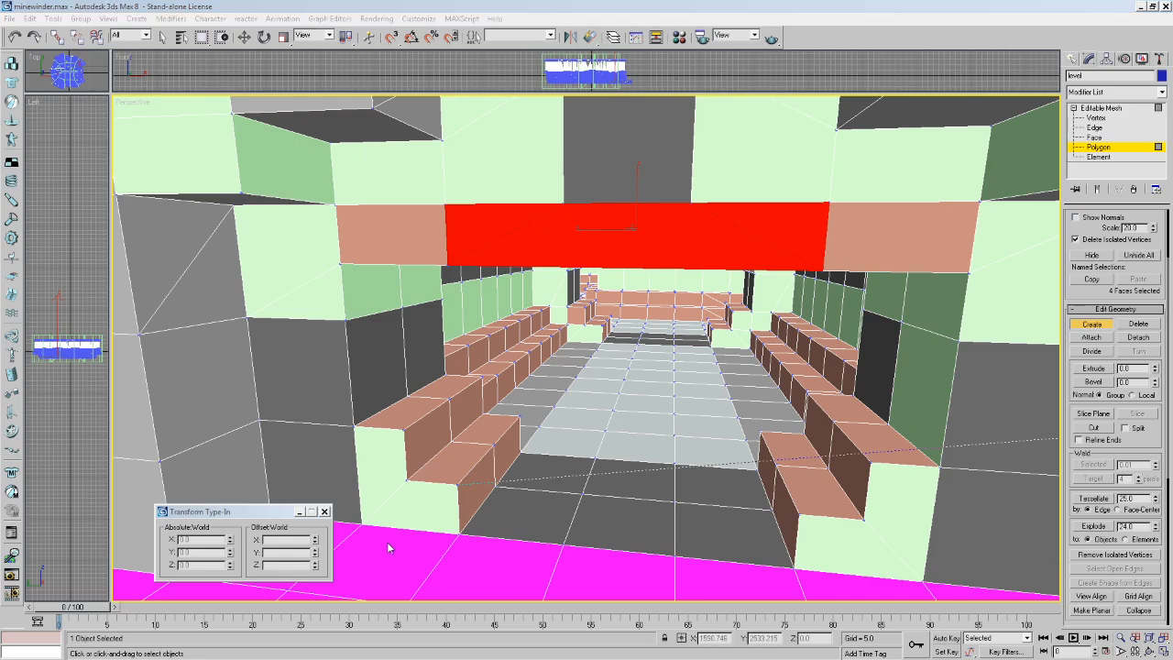
{"action": "right_click", "coordinate": [459, 511]}
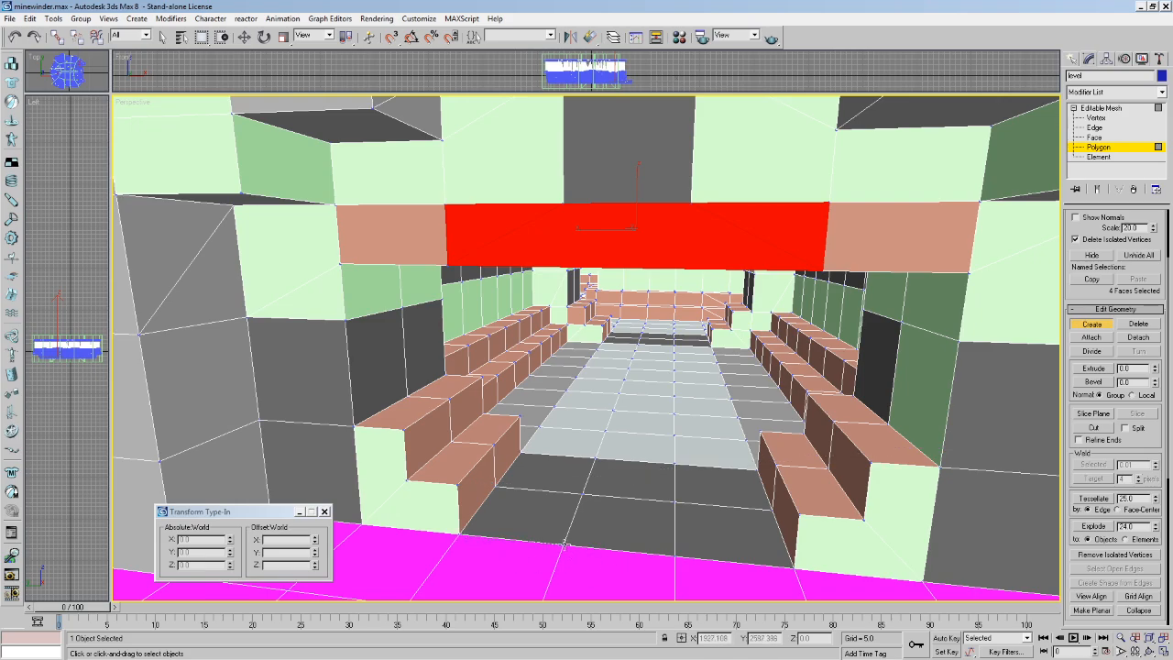
{"action": "left_click", "coordinate": [459, 485]}
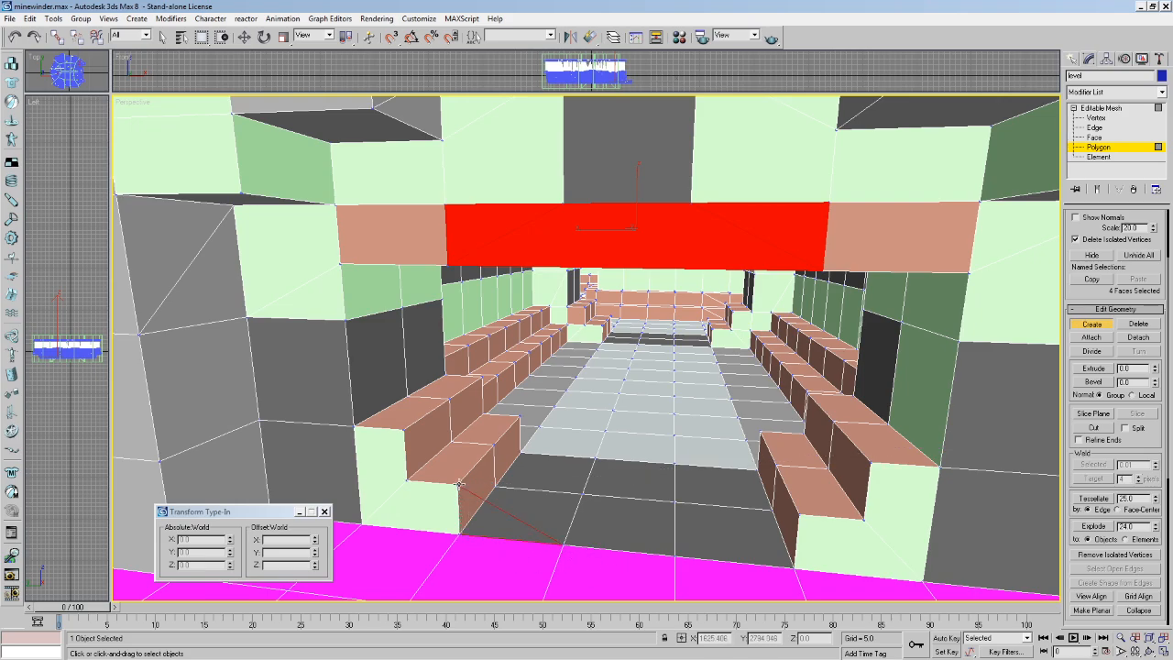
{"action": "left_click", "coordinate": [560, 553]}
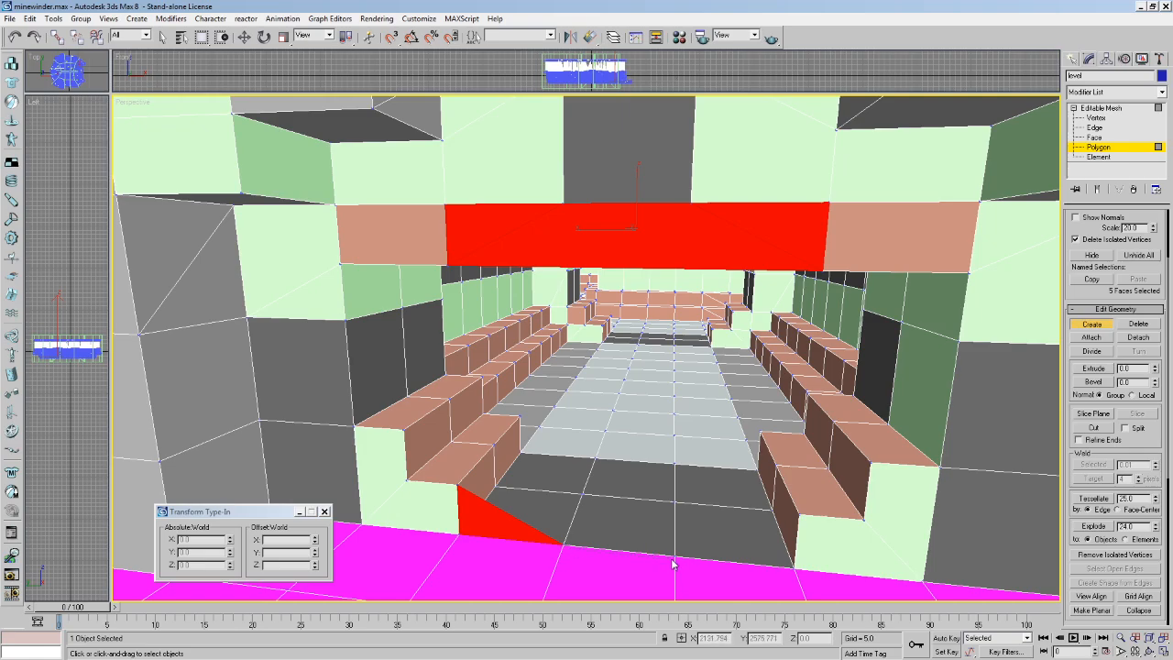
{"action": "left_click", "coordinate": [674, 557]}
{"action": "left_click", "coordinate": [799, 515]}
{"action": "left_click", "coordinate": [564, 545]}
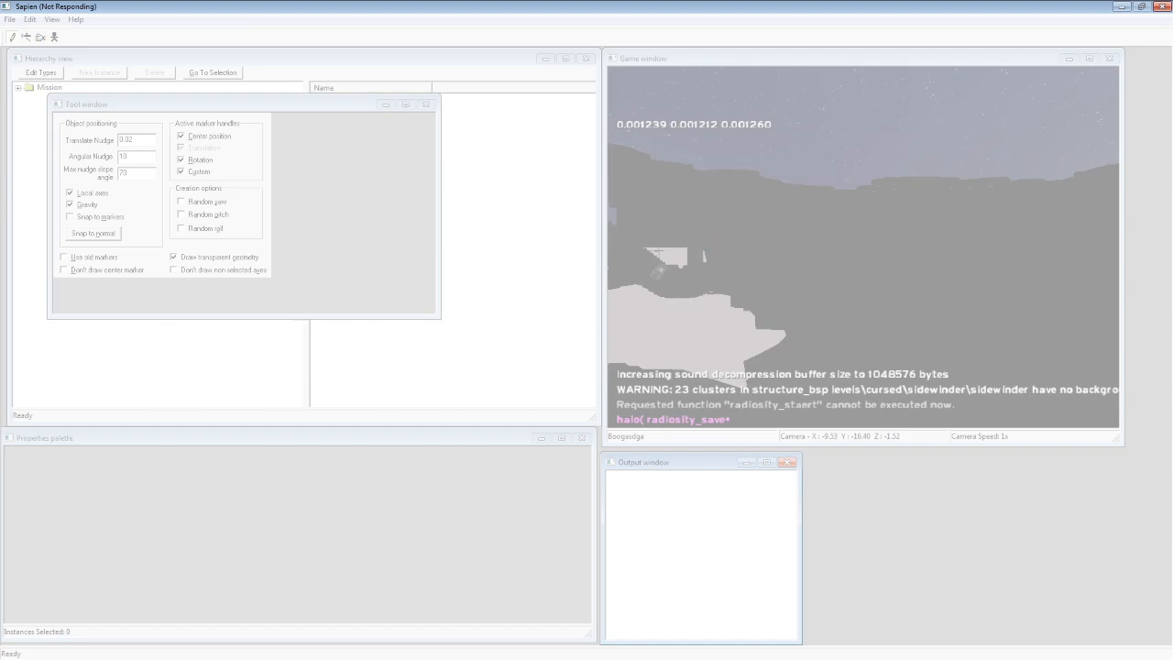
{"action": "key", "text": "alt+Tab"}
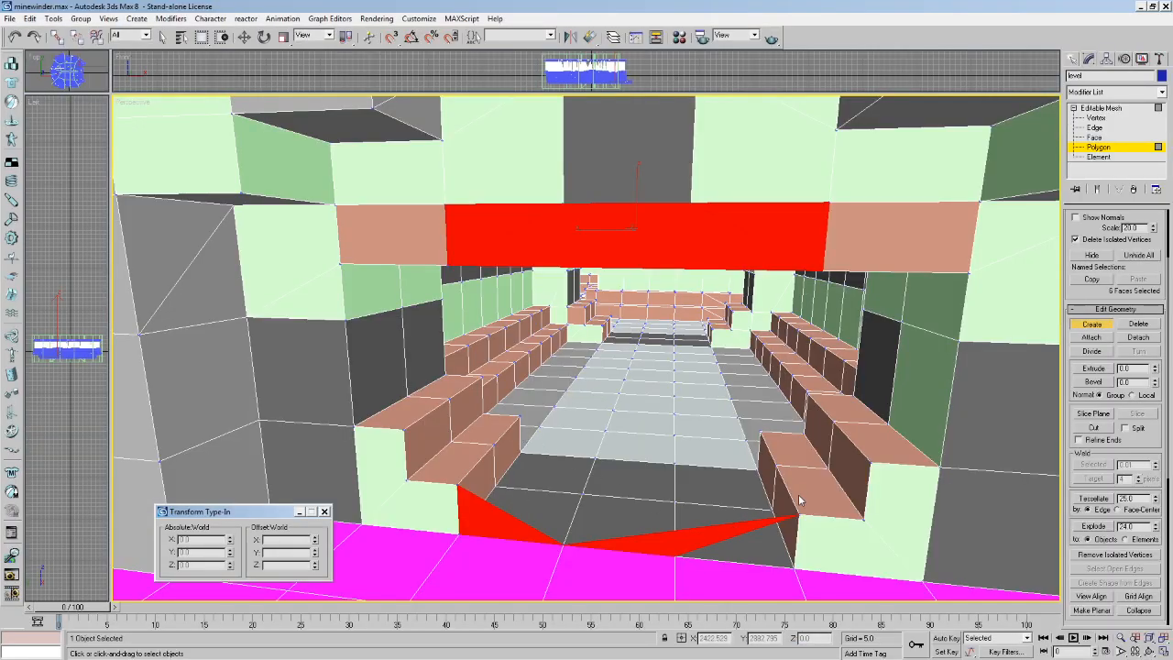
{"action": "left_click", "coordinate": [162, 36]}
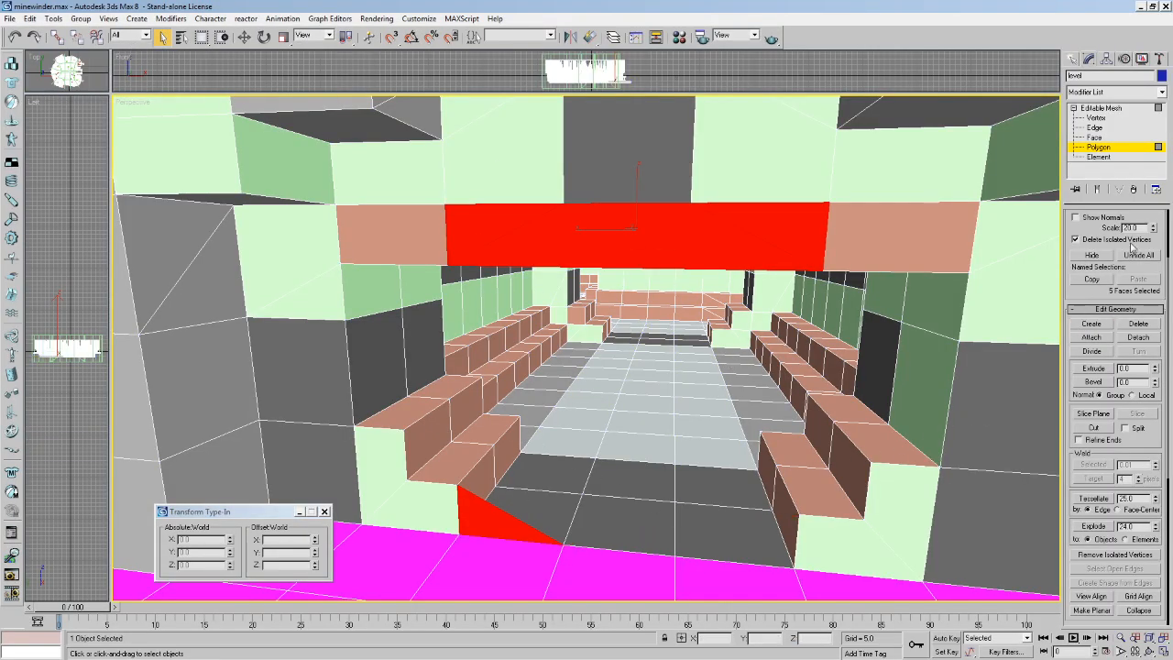
Create the polygons that fill the rest of the tunnel opening's lowest band, from the first triangle across to the right-hand step.
{"action": "left_click", "coordinate": [1091, 324]}
{"action": "left_click", "coordinate": [459, 486]}
{"action": "left_click", "coordinate": [564, 546]}
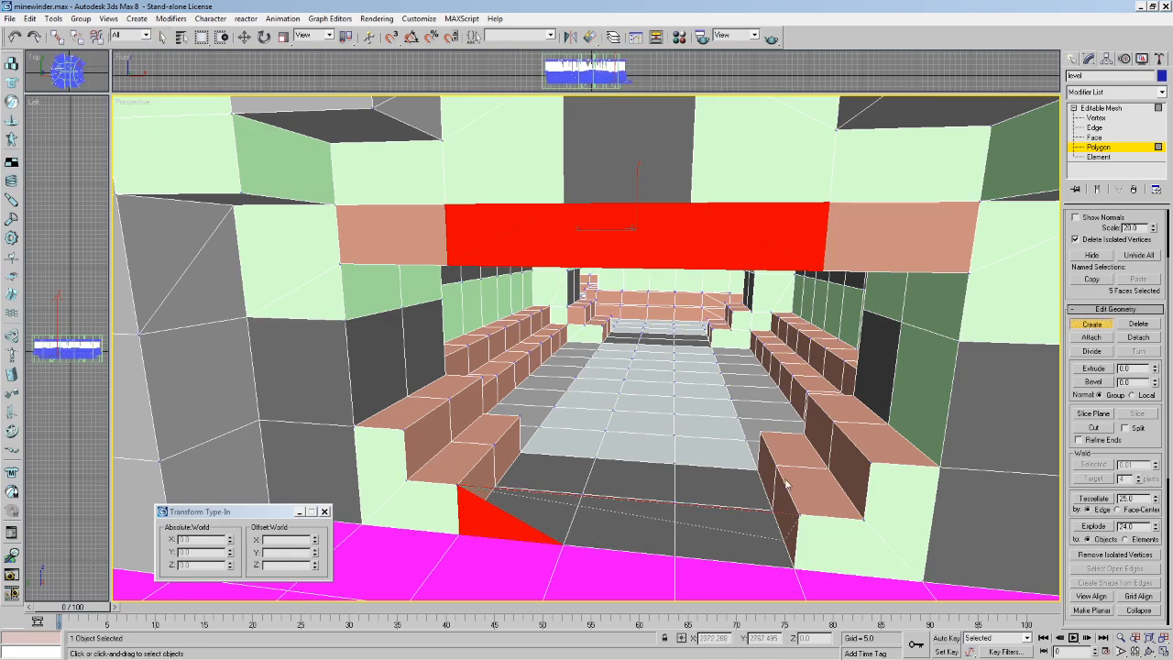
{"action": "left_click", "coordinate": [1095, 326]}
{"action": "left_click", "coordinate": [1096, 326]}
{"action": "left_click", "coordinate": [459, 486]}
{"action": "left_click", "coordinate": [564, 546]}
{"action": "double_click", "coordinate": [678, 558]}
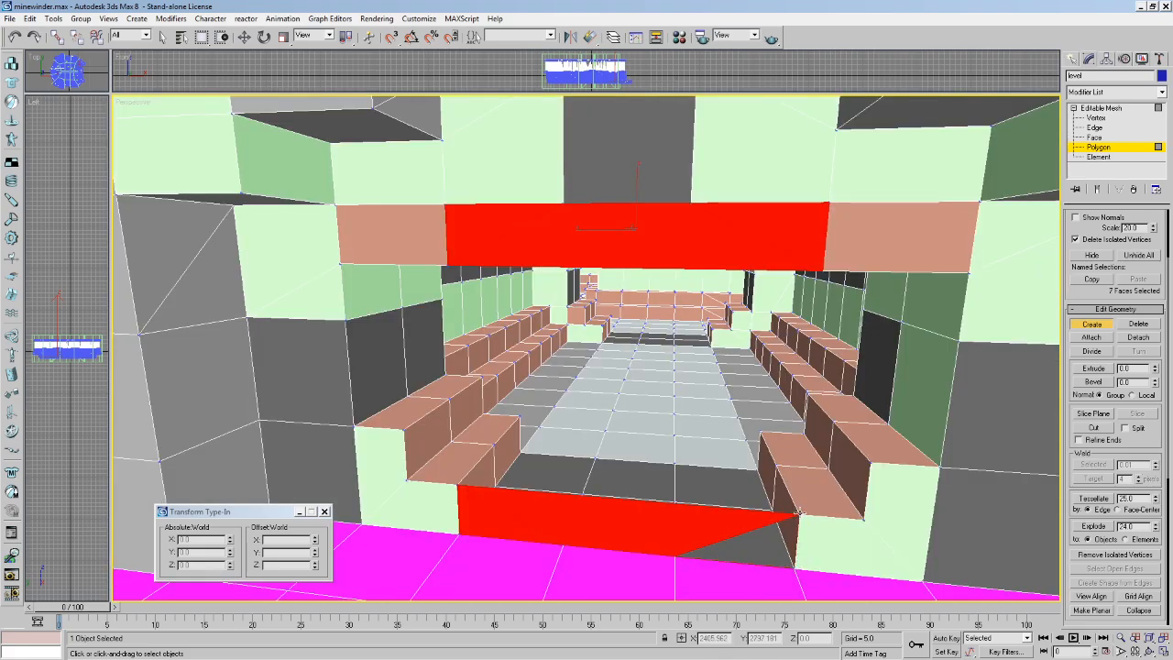
Create polygons that close the second band from the floor, spanning the tunnel opening between the upper side steps.
{"action": "left_click", "coordinate": [864, 519]}
{"action": "double_click", "coordinate": [870, 463]}
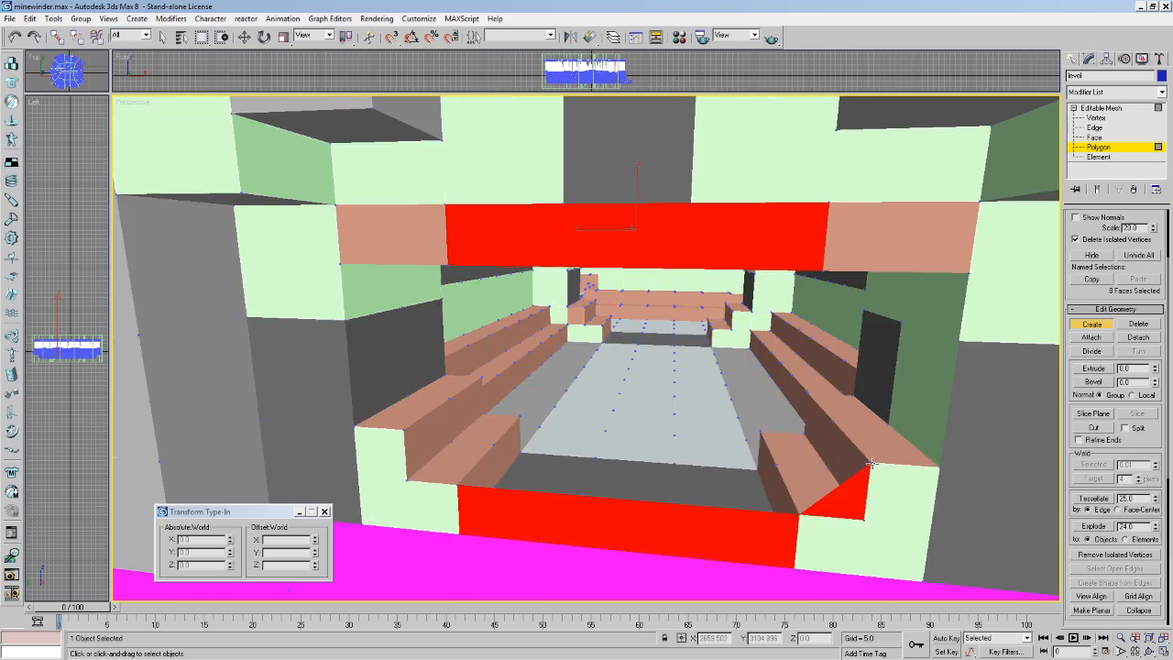
{"action": "left_click", "coordinate": [405, 430]}
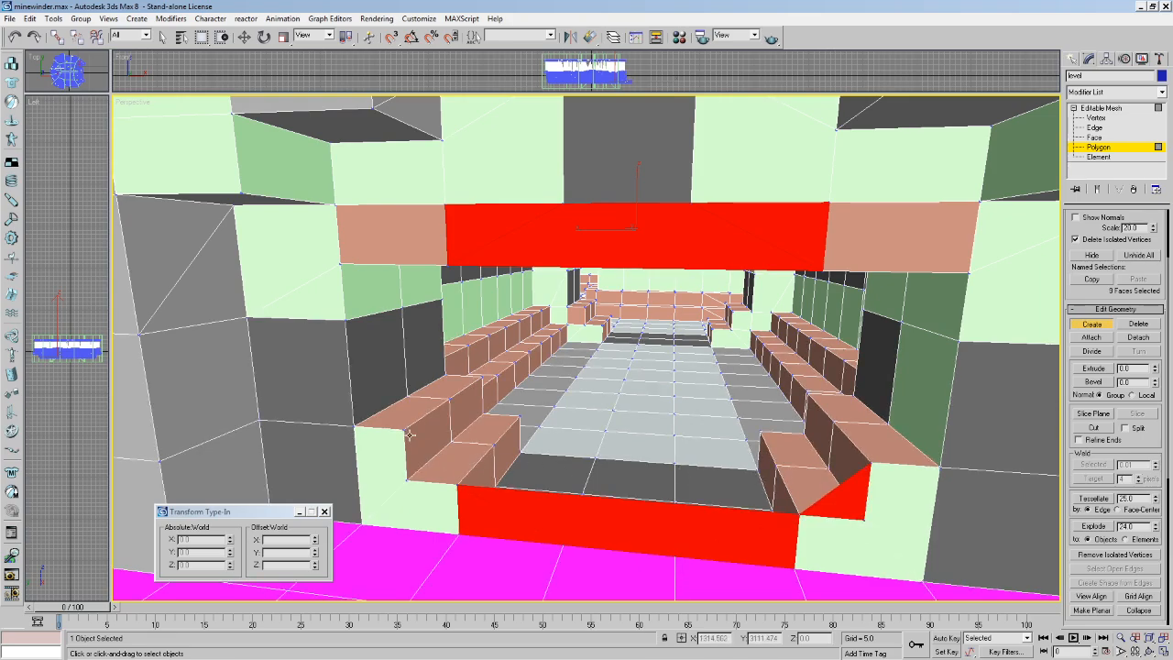
{"action": "left_click", "coordinate": [460, 486]}
{"action": "right_click", "coordinate": [798, 515]}
{"action": "left_click", "coordinate": [404, 429]}
{"action": "left_click", "coordinate": [867, 465]}
{"action": "left_click", "coordinate": [405, 431]}
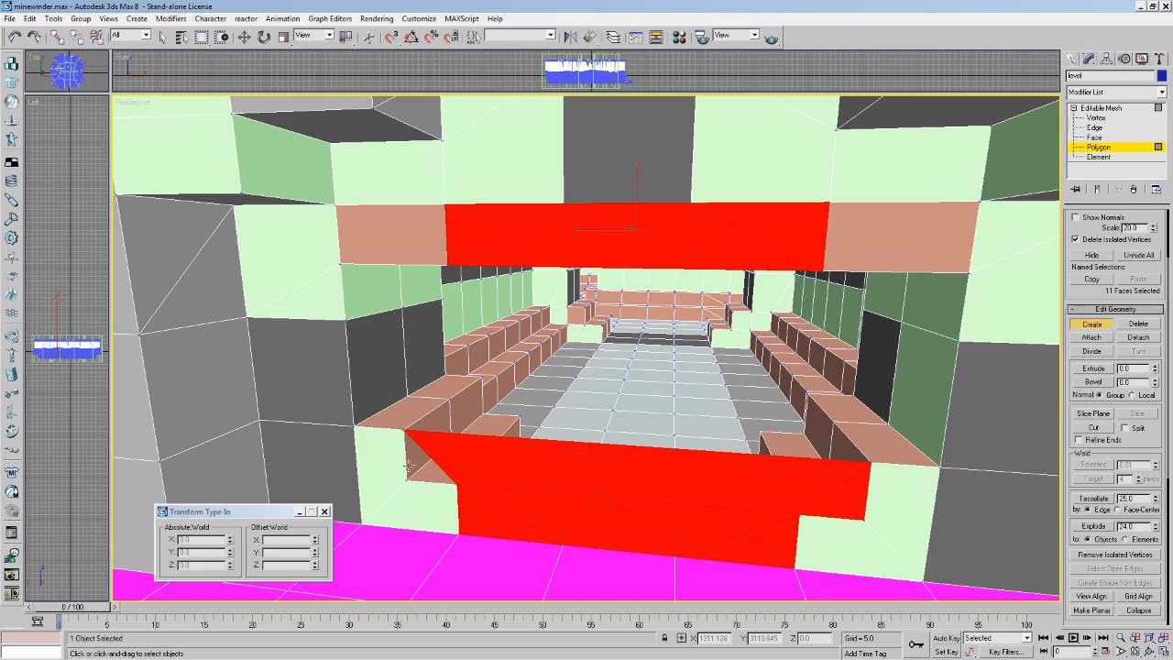
{"action": "left_click", "coordinate": [409, 479]}
{"action": "left_click", "coordinate": [458, 484]}
{"action": "left_click", "coordinate": [406, 431]}
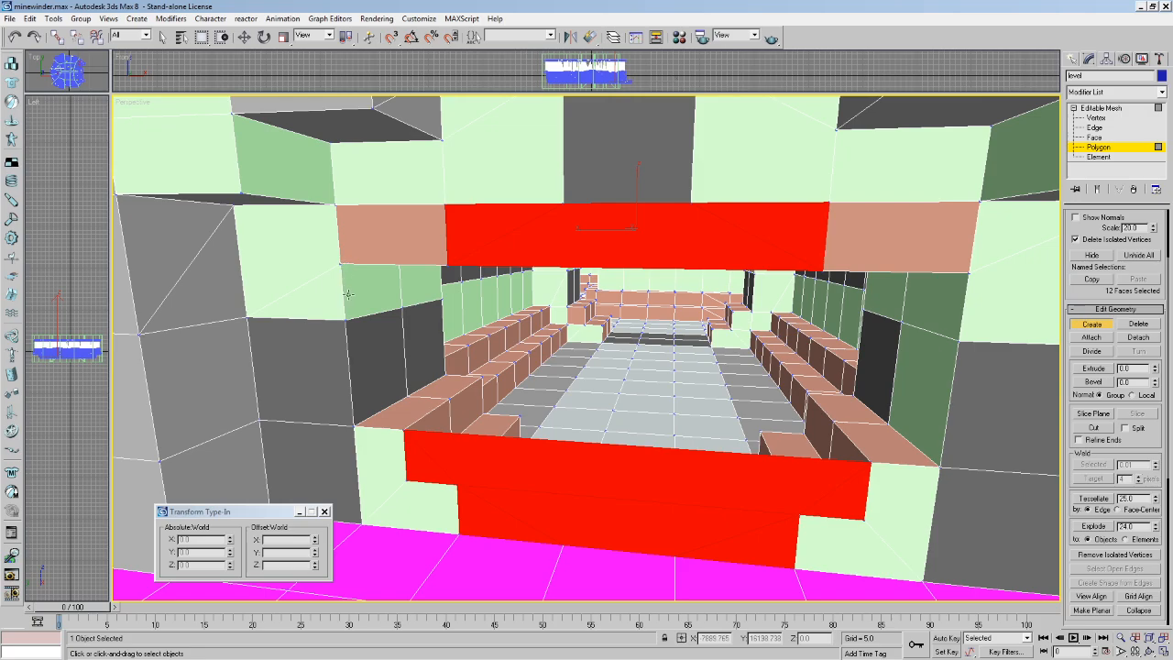
Create polygons across the full width of the tunnel opening in the band directly below the uppermost one.
{"action": "left_click", "coordinate": [346, 321]}
{"action": "left_click", "coordinate": [443, 267]}
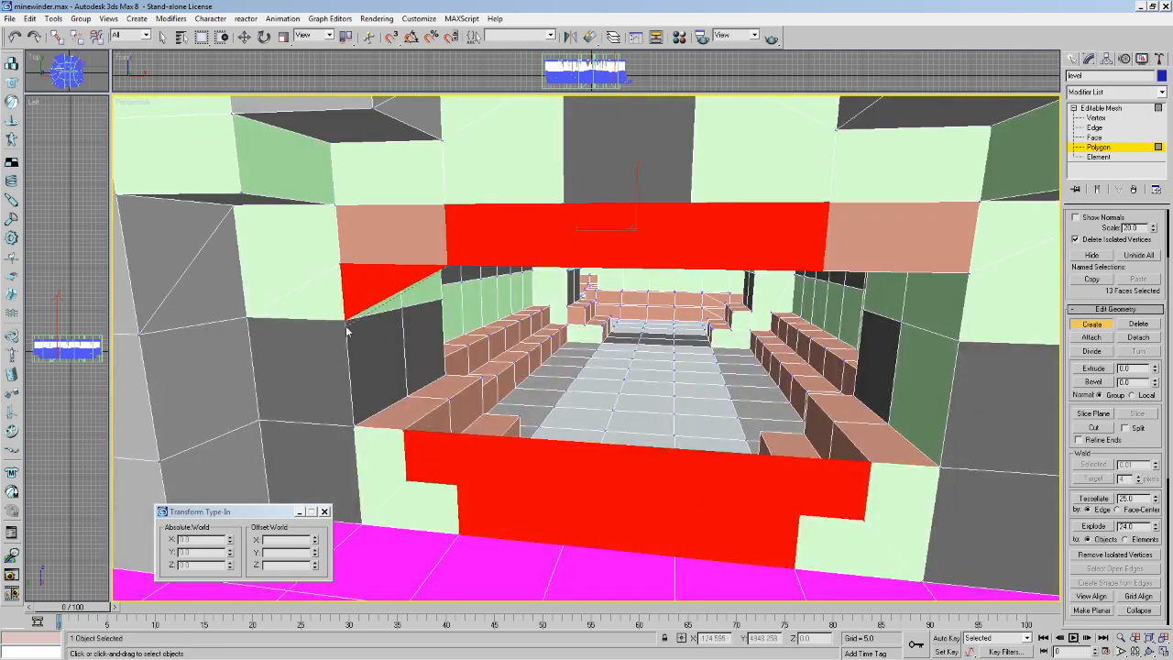
{"action": "left_click", "coordinate": [958, 340]}
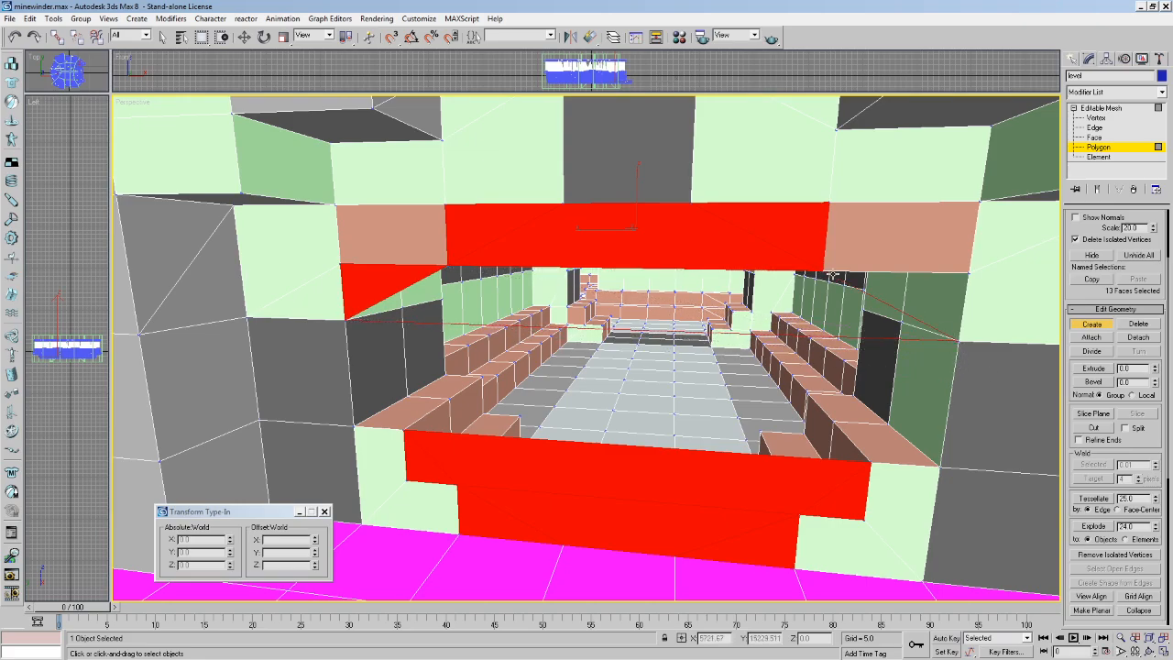
{"action": "left_click", "coordinate": [823, 272]}
{"action": "left_click", "coordinate": [968, 273]}
{"action": "left_click", "coordinate": [824, 272]}
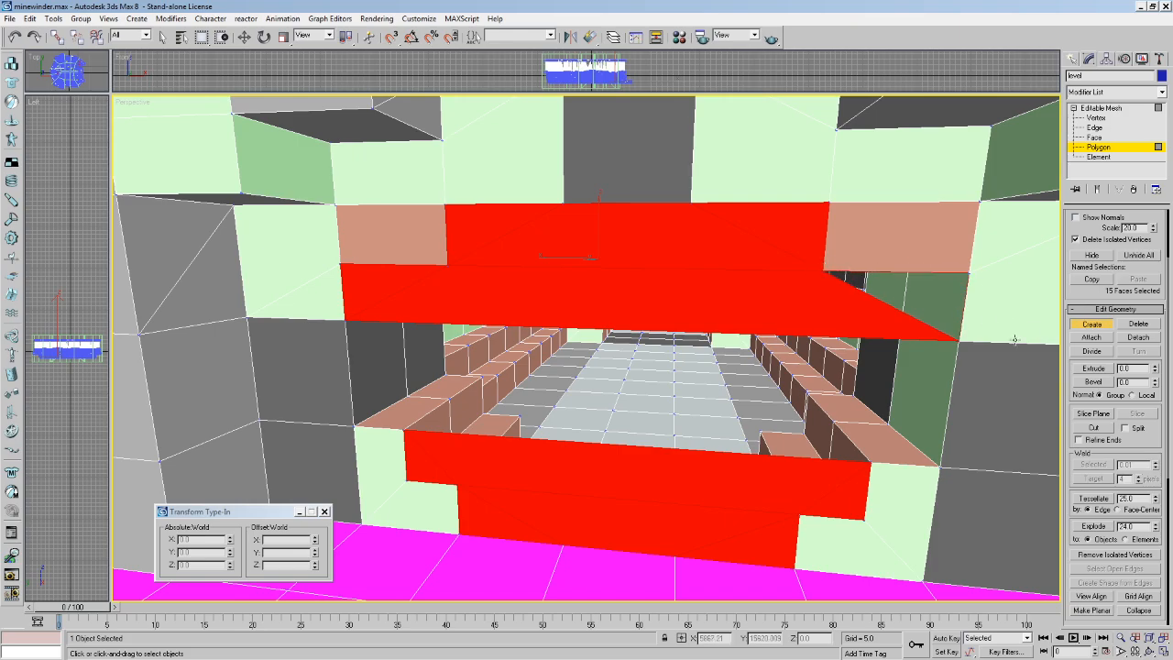
{"action": "left_click", "coordinate": [971, 346]}
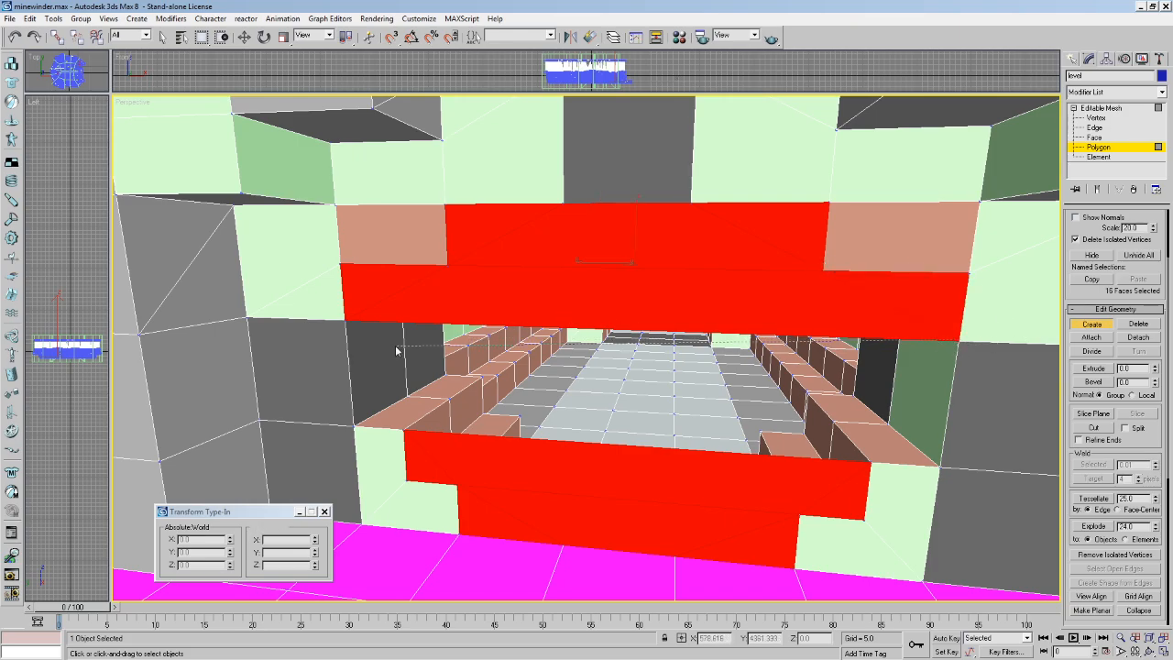
Create the polygons that close the remaining middle gap of the tunnel opening, including the triangular gaps at both side walls.
{"action": "left_click", "coordinate": [404, 429]}
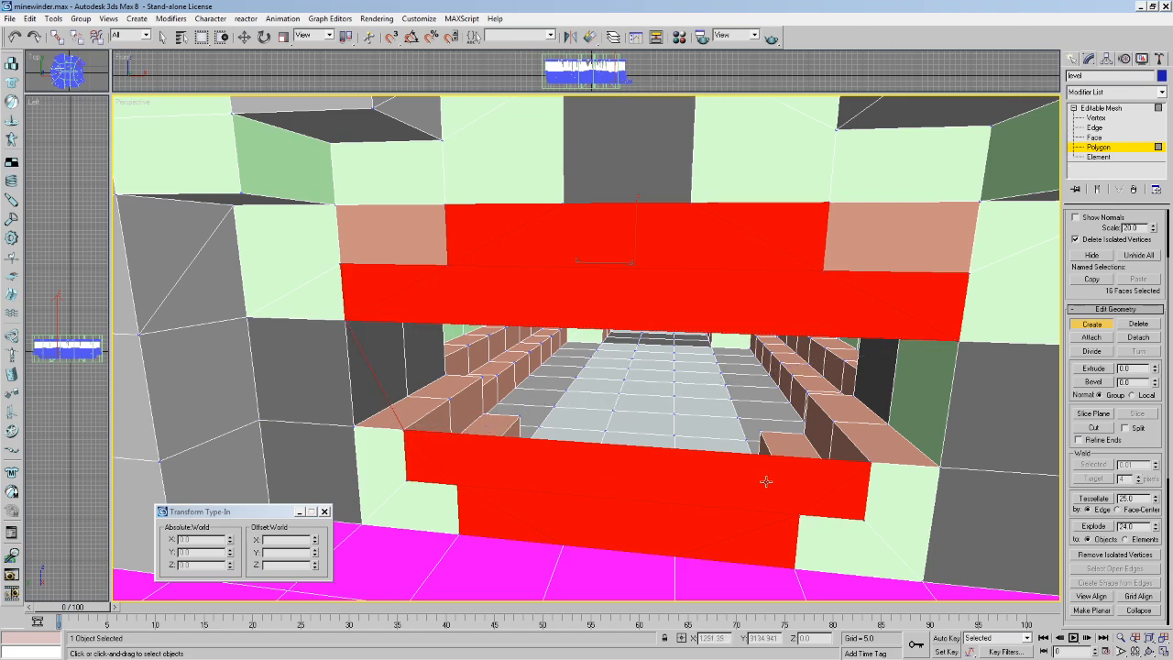
{"action": "left_click", "coordinate": [869, 458]}
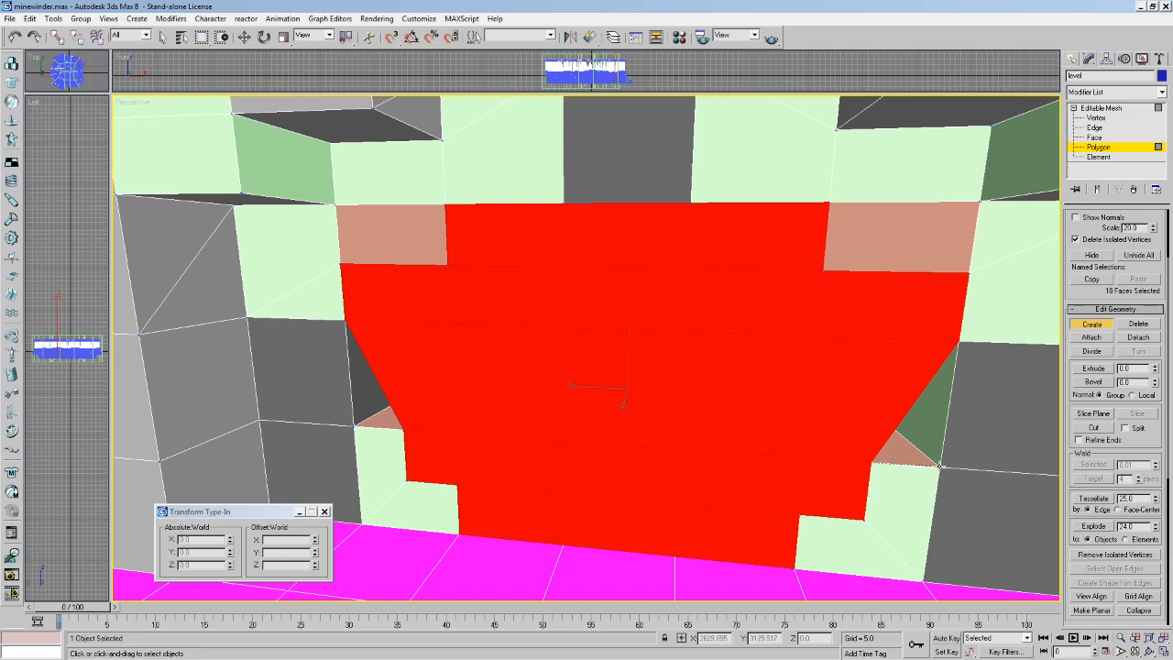
{"action": "left_click", "coordinate": [956, 341]}
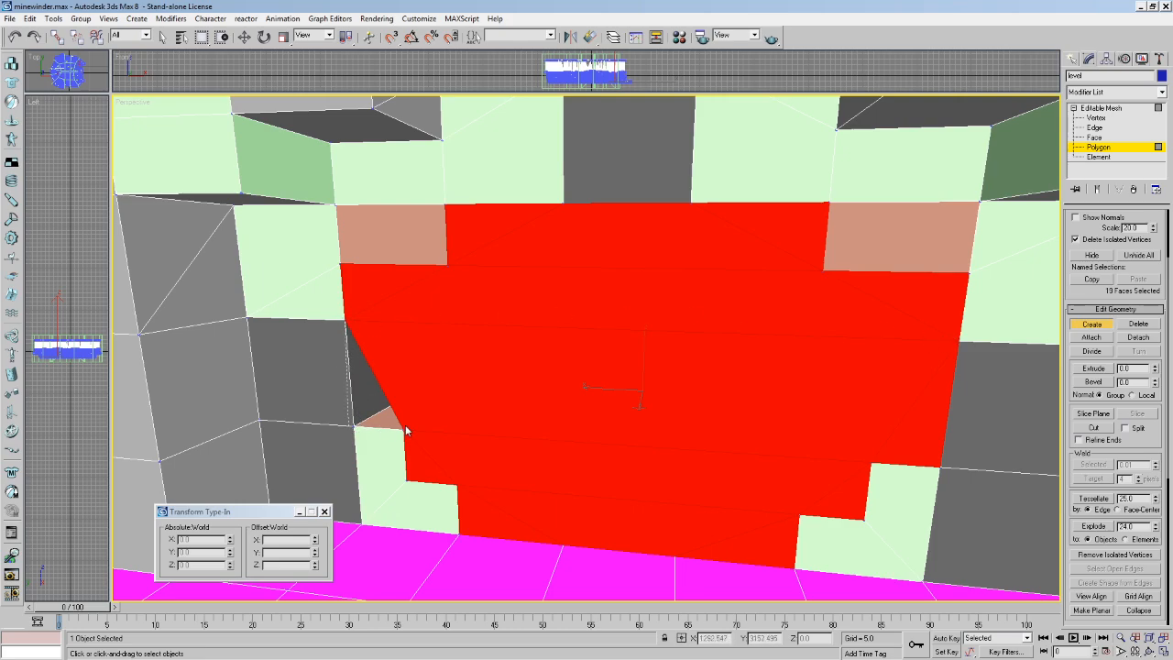
{"action": "left_click", "coordinate": [354, 426]}
{"action": "left_click", "coordinate": [405, 430]}
Set the material ID of the selected polygons closing the tunnel opening to 2.
{"action": "key", "text": "Up"}
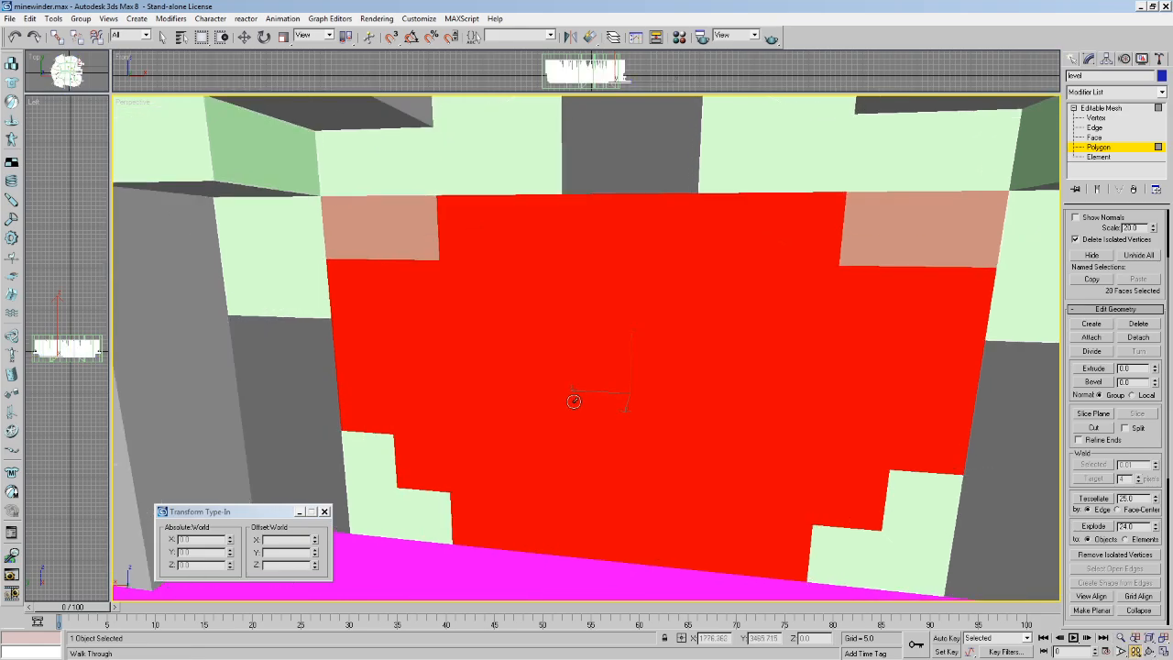
{"action": "left_click_drag", "start_coordinate": [574, 403], "coordinate": [244, 92]}
{"action": "key", "text": "Down"}
{"action": "left_click", "coordinate": [162, 39]}
{"action": "mouse_move", "coordinate": [503, 252]}
{"action": "middle_mouse_down"}
{"action": "mouse_move", "coordinate": [495, 241]}
{"action": "mouse_move", "coordinate": [506, 251]}
{"action": "middle_mouse_up"}
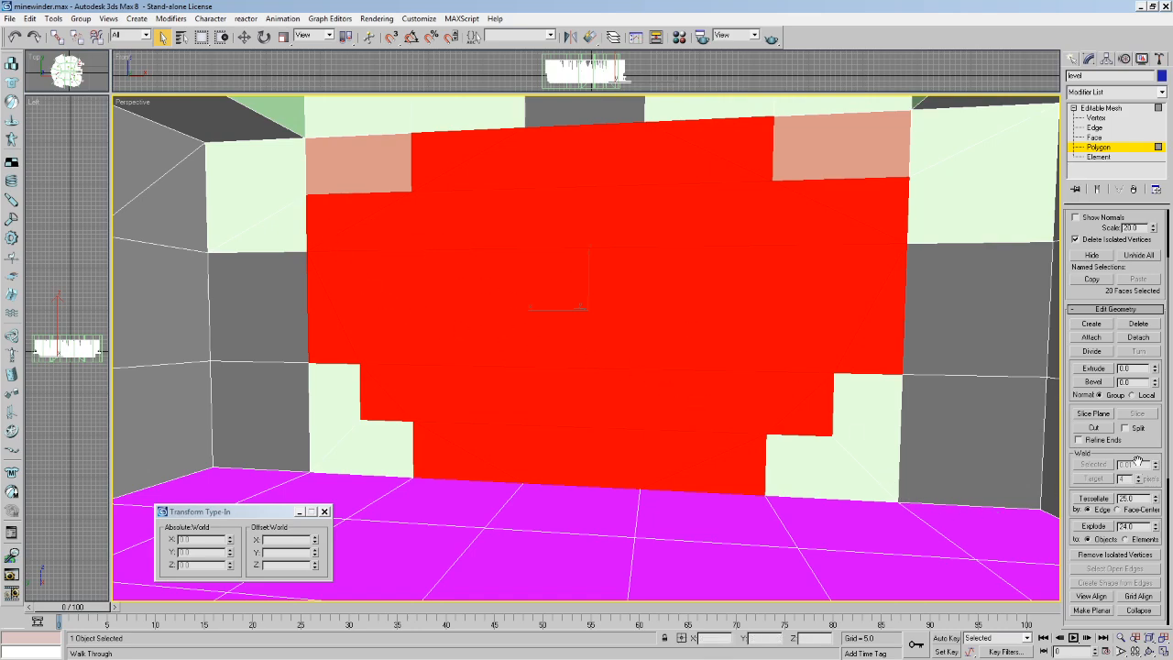
{"action": "scroll", "coordinate": [1113, 443], "scroll_direction": "down", "scroll_amount": 5}
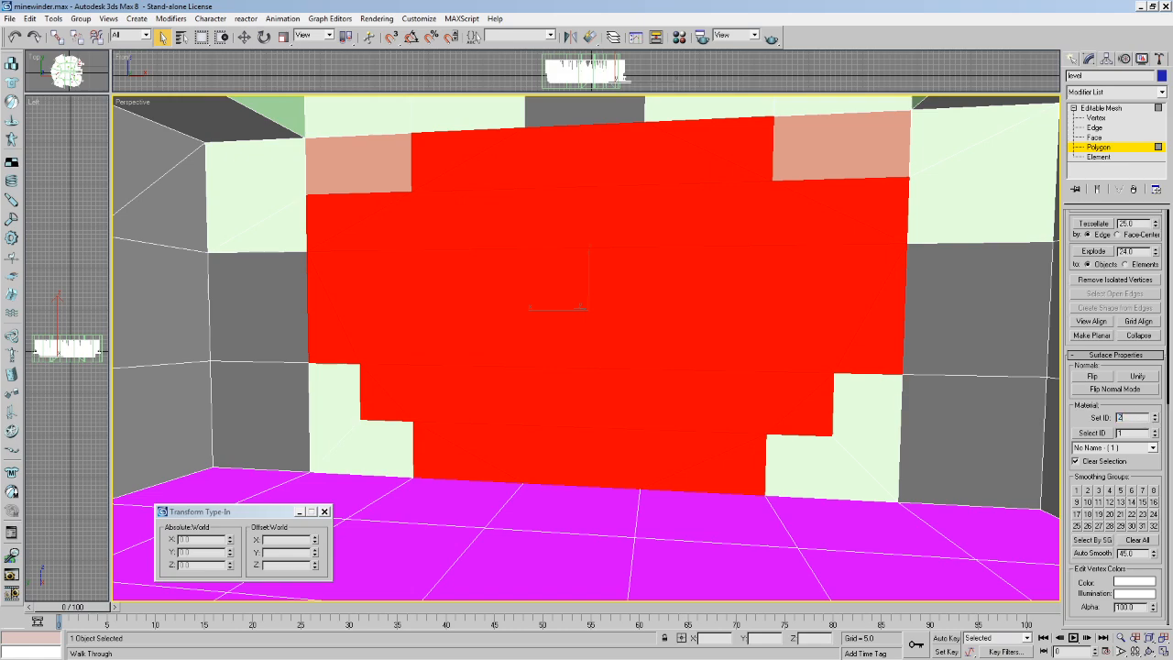
{"action": "key", "text": "Return"}
Walk through the level to the next tunnel opening that still has to be closed.
{"action": "left_click", "coordinate": [909, 282]}
{"action": "key", "text": "Up"}
{"action": "key", "text": "Right"}
{"action": "left_click_drag", "start_coordinate": [886, 303], "coordinate": [818, 333]}
{"action": "middle_click_drag", "start_coordinate": [818, 333], "coordinate": [724, 386]}
{"action": "left_click_drag", "start_coordinate": [785, 358], "coordinate": [647, 436]}
{"action": "left_click_drag", "start_coordinate": [720, 396], "coordinate": [661, 415]}
{"action": "left_click_drag", "start_coordinate": [733, 377], "coordinate": [651, 389]}
{"action": "middle_click_drag", "start_coordinate": [721, 384], "coordinate": [594, 357]}
{"action": "left_click_drag", "start_coordinate": [594, 357], "coordinate": [550, 275]}
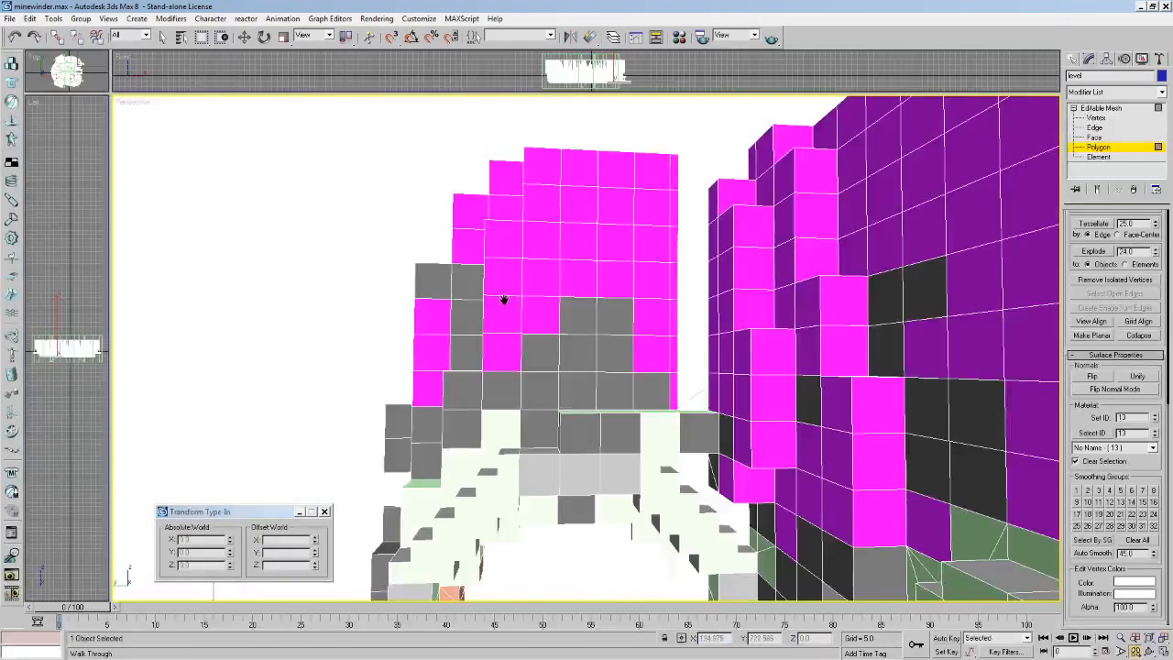
{"action": "key", "text": "Up"}
{"action": "left_click_drag", "start_coordinate": [503, 302], "coordinate": [547, 317]}
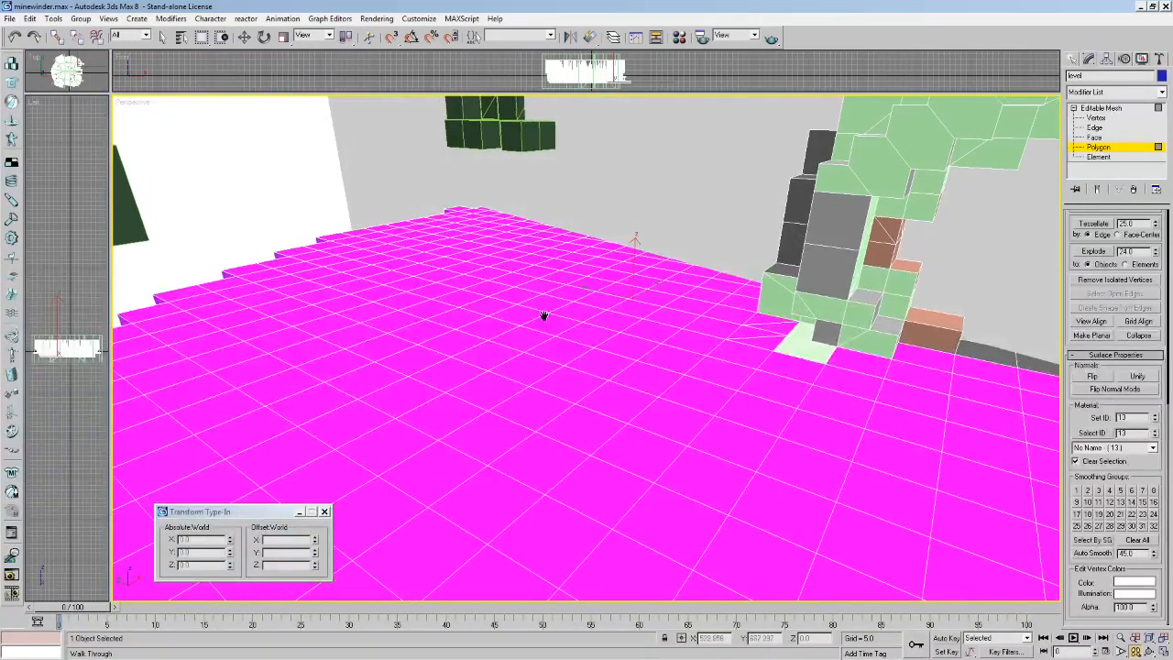
{"action": "middle_click_drag", "start_coordinate": [547, 317], "coordinate": [526, 317]}
{"action": "left_click_drag", "start_coordinate": [526, 317], "coordinate": [481, 317]}
{"action": "middle_click_drag", "start_coordinate": [481, 317], "coordinate": [474, 317]}
{"action": "left_click_drag", "start_coordinate": [474, 317], "coordinate": [615, 303]}
{"action": "key", "text": "Left"}
{"action": "key", "text": "Left"}
{"action": "key", "text": "Down"}
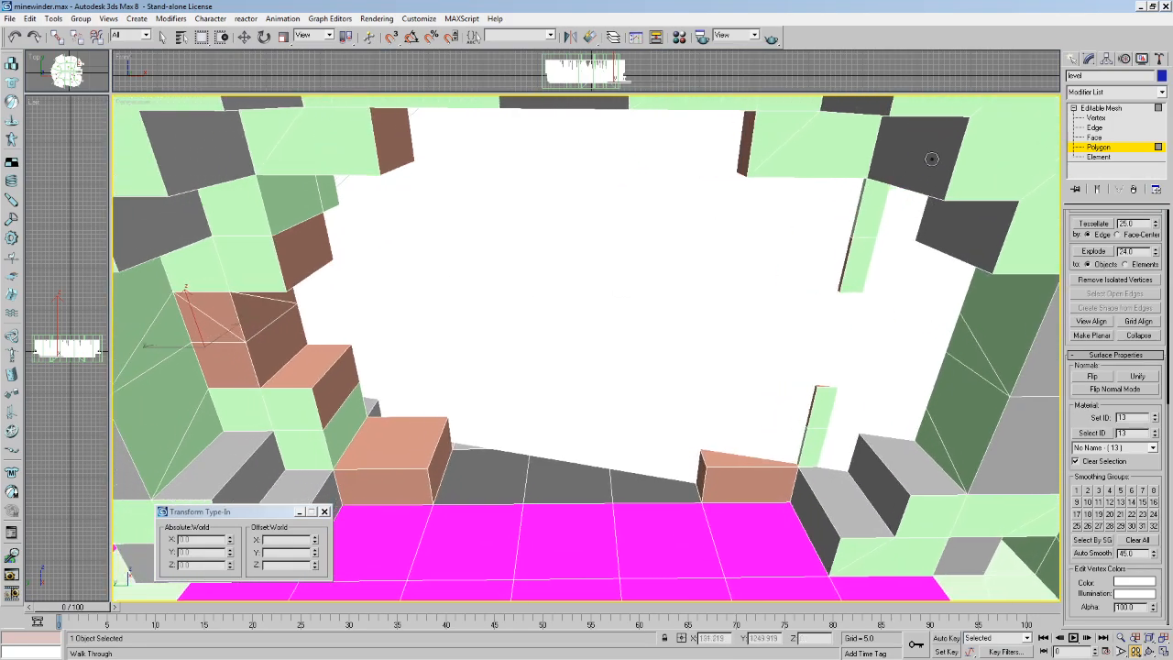
Unhide all hidden objects and return to polygon-level editing of the level mesh.
{"action": "right_click", "coordinate": [905, 188]}
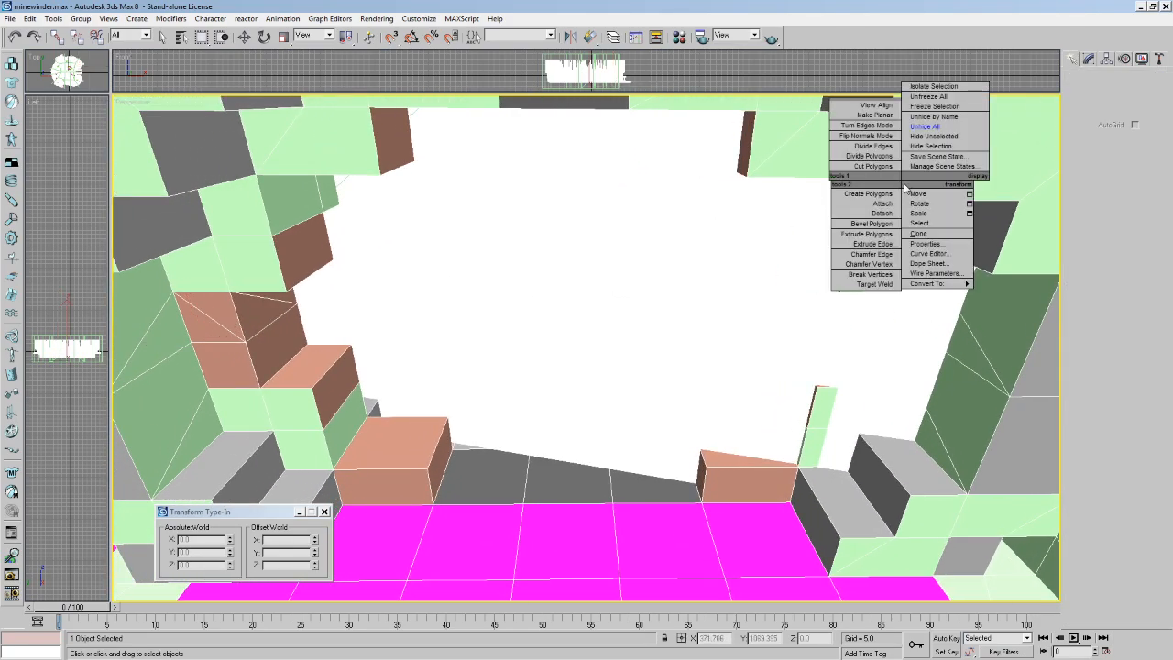
{"action": "left_click", "coordinate": [939, 137]}
{"action": "left_click", "coordinate": [1088, 59]}
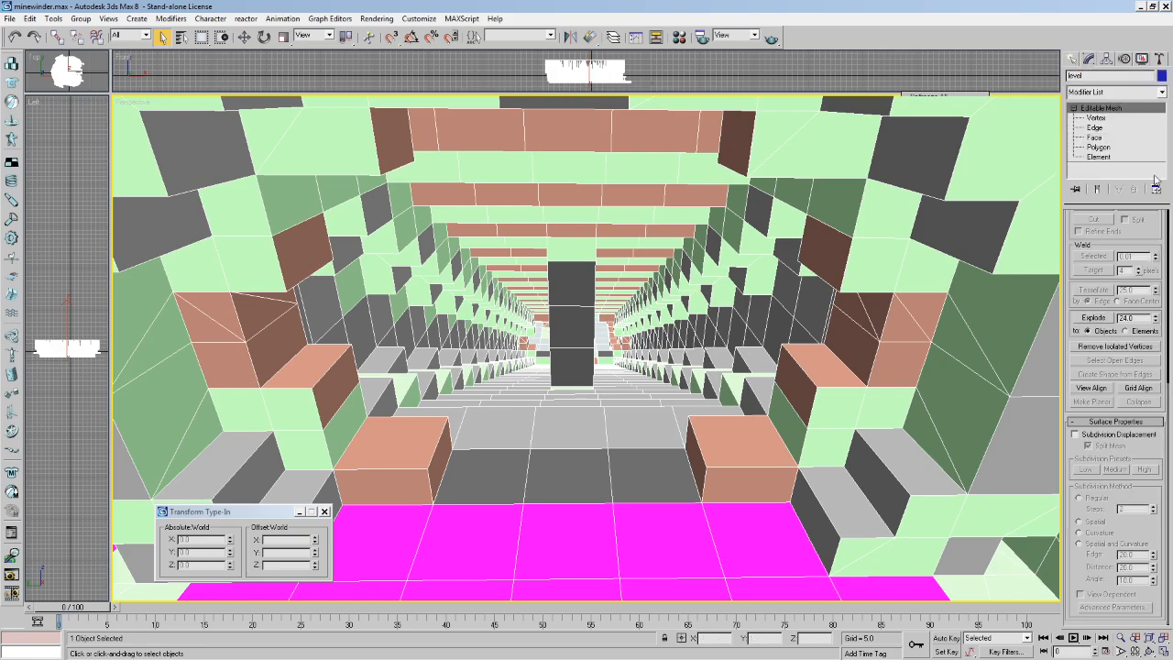
{"action": "left_click", "coordinate": [1098, 147]}
Create a triangular polygon at the right end of the tunnel opening's uppermost band.
{"action": "left_click", "coordinate": [1091, 323]}
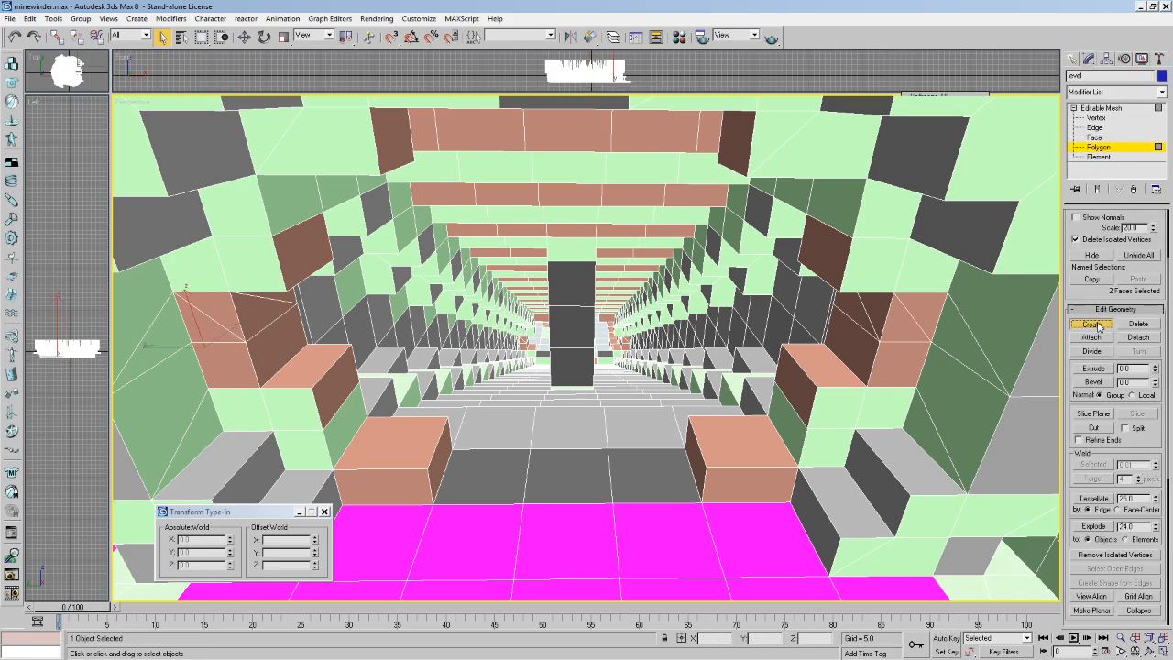
{"action": "middle_click_drag", "start_coordinate": [729, 176], "coordinate": [770, 230]}
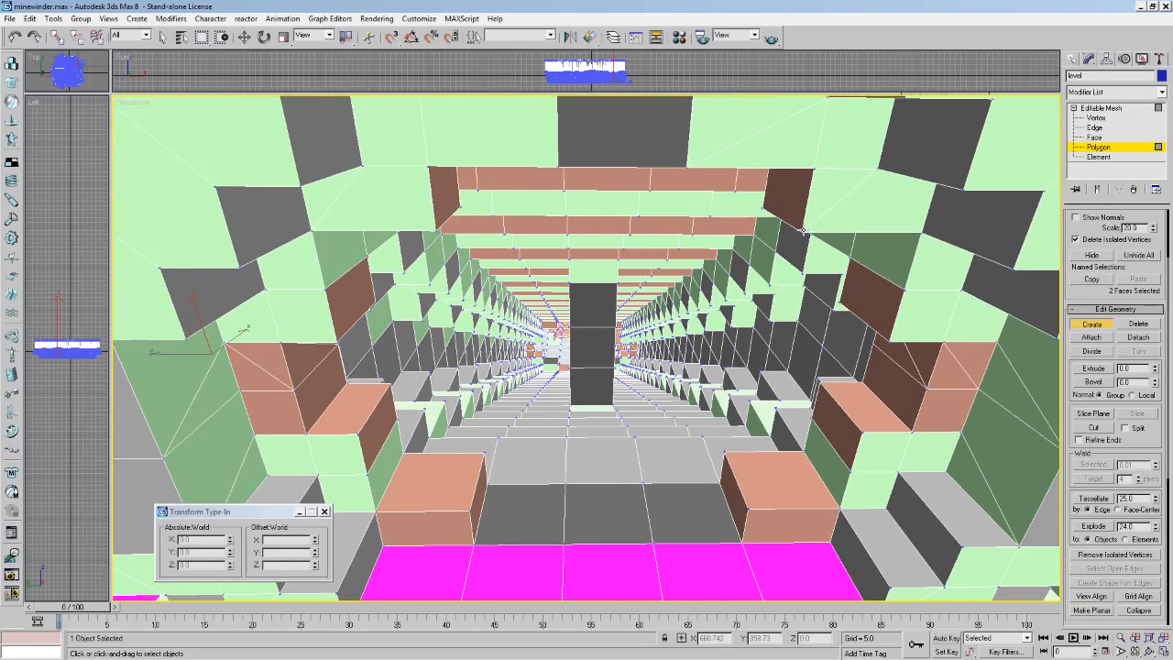
{"action": "left_click", "coordinate": [813, 168]}
{"action": "left_click", "coordinate": [687, 167]}
{"action": "left_click", "coordinate": [687, 168]}
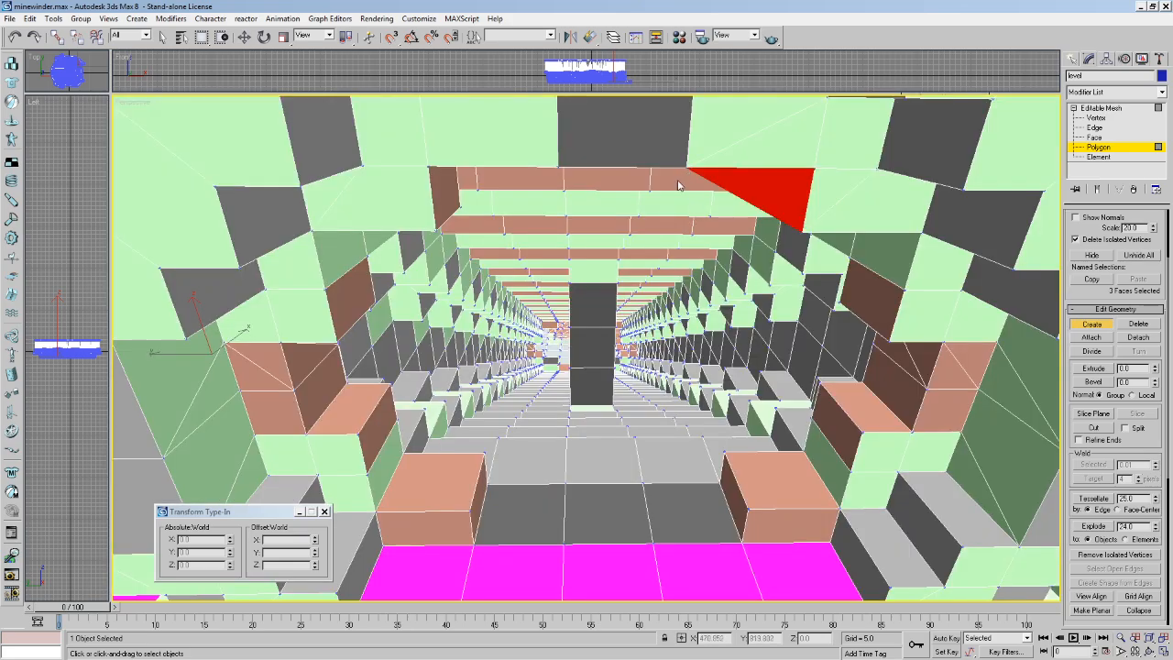
{"action": "left_click", "coordinate": [438, 228]}
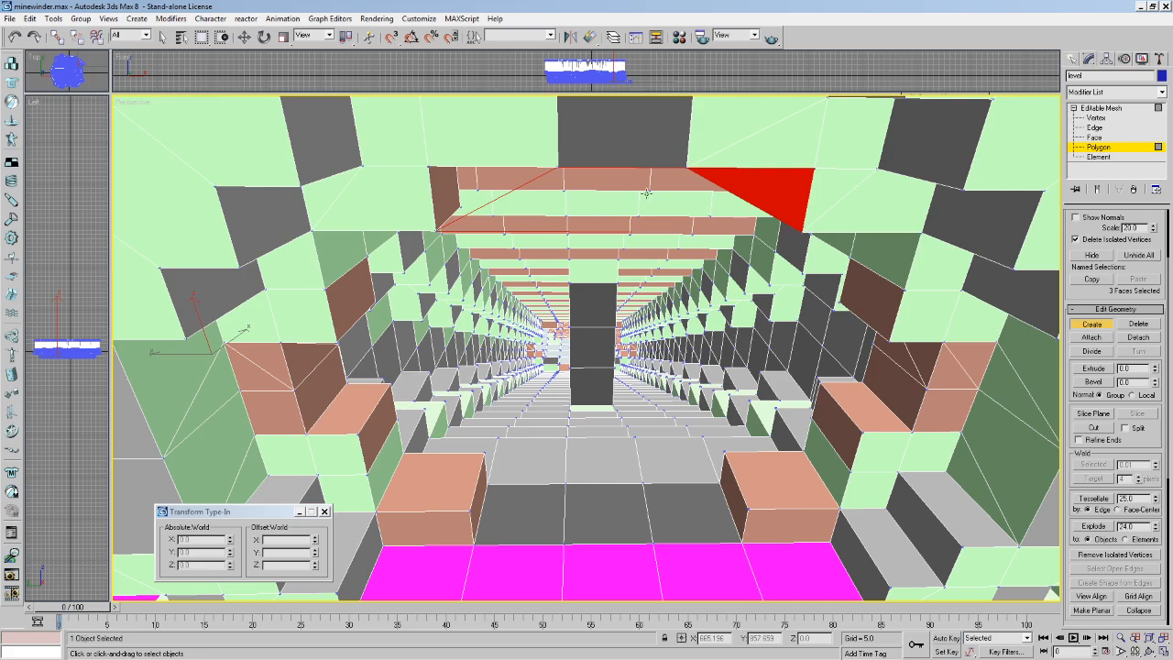
{"action": "left_click", "coordinate": [557, 169]}
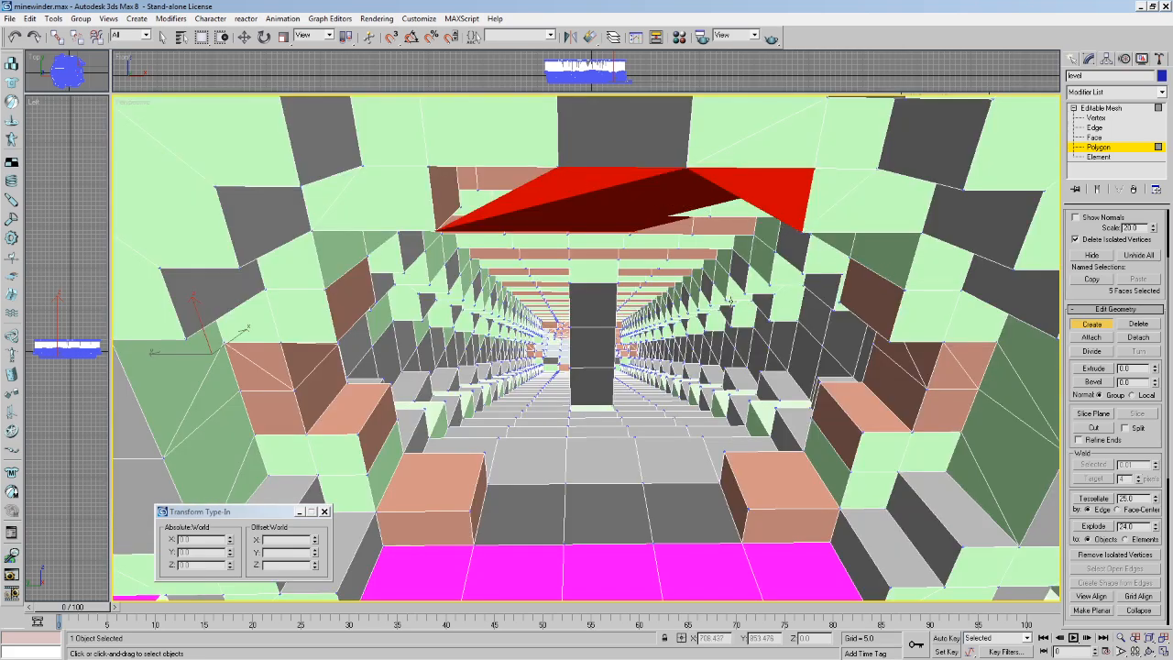
{"action": "key", "text": "ctrl+z"}
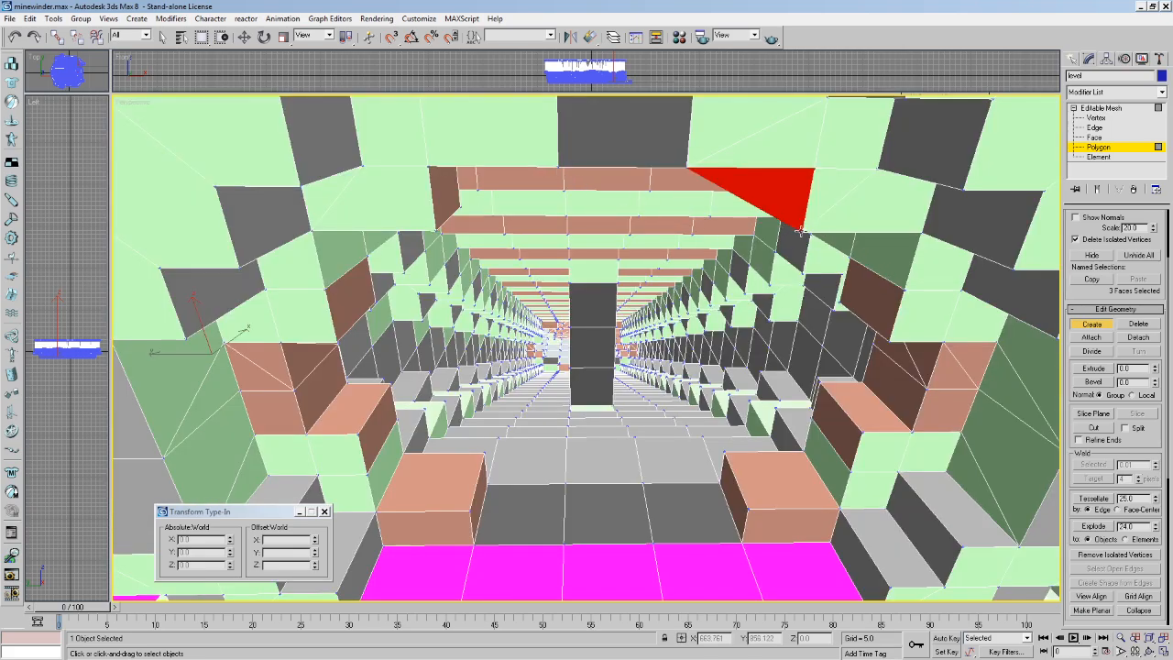
Create the polygons that close the rest of the uppermost band, up to its left end.
{"action": "left_click", "coordinate": [556, 168]}
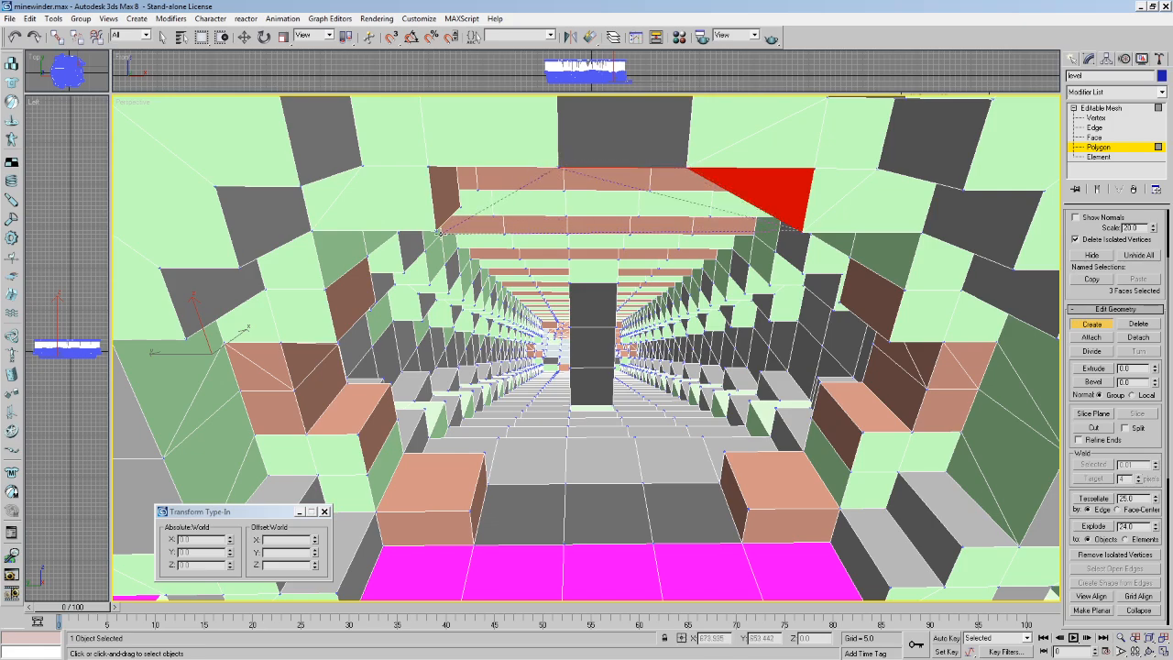
{"action": "double_click", "coordinate": [444, 222]}
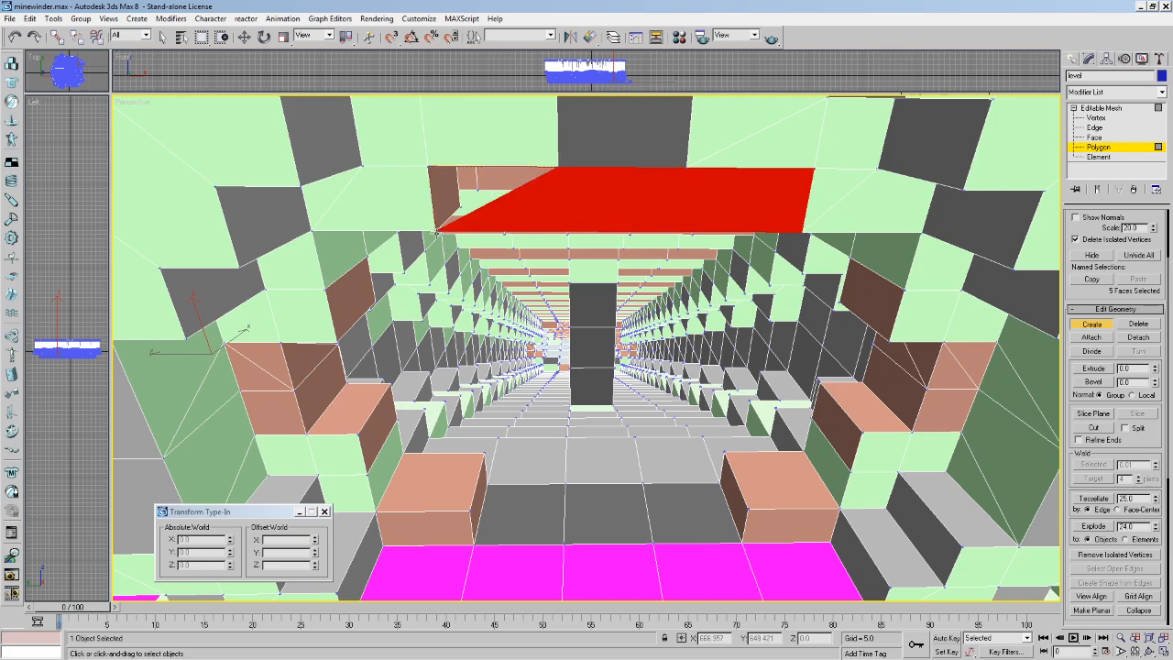
{"action": "double_click", "coordinate": [436, 233]}
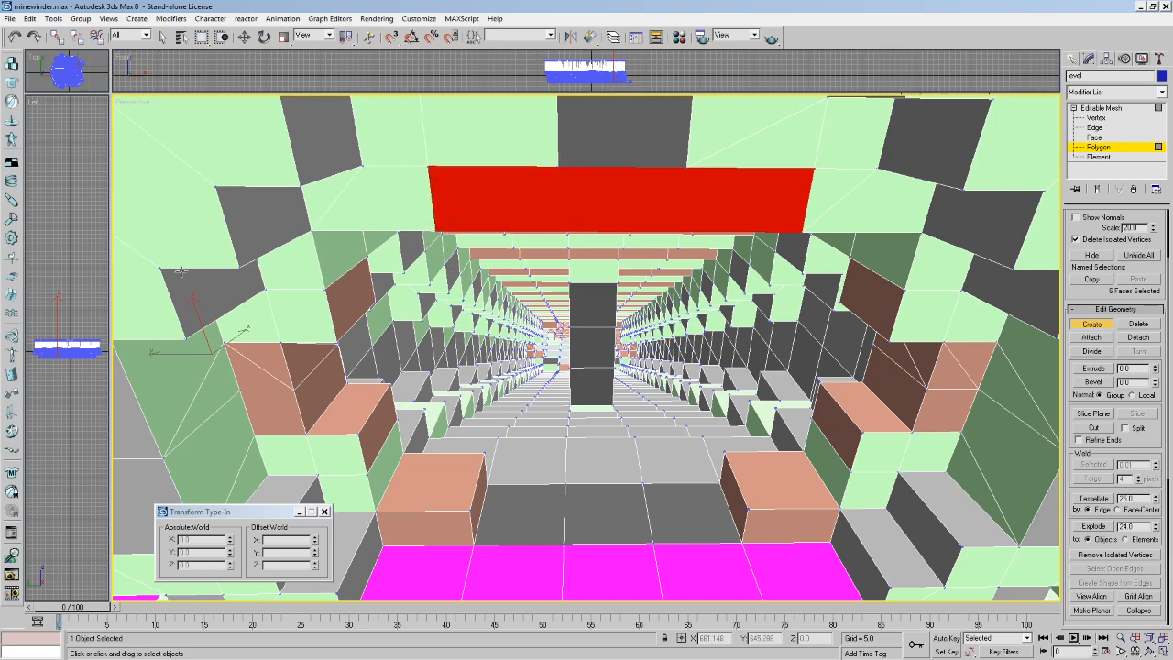
Create polygons in the second band from the top, including the triangle at the right side wall.
{"action": "left_click", "coordinate": [312, 230]}
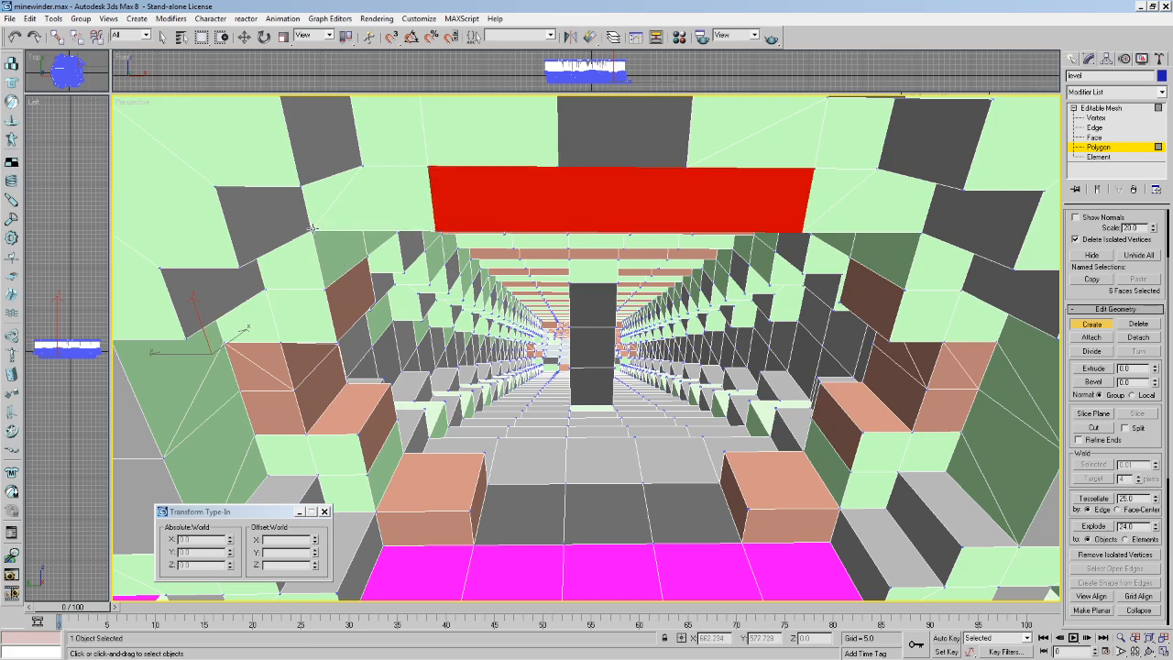
{"action": "right_click", "coordinate": [329, 288]}
{"action": "left_click", "coordinate": [437, 231]}
{"action": "left_click", "coordinate": [804, 232]}
{"action": "left_click", "coordinate": [904, 287]}
{"action": "left_click", "coordinate": [922, 233]}
{"action": "double_click", "coordinate": [805, 232]}
Unify and flip the normals of the selected new polygons.
{"action": "scroll", "coordinate": [1155, 437], "scroll_direction": "down", "scroll_amount": 2}
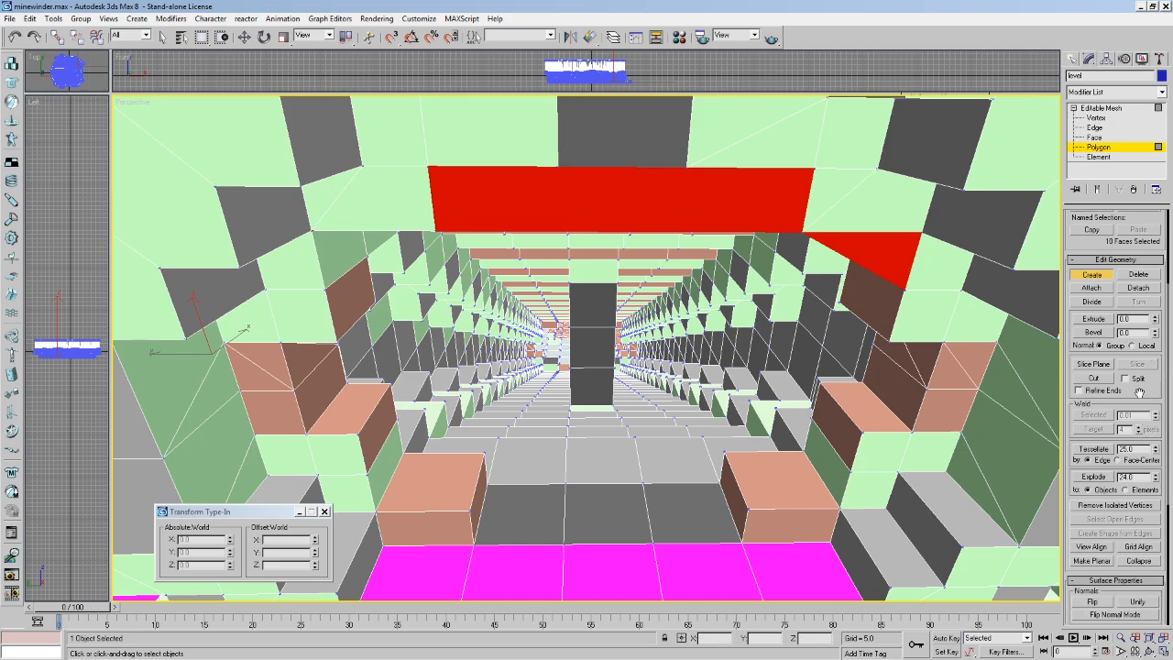
{"action": "left_click", "coordinate": [1138, 603]}
{"action": "left_click", "coordinate": [1101, 602]}
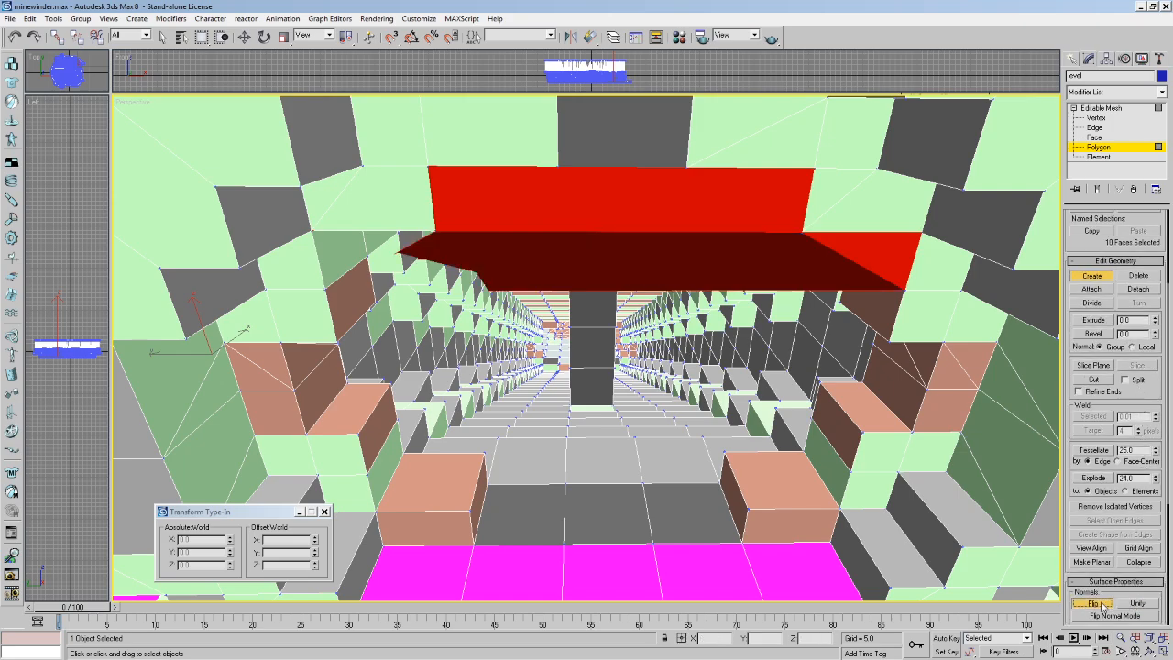
{"action": "left_click", "coordinate": [1100, 602]}
Delete the misplaced polygon running into the tunnel below the uppermost band and reselect the remaining new polygons.
{"action": "left_click", "coordinate": [161, 36]}
{"action": "left_click", "coordinate": [463, 244]}
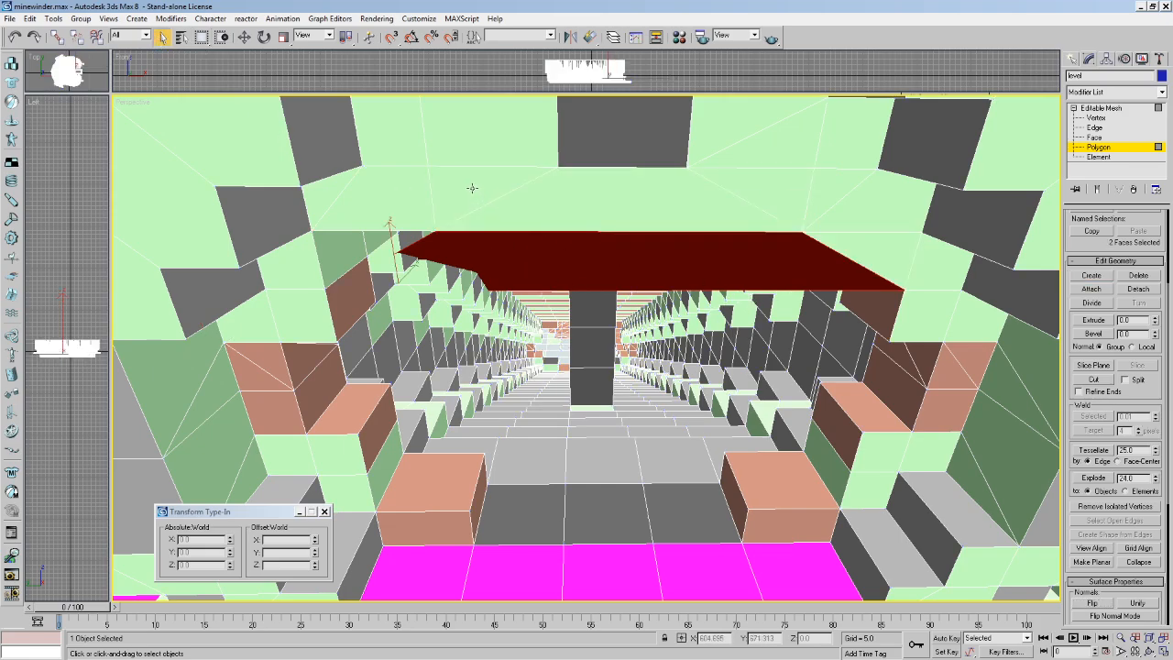
{"action": "key", "text": "Delete"}
{"action": "key", "text": "ctrl+z"}
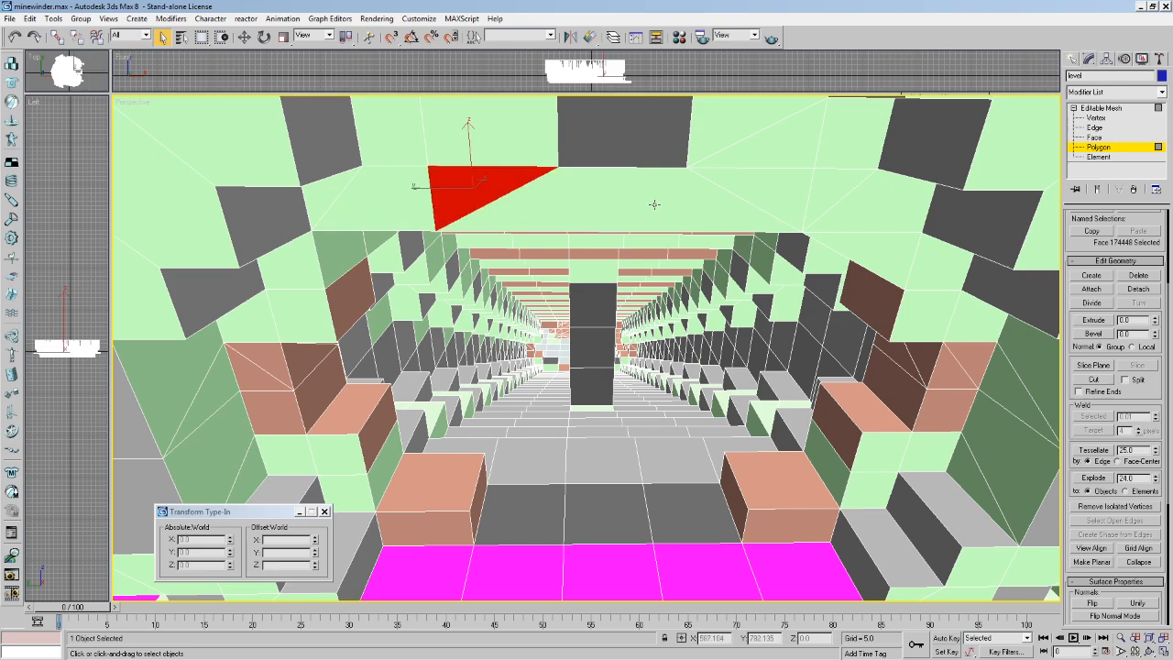
{"action": "left_click", "coordinate": [656, 206], "text": "ctrl"}
{"action": "left_click", "coordinate": [776, 191], "text": "ctrl"}
{"action": "left_click", "coordinate": [865, 251], "text": "ctrl"}
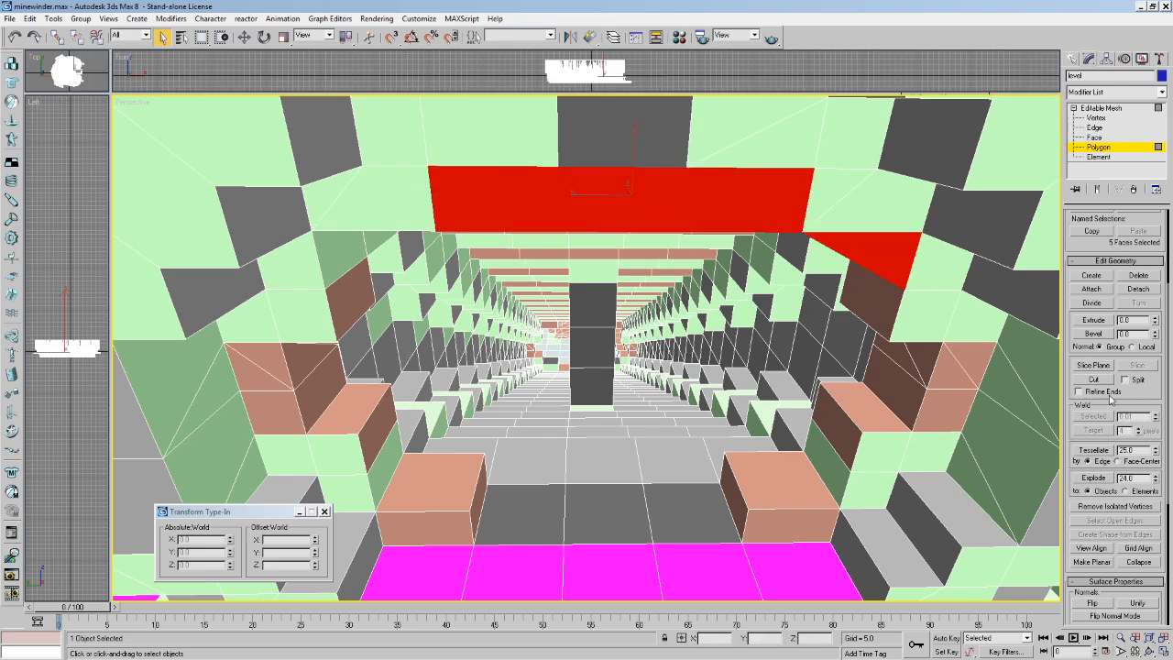
Create the triangle at the left side wall of the second band and a large polygon spanning the opening beneath the uppermost band.
{"action": "left_click", "coordinate": [1095, 277]}
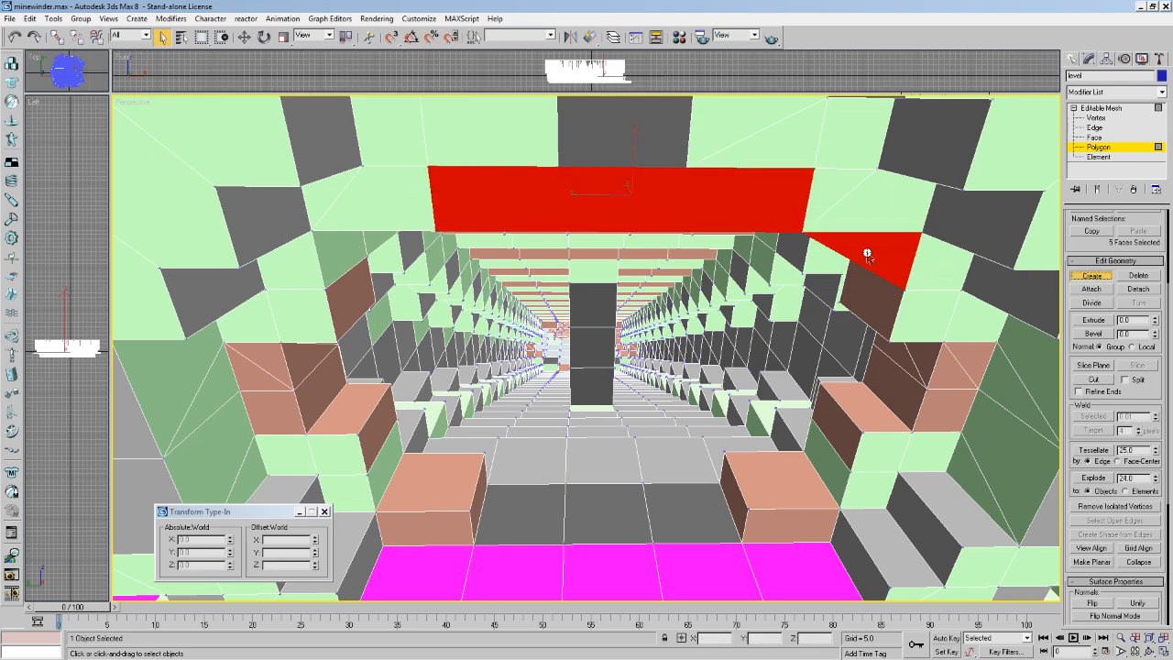
{"action": "left_click", "coordinate": [435, 231]}
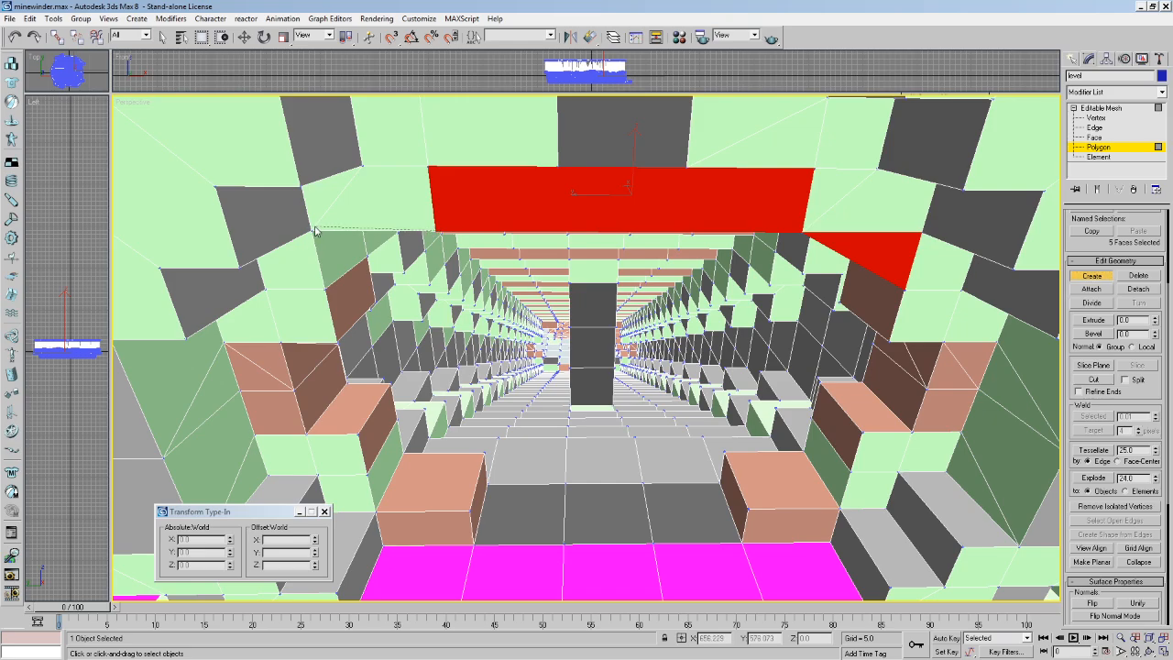
{"action": "left_click", "coordinate": [313, 230]}
{"action": "double_click", "coordinate": [326, 285]}
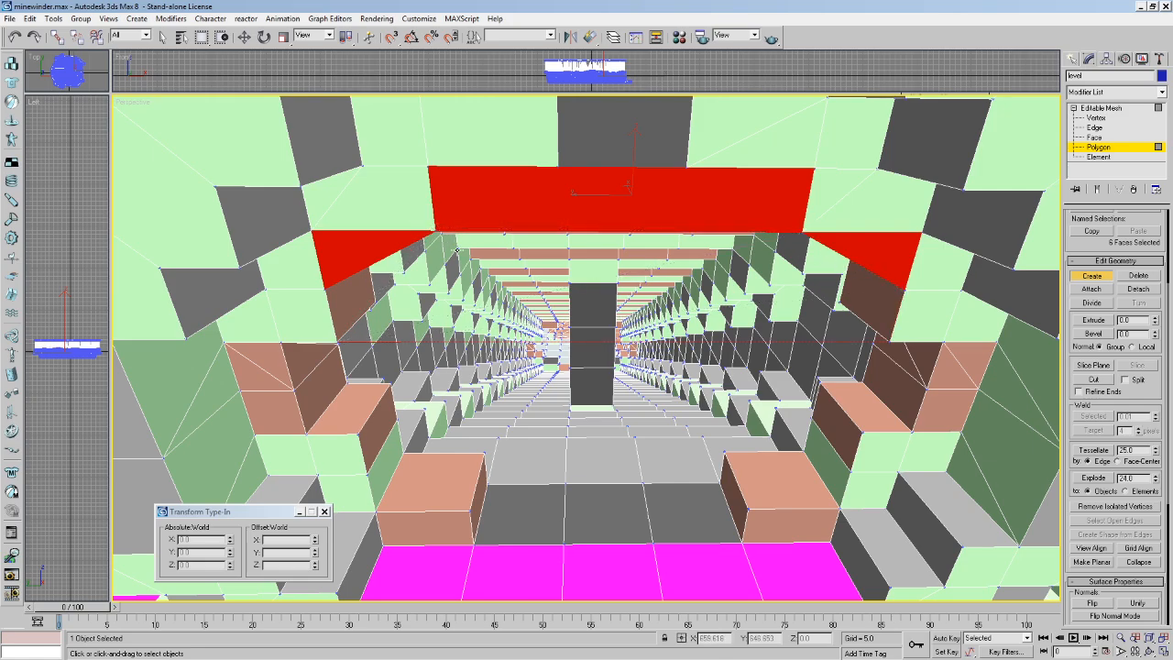
{"action": "left_click", "coordinate": [441, 338]}
{"action": "mouse_move", "coordinate": [422, 337]}
{"action": "middle_mouse_down"}
{"action": "mouse_move", "coordinate": [394, 266]}
{"action": "mouse_move", "coordinate": [410, 336]}
{"action": "middle_mouse_up"}
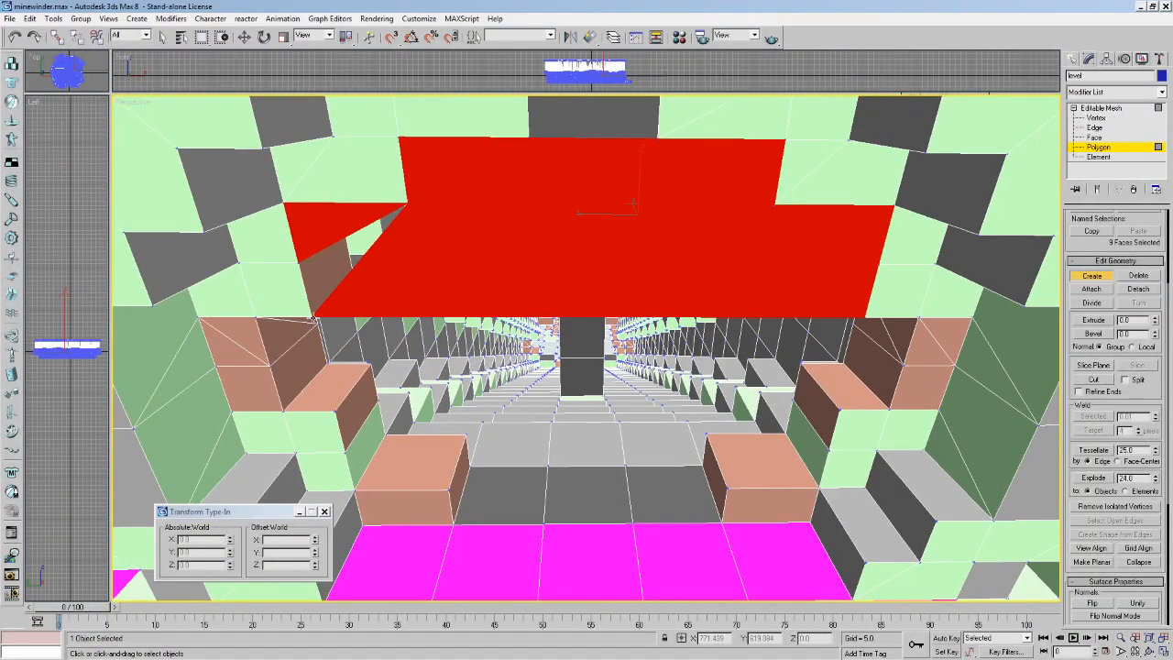
{"action": "left_click", "coordinate": [257, 316]}
{"action": "left_click", "coordinate": [284, 406]}
{"action": "key", "text": "ctrl+z"}
Create two triangular polygons along the left side wall, directly below the large polygon.
{"action": "left_click", "coordinate": [257, 317]}
{"action": "left_click", "coordinate": [271, 365]}
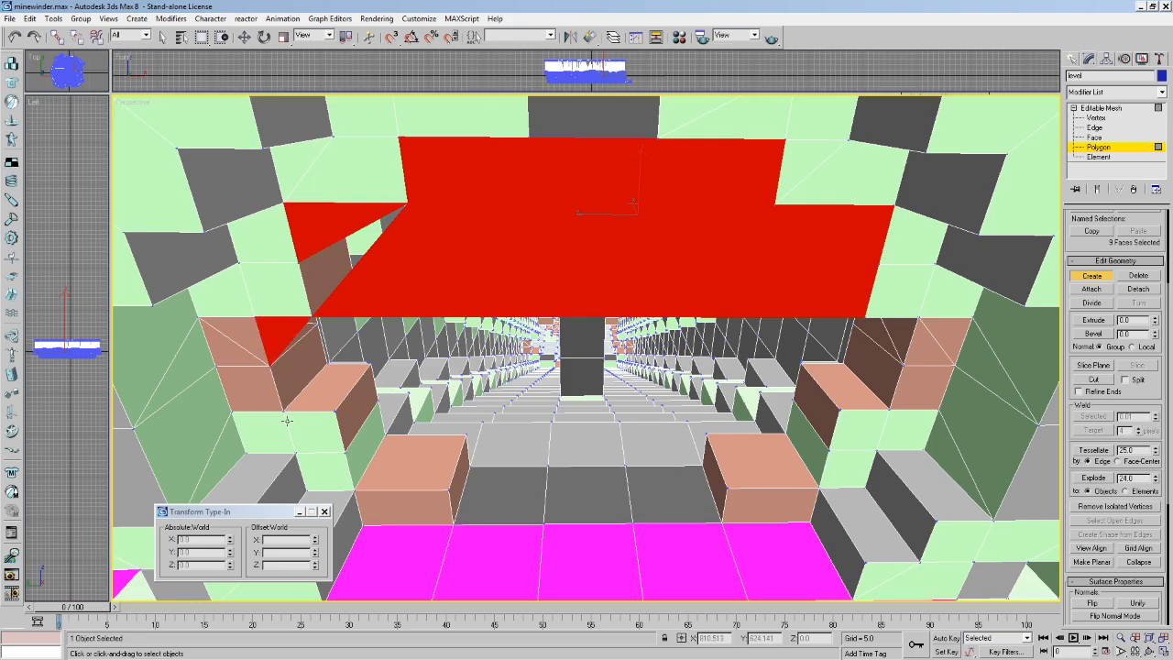
{"action": "left_click", "coordinate": [284, 409]}
{"action": "left_click", "coordinate": [331, 411]}
{"action": "left_click", "coordinate": [271, 366]}
{"action": "left_click", "coordinate": [335, 408]}
{"action": "left_click", "coordinate": [840, 412]}
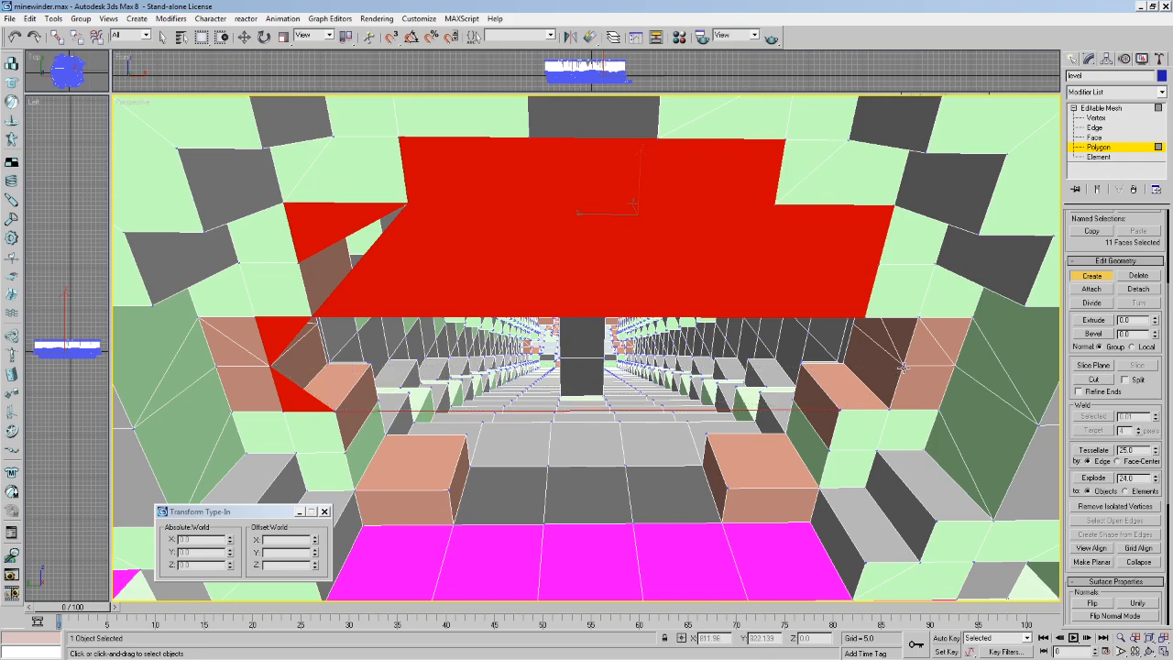
{"action": "double_click", "coordinate": [903, 367]}
{"action": "right_click", "coordinate": [729, 448]}
{"action": "key", "text": "ctrl+z"}
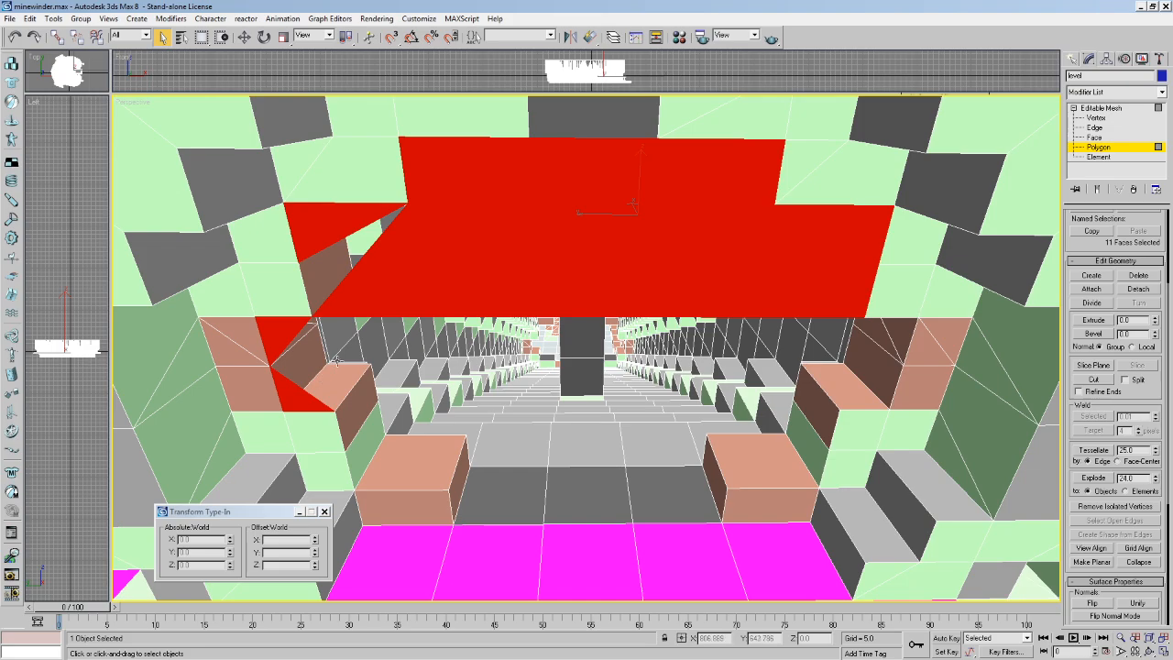
{"action": "left_click", "coordinate": [1091, 275]}
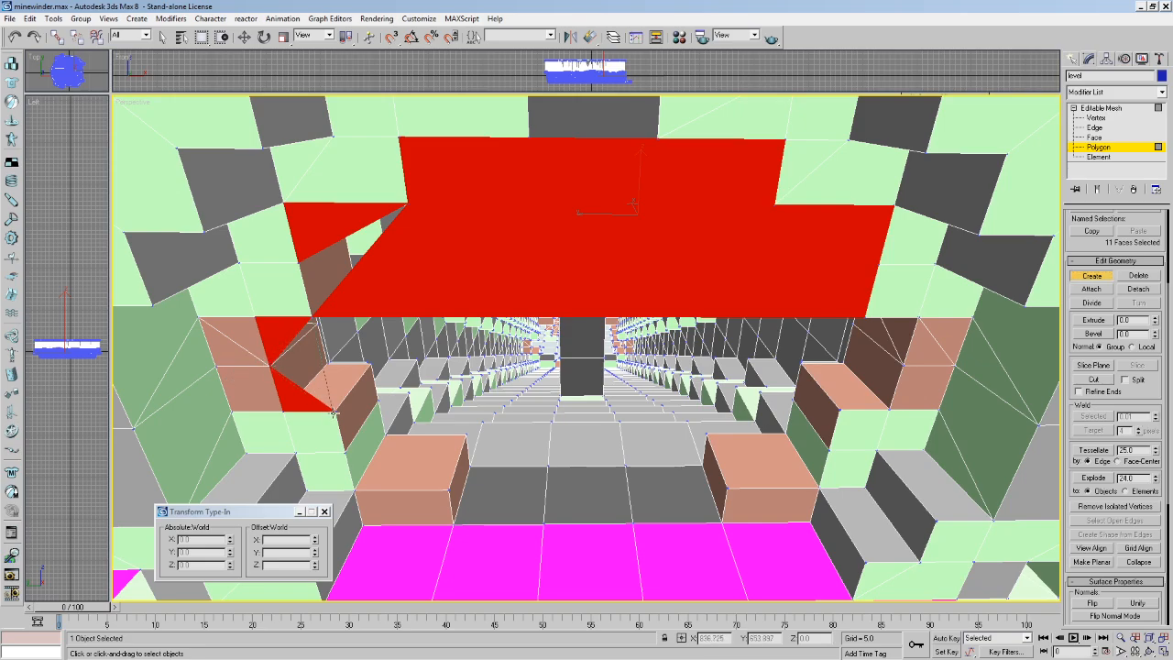
{"action": "left_click", "coordinate": [842, 406]}
{"action": "right_click", "coordinate": [903, 367]}
Create the polygons that fill the middle band down to the side steps, including both triangular gaps at the right side wall.
{"action": "left_click", "coordinate": [335, 411]}
{"action": "left_click", "coordinate": [841, 411]}
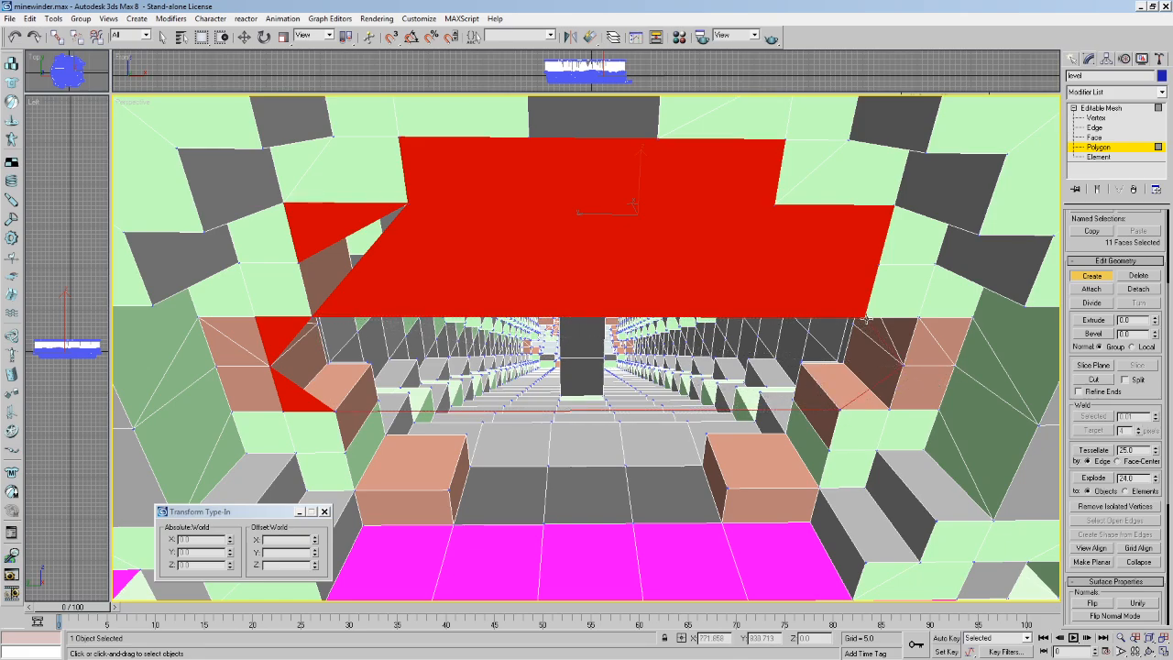
{"action": "left_click", "coordinate": [927, 390]}
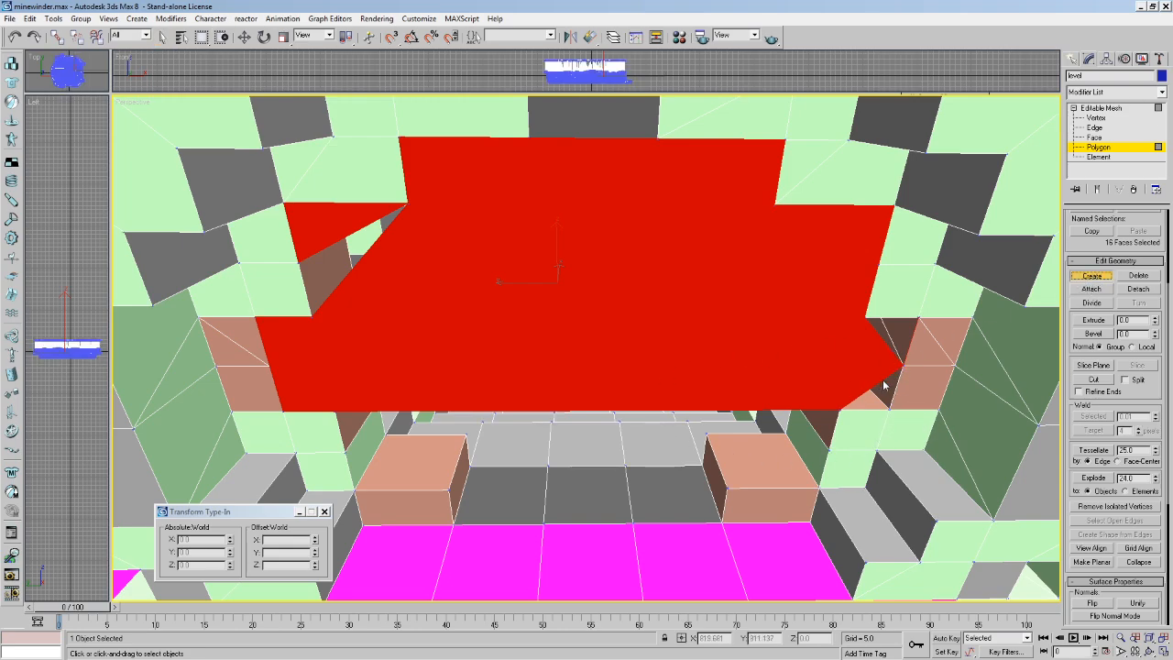
{"action": "left_click", "coordinate": [845, 411]}
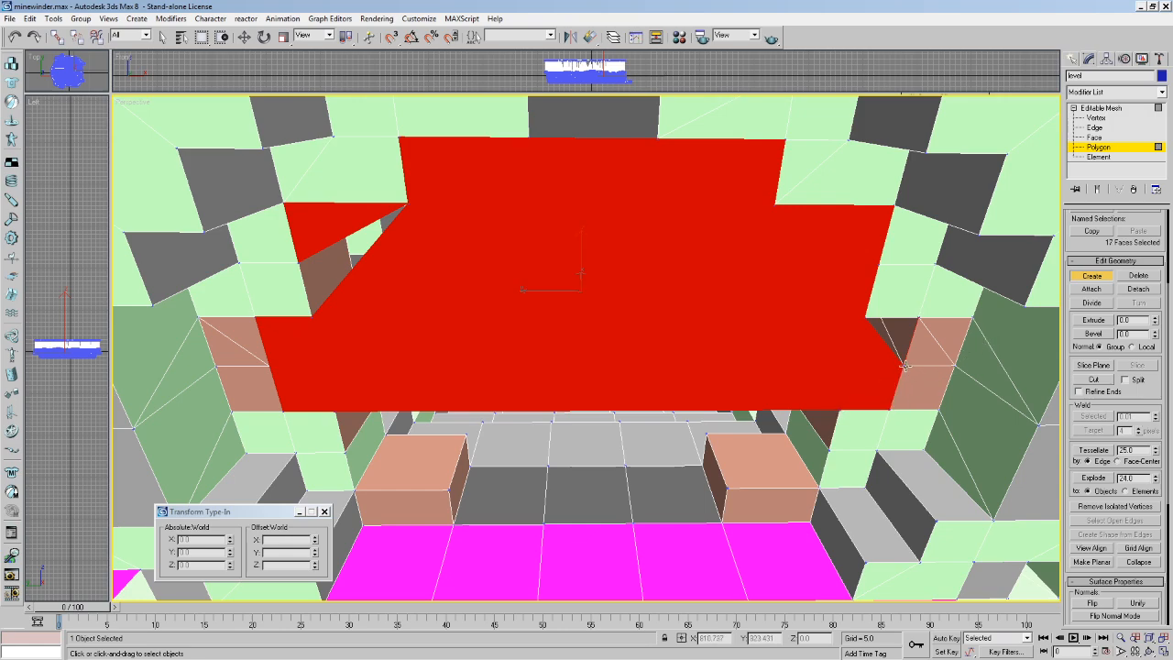
{"action": "left_click", "coordinate": [870, 320]}
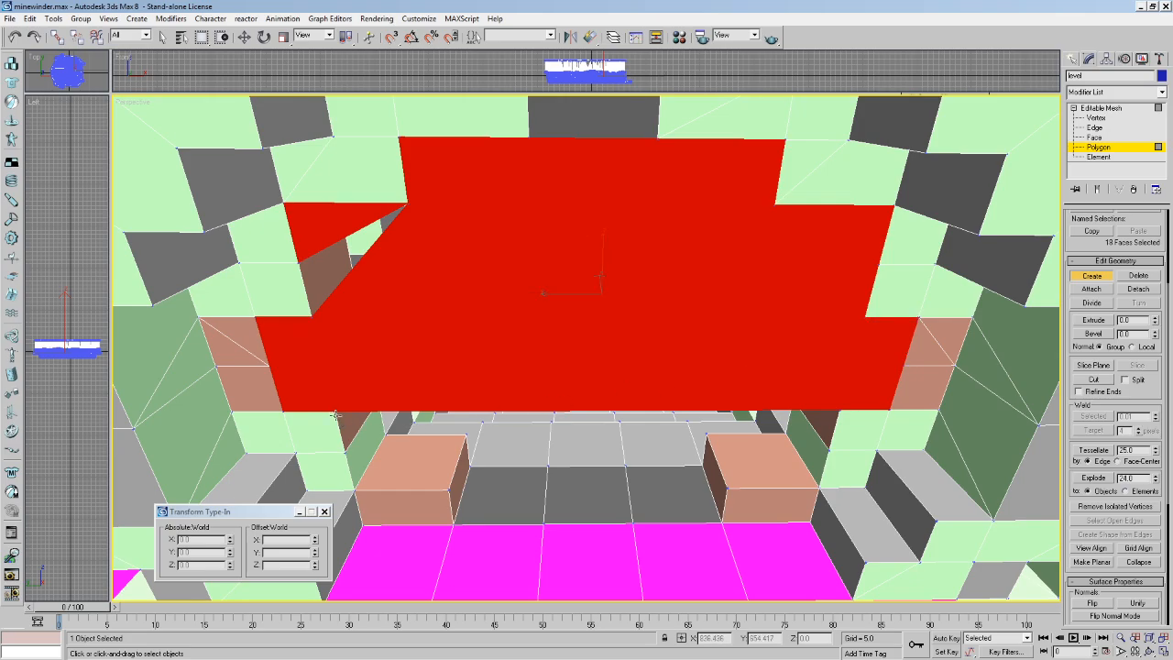
{"action": "left_click", "coordinate": [346, 452]}
{"action": "left_click", "coordinate": [346, 452]}
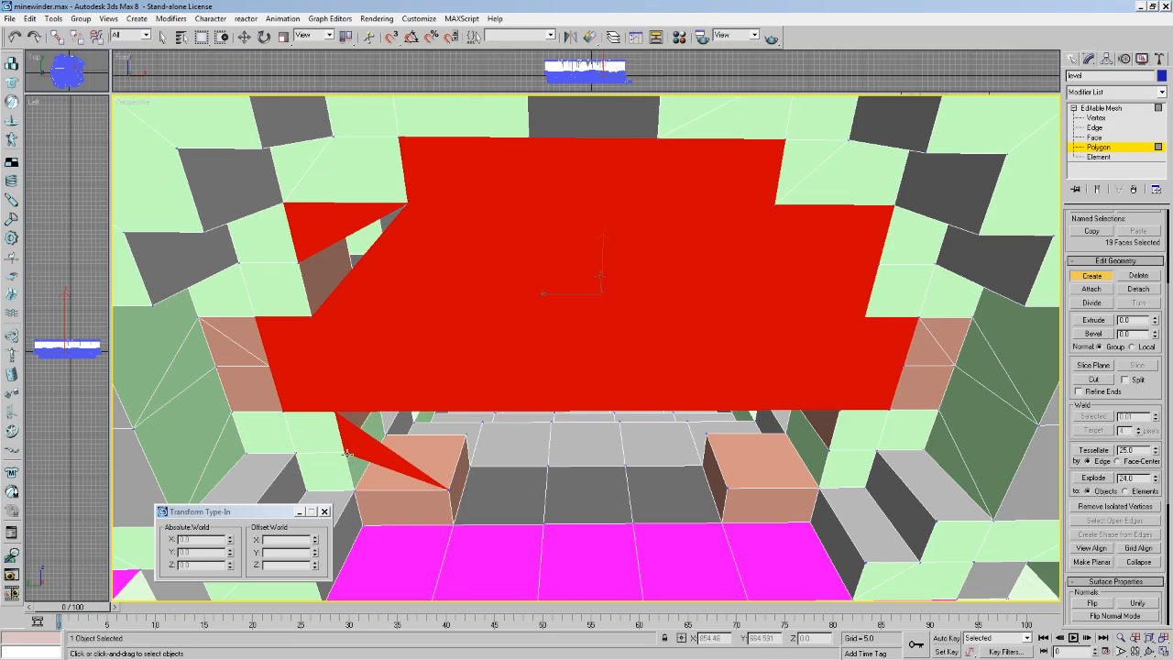
{"action": "middle_click_drag", "start_coordinate": [415, 486], "coordinate": [444, 346]}
{"action": "key", "text": "ctrl+z"}
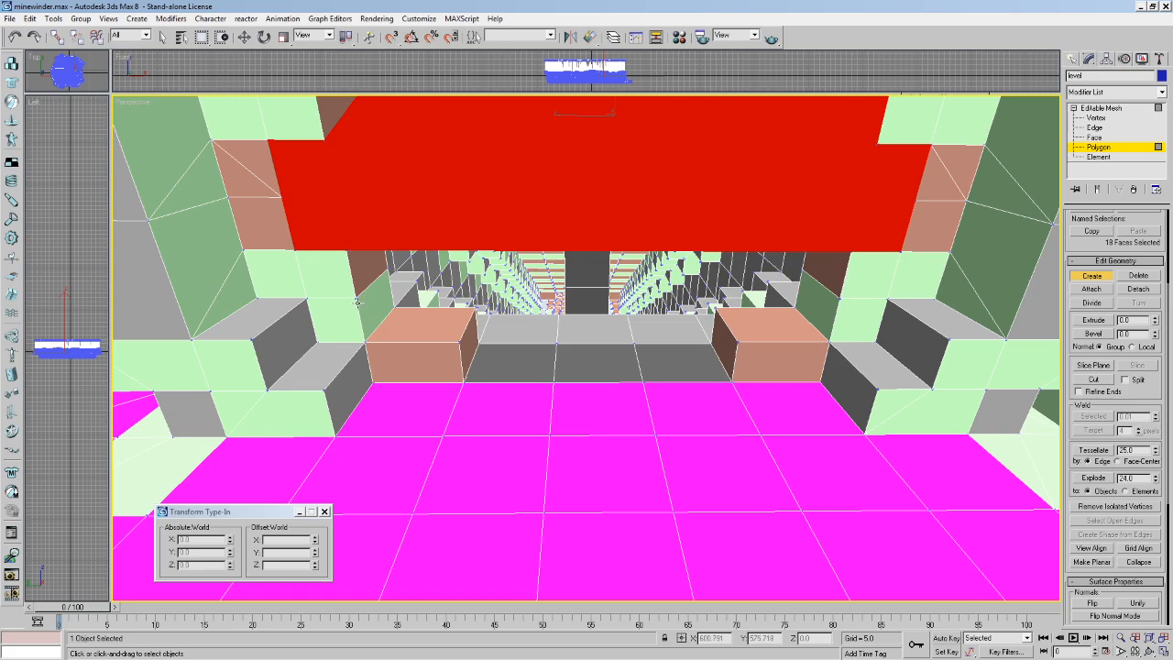
Create the polygon band spanning both side walls directly below the middle band, undoing the wrongly shaped first polygon.
{"action": "left_click", "coordinate": [839, 299]}
{"action": "left_click", "coordinate": [840, 300]}
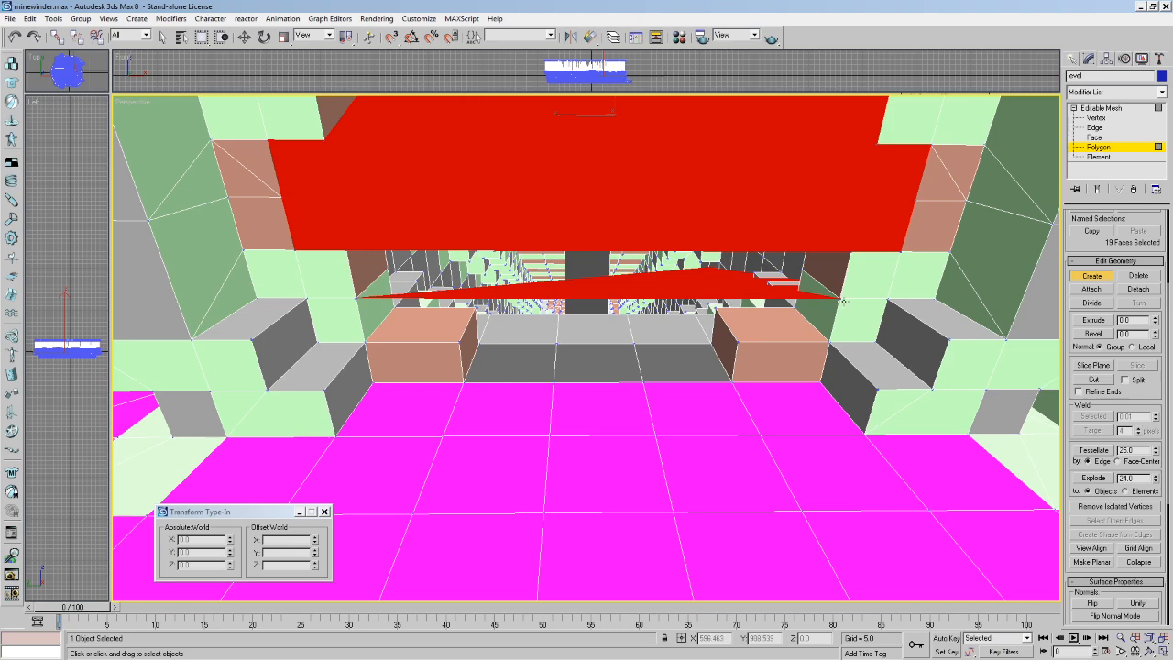
{"action": "key", "text": "ctrl+z"}
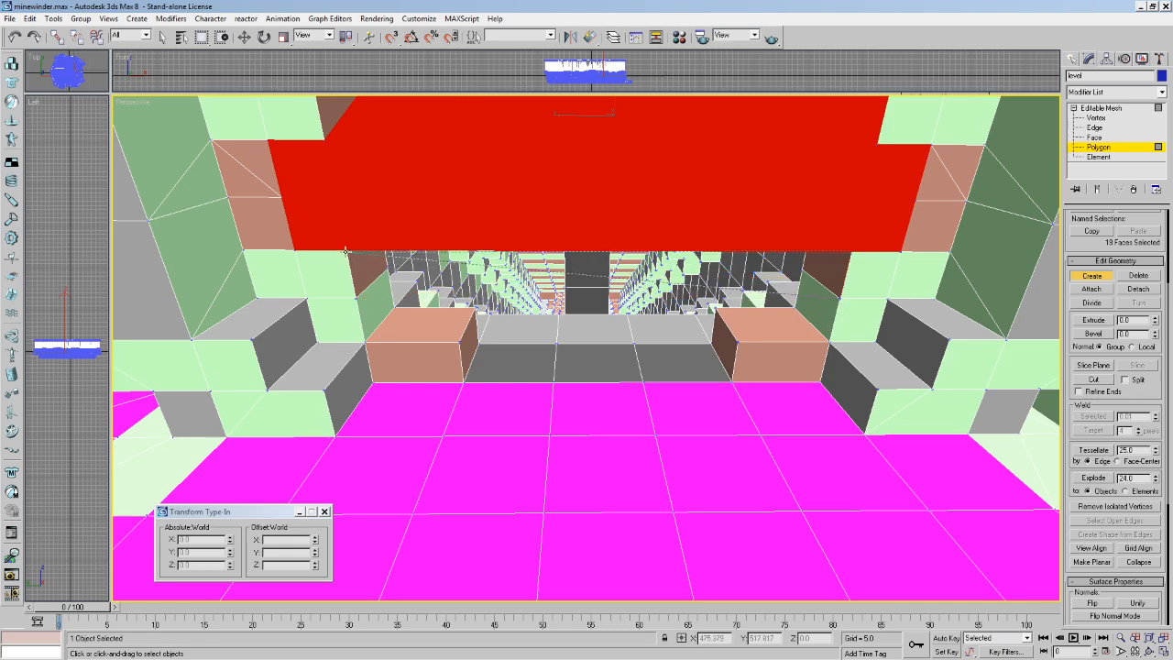
{"action": "left_click", "coordinate": [359, 298]}
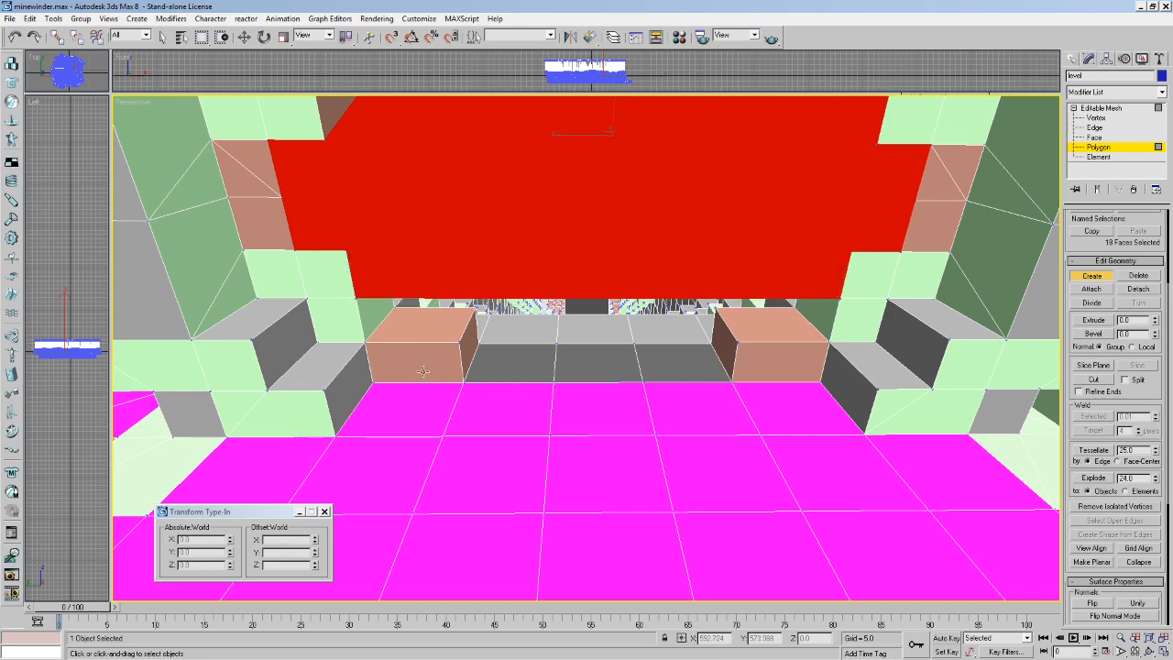
{"action": "left_click", "coordinate": [364, 342]}
{"action": "left_click", "coordinate": [462, 343]}
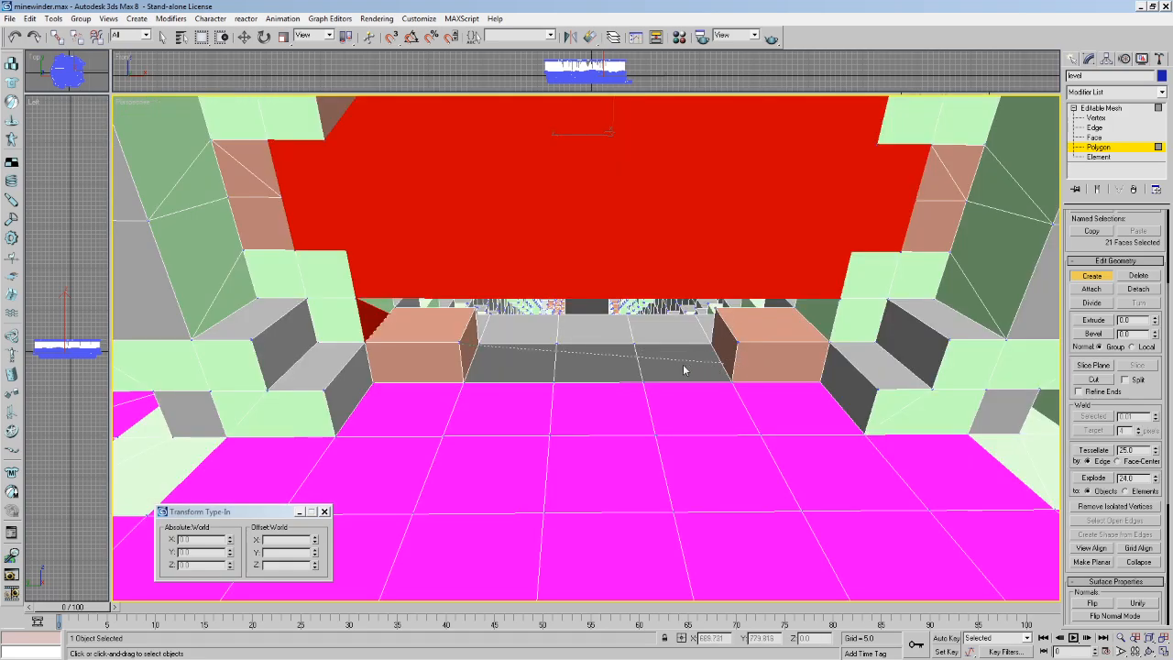
{"action": "key", "text": "ctrl+z"}
{"action": "left_click", "coordinate": [365, 342]}
{"action": "left_click", "coordinate": [461, 344]}
{"action": "left_click", "coordinate": [715, 338]}
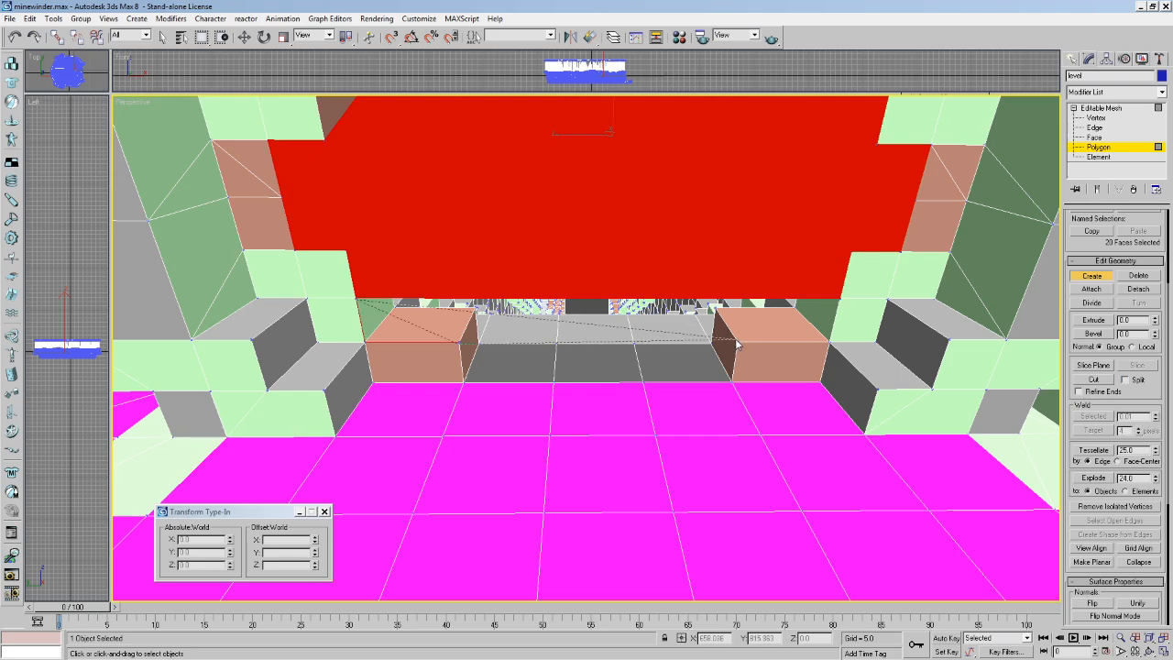
{"action": "left_click", "coordinate": [840, 298]}
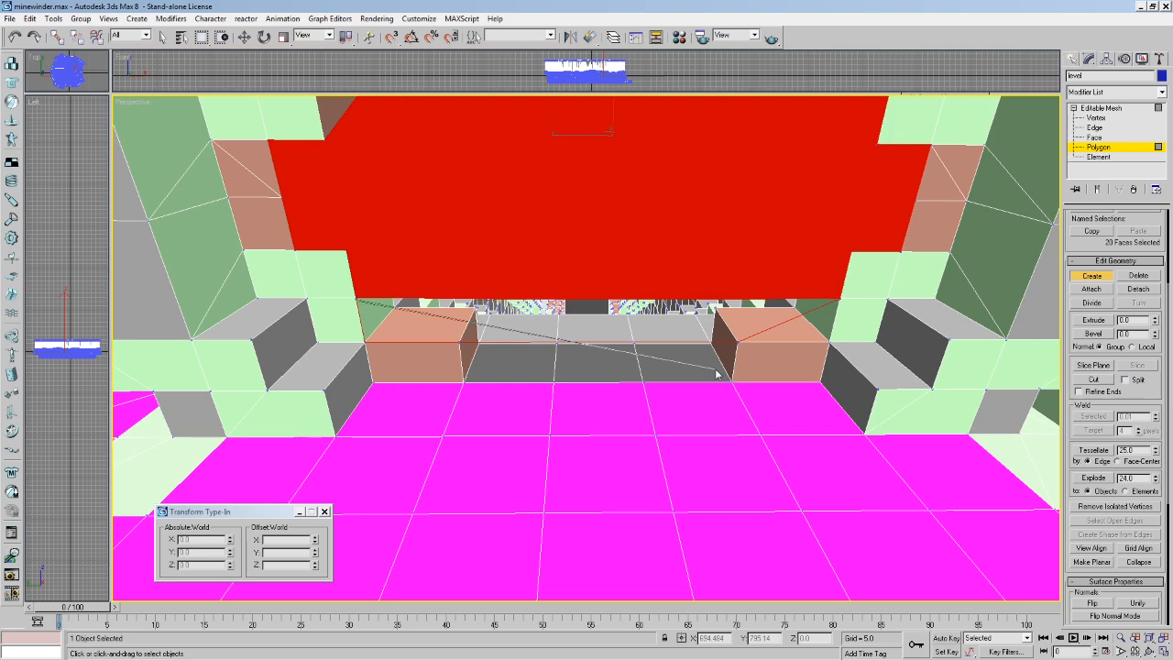
{"action": "right_click", "coordinate": [289, 245]}
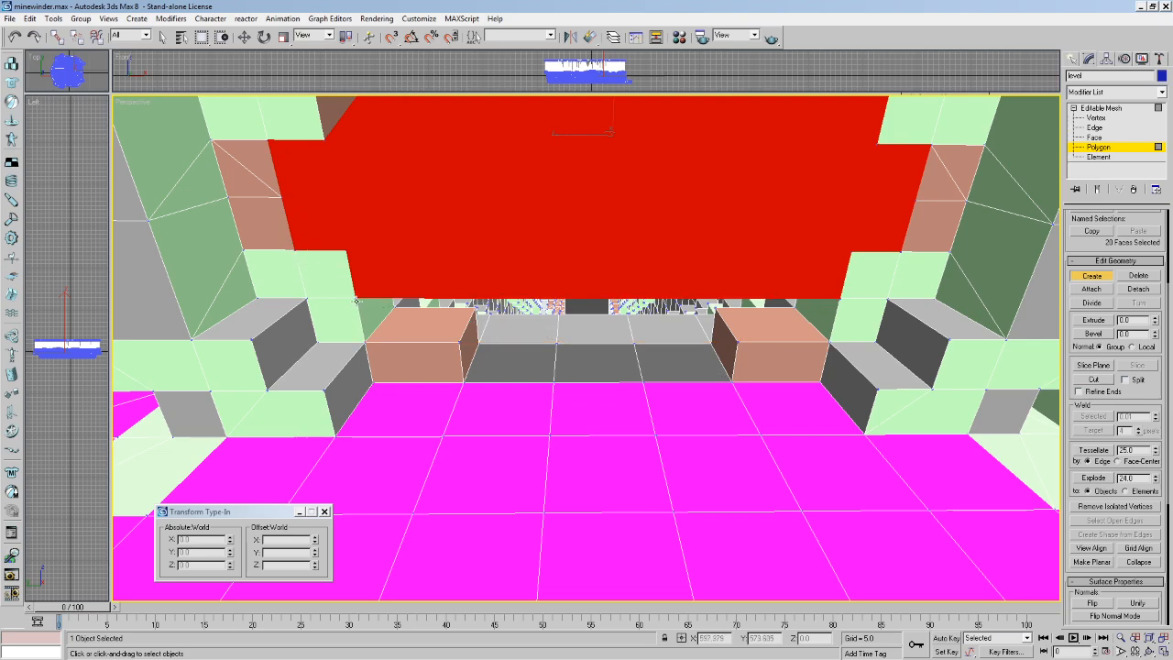
Create the polygons that fill the next row between the side walls down to the top edges of the two floor blocks.
{"action": "left_click", "coordinate": [365, 343]}
{"action": "double_click", "coordinate": [459, 342]}
{"action": "left_click", "coordinate": [459, 343]}
{"action": "left_click", "coordinate": [738, 342]}
{"action": "left_click", "coordinate": [841, 299]}
{"action": "left_click", "coordinate": [355, 299]}
{"action": "left_click", "coordinate": [461, 344]}
{"action": "left_click", "coordinate": [737, 342]}
{"action": "left_click", "coordinate": [829, 341]}
{"action": "double_click", "coordinate": [841, 300]}
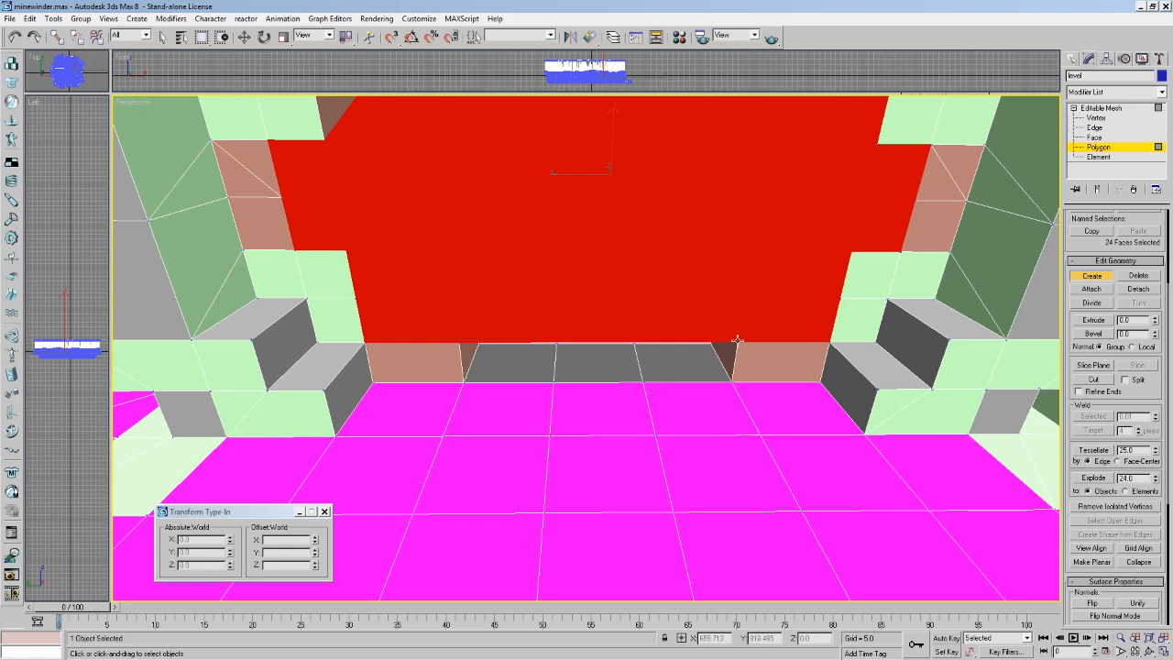
Create the polygons that close the lowest gap between the two floor blocks down to the floor edge.
{"action": "left_click", "coordinate": [460, 342]}
{"action": "left_click", "coordinate": [554, 382]}
{"action": "left_click", "coordinate": [642, 382]}
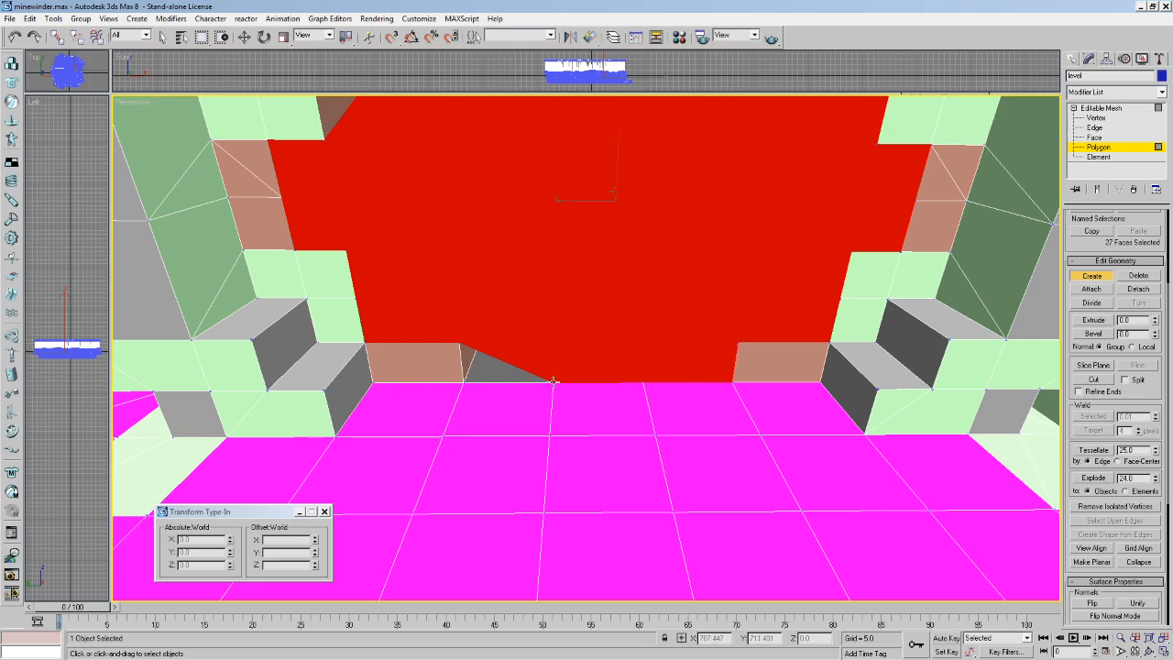
{"action": "left_click", "coordinate": [459, 345]}
{"action": "left_click", "coordinate": [463, 382]}
{"action": "middle_click_drag", "start_coordinate": [459, 322], "coordinate": [427, 479]}
Set the material ID of the newly created opening polygons to 26.
{"action": "left_click", "coordinate": [162, 37]}
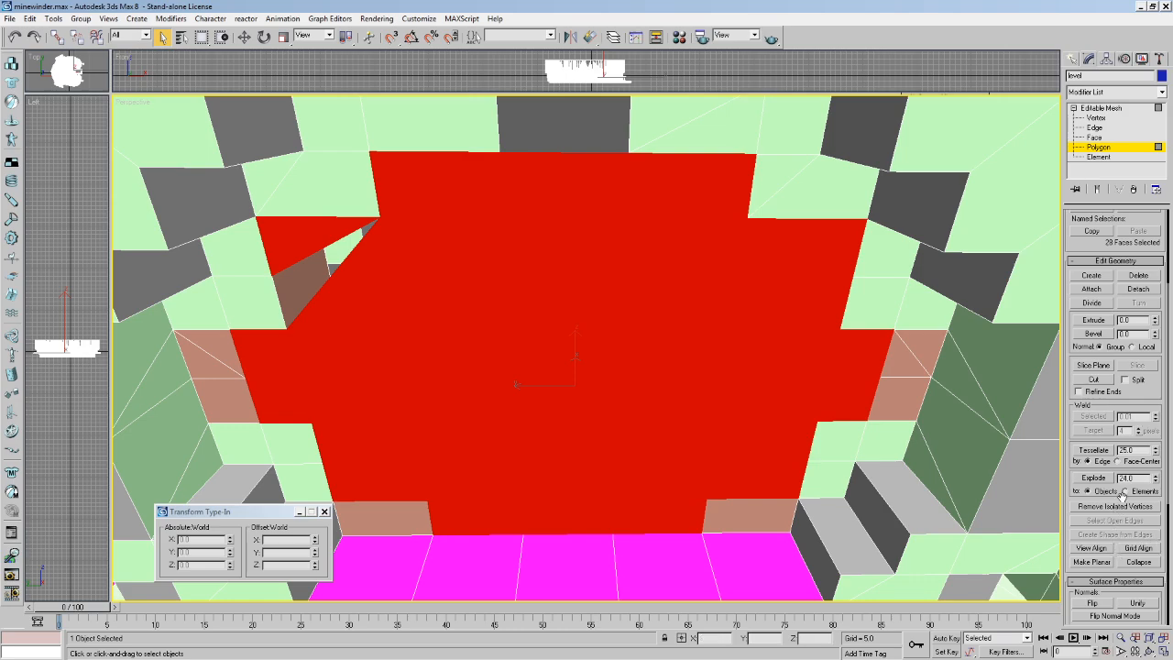
{"action": "scroll", "coordinate": [1119, 420], "scroll_direction": "down", "scroll_amount": 5}
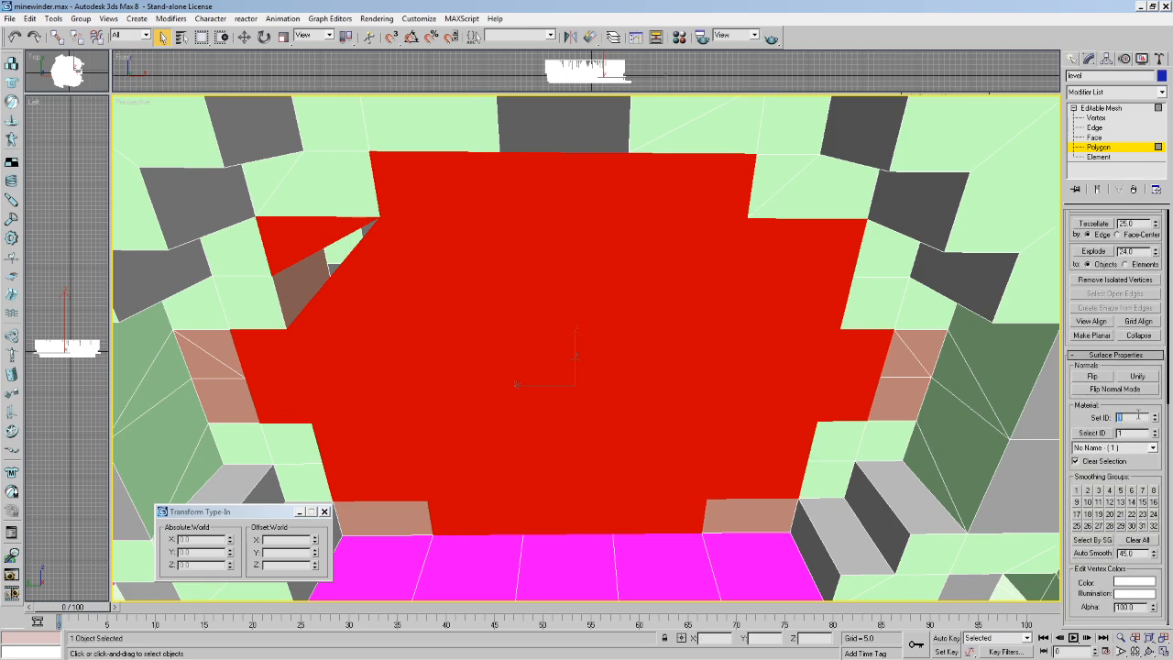
{"action": "type", "text": "2"}
{"action": "left_click_drag", "start_coordinate": [1156, 415], "coordinate": [1156, 419]}
{"action": "left_click", "coordinate": [1155, 419]}
{"action": "left_click", "coordinate": [1157, 415]}
{"action": "left_click", "coordinate": [1156, 415]}
Select the band polygons beside the remaining gap and create the missing triangle at the left side wall.
{"action": "left_click", "coordinate": [320, 272]}
{"action": "left_click", "coordinate": [378, 279]}
{"action": "left_click", "coordinate": [335, 268]}
{"action": "middle_click_drag", "start_coordinate": [335, 268], "coordinate": [510, 278]}
{"action": "left_click", "coordinate": [678, 212]}
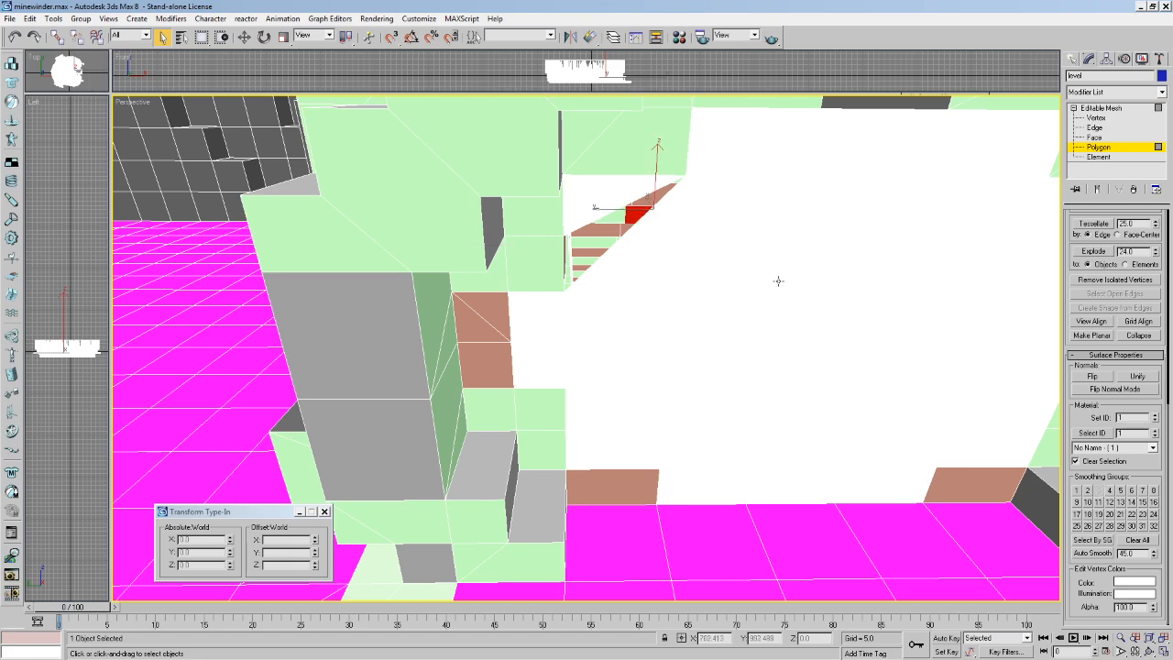
{"action": "left_click", "coordinate": [778, 281]}
{"action": "middle_click_drag", "start_coordinate": [826, 290], "coordinate": [769, 281]}
{"action": "left_click", "coordinate": [1147, 355]}
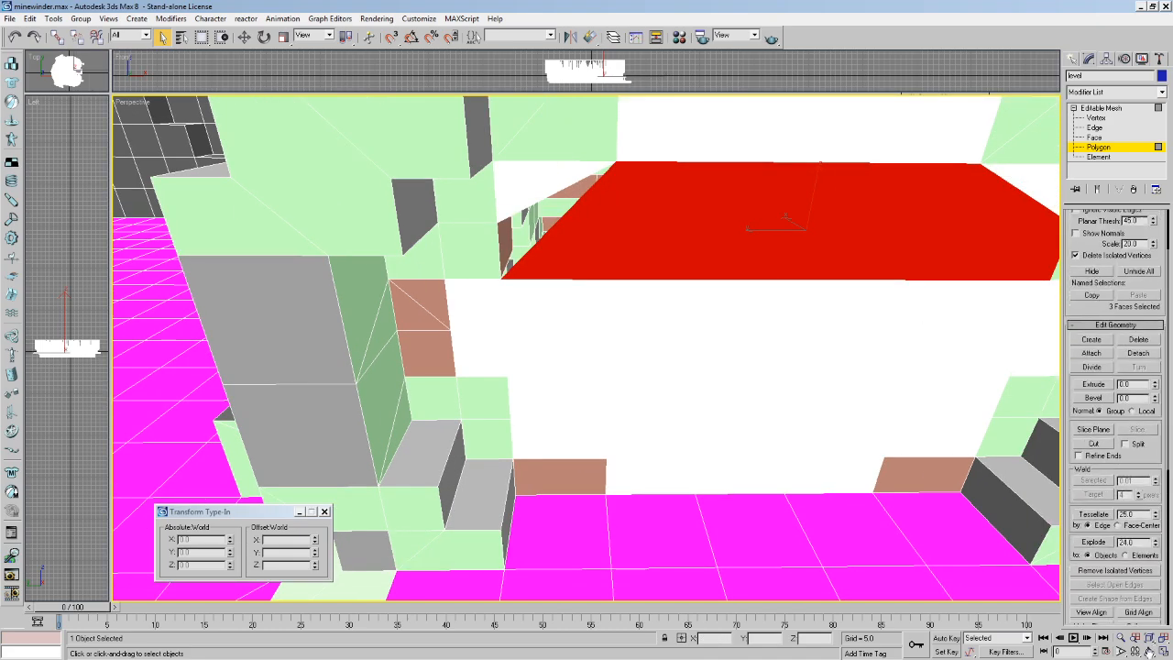
{"action": "left_click", "coordinate": [1091, 345]}
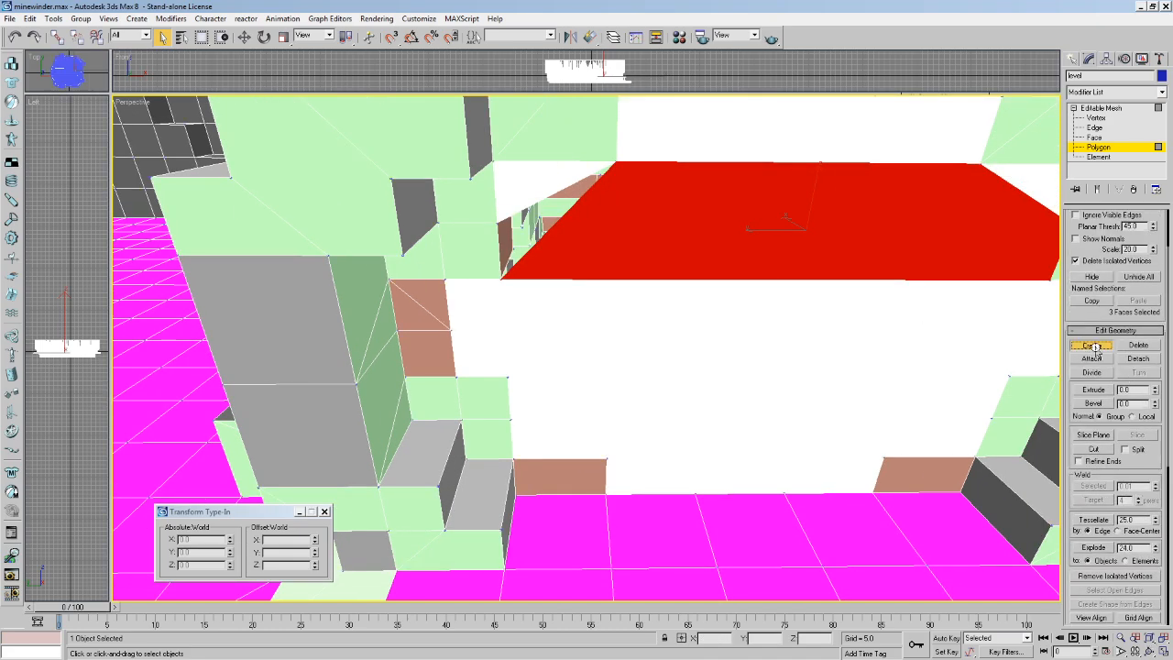
{"action": "left_click", "coordinate": [614, 164]}
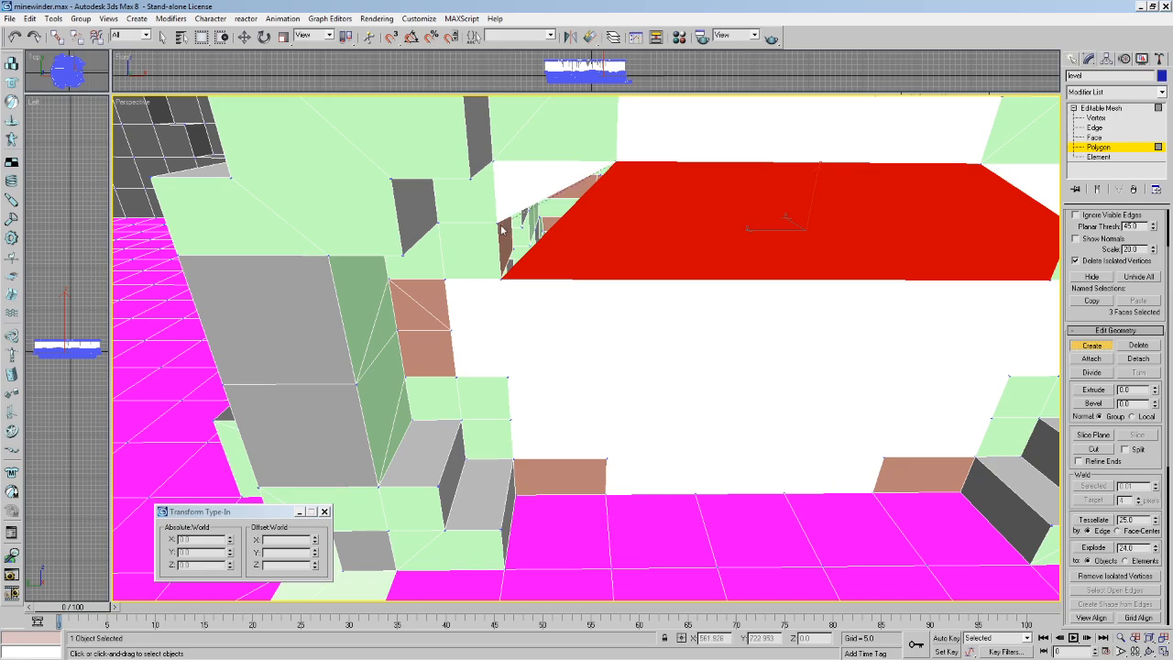
{"action": "left_click", "coordinate": [502, 277]}
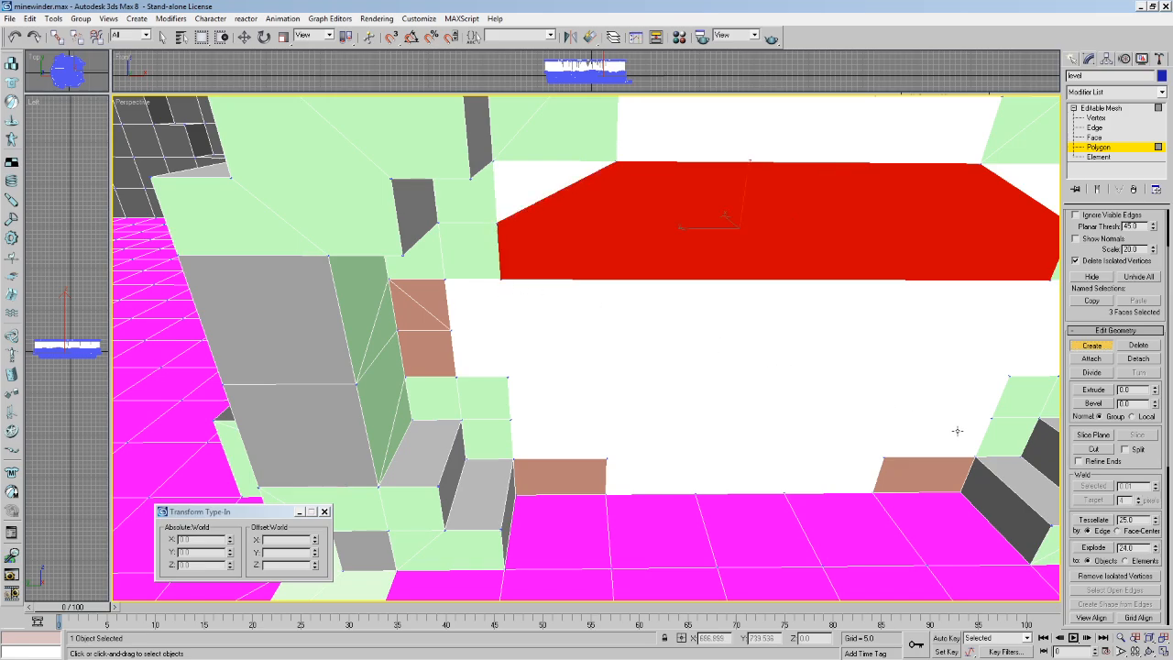
Set the material ID of the gap-filling polygons to 26.
{"action": "scroll", "coordinate": [1145, 464], "scroll_direction": "down", "scroll_amount": 5}
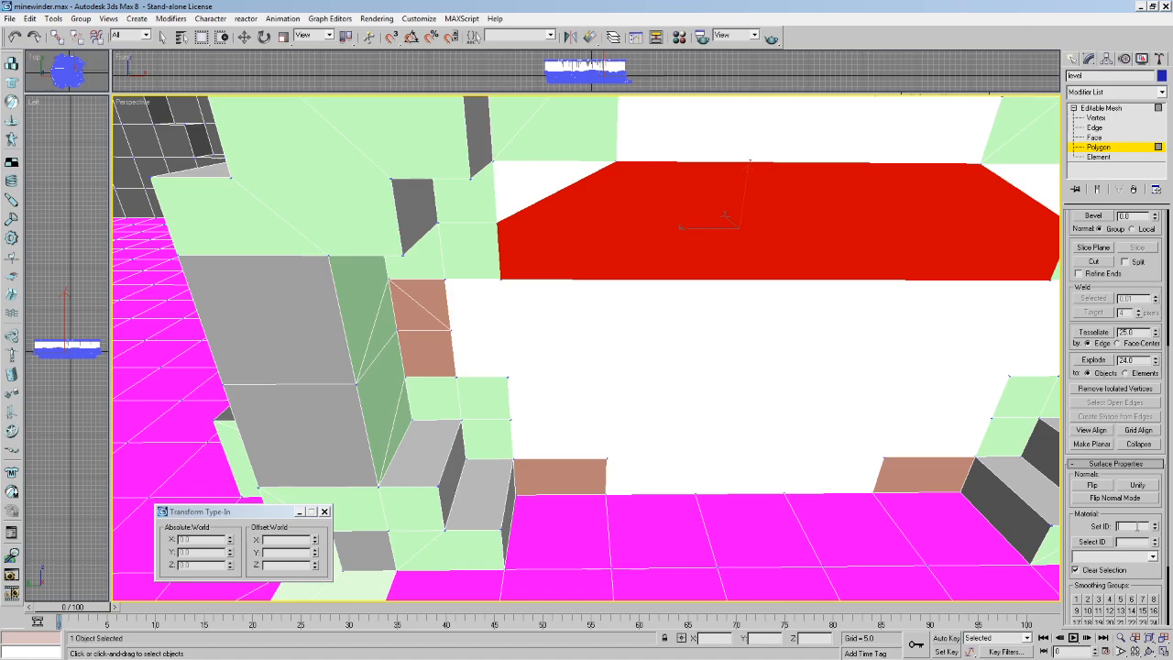
{"action": "left_click", "coordinate": [1155, 526]}
{"action": "middle_click_drag", "start_coordinate": [631, 380], "coordinate": [438, 327], "text": "alt"}
{"action": "key", "text": "Up"}
{"action": "key", "text": "Up"}
{"action": "left_click_drag", "start_coordinate": [438, 327], "coordinate": [467, 220]}
Check the material ID of the closed opening's polygon and examine the unfilled tunnel entrance.
{"action": "left_click", "coordinate": [162, 37]}
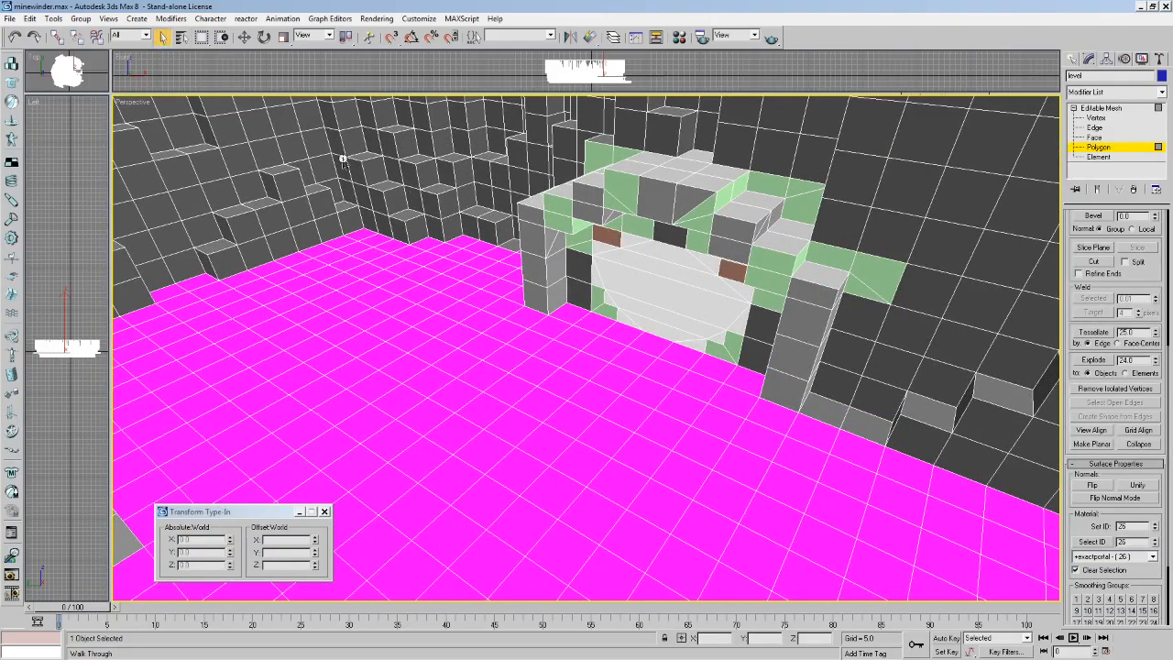
{"action": "left_click", "coordinate": [623, 276]}
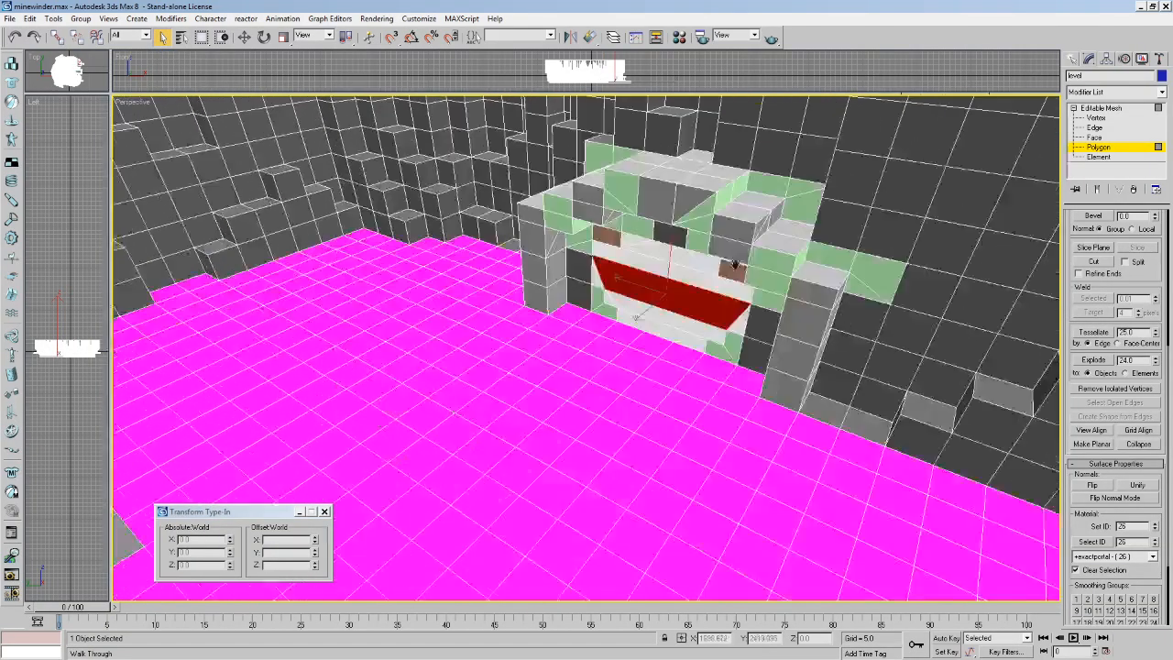
{"action": "key", "text": "Up"}
{"action": "left_click_drag", "start_coordinate": [736, 261], "coordinate": [576, 239]}
{"action": "key", "text": "Up"}
{"action": "left_click", "coordinate": [162, 38]}
{"action": "left_click", "coordinate": [146, 90]}
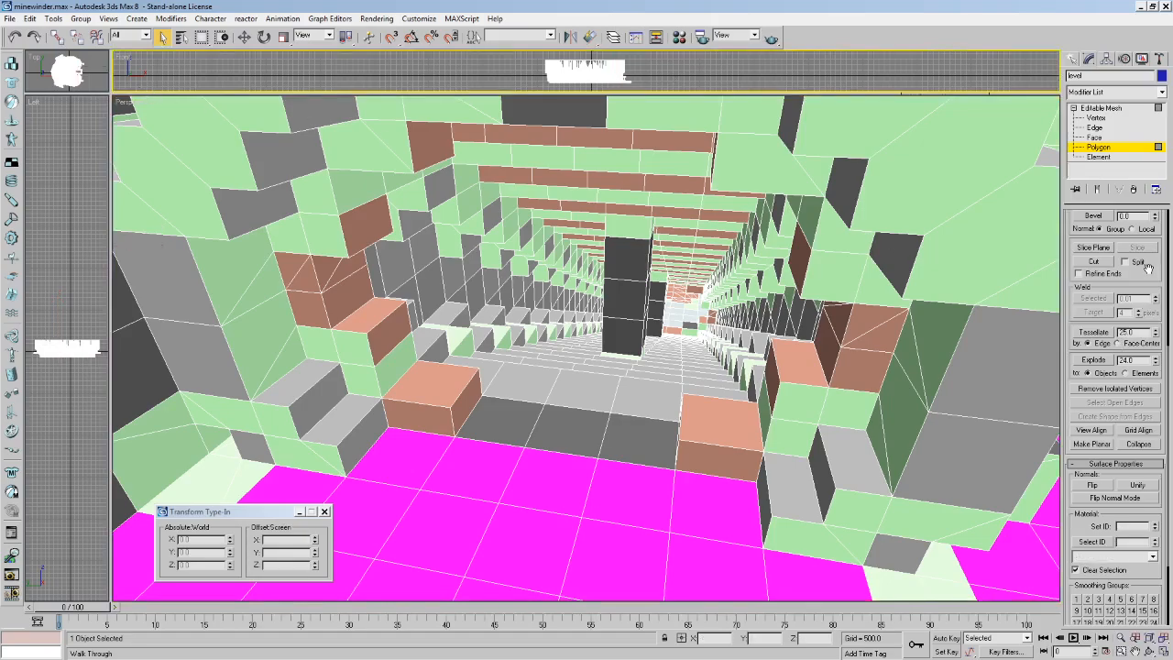
{"action": "scroll", "coordinate": [1144, 264], "scroll_direction": "up", "scroll_amount": 5}
Switch to Sapien, close the console and save the cursed_sidewidner_b6 scenario.
{"action": "key", "text": "alt+Tab"}
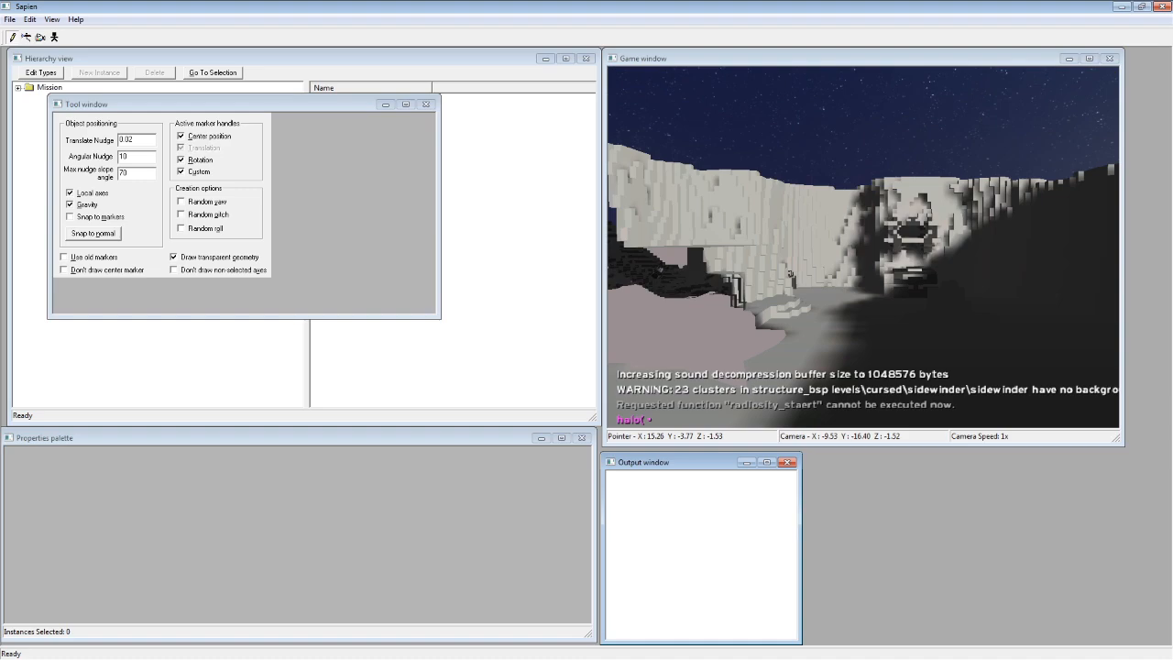
{"action": "key", "text": "grave"}
{"action": "middle_click_drag", "start_coordinate": [837, 230], "coordinate": [841, 229]}
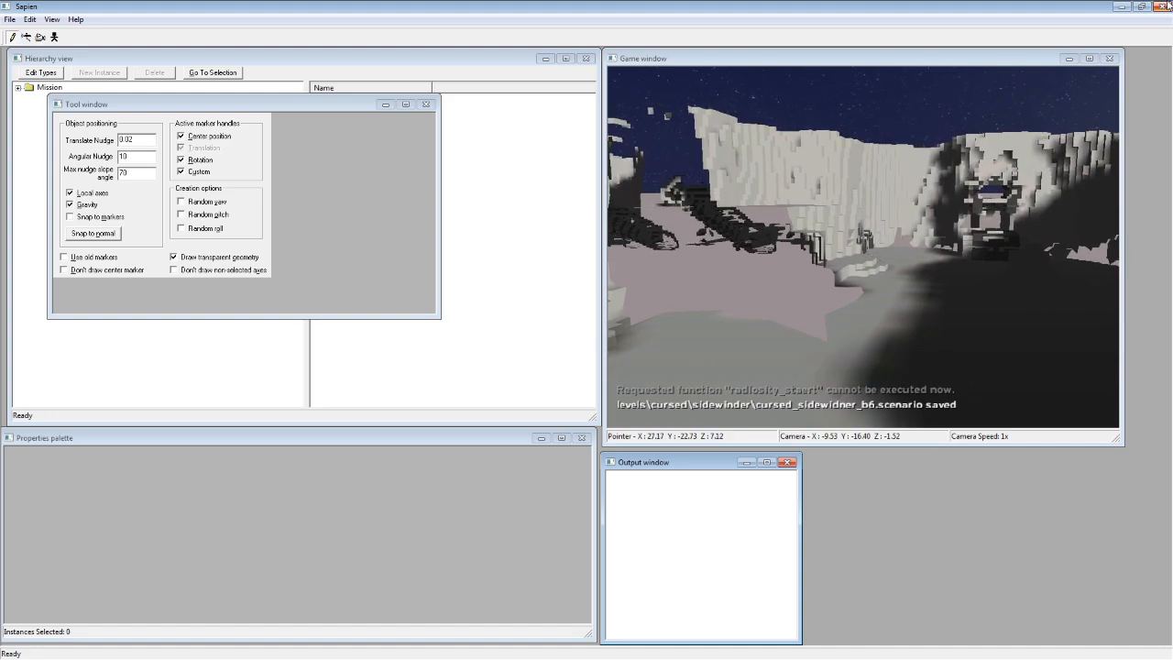
Switch to the command prompt and rerun tool.exe build-cache-file for levels\cursed\sidewinder\cursed_sidewidner_b6.
{"action": "key", "text": "alt+Tab"}
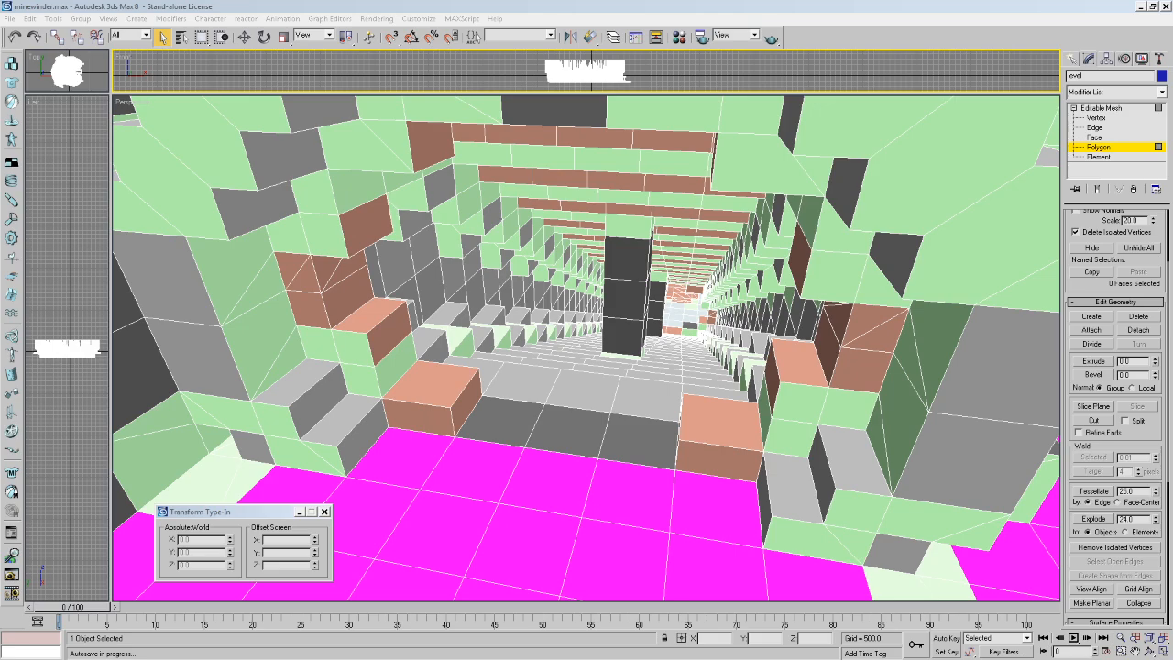
{"action": "key", "text": "alt+Tab"}
{"action": "key", "text": "Up"}
{"action": "key", "text": "Up"}
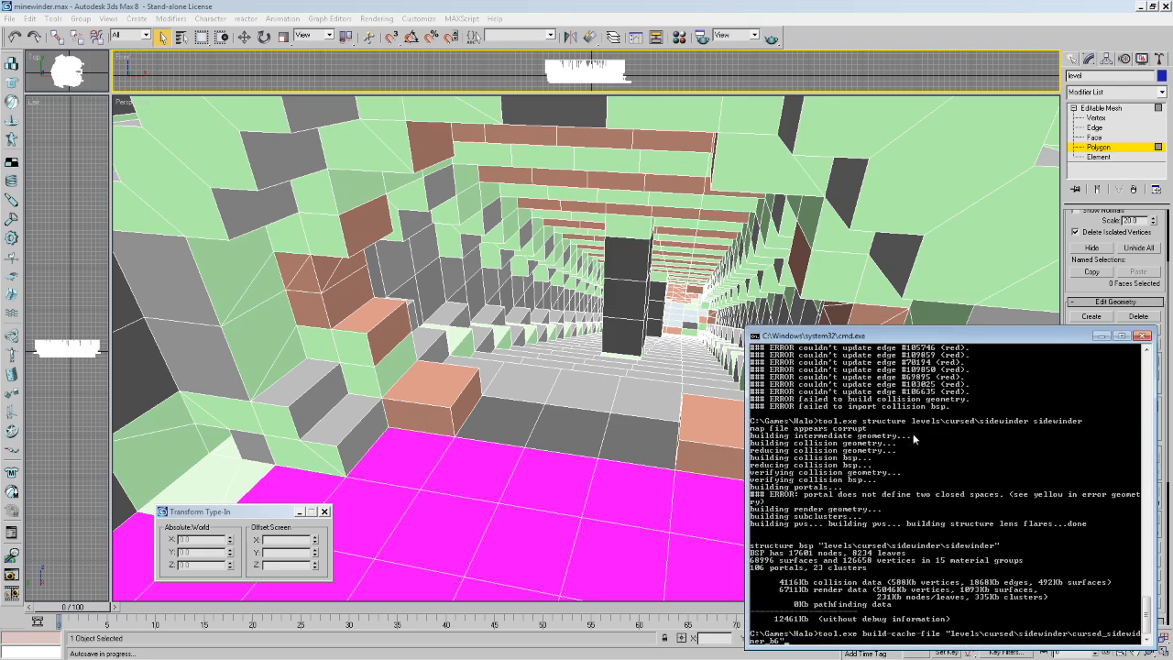
{"action": "key", "text": "Return"}
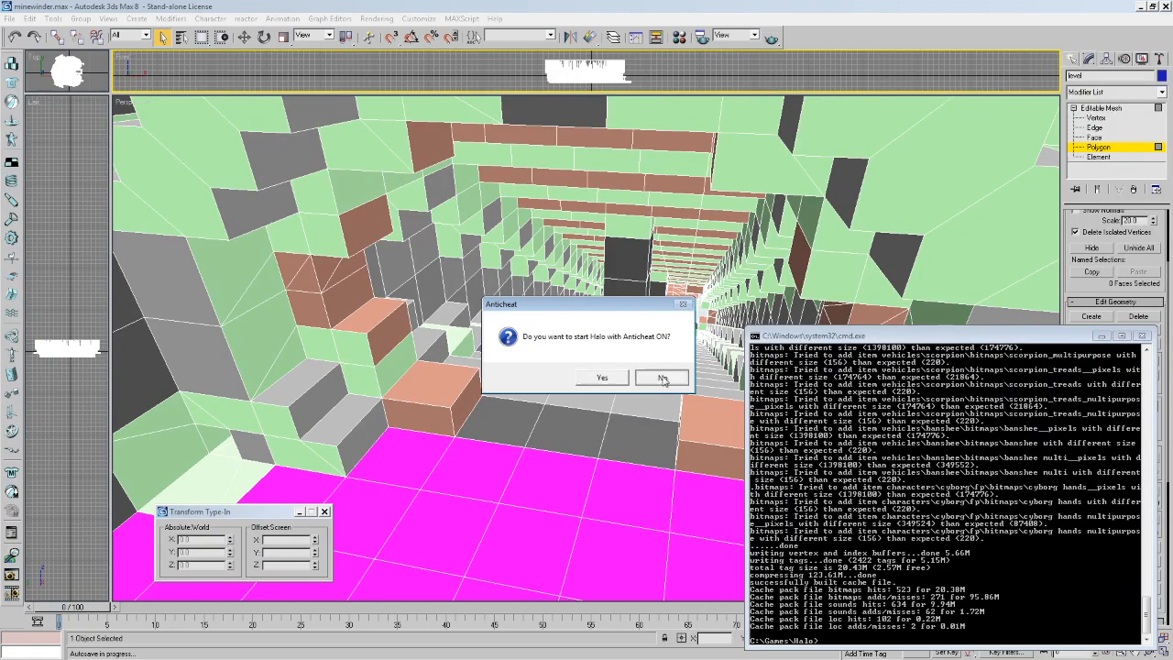
Start Halo with Anticheat off and load the cursed_sidewidner_b6 map.
{"action": "left_click", "coordinate": [661, 378]}
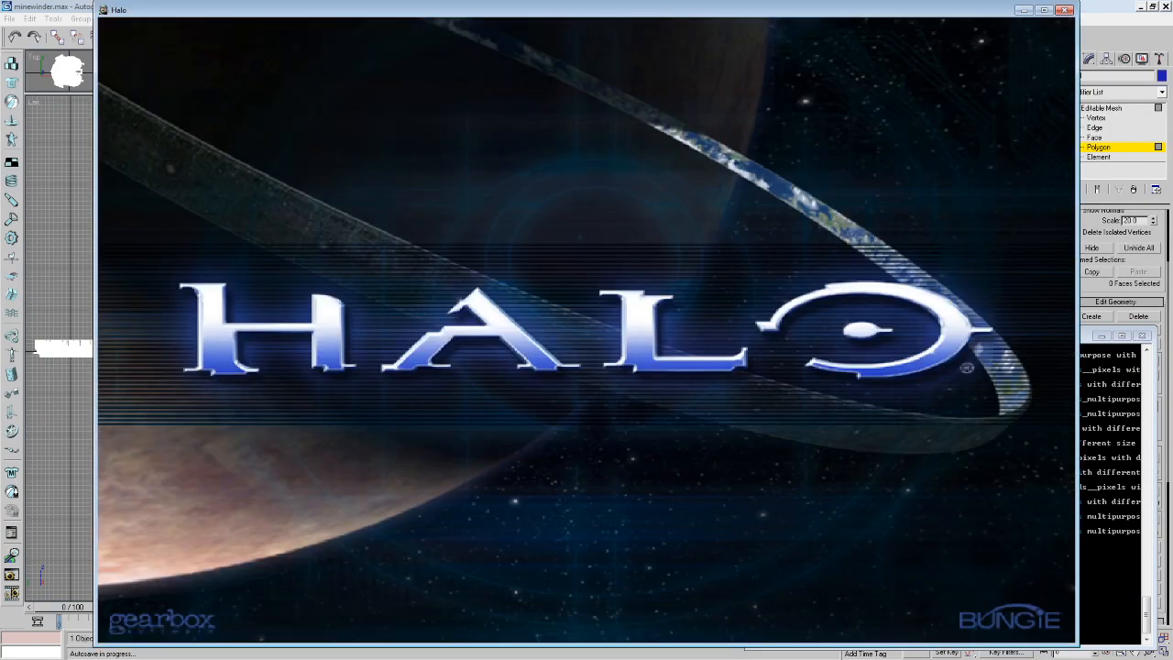
{"action": "left_click", "coordinate": [462, 401]}
{"action": "left_click", "coordinate": [472, 400]}
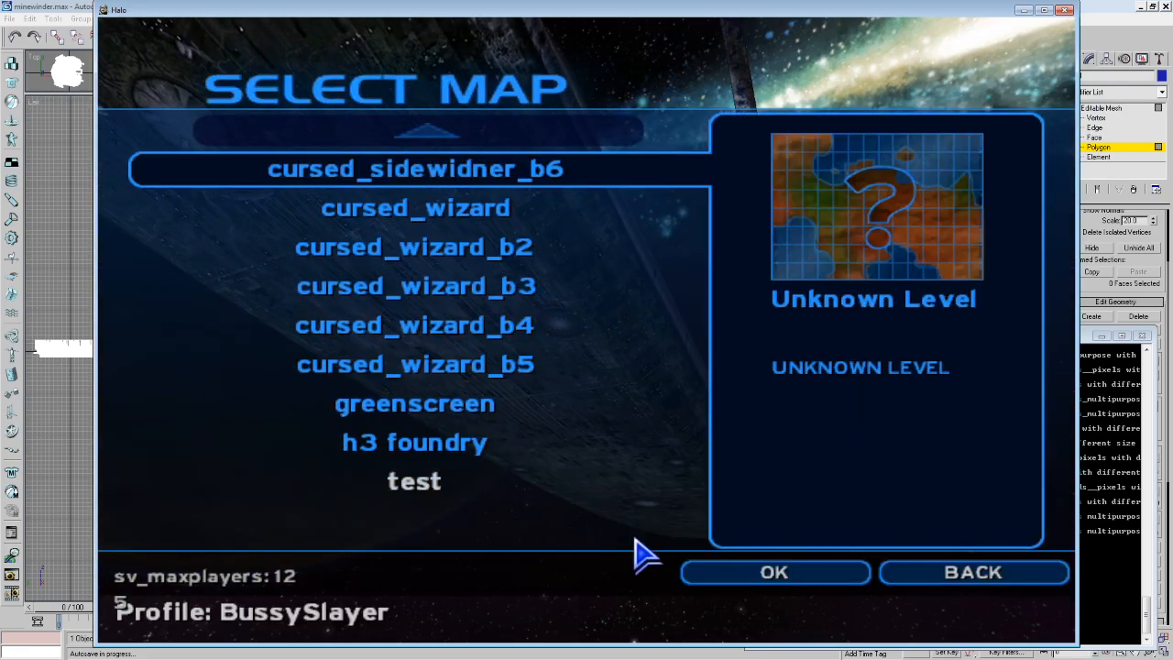
{"action": "left_click", "coordinate": [699, 566]}
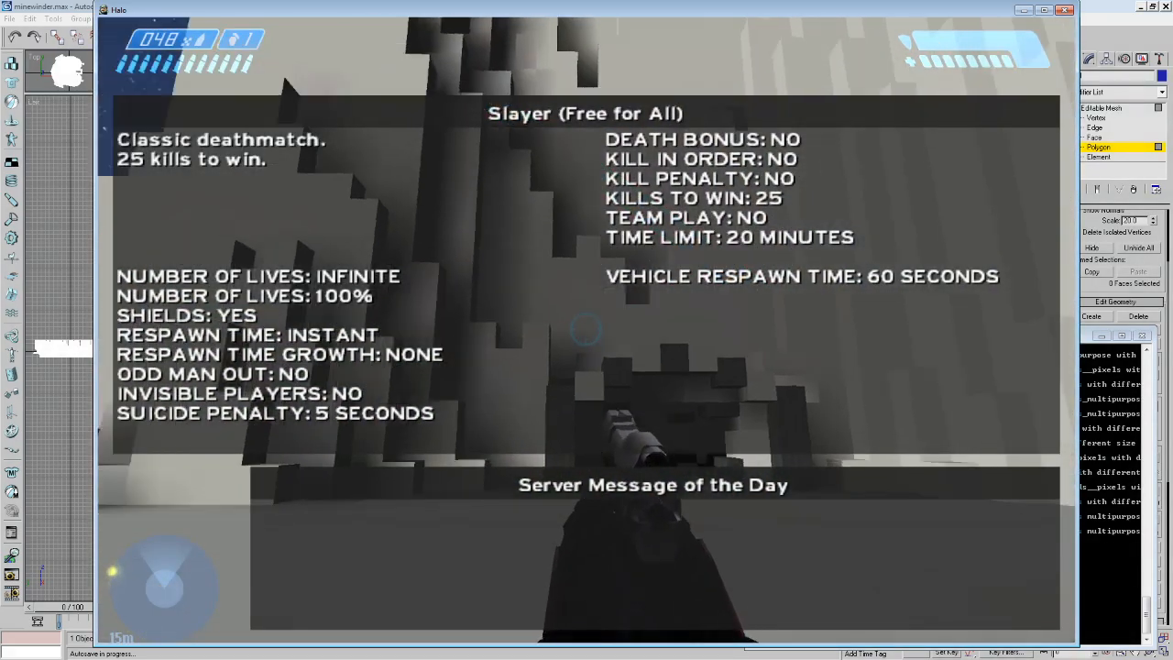
Walk through the map in Halo and examine the tunnel entrance, its interior and the stepped passage.
{"action": "key", "text": "w"}
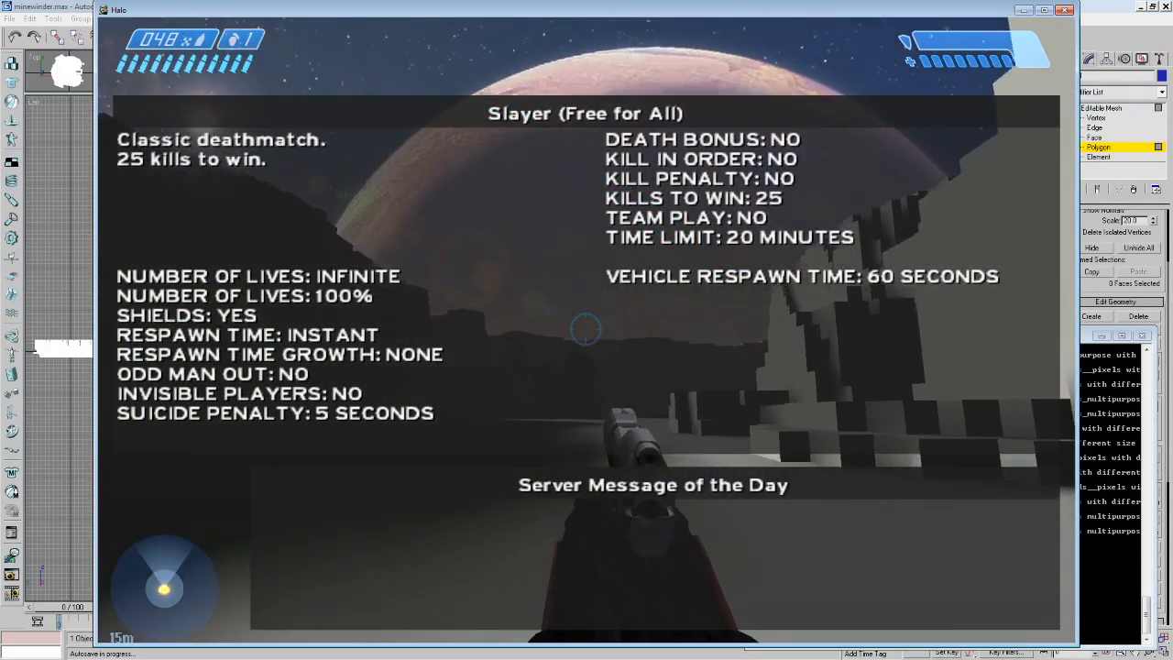
{"action": "key", "text": "w"}
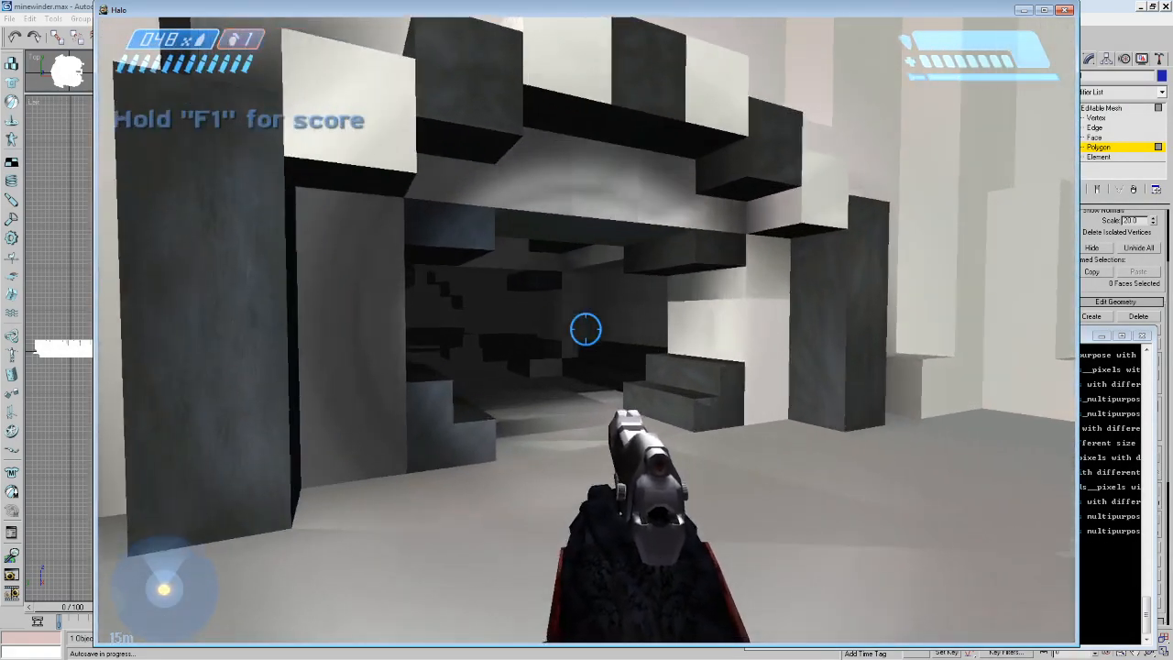
{"action": "key", "text": "w"}
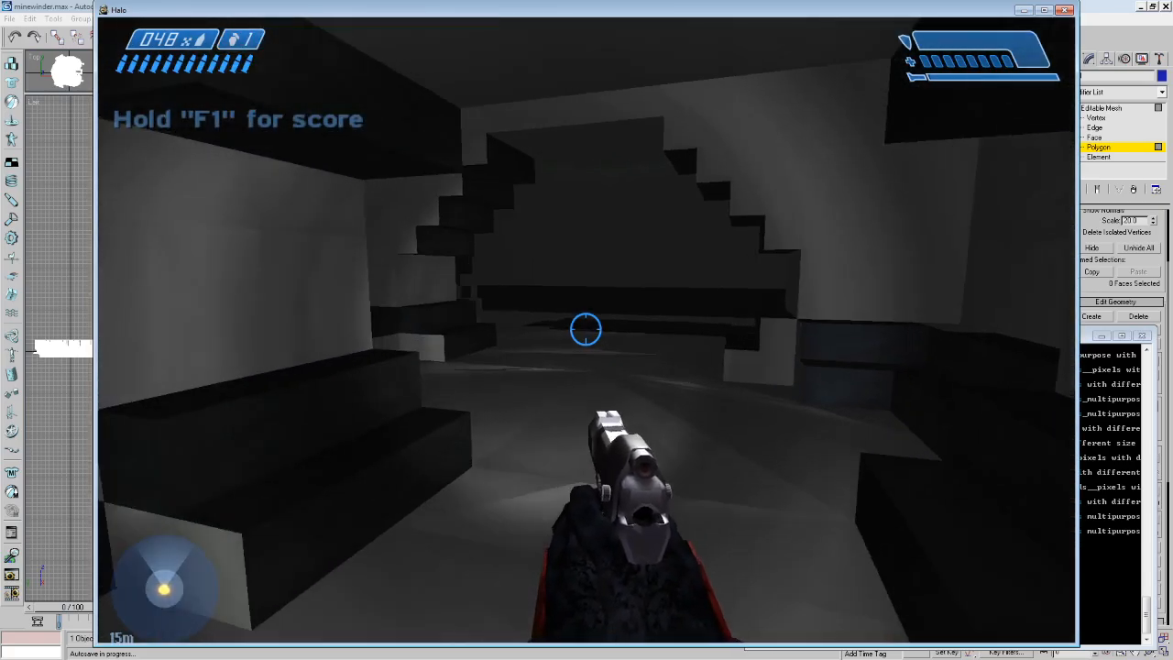
{"action": "key", "text": "w"}
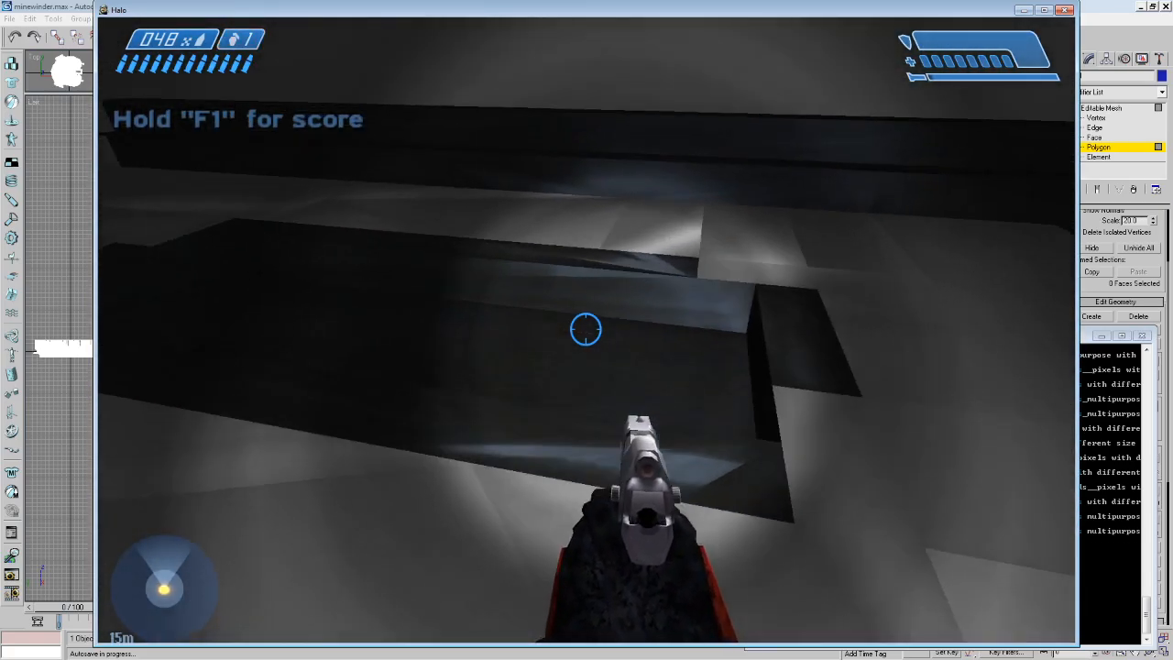
{"action": "key", "text": "alt+Tab"}
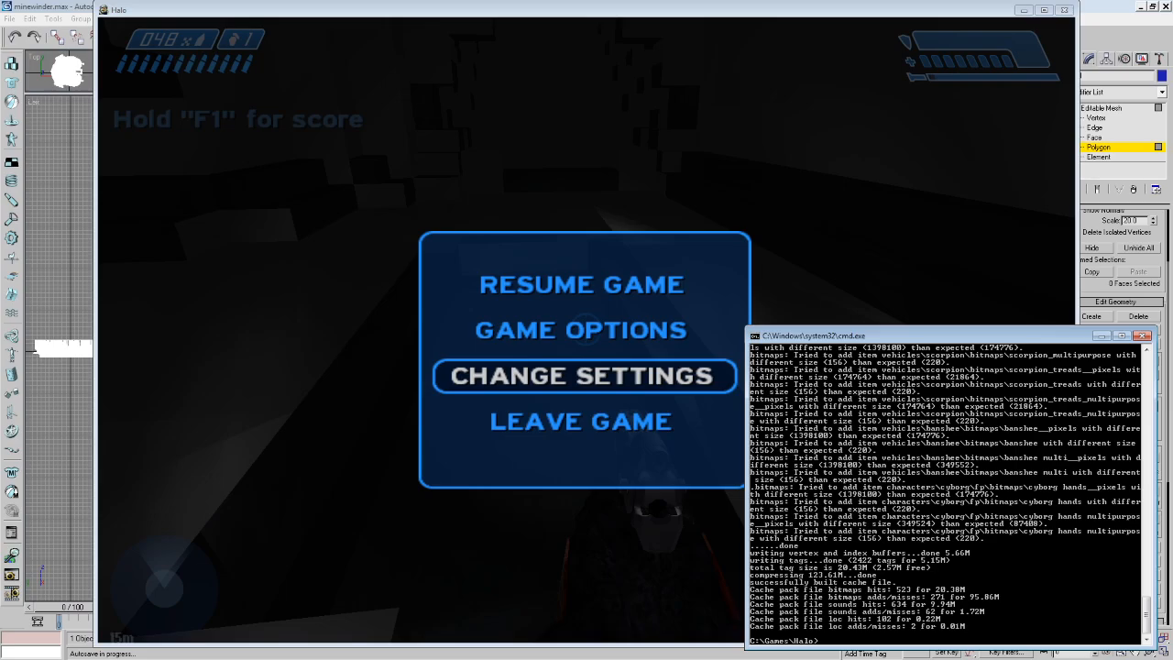
{"action": "left_click", "coordinate": [870, 235]}
{"action": "key", "text": "w"}
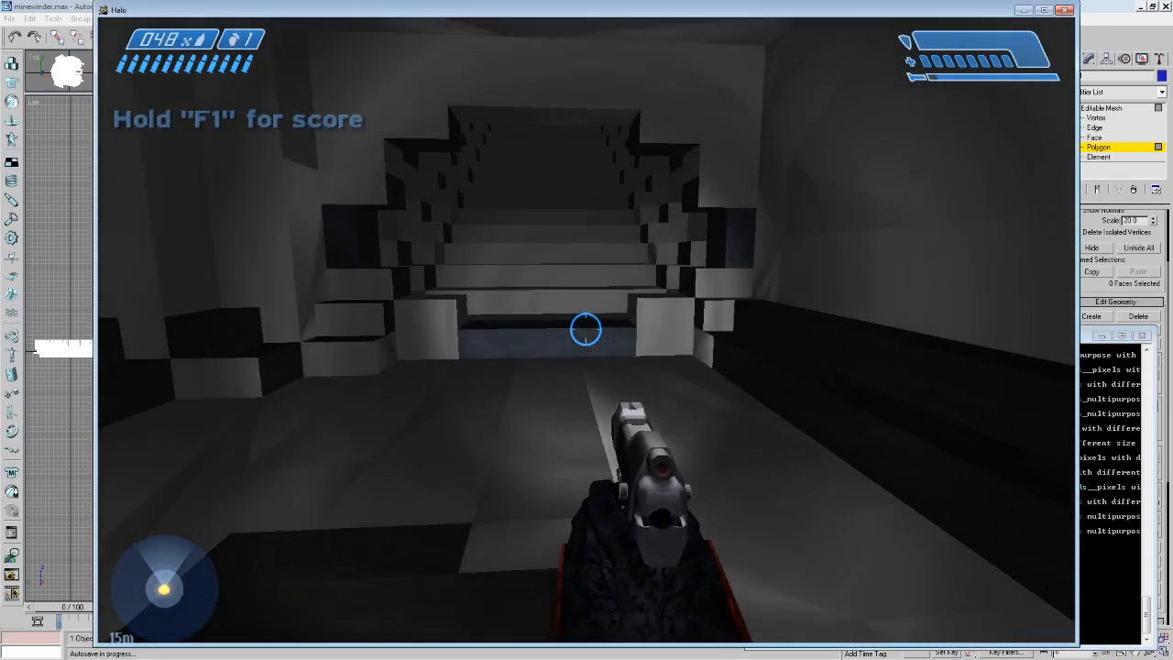
{"action": "key", "text": "w"}
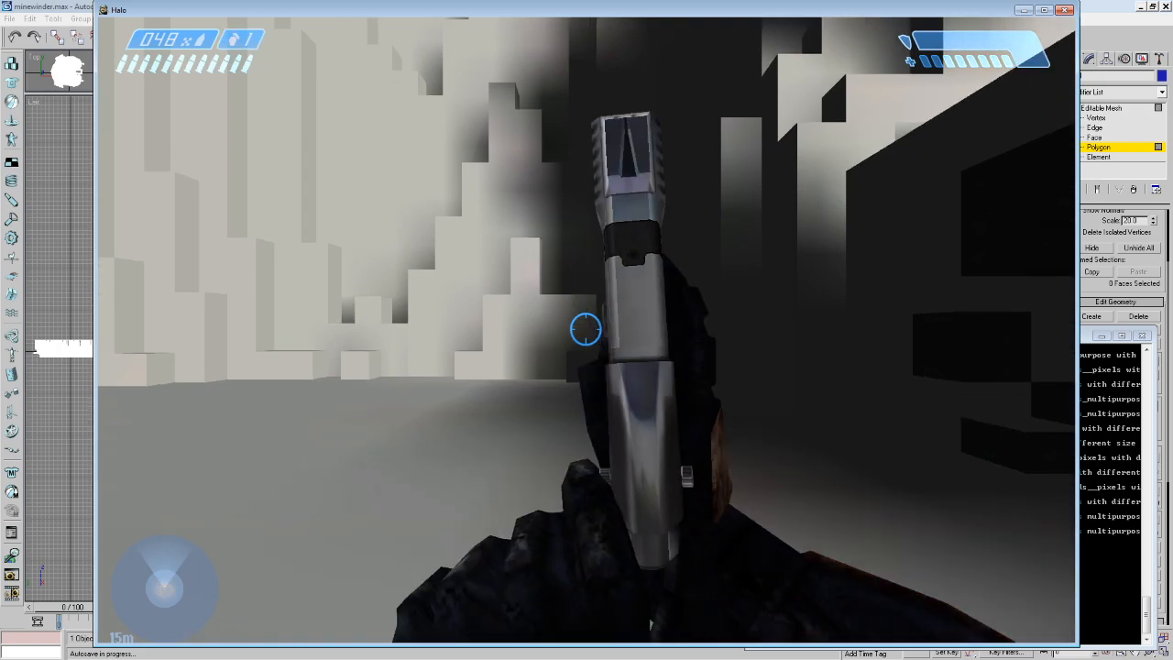
Walk through the tunnel in Halo and climb its stepped passage to the open area, examining the walls and opening.
{"action": "key", "text": "w"}
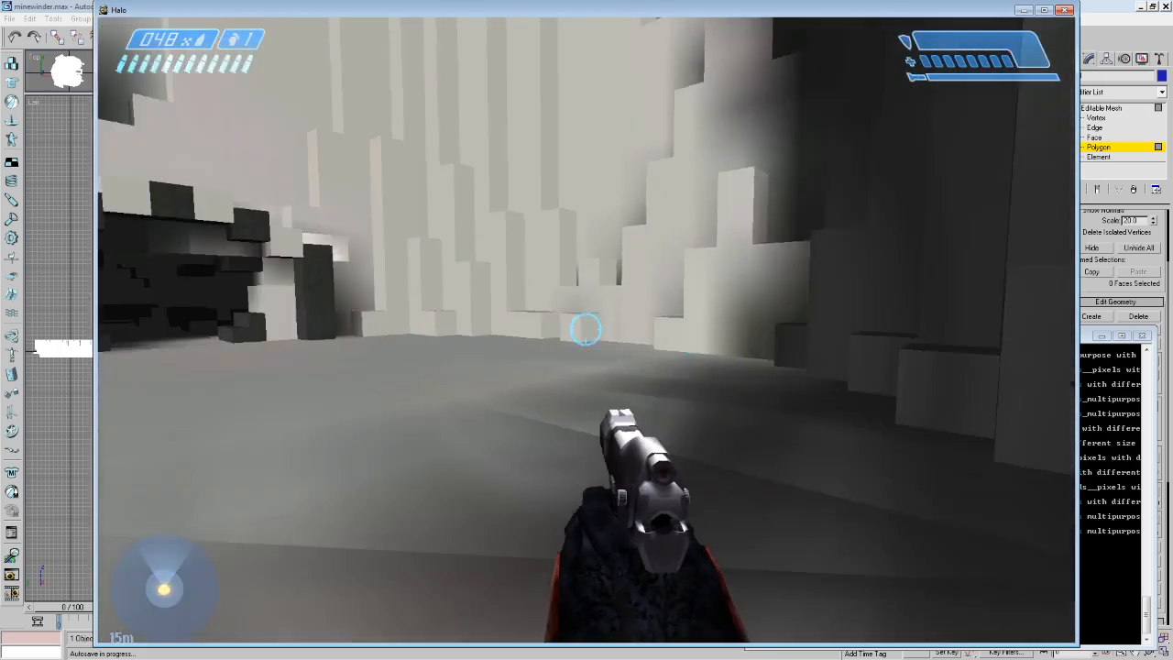
{"action": "key", "text": "w"}
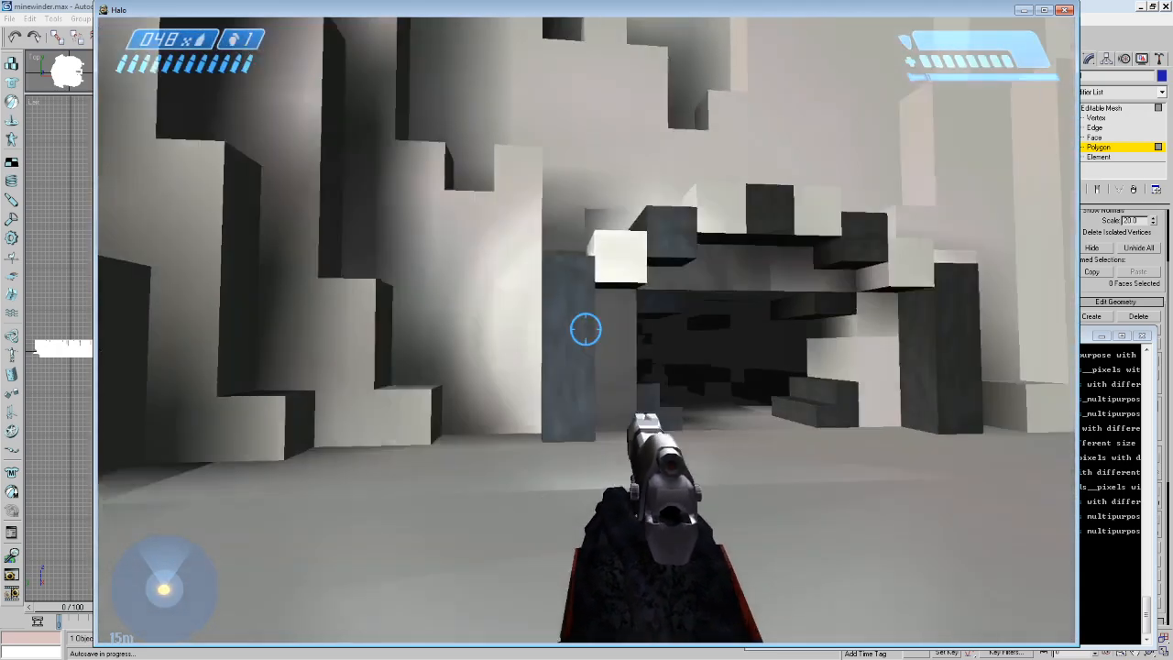
{"action": "key", "text": "w"}
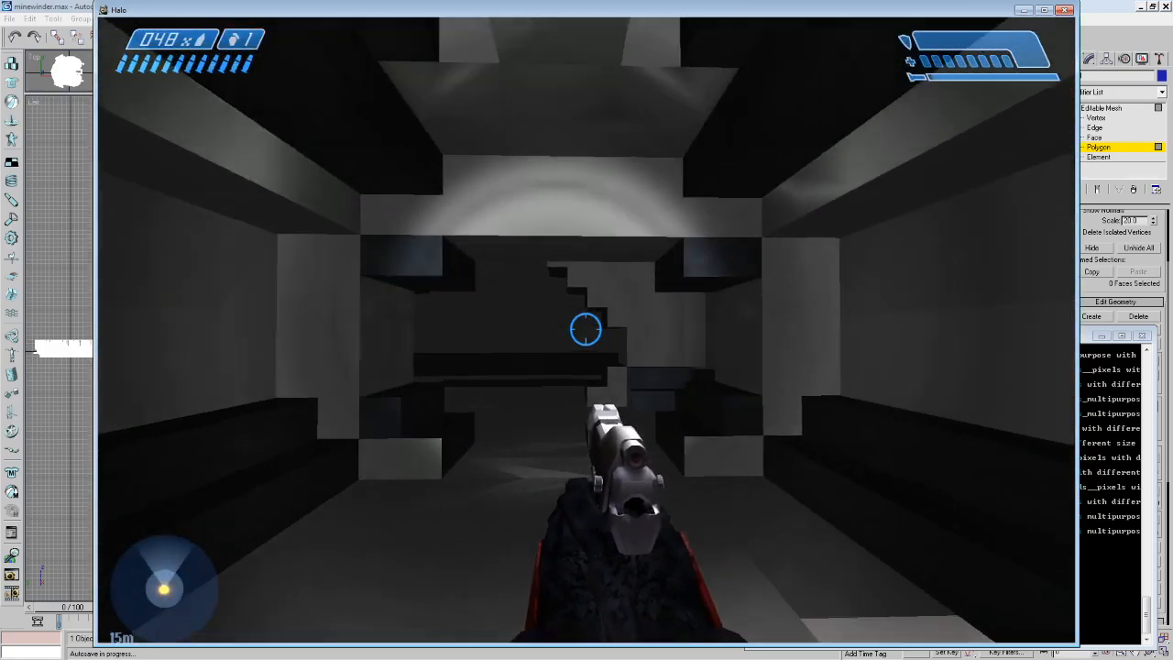
{"action": "key", "text": "w"}
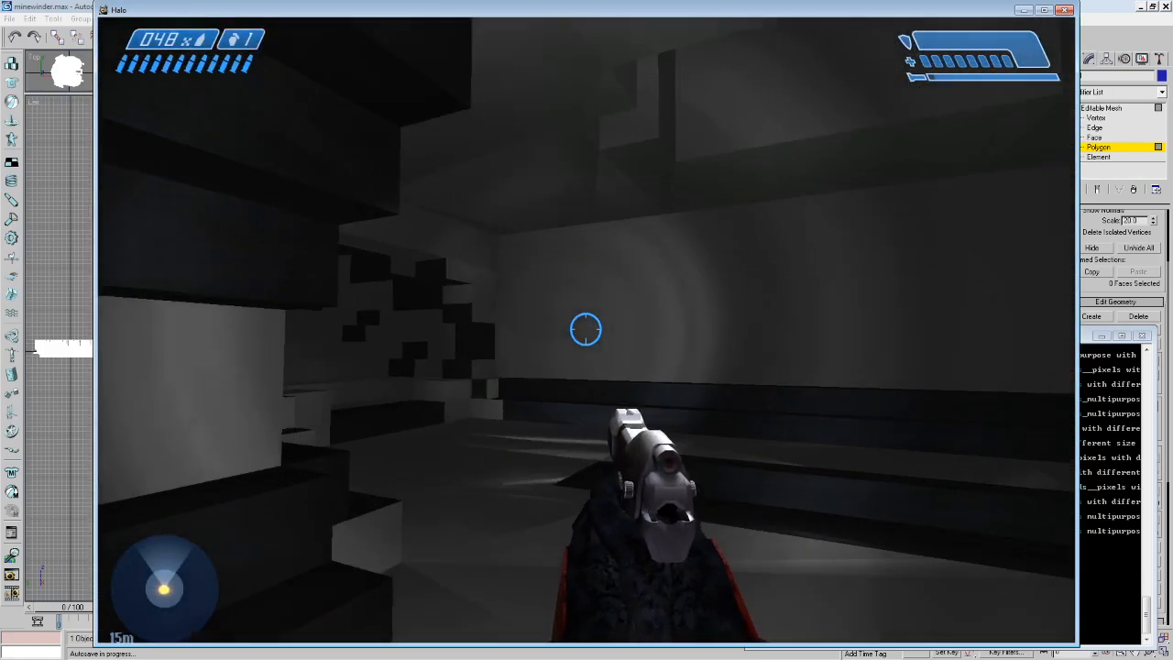
{"action": "key", "text": "w"}
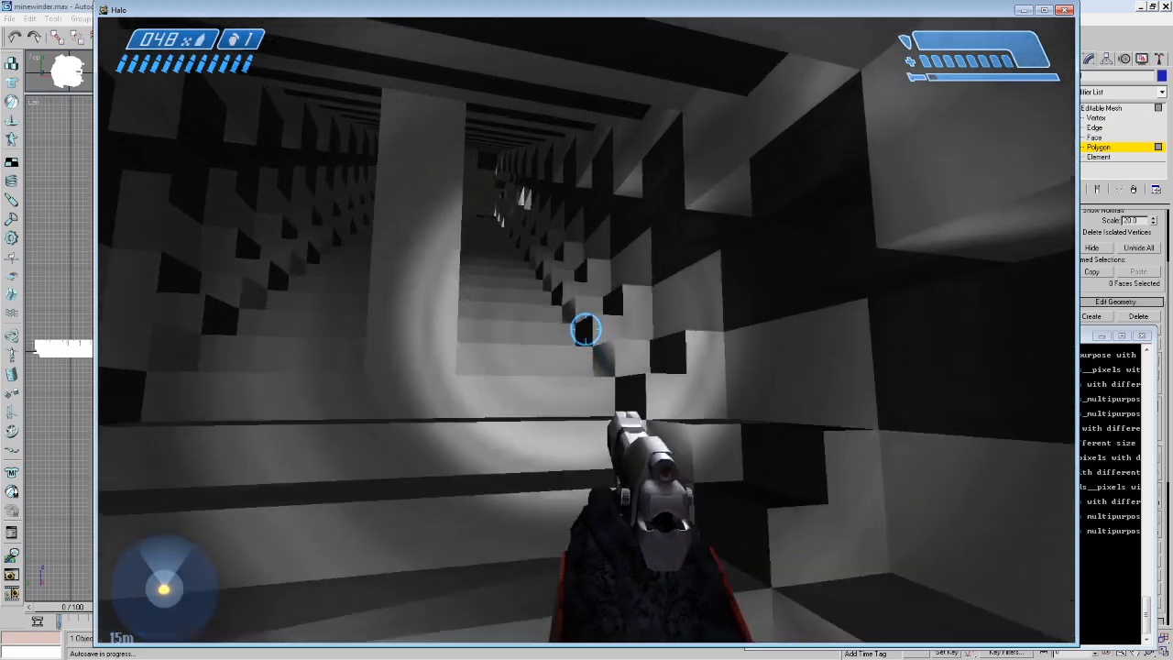
{"action": "key", "text": "w"}
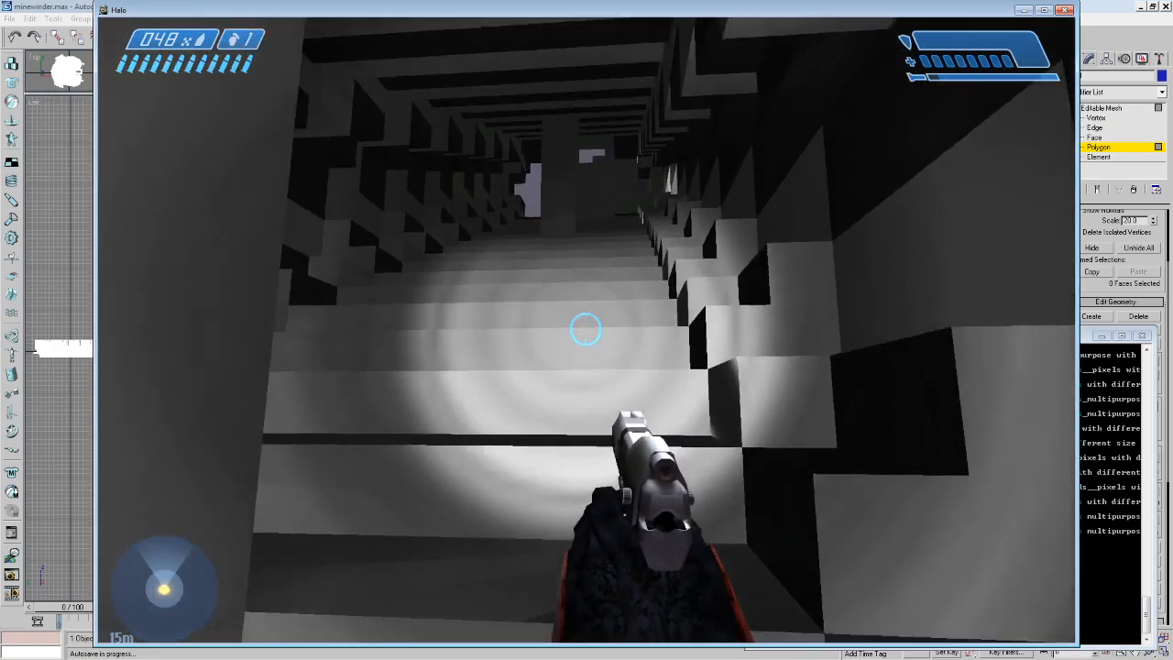
{"action": "key", "text": "w"}
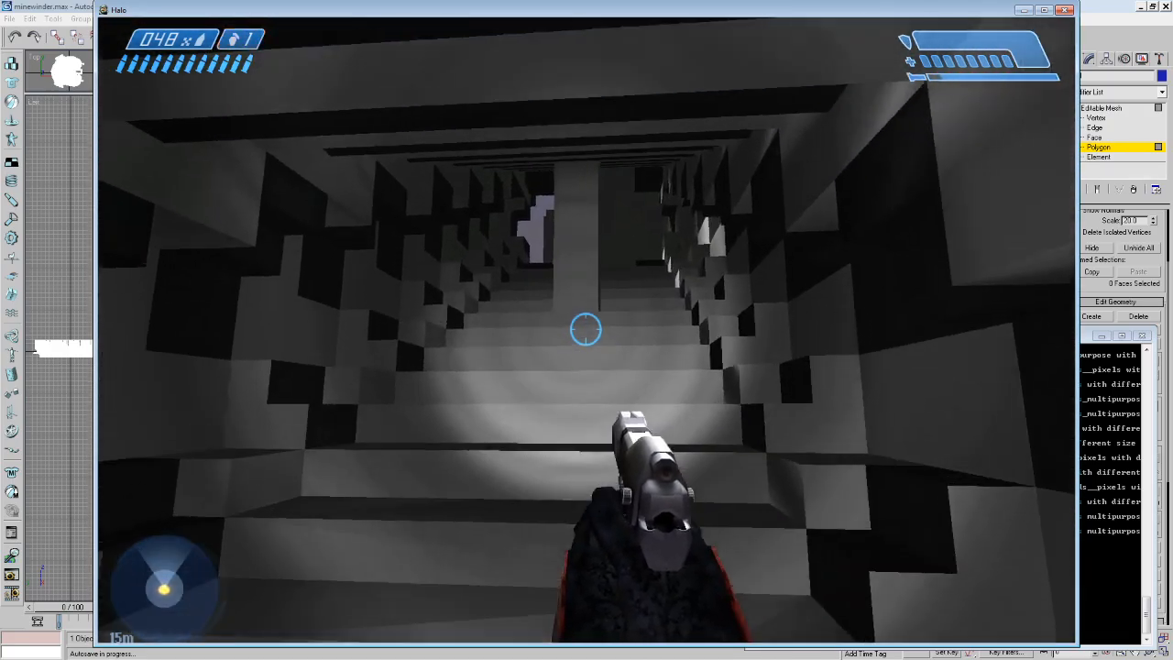
{"action": "key", "text": "w"}
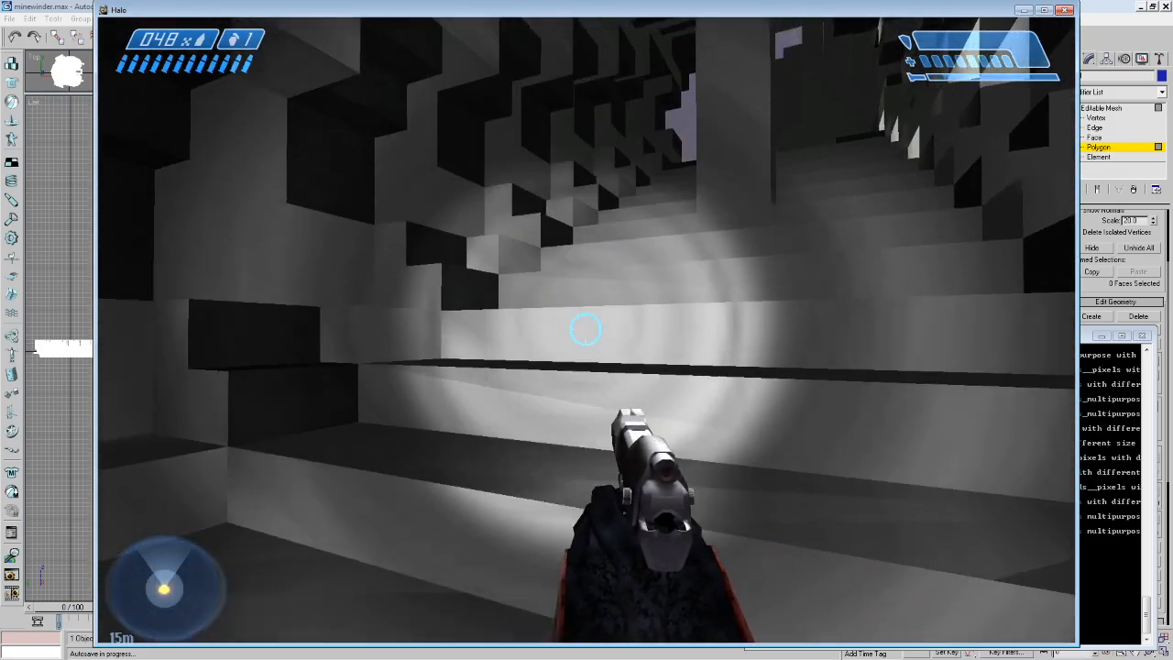
{"action": "key", "text": "w"}
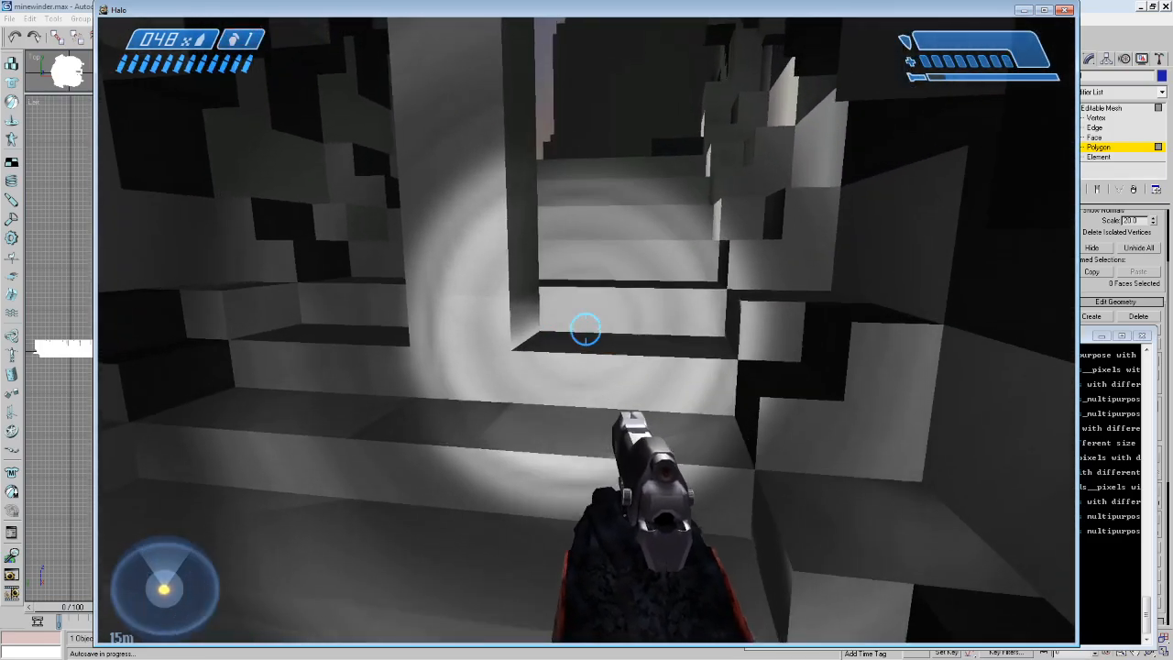
{"action": "key", "text": "w"}
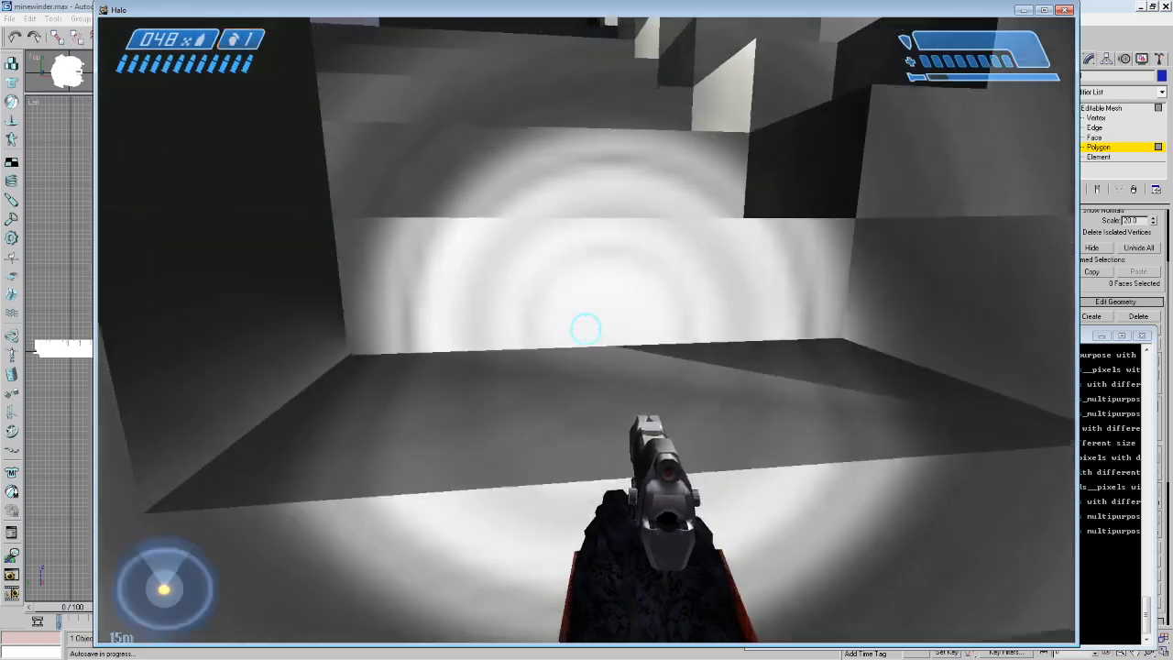
{"action": "key", "text": "w"}
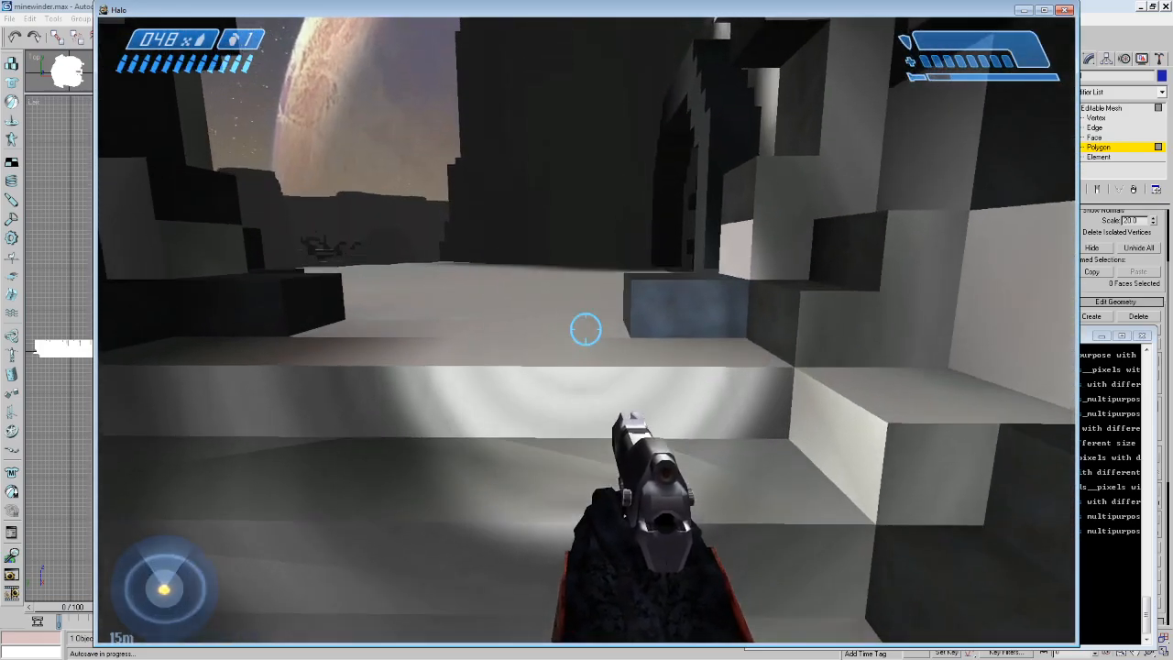
{"action": "key", "text": "w"}
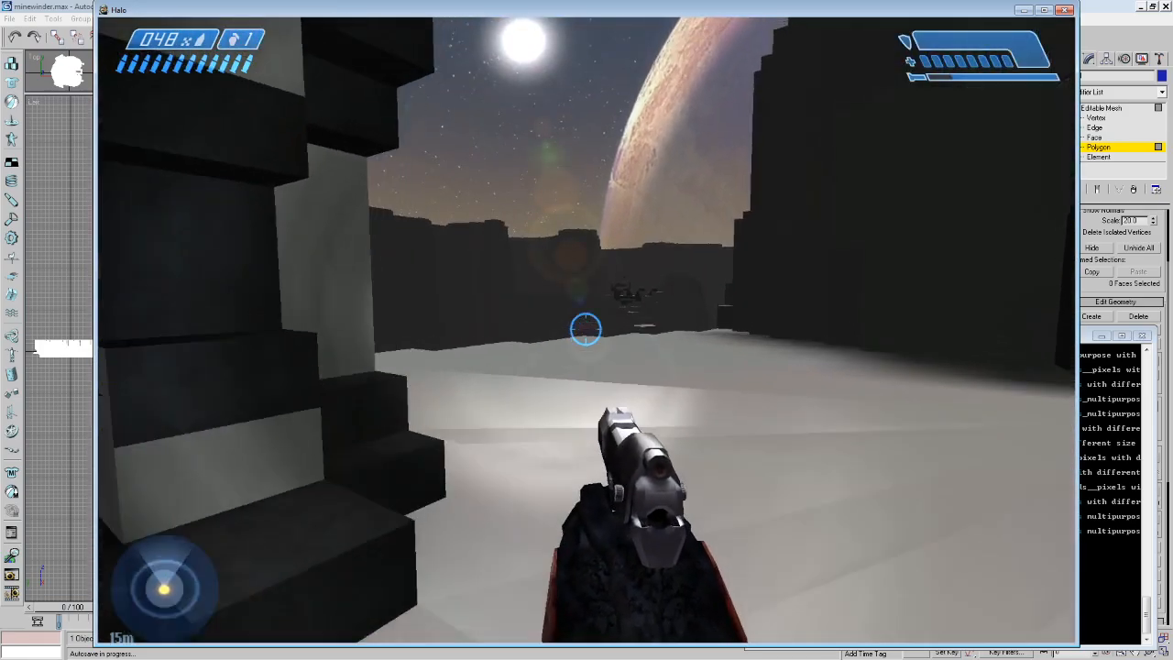
Examine the distant cliff opening and the blocky structure below it through the pistol's 2x scope.
{"action": "key", "text": "w"}
{"action": "key", "text": "z"}
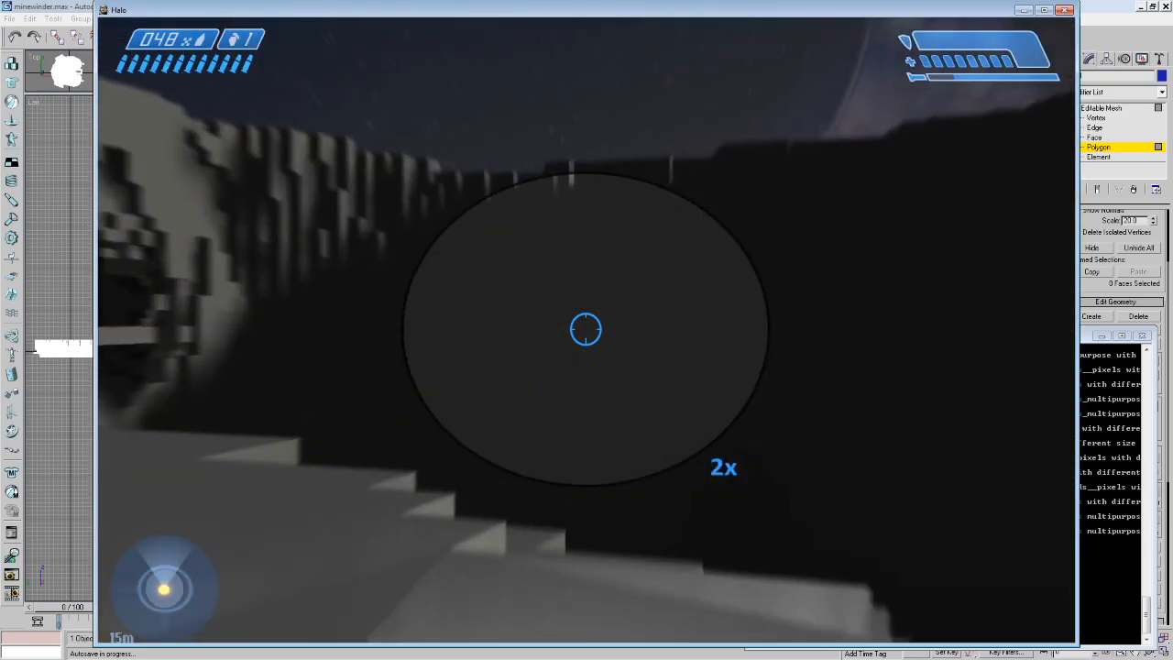
{"action": "key", "text": "z"}
{"action": "key", "text": "z"}
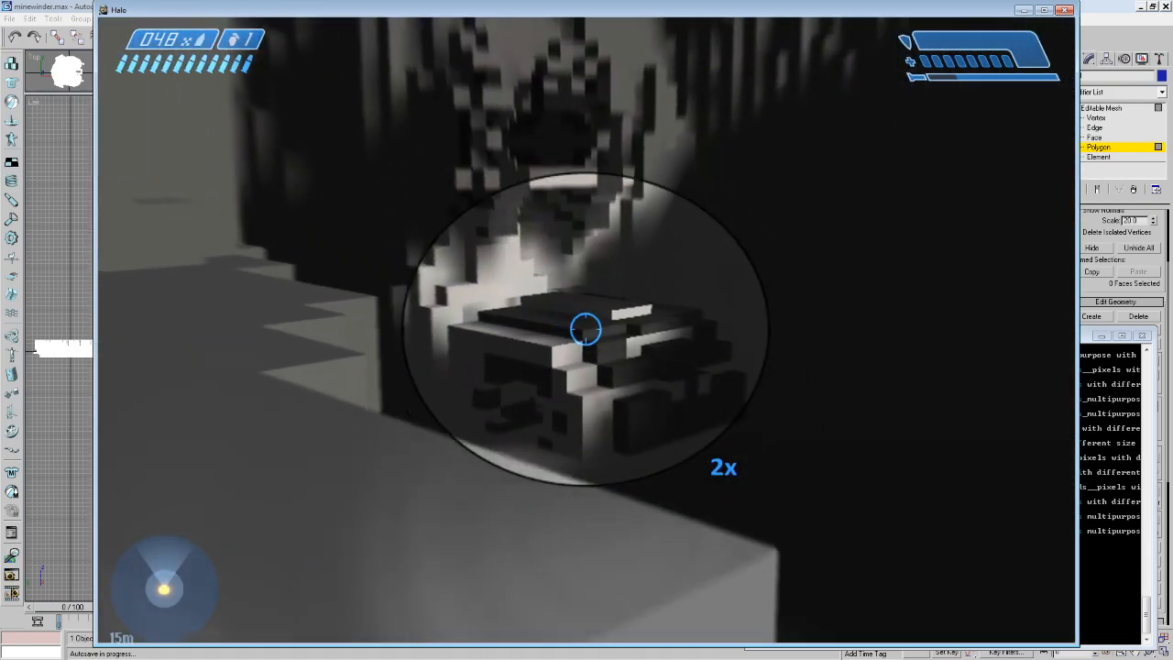
{"action": "left_click", "coordinate": [586, 329]}
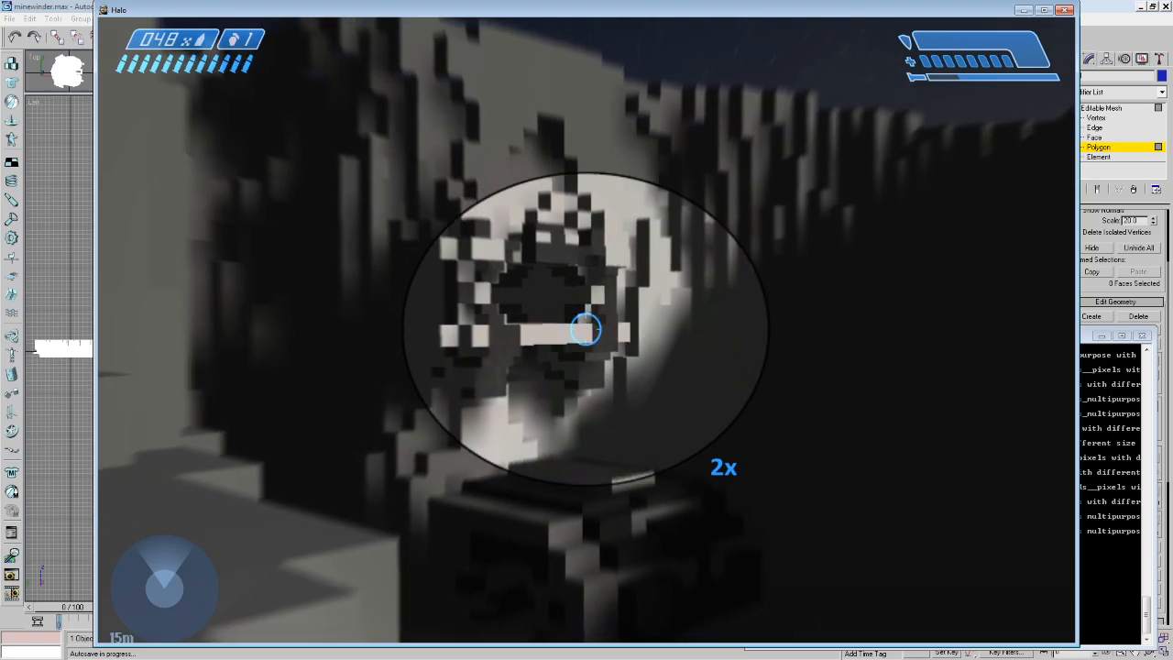
{"action": "key", "text": "z"}
{"action": "key", "text": "z"}
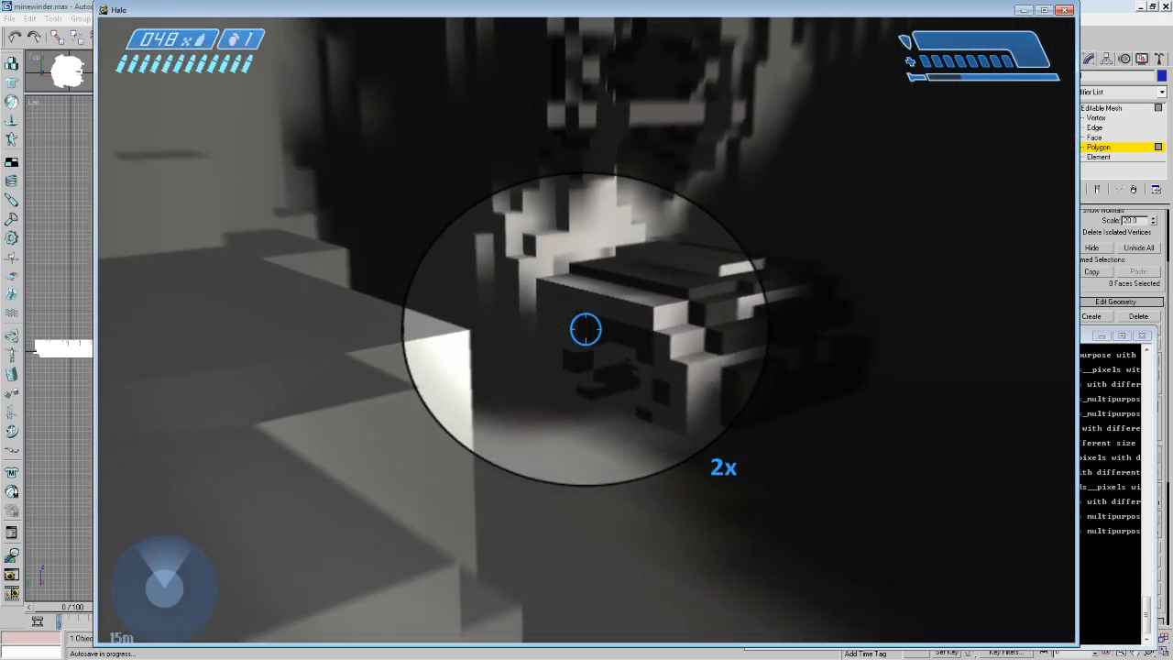
{"action": "key", "text": "z"}
Walk through the next tunnel to its outer side and examine the far tunnel entrance through the 2x scope.
{"action": "key", "text": "w"}
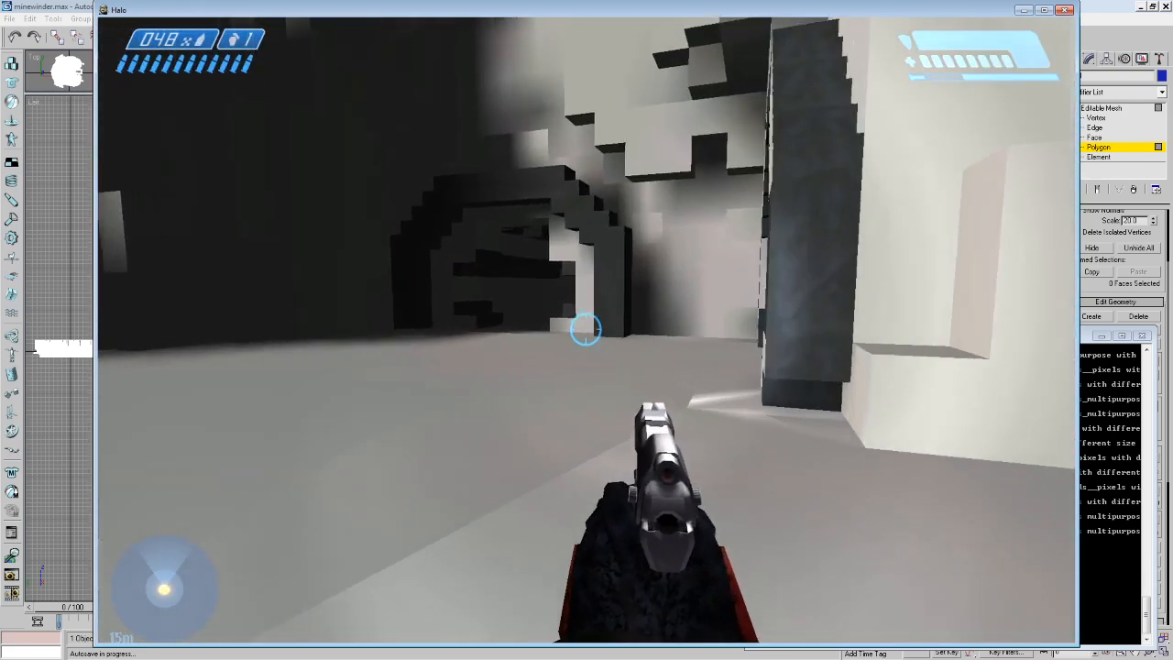
{"action": "key", "text": "w"}
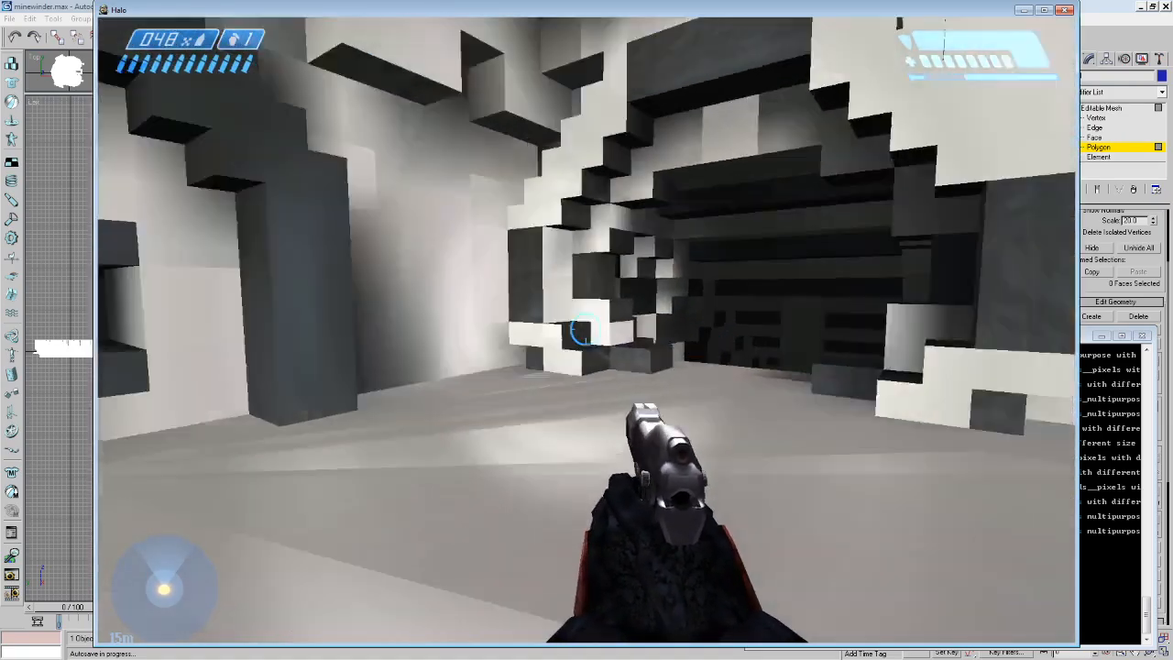
{"action": "key", "text": "w"}
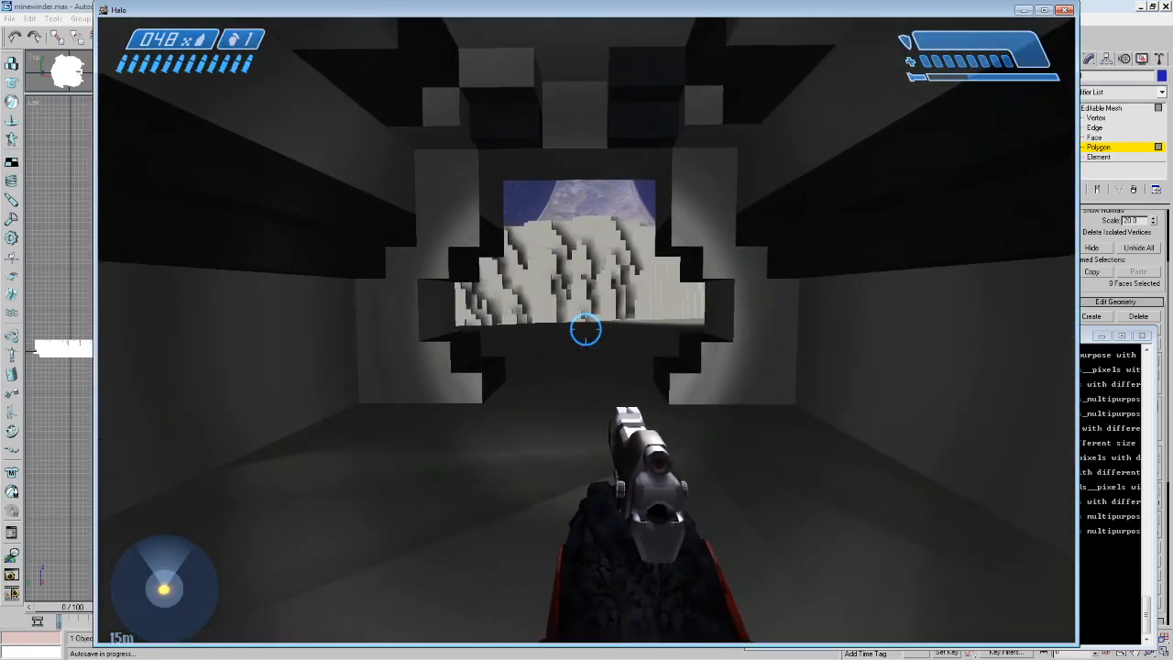
{"action": "key", "text": "w"}
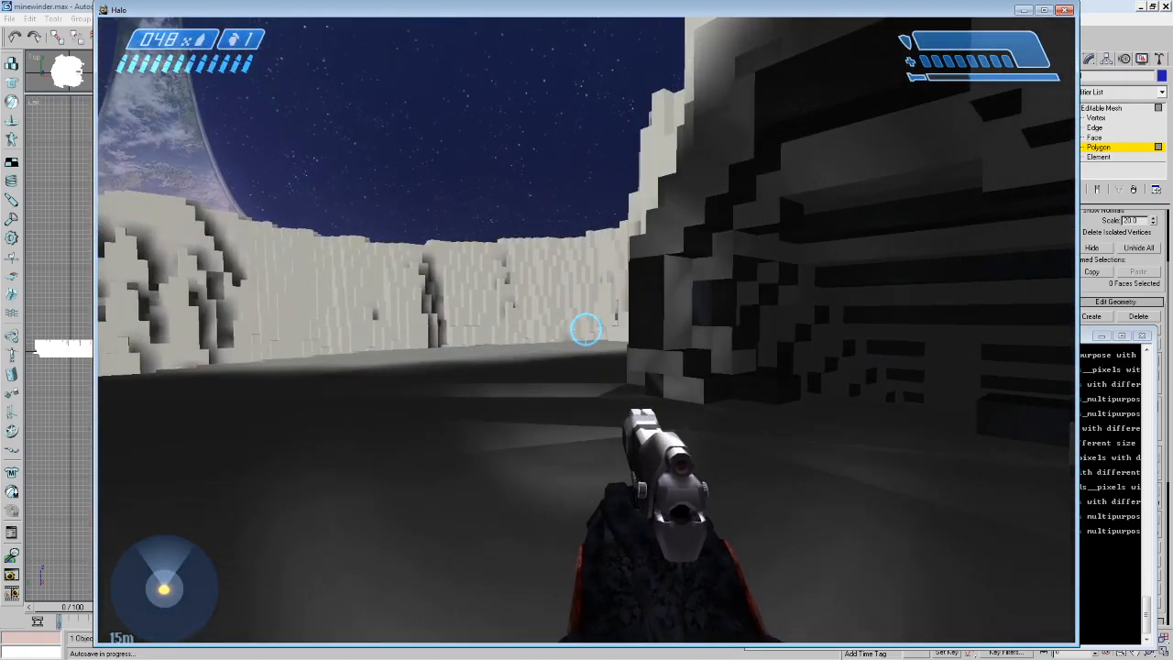
{"action": "key", "text": "z"}
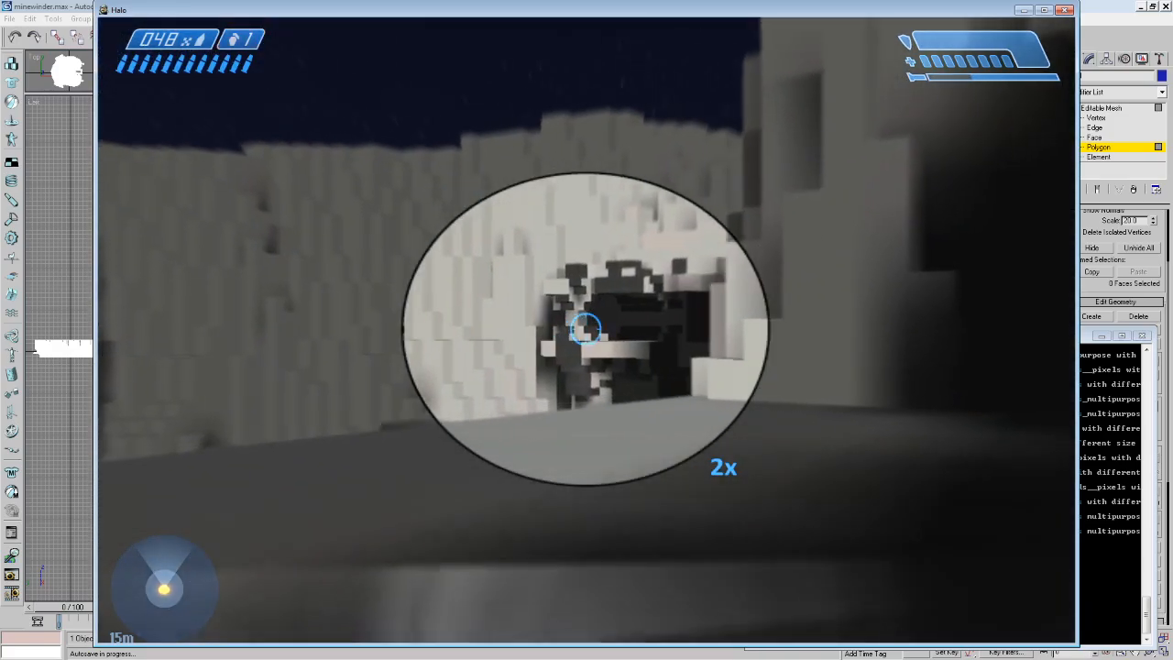
{"action": "key", "text": "z"}
{"action": "key", "text": "z"}
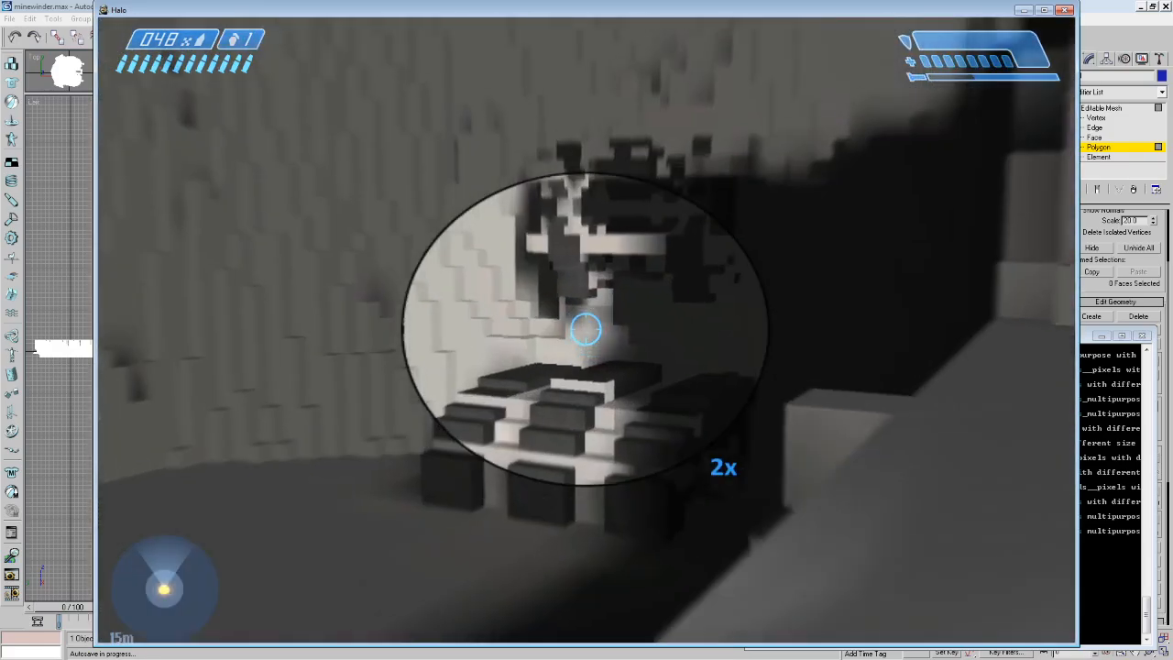
{"action": "key", "text": "z"}
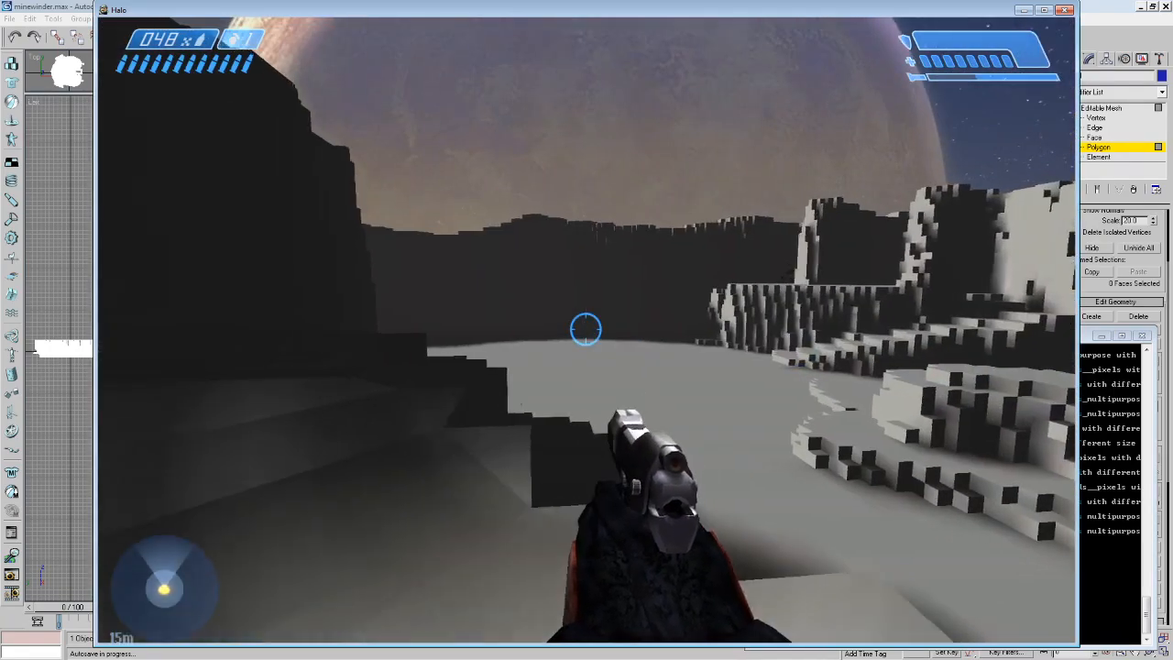
{"action": "key", "text": "z"}
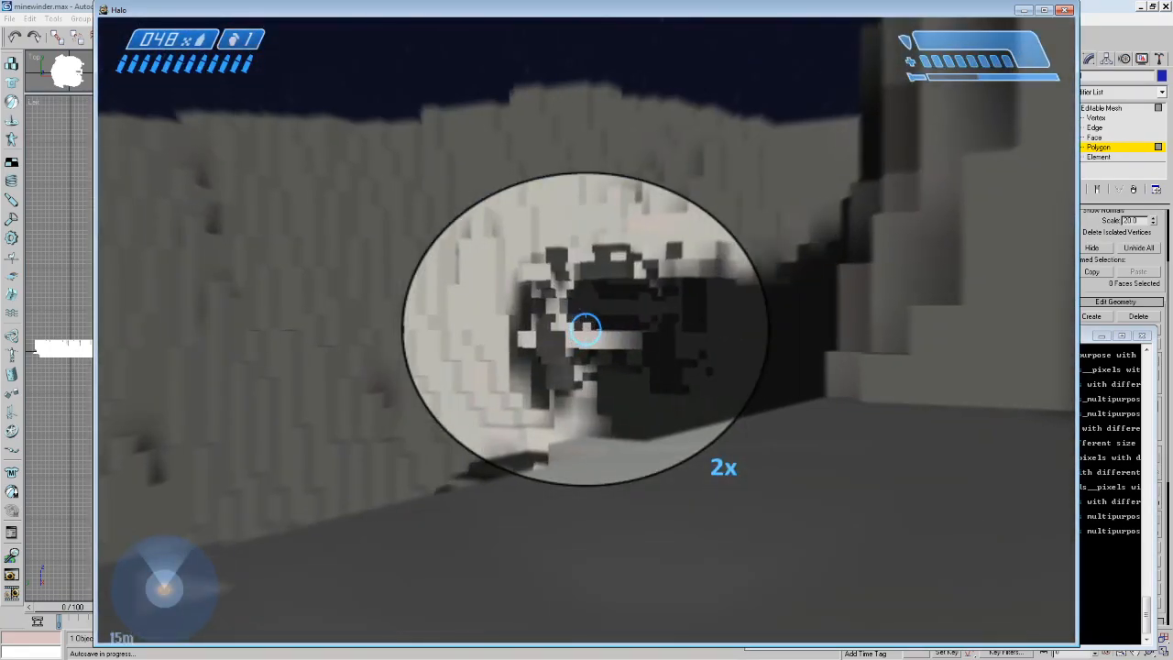
{"action": "key", "text": "w"}
{"action": "key", "text": "z"}
{"action": "key", "text": "q"}
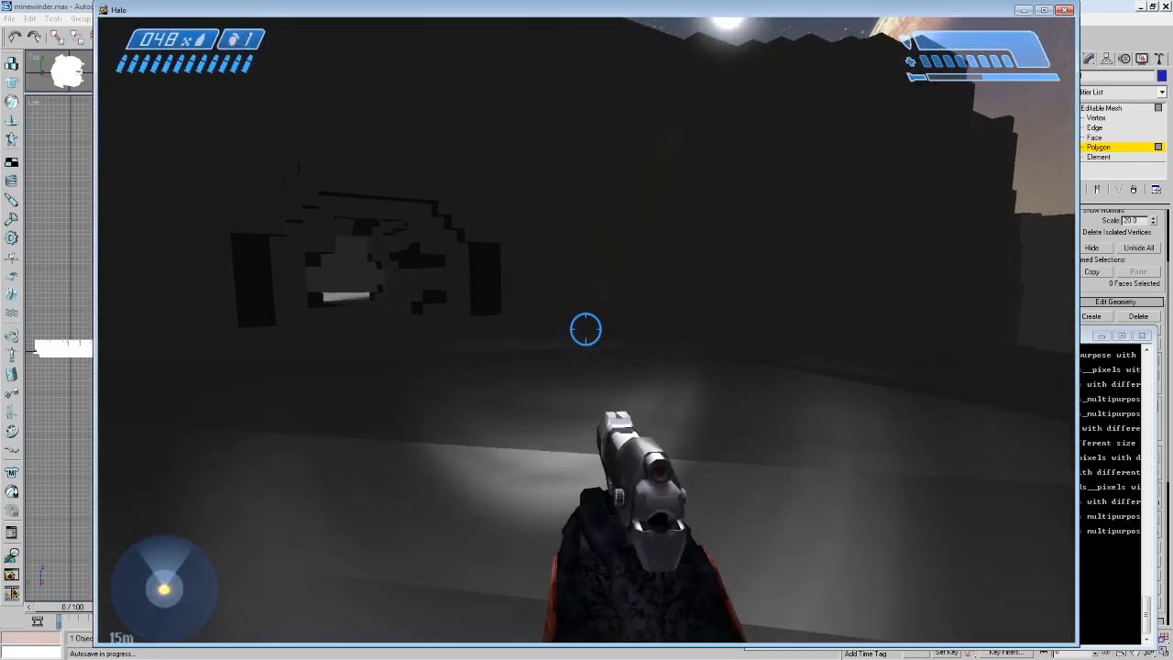
Examine the surrounding cliffs and ledge, and walk back up to the dark tunnel entrance.
{"action": "key", "text": "w"}
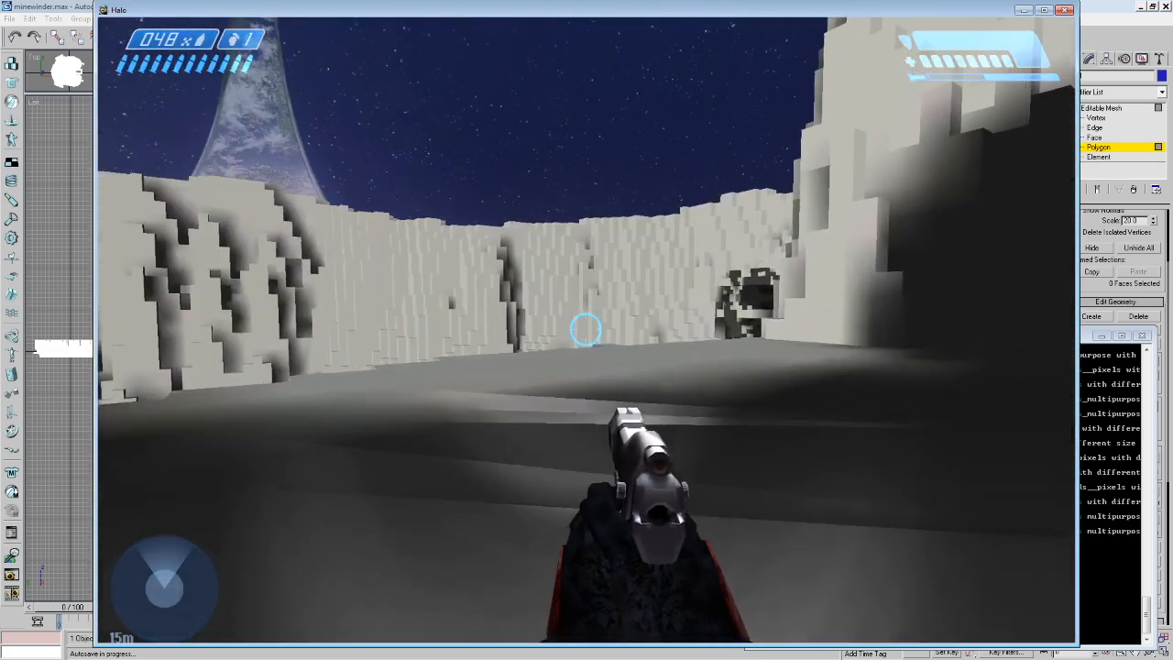
{"action": "key", "text": "z"}
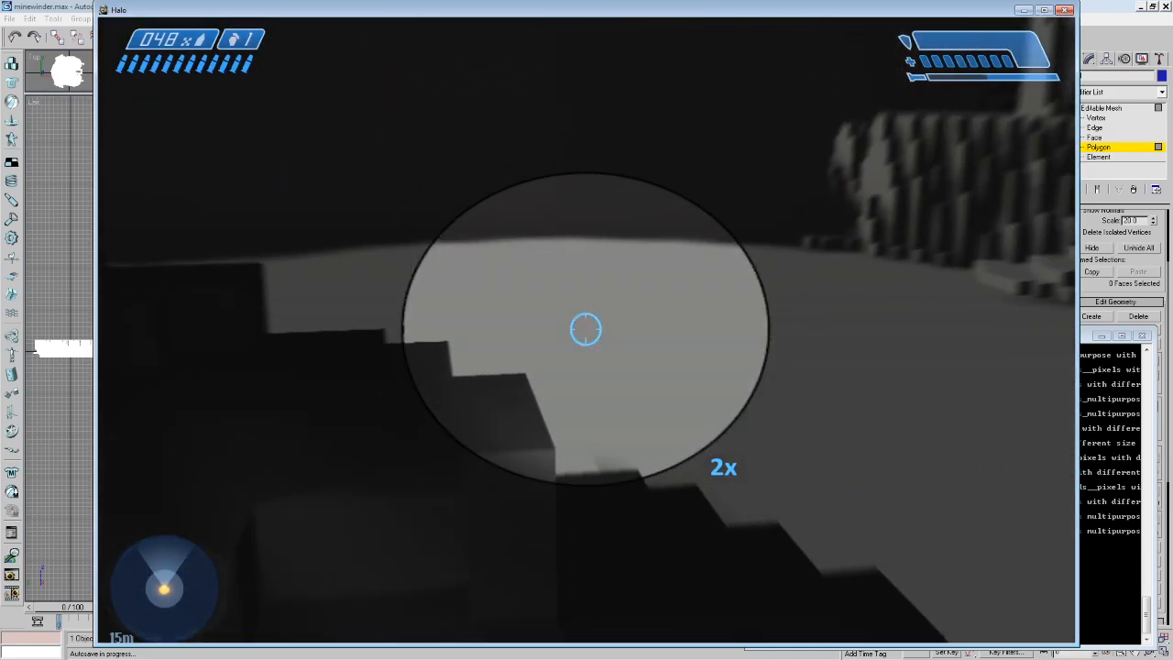
{"action": "key", "text": "z"}
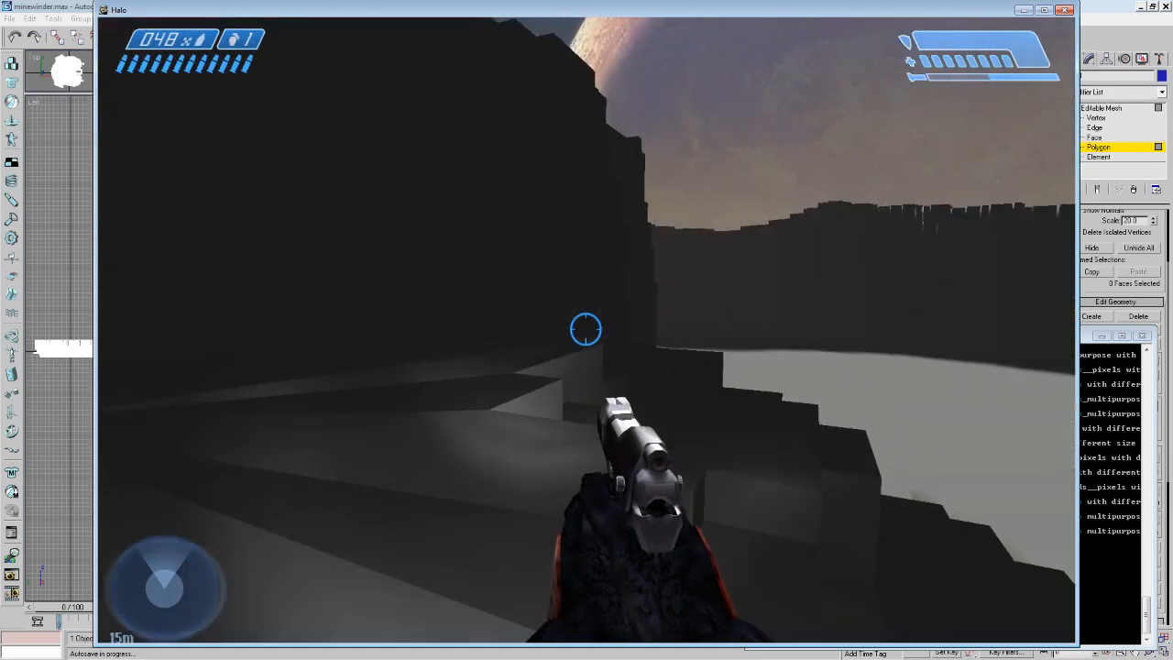
{"action": "key", "text": "w"}
{"action": "key", "text": "w"}
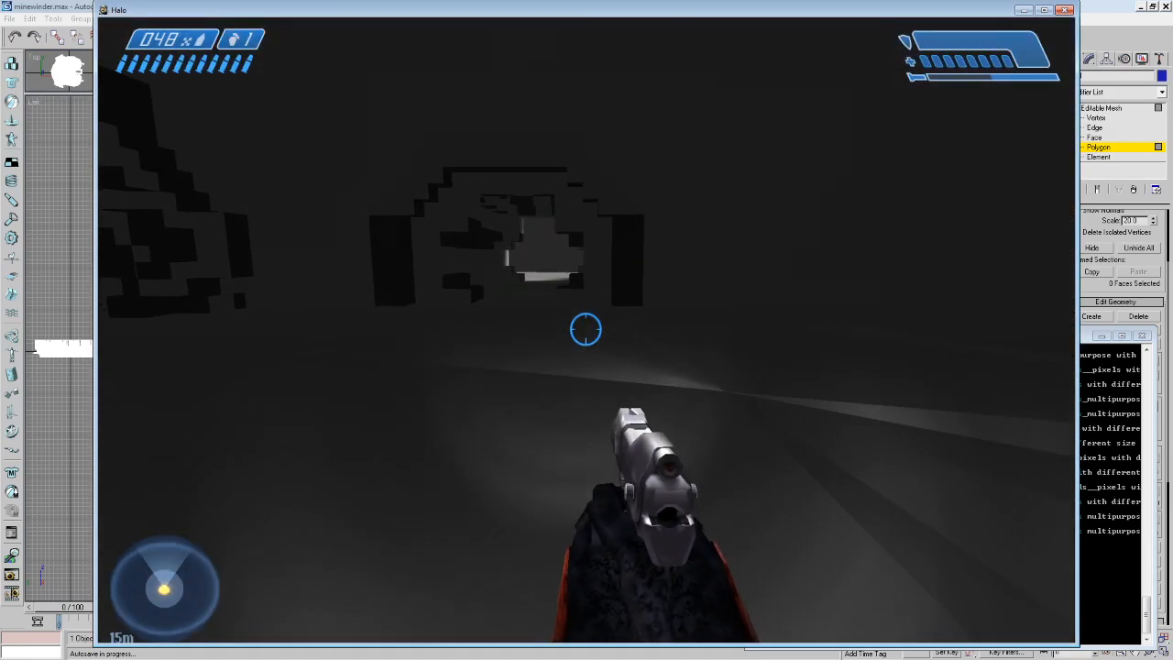
{"action": "key", "text": "w"}
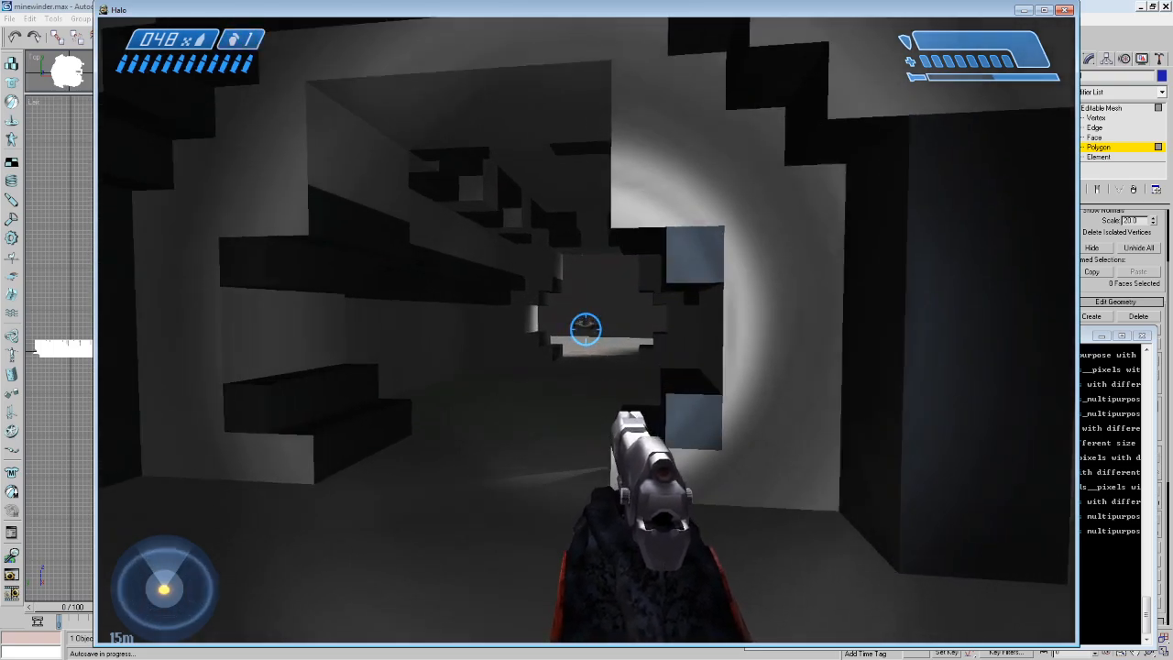
Leave Halo for 3ds Max and unhide all objects in the minewinder scene.
{"action": "key", "text": "Escape"}
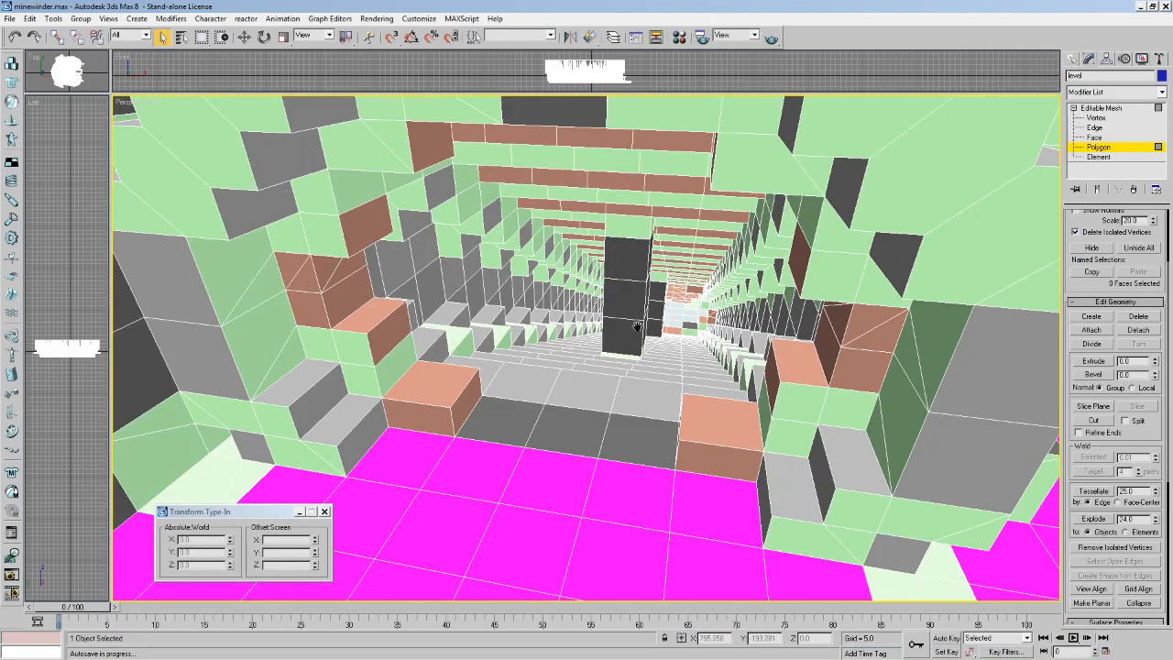
{"action": "scroll", "coordinate": [724, 269], "scroll_direction": "down", "scroll_amount": 10}
{"action": "middle_click_drag", "start_coordinate": [724, 293], "coordinate": [724, 269], "text": "alt"}
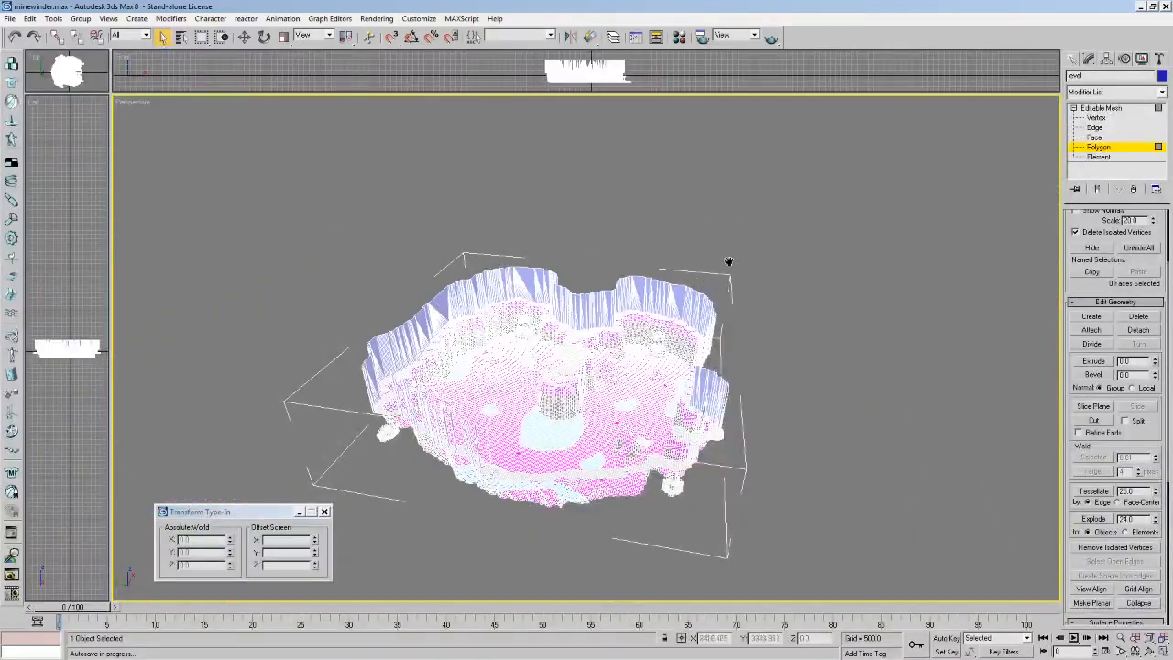
{"action": "scroll", "coordinate": [724, 268], "scroll_direction": "up", "scroll_amount": 5}
{"action": "right_click", "coordinate": [978, 154]}
{"action": "left_click", "coordinate": [1008, 110]}
{"action": "middle_click_drag", "start_coordinate": [919, 173], "coordinate": [820, 269]}
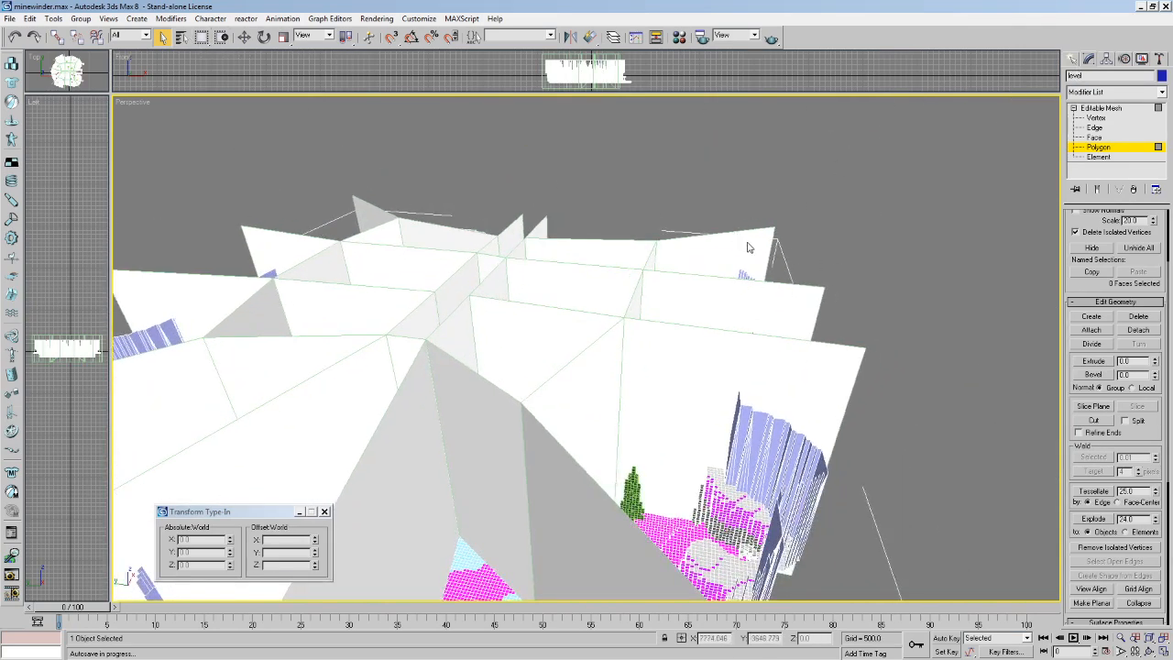
Leave polygon editing and hide the portals object so that only the level geometry is displayed.
{"action": "left_click", "coordinate": [1072, 60]}
{"action": "right_click", "coordinate": [757, 231]}
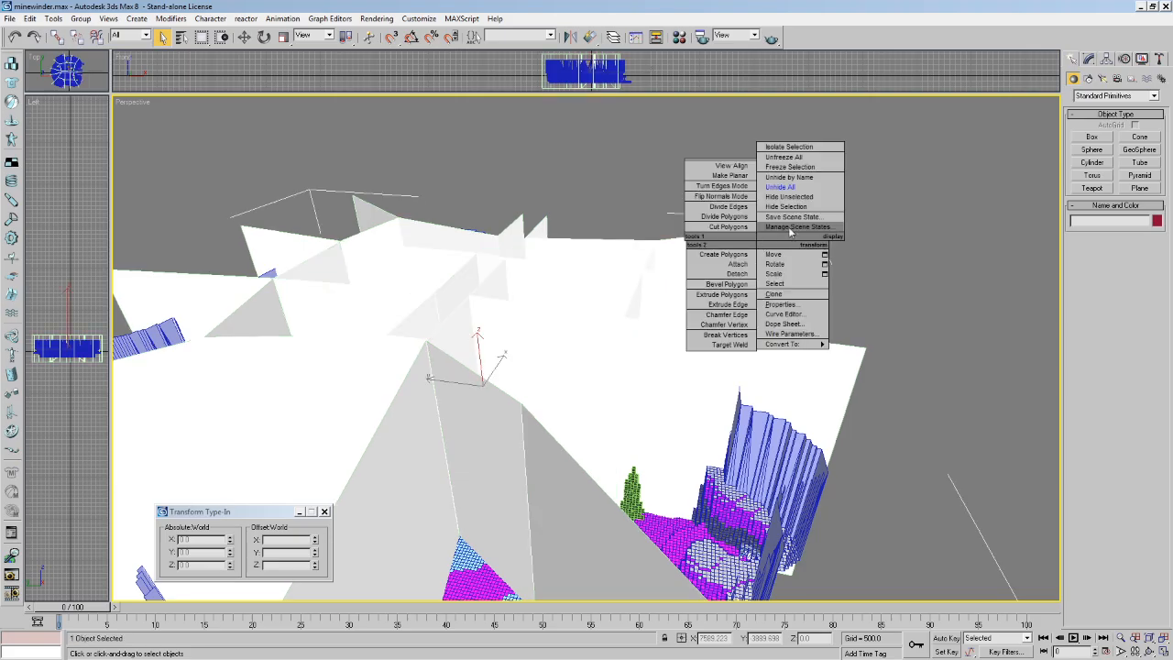
{"action": "left_click", "coordinate": [802, 217]}
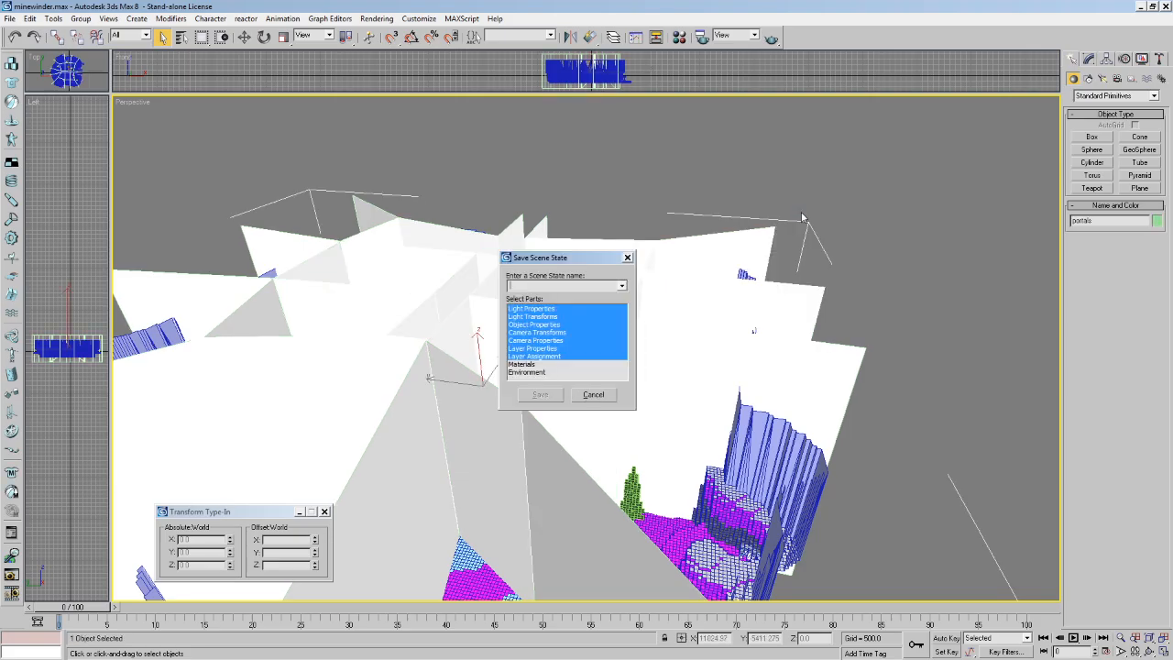
{"action": "left_click", "coordinate": [626, 256]}
{"action": "right_click", "coordinate": [680, 230]}
{"action": "left_click", "coordinate": [719, 196]}
{"action": "scroll", "coordinate": [697, 400], "scroll_direction": "up", "scroll_amount": 10}
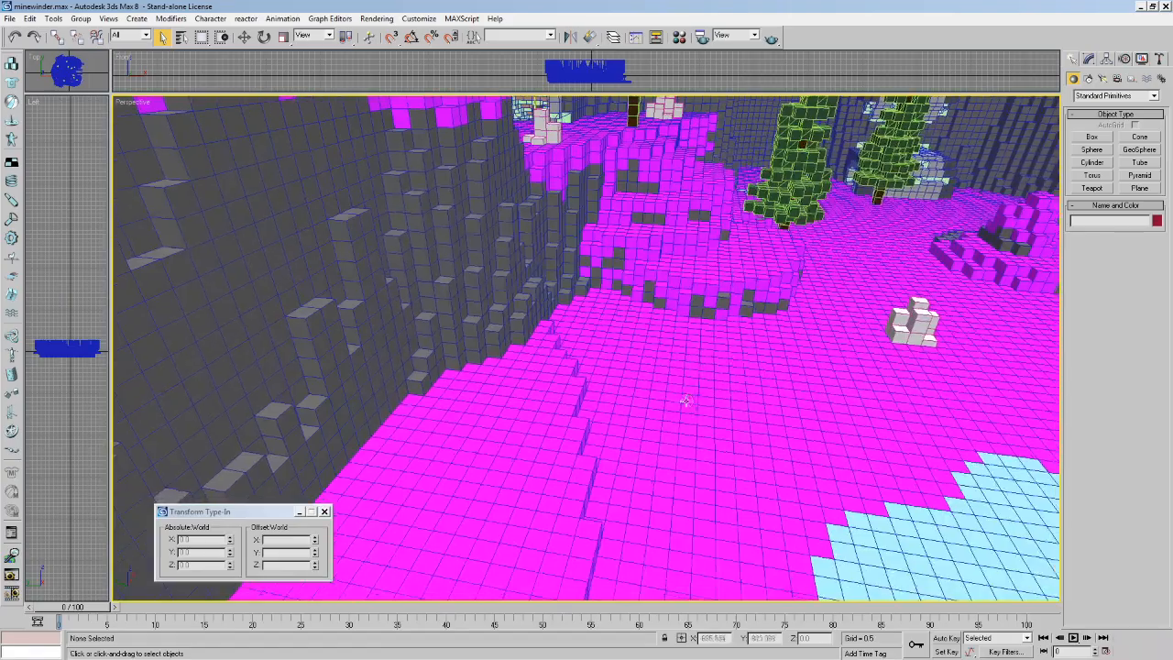
Examine the minewinder level's terrain, trees and surrounding walls from inside, from above and from the side.
{"action": "key", "text": "Up"}
{"action": "left_click_drag", "start_coordinate": [686, 400], "coordinate": [330, 389]}
{"action": "key", "text": "Up"}
{"action": "key", "text": "Up"}
{"action": "left_click_drag", "start_coordinate": [549, 426], "coordinate": [475, 399]}
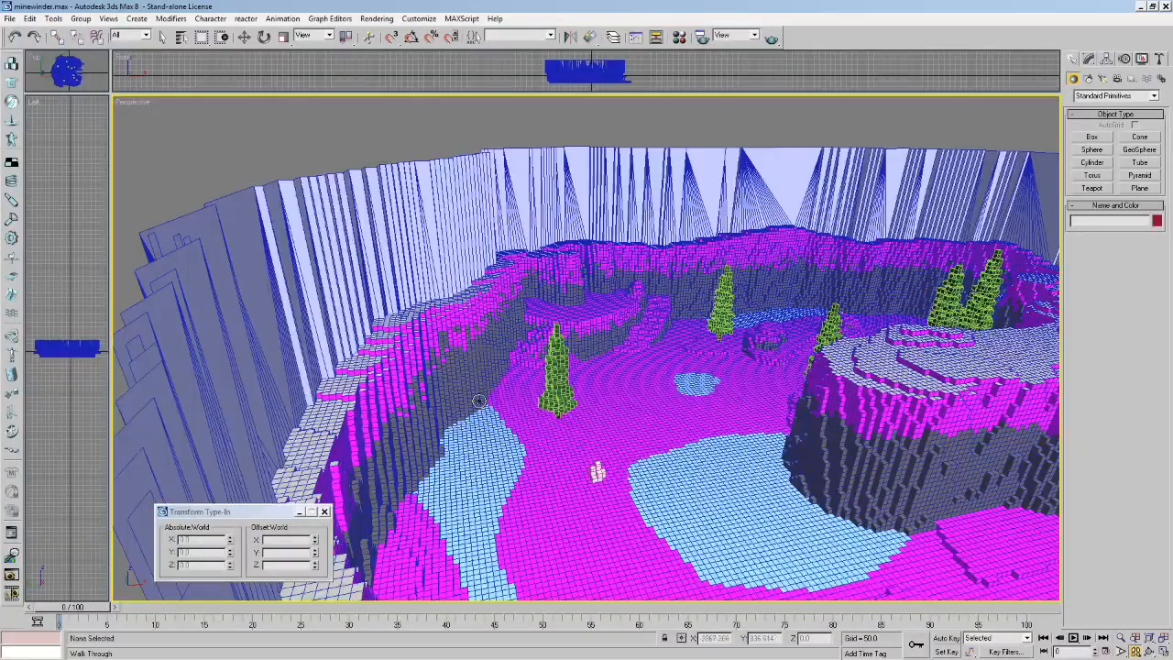
{"action": "left_click_drag", "start_coordinate": [664, 407], "coordinate": [513, 348]}
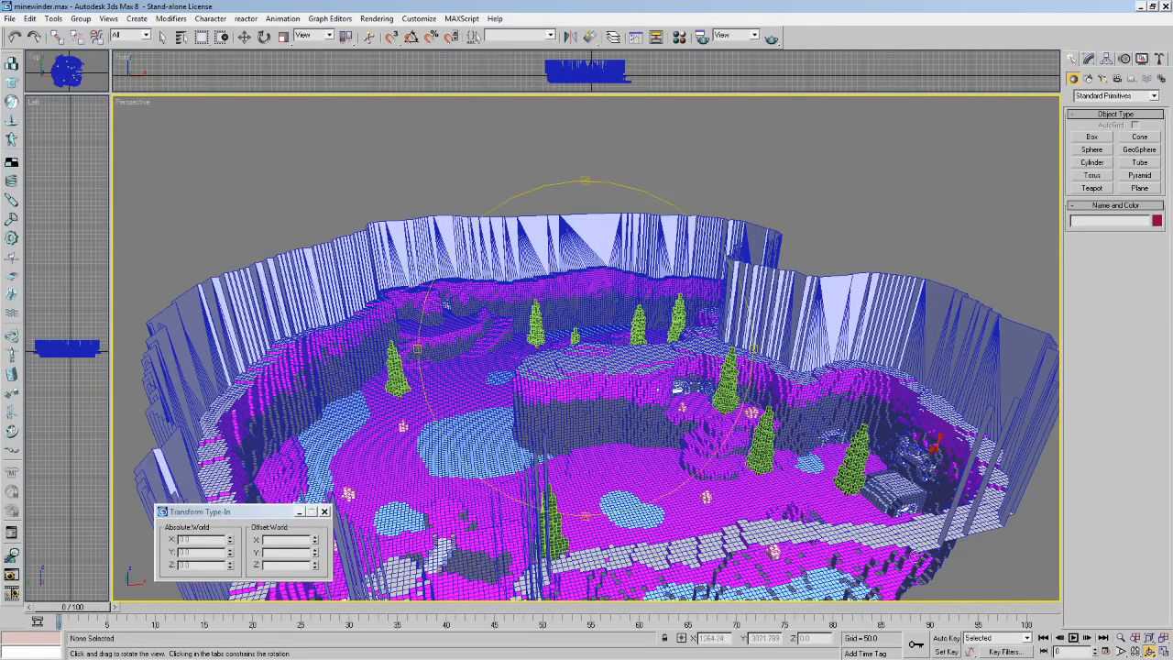
{"action": "left_click", "coordinate": [1148, 639]}
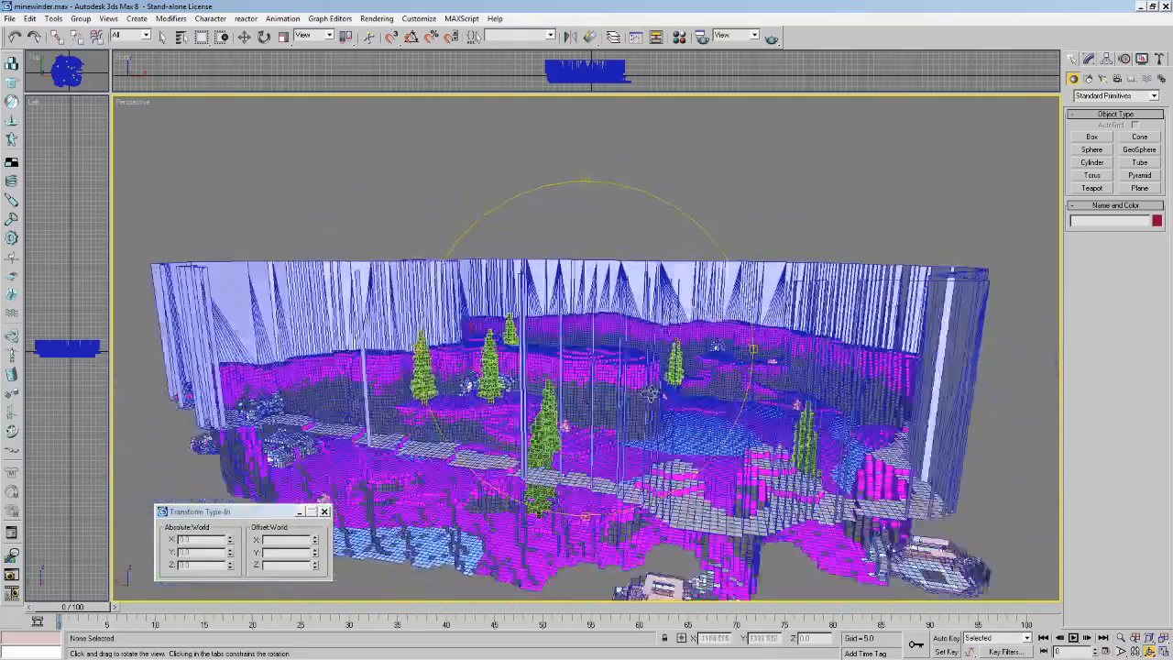
{"action": "left_click_drag", "start_coordinate": [648, 394], "coordinate": [660, 388]}
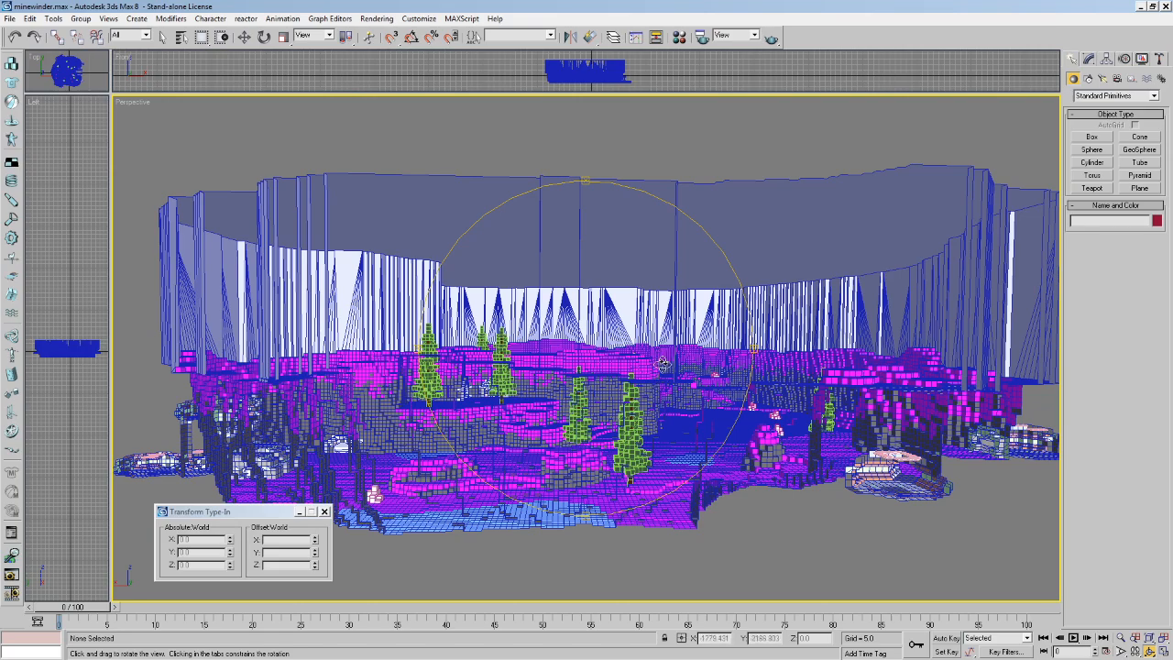
Switch to Halo, resume the game, and go out through the tunnel and down to the blocky ledge below the overturned vehicle.
{"action": "key", "text": "alt+Tab"}
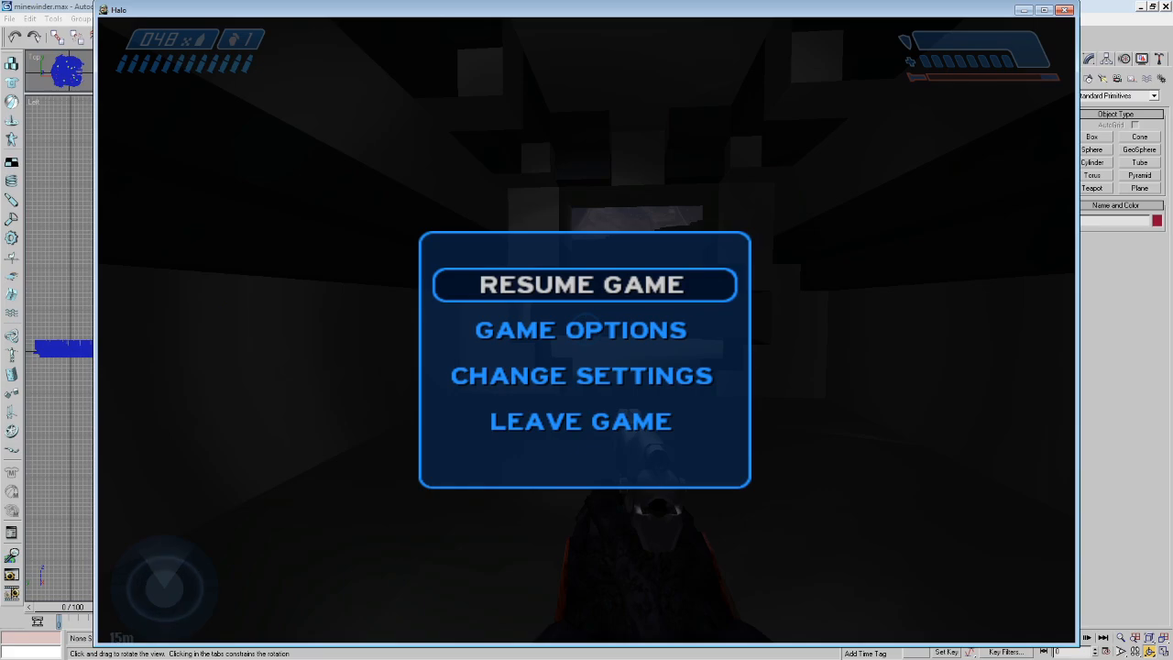
{"action": "key", "text": "Escape"}
{"action": "key", "text": "w"}
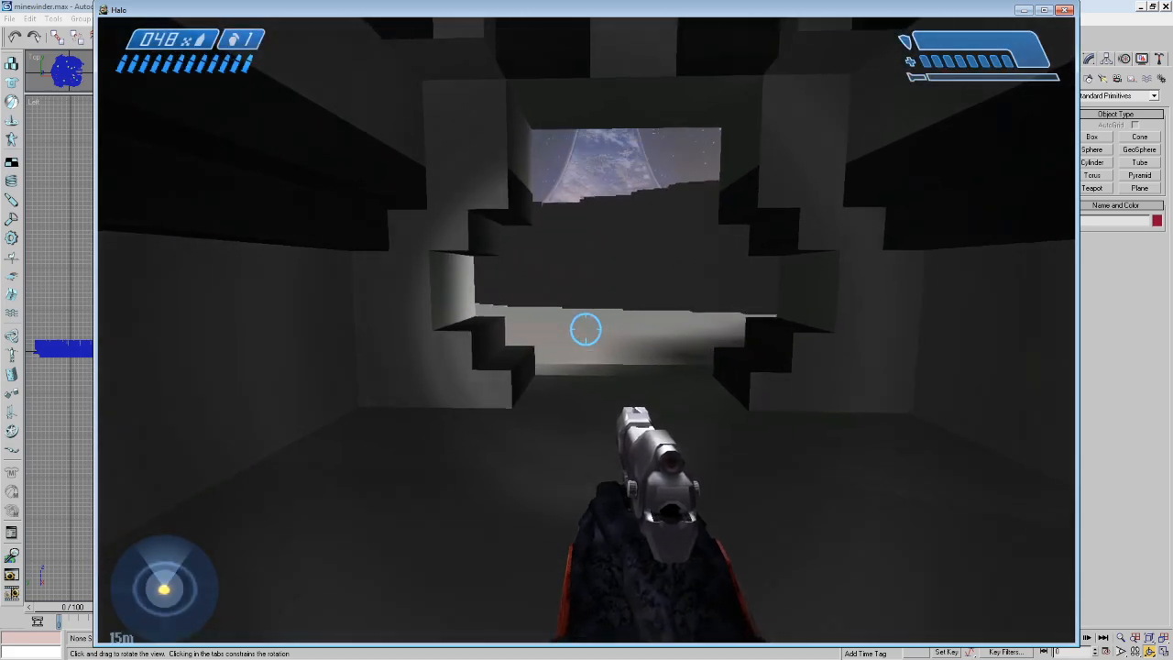
{"action": "key", "text": "w"}
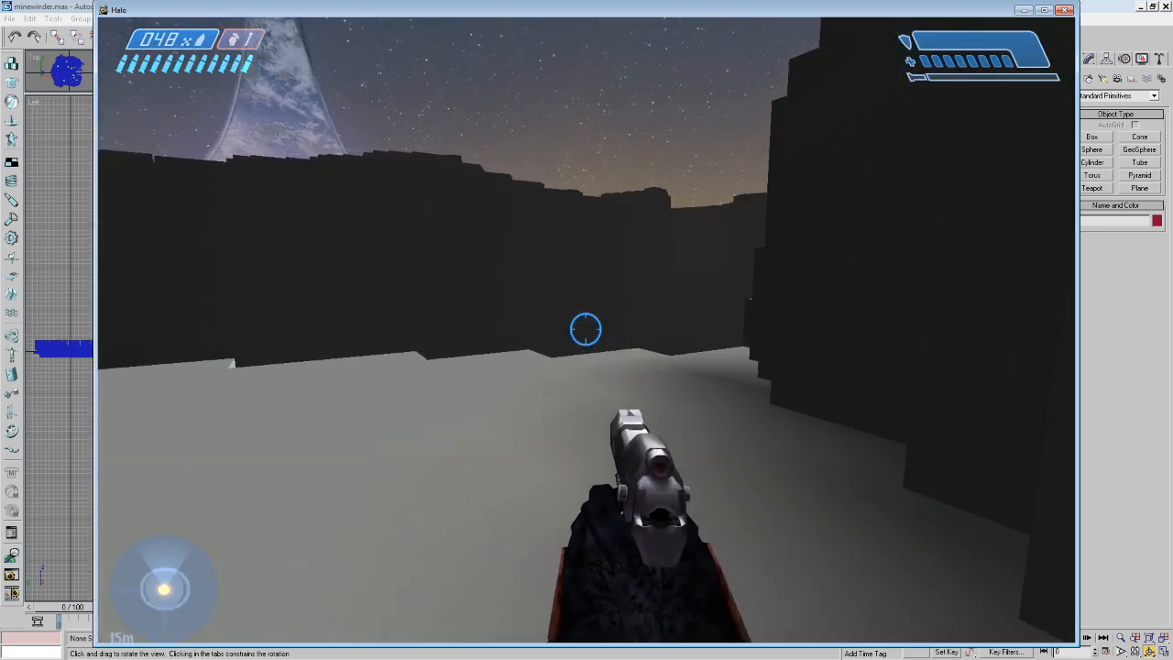
{"action": "key", "text": "w"}
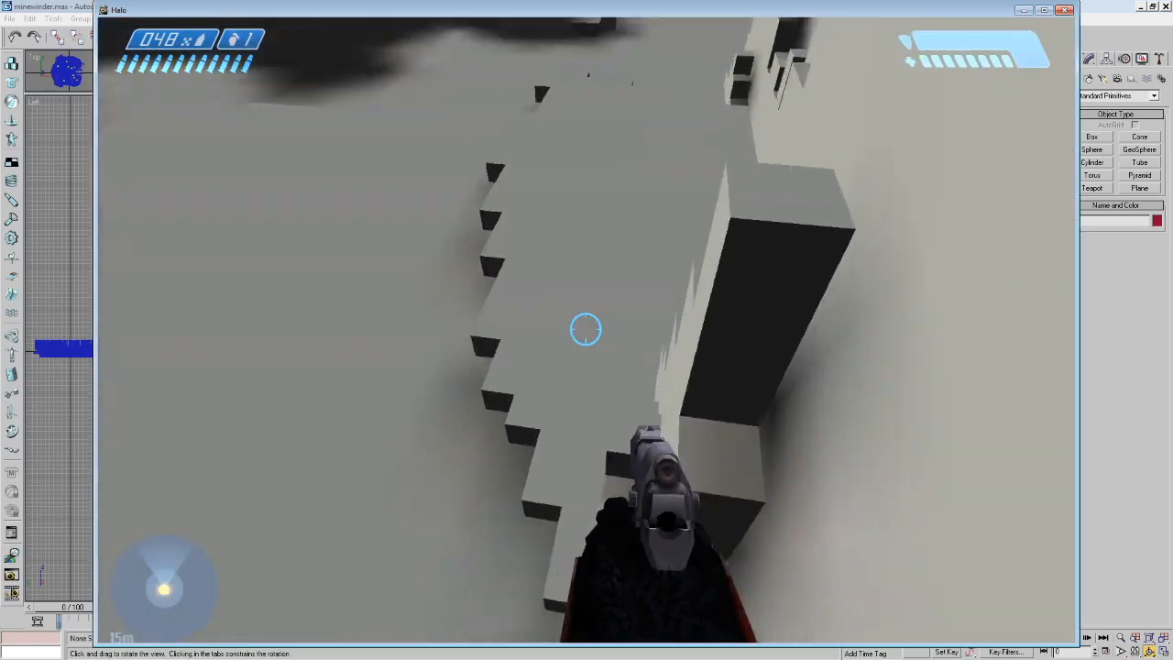
{"action": "key", "text": "w"}
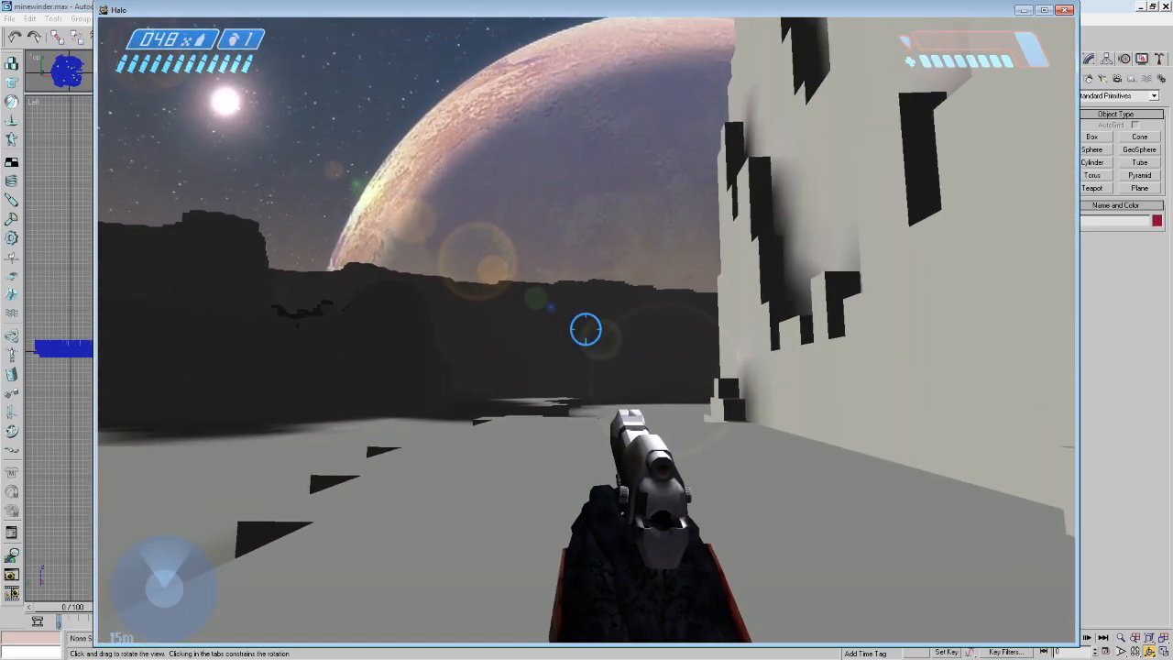
{"action": "key", "text": "w"}
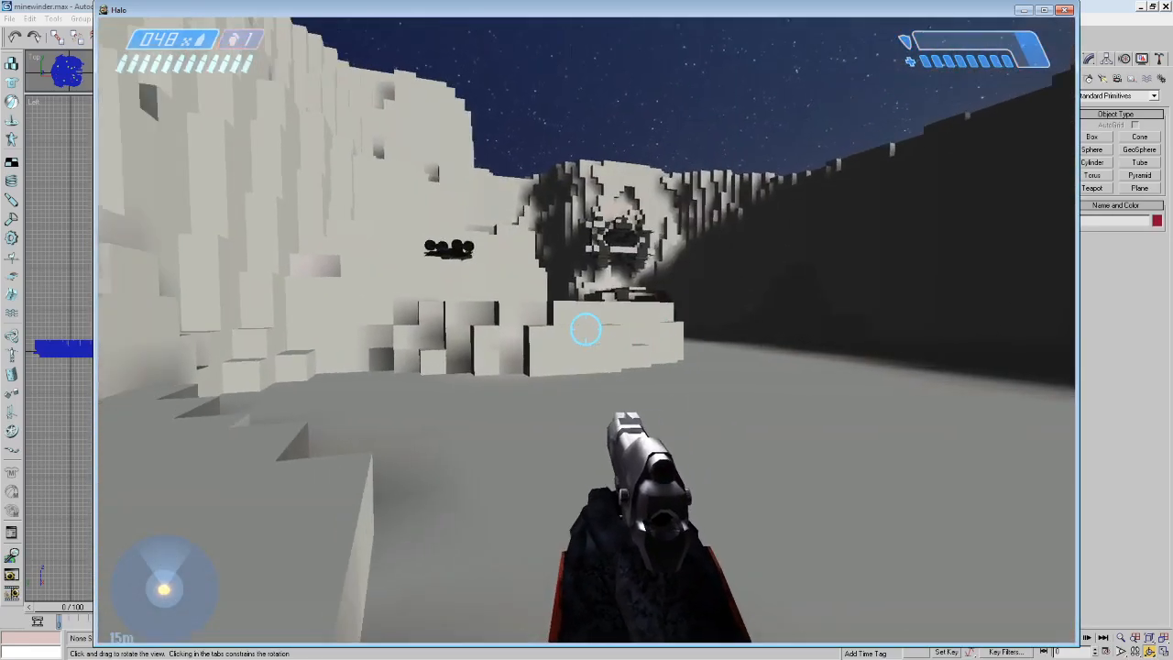
{"action": "key", "text": "w"}
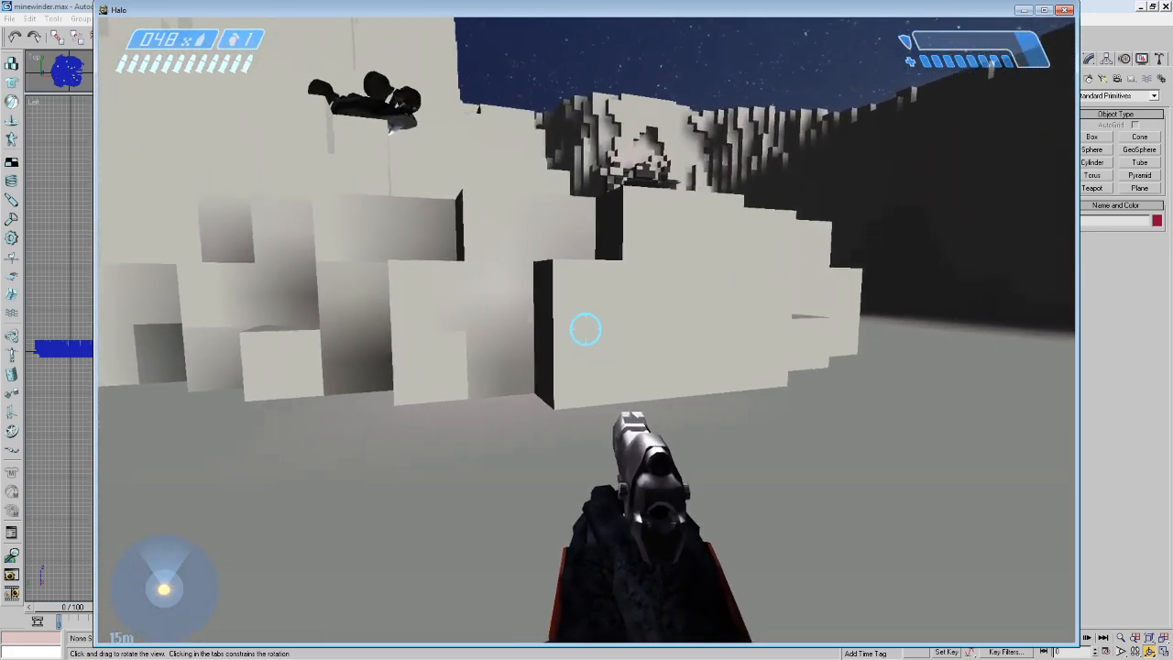
Try jumping up the tall blocks of the ledge toward the overturned vehicle, backing off with the flashlight on.
{"action": "key", "text": "w"}
{"action": "key", "text": "space"}
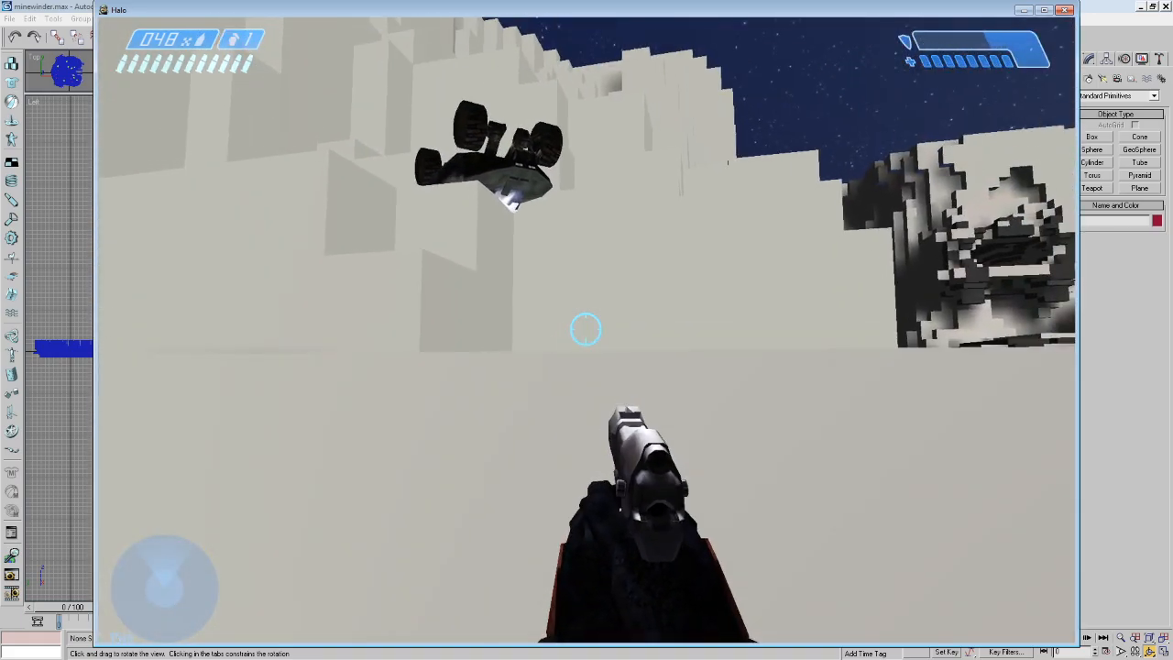
{"action": "key", "text": "w"}
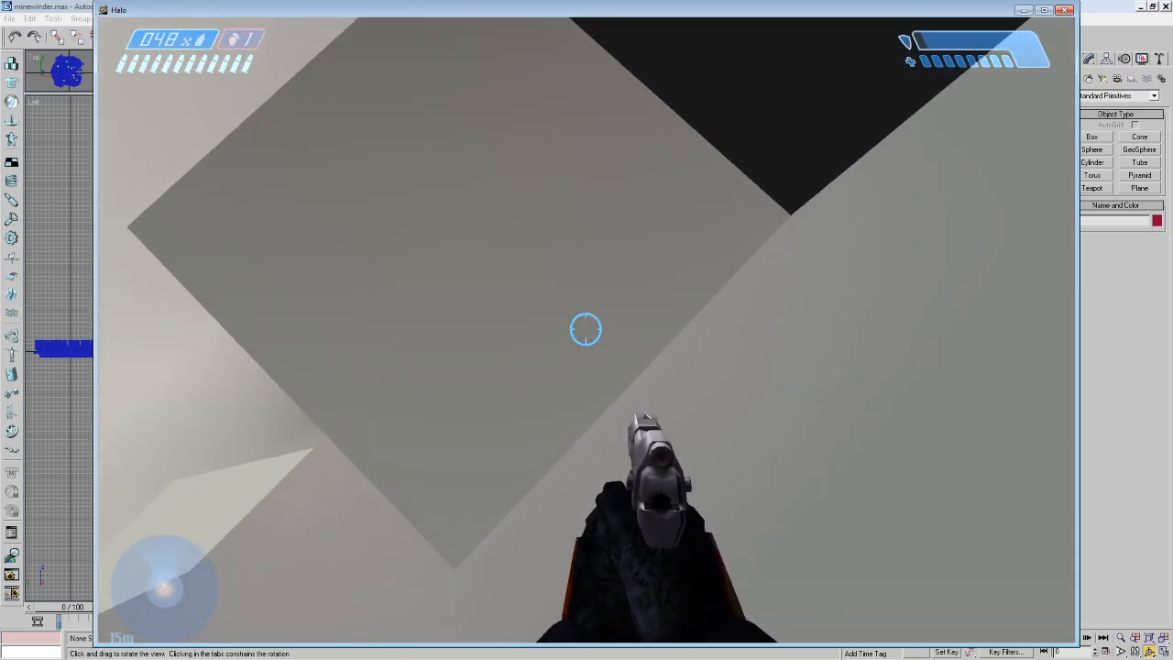
{"action": "key", "text": "w"}
{"action": "key", "text": "space"}
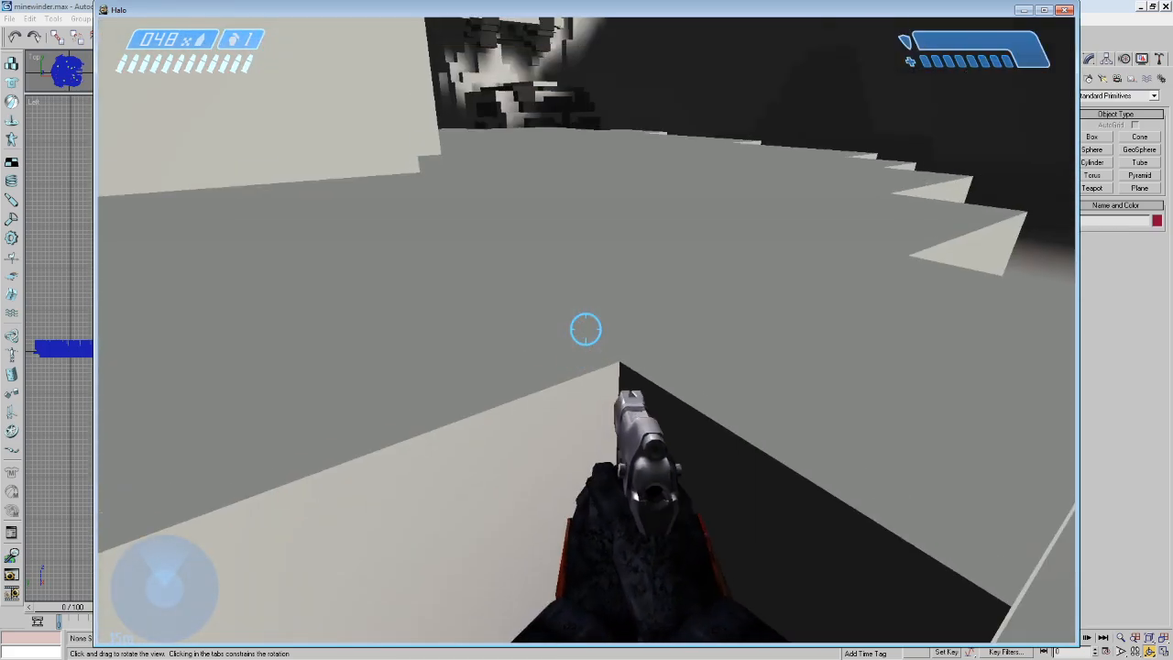
{"action": "key", "text": "space"}
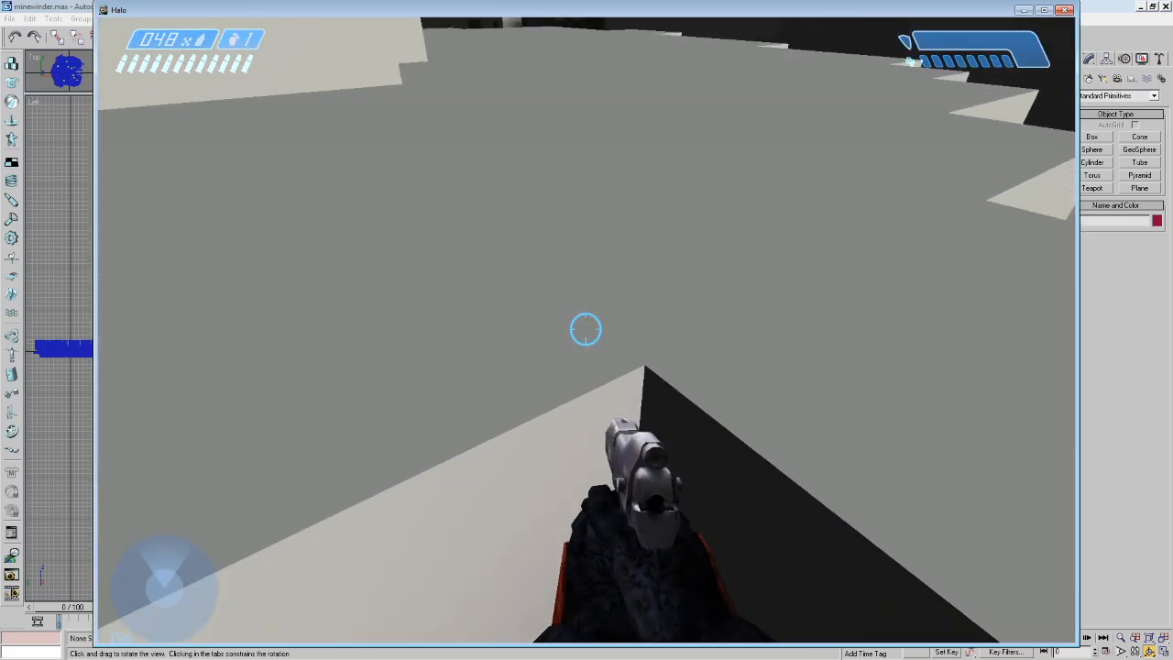
{"action": "key", "text": "space"}
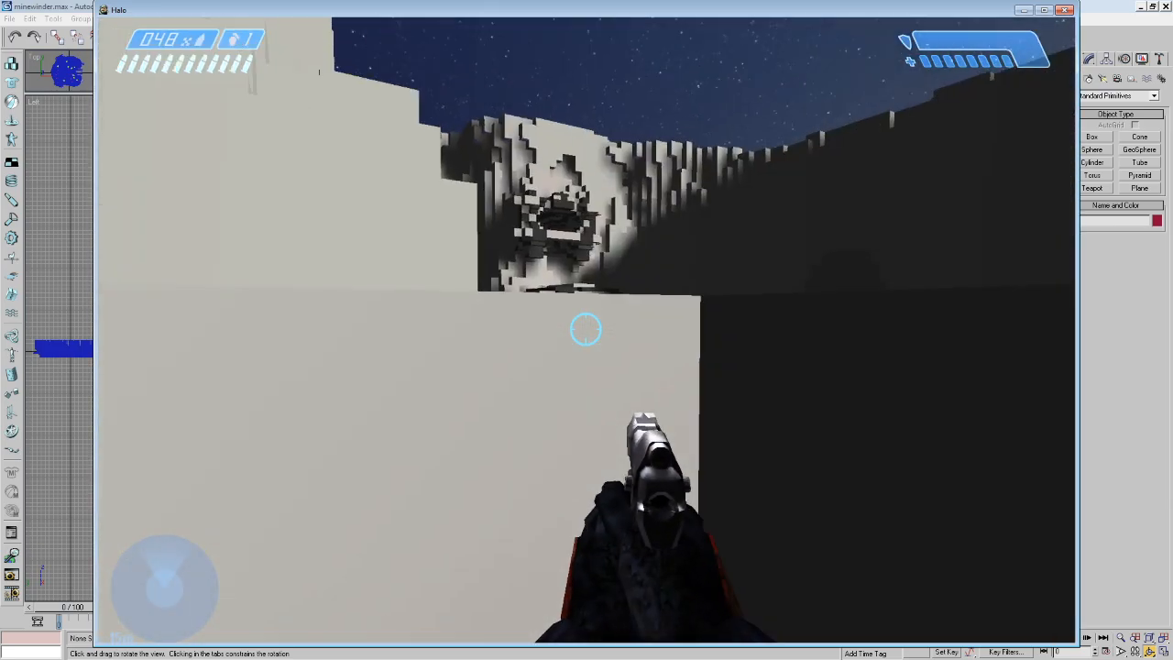
{"action": "key", "text": "space"}
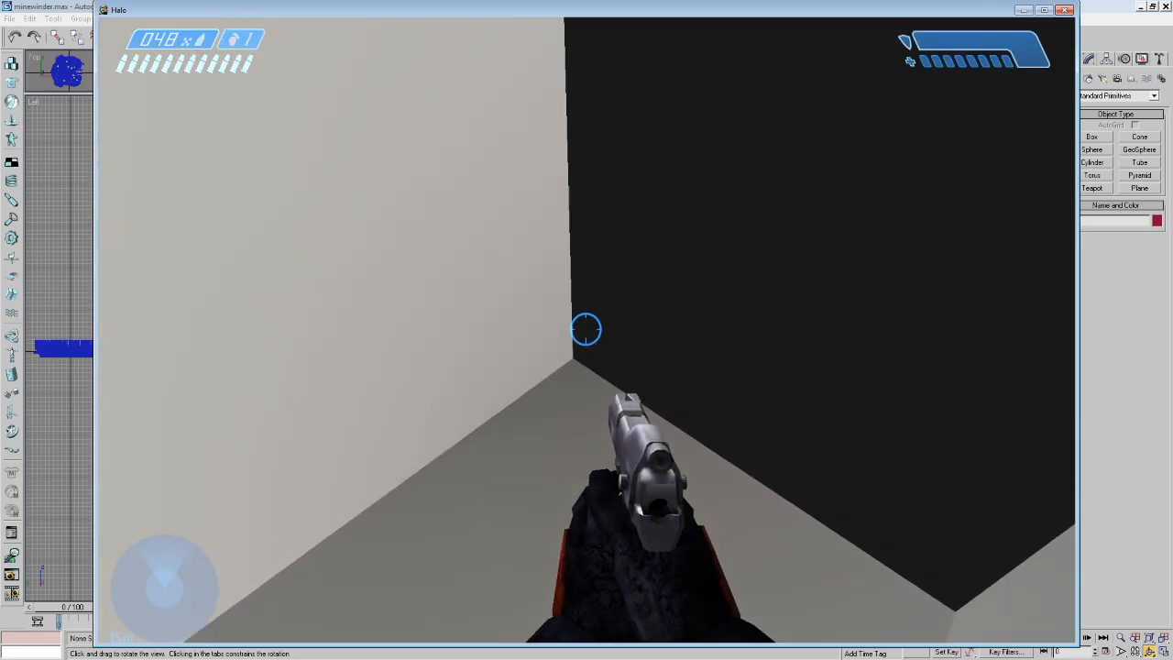
{"action": "key", "text": "space"}
{"action": "key", "text": "q"}
{"action": "key", "text": "s"}
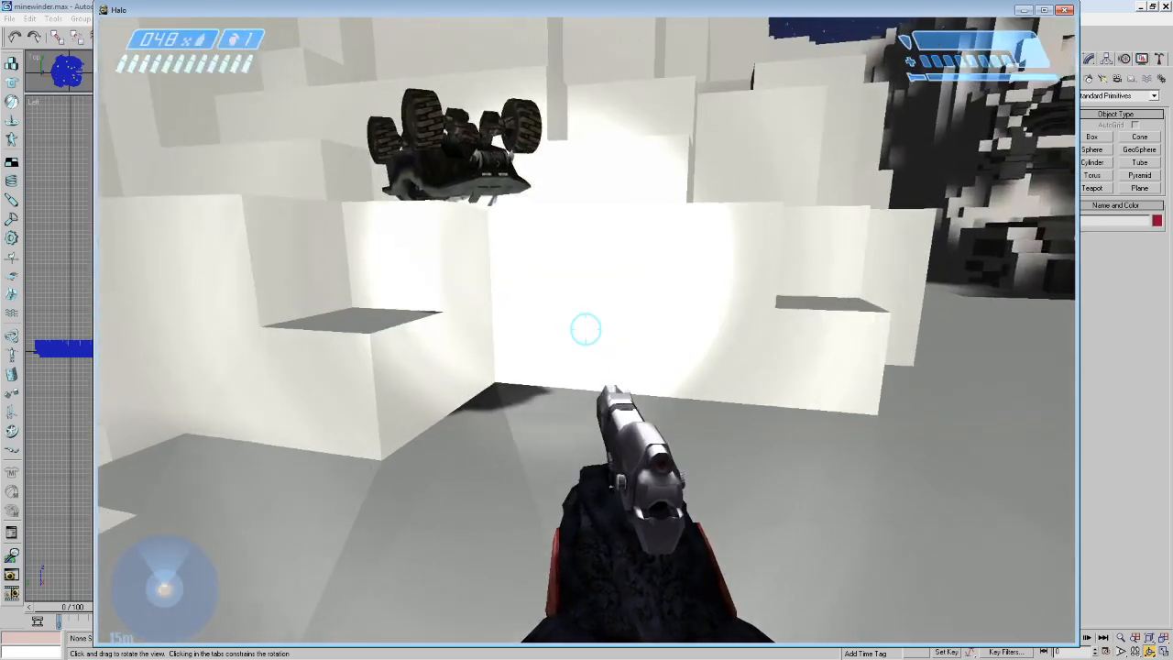
Reach the overturned Hoglet, flip it upright, take the driver seat and drive it across the valley toward the blocky tunnel entrance.
{"action": "key", "text": "w"}
{"action": "key", "text": "e"}
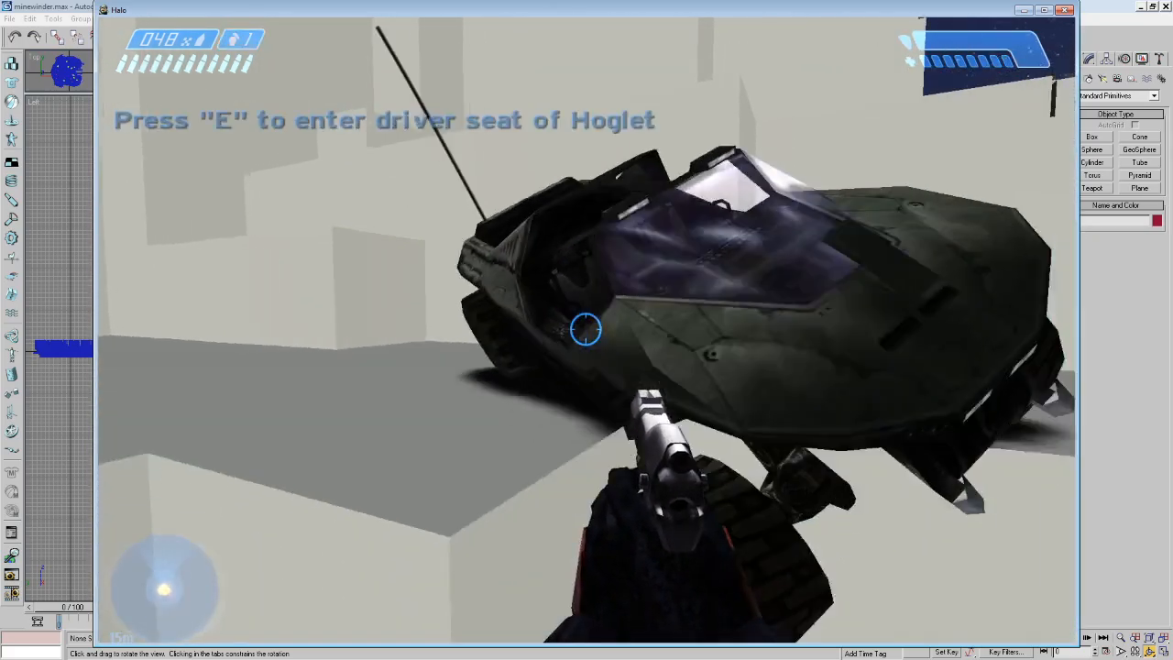
{"action": "key", "text": "e"}
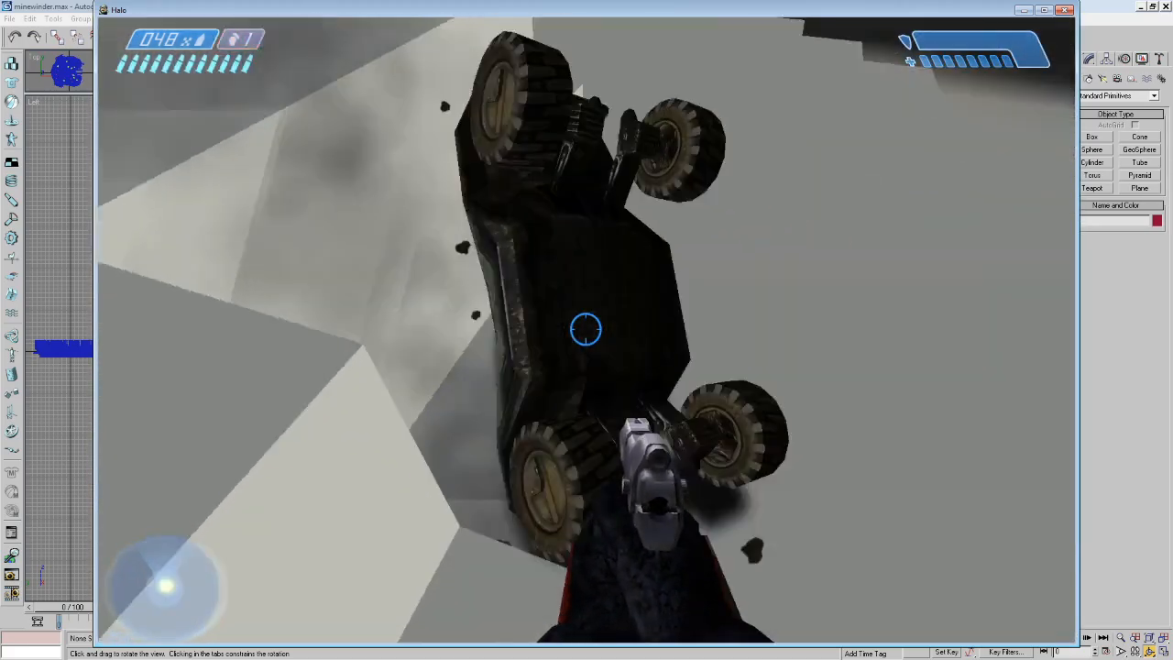
{"action": "key", "text": "e"}
{"action": "key", "text": "w"}
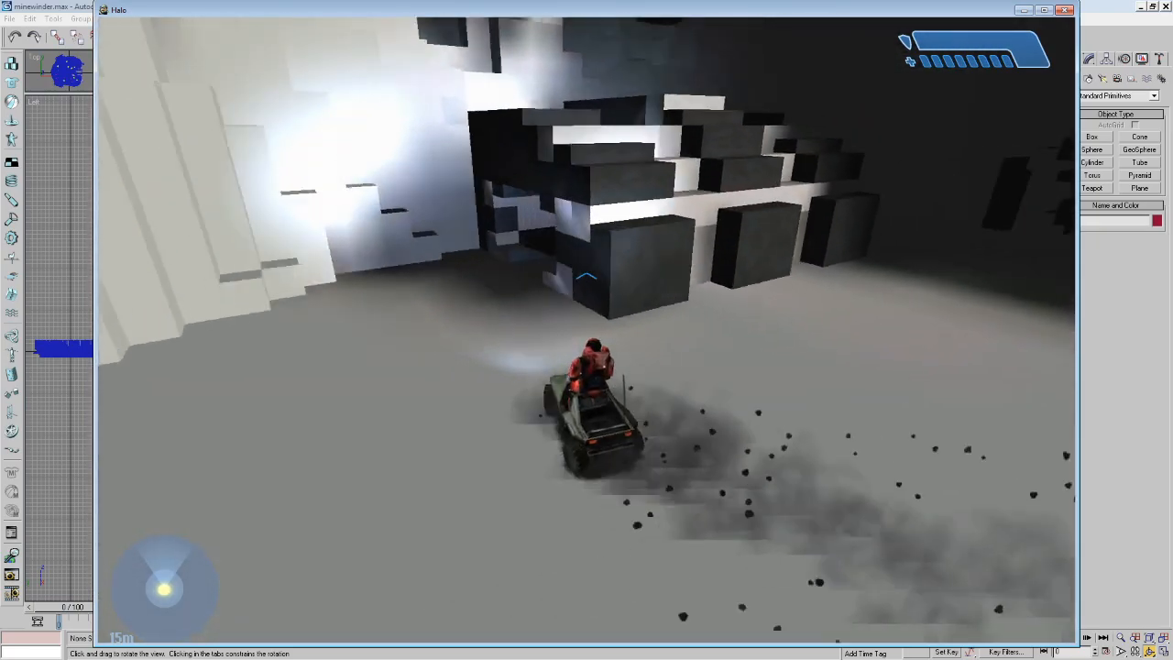
Drive the Hoglet through the tunnel entrance and along the dark passage, and turn it around inside.
{"action": "key", "text": "w"}
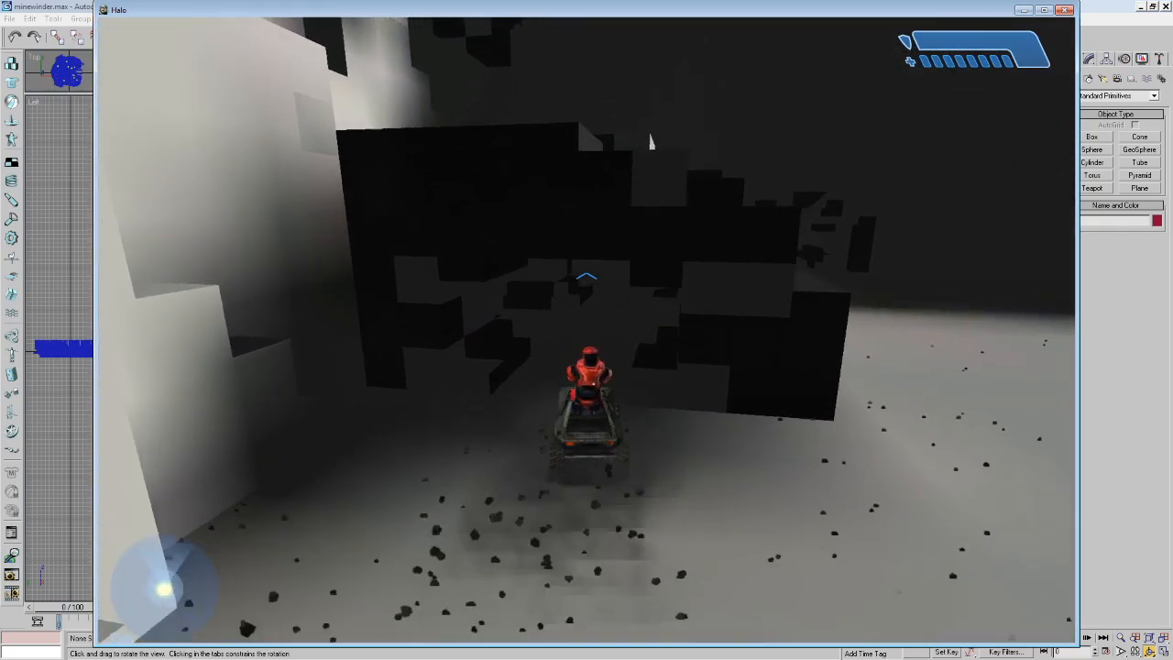
{"action": "key", "text": "w"}
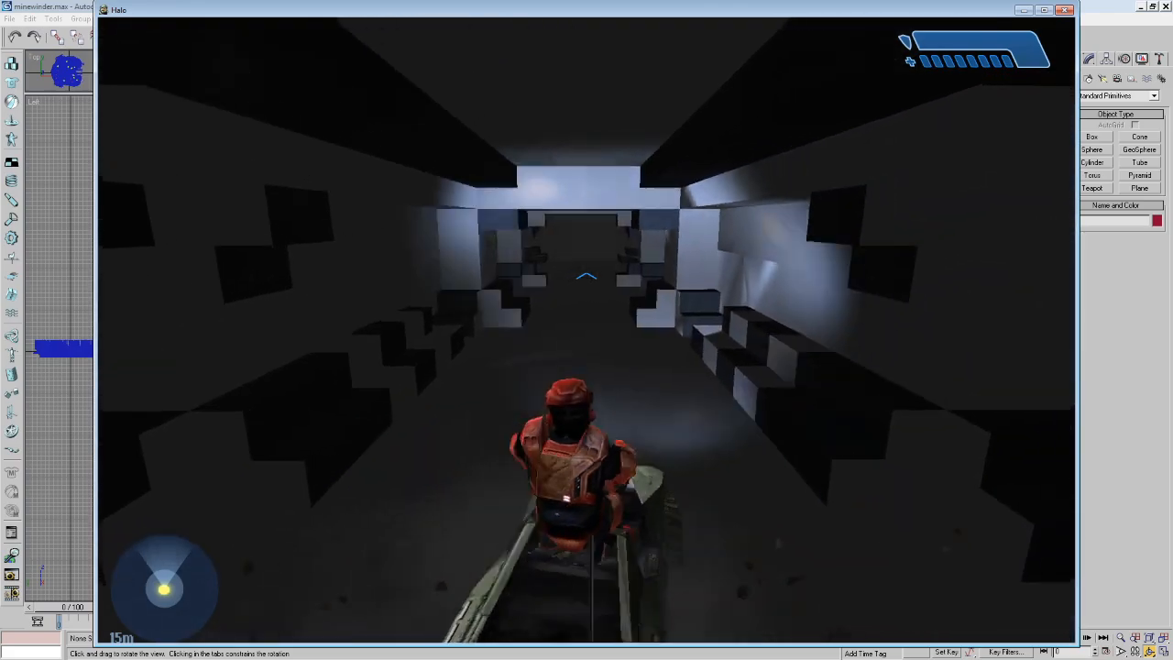
{"action": "key", "text": "w"}
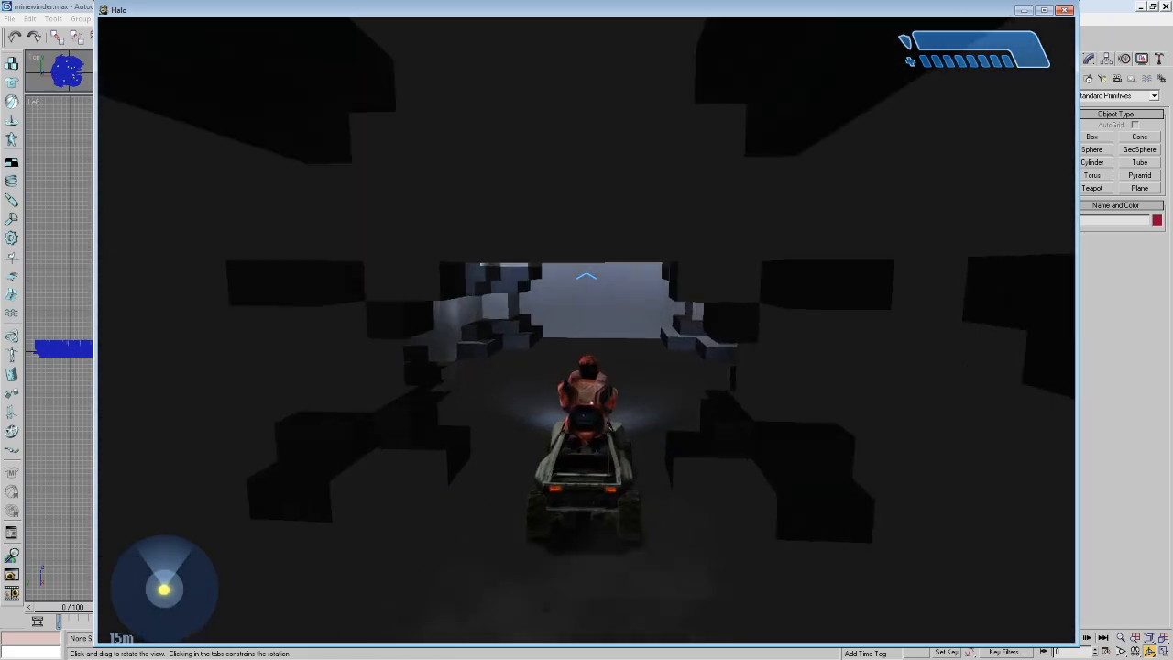
{"action": "key", "text": "w"}
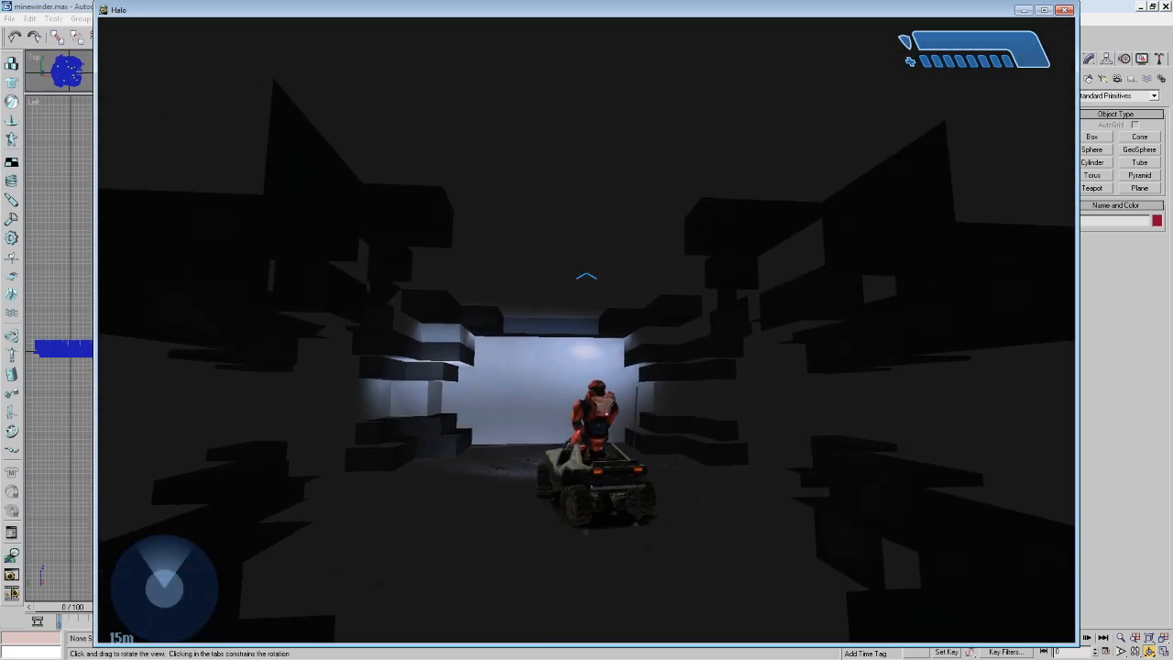
{"action": "key", "text": "w"}
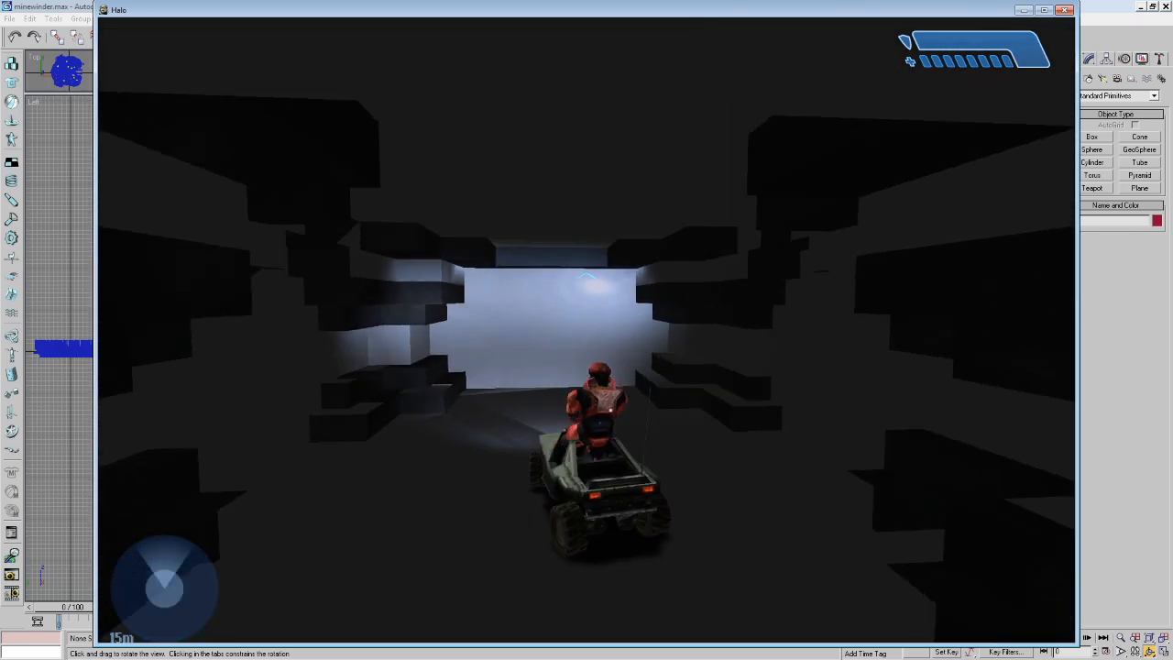
{"action": "key", "text": "w"}
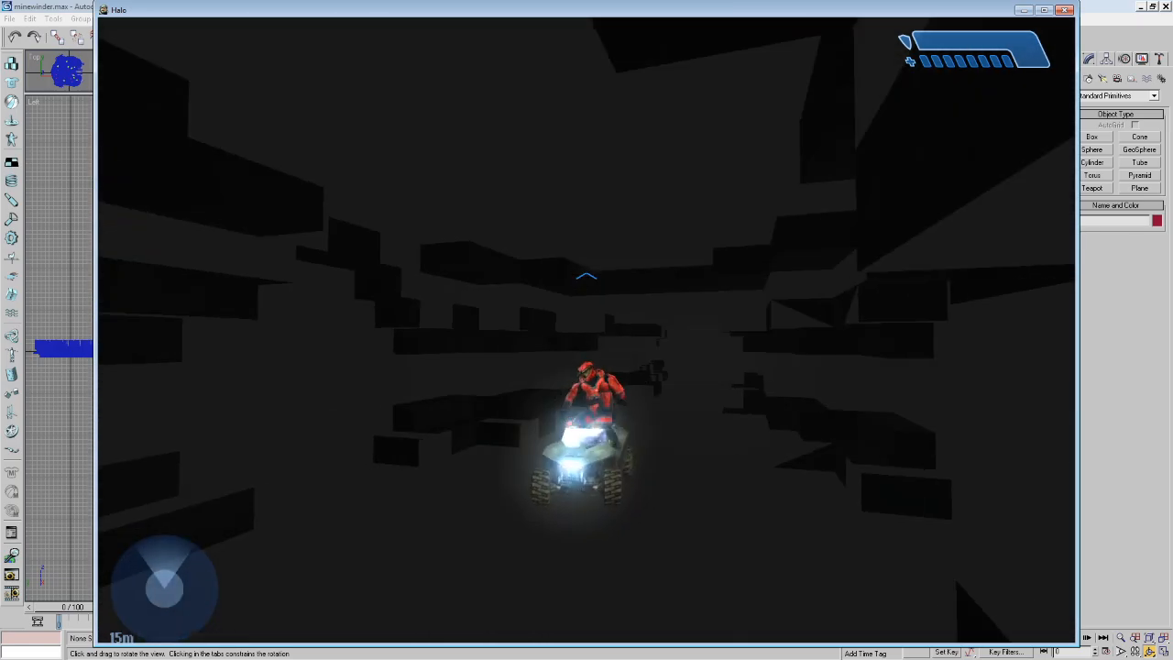
Get out of the Hoglet and inspect the dark tunnel, its outer opening and its block-lined ceiling on foot.
{"action": "key", "text": "e"}
{"action": "key", "text": "w"}
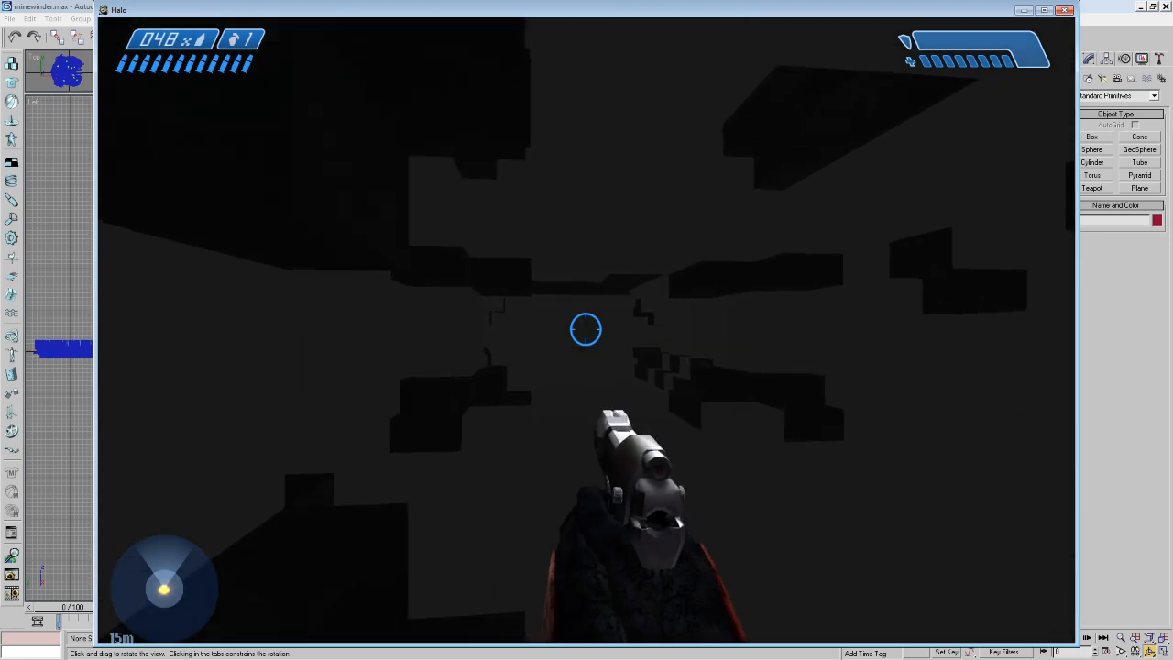
{"action": "key", "text": "w"}
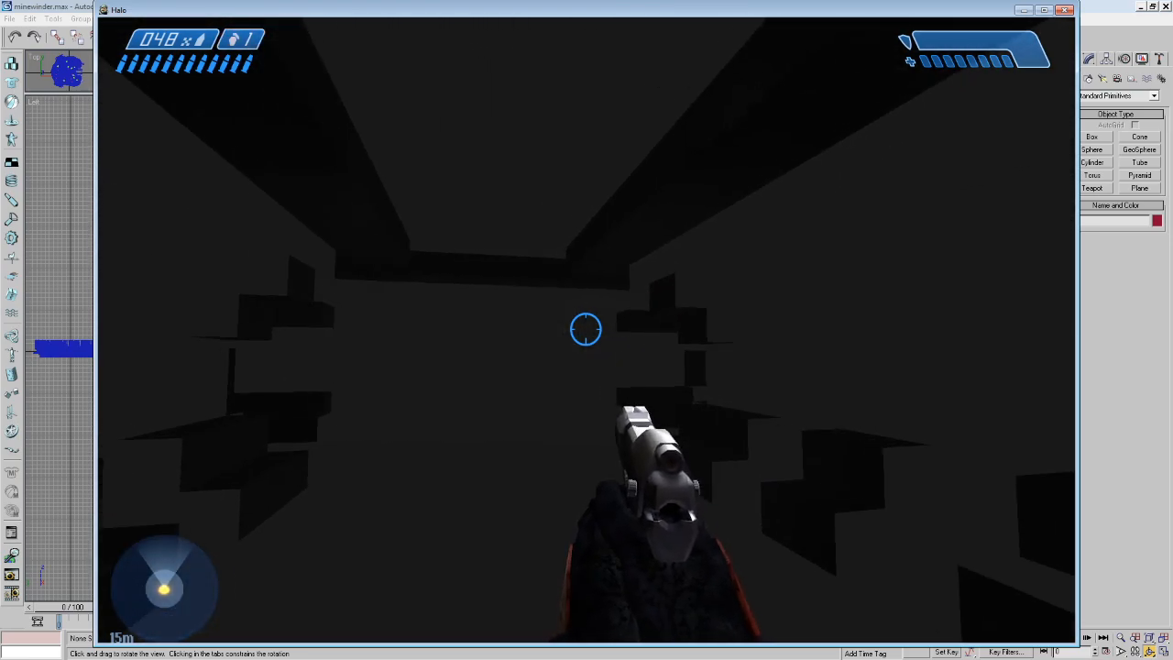
{"action": "key", "text": "w"}
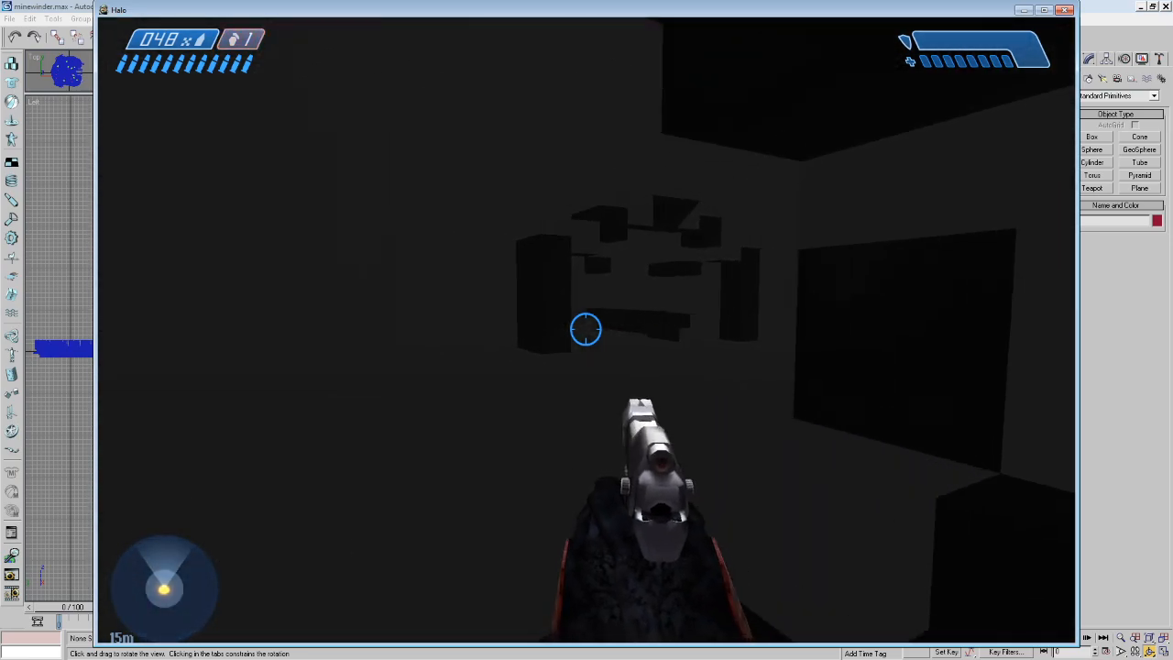
{"action": "key", "text": "w"}
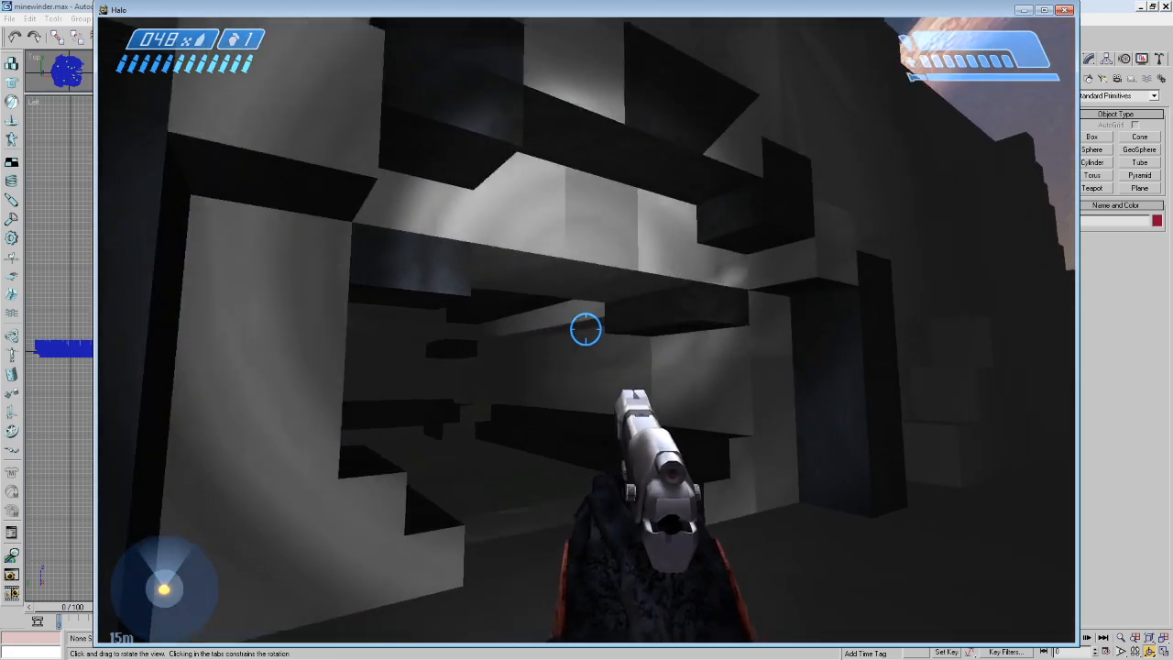
{"action": "key", "text": "w"}
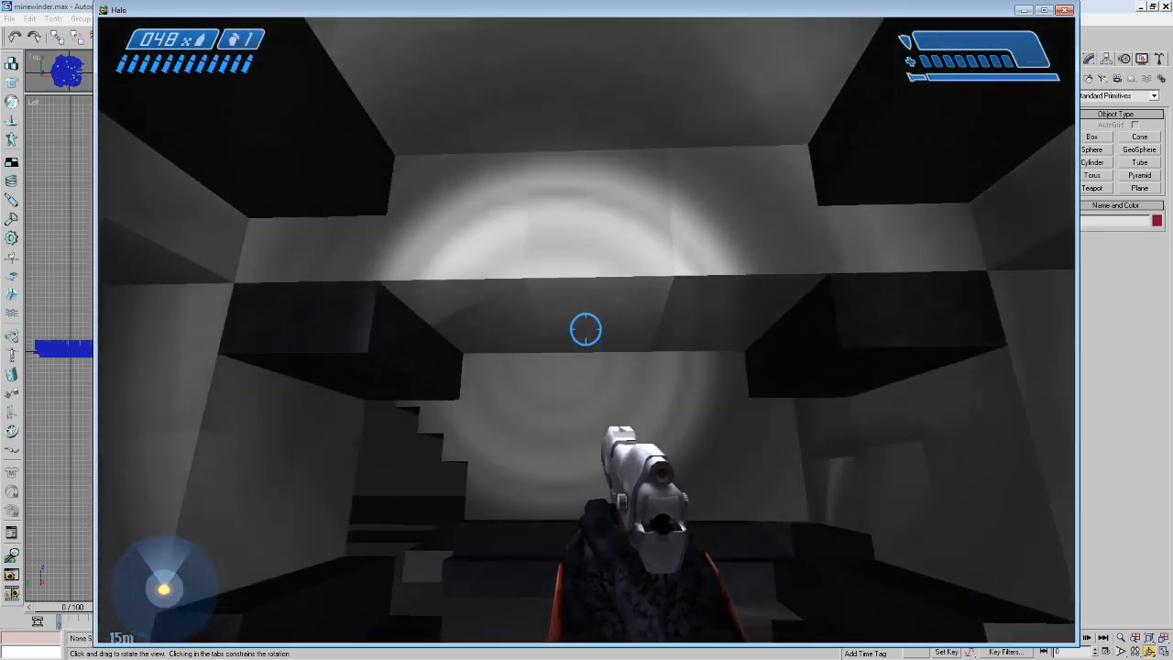
Explore the dark tunnel's branching, block-lined passages on foot with the flashlight on.
{"action": "key", "text": "w"}
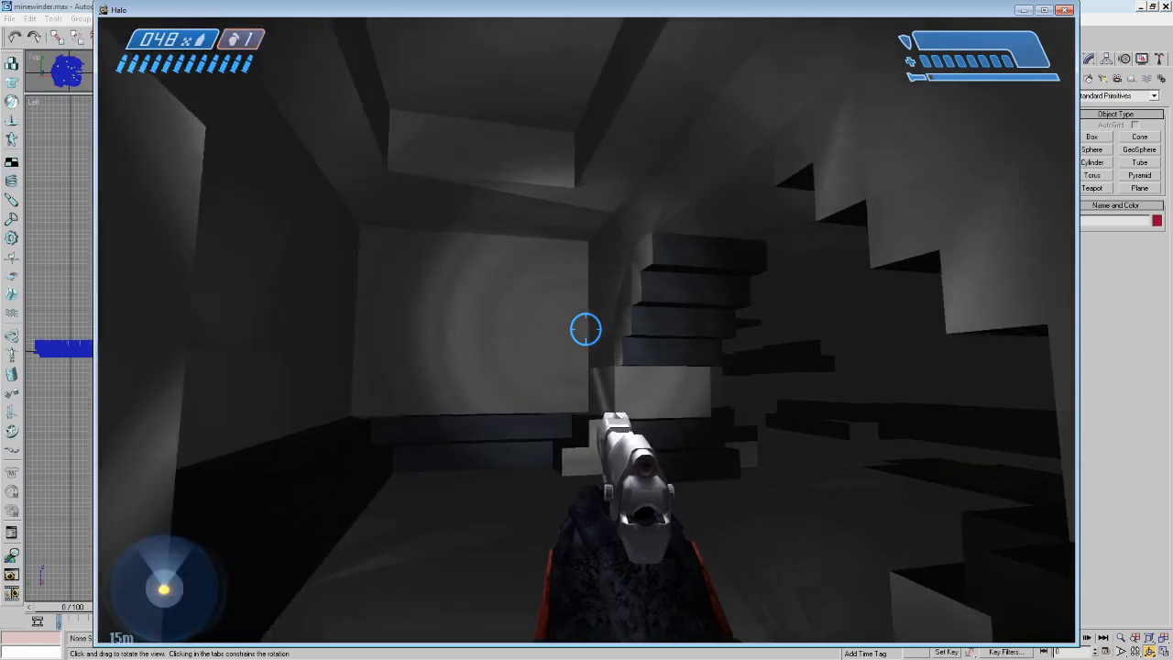
{"action": "key", "text": "w"}
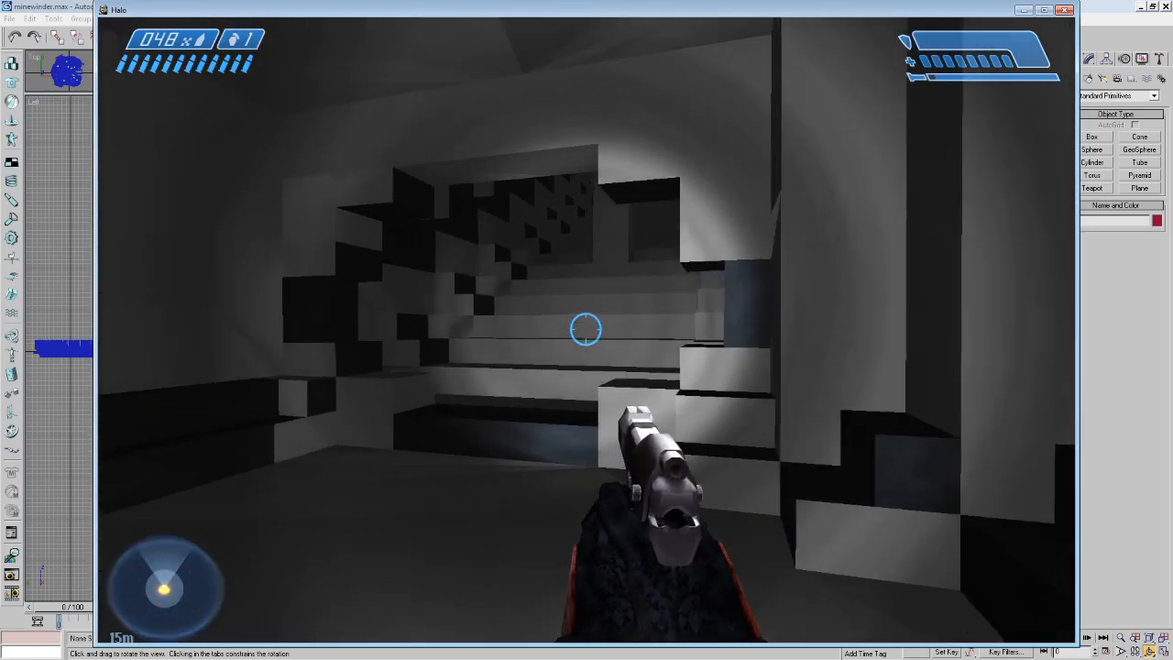
{"action": "key", "text": "w"}
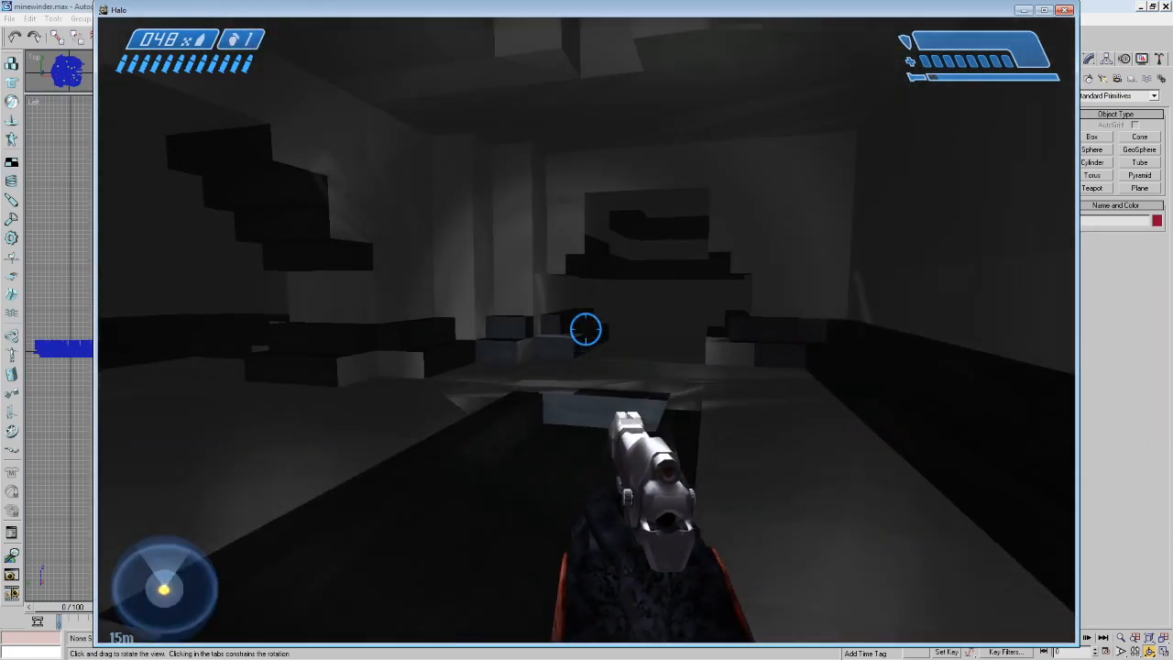
{"action": "key", "text": "w"}
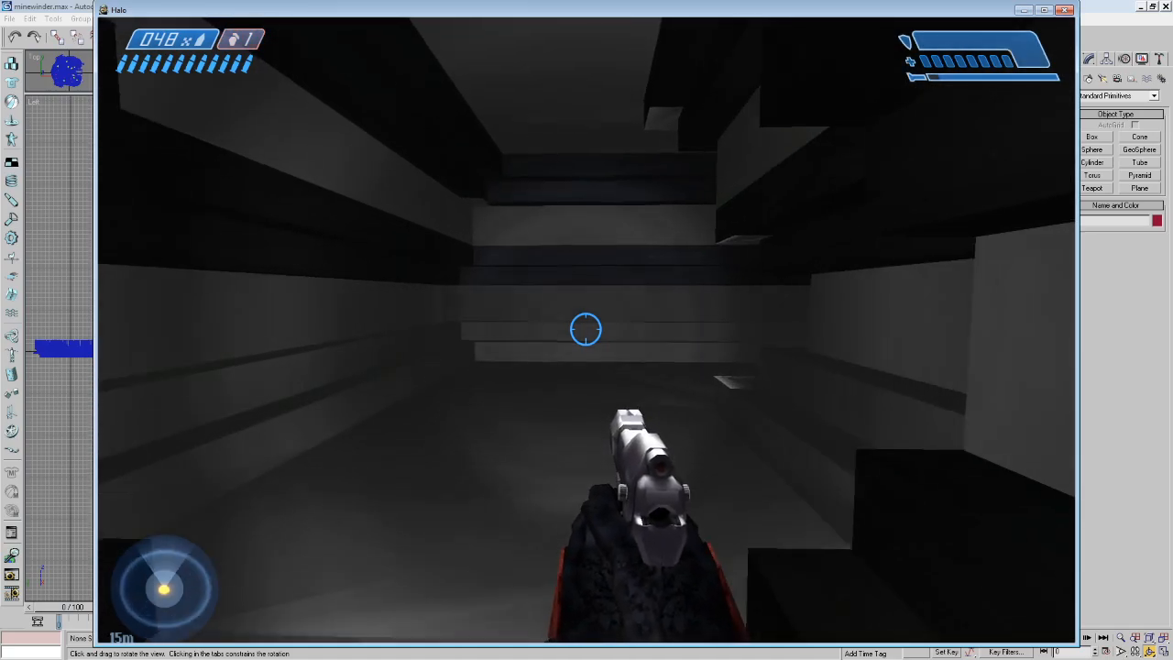
{"action": "key", "text": "w"}
Pause the game, switch to 3ds Max, and select the level mesh for editing at Polygon level.
{"action": "key", "text": "Escape"}
{"action": "key", "text": "alt+Tab"}
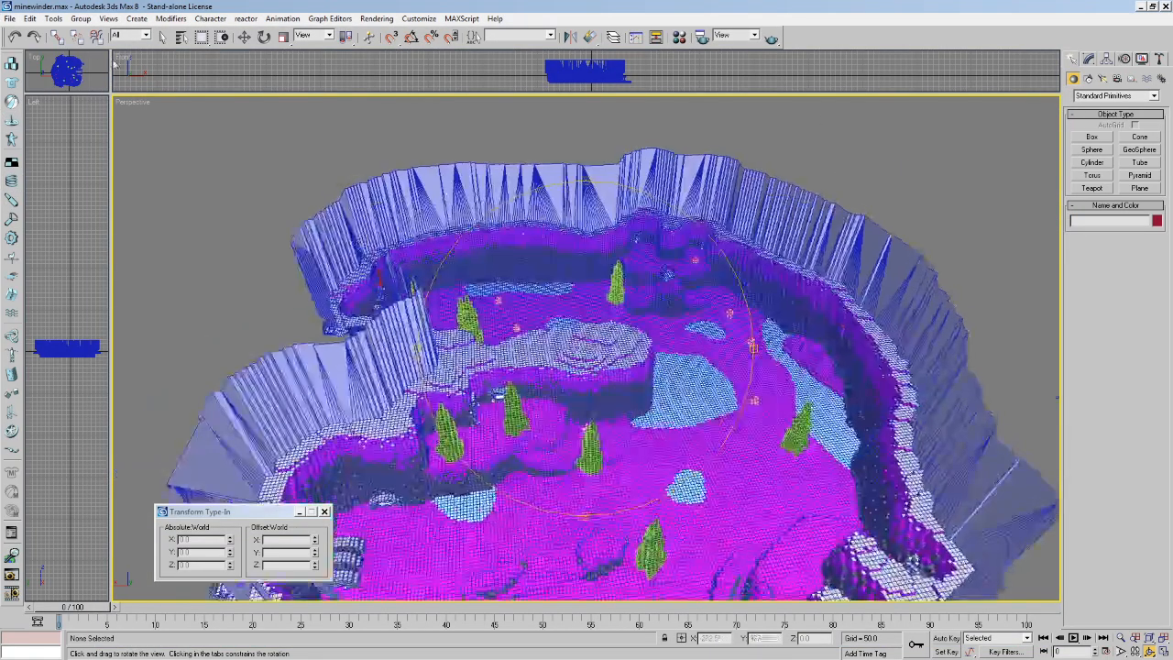
{"action": "left_click", "coordinate": [161, 37]}
{"action": "left_click", "coordinate": [756, 313]}
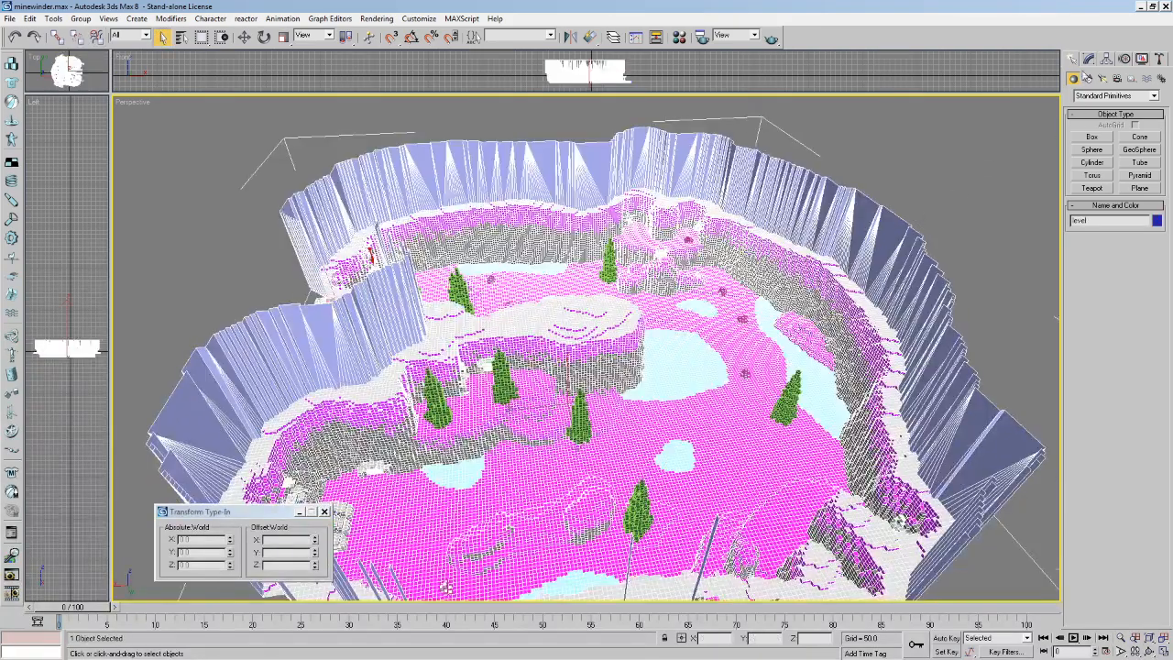
{"action": "left_click", "coordinate": [1089, 58]}
{"action": "left_click", "coordinate": [1103, 148]}
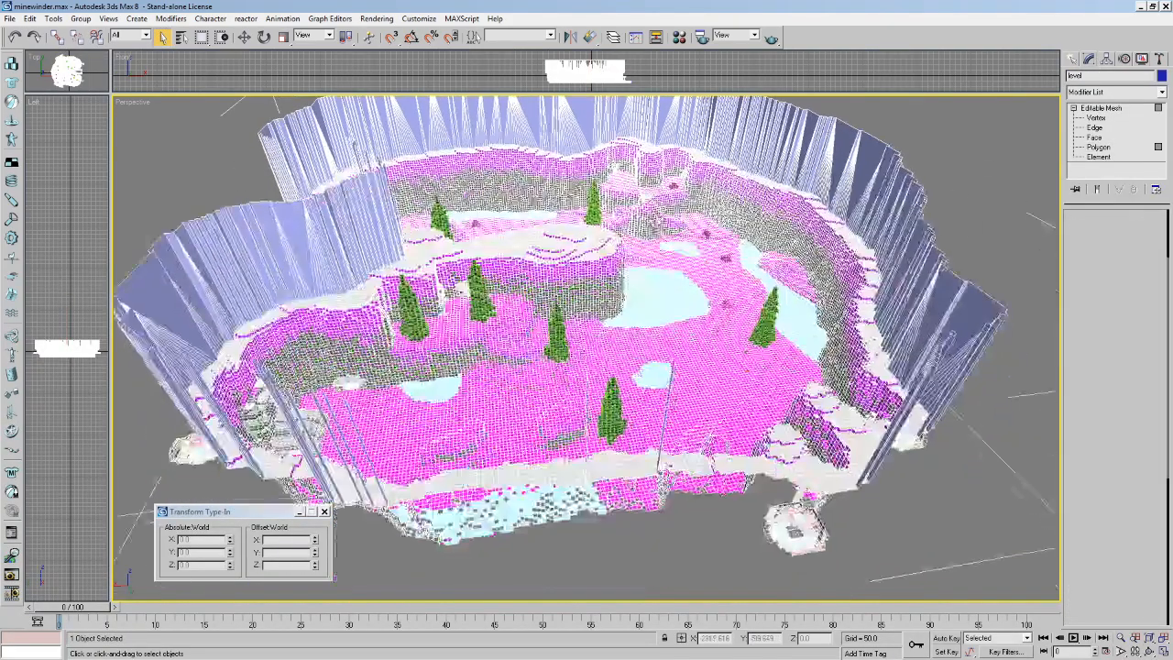
Pick a pale face beside the structure on the cliff wall and select all level faces with material ID 1.
{"action": "scroll", "coordinate": [626, 341], "scroll_direction": "up", "scroll_amount": 10}
{"action": "middle_click_drag", "start_coordinate": [553, 196], "coordinate": [680, 279]}
{"action": "key", "text": "s"}
{"action": "left_click_drag", "start_coordinate": [673, 281], "coordinate": [596, 316]}
{"action": "key", "text": "a"}
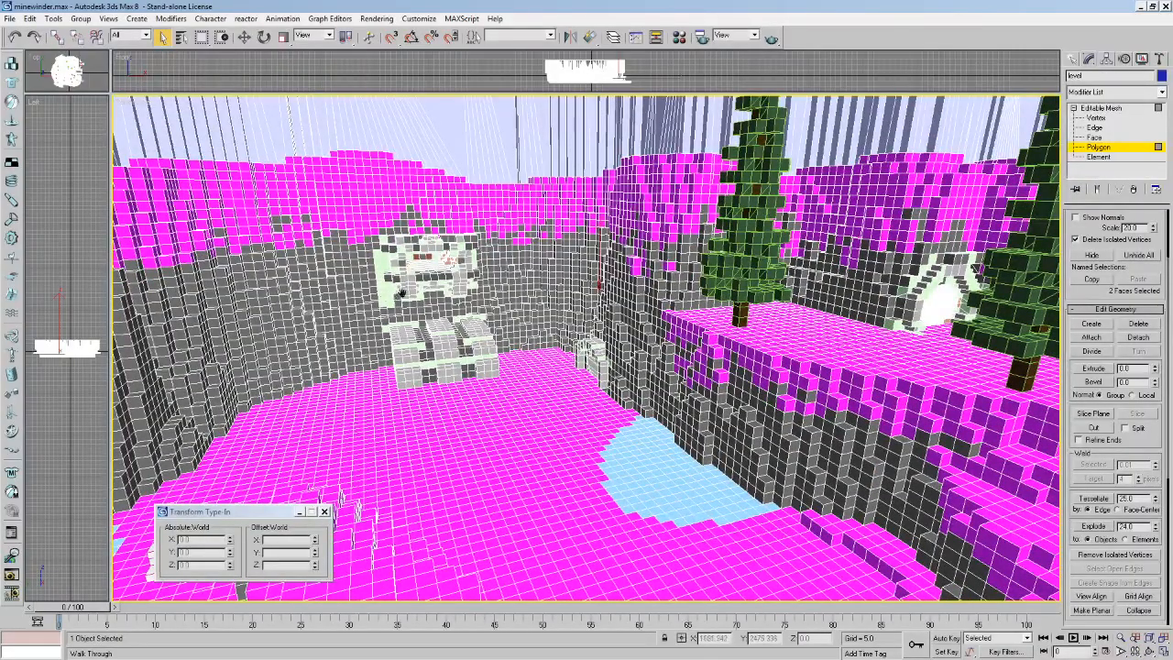
{"action": "key", "text": "s"}
{"action": "left_click_drag", "start_coordinate": [393, 295], "coordinate": [321, 293]}
{"action": "key", "text": "w"}
{"action": "left_click", "coordinate": [461, 201]}
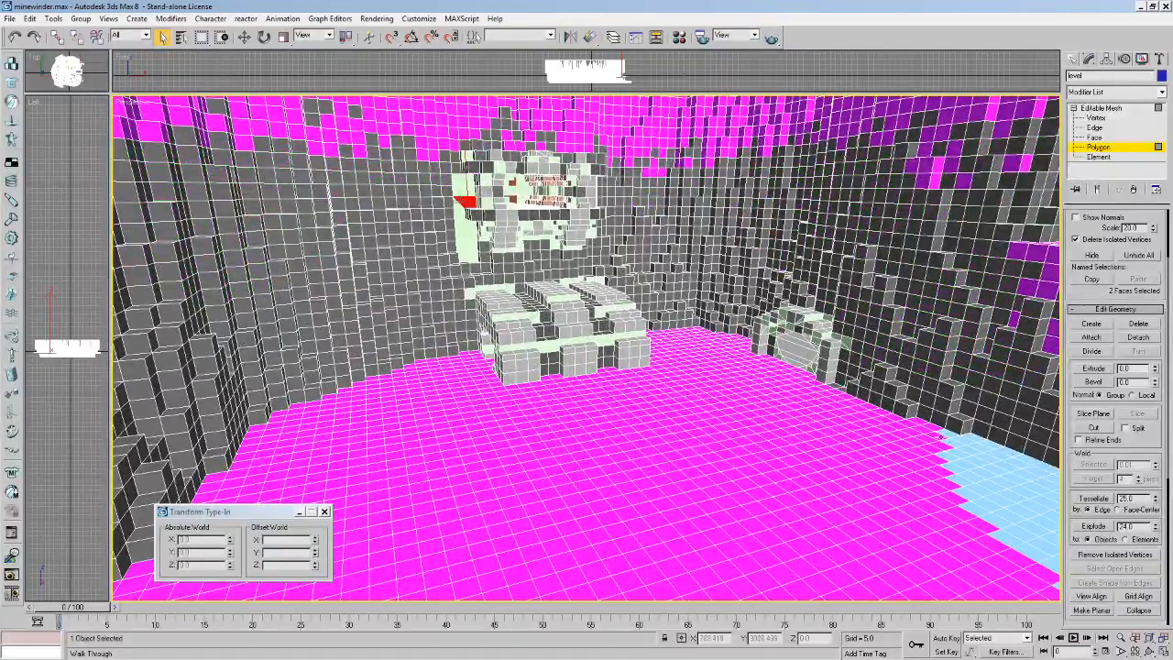
{"action": "left_click_drag", "start_coordinate": [1144, 486], "coordinate": [1060, 187]}
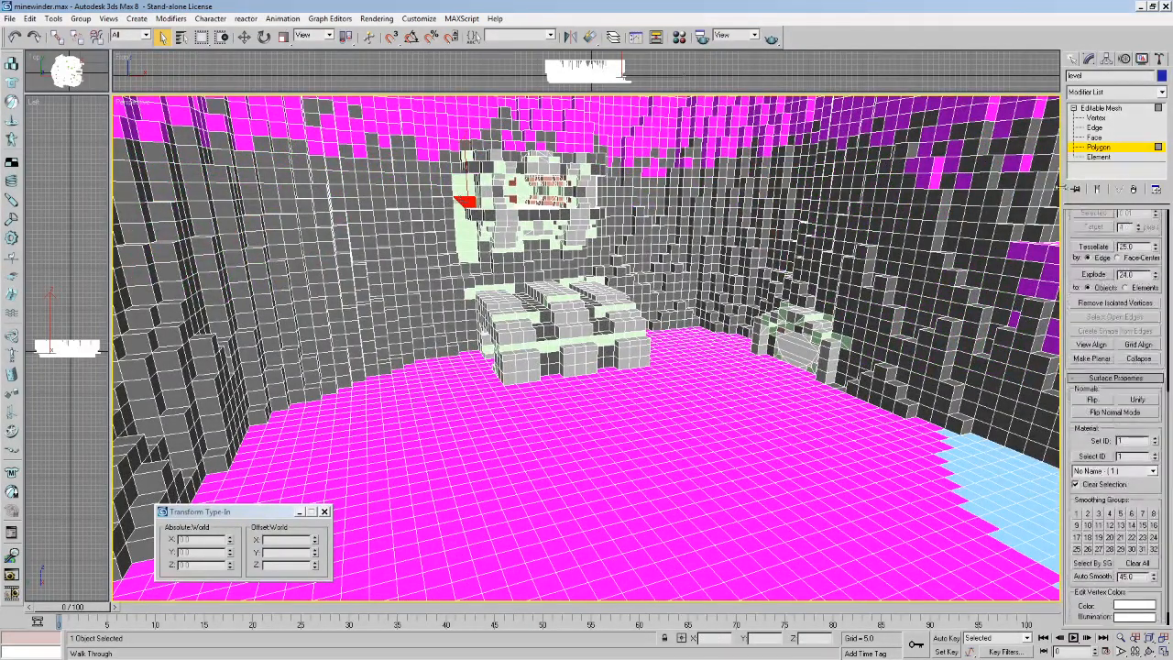
{"action": "left_click", "coordinate": [1110, 458]}
{"action": "left_click_drag", "start_coordinate": [1154, 427], "coordinate": [1154, 658]}
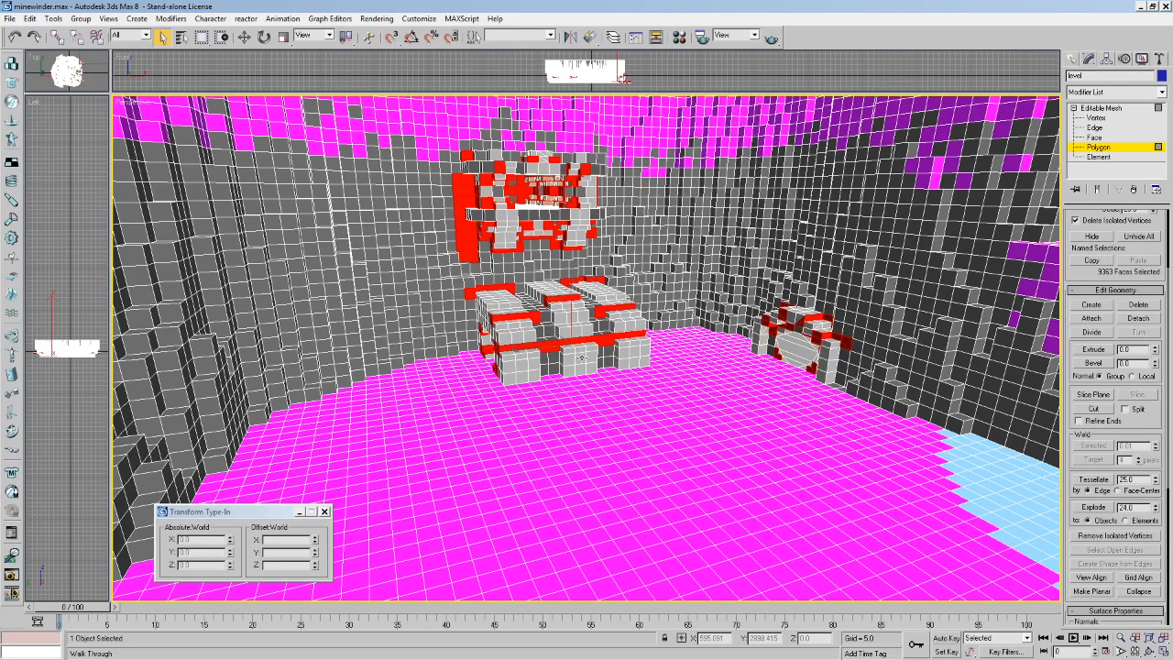
Examine where the selected faces lie across the level and its tunnels, and clear the face selection.
{"action": "left_click_drag", "start_coordinate": [634, 312], "coordinate": [729, 306]}
{"action": "key", "text": "s"}
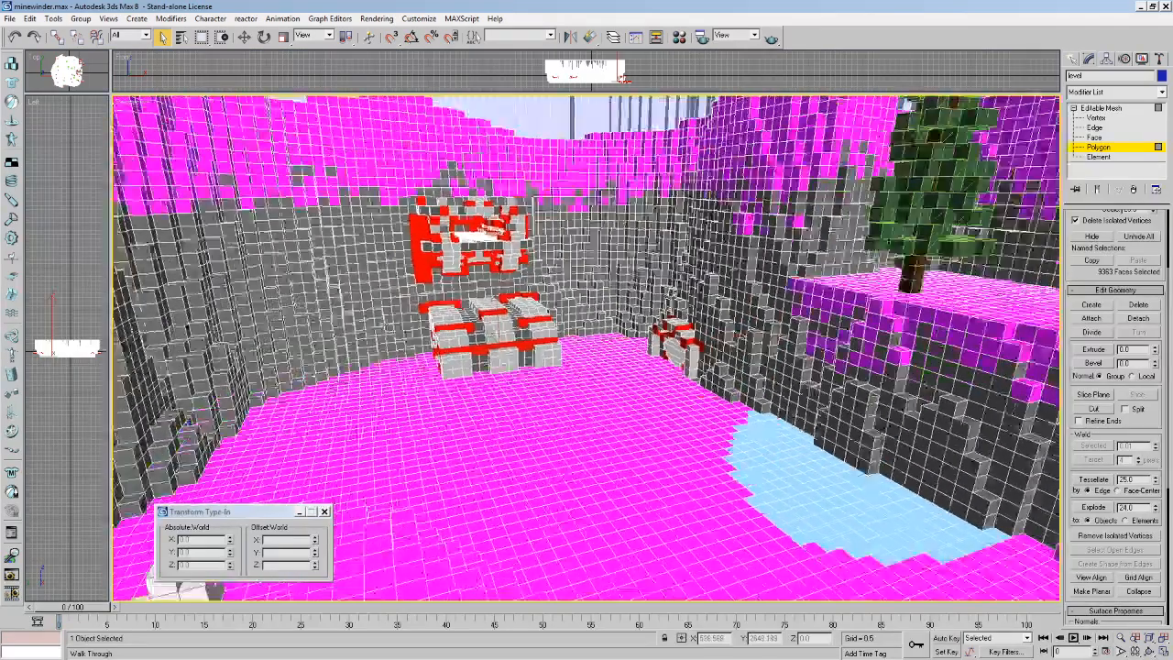
{"action": "key", "text": "s"}
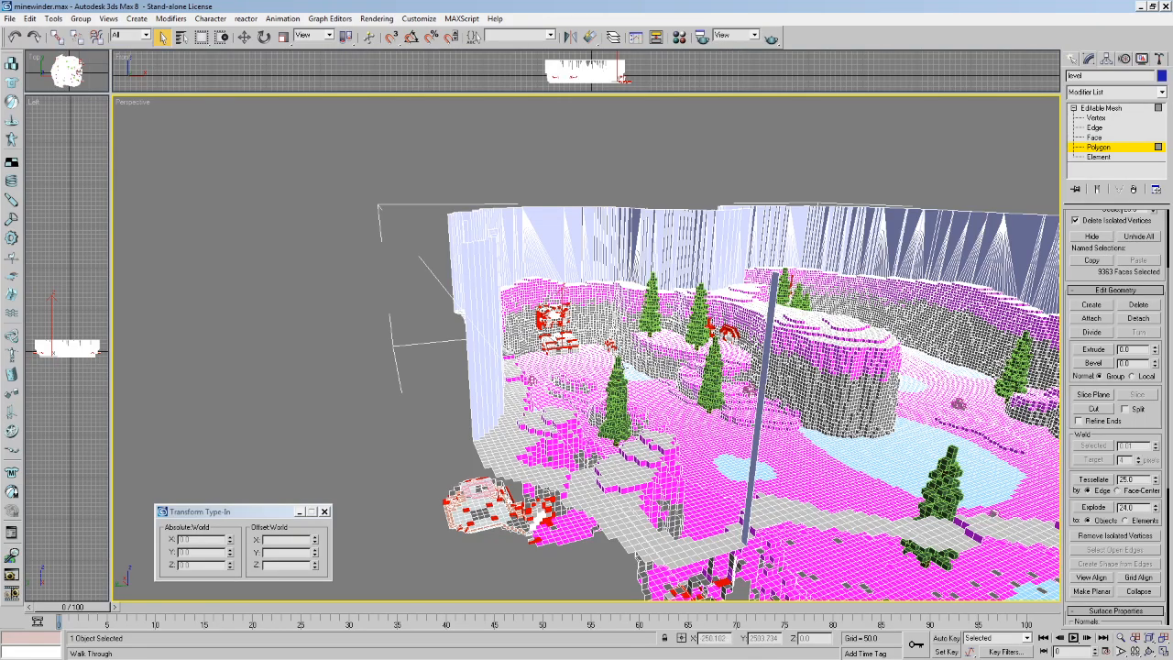
{"action": "middle_click_drag", "start_coordinate": [705, 353], "coordinate": [623, 158], "text": "alt"}
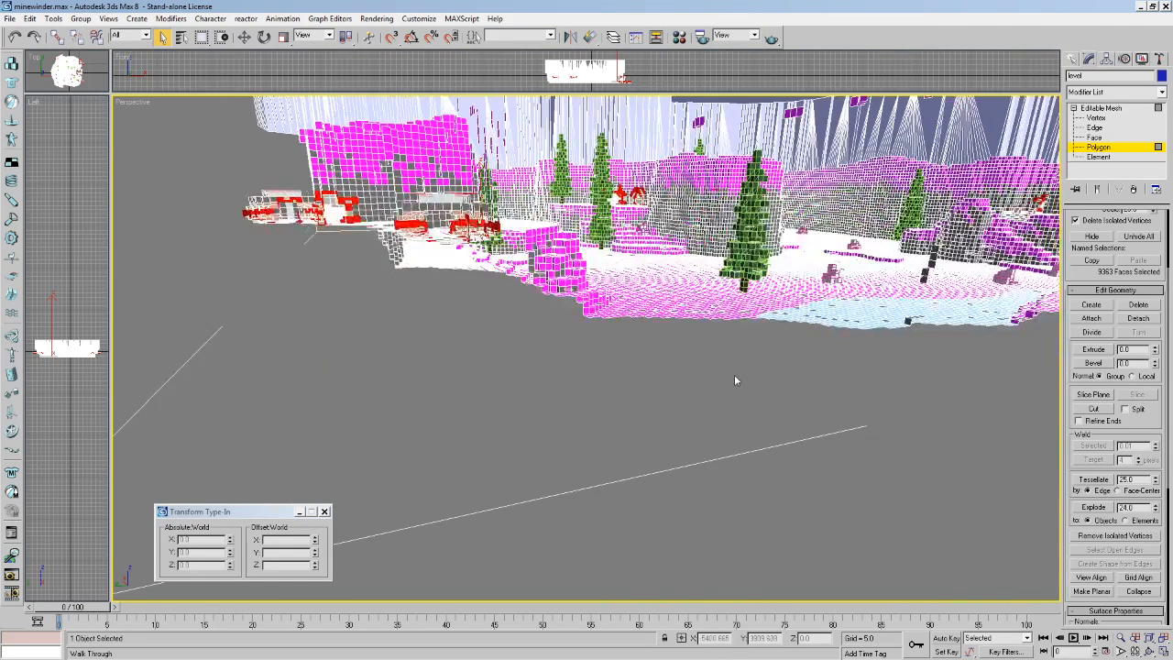
{"action": "left_click", "coordinate": [783, 415]}
{"action": "middle_click_drag", "start_coordinate": [839, 231], "coordinate": [832, 298], "text": "alt"}
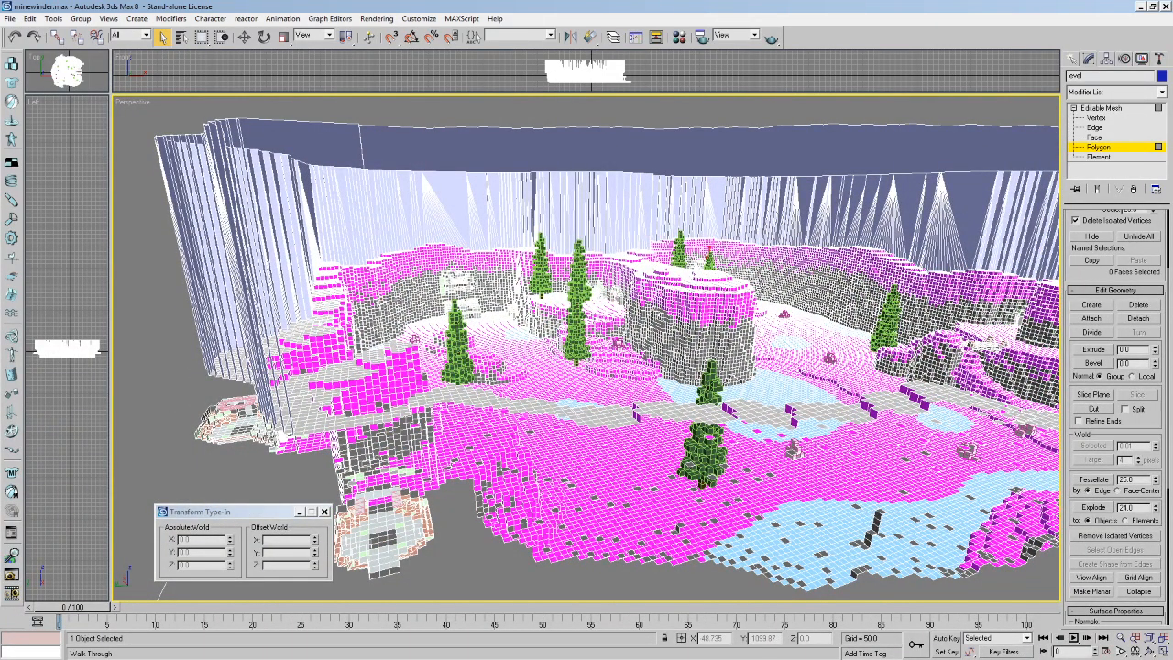
Unhide all hidden objects, including the portals, leave polygon editing and deselect the level.
{"action": "right_click", "coordinate": [843, 329]}
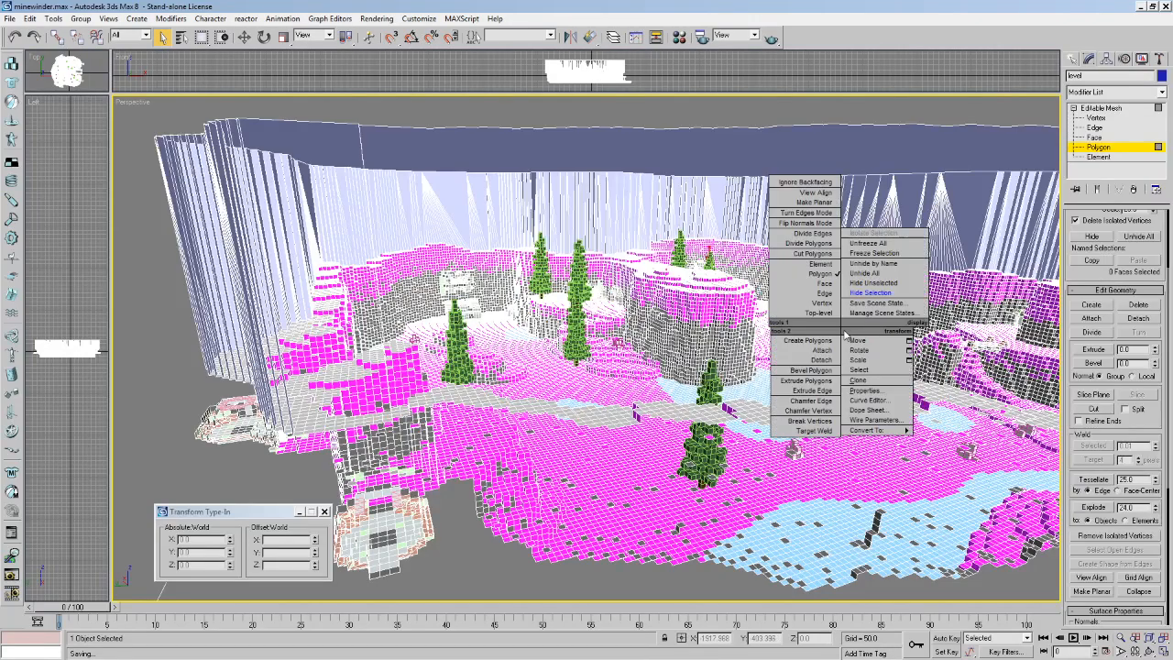
{"action": "left_click", "coordinate": [870, 280]}
{"action": "left_click", "coordinate": [1071, 60]}
{"action": "middle_click_drag", "start_coordinate": [784, 259], "coordinate": [798, 320]}
{"action": "scroll", "coordinate": [798, 320], "scroll_direction": "down", "scroll_amount": 6}
{"action": "left_click", "coordinate": [902, 362]}
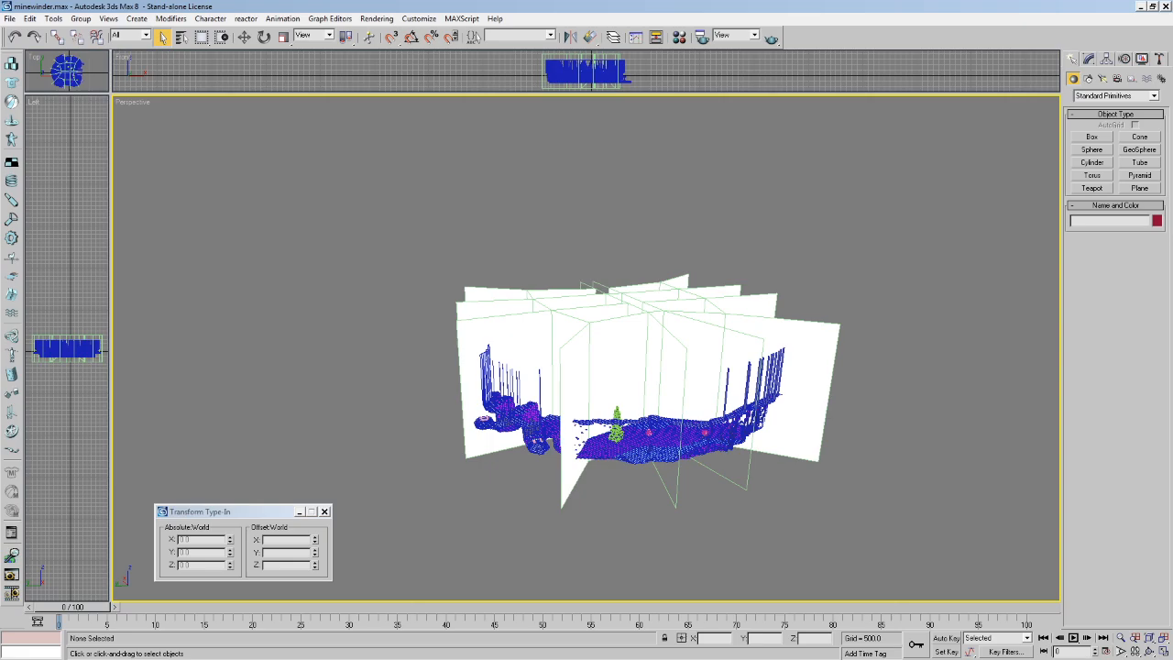
Switch back to Halo, resume the game and walk through the dark tunnel out into the open valley.
{"action": "key", "text": "alt+Tab"}
{"action": "key", "text": "Escape"}
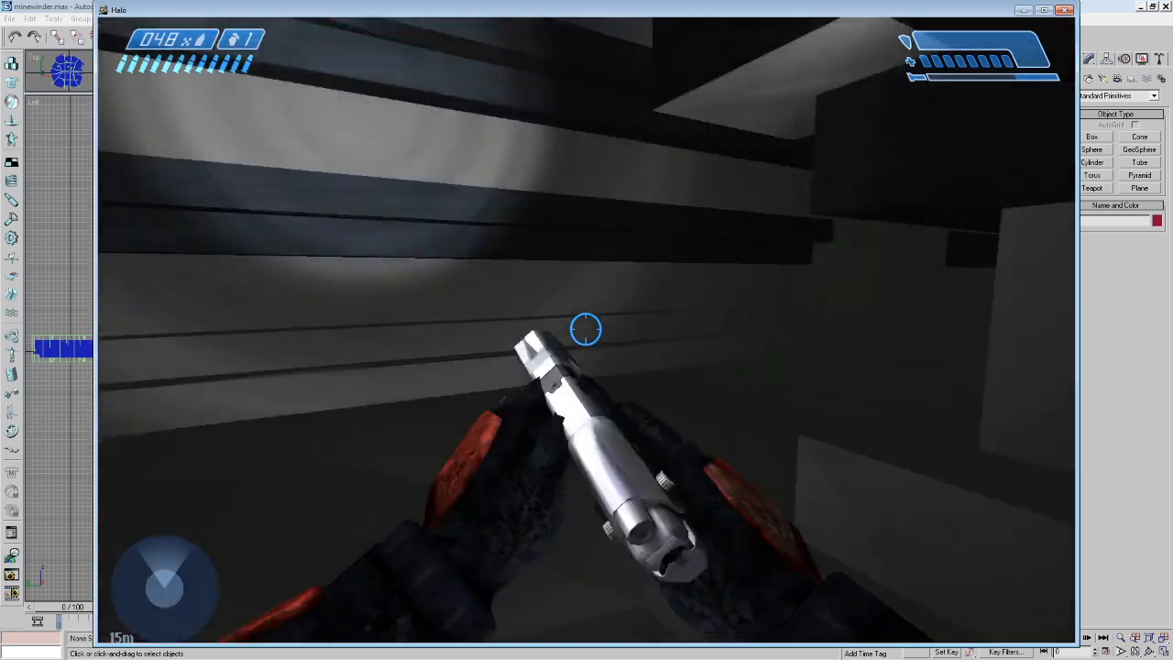
{"action": "key", "text": "w"}
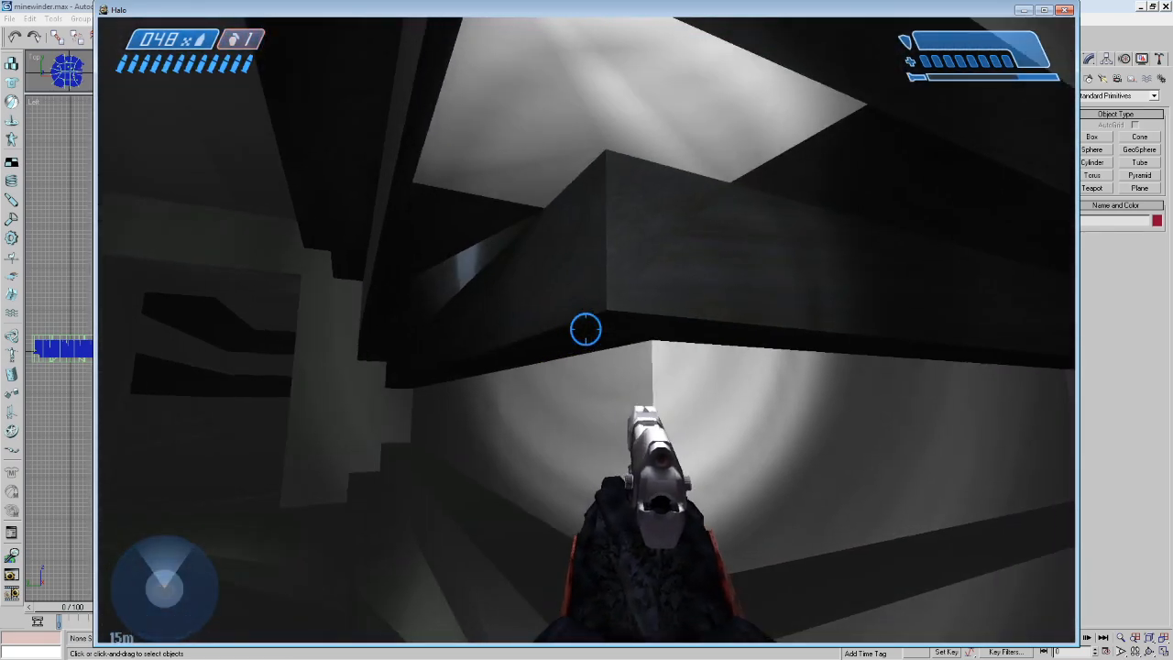
{"action": "key", "text": "w"}
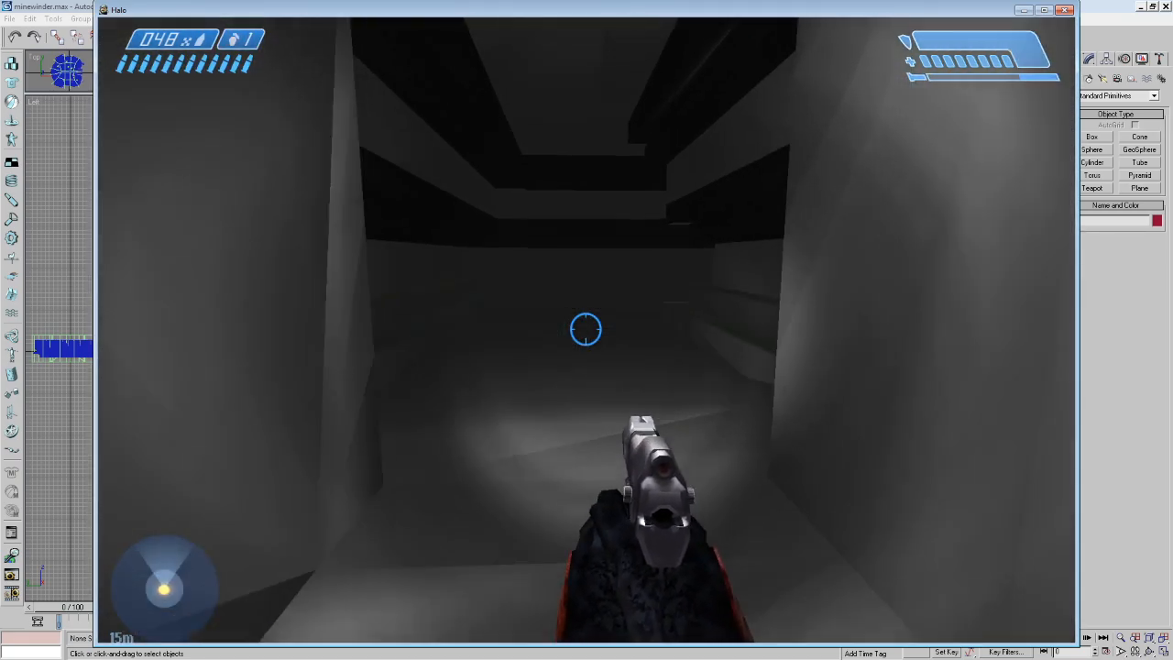
{"action": "key", "text": "w"}
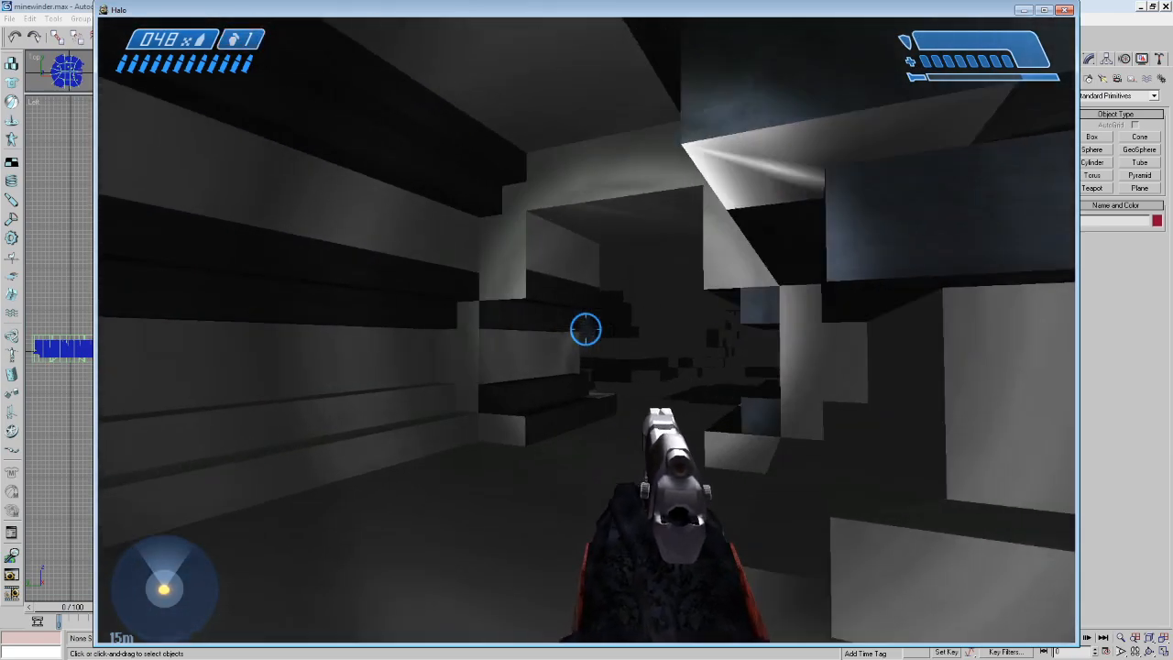
{"action": "key", "text": "w"}
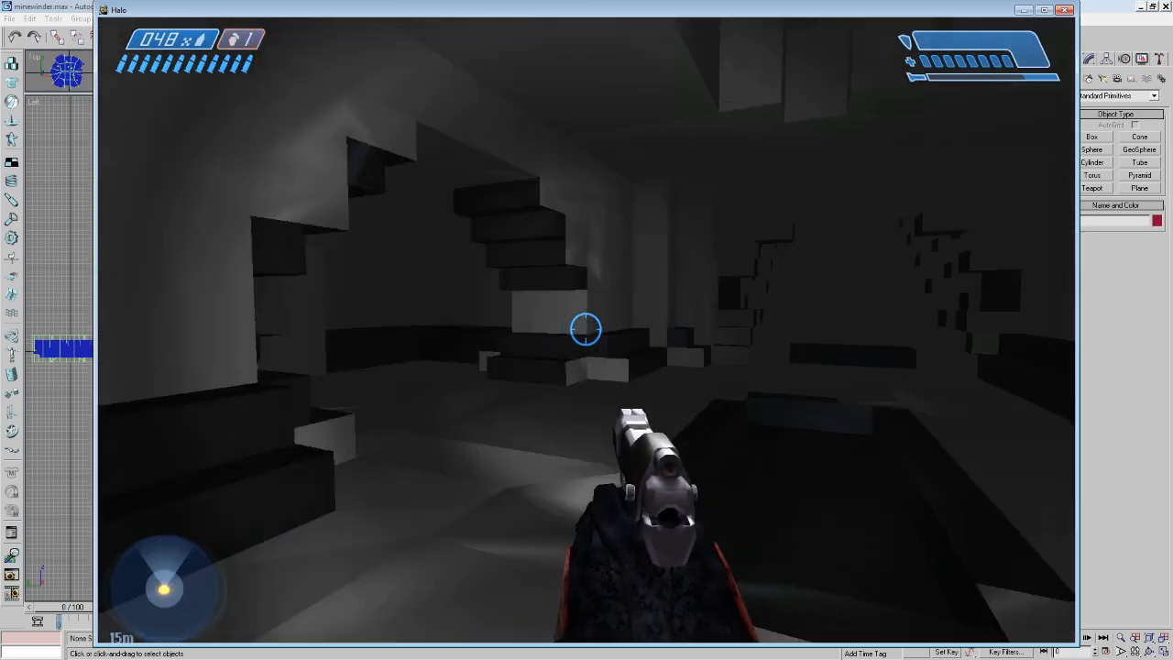
{"action": "key", "text": "w"}
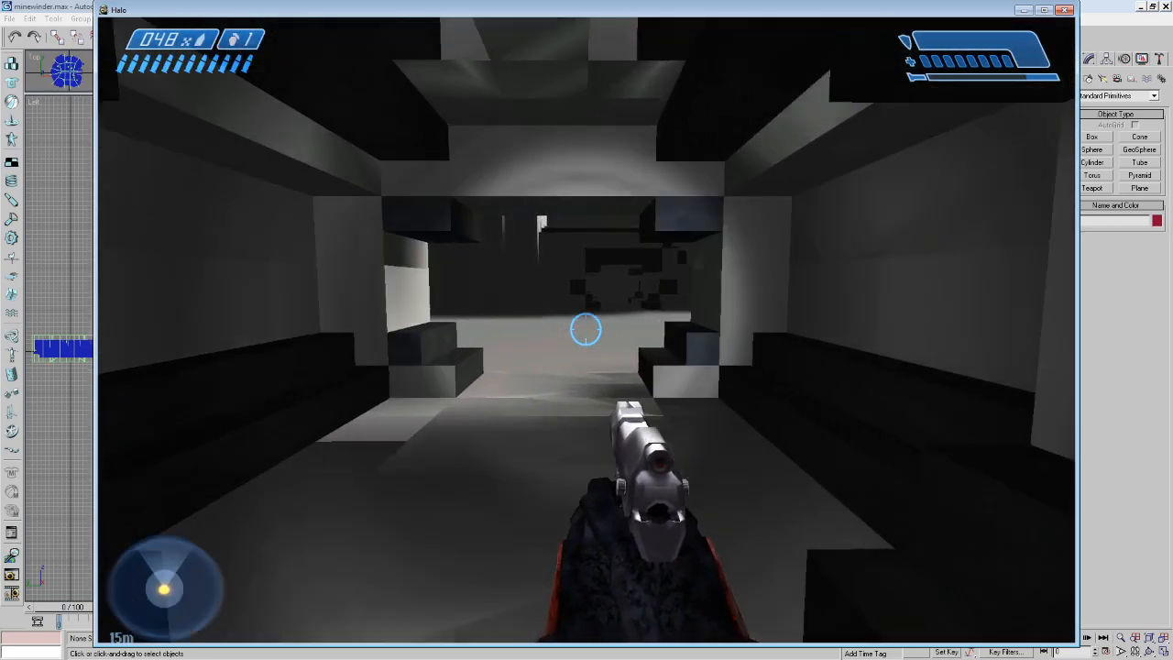
{"action": "key", "text": "w"}
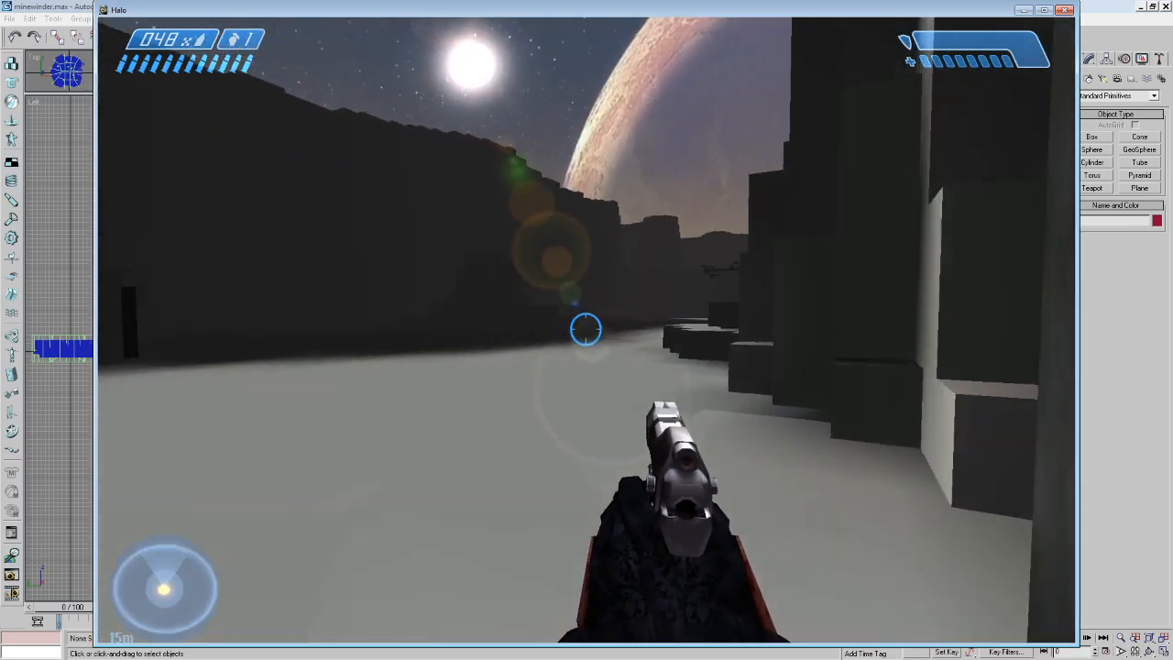
Walk along the valley floor past the blocky cliffs into the shaded area, looking over the terrain.
{"action": "key", "text": "w"}
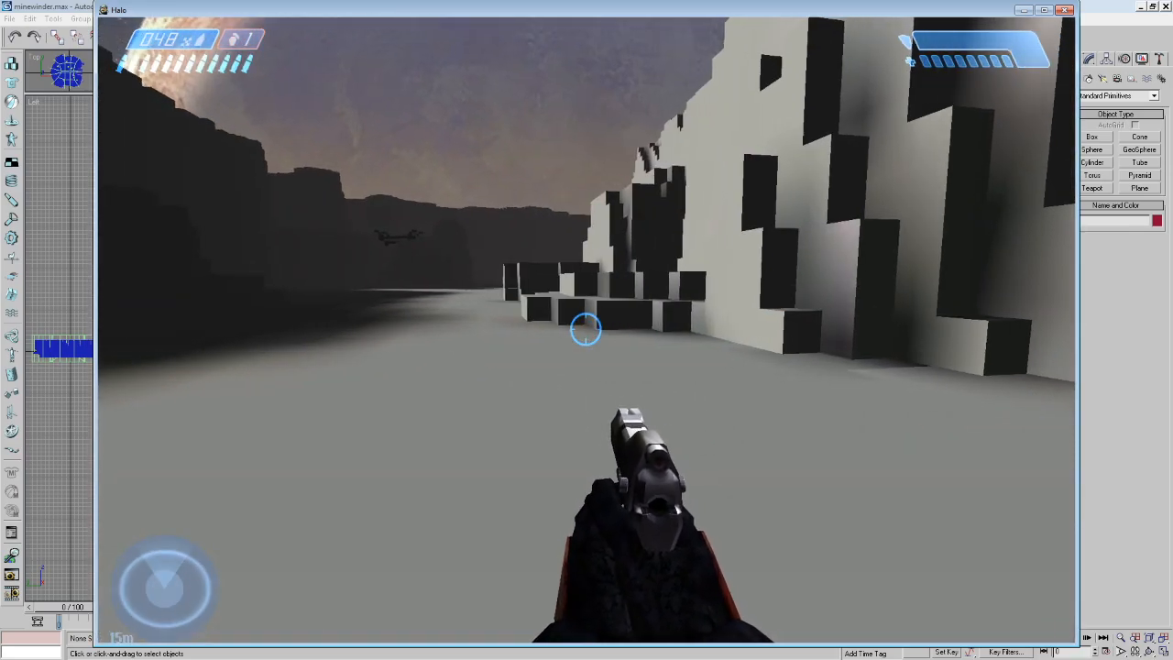
{"action": "key", "text": "w"}
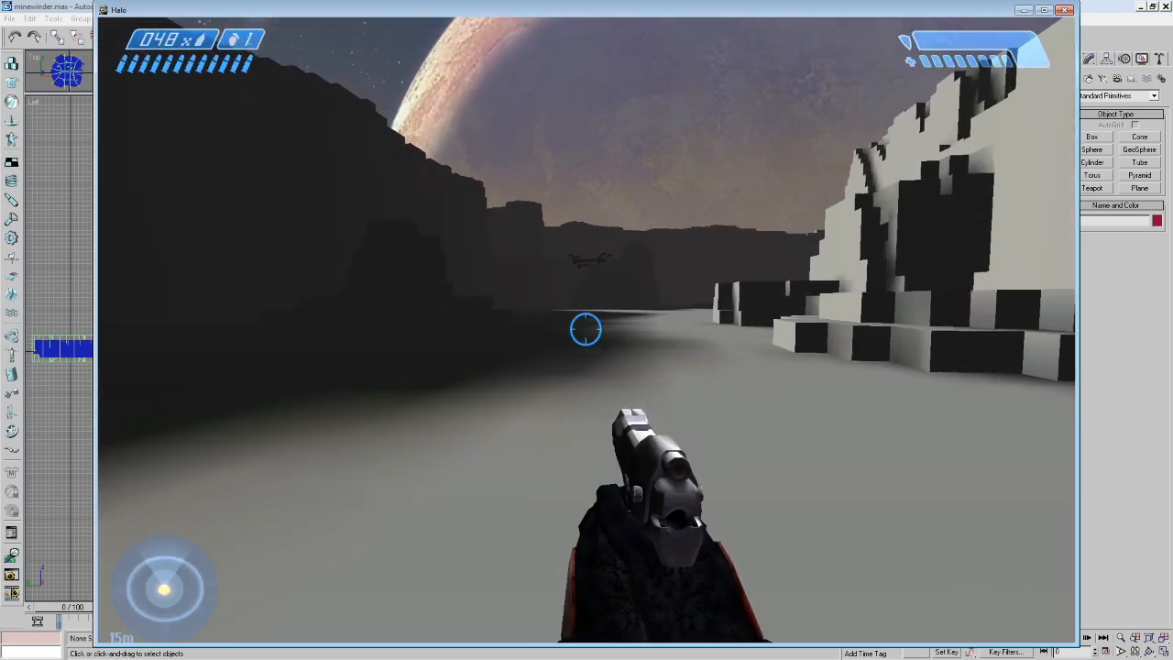
{"action": "key", "text": "w"}
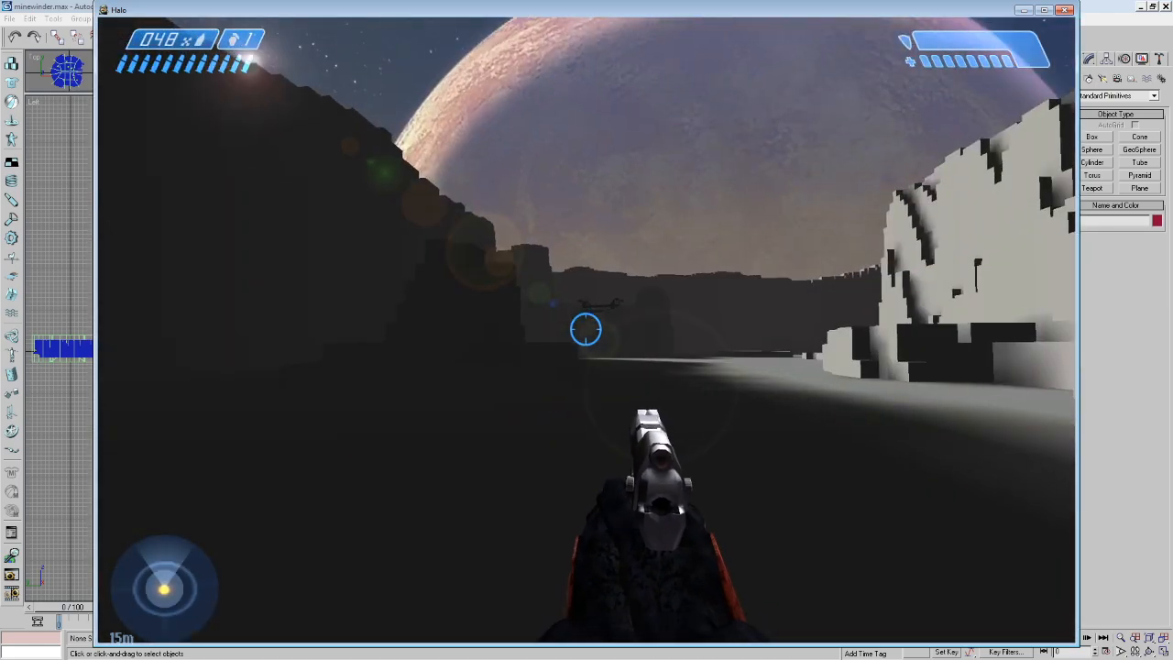
{"action": "key", "text": "w"}
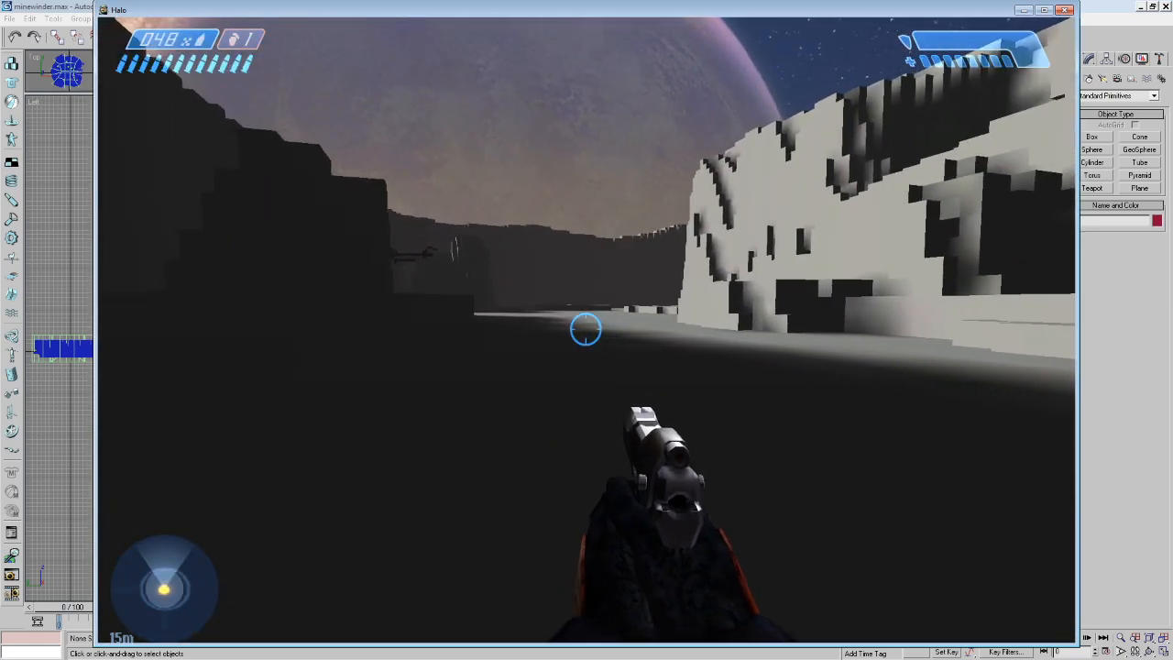
{"action": "key", "text": "w"}
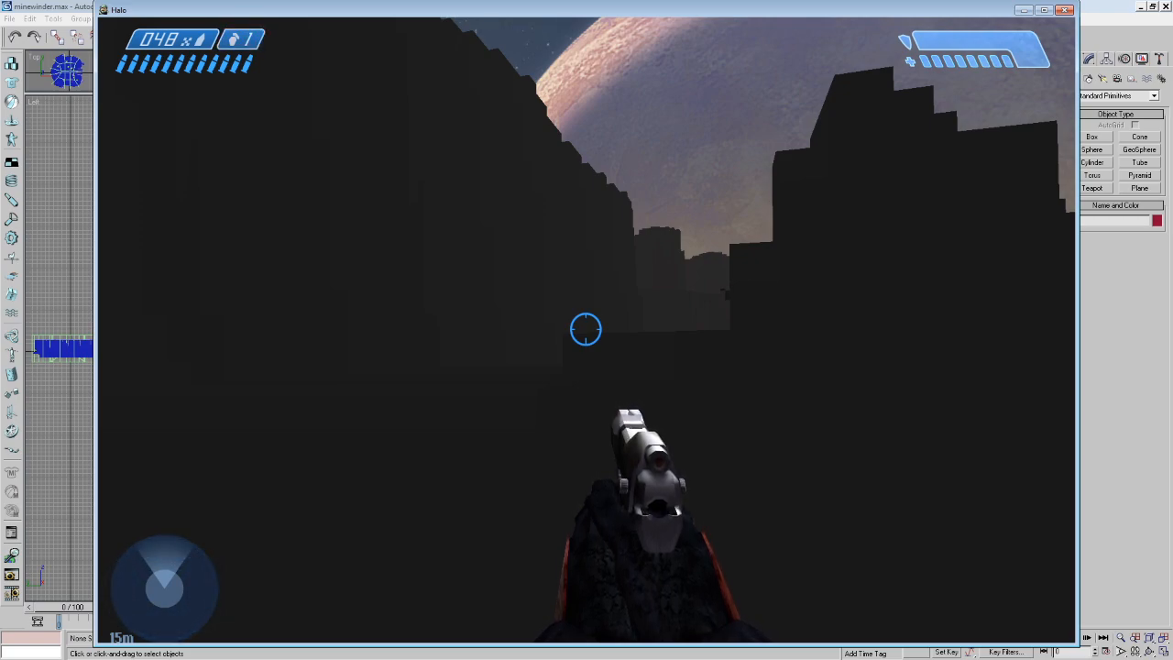
{"action": "key", "text": "w"}
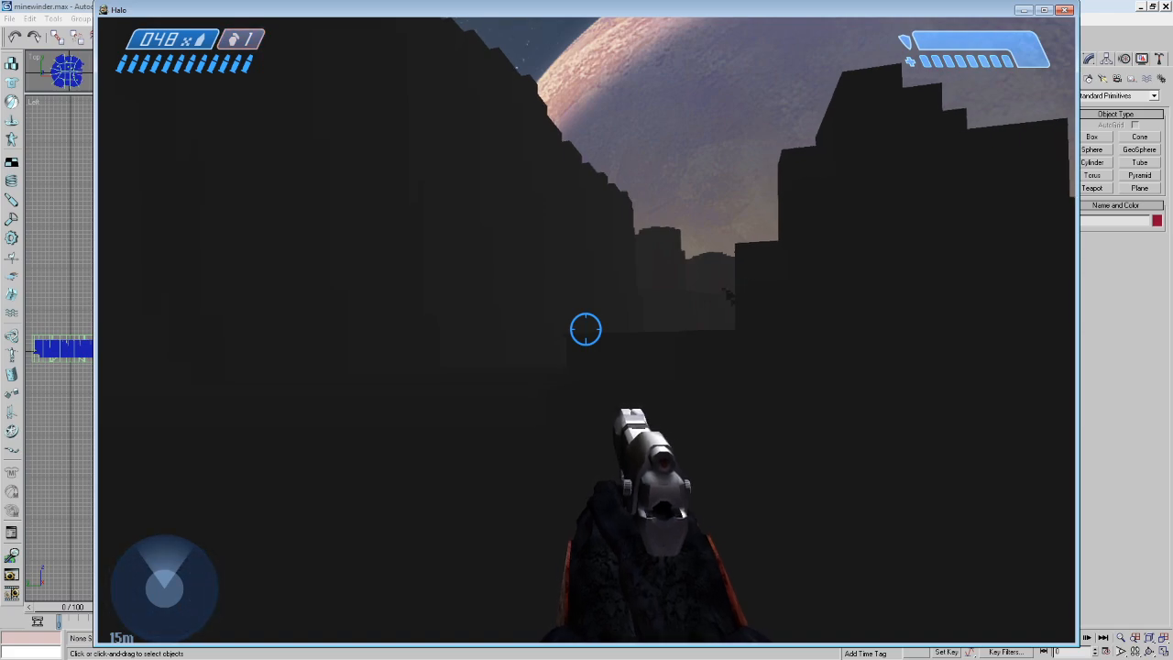
Inspect the dark structure across the valley through the pistol's 2x scope and zoom back out.
{"action": "key", "text": "a"}
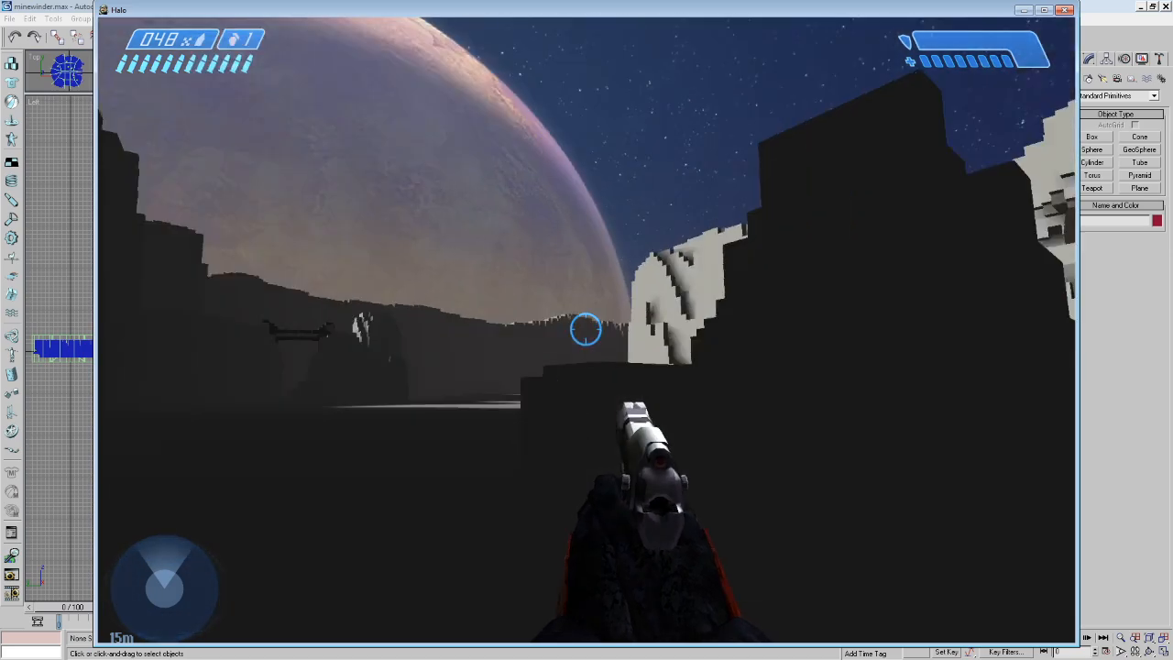
{"action": "key", "text": "w"}
{"action": "key", "text": "z"}
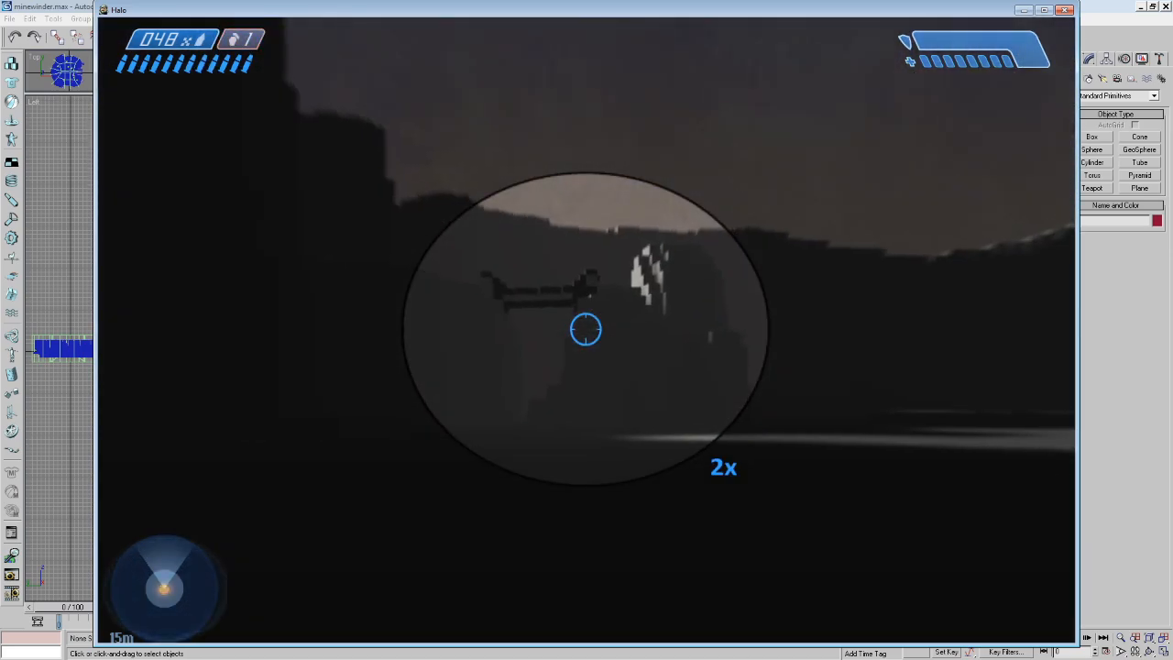
{"action": "key", "text": "z"}
Quit the current game to the main menu and load the b30 level with the console command map_name b30.
{"action": "key", "text": "Escape"}
{"action": "left_click", "coordinate": [563, 427]}
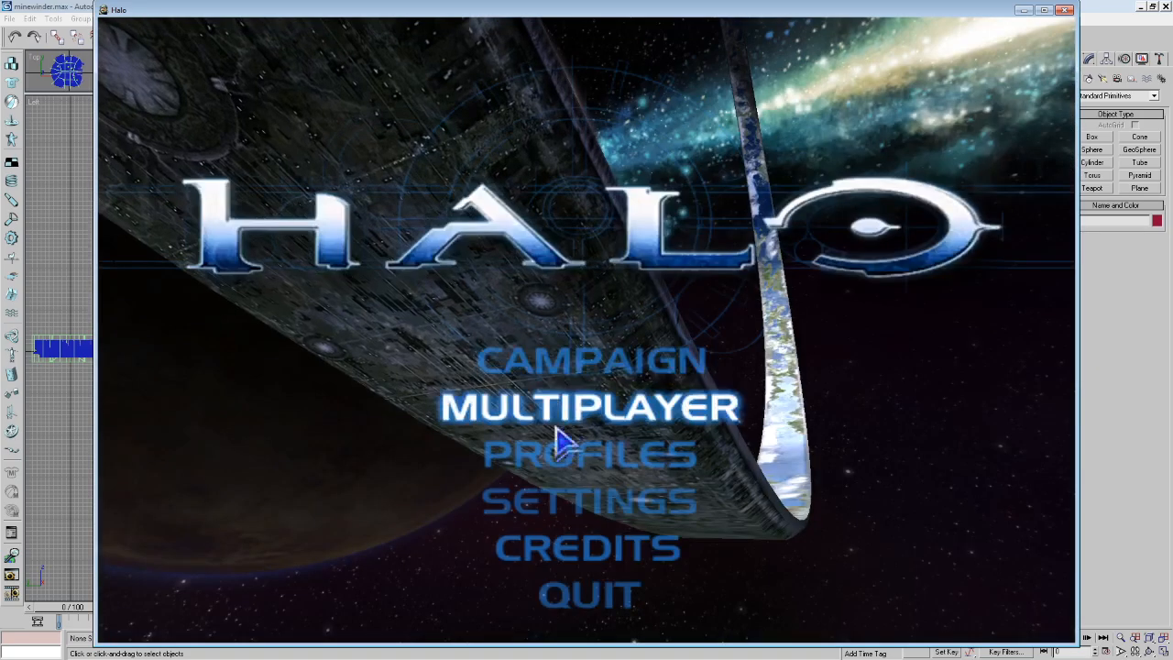
{"action": "key", "text": "grave"}
{"action": "type", "text": "map"}
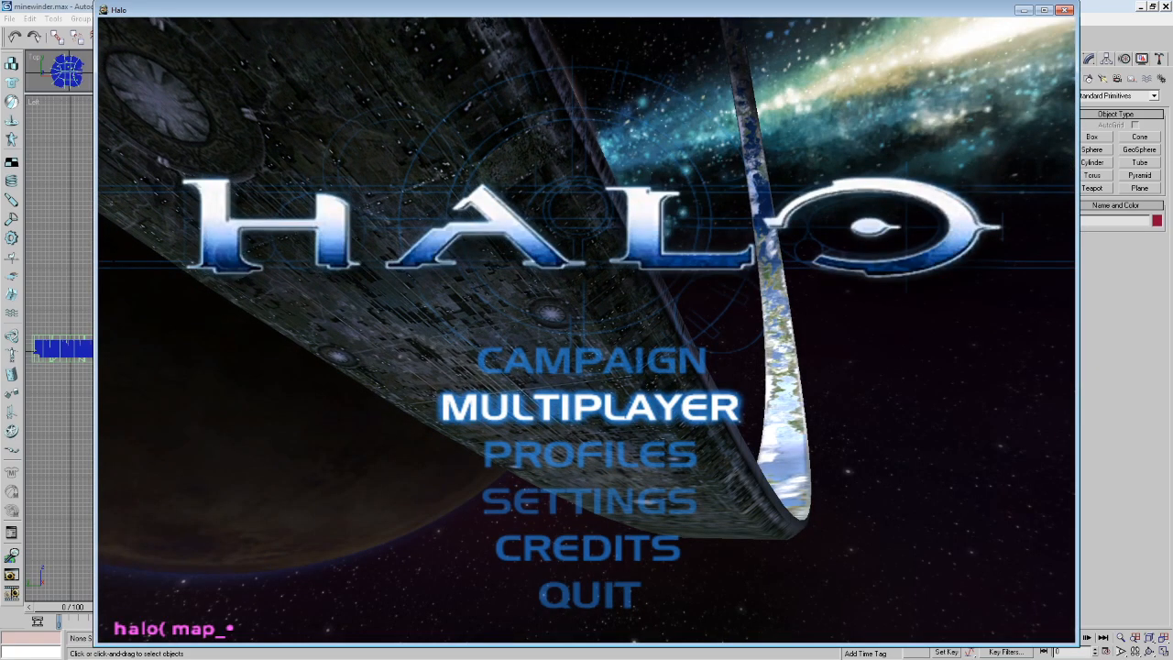
{"action": "type", "text": "_name b30"}
{"action": "key", "text": "Return"}
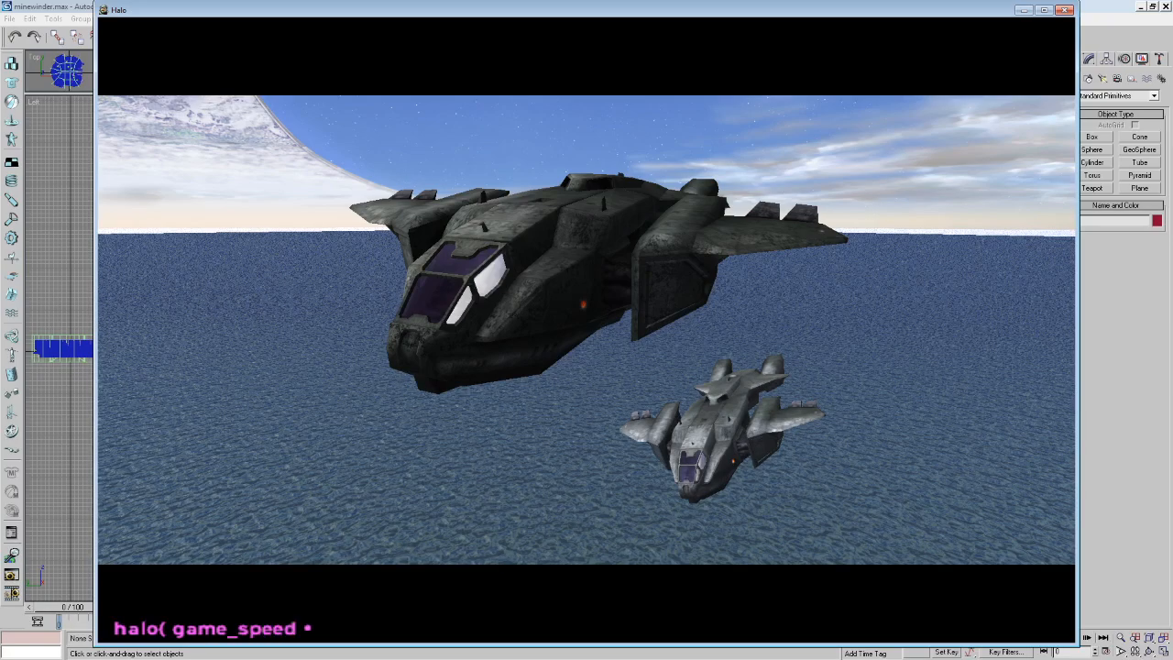
Run the game_speed console command, board the Warthog beside the dropship and drive it along the beach.
{"action": "key", "text": "Return"}
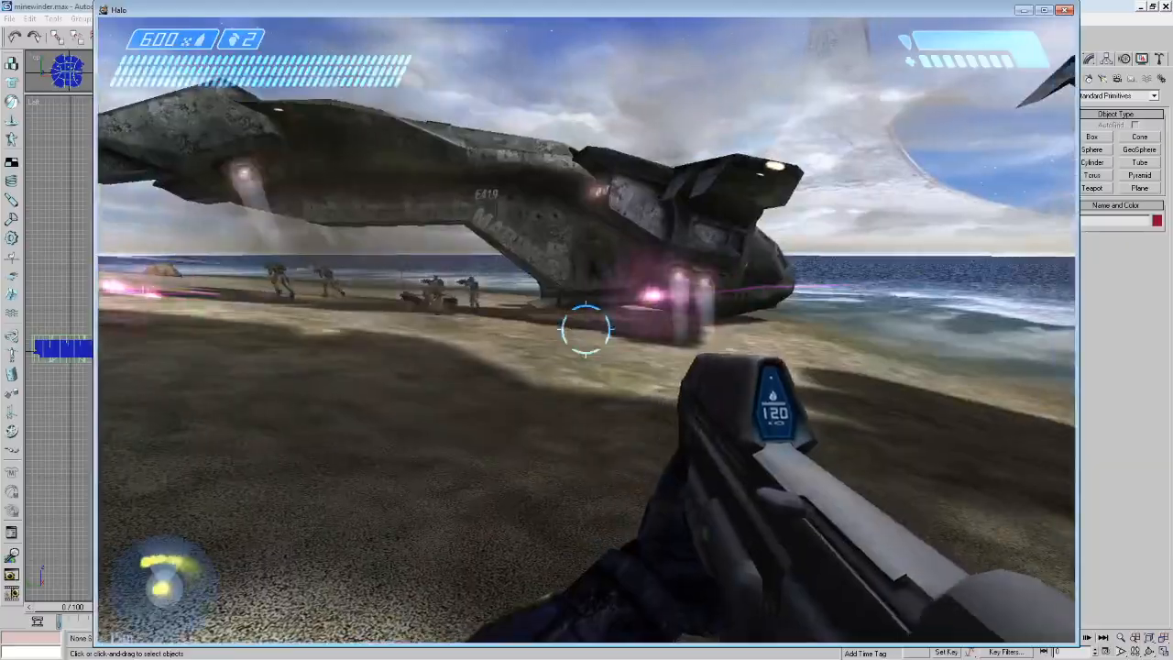
{"action": "key", "text": "w"}
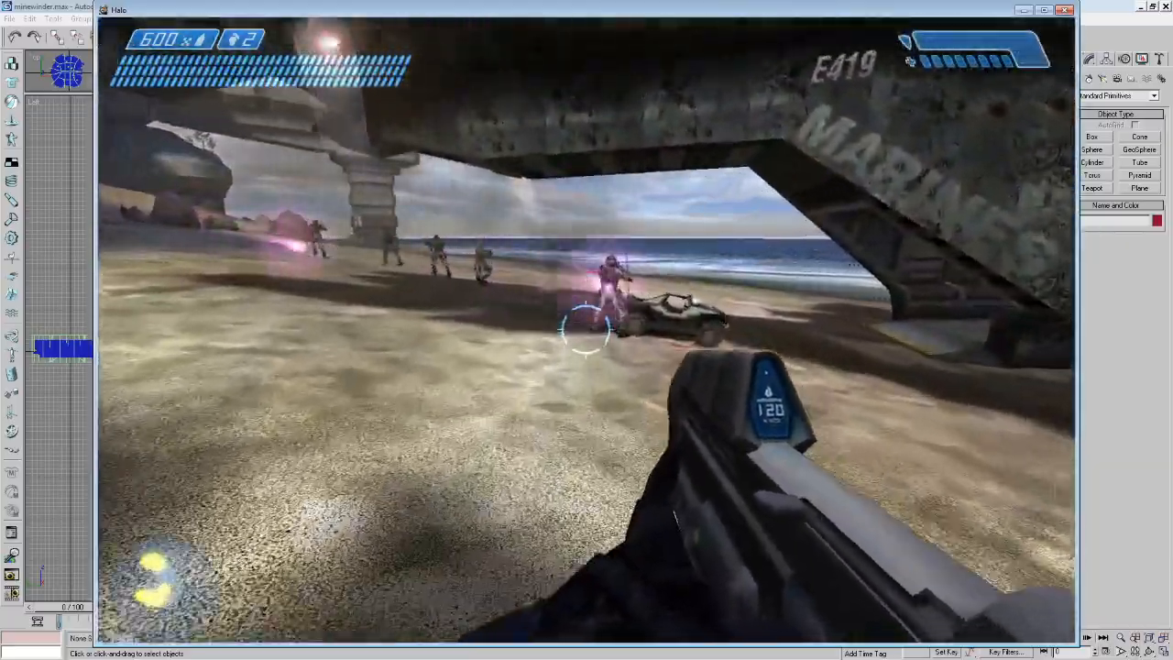
{"action": "key", "text": "e"}
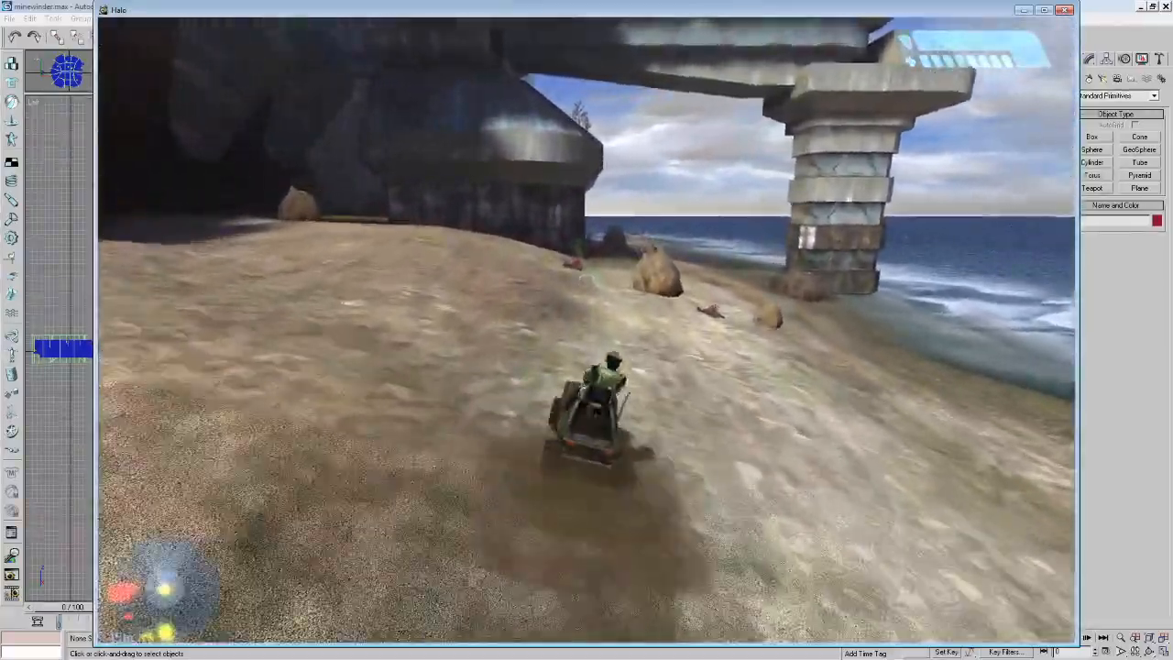
{"action": "key", "text": "w"}
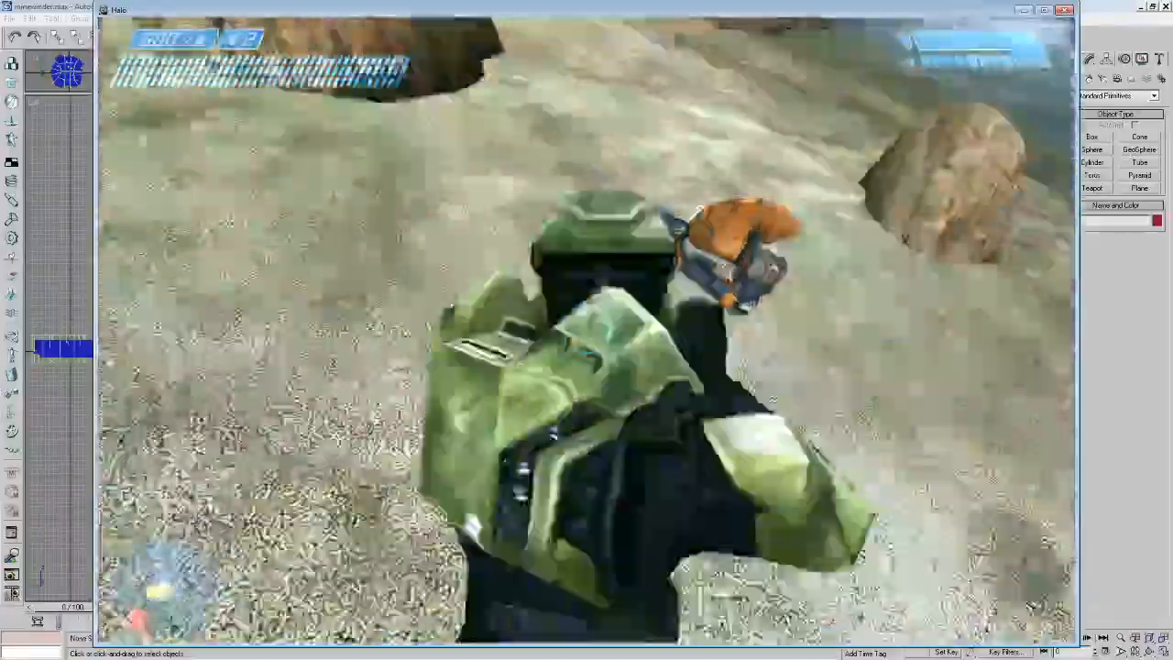
{"action": "key", "text": "e"}
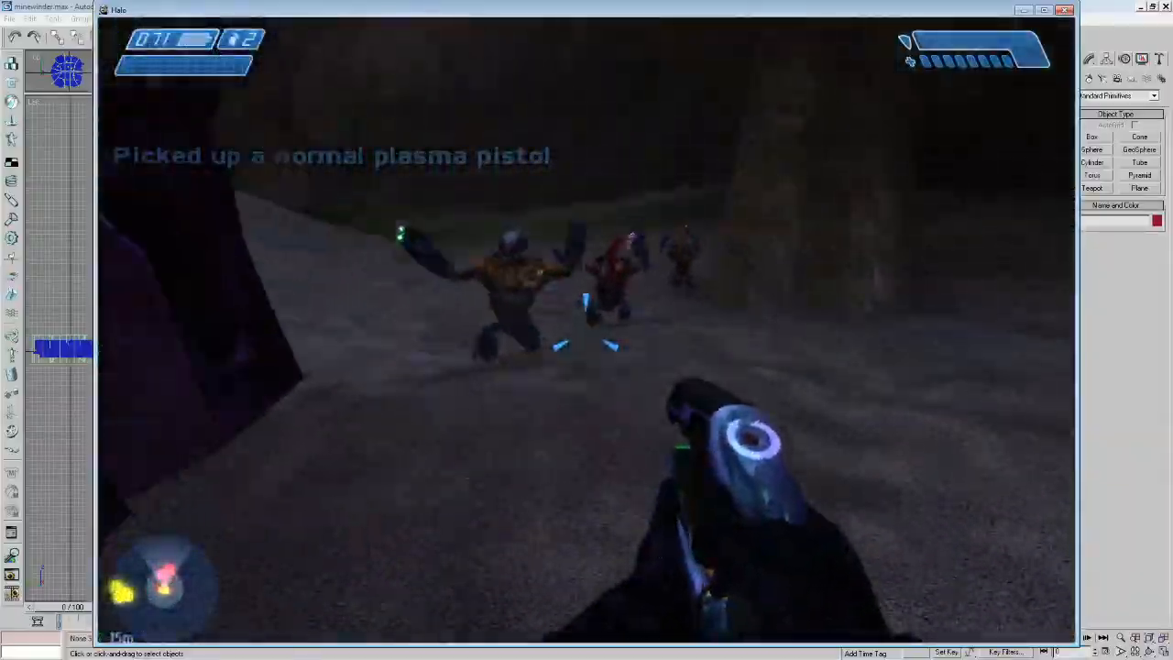
Fight the Covenant group in the shaded beach area with the plasma pistol, the pistol and melee strikes.
{"action": "left_click", "coordinate": [586, 330]}
{"action": "key", "text": "f"}
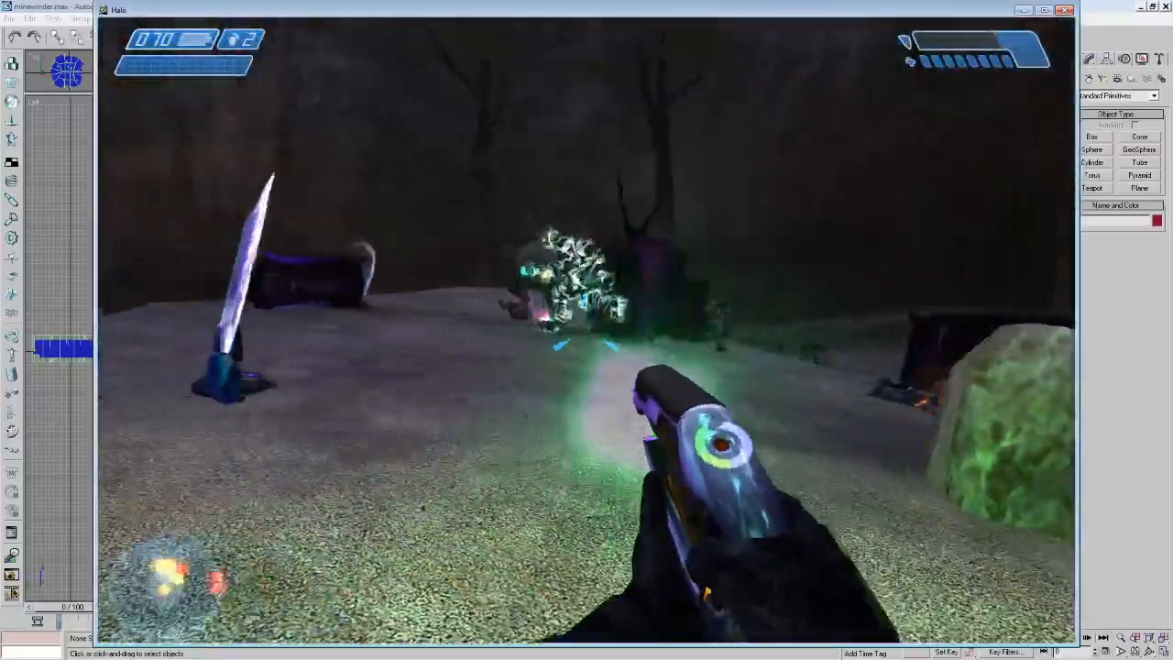
{"action": "left_click", "coordinate": [586, 330]}
{"action": "key", "text": "Tab"}
{"action": "key", "text": "w"}
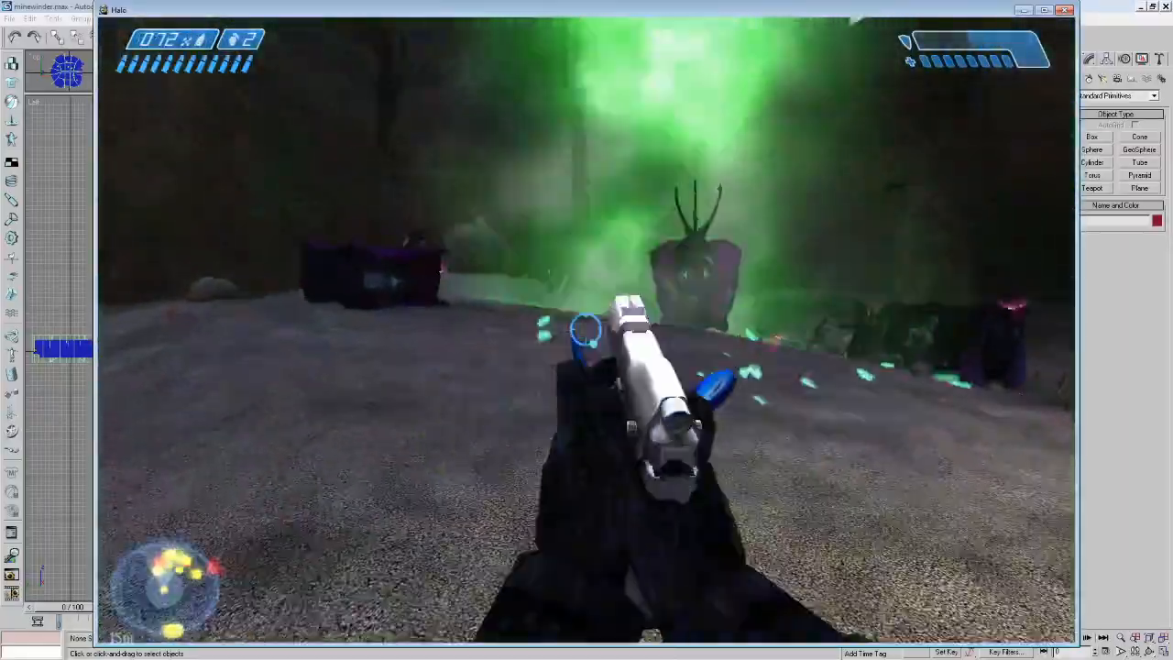
{"action": "key", "text": "f"}
{"action": "key", "text": "w"}
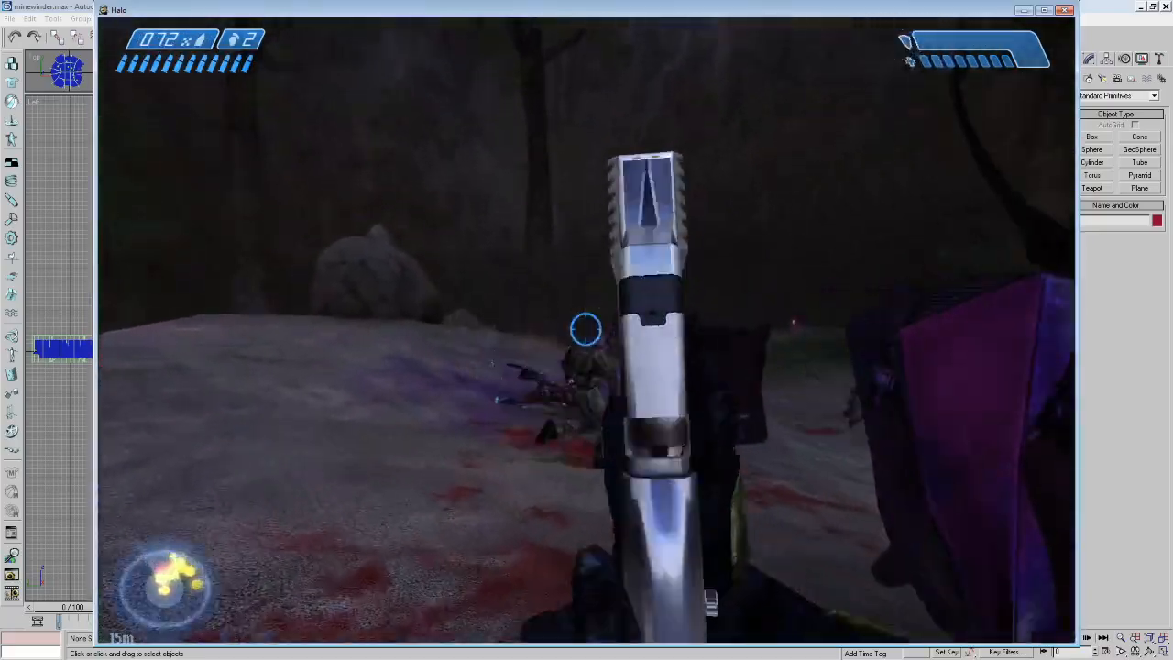
{"action": "key", "text": "Tab"}
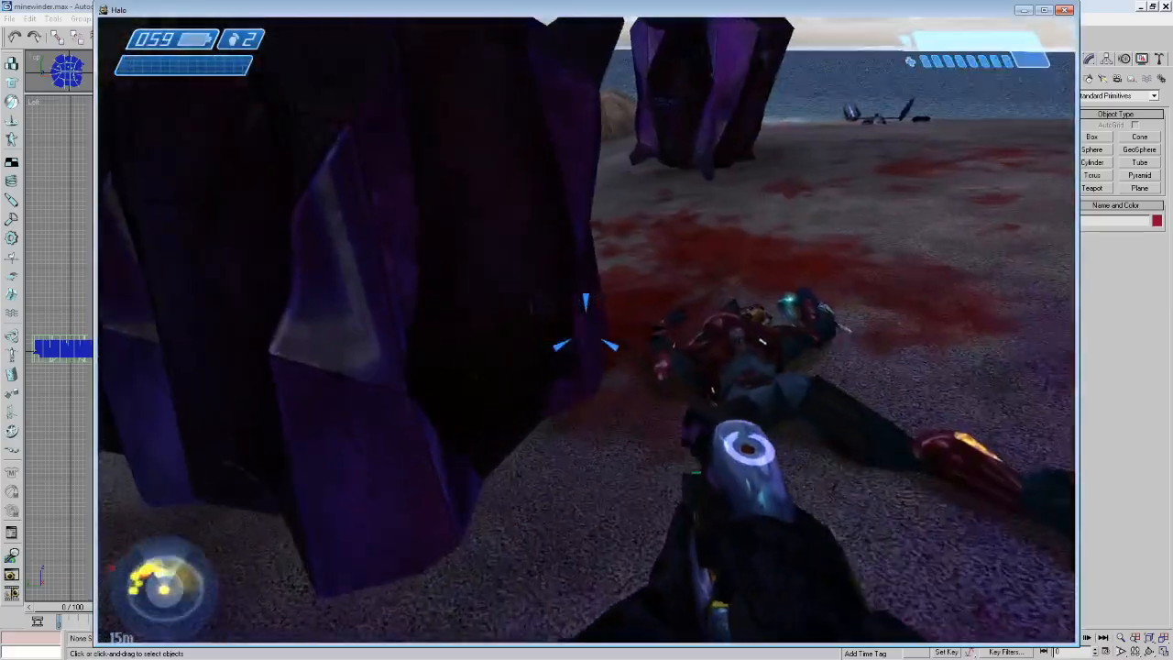
Pick up the bitcrushed plasma rifle and fire it while advancing towards the rock beneath the large structure.
{"action": "key", "text": "w"}
{"action": "key", "text": "e"}
{"action": "key", "text": "w"}
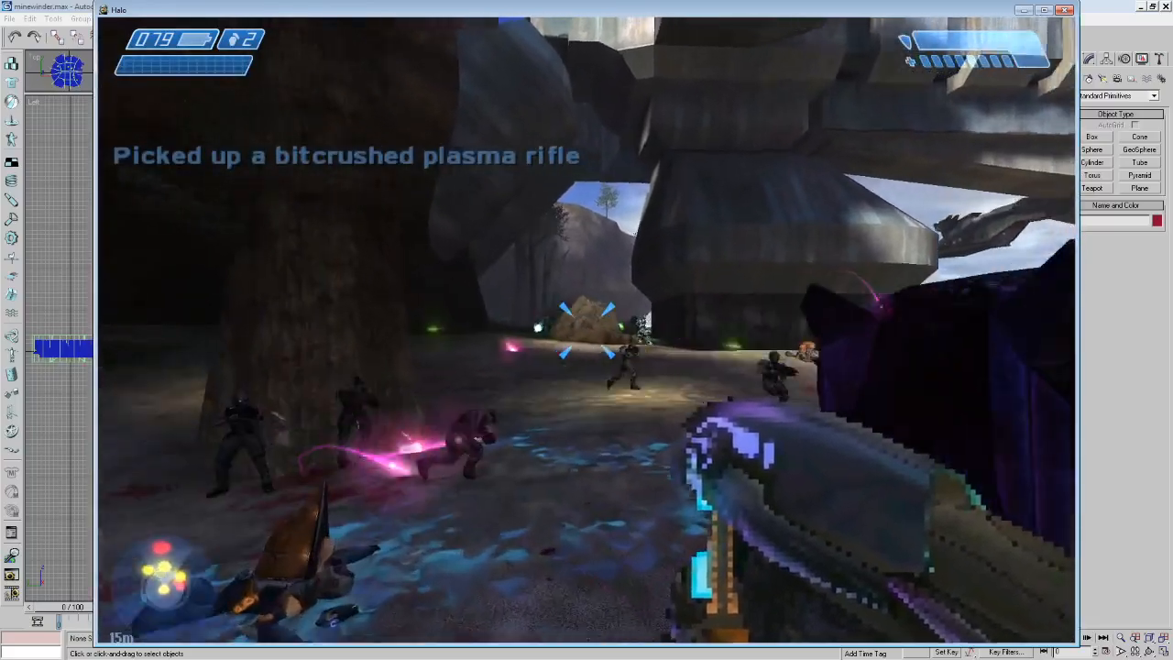
{"action": "left_click", "coordinate": [587, 331]}
{"action": "key", "text": "w"}
{"action": "left_click", "coordinate": [587, 331]}
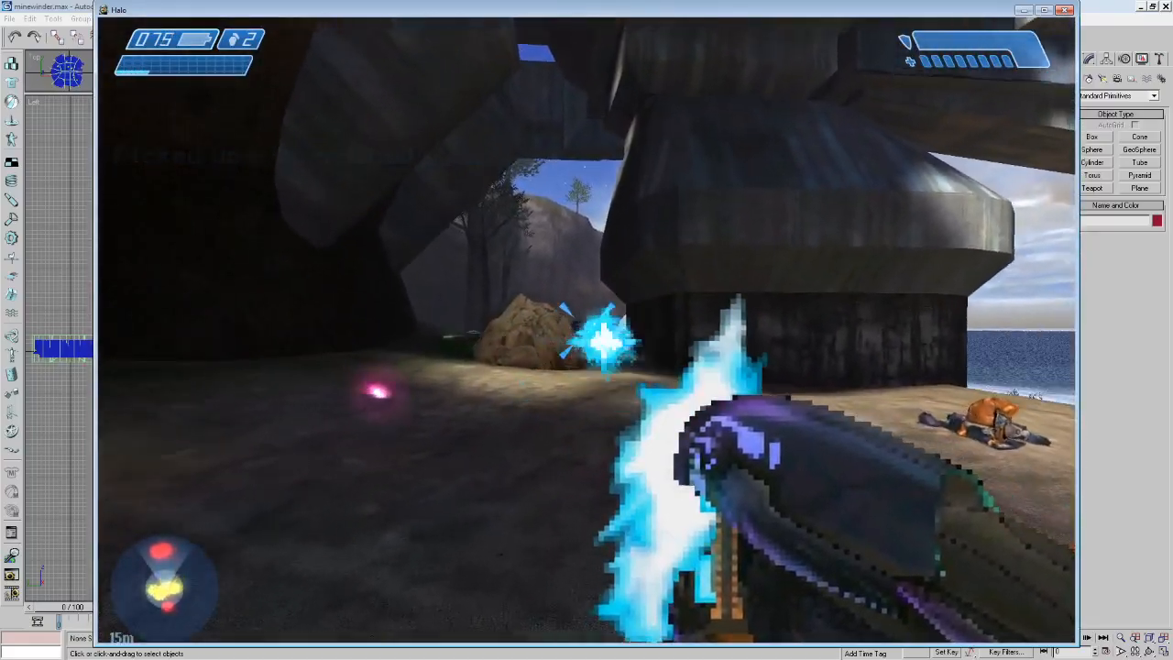
{"action": "key", "text": "w"}
{"action": "left_click", "coordinate": [587, 330]}
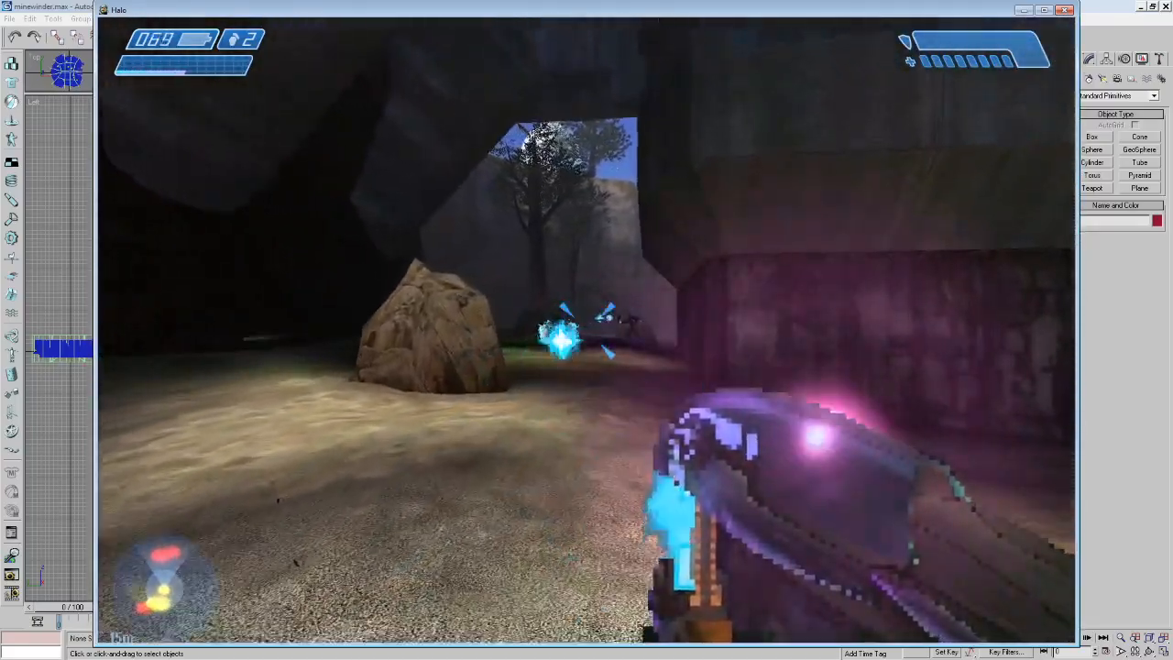
Advance past the rock into the dark wooded area, firing the plasma rifle at the shielded enemies.
{"action": "left_click", "coordinate": [587, 330]}
{"action": "left_click", "coordinate": [586, 331]}
{"action": "left_click", "coordinate": [587, 331]}
{"action": "key", "text": "w"}
{"action": "left_click", "coordinate": [586, 330]}
{"action": "left_click", "coordinate": [587, 331]}
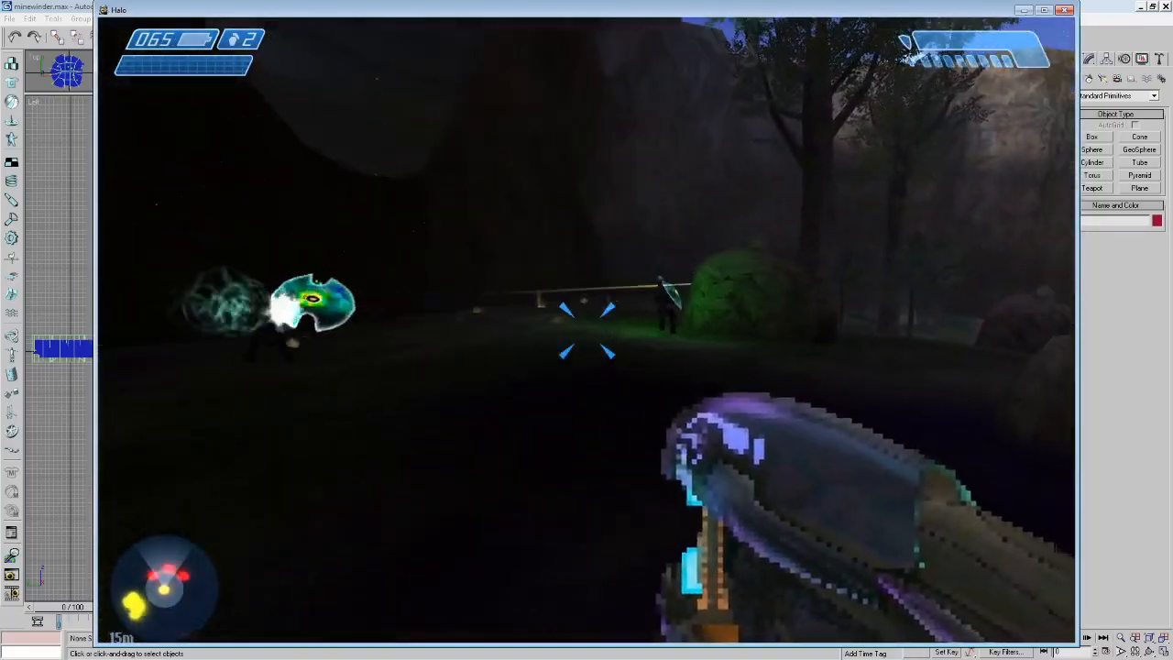
{"action": "left_click", "coordinate": [586, 331]}
{"action": "key", "text": "w"}
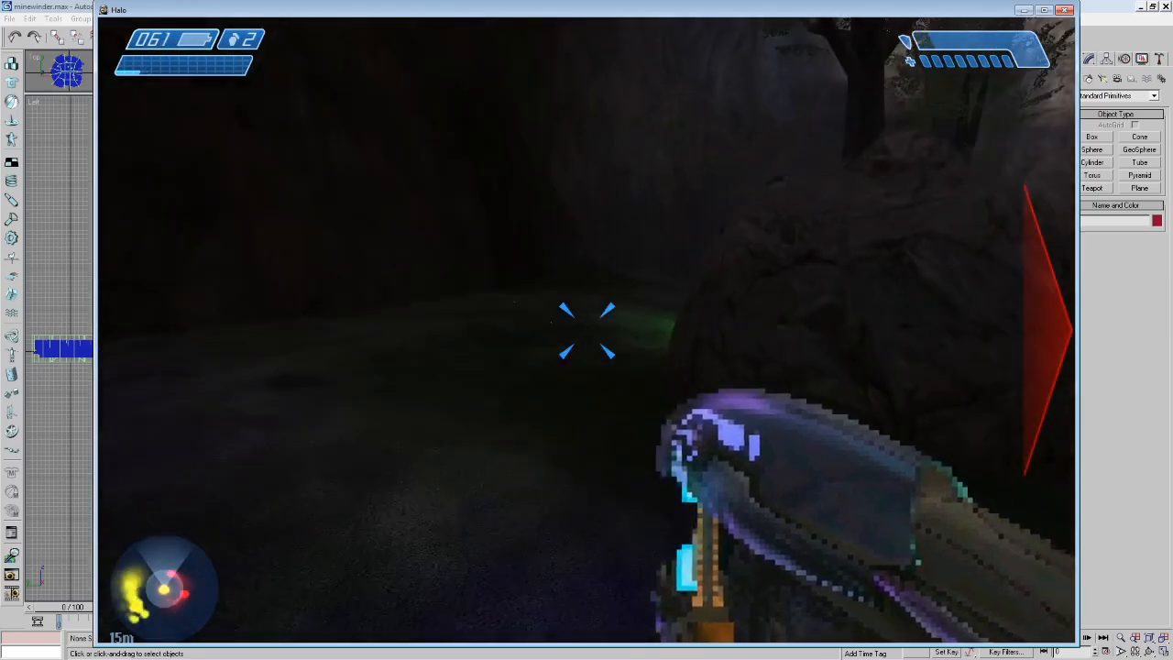
{"action": "key", "text": "w"}
{"action": "left_click", "coordinate": [586, 330]}
Load another level by recalling an earlier console command, walk out of the dropship and pick up the super soaker.
{"action": "key", "text": "grave"}
{"action": "key", "text": "Up"}
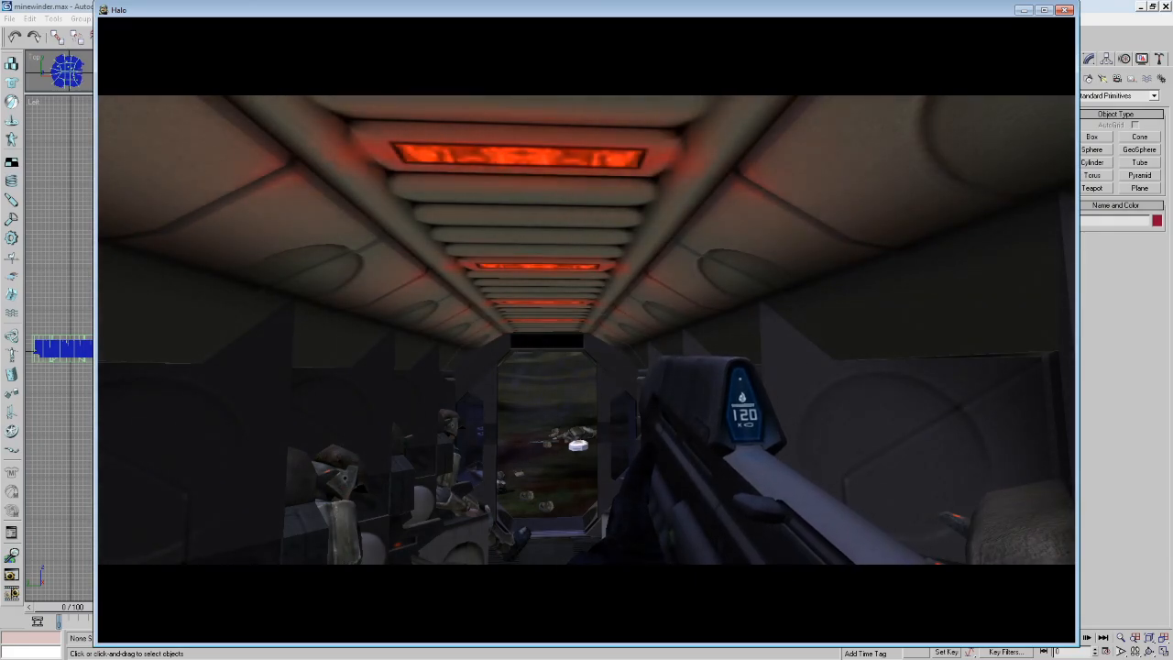
{"action": "key", "text": "w"}
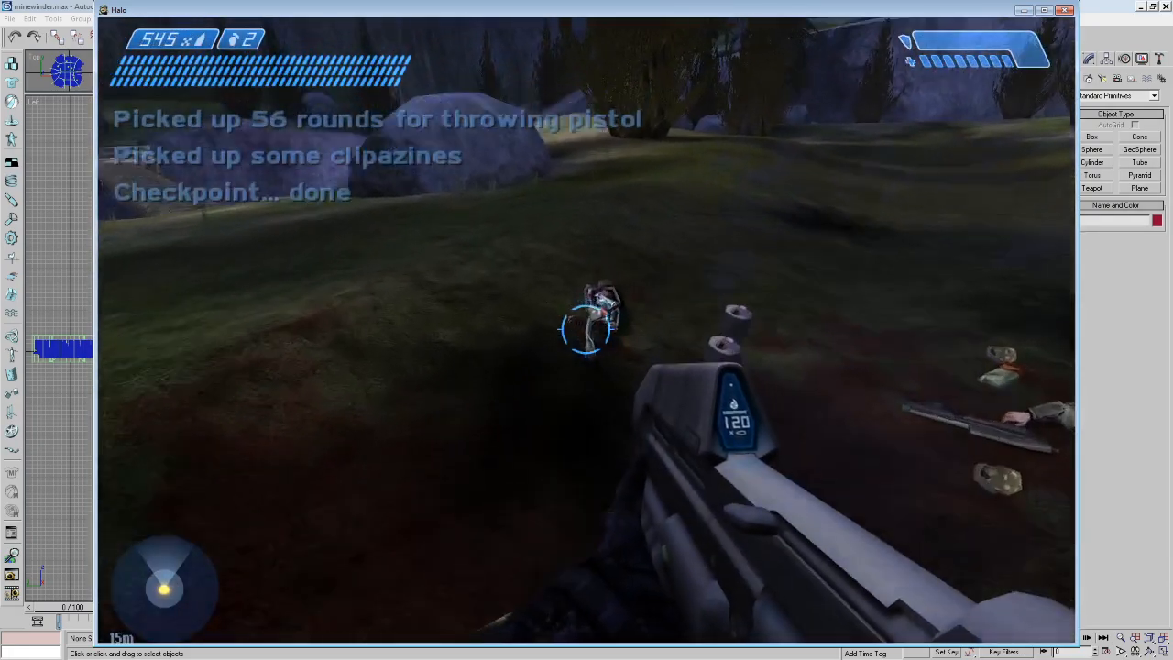
{"action": "key", "text": "w"}
{"action": "key", "text": "e"}
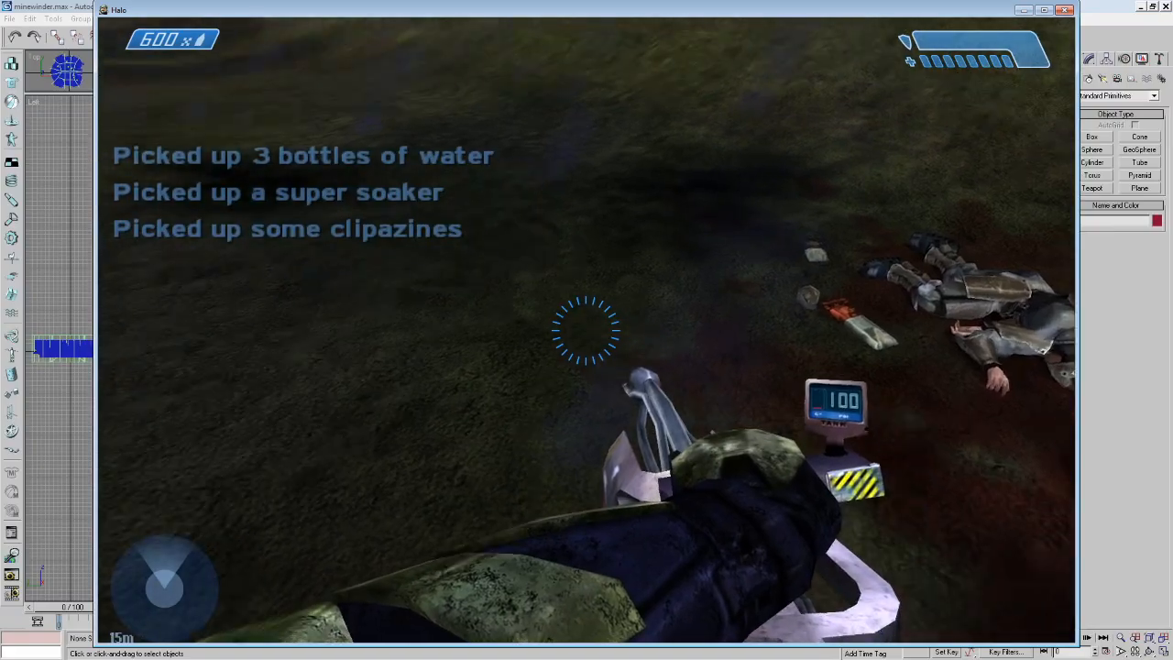
Fire and reload the super soaker while moving from the metal walkway into the grassy night valley.
{"action": "left_click", "coordinate": [585, 330]}
{"action": "left_click_drag", "start_coordinate": [585, 330], "coordinate": [585, 330]}
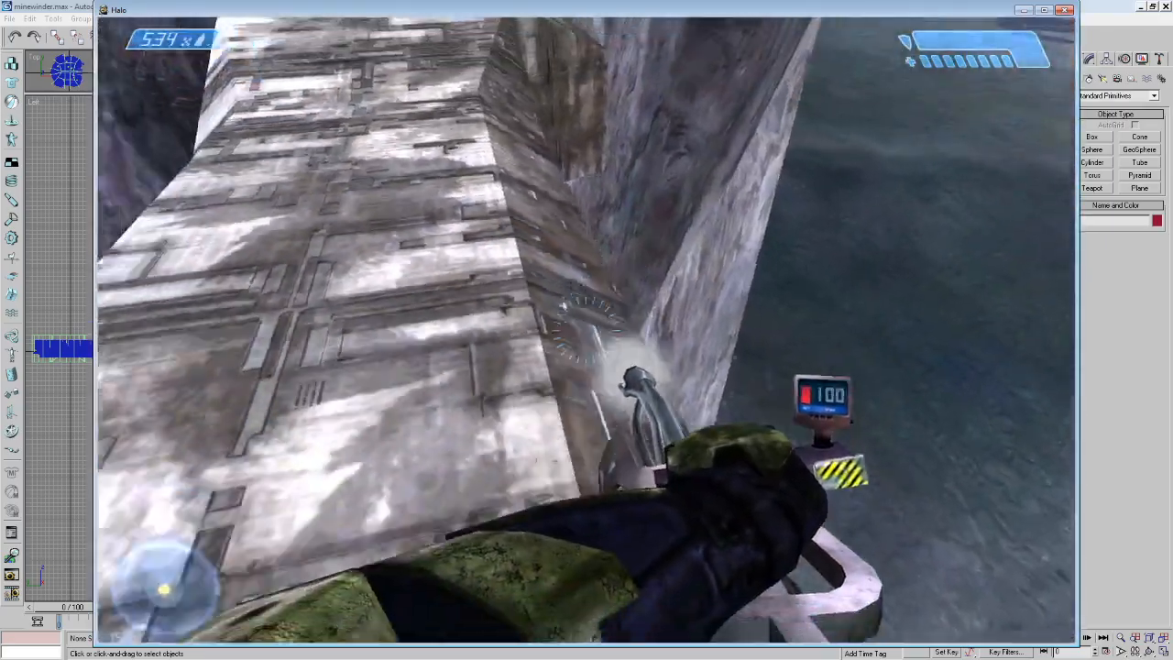
{"action": "left_click_drag", "start_coordinate": [585, 330], "coordinate": [586, 330]}
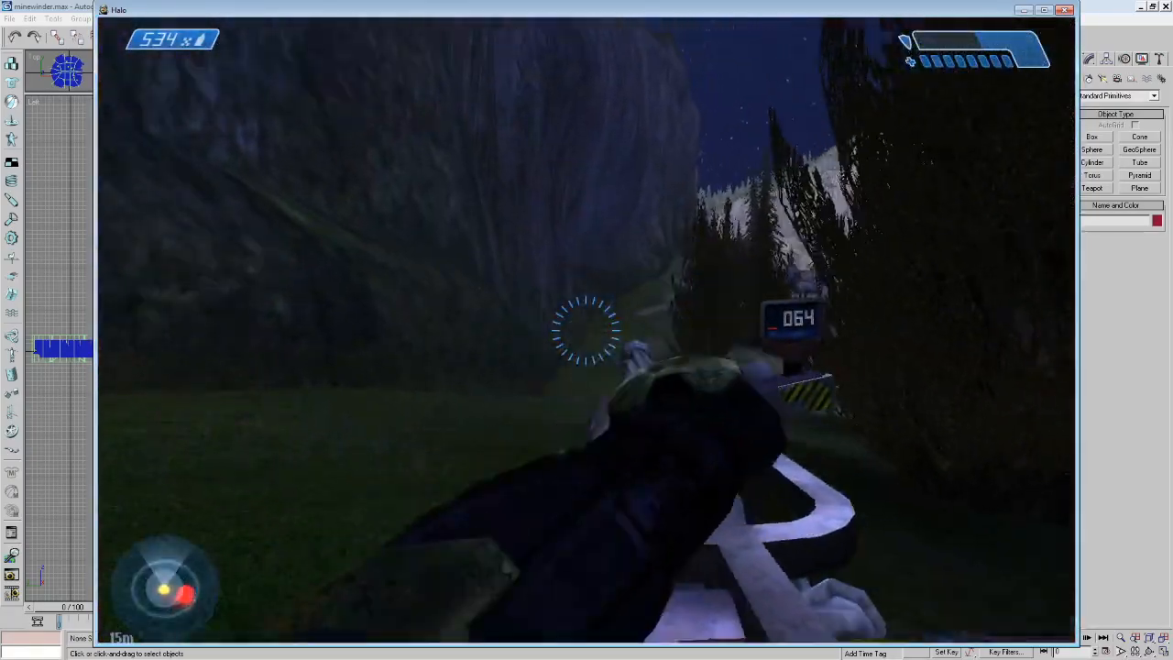
{"action": "key", "text": "r"}
{"action": "left_click_drag", "start_coordinate": [586, 330], "coordinate": [586, 329]}
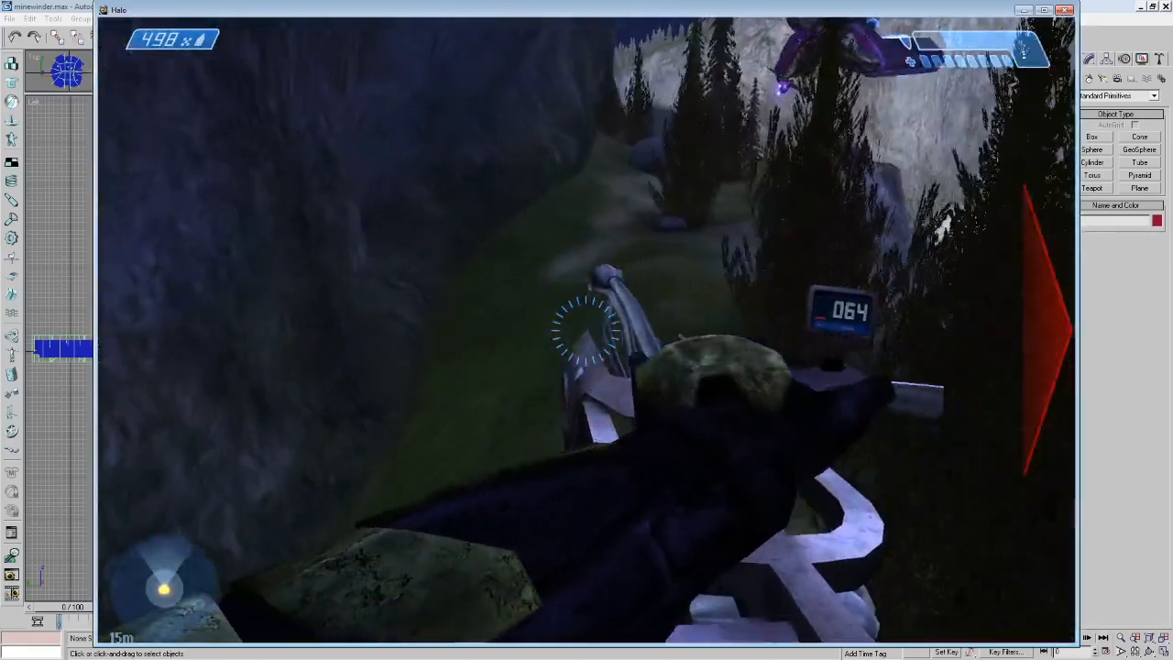
Switch to the pistol and track the flying purple craft near the waterfall through the 2x scope.
{"action": "key", "text": "Tab"}
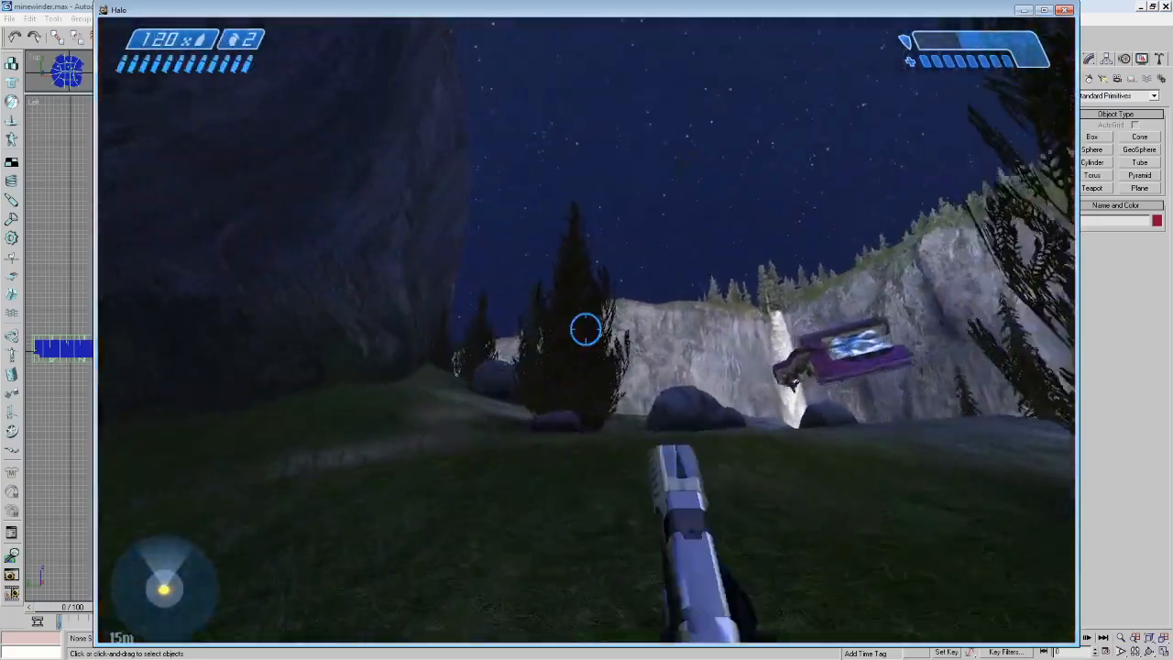
{"action": "key", "text": "z"}
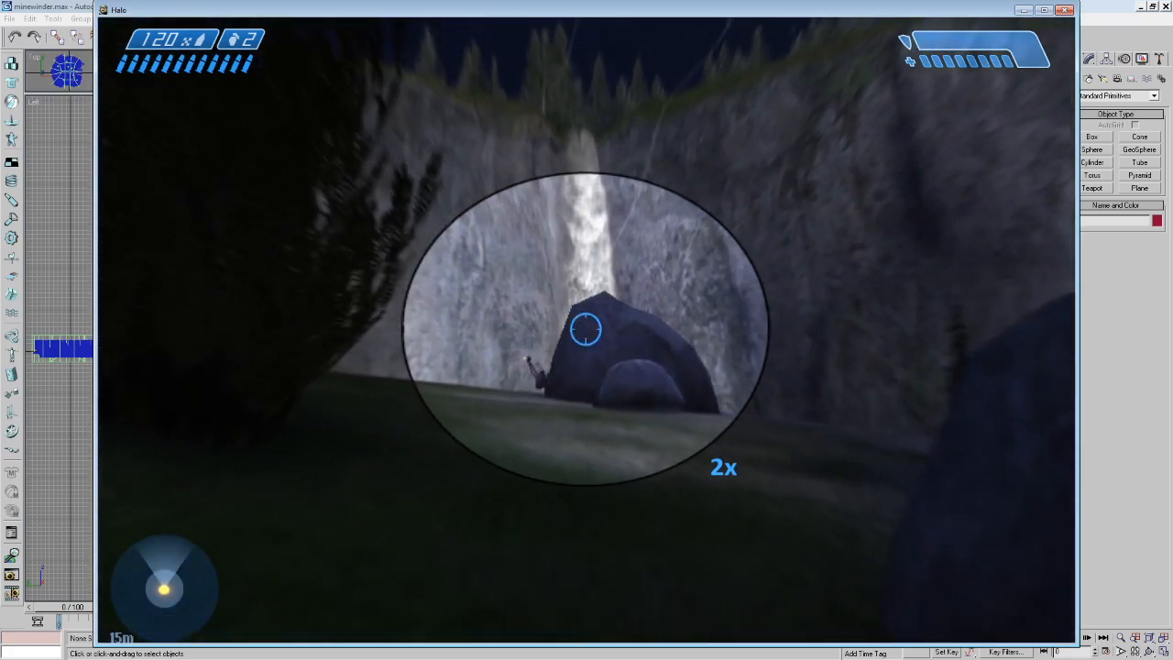
{"action": "key", "text": "z"}
{"action": "key", "text": "z"}
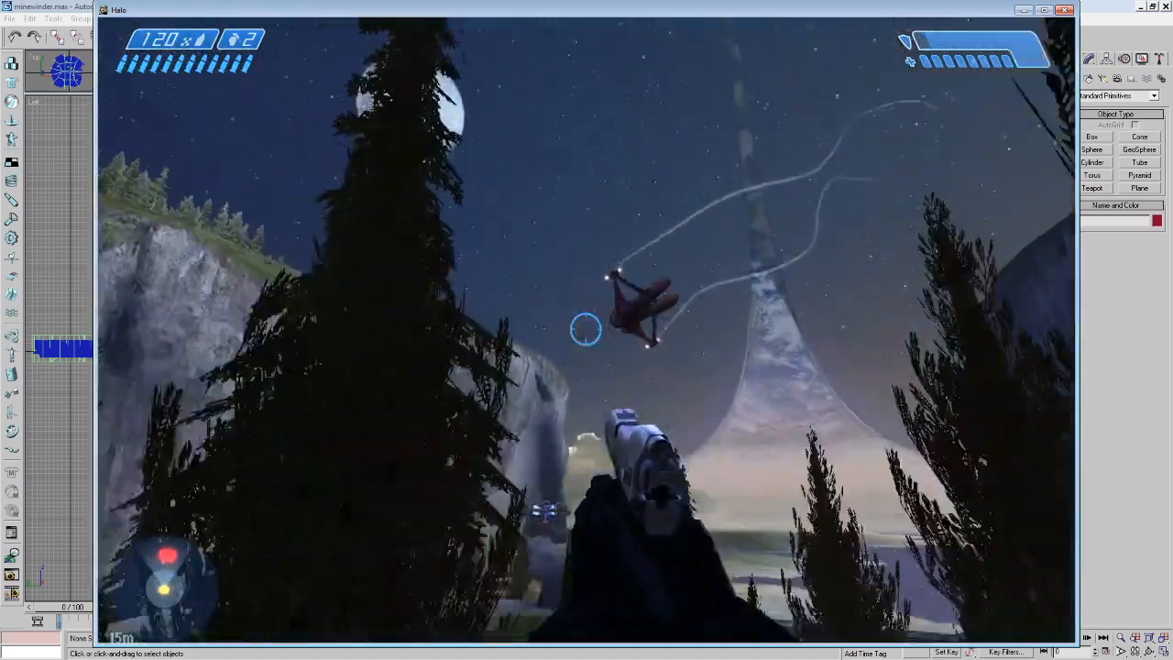
{"action": "key", "text": "a"}
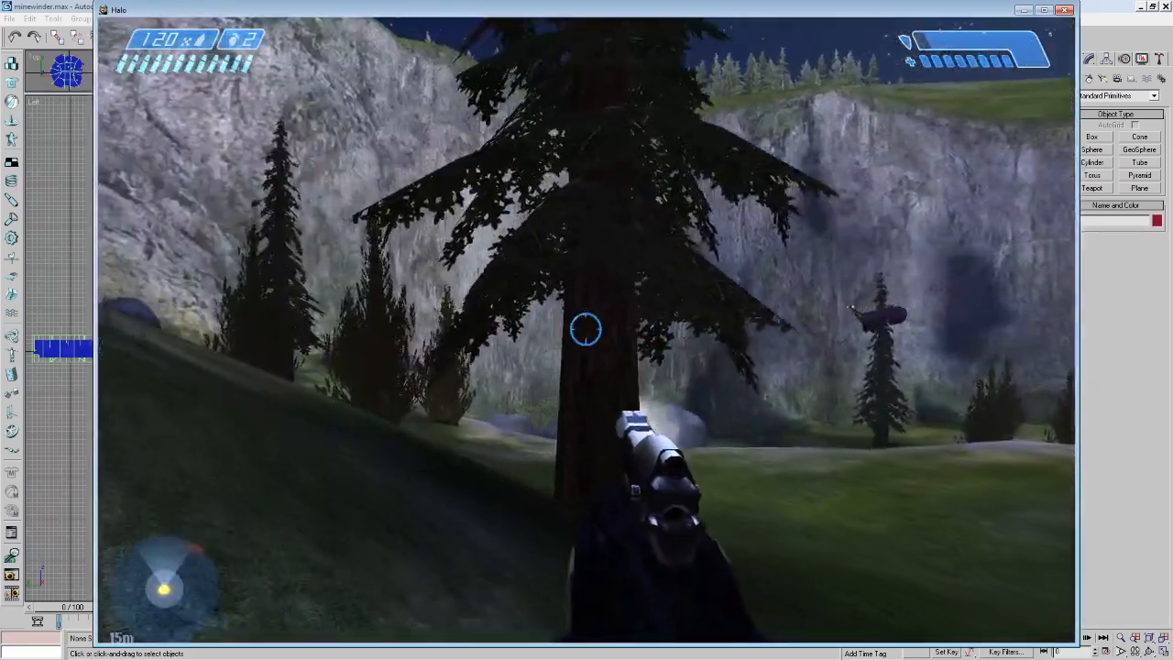
{"action": "key", "text": "z"}
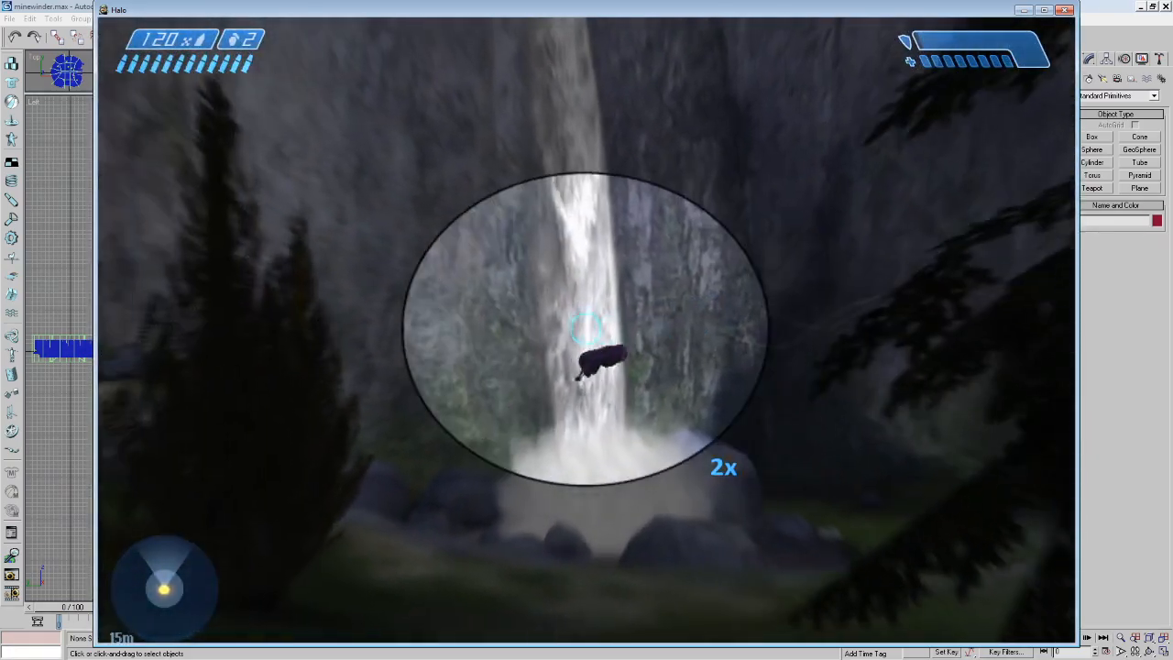
{"action": "key", "text": "a"}
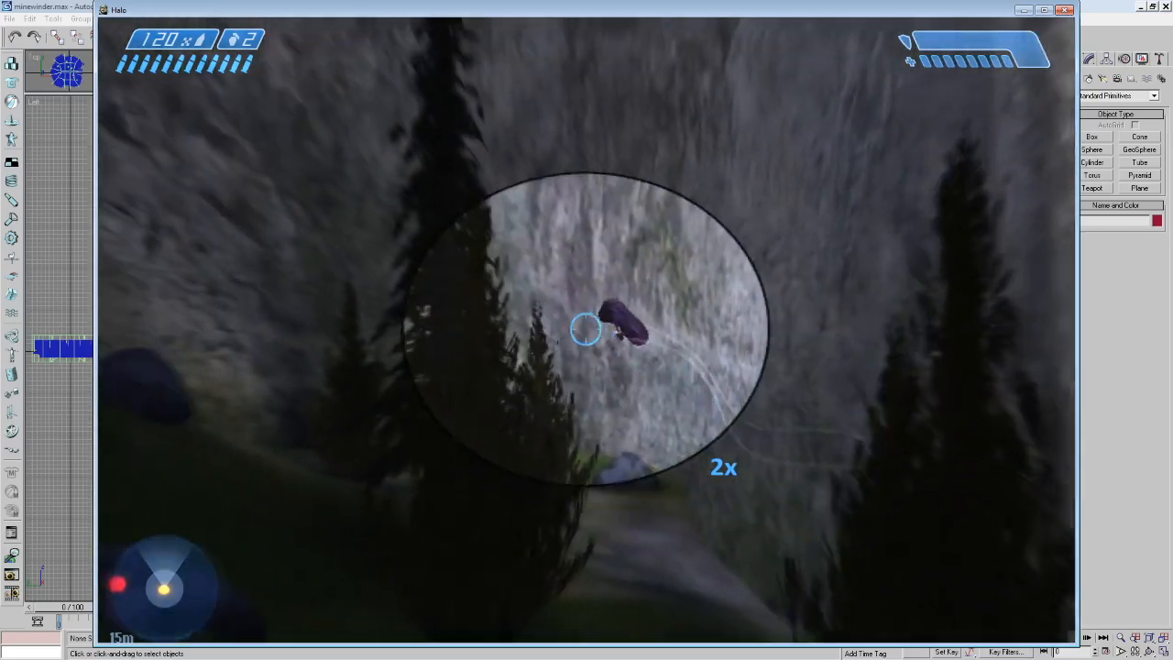
{"action": "key", "text": "z"}
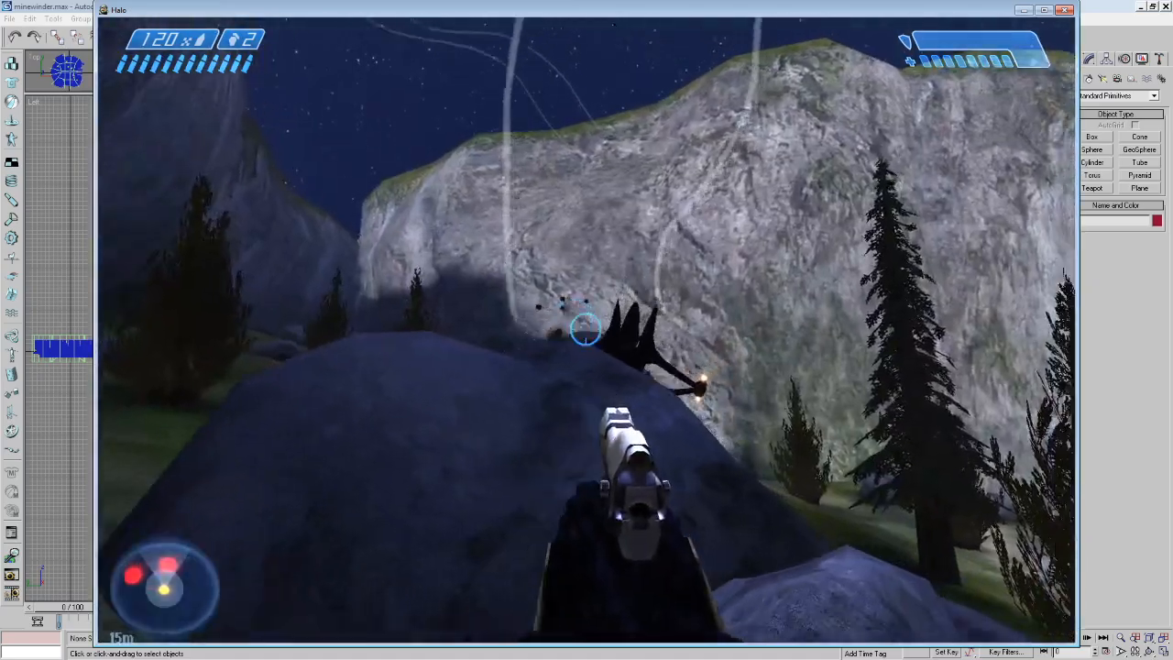
Walk over the grass and between the boulders to inspect the purple craft hovering near the cliff.
{"action": "key", "text": "w"}
{"action": "key", "text": "w"}
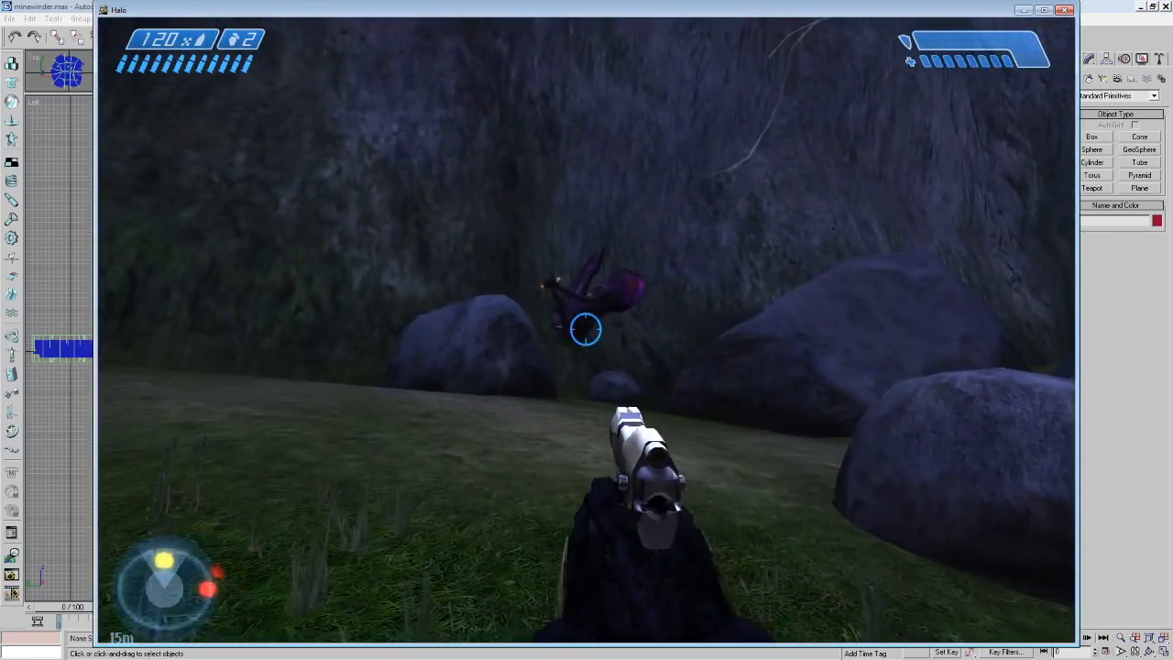
{"action": "key", "text": "w"}
{"action": "key", "text": "w"}
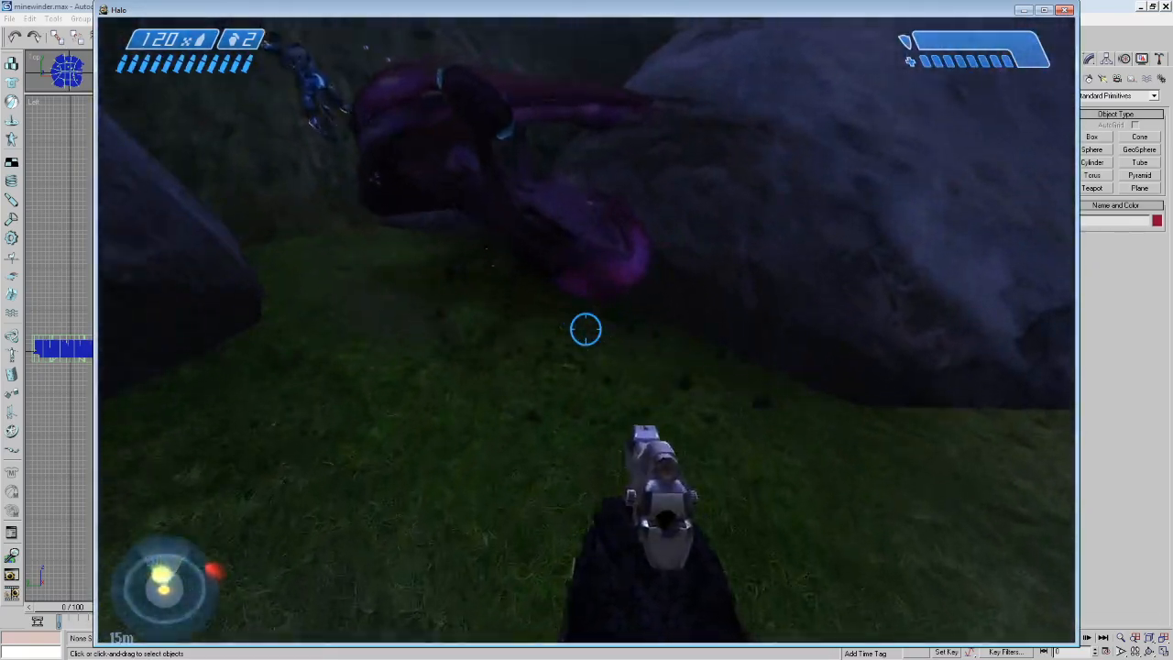
{"action": "key", "text": "w"}
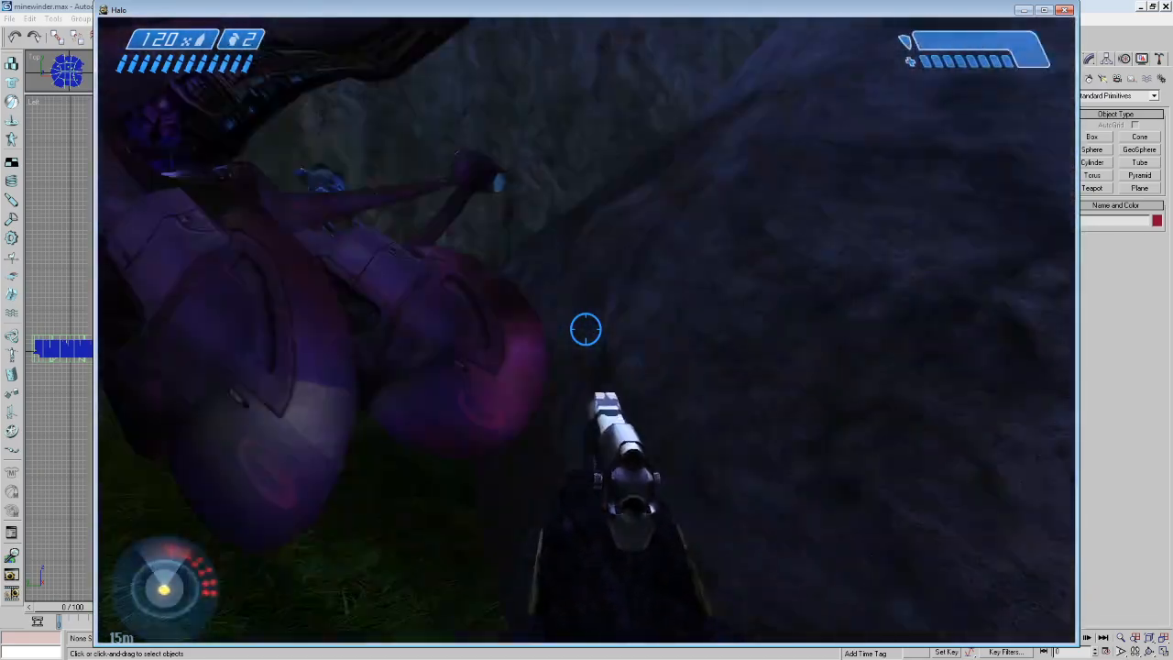
{"action": "key", "text": "w"}
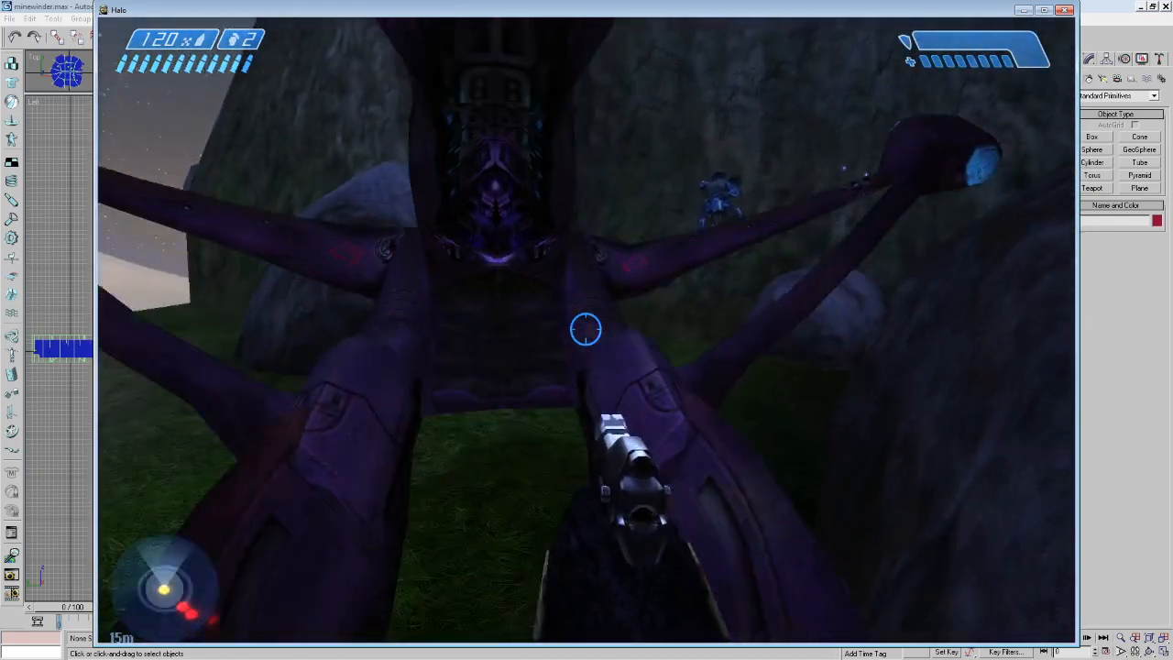
{"action": "key", "text": "w"}
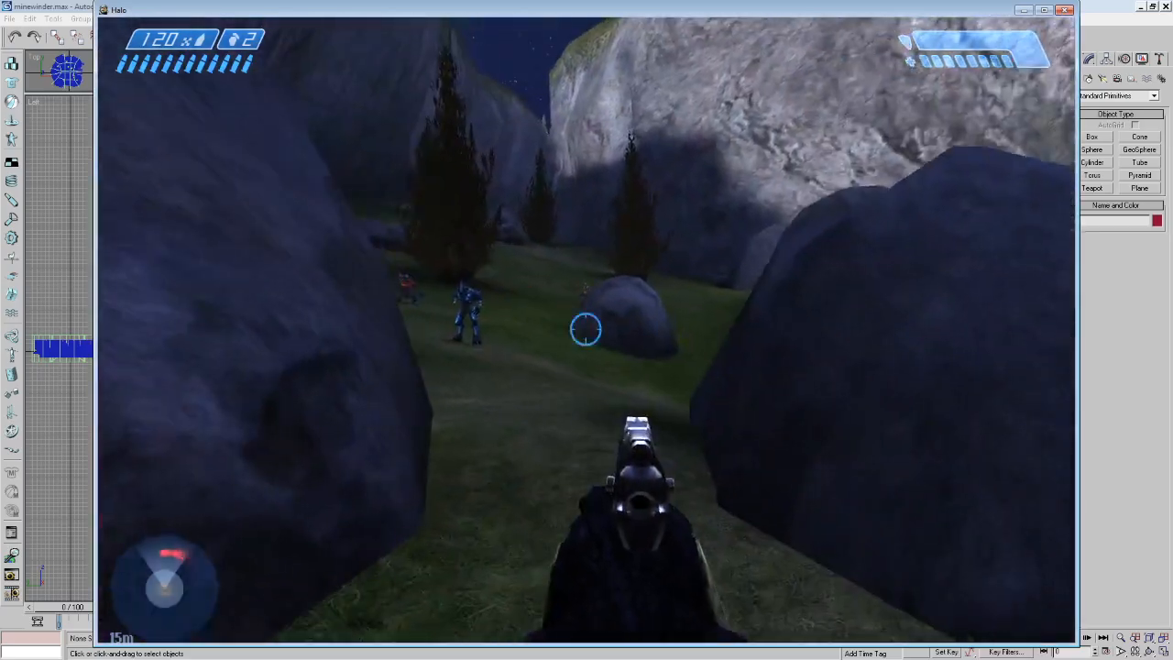
Attack the Covenant beside the boulders with melee strikes, swapping the pistol for the super soaker.
{"action": "key", "text": "w"}
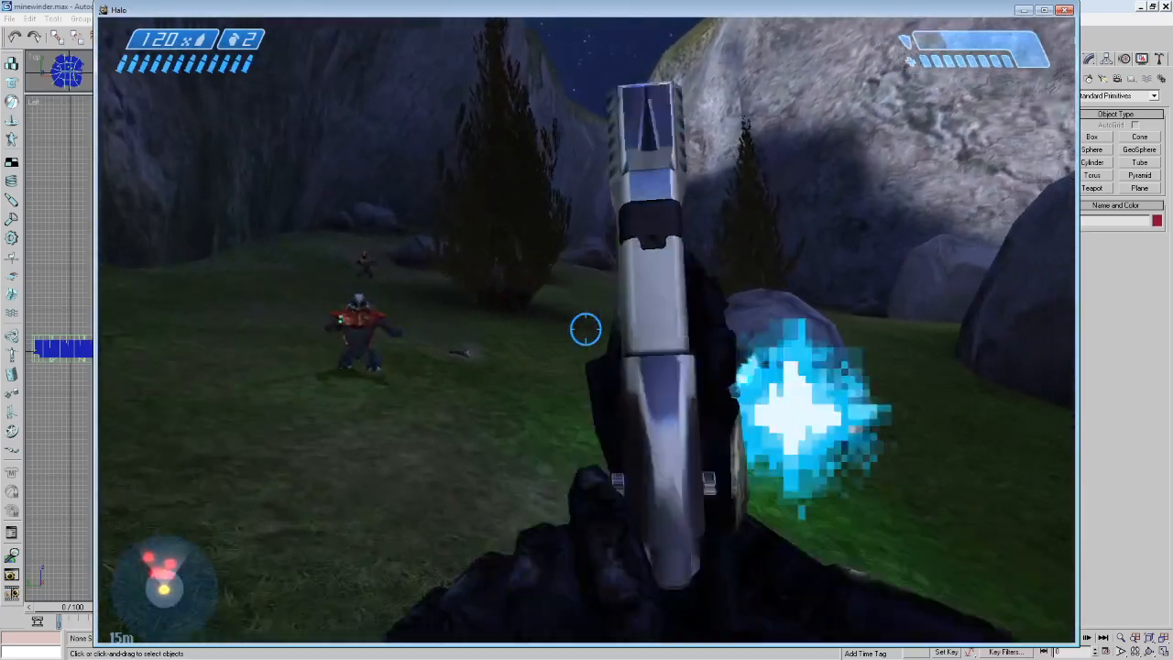
{"action": "key", "text": "w"}
{"action": "key", "text": "f"}
{"action": "key", "text": "Tab"}
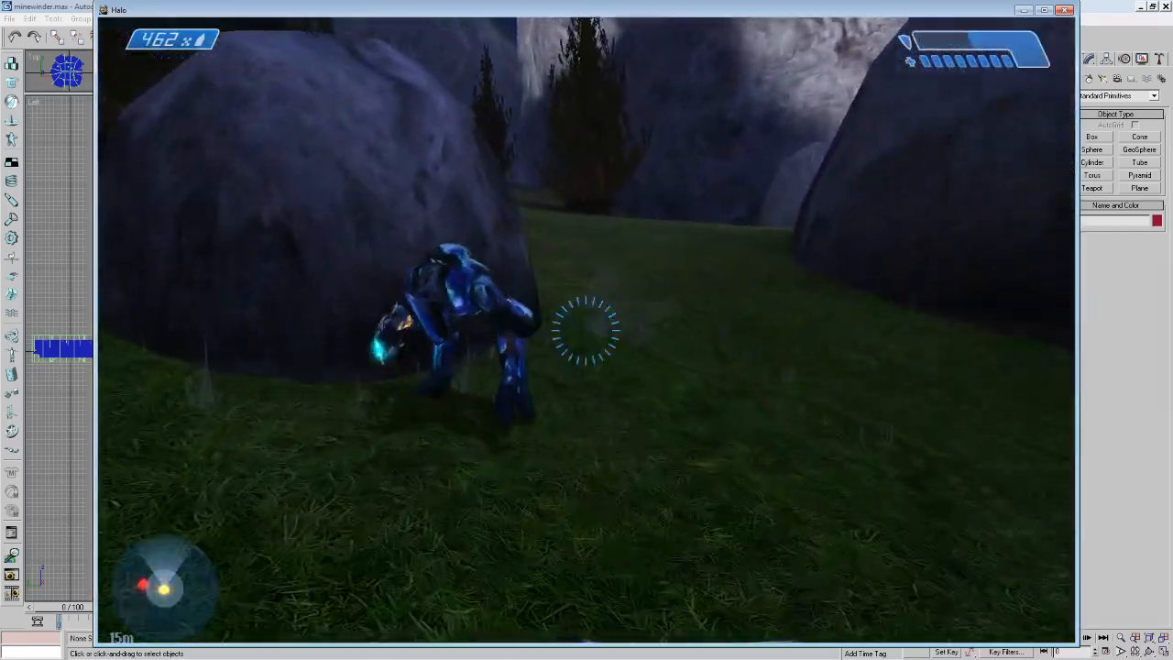
{"action": "key", "text": "w"}
{"action": "key", "text": "f"}
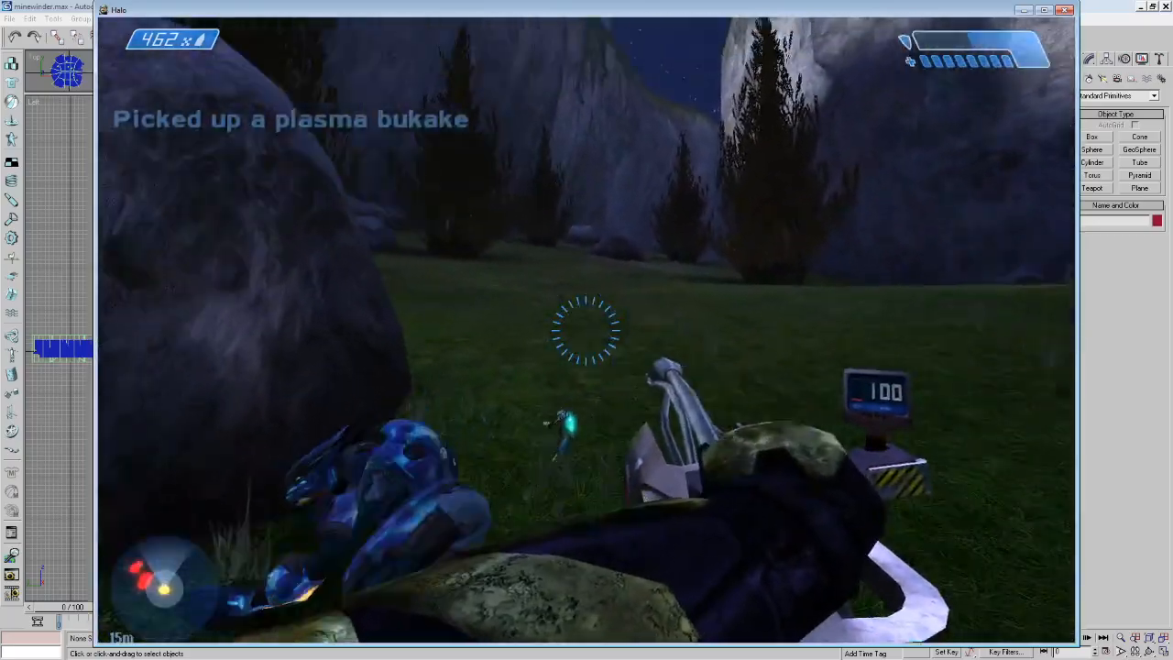
Advance past the boulder onto the open grass and fire the super soaker at the orange-armoured Covenant.
{"action": "key", "text": "w"}
{"action": "left_click", "coordinate": [585, 329]}
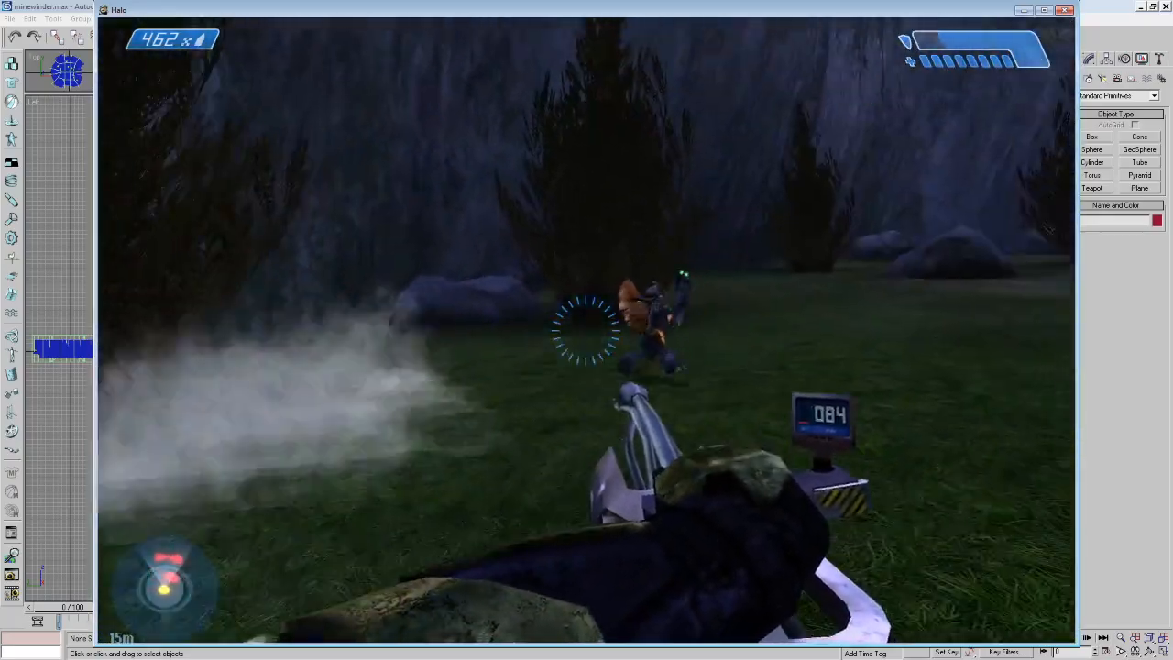
{"action": "left_click", "coordinate": [585, 330]}
{"action": "left_click", "coordinate": [586, 329]}
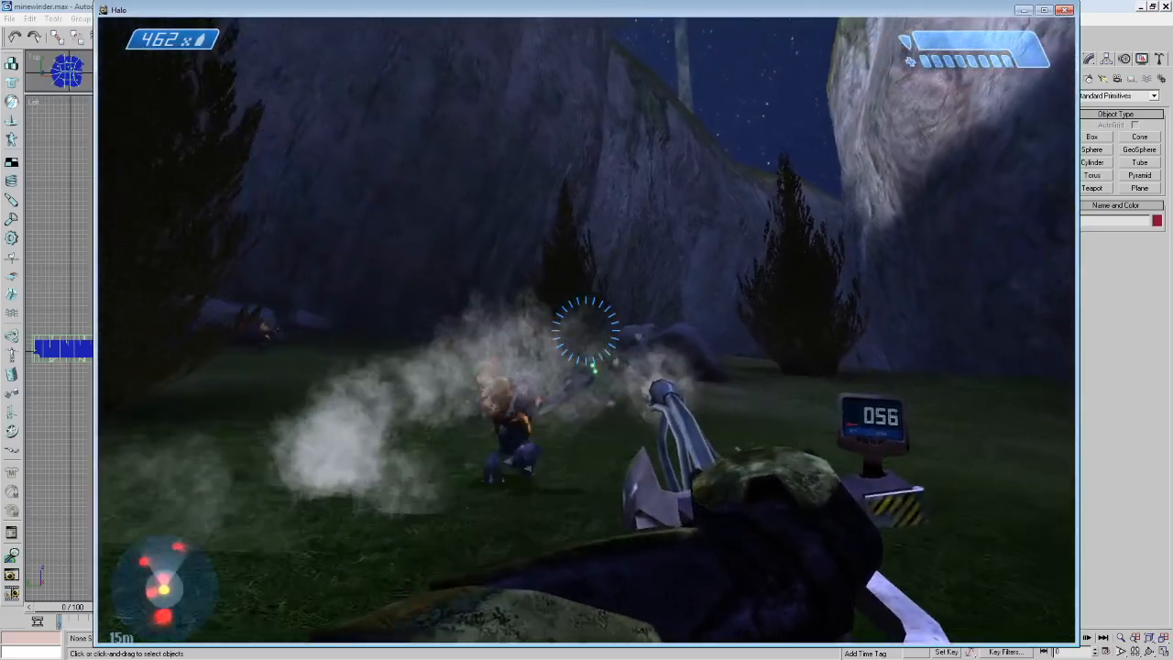
{"action": "left_click", "coordinate": [586, 330]}
{"action": "left_click", "coordinate": [585, 330]}
{"action": "left_click", "coordinate": [586, 330]}
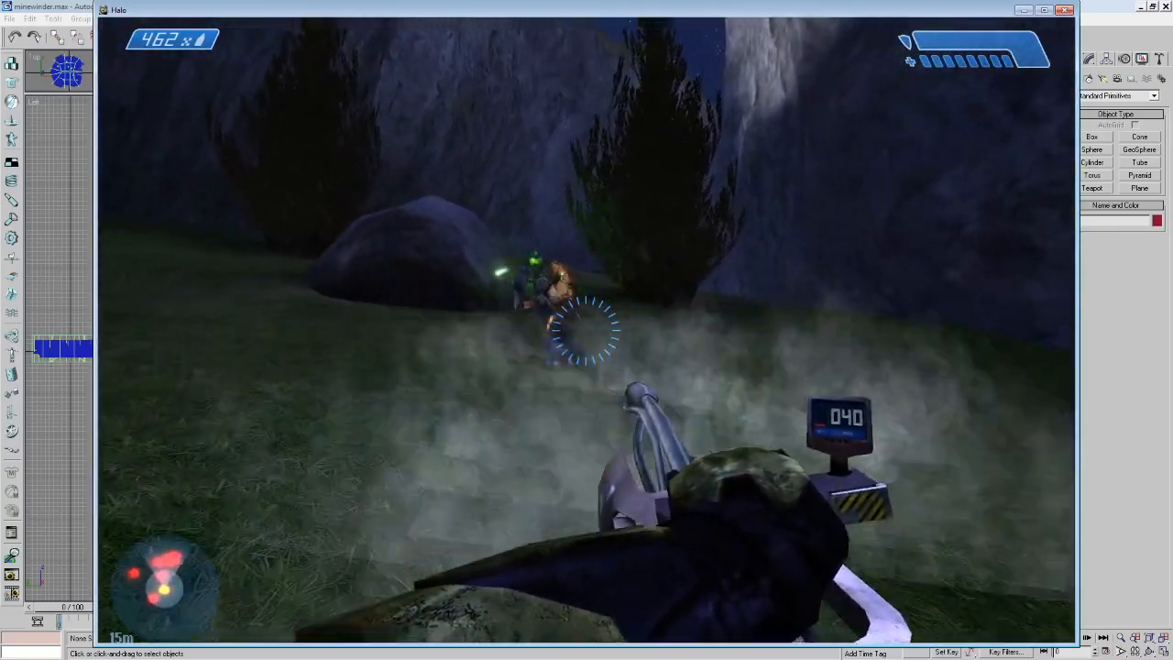
Chase the orange-armoured Covenant to the cliff wall, spraying the super soaker until its magazine is empty.
{"action": "left_click", "coordinate": [585, 330]}
{"action": "left_click", "coordinate": [586, 330]}
{"action": "left_click", "coordinate": [586, 330]}
{"action": "left_click", "coordinate": [585, 330]}
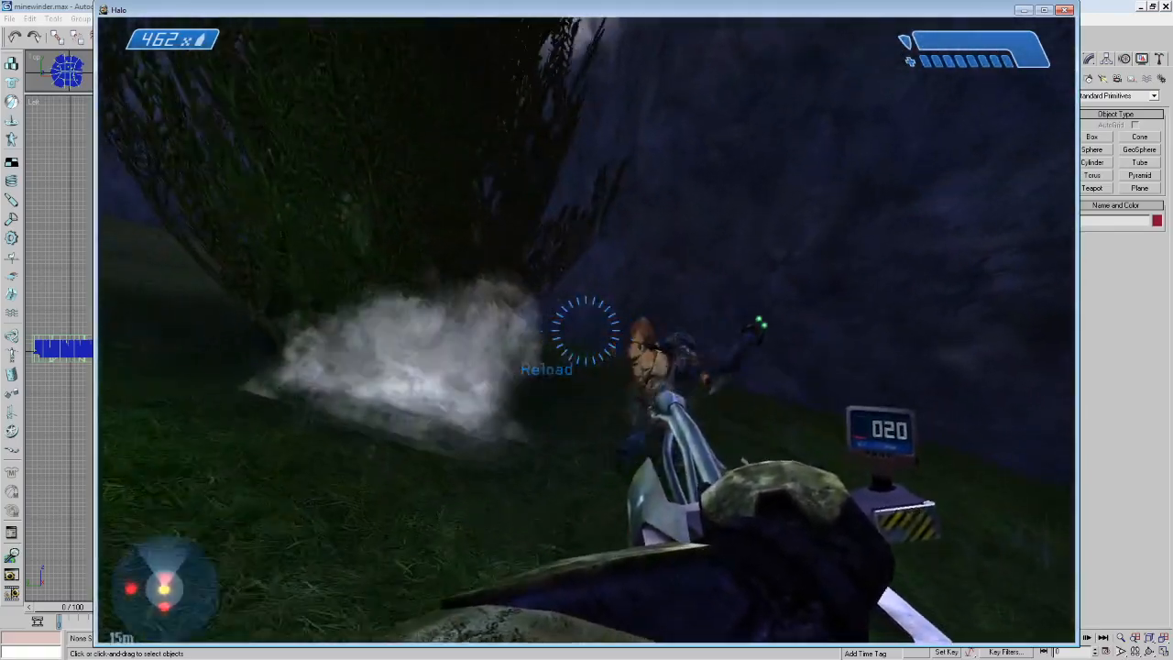
{"action": "left_click", "coordinate": [586, 330]}
{"action": "left_click", "coordinate": [585, 330]}
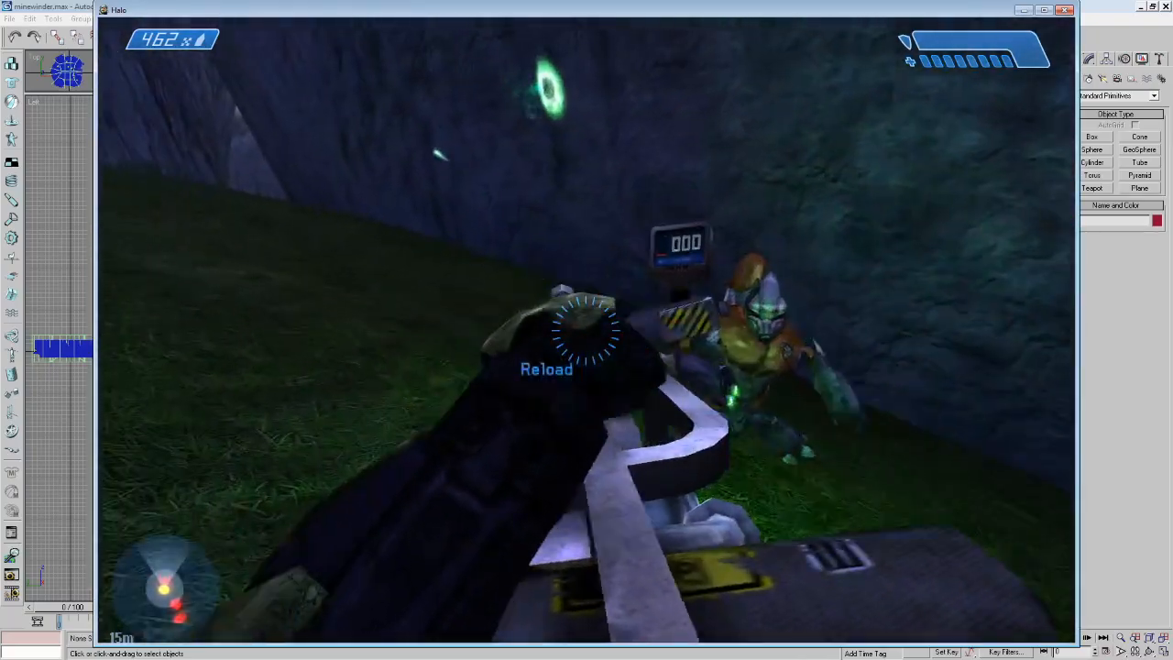
Cross the dark grass with the pistol drawn, then bring back the super soaker, reload it and fire.
{"action": "key", "text": "Tab"}
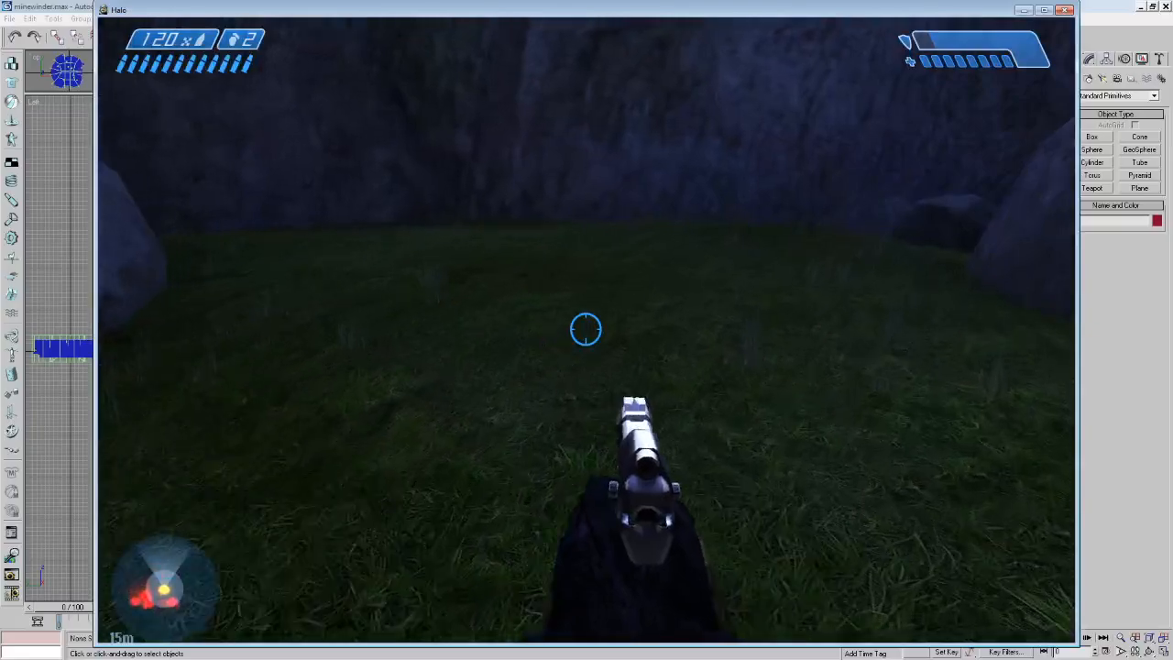
{"action": "key", "text": "w"}
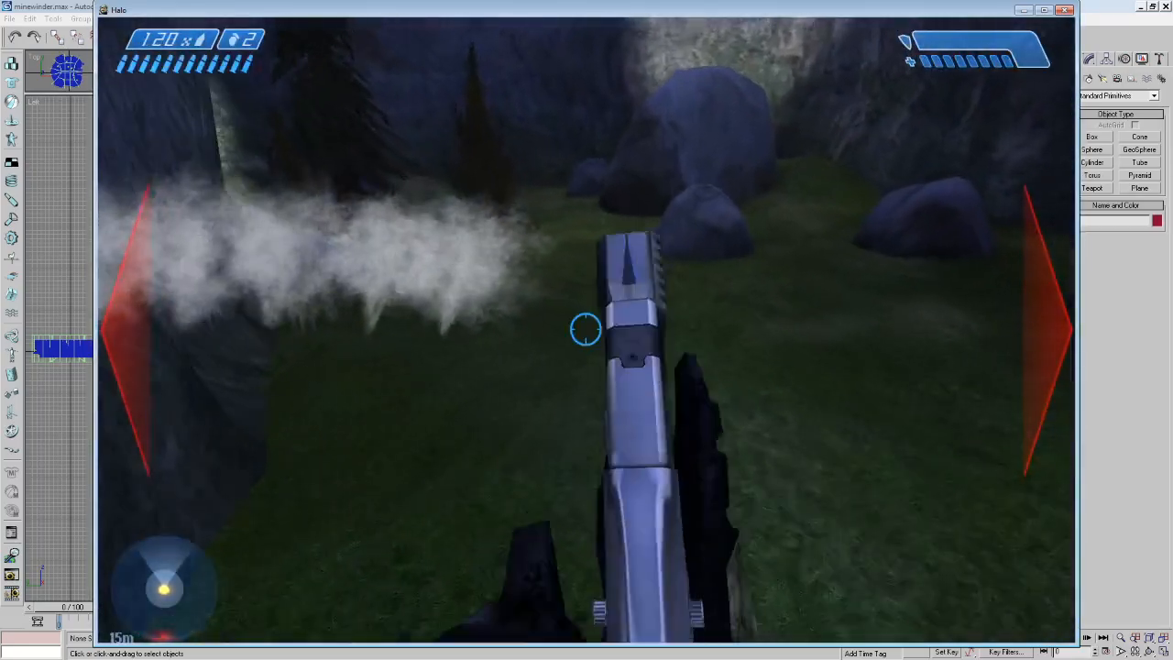
{"action": "key", "text": "Tab"}
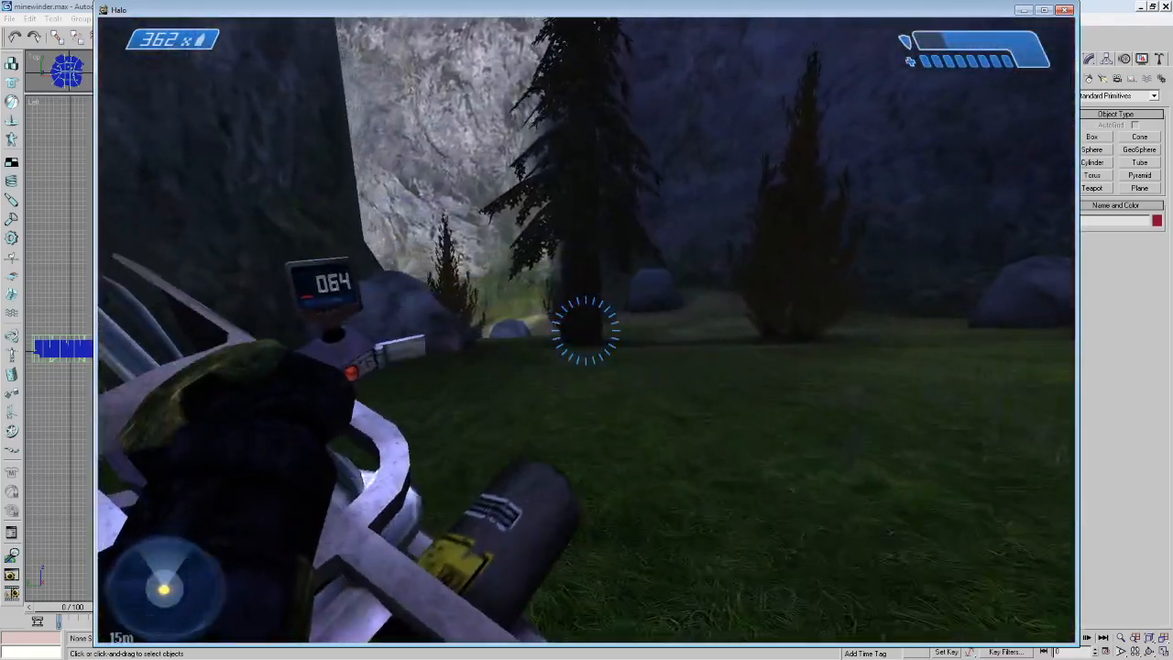
{"action": "key", "text": "w"}
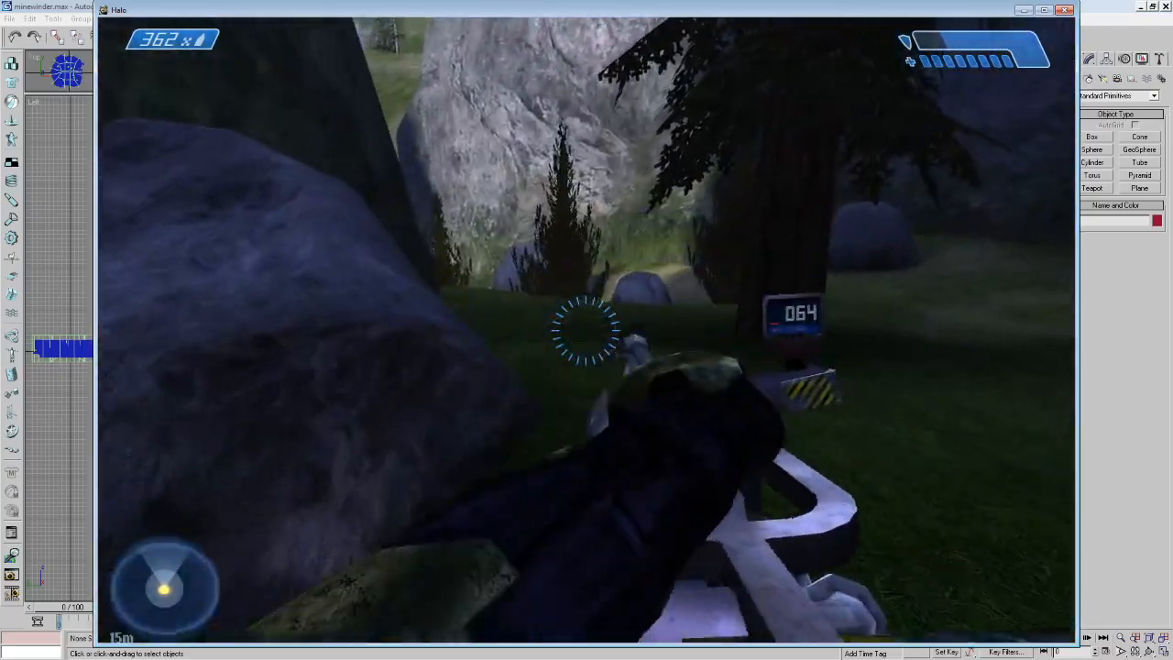
{"action": "key", "text": "r"}
{"action": "left_click", "coordinate": [586, 330]}
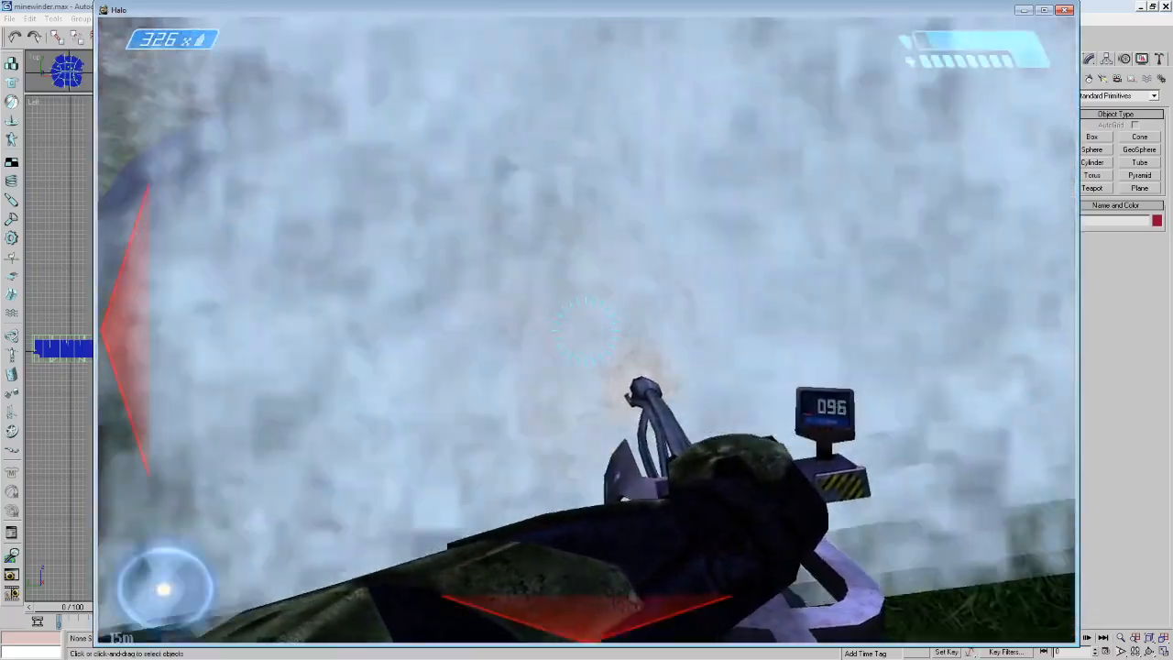
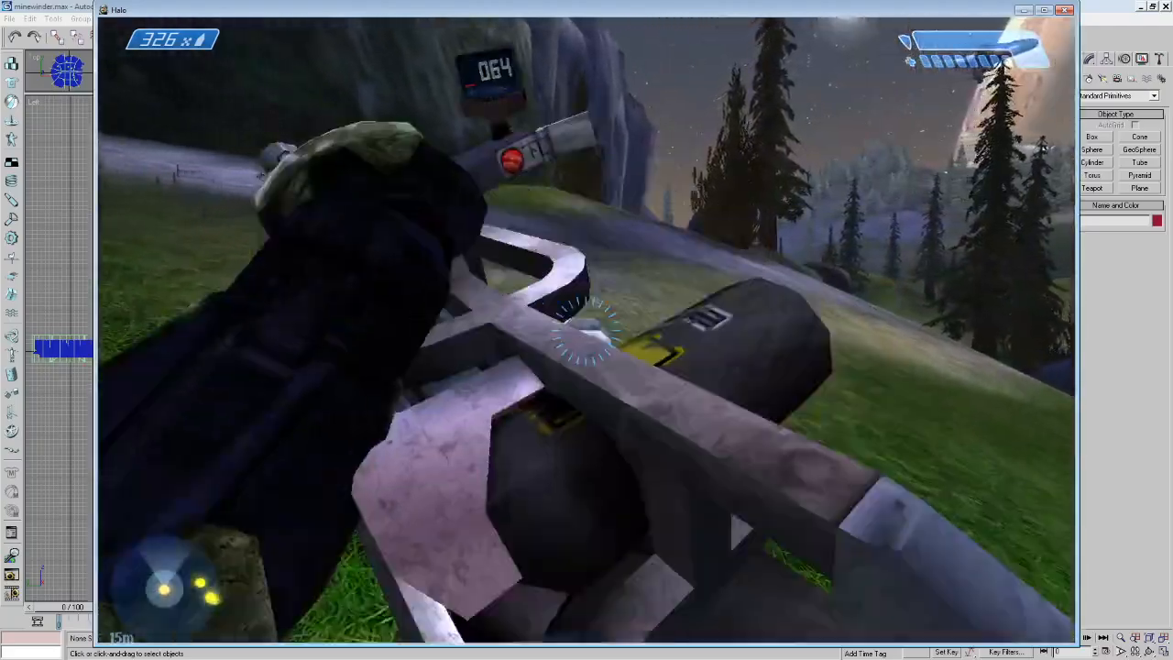
Swap the super soaker for the normal plasma pistol beside the large bush and fire it once.
{"action": "key", "text": "Tab"}
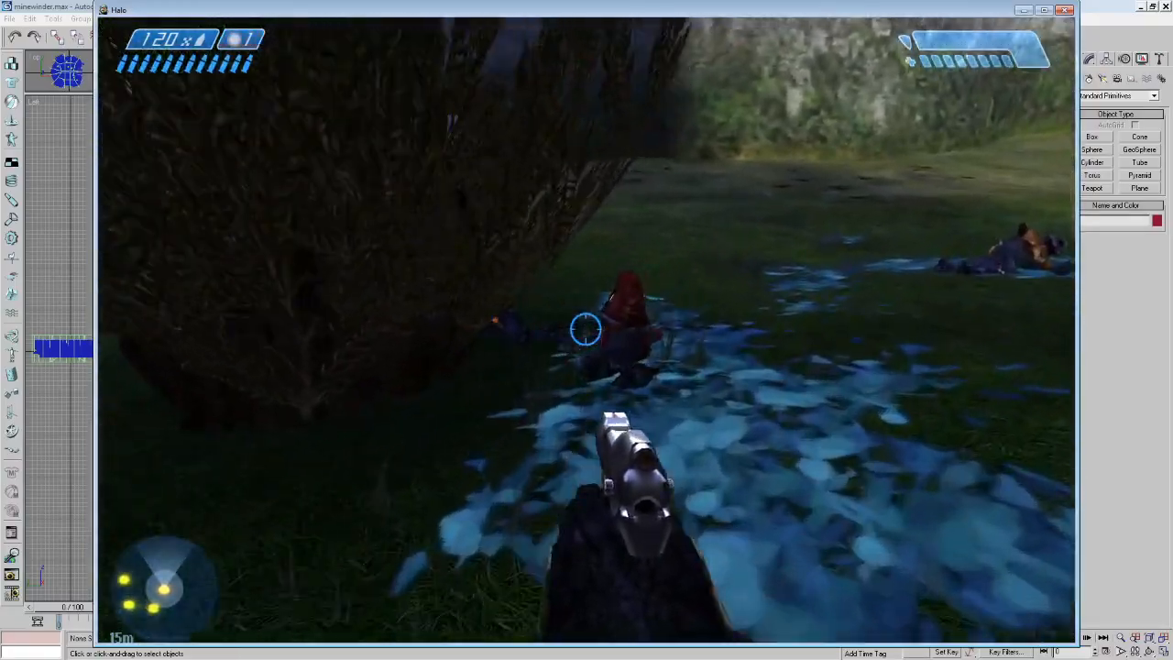
{"action": "key", "text": "Tab"}
{"action": "key", "text": "x"}
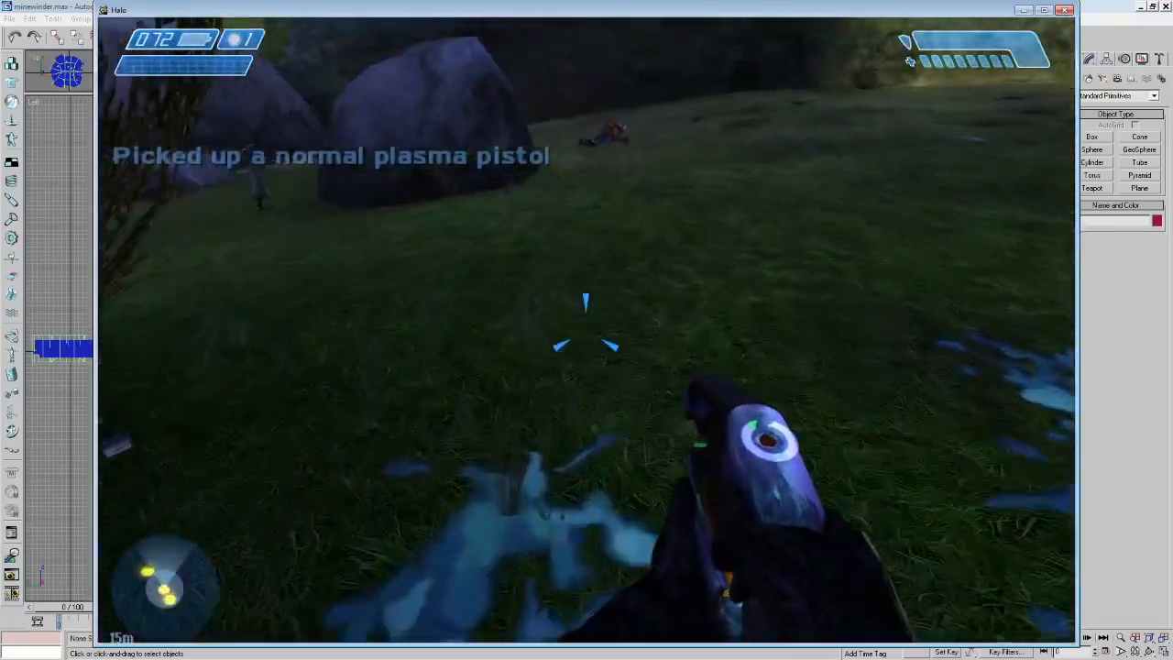
{"action": "left_click", "coordinate": [585, 330]}
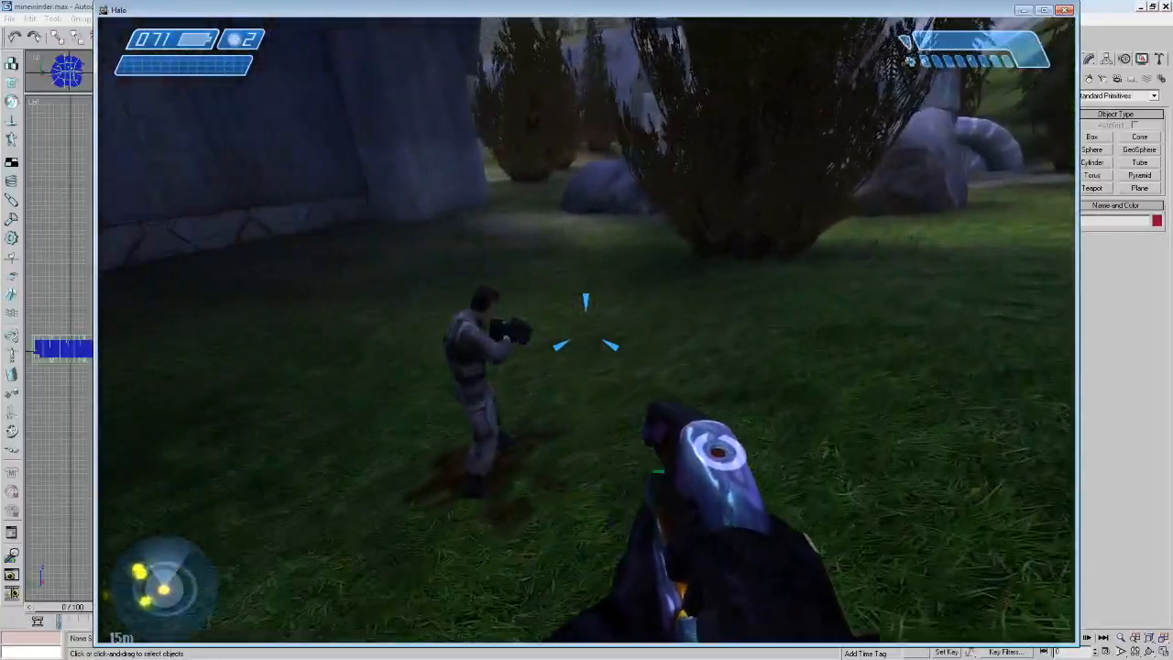
Walk through the trees to the hovering purple dropship and fire a charged plasma pistol shot at its underside.
{"action": "key", "text": "w"}
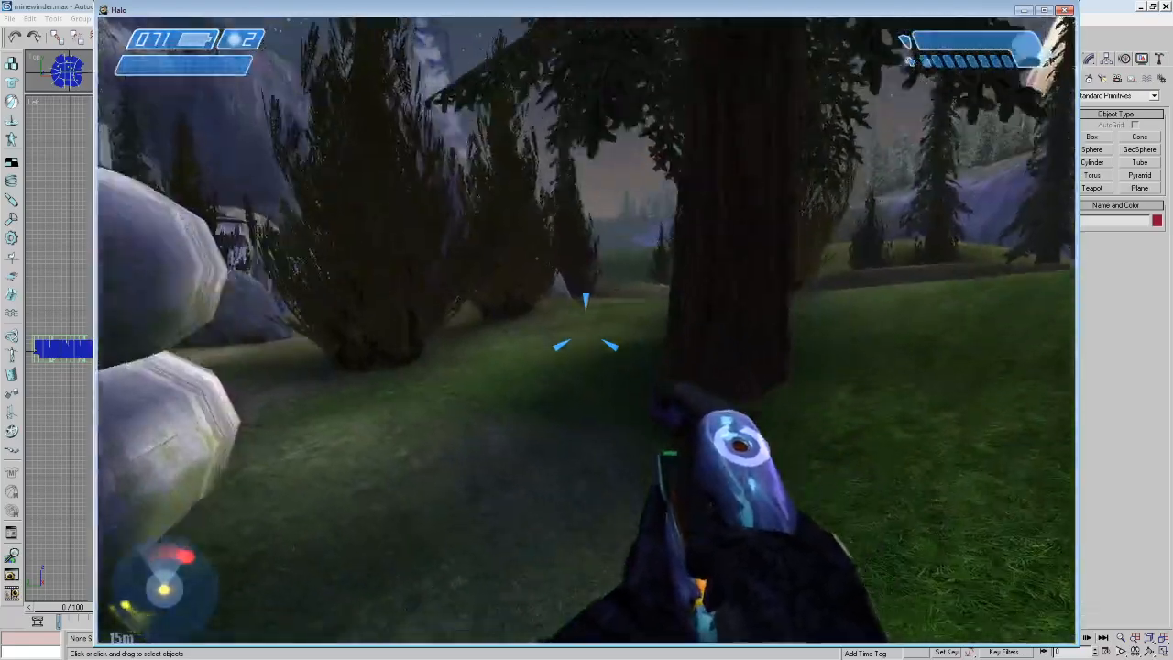
{"action": "key", "text": "w"}
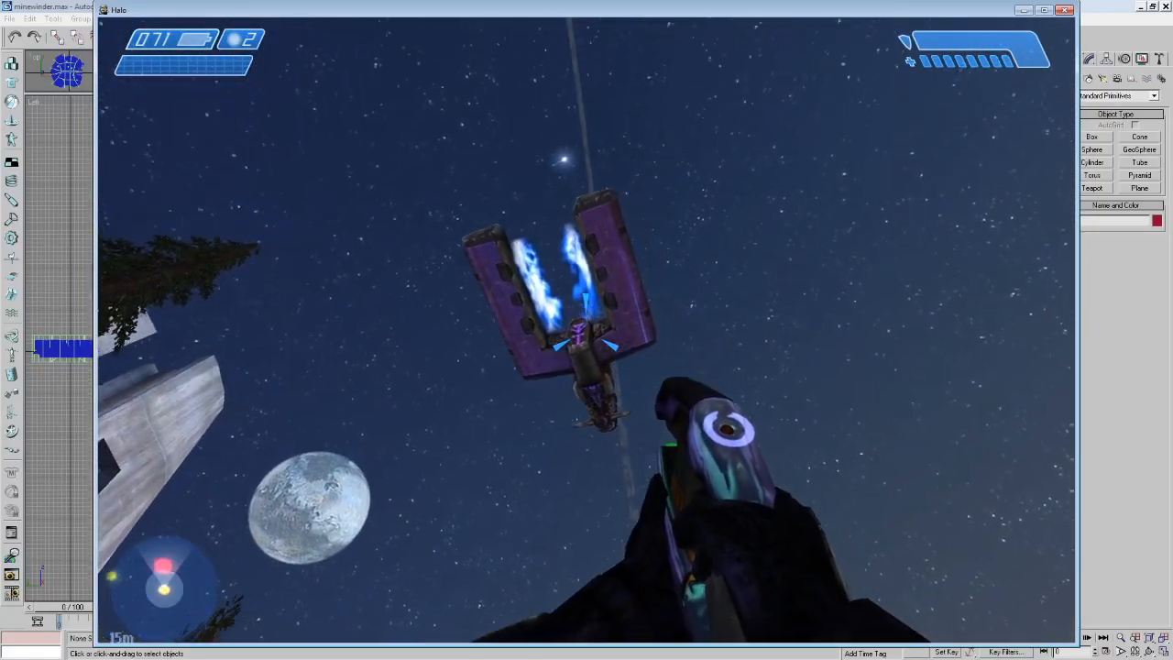
{"action": "key", "text": "Tab"}
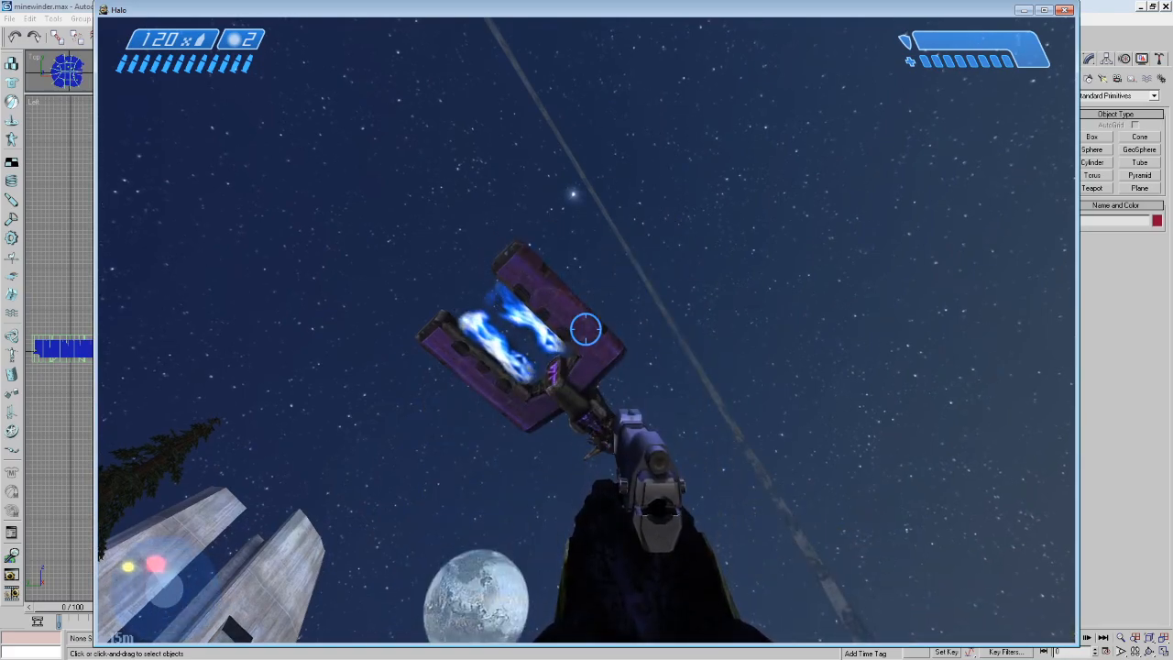
{"action": "key", "text": "Tab"}
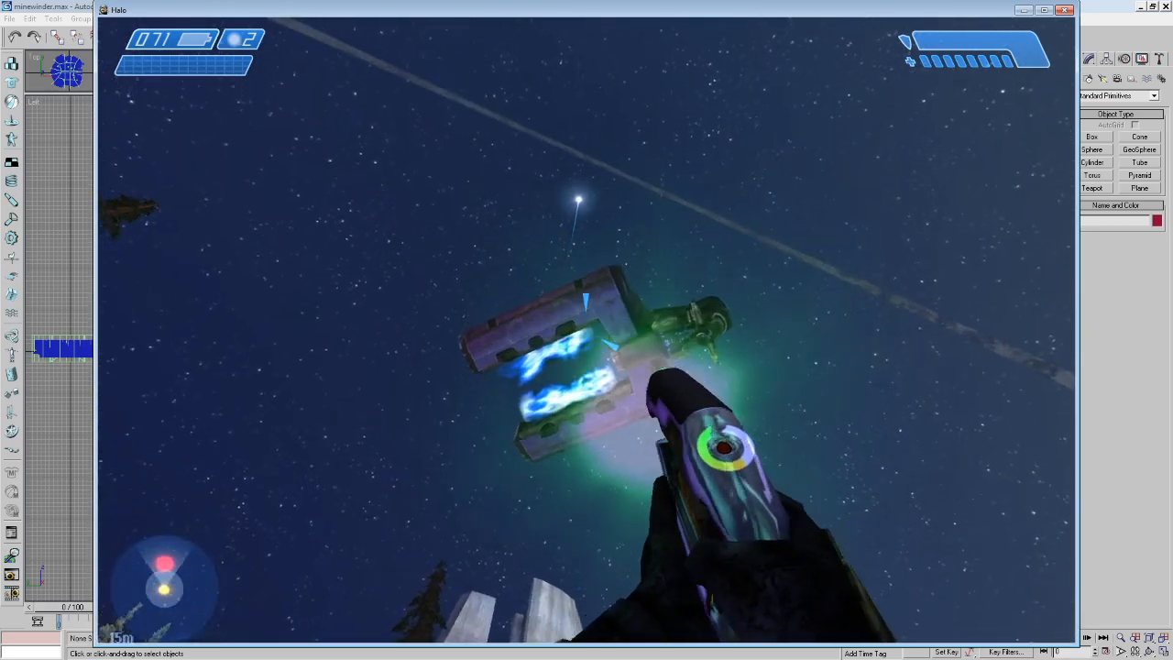
{"action": "left_click", "coordinate": [586, 330]}
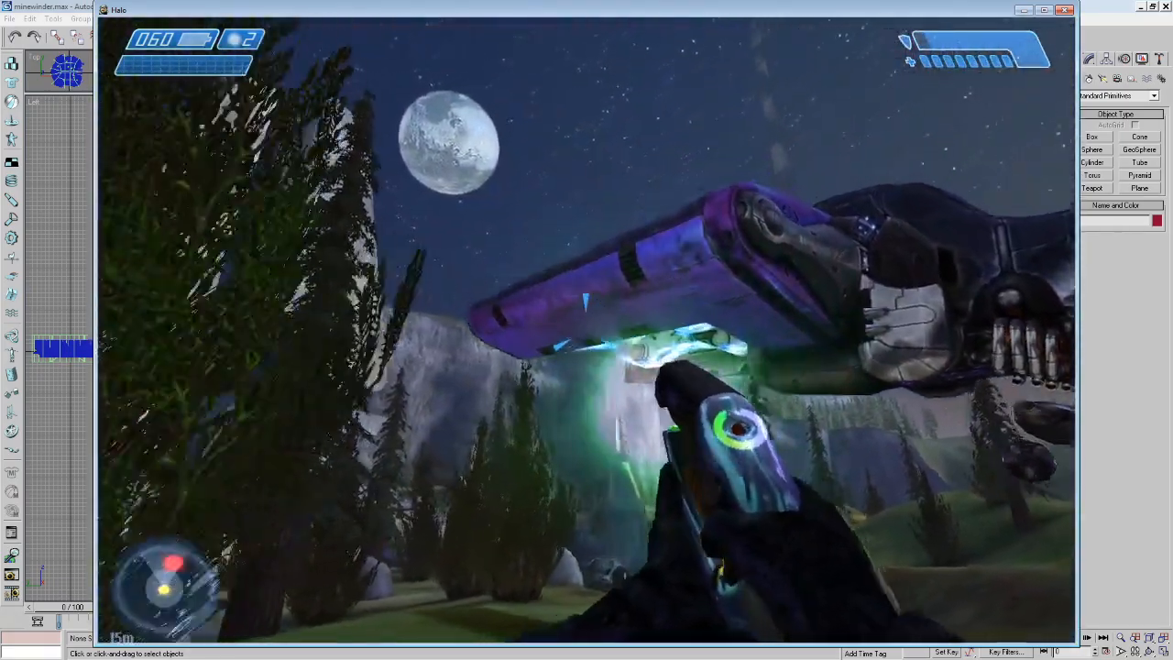
Fire at the descending dropship, back away from it and melee the blue Elite with the pistol.
{"action": "left_click", "coordinate": [586, 330]}
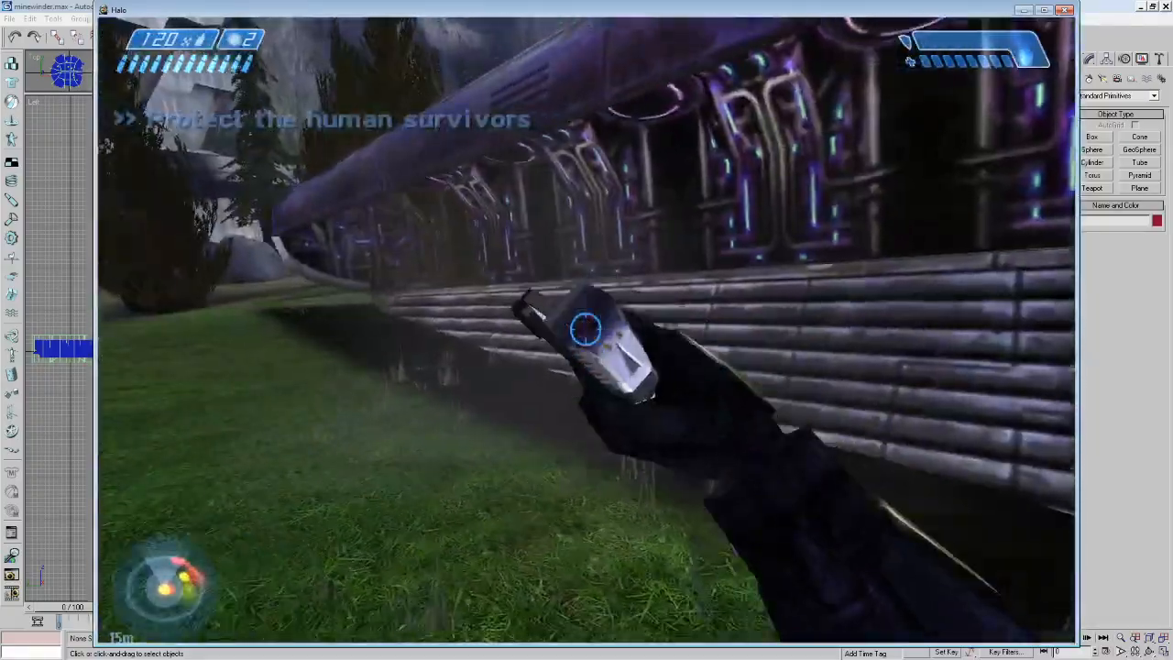
{"action": "key", "text": "s"}
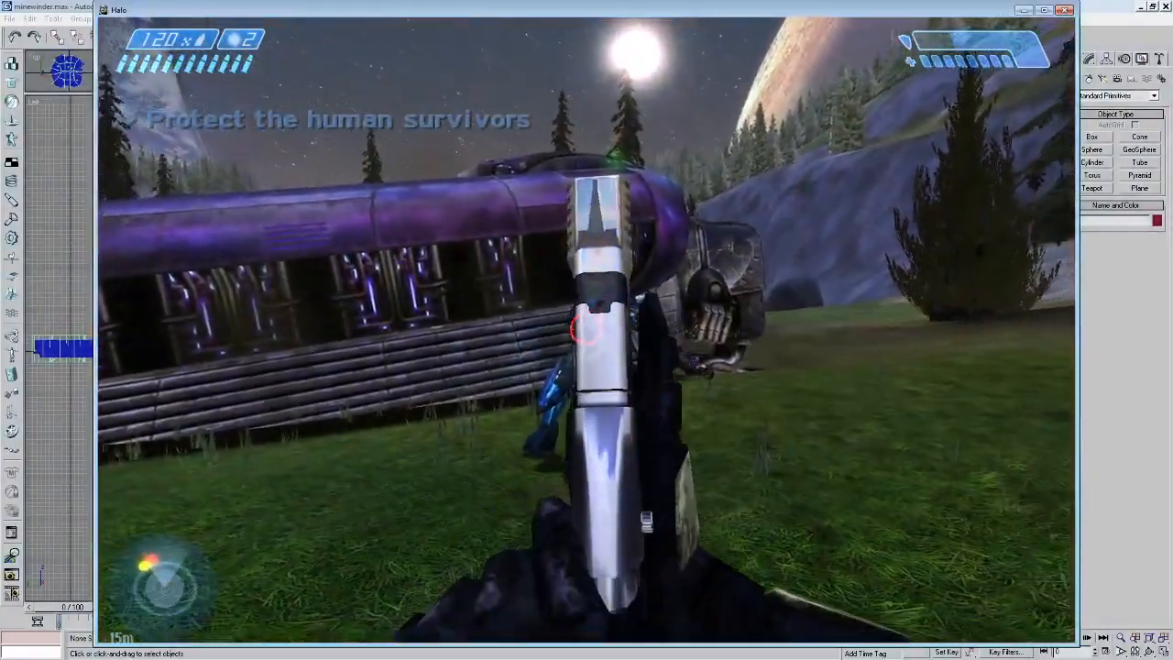
{"action": "key", "text": "f"}
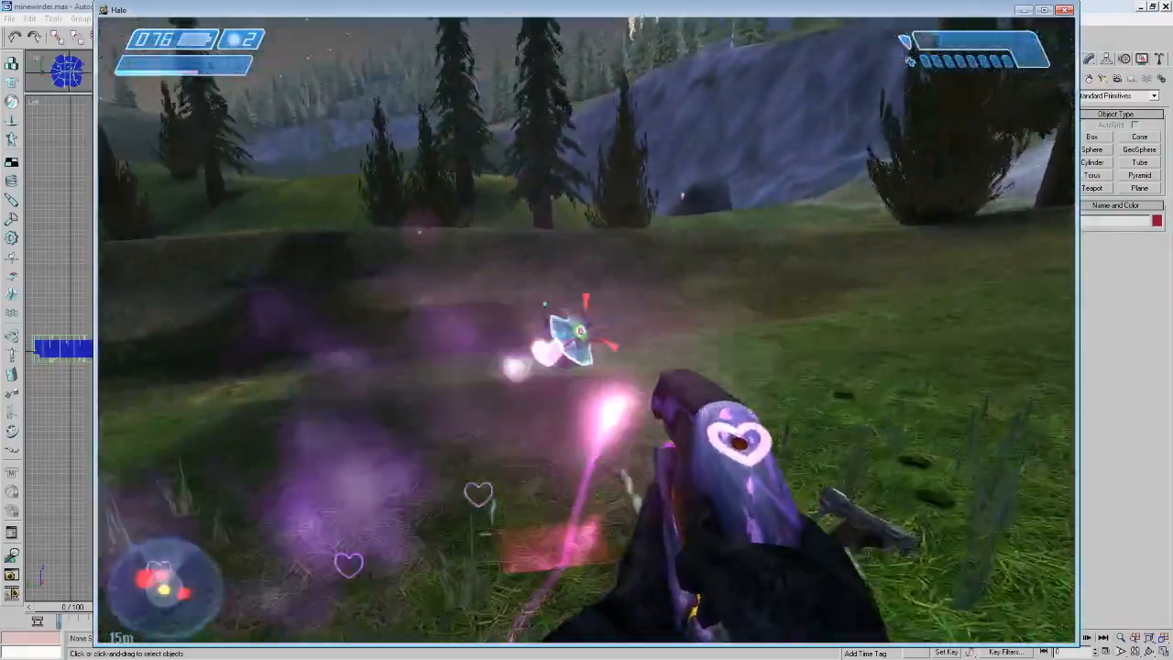
Shoot the orange- and red-armoured Covenant on the grassy slope with the heart-marked plasma pistol.
{"action": "left_click", "coordinate": [586, 330]}
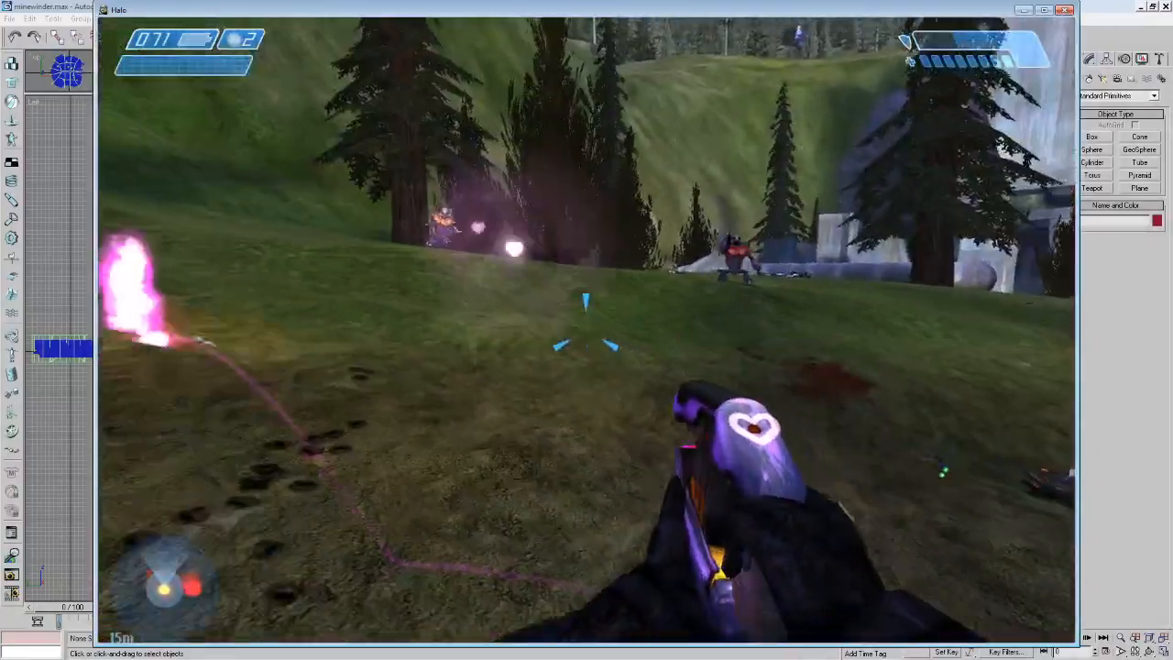
{"action": "left_click", "coordinate": [586, 330]}
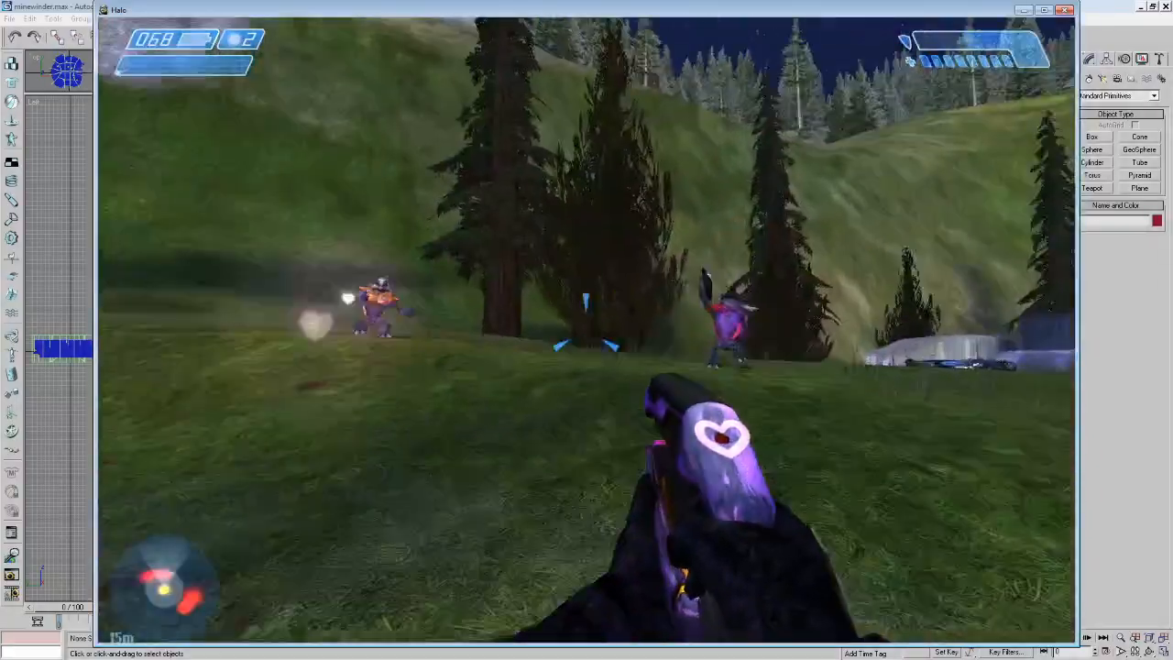
{"action": "left_click", "coordinate": [587, 330]}
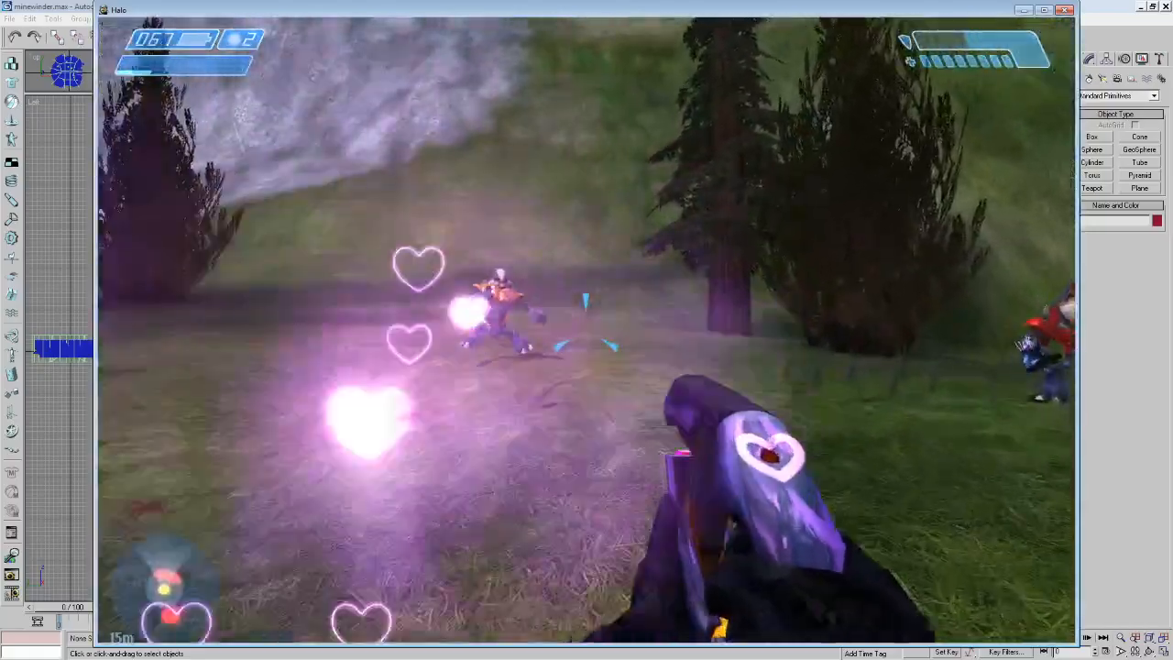
{"action": "left_click", "coordinate": [587, 330]}
{"action": "left_click", "coordinate": [586, 330]}
{"action": "left_click", "coordinate": [586, 330]}
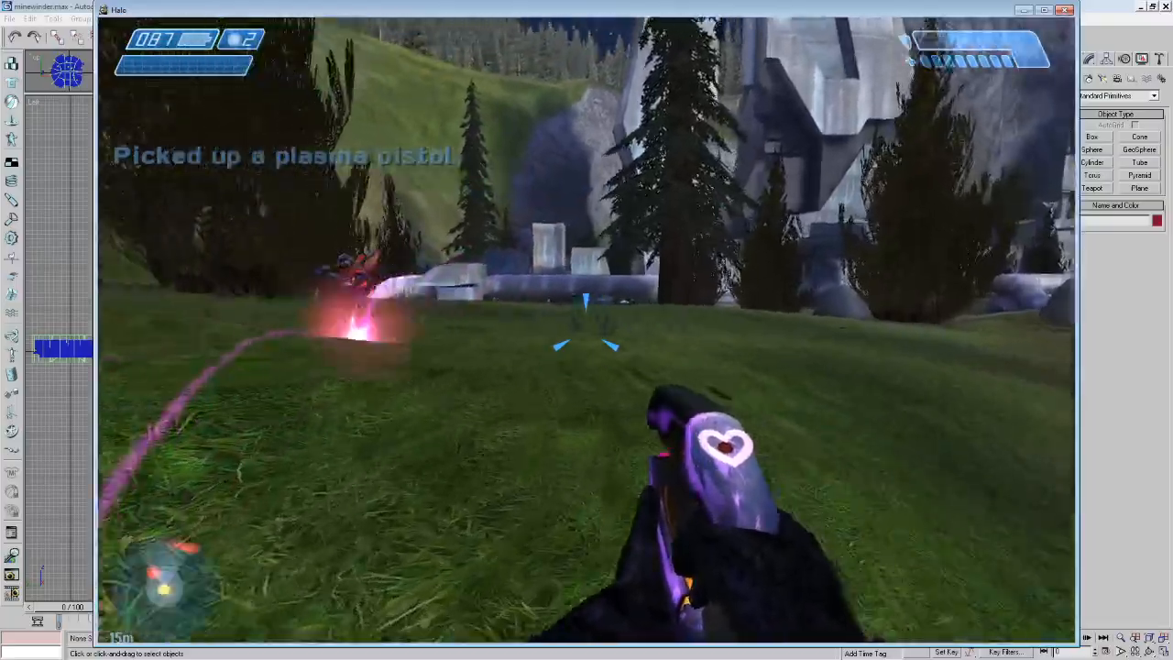
Finish off the red-armoured Covenant near the metal structure with heart-marked plasma pistol shots and advance to its body.
{"action": "left_click", "coordinate": [586, 330]}
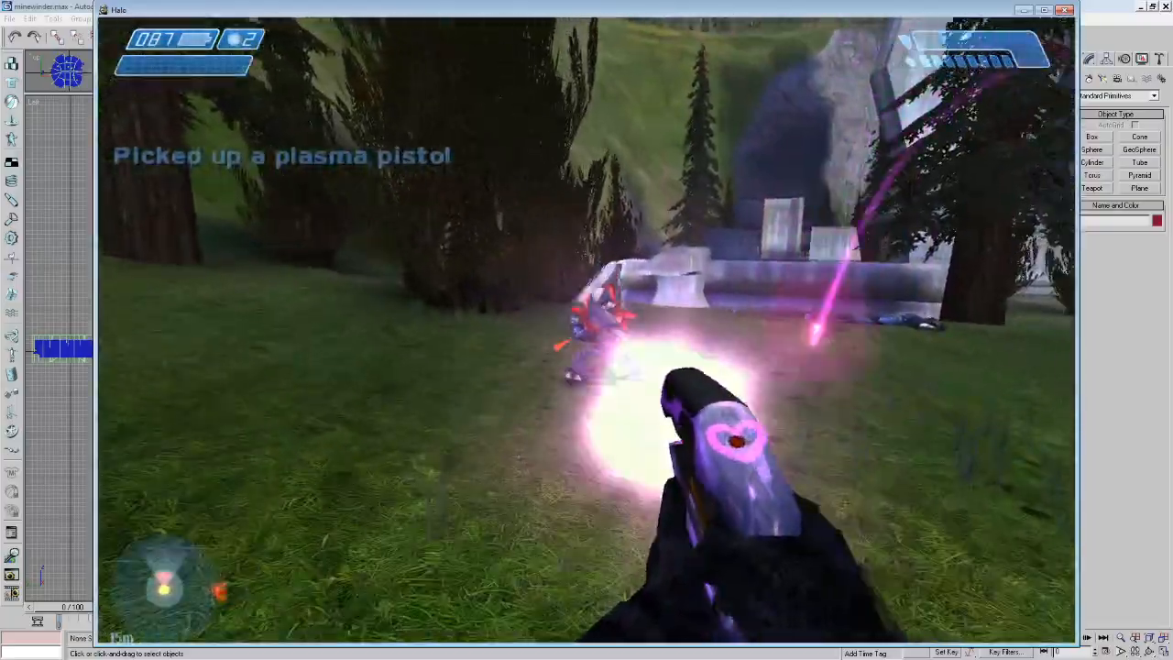
{"action": "left_click", "coordinate": [586, 330]}
{"action": "key", "text": "w"}
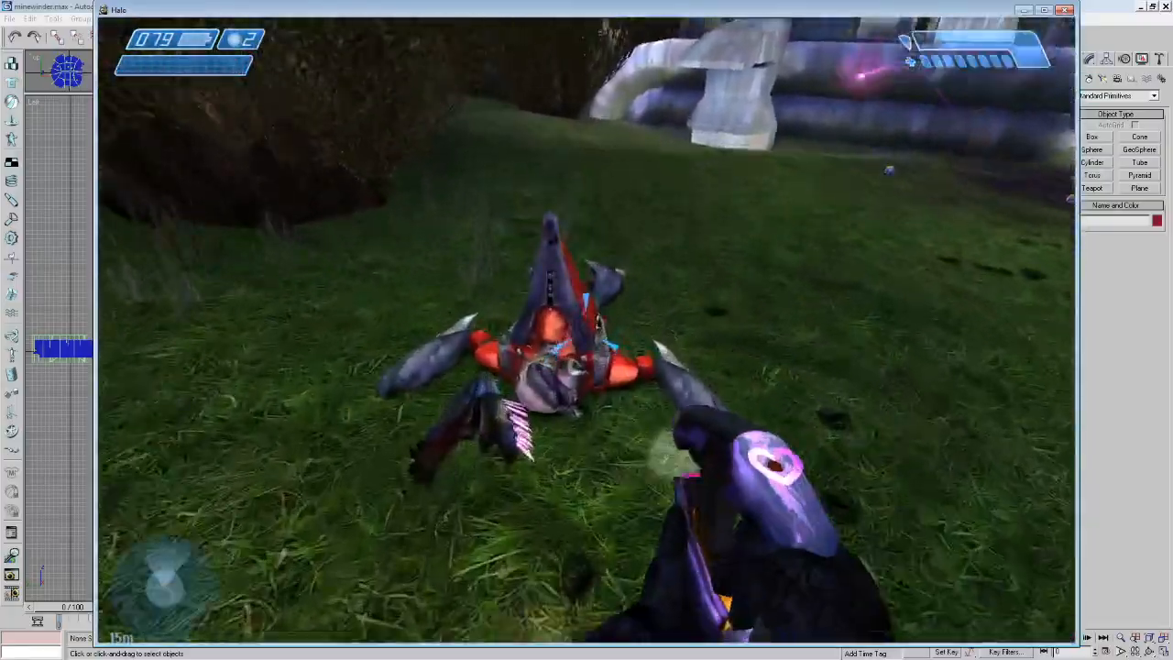
{"action": "key", "text": "w"}
{"action": "left_click", "coordinate": [586, 330]}
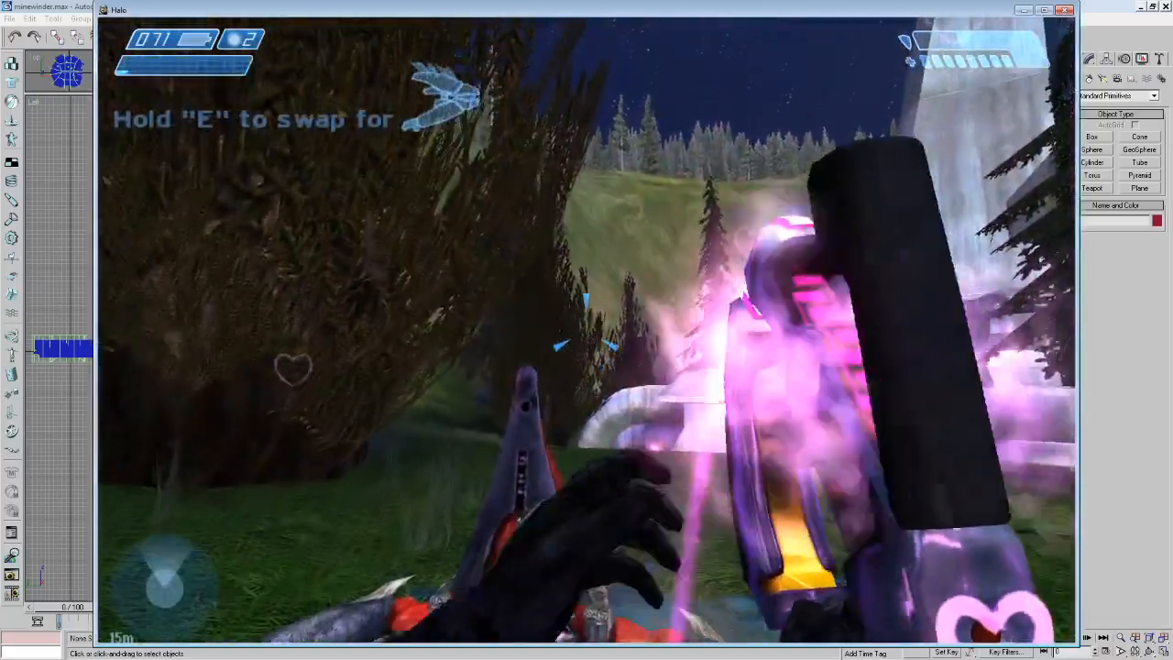
Cross the grassy valley toward the arriving purple dropship and fire the heart-marked plasma pistol at the tree ahead.
{"action": "key", "text": "w"}
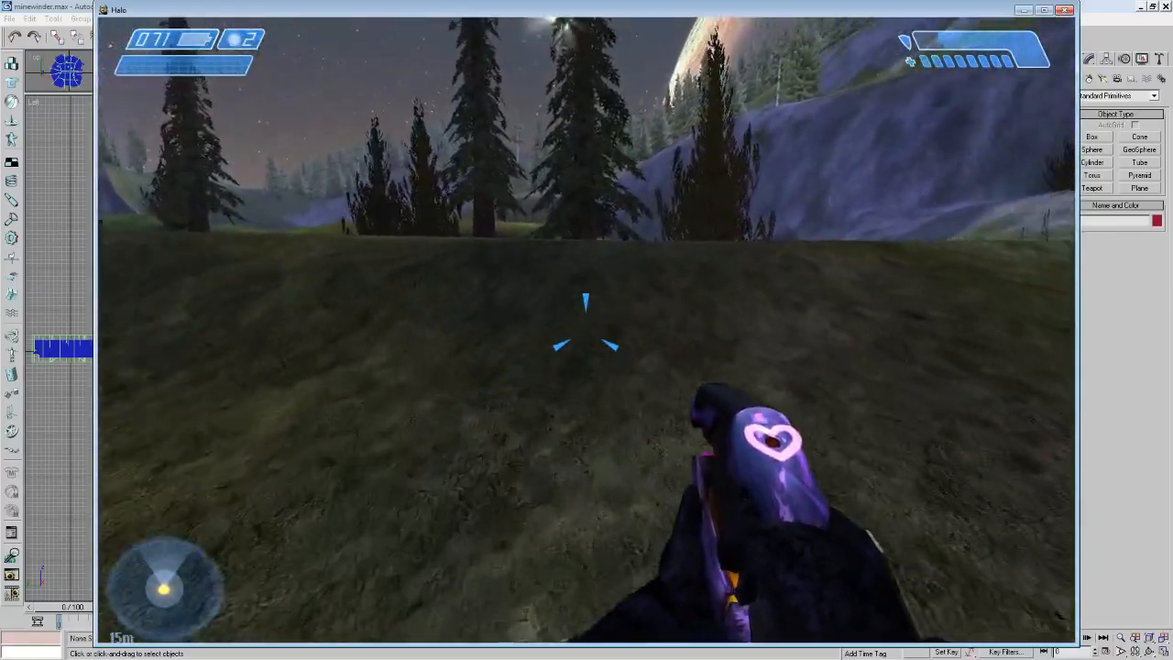
{"action": "key", "text": "w"}
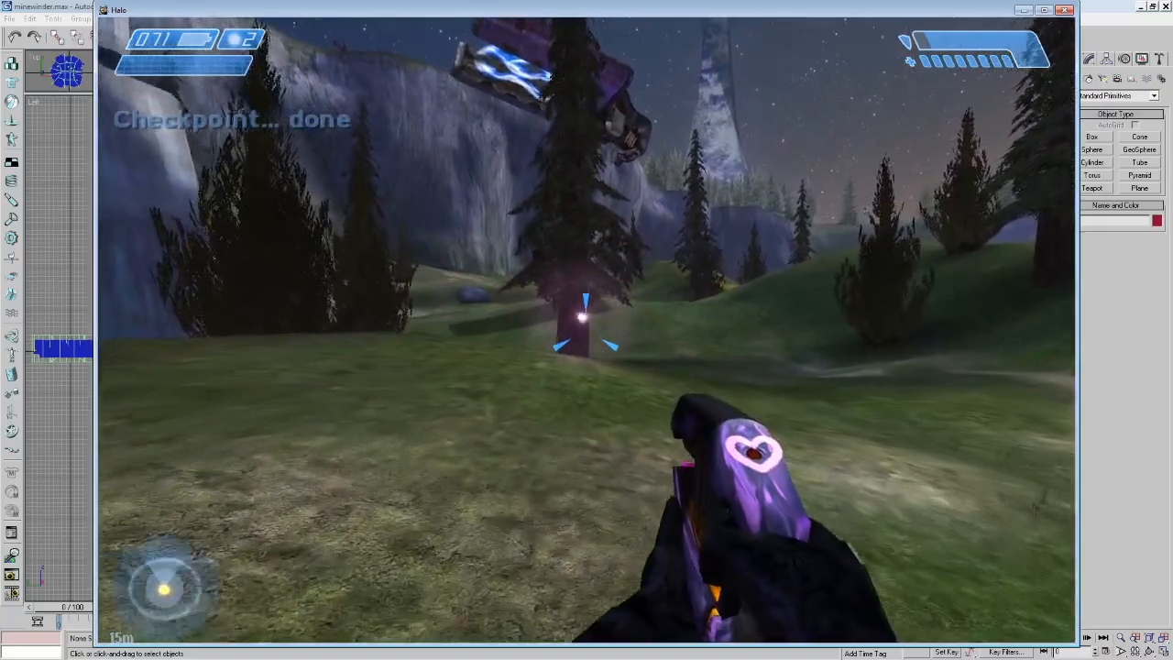
{"action": "key", "text": "w"}
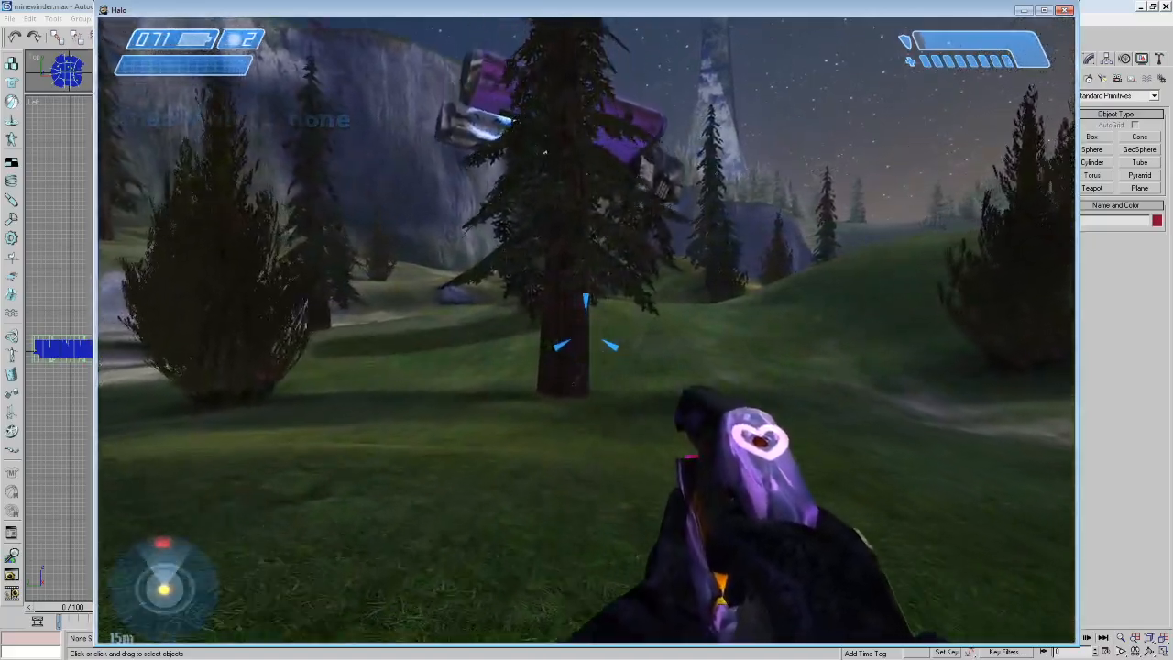
{"action": "left_click", "coordinate": [586, 330]}
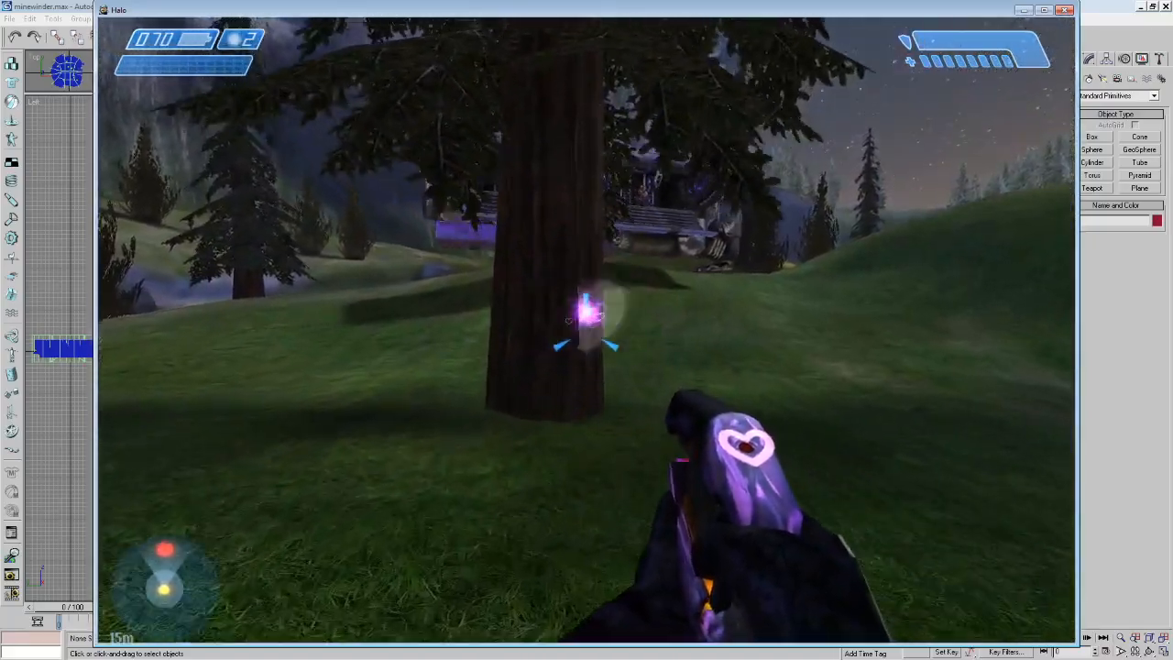
Pass the large tree and advance on the landed purple dropship, firing the heart-marked plasma pistol at the blue Elite.
{"action": "key", "text": "w"}
{"action": "key", "text": "d"}
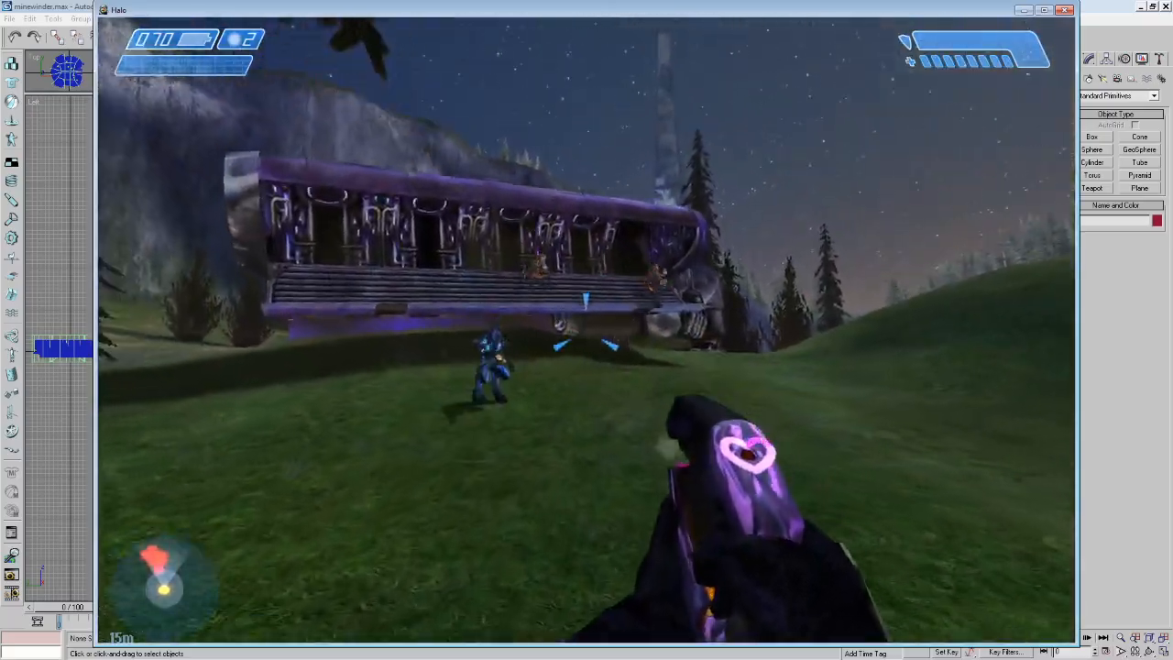
{"action": "key", "text": "w"}
{"action": "left_click", "coordinate": [586, 330]}
{"action": "key", "text": "w"}
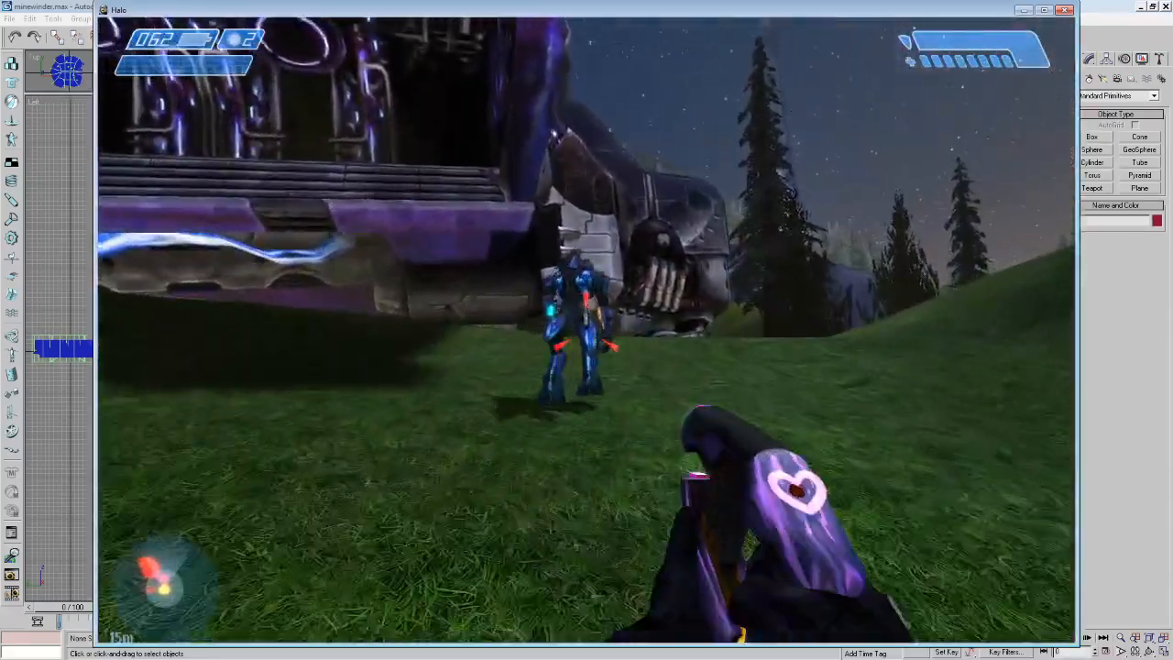
Charge the blue Elite beneath the dropship, shoot and melee it at close range, and back away.
{"action": "key", "text": "w"}
{"action": "left_click", "coordinate": [587, 330]}
{"action": "left_click", "coordinate": [586, 329]}
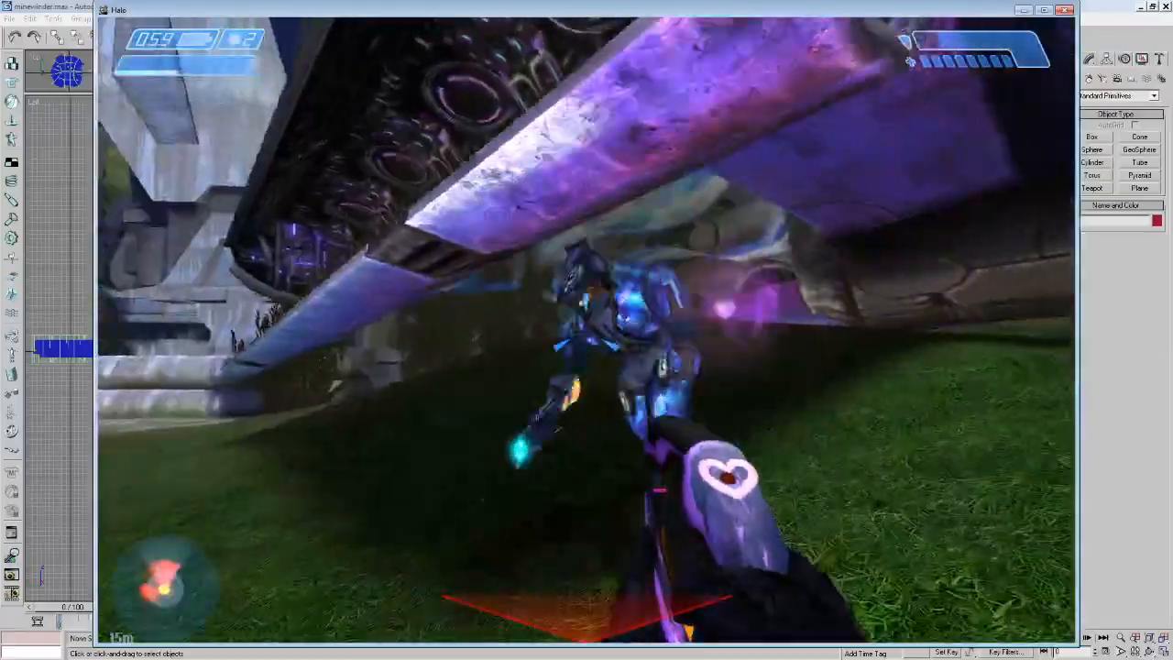
{"action": "left_click", "coordinate": [587, 329]}
{"action": "key", "text": "f"}
{"action": "key", "text": "s"}
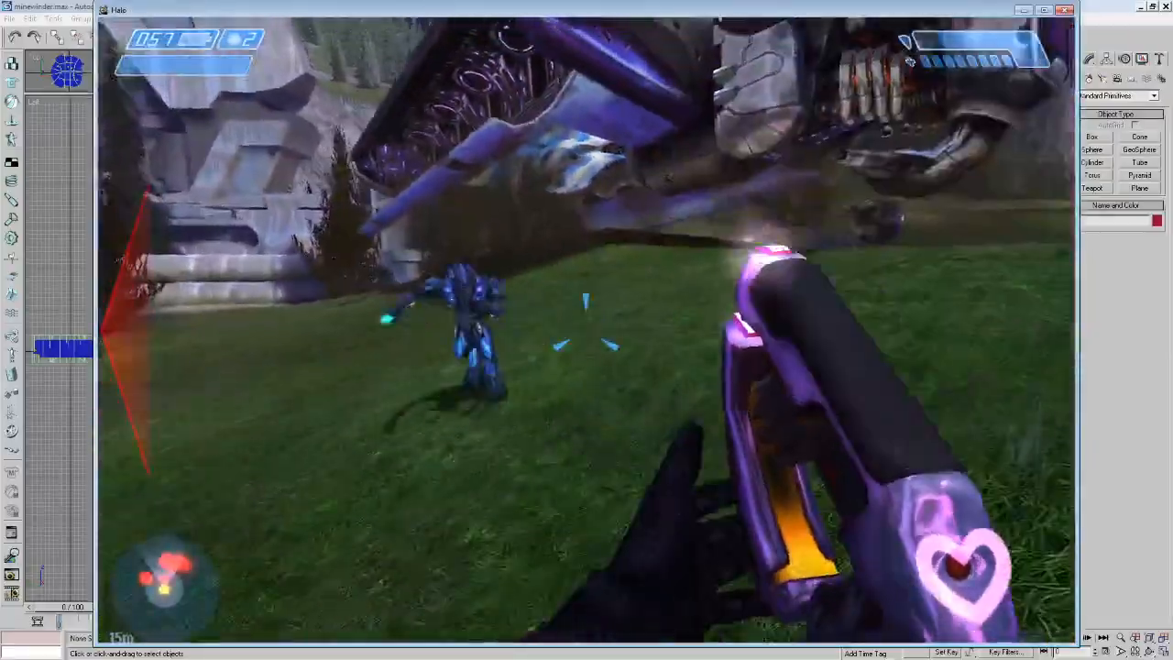
Shoot the blue Elite and the orange-armoured Grunts on the open slope below the departing dropship.
{"action": "left_click", "coordinate": [587, 330]}
{"action": "left_click", "coordinate": [586, 330]}
{"action": "left_click", "coordinate": [586, 329]}
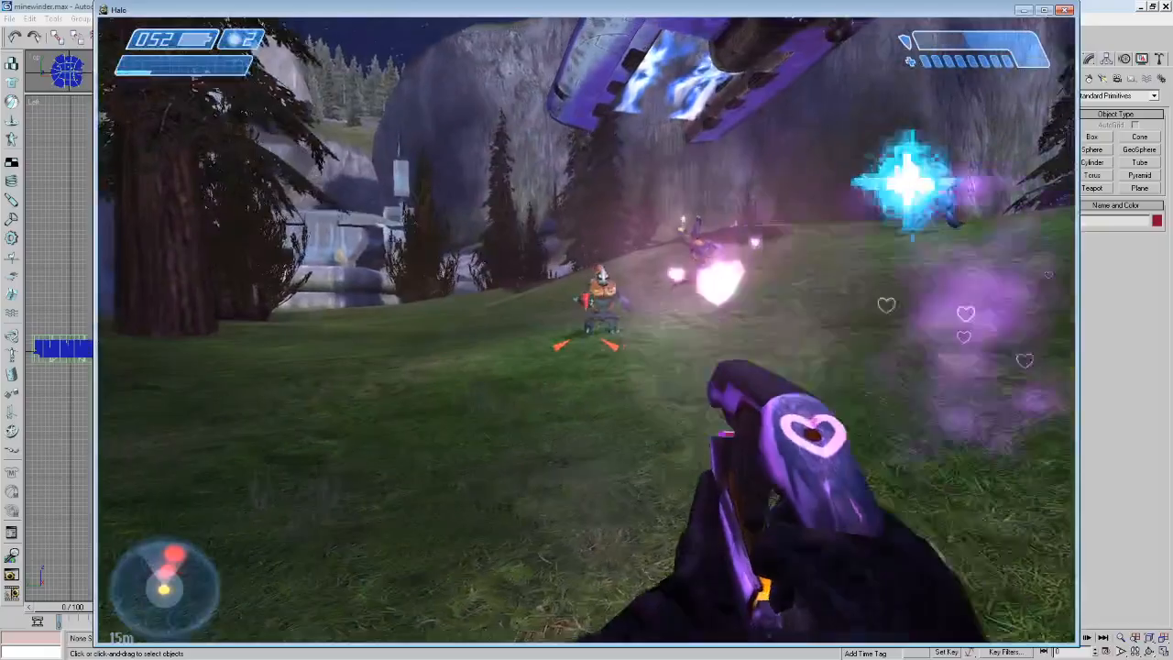
{"action": "left_click", "coordinate": [587, 330]}
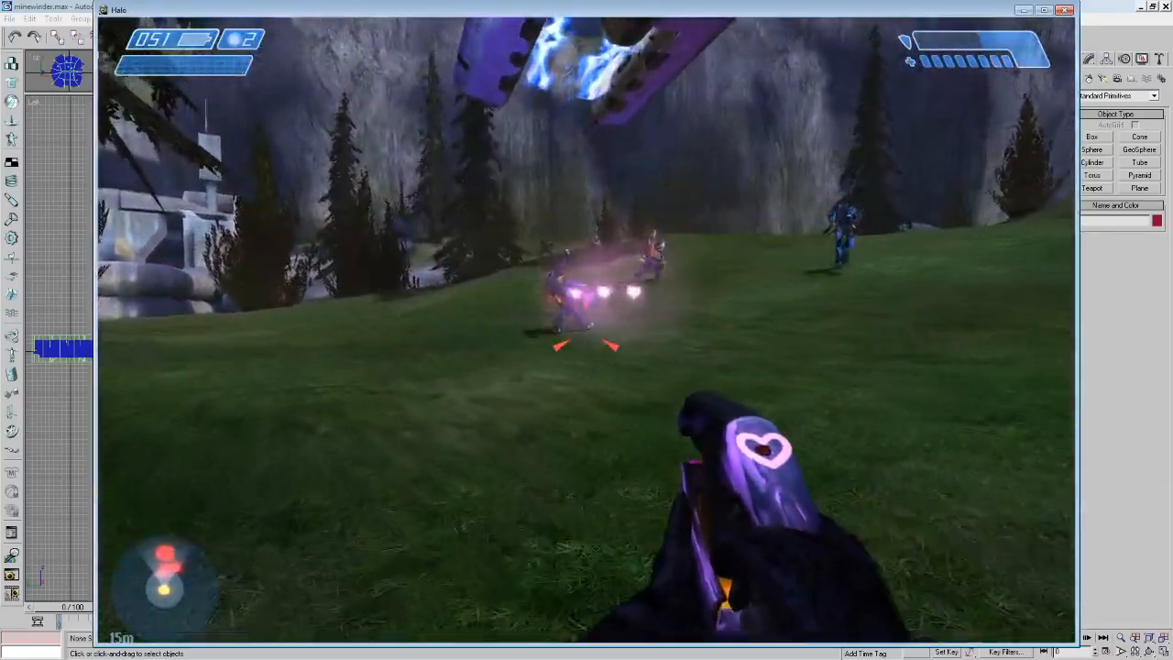
{"action": "left_click", "coordinate": [586, 330]}
{"action": "left_click", "coordinate": [587, 330]}
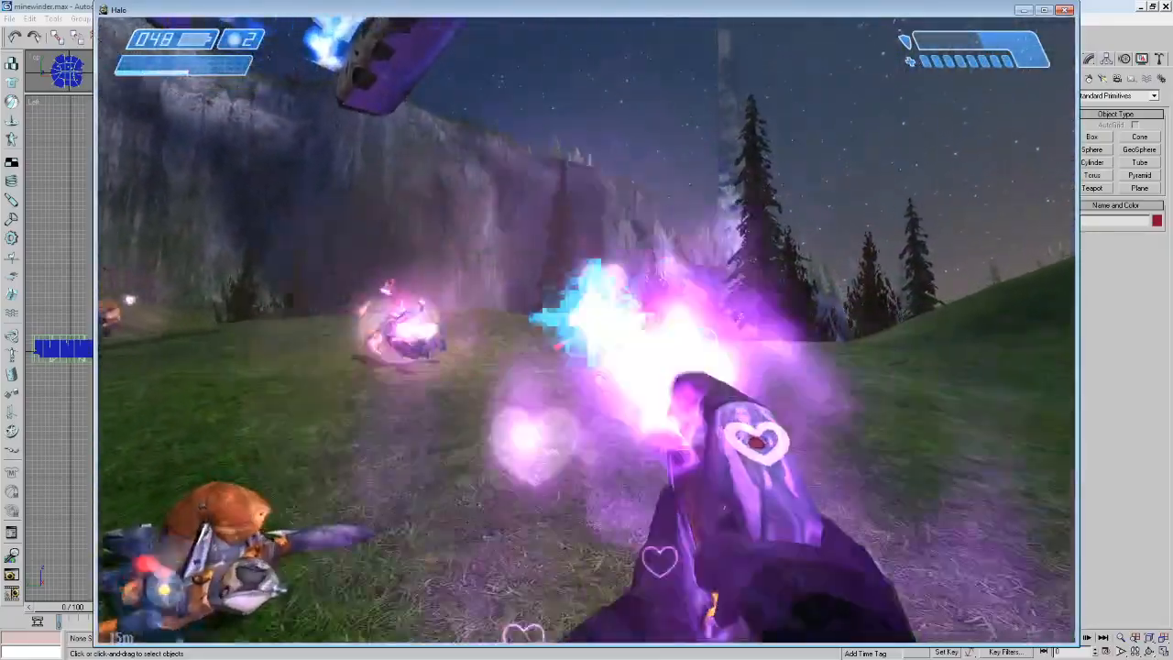
Fire the heart-marked plasma pistol at the Covenant scattered across the grass and around the large tree.
{"action": "left_click", "coordinate": [587, 330]}
{"action": "left_click", "coordinate": [586, 330]}
{"action": "left_click", "coordinate": [586, 330]}
{"action": "left_click", "coordinate": [586, 330]}
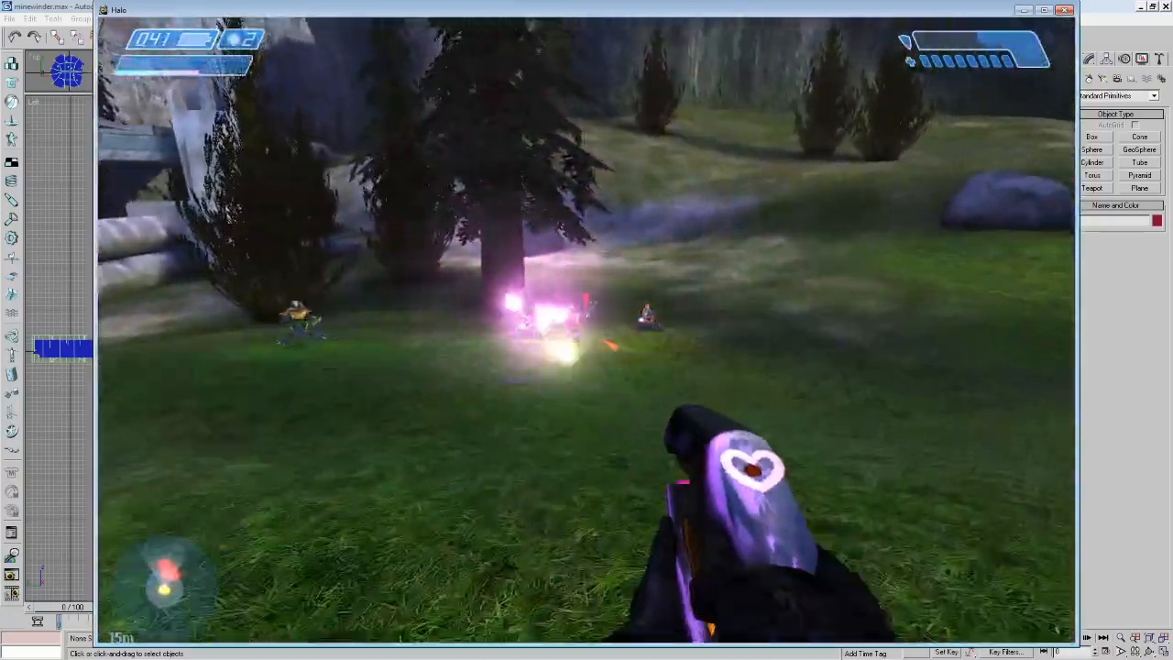
{"action": "left_click", "coordinate": [587, 330]}
{"action": "left_click", "coordinate": [586, 330]}
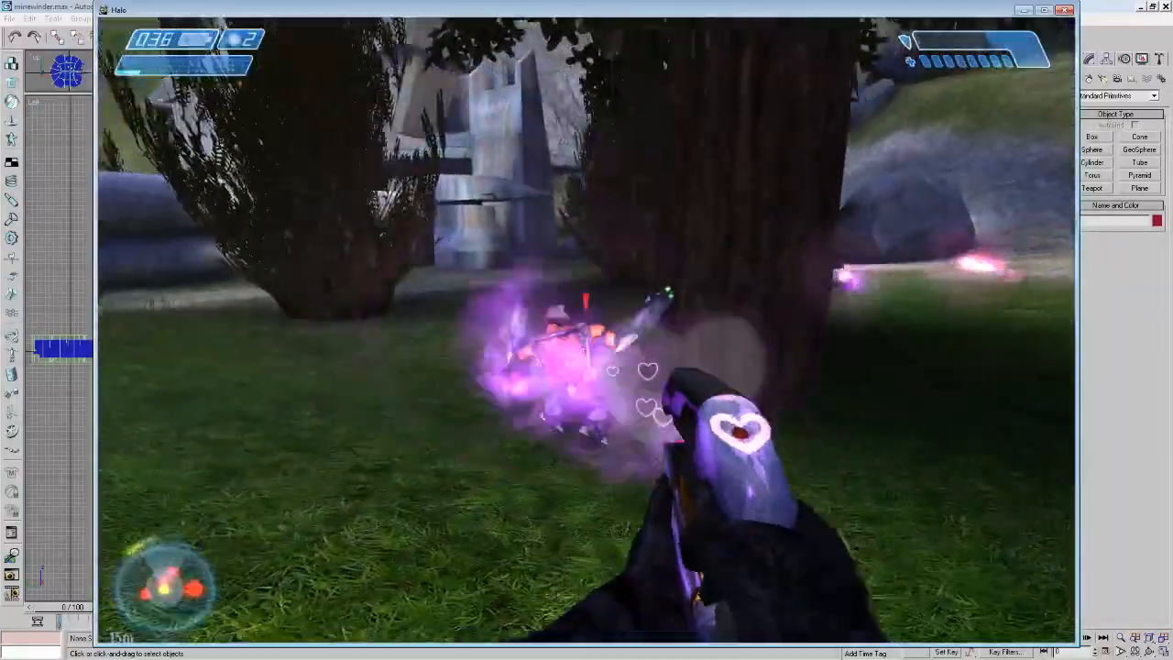
{"action": "left_click", "coordinate": [587, 330]}
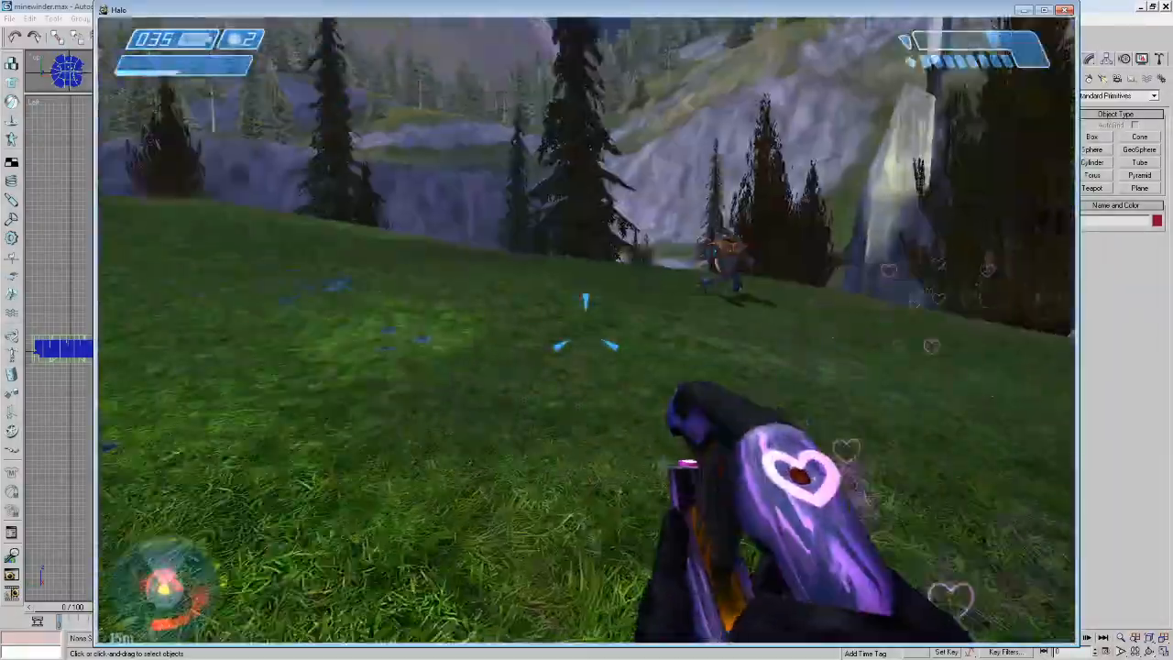
Turn to the orange-armoured Grunt near the metal spire and bring it down with repeated plasma pistol shots.
{"action": "left_click", "coordinate": [586, 330]}
{"action": "left_click", "coordinate": [587, 330]}
{"action": "left_click", "coordinate": [586, 330]}
{"action": "left_click", "coordinate": [586, 330]}
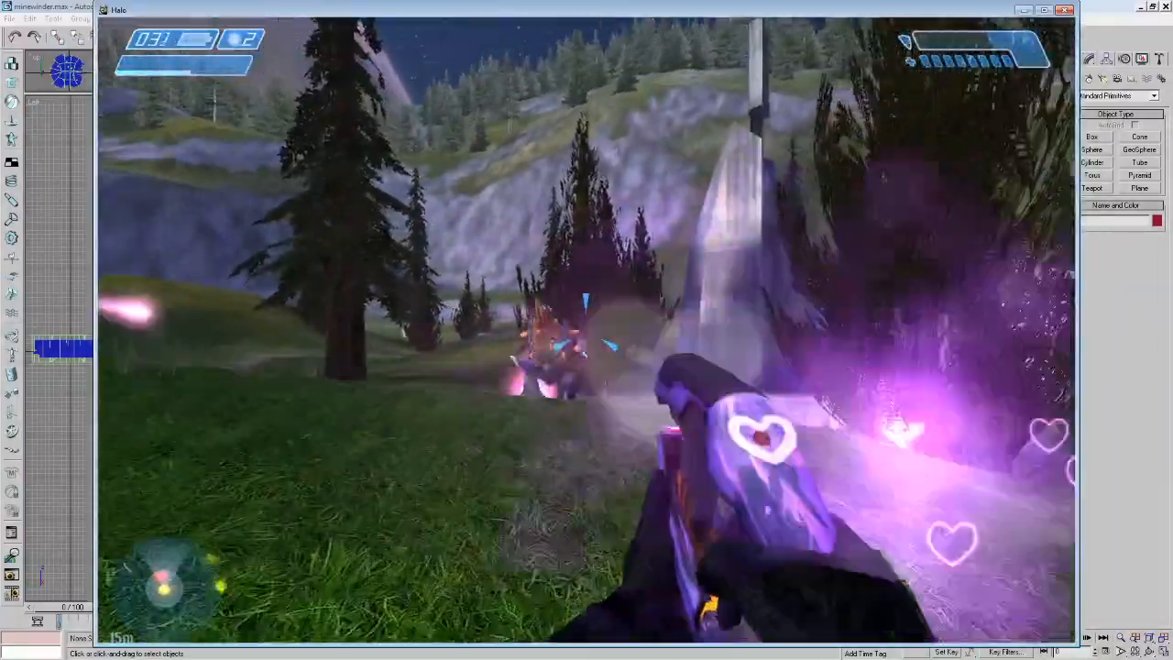
{"action": "left_click", "coordinate": [586, 330]}
Swap to the second weapon and back to the plasma pistol, and walk past the bodies and around the metal structure.
{"action": "key", "text": "Tab"}
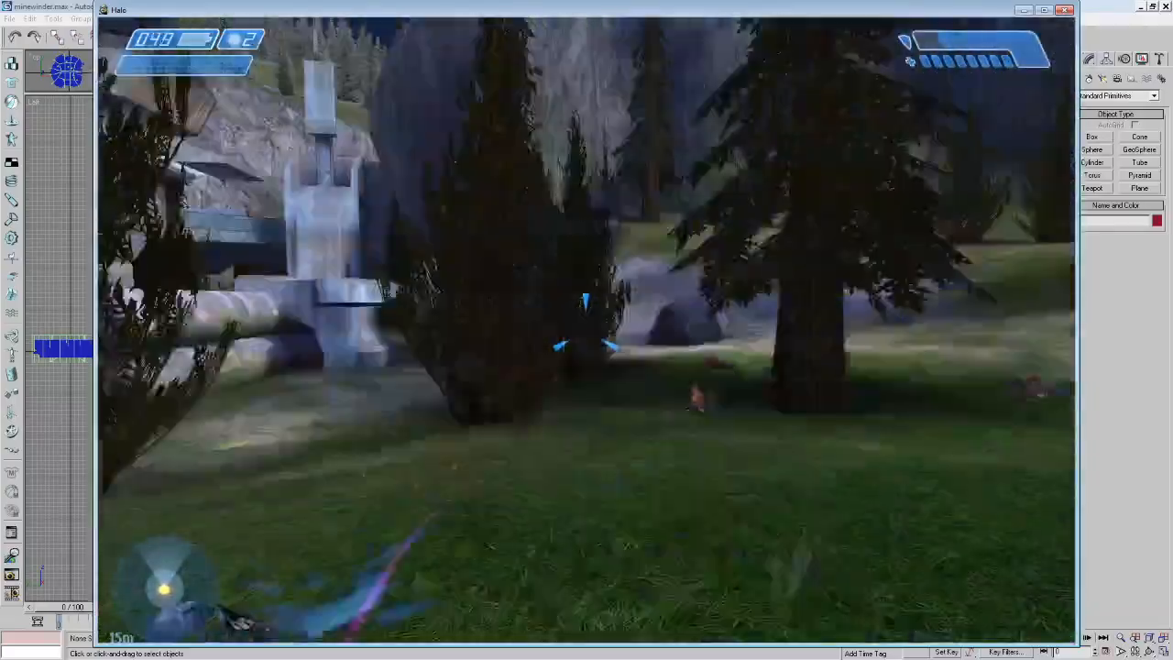
{"action": "key", "text": "Tab"}
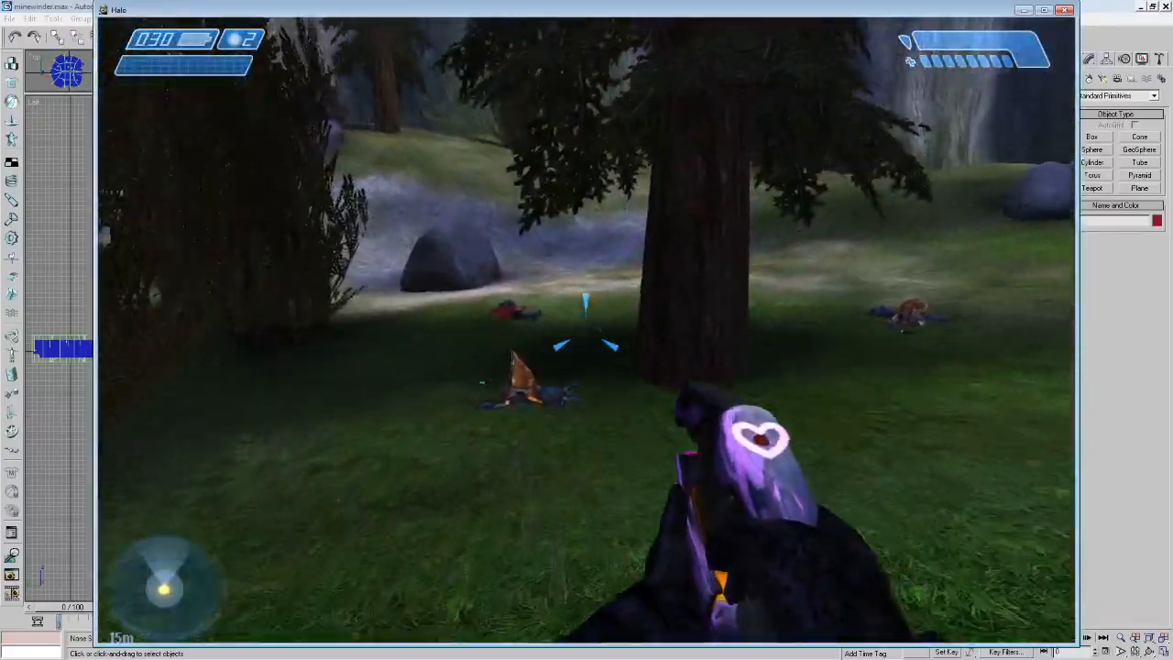
{"action": "key", "text": "w"}
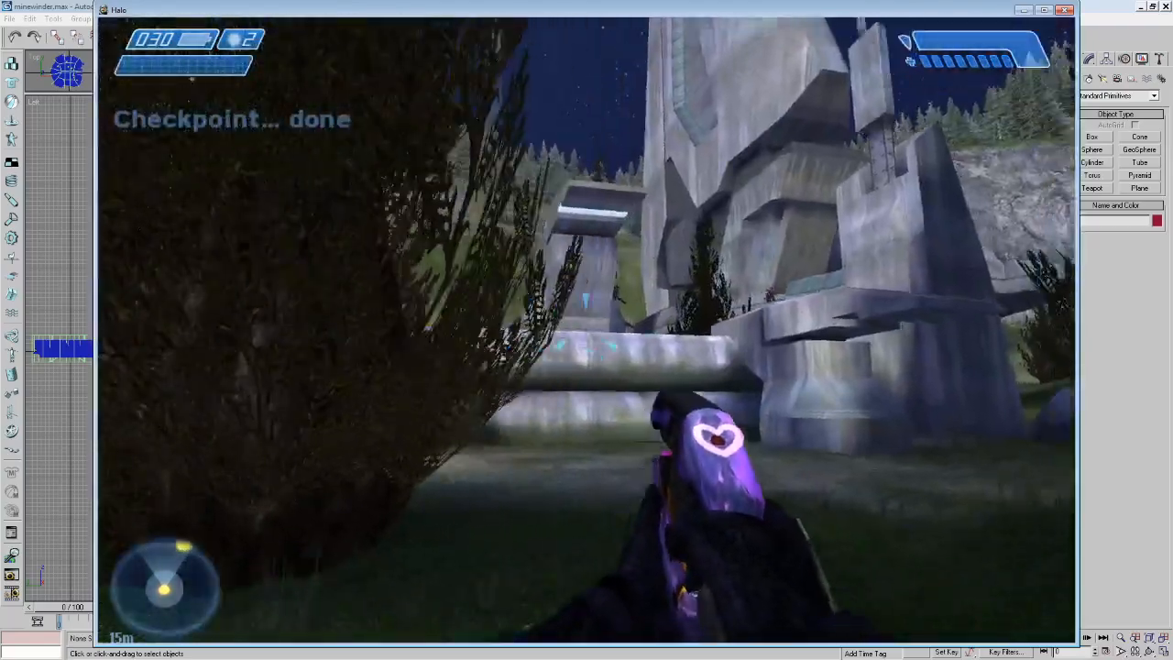
{"action": "key", "text": "w"}
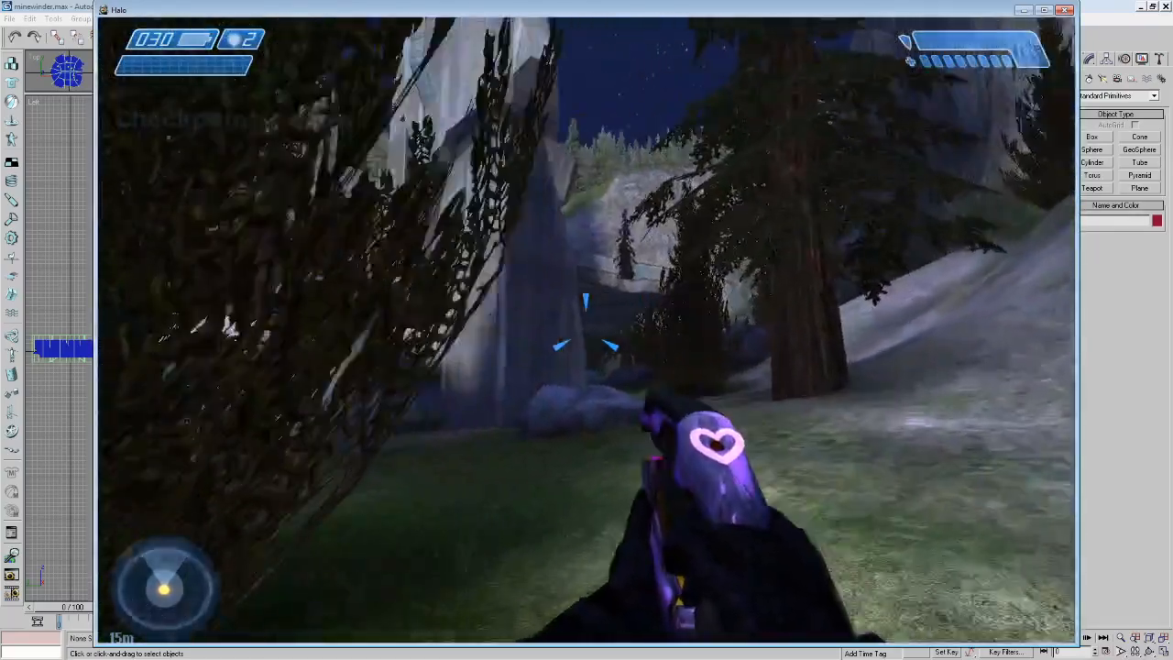
{"action": "key", "text": "w"}
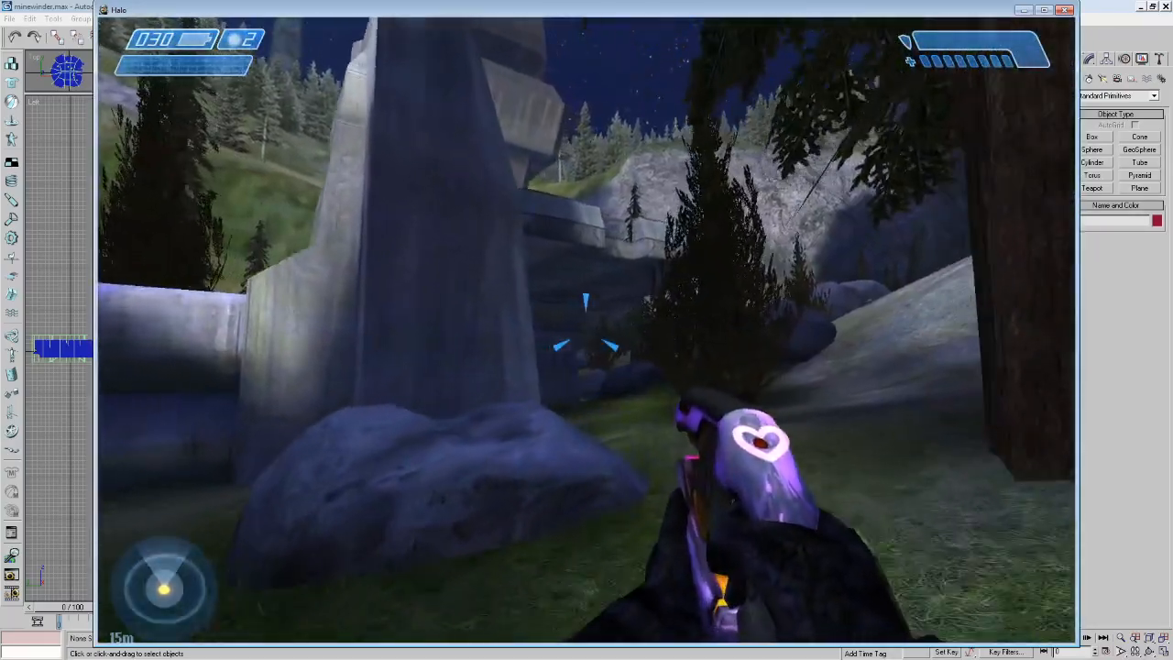
{"action": "key", "text": "w"}
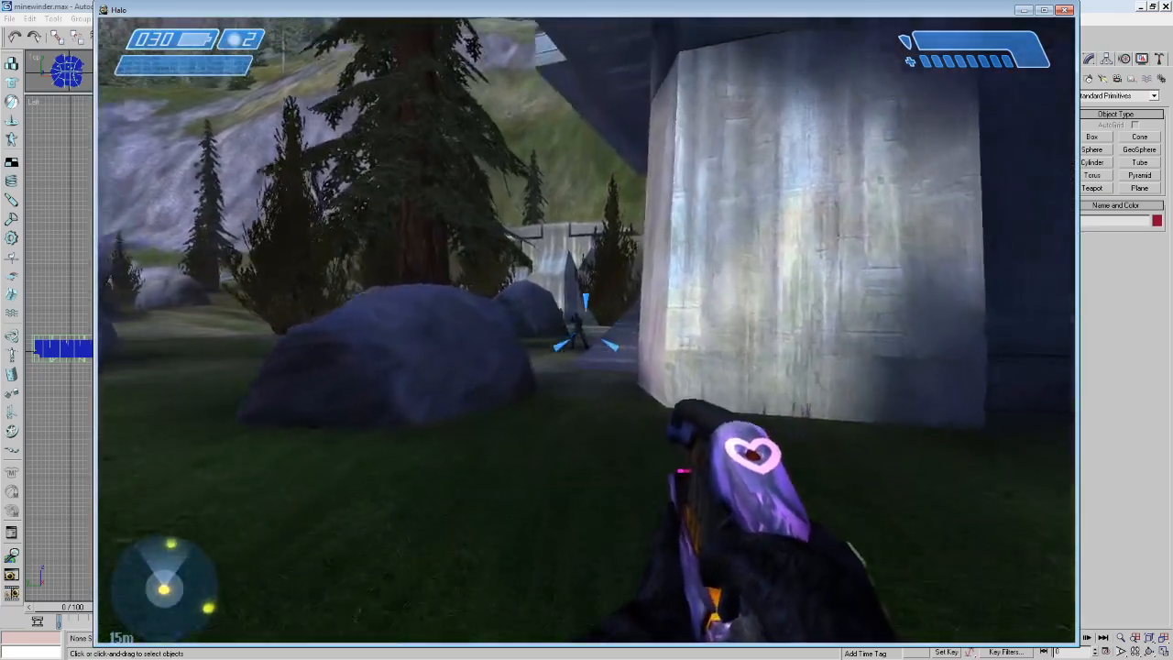
Approach the marine beside the structure's ledge, fire one plasma pistol shot toward him and continue past.
{"action": "key", "text": "w"}
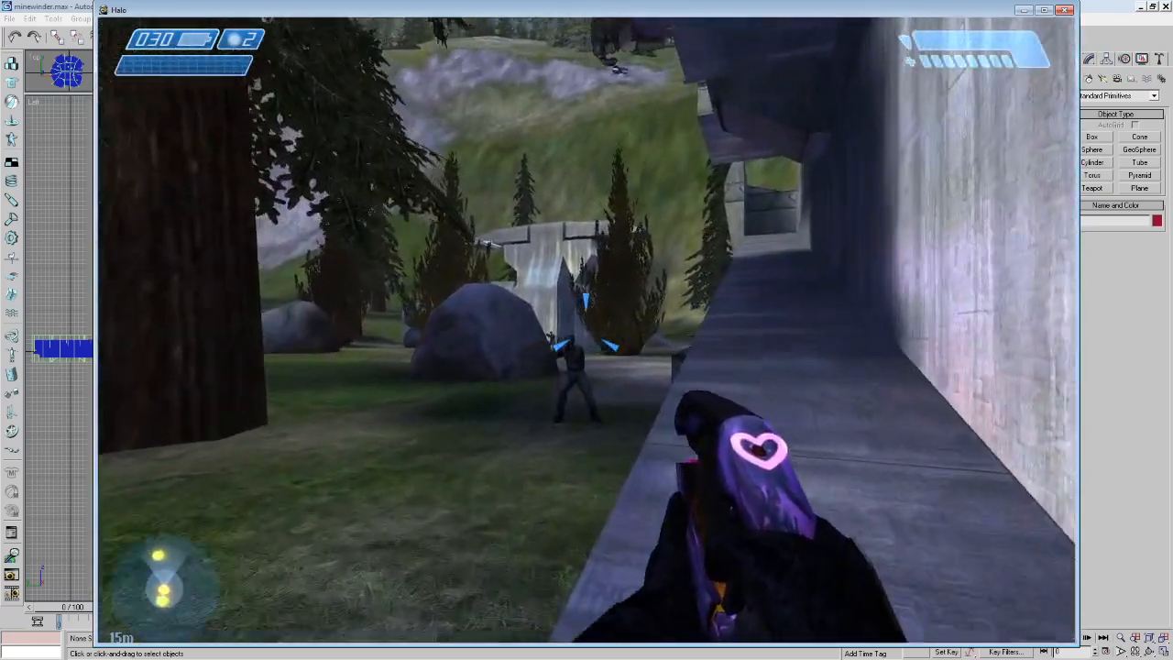
{"action": "key", "text": "w"}
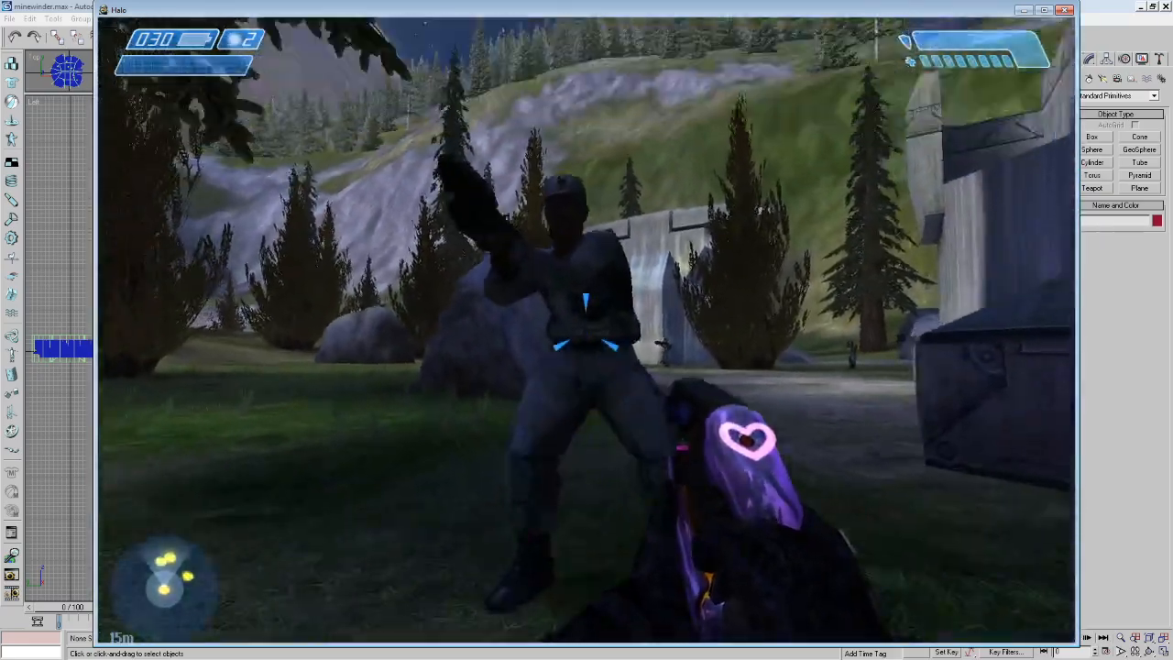
{"action": "left_click", "coordinate": [586, 330]}
{"action": "key", "text": "w"}
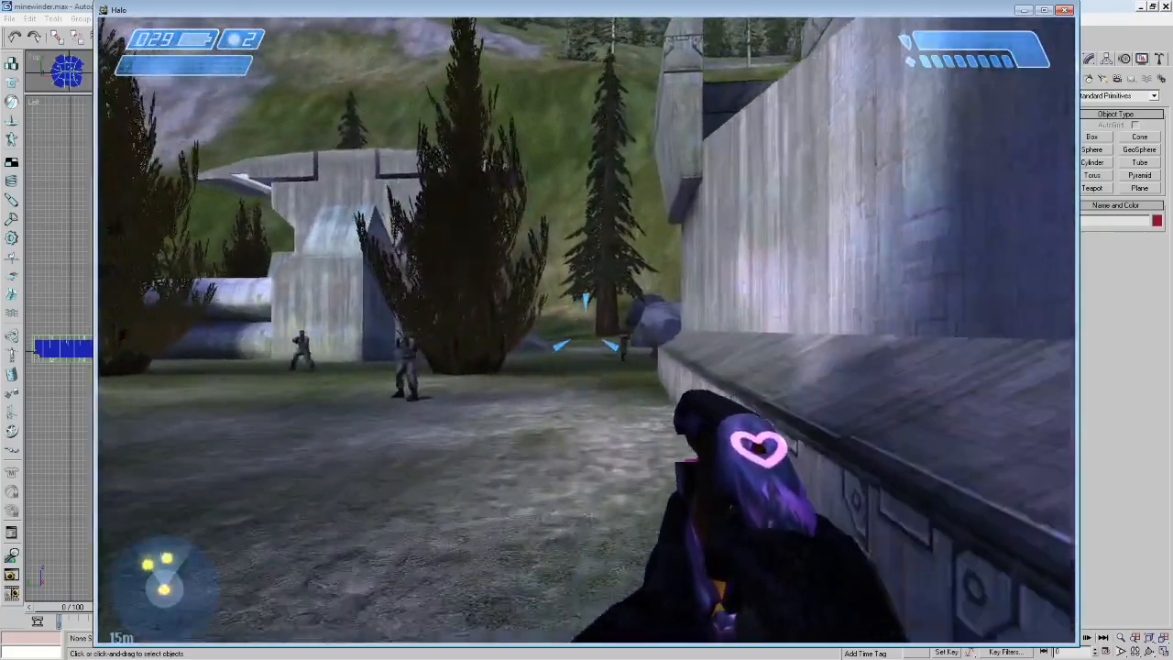
Follow the base of the structure and move through the trees toward the second purple dropship.
{"action": "key", "text": "w"}
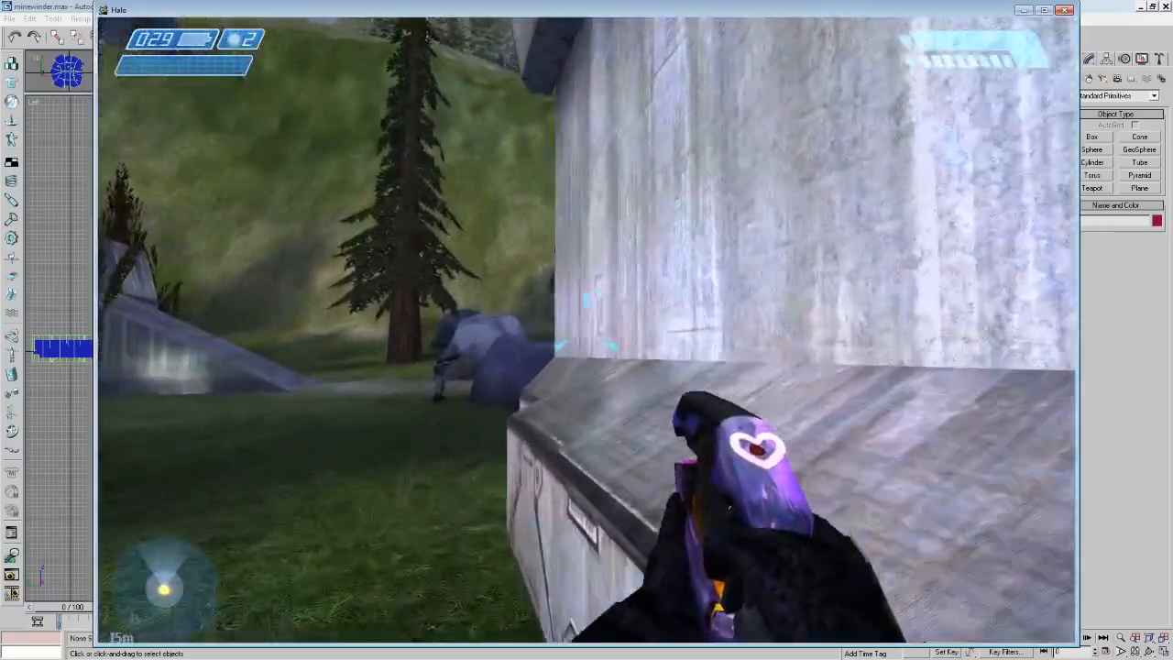
{"action": "key", "text": "w"}
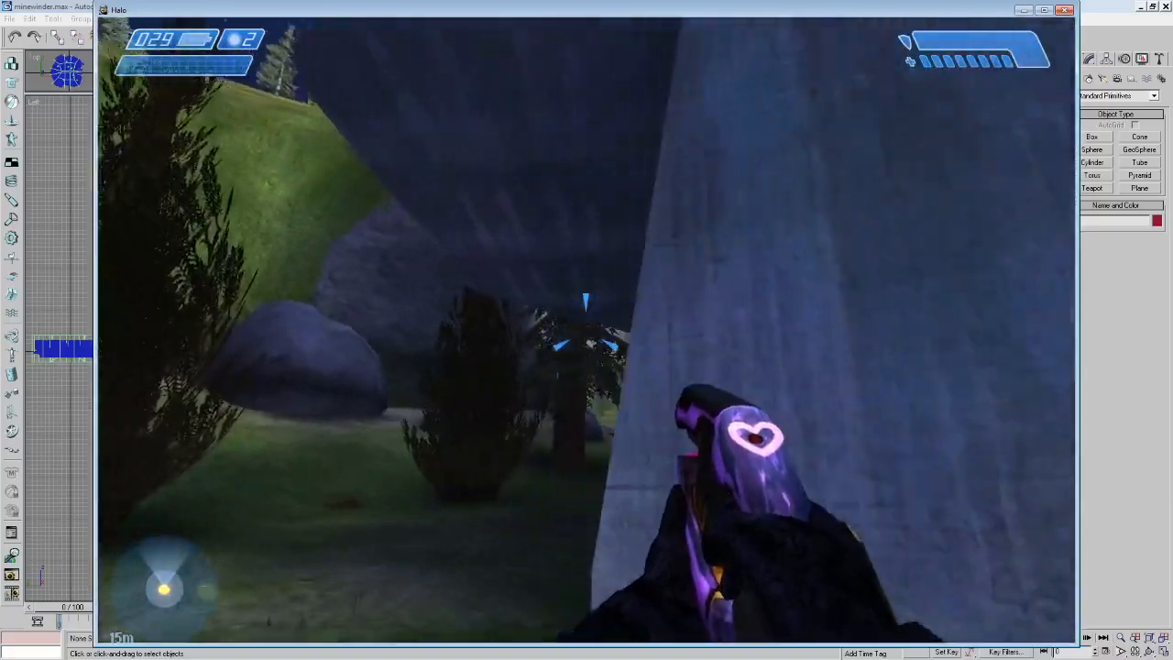
{"action": "key", "text": "w"}
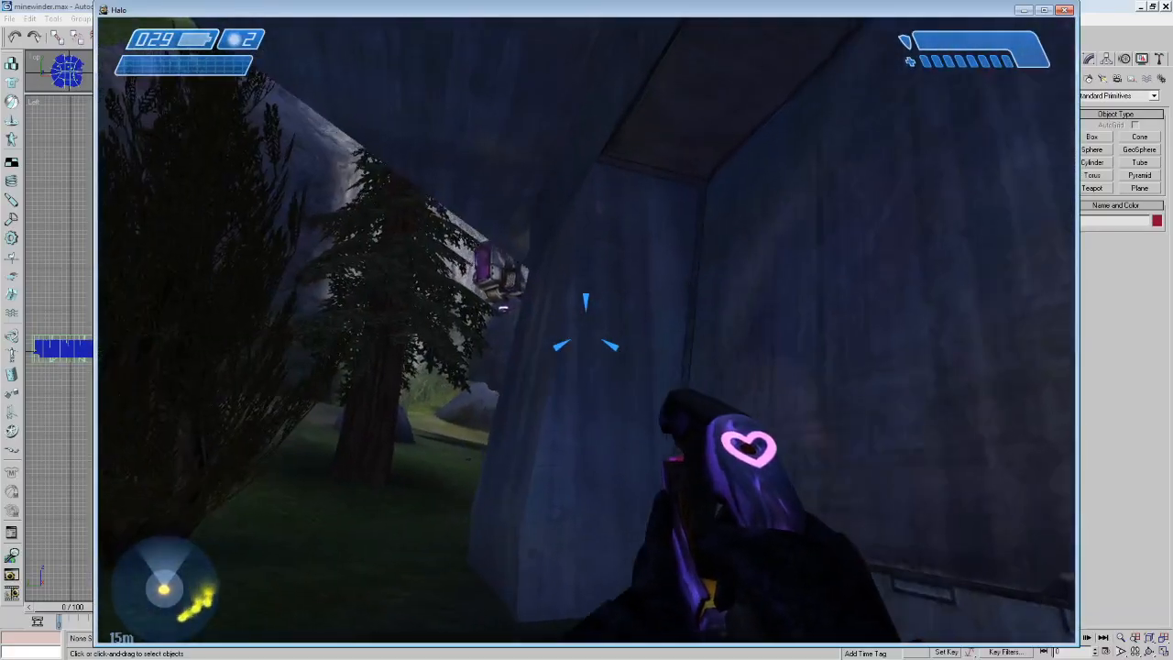
{"action": "key", "text": "w"}
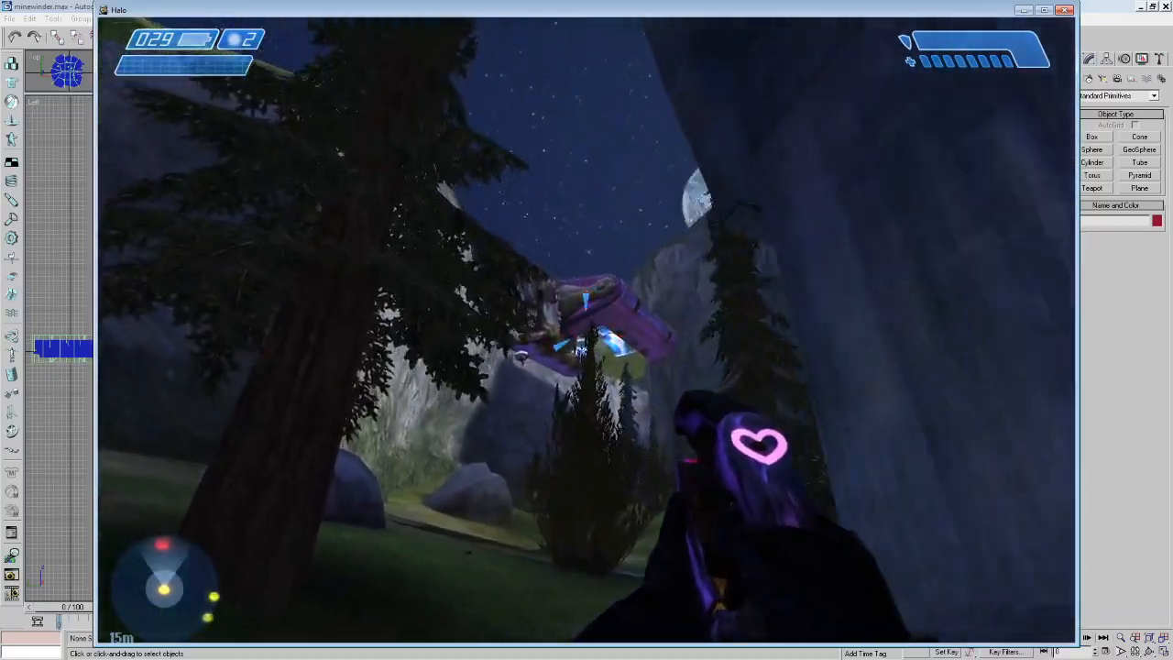
{"action": "key", "text": "w"}
{"action": "key", "text": "w"}
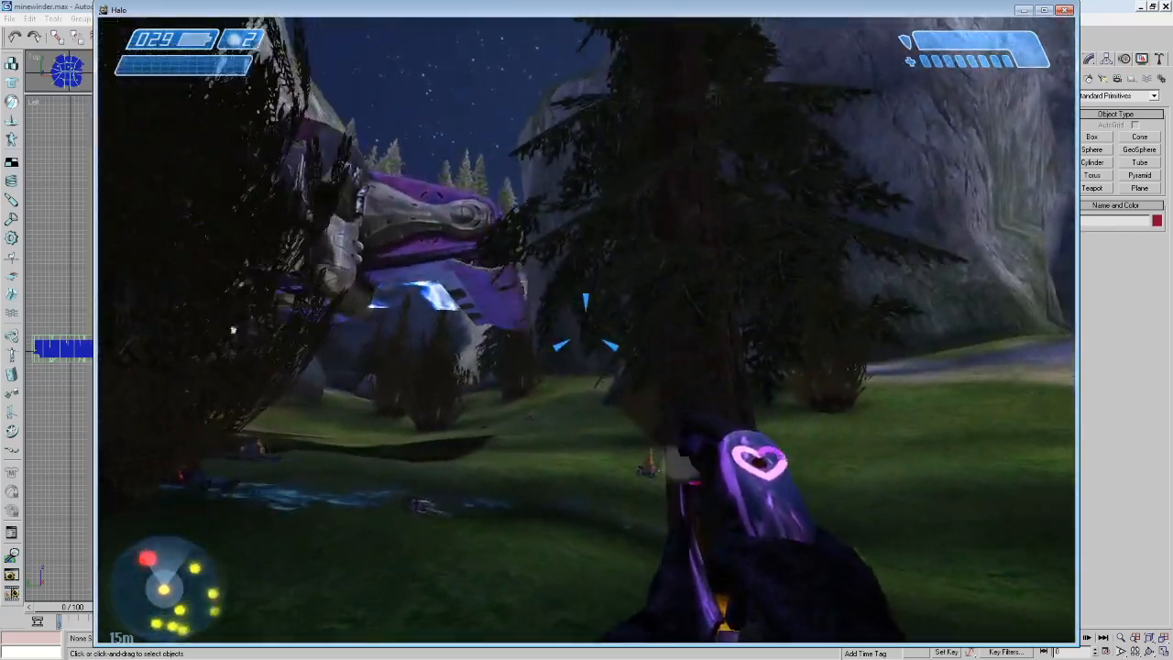
Advance alongside the landed dropship and shoot the red- and orange-armoured Grunts getting off it.
{"action": "key", "text": "w"}
{"action": "left_click", "coordinate": [587, 330]}
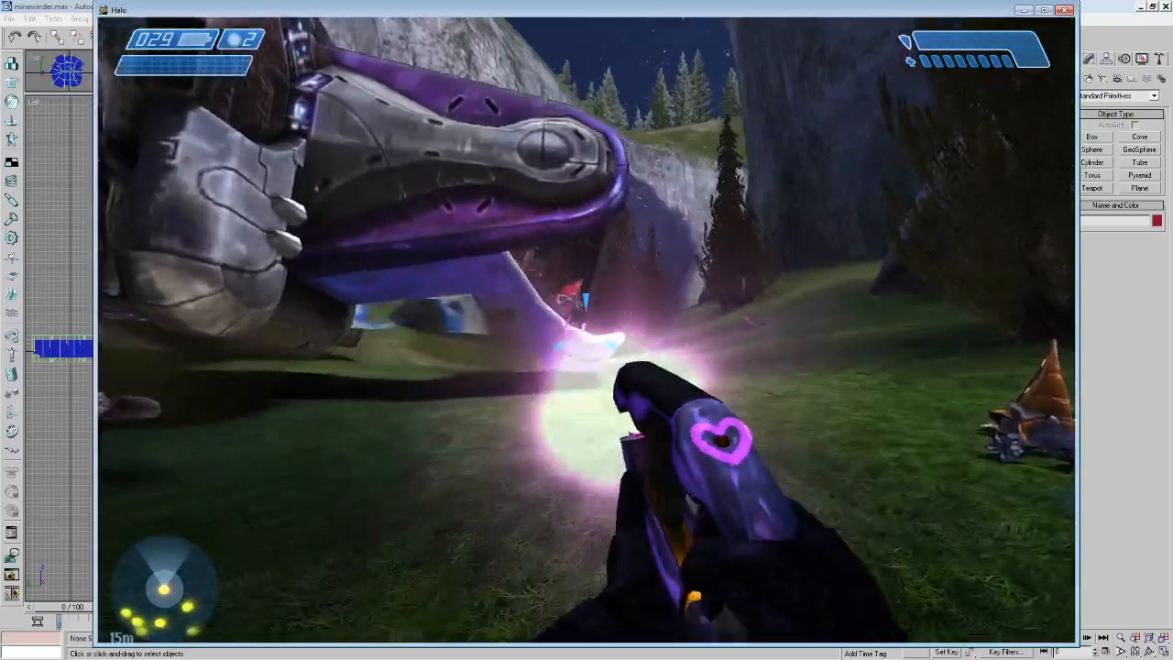
{"action": "key", "text": "w"}
{"action": "key", "text": "w"}
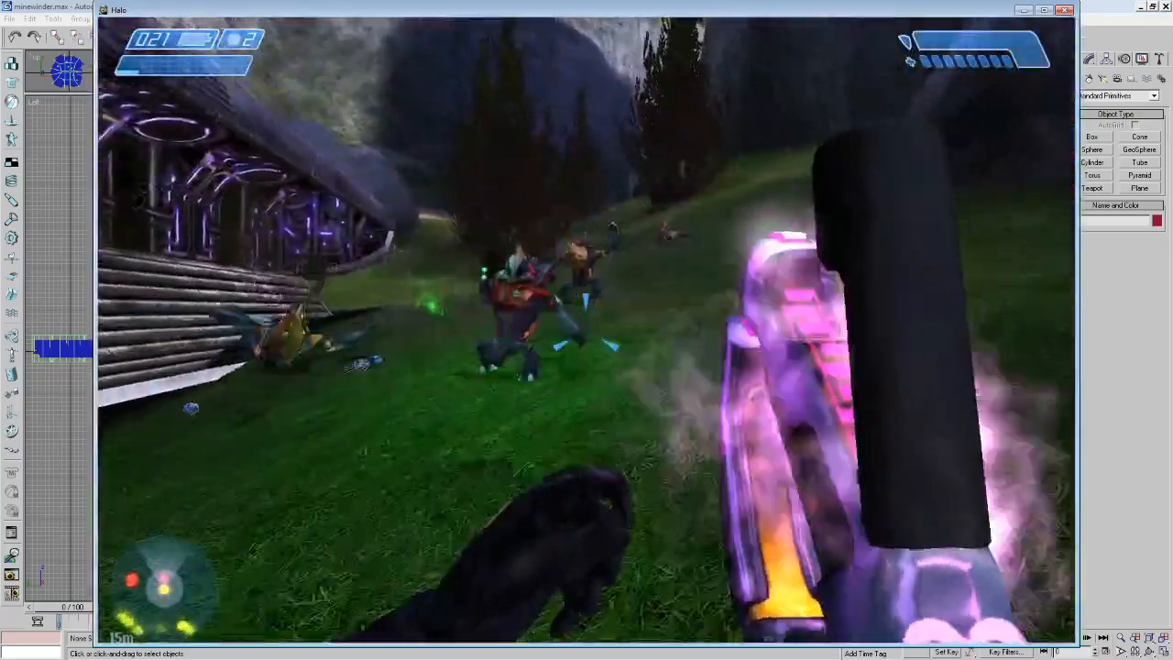
{"action": "left_click", "coordinate": [586, 330]}
{"action": "key", "text": "w"}
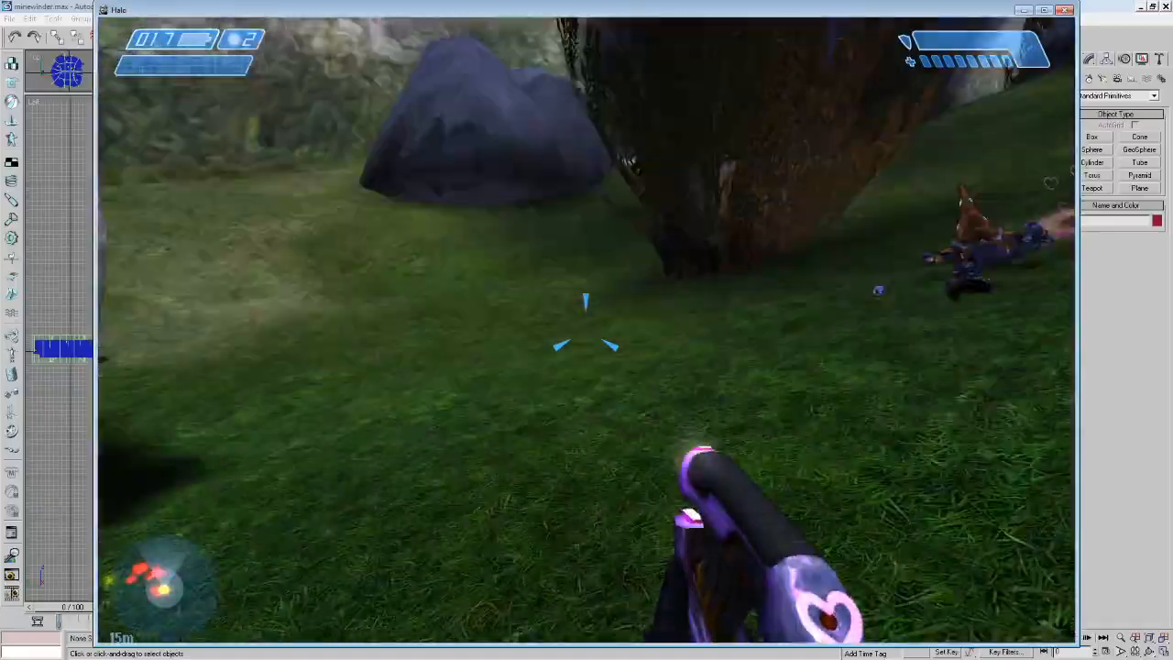
Shoot the Covenant behind the dropship, fight the blue Elite near the cliff with shots and a melee, and move on.
{"action": "left_click", "coordinate": [586, 330]}
{"action": "left_click", "coordinate": [586, 330]}
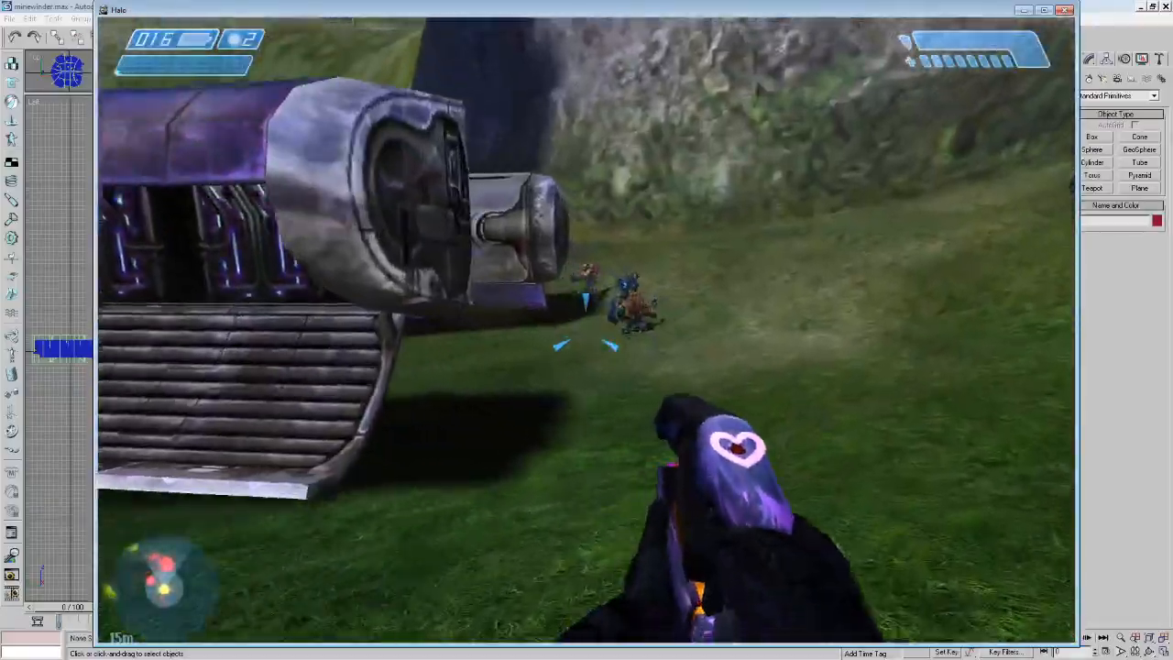
{"action": "left_click", "coordinate": [587, 329]}
{"action": "left_click", "coordinate": [586, 330]}
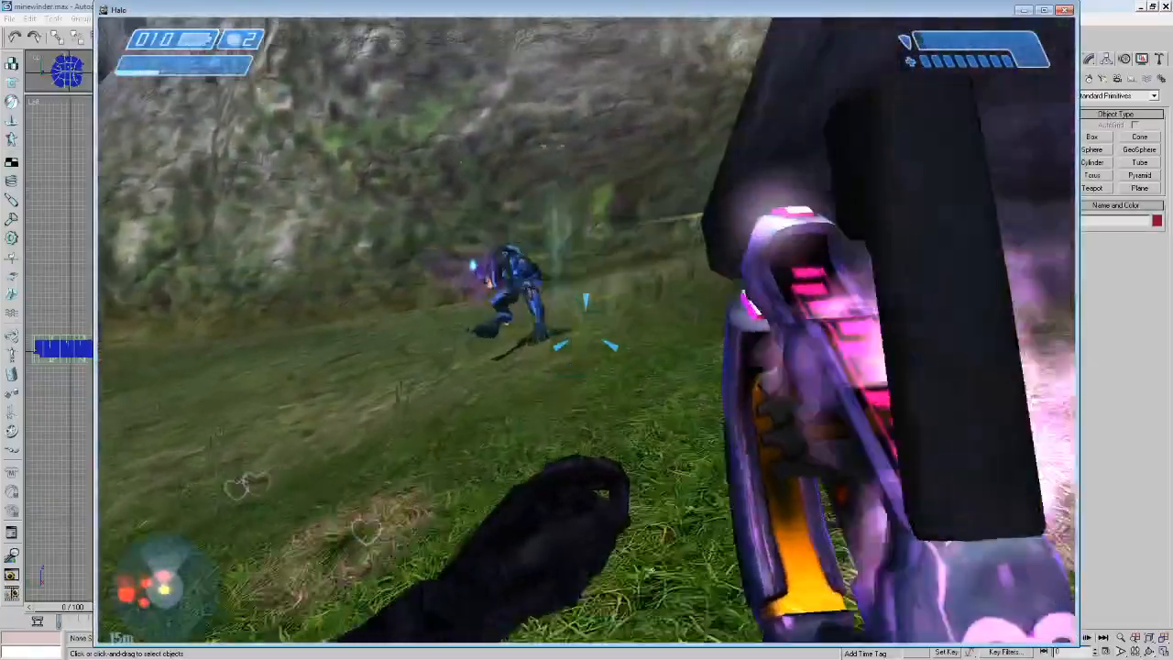
{"action": "left_click", "coordinate": [587, 330]}
{"action": "left_click", "coordinate": [586, 330]}
{"action": "key", "text": "f"}
{"action": "key", "text": "w"}
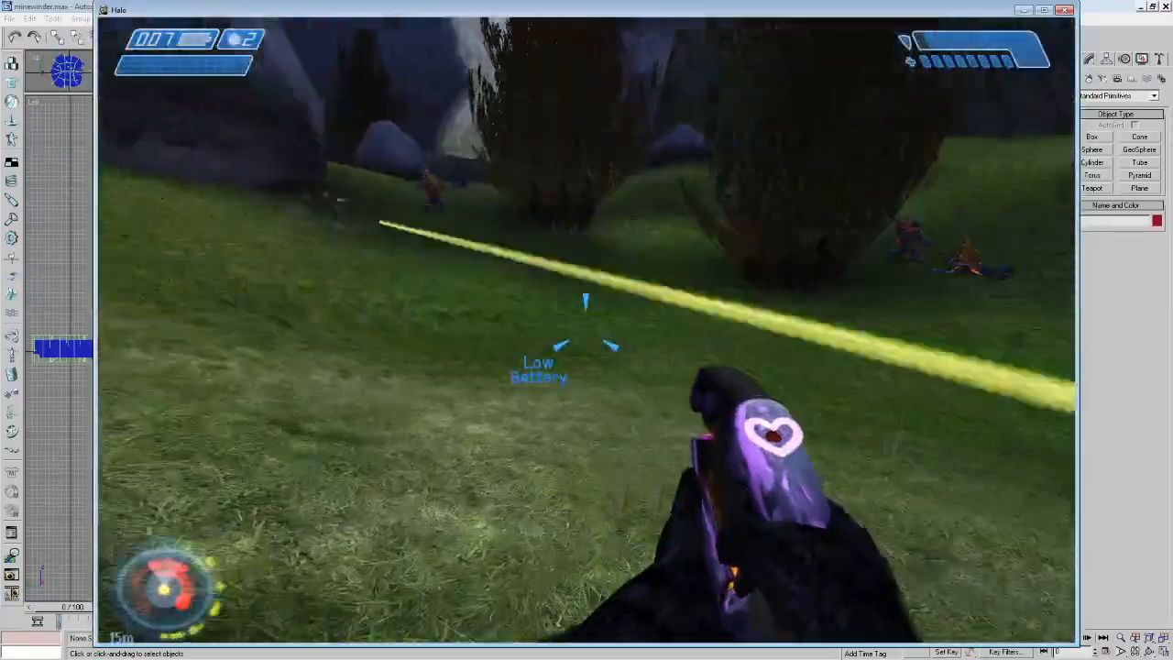
Spend two more plasma pistol shots and melee the remaining red-armoured Grunts on the grass.
{"action": "left_click", "coordinate": [586, 330]}
{"action": "left_click", "coordinate": [587, 330]}
{"action": "key", "text": "f"}
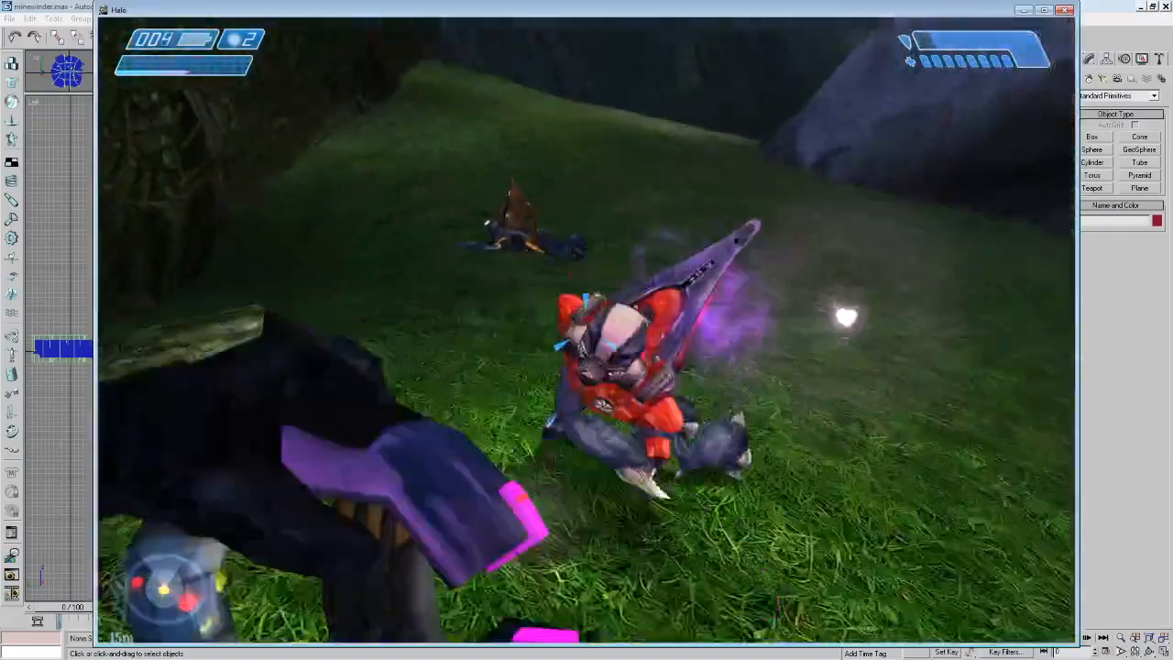
{"action": "key", "text": "f"}
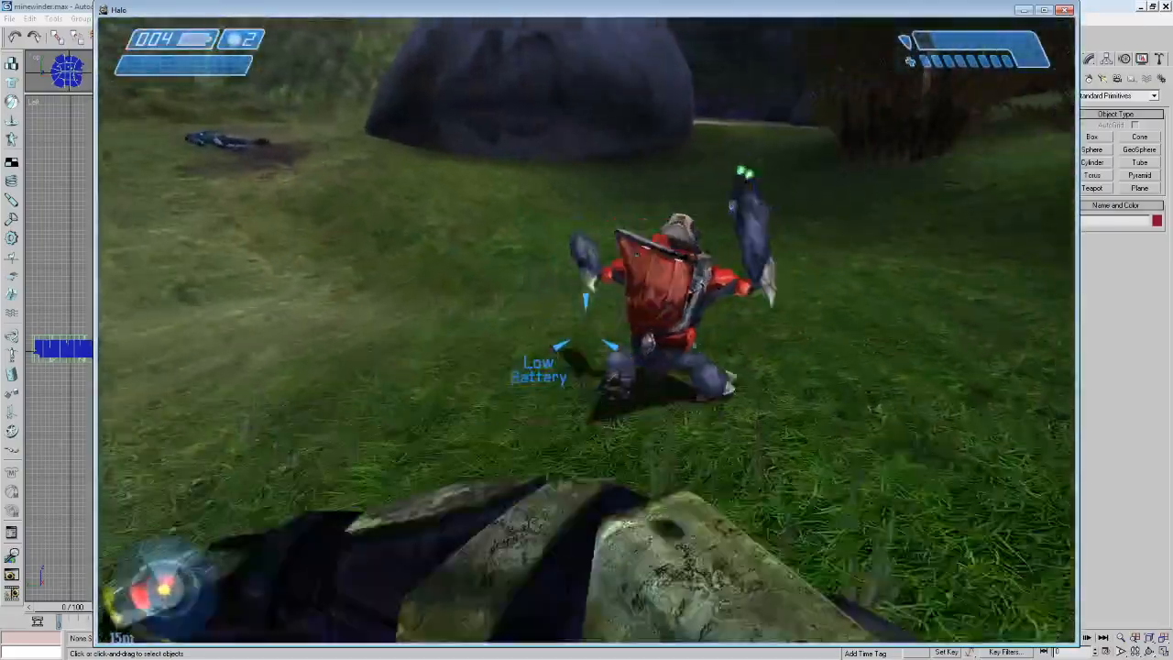
{"action": "key", "text": "f"}
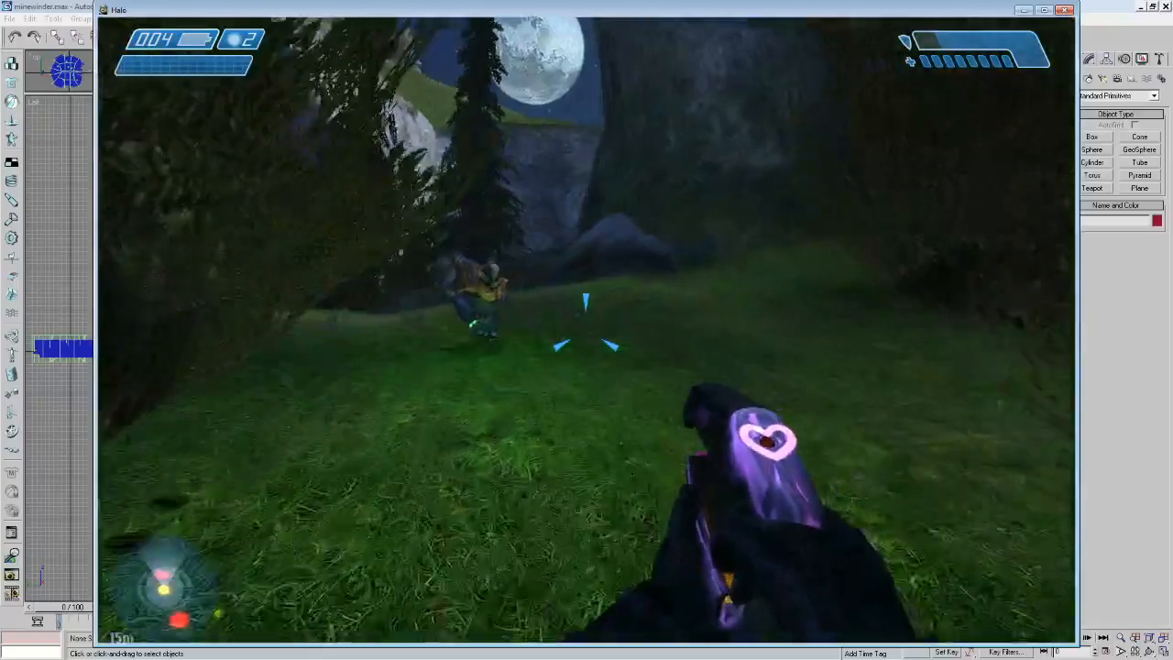
{"action": "key", "text": "f"}
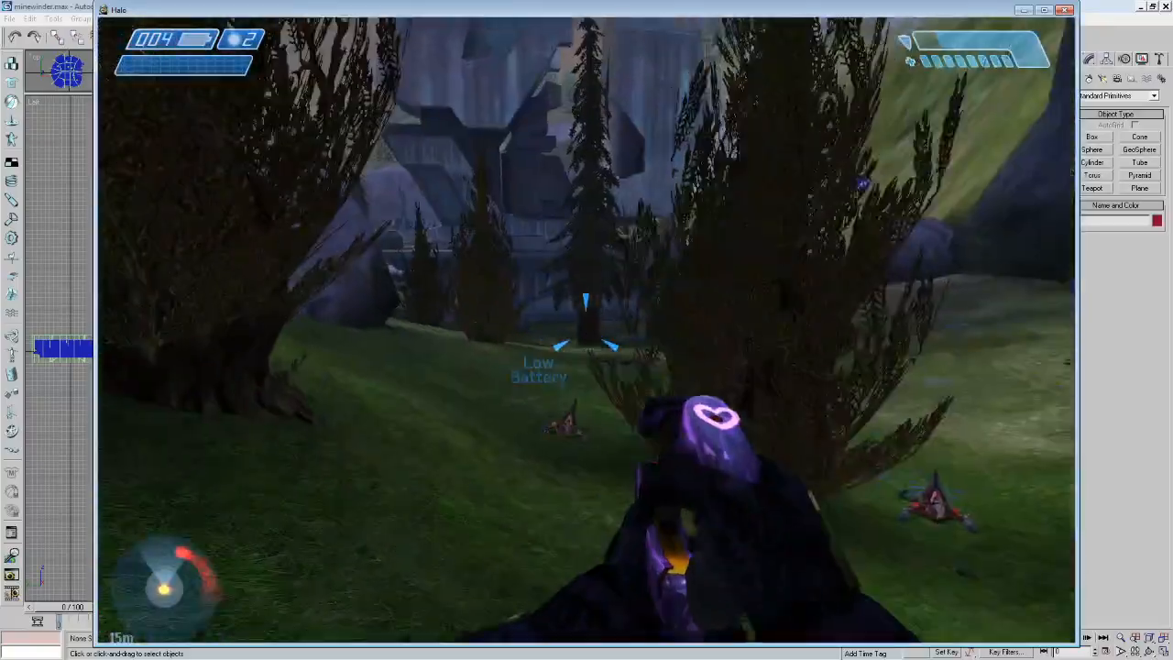
Cross the grass past the fallen Grunts and swap the depleted plasma pistol for a fuller one.
{"action": "key", "text": "w"}
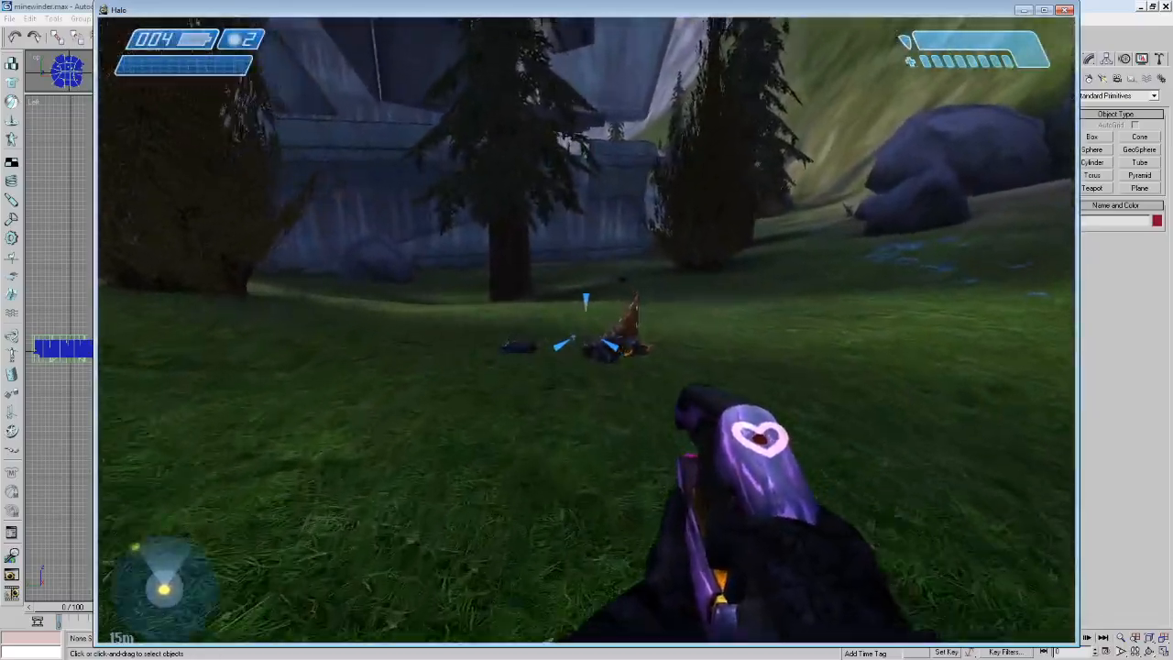
{"action": "key", "text": "w"}
{"action": "key", "text": "e"}
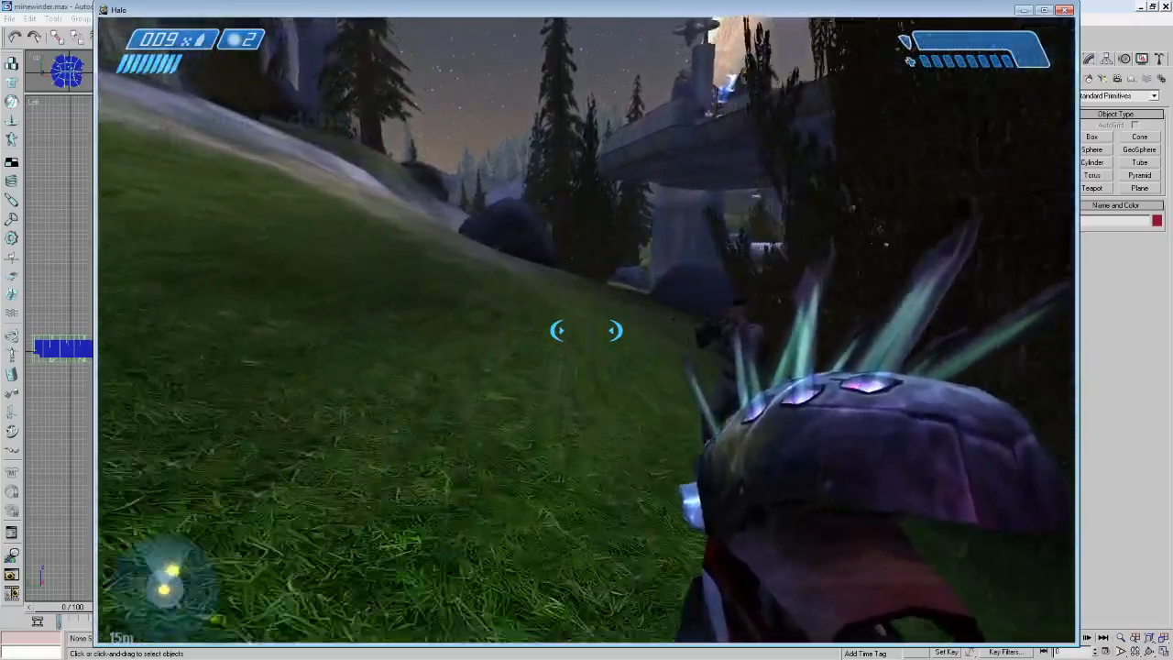
Move down the slope, pass under the raised structure and round its support pillar toward the clearing.
{"action": "key", "text": "w"}
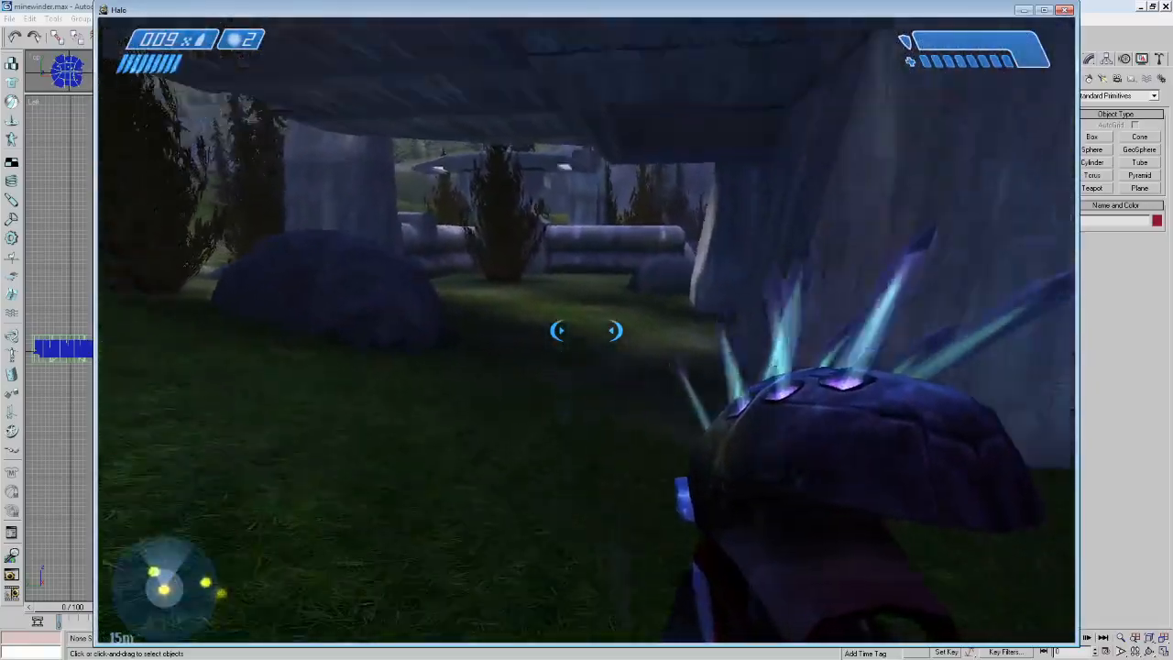
{"action": "key", "text": "w"}
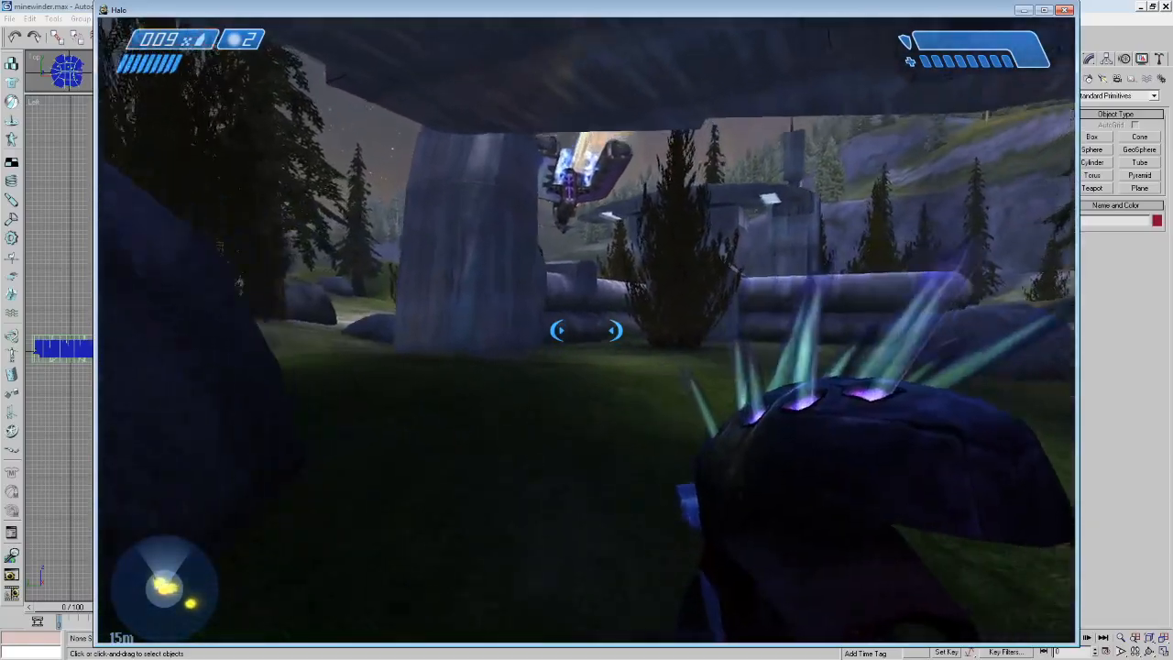
{"action": "key", "text": "w"}
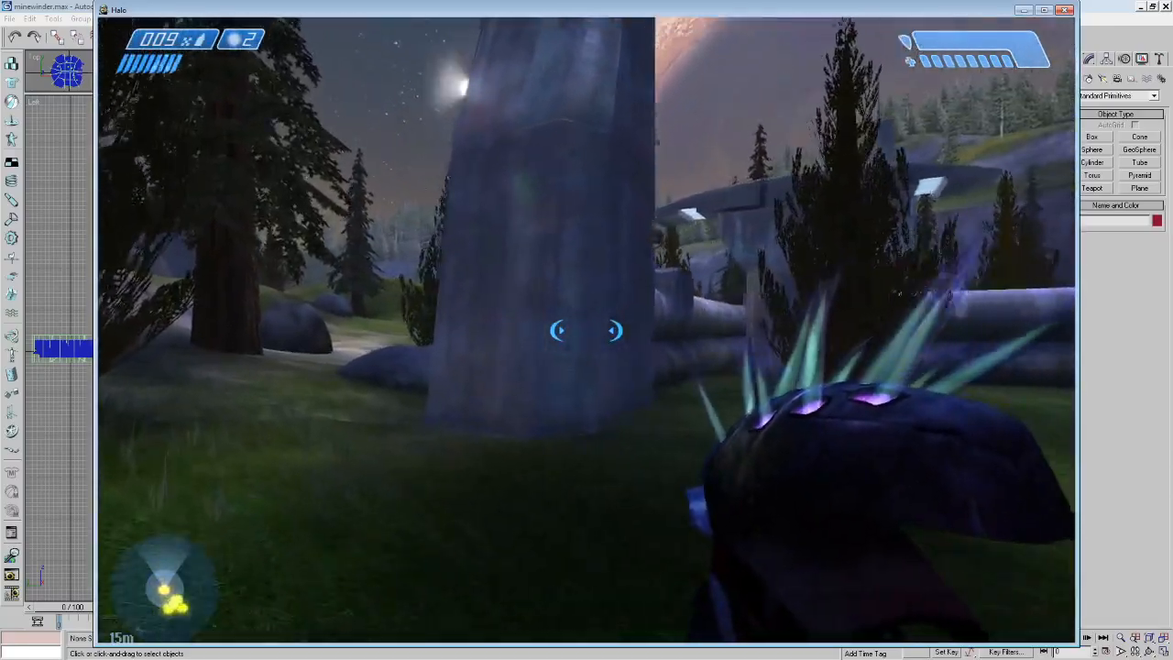
{"action": "key", "text": "w"}
{"action": "key", "text": "a"}
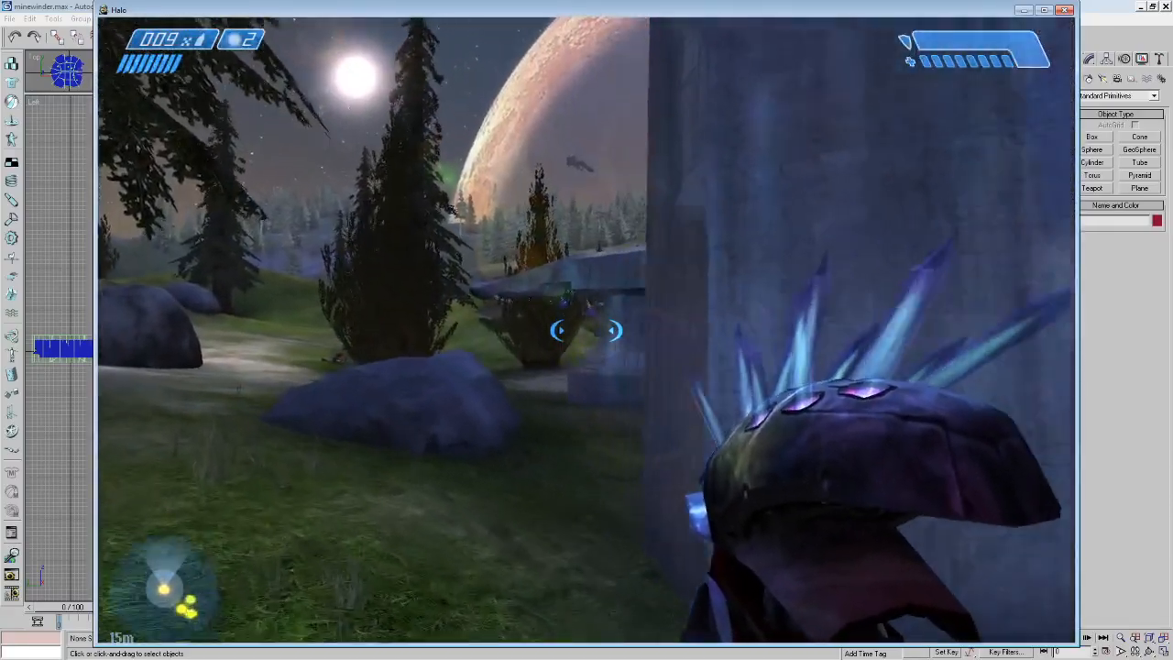
{"action": "key", "text": "w"}
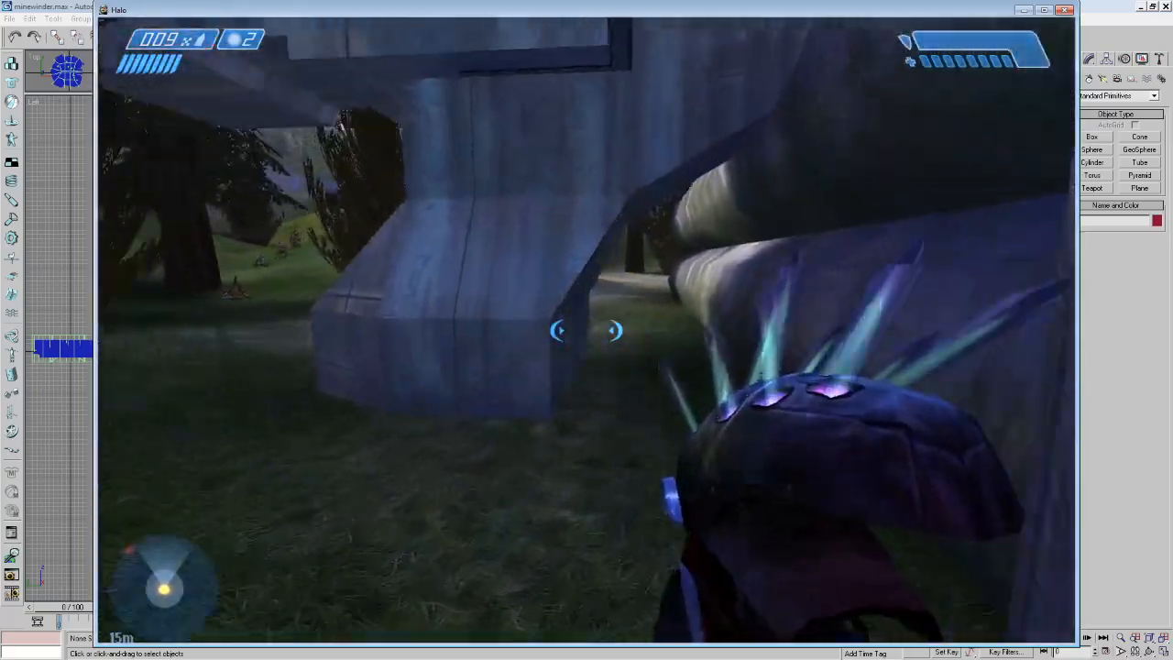
Advance alongside the large pipes and fire the needler at the Covenant gathering near the dropship.
{"action": "key", "text": "w"}
{"action": "left_click", "coordinate": [586, 330]}
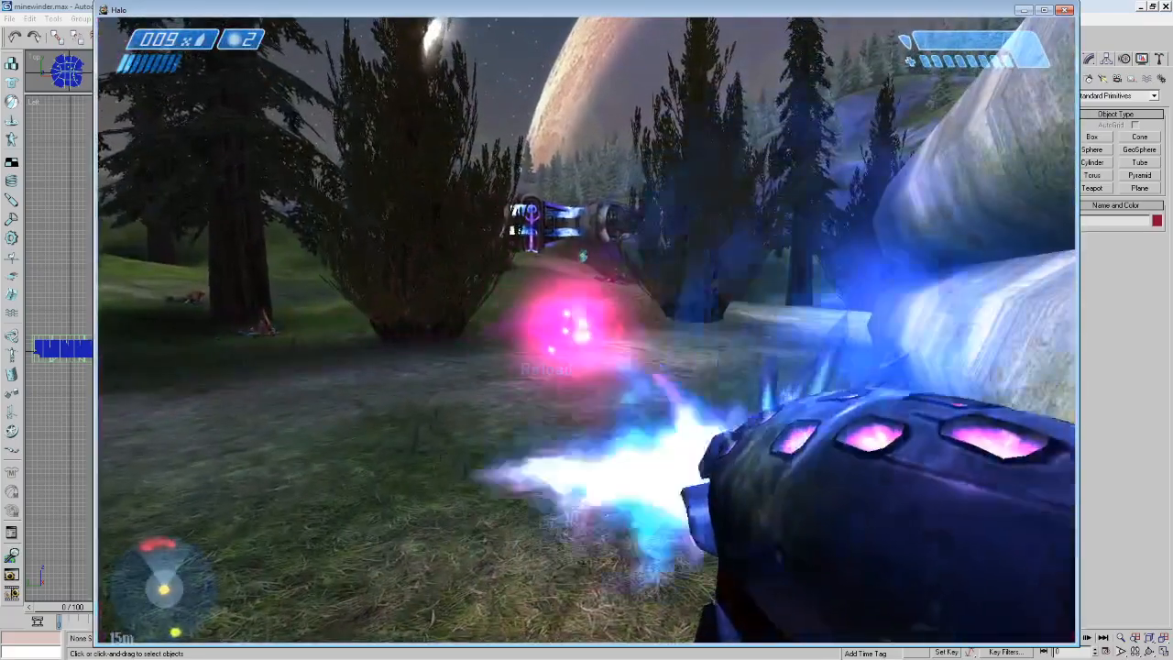
{"action": "key", "text": "w"}
{"action": "key", "text": "a"}
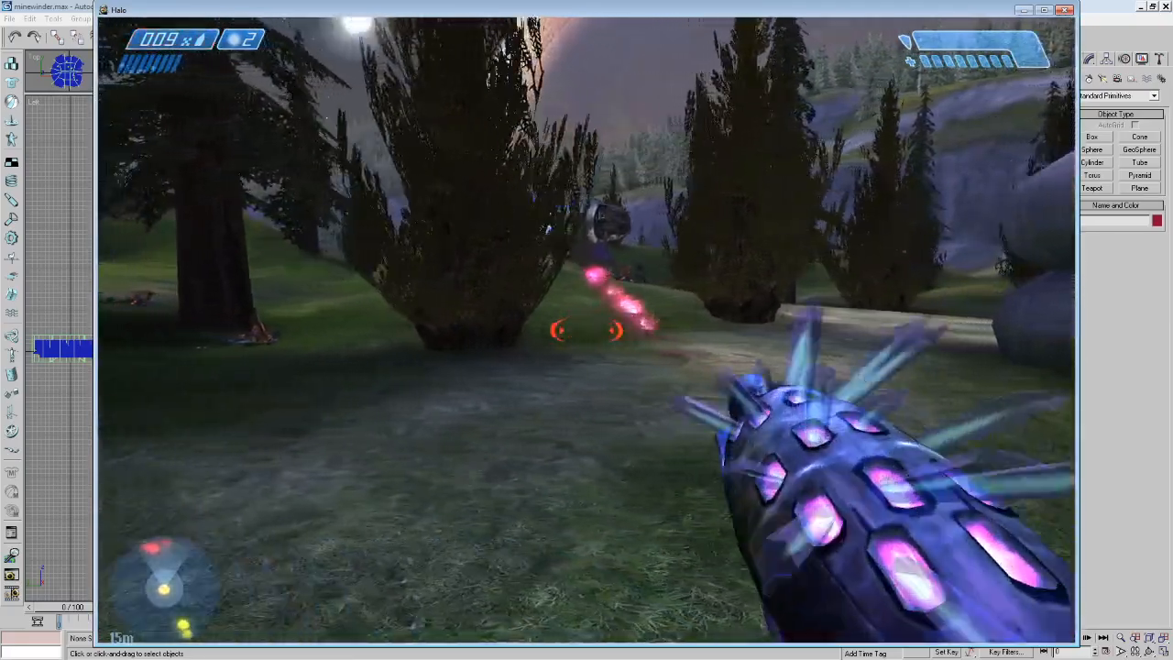
{"action": "left_click", "coordinate": [586, 331]}
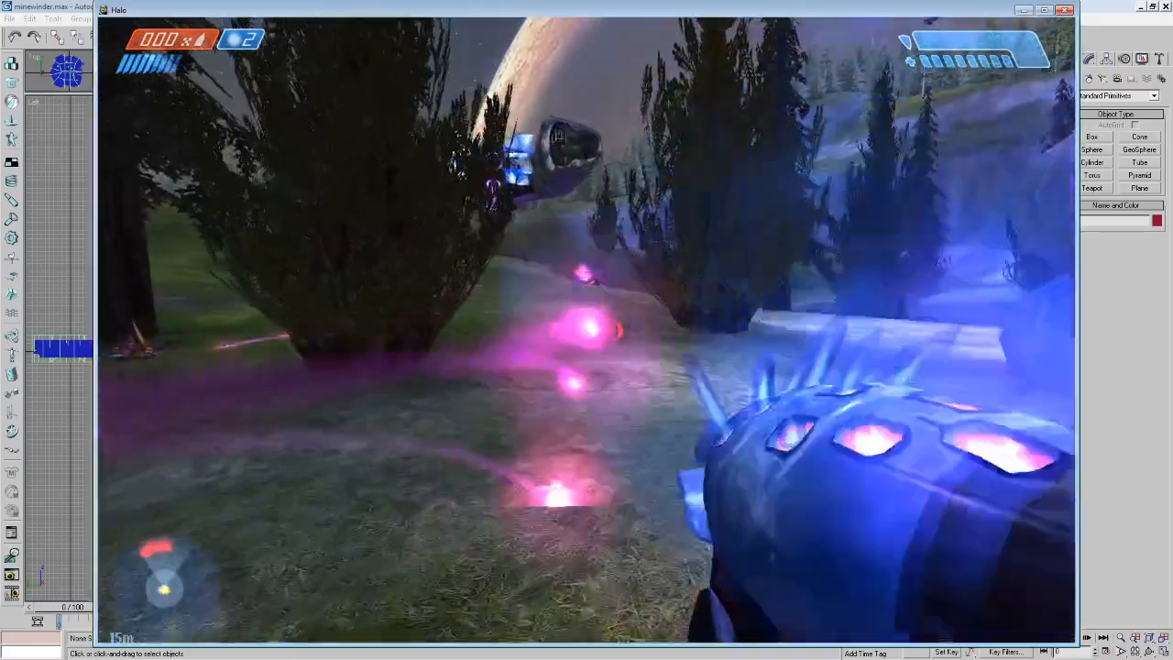
Switch to the plasma pistol, back off from the needler fire and sidestep around the bushes toward the approaching Grunts.
{"action": "key", "text": "Tab"}
{"action": "key", "text": "s"}
{"action": "key", "text": "a"}
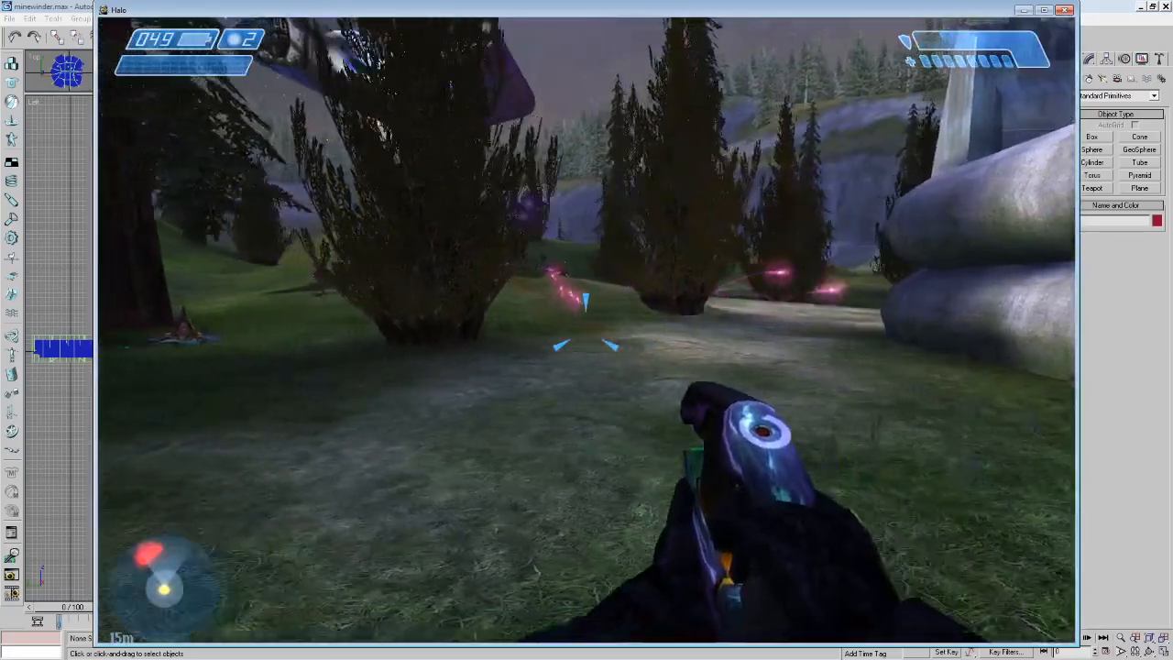
{"action": "key", "text": "a"}
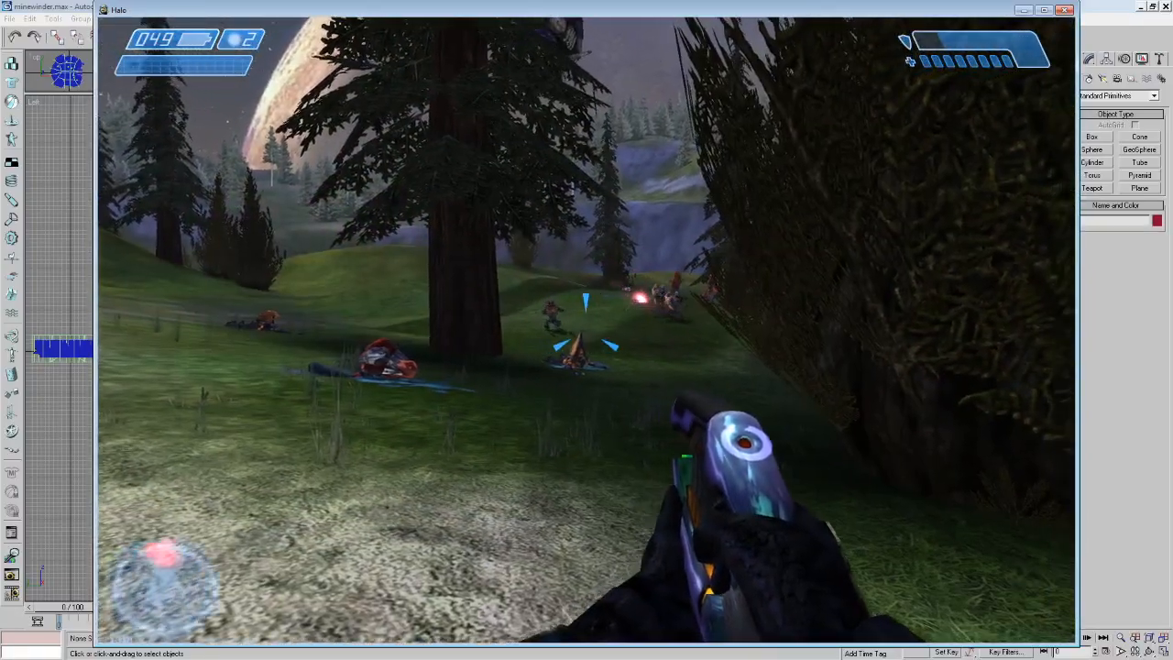
{"action": "key", "text": "a"}
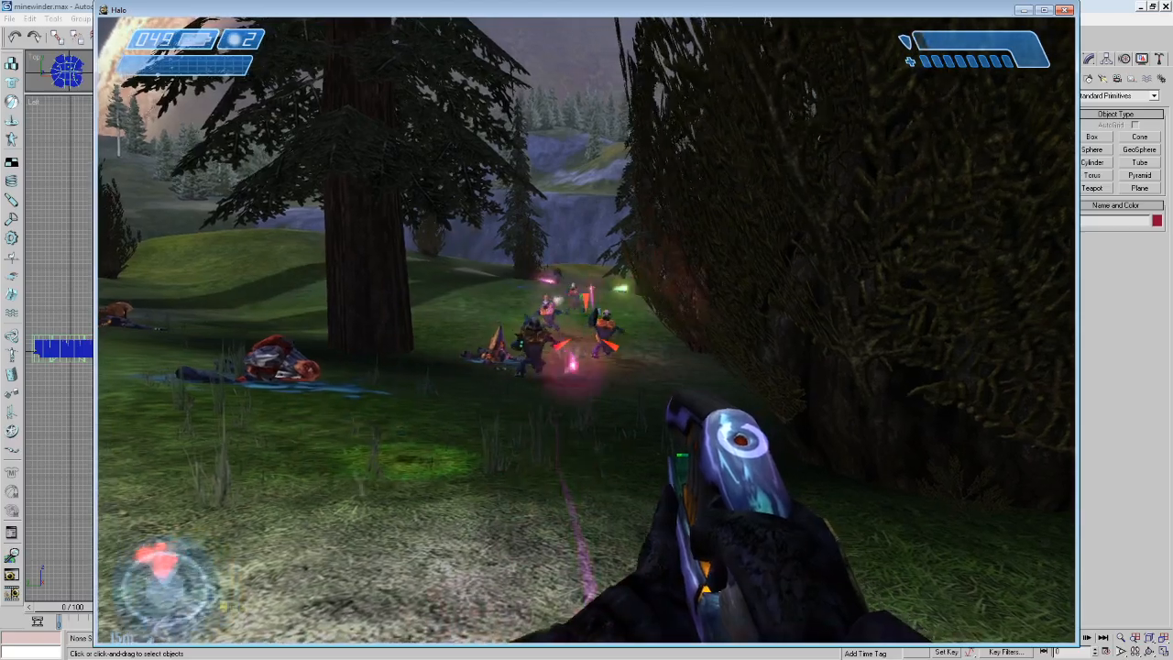
Rush past the tree into the group of Grunts and melee them with the plasma pistol in hand.
{"action": "key", "text": "w"}
{"action": "key", "text": "space"}
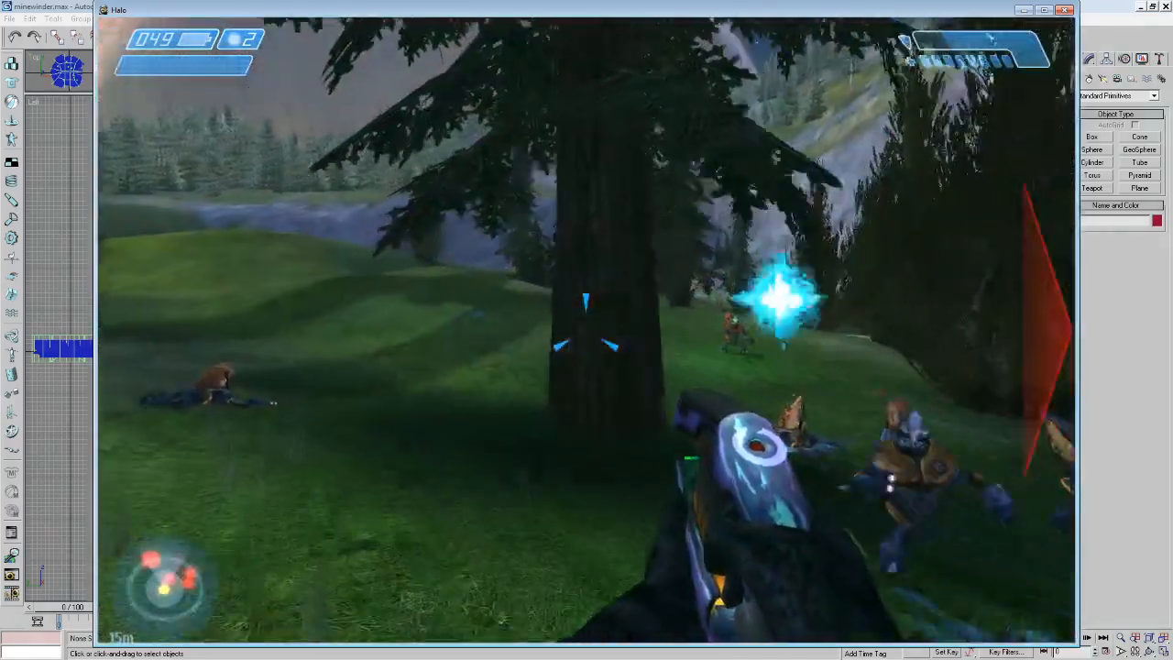
{"action": "key", "text": "w"}
{"action": "key", "text": "a"}
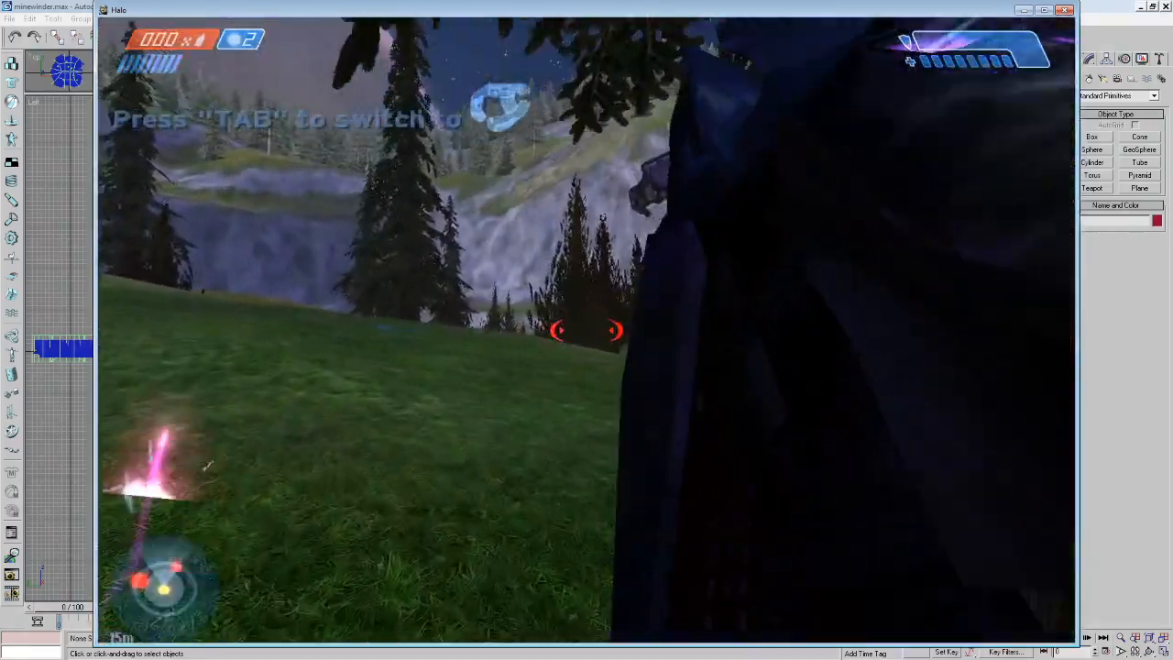
{"action": "key", "text": "Tab"}
{"action": "key", "text": "w"}
{"action": "key", "text": "f"}
{"action": "key", "text": "f"}
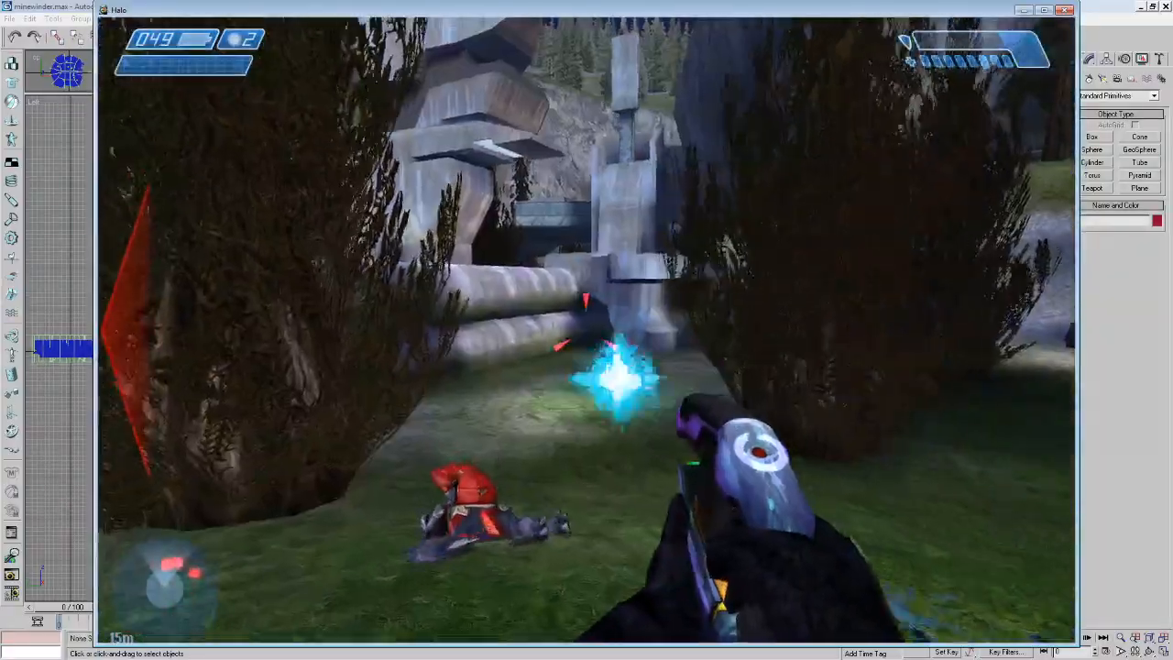
Move on past the concrete support, swap between needler and plasma pistol, and melee the orange-armoured Grunt.
{"action": "key", "text": "w"}
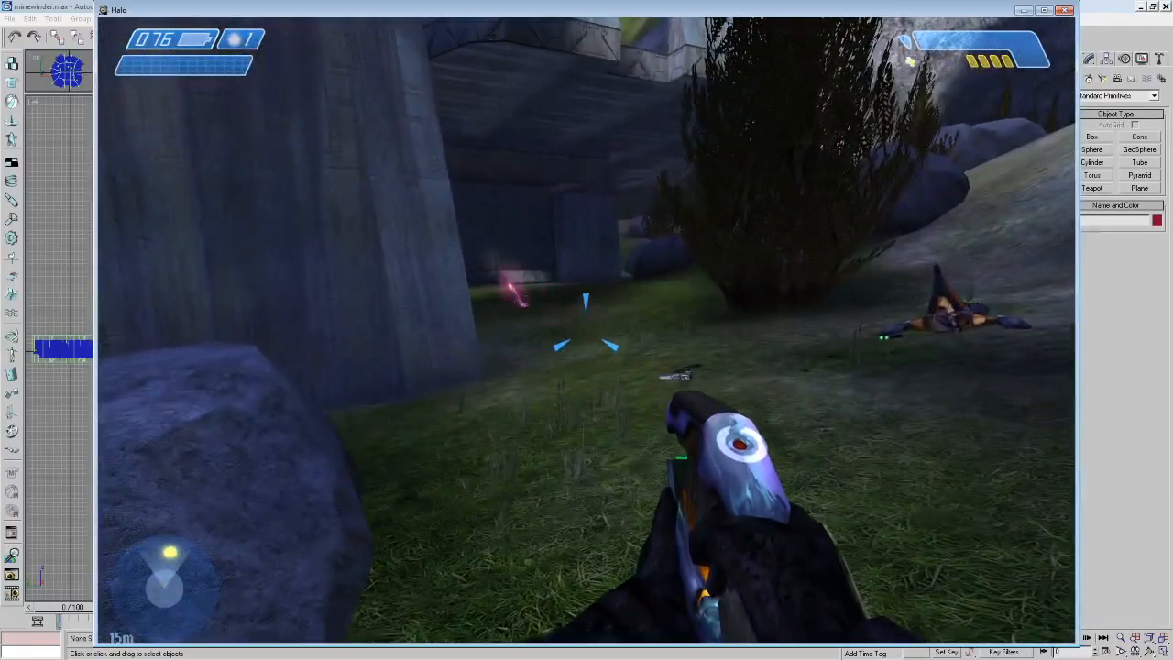
{"action": "key", "text": "Tab"}
{"action": "key", "text": "Tab"}
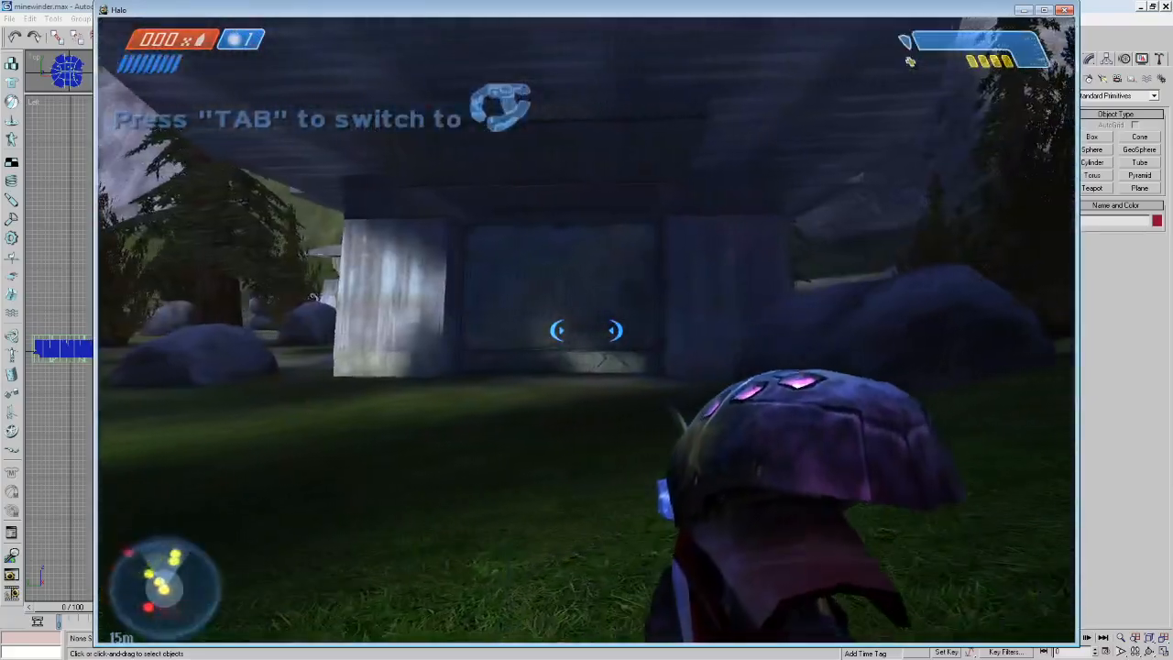
{"action": "key", "text": "Tab"}
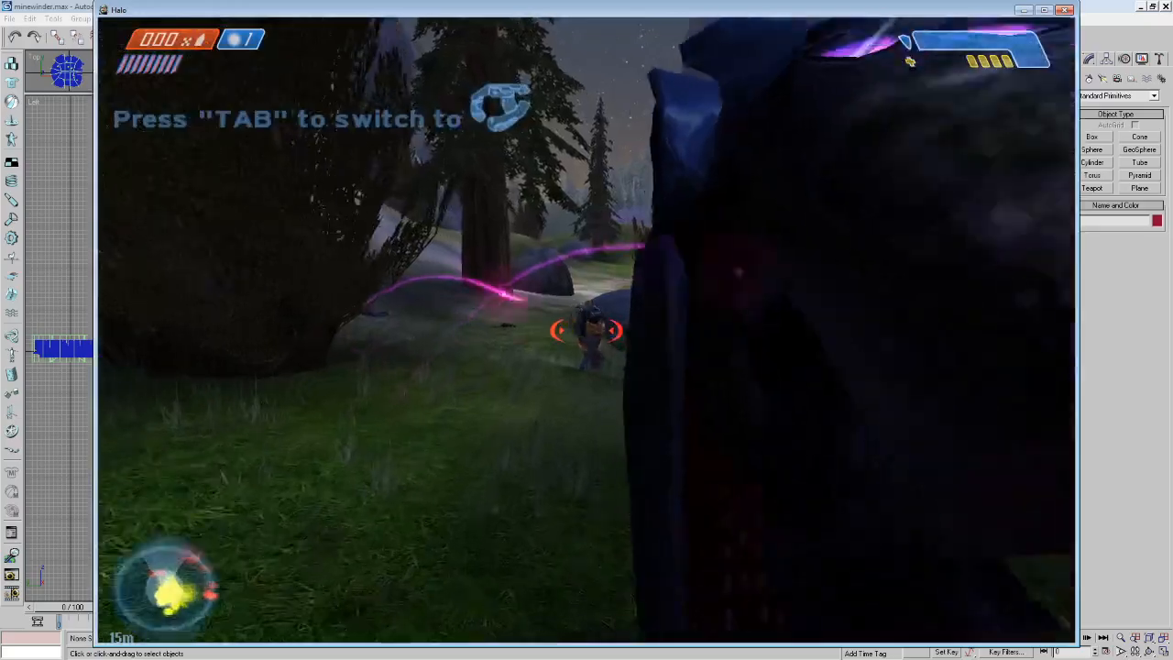
{"action": "key", "text": "Tab"}
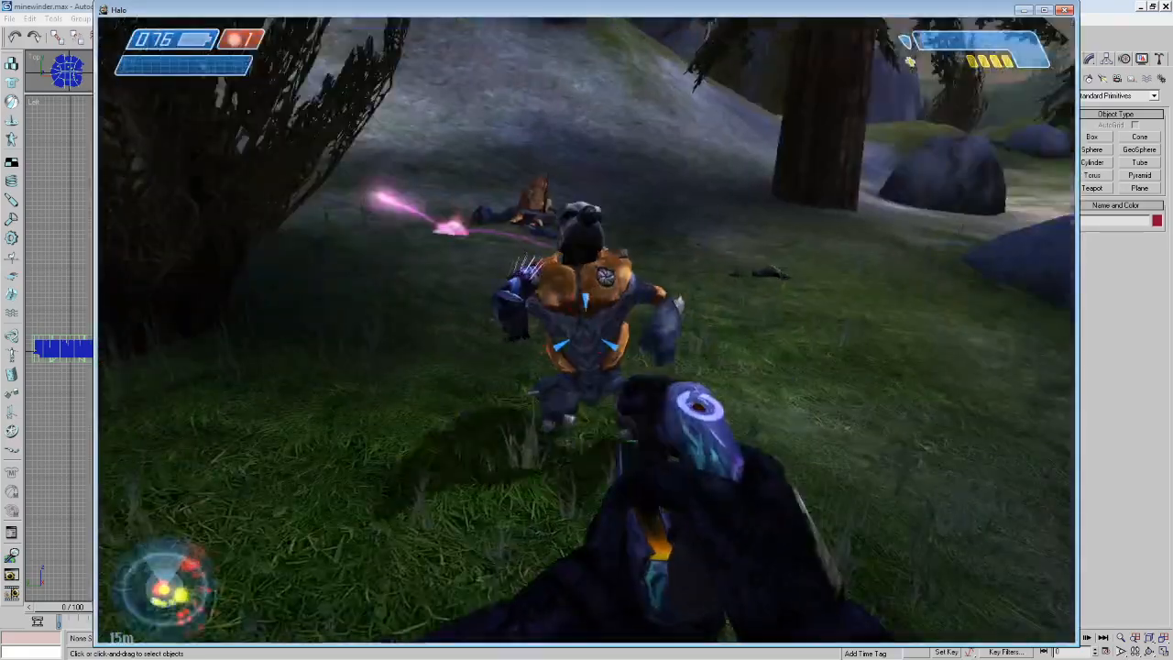
{"action": "key", "text": "f"}
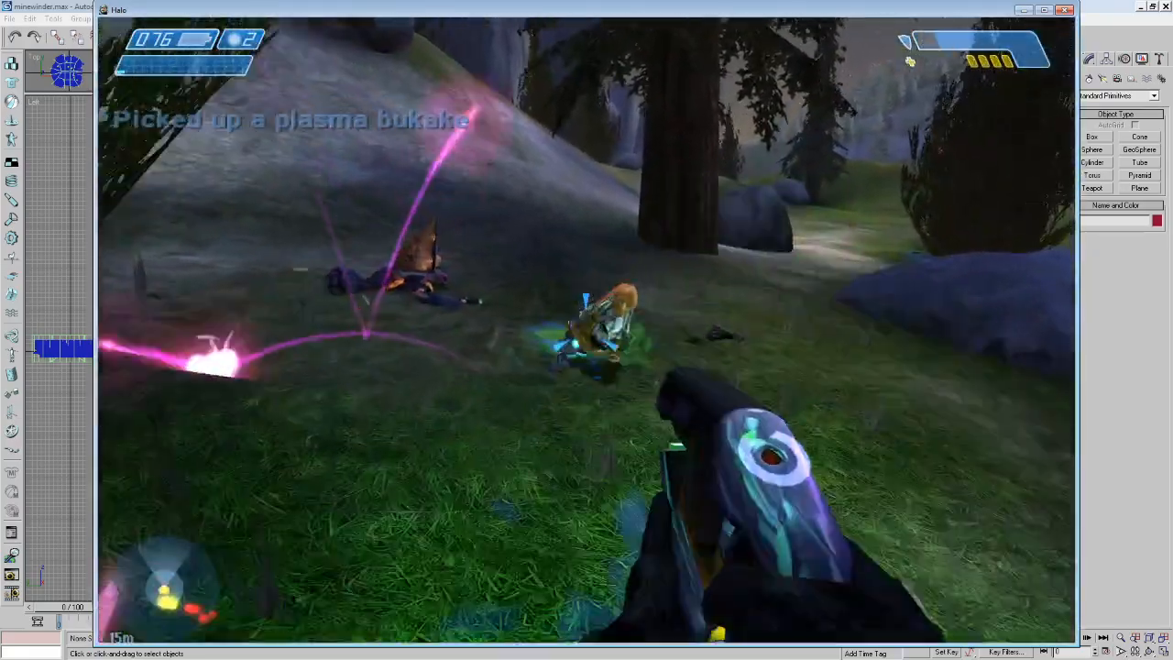
Fire the plasma pistol at the Covenant beneath the structure and melee the red-armoured Grunt at close range.
{"action": "left_click", "coordinate": [587, 330]}
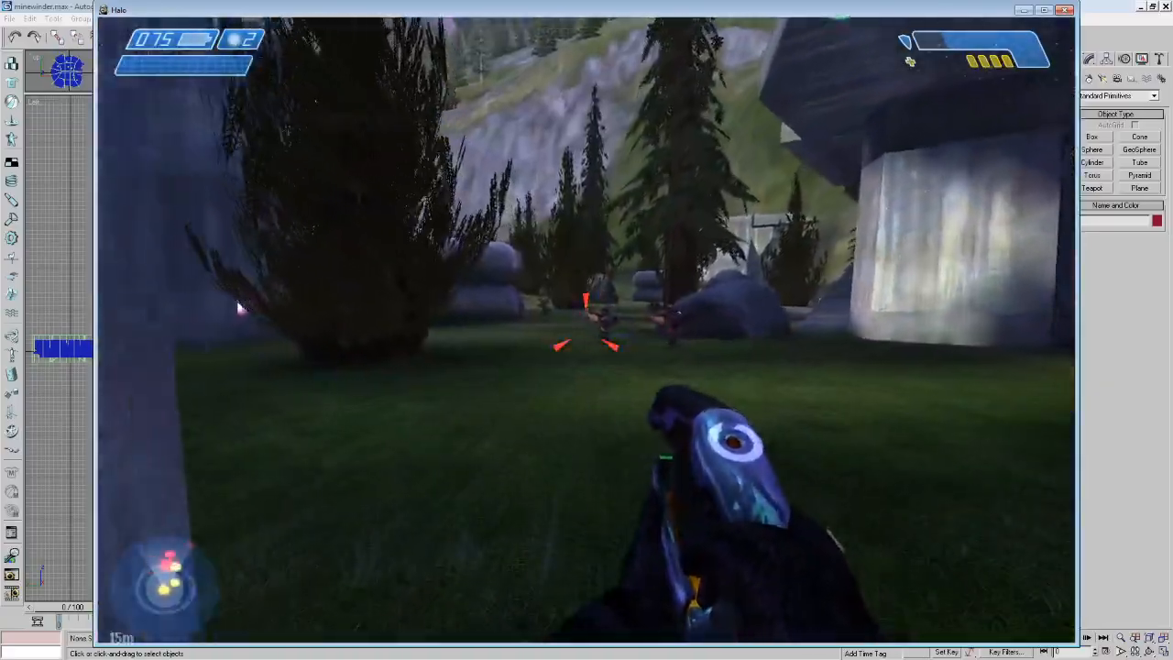
{"action": "left_click", "coordinate": [586, 329]}
{"action": "left_click", "coordinate": [586, 330]}
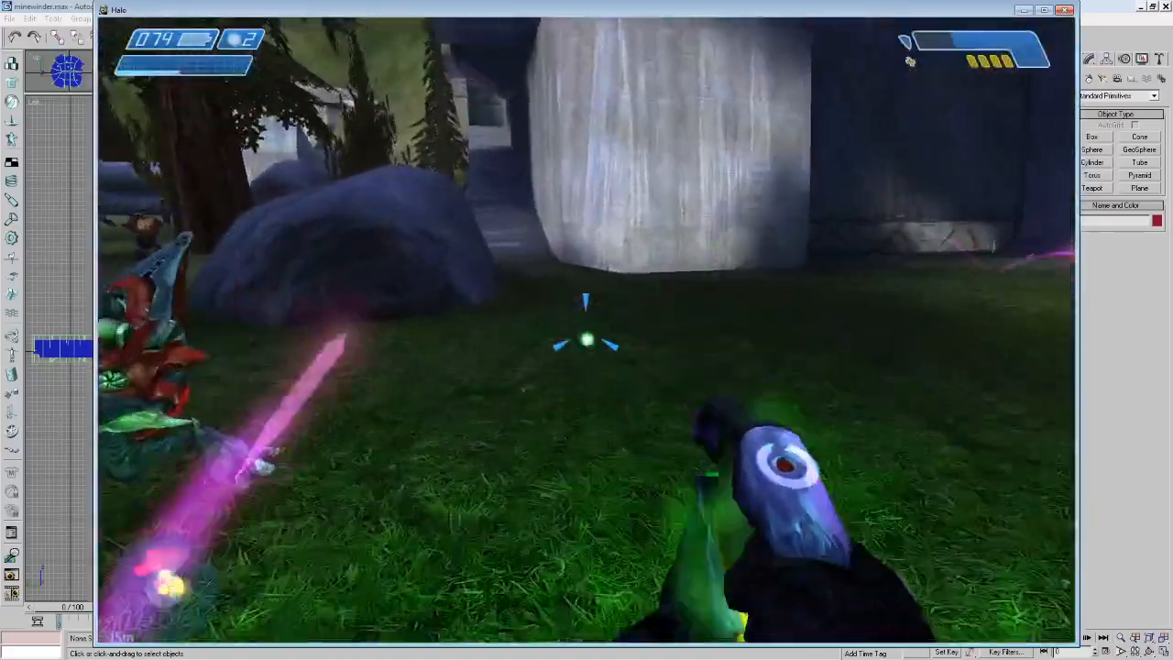
{"action": "key", "text": "f"}
{"action": "key", "text": "f"}
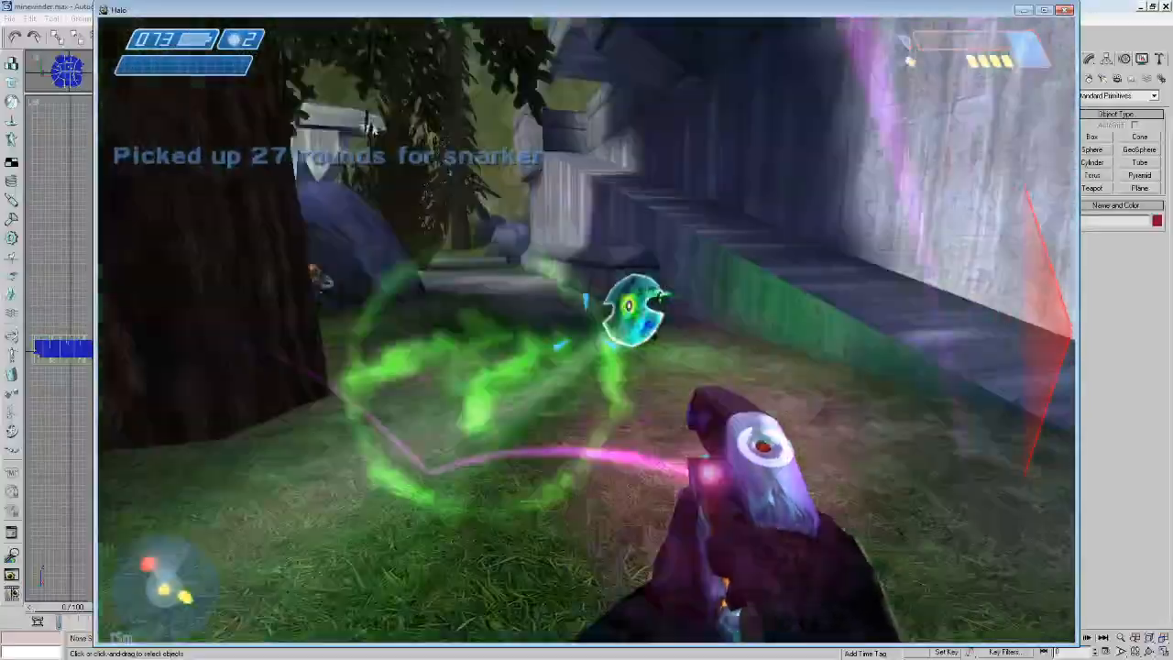
Attack the shielded Jackal with plasma shots and a melee, and throw a grenade at the Covenant from the structure's ledge.
{"action": "left_click", "coordinate": [586, 330]}
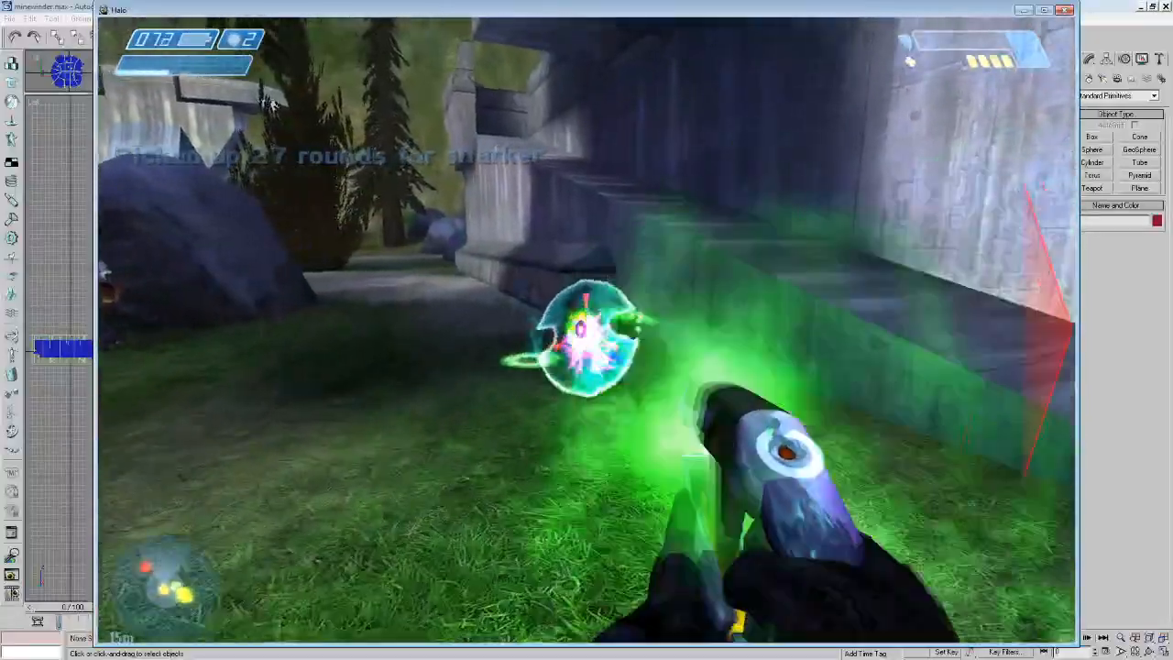
{"action": "left_click", "coordinate": [586, 329]}
{"action": "key", "text": "f"}
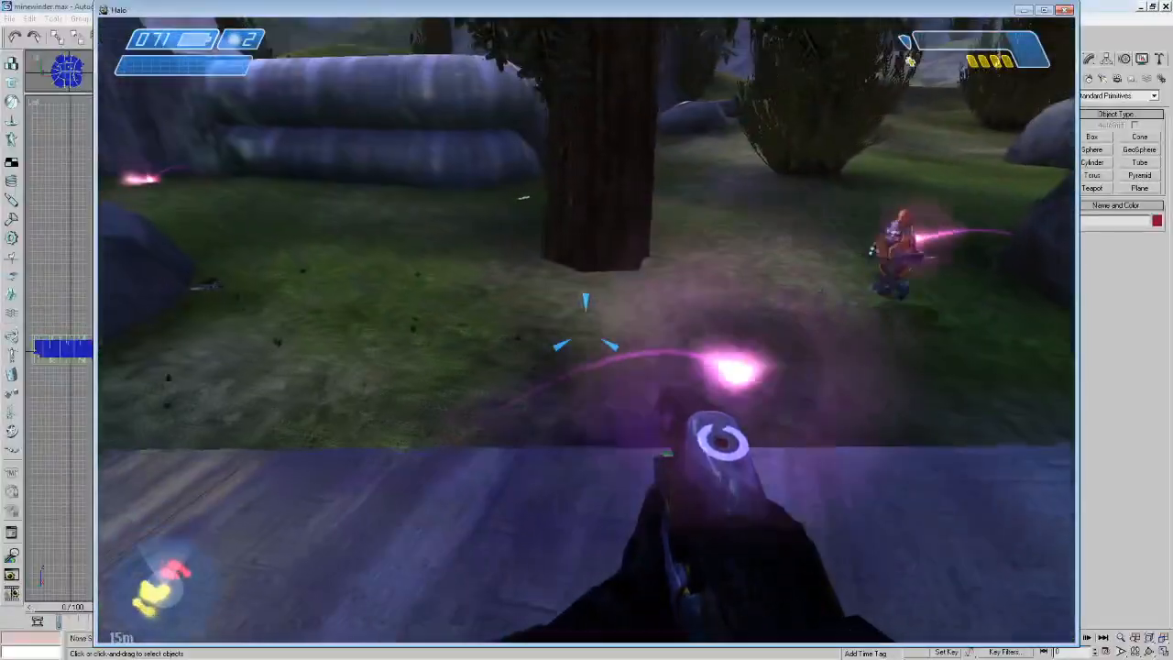
{"action": "key", "text": "s"}
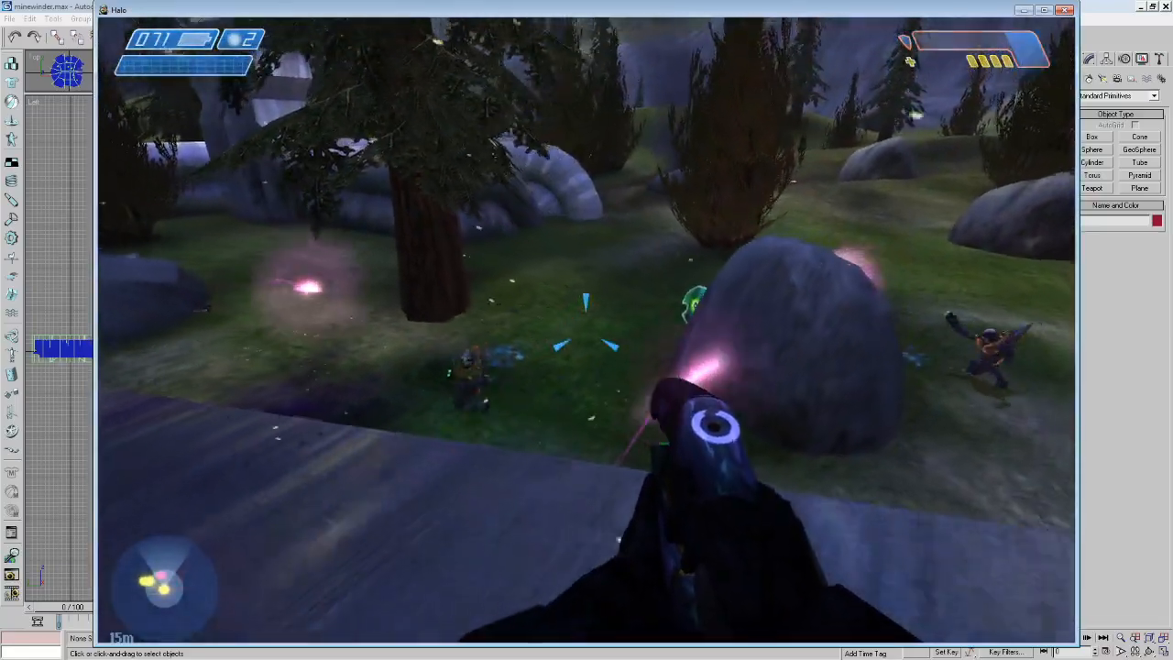
{"action": "right_click", "coordinate": [587, 330]}
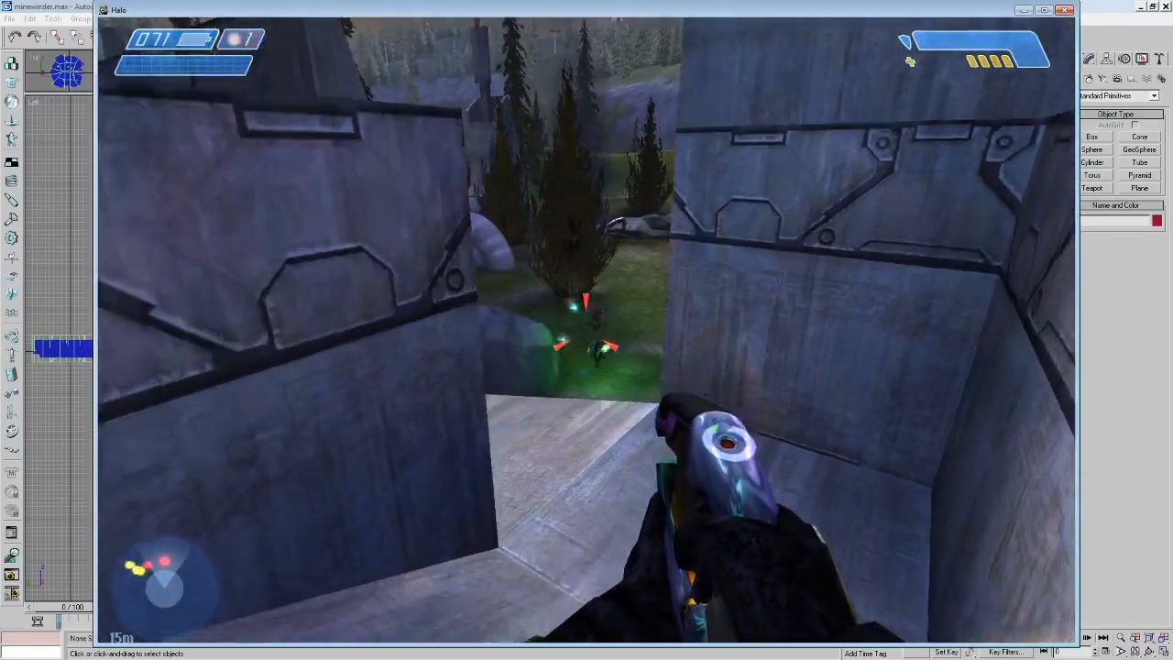
Leave the ledge and cross the grass past the Marine, trees and boulders toward the concrete buildings.
{"action": "key", "text": "w"}
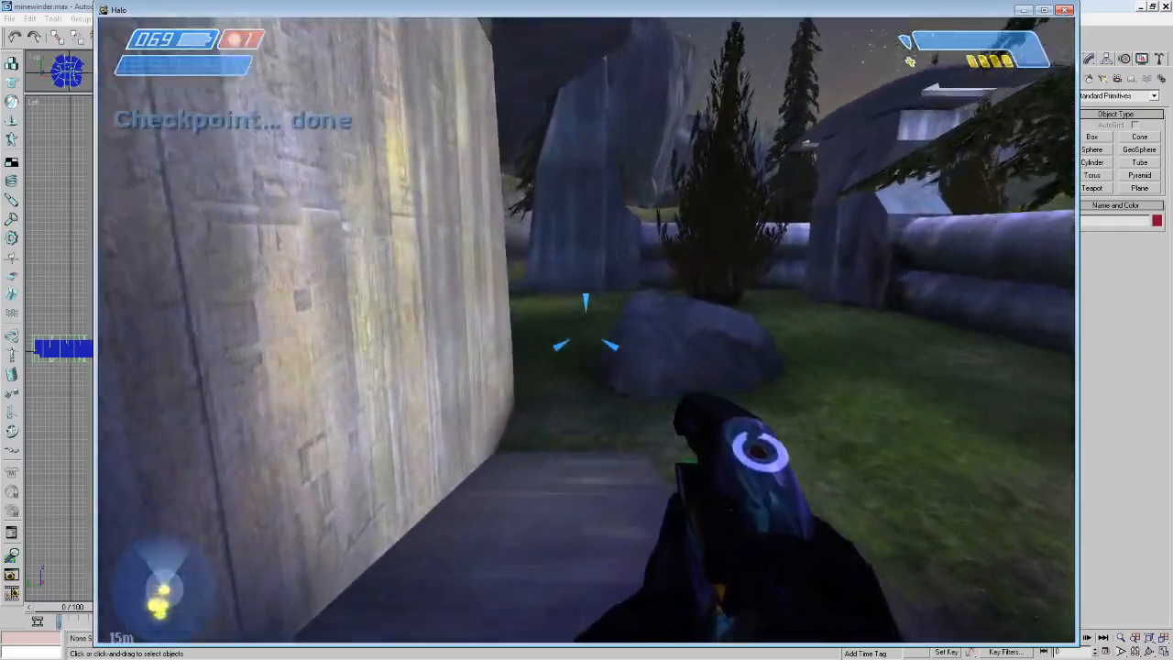
{"action": "key", "text": "w"}
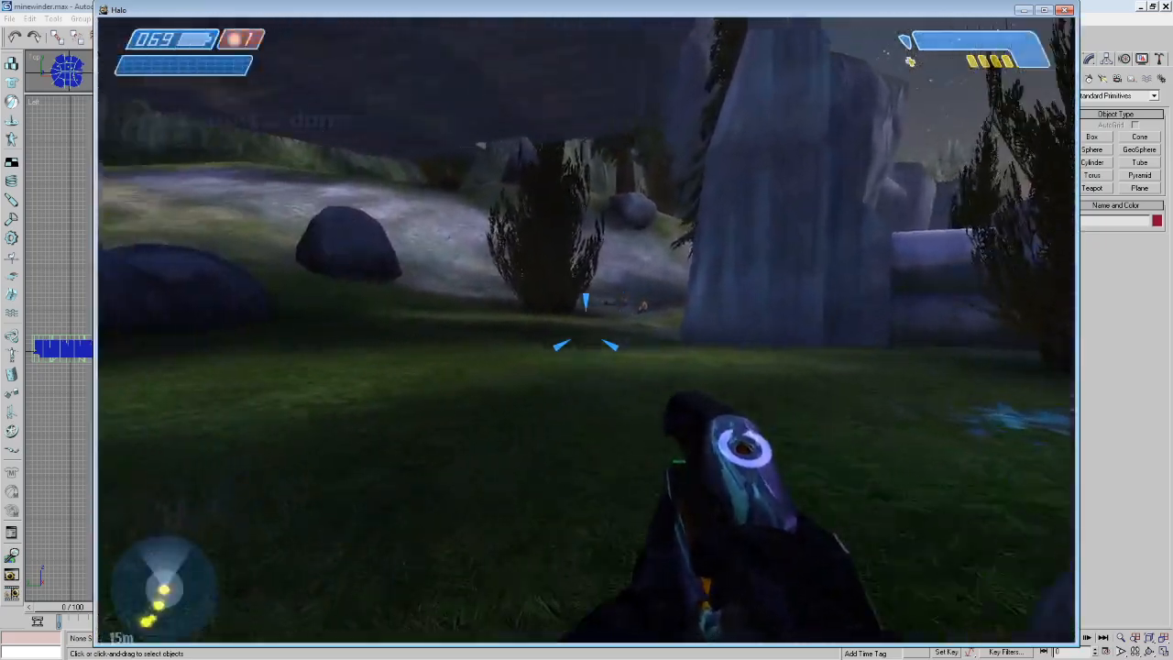
{"action": "key", "text": "w"}
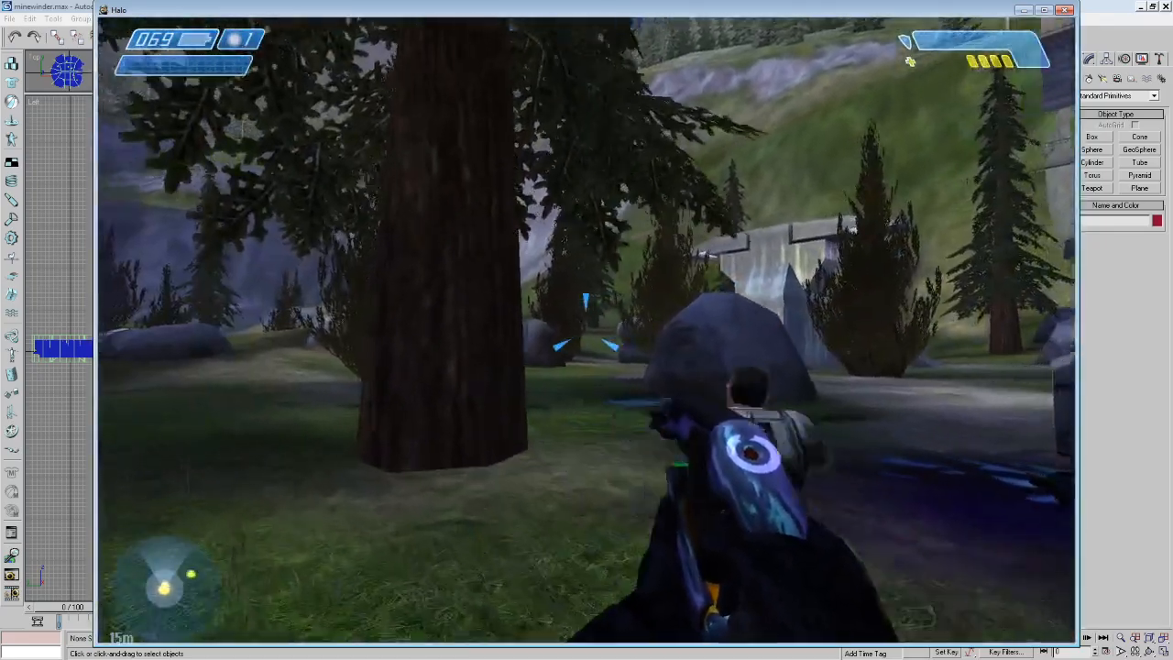
{"action": "key", "text": "w"}
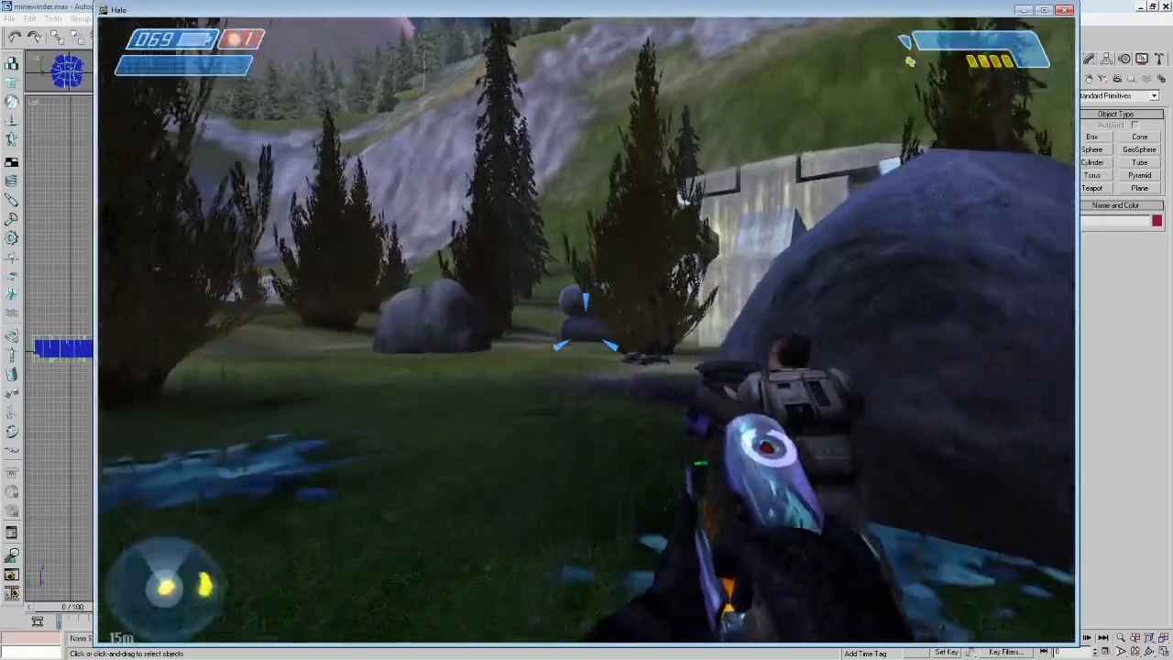
{"action": "key", "text": "w"}
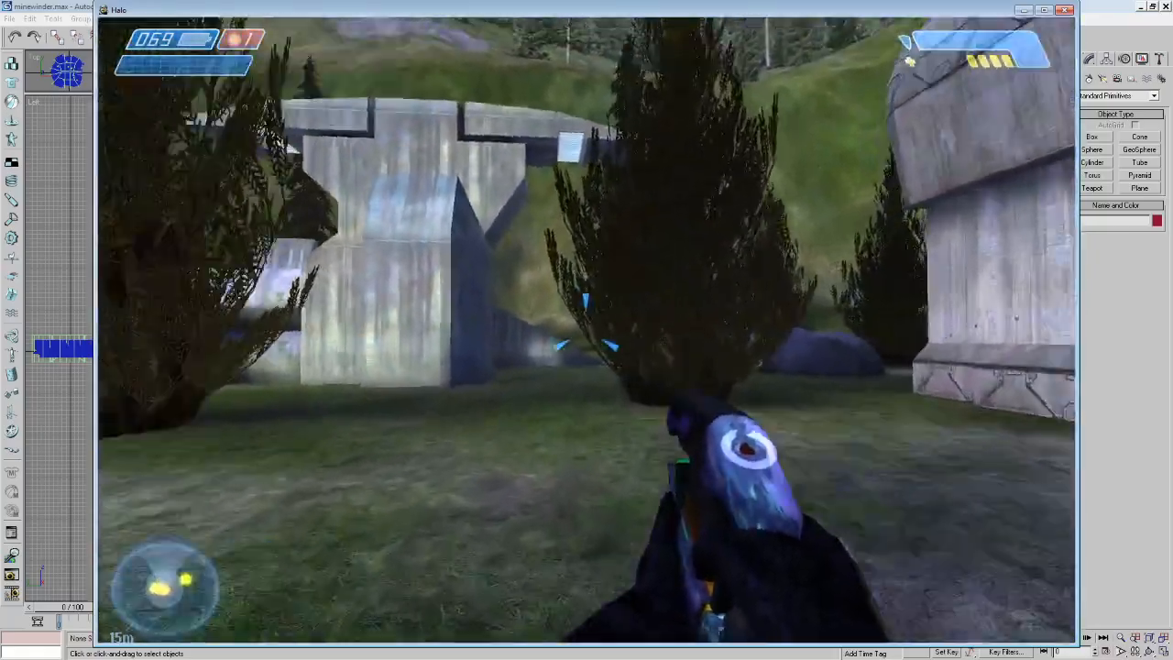
{"action": "key", "text": "w"}
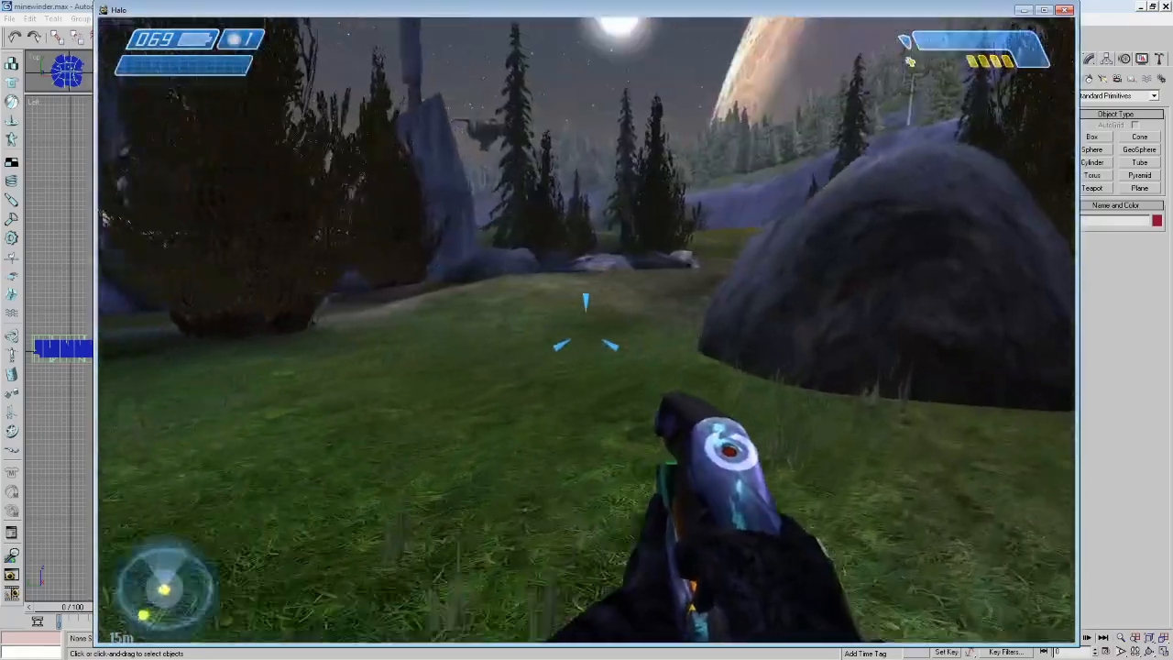
{"action": "key", "text": "w"}
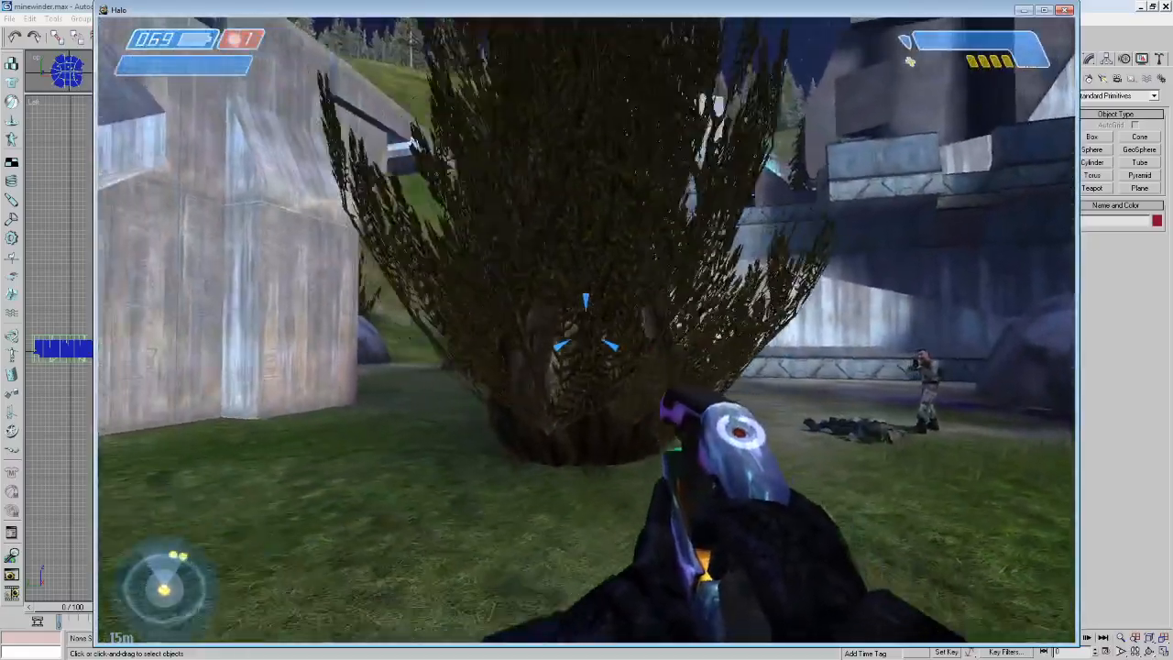
Cross the grass from the concrete buildings and go around the large boulder to the crashed escape pod.
{"action": "key", "text": "w"}
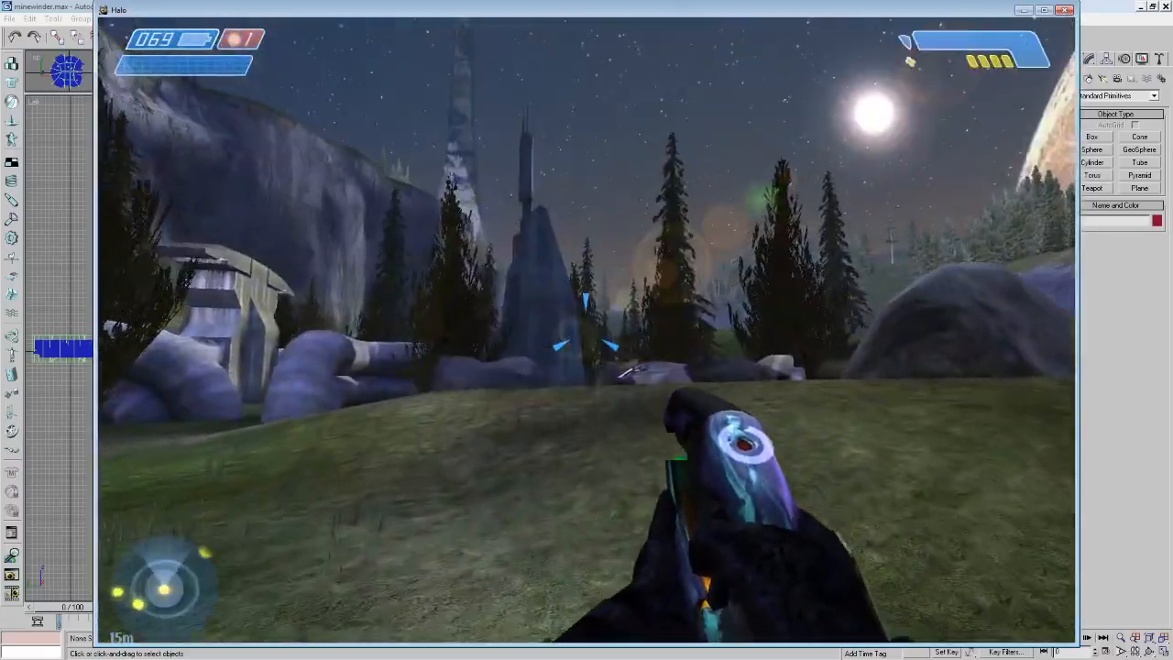
{"action": "key", "text": "w"}
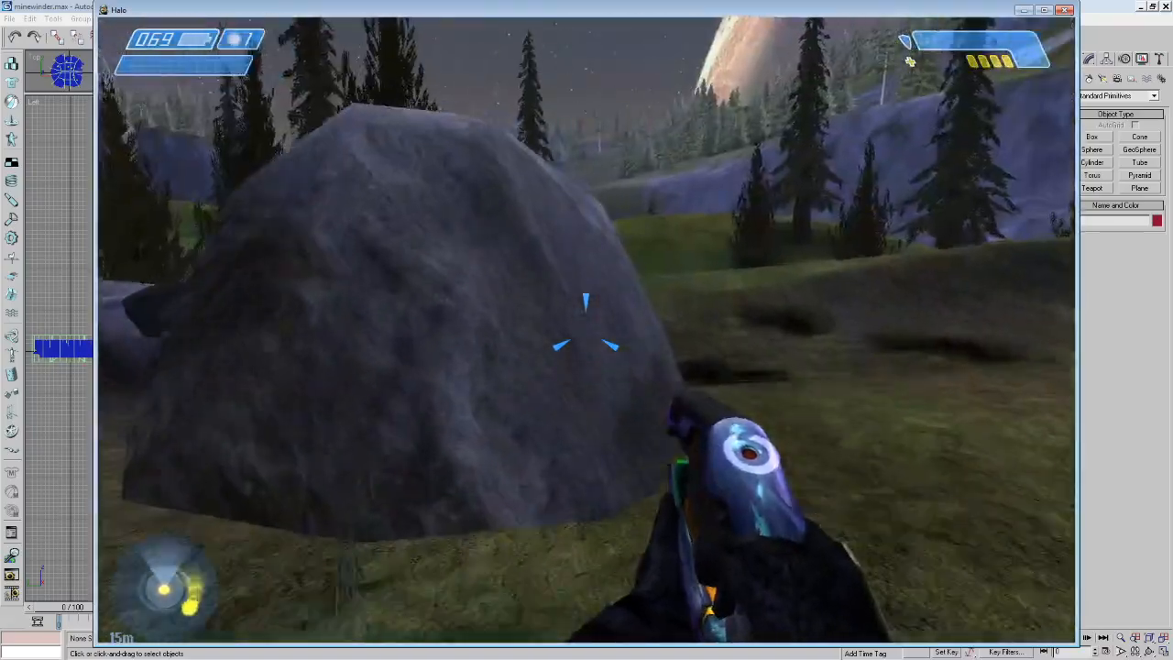
{"action": "key", "text": "space"}
{"action": "key", "text": "w"}
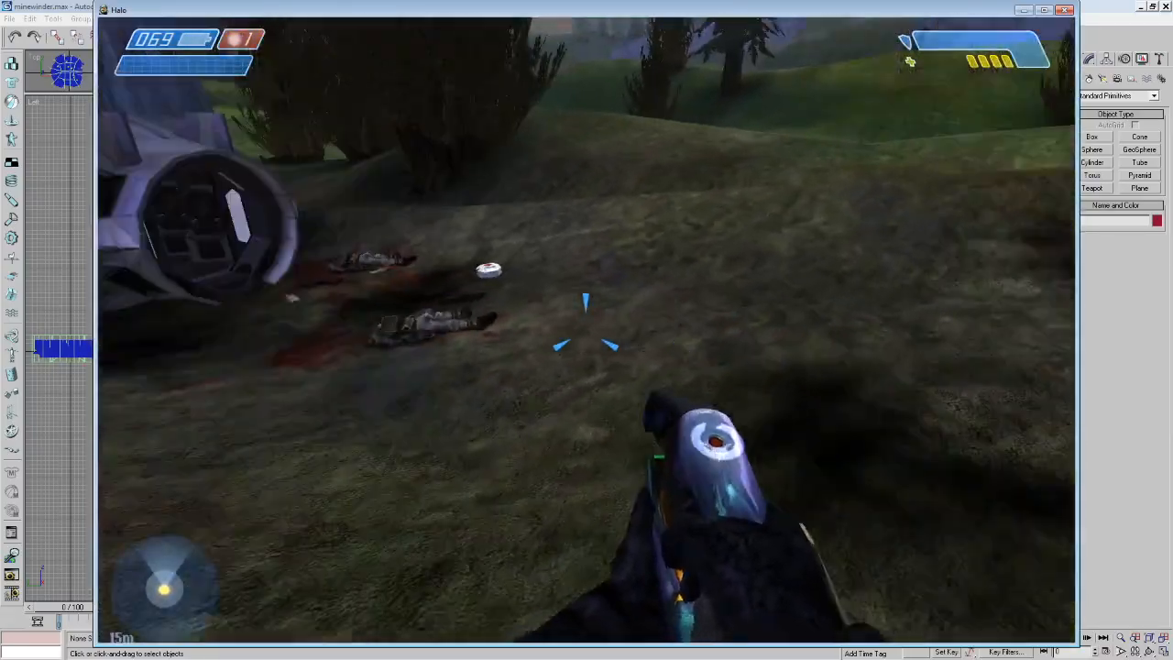
Spawn weapons near the escape pod with the cheat_all_ console command and walk around among them.
{"action": "key", "text": "grave"}
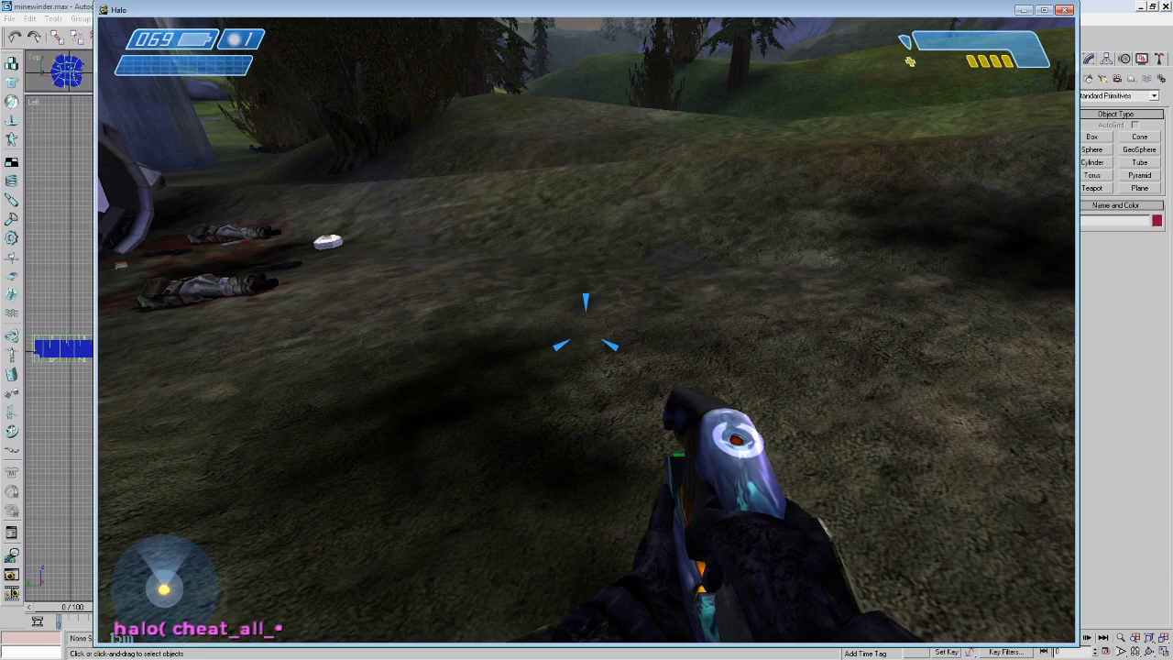
{"action": "key", "text": "s"}
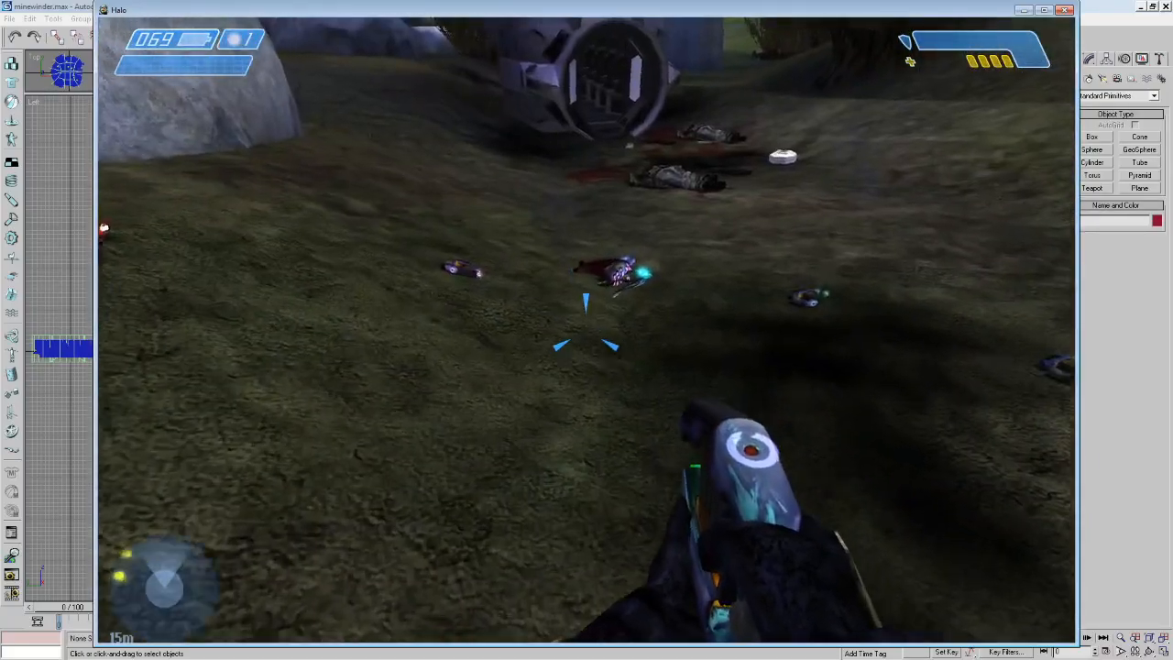
{"action": "key", "text": "w"}
{"action": "key", "text": "w"}
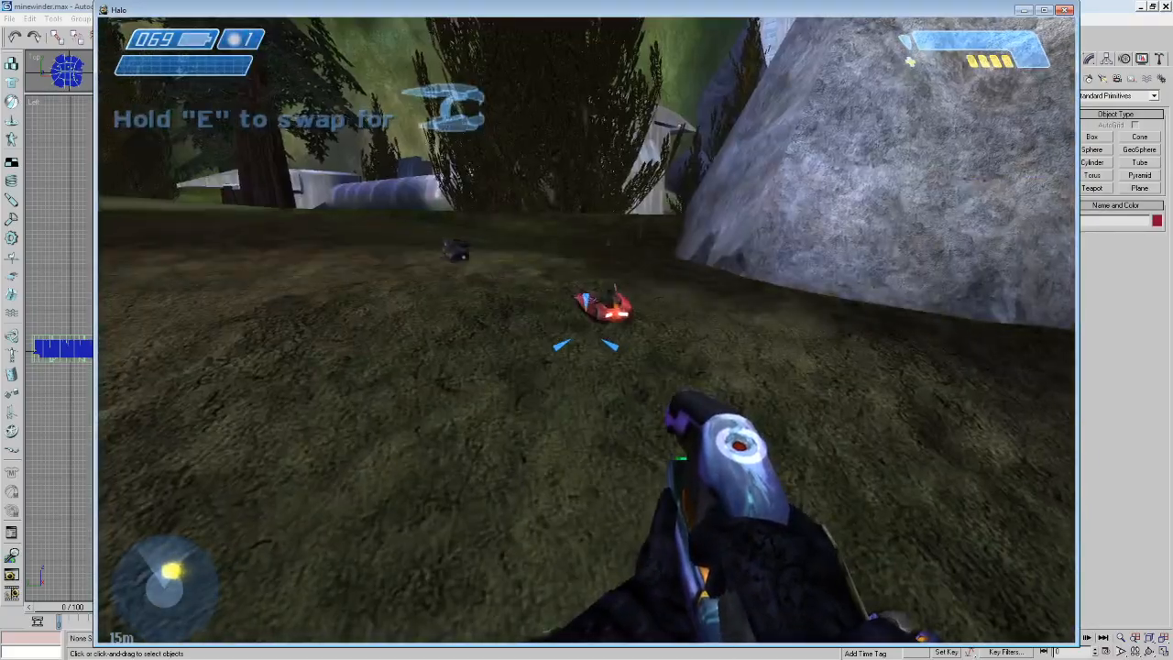
{"action": "key", "text": "w"}
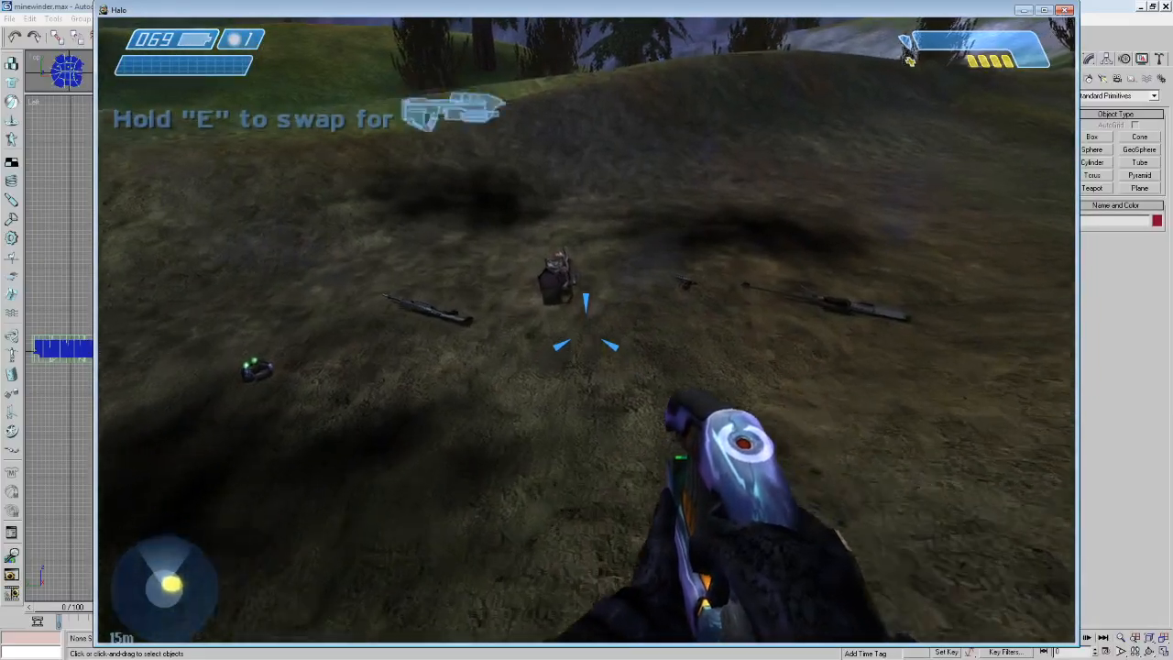
{"action": "key", "text": "w"}
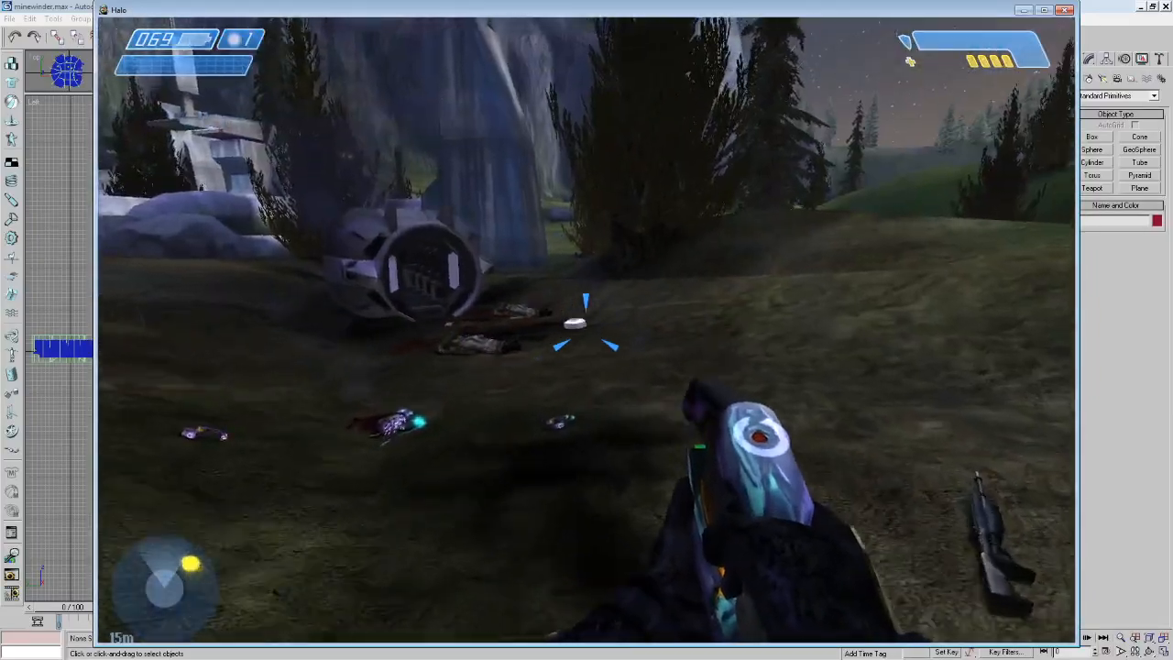
{"action": "key", "text": "w"}
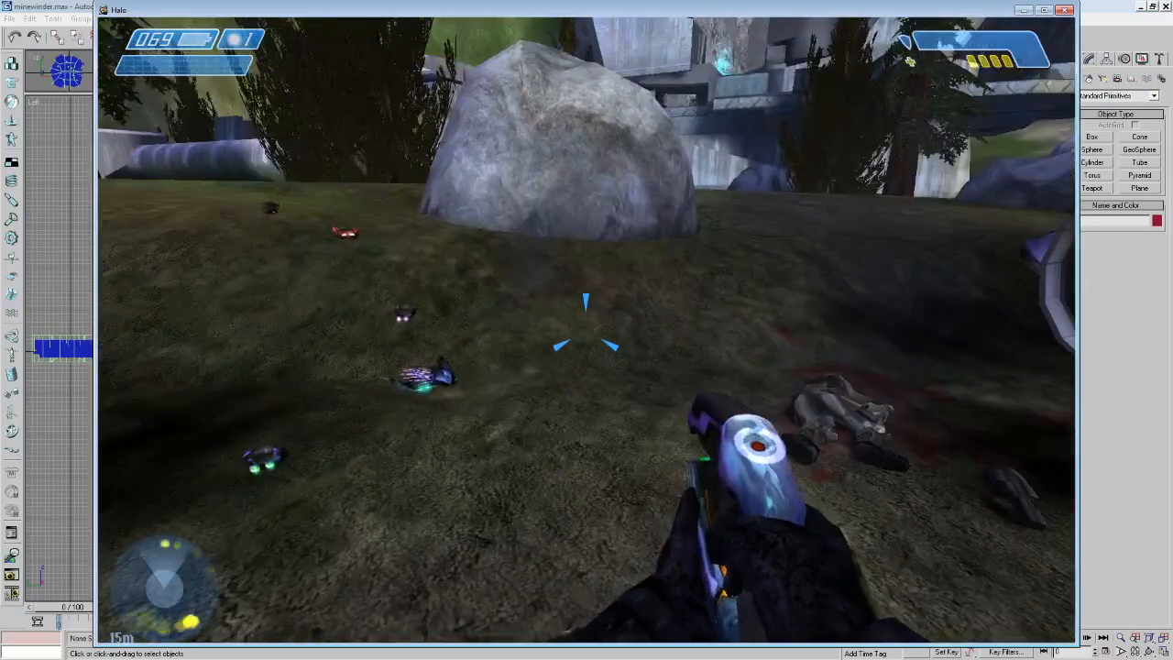
Return past the boulders and trees to the concrete structure and walk along its ledge toward the Marine.
{"action": "key", "text": "w"}
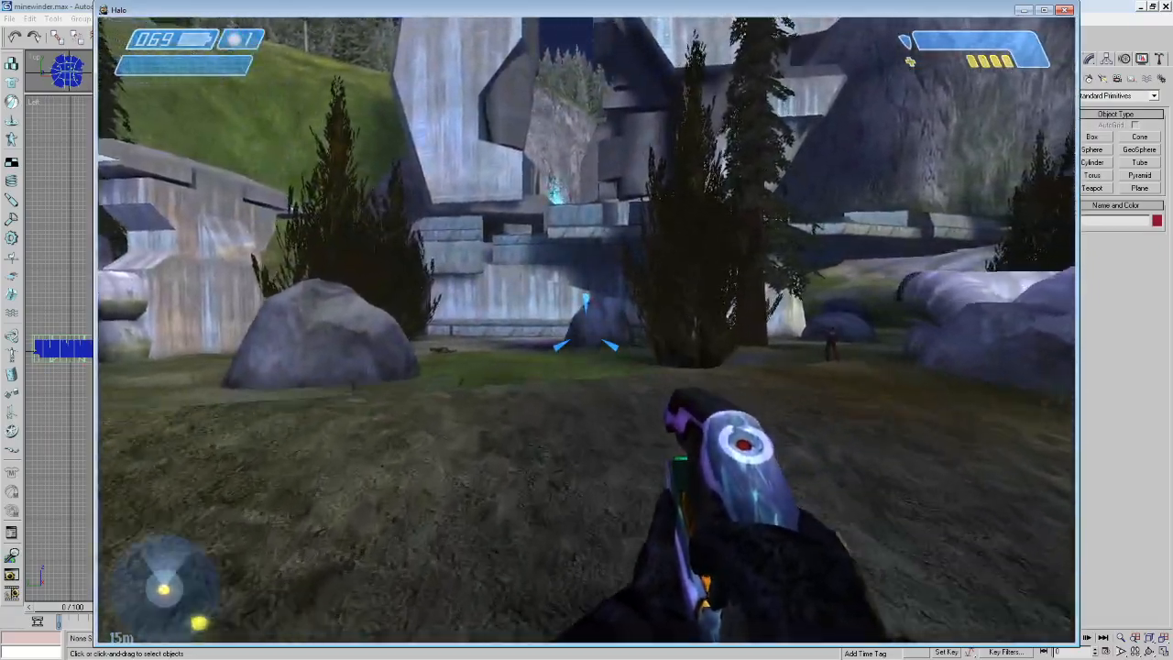
{"action": "key", "text": "w"}
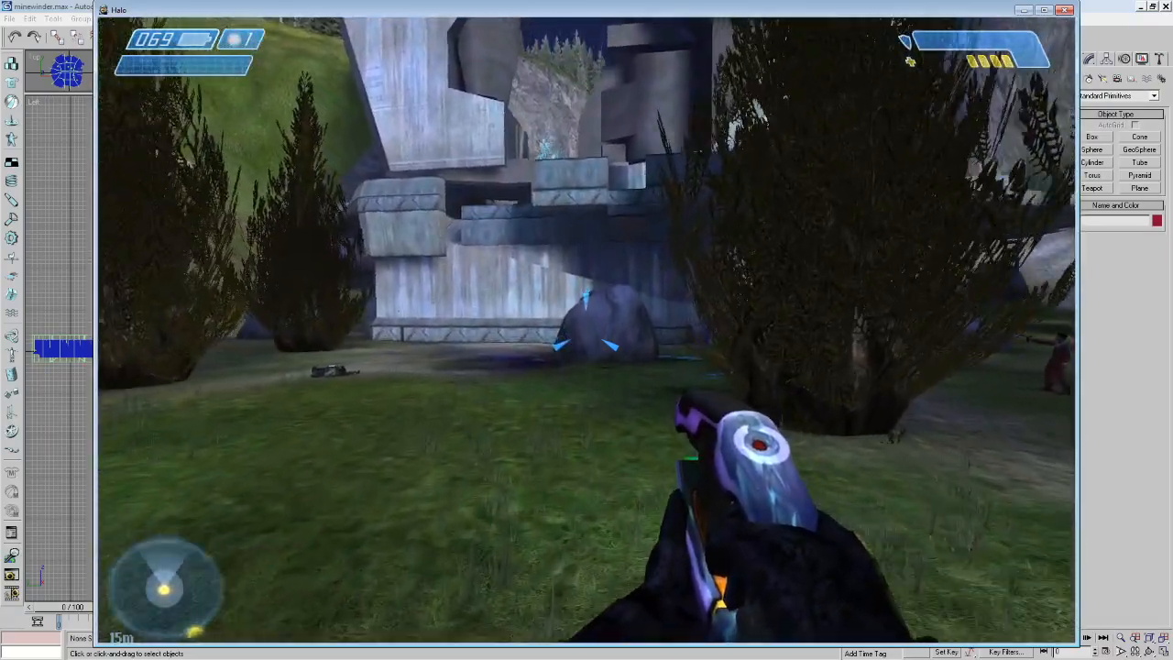
{"action": "key", "text": "w"}
{"action": "key", "text": "w"}
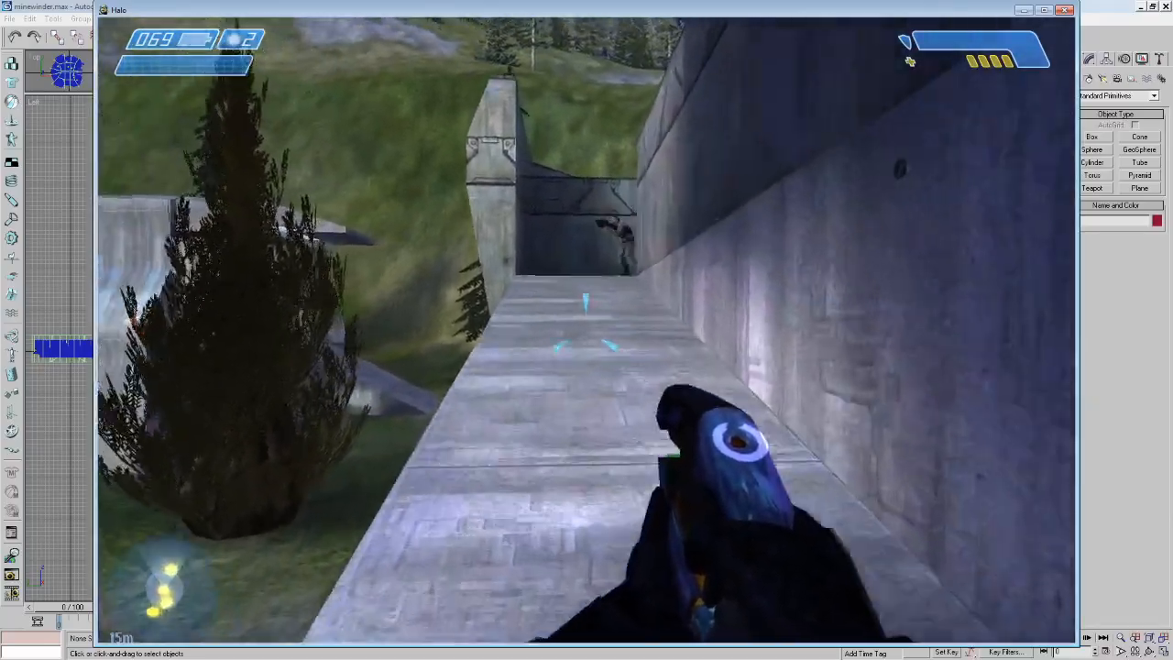
{"action": "key", "text": "w"}
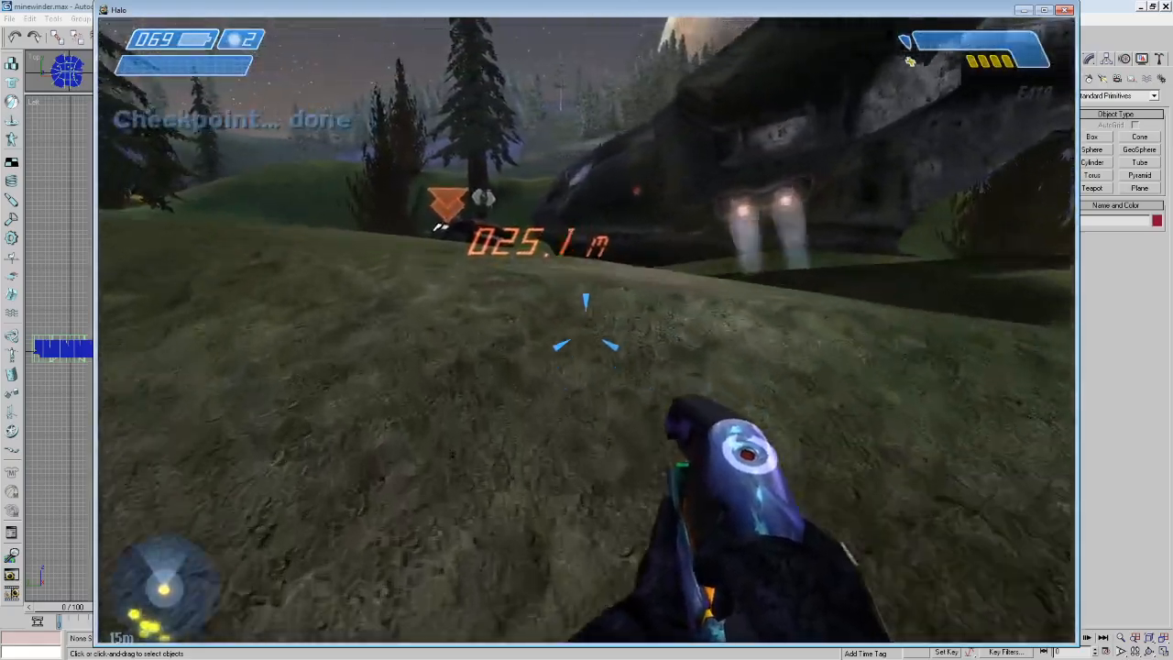
Cross the hill to the waypoint beside the dropship and enter the driver seat of the Warthog Sedan.
{"action": "key", "text": "w"}
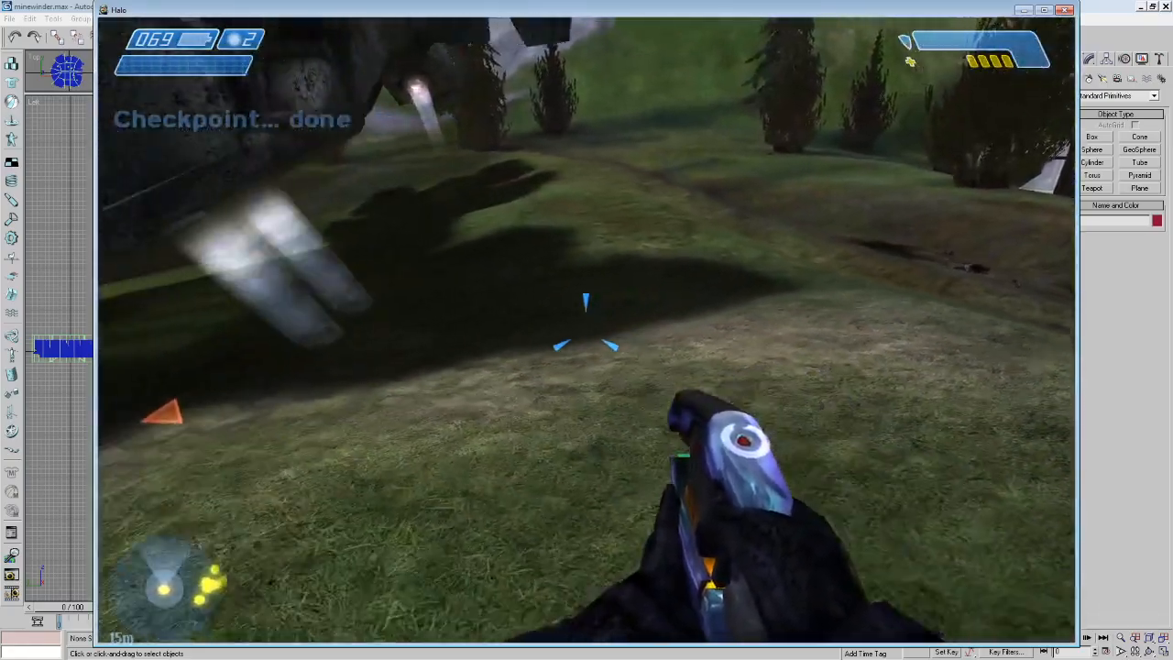
{"action": "key", "text": "w"}
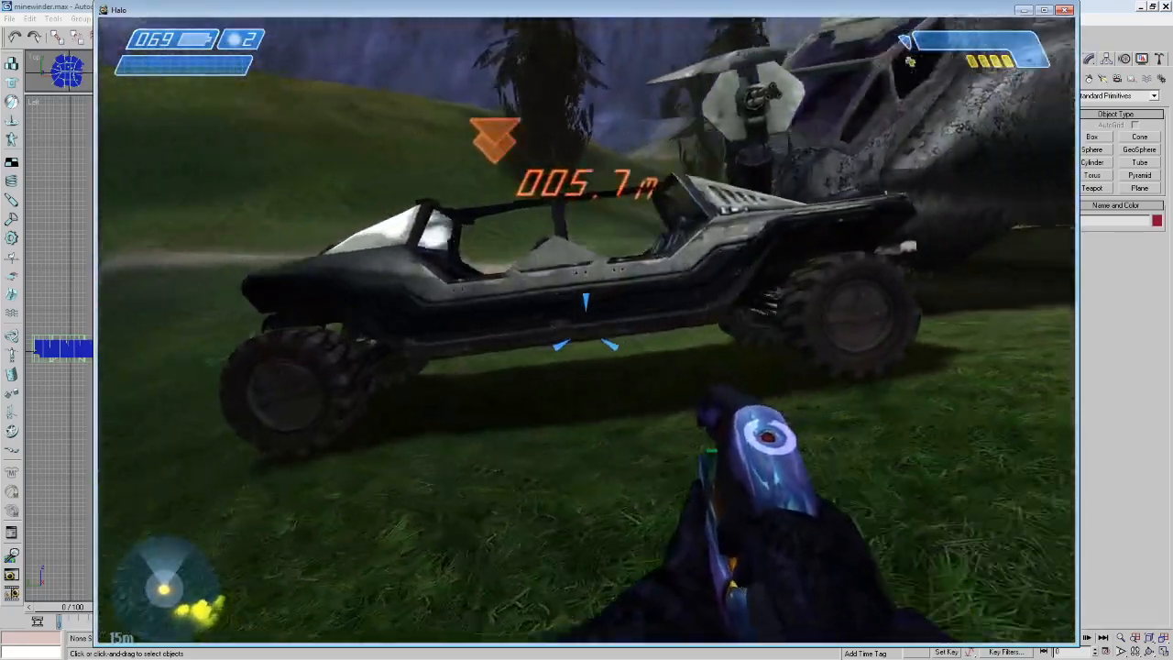
{"action": "key", "text": "w"}
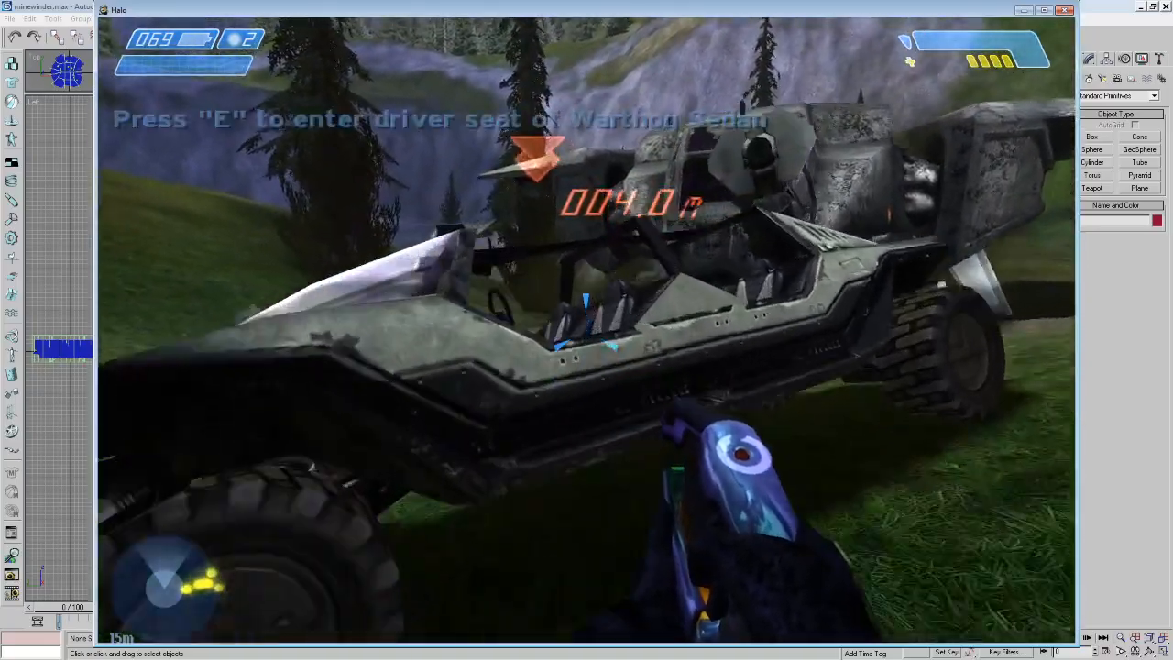
{"action": "key", "text": "e"}
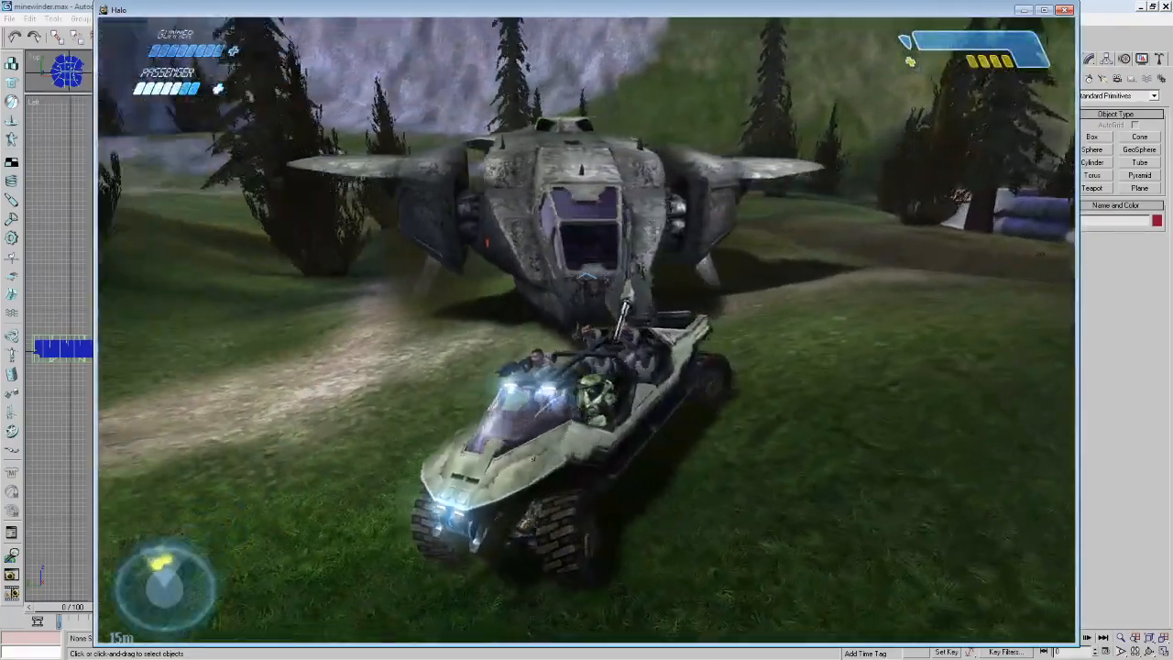
Get out of the Warthog Sedan, view the gameplay help and dismiss it.
{"action": "key", "text": "e"}
{"action": "key", "text": "F1"}
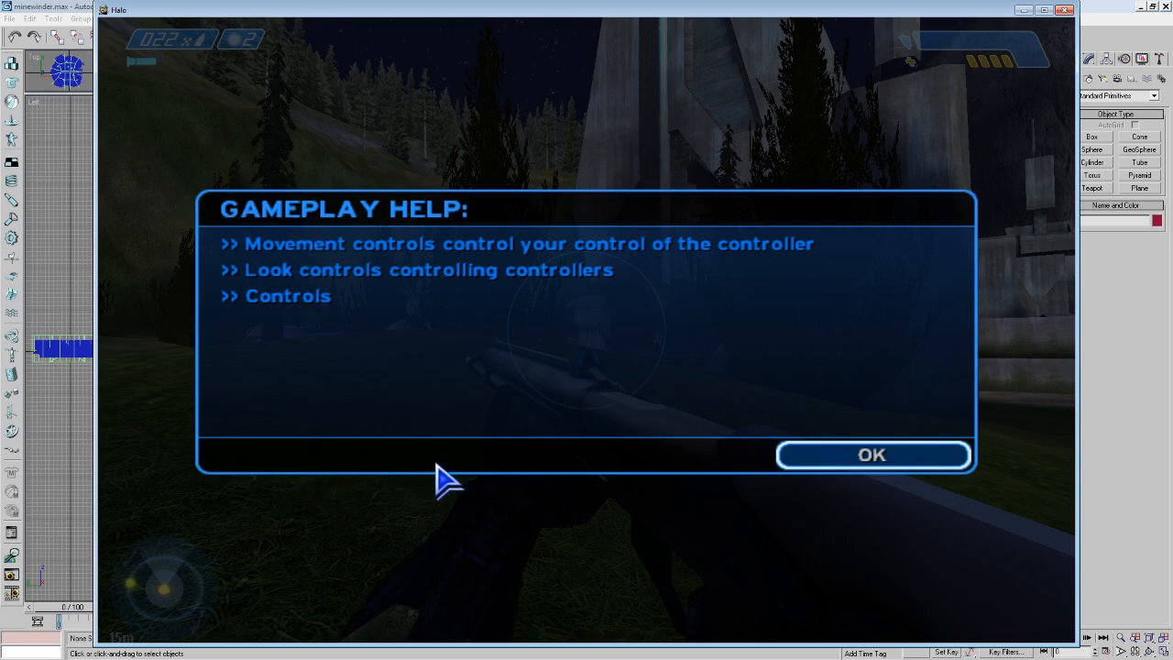
{"action": "left_click", "coordinate": [862, 458]}
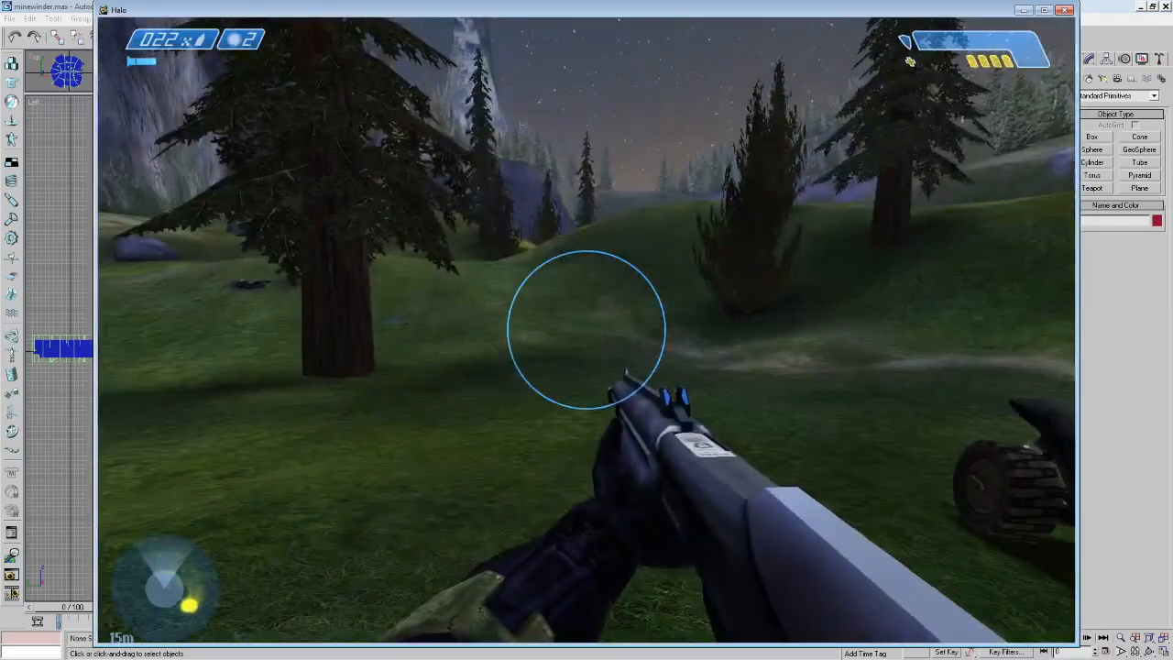
Try out the held long-barrelled weapon near the trees and get back into the Warthog Sedan's driver seat.
{"action": "left_click", "coordinate": [586, 330]}
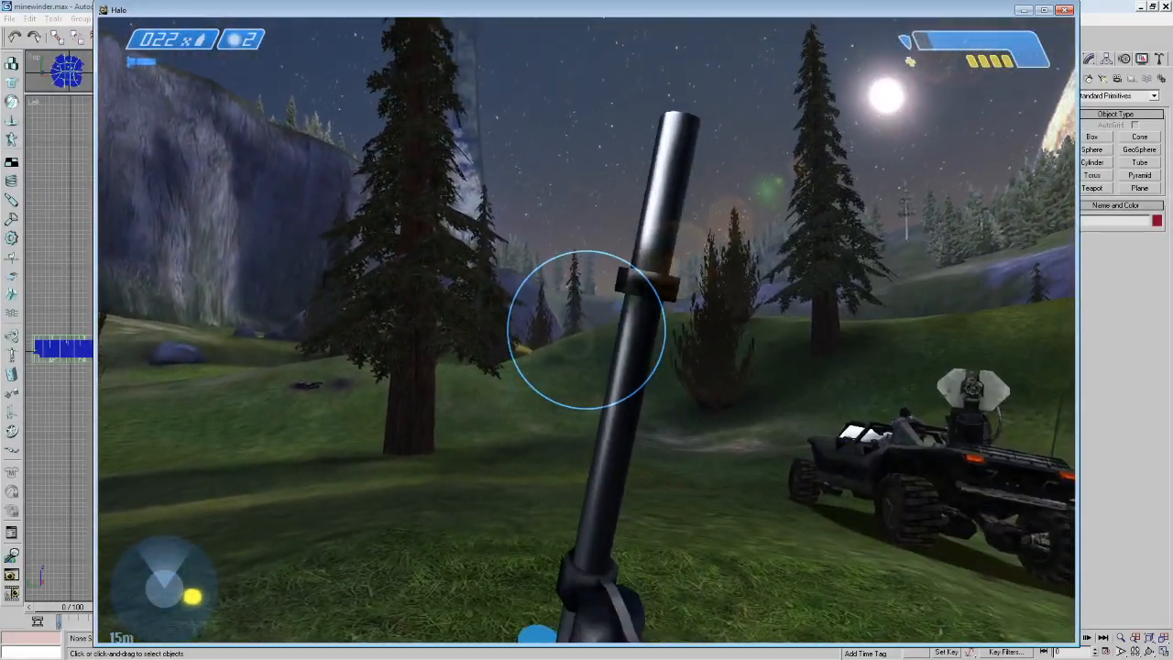
{"action": "key", "text": "w"}
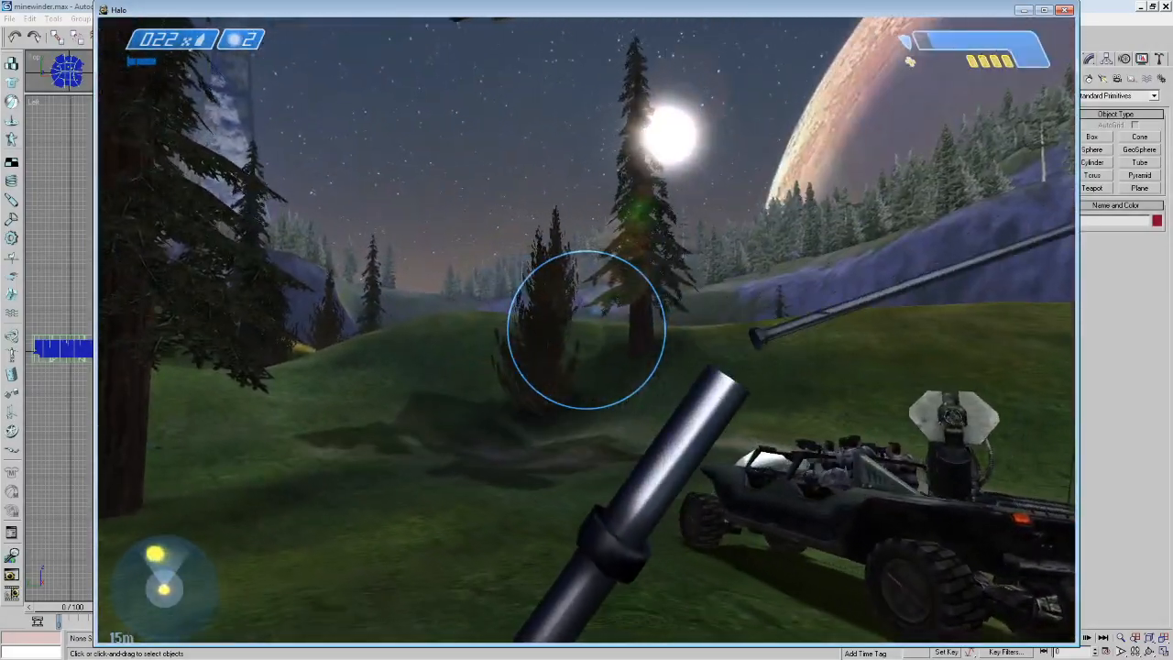
{"action": "key", "text": "e"}
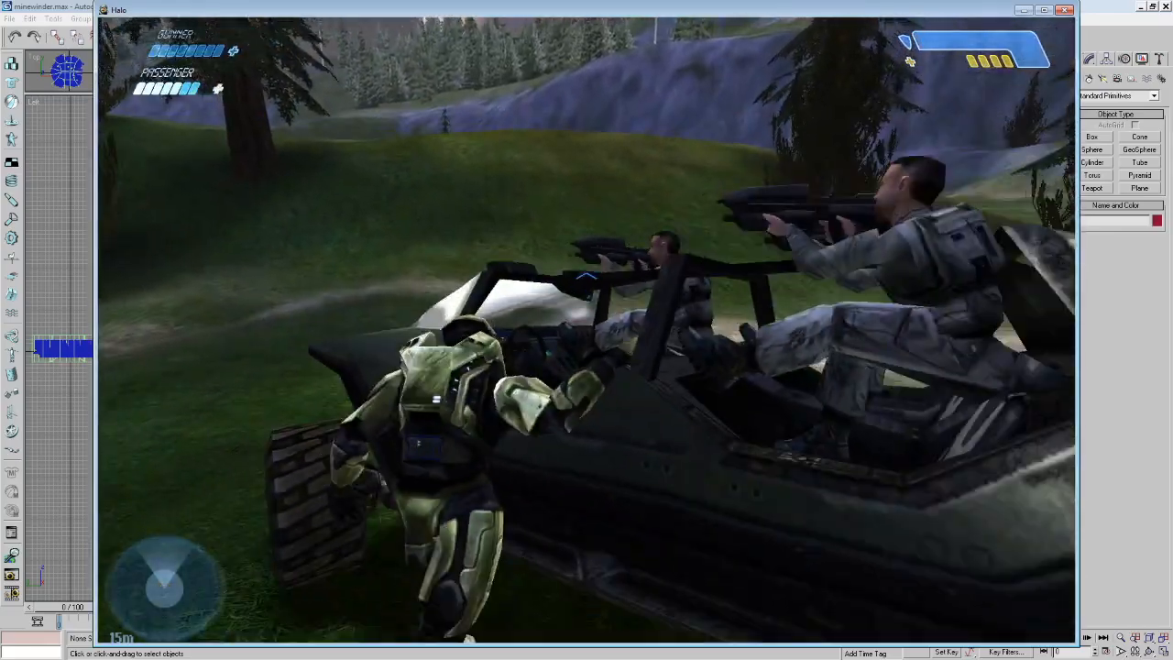
Drive the Warthog Sedan with its Marines past the trees and over the rocky ridge onto the grassy slope.
{"action": "key", "text": "w"}
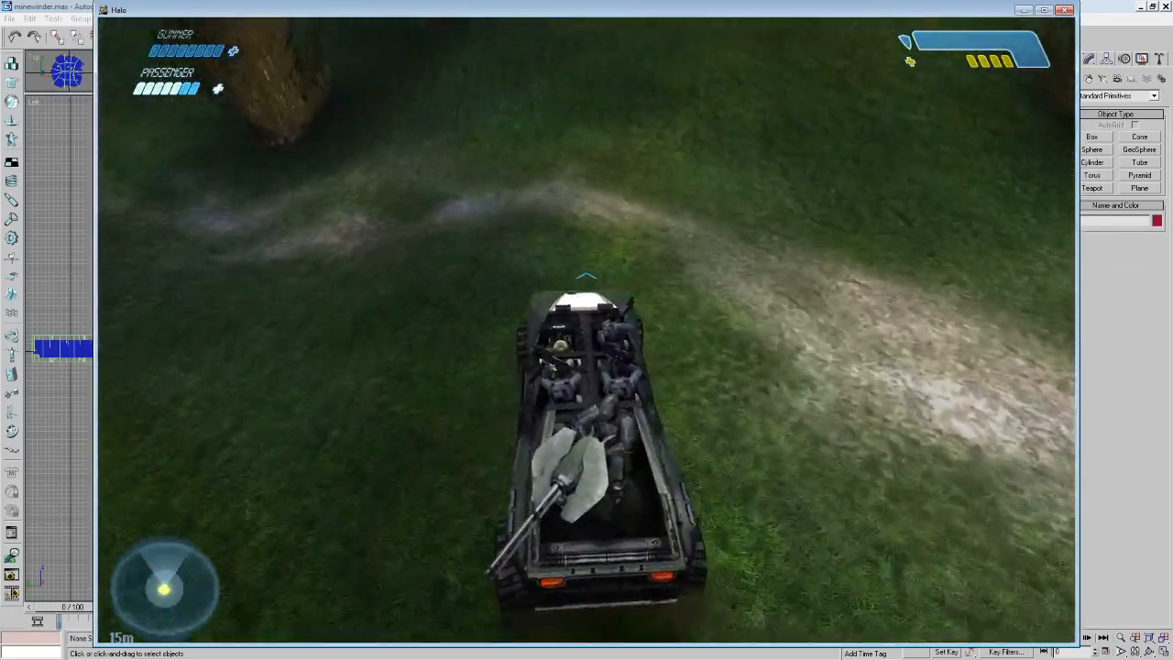
{"action": "key", "text": "w"}
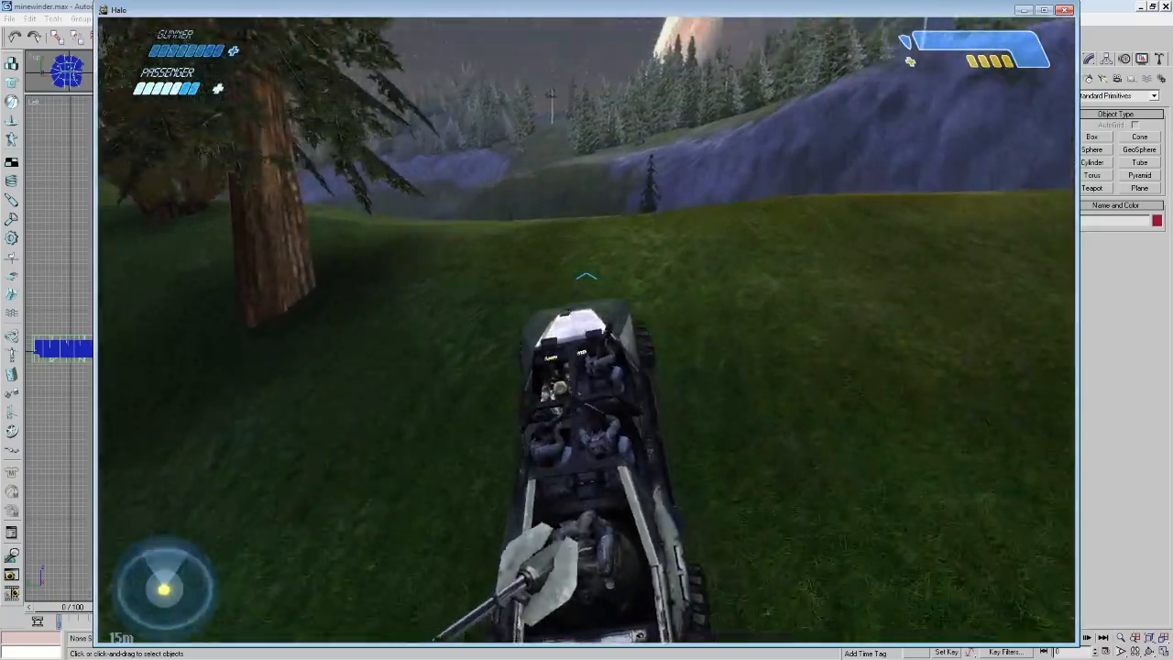
{"action": "key", "text": "w"}
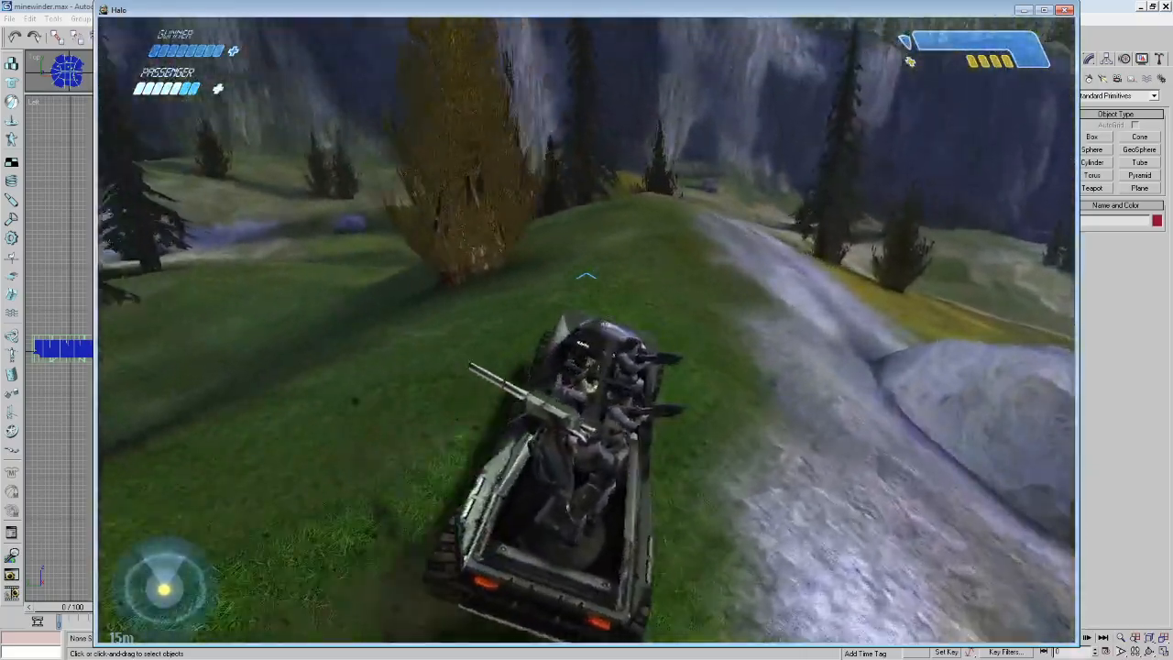
{"action": "key", "text": "w"}
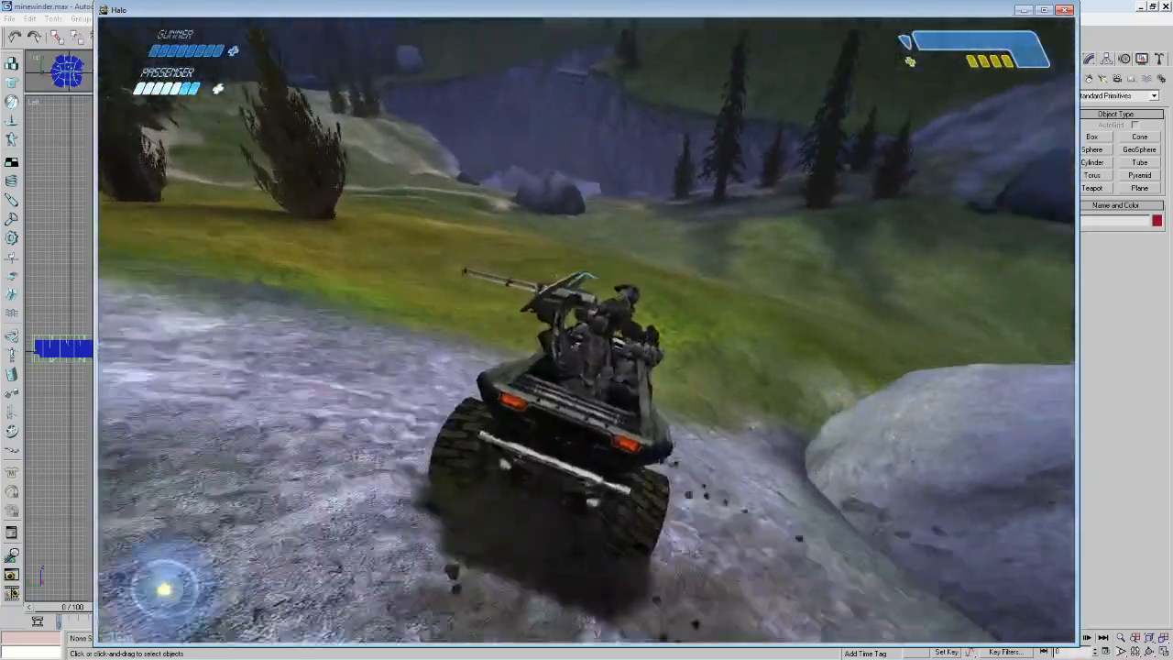
{"action": "key", "text": "w"}
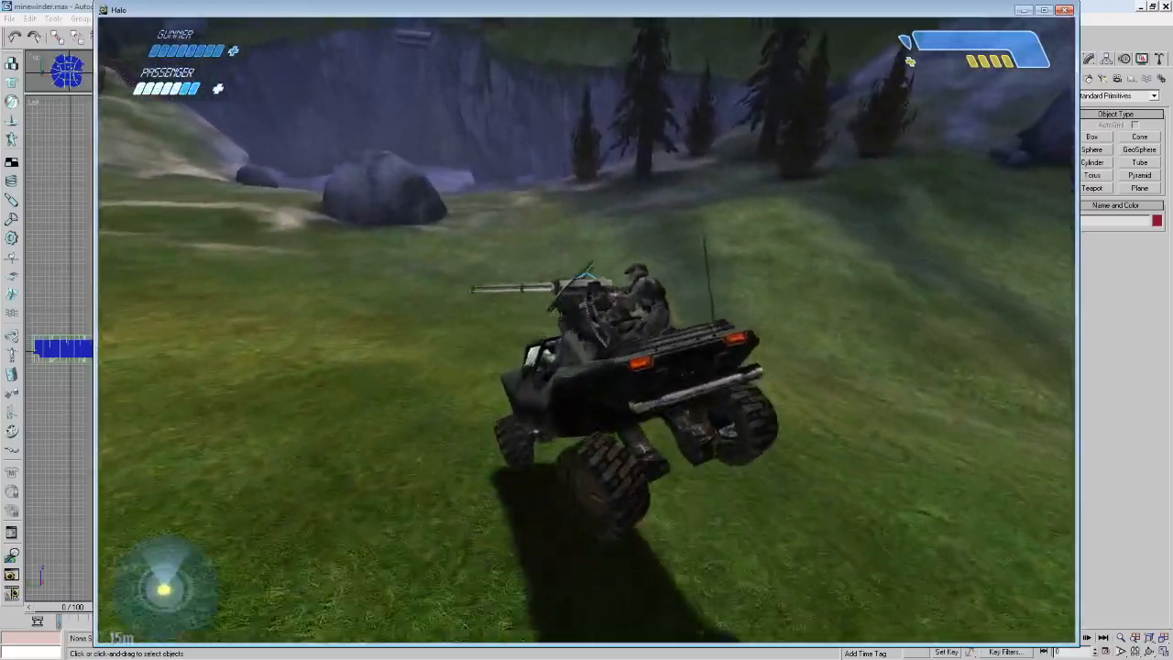
Drive the Warthog Sedan past the boulder, down into the cliff-lined valley and up to the large metal wall.
{"action": "key", "text": "w"}
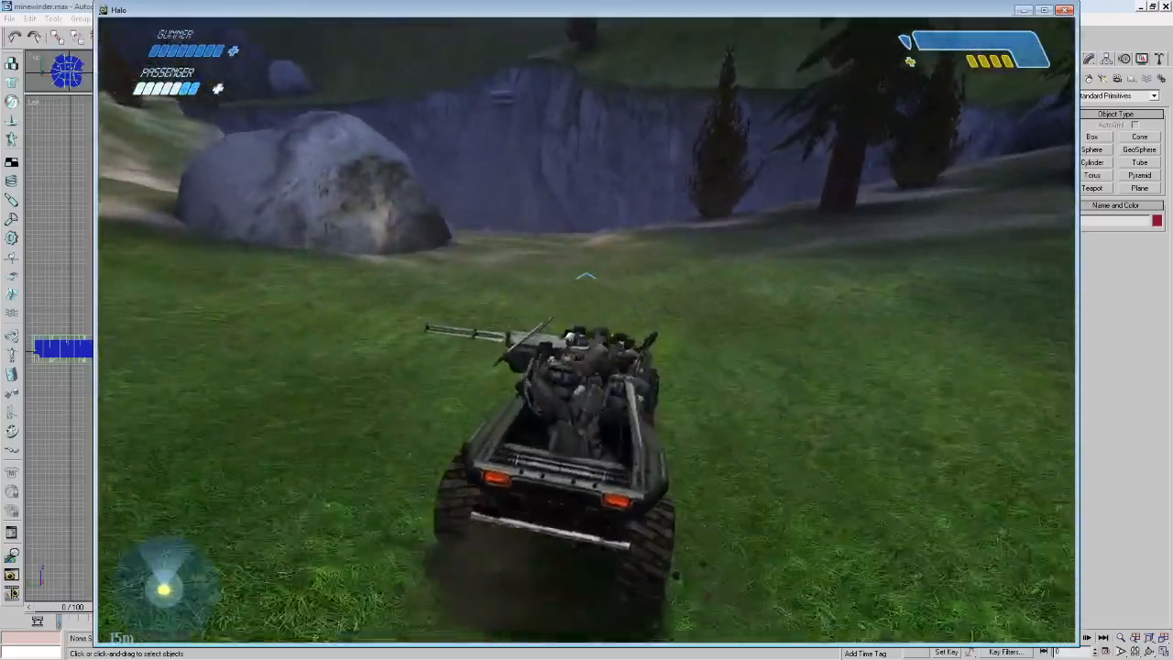
{"action": "key", "text": "w"}
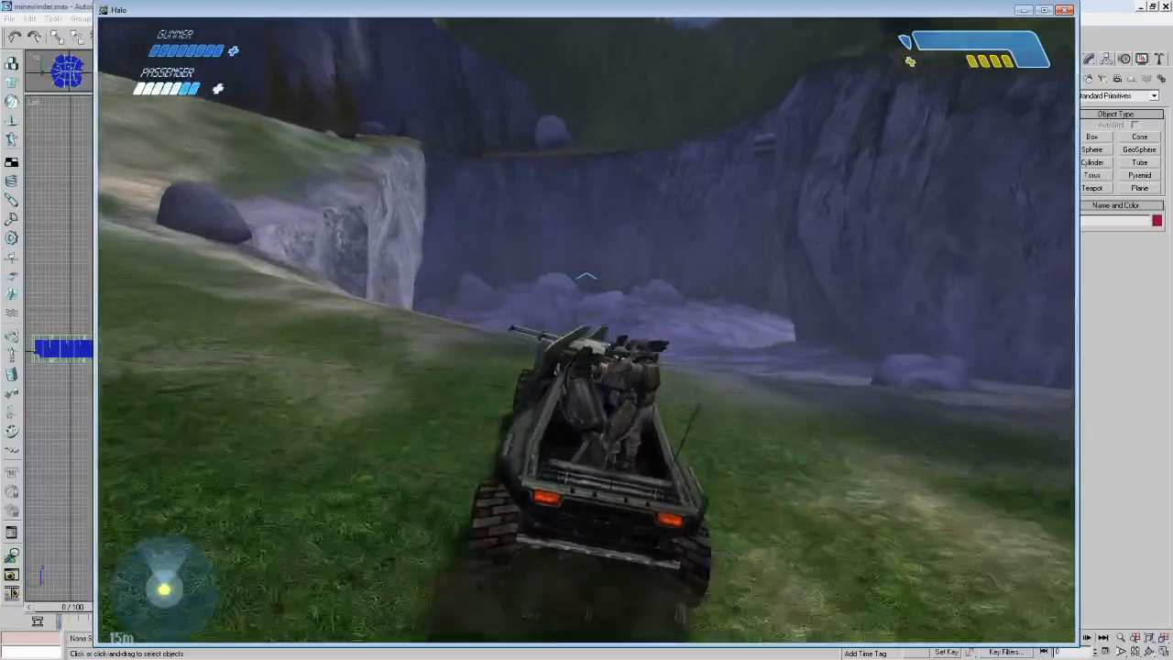
{"action": "key", "text": "w"}
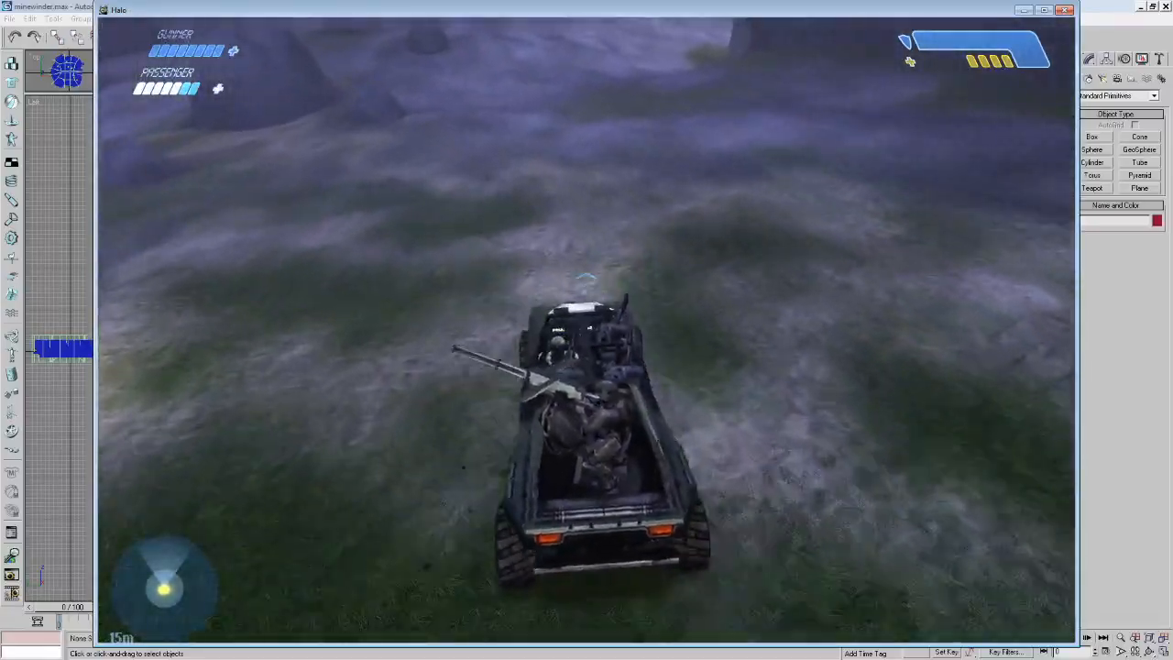
{"action": "key", "text": "w"}
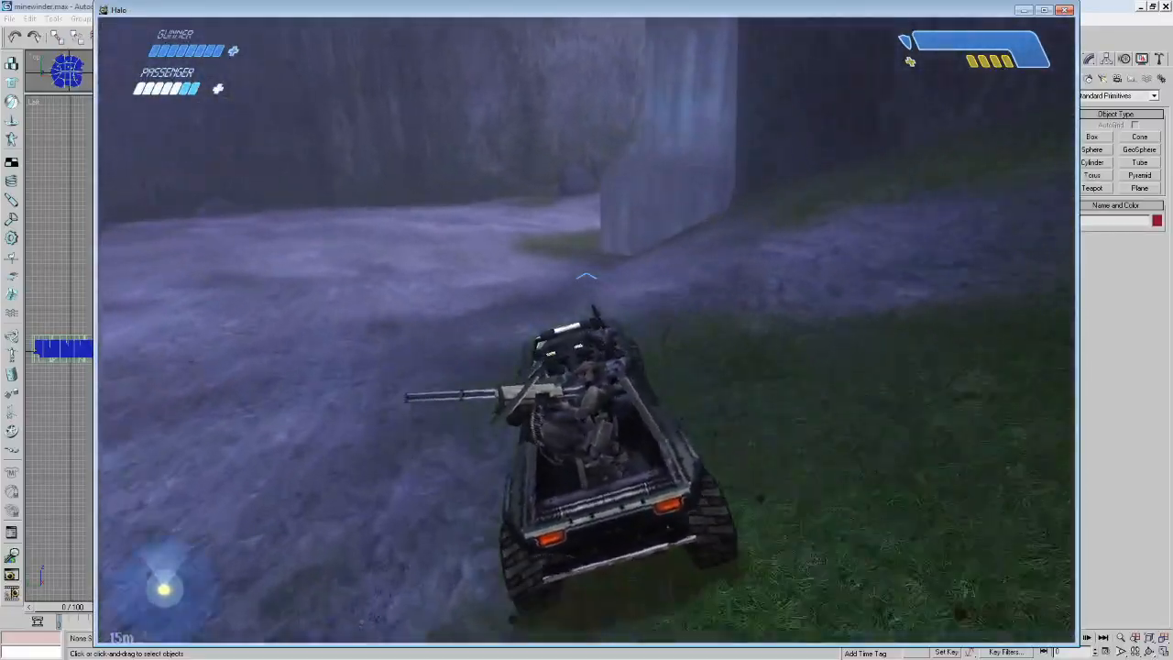
{"action": "key", "text": "w"}
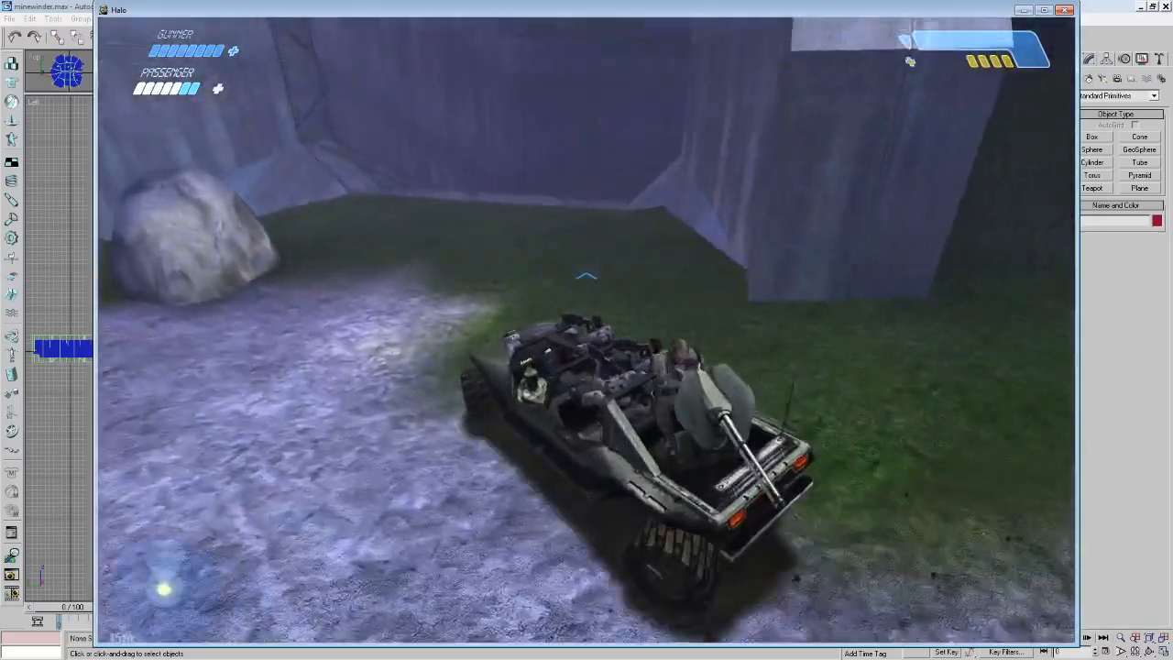
{"action": "key", "text": "w"}
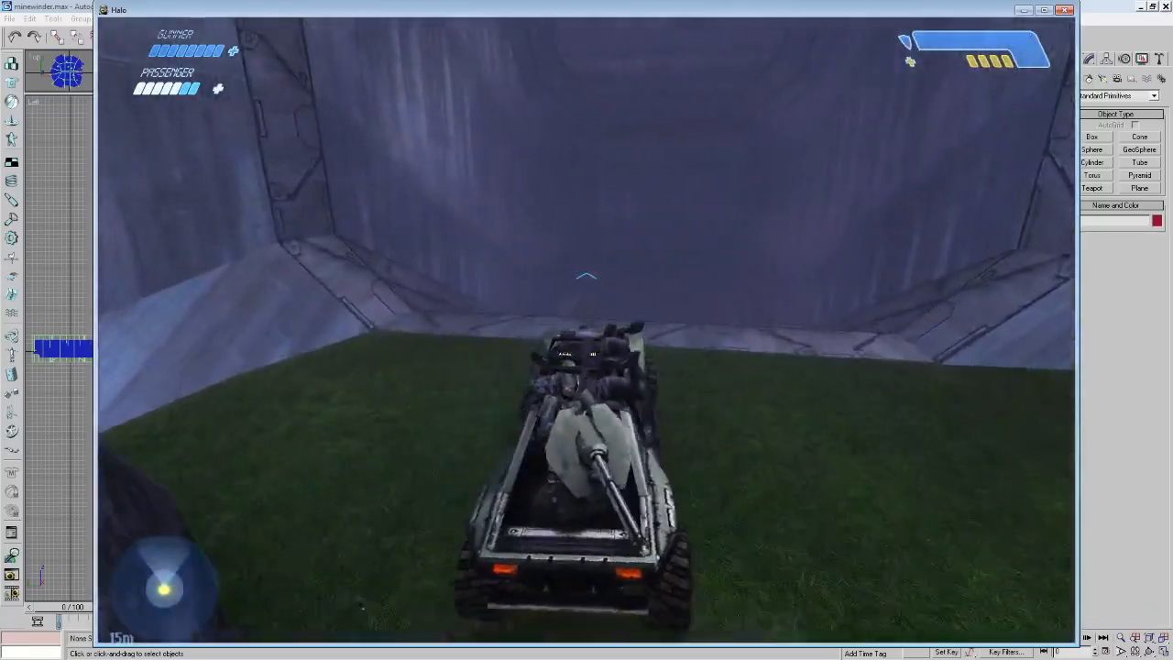
{"action": "key", "text": "w"}
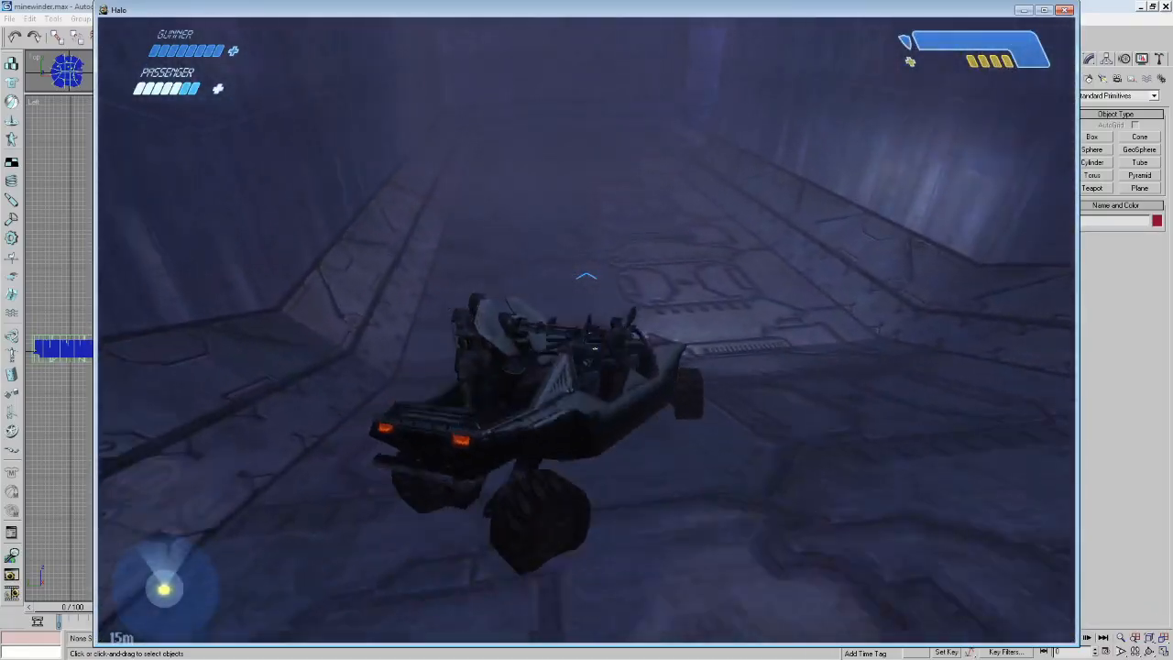
{"action": "key", "text": "w"}
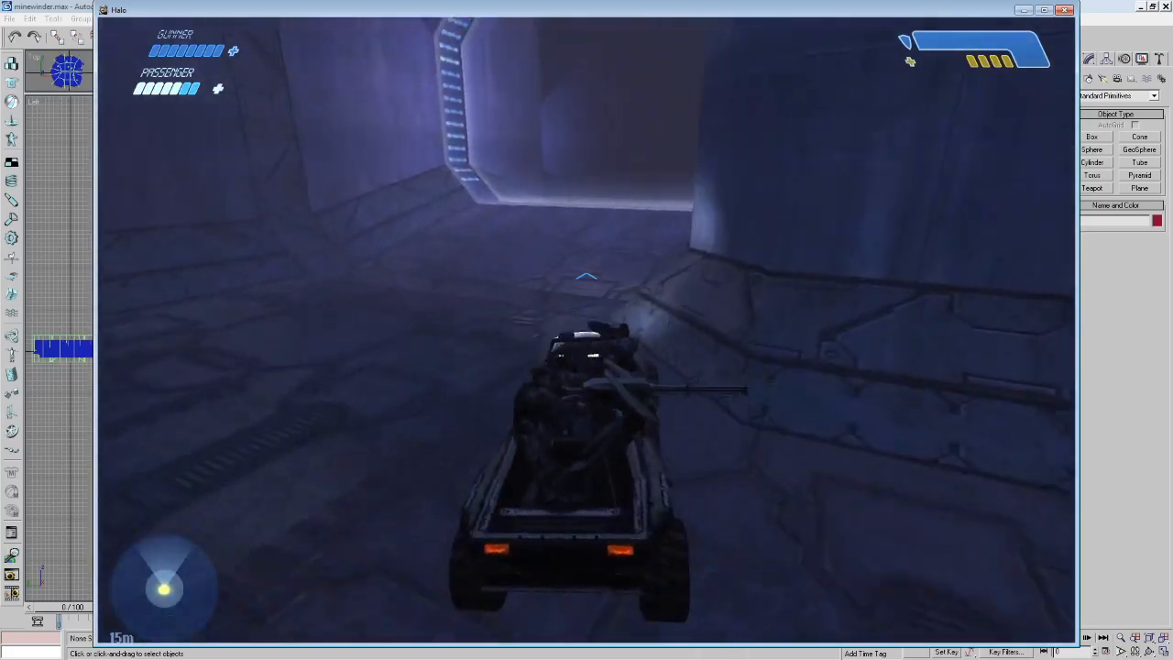
{"action": "key", "text": "w"}
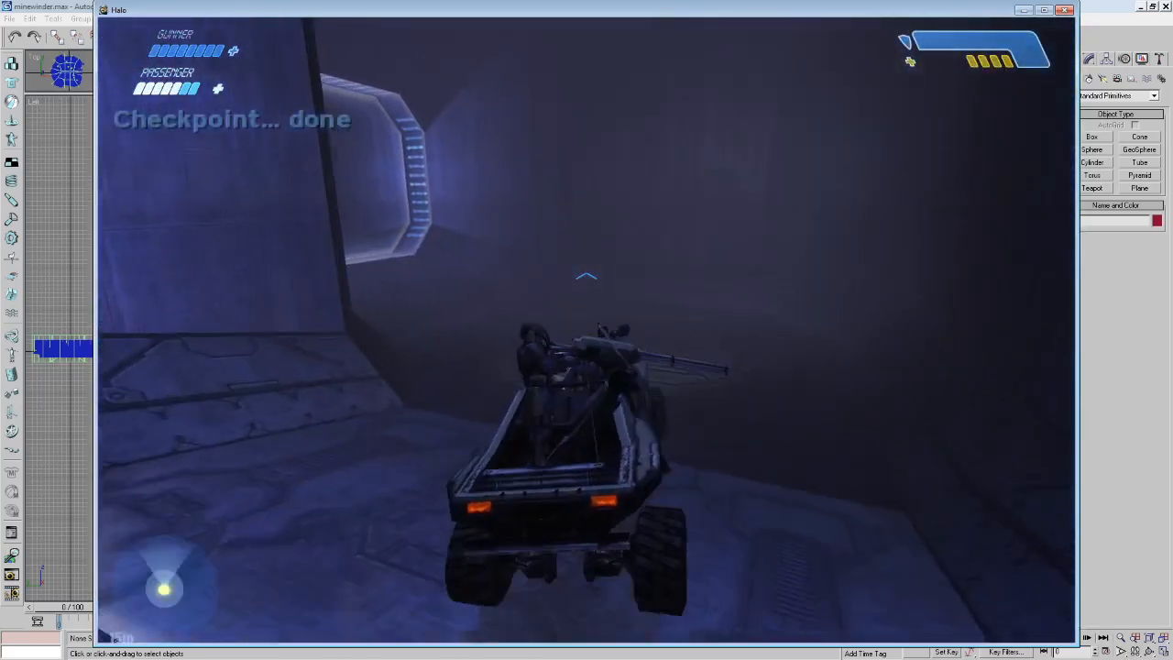
{"action": "key", "text": "w"}
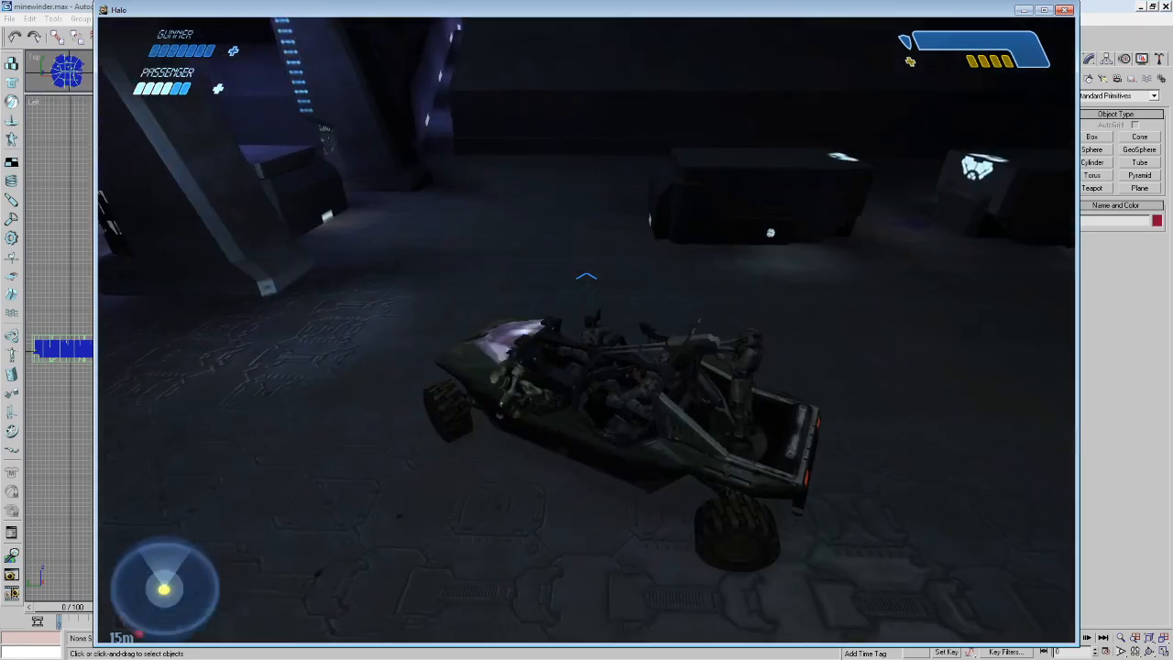
{"action": "key", "text": "e"}
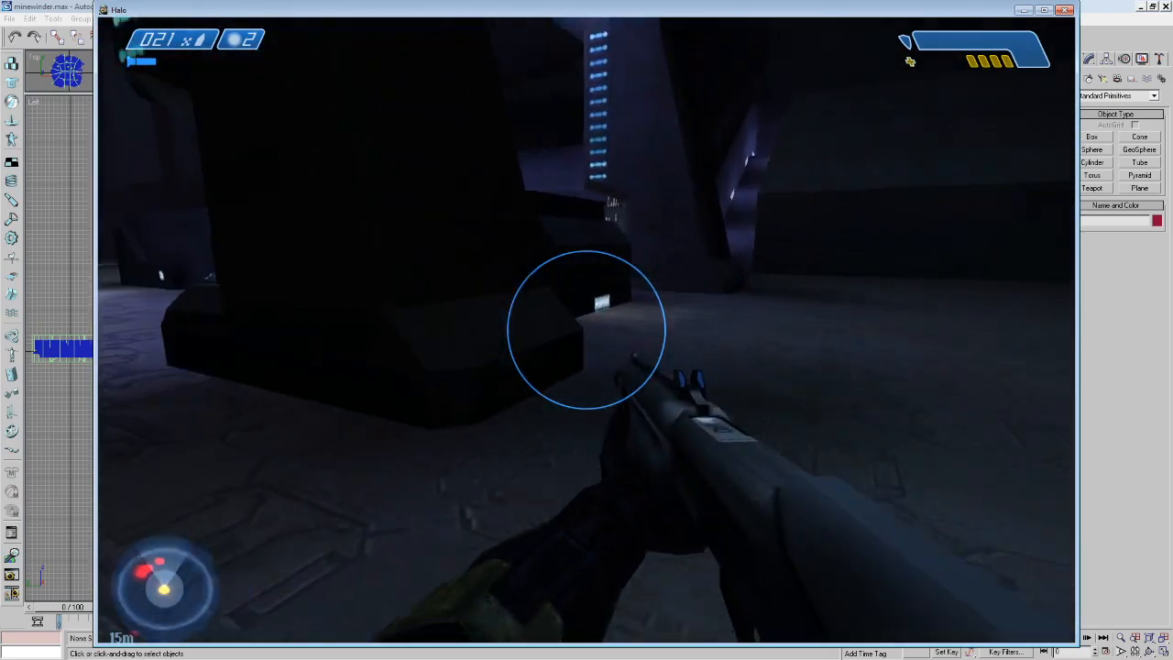
{"action": "key", "text": "w"}
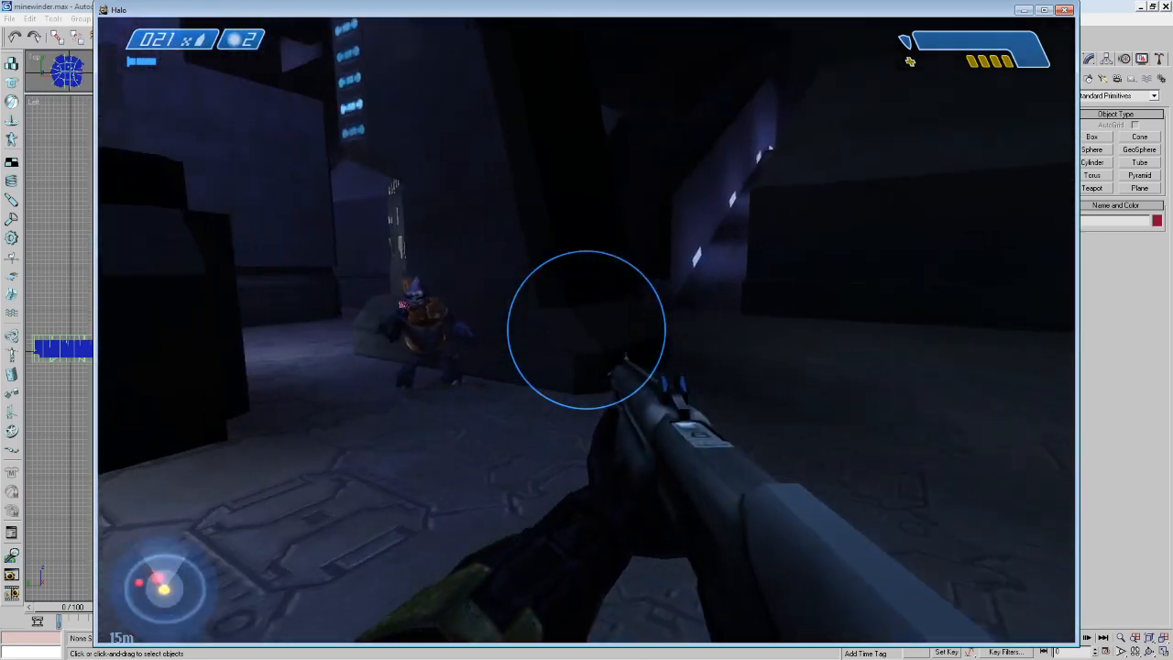
{"action": "key", "text": "Tab"}
{"action": "key", "text": "Tab"}
{"action": "key", "text": "s"}
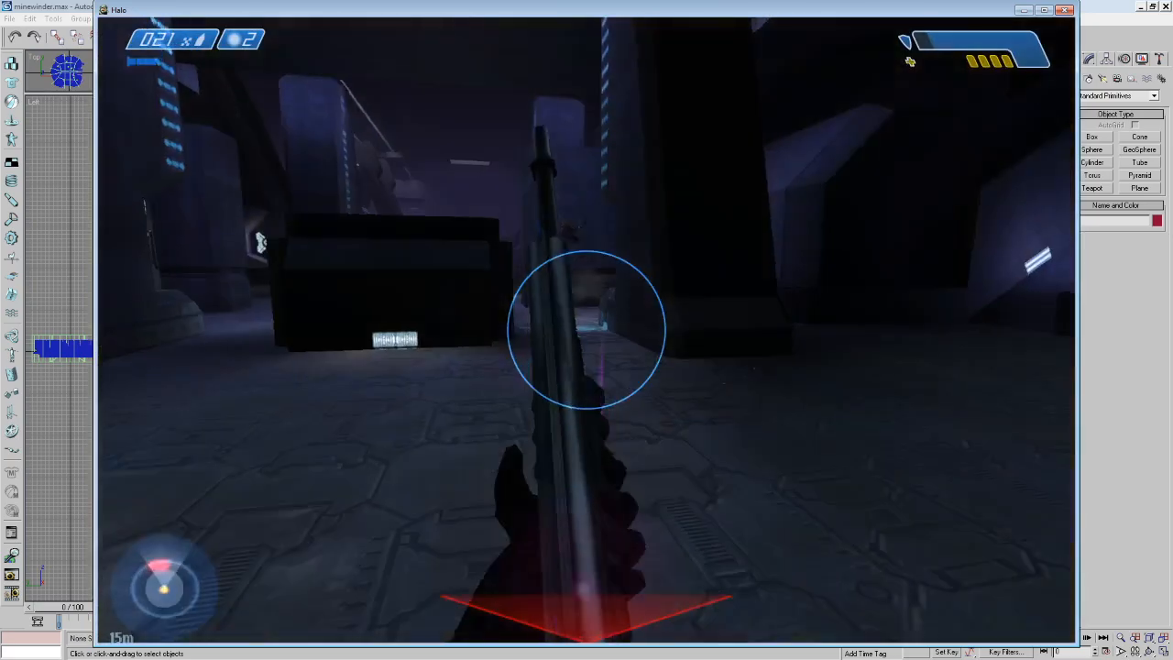
{"action": "key", "text": "w"}
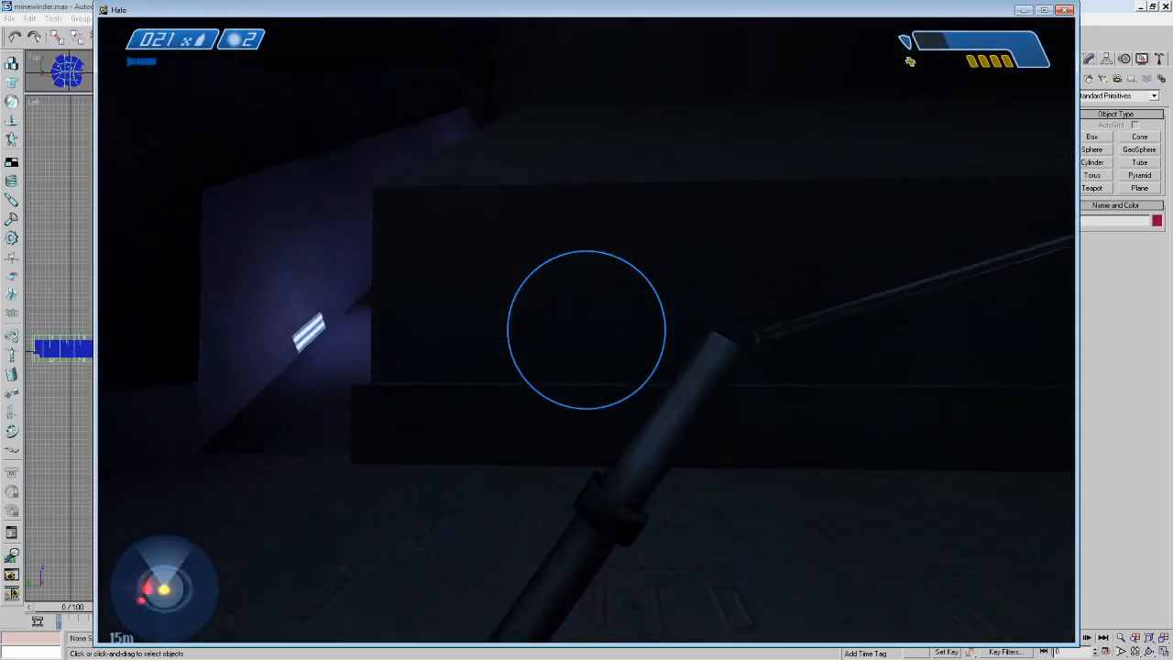
{"action": "key", "text": "w"}
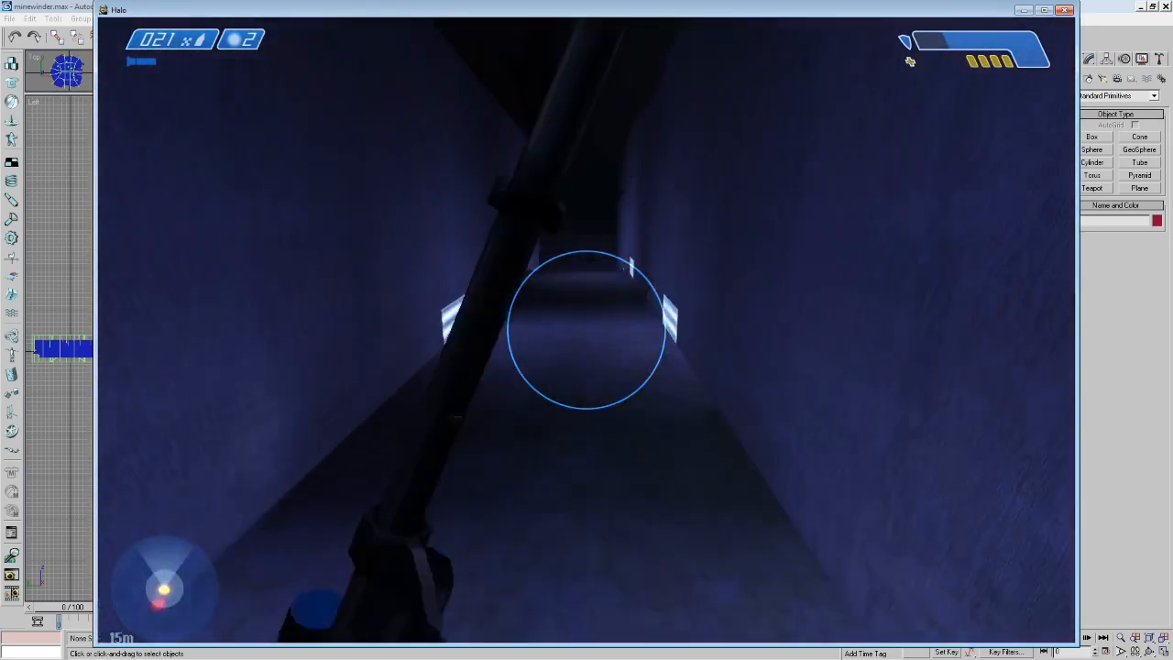
{"action": "key", "text": "w"}
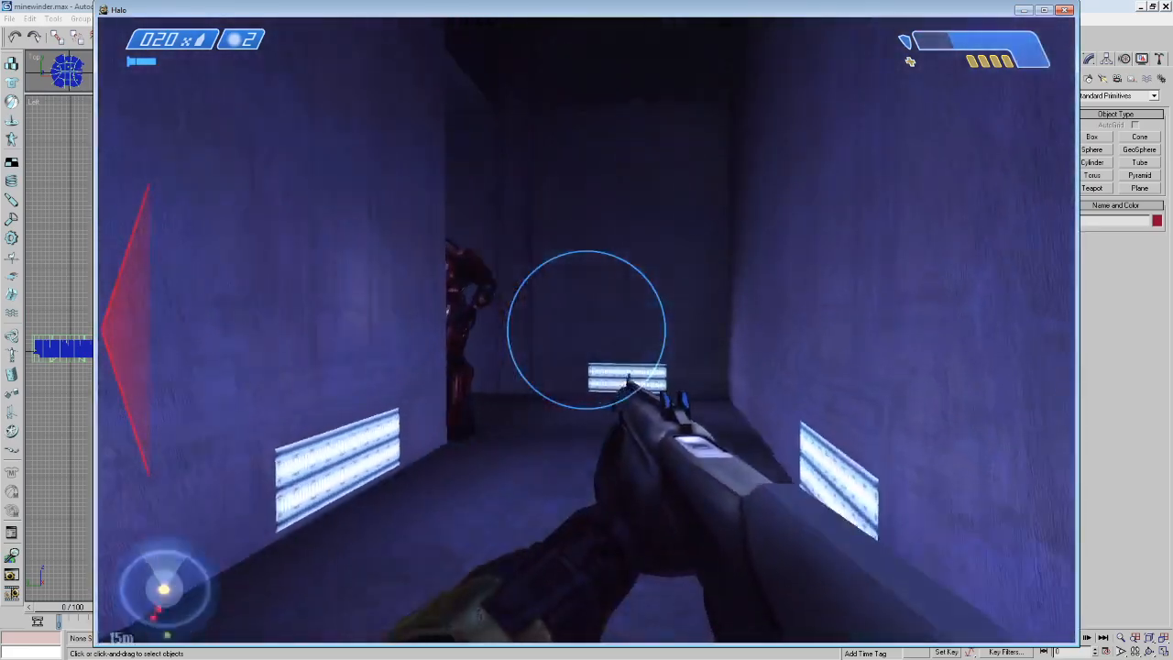
{"action": "key", "text": "w"}
{"action": "left_click", "coordinate": [586, 330]}
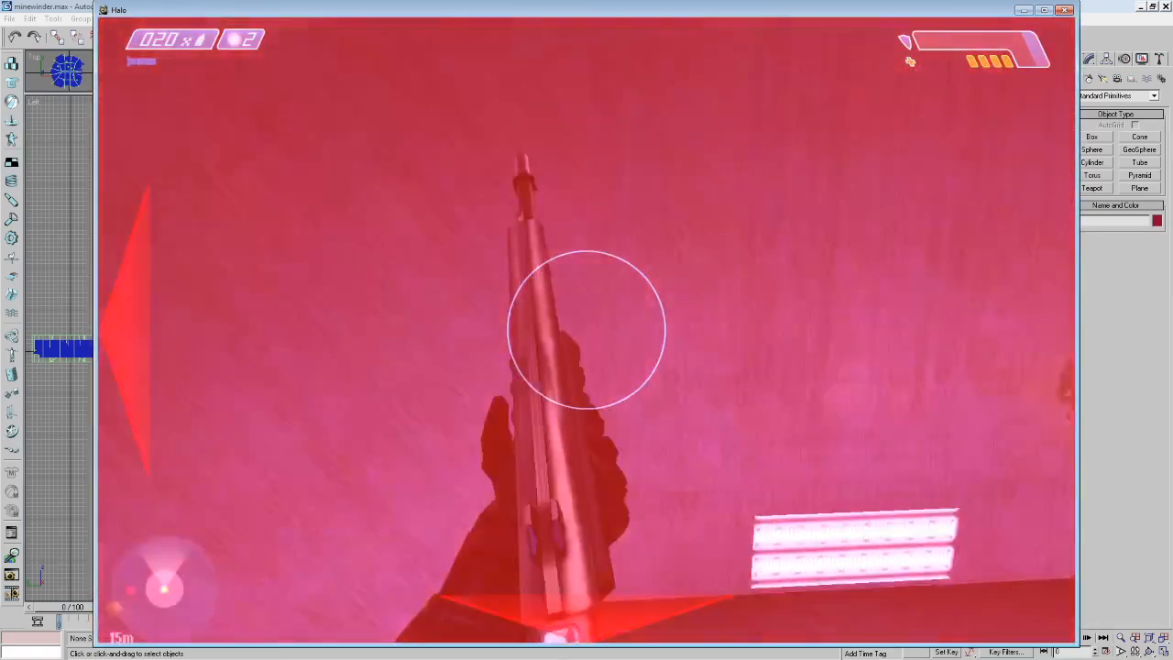
{"action": "key", "text": "w"}
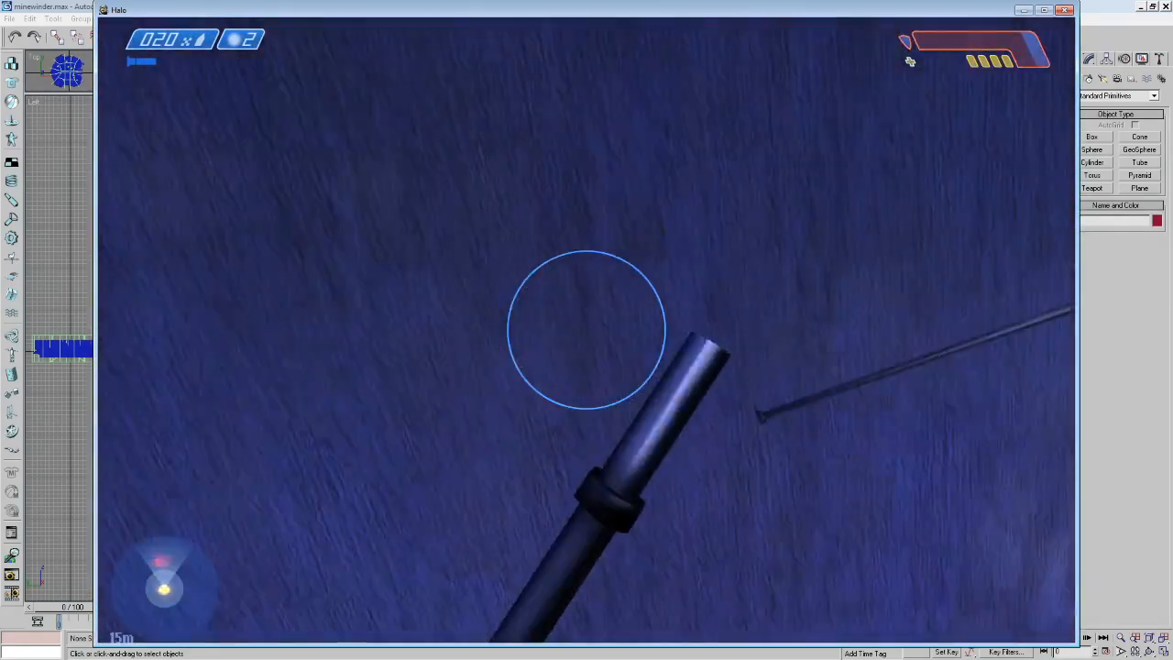
{"action": "key", "text": "w"}
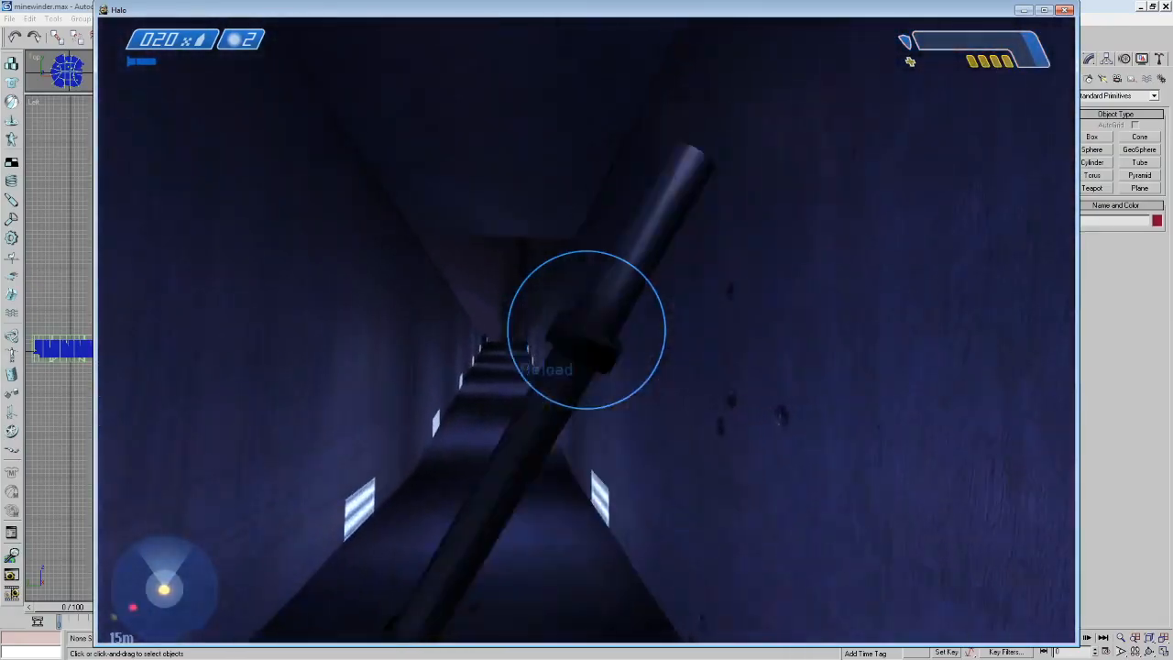
{"action": "key", "text": "w"}
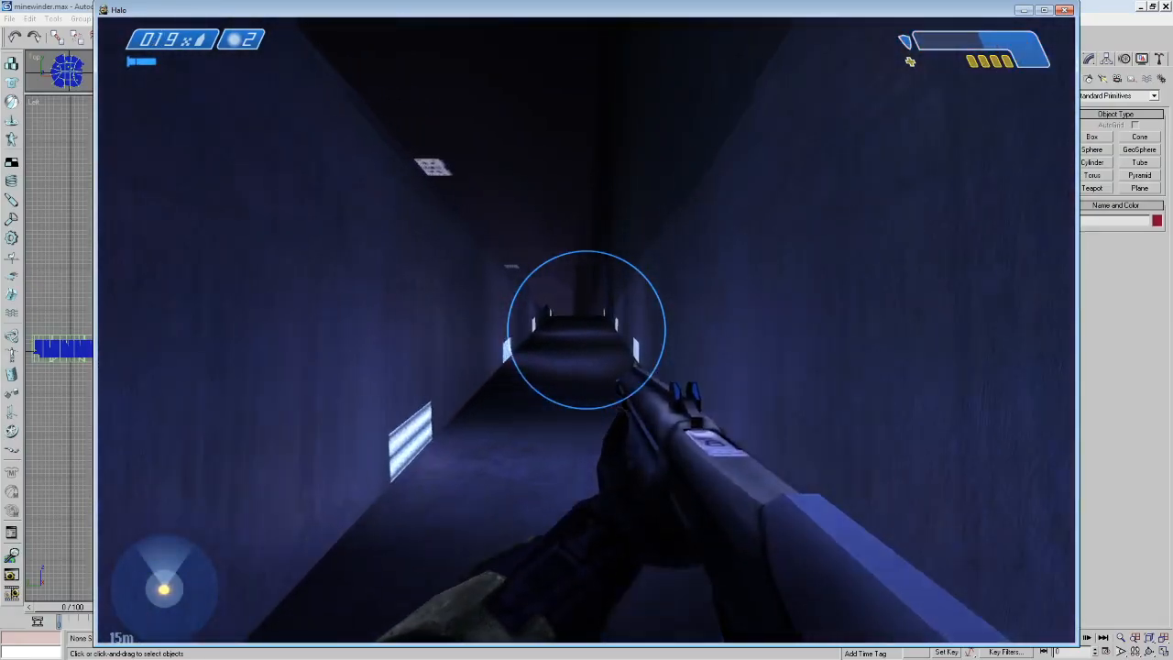
{"action": "key", "text": "w"}
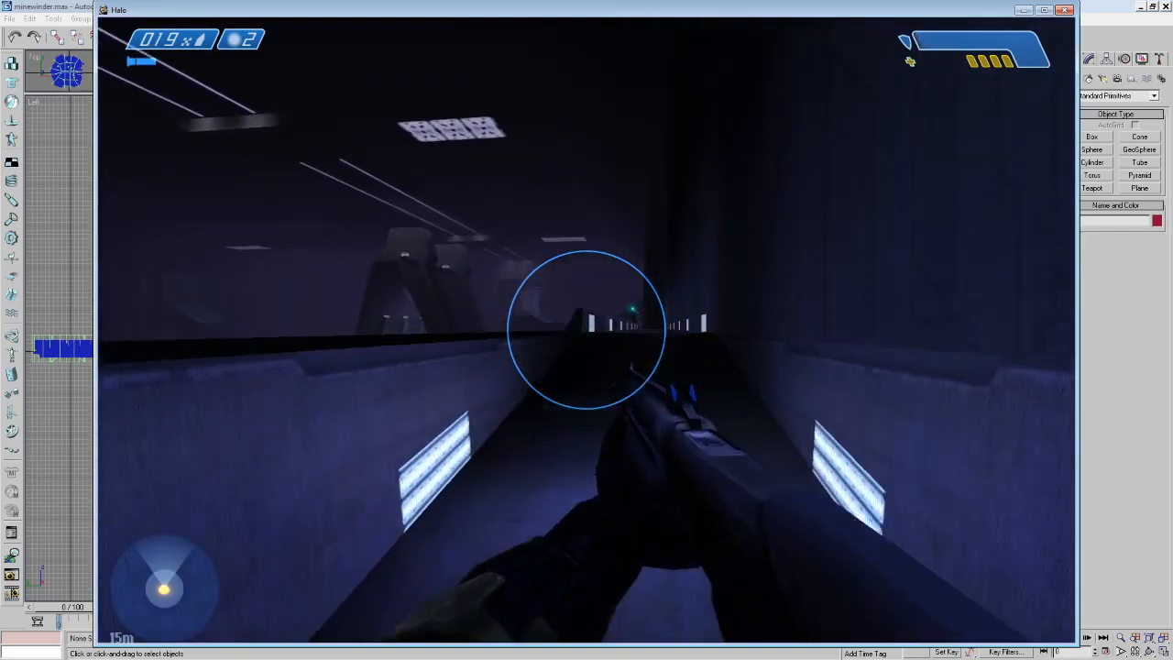
{"action": "key", "text": "w"}
{"action": "key", "text": "space"}
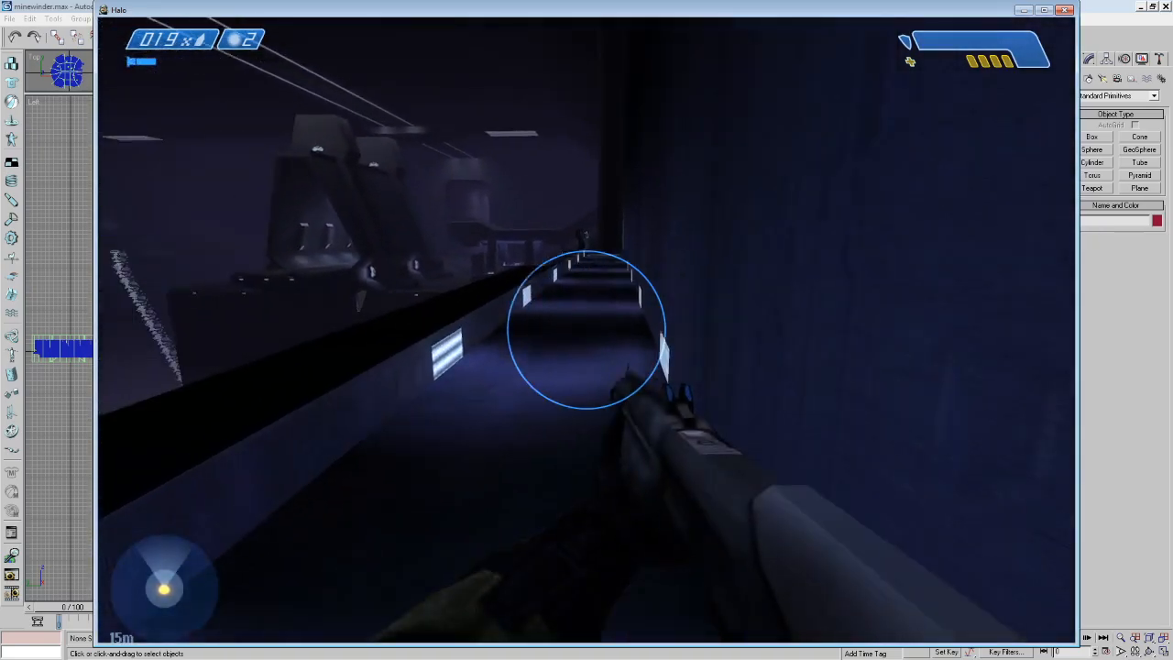
{"action": "key", "text": "w"}
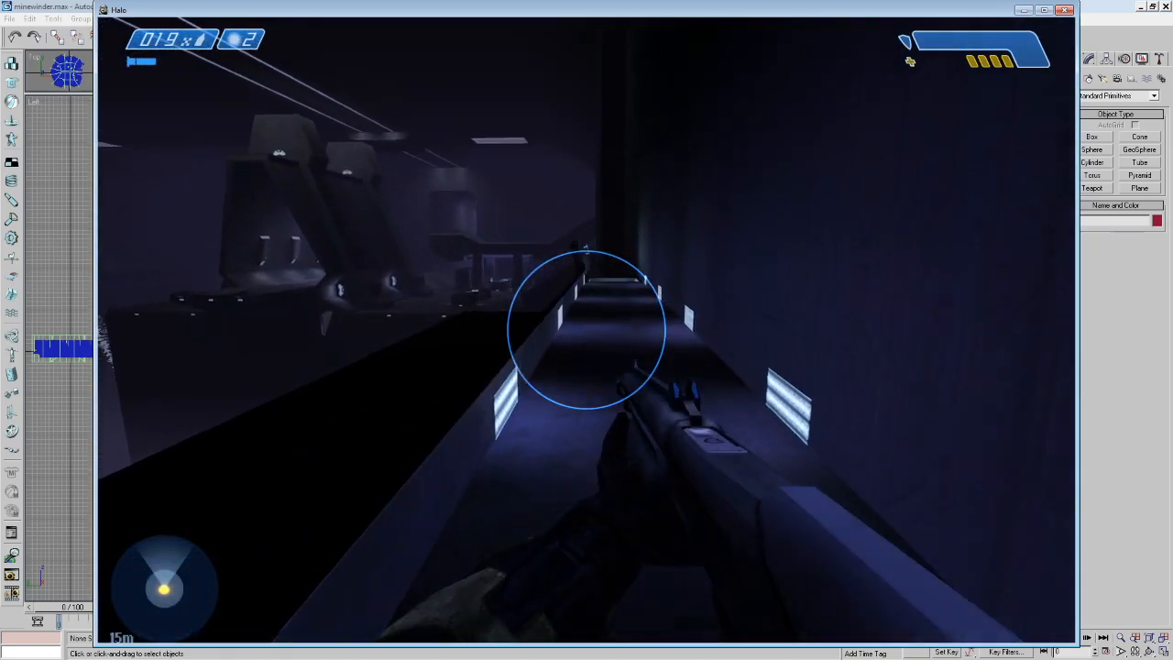
{"action": "key", "text": "w"}
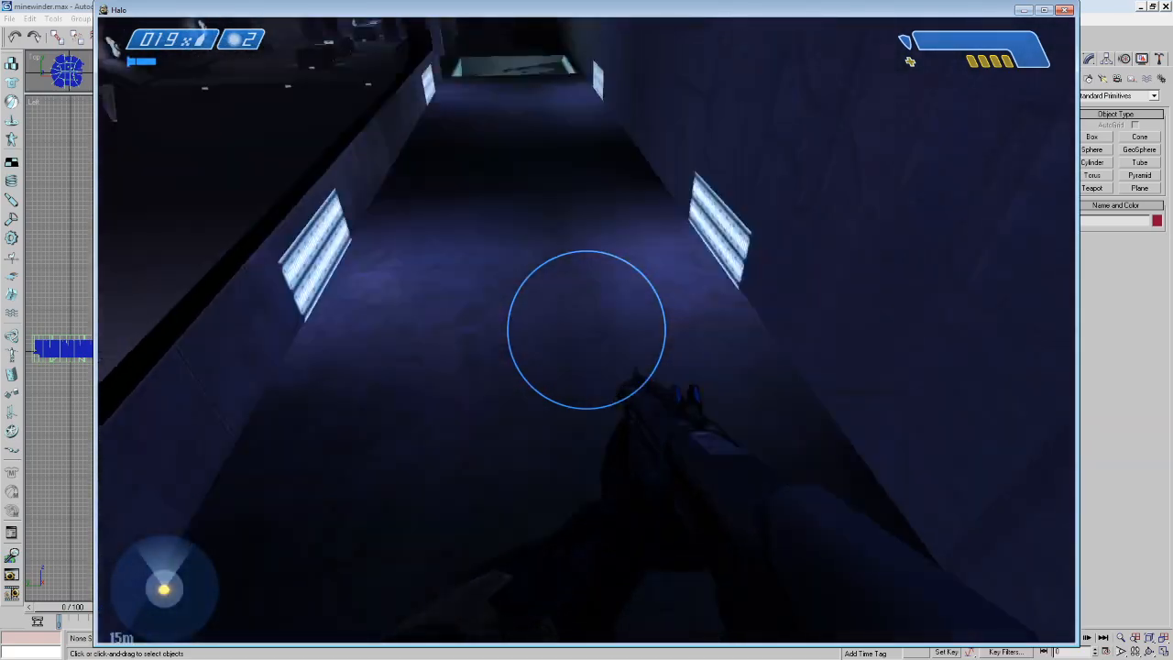
{"action": "key", "text": "w"}
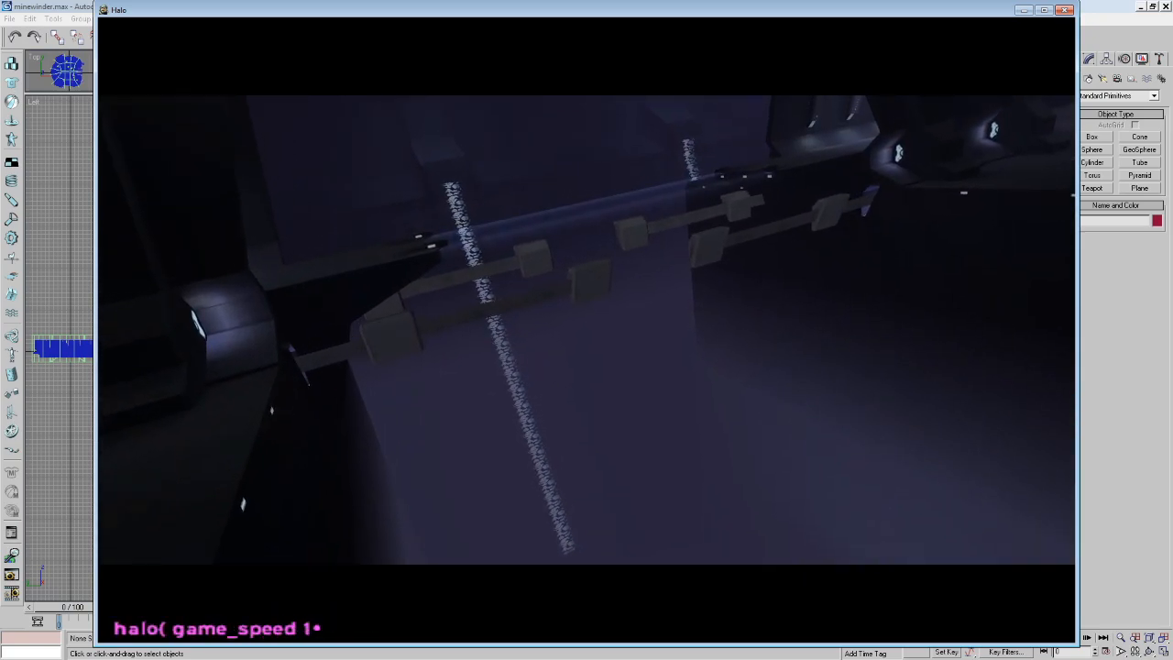
{"action": "key", "text": "Return"}
{"action": "key", "text": "grave"}
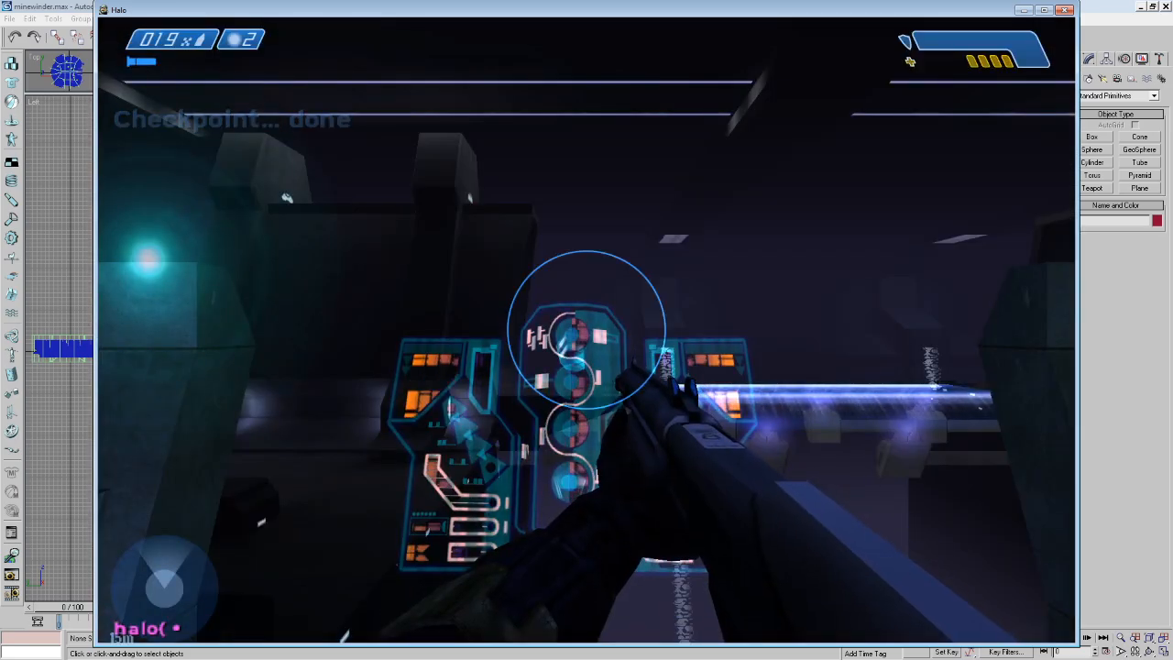
{"action": "key", "text": "grave"}
{"action": "key", "text": "w"}
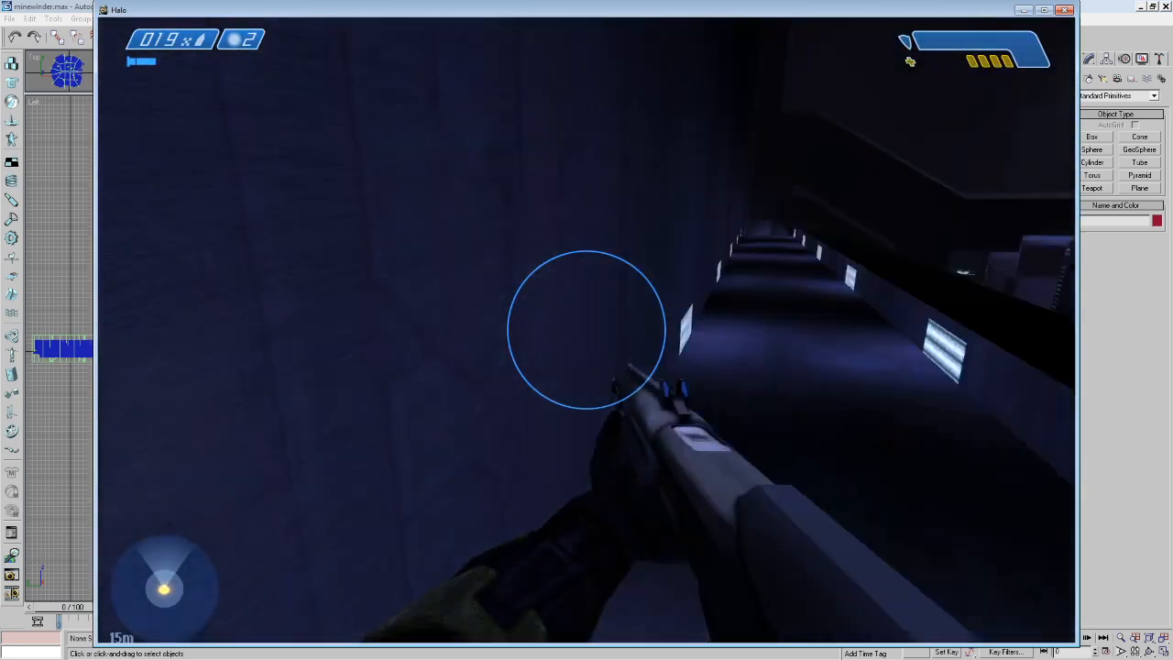
{"action": "key", "text": "Tab"}
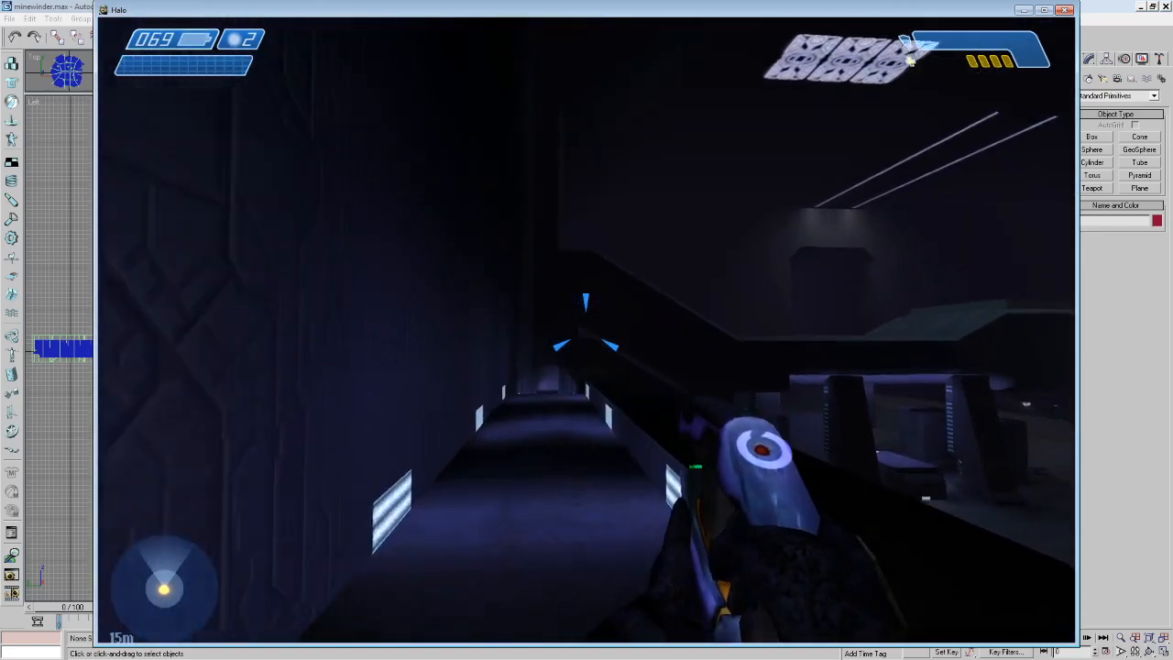
{"action": "key", "text": "Tab"}
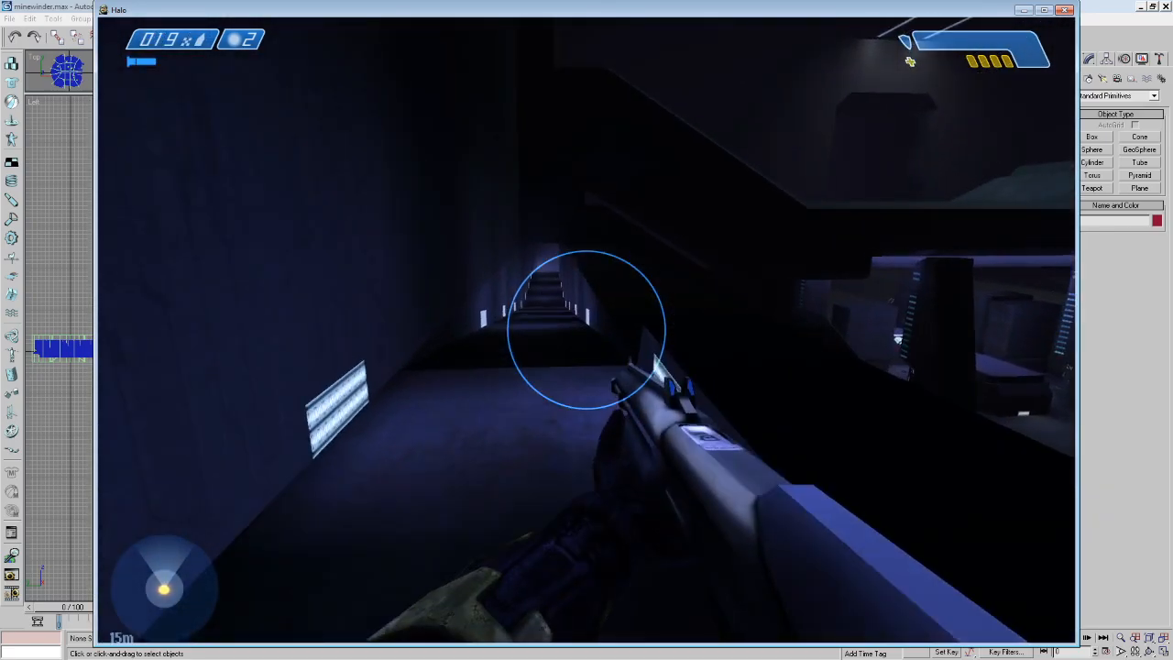
{"action": "key", "text": "w"}
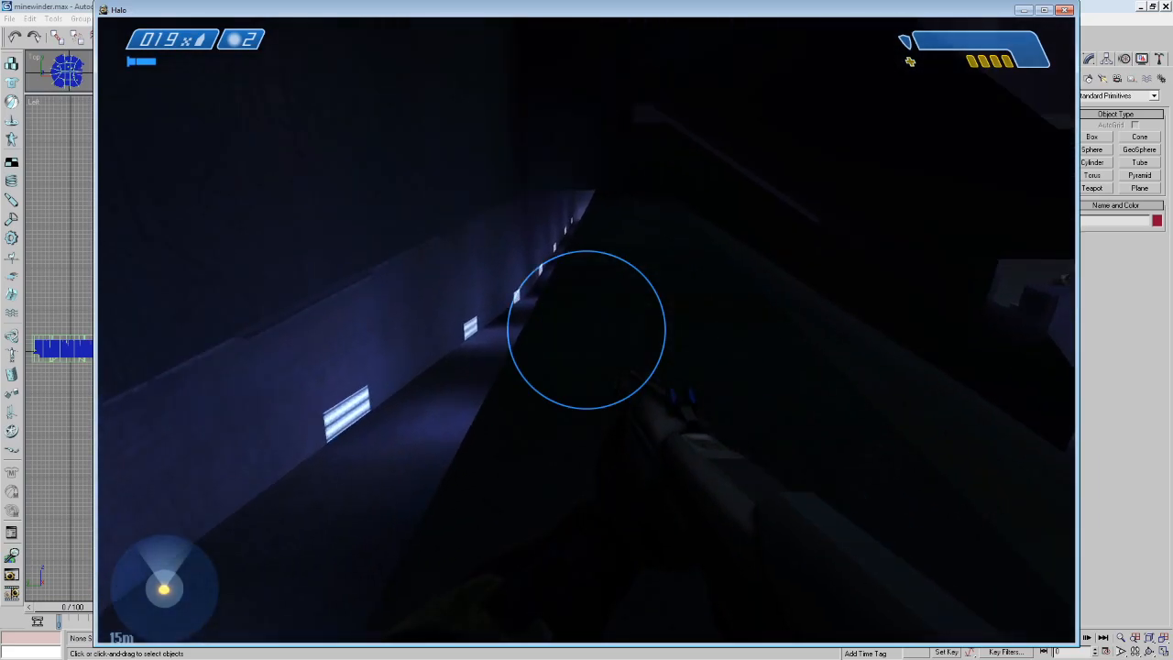
{"action": "key", "text": "w"}
{"action": "left_click", "coordinate": [586, 330]}
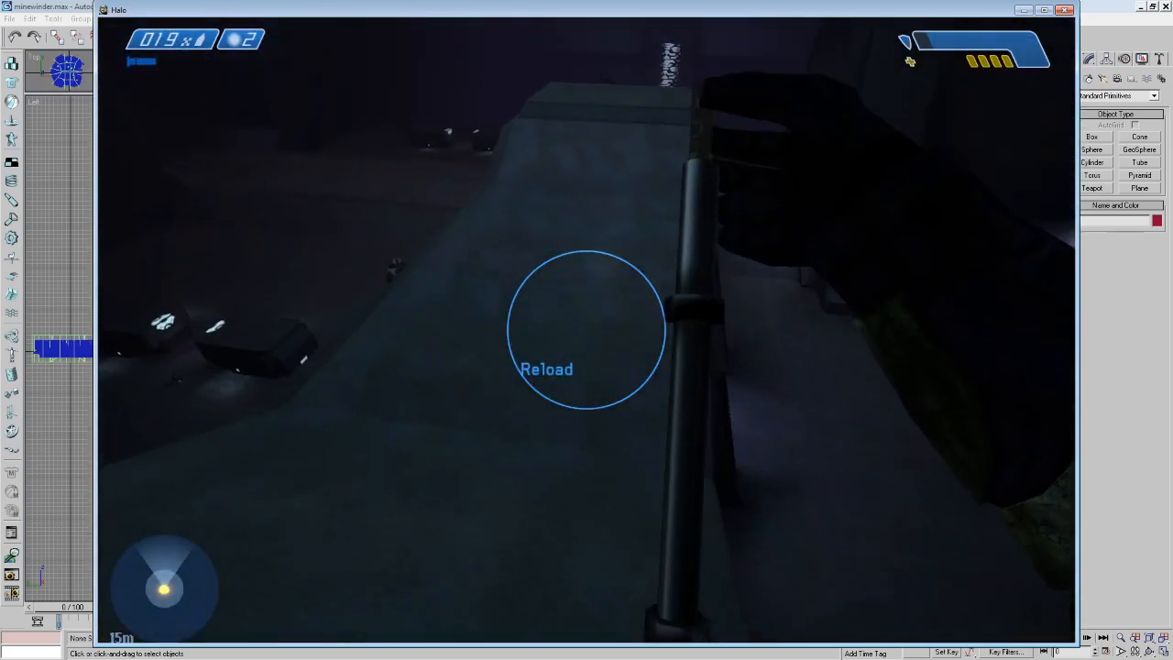
{"action": "key", "text": "r"}
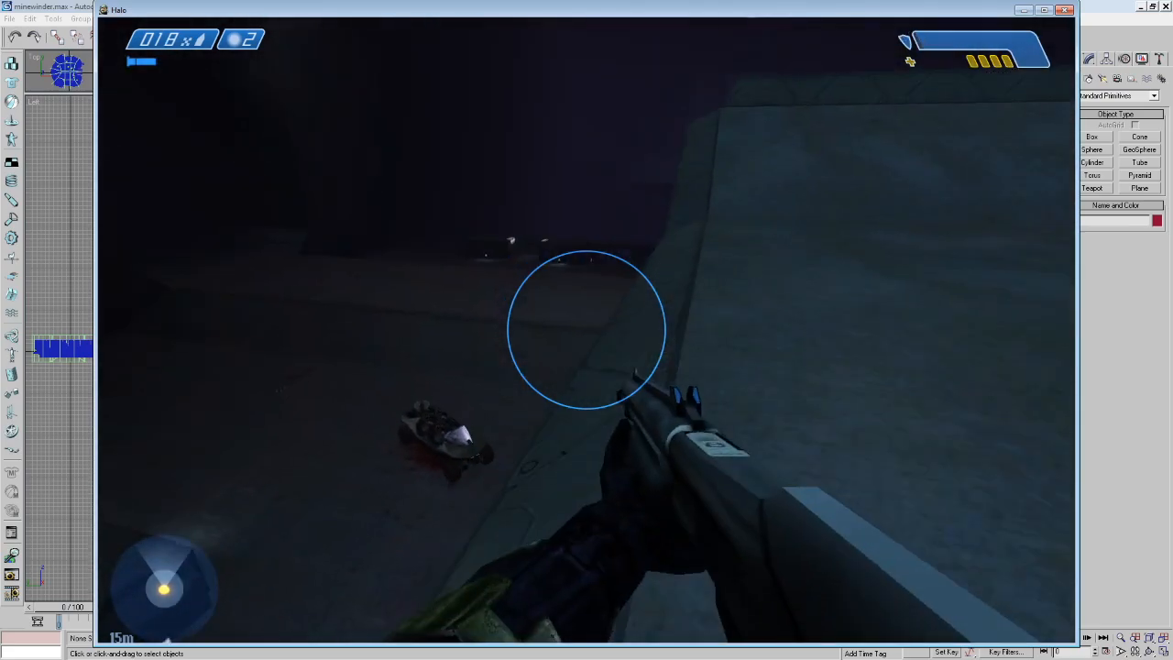
{"action": "key", "text": "Tab"}
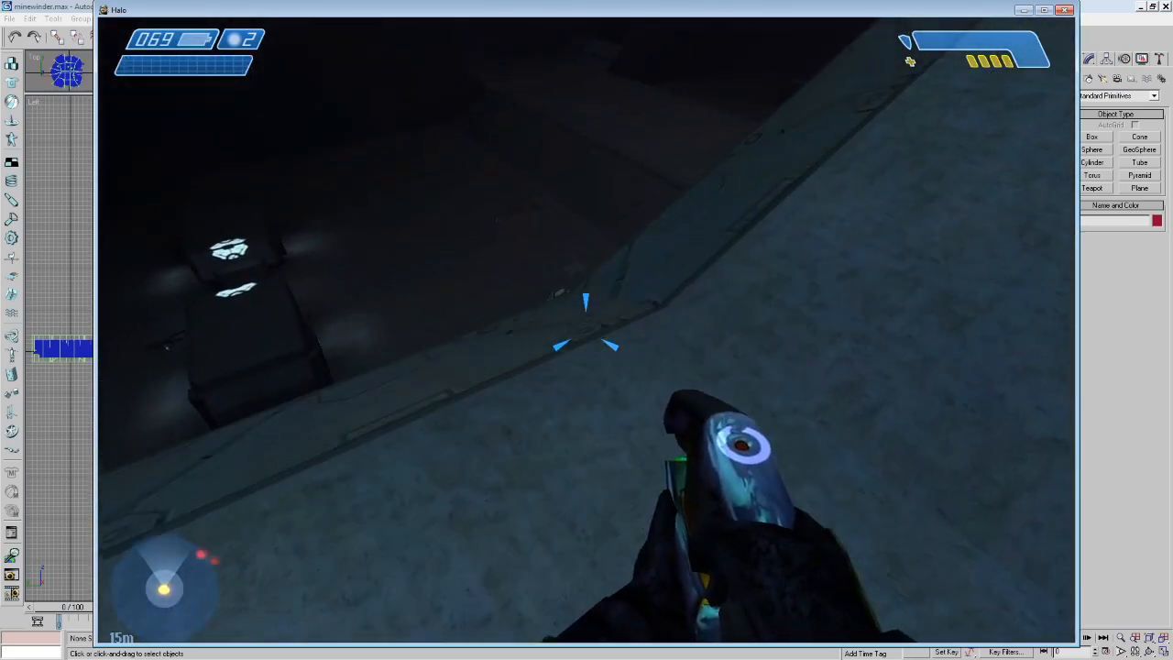
{"action": "key", "text": "w"}
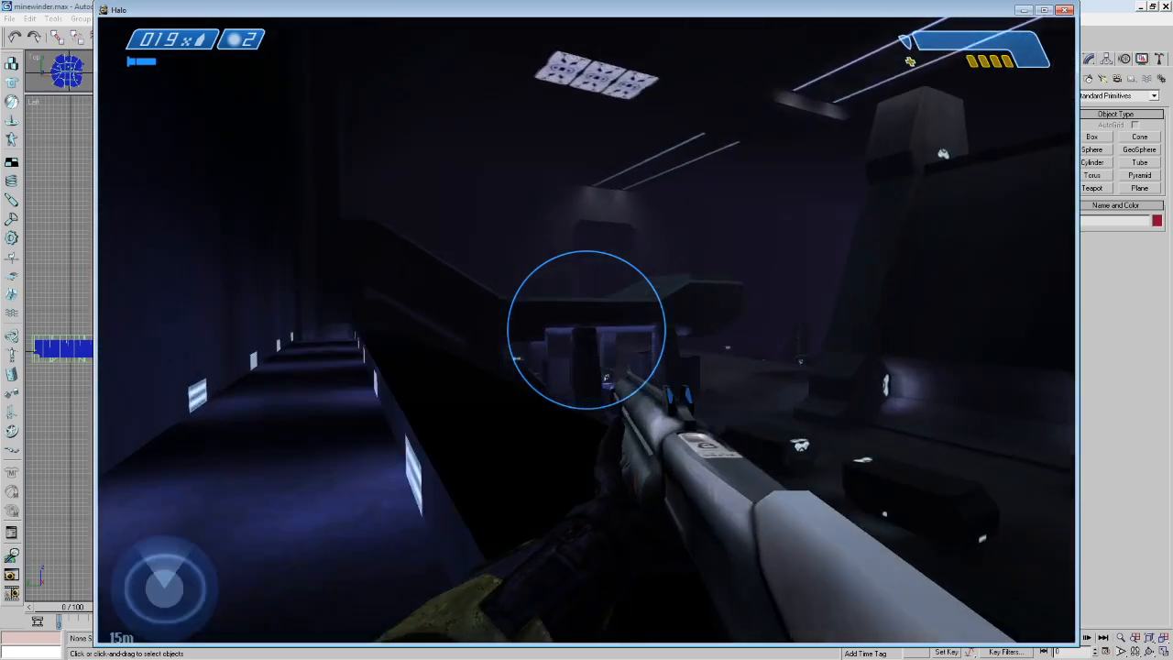
{"action": "key", "text": "grave"}
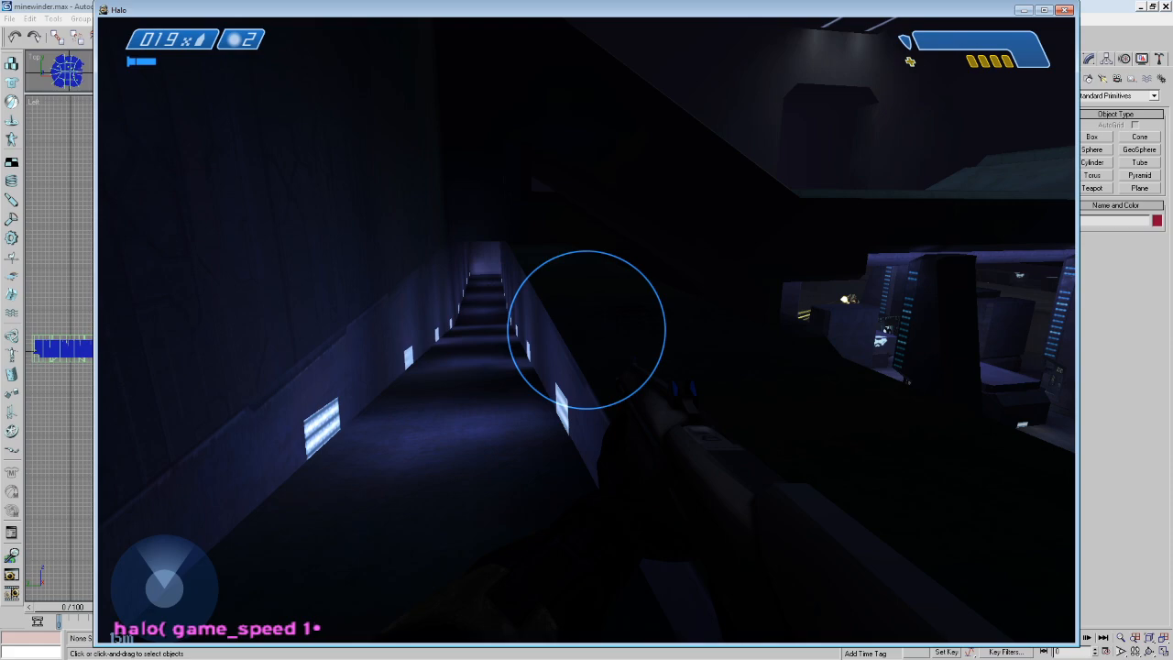
{"action": "key", "text": "w"}
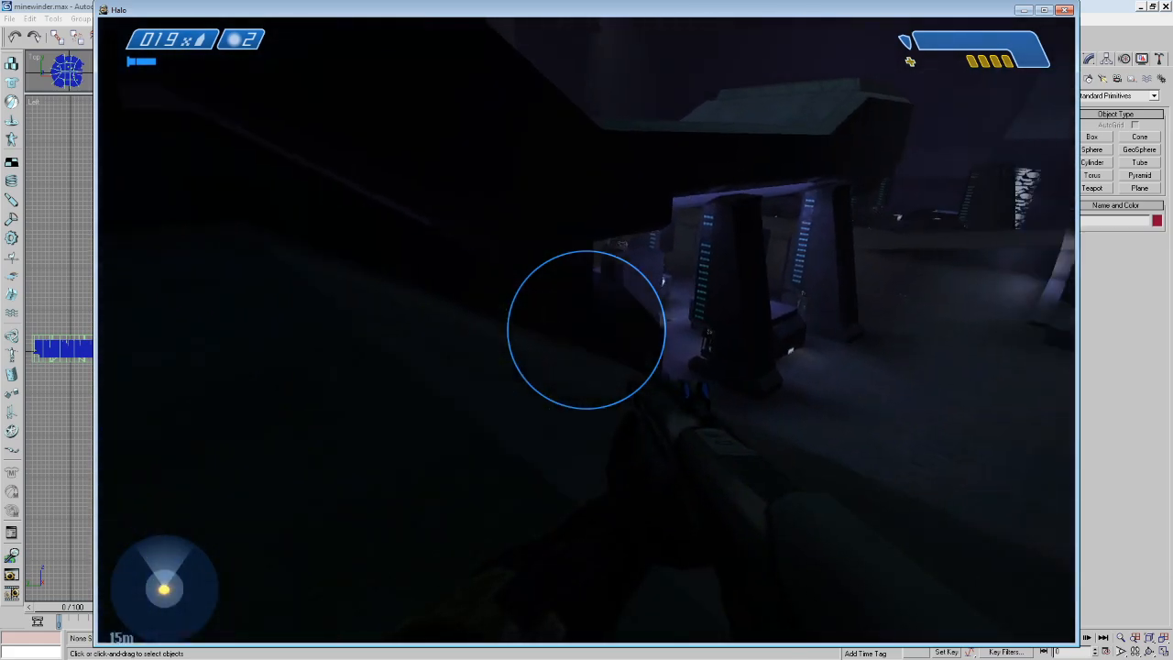
{"action": "key", "text": "w"}
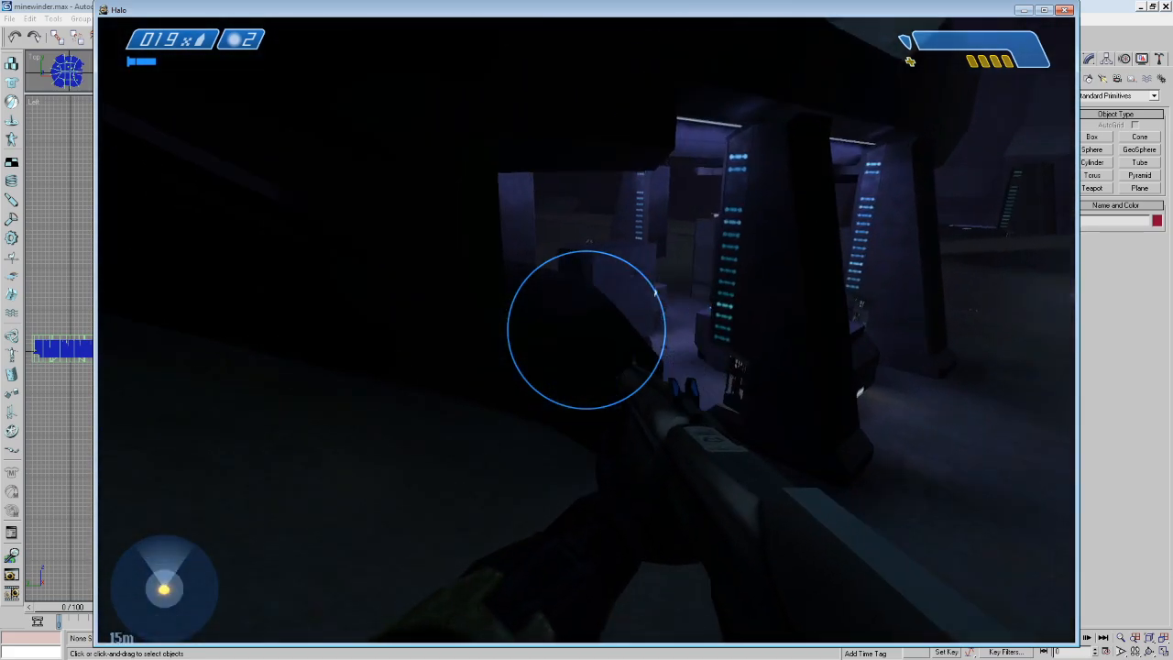
{"action": "key", "text": "w"}
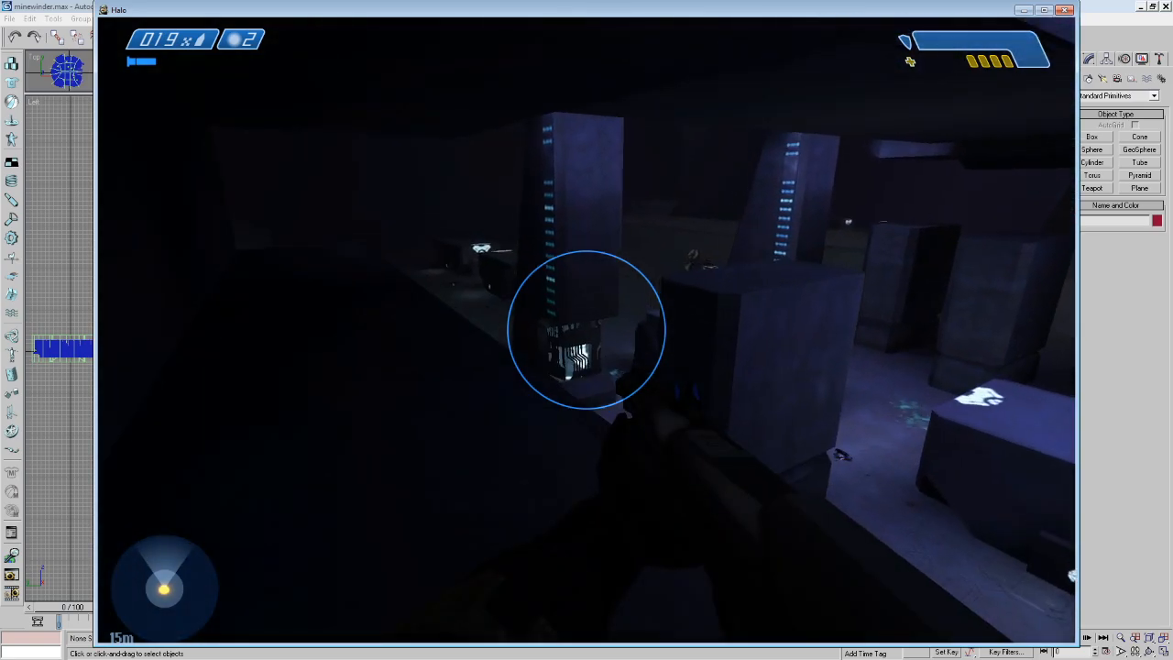
{"action": "key", "text": "w"}
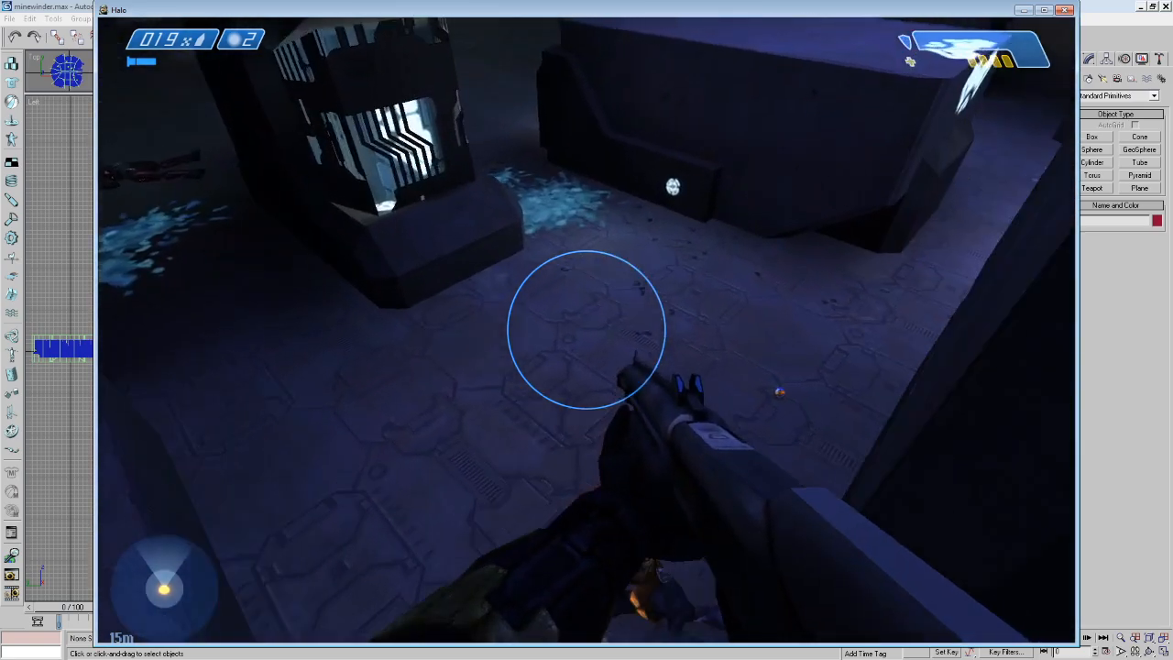
{"action": "key", "text": "w"}
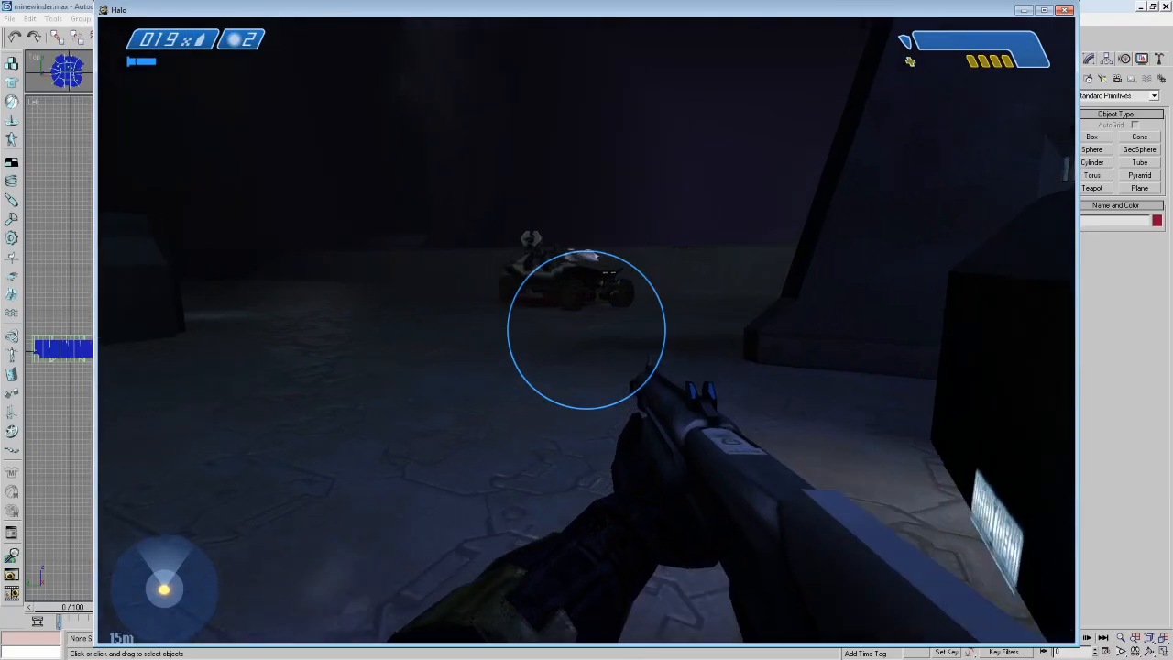
{"action": "key", "text": "w"}
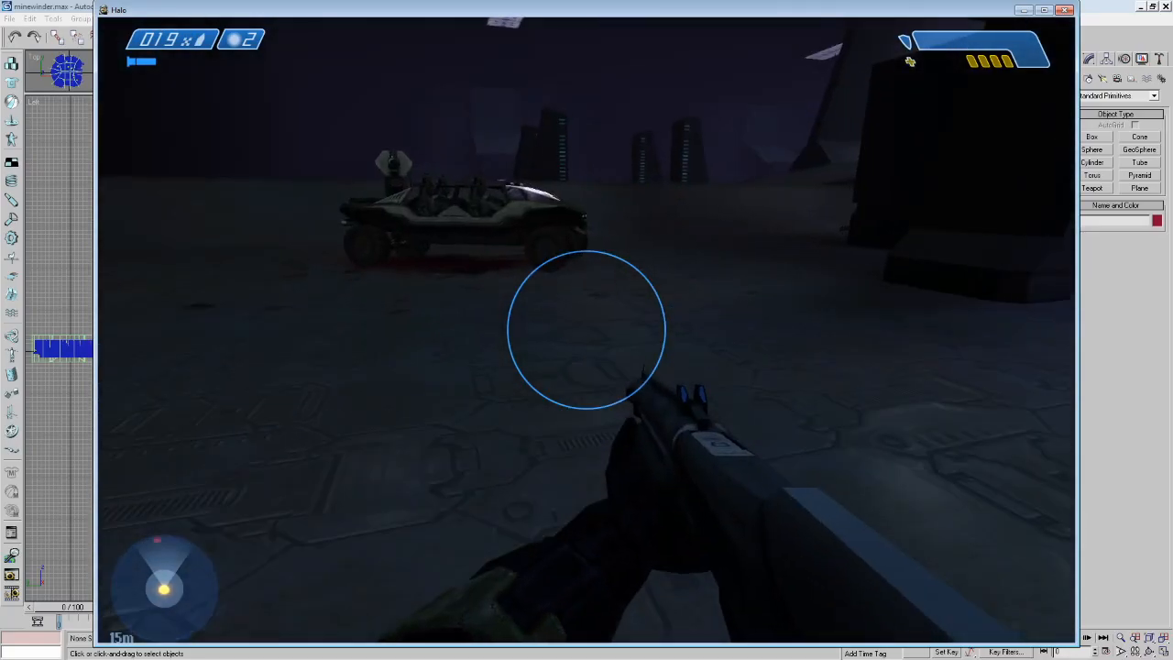
{"action": "key", "text": "w"}
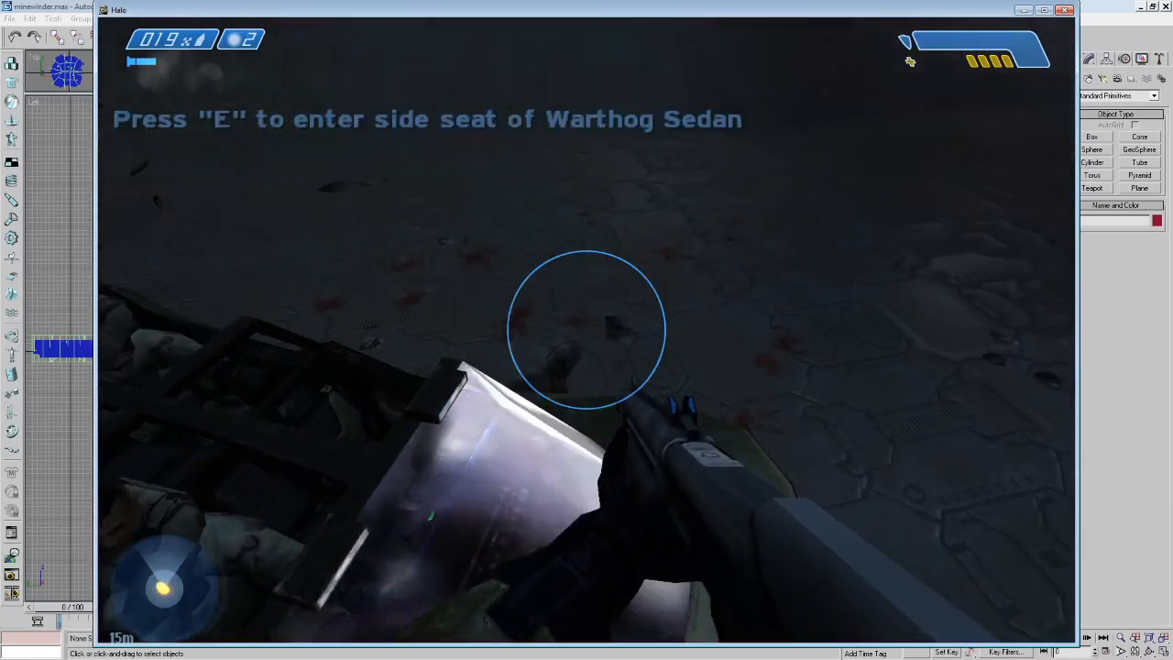
{"action": "key", "text": "e"}
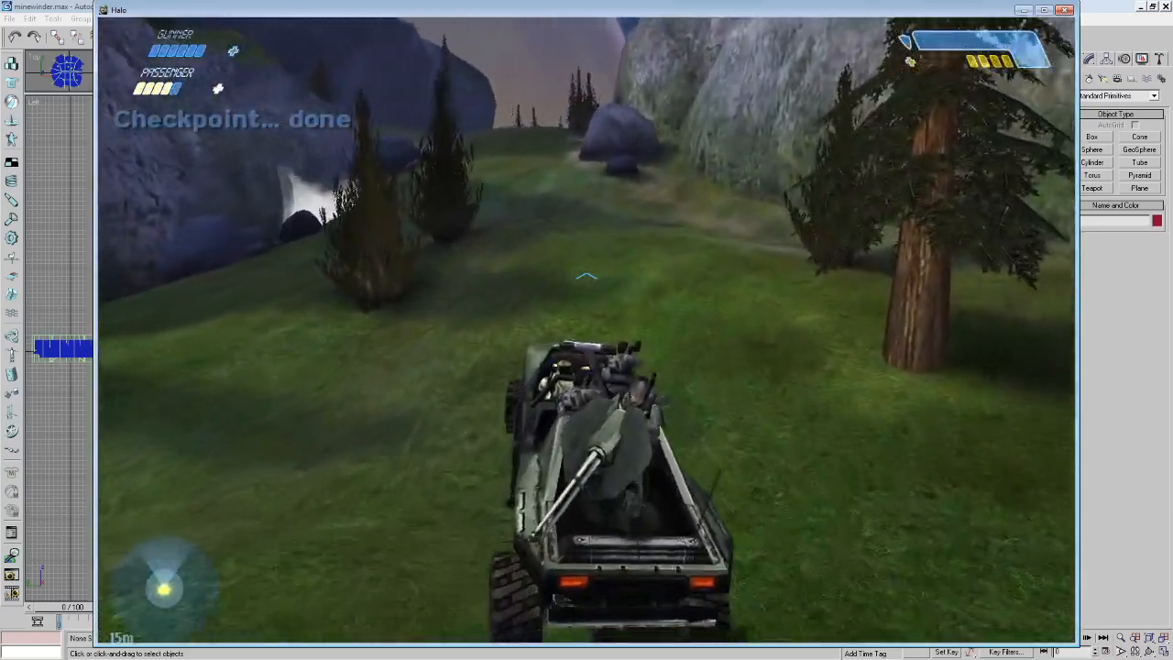
{"action": "key", "text": "w"}
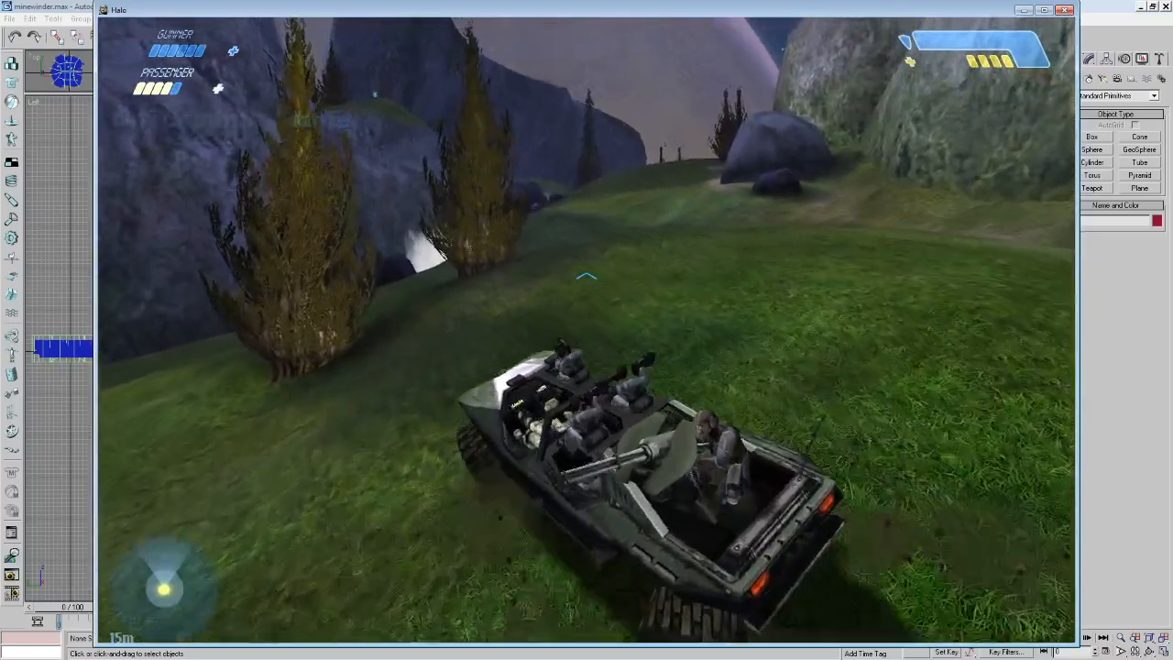
{"action": "key", "text": "w"}
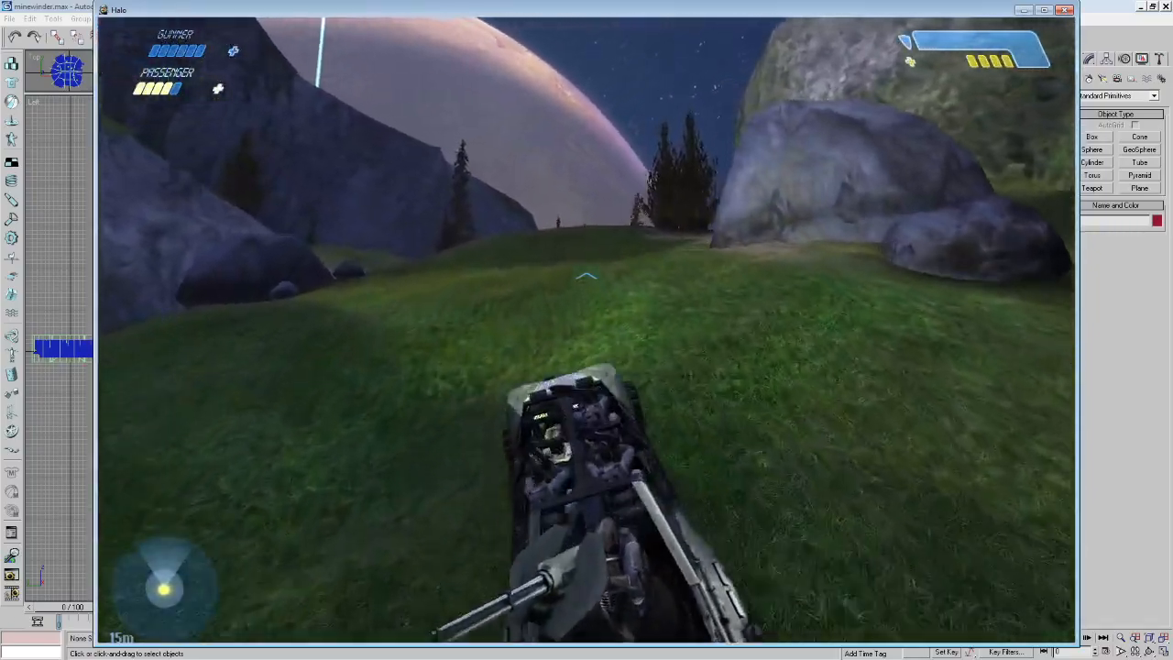
{"action": "key", "text": "w"}
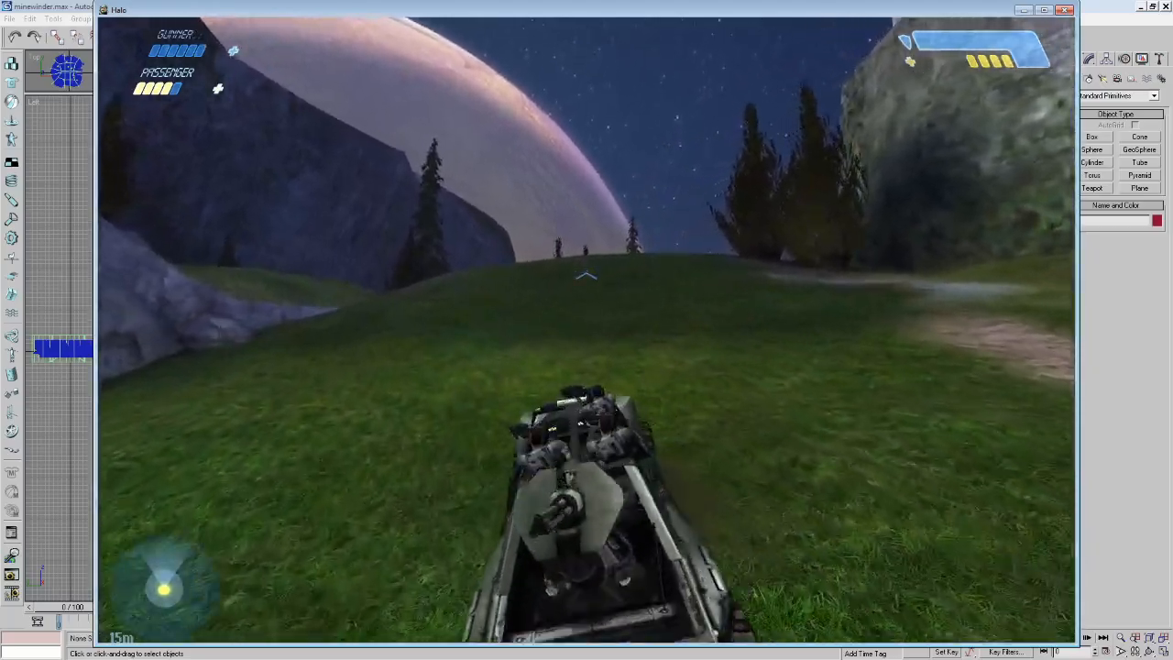
{"action": "key", "text": "w"}
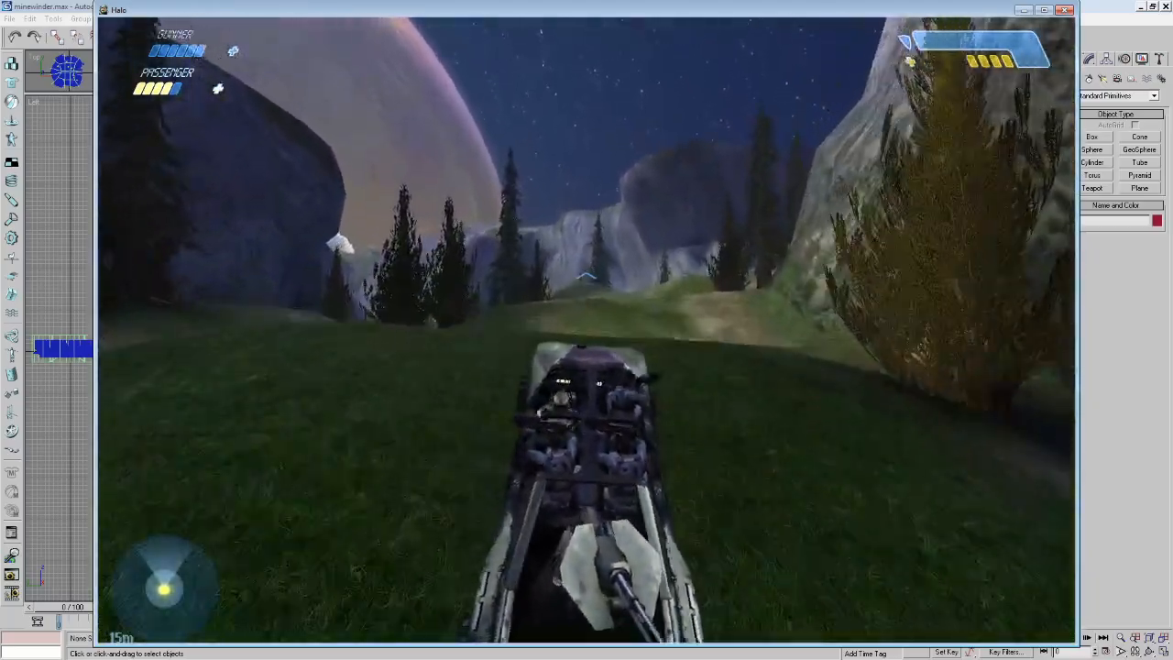
{"action": "key", "text": "w"}
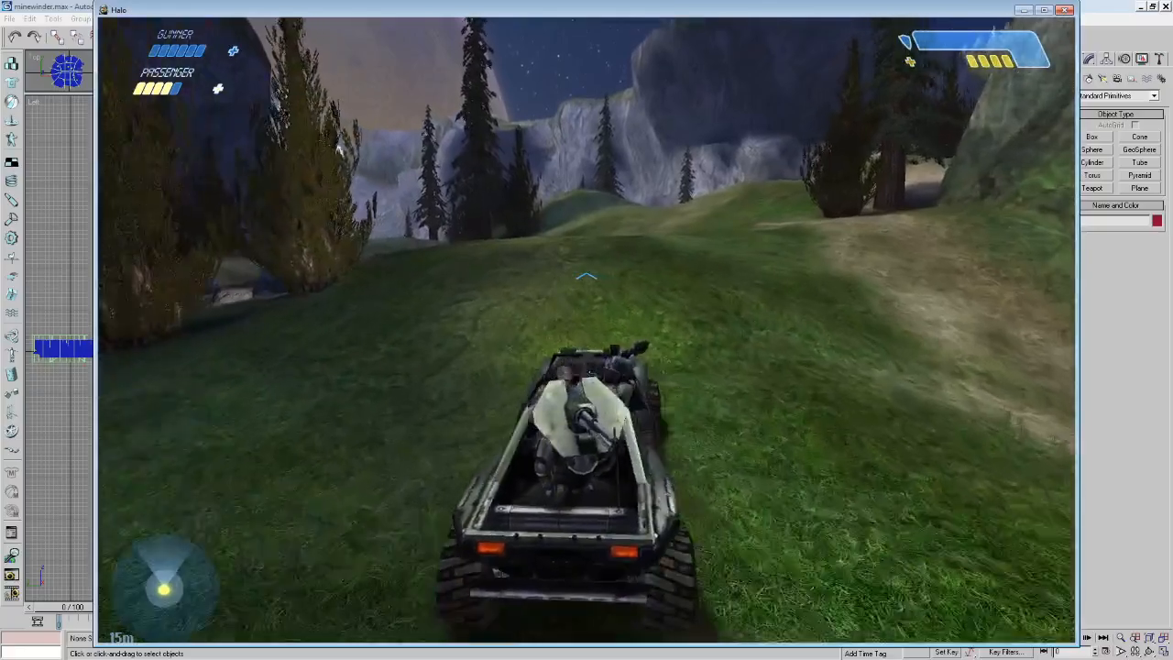
{"action": "key", "text": "w"}
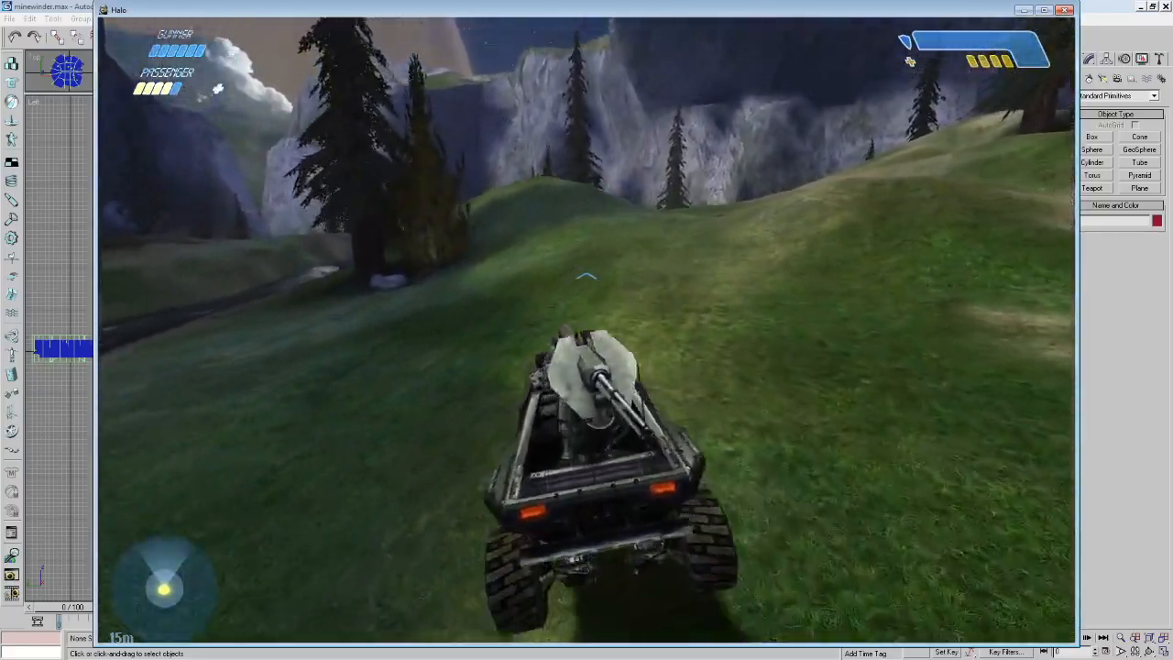
{"action": "key", "text": "w"}
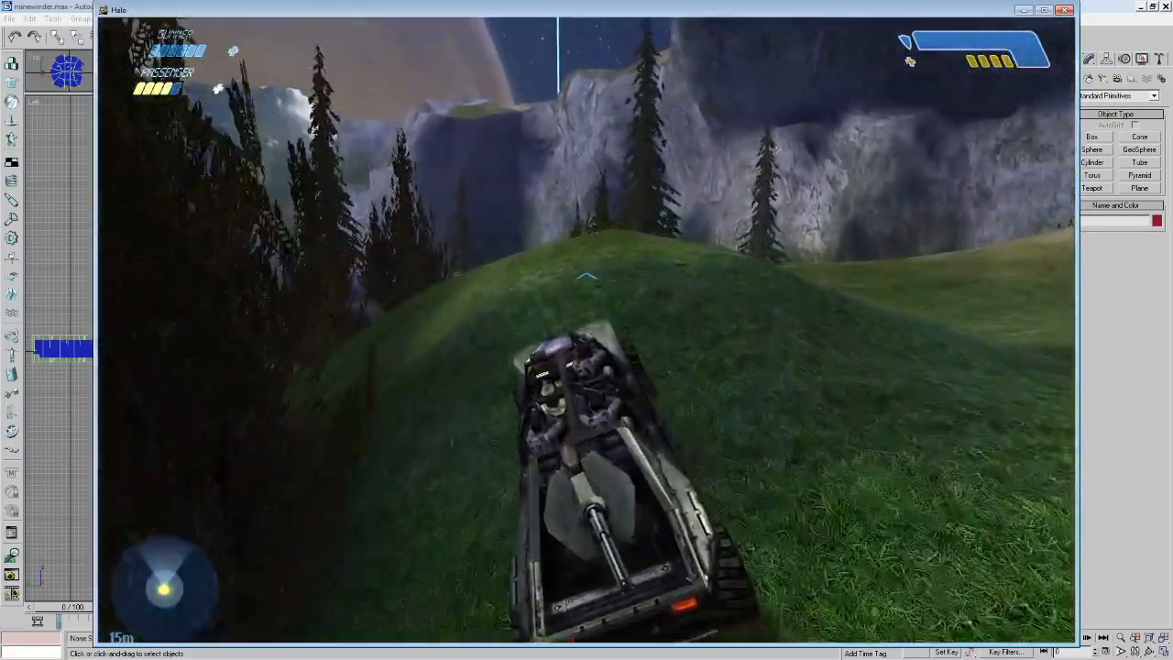
{"action": "key", "text": "w"}
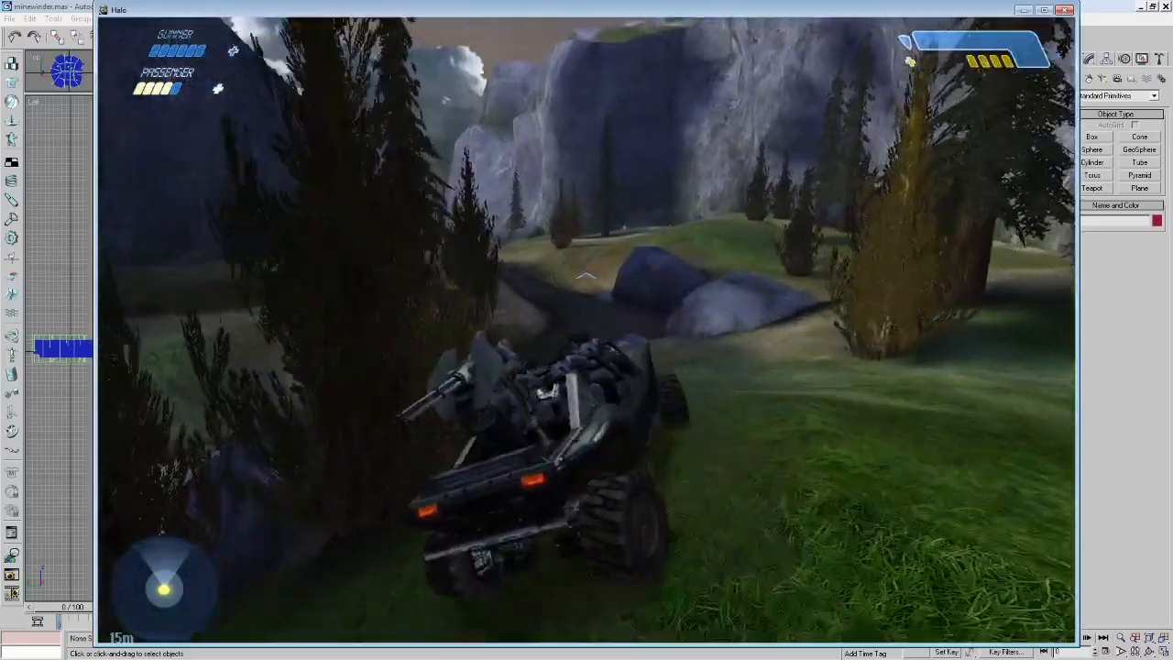
{"action": "key", "text": "w"}
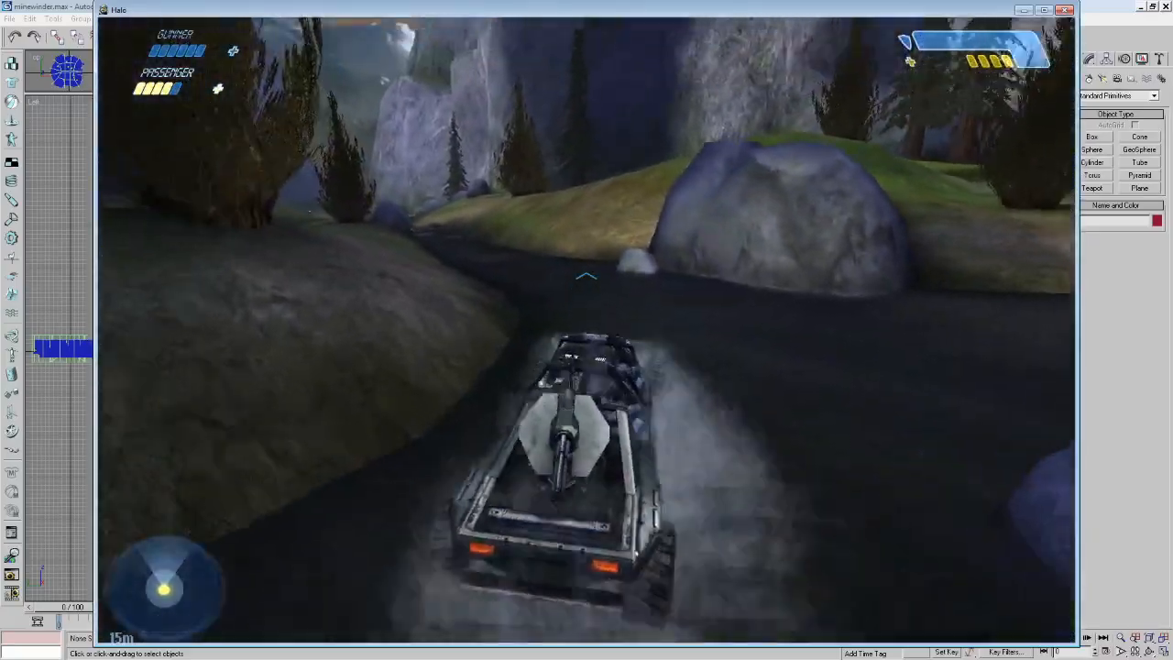
{"action": "key", "text": "w"}
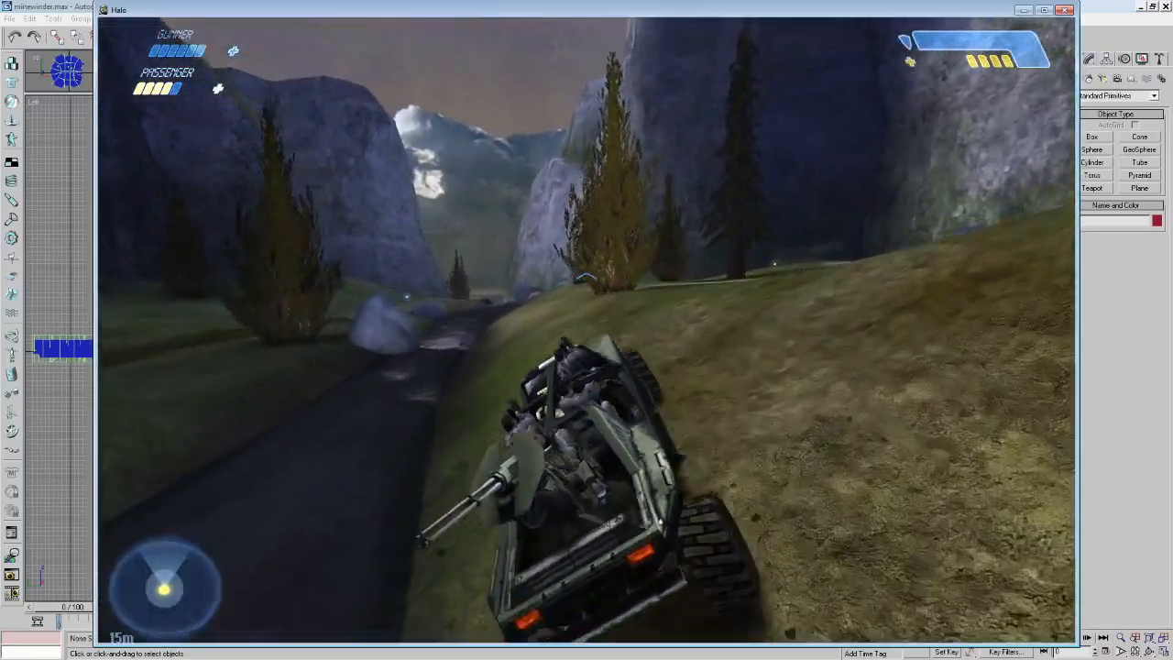
{"action": "key", "text": "w"}
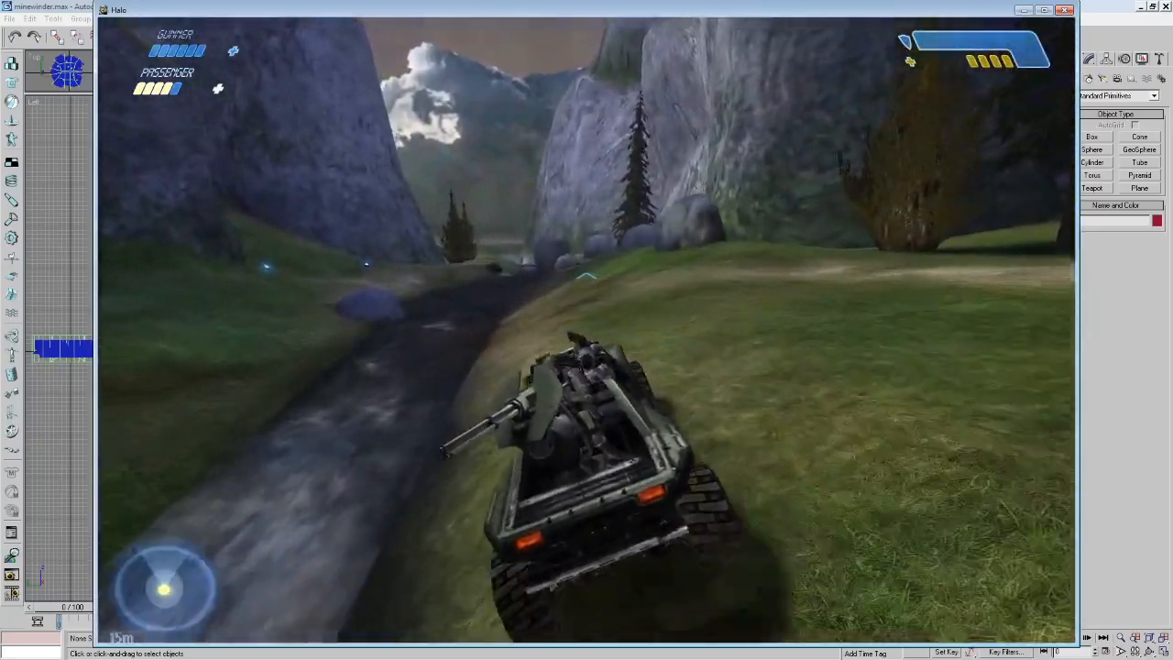
{"action": "key", "text": "w"}
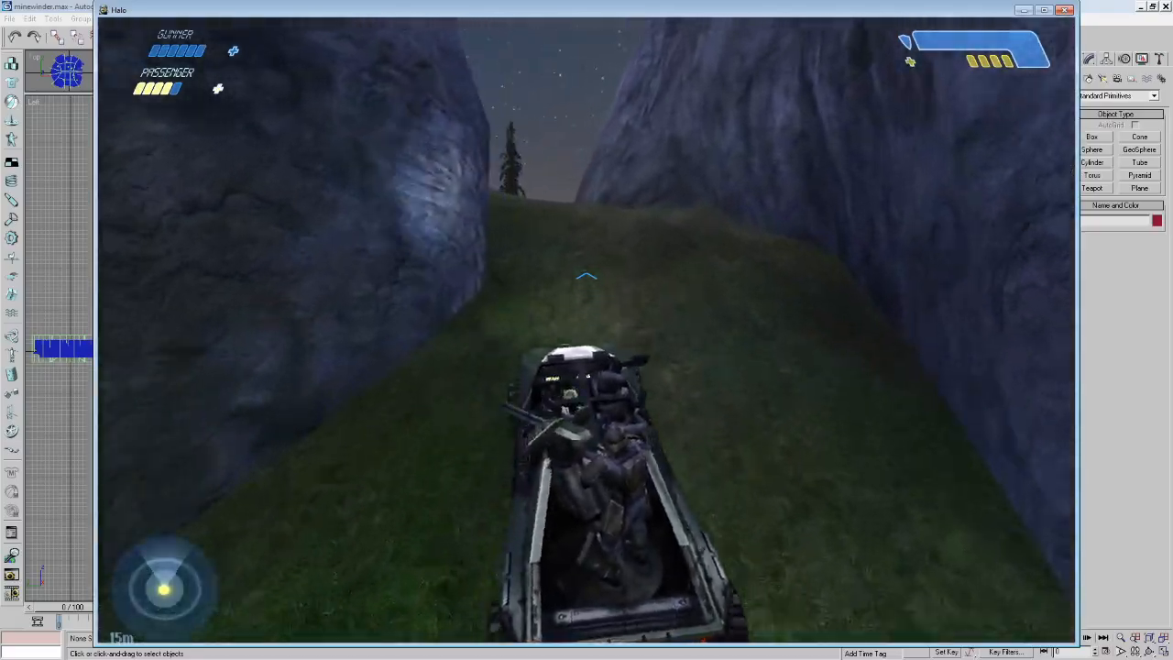
{"action": "key", "text": "w"}
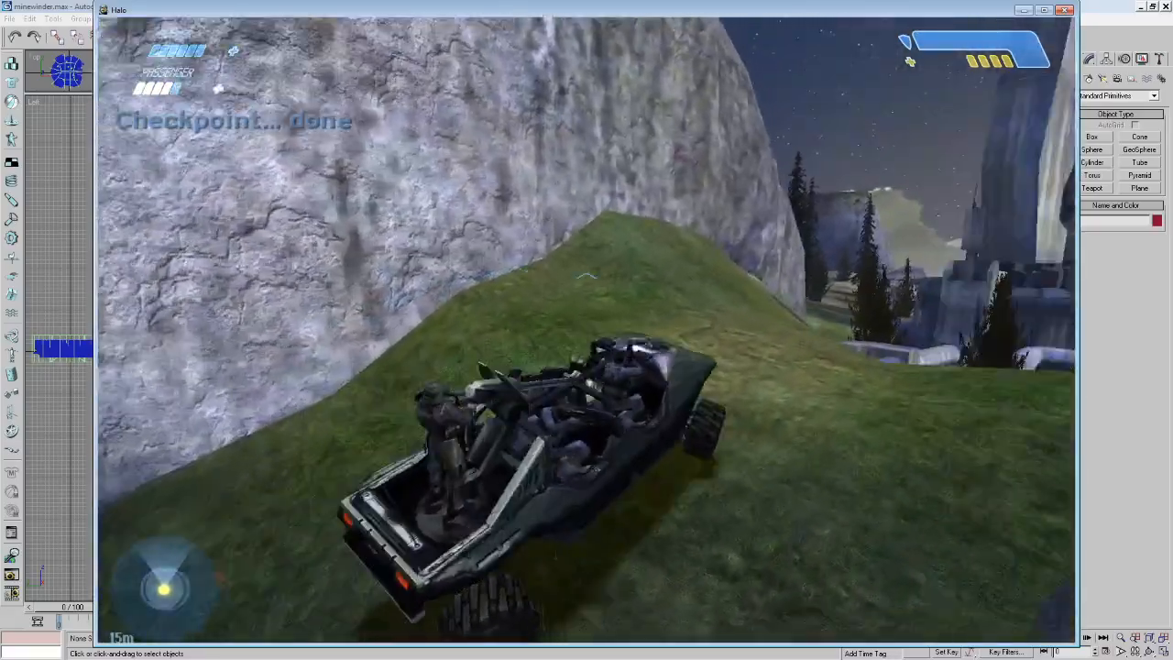
{"action": "key", "text": "w"}
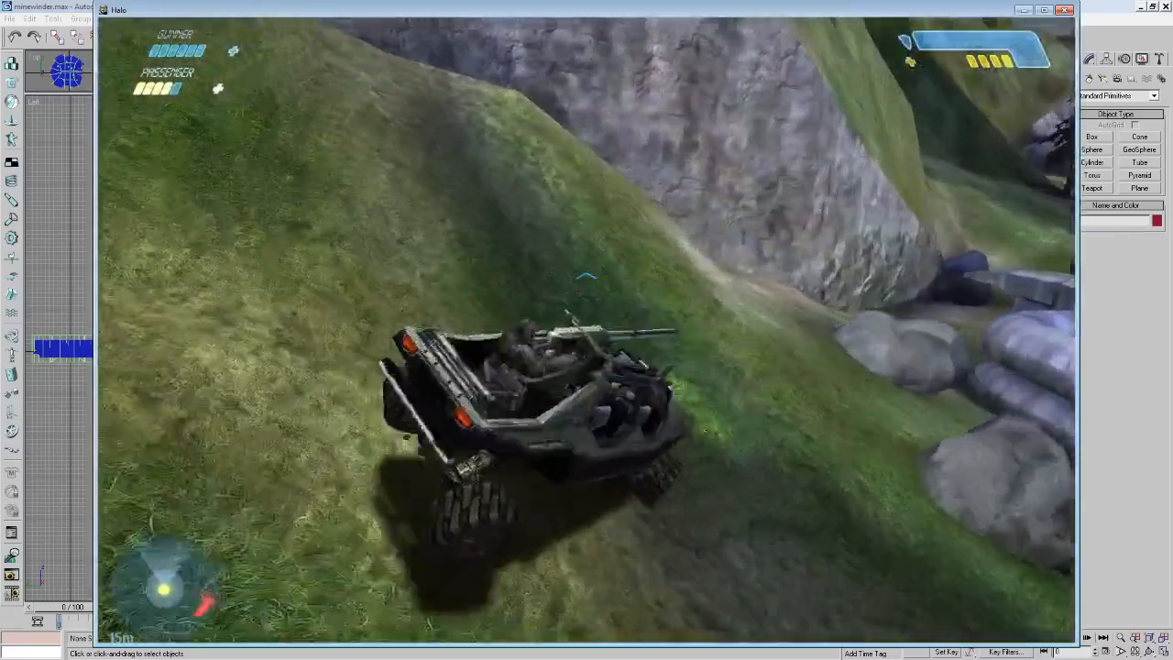
{"action": "key", "text": "w"}
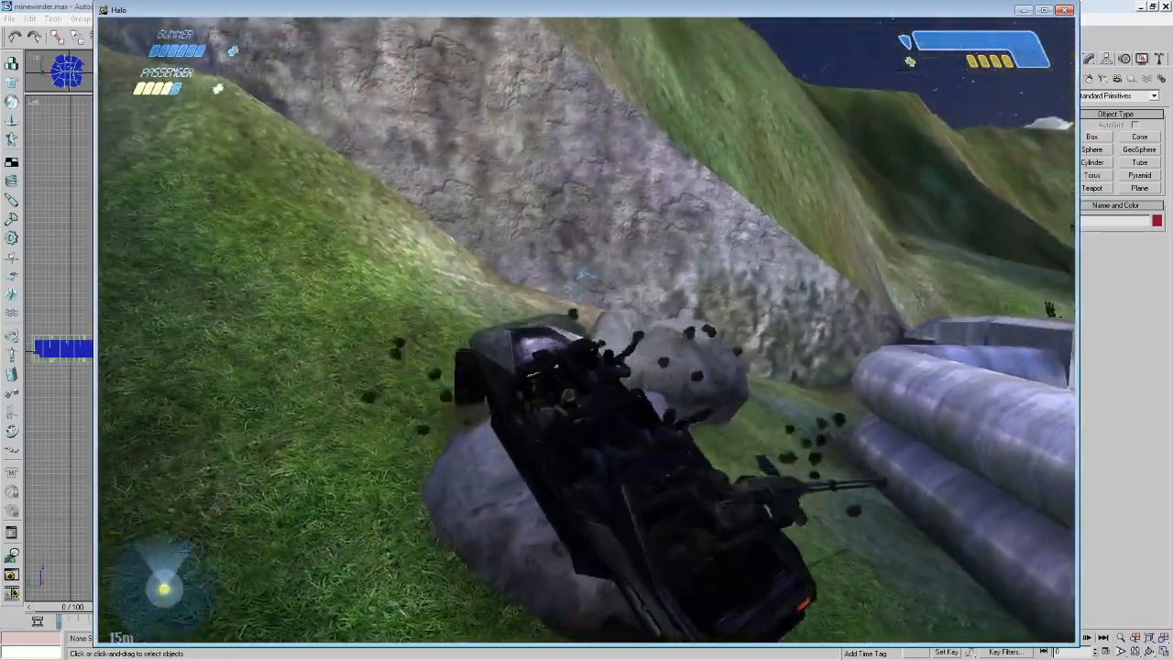
{"action": "key", "text": "w"}
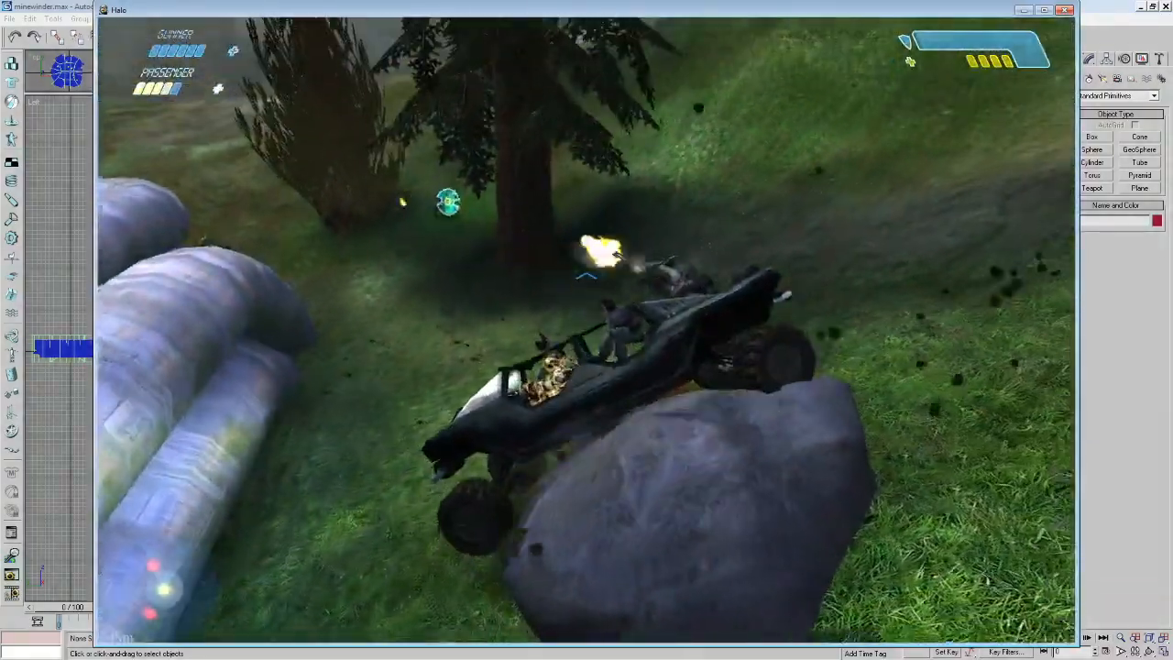
{"action": "key", "text": "w"}
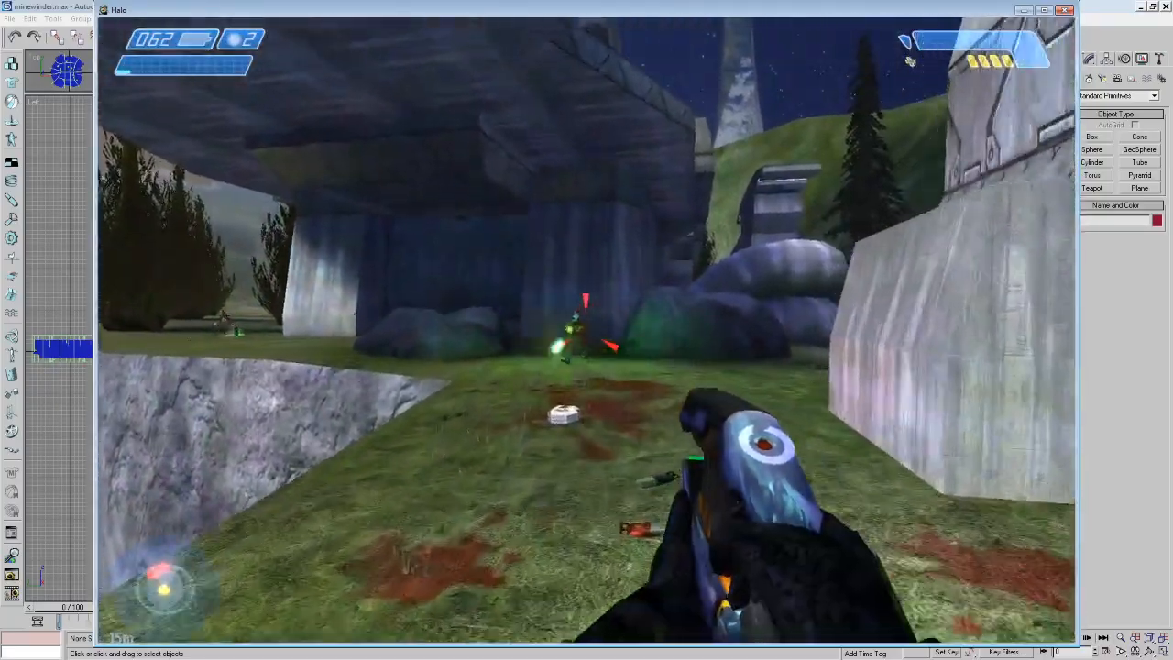
{"action": "key", "text": "e"}
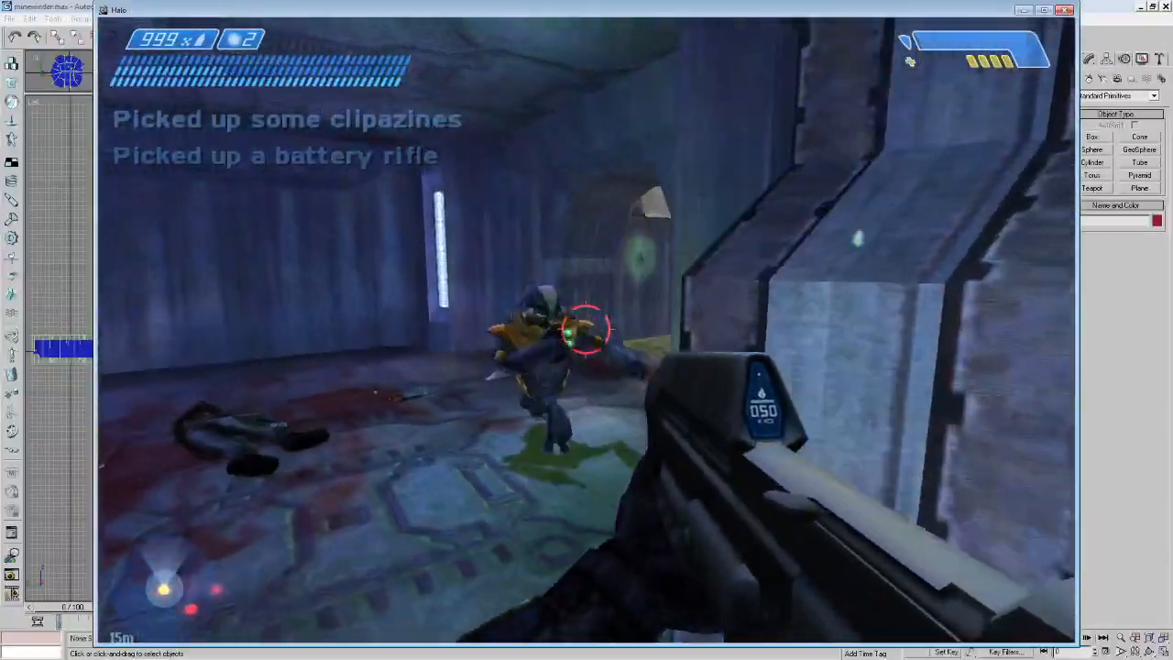
{"action": "left_click", "coordinate": [586, 329]}
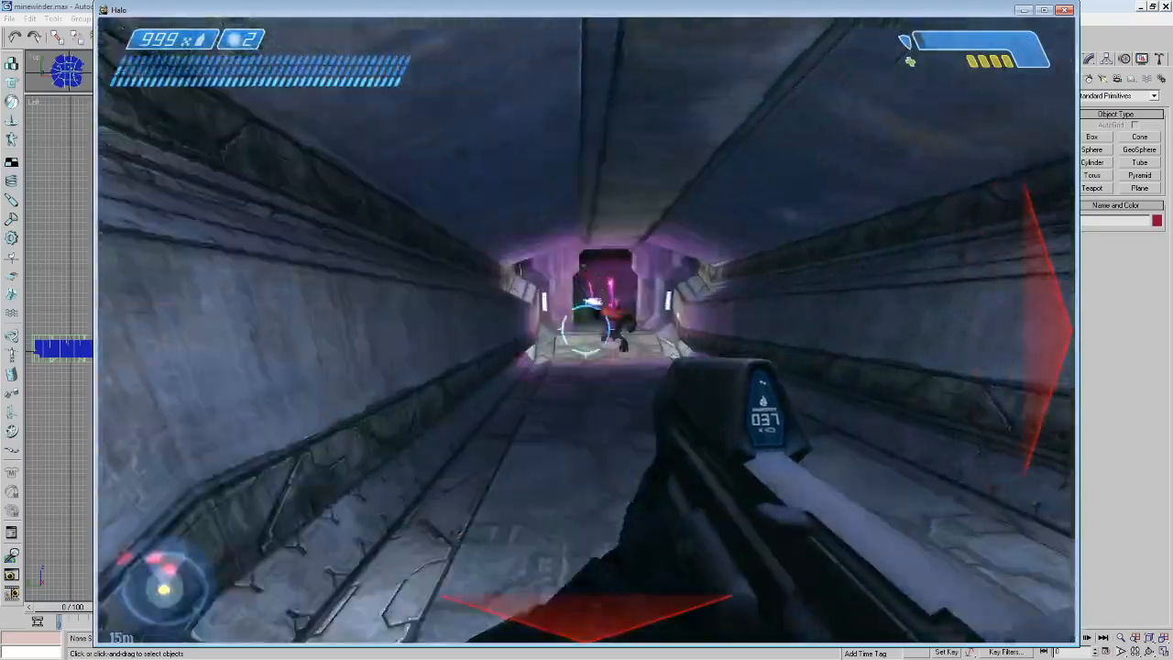
{"action": "left_click", "coordinate": [586, 329]}
{"action": "left_click", "coordinate": [585, 329]}
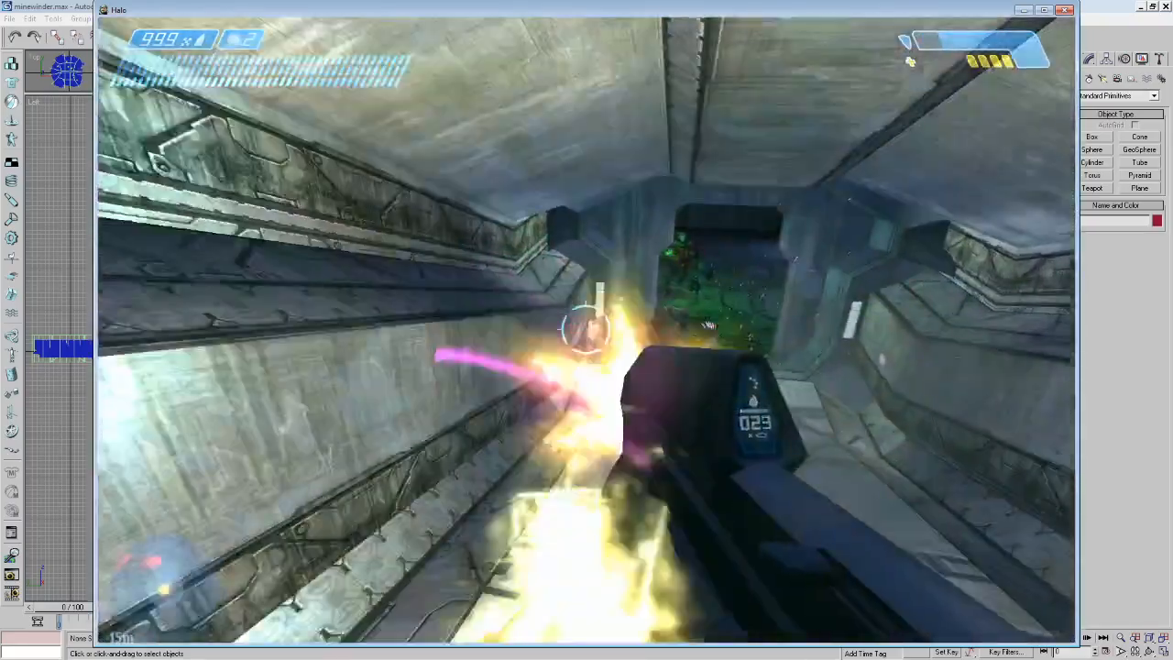
{"action": "left_click", "coordinate": [585, 329]}
{"action": "left_click", "coordinate": [585, 329]}
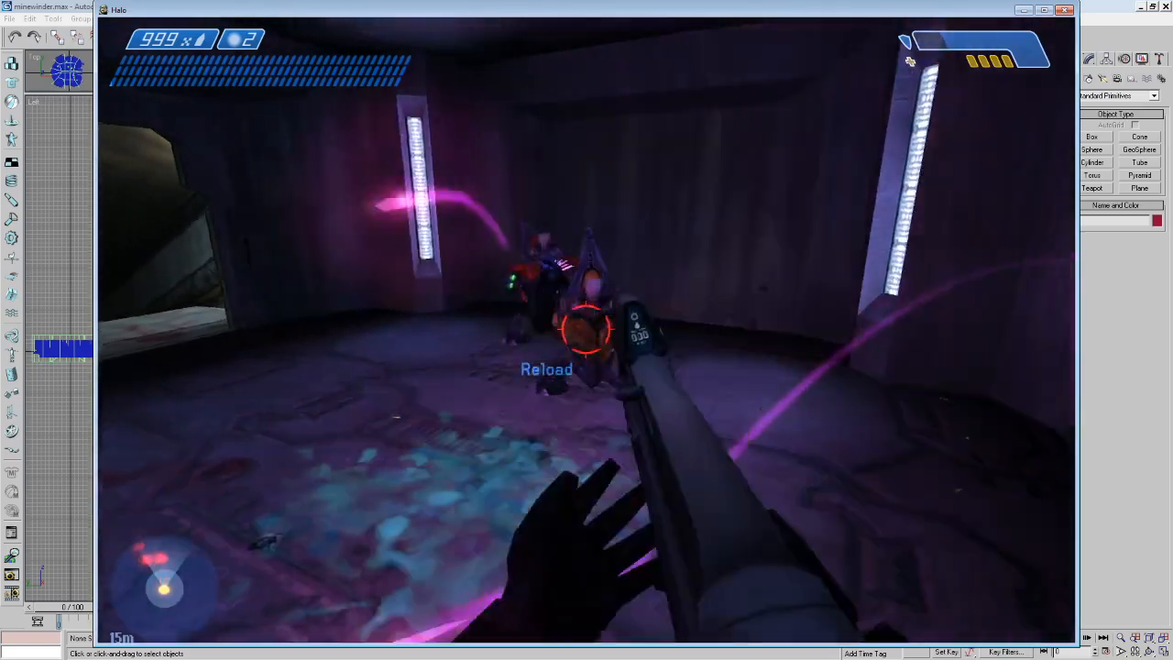
{"action": "left_click", "coordinate": [586, 329]}
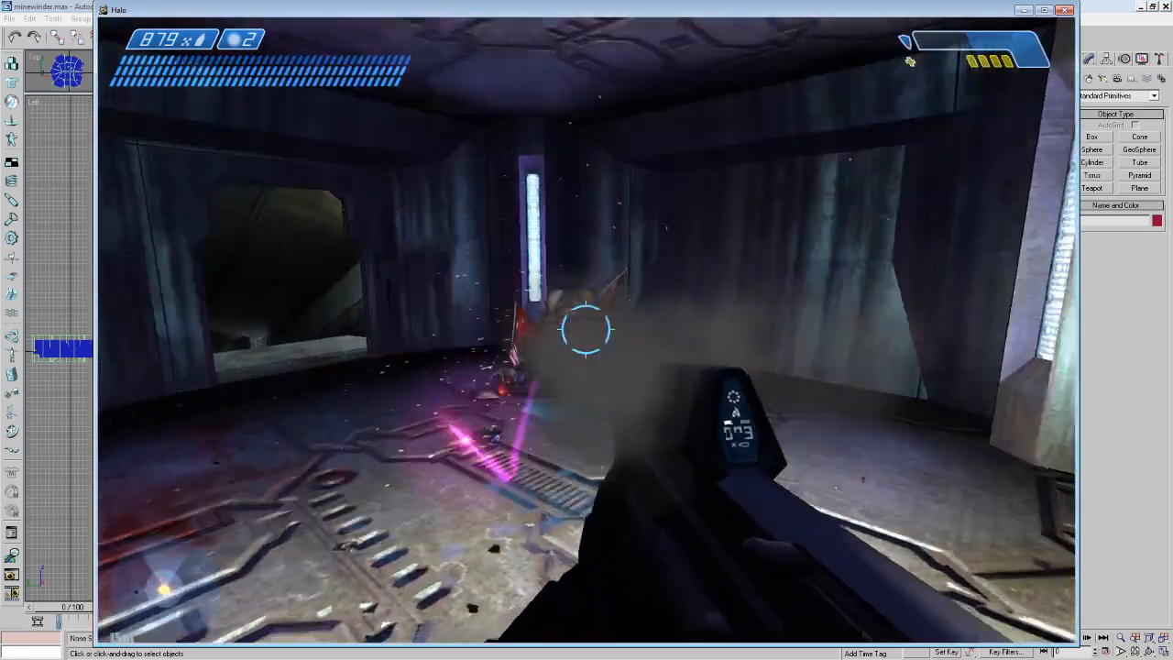
{"action": "key", "text": "w"}
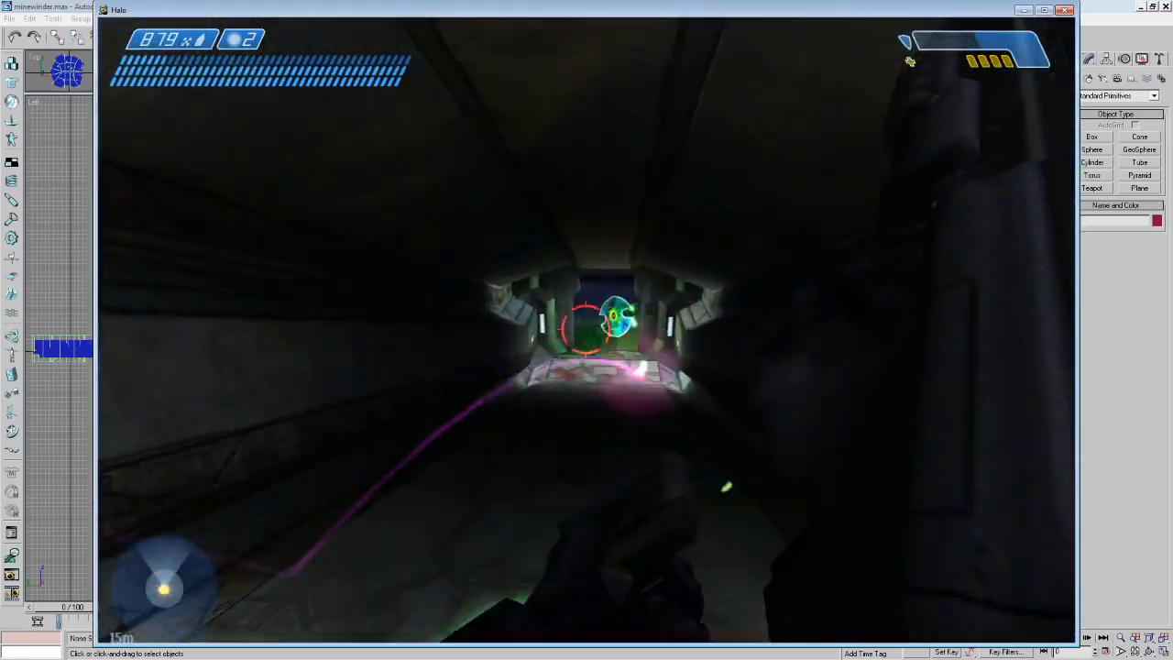
{"action": "left_click", "coordinate": [586, 329]}
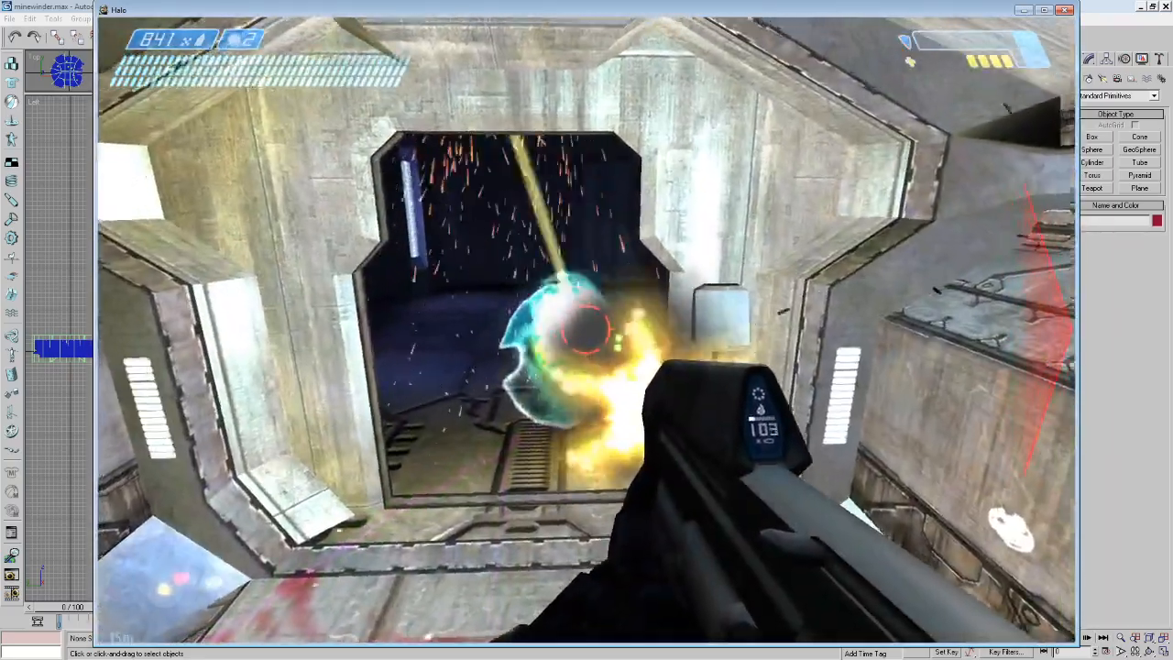
{"action": "key", "text": "w"}
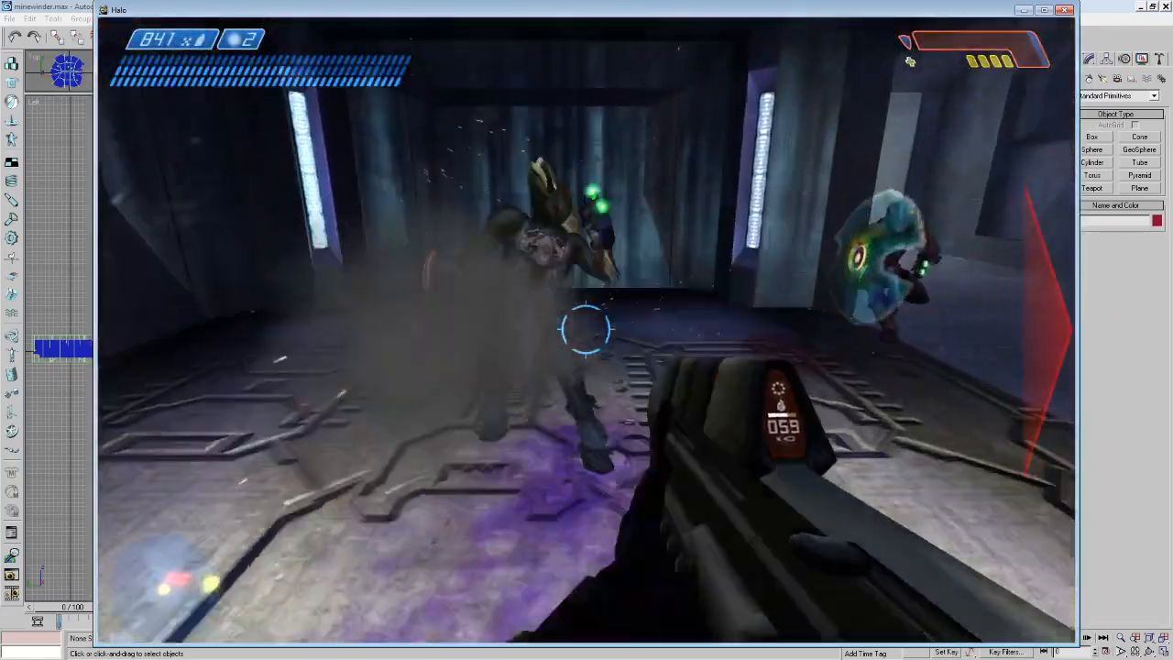
{"action": "key", "text": "f"}
{"action": "key", "text": "w"}
{"action": "key", "text": "r"}
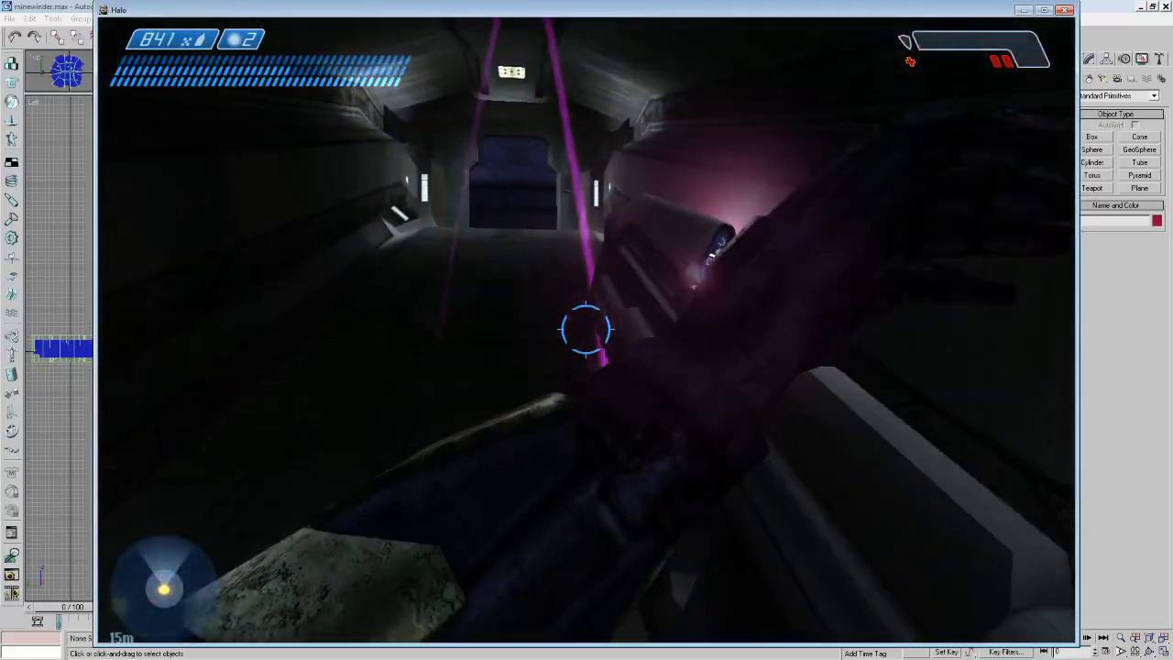
{"action": "key", "text": "w"}
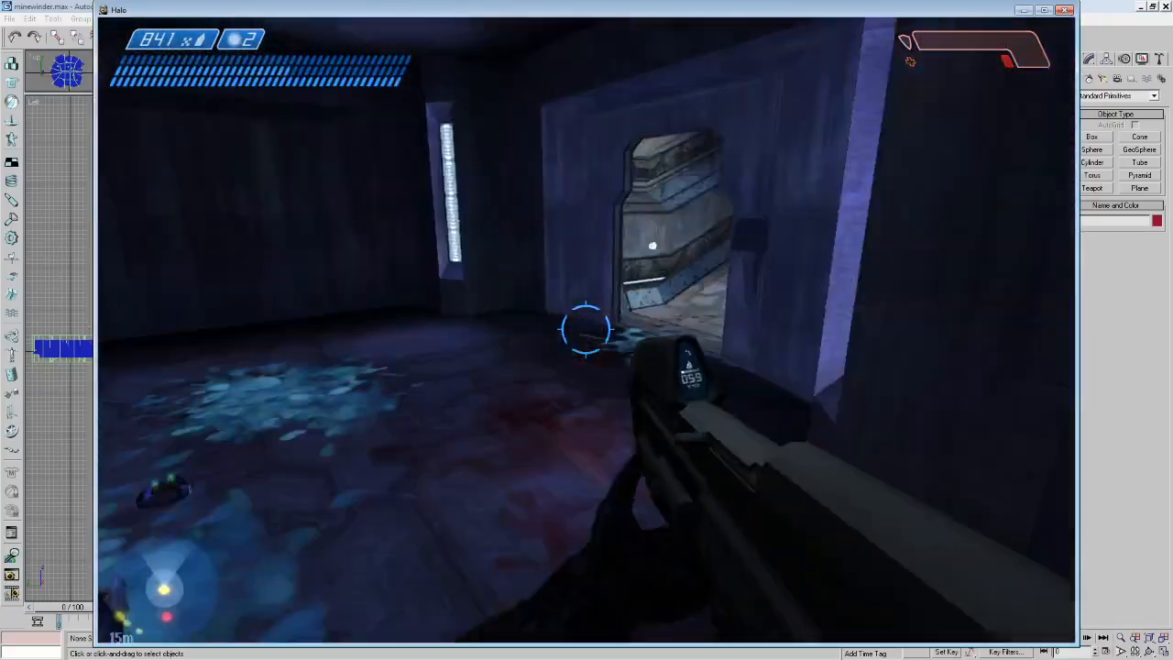
{"action": "key", "text": "w"}
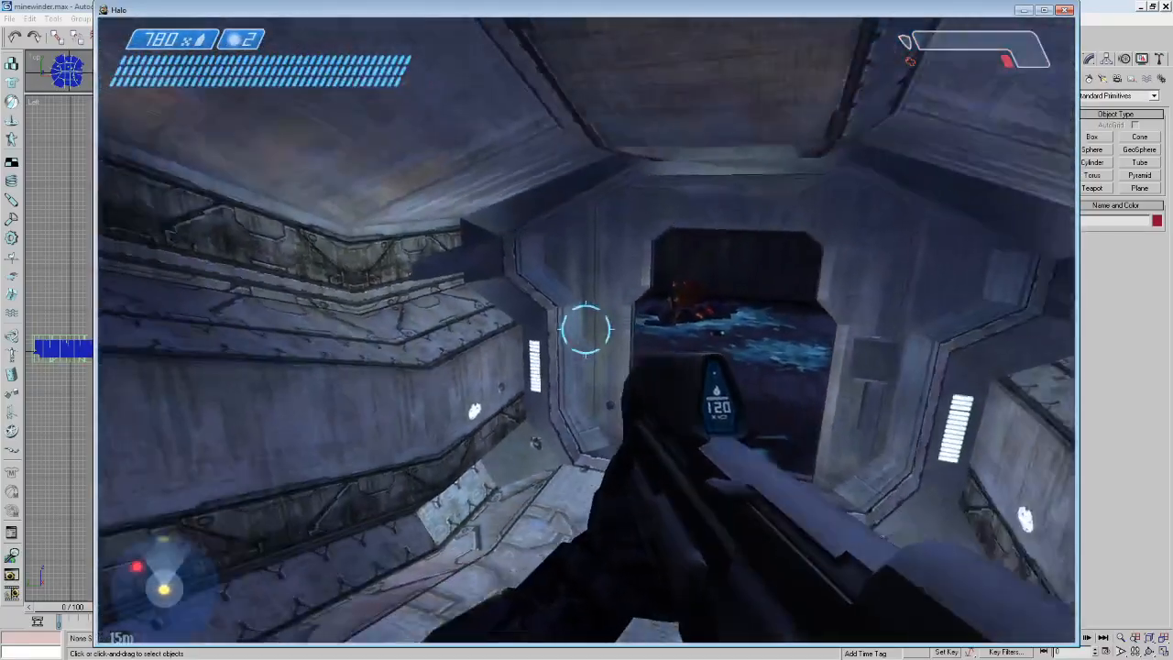
{"action": "key", "text": "w"}
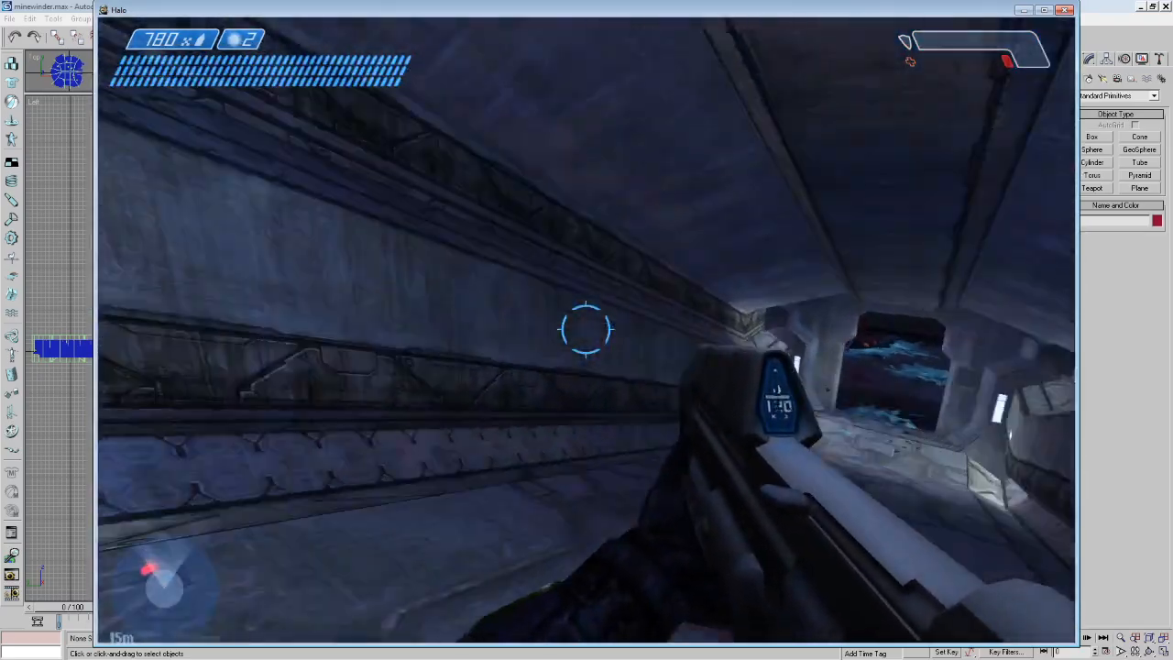
{"action": "key", "text": "w"}
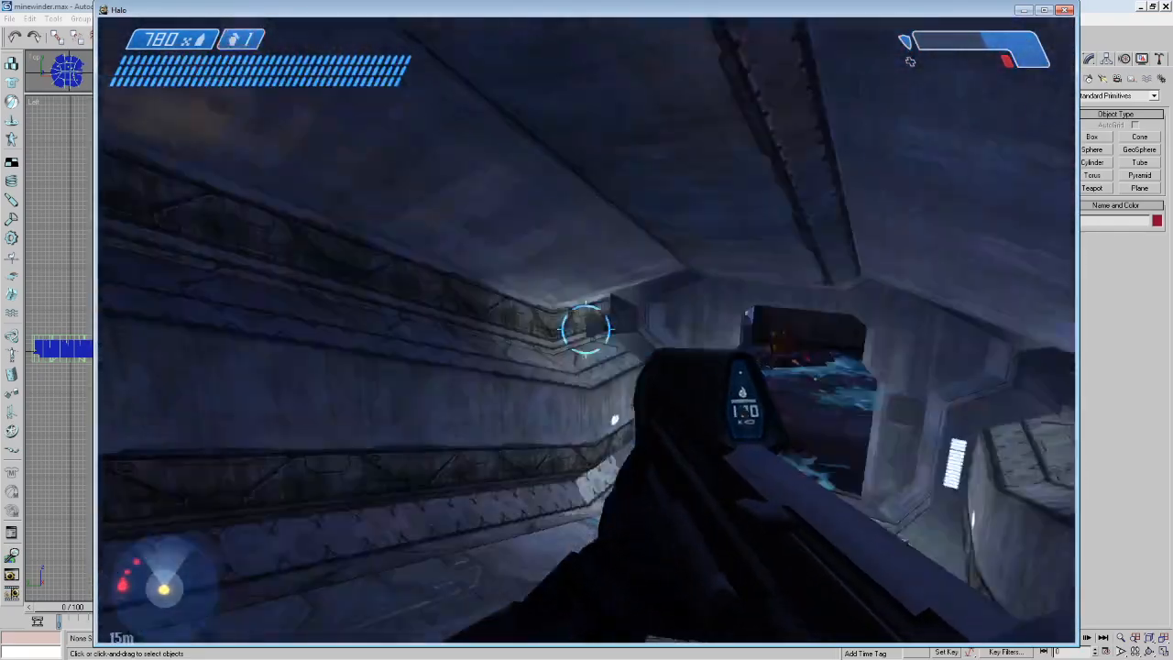
{"action": "key", "text": "Tab"}
{"action": "key", "text": "w"}
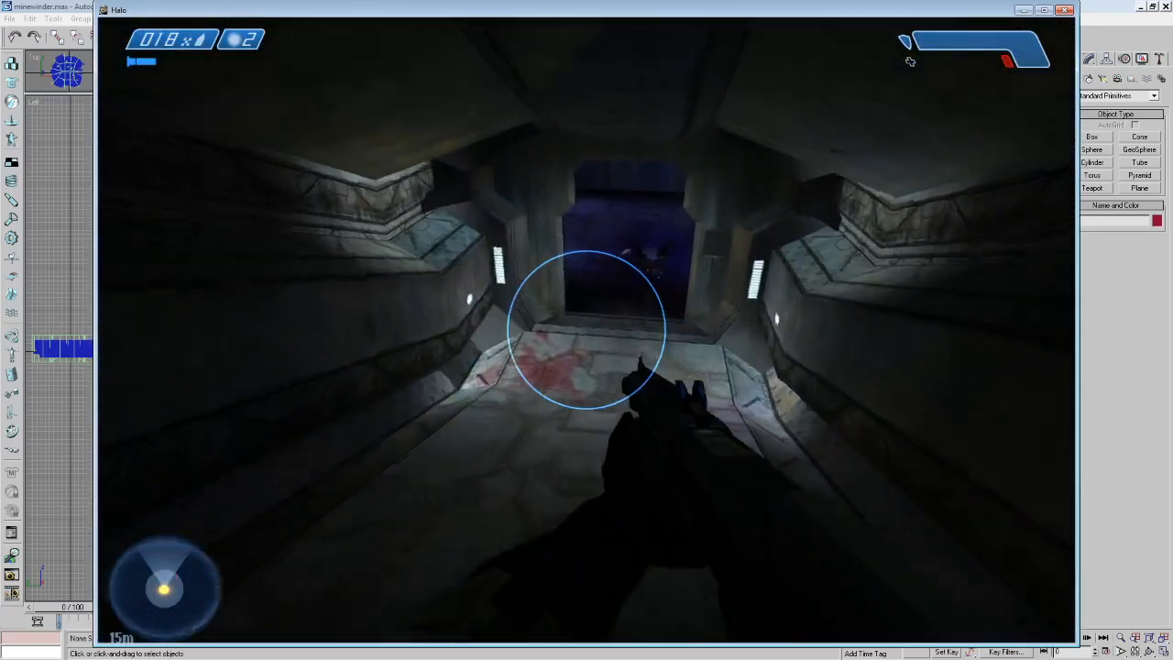
{"action": "key", "text": "Tab"}
{"action": "key", "text": "w"}
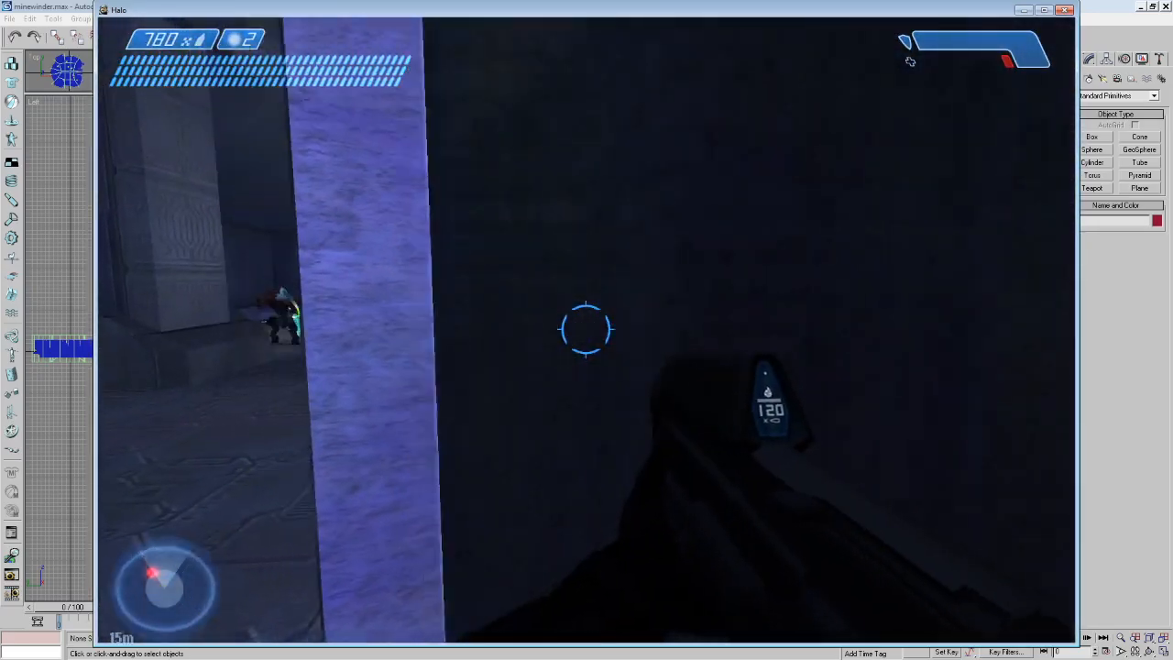
{"action": "key", "text": "w"}
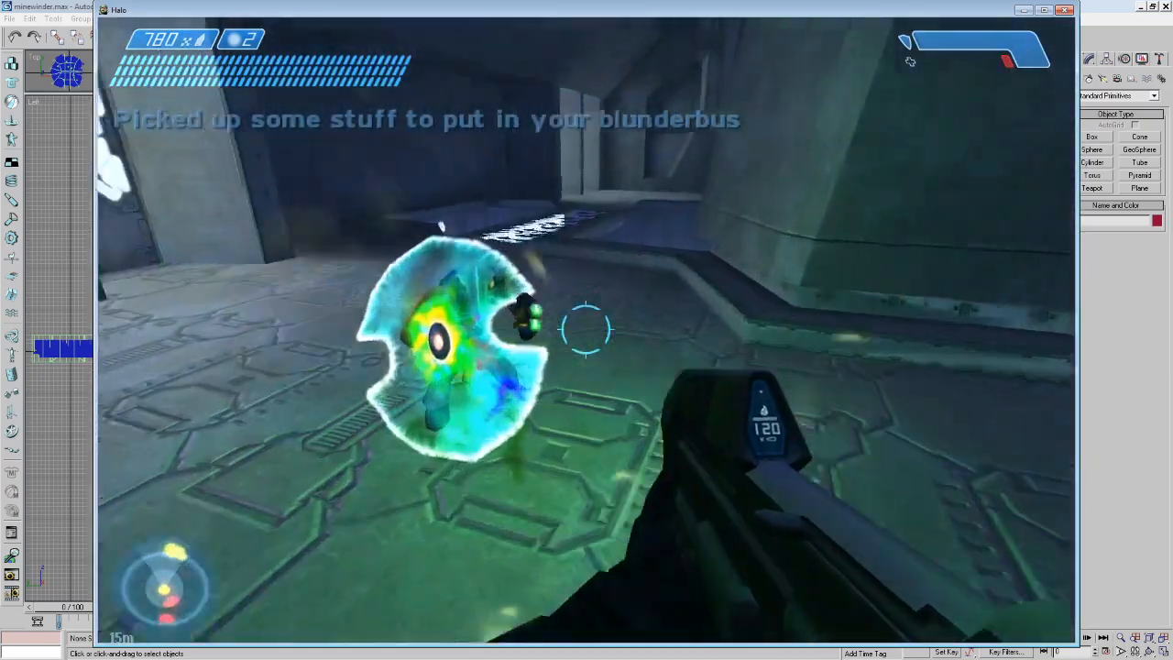
{"action": "key", "text": "w"}
{"action": "key", "text": "f"}
{"action": "key", "text": "f"}
{"action": "key", "text": "w"}
{"action": "left_click", "coordinate": [586, 330]}
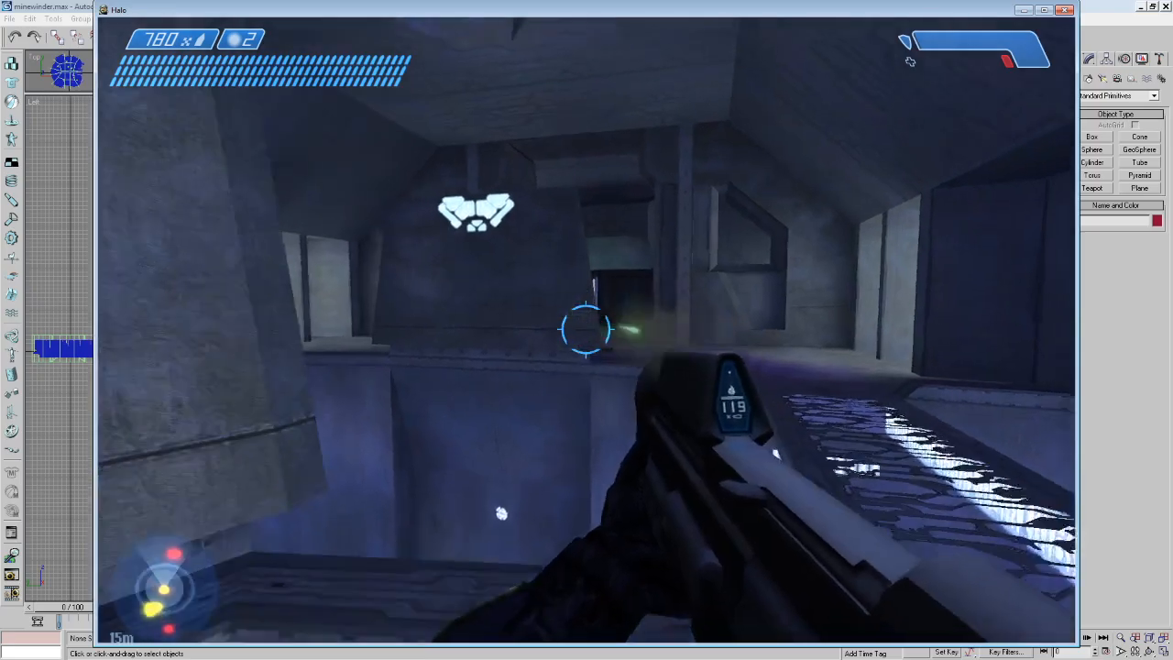
{"action": "key", "text": "w"}
{"action": "key", "text": "r"}
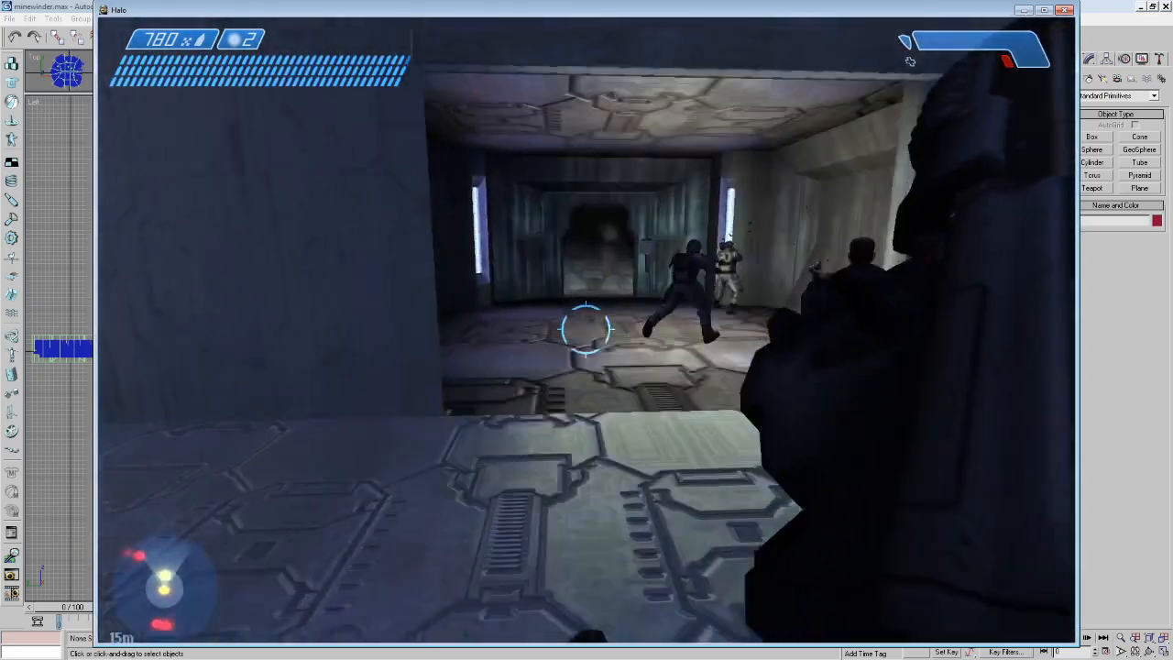
{"action": "key", "text": "w"}
{"action": "key", "text": "Tab"}
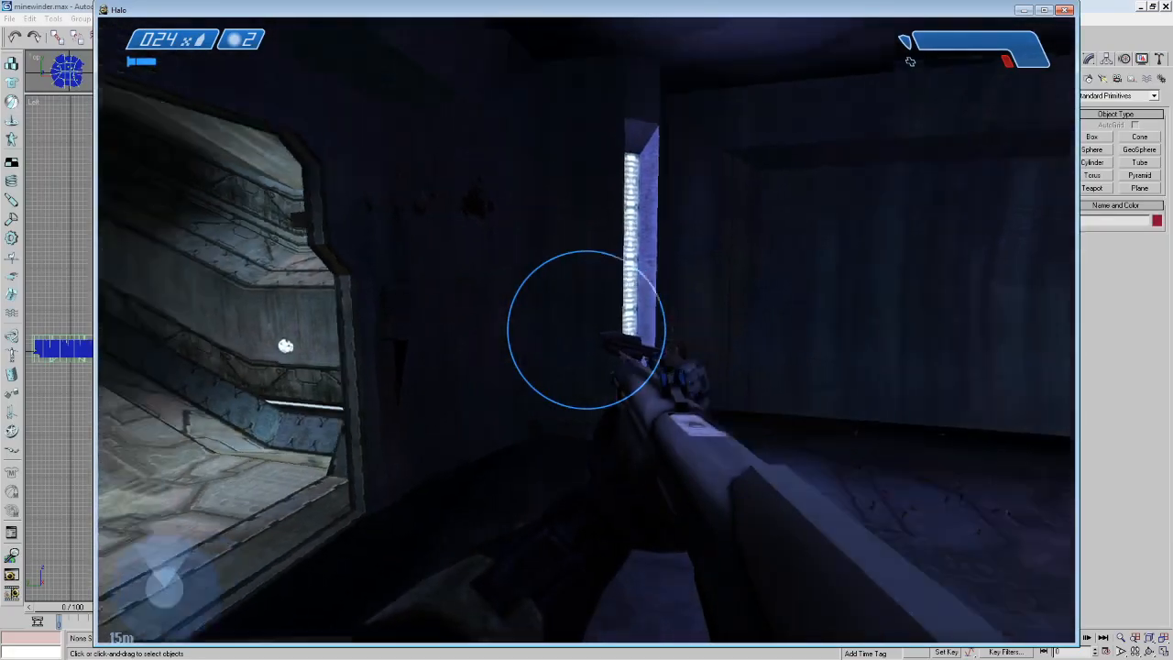
{"action": "key", "text": "s"}
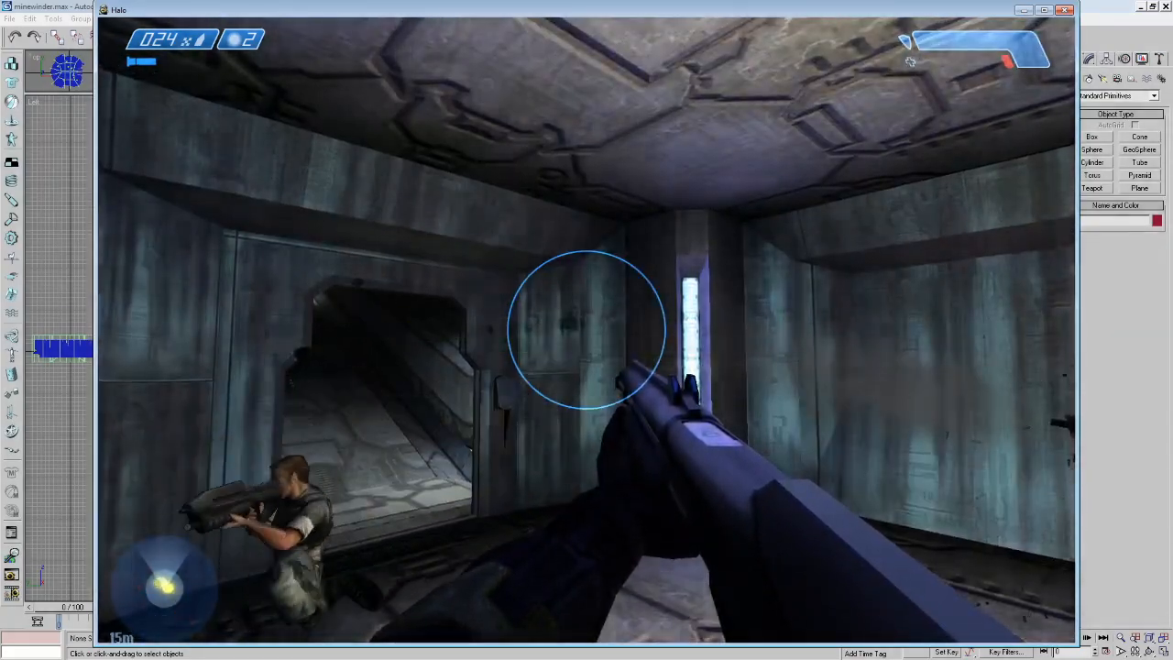
{"action": "key", "text": "w"}
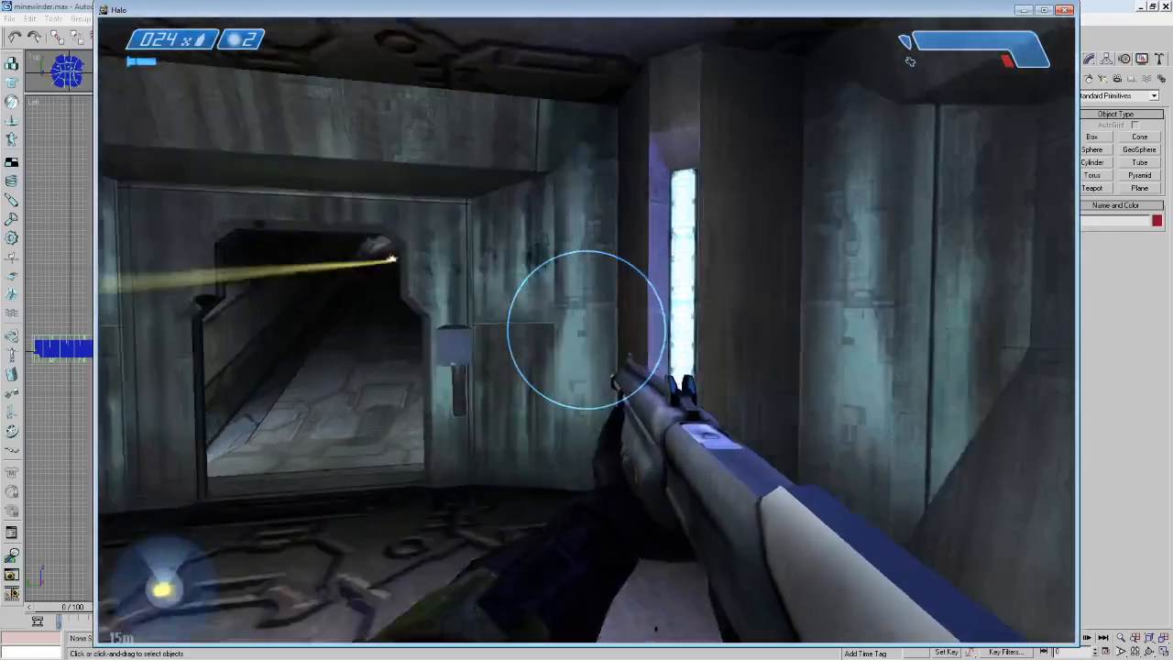
{"action": "key", "text": "w"}
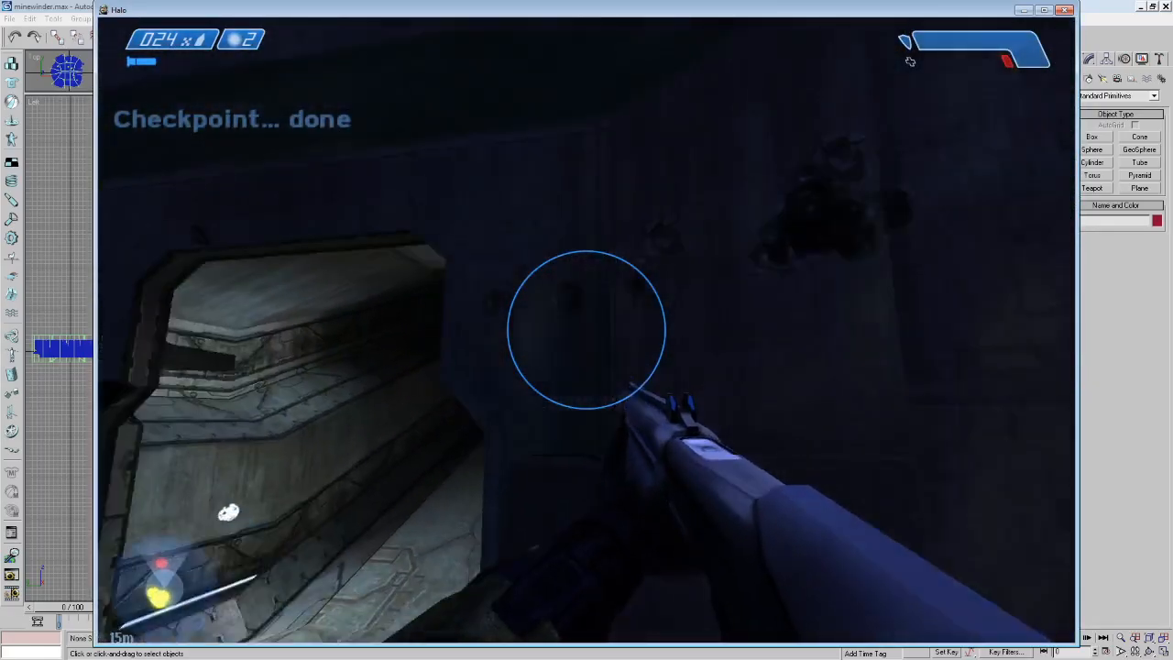
{"action": "key", "text": "w"}
{"action": "left_click", "coordinate": [587, 330]}
{"action": "key", "text": "s"}
{"action": "key", "text": "Tab"}
{"action": "key", "text": "w"}
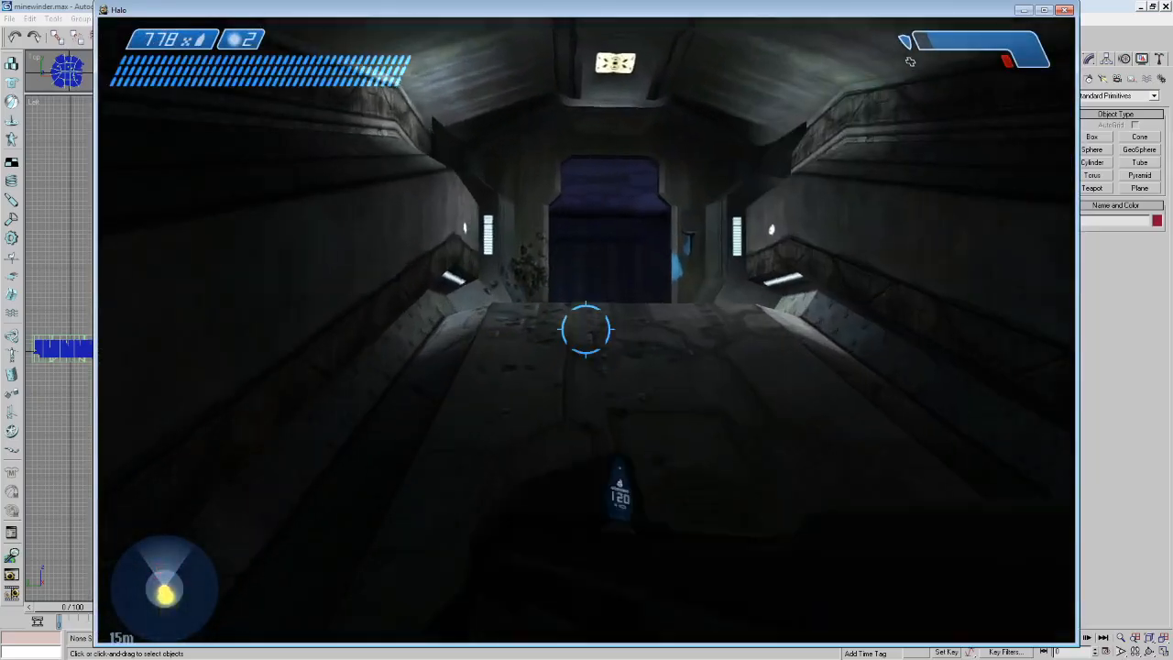
{"action": "key", "text": "f"}
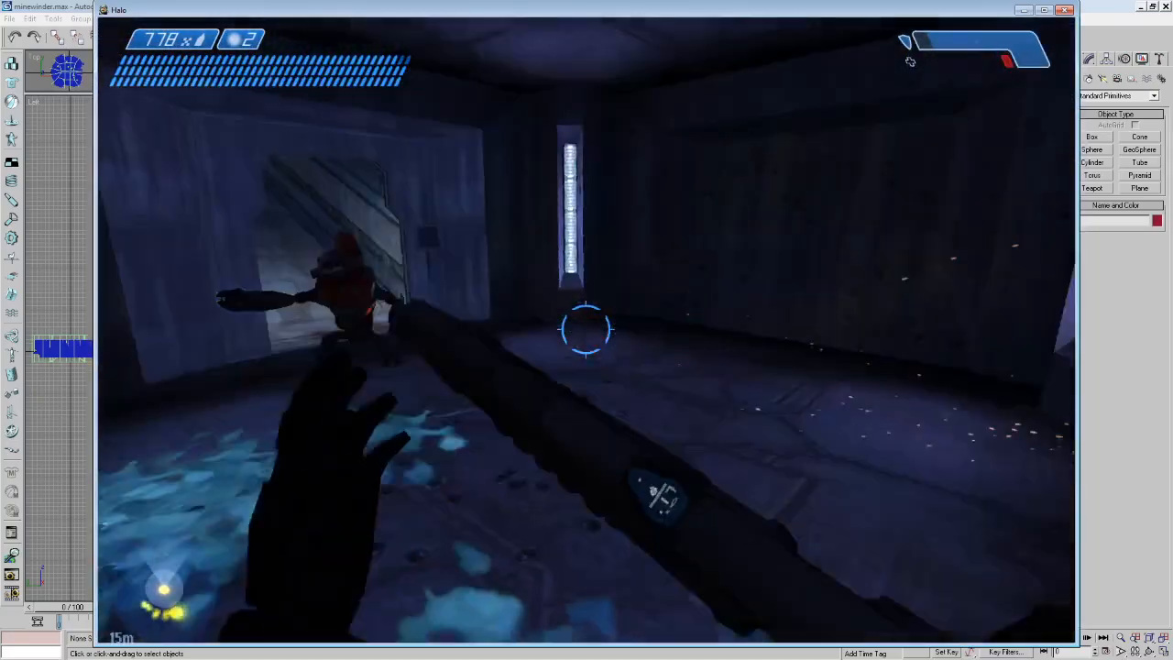
{"action": "key", "text": "w"}
{"action": "key", "text": "f"}
{"action": "key", "text": "Tab"}
{"action": "key", "text": "r"}
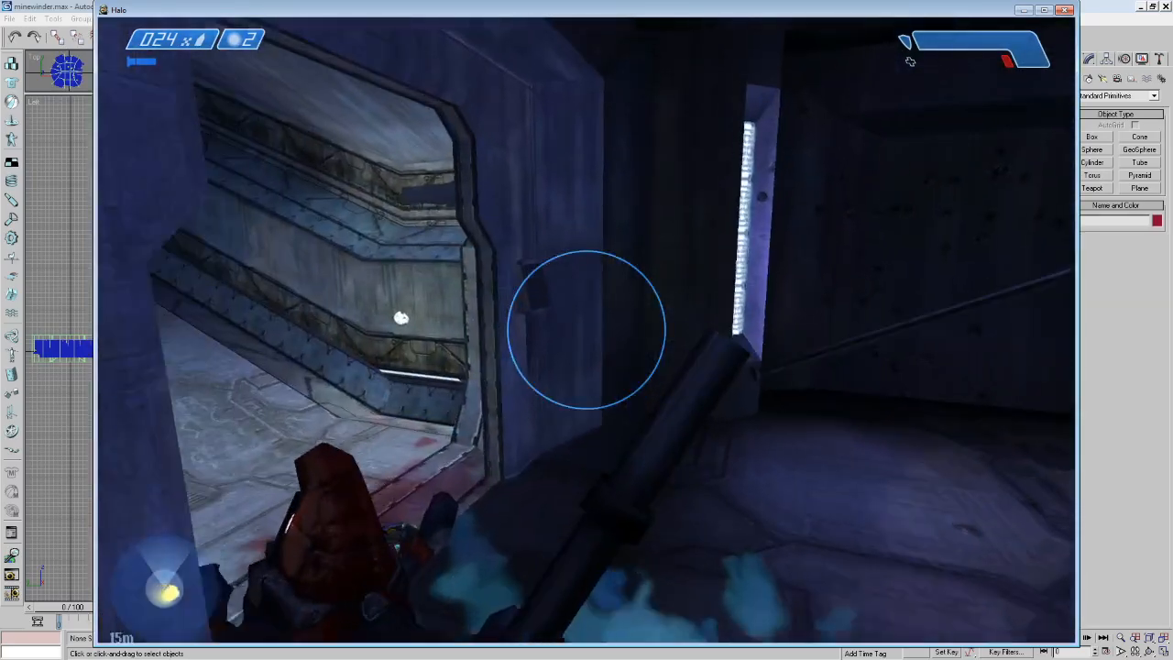
{"action": "key", "text": "w"}
{"action": "key", "text": "w"}
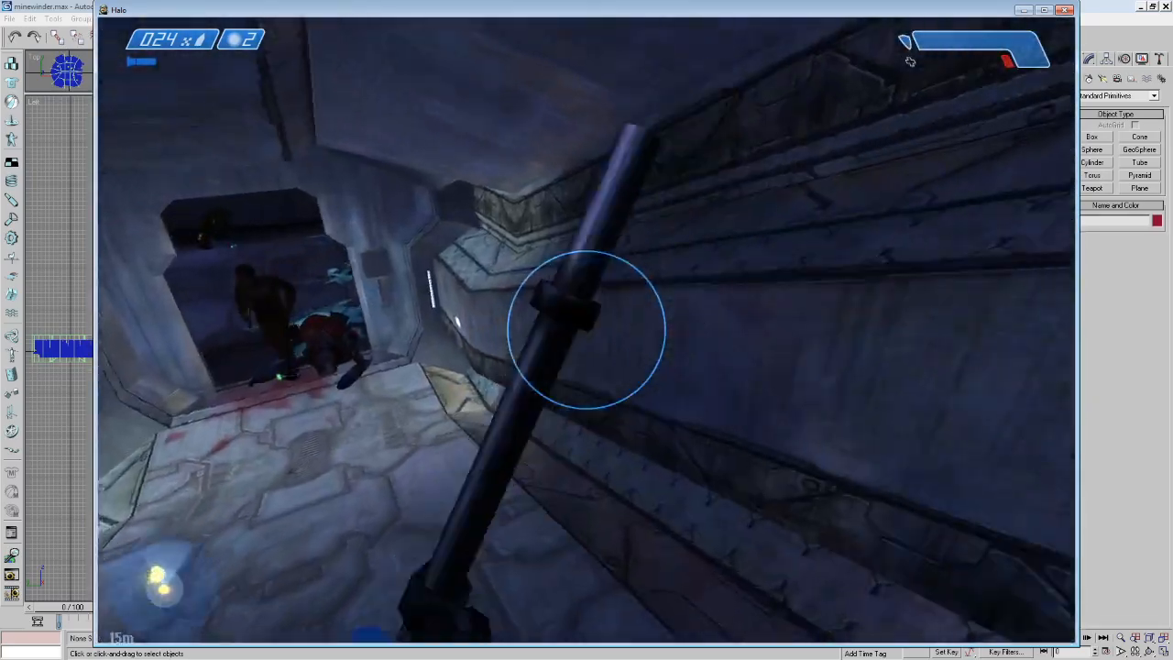
{"action": "key", "text": "Tab"}
{"action": "key", "text": "x"}
{"action": "key", "text": "Tab"}
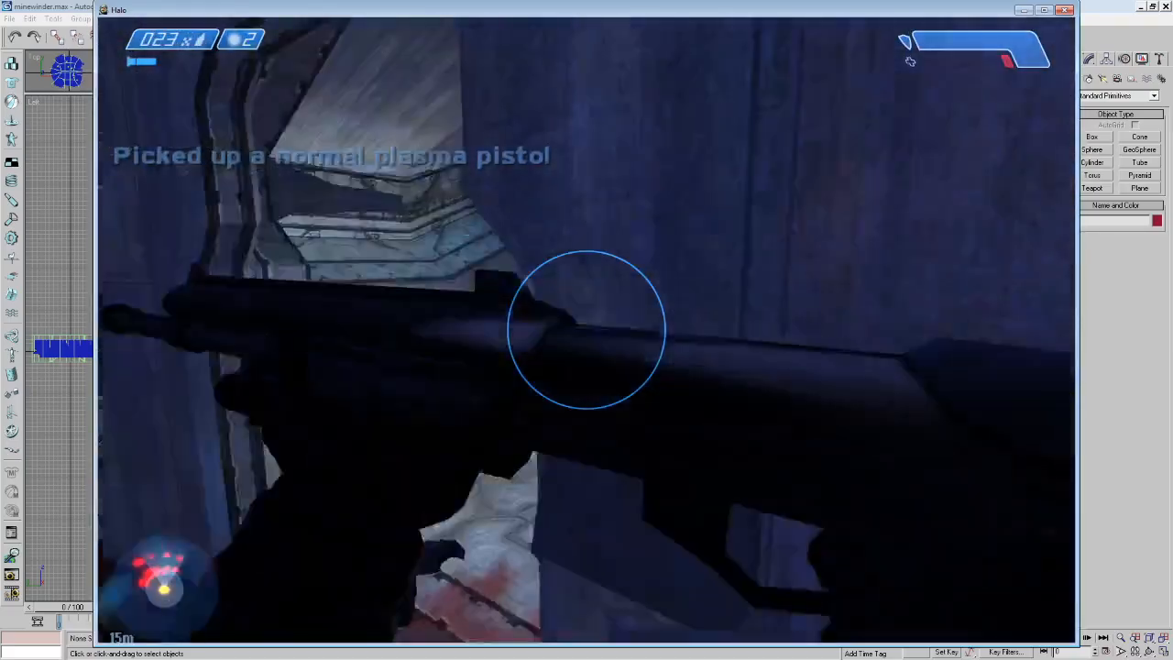
{"action": "key", "text": "w"}
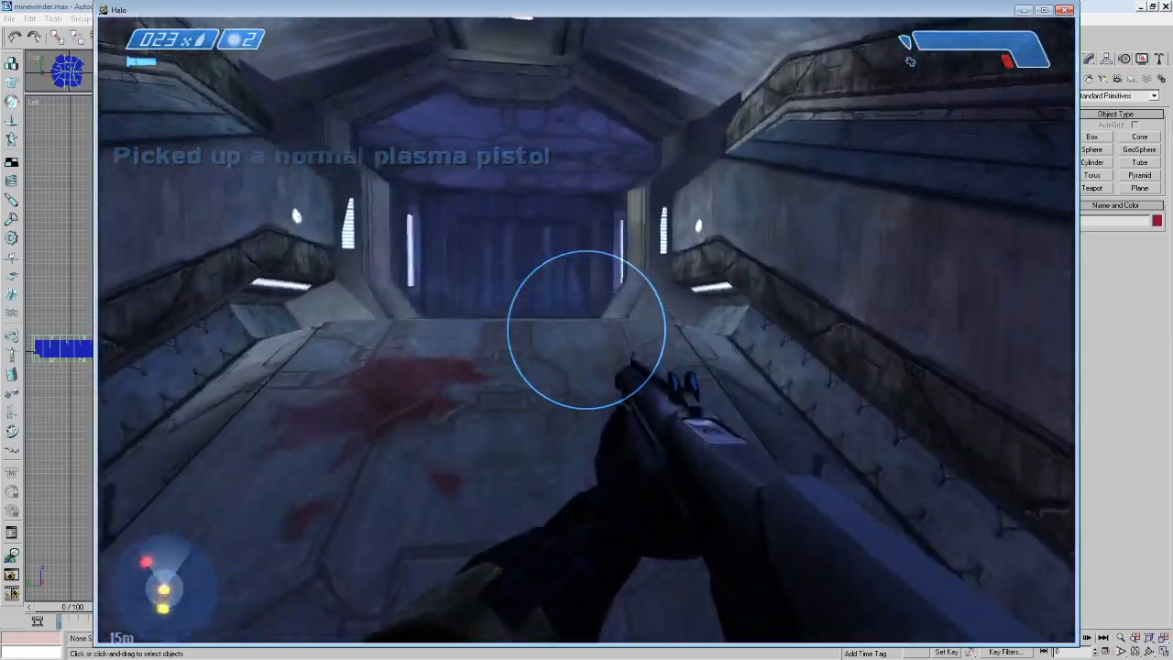
{"action": "key", "text": "w"}
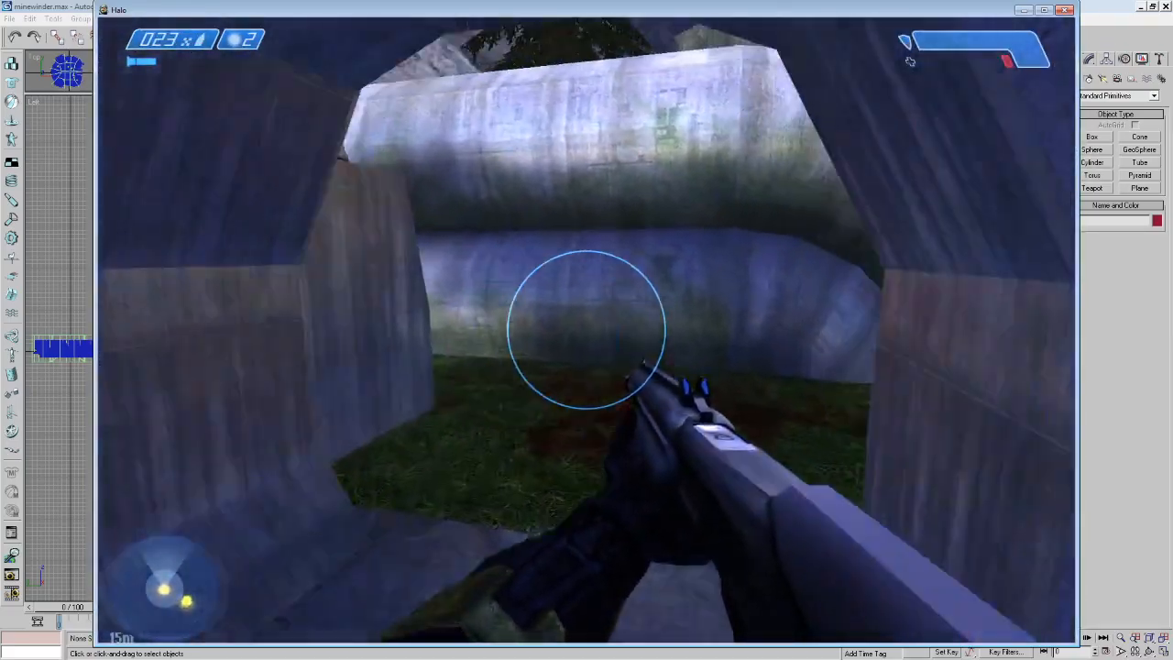
{"action": "key", "text": "w"}
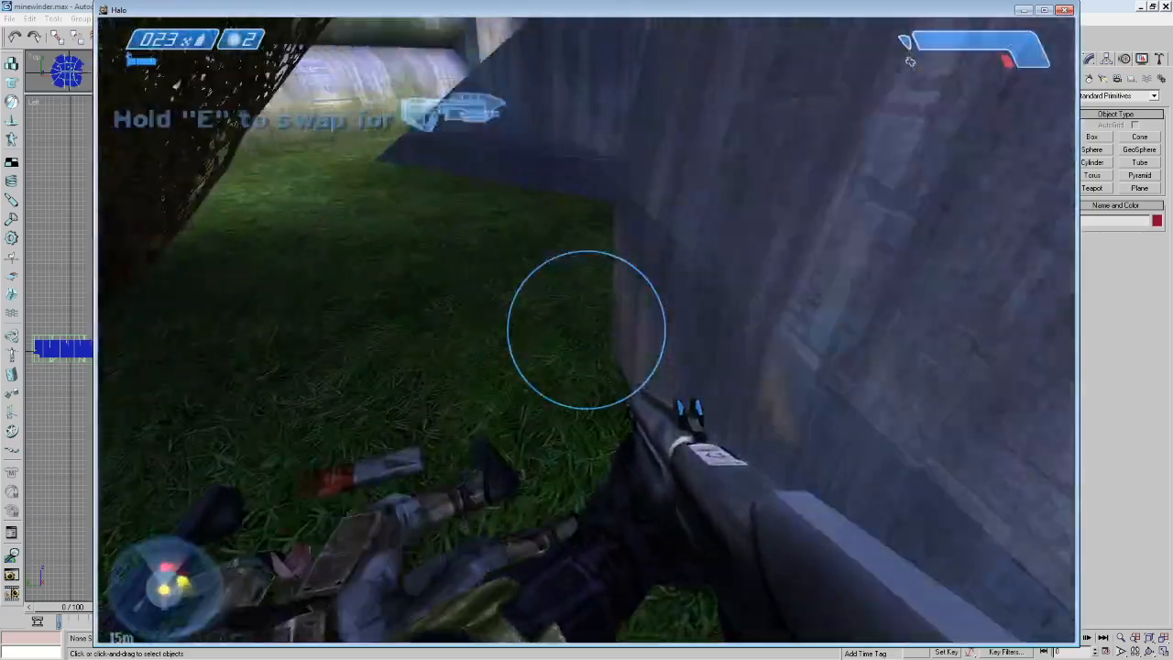
{"action": "key", "text": "w"}
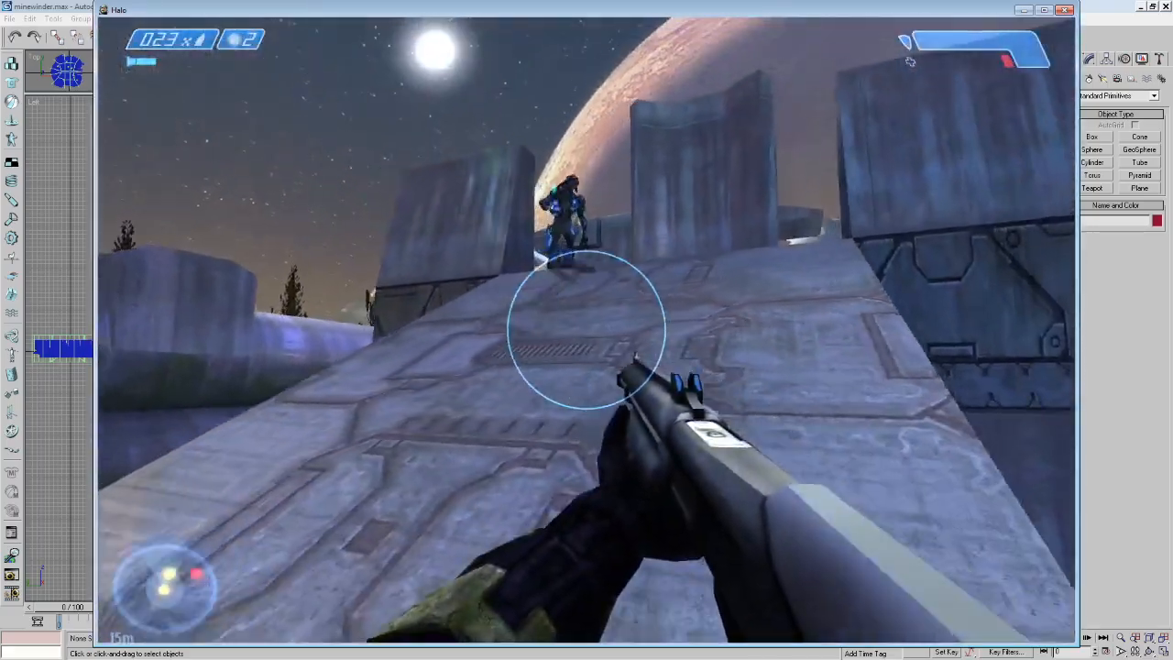
{"action": "left_click", "coordinate": [587, 330]}
{"action": "key", "text": "s"}
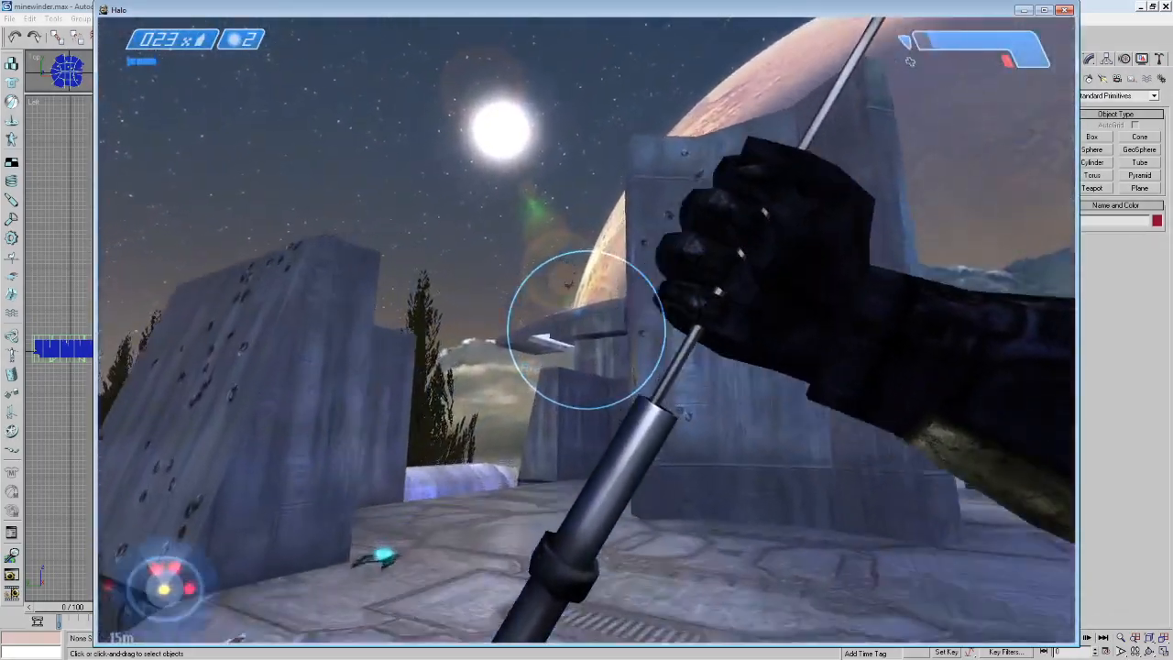
{"action": "key", "text": "w"}
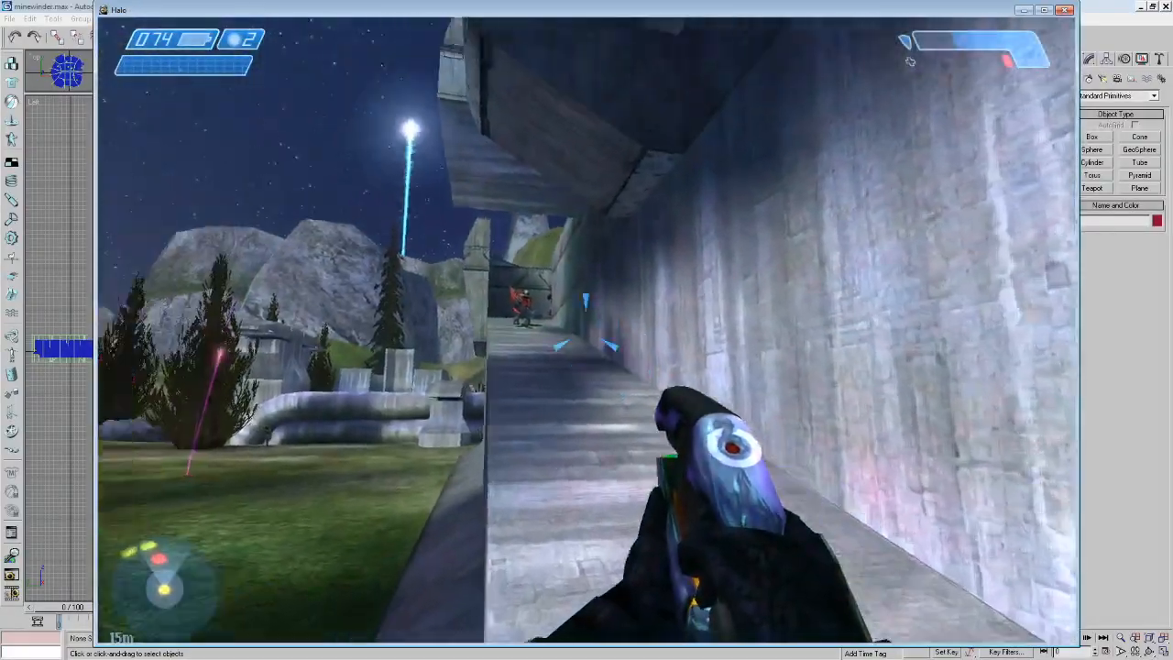
{"action": "key", "text": "w"}
{"action": "left_click", "coordinate": [586, 330]}
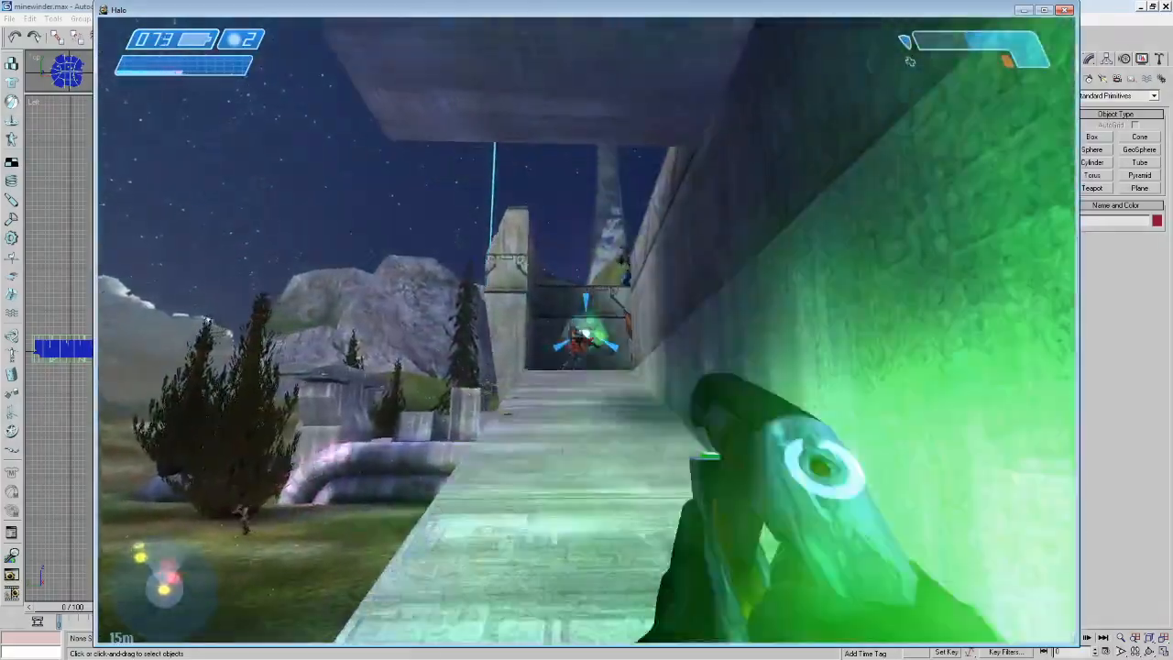
{"action": "key", "text": "Tab"}
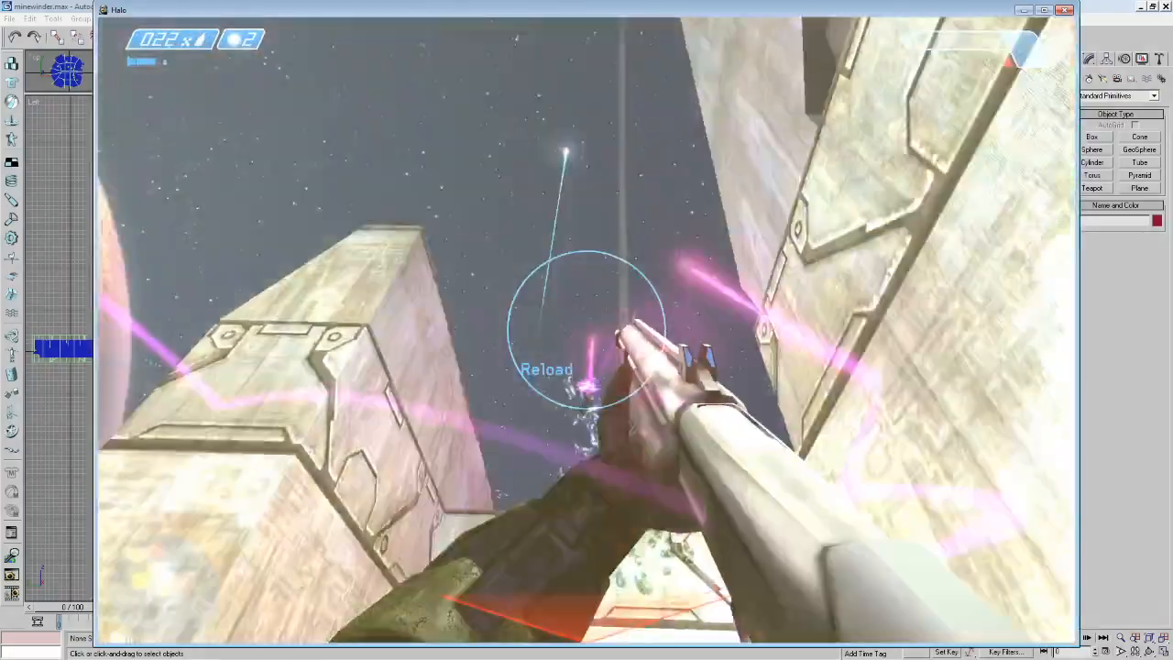
{"action": "key", "text": "w"}
{"action": "key", "text": "Tab"}
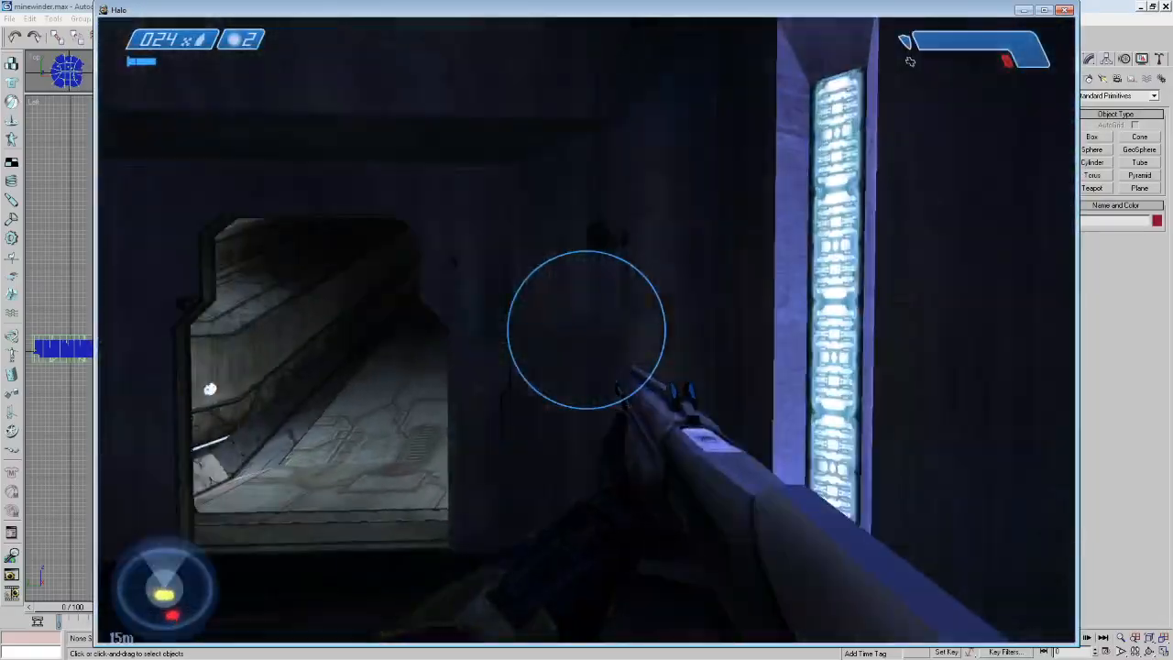
{"action": "key", "text": "grave"}
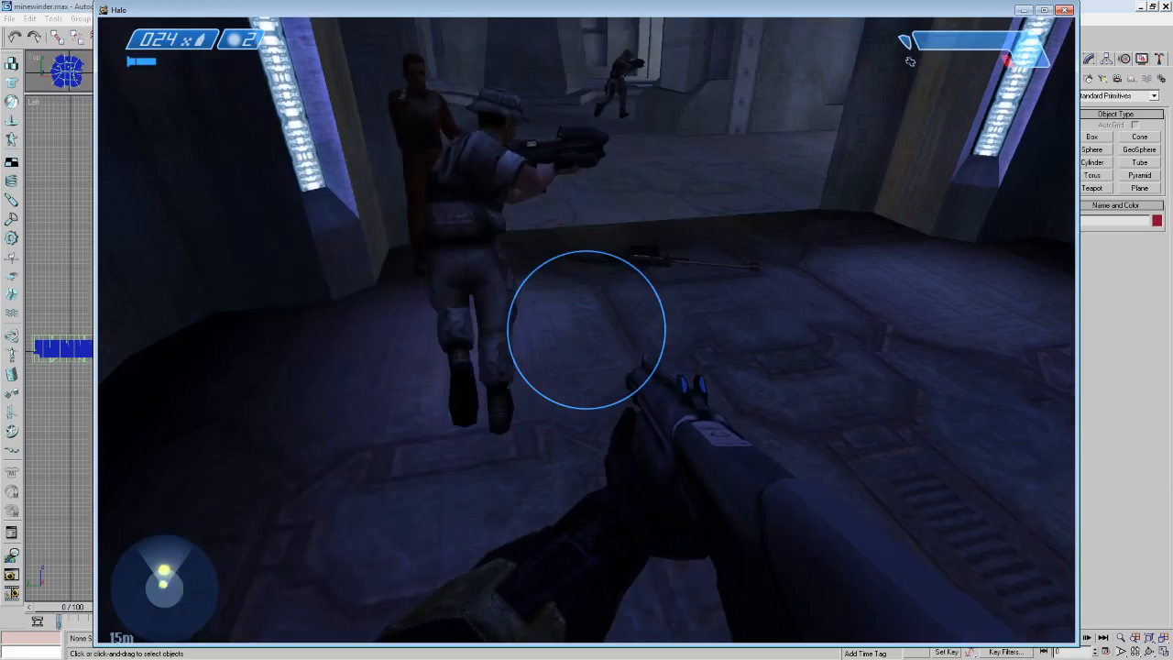
{"action": "key", "text": "w"}
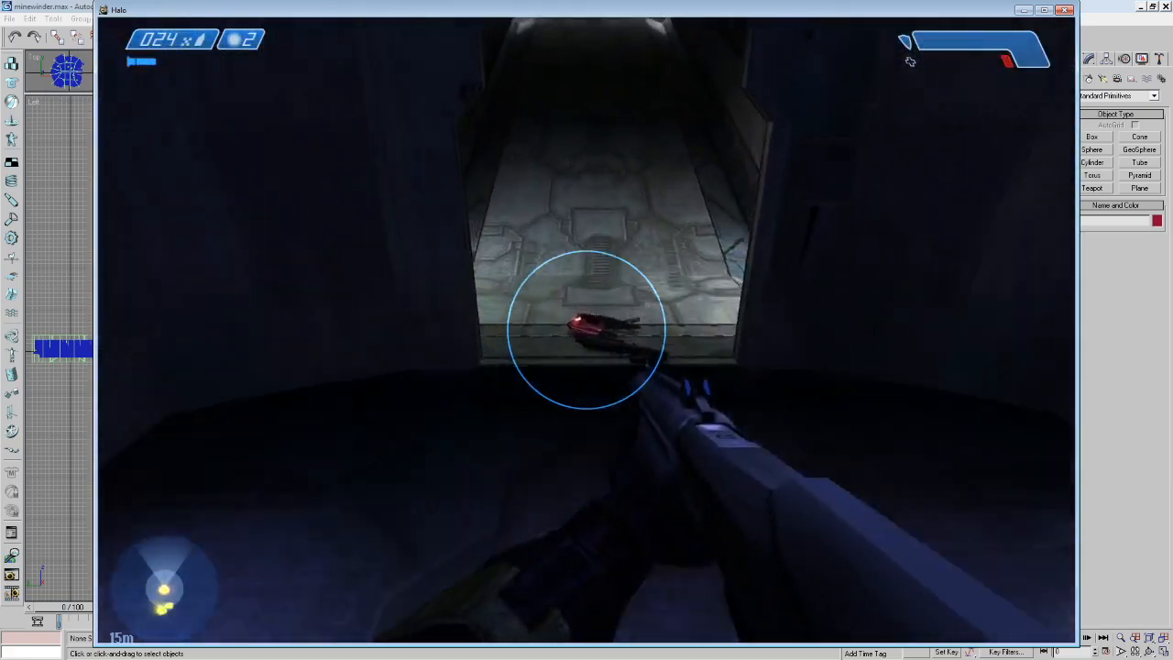
{"action": "key", "text": "x"}
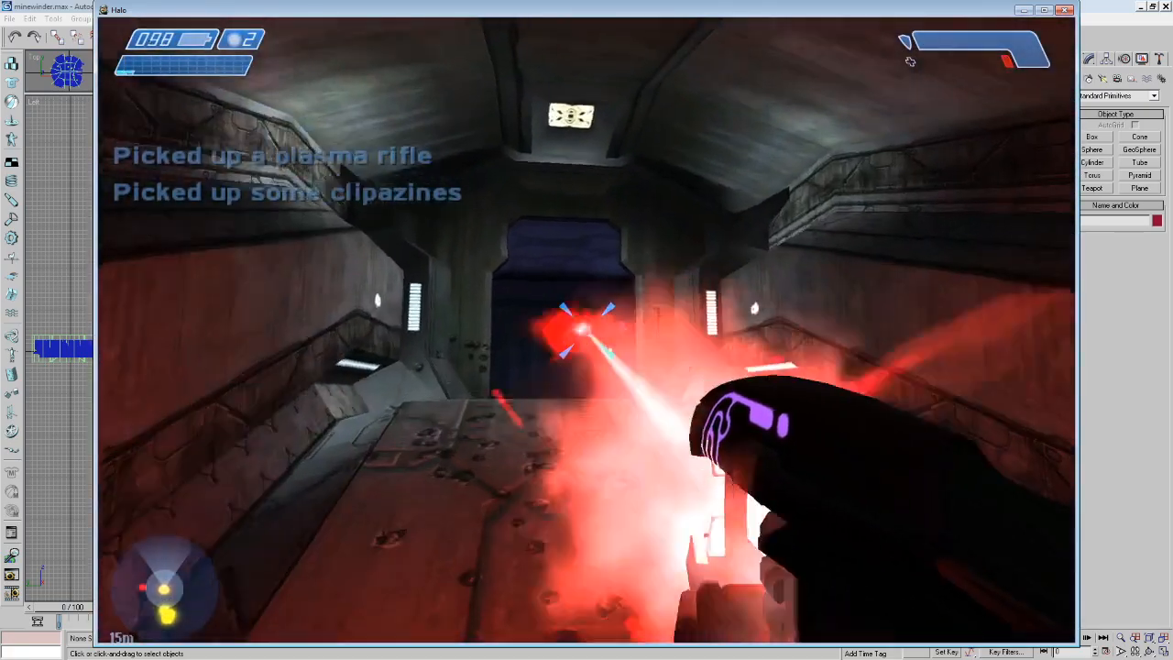
{"action": "key", "text": "w"}
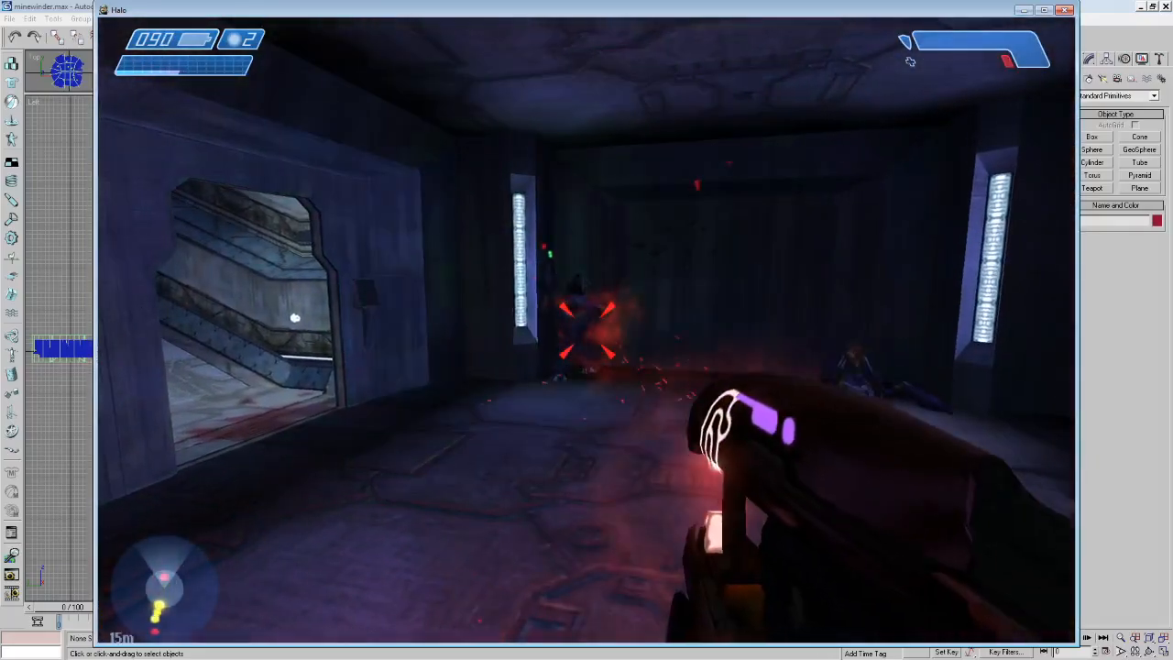
{"action": "key", "text": "w"}
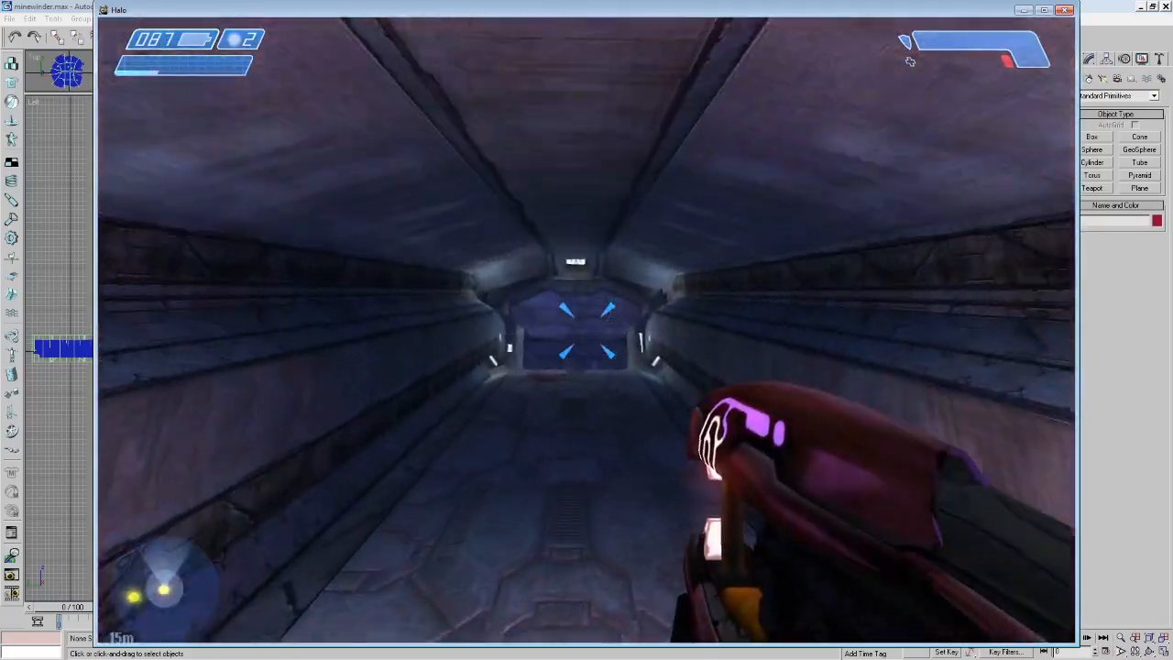
{"action": "key", "text": "w"}
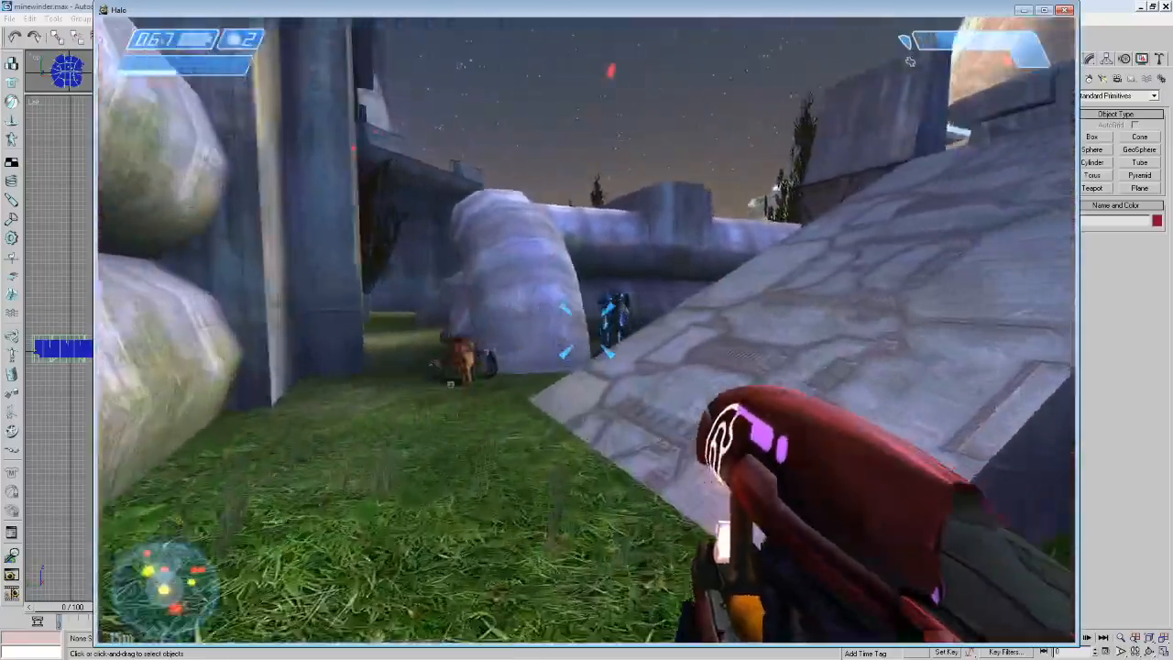
{"action": "left_click", "coordinate": [909, 62]}
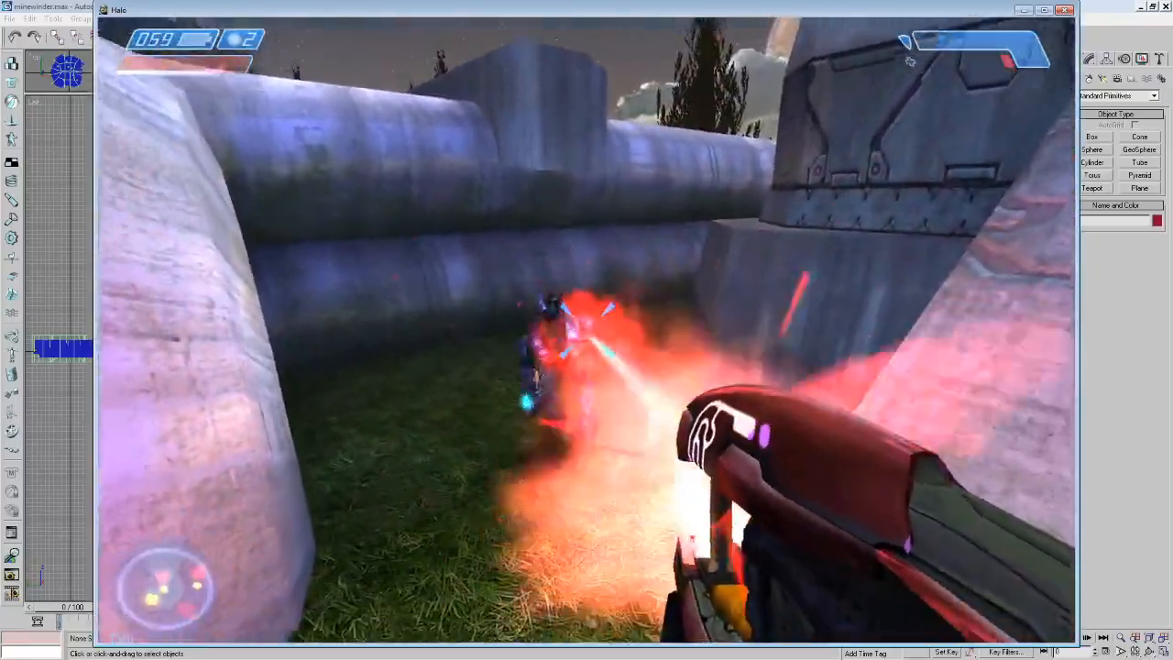
{"action": "key", "text": "Tab"}
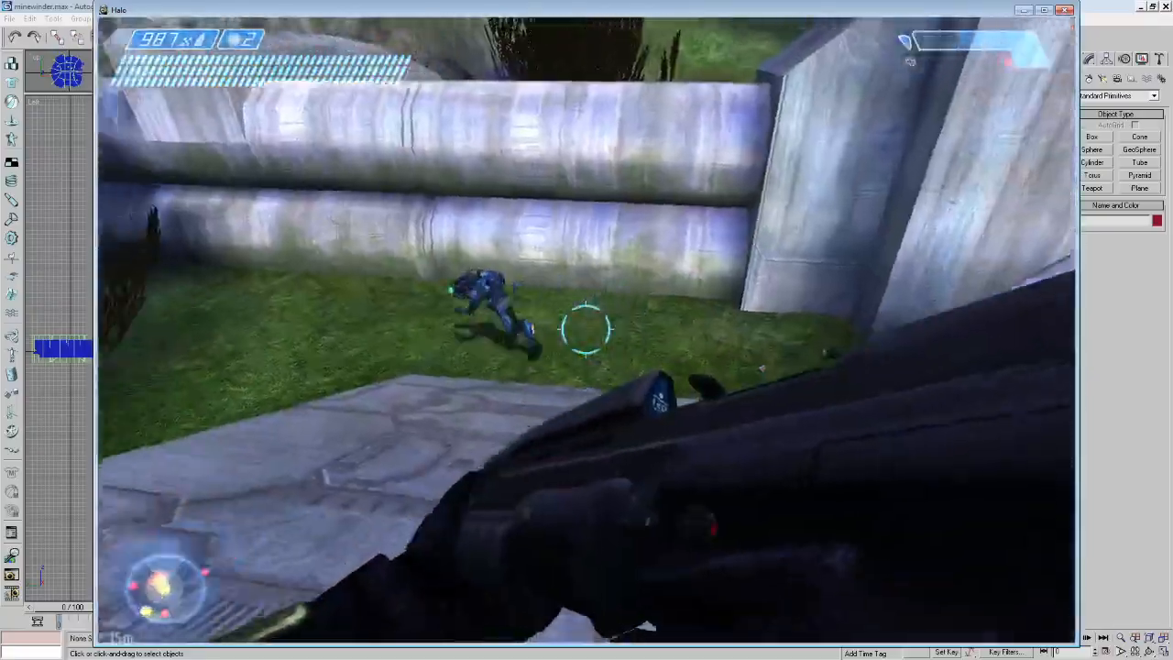
{"action": "key", "text": "w"}
{"action": "left_click", "coordinate": [585, 329]}
{"action": "left_click", "coordinate": [586, 329]}
{"action": "left_click", "coordinate": [585, 329]}
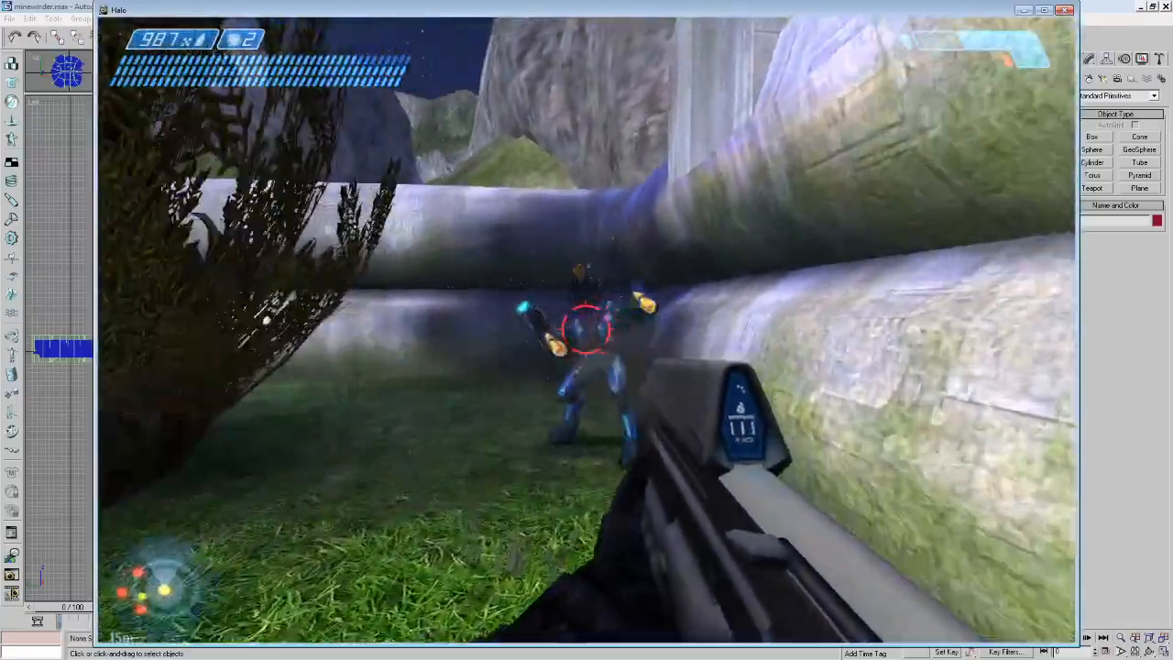
{"action": "left_click", "coordinate": [586, 329]}
{"action": "key", "text": "f"}
{"action": "key", "text": "r"}
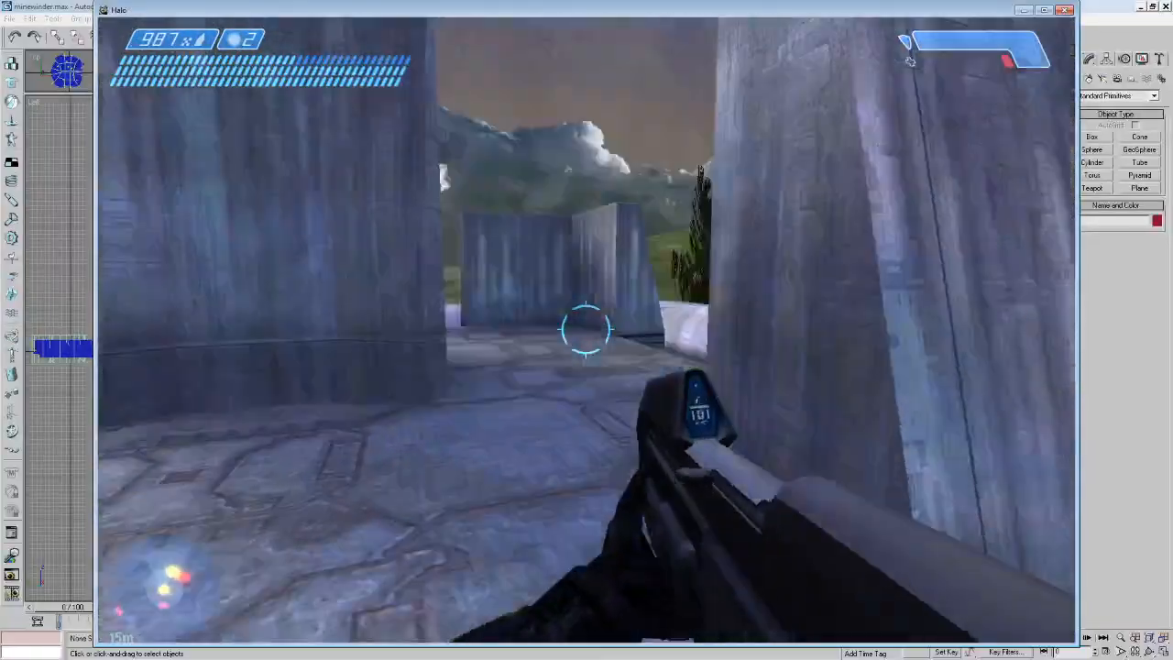
{"action": "key", "text": "Tab"}
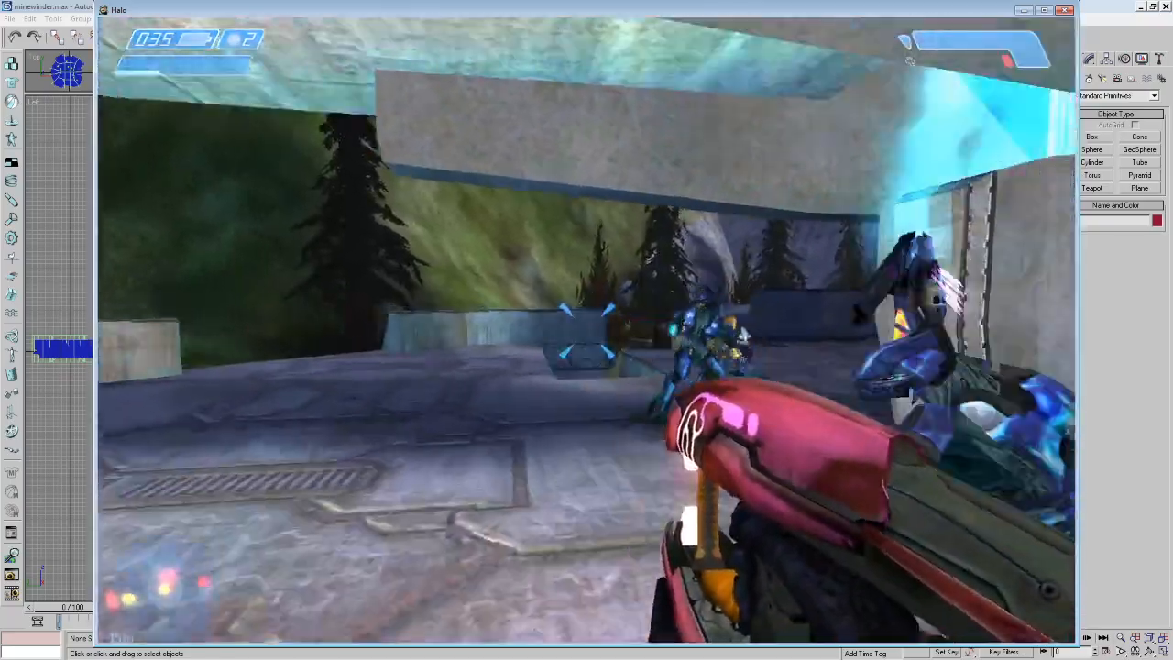
{"action": "left_click", "coordinate": [587, 330]}
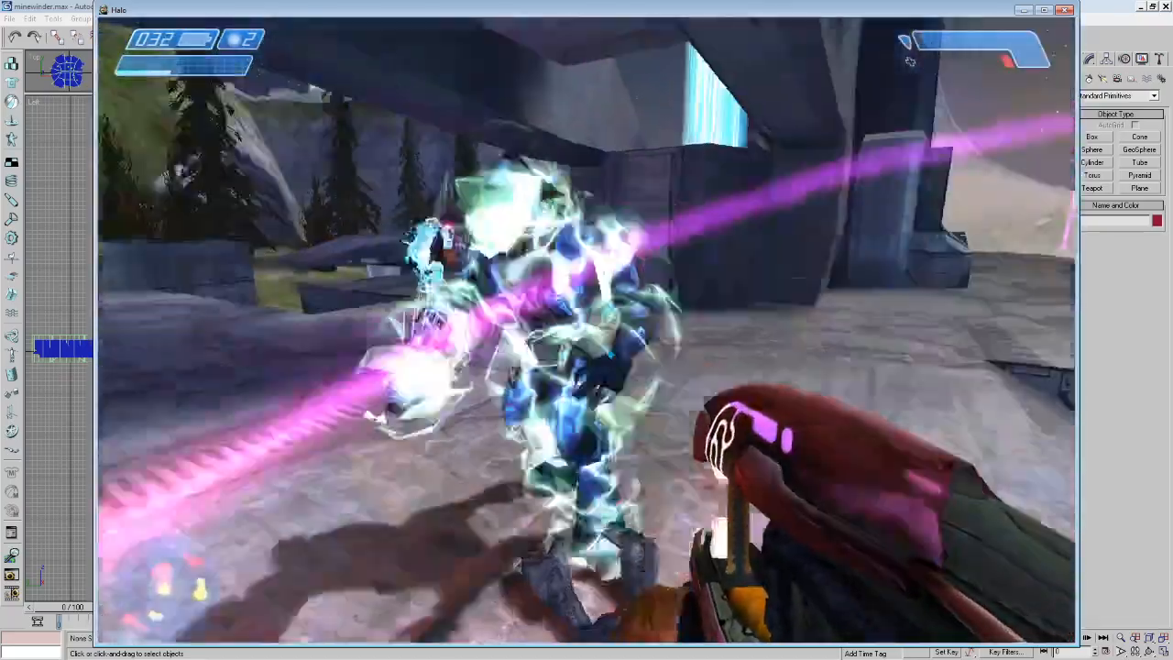
{"action": "key", "text": "f"}
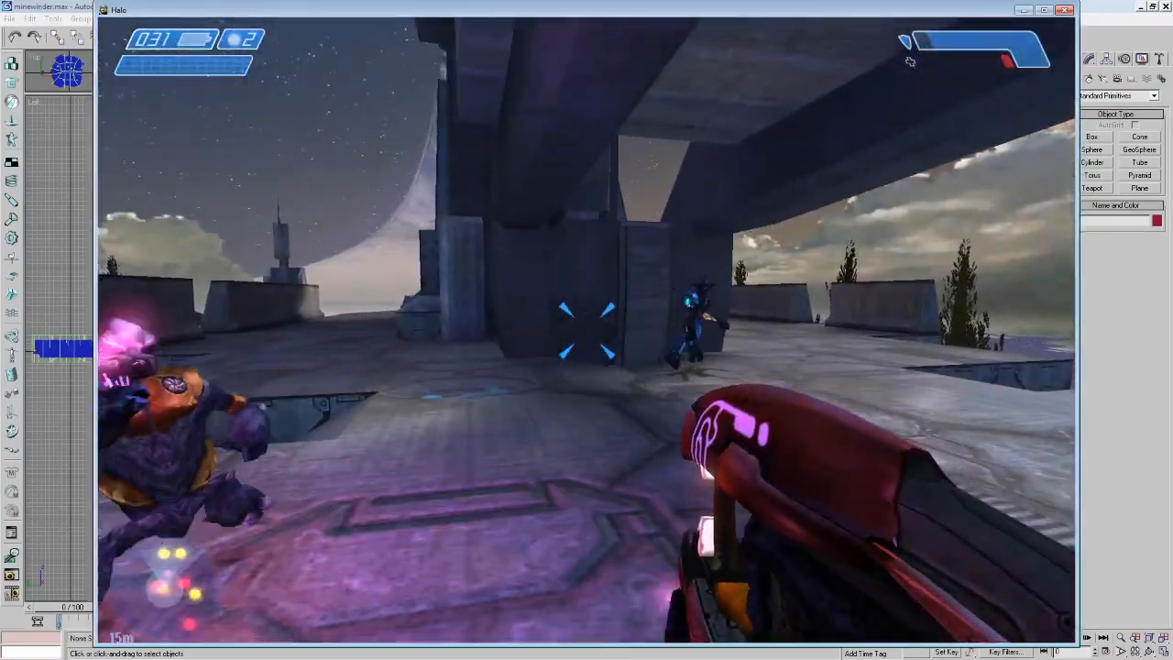
{"action": "left_click", "coordinate": [587, 330]}
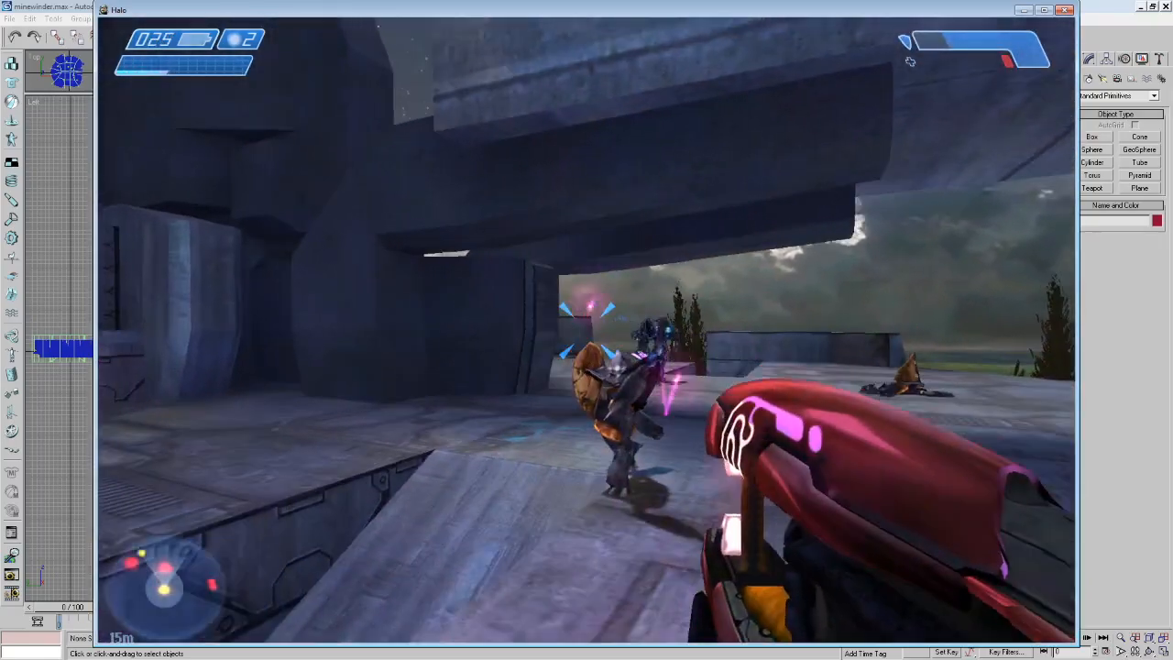
{"action": "right_click", "coordinate": [586, 330]}
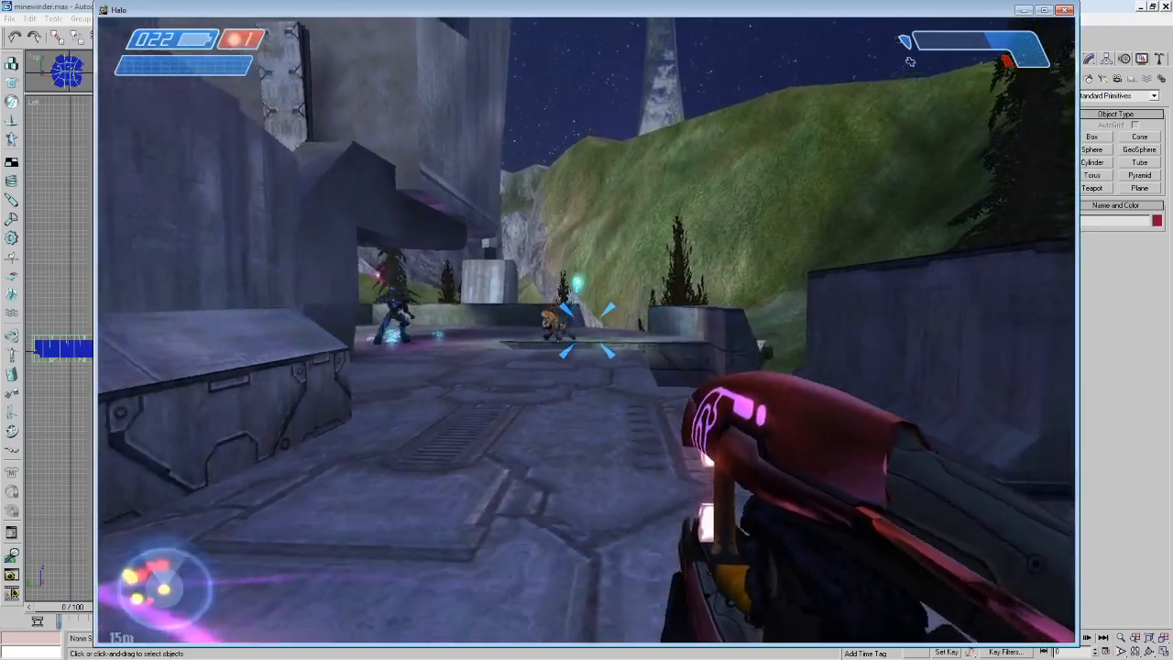
Fight the enemies on the outdoor platform with the plasma rifle and the battle rifle.
{"action": "left_click", "coordinate": [587, 330]}
{"action": "key", "text": "s"}
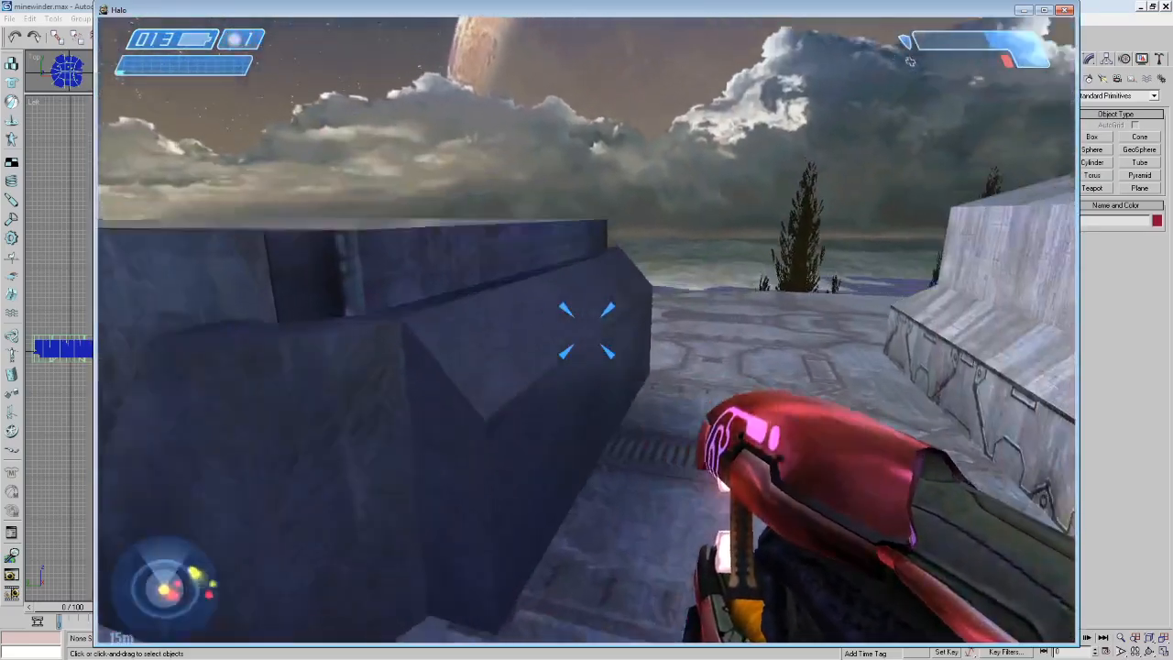
{"action": "key", "text": "w"}
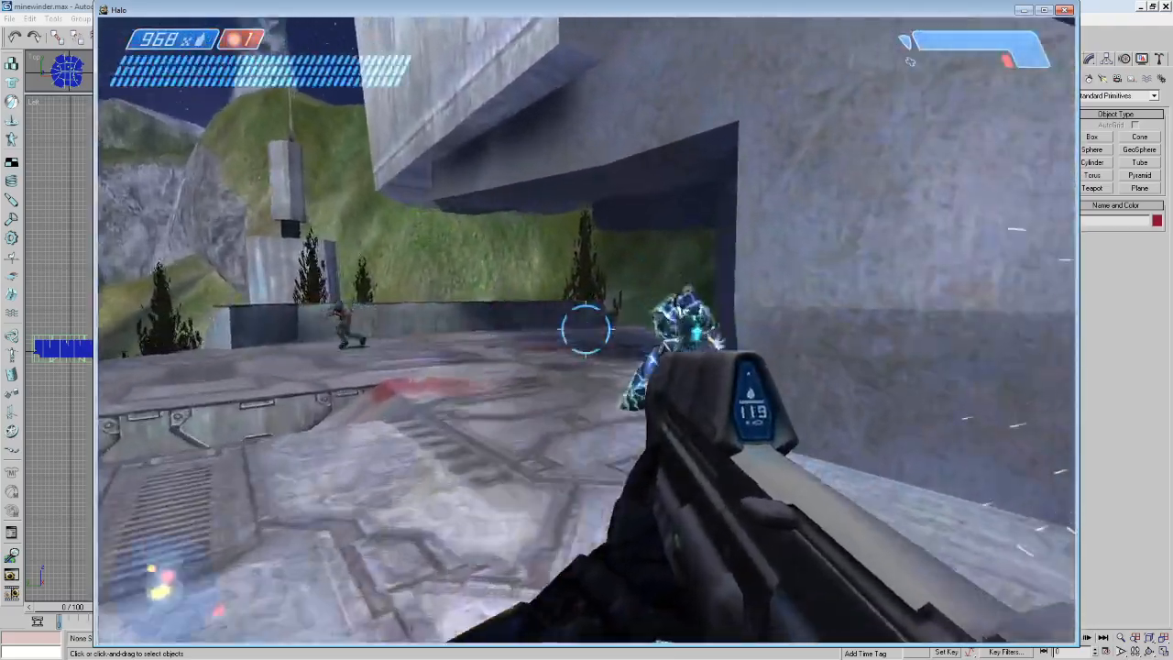
{"action": "left_click", "coordinate": [586, 330]}
{"action": "key", "text": "f"}
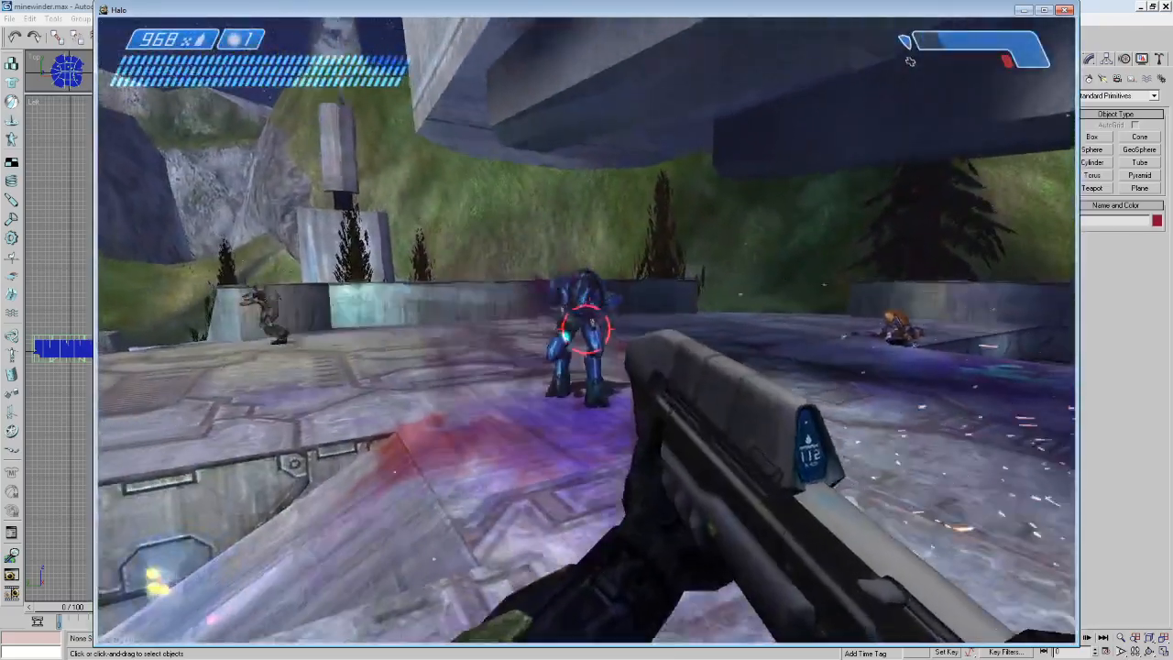
Switch back to the plasma weapon and advance along the platform's outer wall into the structure.
{"action": "key", "text": "Tab"}
{"action": "key", "text": "Tab"}
{"action": "key", "text": "e"}
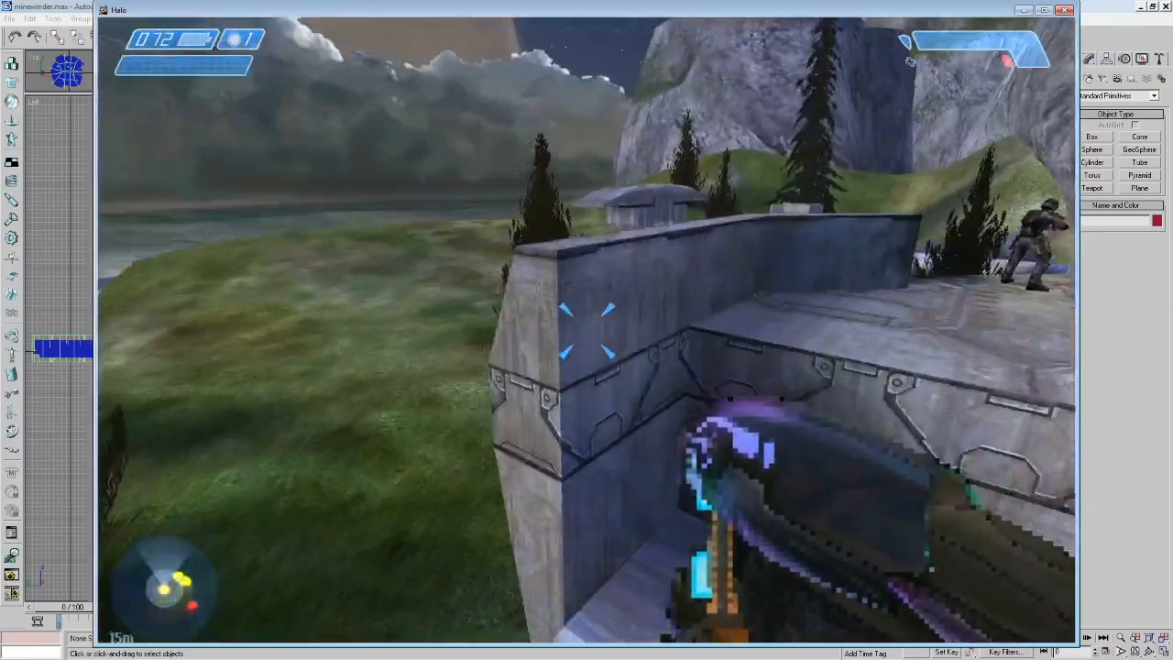
{"action": "key", "text": "w"}
{"action": "key", "text": "space"}
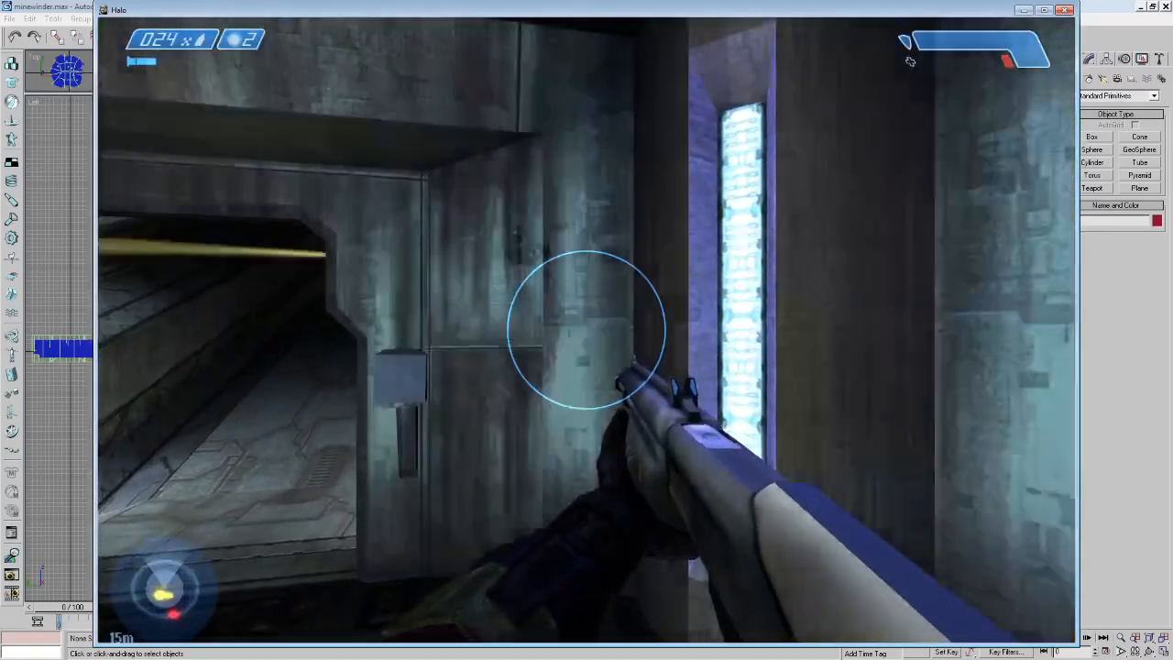
Quit the campaign level and open the multiplayer map selection.
{"action": "key", "text": "Escape"}
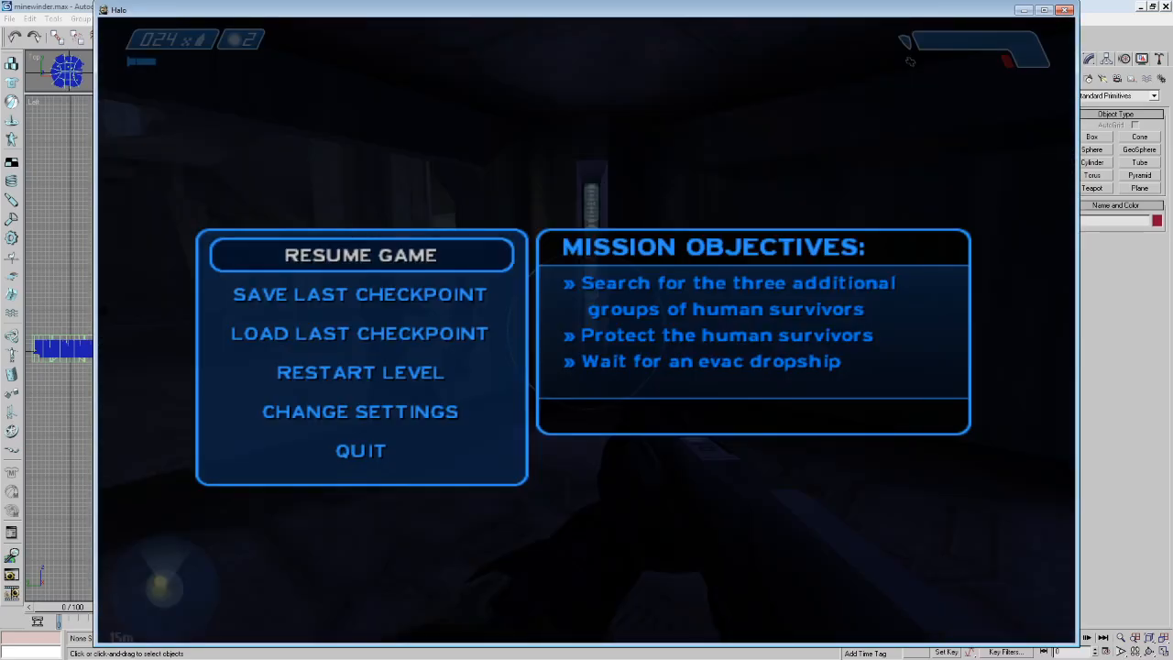
{"action": "left_click", "coordinate": [409, 458]}
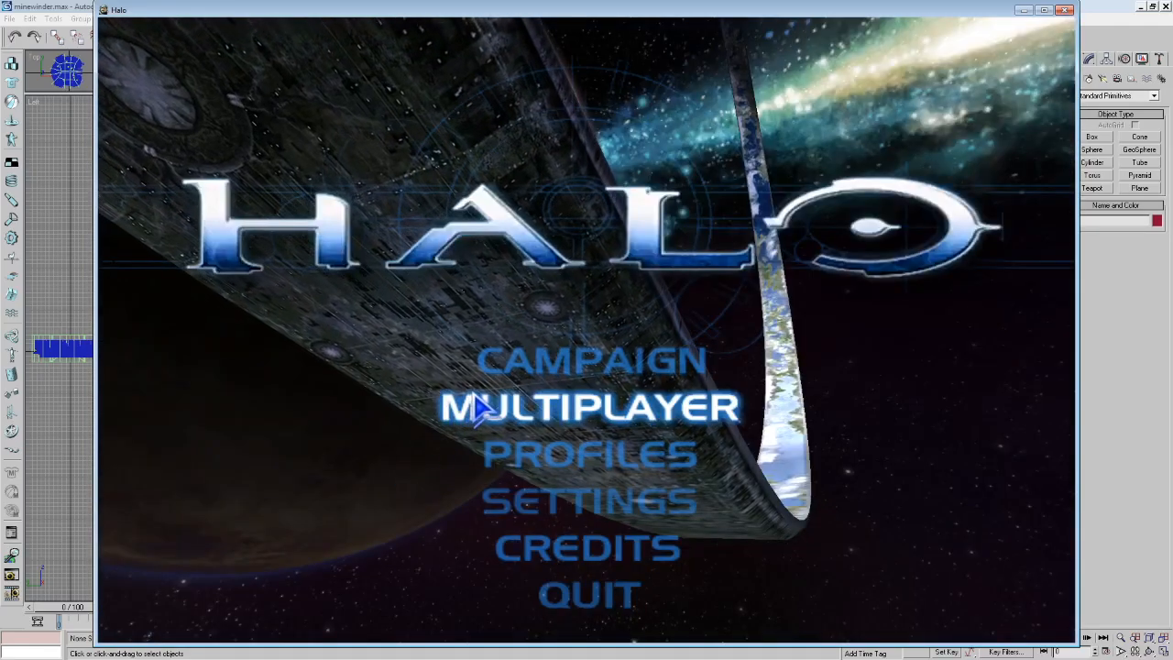
{"action": "left_click", "coordinate": [607, 416]}
{"action": "left_click", "coordinate": [403, 398]}
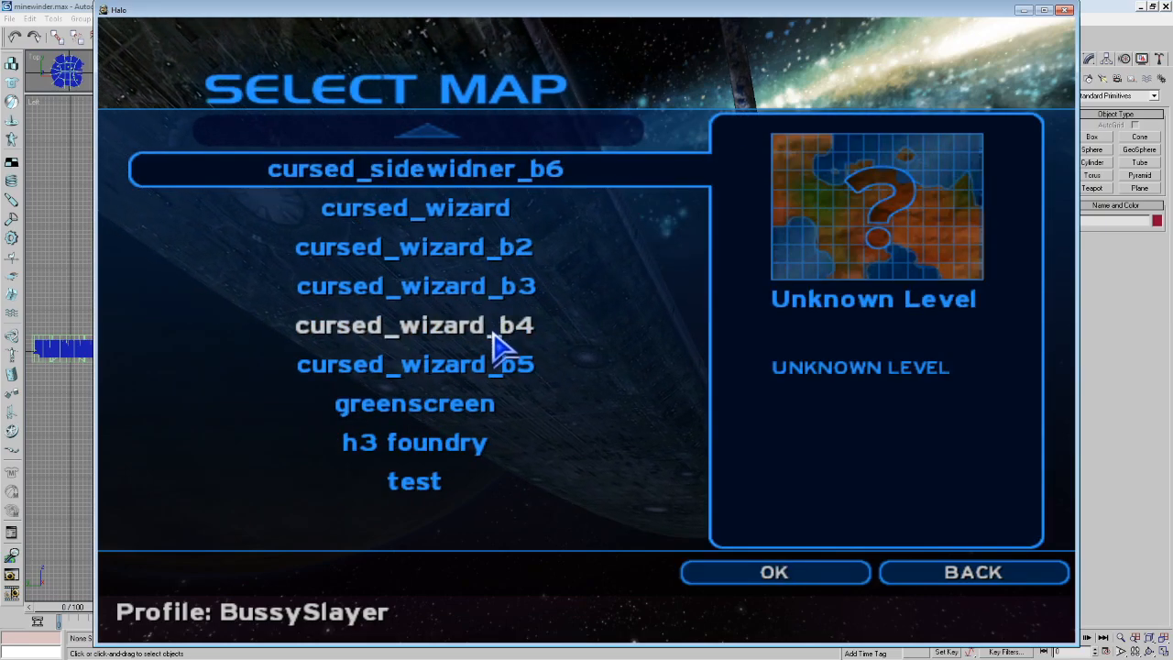
{"action": "left_click", "coordinate": [511, 137]}
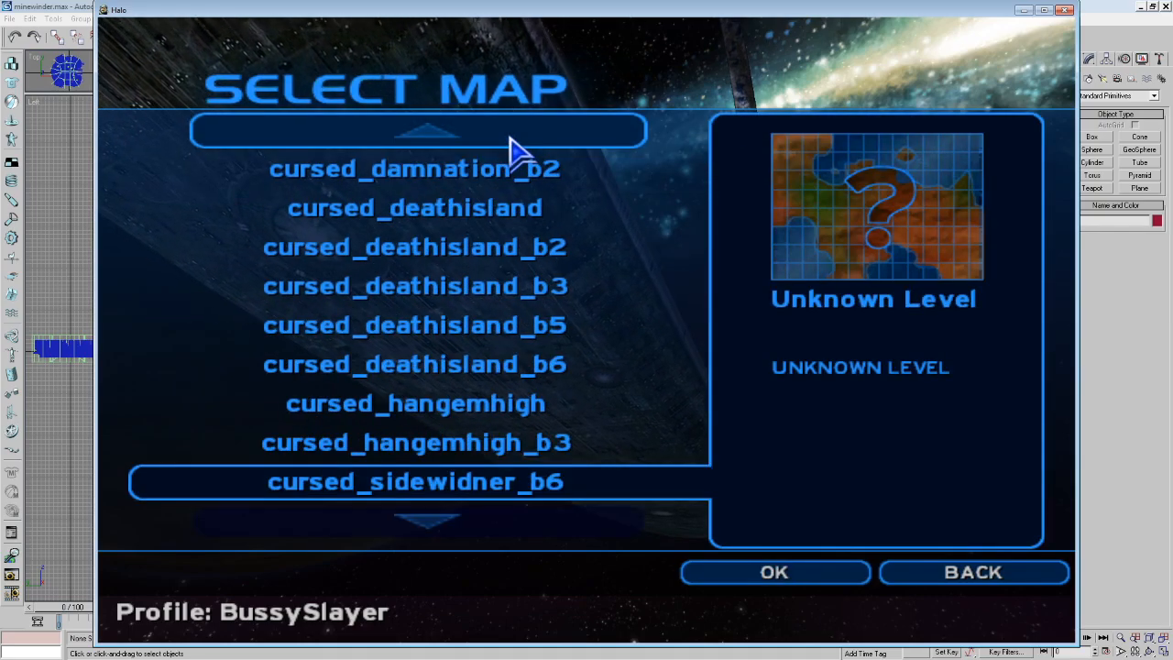
{"action": "left_click", "coordinate": [533, 539]}
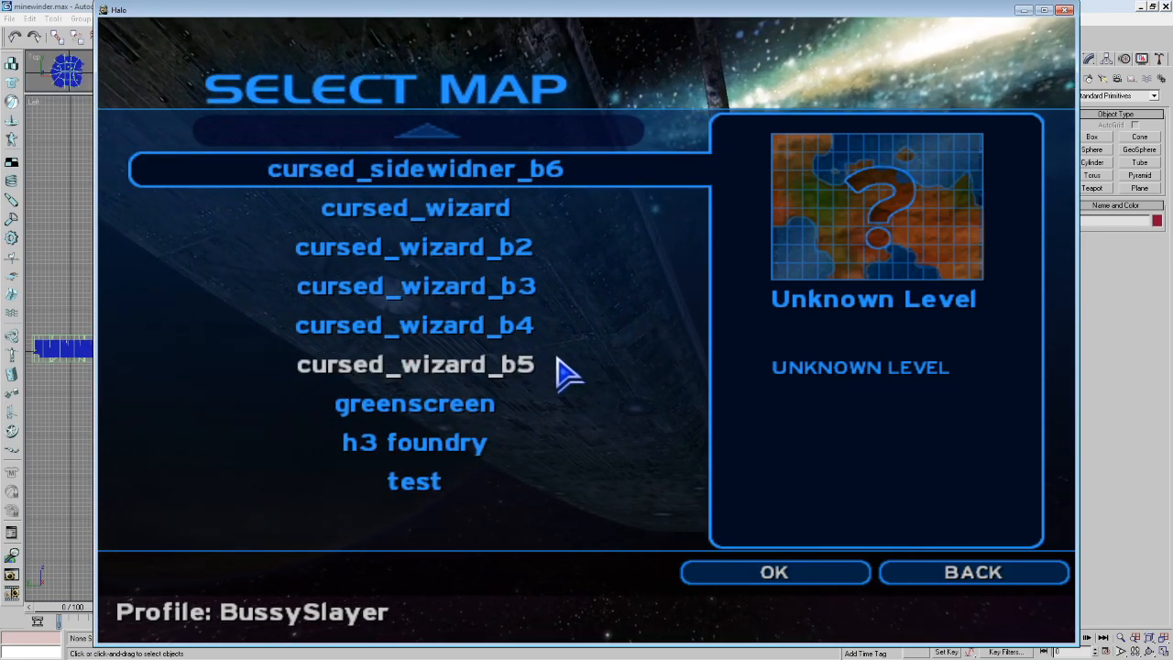
{"action": "left_click", "coordinate": [601, 332]}
{"action": "left_click", "coordinate": [601, 341]}
{"action": "left_click", "coordinate": [1021, 579]}
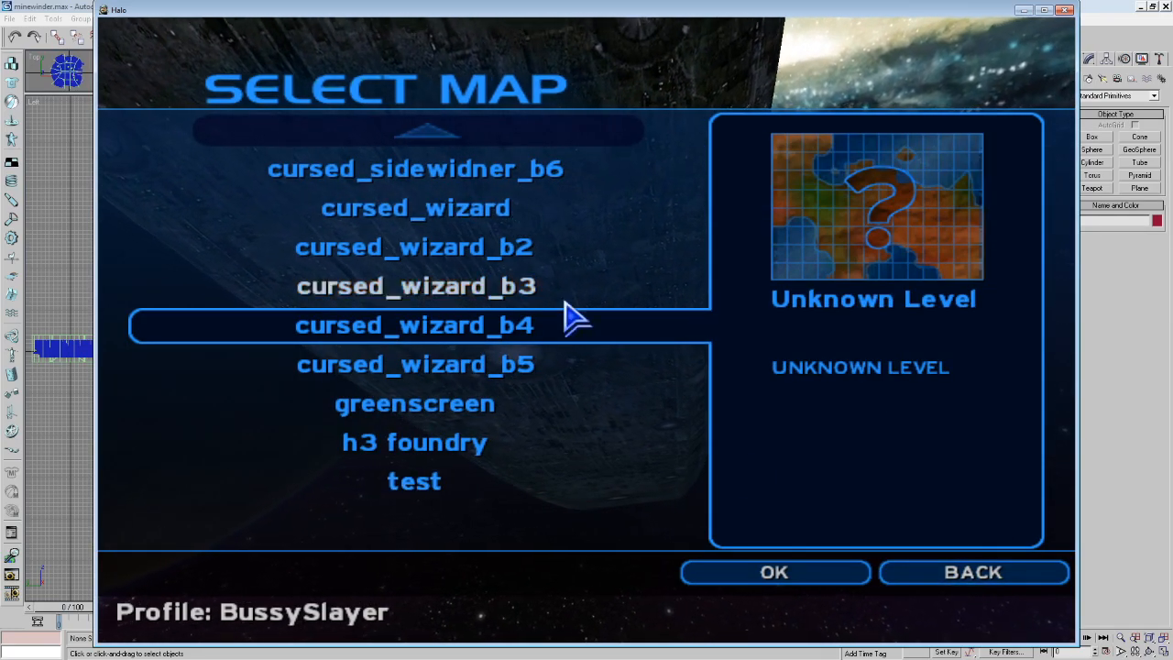
Start a Slayer game on the cursed_deathisland_b6 map.
{"action": "scroll", "coordinate": [541, 161], "scroll_direction": "up", "scroll_amount": 8}
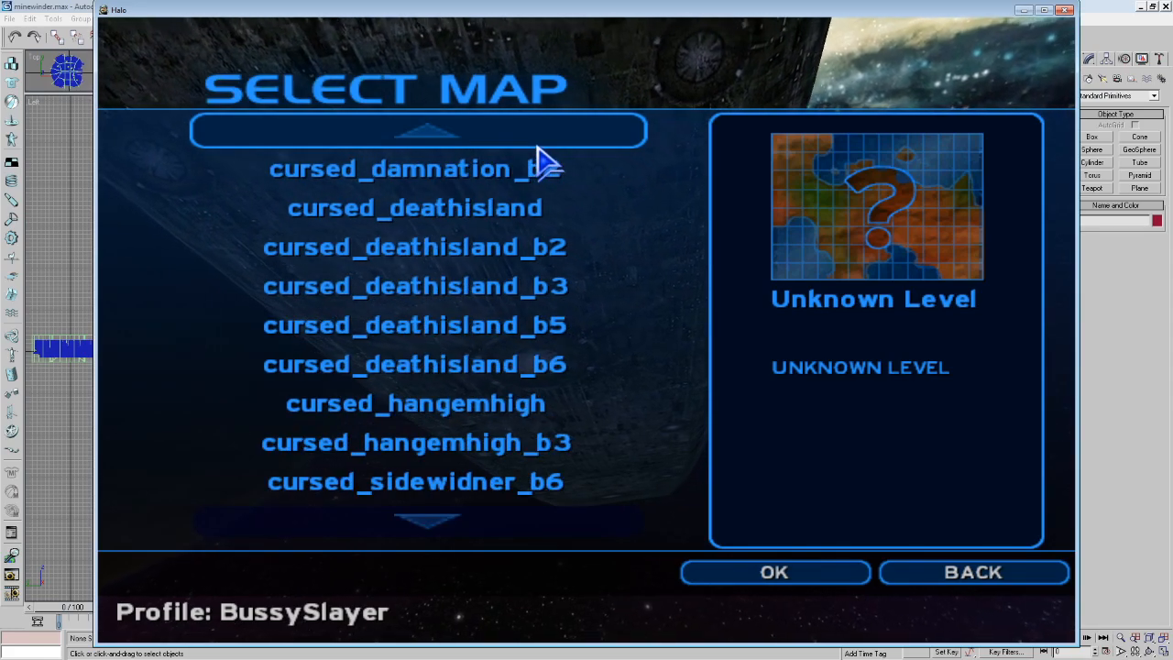
{"action": "left_click", "coordinate": [537, 368]}
{"action": "left_click", "coordinate": [737, 572]}
{"action": "left_click", "coordinate": [733, 577]}
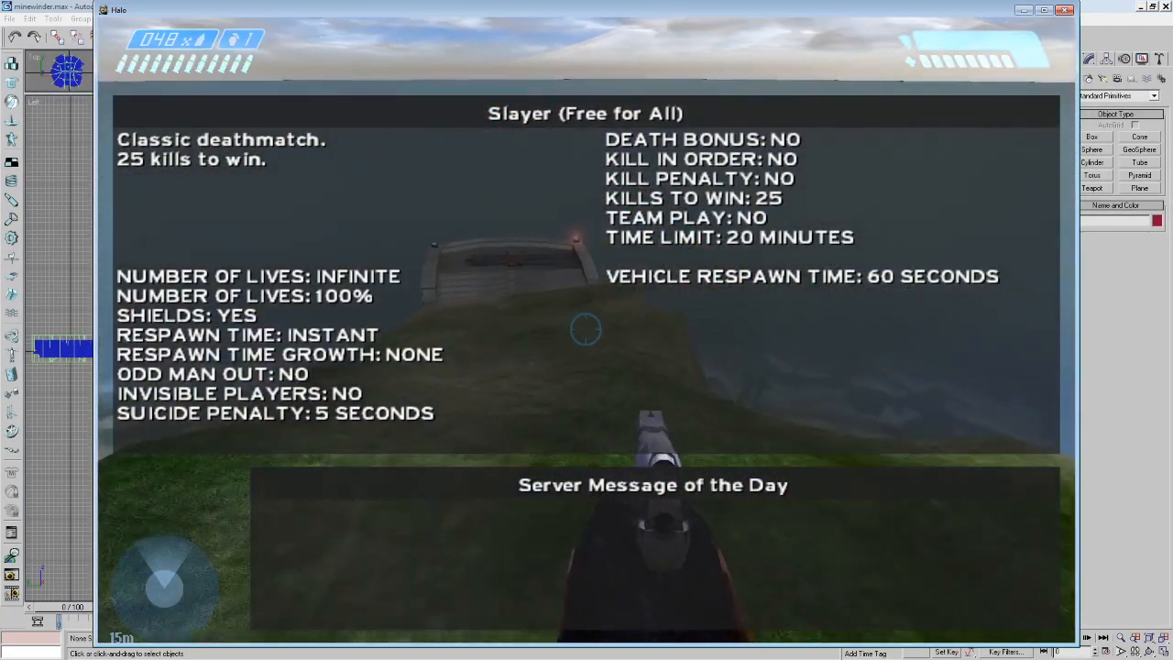
Walk from the spawn point past the rock wall and boulders and pick up the battery rifle.
{"action": "key", "text": "w"}
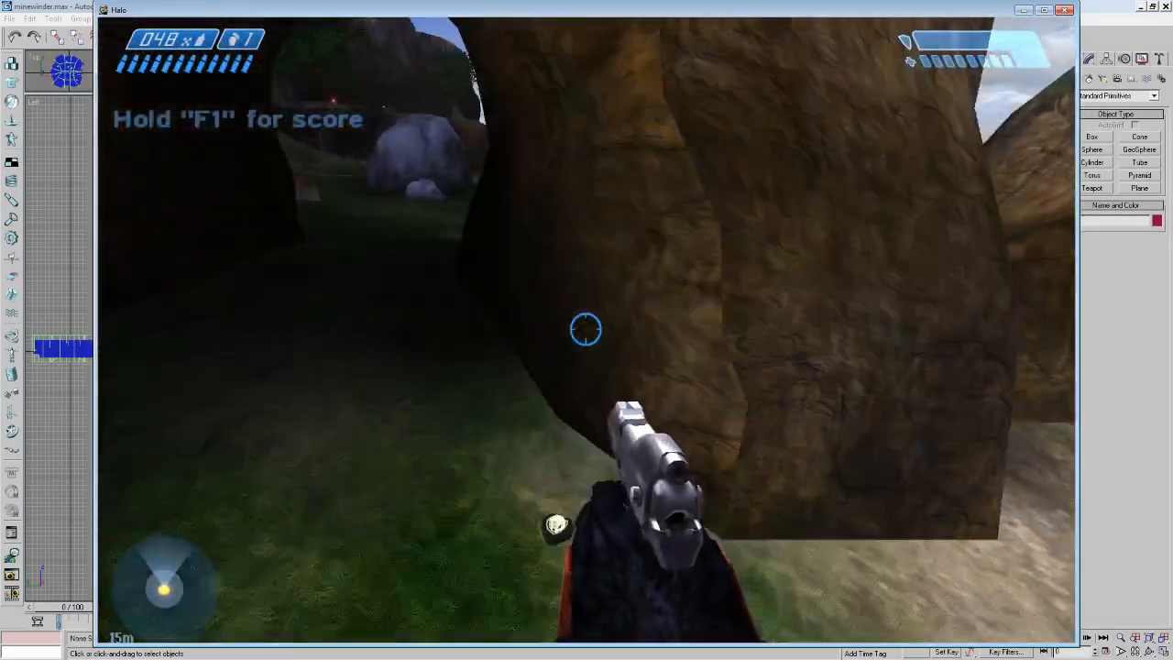
{"action": "key", "text": "w"}
{"action": "key", "text": "grave"}
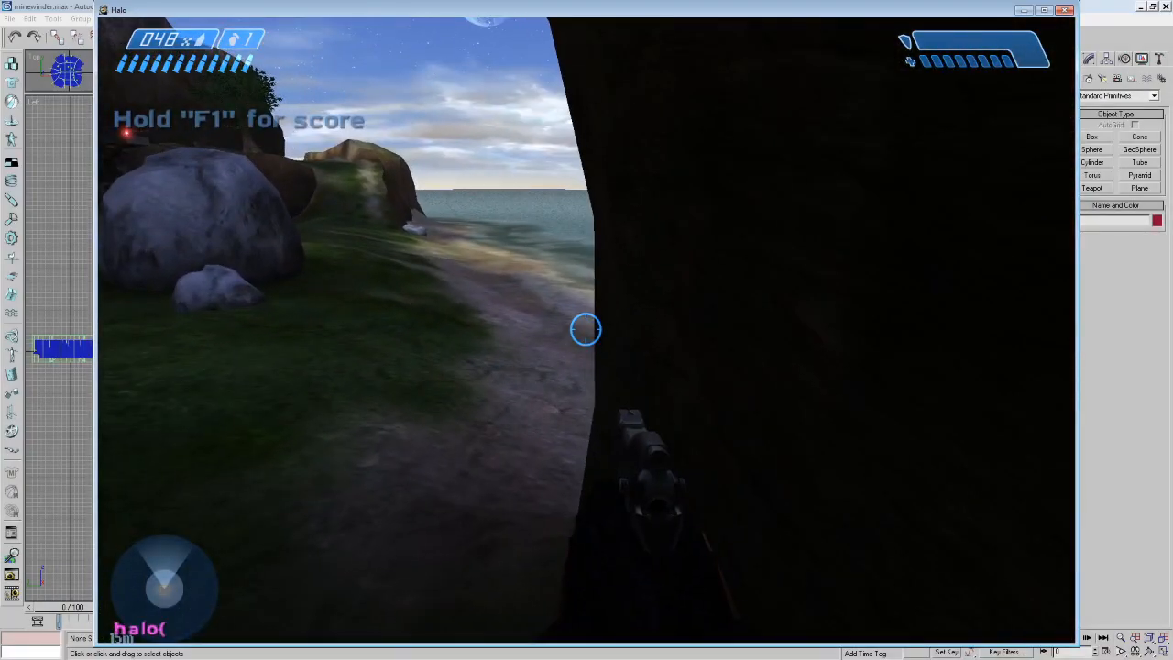
{"action": "key", "text": "Escape"}
{"action": "key", "text": "Escape"}
{"action": "key", "text": "w"}
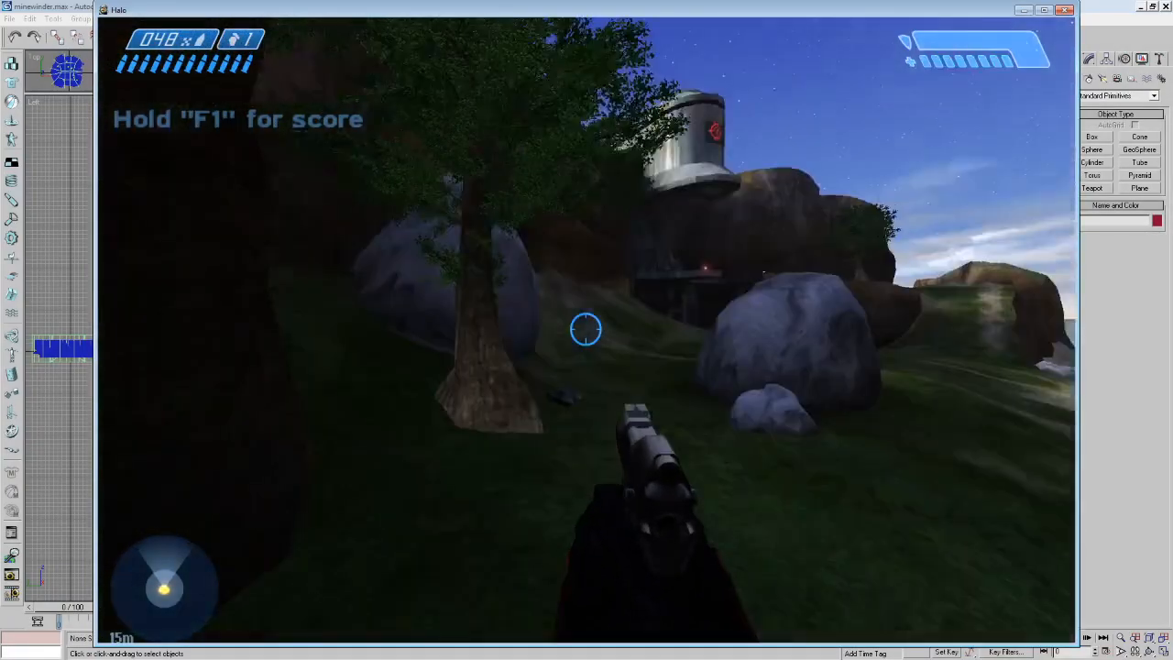
{"action": "key", "text": "w"}
{"action": "key", "text": "e"}
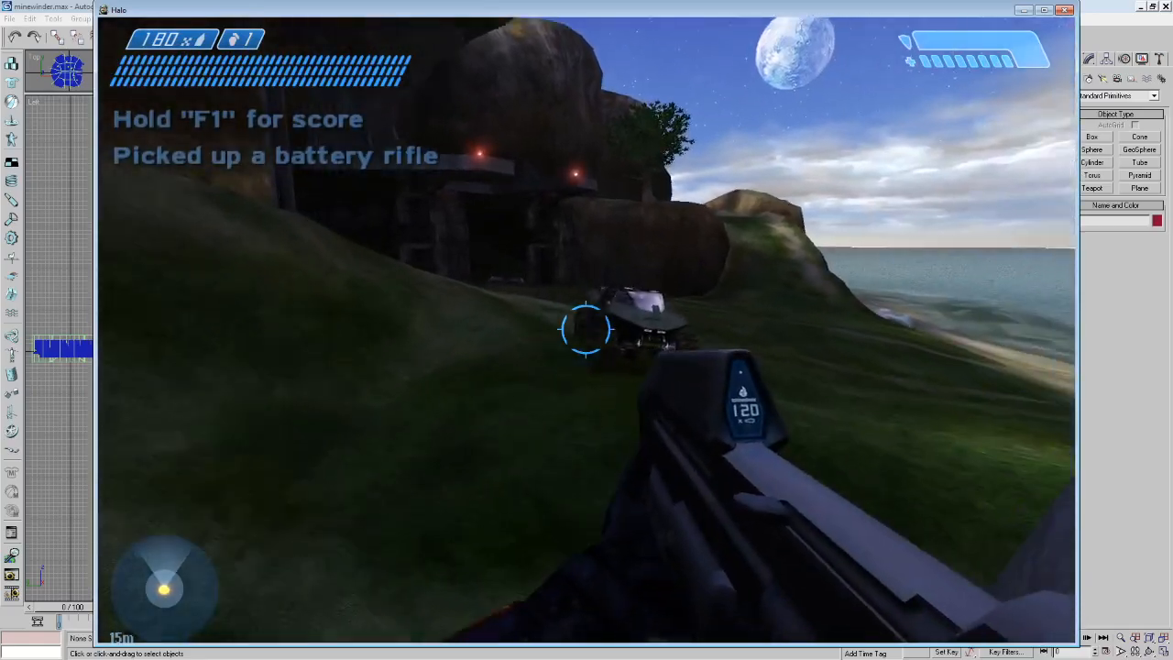
Board the small open vehicle and drive it around the island along the shoreline to the opposite base.
{"action": "key", "text": "e"}
{"action": "key", "text": "w"}
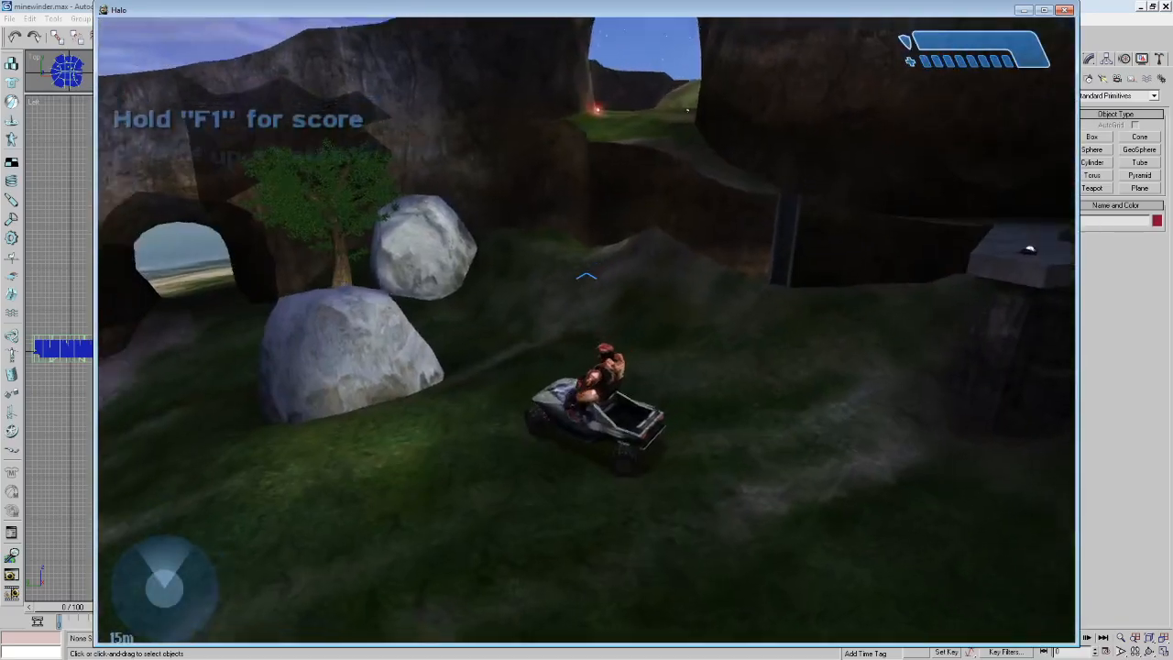
{"action": "key", "text": "w"}
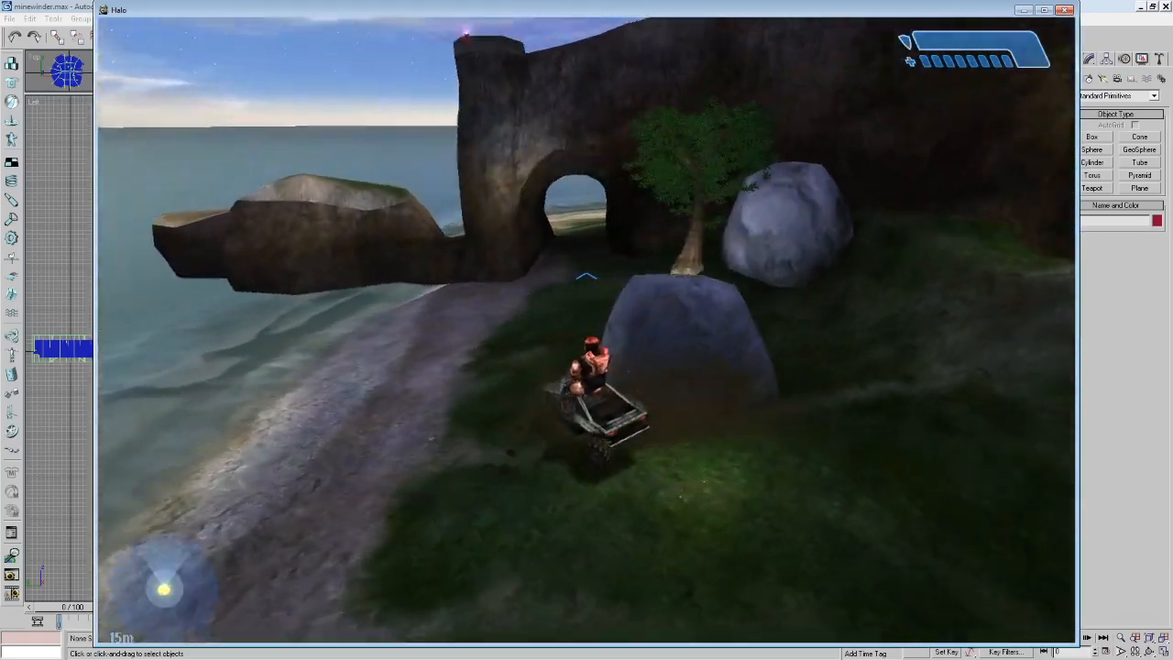
{"action": "key", "text": "w"}
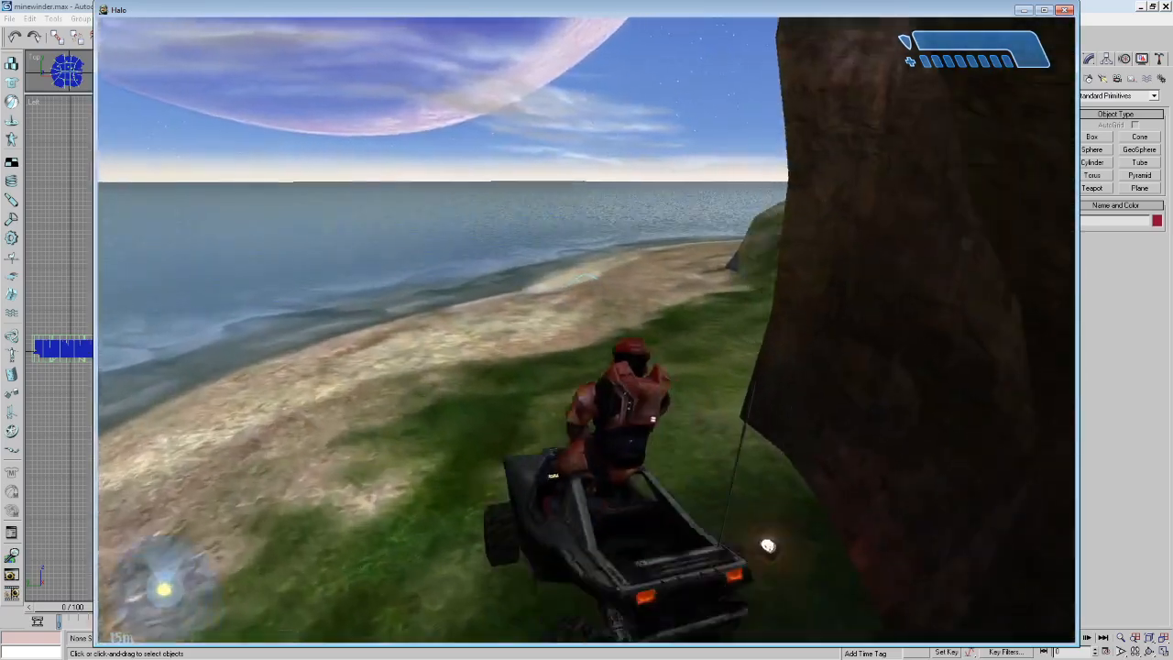
{"action": "key", "text": "w"}
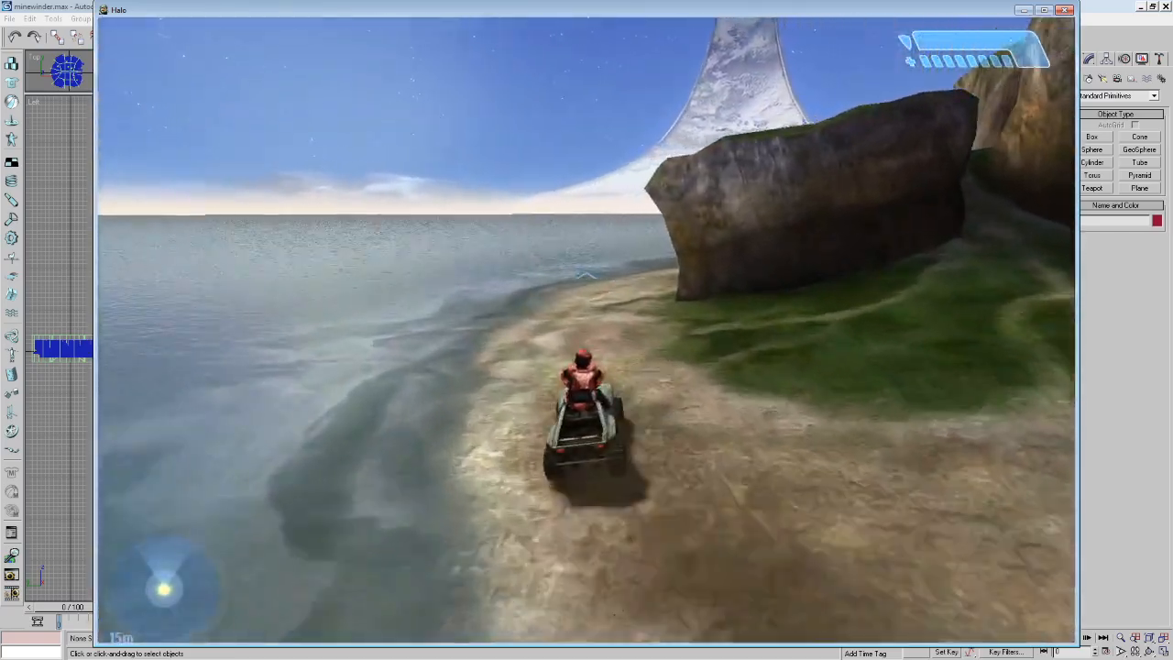
{"action": "key", "text": "w"}
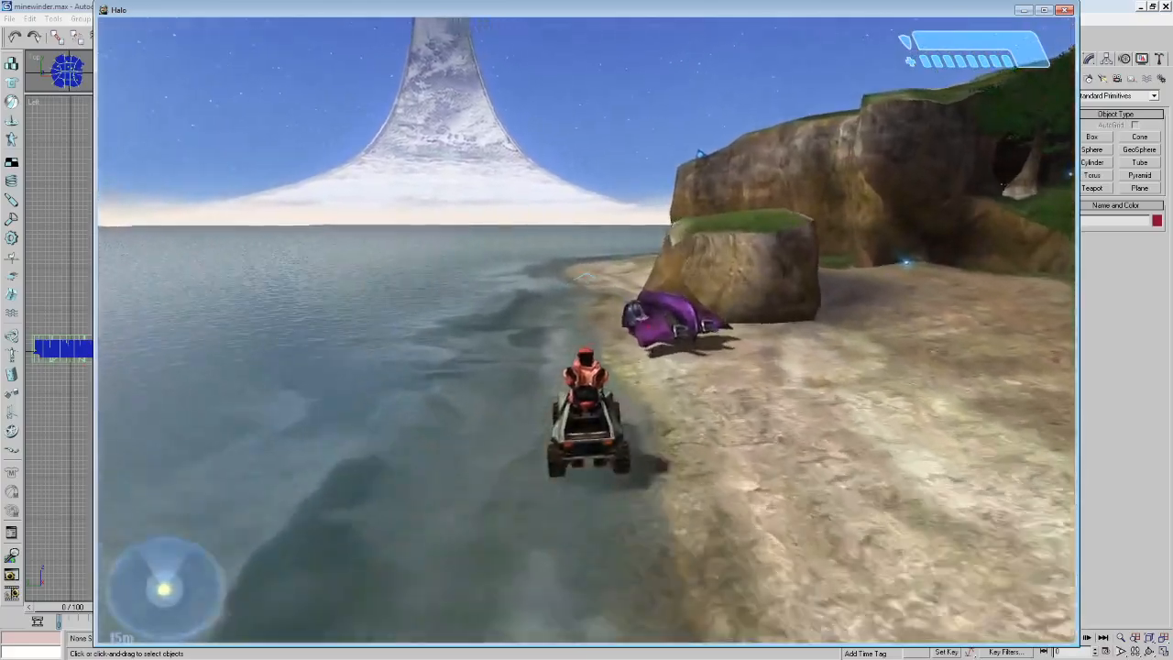
{"action": "key", "text": "w"}
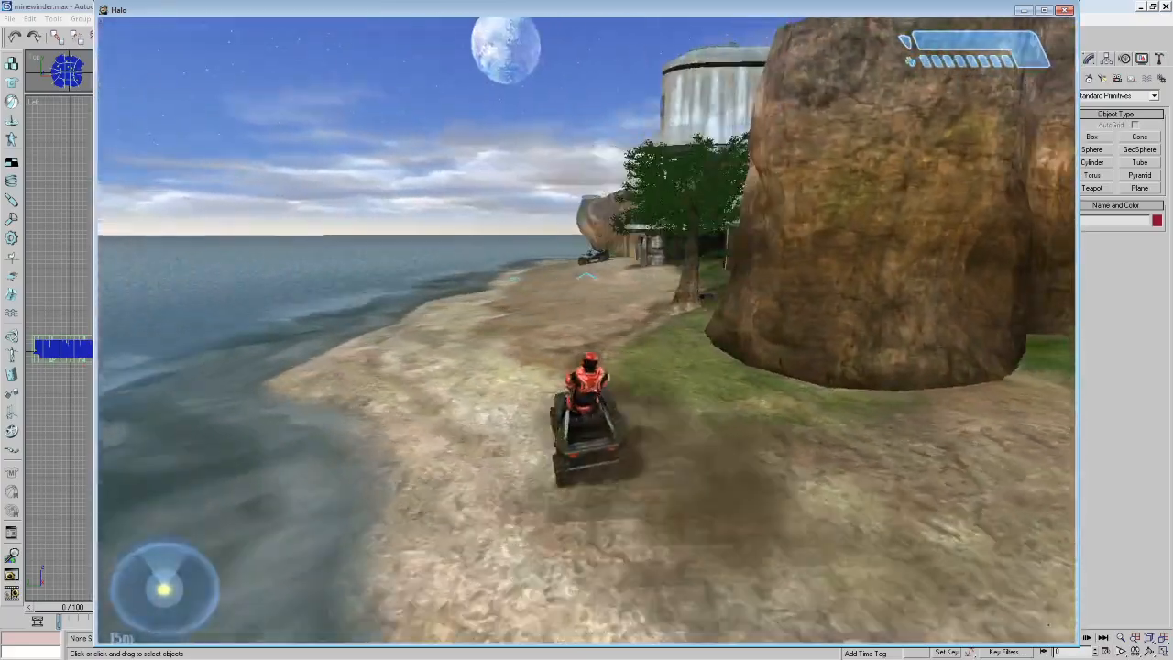
Leave the vehicle, pick up the plasma pistol by the tree under the cliff and fire it.
{"action": "key", "text": "e"}
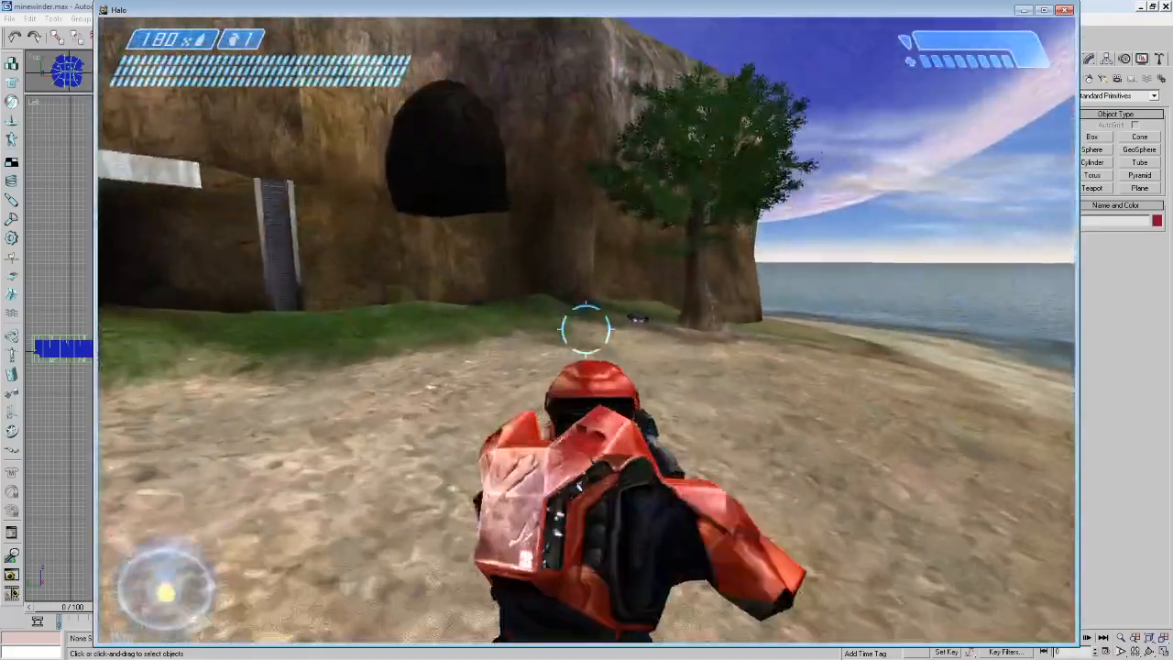
{"action": "key", "text": "w"}
{"action": "key", "text": "e"}
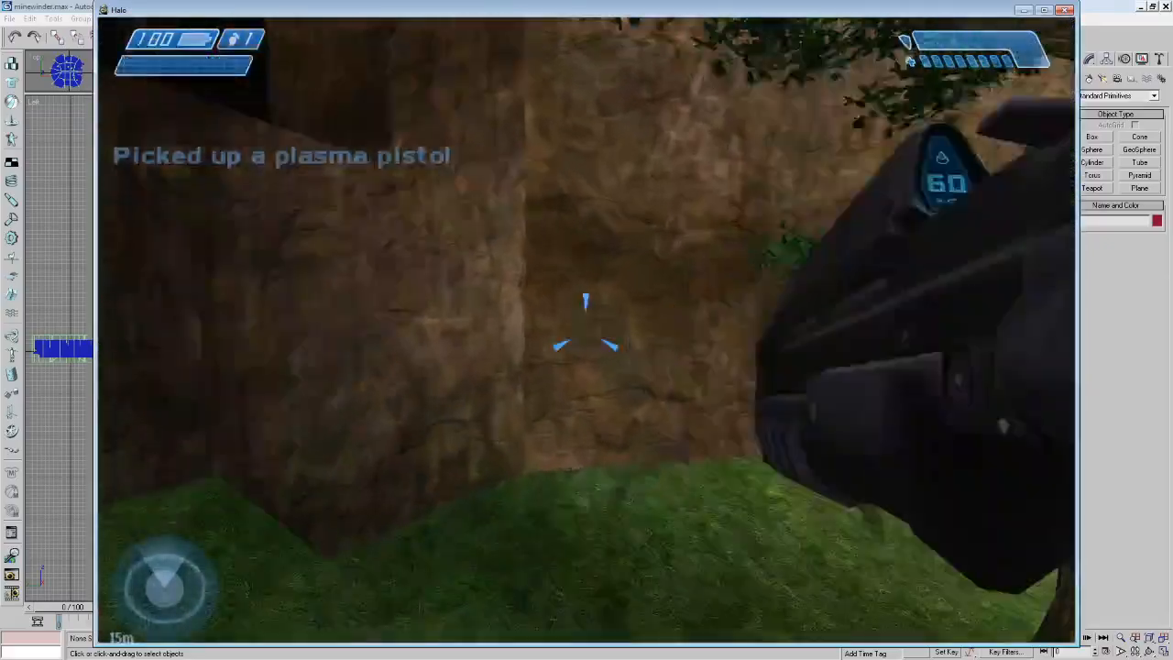
{"action": "key", "text": "w"}
{"action": "left_click", "coordinate": [586, 330]}
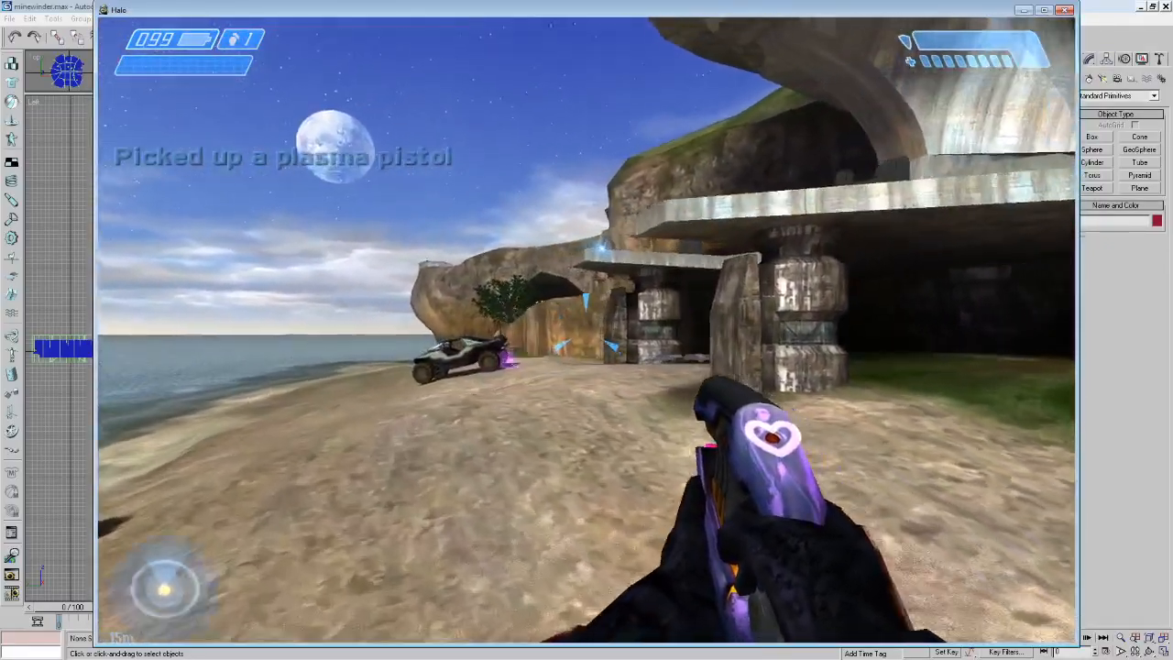
Spawn a full-size Warthog next to the small vehicle through the console and get into its driver's seat.
{"action": "key", "text": "grave"}
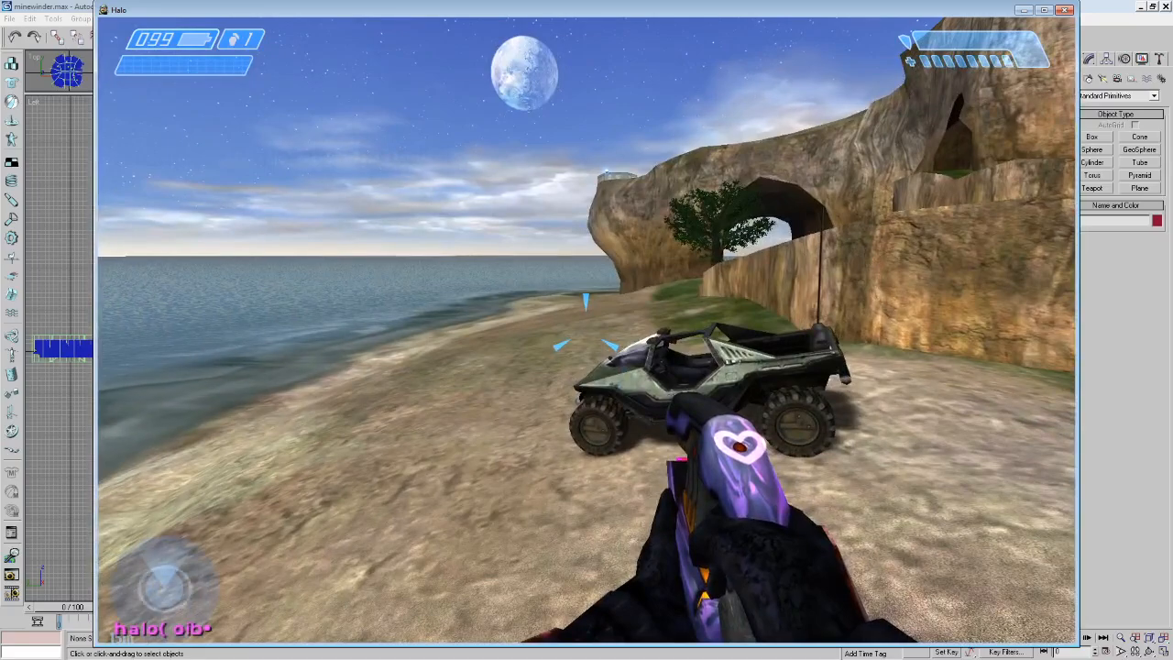
{"action": "type", "text": "object_create"}
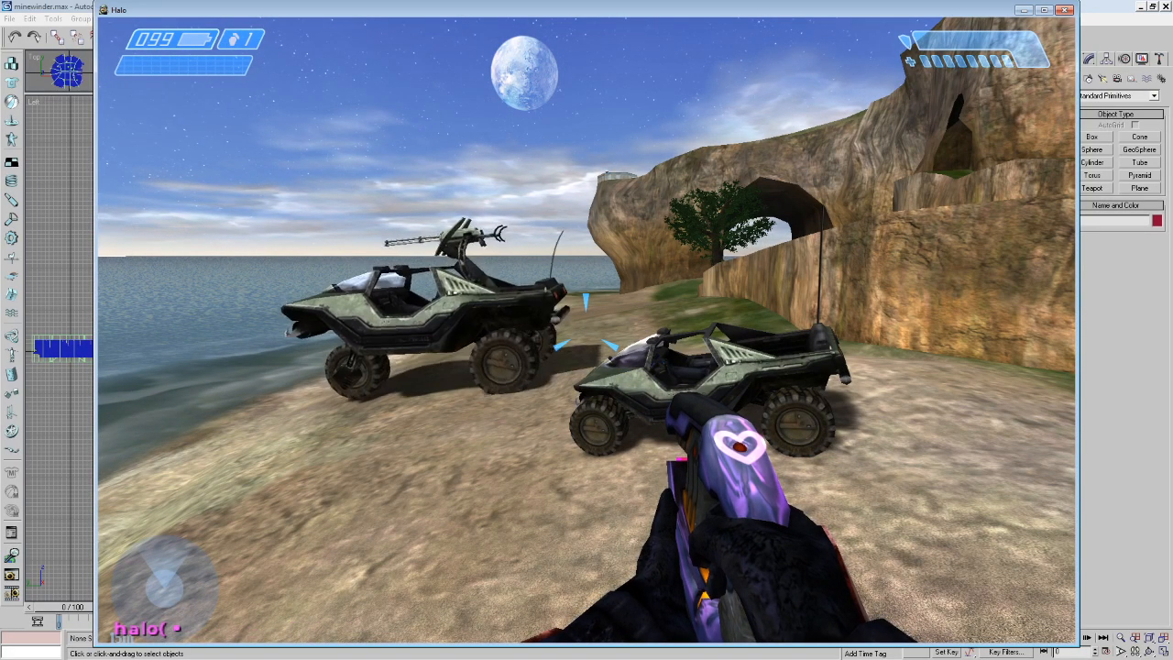
{"action": "type", "text": "we"}
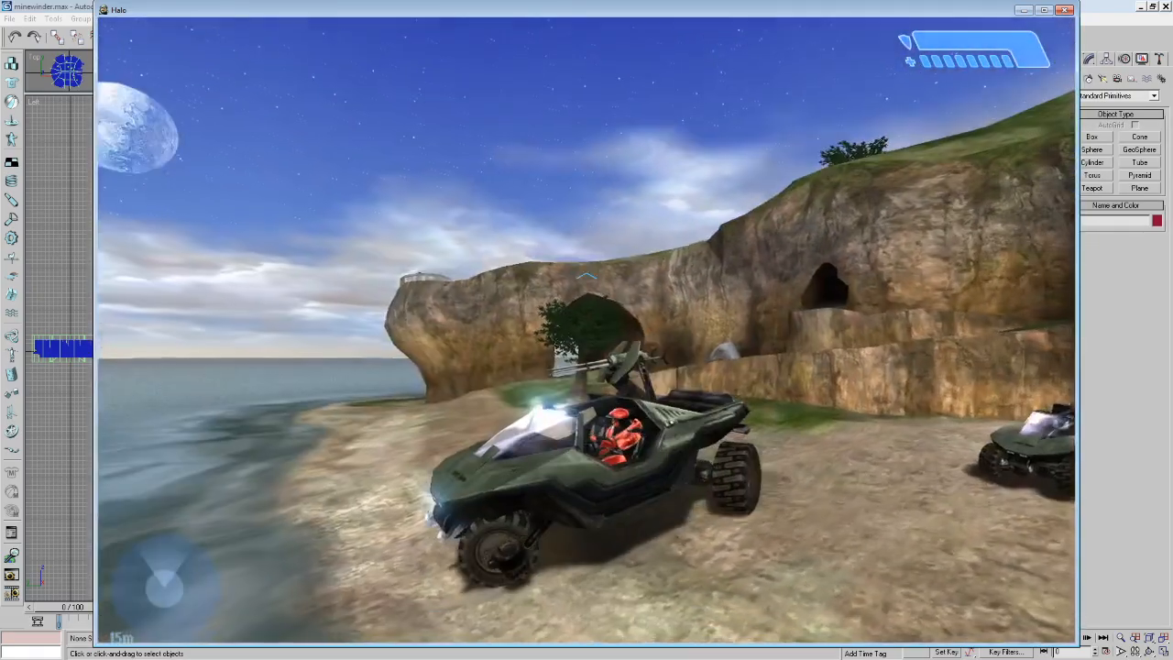
Drive the Warthog along the shore and over the rocky pass toward the stone arch.
{"action": "key", "text": "w"}
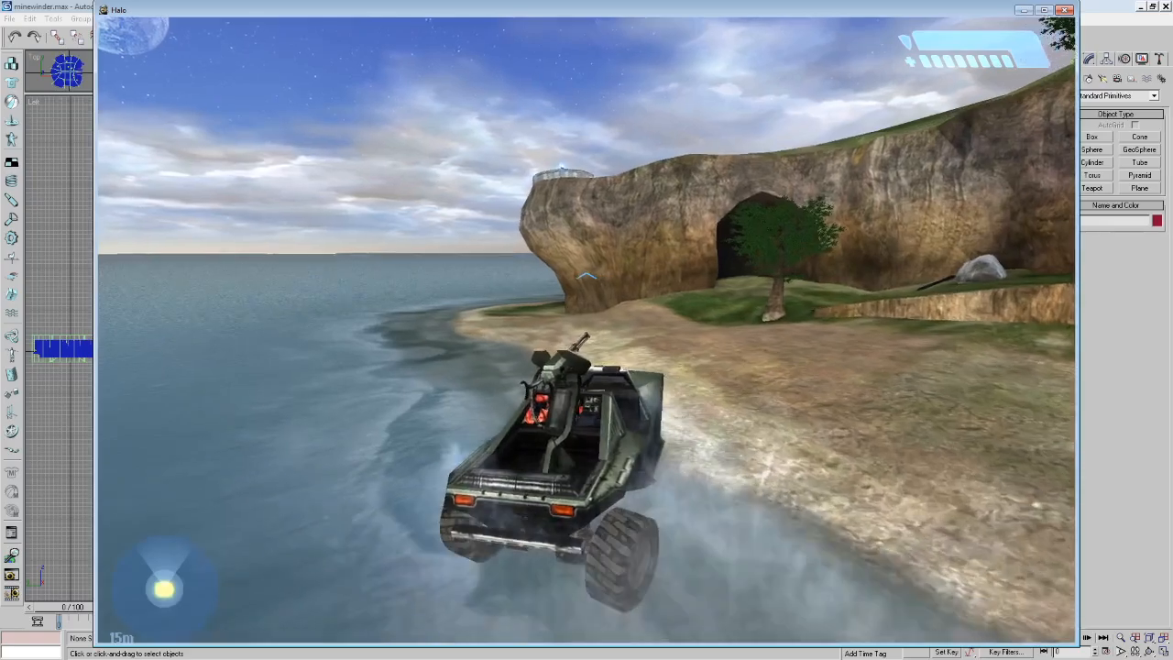
{"action": "key", "text": "w"}
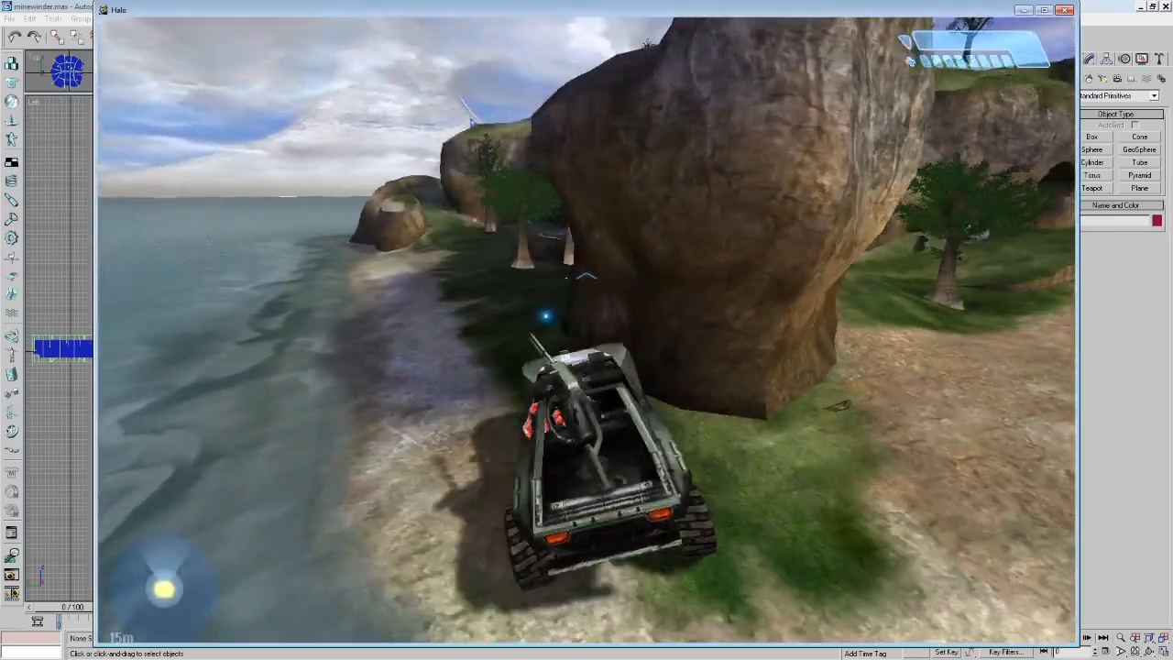
{"action": "key", "text": "w"}
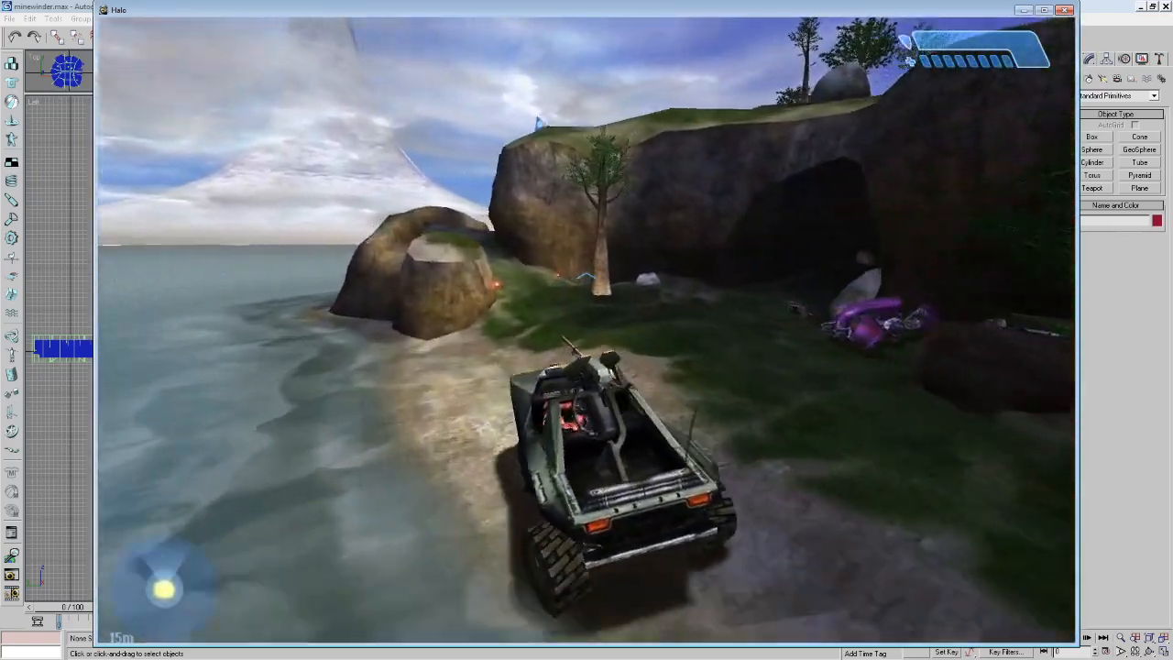
{"action": "key", "text": "w"}
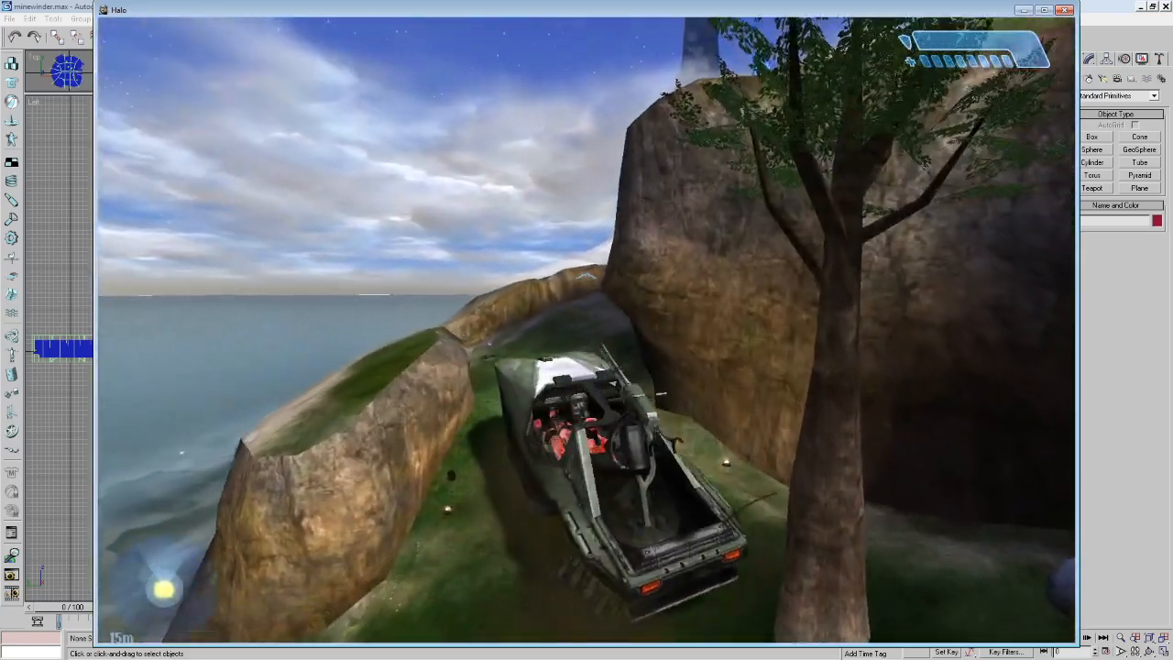
{"action": "key", "text": "w"}
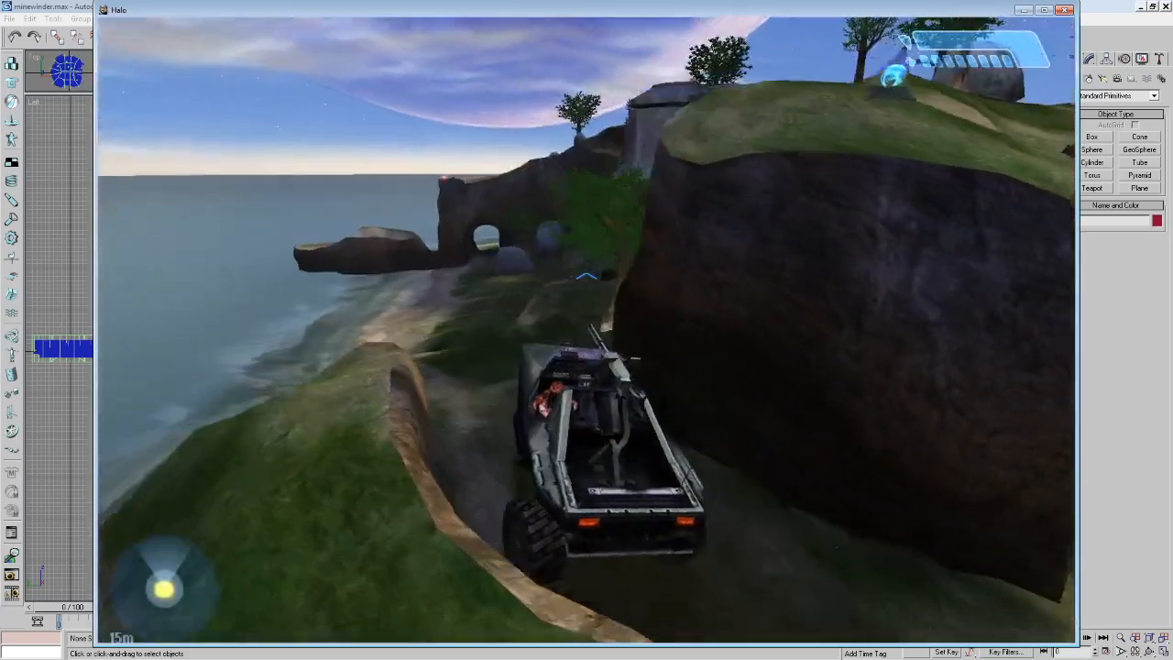
{"action": "key", "text": "w"}
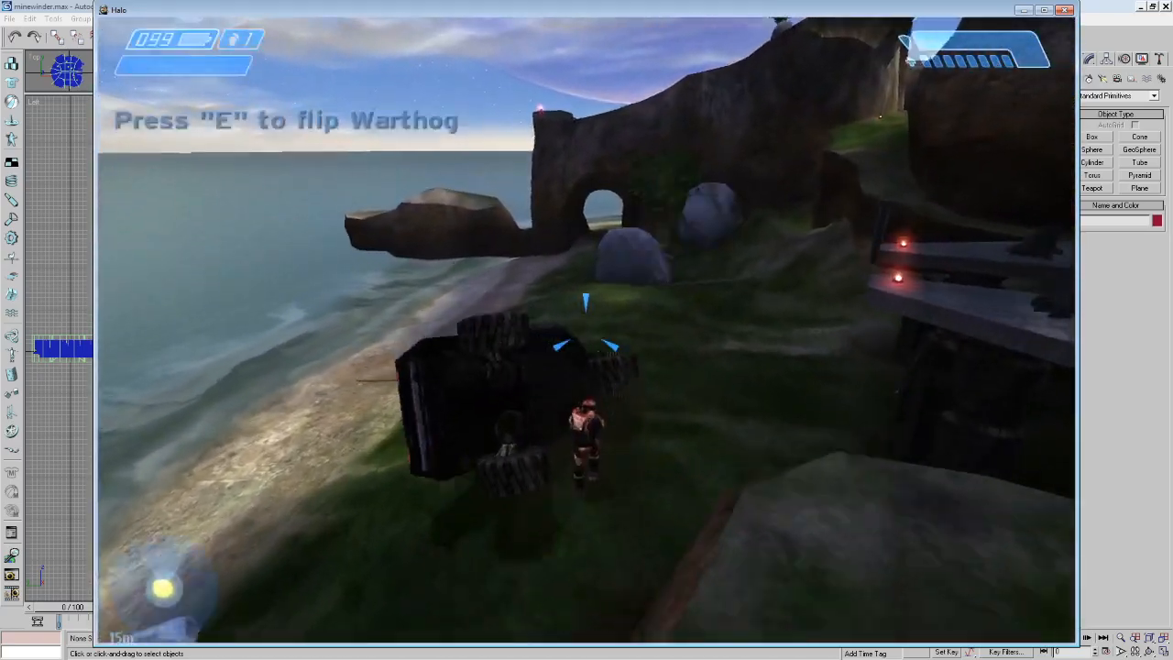
Flip the overturned Warthog, get into the driver's seat and drive it through the stone arch onto the beach beyond.
{"action": "key", "text": "e"}
{"action": "key", "text": "w"}
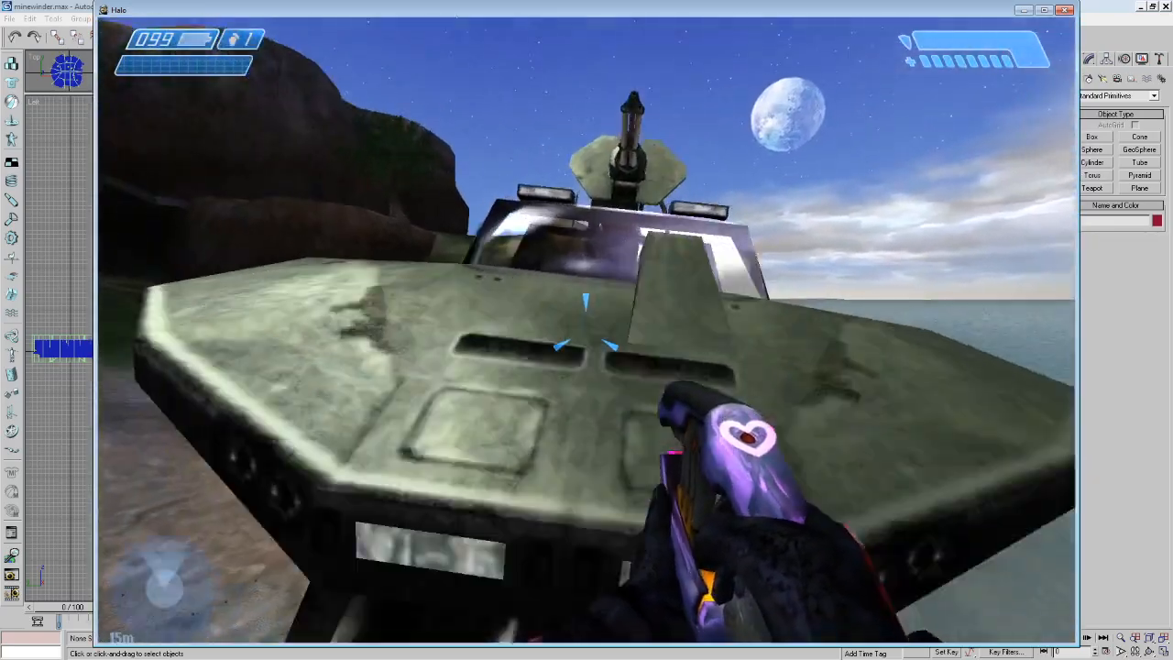
{"action": "key", "text": "w"}
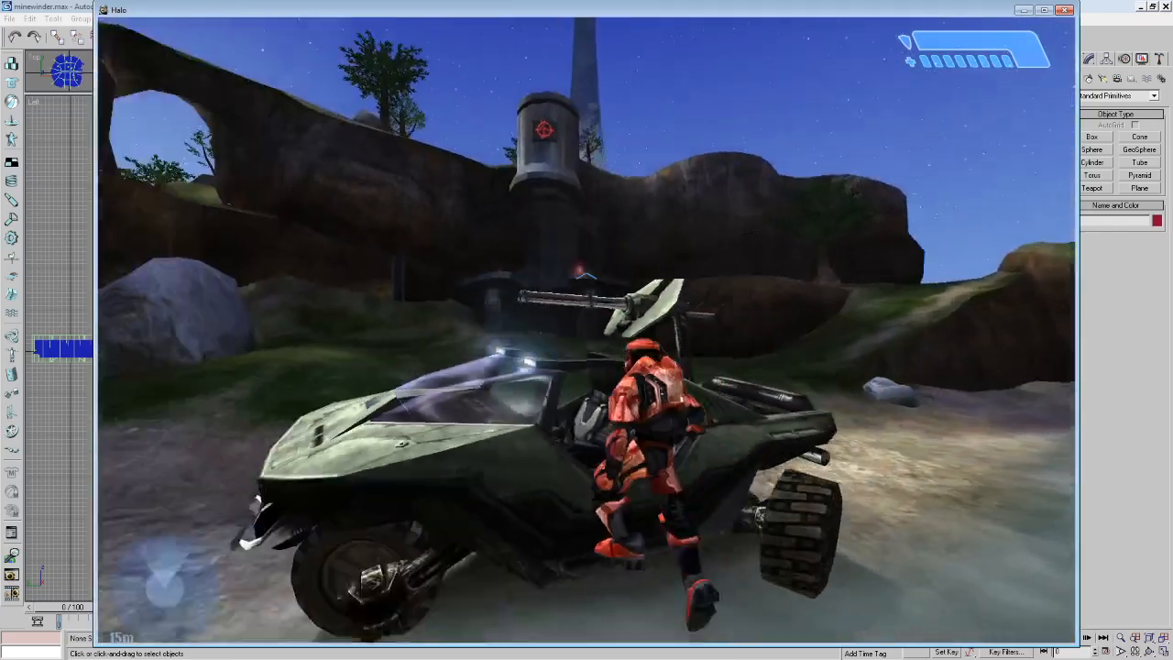
{"action": "key", "text": "w"}
{"action": "key", "text": "w"}
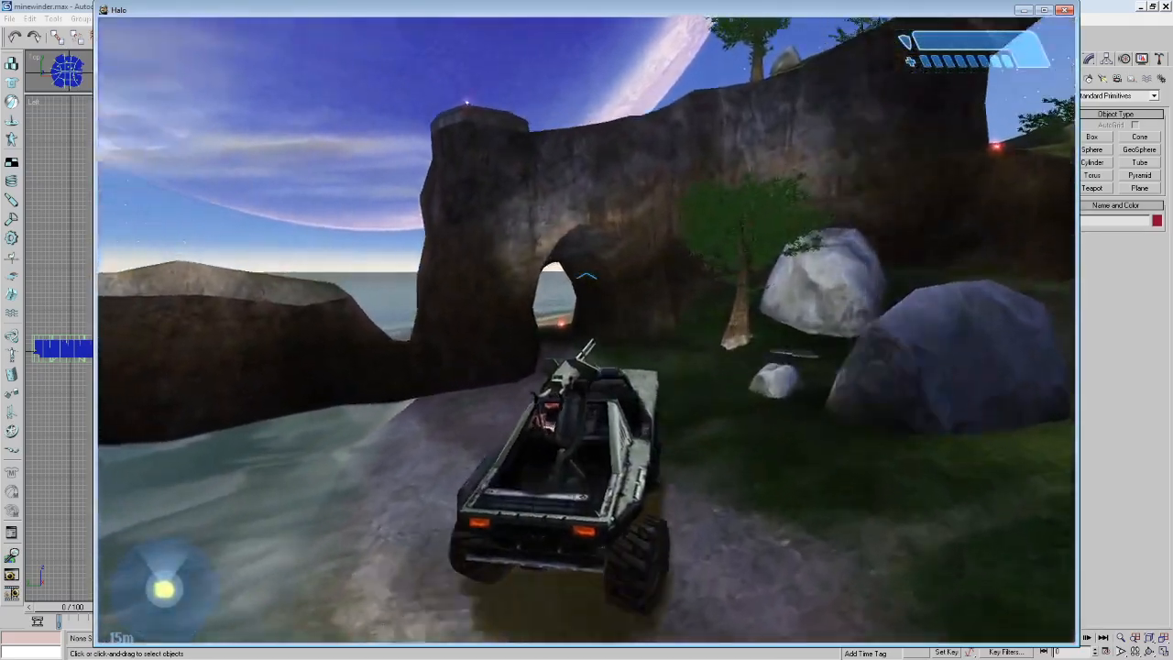
{"action": "key", "text": "w"}
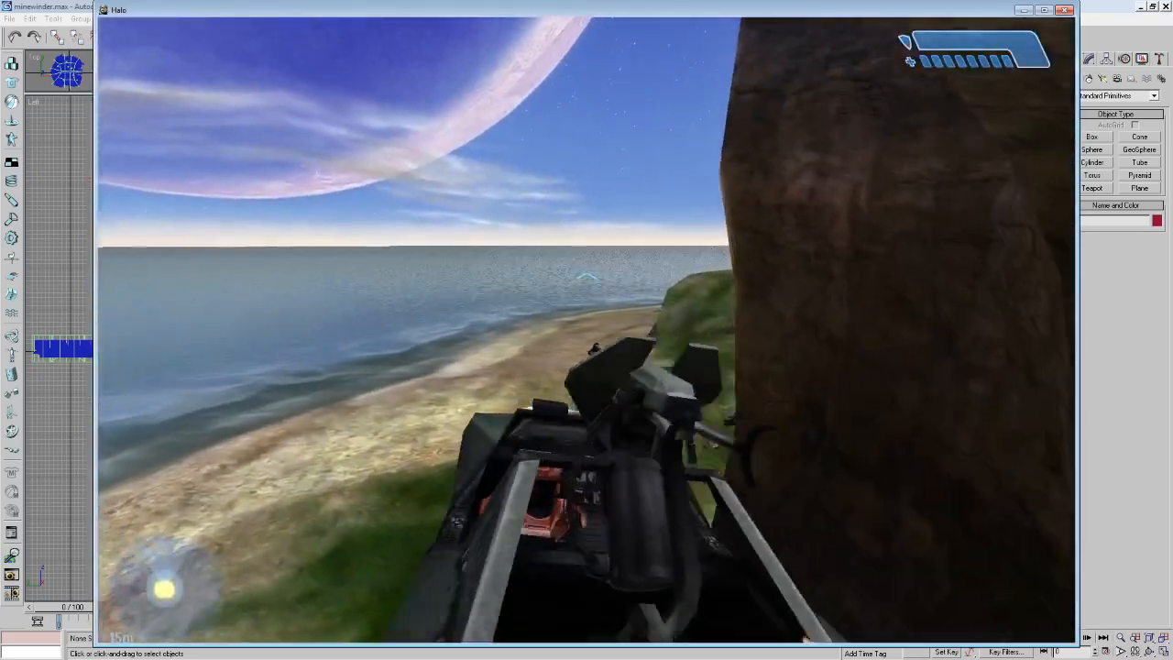
{"action": "key", "text": "w"}
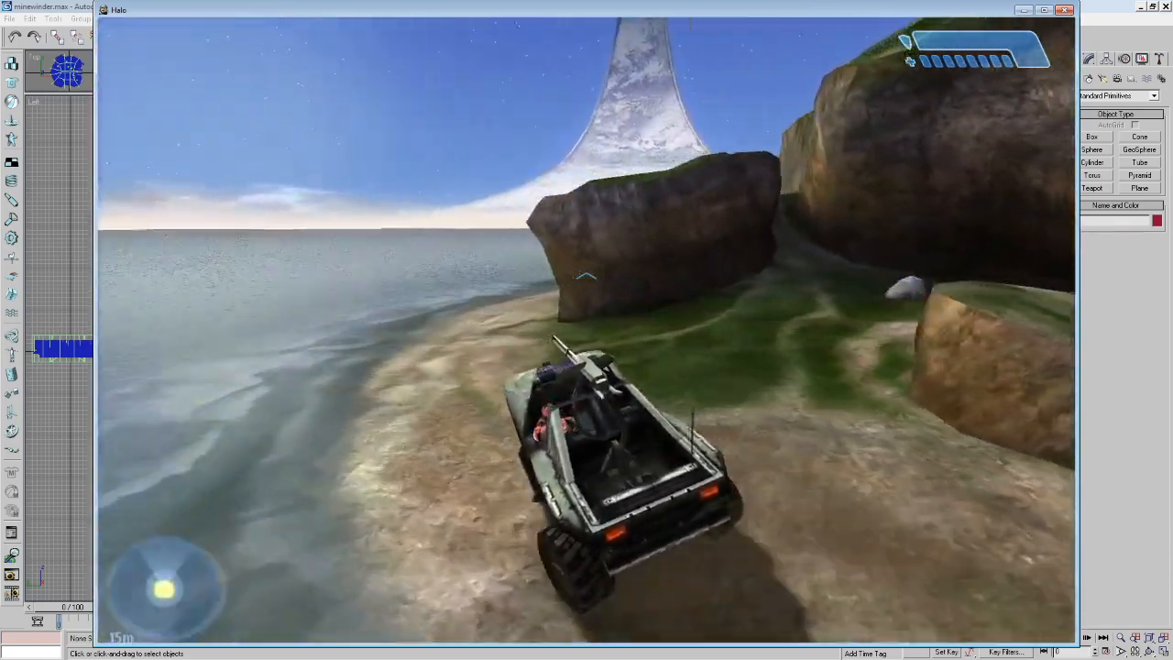
Right the overturned Warthog on the beach, get back in and drive along the shore past the opposite base.
{"action": "key", "text": "e"}
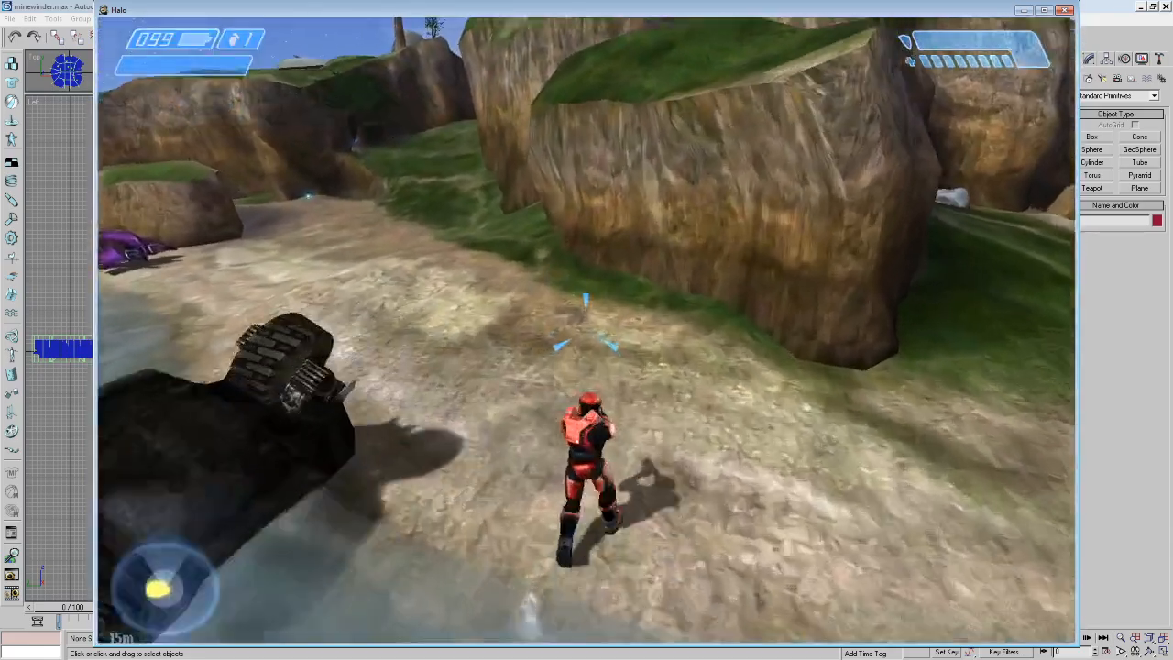
{"action": "key", "text": "w"}
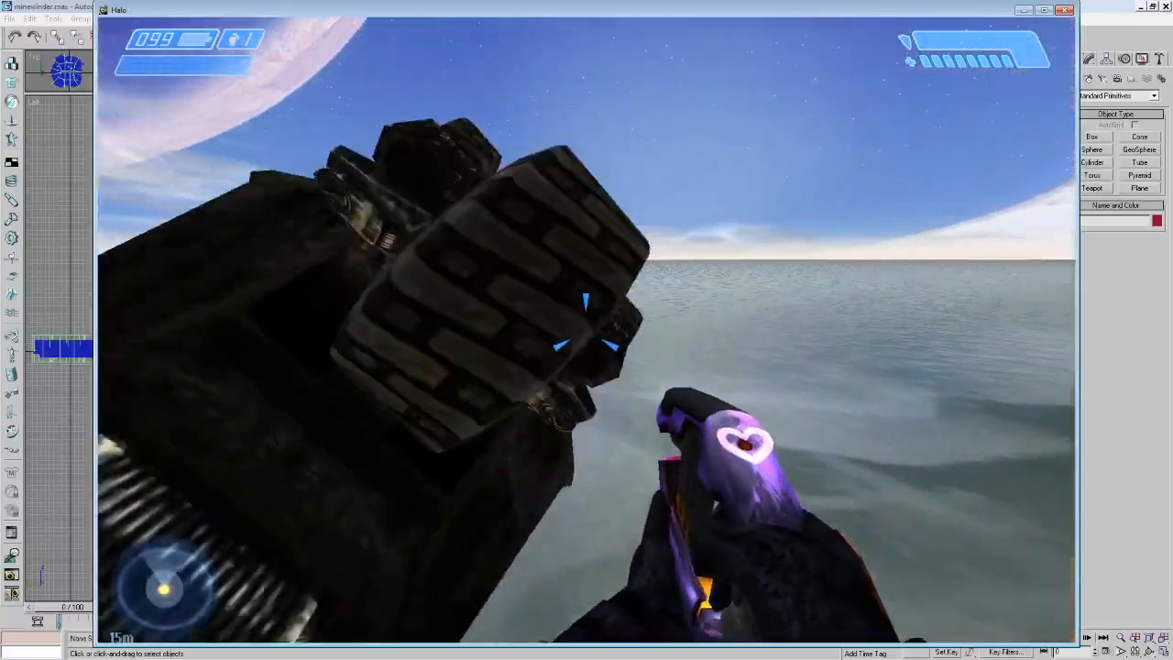
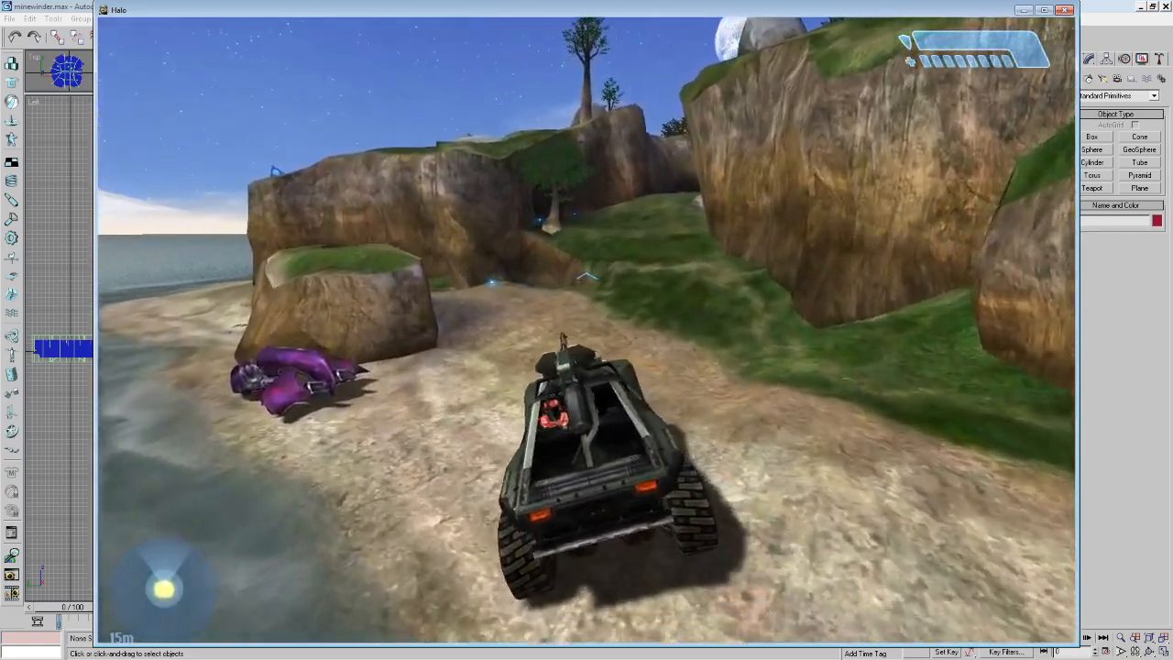
{"action": "key", "text": "w"}
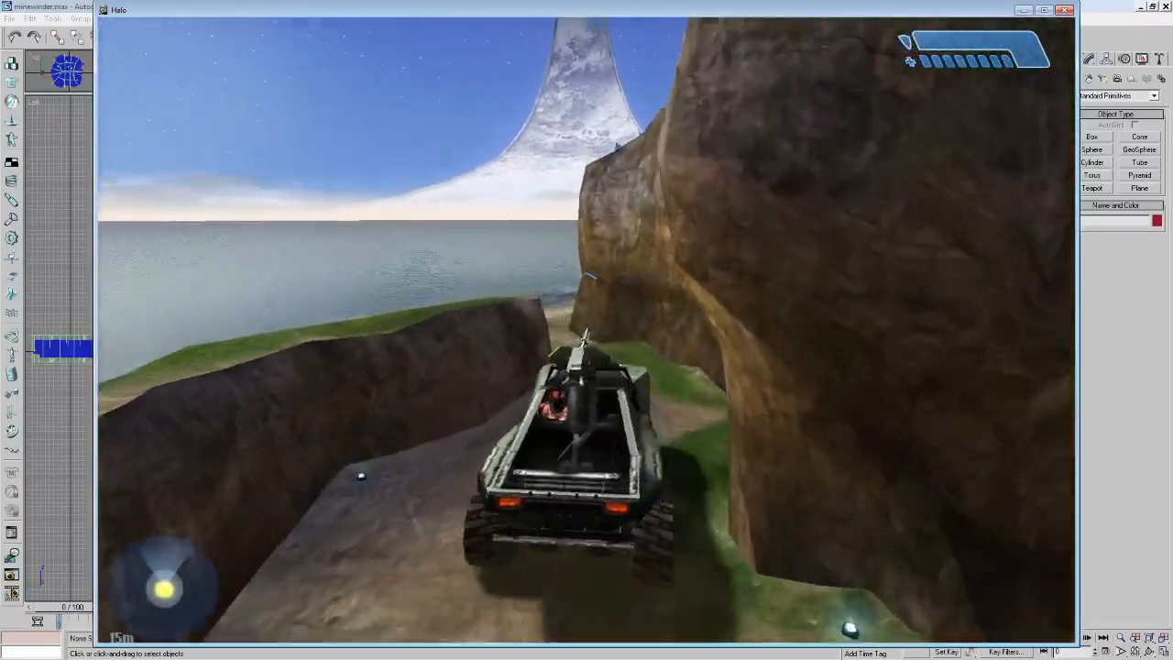
{"action": "key", "text": "w"}
{"action": "key", "text": "w"}
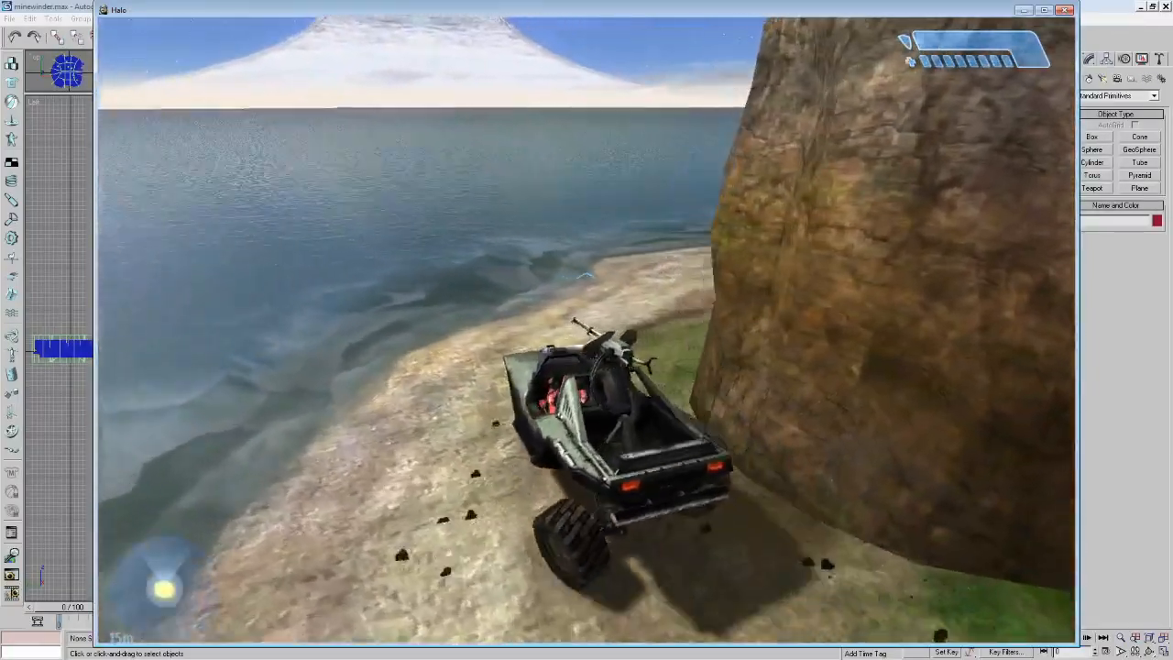
{"action": "key", "text": "w"}
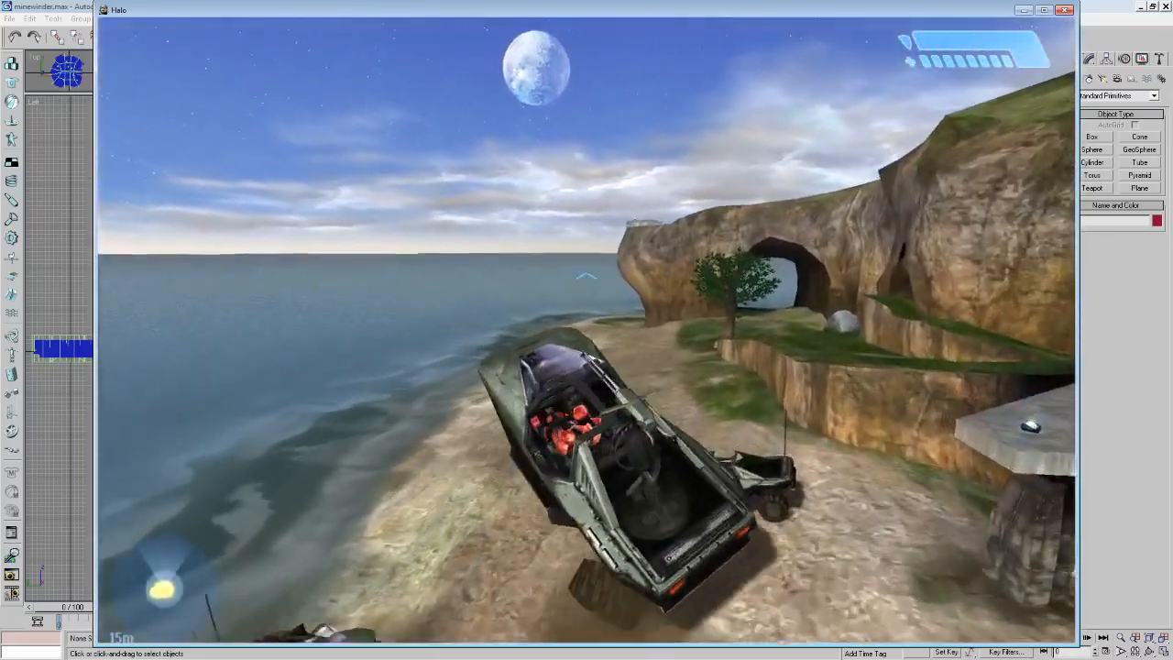
{"action": "key", "text": "w"}
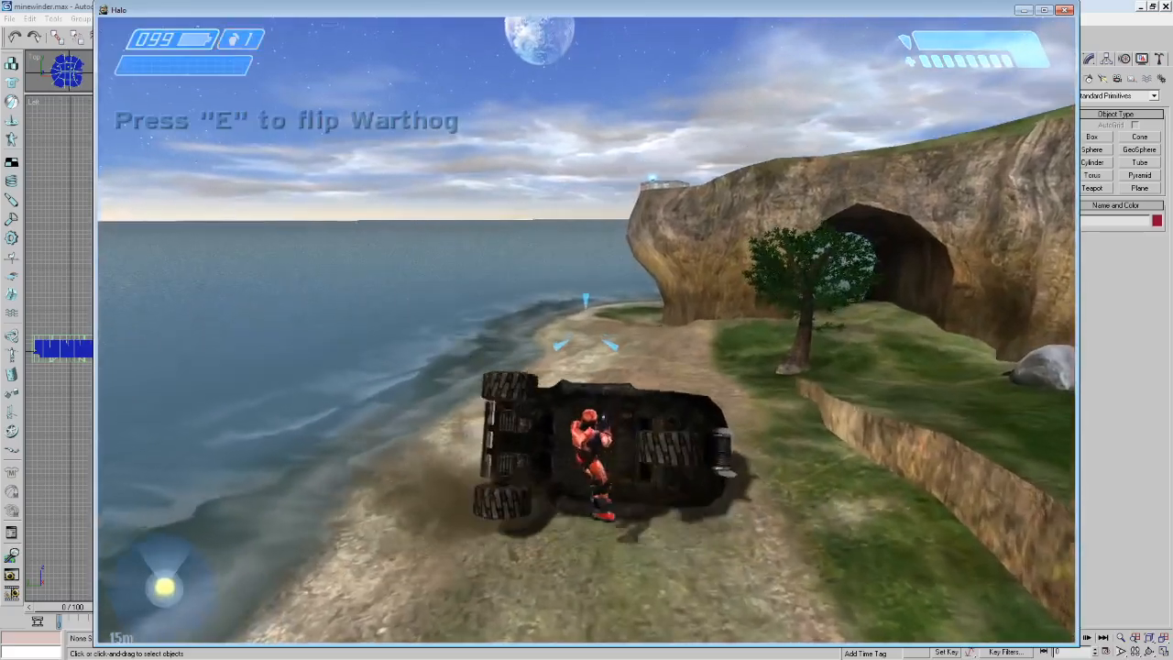
Flip the Warthog upright on the beach near the tree and get back into its driver's seat.
{"action": "key", "text": "d"}
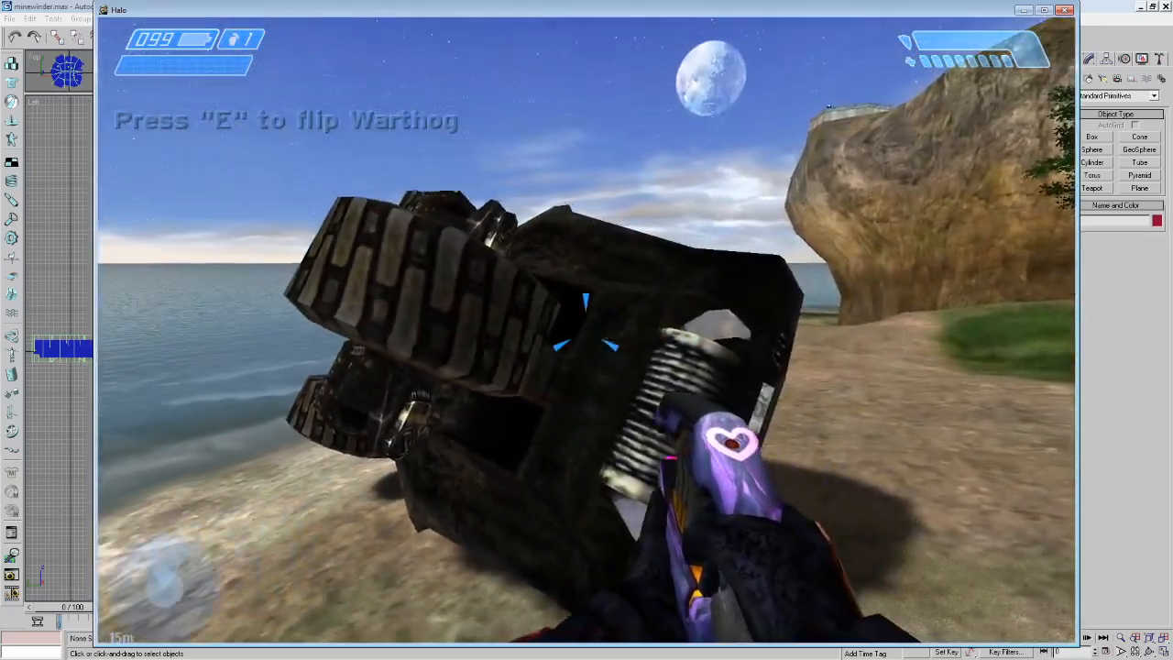
{"action": "key", "text": "e"}
{"action": "key", "text": "w"}
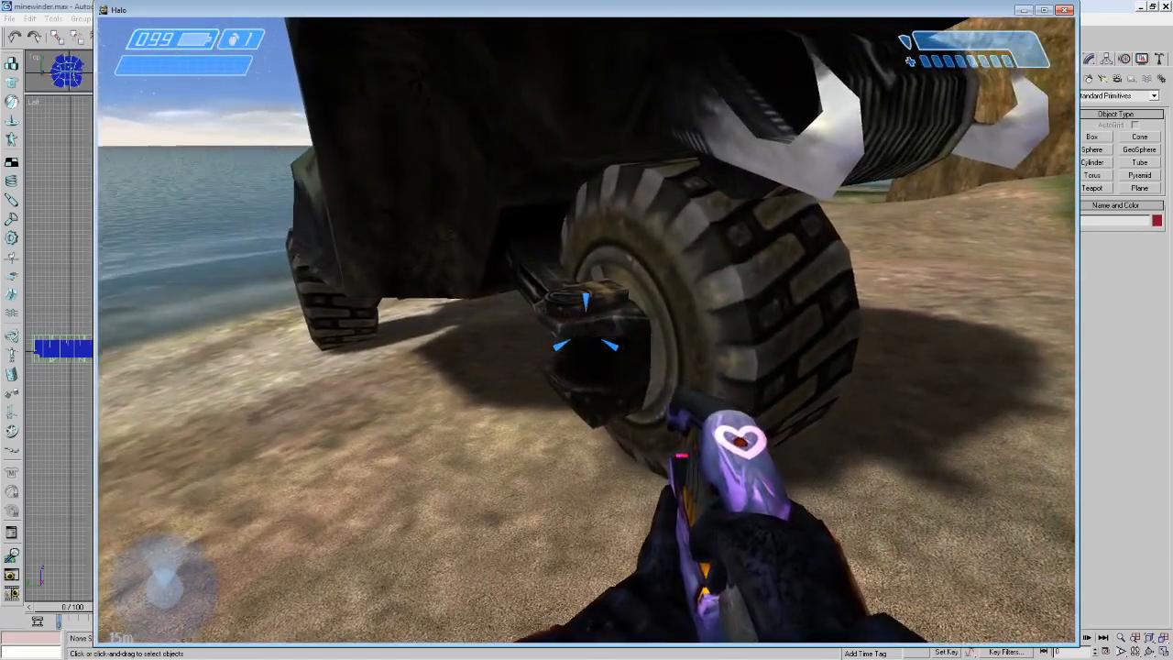
{"action": "key", "text": "d"}
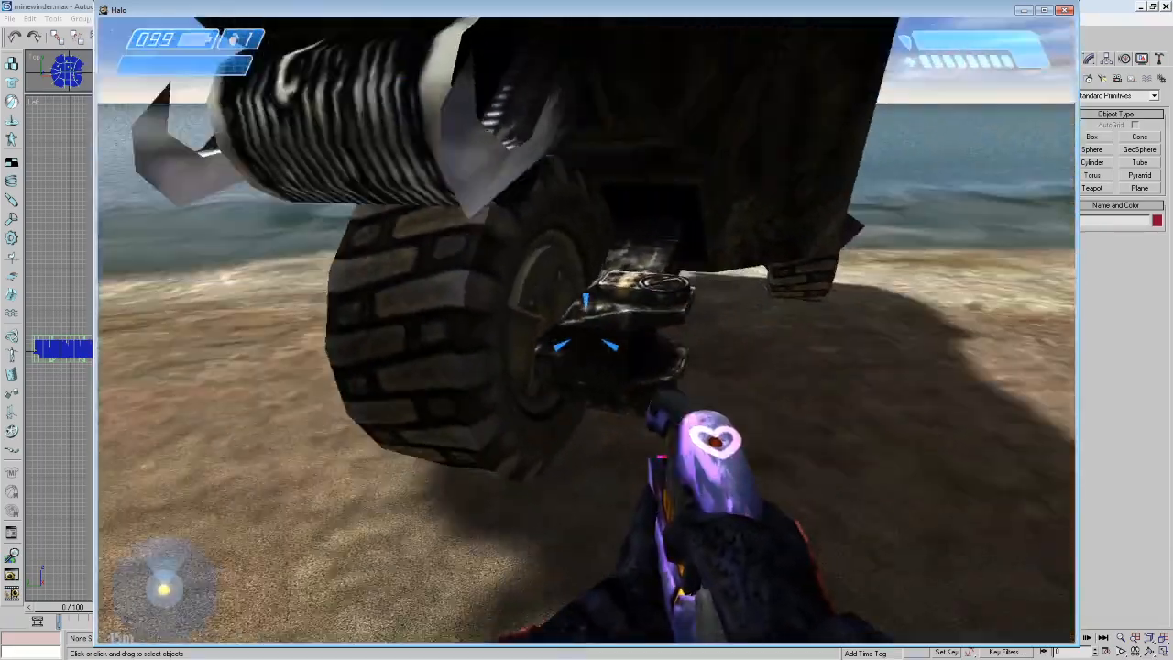
{"action": "key", "text": "e"}
{"action": "key", "text": "w"}
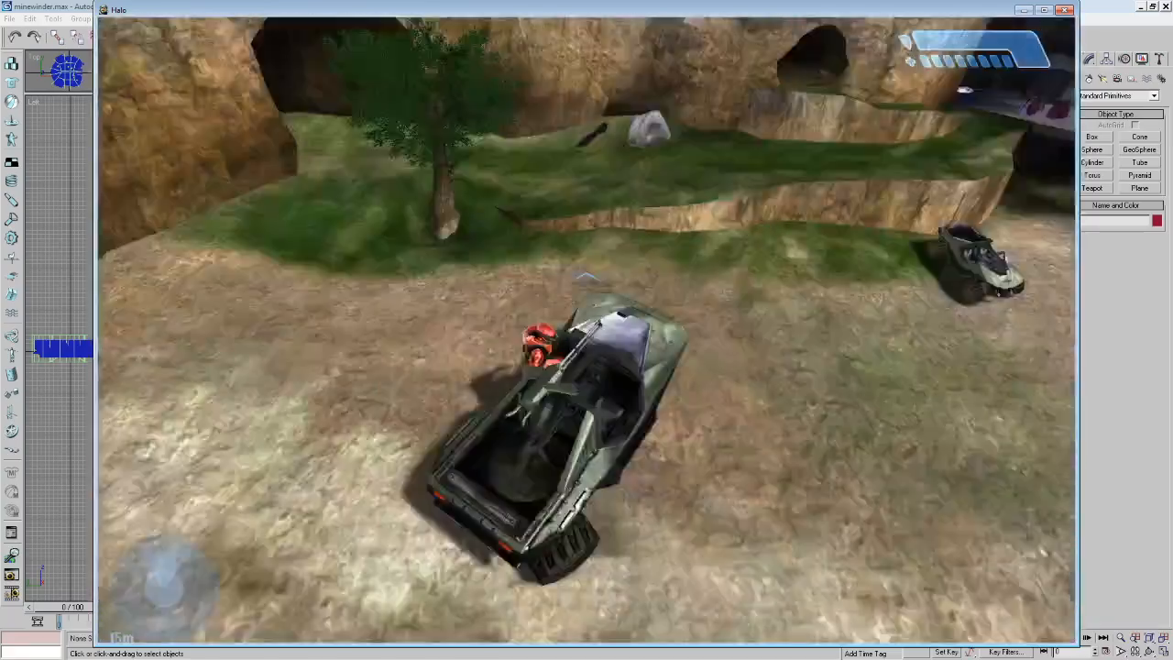
Drive the Warthog around the cliff and through the shallow water along the shore, and get out near the first base.
{"action": "key", "text": "w"}
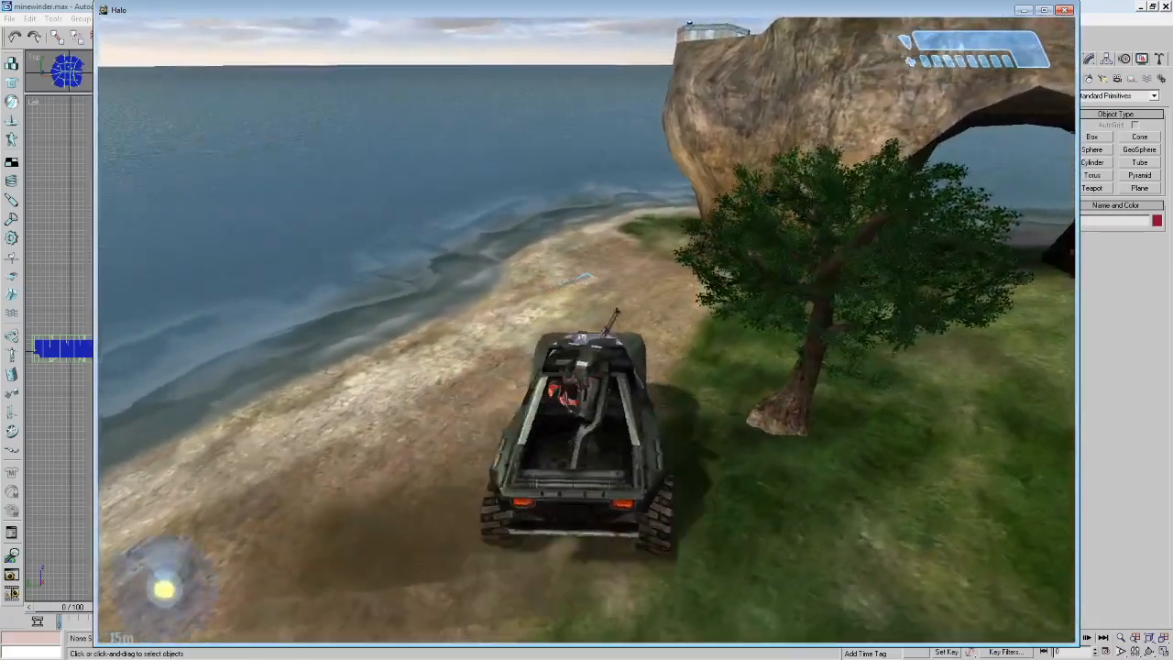
{"action": "key", "text": "w"}
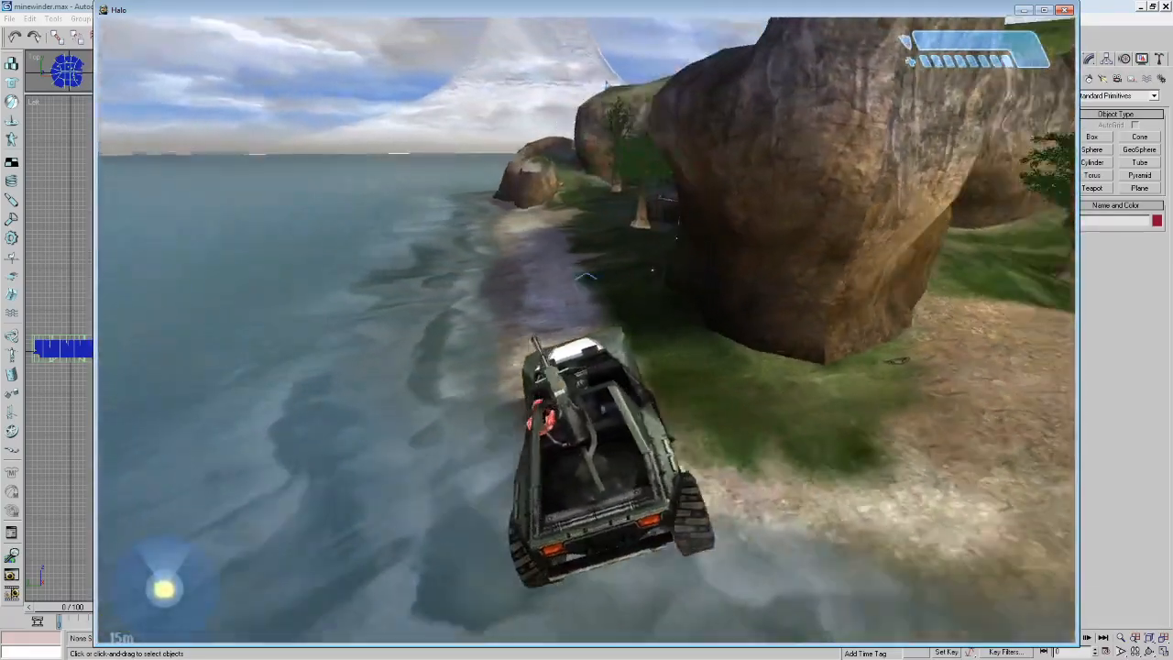
{"action": "key", "text": "w"}
{"action": "key", "text": "w"}
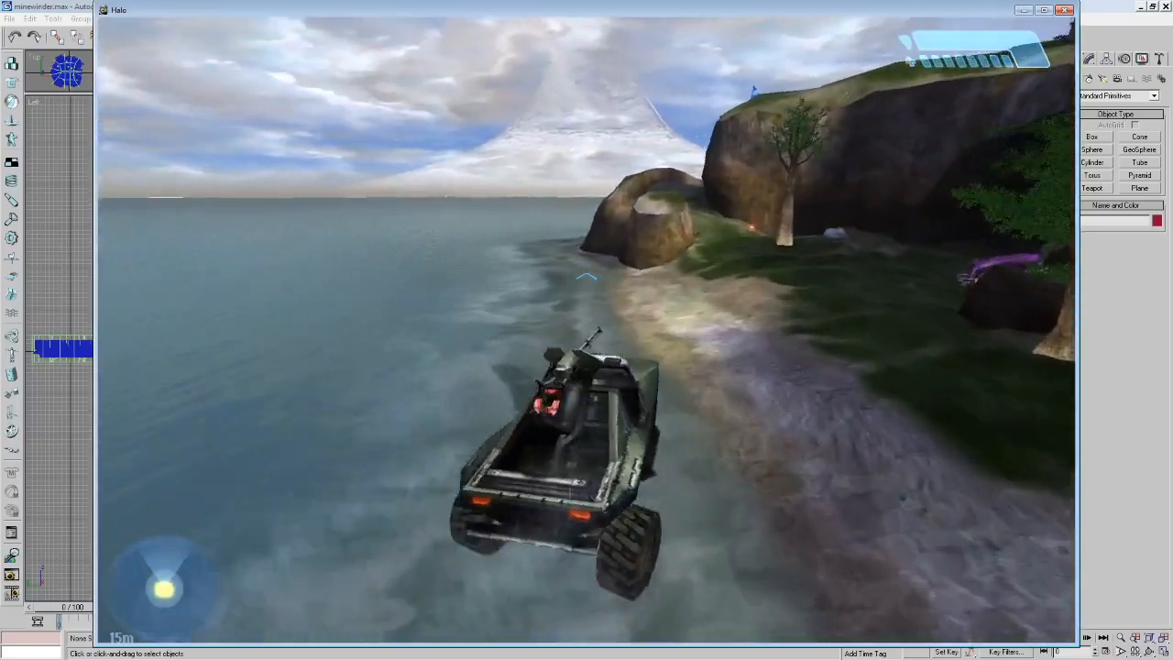
{"action": "key", "text": "w"}
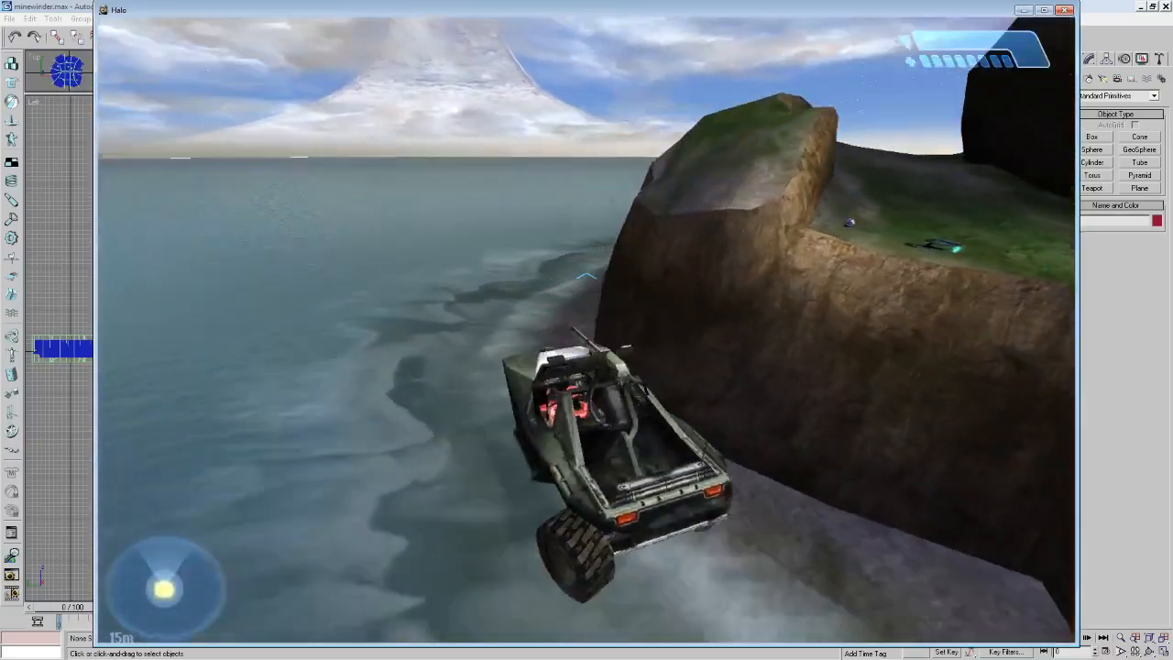
{"action": "key", "text": "e"}
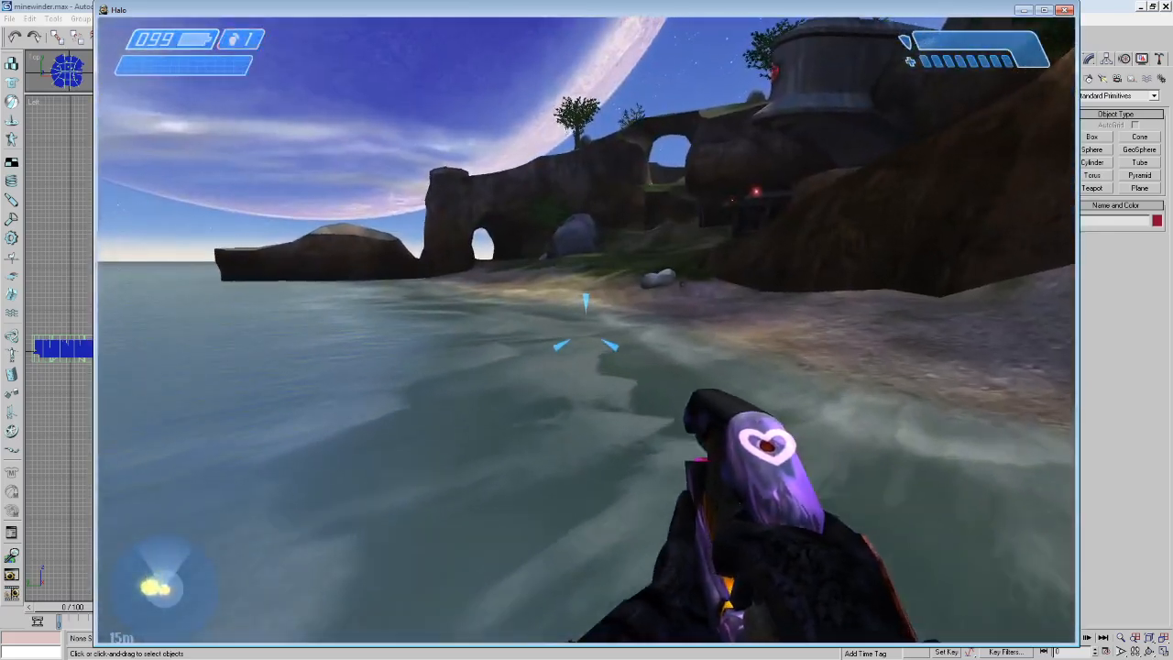
Run ashore toward the base and fire the plasma pistol into the sky and across the grass.
{"action": "key", "text": "w"}
{"action": "left_click", "coordinate": [586, 329]}
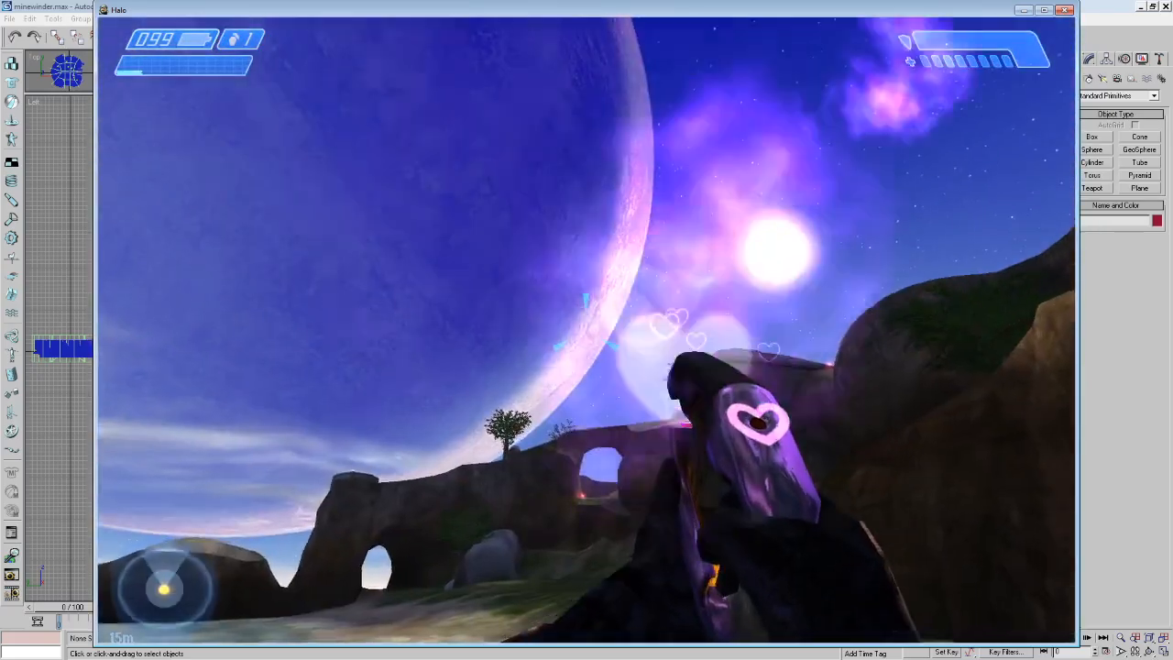
{"action": "left_click", "coordinate": [586, 330]}
{"action": "key", "text": "w"}
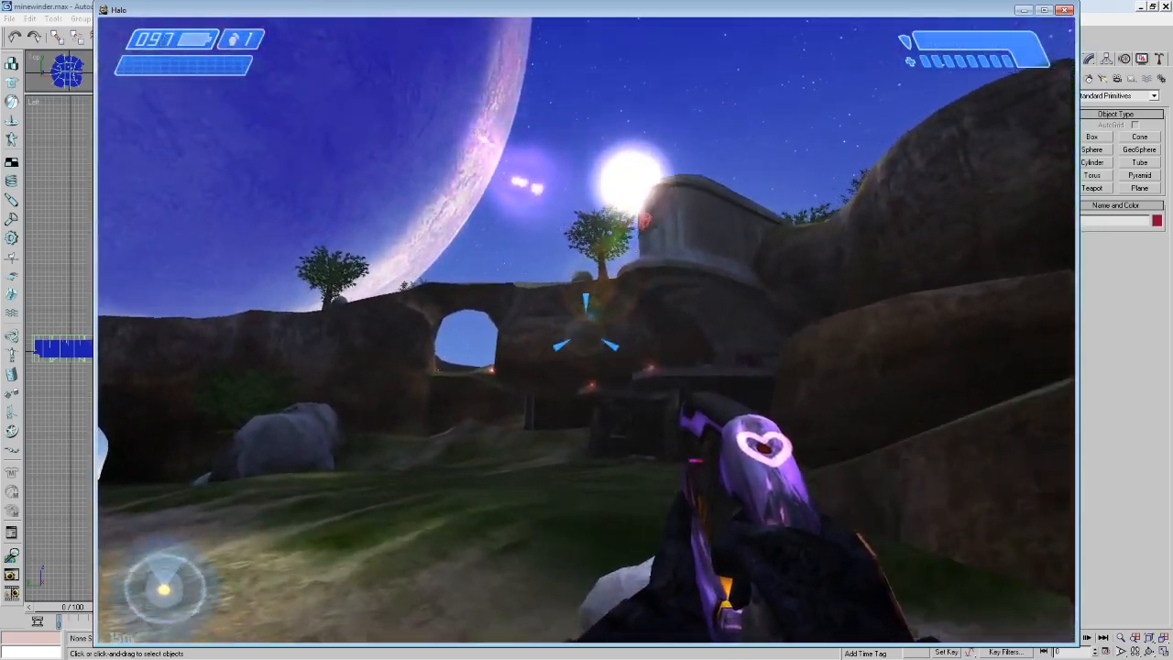
{"action": "key", "text": "w"}
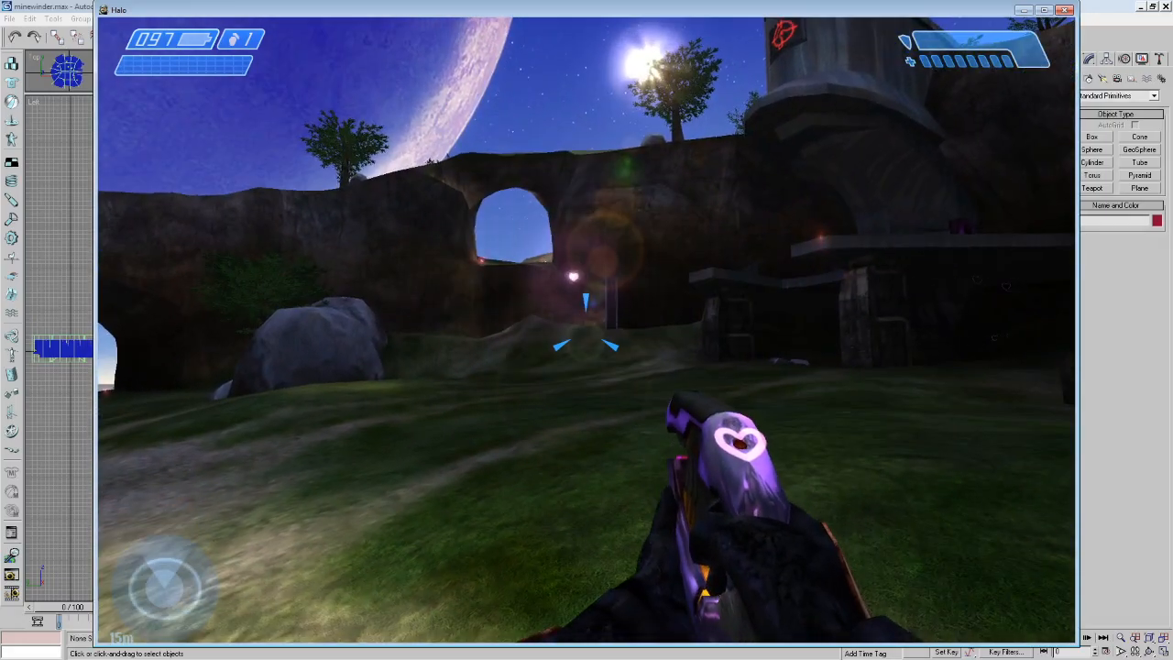
{"action": "left_click", "coordinate": [586, 330]}
{"action": "key", "text": "w"}
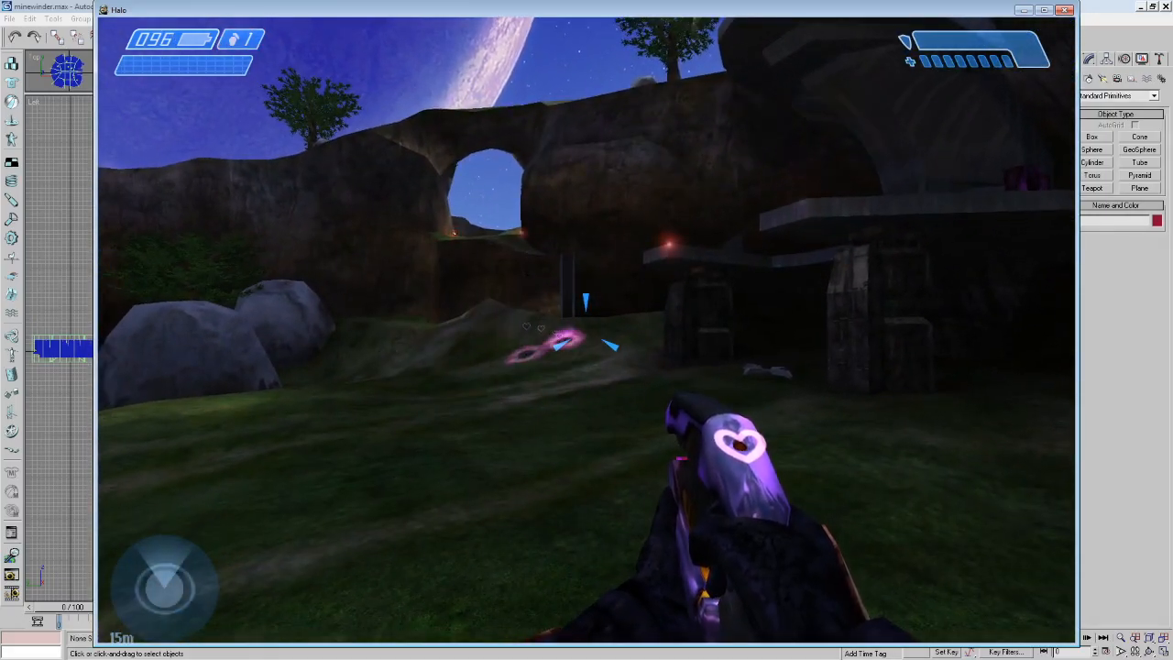
{"action": "key", "text": "w"}
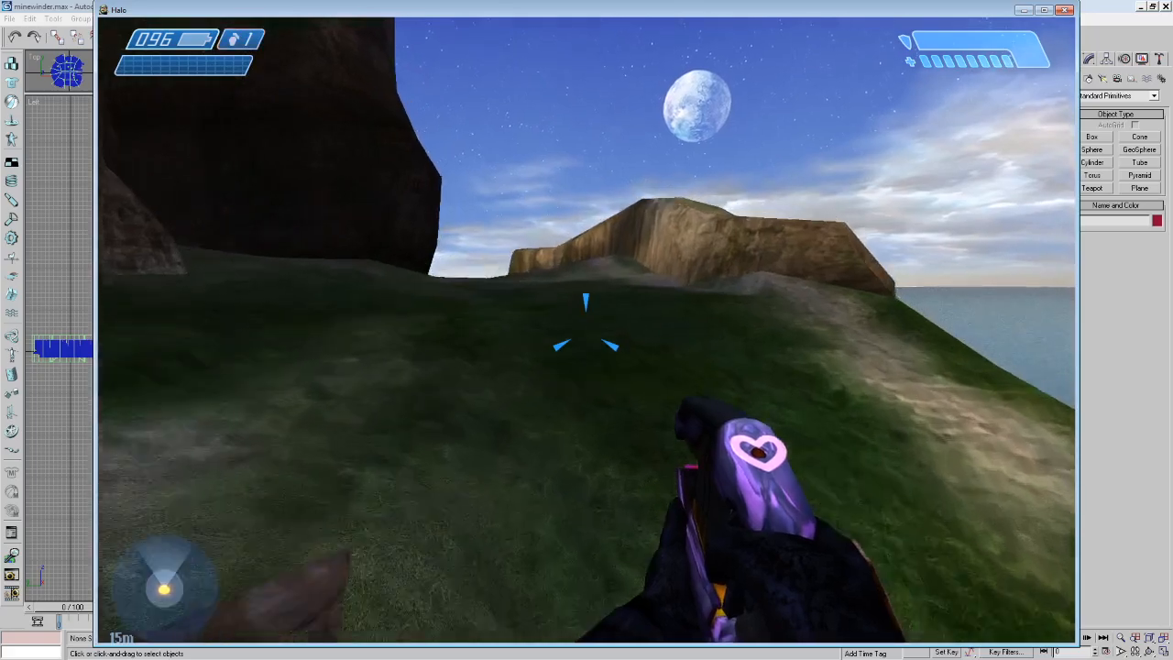
Get onto the base's stone platform and switch from the plasma pistol to the regular pistol.
{"action": "key", "text": "w"}
{"action": "key", "text": "Tab"}
{"action": "key", "text": "w"}
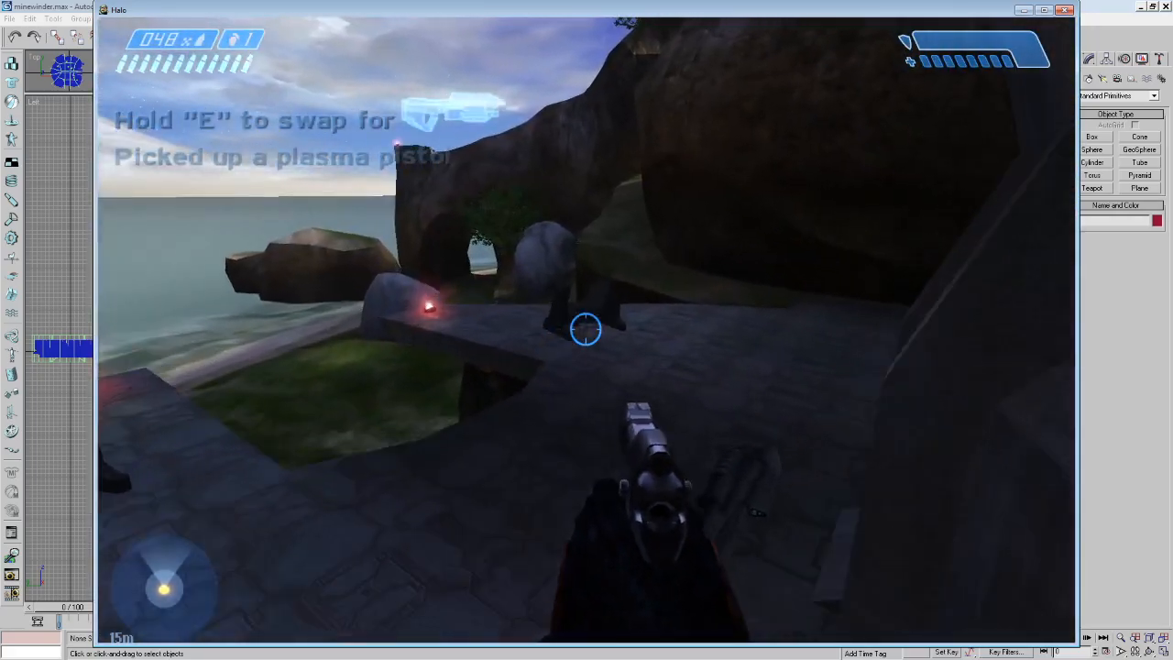
Follow the grassy path to the round stone structure in the inland clearing and pick up the snarker.
{"action": "key", "text": "w"}
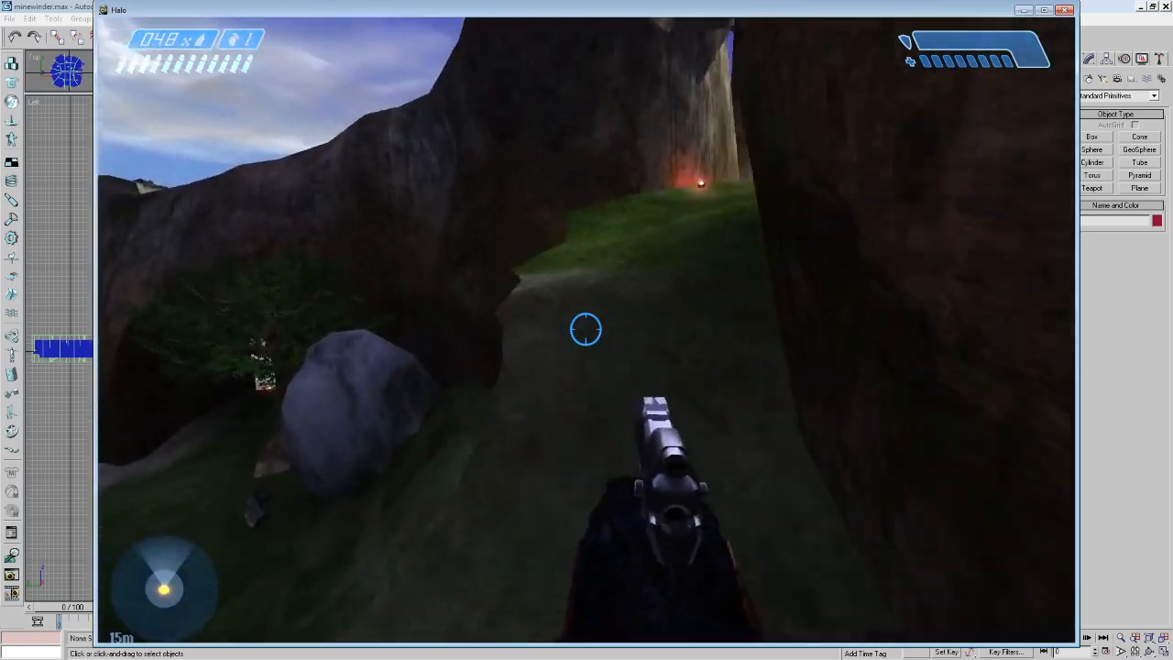
{"action": "key", "text": "w"}
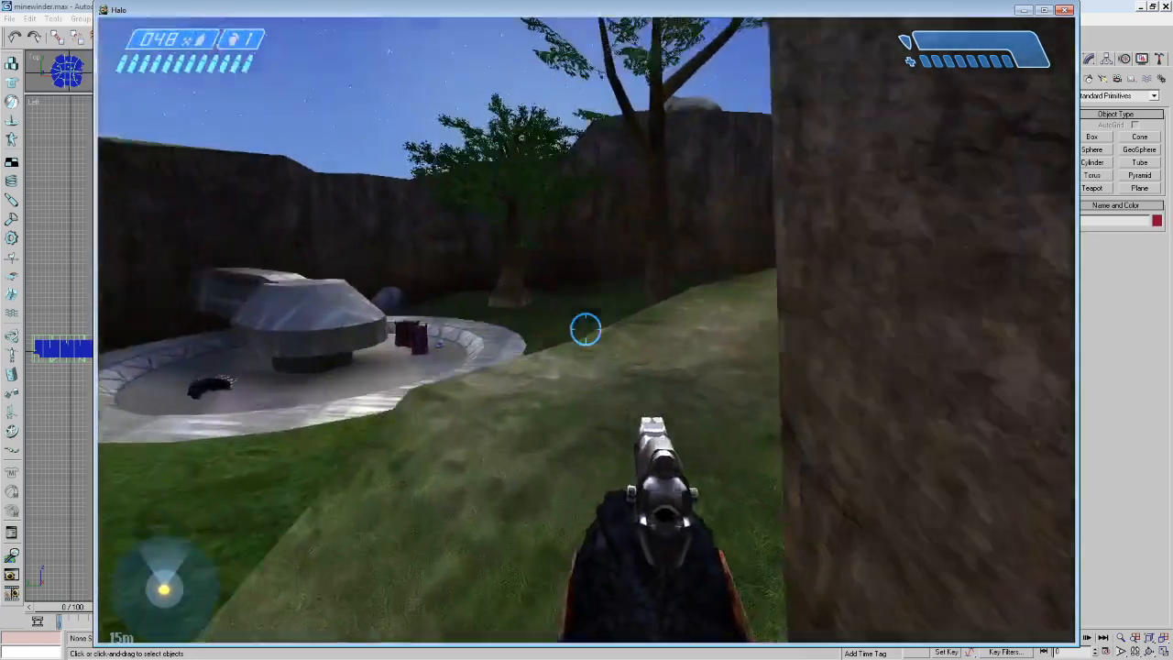
{"action": "key", "text": "w"}
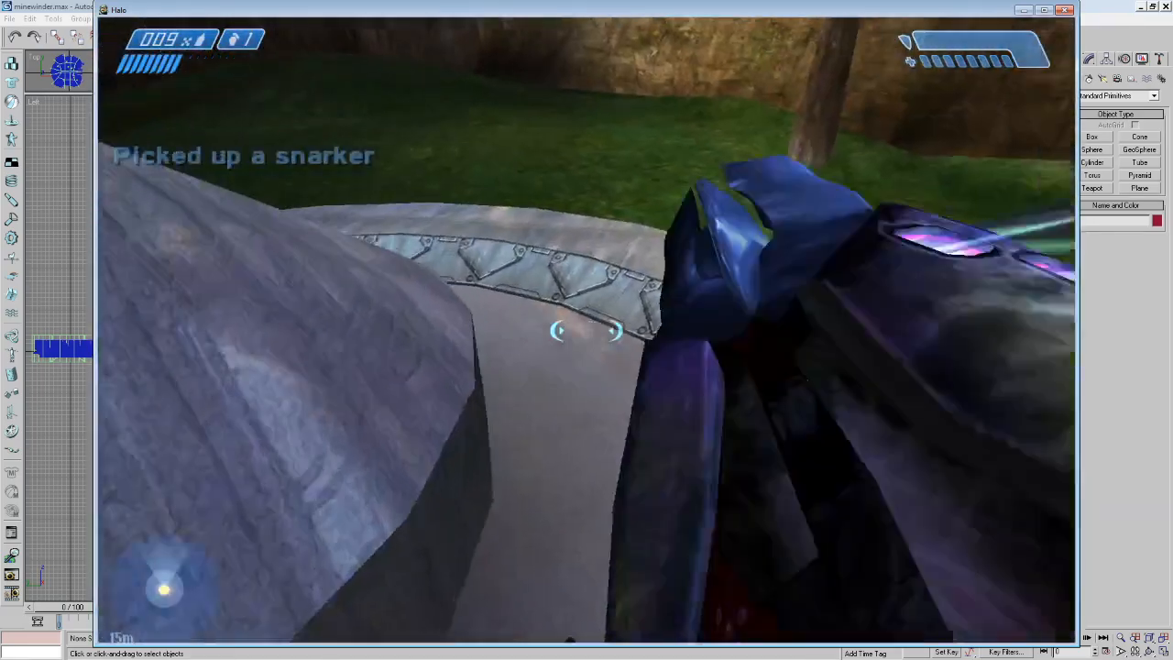
{"action": "key", "text": "w"}
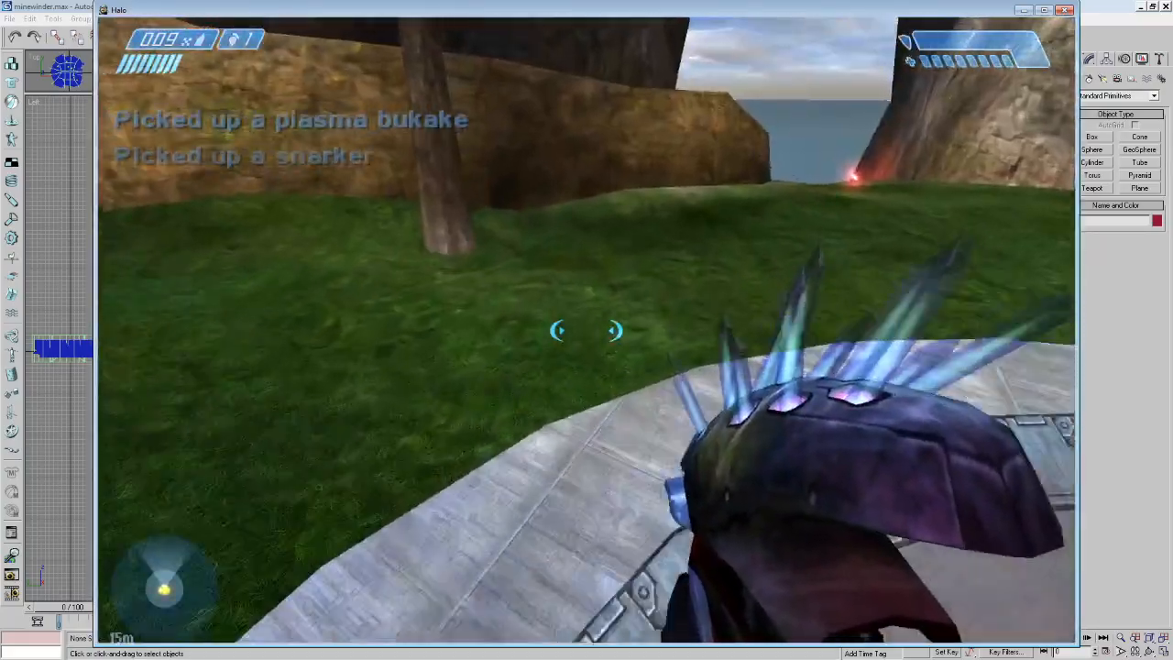
Run up the grassy hill and along the ridge to the clifftop stone platform, and swap the snarker for the inconvenient rocket launcher.
{"action": "key", "text": "w"}
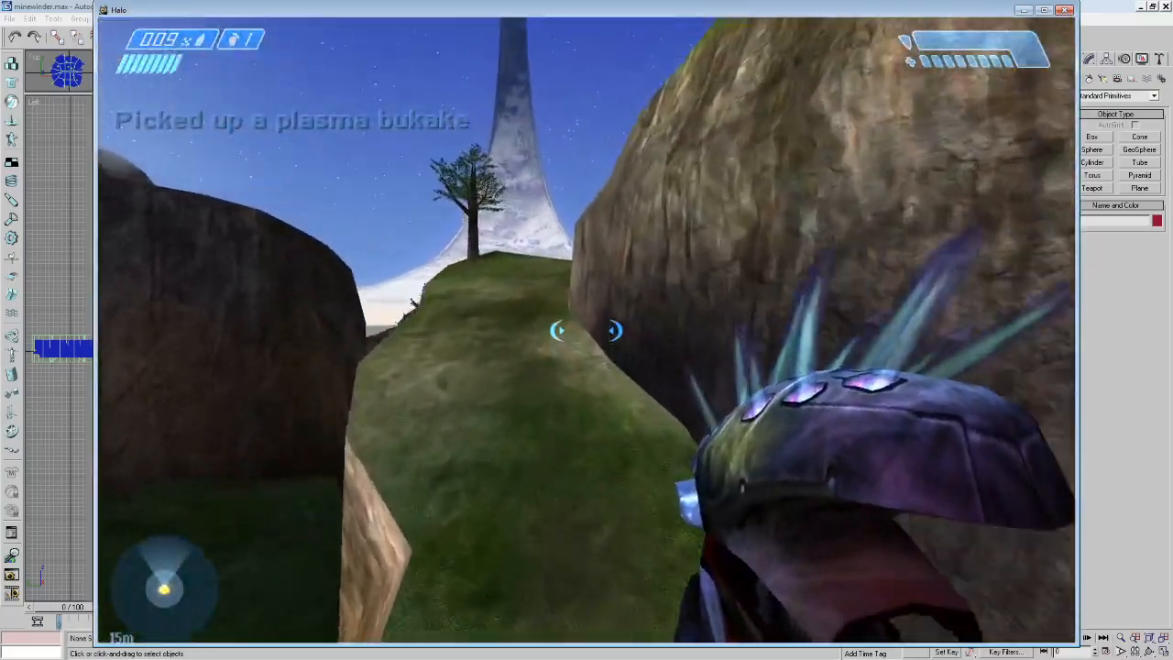
{"action": "key", "text": "w"}
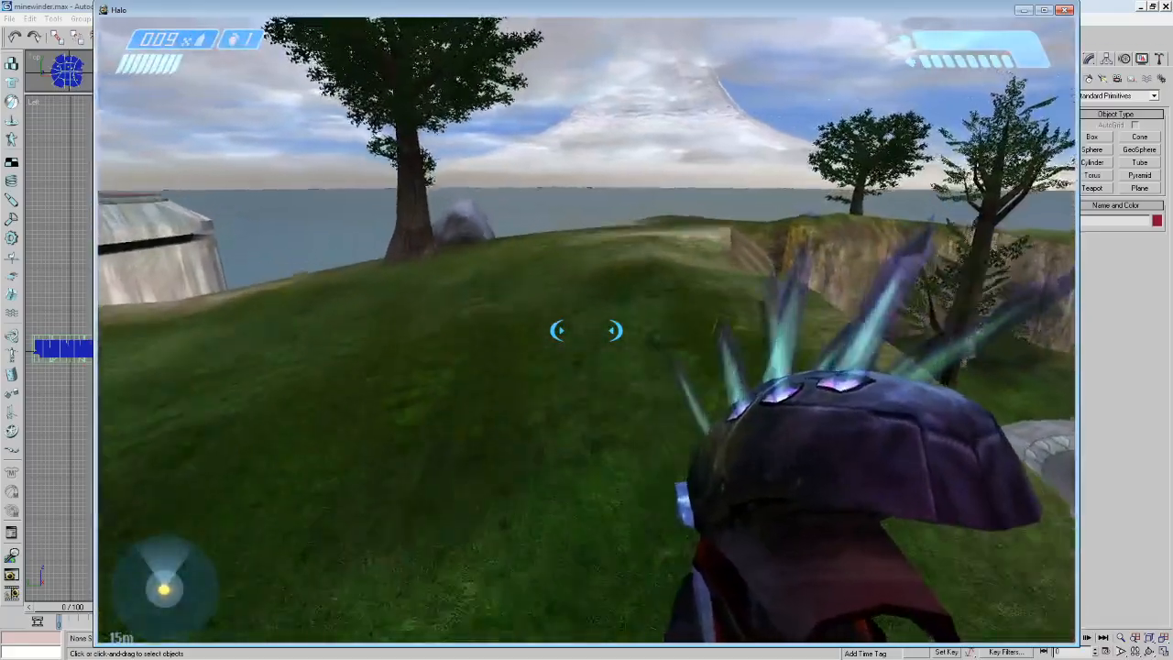
{"action": "key", "text": "w"}
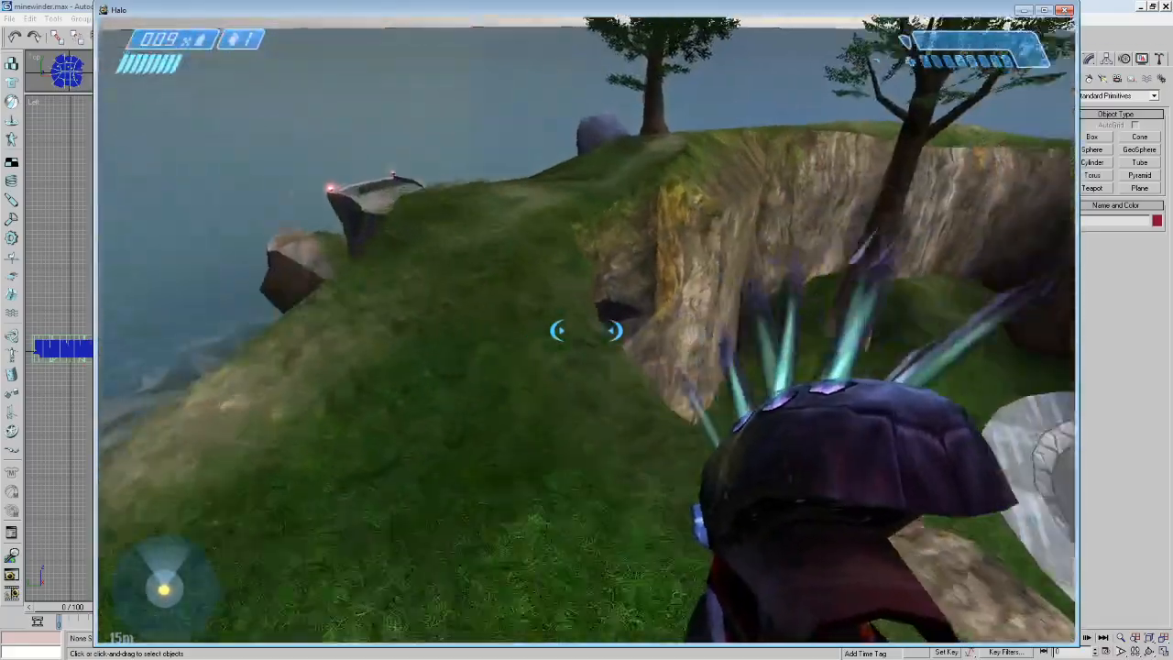
{"action": "key", "text": "w"}
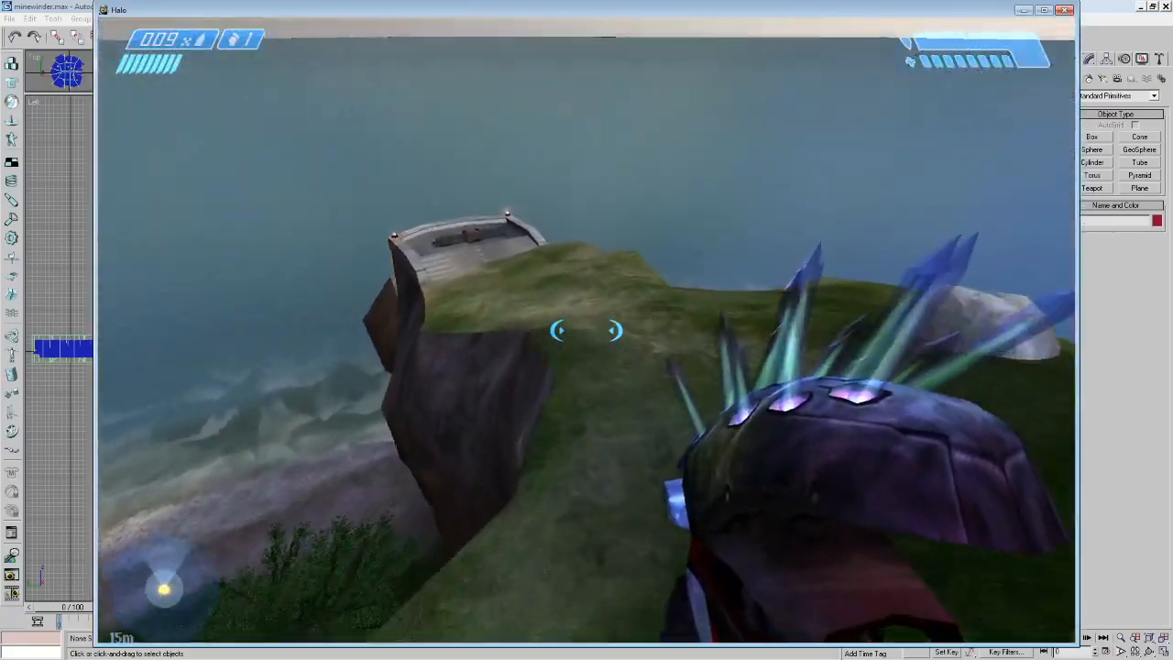
{"action": "key", "text": "w"}
{"action": "key", "text": "e"}
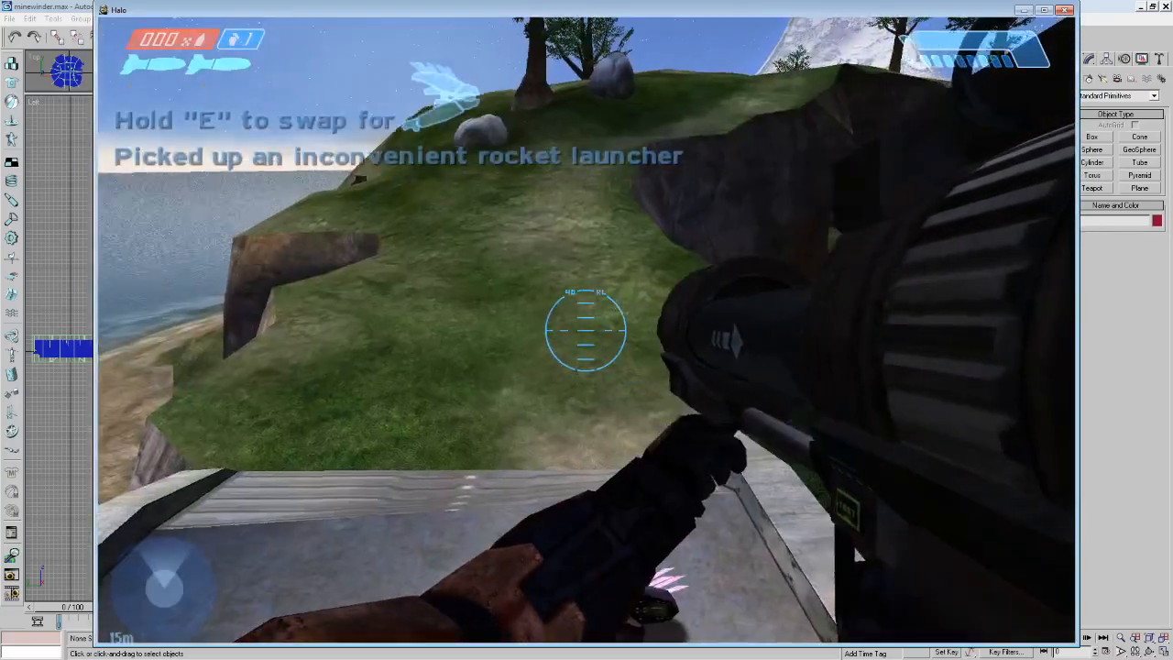
Run debug_camera_load to view the character from a detached camera, pull the camera back, and return to first person with camera_control.
{"action": "key", "text": "grave"}
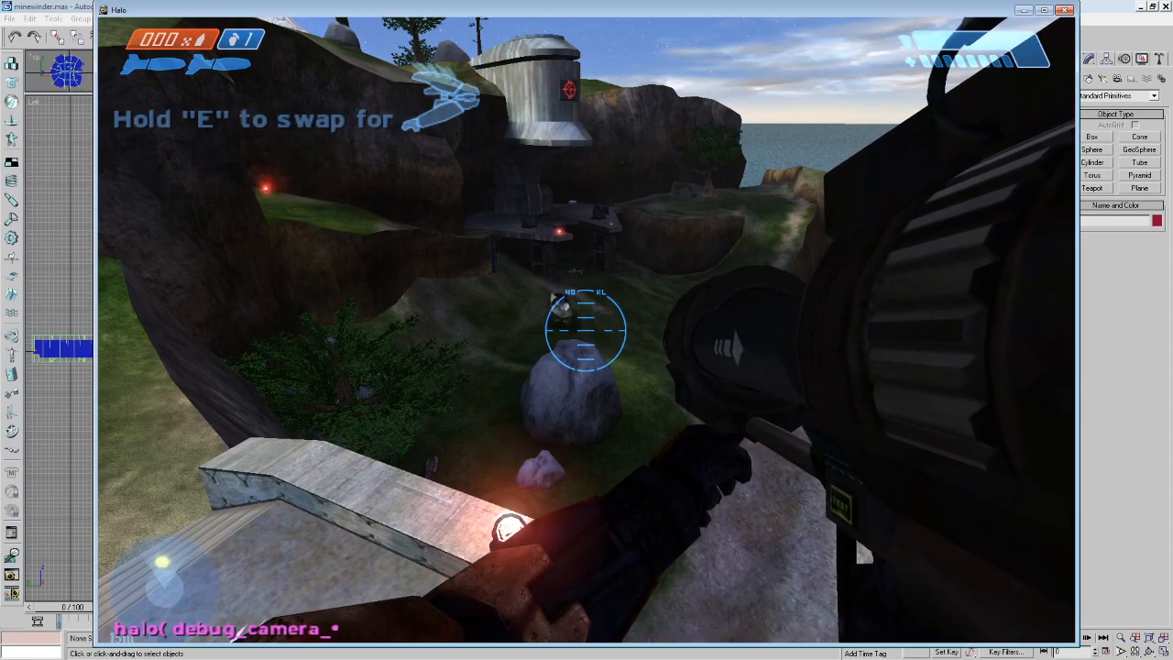
{"action": "type", "text": "debug_camera_load"}
{"action": "key", "text": "Return"}
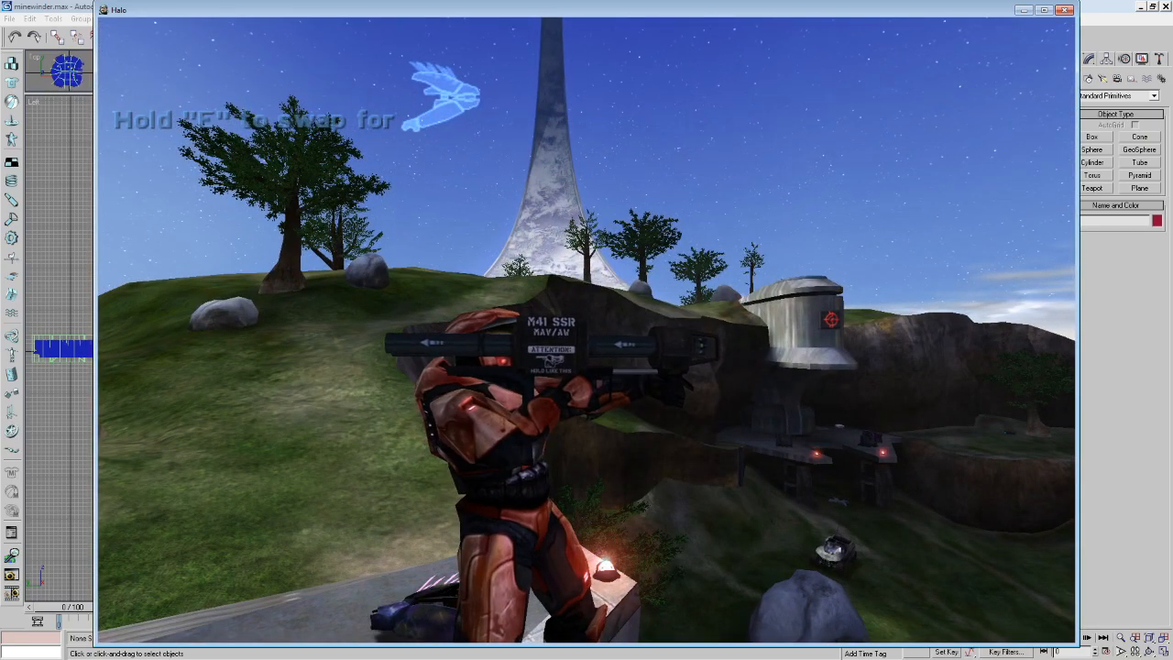
{"action": "key", "text": "s"}
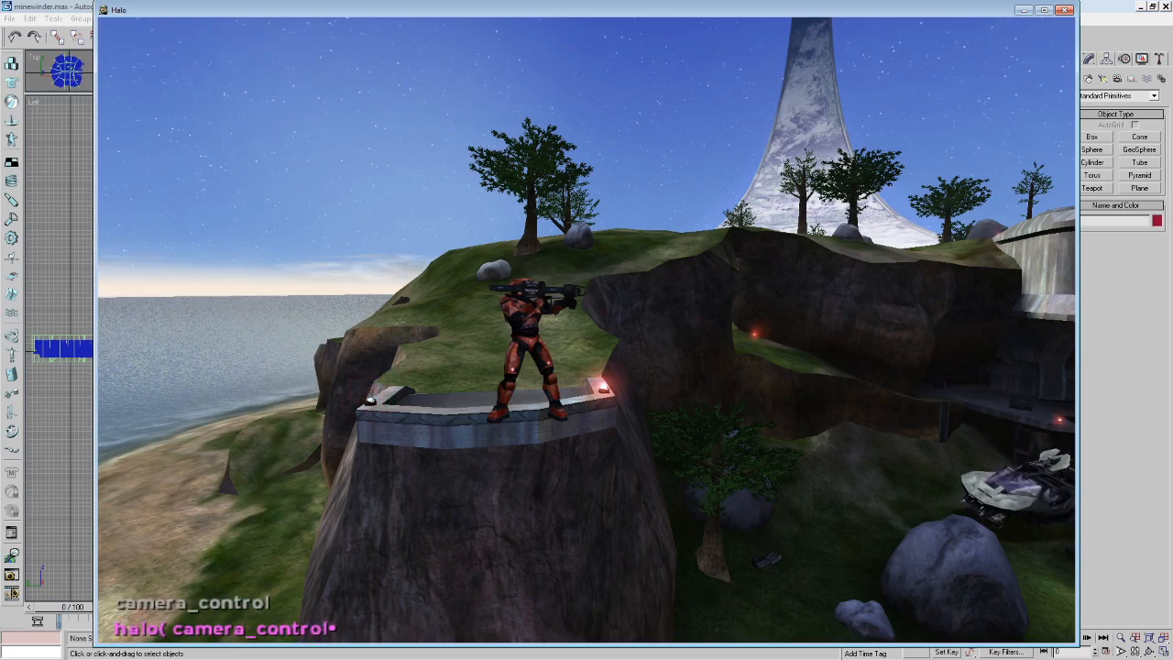
{"action": "key", "text": "Return"}
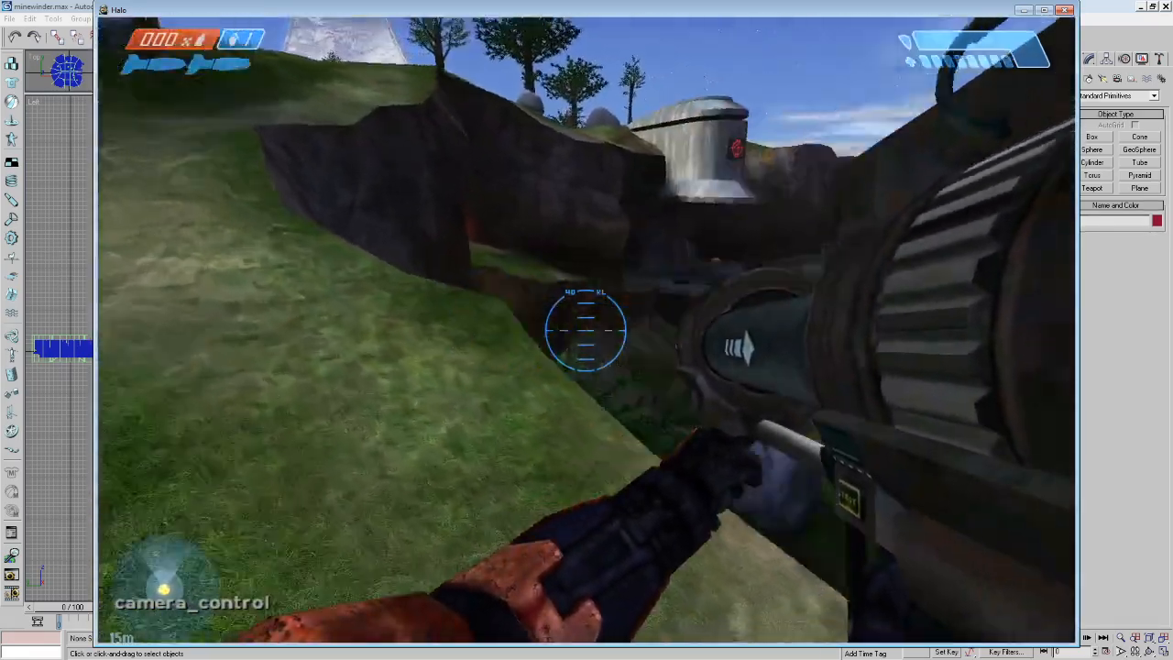
Look at the vehicles below through the rocket launcher's scope, and switch to the purple weapon with the heart.
{"action": "key", "text": "z"}
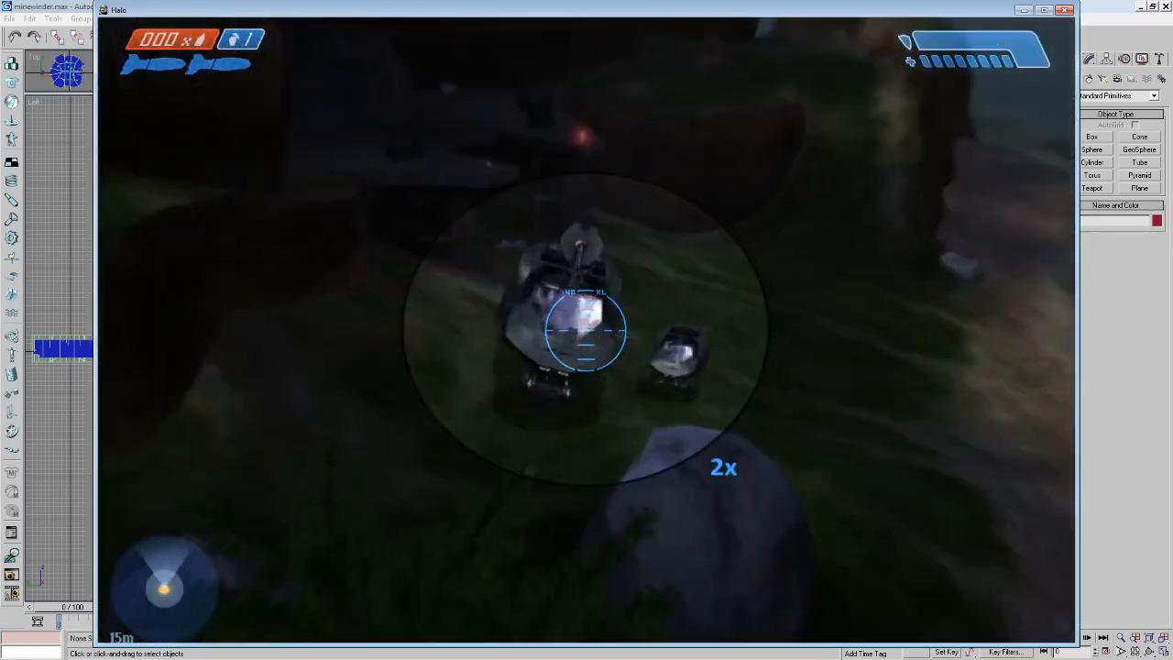
{"action": "key", "text": "z"}
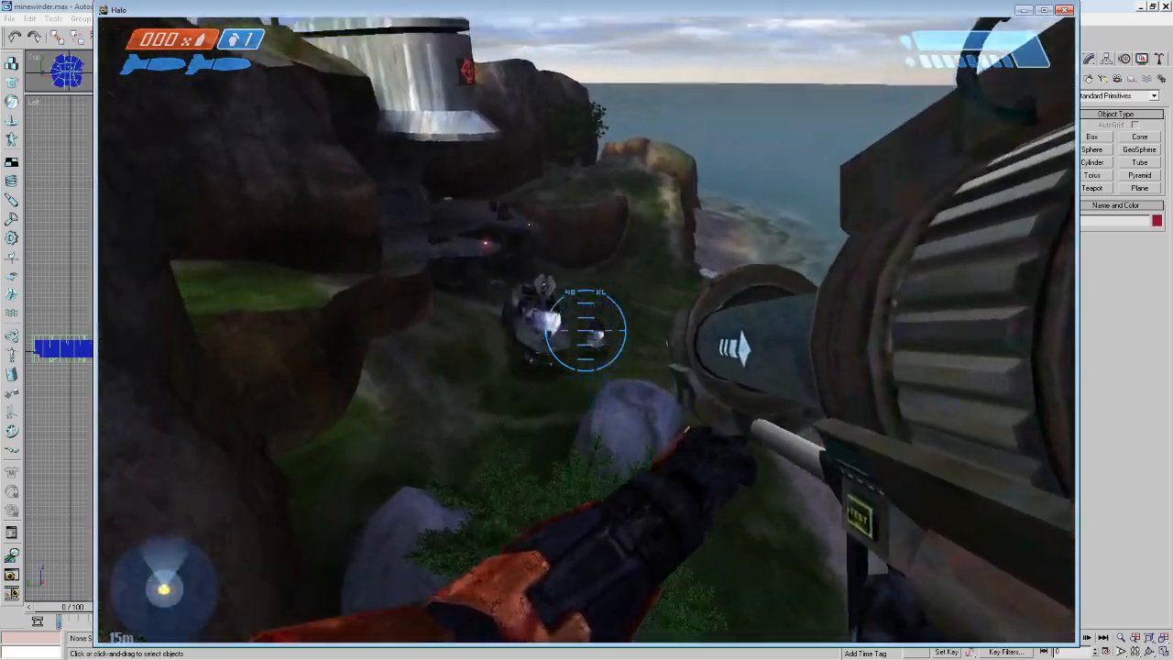
{"action": "key", "text": "Tab"}
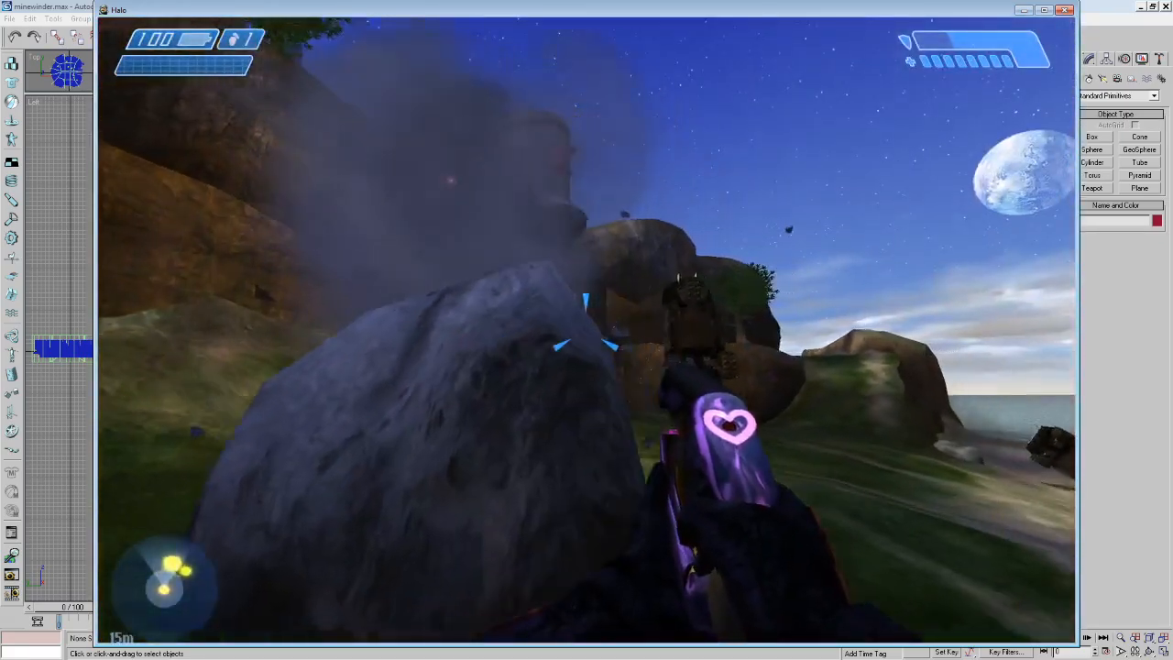
Run along the grass below the cliffs to the base's stone deck and swap the rocket launcher for the battery rifle.
{"action": "key", "text": "w"}
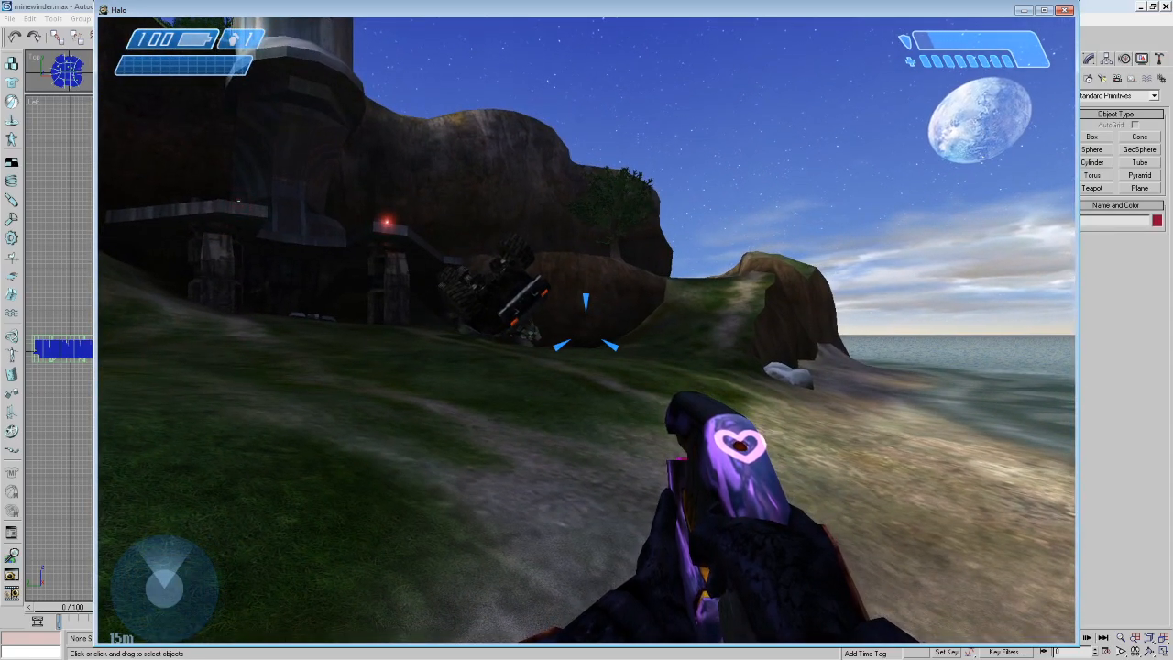
{"action": "key", "text": "w"}
{"action": "key", "text": "w"}
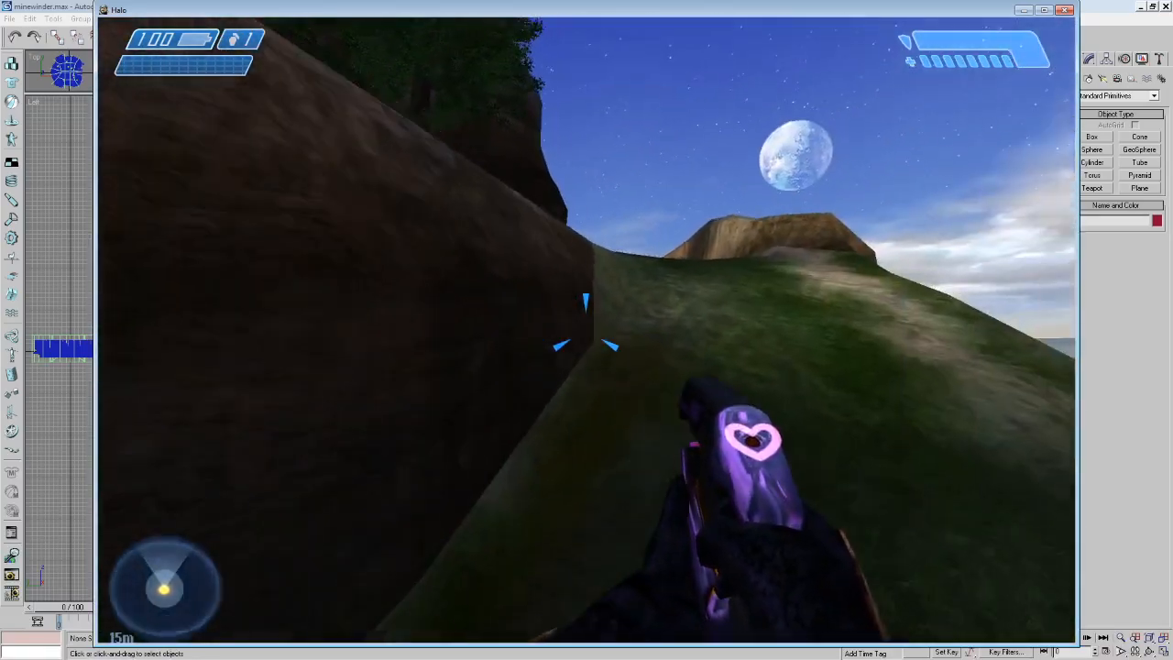
{"action": "key", "text": "w"}
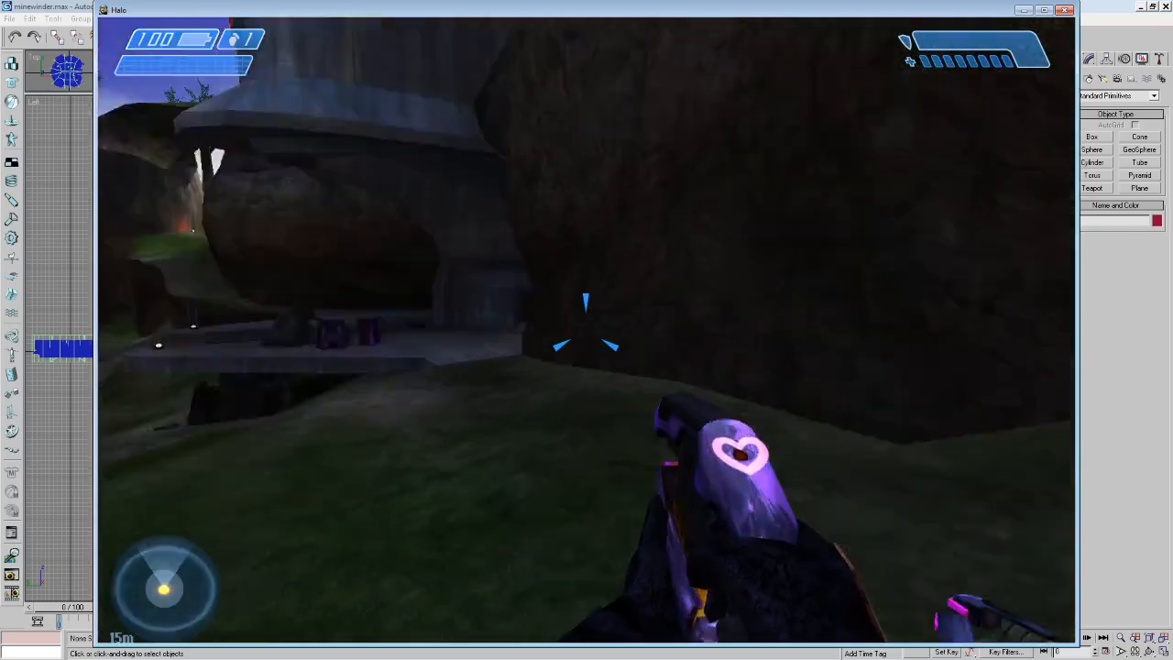
{"action": "key", "text": "w"}
{"action": "key", "text": "Tab"}
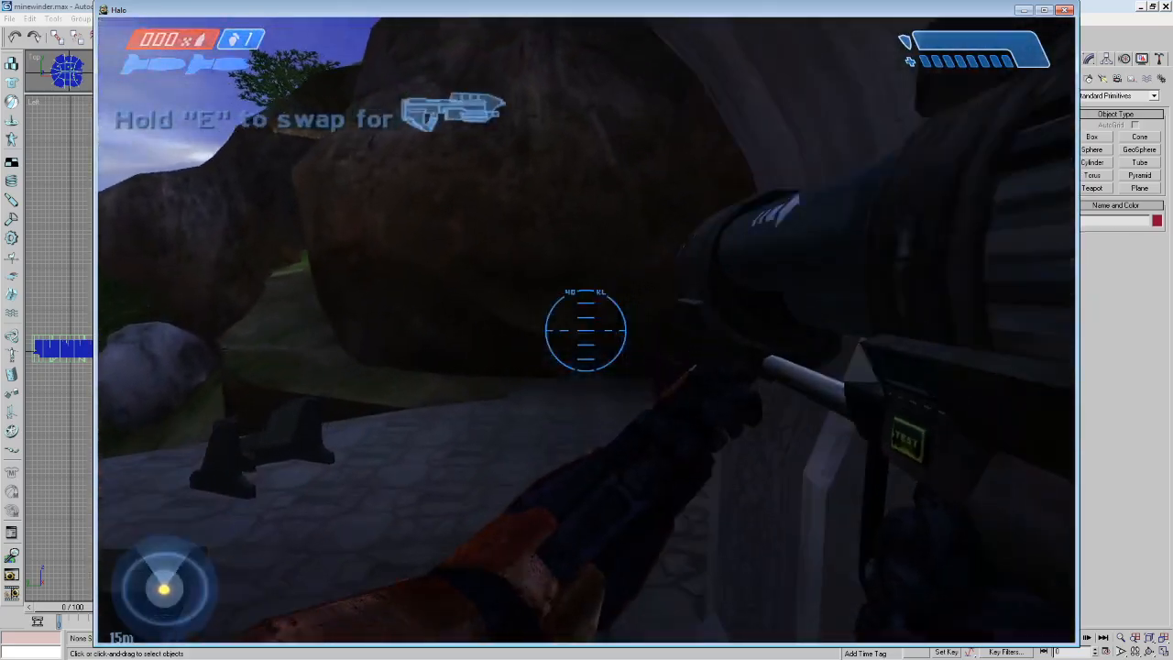
{"action": "key", "text": "e"}
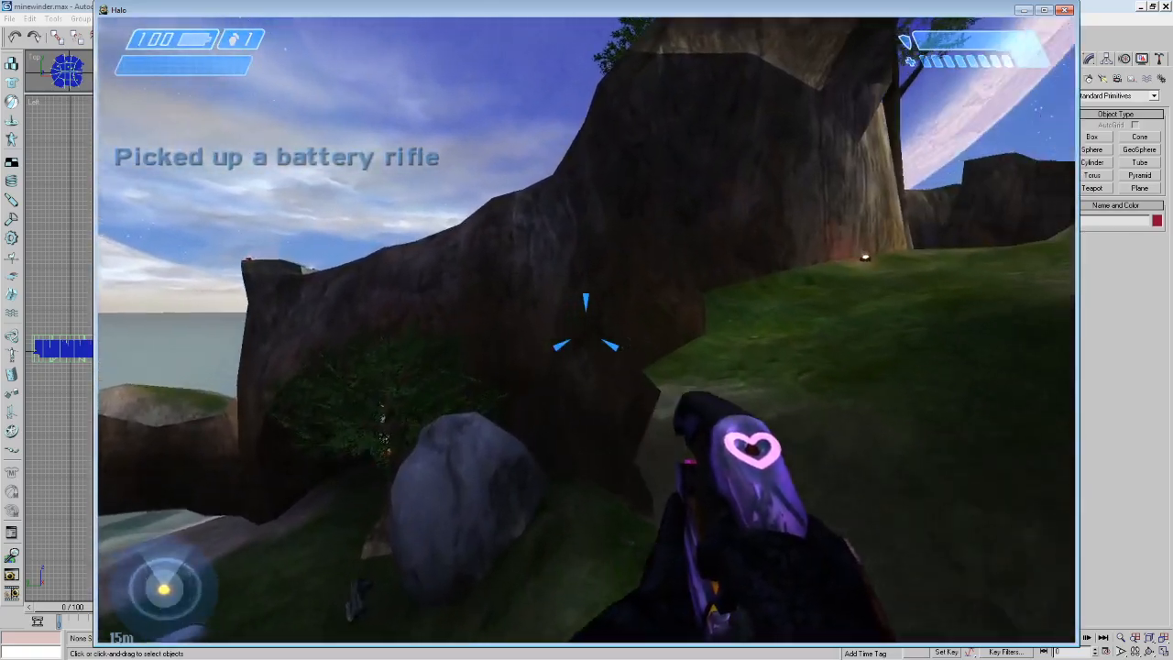
Climb past the large boulder to the base's rooftop platform and swap the purple heart weapon for the flaccid sniper rifle.
{"action": "key", "text": "w"}
{"action": "key", "text": "w"}
{"action": "key", "text": "w"}
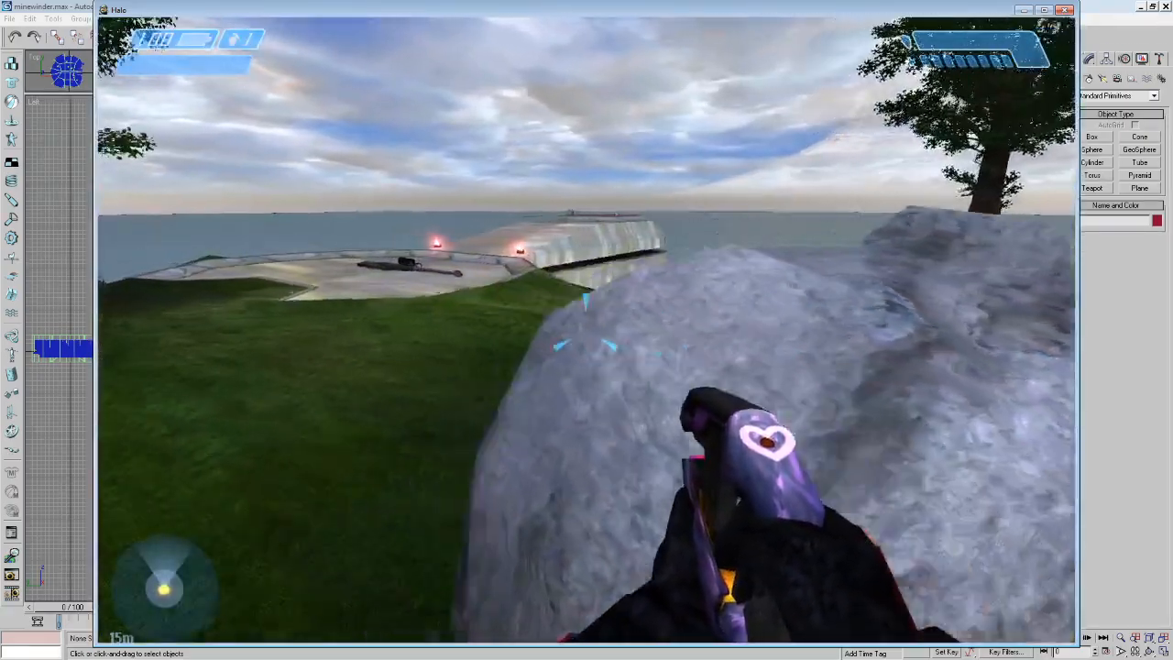
{"action": "key", "text": "w"}
{"action": "key", "text": "e"}
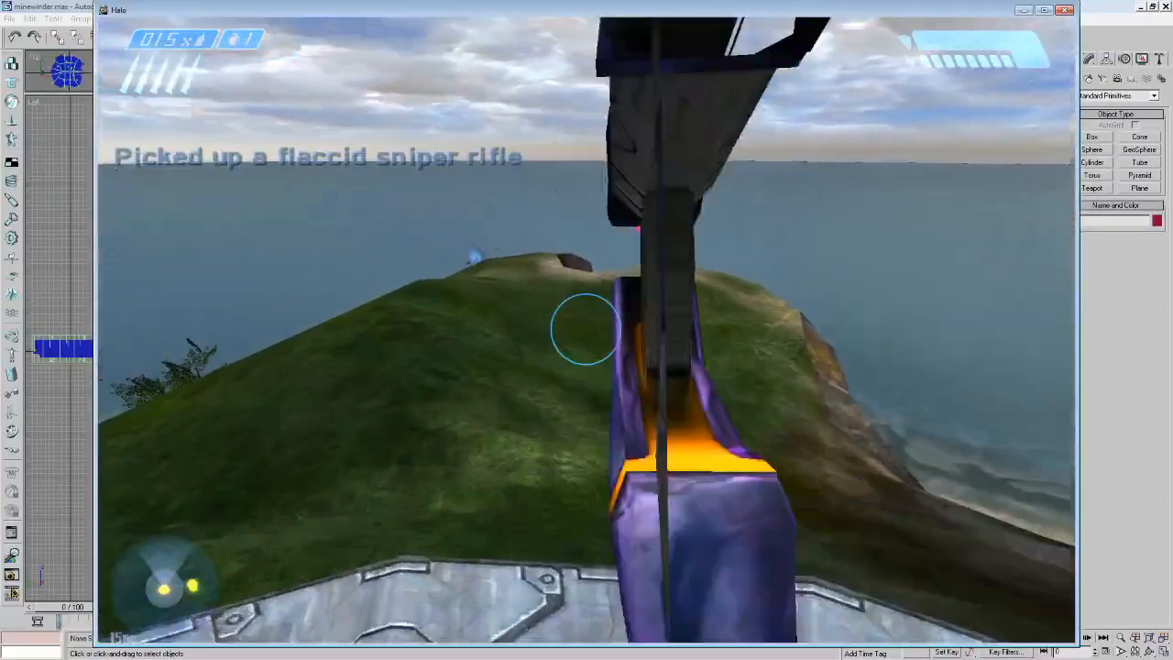
Walk out on the grassy slope and inspect the distant rock arch through the sniper rifle's scope.
{"action": "key", "text": "w"}
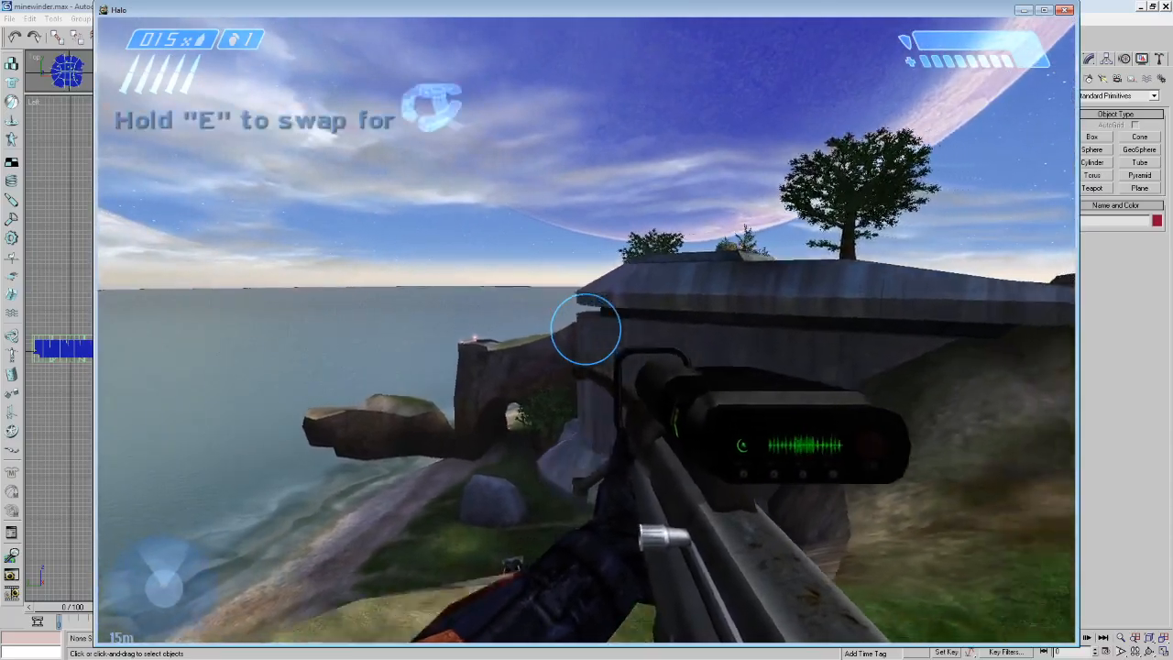
{"action": "key", "text": "w"}
{"action": "key", "text": "z"}
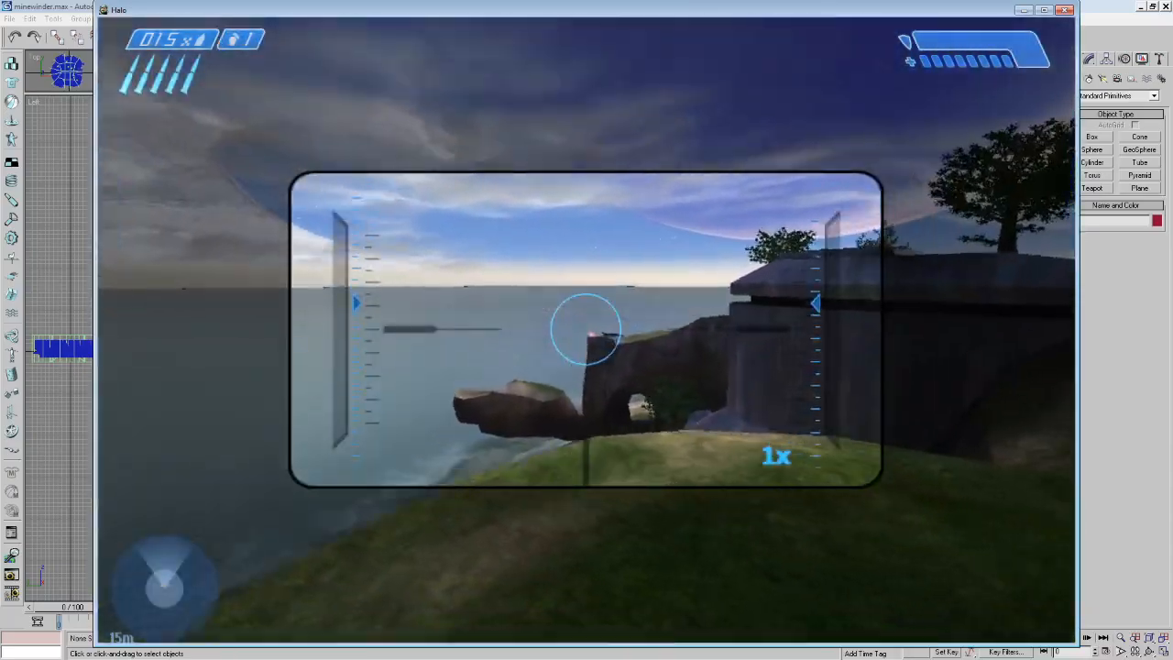
{"action": "key", "text": "z"}
Swap the flaccid sniper rifle for the plasma rifle on the grass and switch to the battery rifle.
{"action": "key", "text": "w"}
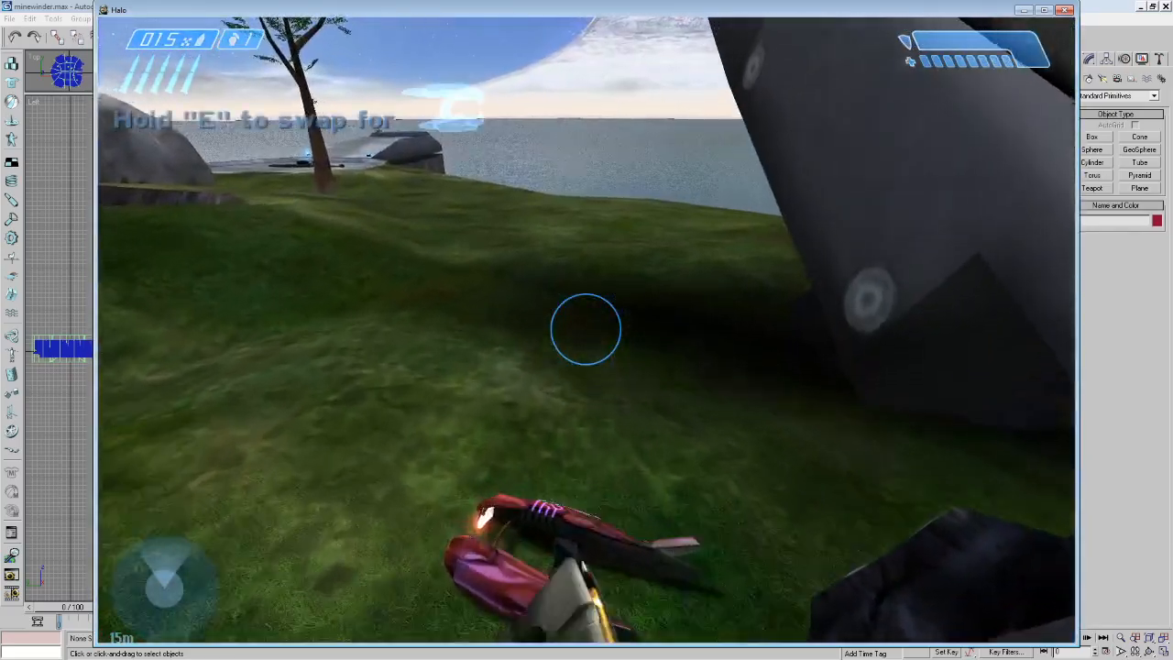
{"action": "key", "text": "e"}
{"action": "key", "text": "w"}
{"action": "key", "text": "Tab"}
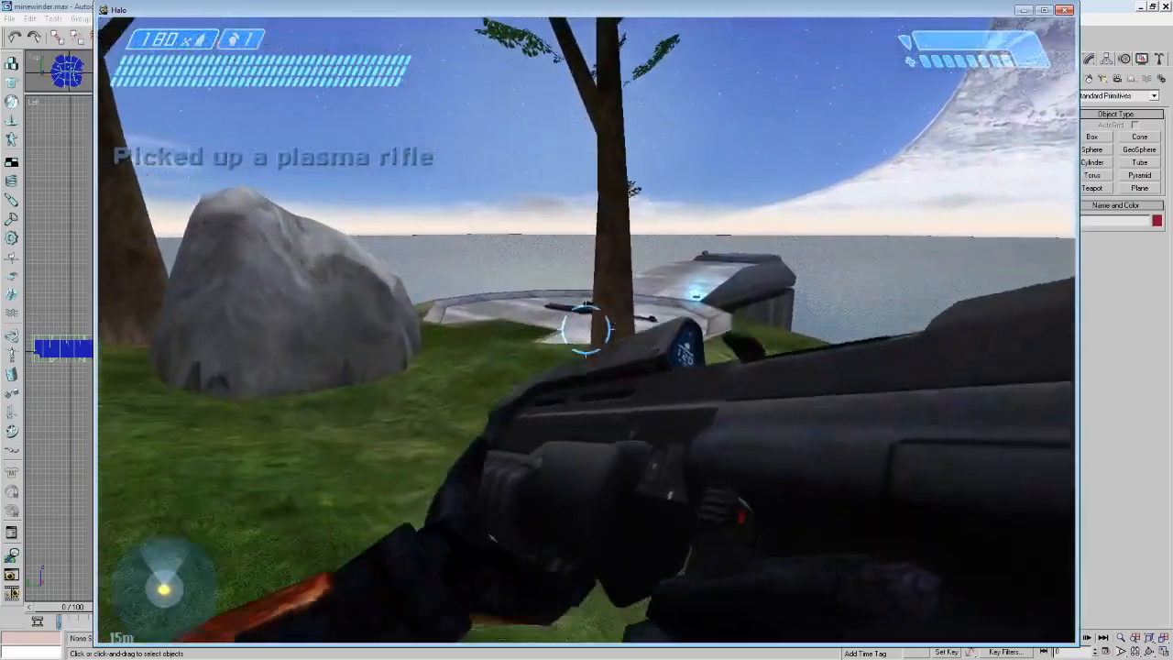
Run over the clifftop, drop to the other base's stone deck, collect the clipazines, and head down to the beach.
{"action": "key", "text": "w"}
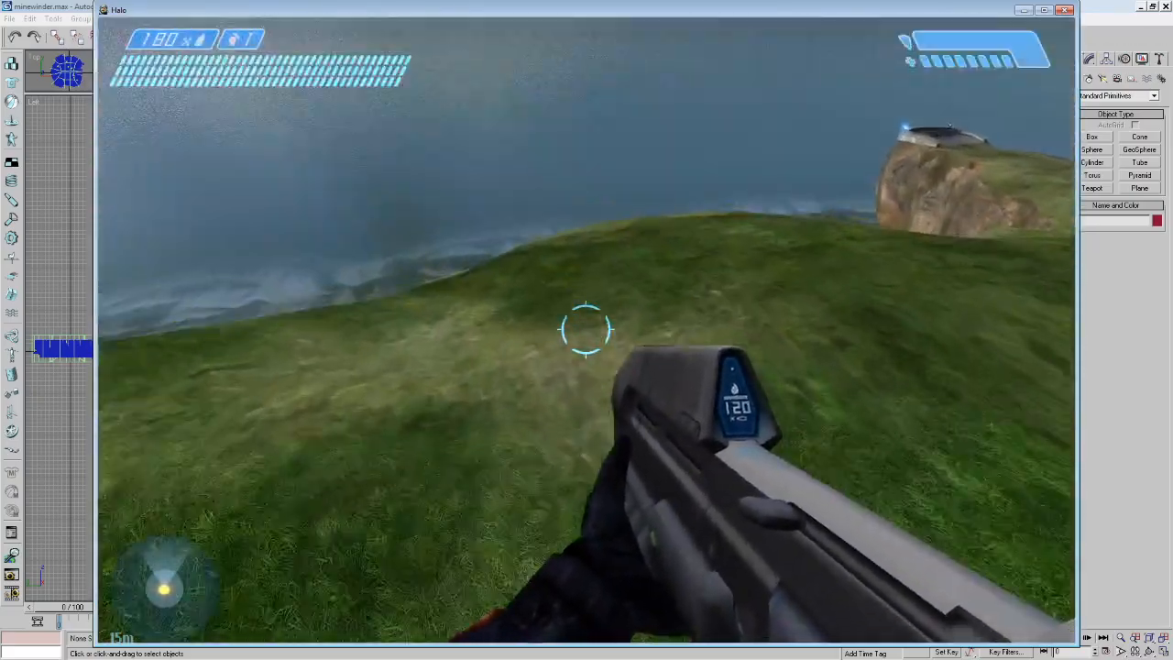
{"action": "key", "text": "w"}
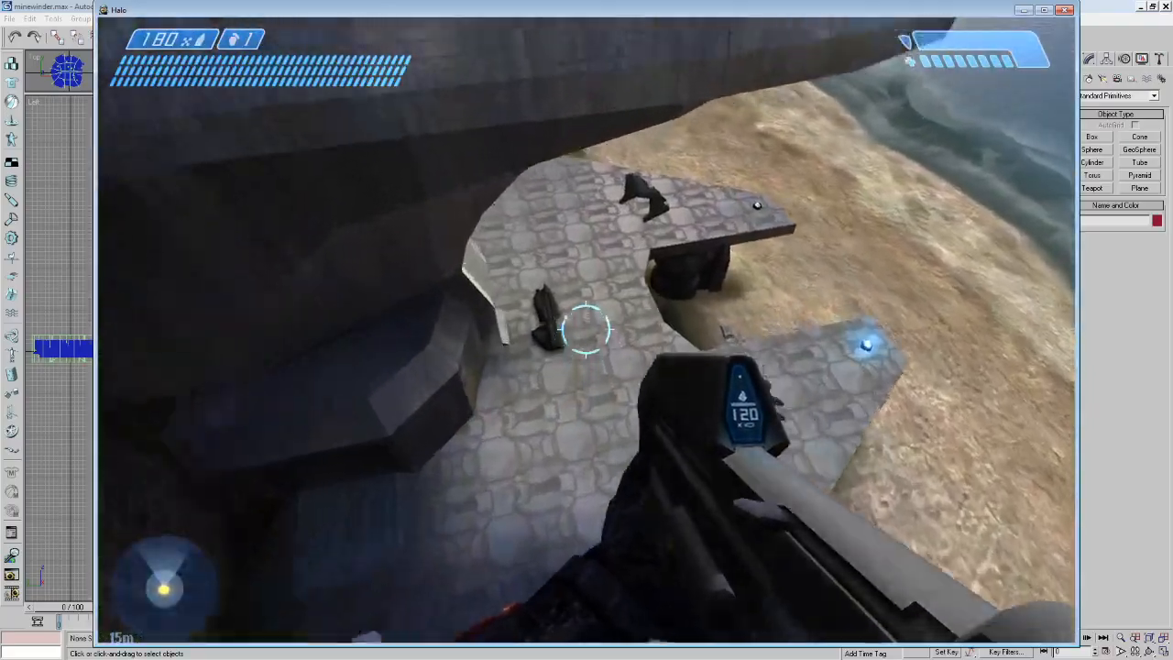
{"action": "key", "text": "w"}
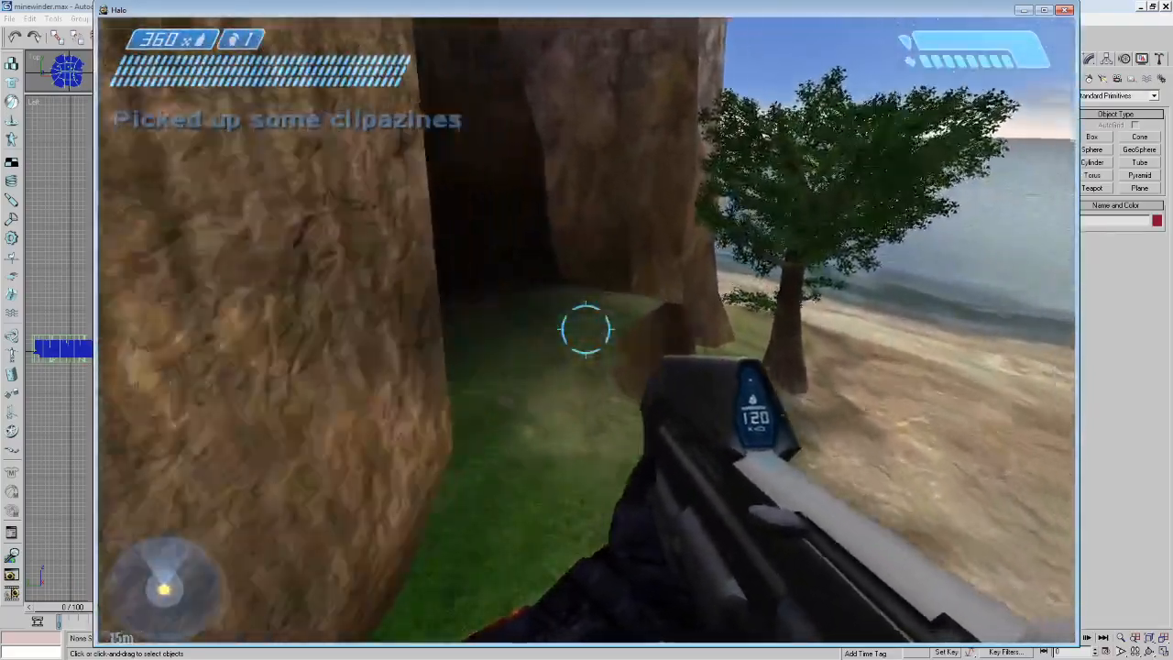
{"action": "key", "text": "w"}
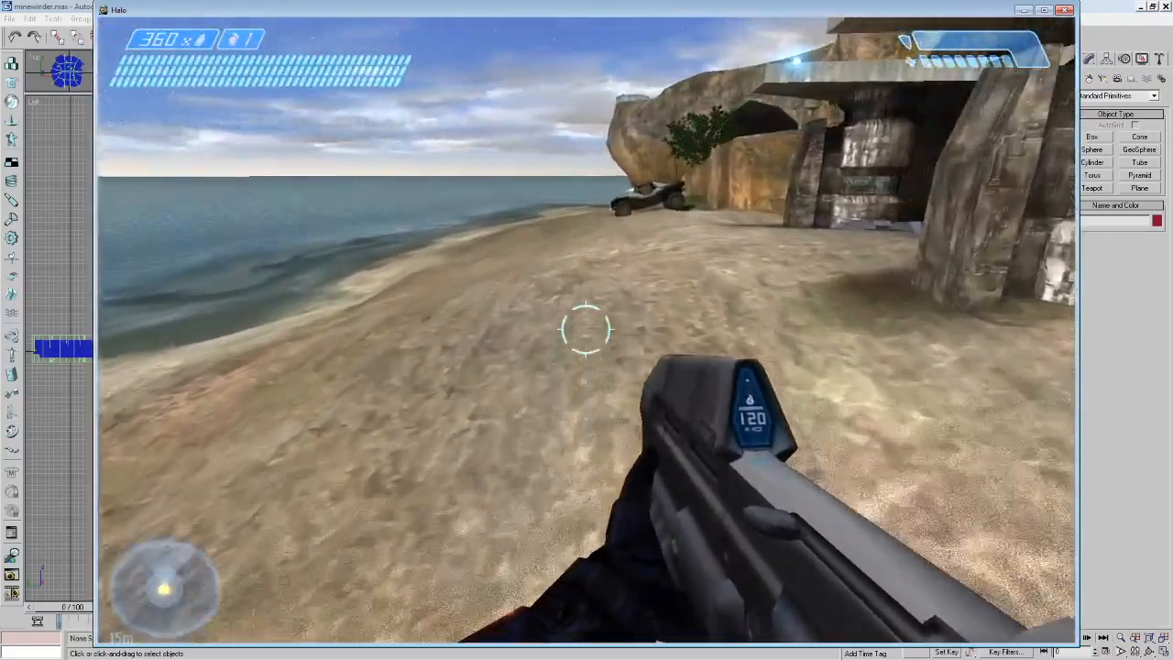
Follow the beach past the rock arch and pick up the plasma pistol at the foot of the cliff.
{"action": "key", "text": "w"}
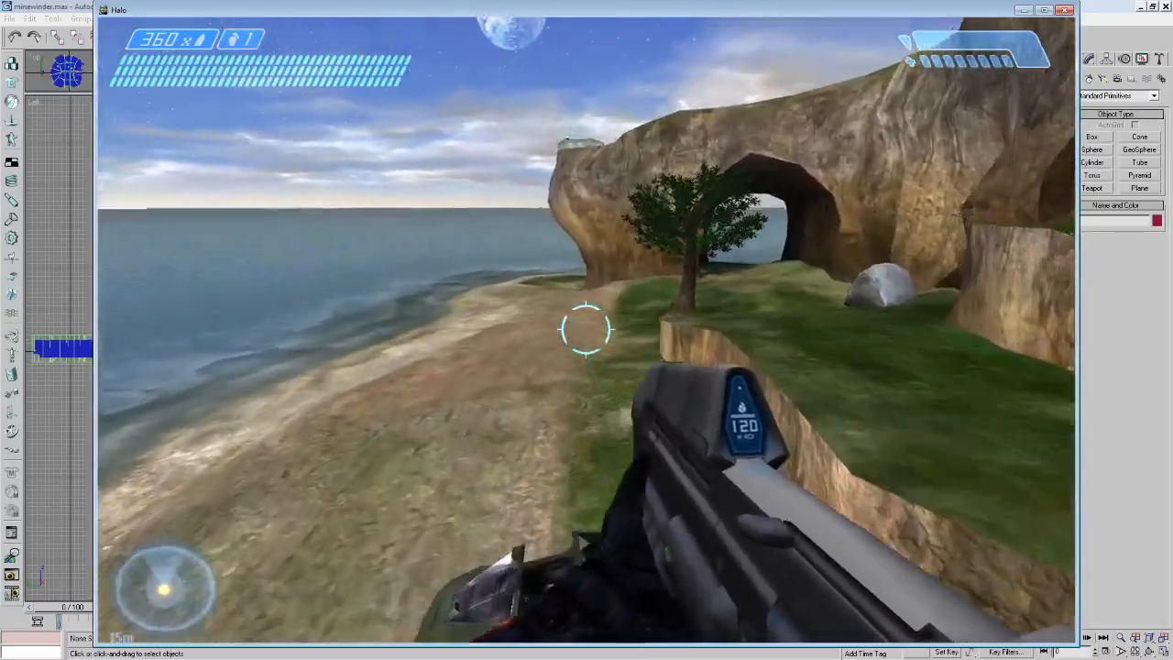
{"action": "key", "text": "w"}
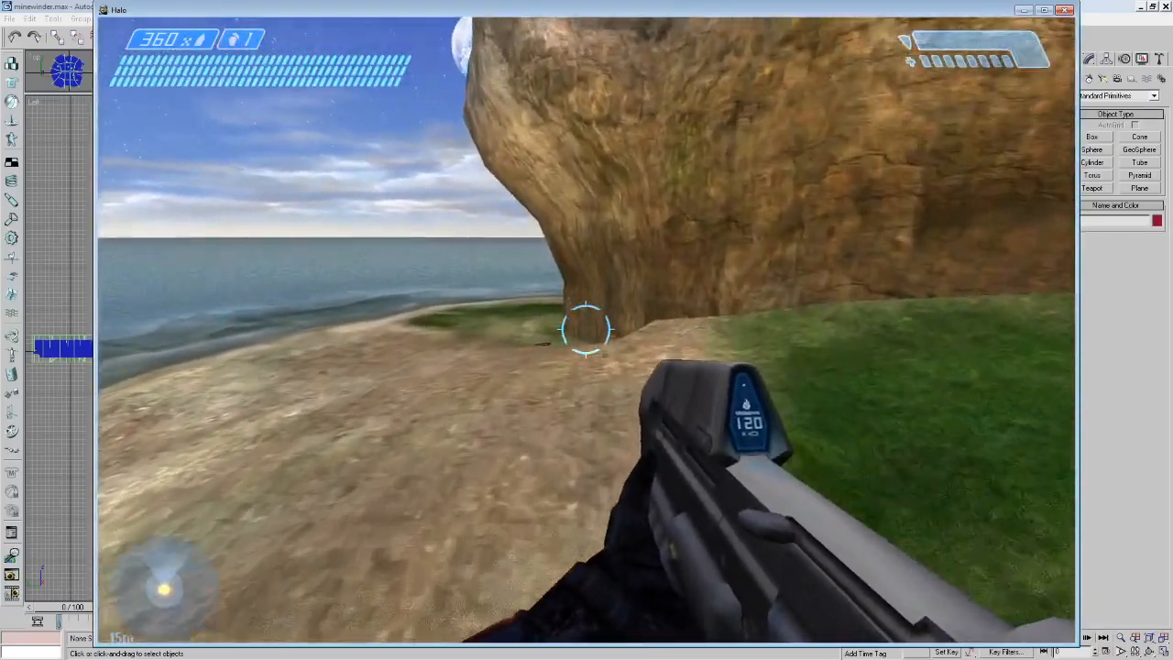
{"action": "key", "text": "w"}
{"action": "key", "text": "e"}
Fire the bow-shaped plasma pistol along the shore and at the cliff beside the rock arch.
{"action": "right_click", "coordinate": [586, 331]}
{"action": "key", "text": "w"}
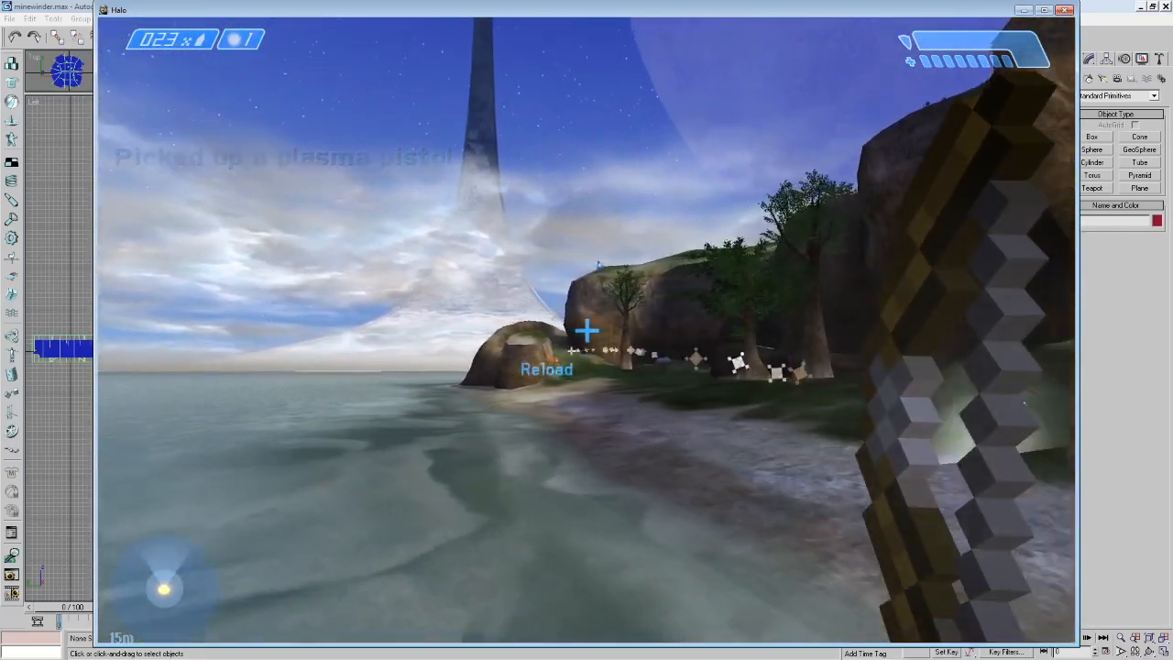
{"action": "key", "text": "w"}
{"action": "left_click", "coordinate": [586, 331]}
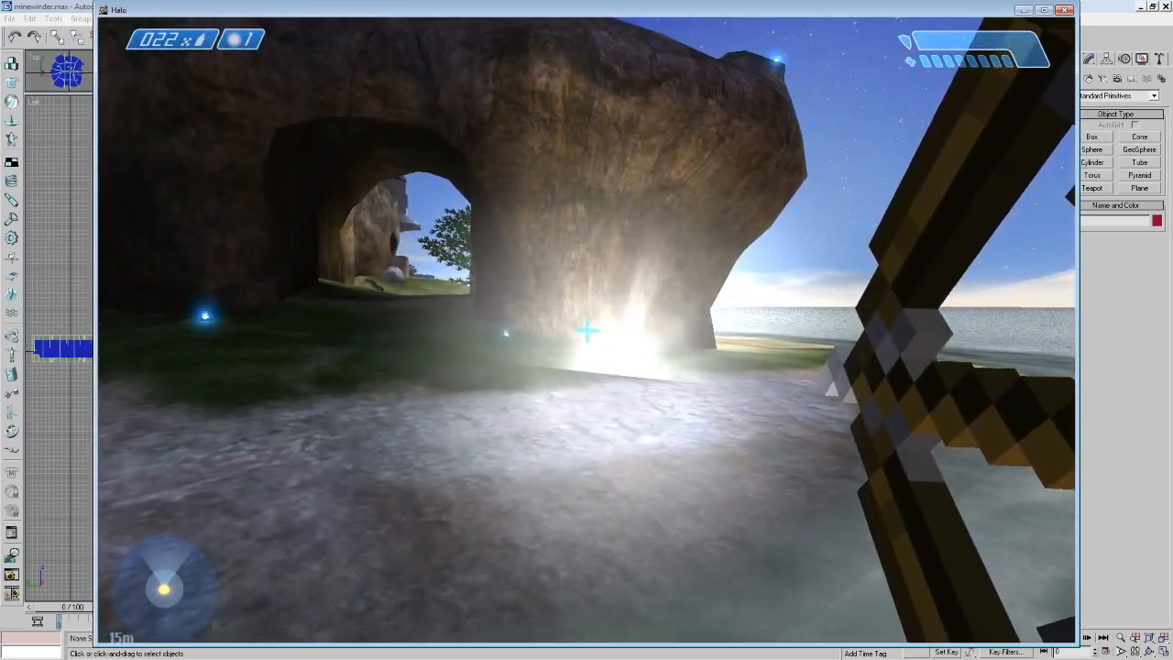
Run from the beach up the grassy pass between the cliffs and down toward the far shore, firing arrows on the way.
{"action": "key", "text": "w"}
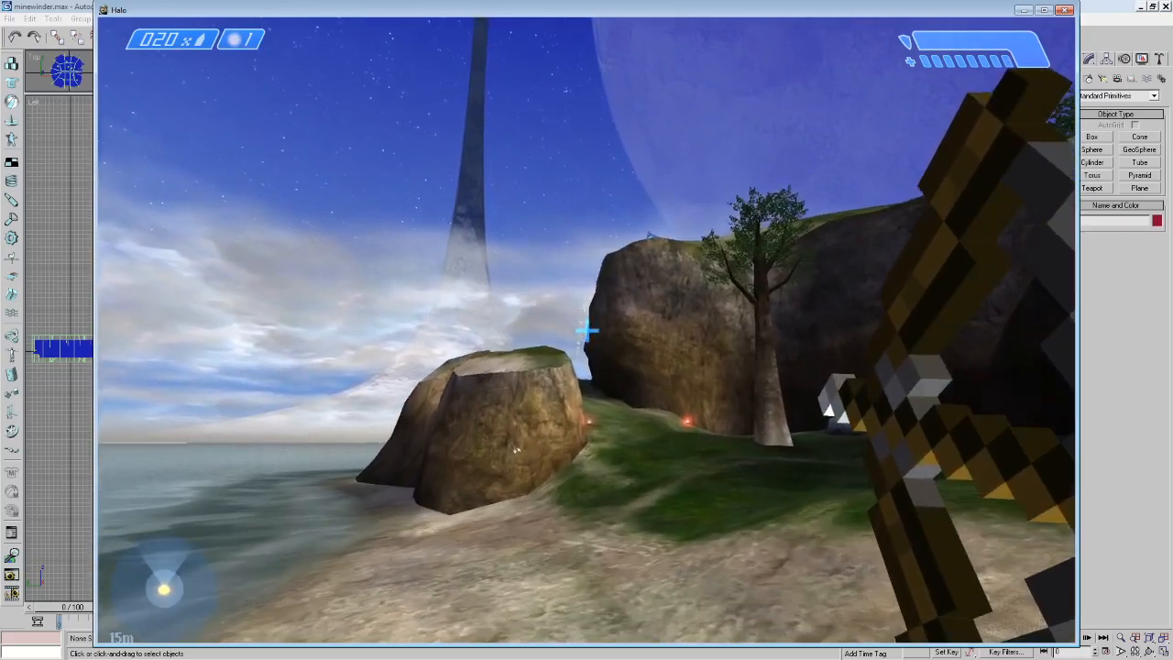
{"action": "key", "text": "w"}
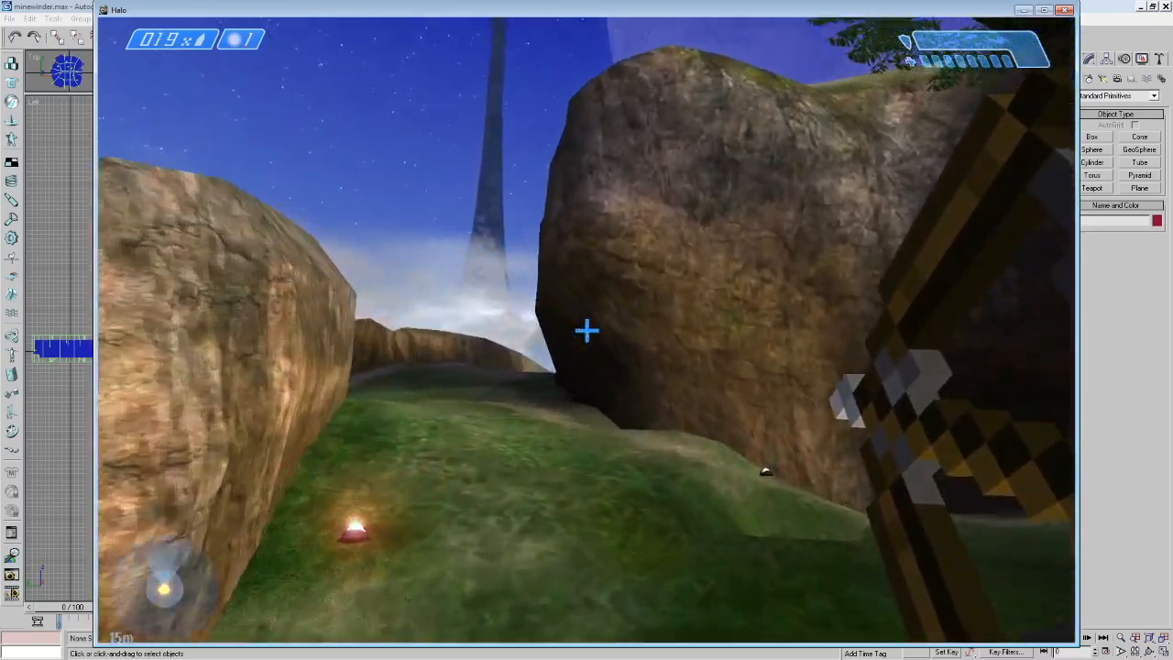
{"action": "left_click", "coordinate": [586, 329]}
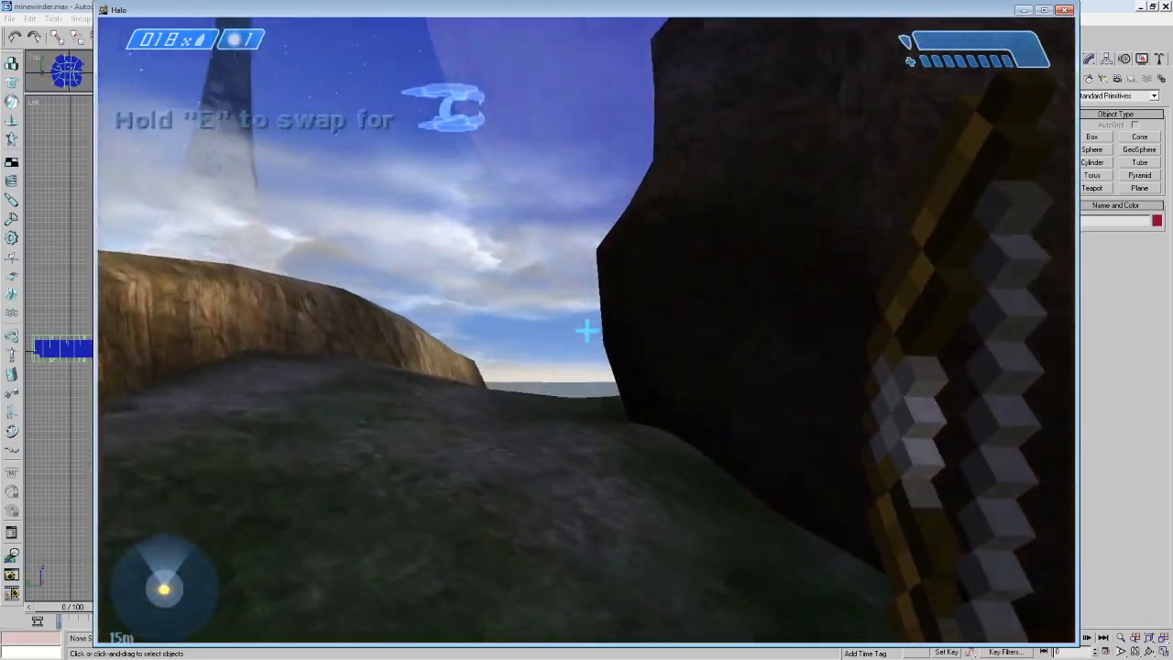
{"action": "key", "text": "w"}
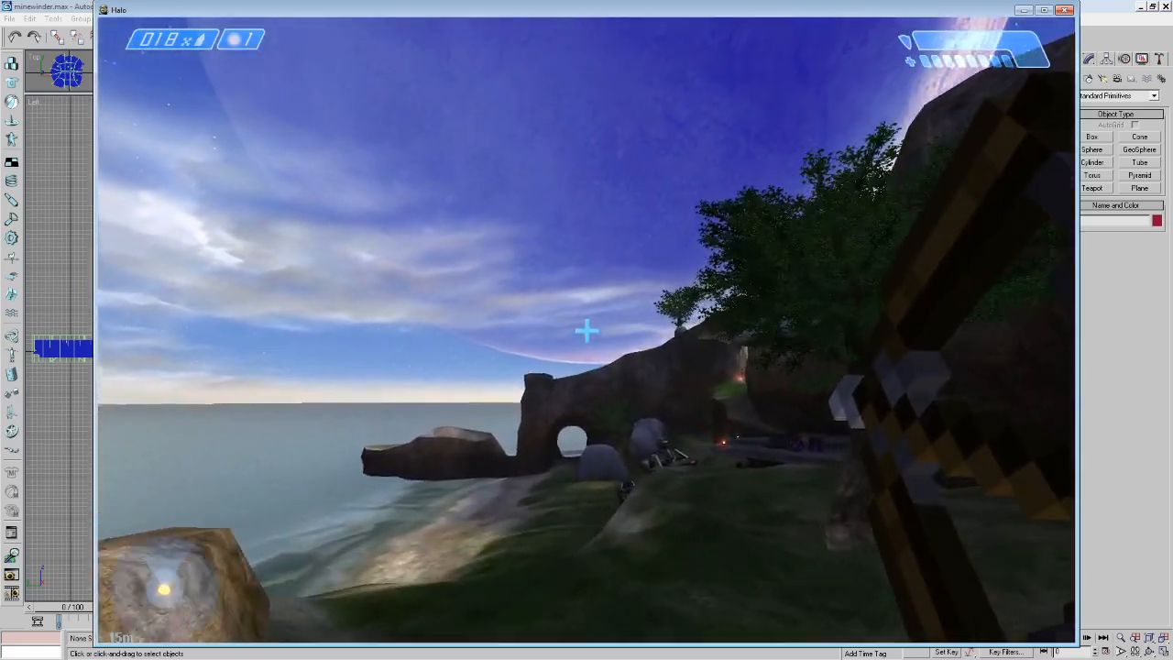
Fire arrows over the shore, then run past the base's stone deck and up to the rock archway.
{"action": "left_click", "coordinate": [586, 330]}
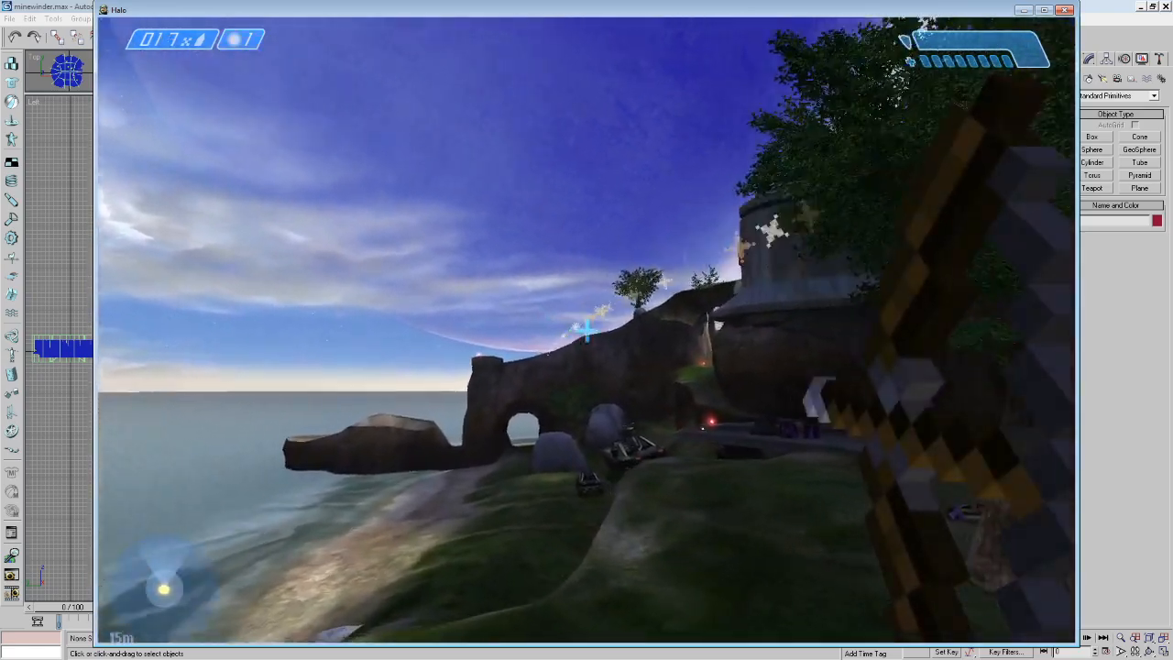
{"action": "key", "text": "w"}
{"action": "left_click", "coordinate": [586, 330]}
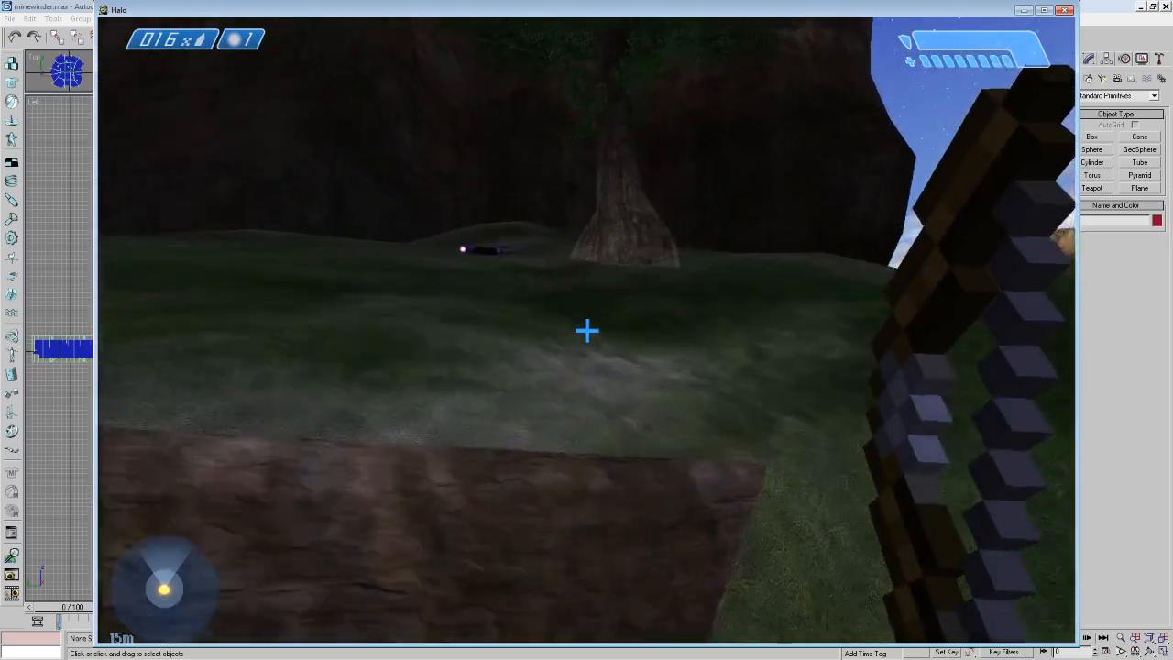
{"action": "key", "text": "w"}
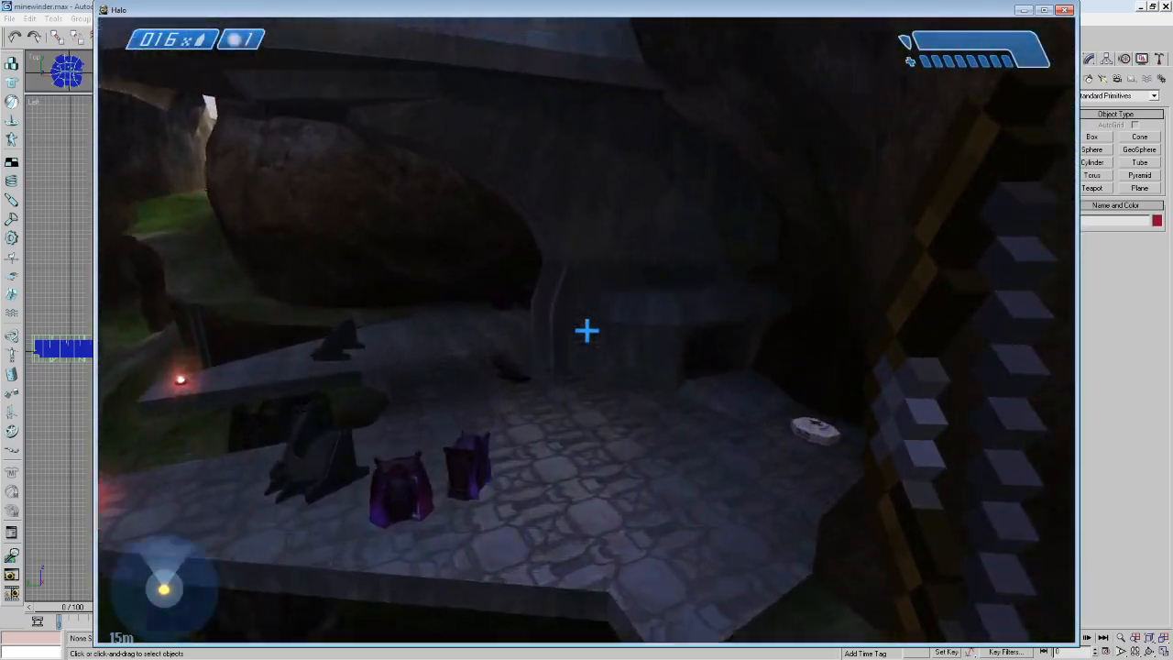
{"action": "key", "text": "w"}
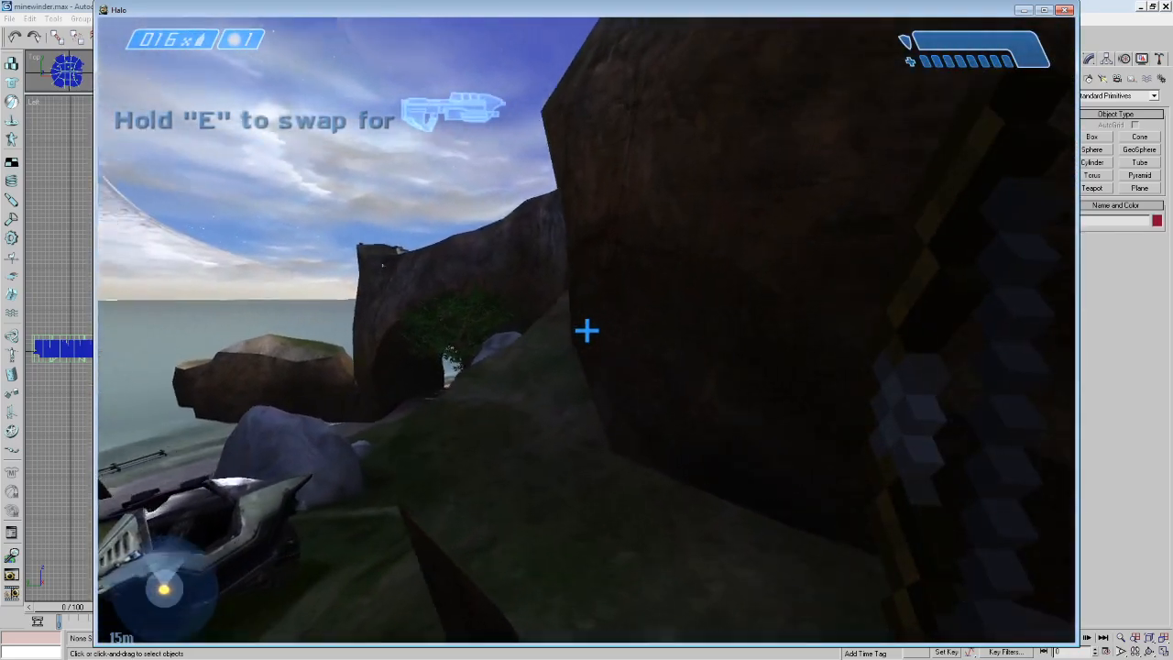
{"action": "key", "text": "w"}
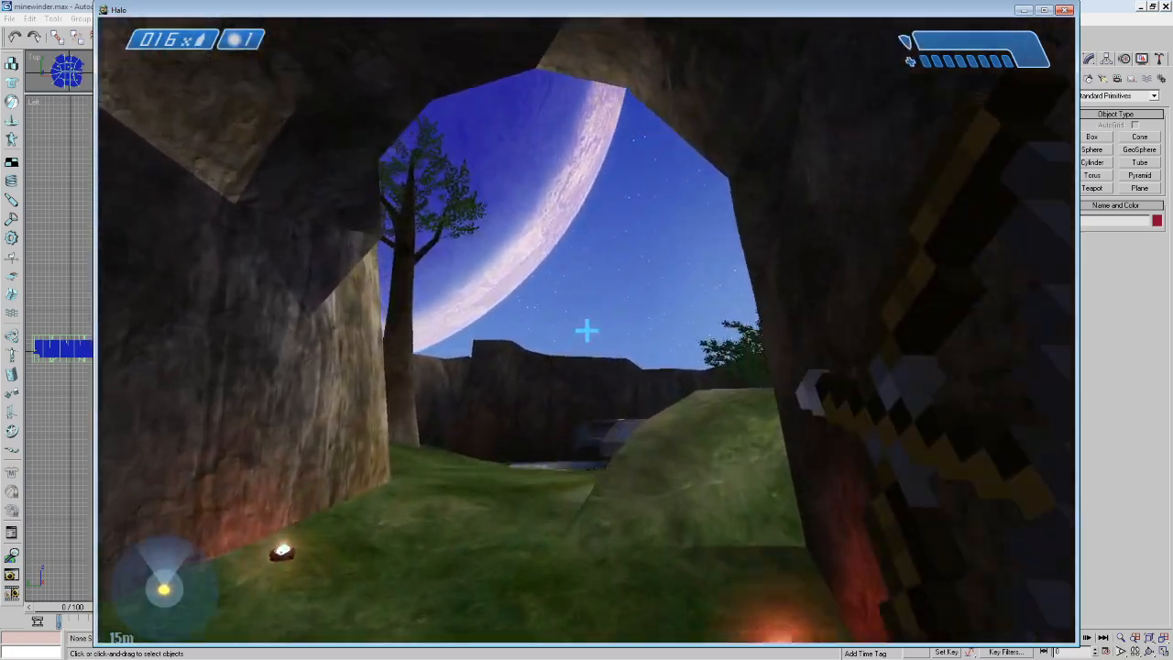
Go through the rock archway into the inland valley, fire arrows at the cliffs, and collect the snarker.
{"action": "left_click", "coordinate": [586, 330]}
{"action": "key", "text": "w"}
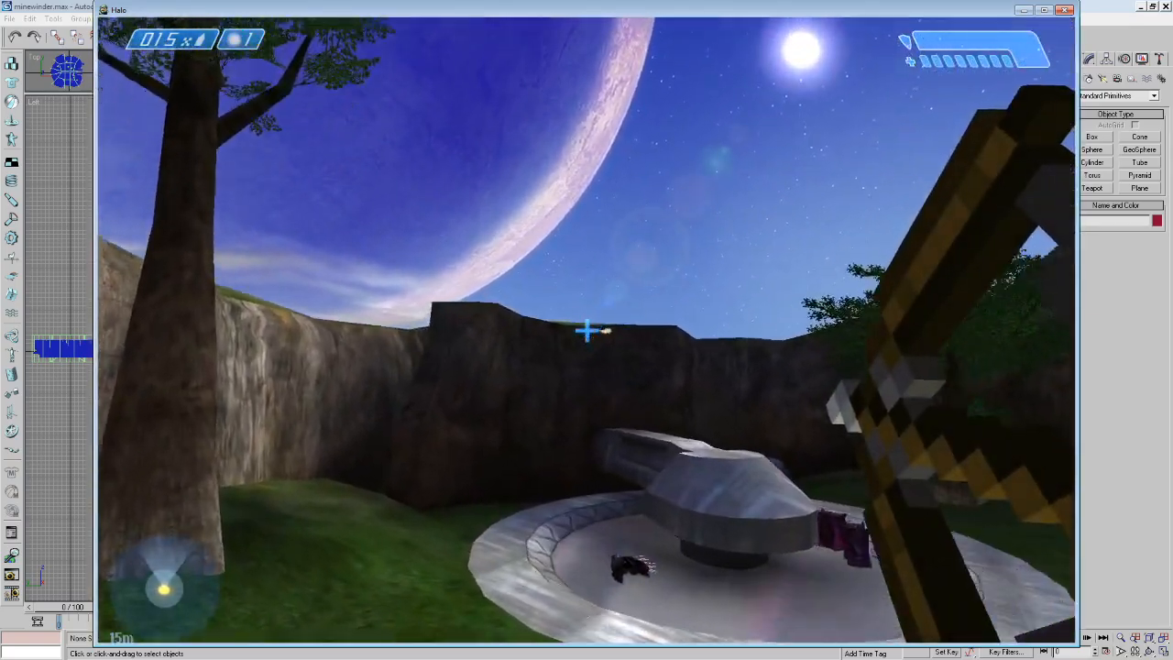
{"action": "left_click", "coordinate": [587, 329]}
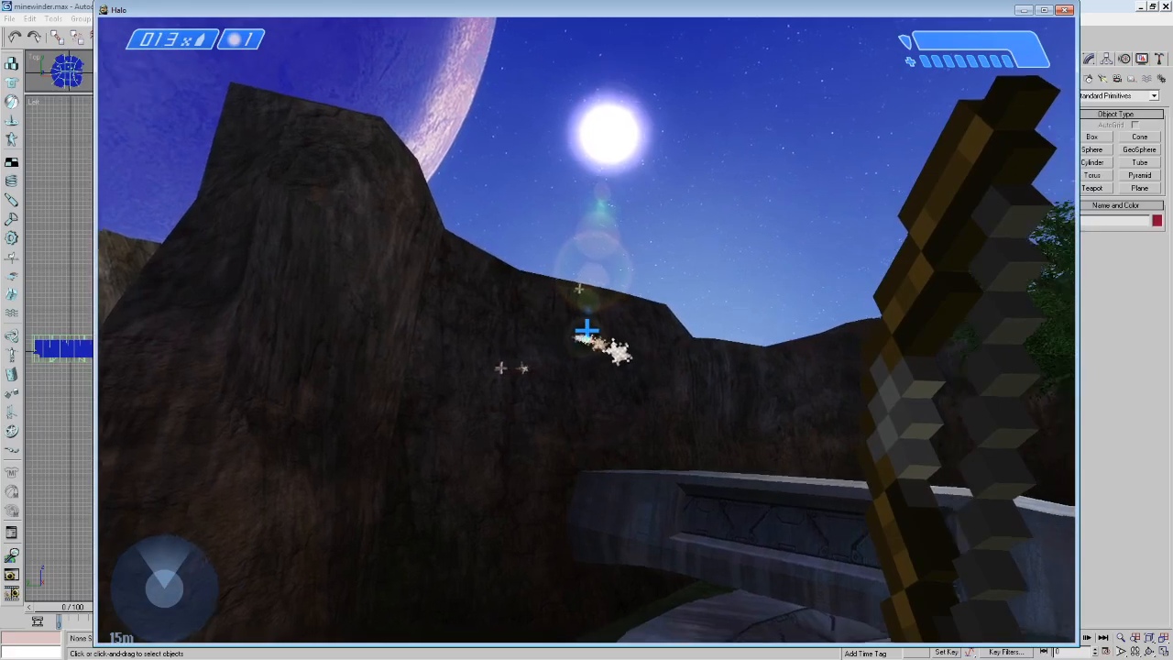
{"action": "key", "text": "w"}
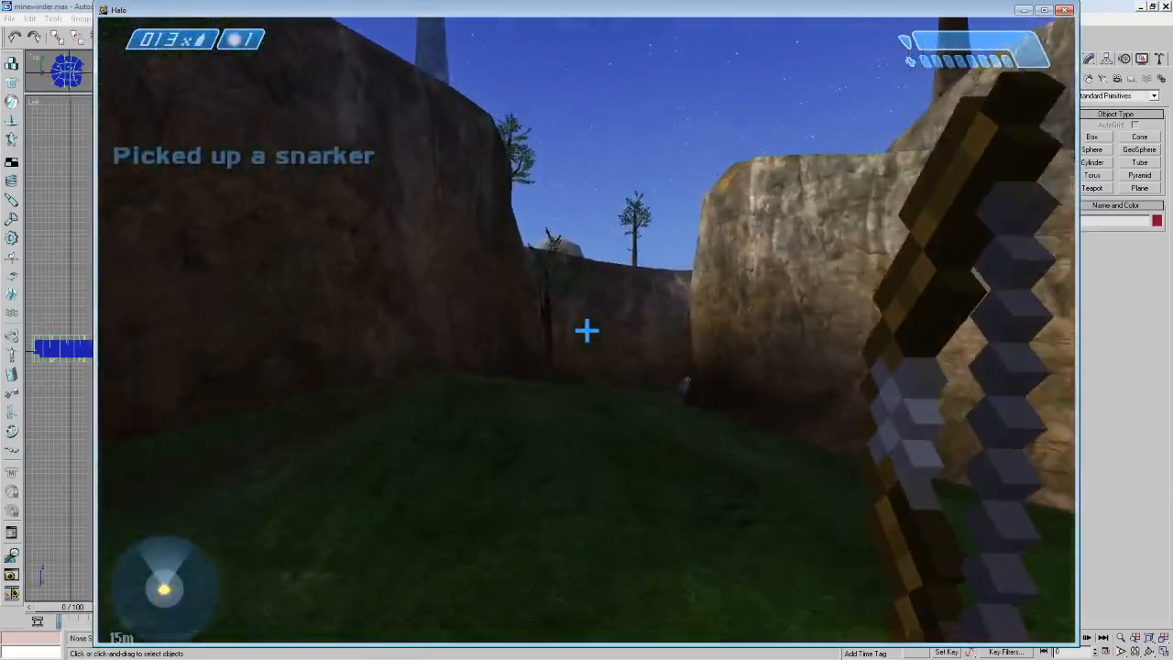
{"action": "key", "text": "w"}
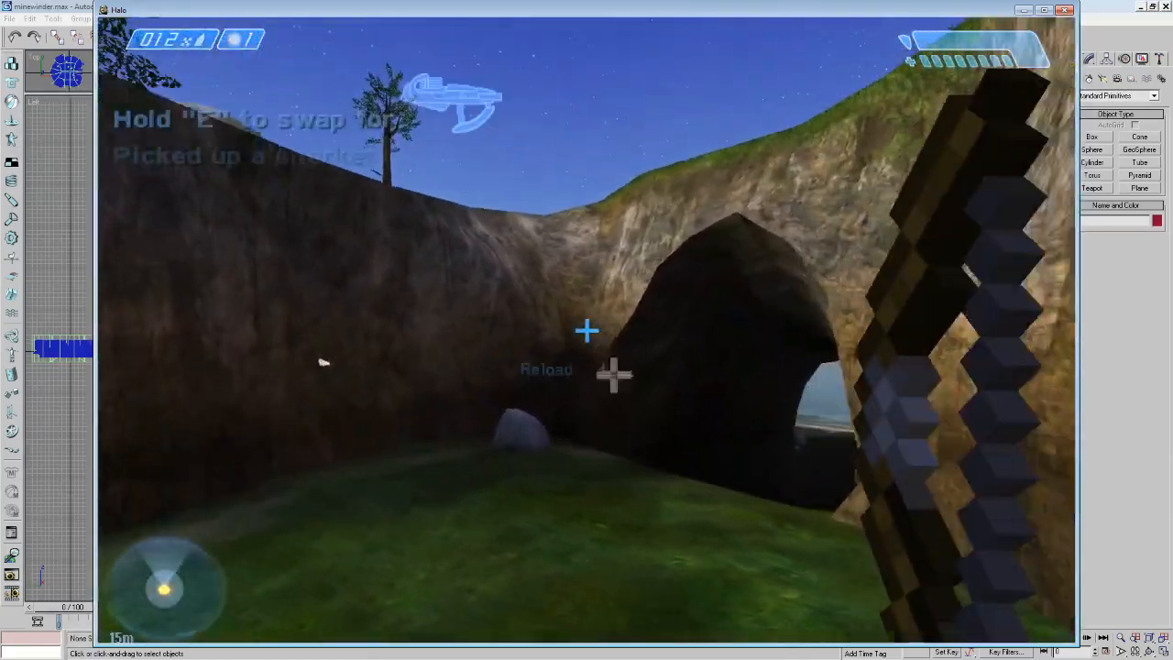
Fire arrows at the grass and cliff by the cave, inspect a stuck arrow, and pick up the quad laser.
{"action": "left_click", "coordinate": [586, 330]}
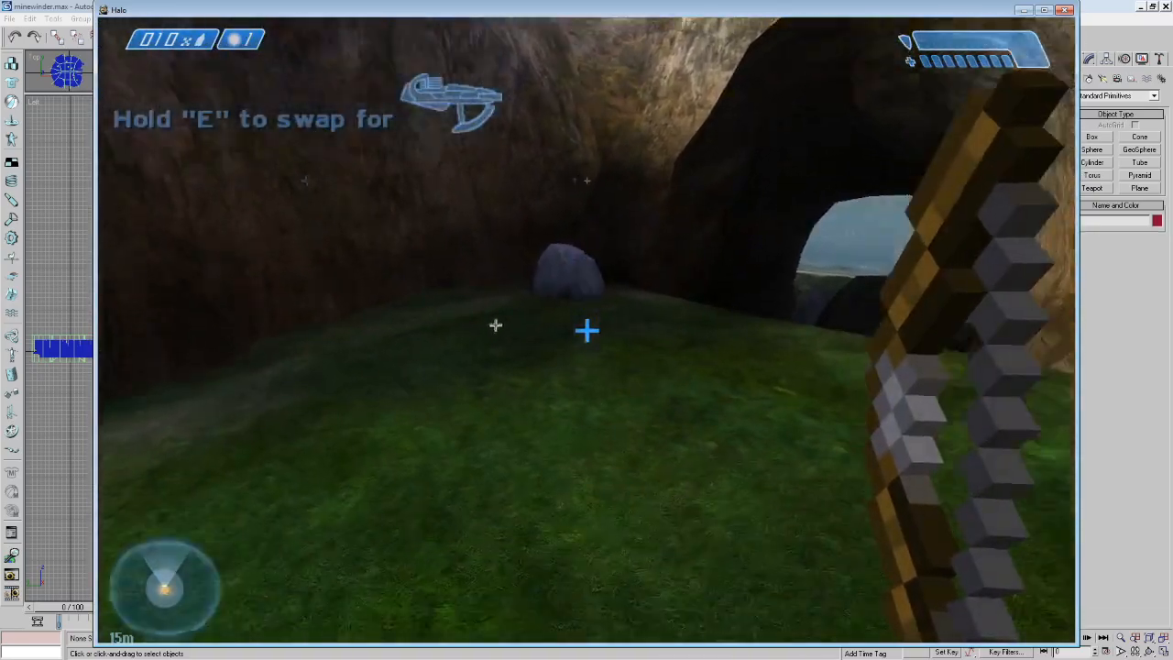
{"action": "key", "text": "w"}
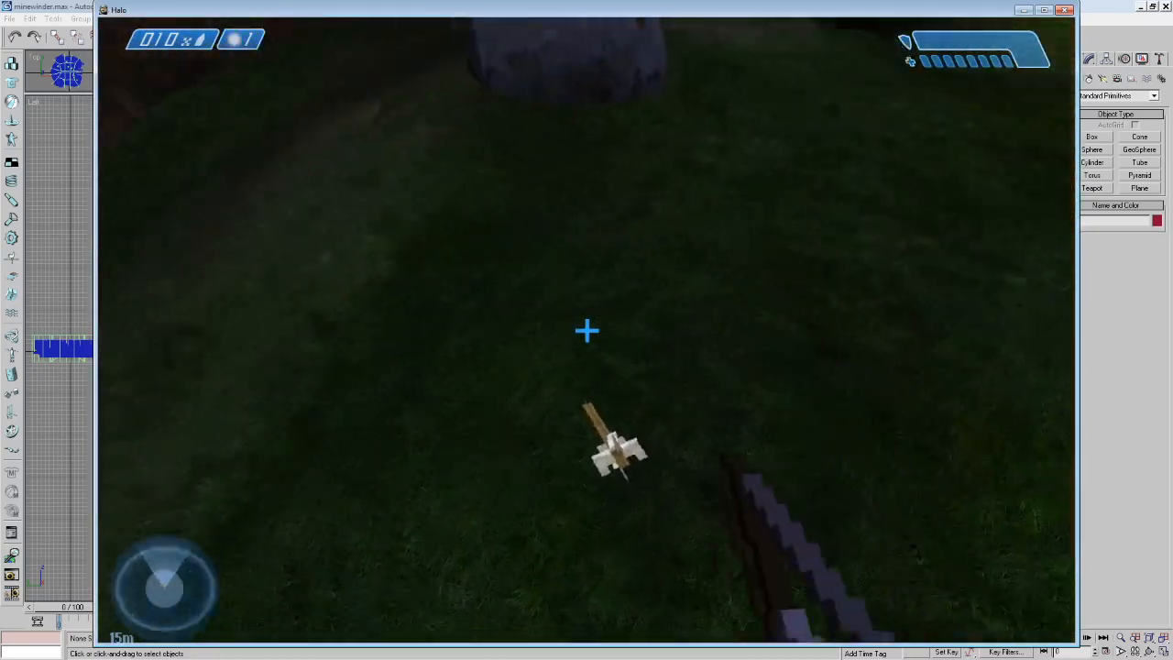
{"action": "key", "text": "w"}
{"action": "key", "text": "Tab"}
{"action": "key", "text": "x"}
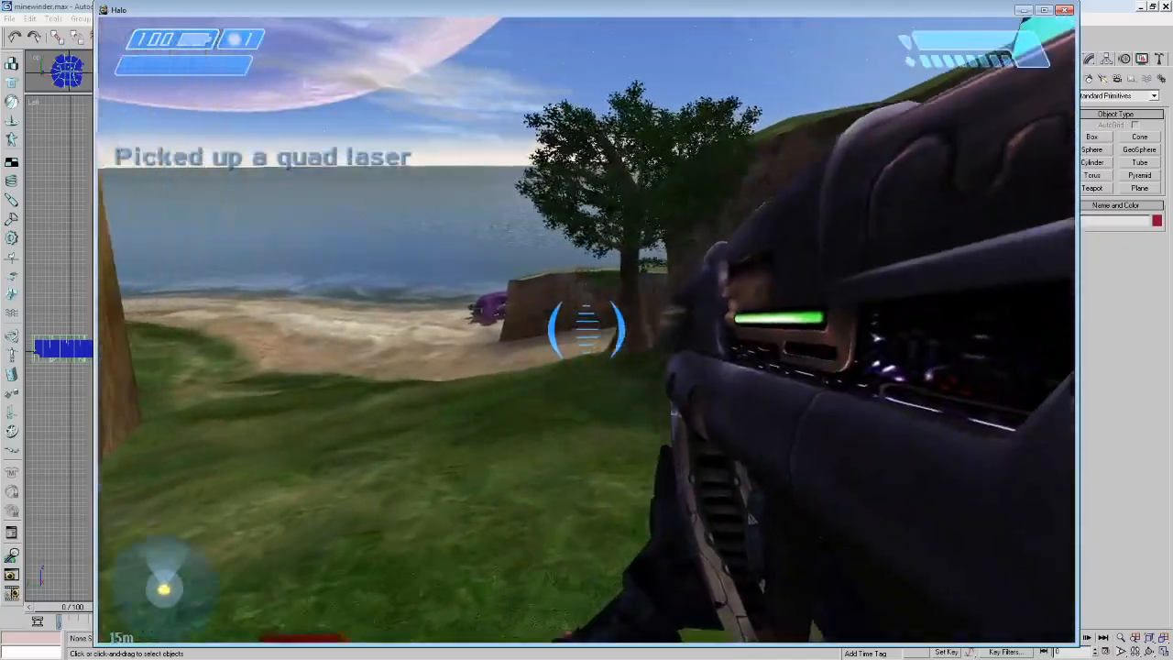
Fire the quad laser toward the beach vehicle and approach the low rock wall by the tree.
{"action": "left_click", "coordinate": [586, 330]}
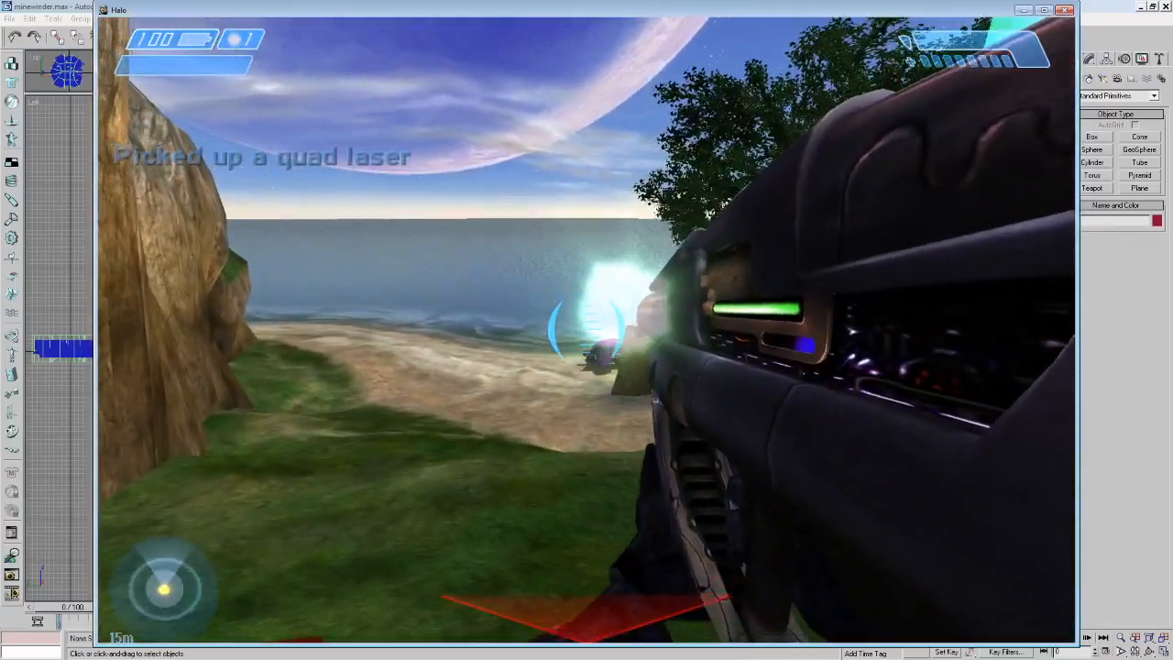
{"action": "left_click", "coordinate": [587, 330]}
{"action": "left_click", "coordinate": [586, 330]}
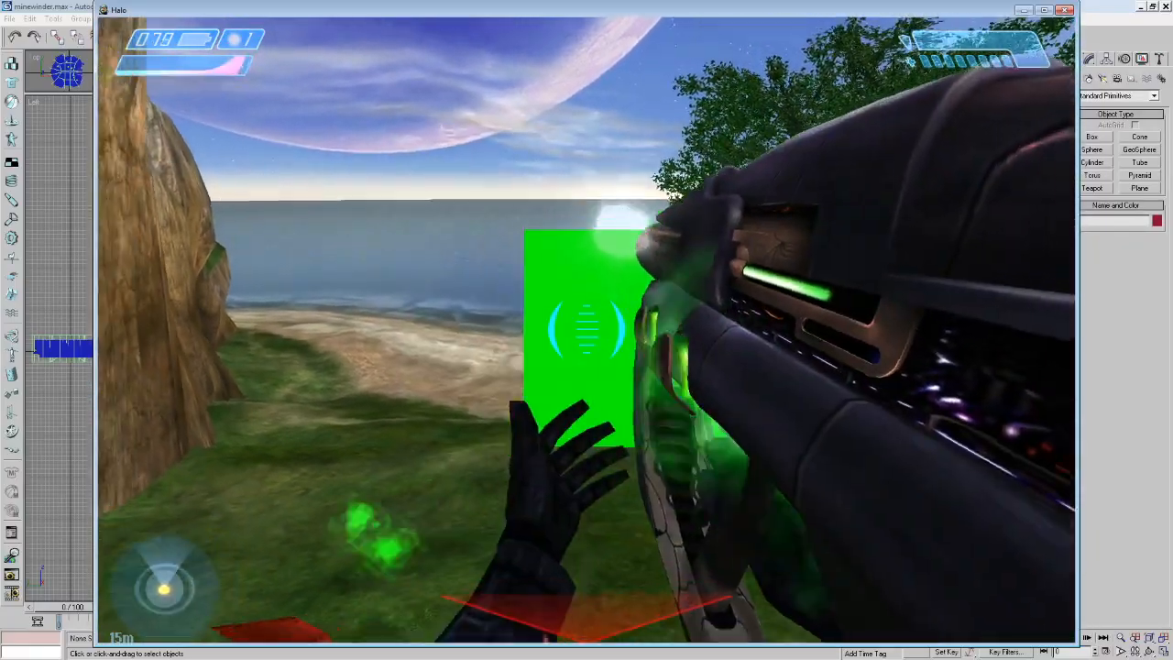
{"action": "key", "text": "w"}
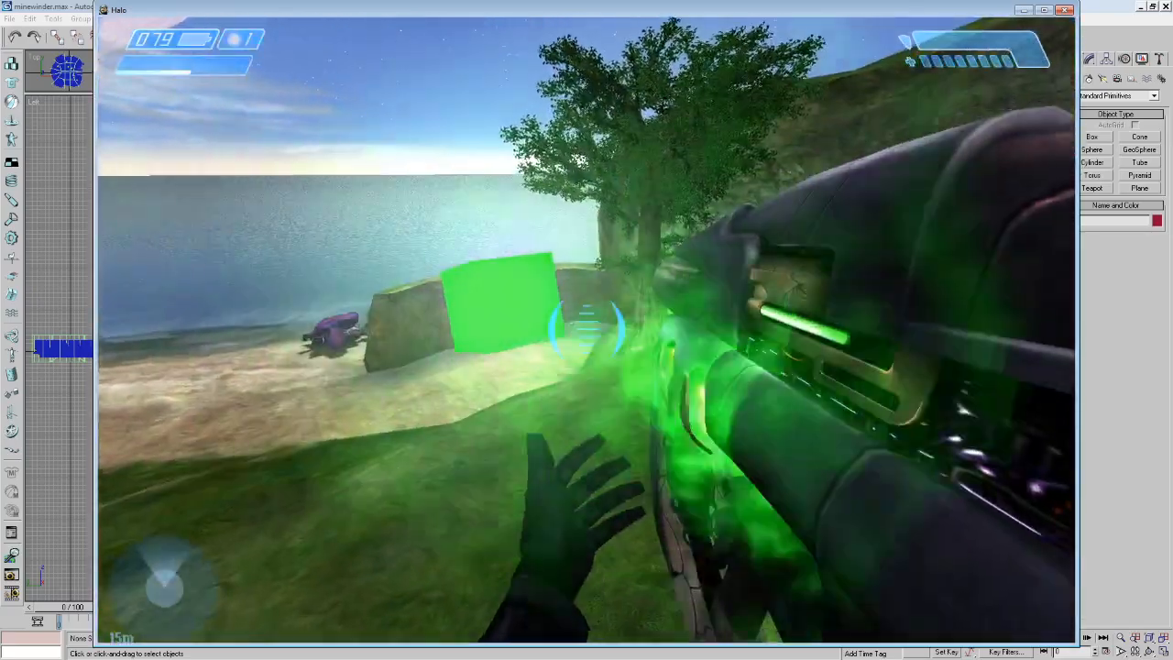
{"action": "key", "text": "w"}
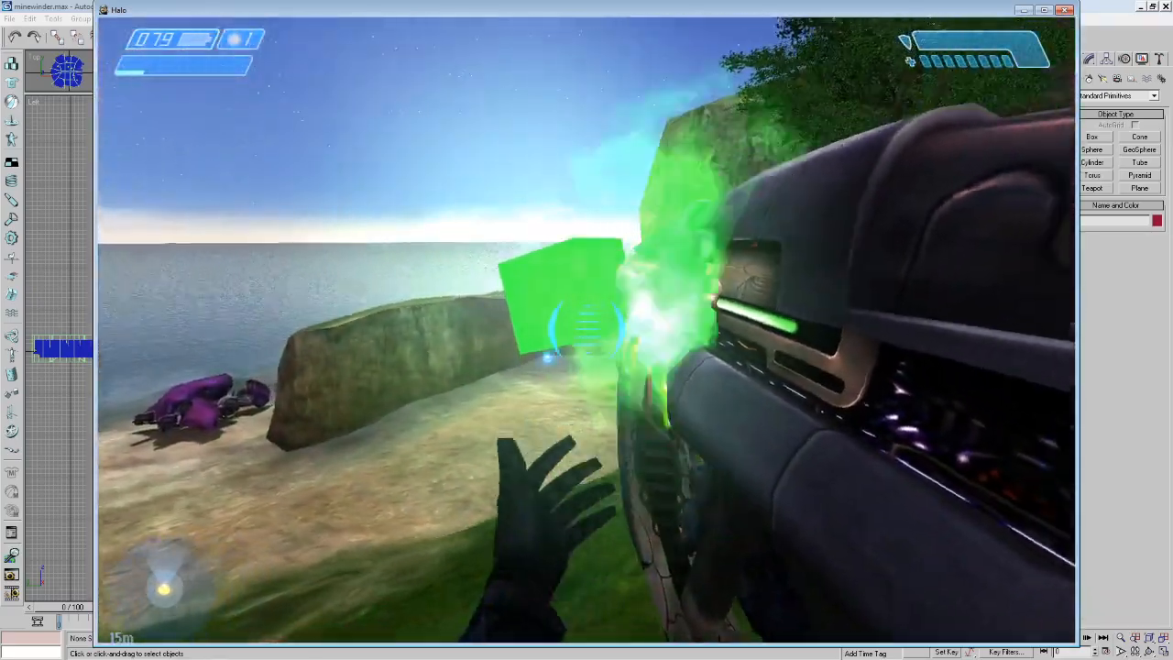
{"action": "key", "text": "s"}
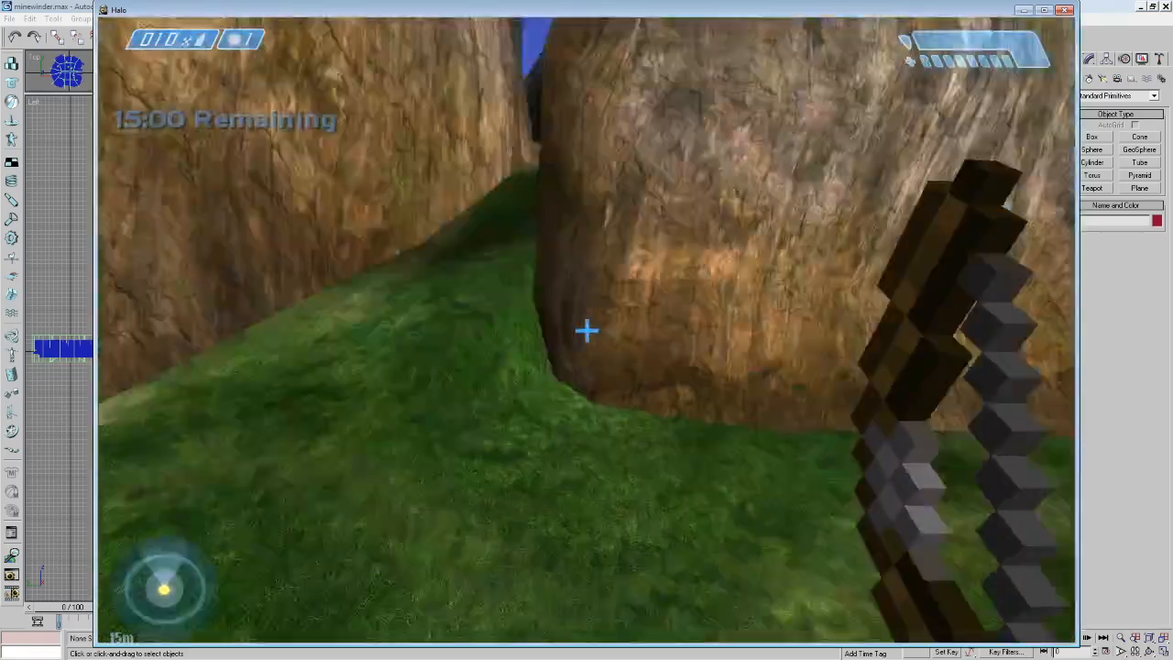
Follow the grassy pass down to the shore, pick up the d20 frag grenade, and go through the rock tunnel toward the base.
{"action": "key", "text": "w"}
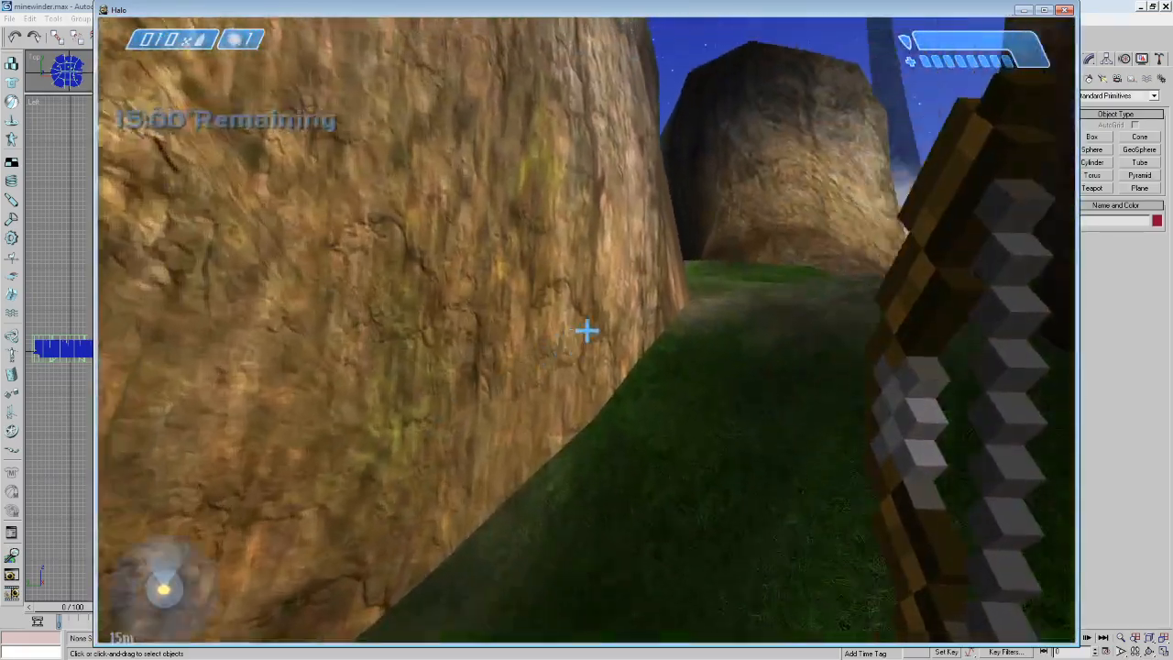
{"action": "key", "text": "w"}
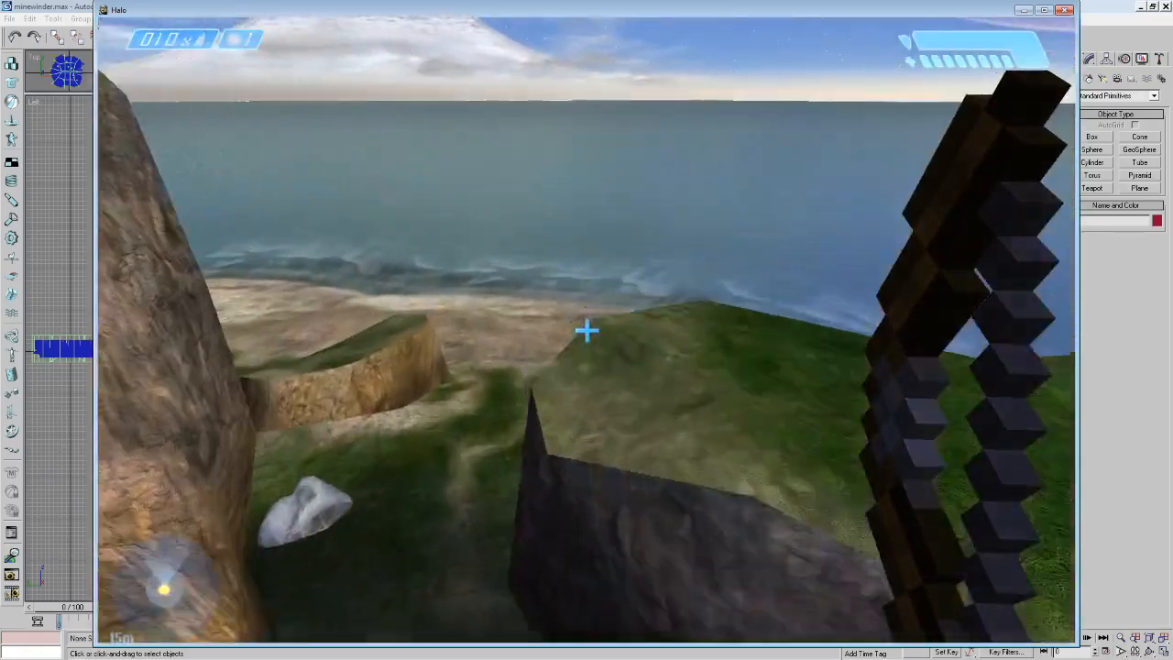
{"action": "key", "text": "w"}
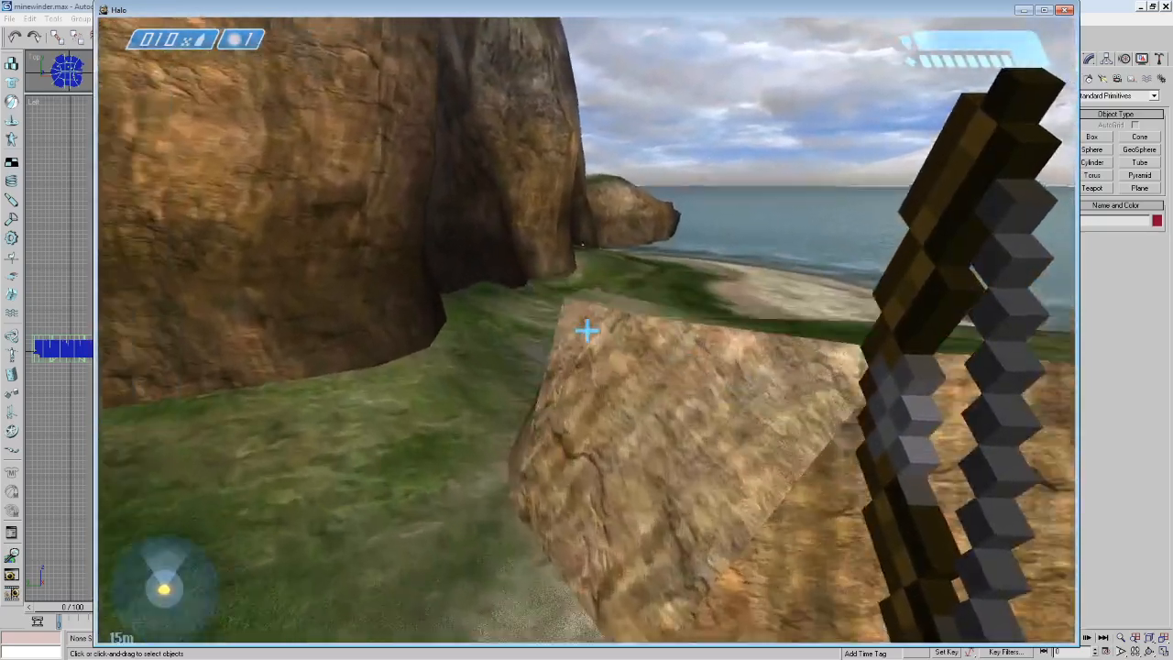
{"action": "key", "text": "w"}
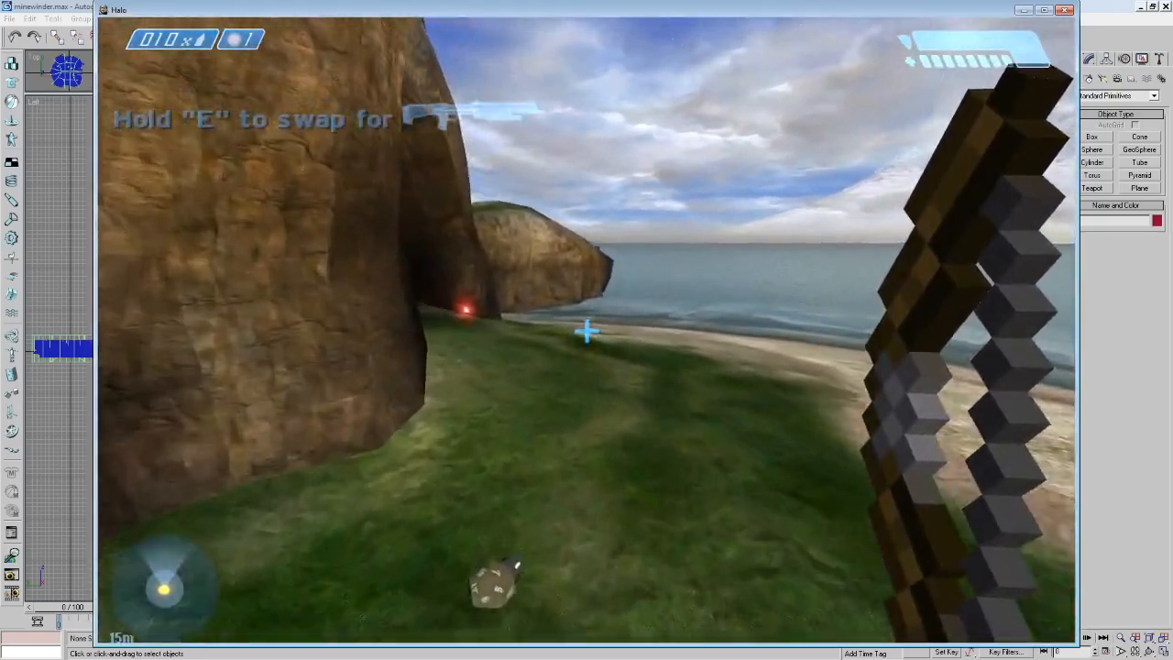
{"action": "key", "text": "w"}
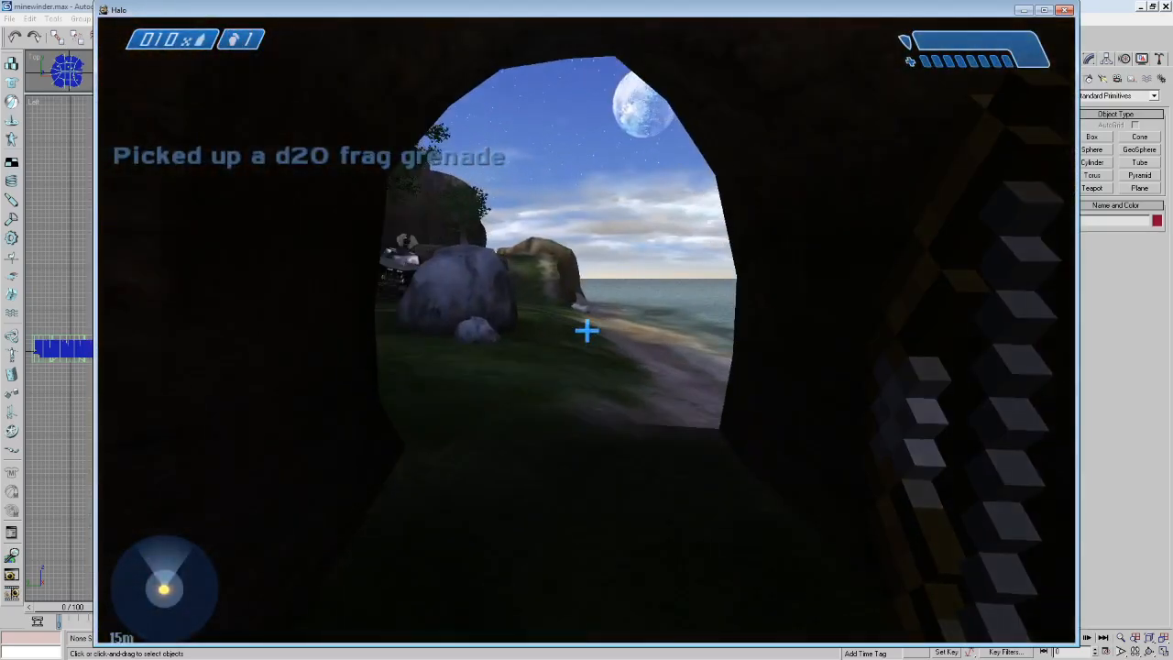
{"action": "key", "text": "w"}
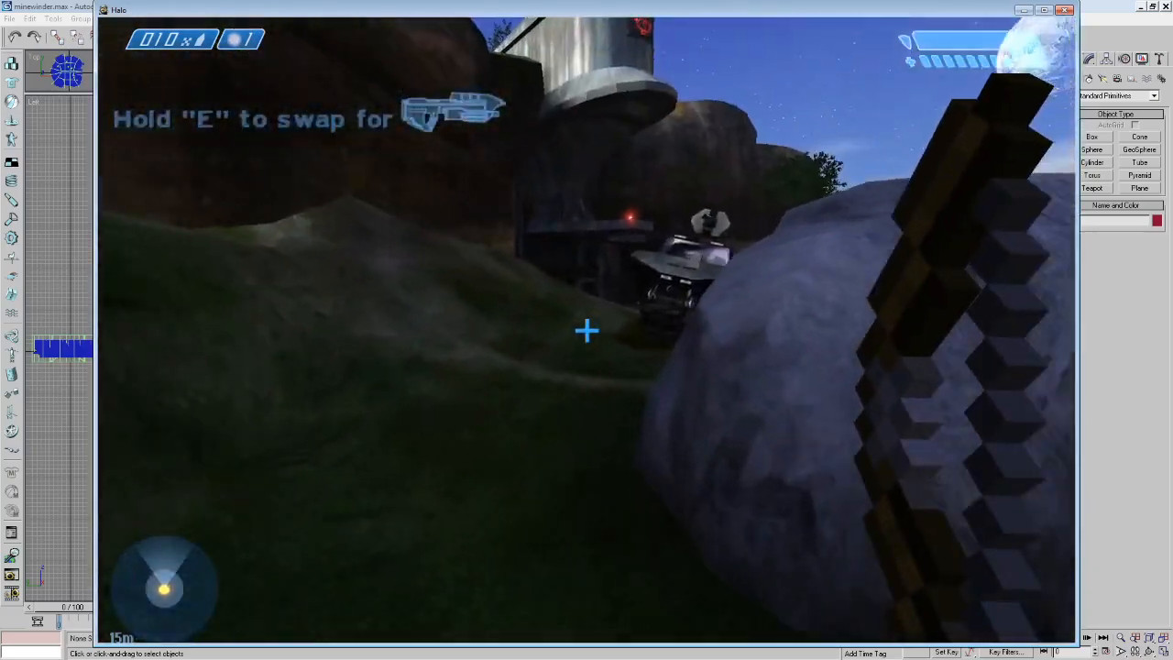
Cross the grassy slope beside the base and collect the plasma grenade on the ledge above the shore.
{"action": "key", "text": "w"}
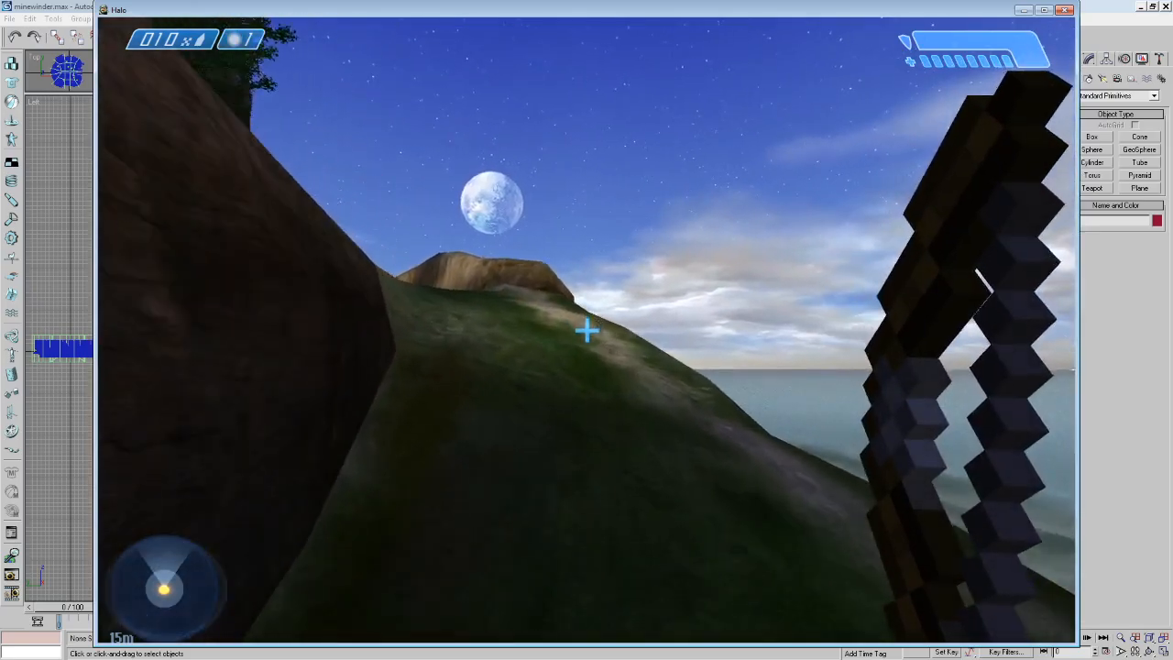
{"action": "key", "text": "w"}
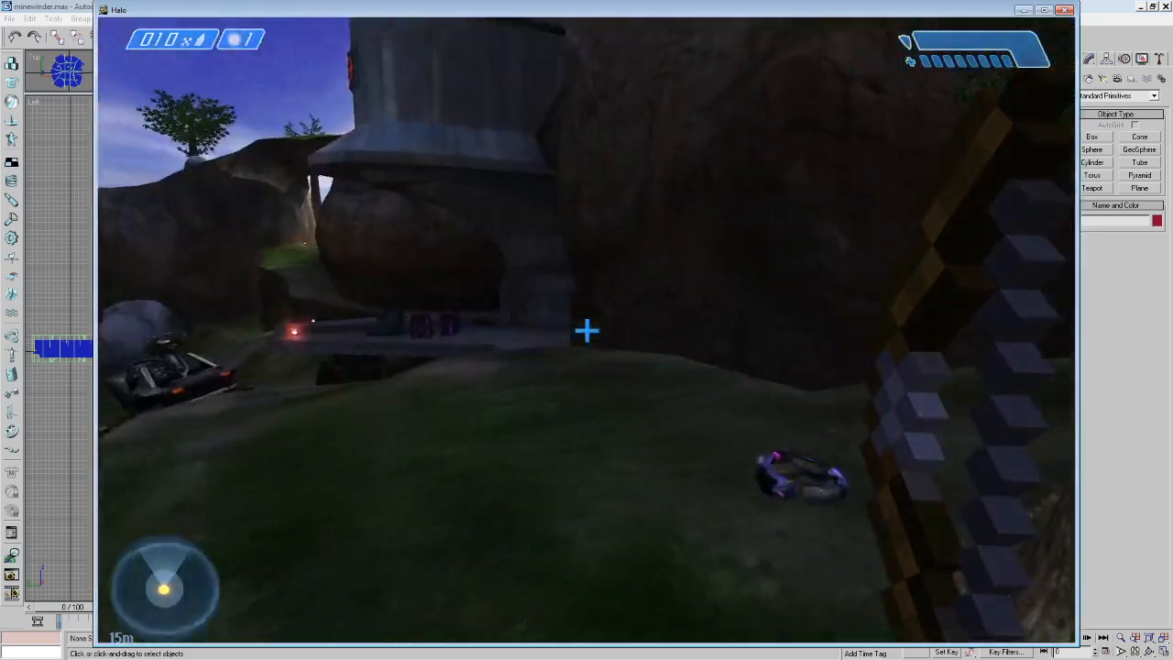
{"action": "key", "text": "Tab"}
{"action": "key", "text": "w"}
{"action": "key", "text": "Tab"}
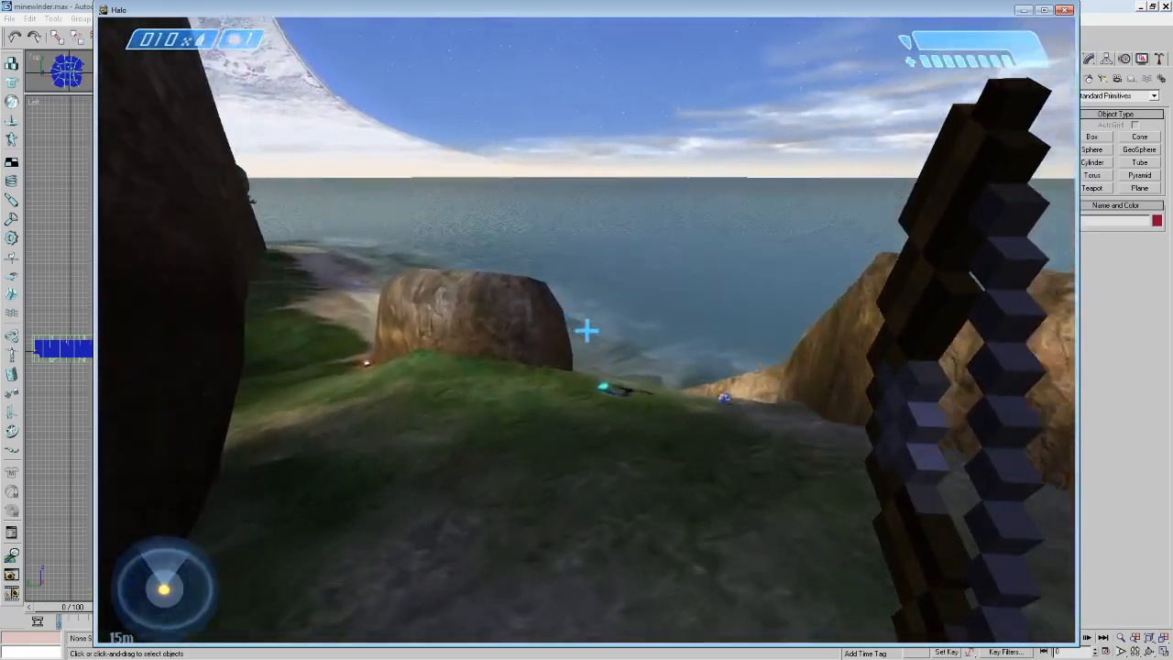
{"action": "key", "text": "w"}
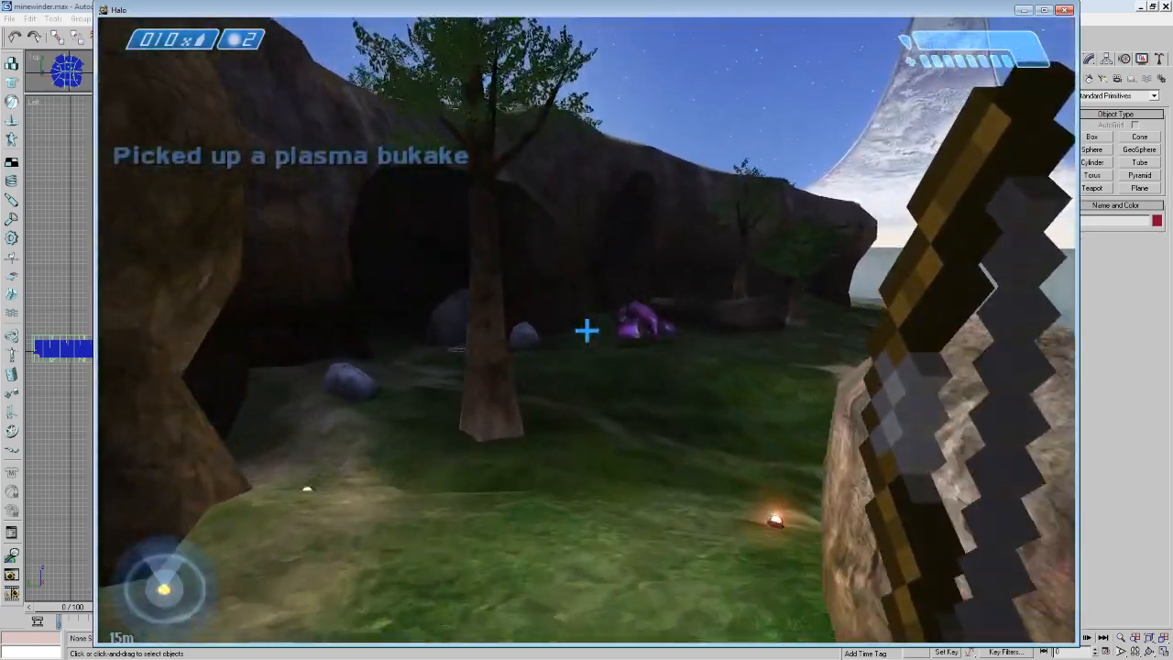
Pass through the dark cave, swap the bow for the plasma rifle by the cliff, and fire it.
{"action": "key", "text": "w"}
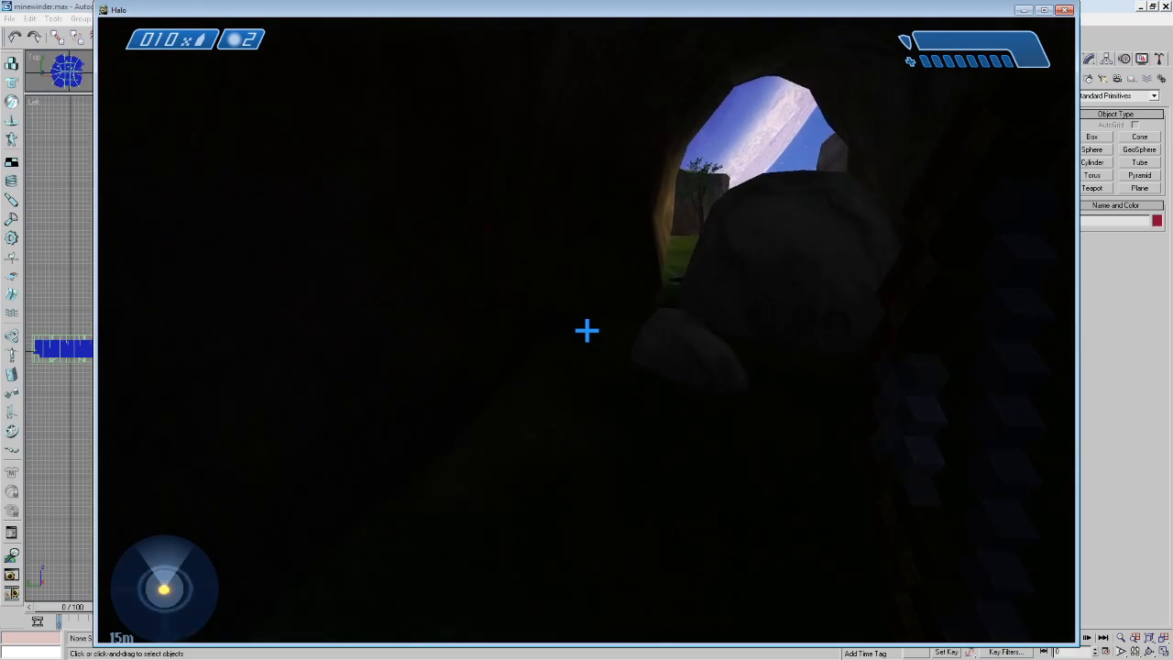
{"action": "key", "text": "w"}
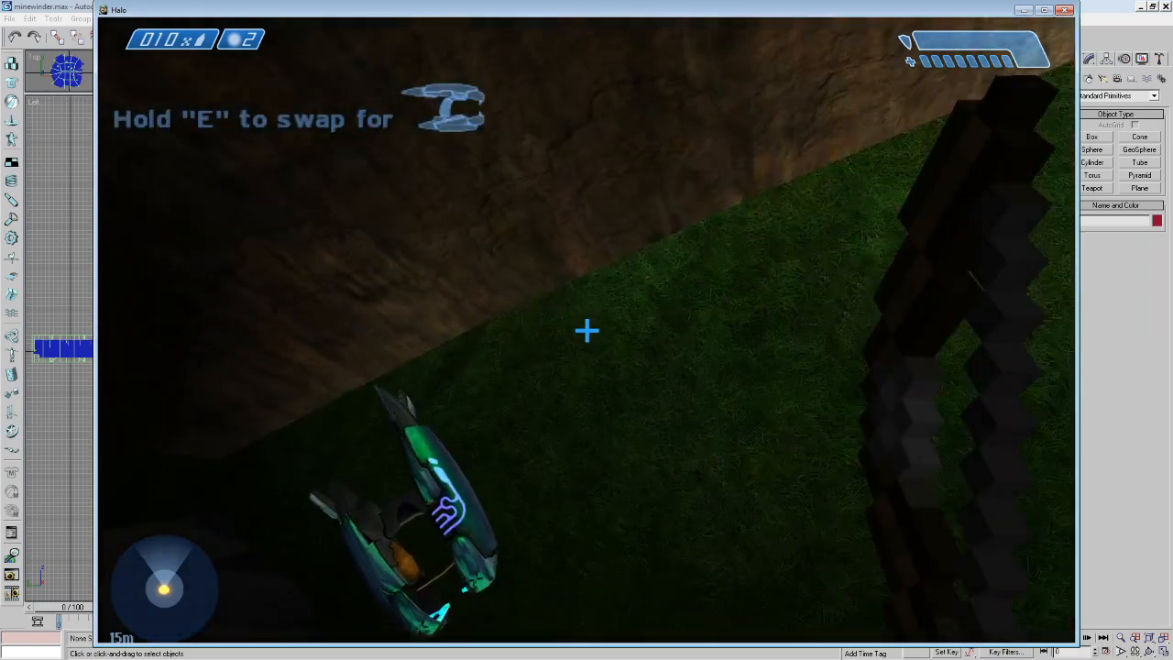
{"action": "key", "text": "e"}
{"action": "left_click", "coordinate": [587, 330]}
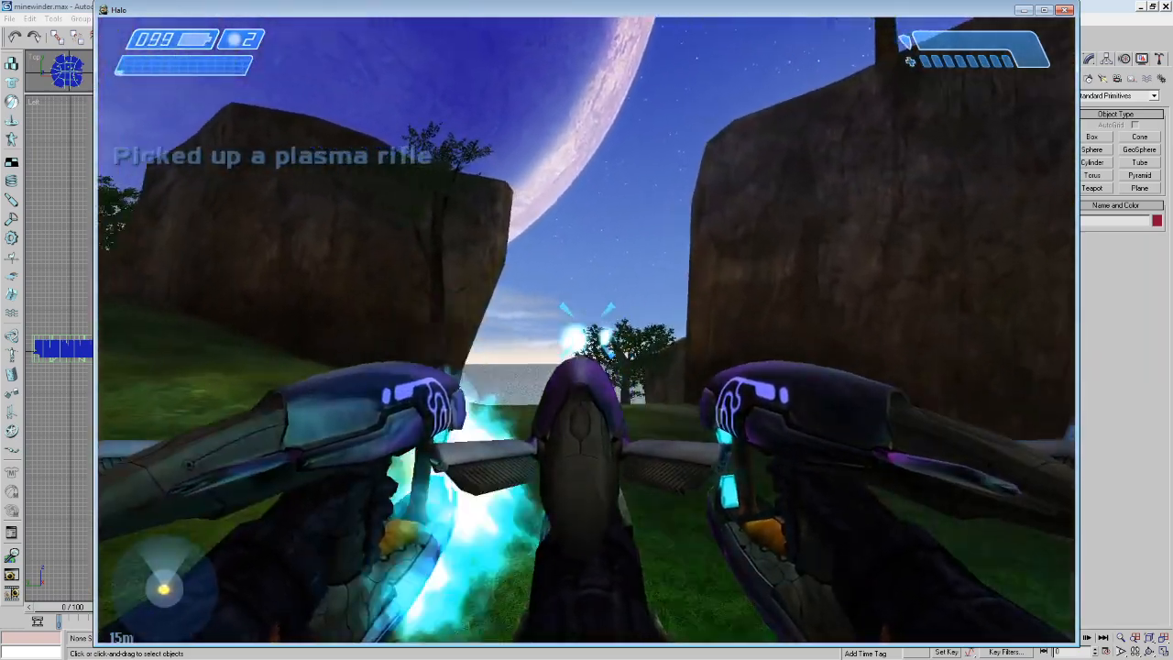
Carry the plasma rifle down to the beach, approach the vehicle floating offshore, and continue along the cliff.
{"action": "key", "text": "w"}
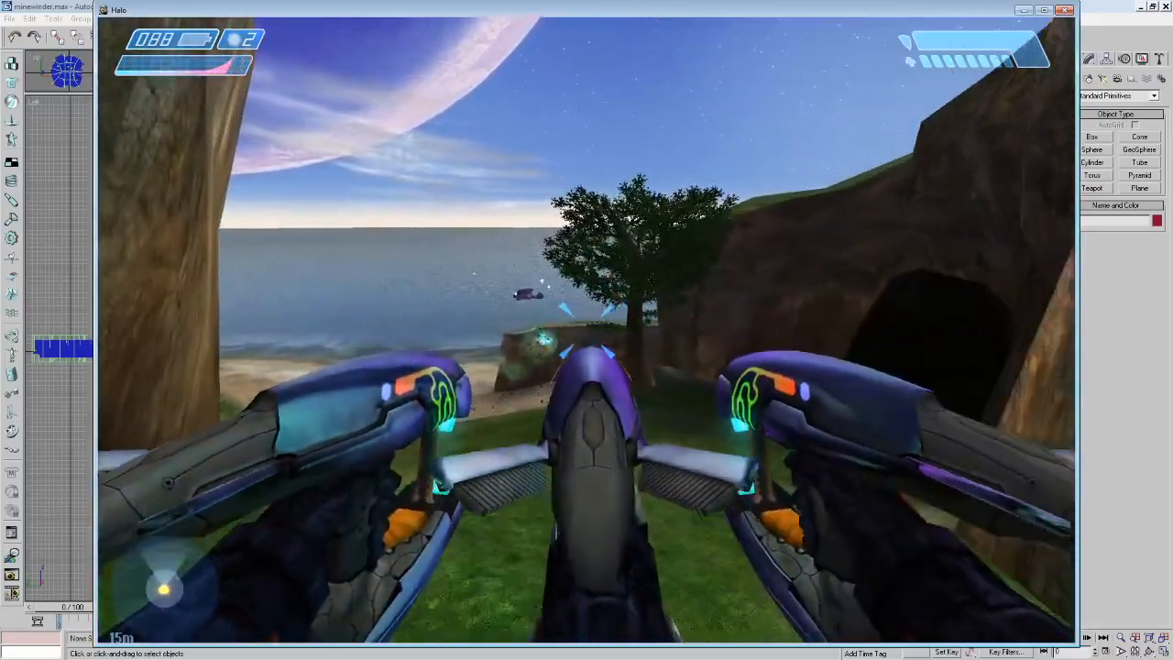
{"action": "key", "text": "w"}
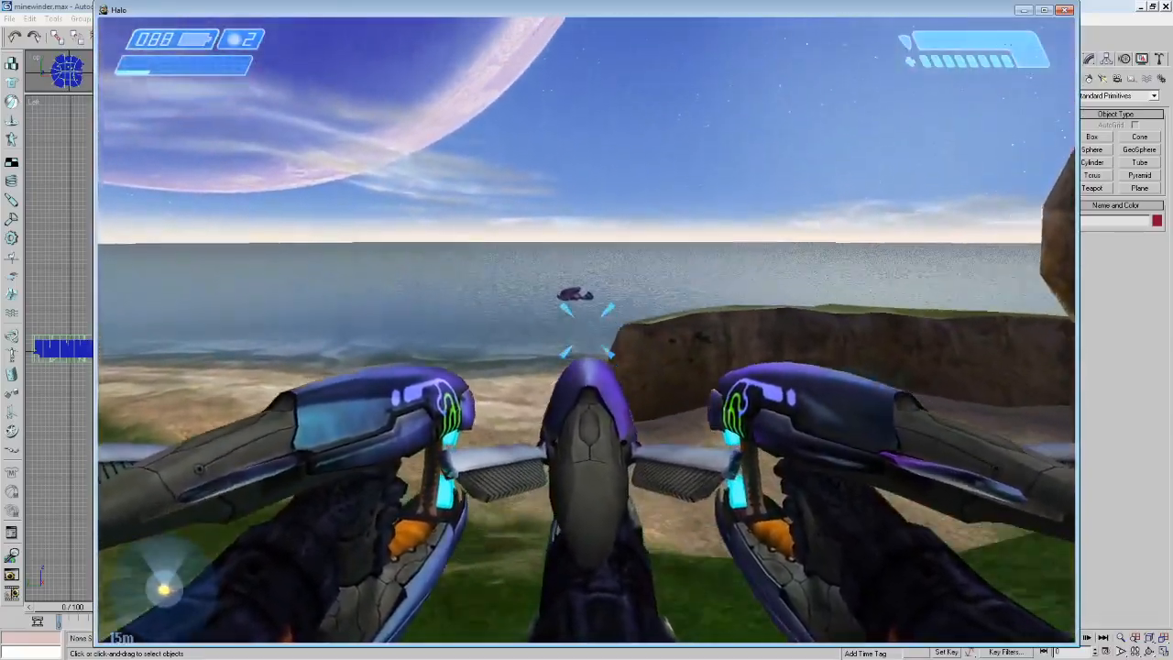
{"action": "key", "text": "w"}
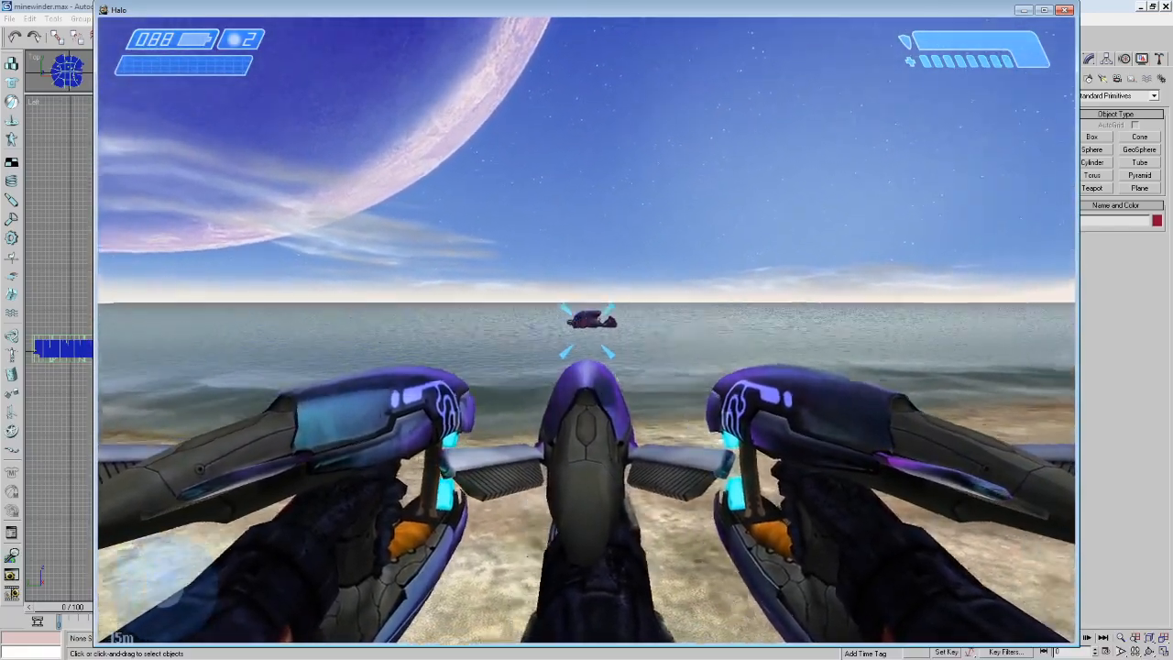
{"action": "key", "text": "w"}
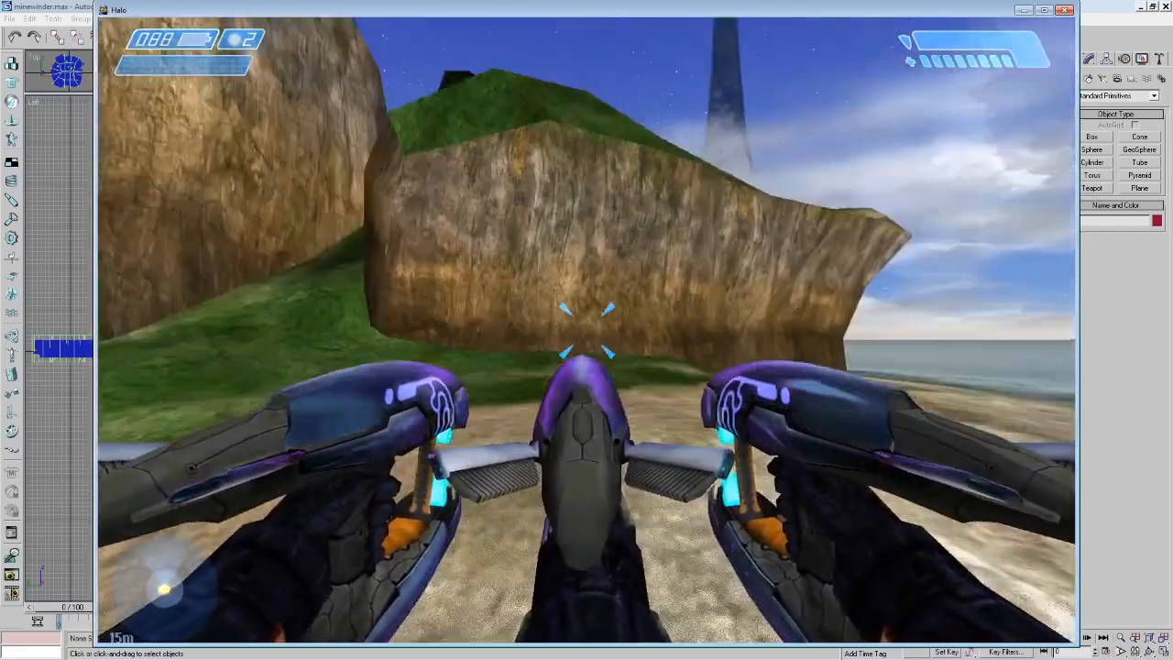
{"action": "key", "text": "w"}
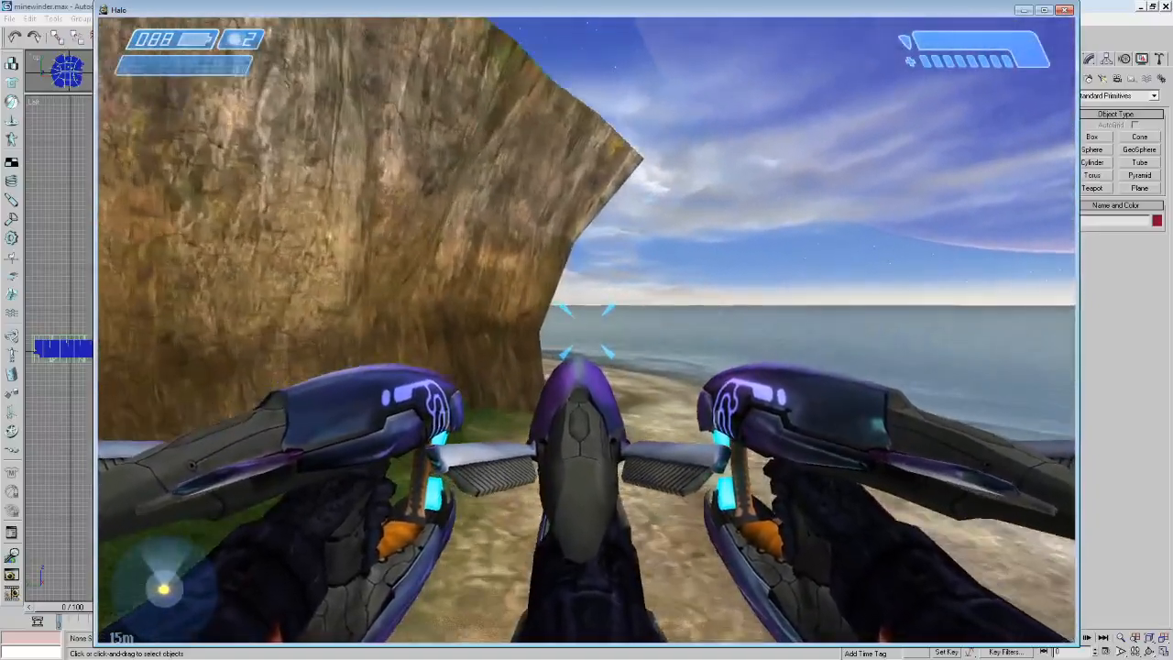
Follow the beach along the cliff, throw a plasma grenade ahead, and cross the grass to the cave entrance.
{"action": "key", "text": "w"}
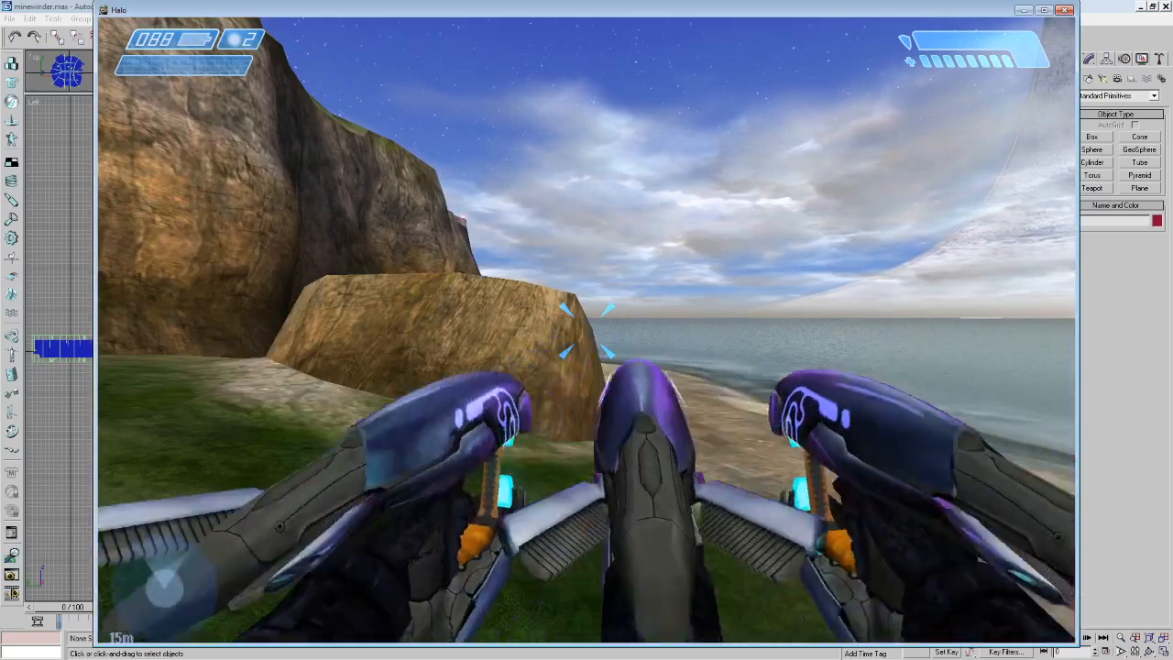
{"action": "key", "text": "w"}
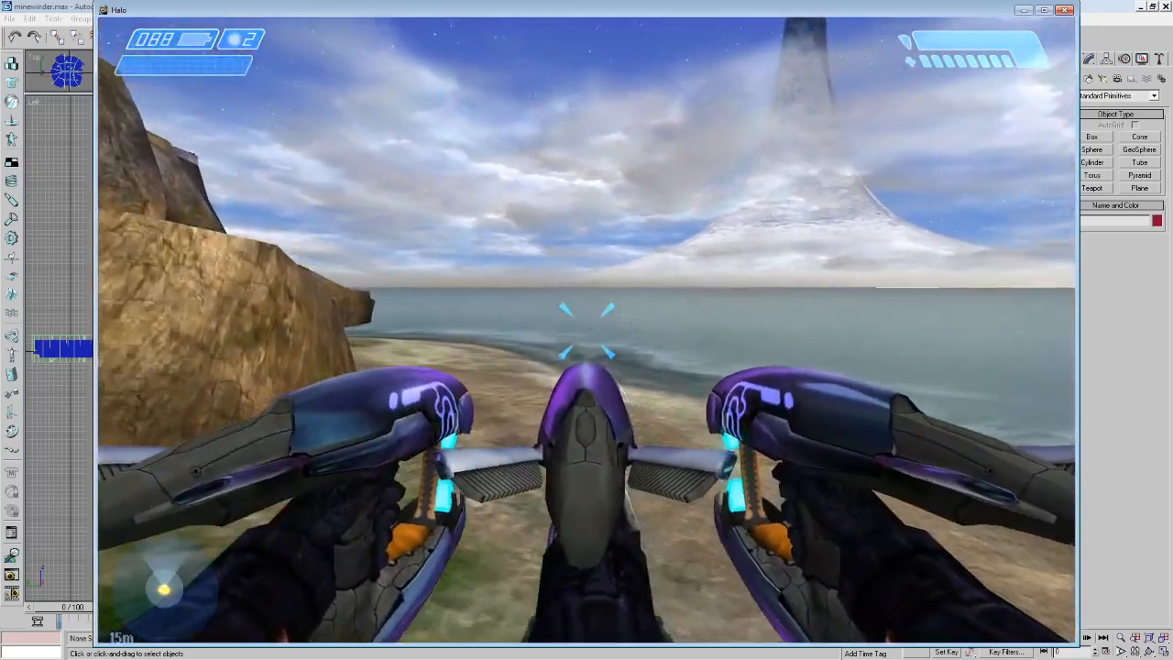
{"action": "right_click", "coordinate": [587, 330]}
{"action": "key", "text": "w"}
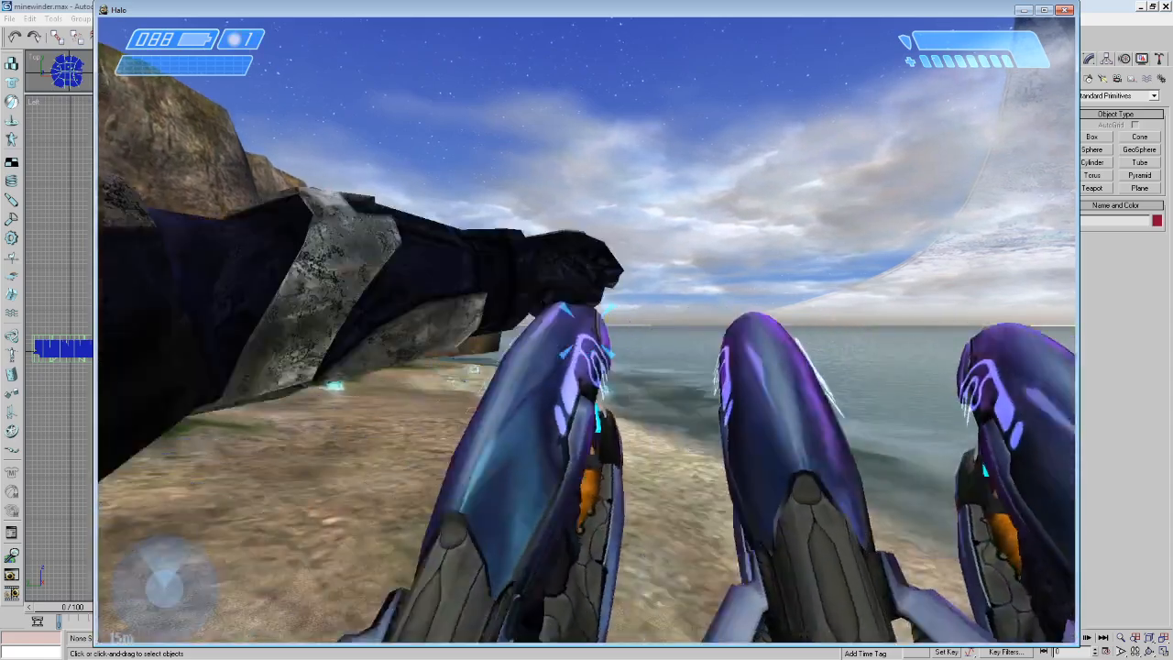
{"action": "key", "text": "w"}
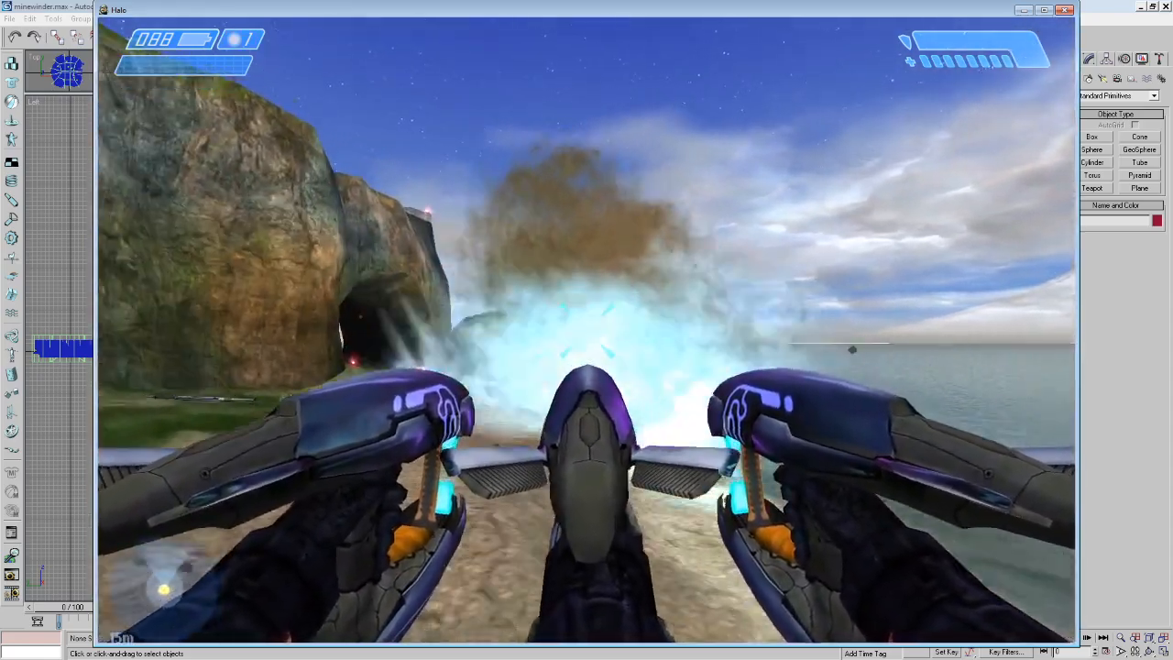
{"action": "key", "text": "w"}
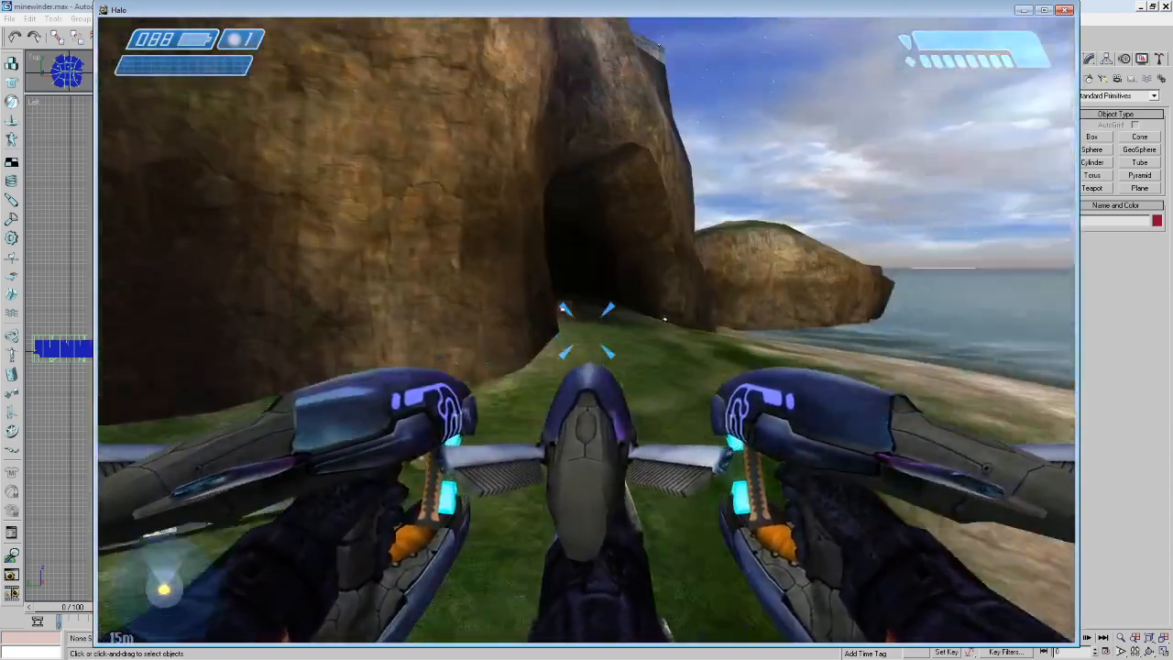
Go through the cave firing the plasma rifle and keep shooting at the Warthog parked beyond the exit.
{"action": "key", "text": "w"}
{"action": "left_click", "coordinate": [586, 330]}
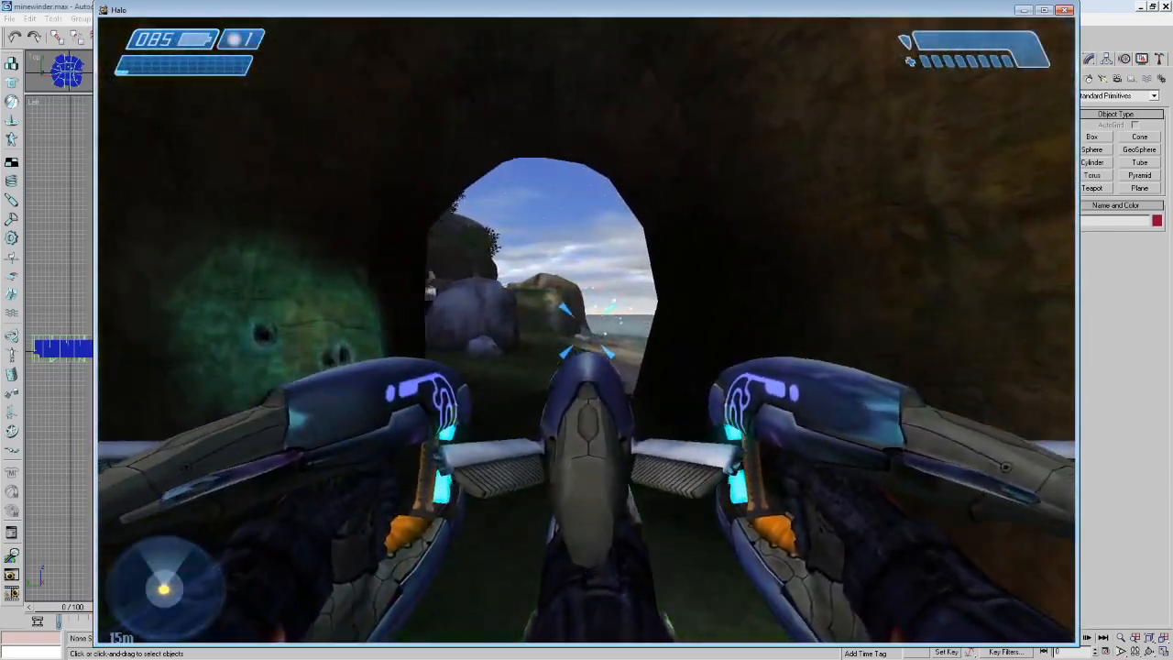
{"action": "key", "text": "w"}
{"action": "left_click", "coordinate": [586, 330]}
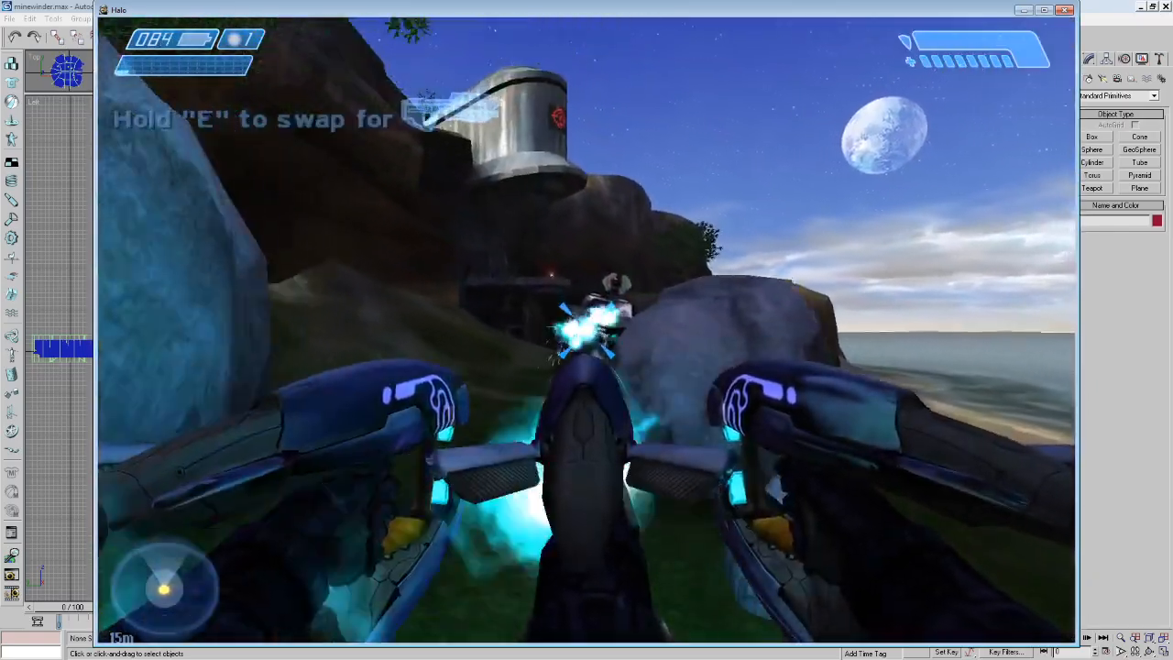
{"action": "left_click", "coordinate": [586, 330]}
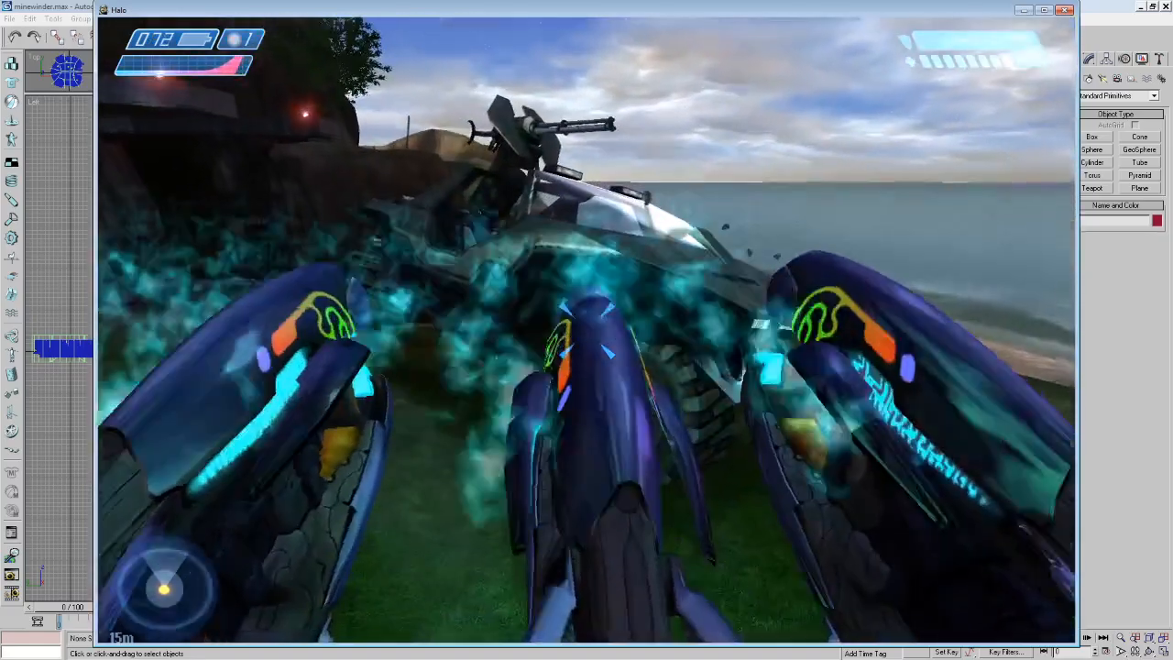
Leave the current game and start a multiplayer match on a map higher up in the map list.
{"action": "key", "text": "Escape"}
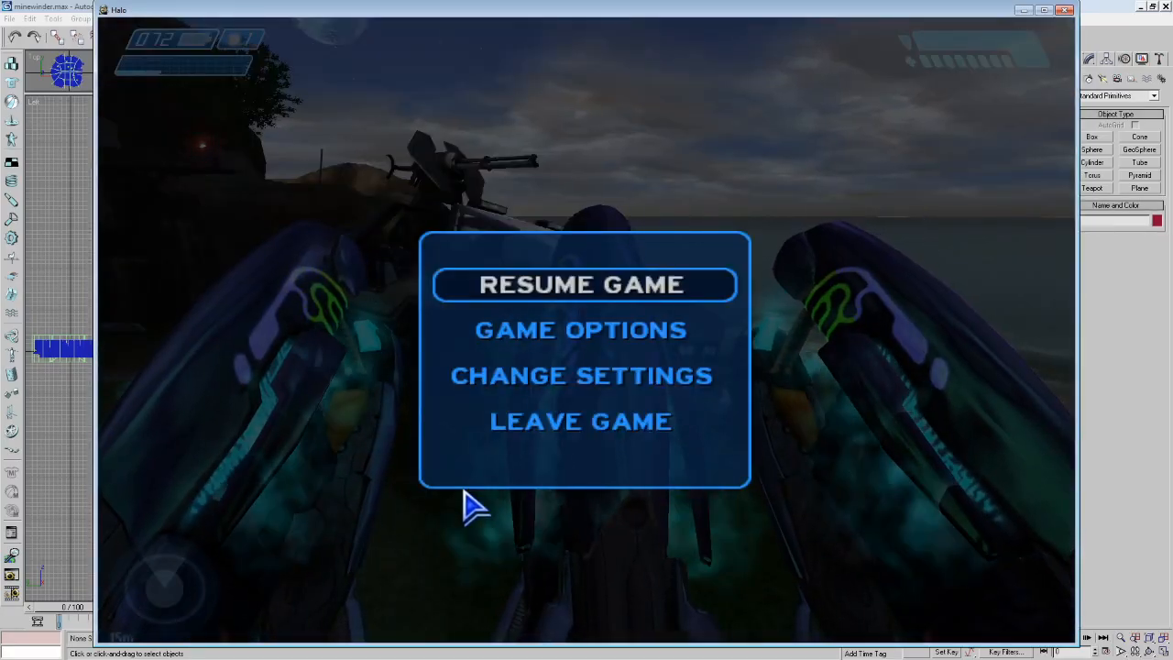
{"action": "left_click", "coordinate": [580, 429]}
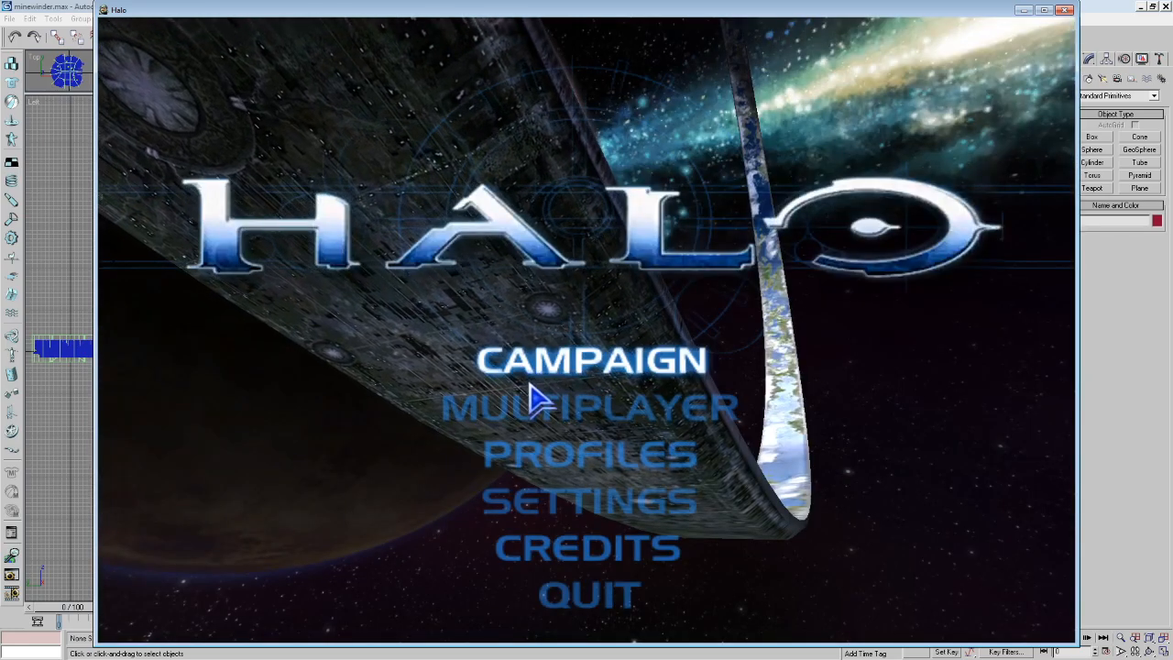
{"action": "left_click", "coordinate": [534, 410]}
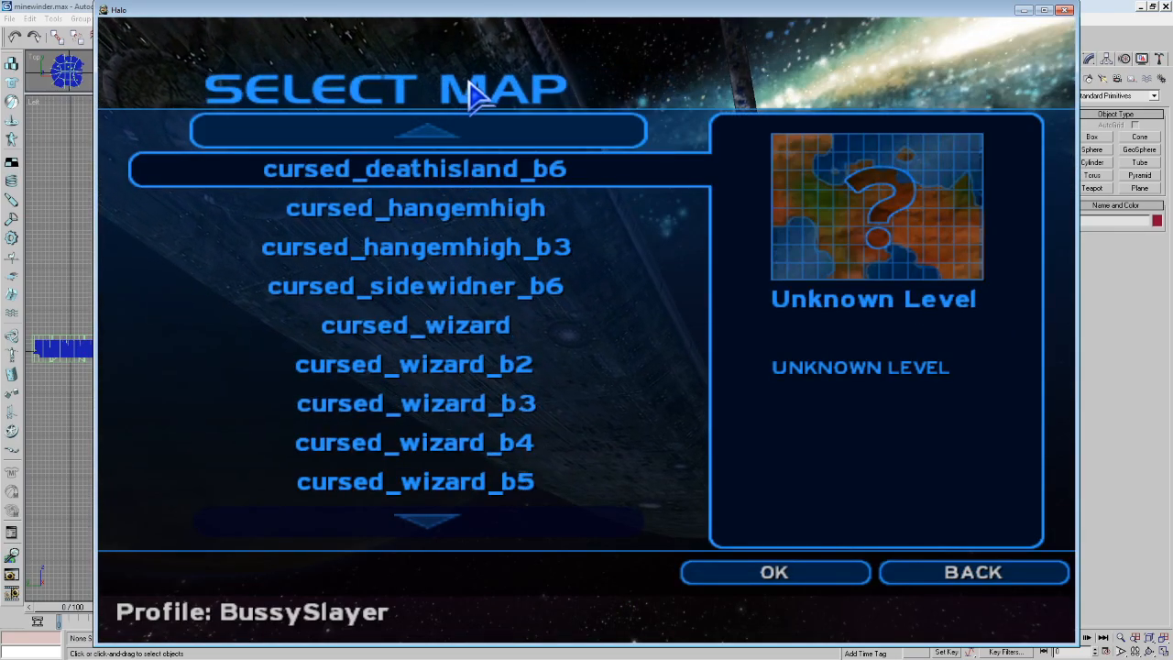
{"action": "left_click", "coordinate": [490, 138]}
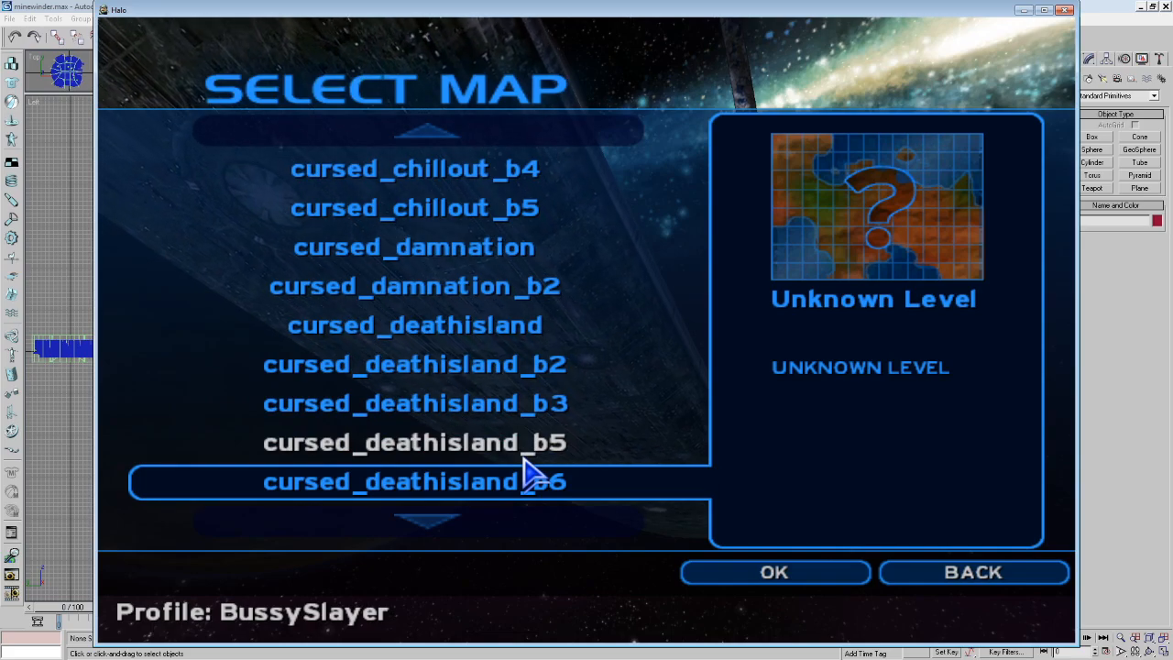
{"action": "left_click", "coordinate": [539, 137]}
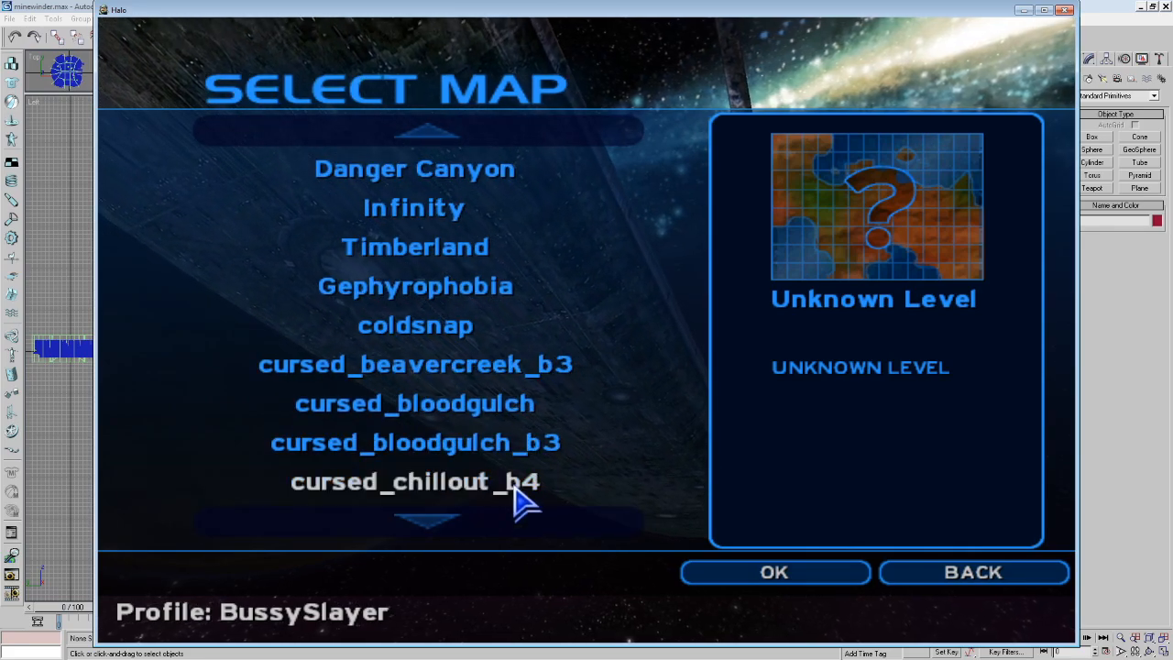
{"action": "left_click", "coordinate": [818, 567]}
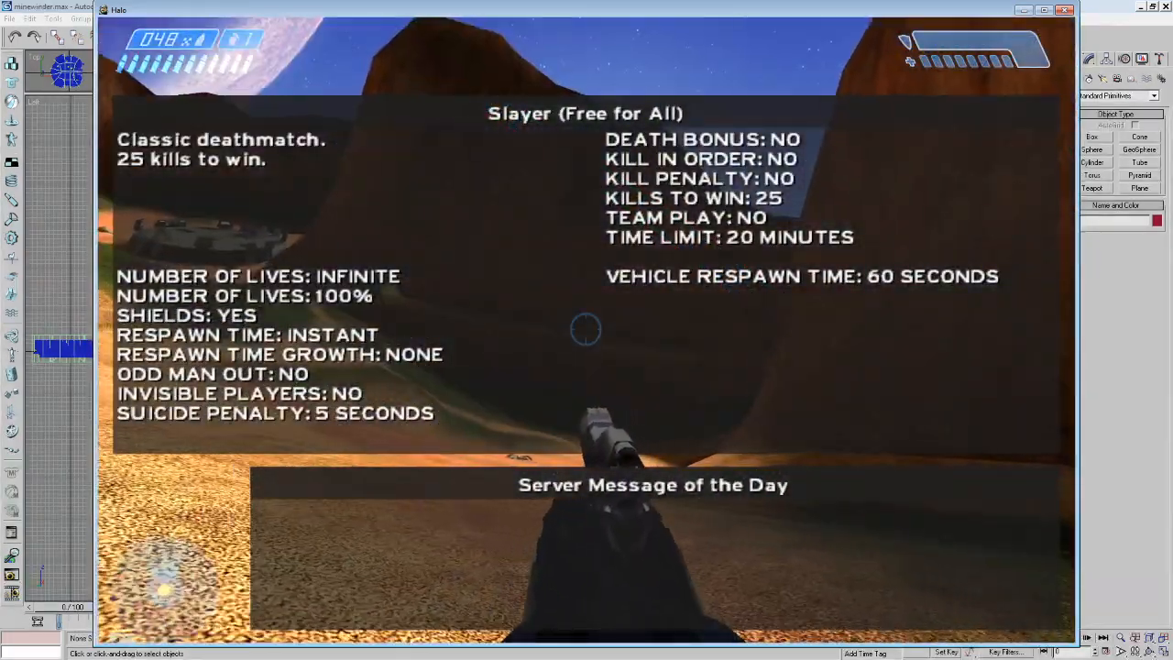
Collect the d20 frag grenade and the battery rifle on the desert slope, and switch back to the pistol.
{"action": "key", "text": "w"}
{"action": "key", "text": "e"}
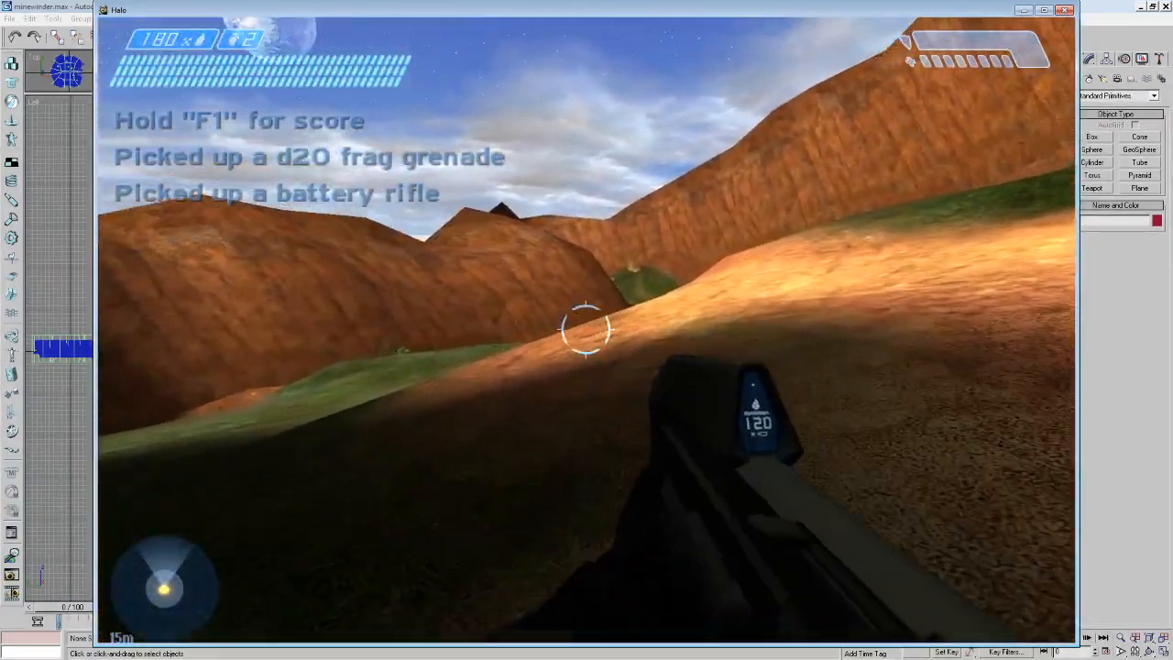
{"action": "key", "text": "Tab"}
{"action": "left_click", "coordinate": [585, 330]}
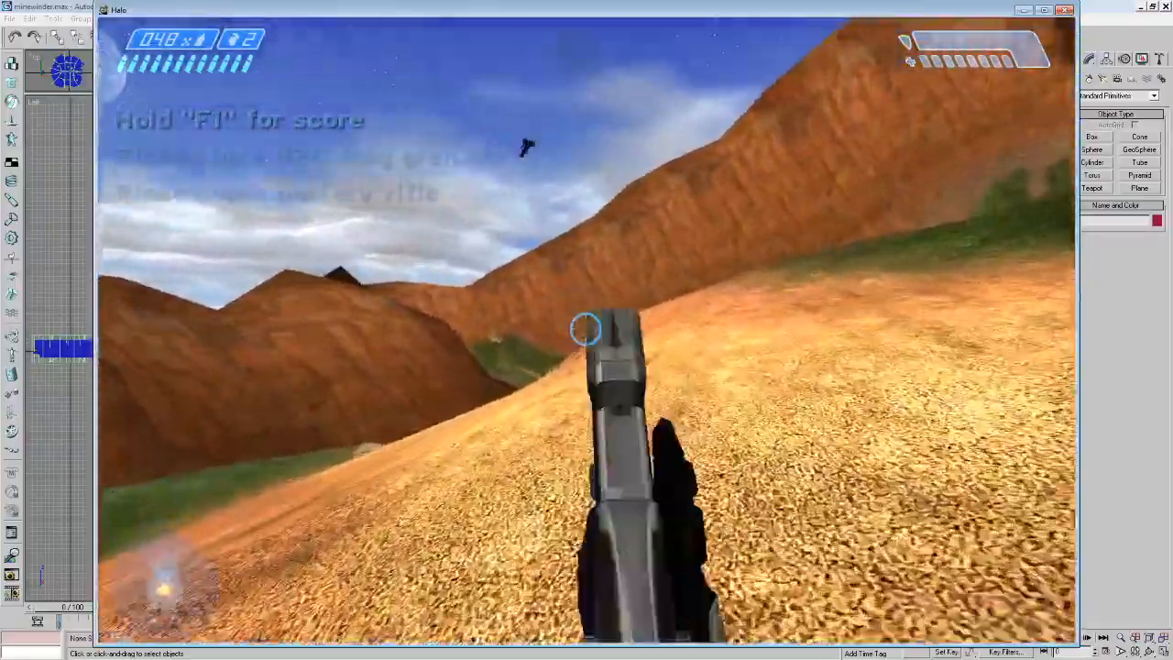
Walk down the sandy slope to the Warthog parked beside the base wall and get into its driver's seat.
{"action": "key", "text": "w"}
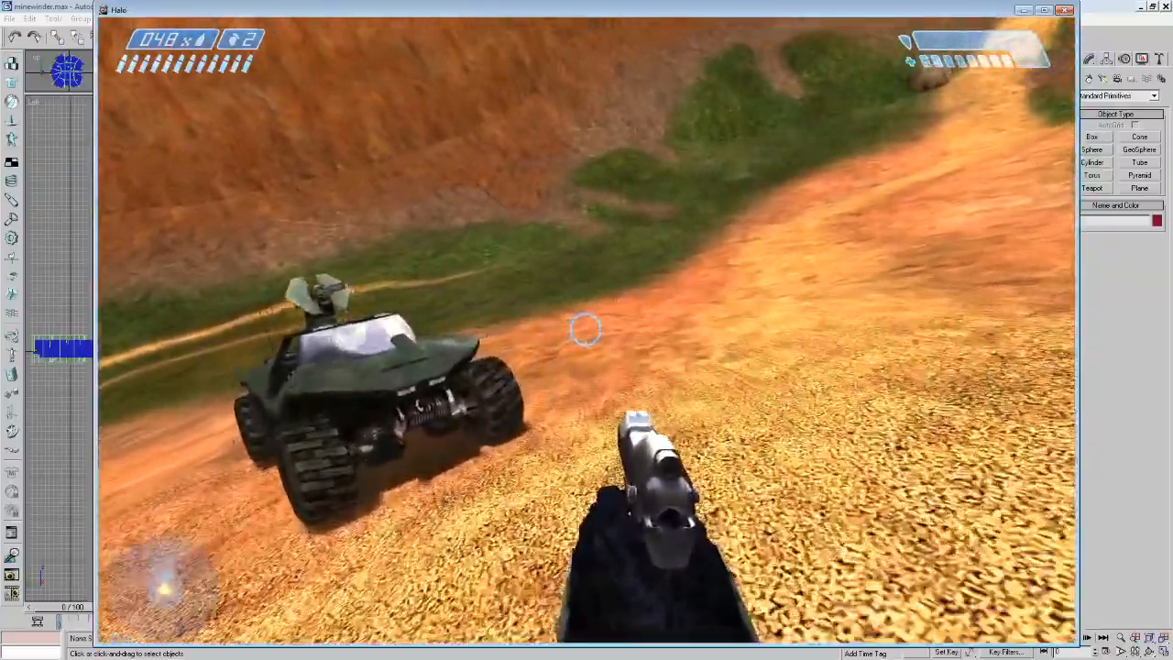
{"action": "key", "text": "w"}
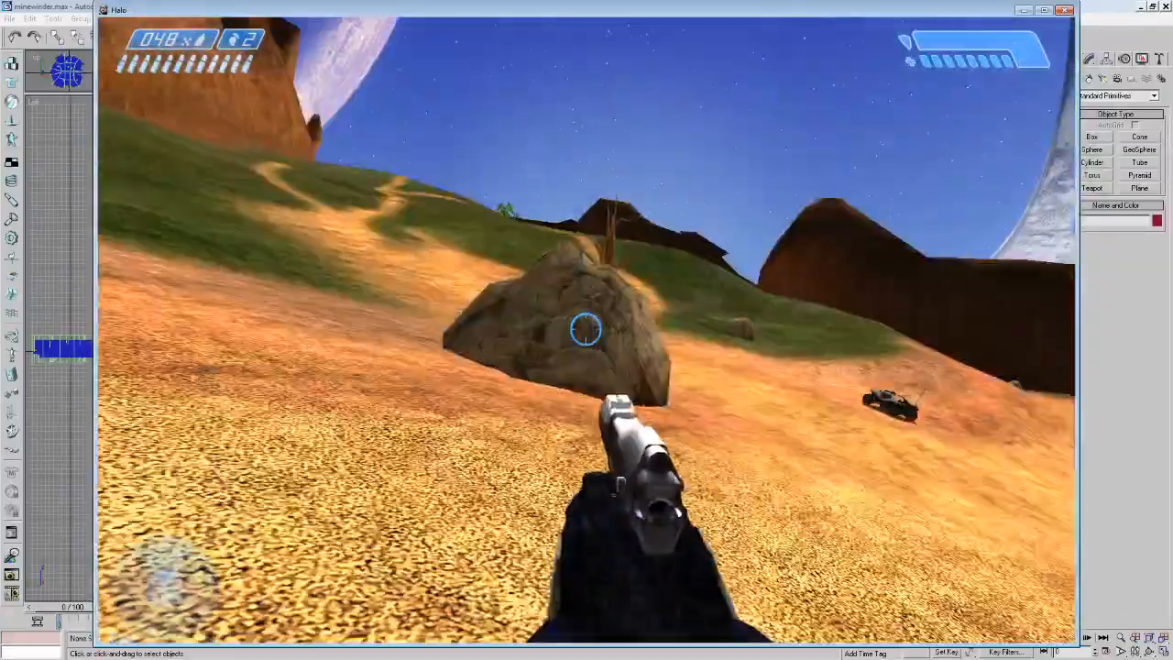
{"action": "key", "text": "w"}
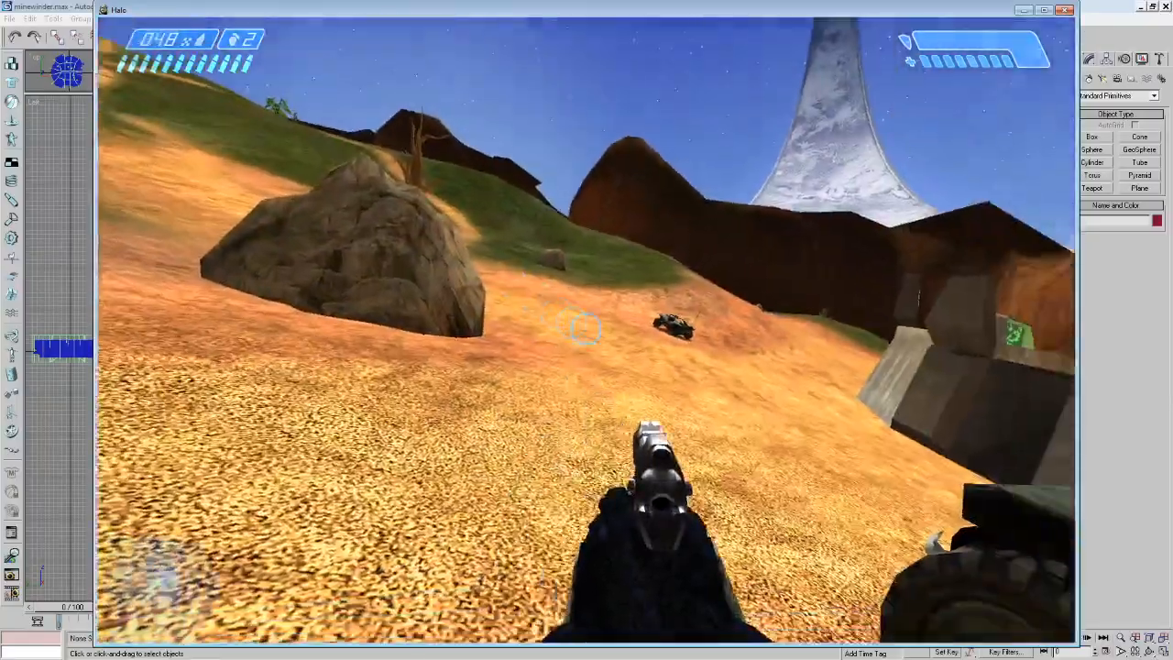
{"action": "key", "text": "s"}
{"action": "key", "text": "d"}
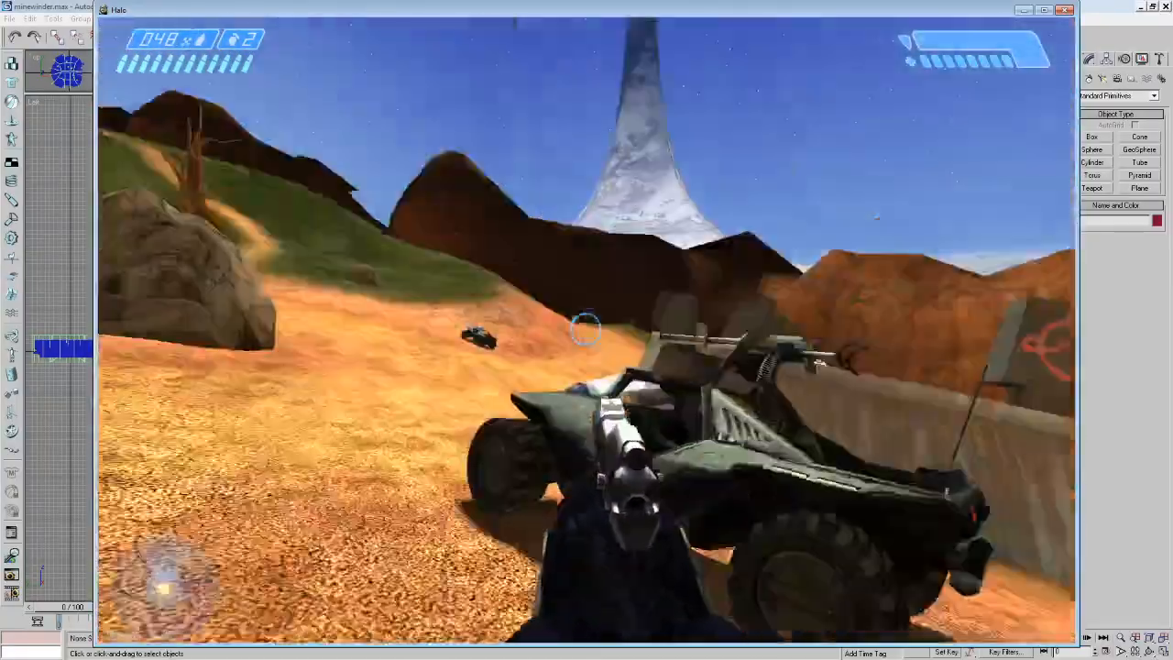
{"action": "key", "text": "w"}
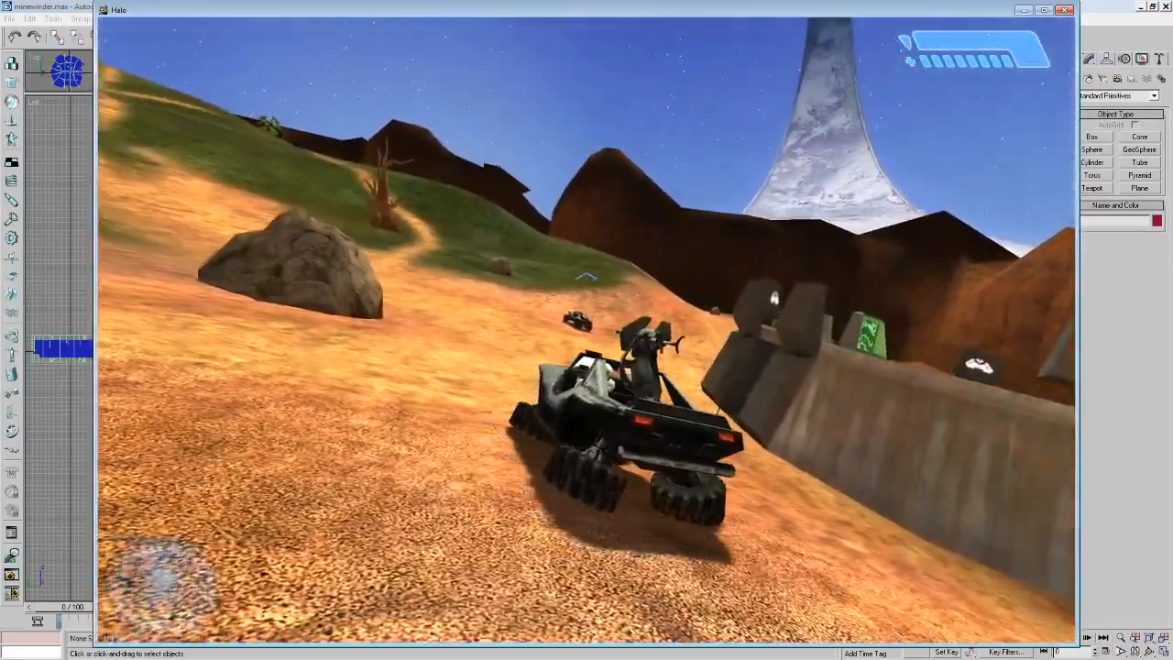
Drive the Warthog away from the base and hover over the grassy hill toward the far side of the canyon.
{"action": "key", "text": "w"}
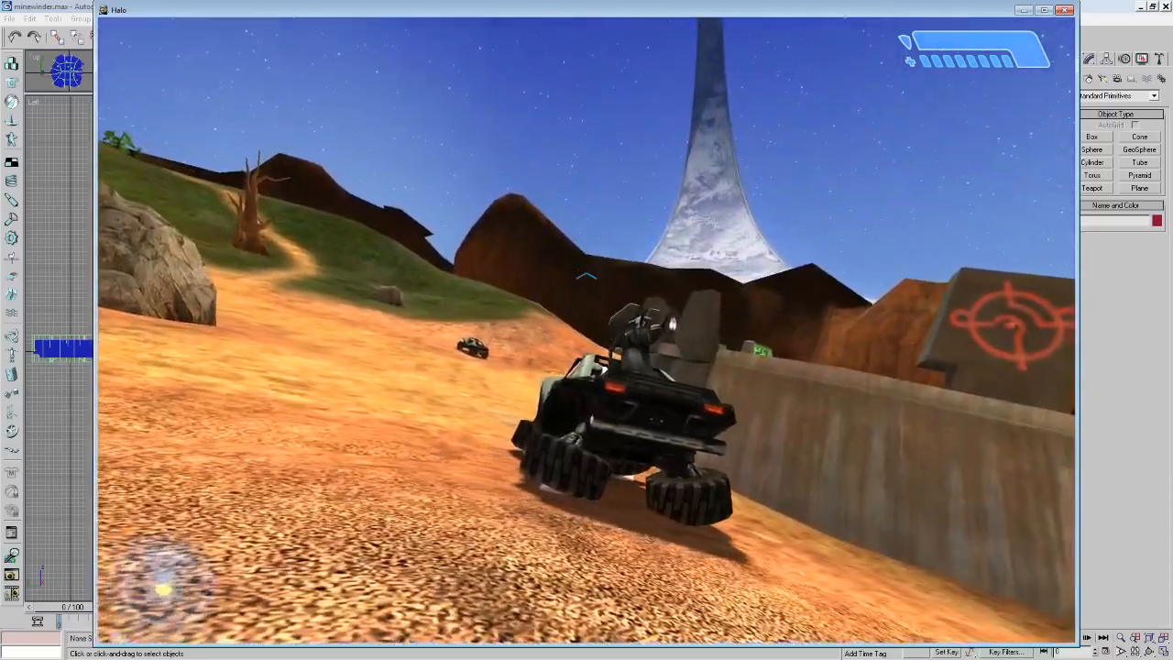
{"action": "key", "text": "w"}
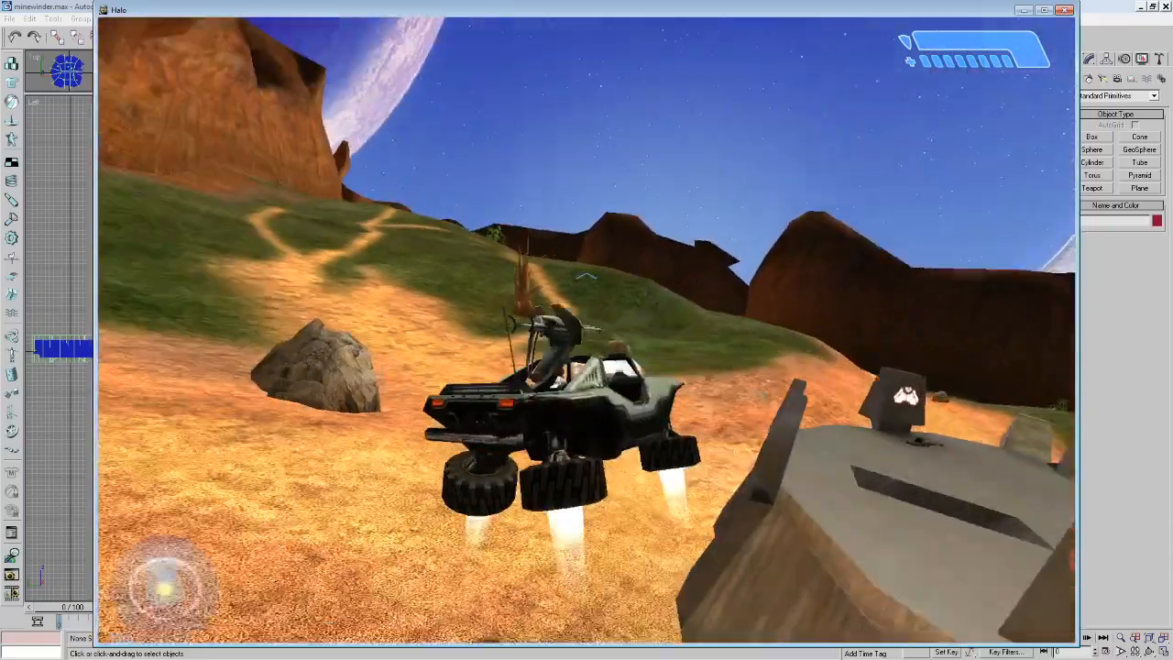
{"action": "key", "text": "w"}
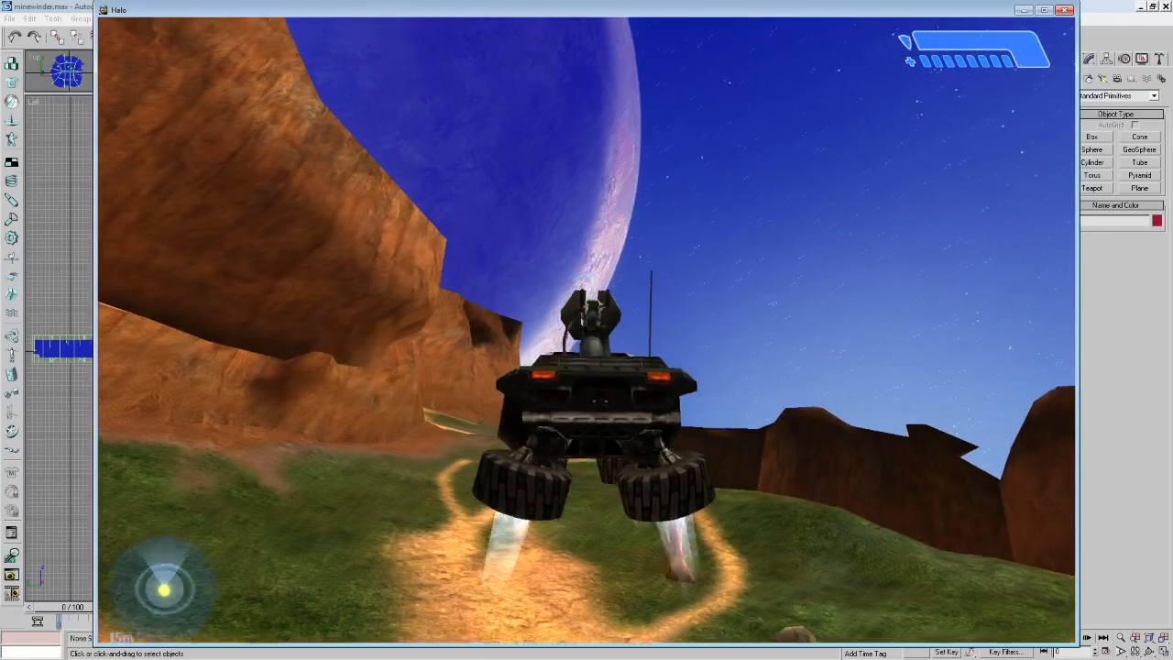
{"action": "key", "text": "w"}
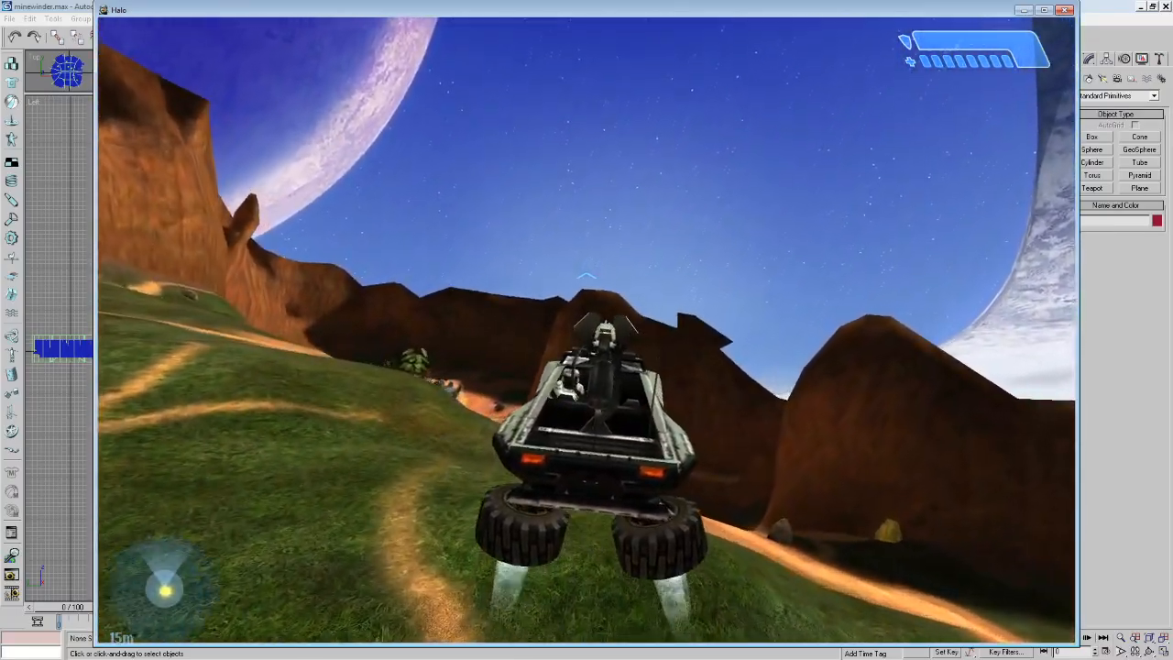
{"action": "key", "text": "w"}
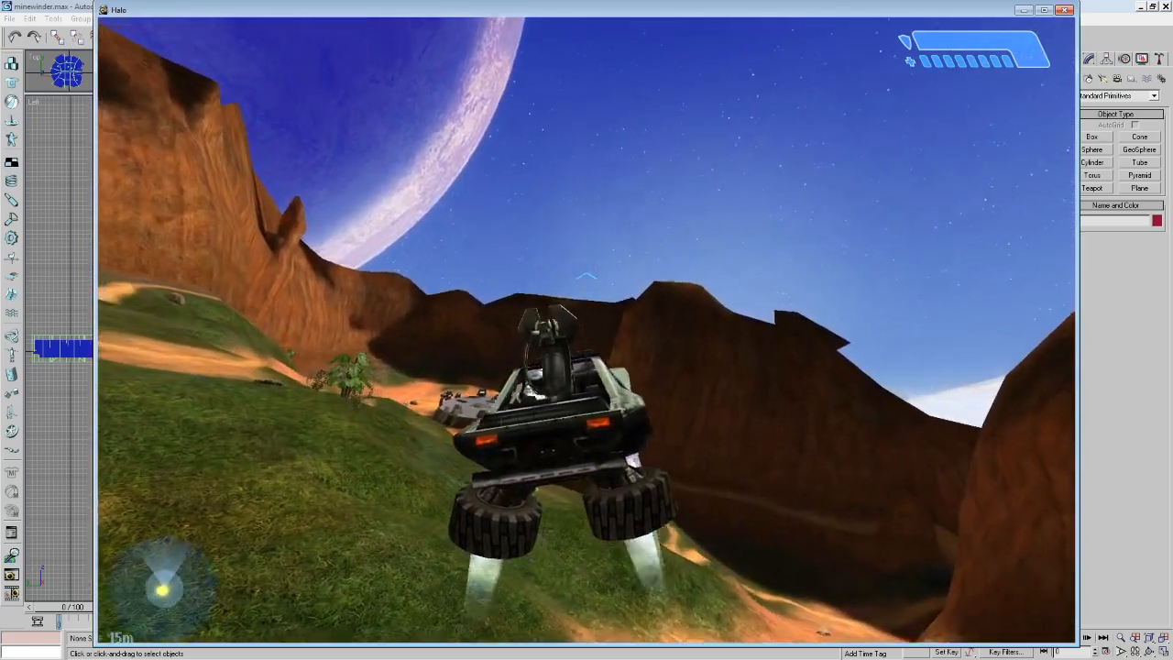
{"action": "key", "text": "w"}
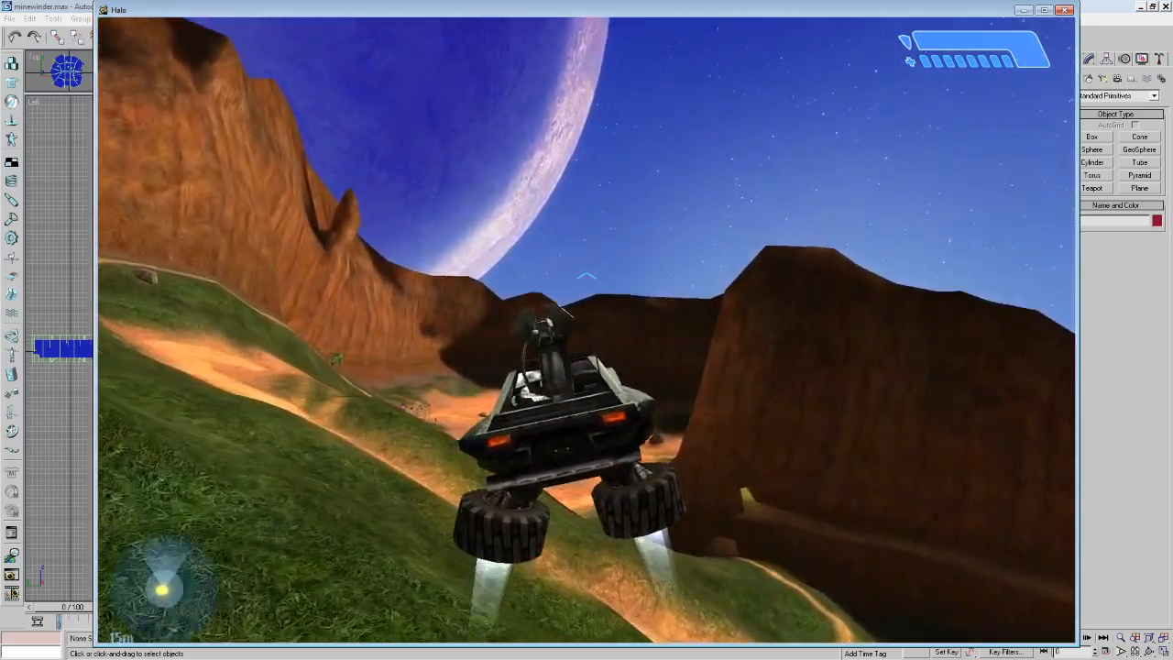
Fly the Warthog past the cliff down to the far round base and set it down on the roof beside the purple vehicle.
{"action": "key", "text": "w"}
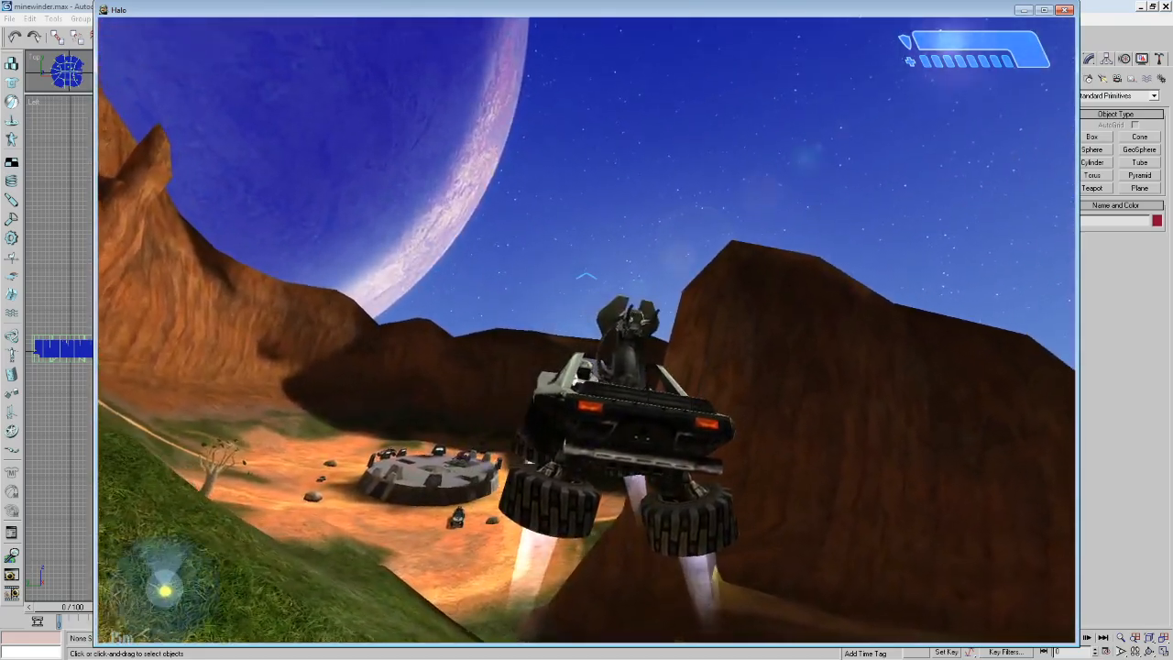
{"action": "key", "text": "w"}
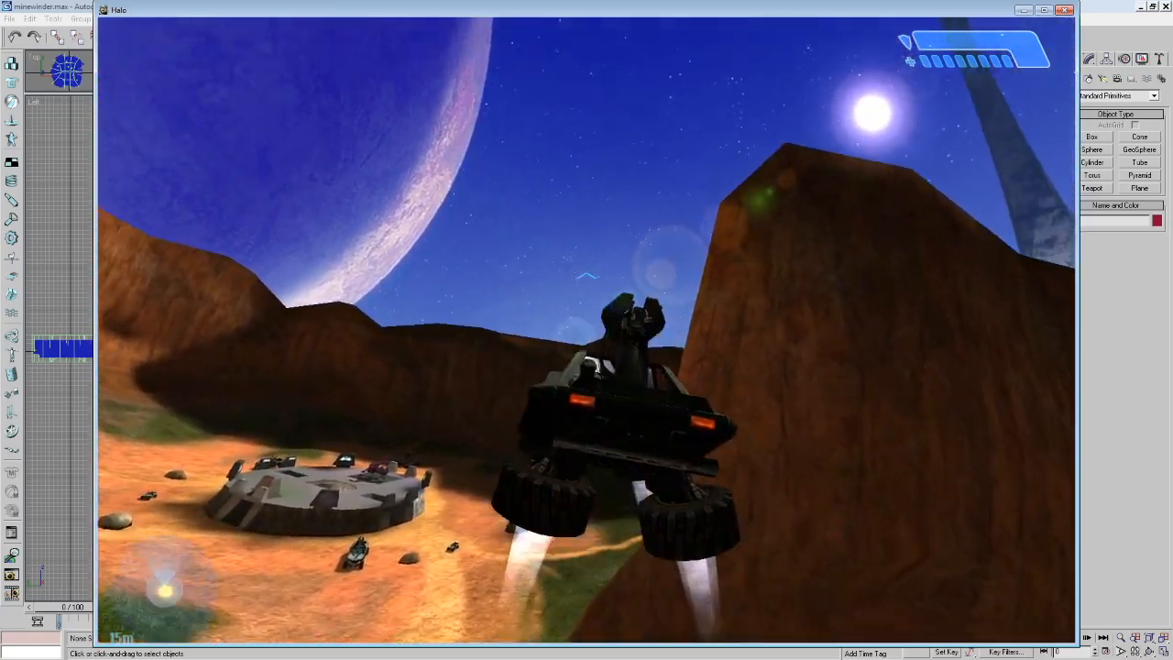
{"action": "key", "text": "w"}
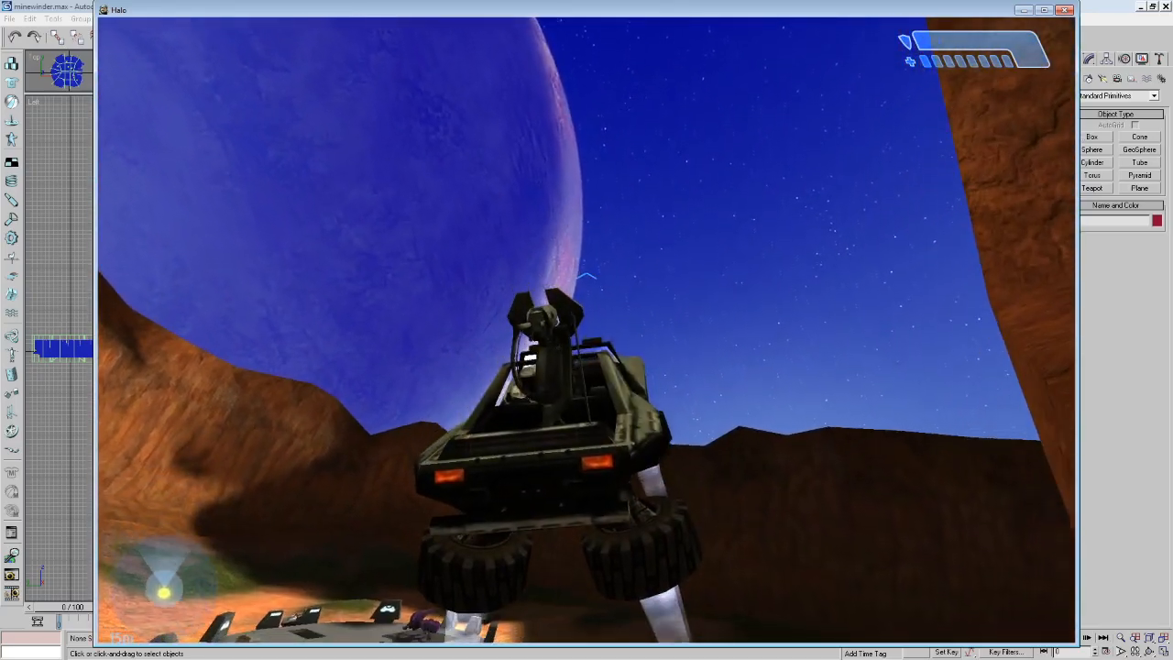
{"action": "key", "text": "w"}
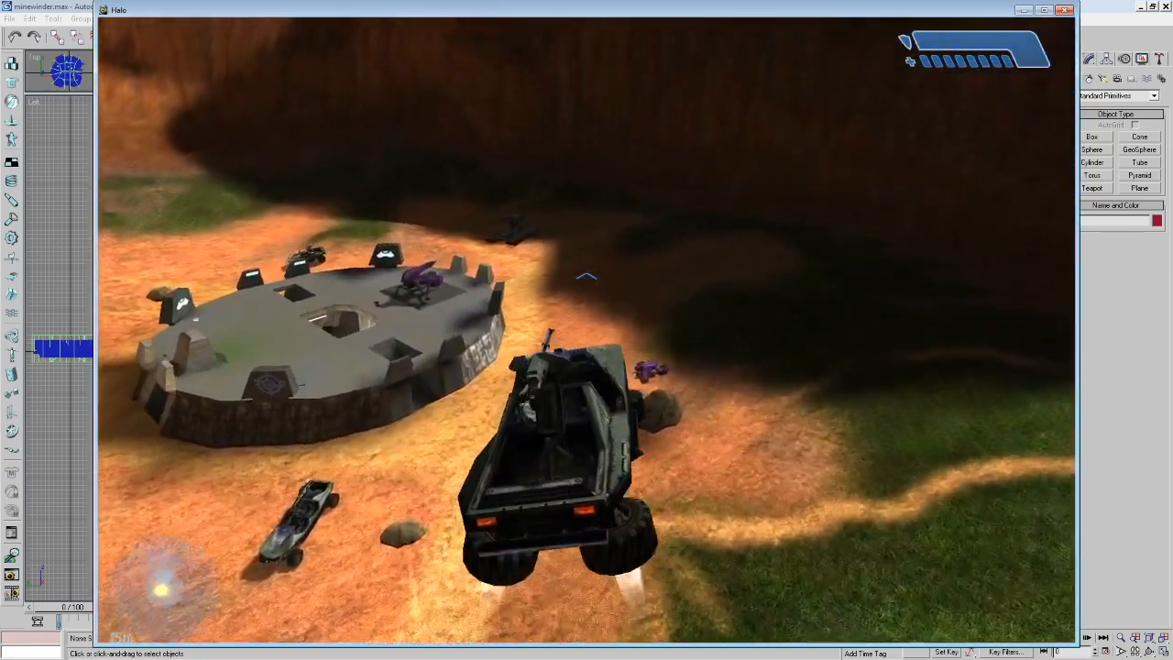
{"action": "key", "text": "w"}
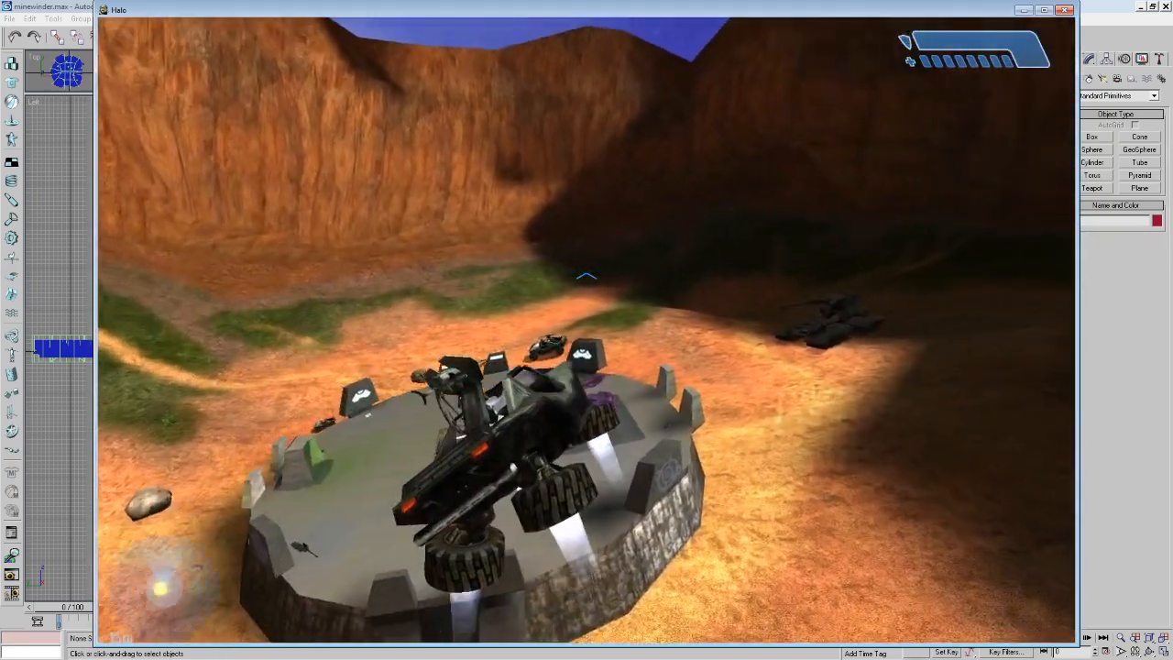
{"action": "key", "text": "w"}
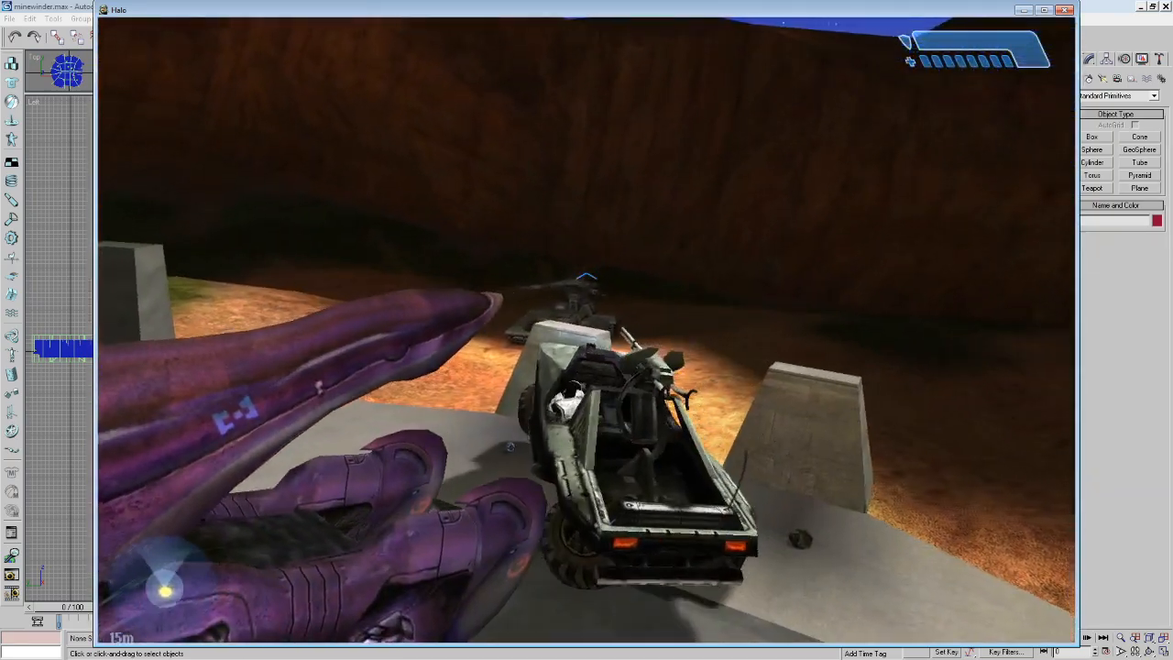
Lift the Warthog off the base roof and hover out over the ground toward the tank.
{"action": "key", "text": "space"}
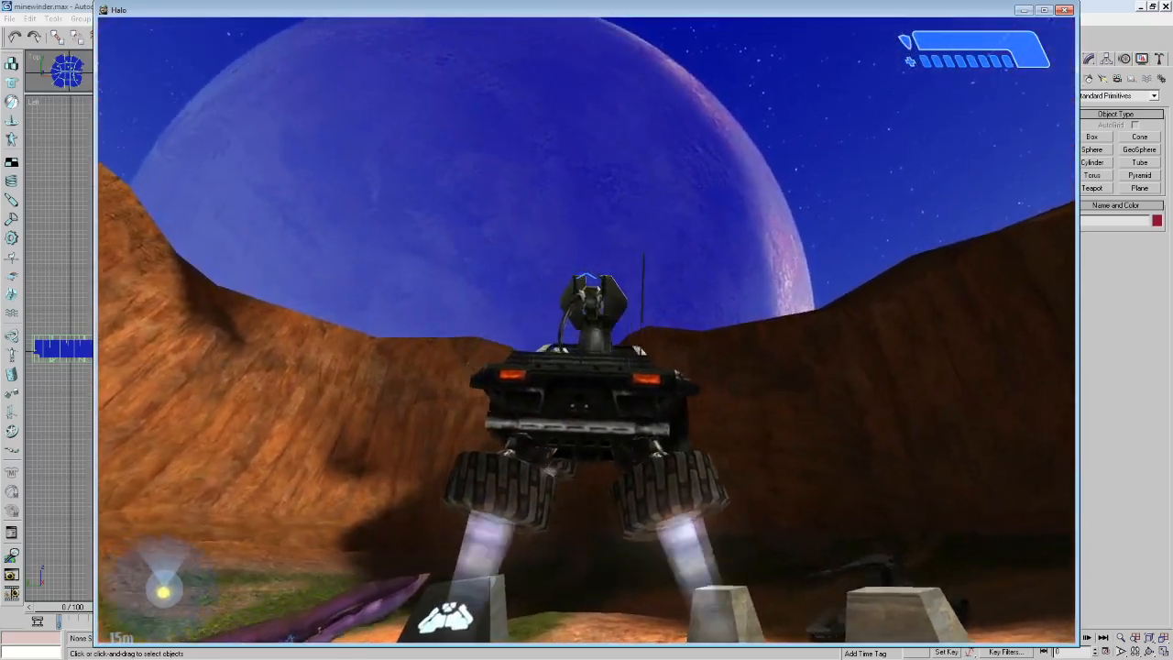
{"action": "key", "text": "w"}
{"action": "key", "text": "w"}
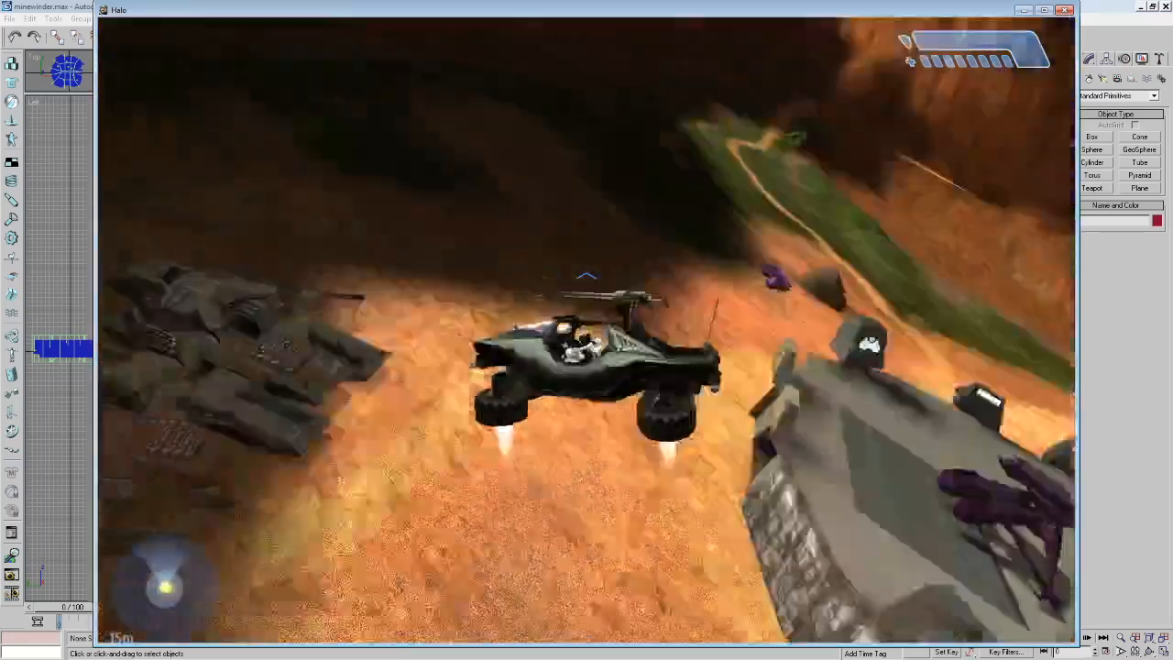
Bring the Warthog down on the sand near the round base, leave it and climb into the parked tank.
{"action": "key", "text": "w"}
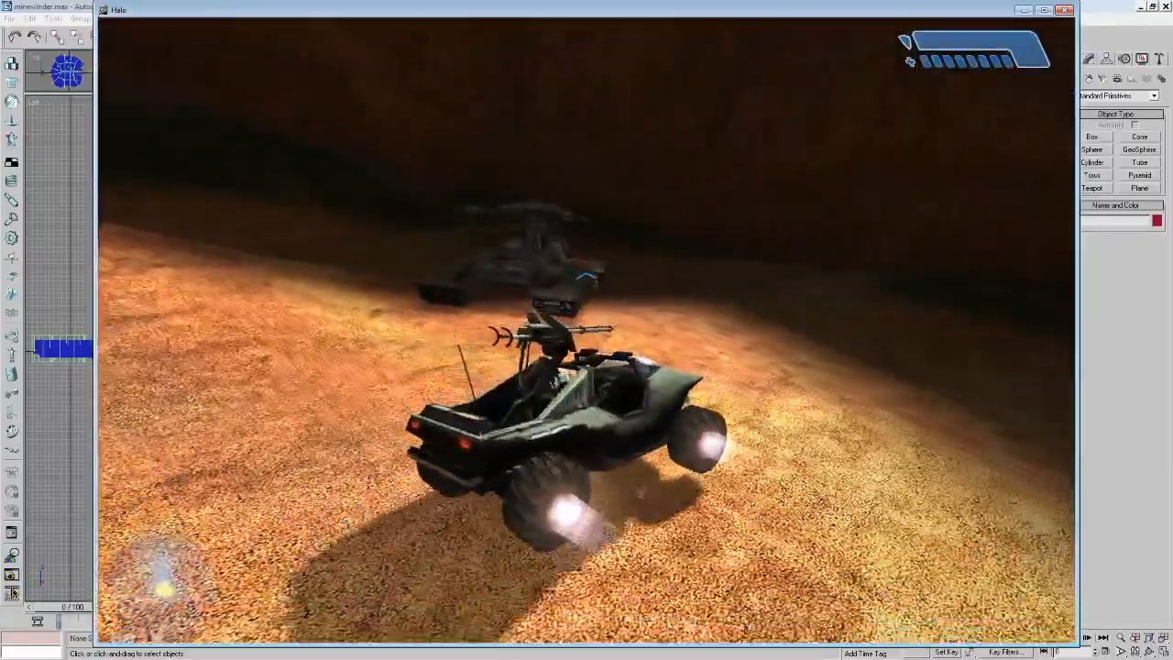
{"action": "key", "text": "w"}
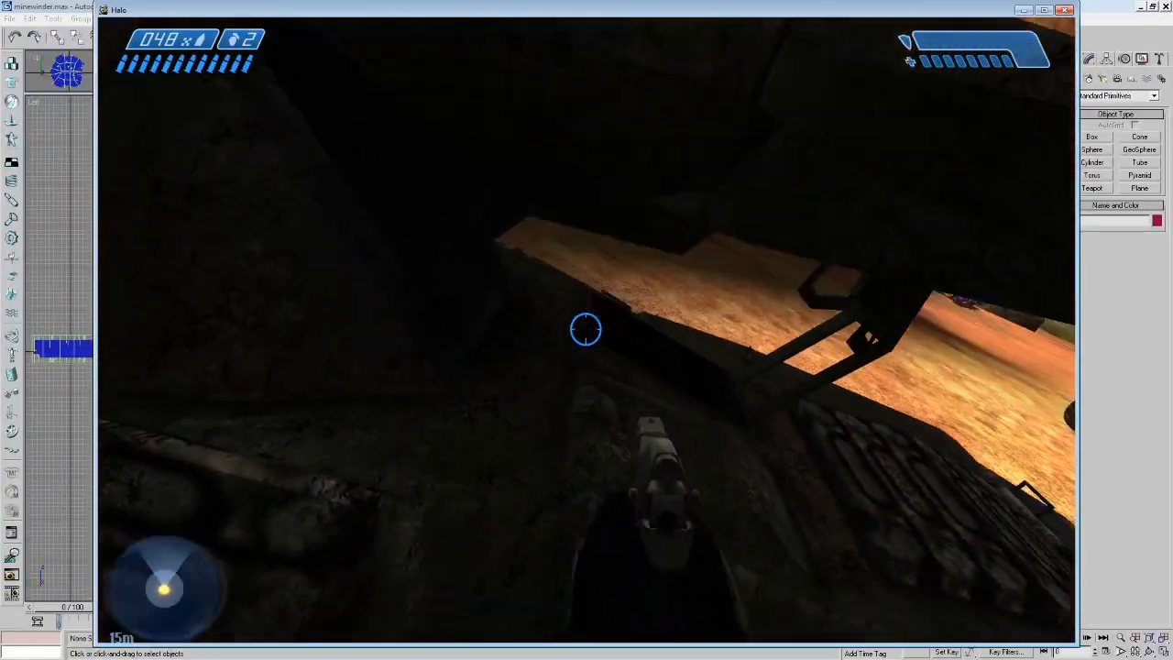
{"action": "key", "text": "e"}
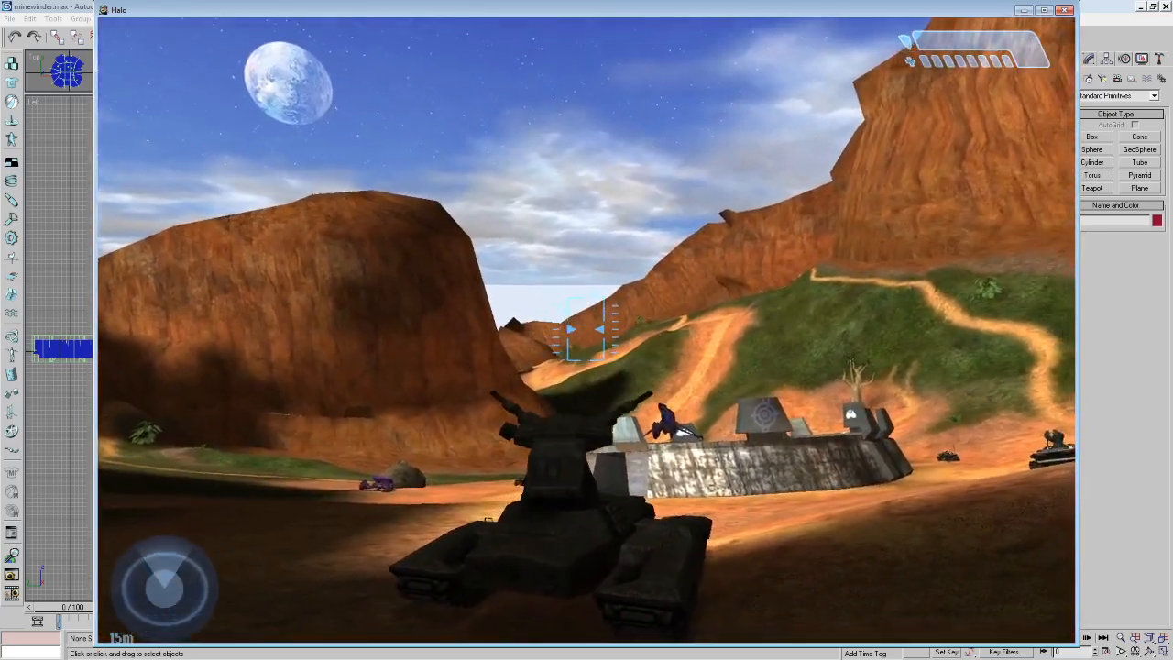
Fire several tank shells at the hillside path and canyon cliffs, and get out of the tank.
{"action": "left_click", "coordinate": [585, 329]}
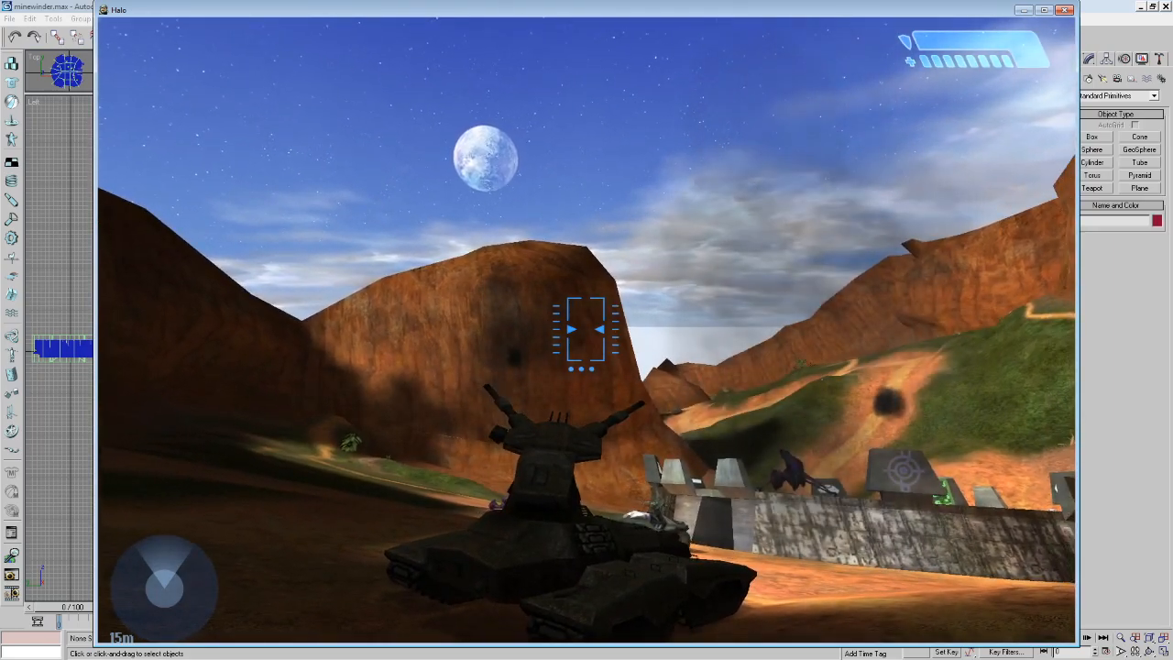
{"action": "left_click", "coordinate": [585, 329]}
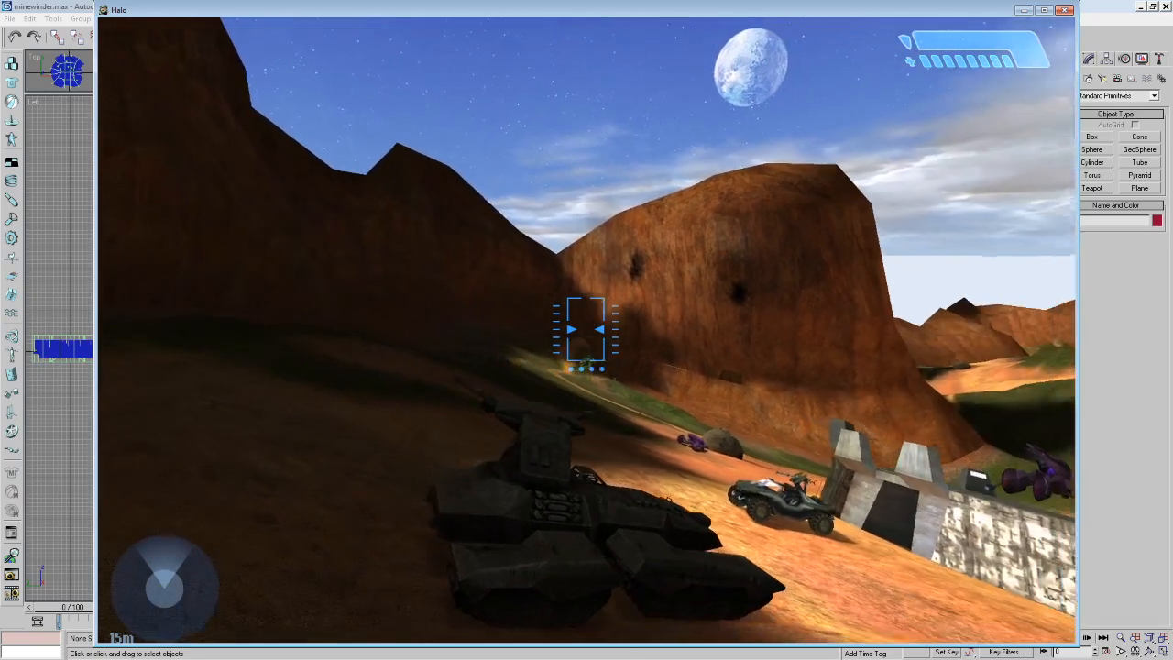
{"action": "left_click", "coordinate": [586, 328]}
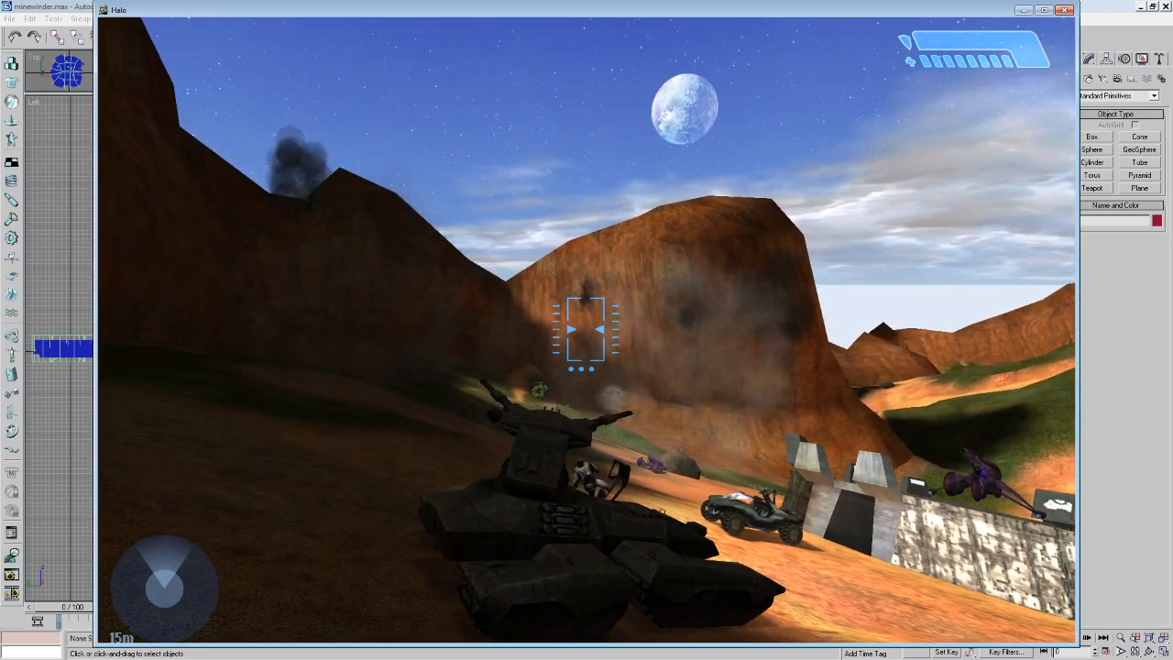
{"action": "key", "text": "e"}
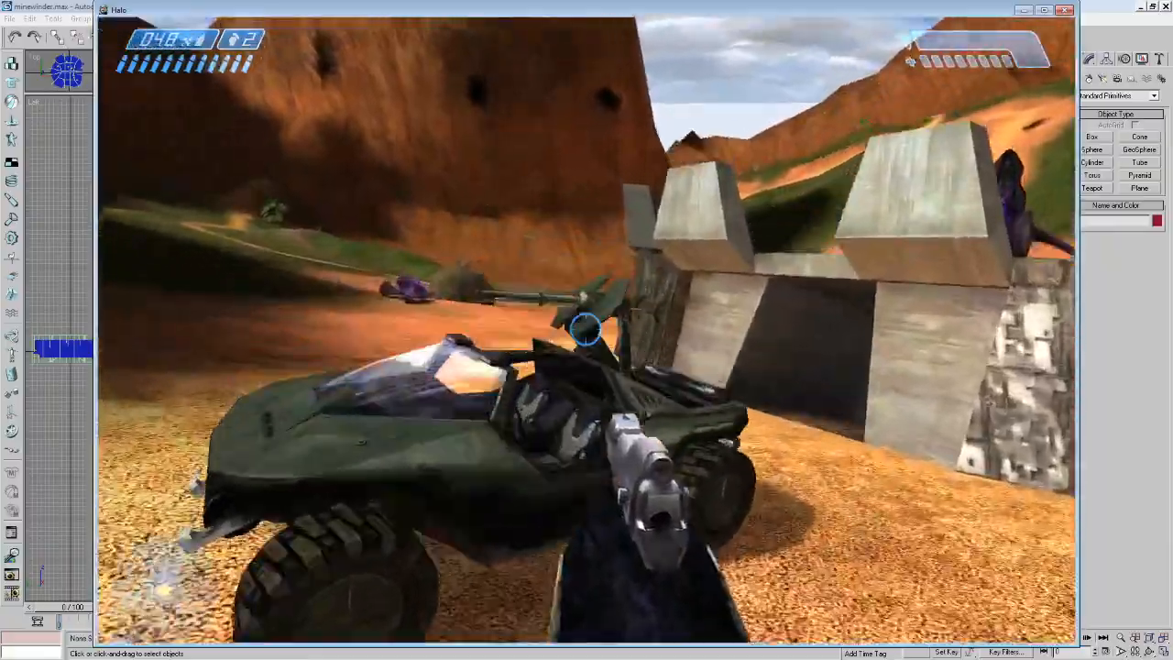
Walk past the Warthog and around the base's stone entrance, and get up onto the base roof.
{"action": "key", "text": "w"}
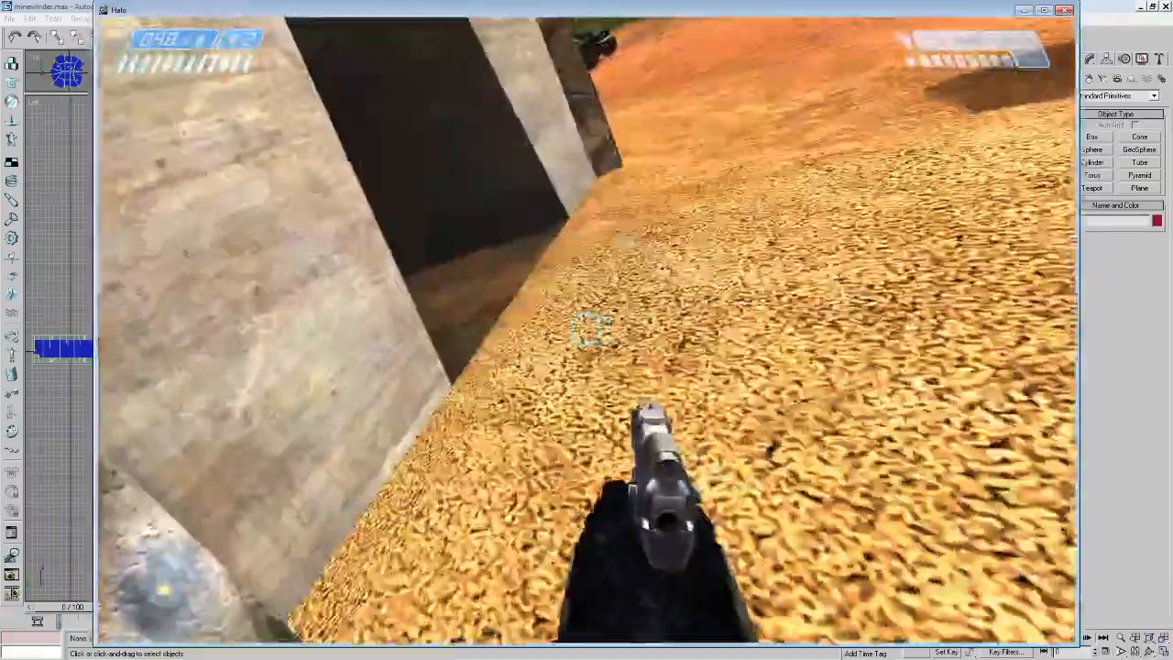
{"action": "key", "text": "w"}
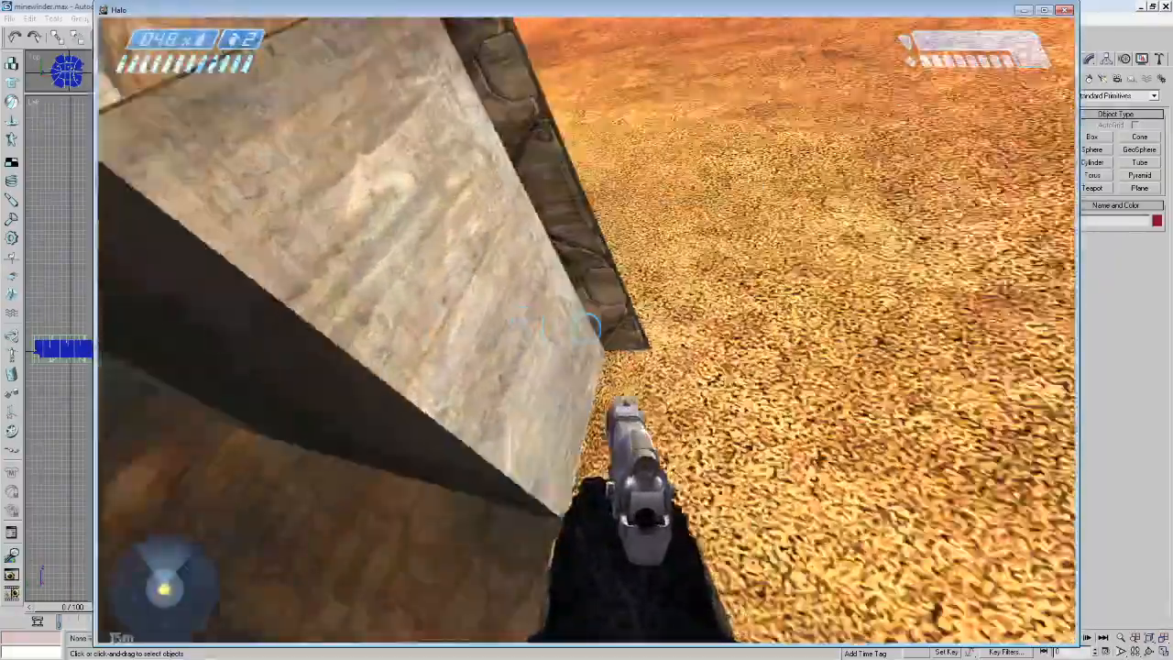
{"action": "key", "text": "w"}
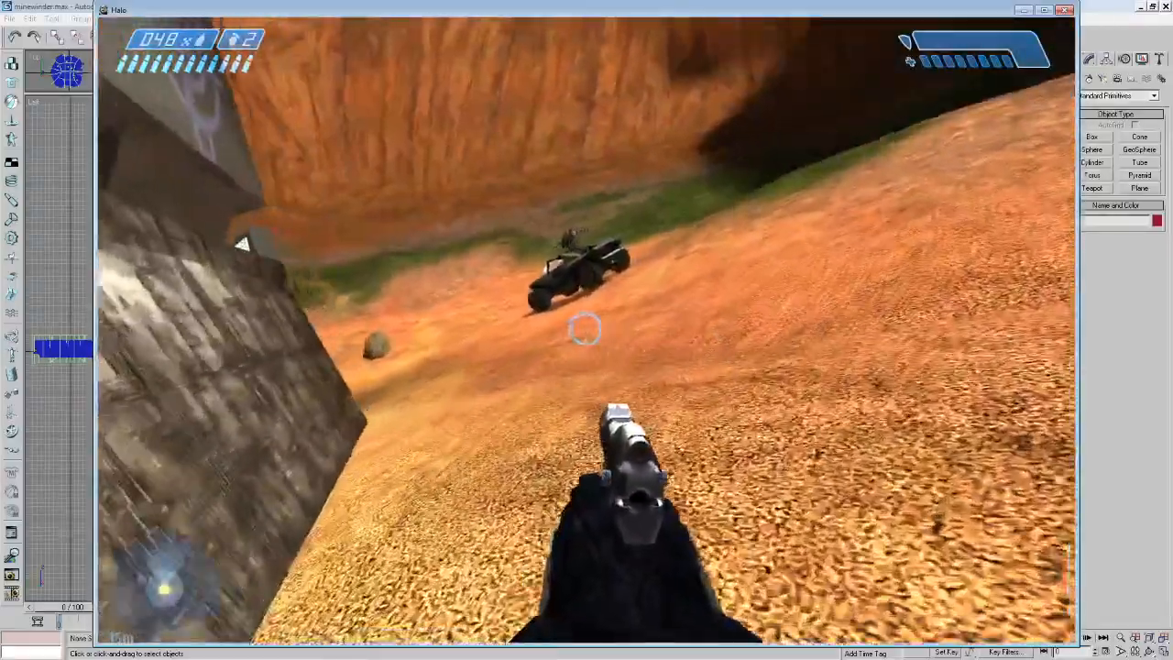
{"action": "key", "text": "w"}
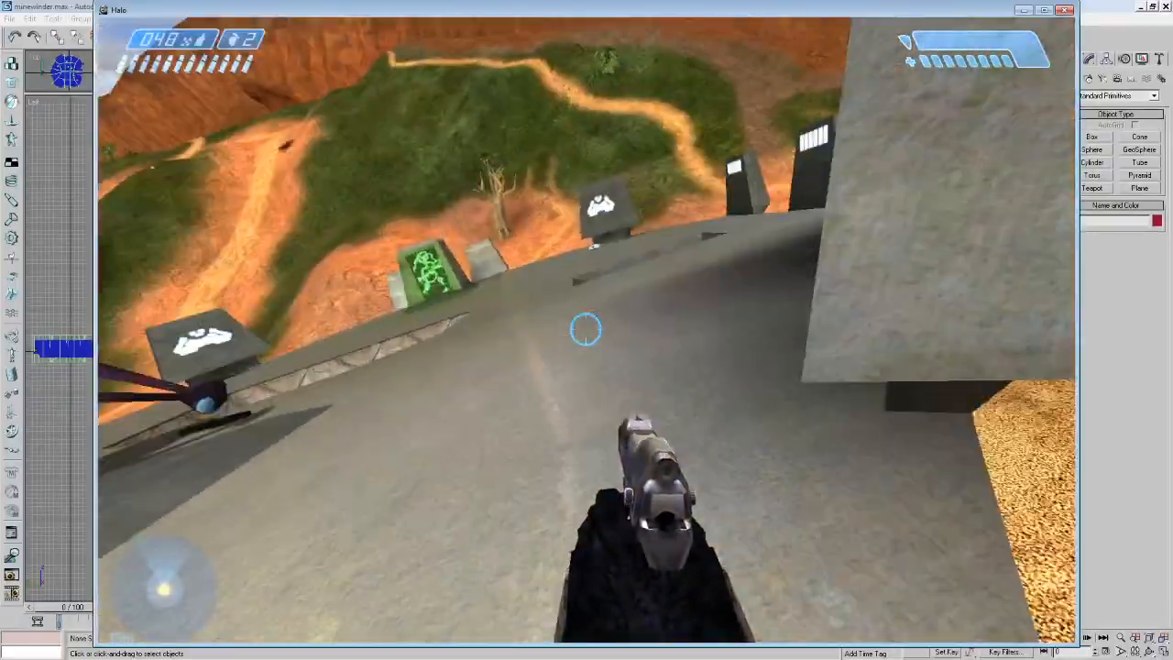
Approach the glowing green teleporter on the roof edge and inspect its surface through the pistol's 2x scope.
{"action": "key", "text": "z"}
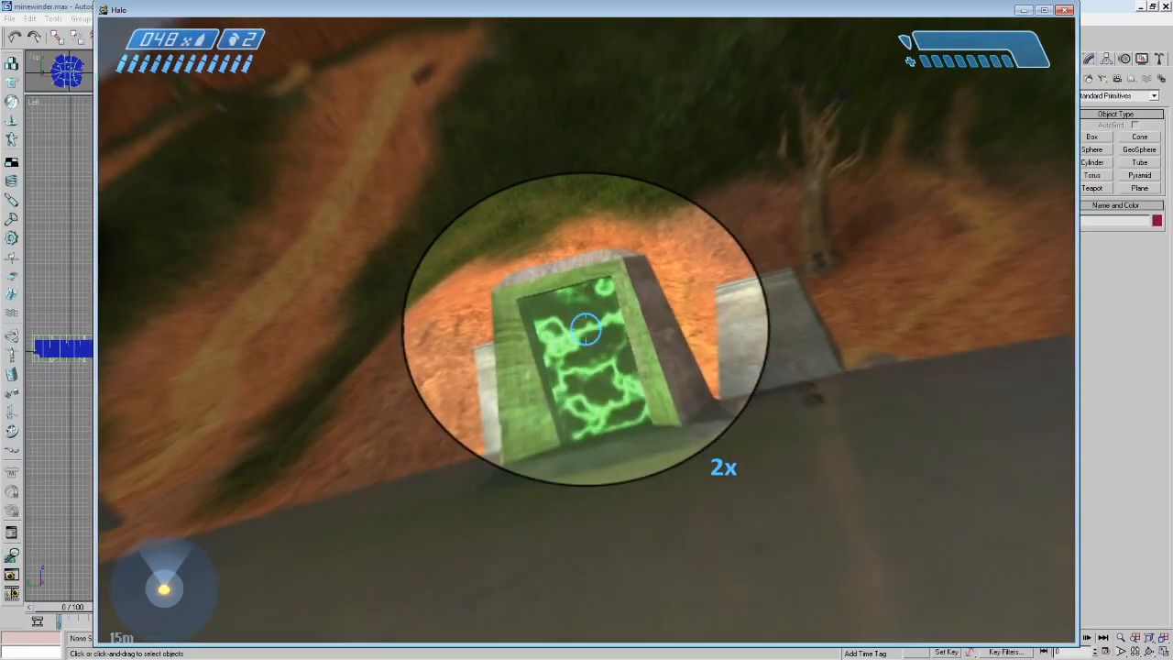
{"action": "key", "text": "z"}
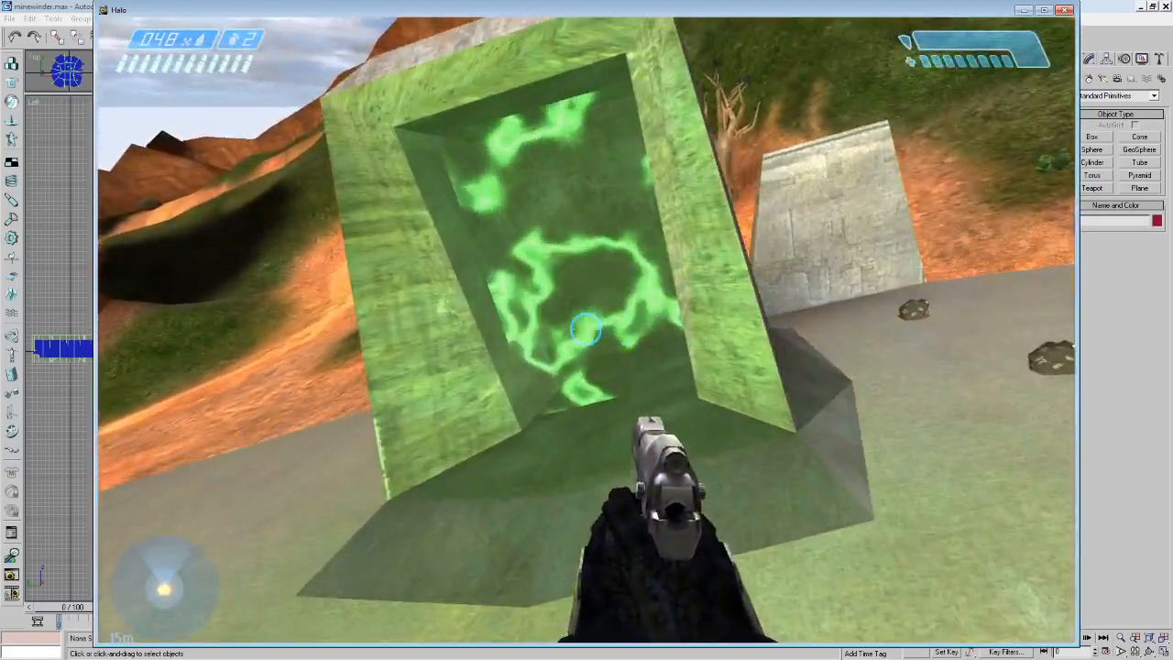
{"action": "key", "text": "z"}
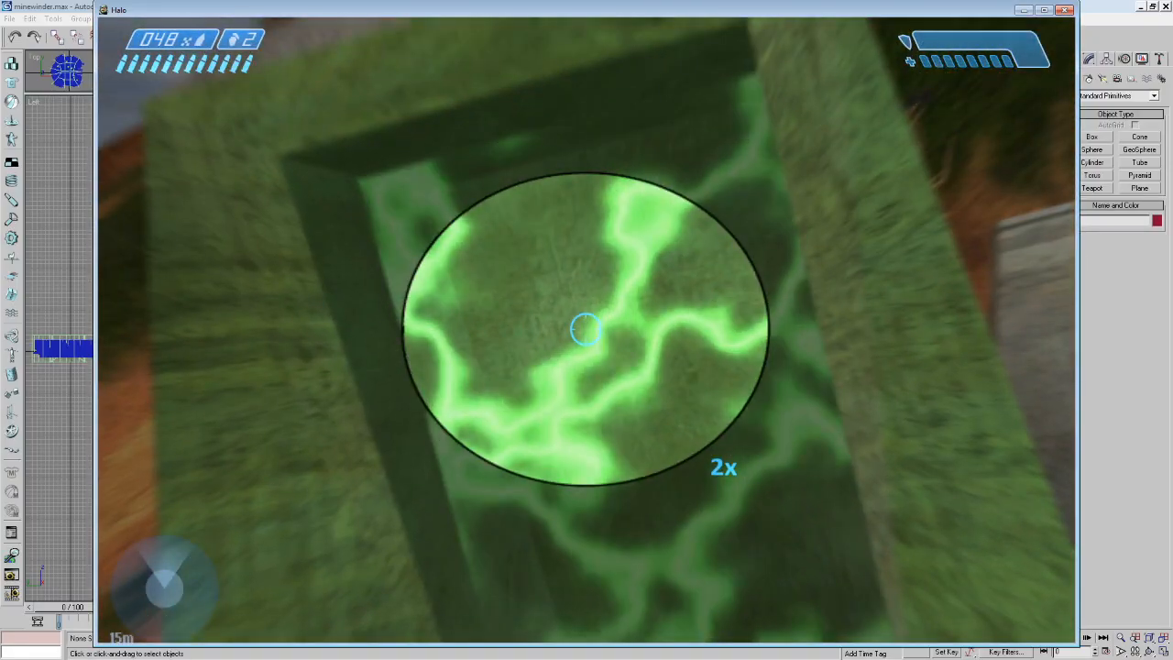
{"action": "key", "text": "z"}
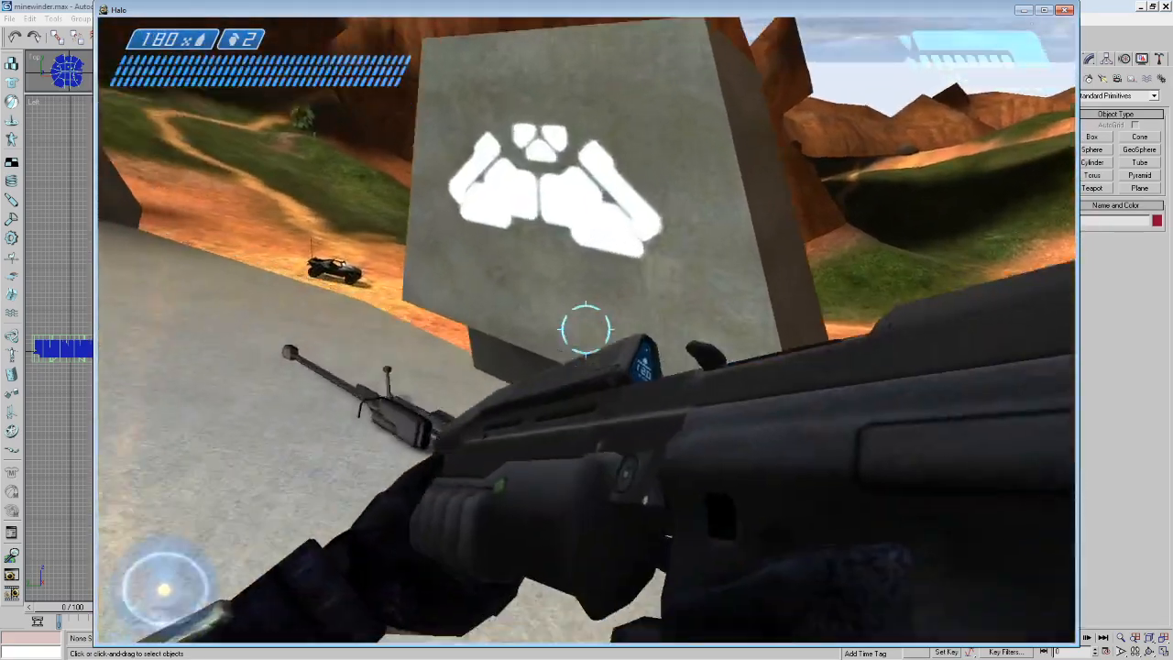
Pick up the flaccid sniper rifle on the base roof, try its scope and reload it while crossing the roof.
{"action": "key", "text": "z"}
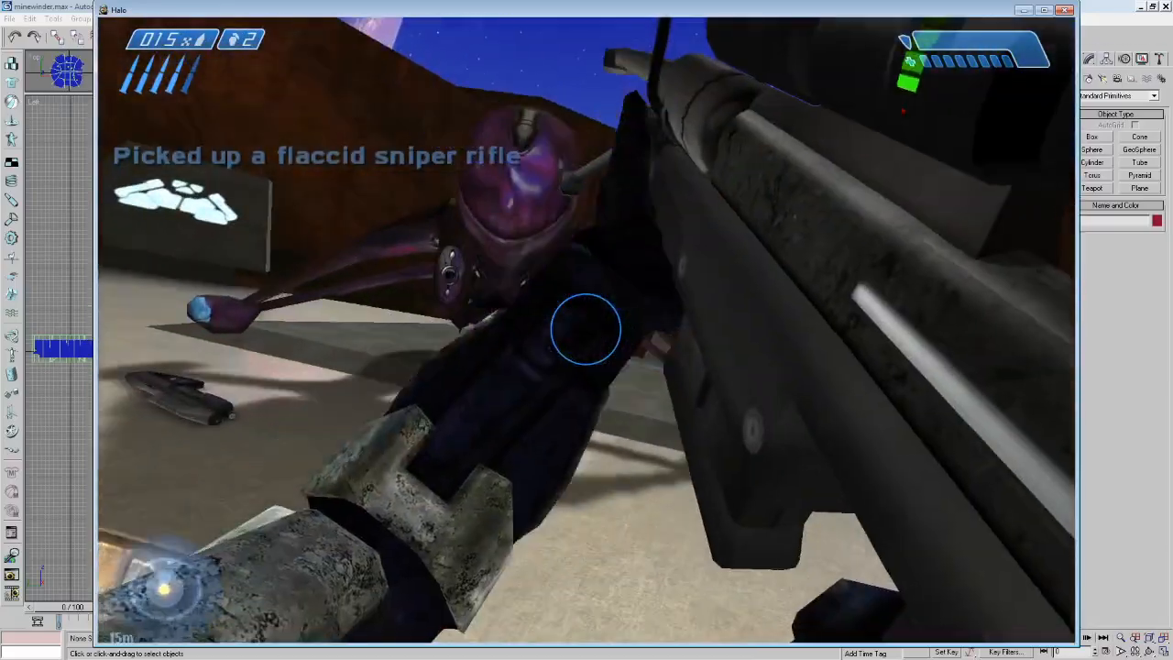
{"action": "key", "text": "f"}
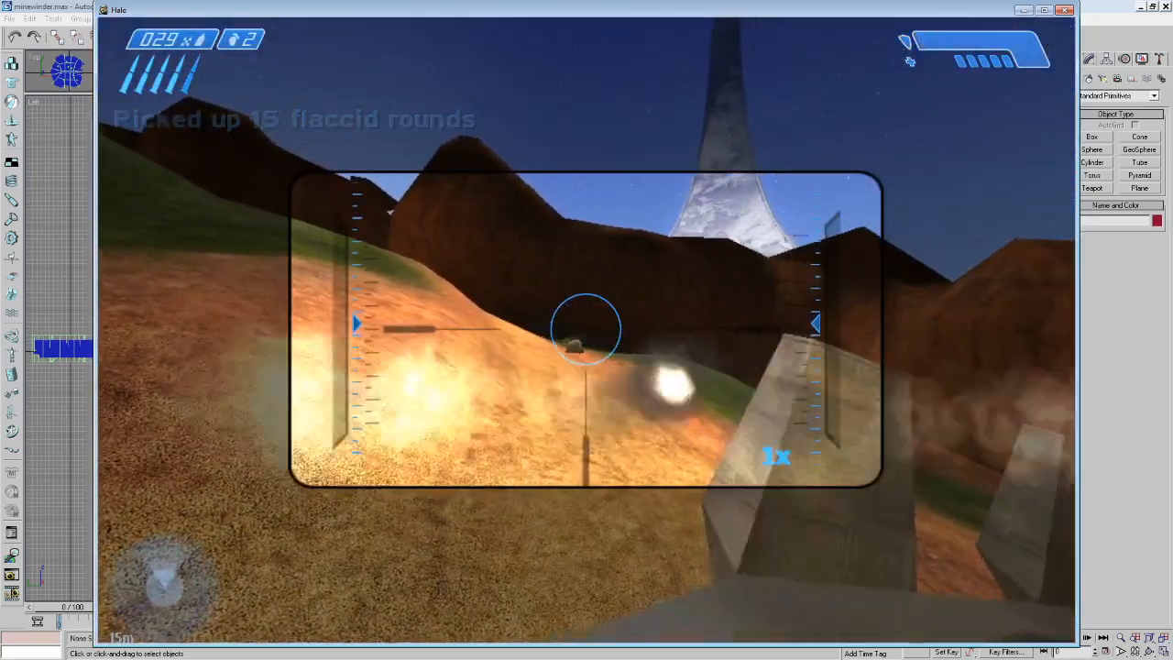
{"action": "key", "text": "r"}
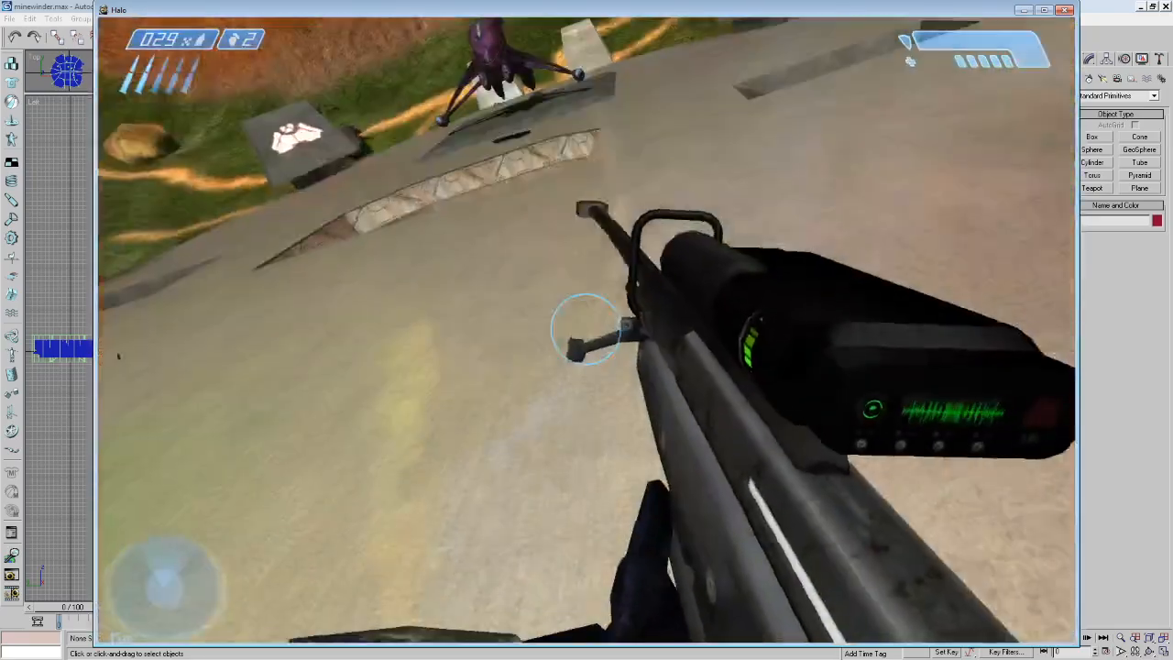
{"action": "key", "text": "w"}
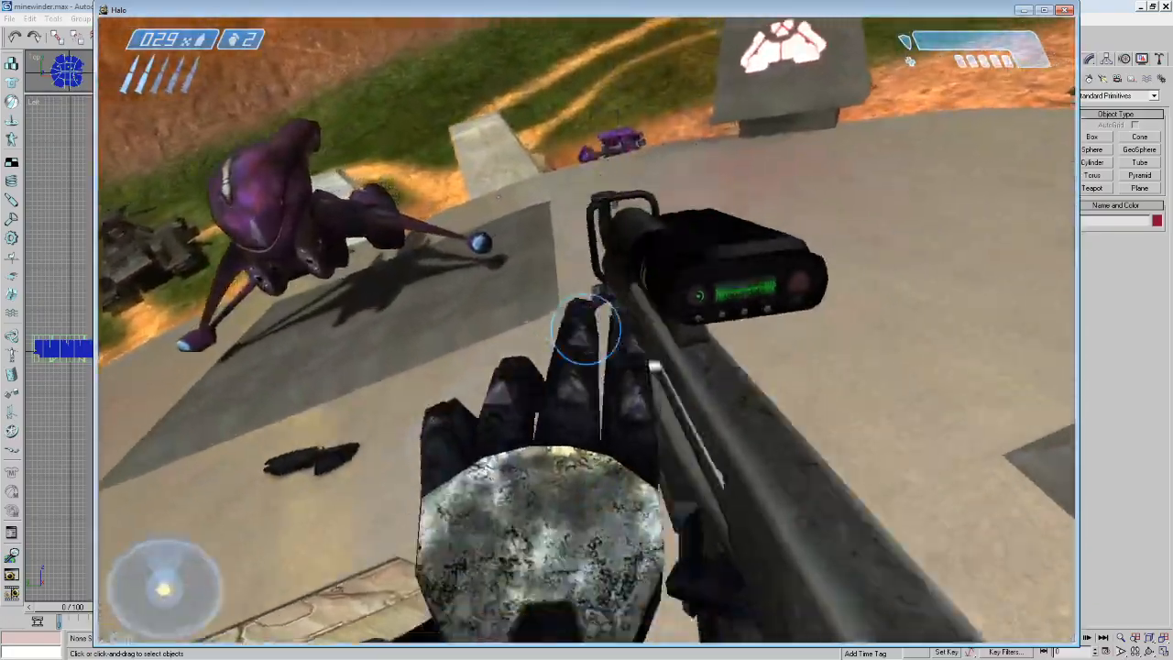
{"action": "key", "text": "w"}
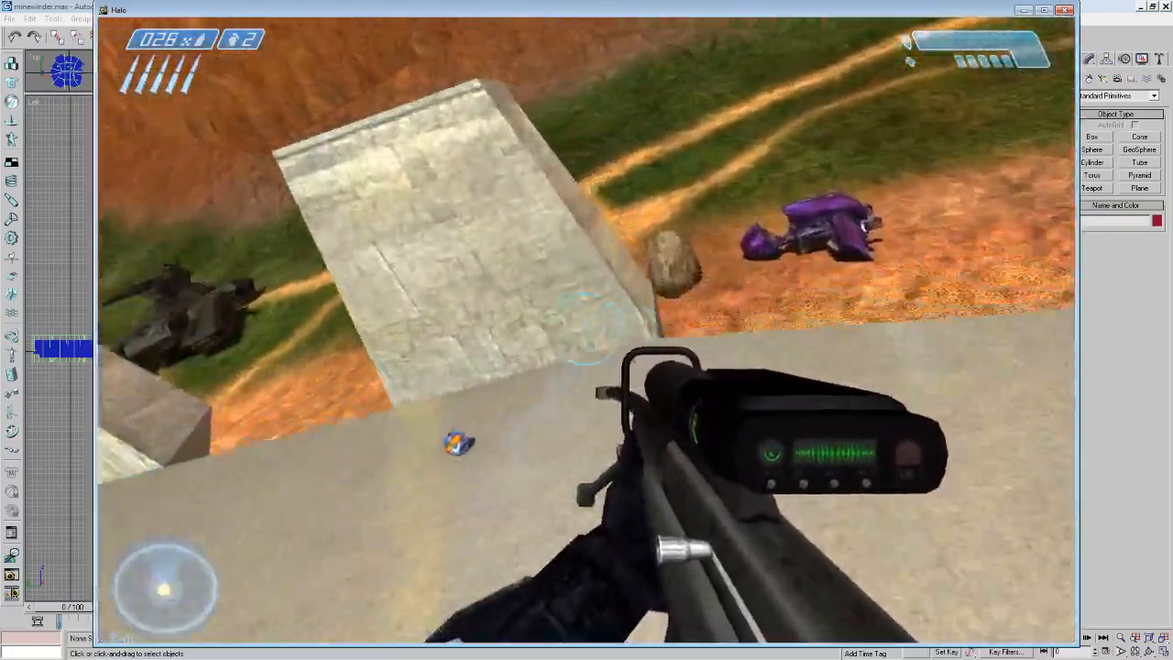
Switch to the pistol, drop off the roof beside the boulder and drive off in the purple Speen parked there.
{"action": "key", "text": "Tab"}
{"action": "key", "text": "w"}
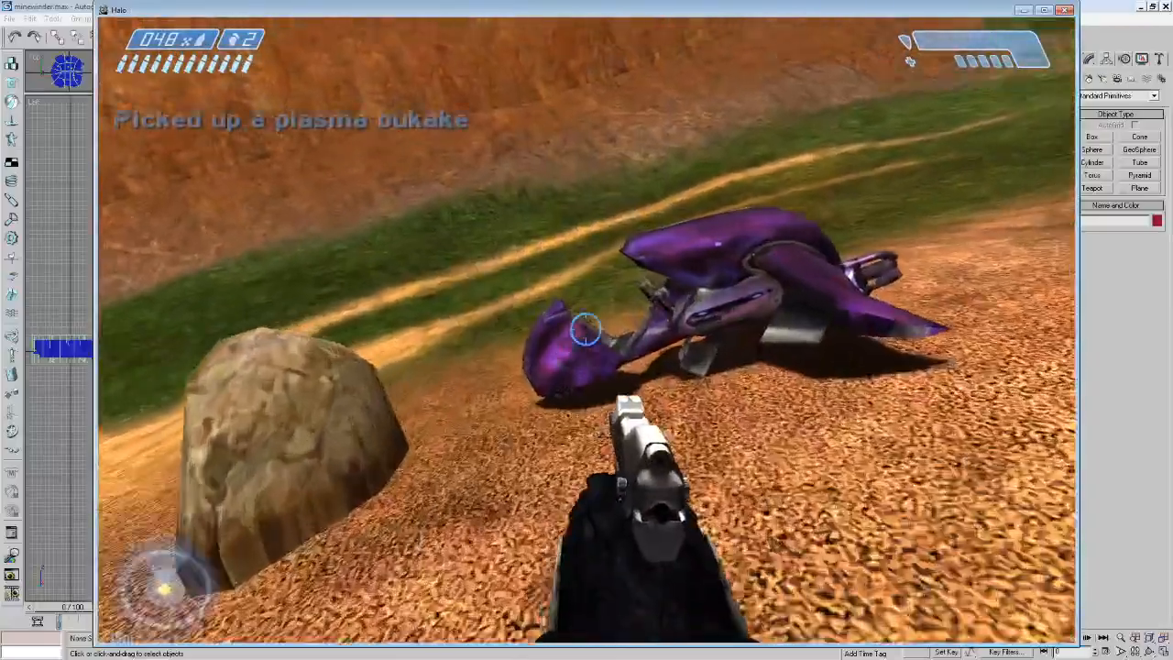
{"action": "key", "text": "e"}
{"action": "key", "text": "w"}
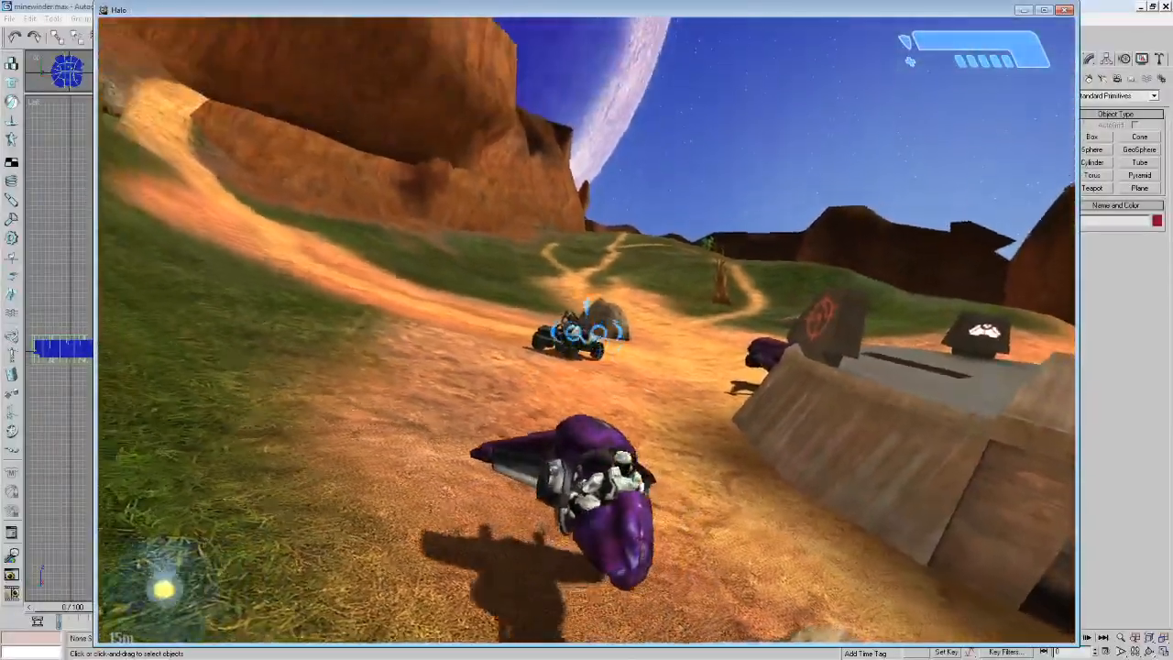
Fire the Speen's plasma cannons toward the Warthog beside the base and across the sandy ground.
{"action": "left_click", "coordinate": [587, 332]}
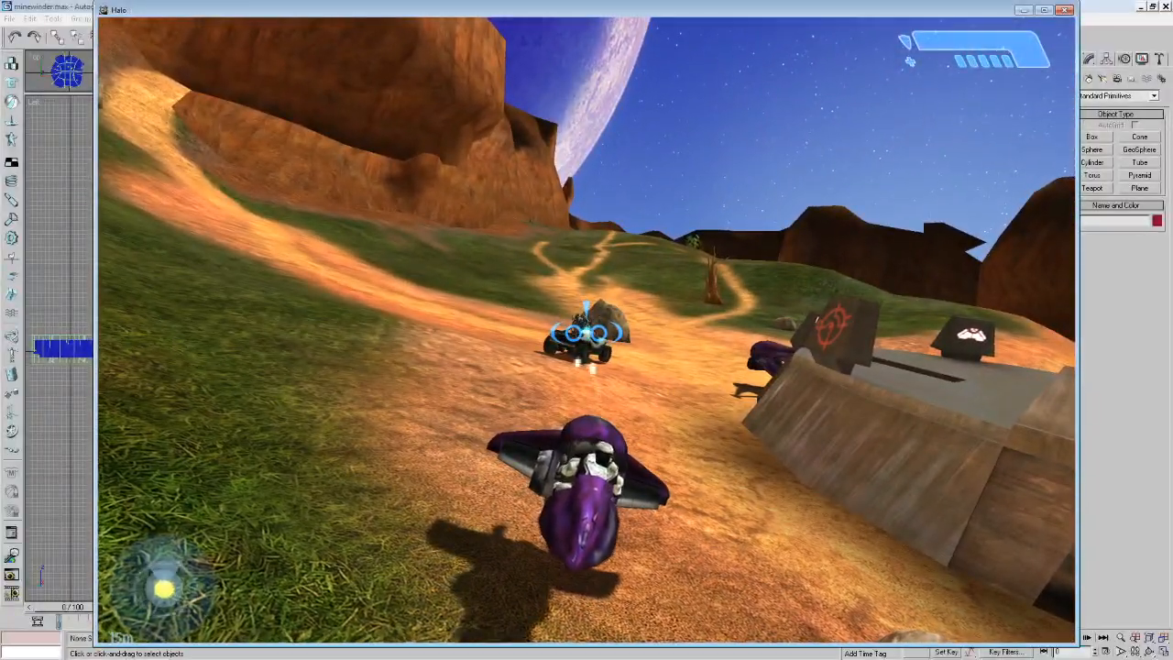
{"action": "left_click", "coordinate": [587, 331]}
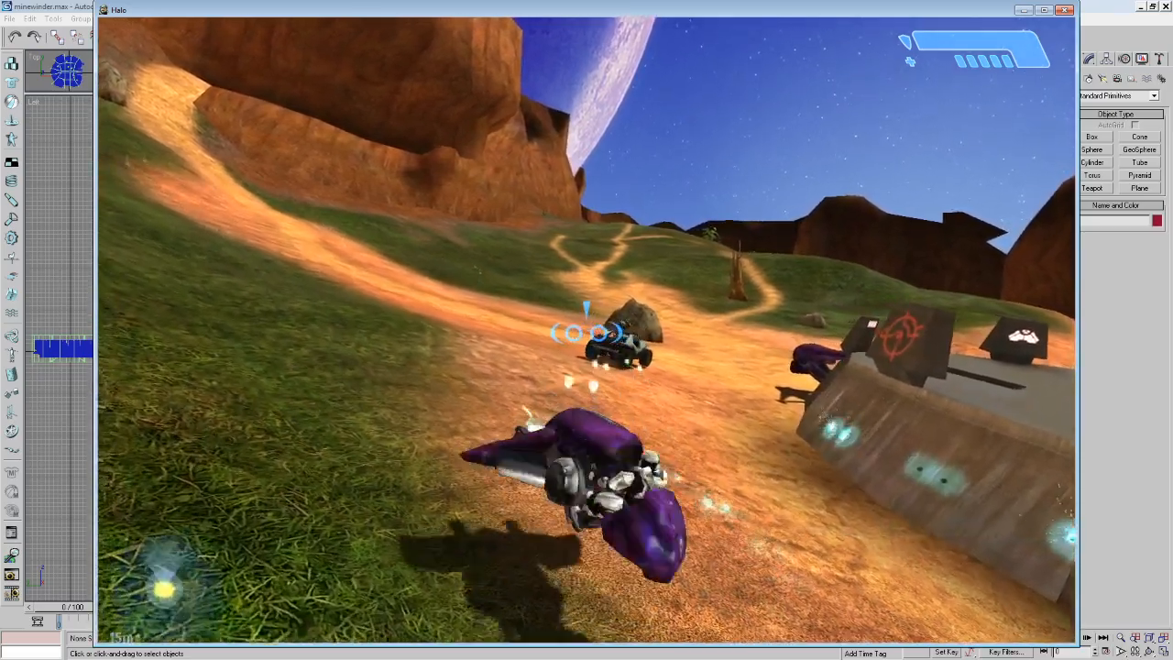
{"action": "left_click", "coordinate": [586, 331]}
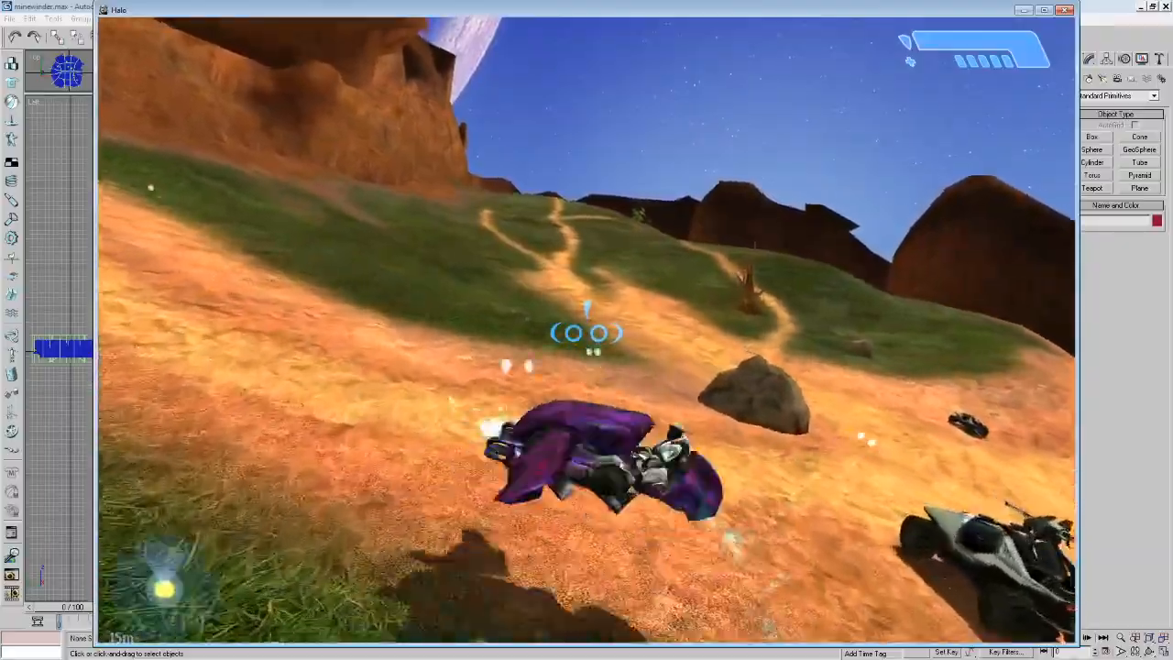
{"action": "left_click", "coordinate": [586, 331]}
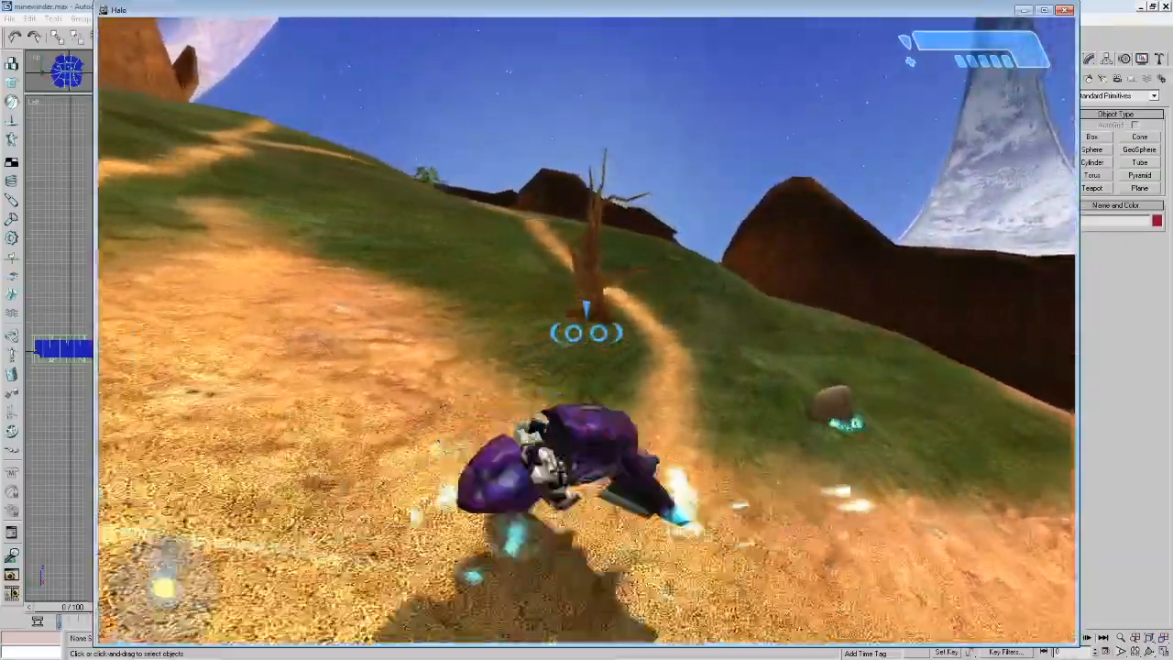
Steer the Speen in spinning, weaving turns over the grassy hill and down the canyon toward the far base.
{"action": "key", "text": "d"}
{"action": "key", "text": "a"}
{"action": "key", "text": "d"}
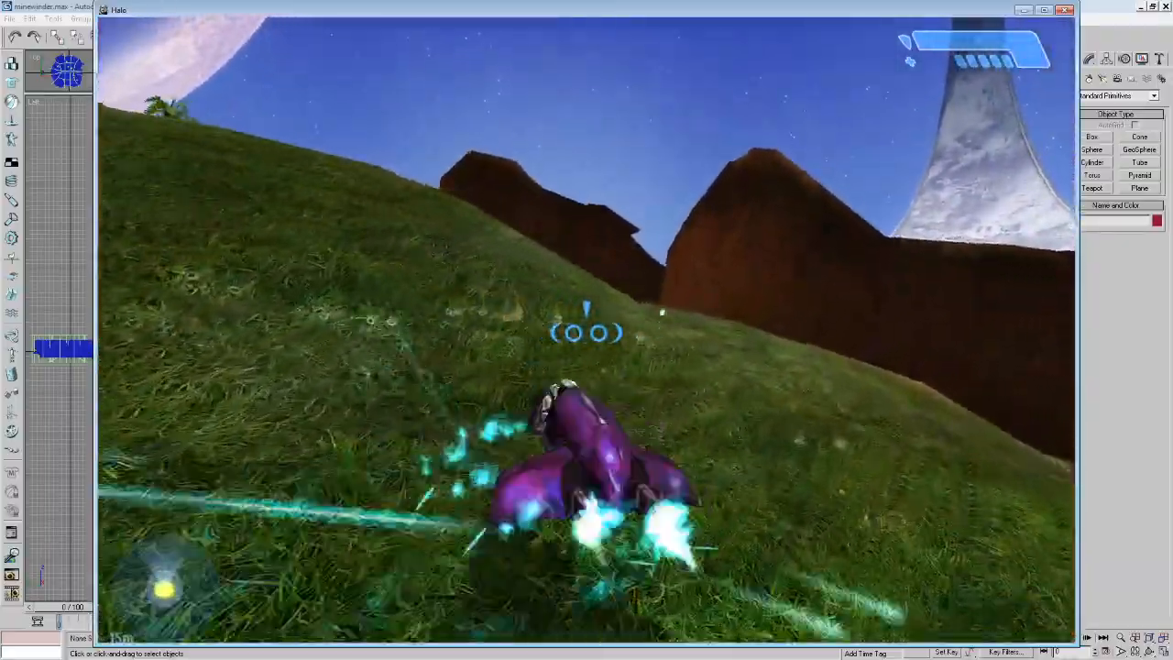
{"action": "key", "text": "a"}
{"action": "key", "text": "d"}
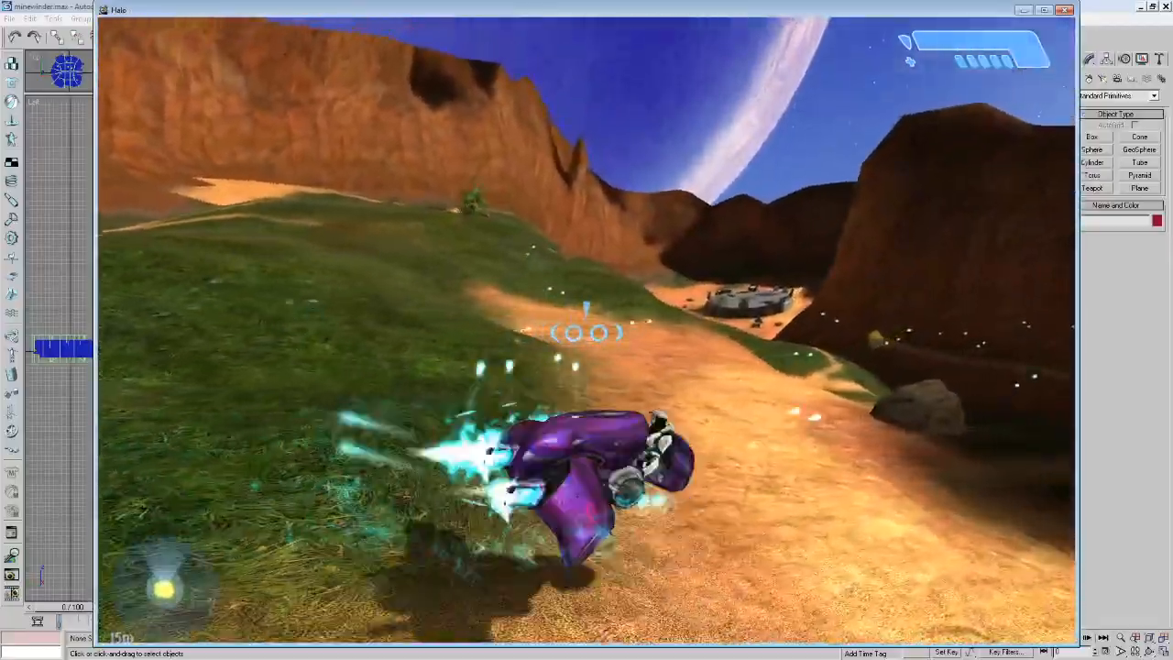
{"action": "key", "text": "a"}
{"action": "key", "text": "d"}
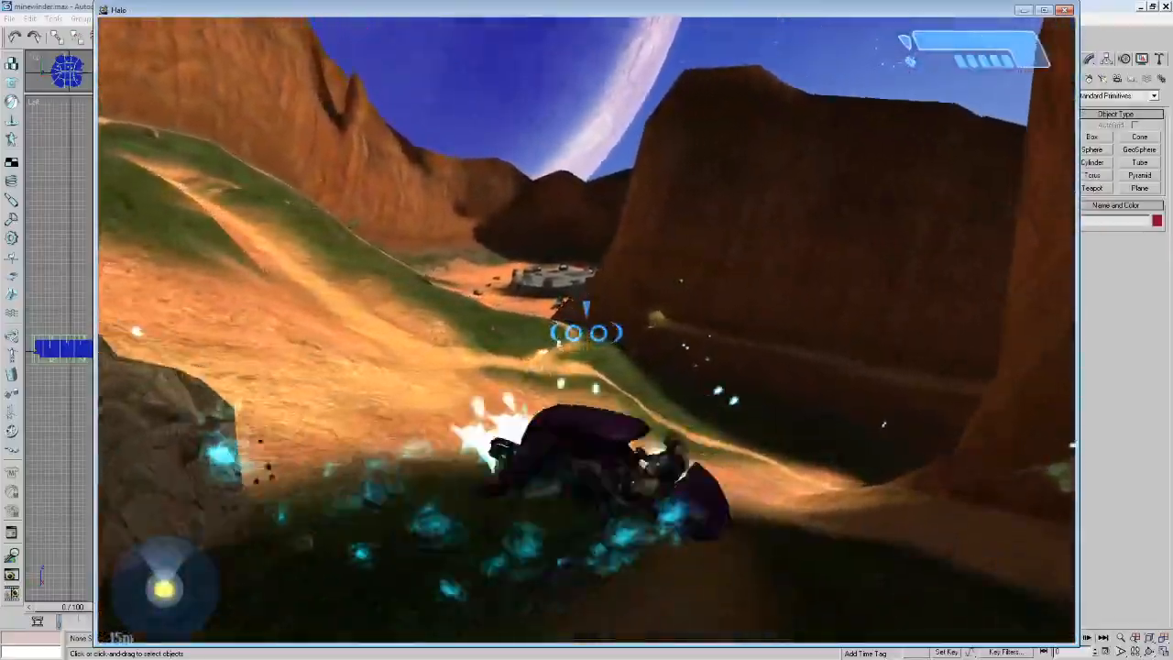
{"action": "key", "text": "a"}
{"action": "key", "text": "d"}
{"action": "key", "text": "a"}
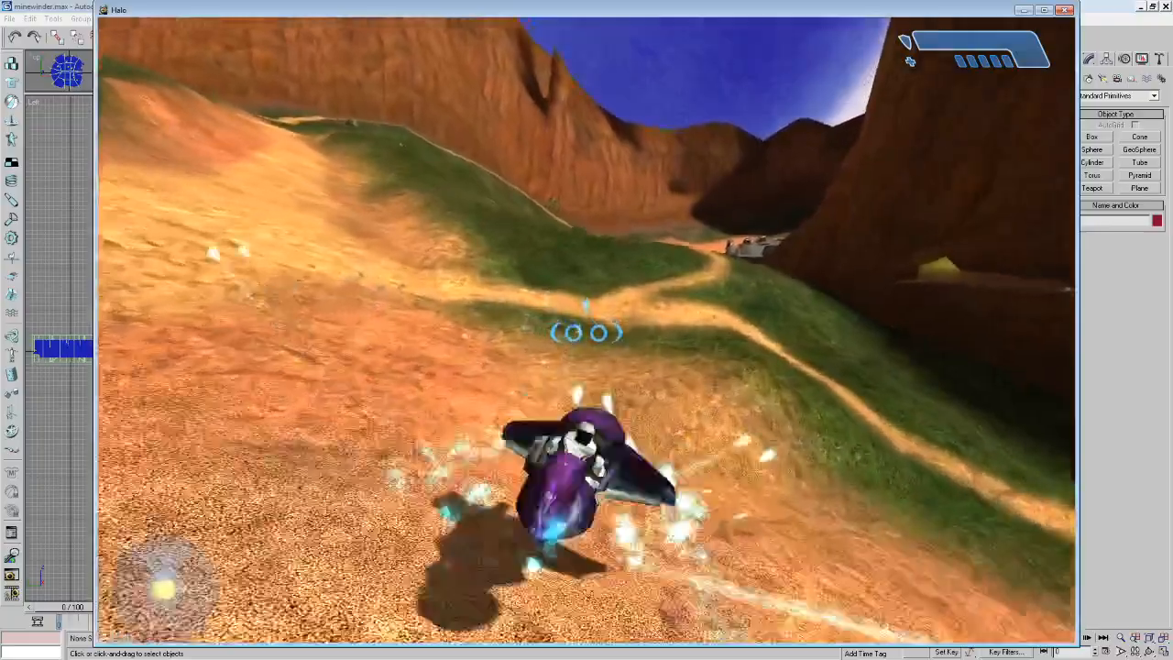
{"action": "key", "text": "d"}
{"action": "key", "text": "a"}
{"action": "key", "text": "d"}
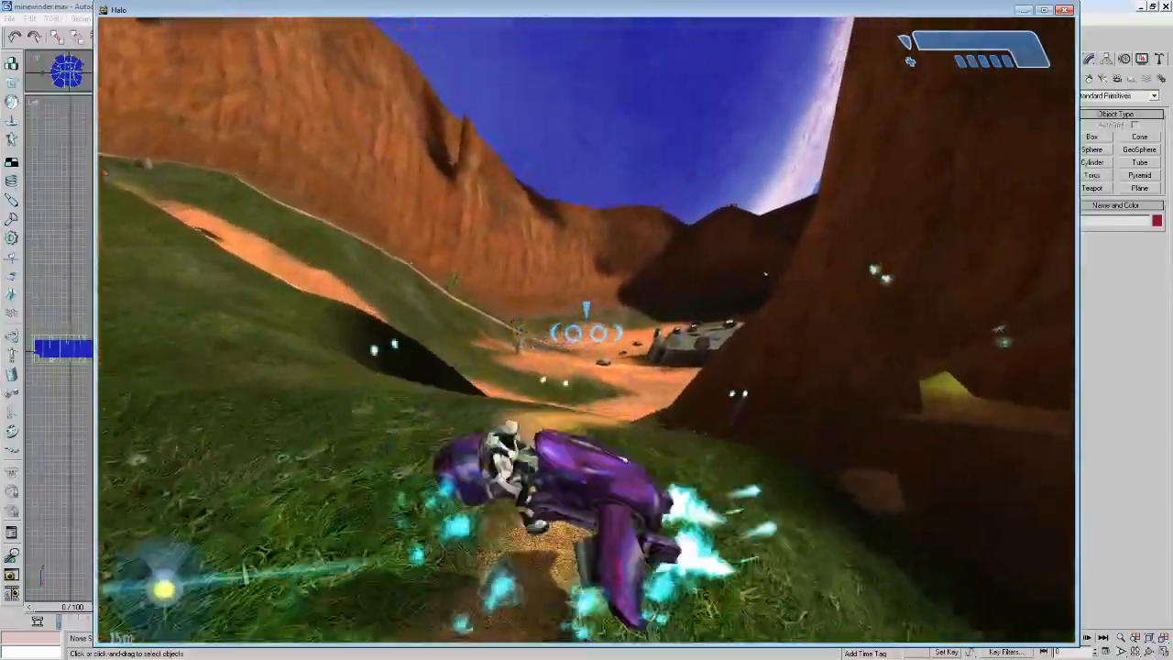
{"action": "key", "text": "d"}
{"action": "key", "text": "a"}
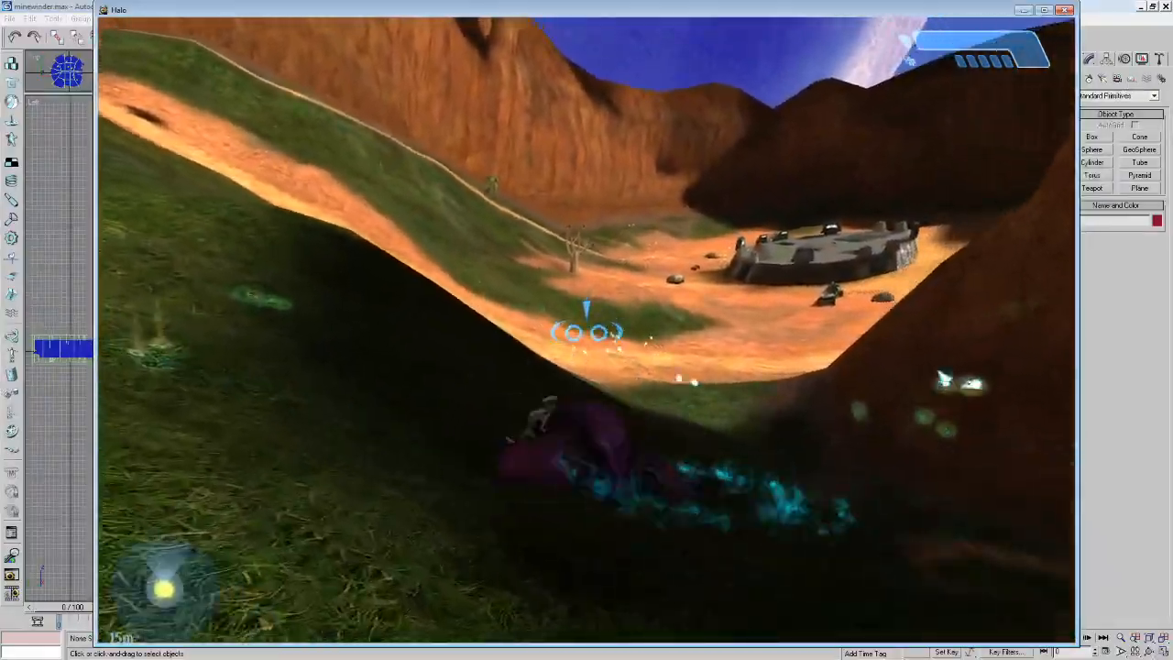
Leave the Speen on the grassy slope, pick up the normal plasma pistol and walk up the hill with it.
{"action": "key", "text": "e"}
{"action": "key", "text": "w"}
{"action": "key", "text": "w"}
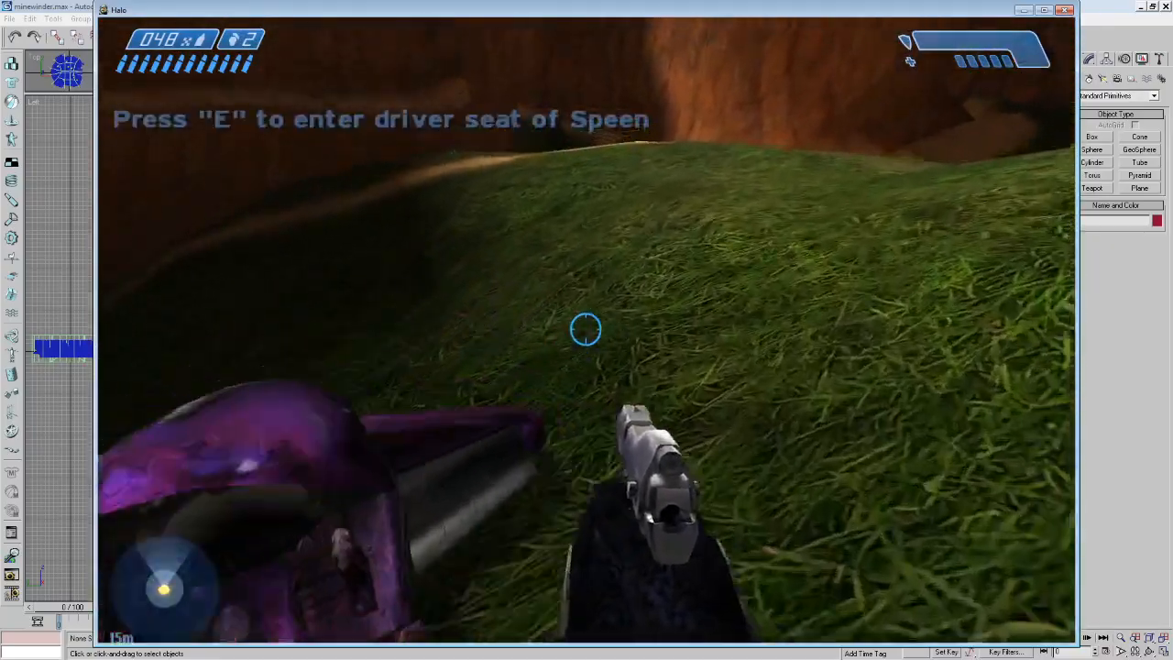
{"action": "key", "text": "w"}
{"action": "key", "text": "e"}
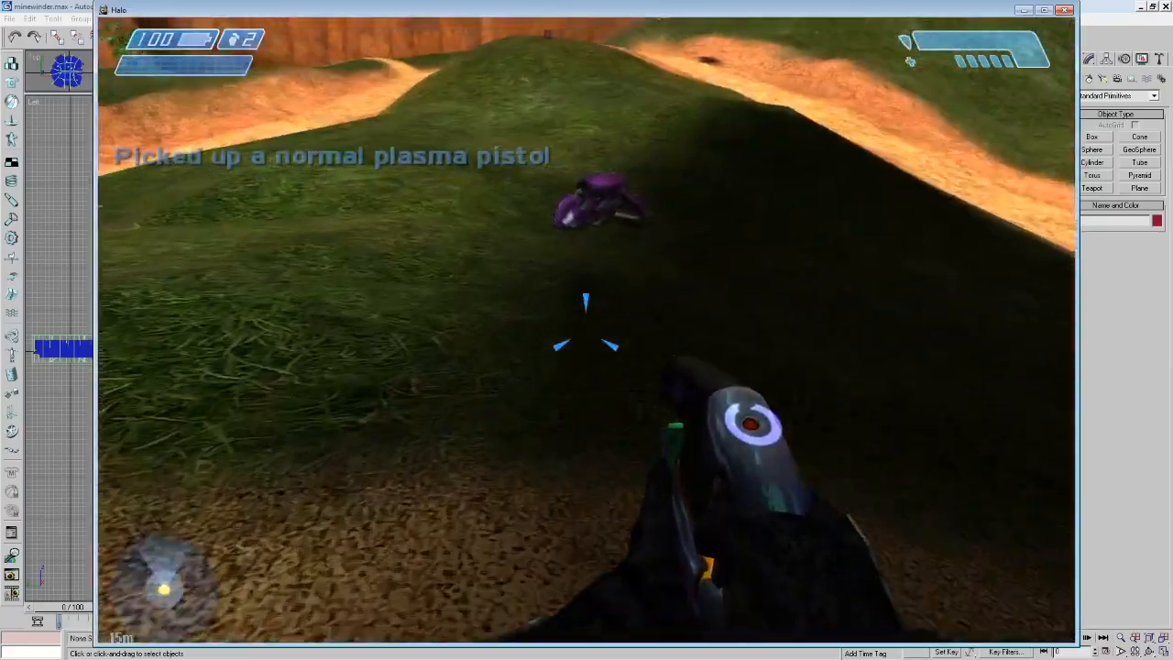
{"action": "key", "text": "w"}
{"action": "key", "text": "w"}
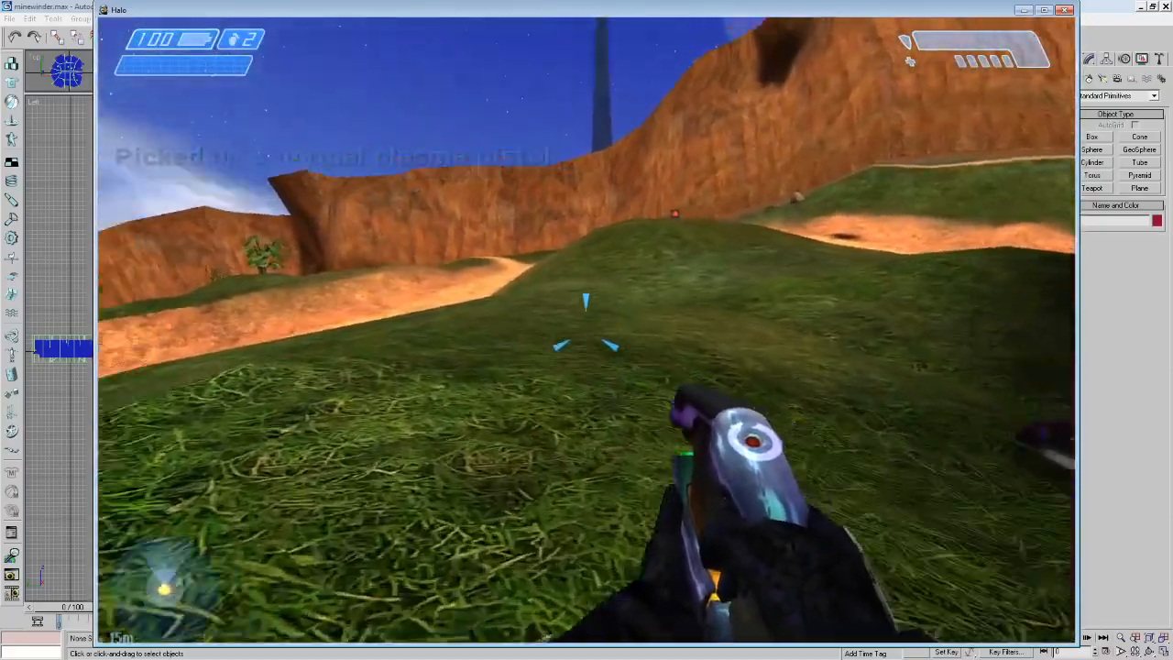
Cross the grassy hill and sandy paths with the normal plasma pistol, heading for the boulder in the cliff's shadow.
{"action": "key", "text": "w"}
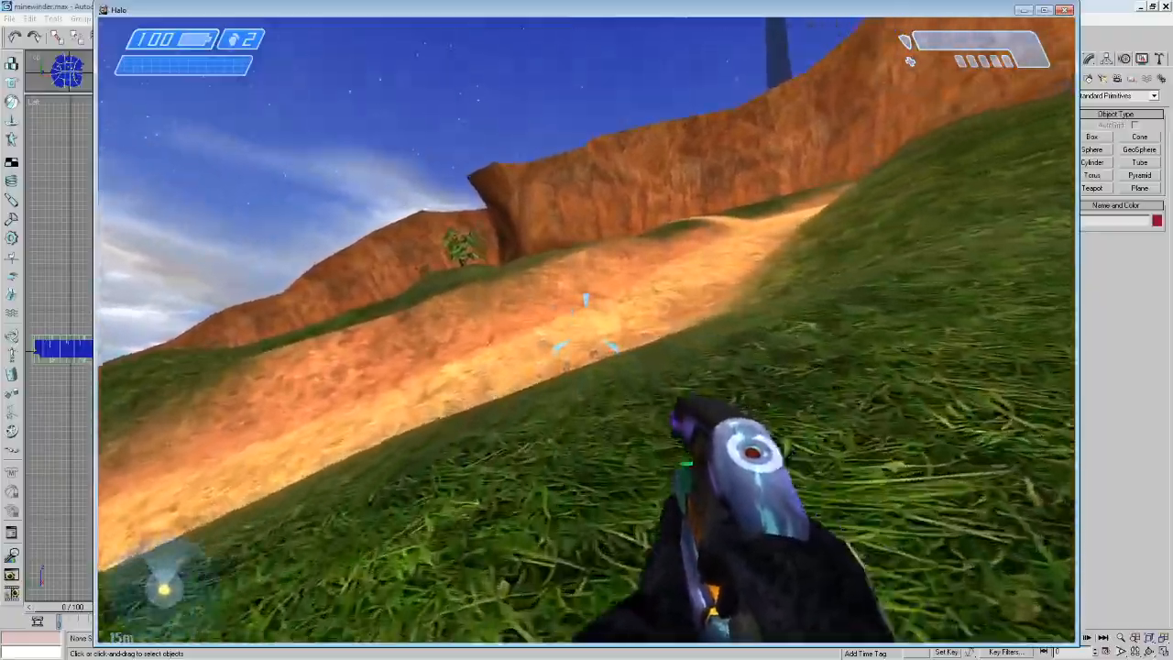
{"action": "key", "text": "w"}
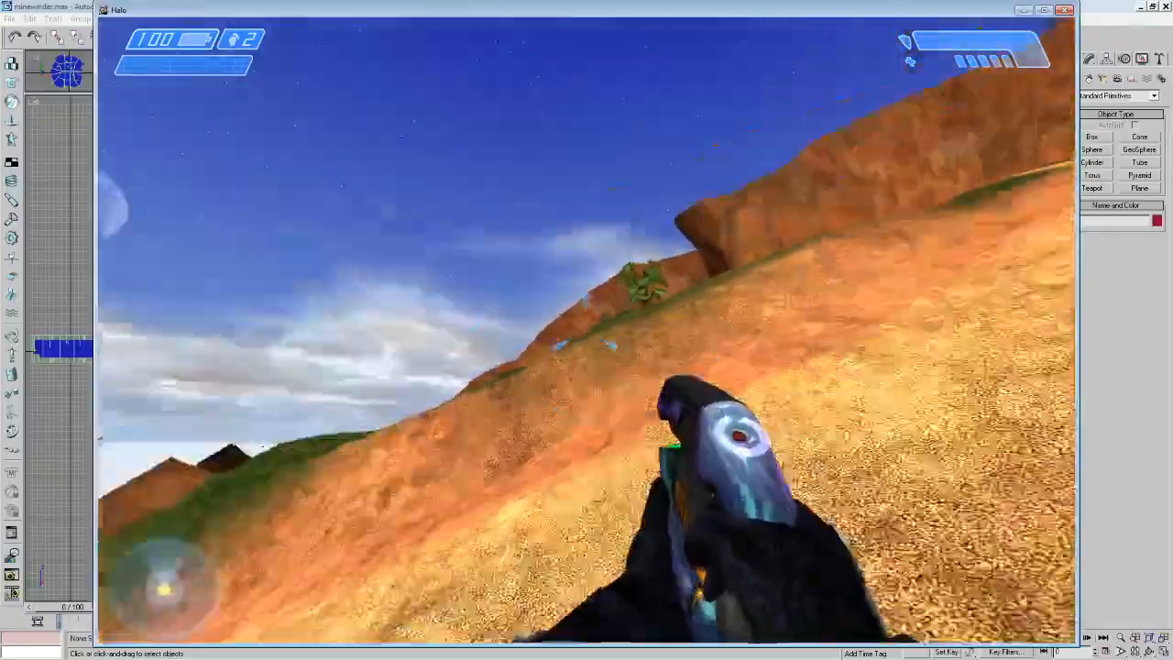
{"action": "key", "text": "w"}
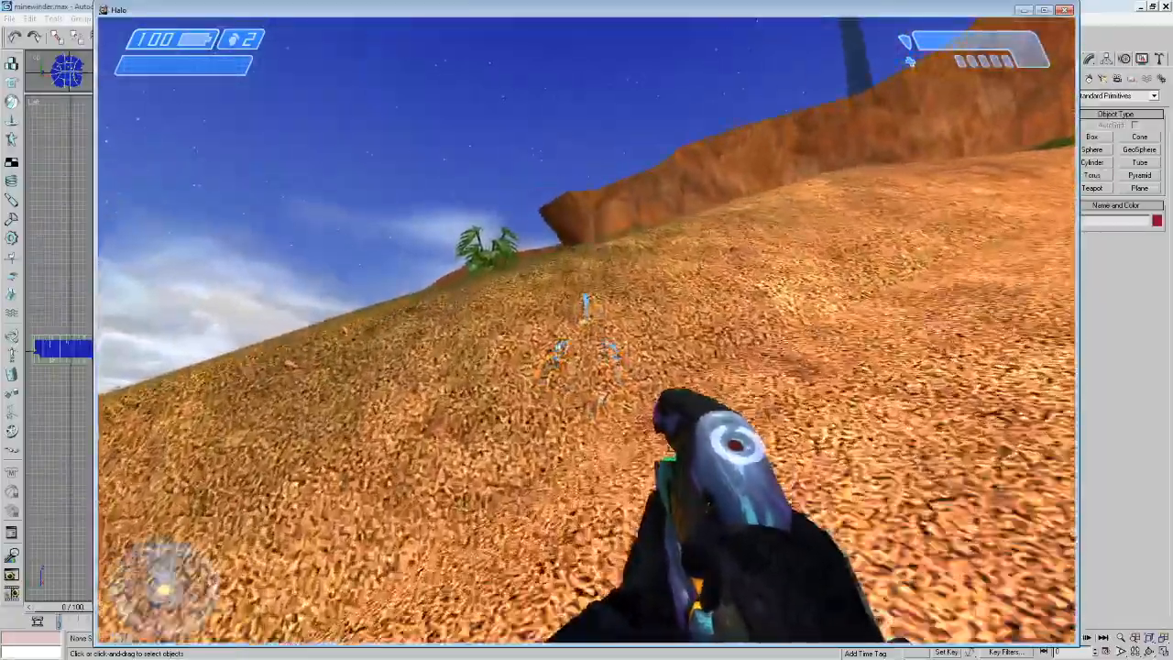
{"action": "key", "text": "w"}
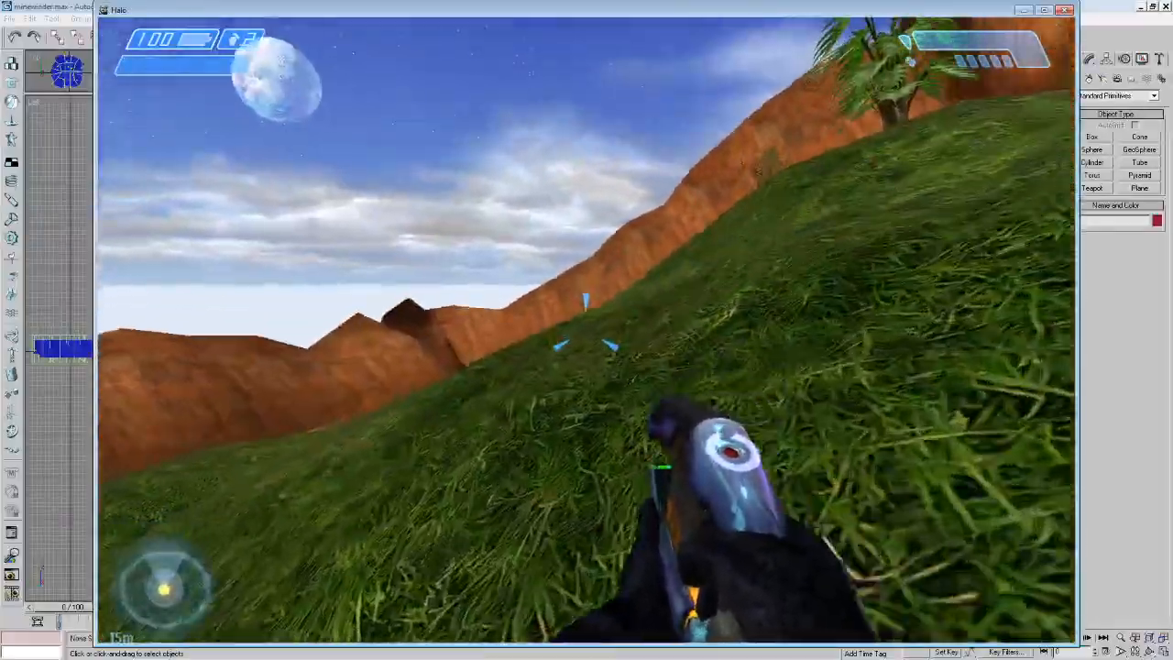
{"action": "key", "text": "w"}
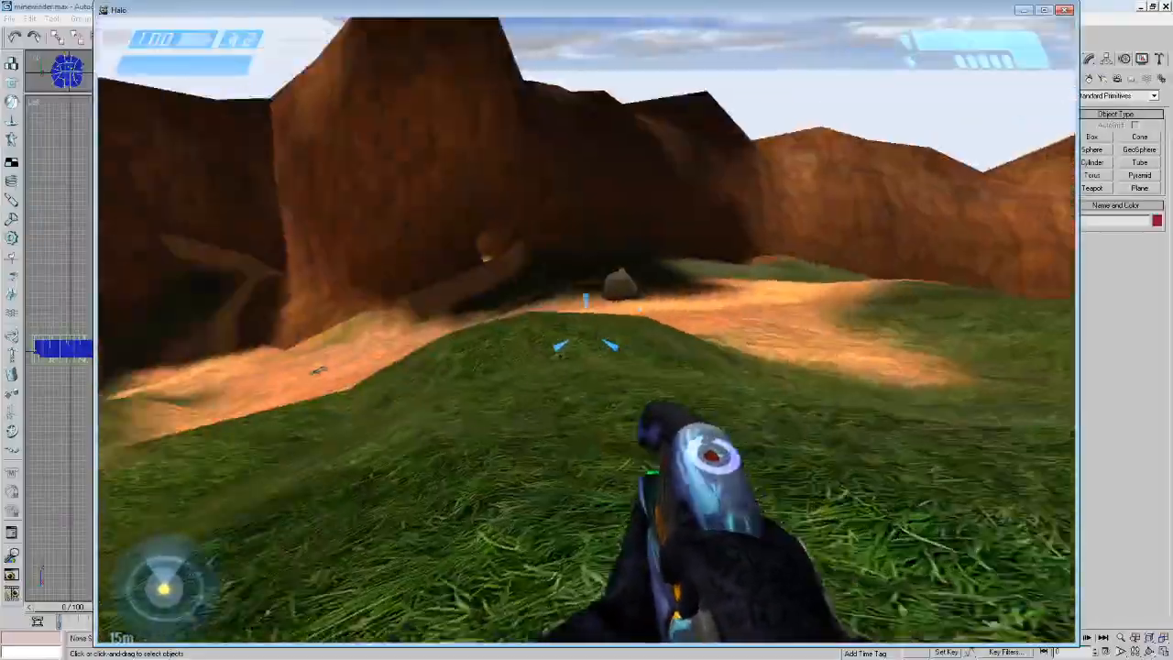
{"action": "key", "text": "w"}
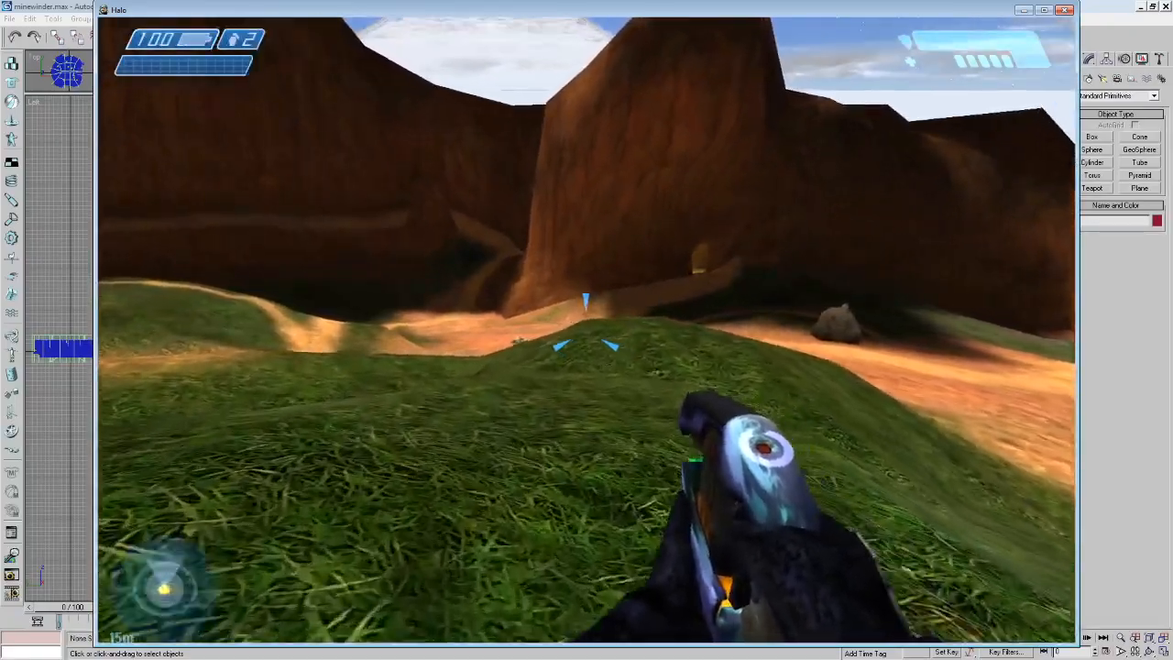
{"action": "key", "text": "w"}
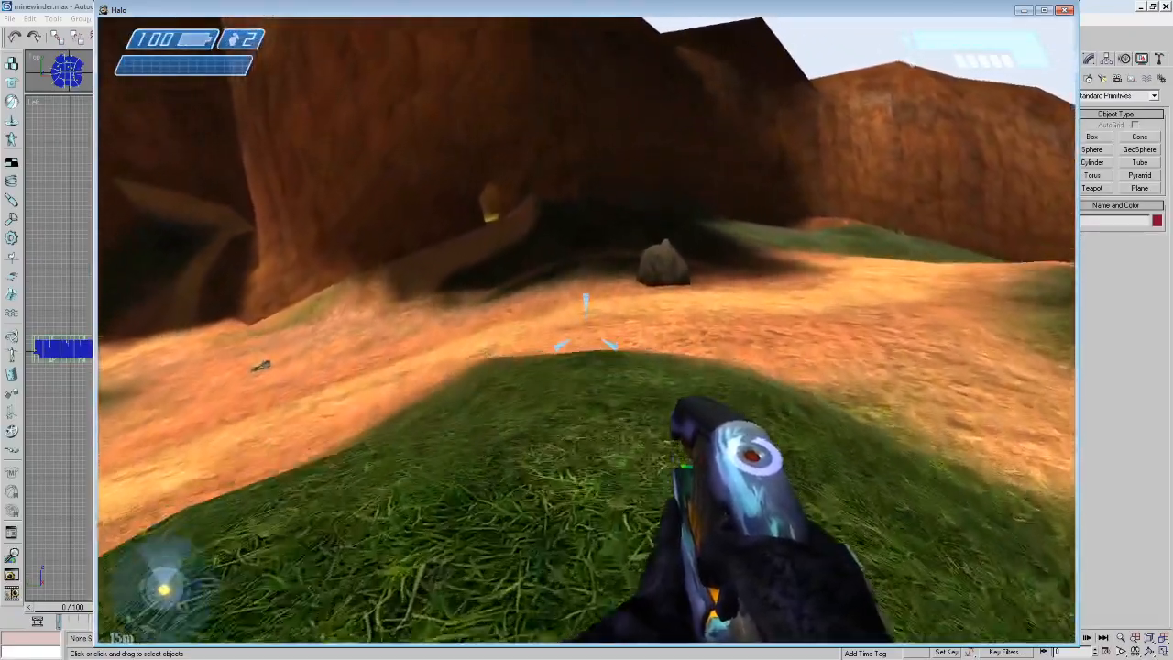
{"action": "key", "text": "w"}
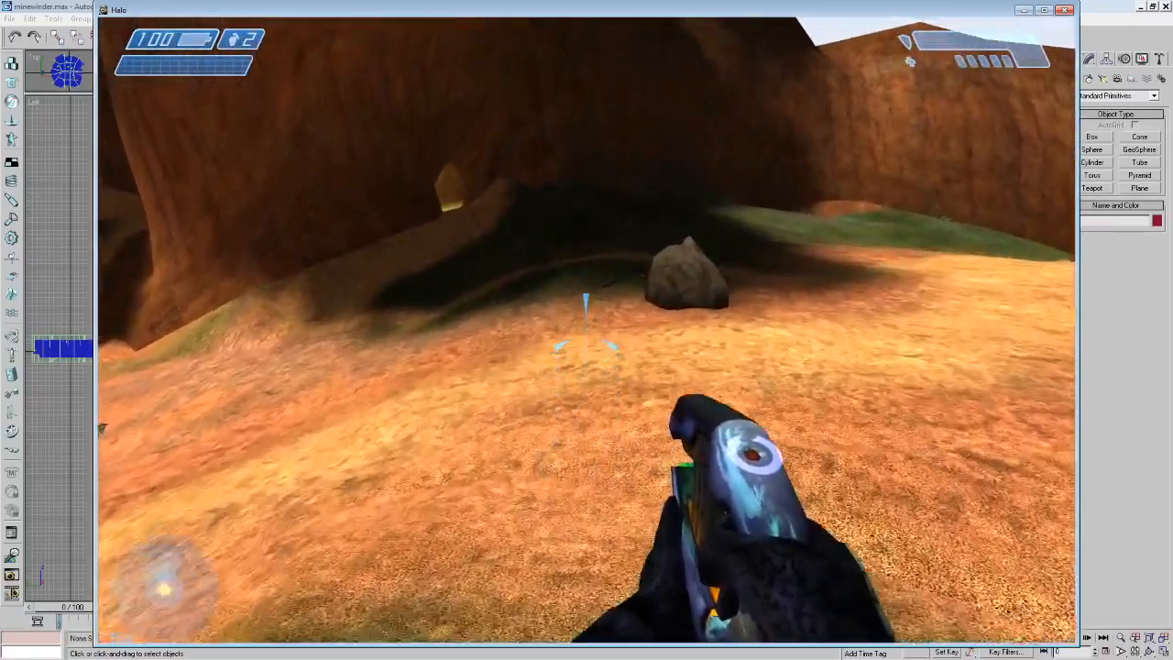
Switch to the sniper rifle, swap it for the battery rifle near the boulder and walk up to the lit cave opening.
{"action": "key", "text": "Tab"}
{"action": "key", "text": "w"}
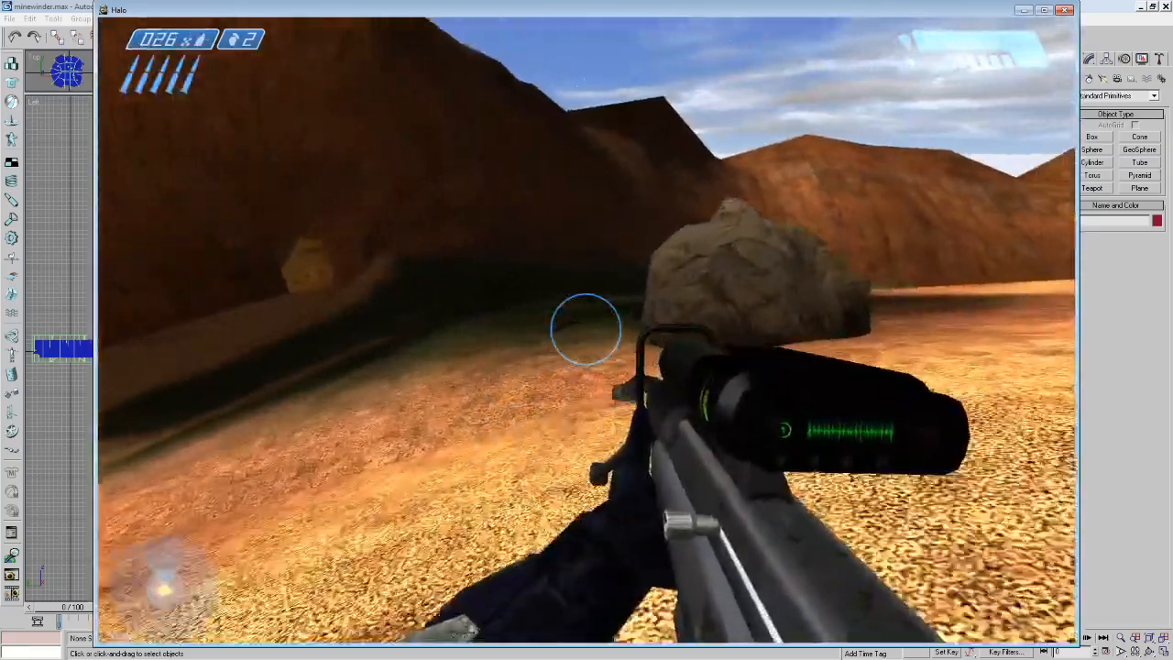
{"action": "key", "text": "e"}
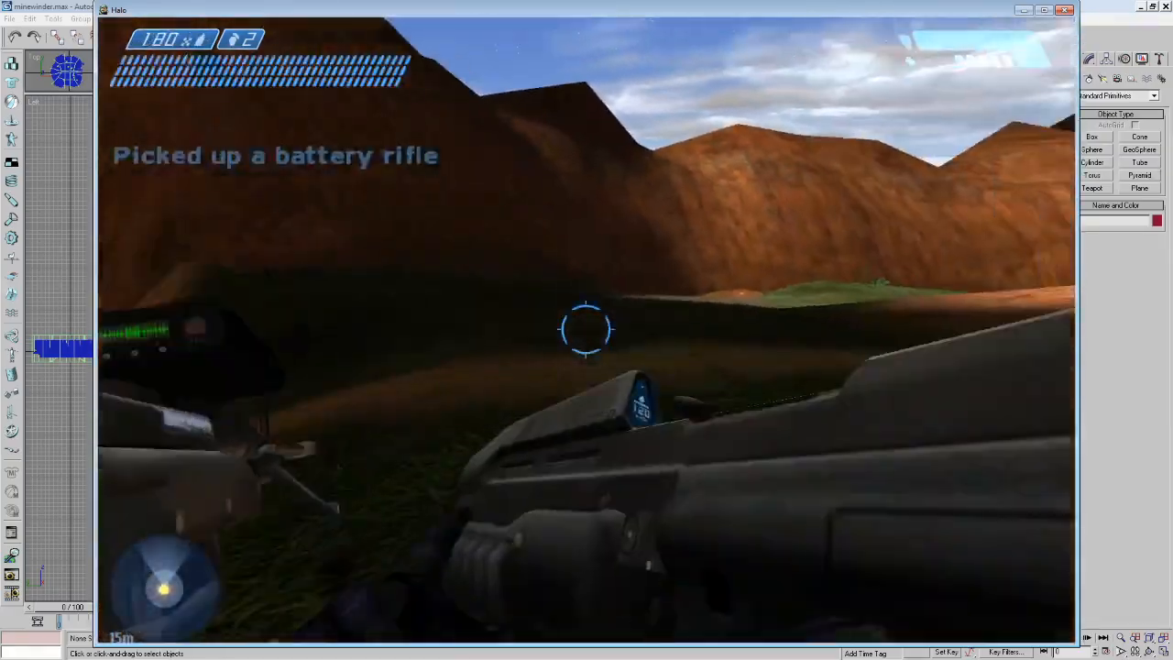
{"action": "key", "text": "w"}
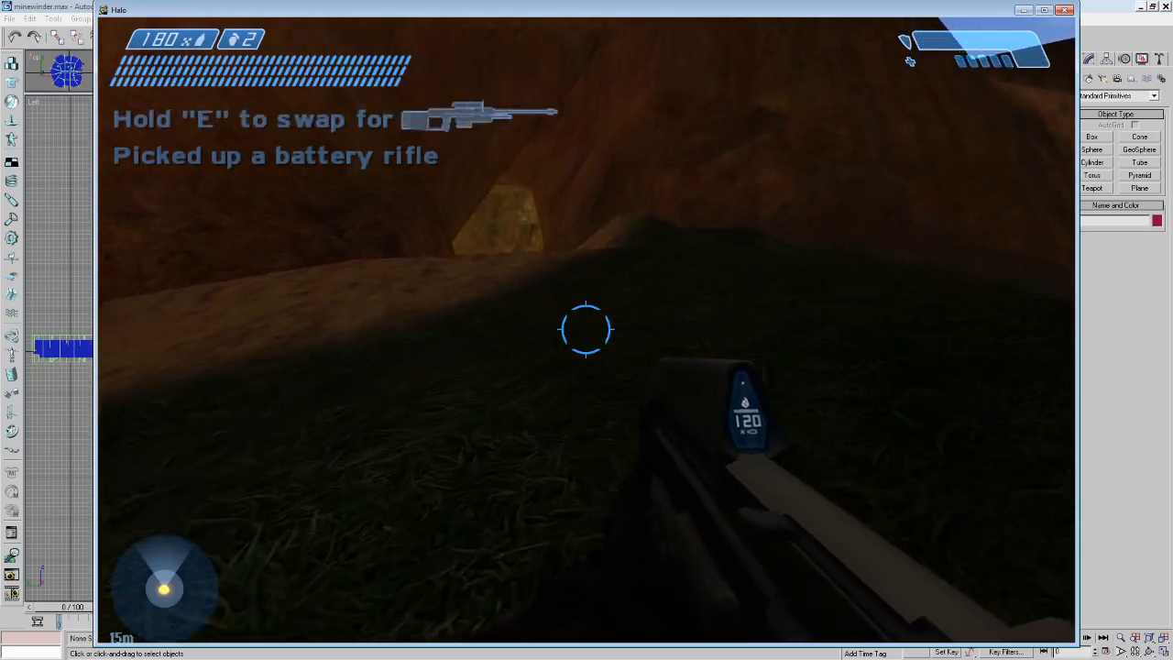
{"action": "key", "text": "w"}
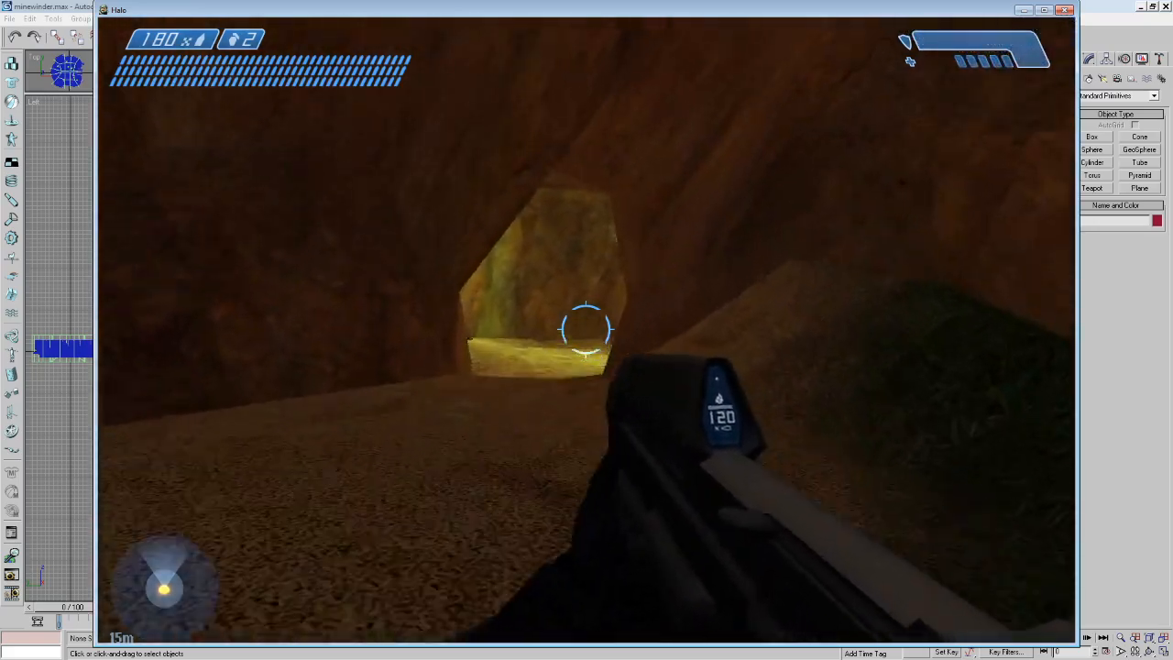
Enter the cave and pick up the plasma bukake and the snarker lying by the rock pillar.
{"action": "key", "text": "w"}
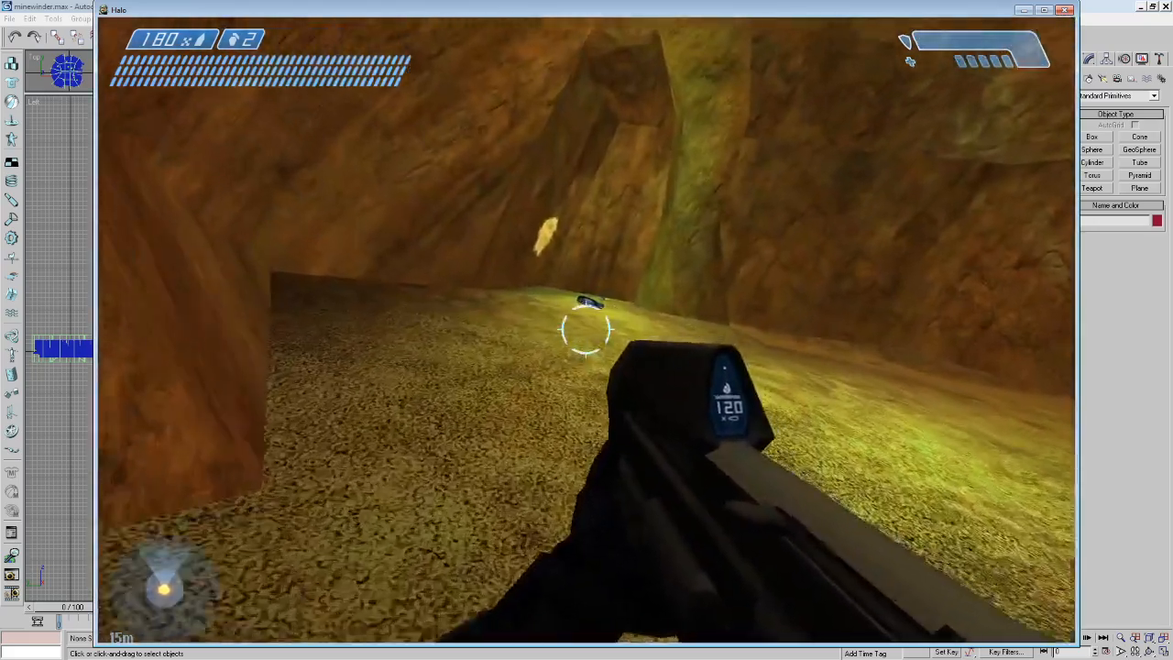
{"action": "key", "text": "w"}
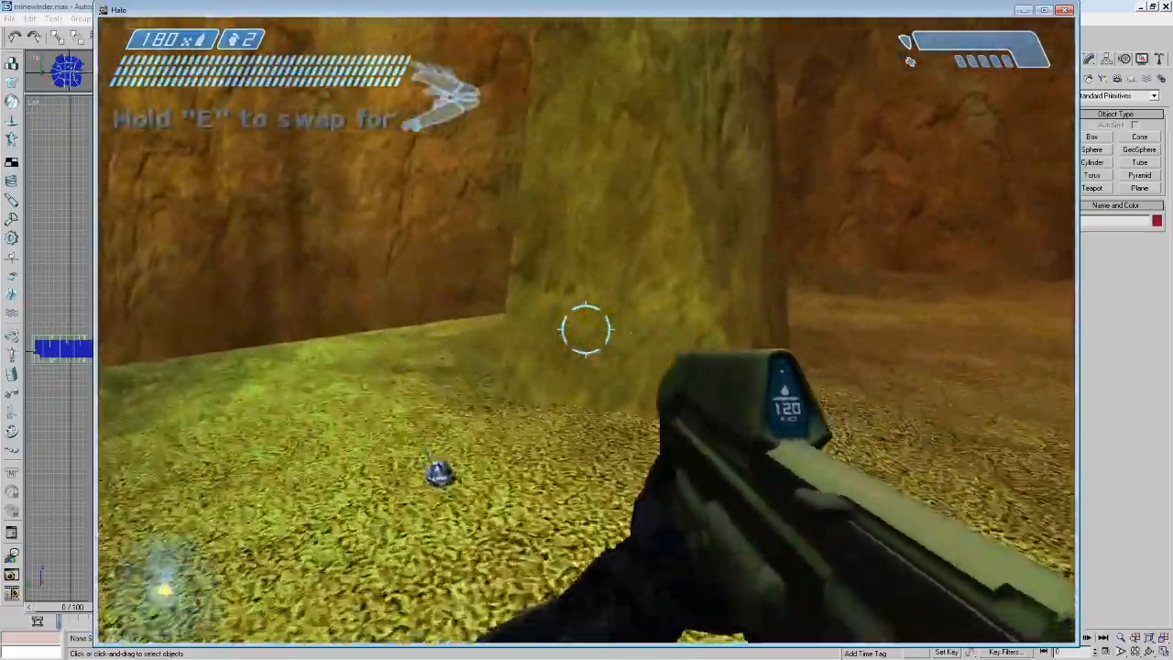
{"action": "key", "text": "w"}
{"action": "key", "text": "e"}
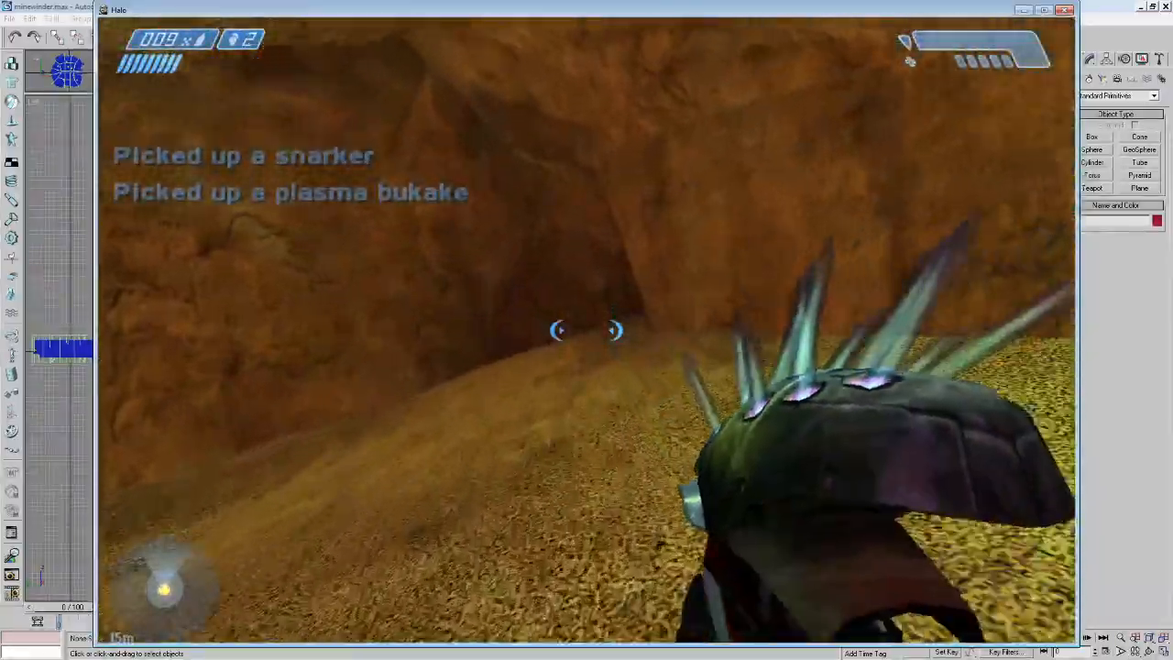
Follow the dark tunnel with the snarker to the chamber with the green boulder and collect the over shield.
{"action": "key", "text": "w"}
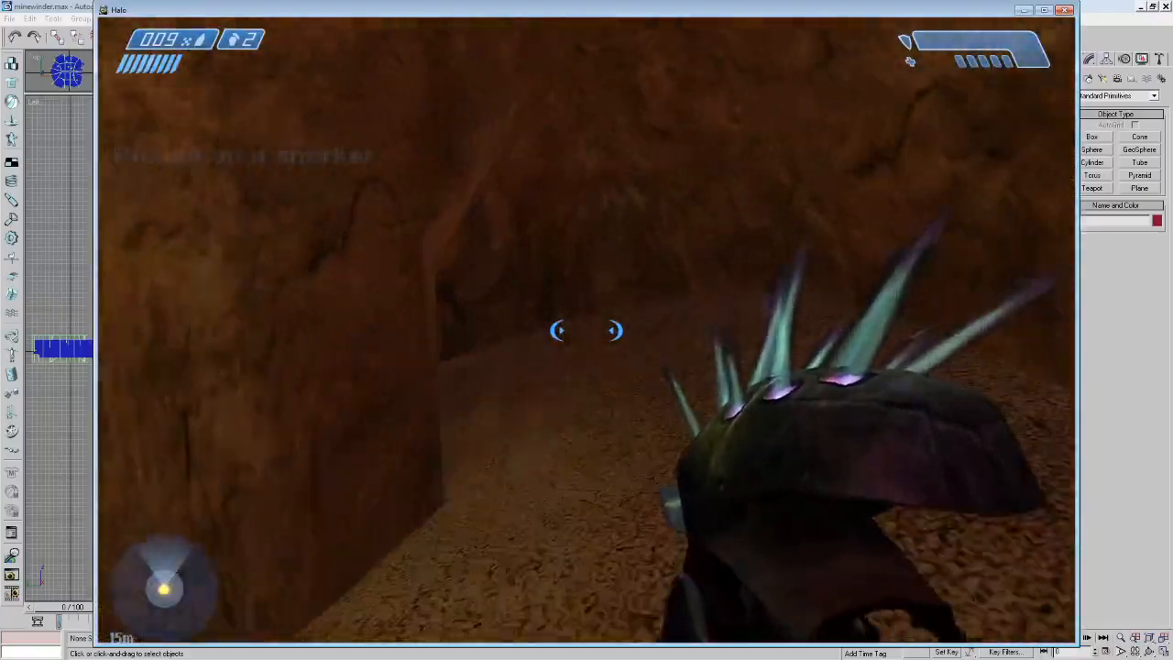
{"action": "key", "text": "w"}
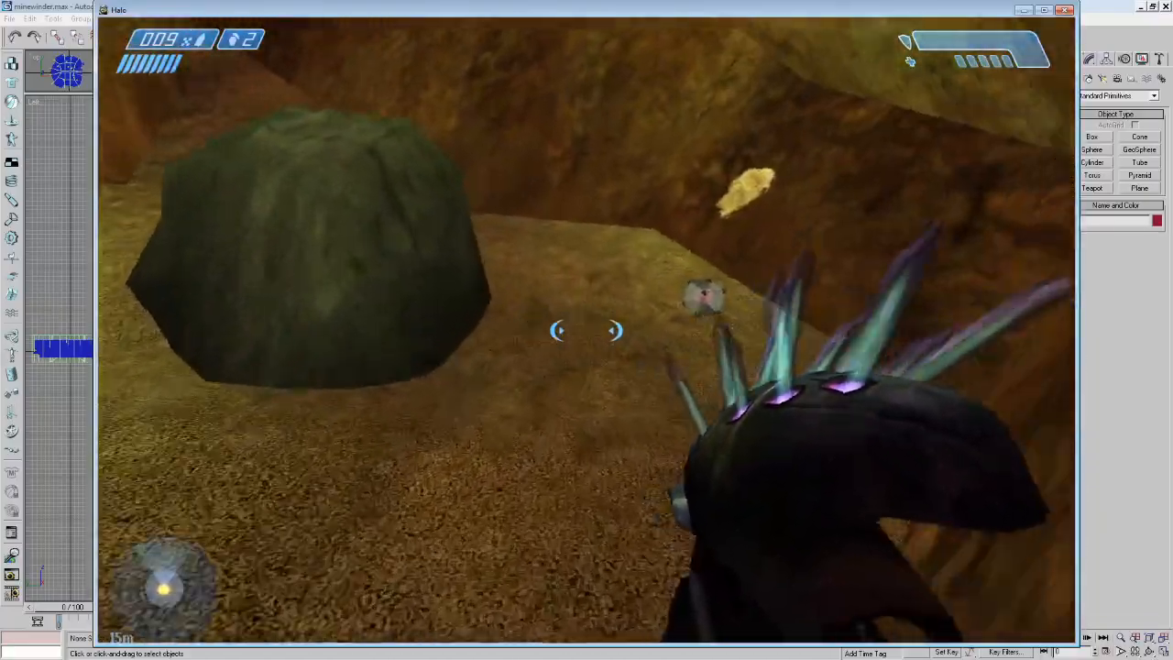
{"action": "key", "text": "w"}
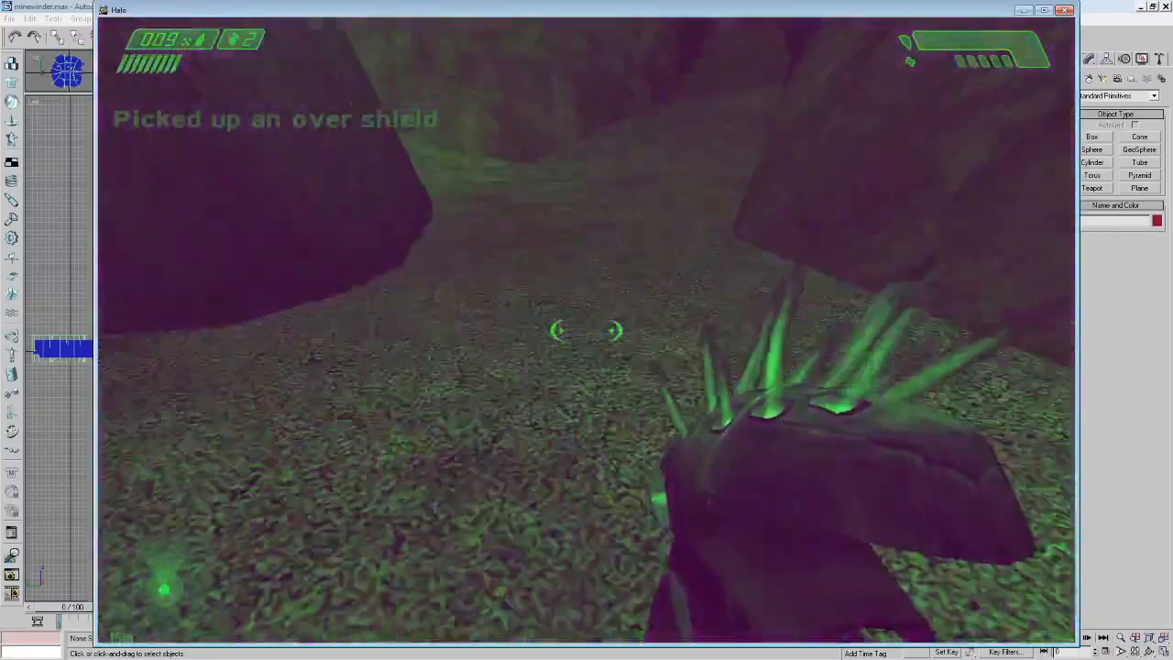
{"action": "key", "text": "w"}
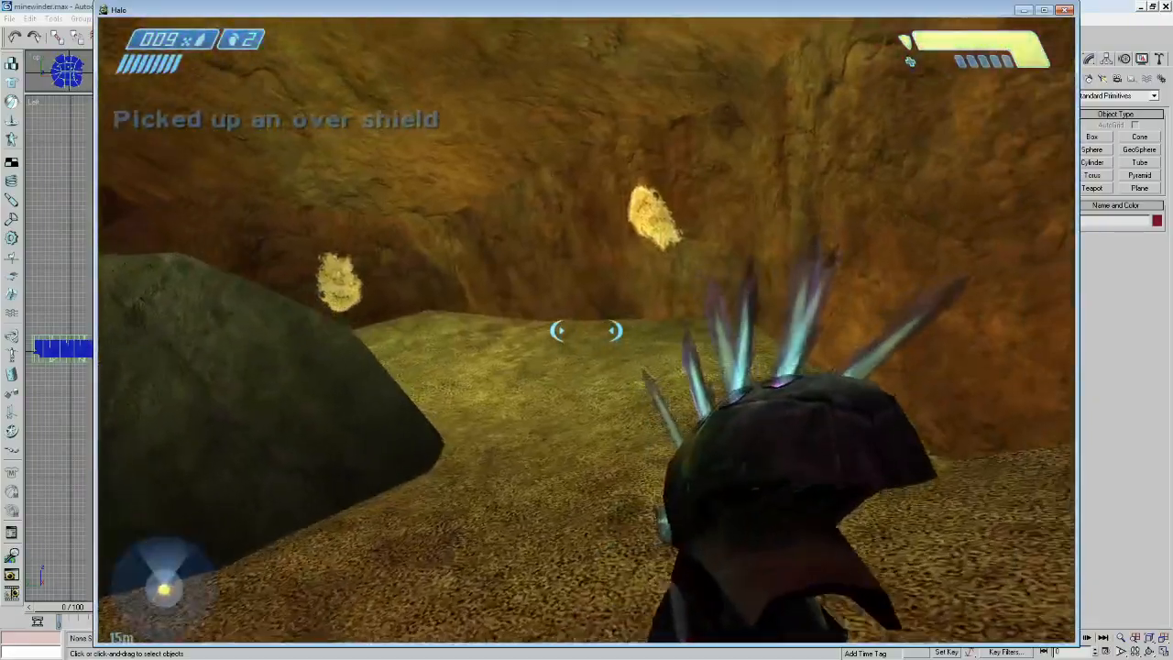
Switch to the other grenade type and empty the snarker into the cave chamber around the green boulder.
{"action": "key", "text": "w"}
{"action": "key", "text": "g"}
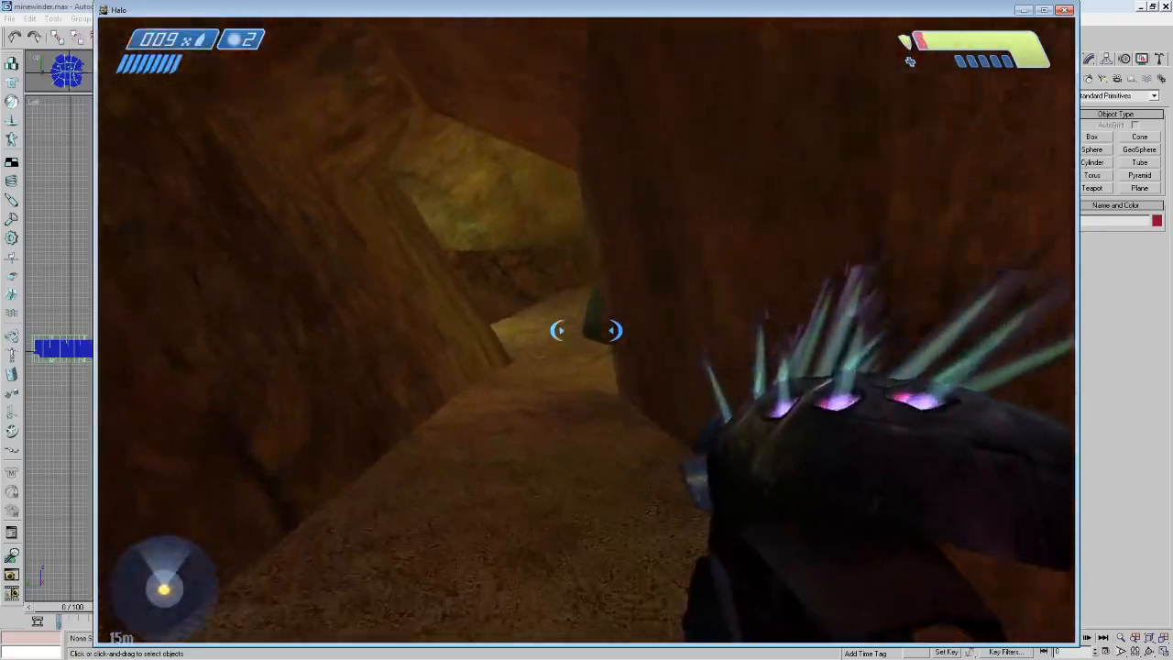
{"action": "key", "text": "w"}
{"action": "left_click", "coordinate": [587, 330]}
{"action": "key", "text": "w"}
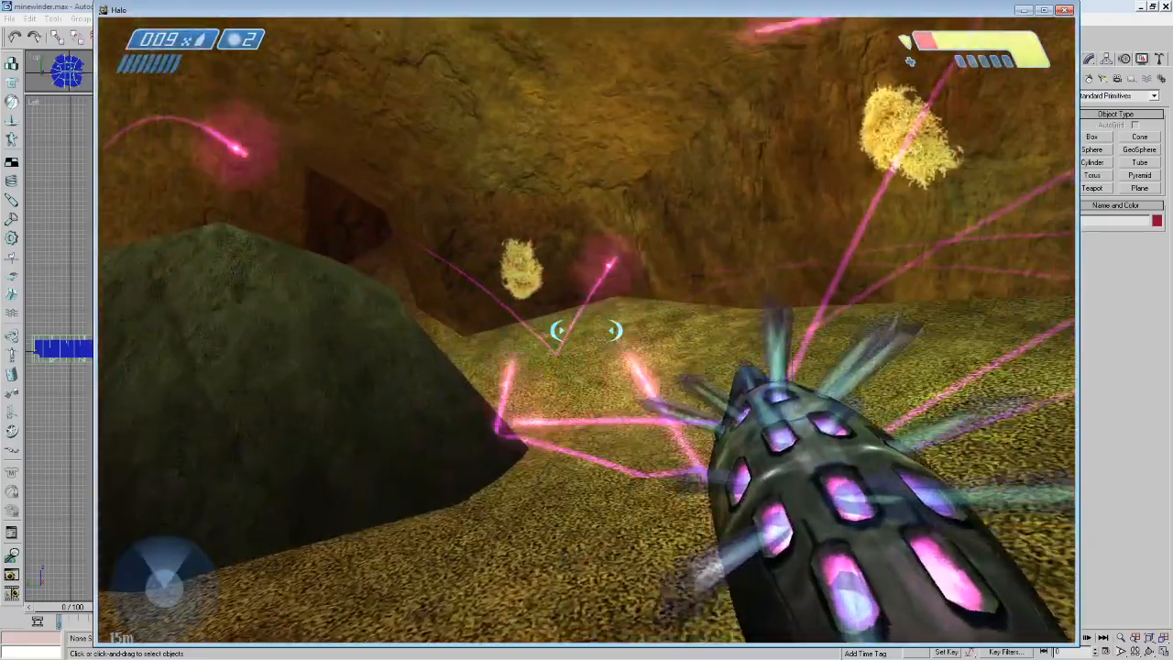
{"action": "left_click", "coordinate": [586, 330]}
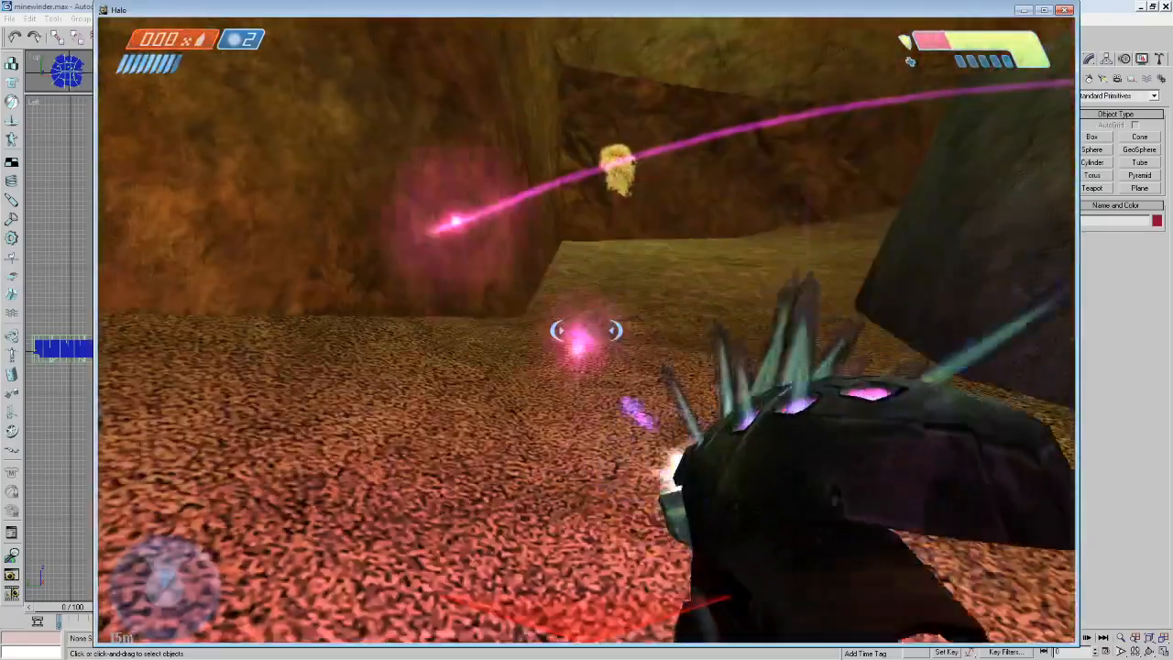
{"action": "key", "text": "w"}
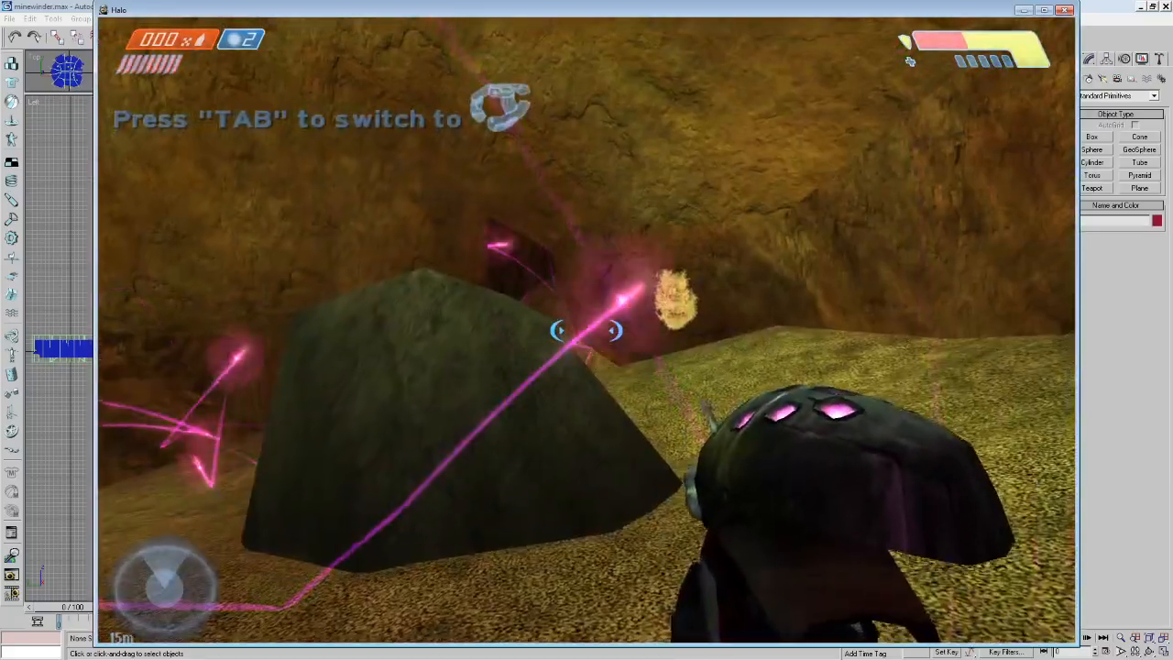
Move over and around the green boulder among the bouncing pink snarker projectiles.
{"action": "key", "text": "w"}
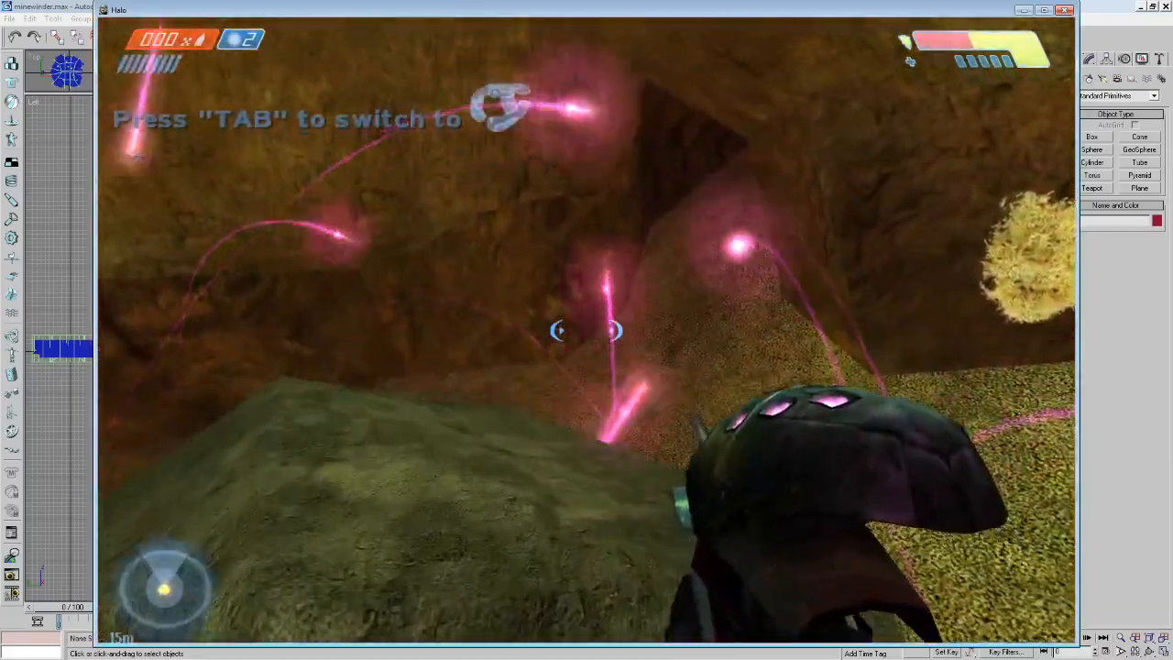
{"action": "key", "text": "w"}
{"action": "key", "text": "w"}
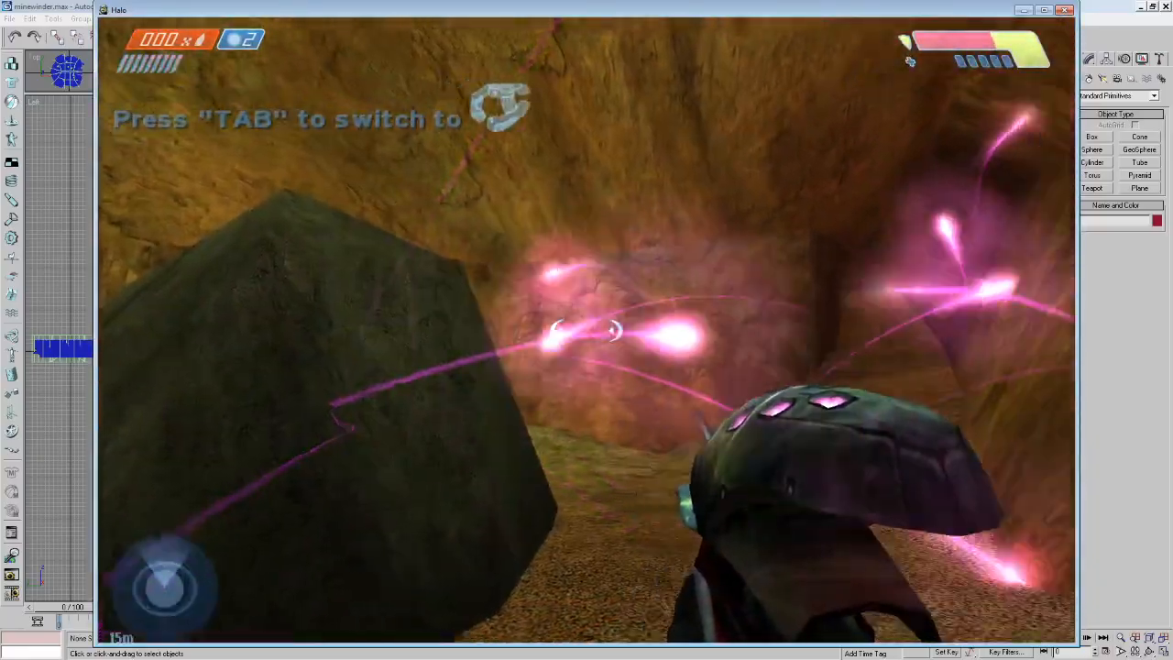
{"action": "key", "text": "w"}
{"action": "key", "text": "w"}
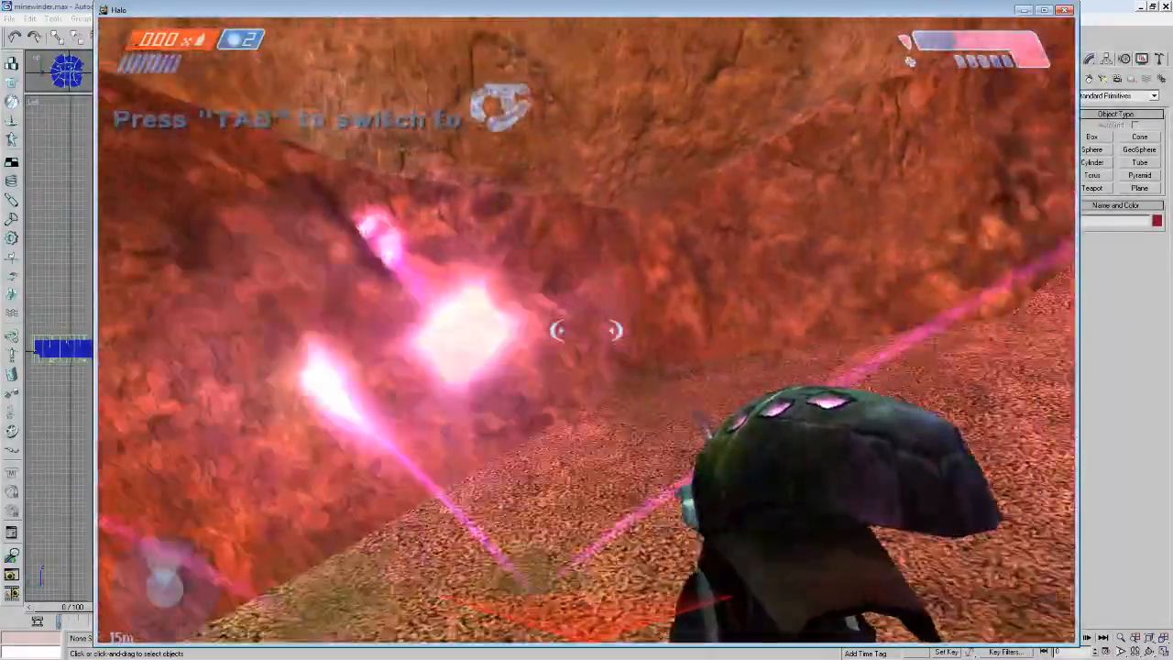
Follow the dark tunnel out of the boulder chamber to the yellow-lit cave and collect the snarker ammunition.
{"action": "key", "text": "w"}
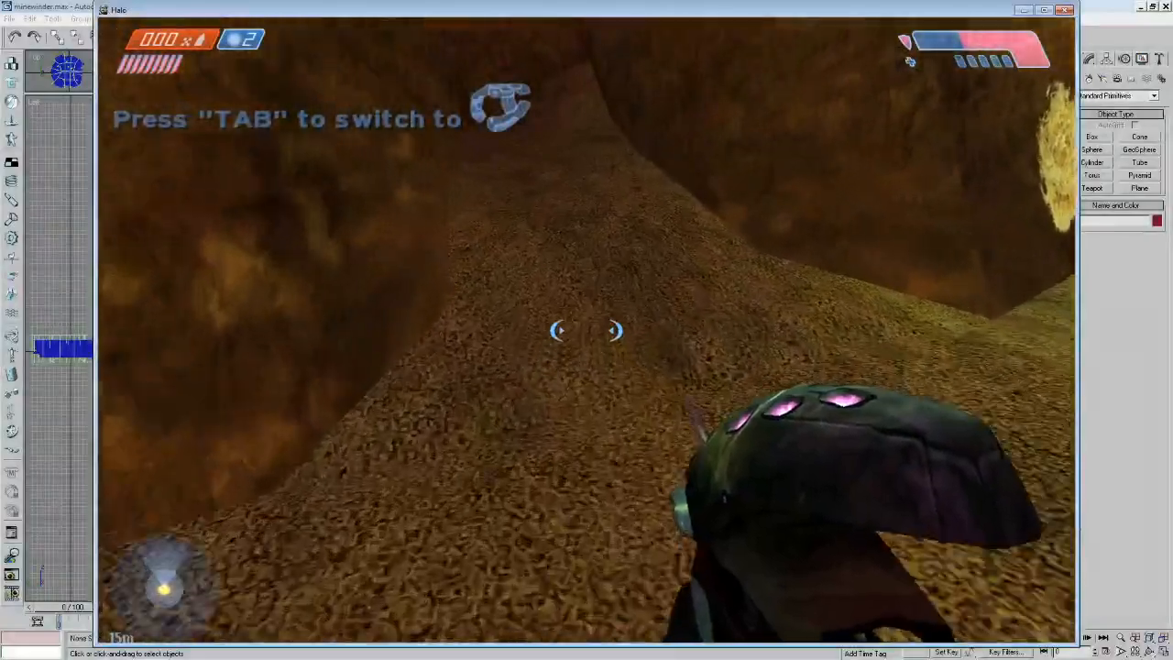
{"action": "key", "text": "w"}
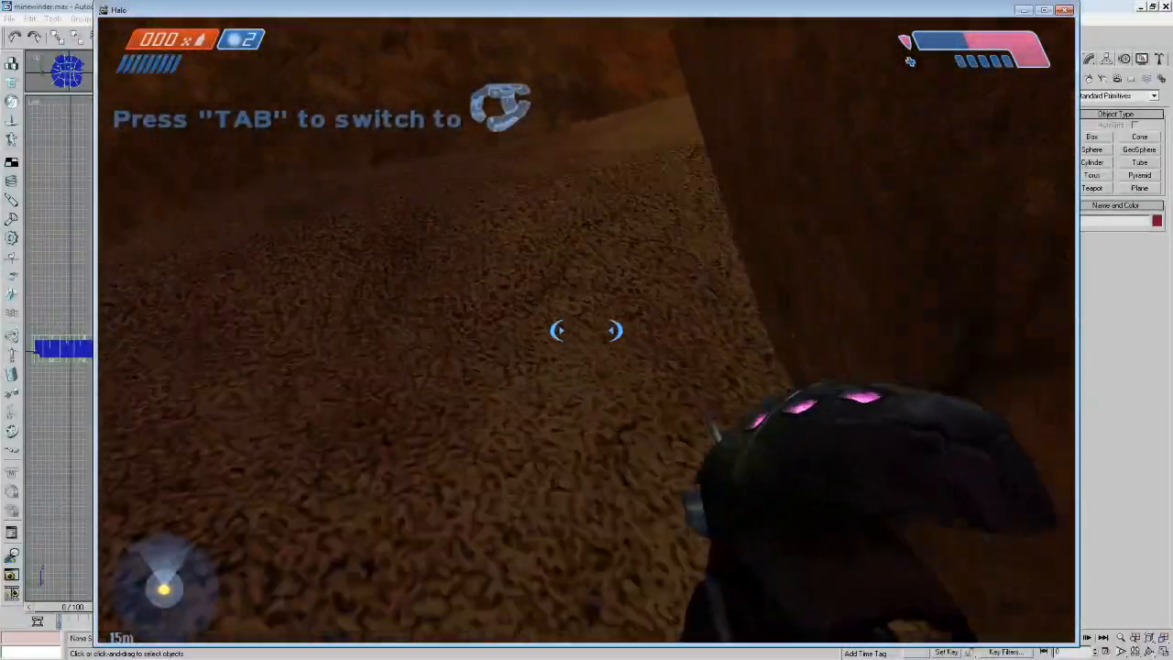
{"action": "key", "text": "w"}
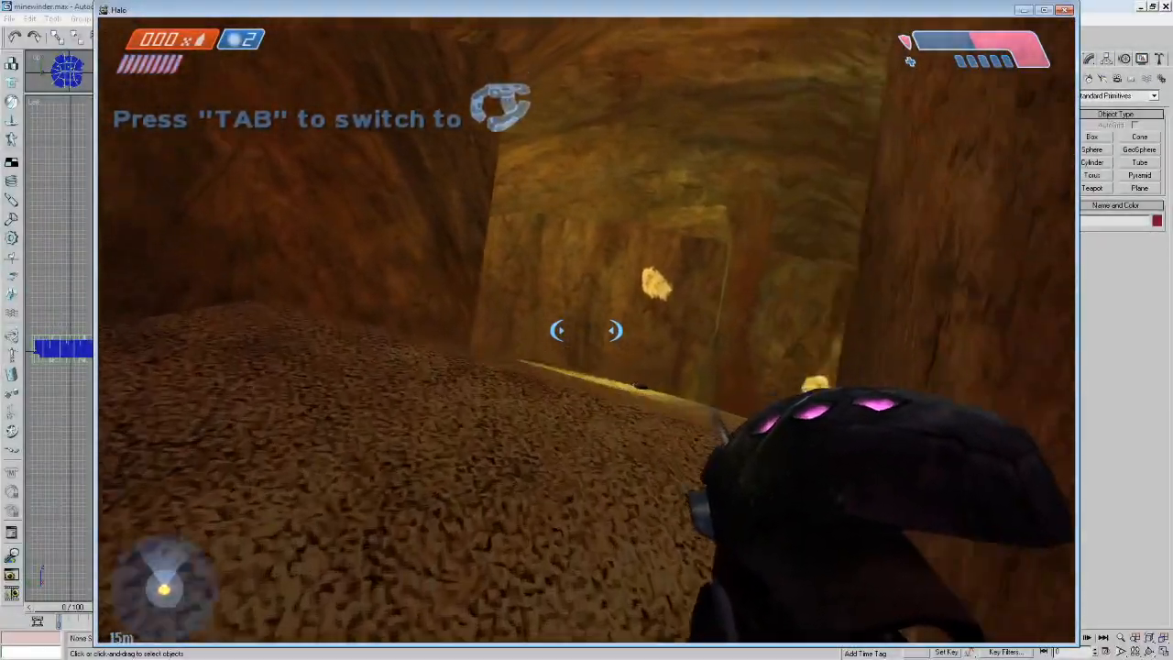
{"action": "key", "text": "w"}
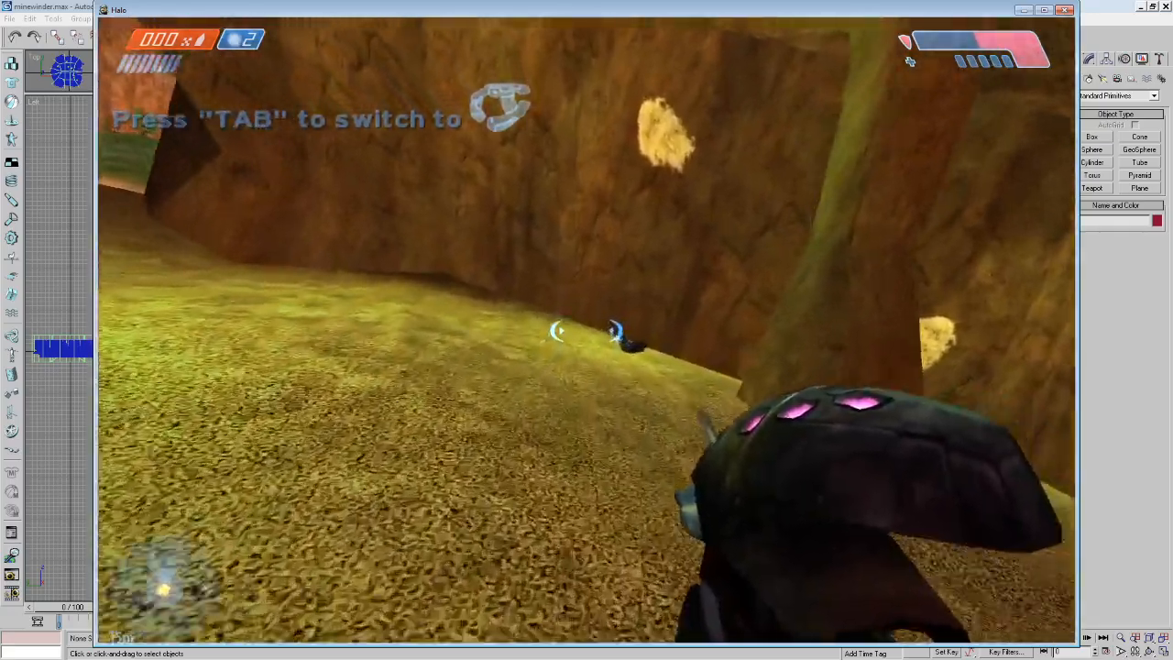
{"action": "key", "text": "w"}
Switch to the plasma bukake and back to the snarker, leave the cave, and fire the snarker out over the sandy slope.
{"action": "key", "text": "Tab"}
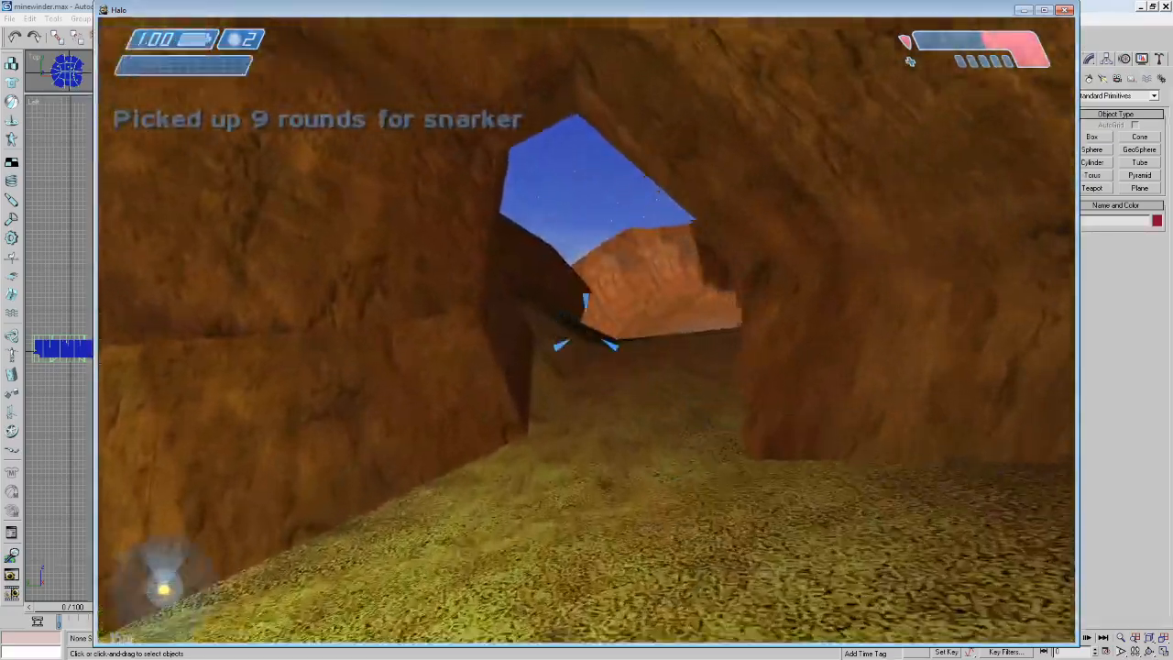
{"action": "key", "text": "w"}
{"action": "key", "text": "Tab"}
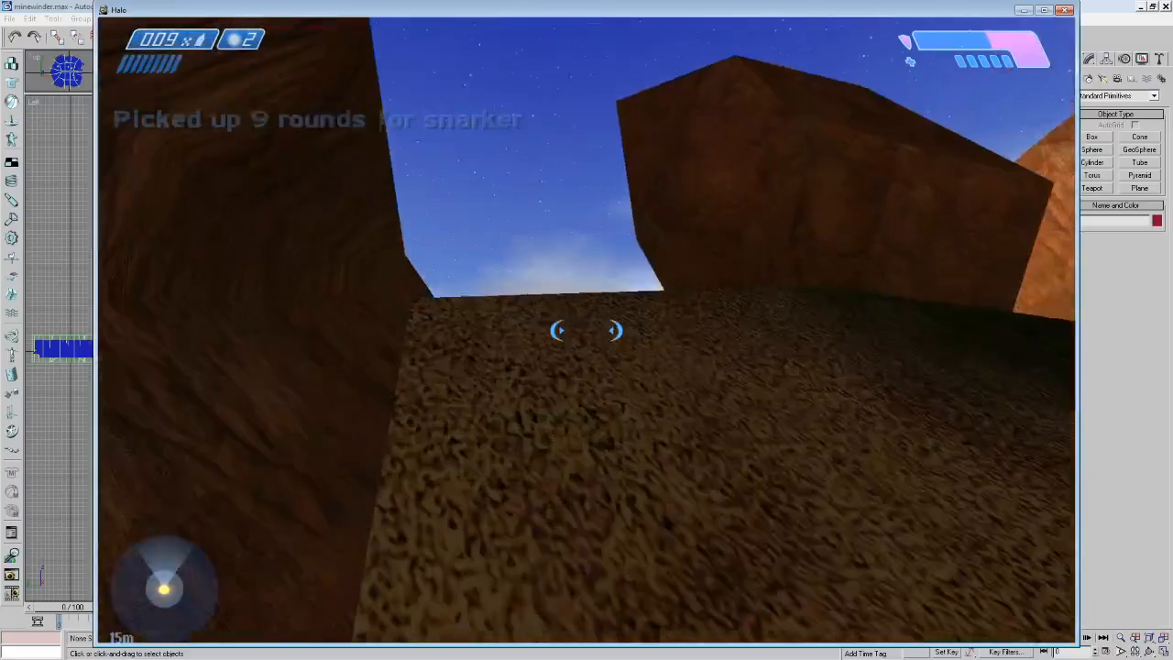
{"action": "key", "text": "w"}
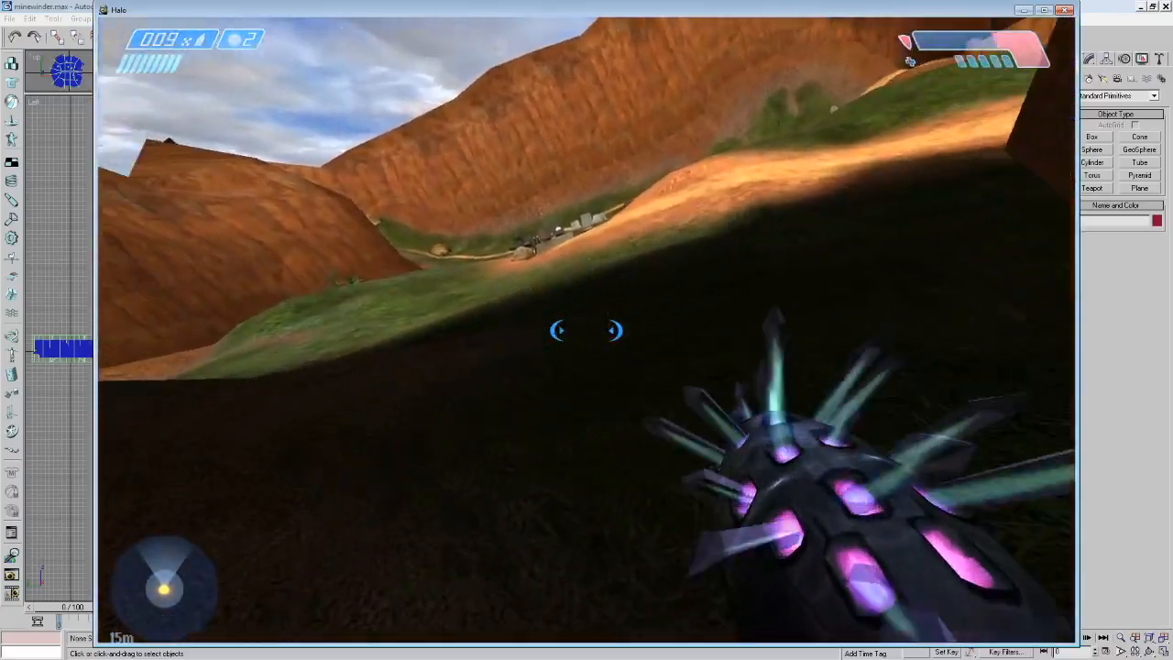
{"action": "key", "text": "w"}
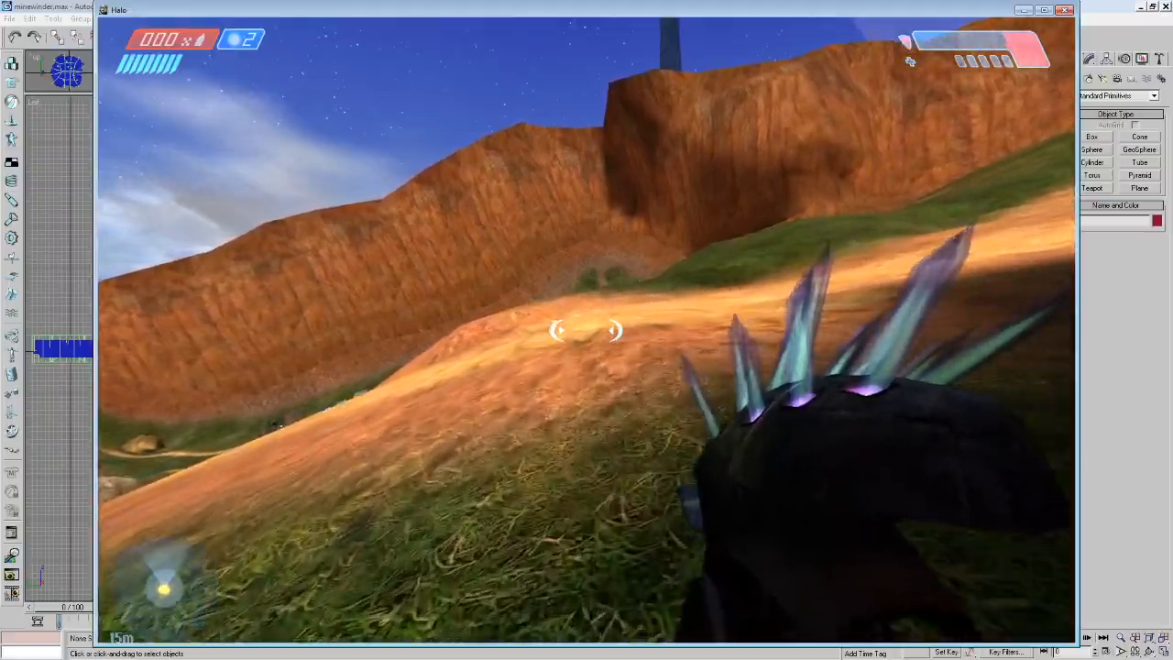
{"action": "key", "text": "w"}
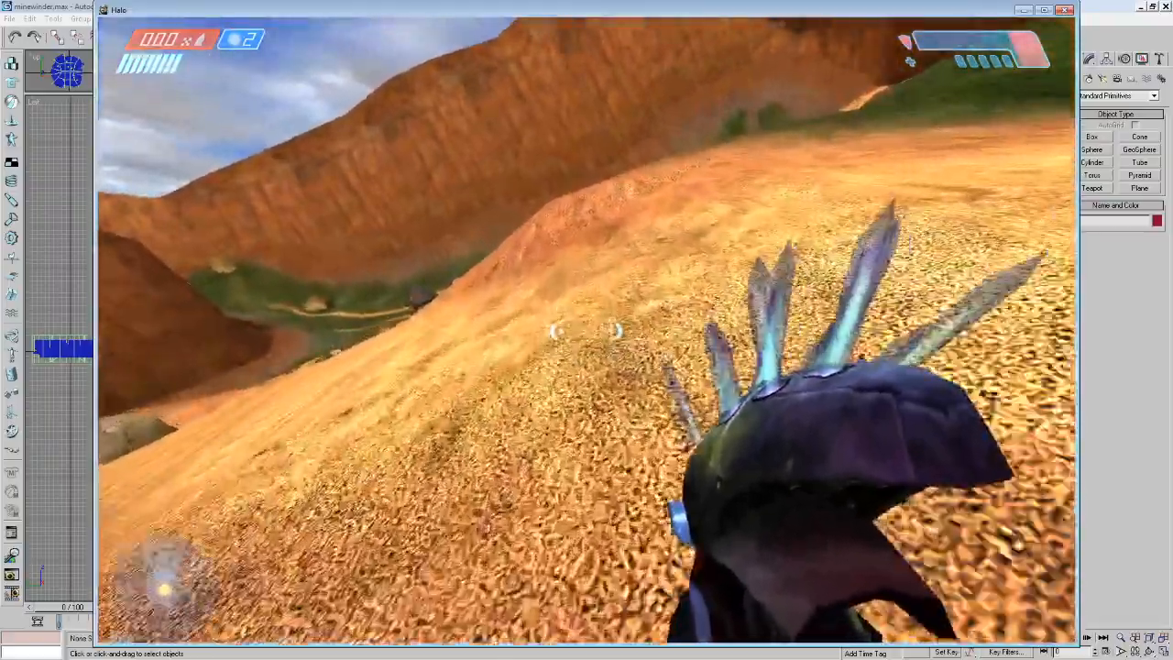
Run down the sandy slope and across the grass to the concrete base, passing the parked vehicles.
{"action": "key", "text": "w"}
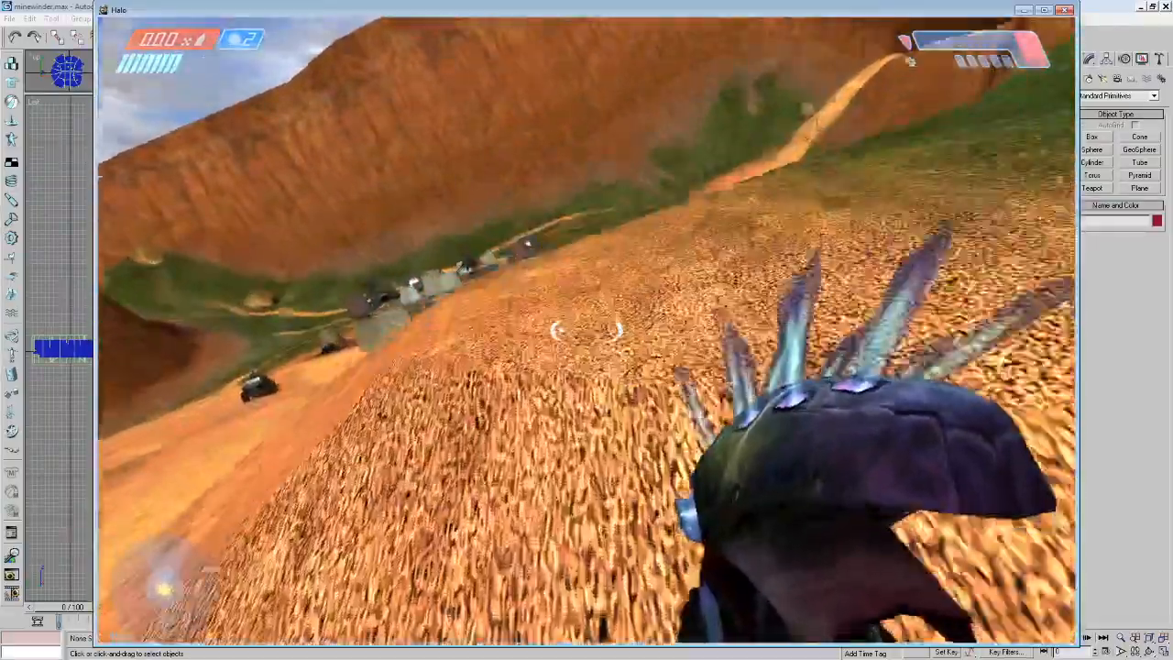
{"action": "key", "text": "w"}
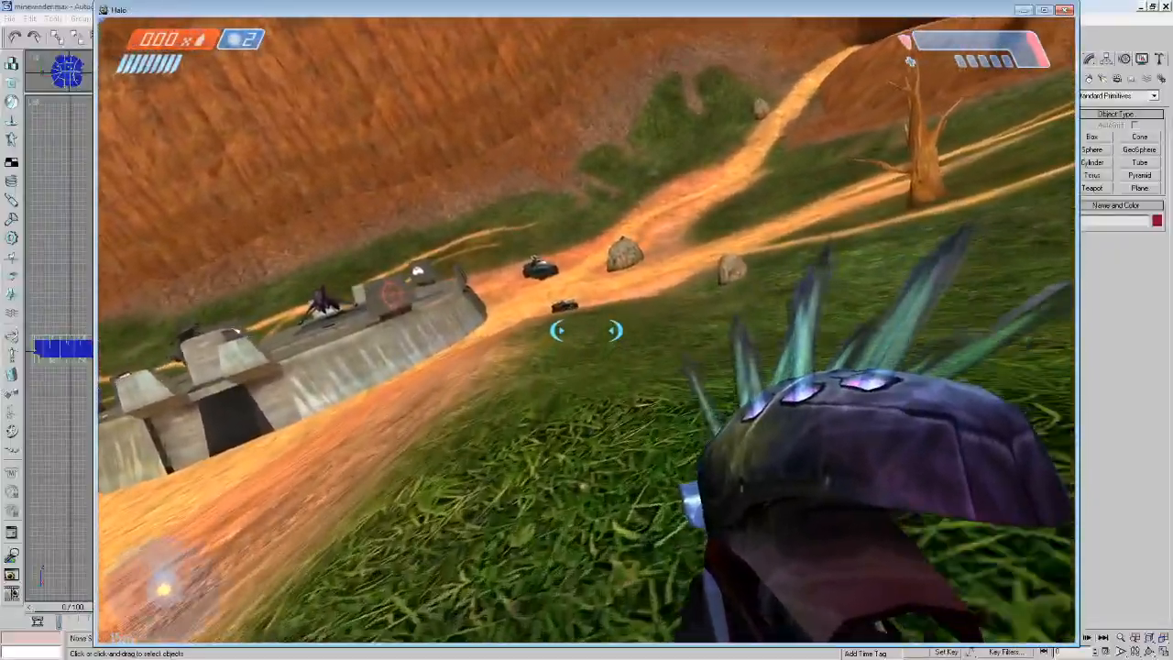
{"action": "key", "text": "w"}
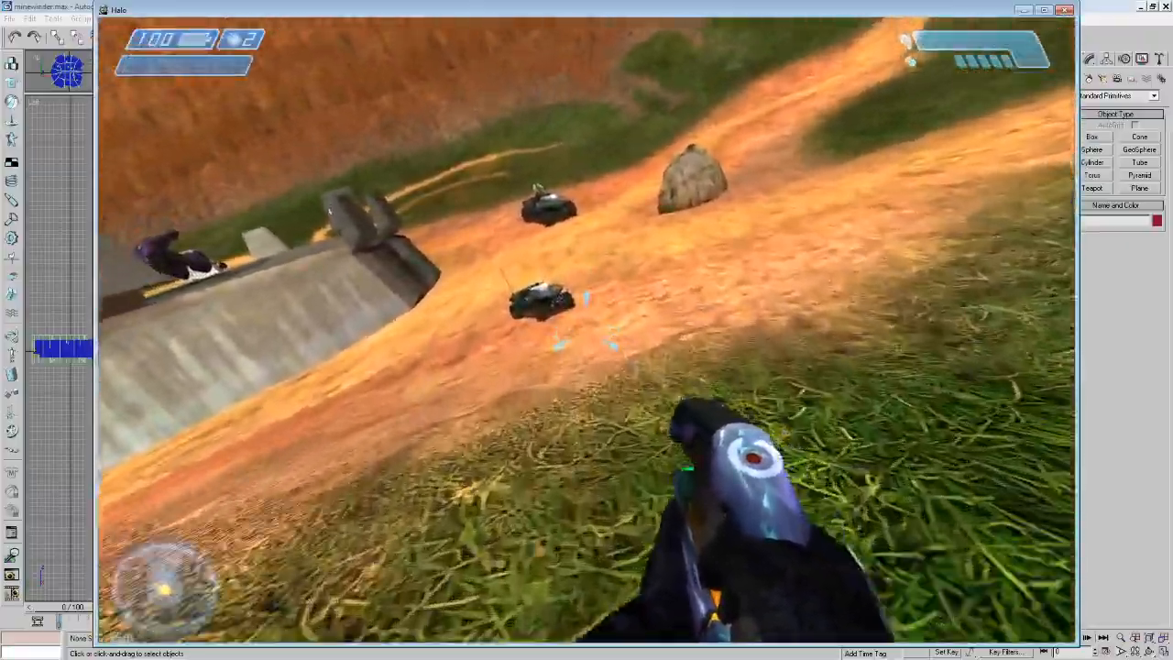
{"action": "key", "text": "w"}
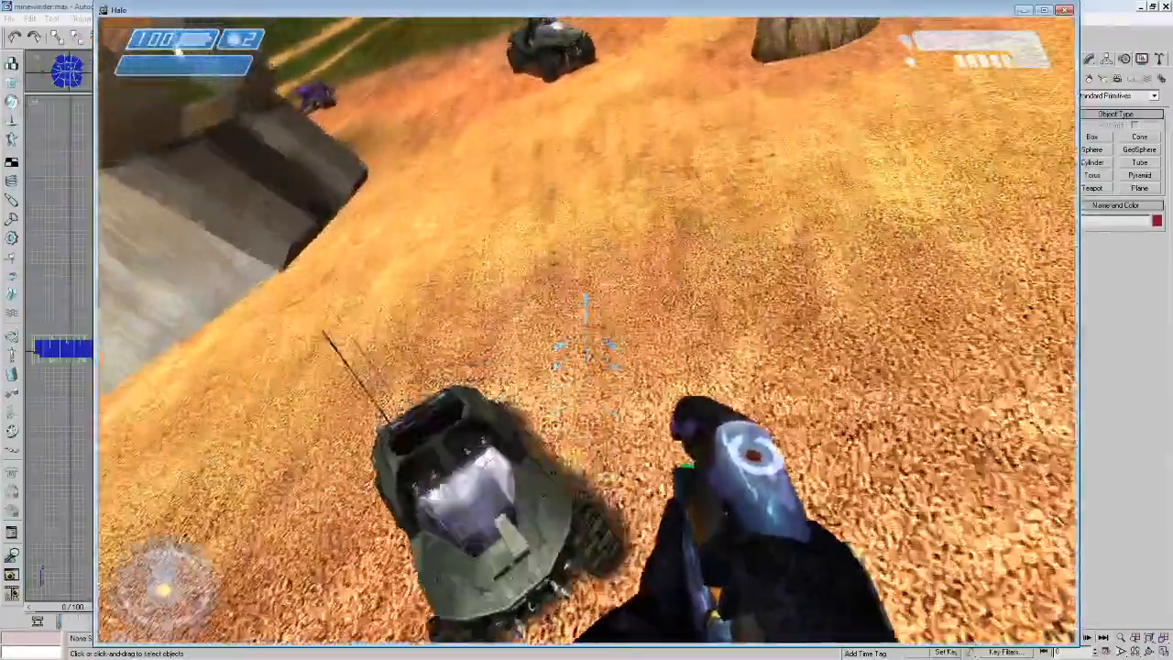
{"action": "key", "text": "w"}
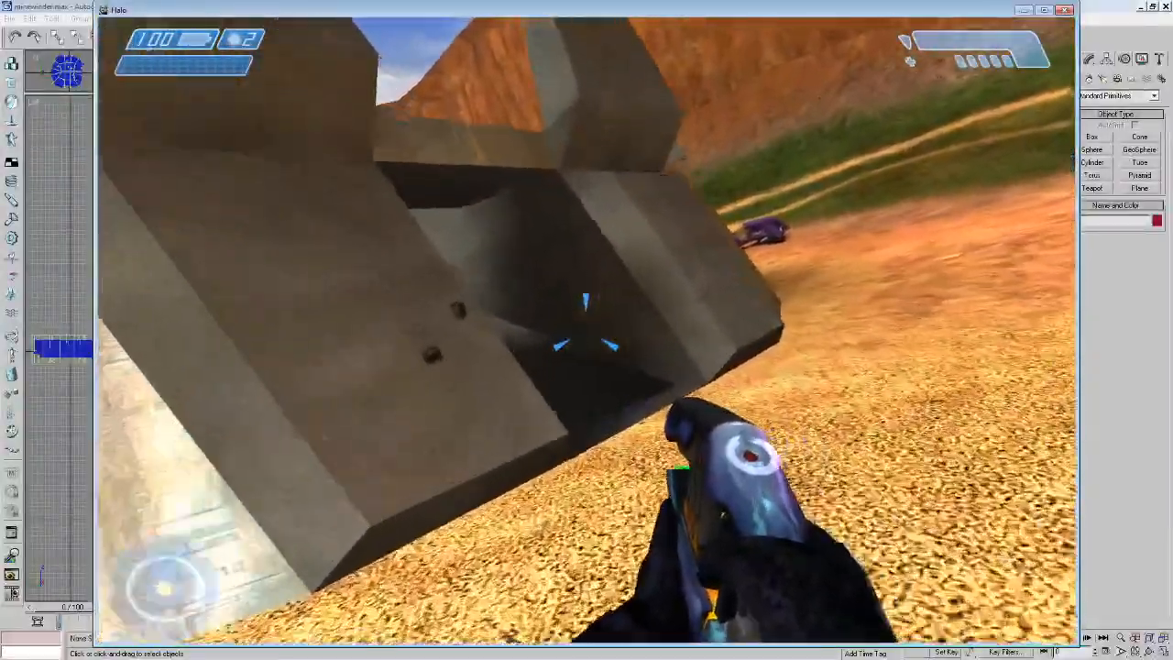
Enter the concrete base, reach the room with the red floor emblem, and swap the held weapon for the super soaker.
{"action": "key", "text": "w"}
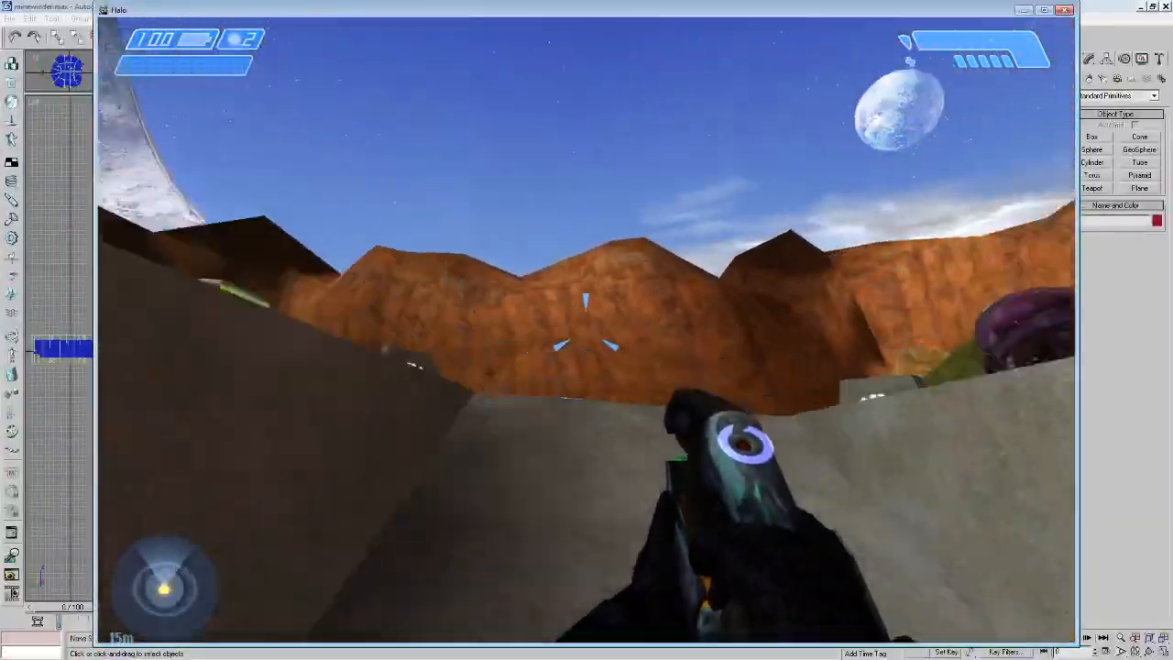
{"action": "key", "text": "w"}
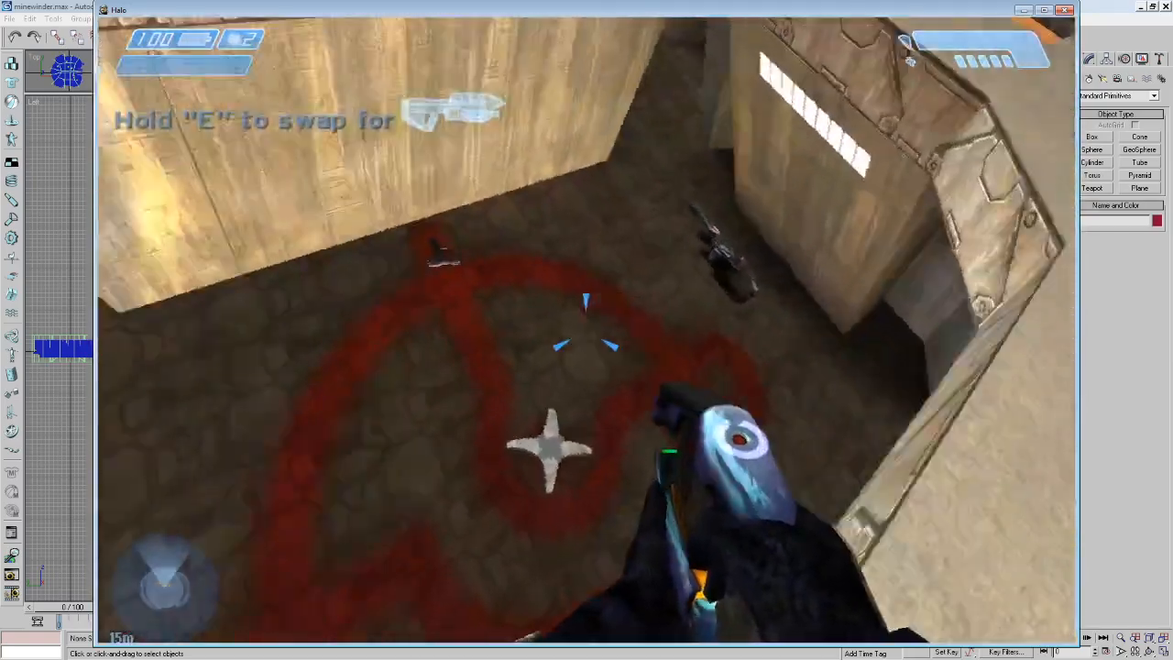
{"action": "key", "text": "w"}
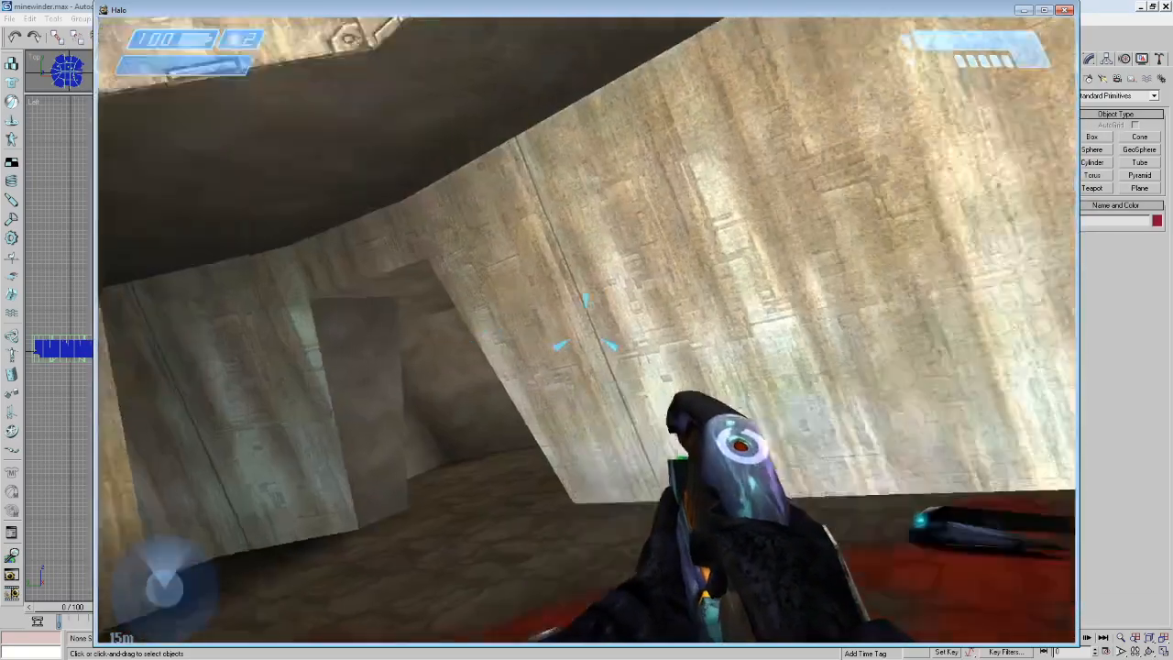
{"action": "key", "text": "w"}
{"action": "key", "text": "e"}
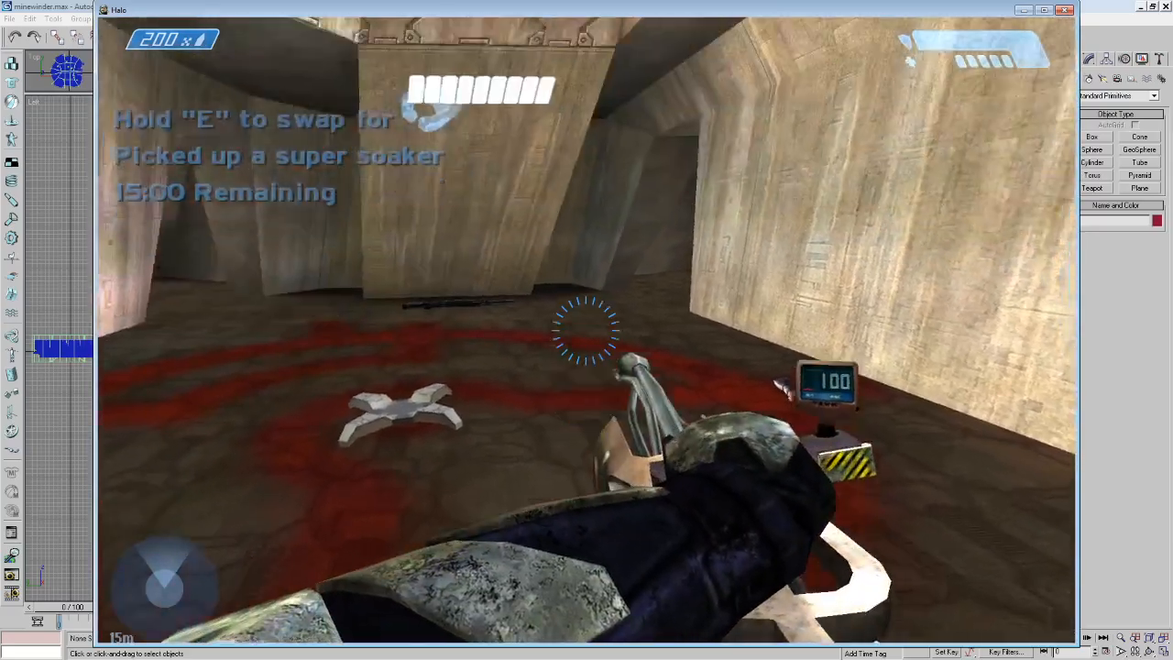
Fire the super soaker at the walls, floor and dropped weapons around the red emblem room.
{"action": "left_click", "coordinate": [586, 330]}
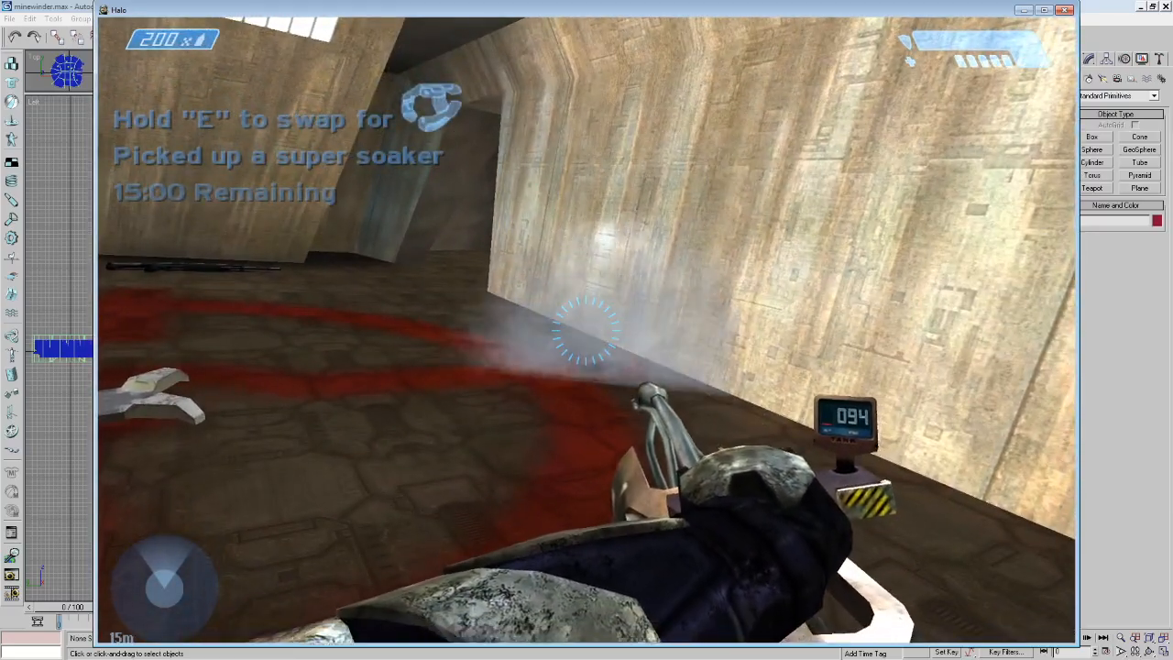
{"action": "key", "text": "w"}
{"action": "left_click", "coordinate": [587, 330]}
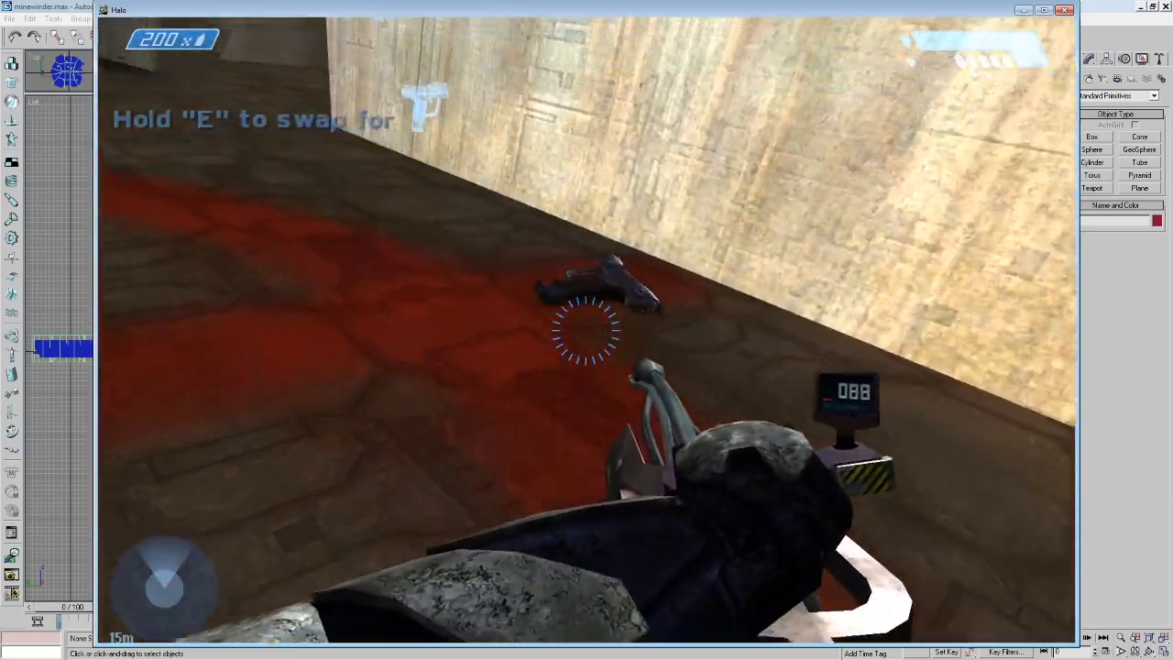
{"action": "left_click", "coordinate": [586, 330]}
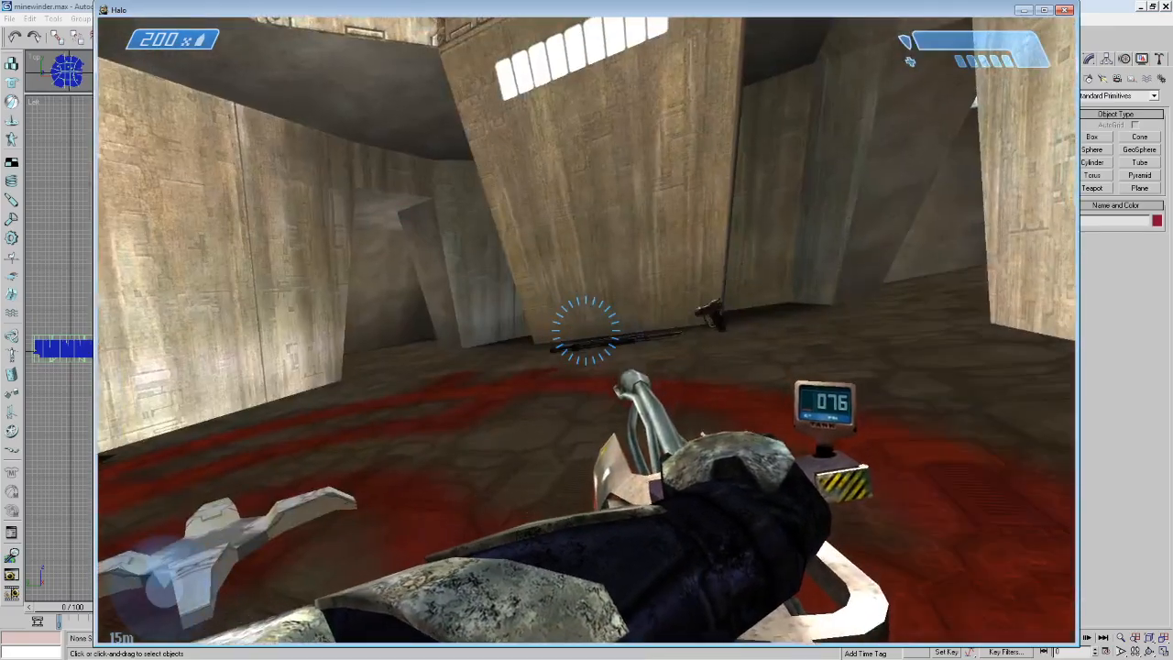
{"action": "key", "text": "w"}
{"action": "left_click", "coordinate": [586, 330]}
{"action": "left_click", "coordinate": [587, 330]}
{"action": "left_click", "coordinate": [586, 330]}
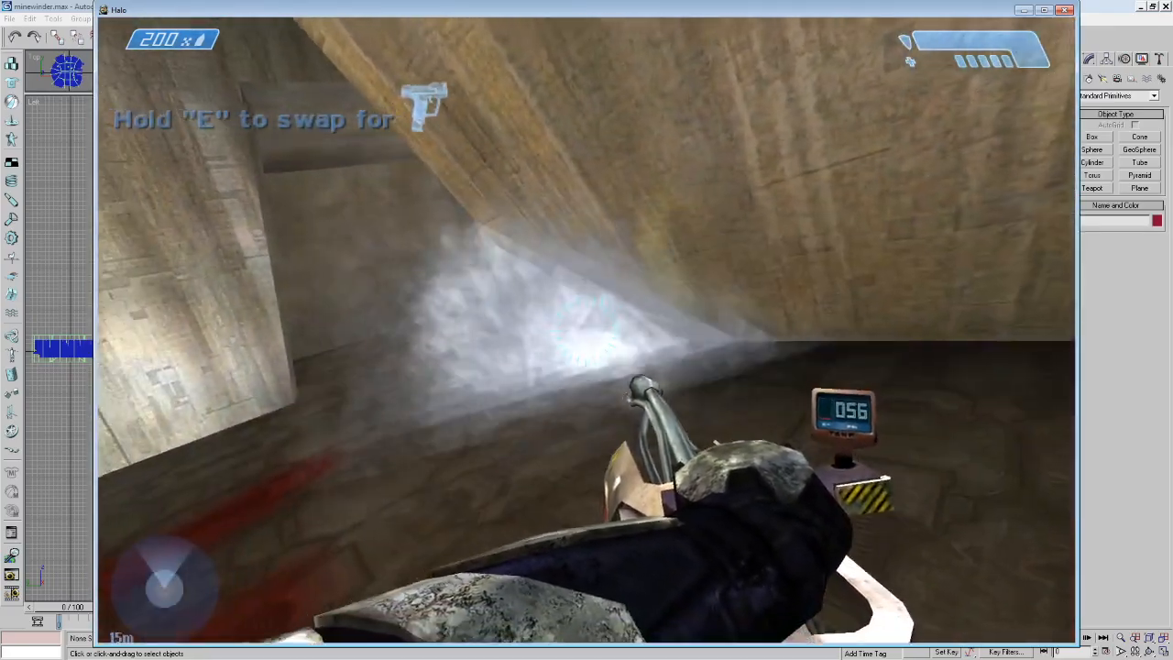
Spray the shotgun lying in the base's side passage with the super soaker, then reload it.
{"action": "left_click", "coordinate": [586, 330]}
{"action": "key", "text": "w"}
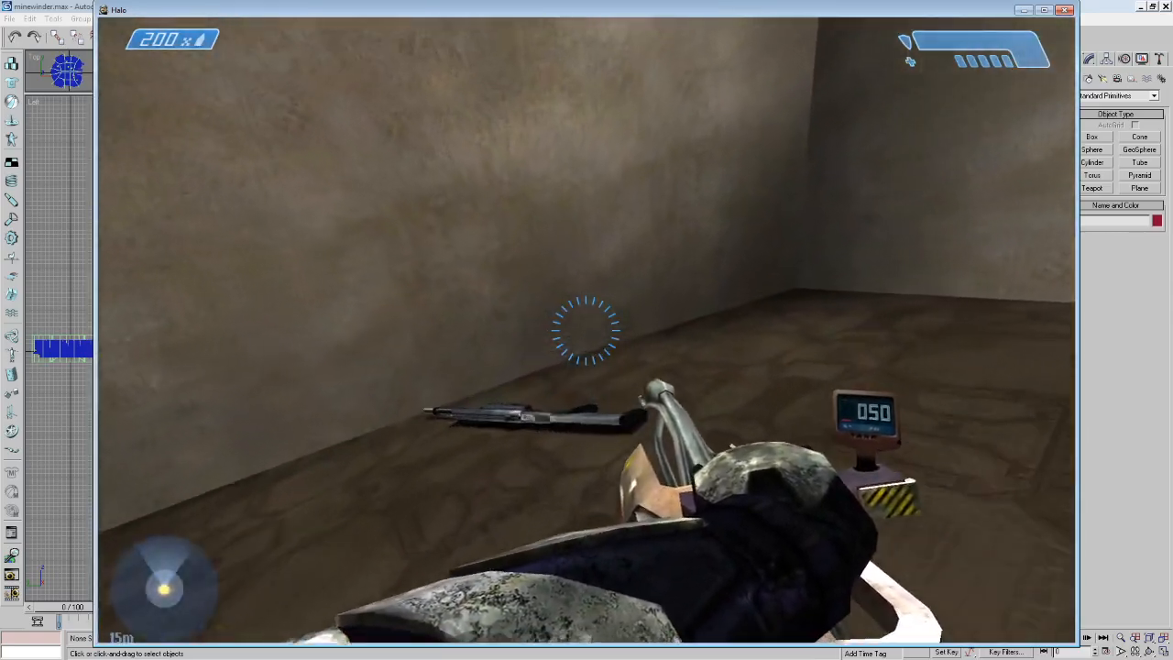
{"action": "left_click", "coordinate": [586, 330]}
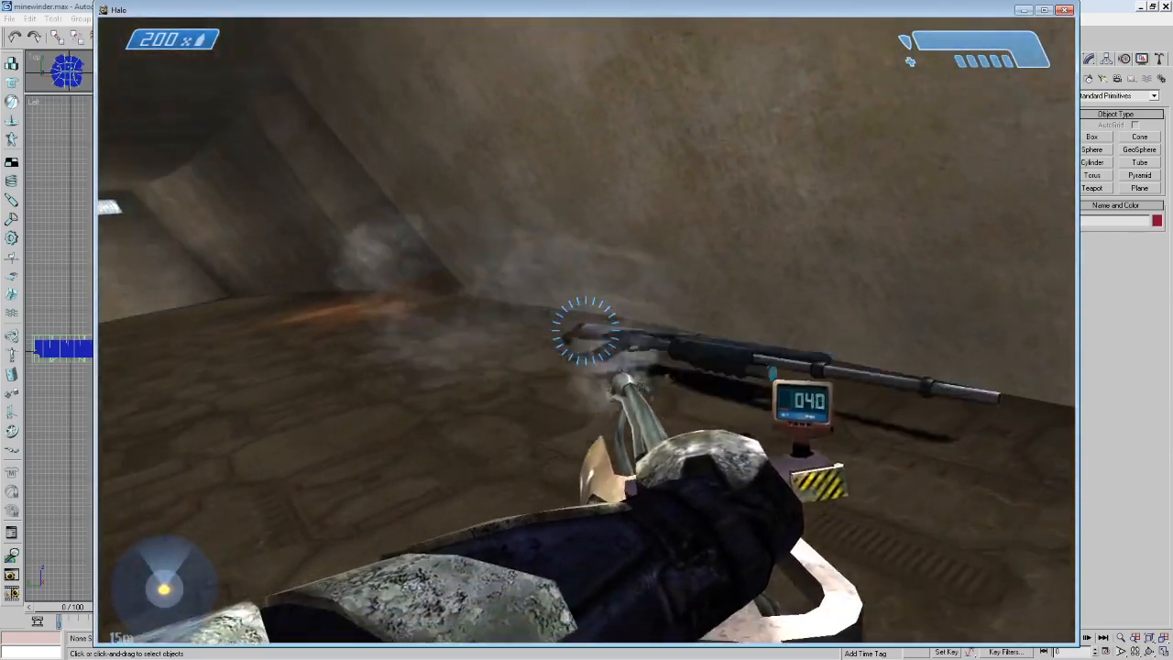
{"action": "left_click", "coordinate": [586, 330]}
{"action": "left_click", "coordinate": [587, 330]}
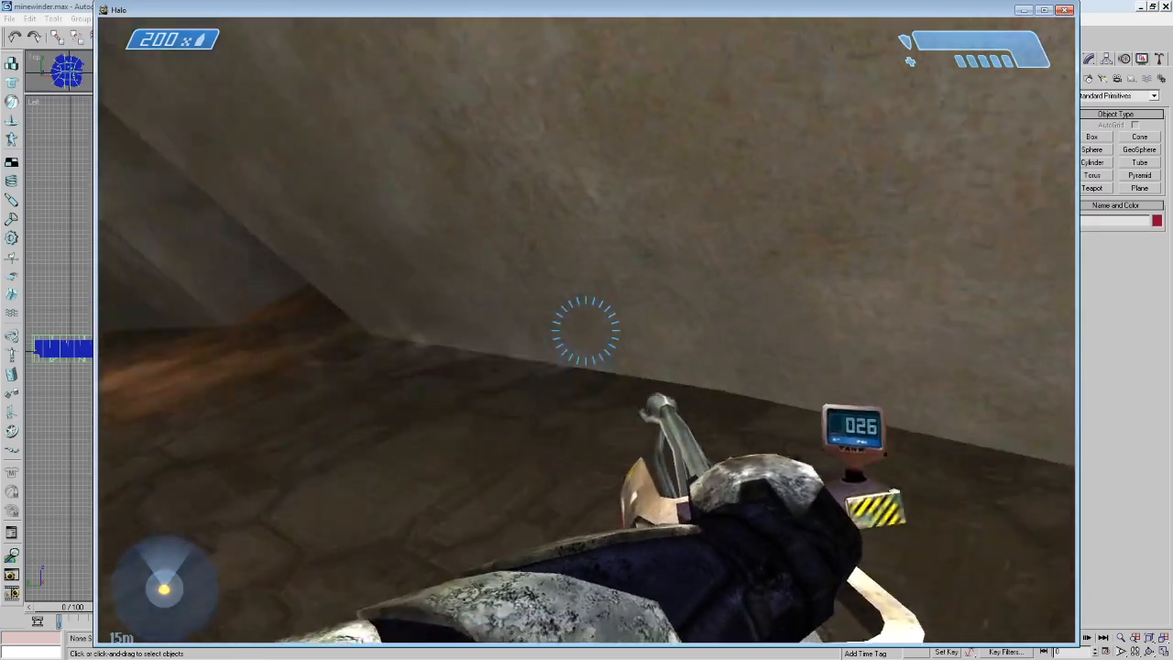
{"action": "key", "text": "w"}
{"action": "key", "text": "r"}
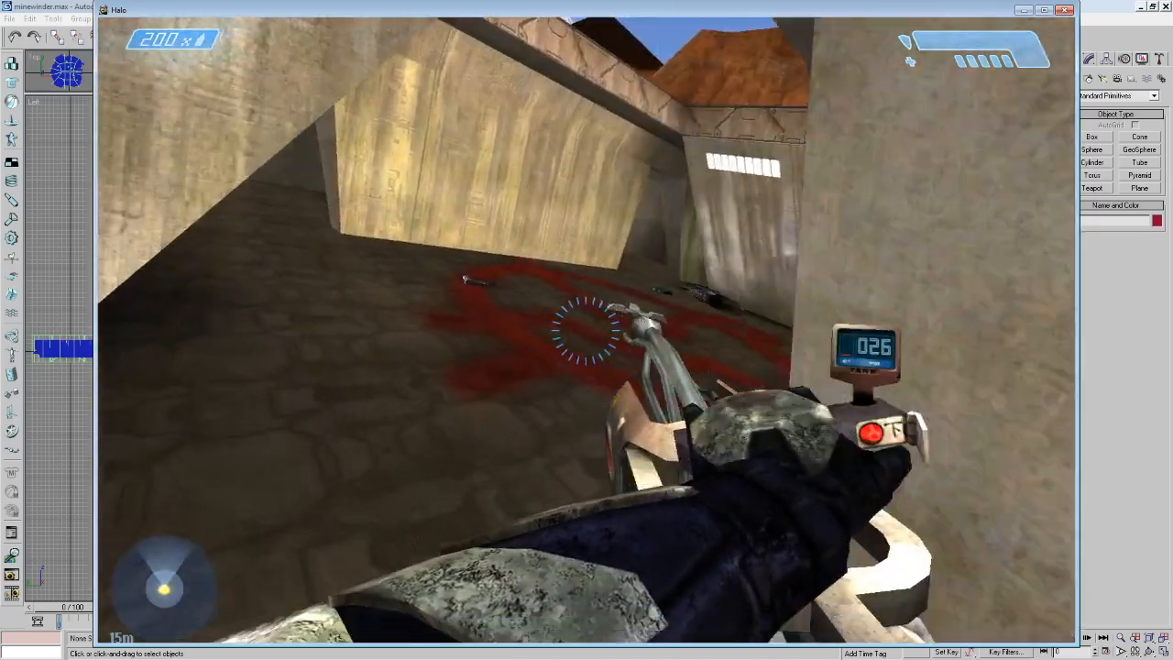
Leave the base and blast the purple hover vehicle across the dirt path with the super soaker.
{"action": "key", "text": "w"}
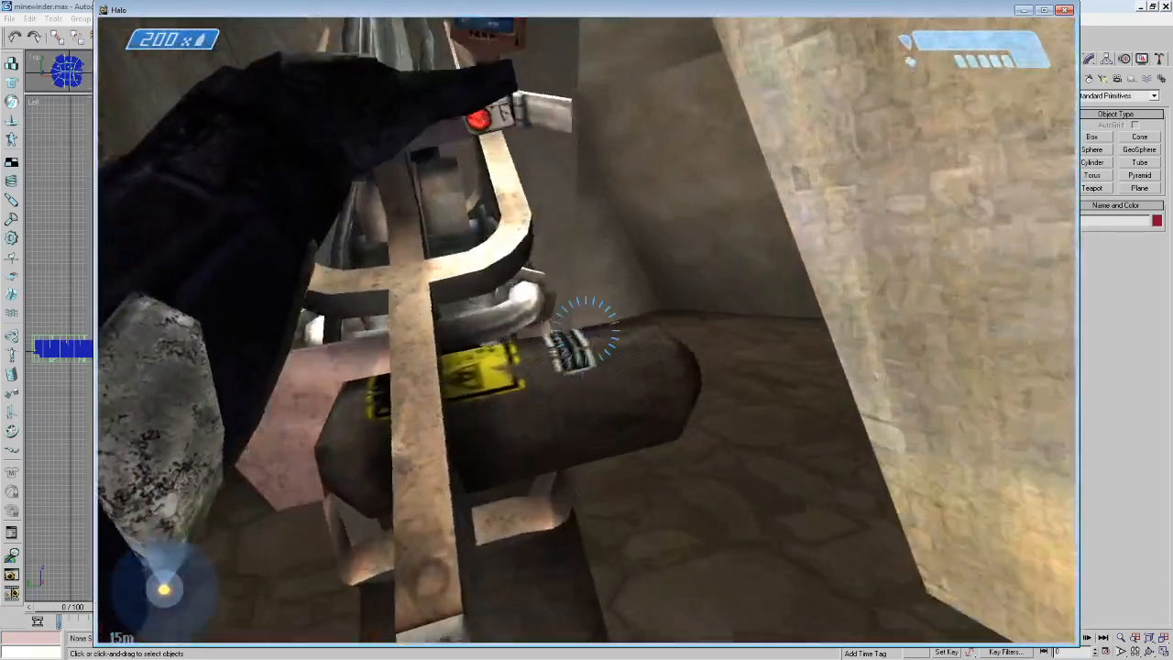
{"action": "key", "text": "w"}
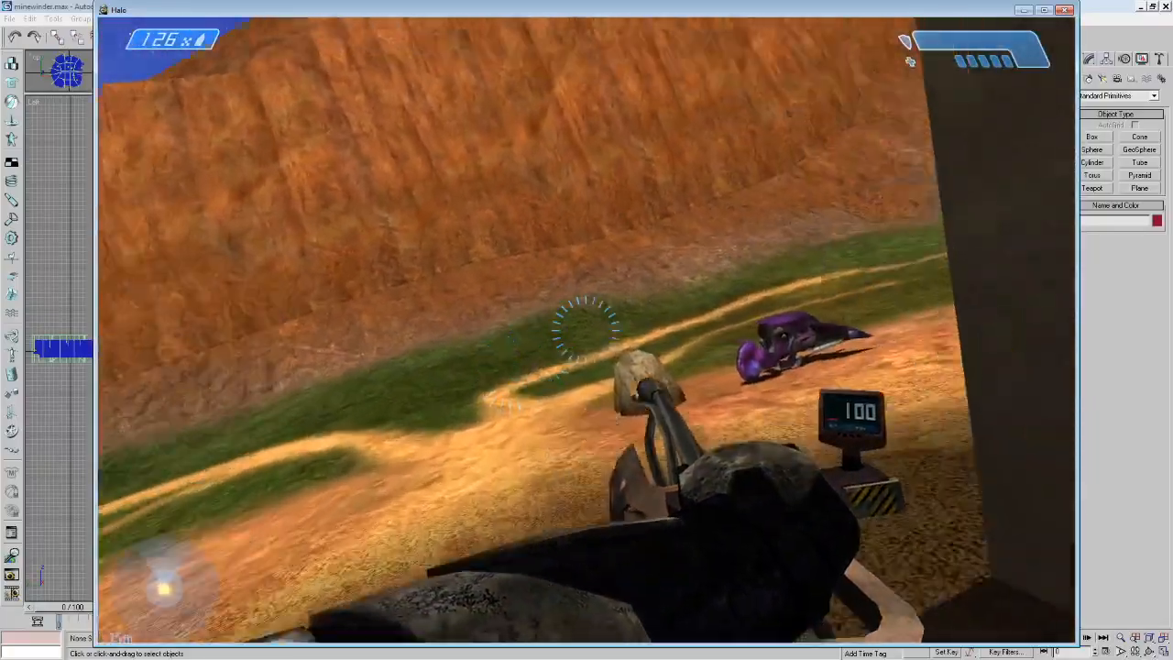
{"action": "key", "text": "w"}
{"action": "left_click", "coordinate": [586, 330]}
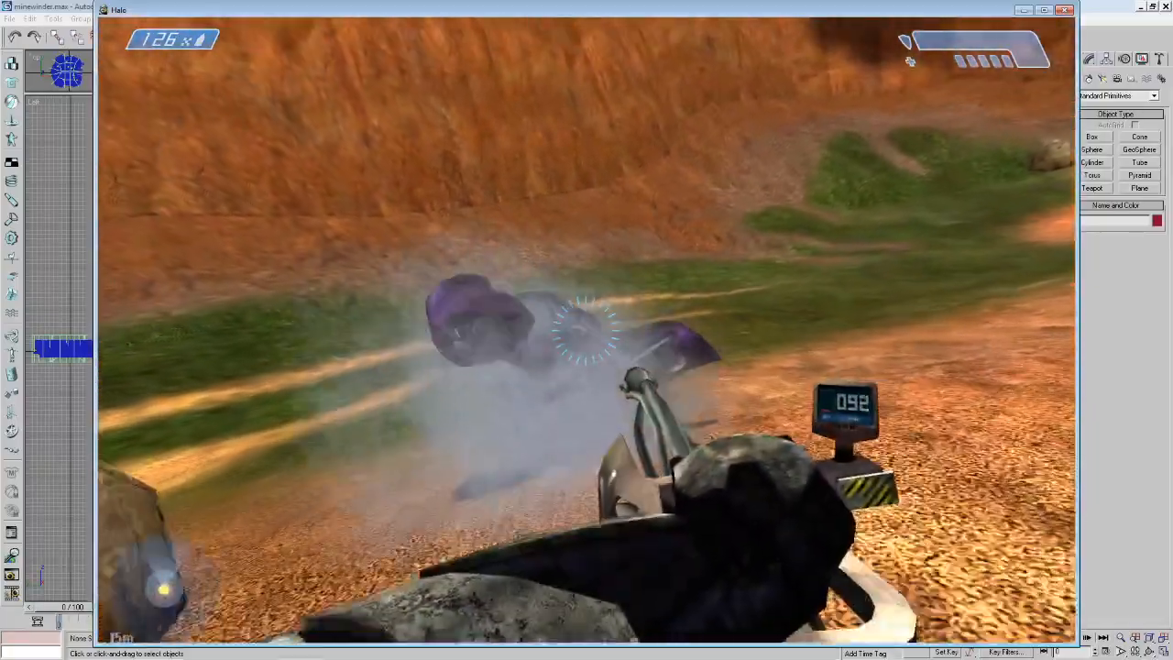
{"action": "left_click_drag", "start_coordinate": [586, 330], "coordinate": [586, 330]}
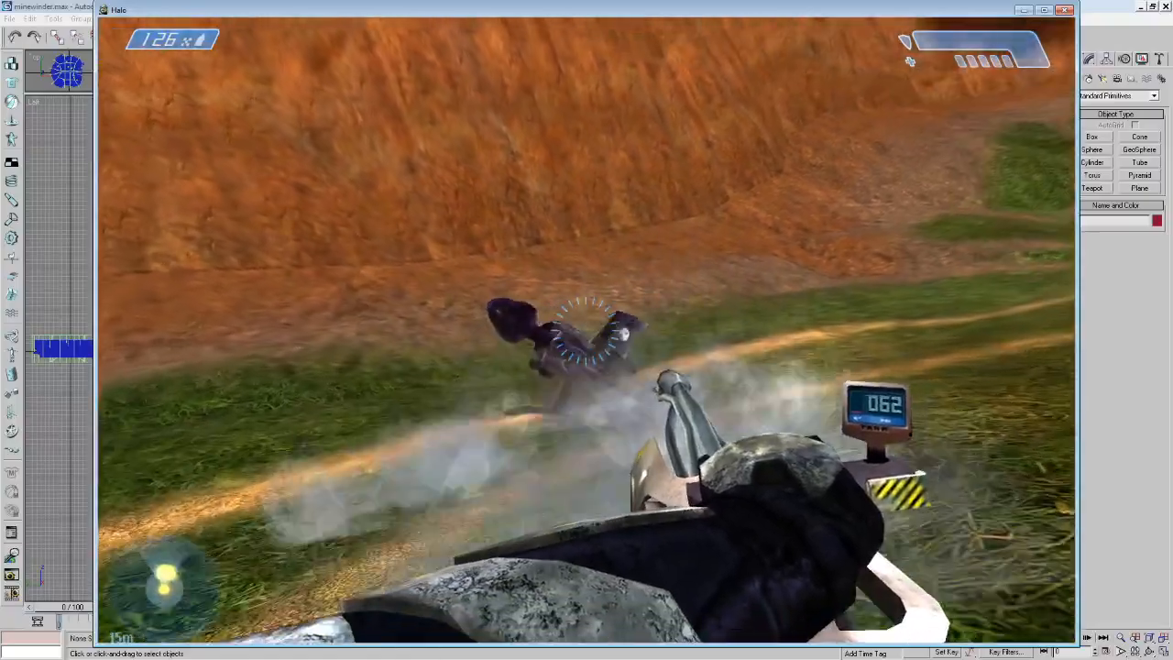
Chase the purple vehicle over the grass and use up the super soaker's reserve ammunition.
{"action": "key", "text": "w"}
{"action": "left_click_drag", "start_coordinate": [587, 330], "coordinate": [586, 330]}
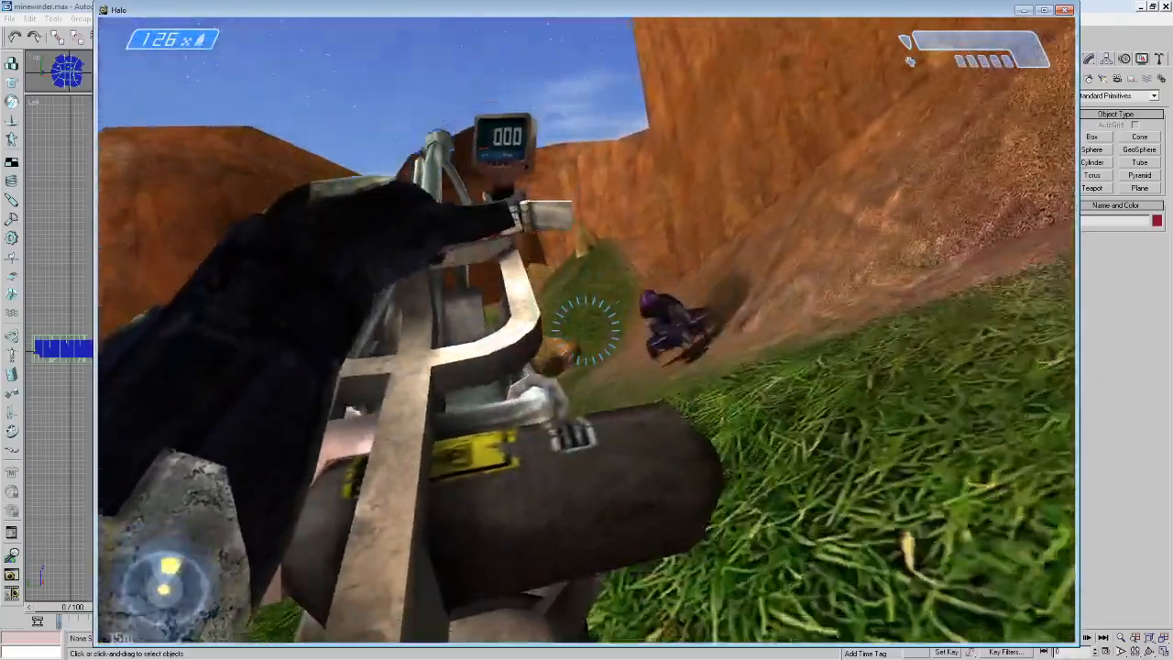
{"action": "left_click_drag", "start_coordinate": [586, 329], "coordinate": [587, 330]}
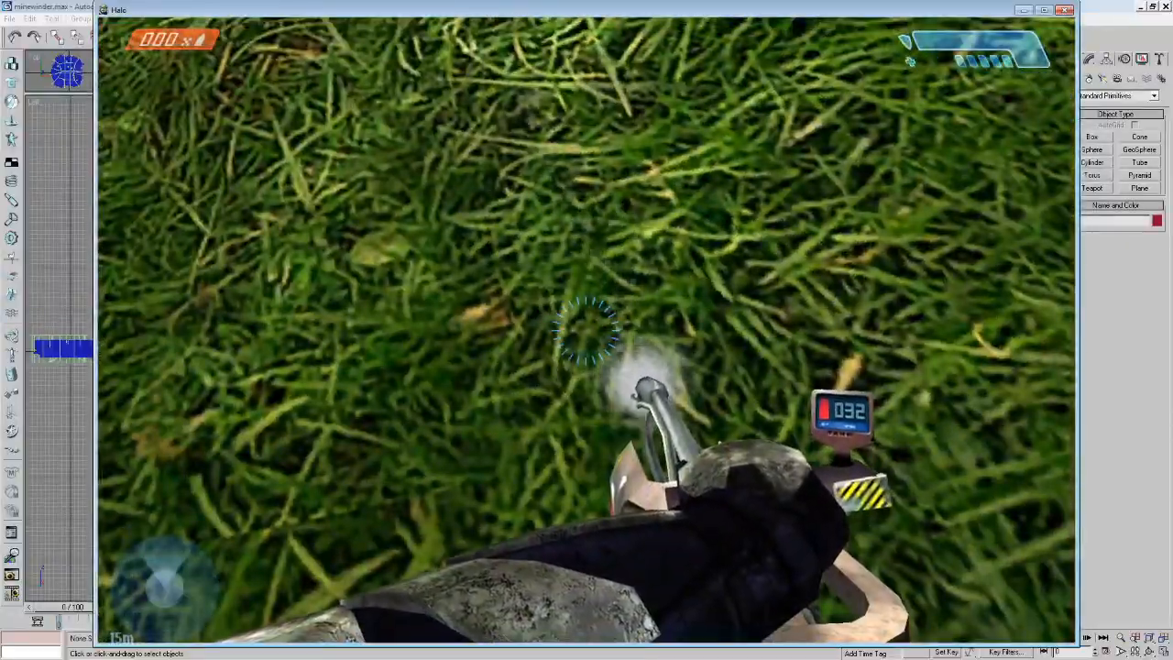
{"action": "left_click", "coordinate": [586, 331]}
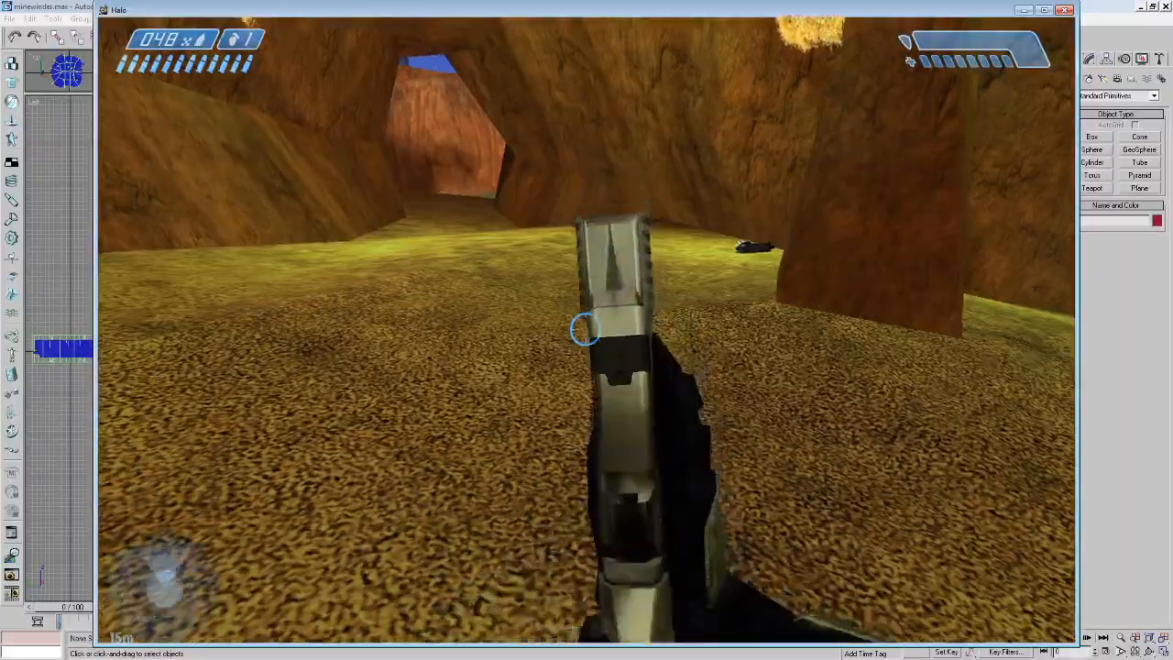
Pick up the plasma bukake and snarker in the yellow-lit cave, head outside, and throw the carried grenades.
{"action": "key", "text": "w"}
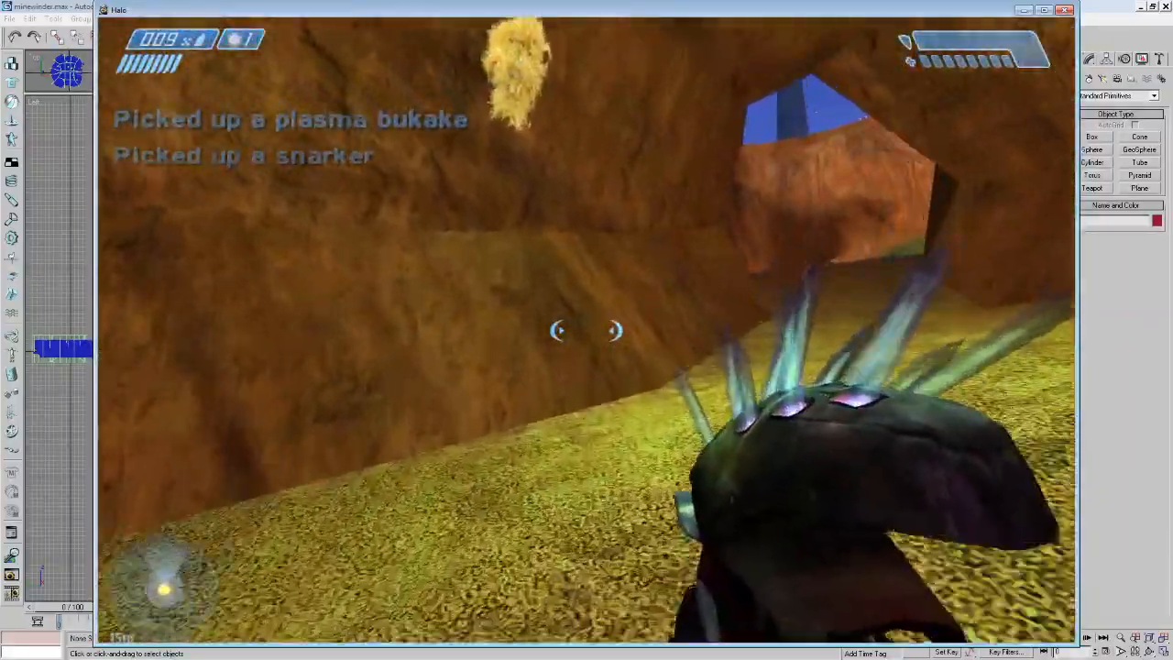
{"action": "key", "text": "w"}
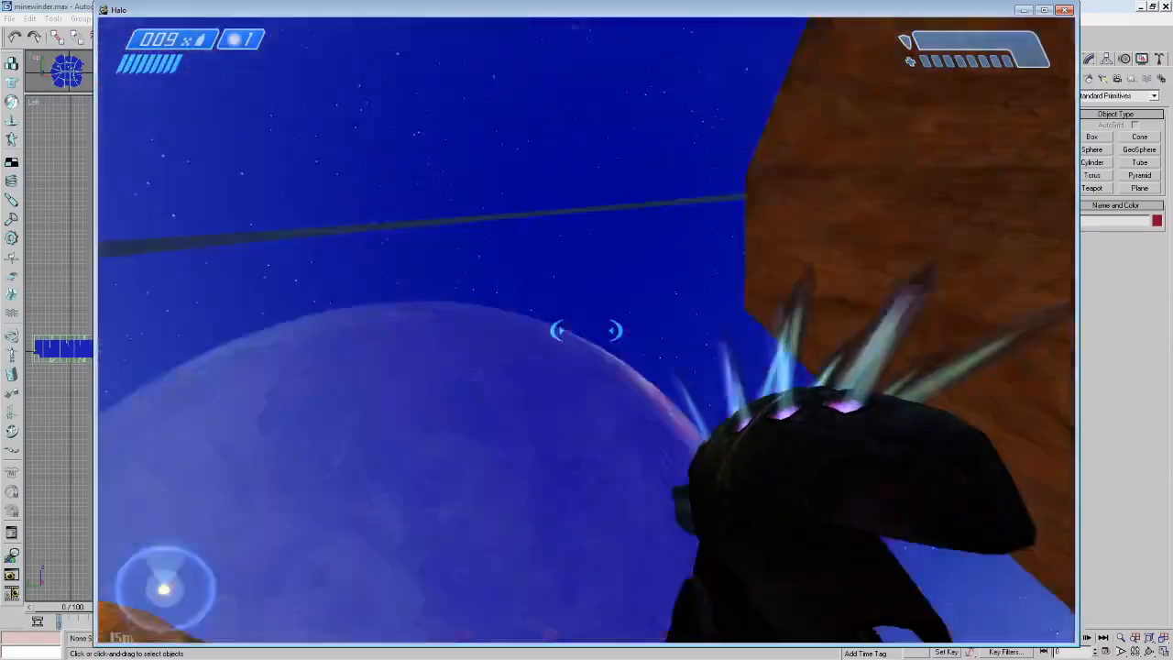
{"action": "right_click", "coordinate": [586, 330]}
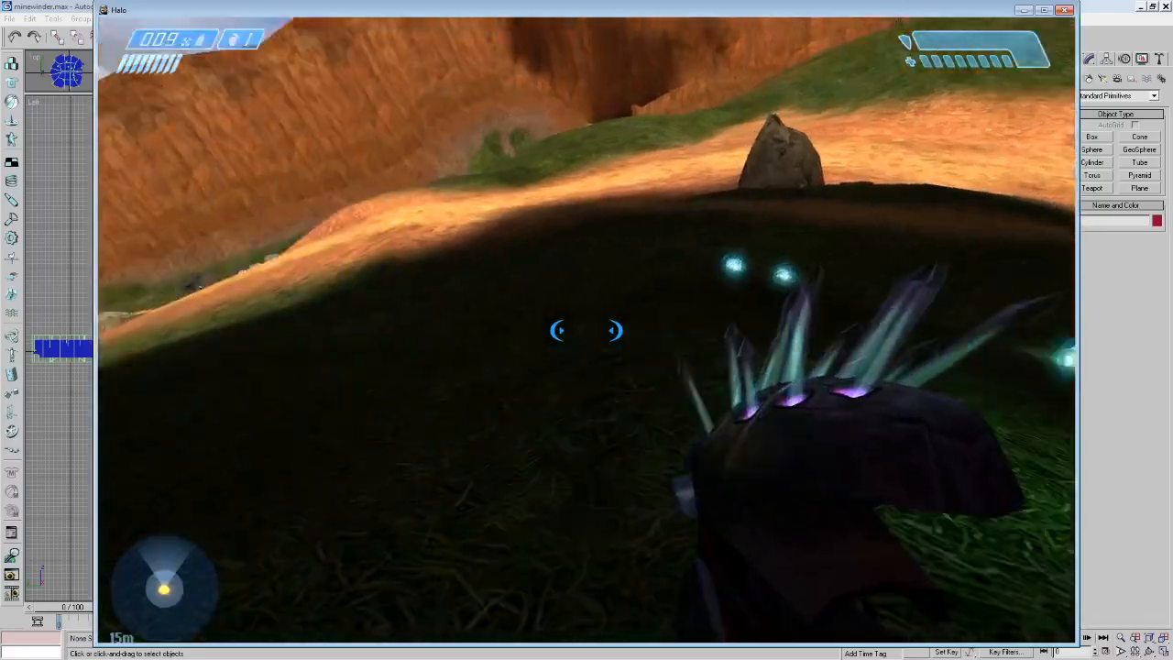
{"action": "right_click", "coordinate": [586, 330]}
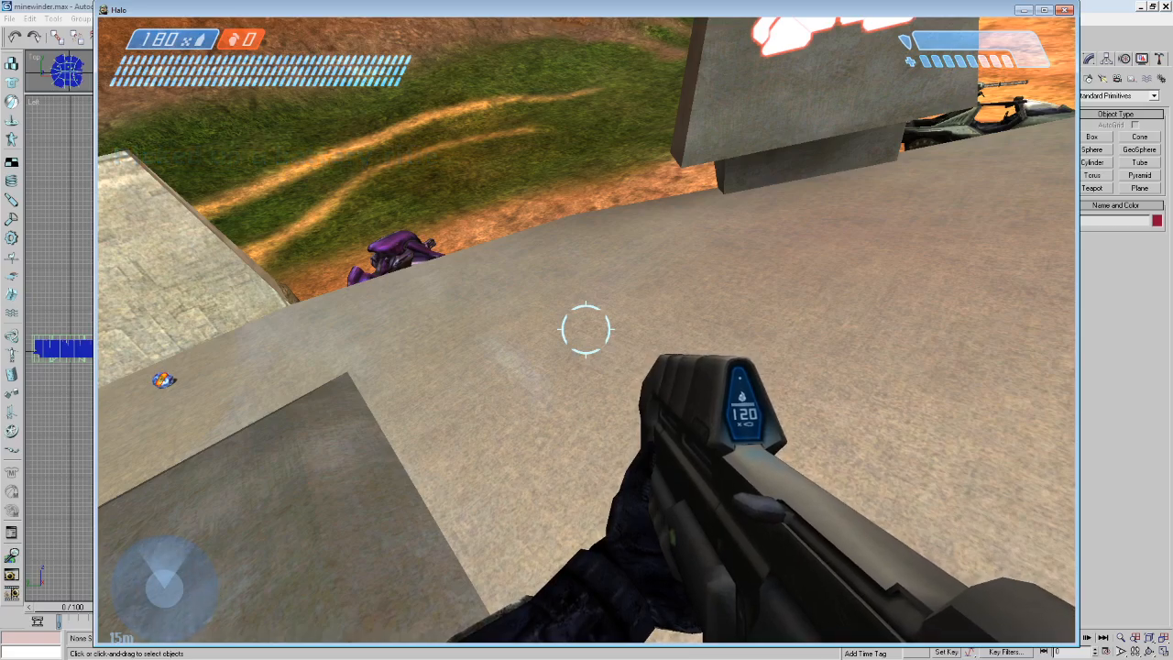
Quit Halo and return to the minewinder.max scene in 3ds Max.
{"action": "key", "text": "alt+F4"}
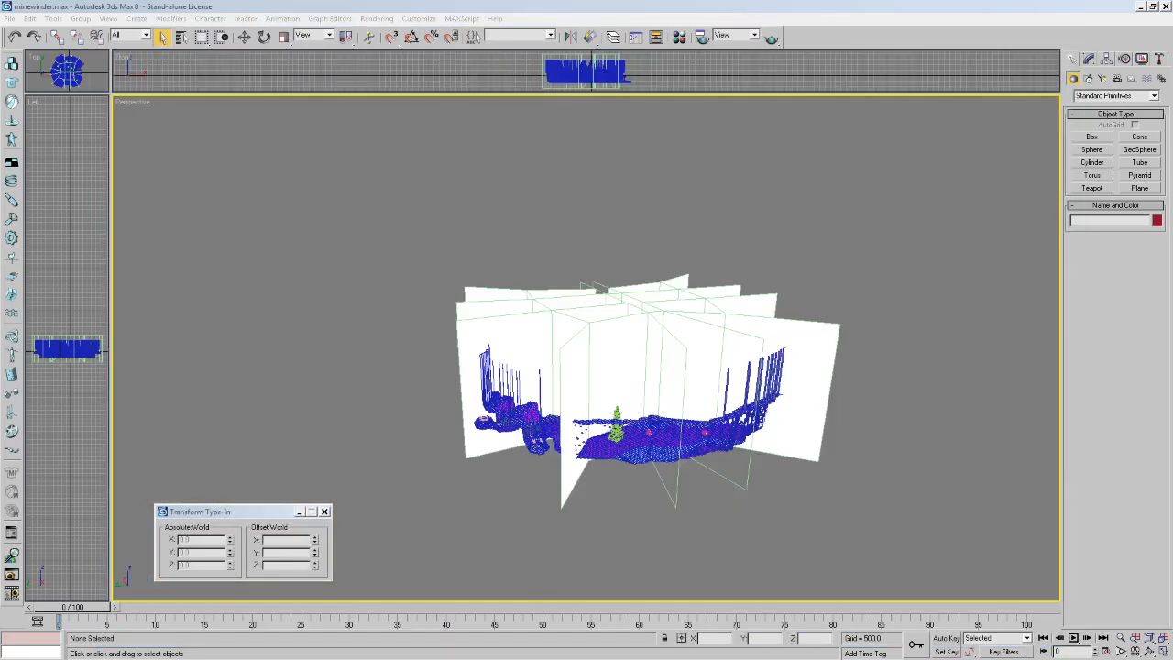